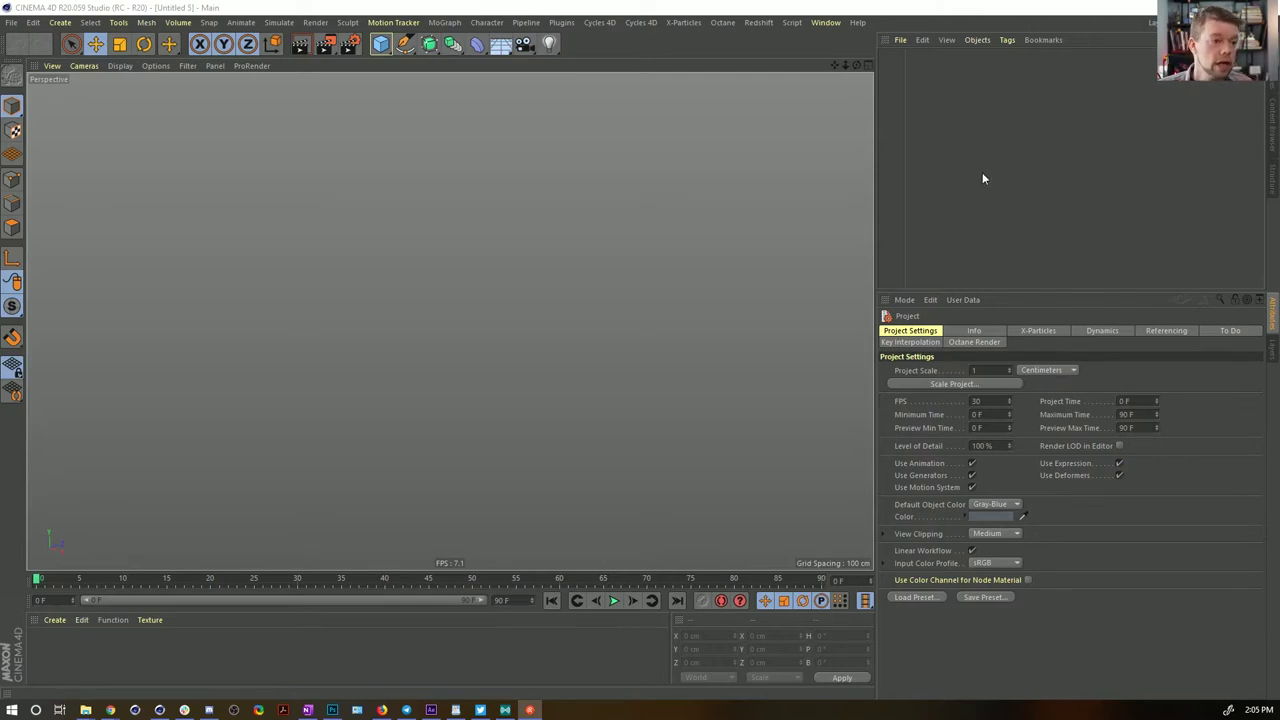
Add a cube and a floor, and raise the cube to Y 100 cm so it rests on the floor
left_click(920, 22)
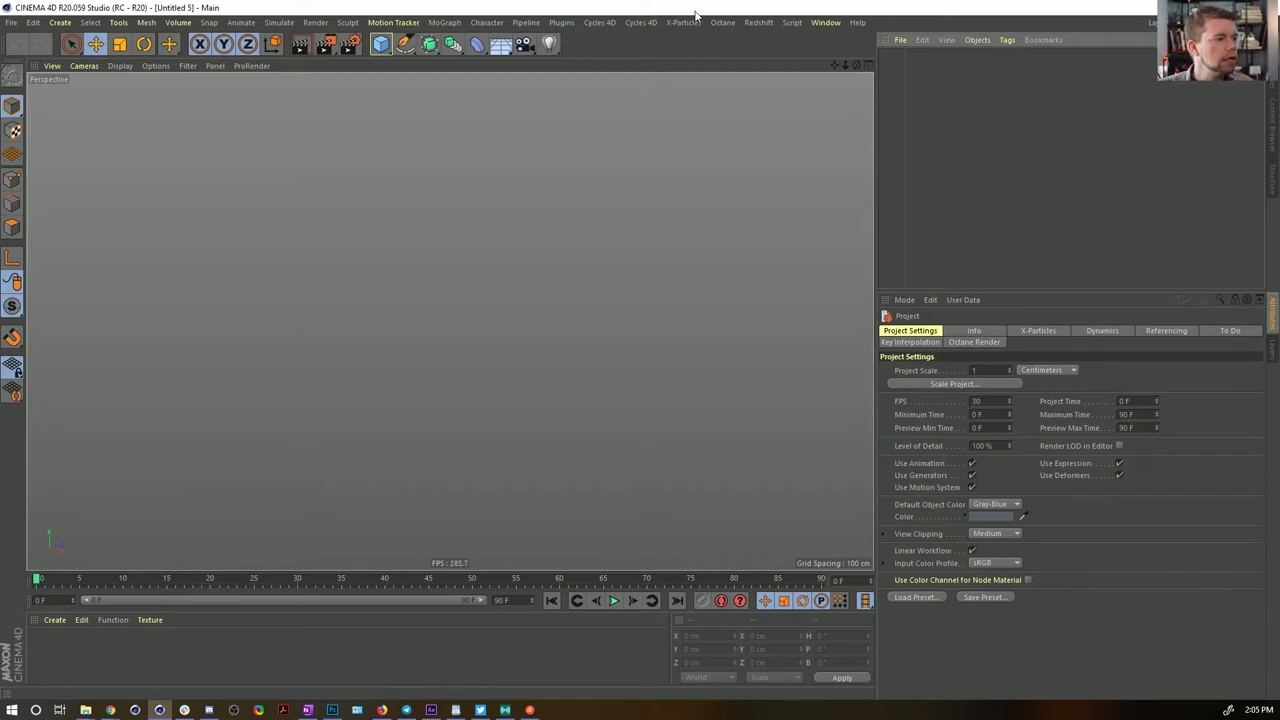
left_click(380, 43)
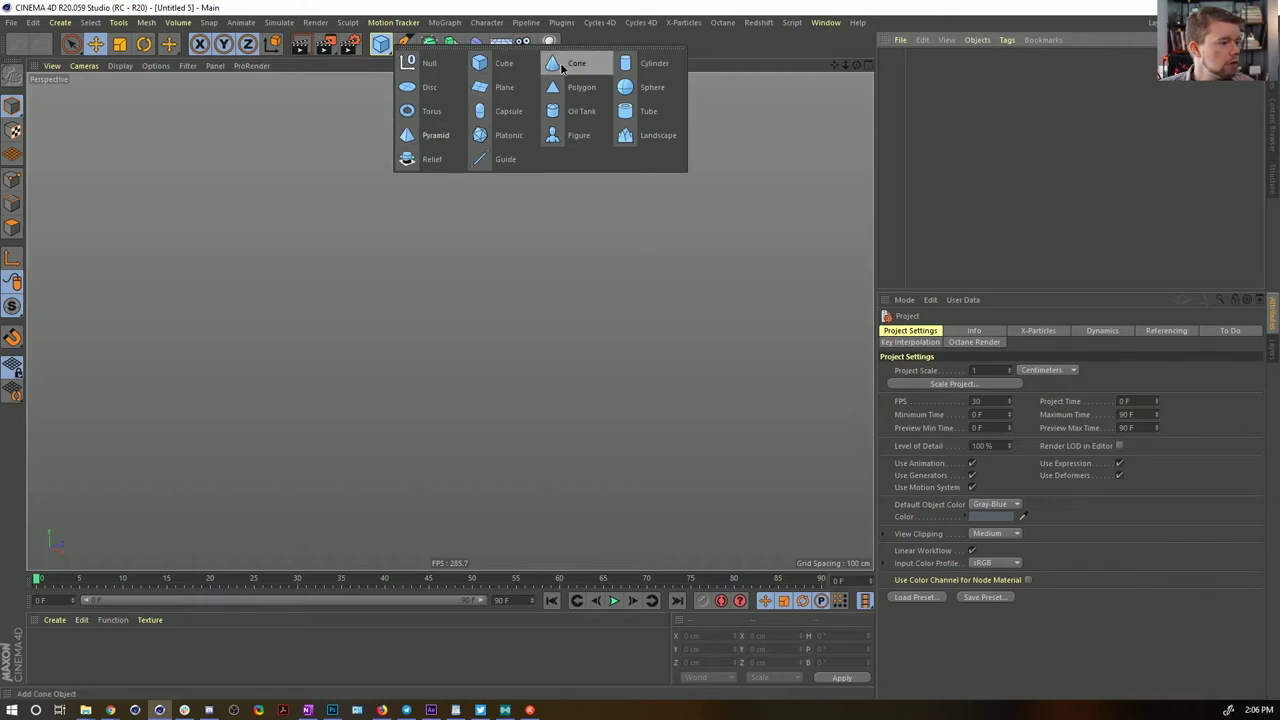
left_click(505, 64)
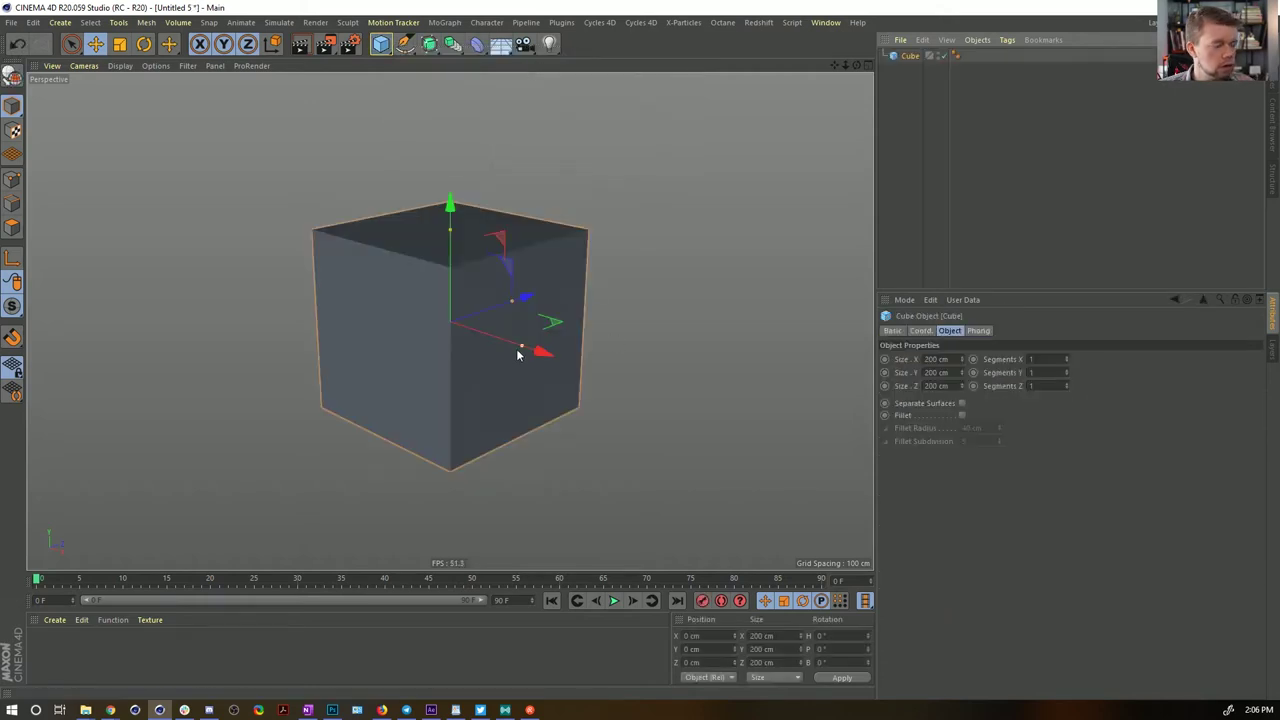
left_click(500, 44)
left_click(910, 69)
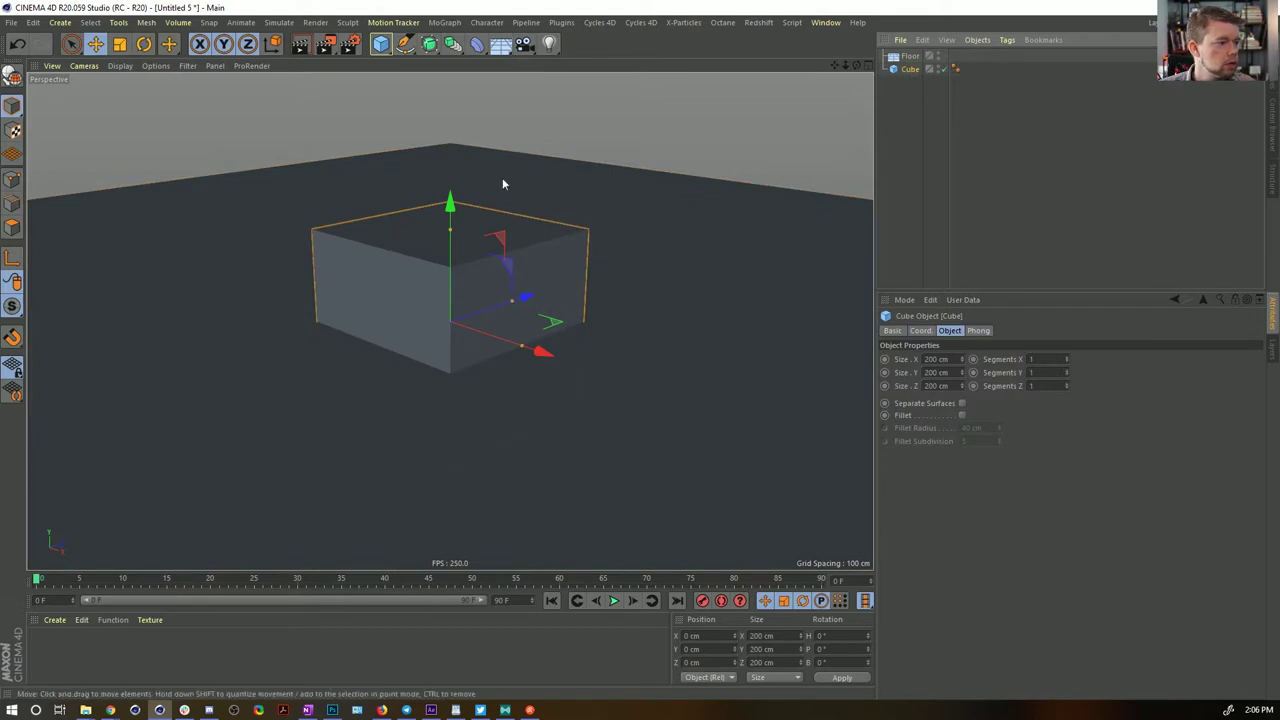
left_click_drag(450, 205, 576, 293)
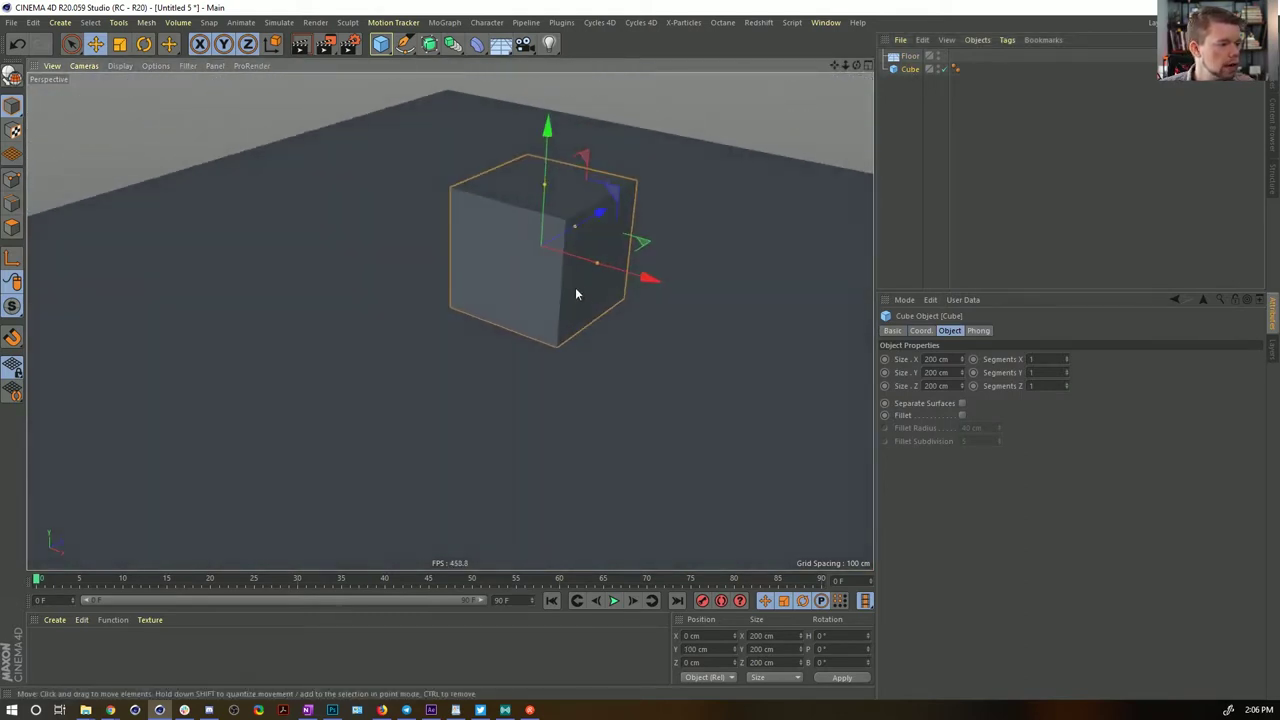
Turn on SSAO for the viewport and apply a new default material to the floor
left_click(156, 67)
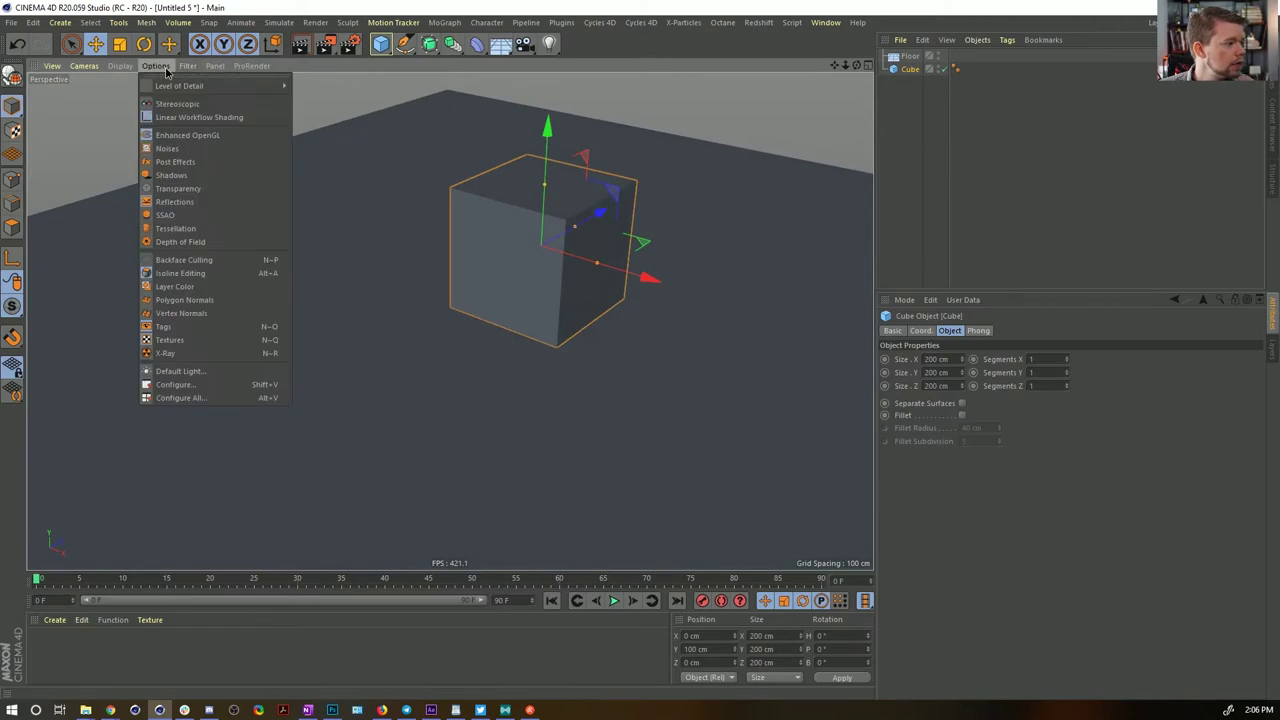
left_click(194, 215)
double_click(130, 657)
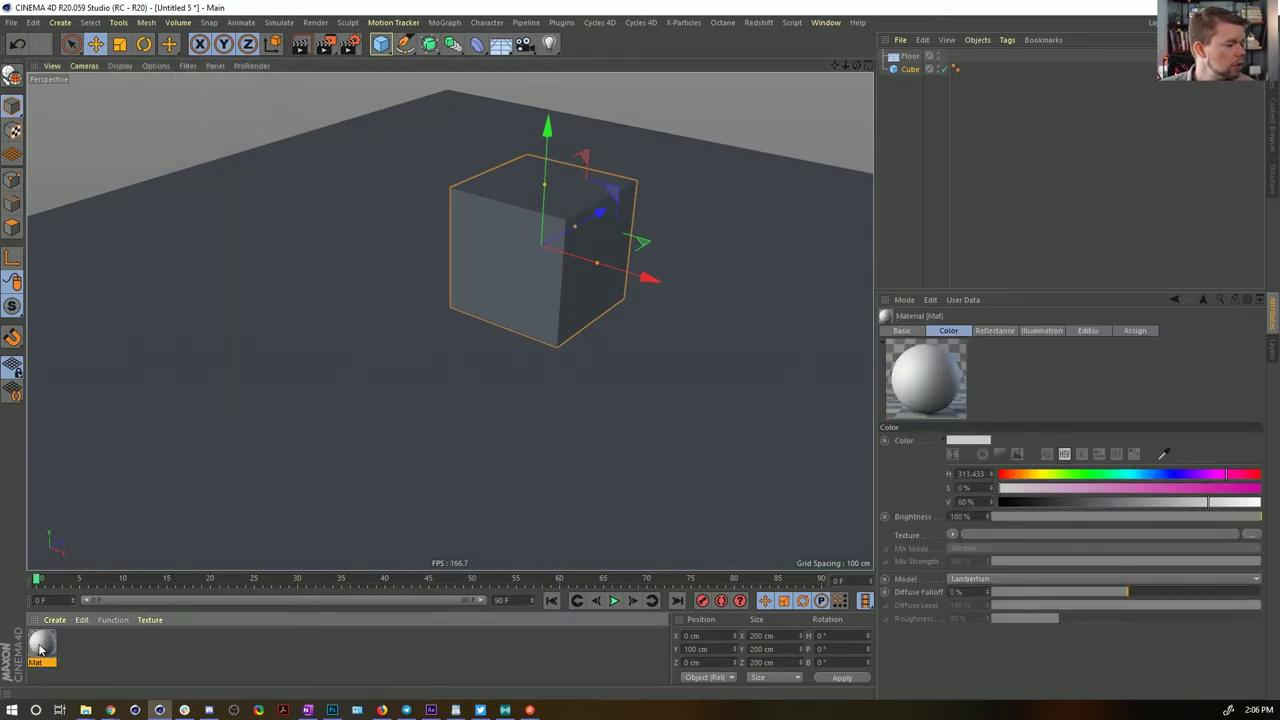
left_click_drag(488, 405, 396, 448)
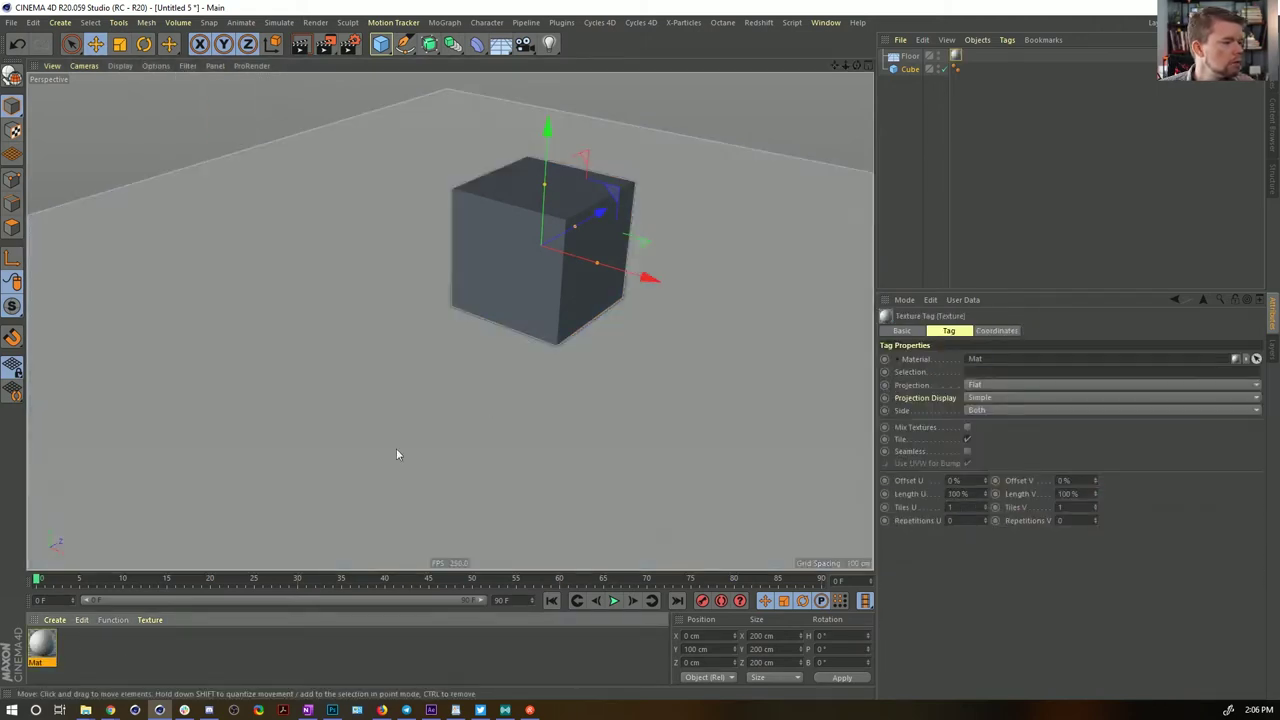
Duplicate the cube and make the original cube editable
left_click_drag(911, 70, 919, 112, "ctrl")
left_click(912, 71)
key("c")
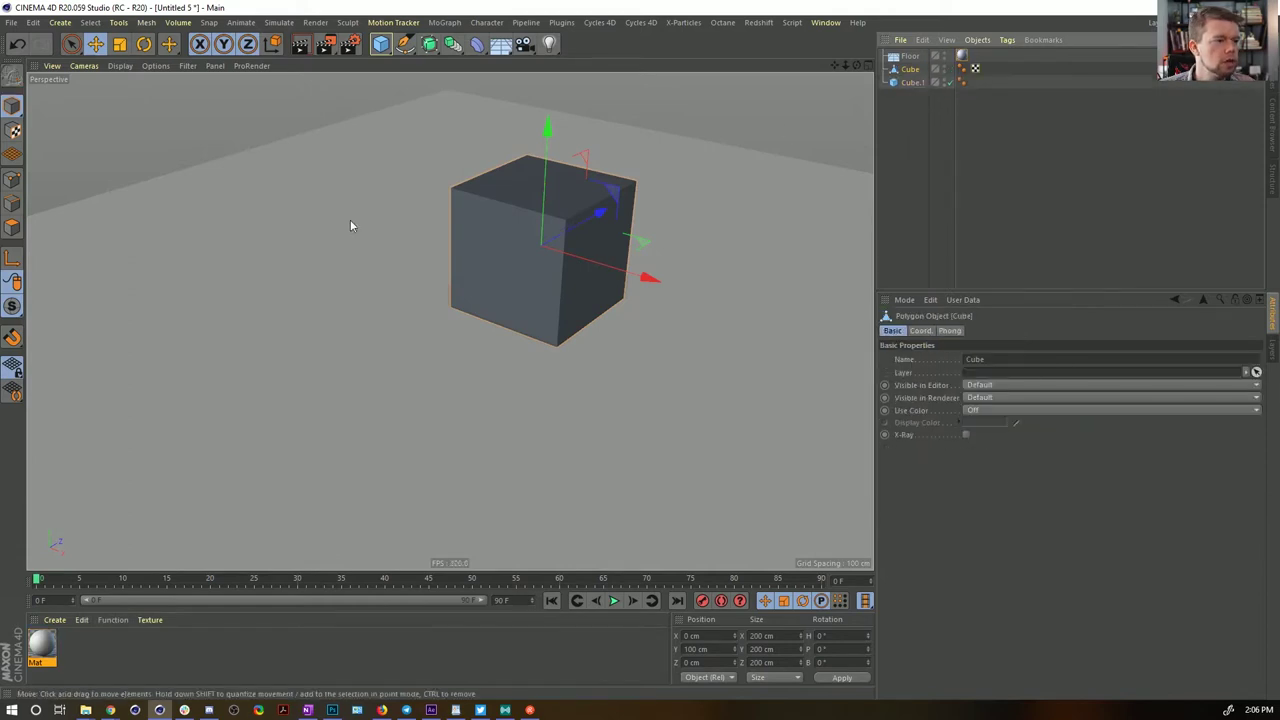
Scale the editable cube's top face to zero along X so the cube becomes a triangular wedge
left_click(11, 227)
left_click(536, 194)
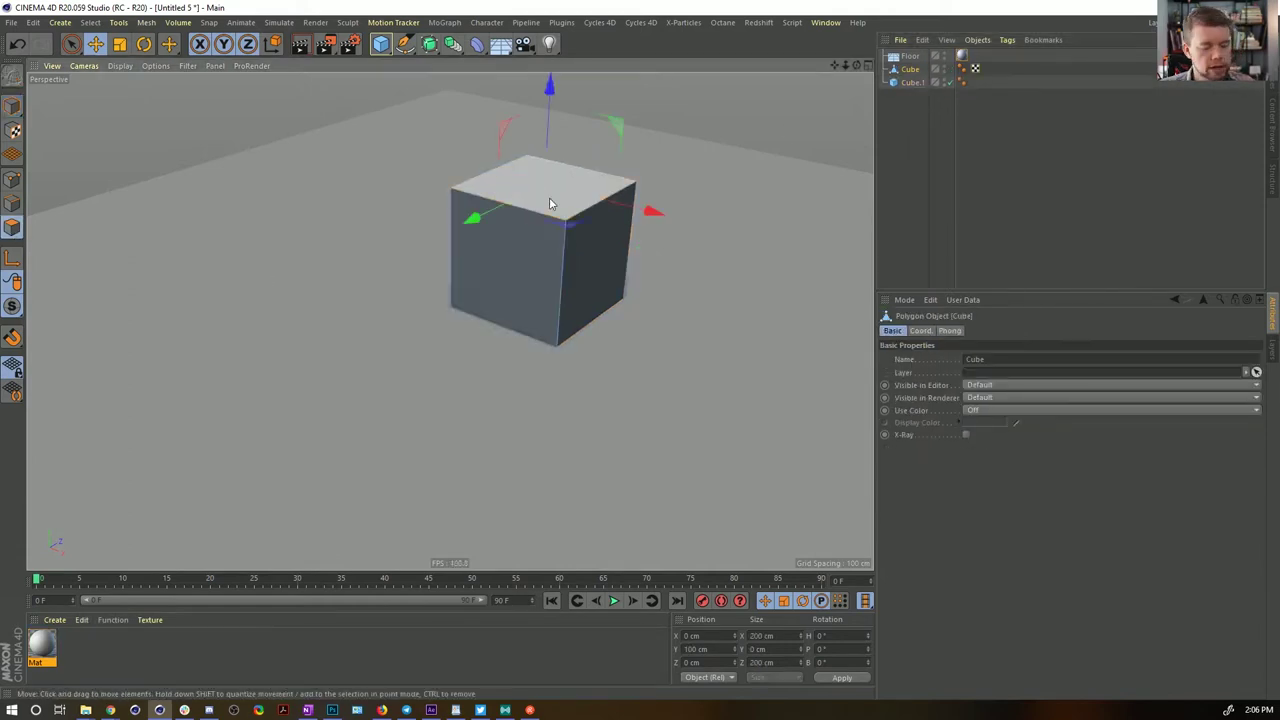
key("t")
left_click_drag(655, 215, 544, 225)
Select all points of the wedge and run Optimize to merge the overlapping ones
left_click(12, 179)
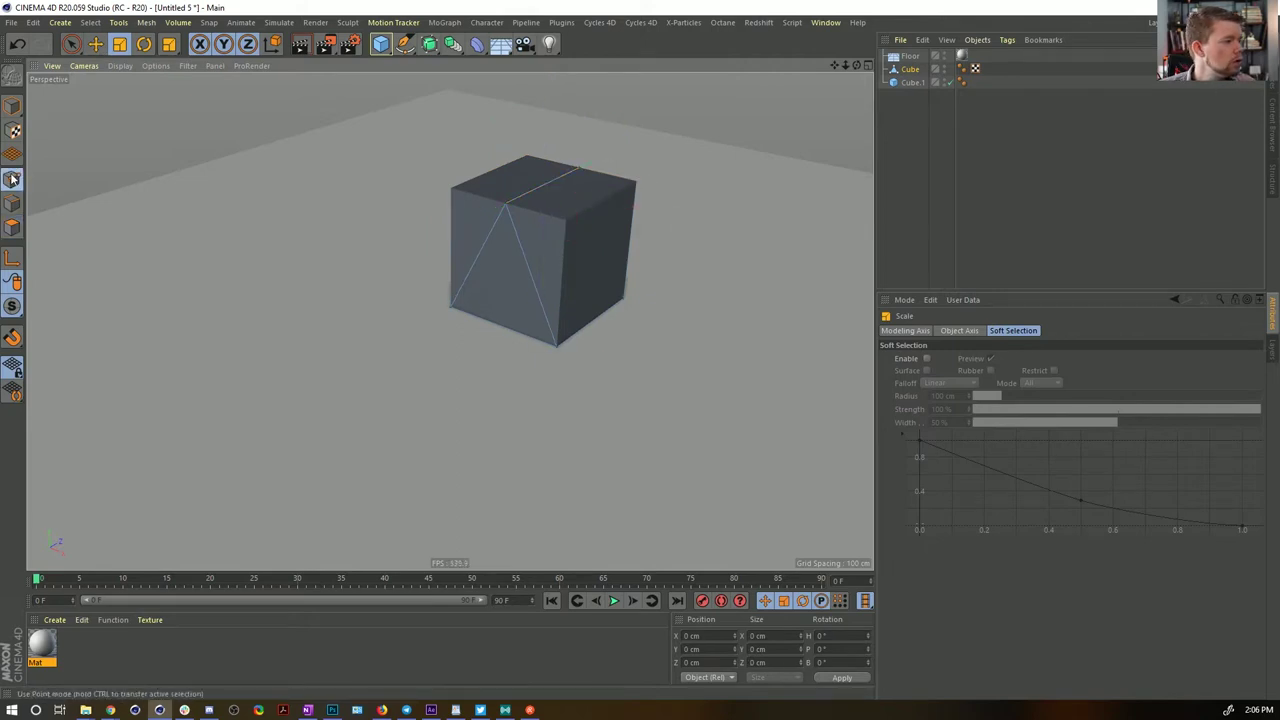
key("ctrl+a")
left_click(543, 260)
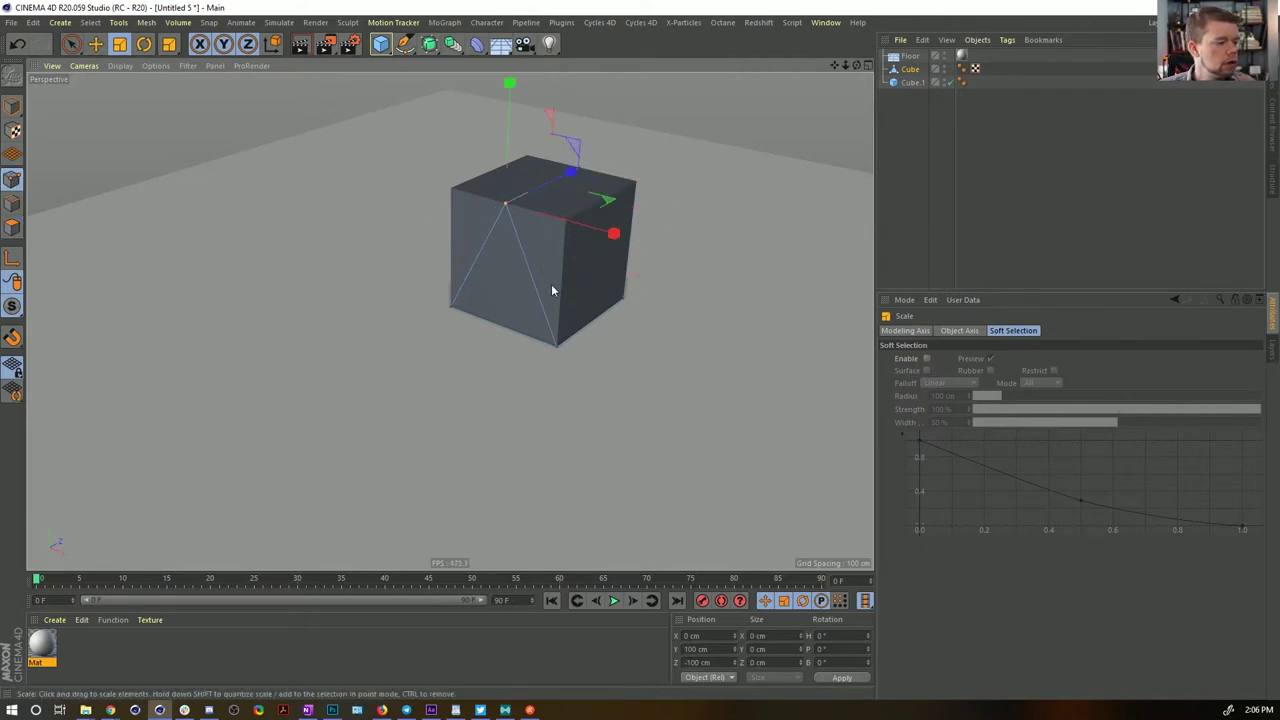
key("ctrl+a")
right_click(548, 260)
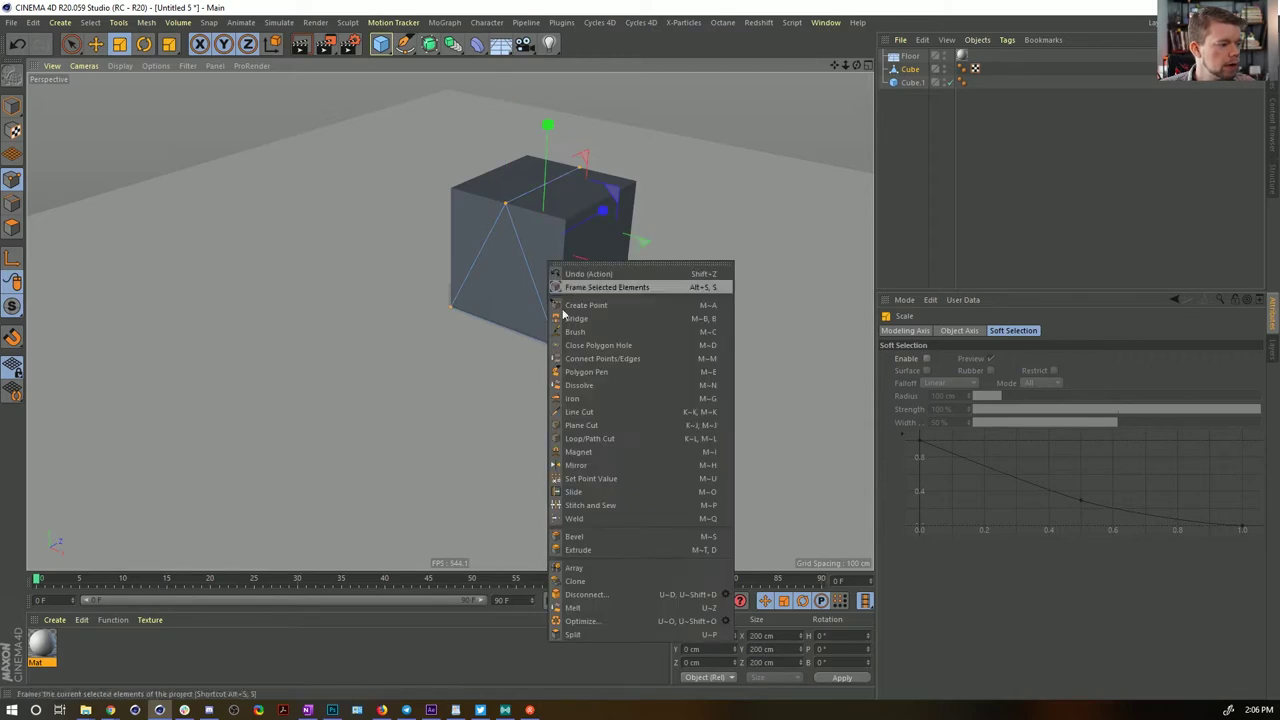
left_click(606, 622)
key("u")
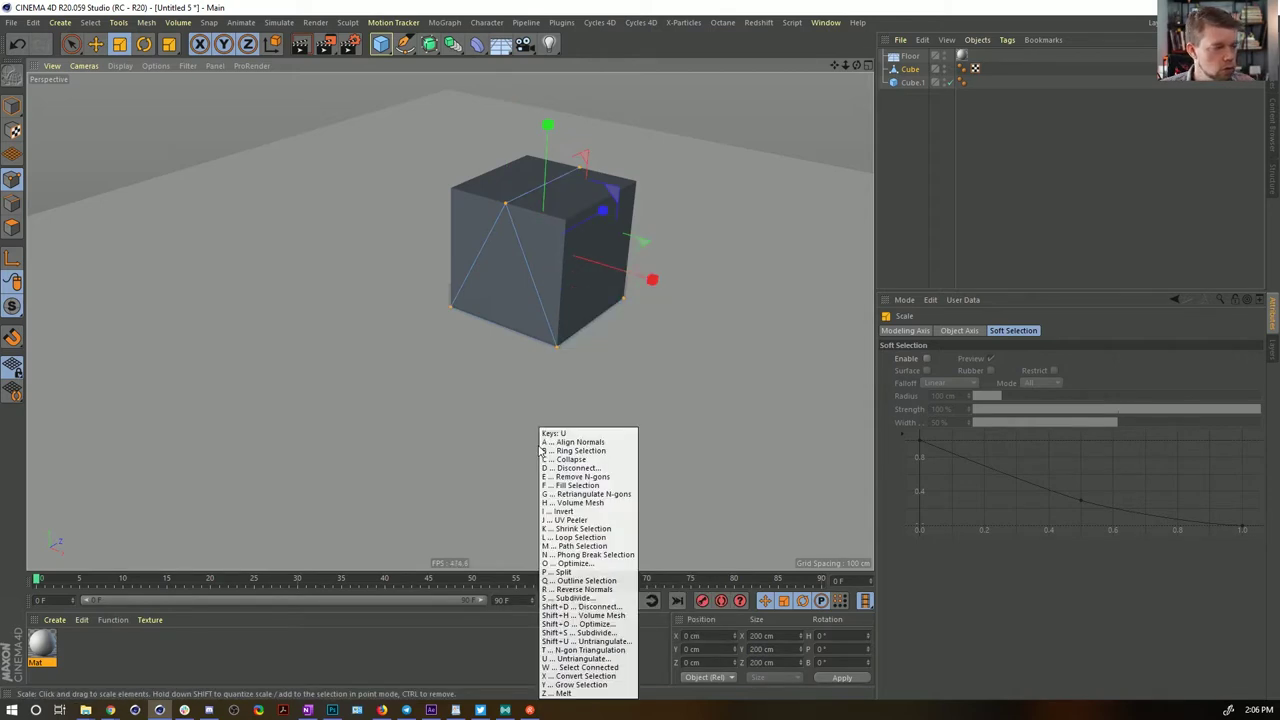
key("o")
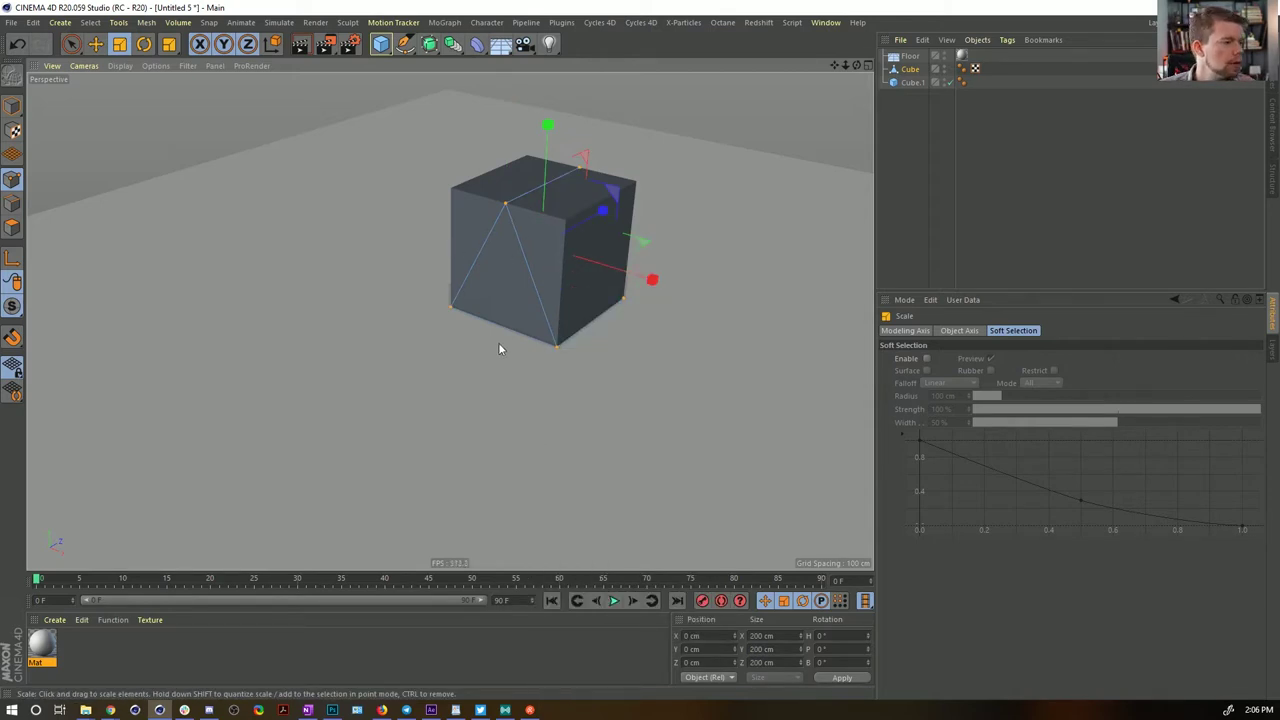
Reshape the duplicate cube into a plank about 1762 × 15 × 200 cm and raise it above the wedge to about Y 231 cm
left_click(912, 84)
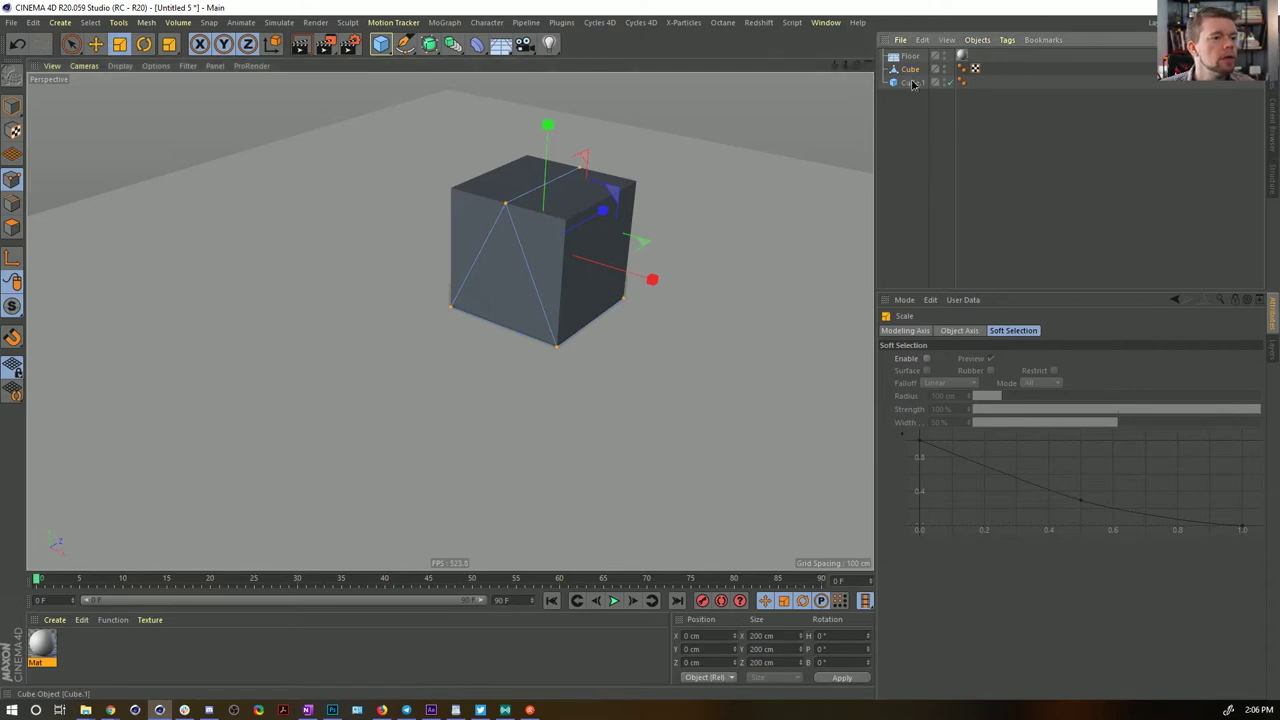
left_click(12, 106)
key("e")
left_click(548, 134)
key("ctrl+z")
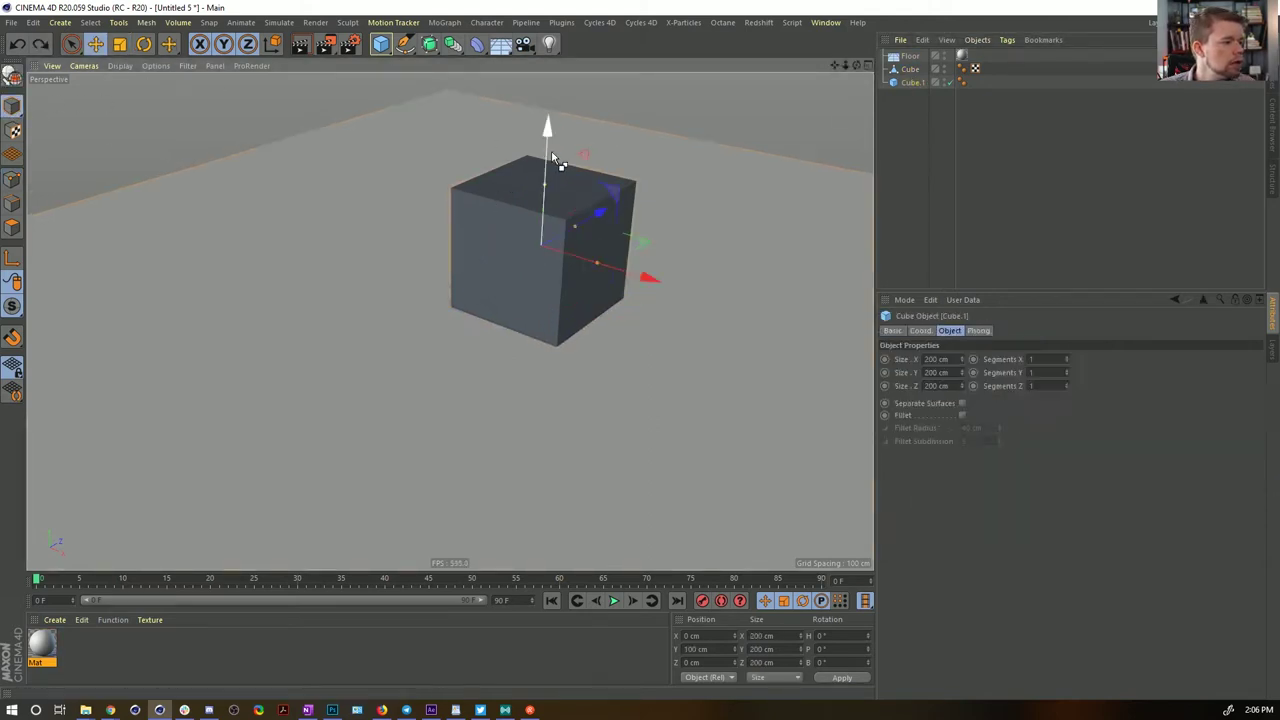
left_click_drag(556, 160, 1265, 339)
scroll(507, 146, "down", 3)
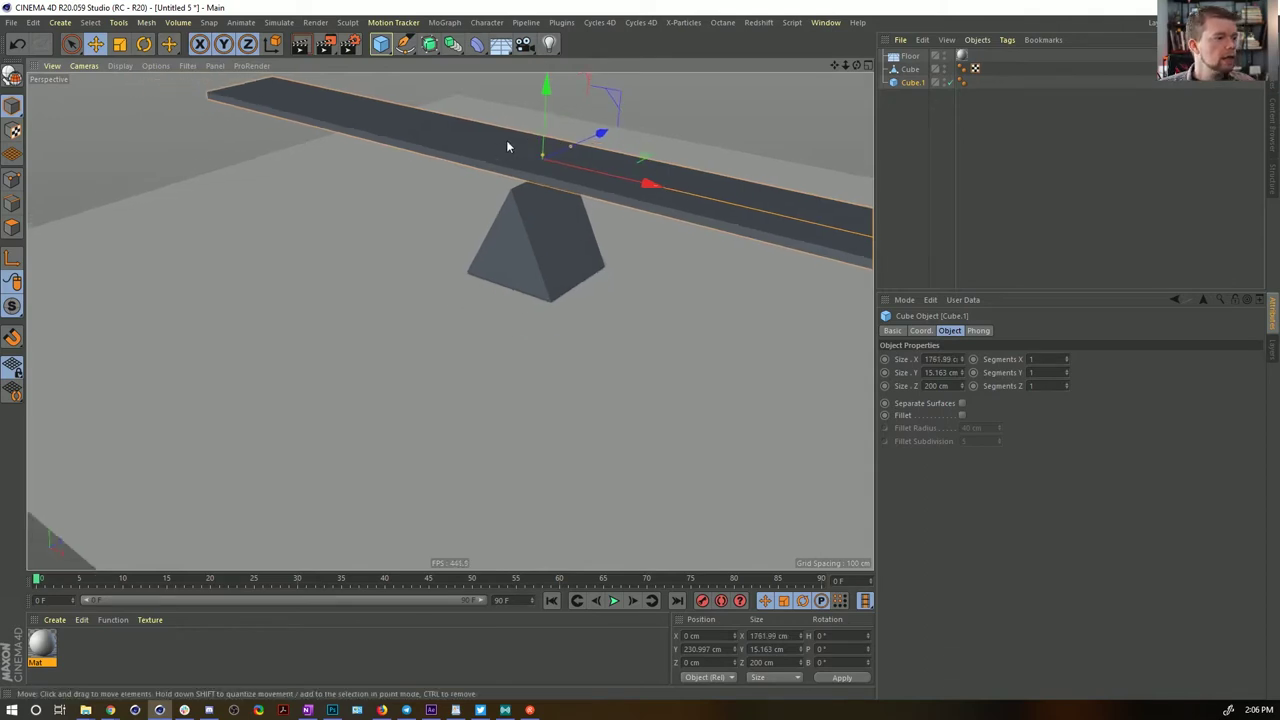
middle_click_drag(507, 146, 491, 263, "alt")
scroll(491, 263, "down", 2)
left_click_drag(449, 280, 489, 290, "alt")
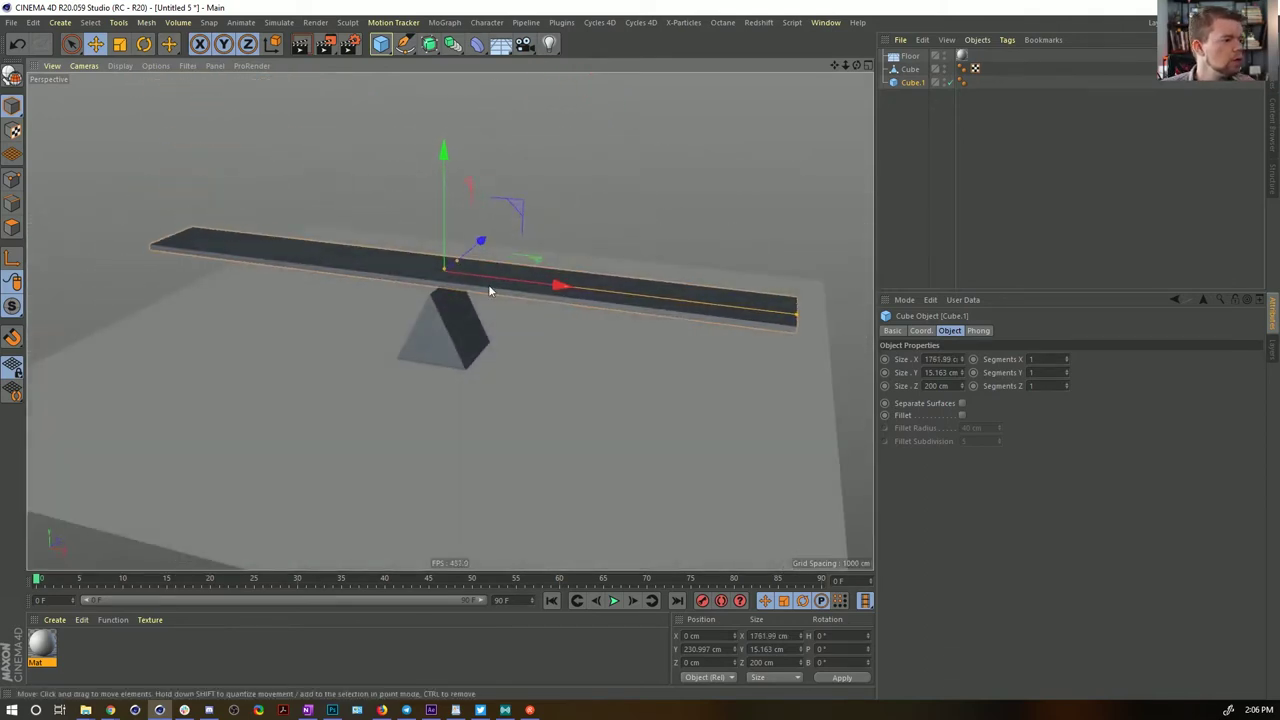
Create a second material with a dark brown colour and apply it to the plank
double_click(144, 644)
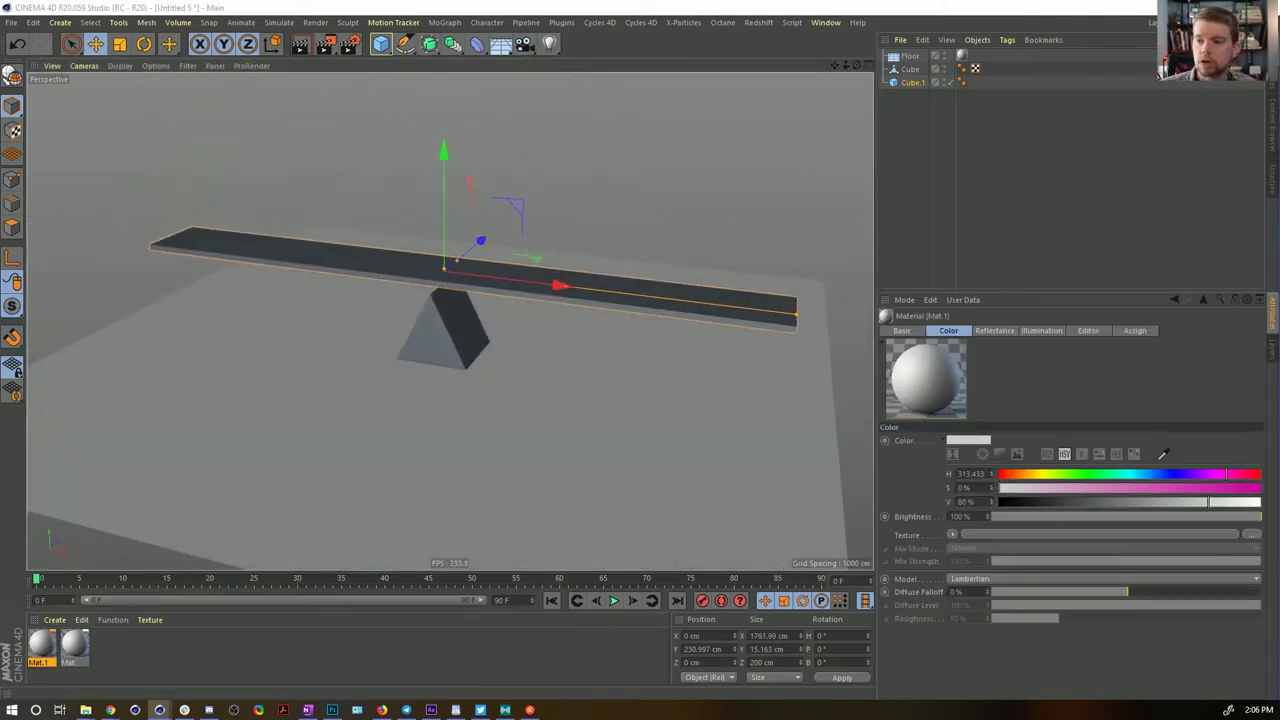
double_click(40, 645)
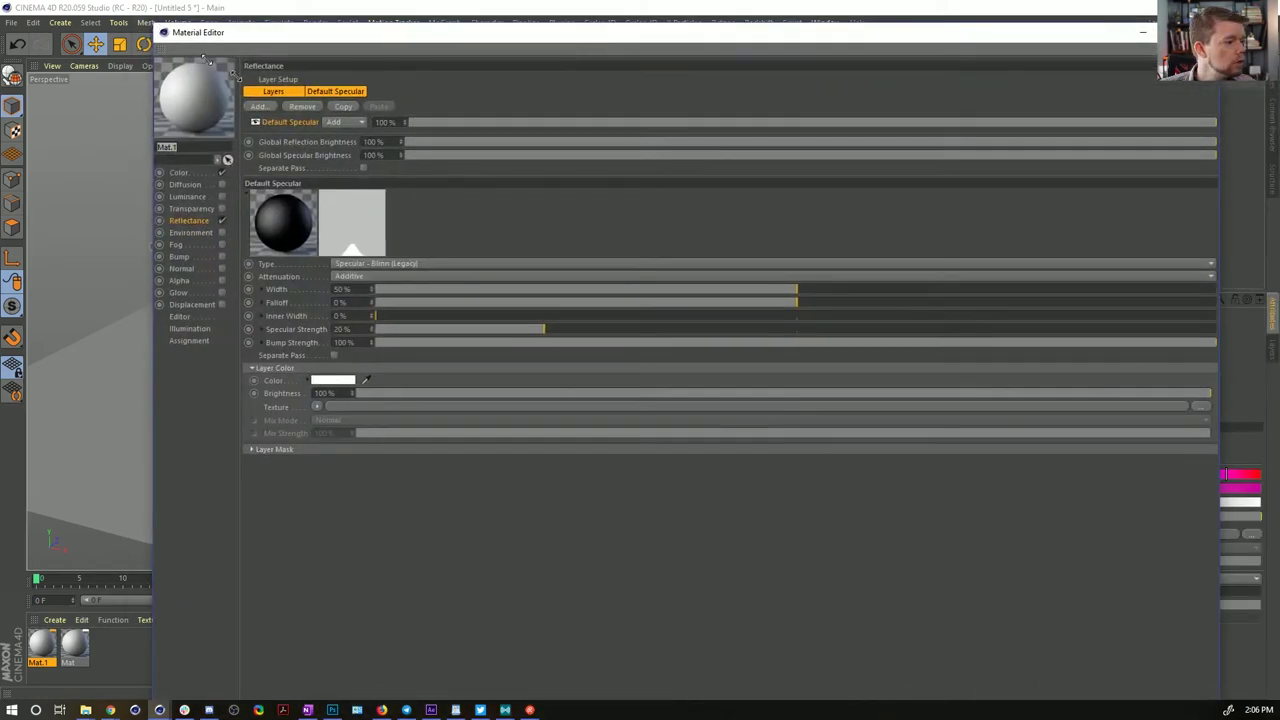
left_click_drag(145, 22, 577, 72)
left_click(542, 210)
left_click_drag(850, 165, 1030, 166)
left_click_drag(881, 182, 851, 177)
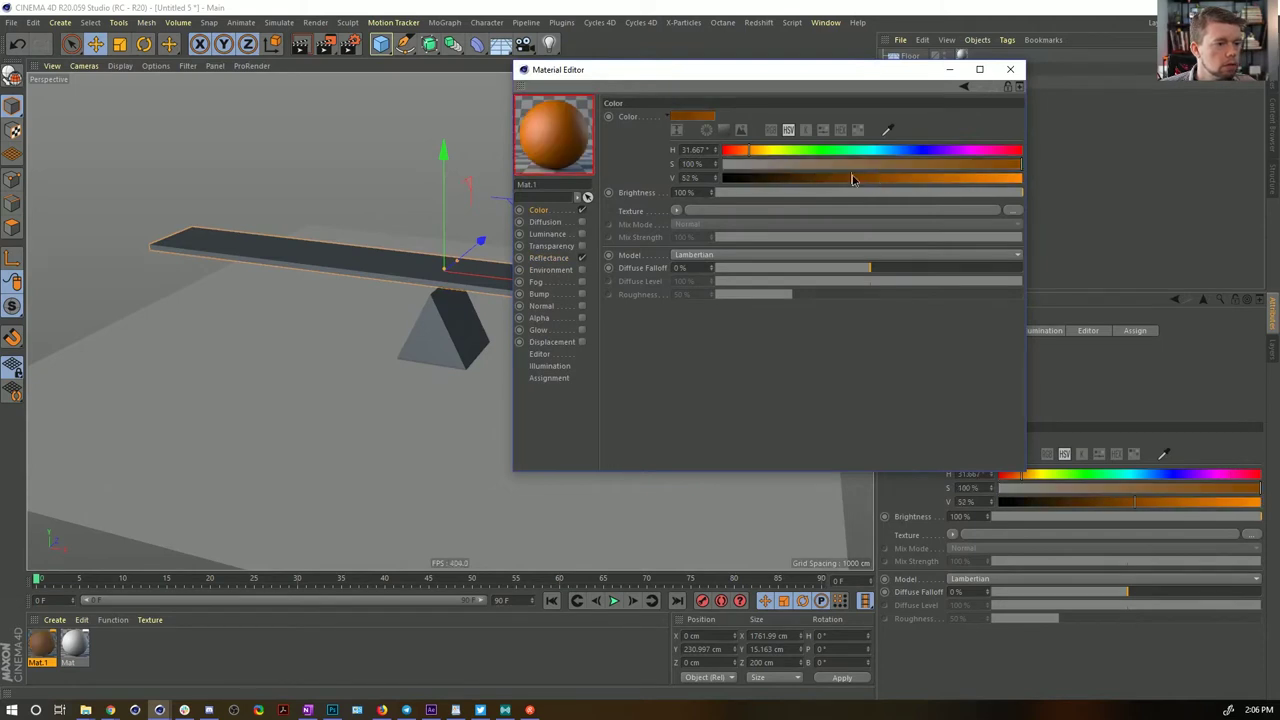
left_click(755, 151)
left_click_drag(42, 645, 352, 254)
left_click(1010, 69)
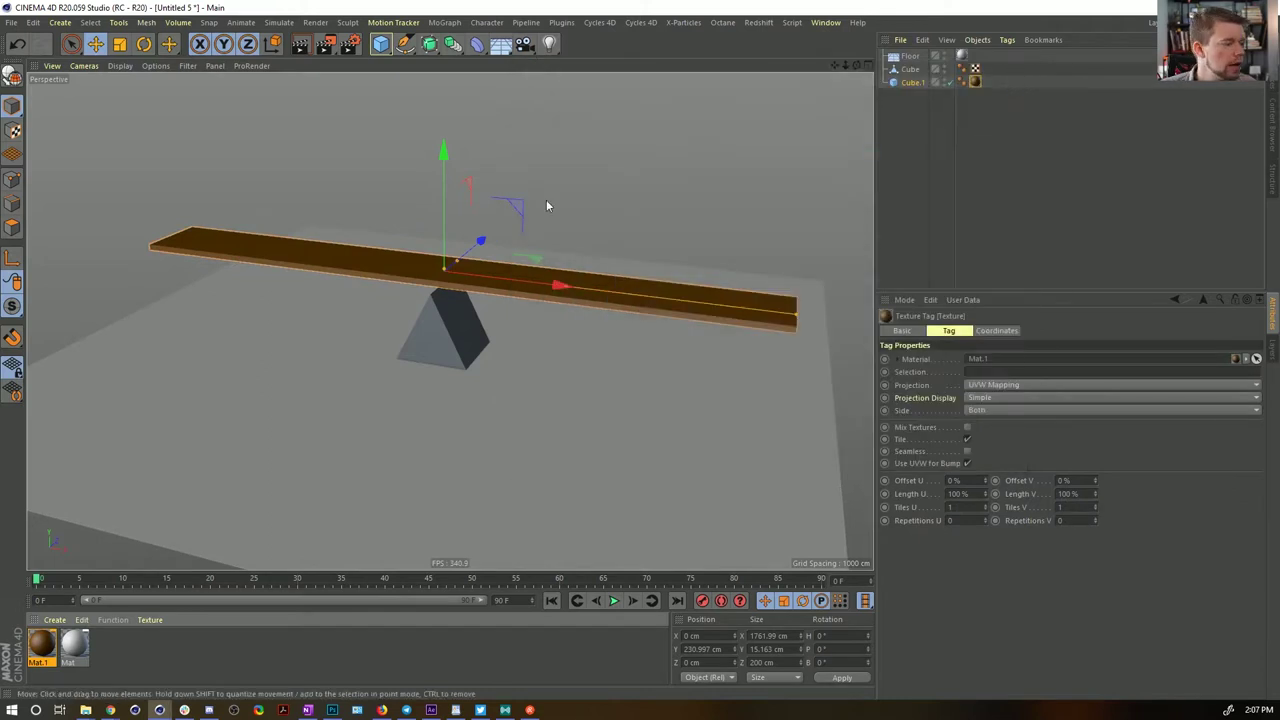
Add Collider Body tags to the floor and the wedge
left_click_drag(443, 283, 474, 337, "alt")
left_click(911, 82)
left_click(897, 54, "shift")
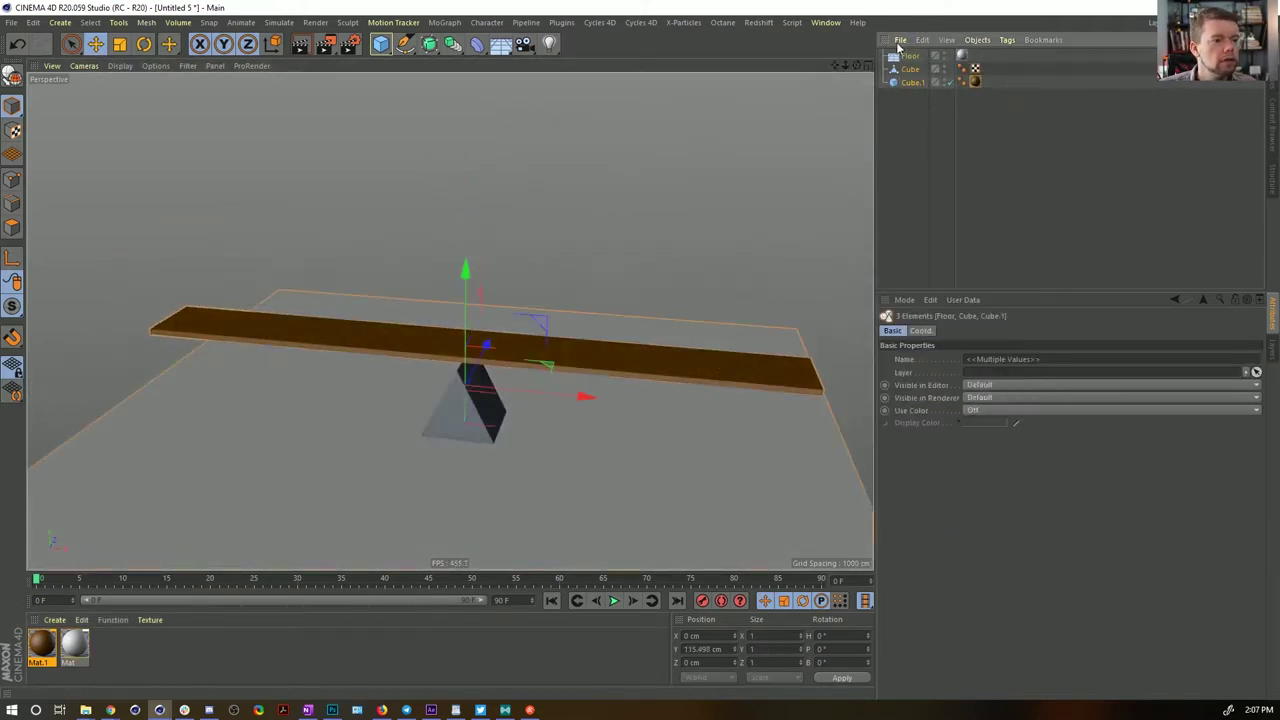
left_click(910, 69)
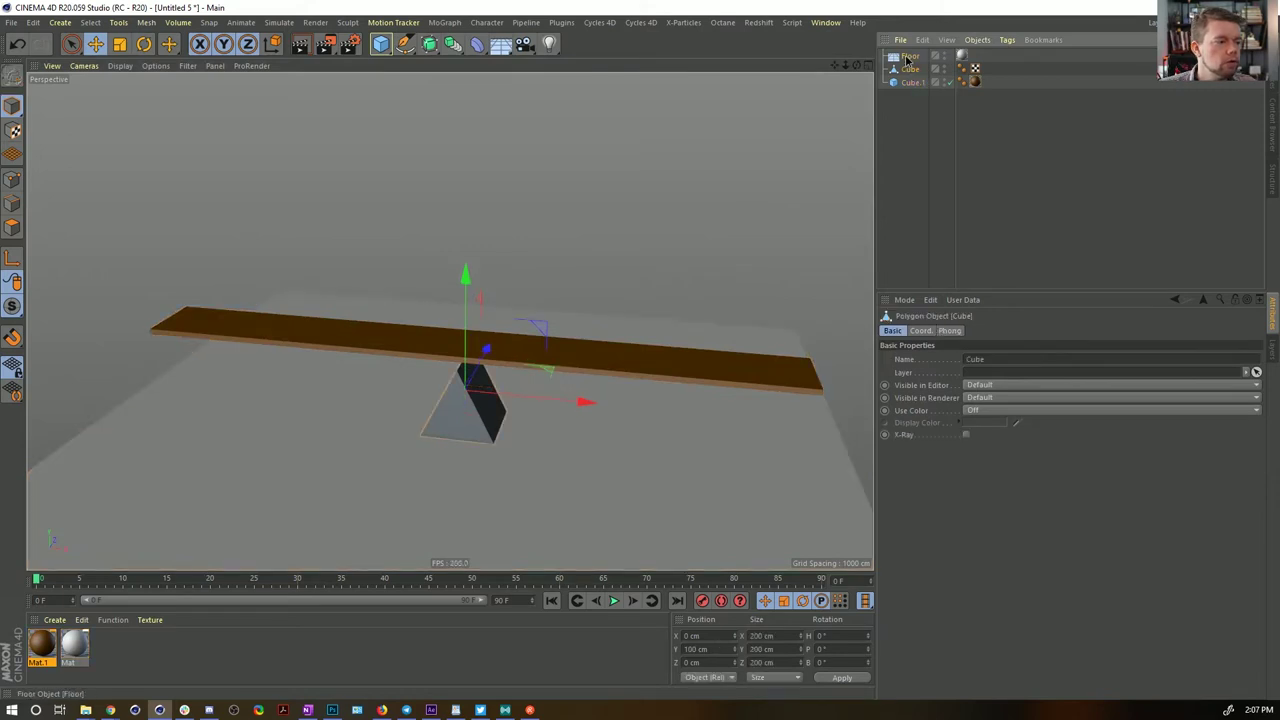
left_click(908, 57, "ctrl")
right_click(910, 60)
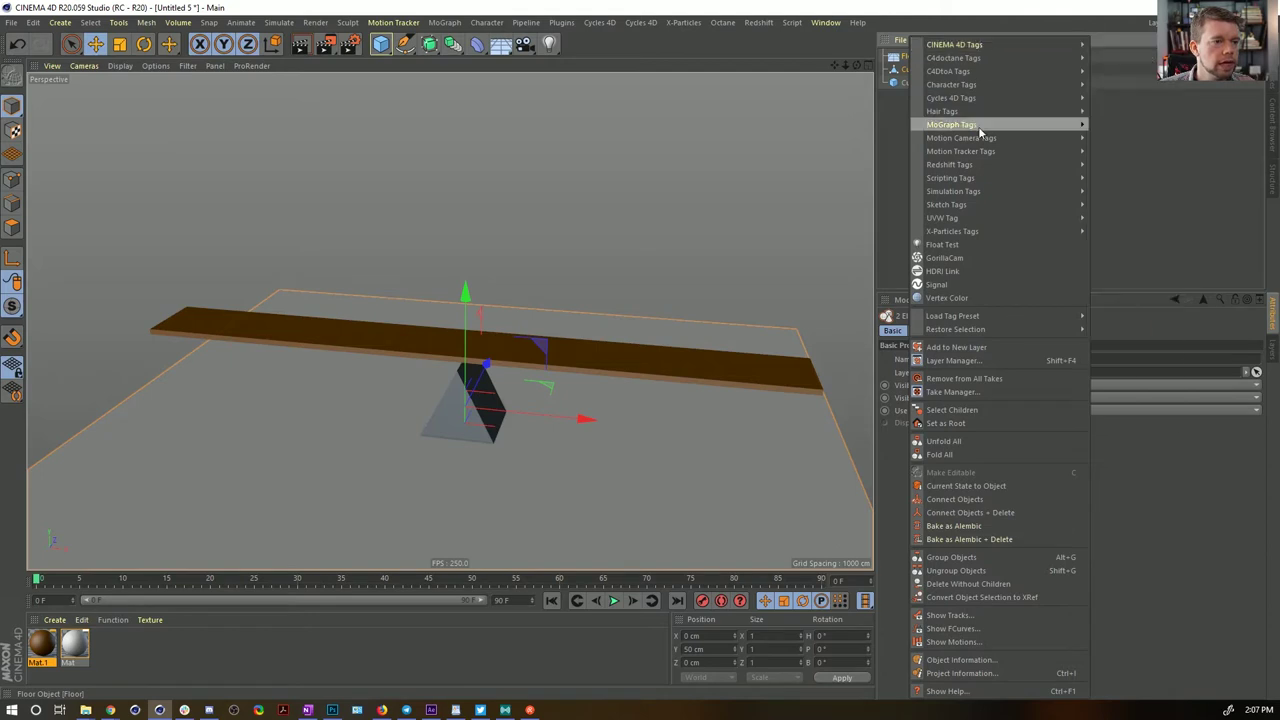
mouse_move(978, 193)
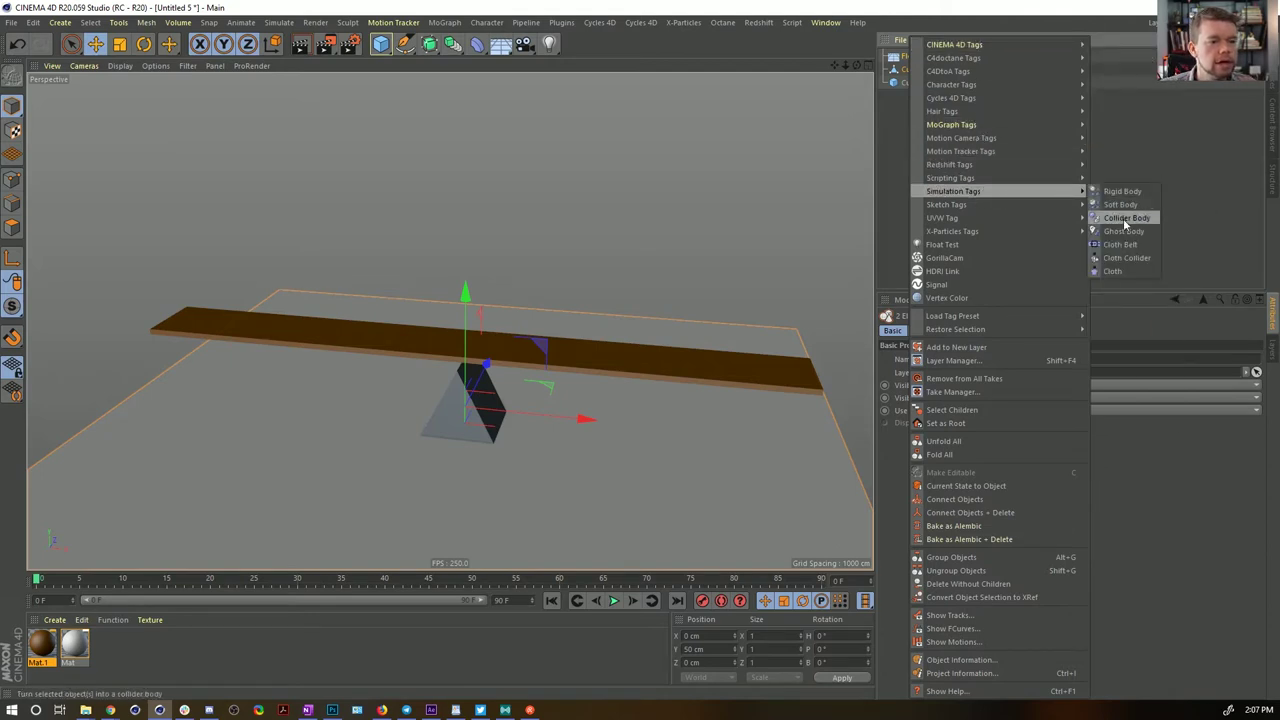
left_click(1125, 218)
Add a Rigid Body tag to the plank
right_click(908, 84)
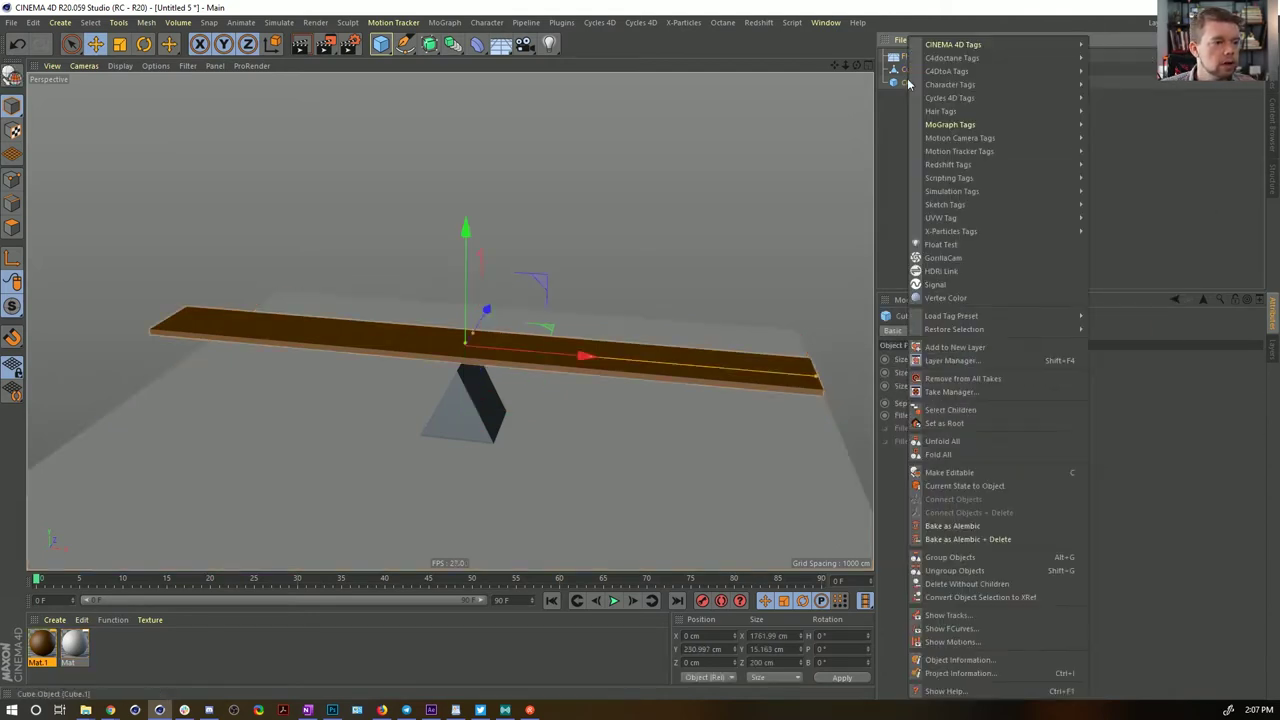
mouse_move(978, 179)
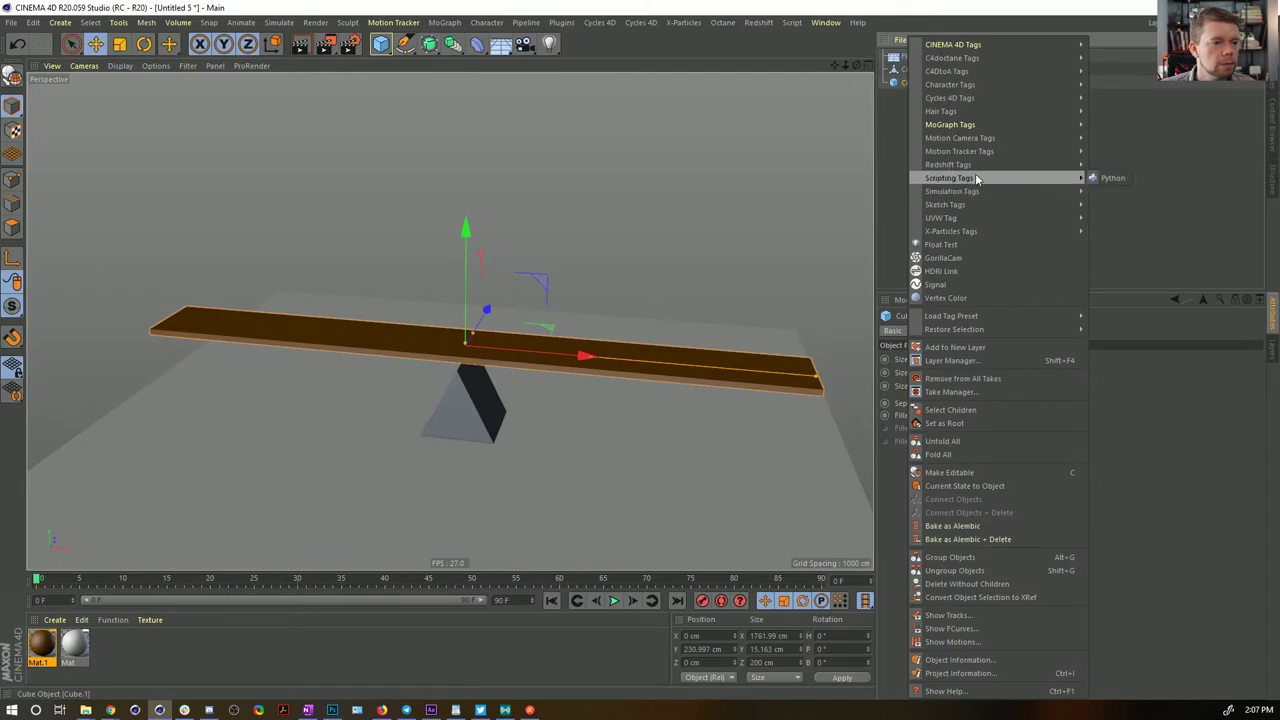
left_click(1112, 194)
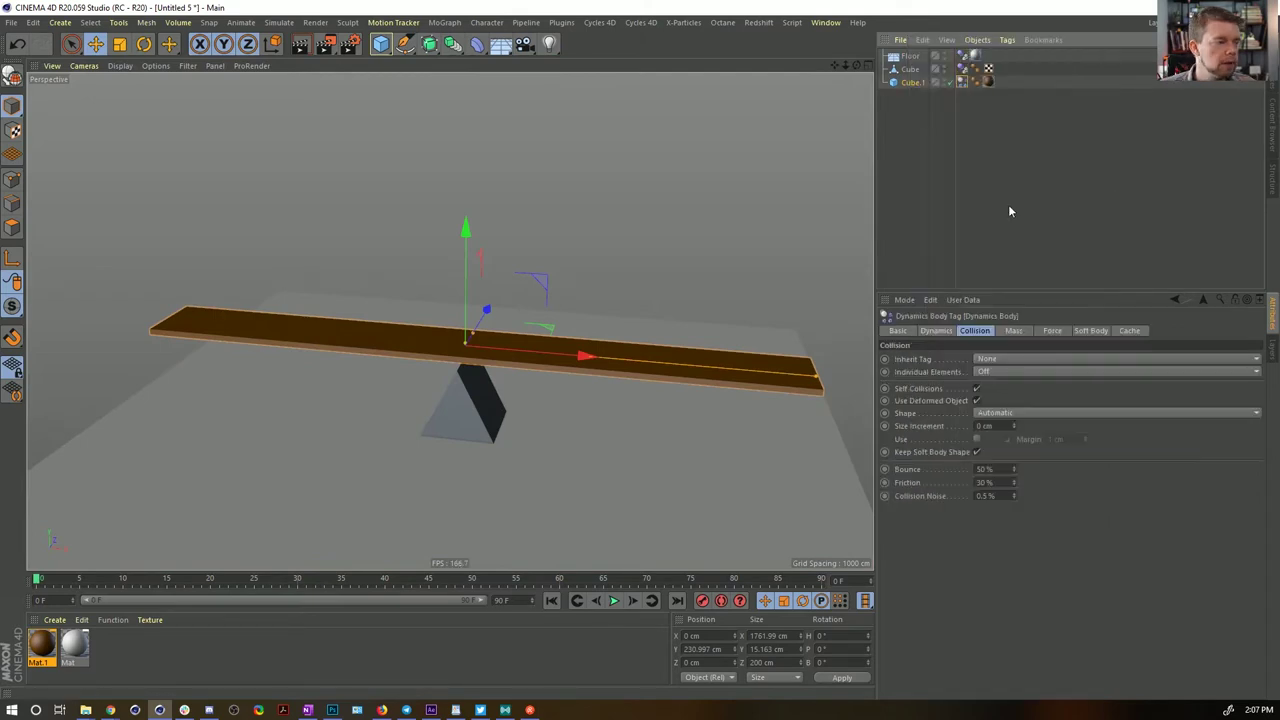
Add another cube, resize it to about 309 × 77 × 200 cm and place it above the plank's centre at about Y 331 cm
left_click(380, 44)
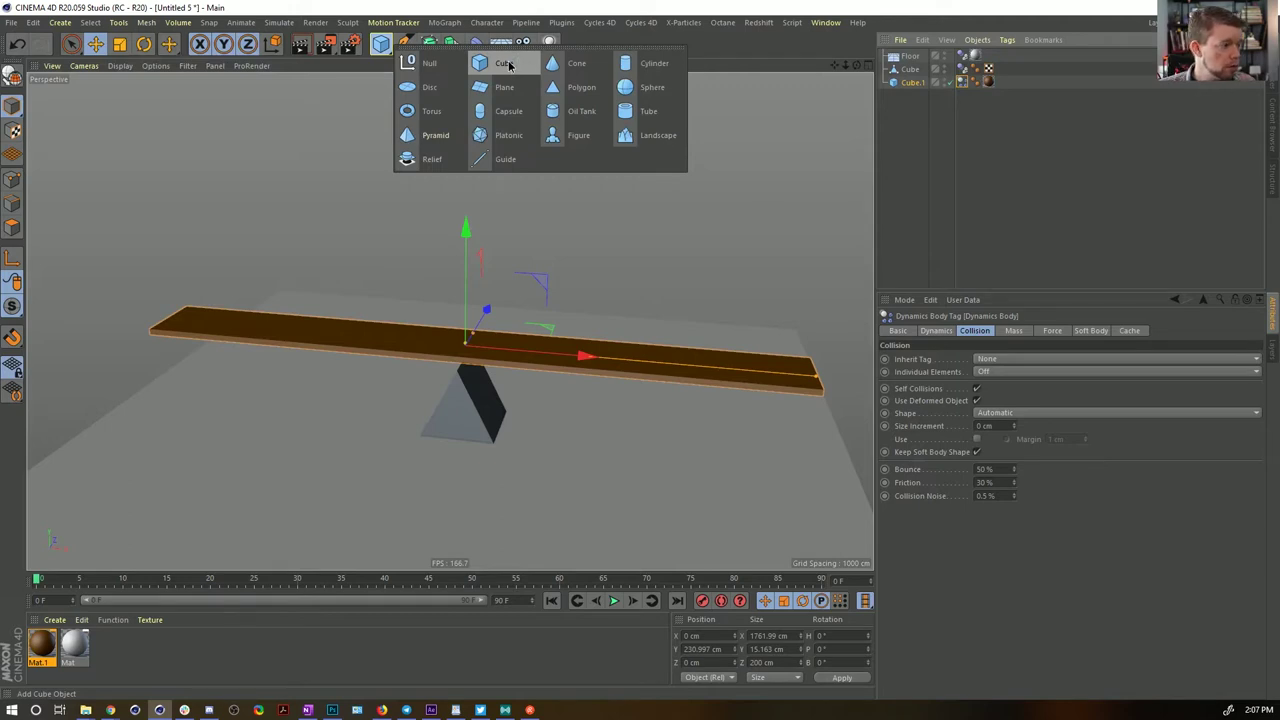
left_click(505, 64)
left_click_drag(465, 310, 466, 194)
mouse_move(505, 320)
left_mouse_down()
mouse_move(527, 317)
mouse_move(488, 289)
mouse_move(502, 323)
left_mouse_up()
Hollow the new block into an open box by insetting its top face and extruding the inner face about 72 cm downward
key("c")
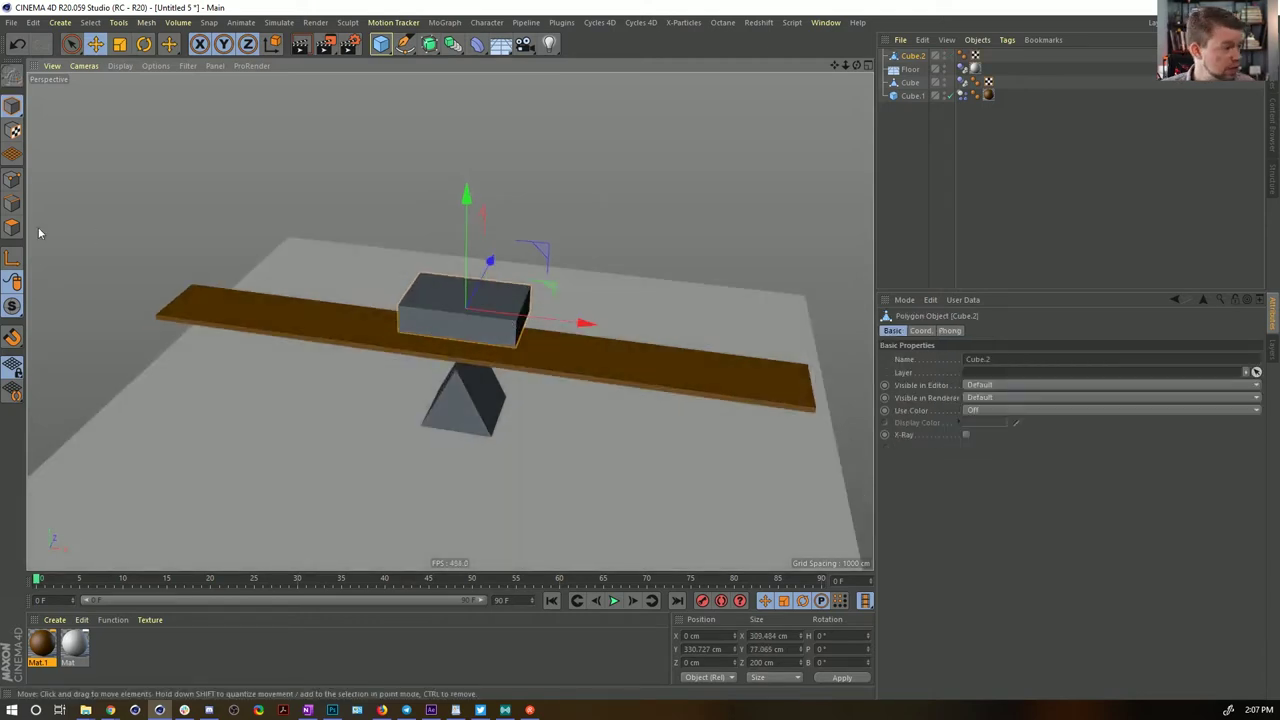
left_click(13, 229)
left_click(453, 292)
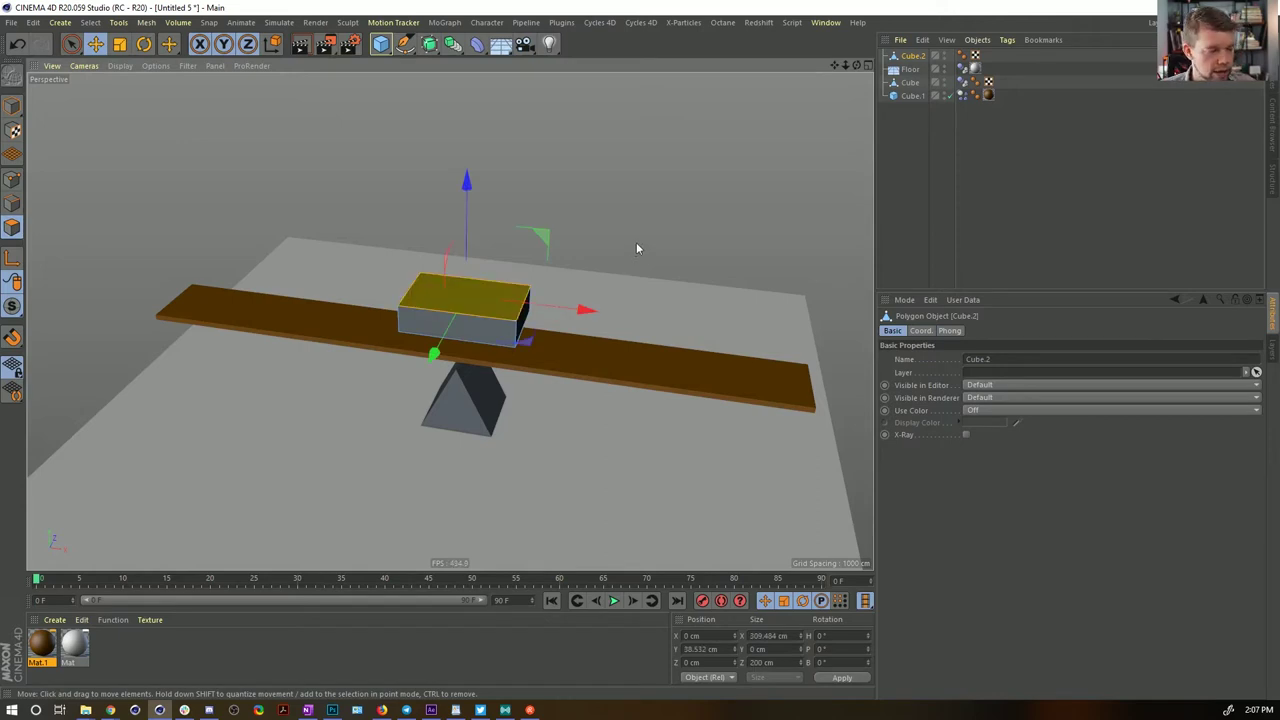
key("i")
left_click_drag(455, 295, 465, 295)
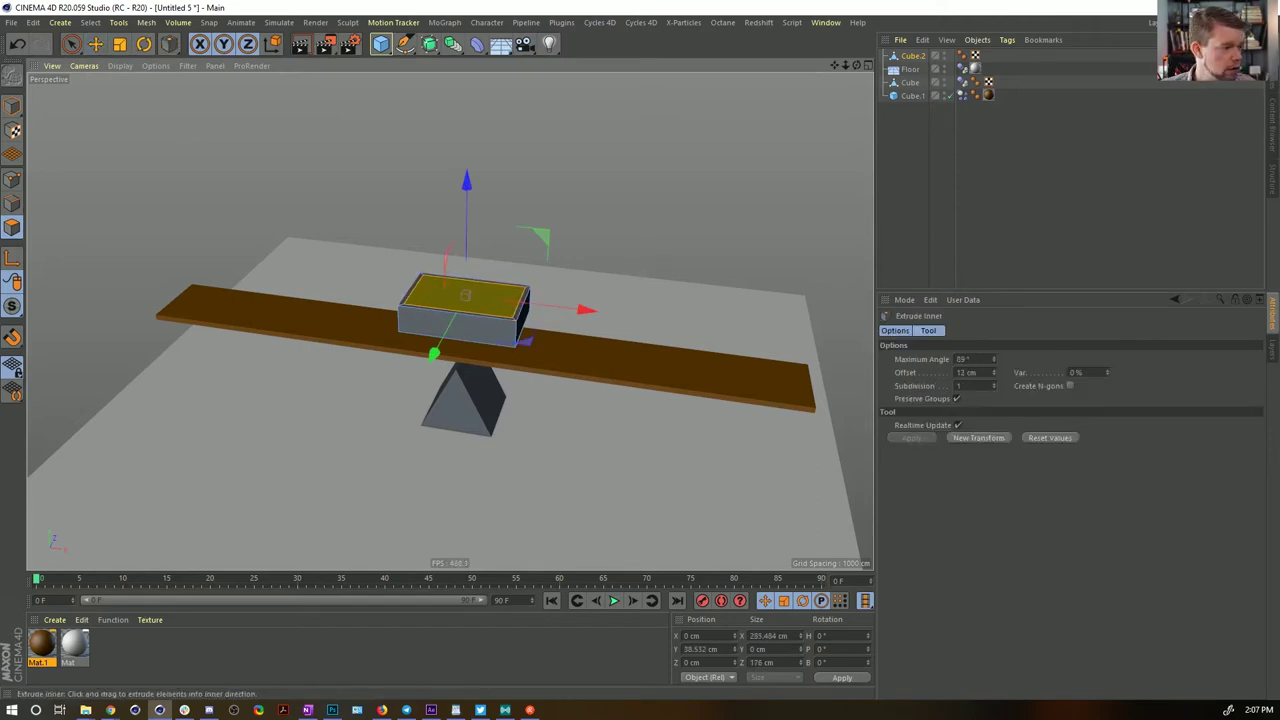
key("d")
left_click_drag(657, 243, 581, 252)
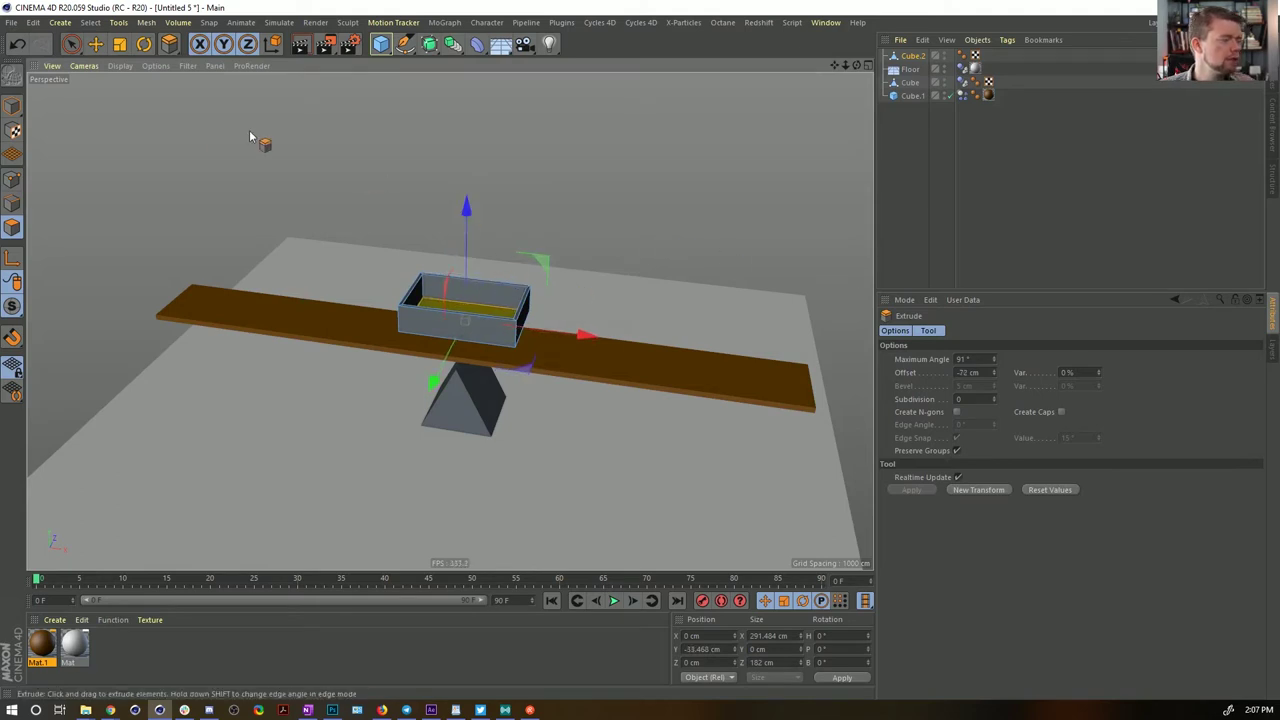
Slide the open box along the X axis to the plank's far end, at about X -689 cm
left_click(12, 105)
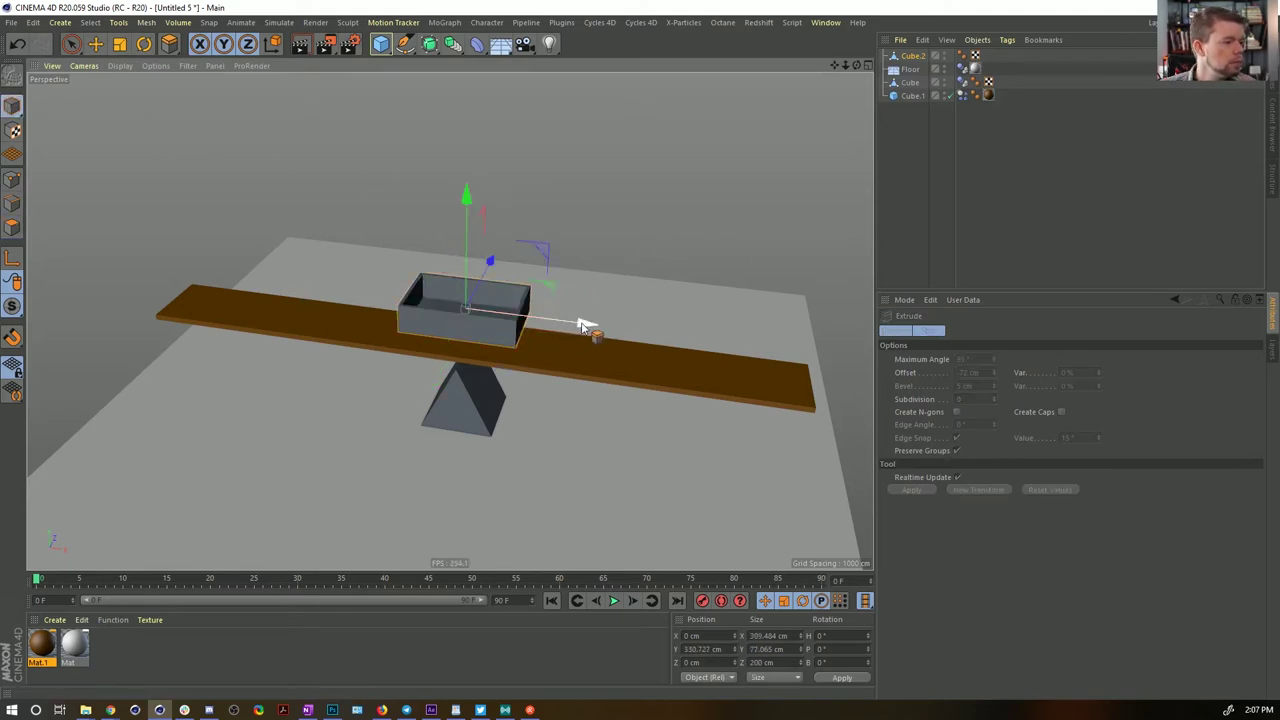
left_click_drag(582, 327, 355, 311)
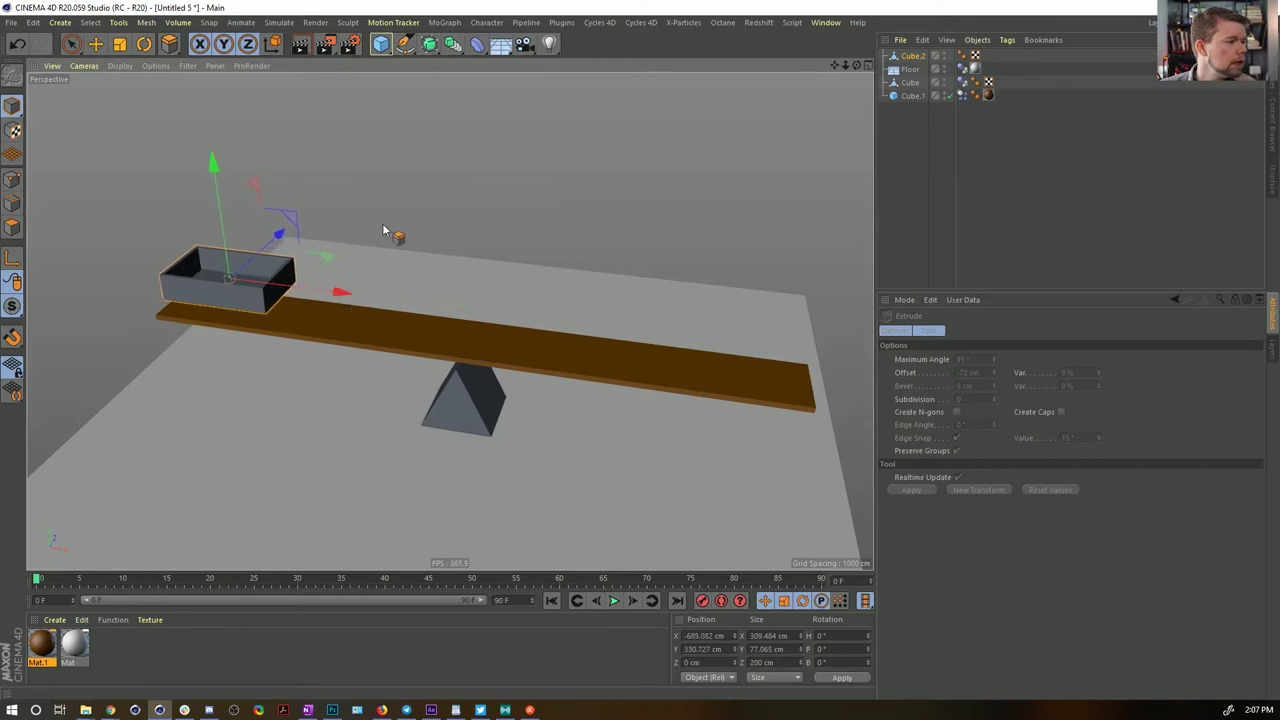
Add another cube, raise it above the plank's centre to about Y 364 cm and shrink it to about 154 × 34 × 84 cm
left_click(380, 43)
left_click_drag(466, 305, 465, 208)
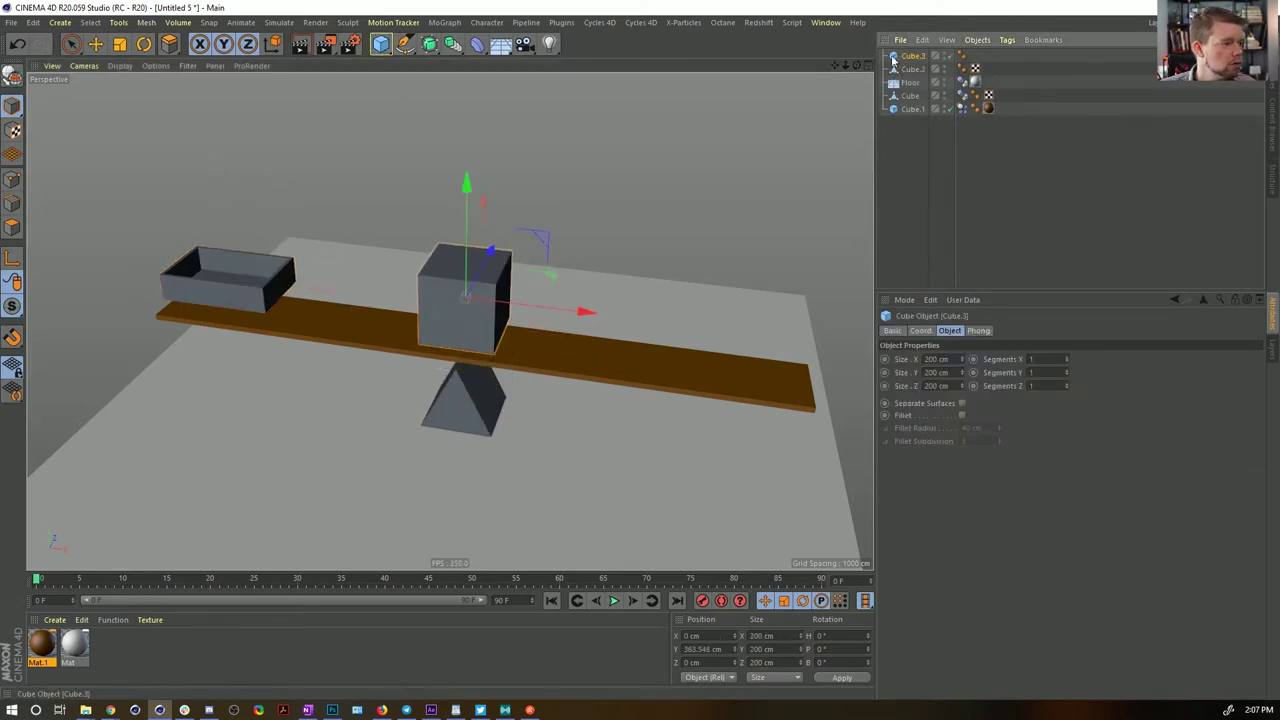
left_click(96, 43)
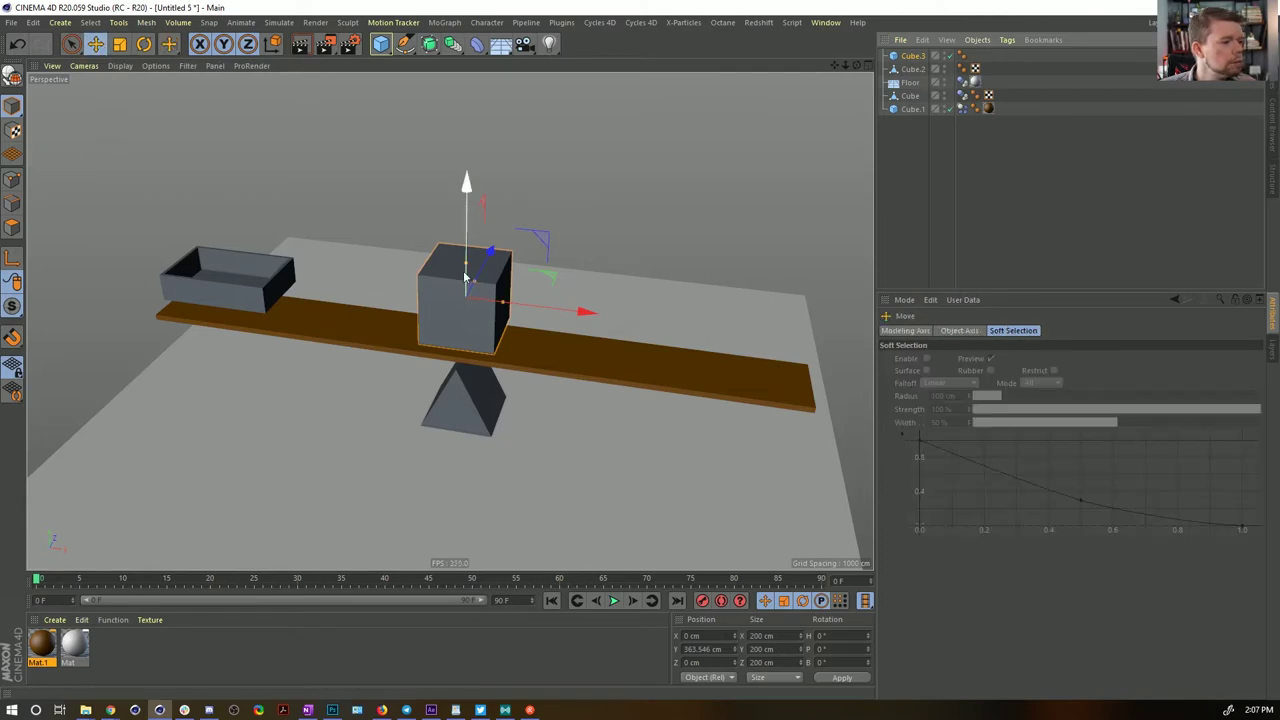
left_click_drag(465, 278, 501, 306)
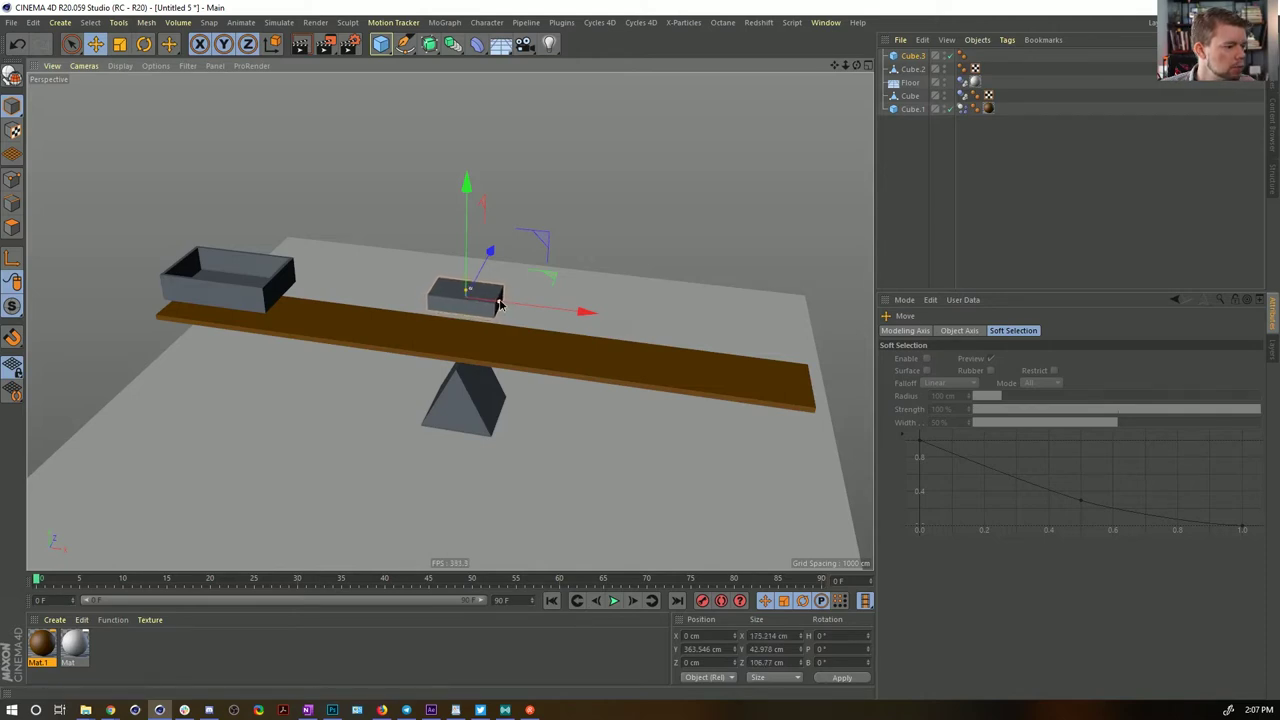
key("t")
left_click_drag(628, 197, 585, 234)
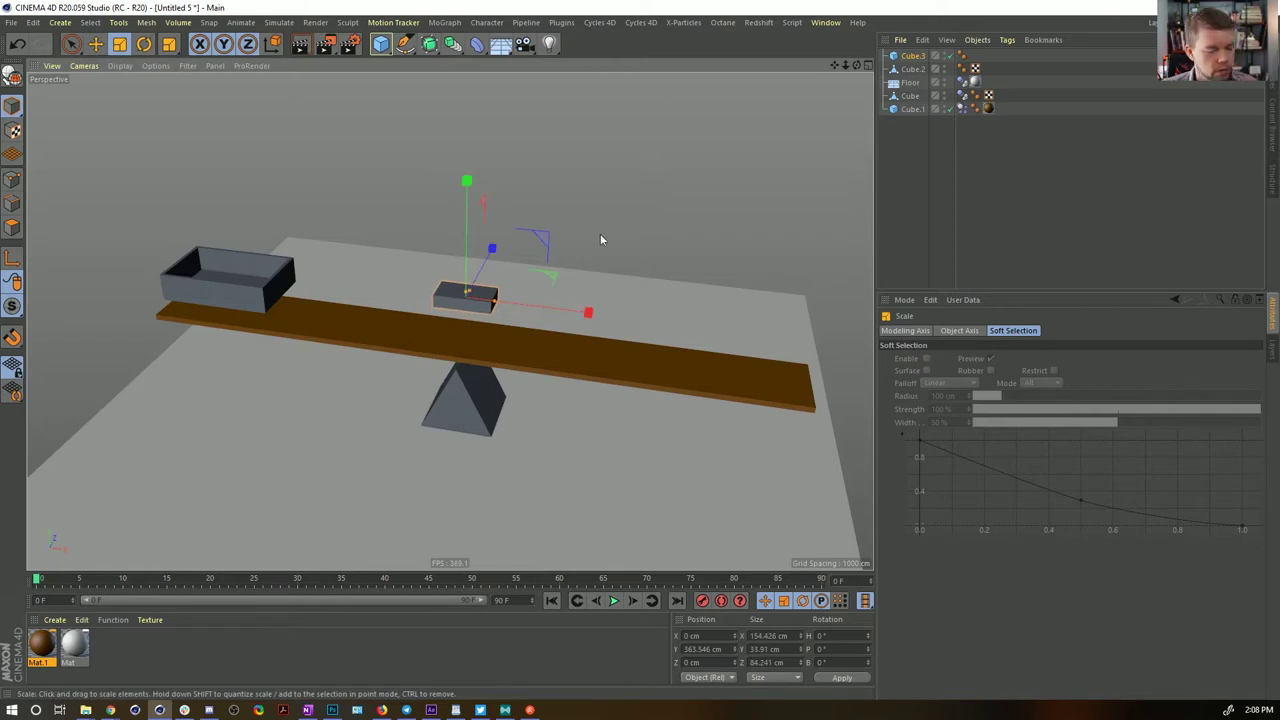
Make the small block editable and shape it into an ingot by shrinking its top face to about 119 × 65 cm and lowering that face slightly
left_click(12, 228)
left_click(465, 293)
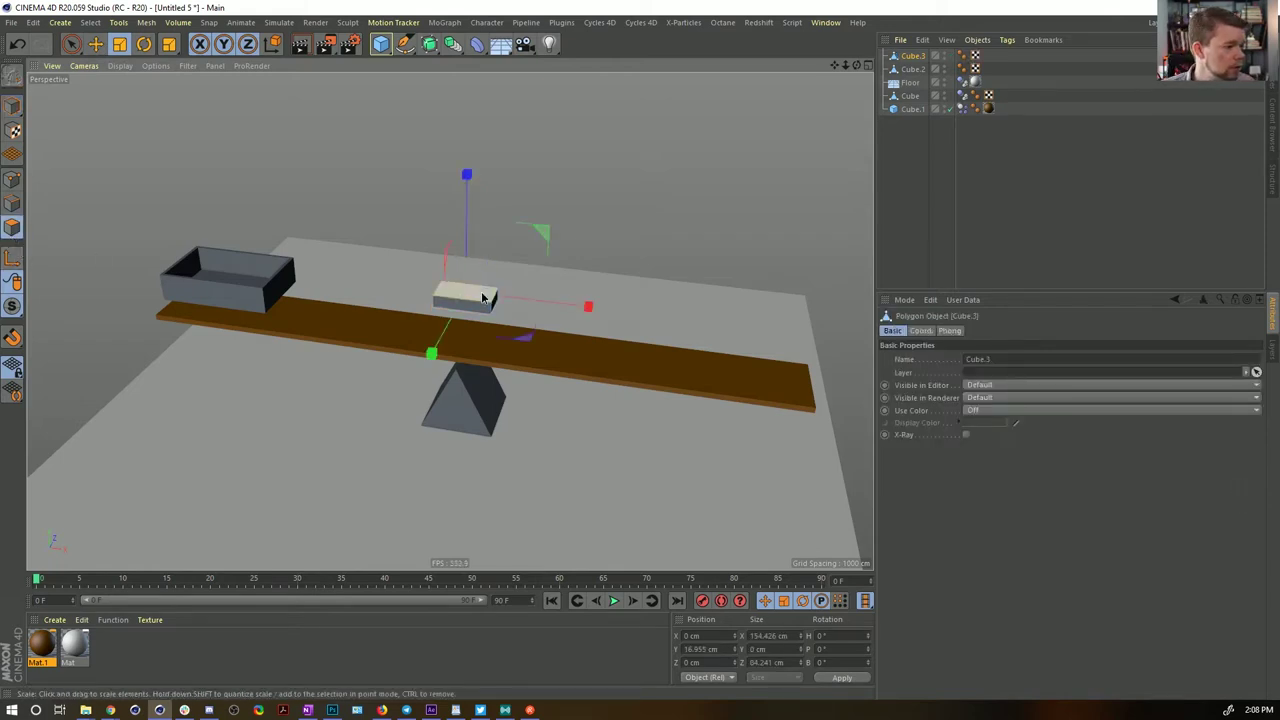
key("t")
left_click_drag(654, 177, 556, 248)
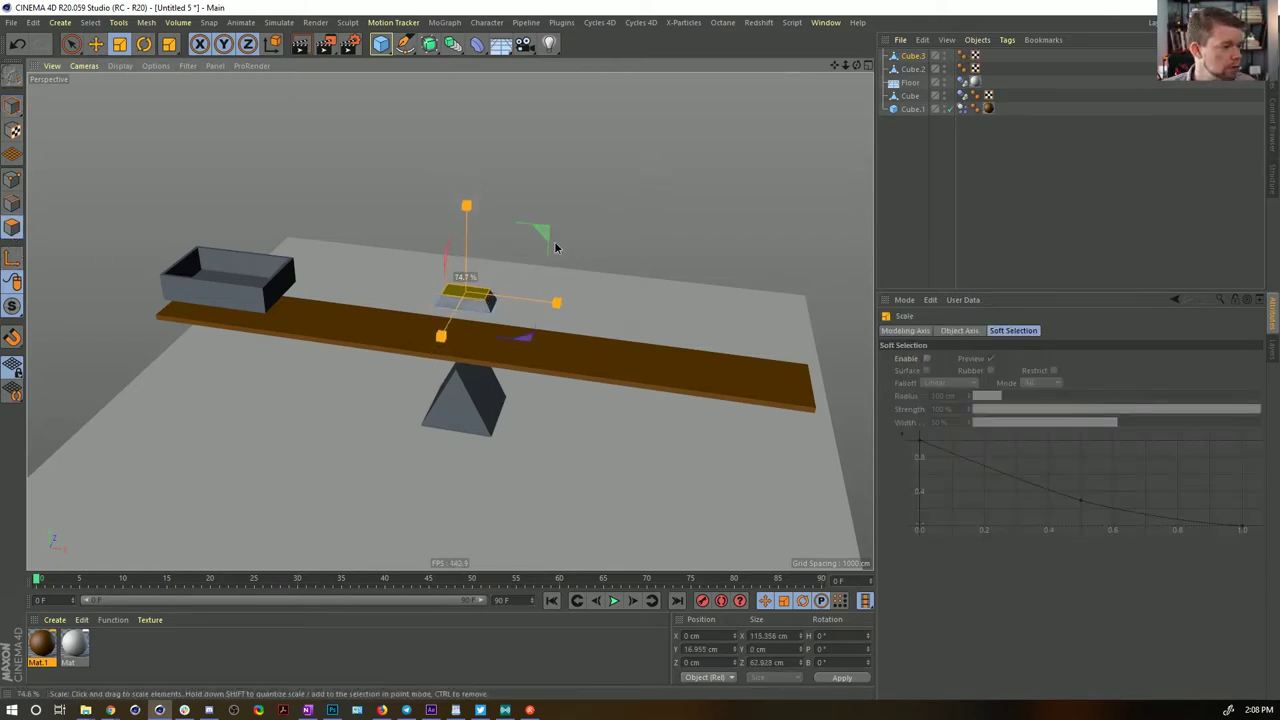
key("e")
left_click_drag(471, 214, 470, 218)
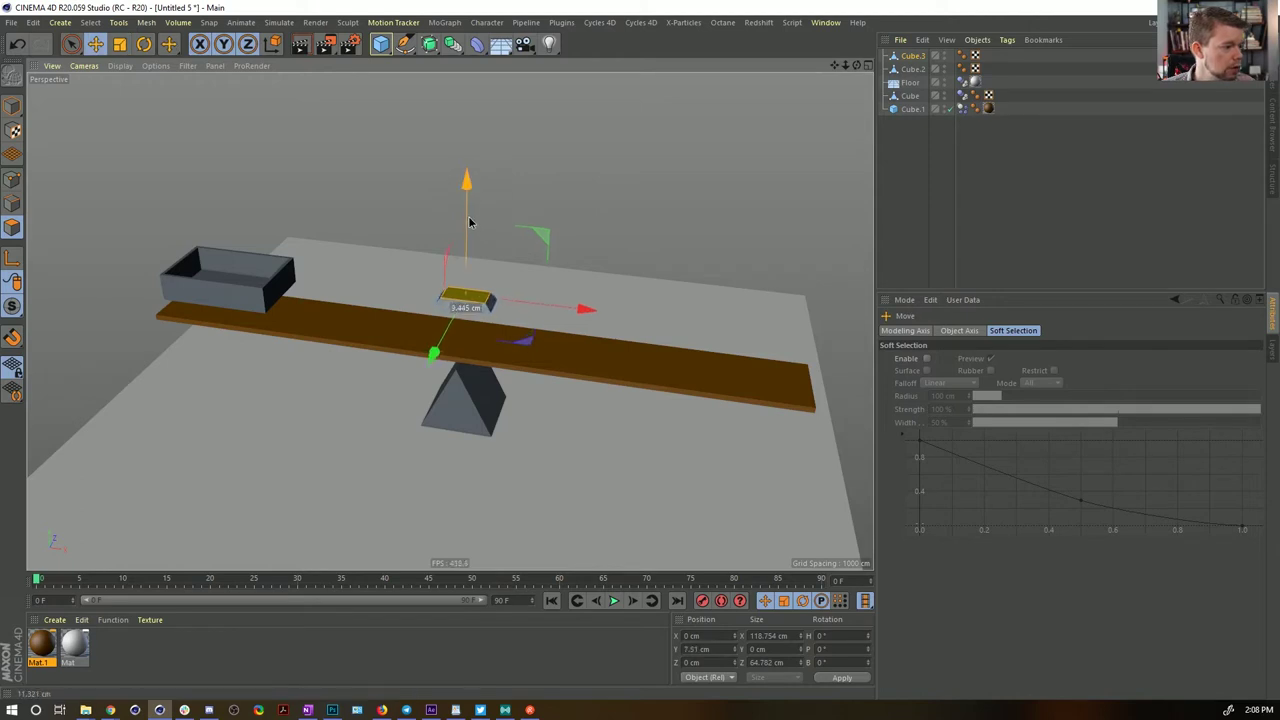
Create a new material and set its colour saturation to 100%
double_click(134, 645)
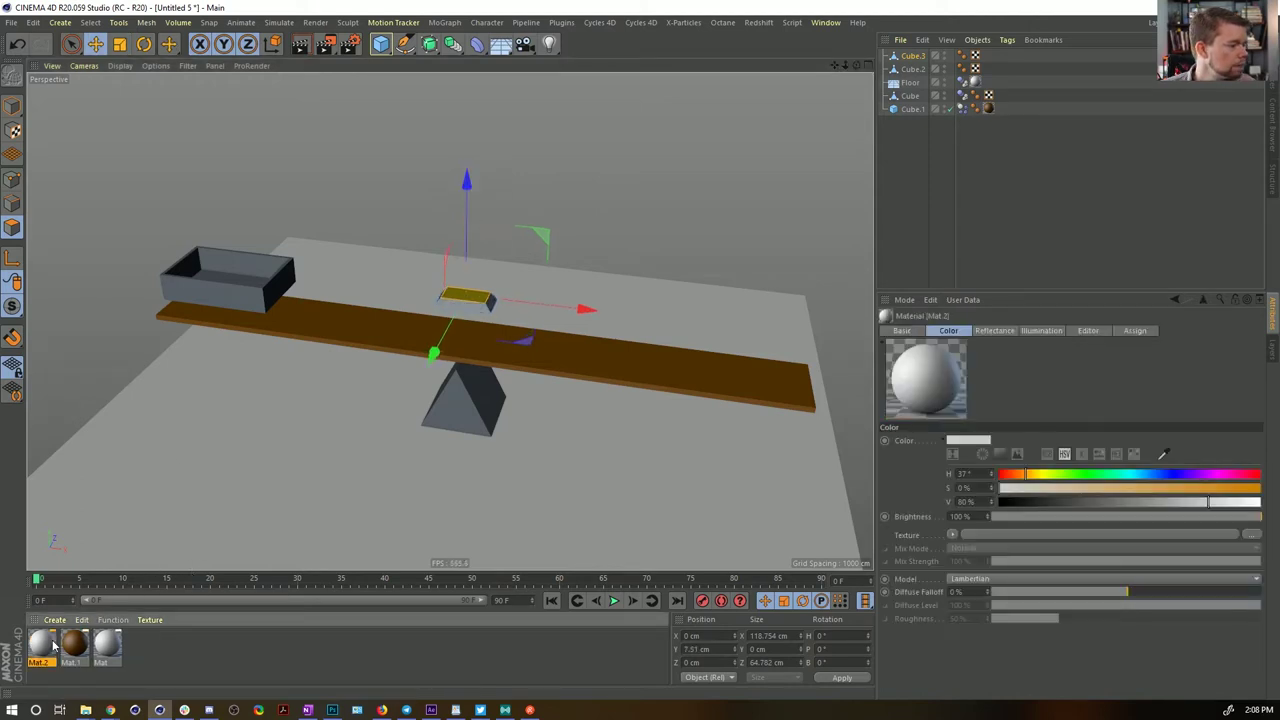
left_click_drag(1279, 140, 741, 140)
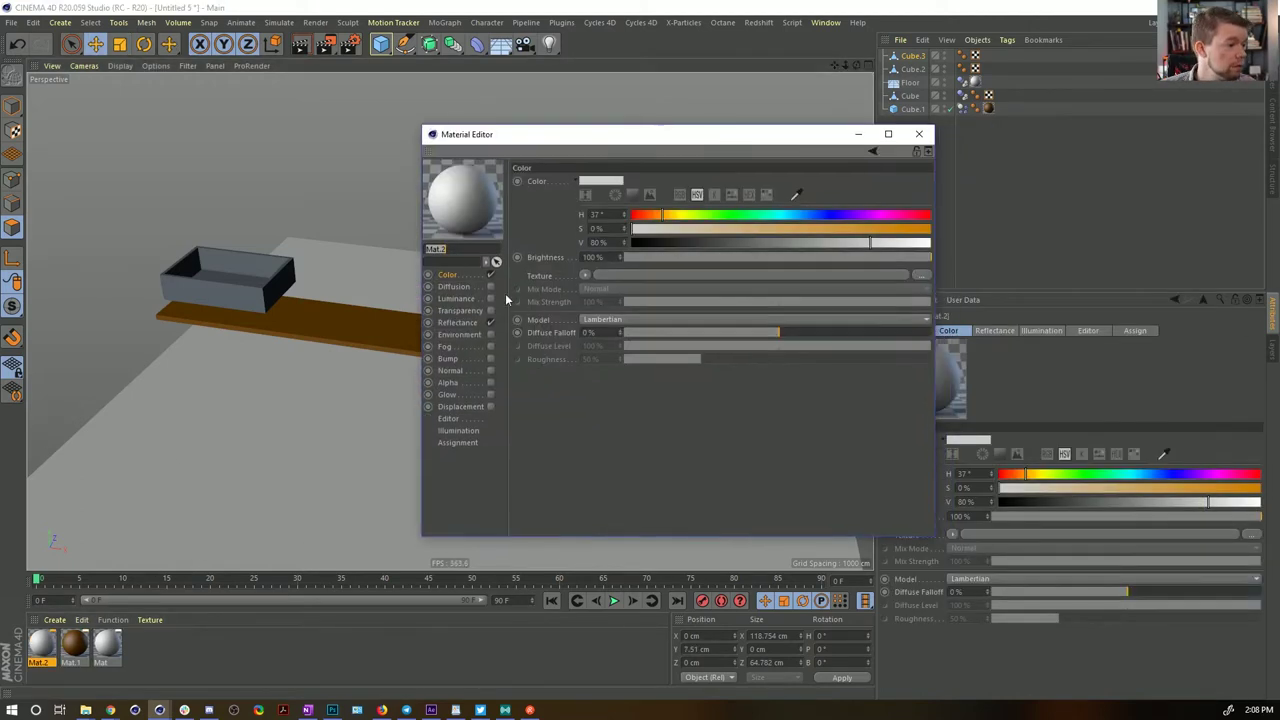
left_click_drag(889, 231, 932, 230)
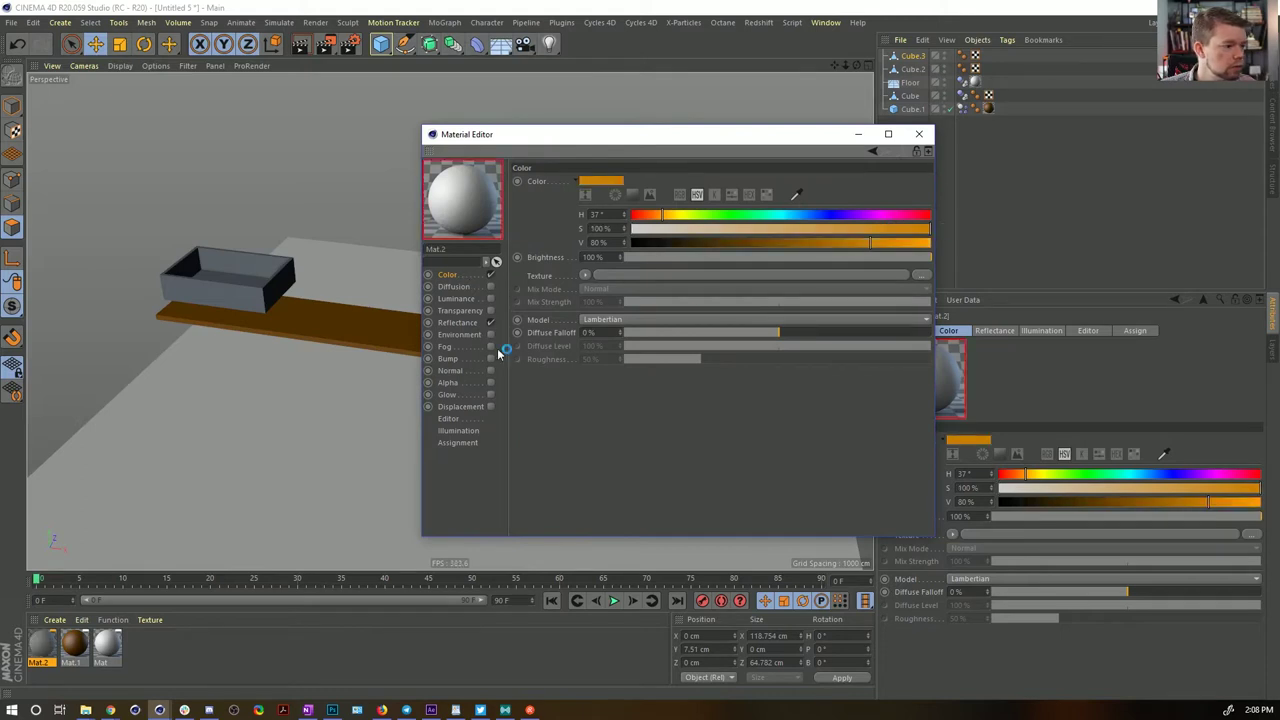
Set the new material's default specular to 32% width, -1% falloff and 100% specular strength
left_click(481, 329)
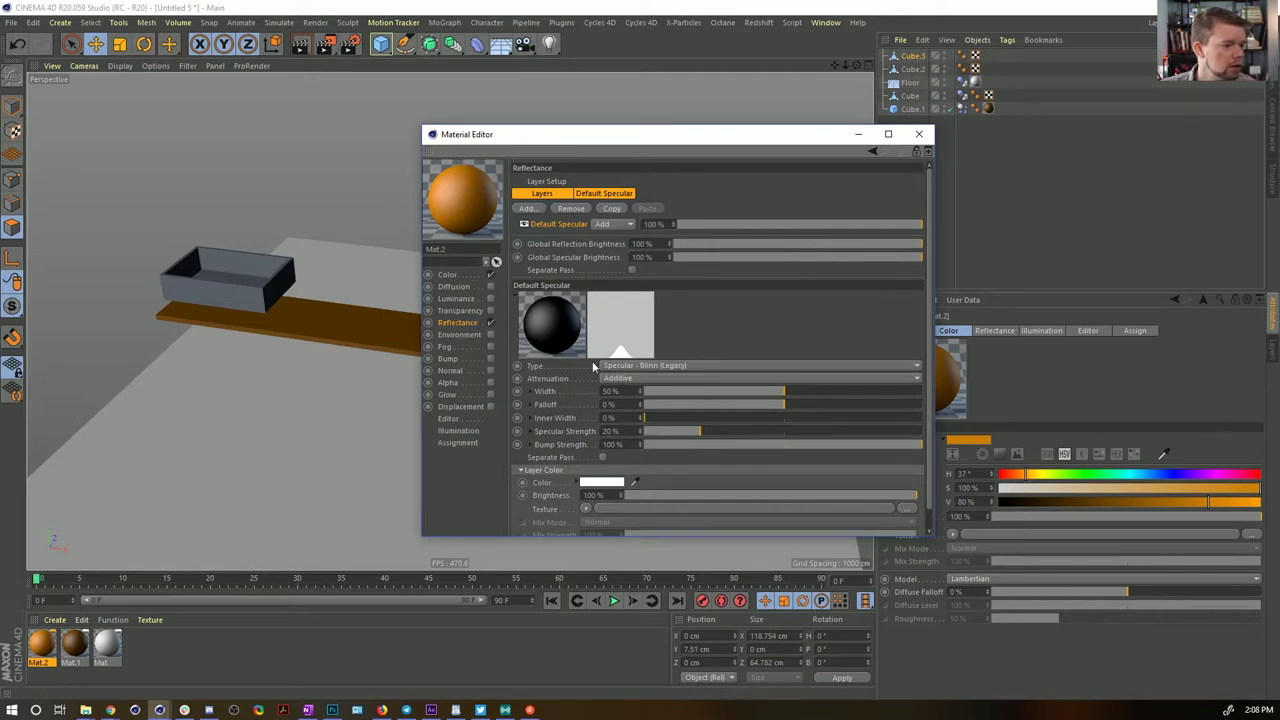
left_click_drag(833, 395, 911, 405)
left_click(782, 404)
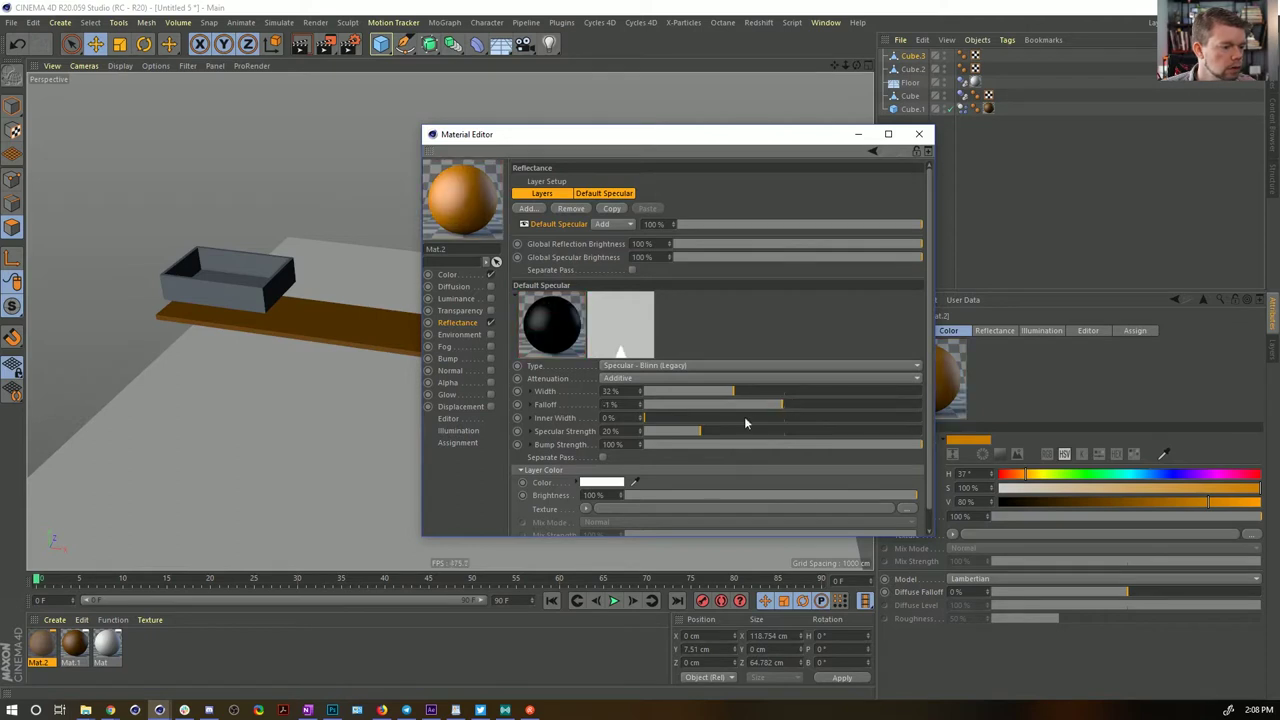
left_click(819, 431)
left_click(869, 432)
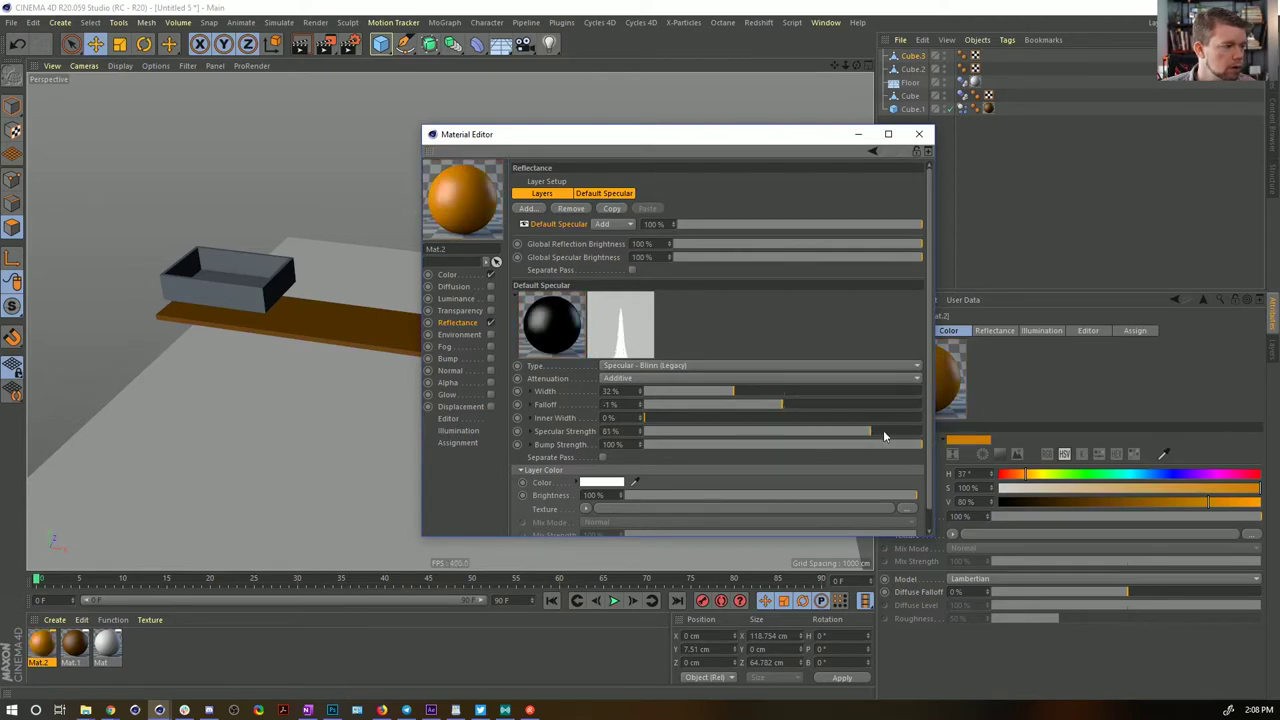
left_click_drag(905, 432, 924, 432)
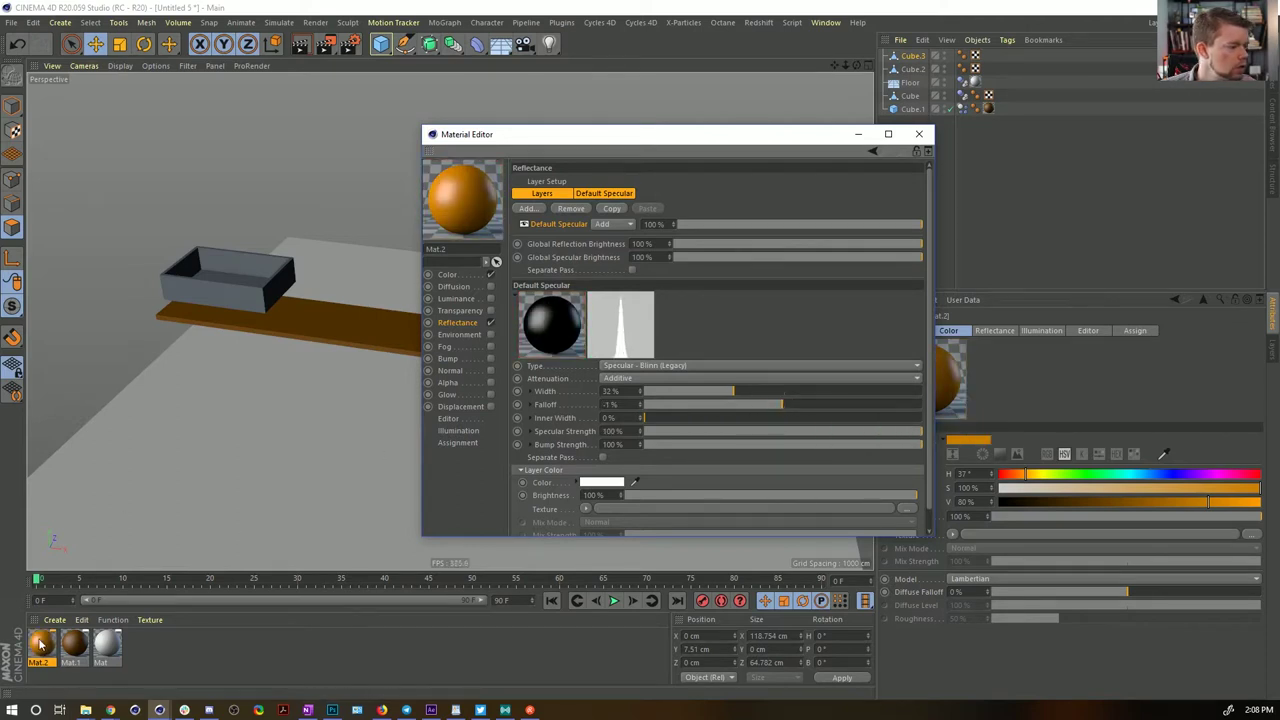
Apply the new material to the ingot and shift its colour to a golden hue of about 47°
left_click(995, 6)
left_click(908, 57)
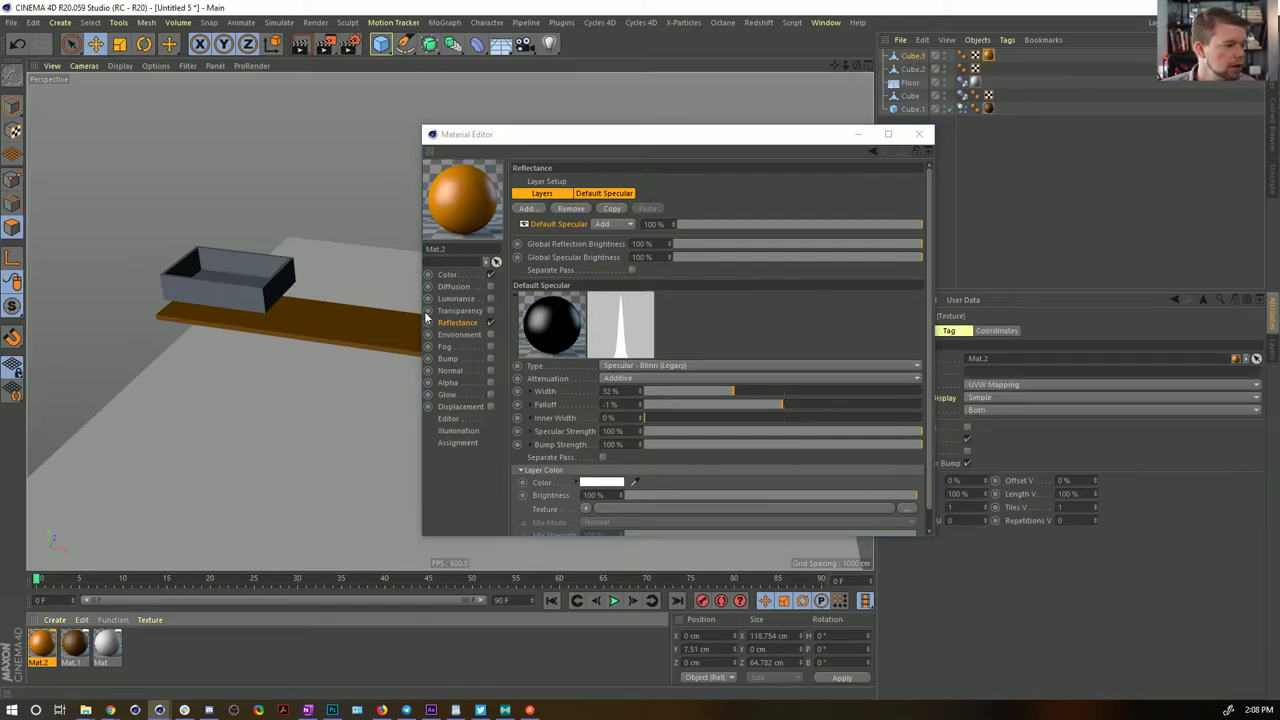
left_click(466, 276)
left_click_drag(680, 220, 671, 218)
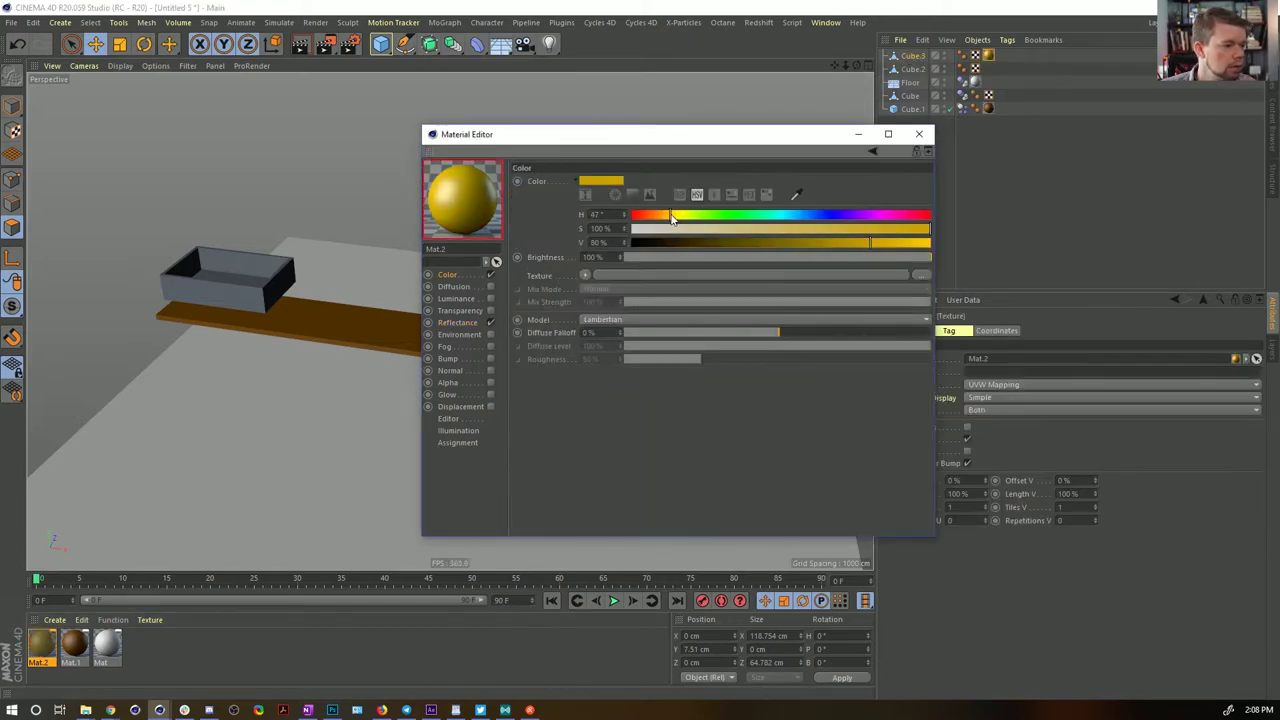
left_click(919, 134)
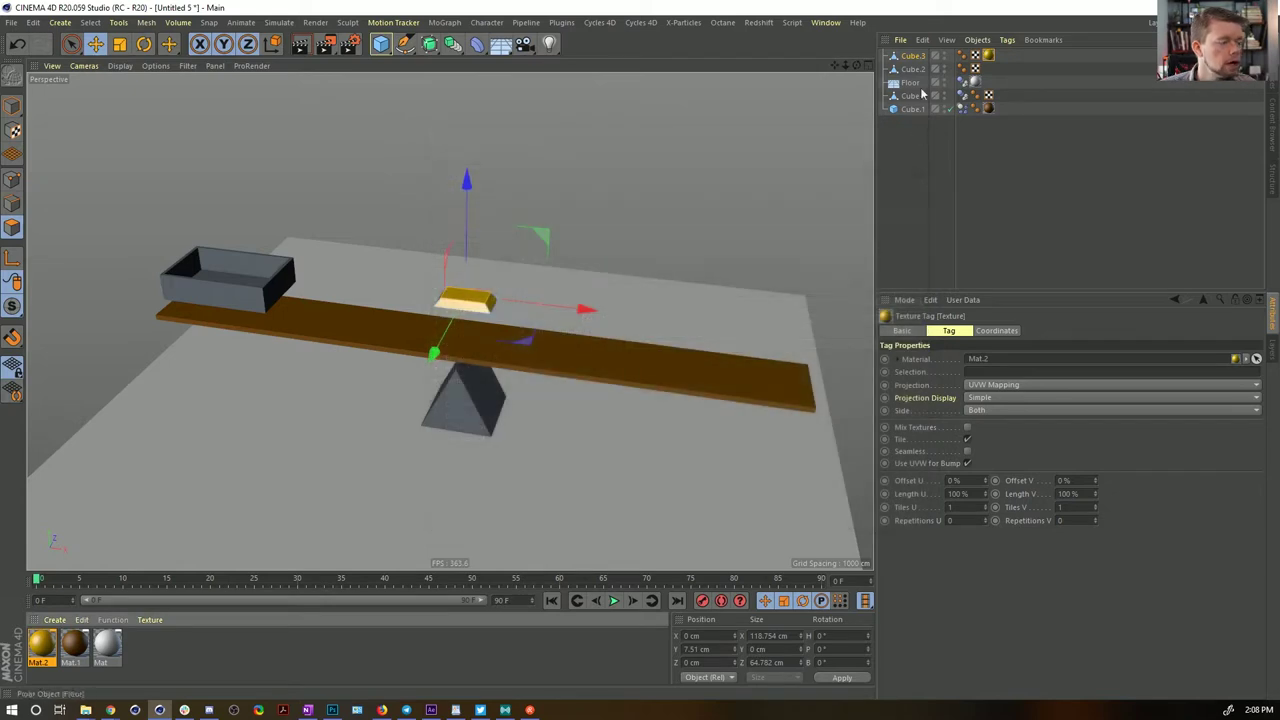
Rename the ingot as Gold and the open box as ShoeBox
left_click(912, 56)
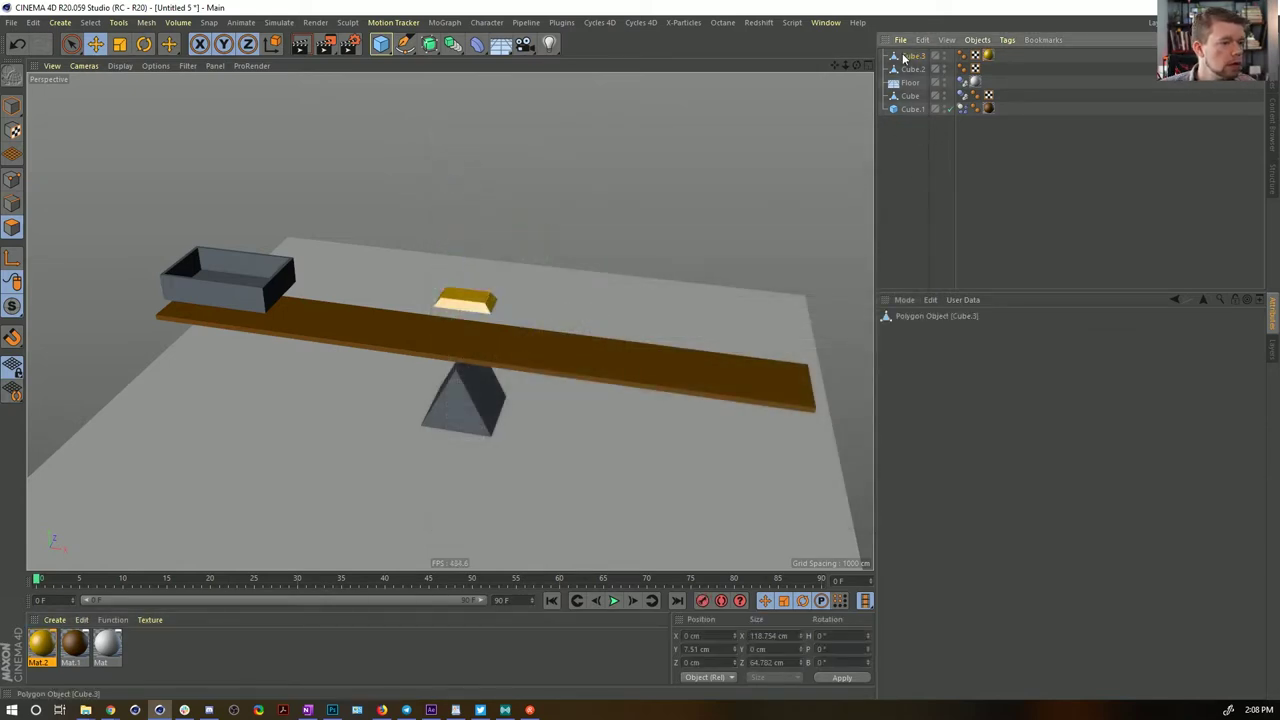
type("Gold")
key("Return")
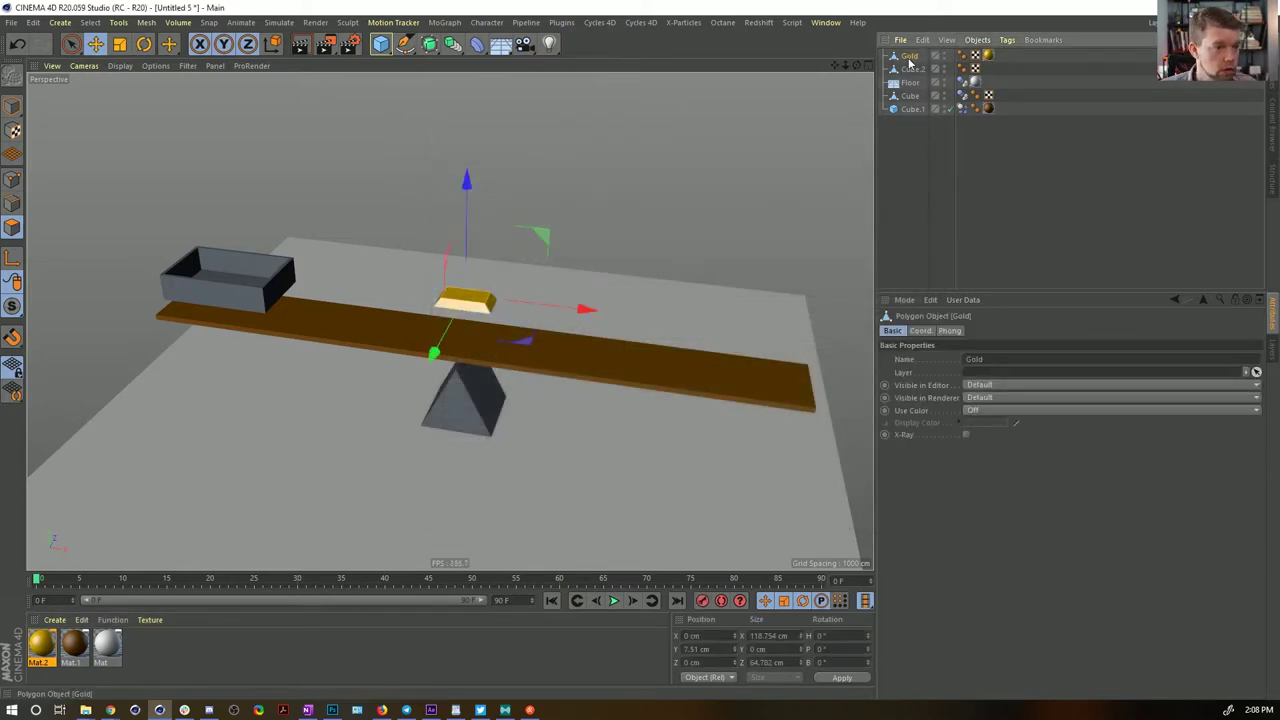
left_click(912, 68)
double_click(914, 68)
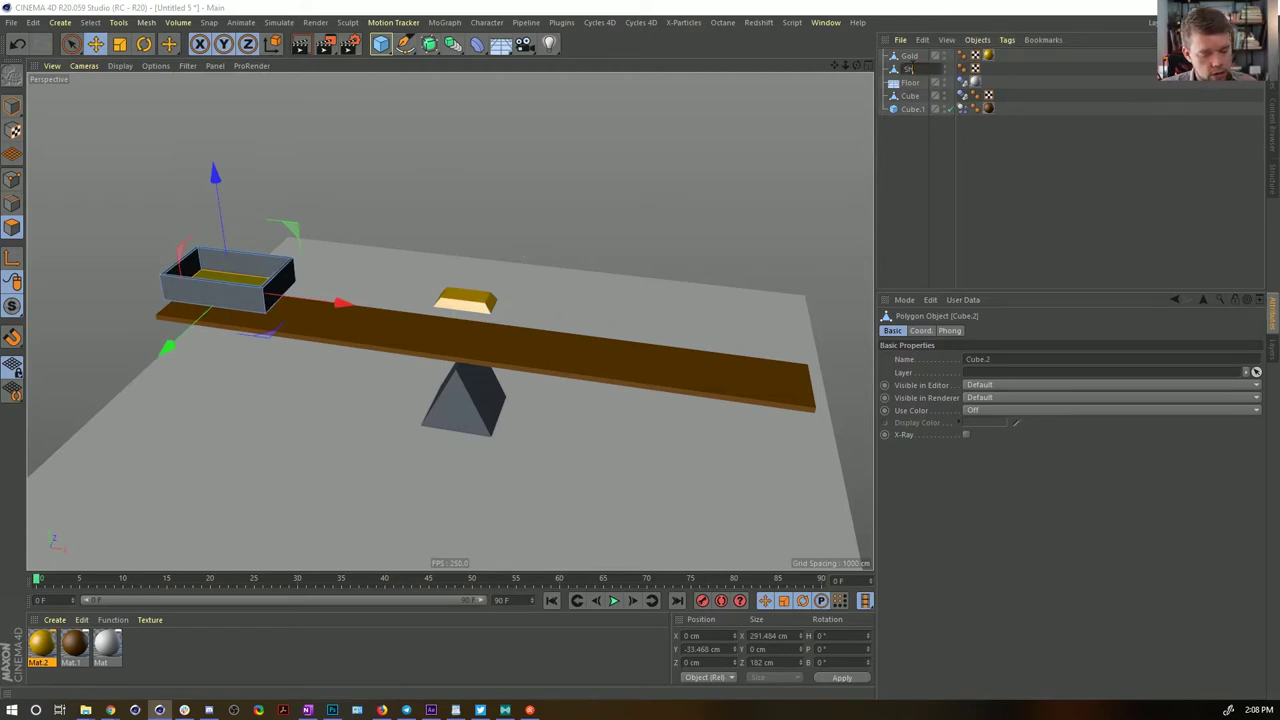
type("ShoeBox")
key("Return")
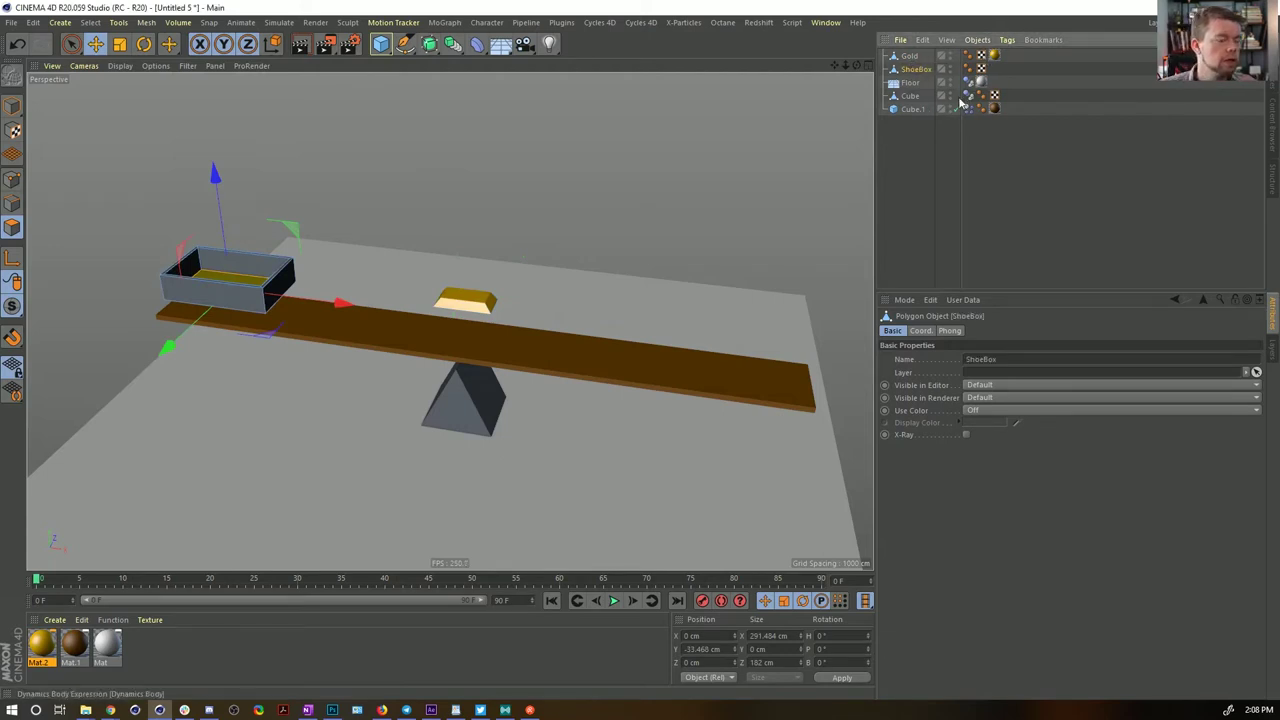
Rename the plank object as Plank and the wedge as Base, and move Floor to the end of the object list
left_click_drag(970, 98, 980, 96)
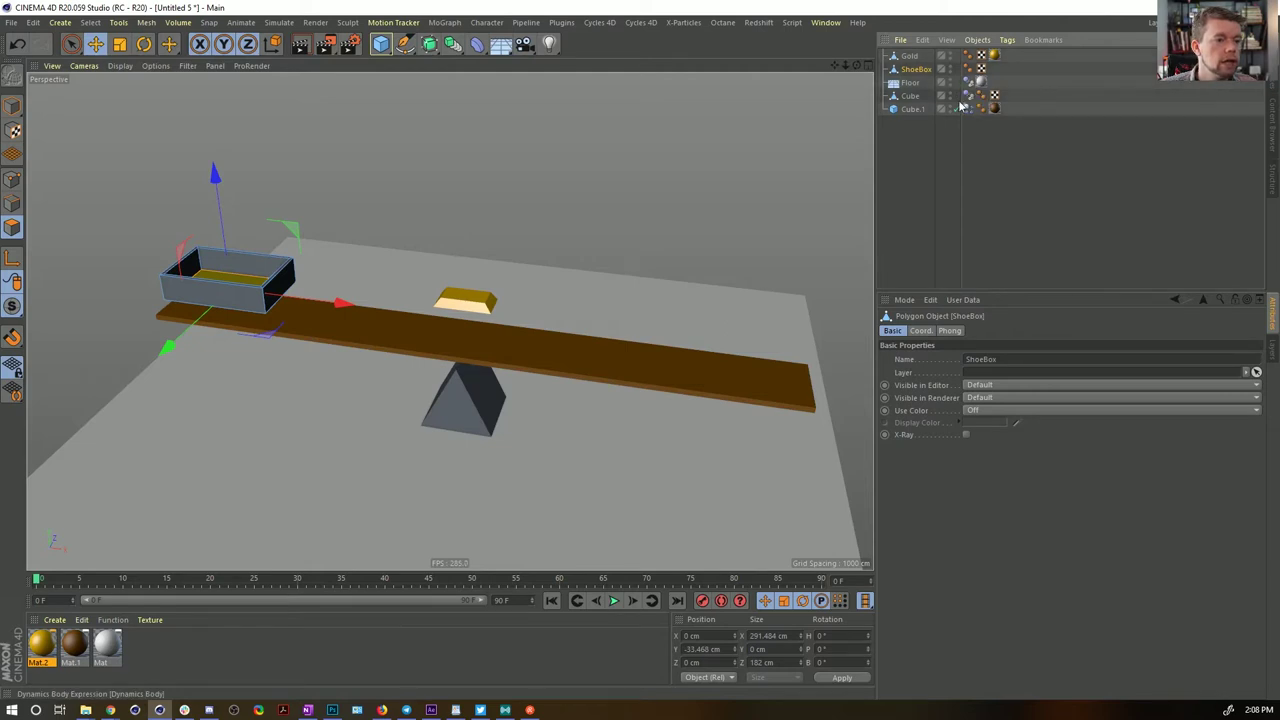
left_click(921, 110)
double_click(915, 110)
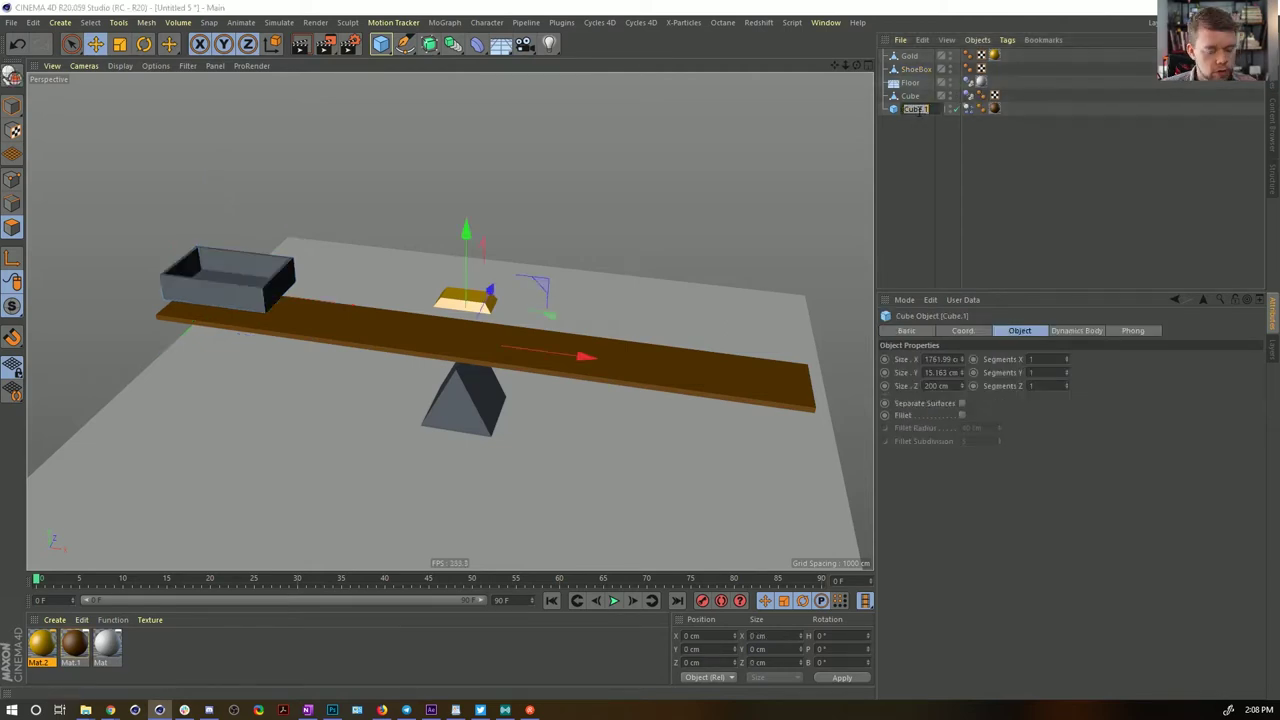
type("Plank")
key("Return")
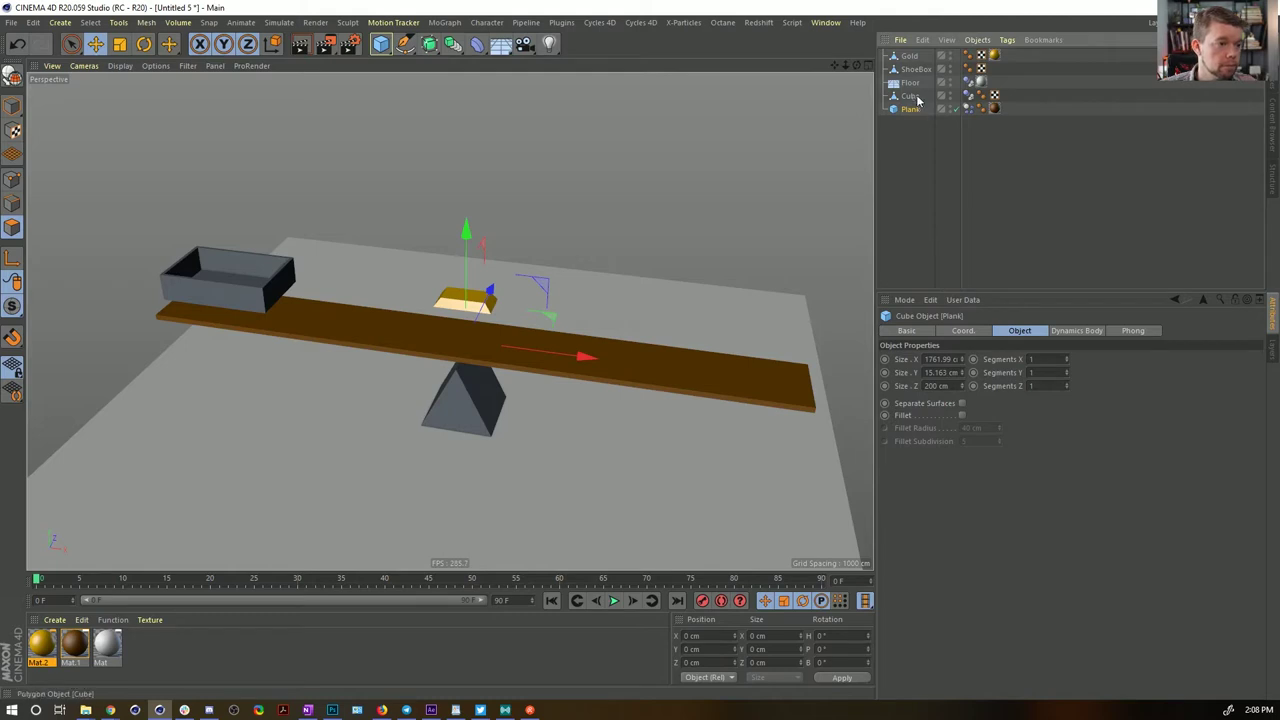
left_click(912, 95)
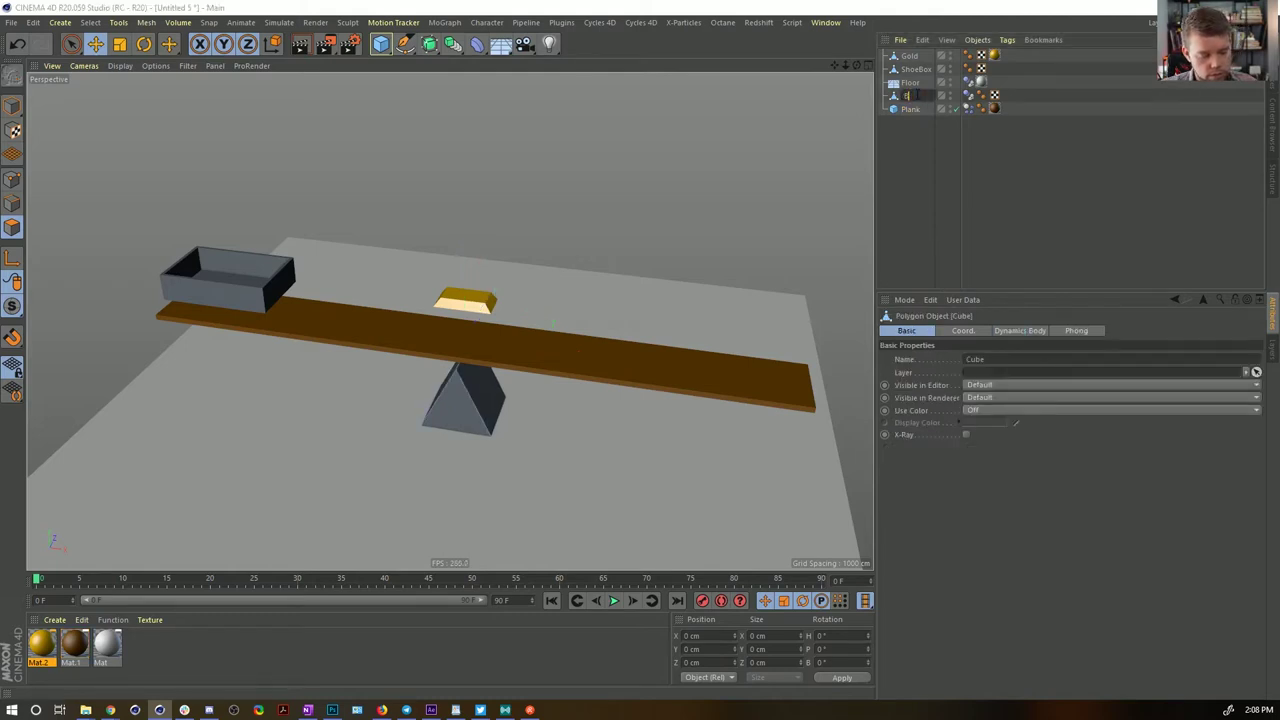
type("Base")
key("Return")
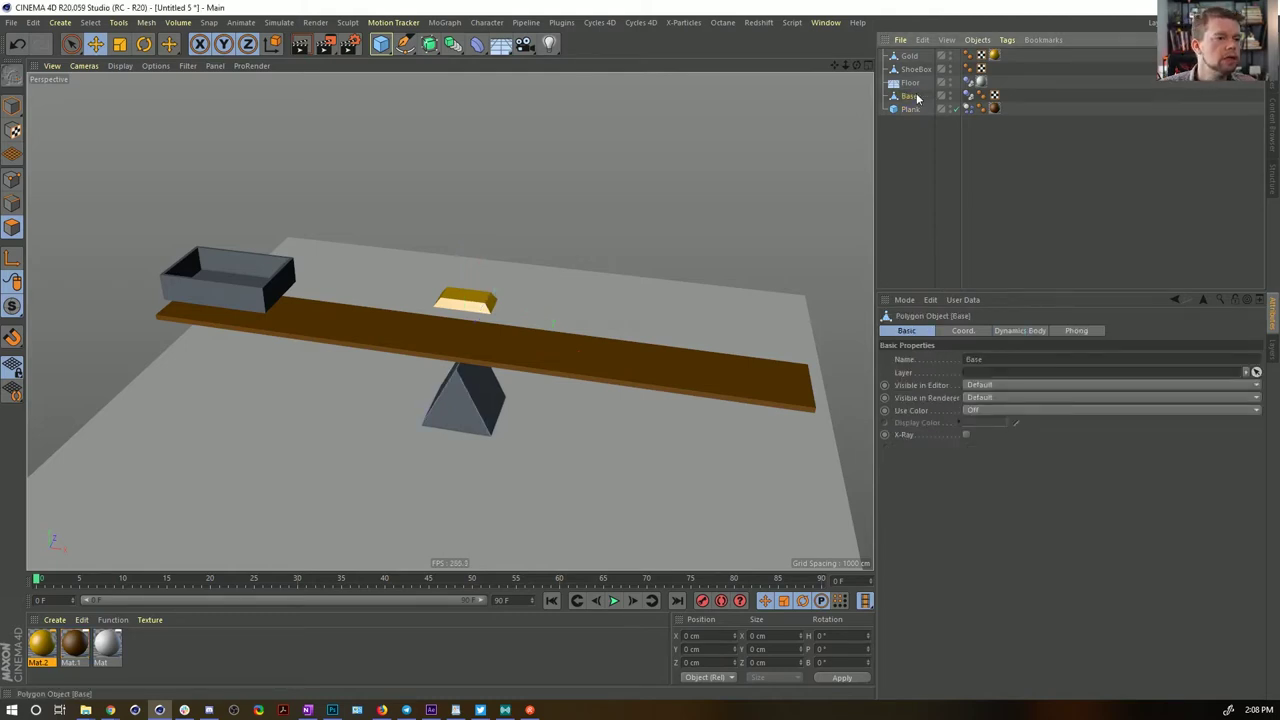
left_click_drag(912, 135, 912, 137)
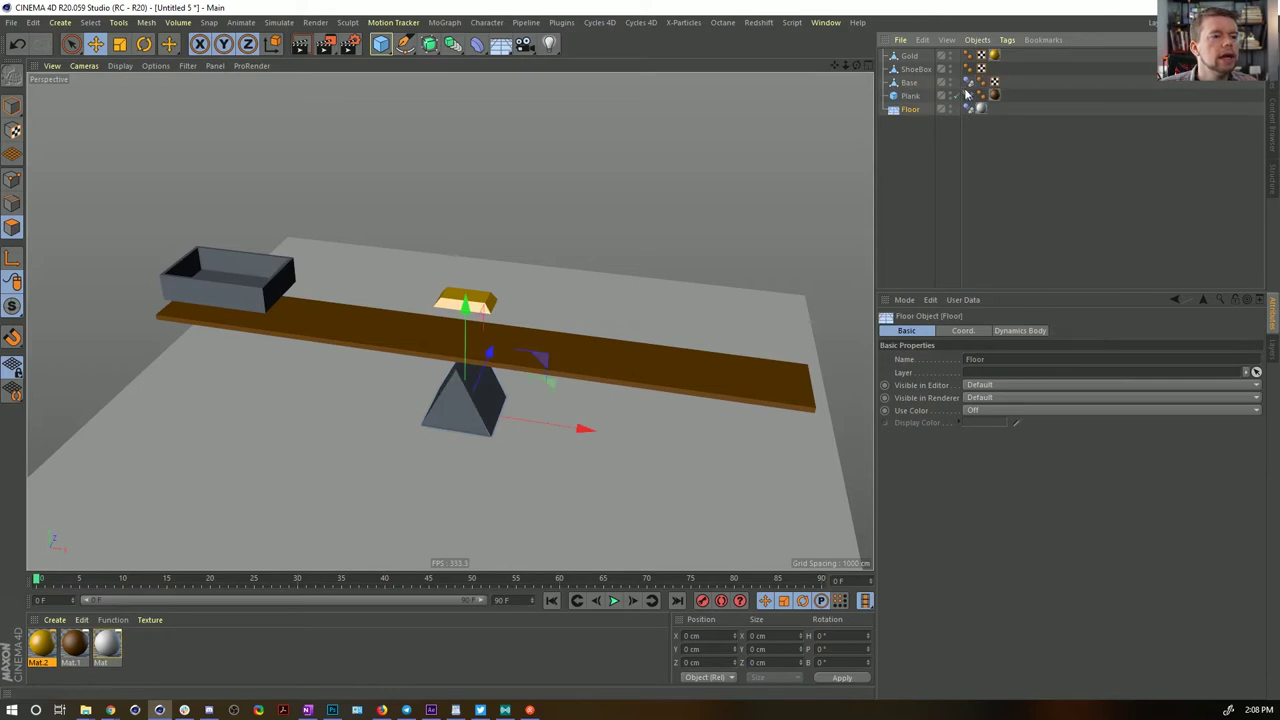
Add Rigid Body tags to both Gold and ShoeBox
left_click(911, 58)
left_click(915, 69, "shift")
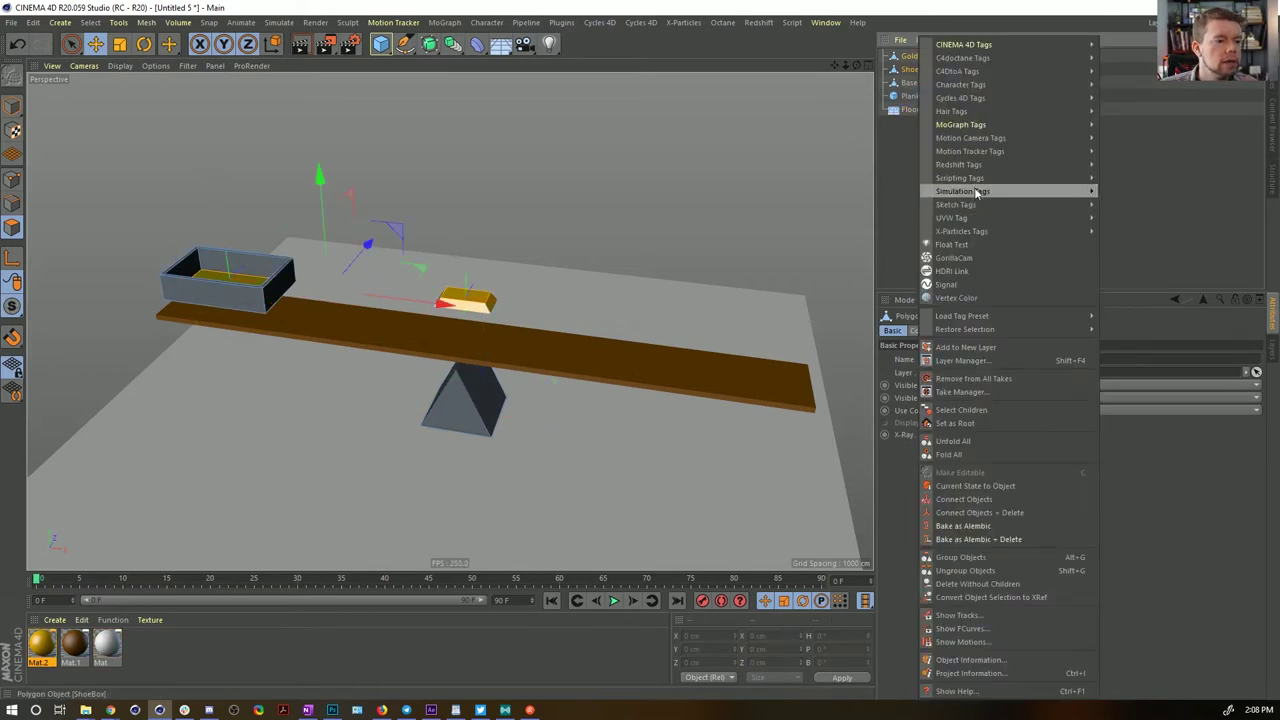
mouse_move(962, 191)
left_click(1130, 191)
Move the Gold ingot to the plank end opposite the box, at about X 790 cm, and lower it onto the plank's surface
left_click(909, 56)
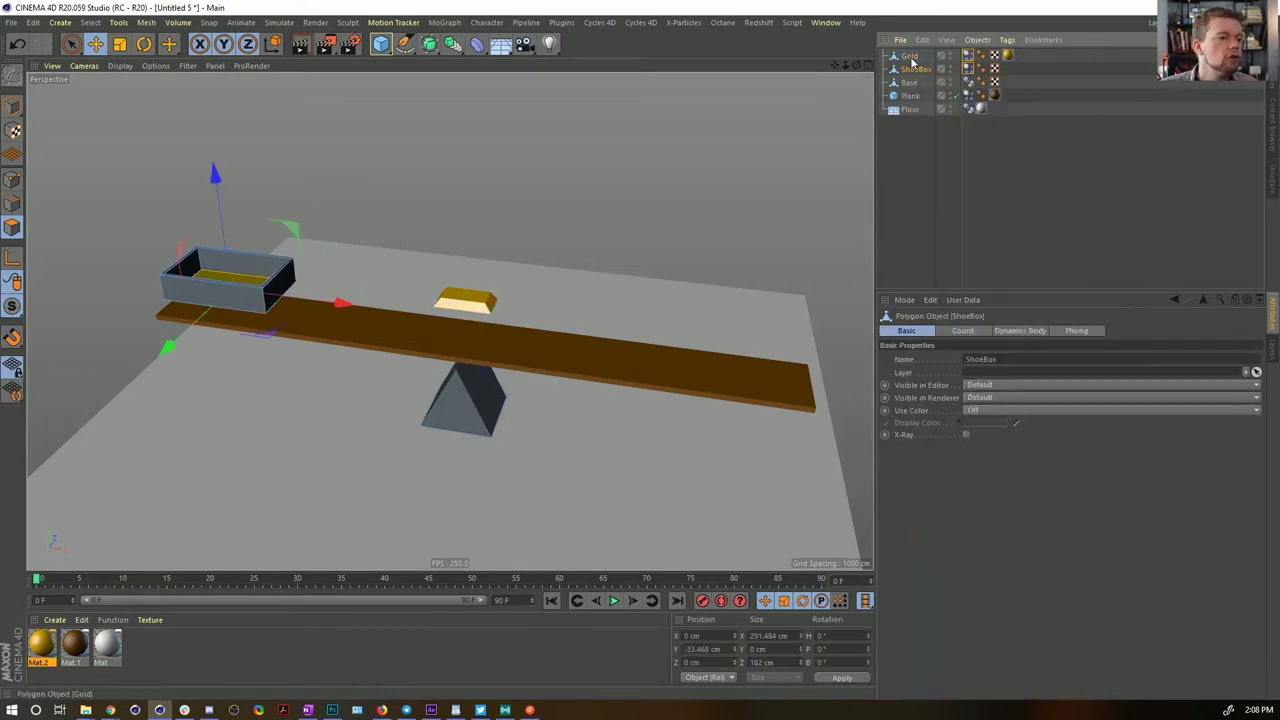
left_click(11, 105)
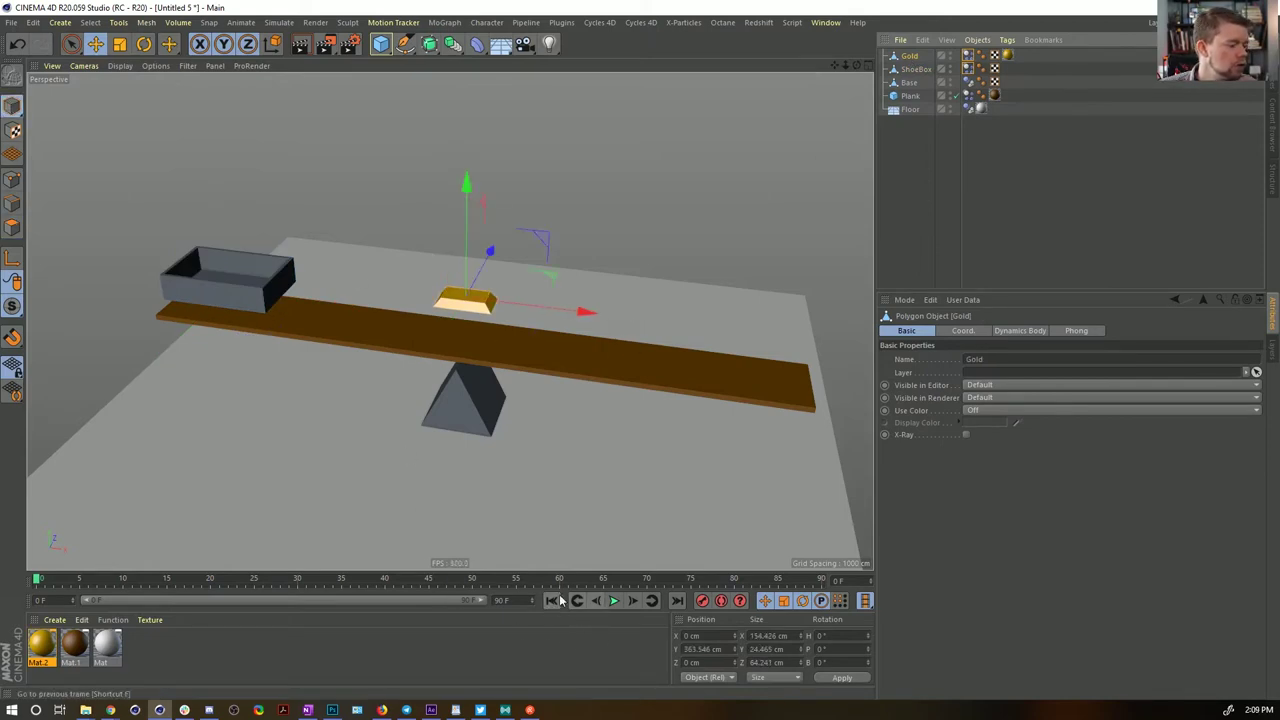
left_click_drag(585, 312, 830, 350)
left_click_drag(716, 345, 784, 268, "alt")
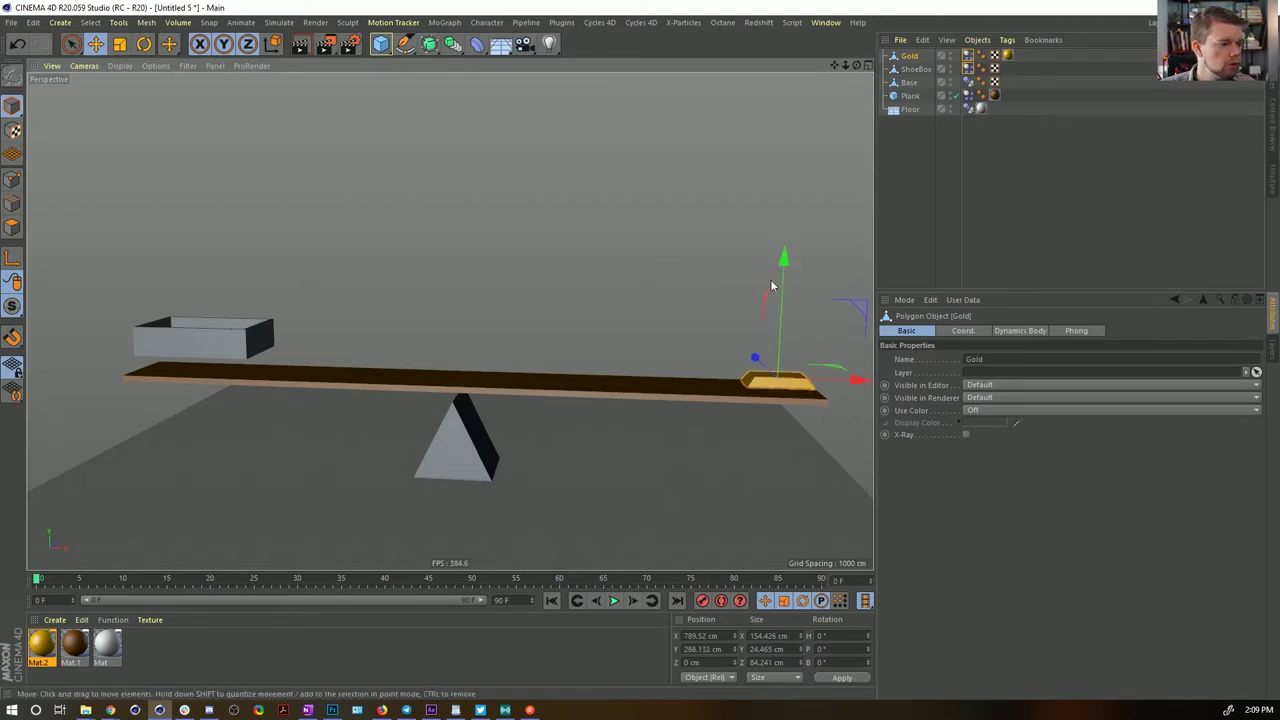
left_click_drag(657, 293, 658, 322, "alt")
Lower the ShoeBox onto the plank, to about Y 287 cm
left_click(915, 69)
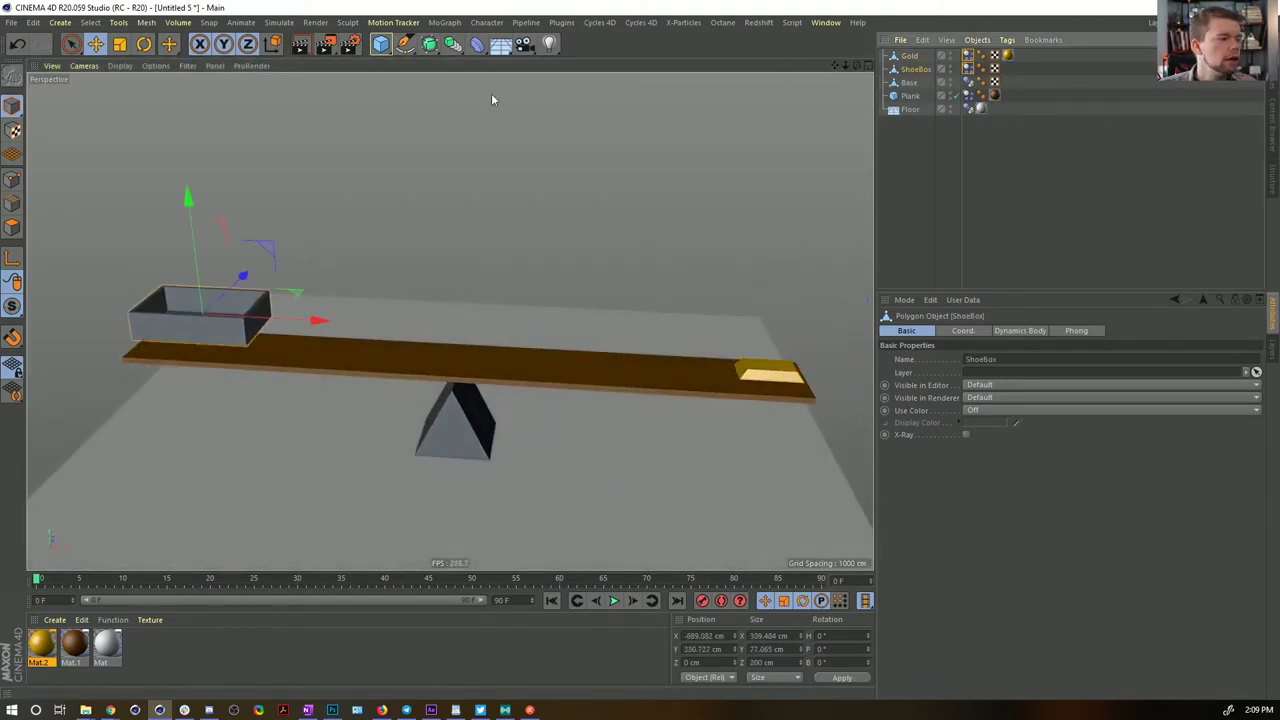
left_click_drag(189, 190, 190, 212)
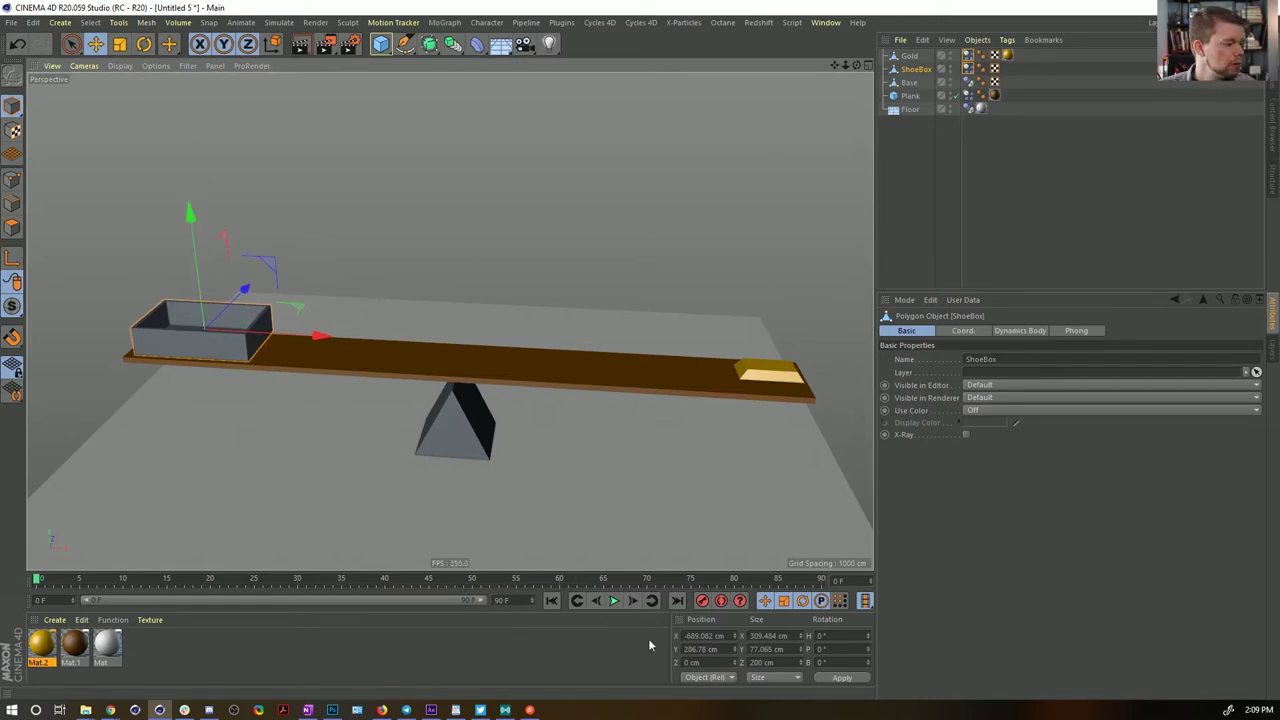
Move the ShoeBox along the plank to about X -709 cm and the Gold ingot to about X 759 cm
left_click_drag(323, 345, 306, 345)
left_click(744, 373)
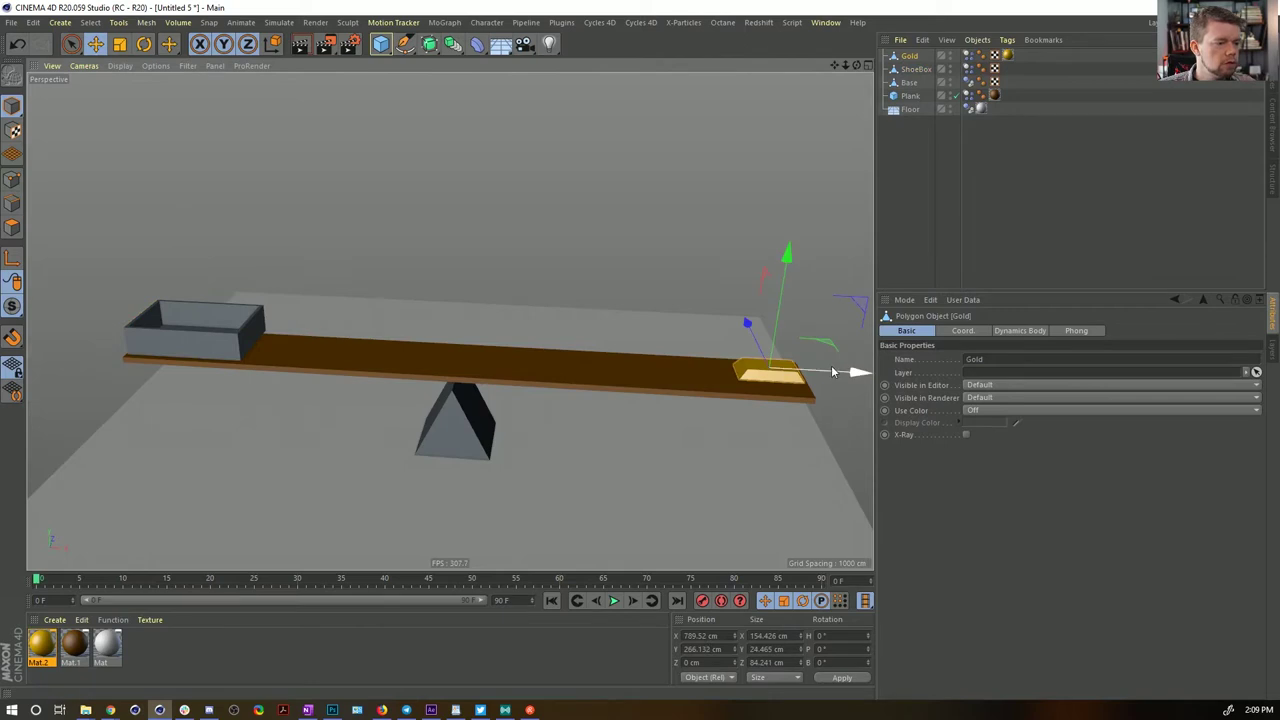
left_click_drag(832, 371, 817, 369)
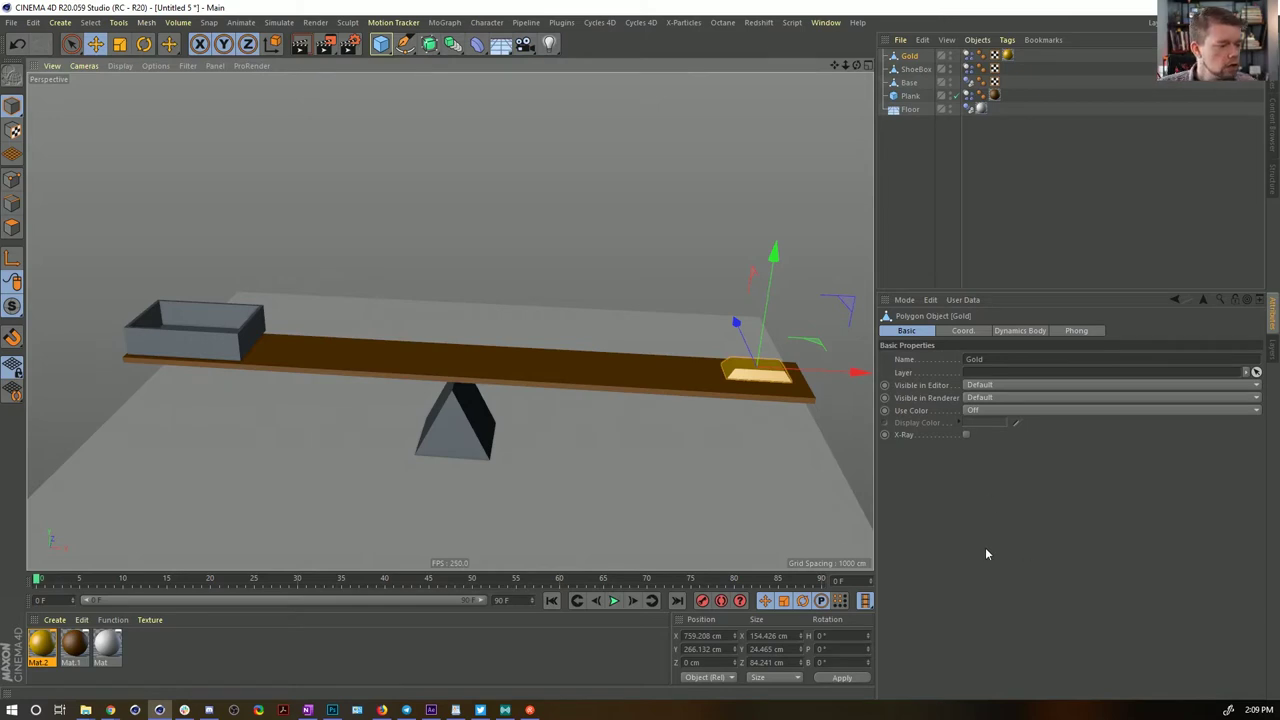
Run the simulation and extend the animation's end to frame 900
left_click(614, 601)
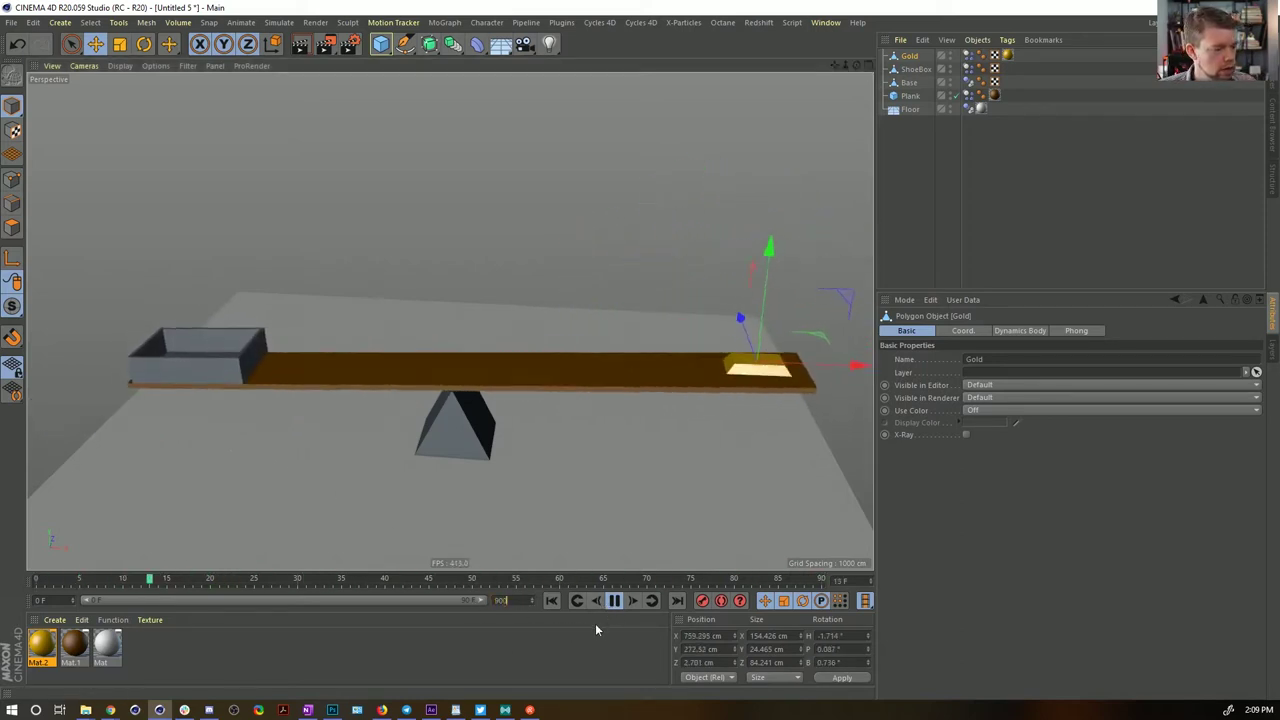
key("Return")
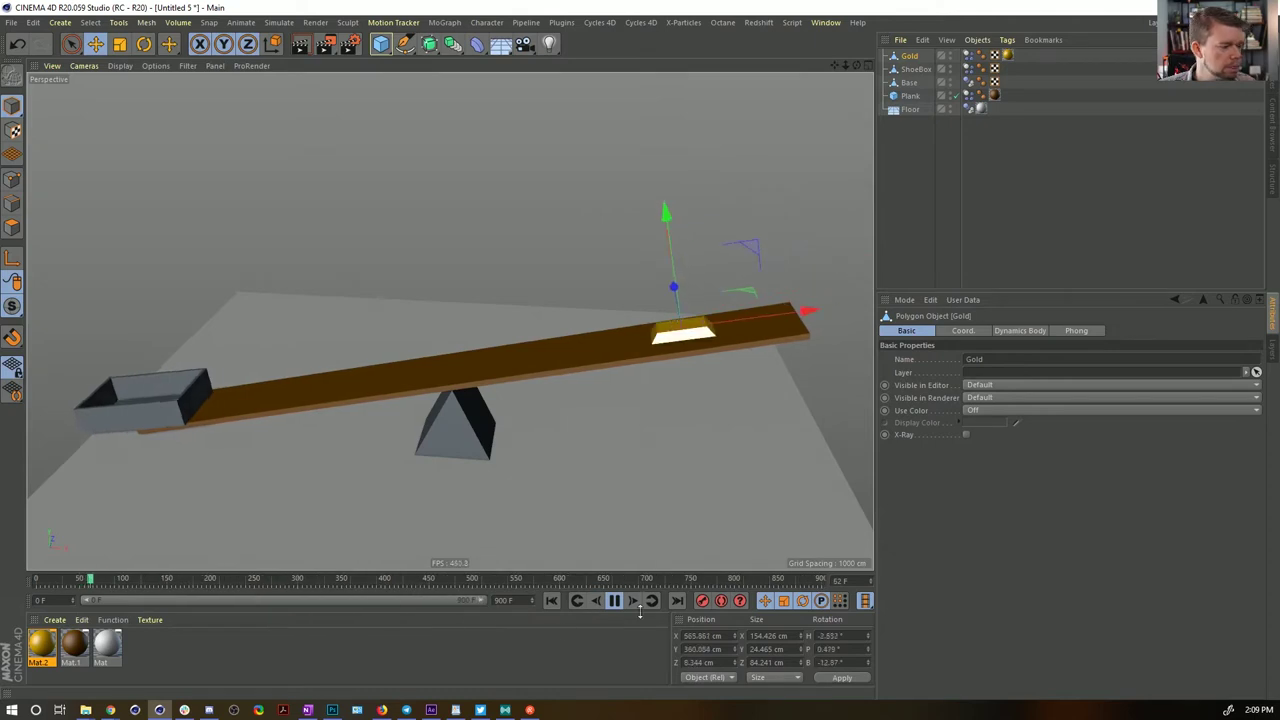
Set the collision bounce to 0% and friction to 99% on the Gold, ShoeBox and Base dynamics tags together
mouse_move(909, 83)
left_mouse_down()
mouse_move(912, 97)
mouse_move(916, 77)
left_mouse_up()
left_click(968, 83)
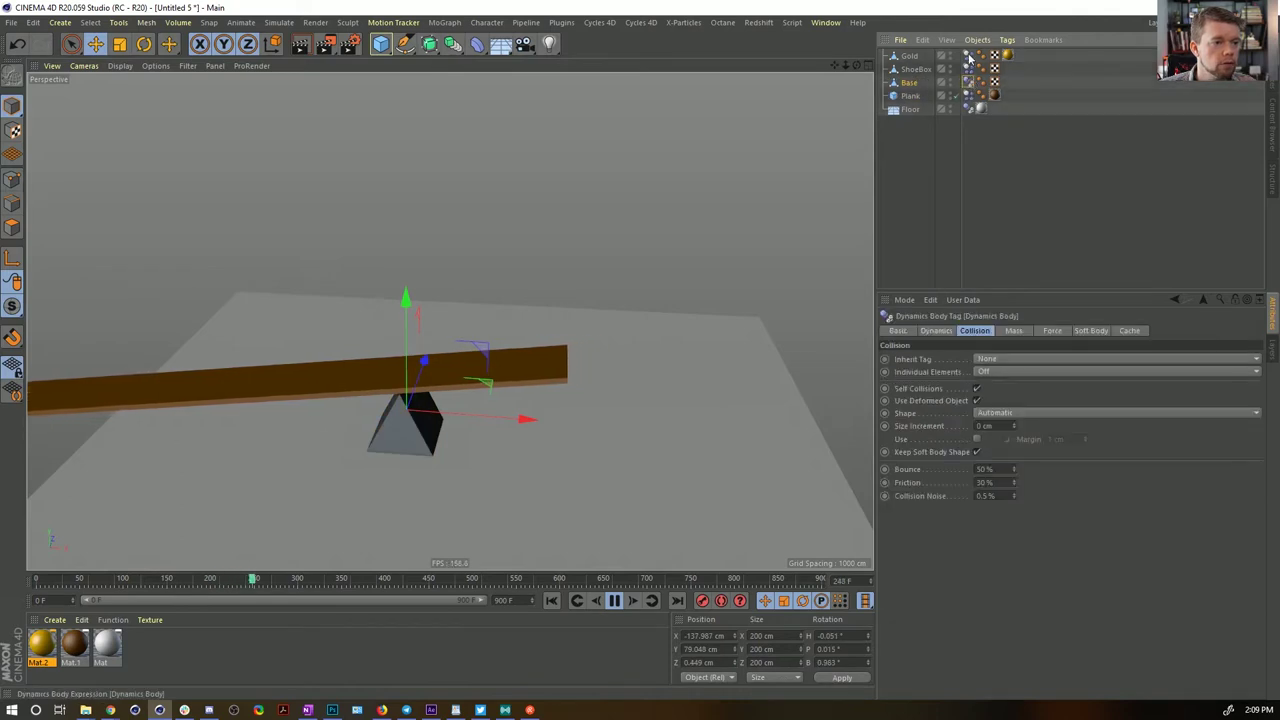
left_click(968, 57, "shift")
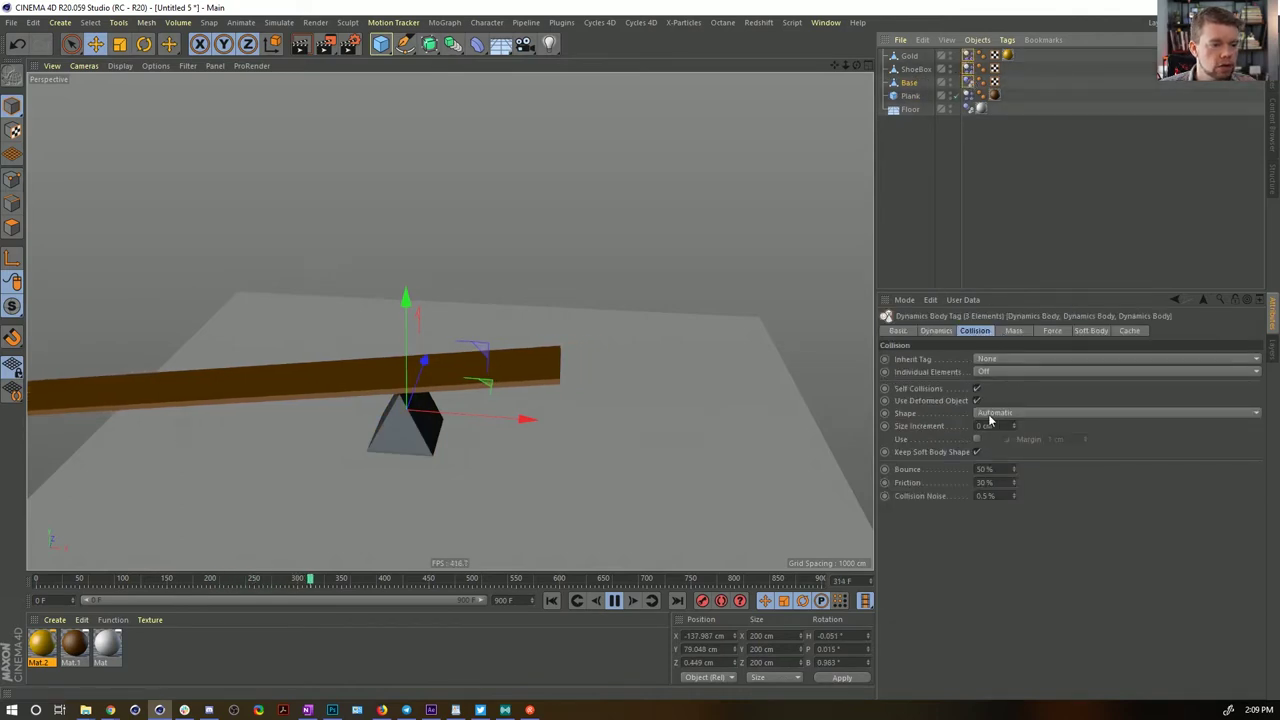
left_click(940, 331)
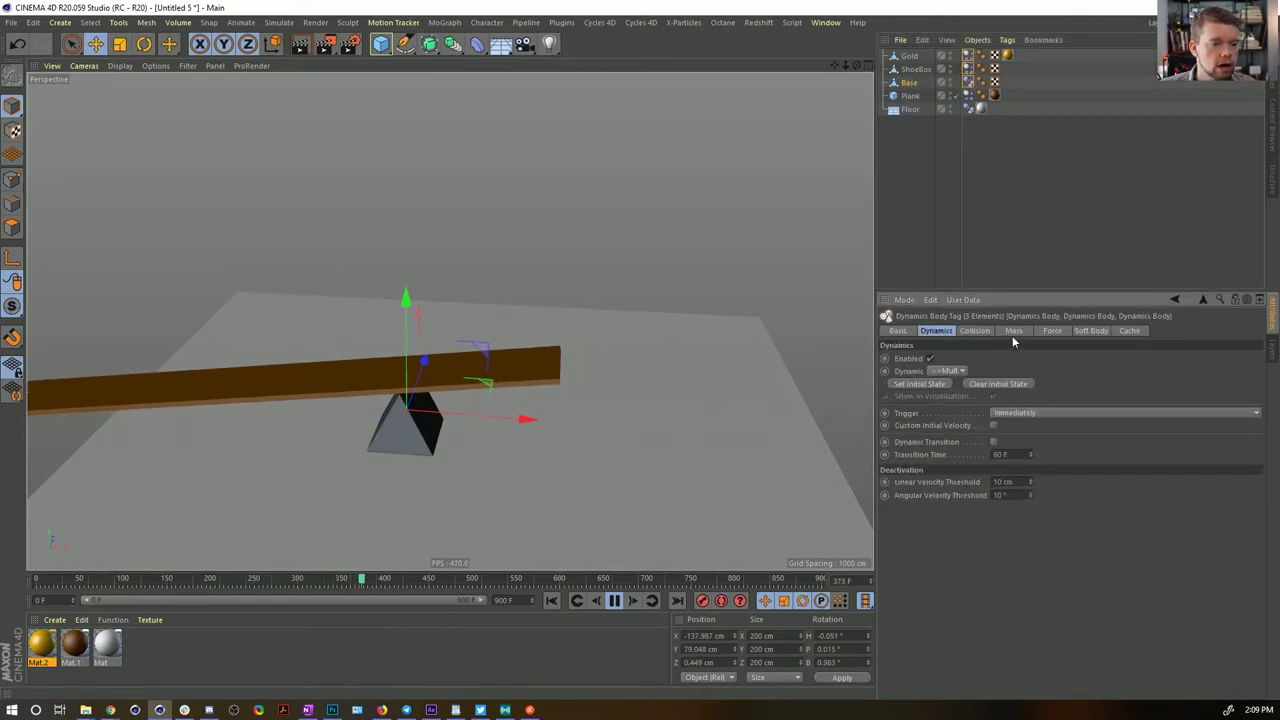
left_click(975, 331)
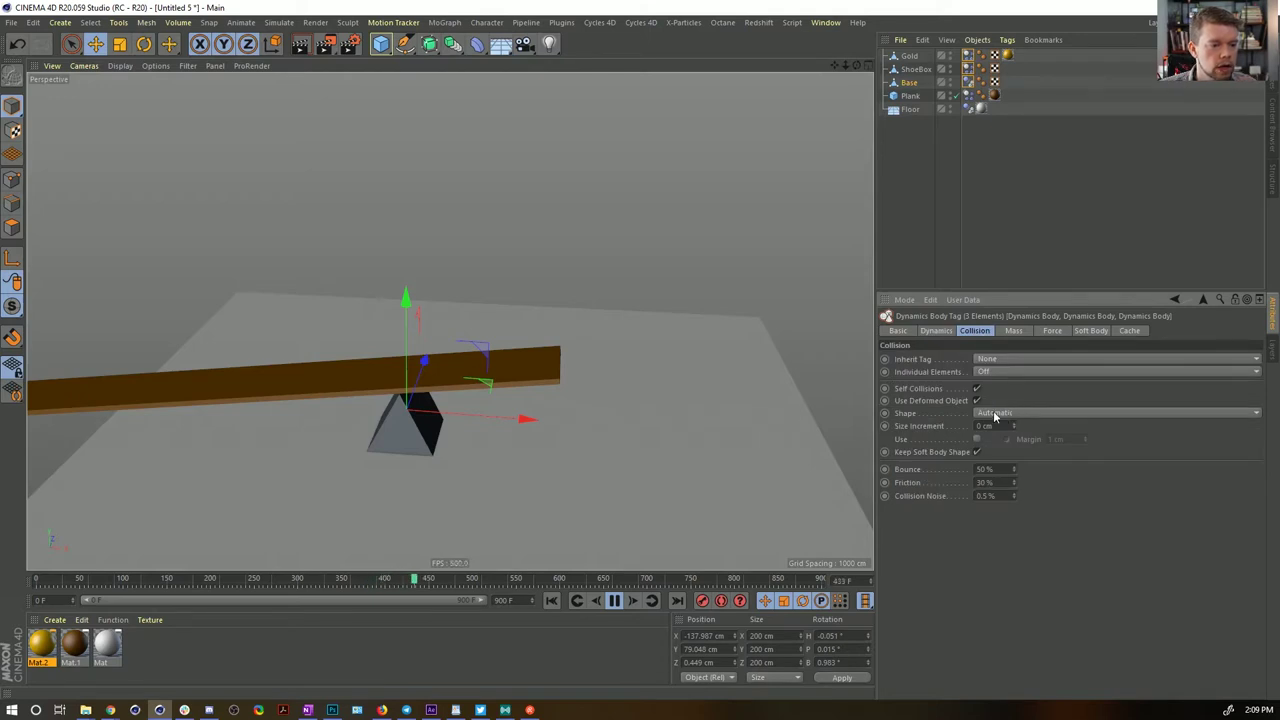
double_click(986, 468)
type("0")
type("99")
key("Return")
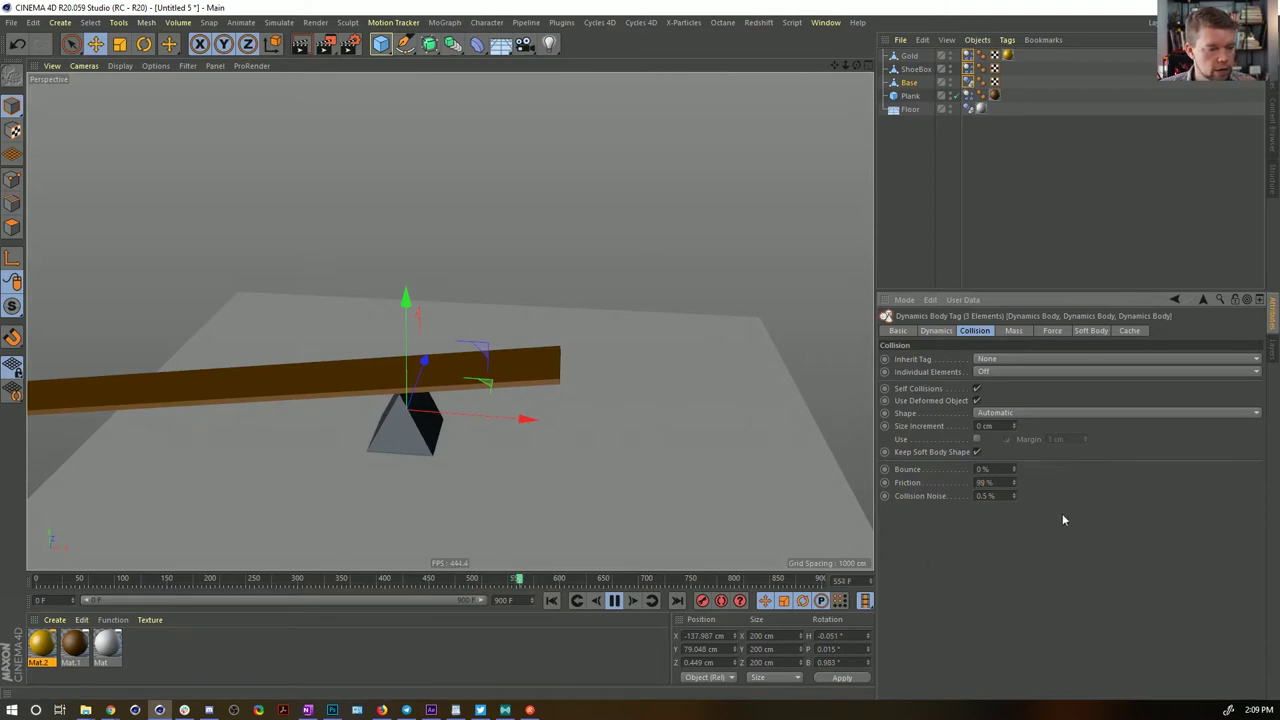
Replay the simulation from the first frame to check how the objects behave with the new bounce and friction
left_click(551, 600)
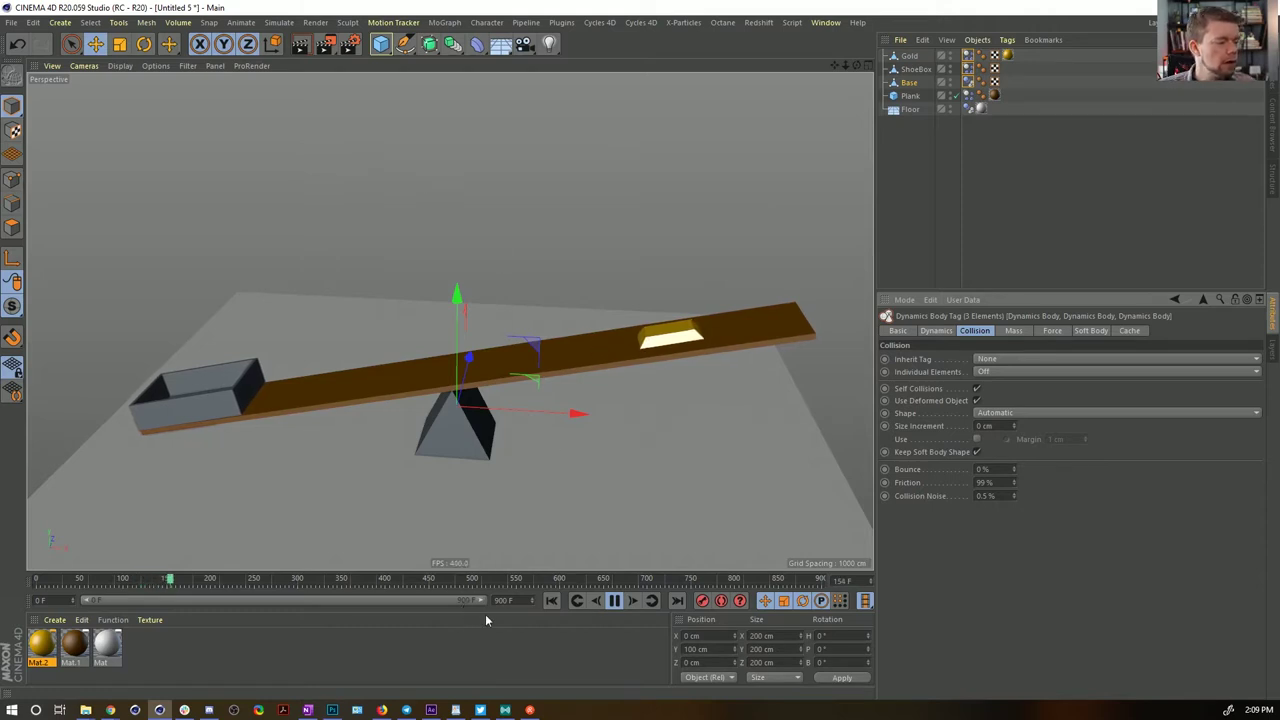
left_click(551, 601)
left_click(615, 601)
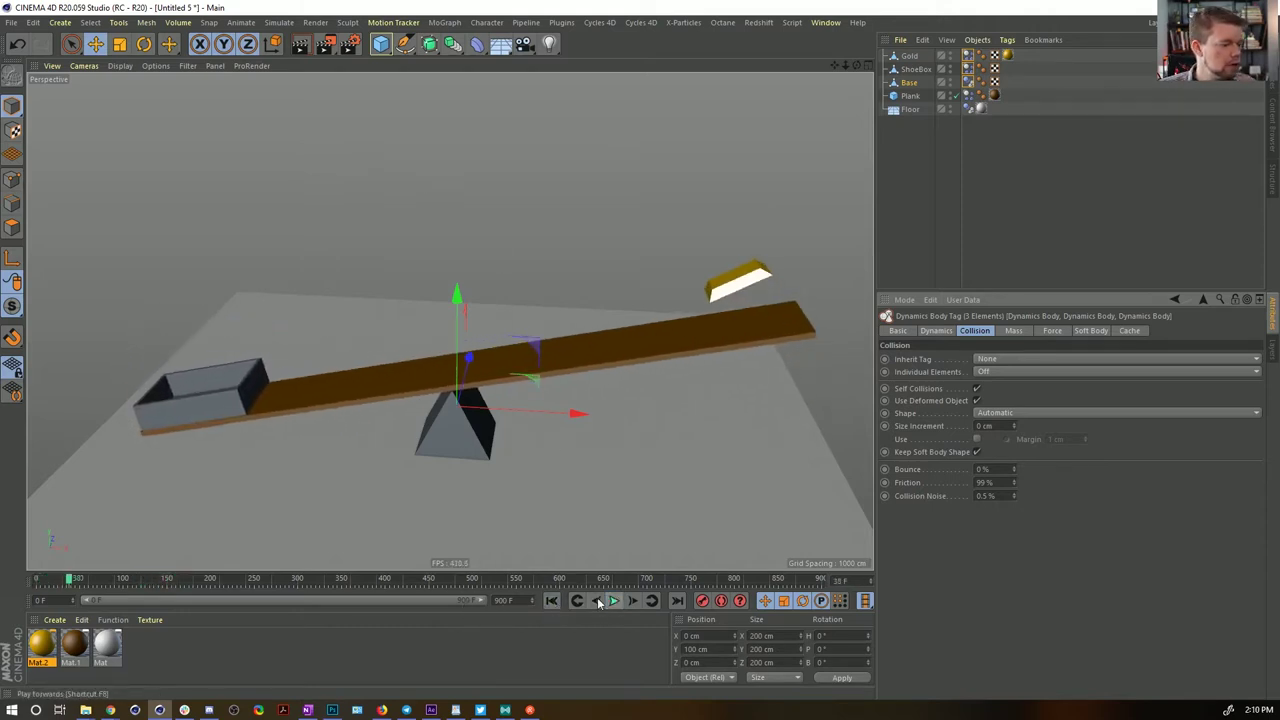
left_click(598, 602)
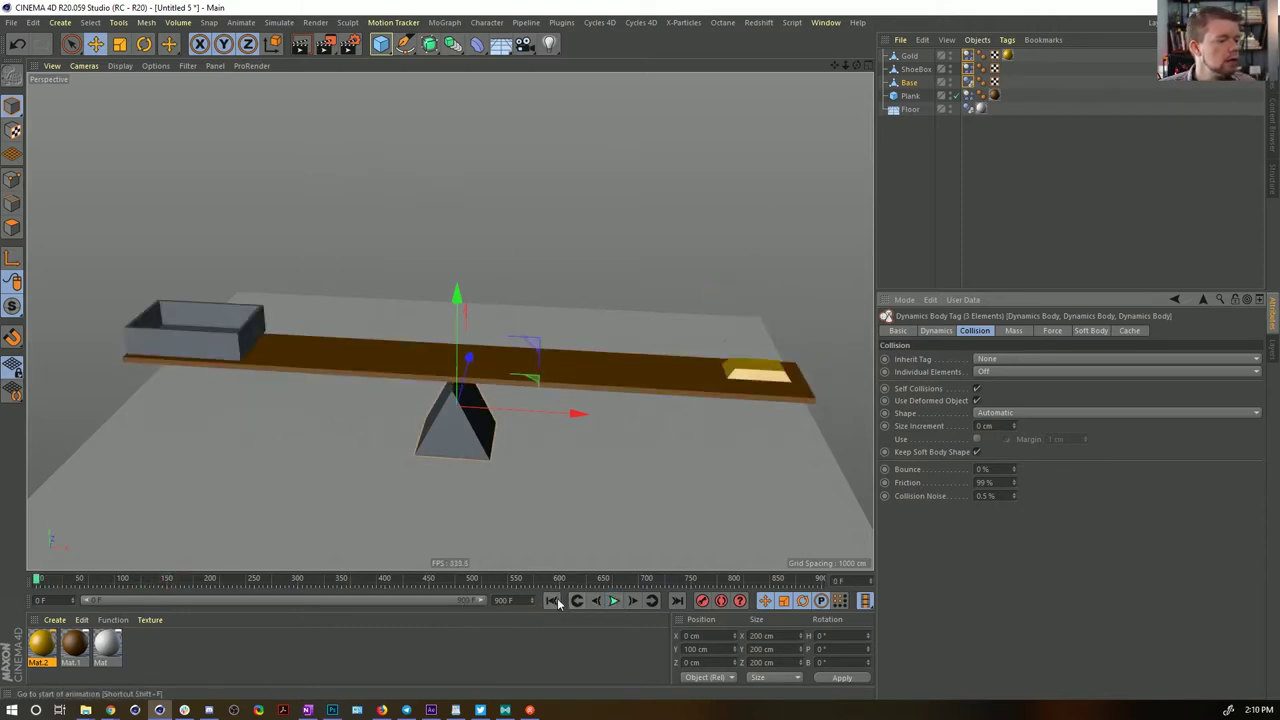
Set the collision shape of the ShoeBox's dynamics tag to Moving Mesh
left_click(920, 70)
left_click(967, 72)
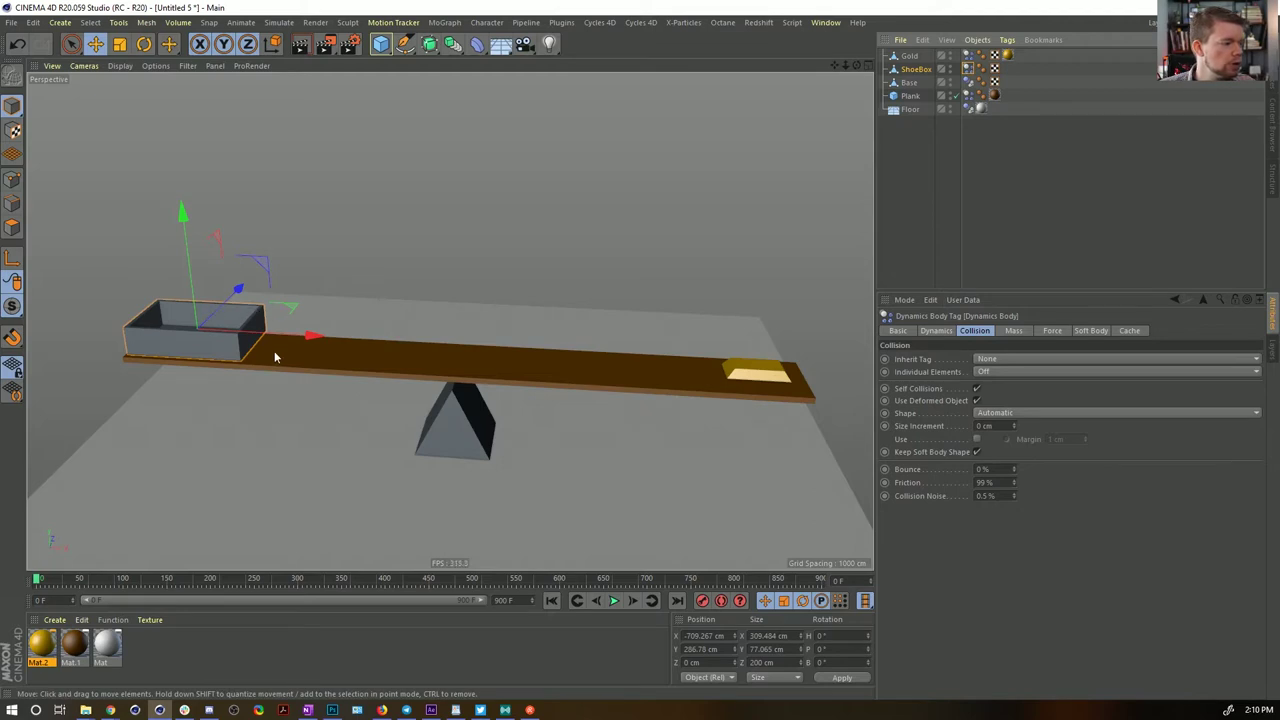
left_click(997, 413)
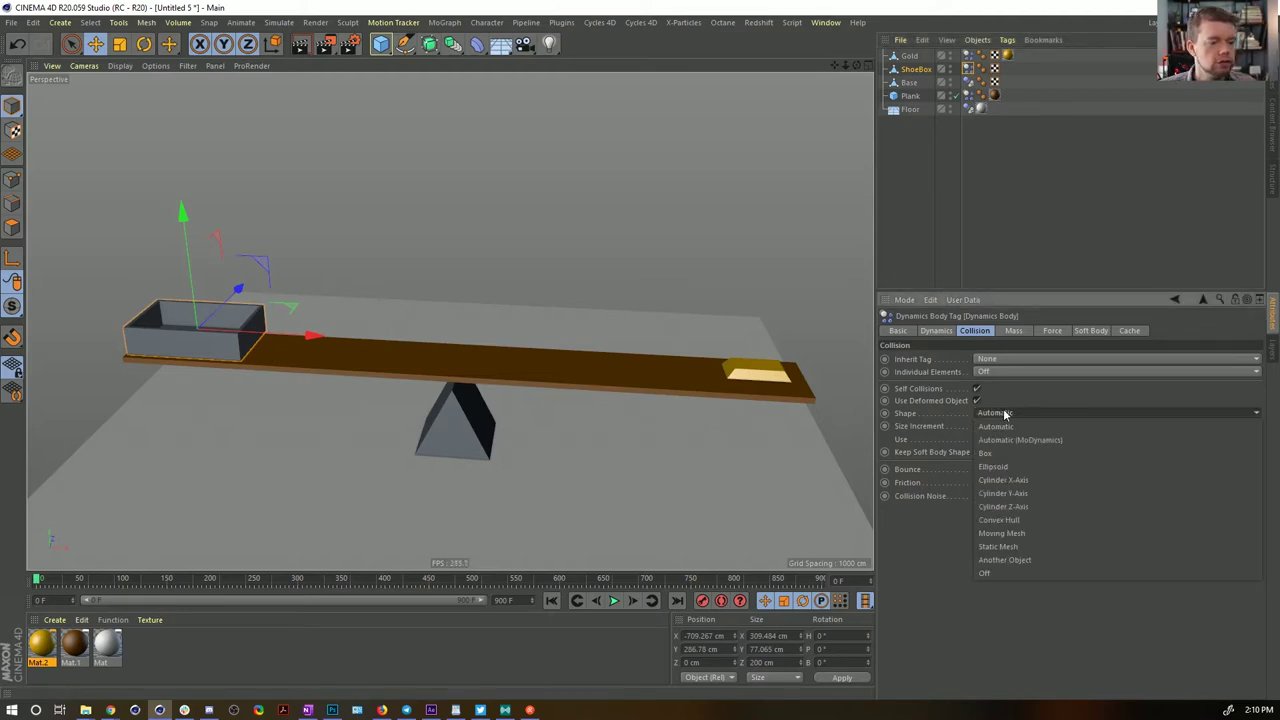
left_click(1039, 534)
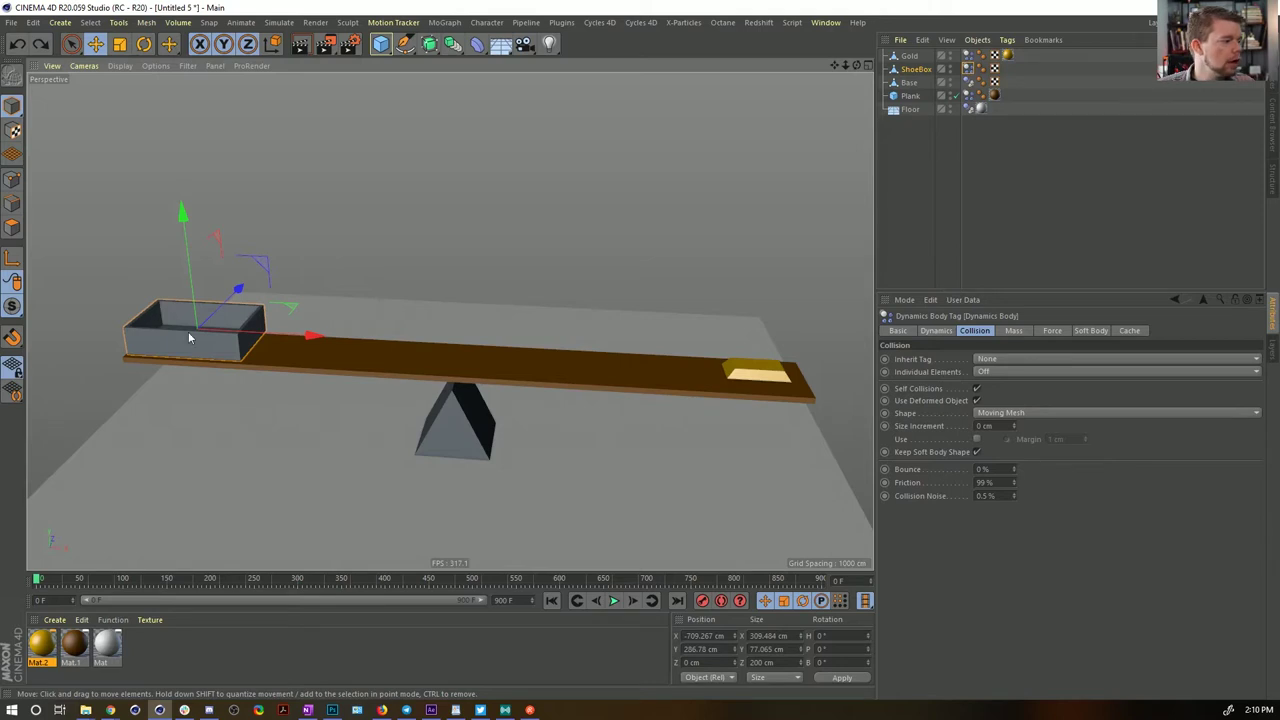
Play the simulation to check the ShoeBox's new collision shape, and return to the first frame
left_click(615, 601)
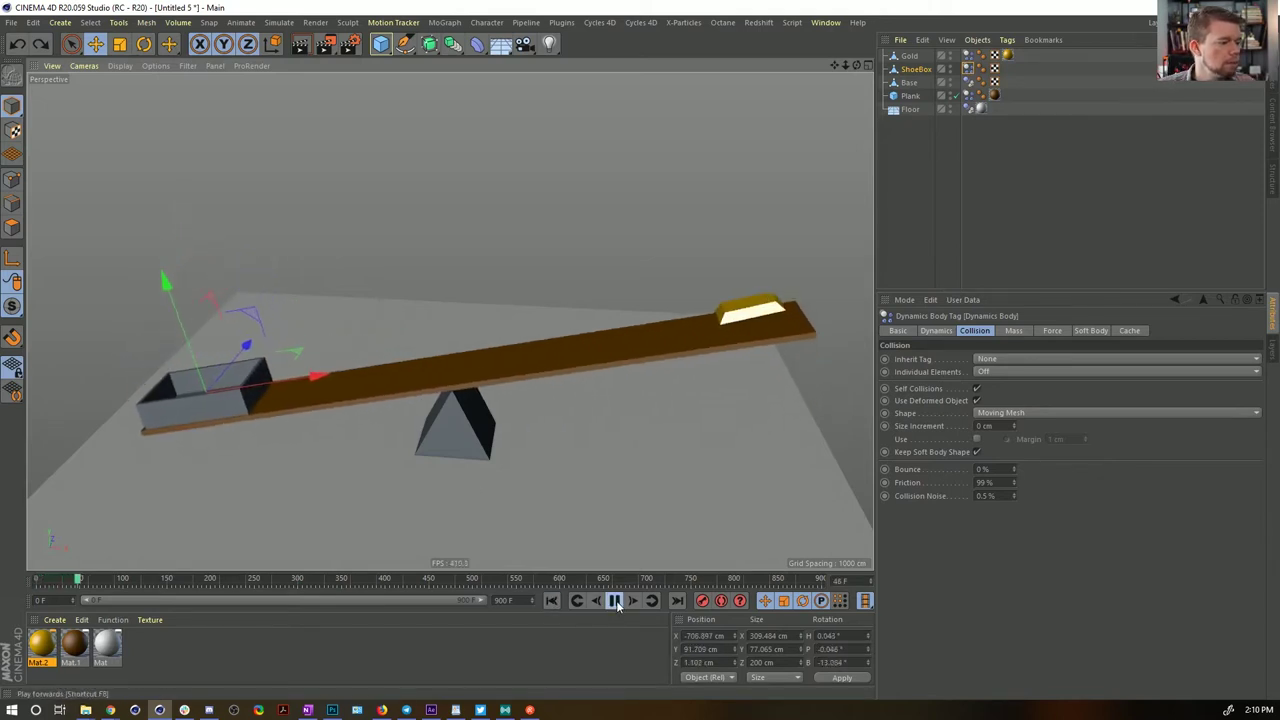
left_click(552, 601)
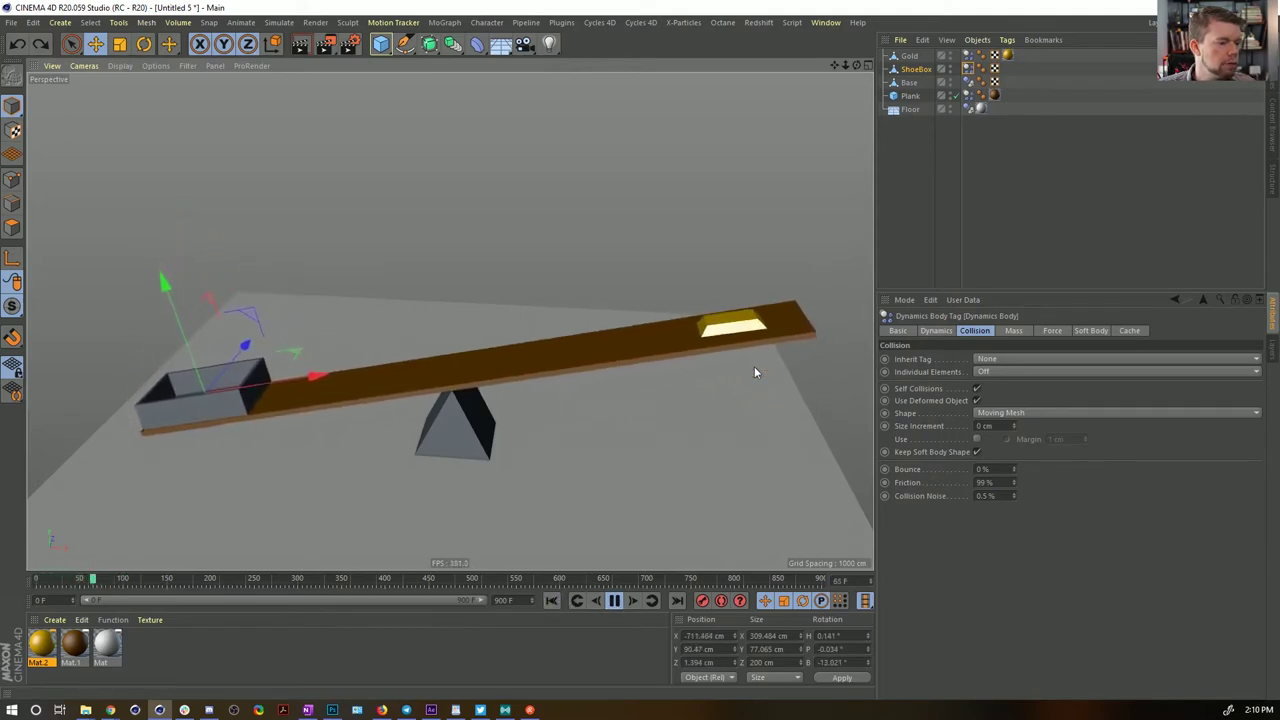
left_click(613, 601)
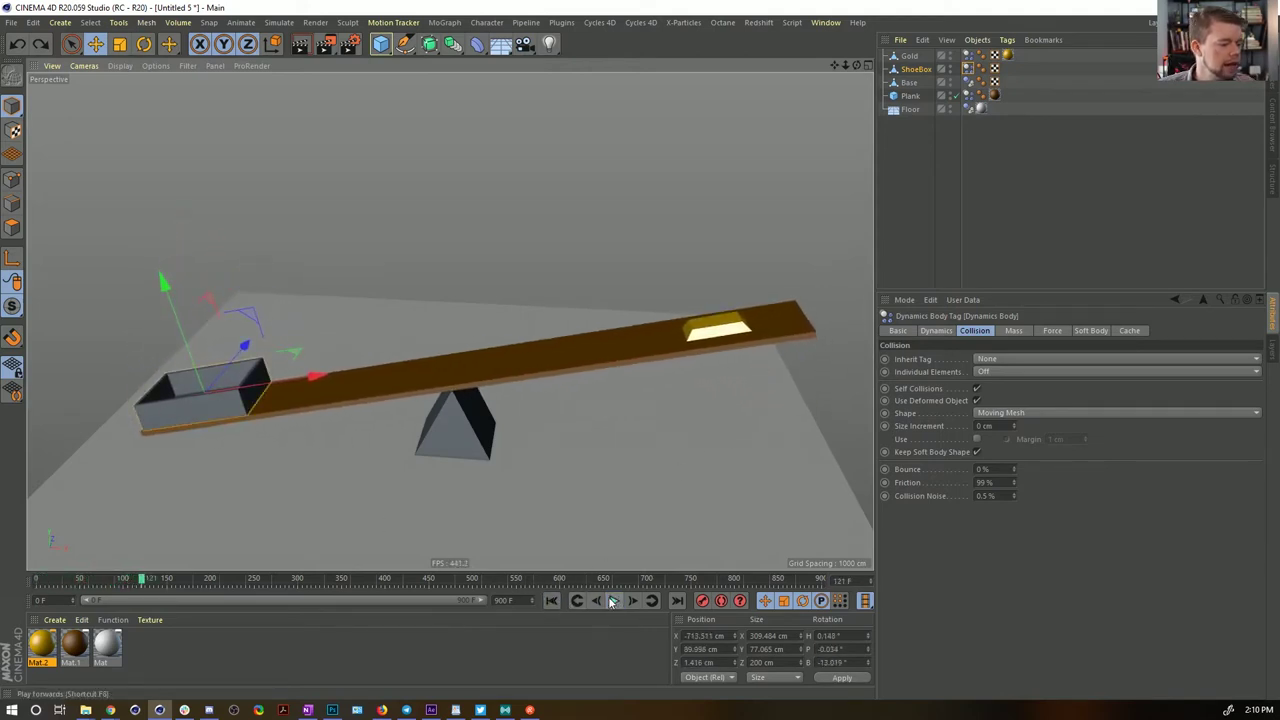
left_click(552, 600)
Switch the mass calculation of the ShoeBox and Gold dynamics tags to Custom Density
left_click(1020, 332)
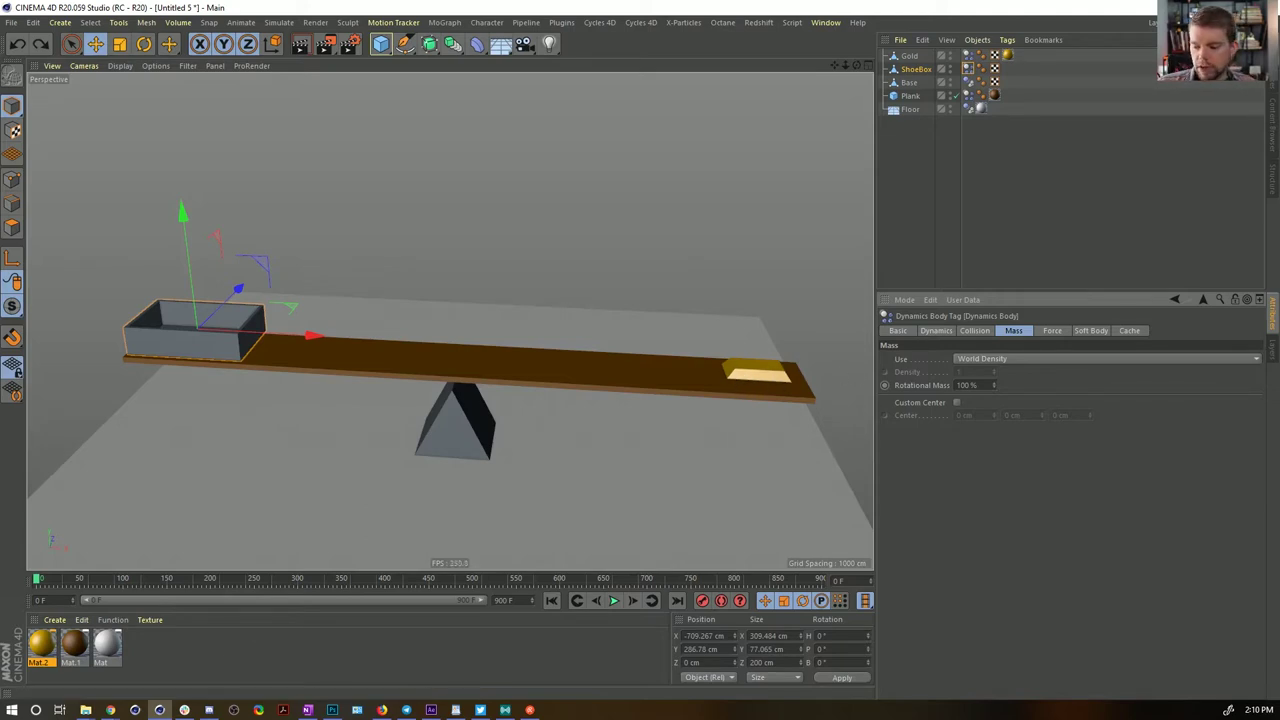
key("alt+Tab")
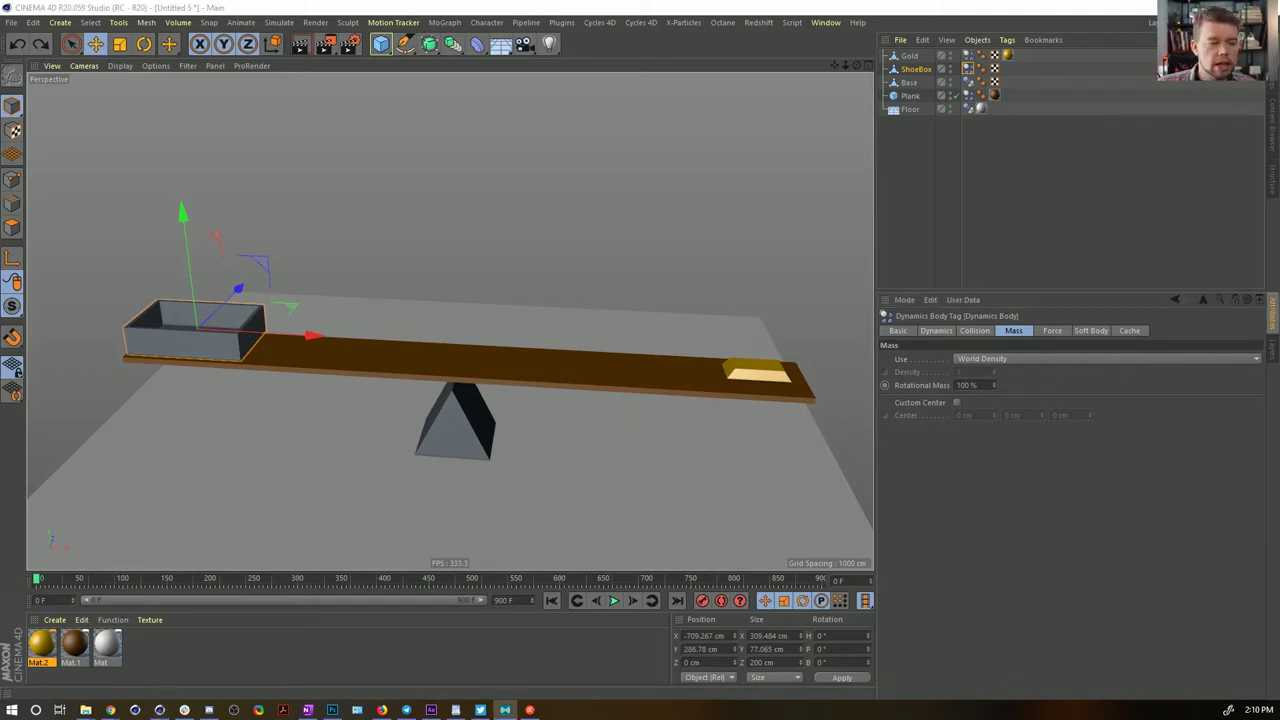
left_click(1082, 450)
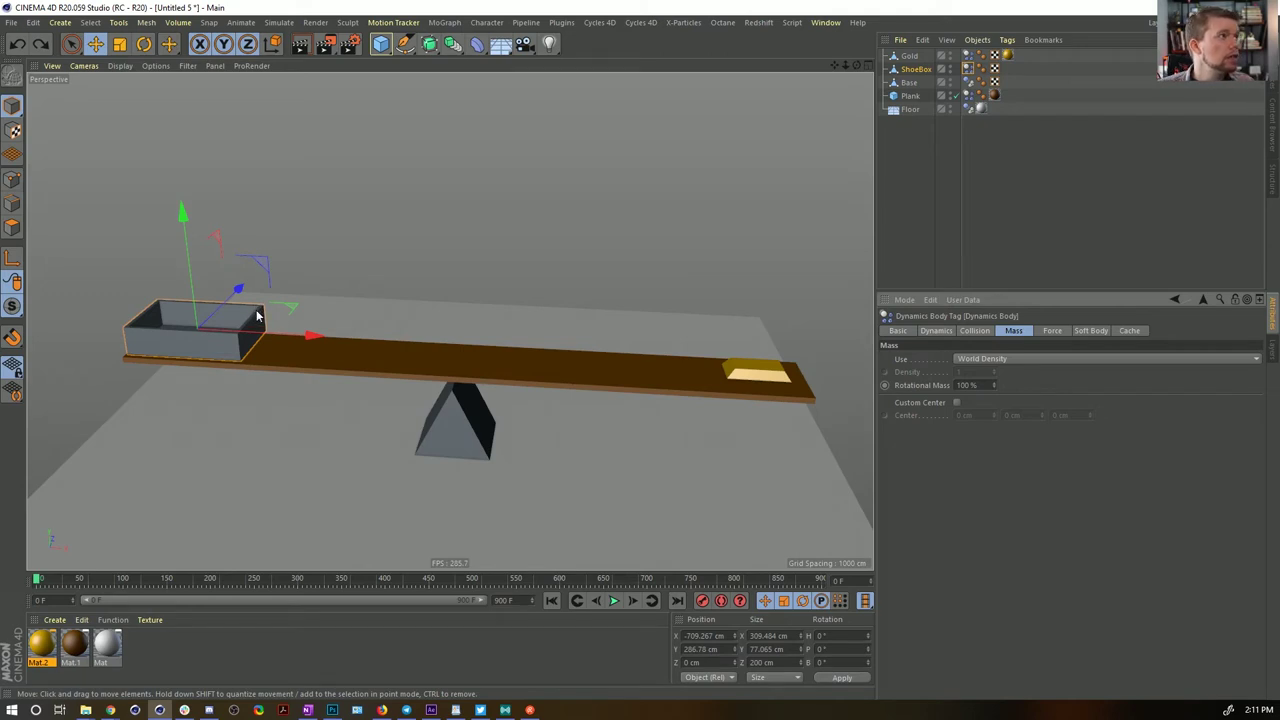
left_click(1006, 358)
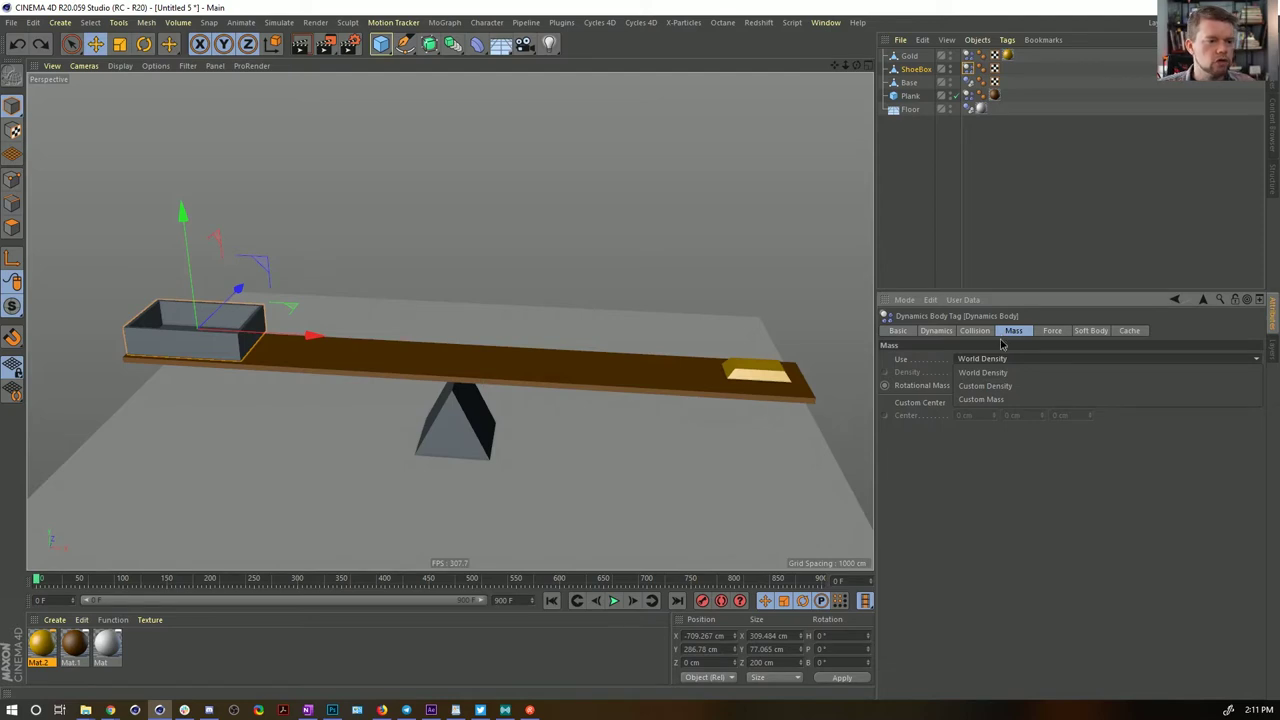
left_click(1056, 386)
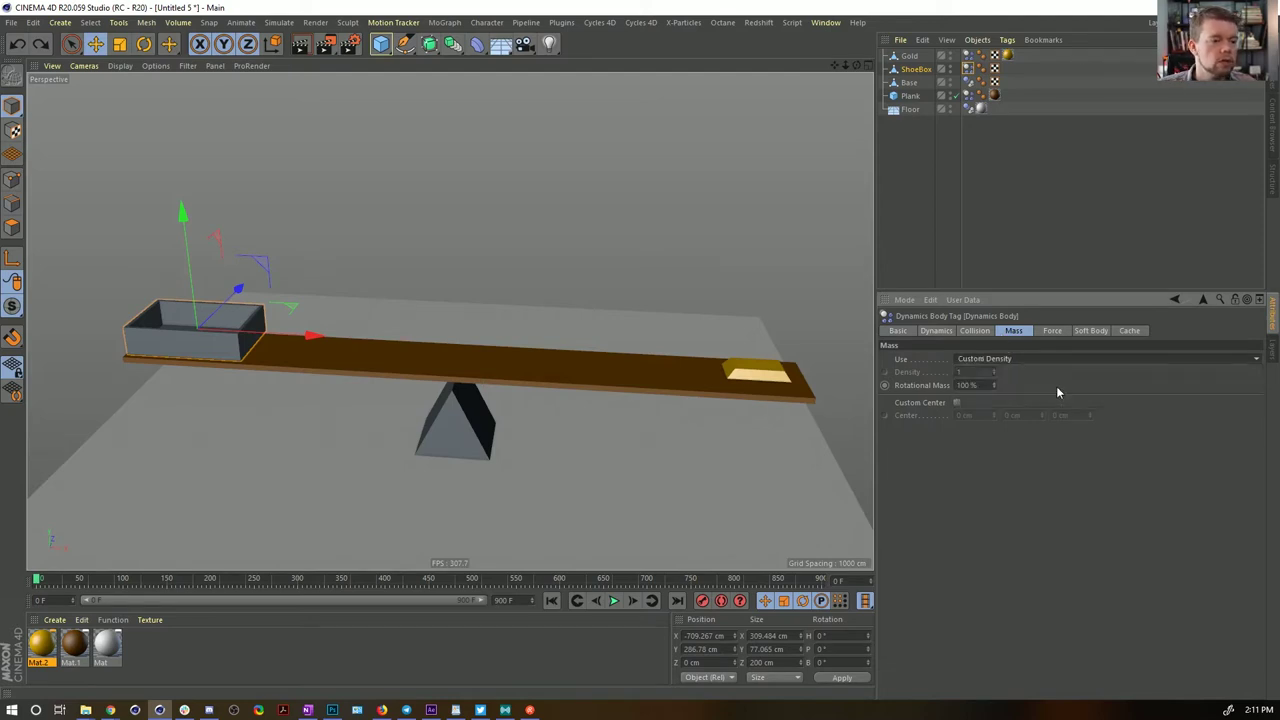
left_click(967, 83, "ctrl")
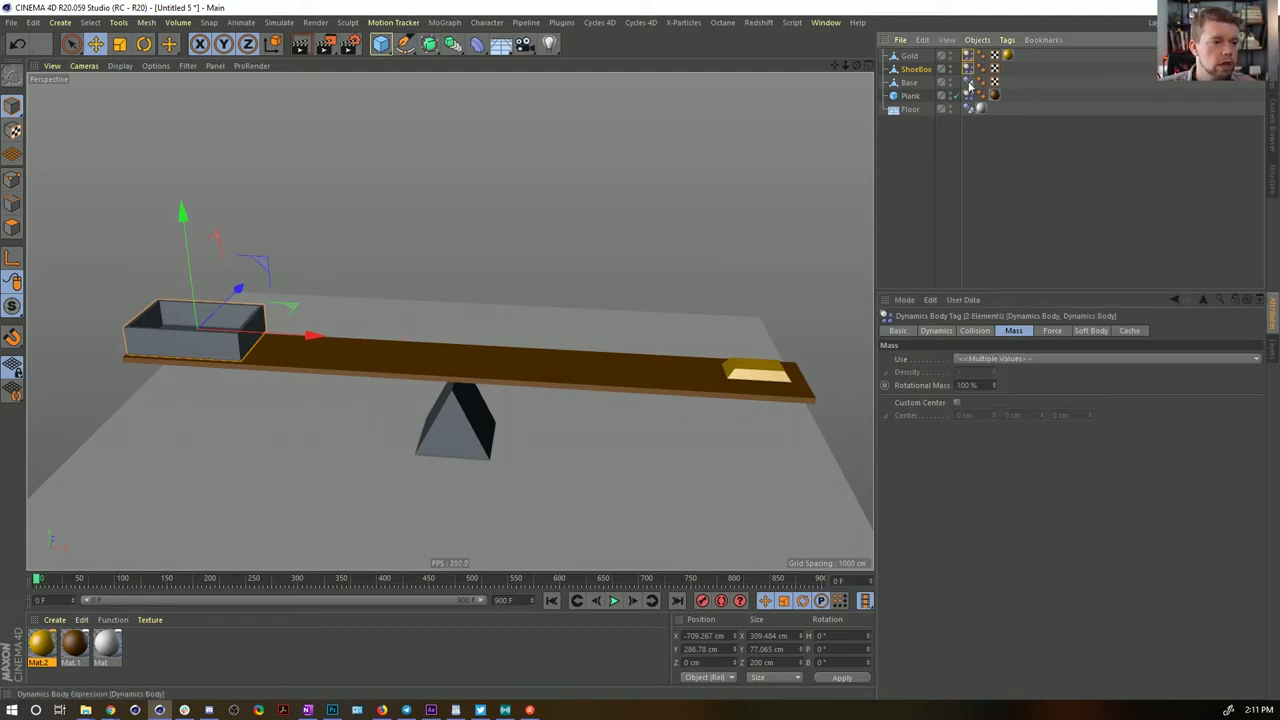
left_click(975, 358)
left_click(990, 398)
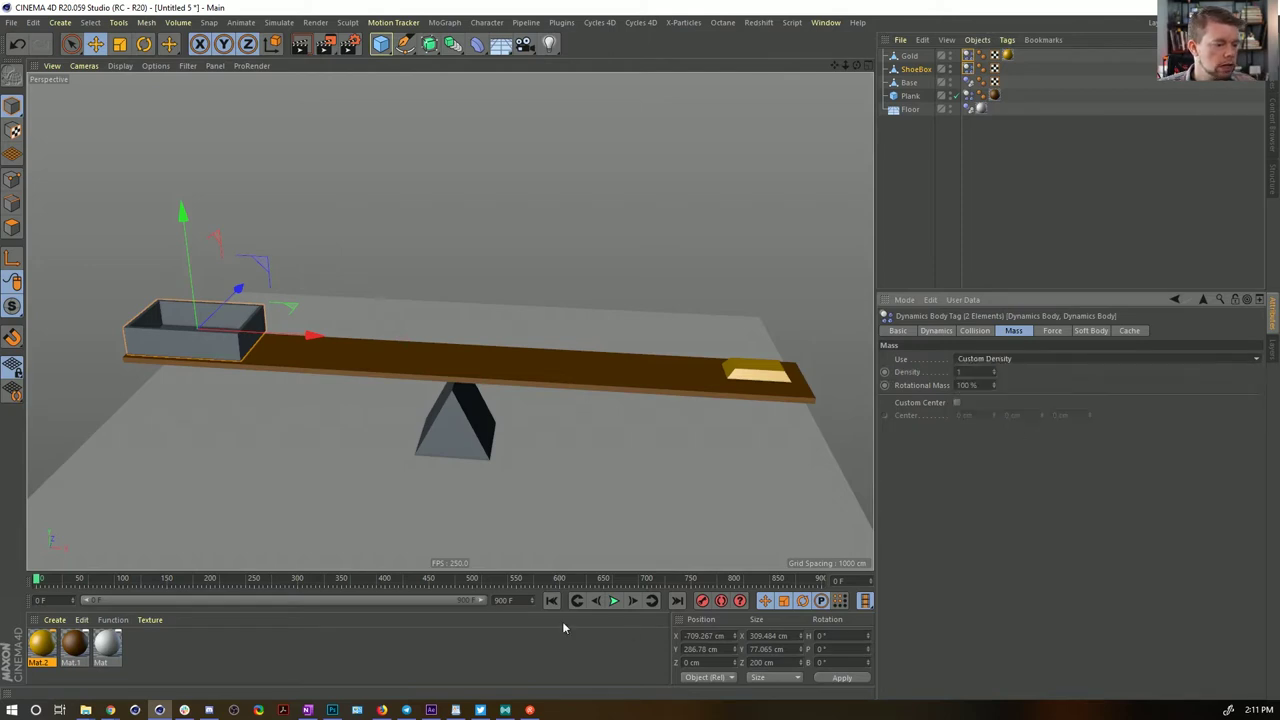
Run the simulation with custom density and examine how the seesaw tips from a closer view
left_click(614, 601)
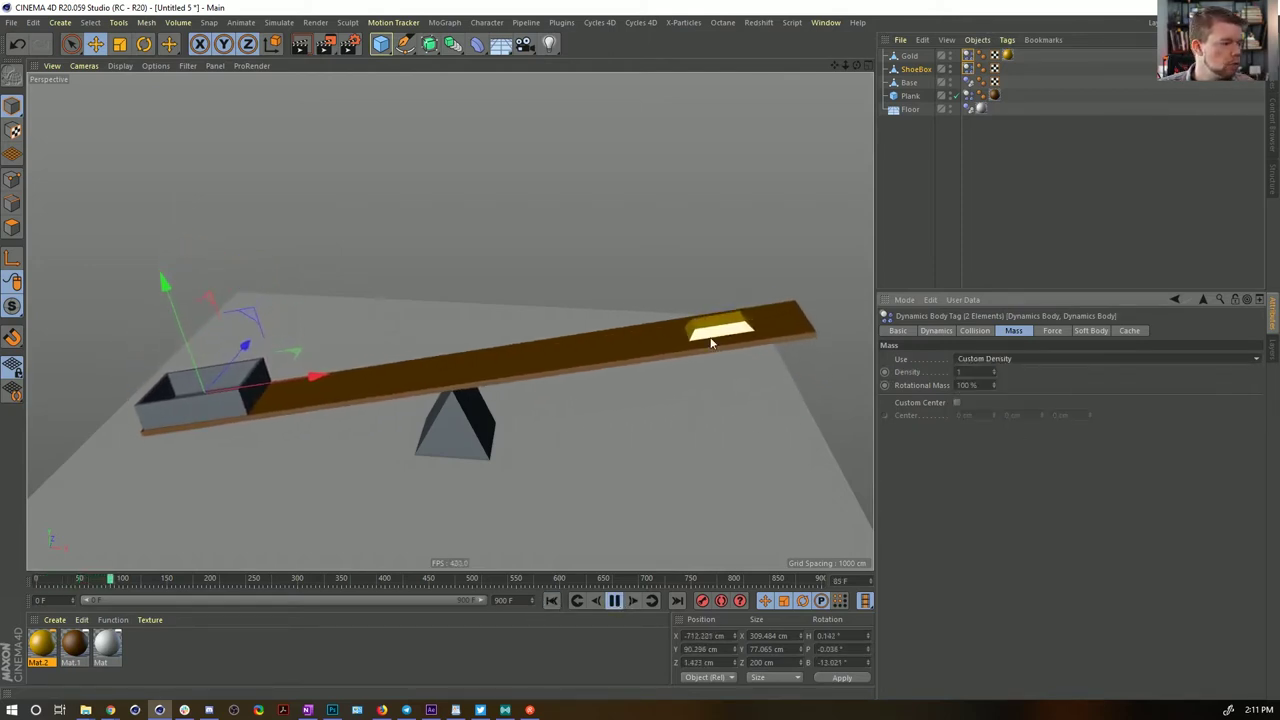
left_click_drag(633, 369, 616, 340, "alt")
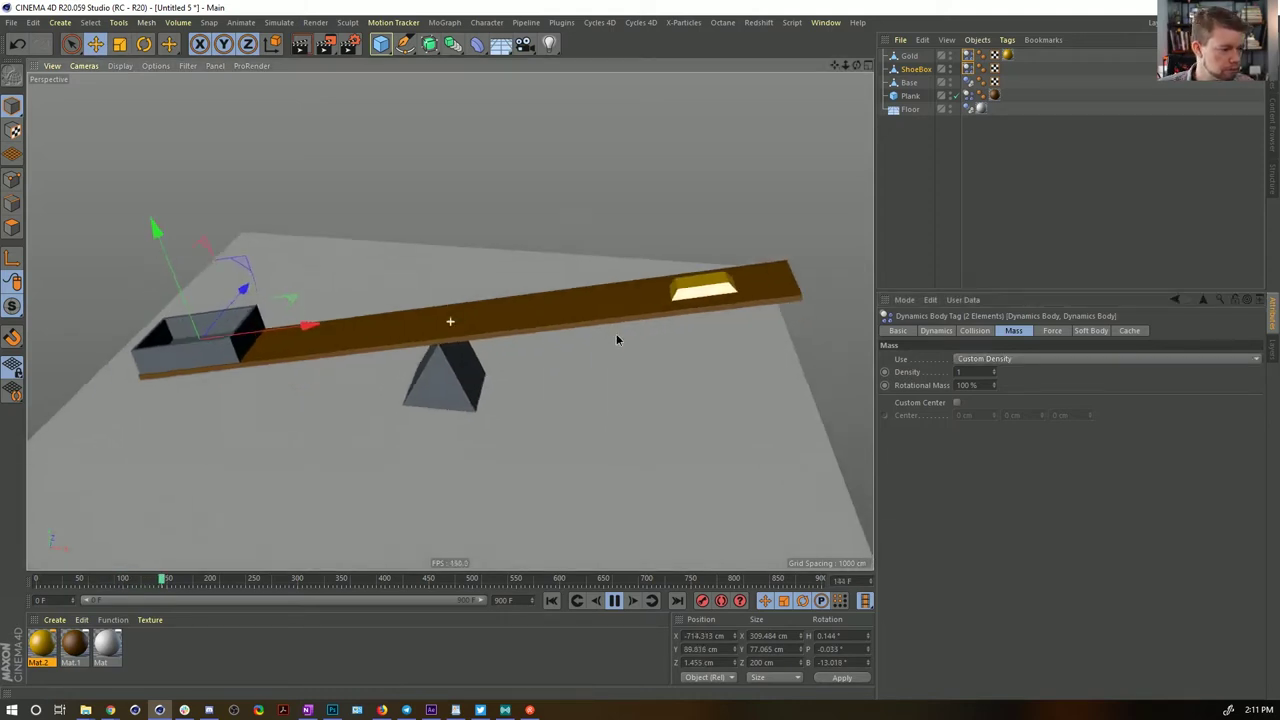
middle_click_drag(616, 336, 588, 296, "alt")
mouse_move(588, 296)
right_mouse_down("alt")
mouse_move(601, 294)
mouse_move(589, 296)
right_mouse_up("alt")
middle_click_drag(589, 296, 638, 313, "alt")
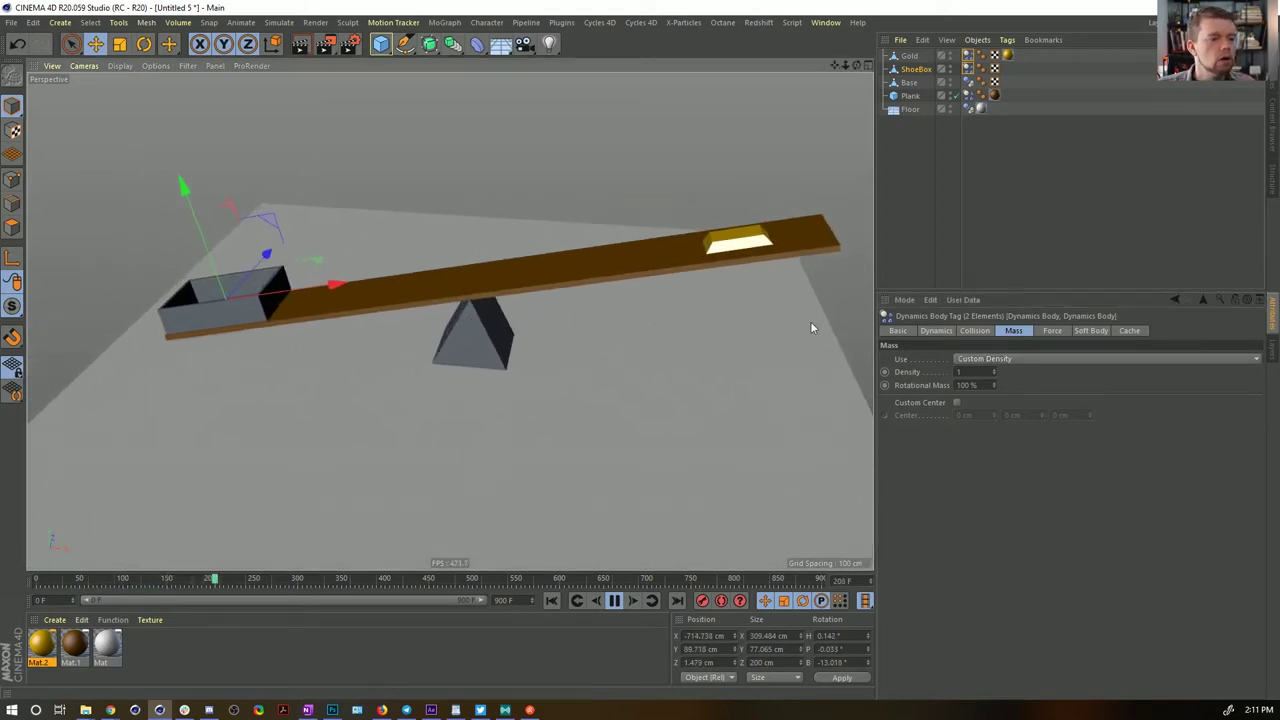
Switch the mass calculation of both the ShoeBox and Gold dynamics tags to Custom Mass
left_click(999, 358)
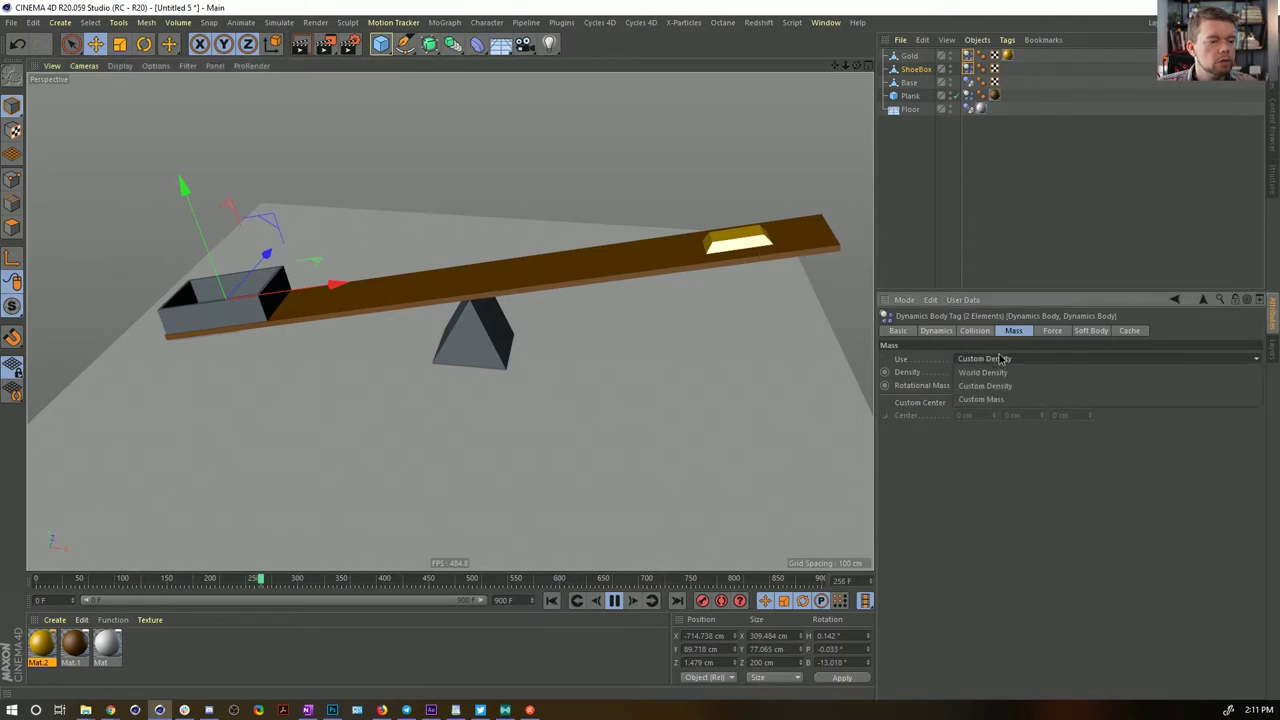
left_click(1041, 488)
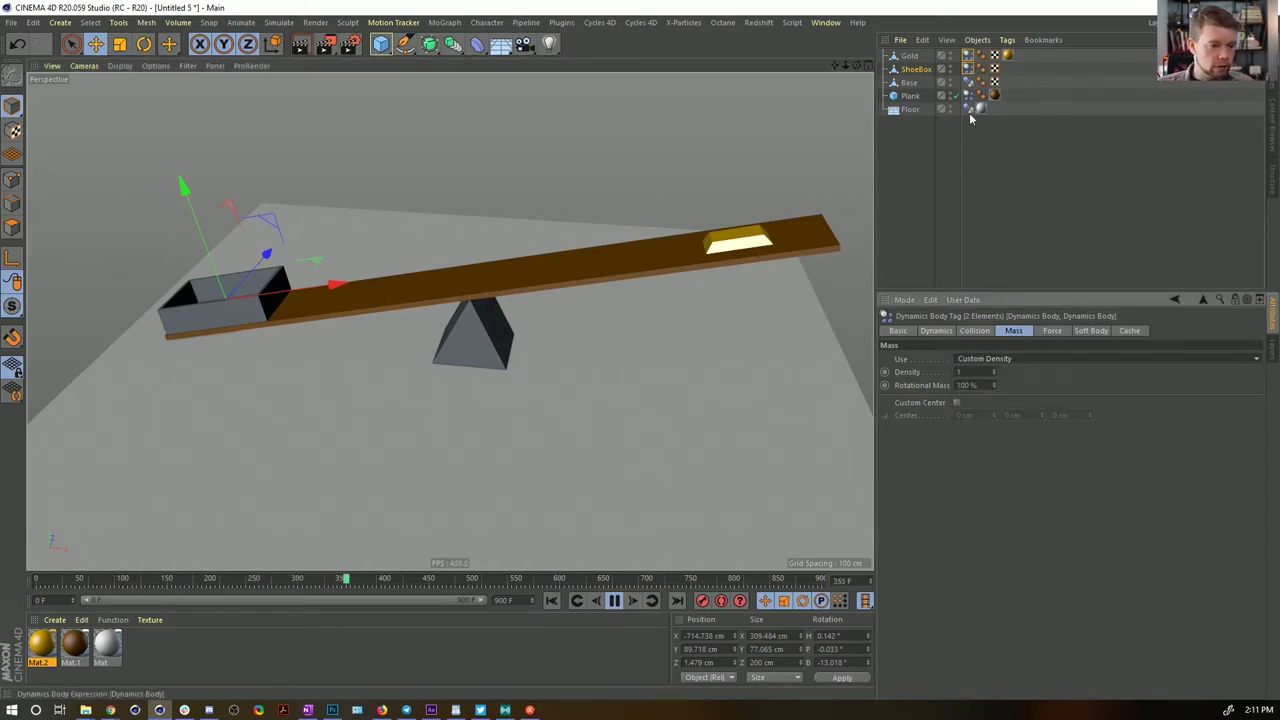
left_click(998, 360)
left_click(996, 399)
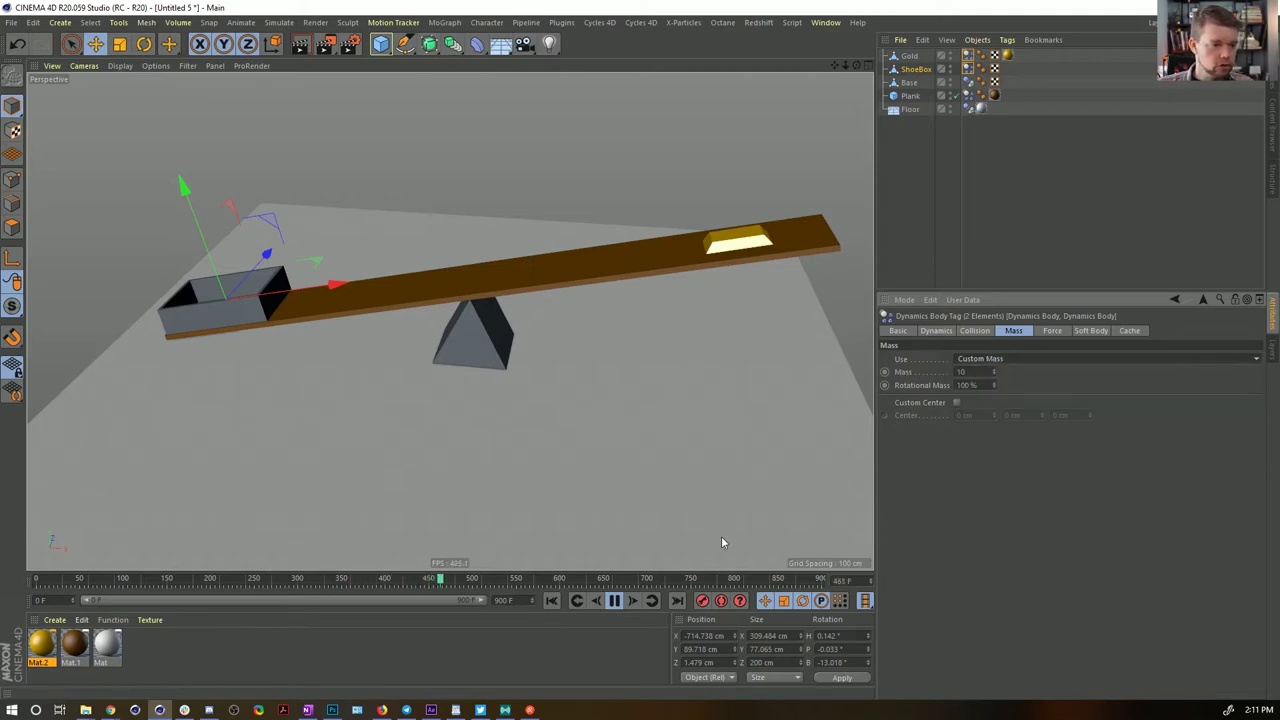
Replay the simulation from the start to check the seesaw's balance with equal custom masses
left_click(551, 600)
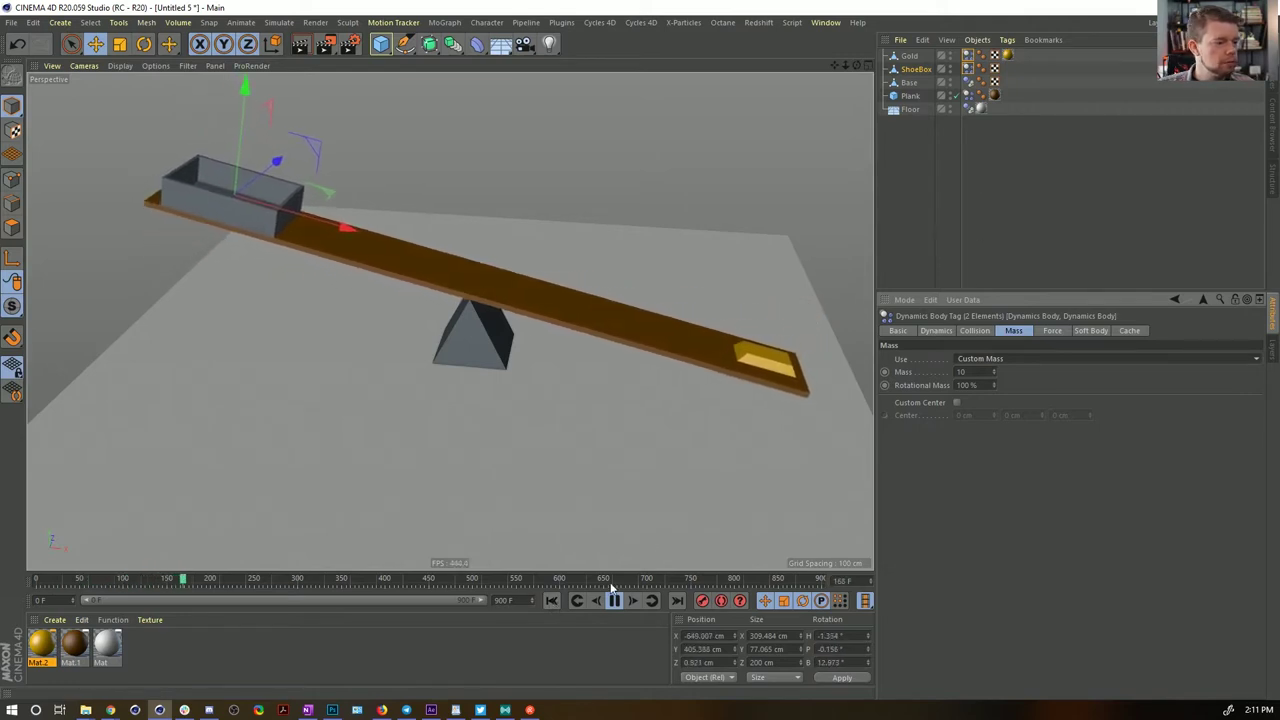
left_click(551, 600)
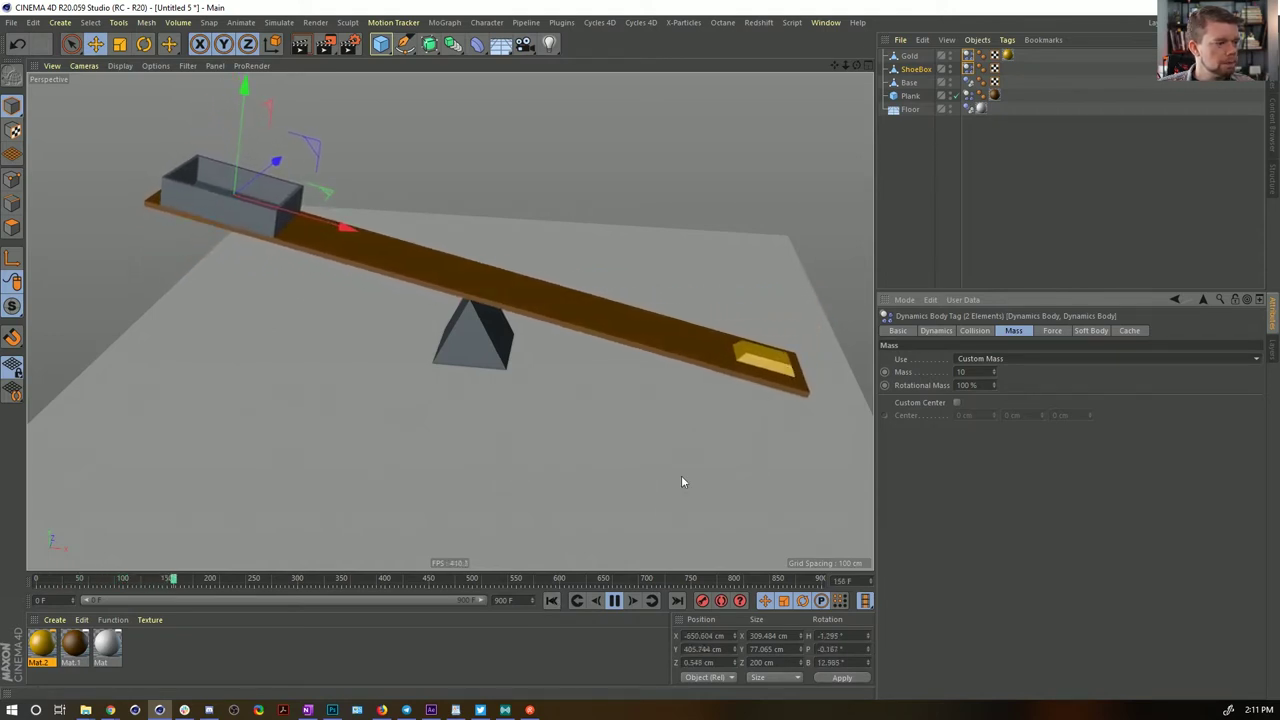
left_click(552, 601)
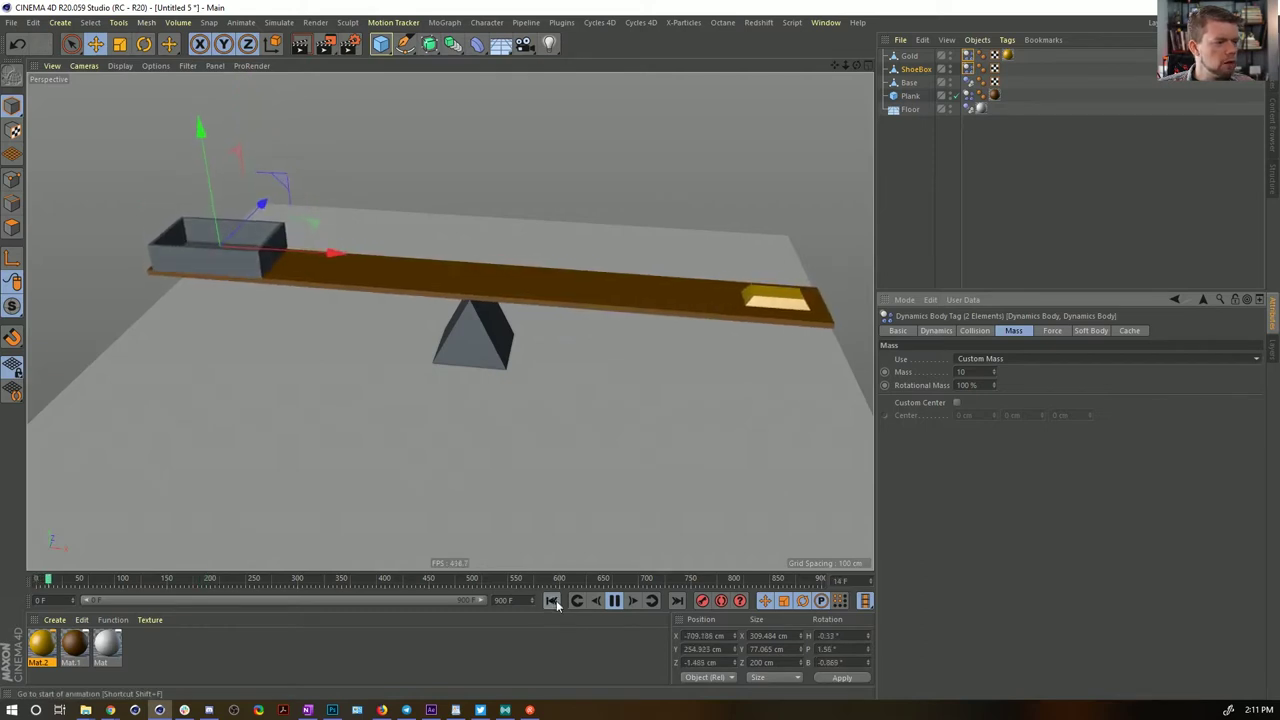
Select the Gold and ShoeBox dynamics tags together, and stop the simulation and return it to the first frame
left_click(955, 57)
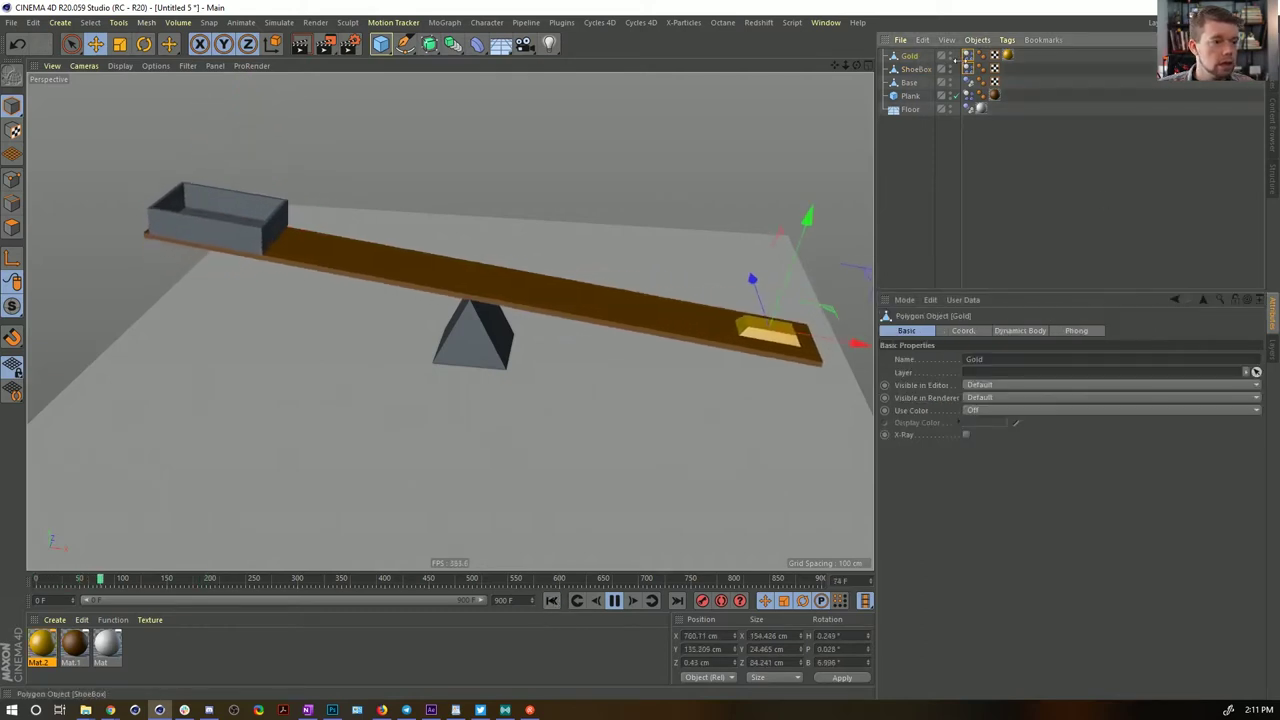
left_click(967, 56)
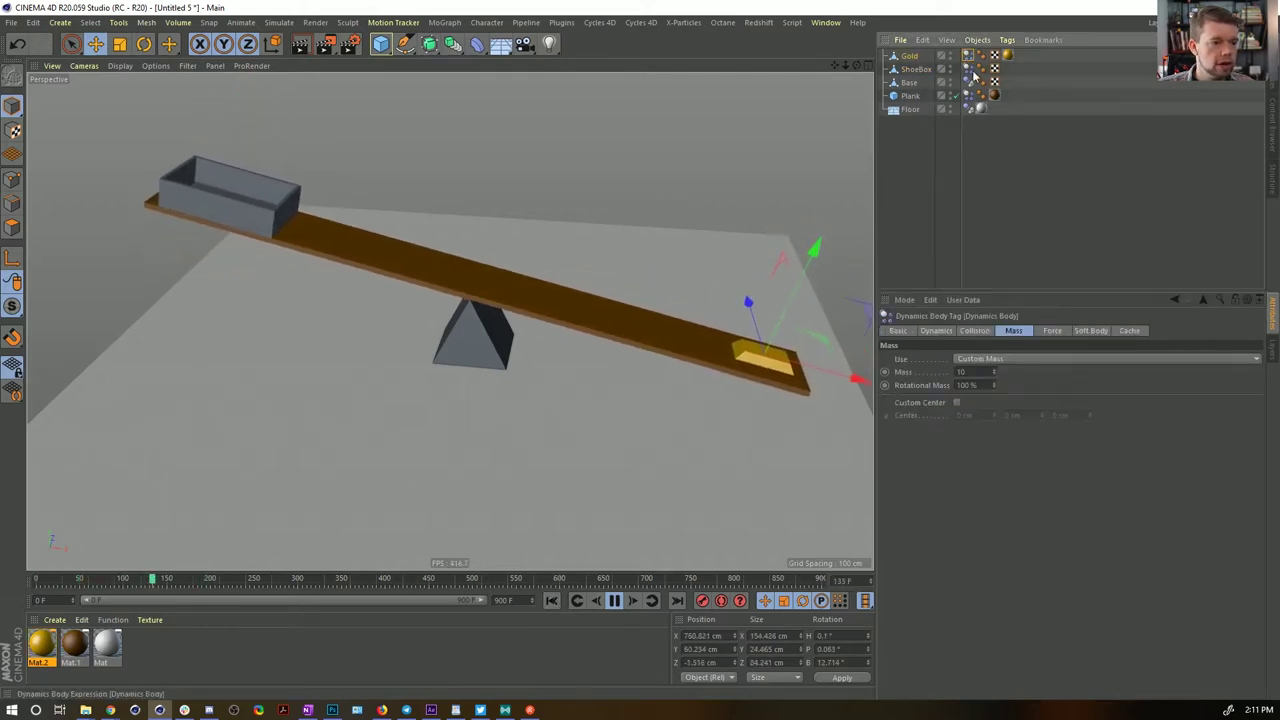
left_click(967, 69, "ctrl")
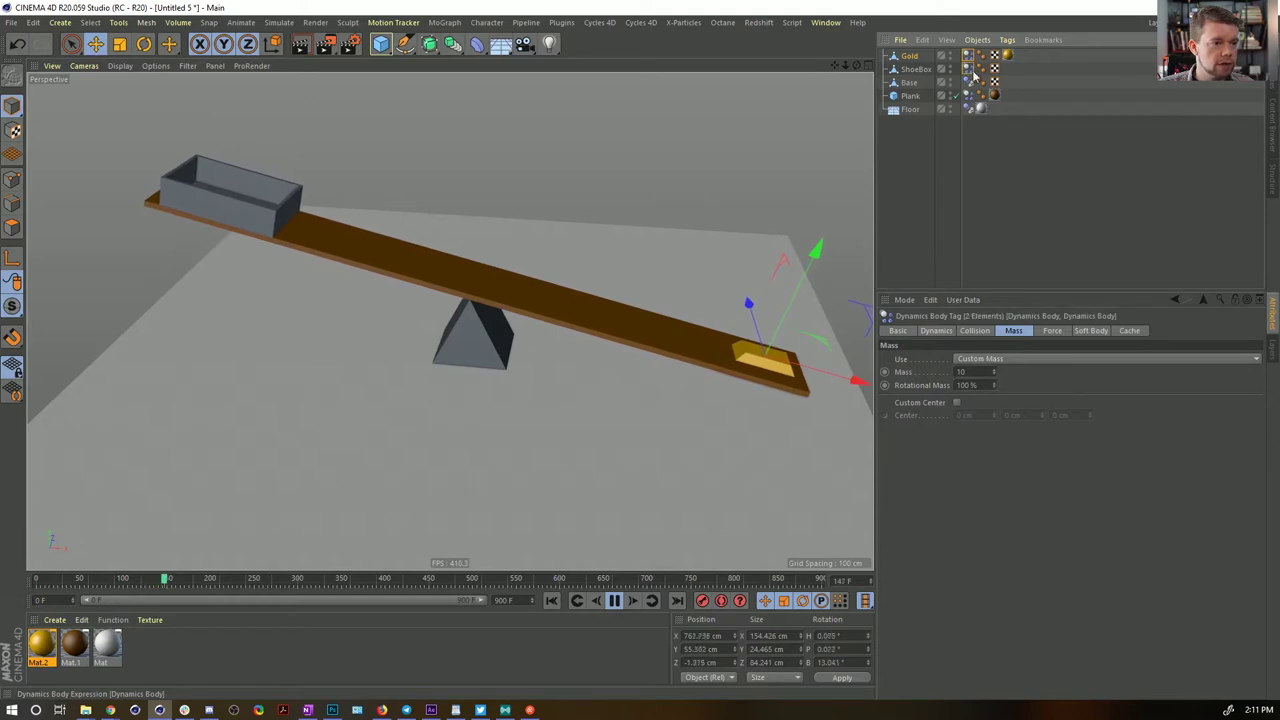
left_click(615, 602)
left_click(552, 601)
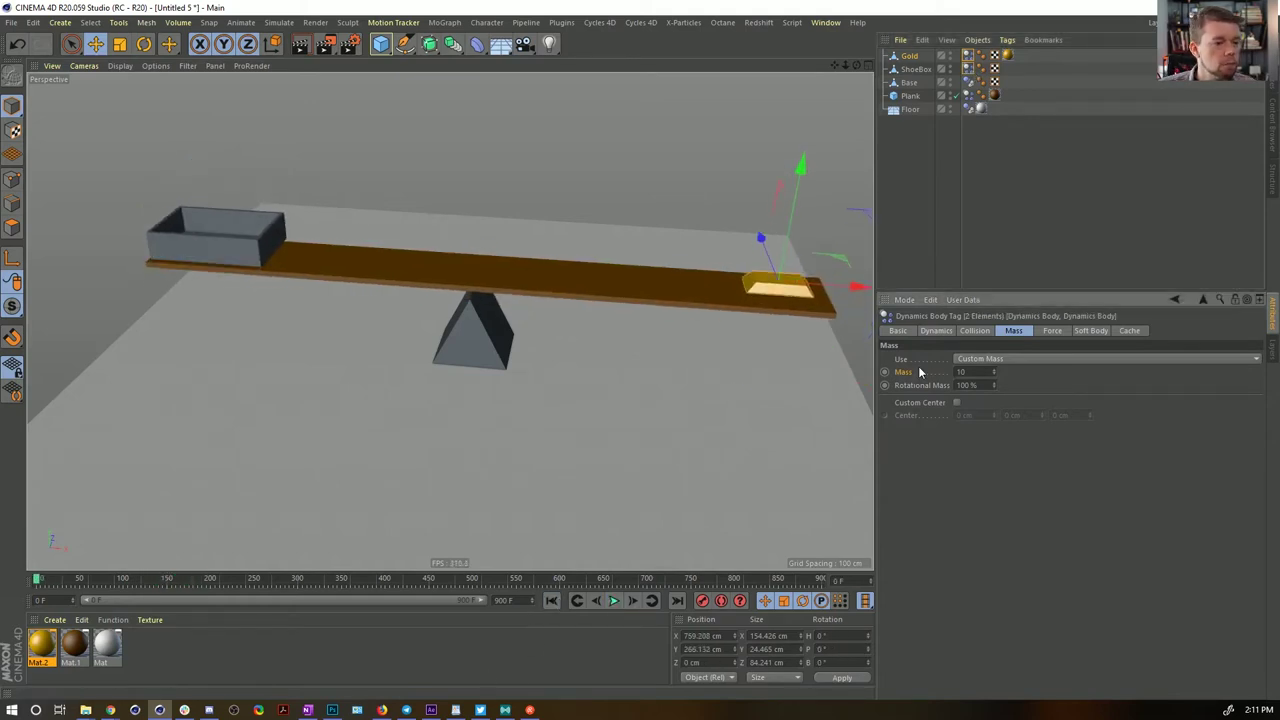
Open the help page for the dynamics tag's mass Use setting and read how density, custom mass and custom center are described
right_click(920, 372)
left_click(913, 362)
right_click(907, 357)
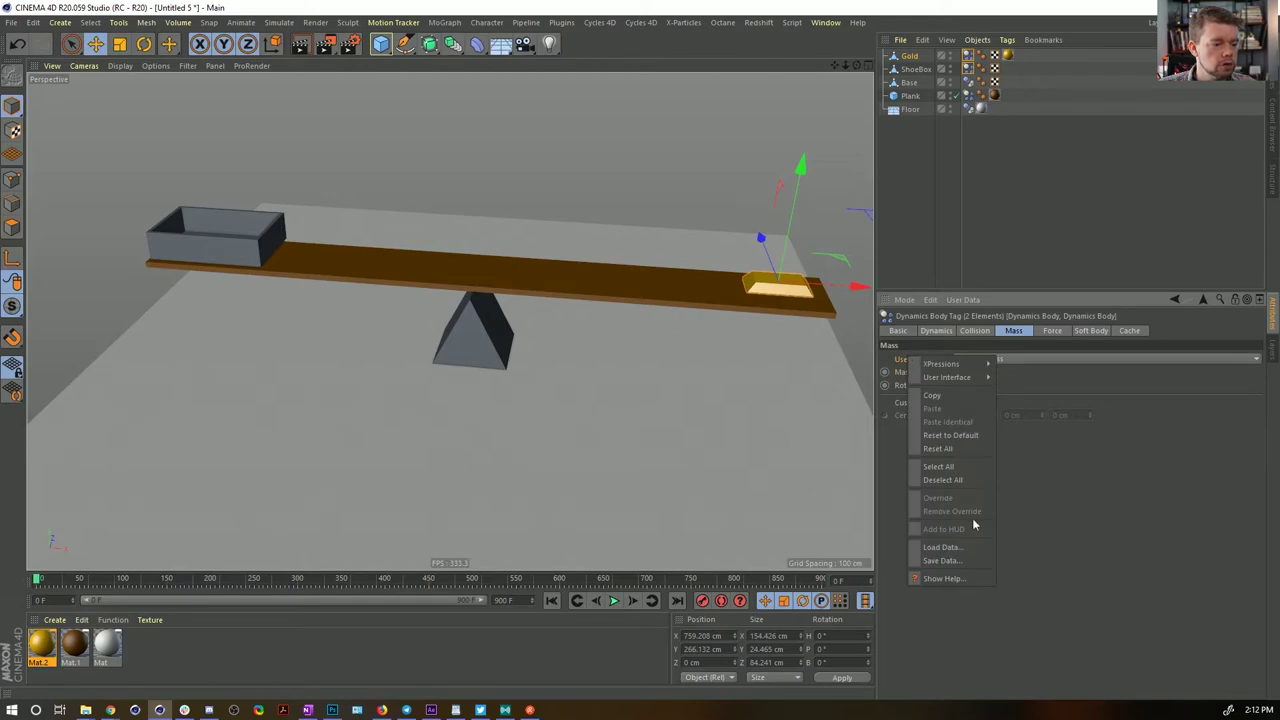
left_click(959, 577)
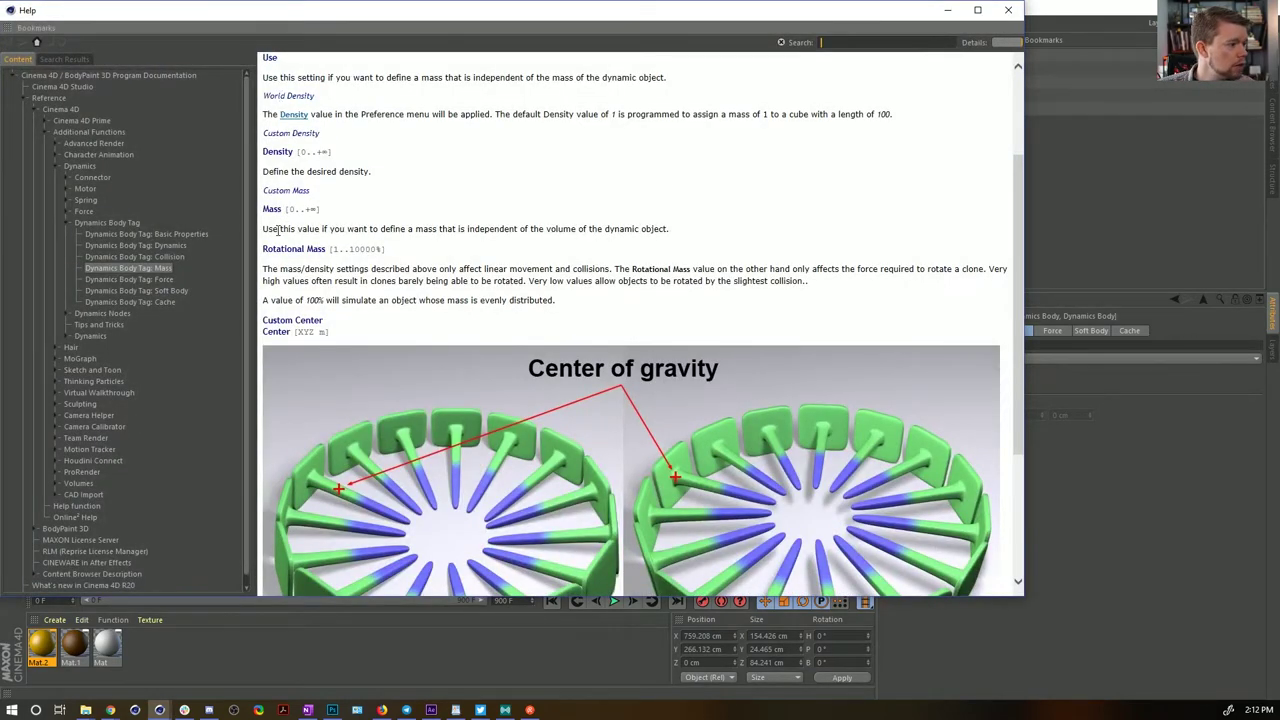
left_click_drag(276, 228, 456, 233)
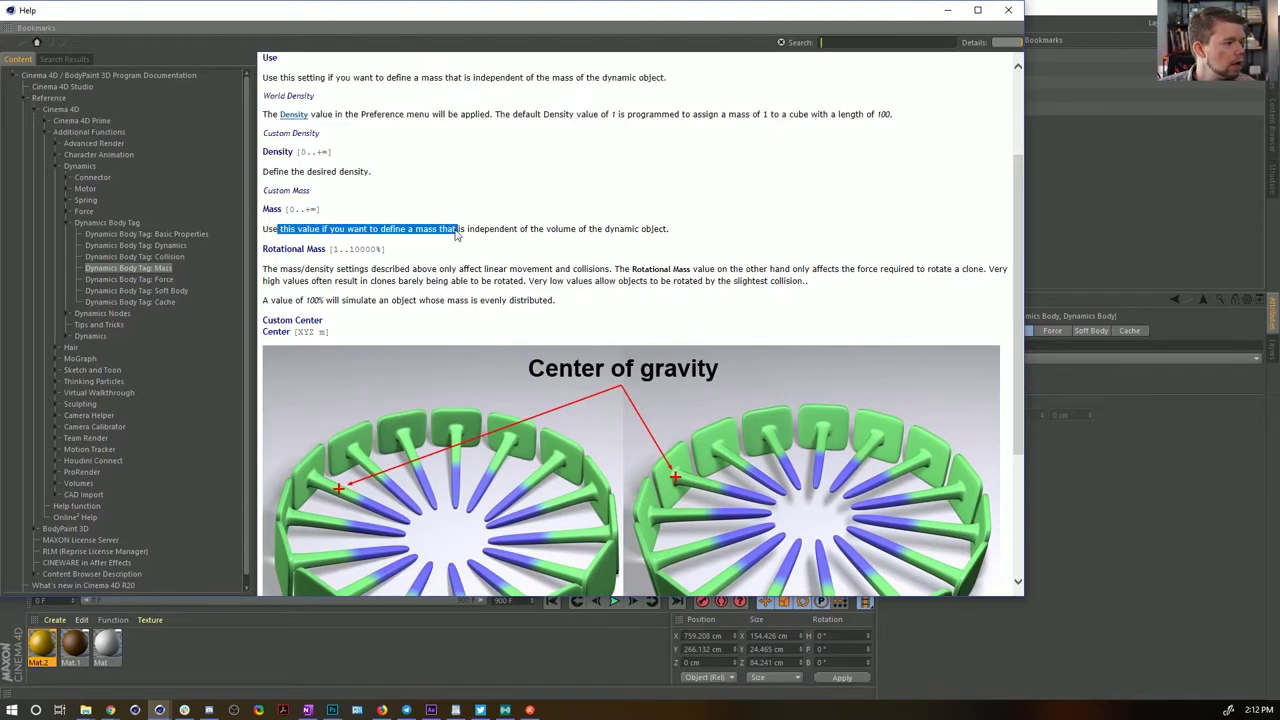
left_click(492, 230)
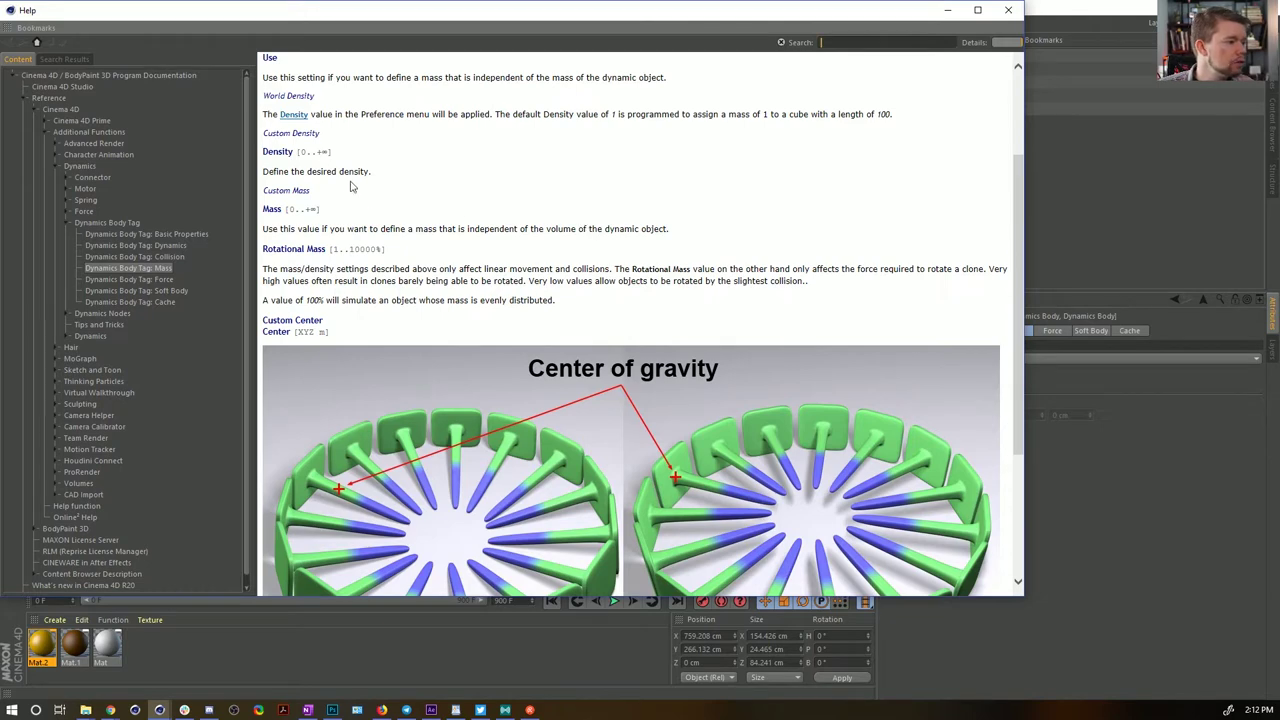
left_click_drag(264, 171, 372, 172)
left_click(390, 180)
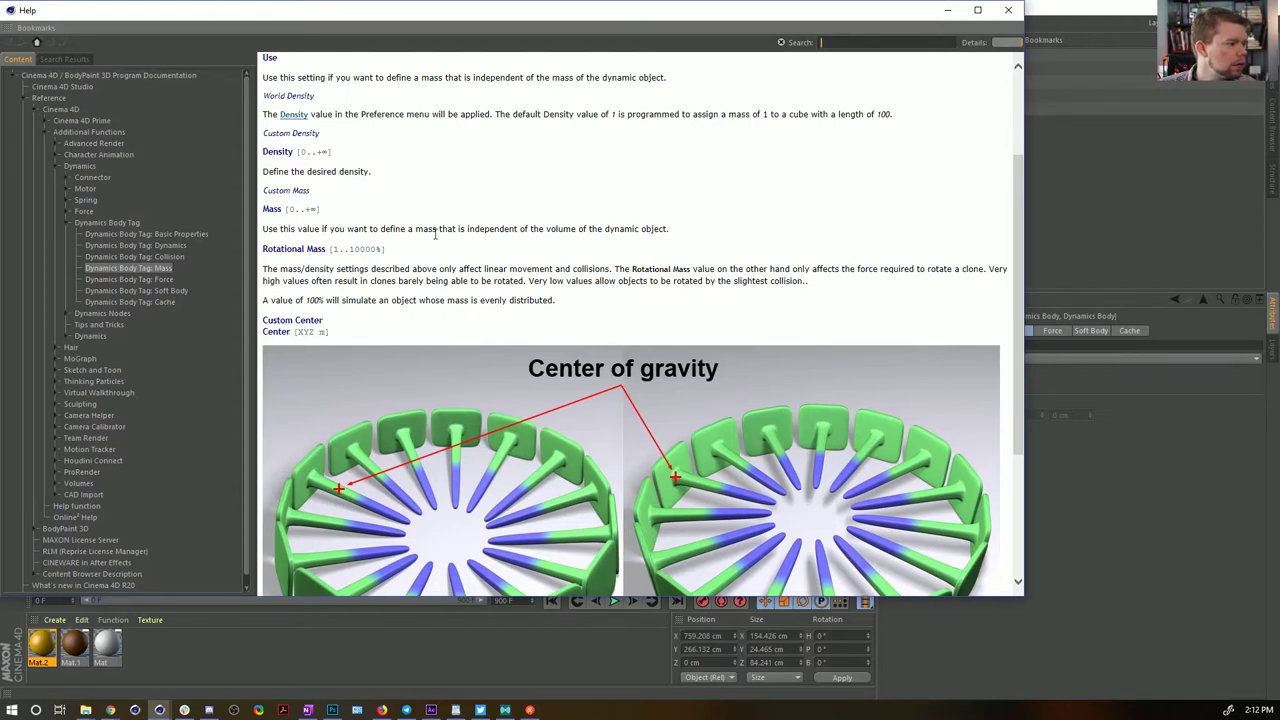
scroll(442, 248, "down", 3)
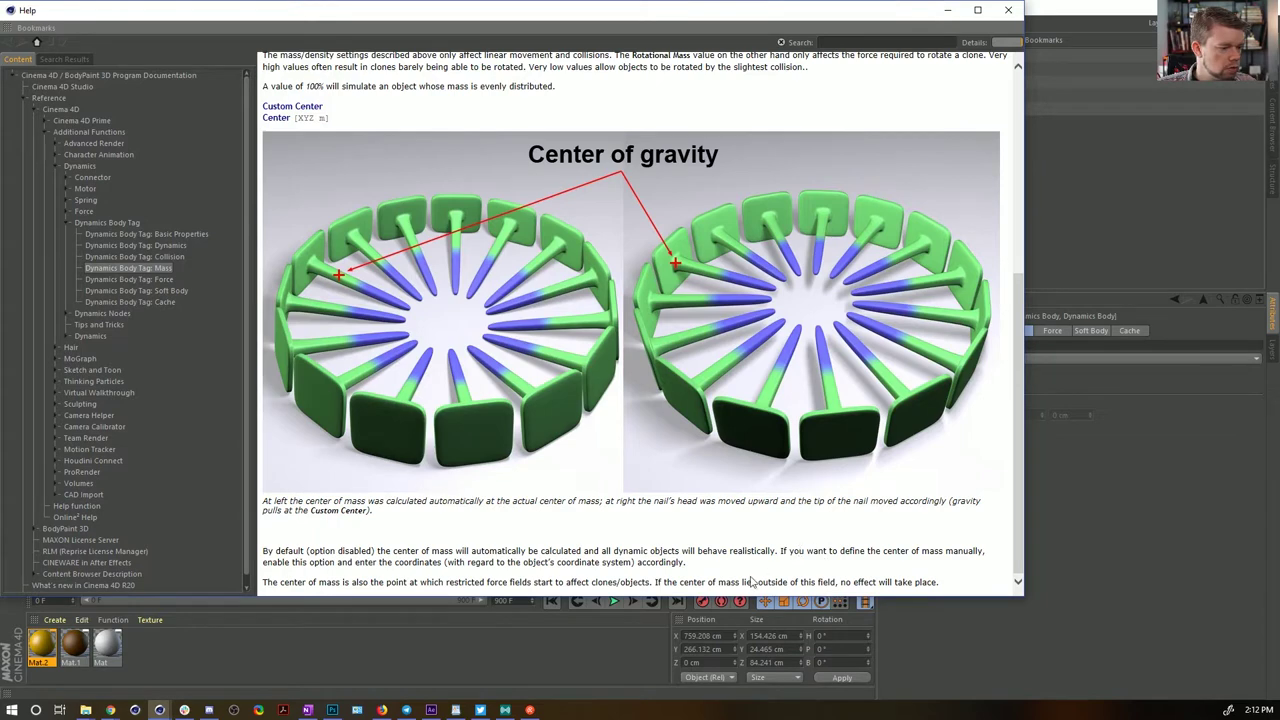
left_click(1009, 11)
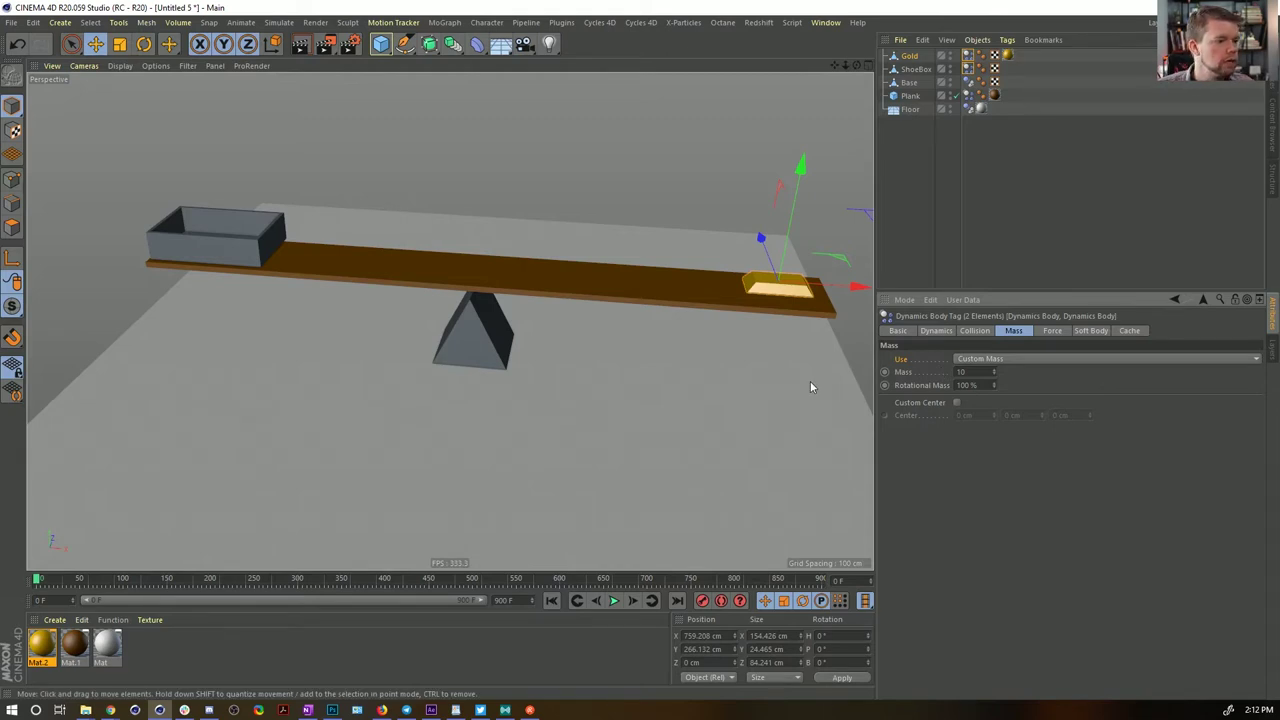
Switch both dynamics tags to Custom Density and back to Custom Mass to compare the two options
left_click(982, 358)
left_click(993, 386)
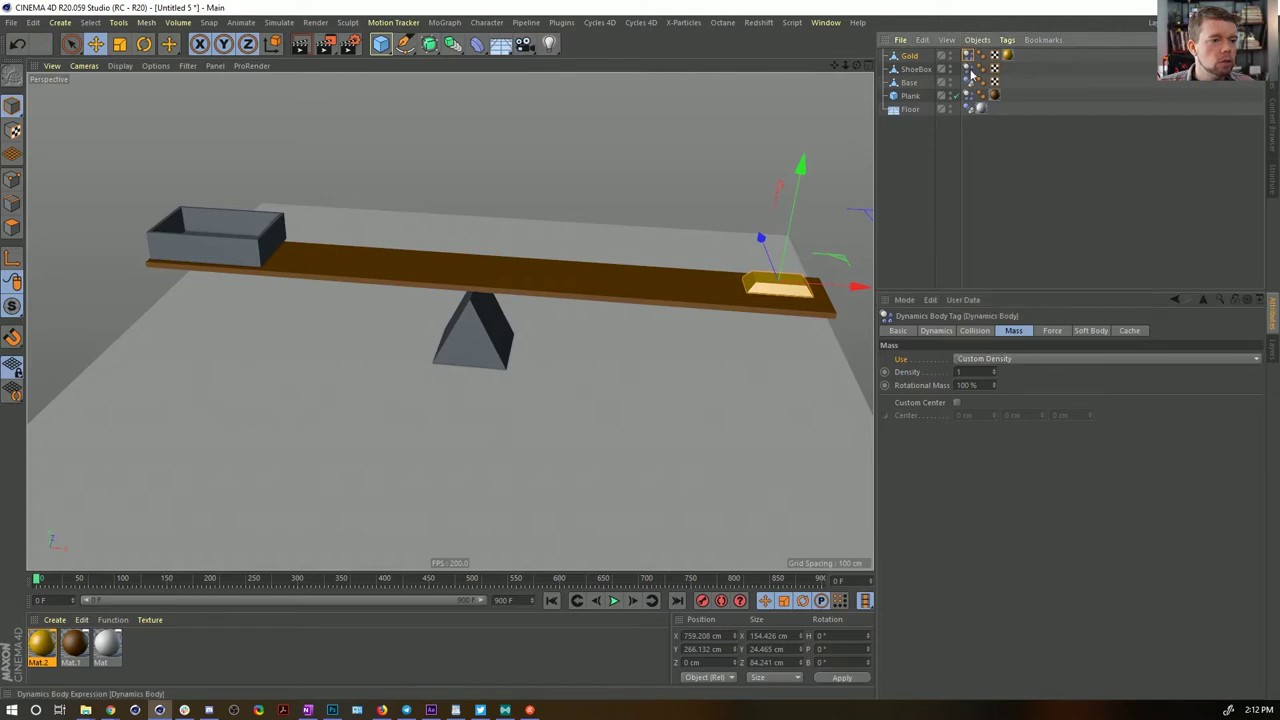
left_click(984, 358)
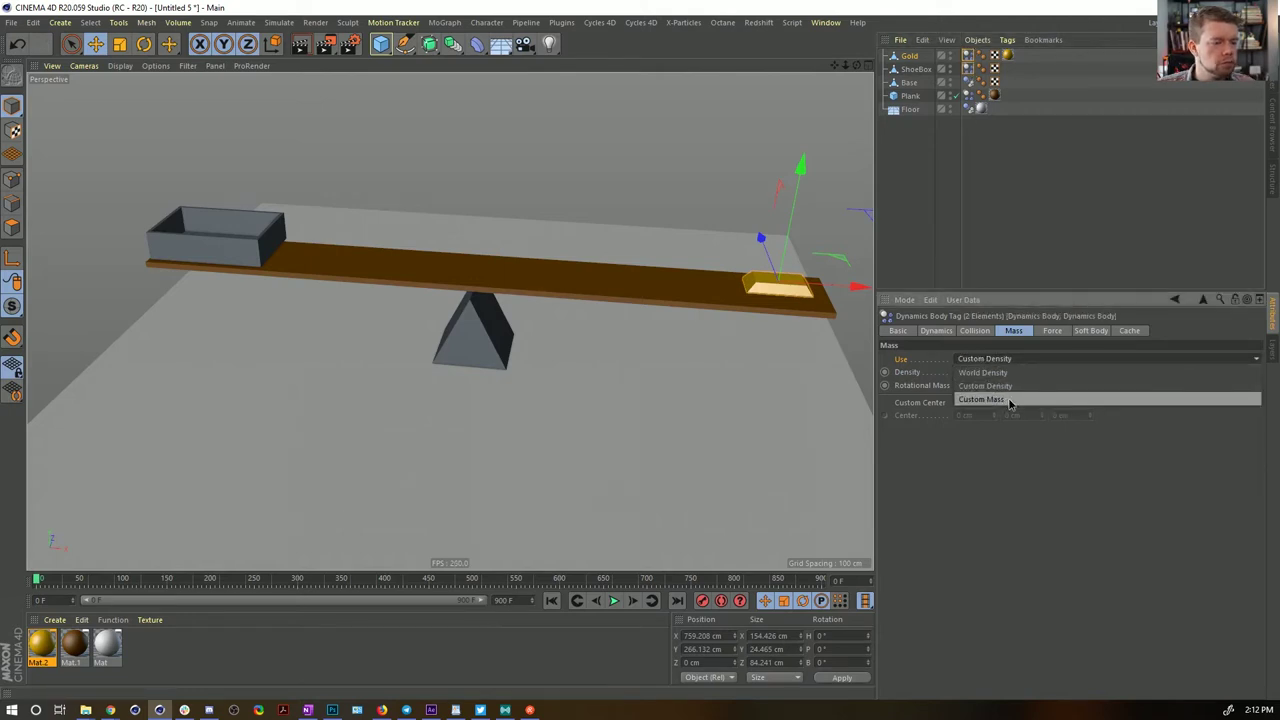
left_click(1010, 400)
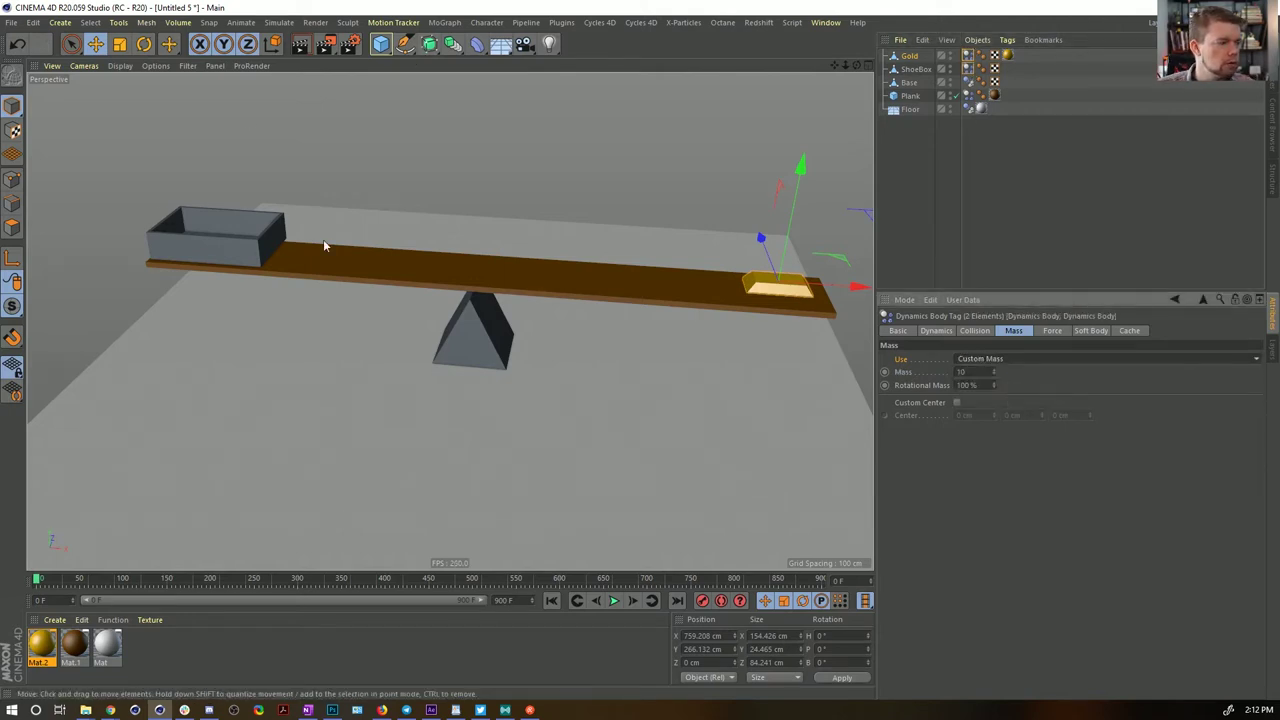
With the ShoeBox tag's mass value open for editing, search Google in Chrome for "how much does a bar of gold weigh" and copy 12.4 kg
left_click(967, 68)
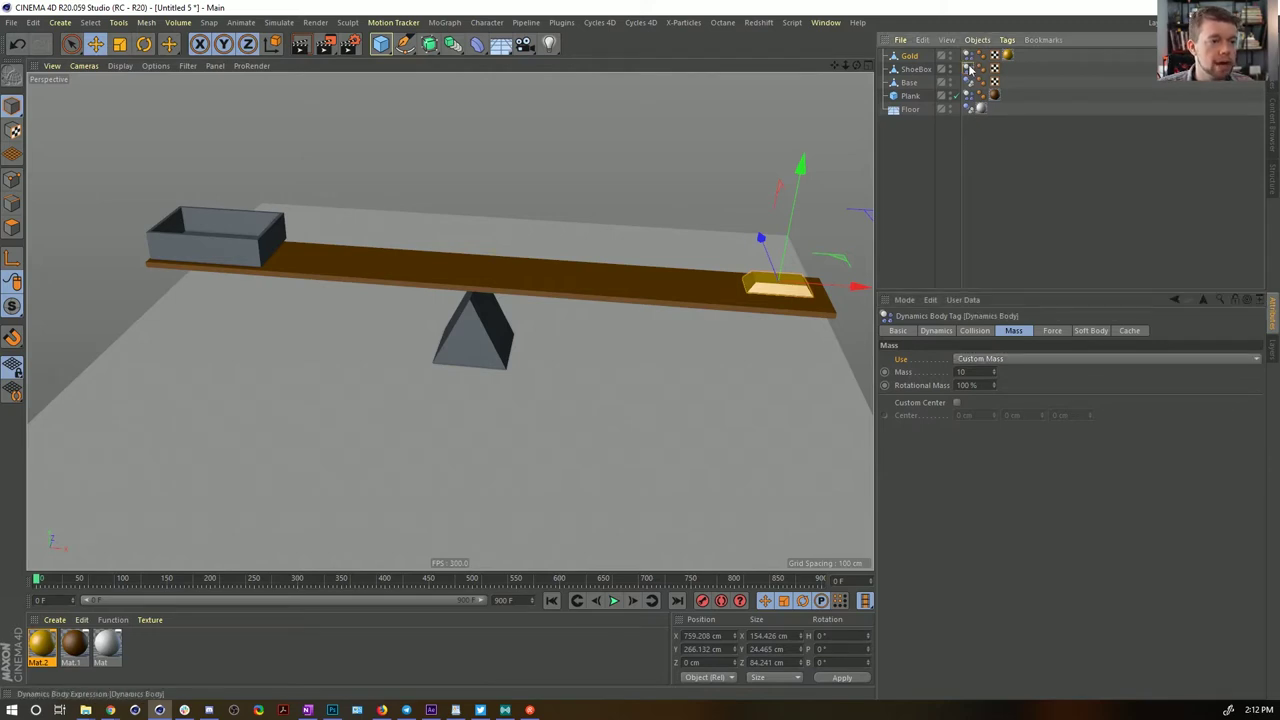
left_click(973, 371)
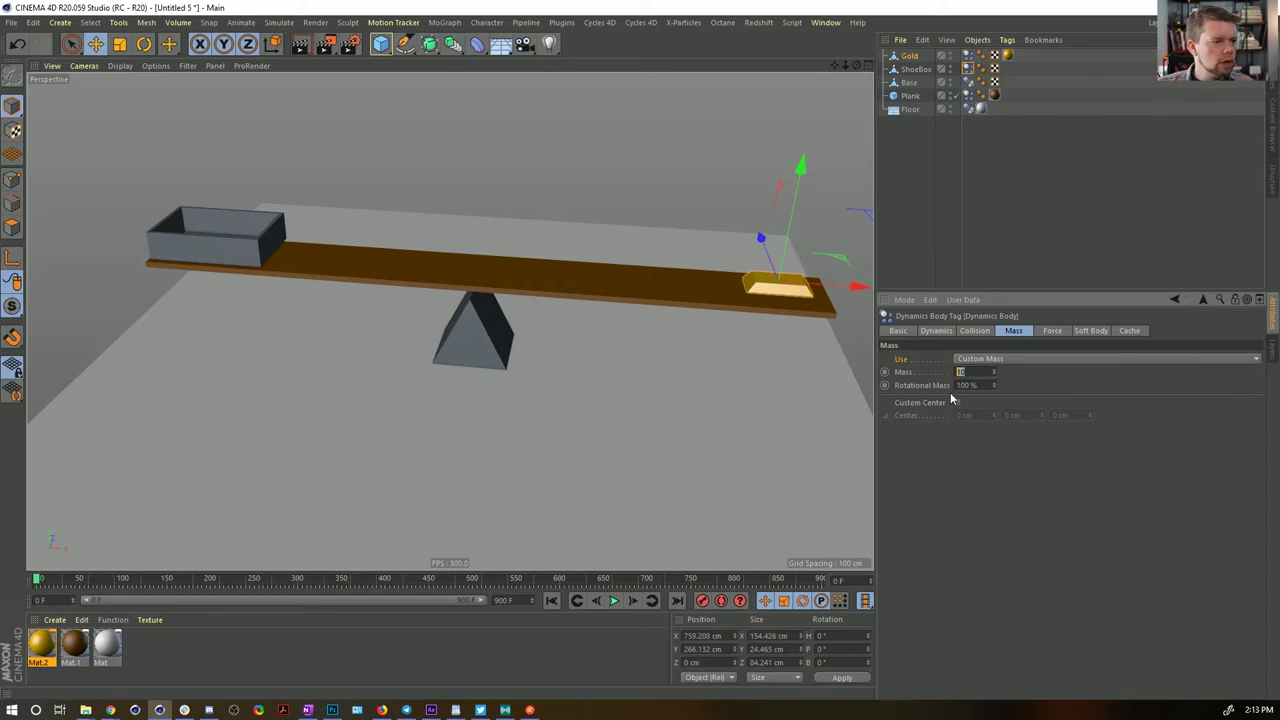
left_click(110, 709)
left_click(120, 675)
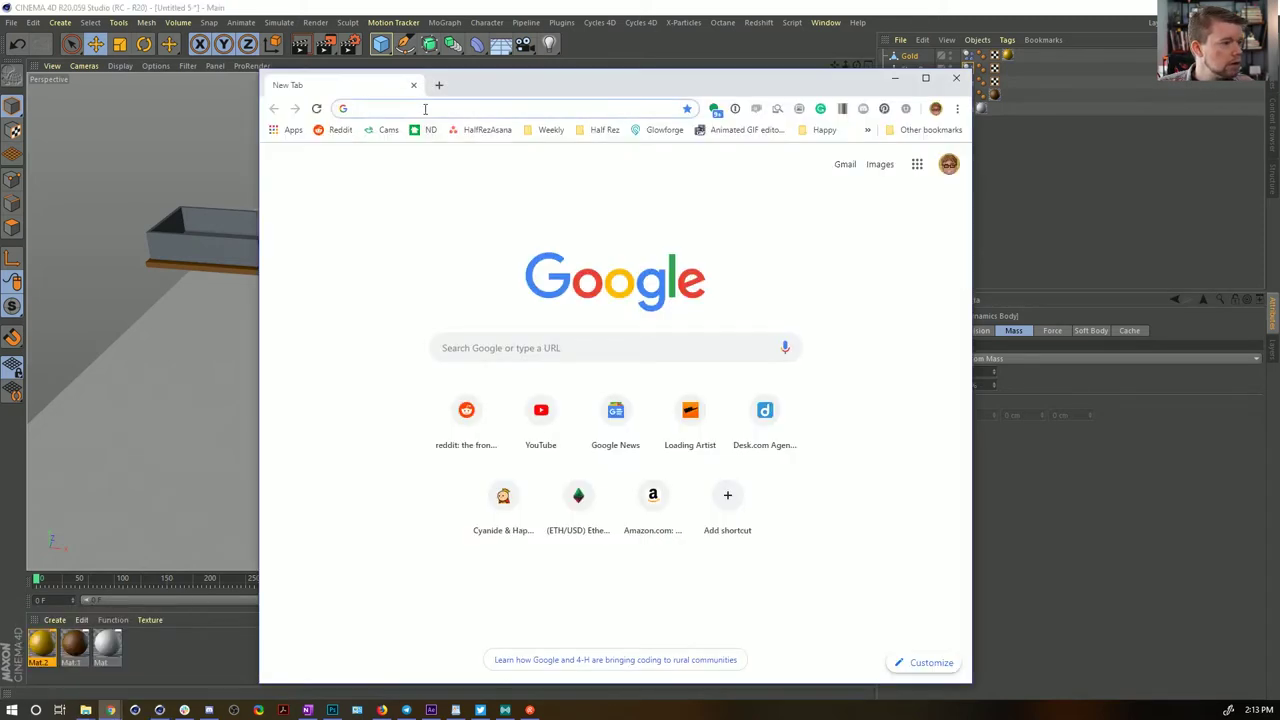
type("how much")
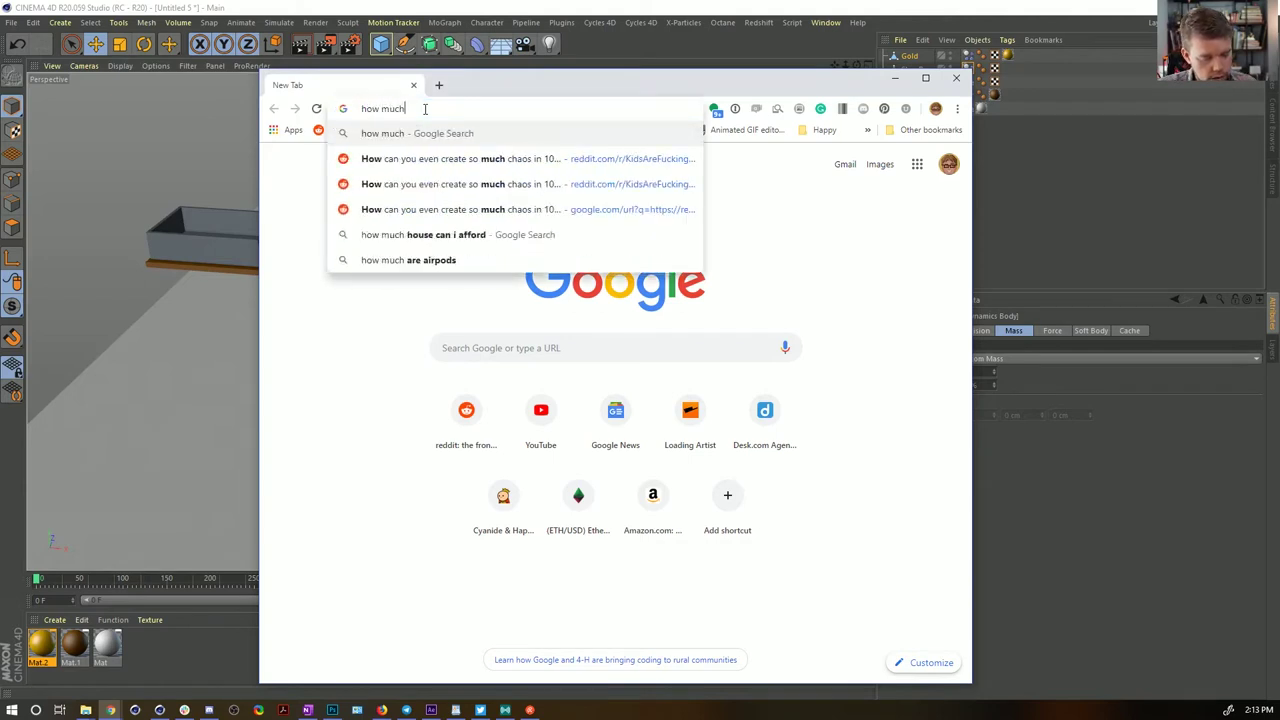
type(" does")
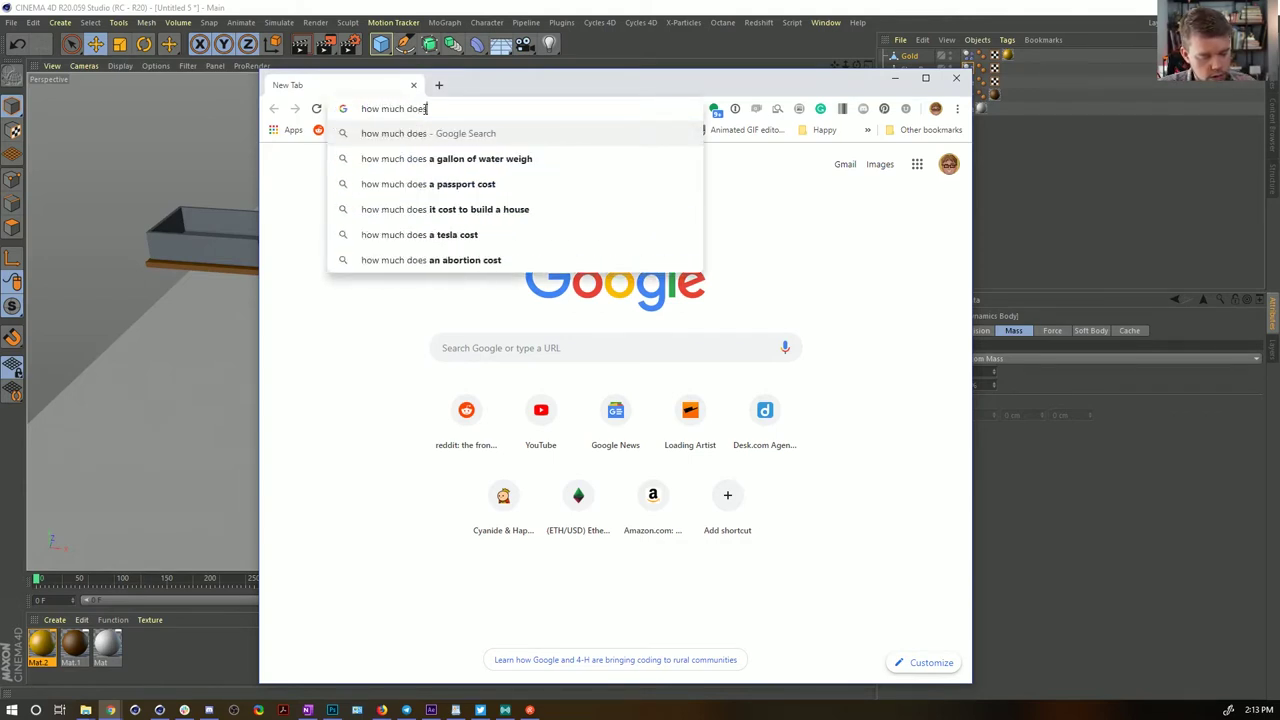
type(" a bar of gold")
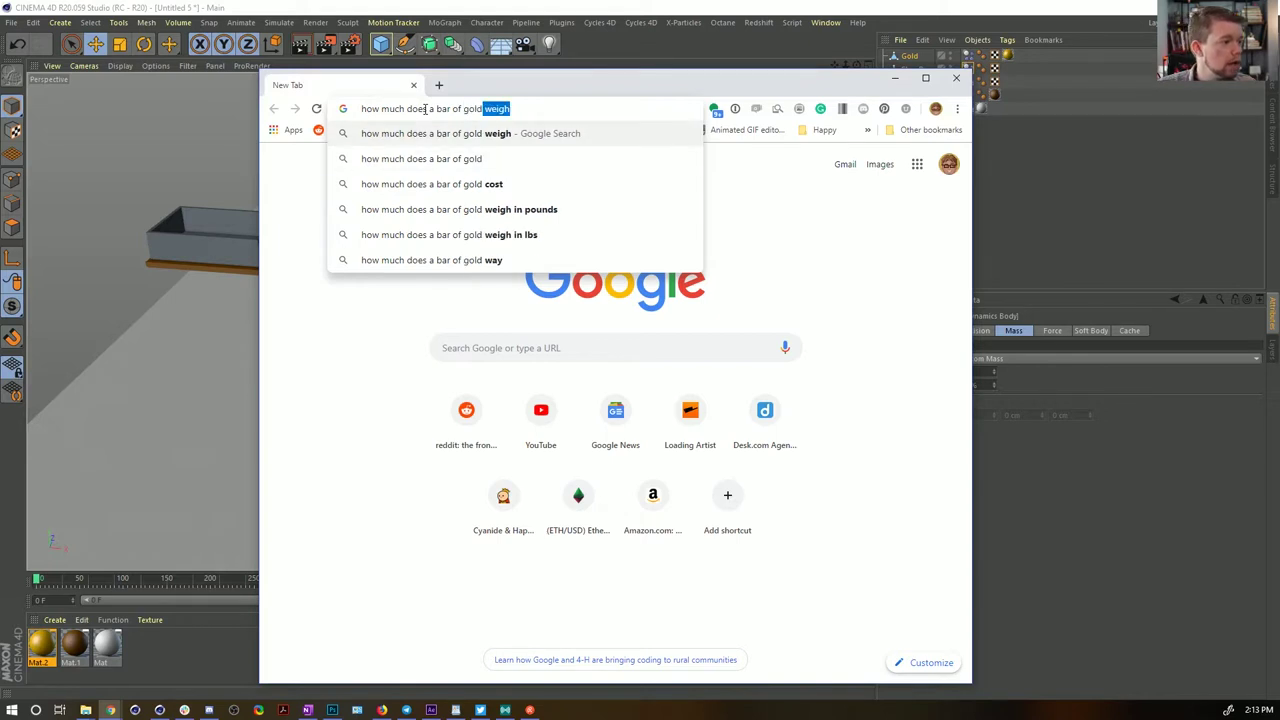
key("Return")
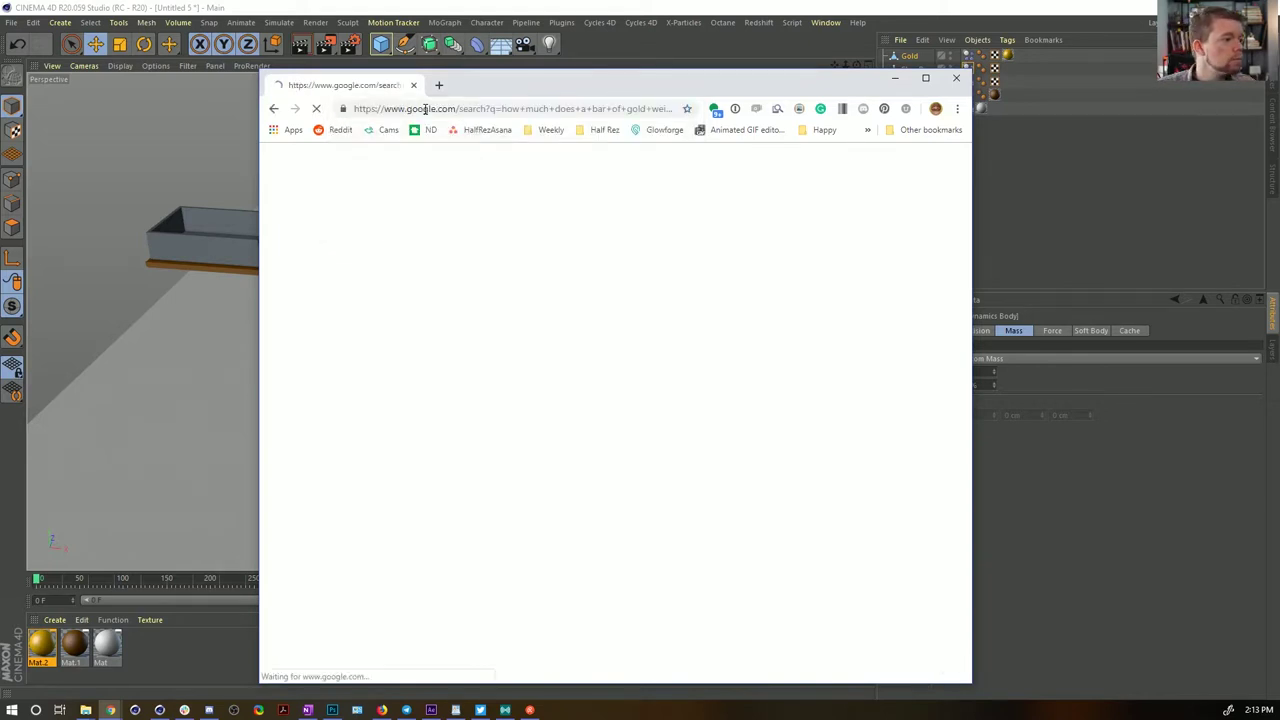
left_click_drag(447, 293, 362, 294)
key("ctrl+c")
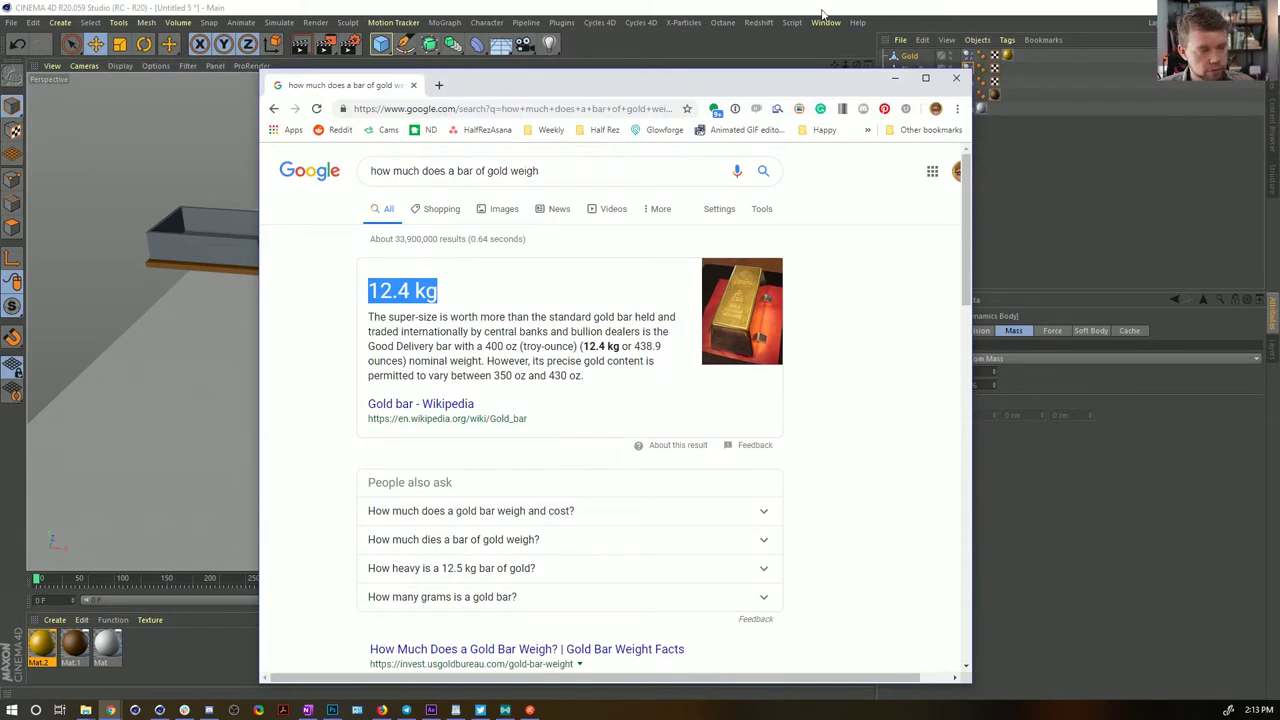
Return to Cinema 4D and set the ShoeBox dynamics tag's mass to the copied 12.4 value
left_click(890, 13)
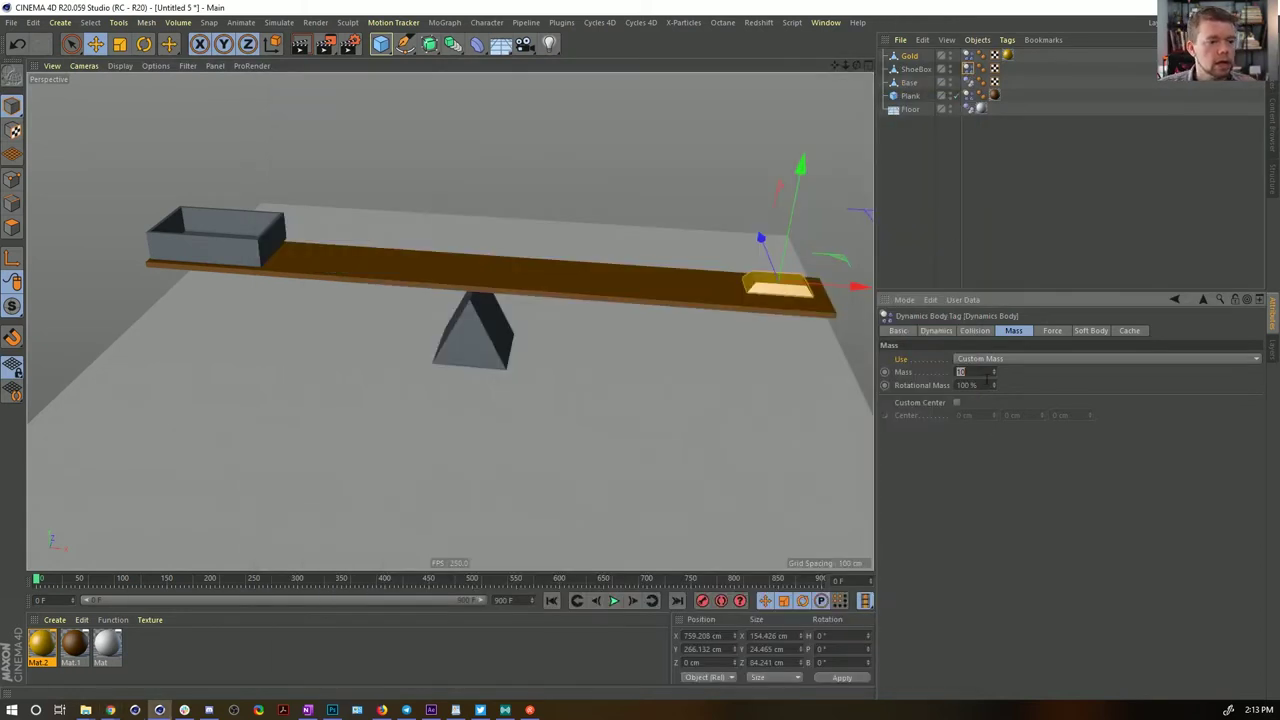
key("ctrl+v")
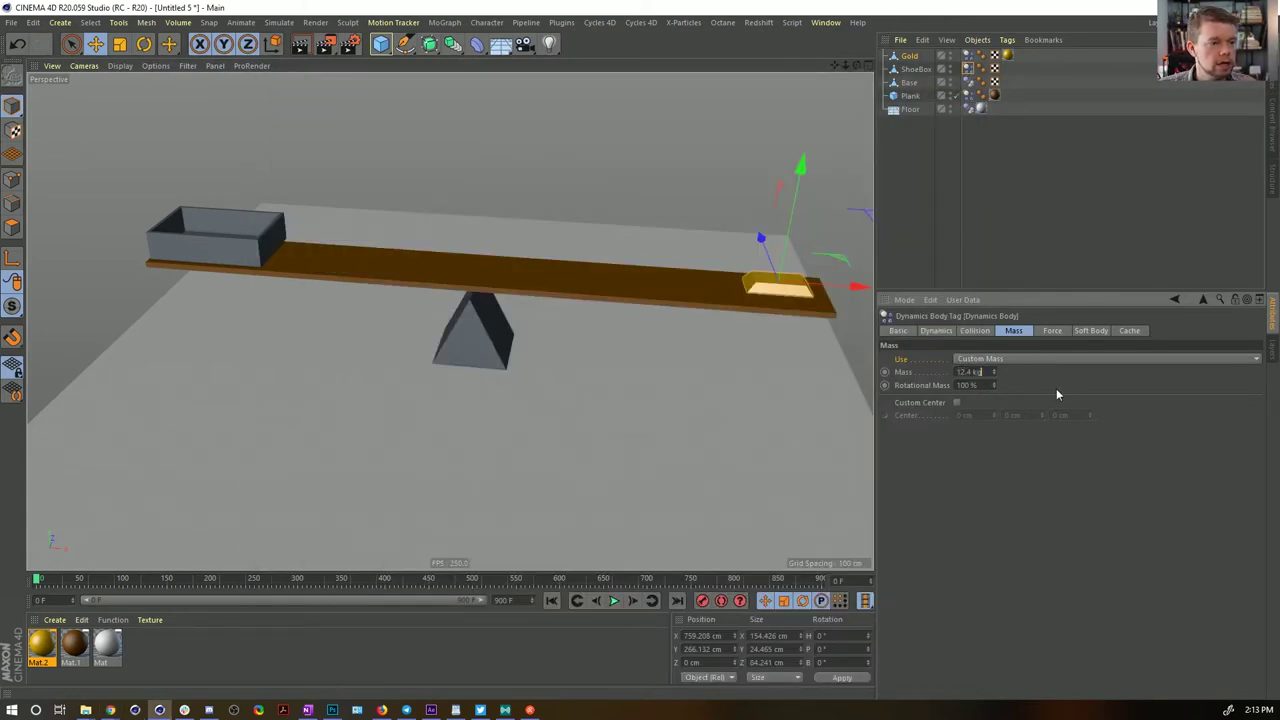
key("Return")
key("ctrl+v")
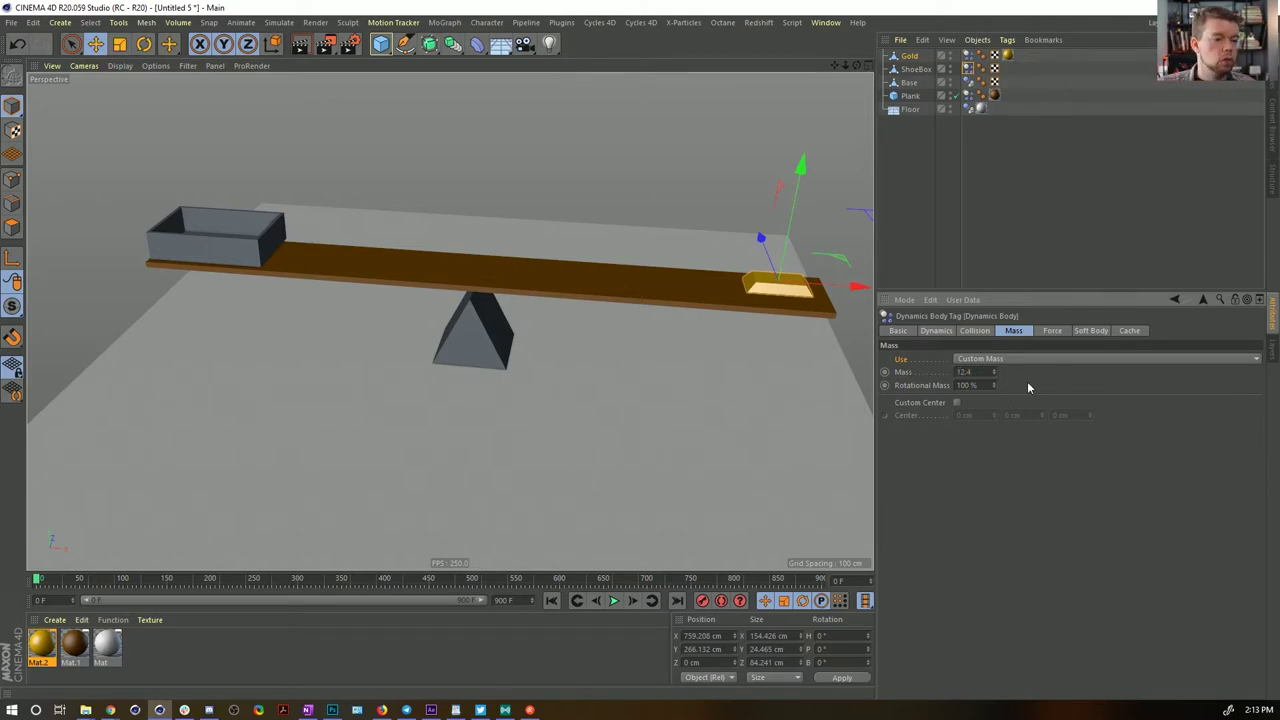
Set the custom mass of the ShoeBox dynamics tag to 0.5
left_click(915, 69)
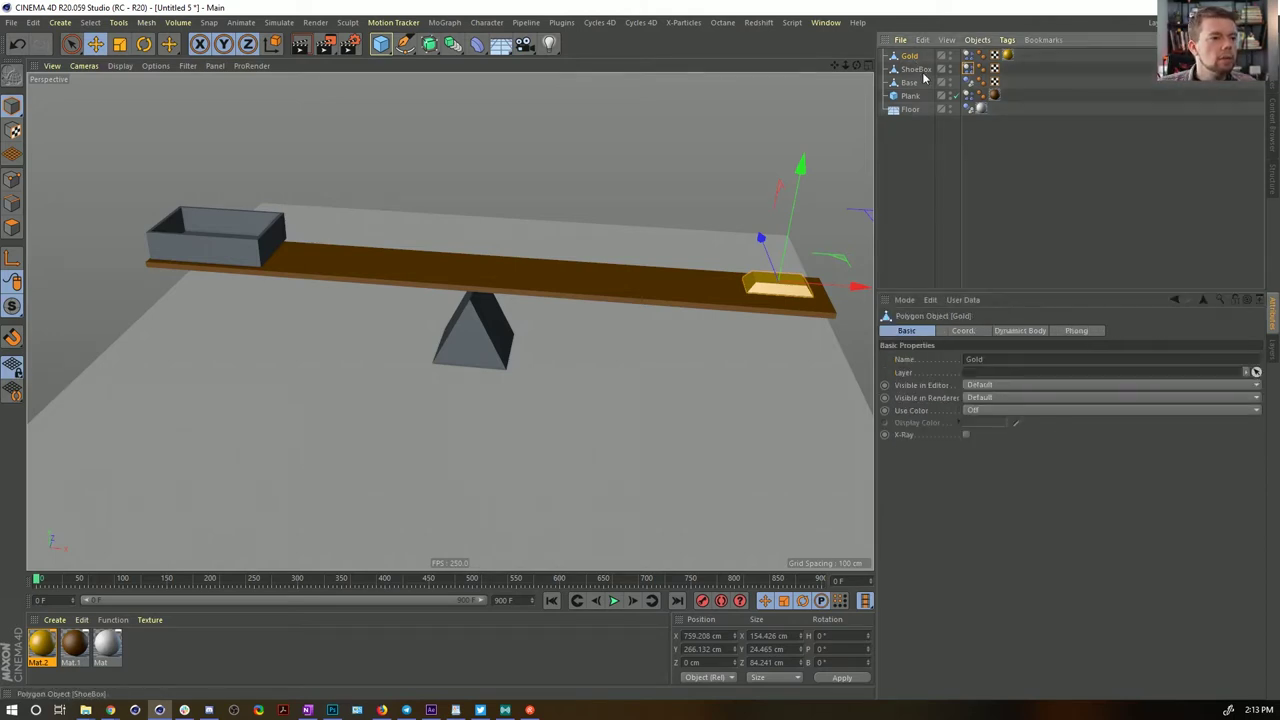
left_click(967, 69)
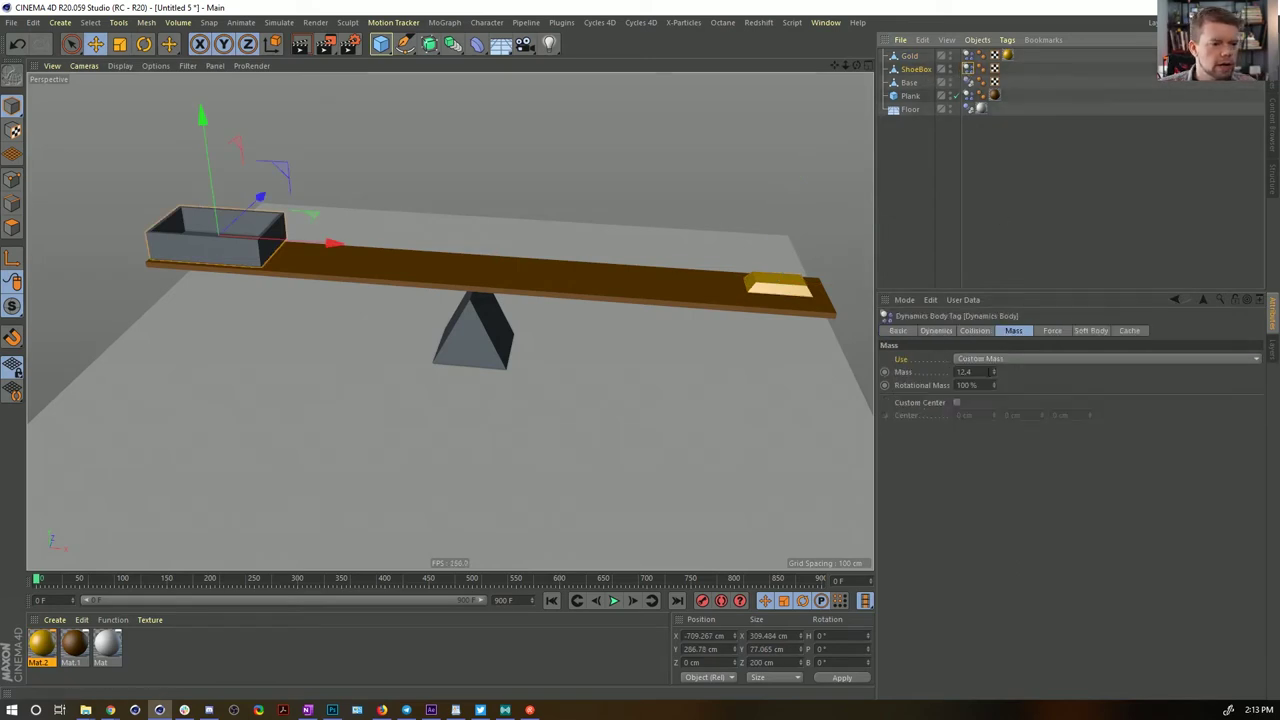
left_click_drag(989, 372, 957, 404)
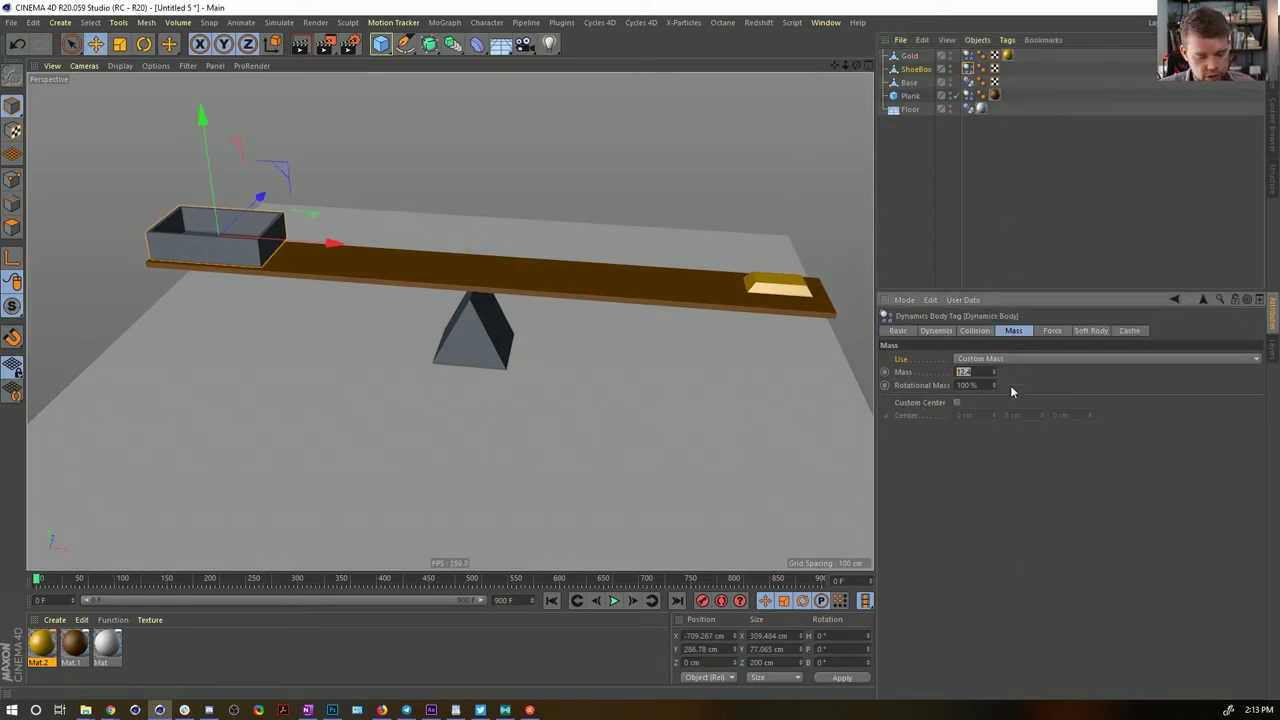
type("0.5")
key("Return")
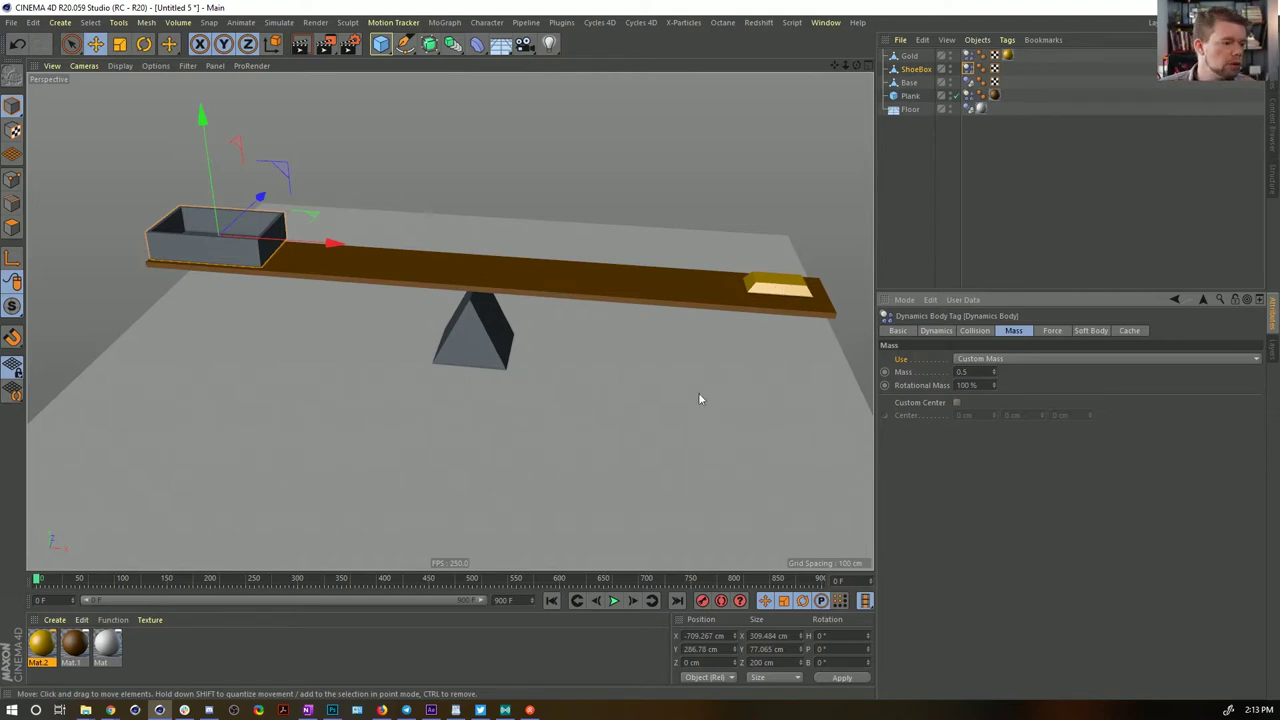
Play the simulation twice to check how the light ShoeBox reacts against the Gold, and rewind to the start
left_click(614, 601)
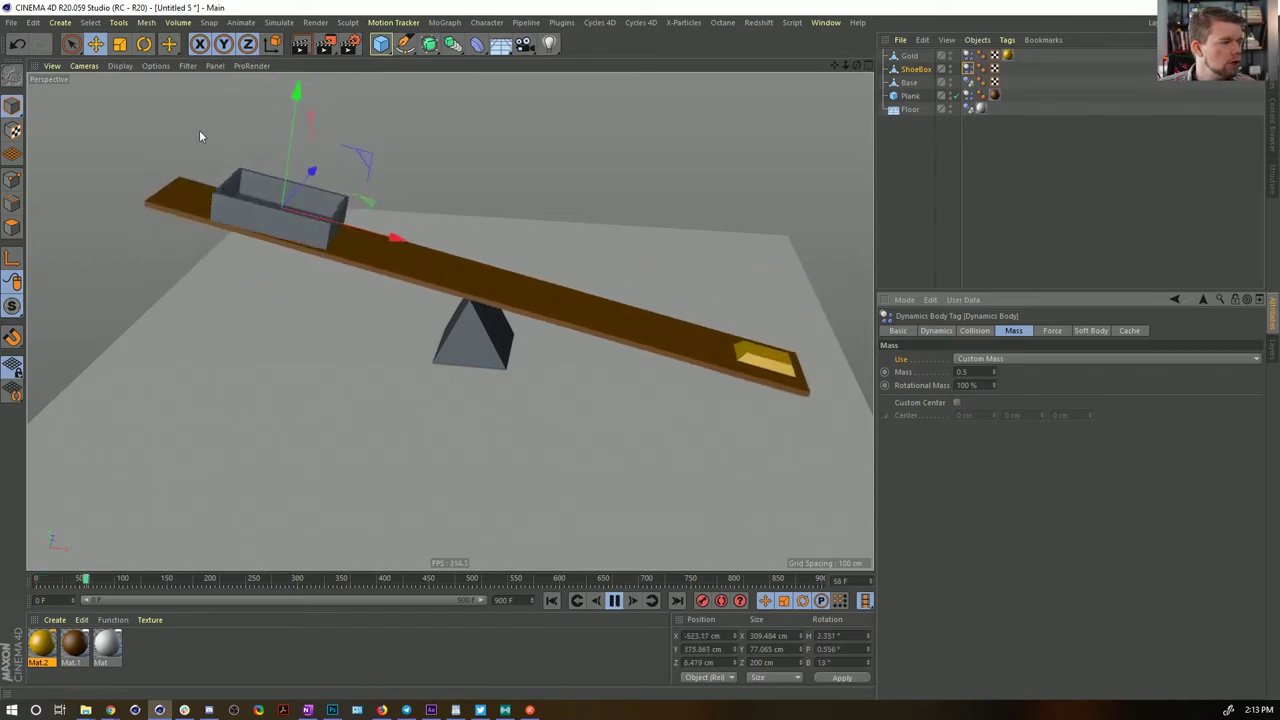
left_click(551, 600)
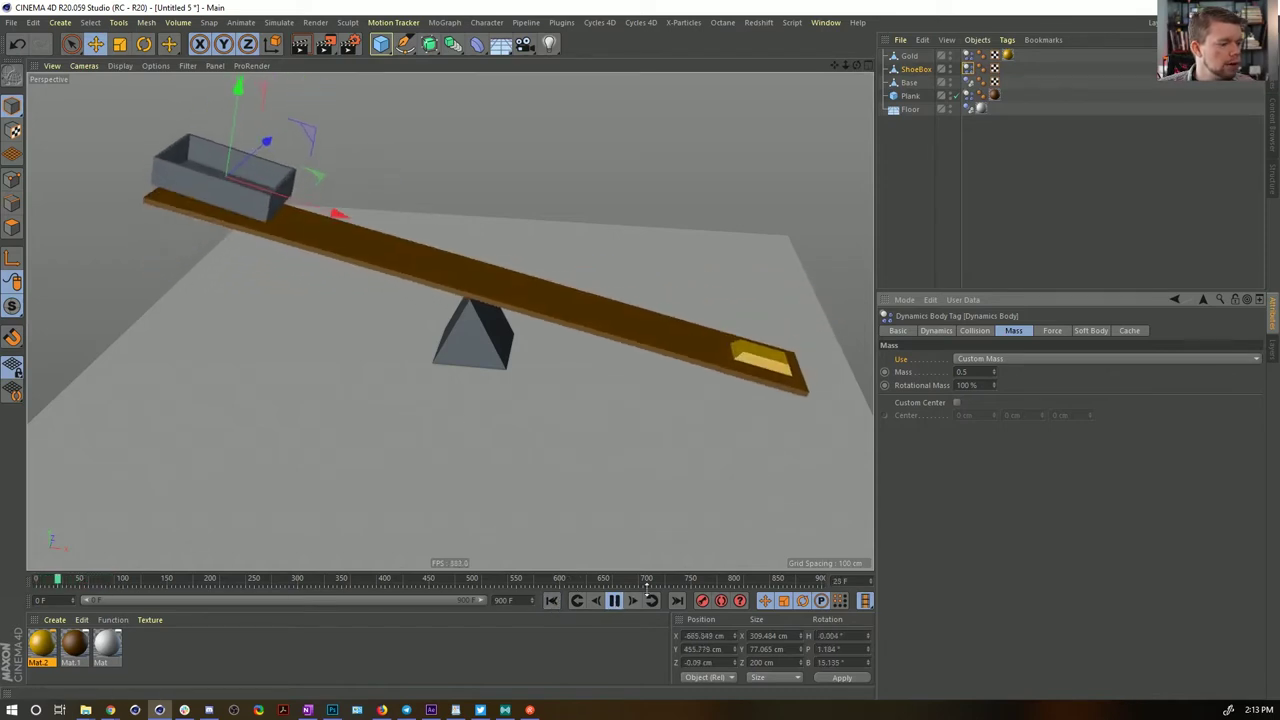
left_click(615, 601)
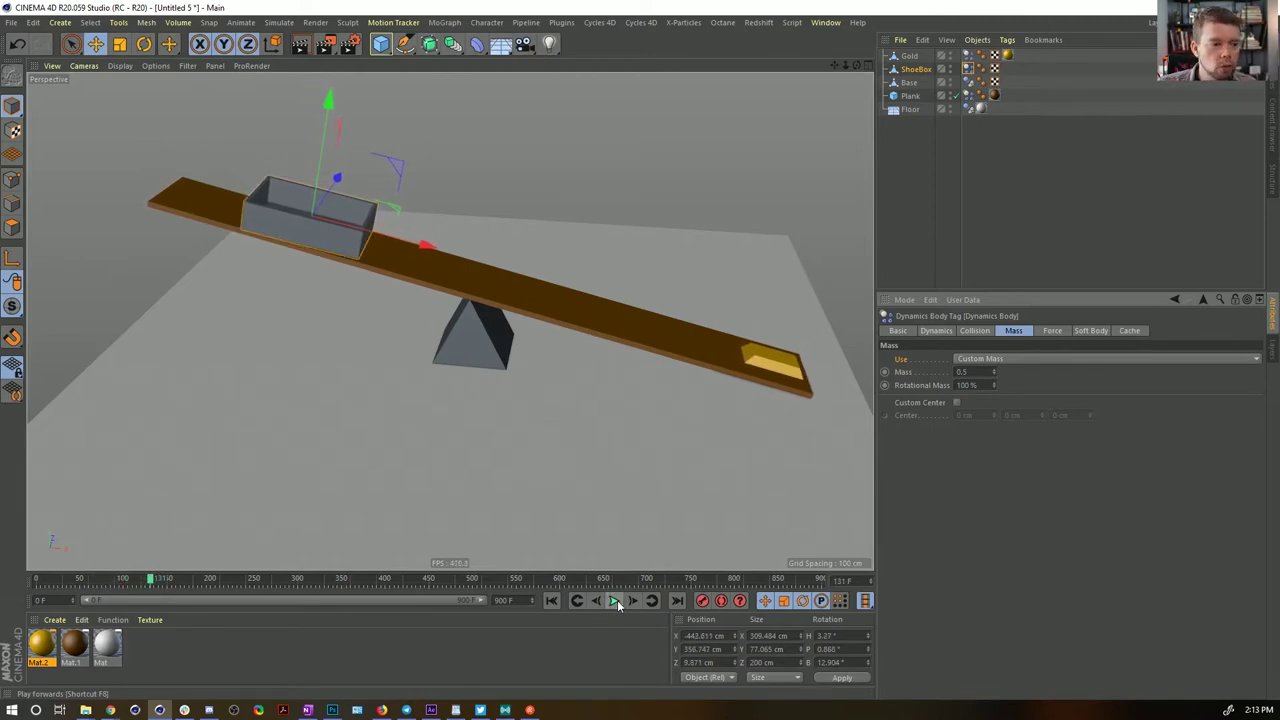
left_click(551, 600)
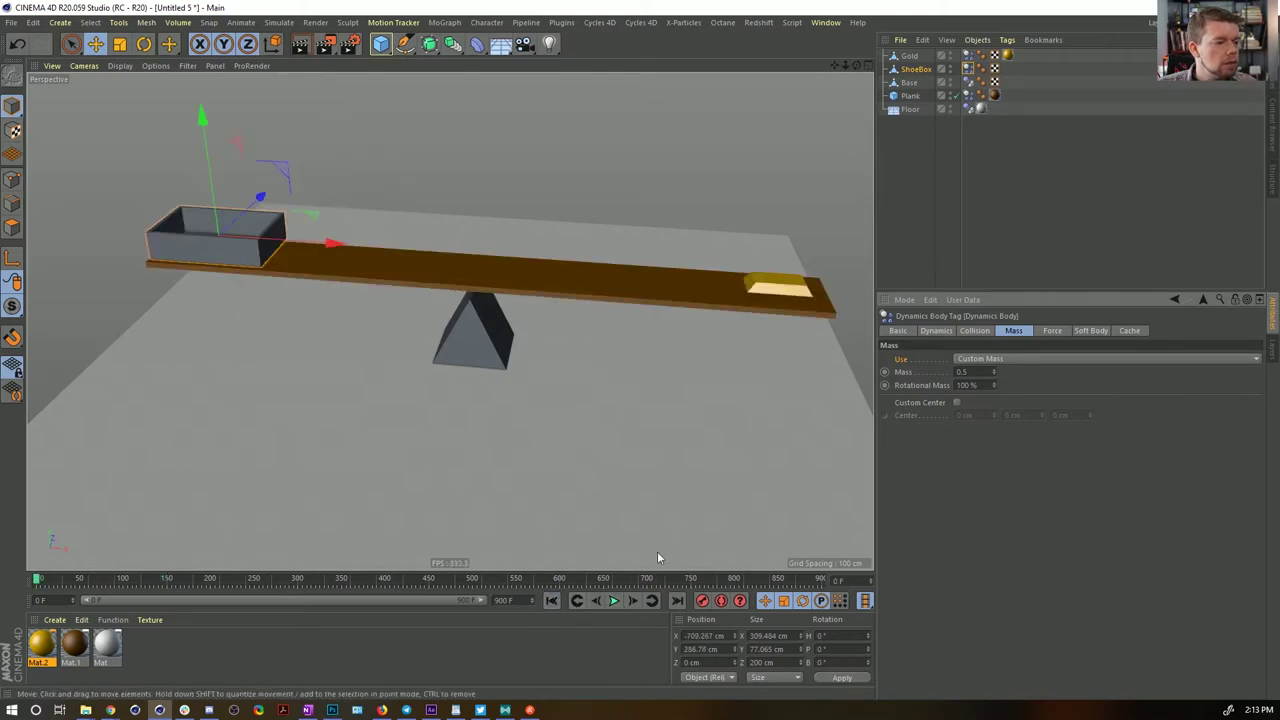
Switch to Chrome, convert the copied 12.4 kg to lbs with a Google search, and copy the resulting pound value
key("alt+Tab")
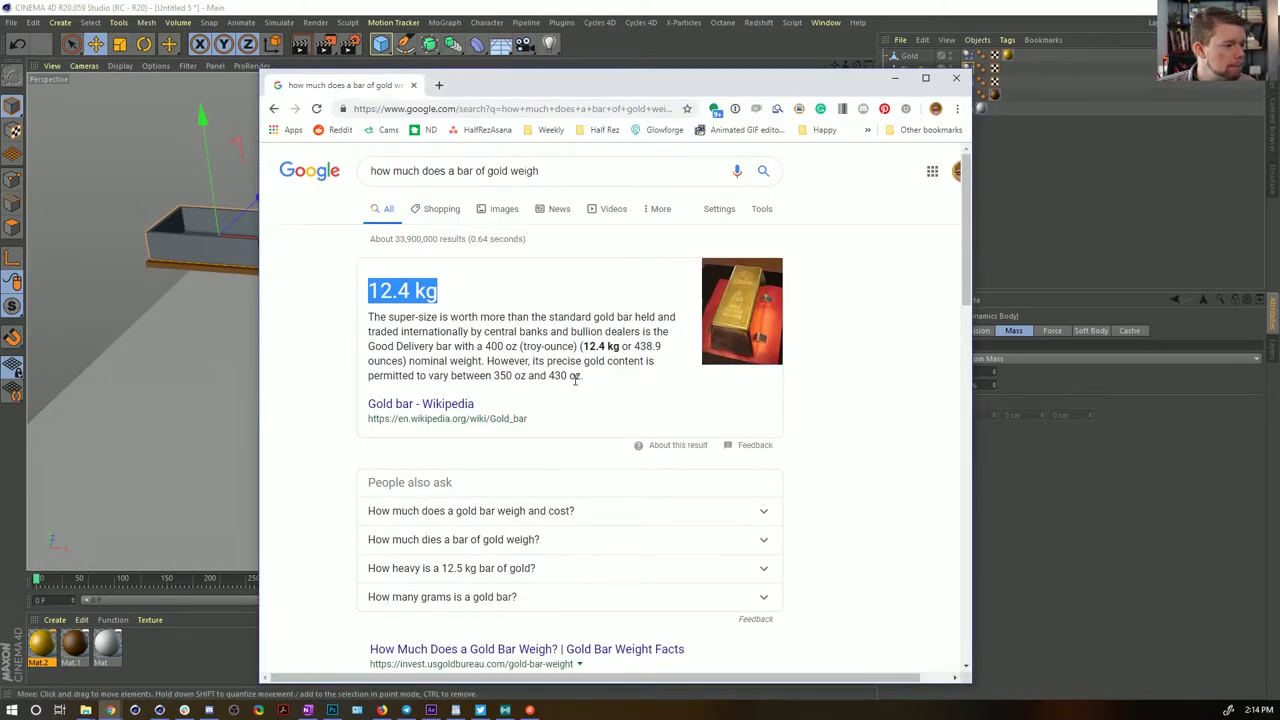
left_click_drag(439, 291, 368, 291)
key("ctrl+c")
triple_click(491, 172)
key("ctrl+v")
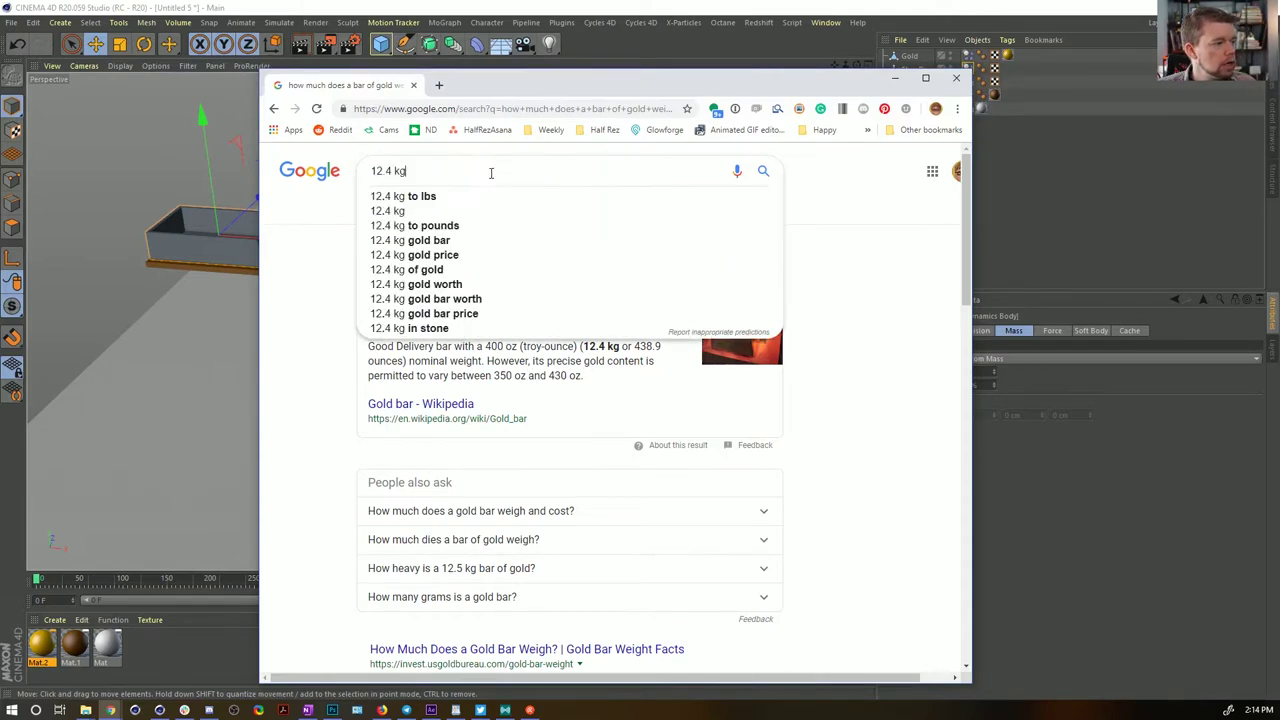
key("Down")
key("Return")
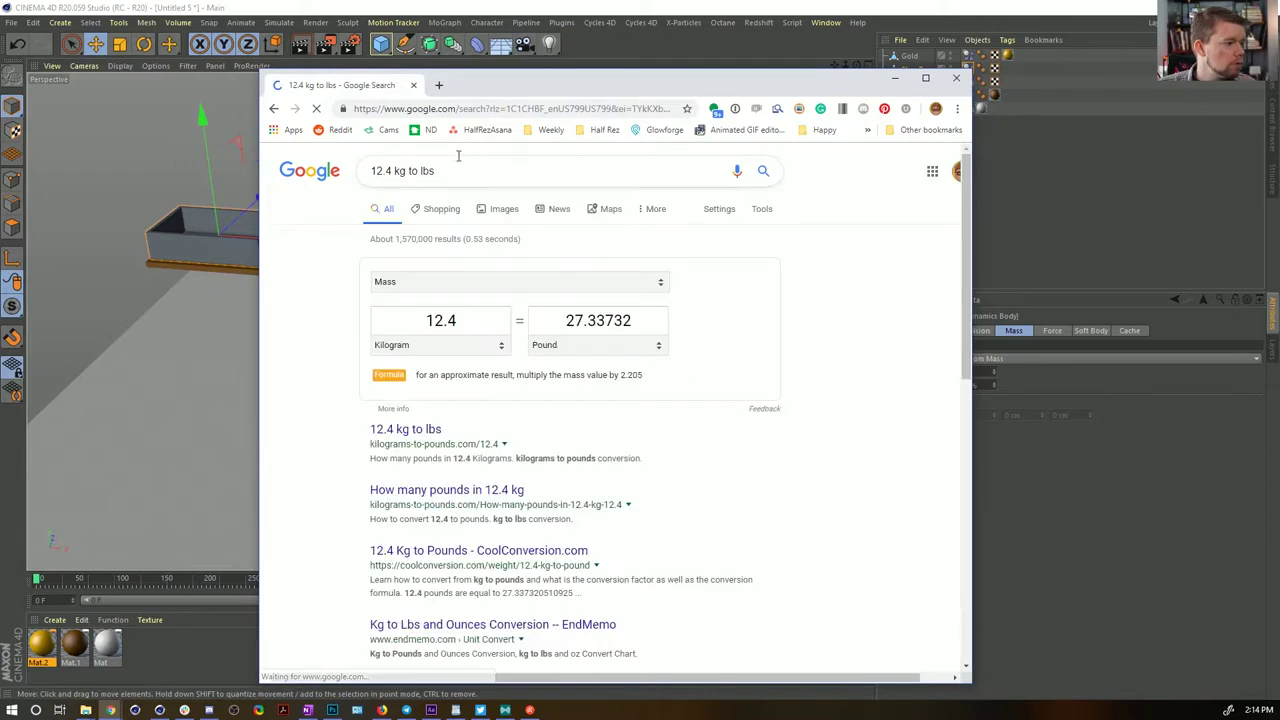
triple_click(582, 320)
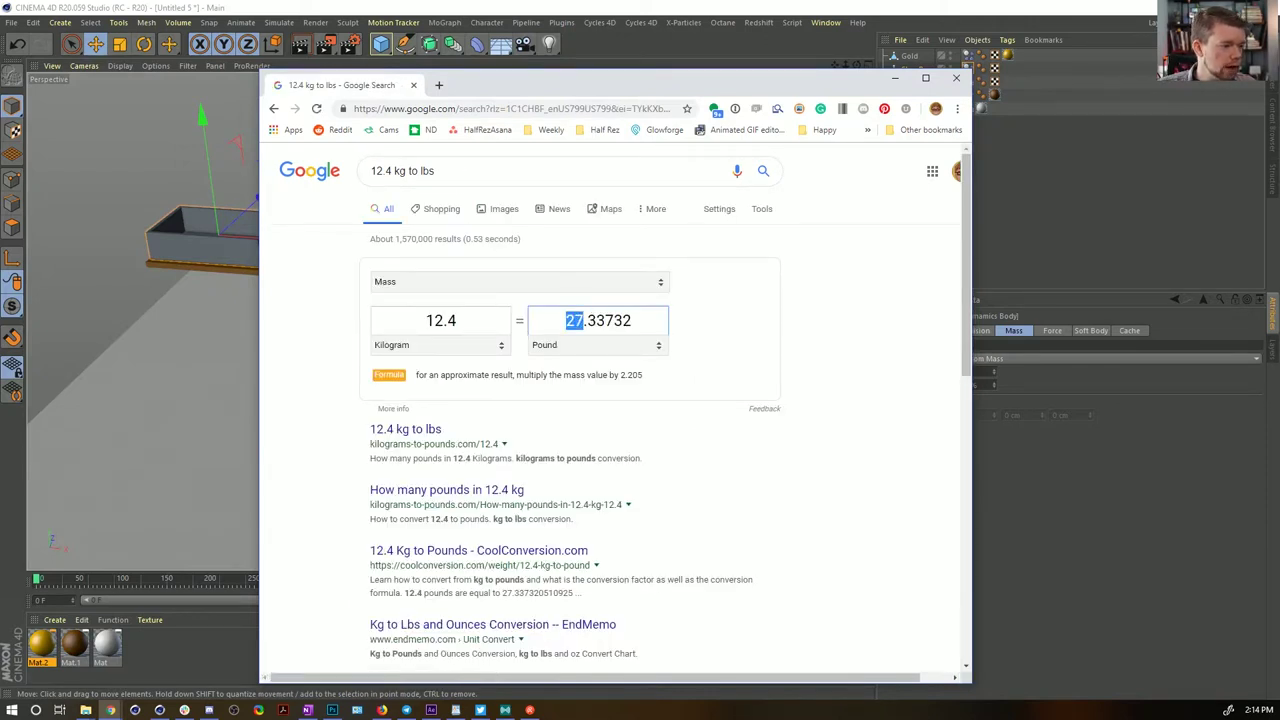
key("ctrl+c")
Return to Cinema 4D and set the custom mass of the Gold dynamics tag to the copied 27.337
key("alt+Tab")
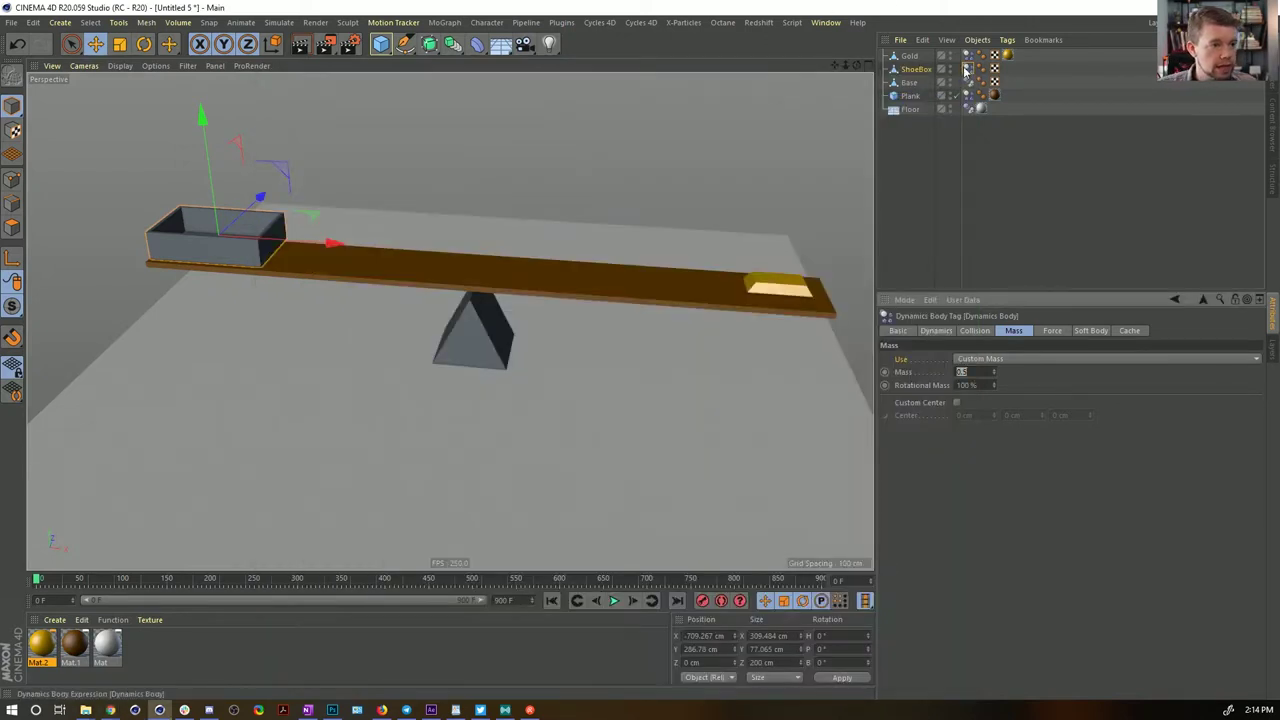
left_click(968, 57)
left_click_drag(968, 373, 873, 378)
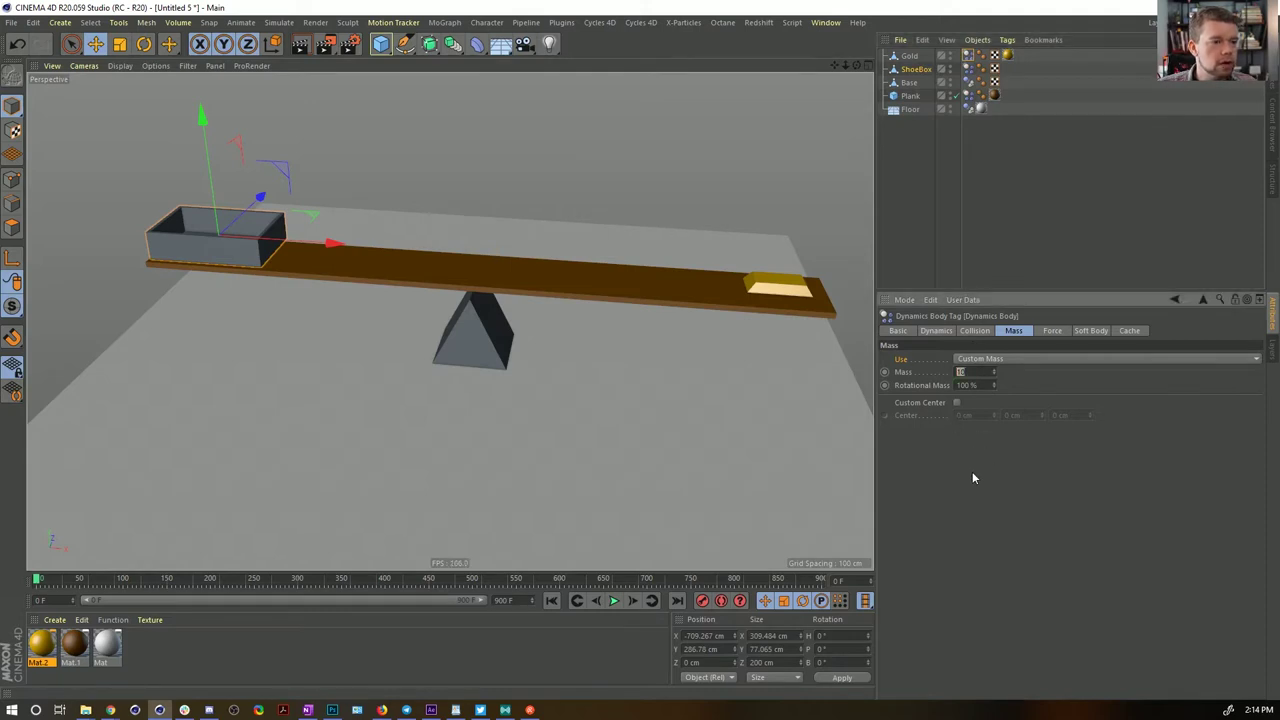
left_click(910, 56)
left_click(968, 56)
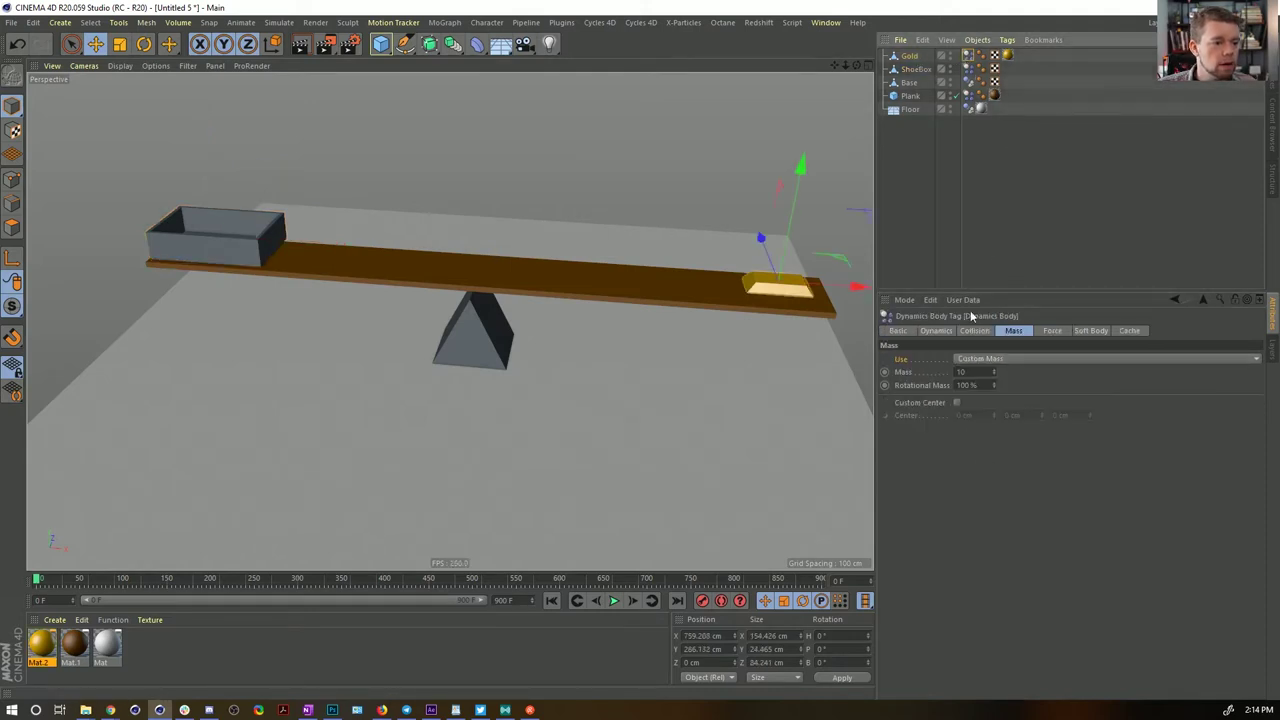
double_click(964, 372)
key("ctrl+v")
left_click(1060, 495)
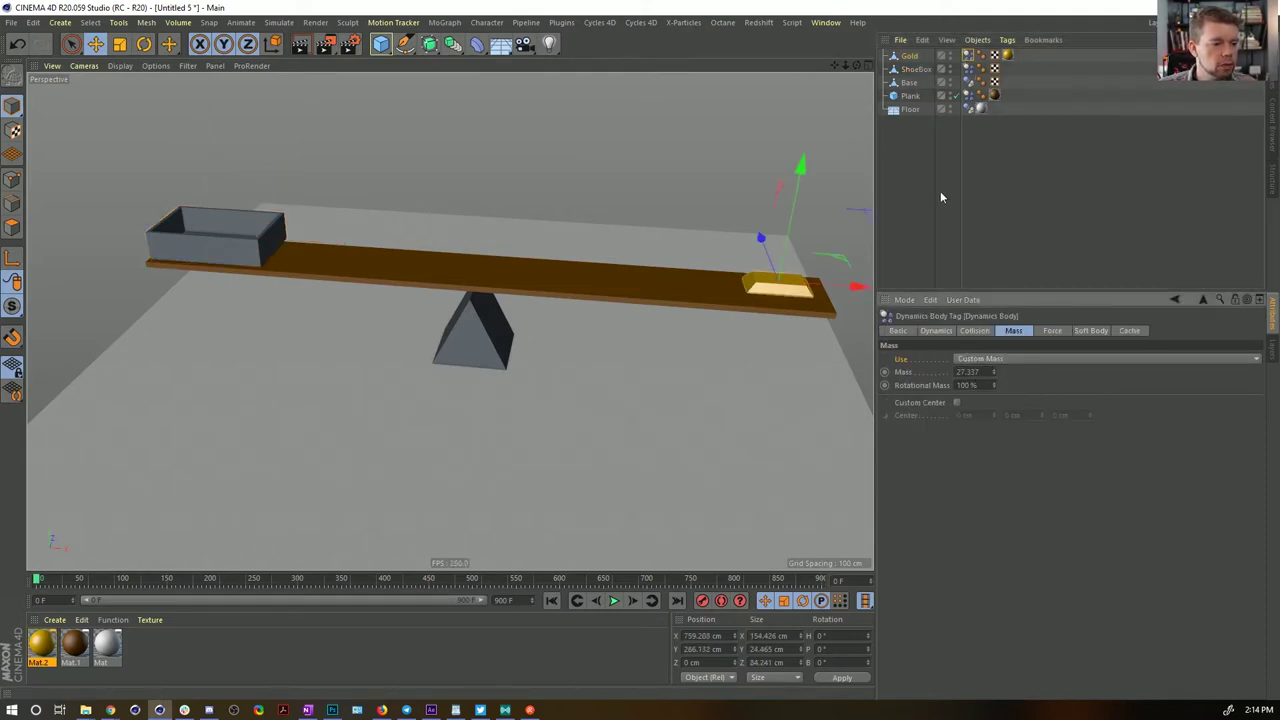
Set the custom mass of the ShoeBox dynamics tag to 0.25
left_click(967, 69)
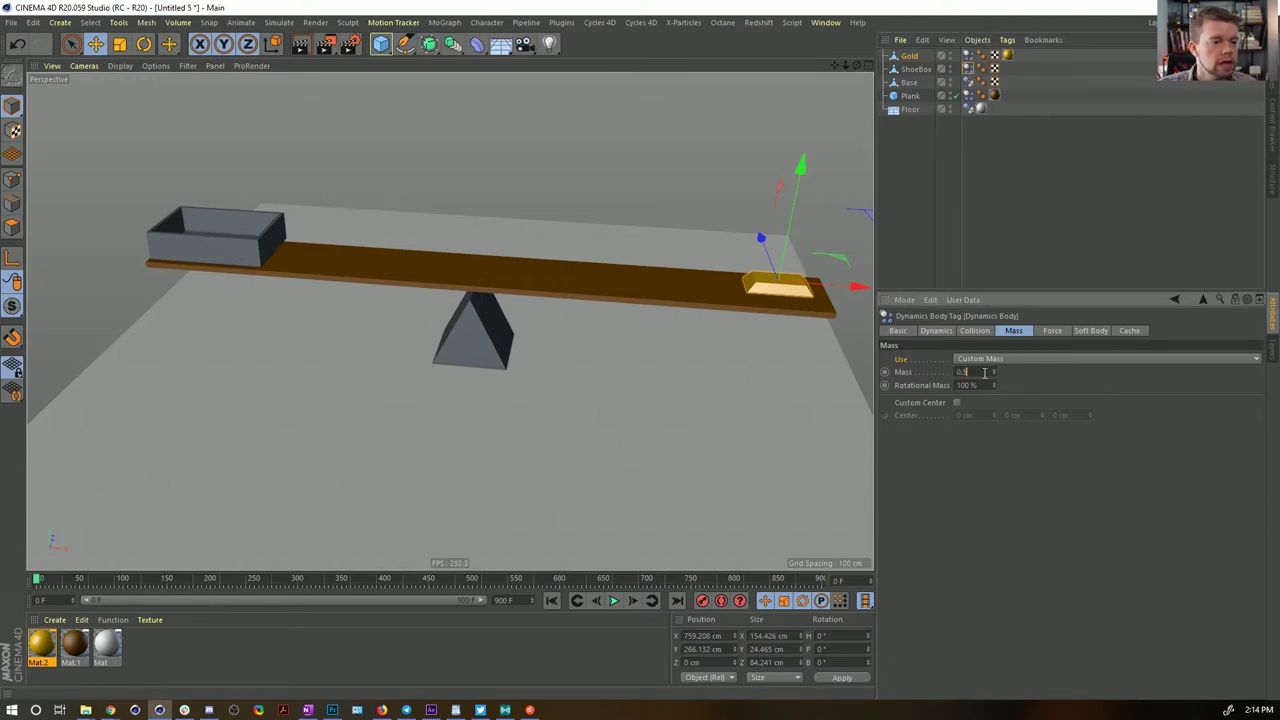
double_click(971, 371)
type("0.5")
key("BackSpace")
type("3")
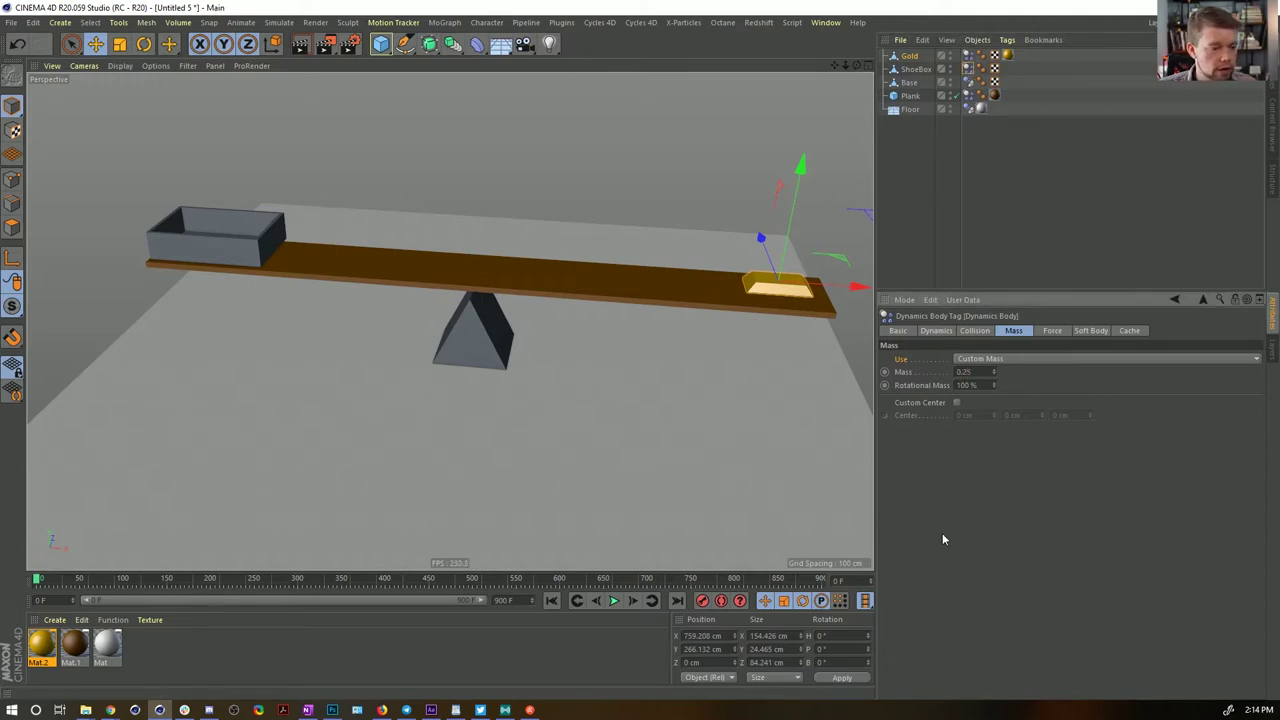
Play the simulation to check the seesaw with the heavier Gold and lighter ShoeBox, and rewind to the start
left_click(614, 601)
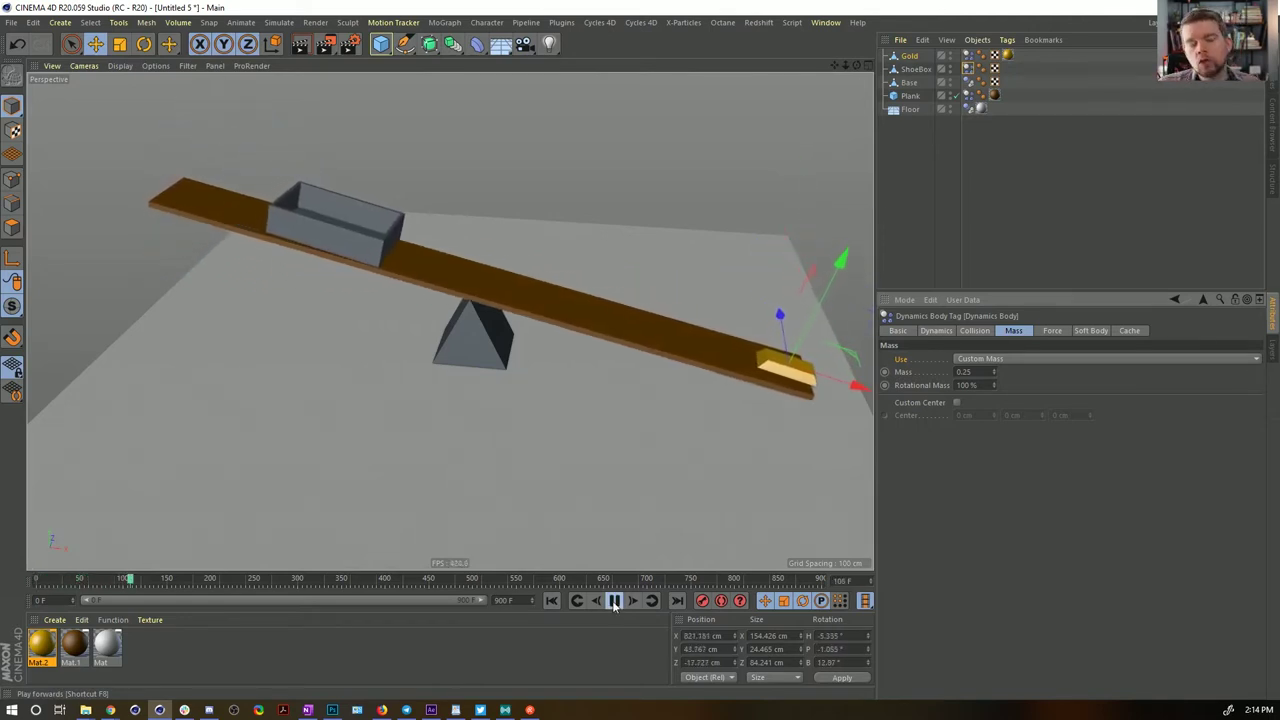
left_click(614, 601)
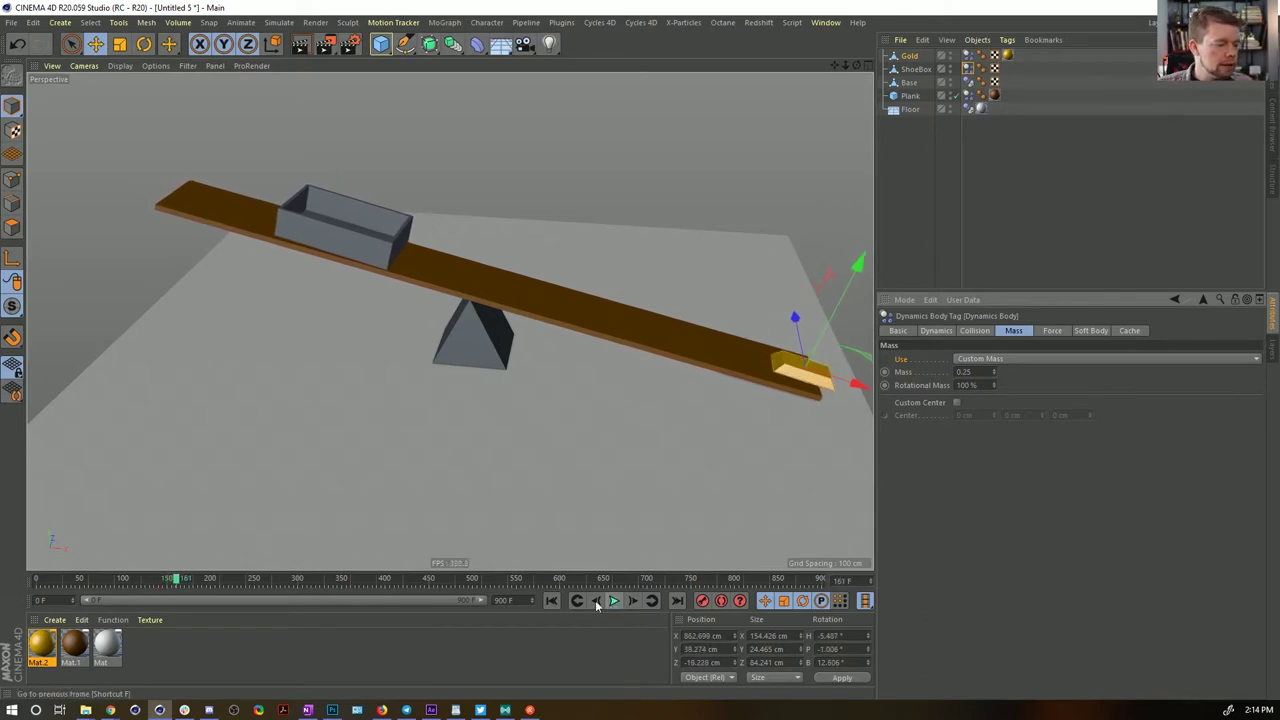
left_click(551, 601)
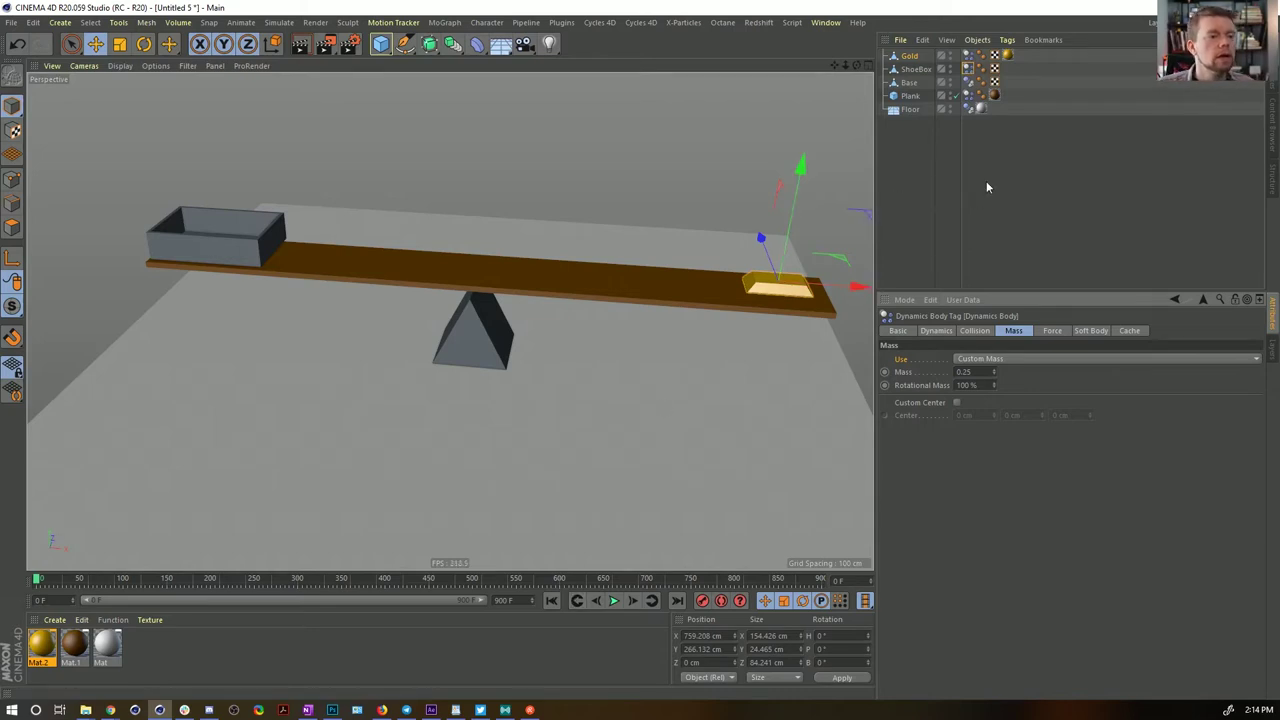
Review the available mass modes in the Gold dynamics tag, leaving Custom Mass selected
left_click(968, 67)
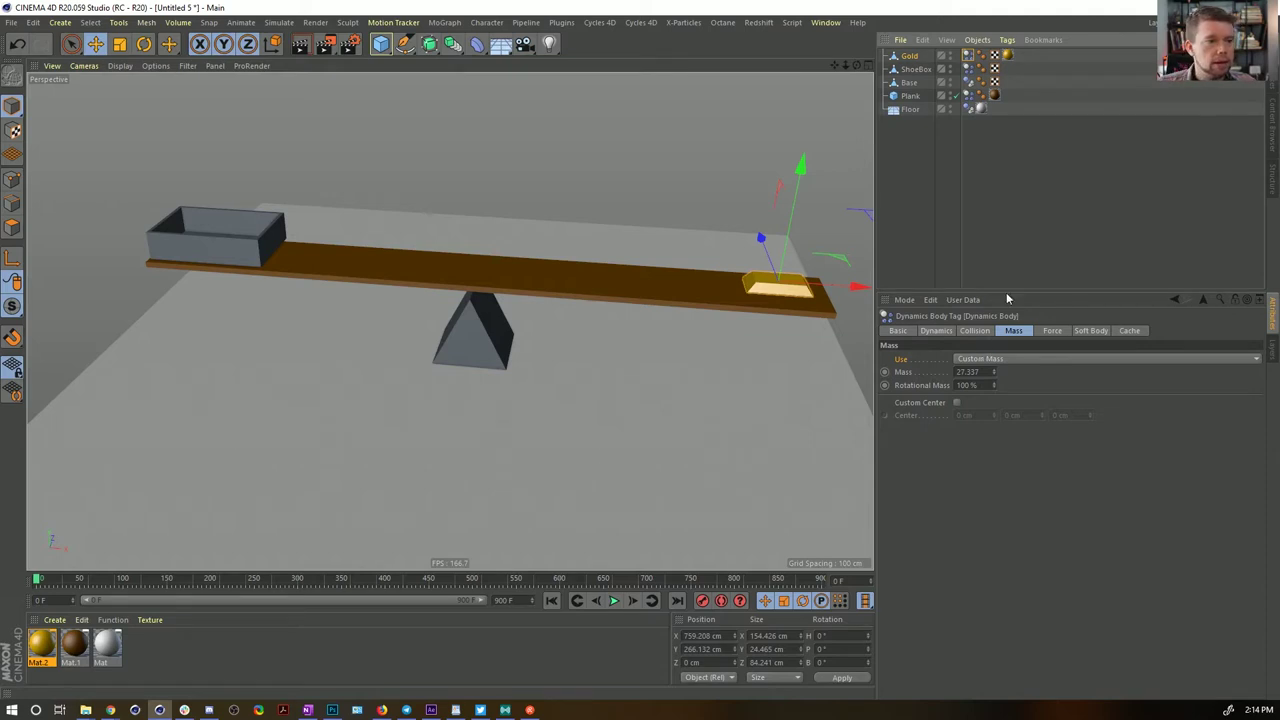
left_click(988, 359)
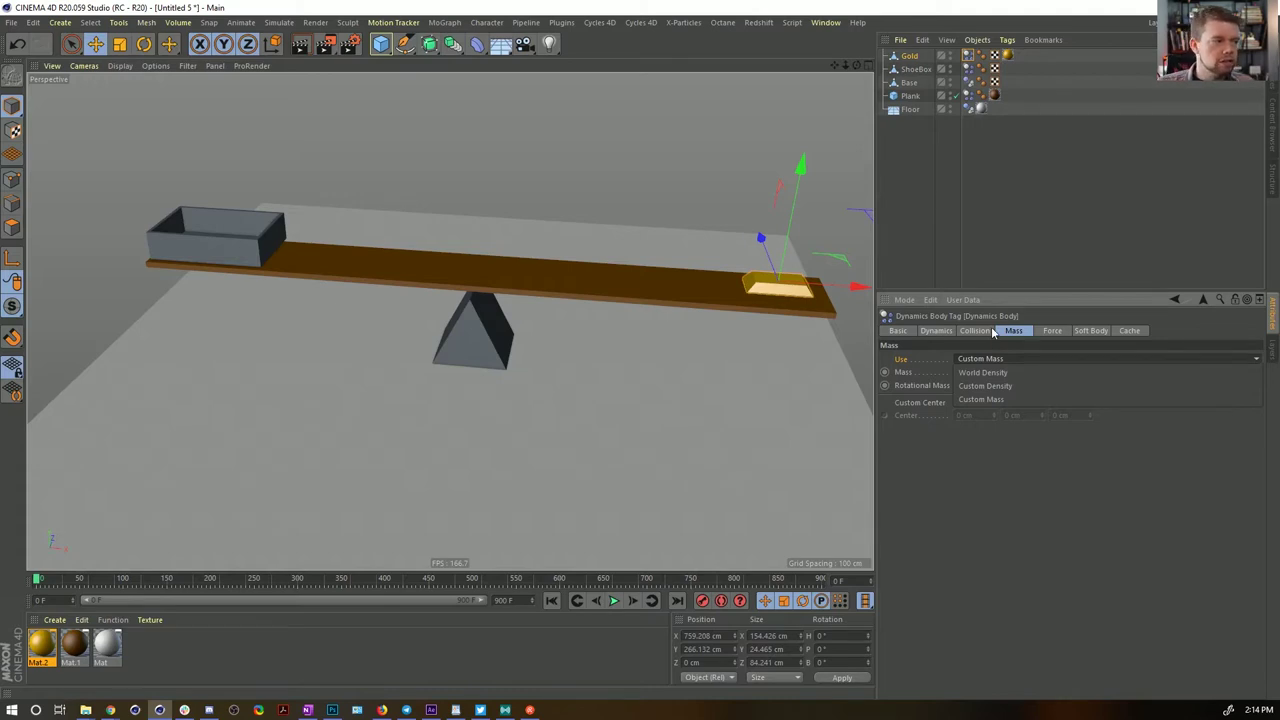
left_click(1020, 314)
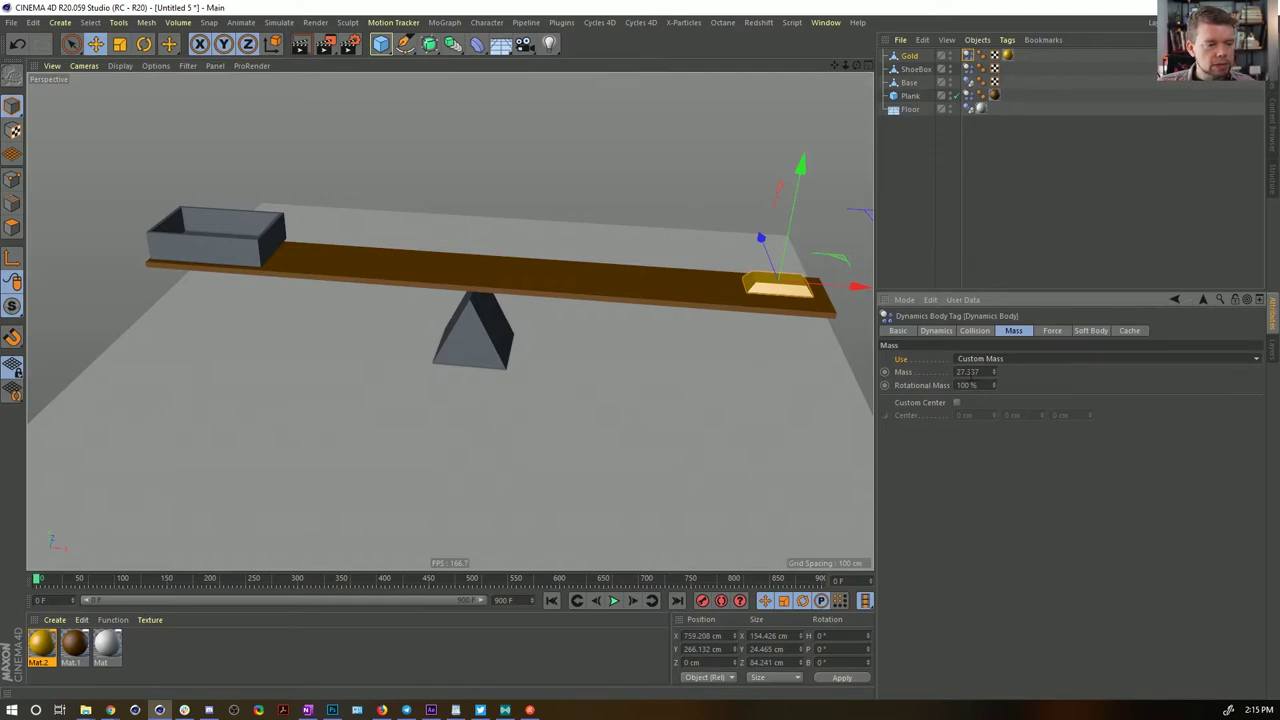
left_click(986, 360)
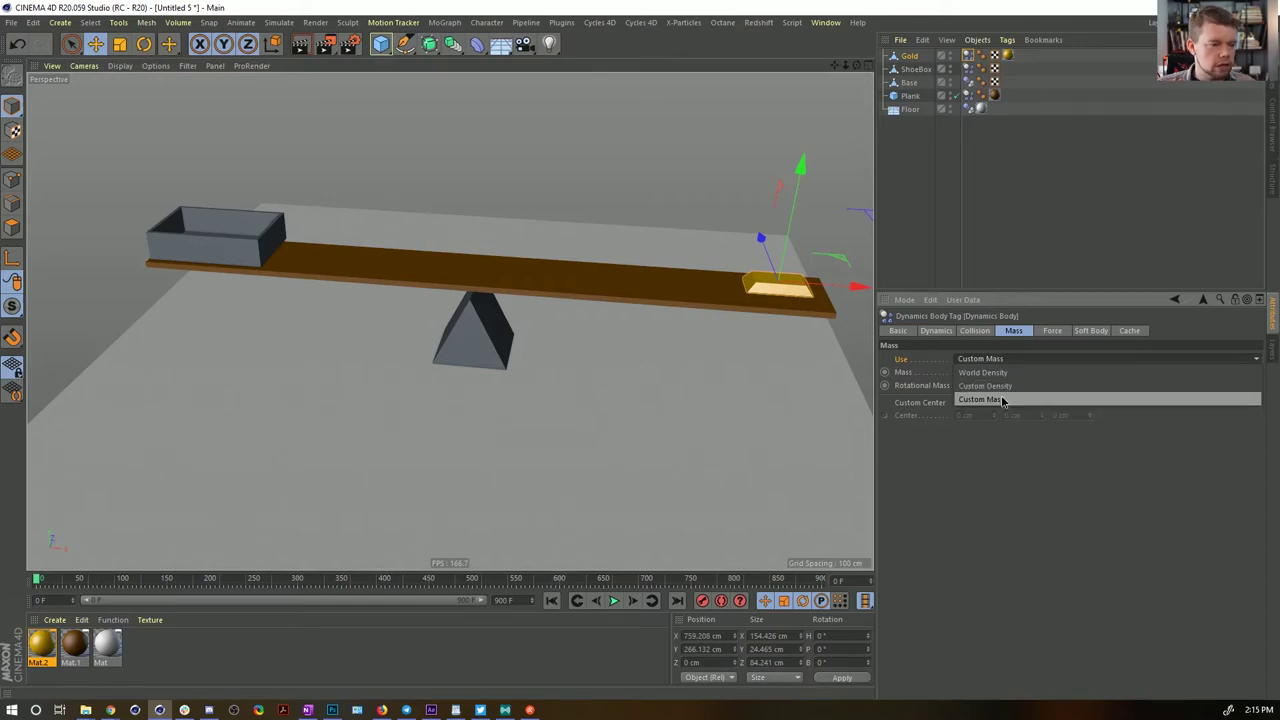
left_click(1005, 400)
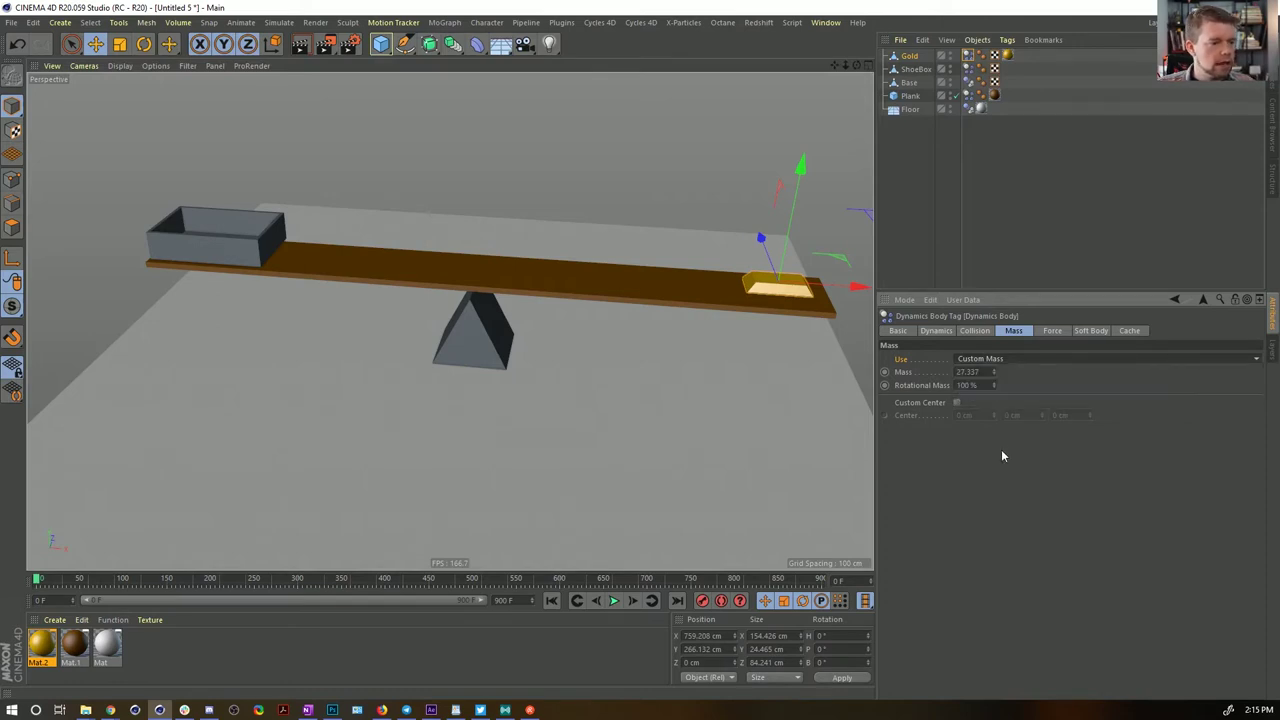
Play the simulation twice to watch how the ShoeBox is flung off the plank, rewinding to the start
left_click(614, 601)
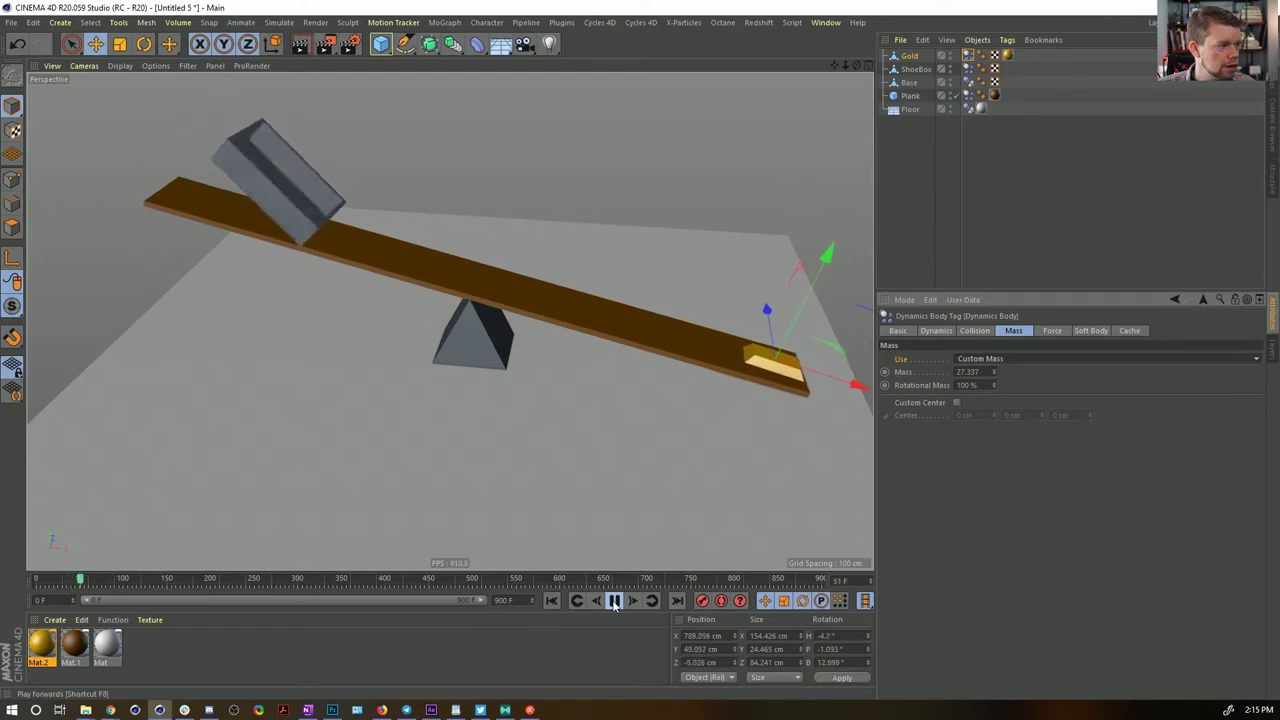
left_click(614, 603)
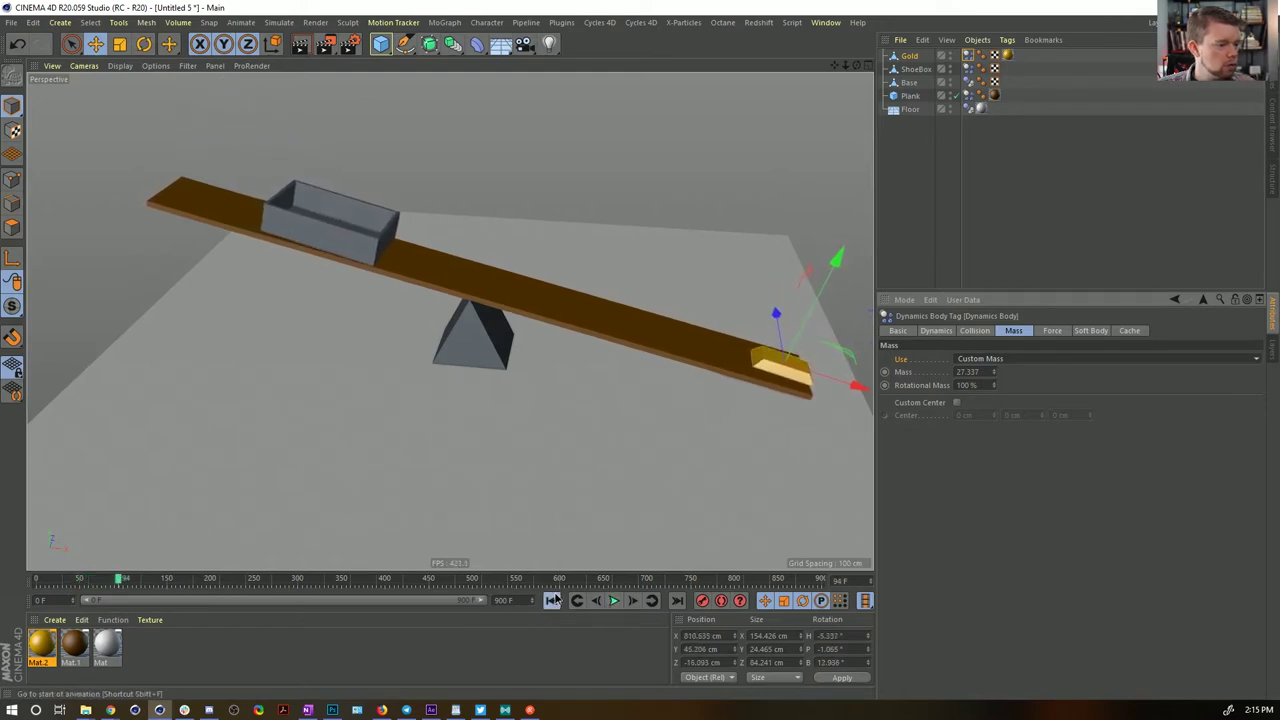
left_click(552, 602)
left_click(612, 602)
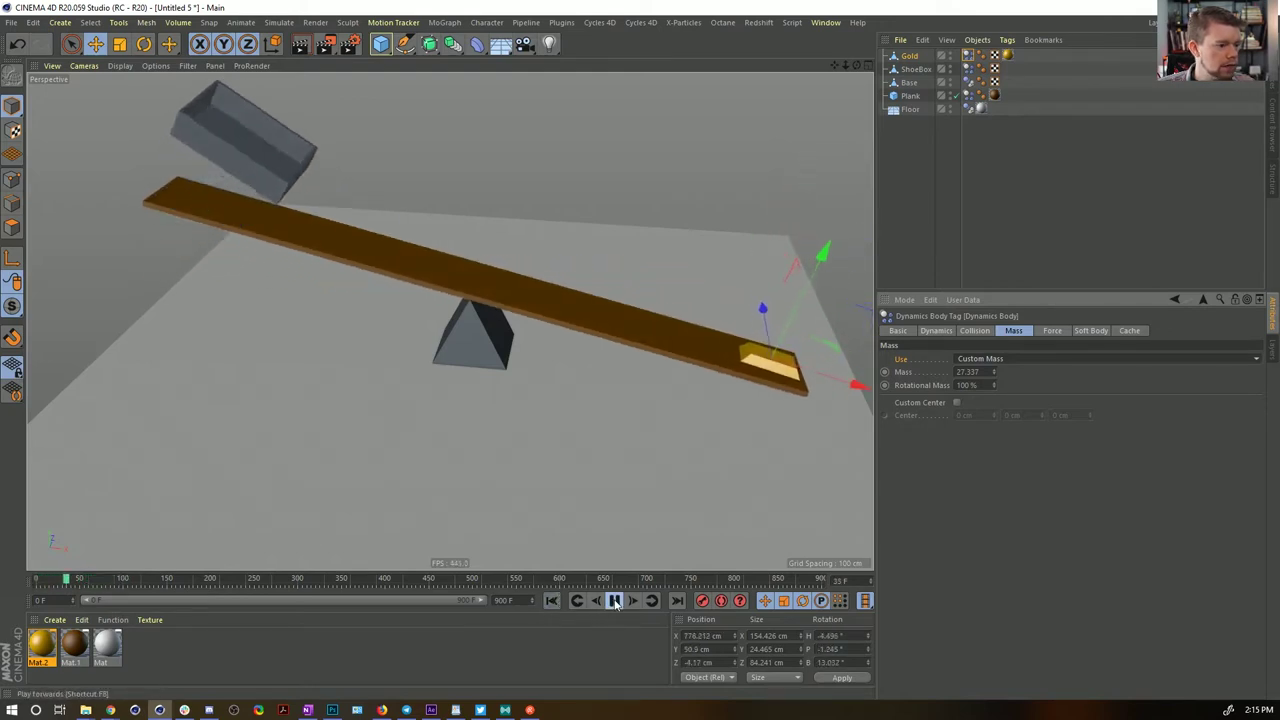
left_click(552, 601)
Set the aerodynamic Drag and Lift of the ShoeBox dynamics tag to 25 % each
left_click(270, 244)
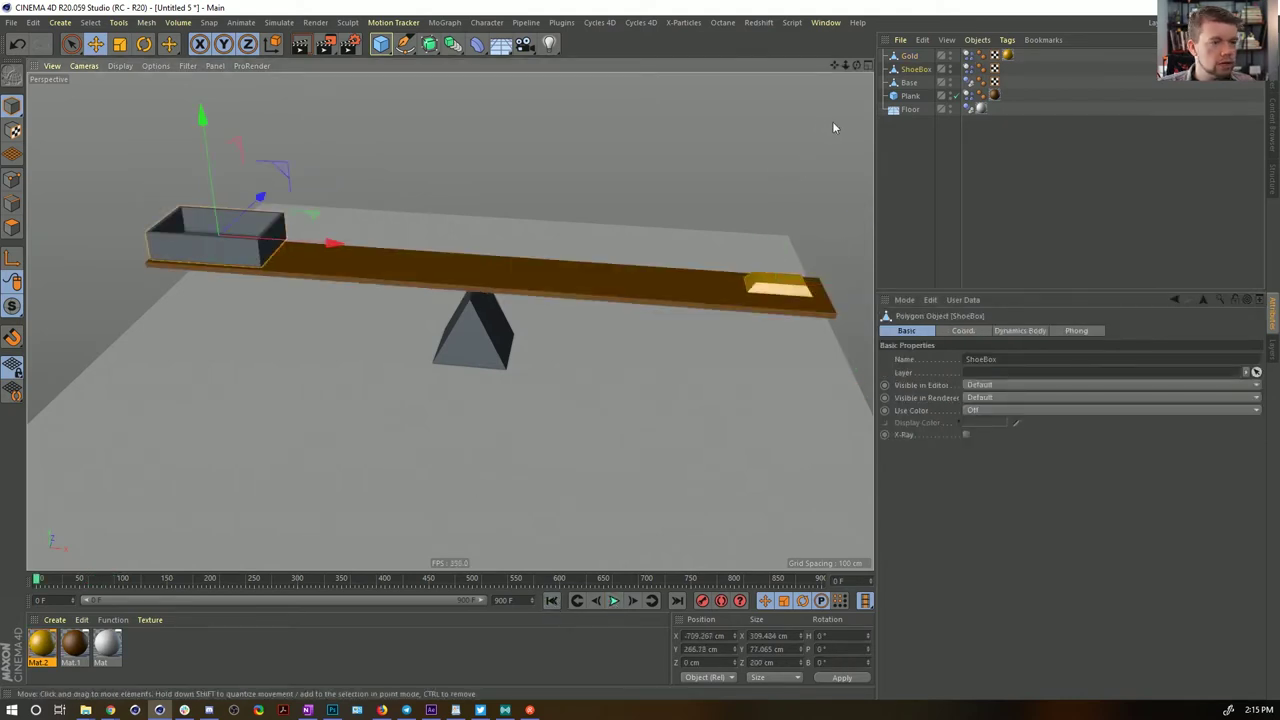
left_click(967, 69)
left_click(1052, 331)
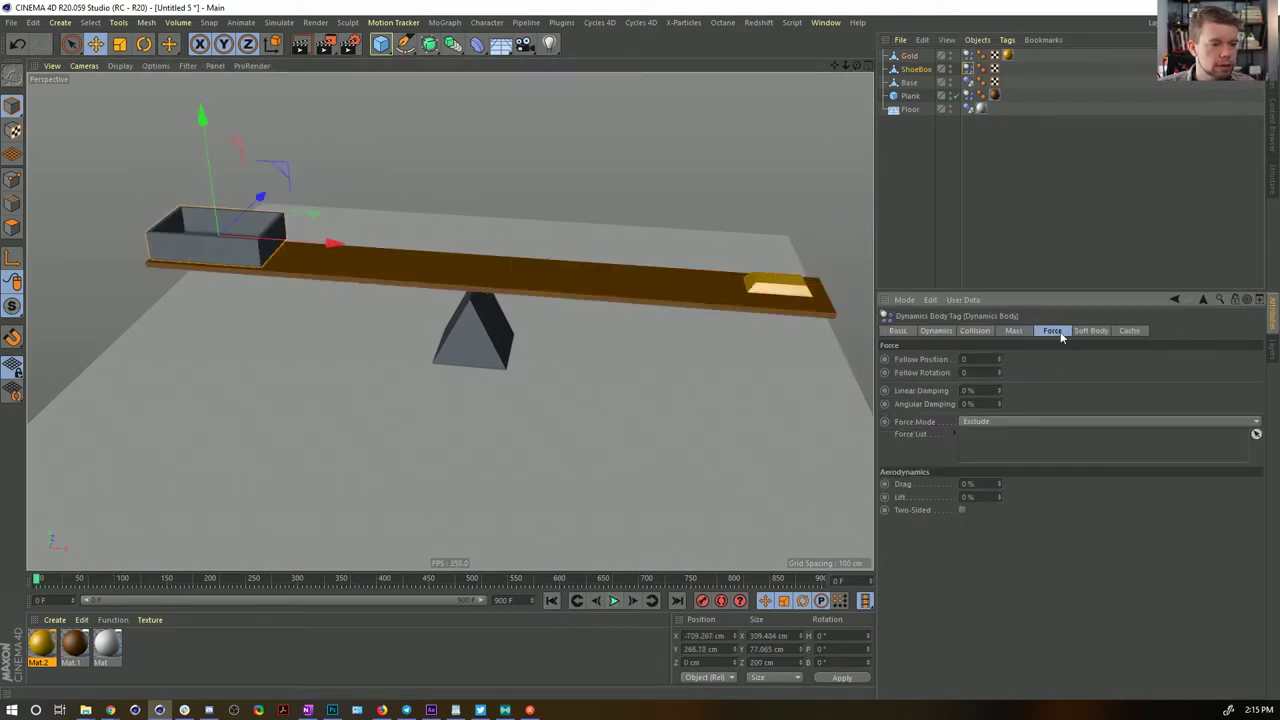
left_click(963, 510)
type("25")
key("Return")
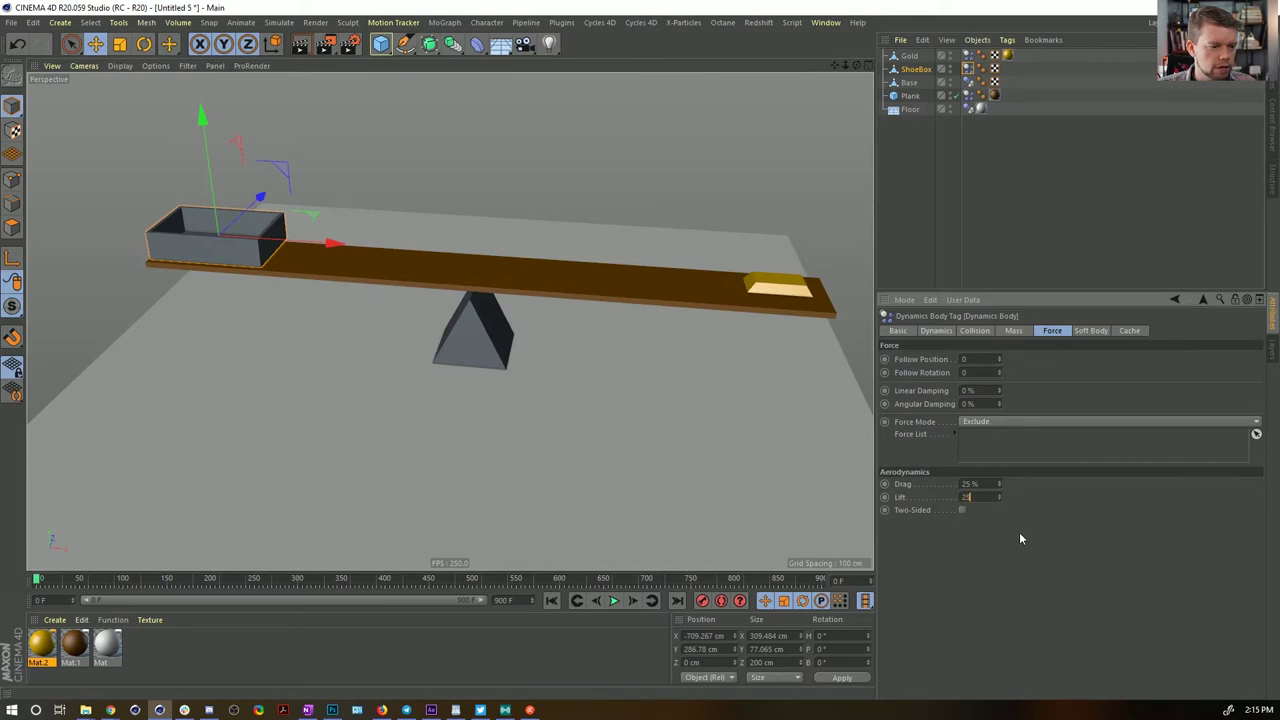
Play the simulation repeatedly to check the ShoeBox's motion with drag and lift, select the Gold, and rewind to the start
left_click(613, 600)
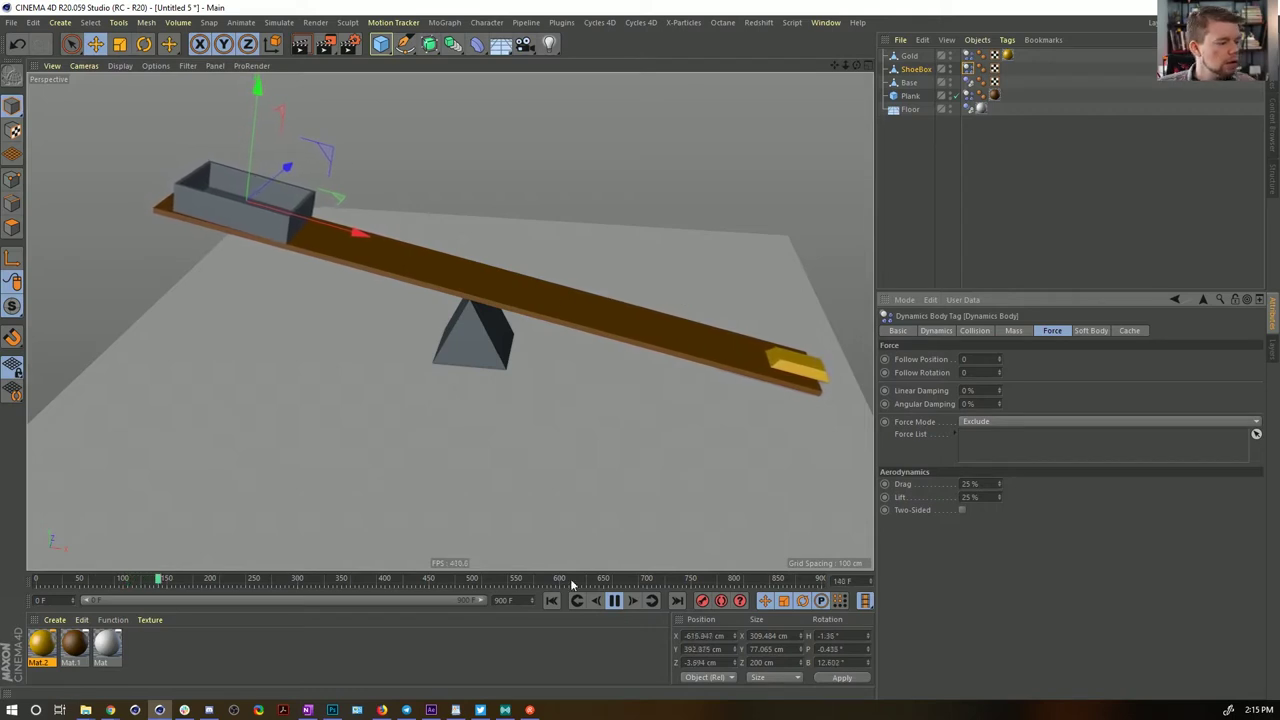
left_click(553, 601)
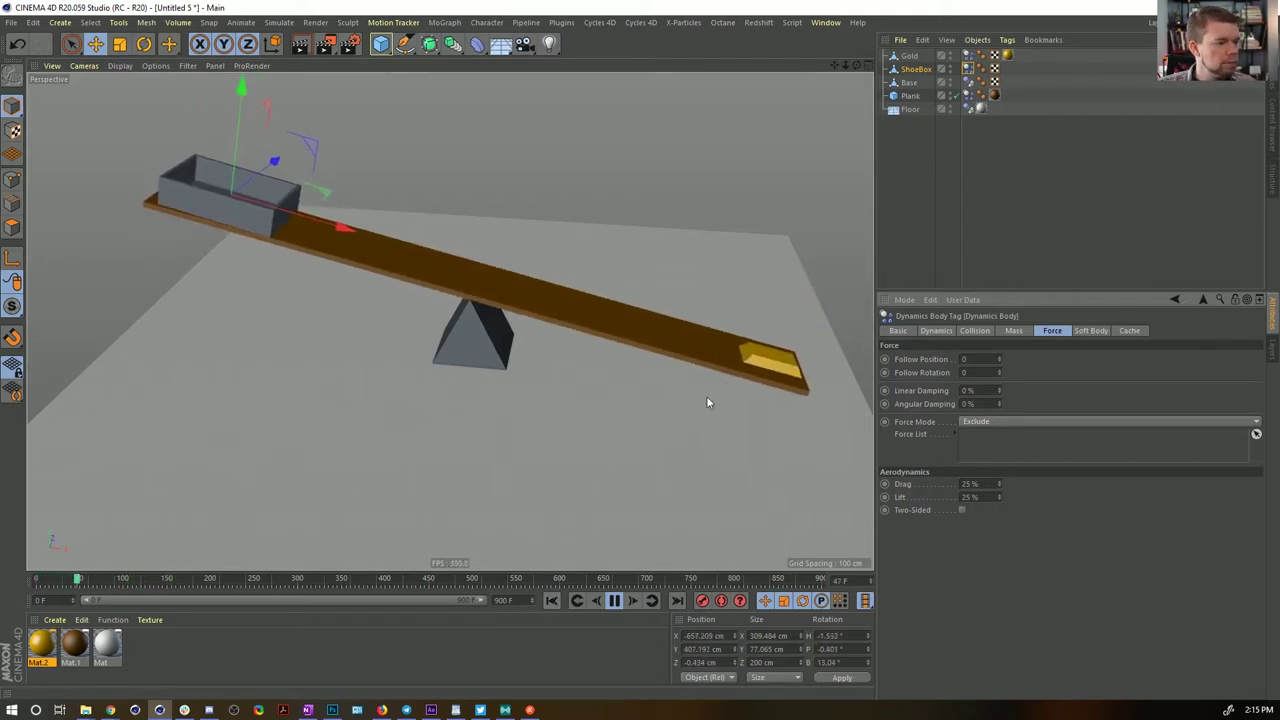
left_click(768, 362)
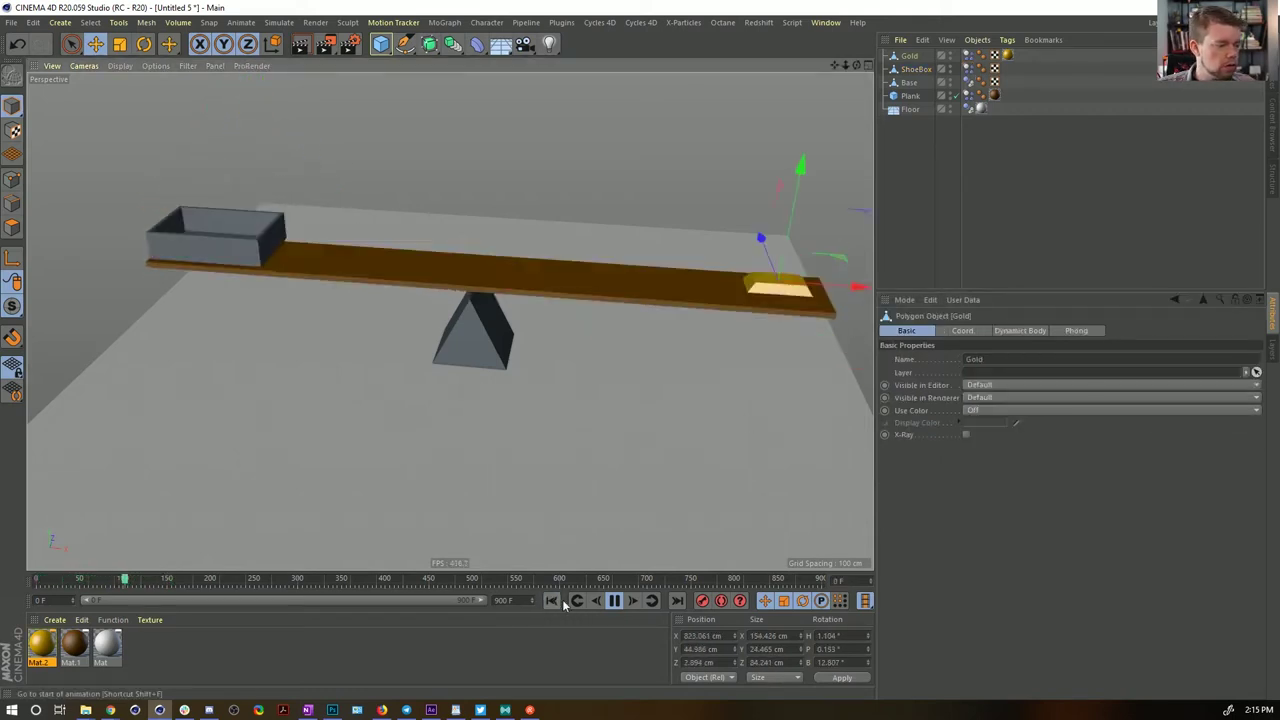
left_click(615, 600)
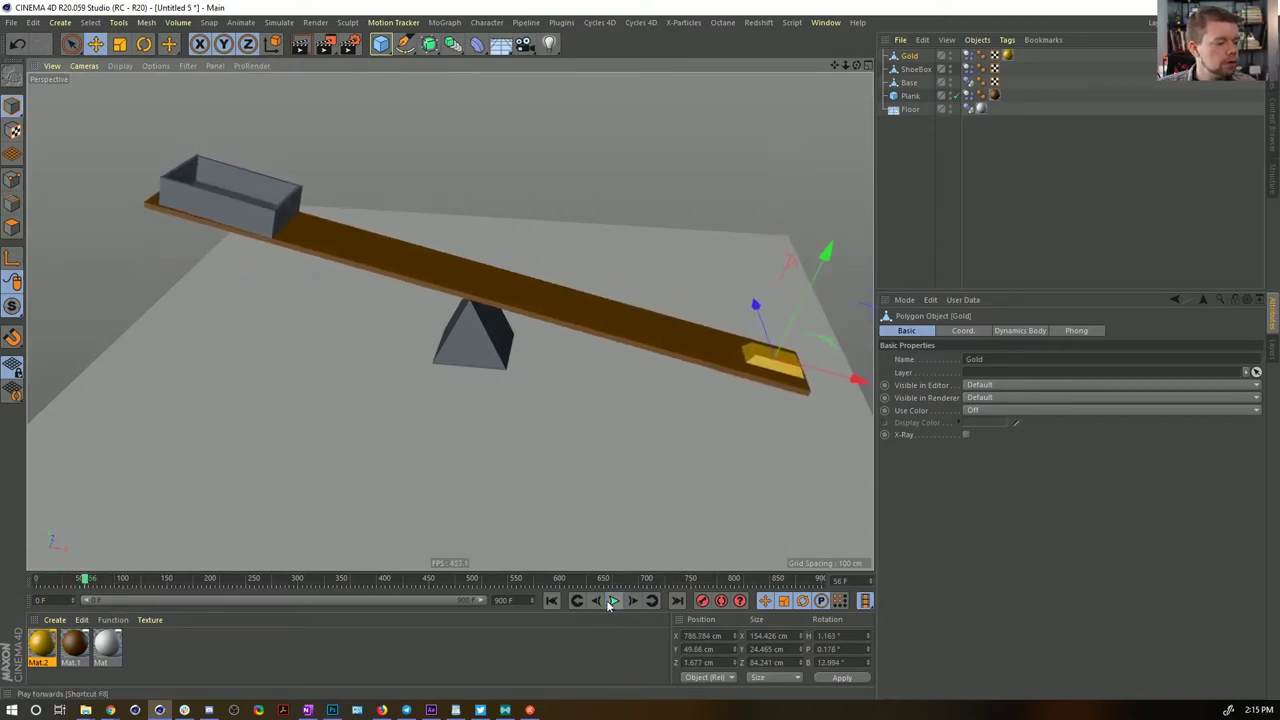
left_click(551, 600)
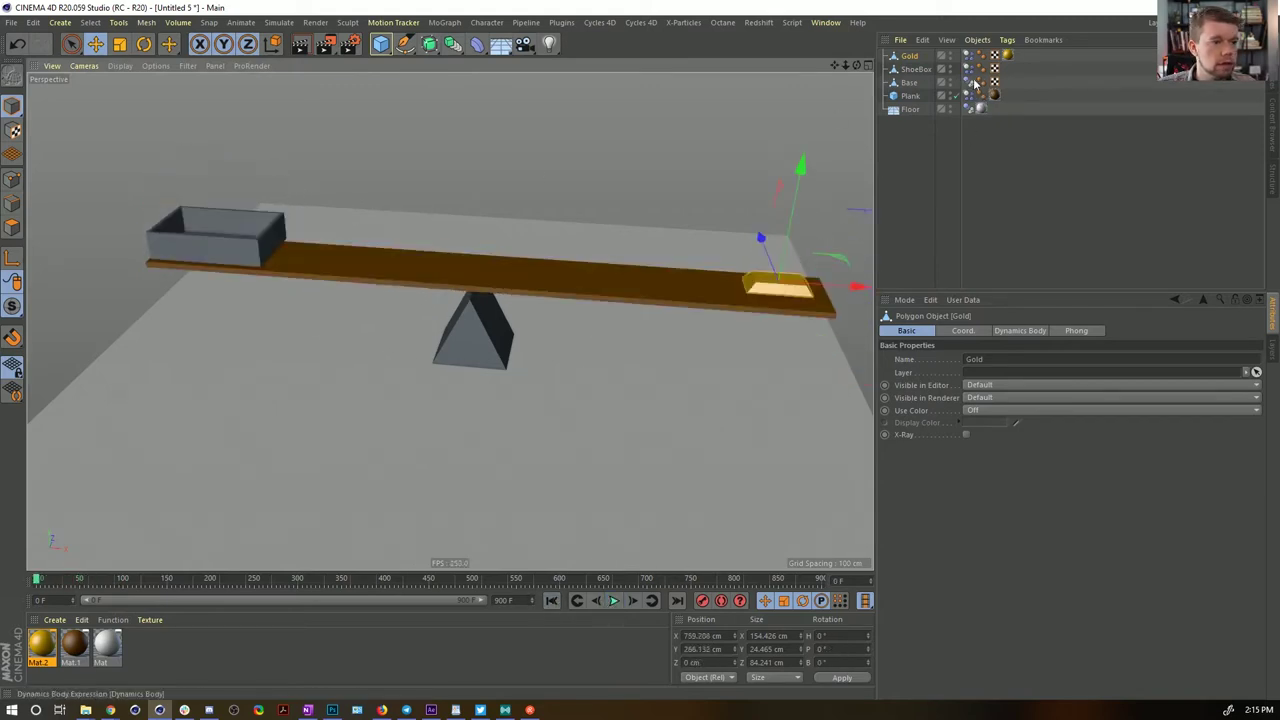
Set the custom mass of the ShoeBox dynamics tag to 55
left_click(967, 69)
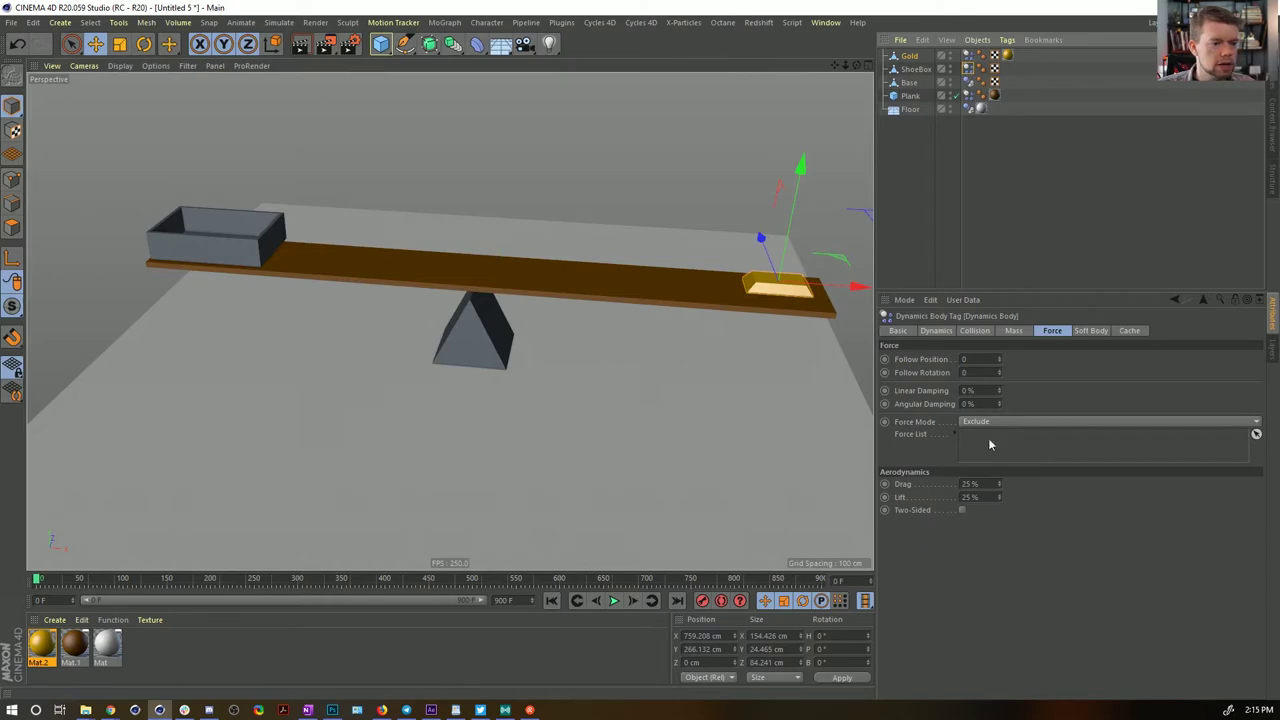
left_click(1082, 332)
left_click(1013, 330)
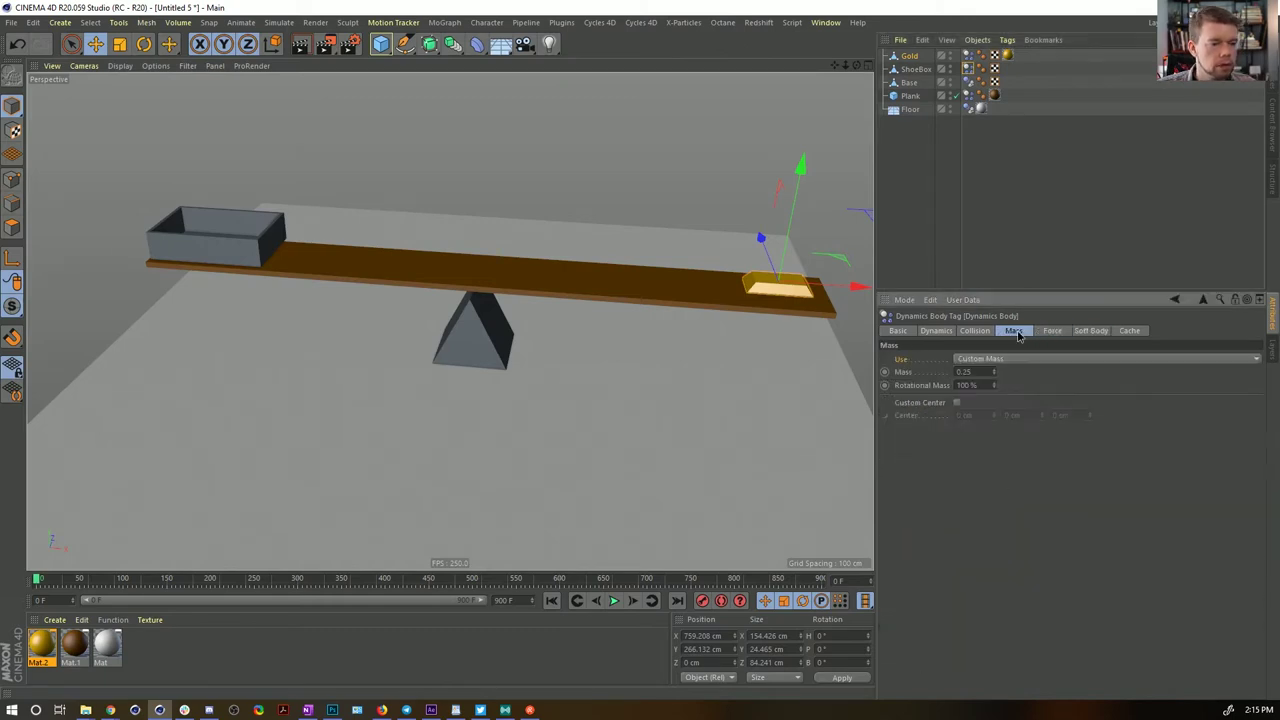
left_click(978, 372)
type("55")
key("Return")
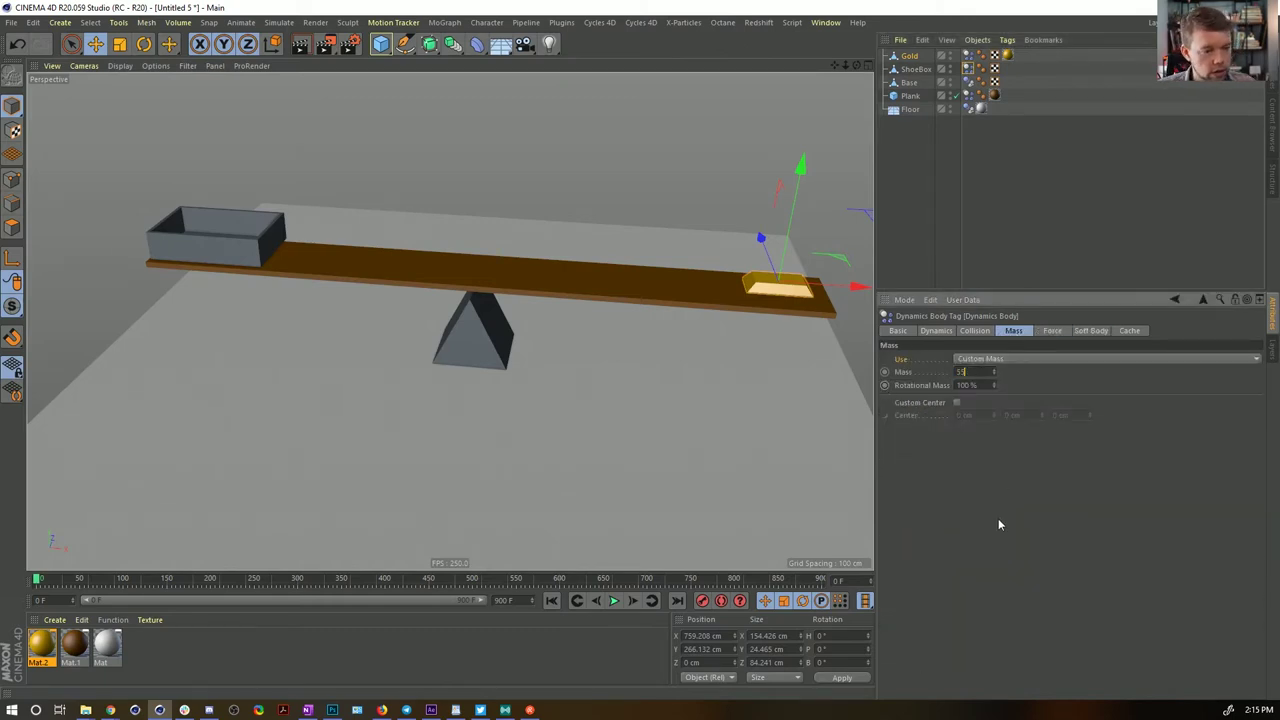
Play the simulation twice to check how the seesaw tips with the heavy ShoeBox, and rewind to the start
left_click(614, 601)
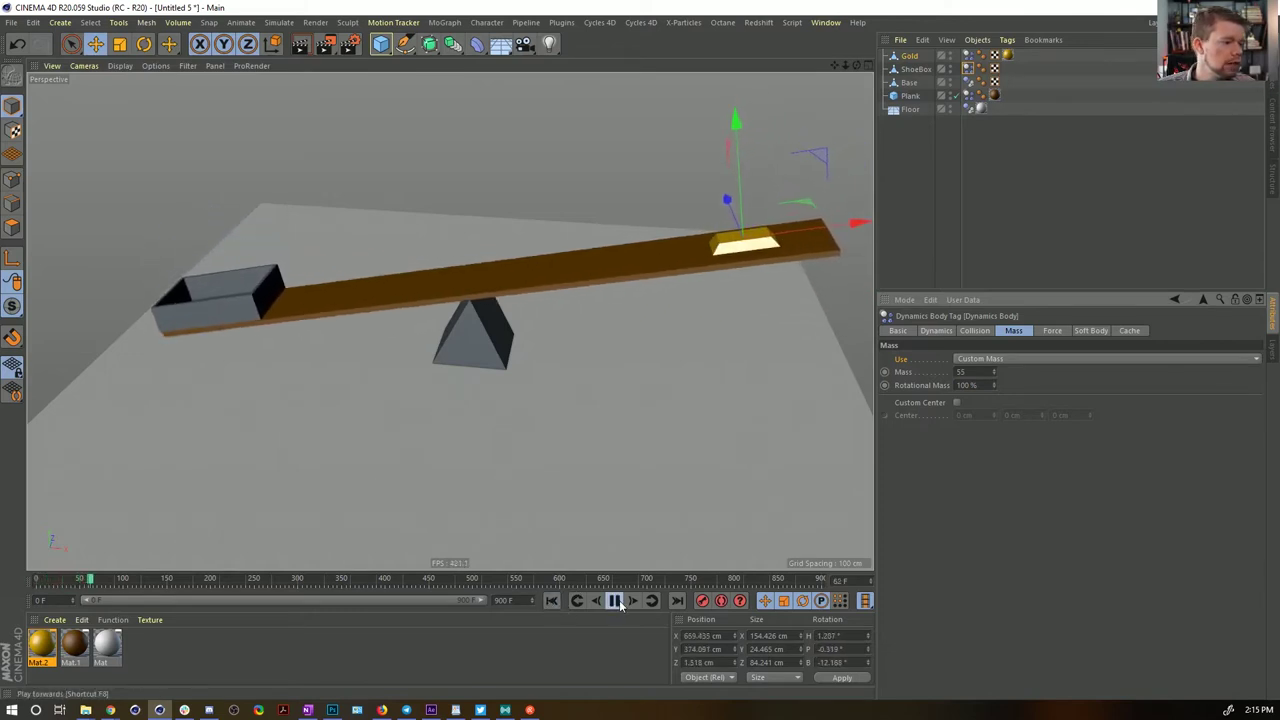
left_click(551, 601)
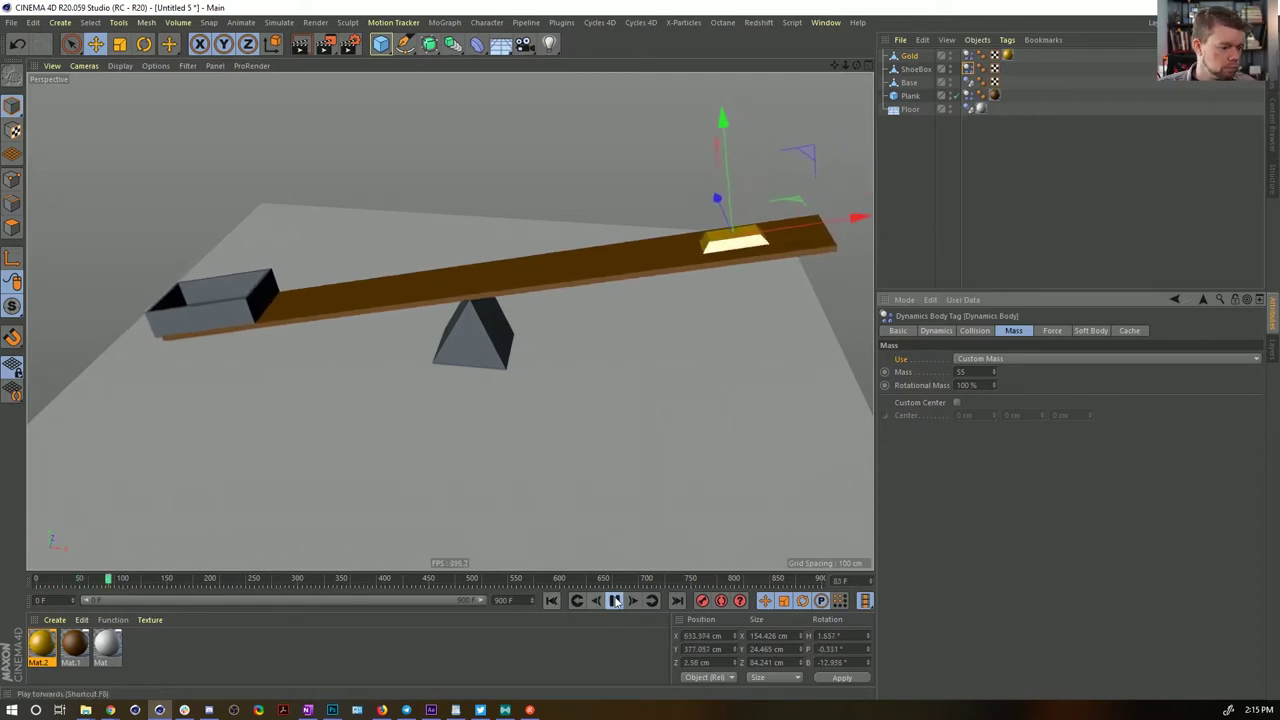
left_click(614, 601)
left_click(551, 601)
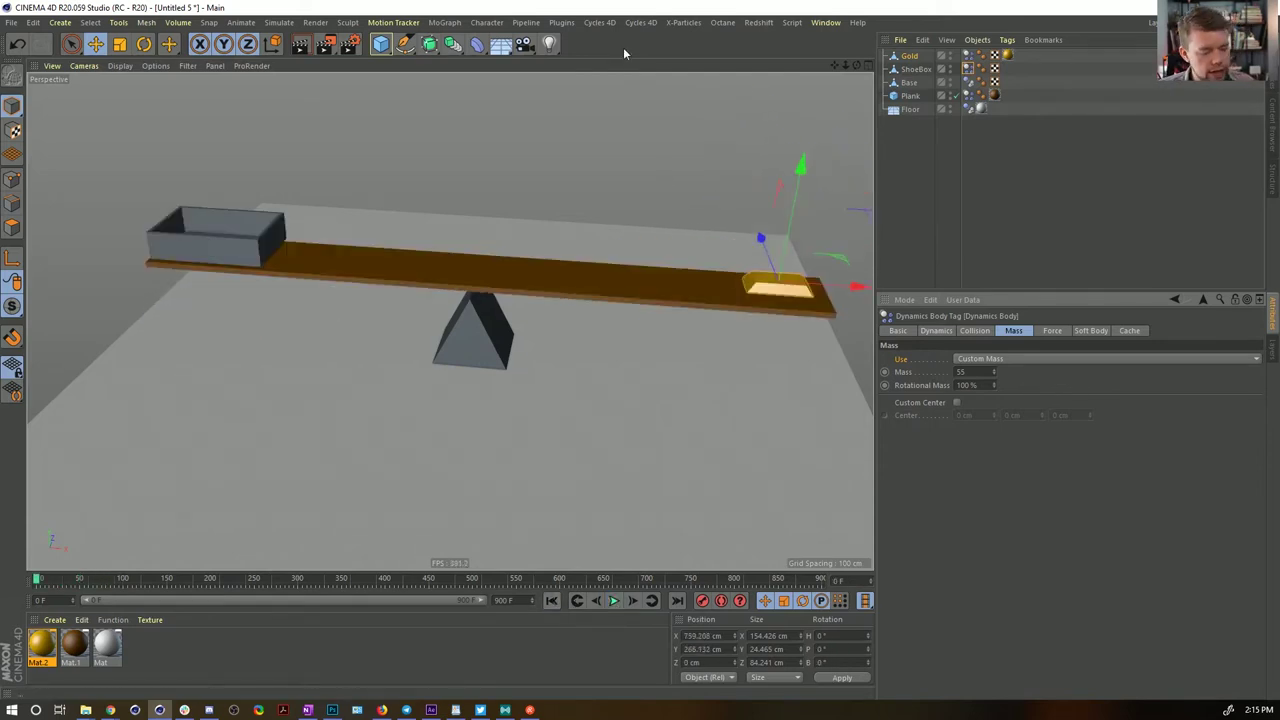
Undo the ShoeBox's last mass change and save the scene as [1a]WieghtsDensityMass.c4d in Episode13's SceneFiles folder
key("ctrl+z")
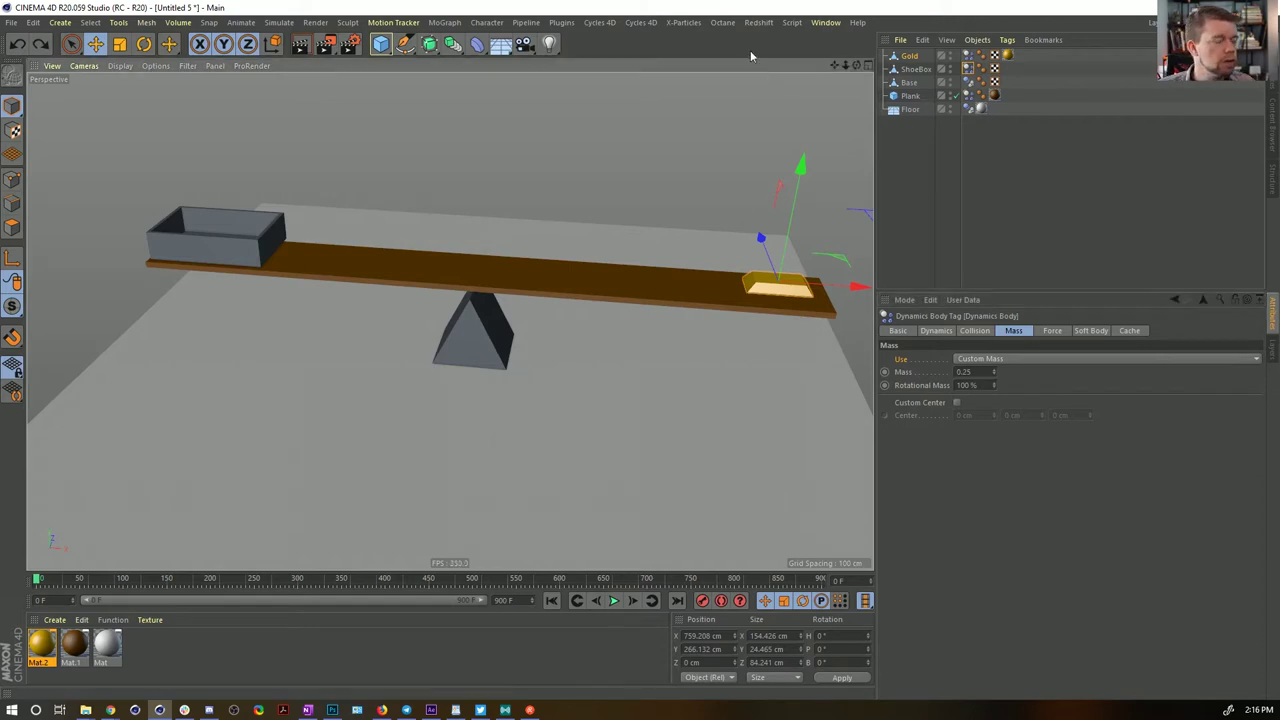
key("ctrl+s")
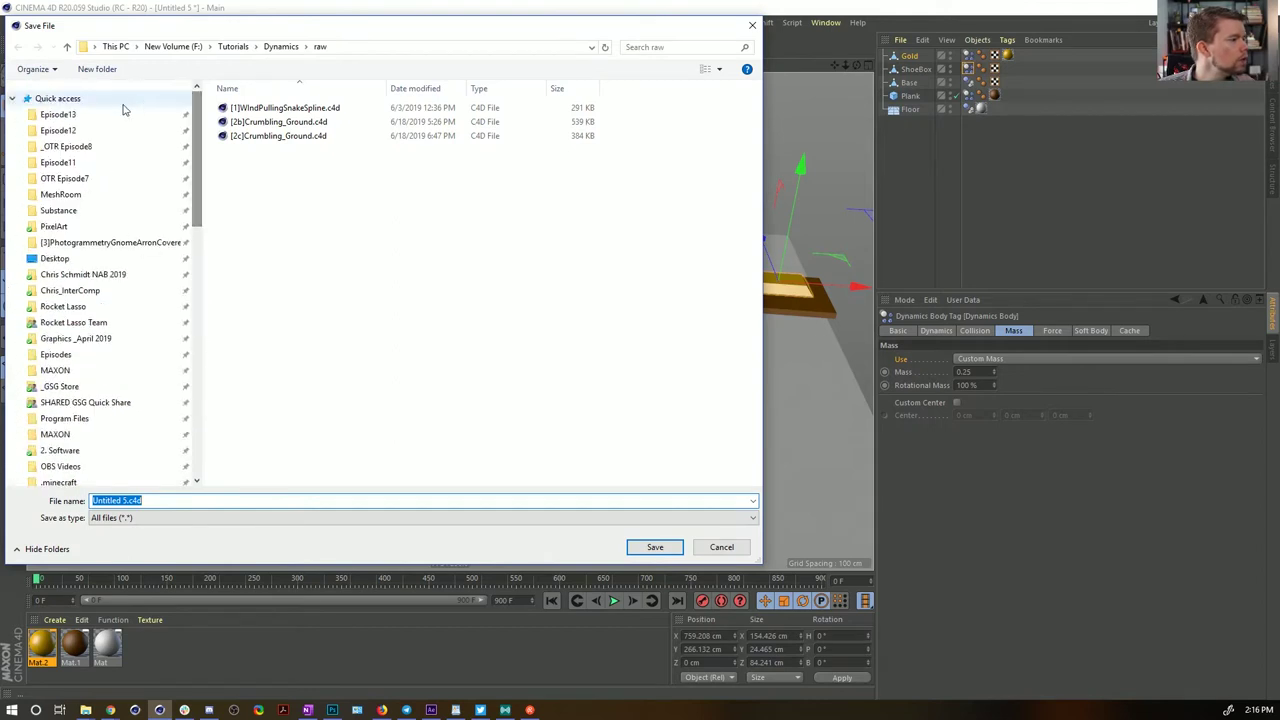
left_click(94, 115)
left_click(268, 140)
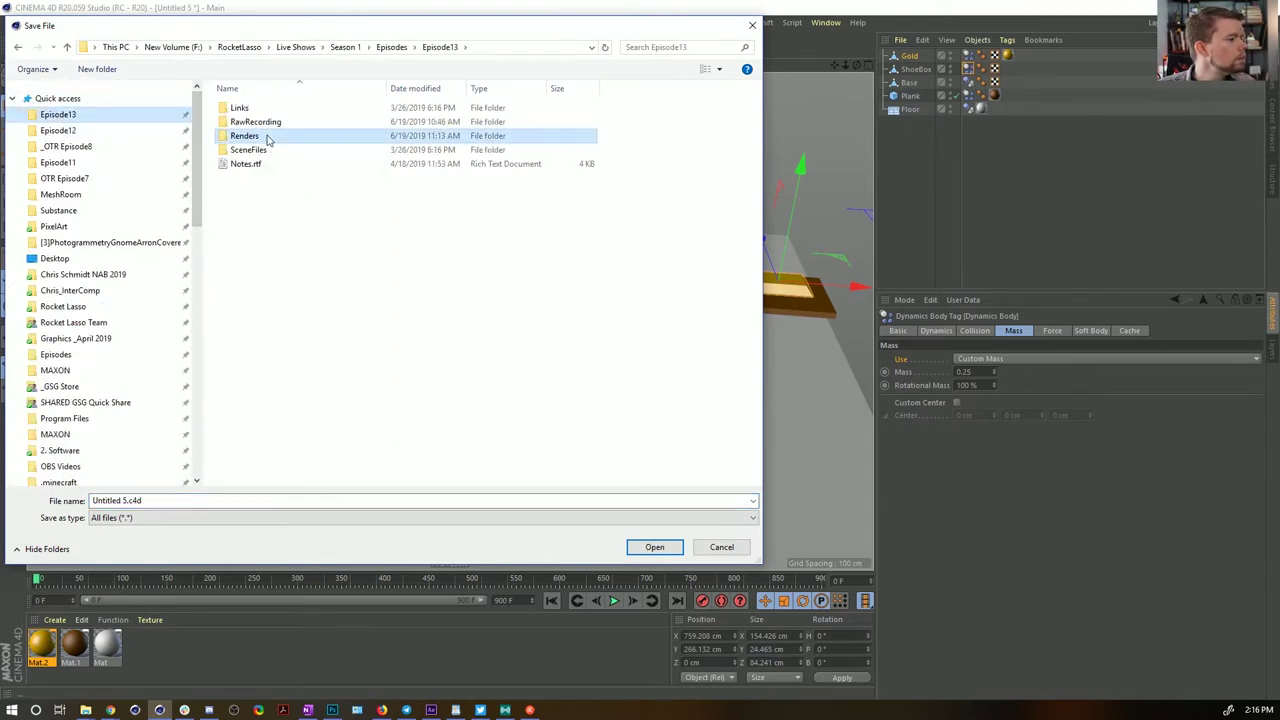
double_click(248, 150)
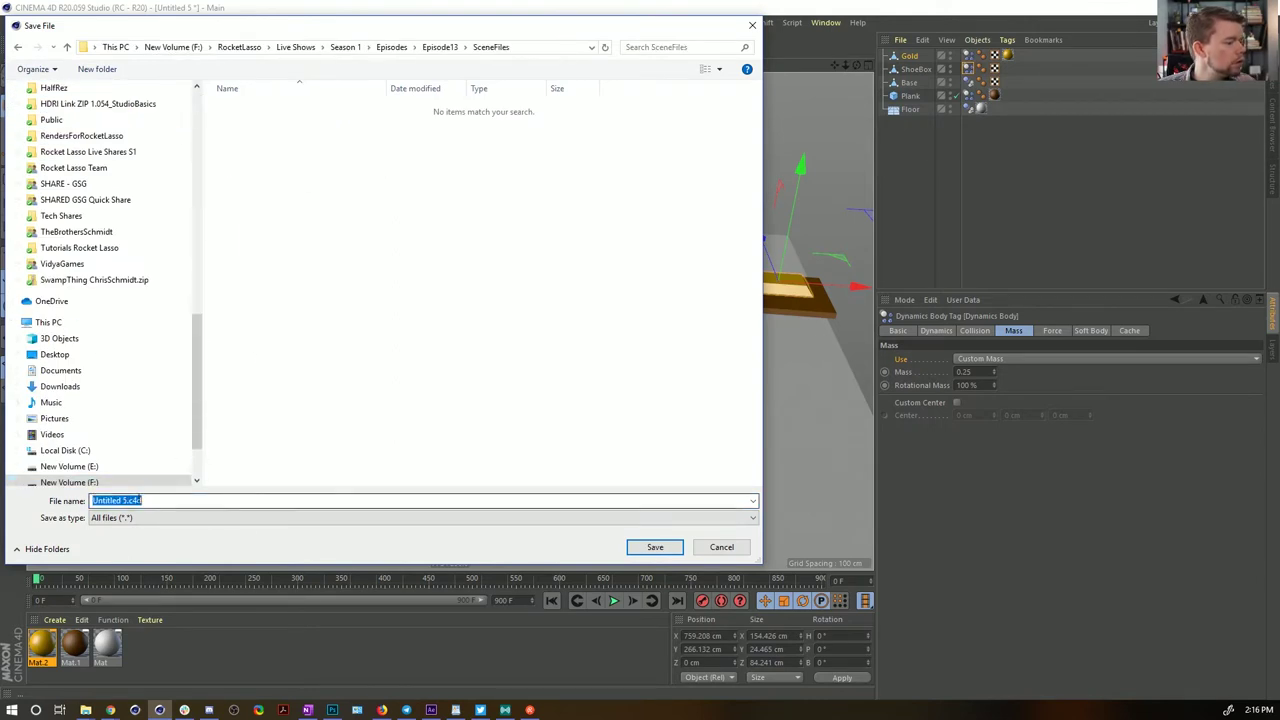
type("[1a]")
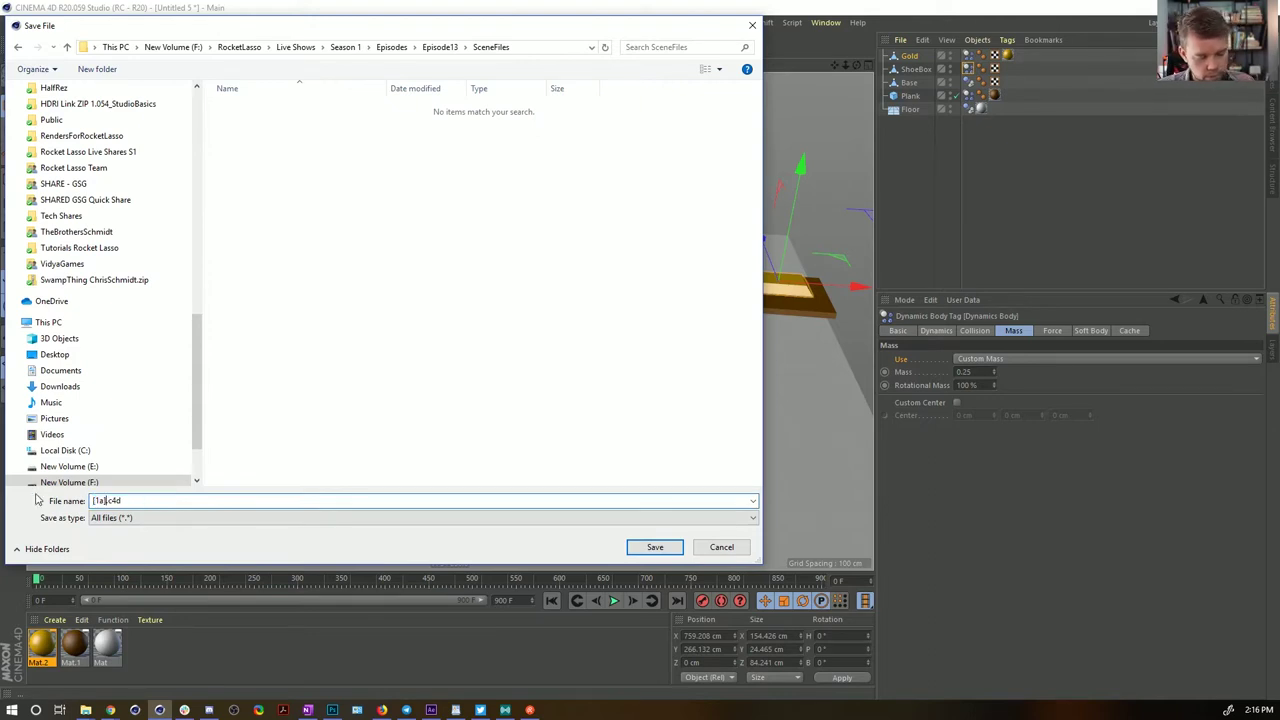
type("Wieg")
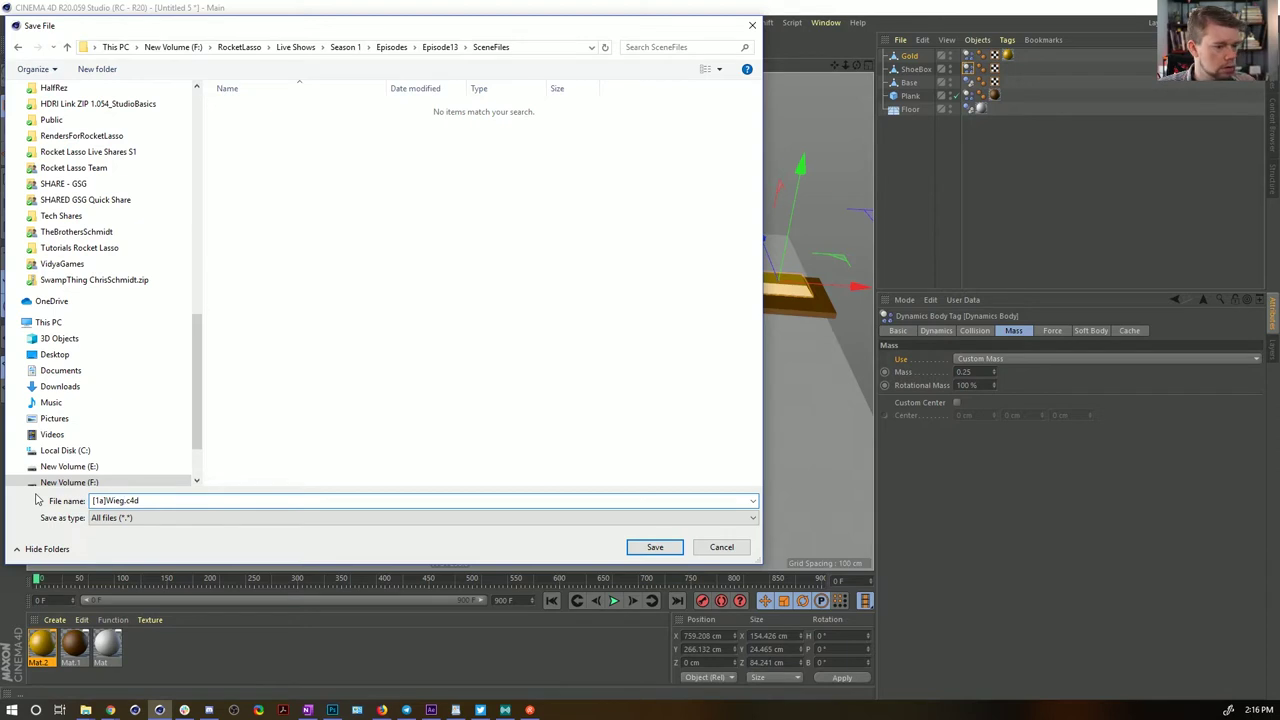
type("htsDen")
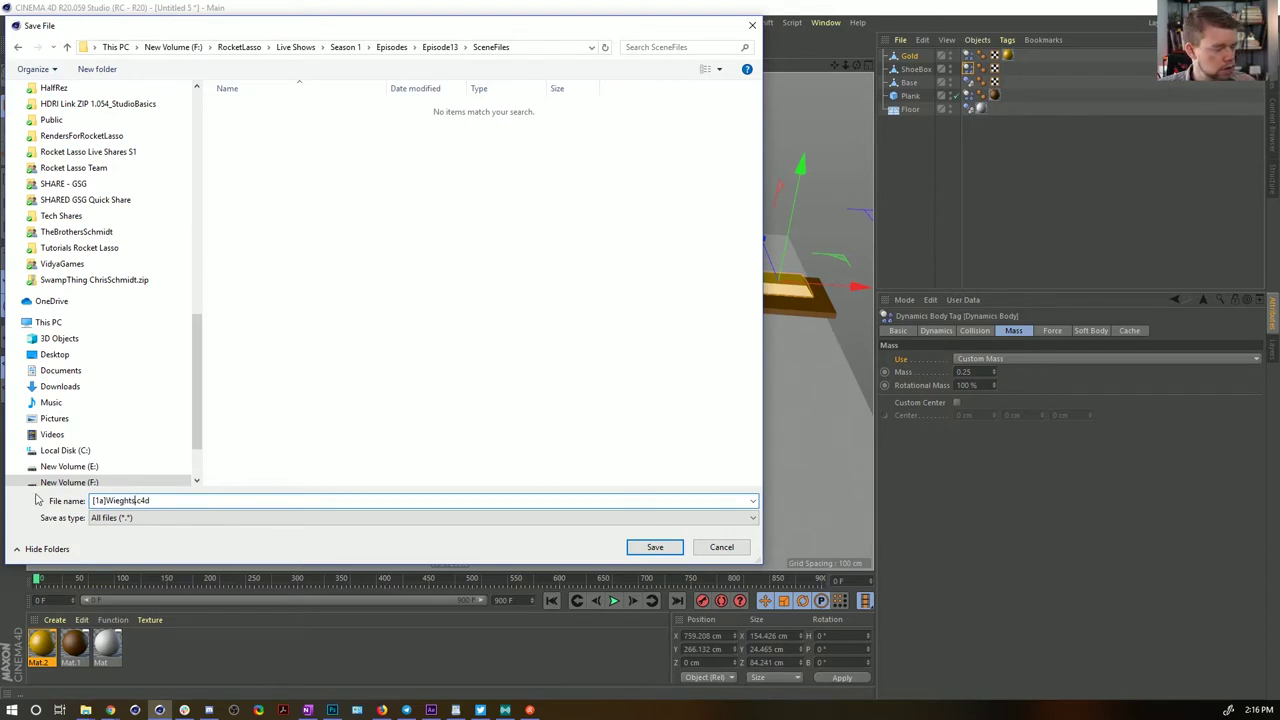
type("sityMass")
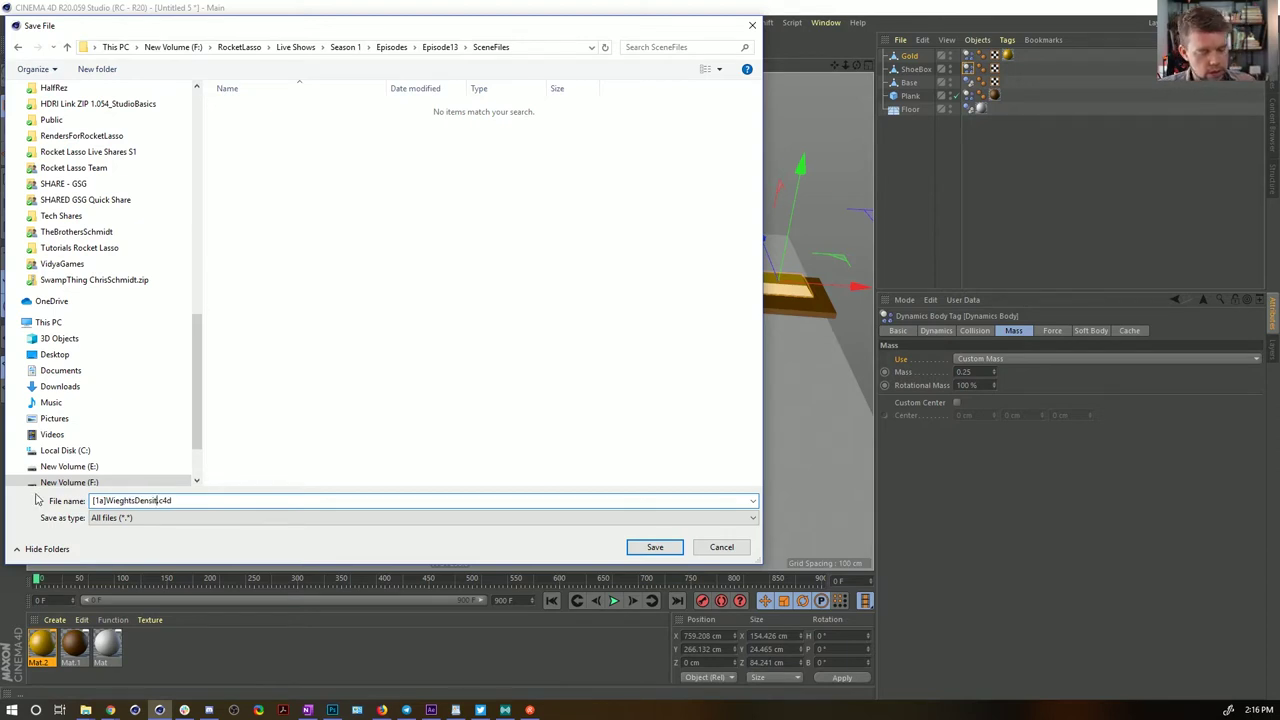
key("Return")
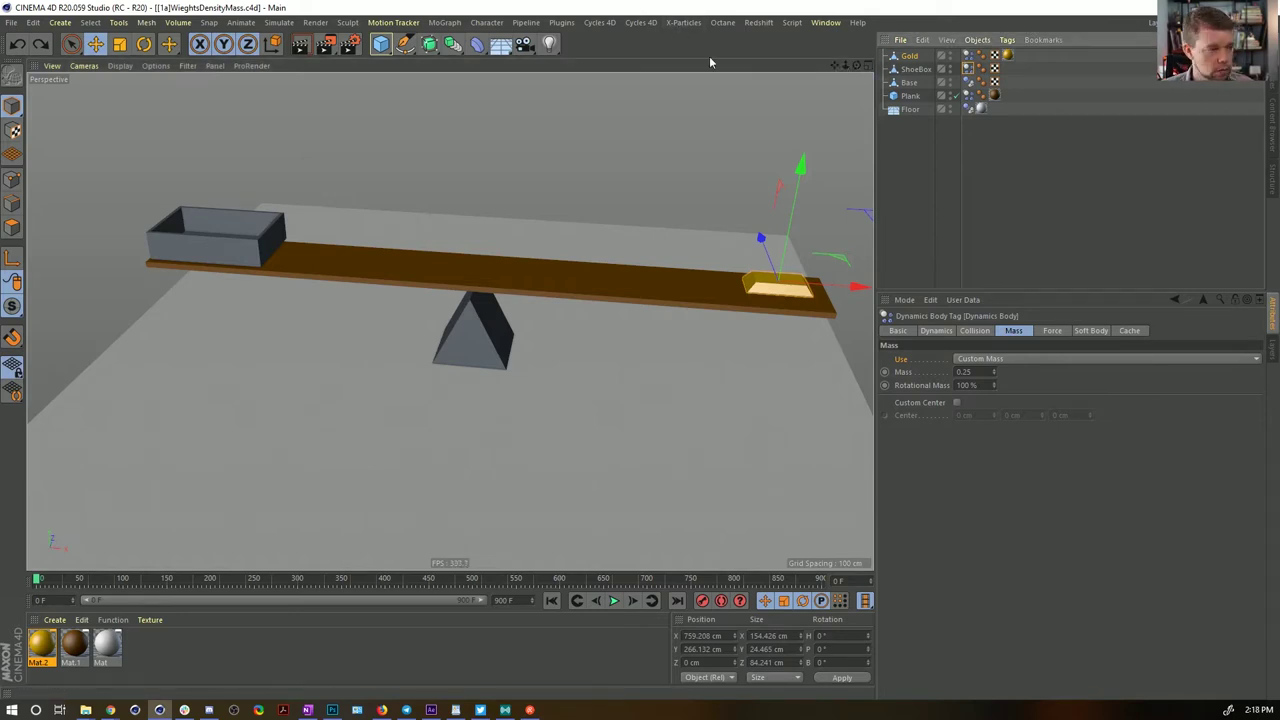
Create a new project and add a Plane primitive to it
key("ctrl+n")
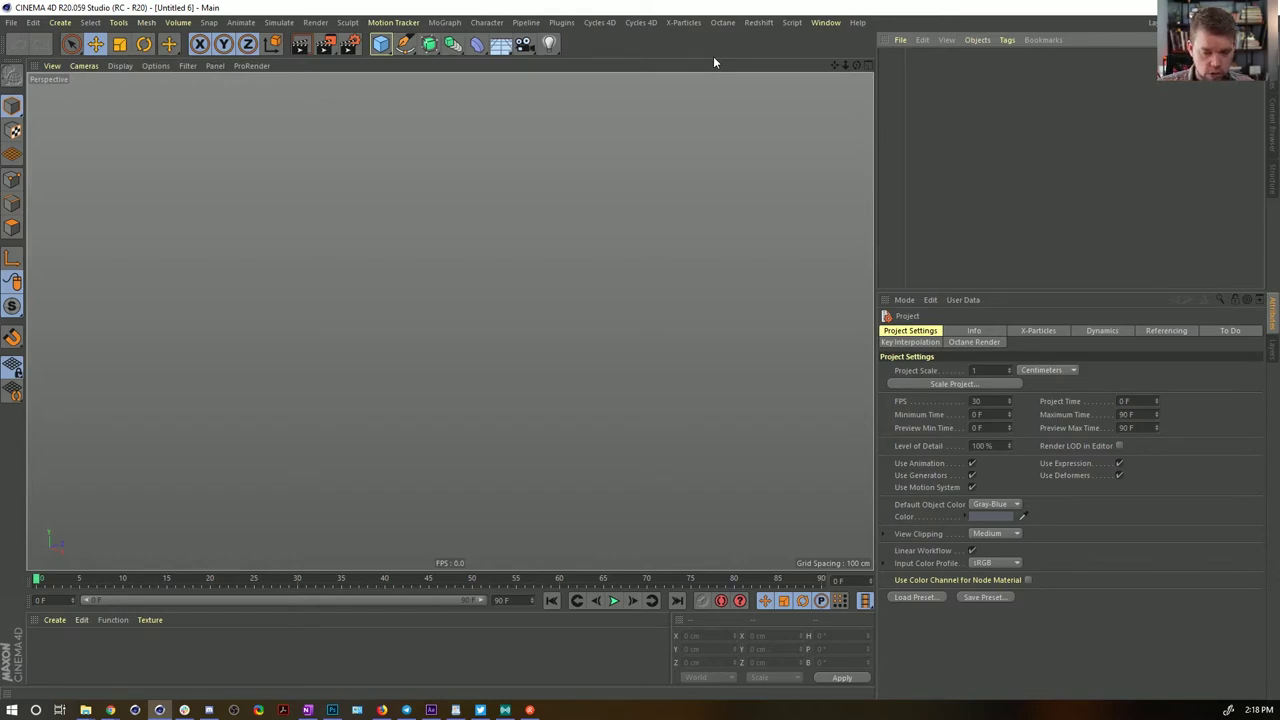
left_click(380, 43)
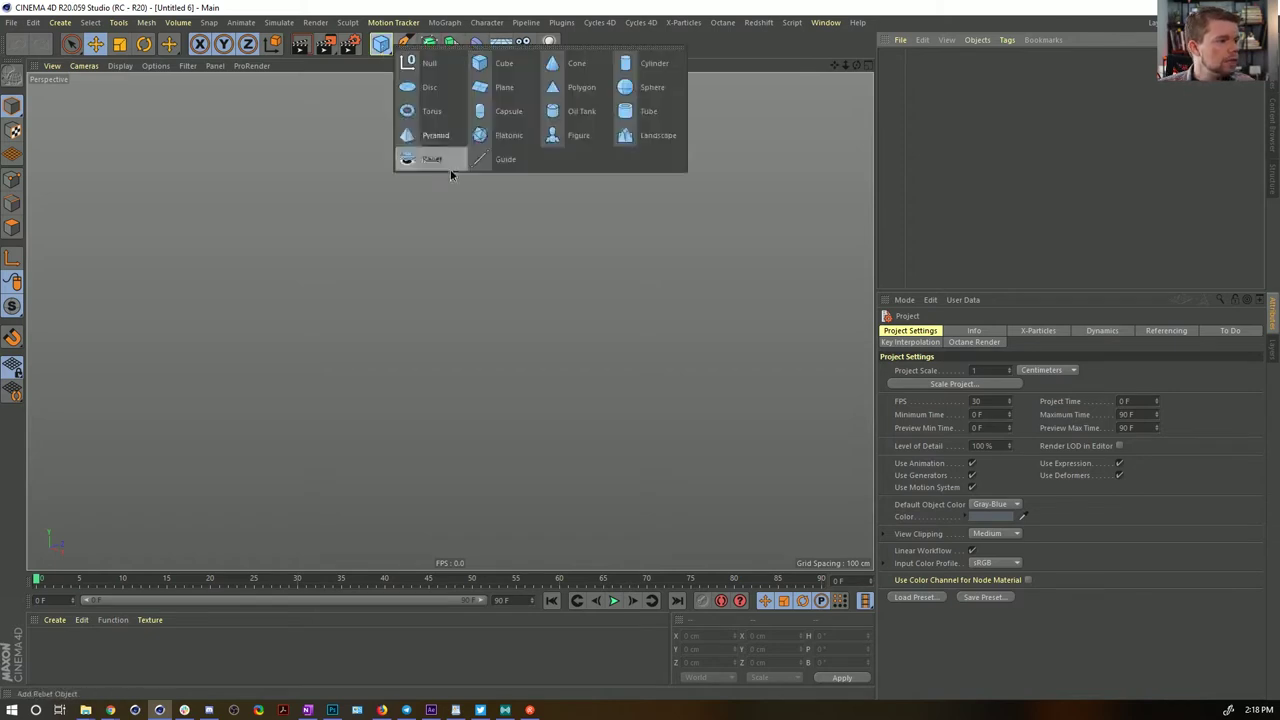
left_click(506, 90)
left_click_drag(461, 281, 549, 403, "alt")
middle_click_drag(549, 403, 519, 311, "alt")
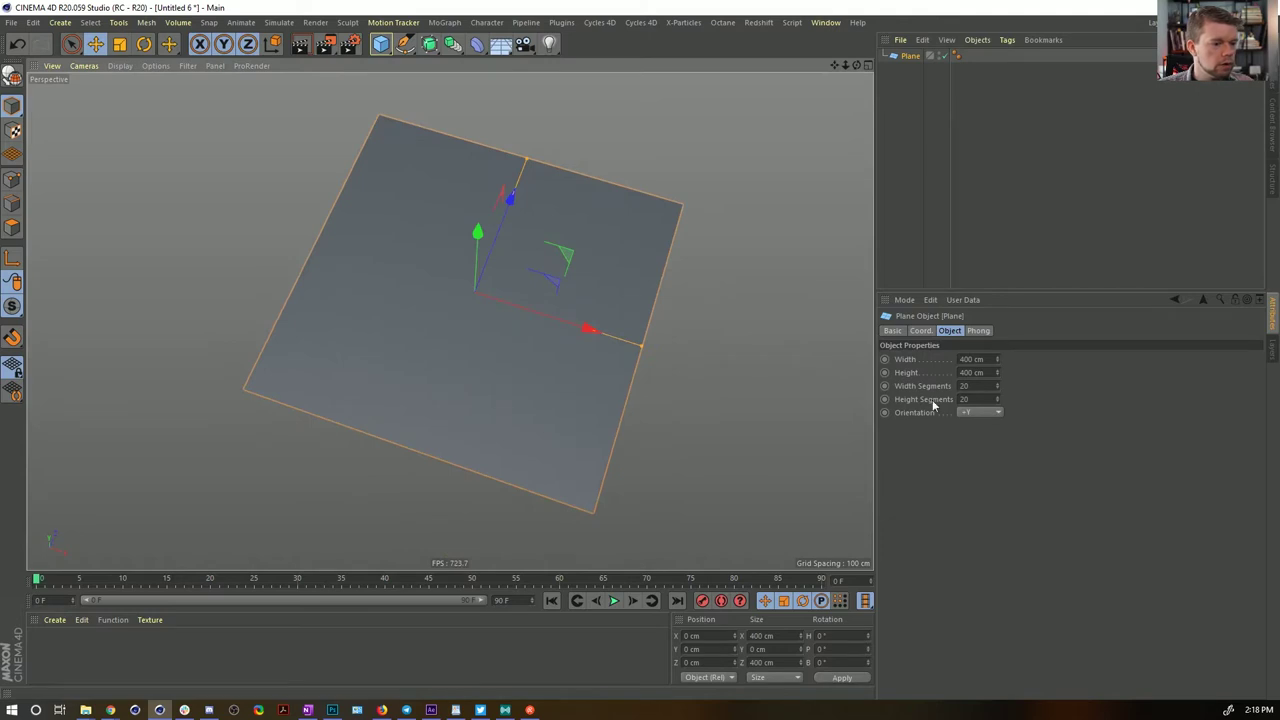
Create a material with a Checkerboard shader as its color texture, setting U and V Frequency to 10
double_click(81, 650)
double_click(44, 644)
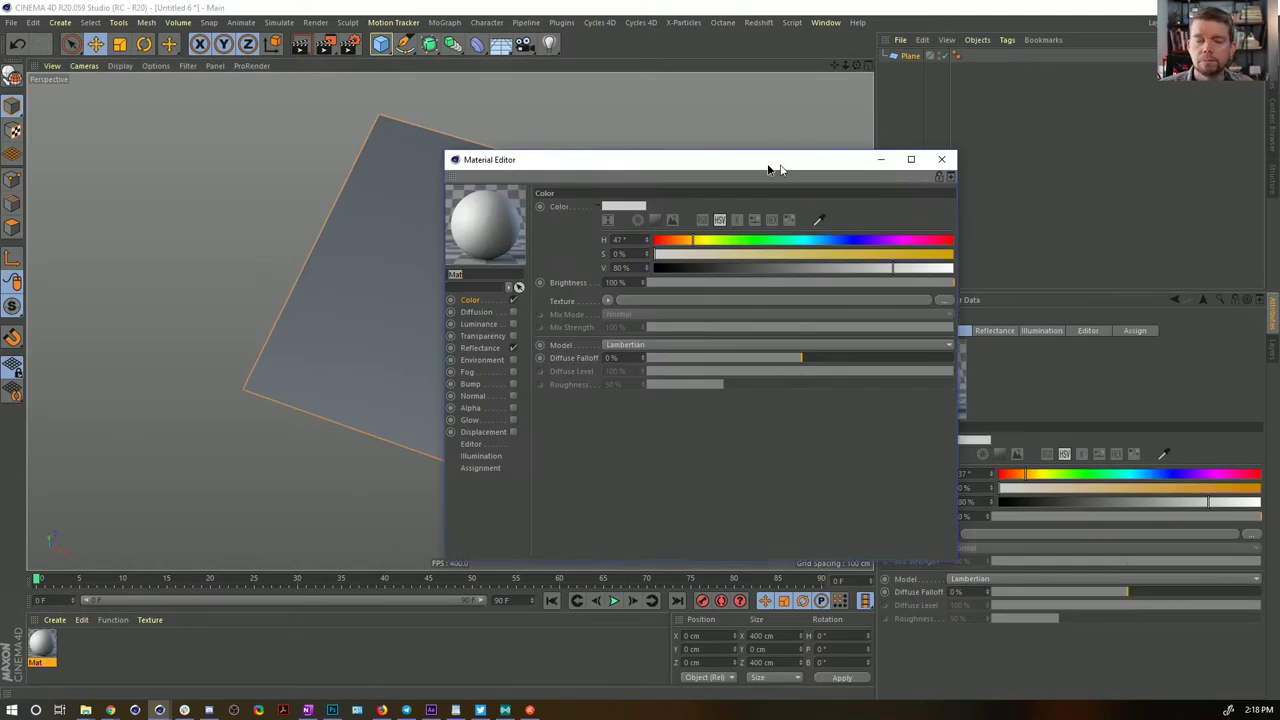
left_click(590, 299)
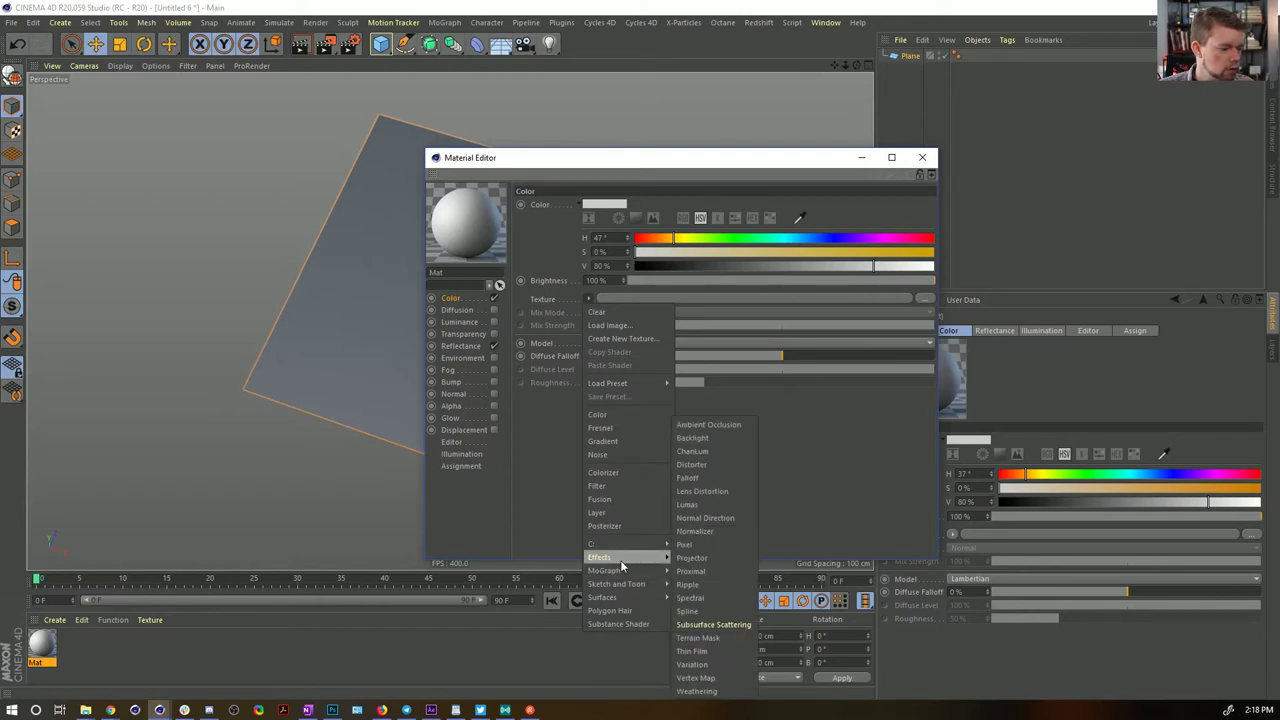
mouse_move(627, 597)
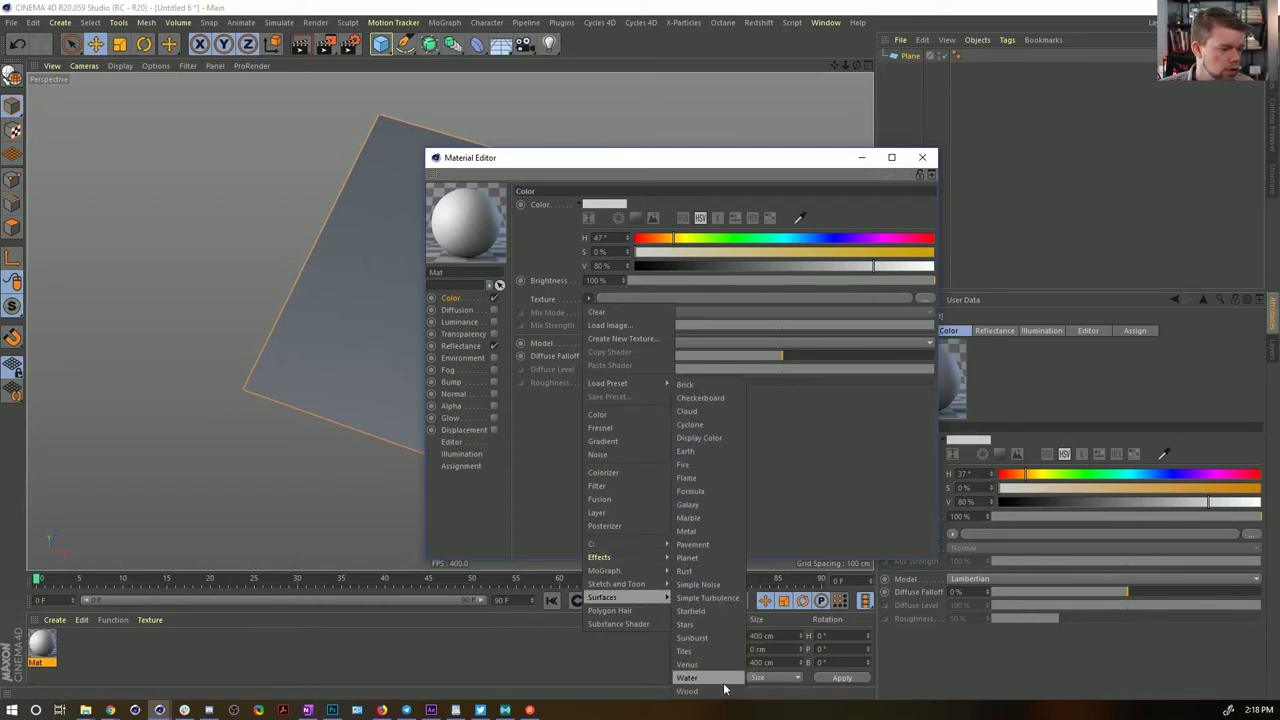
left_click(703, 398)
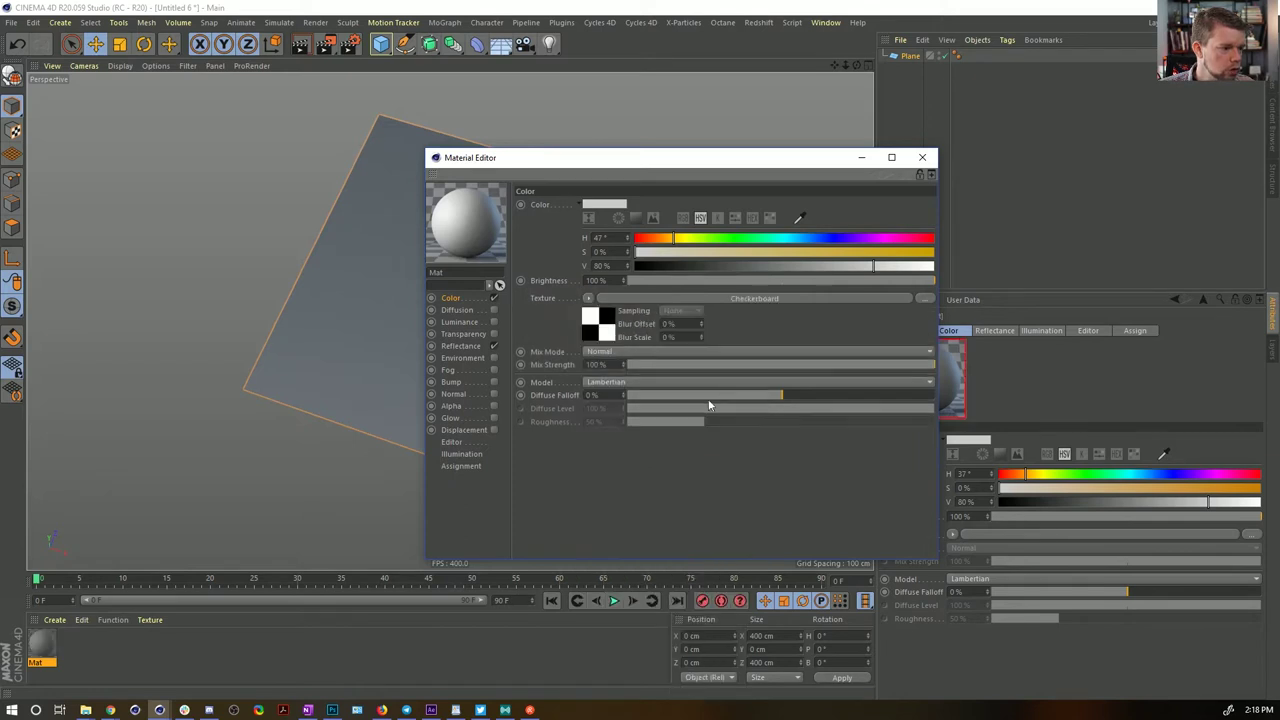
double_click(599, 327)
type("10")
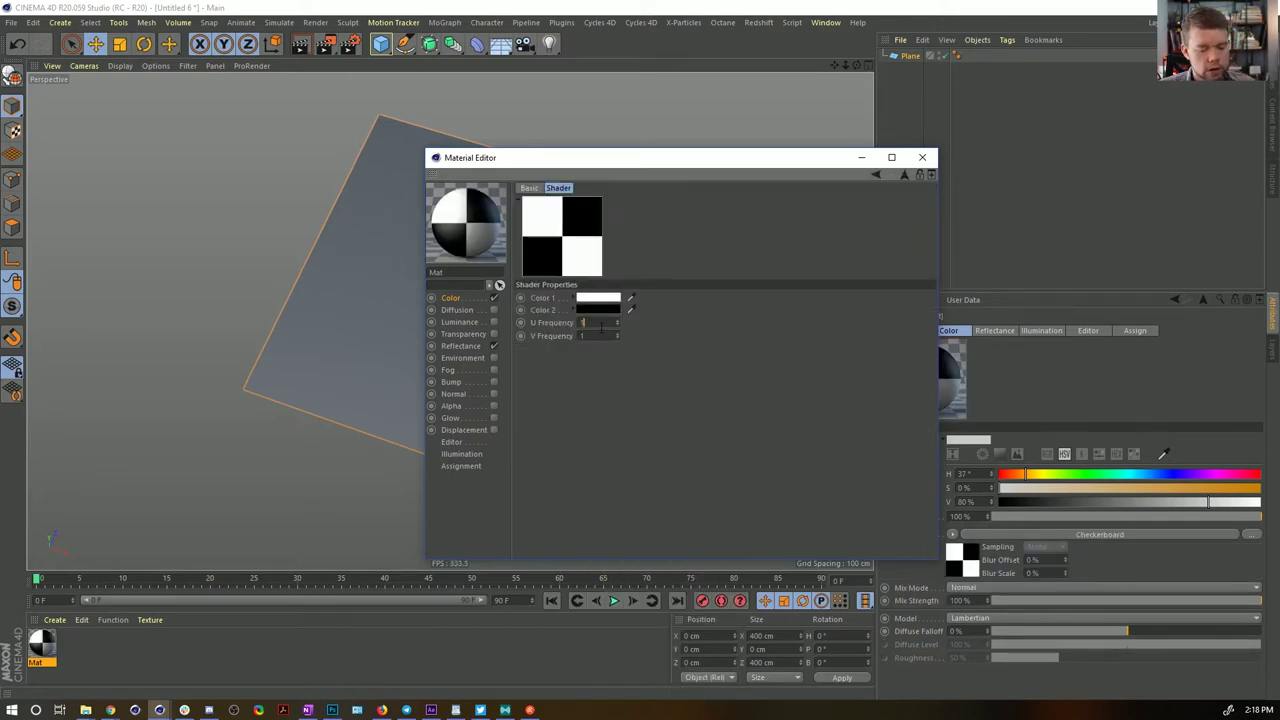
key("Tab")
type("10")
key("Return")
left_click(922, 160)
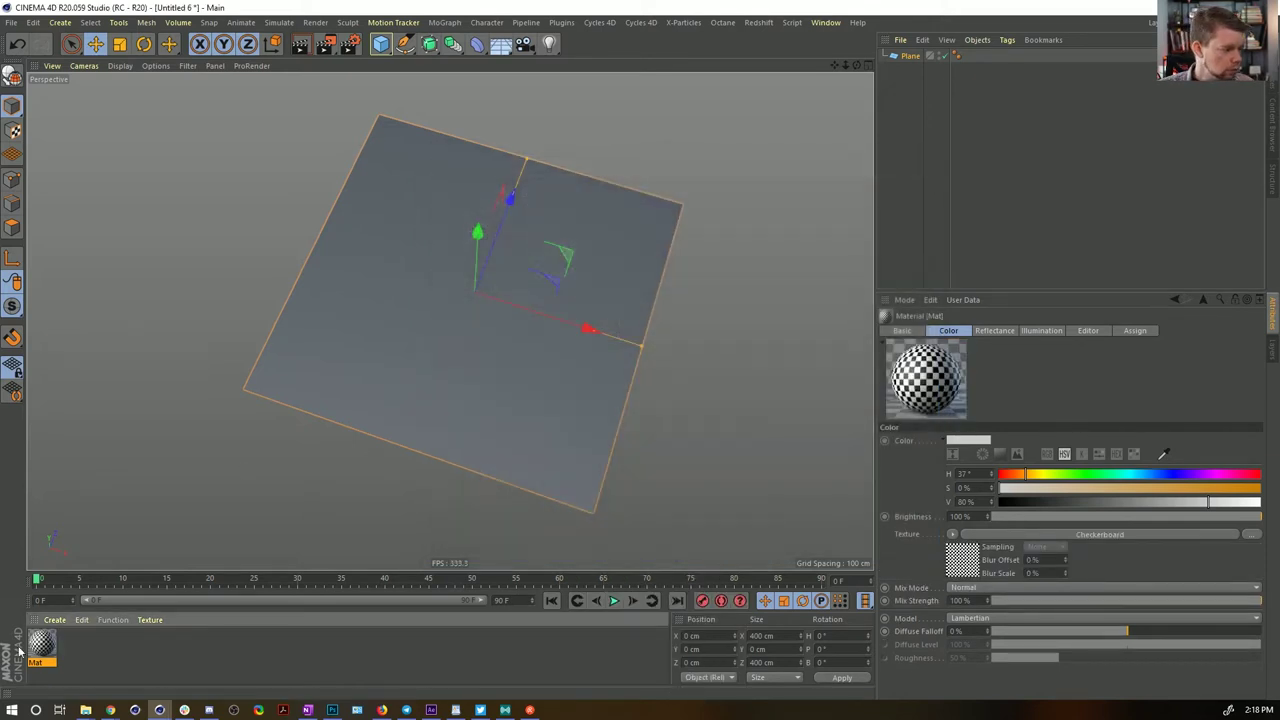
Apply the checkerboard material to the plane and make the plane editable
left_click_drag(41, 645, 510, 300)
left_click(908, 55)
key("c")
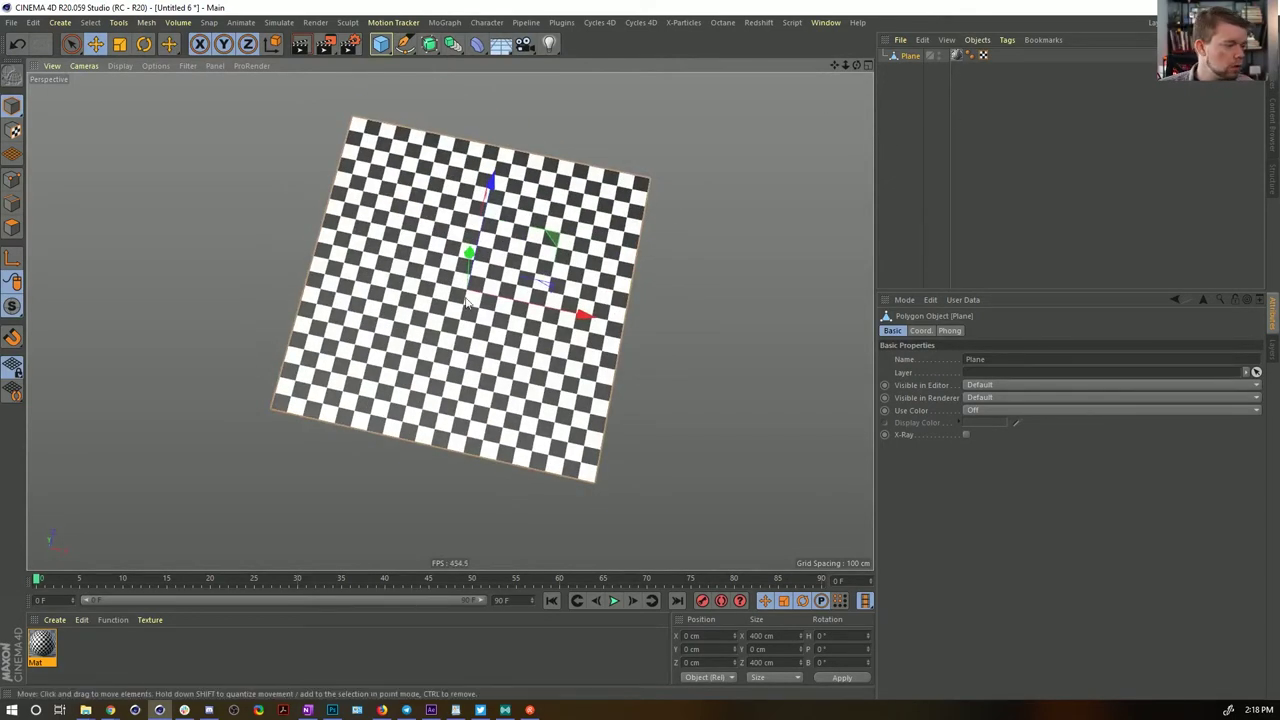
Switch to point mode with Live Selection and show the plane in a shaded, textured Top view
left_click(12, 180)
left_click(71, 44)
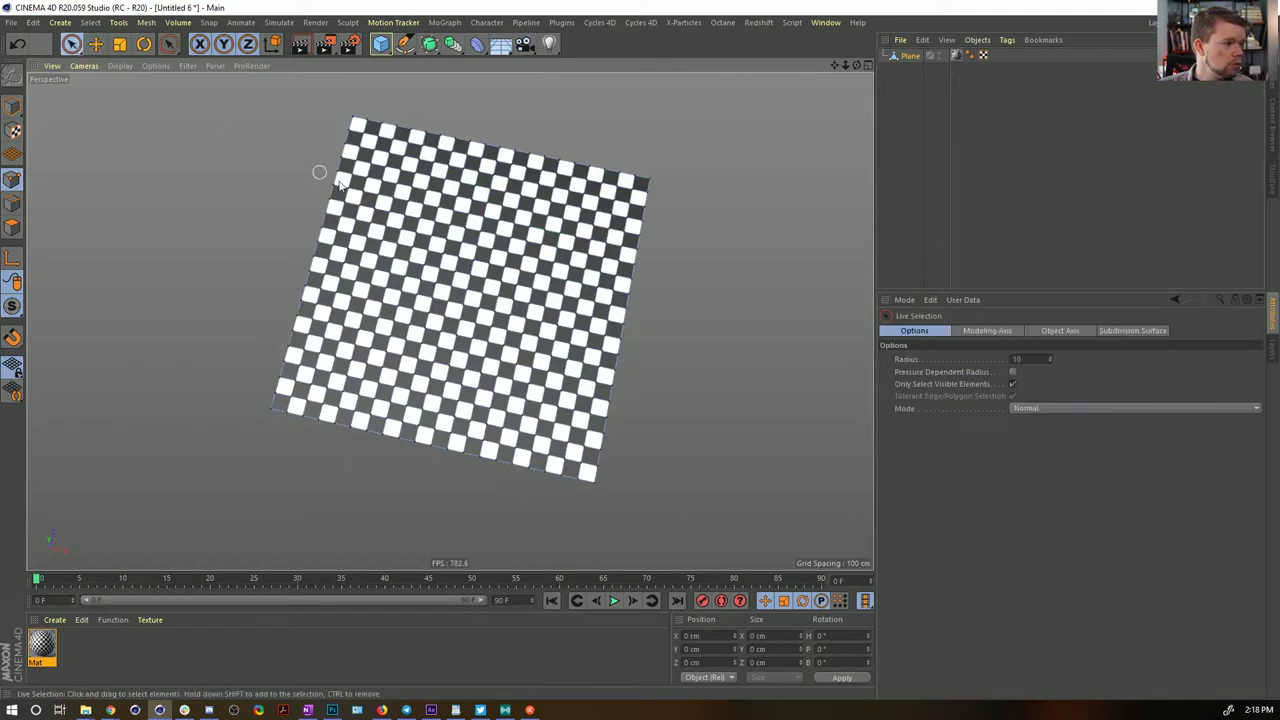
middle_click(633, 248)
middle_click(654, 216)
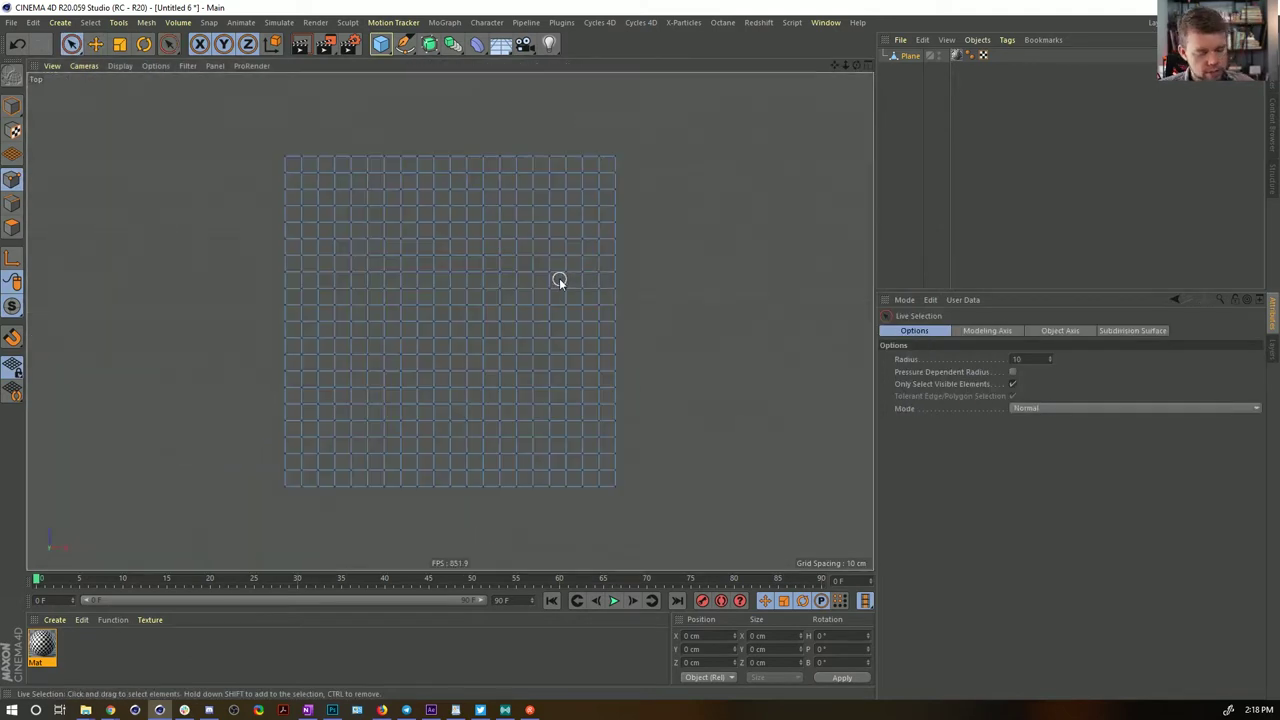
key("n")
key("a")
scroll(447, 315, "up", 3)
scroll(460, 313, "down", 3)
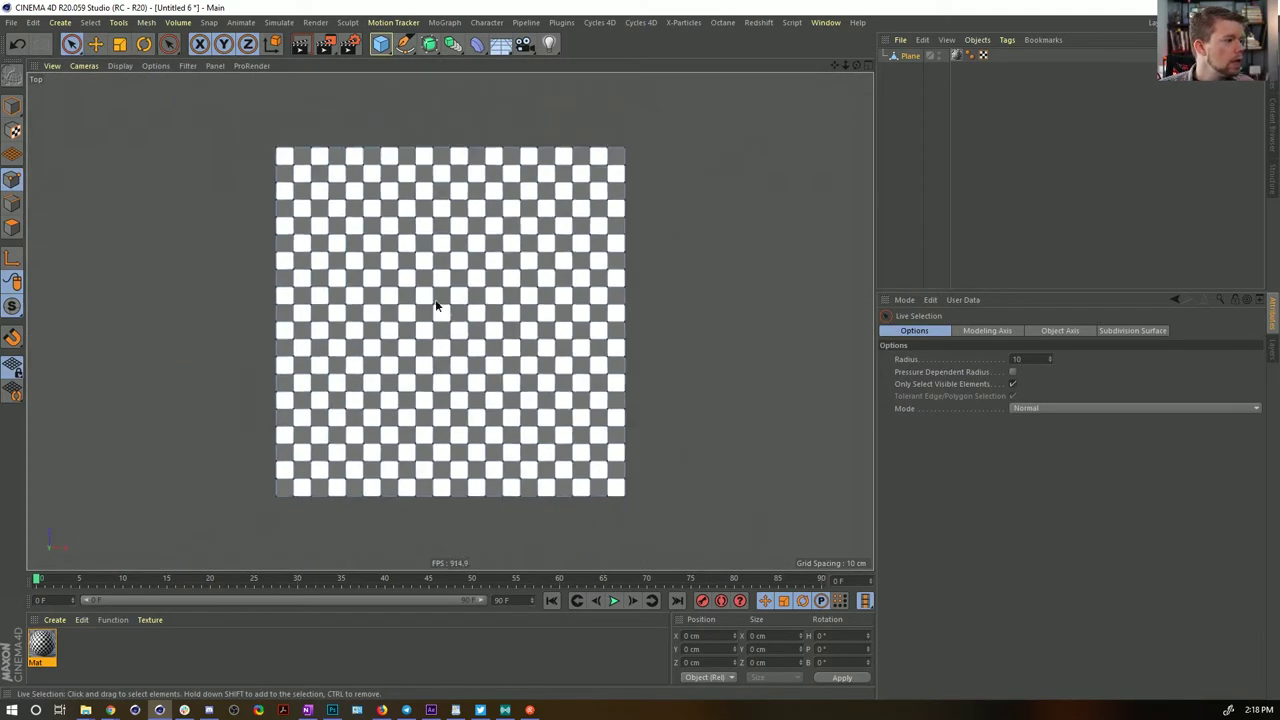
Try warping the plane's points in several areas with the Magnet tool at a 100 cm radius
right_click(464, 310)
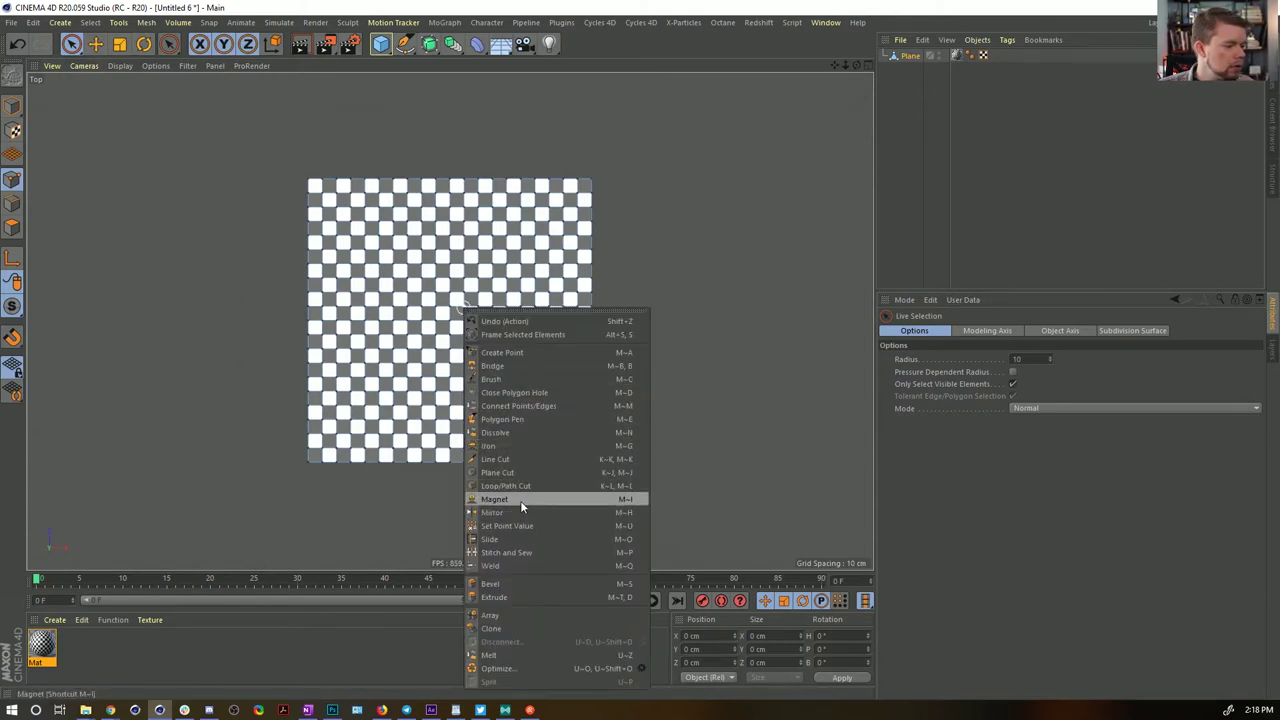
key("Escape")
key("m")
key("i")
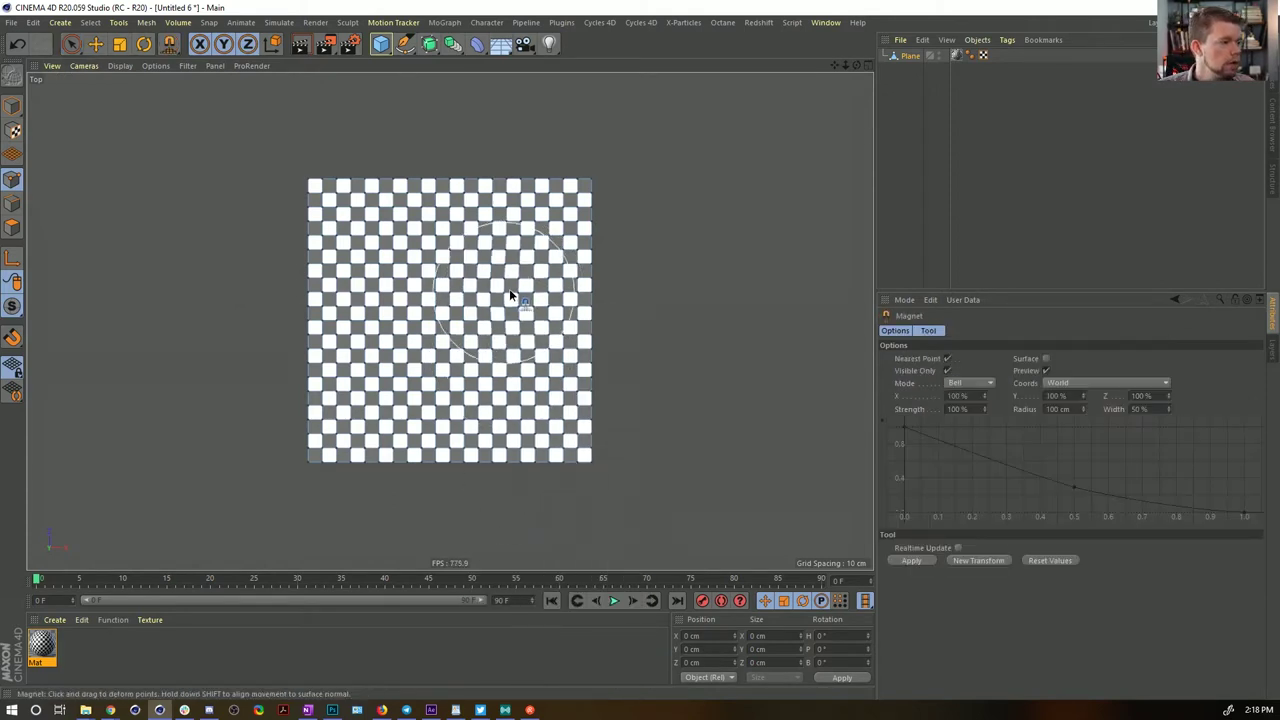
mouse_move(508, 290)
left_mouse_down()
mouse_move(489, 306)
mouse_move(501, 297)
left_mouse_up()
left_click_drag(366, 382, 378, 354)
left_click_drag(372, 250, 392, 298)
left_click_drag(503, 392, 493, 366)
left_click_drag(370, 412, 384, 392)
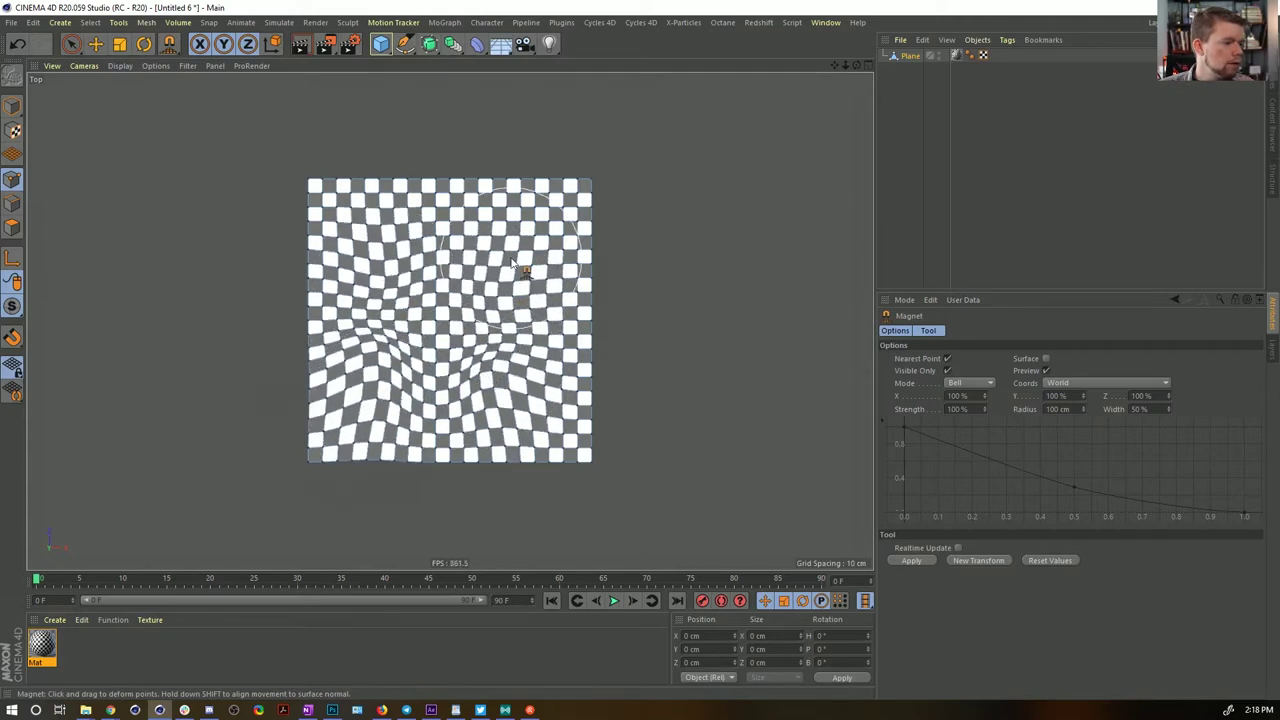
Undo all the Magnet deformations on the plane
key("ctrl+z")
key("ctrl+z")
key("ctrl+z")
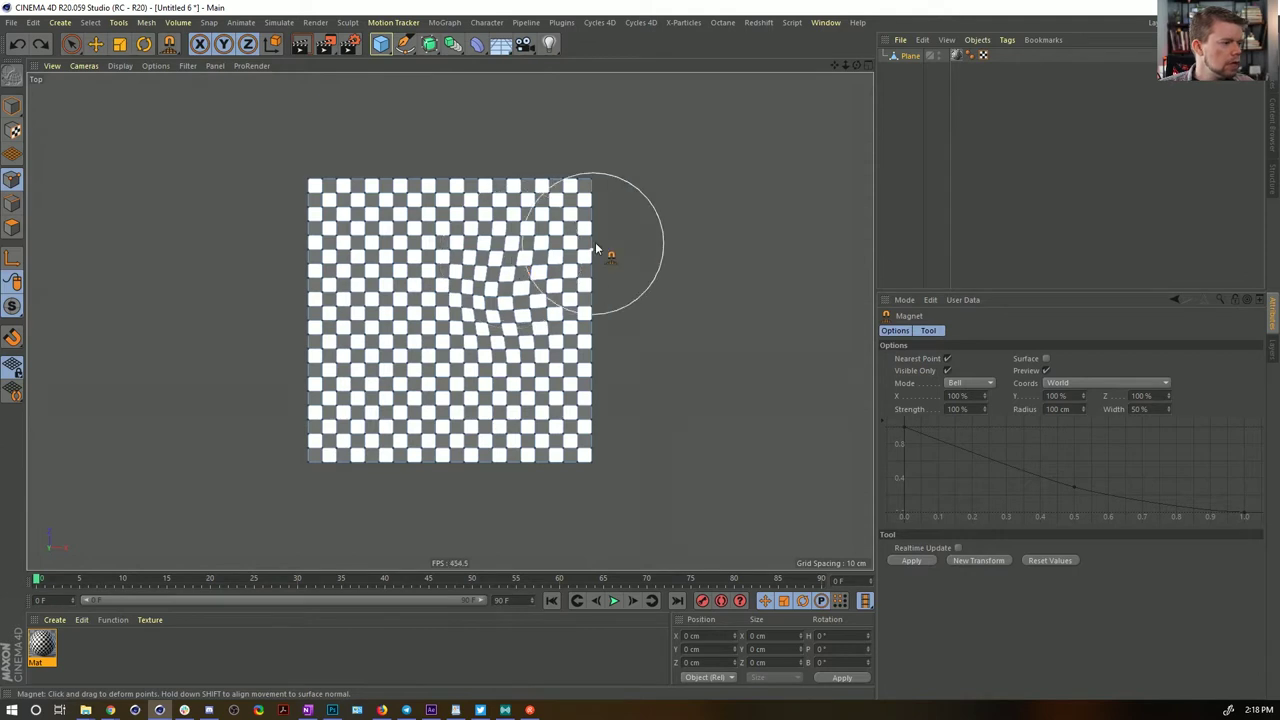
key("ctrl+z")
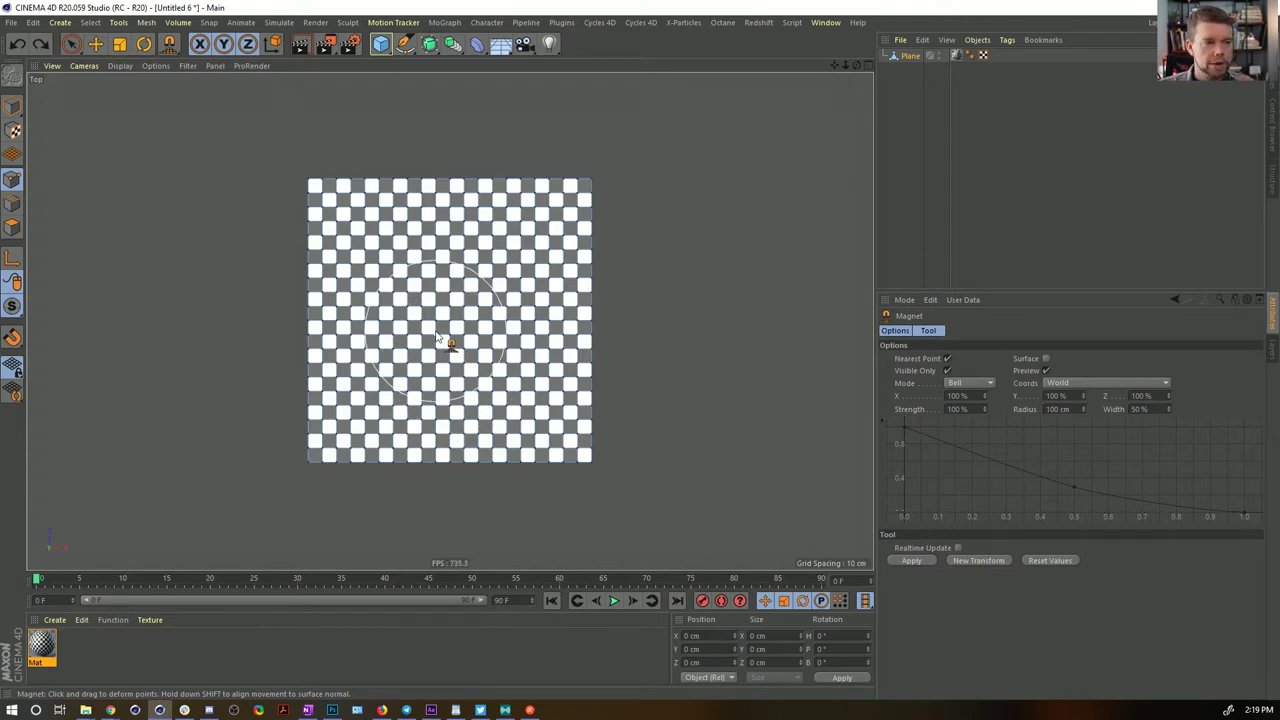
Examine the tags of the plane, ending with the properties of its UVW tag
left_click(979, 55)
left_click(967, 55)
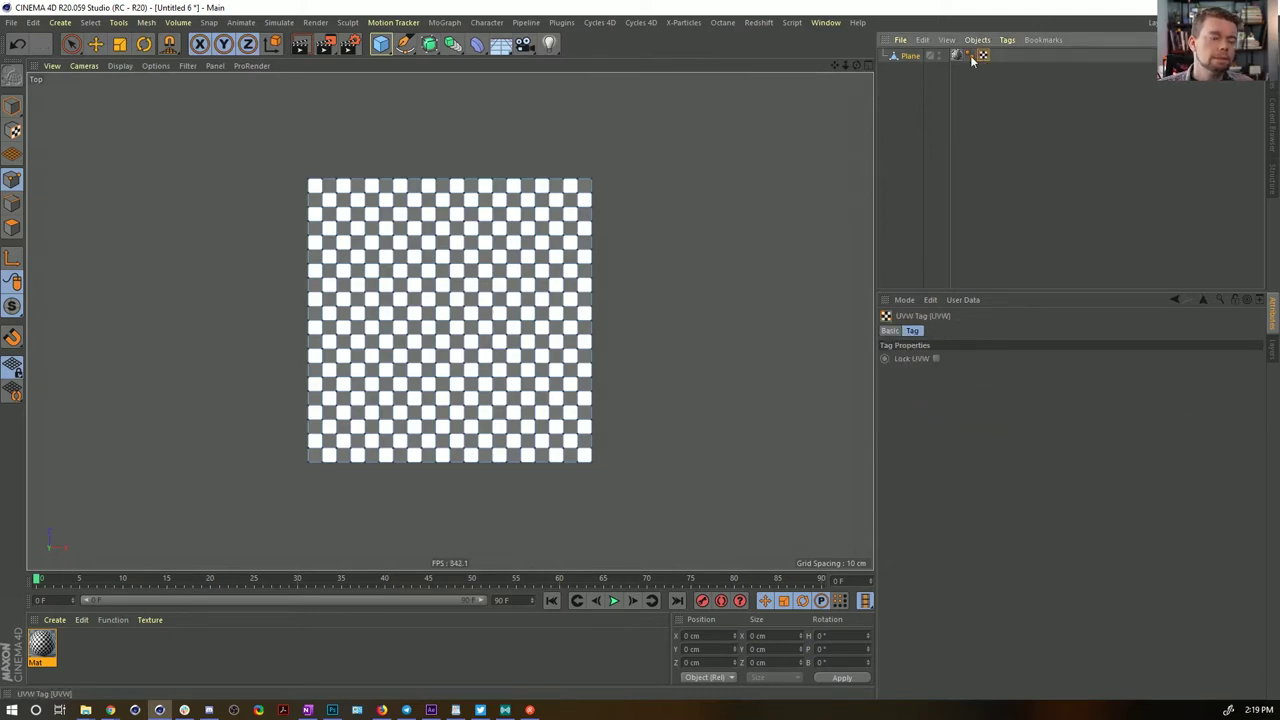
left_click(929, 57)
left_click(911, 57)
left_click(985, 56)
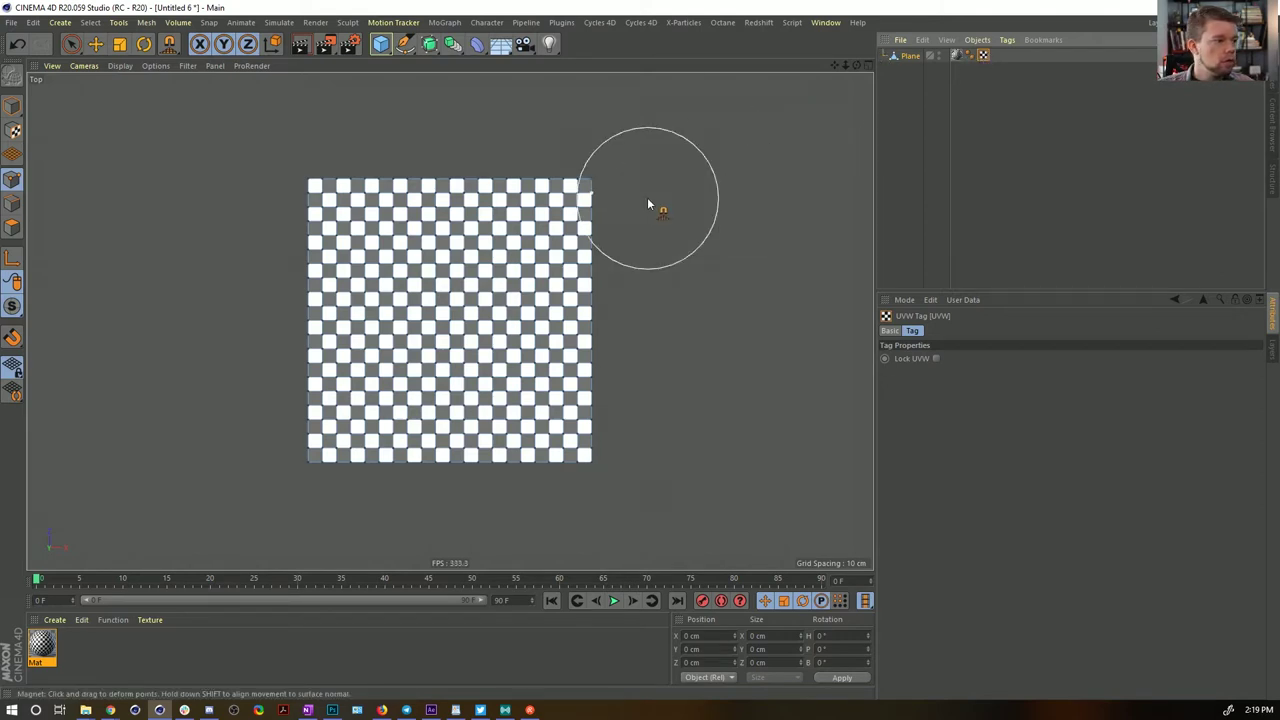
Return to the perspective view, add a Landscape object and move it down well below the checkered plane
middle_click(515, 212)
middle_click(306, 212)
left_click_drag(503, 293, 444, 216, "alt")
right_click_drag(444, 216, 450, 240, "alt")
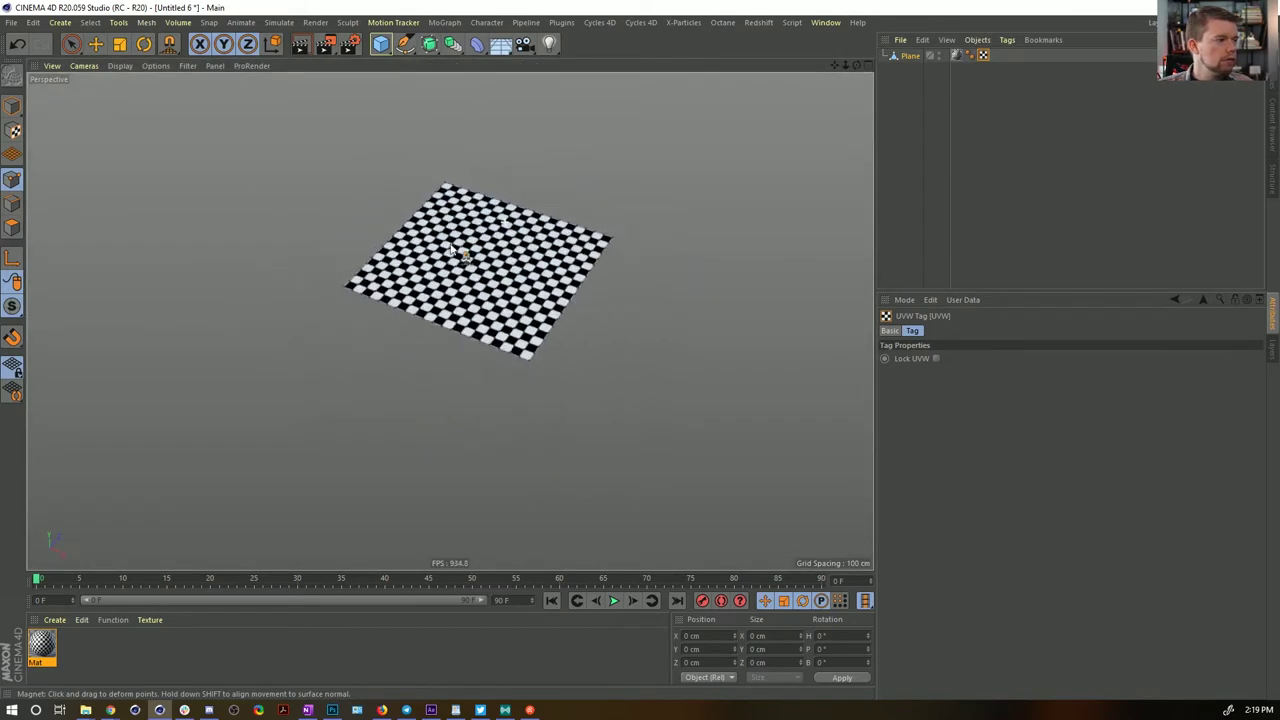
middle_click_drag(450, 240, 368, 202, "alt")
left_click(381, 47)
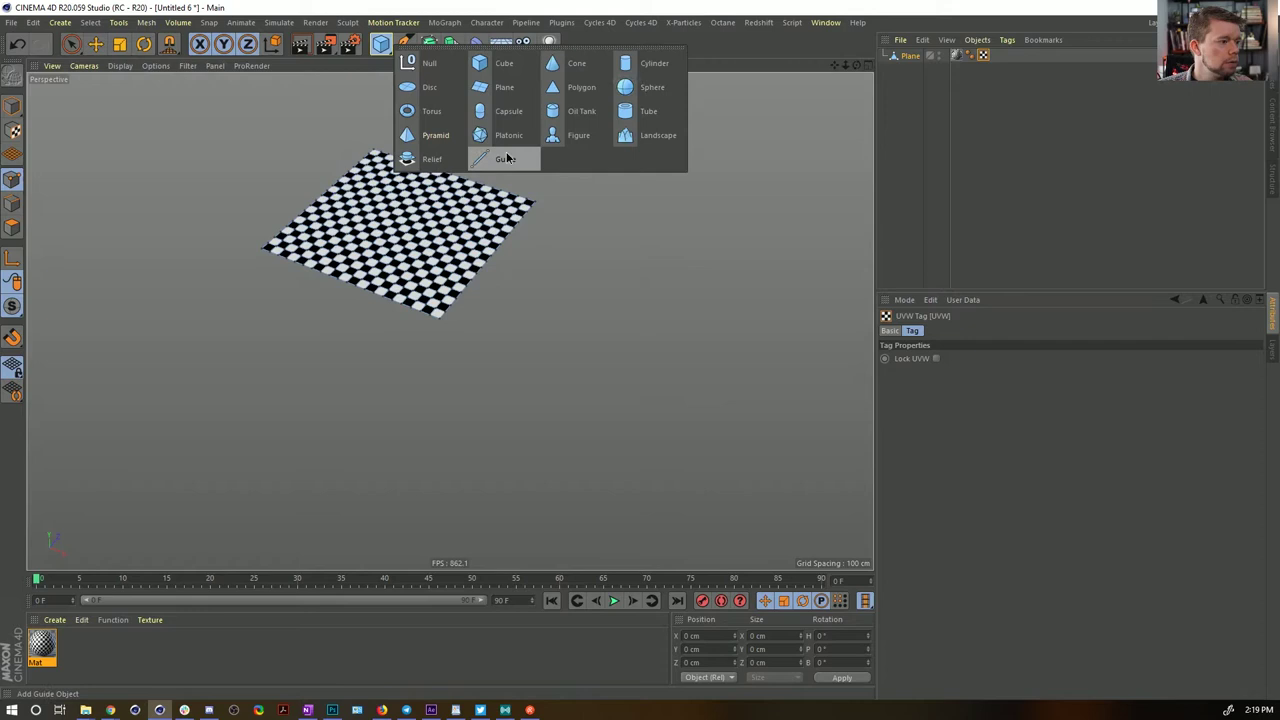
left_click(651, 135)
key("e")
left_click_drag(416, 158, 485, 466)
middle_click_drag(522, 473, 555, 337, "alt")
left_click_drag(555, 337, 549, 374, "alt")
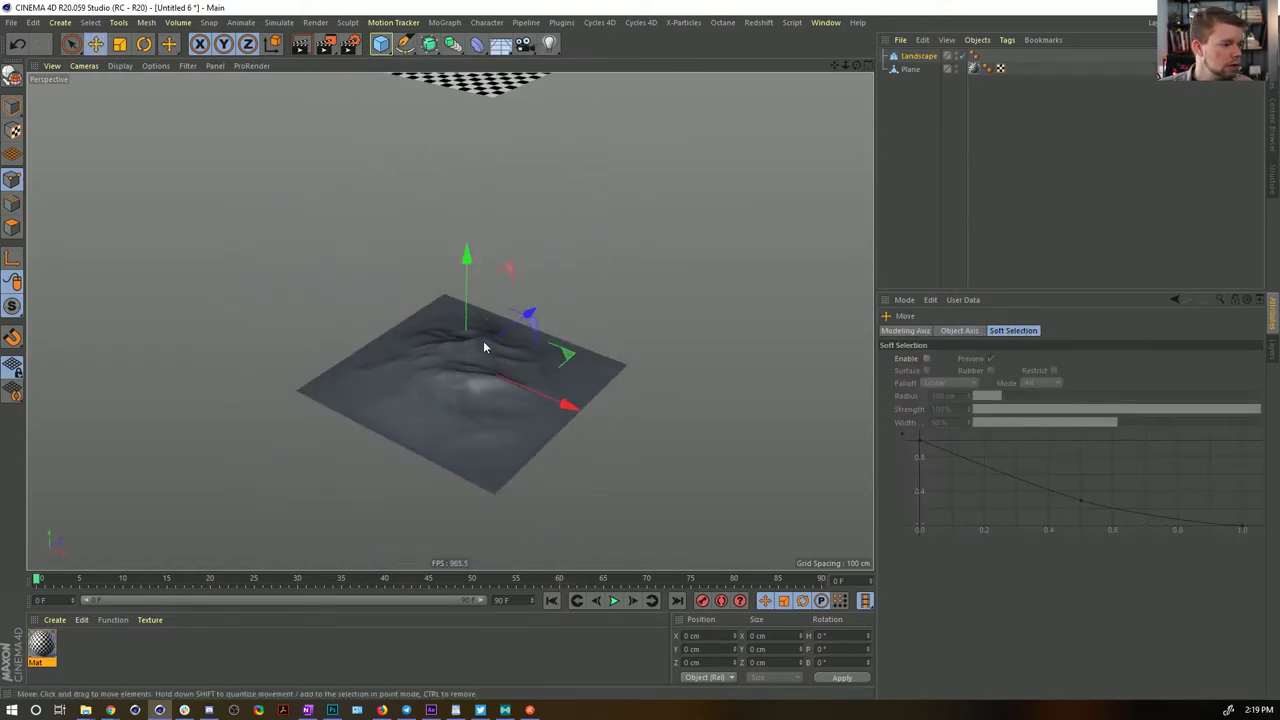
left_click_drag(467, 262, 467, 316)
Set the Landscape's height to 356 cm and disable Borders At Sea Level
left_click(905, 57)
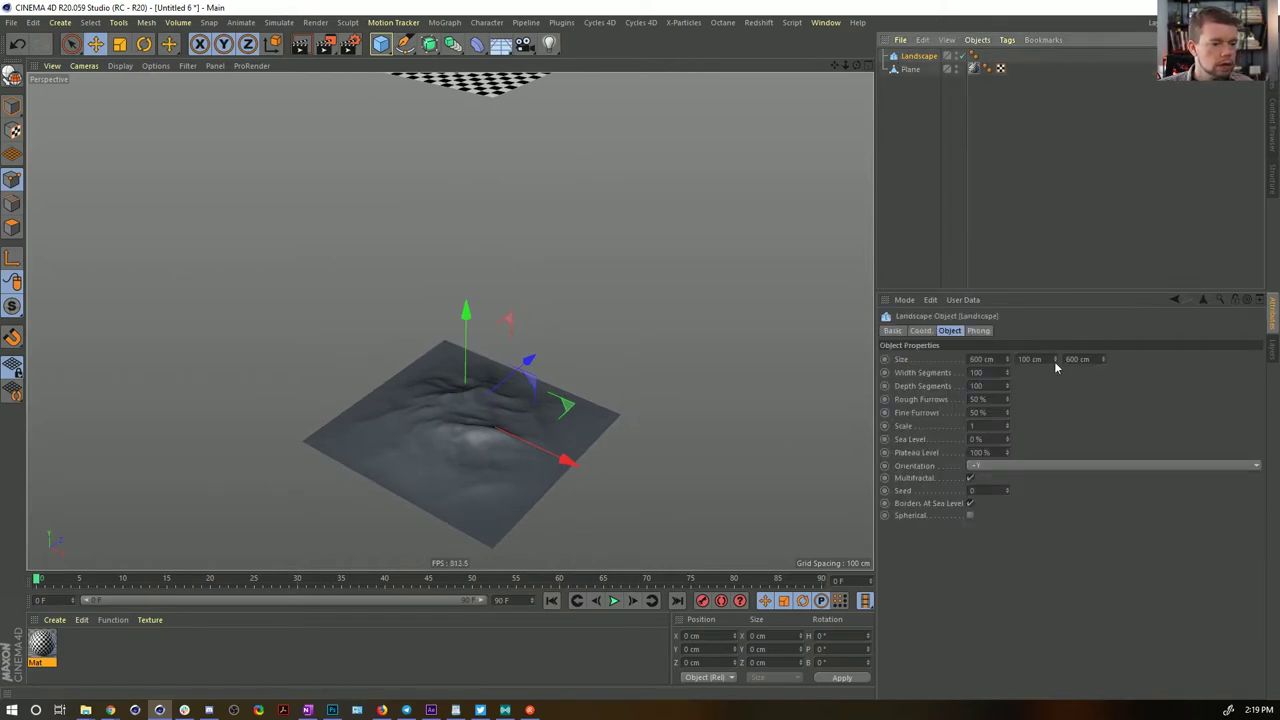
left_click_drag(1054, 359, 1054, 322)
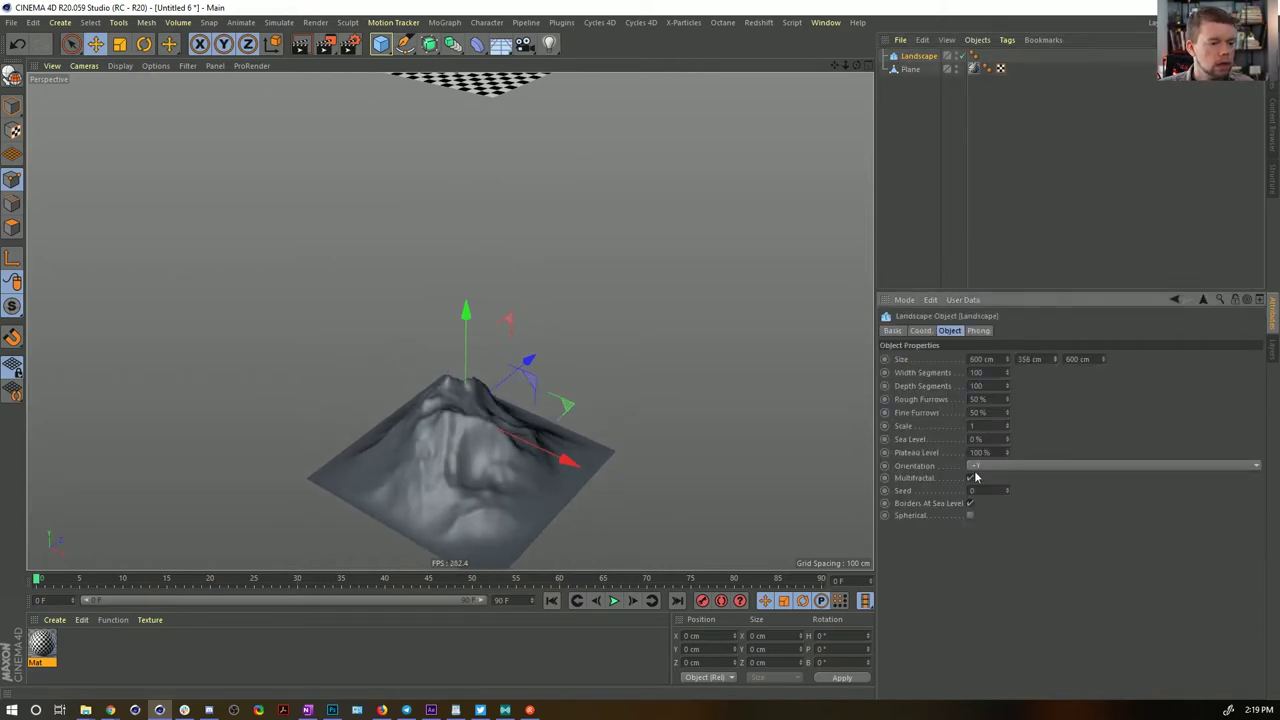
left_click(969, 504)
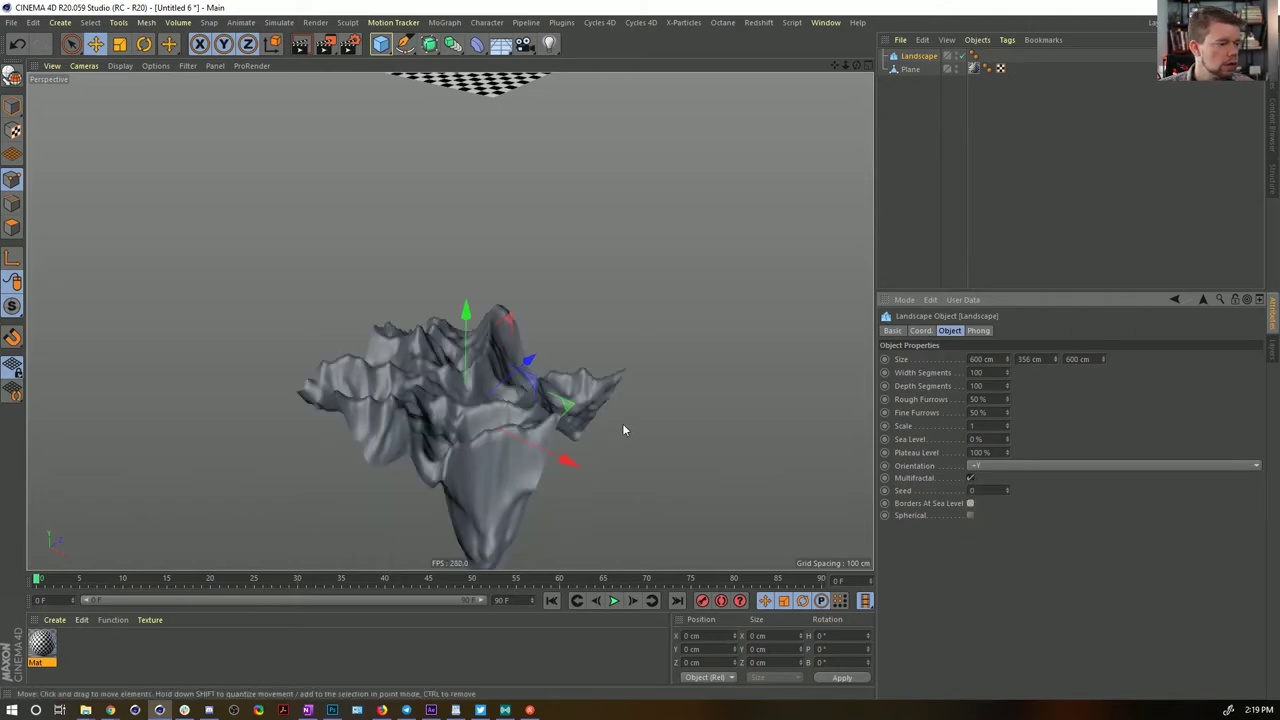
Try deforming the checkered plane with the Magnet tool and undo the deformation
left_click_drag(622, 423, 485, 417, "alt")
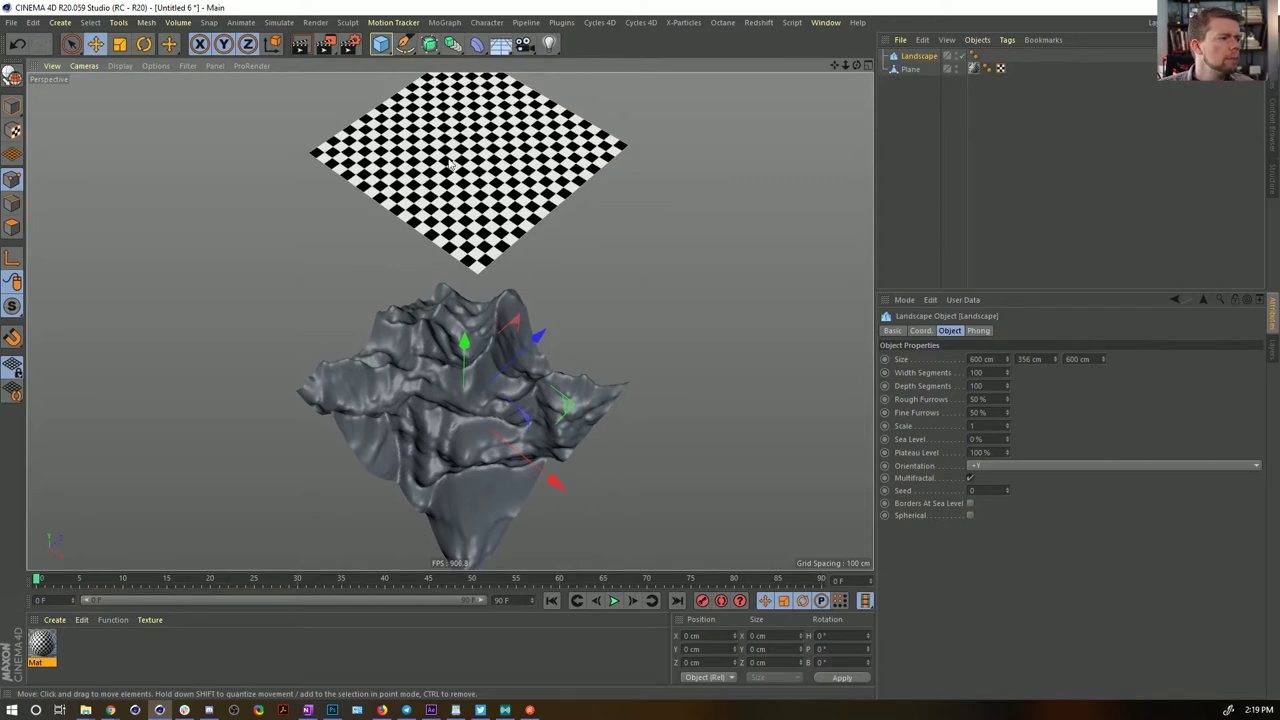
left_click_drag(455, 166, 662, 321, "alt")
left_click(910, 69)
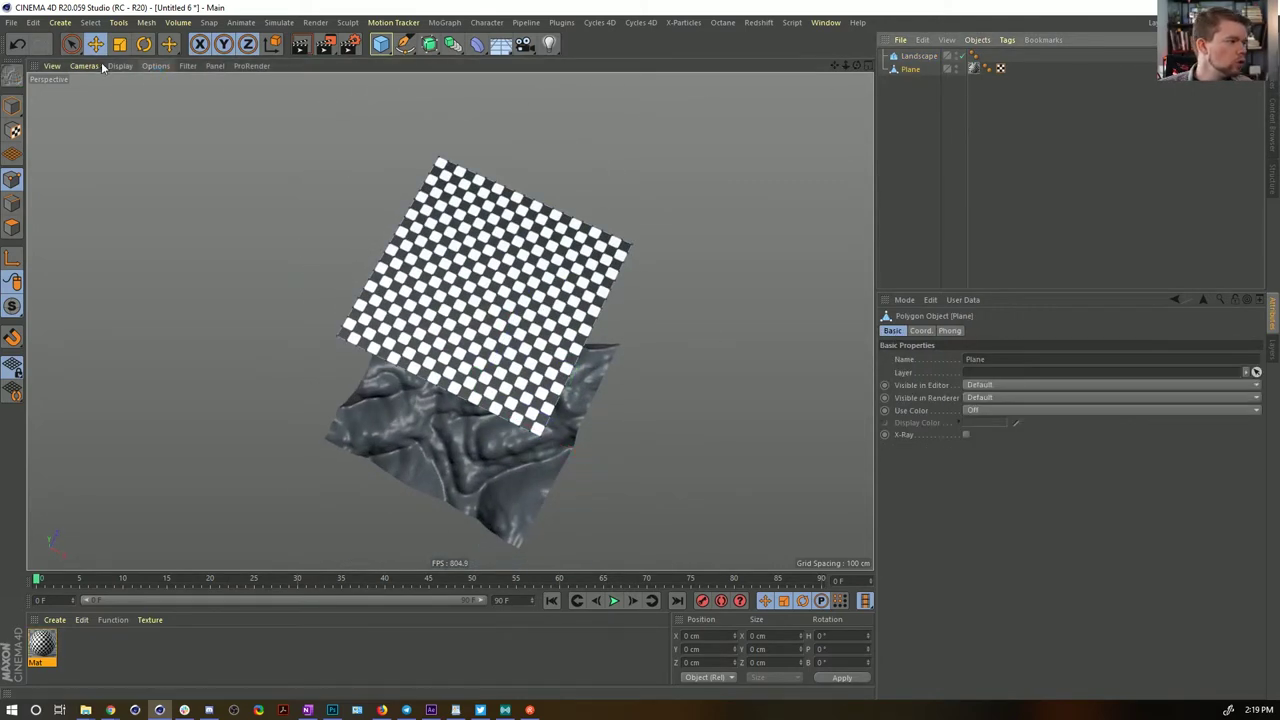
key("m")
key("i")
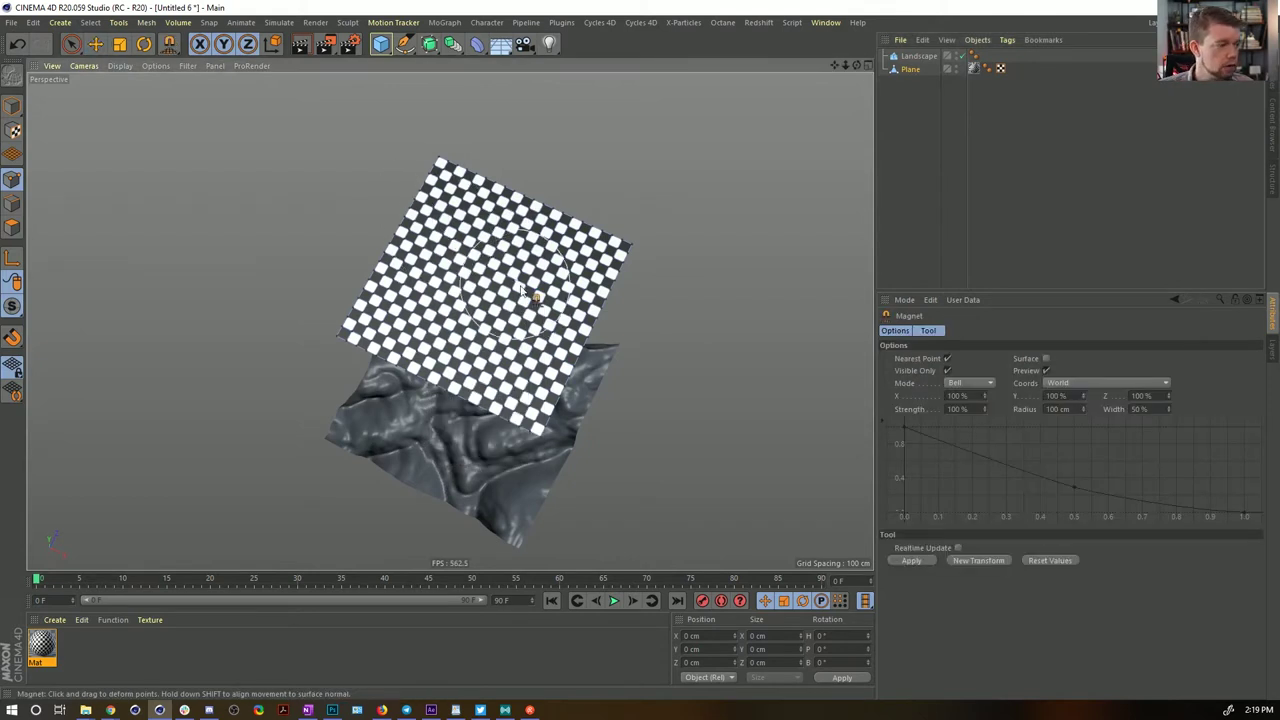
mouse_move(472, 253)
left_mouse_down()
mouse_move(514, 264)
mouse_move(451, 269)
mouse_move(521, 318)
left_mouse_up()
key("ctrl+z")
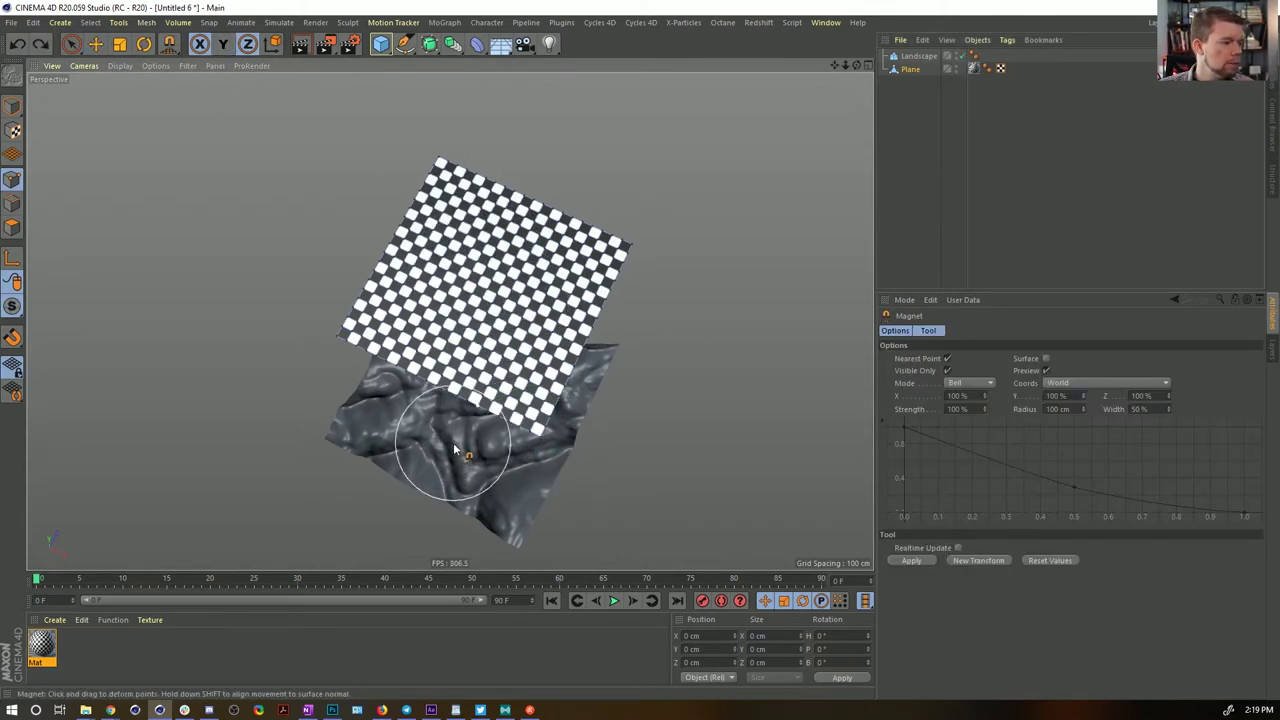
Create a new material and disable its Reflectance channel
left_click_drag(454, 448, 500, 443, "alt")
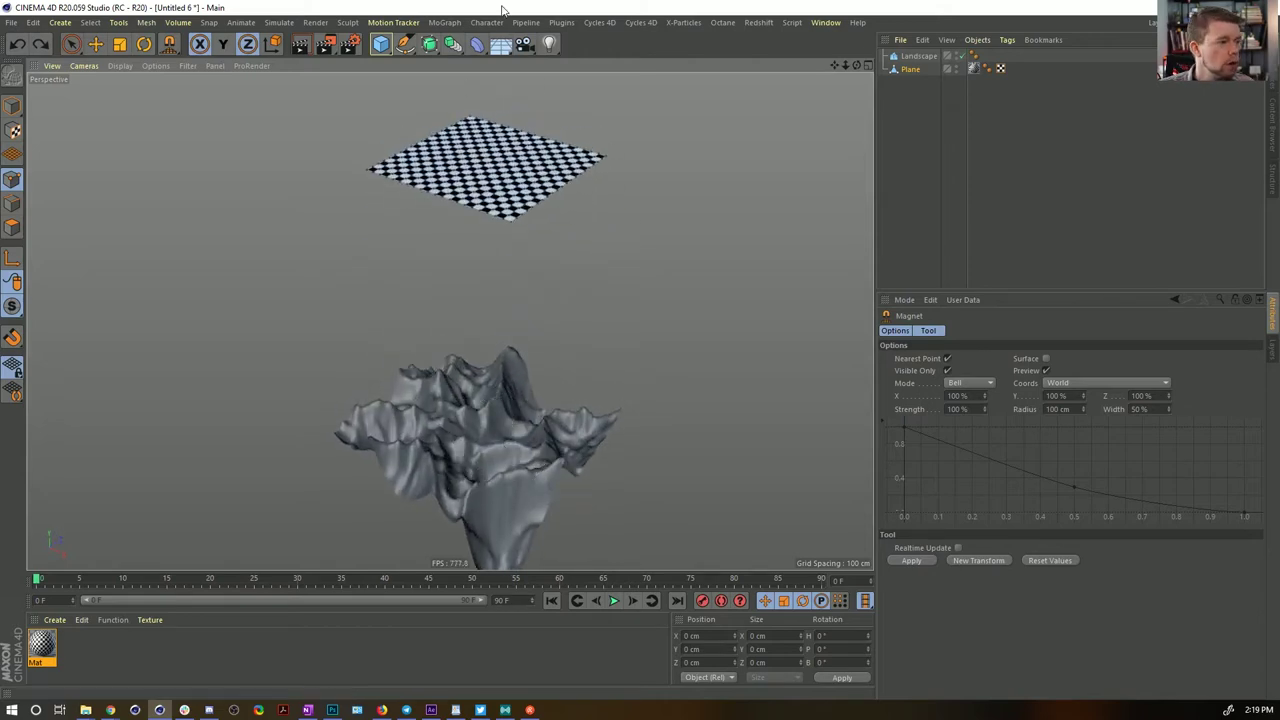
double_click(83, 633)
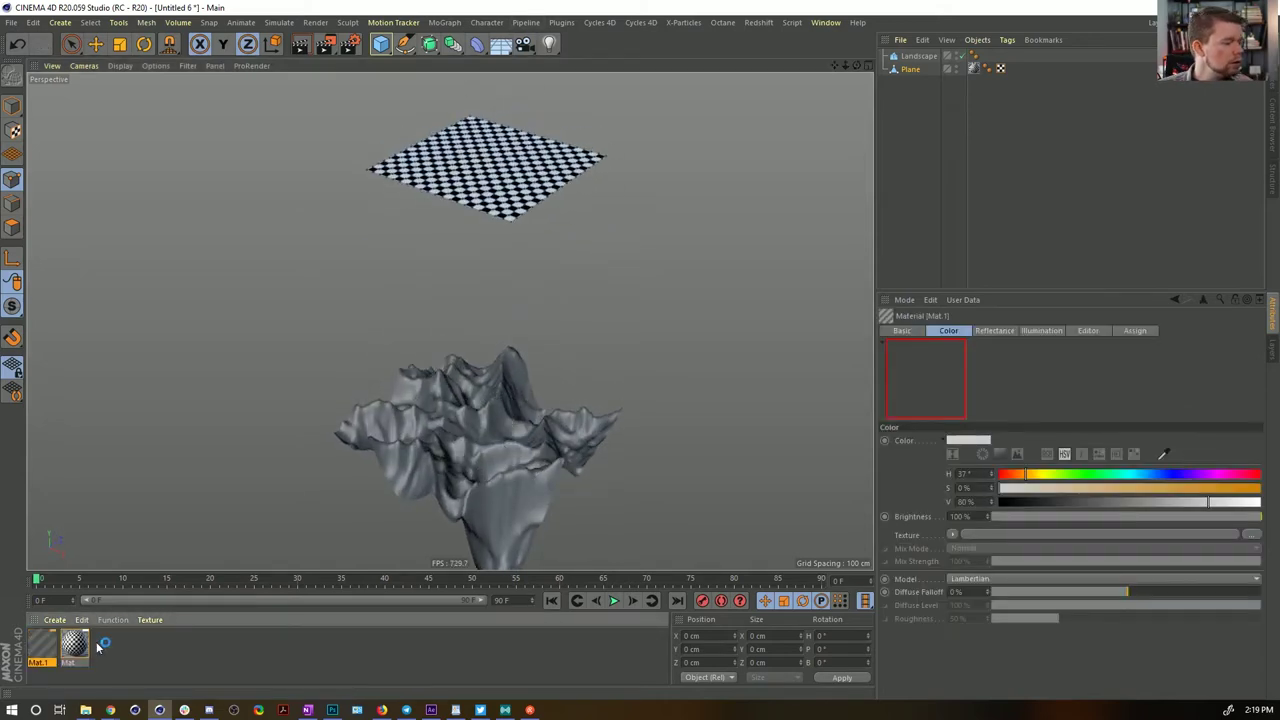
double_click(41, 645)
left_click_drag(798, 122, 772, 145)
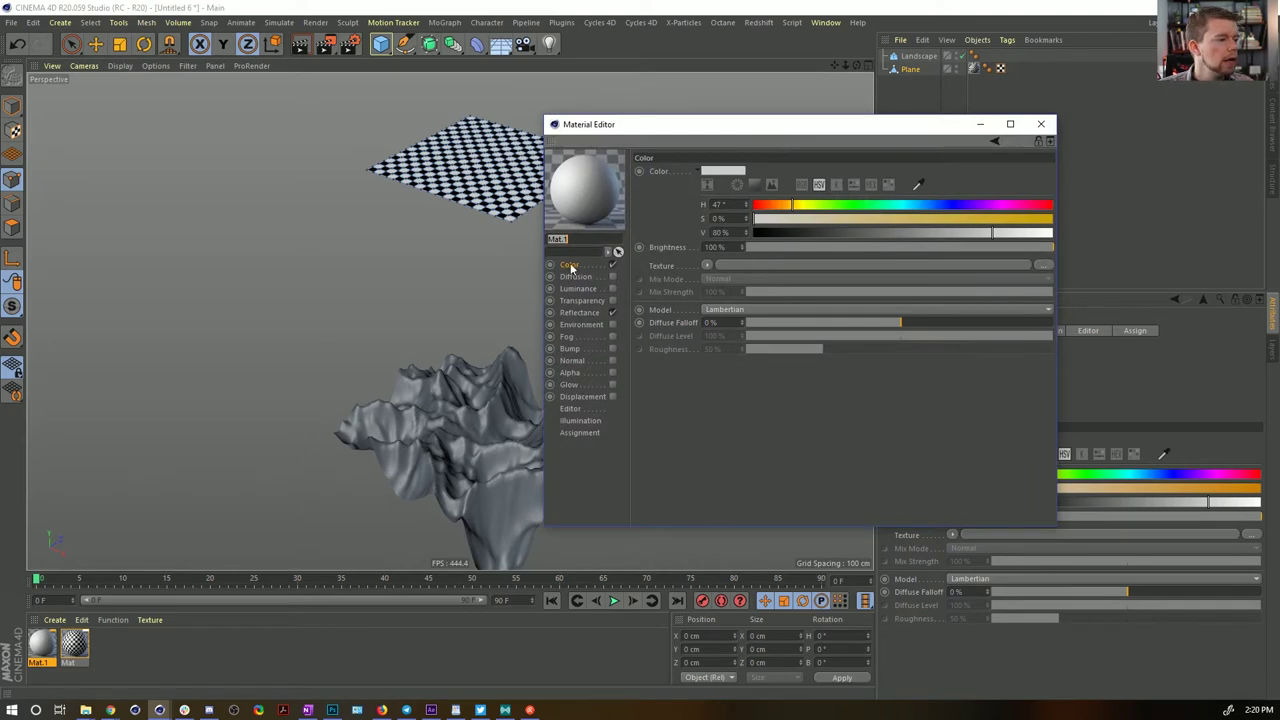
left_click(612, 313)
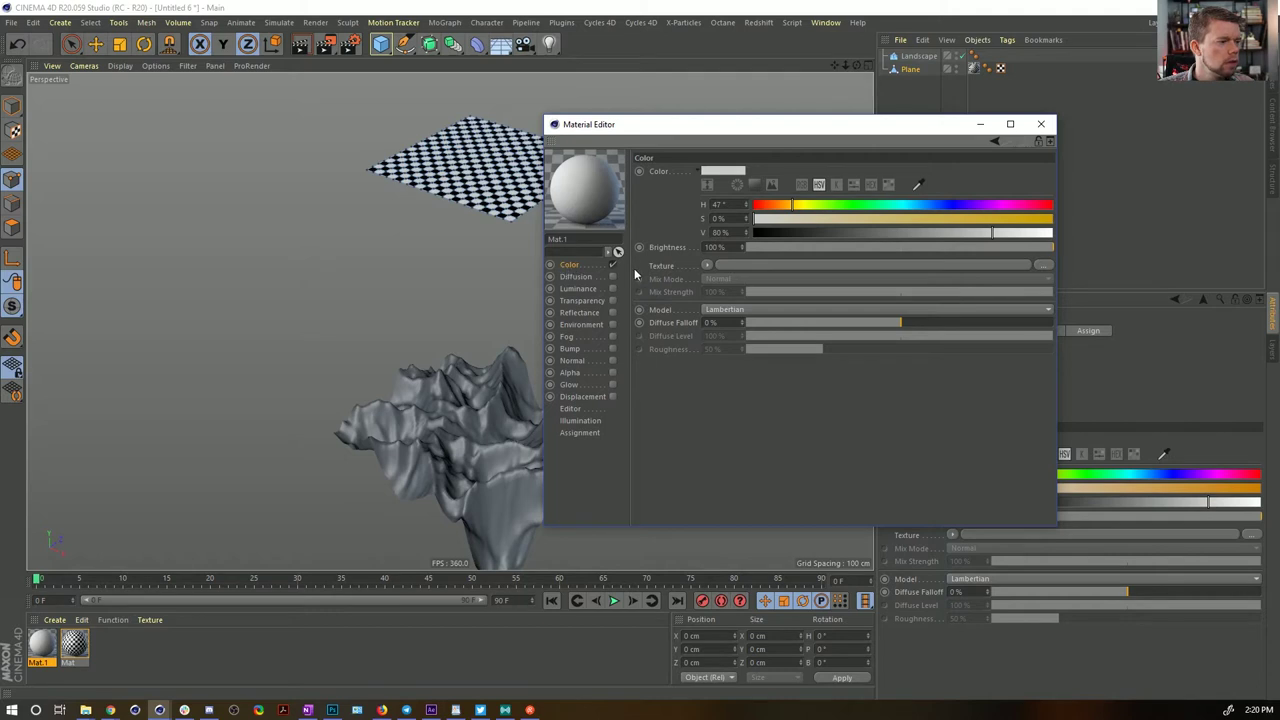
Load the MoGraph Camera Shader as the new material's Color texture and display the shader's properties
left_click(707, 265)
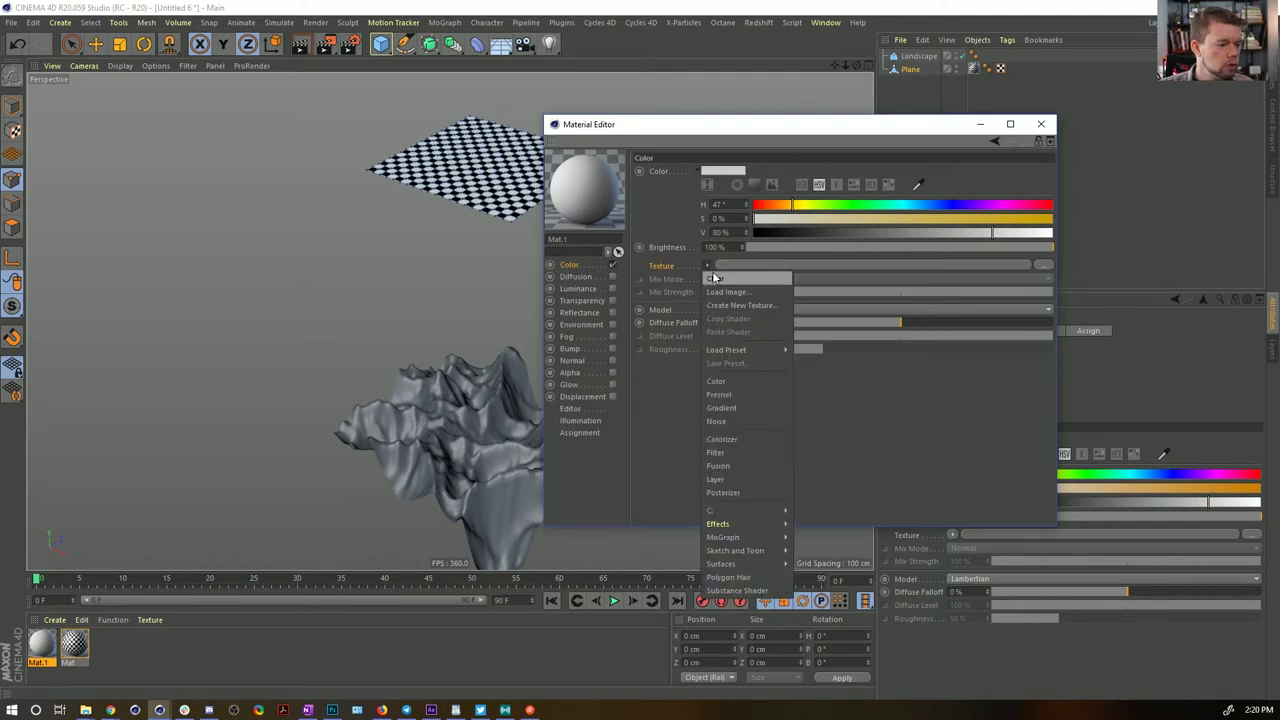
mouse_move(753, 526)
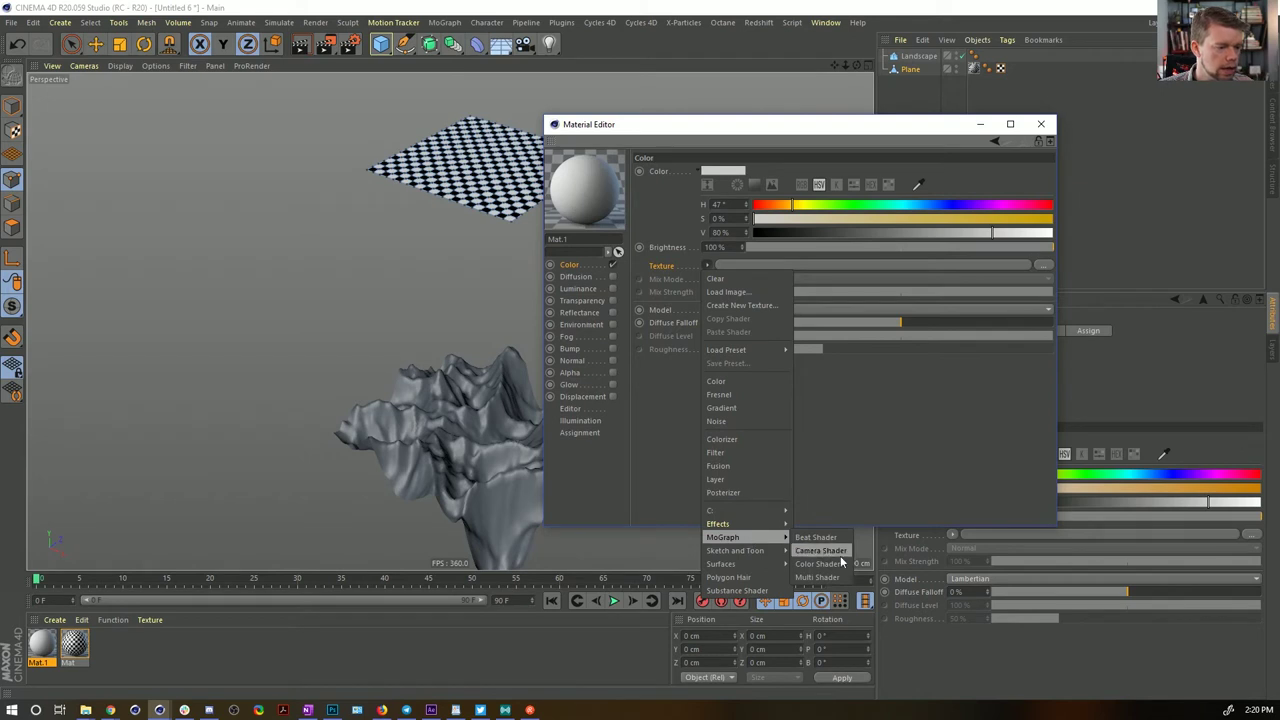
left_click(820, 550)
left_click(719, 296)
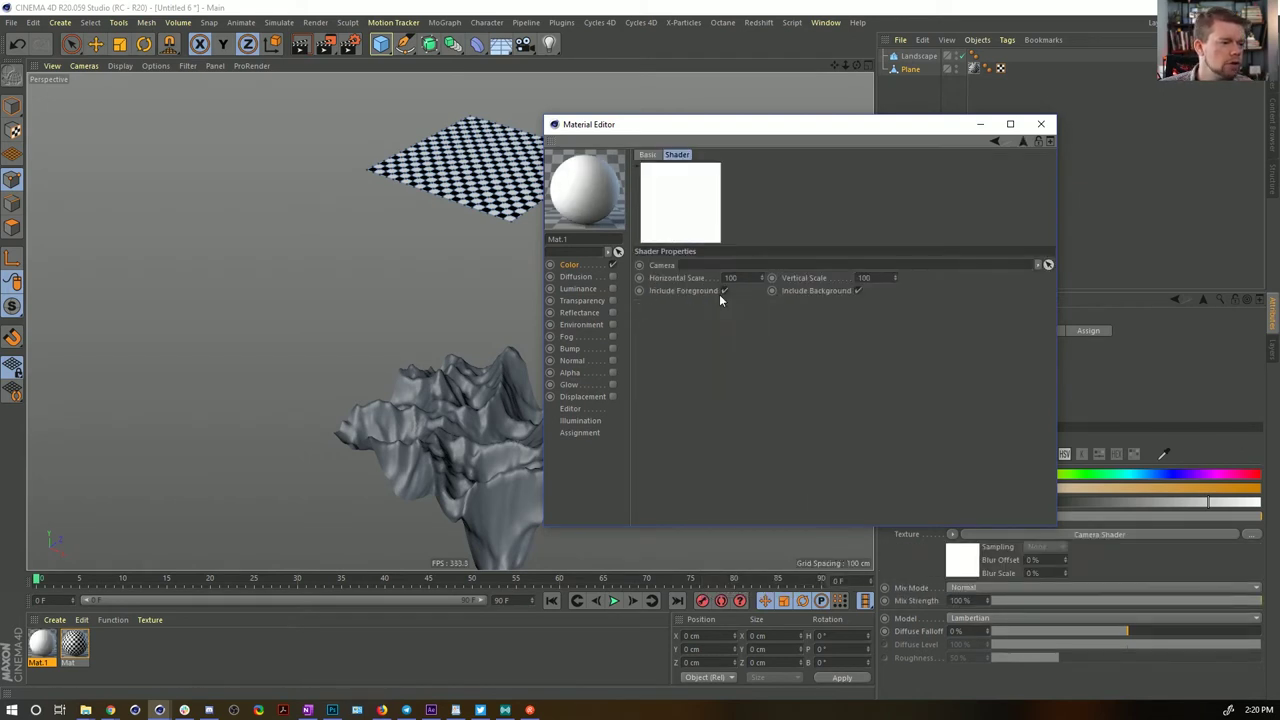
Add a Camera to the scene, link it in the Camera Shader and close the material's settings
left_click(525, 43)
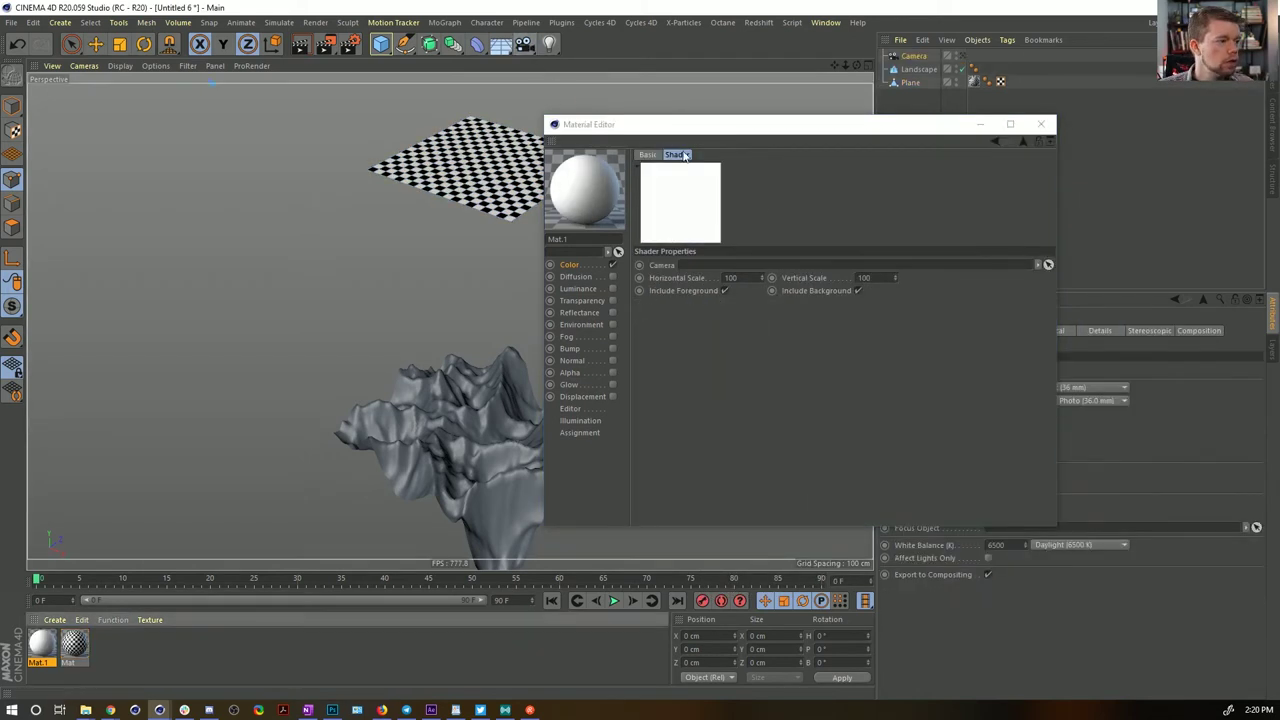
left_click_drag(914, 56, 787, 262)
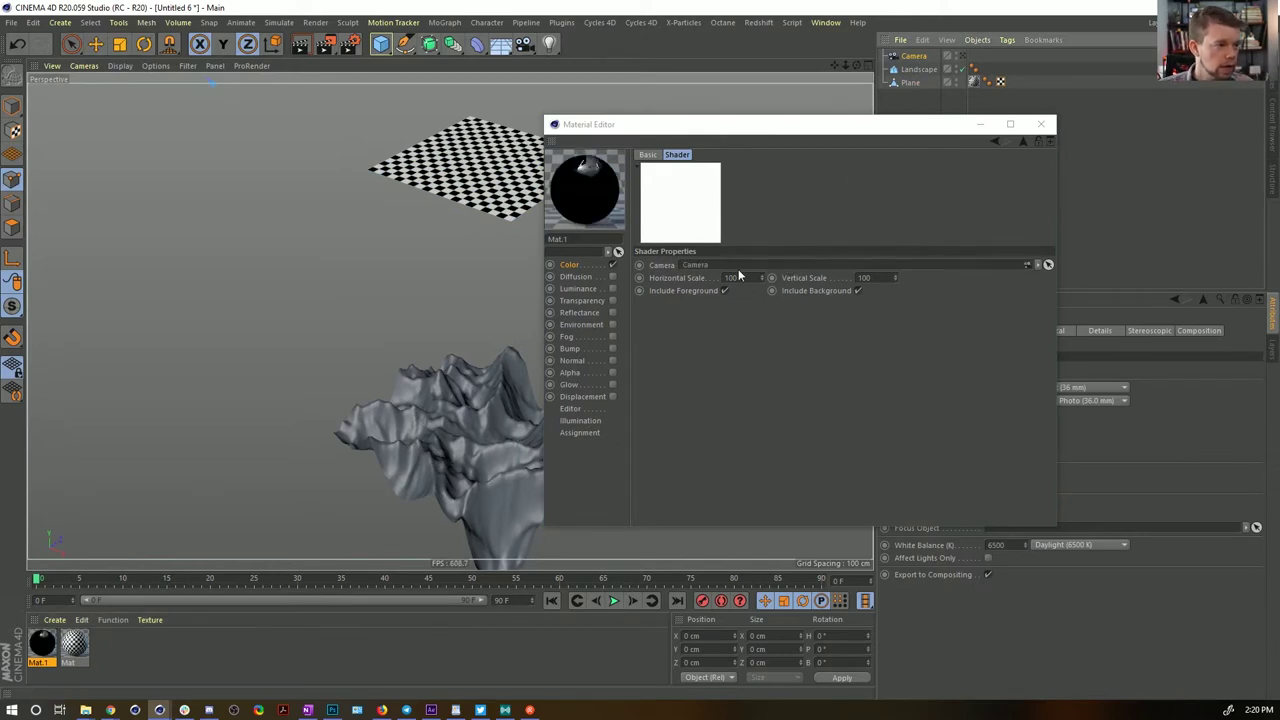
left_click(1041, 124)
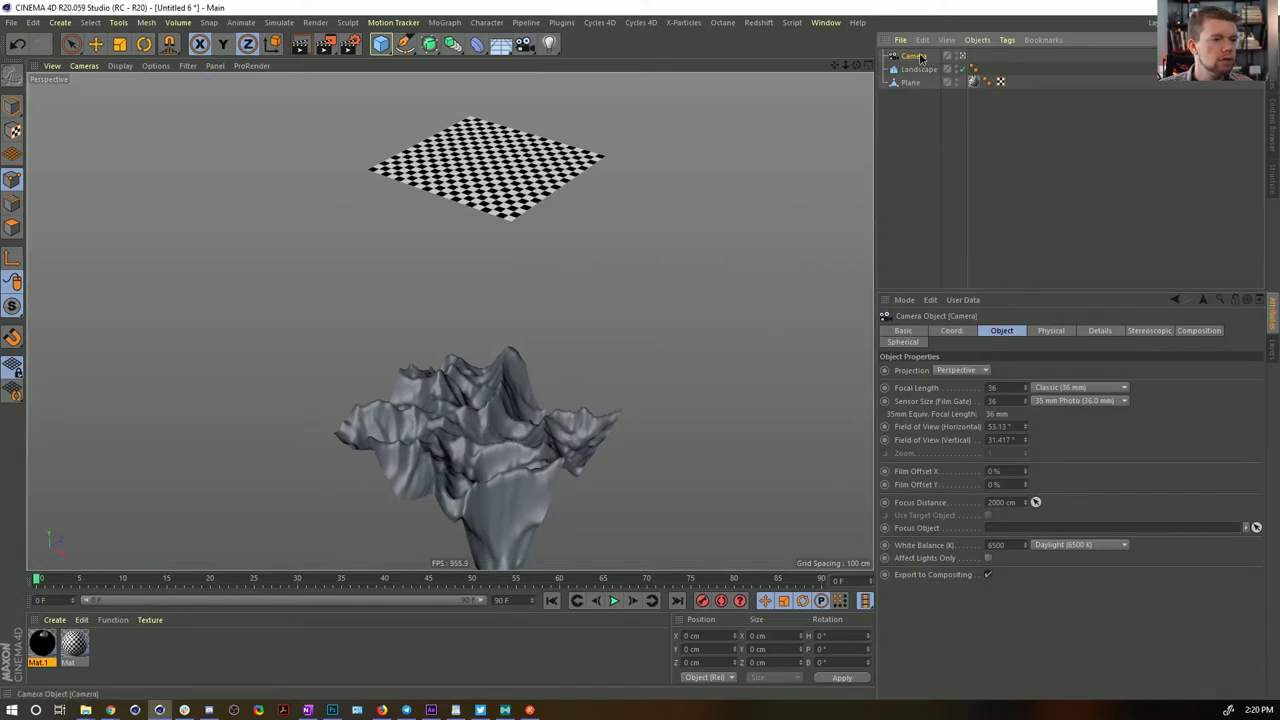
Look through the new camera from above the plane and set its X and Z positions to 0 cm
left_click_drag(483, 166, 590, 305, "alt")
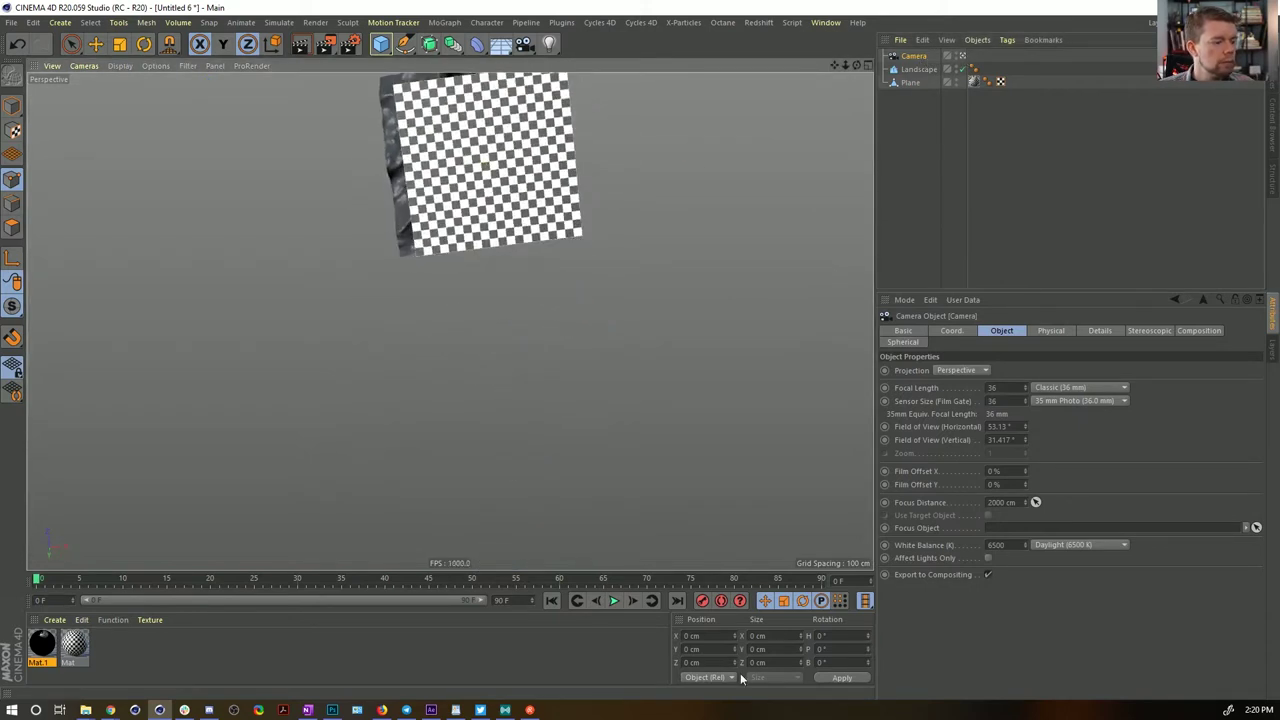
left_click(12, 107)
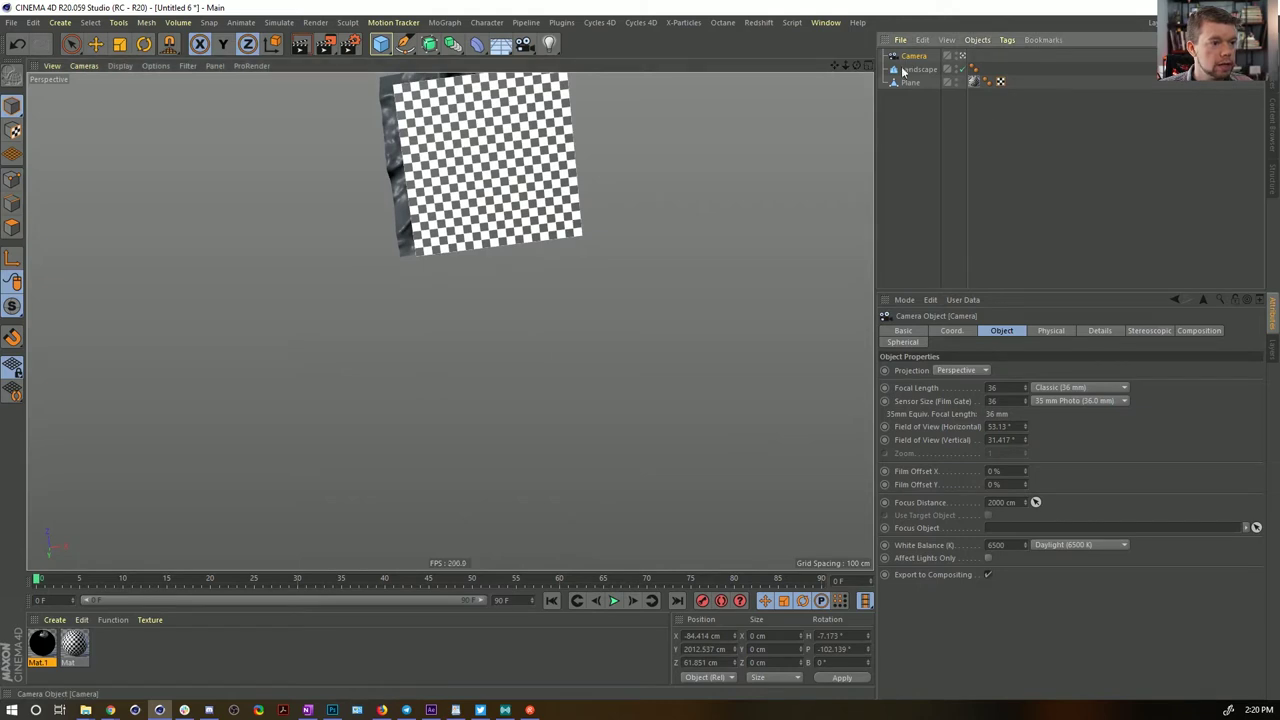
double_click(700, 636)
type("0")
key("Return")
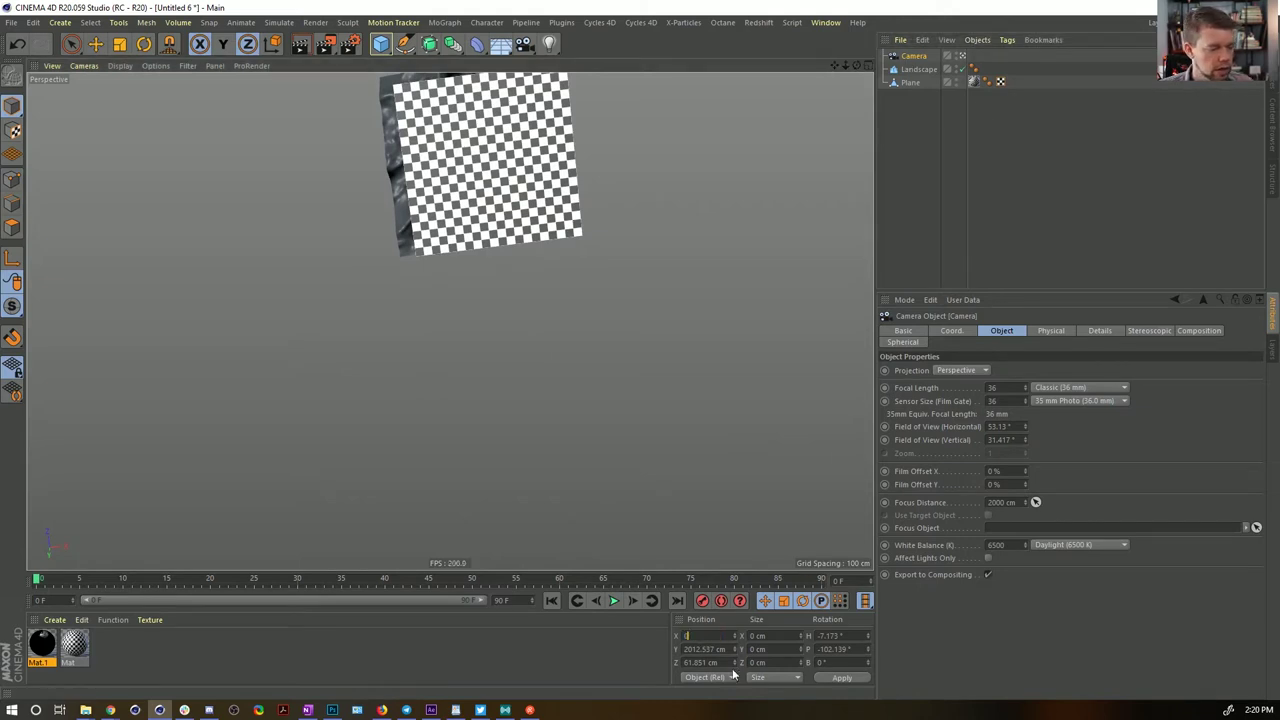
double_click(700, 662)
type("0")
Set the camera's heading to 0° and pitch to -90°, and move it down to a height of about 679 cm
double_click(838, 636)
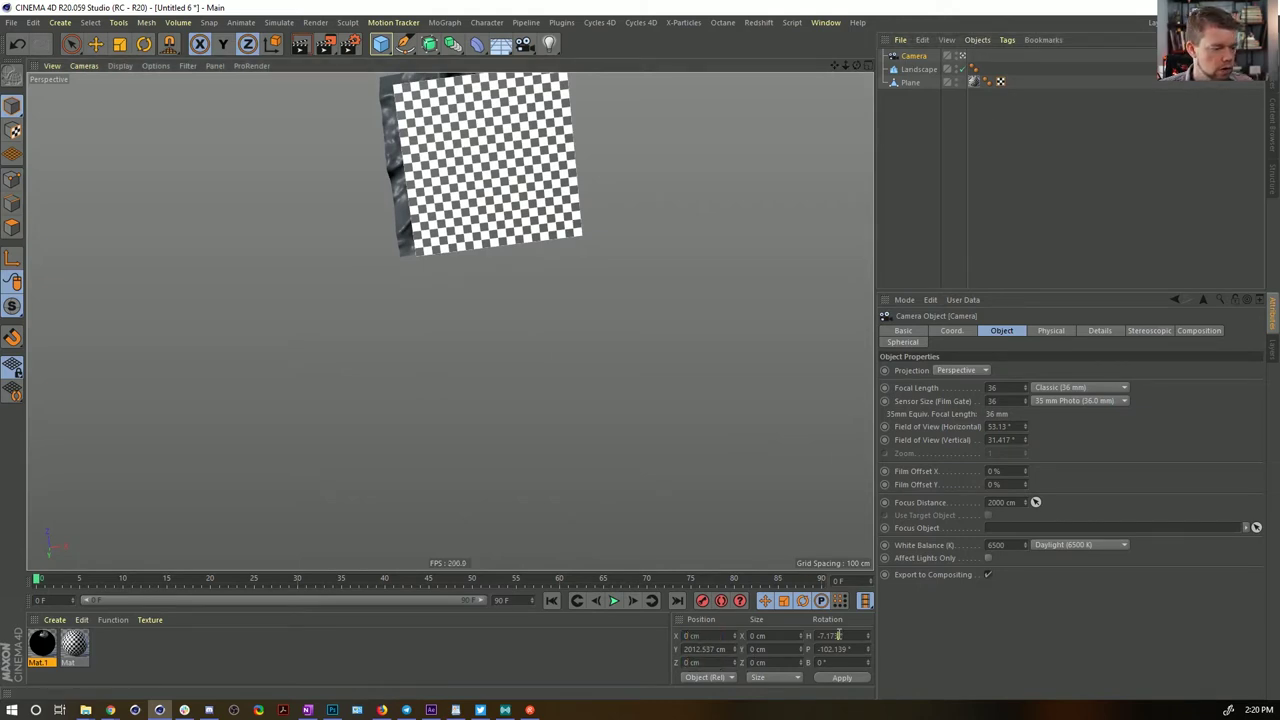
type("0")
key("Tab")
type("-90")
key("Return")
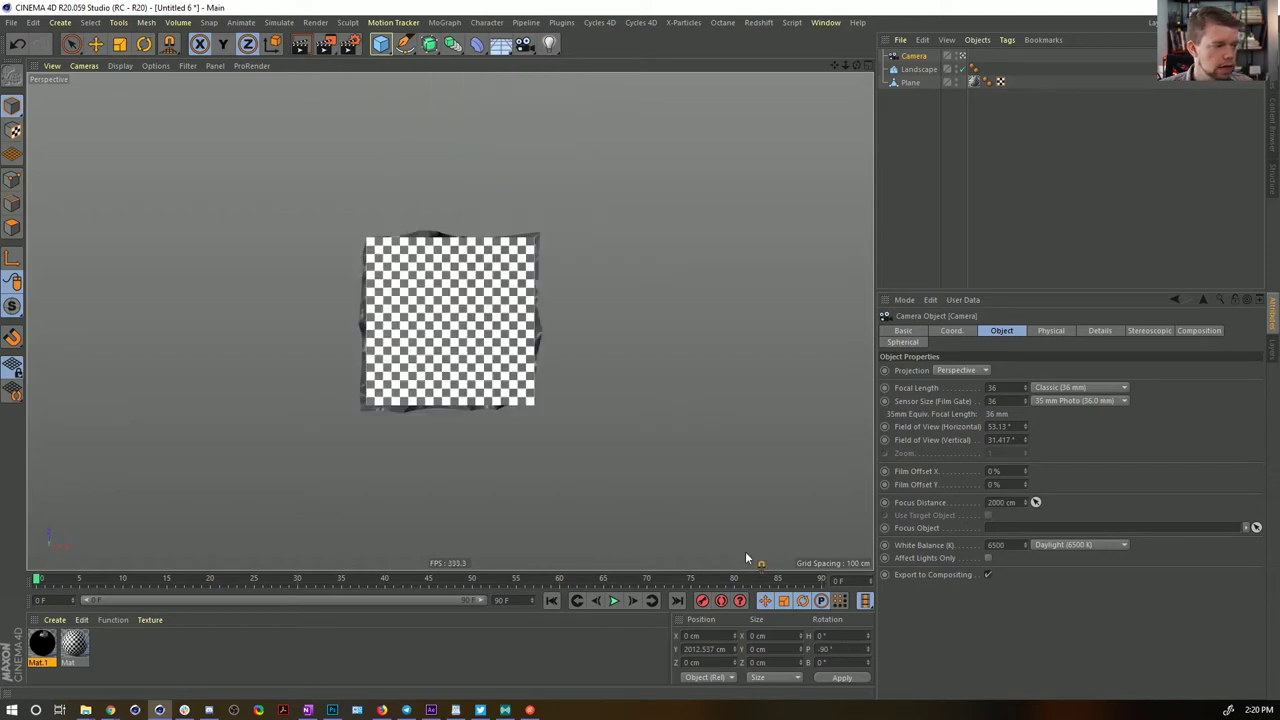
right_click_drag(834, 66, 1053, 66)
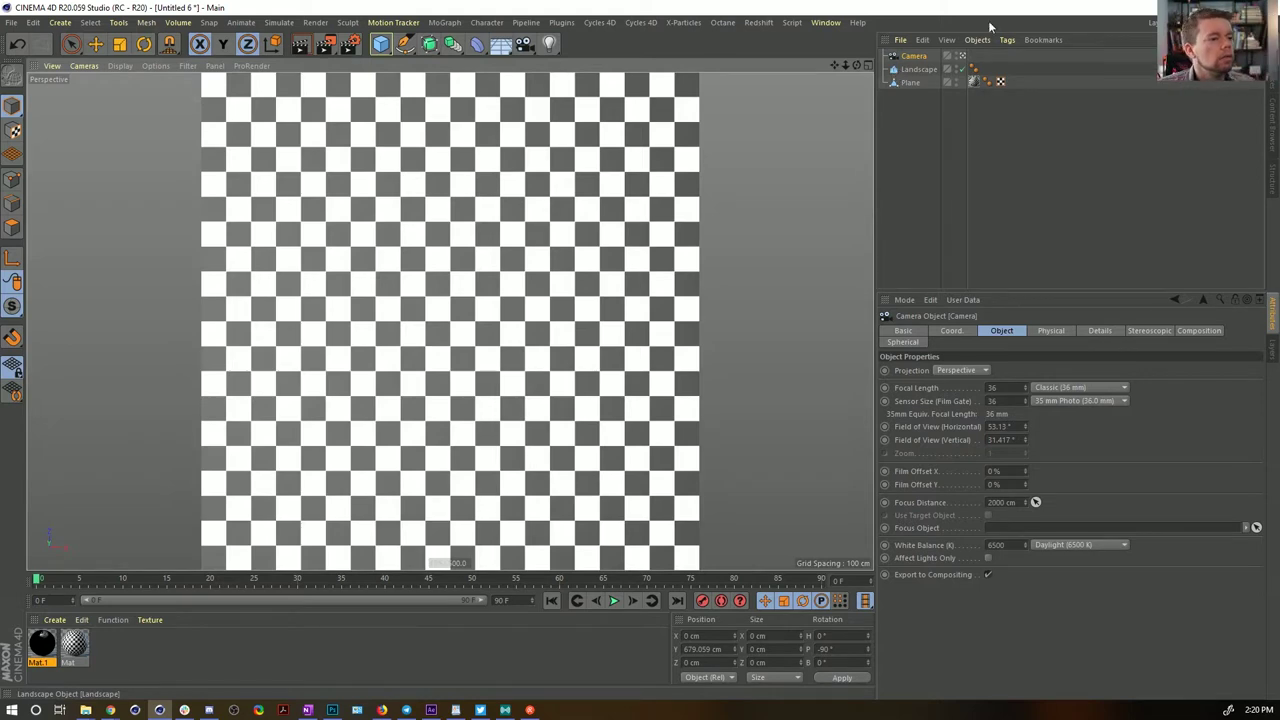
Apply the Camera Shader material to the Landscape and leave the camera's view
left_click(44, 644)
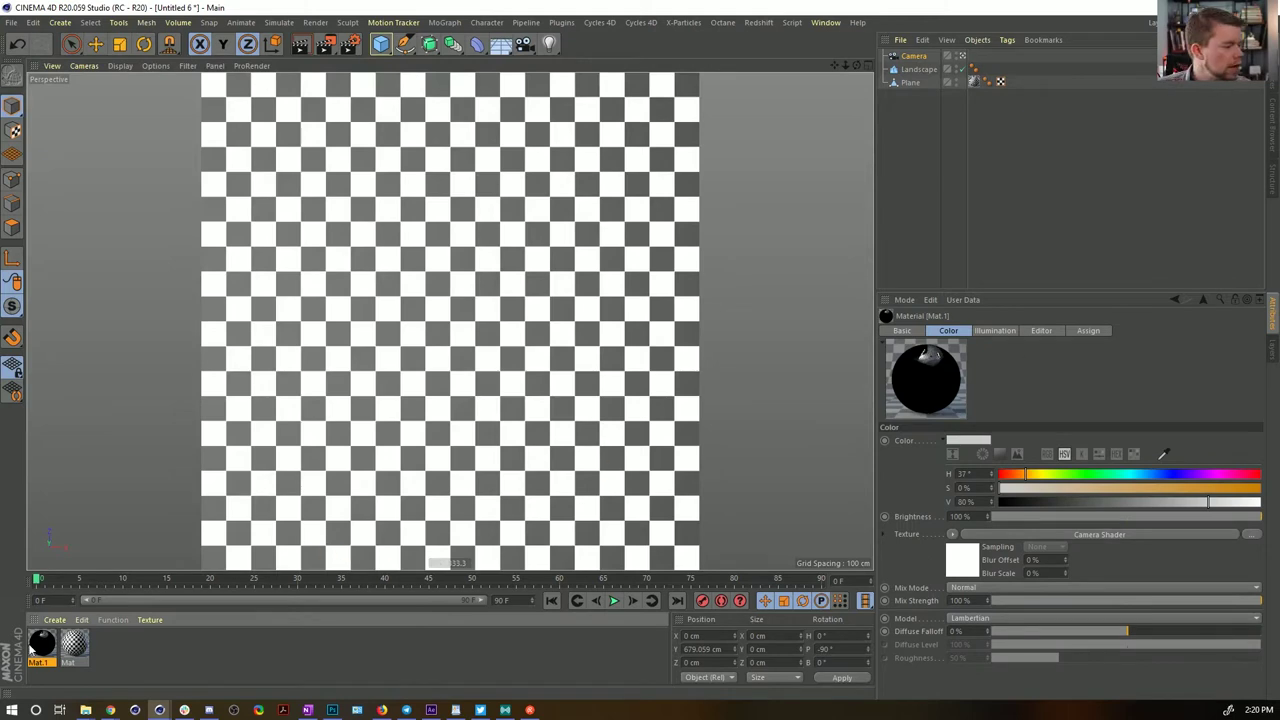
left_click_drag(42, 648, 915, 74)
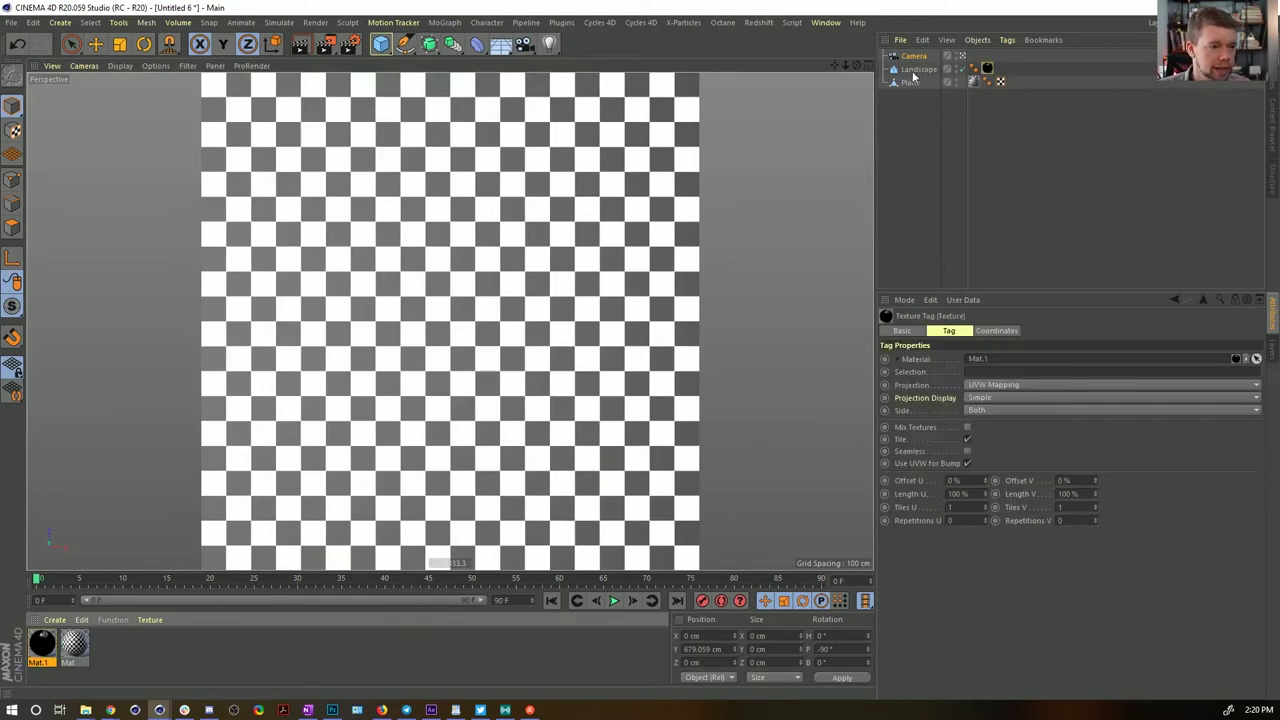
middle_click(655, 213)
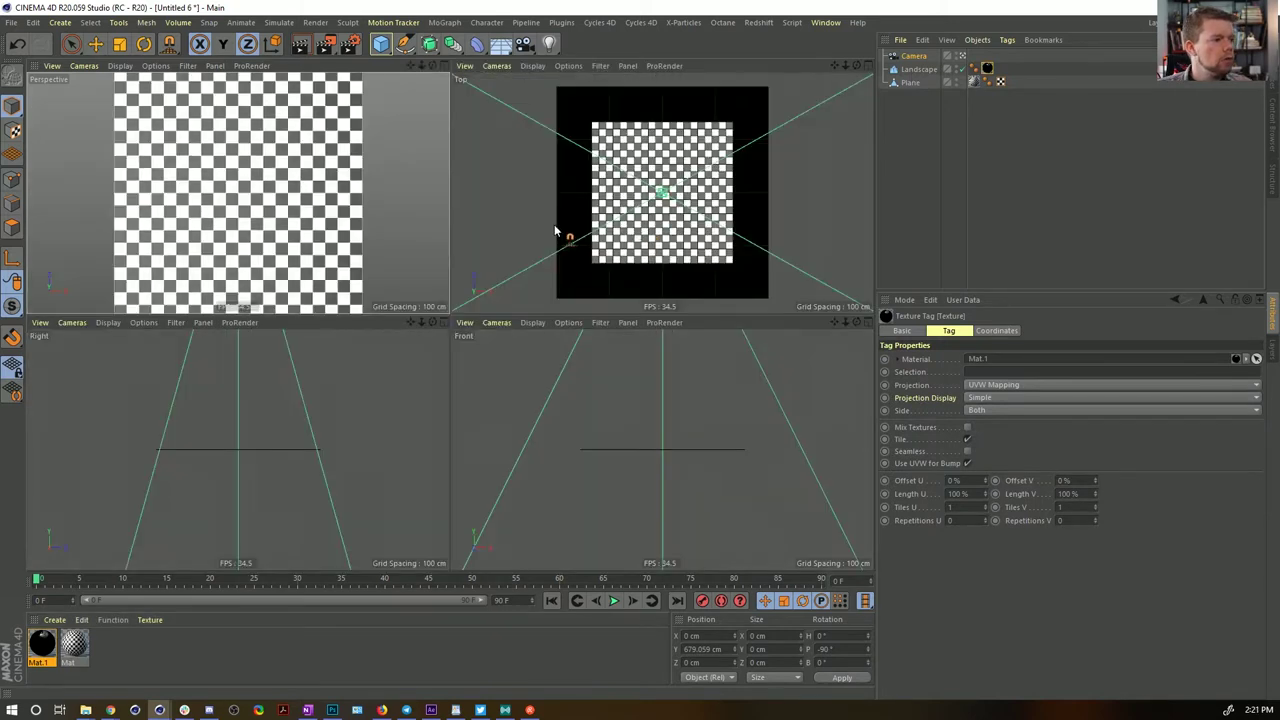
middle_click(382, 226)
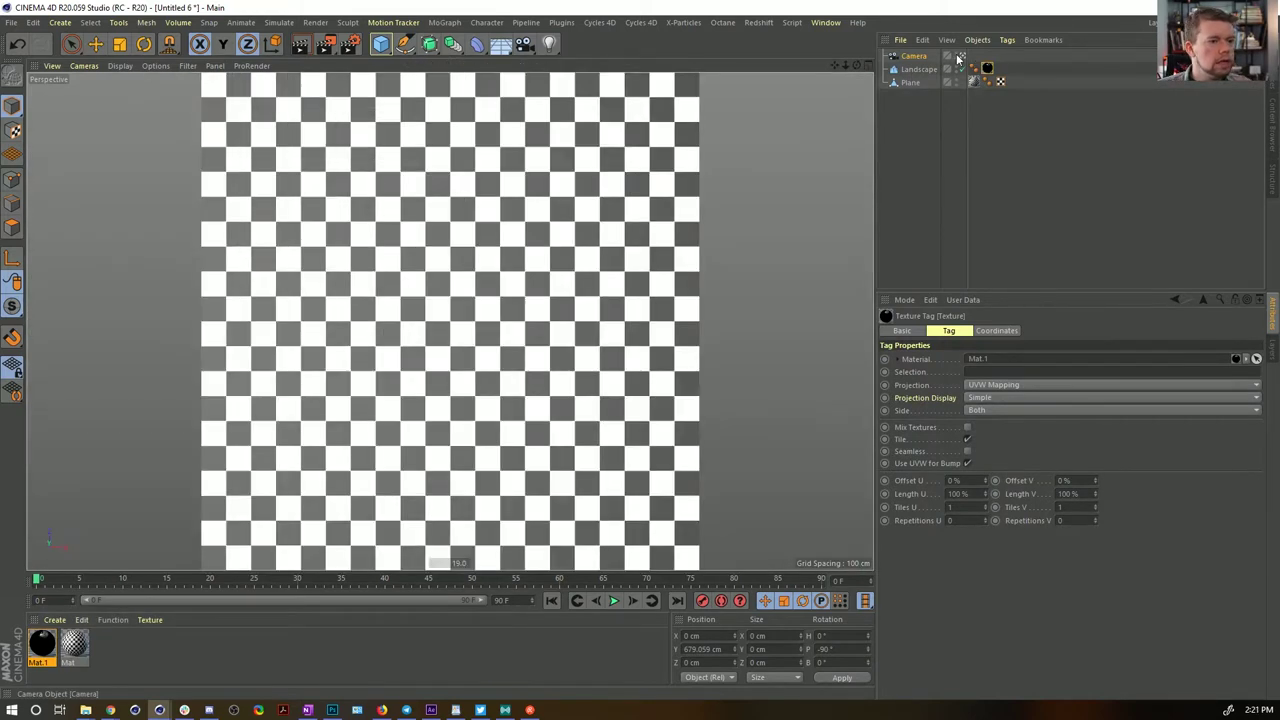
left_click(962, 56)
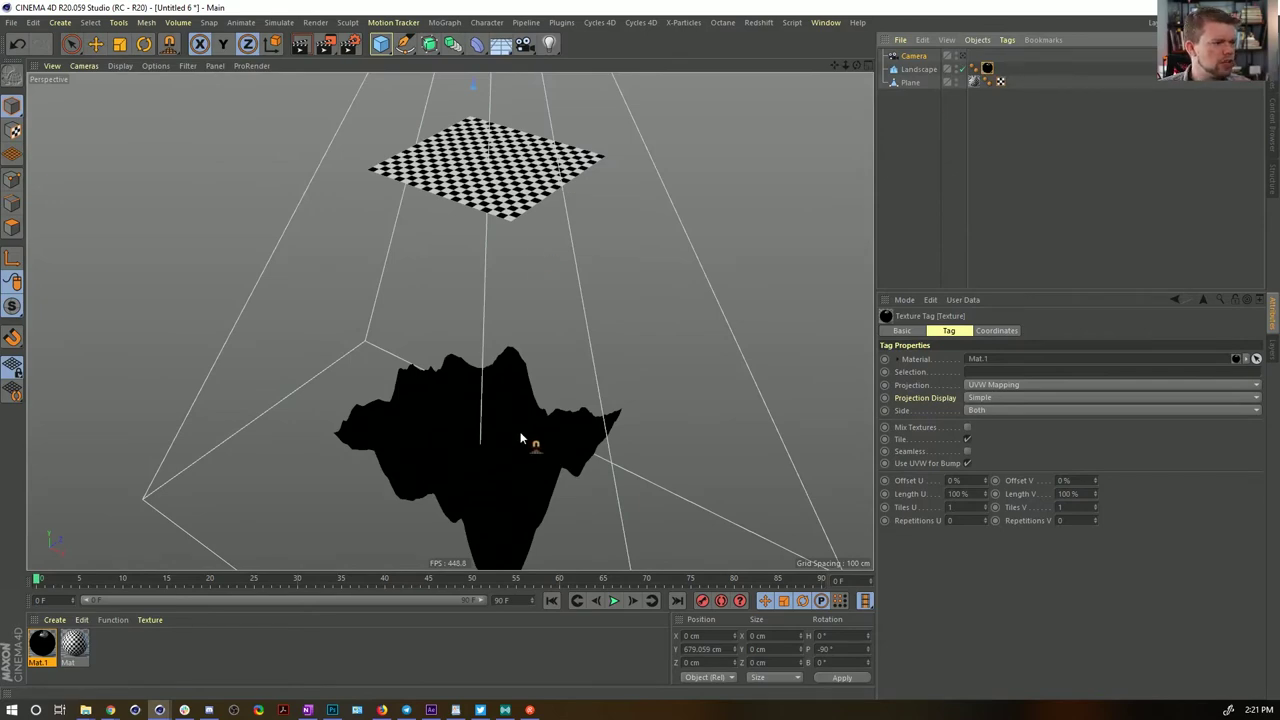
Review the Landscape material's Camera Shader settings and render the perspective view to check the projected checkerboard
left_click_drag(531, 437, 443, 431, "alt")
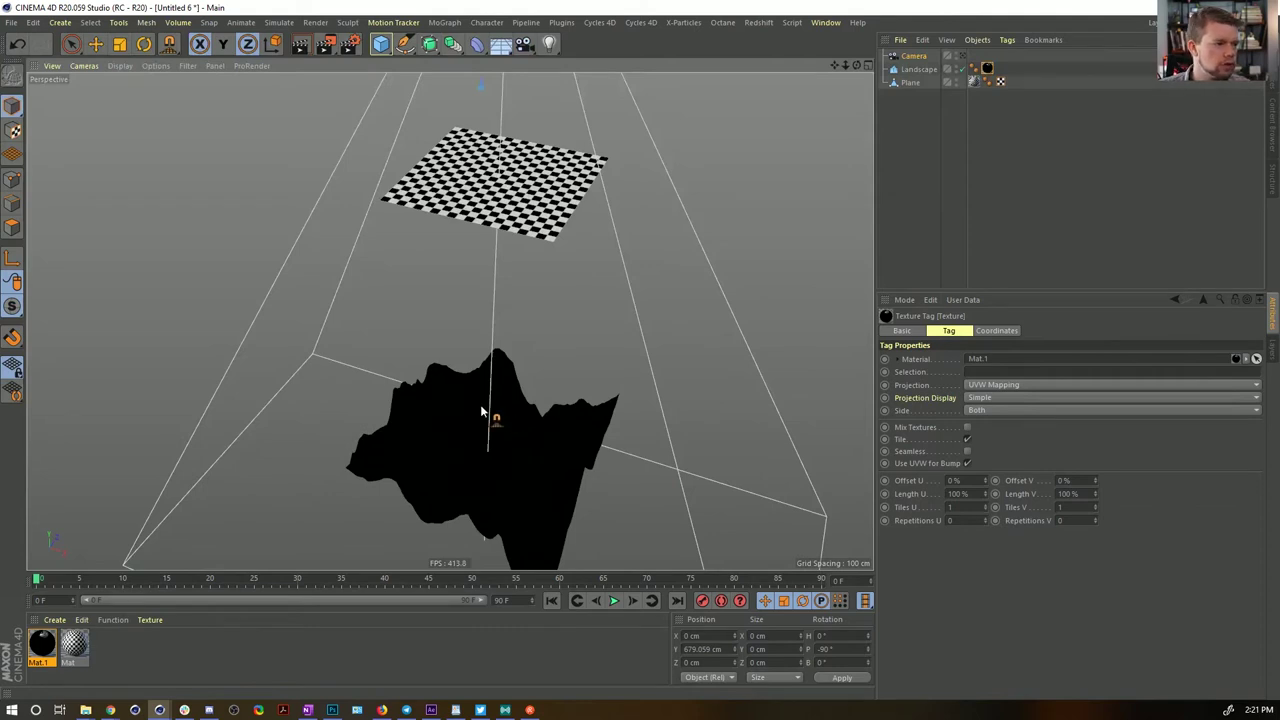
left_click_drag(503, 434, 534, 391, "alt")
double_click(987, 68)
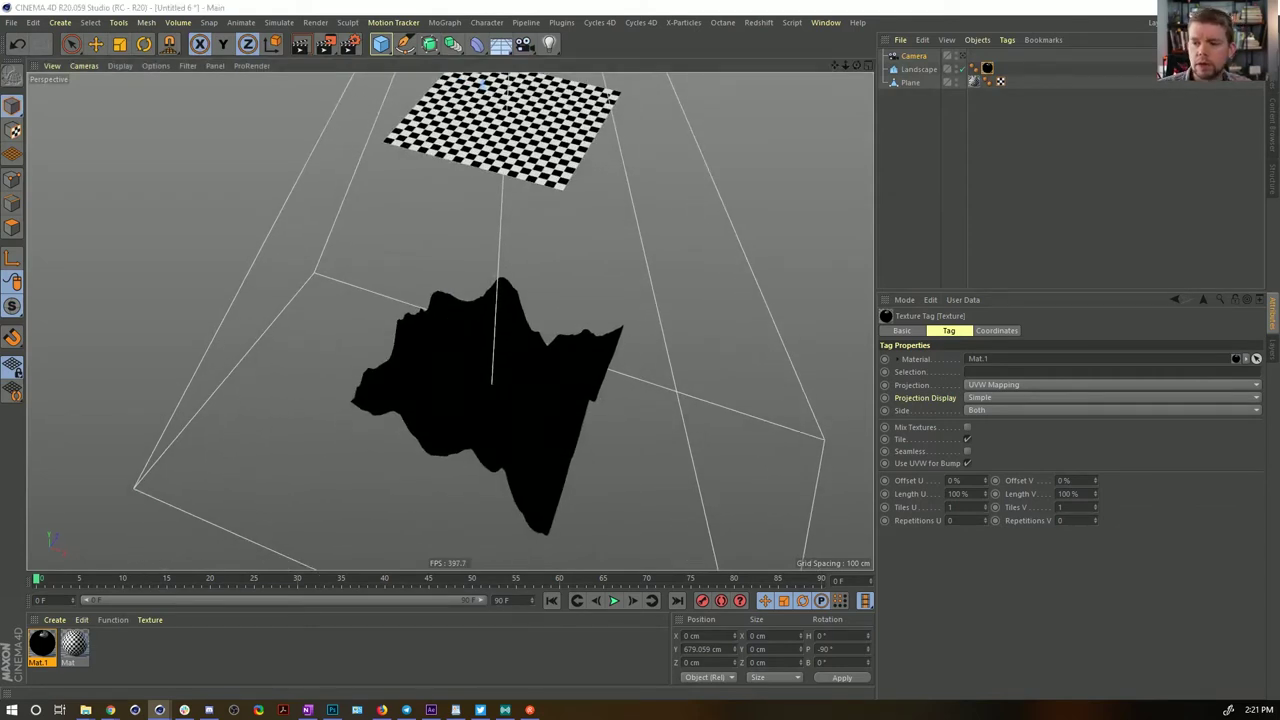
left_click_drag(923, 70, 807, 56)
left_click(770, 226)
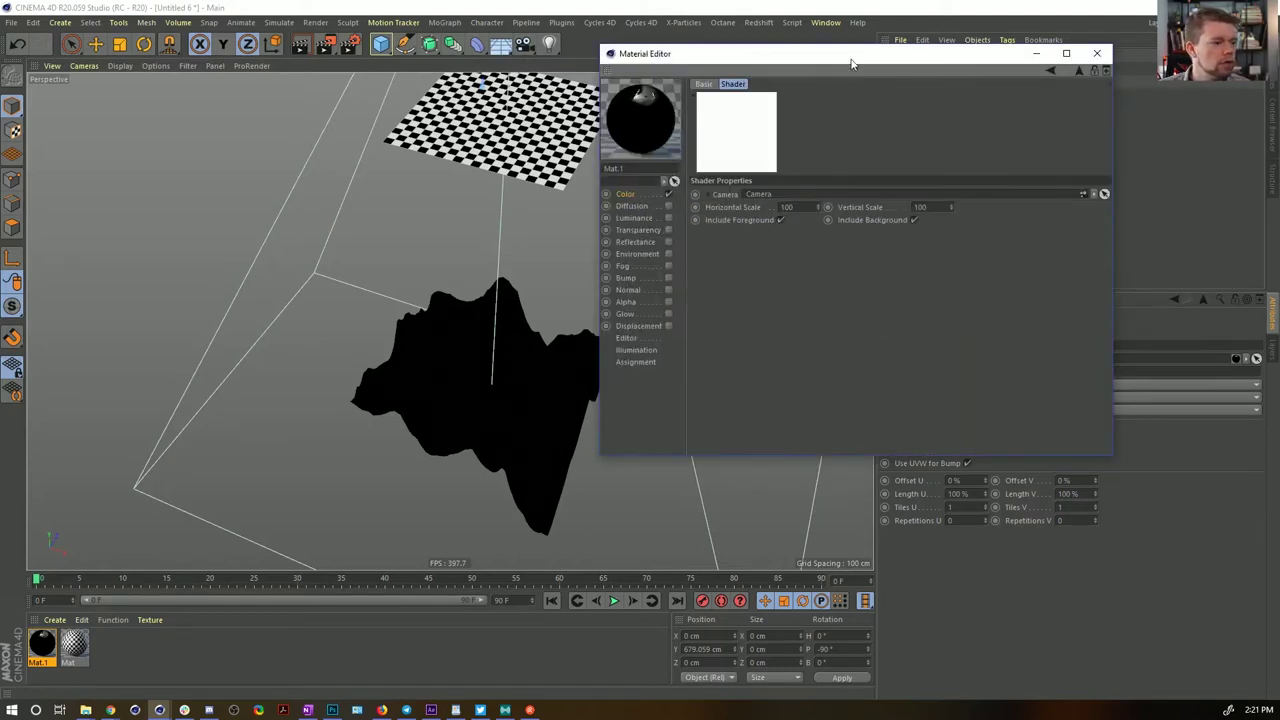
key("ctrl+r")
left_click(1097, 54)
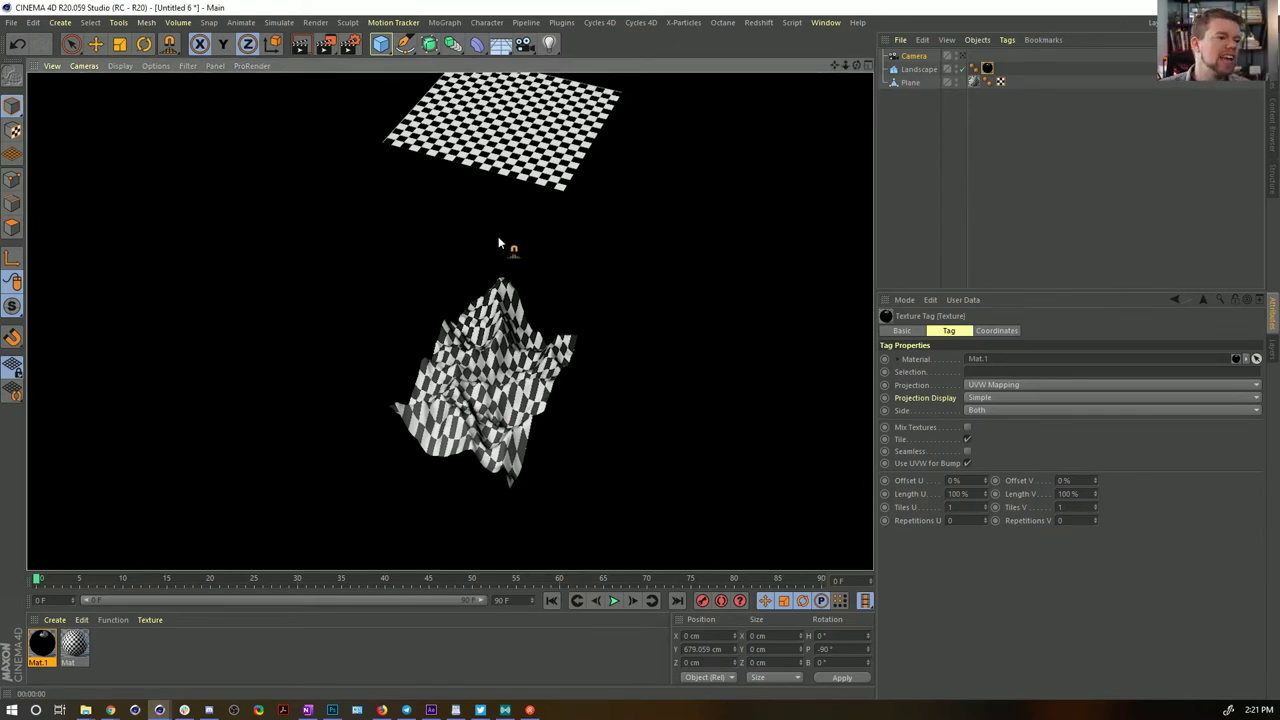
Inspect the Landscape in an interactive render region enlarged around it at higher quality, and turn the region off
left_click_drag(858, 67, 860, 69)
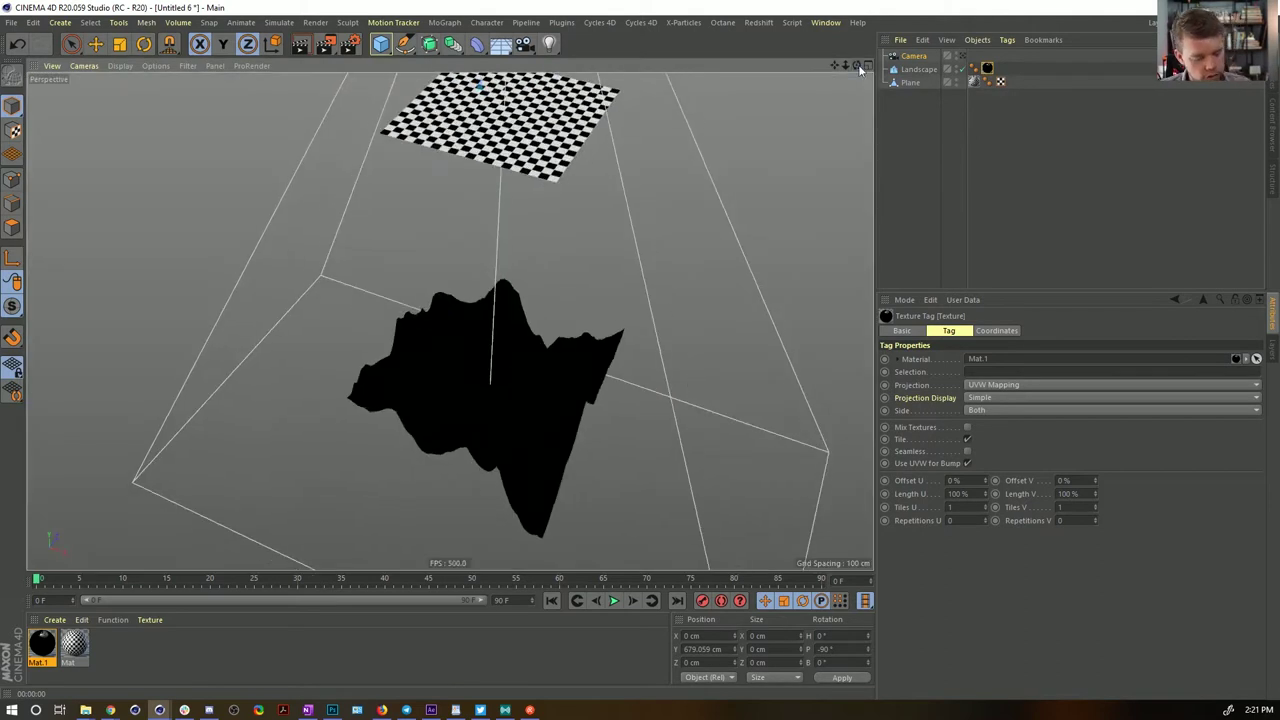
key("alt+r")
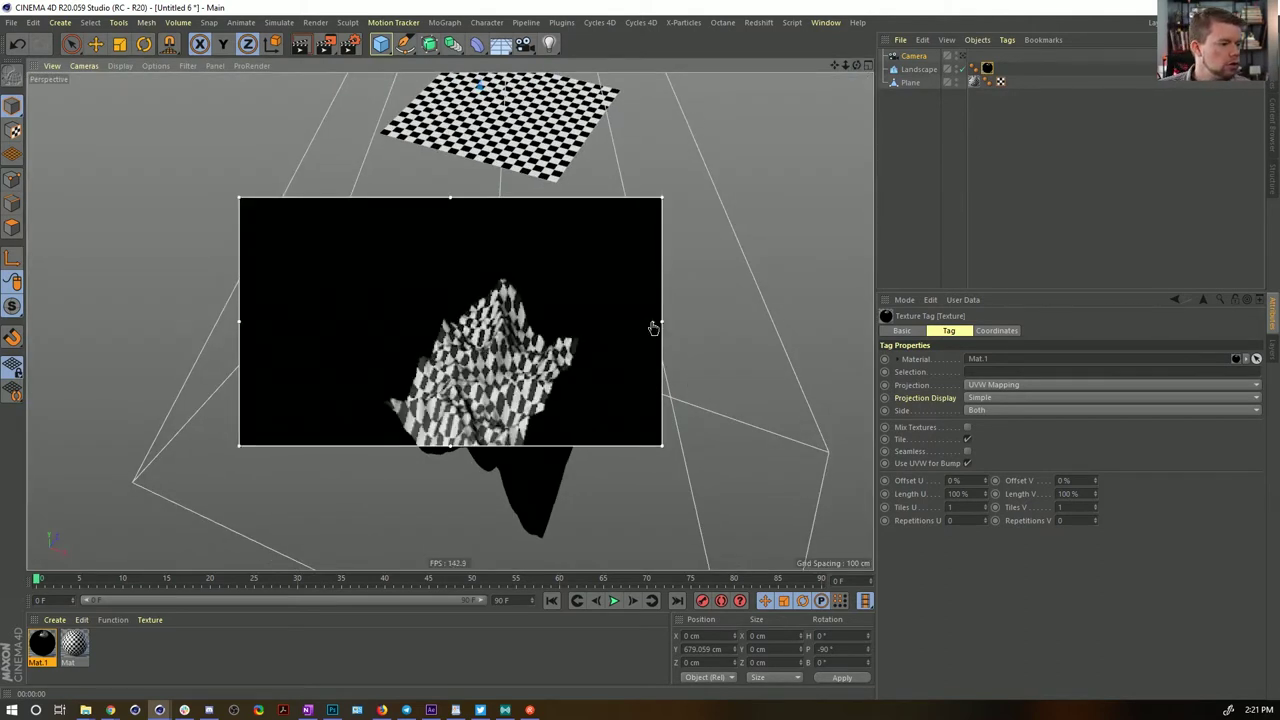
left_click_drag(666, 421, 793, 559)
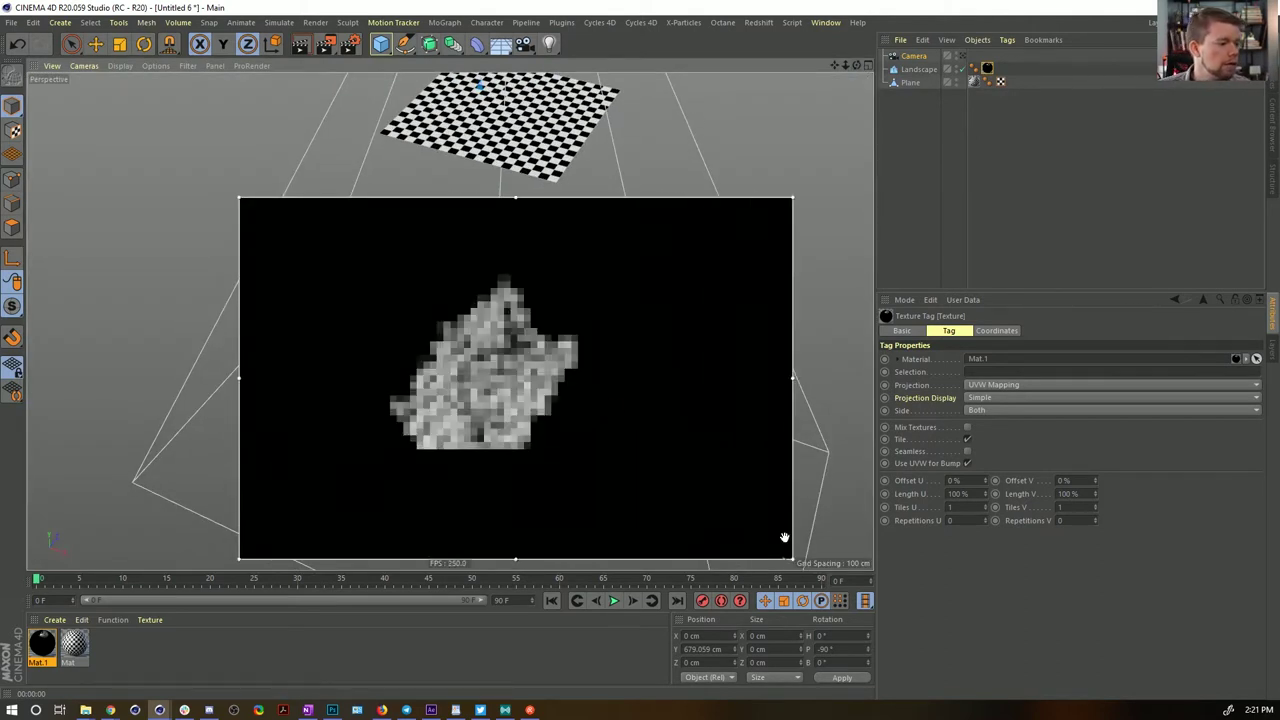
mouse_move(490, 364)
left_mouse_down("alt")
mouse_move(505, 387)
mouse_move(486, 377)
left_mouse_up("alt")
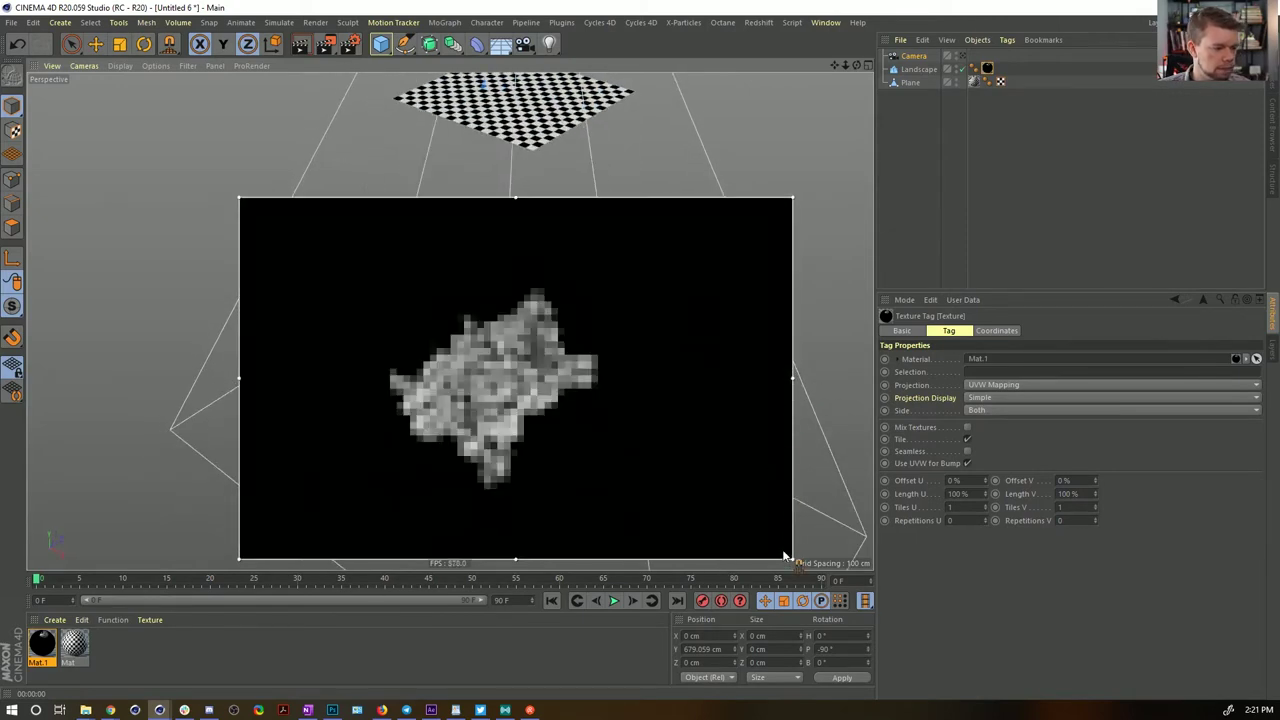
left_click_drag(785, 557, 781, 451)
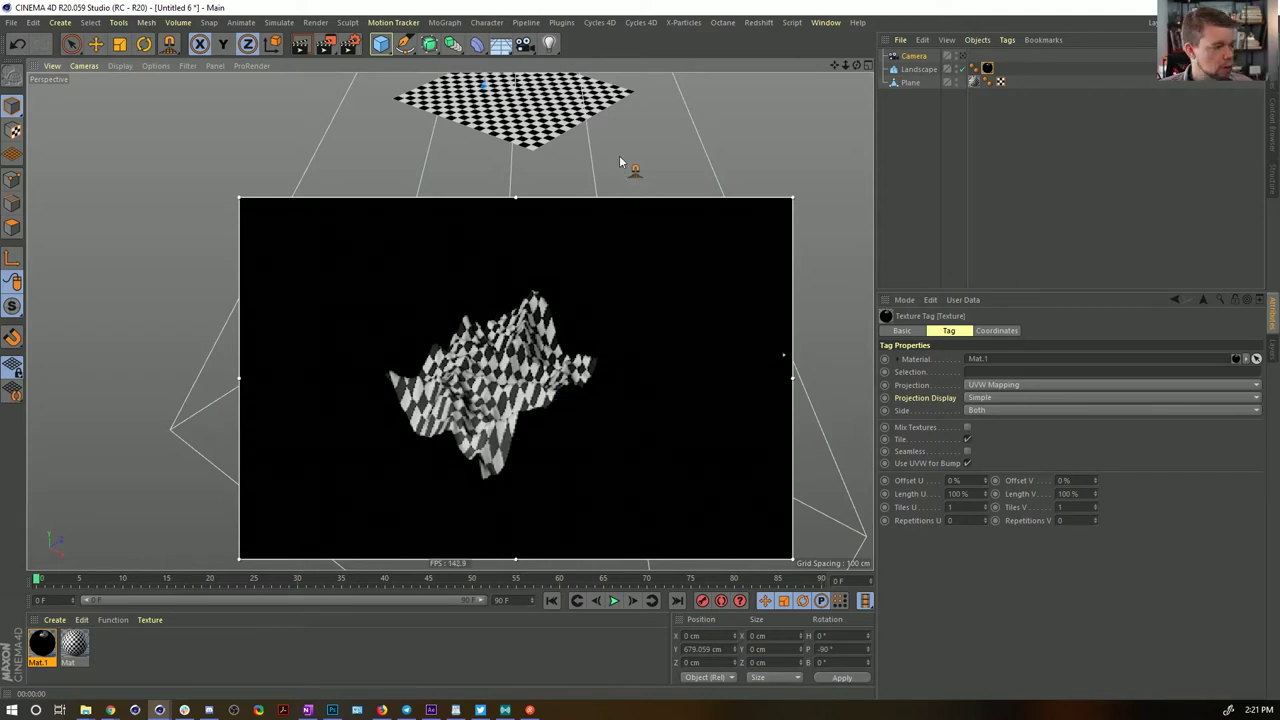
key("alt+r")
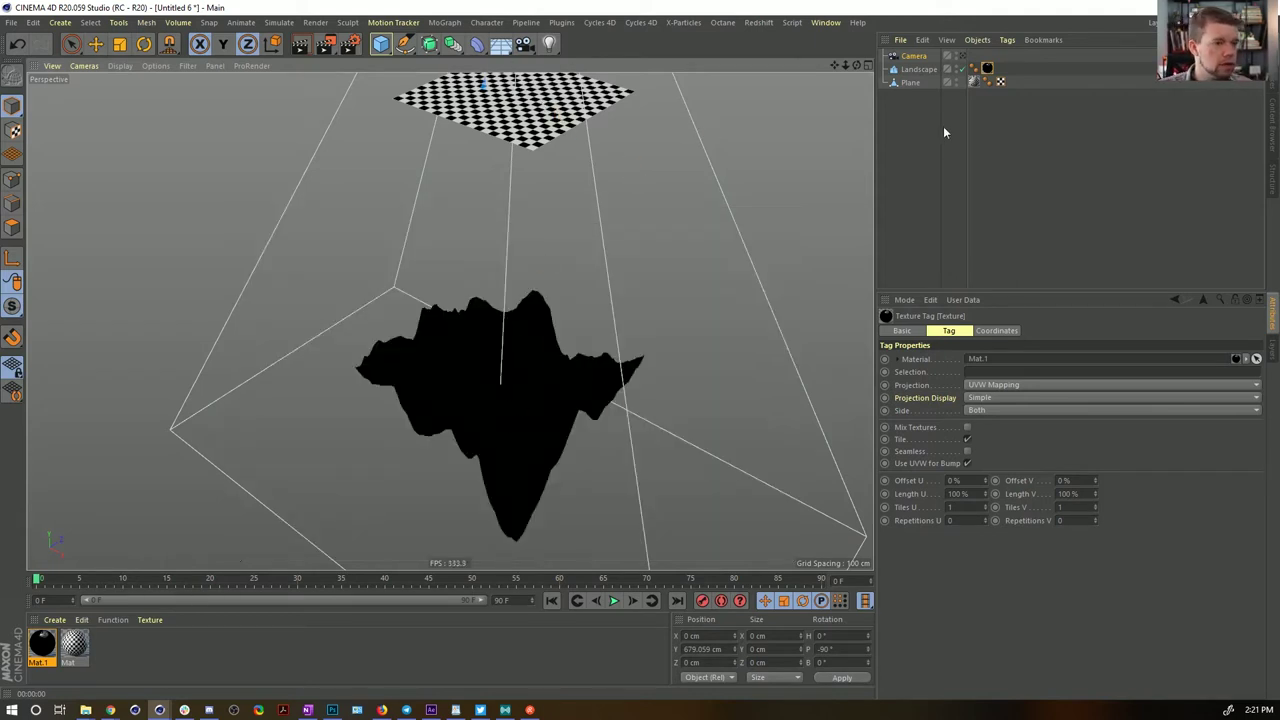
Flatten the Landscape object by setting its height to 55 cm
left_click(915, 70)
double_click(1031, 360)
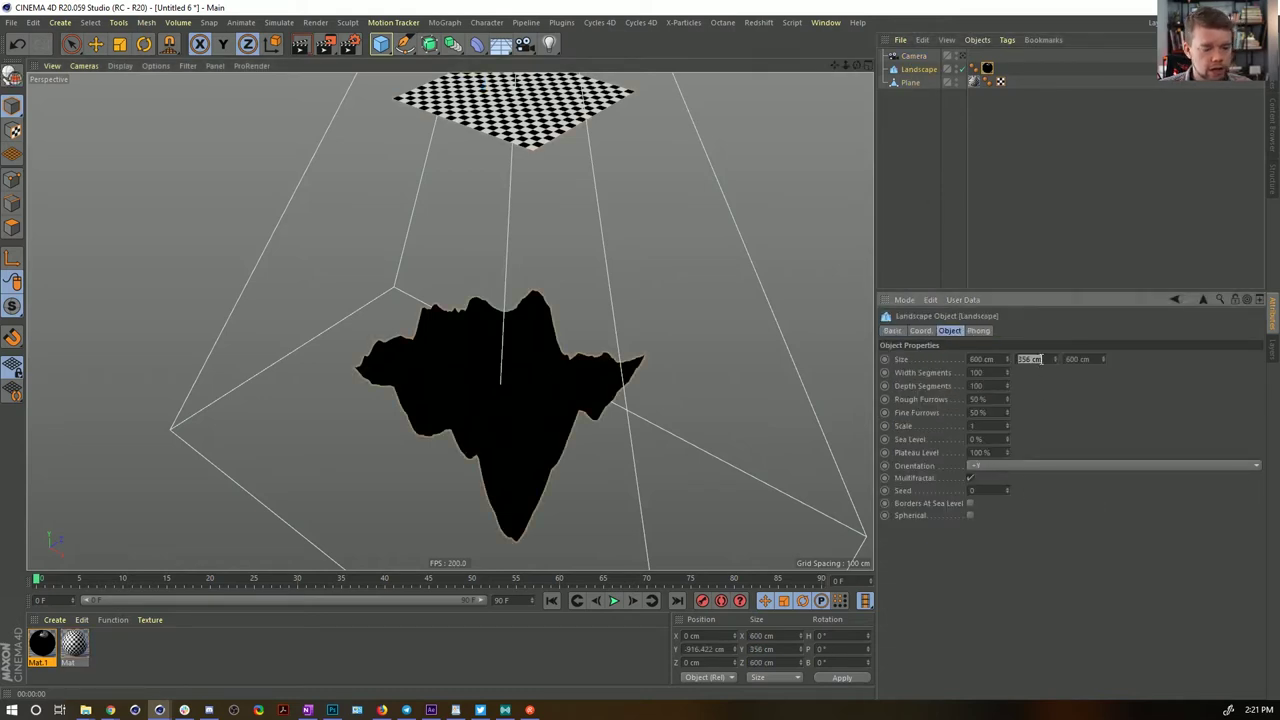
type("55")
key("Return")
left_click_drag(690, 445, 550, 392, "alt")
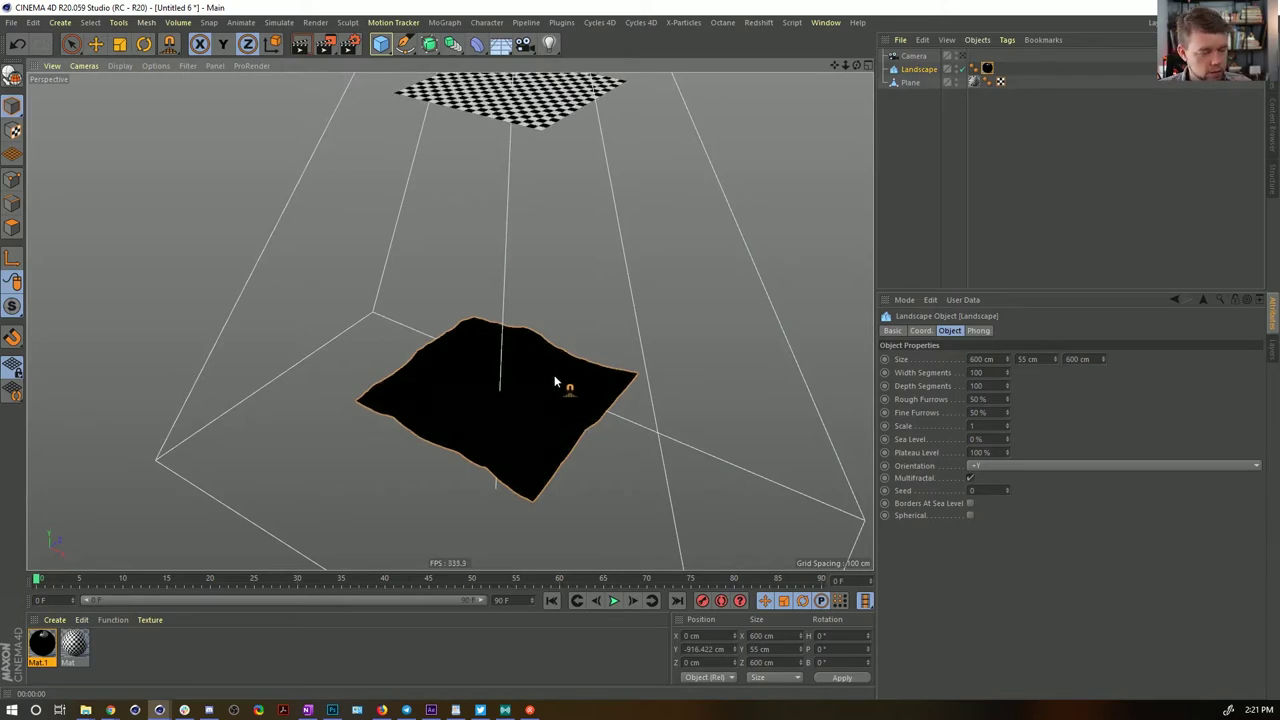
Turn the viewport's texture display off and back on
left_click(156, 67)
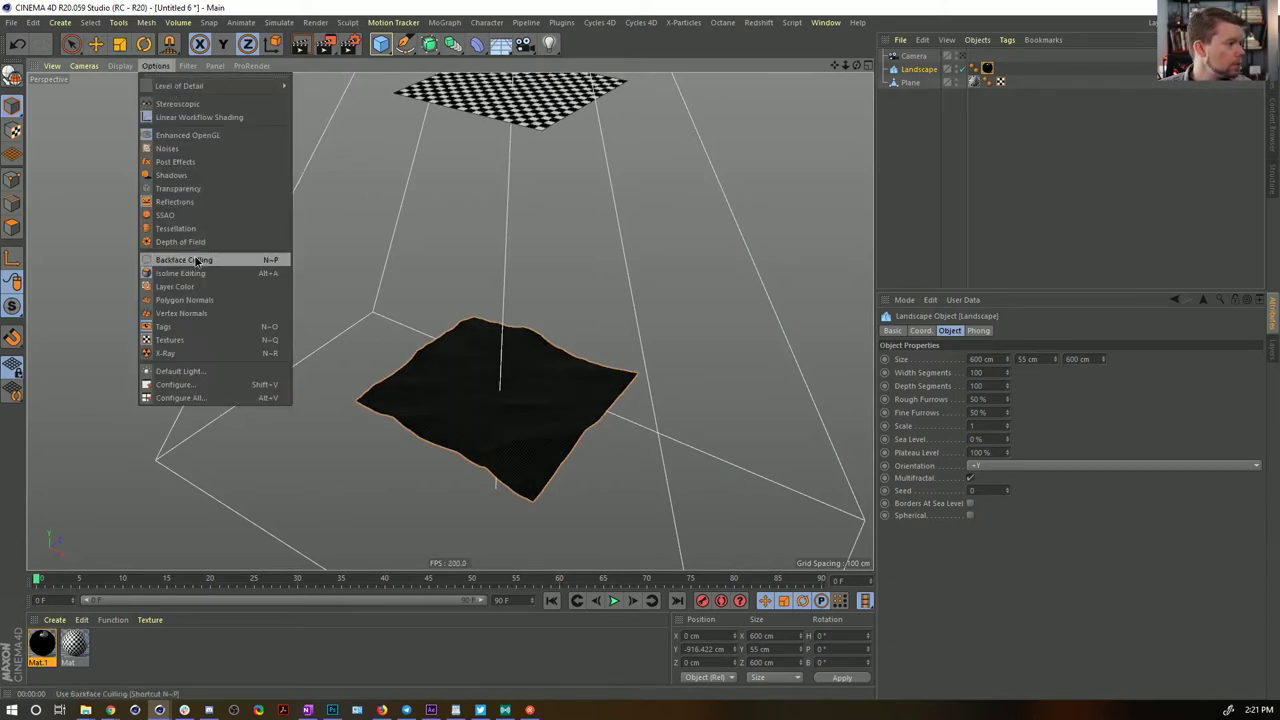
left_click(196, 344)
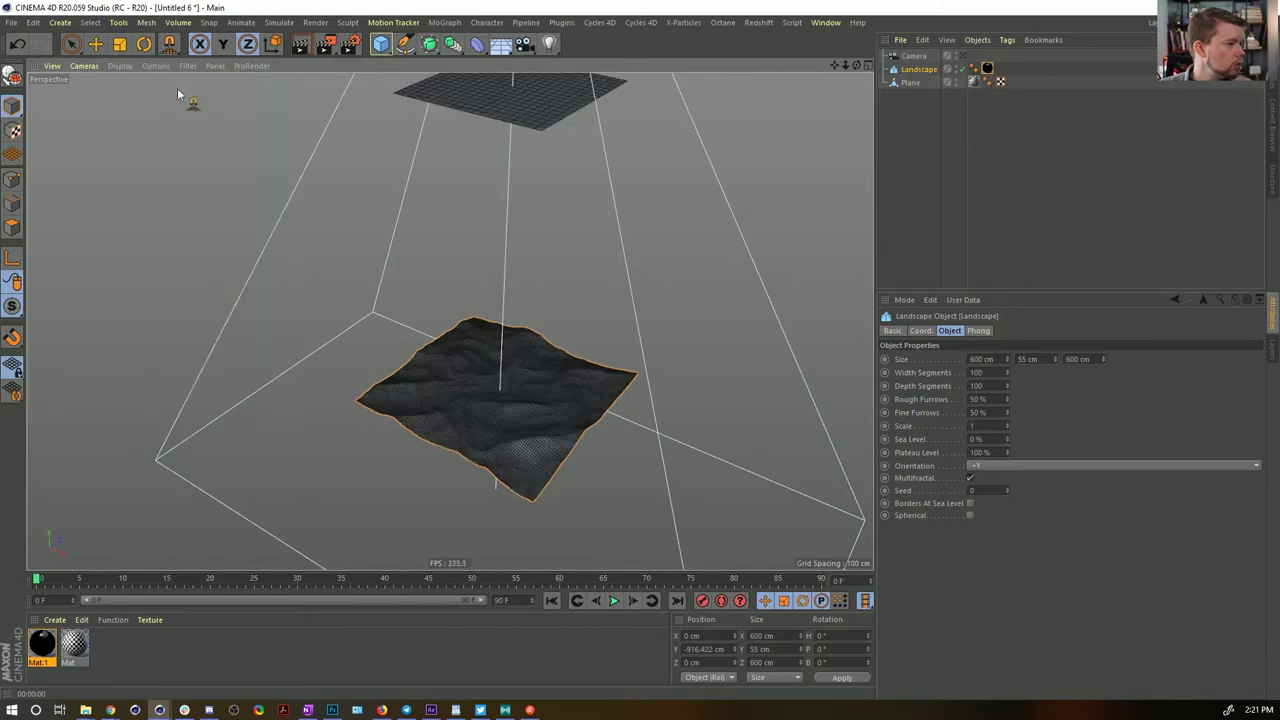
left_click(156, 67)
left_click(195, 341)
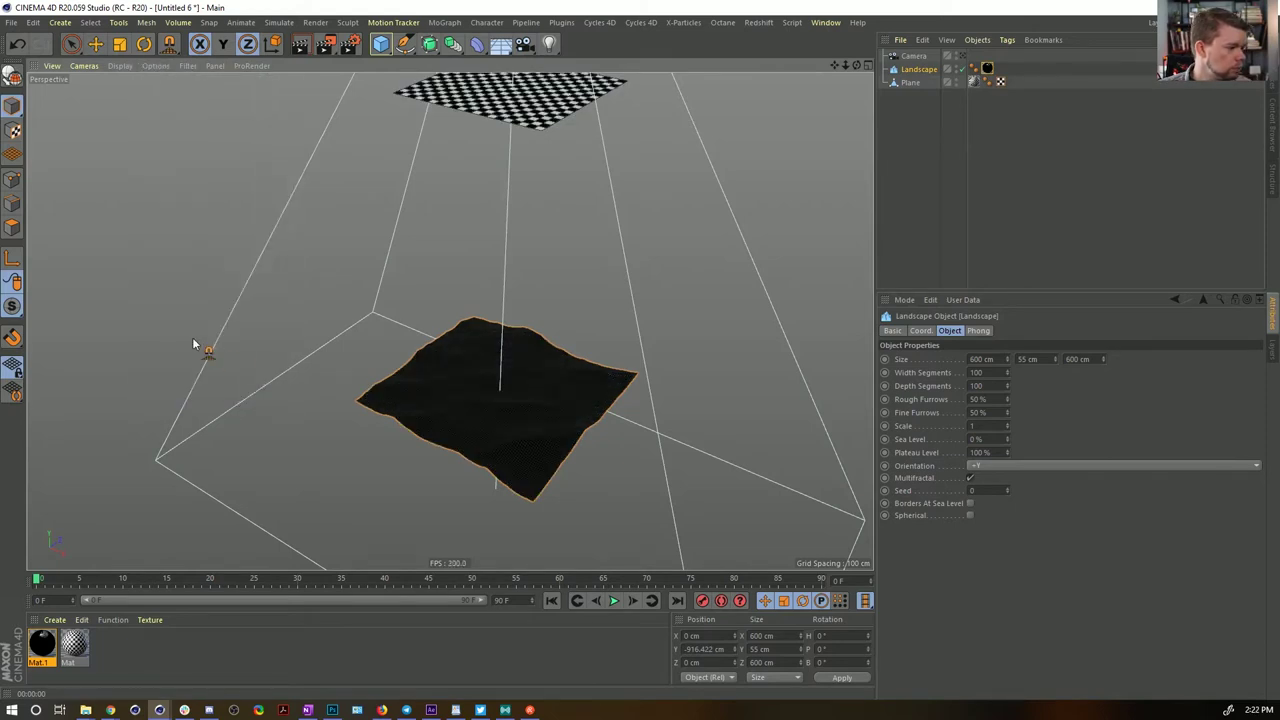
Disable Include Foreground and Include Background in Mat.1's Camera Shader, and change the material preview from a sphere to another shape
left_click(42, 645)
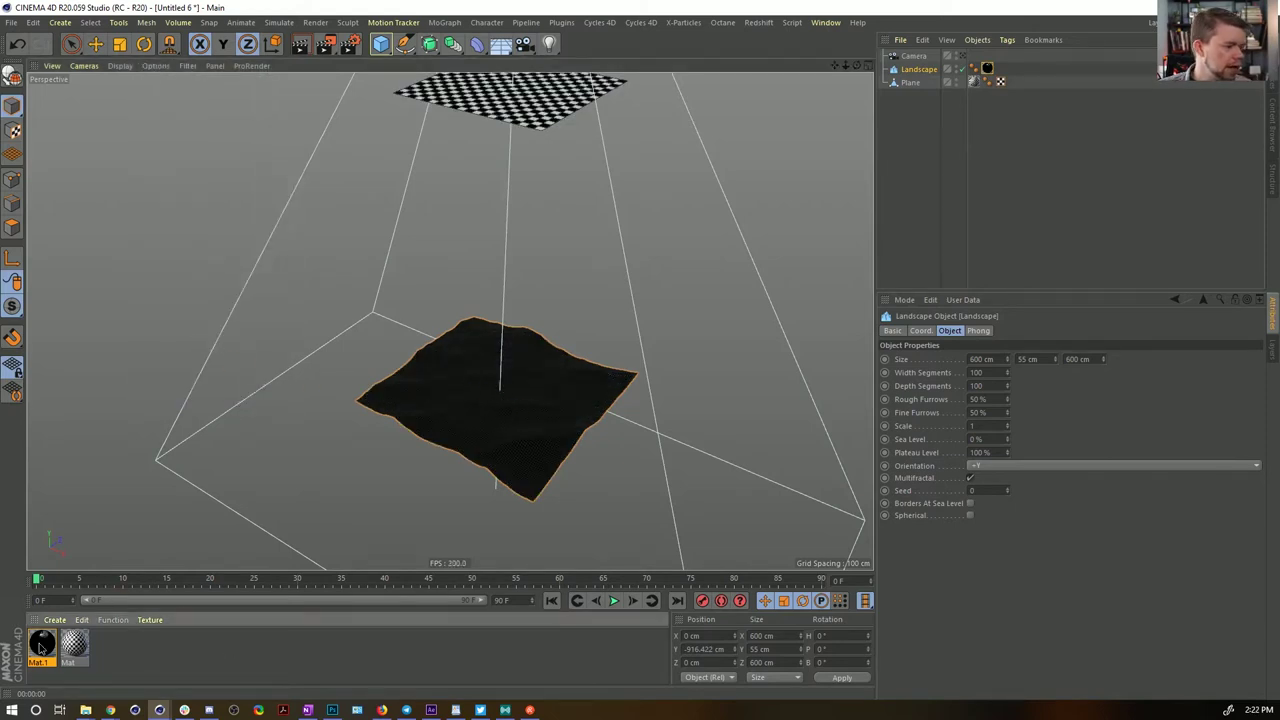
double_click(42, 645)
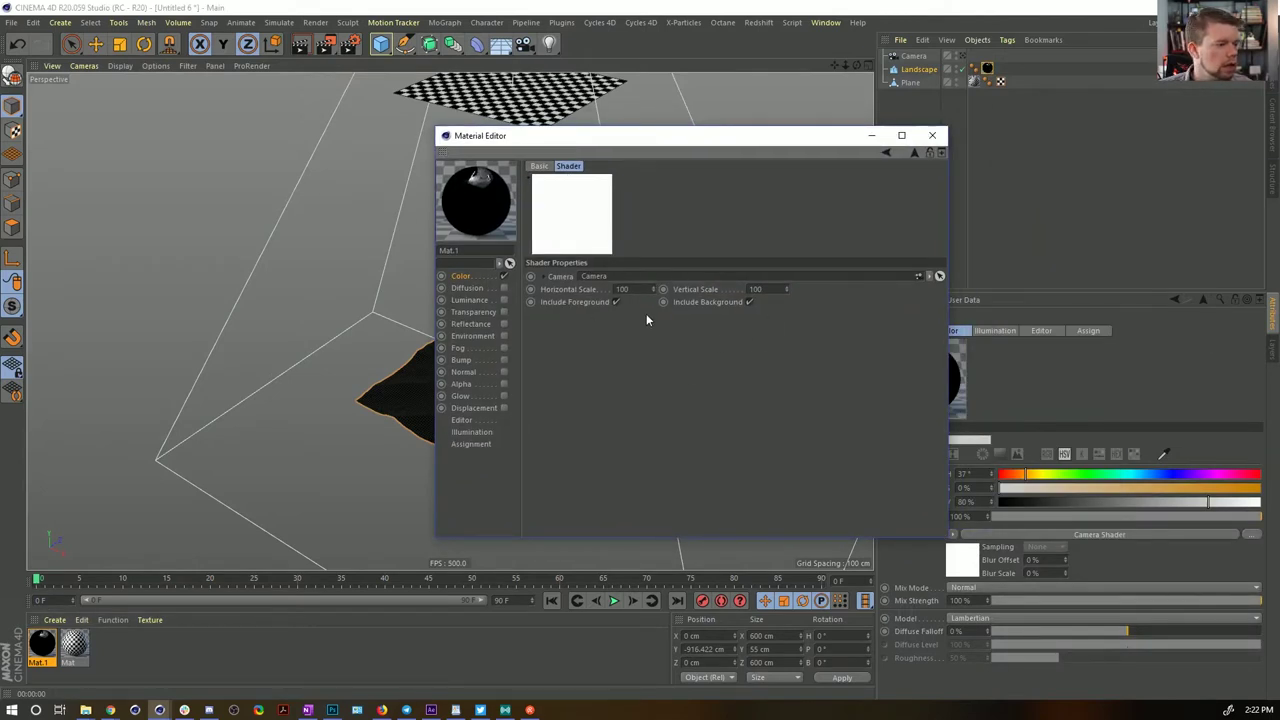
left_click(616, 303)
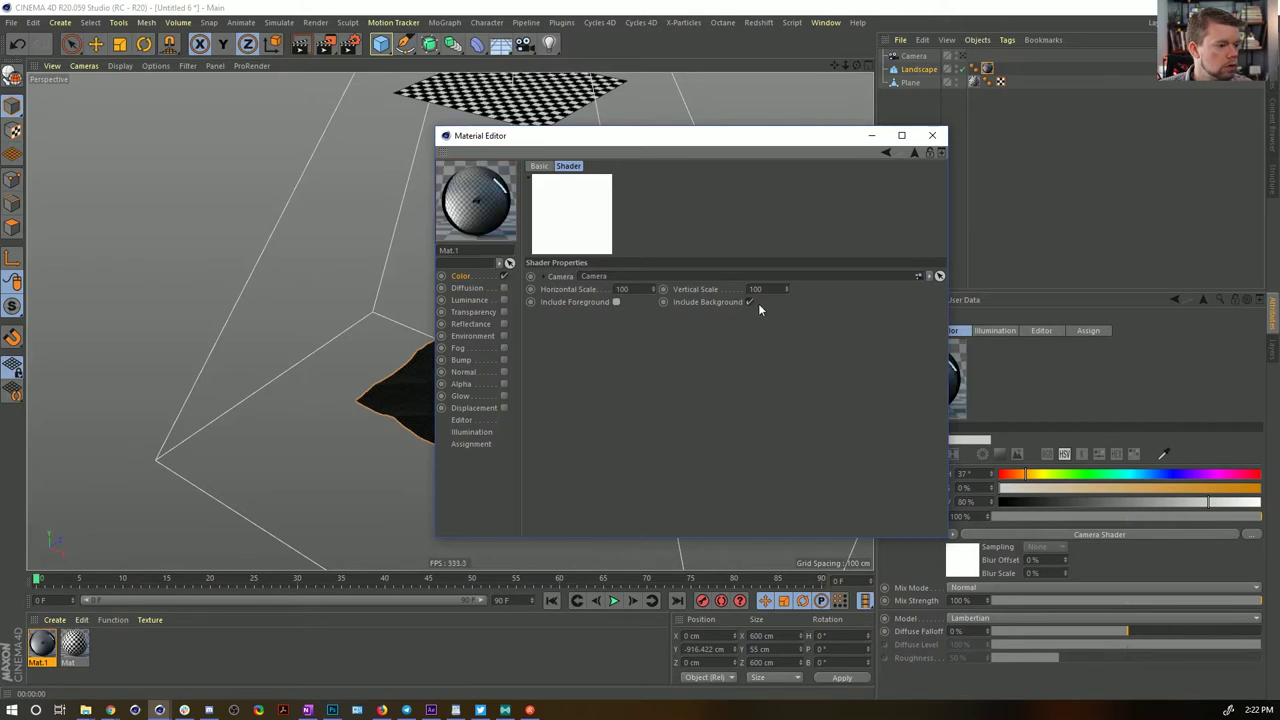
left_click(749, 302)
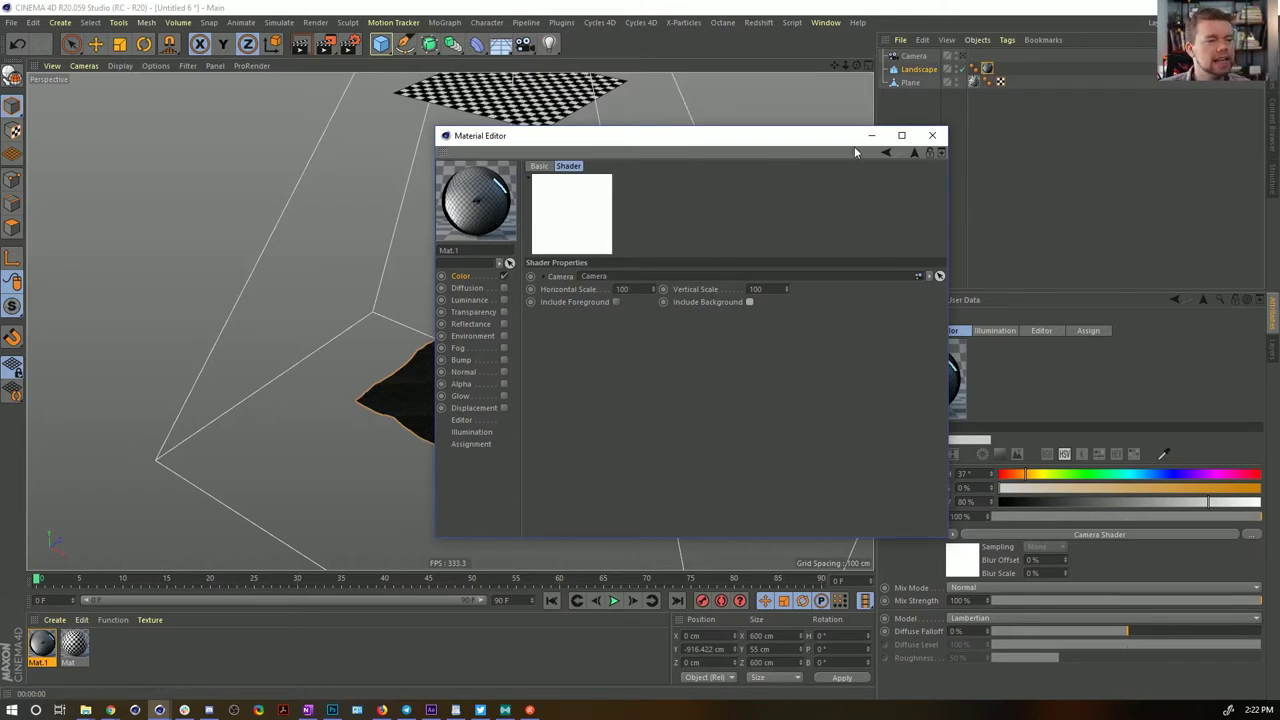
right_click(476, 214)
left_click(513, 401)
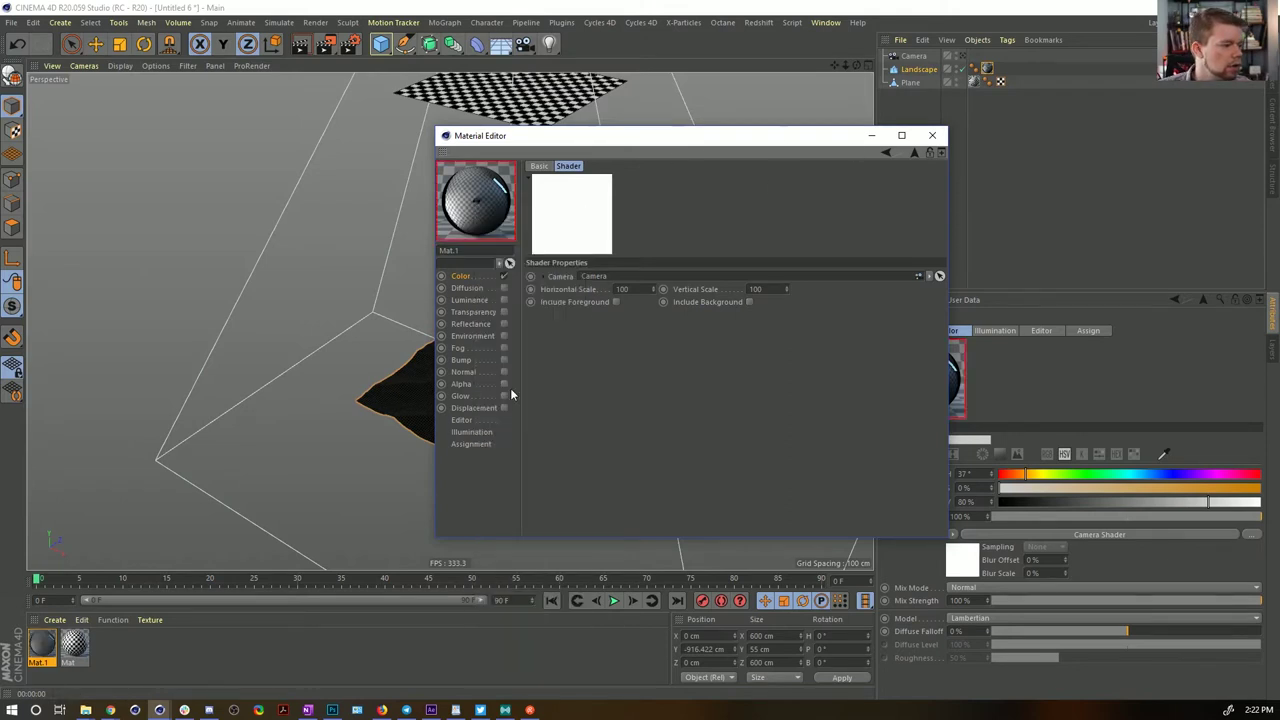
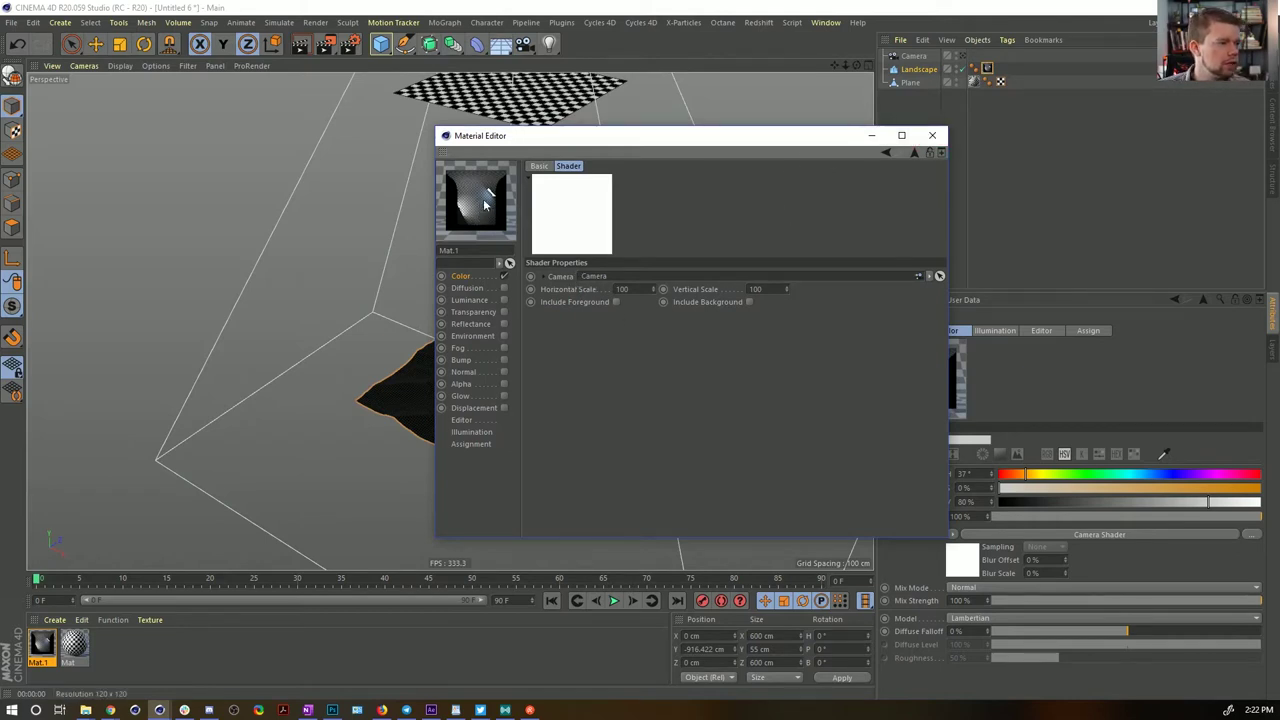
Try moving and rotating the camera away from its top-down placement above the plane, and undo both changes
left_click(907, 57)
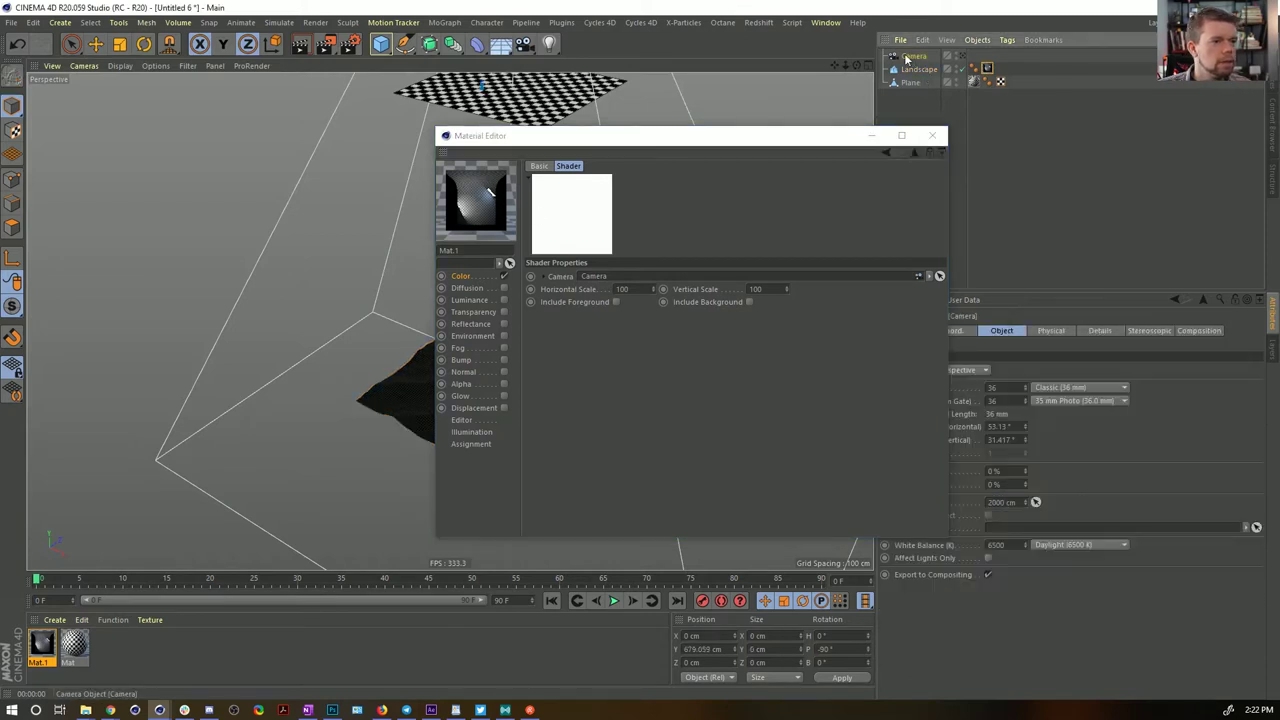
left_click_drag(388, 218, 438, 233, "alt")
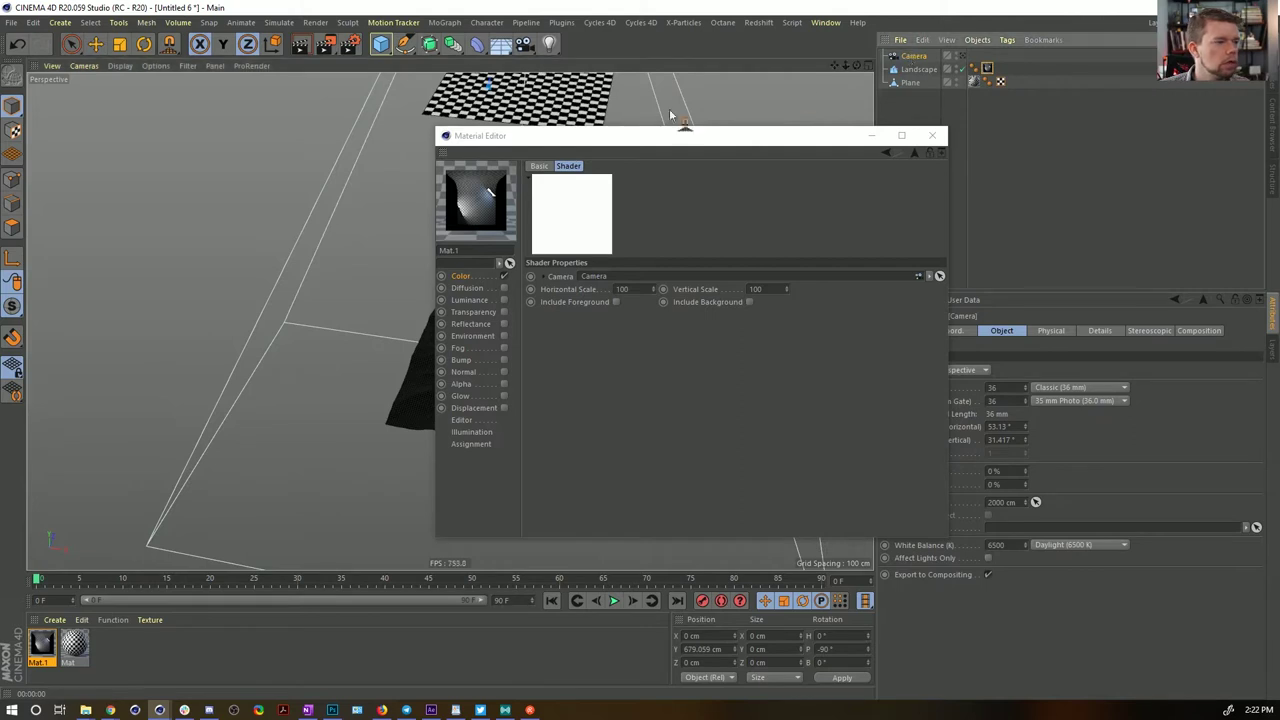
key("e")
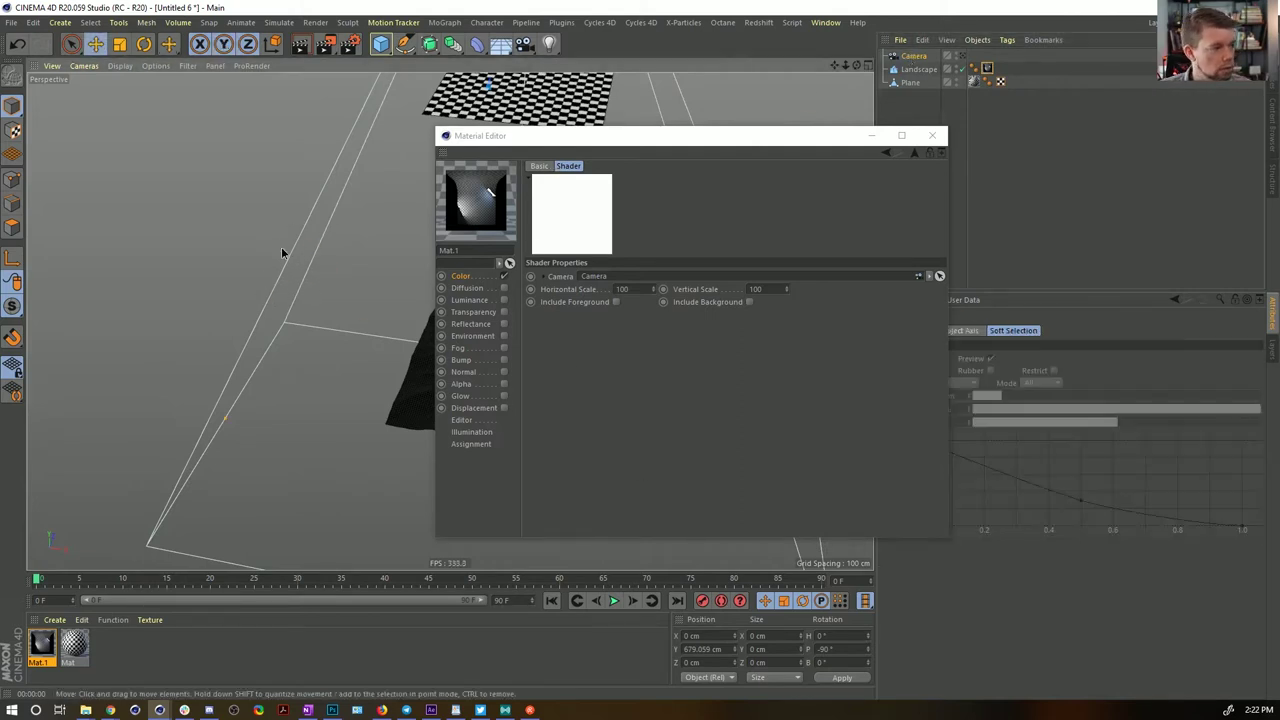
left_click_drag(281, 246, 92, 290)
key("r")
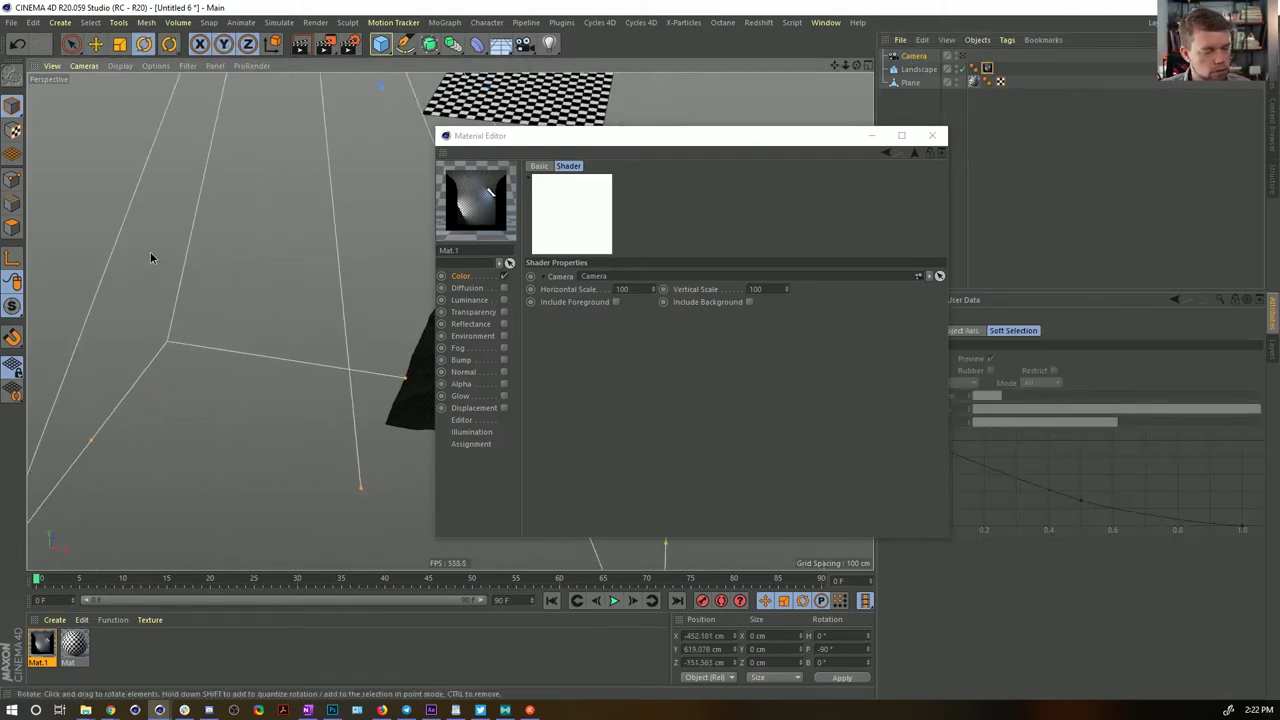
left_click_drag(151, 257, 73, 409)
key("ctrl+z")
key("ctrl+z")
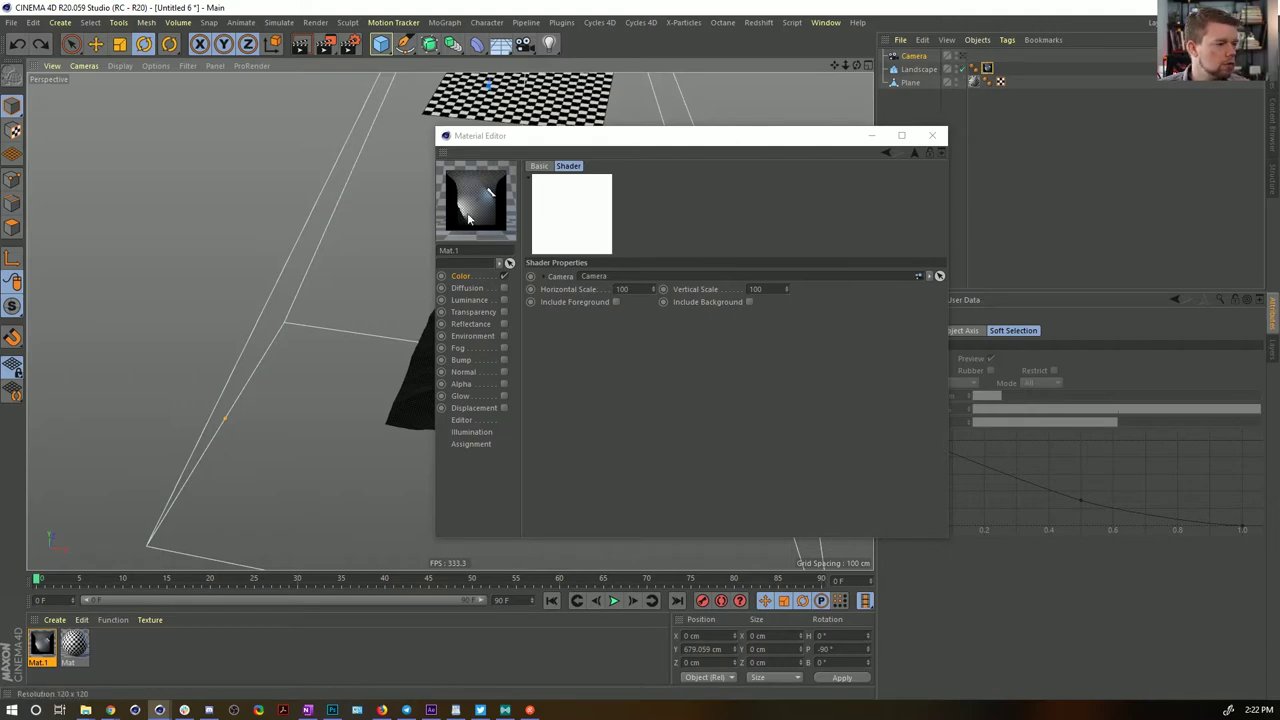
Close the material editor and render the flattened Landscape from slightly different perspective angles to examine the projected checkerboard
left_click(934, 136)
mouse_move(544, 367)
left_mouse_down("alt")
mouse_move(548, 314)
mouse_move(550, 348)
left_mouse_up("alt")
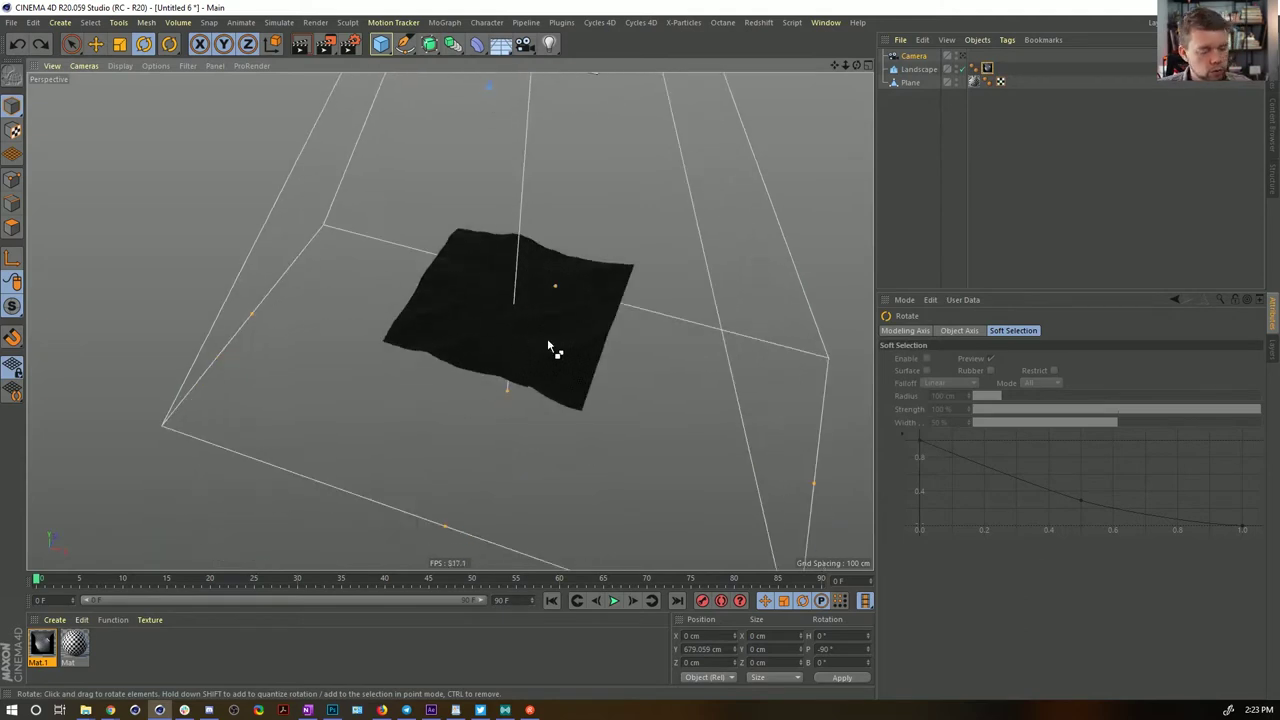
key("ctrl+r")
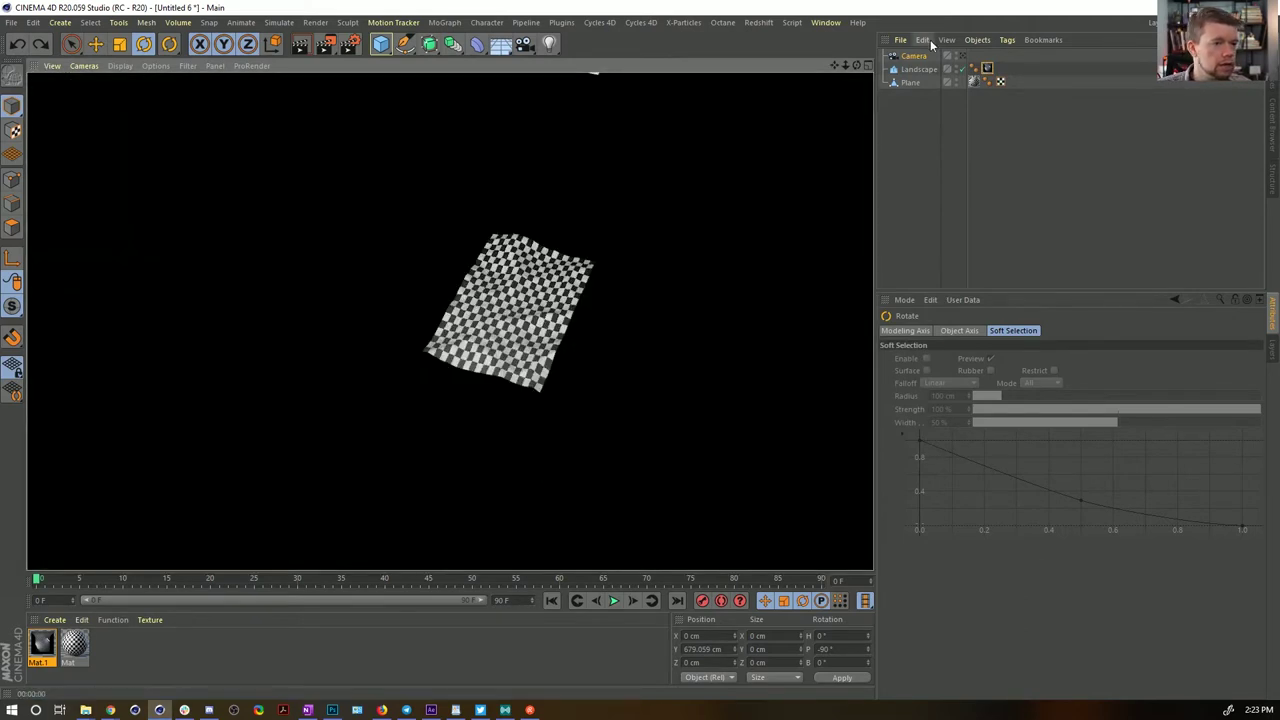
left_click(575, 275)
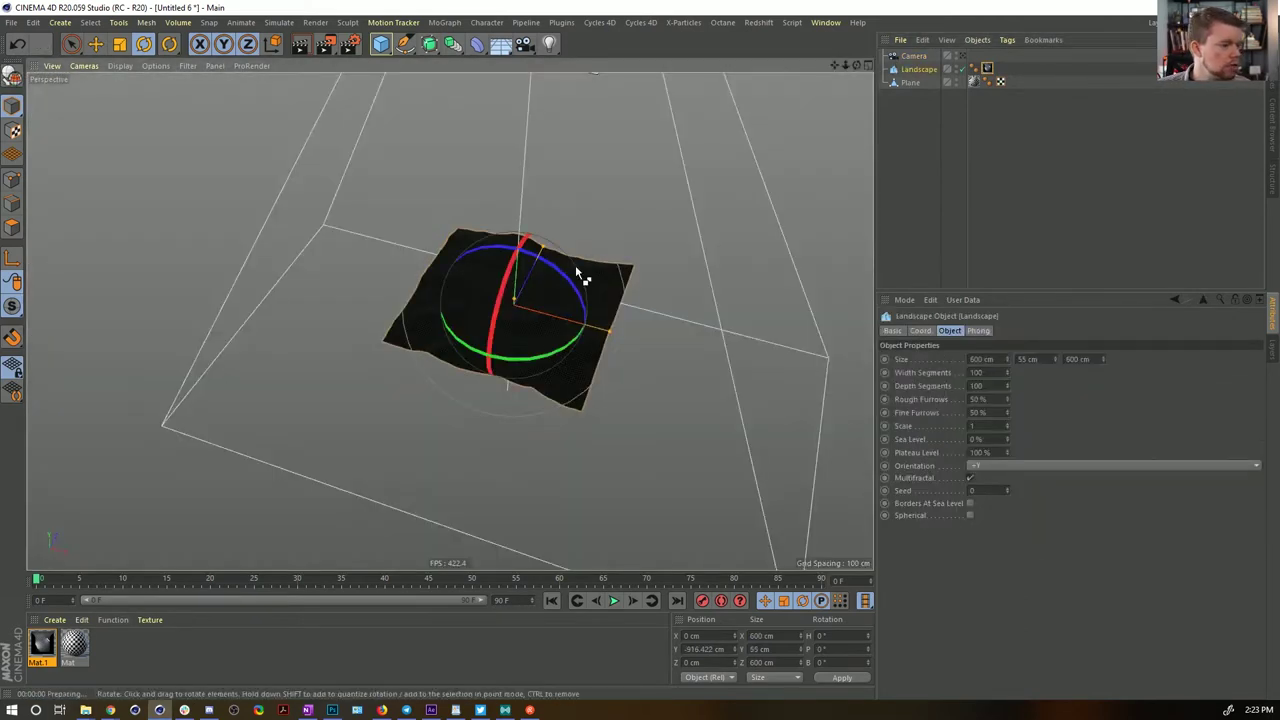
key("ctrl+r")
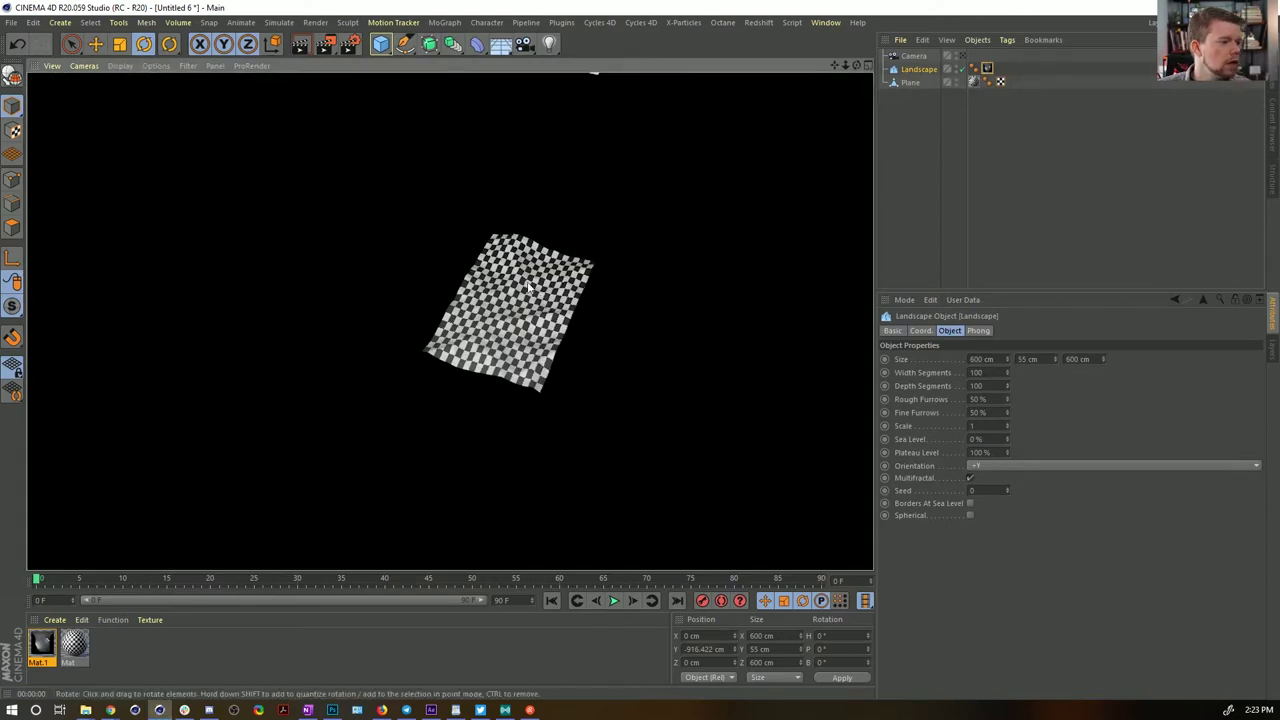
left_click(538, 313)
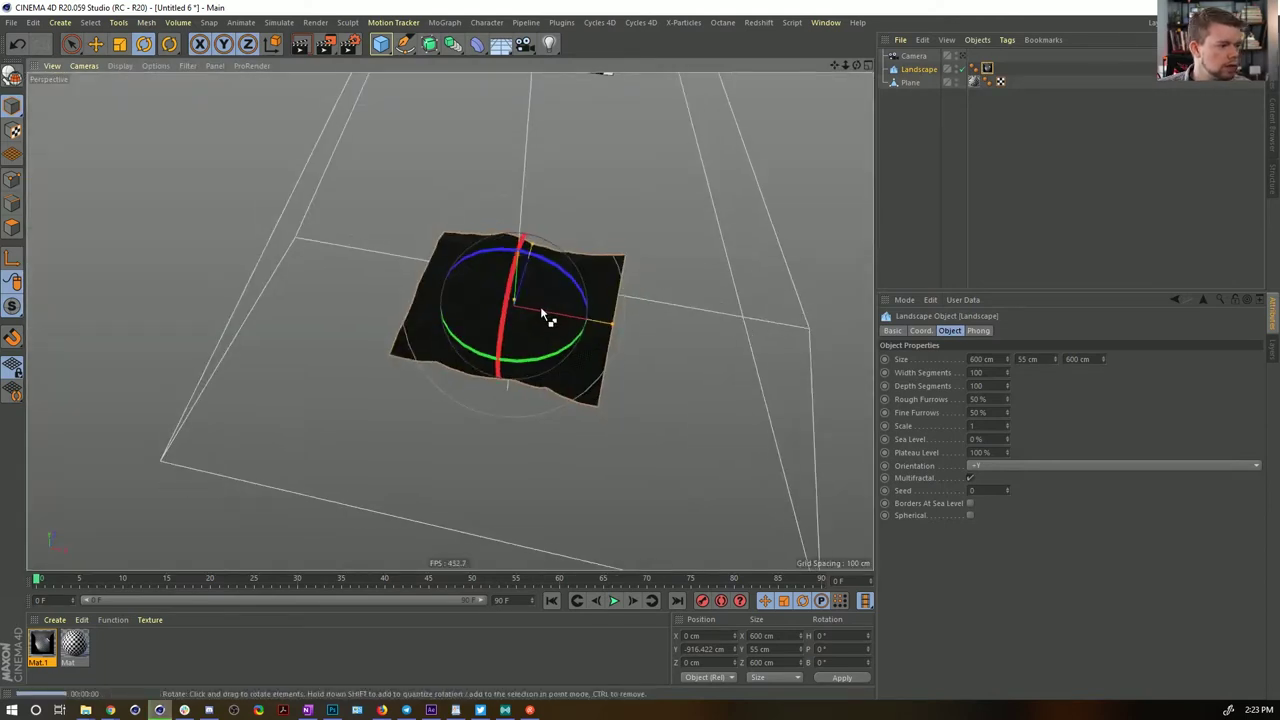
key("ctrl+r")
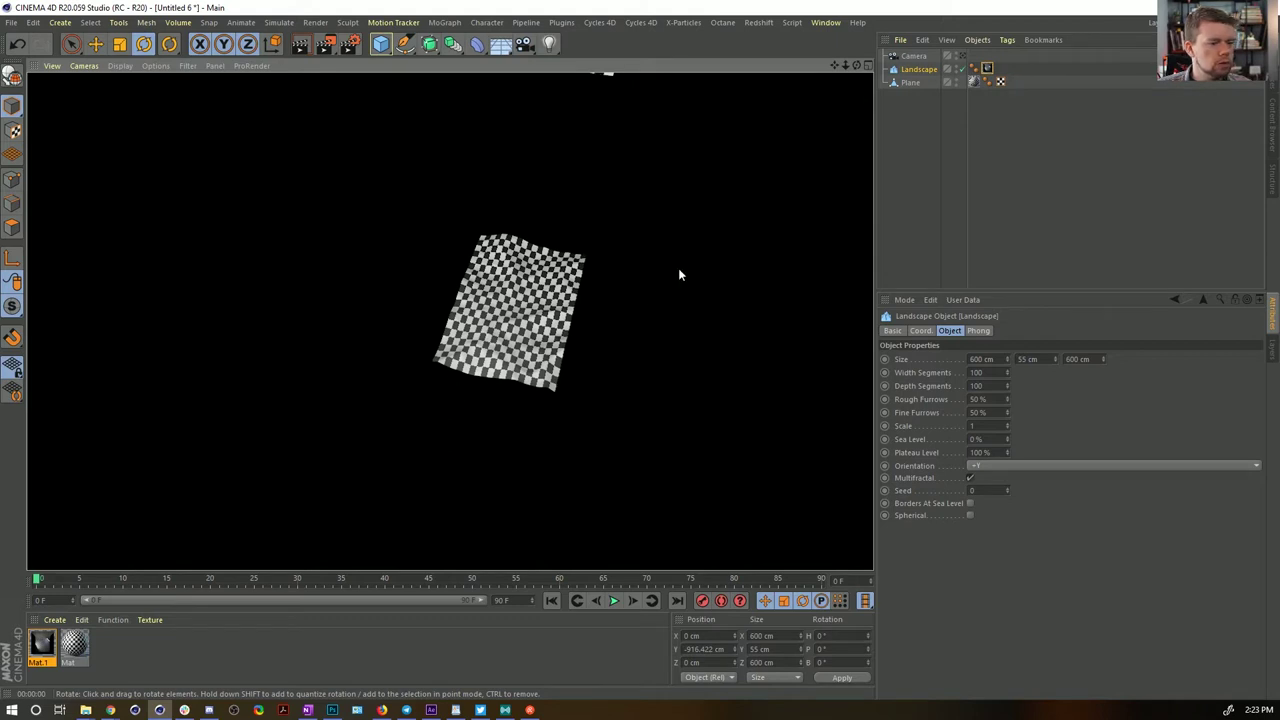
left_click(913, 55)
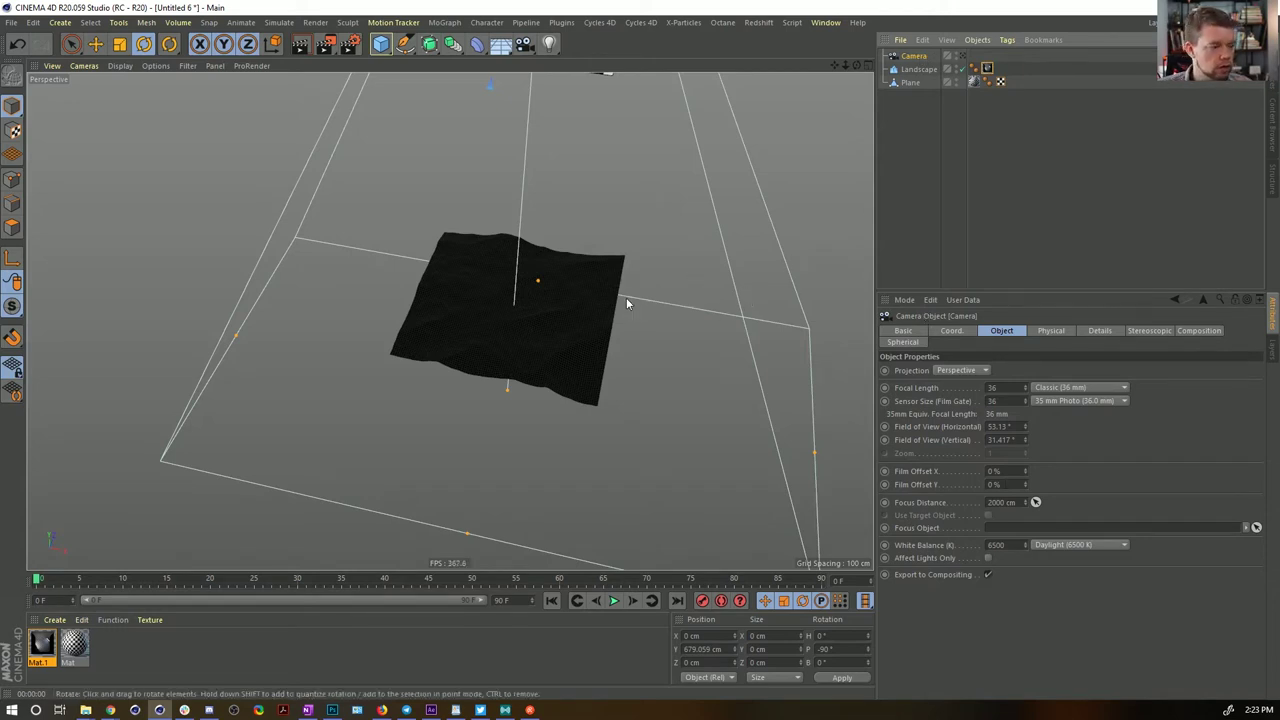
key("ctrl+r")
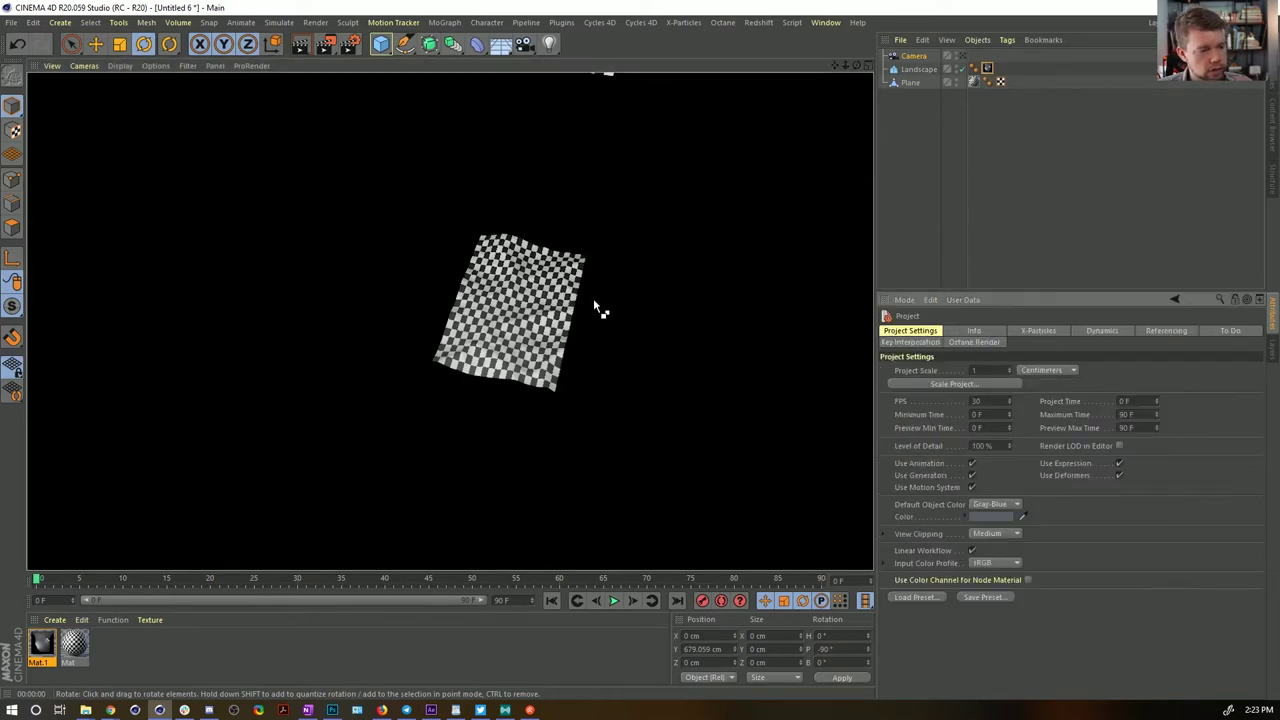
Set the render output height to 1280 pixels for a square 1280 × 1280 image, and close the render settings
key("ctrl+b")
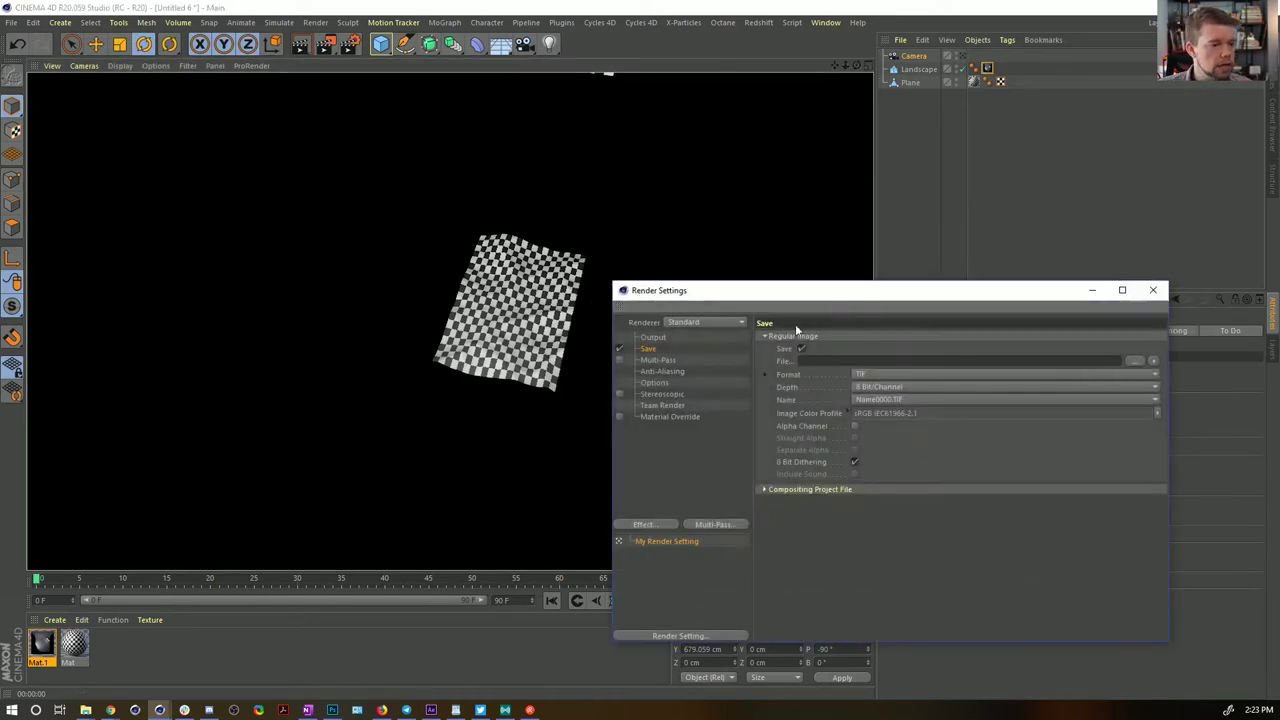
left_click(652, 337)
left_click(843, 349)
key("Tab")
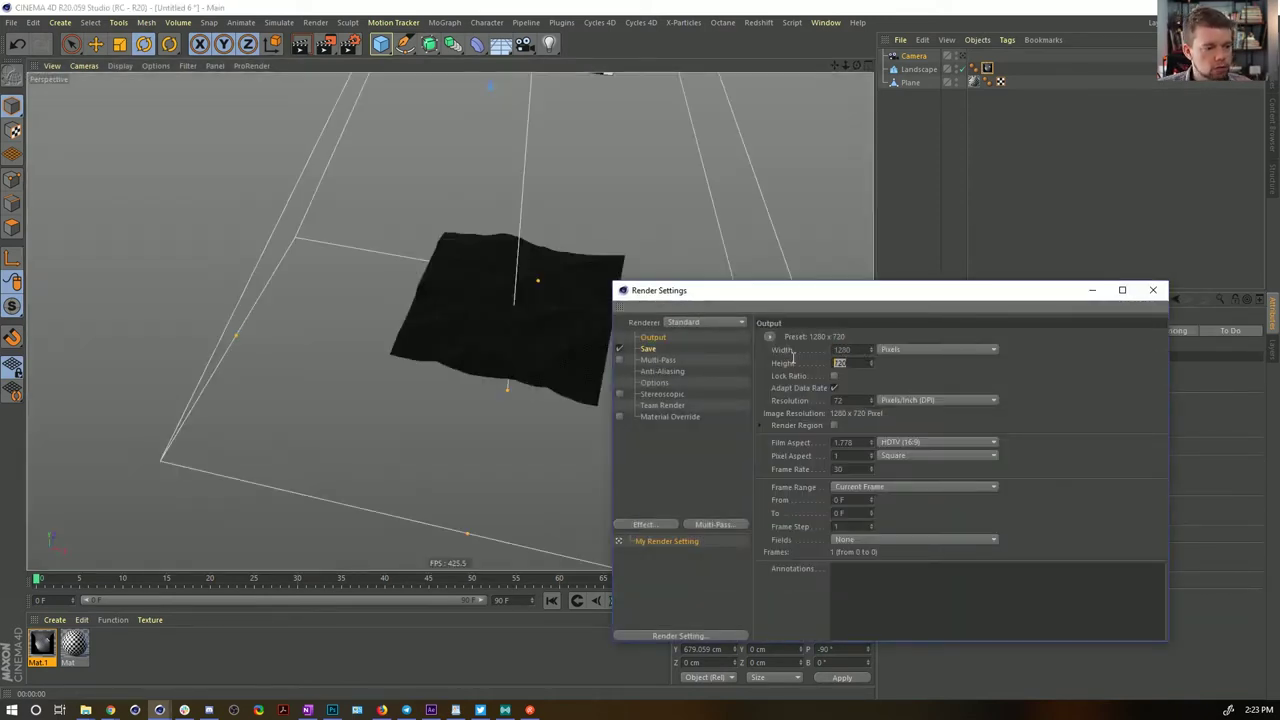
type("1280")
key("Return")
left_click(1153, 290)
Compare the view through the camera with a perspective render of the Landscape to check the checkerboard's proportions
left_click_drag(470, 330, 570, 320, "alt")
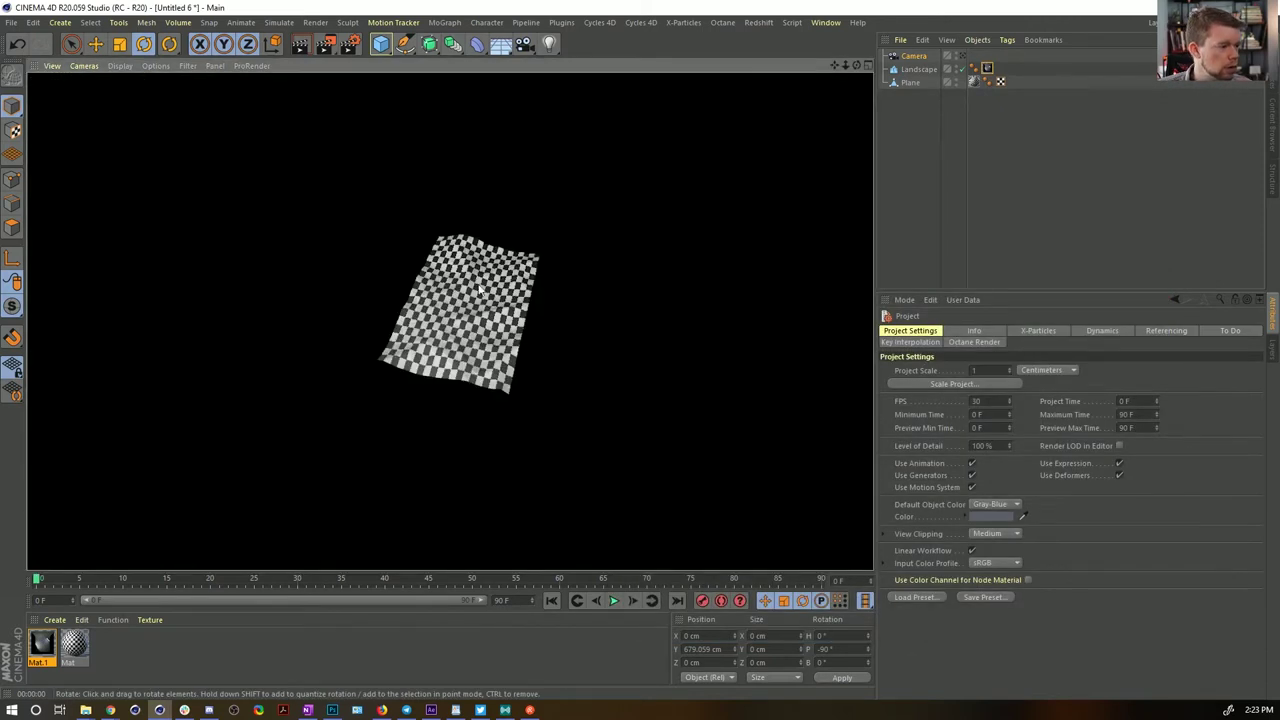
left_click(914, 57)
left_click(959, 57)
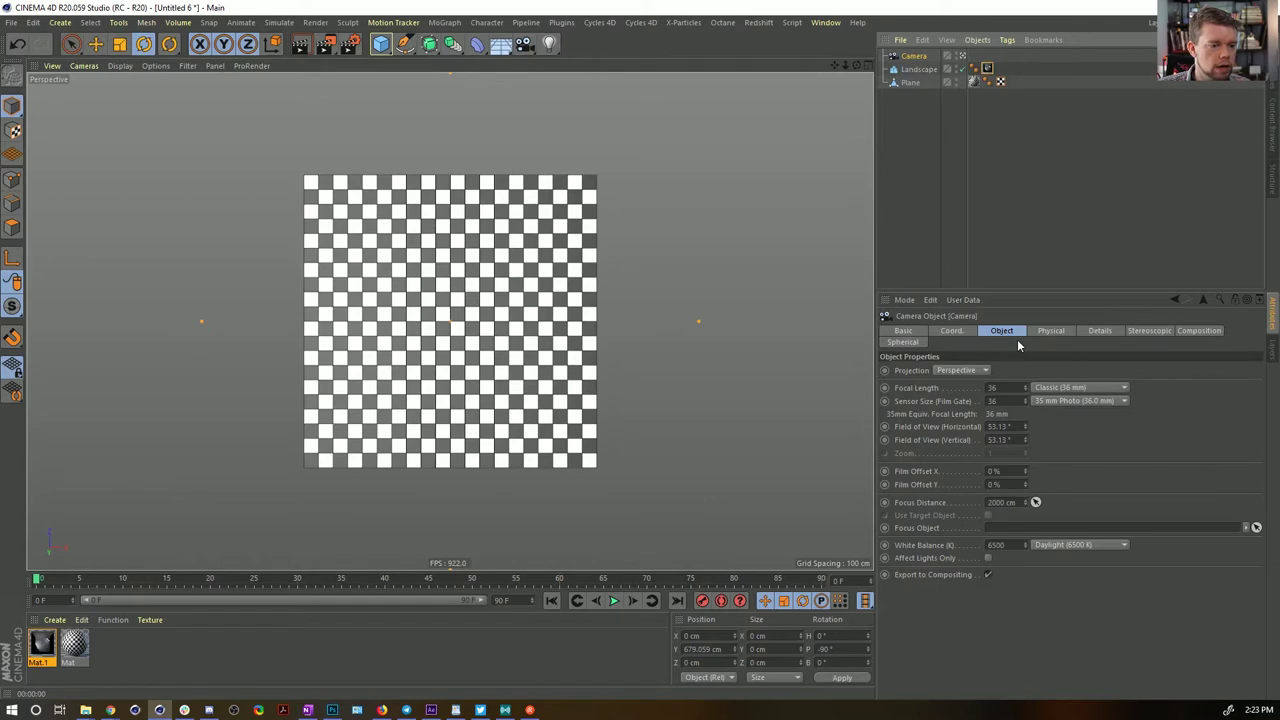
left_click(959, 57)
key("ctrl+r")
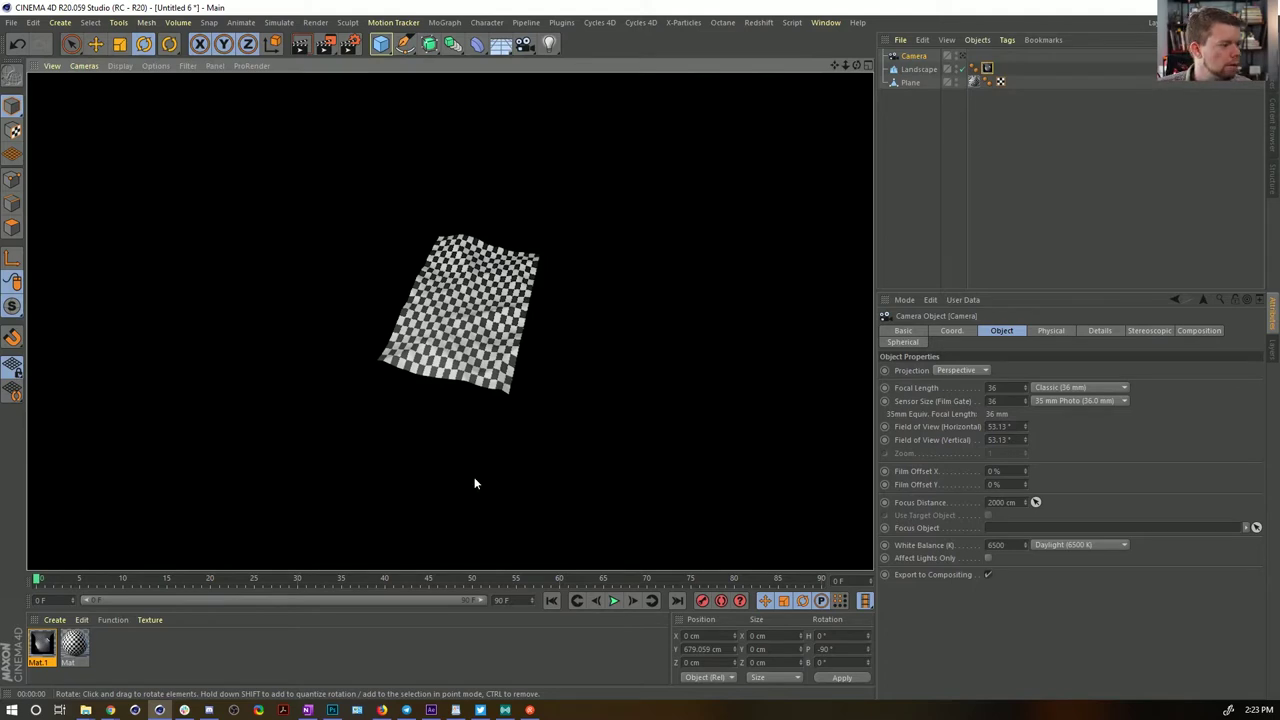
Inspect the Checkerboard shader in Mat and the Camera Shader settings in Mat.1, and move the material editor out of the way
left_click(75, 647)
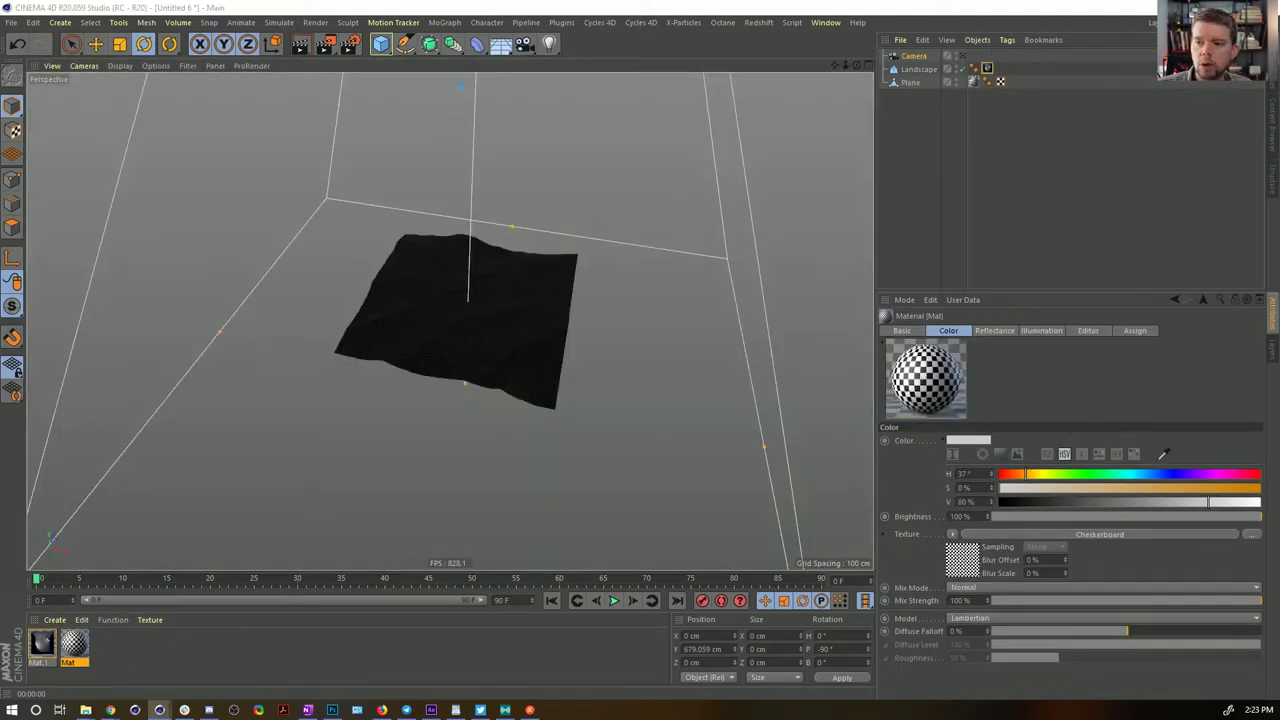
double_click(75, 647)
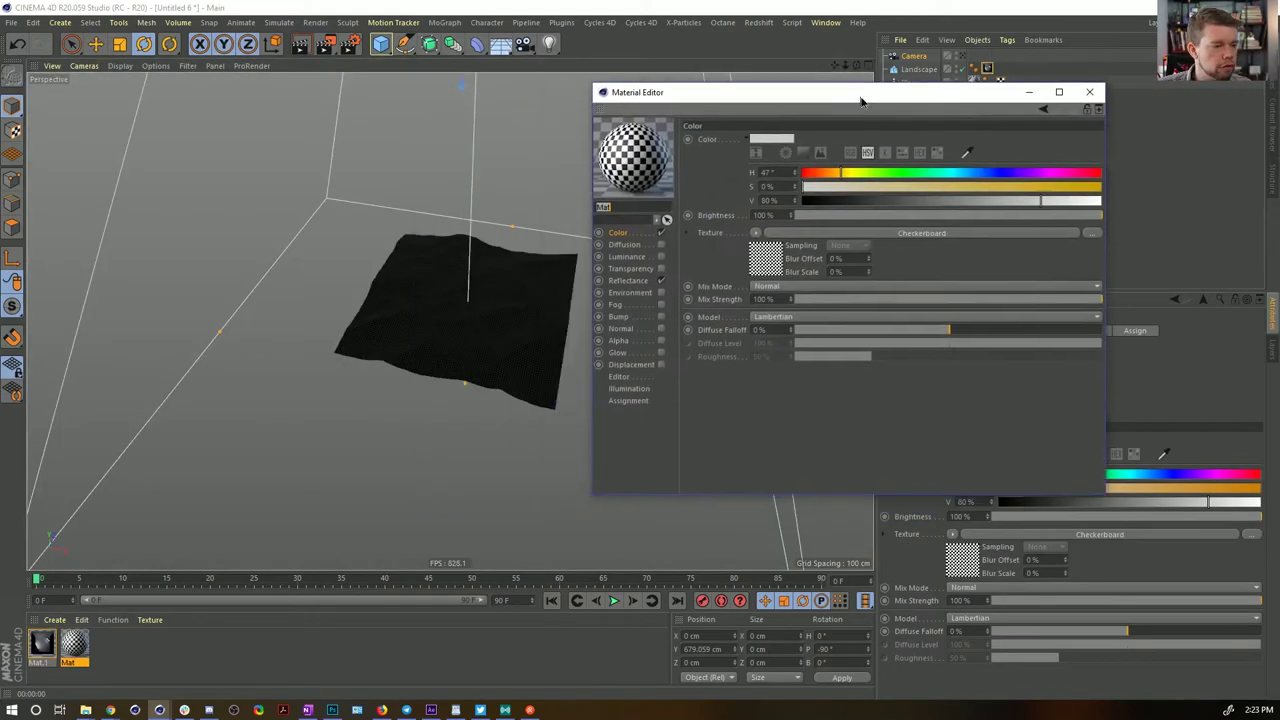
left_click(760, 257)
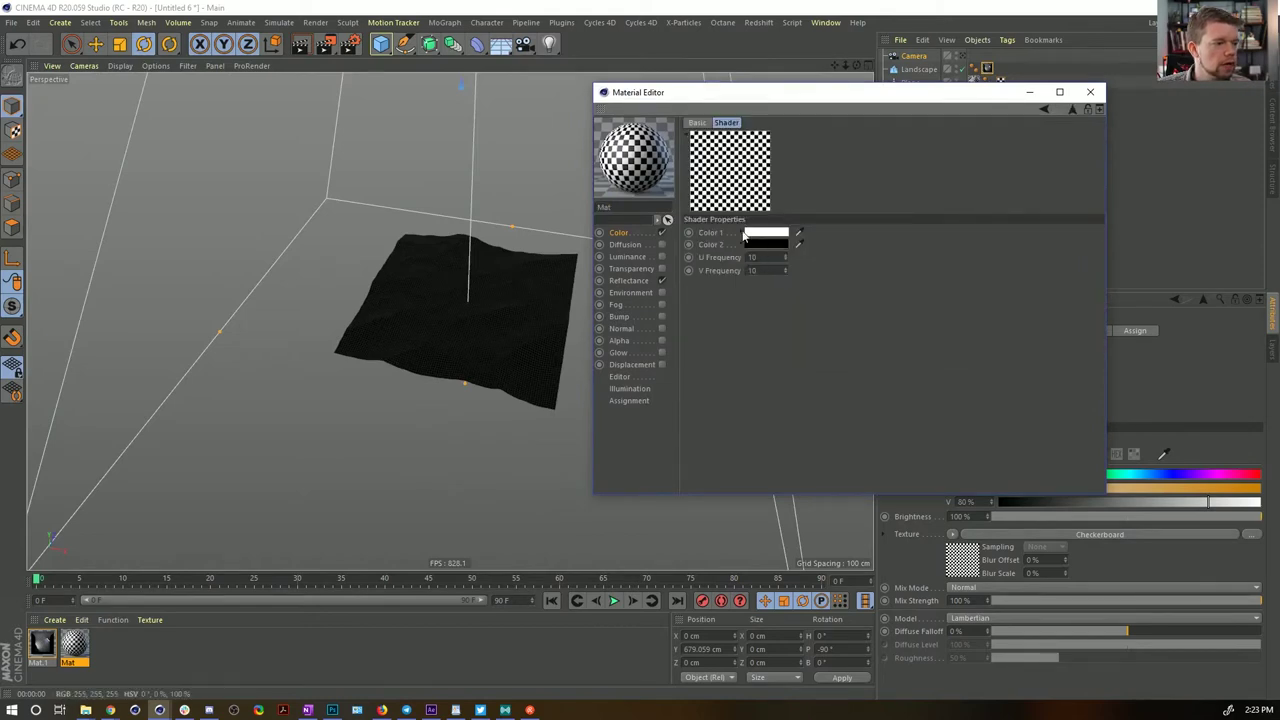
left_click(52, 651)
left_click(52, 650)
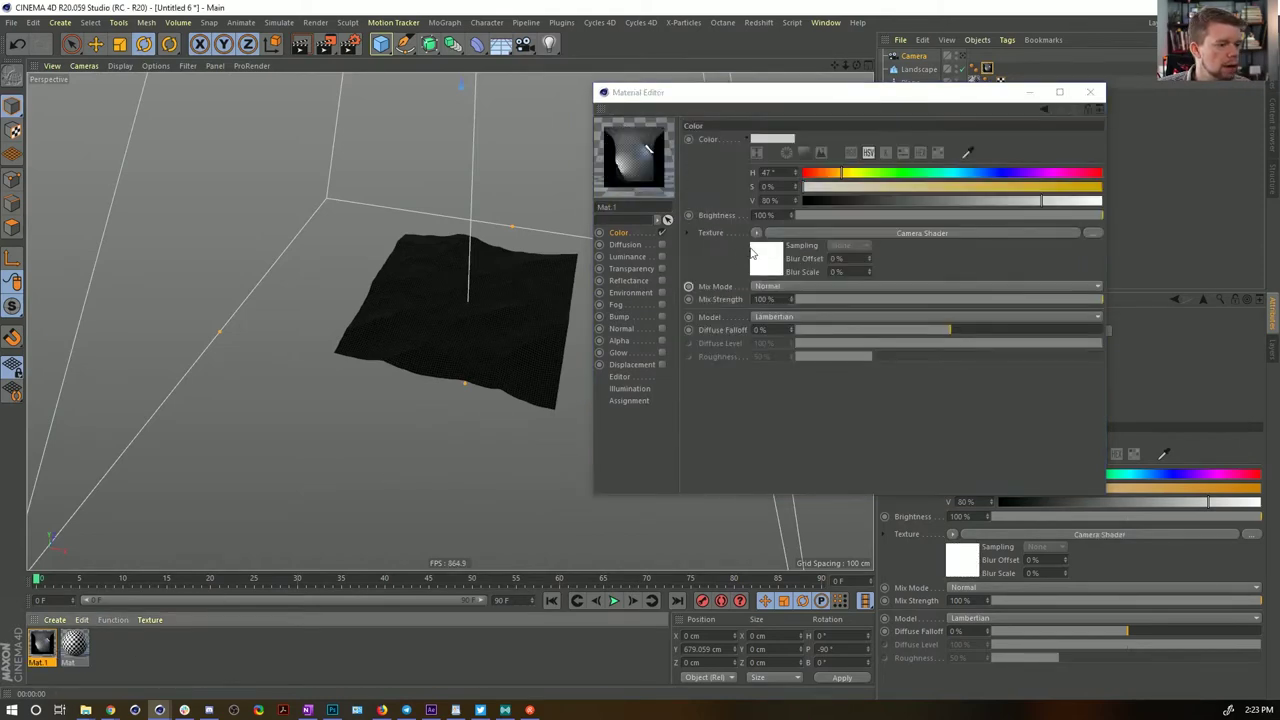
left_click(768, 258)
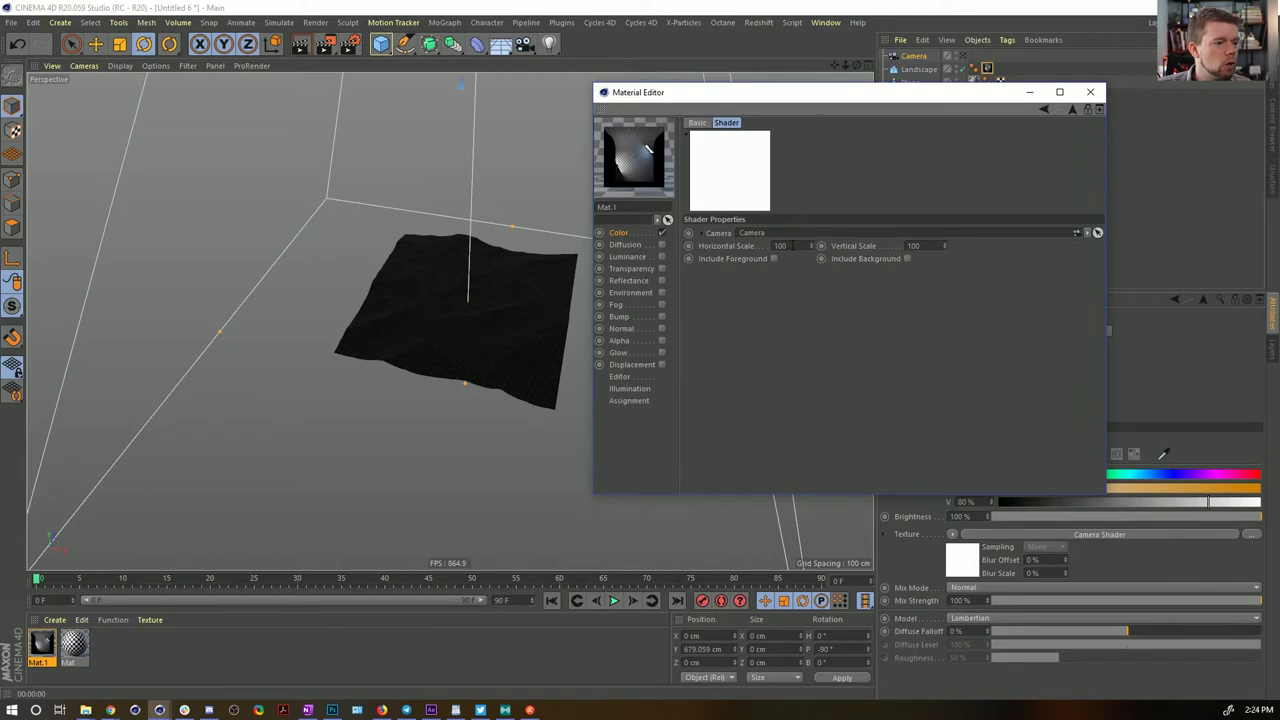
left_click_drag(848, 99, 721, 587)
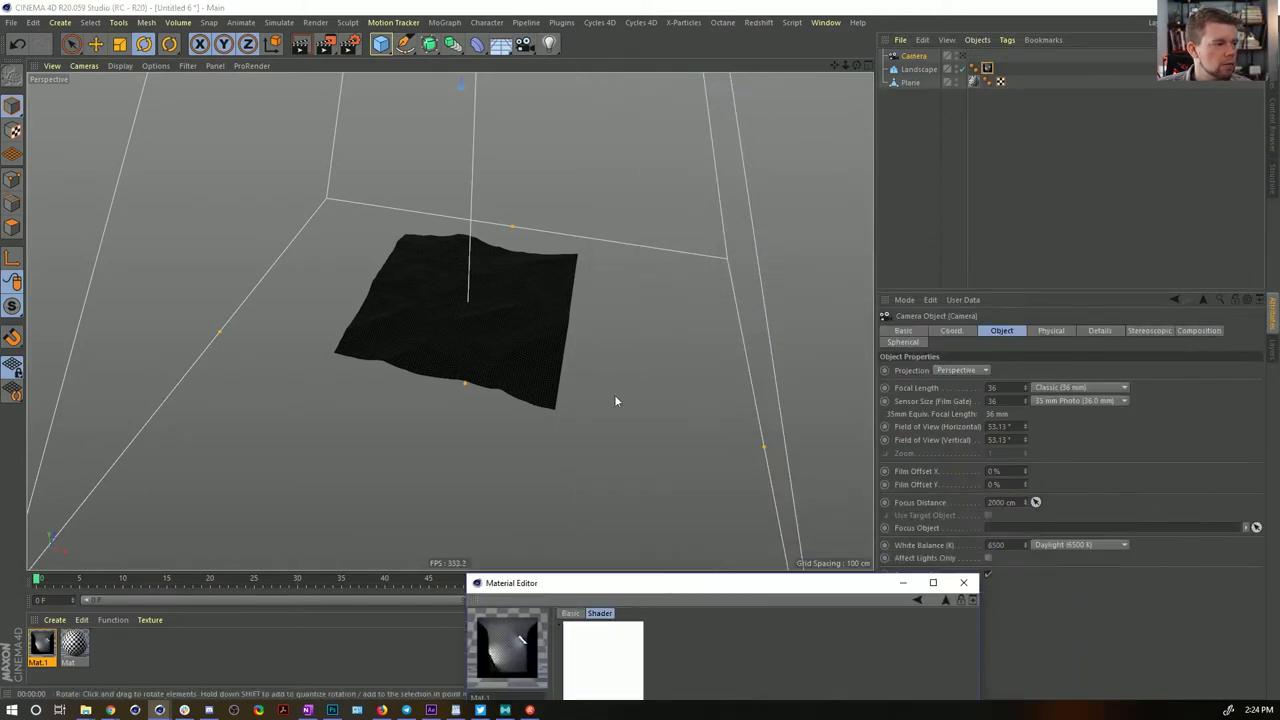
Examine the camera's projection frustum together with the checkered plane and the Landscape from several angles and distances
right_click_drag(593, 353, 428, 368, "alt")
left_click_drag(500, 336, 433, 285, "alt")
mouse_move(547, 281)
right_mouse_down("alt")
mouse_move(594, 257)
mouse_move(546, 269)
right_mouse_up("alt")
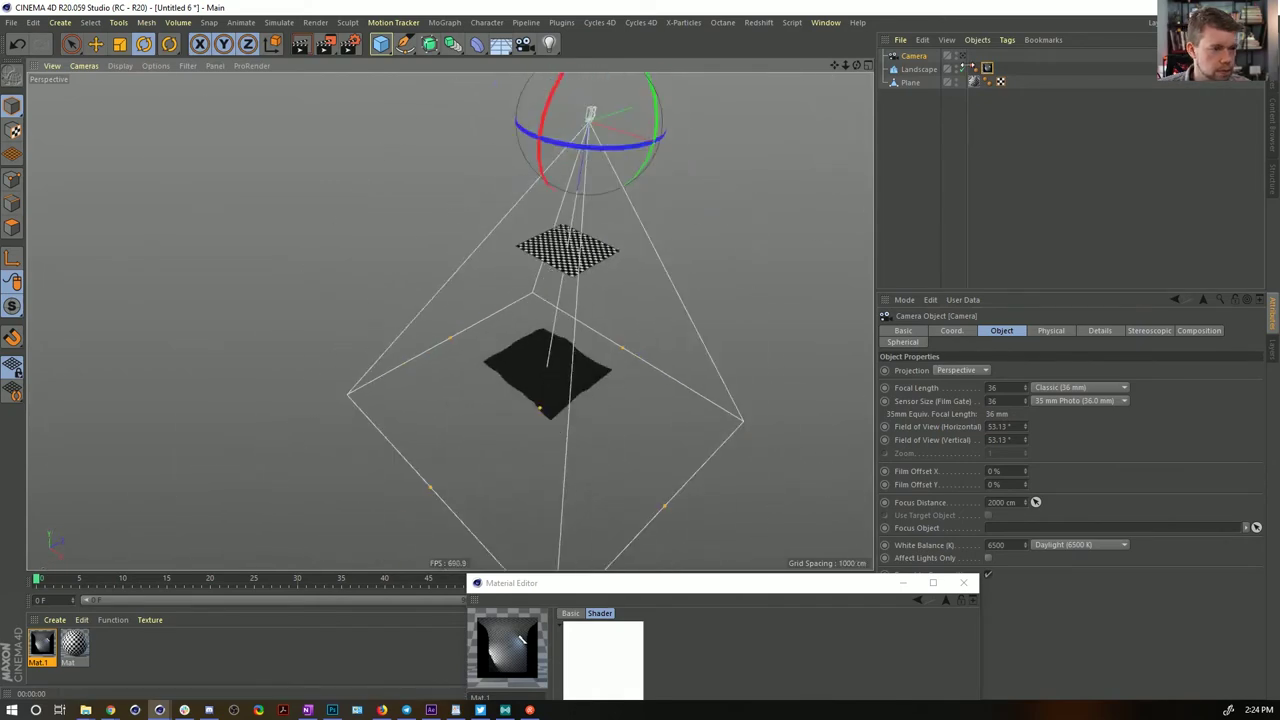
left_click_drag(637, 229, 595, 218, "alt")
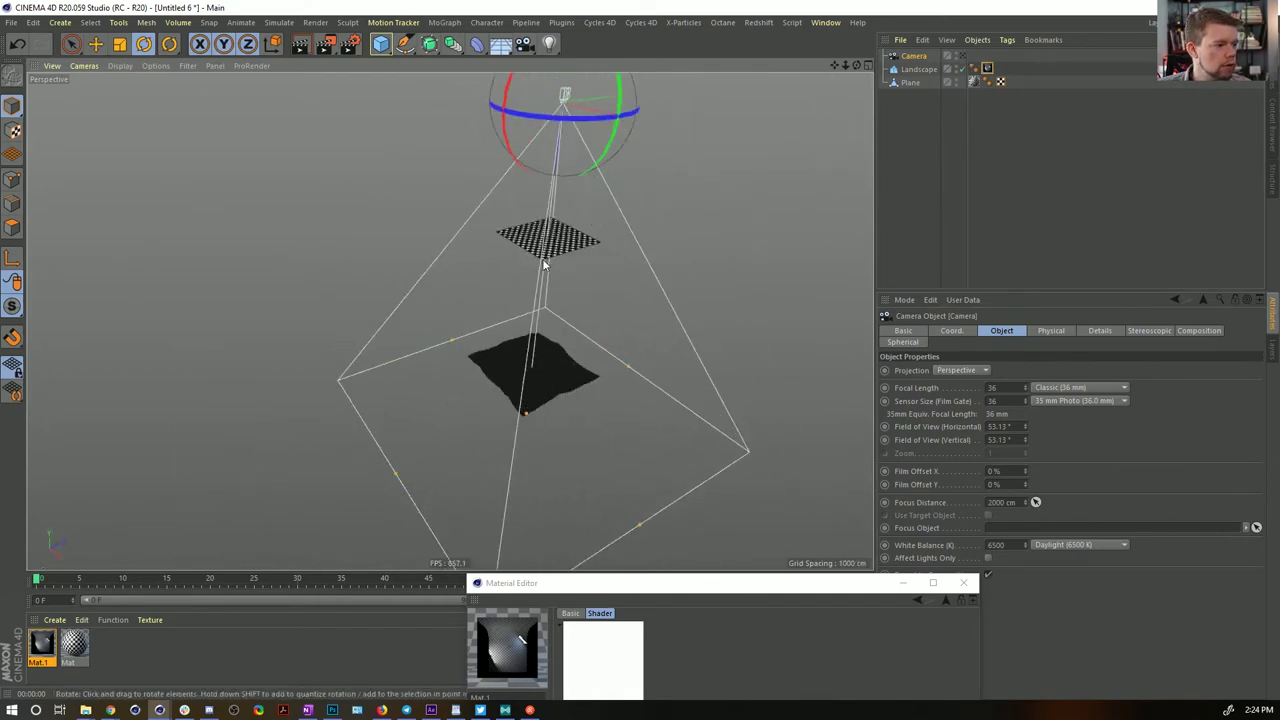
right_click_drag(544, 261, 608, 244, "alt")
left_click_drag(540, 264, 531, 270, "alt")
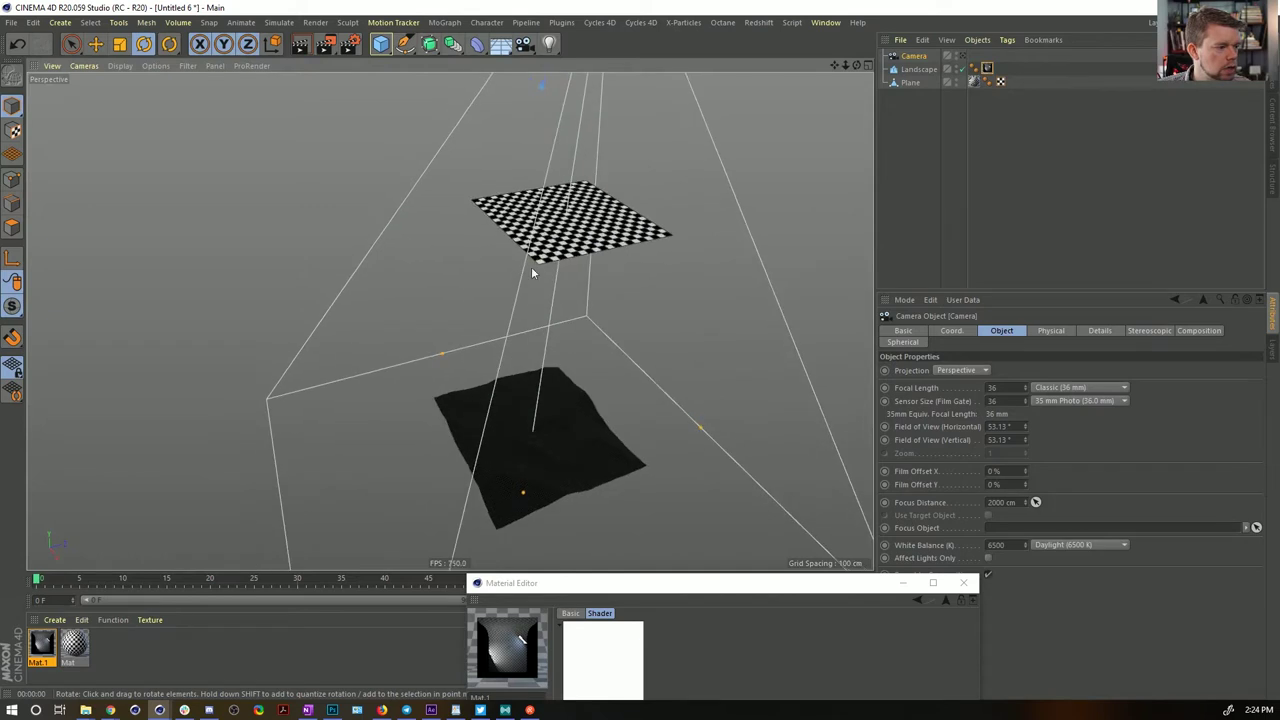
key("e")
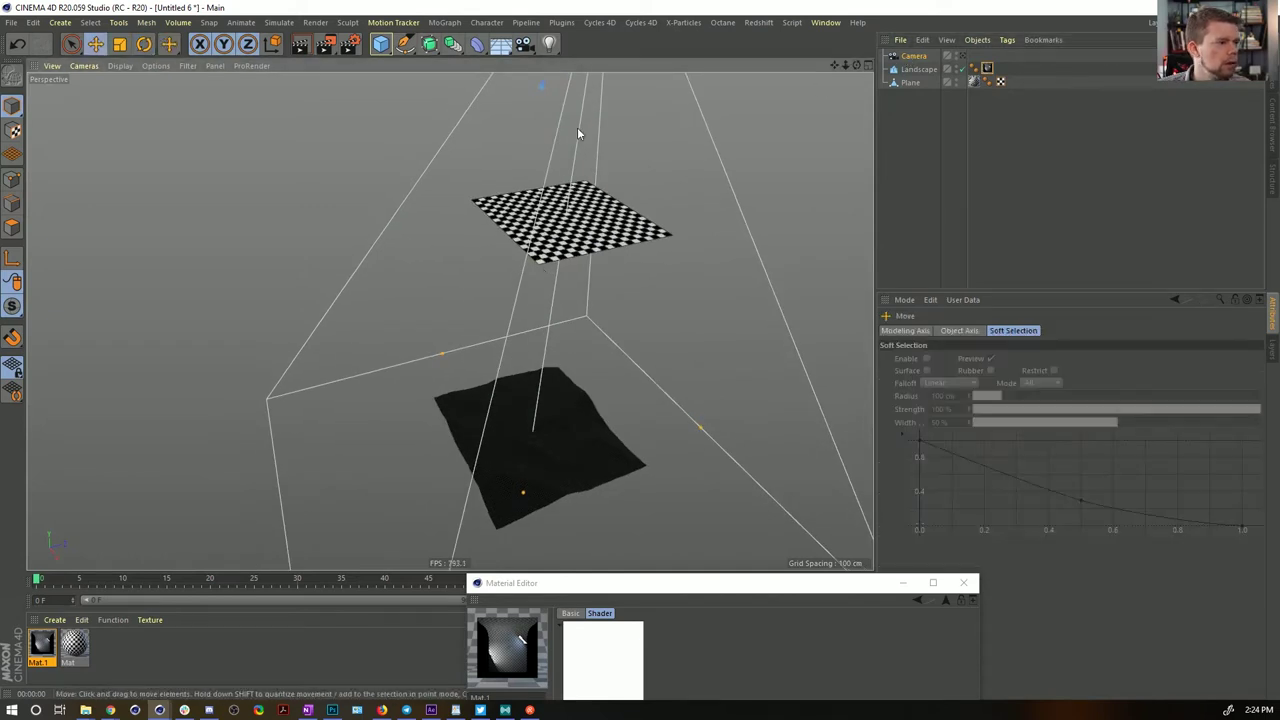
scroll(577, 127, "down", 5)
left_click_drag(589, 193, 579, 231)
scroll(593, 149, "up", 4)
scroll(552, 155, "up", 3)
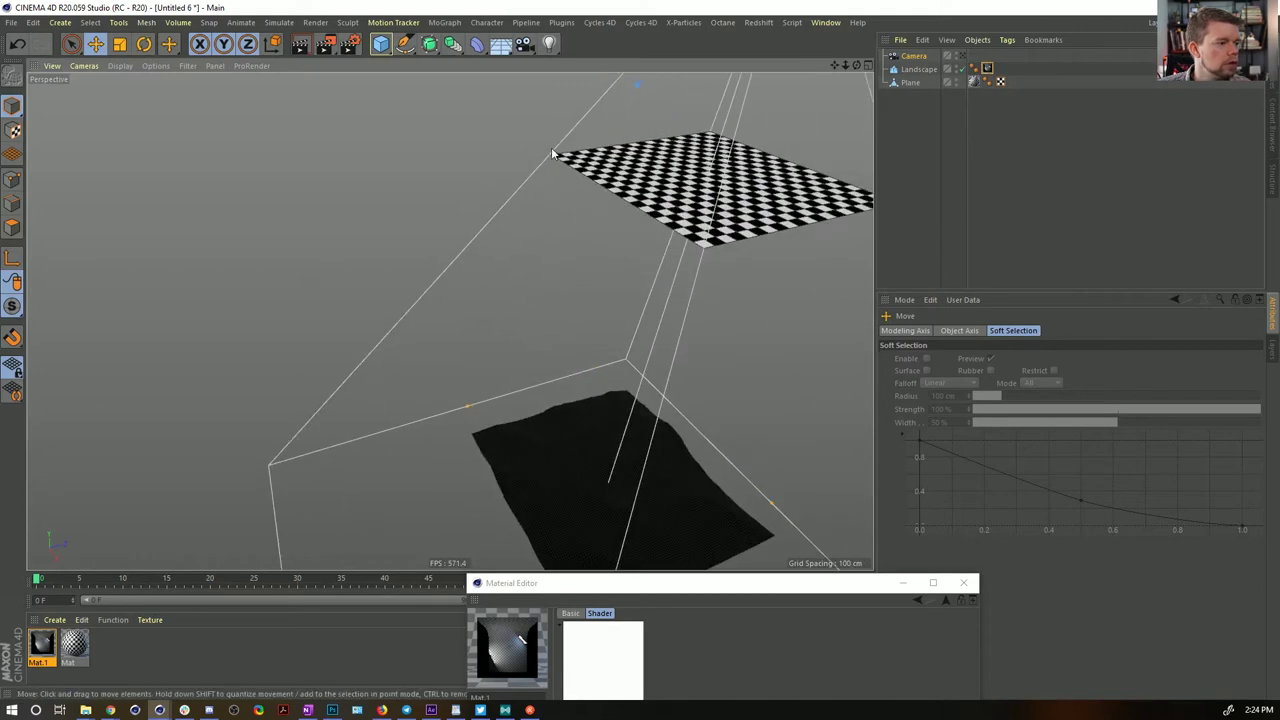
scroll(656, 195, "down", 6)
middle_click_drag(613, 212, 562, 230, "alt")
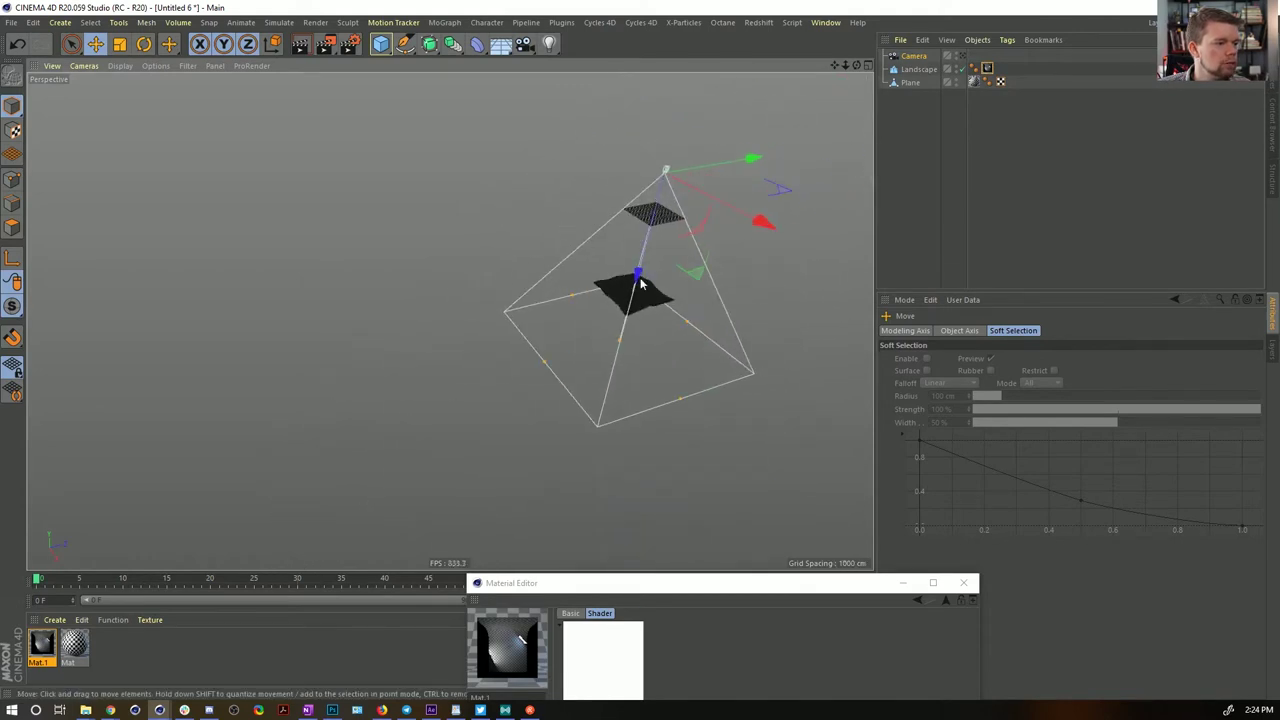
scroll(638, 280, "up", 2)
left_click_drag(650, 214, 651, 215)
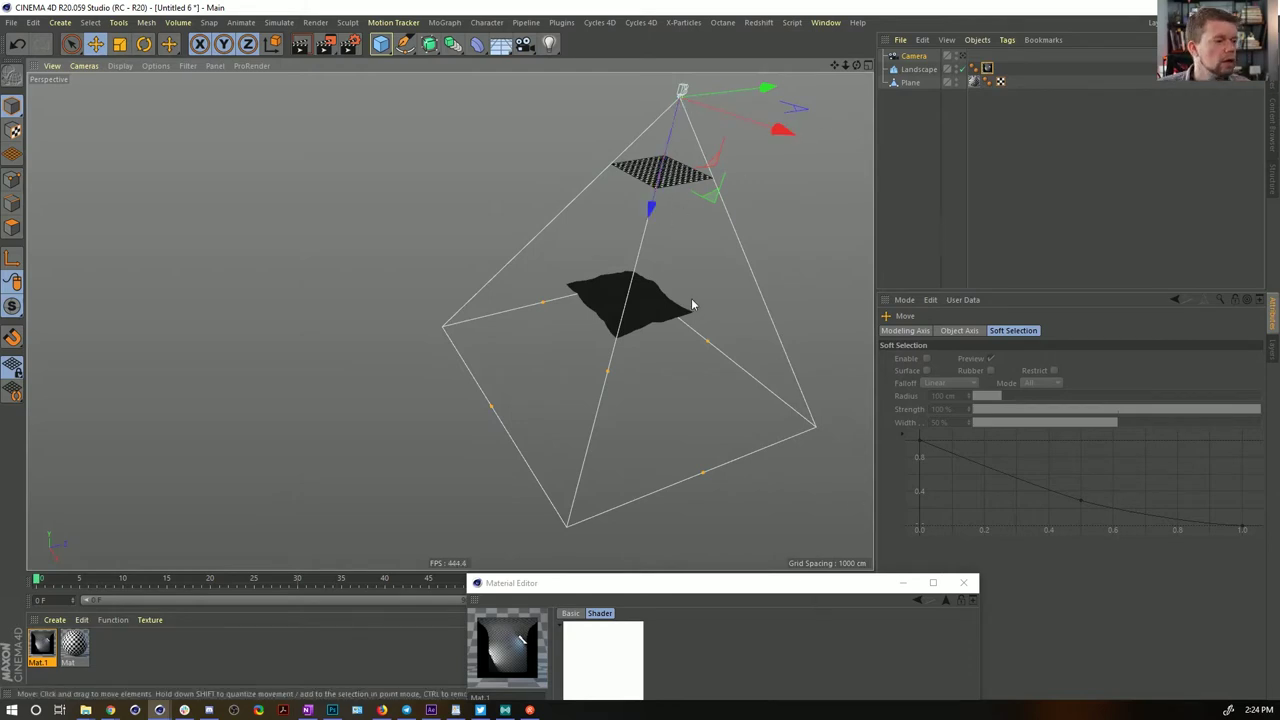
Render the perspective view from afar and from close up to compare the plane's checkerboard with the one projected on the Landscape
key("ctrl+r")
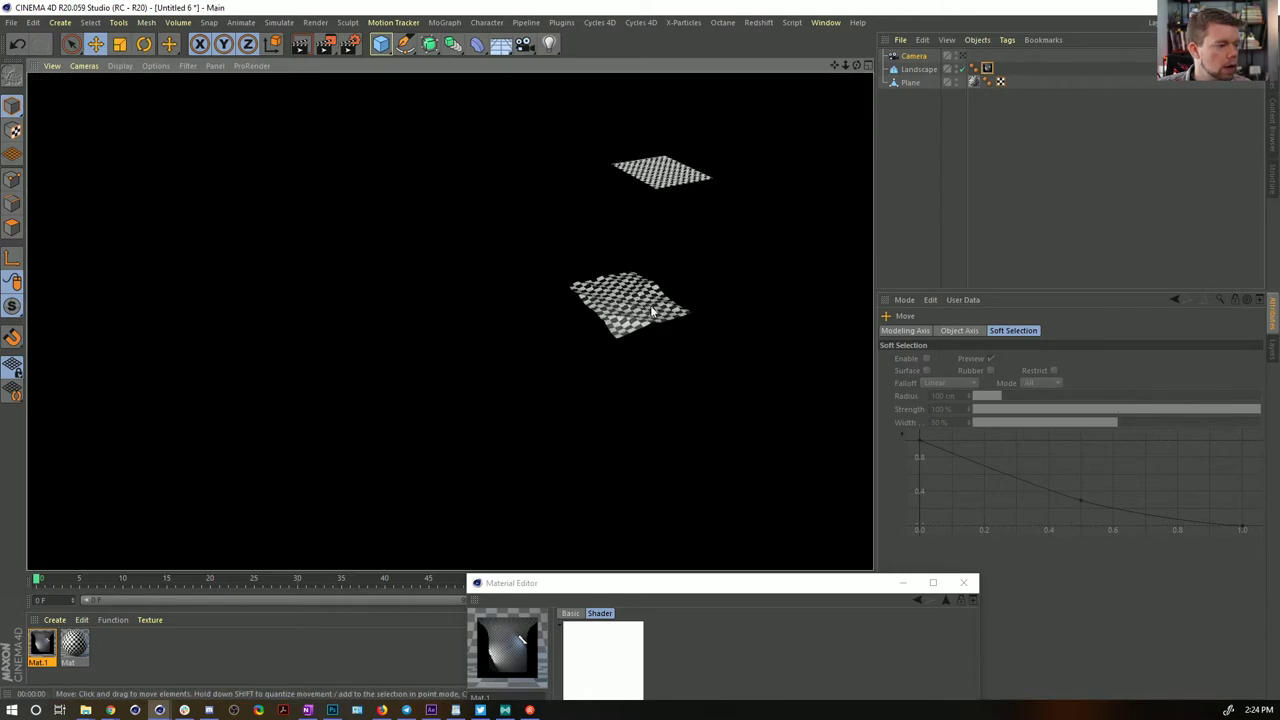
right_click_drag(624, 310, 738, 312, "alt")
left_click_drag(625, 301, 683, 323, "alt")
key("ctrl+r")
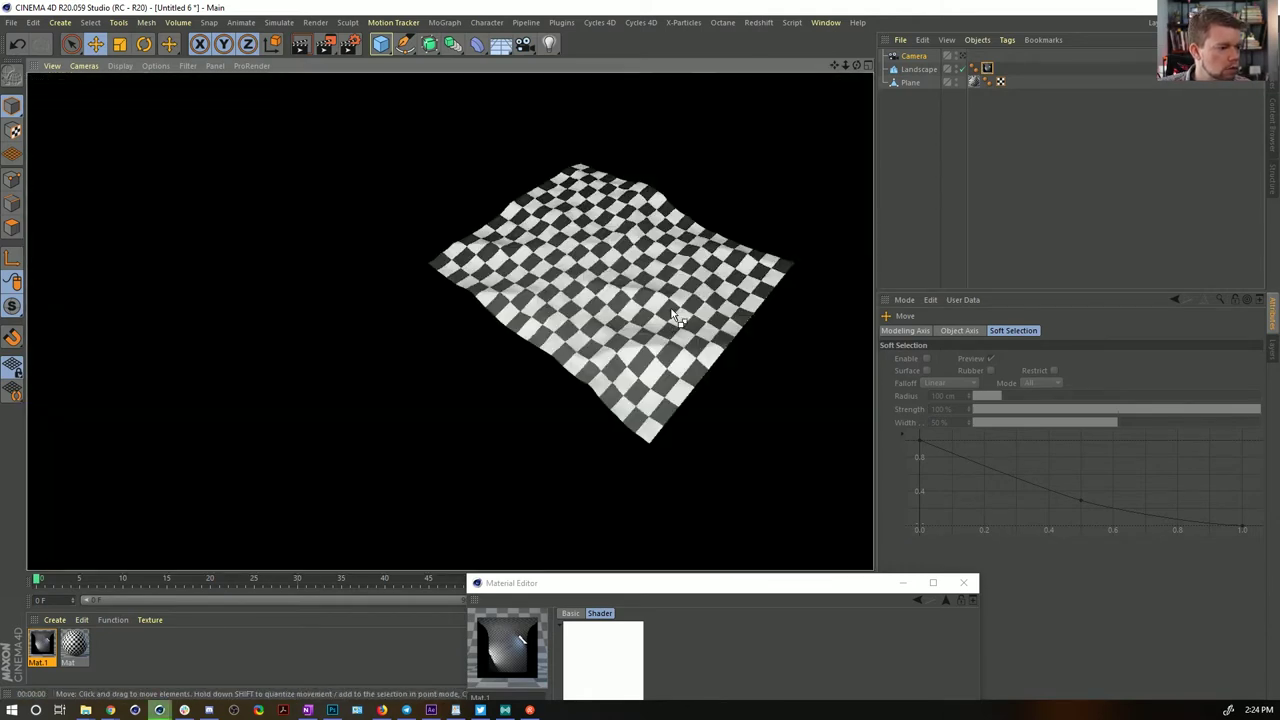
left_click_drag(672, 277, 589, 272, "alt")
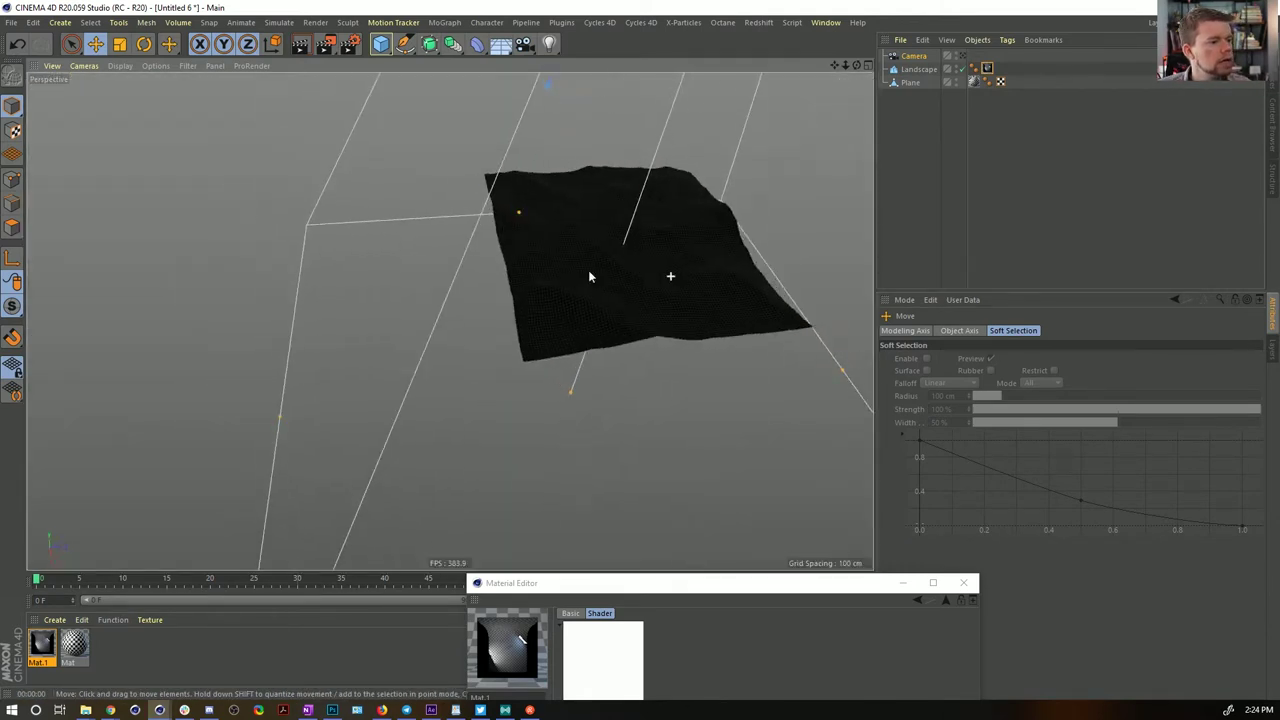
Move the Landscape out of the camera's frustum to about Z -1832 cm and render the view to check its checkerboard
left_click(920, 69)
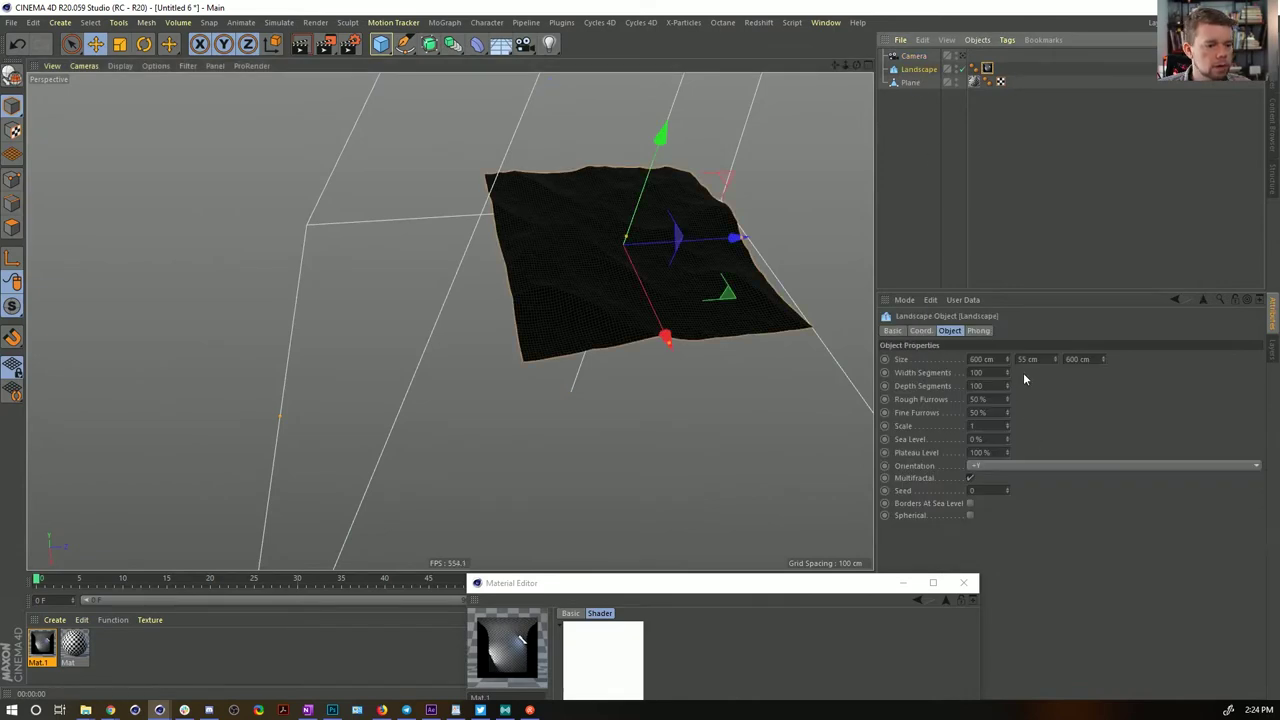
left_click_drag(610, 300, 664, 308, "alt")
key("ctrl+r")
scroll(648, 280, "down", 5)
left_click_drag(806, 286, 767, 234)
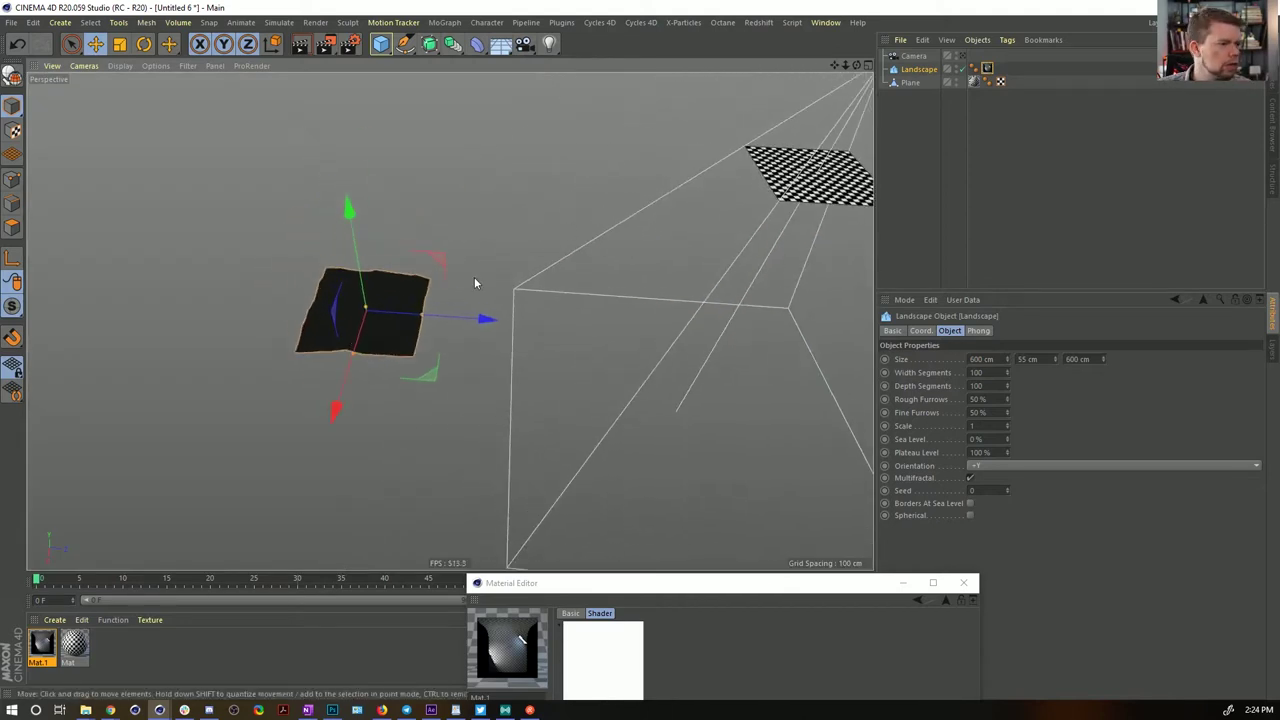
key("ctrl+r")
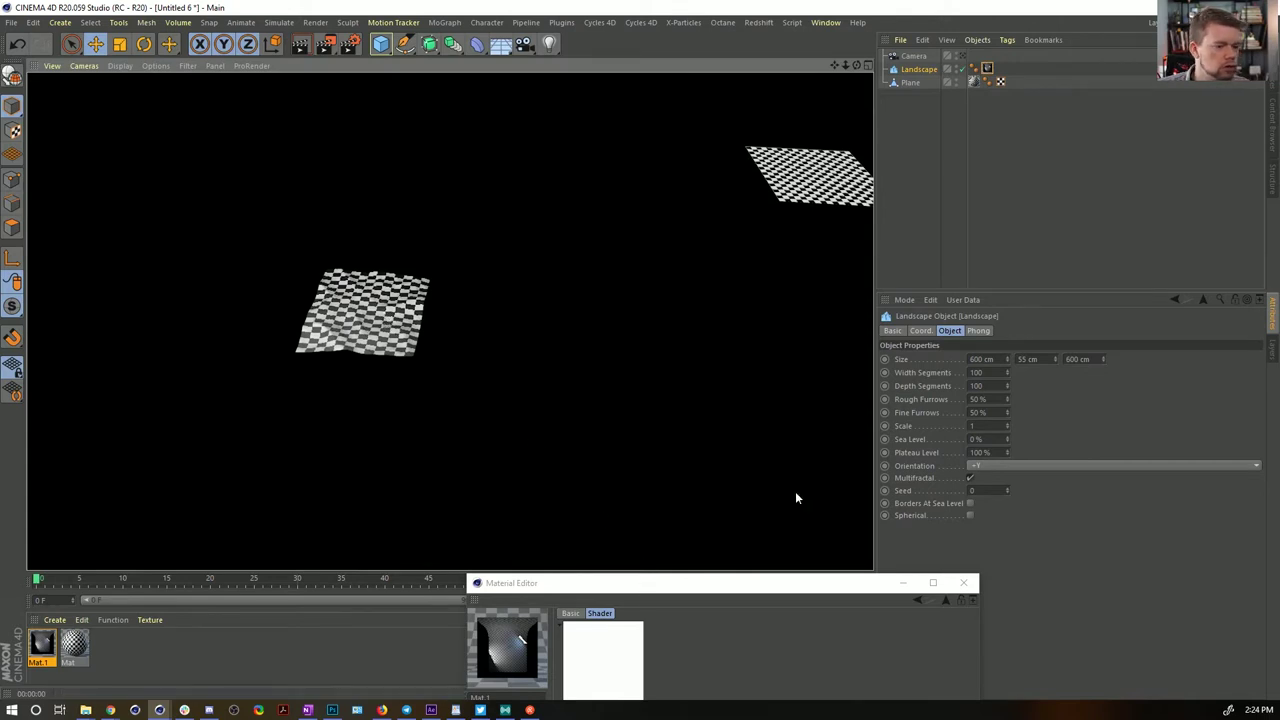
Review the Landscape's texture tag, the project settings and the render output settings, closing the material editor along the way
left_click(987, 68)
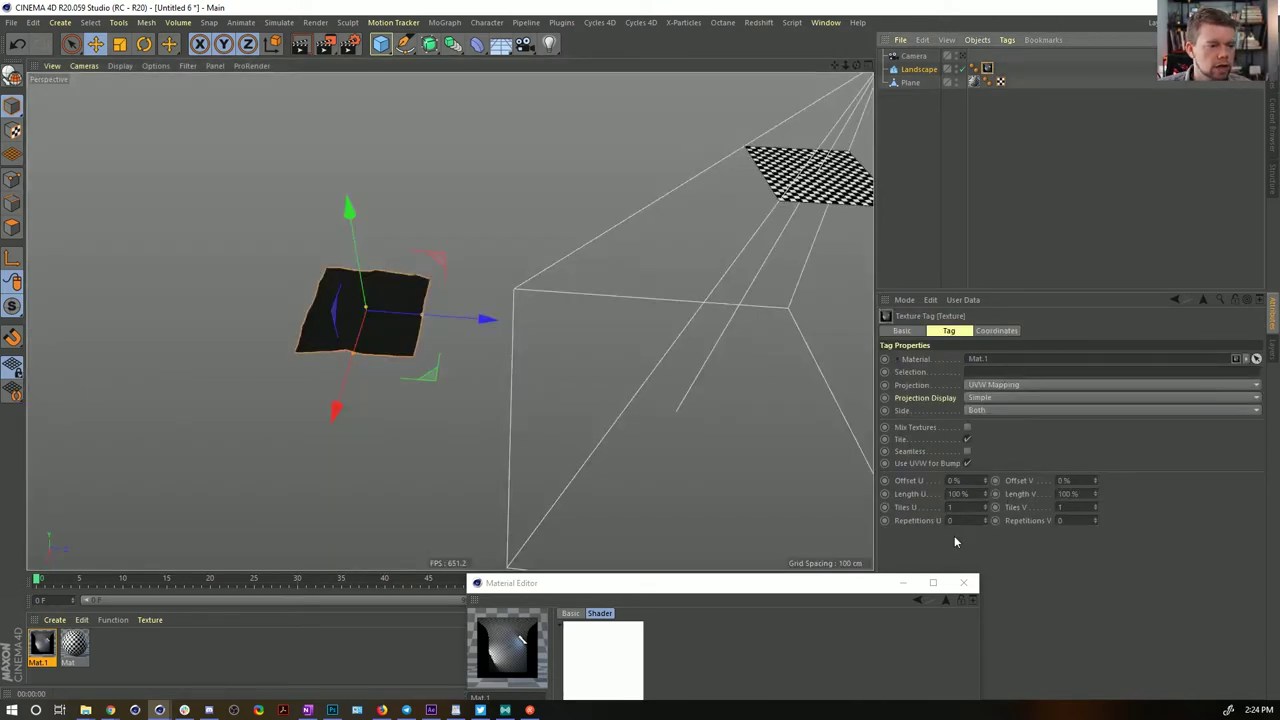
left_click(963, 582)
left_click_drag(378, 302, 617, 209, "alt")
key("ctrl+d")
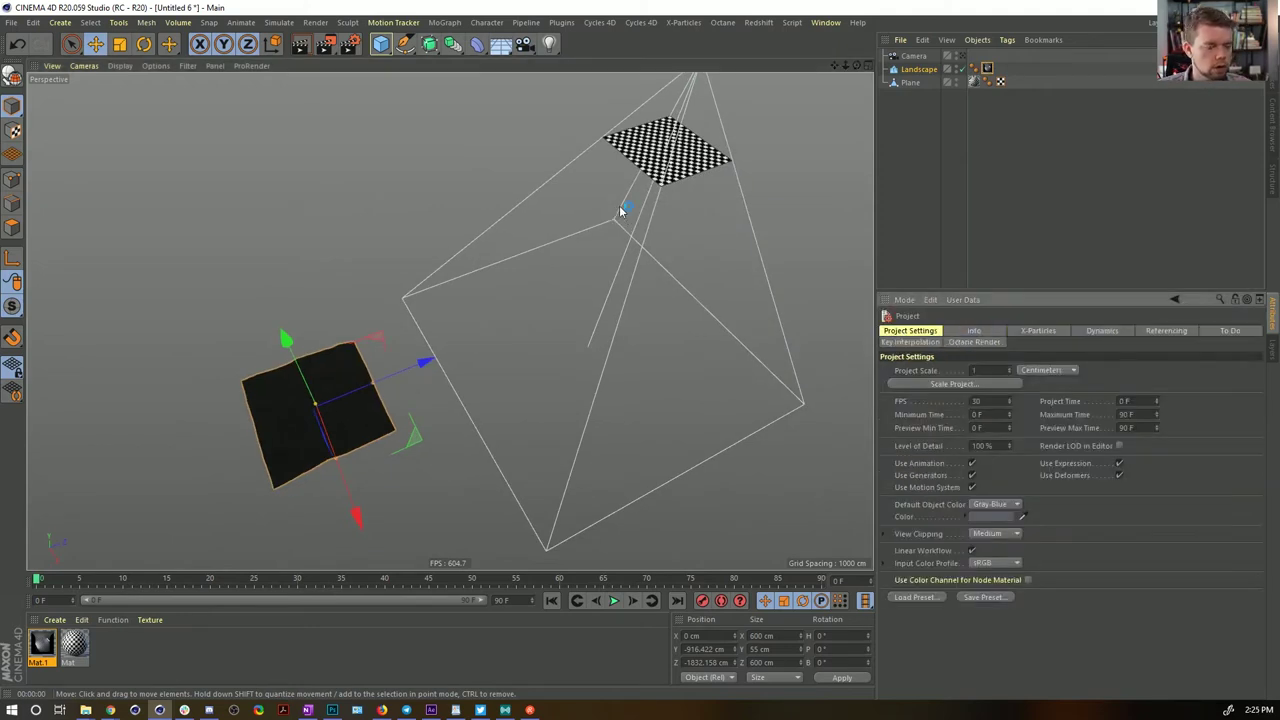
key("ctrl+b")
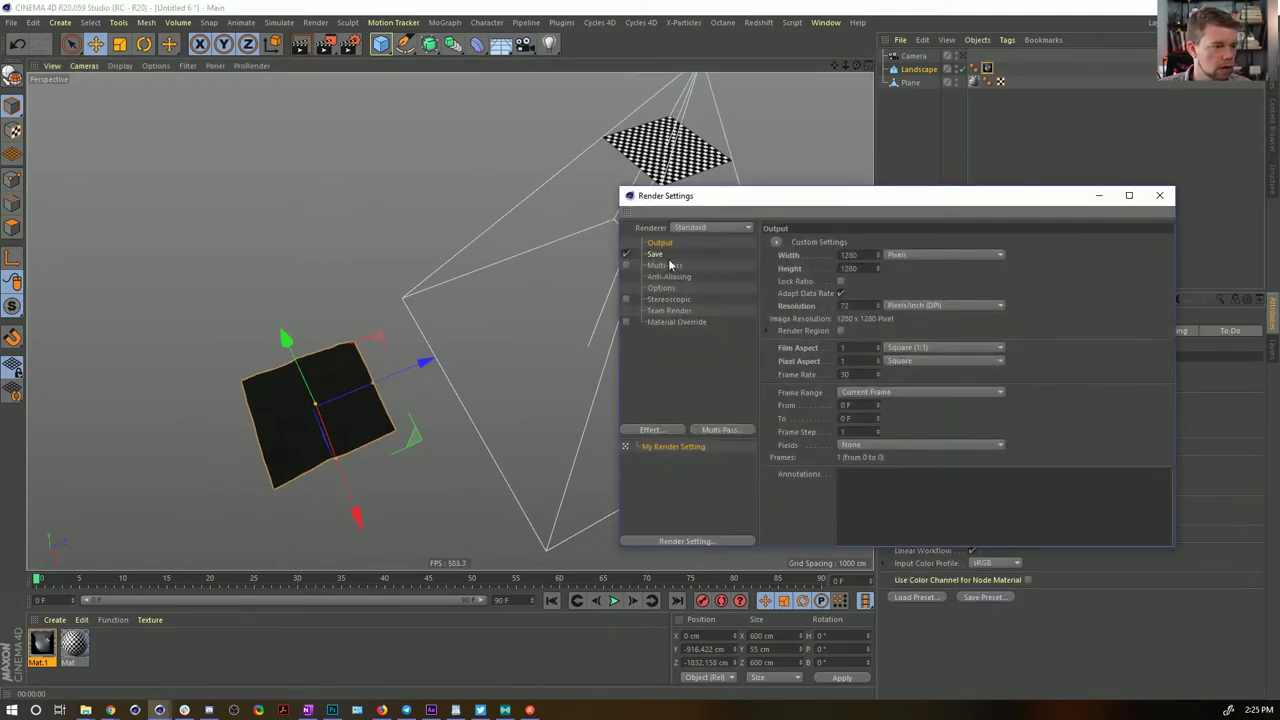
left_click(1159, 195)
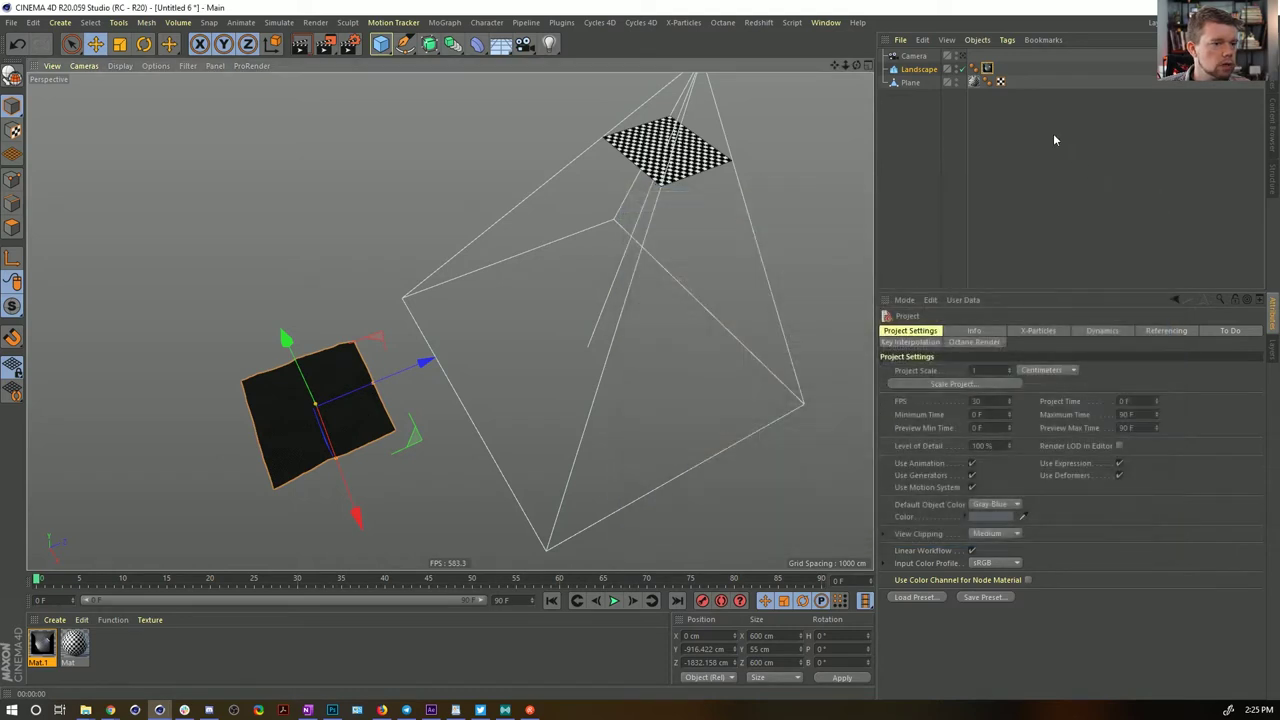
Render with the viewport narrowed and widened to compare how its proportions affect the projected checkerboard, and restore a wide viewport
left_click_drag(878, 161, 639, 175)
key("ctrl+r")
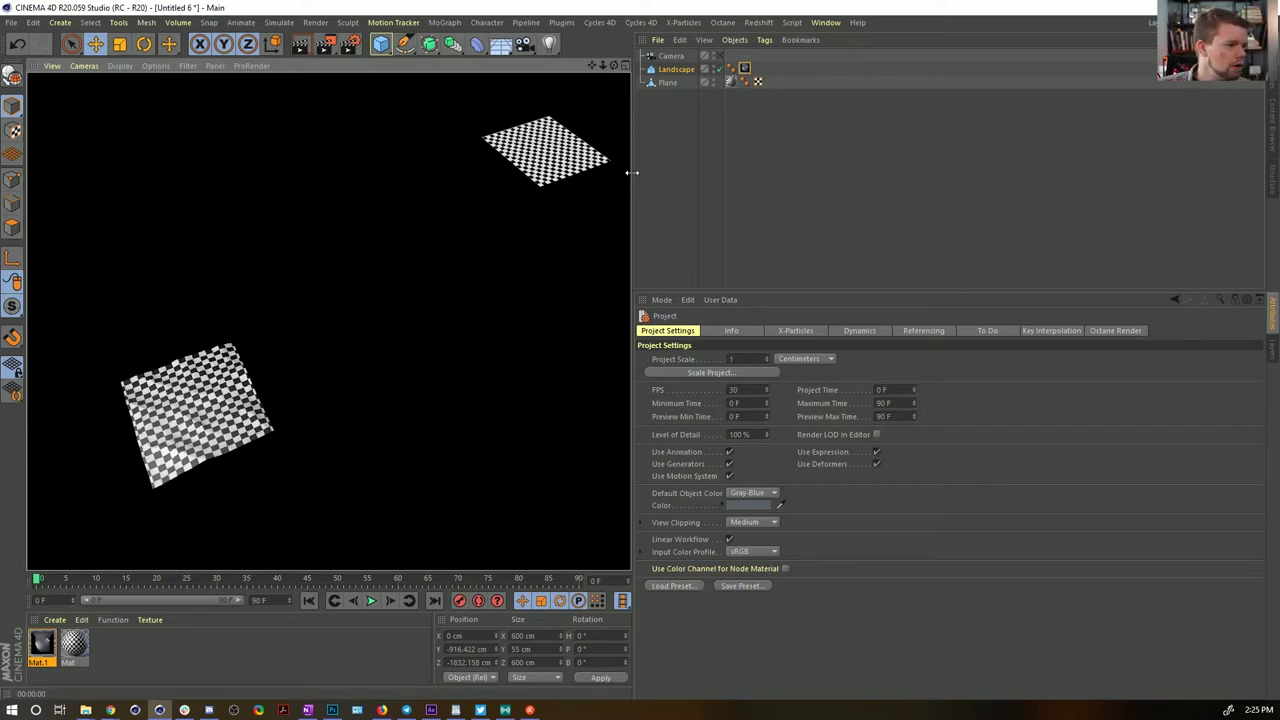
left_click_drag(640, 172, 1120, 172)
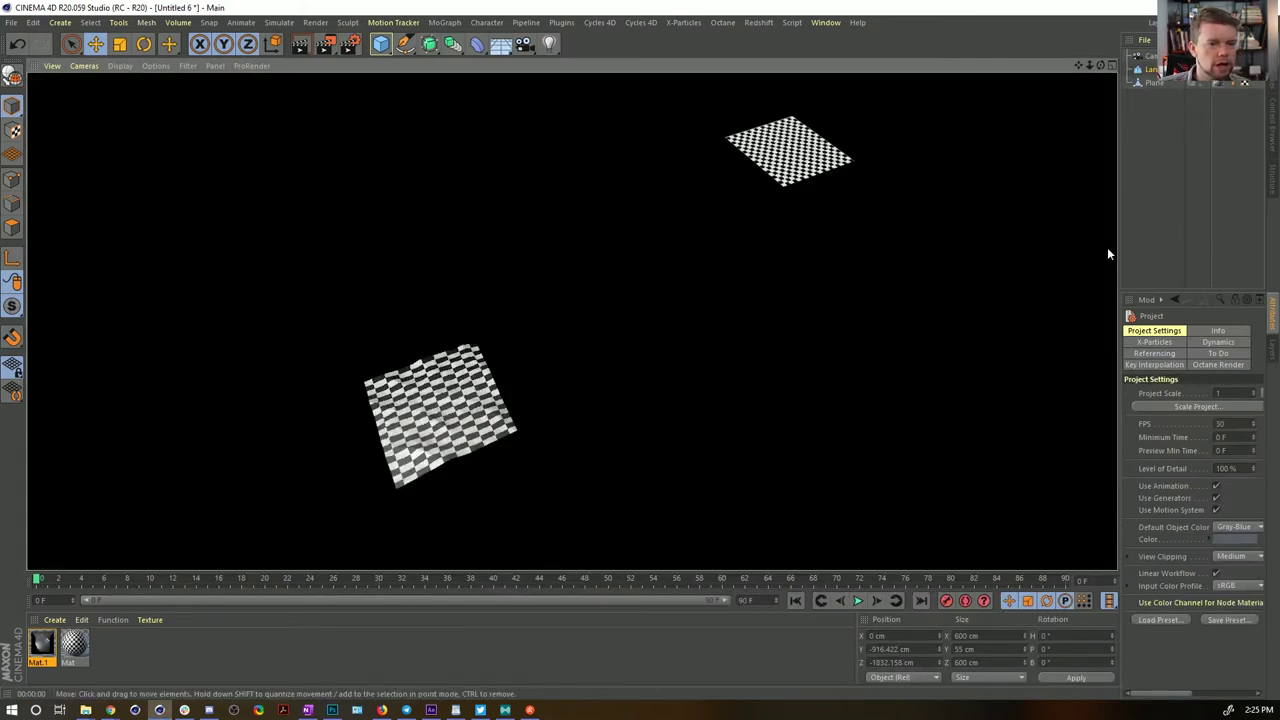
left_click_drag(1112, 246, 543, 278)
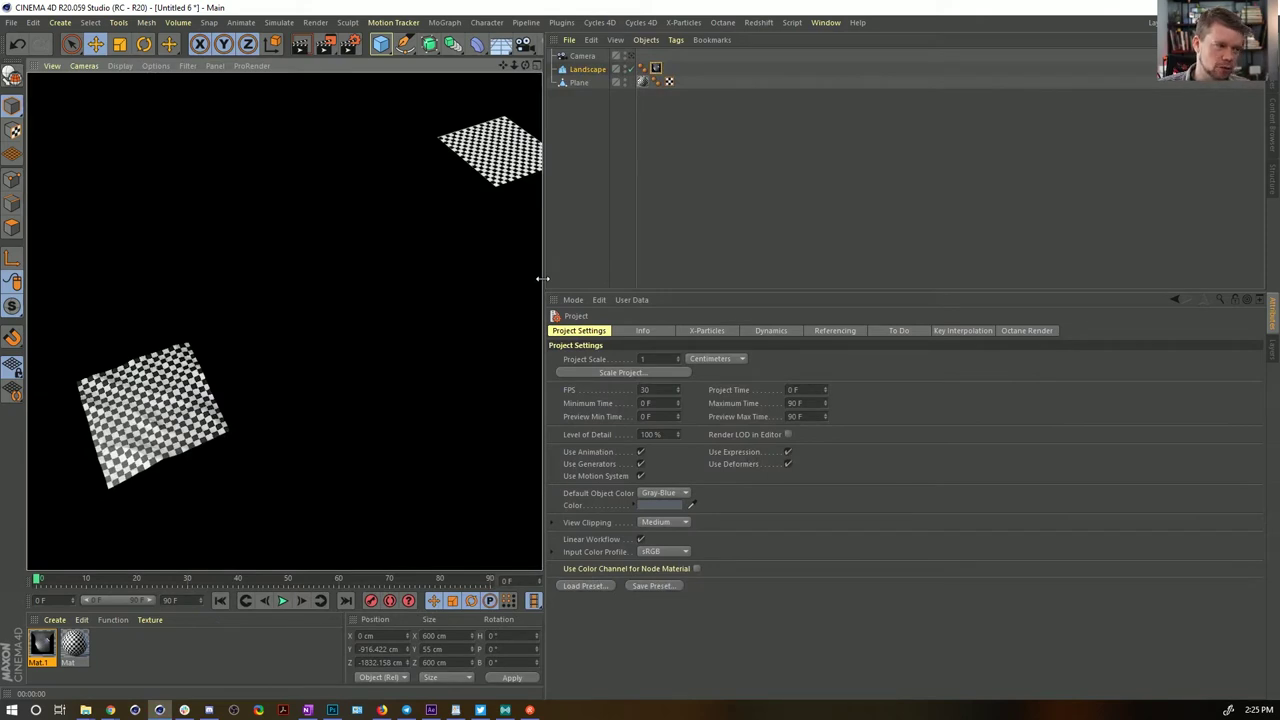
left_click_drag(543, 278, 558, 280)
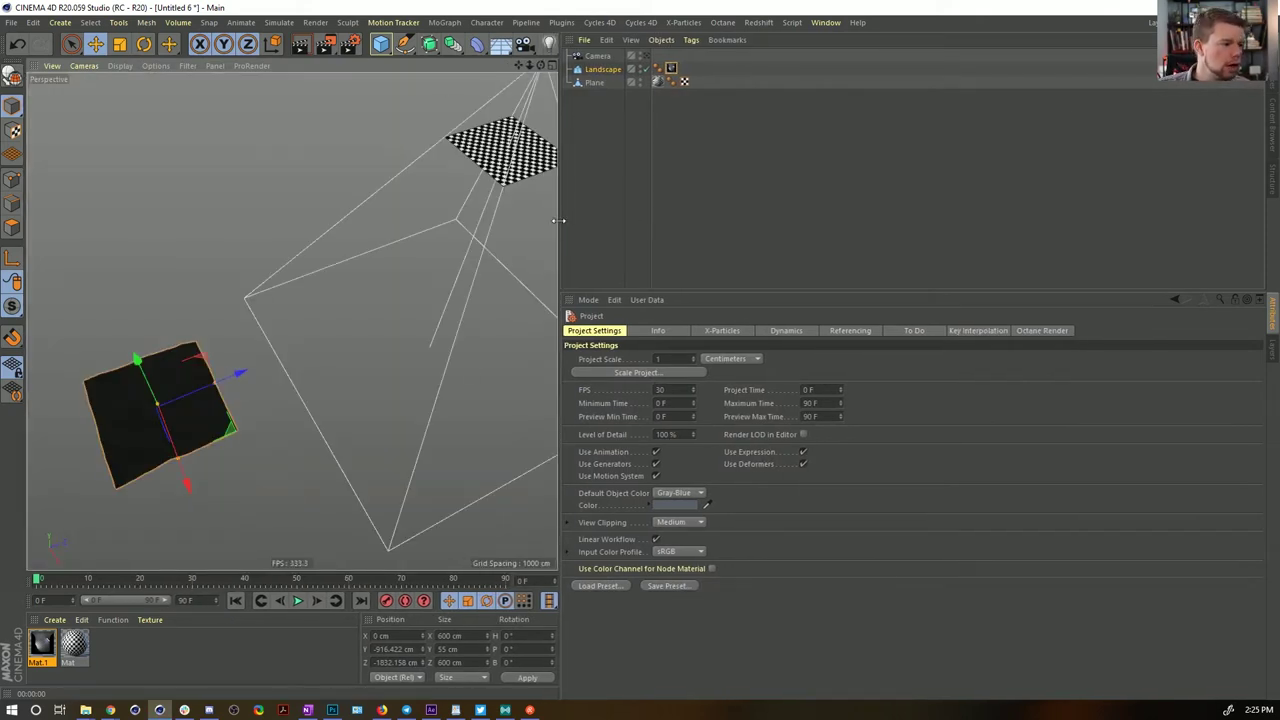
left_click_drag(563, 220, 936, 243)
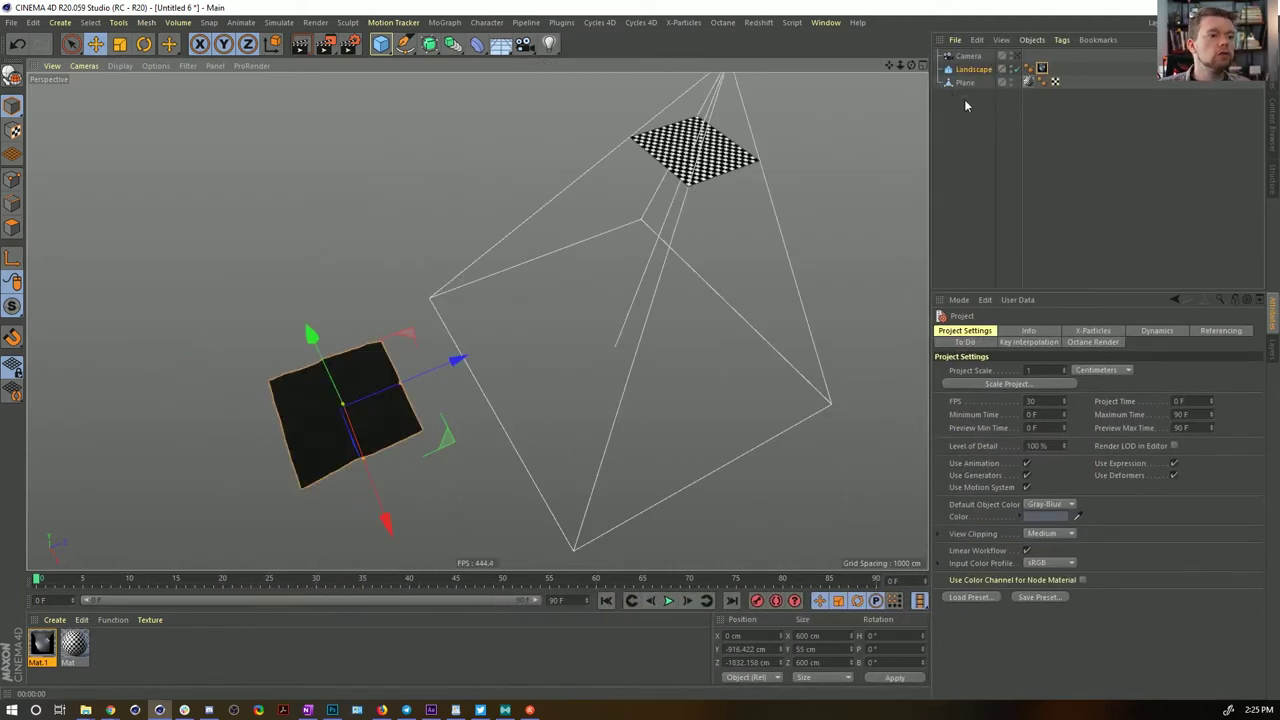
Add a Displacer deformer and make it a child of the checkered Plane
left_click_drag(706, 176, 726, 212, "alt")
middle_click_drag(726, 212, 587, 287, "alt")
scroll(587, 287, "up", 5)
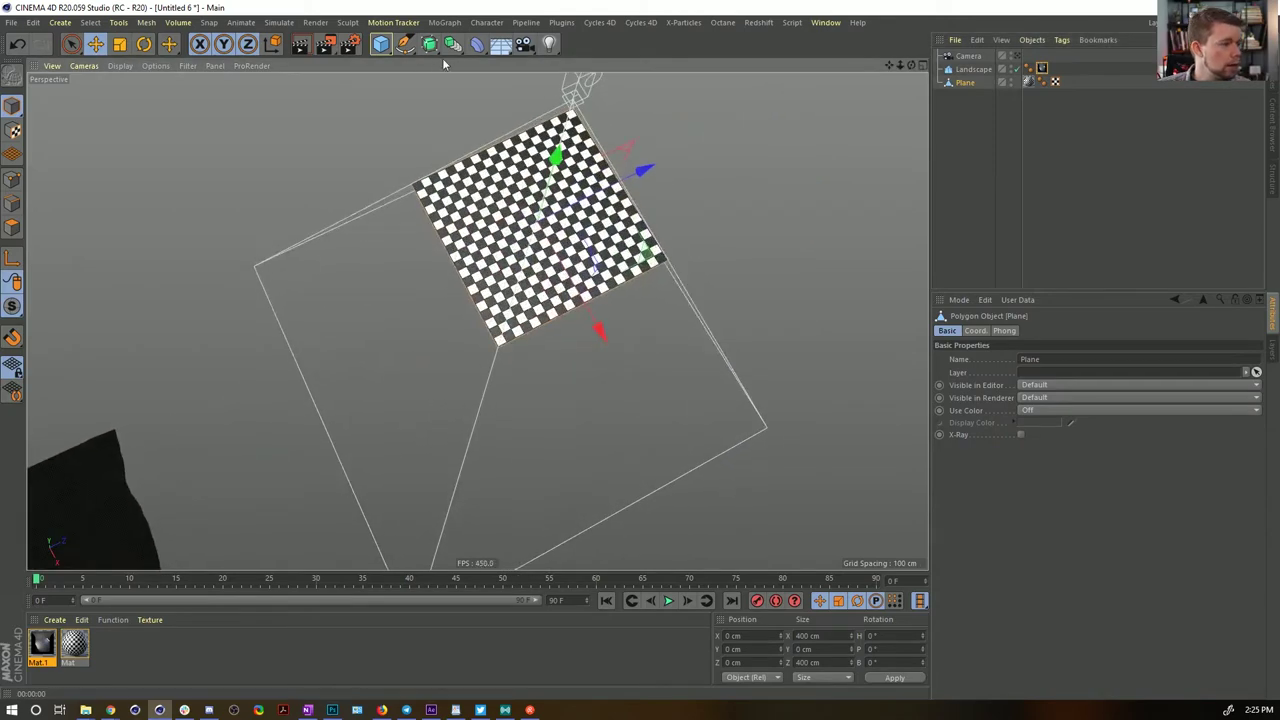
left_click(476, 43)
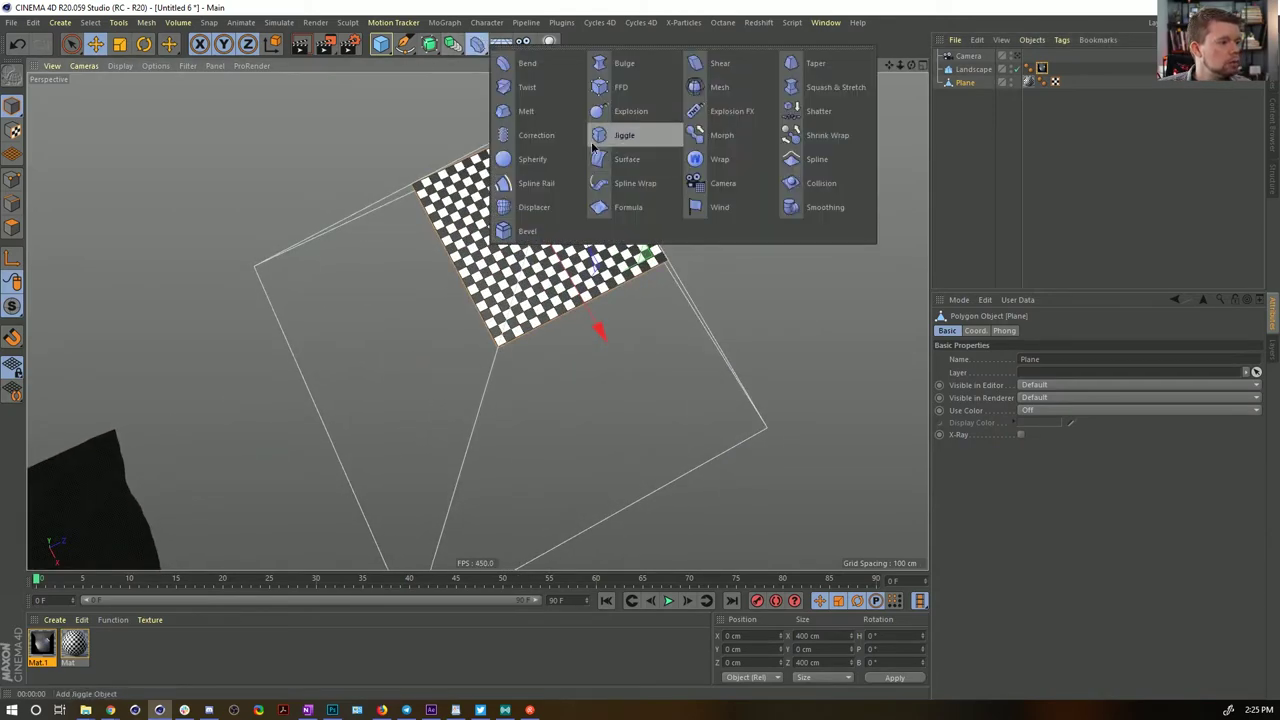
left_click(534, 207)
left_click_drag(968, 56, 970, 98)
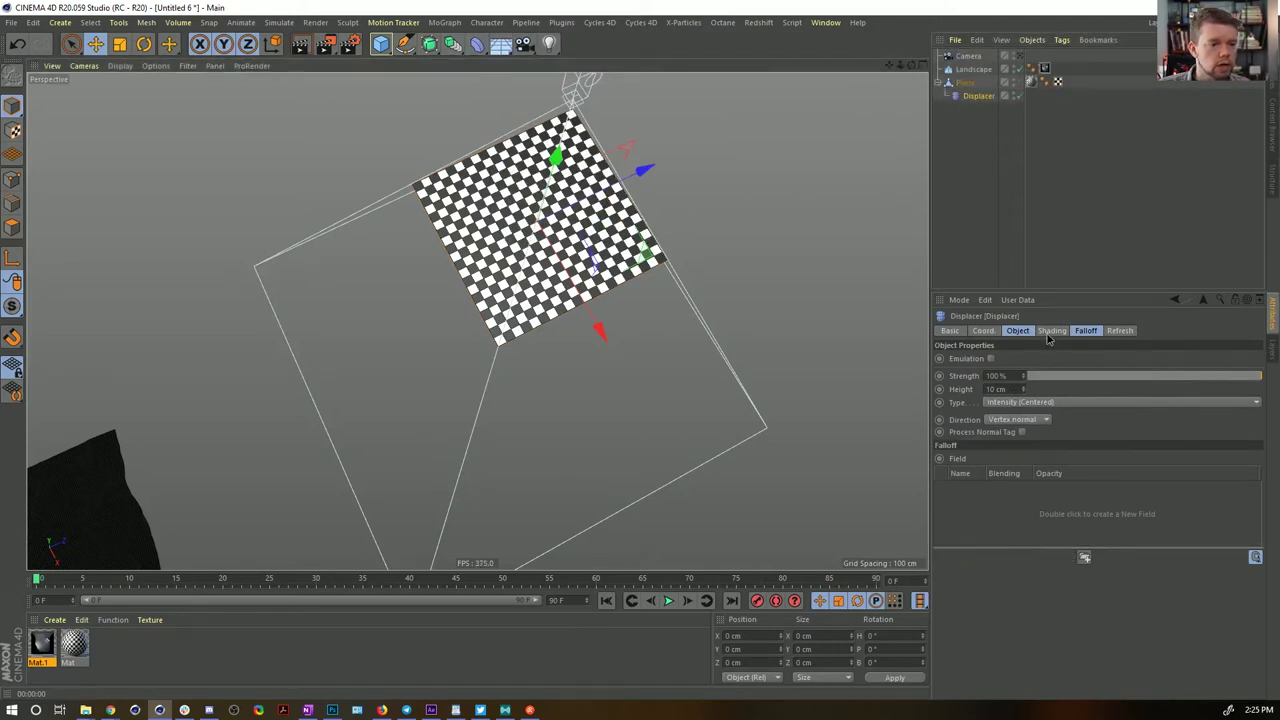
Assign a Noise shader to the Displacer and open the noise settings
left_click(1051, 330)
left_click(982, 372)
left_click(1005, 514)
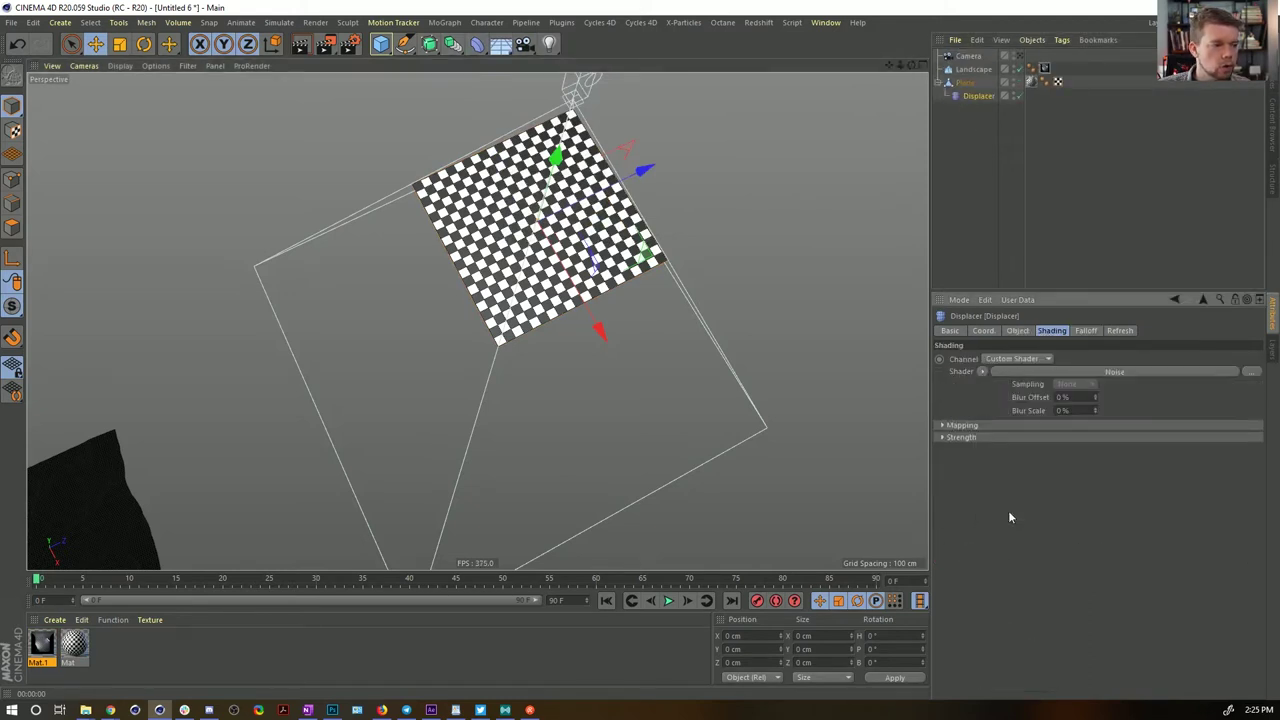
left_click(995, 405)
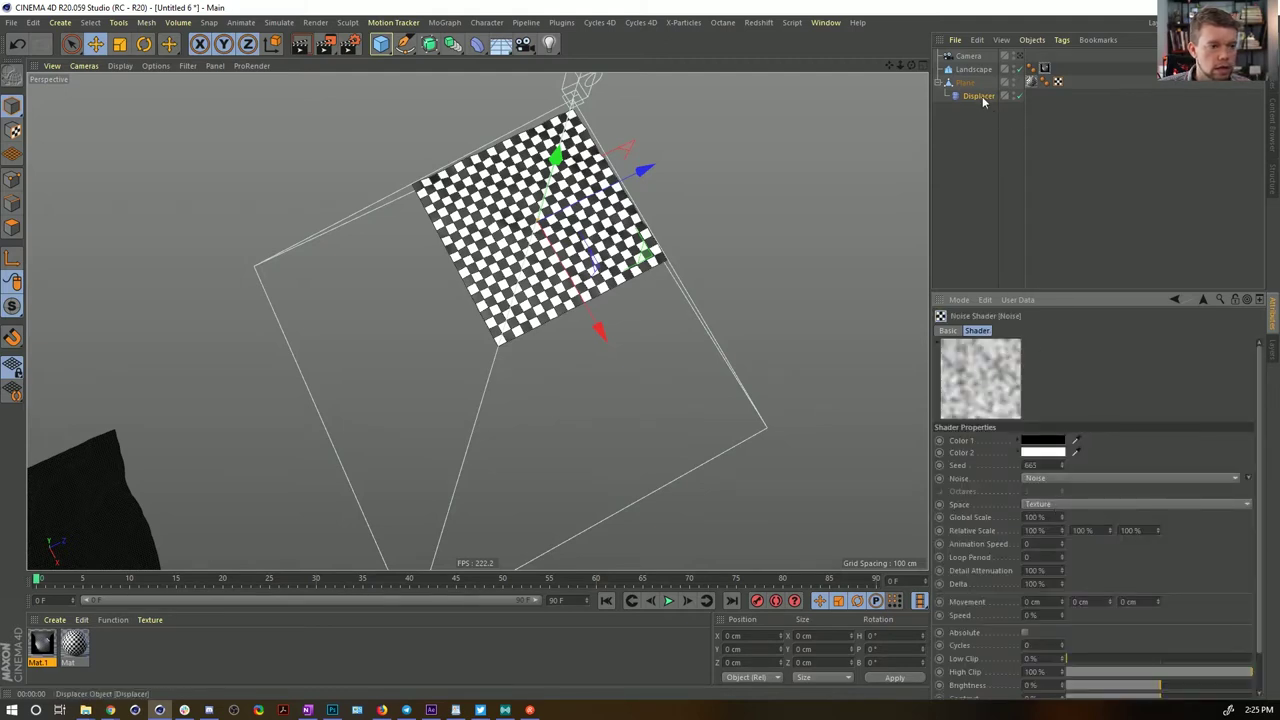
Set the Displacer's direction to Planar with +X orientation and increase its height so the plane is strongly deformed
left_click(982, 97)
left_click(1019, 331)
left_click(1015, 419)
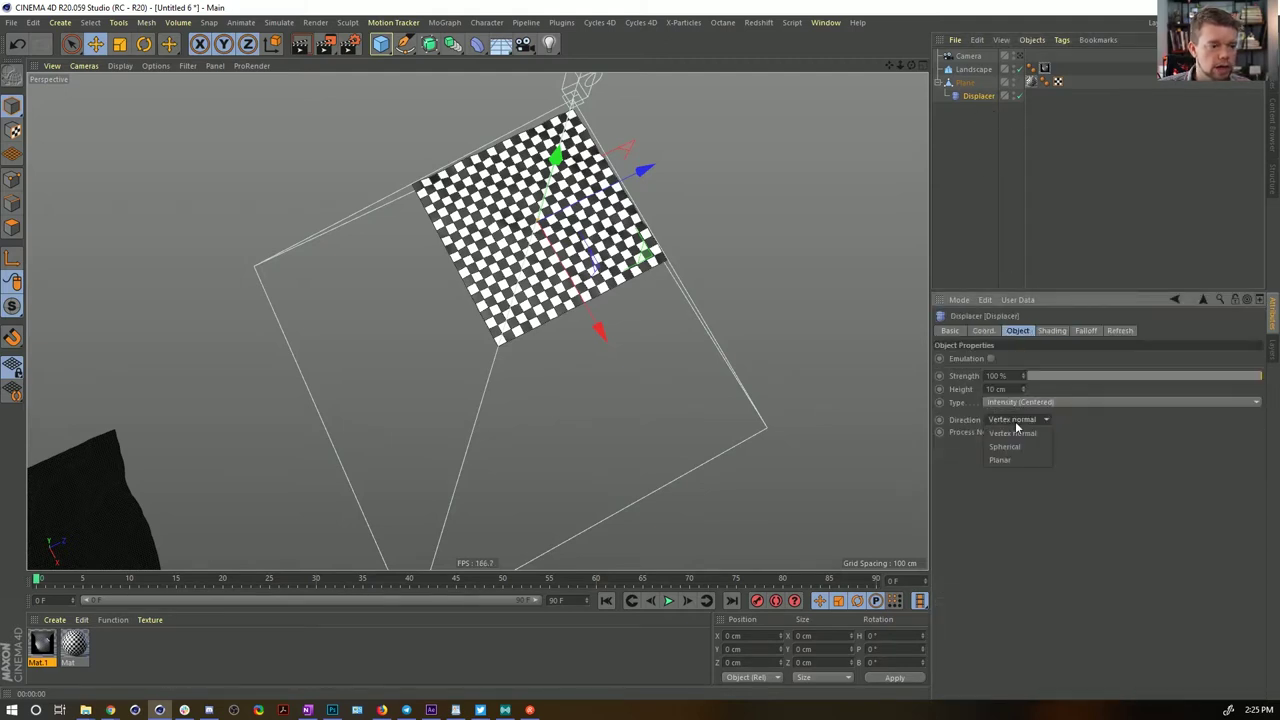
left_click(1020, 448)
left_click(1016, 444)
left_click(1018, 453)
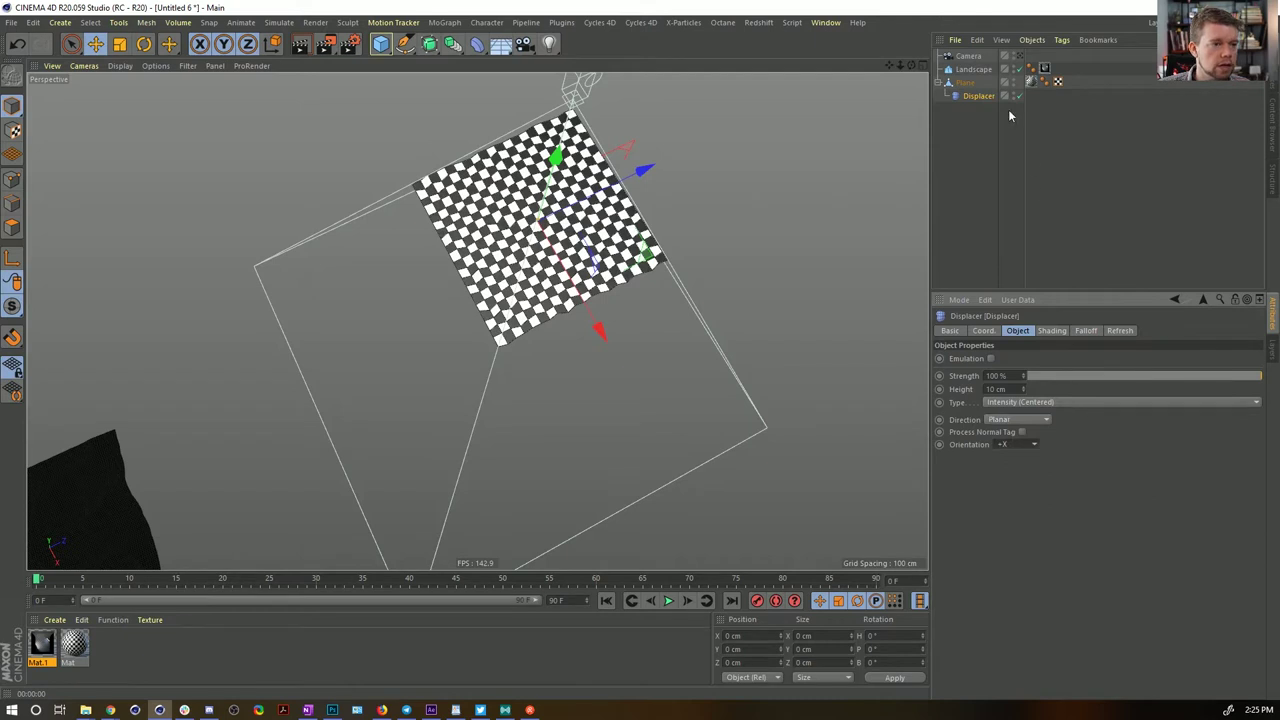
left_click(975, 98)
left_click_drag(1024, 390, 1024, 333)
Set the Global Scale of the Displacer's Noise shader to 1500 %
left_click(984, 100)
left_click(1052, 331)
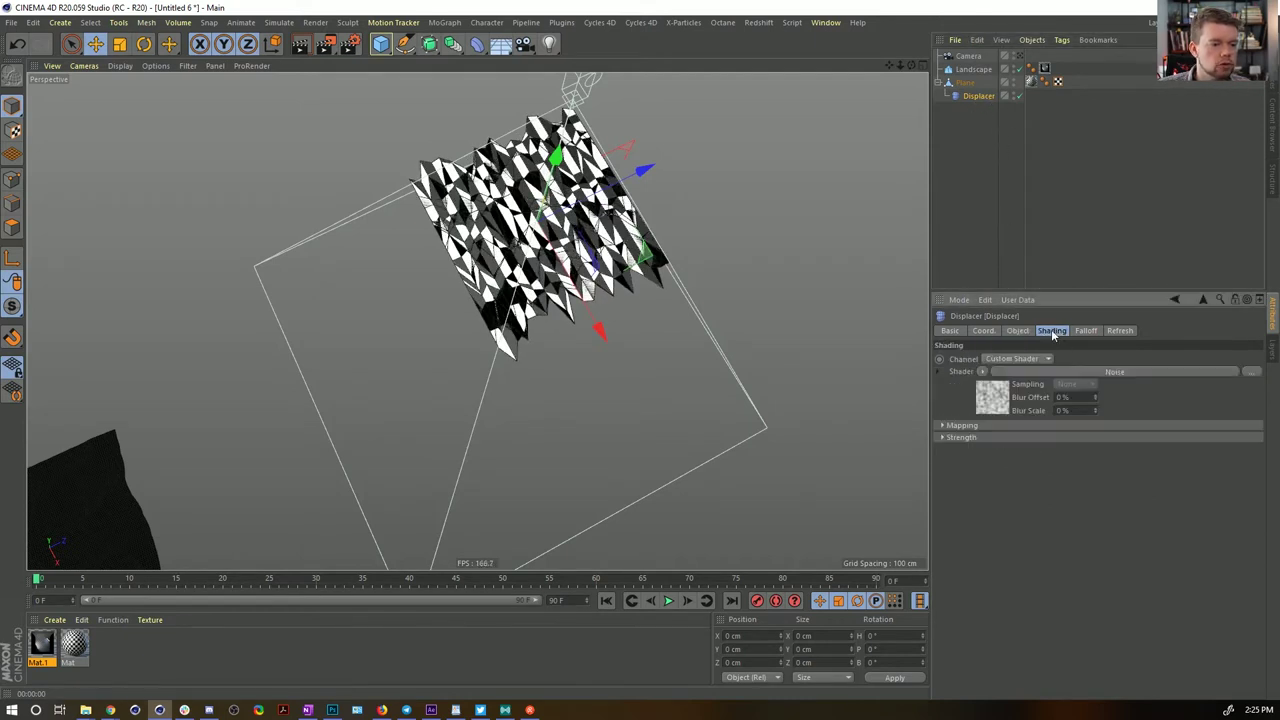
left_click(1000, 392)
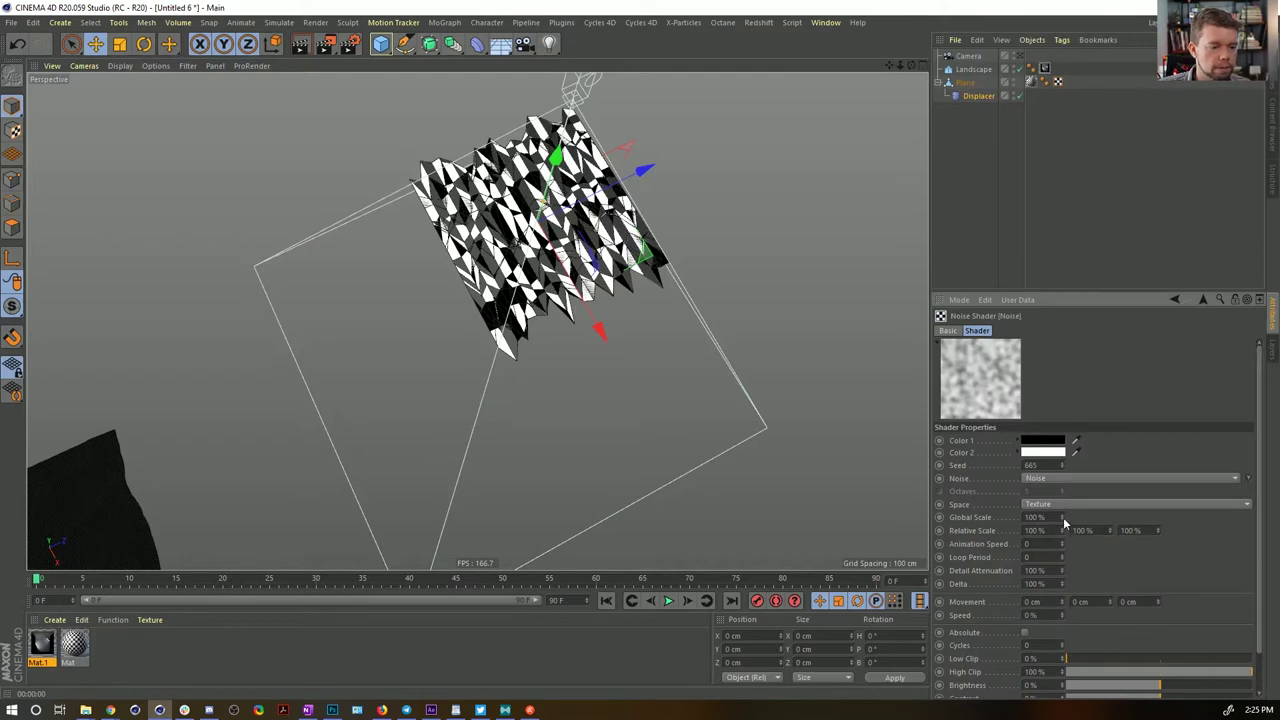
left_click_drag(1031, 517, 1023, 517)
type("5")
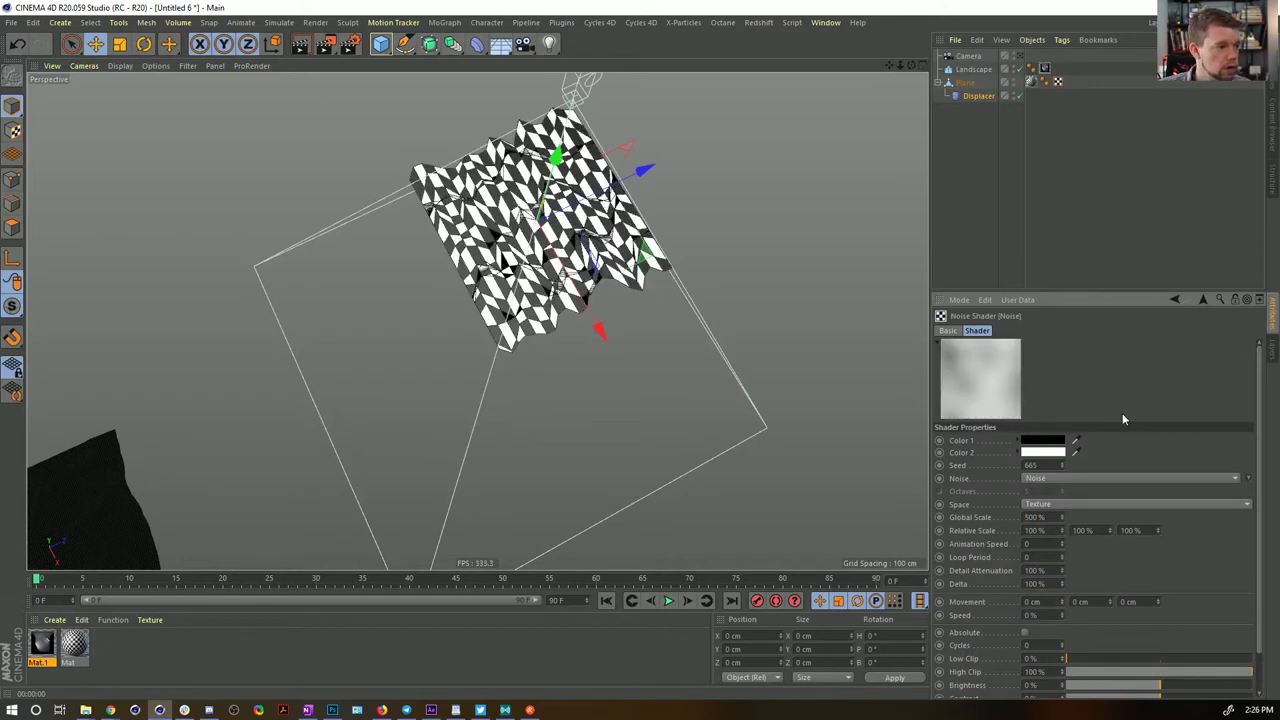
type("5")
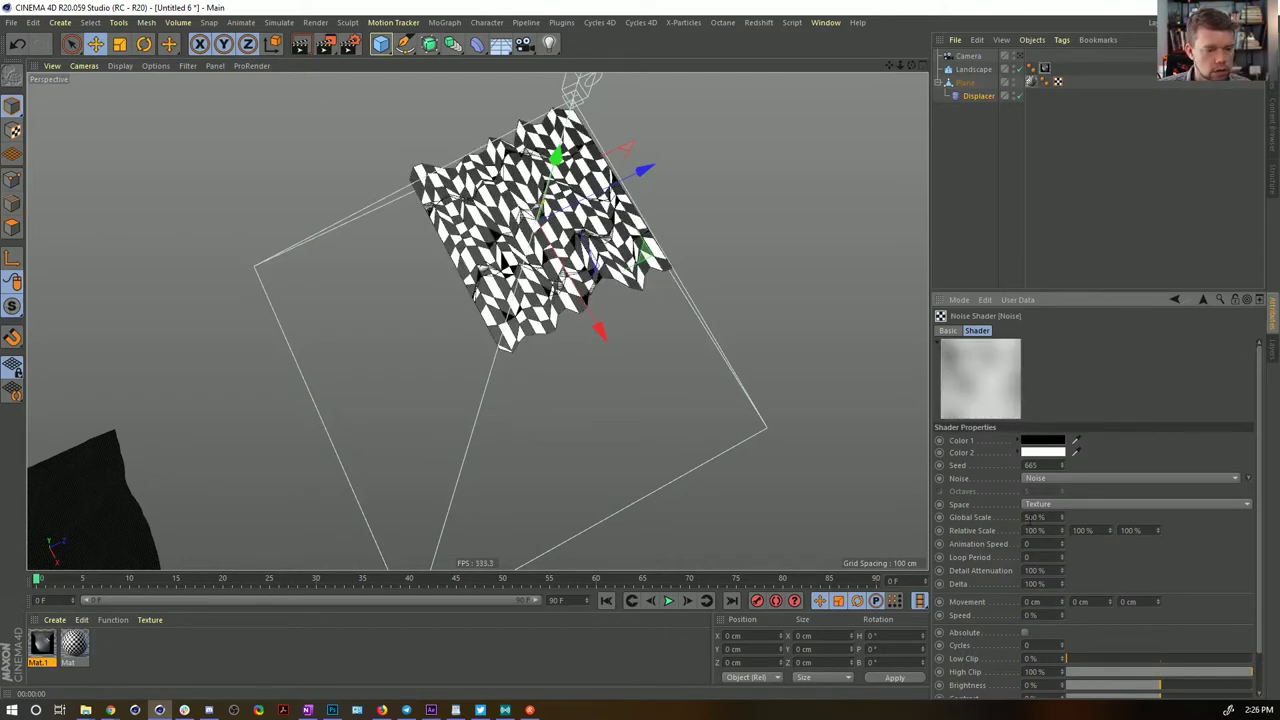
type("10")
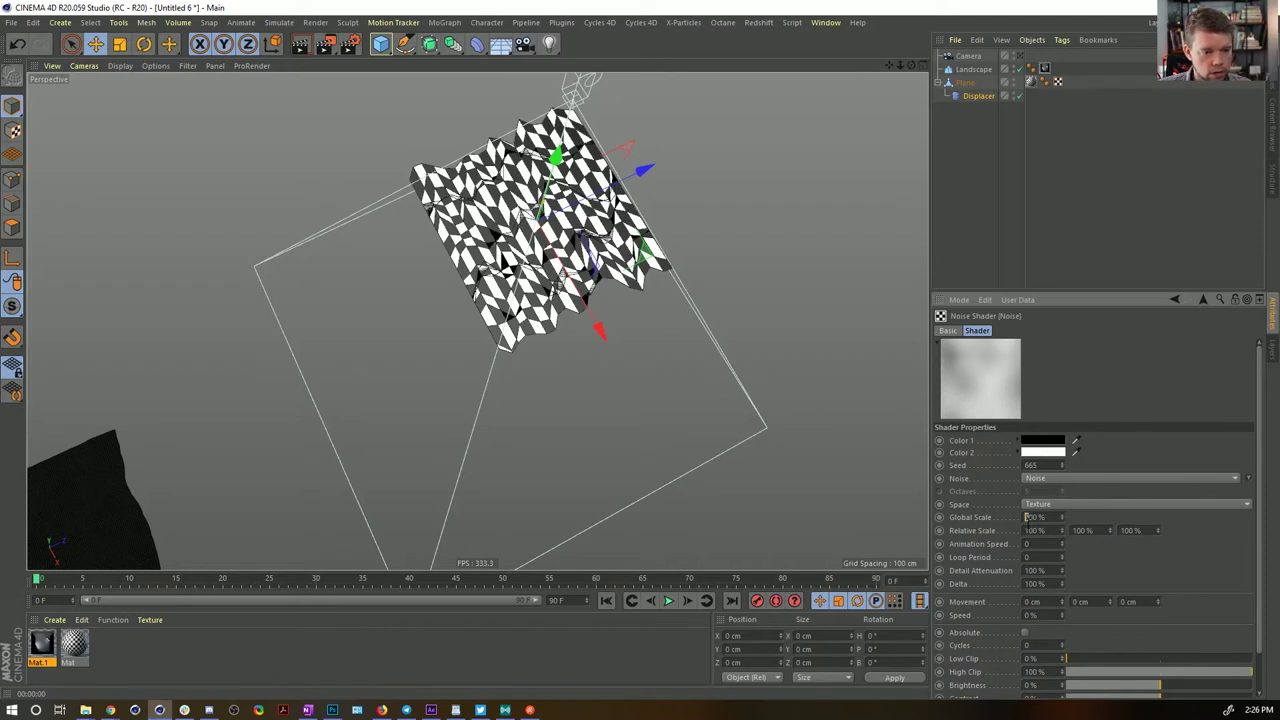
key("Return")
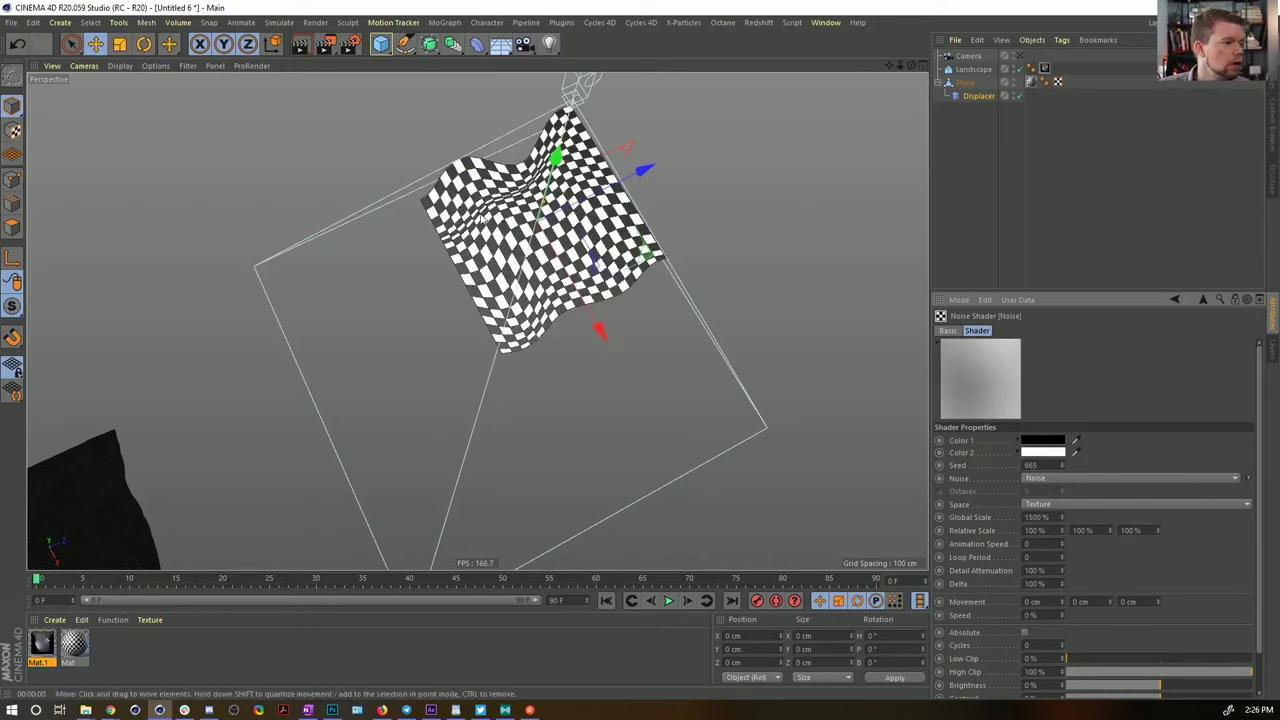
Duplicate the Plane's Displacer and give the copy a +Z orientation and a Noise seed of 865
left_click_drag(977, 94, 977, 92, "ctrl")
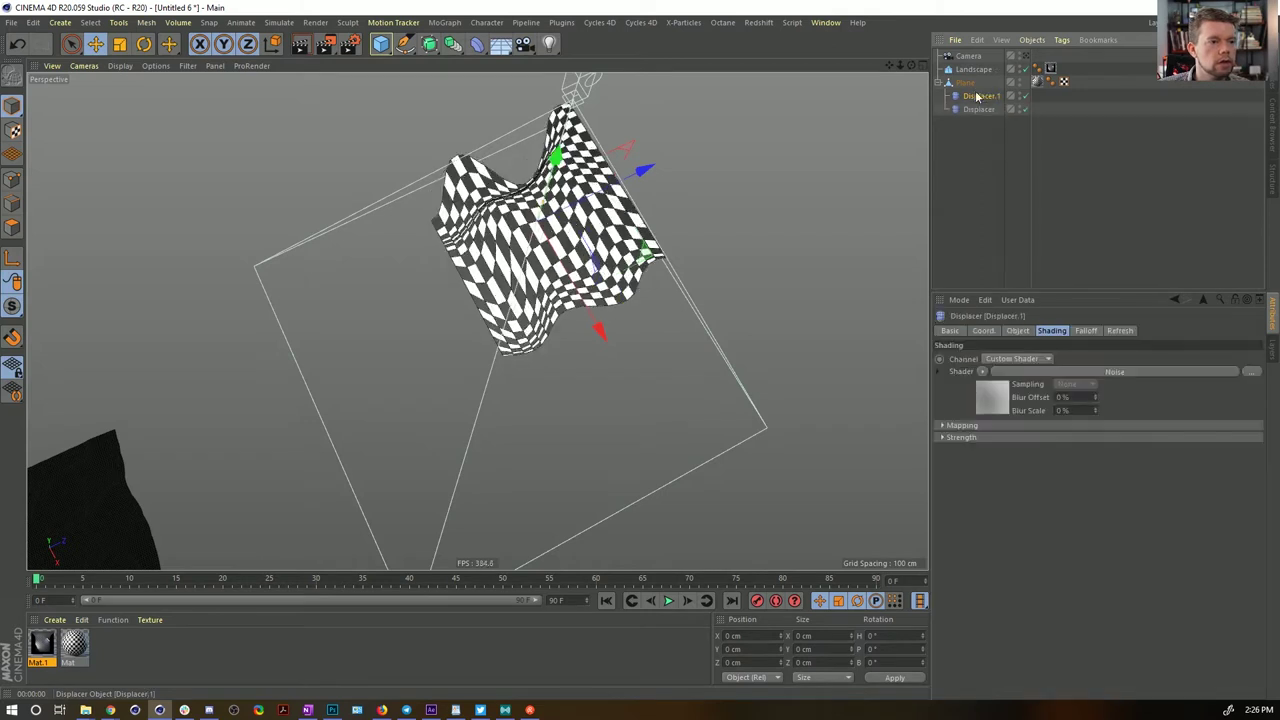
left_click(1018, 331)
left_click(1020, 444)
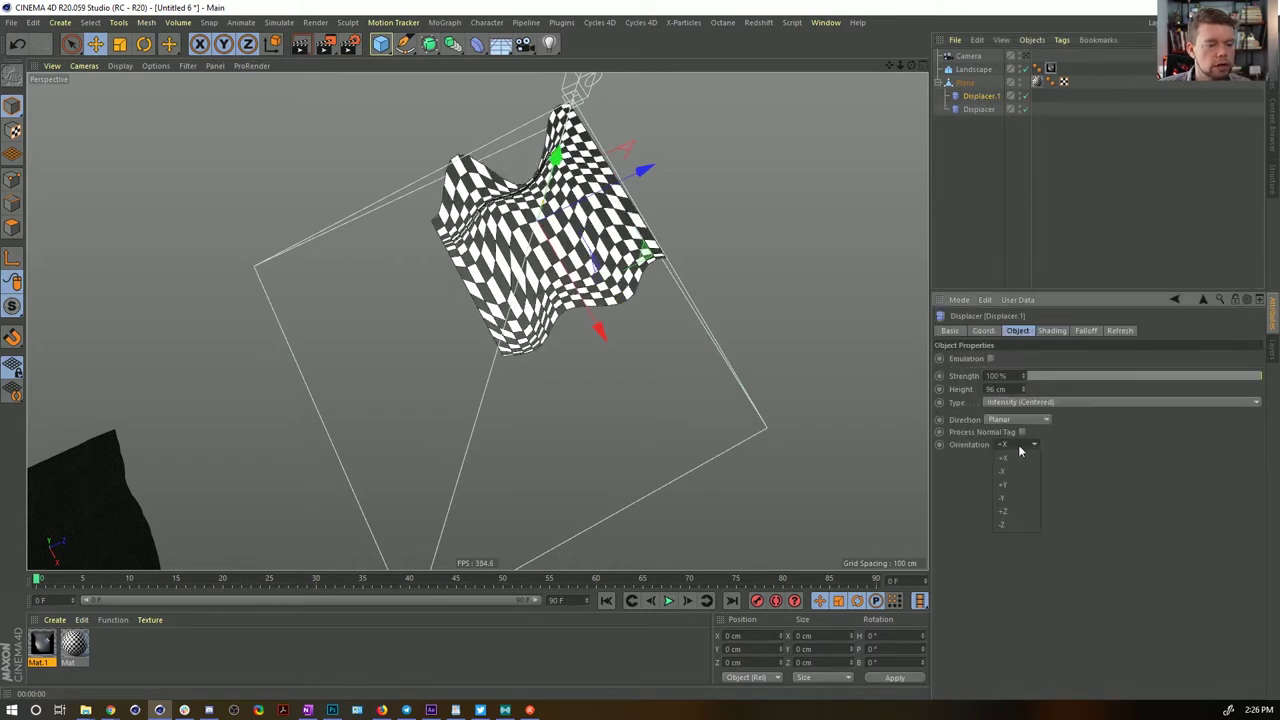
left_click(1010, 507)
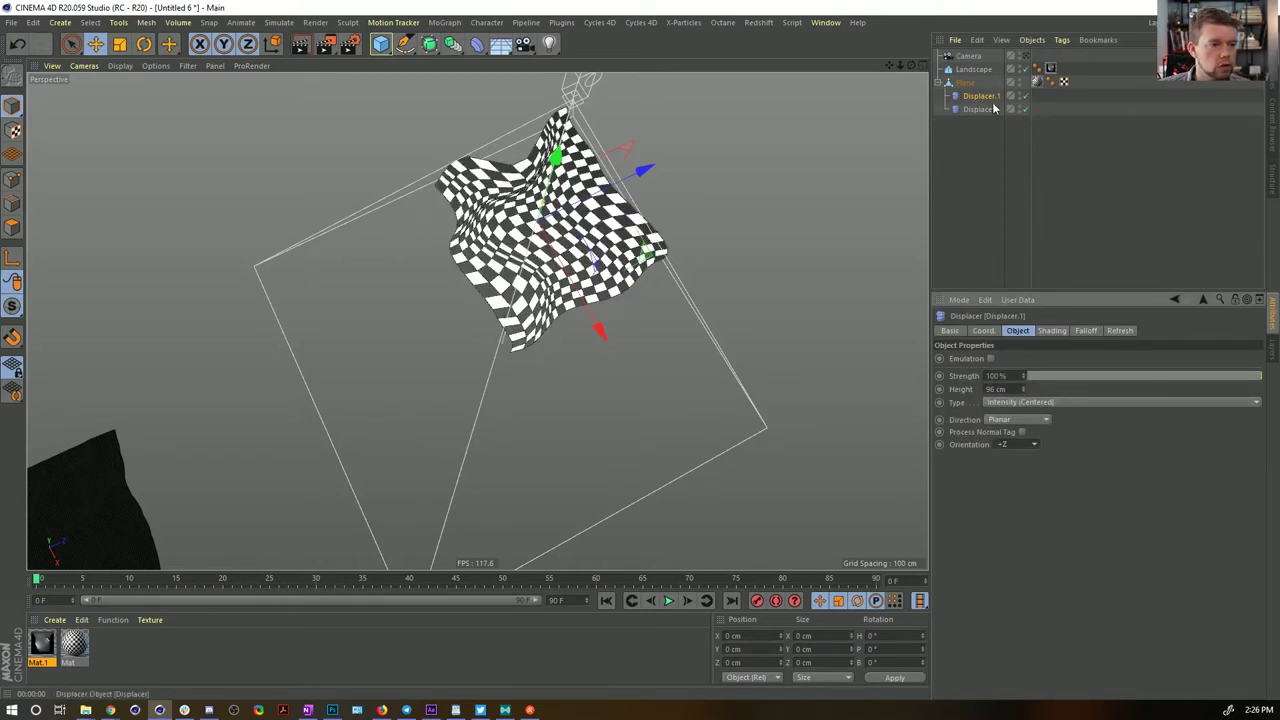
left_click(1053, 331)
left_click(1020, 372)
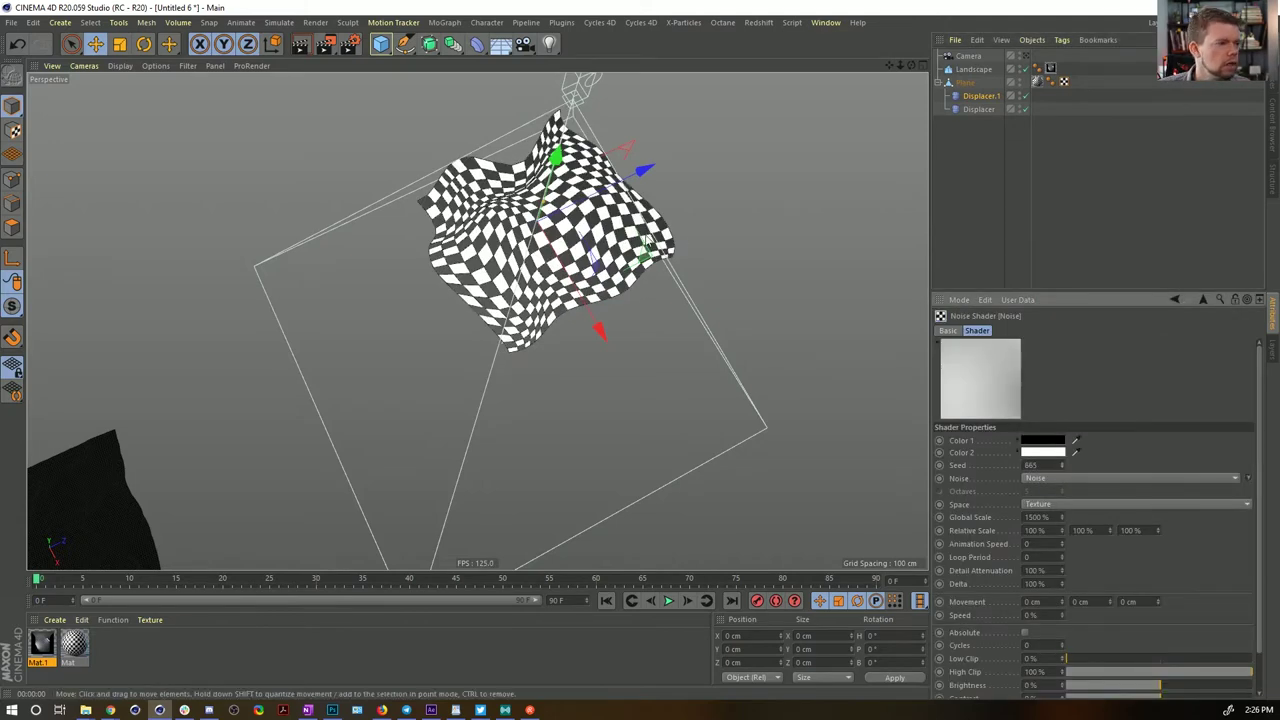
Render the landscape from two different viewing angles to check how the camera view of the displaced plane projects onto it
mouse_move(552, 265)
left_mouse_down("alt")
mouse_move(480, 190)
mouse_move(556, 278)
left_mouse_up("alt")
middle_click_drag(563, 248, 709, 145, "alt")
left_click_drag(710, 146, 606, 277, "alt")
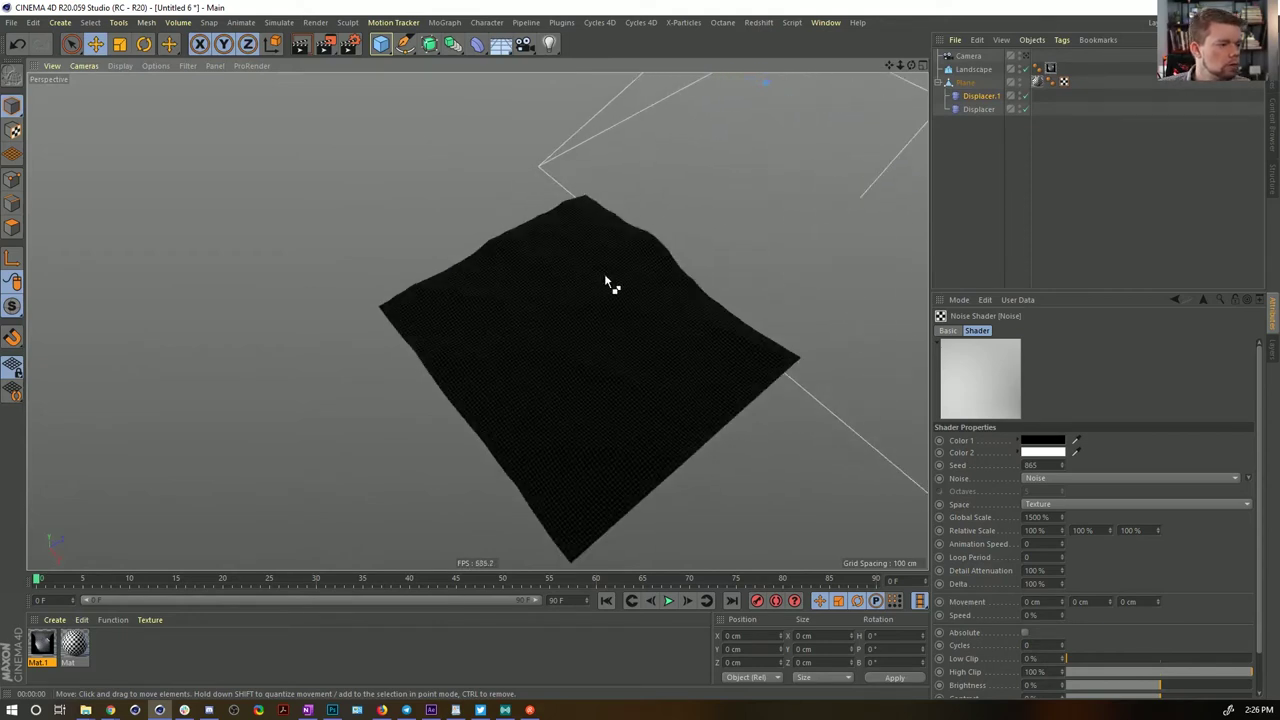
key("ctrl+r")
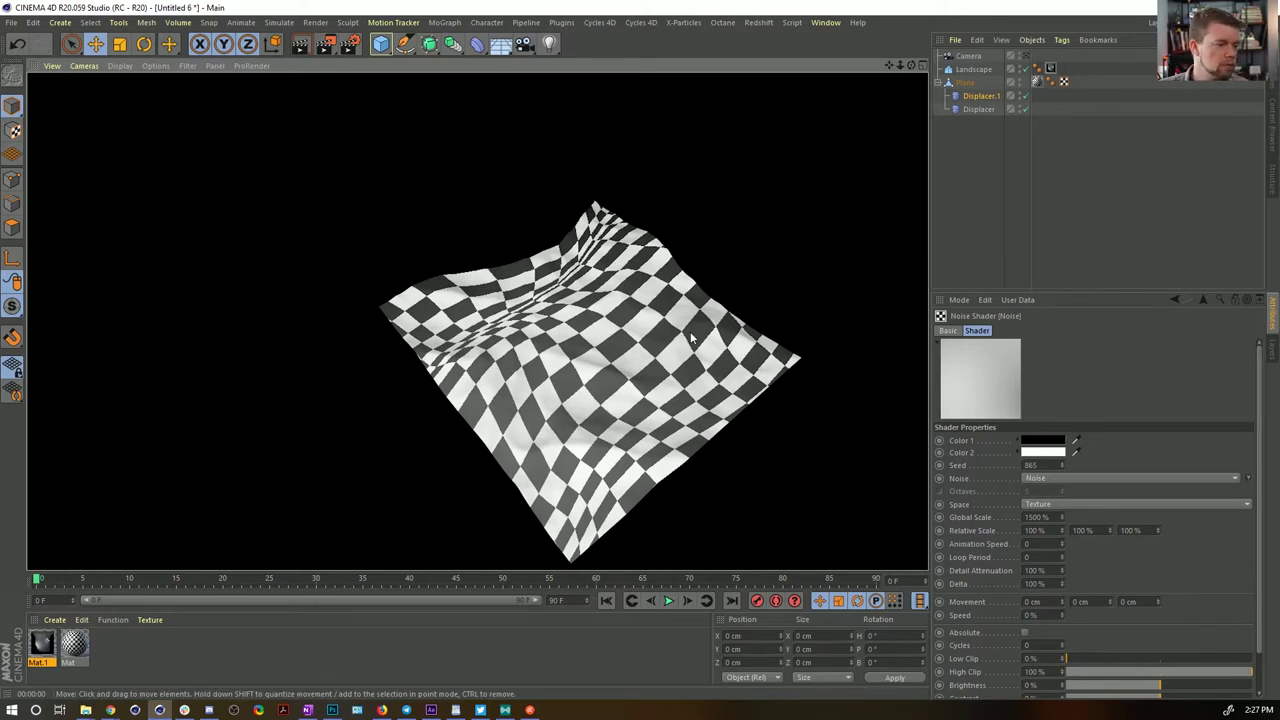
mouse_move(637, 331)
left_mouse_down("alt")
mouse_move(626, 349)
mouse_move(619, 201)
mouse_move(600, 289)
mouse_move(615, 362)
left_mouse_up("alt")
key("ctrl+r")
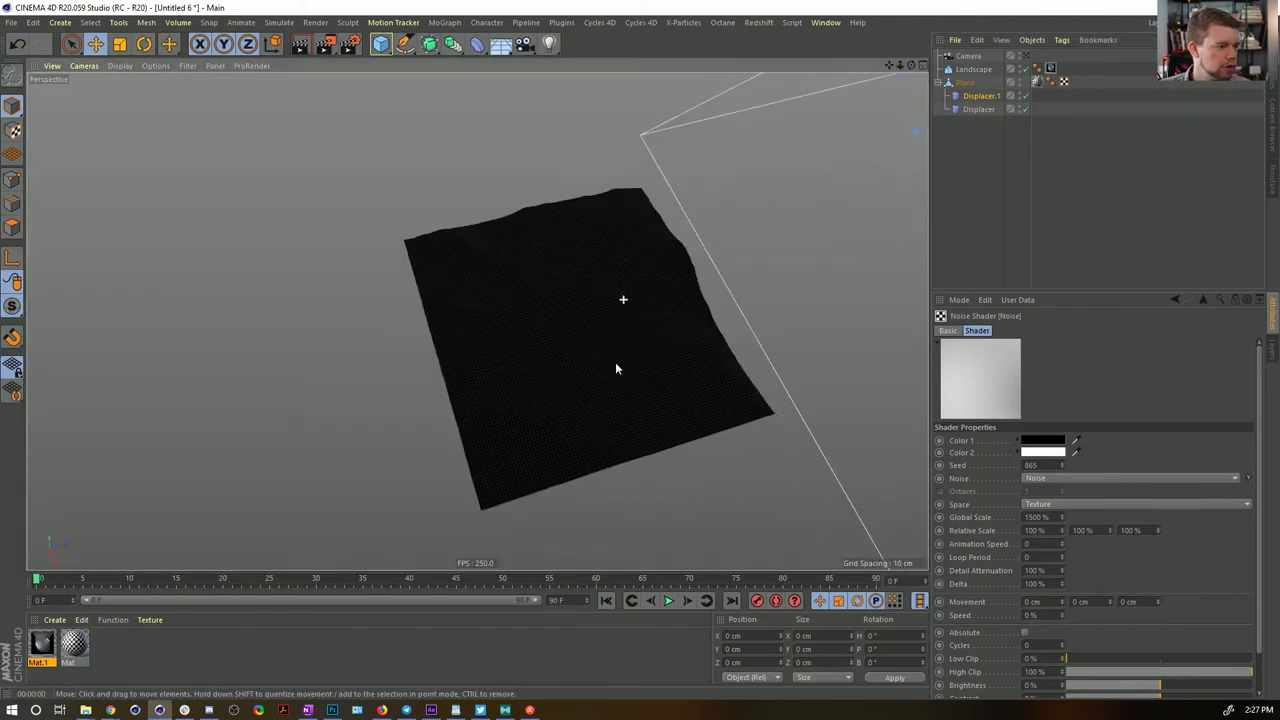
key("ctrl+r")
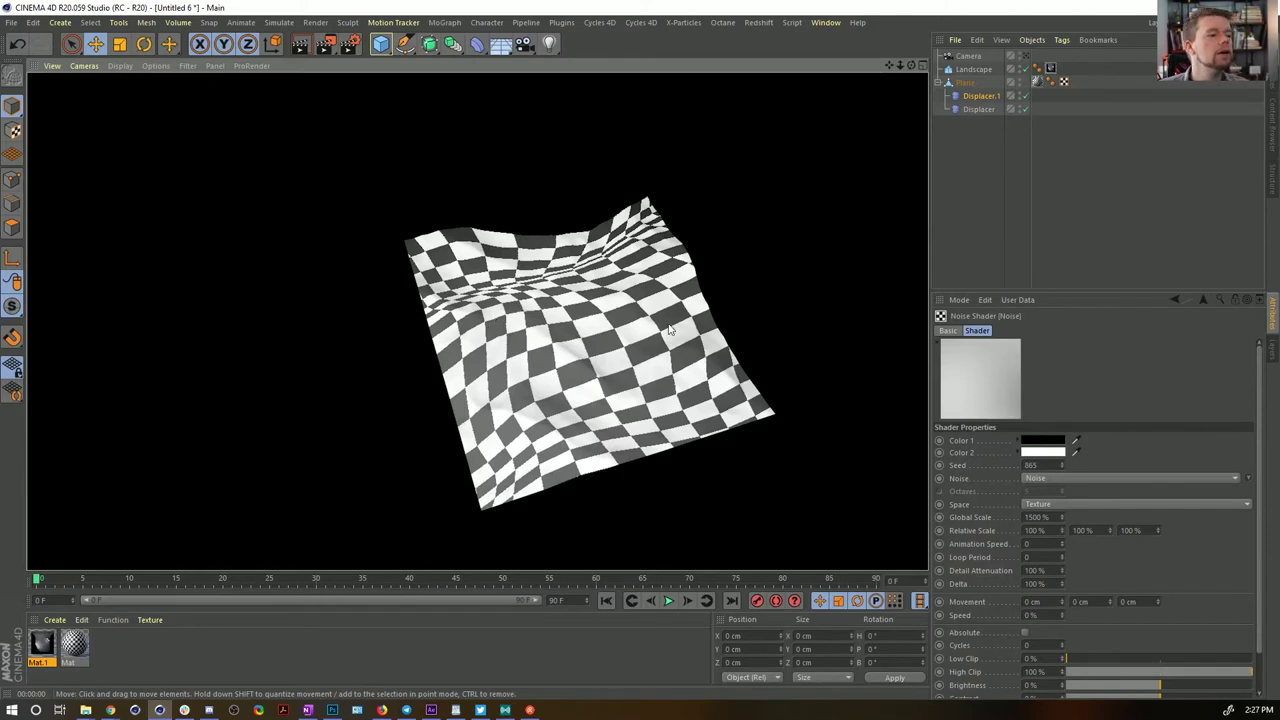
Inspect the Plane's basic properties and the settings and coordinates of its texture tag
left_click(966, 84)
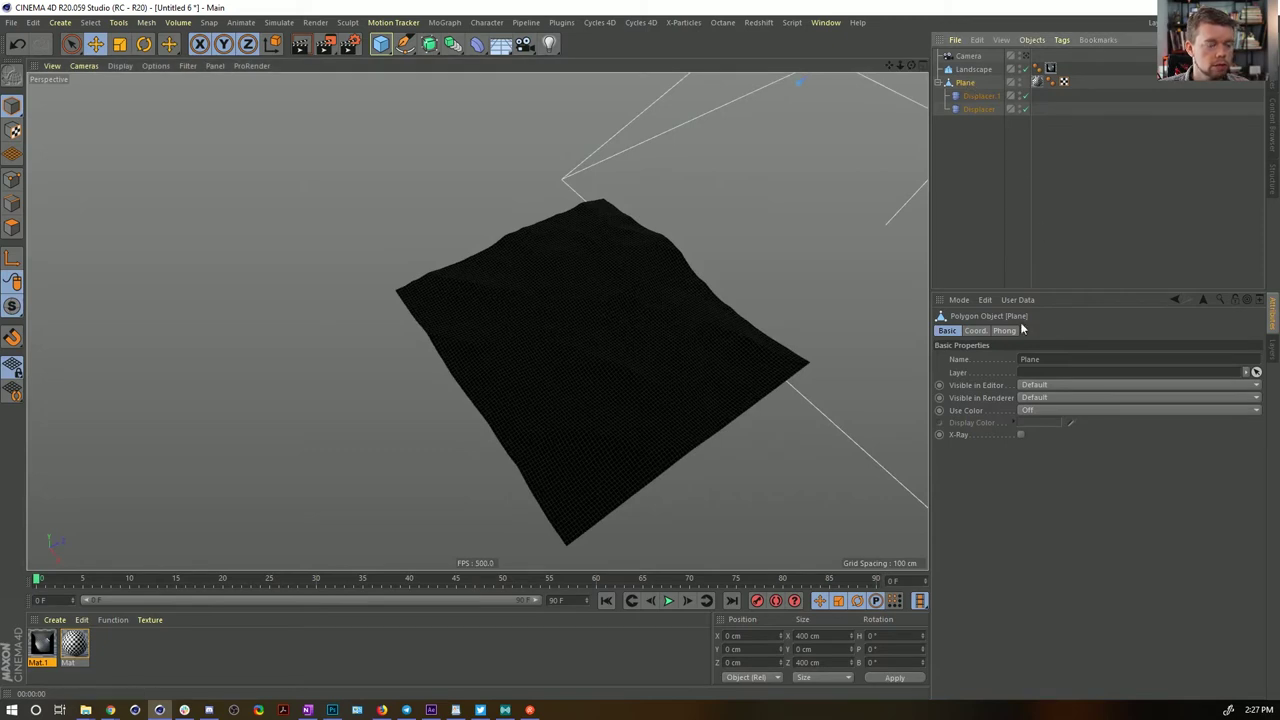
left_click(984, 331)
left_click(1037, 83)
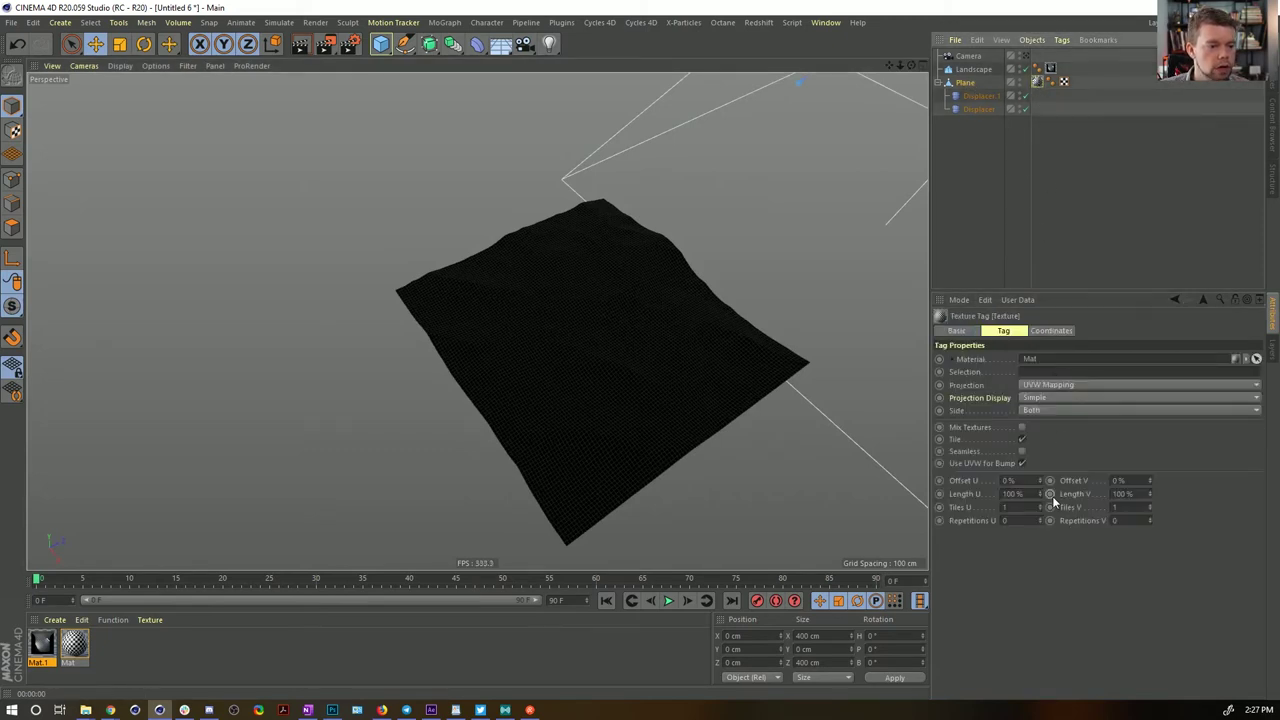
left_click(1050, 330)
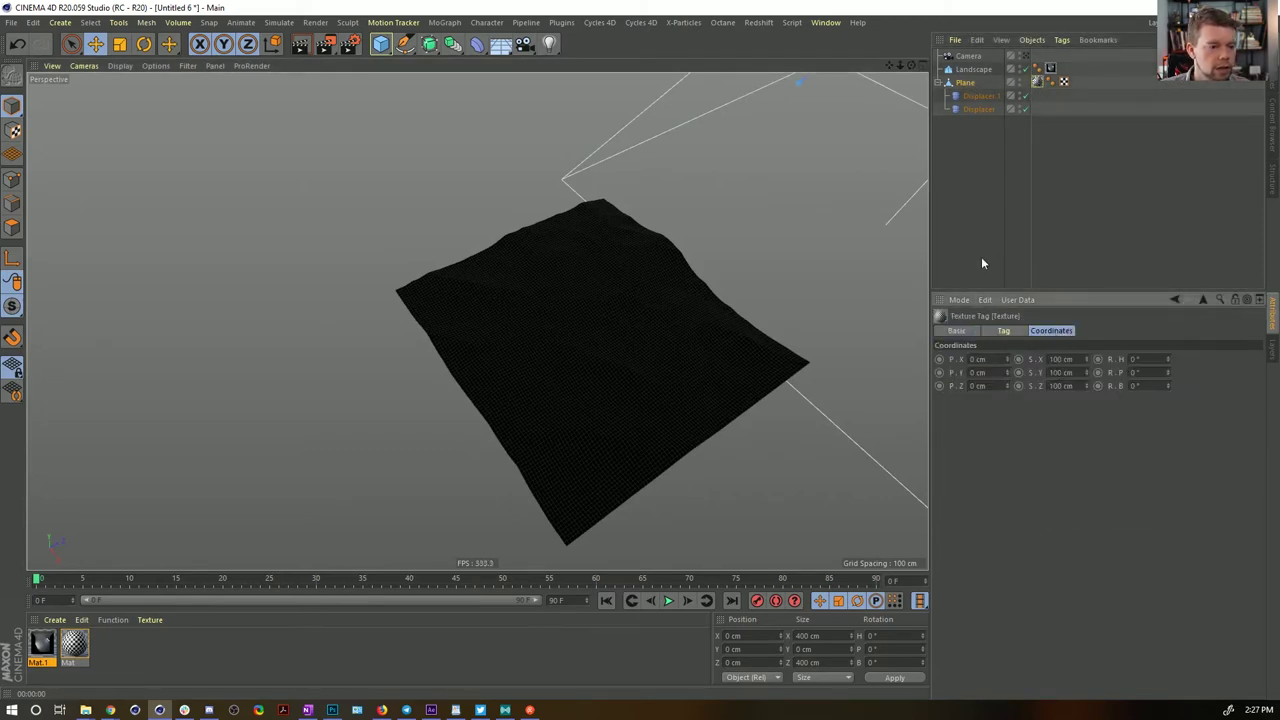
Increase the Landscape's height to 309 cm and render the view to check the projected checker pattern
left_click(972, 69)
left_click(1007, 330)
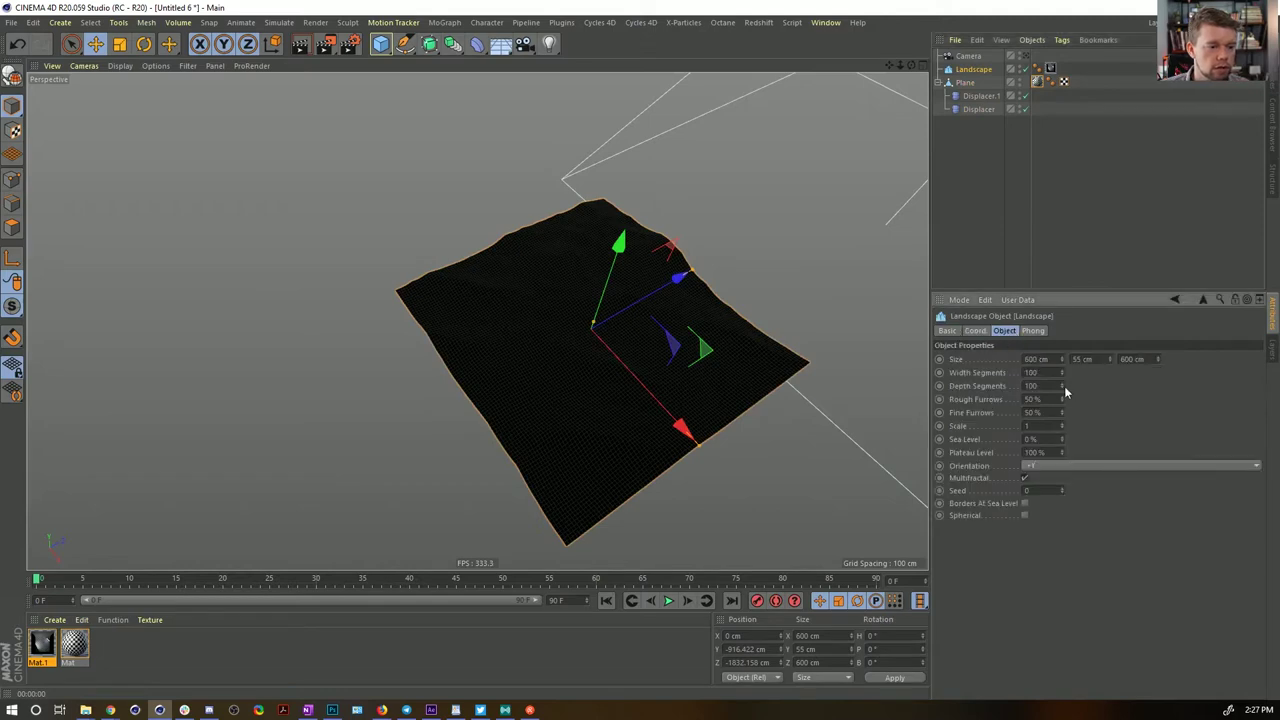
left_click_drag(1110, 360, 1110, 356)
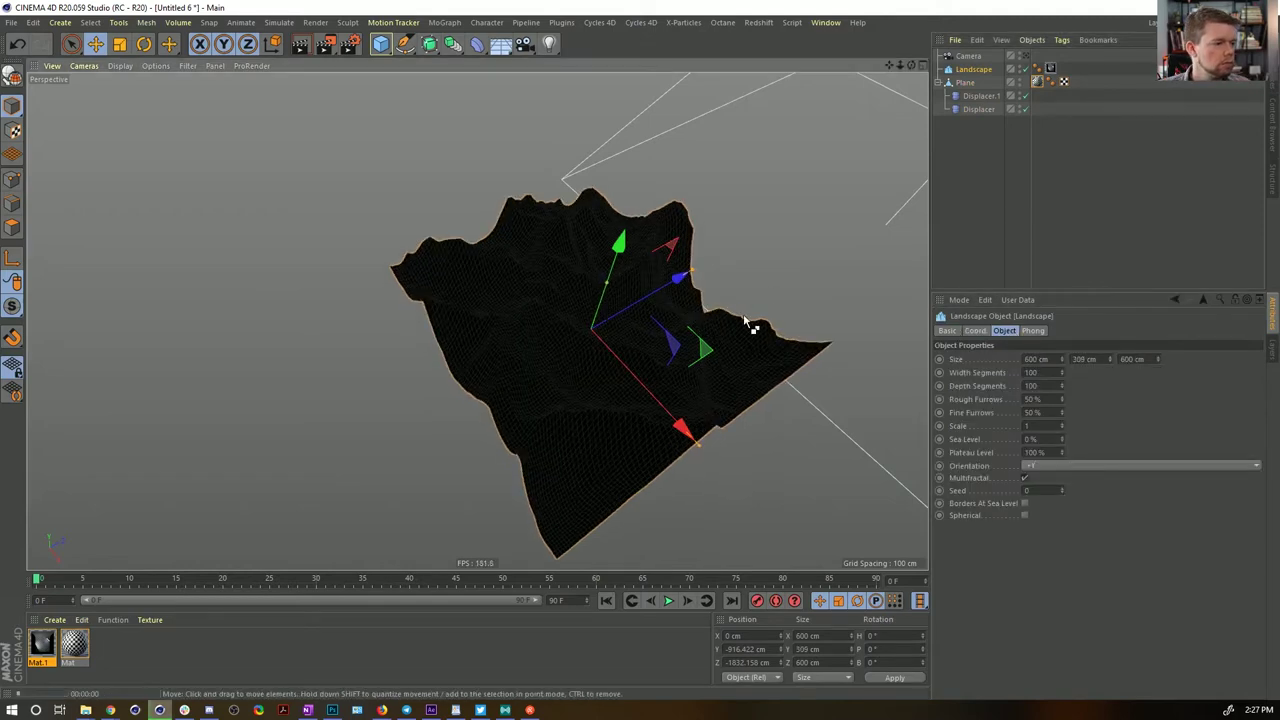
key("ctrl+r")
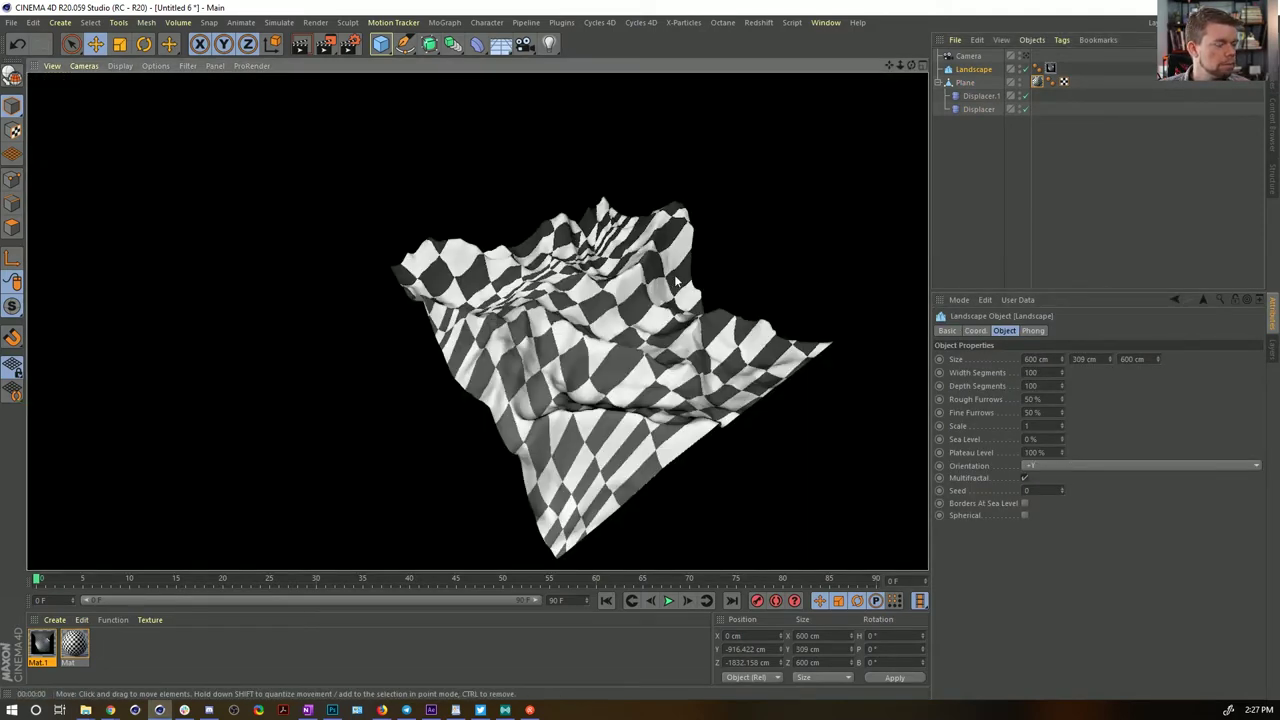
right_click_drag(675, 277, 594, 275, "alt")
middle_click_drag(754, 162, 661, 234, "alt")
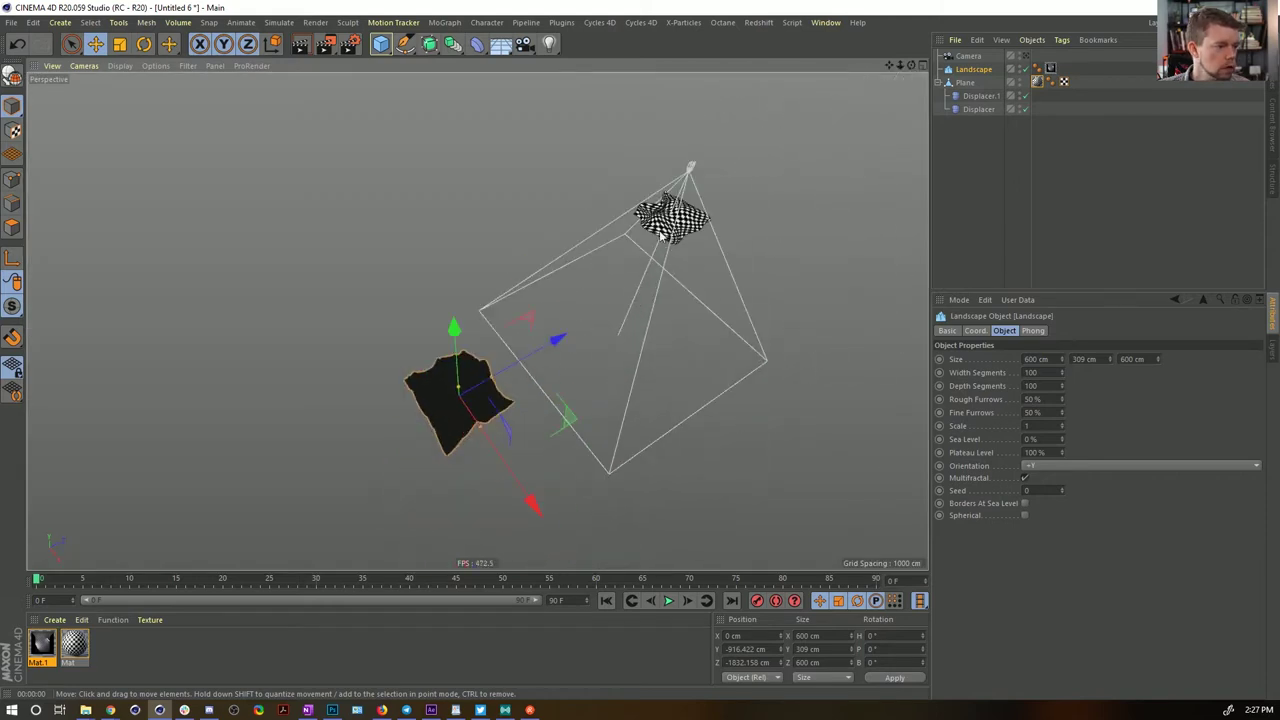
right_click_drag(505, 403, 527, 388, "alt")
left_click_drag(528, 390, 529, 379, "alt")
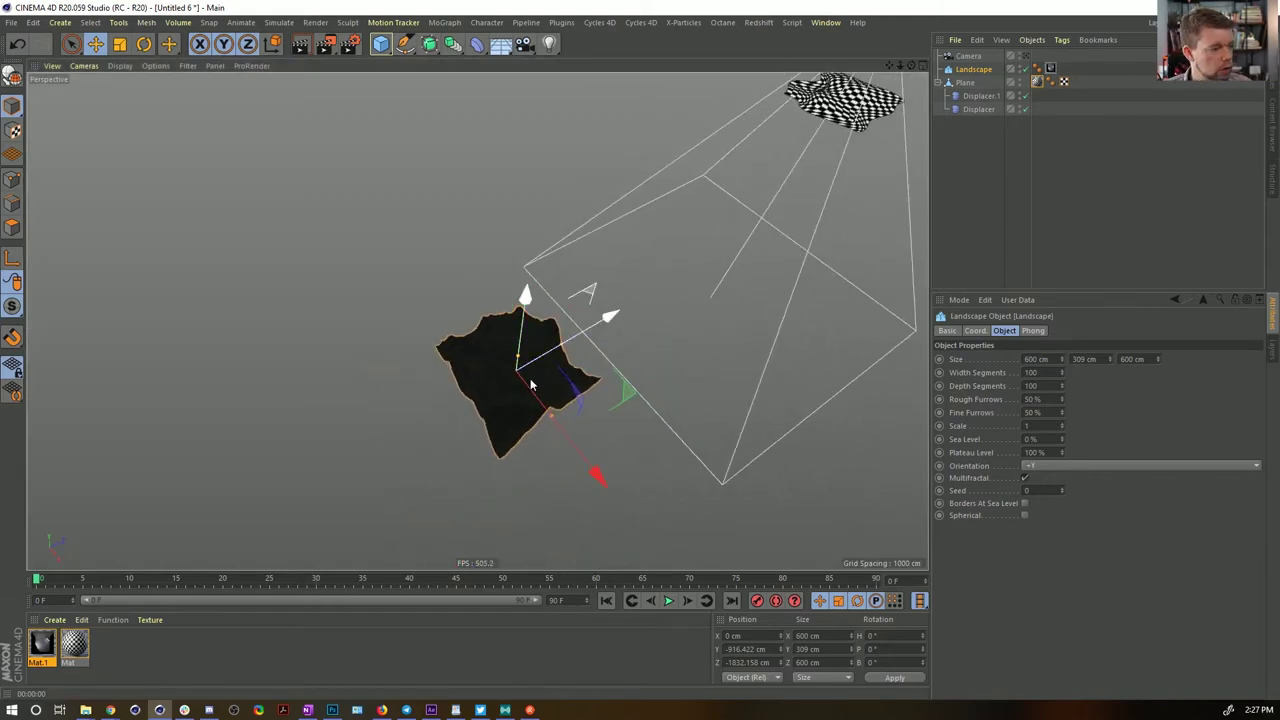
Start saving the scene in the SceneFiles folder and begin the file name with [2a]
key("ctrl+s")
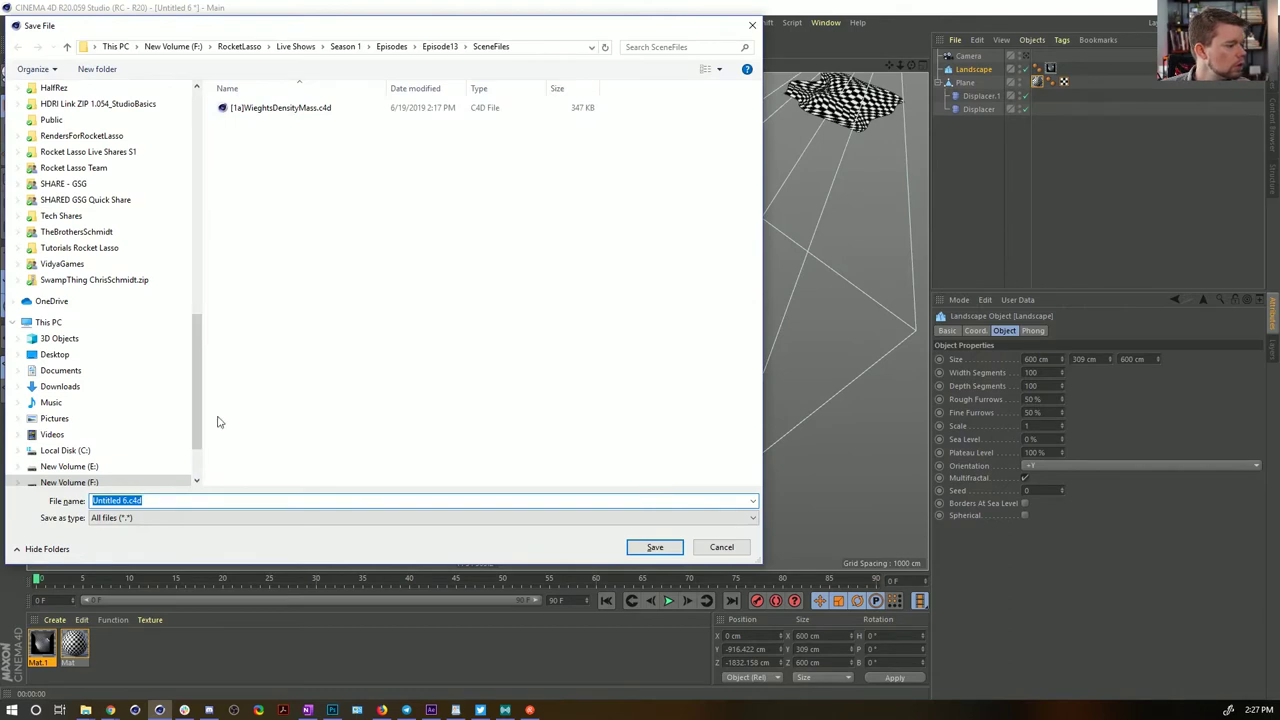
left_click(130, 500)
left_click_drag(128, 500, 6, 487)
key("BackSpace")
type("[1")
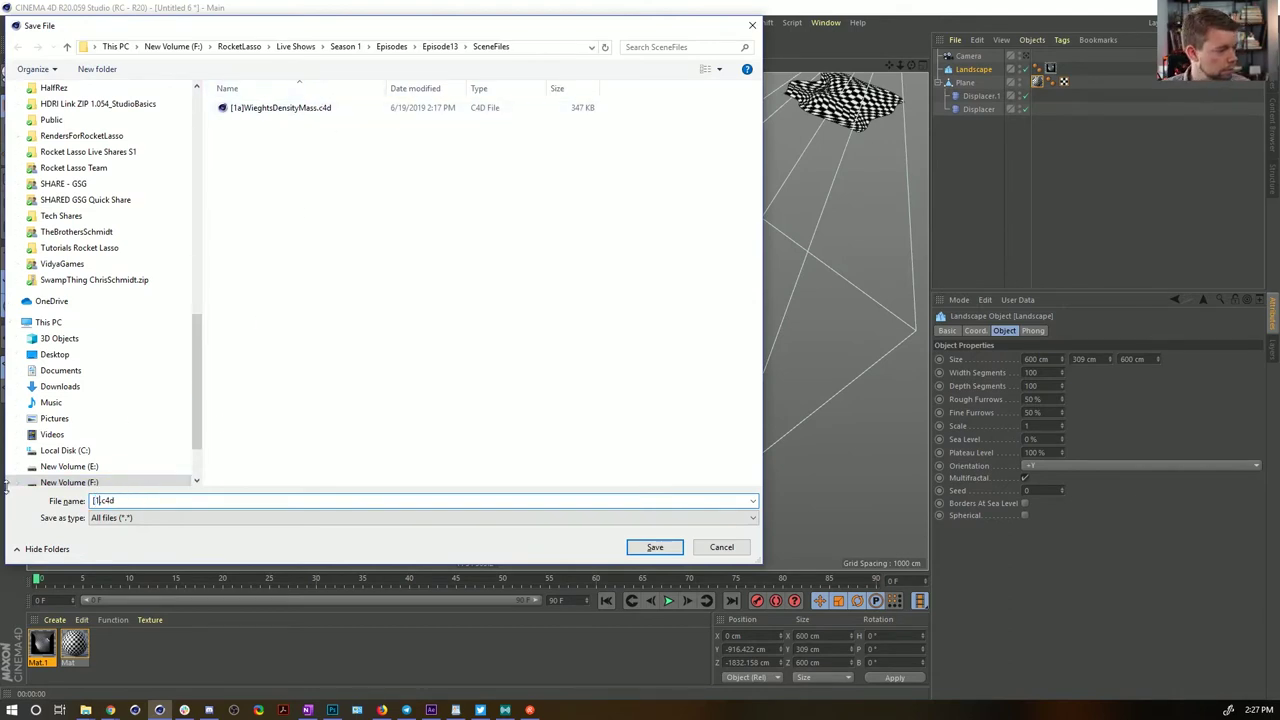
key("BackSpace")
type("2")
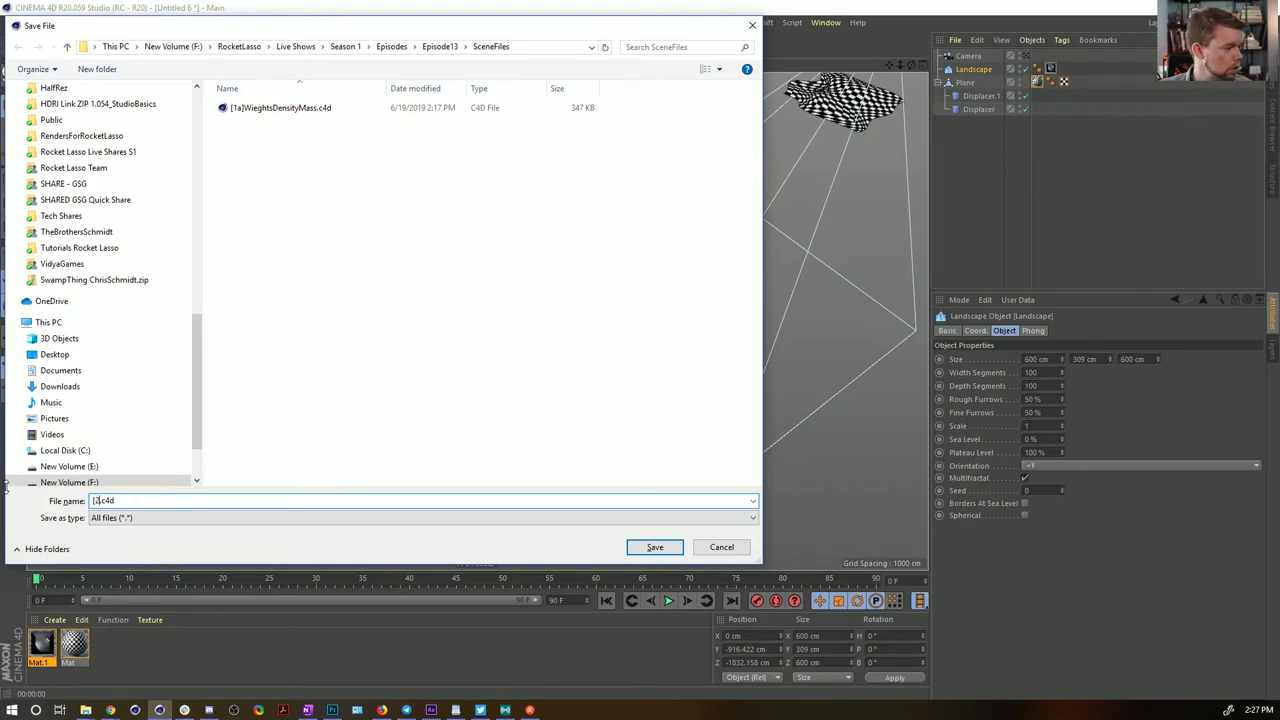
type("a]")
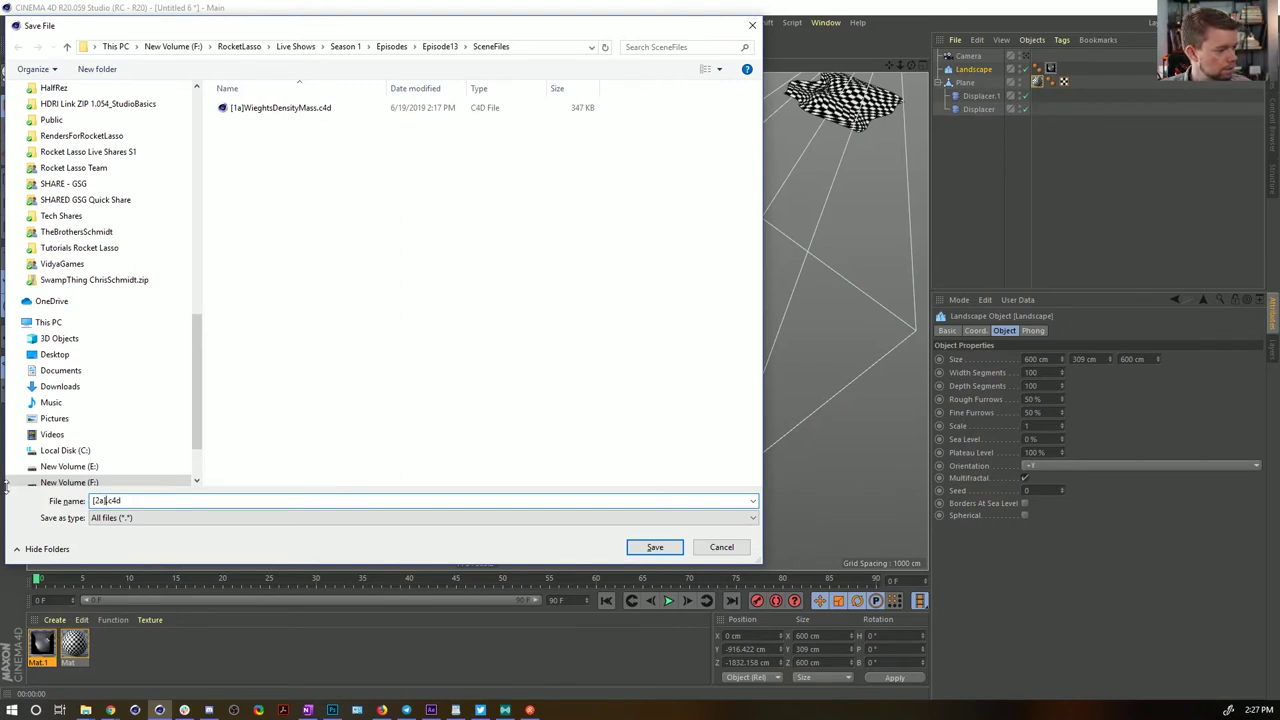
type("Trip")
key("BackSpace")
key("BackSpace")
key("BackSpace")
key("BackSpace")
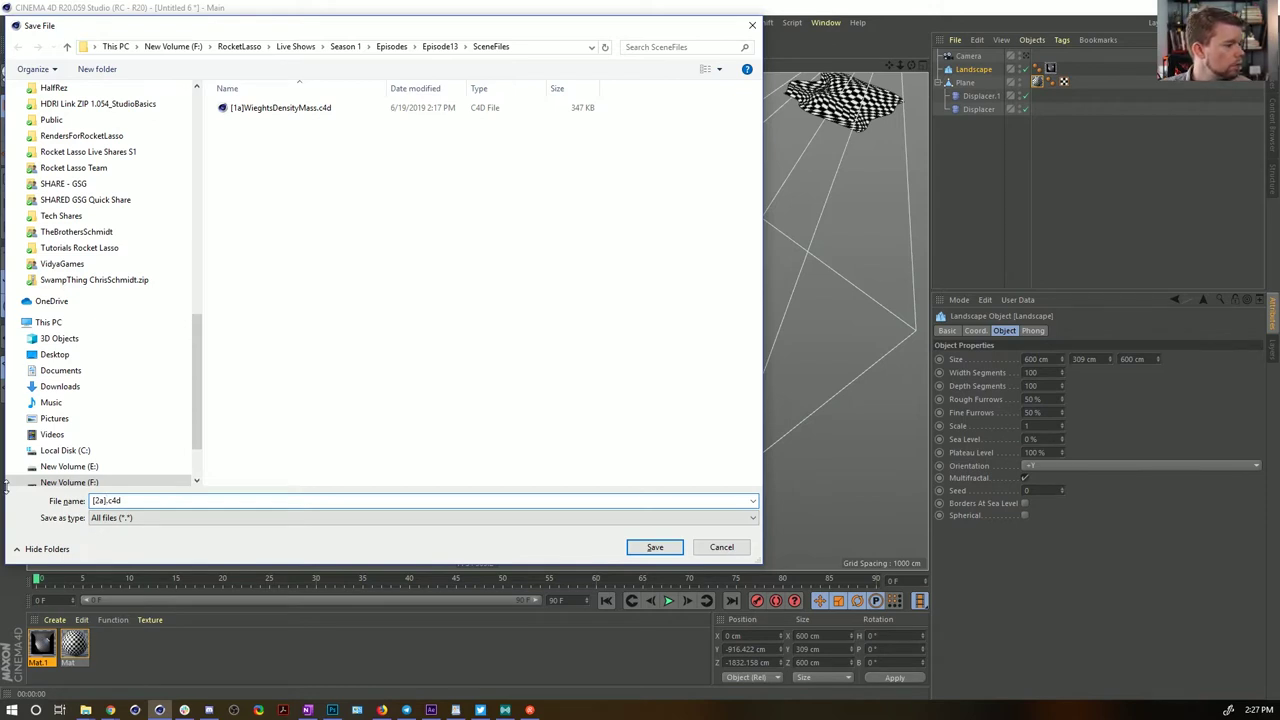
type("Mass")
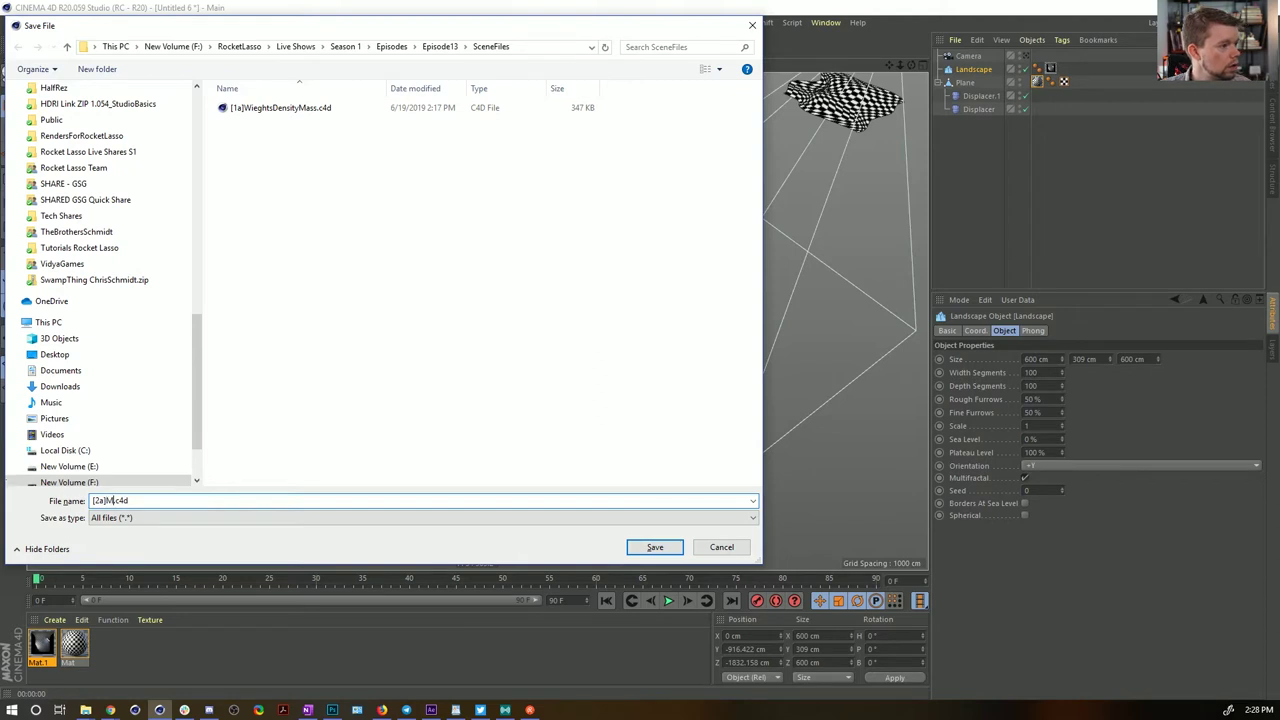
key("BackSpace")
key("BackSpace")
key("BackSpace")
key("BackSpace")
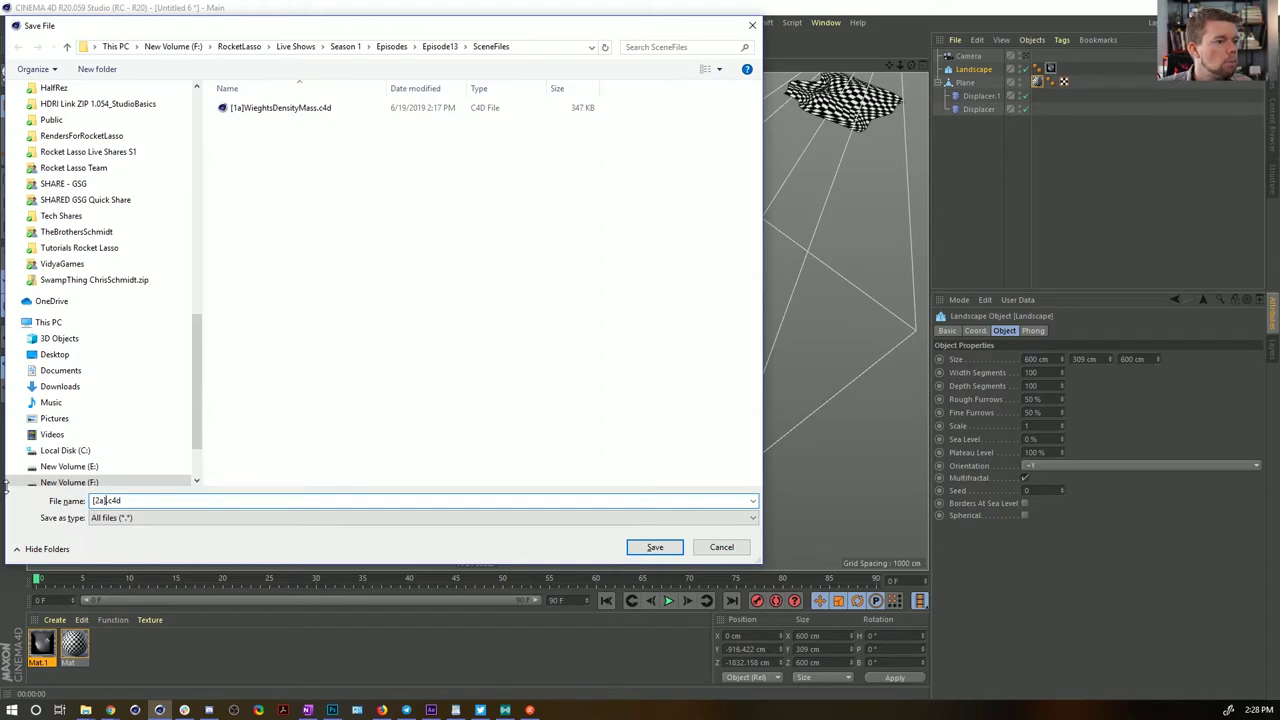
Complete the file name as [2a]CameraProjection.c4d and save the scene
type("CameraPro")
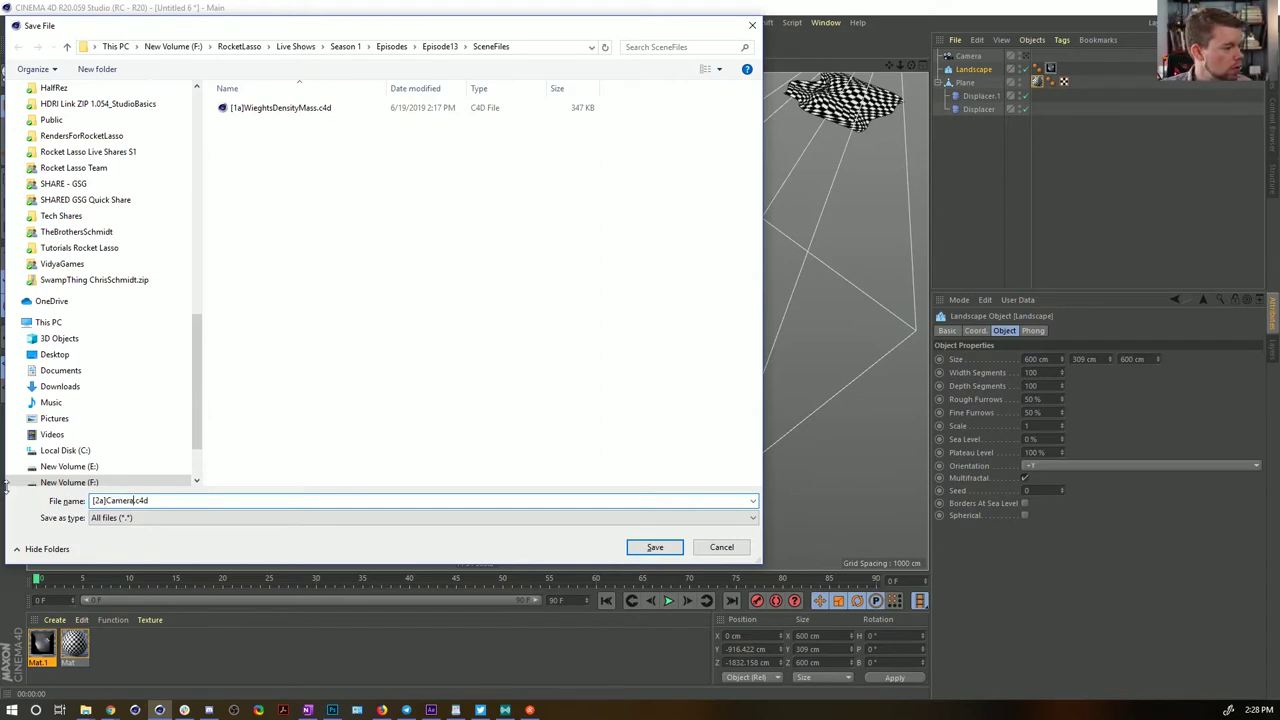
type("jection")
key("Return")
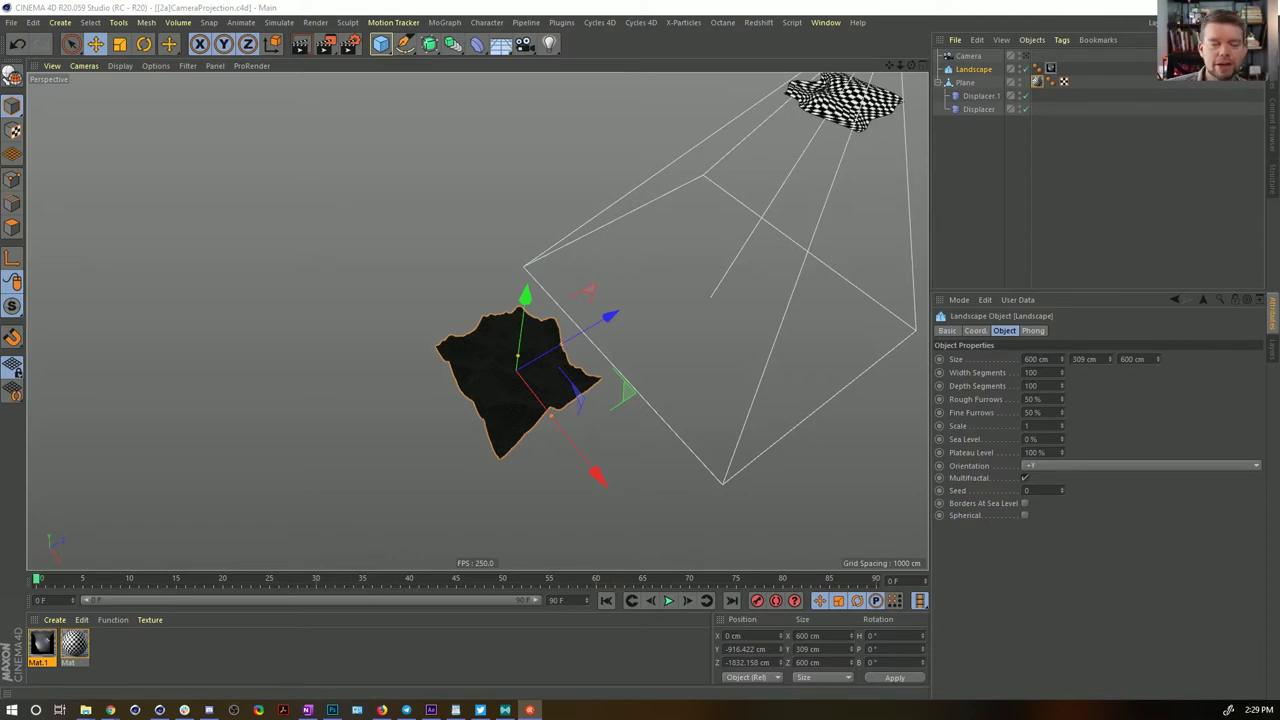
Create a new empty project
left_click(906, 7)
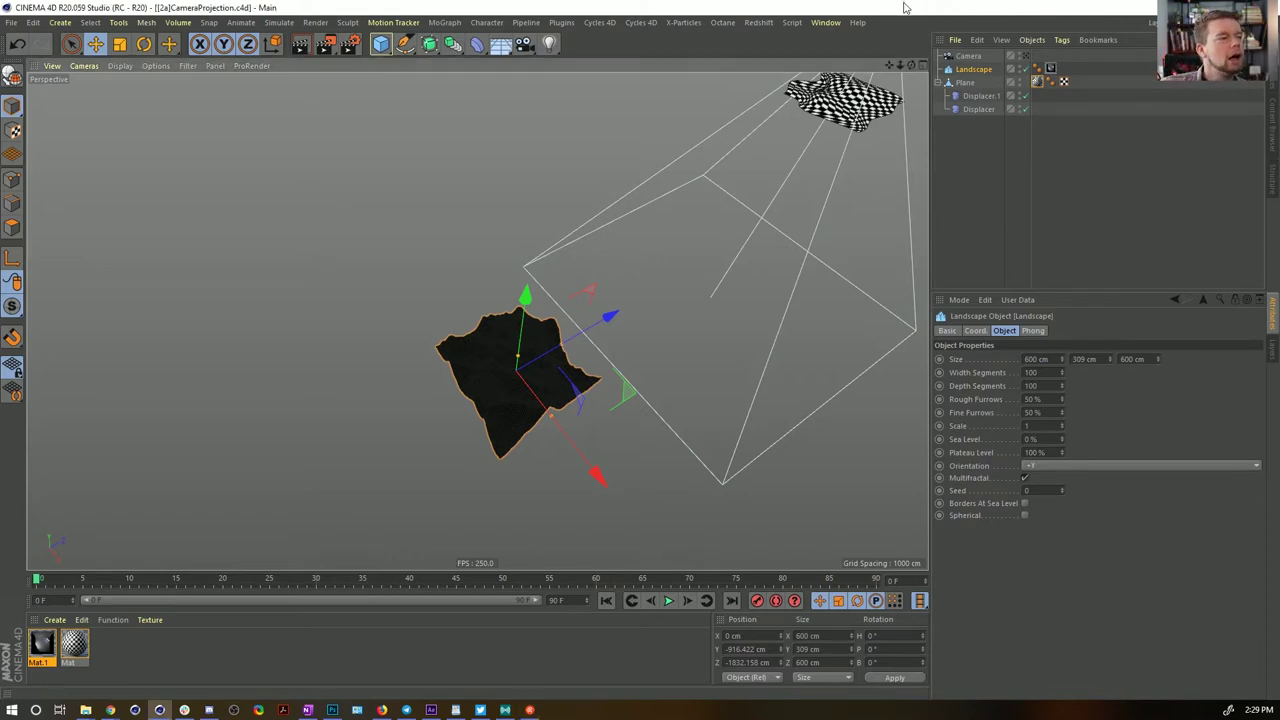
key("ctrl+n")
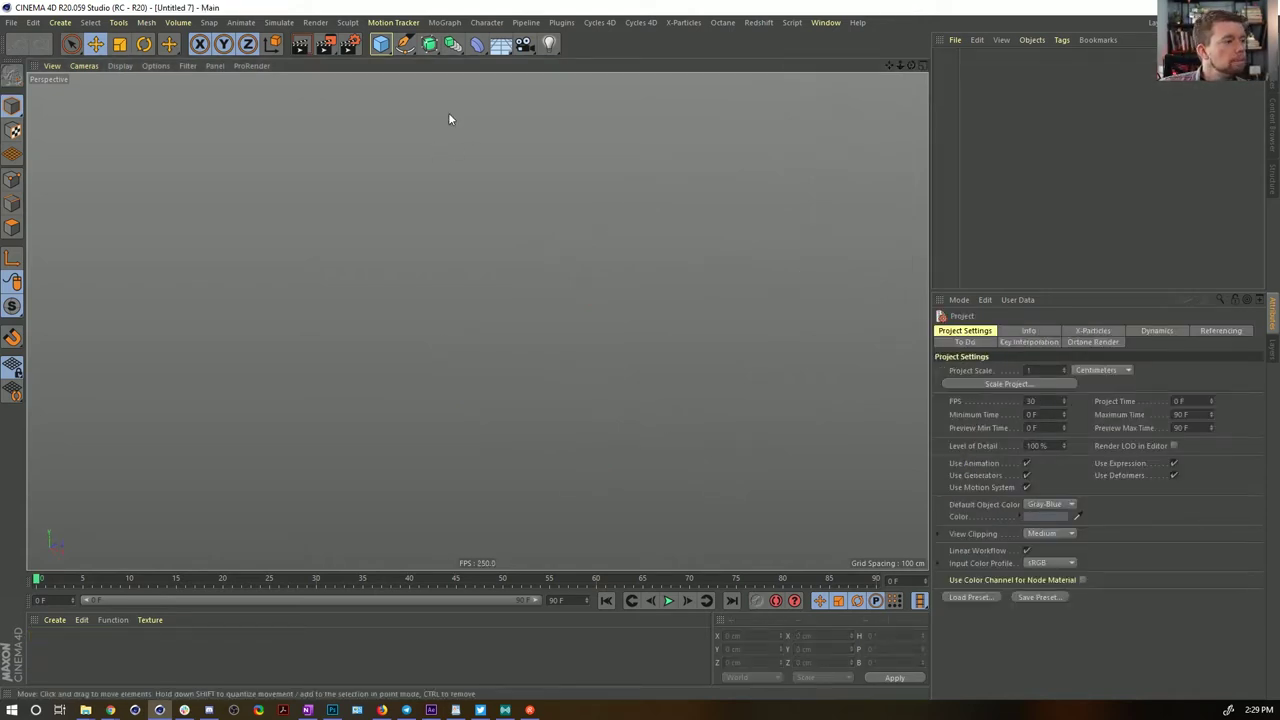
left_click(382, 46)
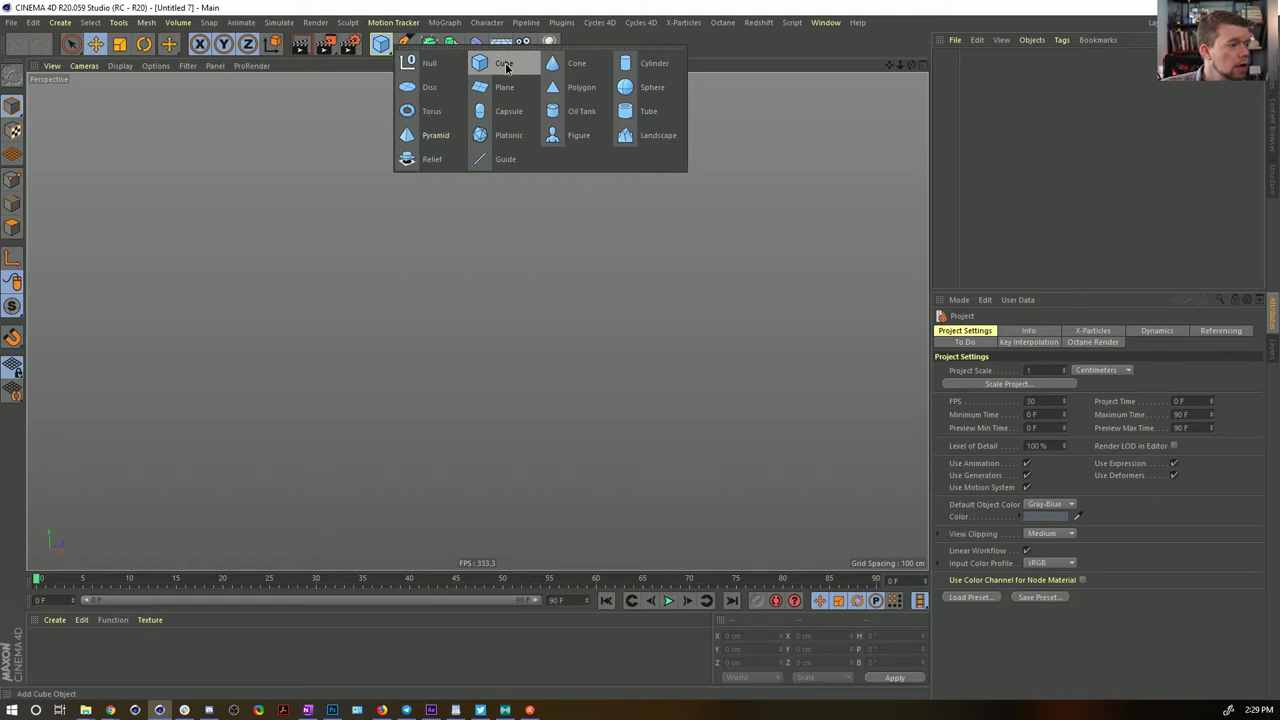
left_click(382, 46)
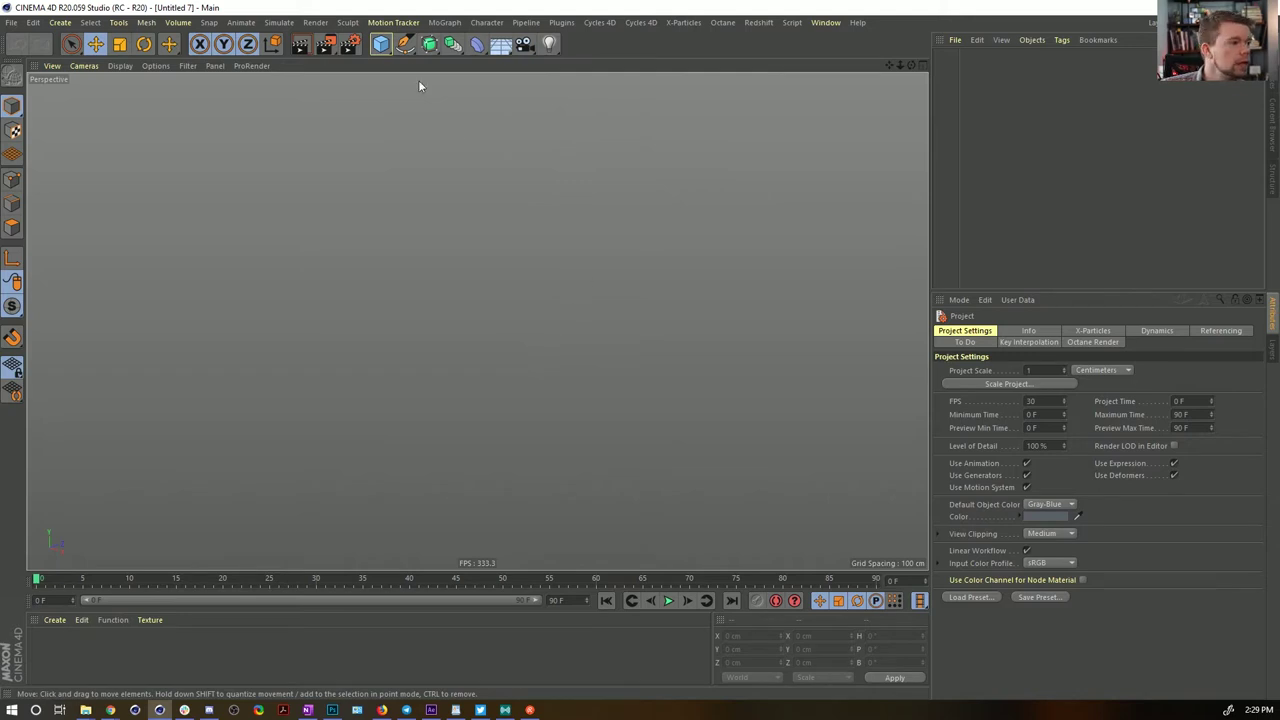
Add a Volume Builder and a Volume Mesher, and make the Volume Builder a child of the Volume Mesher
left_click(453, 46)
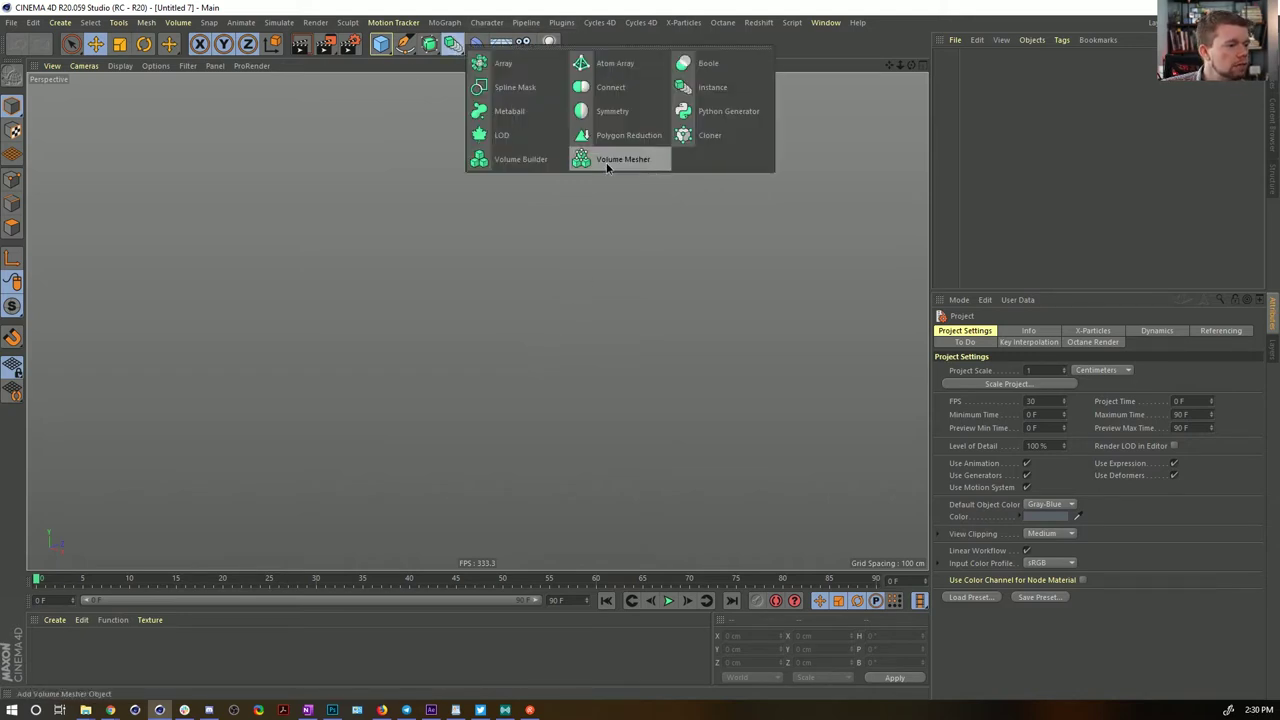
left_click(521, 159)
left_click(453, 46)
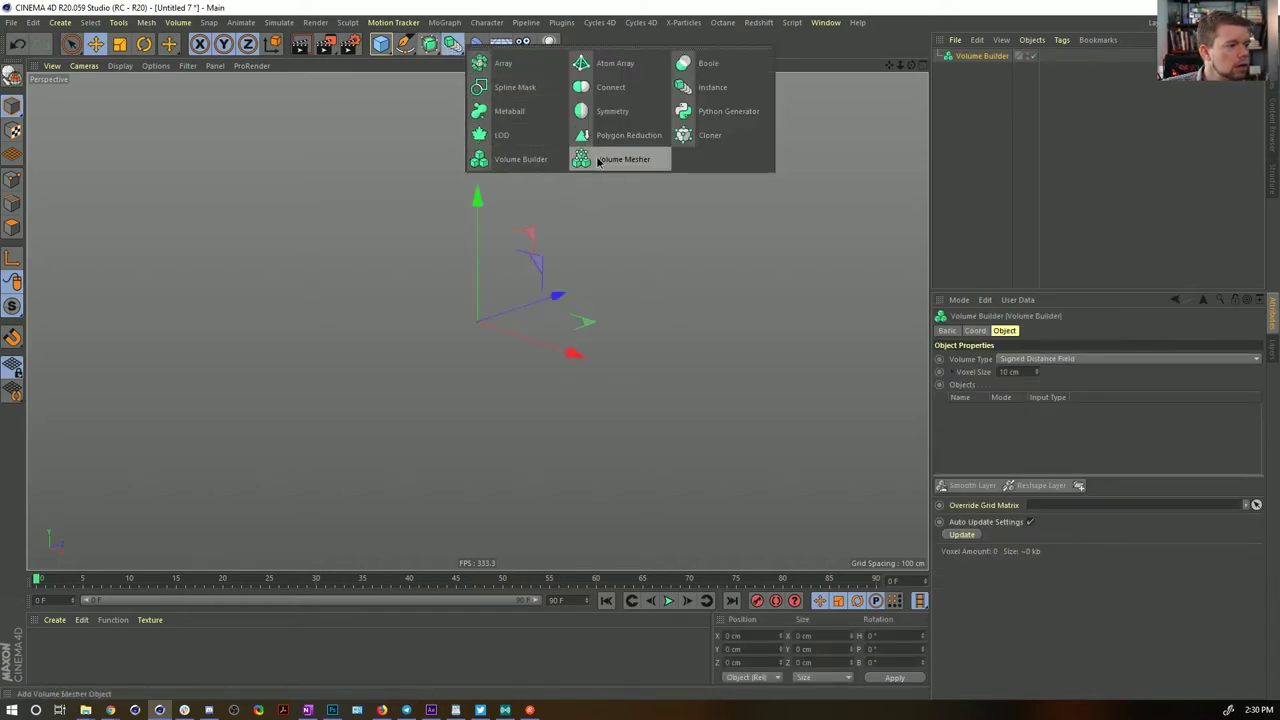
left_click(597, 159)
left_click_drag(980, 73, 1023, 60)
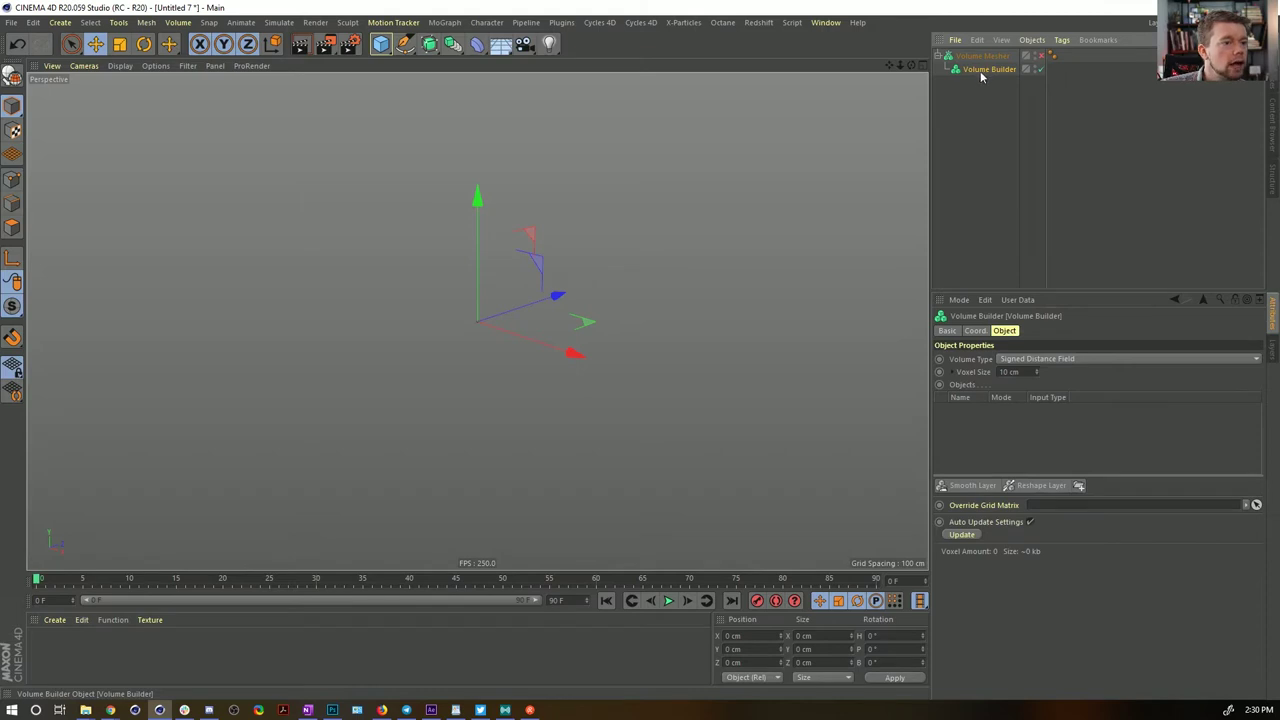
Add a Shader Field and make it a child of the Volume Builder
left_click(68, 24)
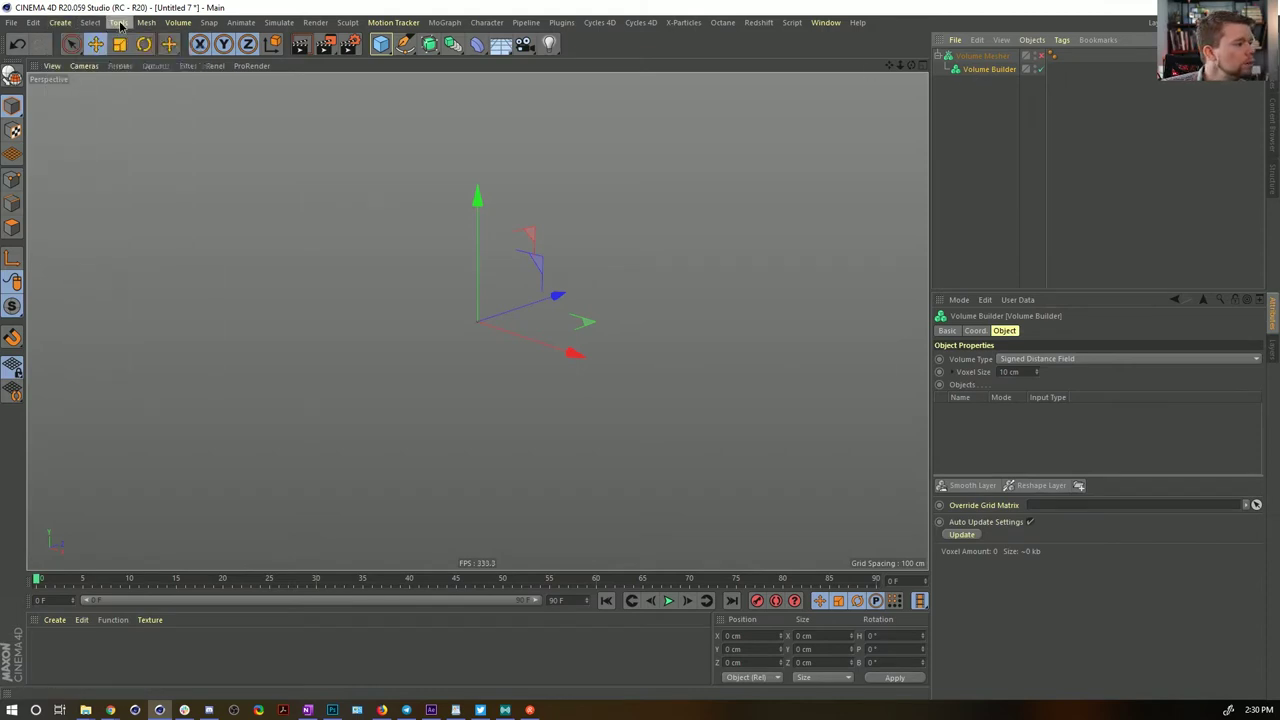
left_click(120, 23)
left_click(91, 23)
mouse_move(77, 24)
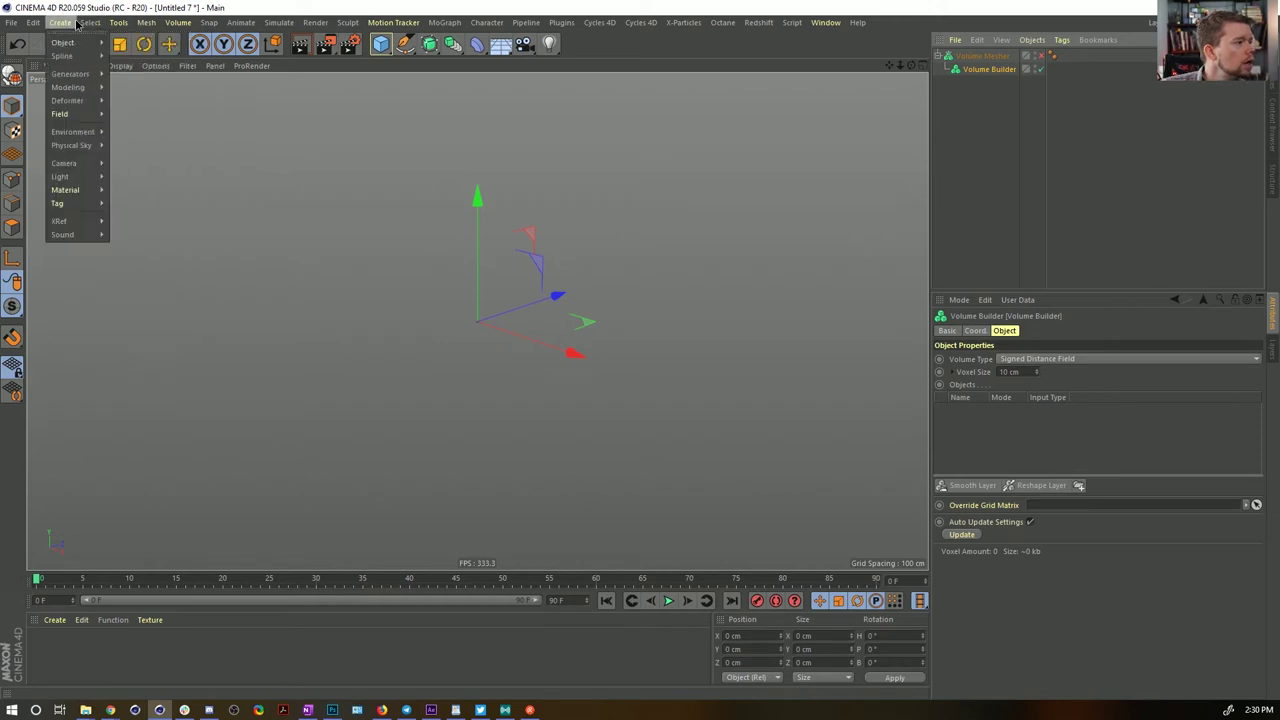
mouse_move(85, 113)
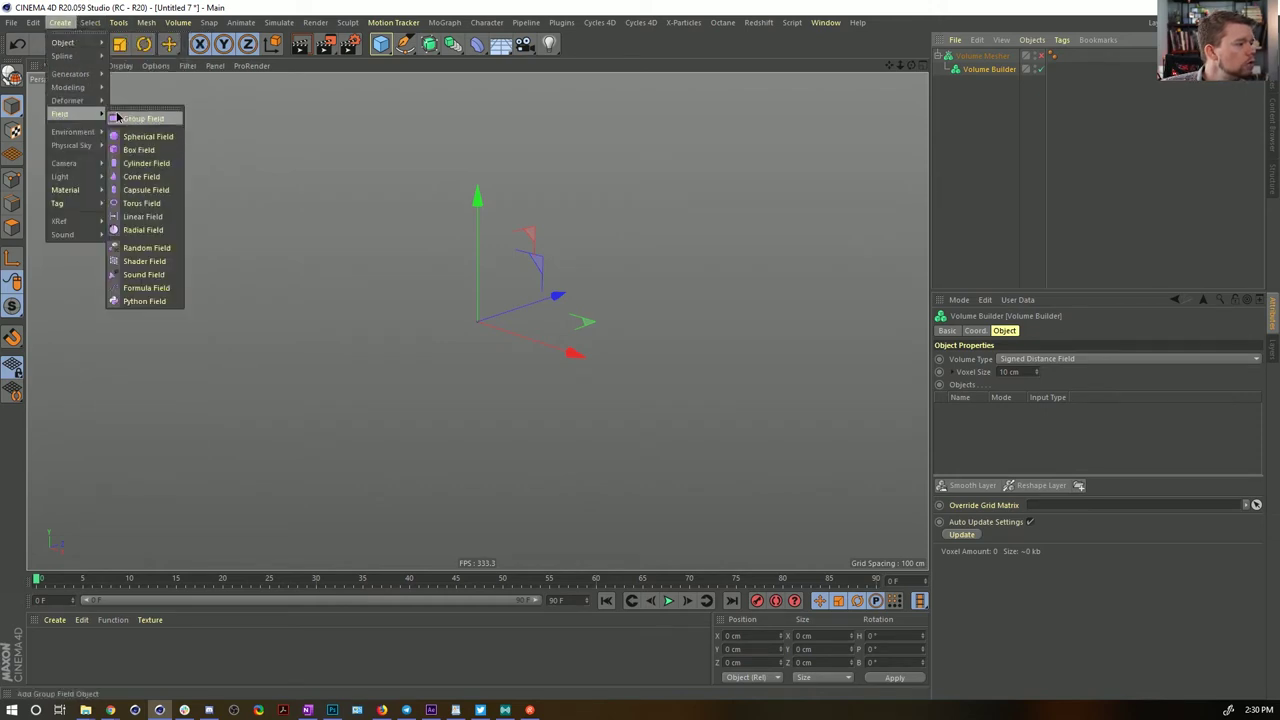
left_click(165, 262)
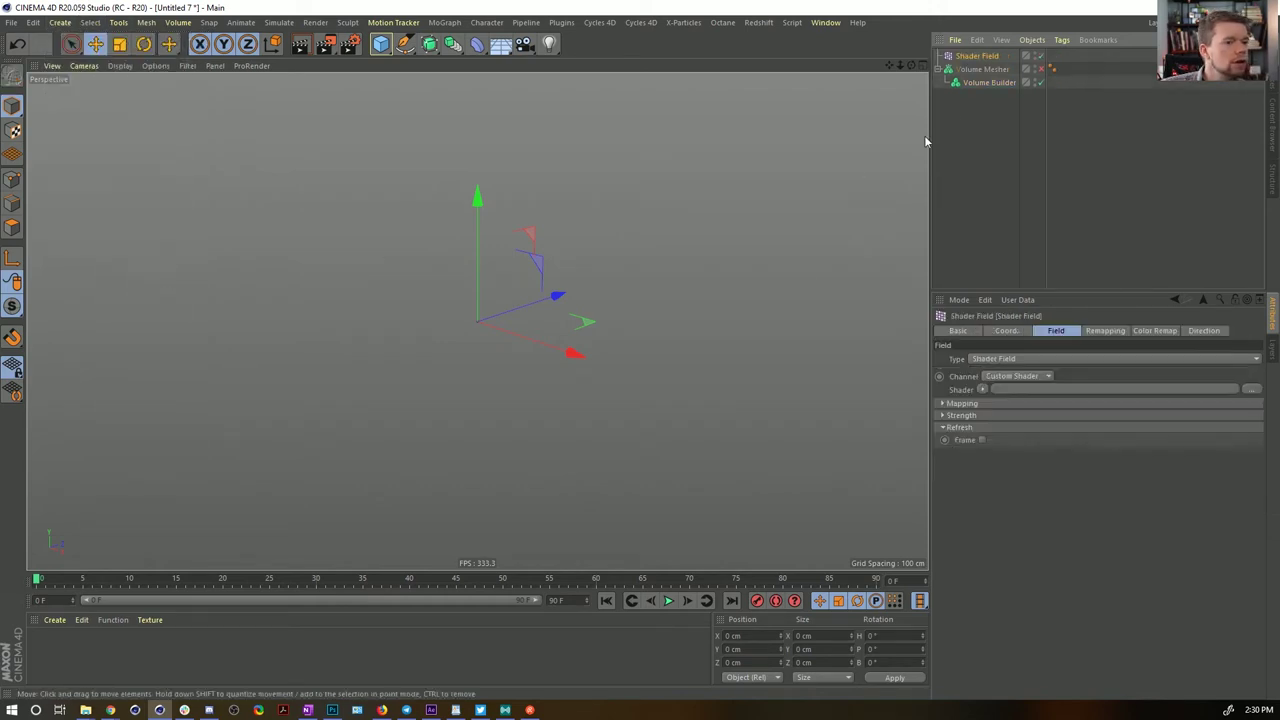
left_click_drag(970, 57, 988, 84)
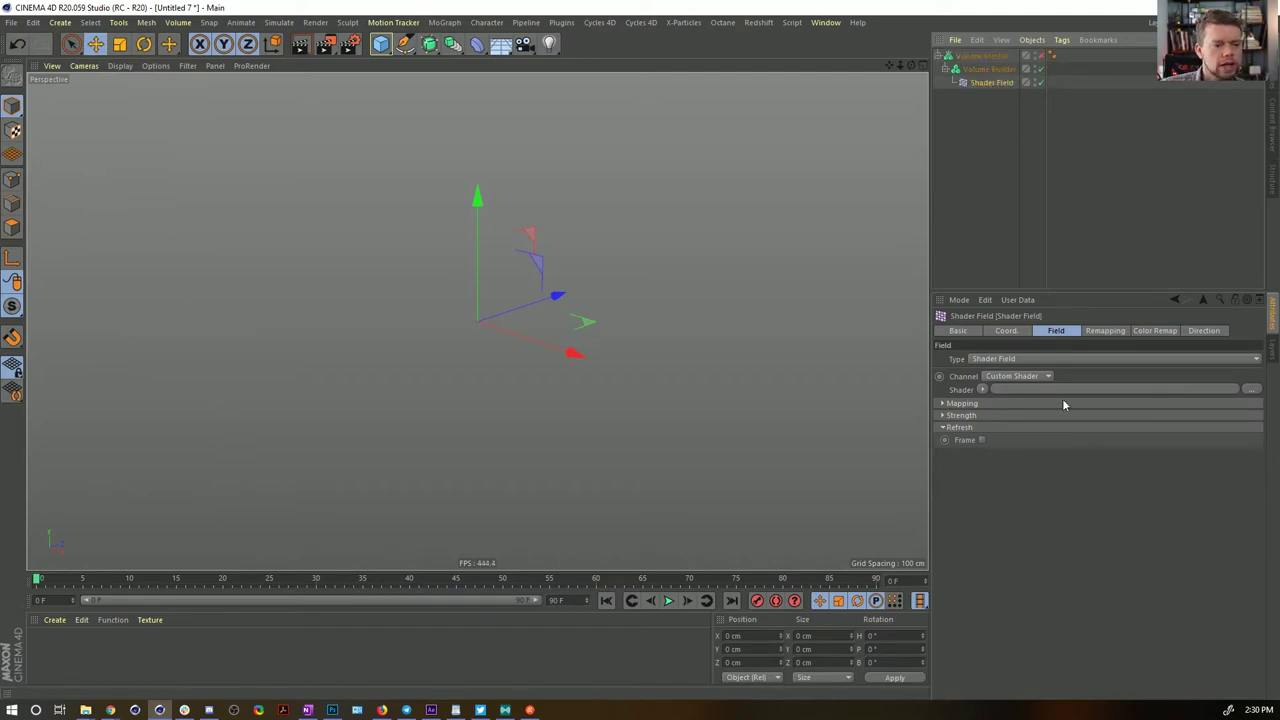
Load a Noise shader into the Shader Field, using the Naki noise type and a global scale of 1000%
left_click(981, 389)
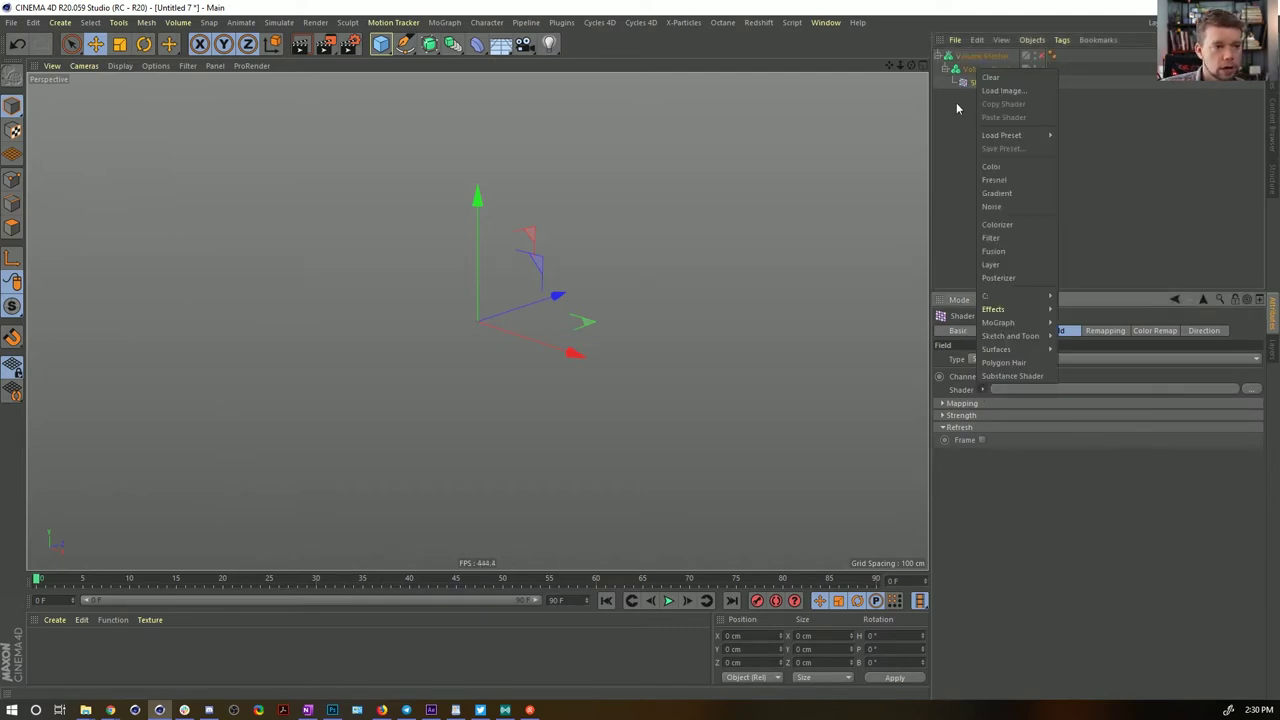
left_click(1013, 207)
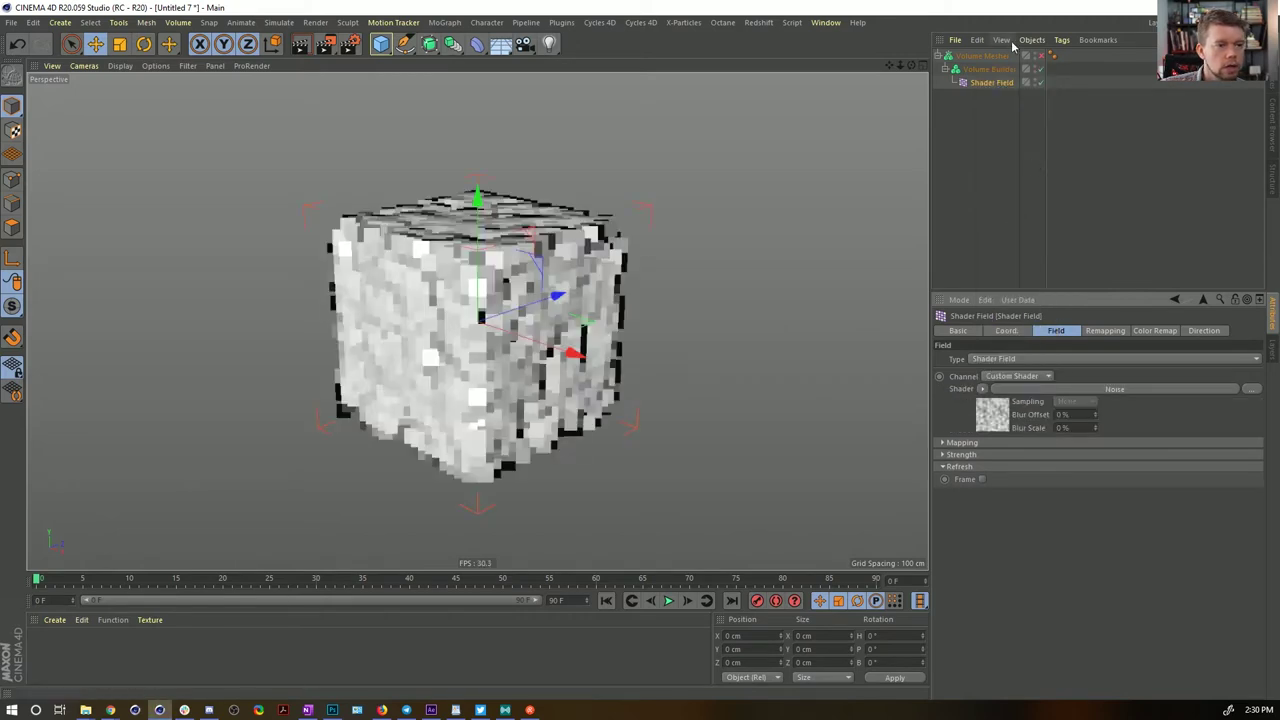
left_click(1009, 420)
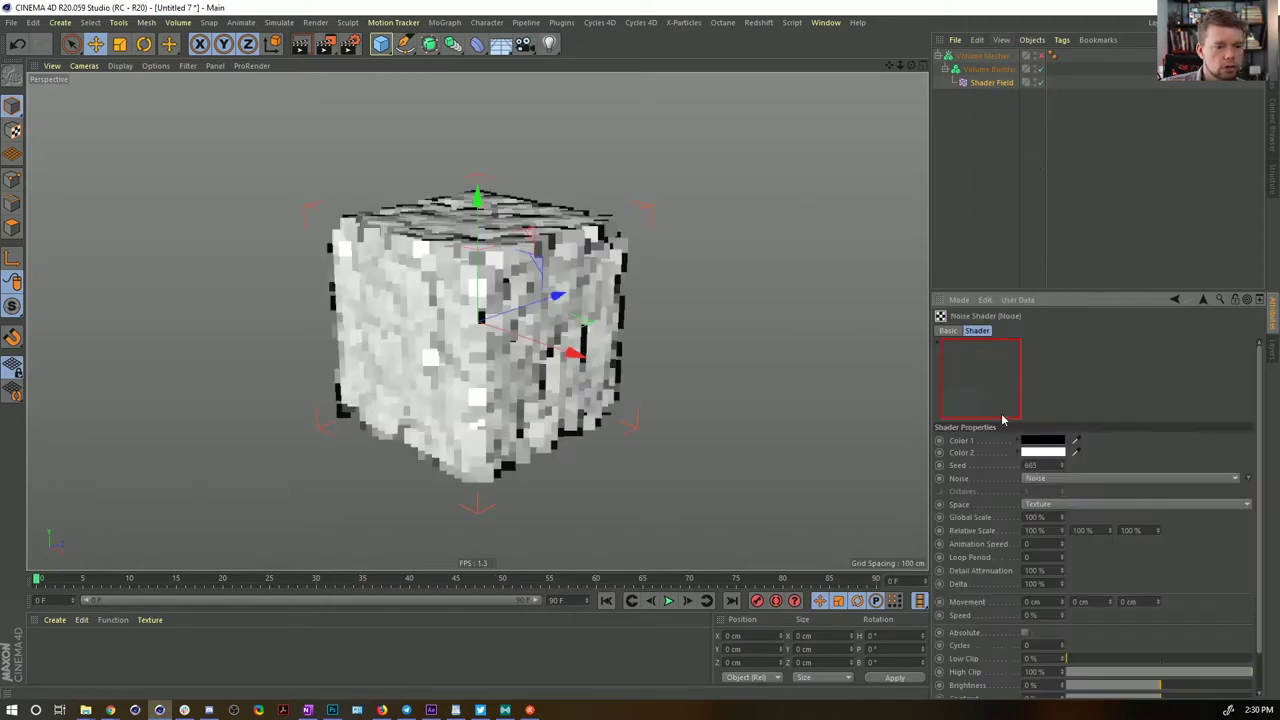
left_click(1248, 479)
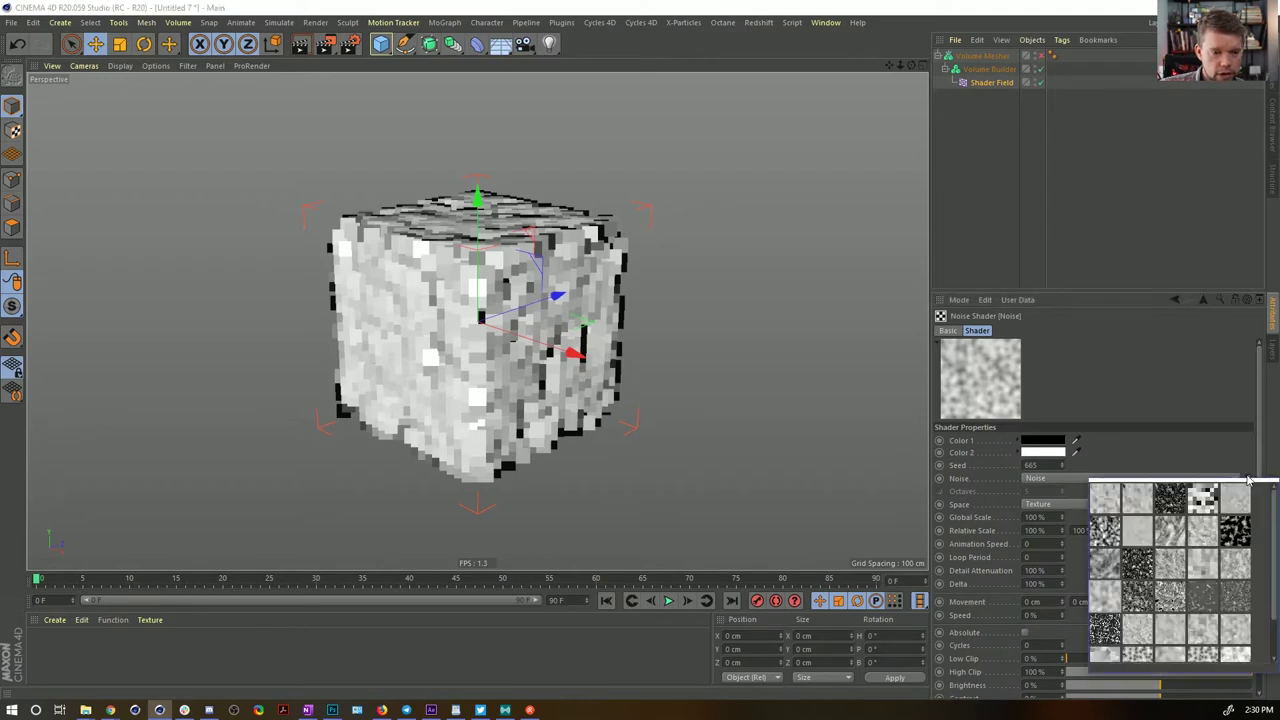
left_click(1237, 568)
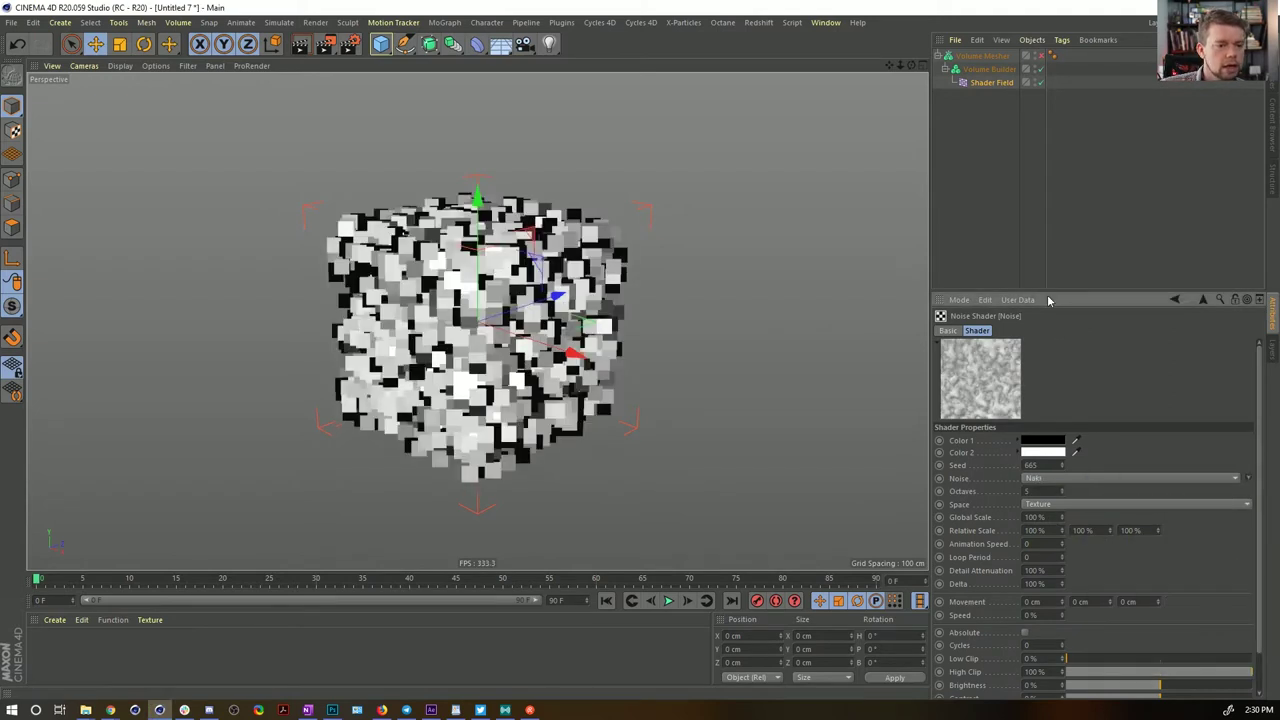
left_click_drag(1045, 290, 1045, 153)
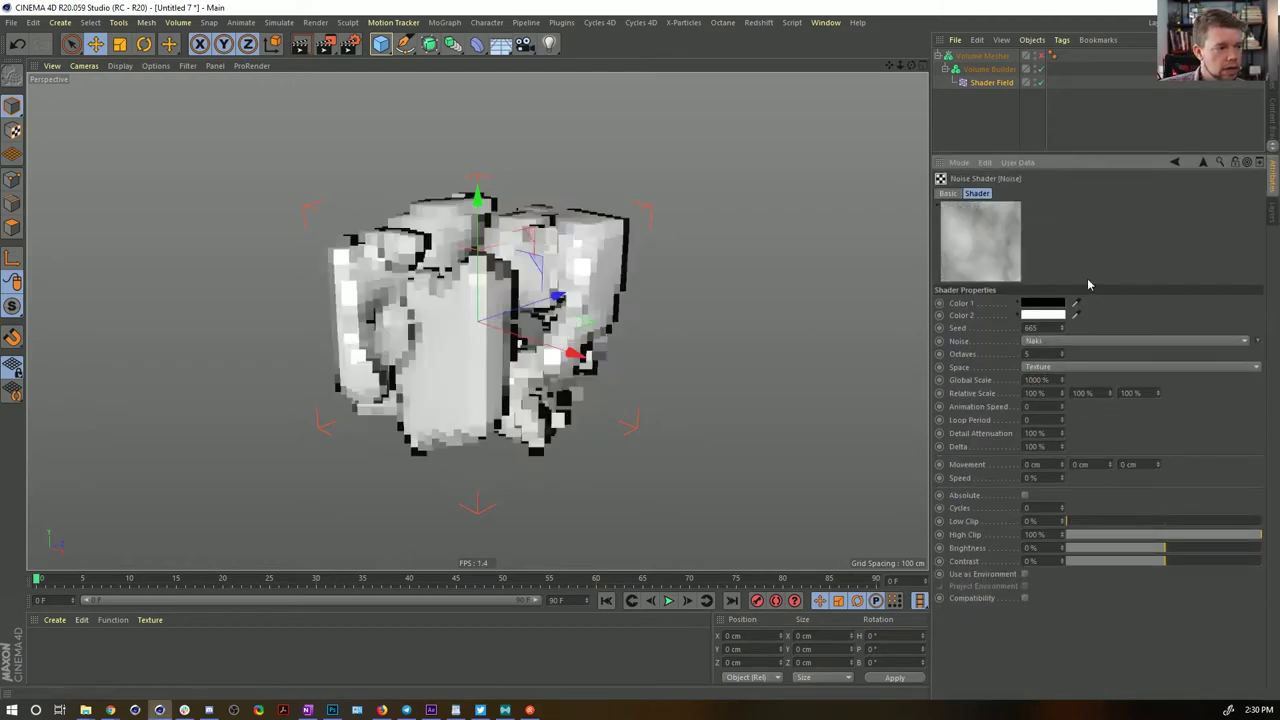
Enlarge the Shader Field's creation box along X in the Volume Builder to elongate the volume
left_click(987, 70)
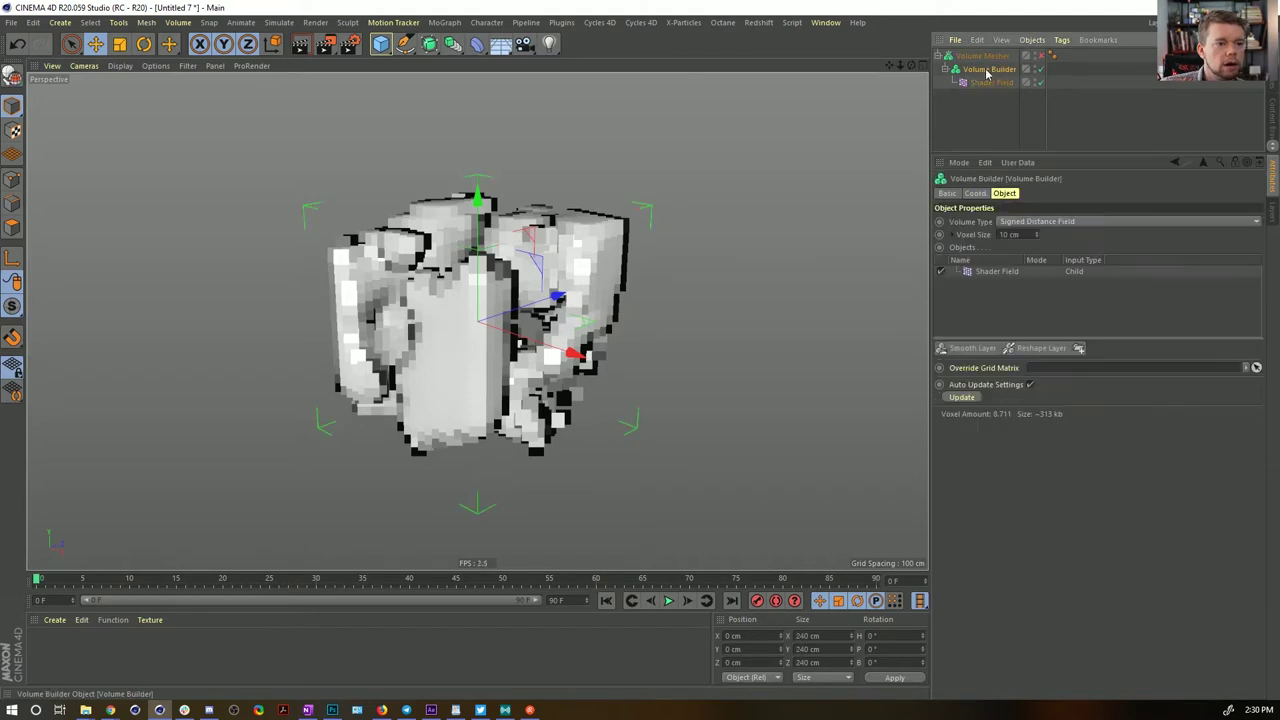
left_click(1003, 84)
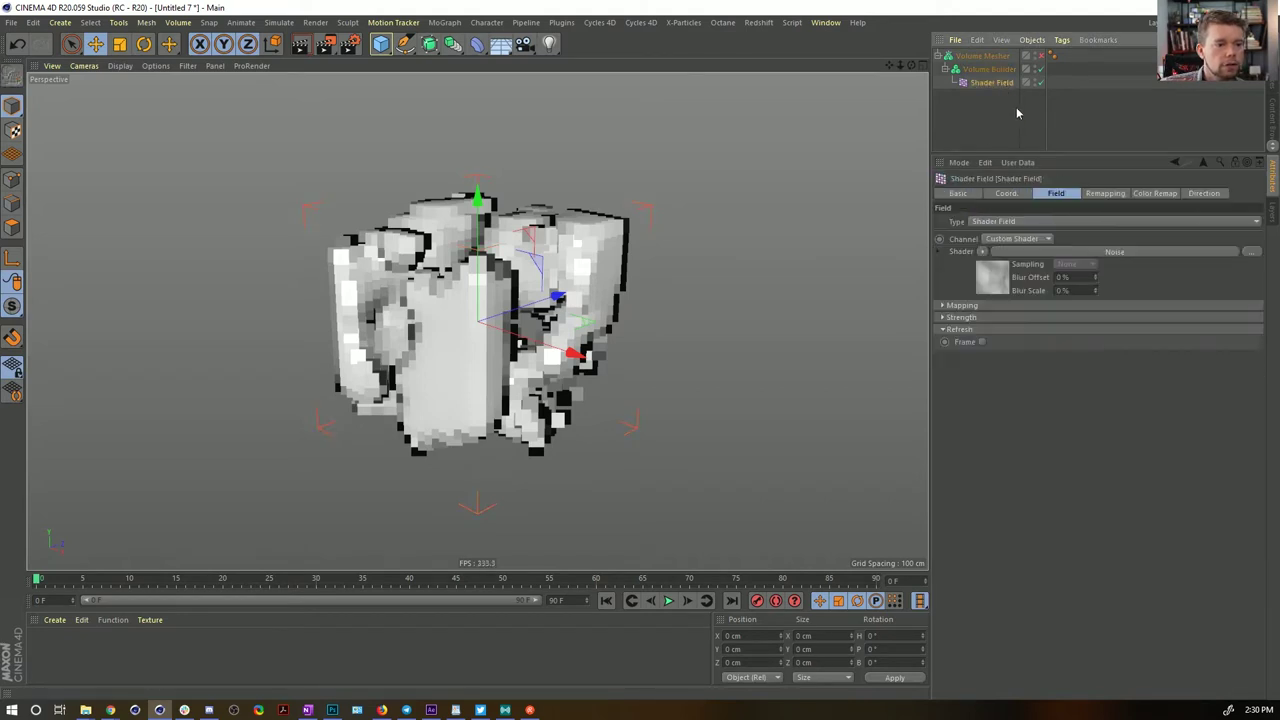
left_click(995, 71)
left_click(1006, 271)
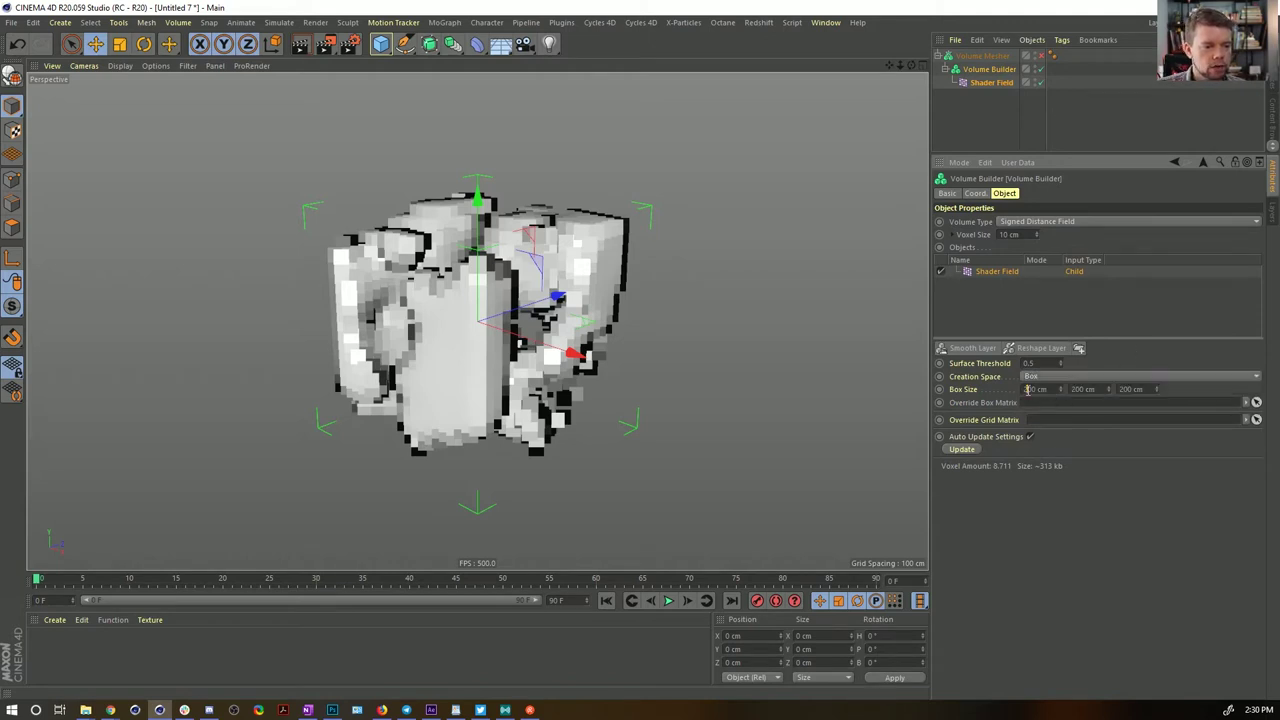
left_click(1152, 310)
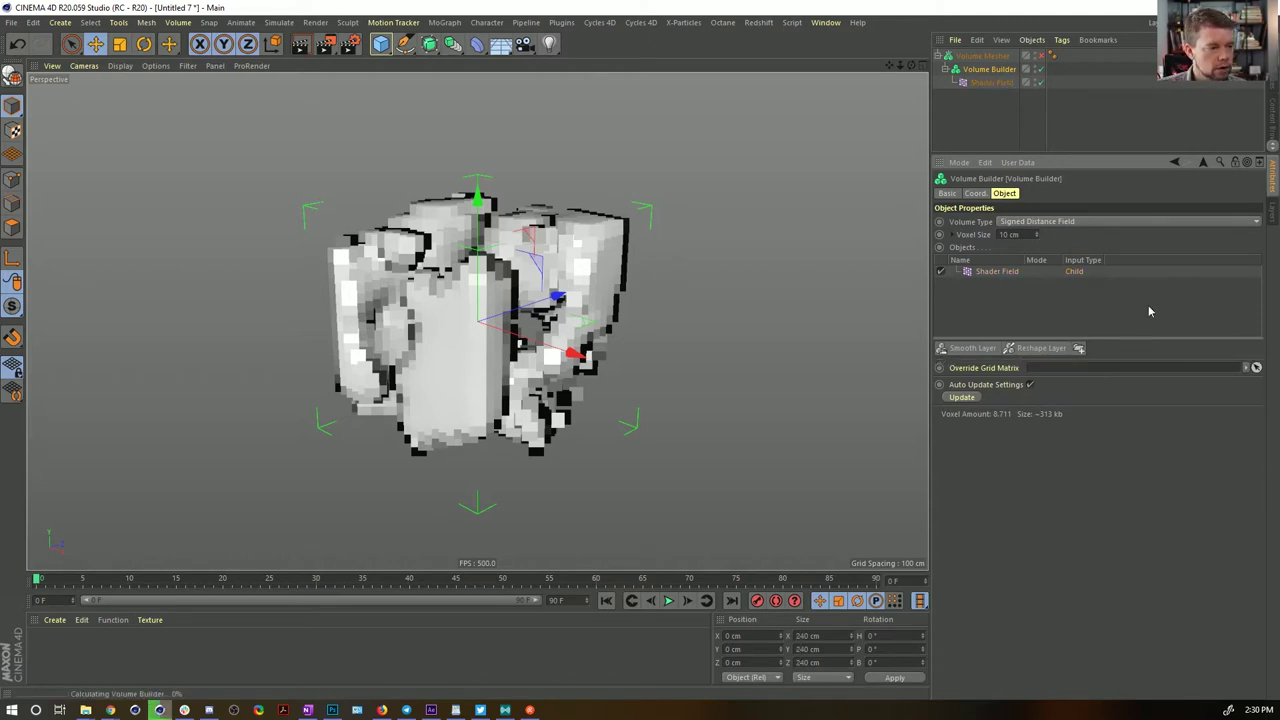
Wrap the Shader Field's Noise shader in a Colorizer shader
mouse_move(606, 290)
left_mouse_down("alt")
mouse_move(545, 285)
mouse_move(600, 300)
left_mouse_up("alt")
left_click(991, 82)
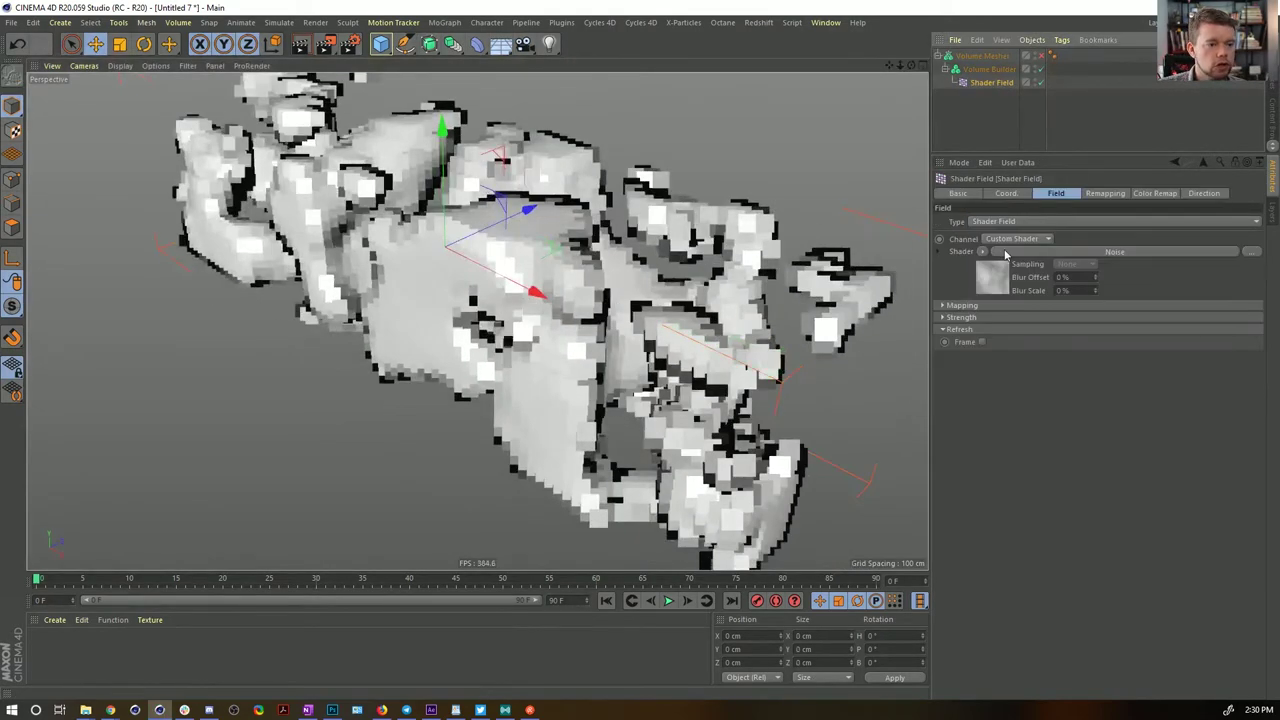
left_click(985, 251)
left_click(1025, 430)
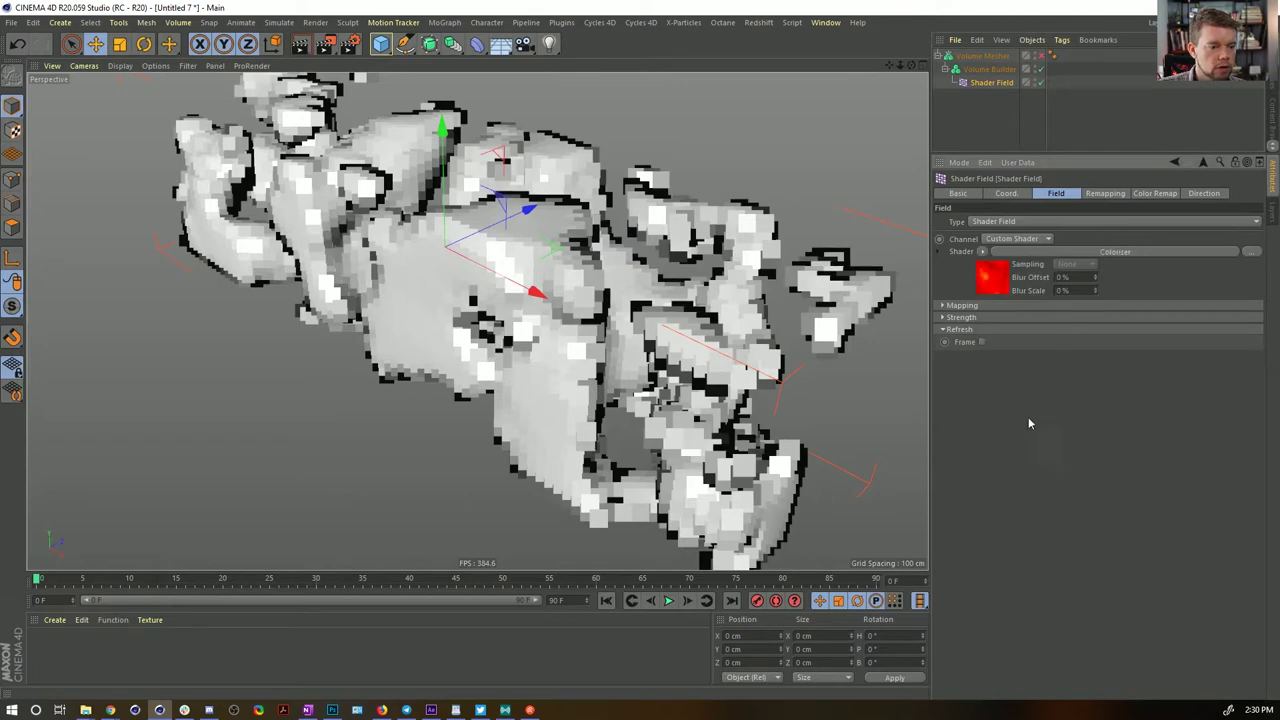
In the Colorizer gradient, replace the red middle knot with a white one at about 49%
left_click(992, 288)
left_click(1127, 405)
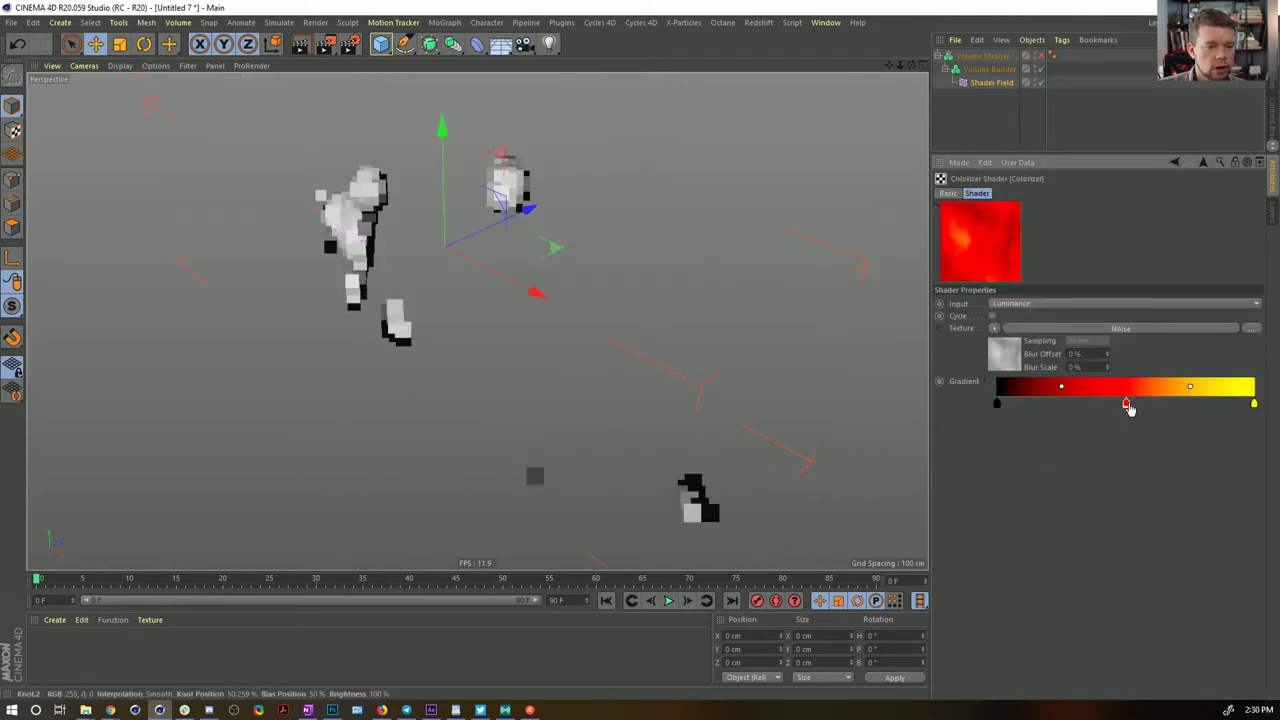
left_click(1126, 405)
key("Delete")
double_click(1124, 404)
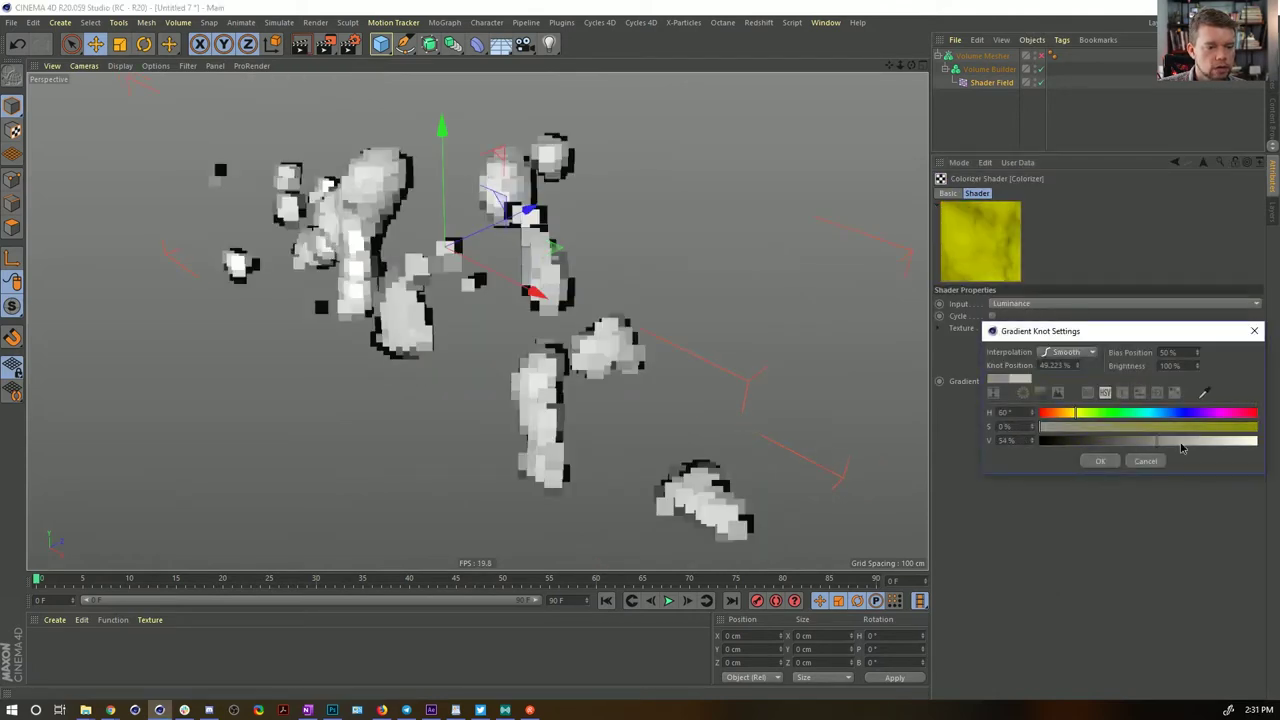
left_click(1100, 462)
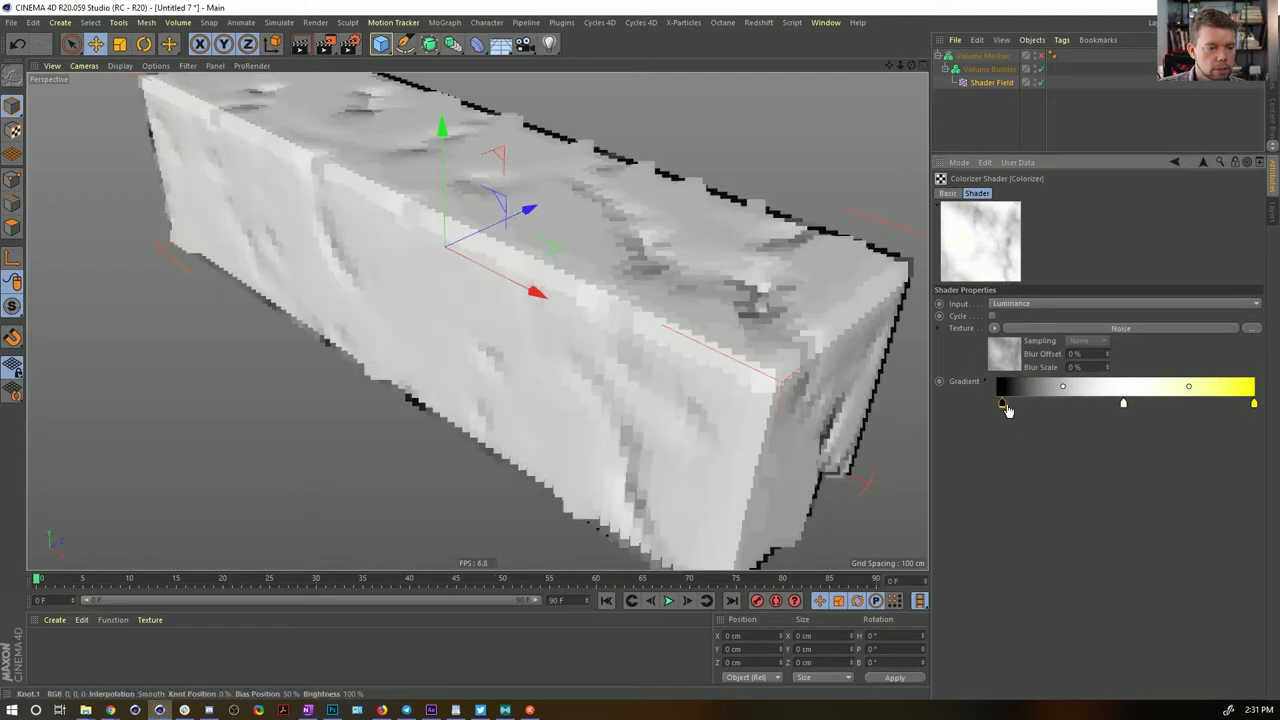
Turn the gradient into black-white-black by removing the yellow knot, and distribute the three knots evenly
left_click_drag(1004, 404, 1012, 404)
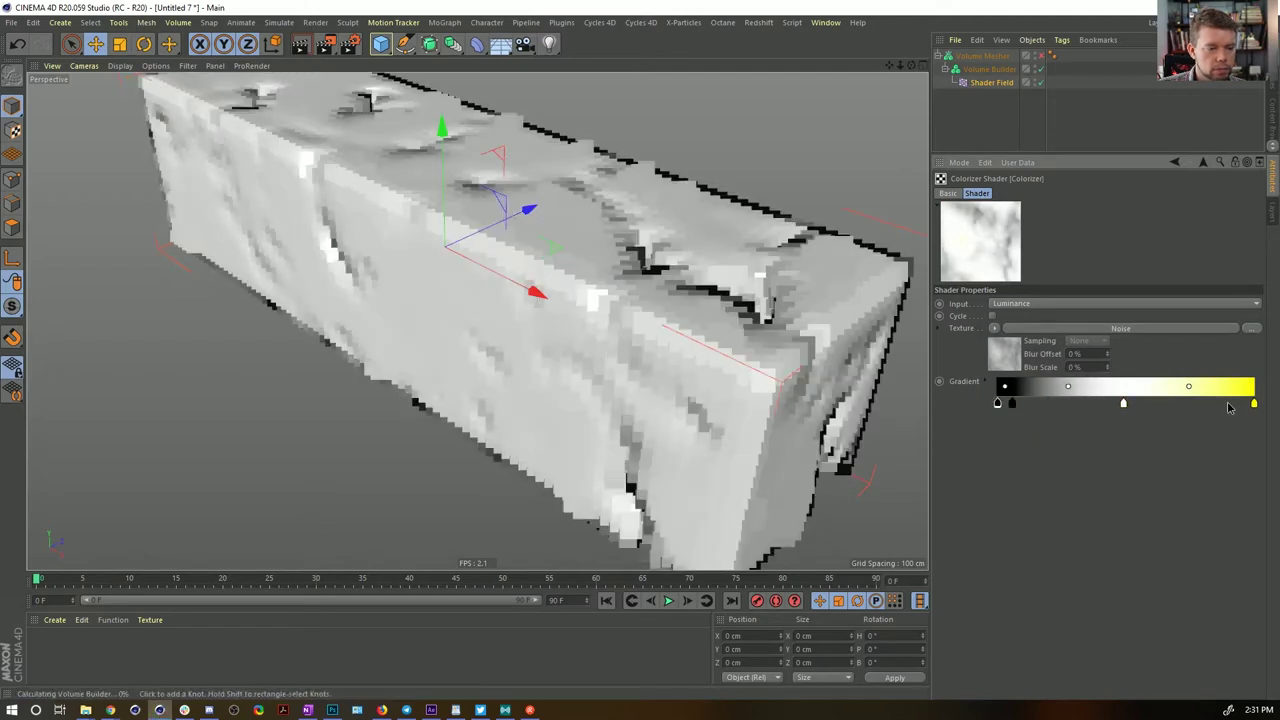
left_click(1228, 404)
left_click_drag(1254, 403, 1238, 577)
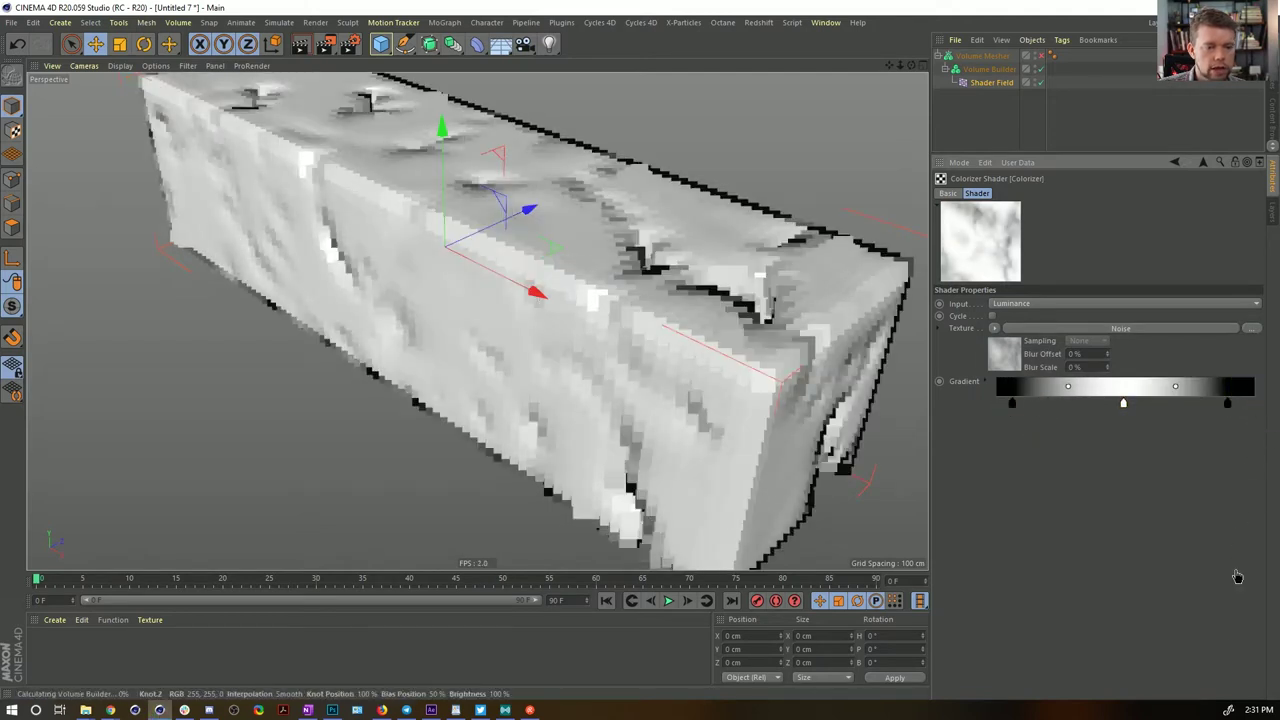
right_click(1172, 389)
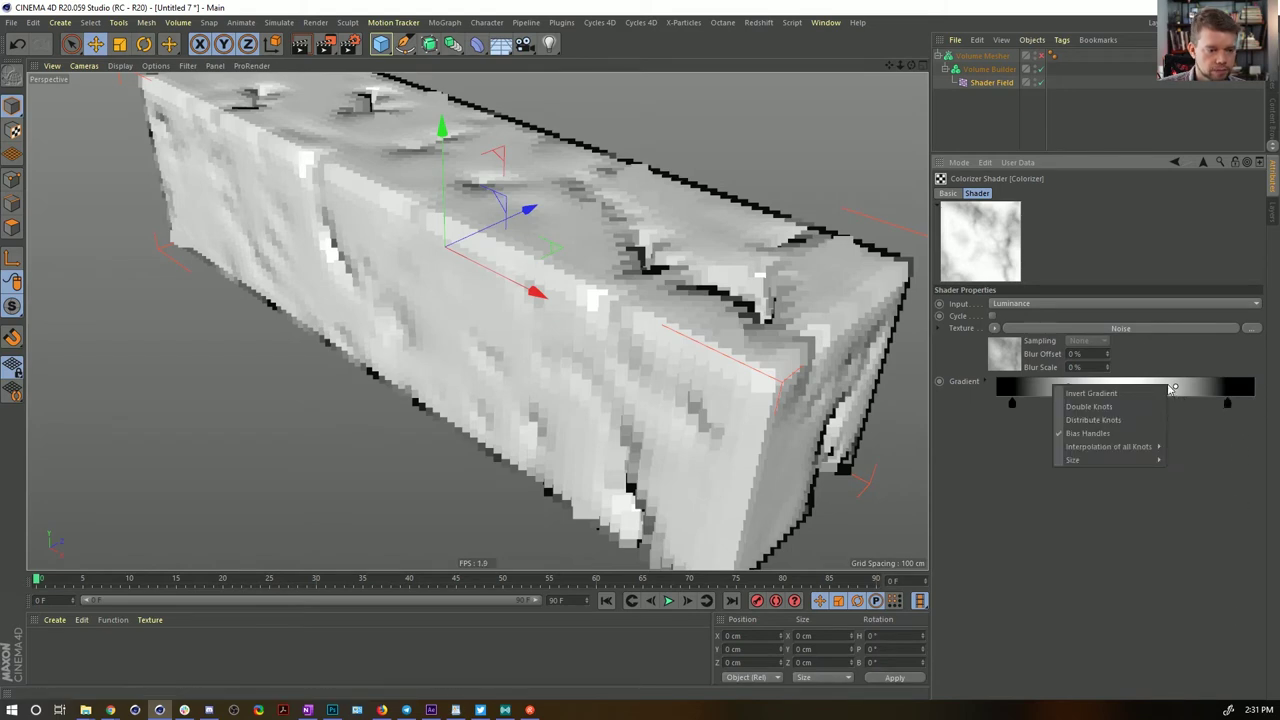
left_click(1128, 420)
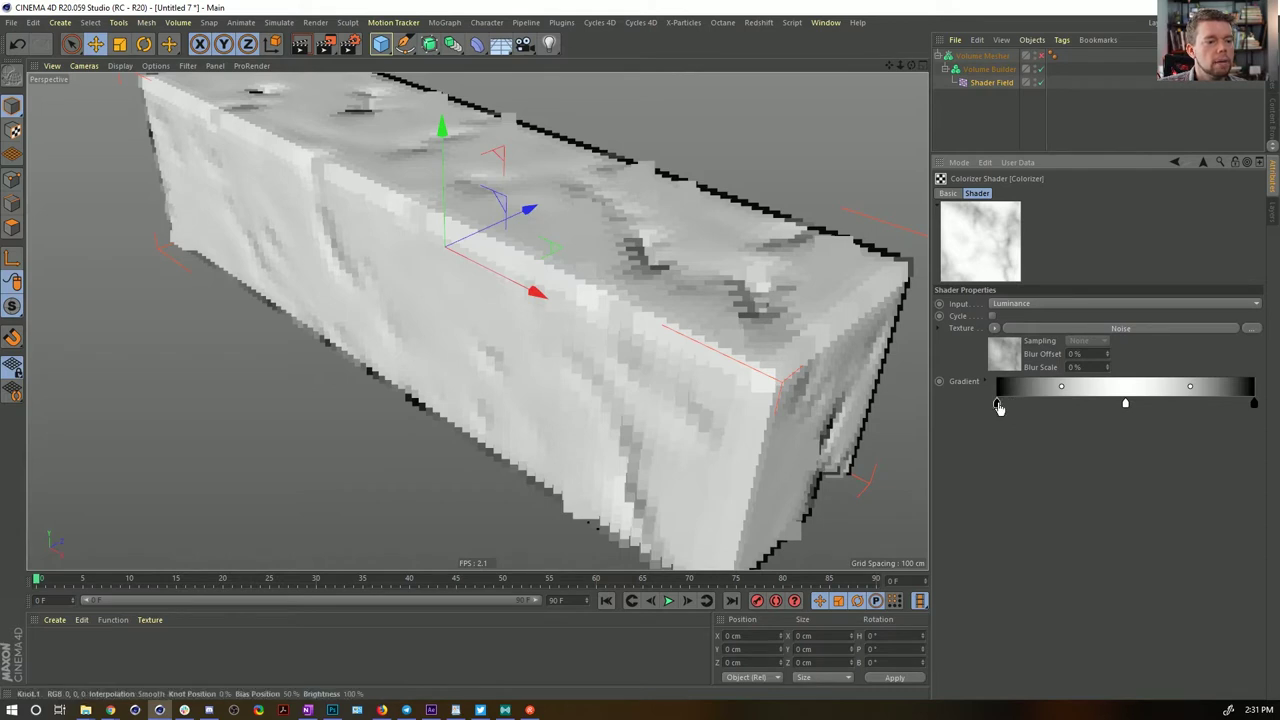
Narrow the gradient's white band by moving the black knots to about 34% and 61%, with the white knot between them
left_click_drag(998, 405, 1086, 404)
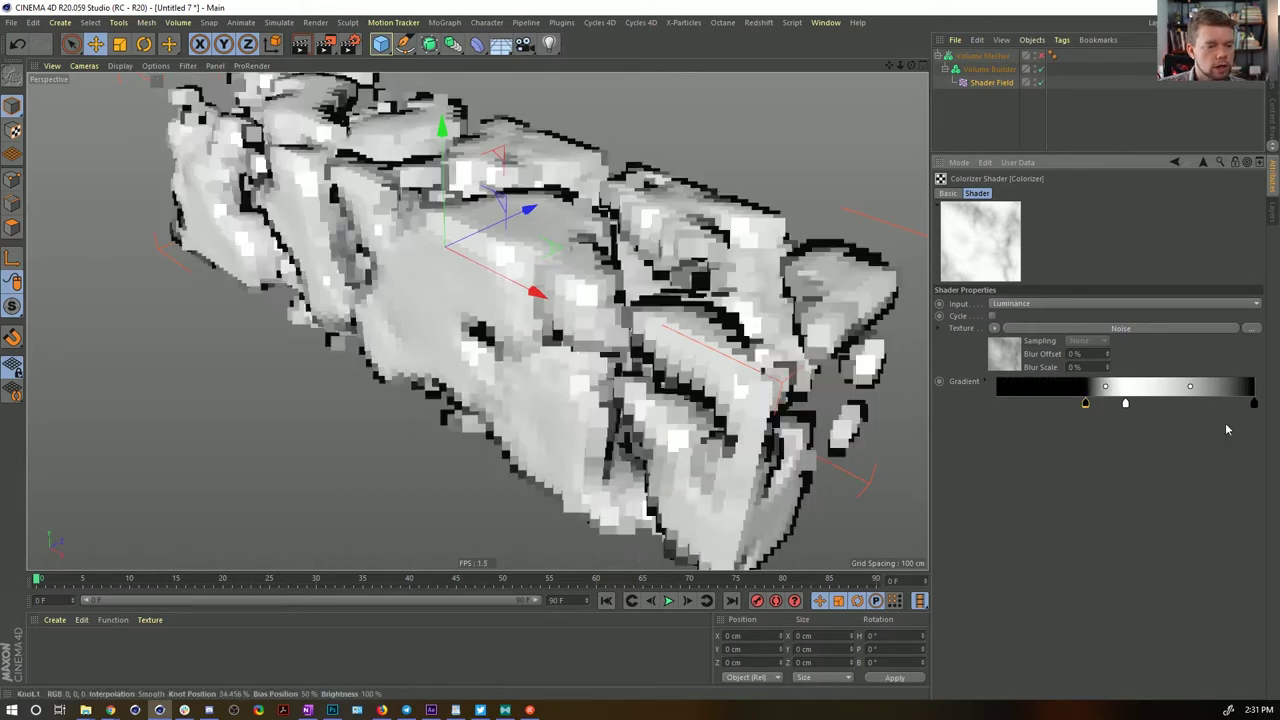
left_click_drag(1257, 406, 1114, 410)
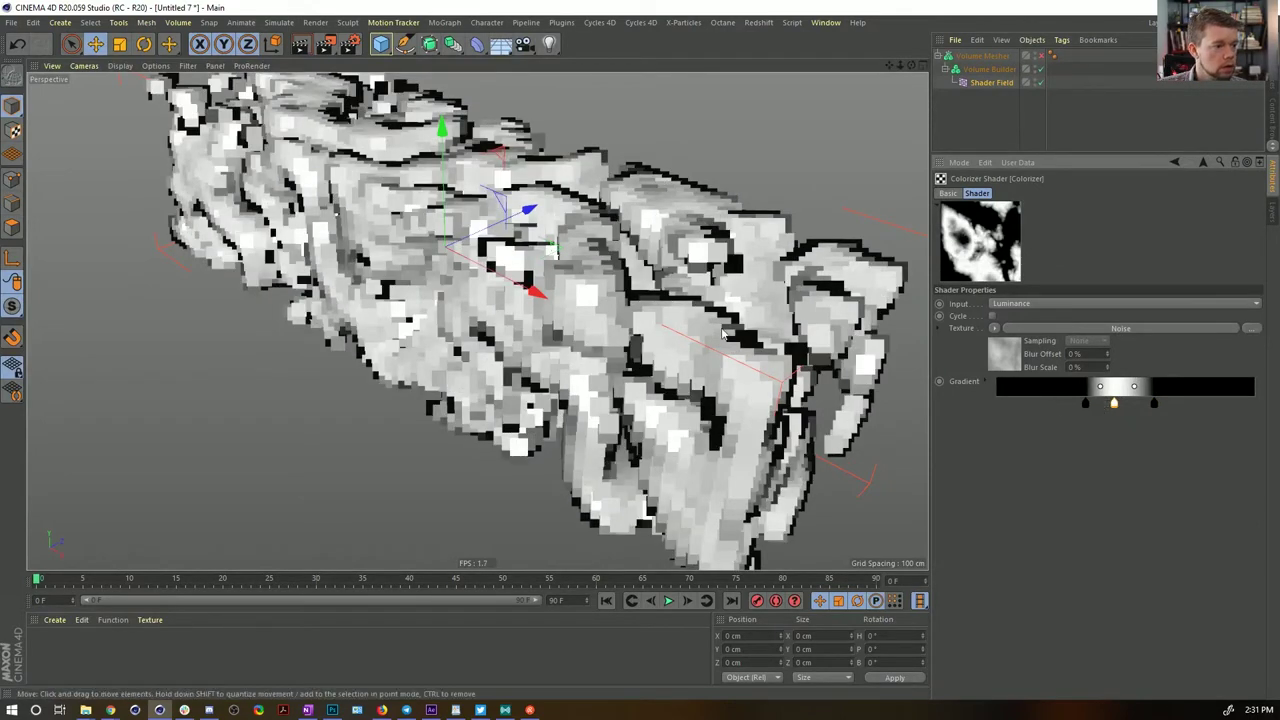
left_click_drag(722, 328, 800, 365, "alt")
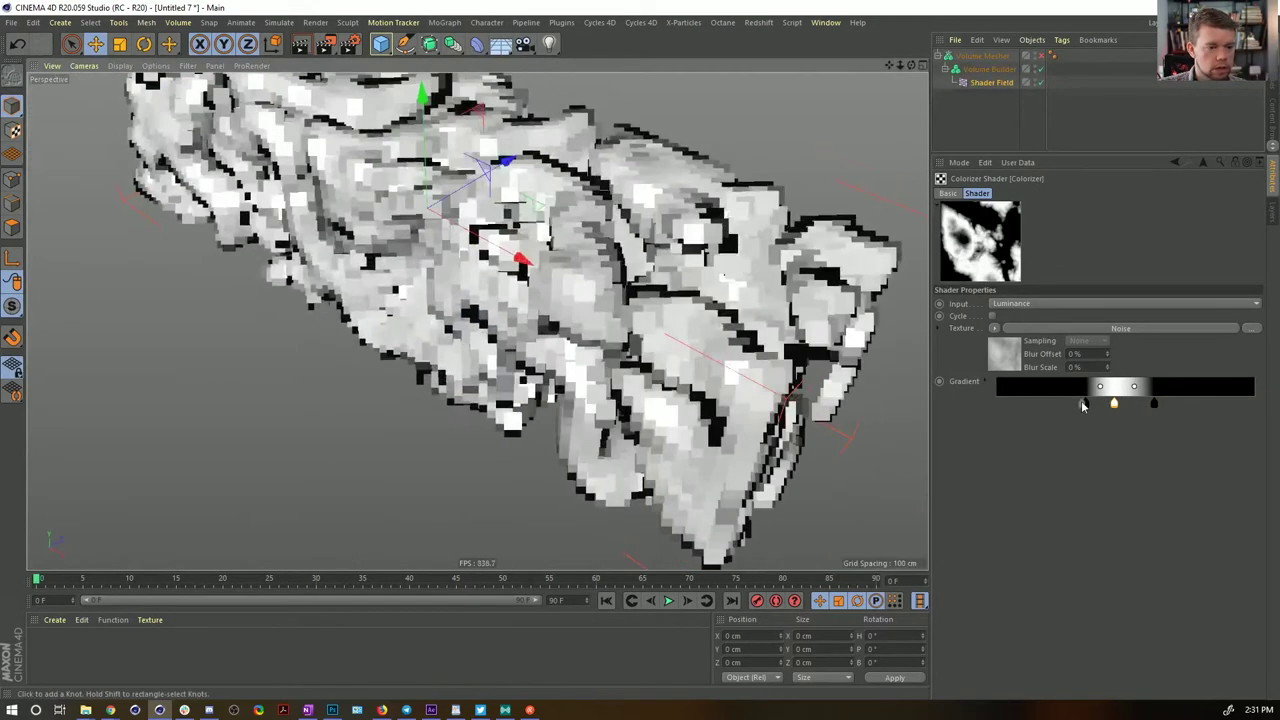
mouse_move(1116, 404)
left_mouse_down()
mouse_move(1062, 405)
mouse_move(1127, 404)
left_mouse_up()
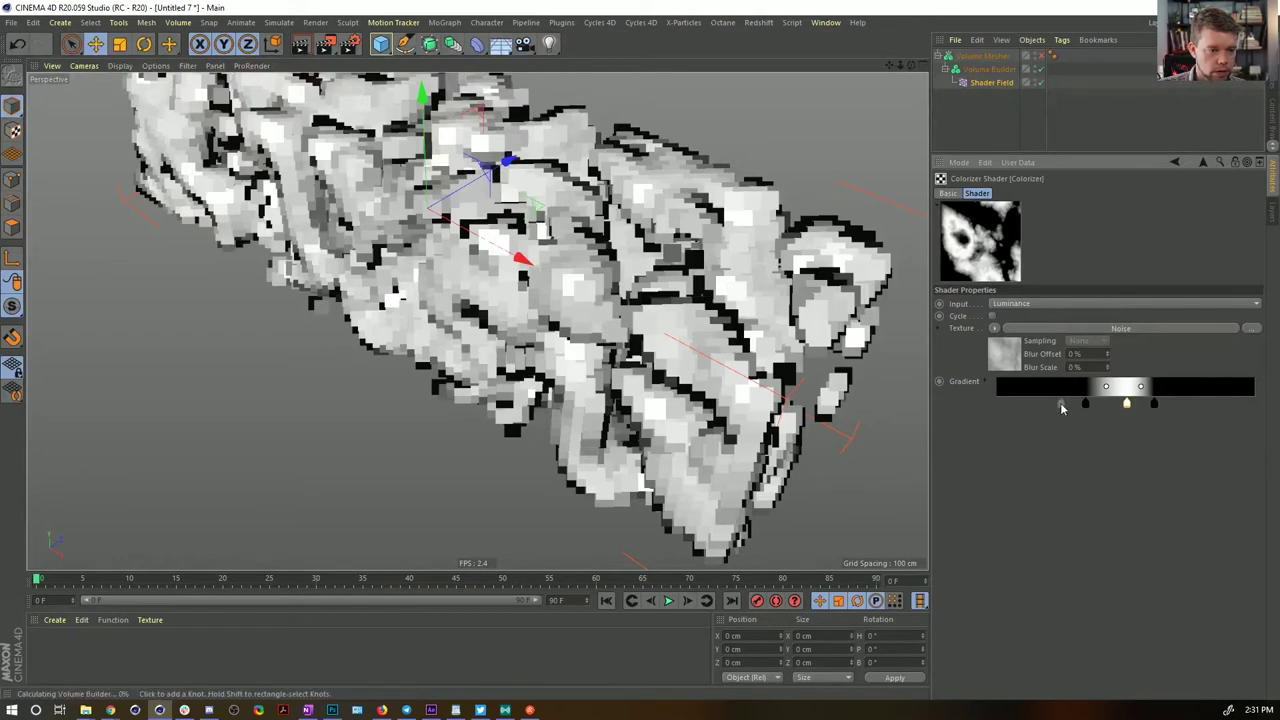
Try a white gradient with one narrow black band, and undo those knot changes
mouse_move(1134, 407)
left_mouse_down()
mouse_move(1037, 405)
mouse_move(1116, 404)
left_mouse_up()
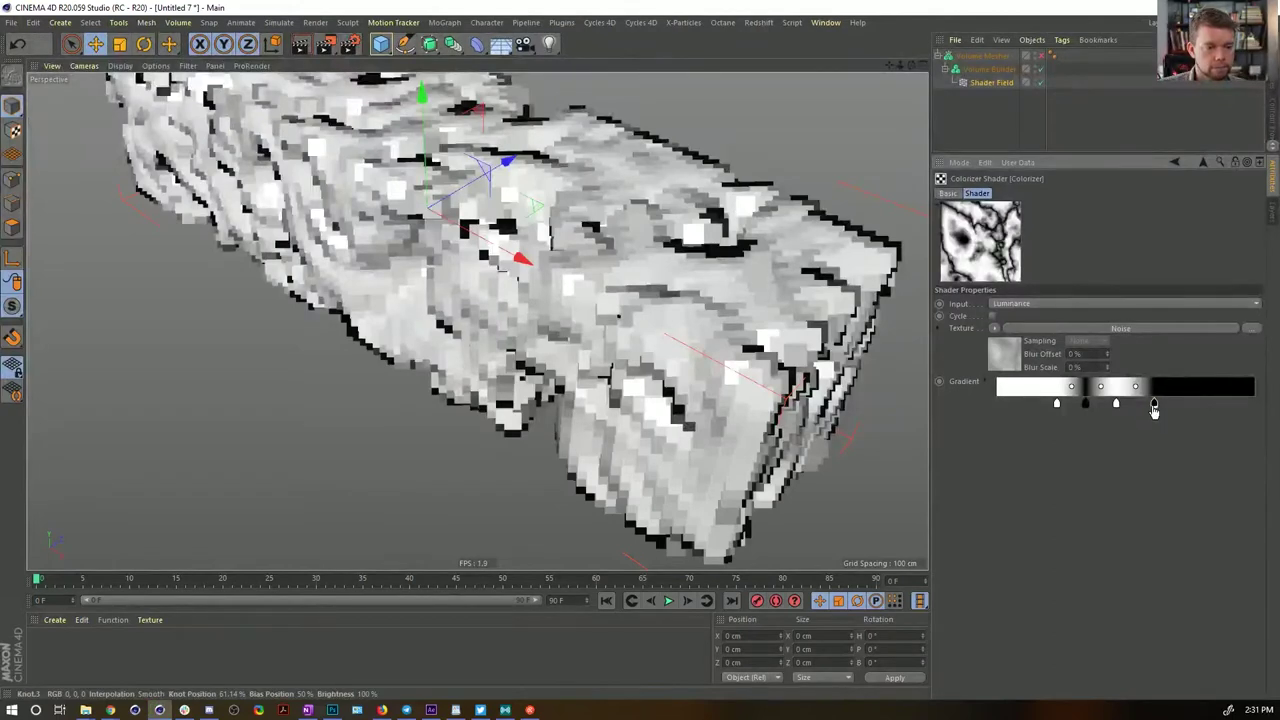
left_click_drag(1155, 407, 1150, 450)
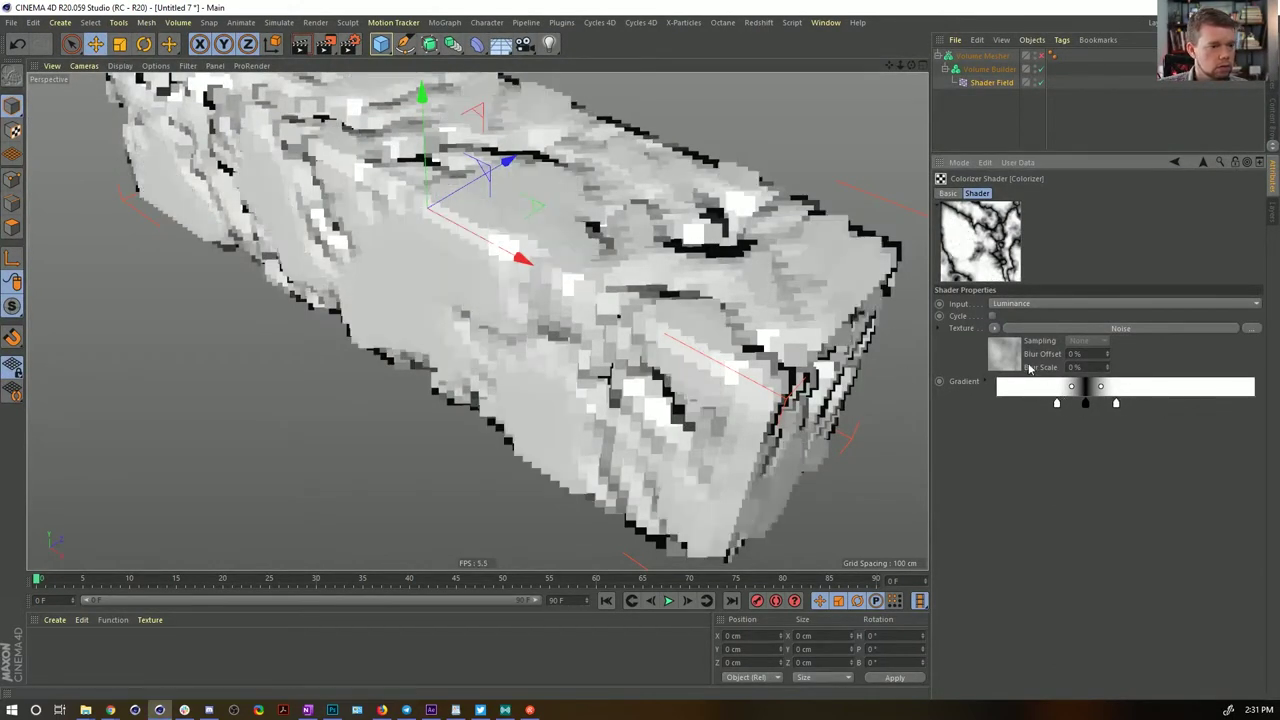
mouse_move(758, 293)
left_mouse_down("alt")
mouse_move(649, 185)
mouse_move(757, 300)
mouse_move(736, 292)
left_mouse_up("alt")
key("ctrl+z")
key("ctrl+z")
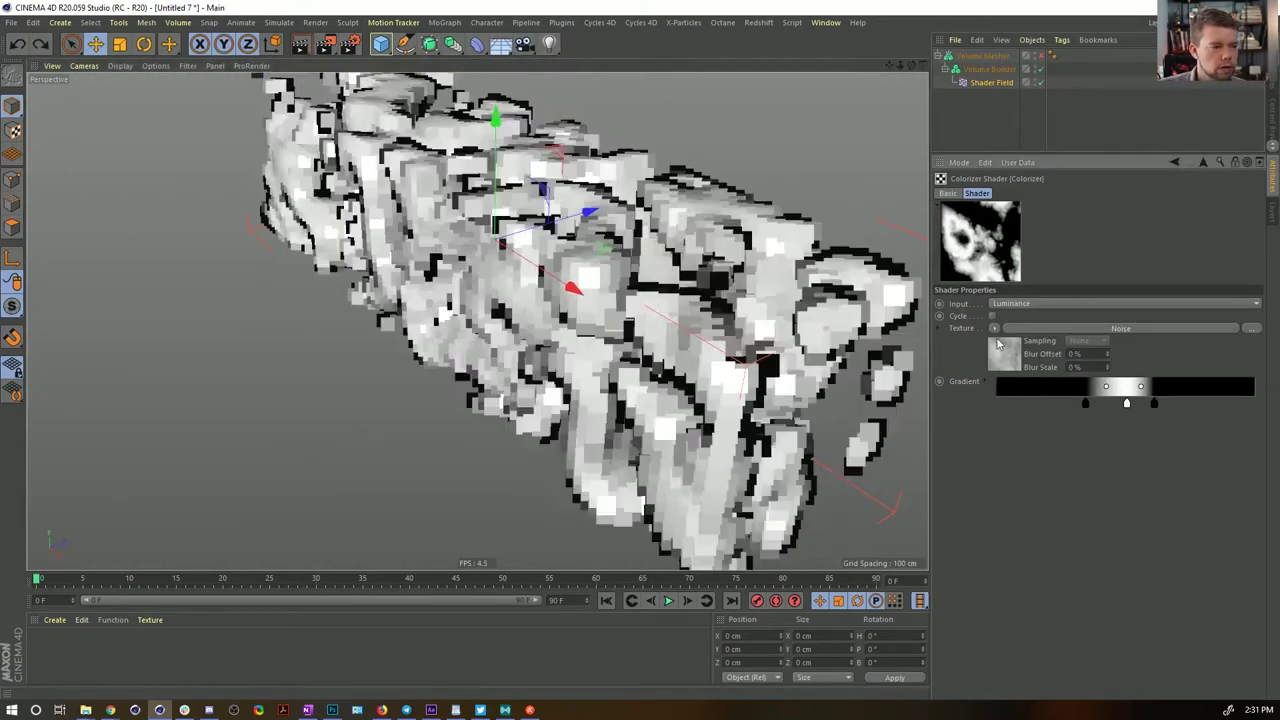
Set the Volume Builder's voxel size to 6 cm
mouse_move(653, 251)
left_mouse_down("alt")
mouse_move(636, 228)
mouse_move(654, 234)
left_mouse_up("alt")
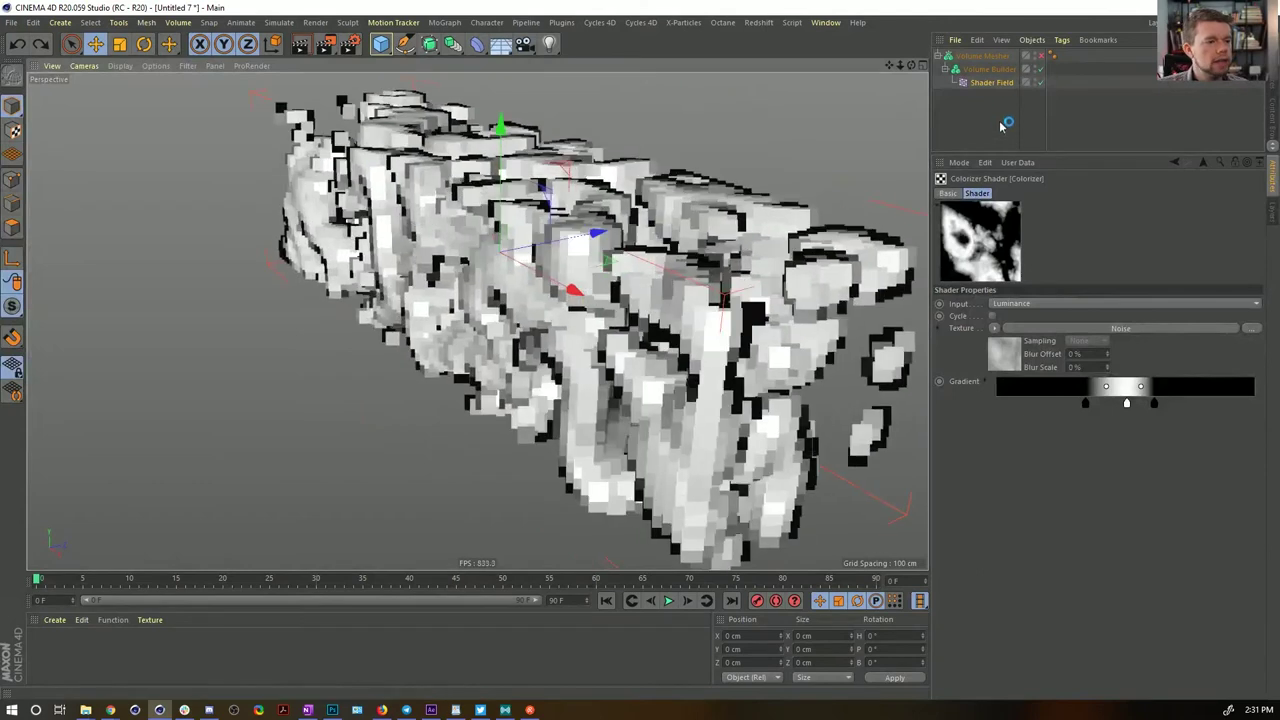
left_click(989, 70)
left_click(1012, 235)
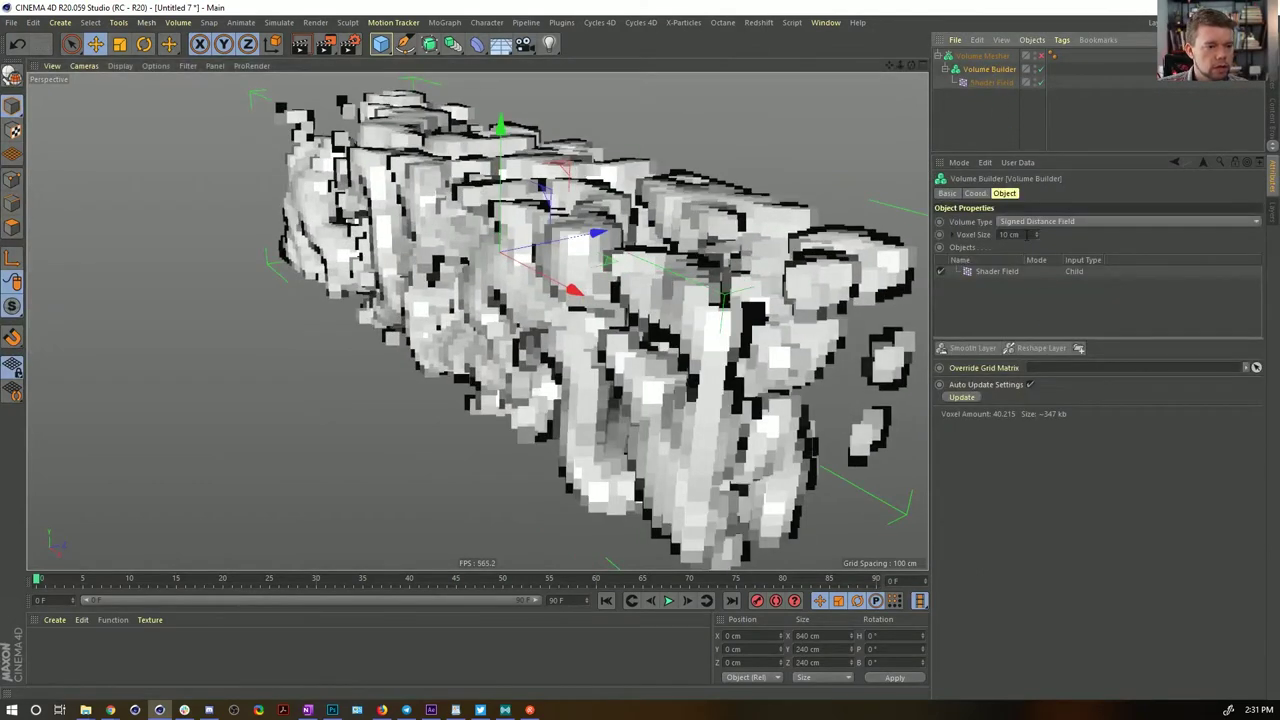
type("6")
key("Return")
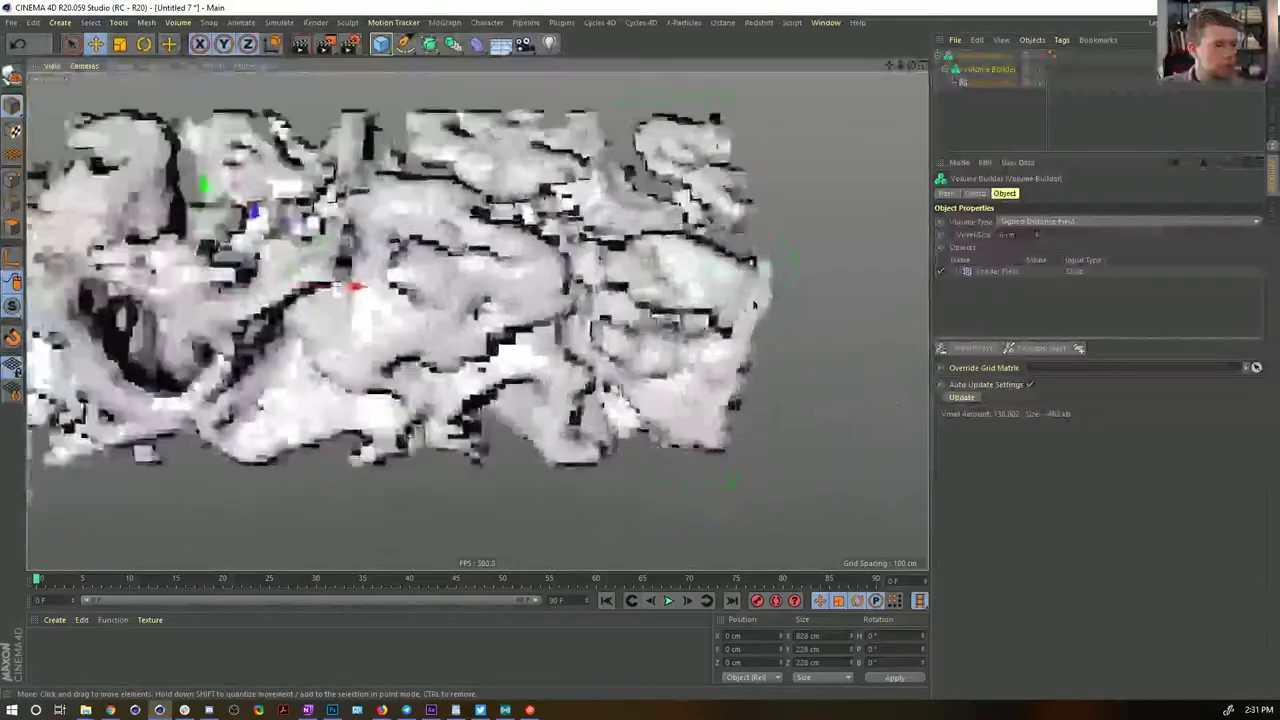
Tighten the Colorizer gradient by moving both black knots close to the white knot
left_click_drag(755, 305, 700, 338, "alt")
left_click(995, 84)
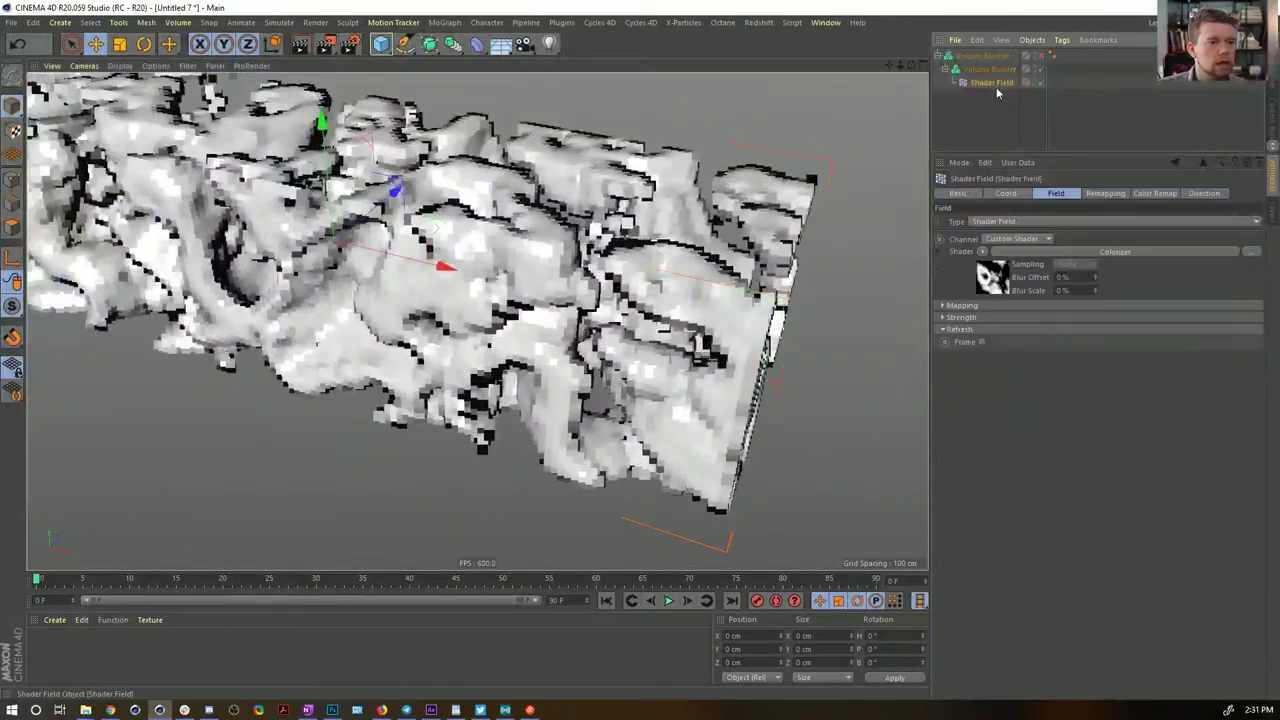
left_click(1001, 289)
left_click_drag(1085, 403, 1140, 406)
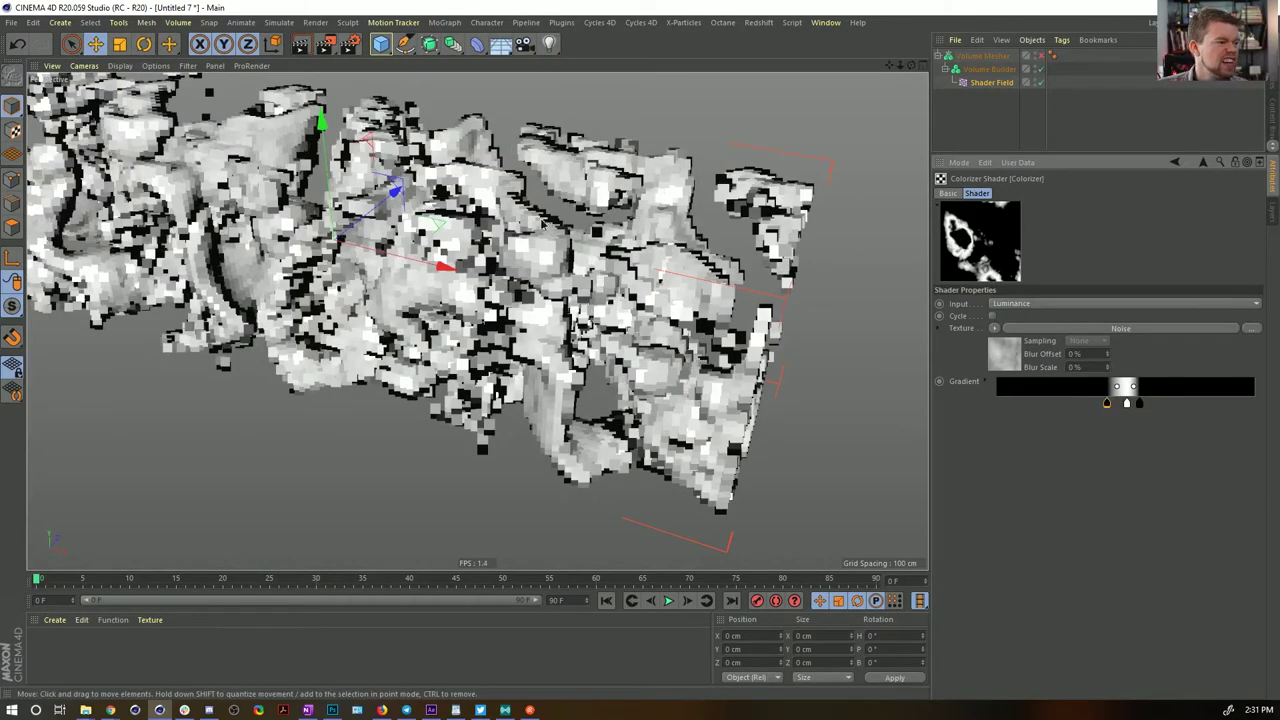
Enable the Volume Mesher to turn the voxels into a mesh, and show its properties
left_click_drag(548, 290, 505, 232, "alt")
left_click_drag(580, 150, 517, 243, "alt")
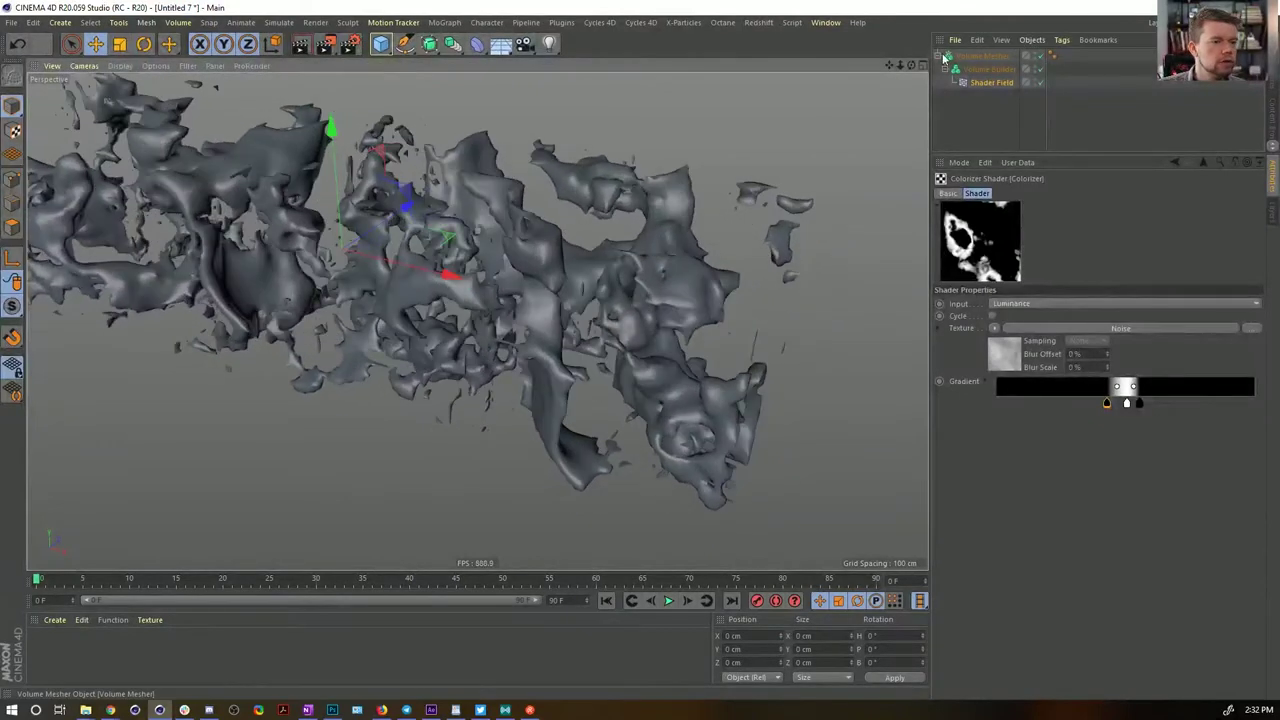
left_click(985, 56)
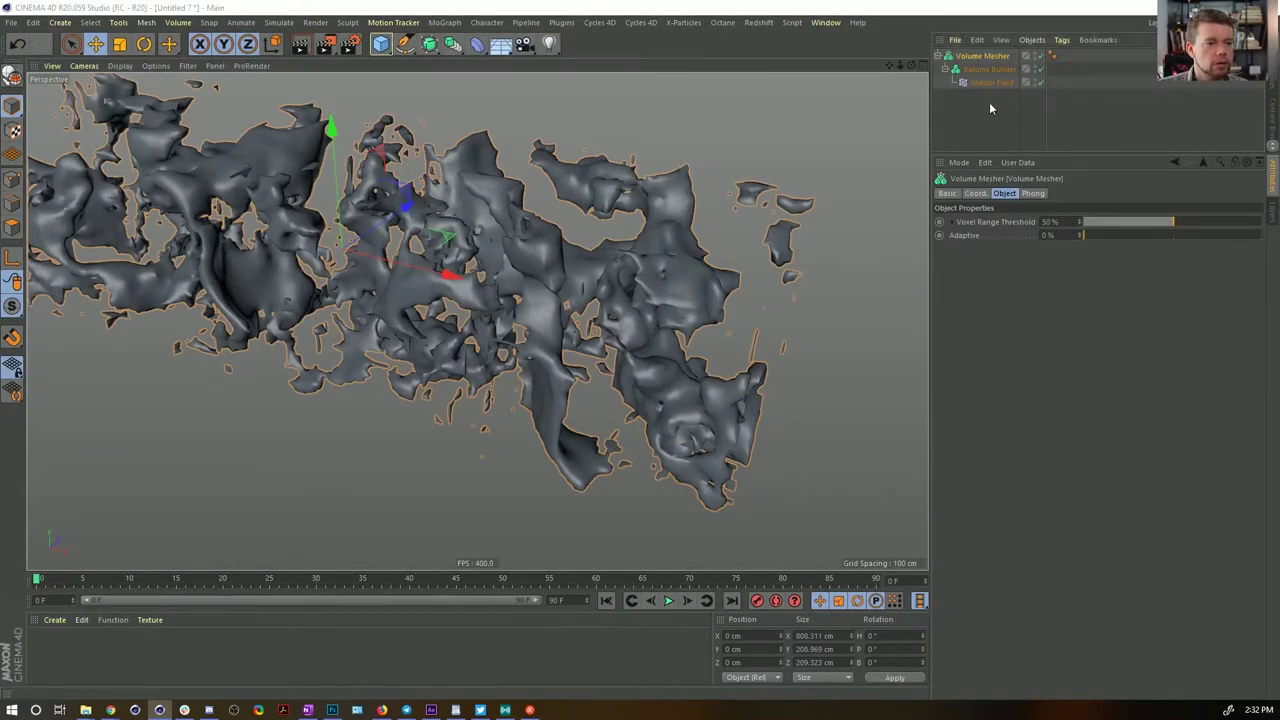
Refine the mesh by setting the Volume Builder's voxel size to 4 cm
left_click(988, 69)
double_click(1008, 235)
type("4")
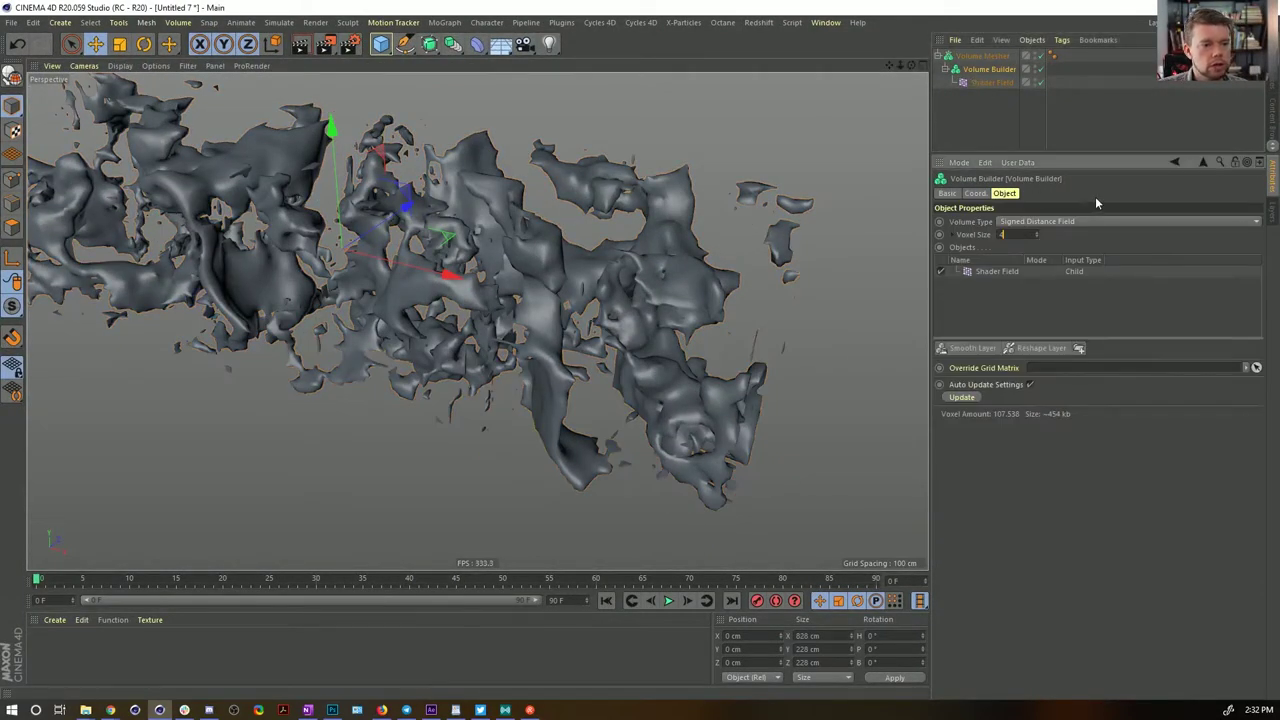
key("Return")
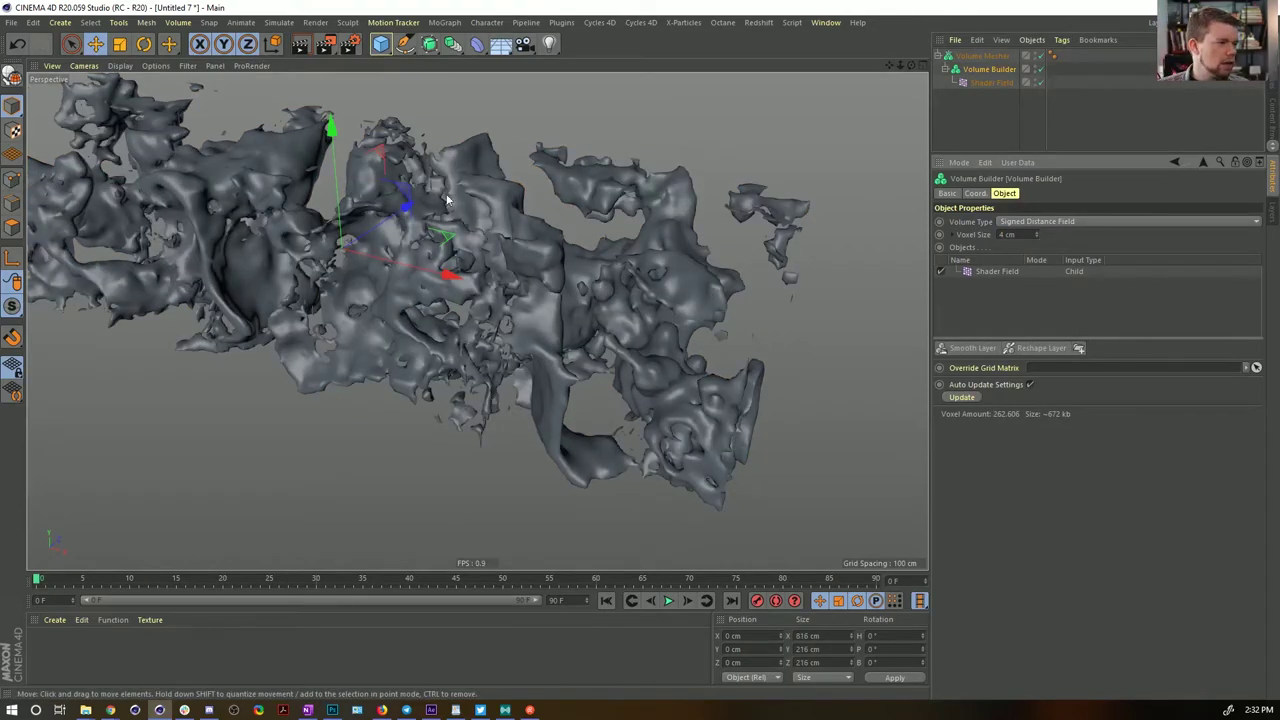
Stretch the noise inside the Shader Field's Colorizer by setting its Y relative scale to 500%
left_click_drag(446, 195, 474, 200, "alt")
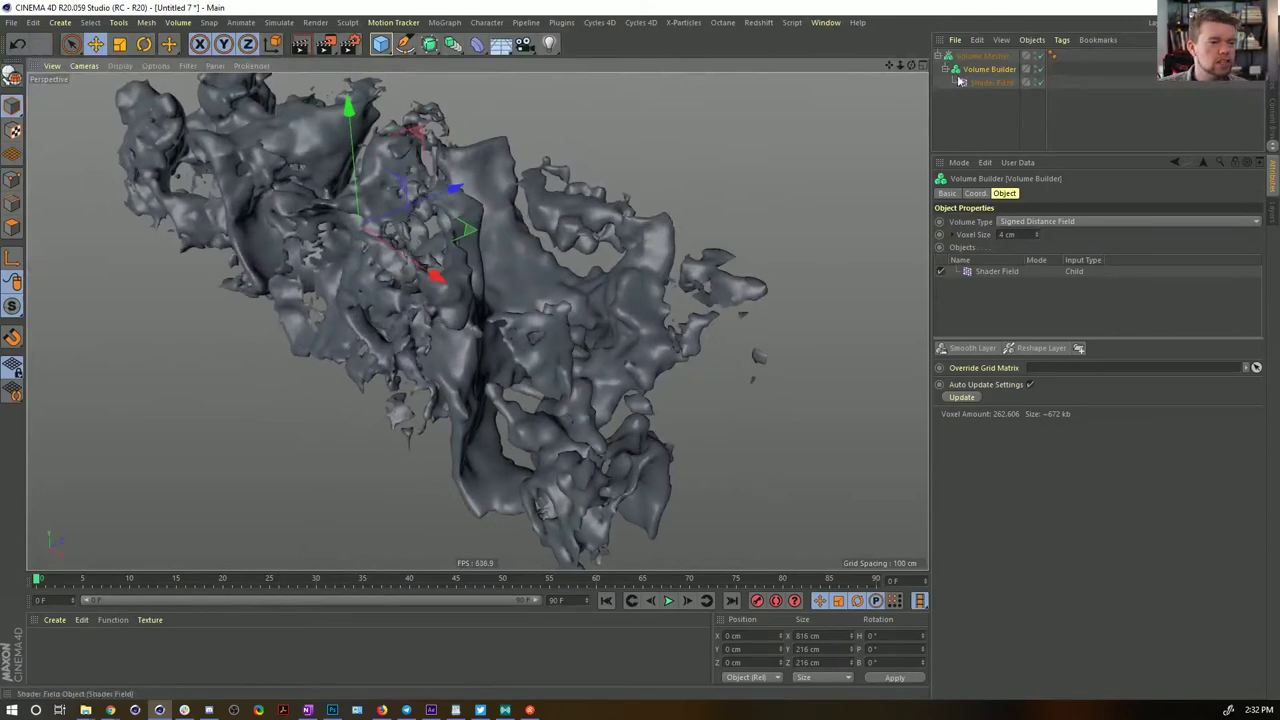
mouse_move(694, 204)
left_mouse_down("alt")
mouse_move(508, 162)
mouse_move(527, 126)
mouse_move(680, 196)
left_mouse_up("alt")
left_click(996, 82)
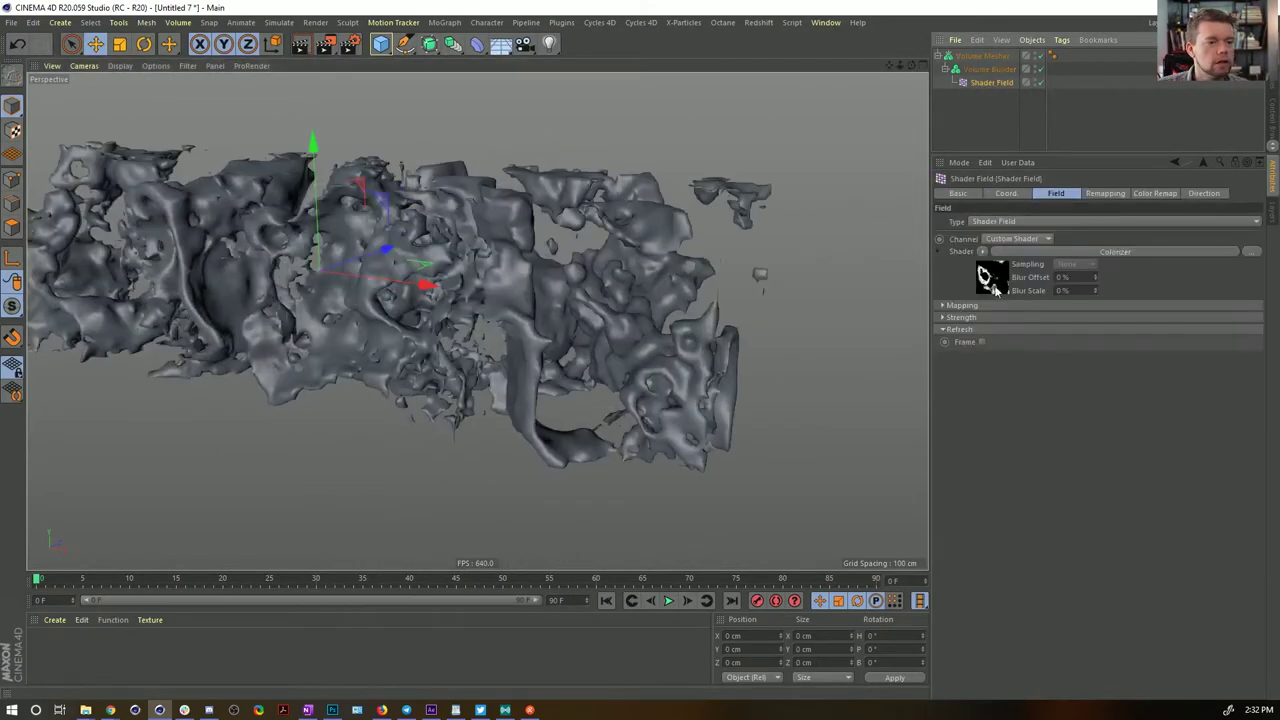
left_click(996, 293)
left_click(1008, 362)
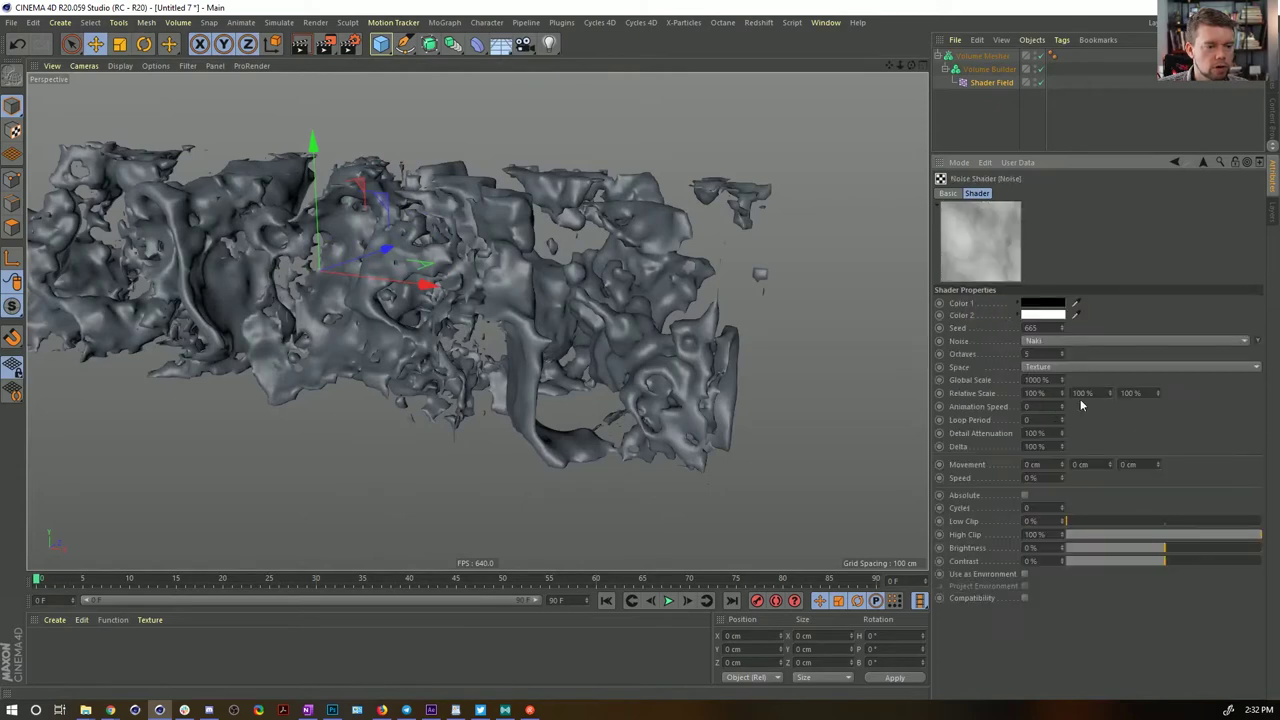
type("500")
key("Return")
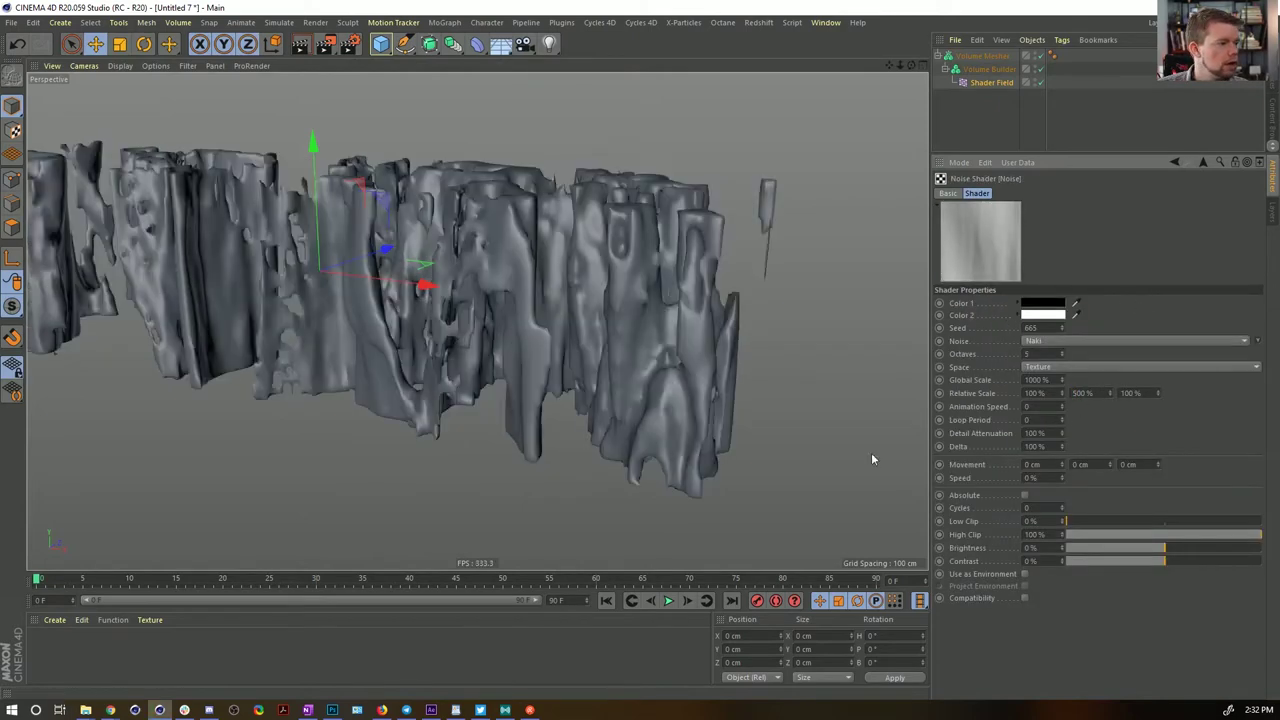
Add a Smooth Layer above the Shader Field in the Volume Builder
left_click_drag(640, 222, 660, 292, "alt")
left_click(985, 69)
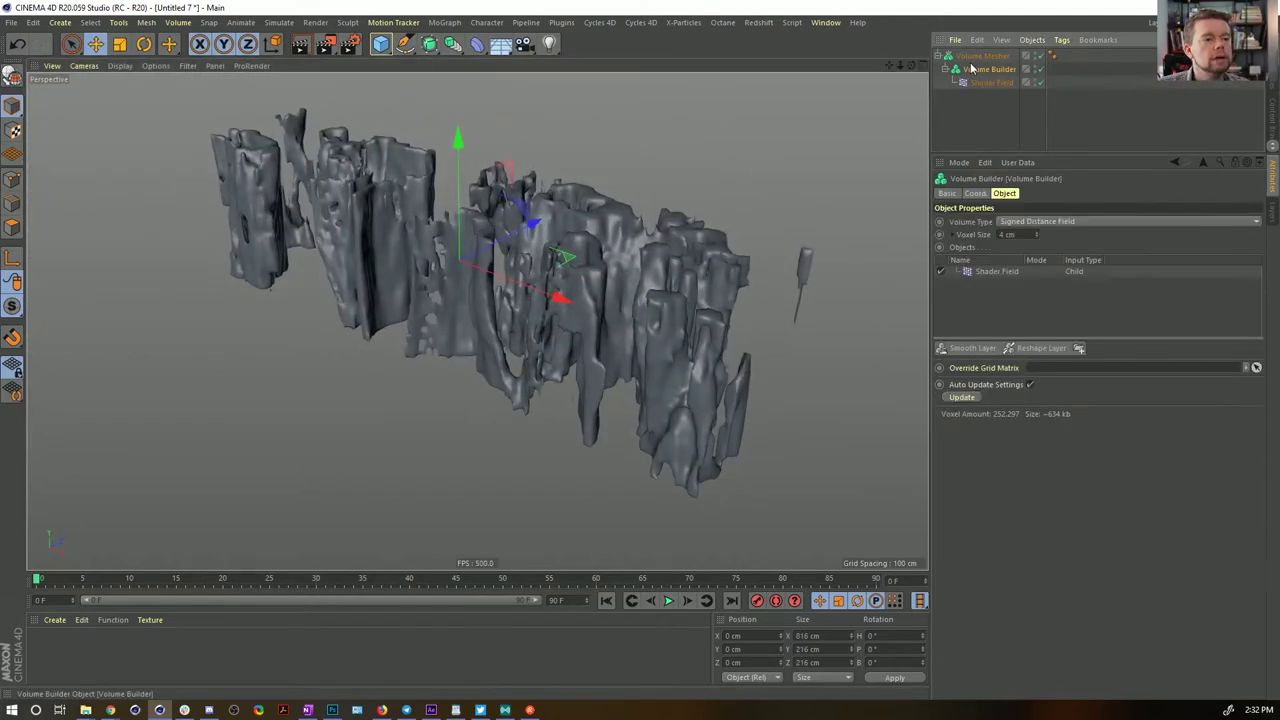
left_click(985, 349)
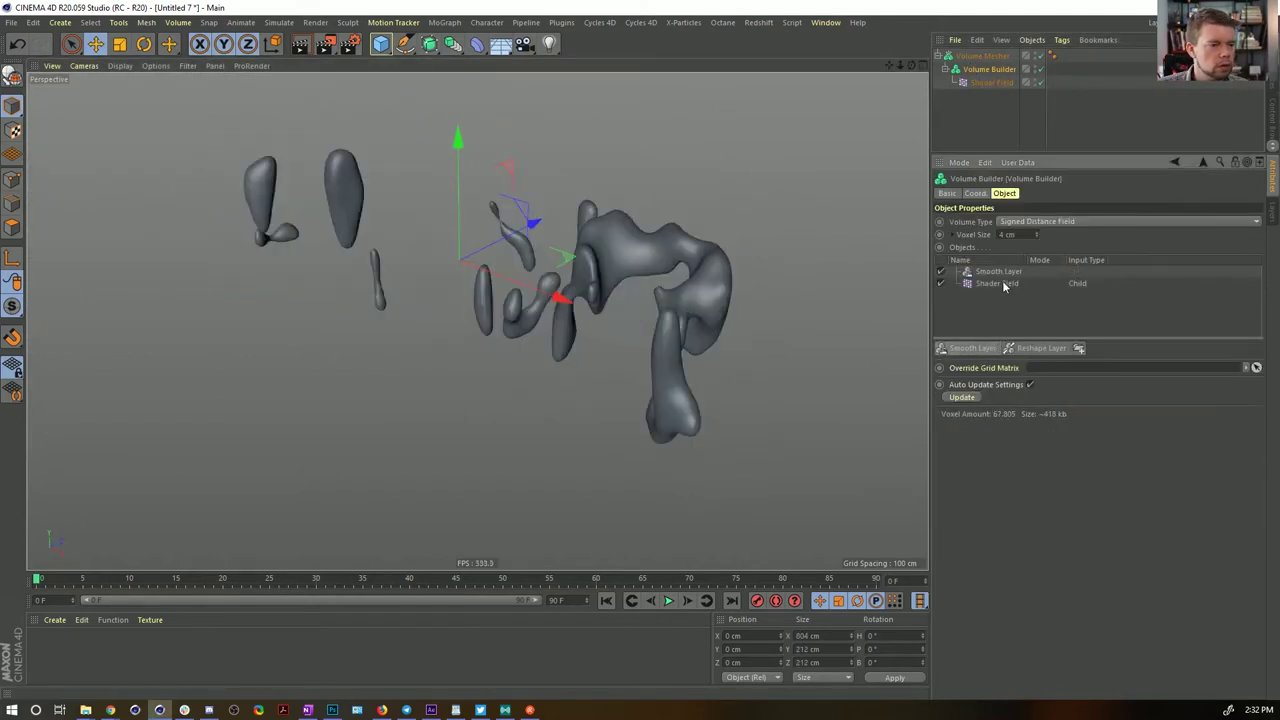
Reduce the strength of the Volume Builder's Smooth Layer to 23%
left_click(1000, 272)
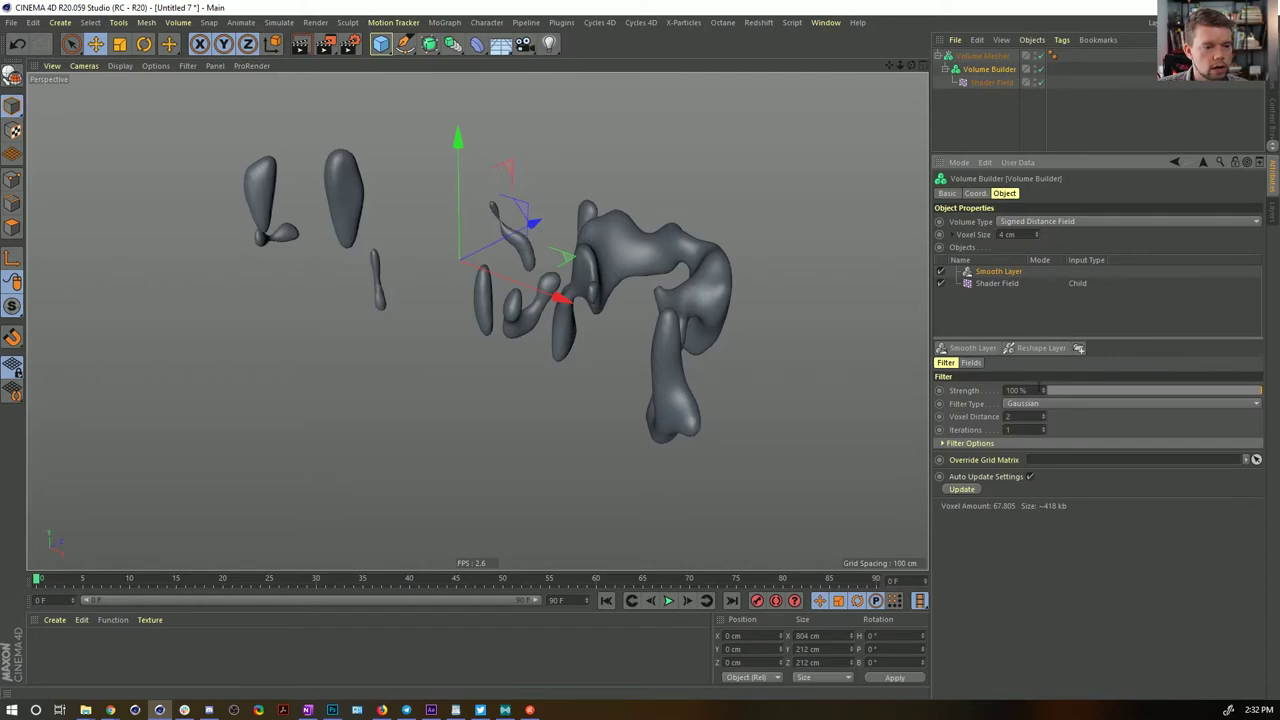
left_click_drag(1080, 391, 1101, 393)
mouse_move(665, 275)
left_mouse_down("alt")
mouse_move(759, 204)
mouse_move(668, 290)
left_mouse_up("alt")
Set the Shader Field's surface threshold in the Volume Builder to 0.5
left_click(987, 82)
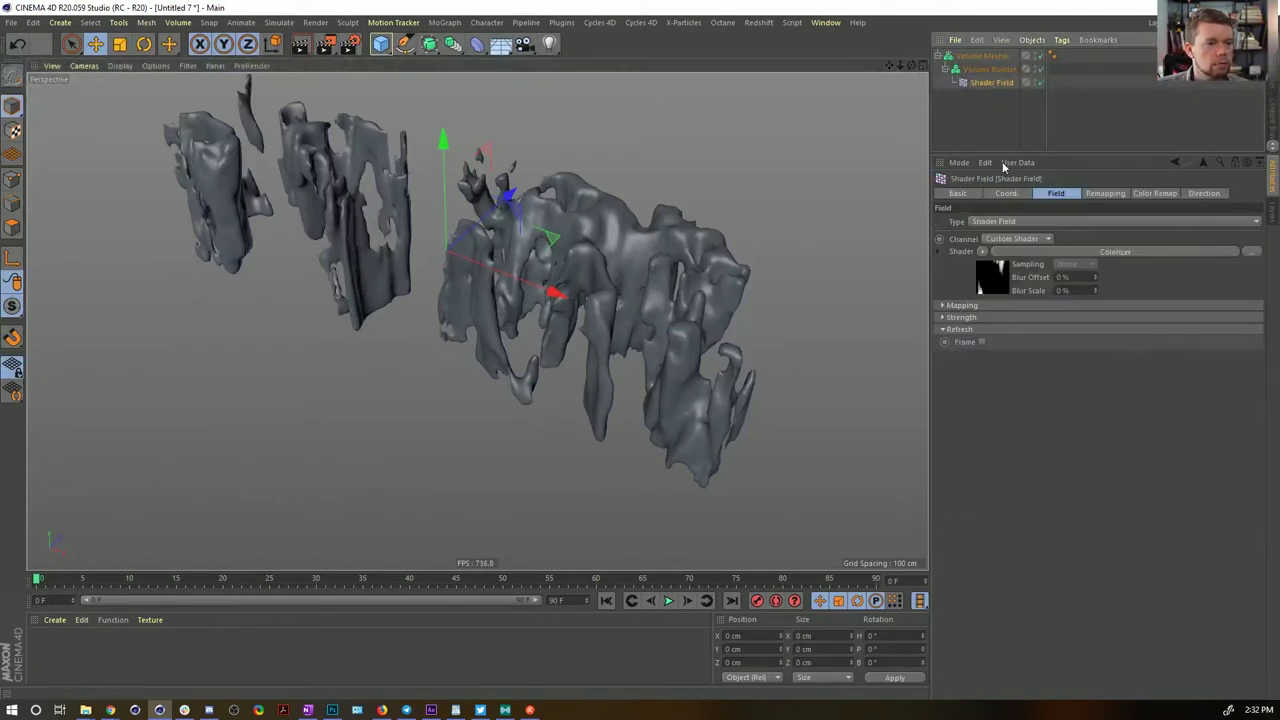
left_click(963, 58)
left_click(965, 71)
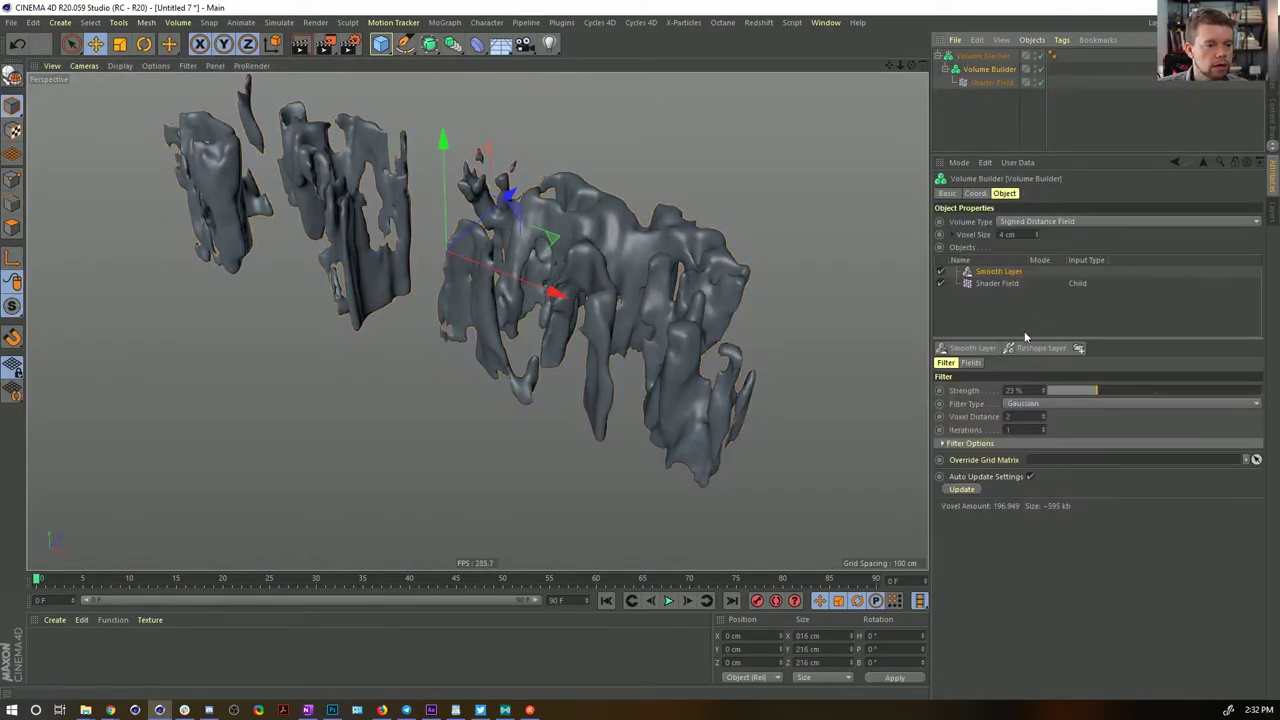
left_click(992, 283)
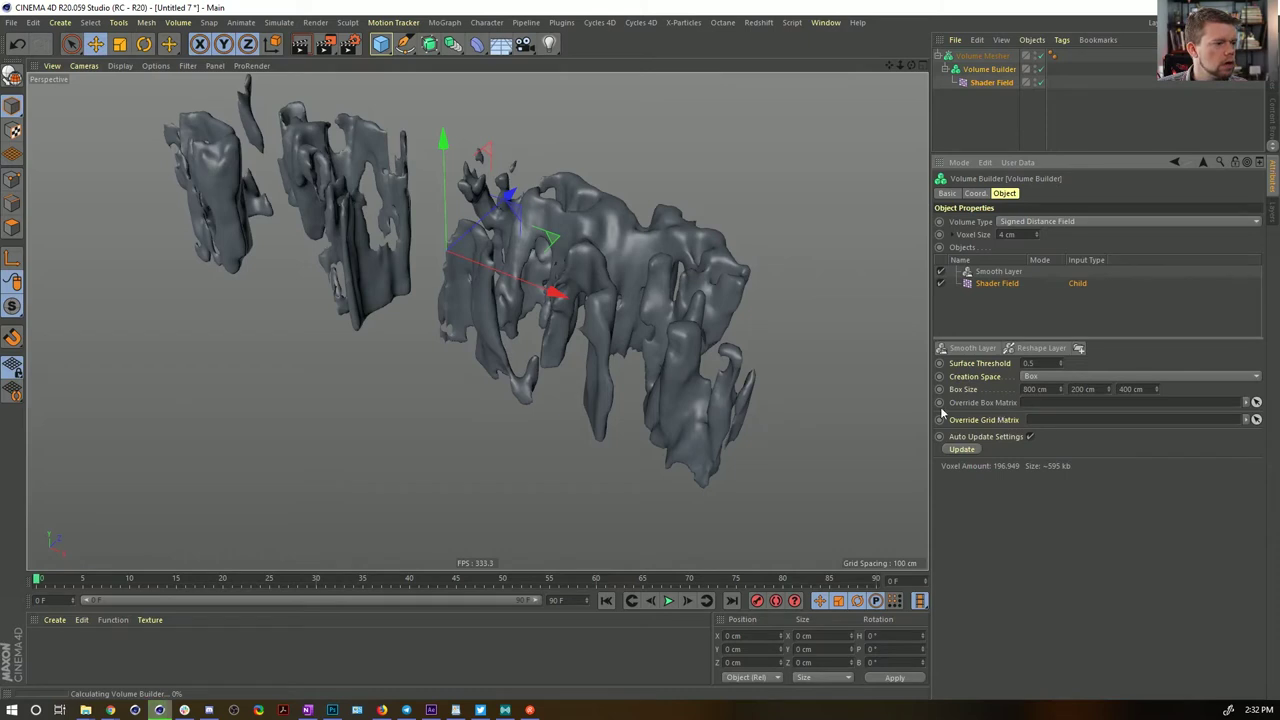
Raise the Volume Mesher's Adaptive value to 100% to reduce the mesh's polygons
left_click(965, 57)
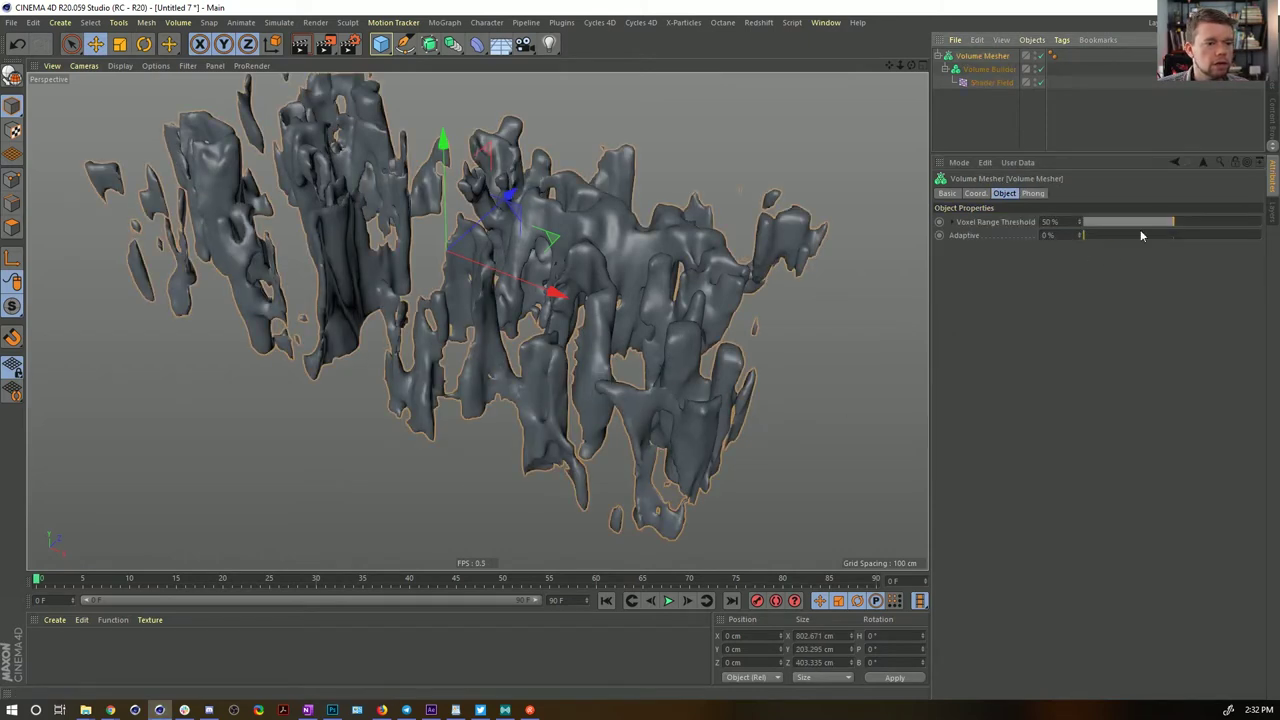
left_click_drag(1125, 238, 1275, 241)
left_click_drag(676, 277, 660, 295, "alt")
right_click_drag(663, 277, 598, 245, "alt")
middle_click_drag(598, 245, 622, 350, "alt")
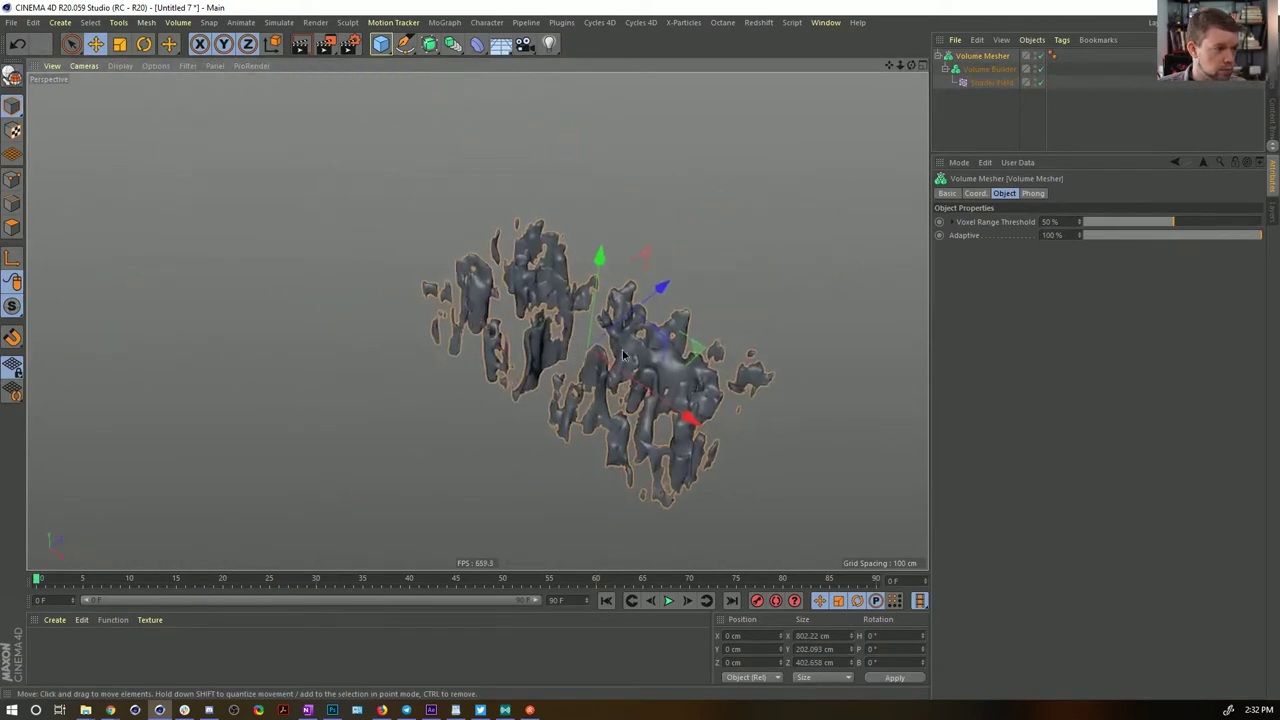
left_click_drag(622, 350, 750, 330, "alt")
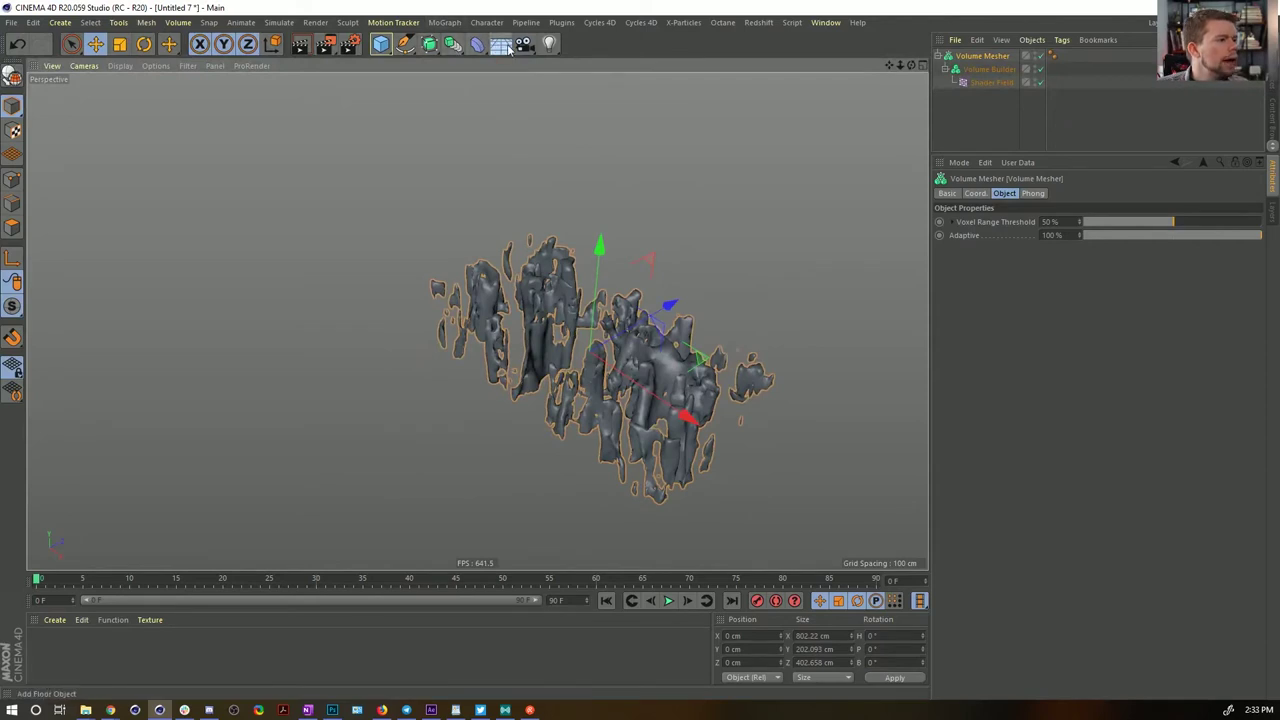
Add a Landscape object and scale it up to about 8709 × 4367 × 8709 cm
left_click(380, 48)
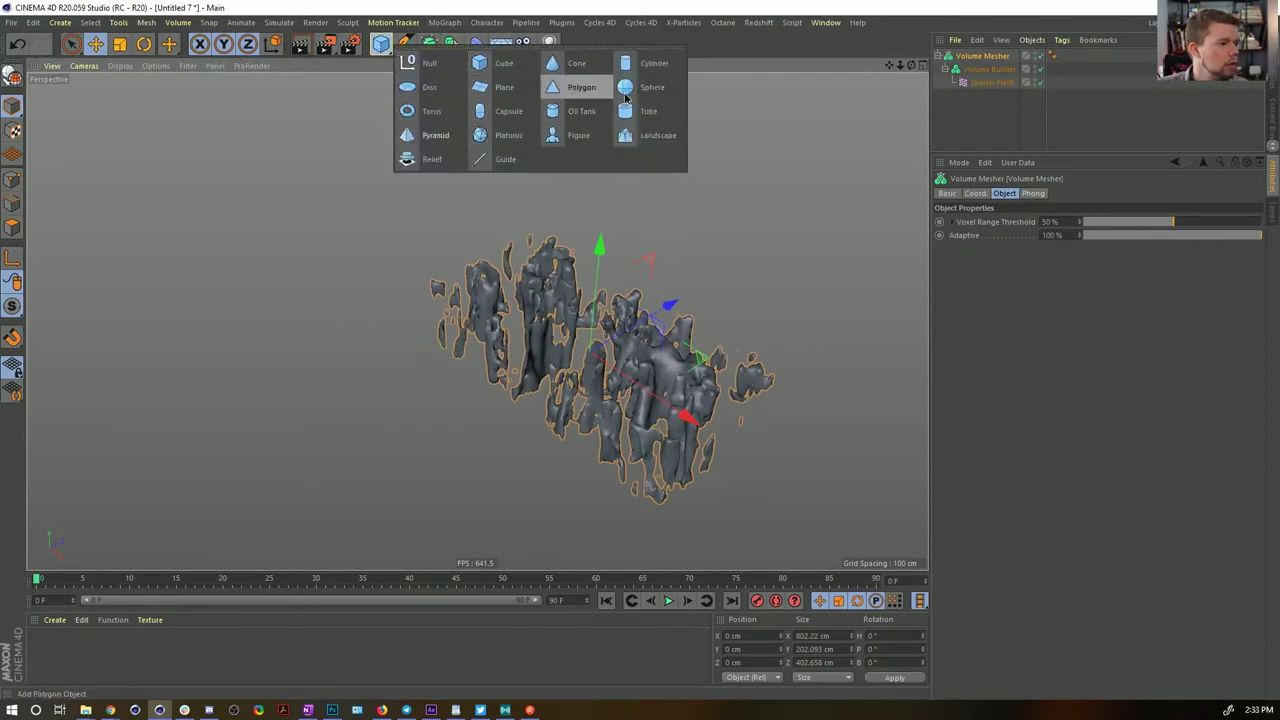
left_click(652, 135)
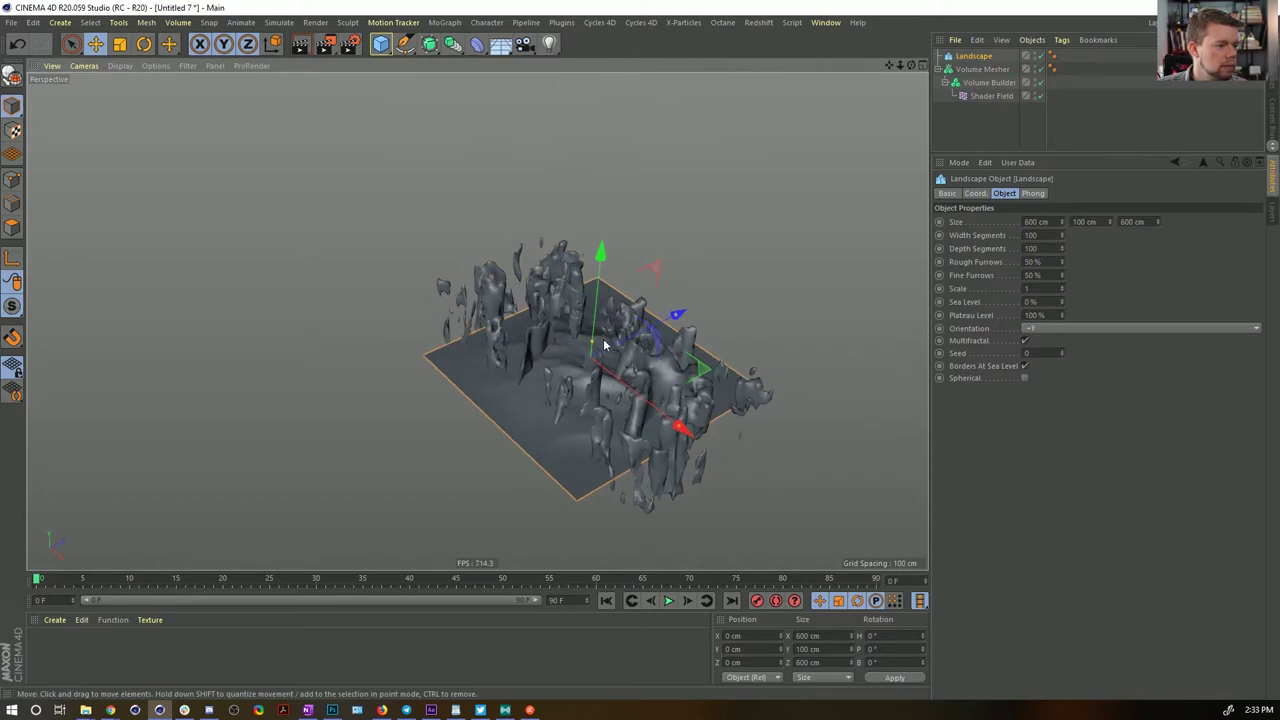
left_click_drag(590, 345, 578, 312)
key("t")
left_click_drag(446, 437, 927, 172)
key("e")
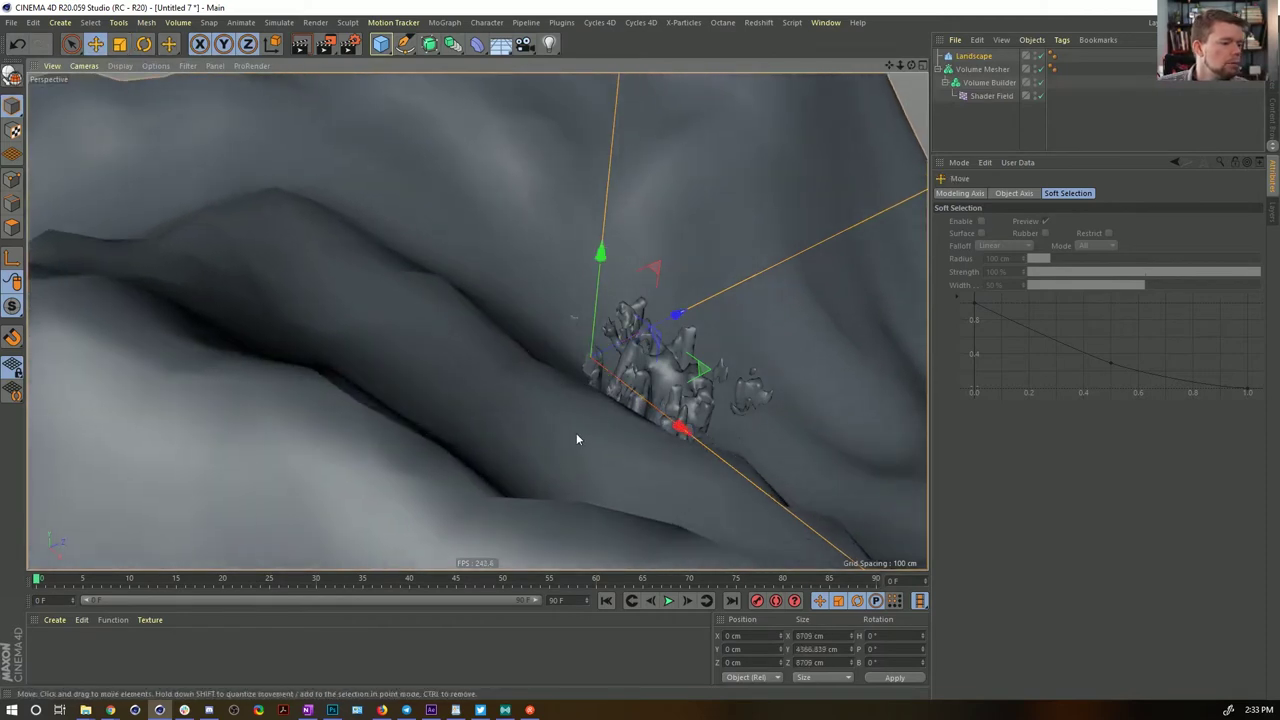
Move the Landscape up and behind the volume mesh, to about Y 1242 cm and Z 3184 cm
left_click_drag(660, 270, 918, 78)
left_click_drag(577, 392, 628, 420, "alt")
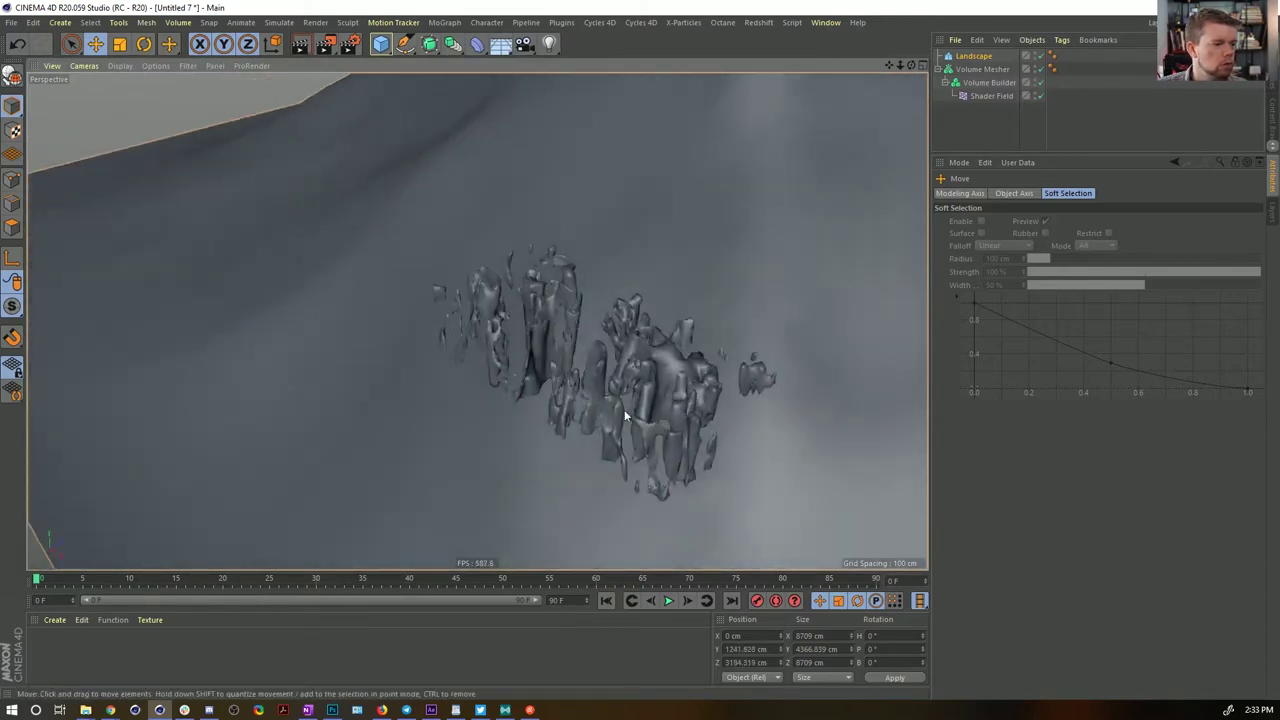
right_click_drag(640, 402, 500, 389, "alt")
left_click_drag(477, 321, 634, 352, "alt")
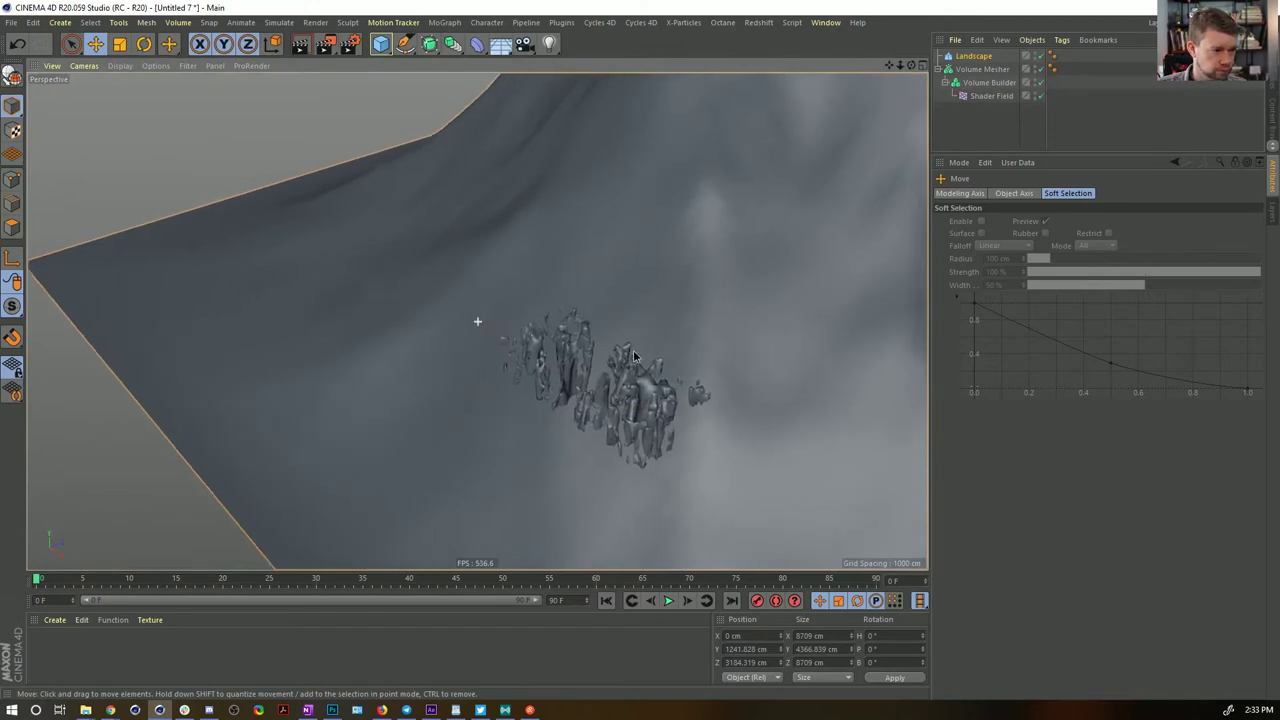
mouse_move(617, 397)
left_mouse_down("alt")
mouse_move(591, 360)
mouse_move(599, 392)
left_mouse_up("alt")
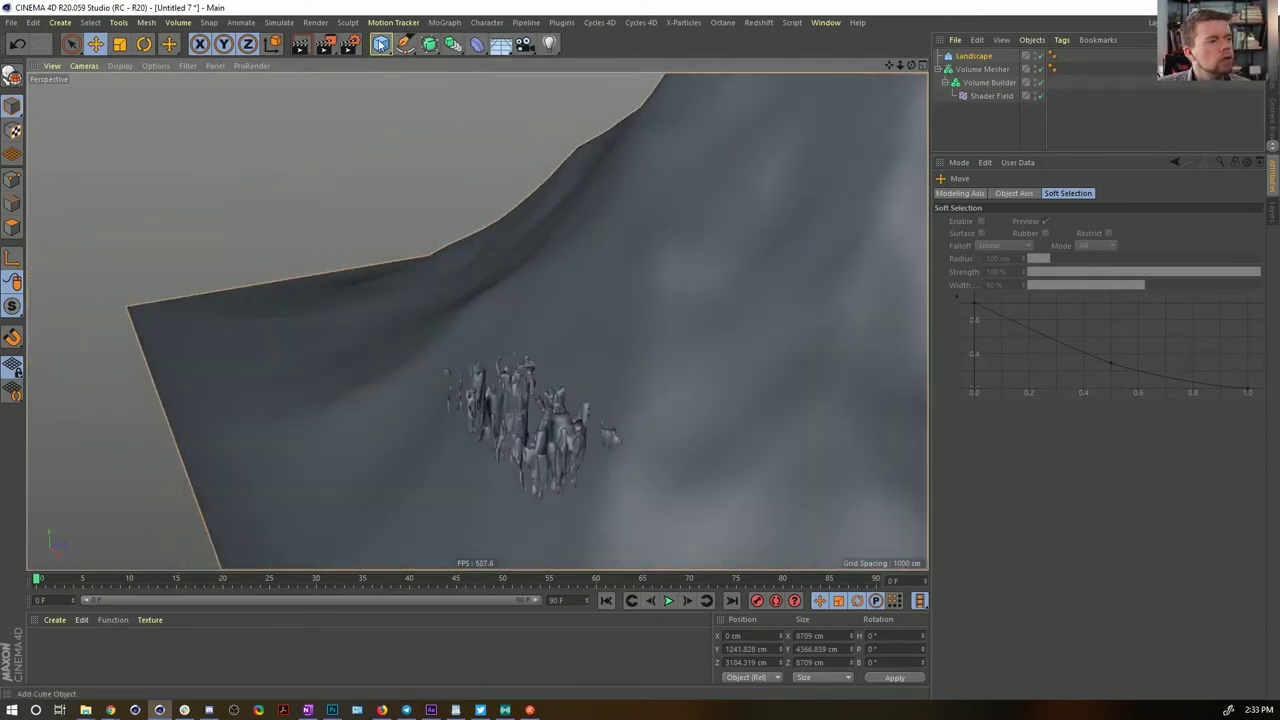
Add a cube with a Y size of 2000 cm and set its Y position to -1000 cm
left_click(380, 44)
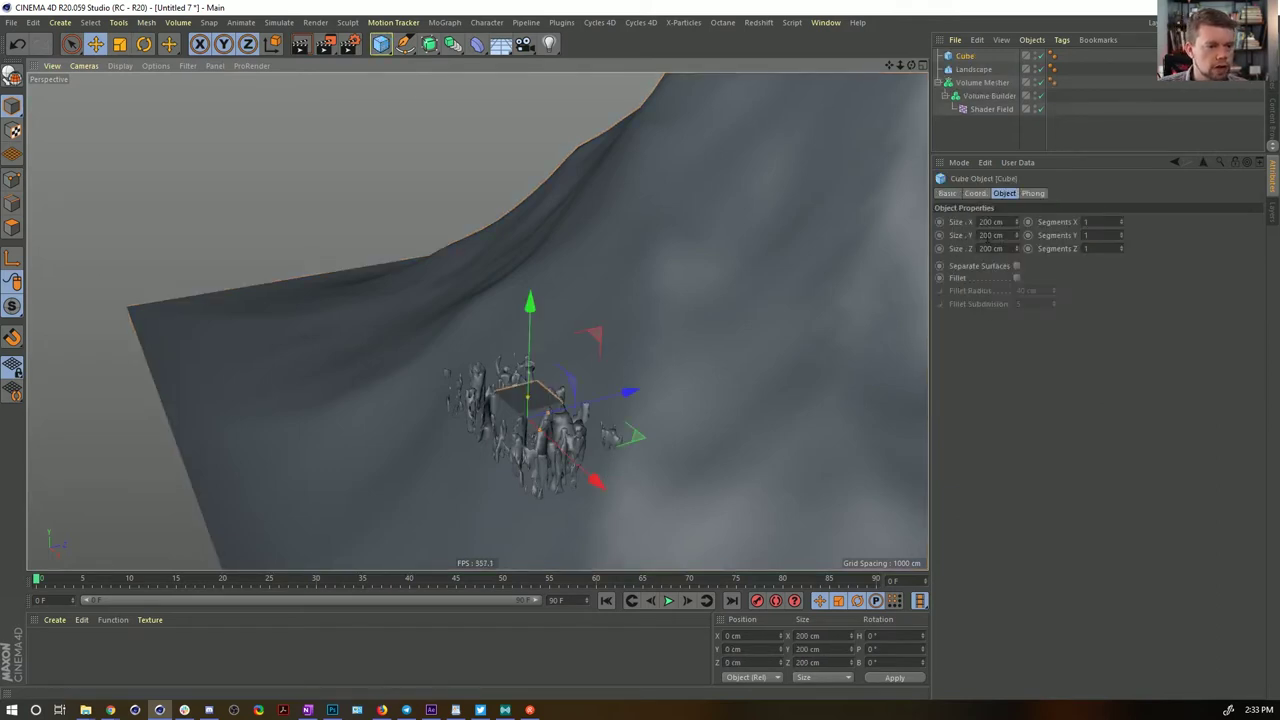
left_click(983, 235)
key("Return")
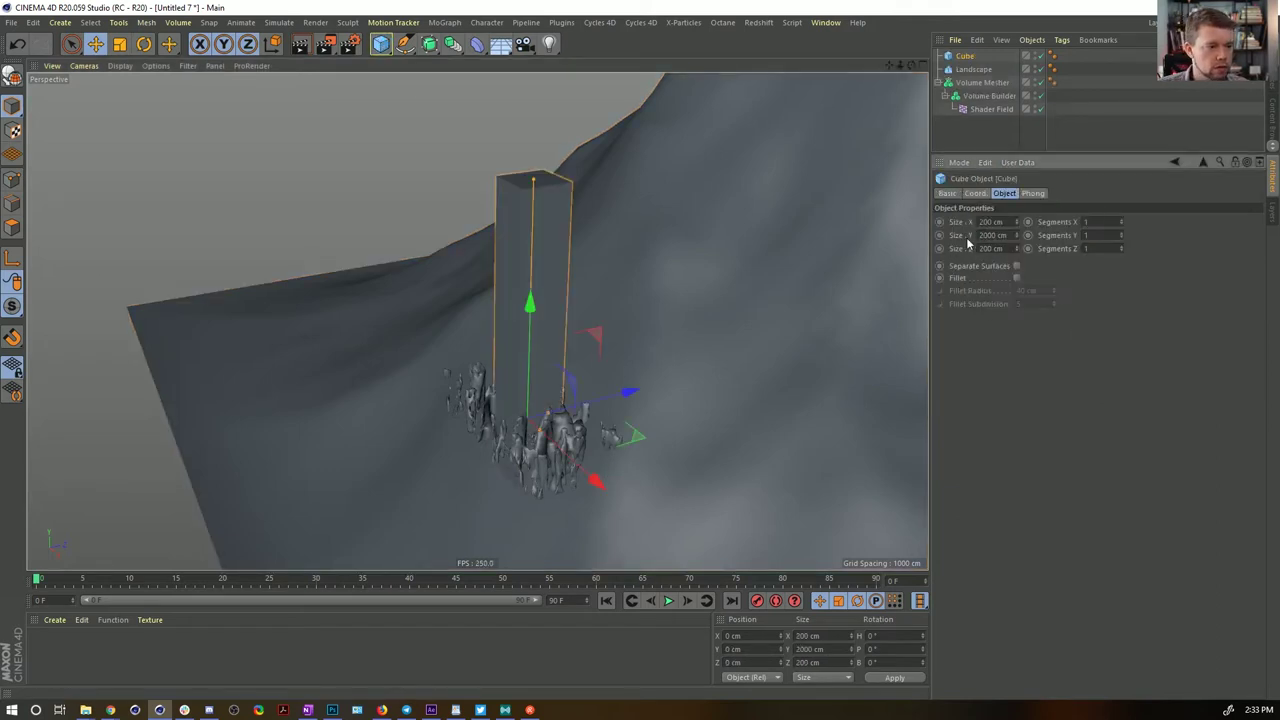
left_click(745, 649)
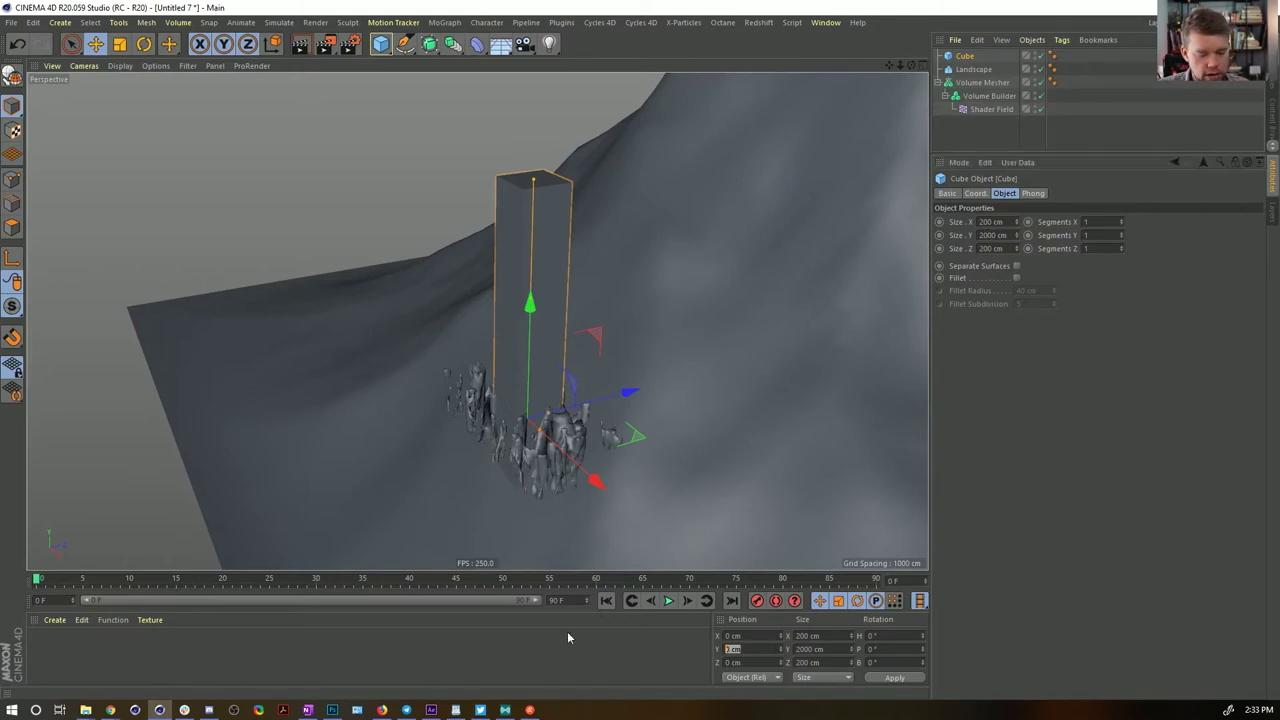
type("-1000")
key("Return")
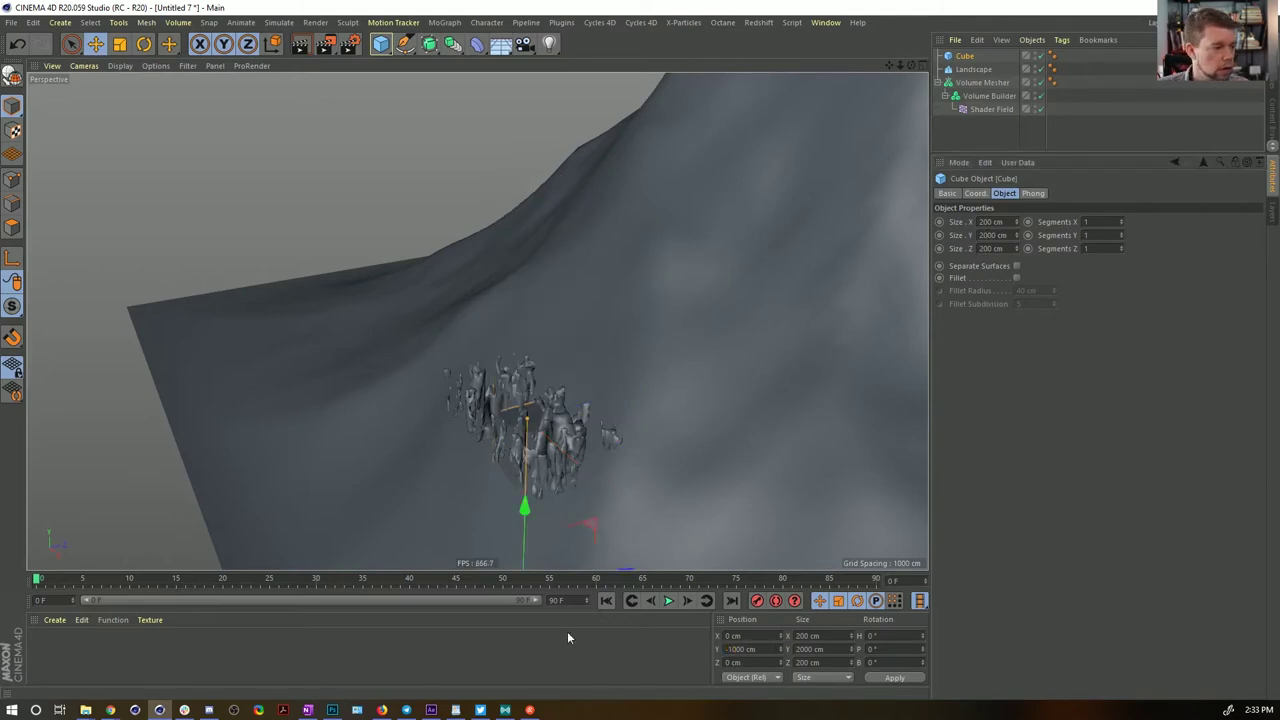
Widen the cube into a ground block by setting its X and Z sizes to 20000 cm
left_click(989, 222)
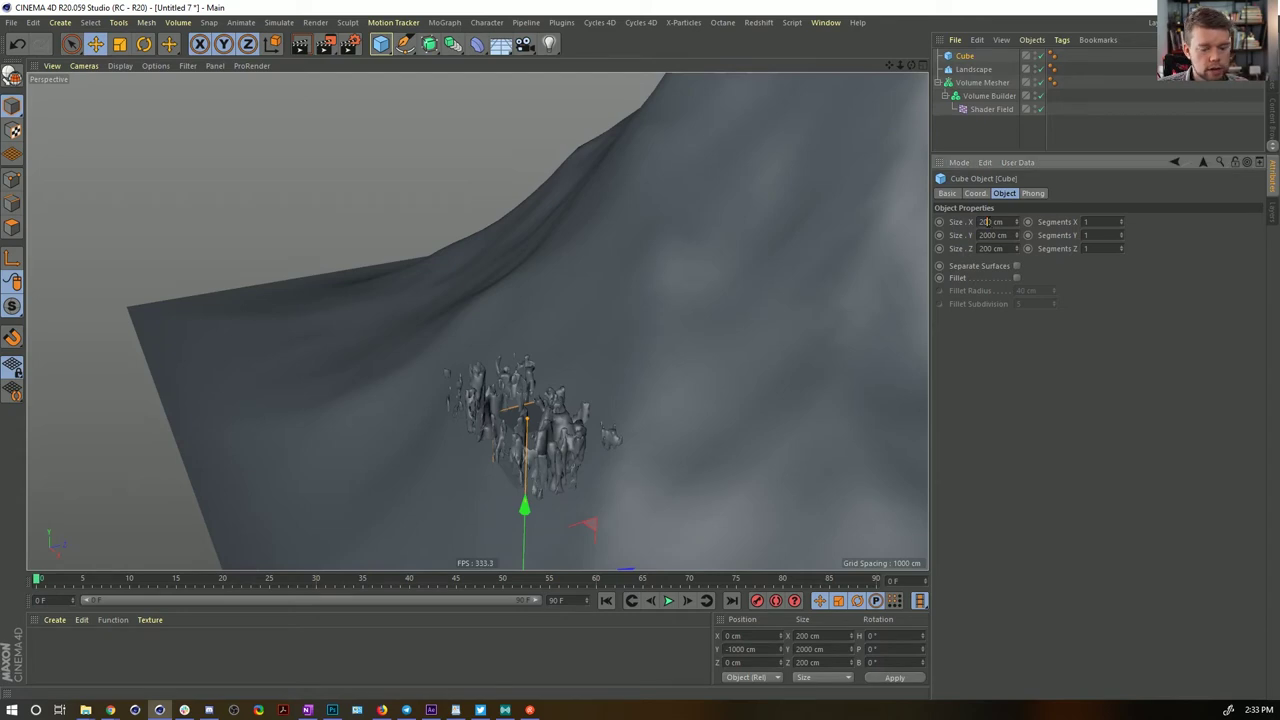
left_click(990, 249)
type("00")
left_click(1054, 417)
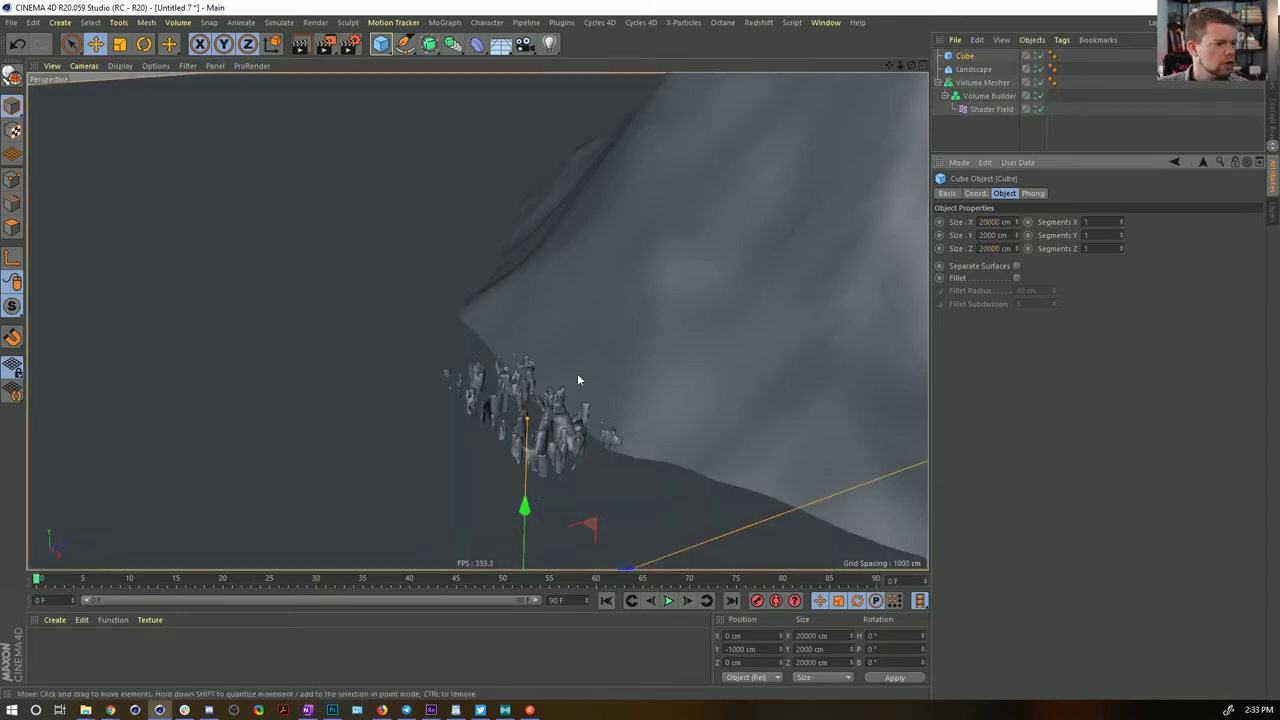
left_click_drag(499, 451, 528, 472, "alt")
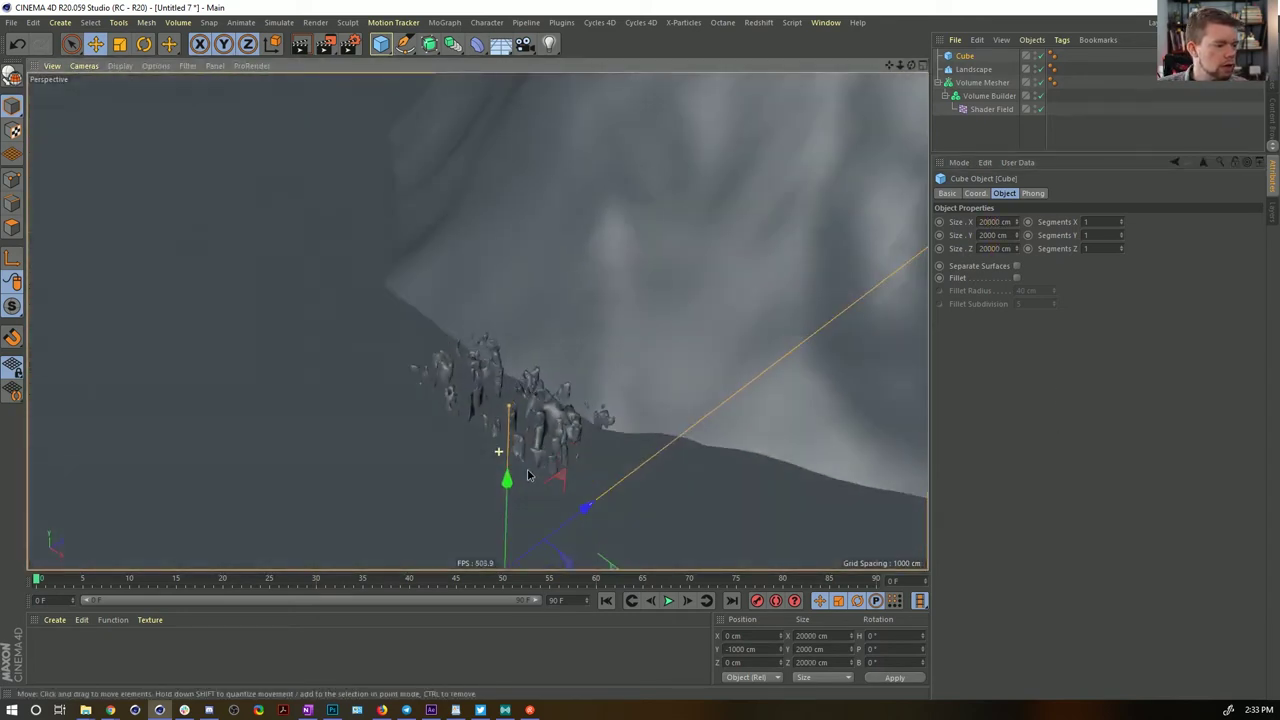
right_click_drag(592, 473, 618, 441, "alt")
left_click_drag(618, 442, 709, 354, "alt")
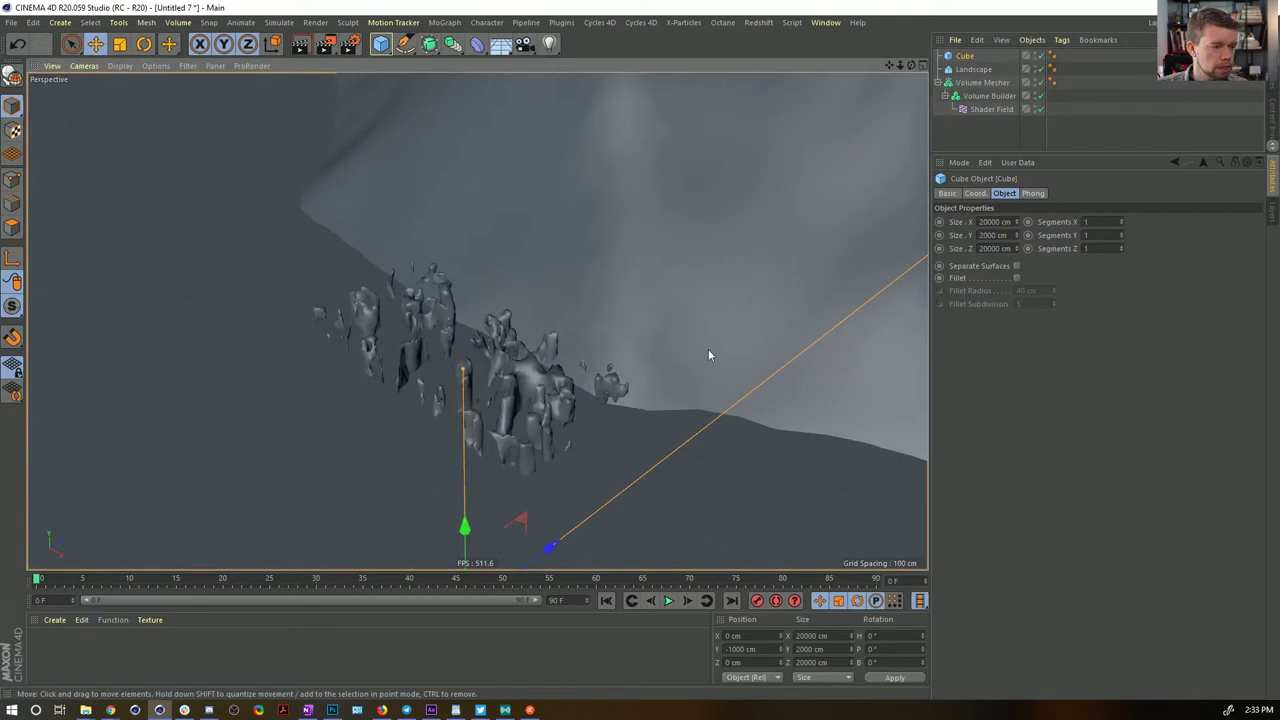
Move the Volume Mesher to about Y -164 cm and Z -408 cm
left_click(980, 84)
left_click_drag(462, 265, 458, 312)
left_click_drag(520, 360, 430, 418)
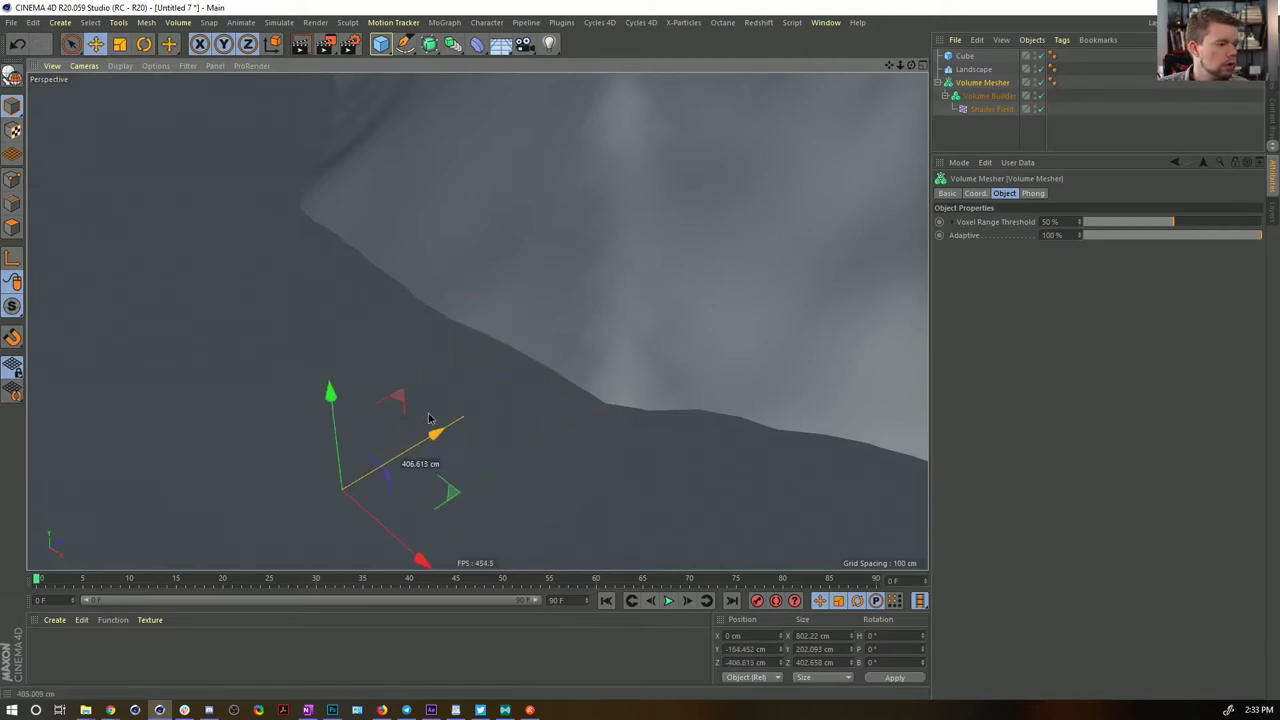
left_click(619, 273)
right_click_drag(614, 312, 315, 344, "alt")
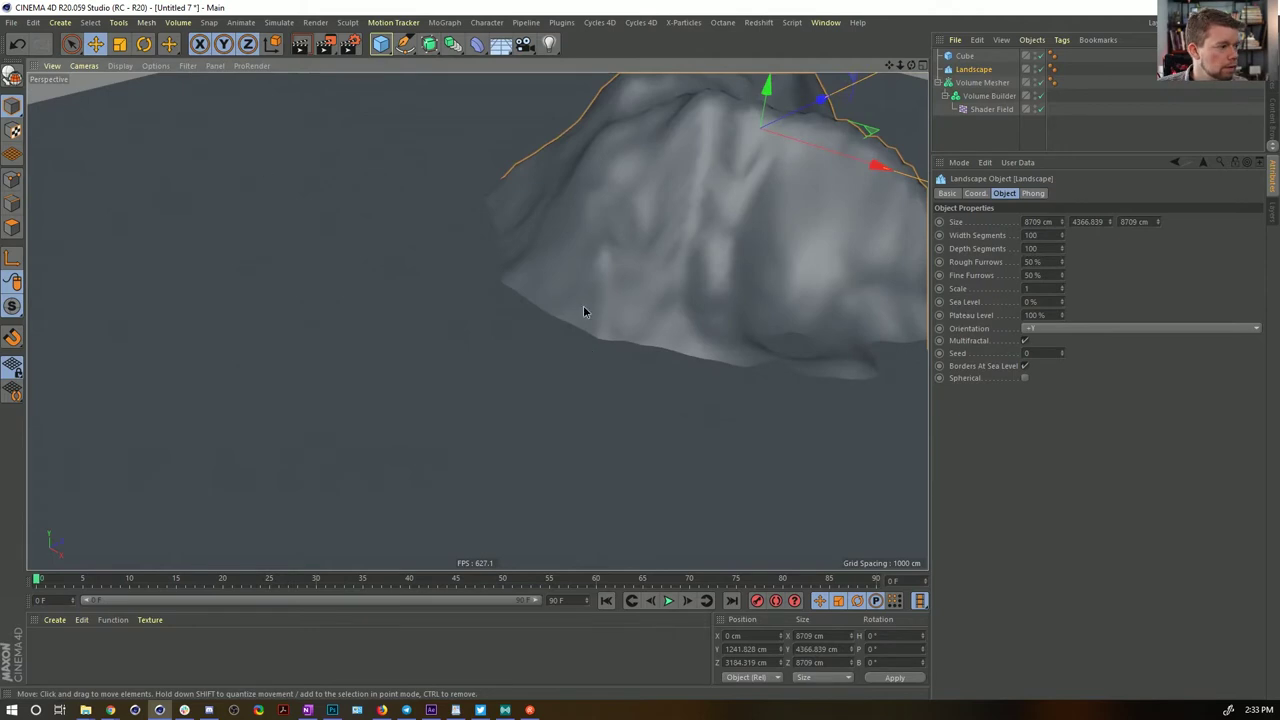
left_click_drag(585, 312, 594, 283, "alt")
left_click(187, 66)
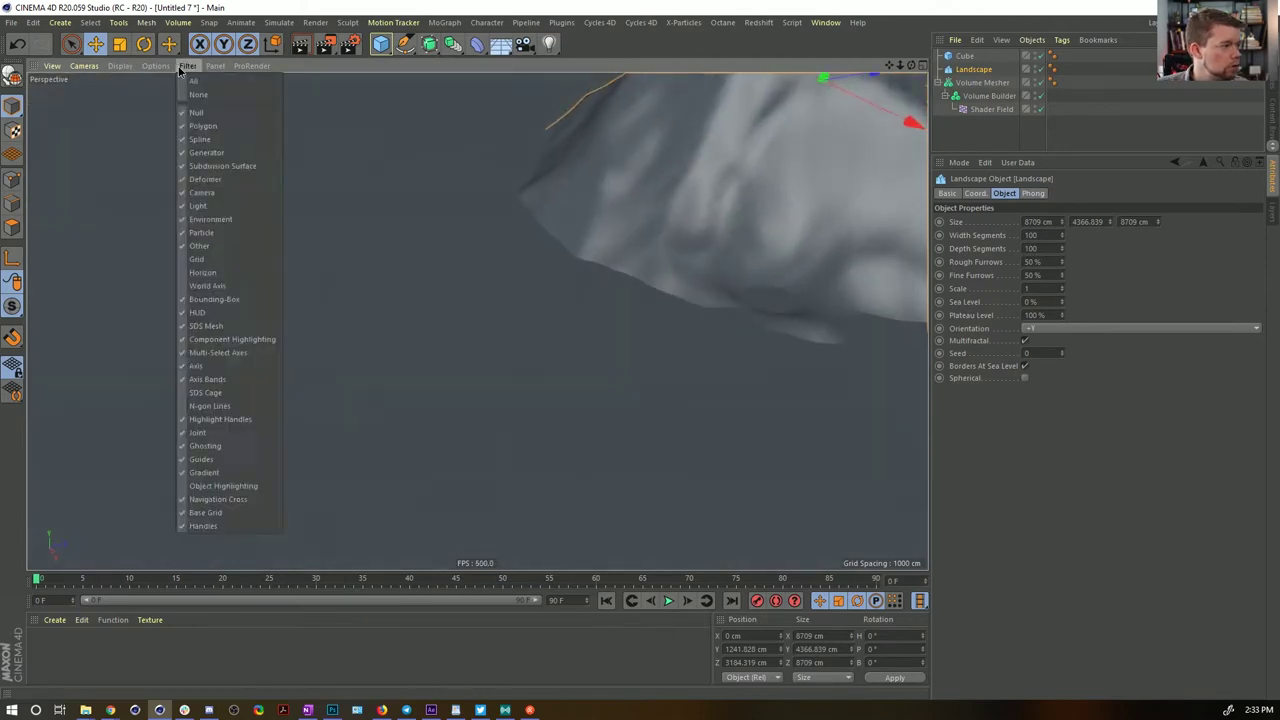
left_click(164, 70)
left_click(186, 67)
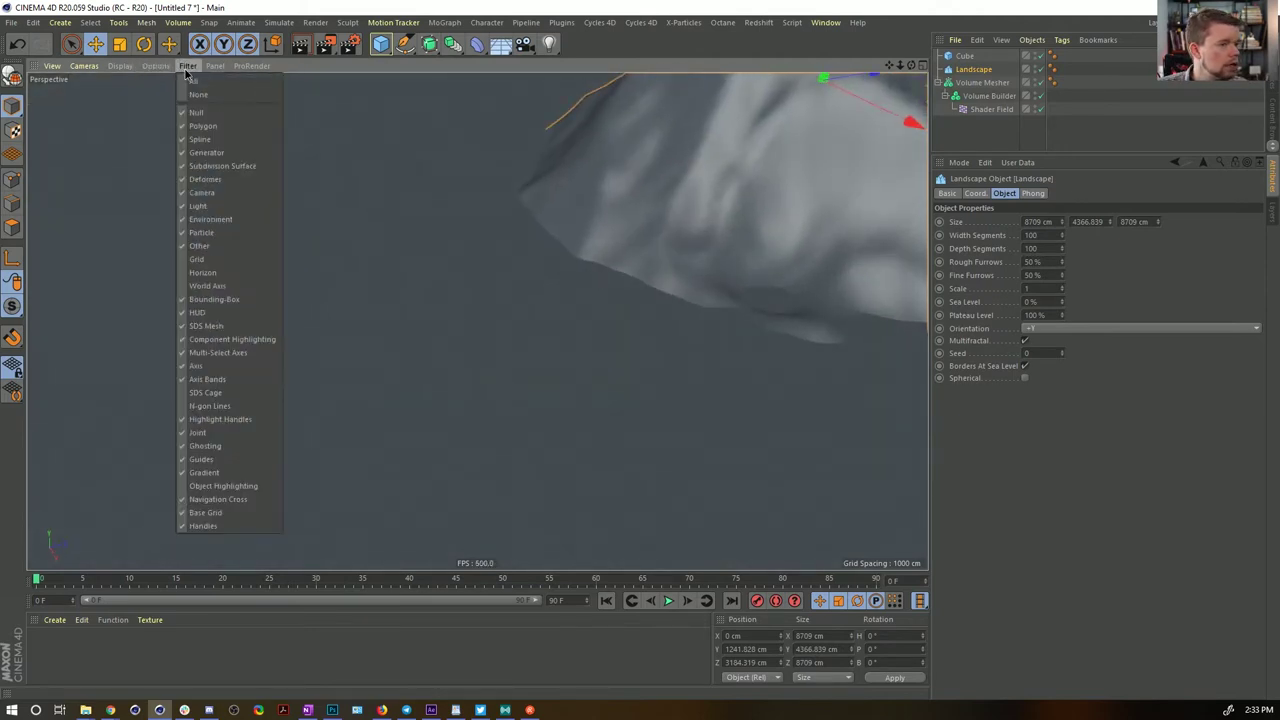
left_click(187, 66)
Add a Display tag to the cube and enable its shading mode override, set to Lines
left_click(965, 56)
right_click(965, 56)
mouse_move(998, 47)
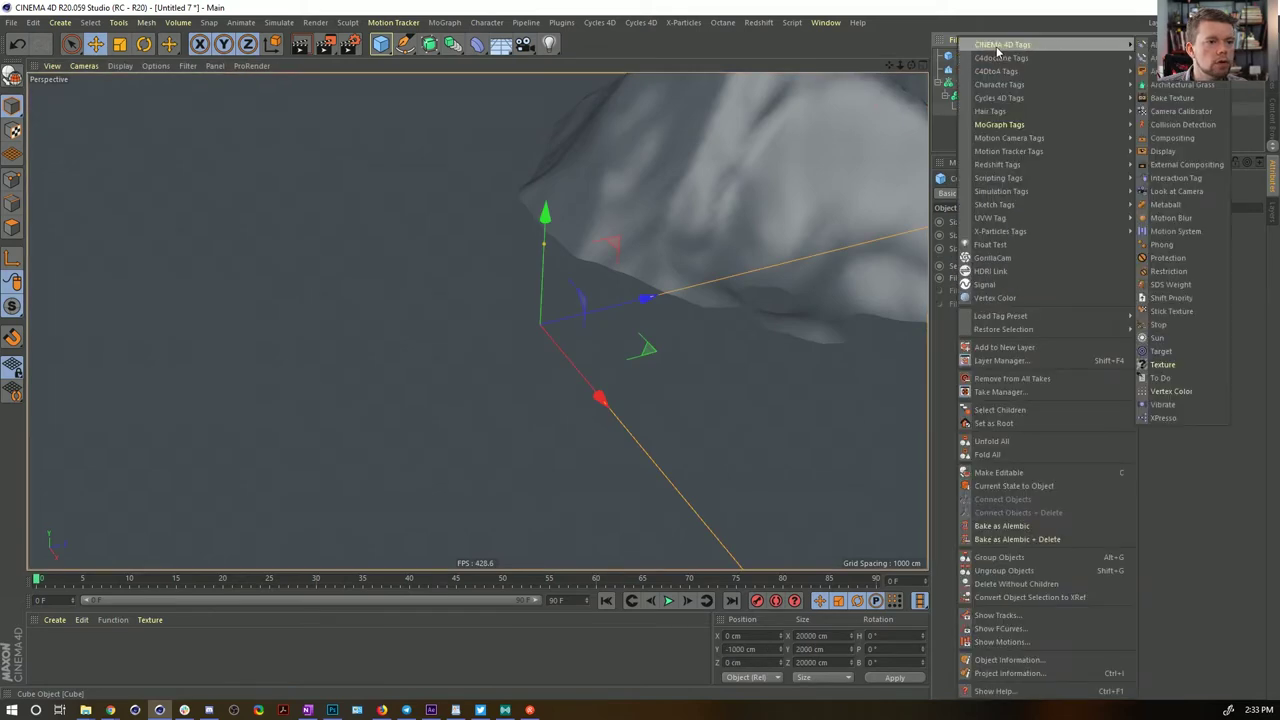
left_click(1178, 151)
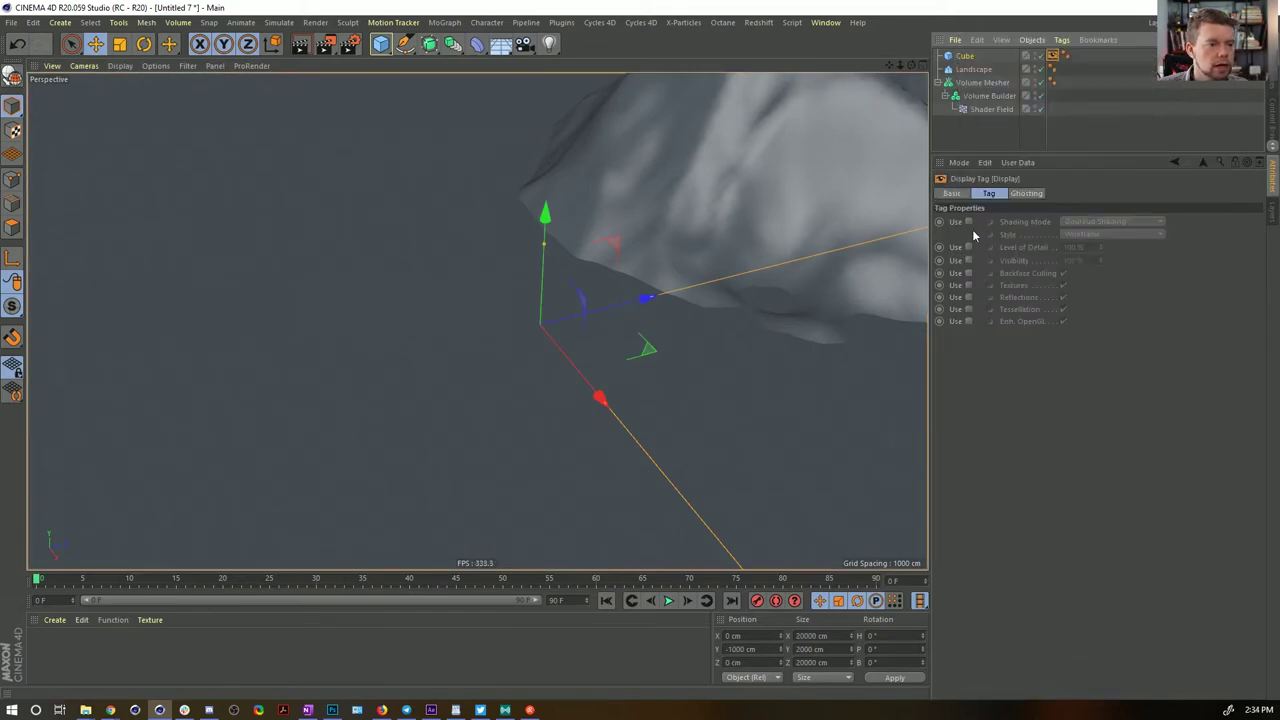
left_click(969, 222)
left_click(1082, 222)
left_click(1086, 326)
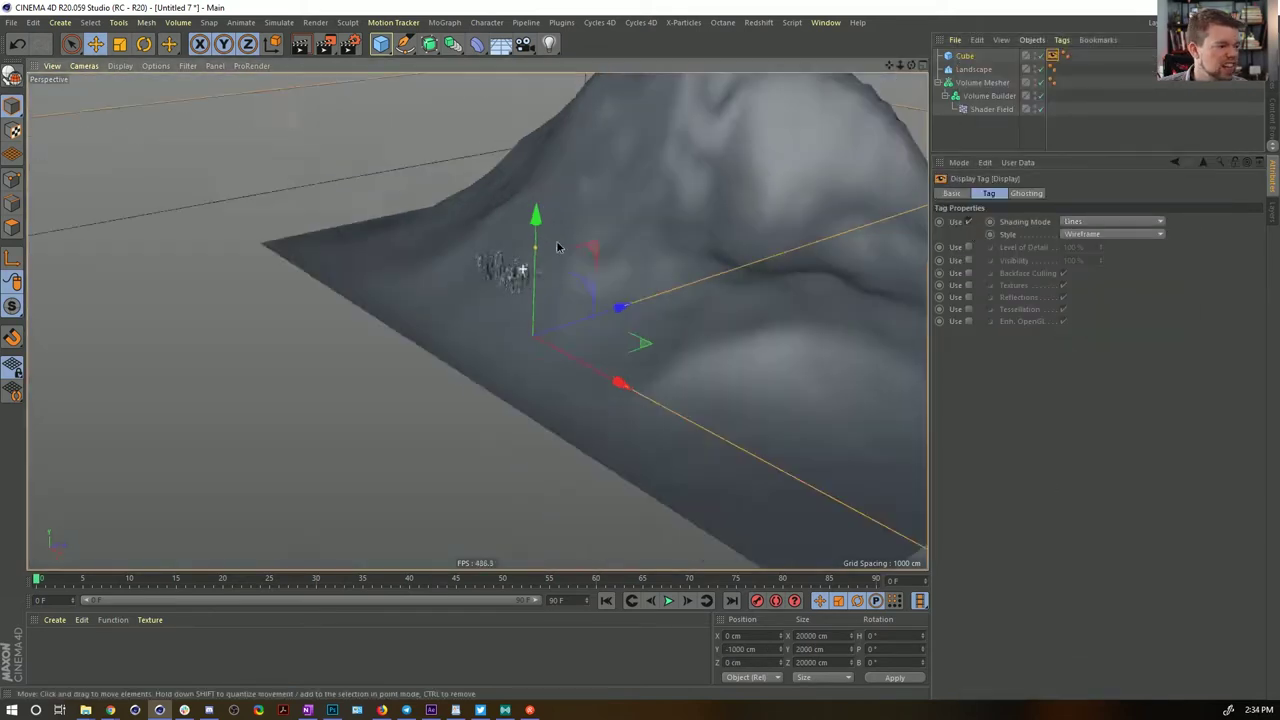
left_click_drag(559, 247, 554, 300, "alt")
right_click_drag(504, 276, 667, 229, "alt")
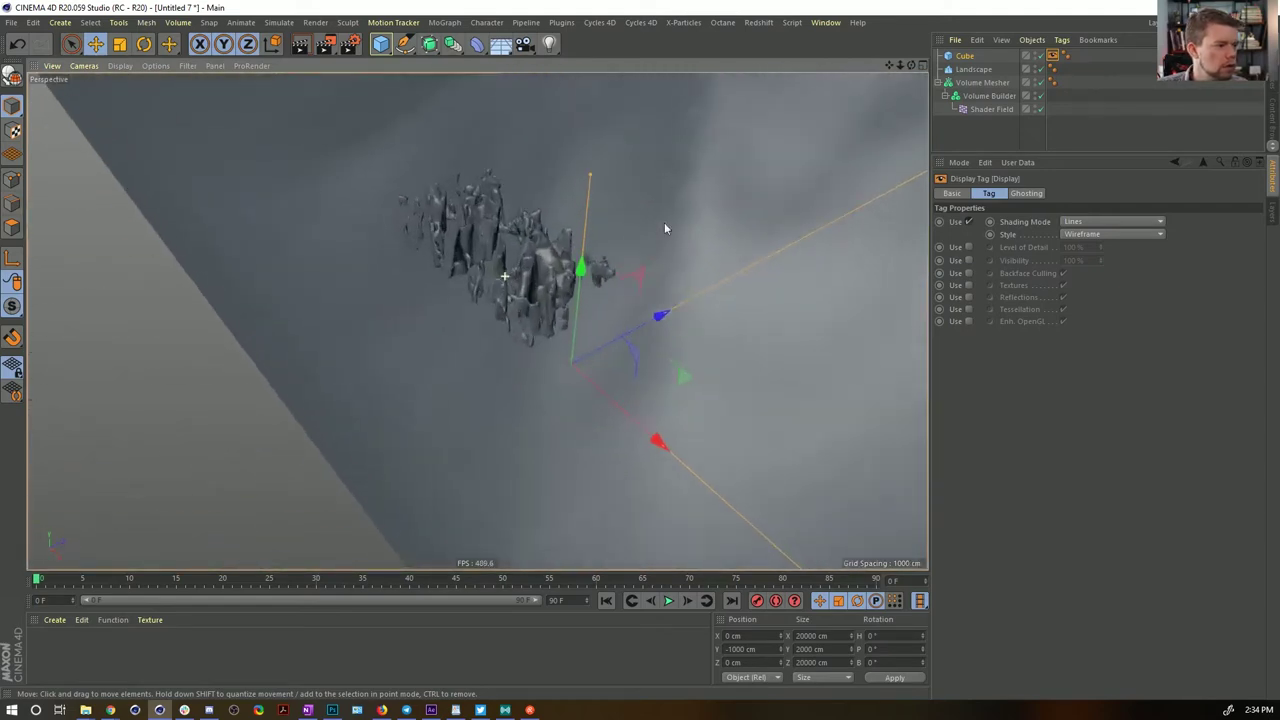
left_click_drag(665, 228, 587, 253, "alt")
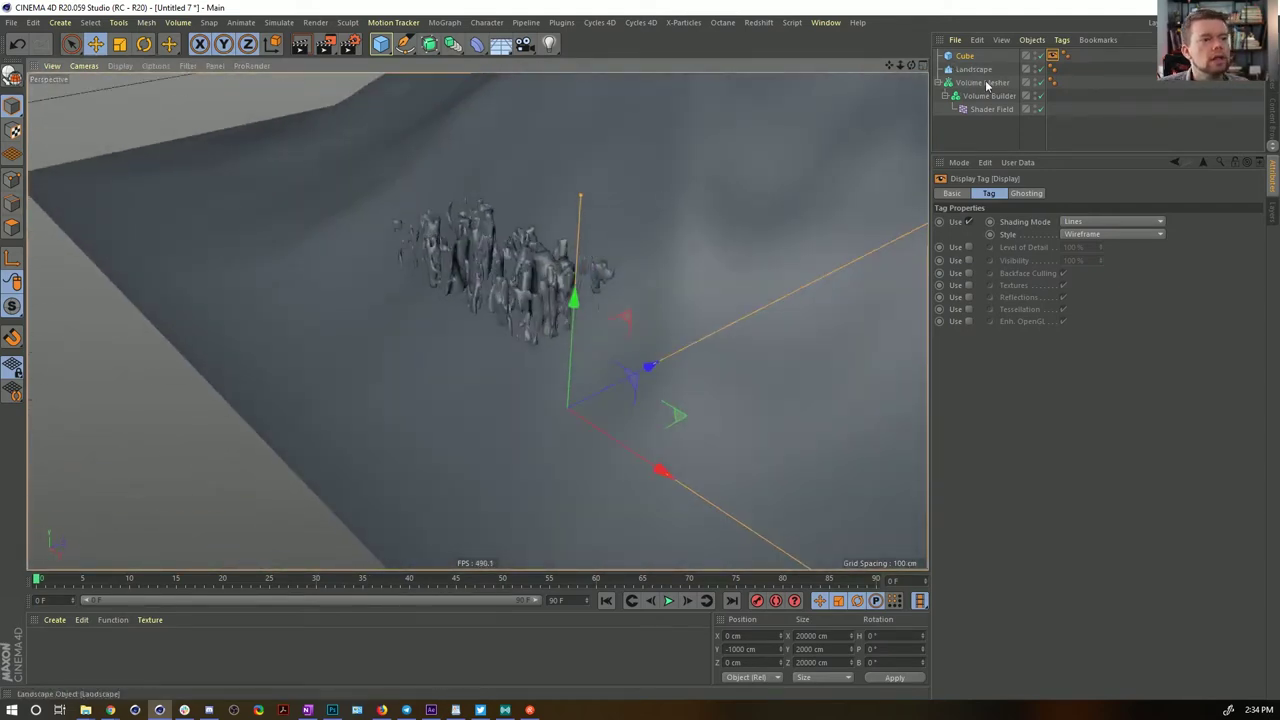
Duplicate the Volume Mesher hierarchy, disable the copy as a backup, and convert the original into an editable polygon object
left_click(984, 72)
left_click_drag(985, 83, 994, 136, "ctrl")
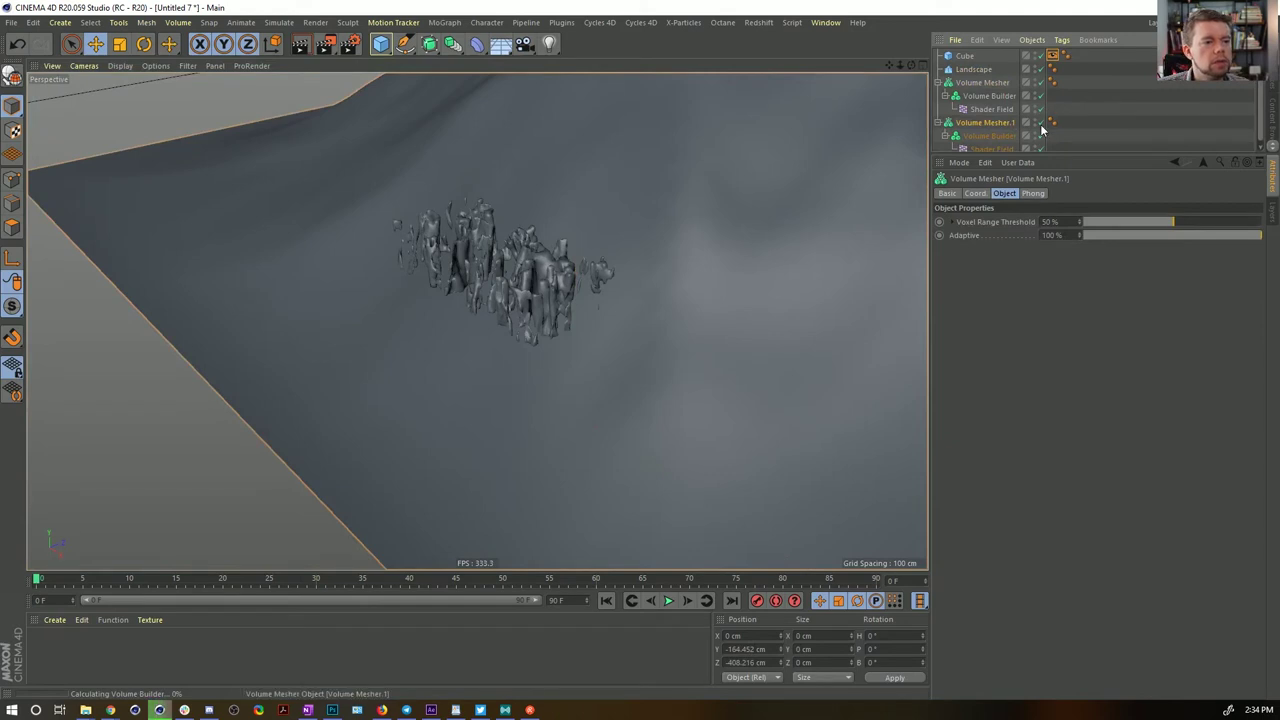
left_click(1041, 125, "ctrl")
left_click(971, 83)
key("c")
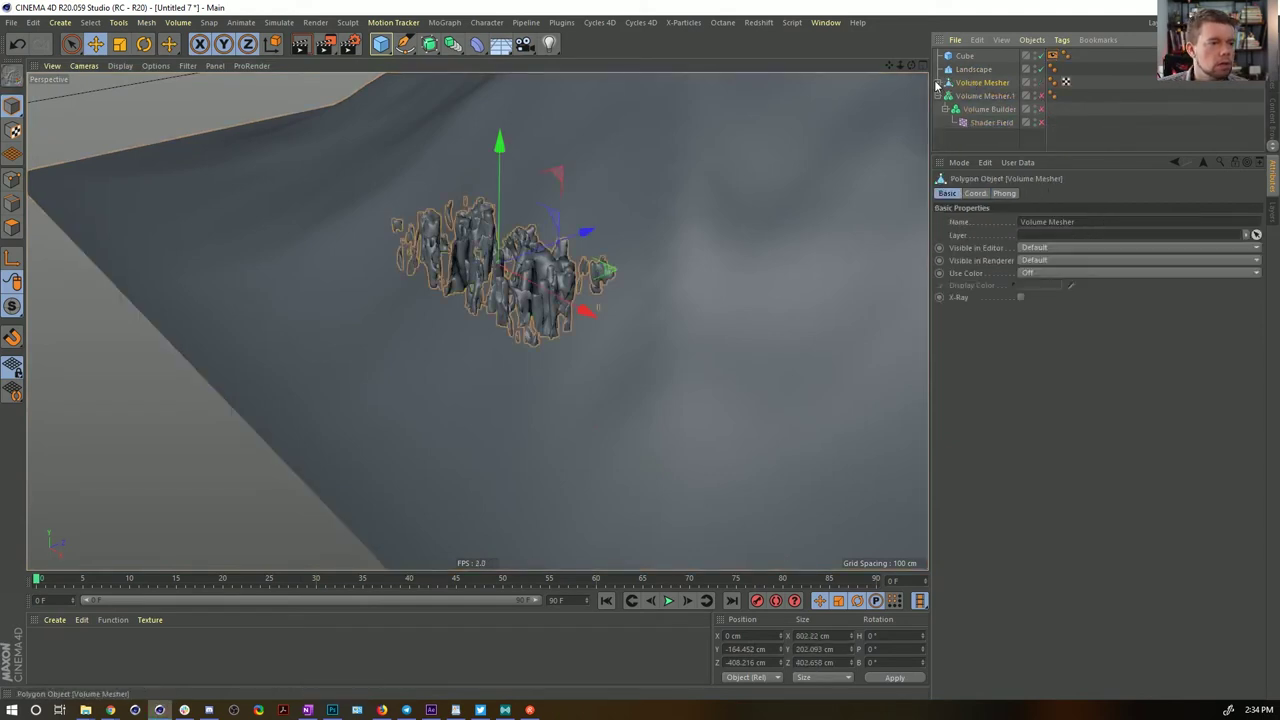
key("r")
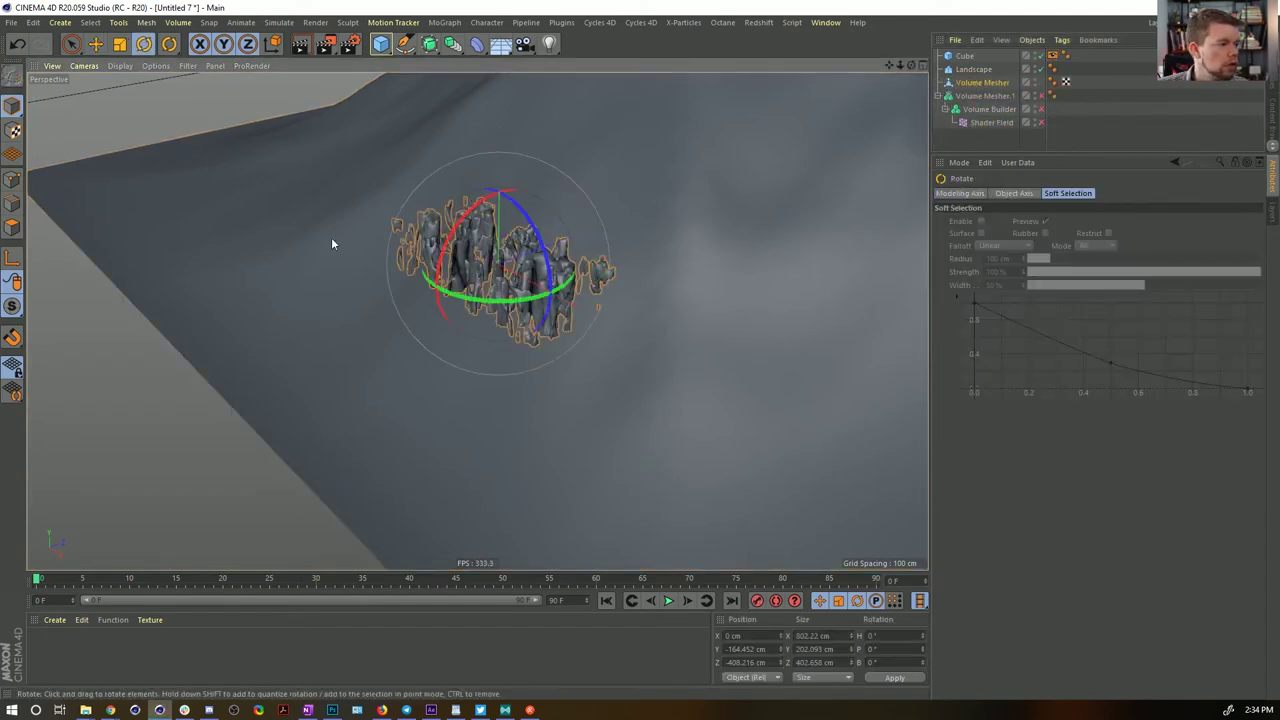
left_click_drag(333, 243, 524, 142)
key("ctrl+z")
Scale the converted volume mesh to about 1060 × 537 × 532 cm and lower it to about Y -423 cm
key("t")
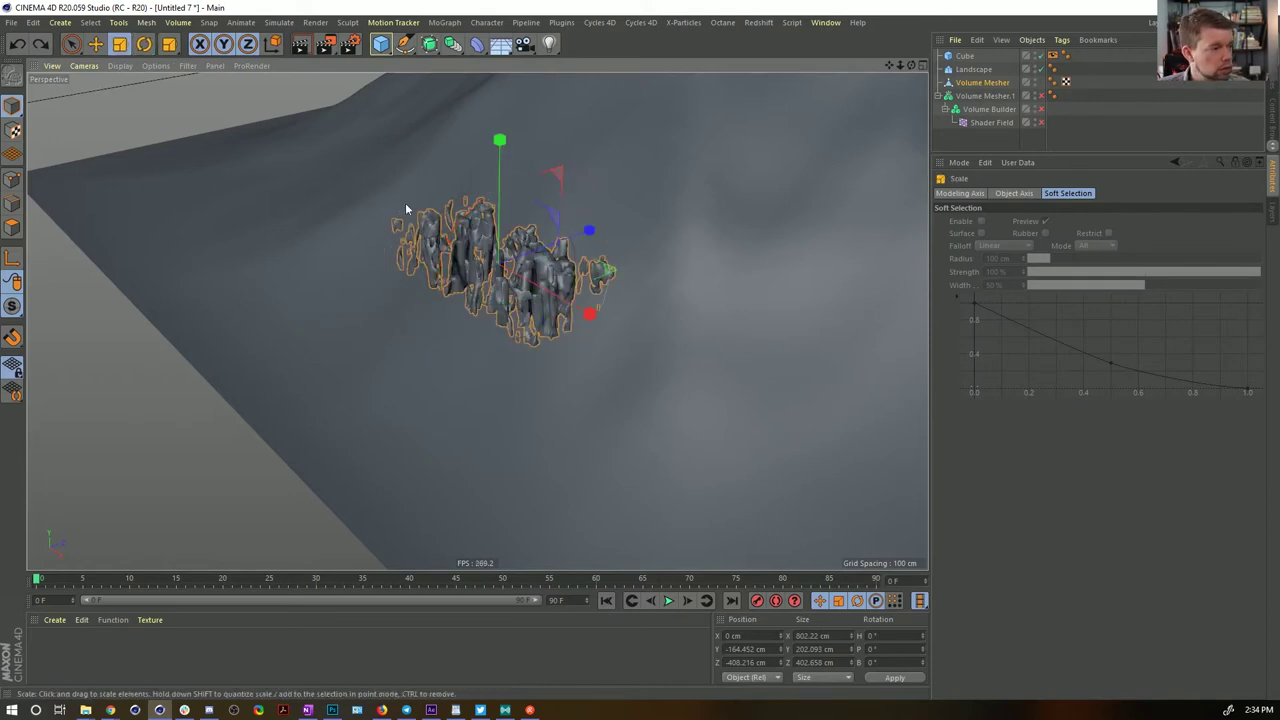
left_click_drag(406, 207, 500, 115)
key("e")
key("t")
key("e")
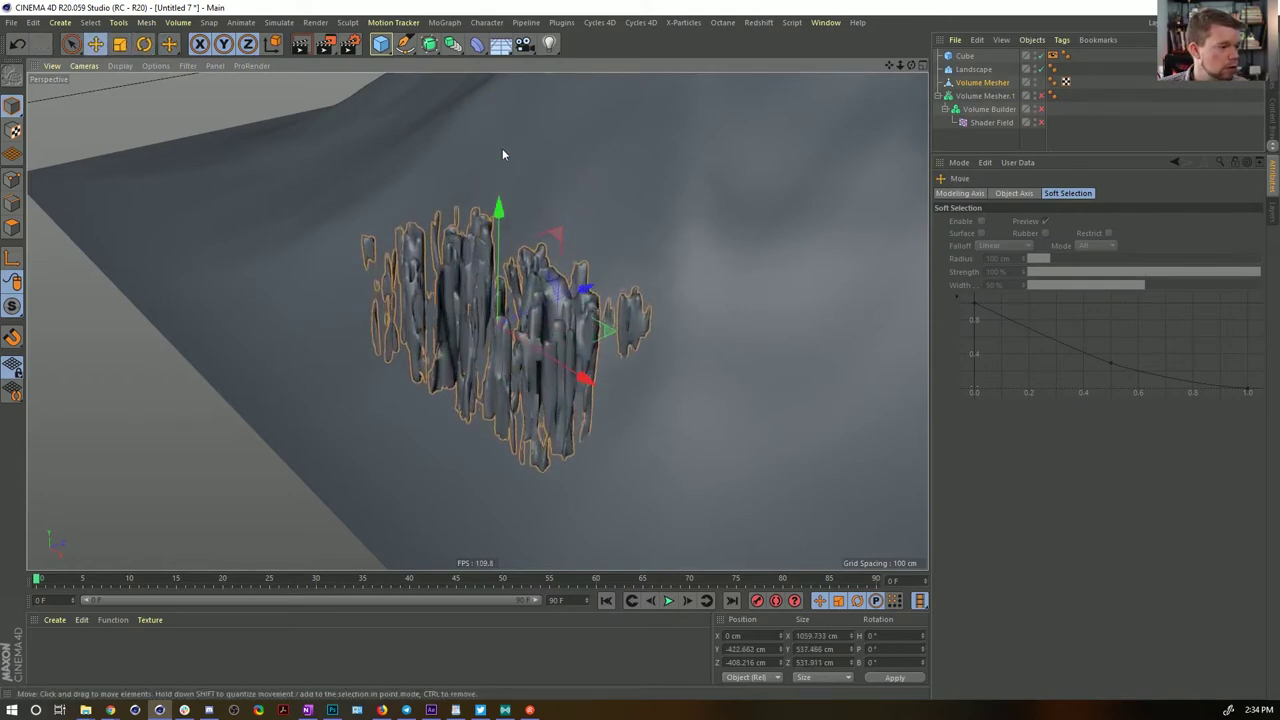
Duplicate the converted volume mesh, widen the copy to about 6919 × 537 × 3473 cm, and lower it to about Y -820 cm
left_click_drag(975, 86, 975, 96, "ctrl")
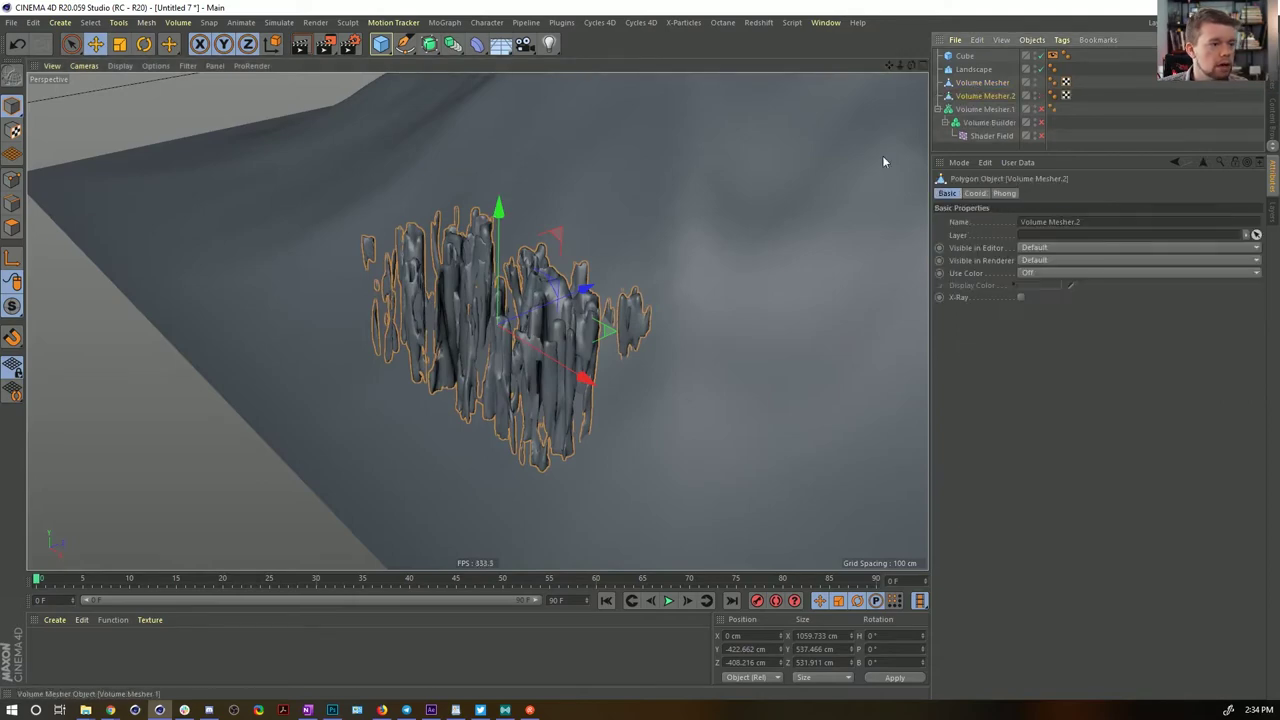
key("t")
left_click_drag(560, 290, 880, 164)
key("e")
left_click_drag(515, 212, 534, 330)
key("t")
key("y")
scroll(532, 318, "down", 2)
Paste another copy of the enlarged mesh, shrink it to about 2671 × 537 × 1341 cm, and raise it to about Y -570 cm
key("ctrl+c")
key("ctrl+v")
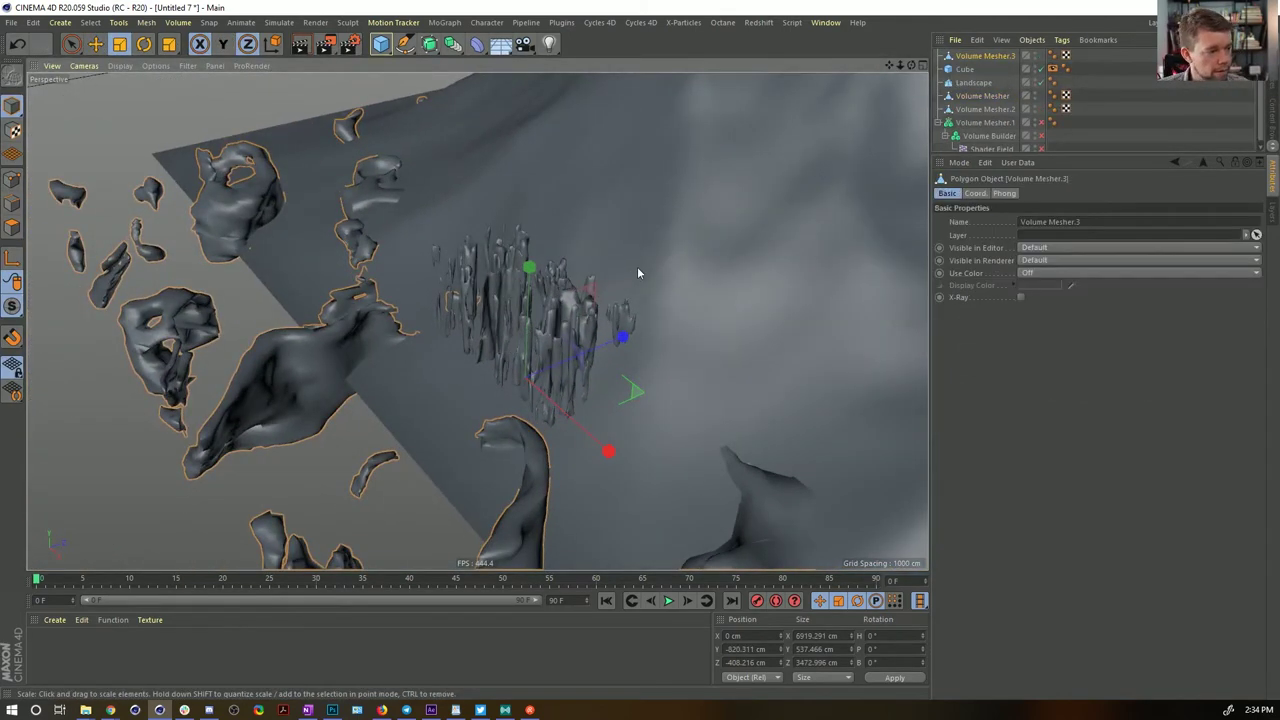
key("t")
left_click_drag(727, 210, 645, 272)
key("e")
Copy the medium-sized mesh, rotate it to about H 115°, P -7°, B -15°, and shift it to about X -248 cm
left_click(970, 57)
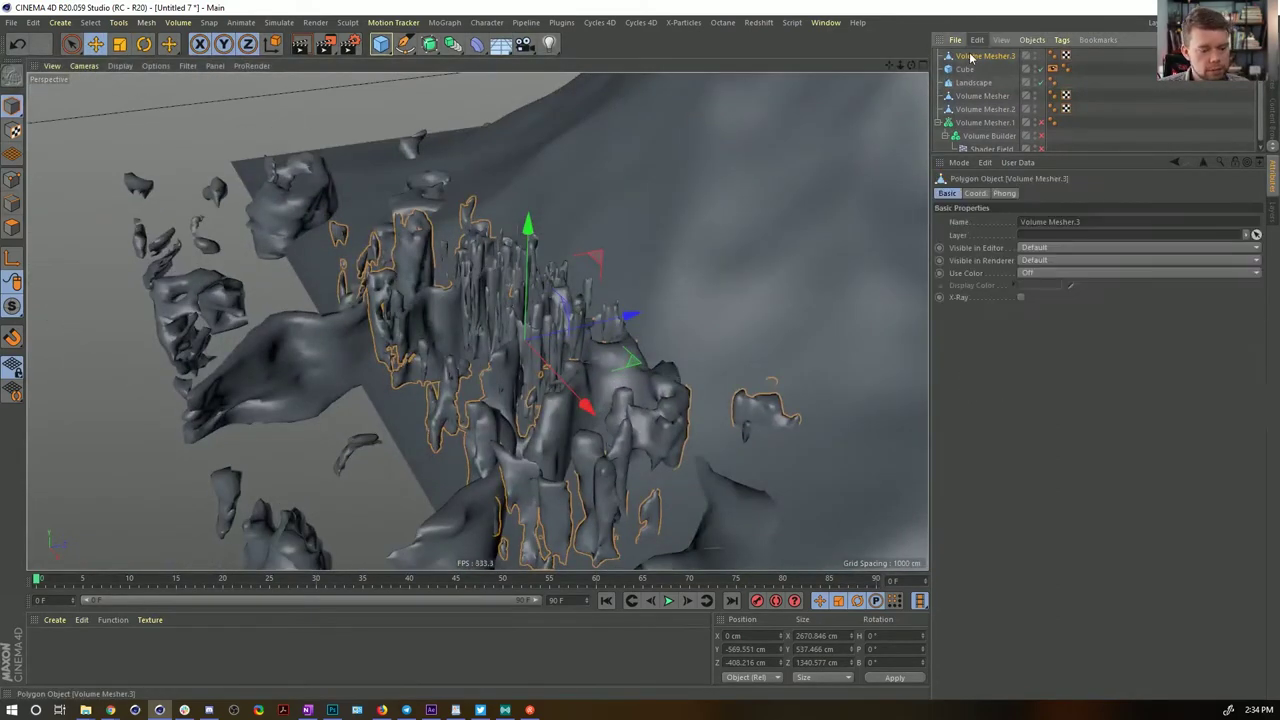
key("ctrl+v")
key("r")
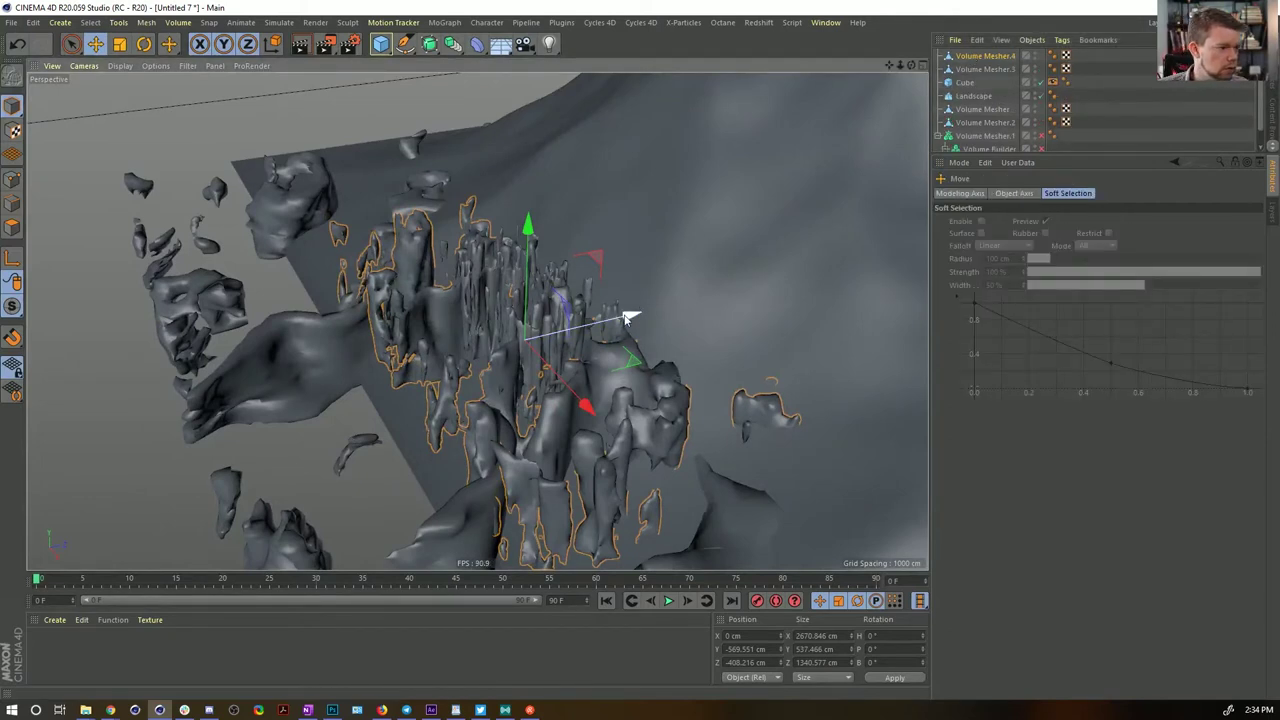
left_click_drag(478, 378, 616, 386)
key("e")
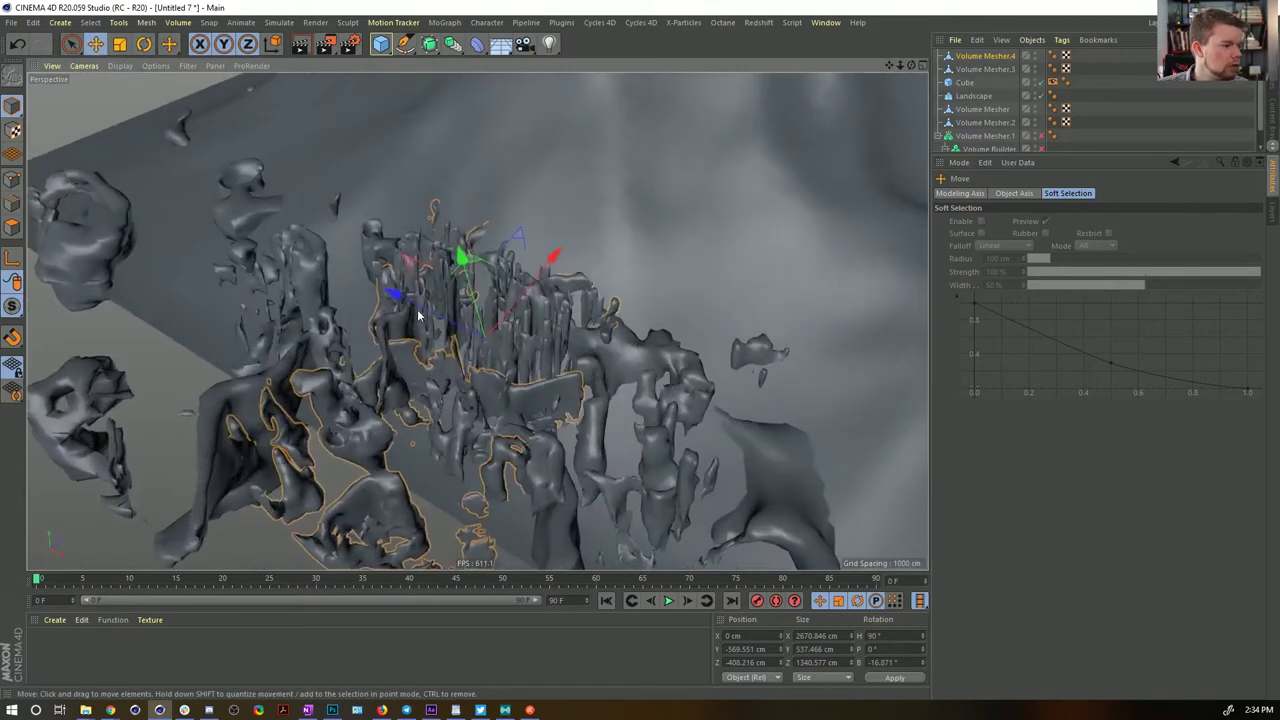
left_click_drag(417, 309, 380, 293)
key("r")
left_click_drag(441, 384, 510, 425)
Add a plane, scale it to about 2524 cm square, and move it to about X -323, Y -955, Z -596 cm
right_click_drag(492, 374, 562, 374, "alt")
left_click_drag(610, 394, 602, 342, "alt")
right_click_drag(558, 350, 577, 337, "alt")
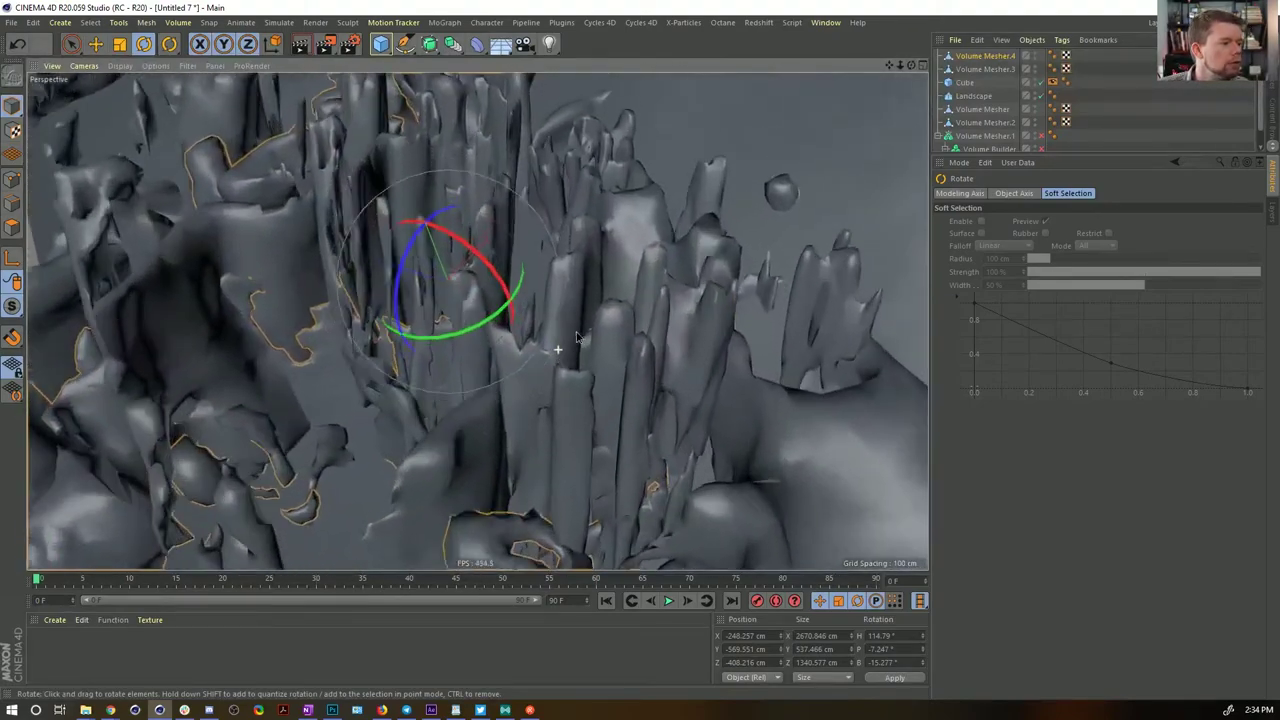
left_click_drag(576, 338, 267, 254, "alt")
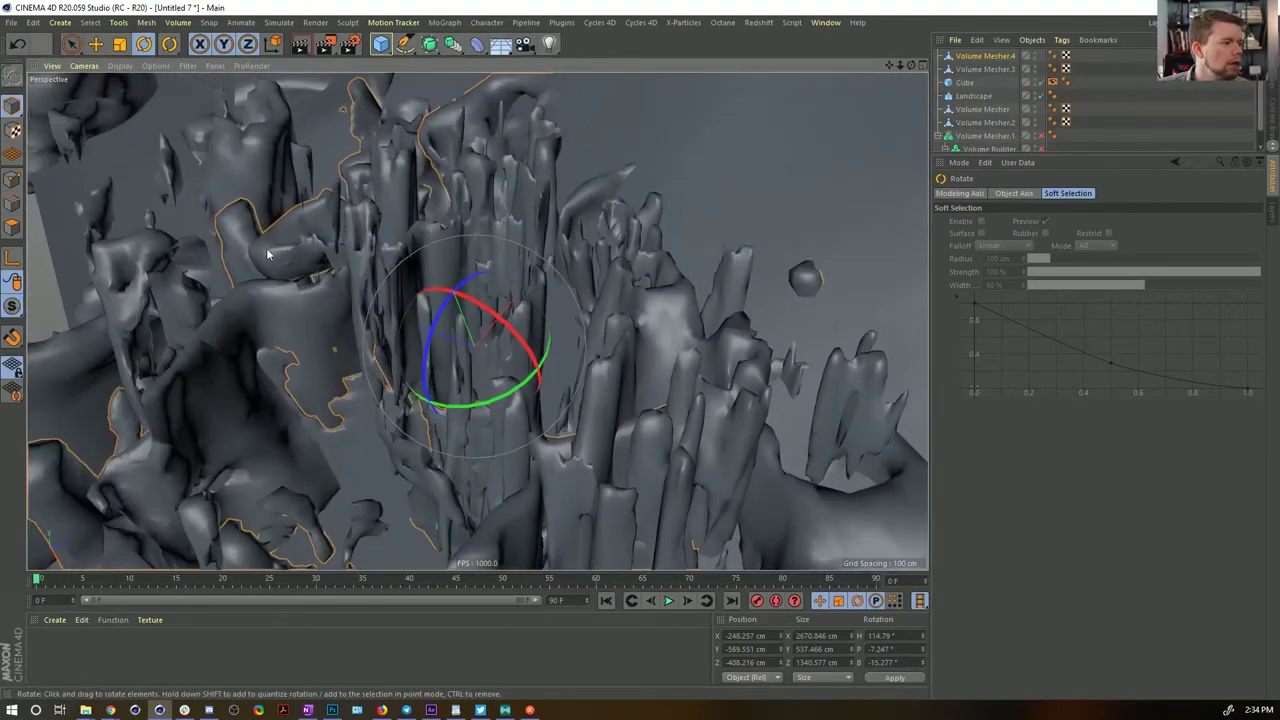
left_click_drag(257, 197, 614, 324, "alt")
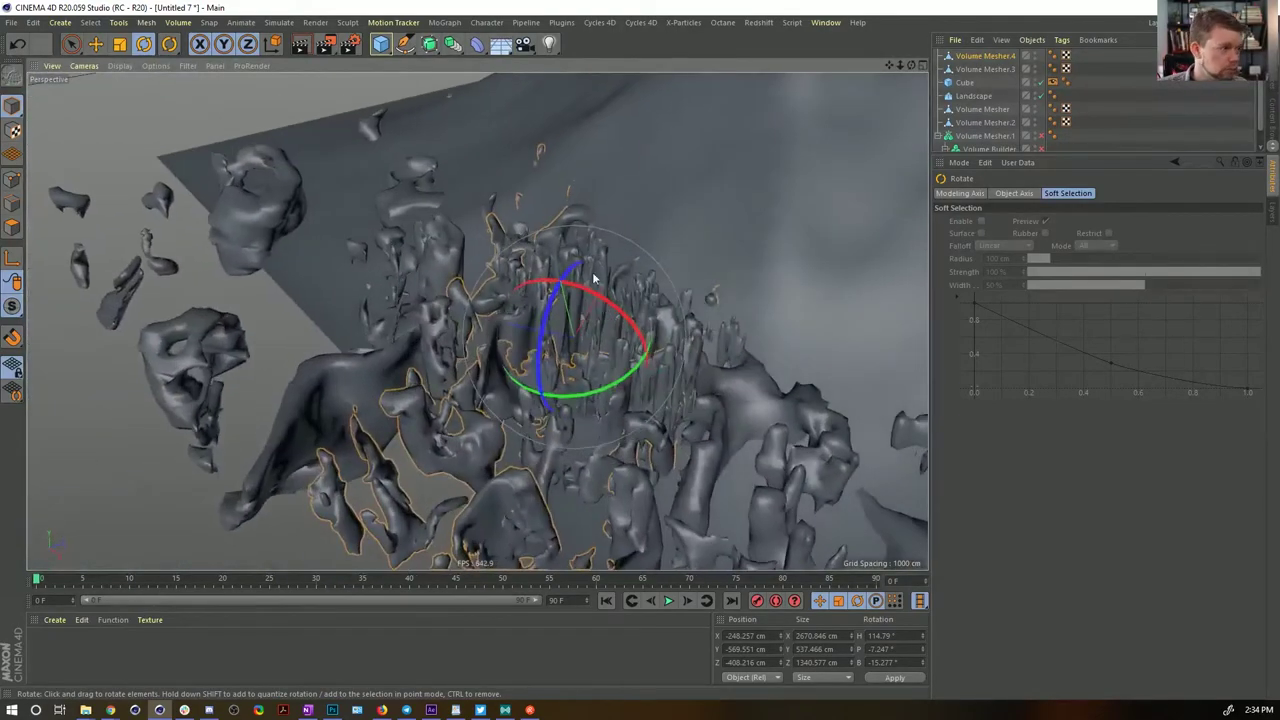
left_click(383, 46)
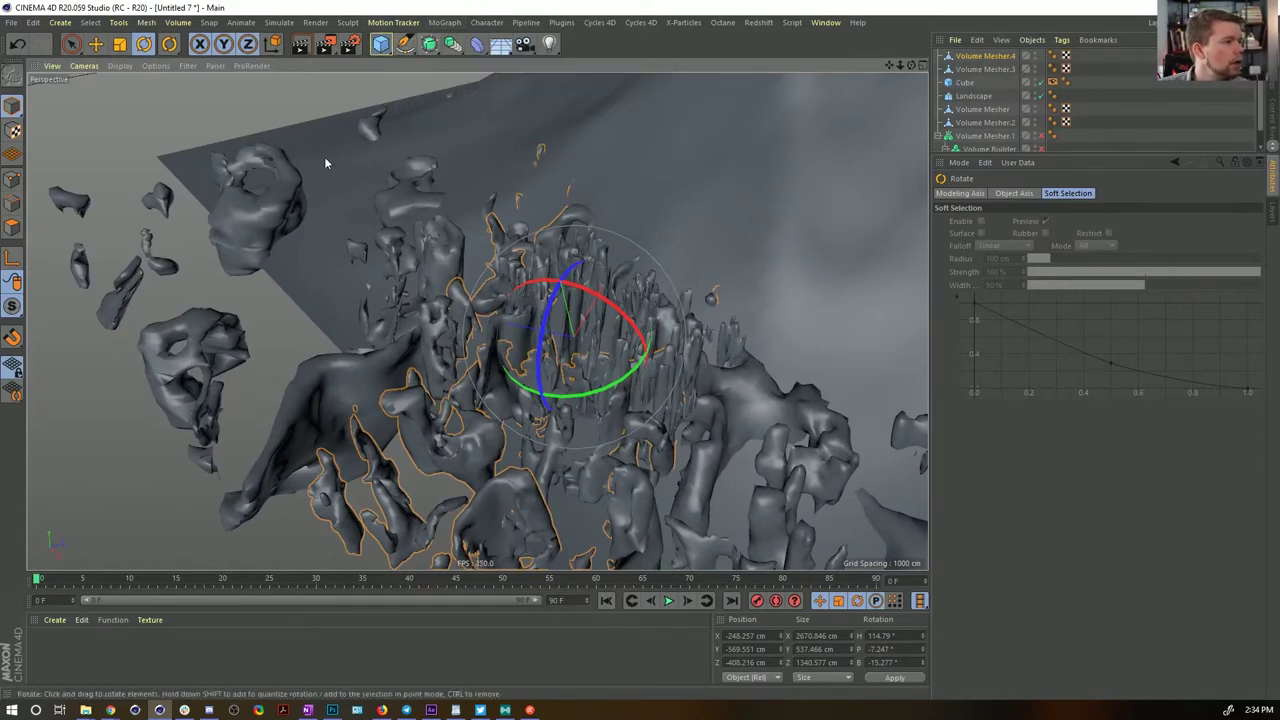
left_click(379, 47)
left_click(502, 90)
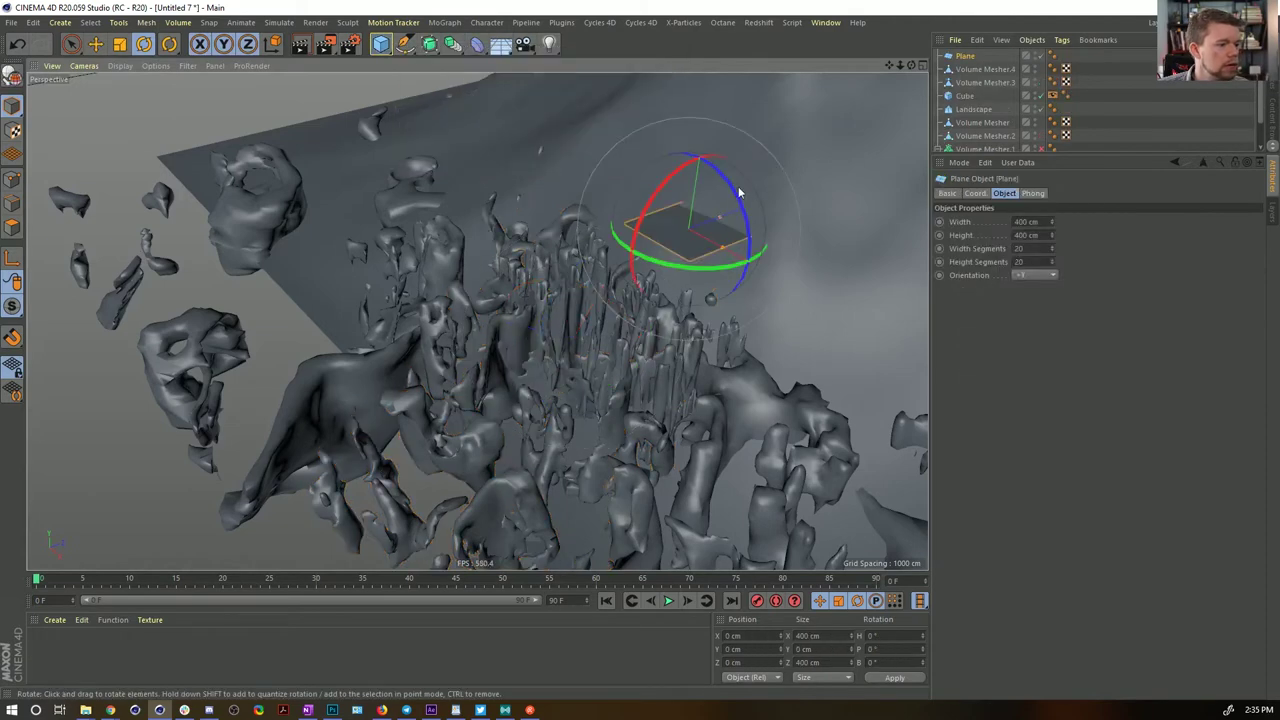
key("t")
left_click_drag(452, 306, 780, 197)
key("e")
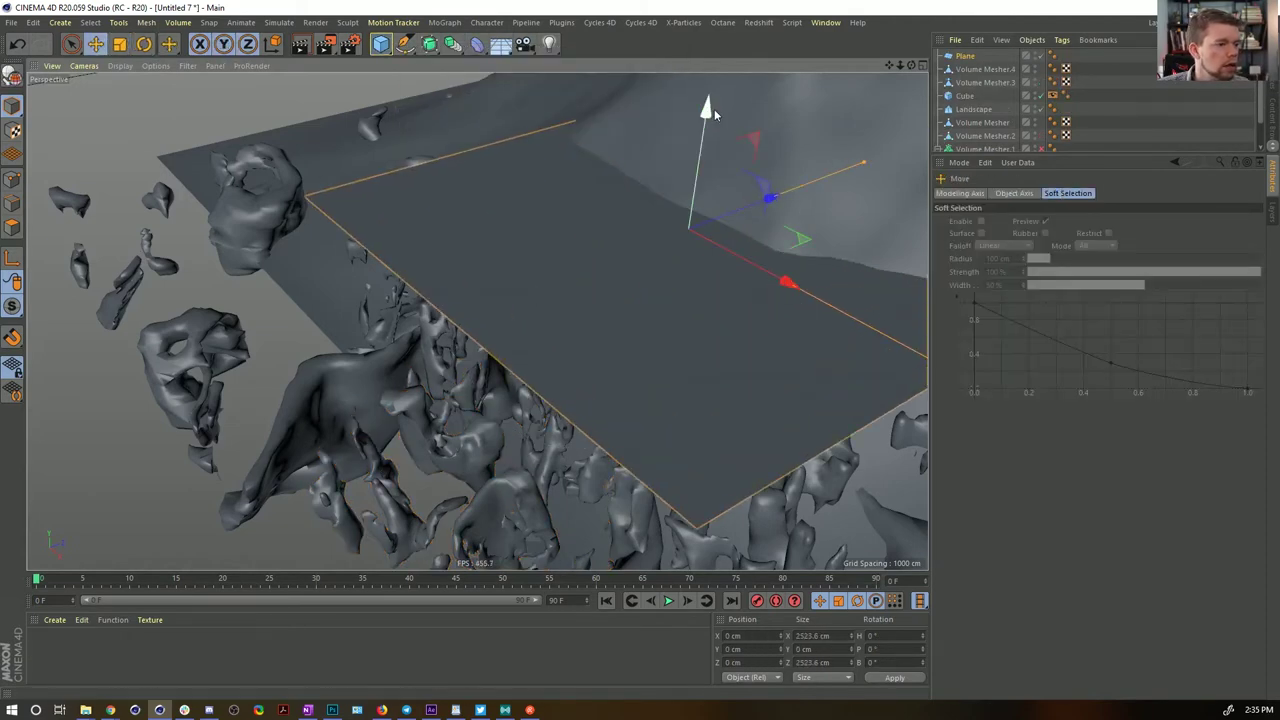
left_click_drag(713, 113, 540, 315)
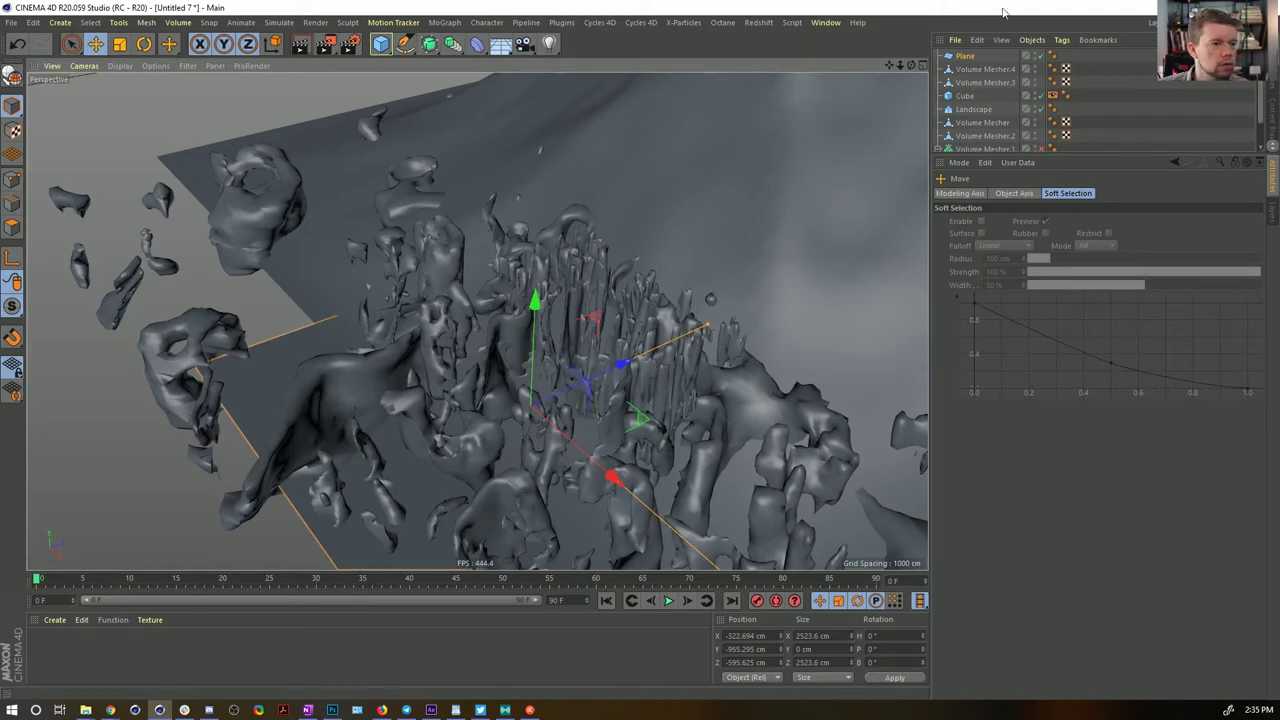
Duplicate the plane, scale the copy to about 57,748 cm square, and rename it Floor
left_click_drag(966, 57, 962, 70, "ctrl")
key("t")
left_click_drag(166, 362, 340, 360)
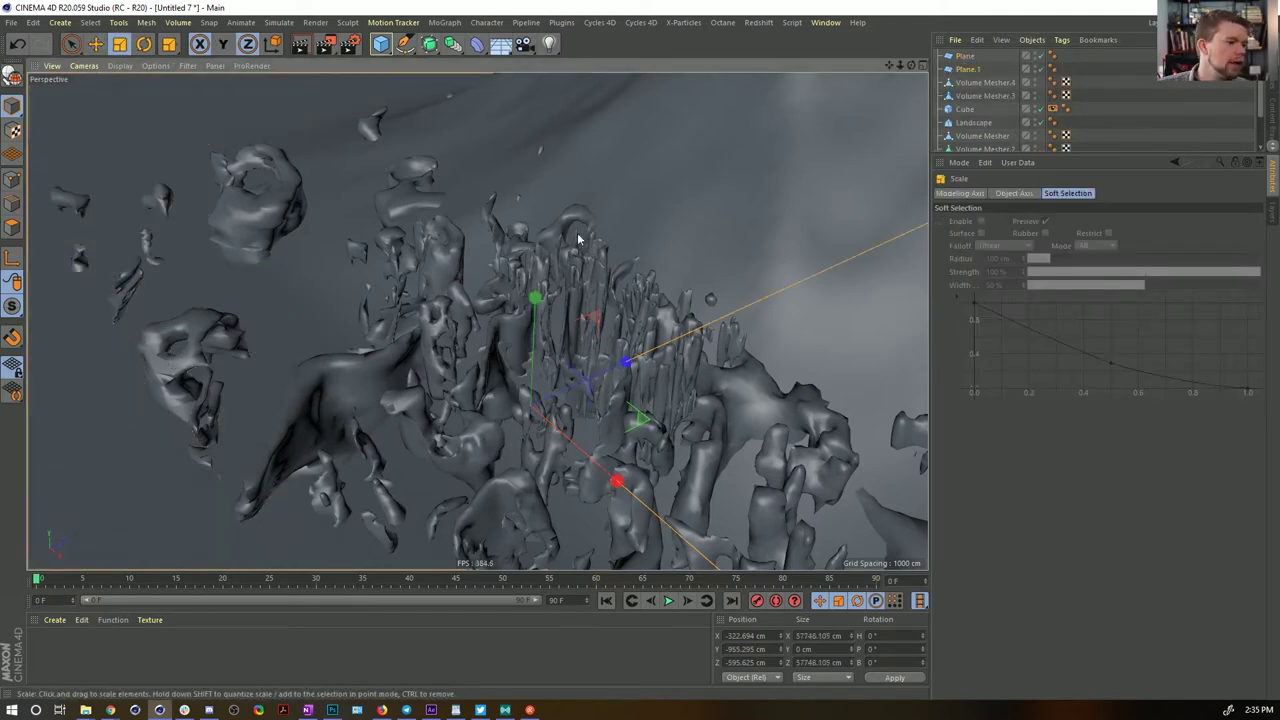
double_click(965, 57)
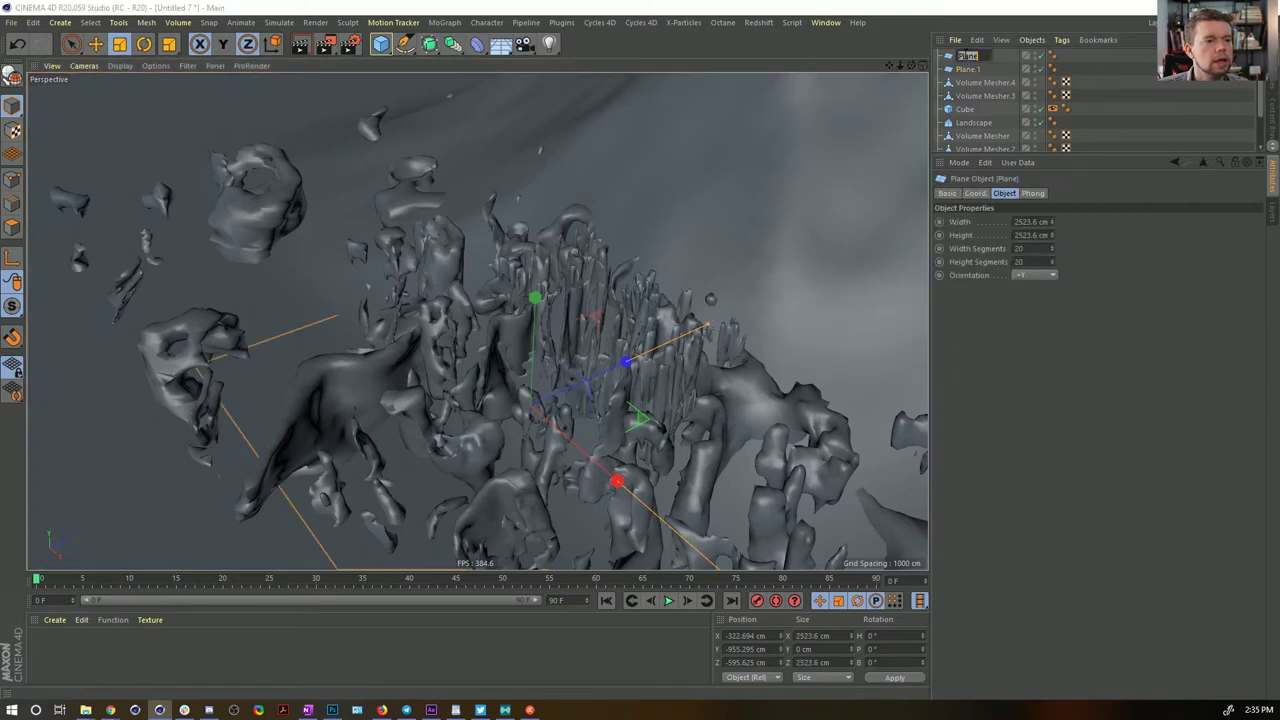
double_click(968, 69)
type("Fl")
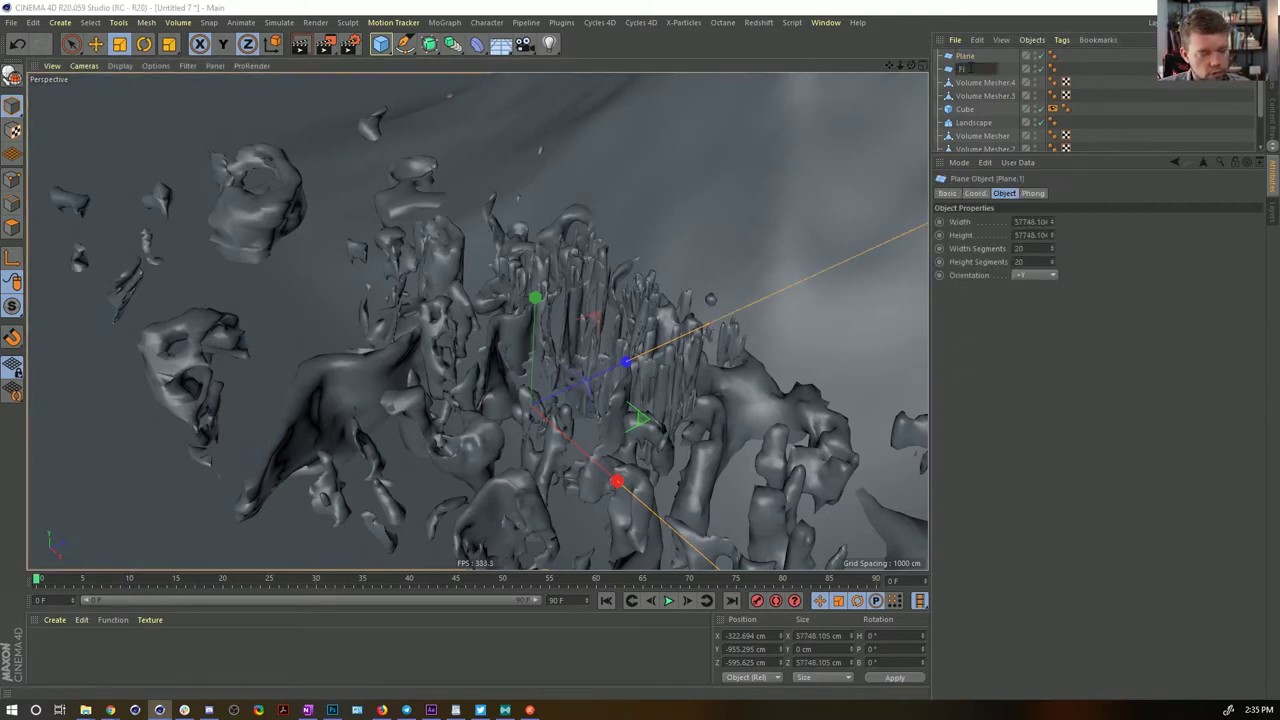
type("oor")
key("Return")
Scale the original smaller plane up to about 5171 cm square
left_click(951, 57)
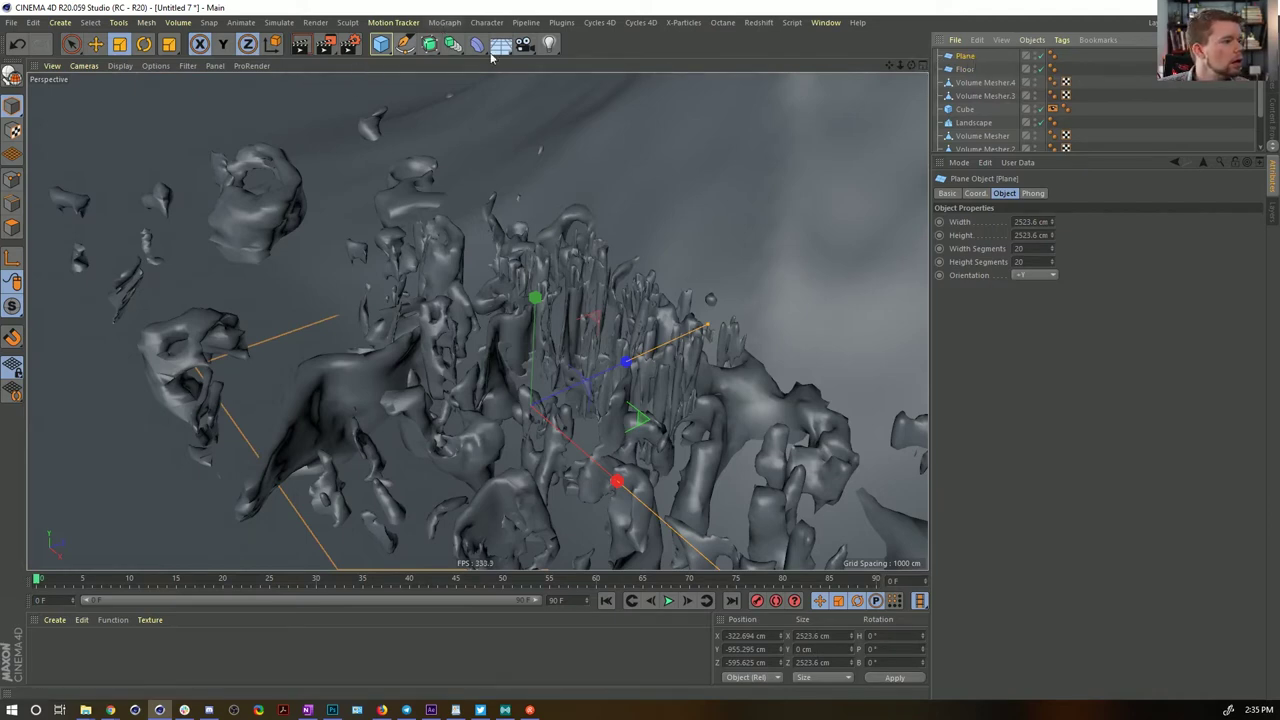
key("t")
left_click_drag(280, 400, 337, 397)
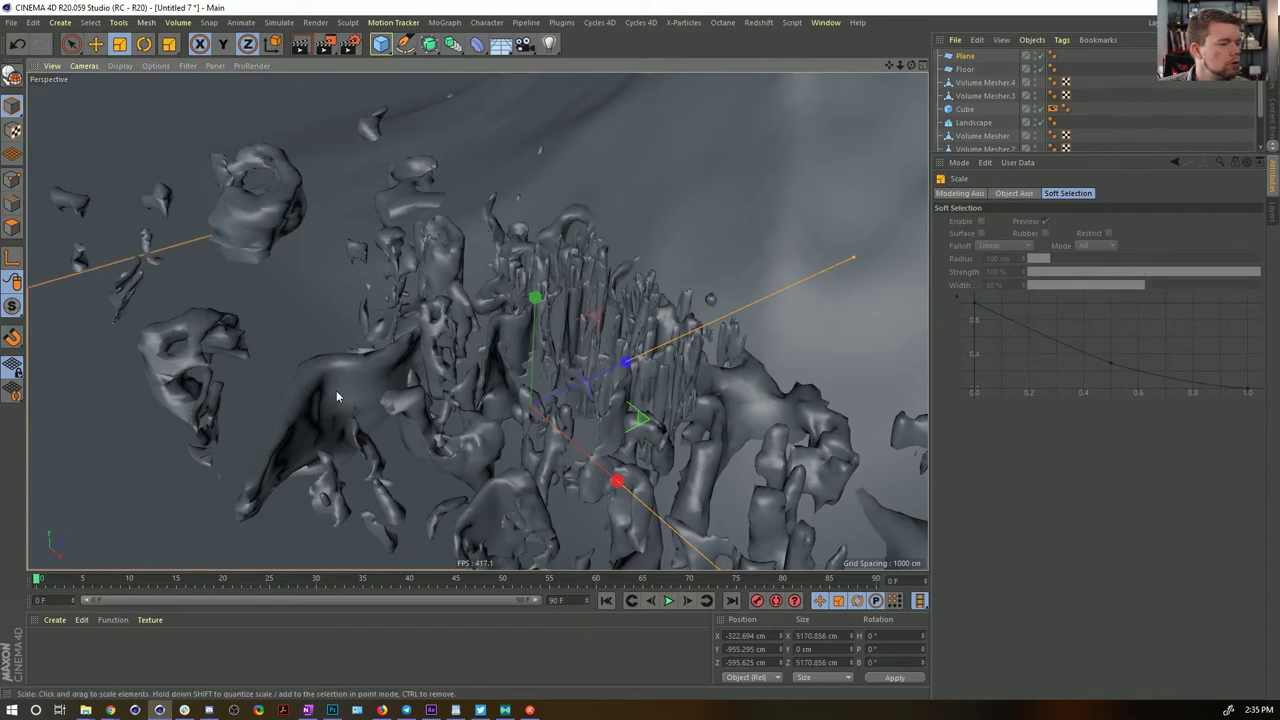
Add a Hair object to the smaller plane and set its guide length to about 651 cm
left_click(445, 22)
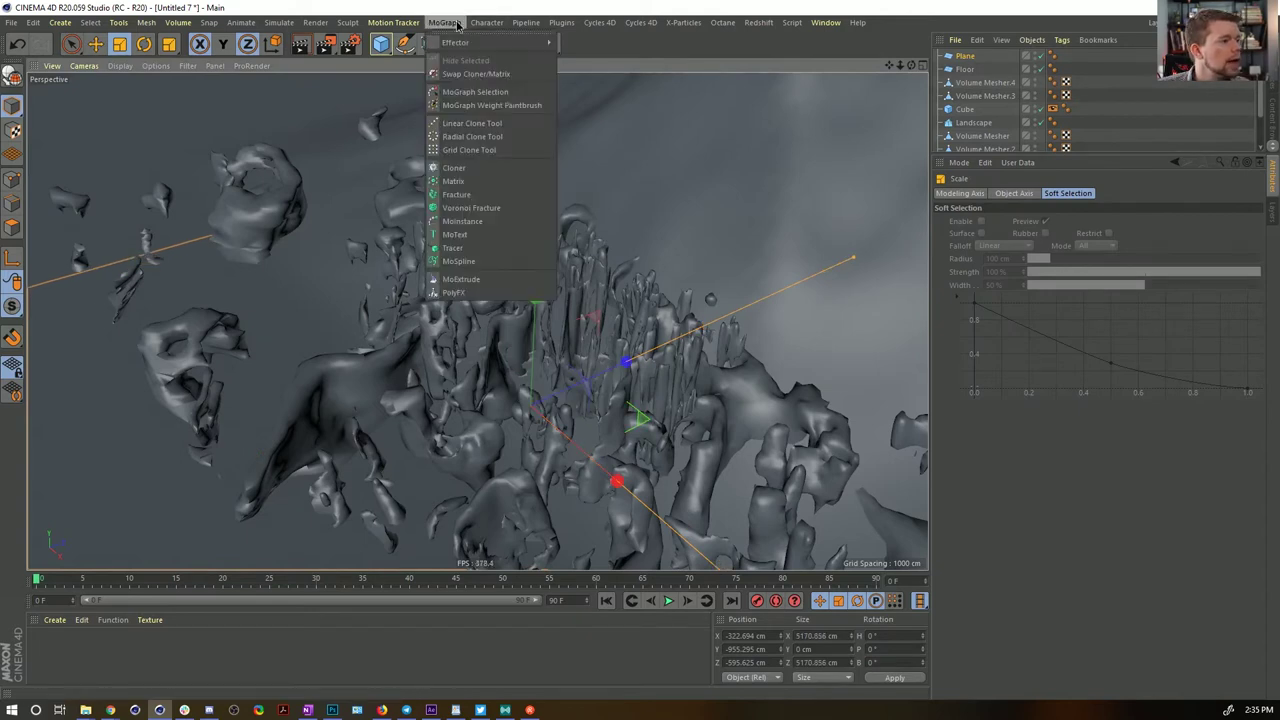
mouse_move(281, 27)
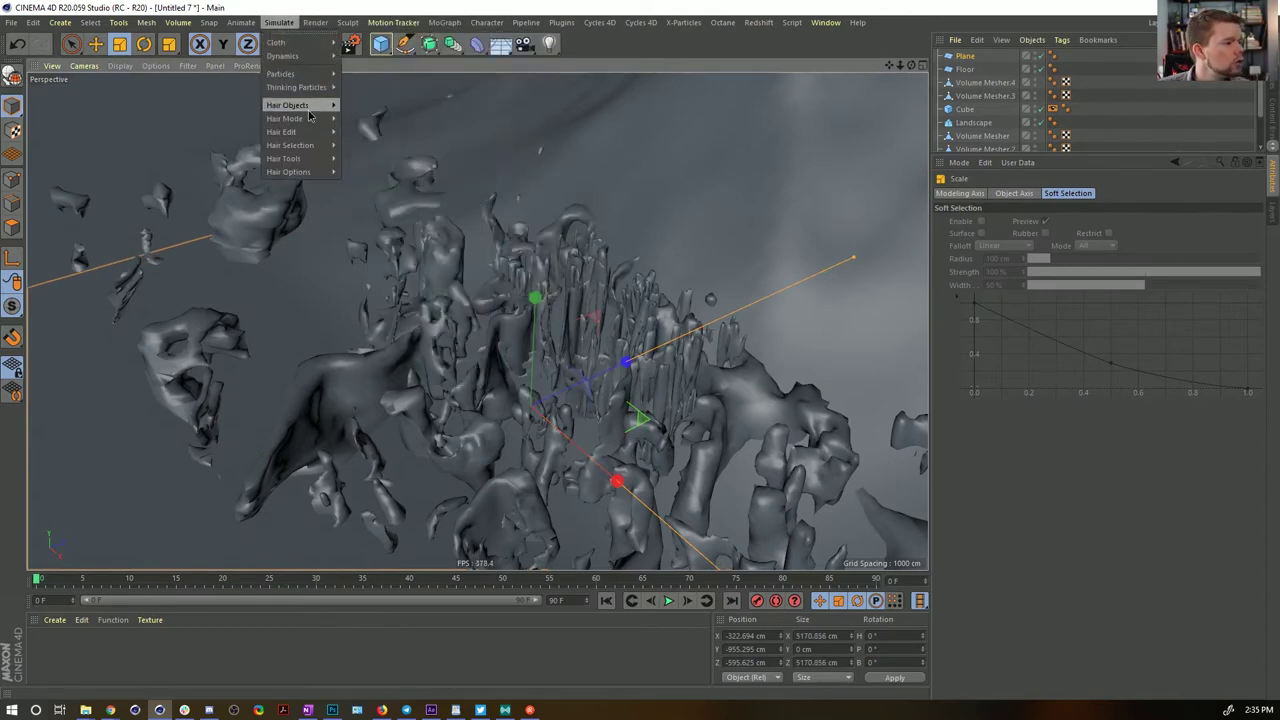
left_click(369, 110)
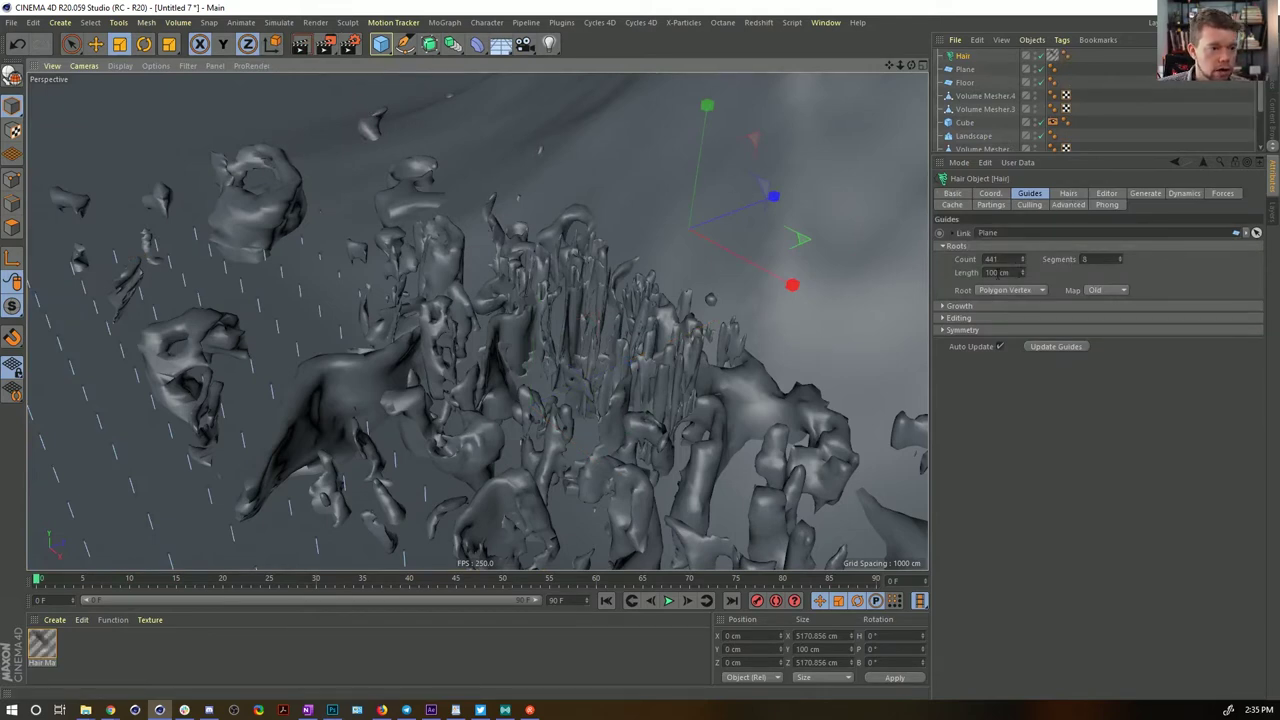
left_click_drag(1023, 273, 1023, 180)
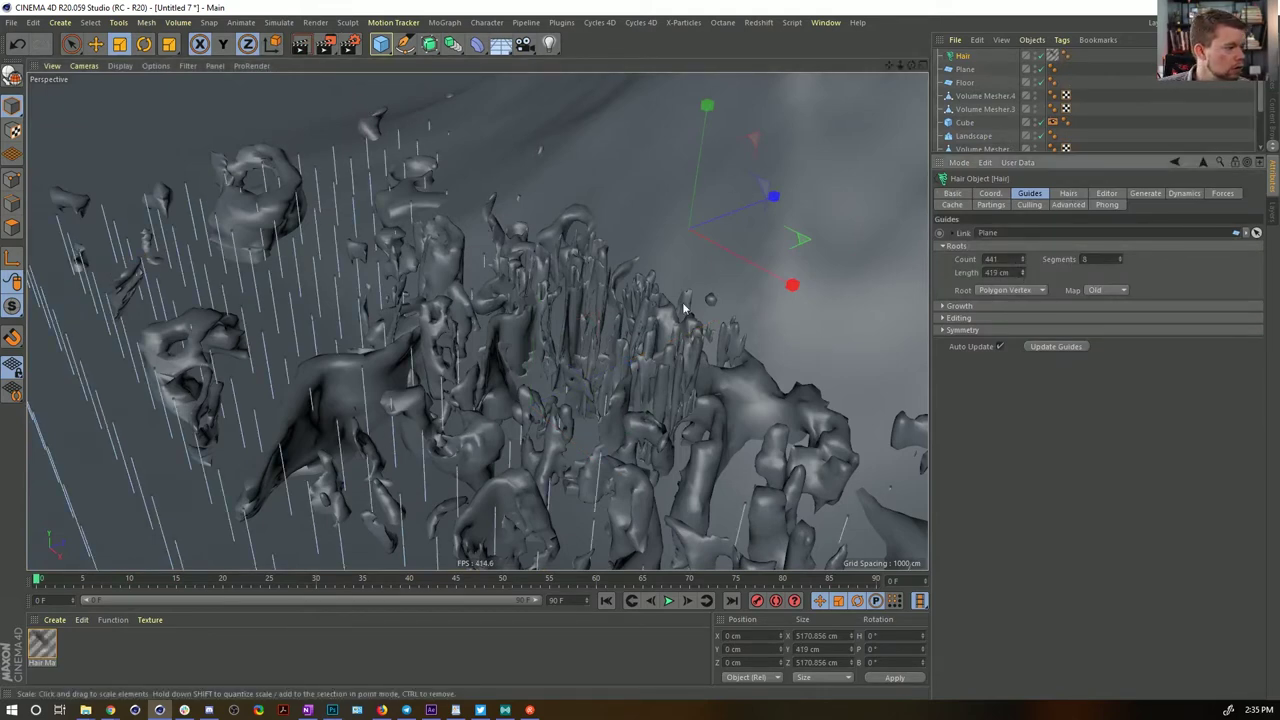
left_click_drag(684, 308, 556, 232, "alt")
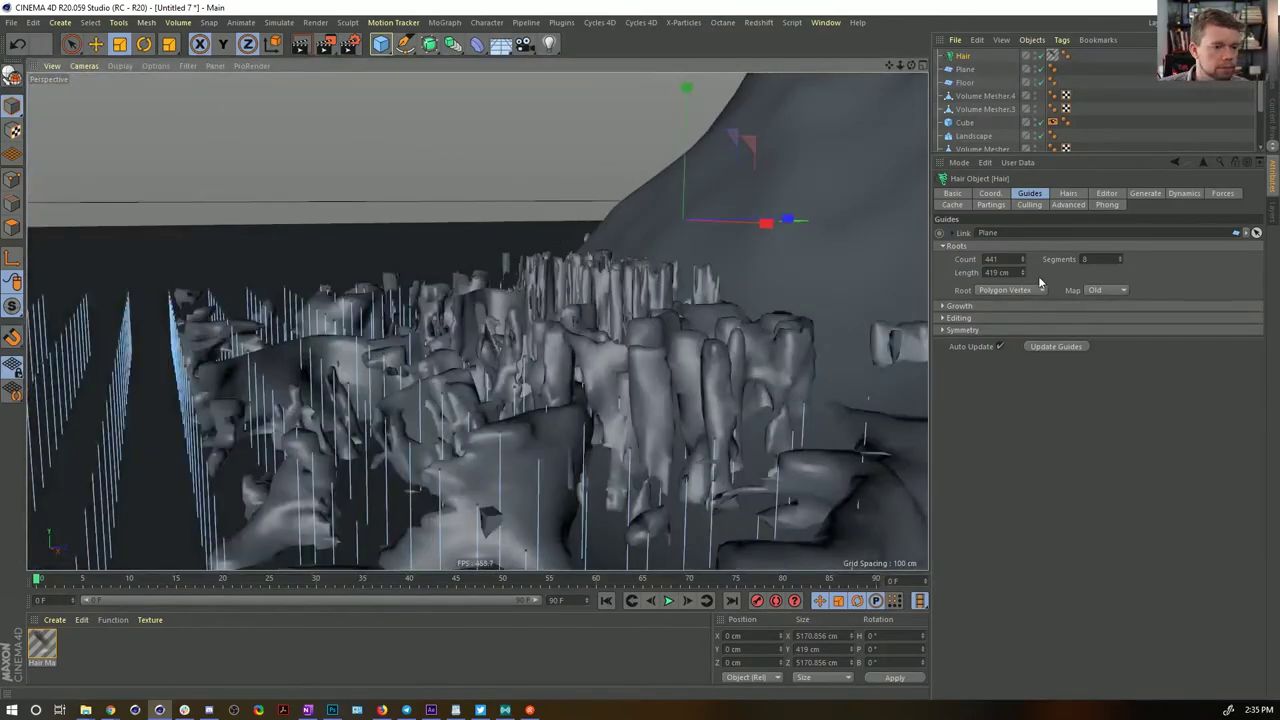
left_click_drag(1023, 273, 1023, 200)
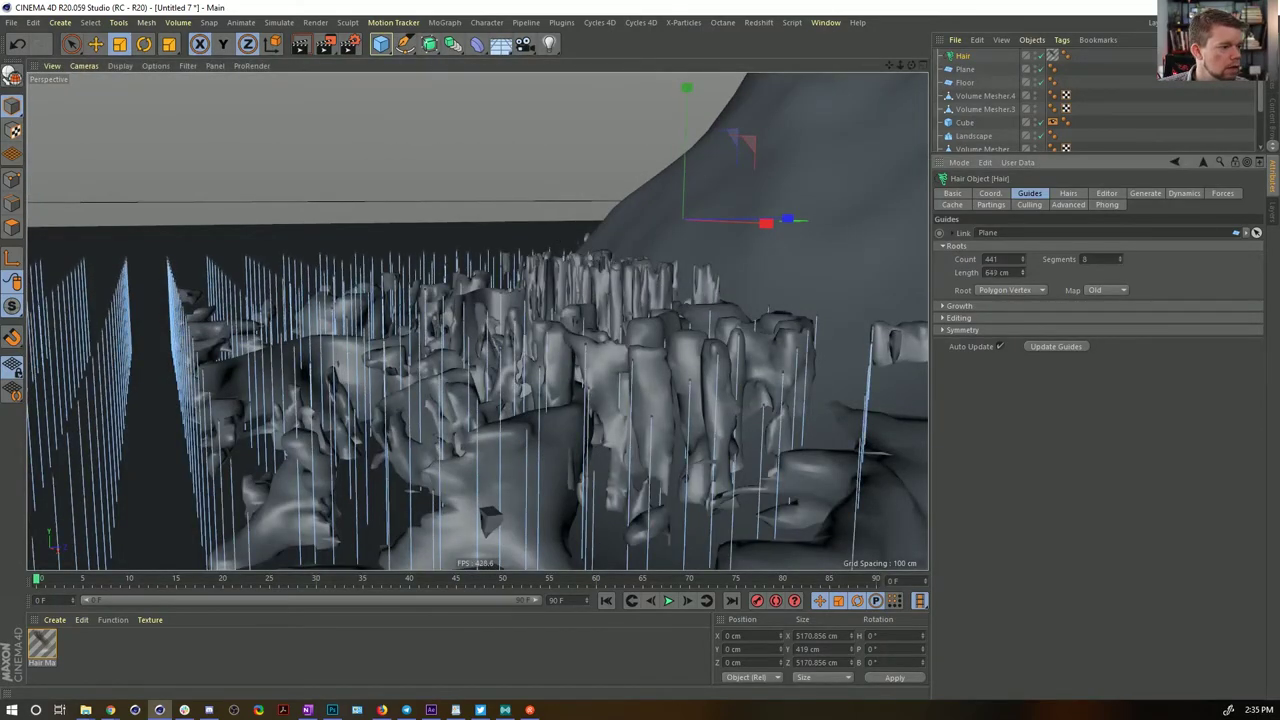
left_click_drag(633, 308, 641, 466, "alt")
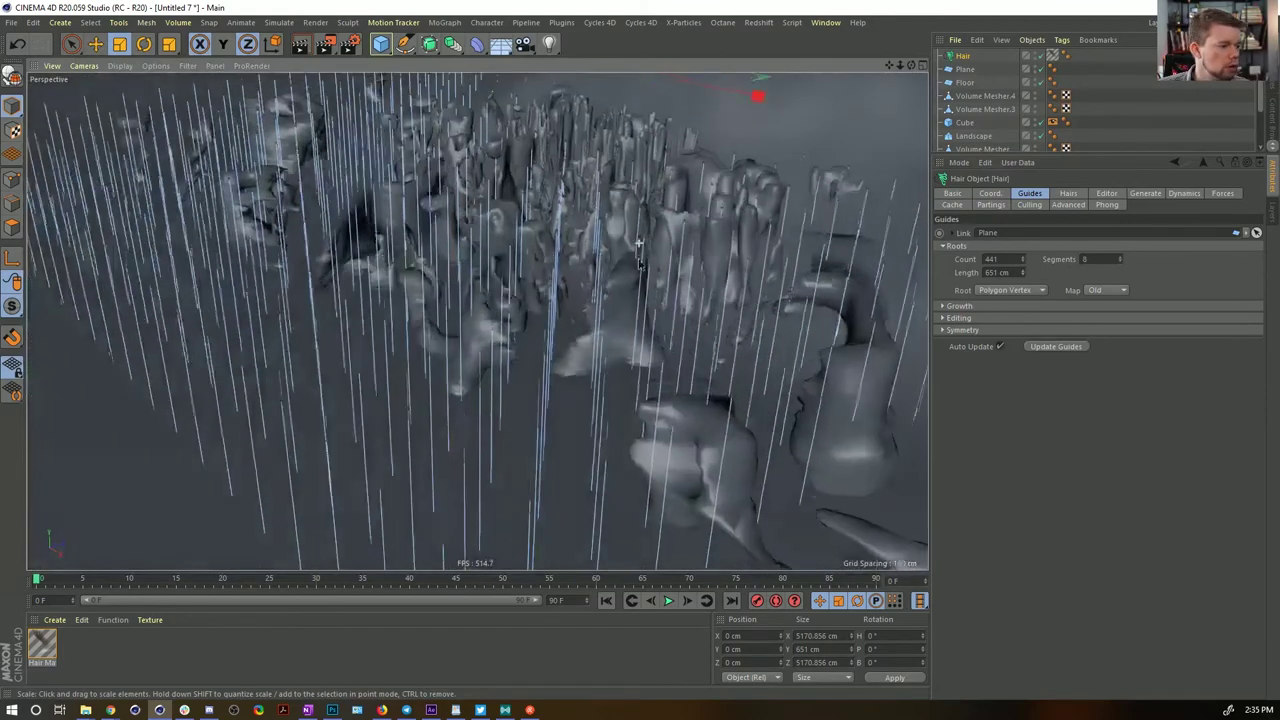
Set the Hair object's viewport preview display to Hair Lines
left_click(1068, 193)
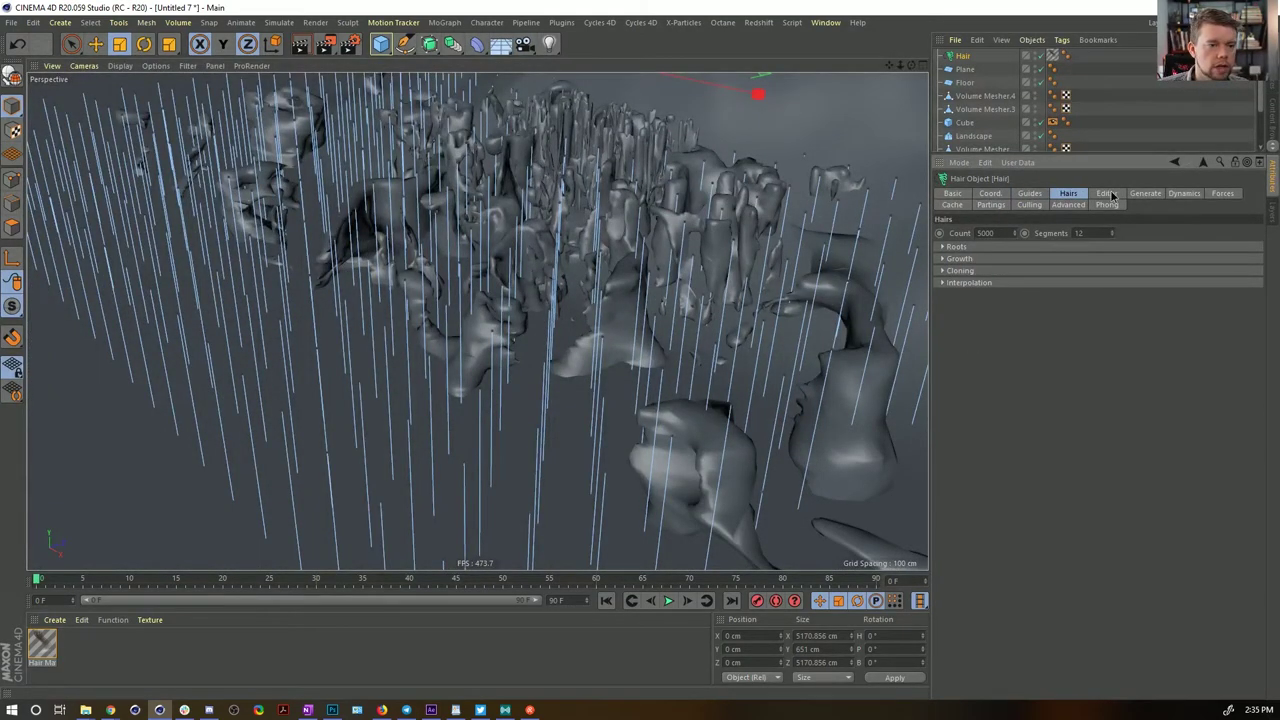
left_click(1107, 193)
left_click(1020, 245)
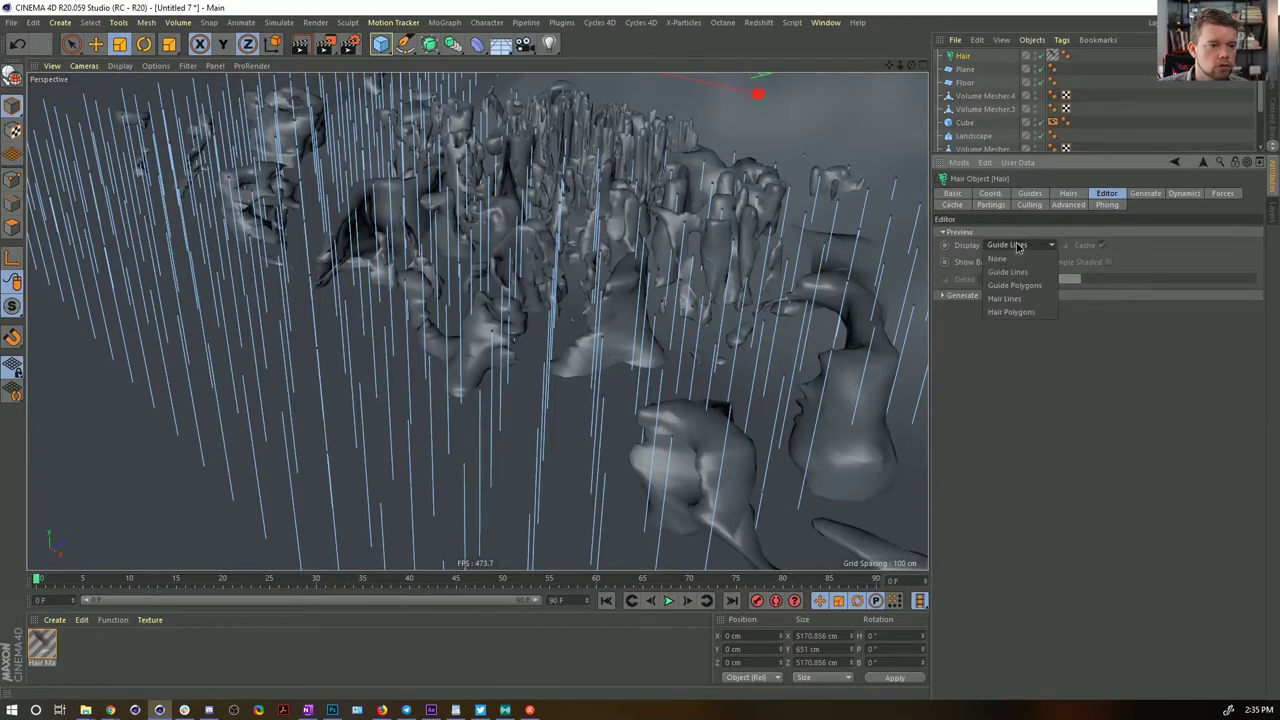
left_click(1018, 299)
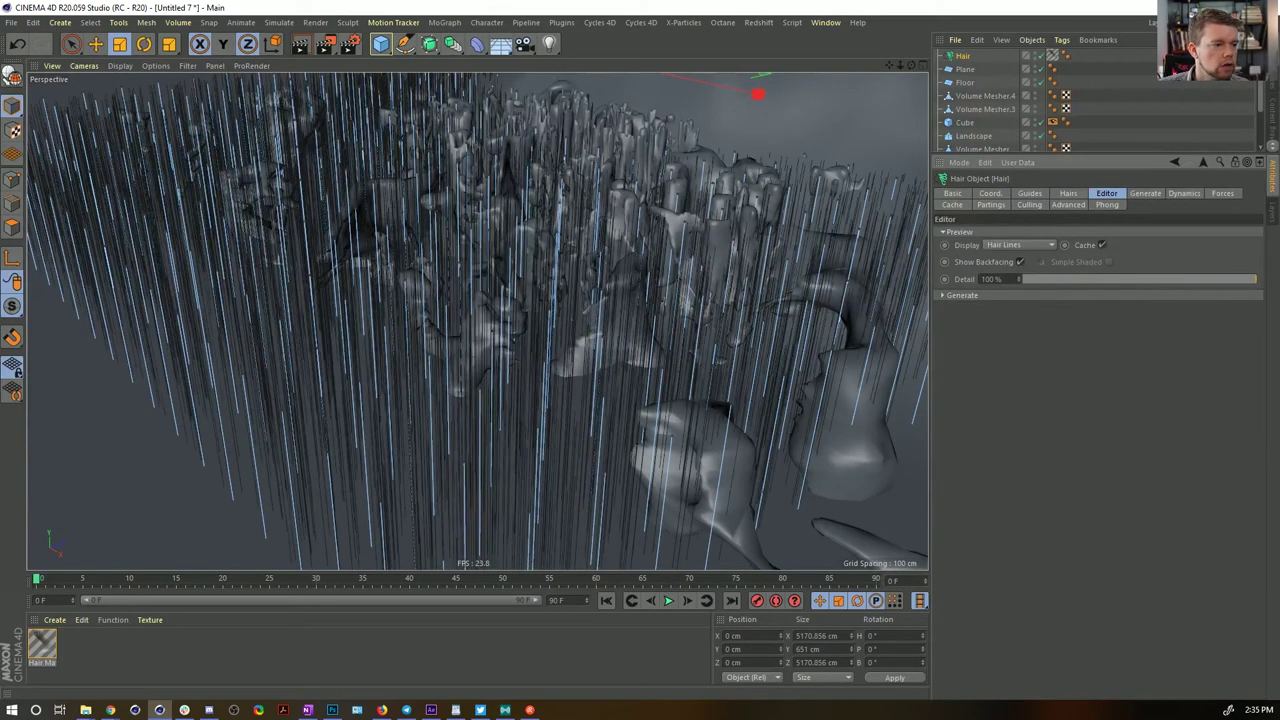
Set the Hair object's hair count to 1000
left_click(1079, 196)
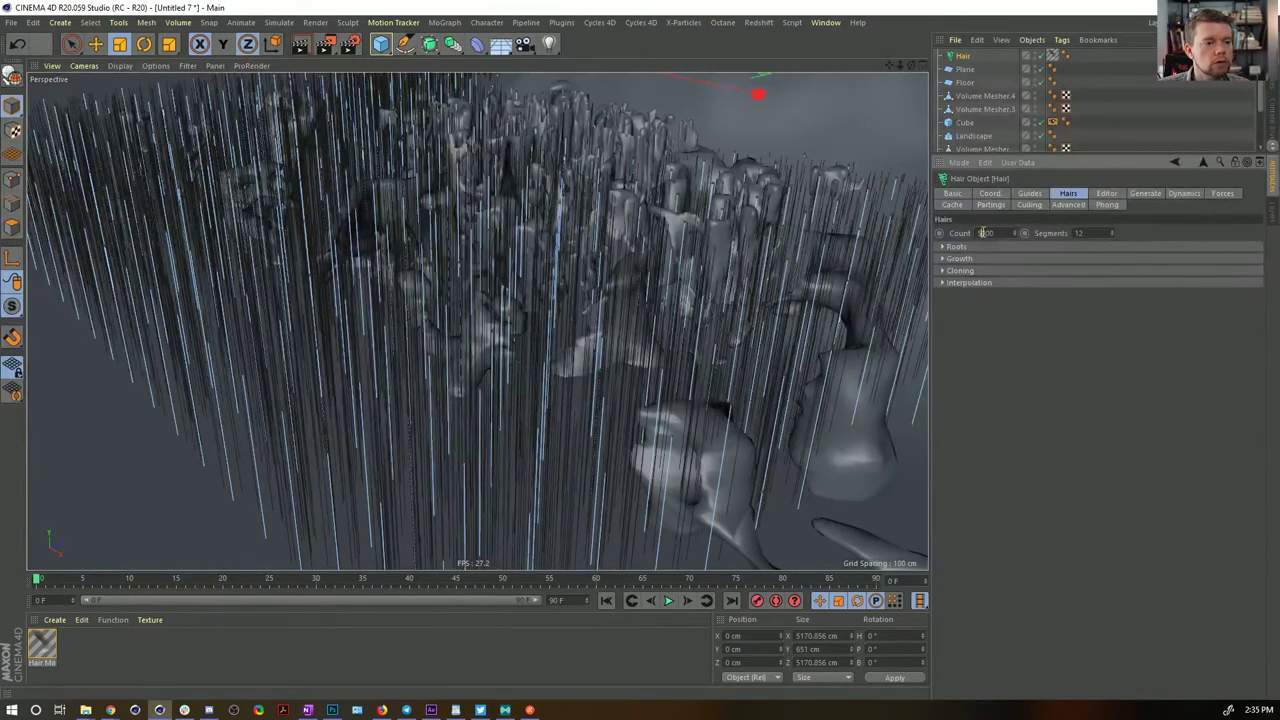
left_click_drag(983, 233, 965, 236)
type("1")
key("Return")
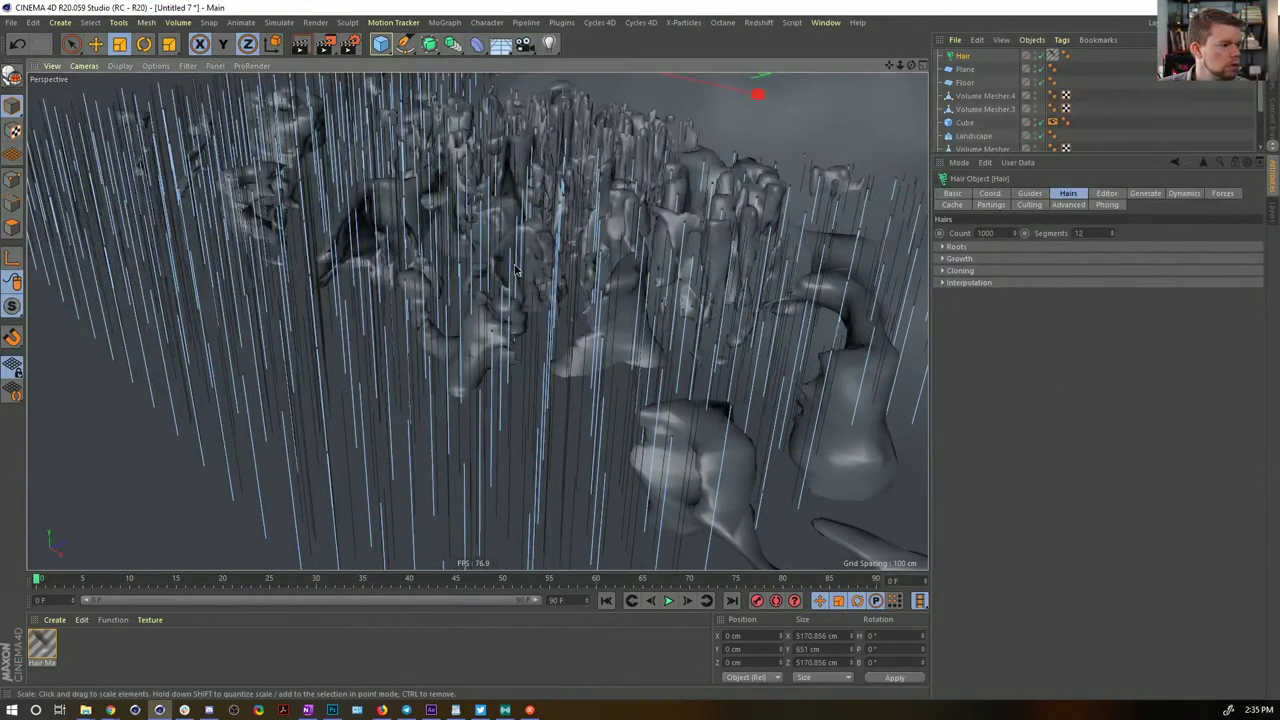
Recolour the hair material's gradient from dark green at the root to lighter green at the tip, and disable its Specular channel
left_click_drag(515, 270, 518, 288, "alt")
left_click(36, 640)
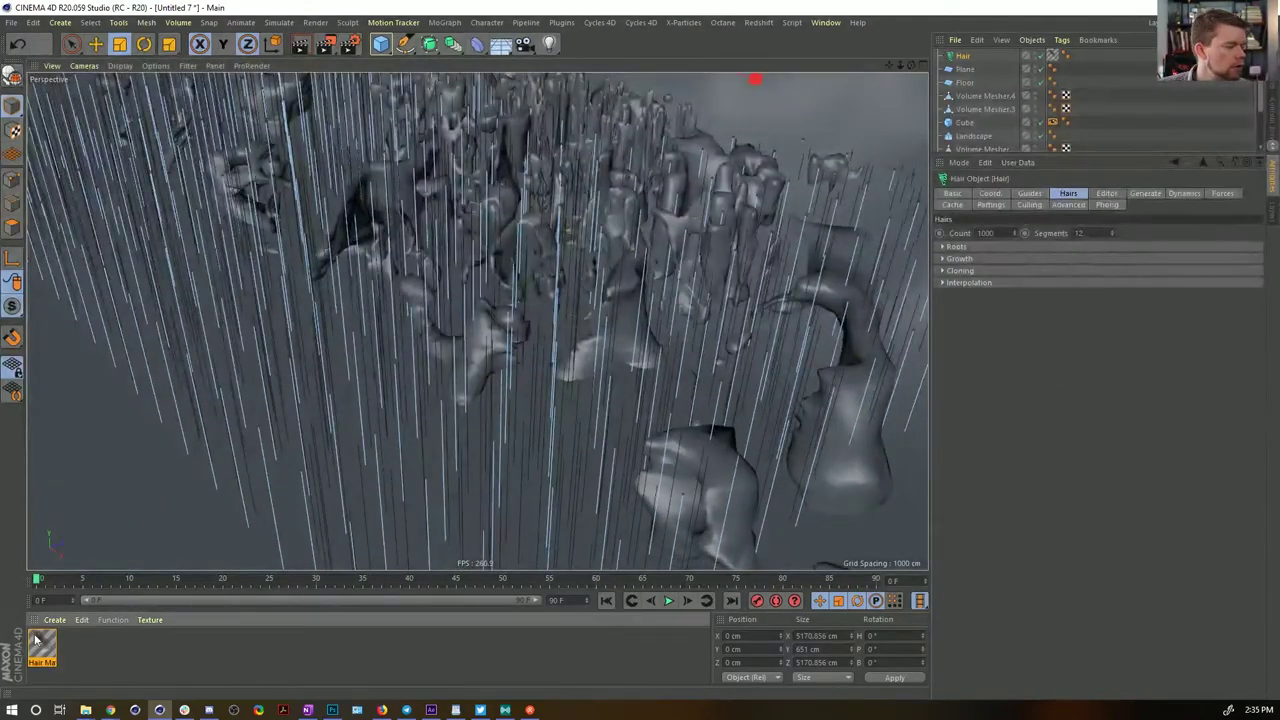
double_click(40, 645)
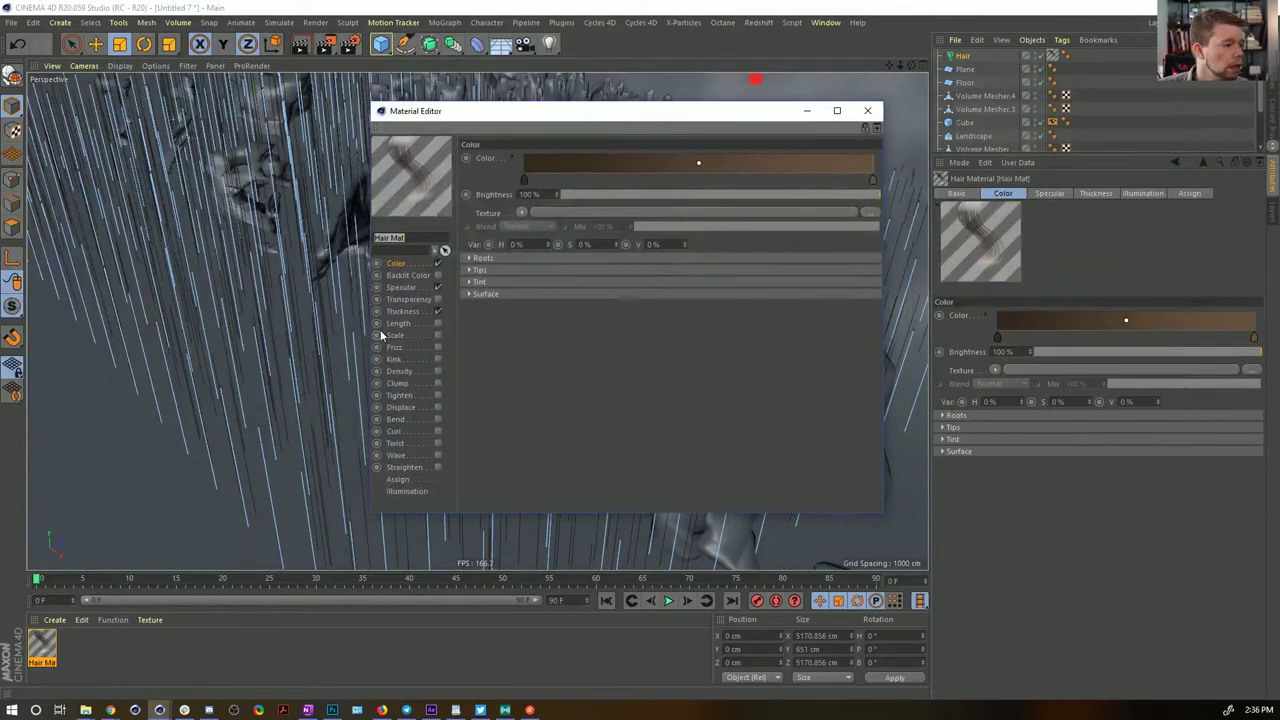
double_click(524, 180)
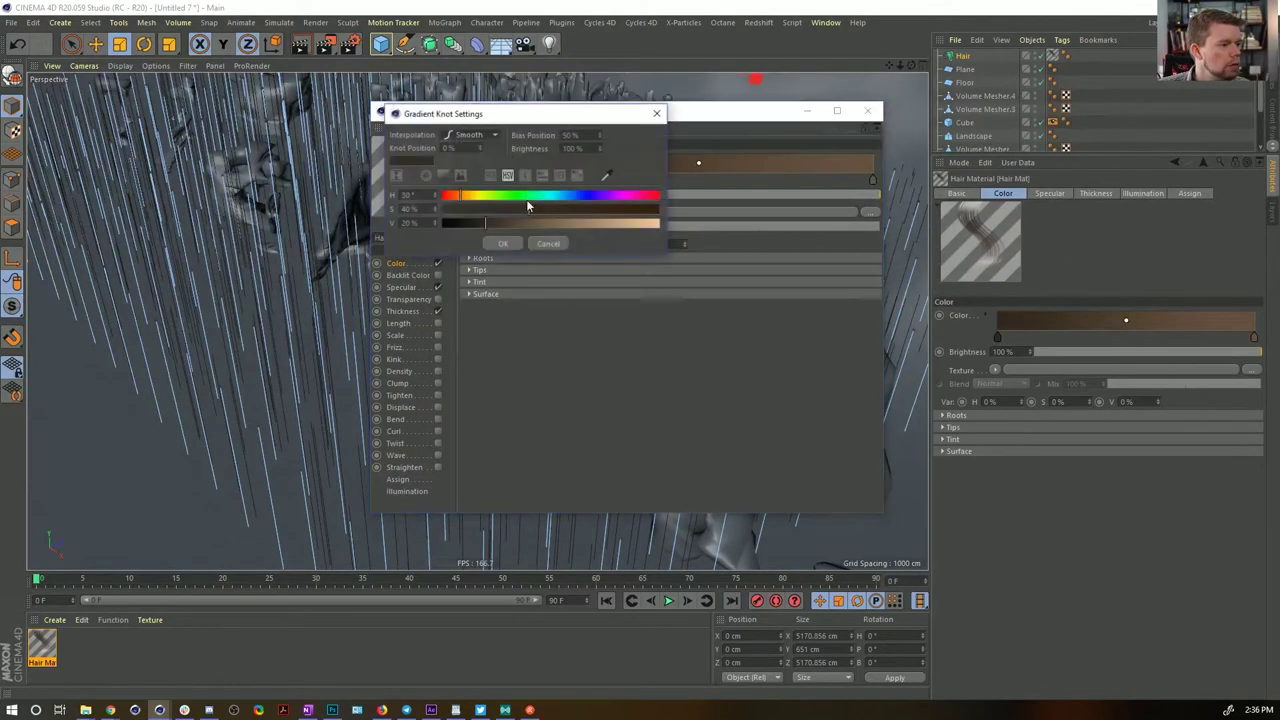
left_click(501, 196)
left_click_drag(540, 209, 708, 231)
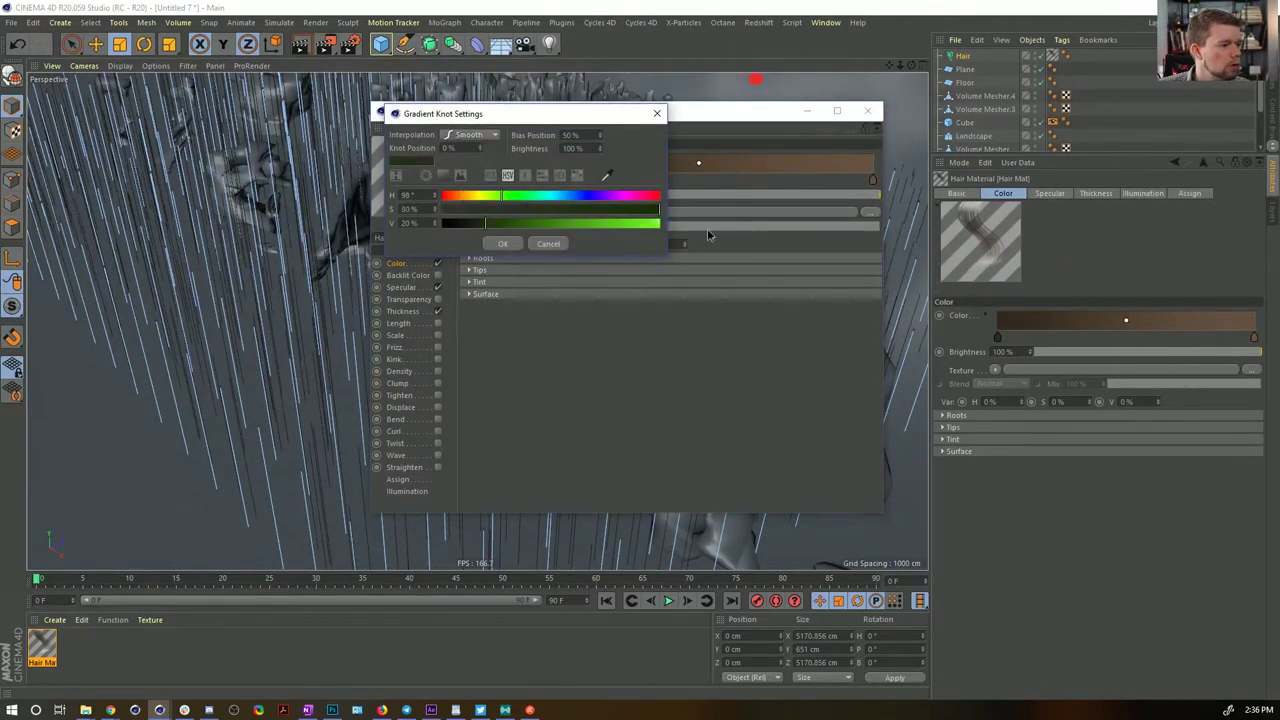
left_click(505, 244)
double_click(872, 180)
left_click_drag(810, 197, 889, 224)
left_click(851, 243)
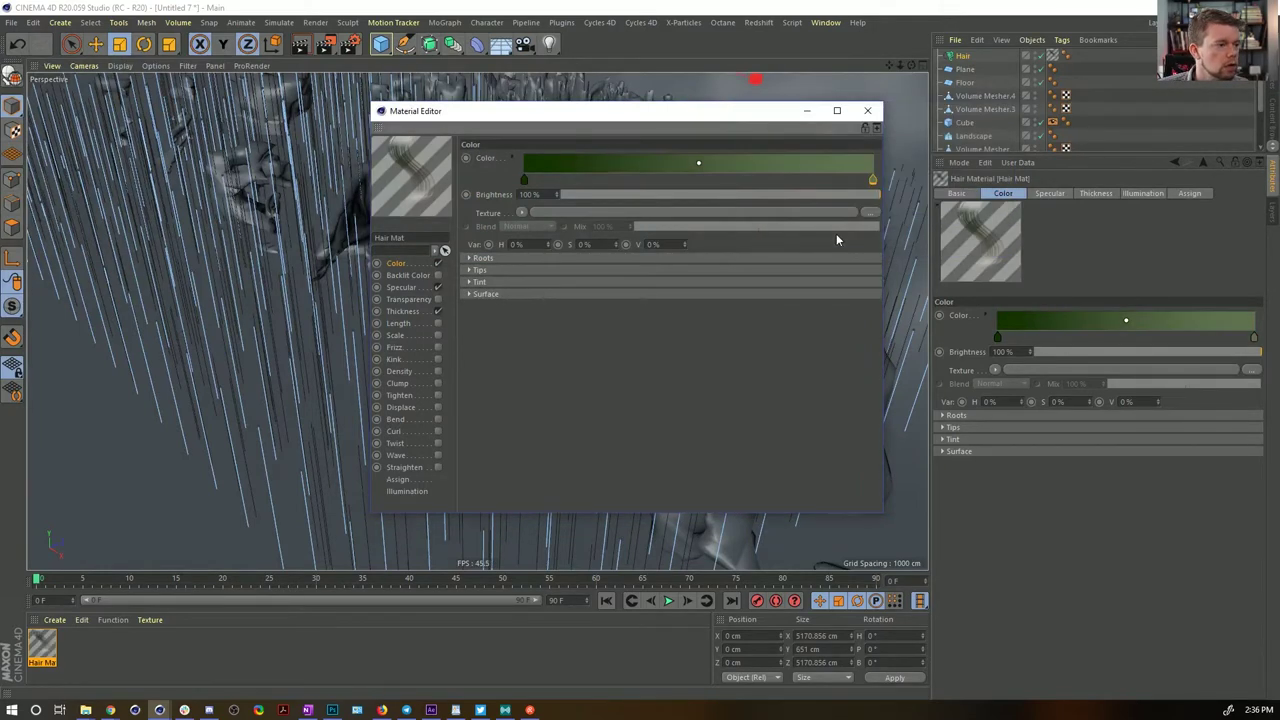
left_click(437, 287)
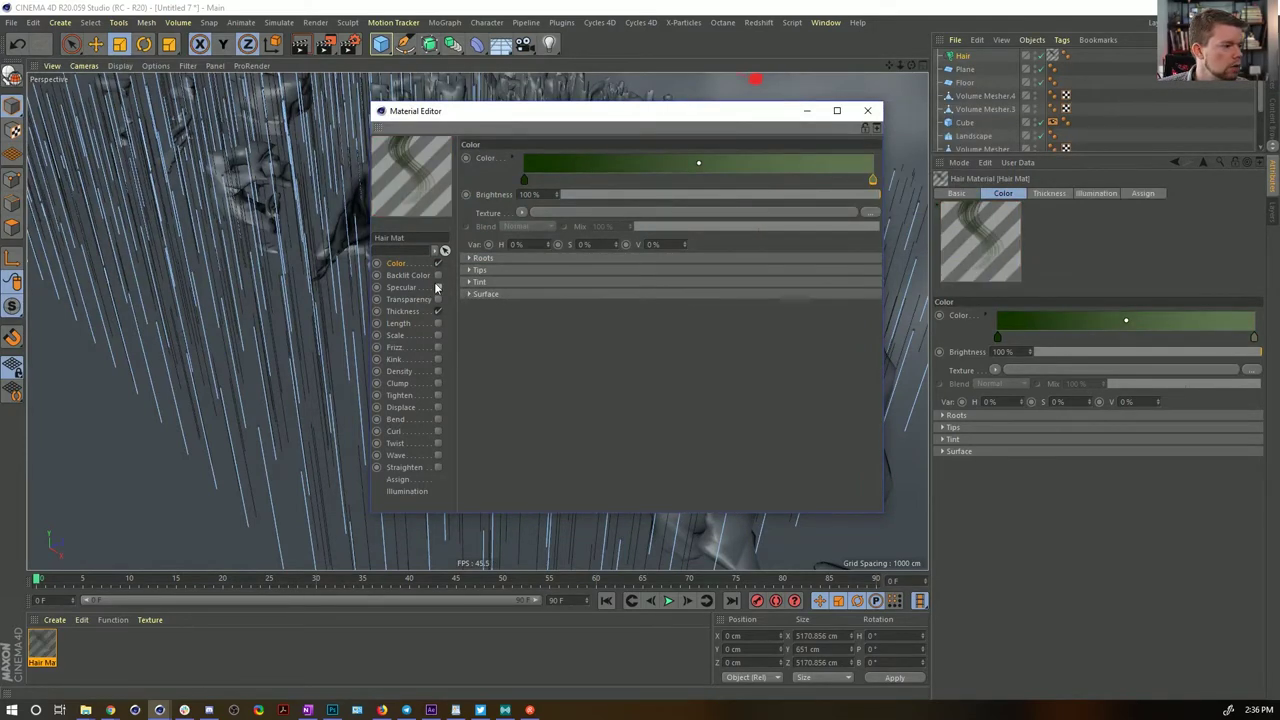
Set the hair material's thickness to 15 cm at the root and 10 cm at the tip, with the curve dropping sharply to zero at the tip end
left_click(405, 312)
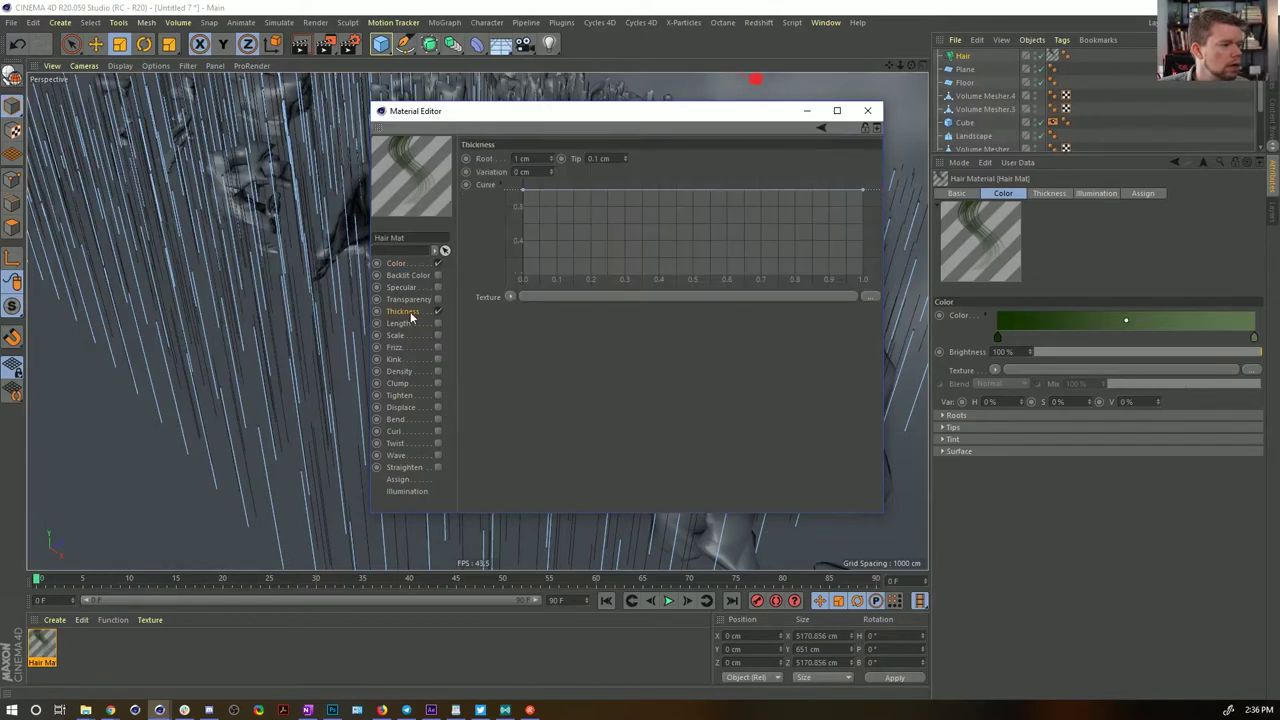
left_click_drag(497, 163, 432, 177)
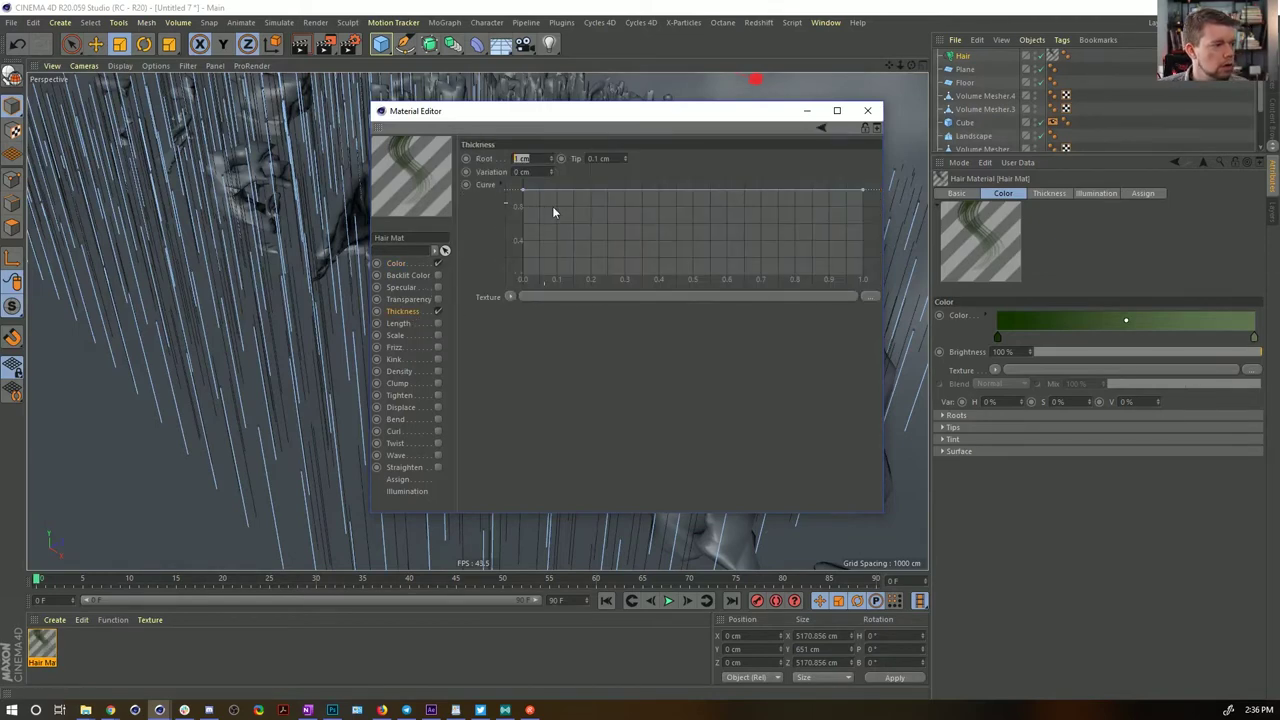
type("15")
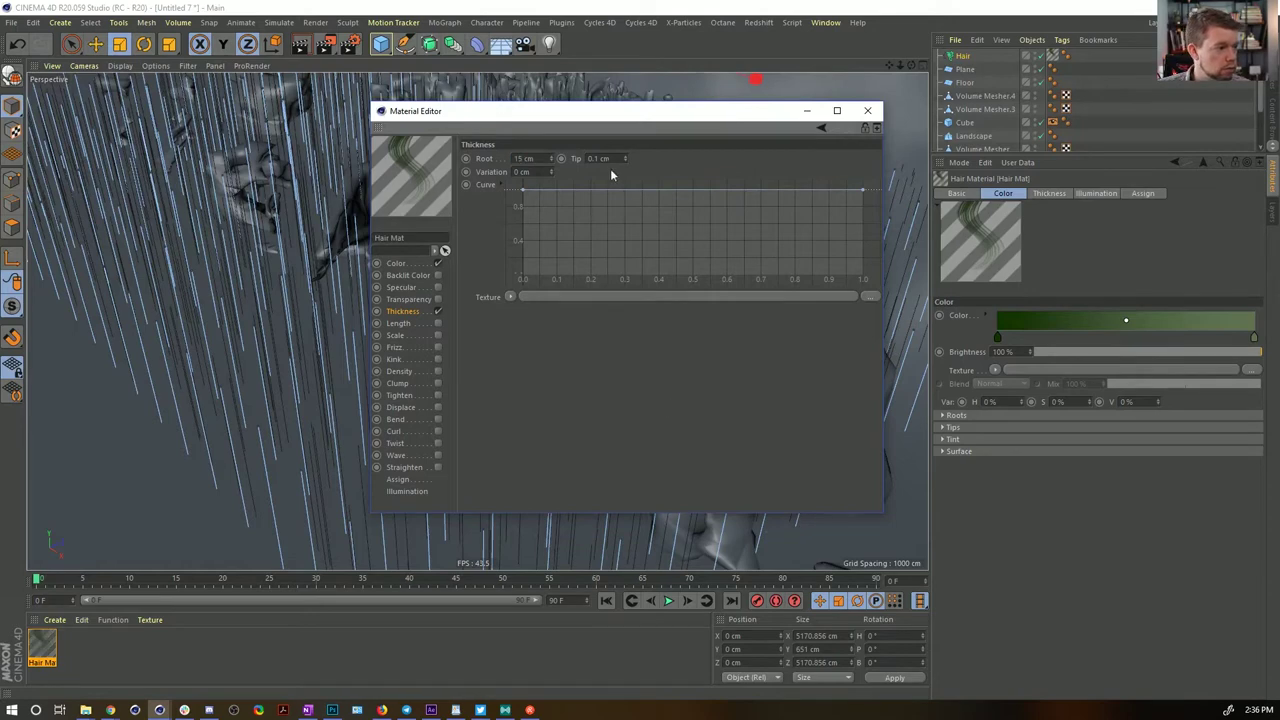
key("Return")
left_click_drag(613, 158, 568, 157)
type("1")
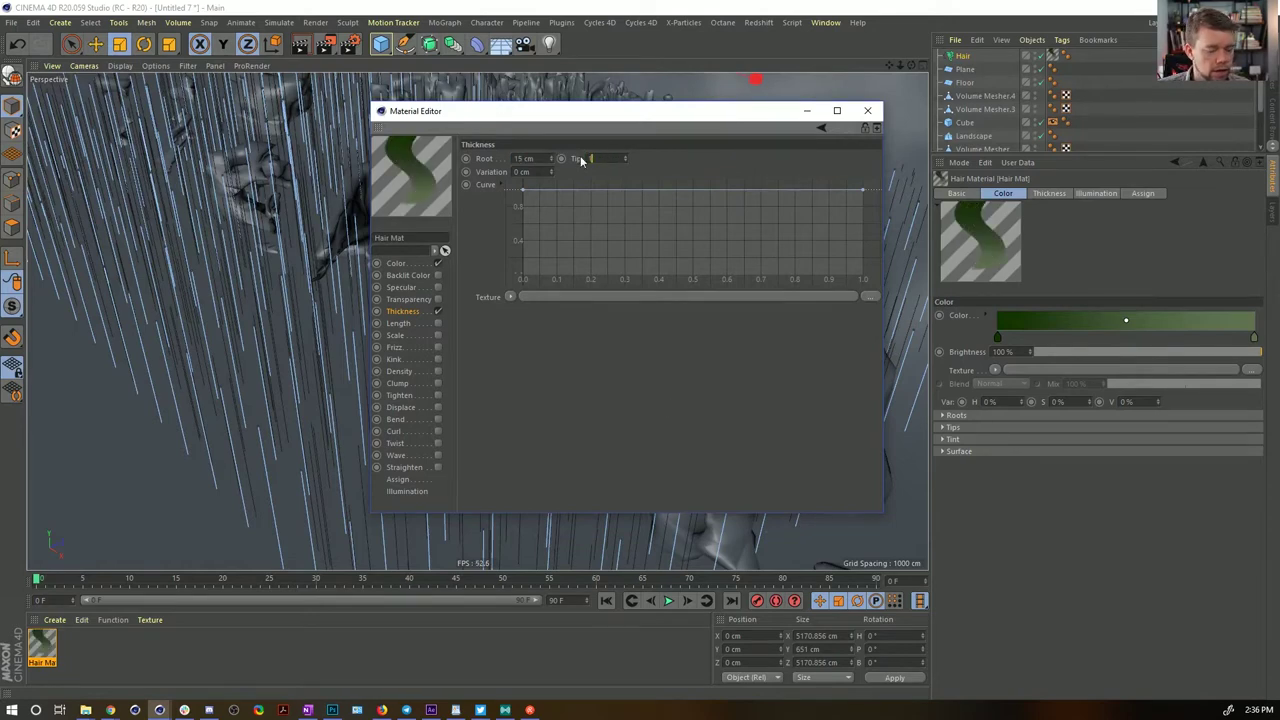
type("10")
key("Return")
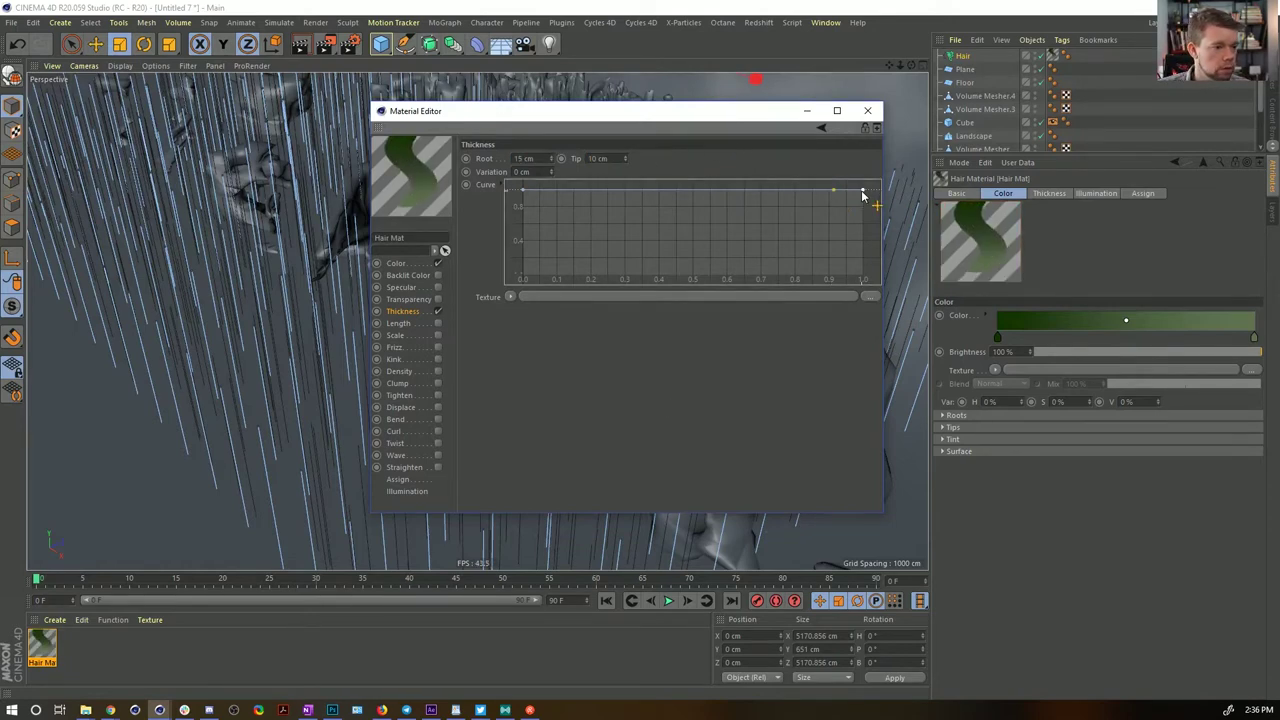
left_click_drag(866, 192, 866, 298)
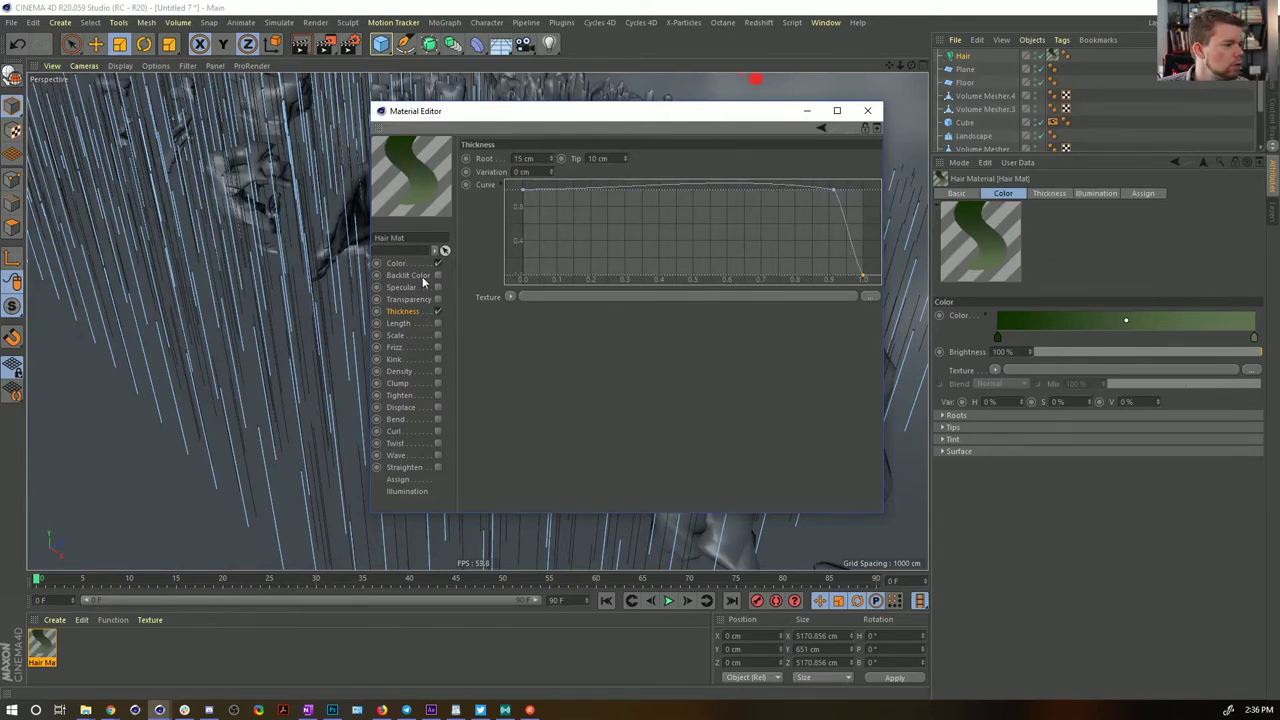
Set the hair colour's hue, saturation and value variation to 5% each
left_click(397, 263)
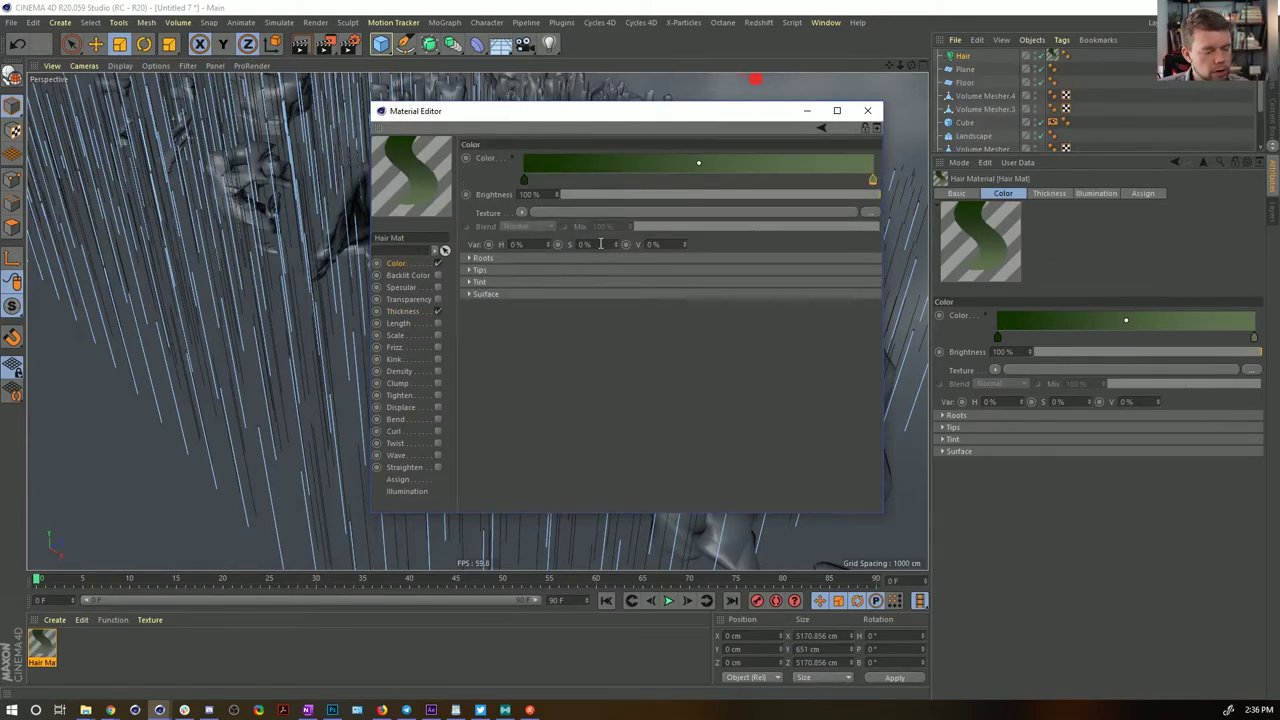
left_click_drag(530, 244, 499, 244)
left_click_drag(670, 247, 637, 247)
type("5")
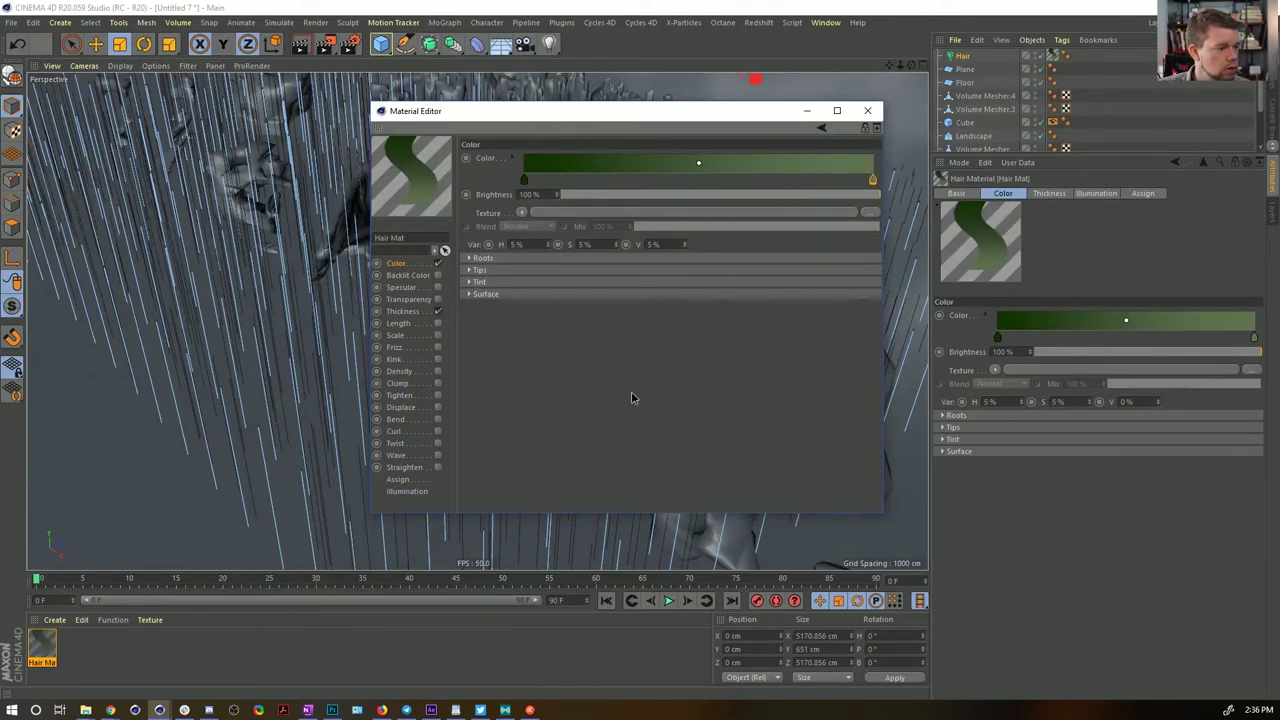
key("Return")
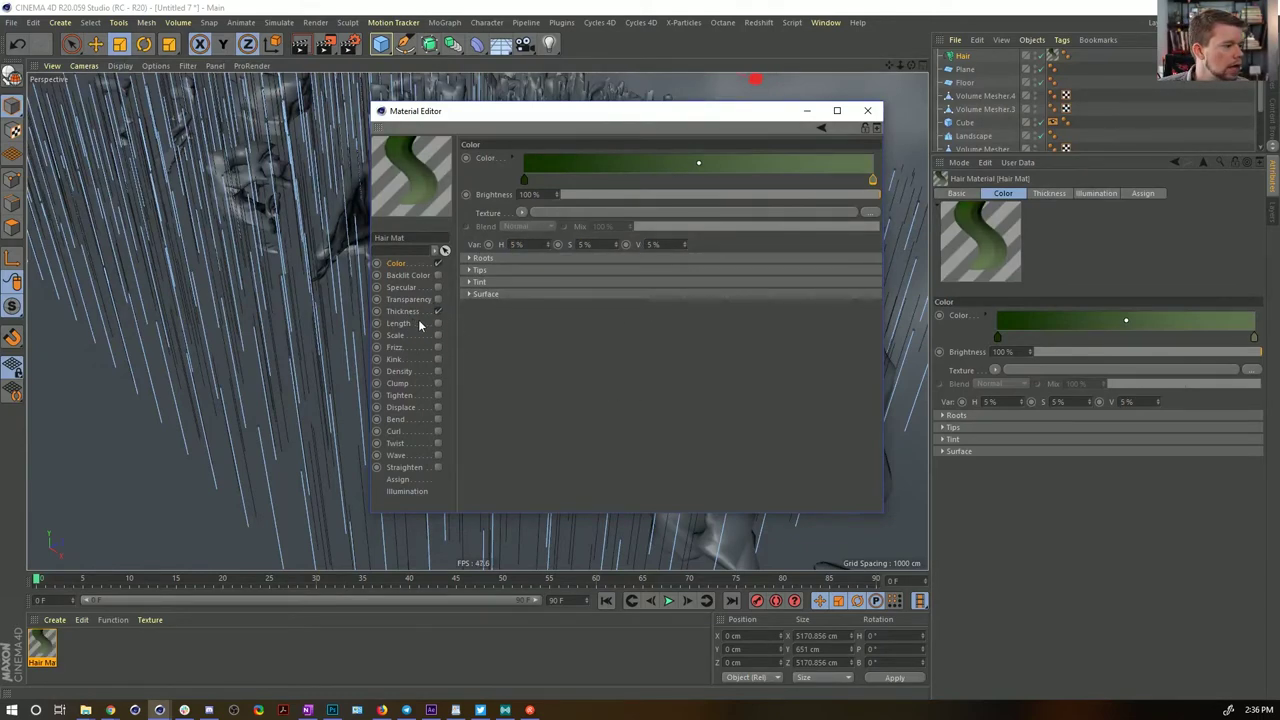
Enable the hair material's Scale channel and set its variation to 55%
left_click(437, 335)
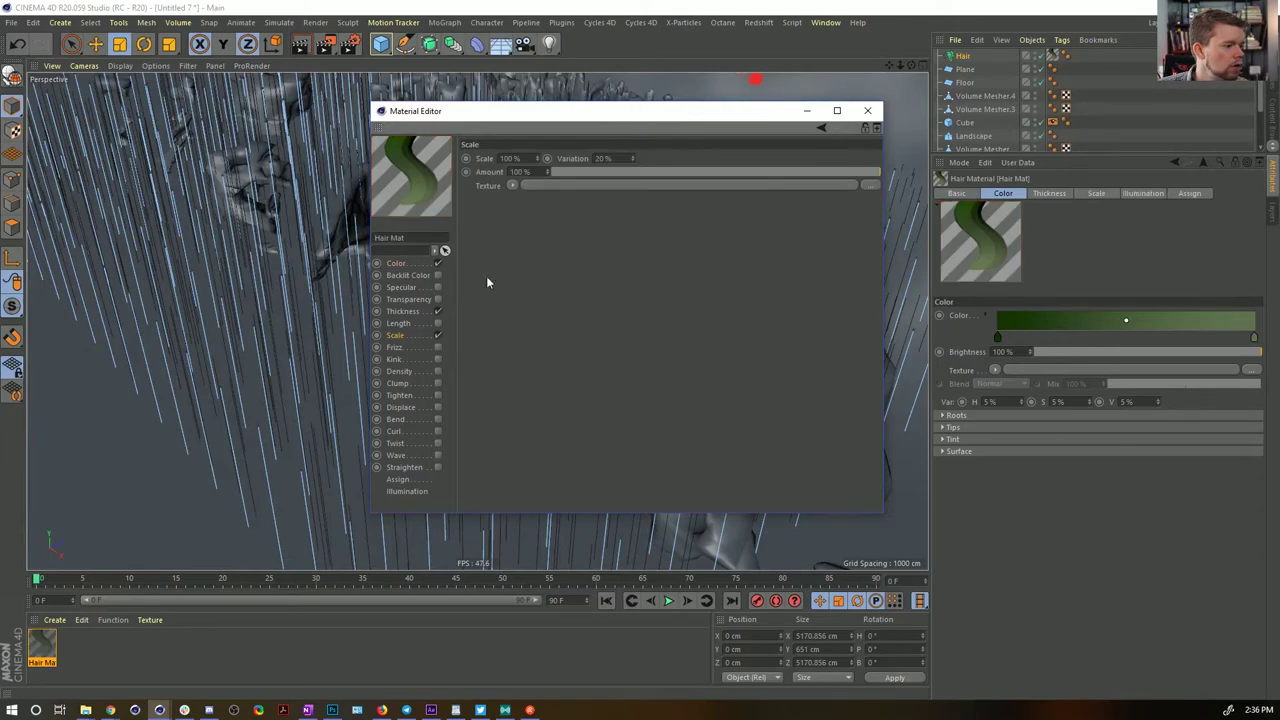
left_click(603, 158)
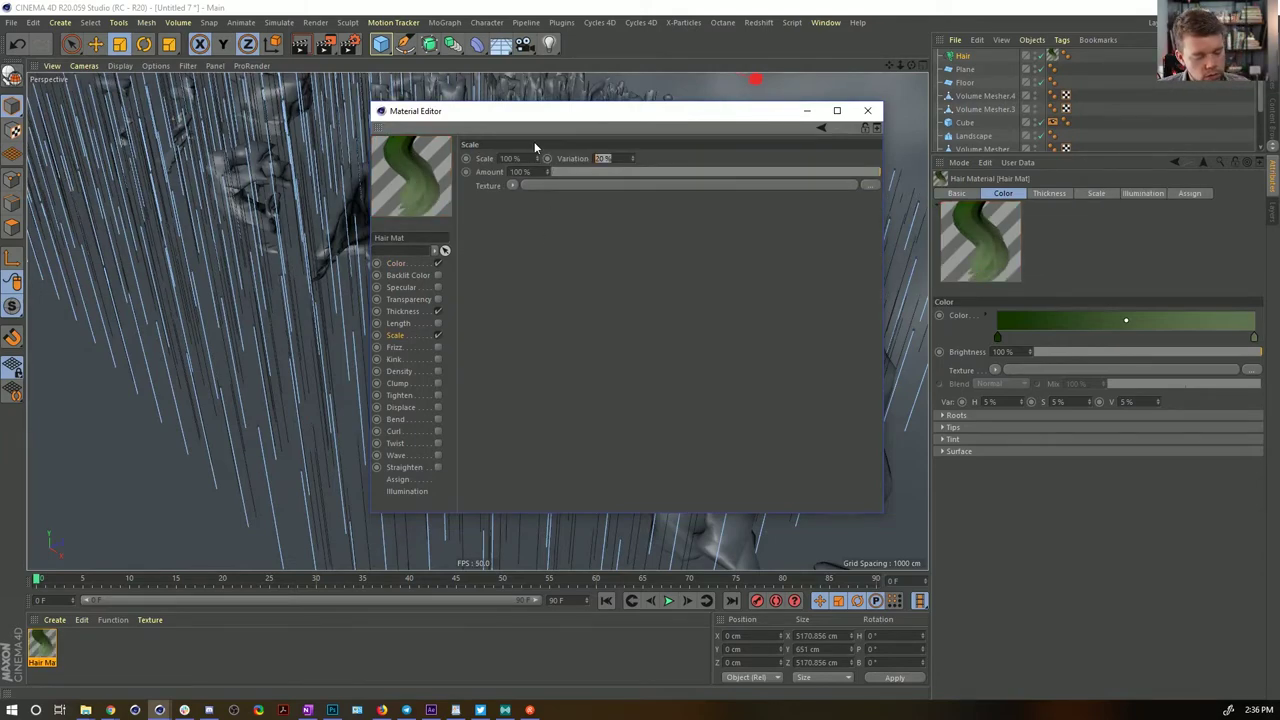
type("55")
key("Return")
Shorten the Hair object's guide length to about 509 cm, then close the material editor and deselect the hair
left_click_drag(616, 115, 893, 137)
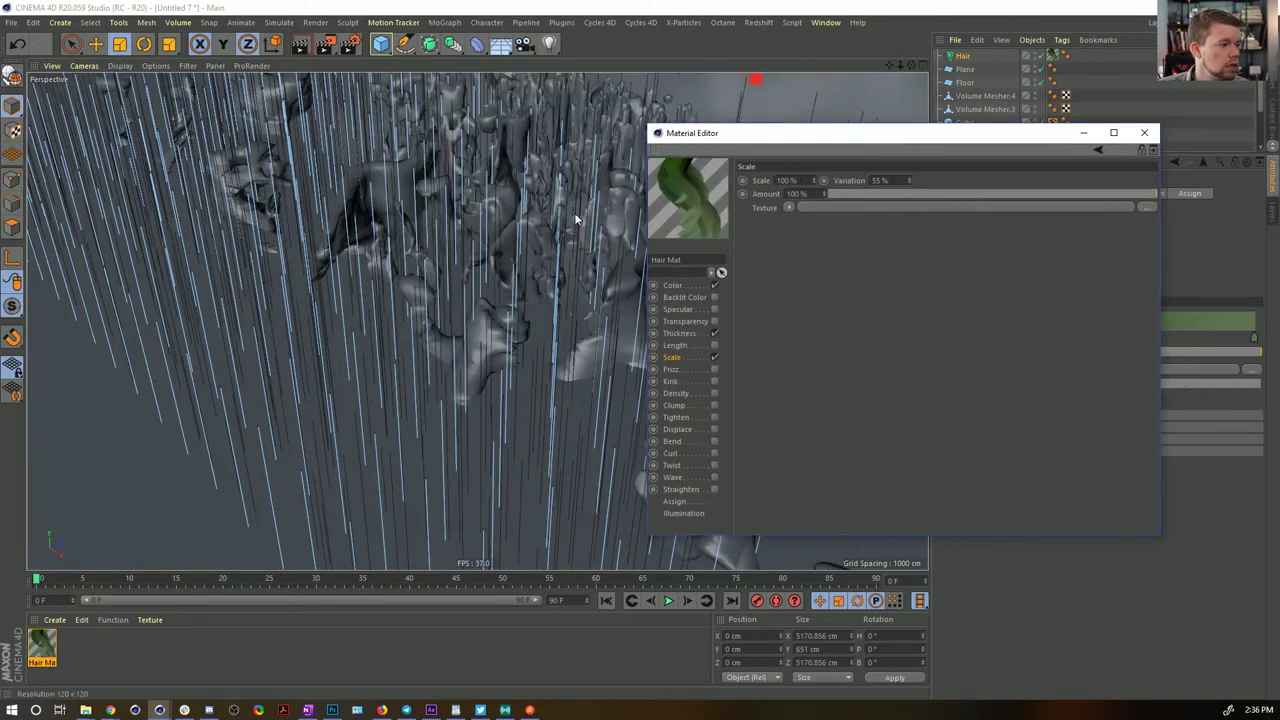
left_click_drag(572, 150, 519, 257, "alt")
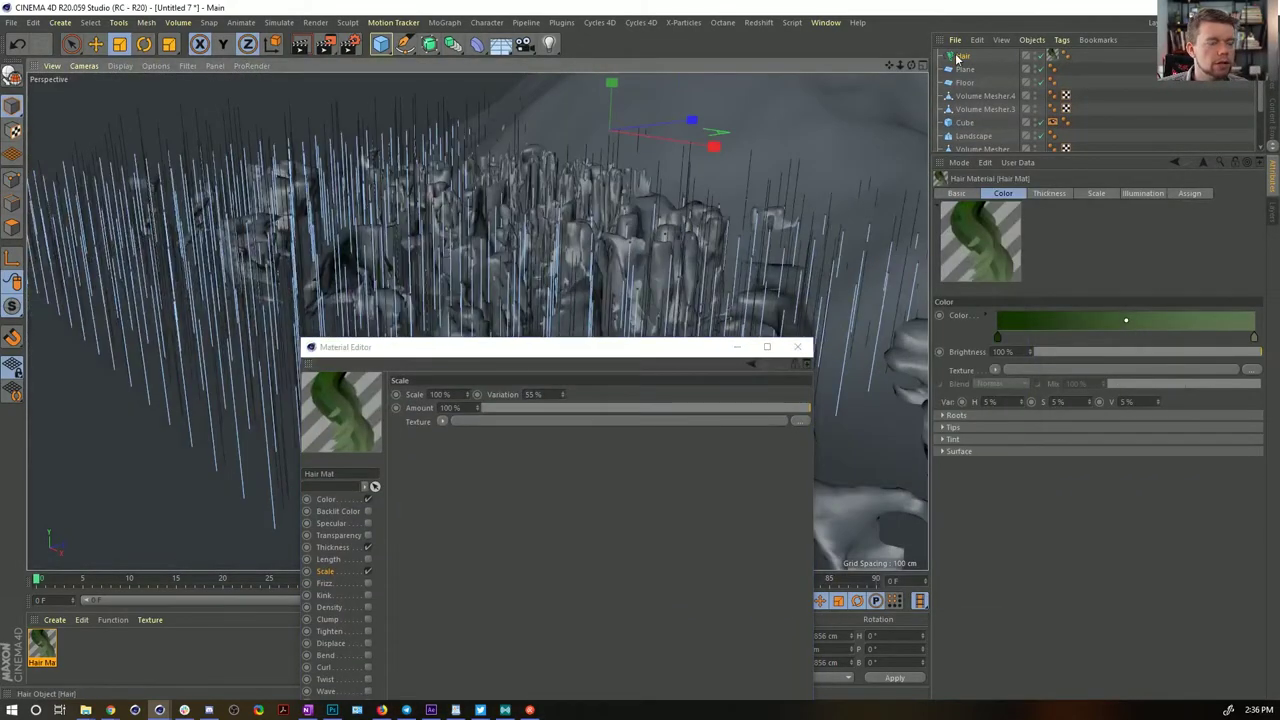
left_click(960, 56)
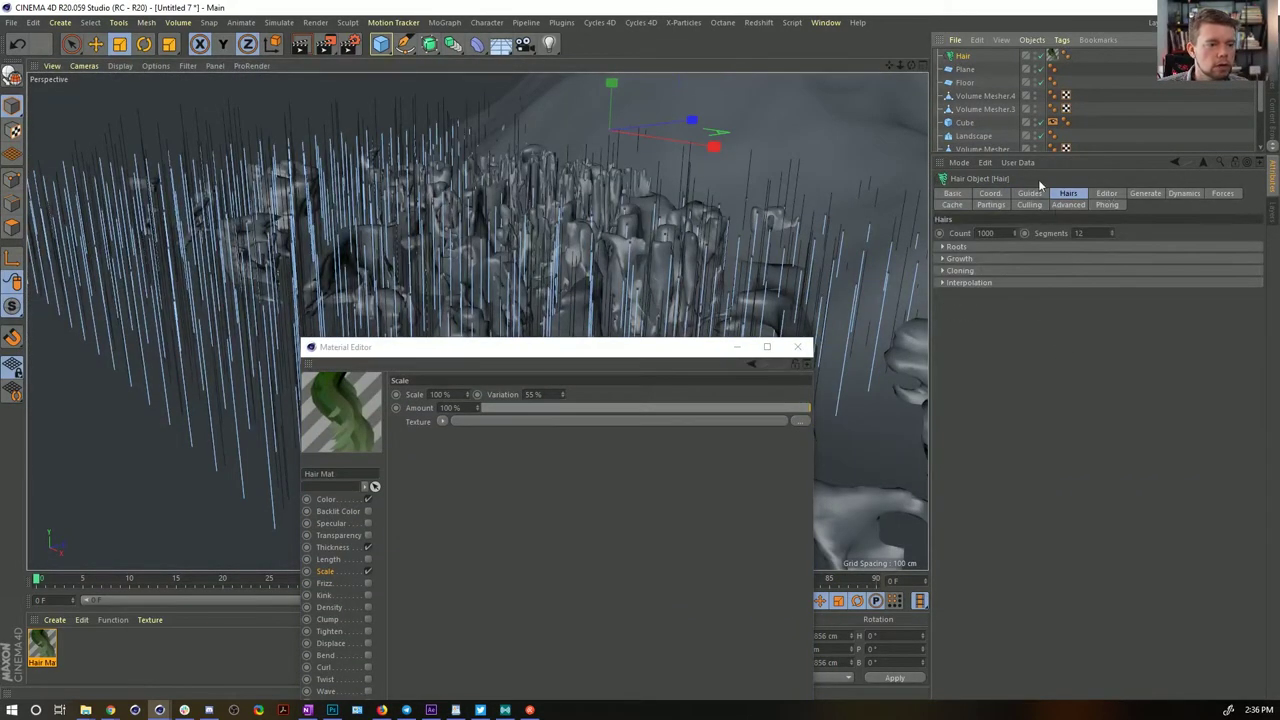
left_click(1030, 193)
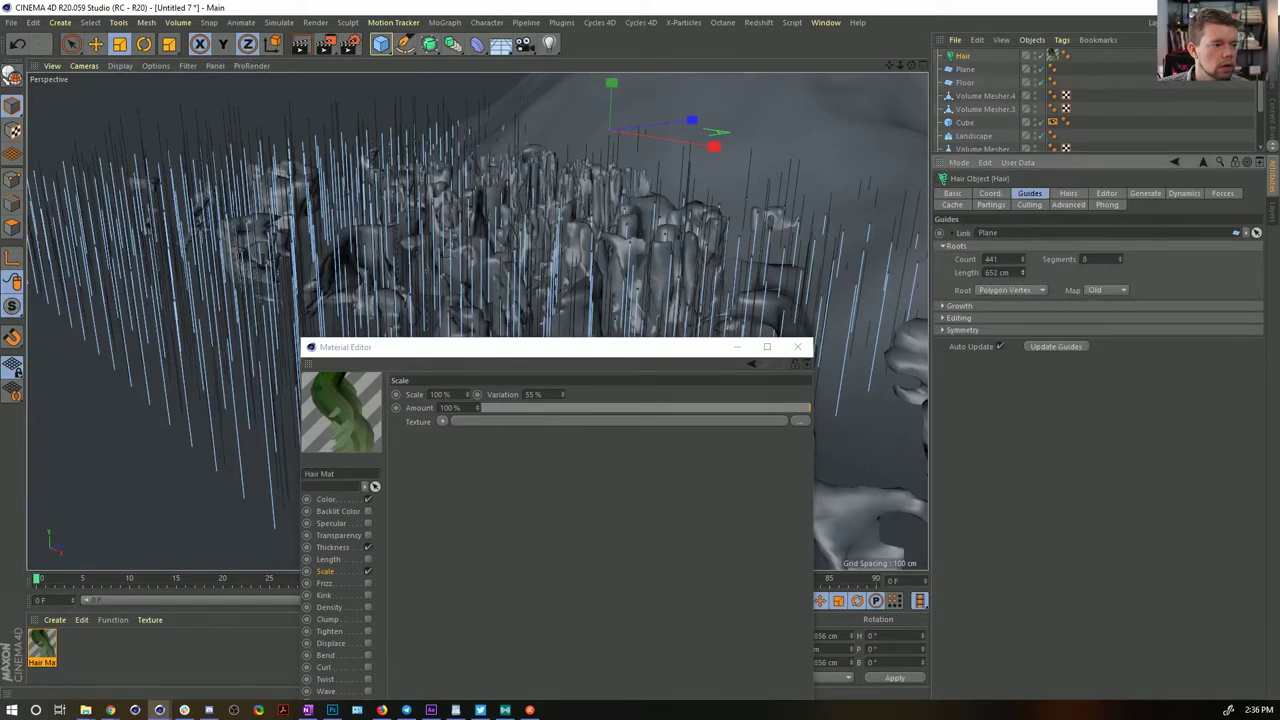
mouse_move(1022, 273)
left_mouse_down()
mouse_move(1022, 340)
mouse_move(1022, 295)
left_mouse_up()
left_click(808, 347)
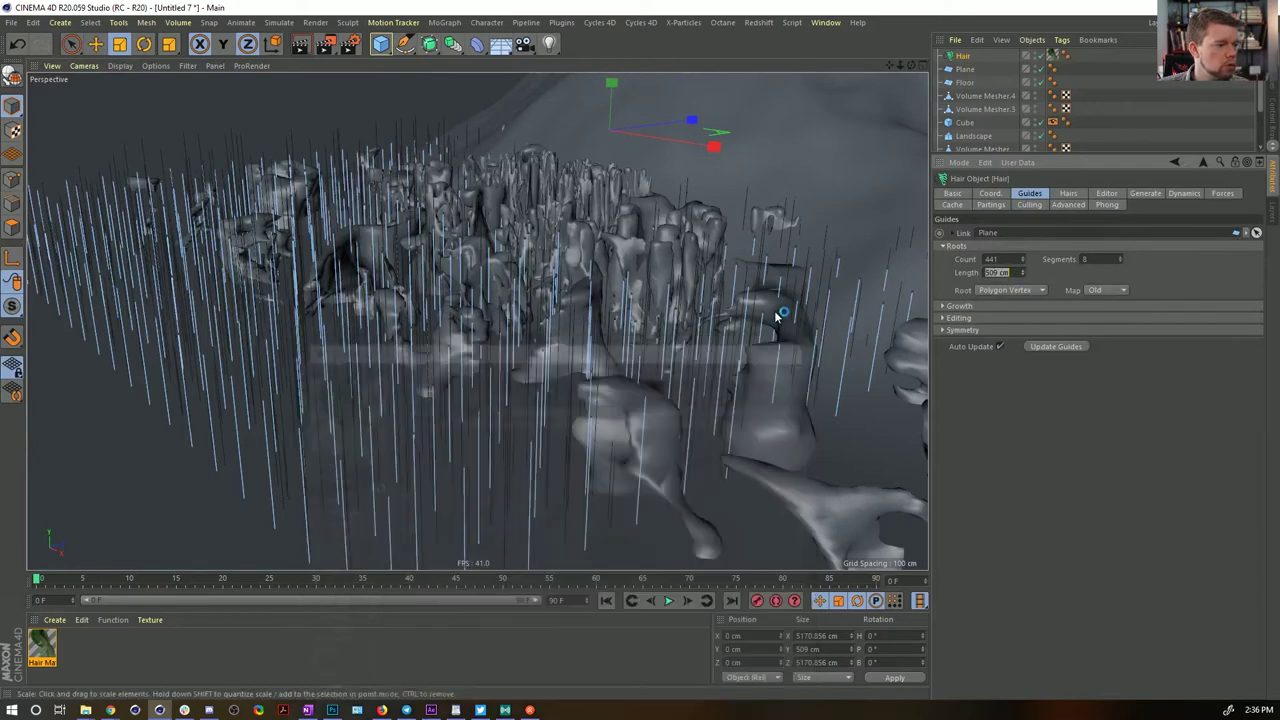
left_click(1161, 95)
Reopen the hair material for editing and enable its Wave channel
left_click_drag(577, 218, 581, 233, "alt")
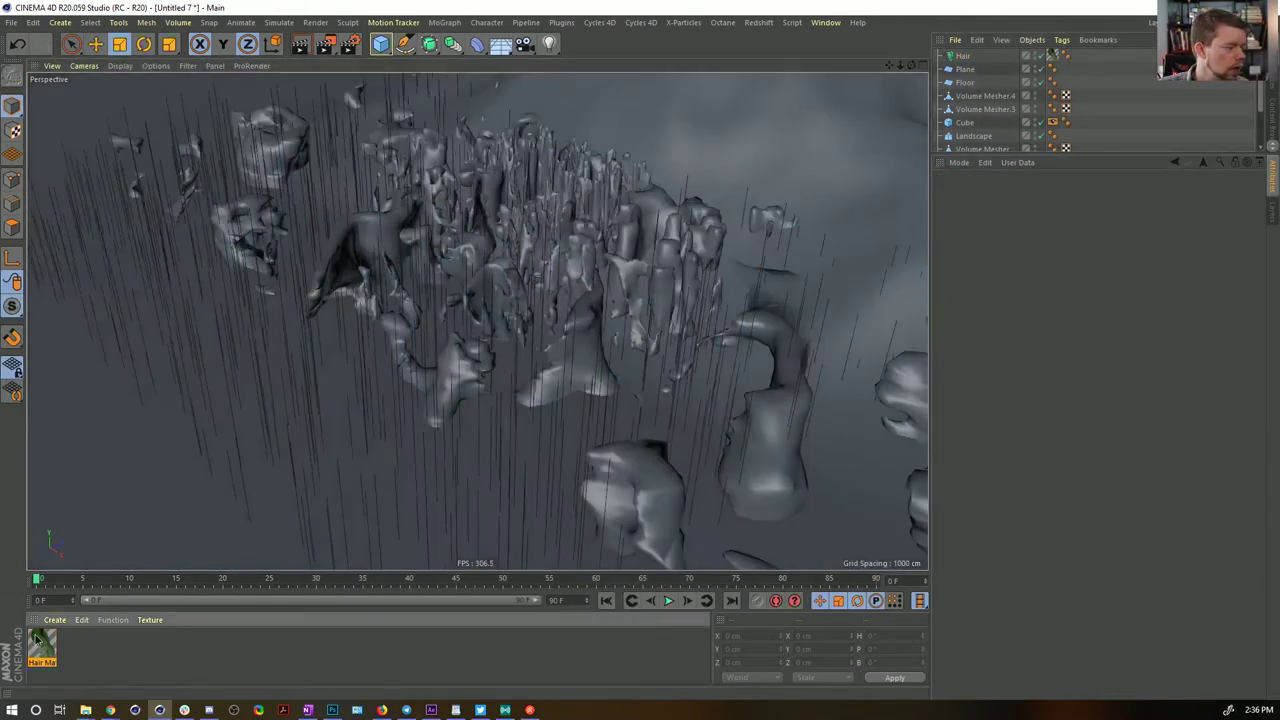
left_click(1051, 55)
double_click(1051, 55)
left_click_drag(765, 208, 591, 149)
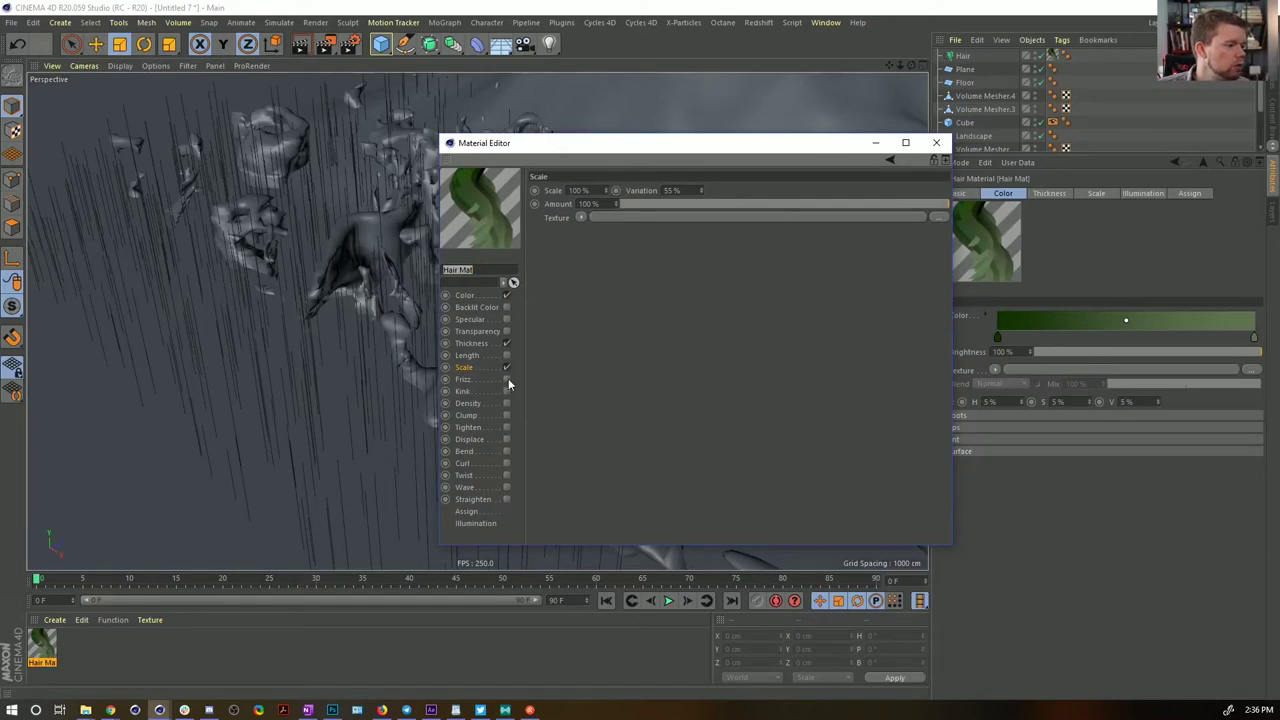
left_click(489, 489)
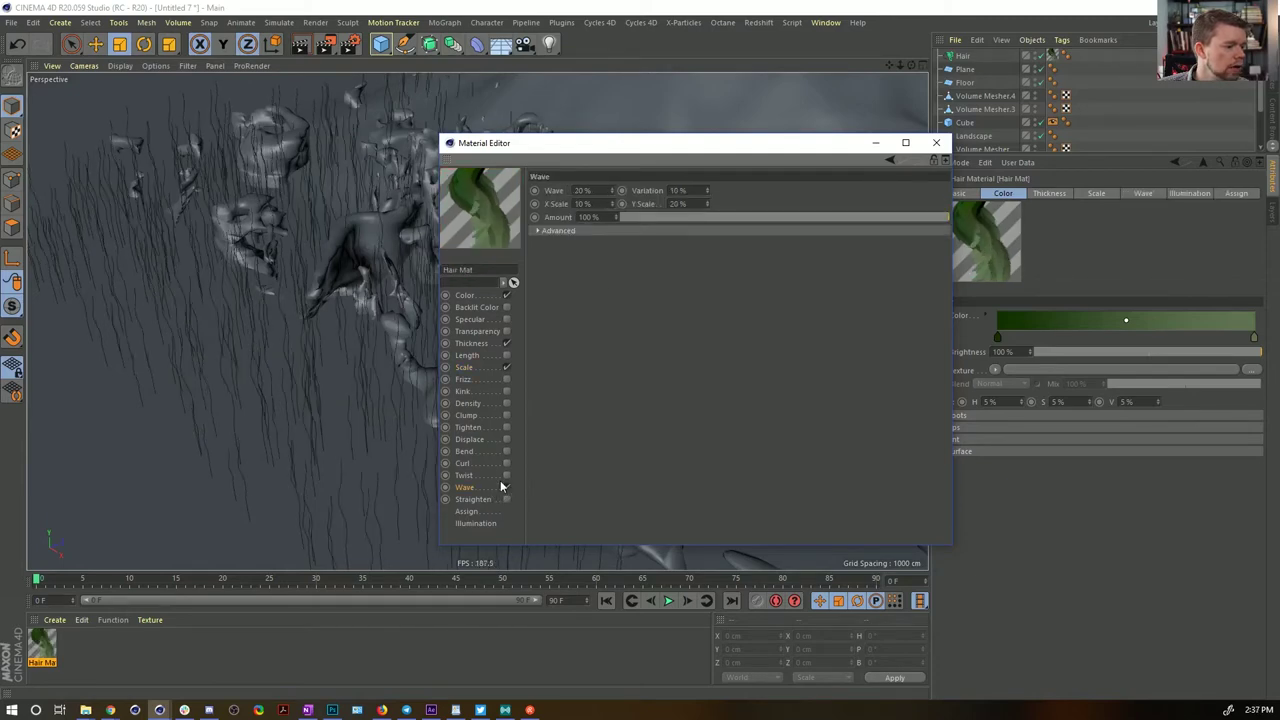
Set the Hair object's hair segments to 24
left_click_drag(700, 141, 528, 163)
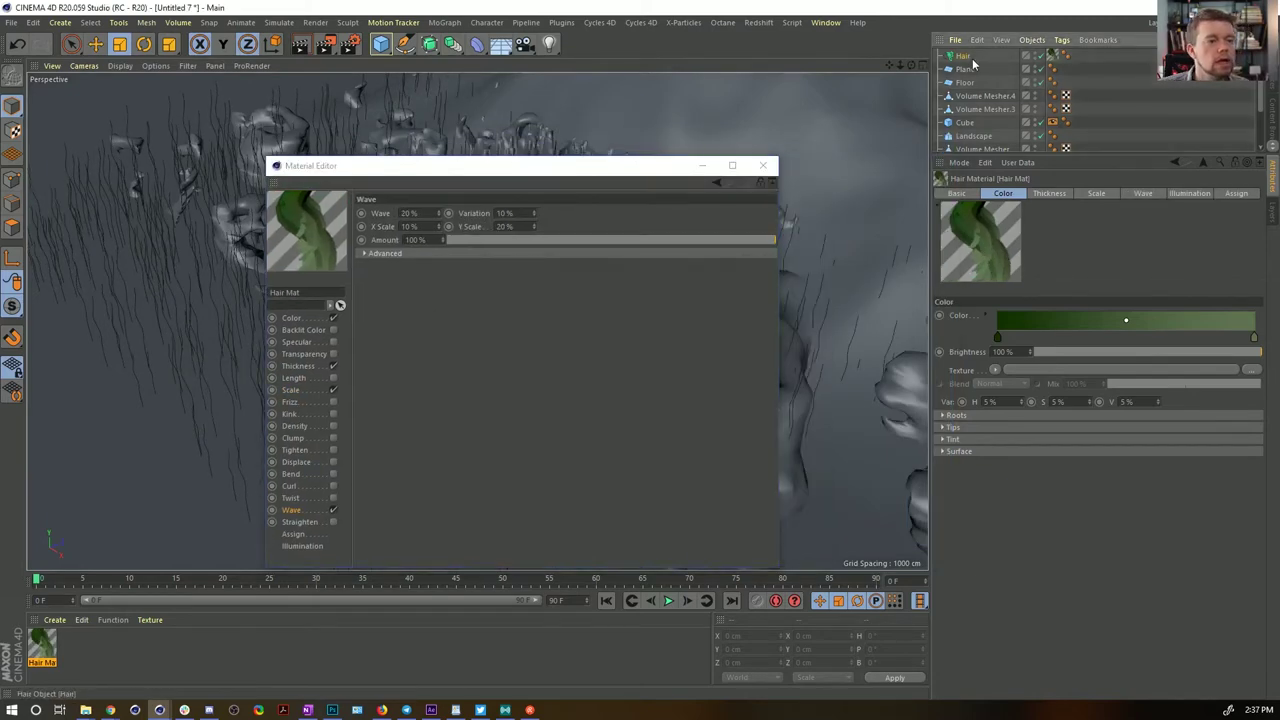
left_click(962, 56)
left_click(1071, 194)
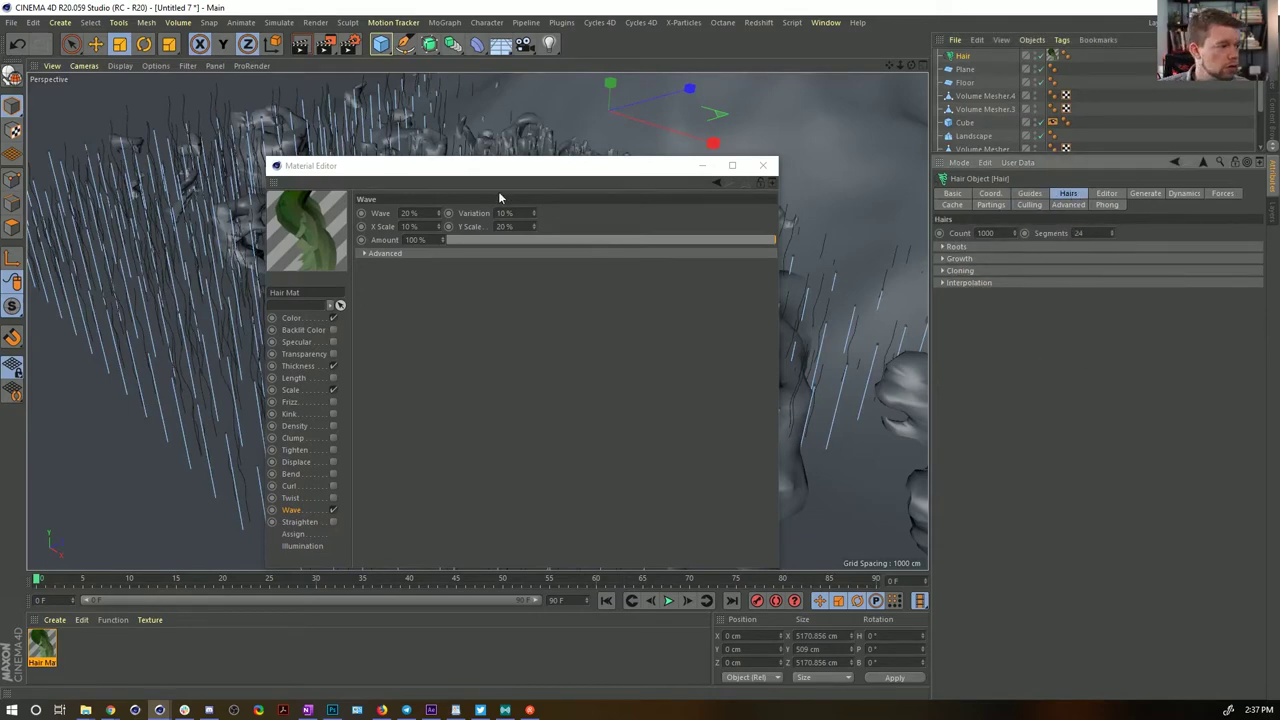
Raise the hair material's Wave strength to about 42% and close the material editor
left_click_drag(507, 178, 1012, 211)
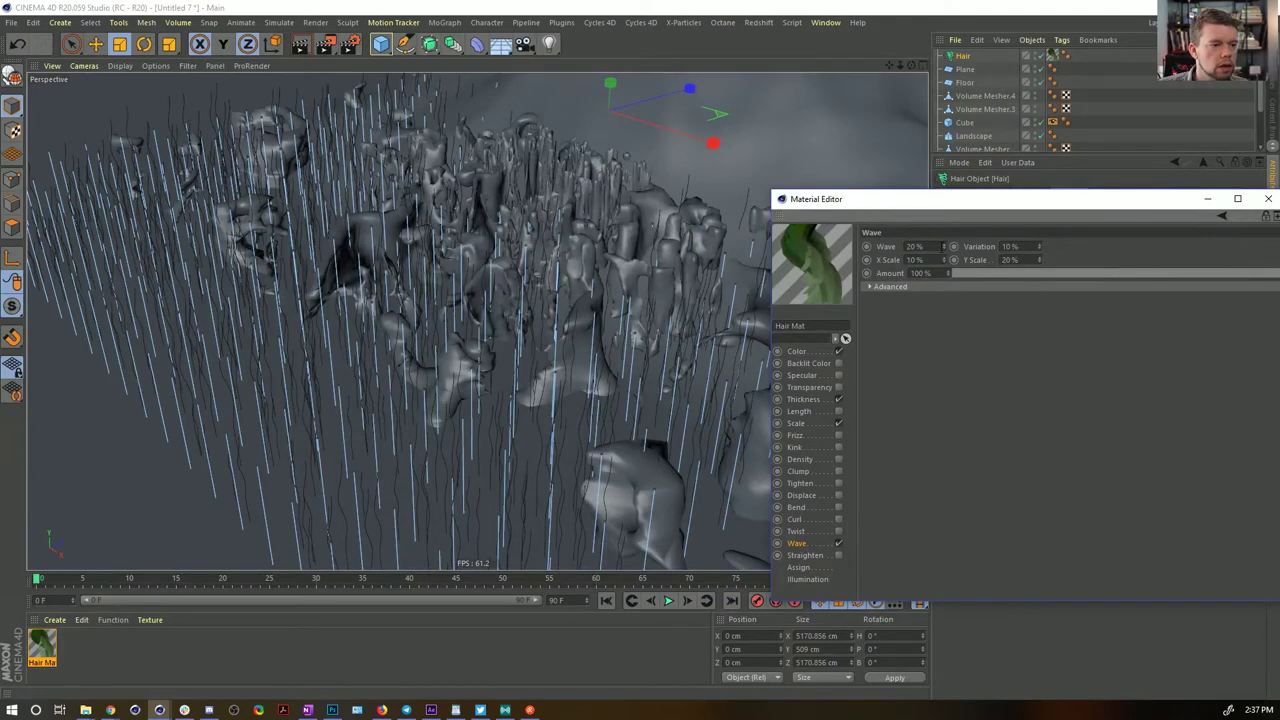
left_click_drag(944, 247, 944, 235)
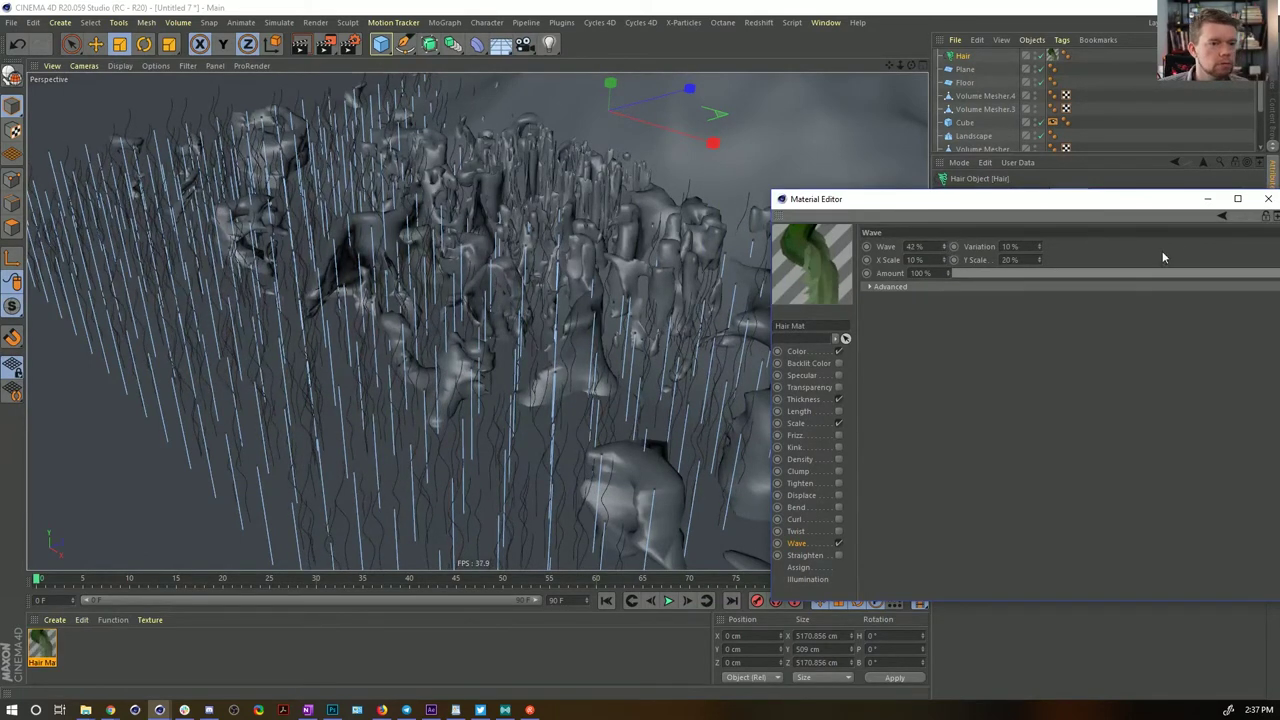
left_click(1267, 200)
left_click(1134, 126)
mouse_move(602, 230)
left_mouse_down("alt")
mouse_move(601, 258)
mouse_move(414, 194)
mouse_move(520, 245)
mouse_move(576, 243)
left_mouse_up("alt")
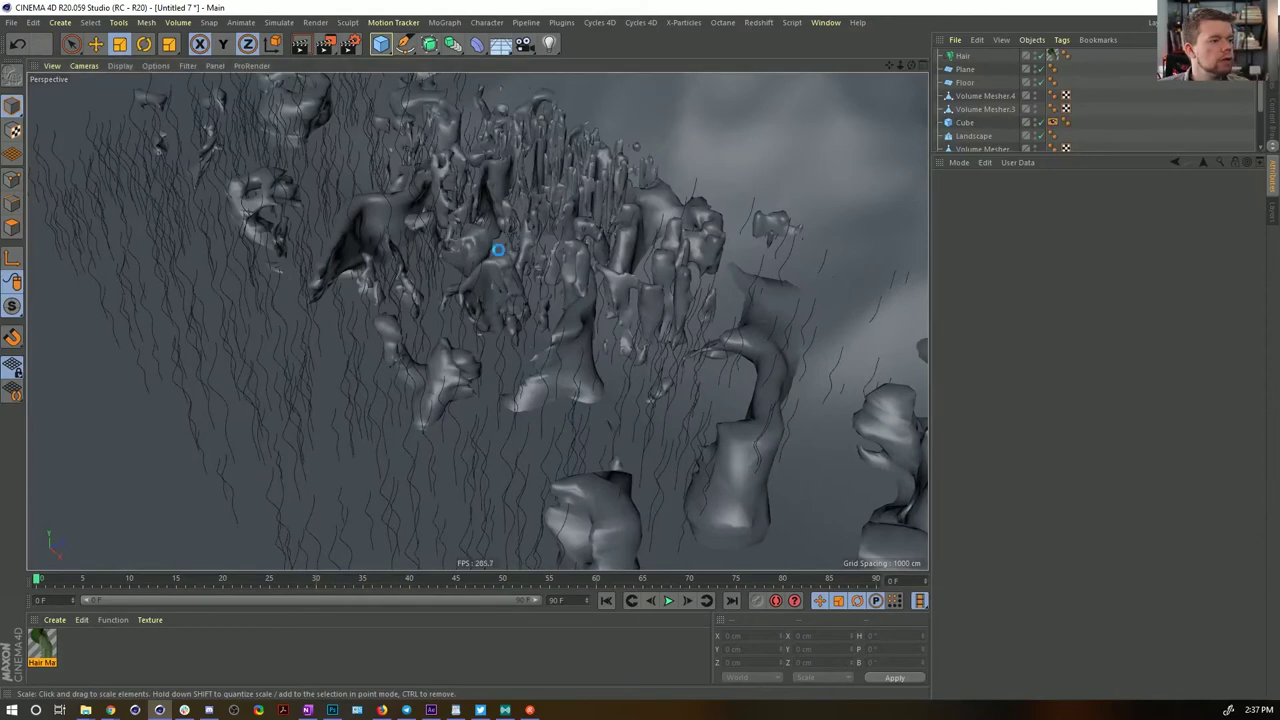
Save the scene as [3a]UnderSea.c4d in the SceneFiles folder
key("ctrl+s")
left_click(275, 121)
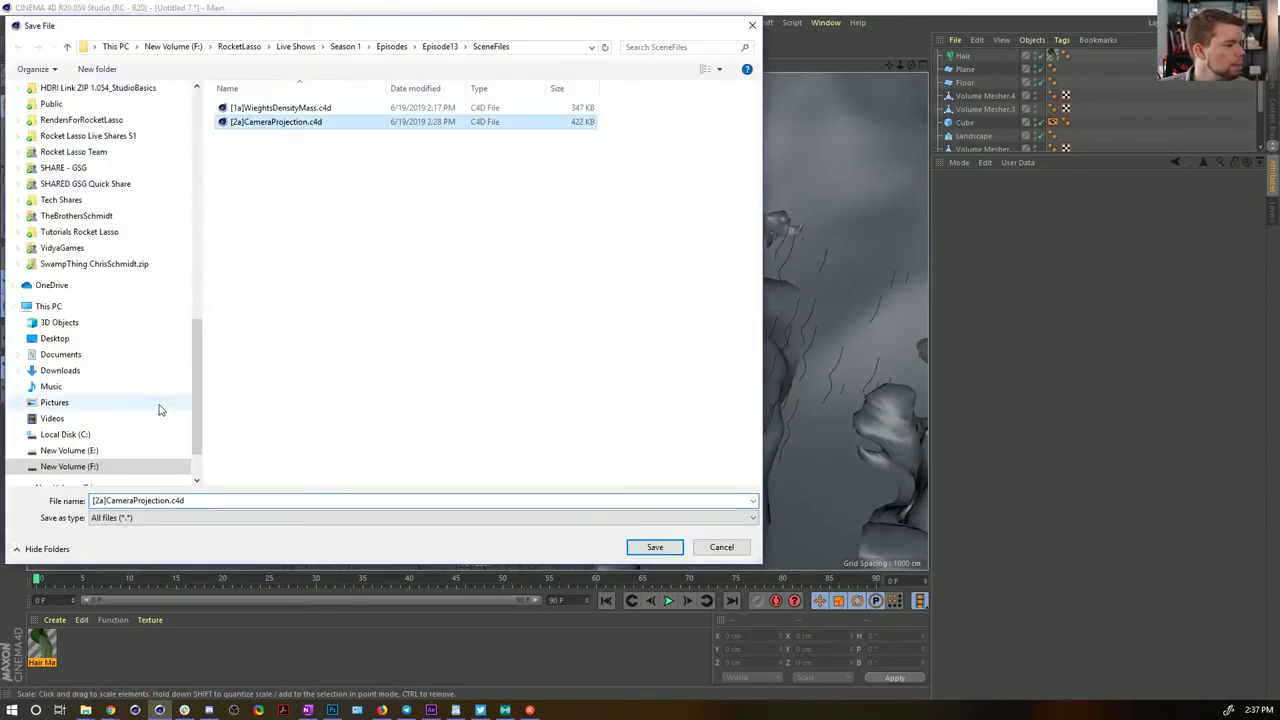
left_click(104, 500)
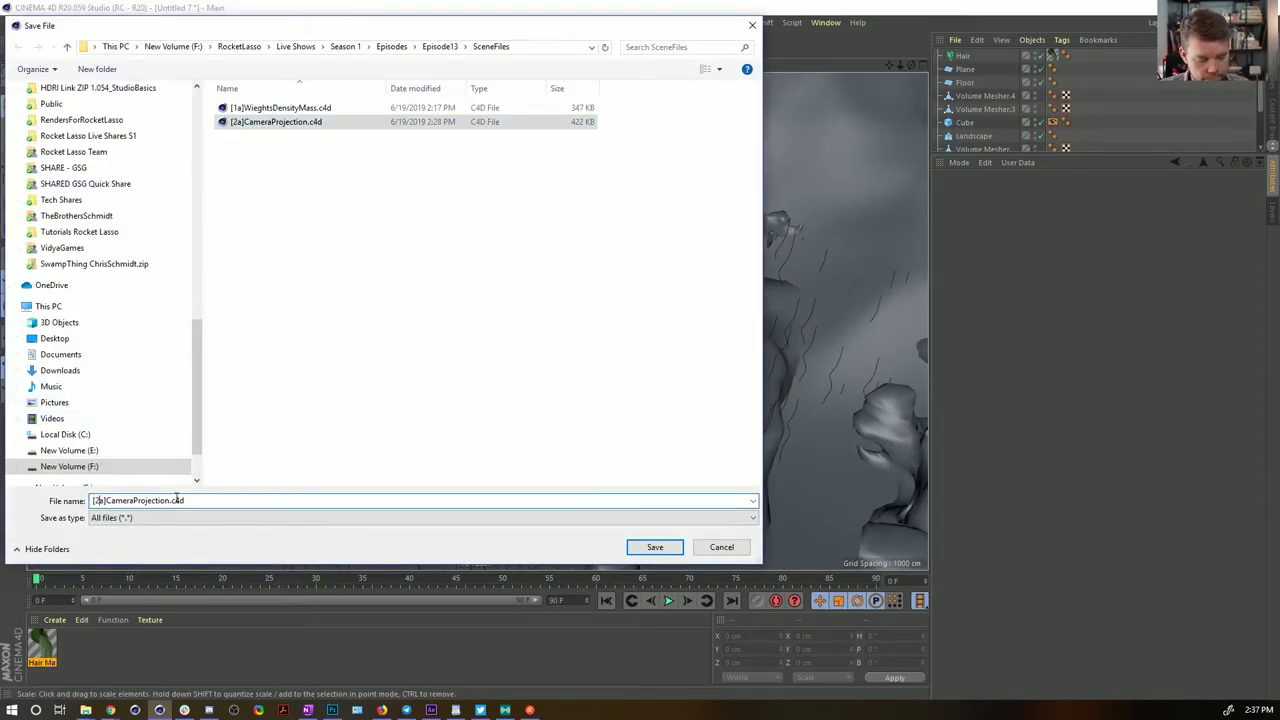
key("BackSpace")
key("BackSpace")
type("3a")
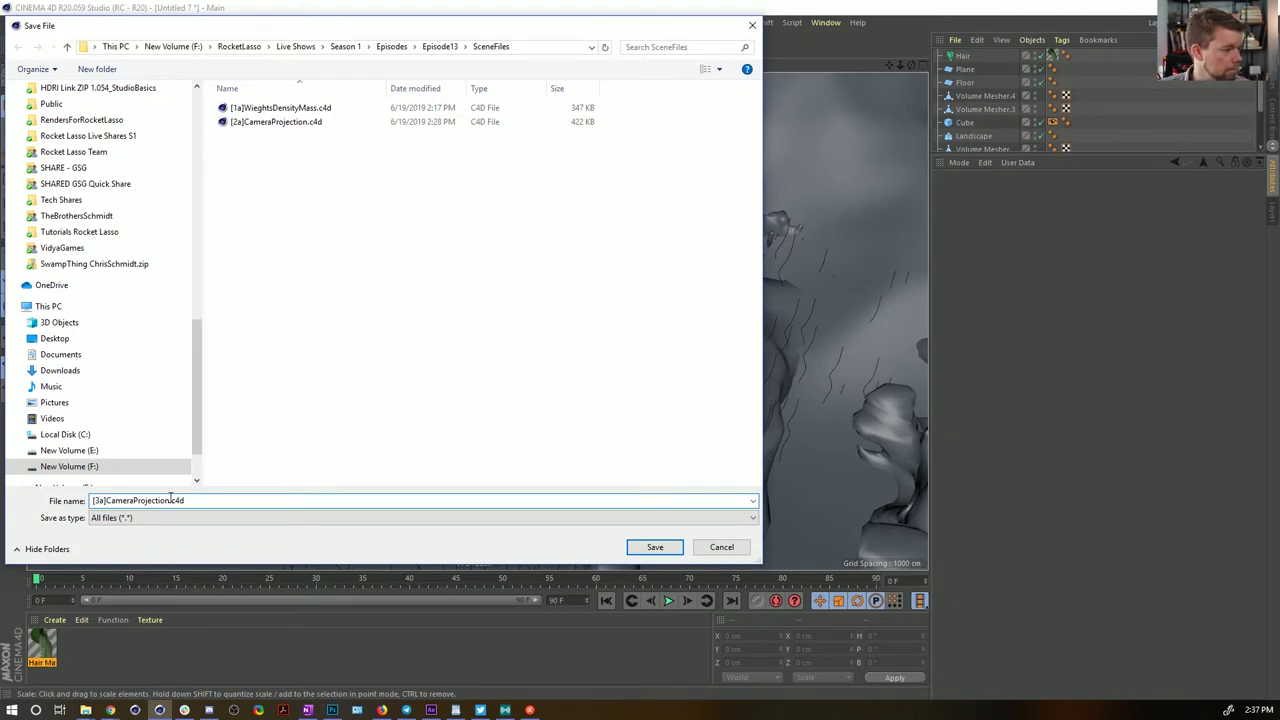
left_click_drag(170, 500, 122, 500)
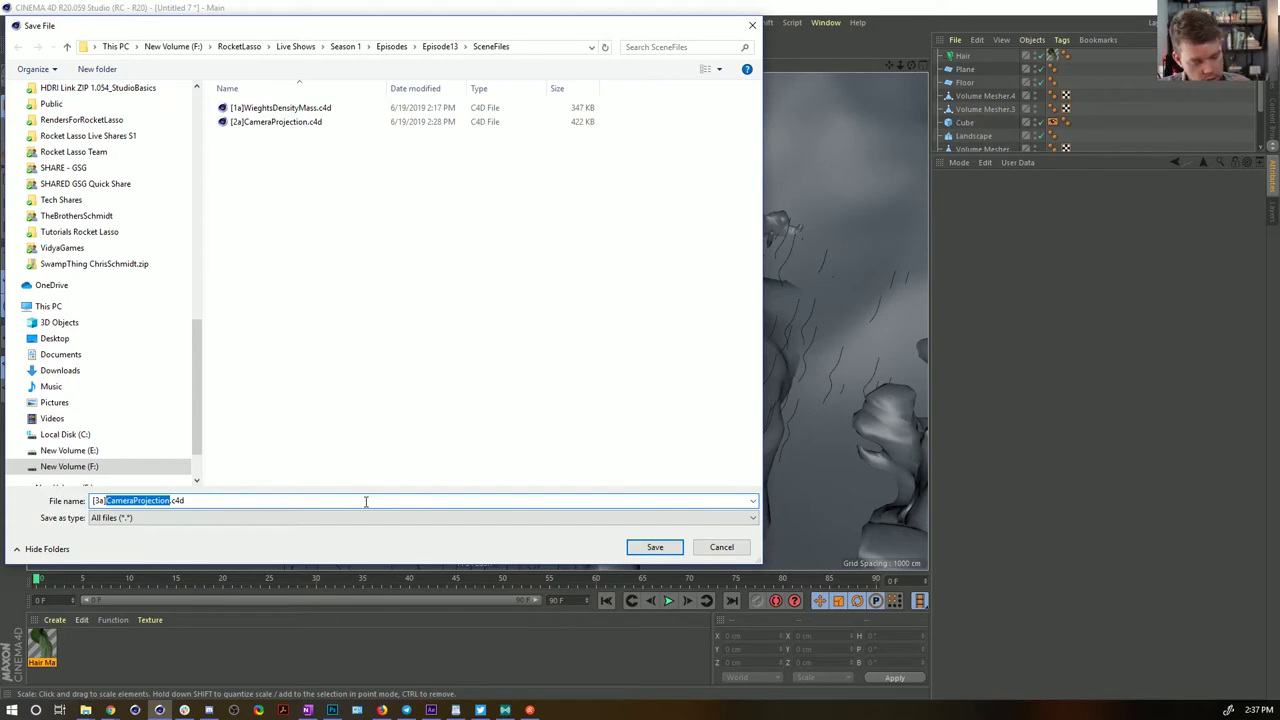
type("Waves")
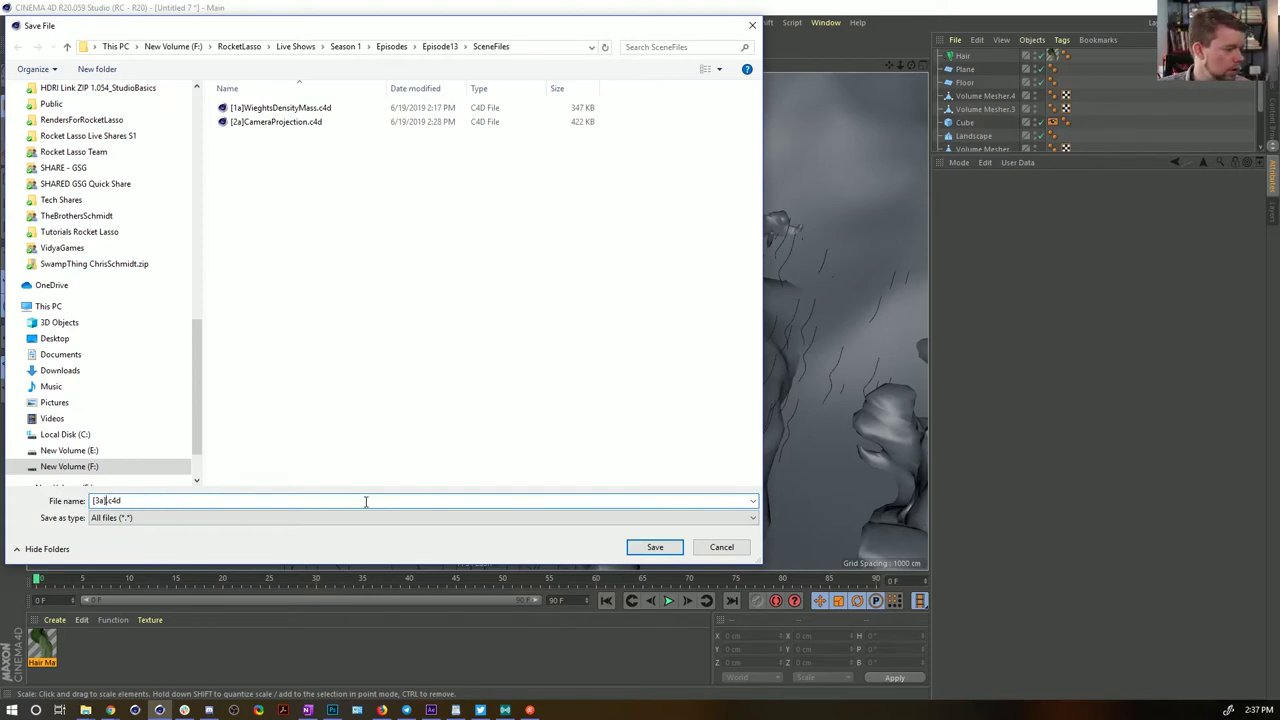
type("UnderSea")
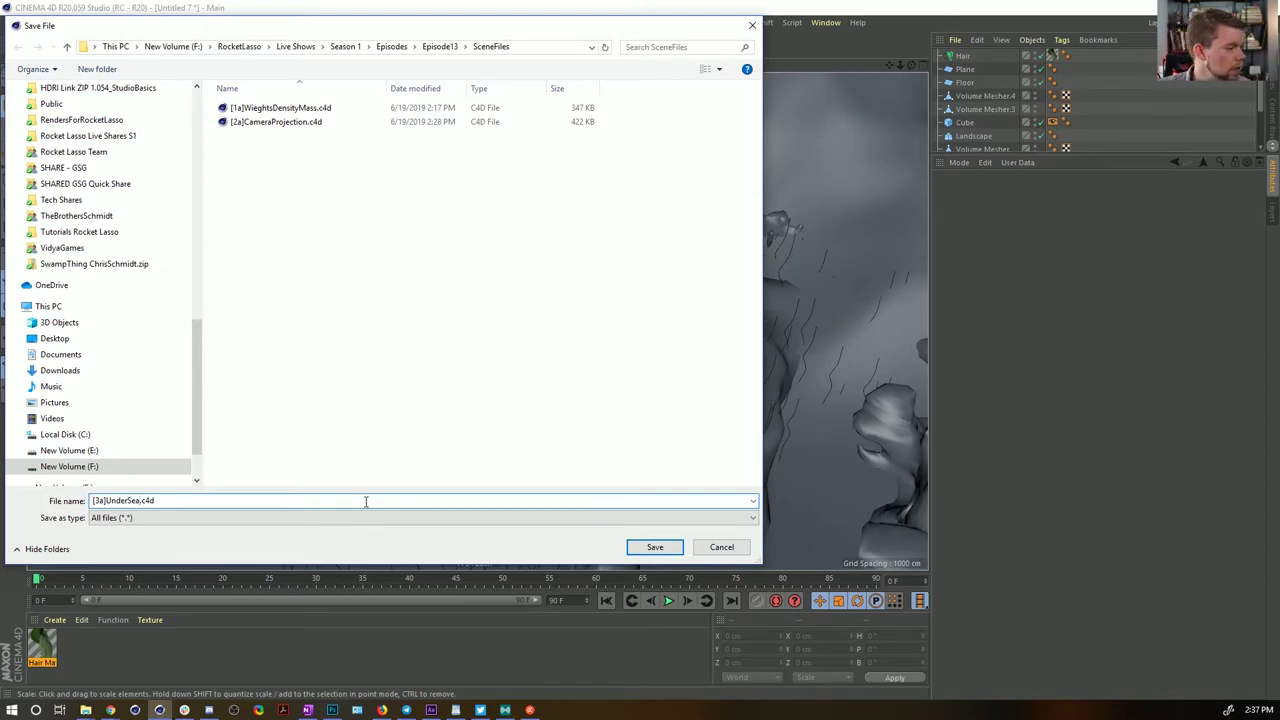
key("Return")
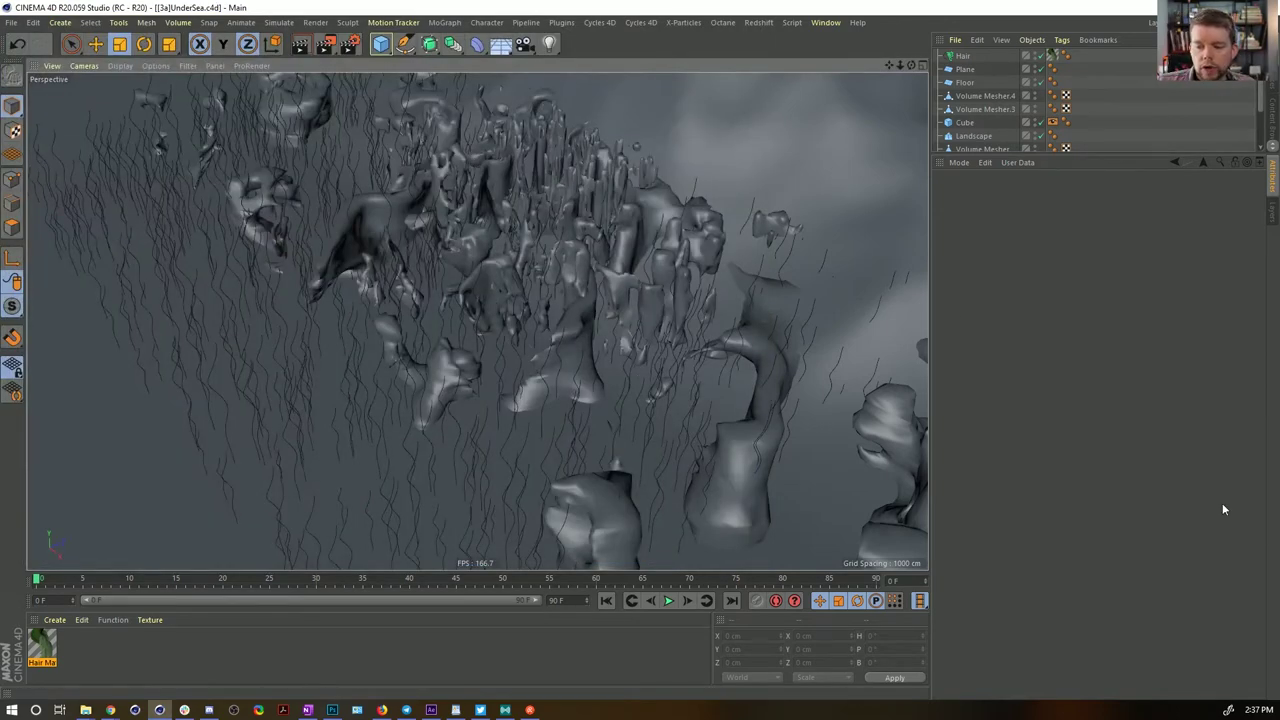
Add a Sky object to the scene
left_click_drag(704, 259, 686, 311, "alt")
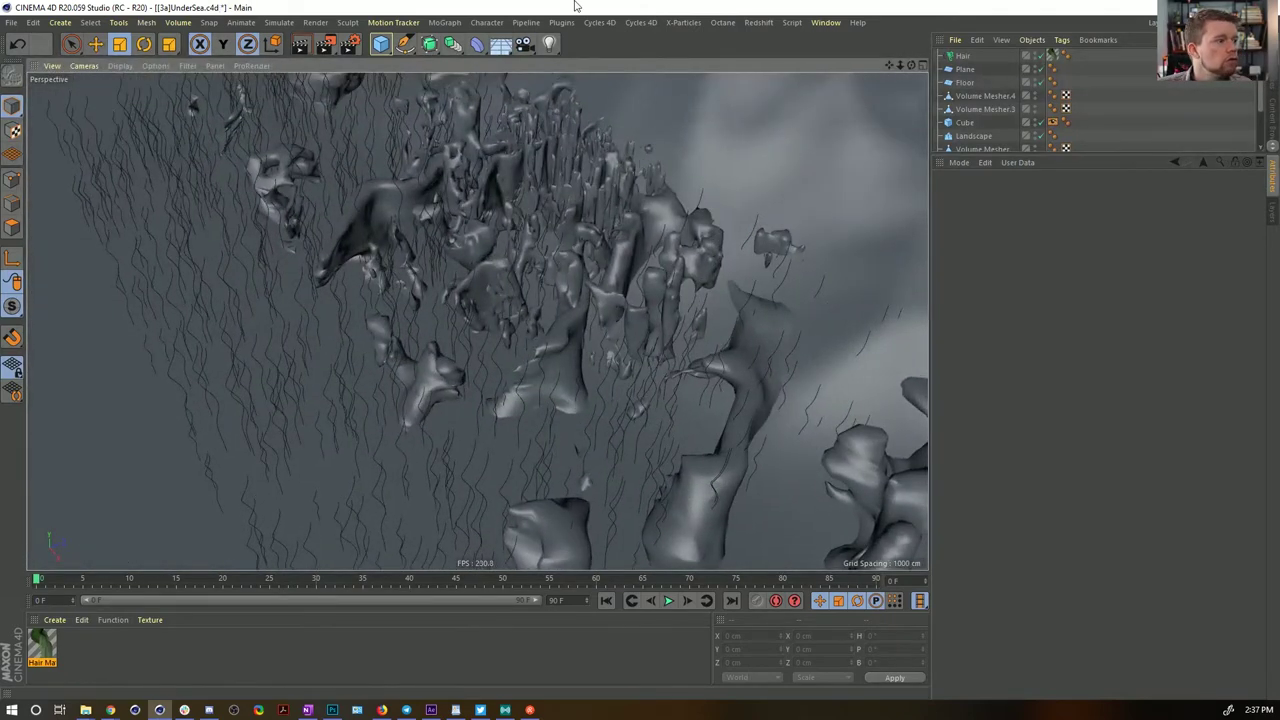
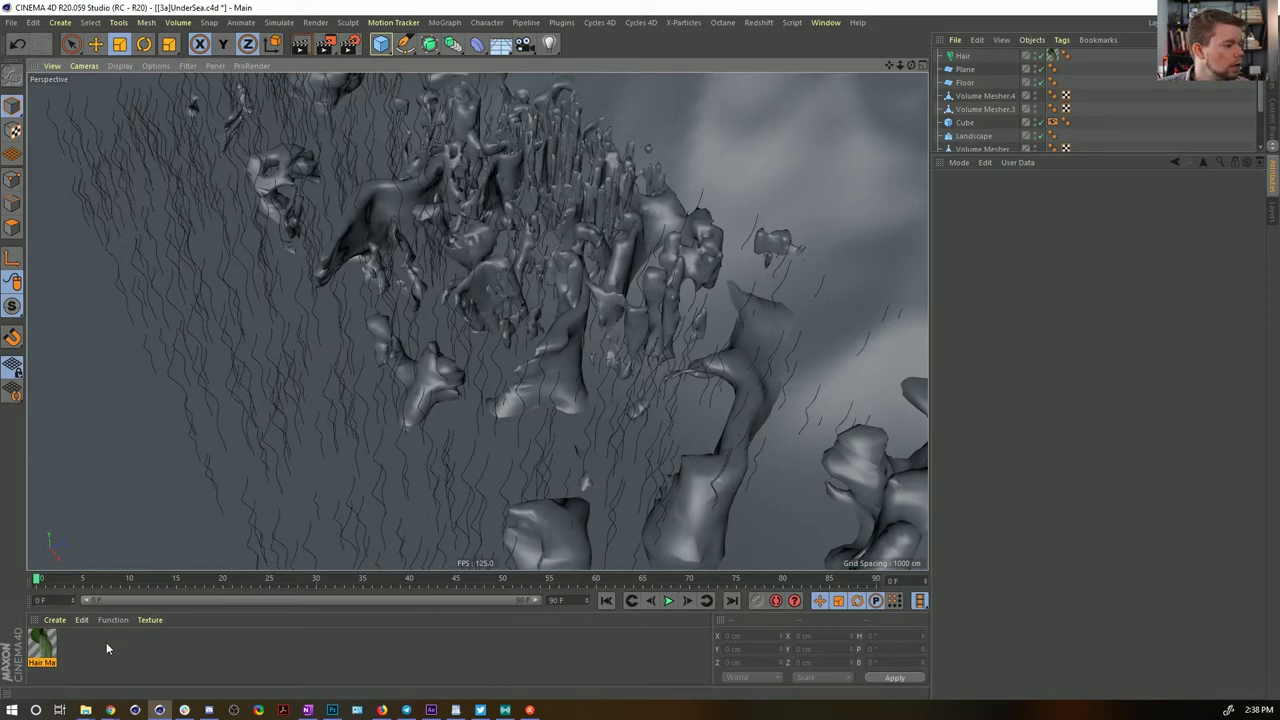
left_click(504, 54)
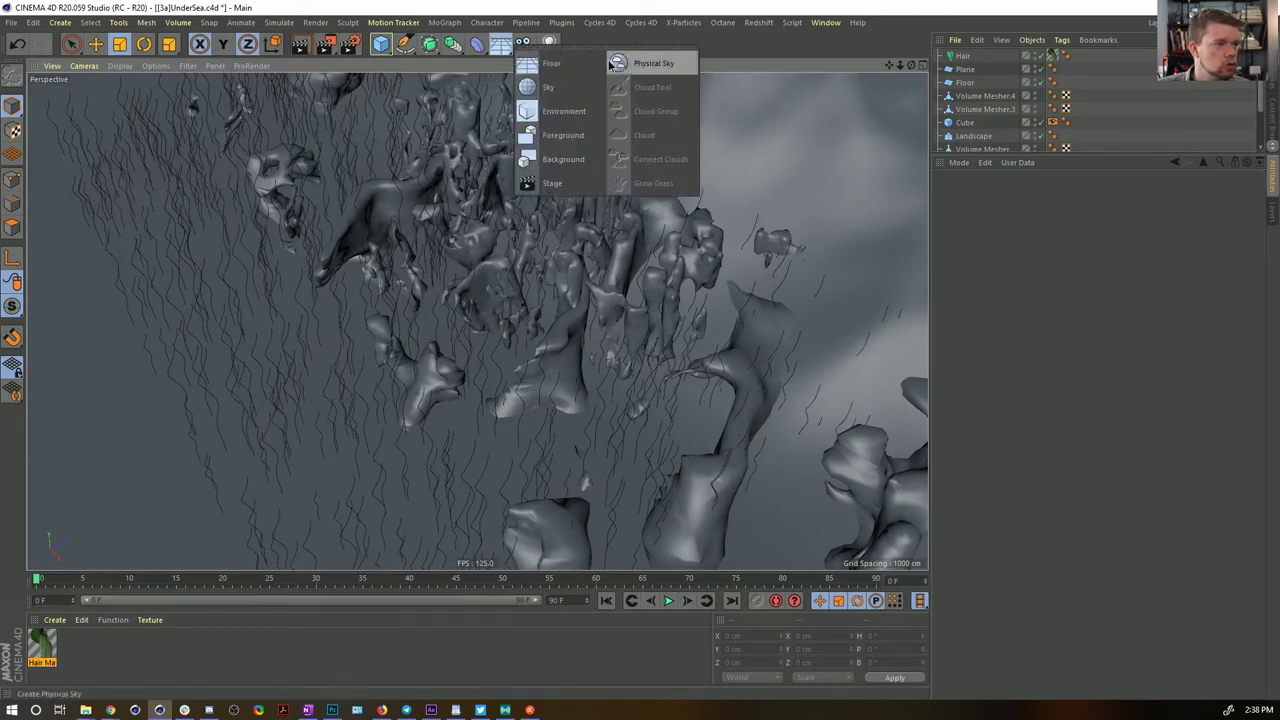
left_click(566, 88)
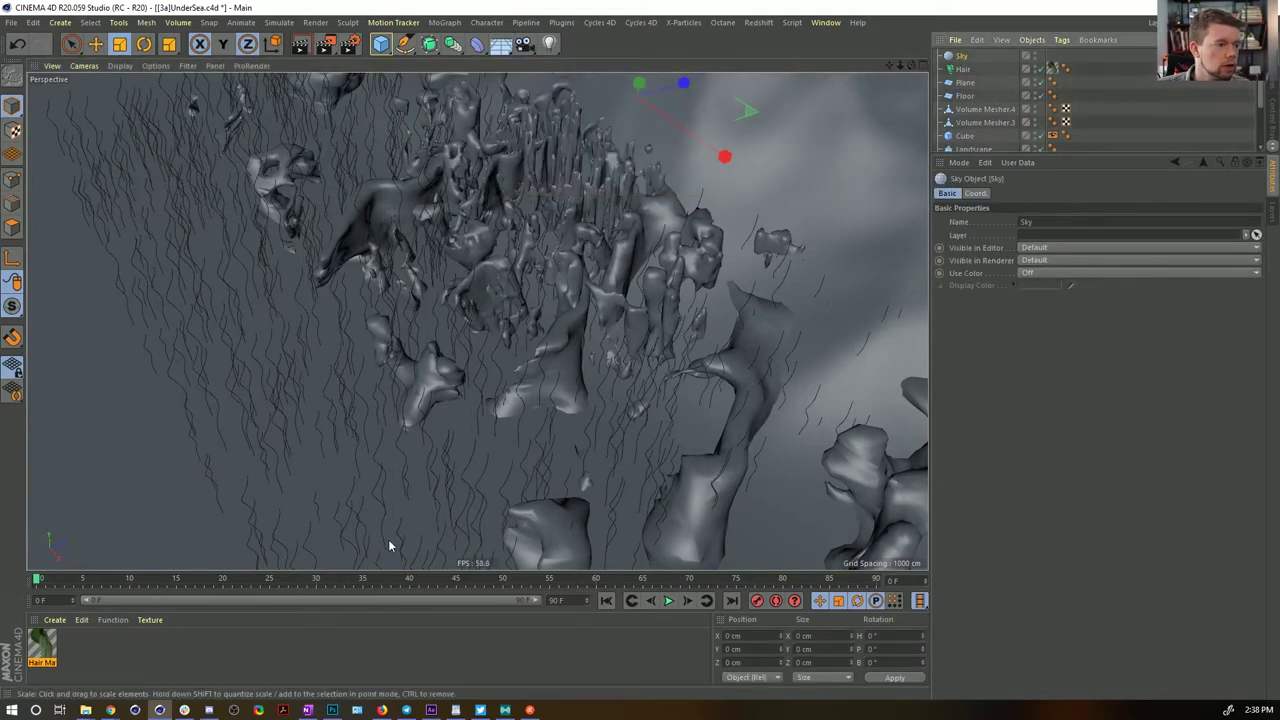
Create a new material, apply it to the Sky object and open it for editing
double_click(118, 640)
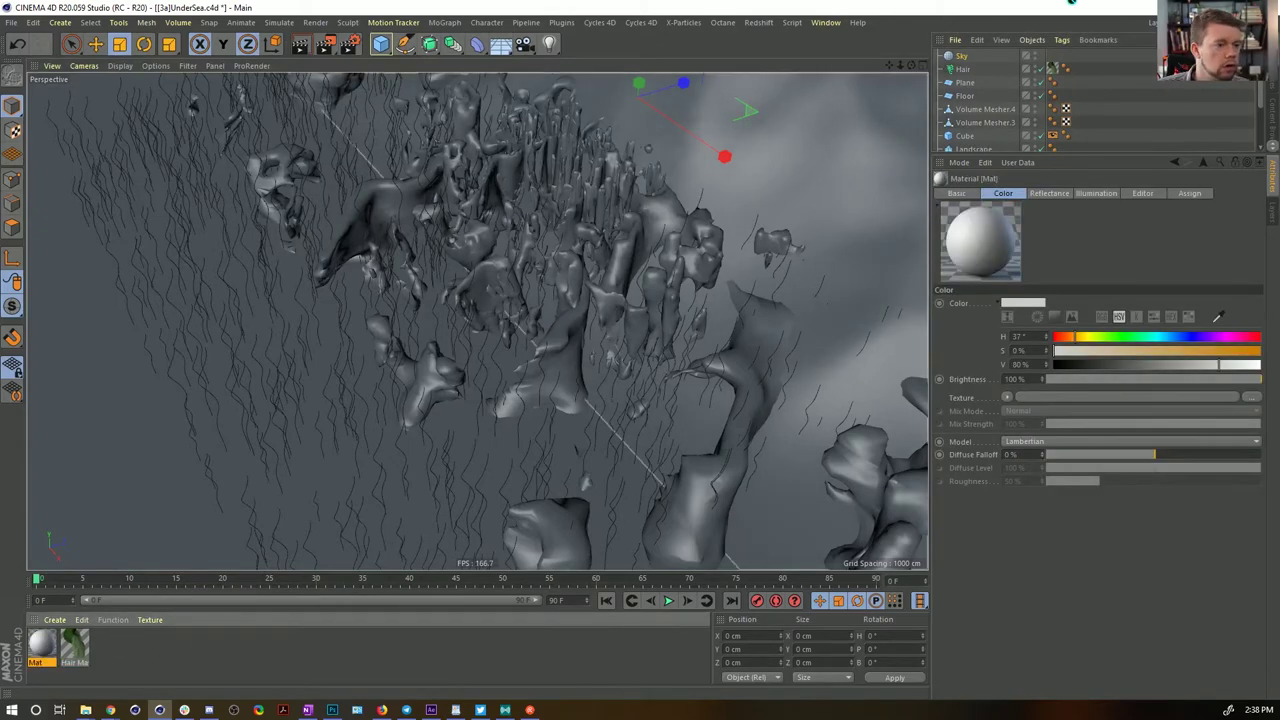
left_click_drag(1072, 1, 959, 57)
left_click(958, 56)
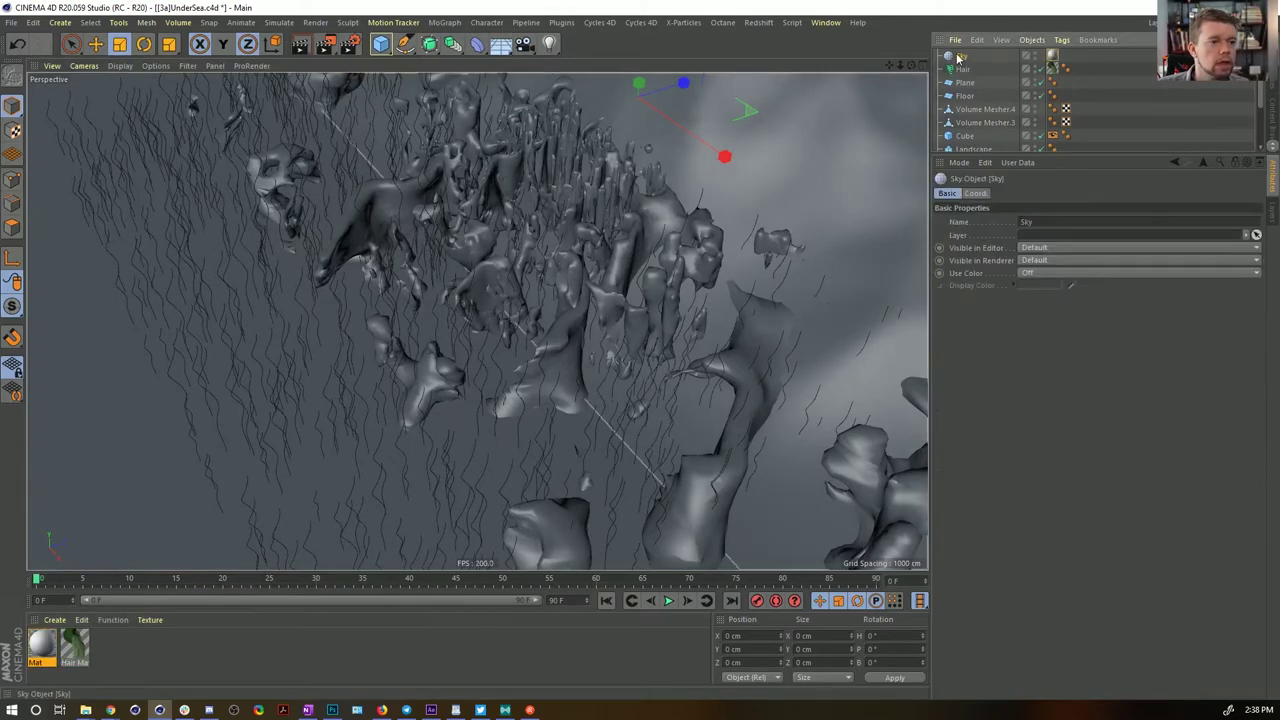
double_click(42, 647)
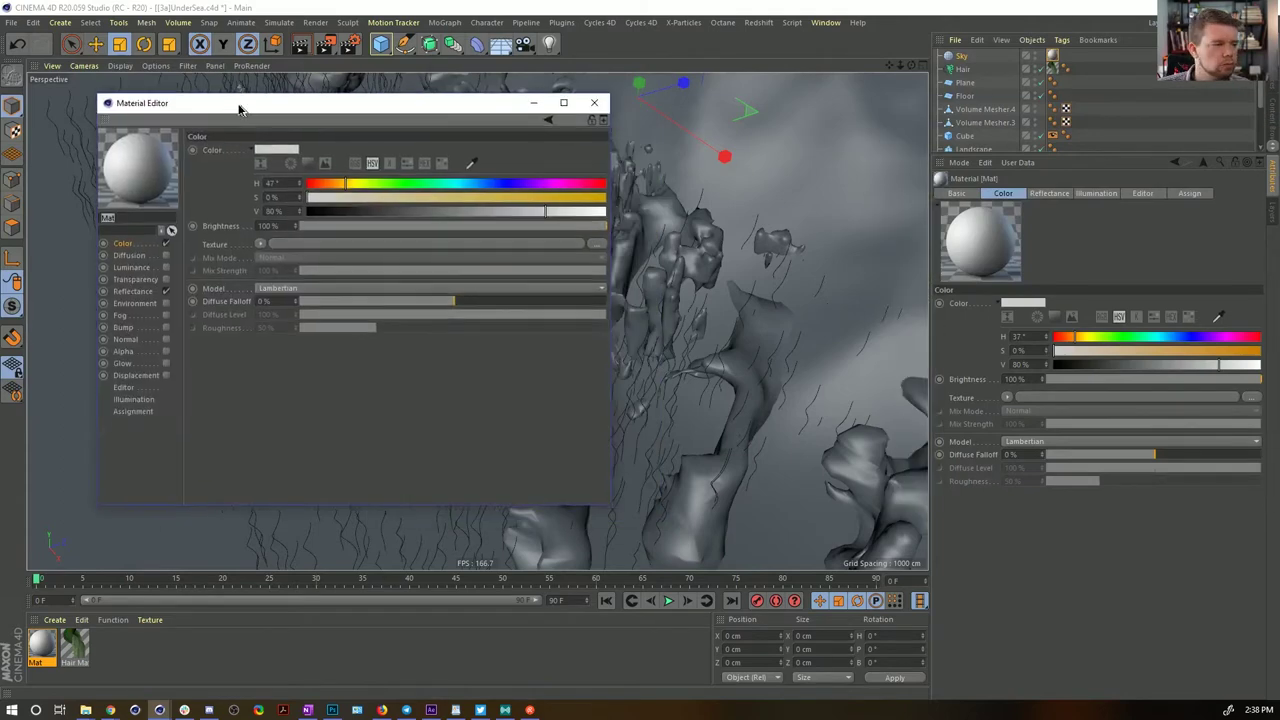
left_click_drag(239, 108, 220, 101)
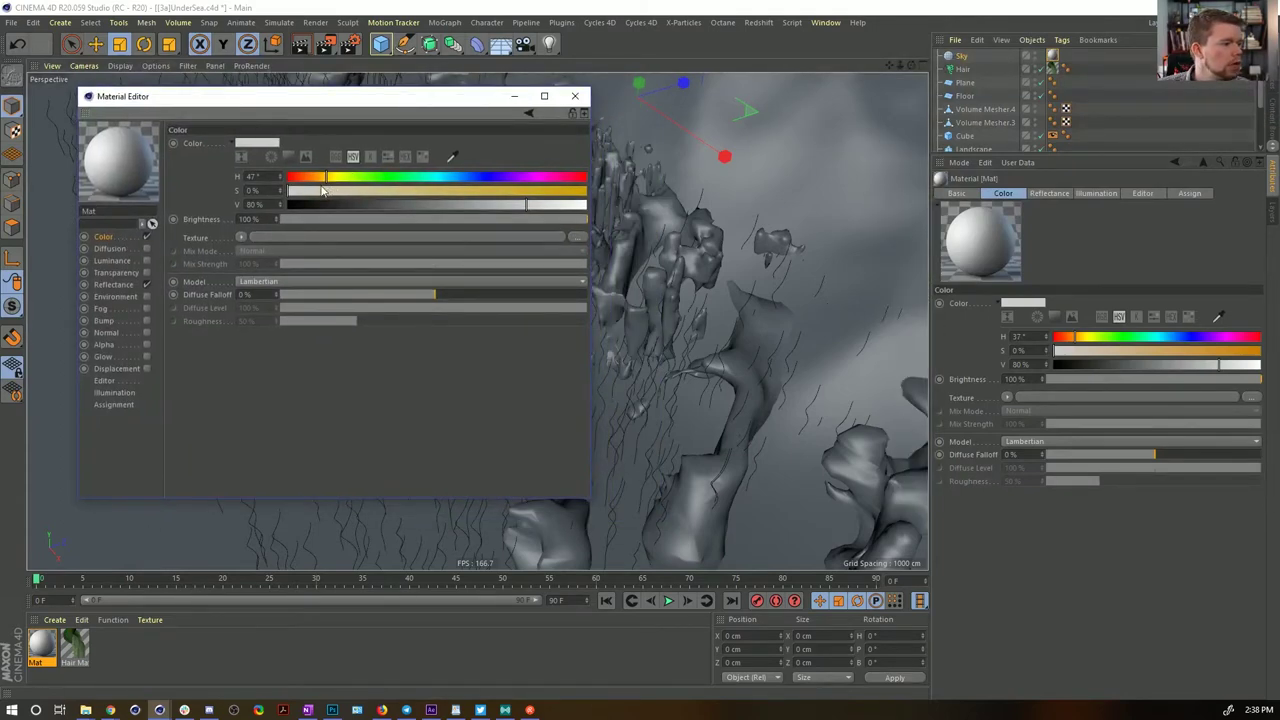
Add an HDRI Link tag to the Sky, link the new material's color texture to it and launch the HDRI browser
right_click(960, 57)
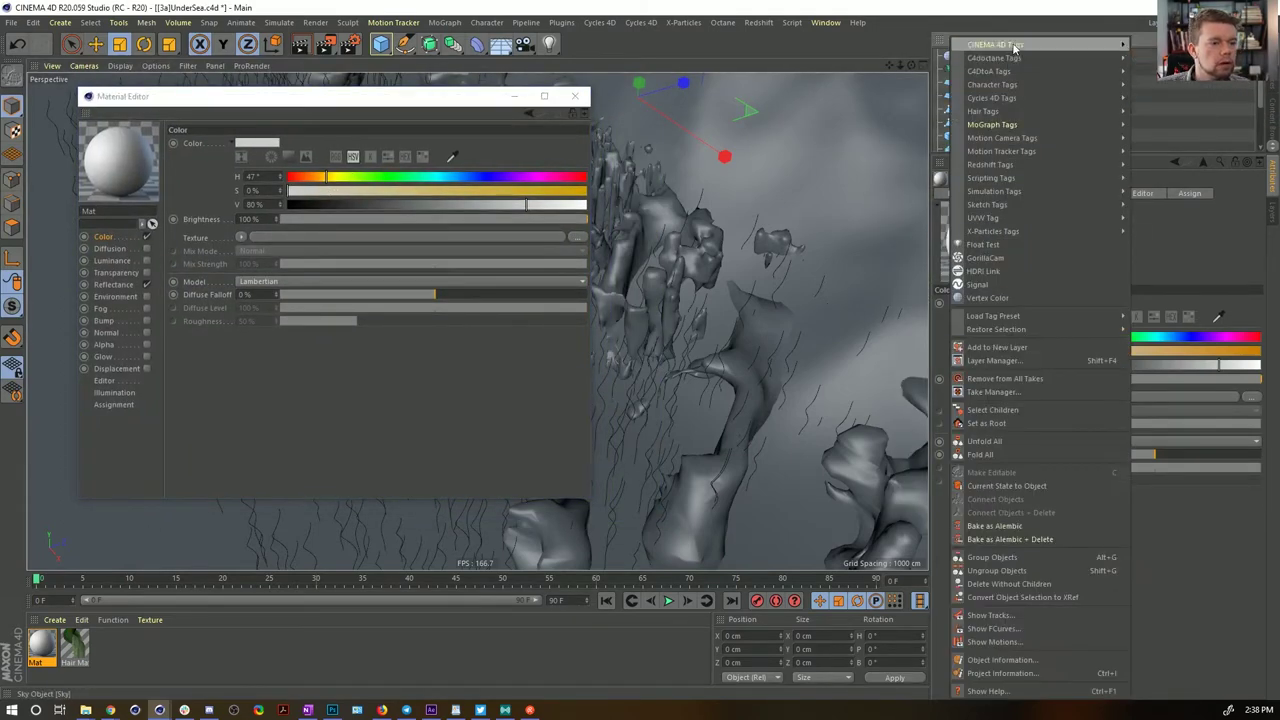
left_click(990, 271)
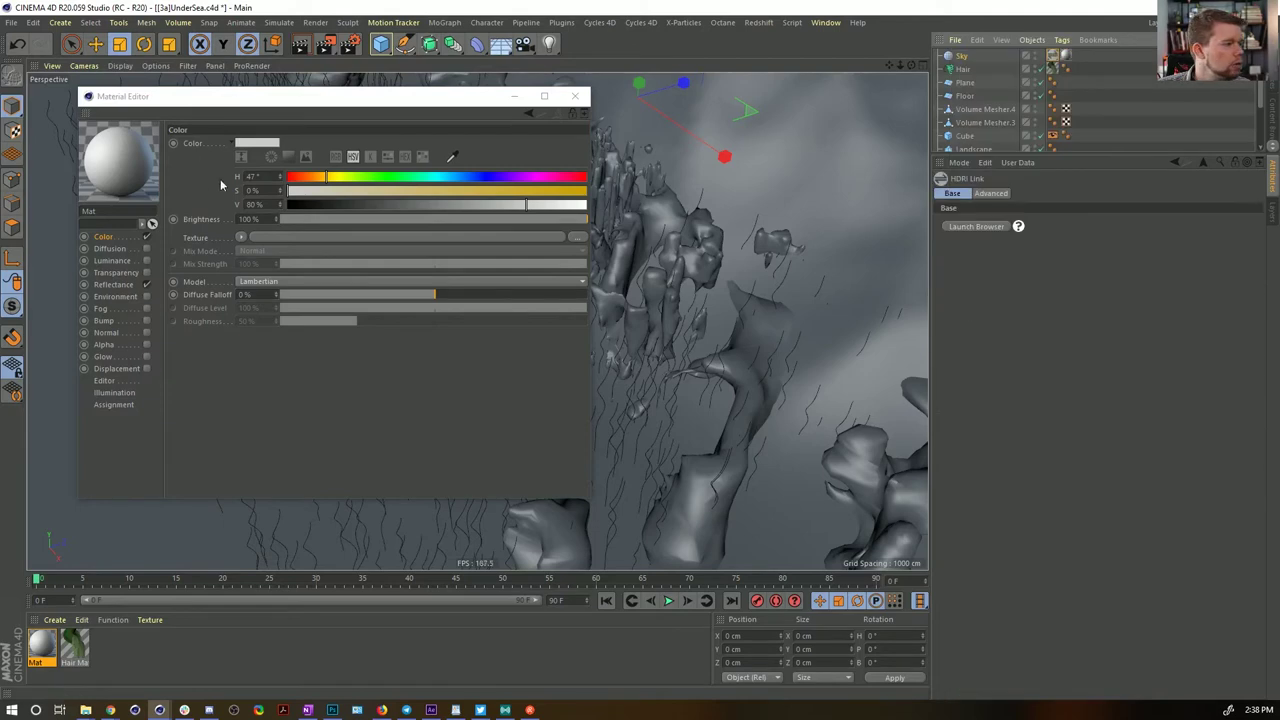
left_click_drag(207, 240, 1053, 57)
left_click(978, 227)
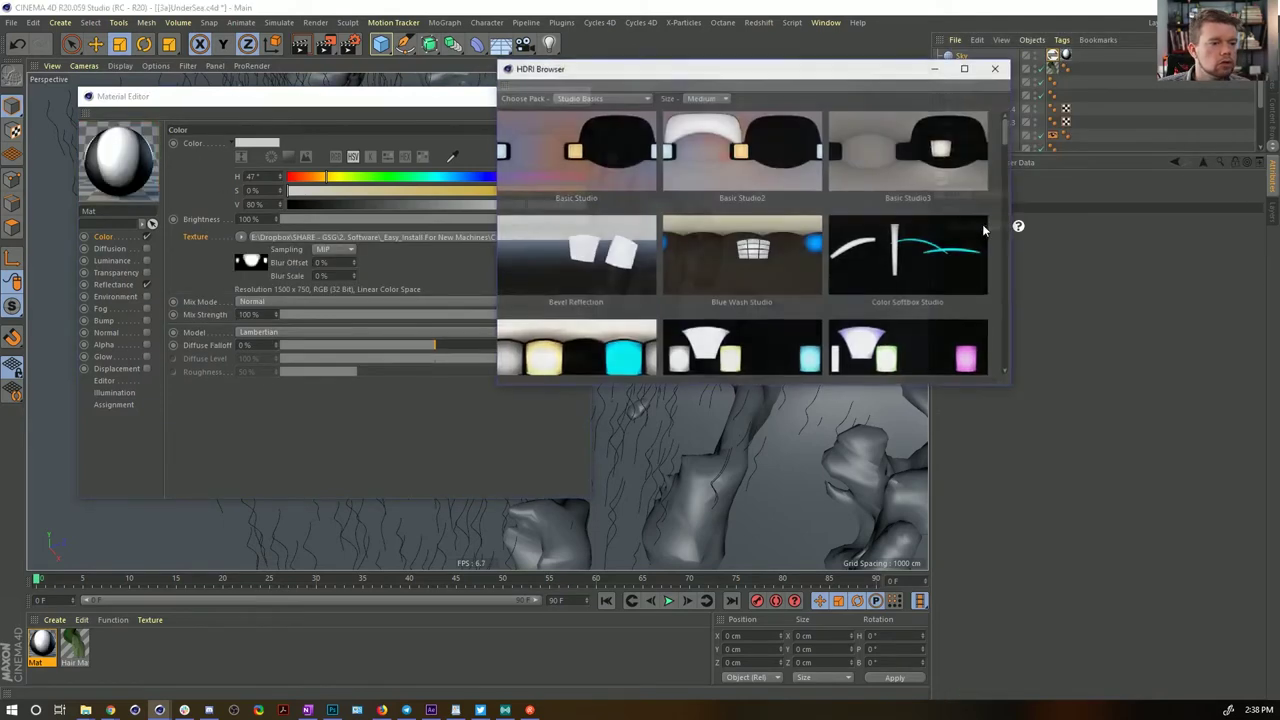
Apply Ultimate Skies 4k 0026 from the Ultimate Skies 4k pack to the sky and close the HDRI browser and material editor
left_click(583, 98)
left_click(586, 245)
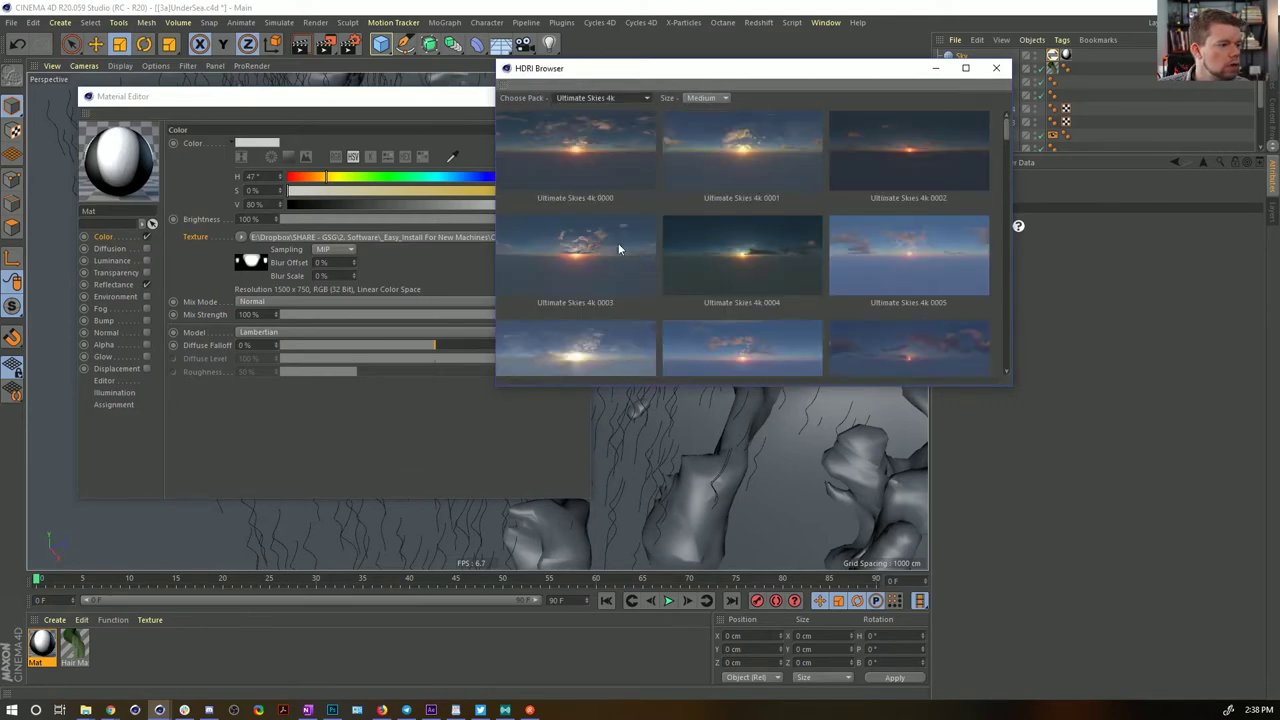
scroll(793, 284, "down", 3)
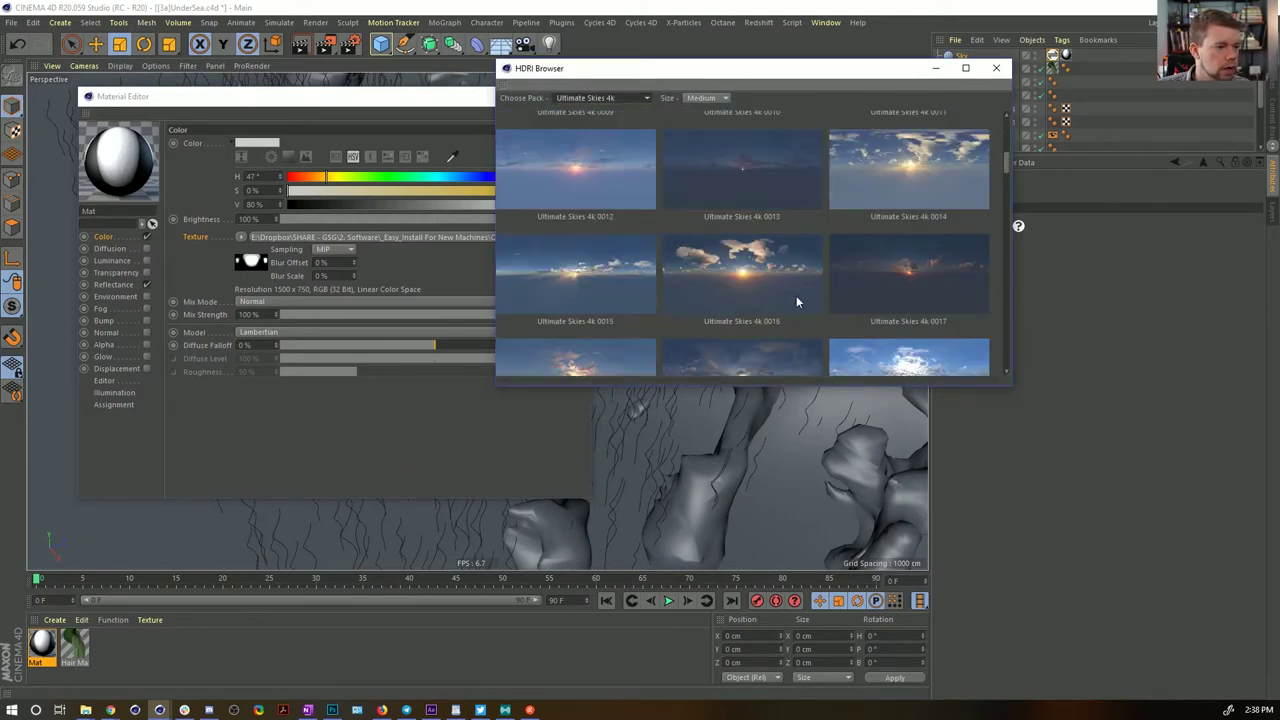
scroll(797, 298, "down", 5)
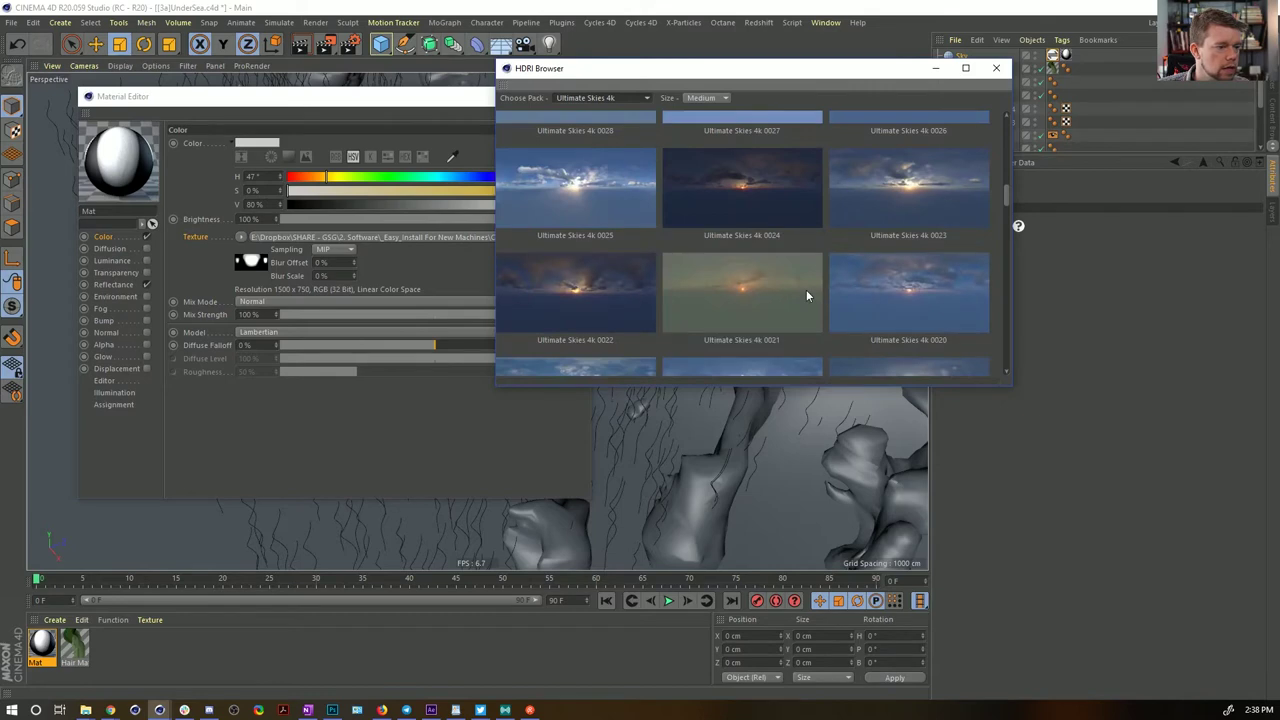
scroll(840, 292, "up", 1)
left_click(928, 173)
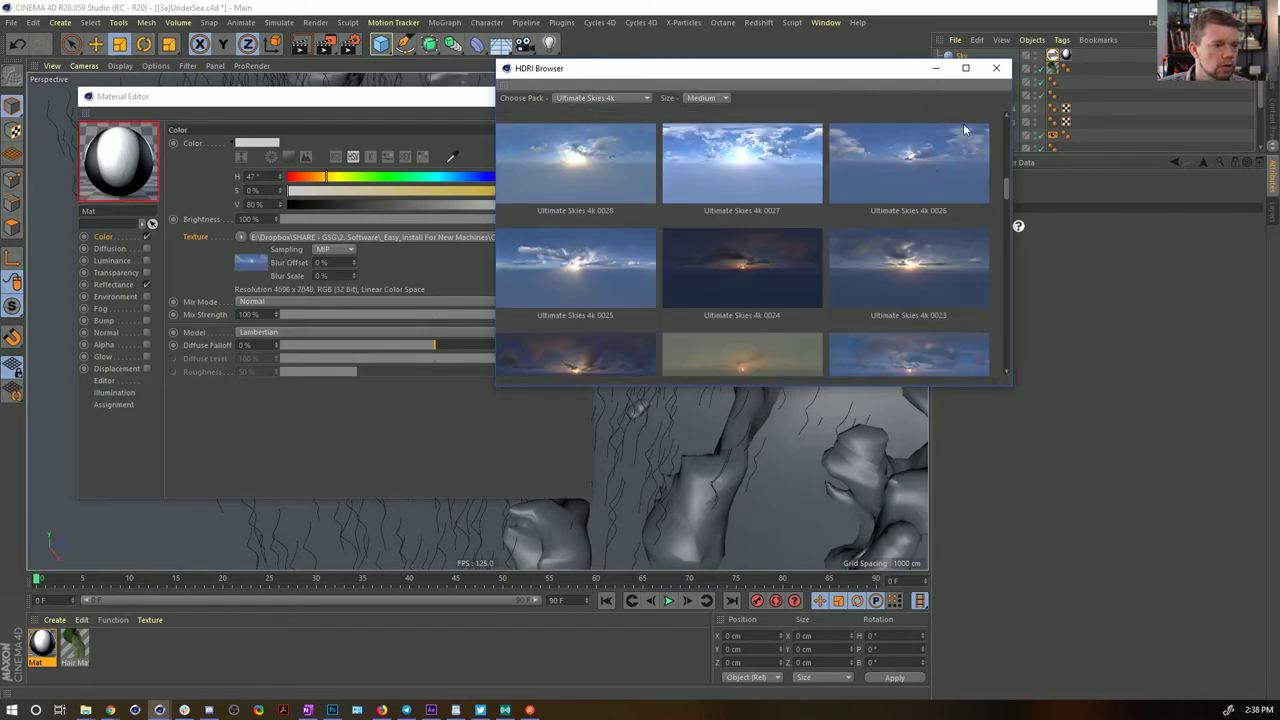
left_click(996, 68)
left_click(575, 96)
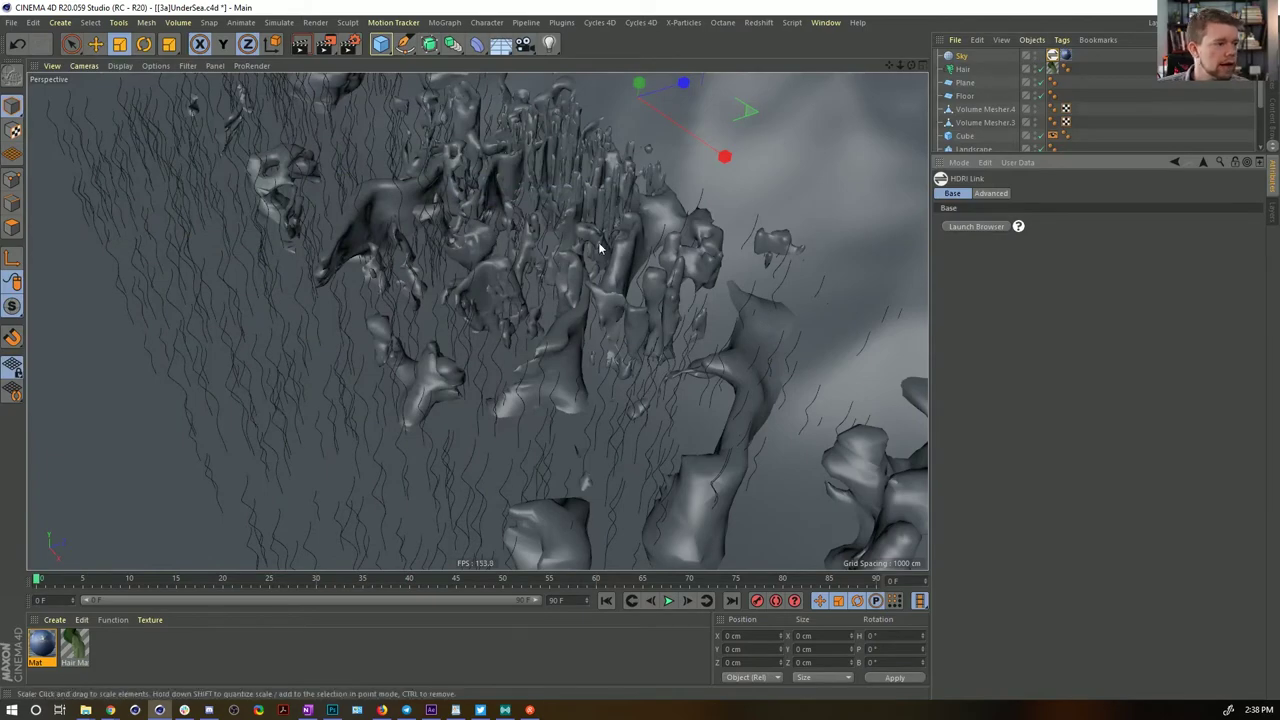
Add an Infinite light and rotate it to about H -78.5°, P -37.6°, B 12.4°
left_click_drag(576, 211, 526, 280, "alt")
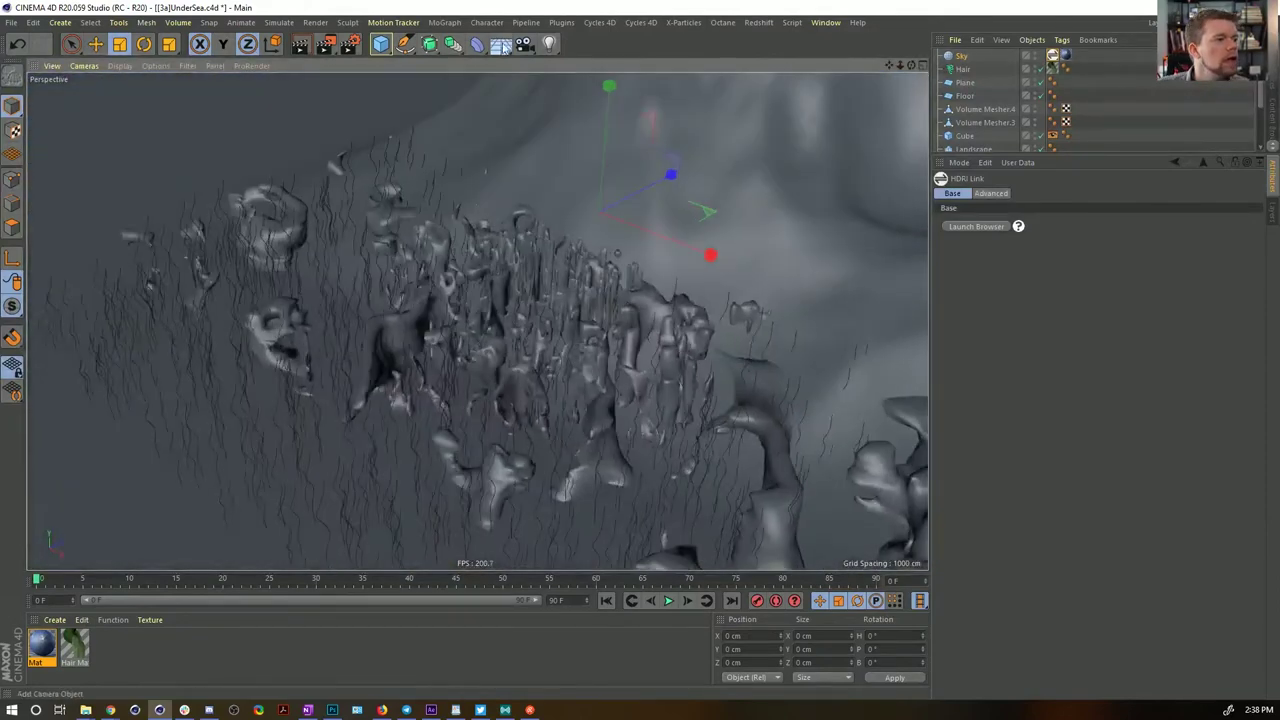
left_click(551, 44)
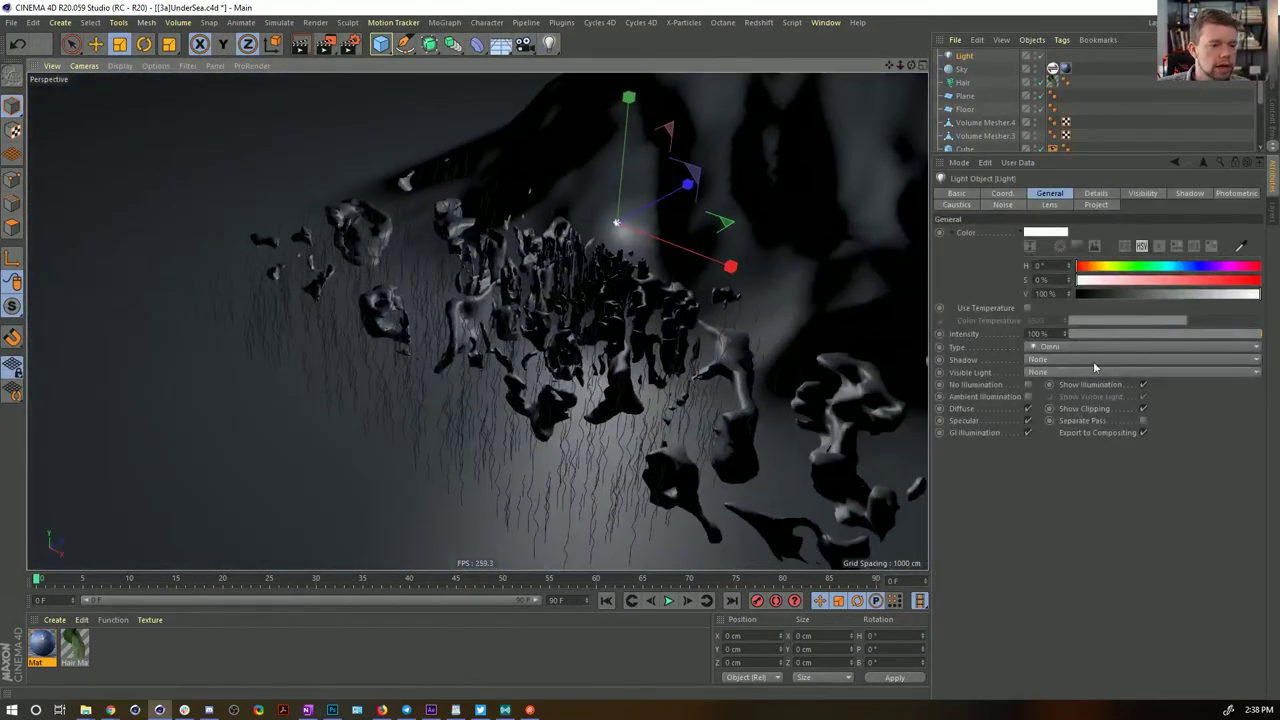
left_click(1050, 347)
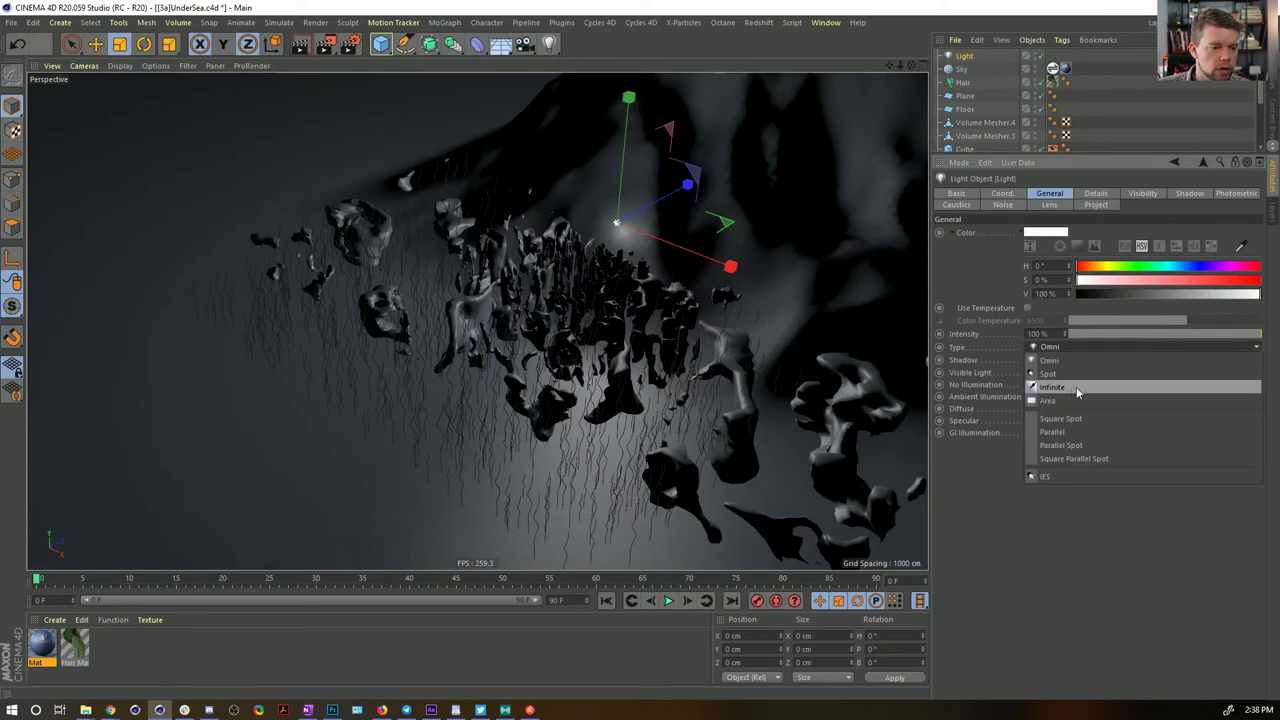
left_click(1072, 386)
key("r")
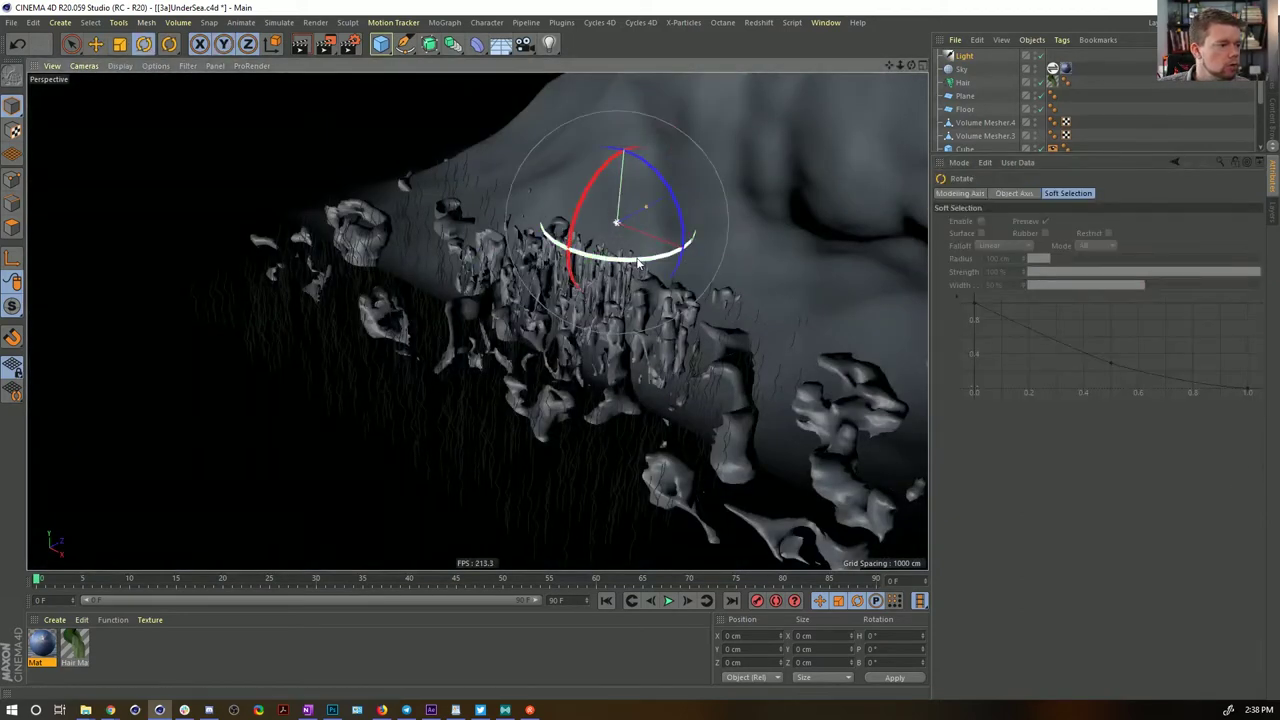
left_click_drag(650, 258, 576, 269)
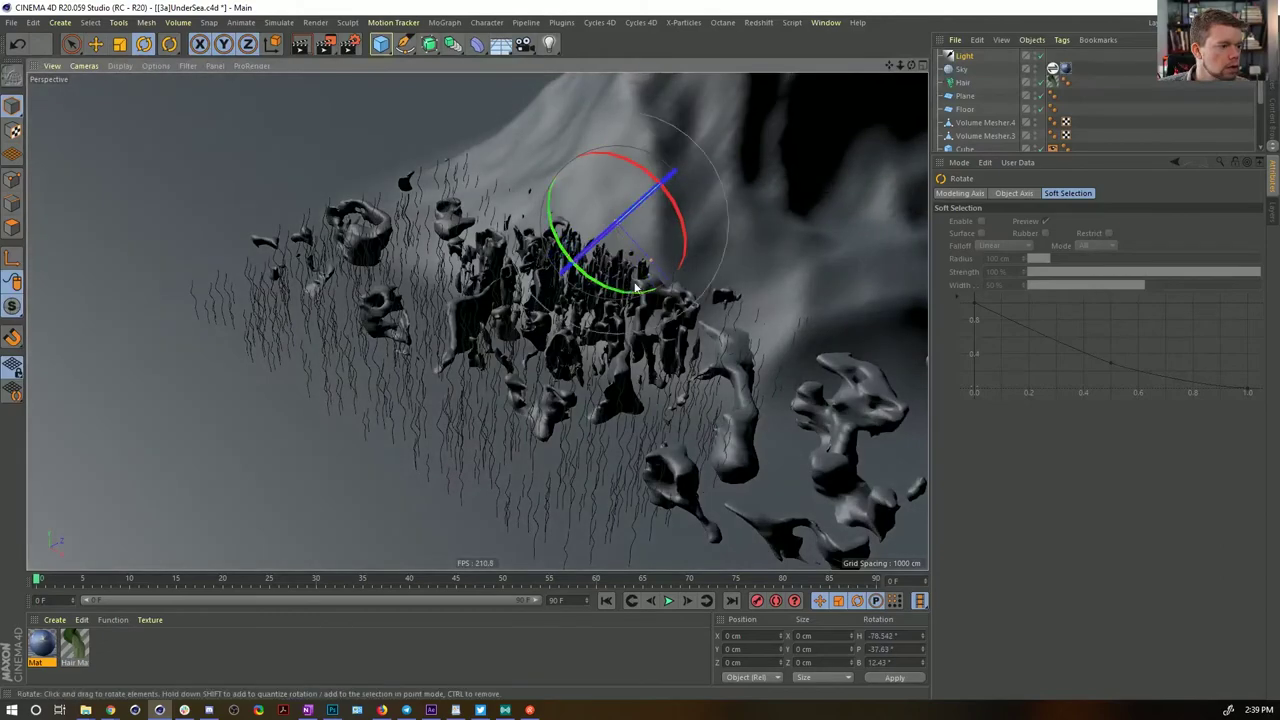
Move the infinite light to about X -749 cm, Y -24 cm, Z -45.5 cm
key("e")
left_click_drag(686, 238, 690, 249, "alt")
right_click_drag(694, 247, 551, 260, "alt")
middle_click_drag(655, 273, 727, 318, "alt")
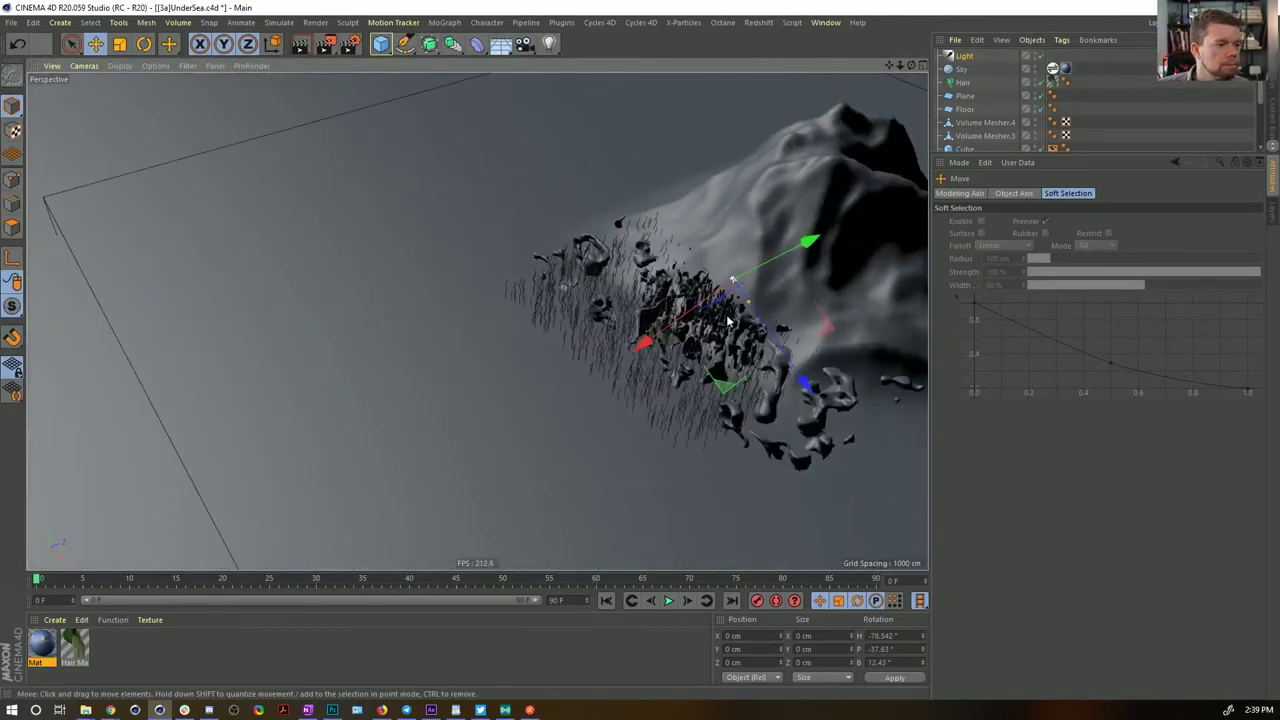
left_click_drag(727, 318, 742, 272, "alt")
left_click_drag(832, 299, 450, 5)
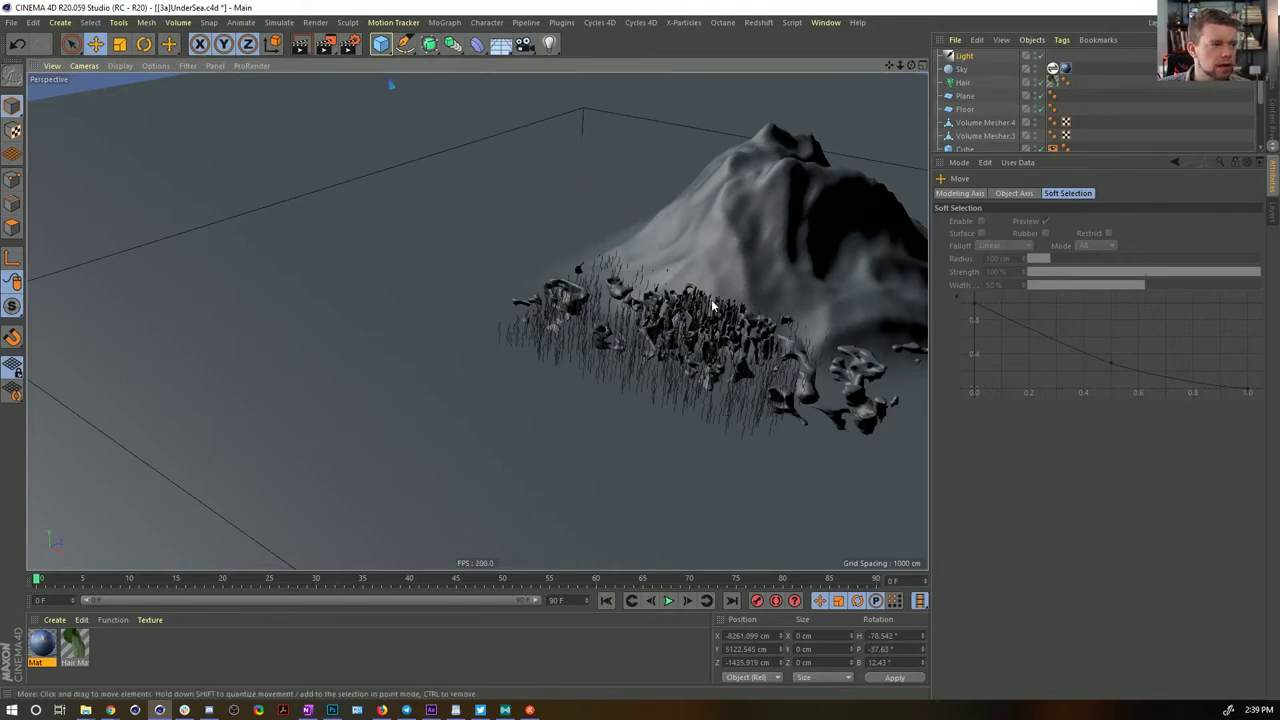
key("ctrl+z")
left_click_drag(836, 303, 778, 308)
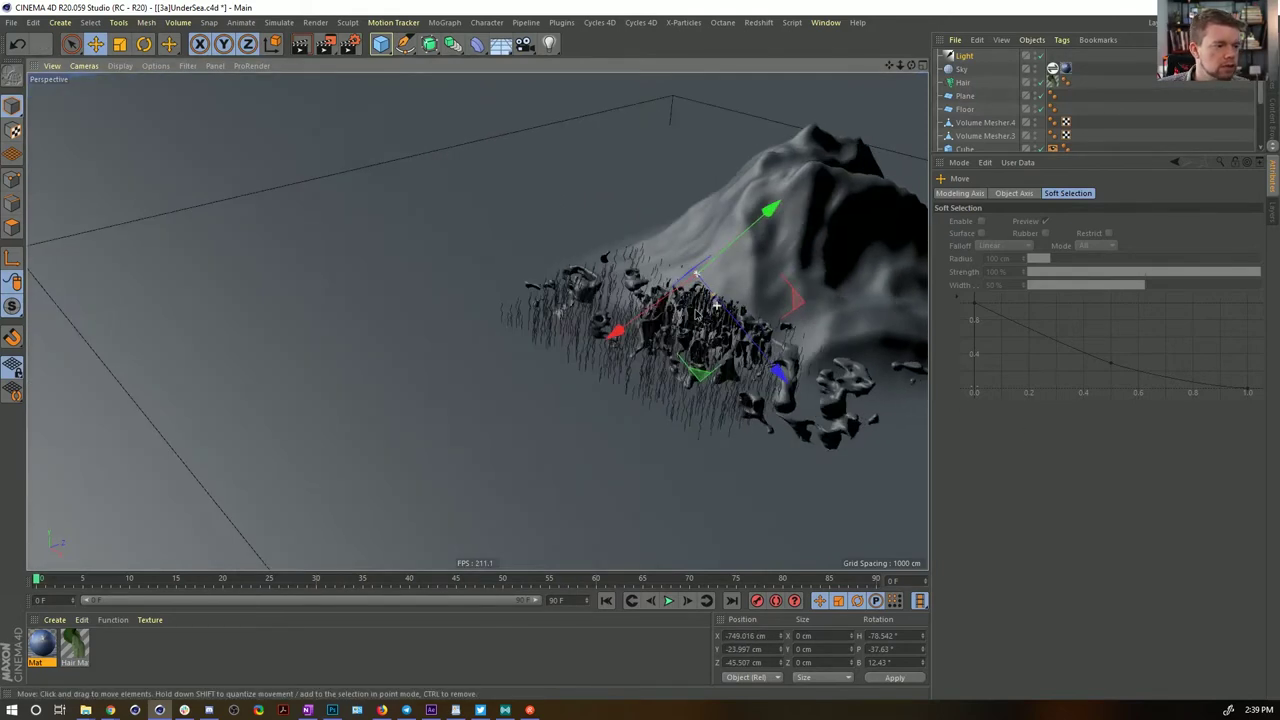
Set the infinite light's shadow to Raytraced (Hard)
left_click(959, 57)
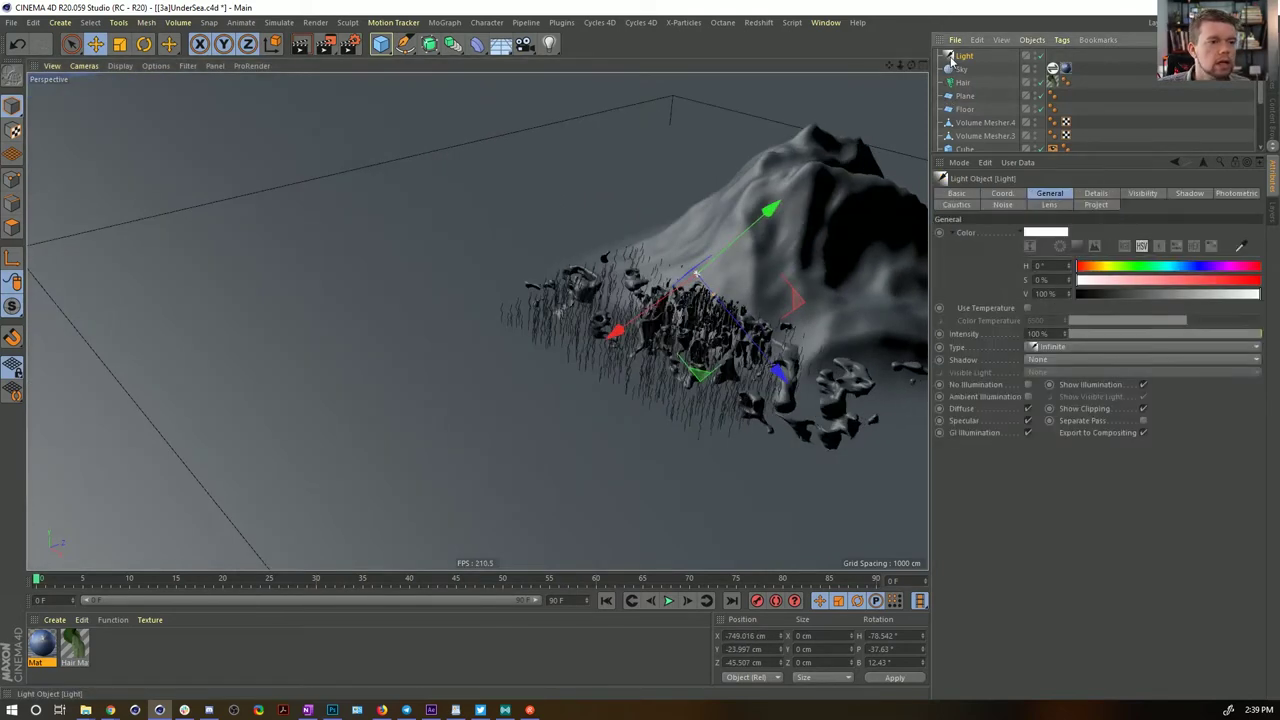
left_click(1044, 360)
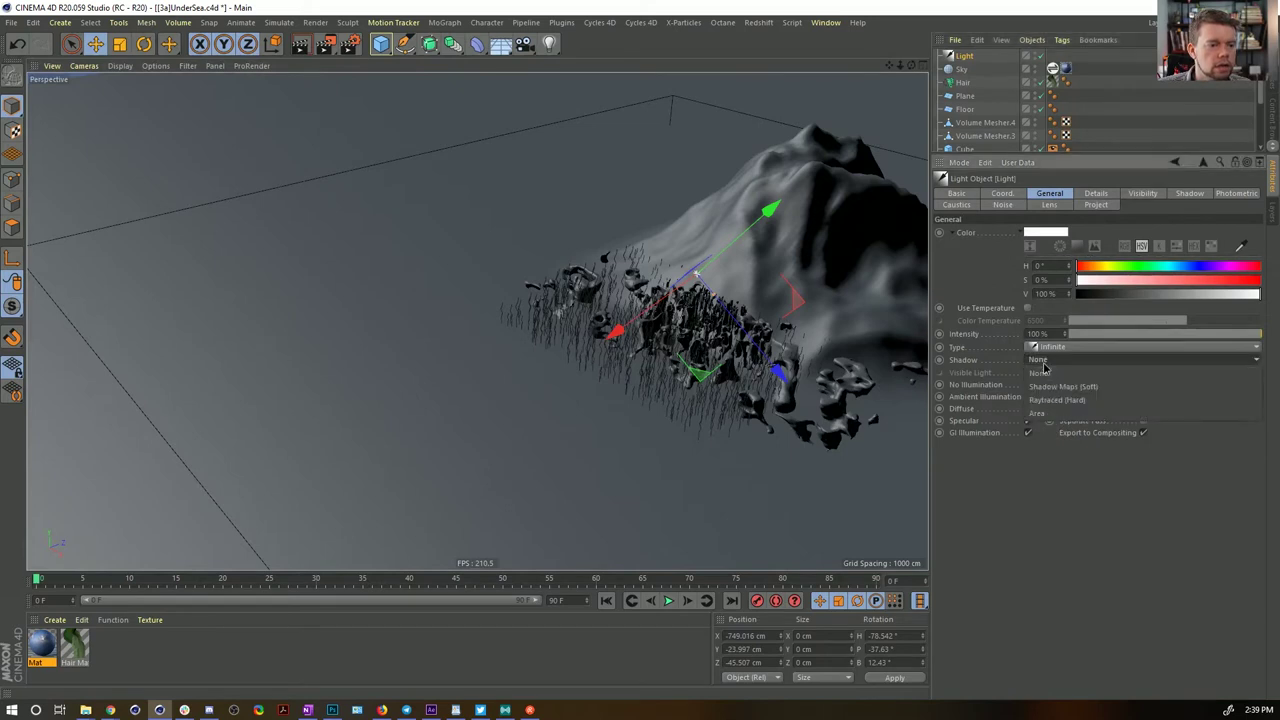
left_click(1117, 401)
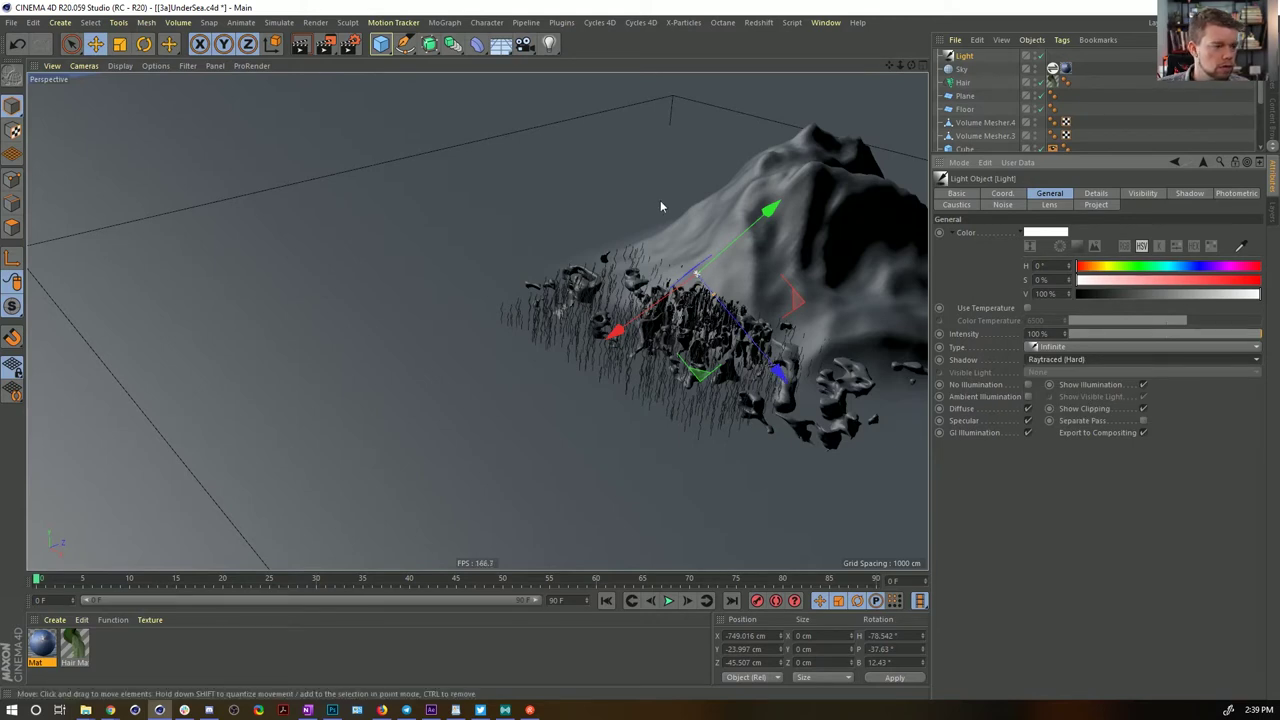
Switch the renderer to Physical in the render settings and show the Physical options
right_click_drag(741, 287, 896, 298, "alt")
right_click_drag(805, 312, 829, 305, "alt")
scroll(695, 362, "up", 3)
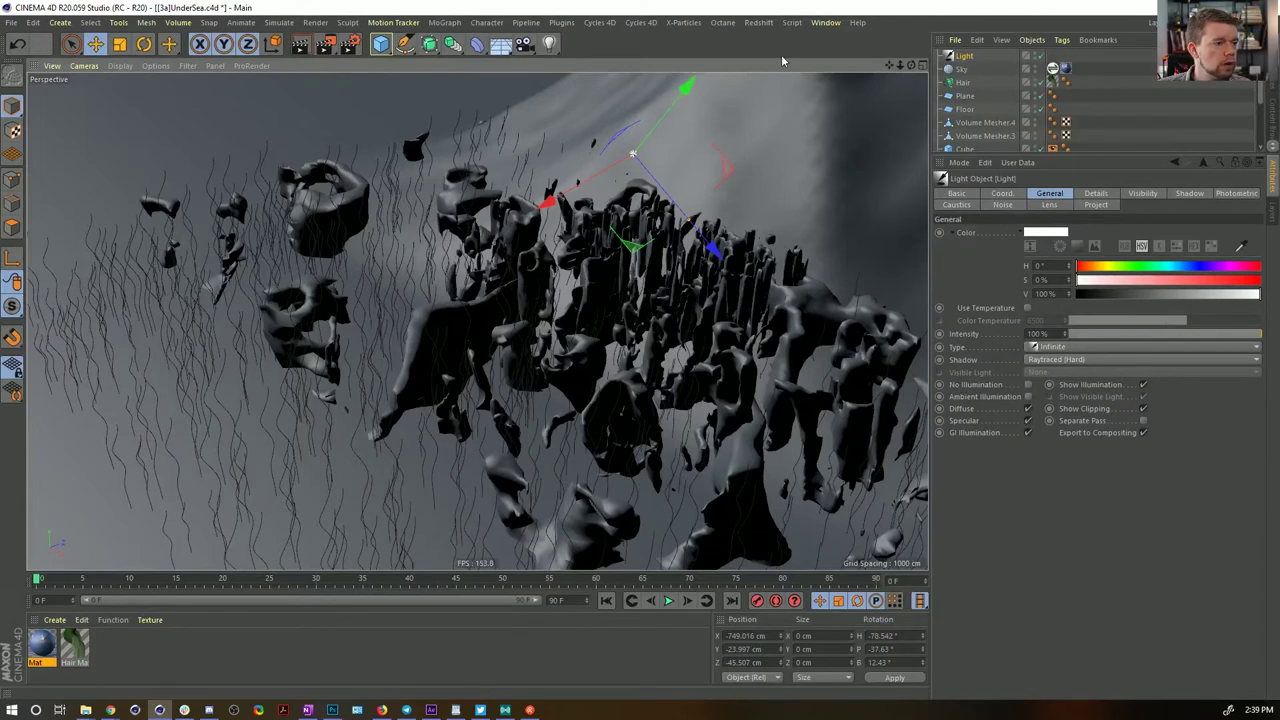
key("ctrl+b")
left_click_drag(868, 48, 626, 29)
left_click(560, 58)
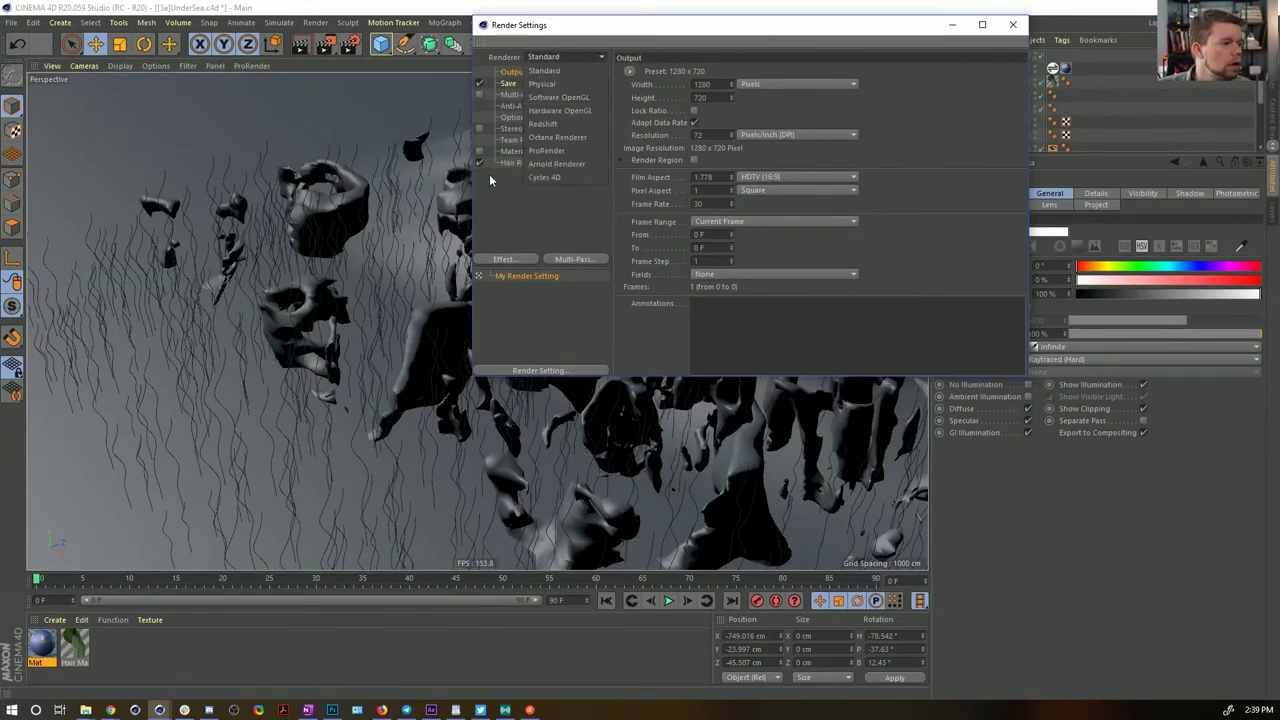
left_click(542, 84)
left_click(515, 163)
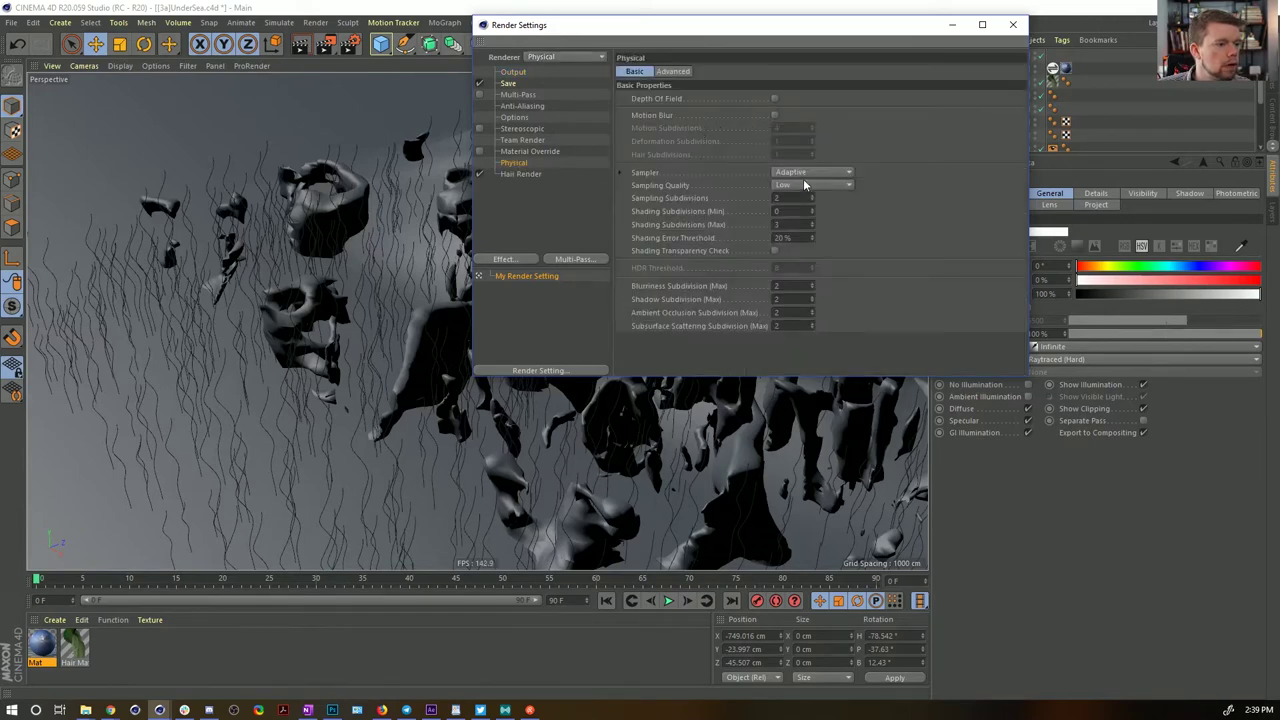
Set the Physical renderer's sampling, maximum shading, blurriness, shadow, ambient occlusion and subsurface scattering subdivisions to 1
double_click(796, 226)
type("1")
double_click(799, 286)
type("1")
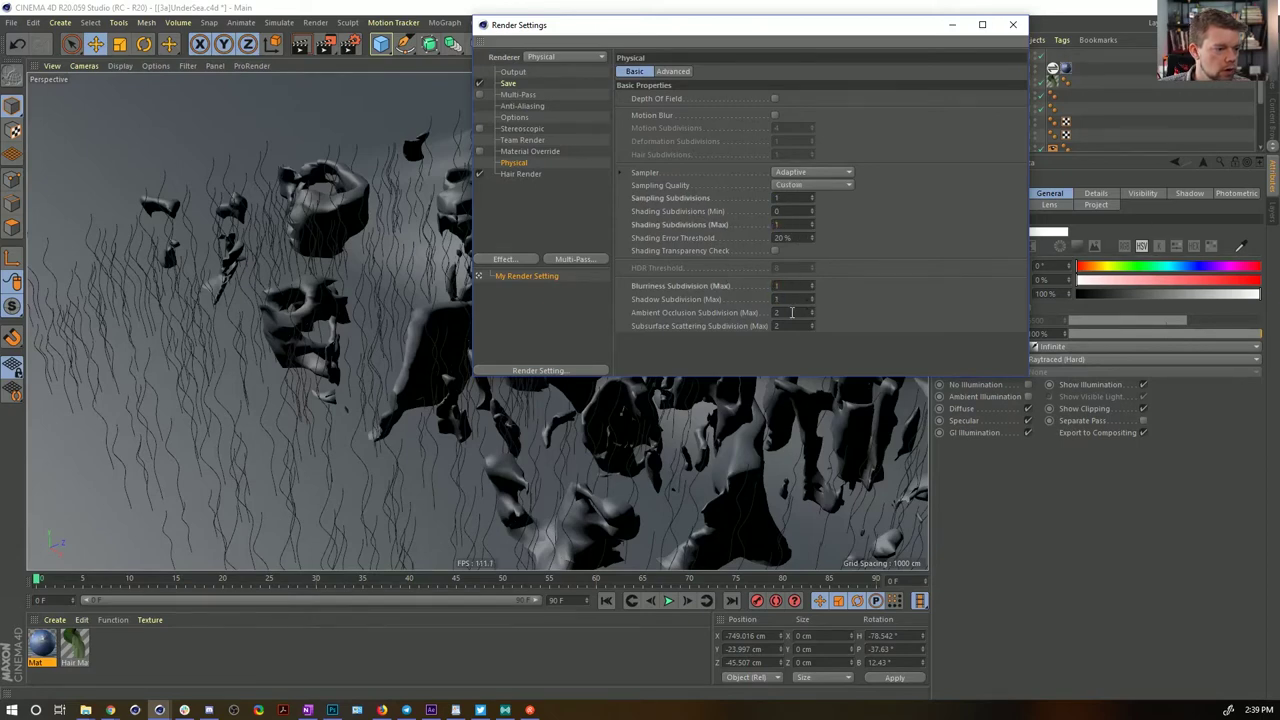
key("Tab")
type("1")
key("Tab")
type("1")
key("Return")
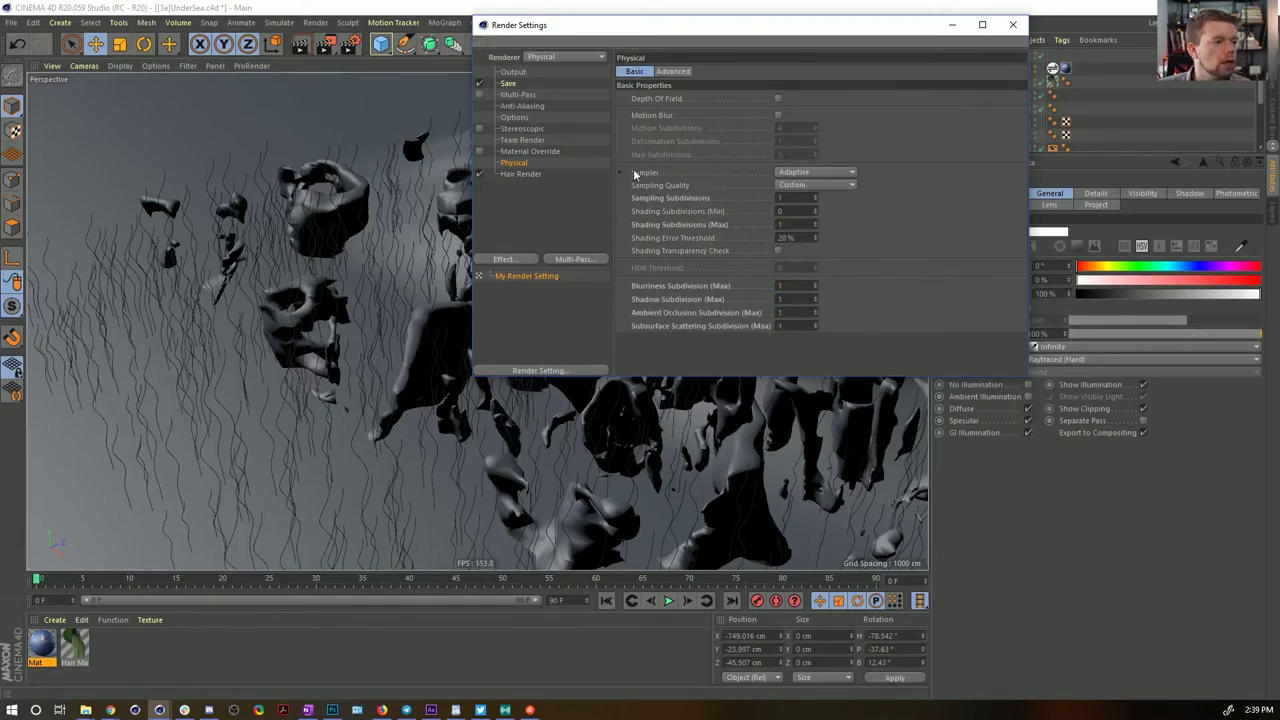
Set the Physical sampler to Progressive and close the render settings
left_click(815, 172)
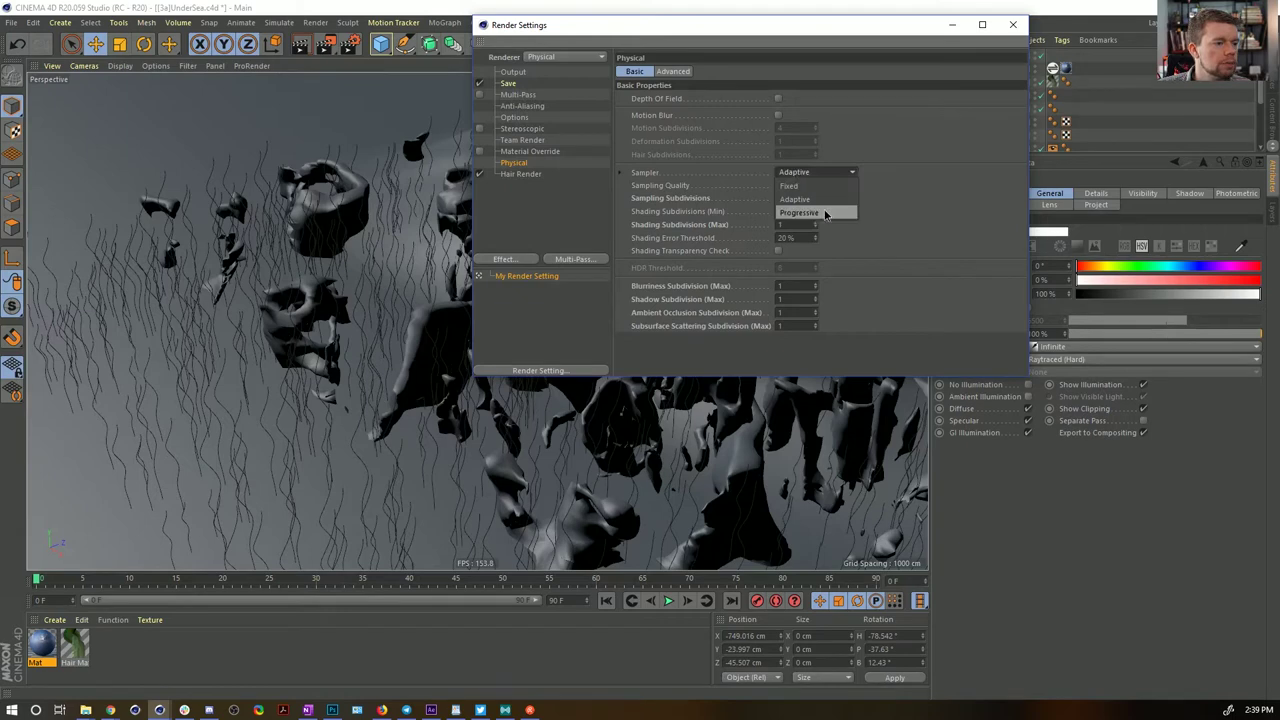
left_click(820, 205)
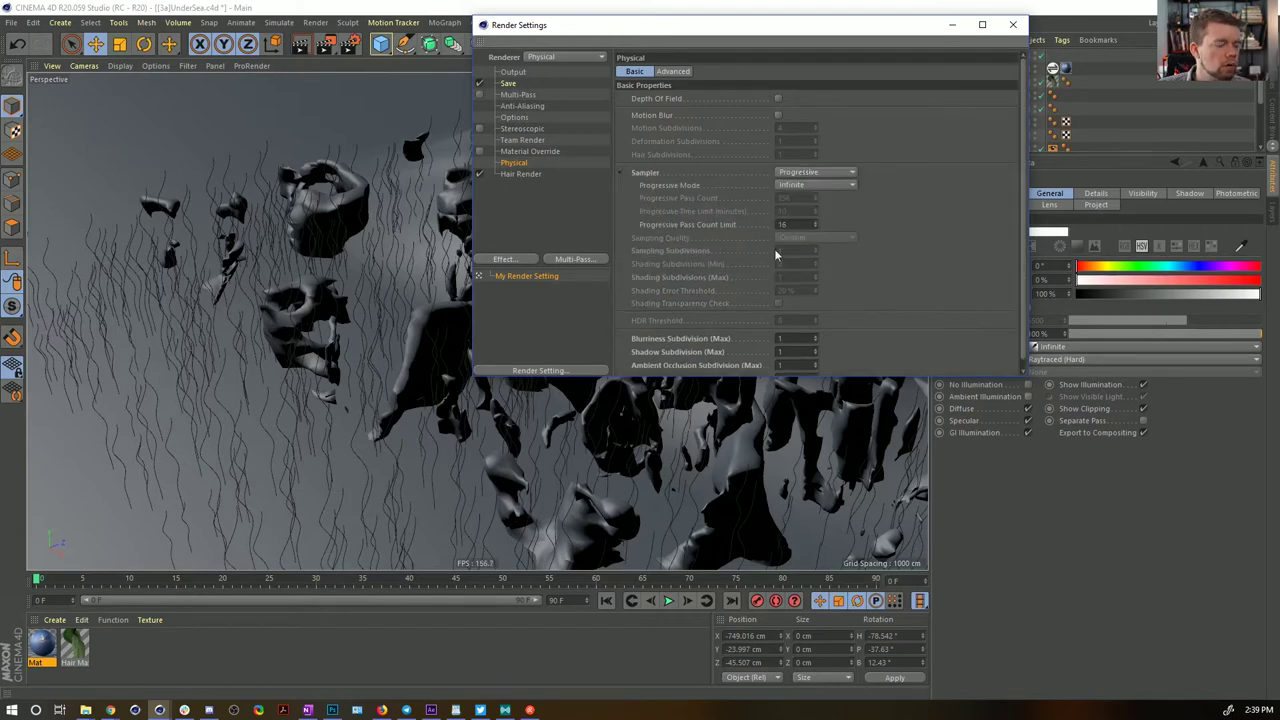
left_click(1010, 24)
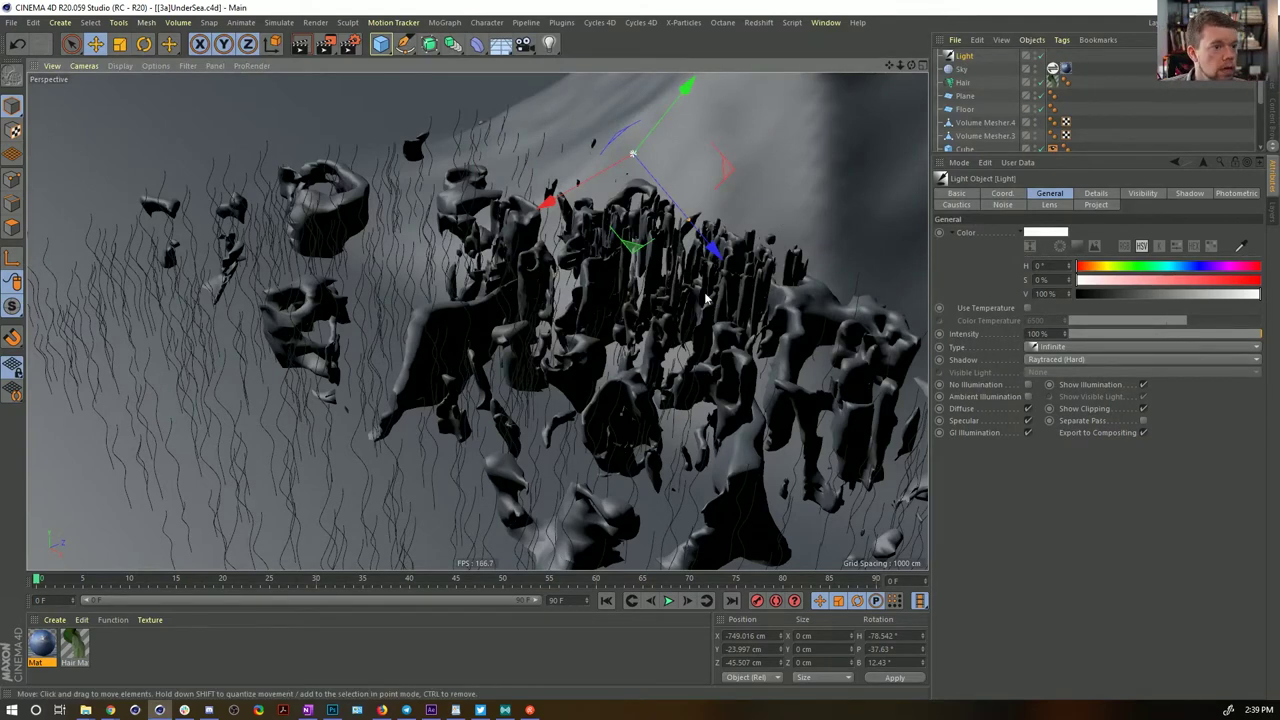
Add the Global Illumination effect in the render settings and set its secondary method to Light Mapping
key("ctrl+b")
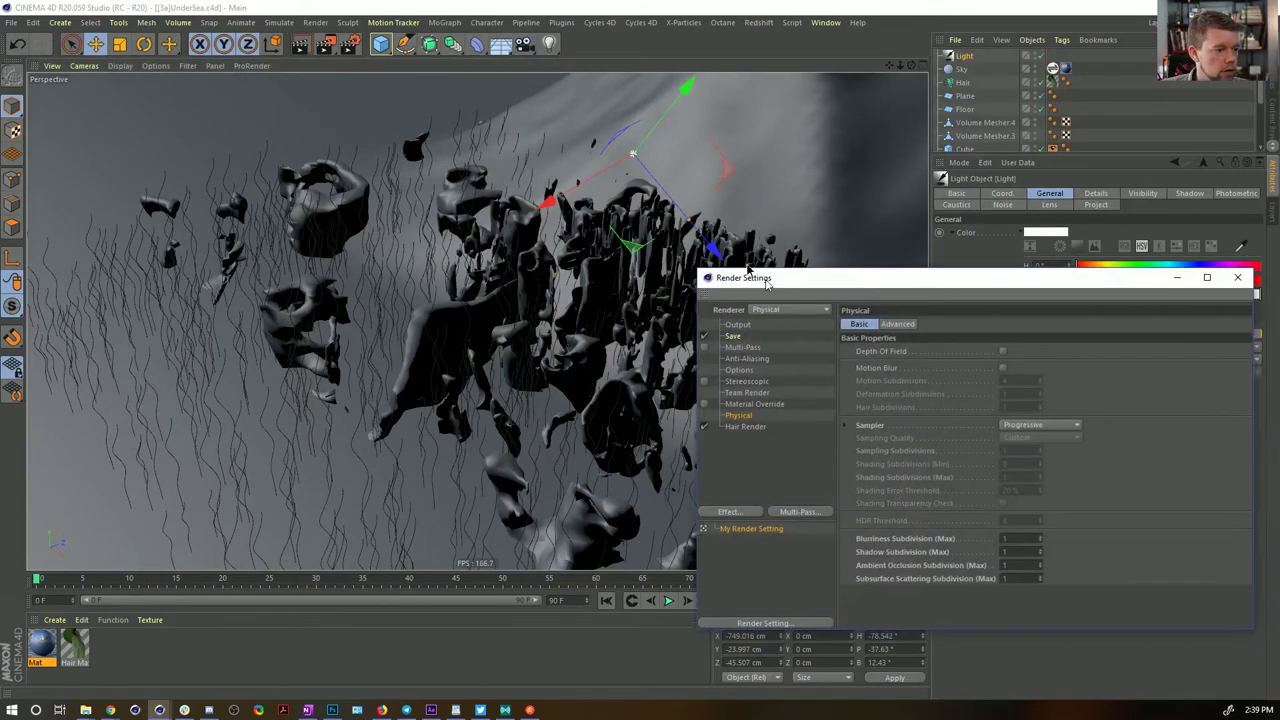
right_click(590, 376)
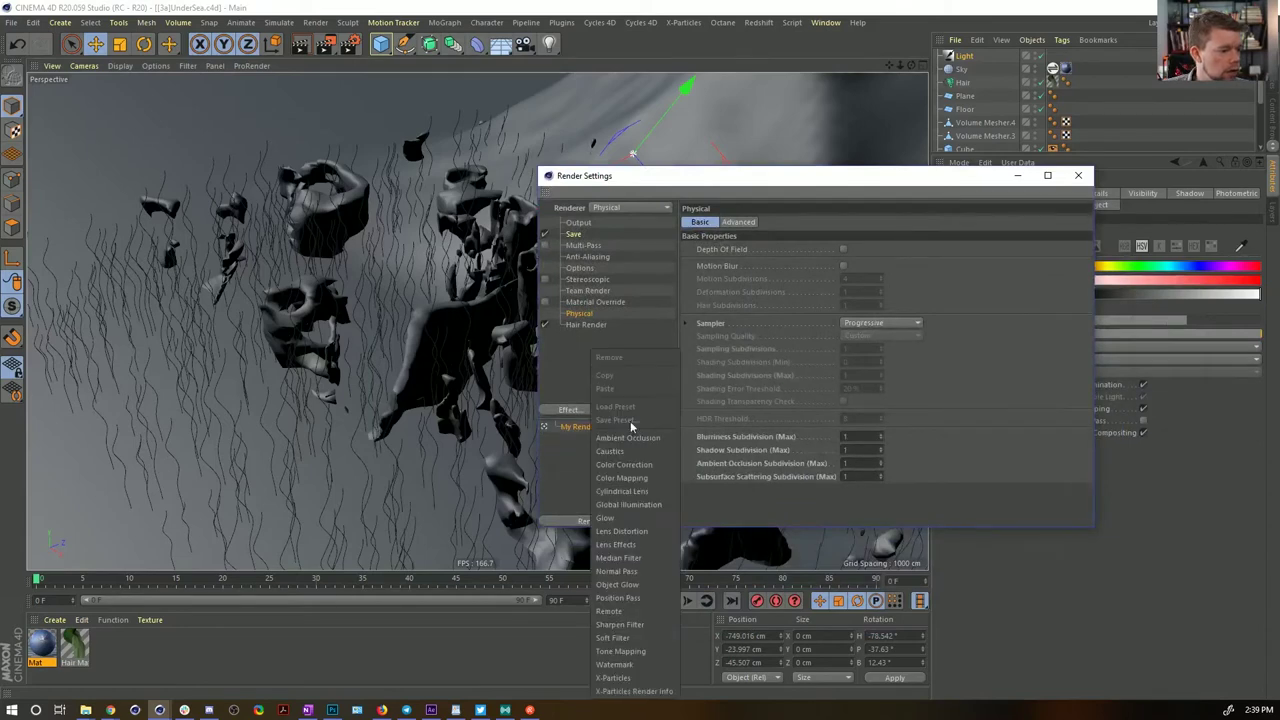
left_click(660, 506)
left_click(812, 268)
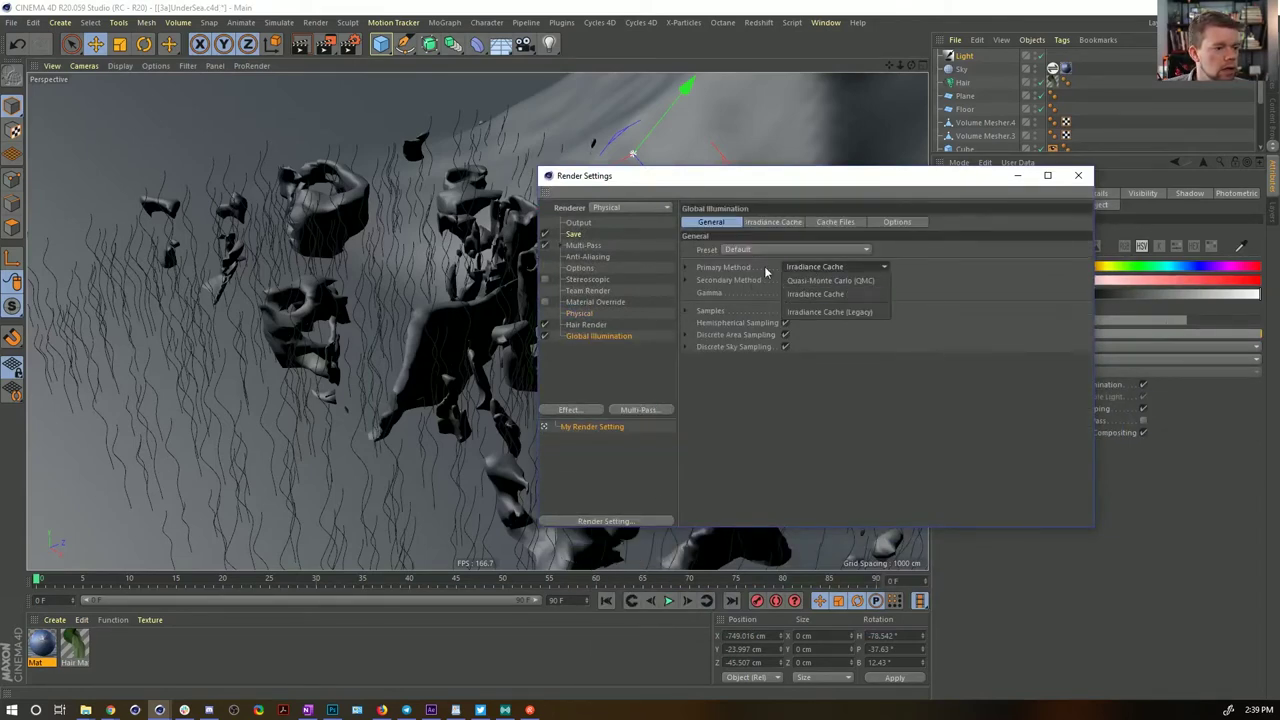
left_click(762, 271)
left_click(812, 280)
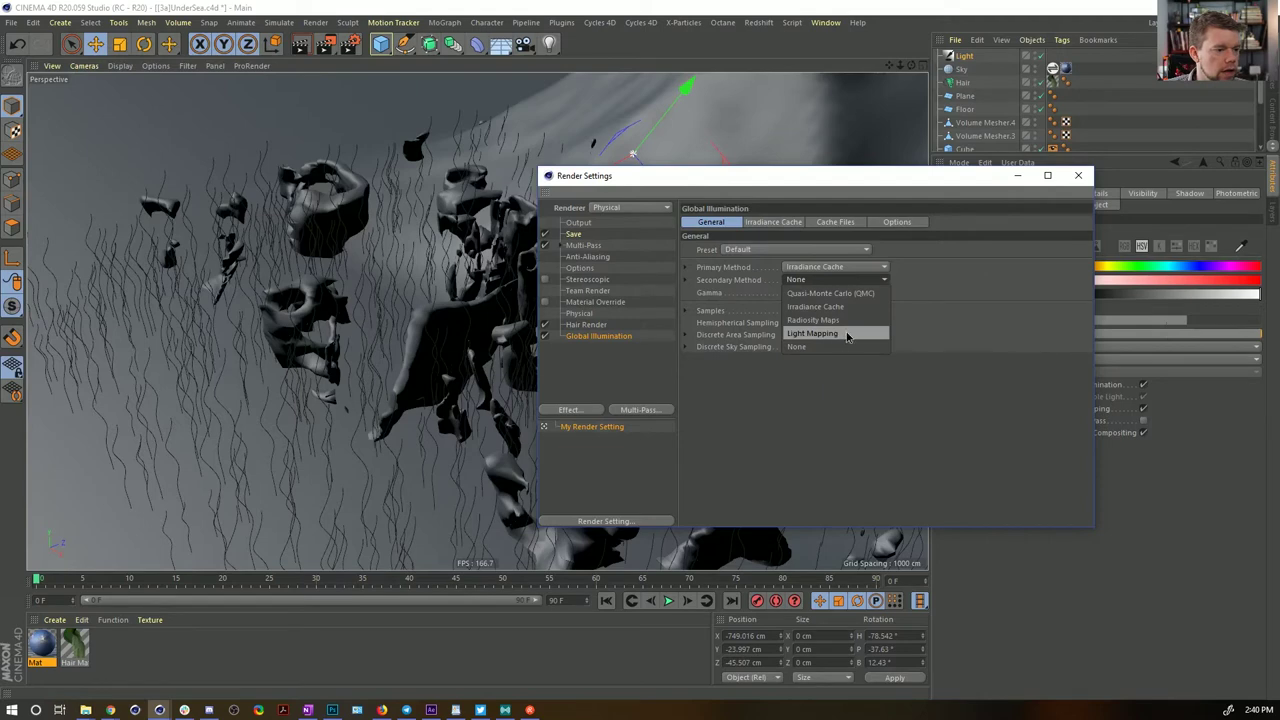
left_click(847, 334)
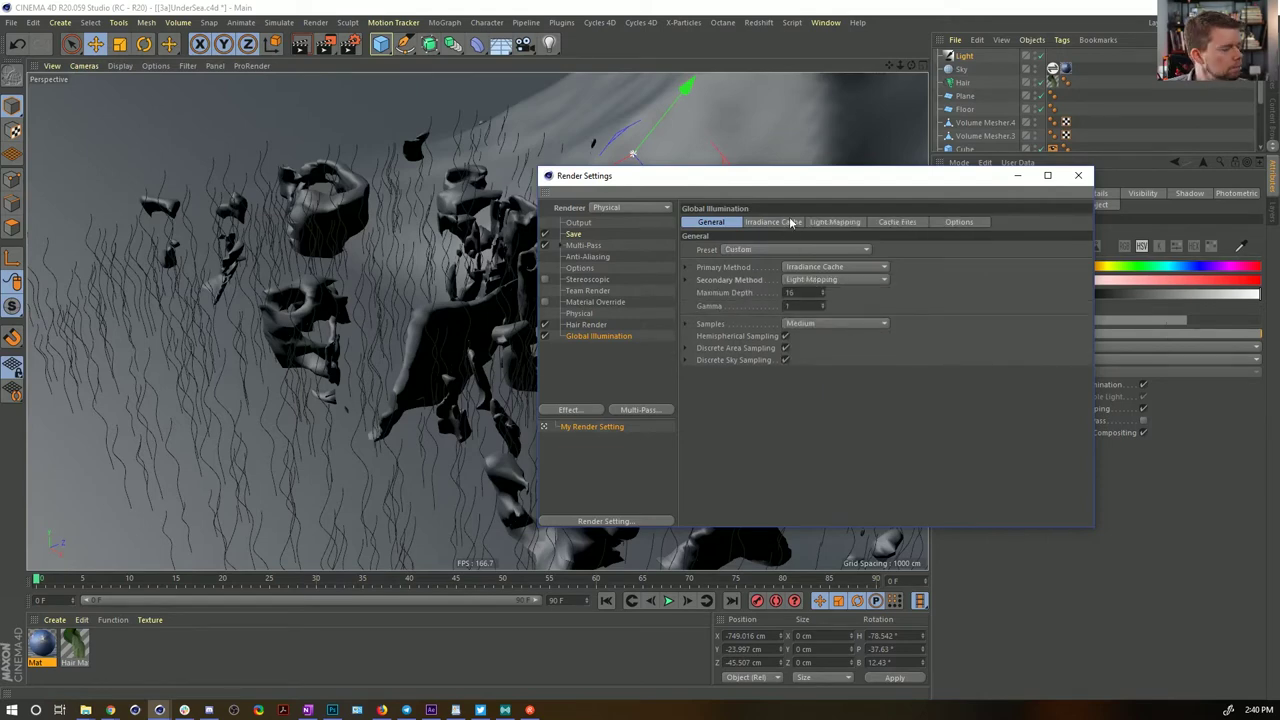
Review the Irradiance Cache and Light Mapping options, and set the primary GI method to Quasi-Monte Carlo (QMC)
left_click(790, 222)
left_click(831, 222)
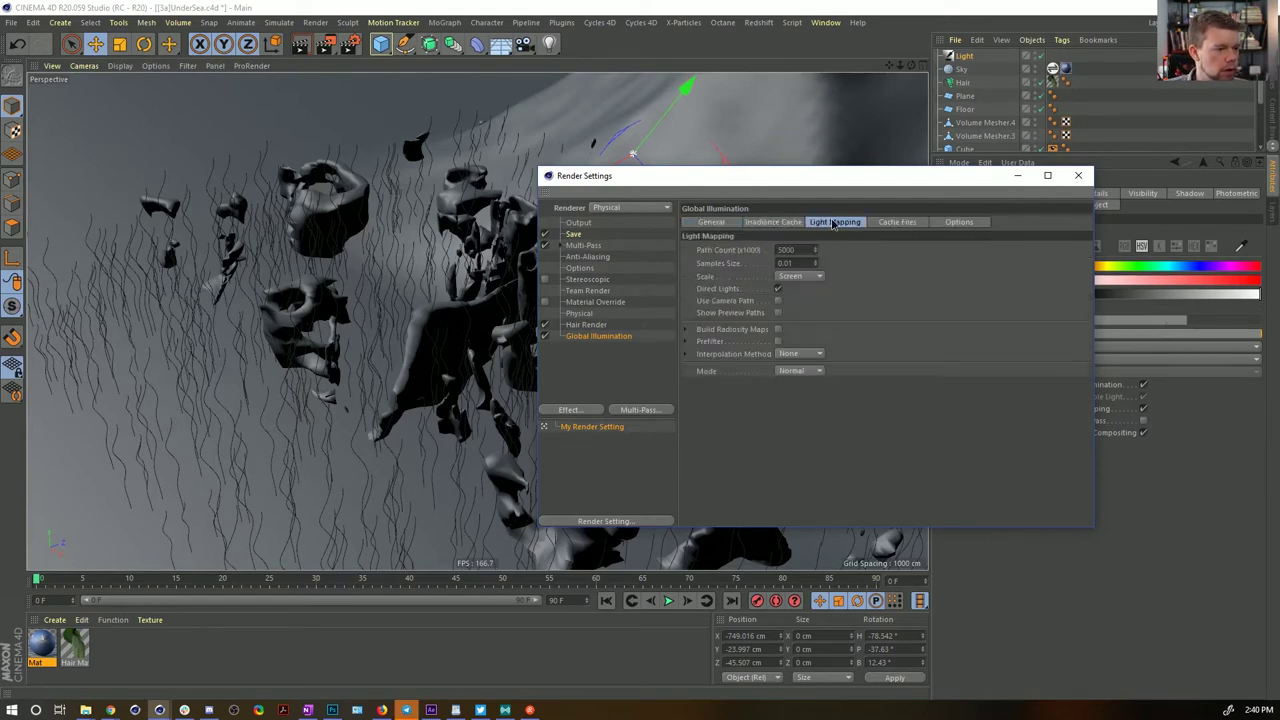
left_click_drag(778, 223, 724, 224)
left_click(758, 222)
left_click(716, 223)
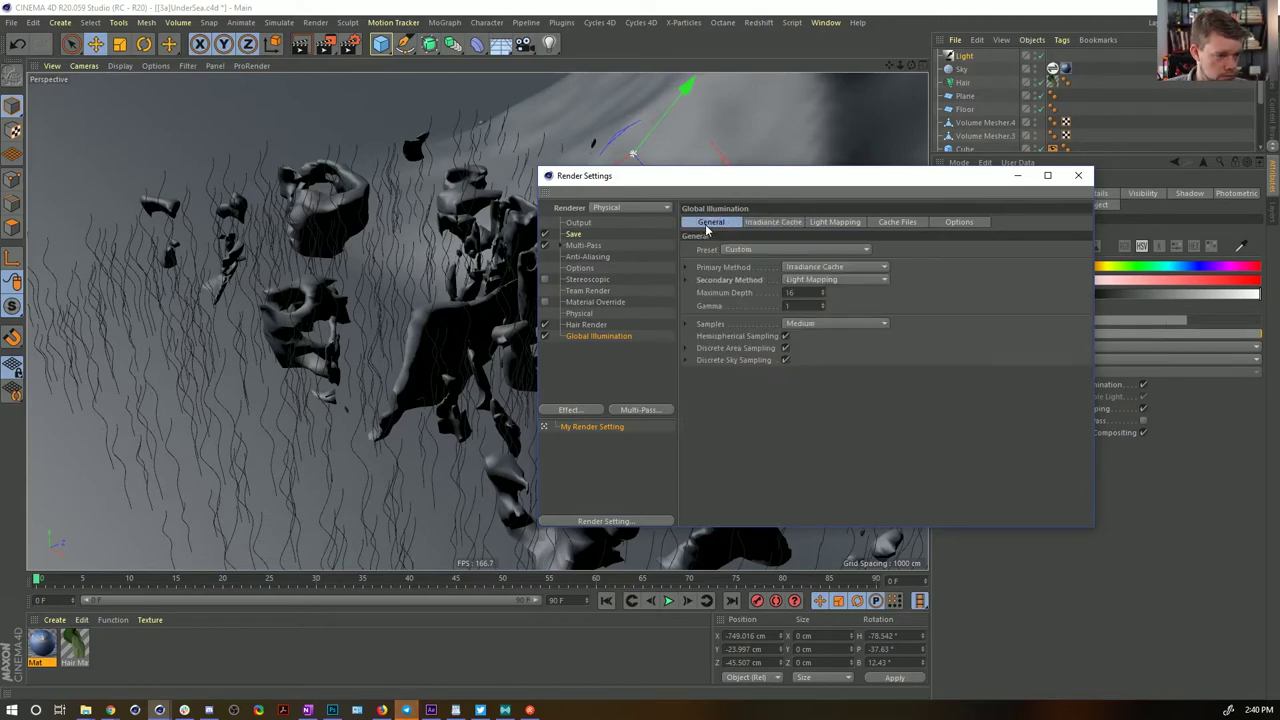
left_click(686, 267)
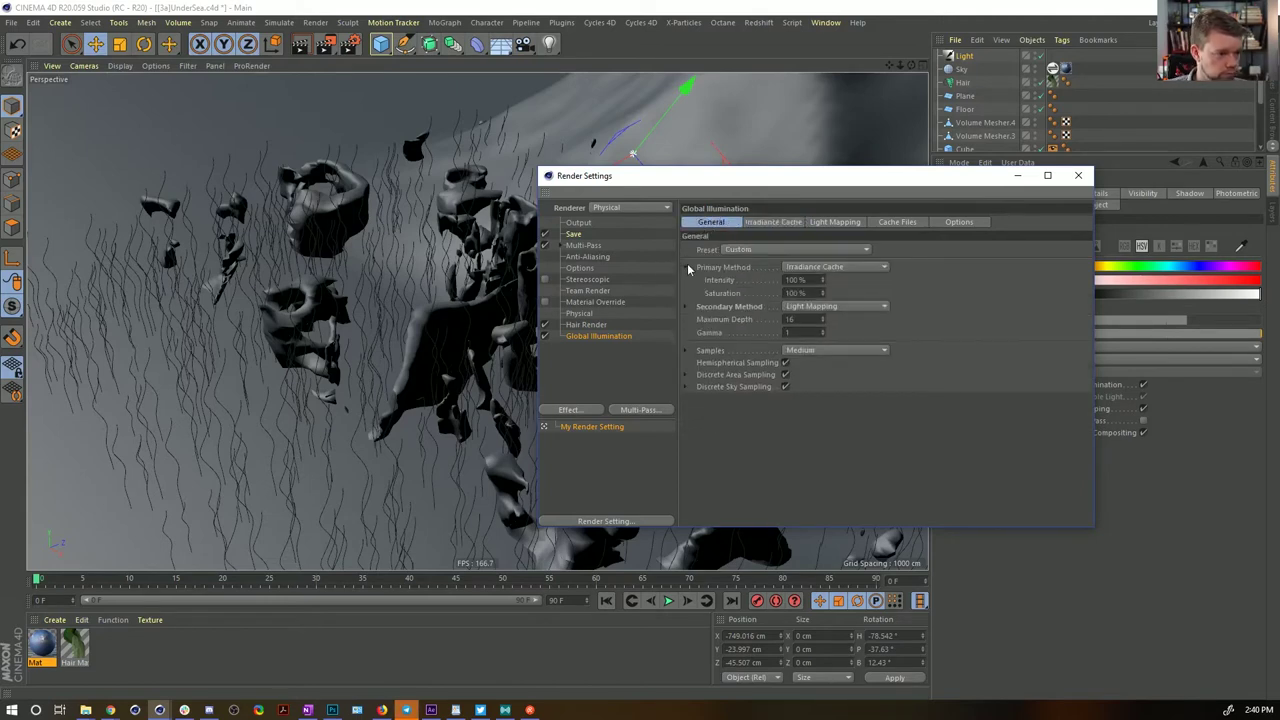
left_click(829, 268)
left_click(878, 282)
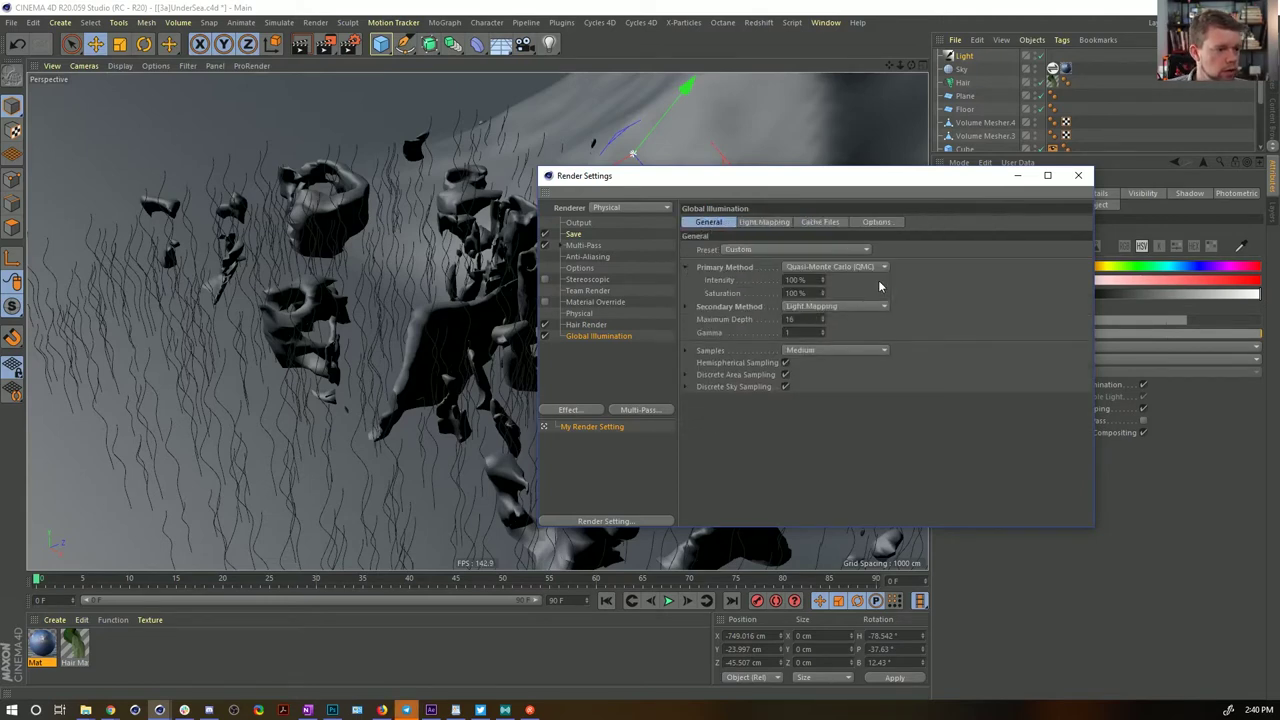
Set the GI sample accuracy to 22 %, close the render settings and render the perspective view
left_click(686, 306)
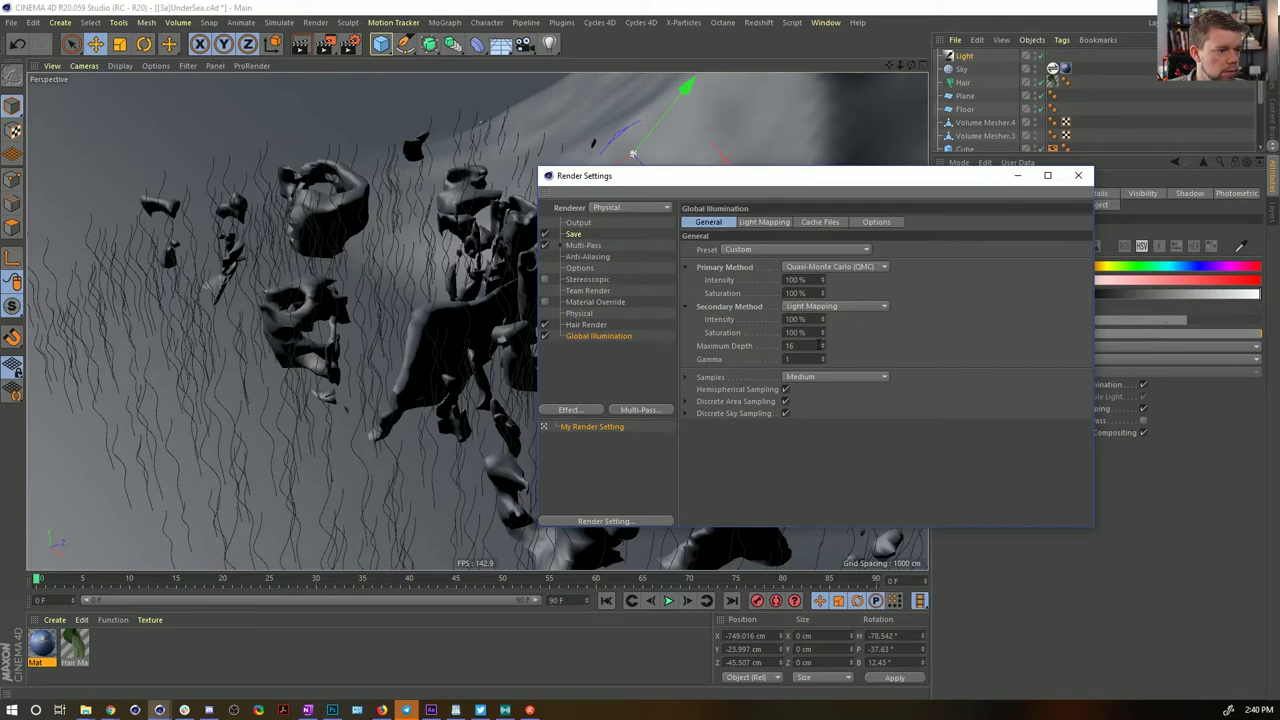
left_click(686, 378)
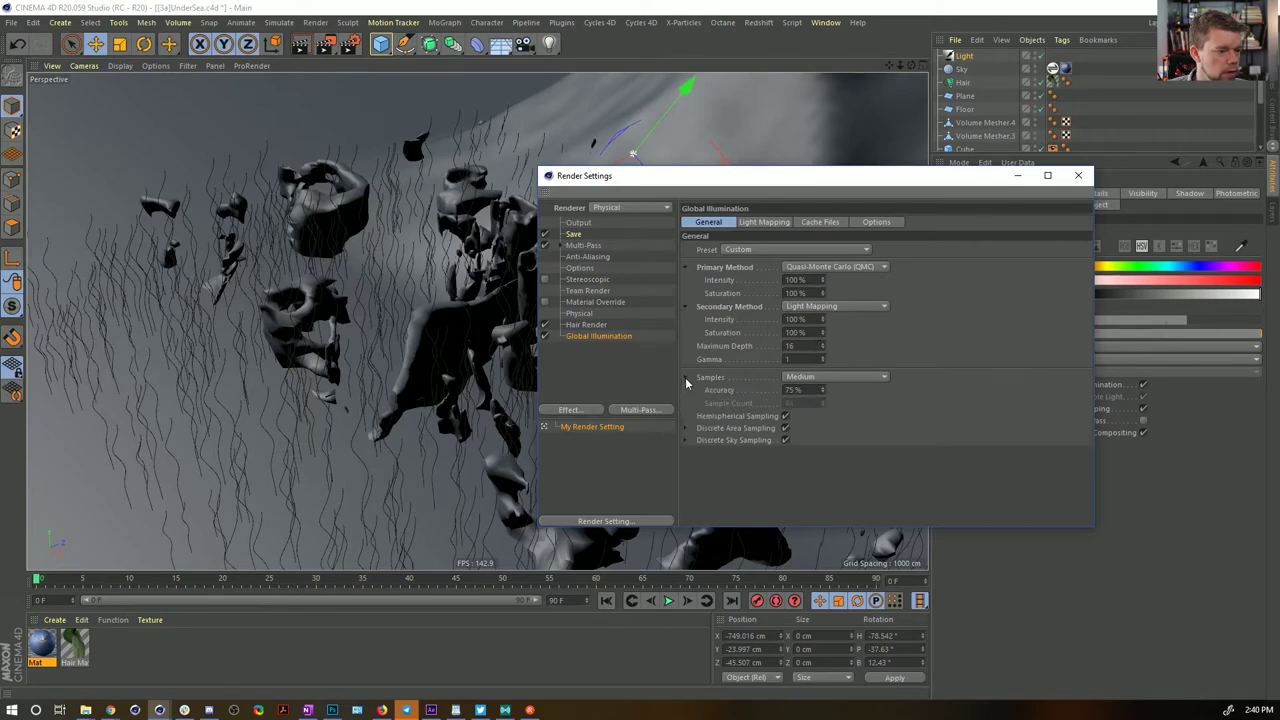
double_click(800, 389)
type("22")
left_click(974, 373)
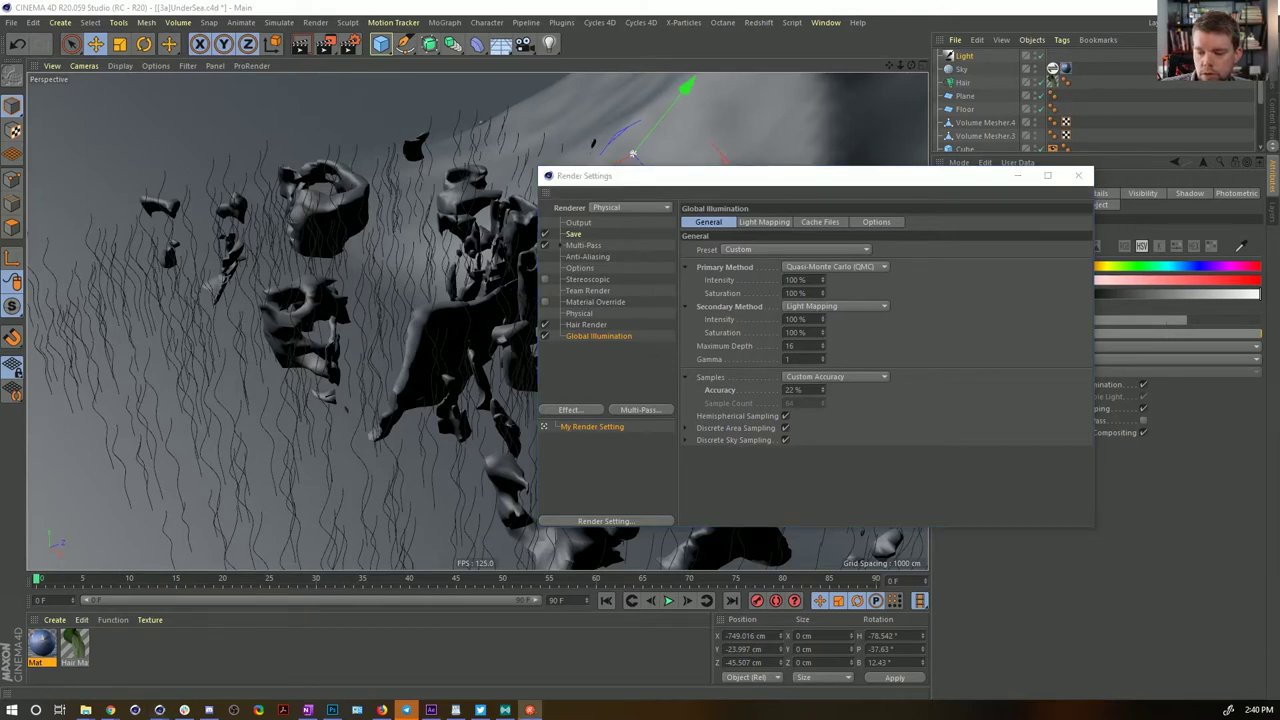
key("super+d")
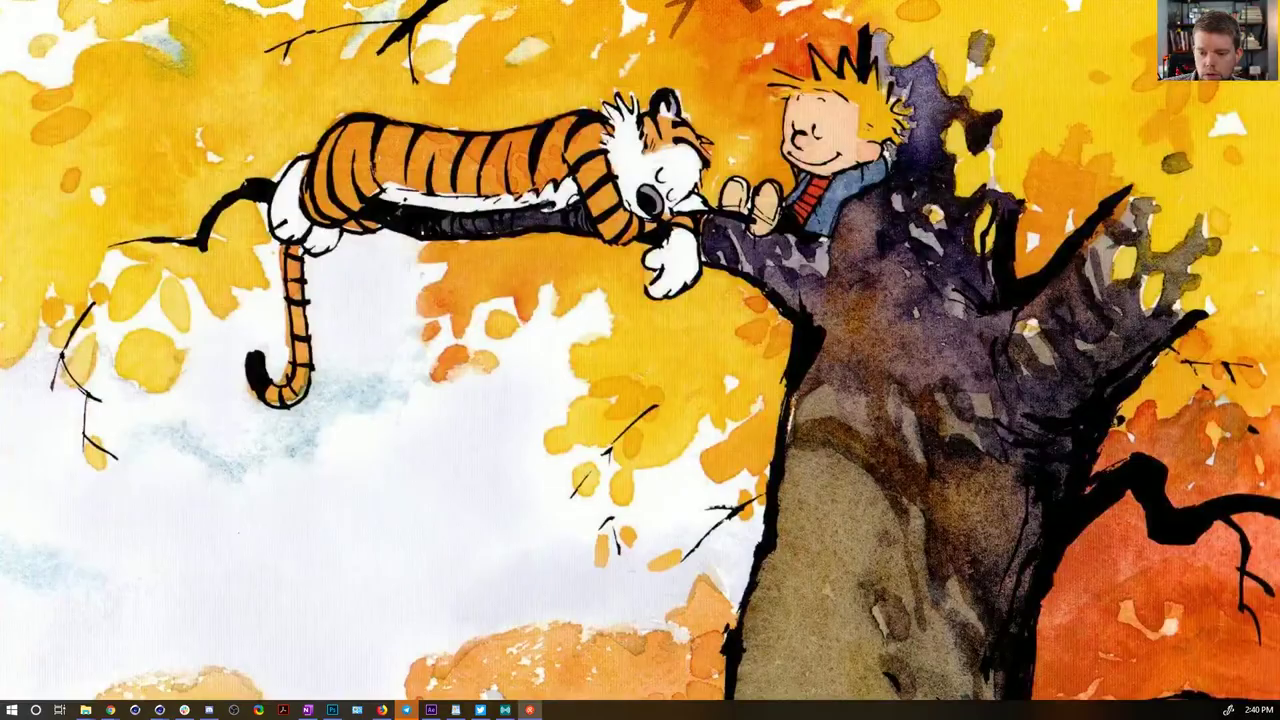
key("alt+Tab")
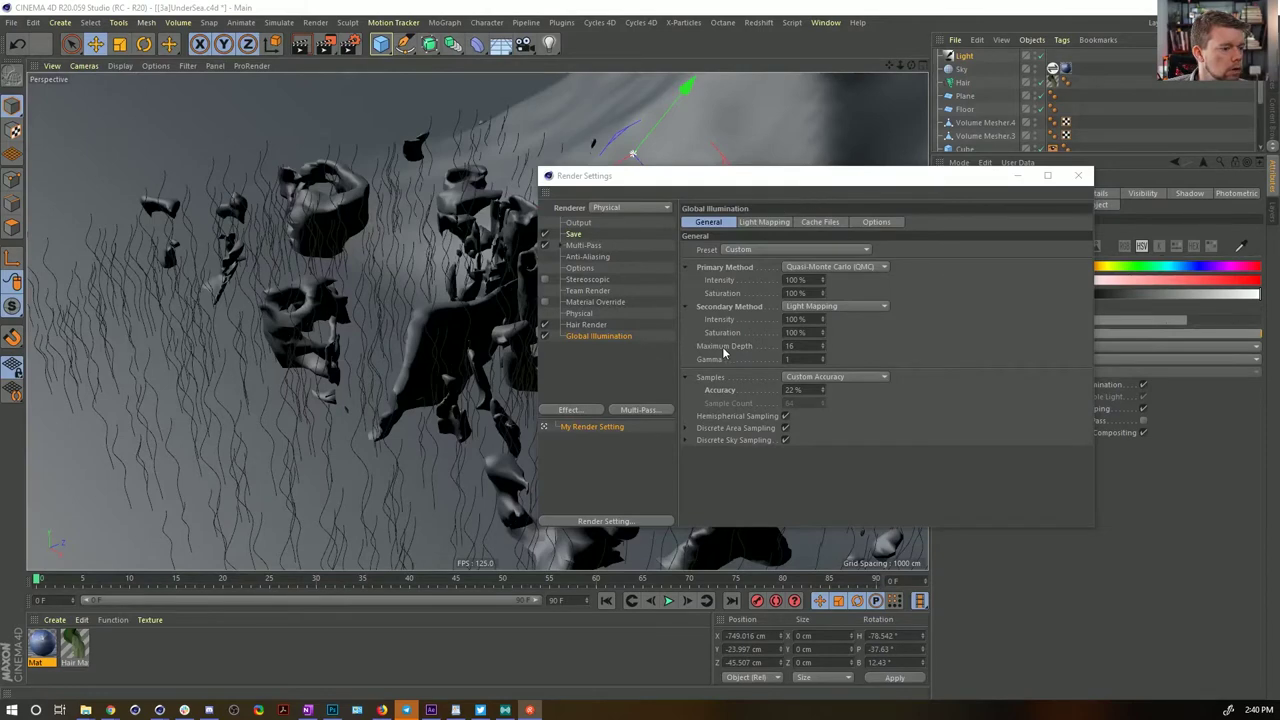
left_click(1078, 175)
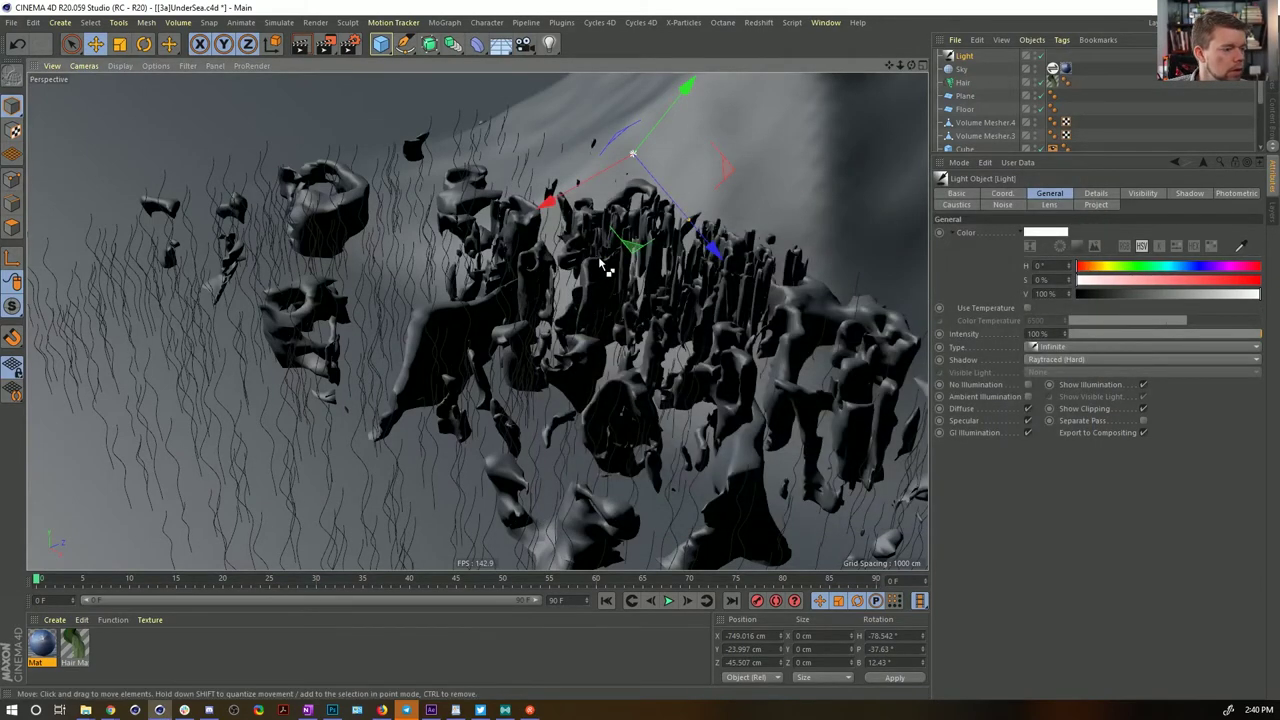
key("ctrl+r")
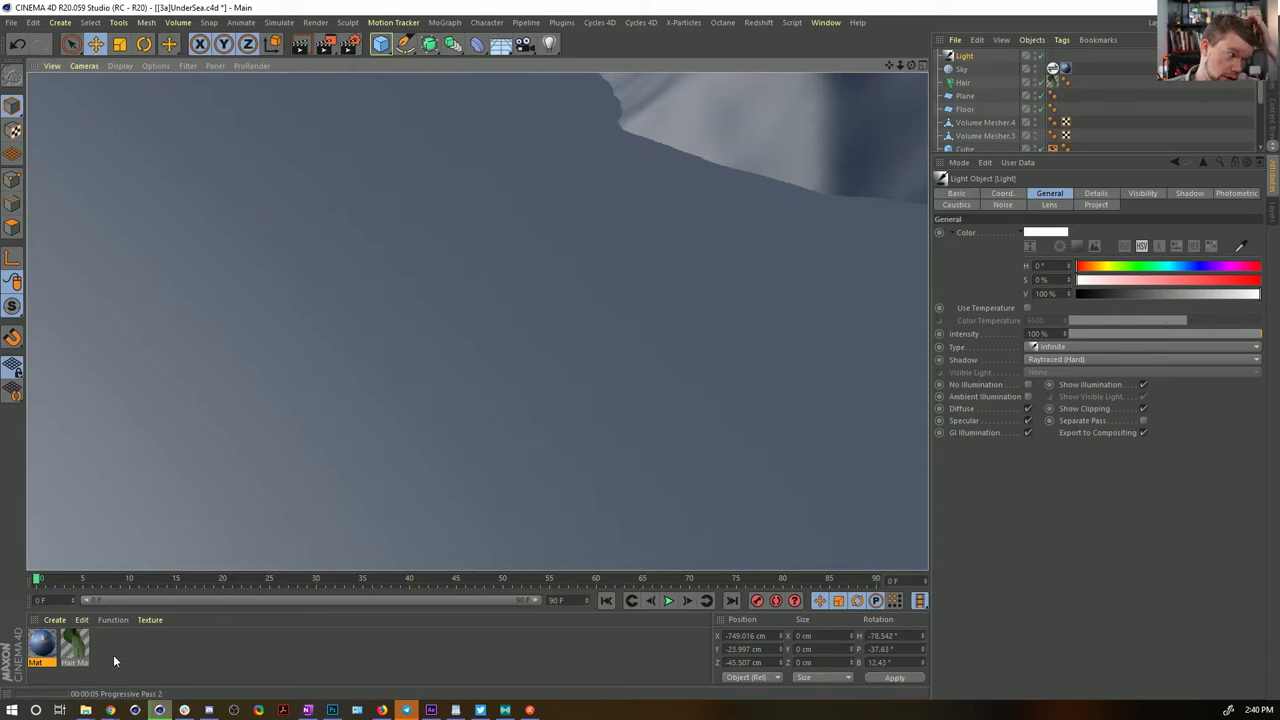
Create a new standard material and assign it to the large Cube
double_click(138, 645)
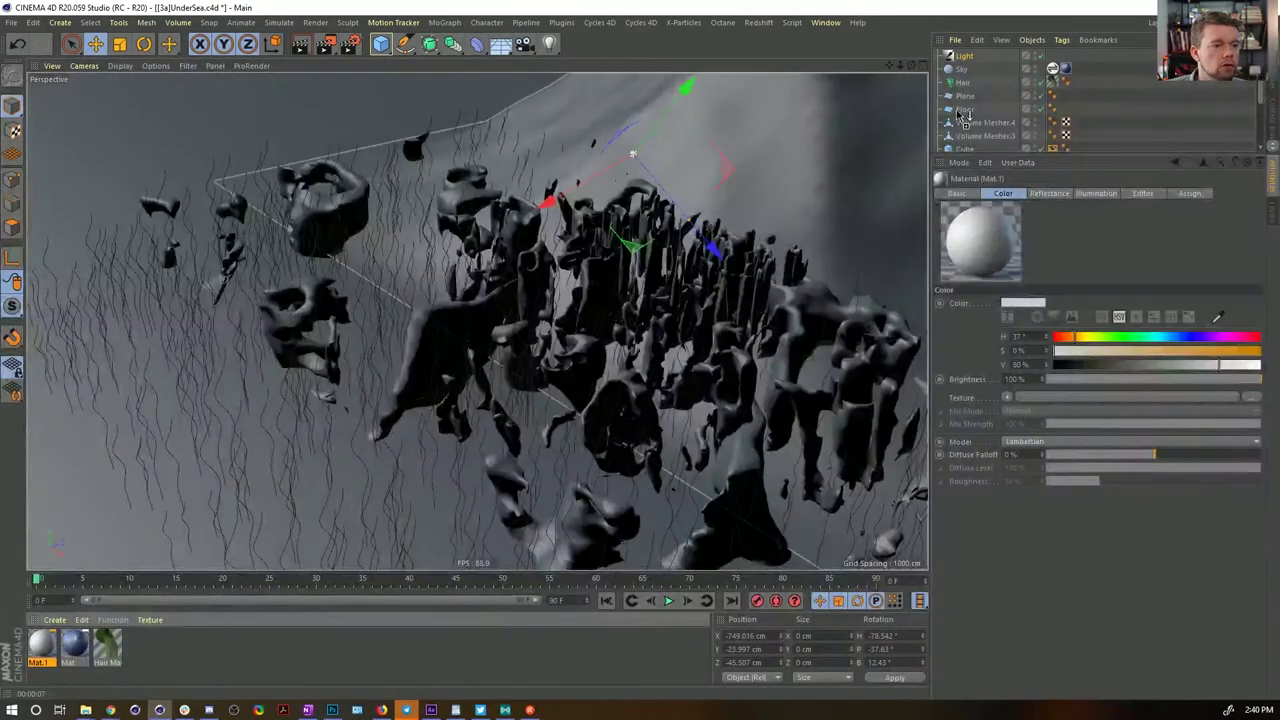
scroll(980, 152, "down", 1)
left_click_drag(973, 149, 975, 146)
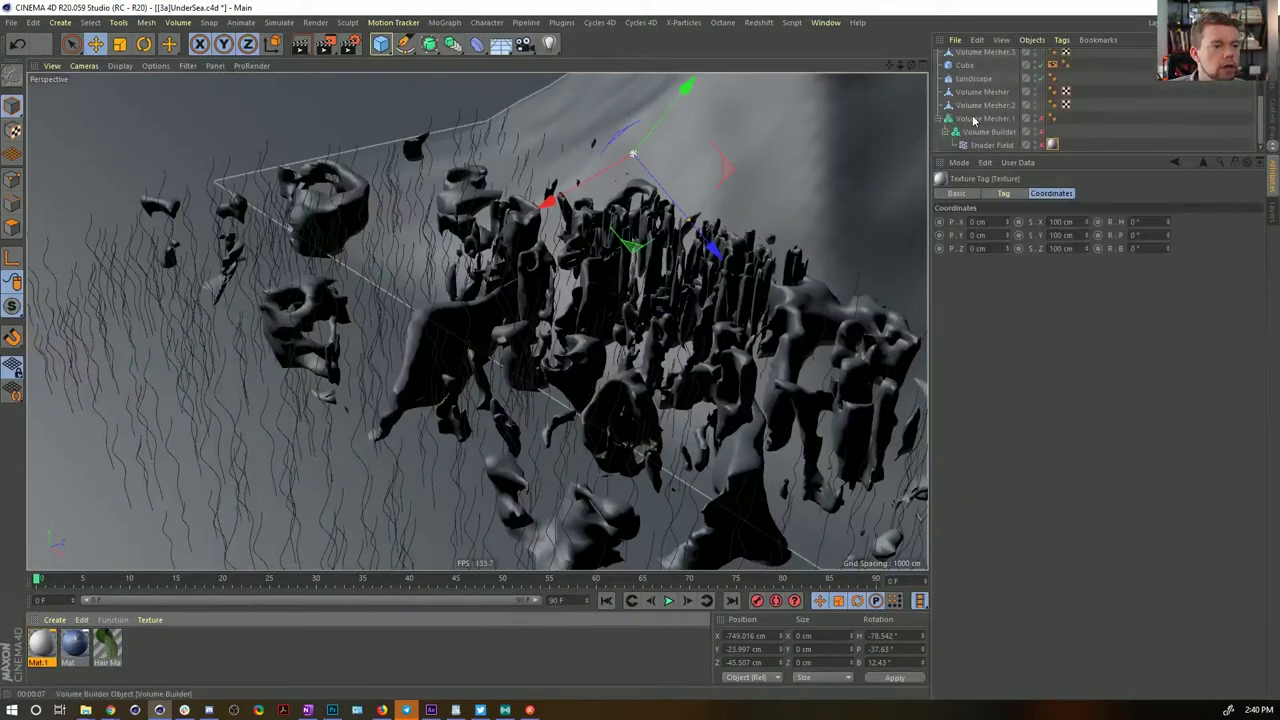
left_click_drag(1052, 145, 1101, 65)
Move the Cube to the start of the object hierarchy and enlarge the object list to show every object
scroll(996, 99, "up", 3)
left_click_drag(969, 149, 966, 53)
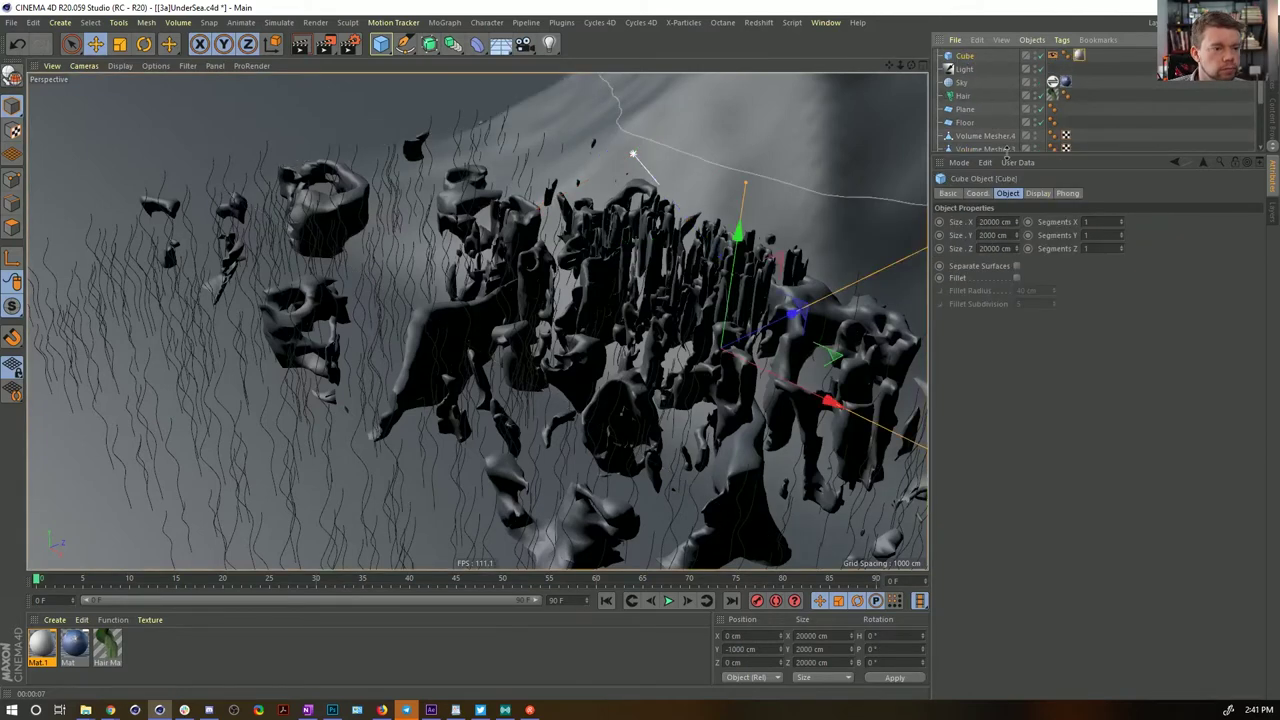
left_click_drag(1005, 156, 1005, 292)
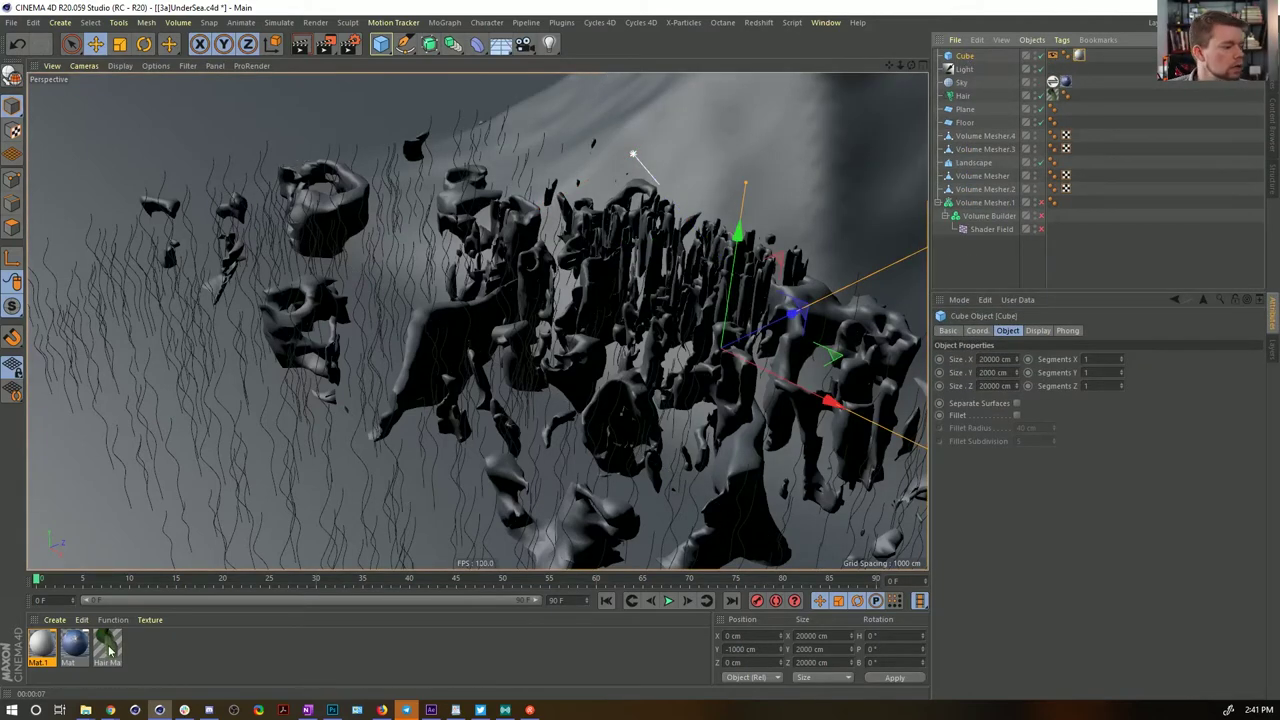
Disable the Cube material's Color channel, enable Transparency and choose the Water refraction preset
left_click(1052, 81)
double_click(1052, 81)
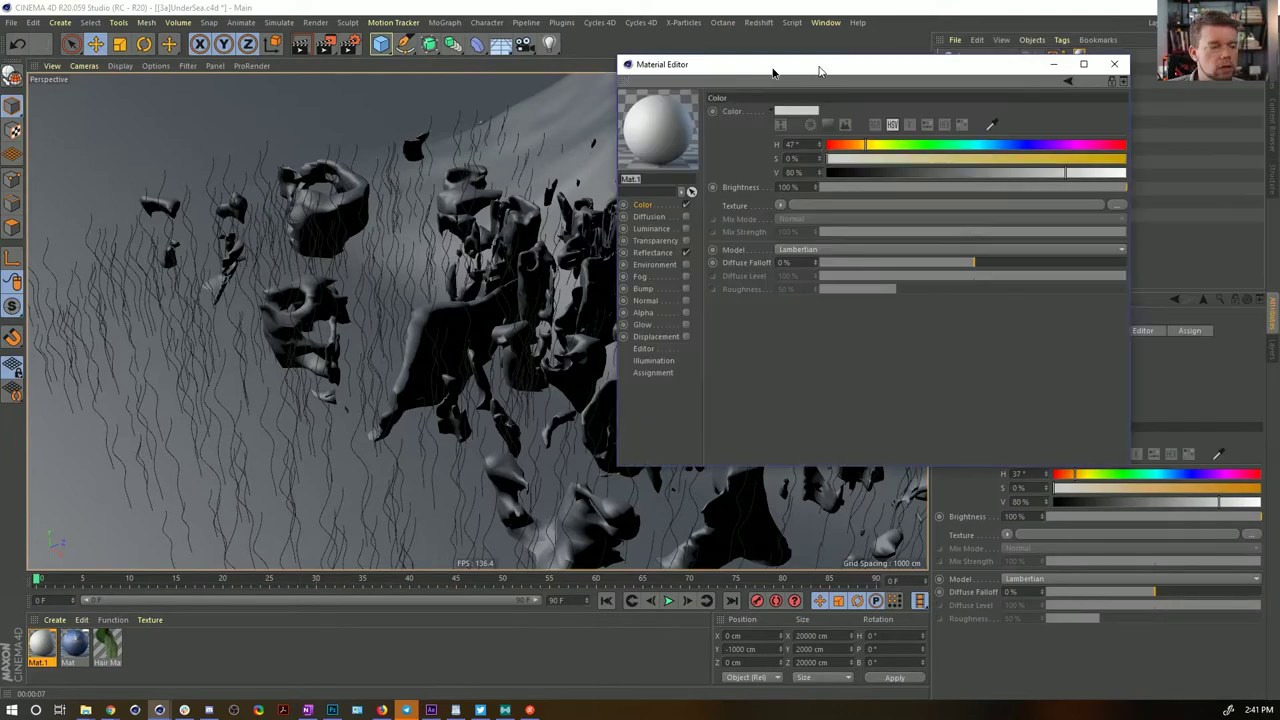
left_click(615, 210)
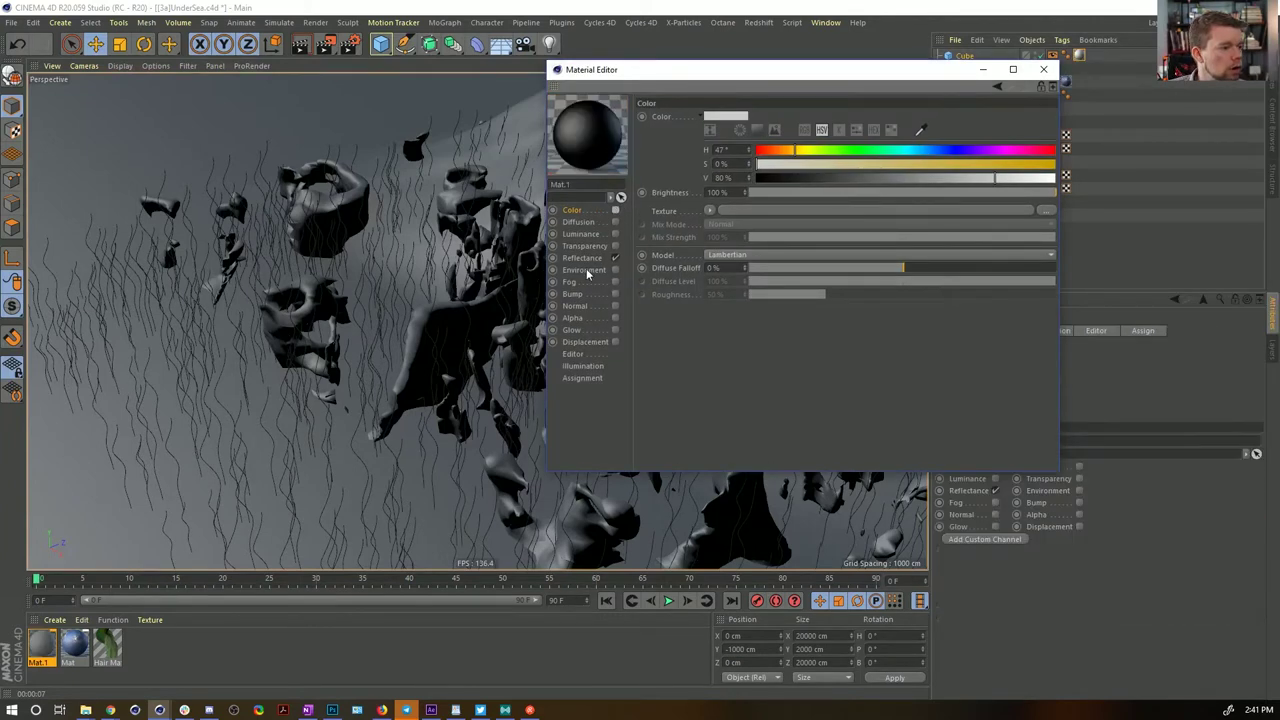
left_click(614, 246)
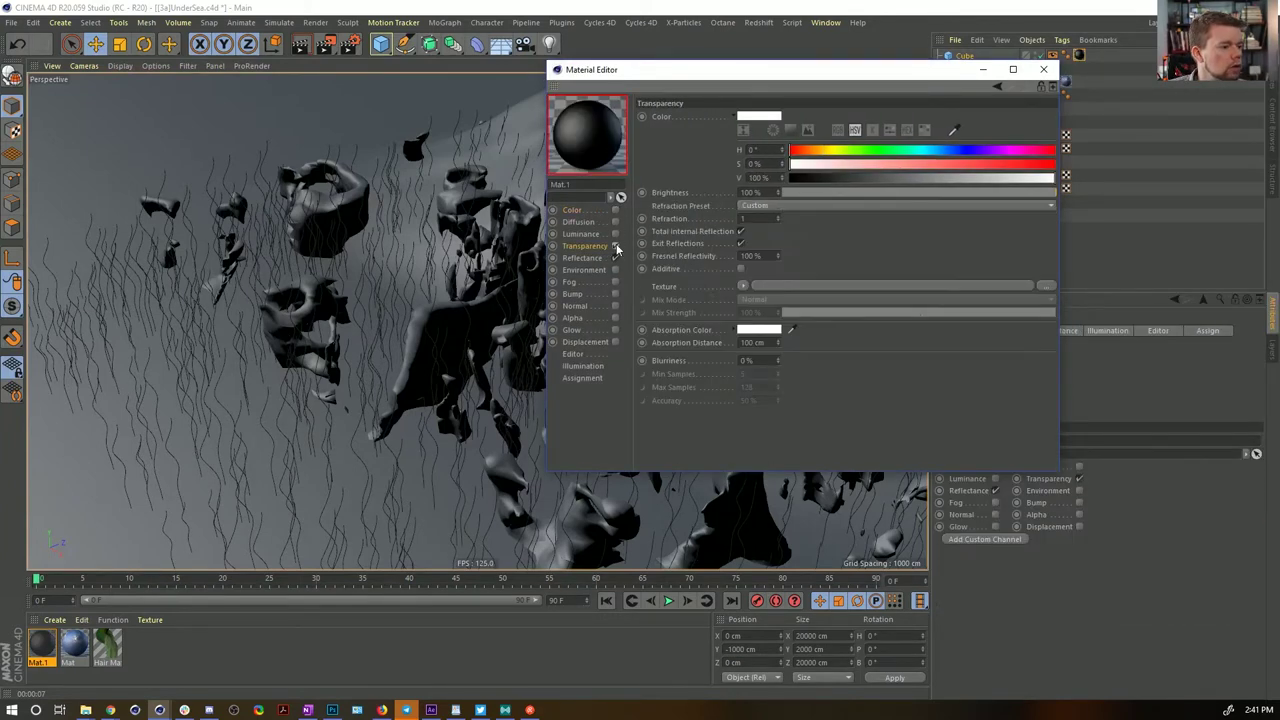
left_click(770, 205)
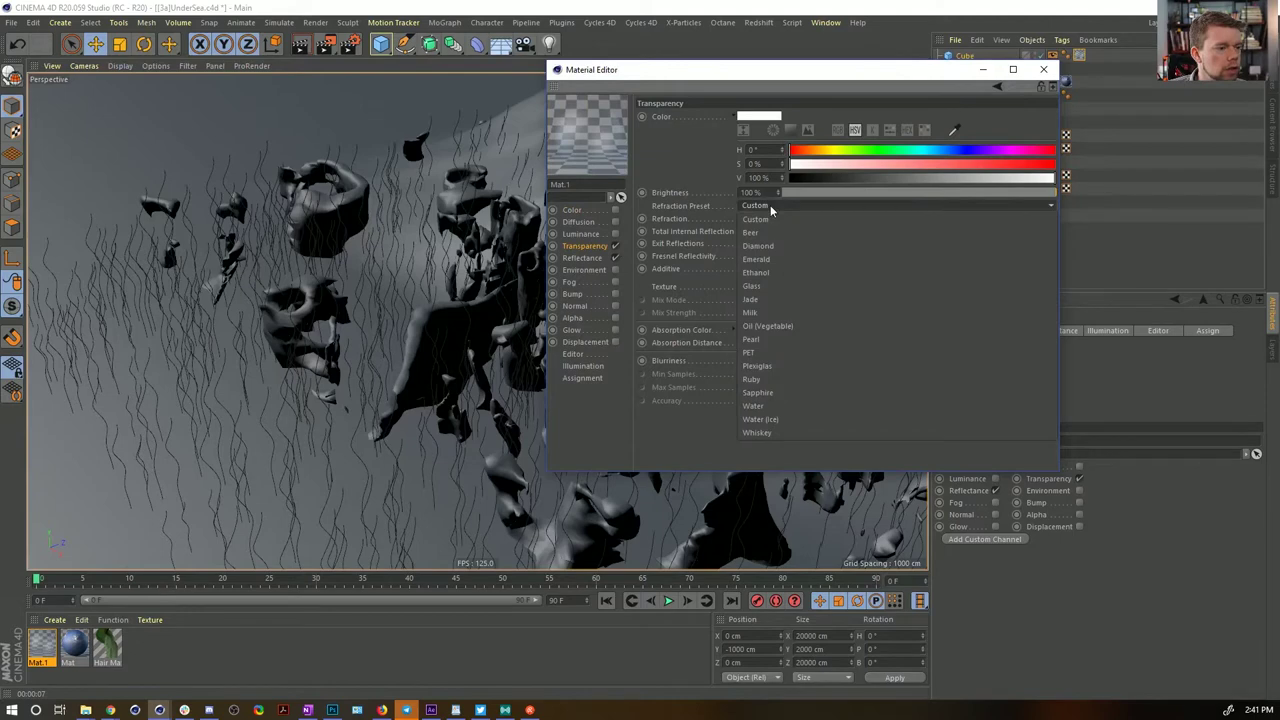
left_click(771, 406)
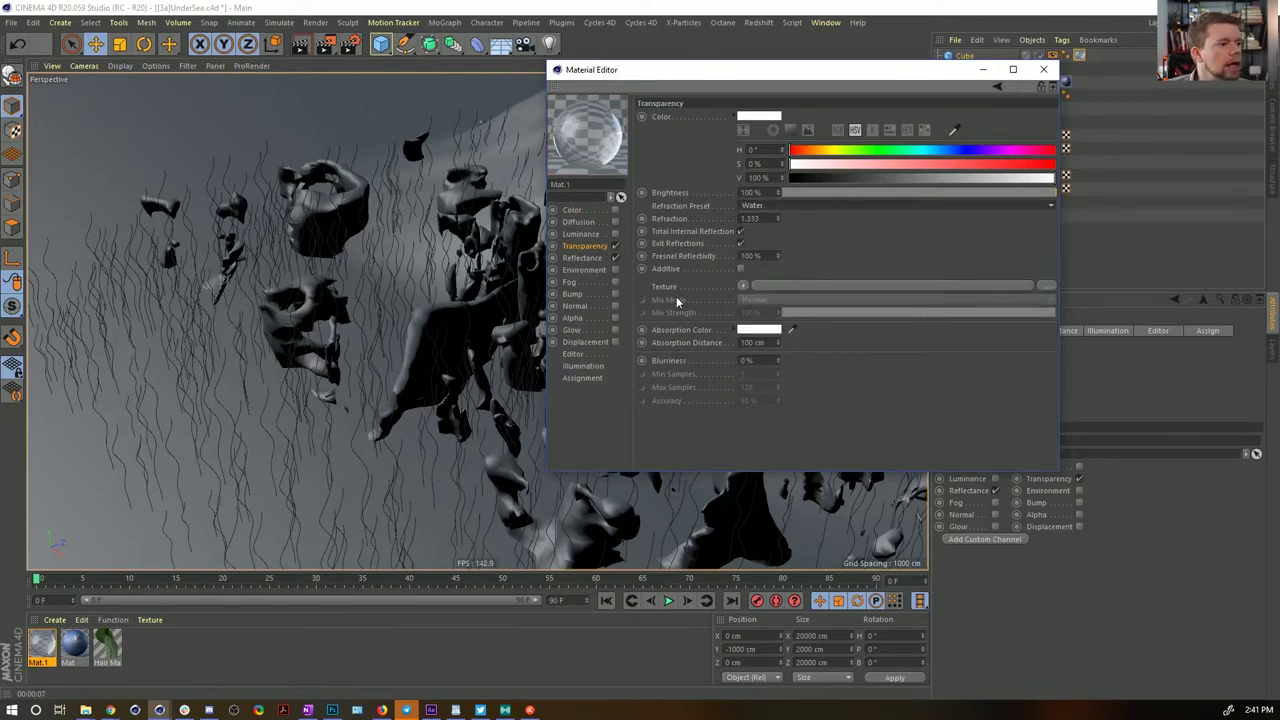
Replace the material's Default Specular reflectance layer with a GGX layer, setting its roughness to 0 % and lowering its specular strength
left_click(582, 258)
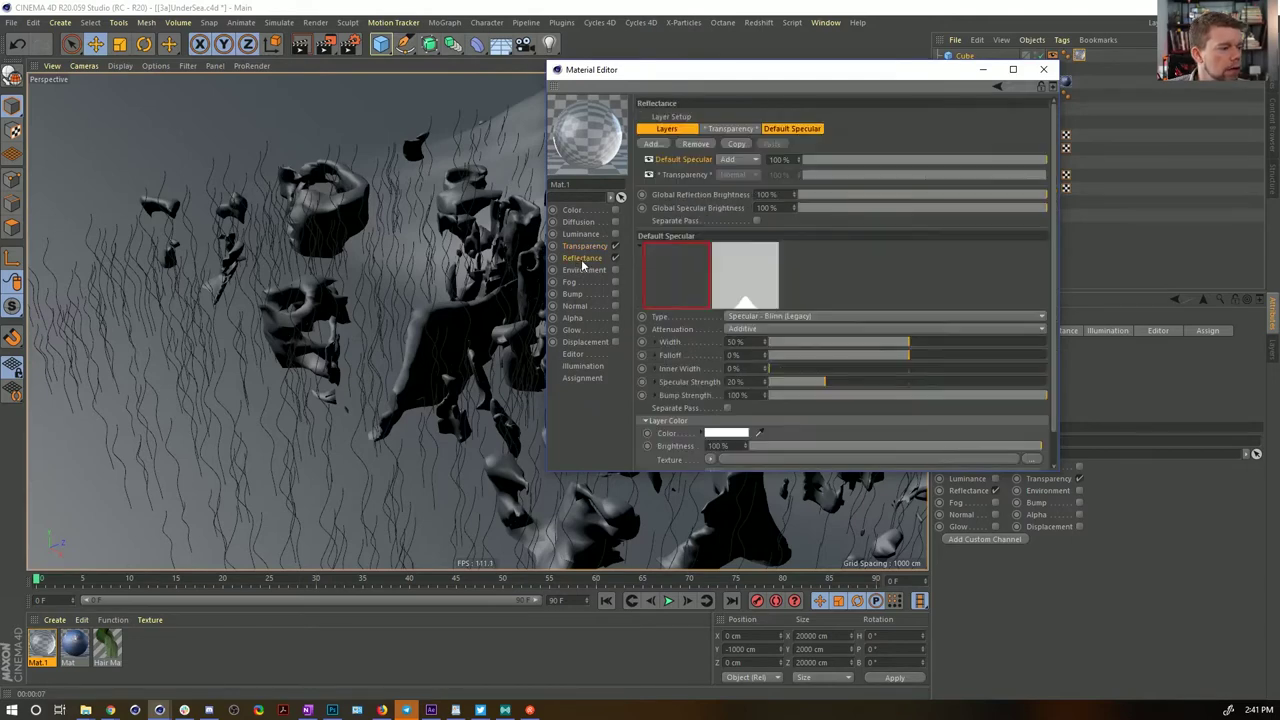
left_click(695, 144)
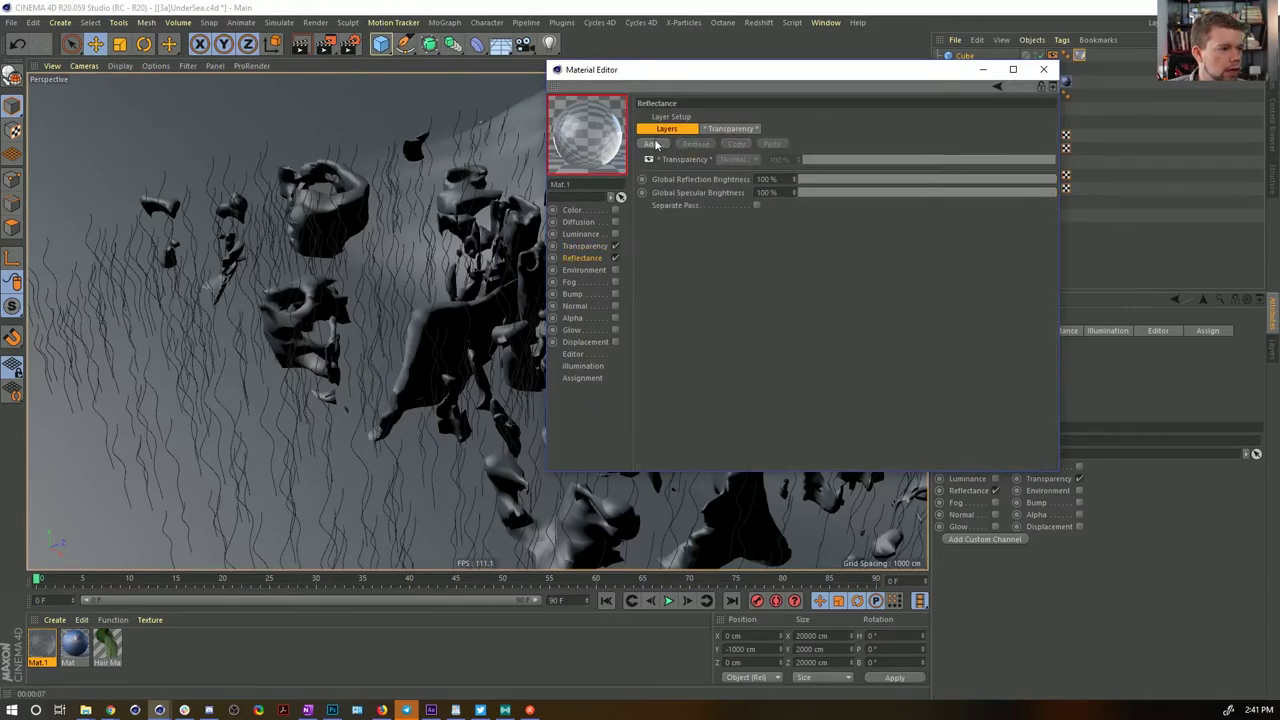
left_click(651, 144)
left_click(724, 160)
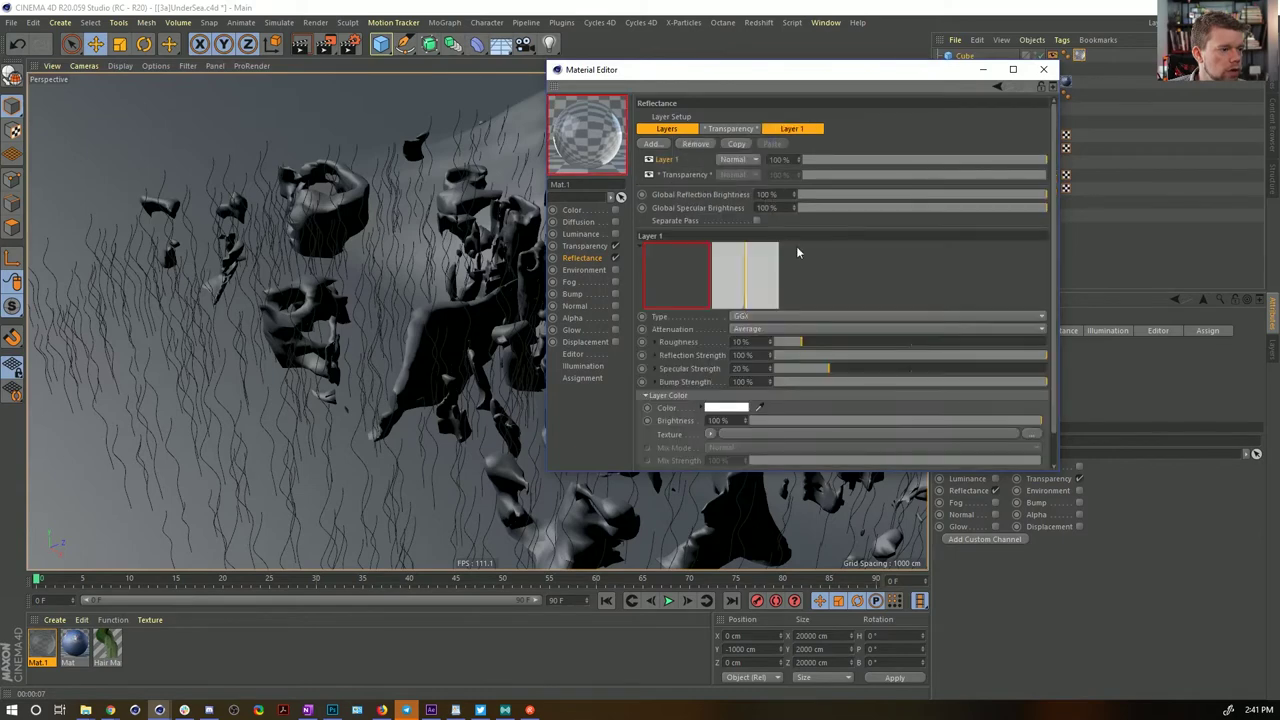
left_click_drag(800, 342, 773, 342)
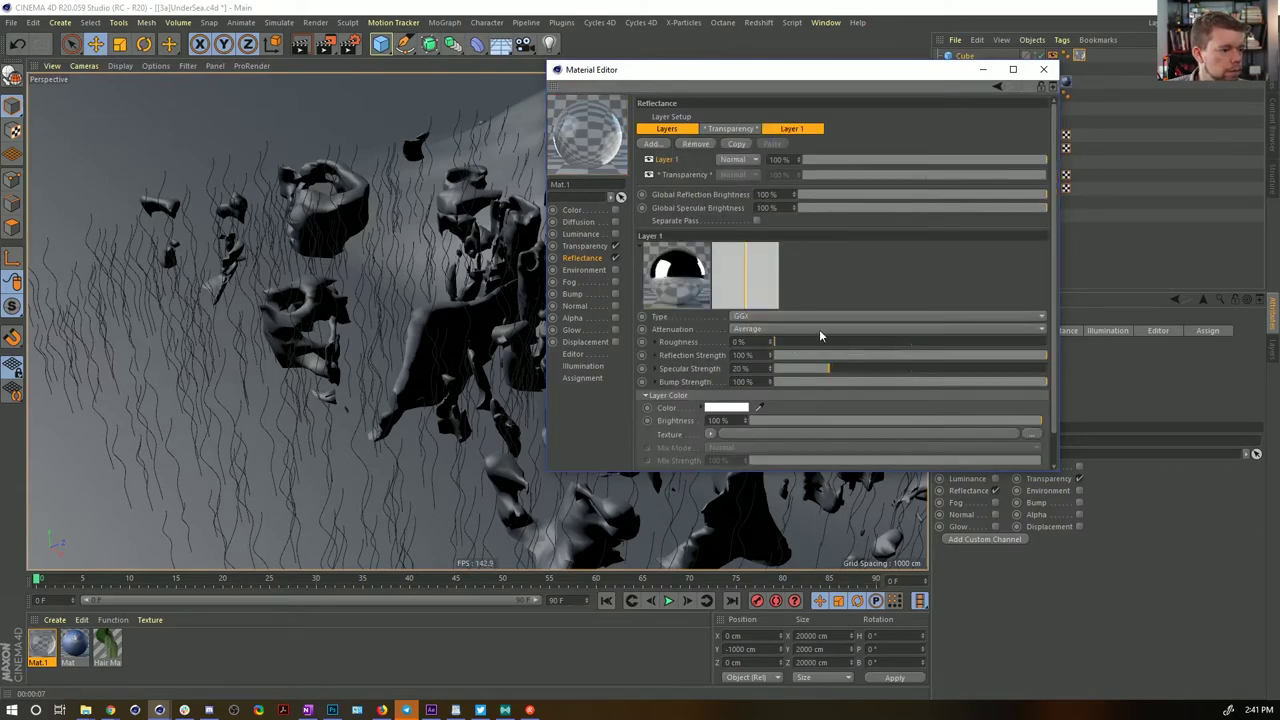
left_click_drag(790, 372, 768, 369)
Render the perspective view to check the water material, moving the material editor clear of the scene
left_click(588, 246)
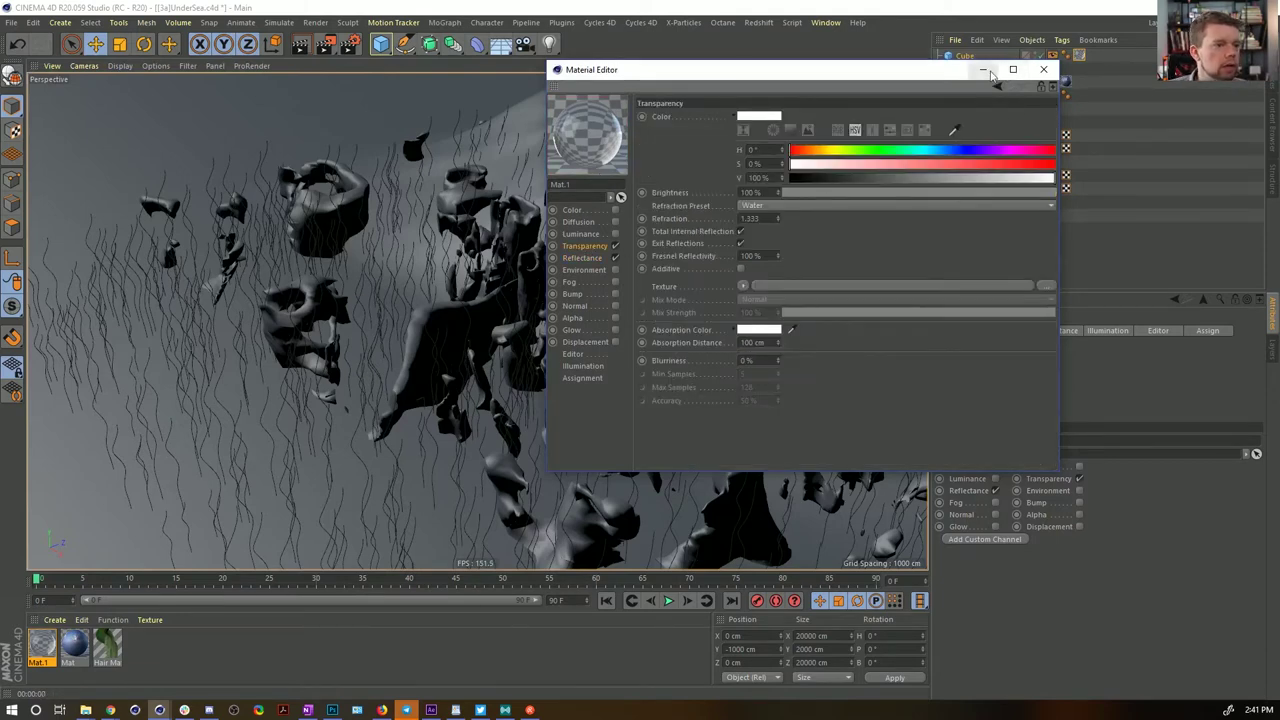
left_click_drag(925, 74, 1195, 127)
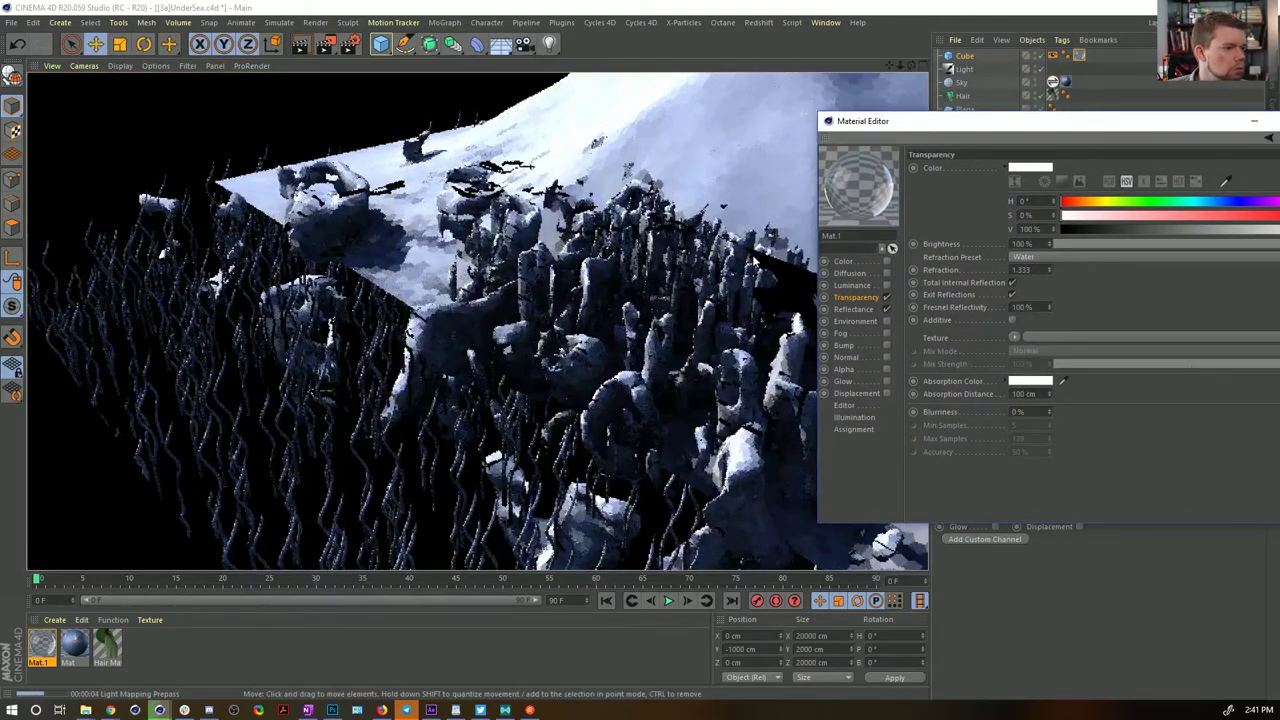
left_click_drag(944, 127, 1279, 127)
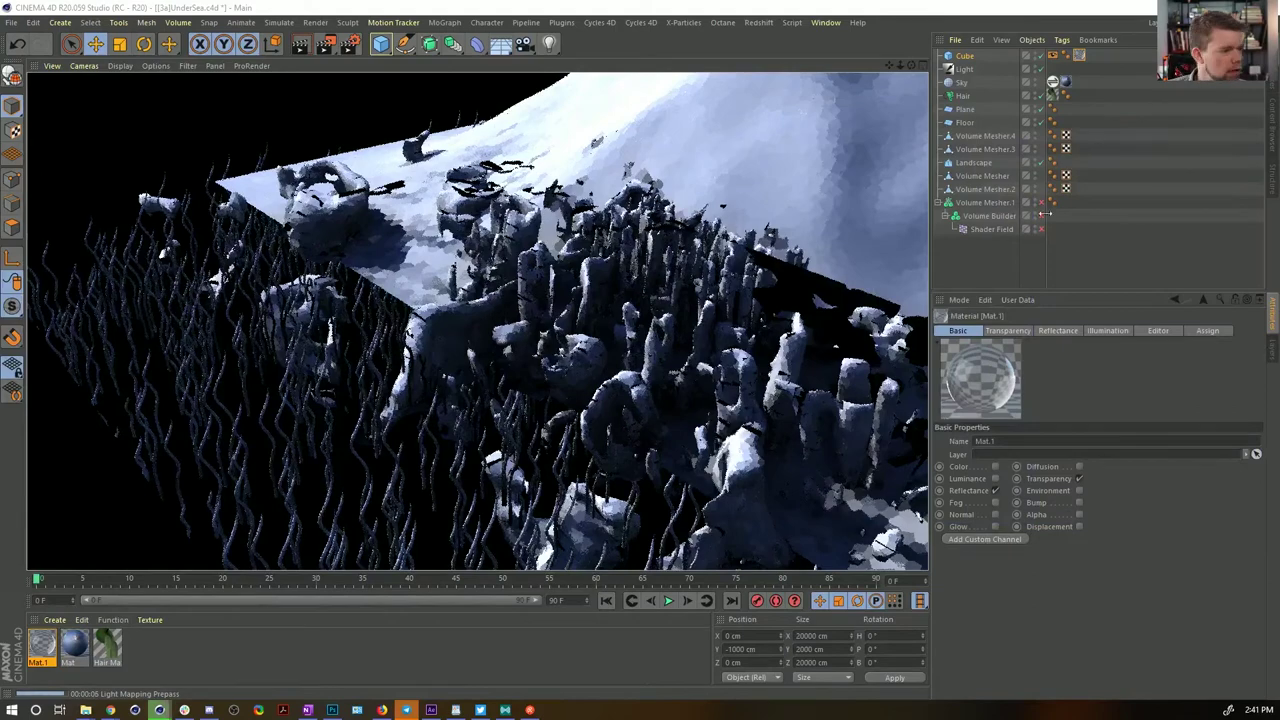
scroll(716, 315, "up", 5)
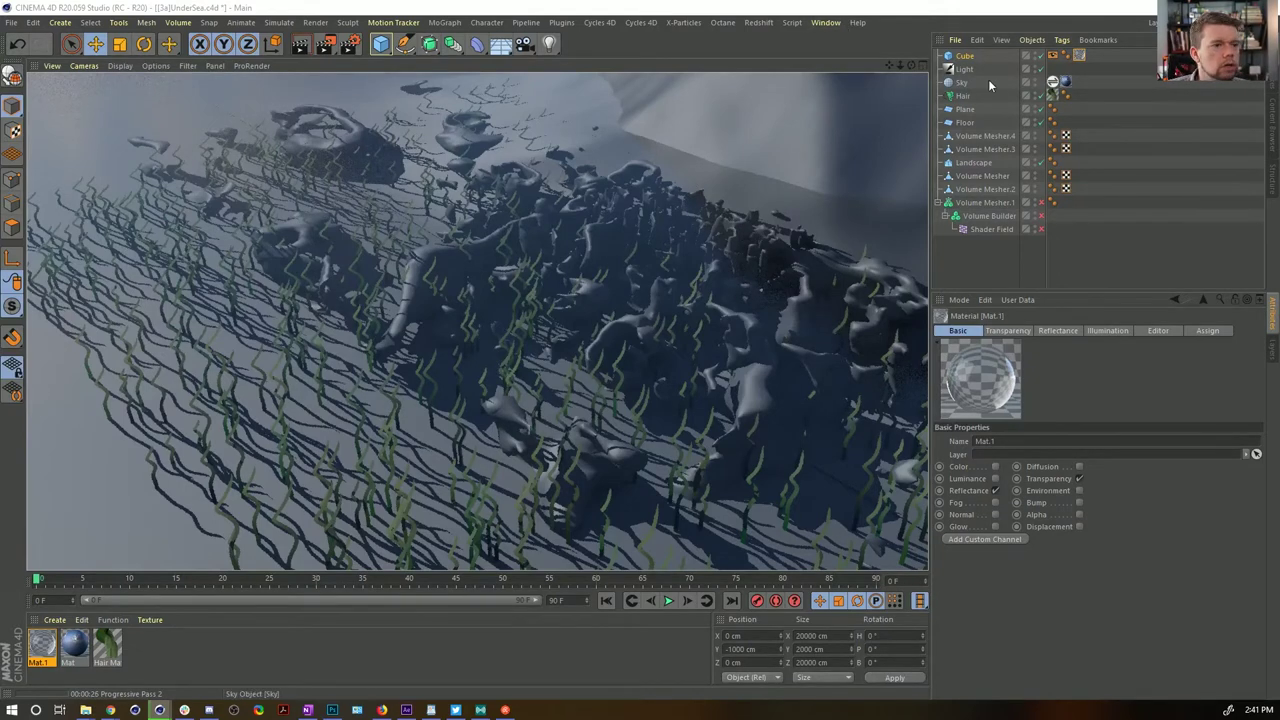
Try to rotate the Plane and Floor objects together, and undo the rotation
left_click(965, 110)
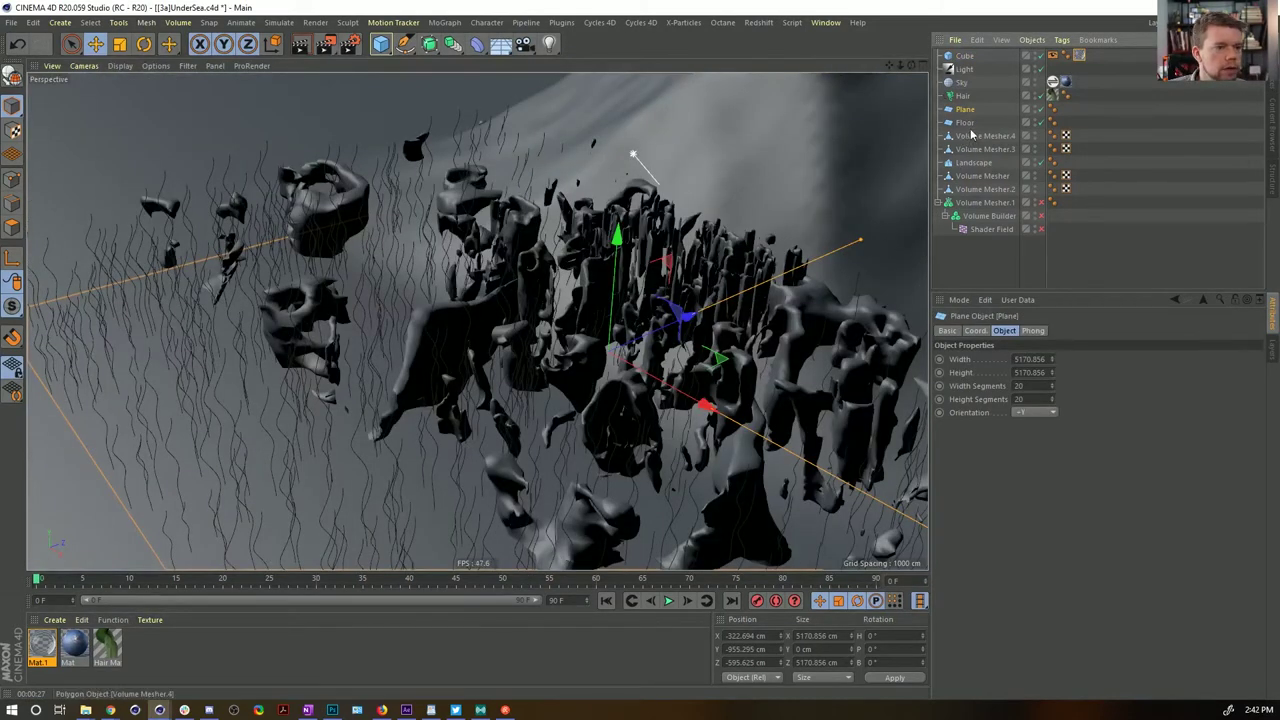
key("r")
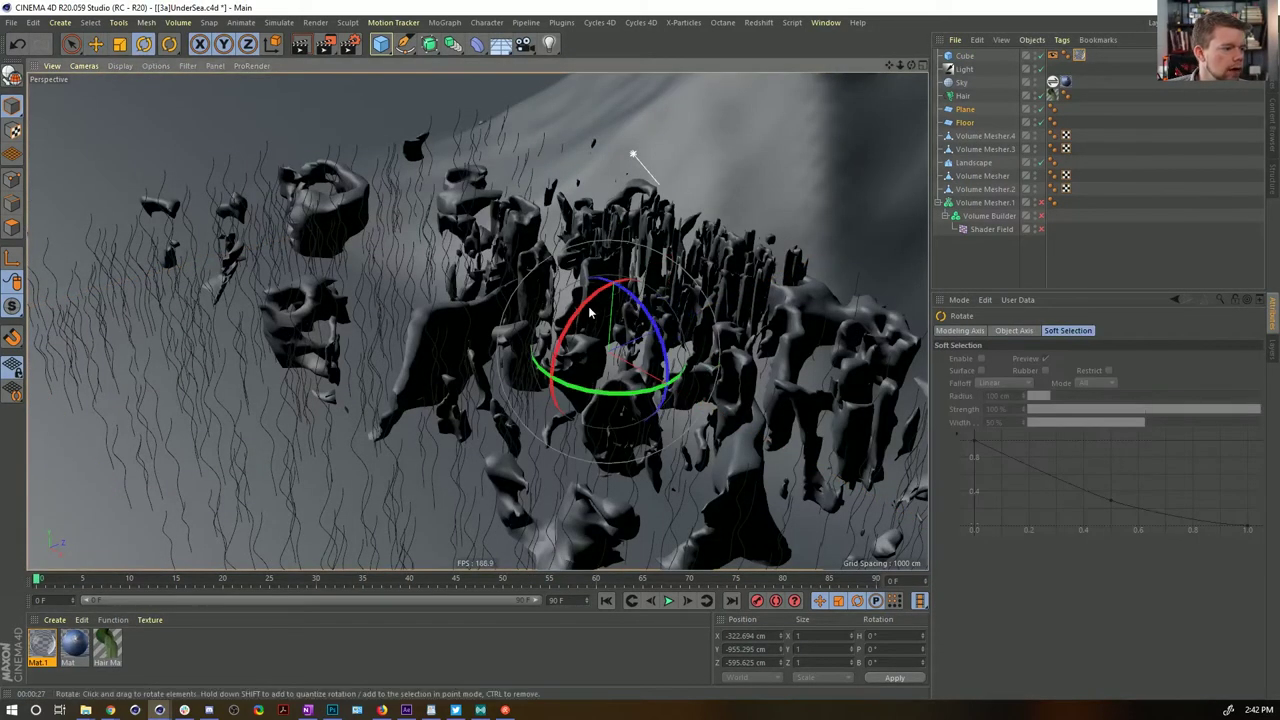
left_click_drag(584, 313, 624, 291)
key("ctrl+z")
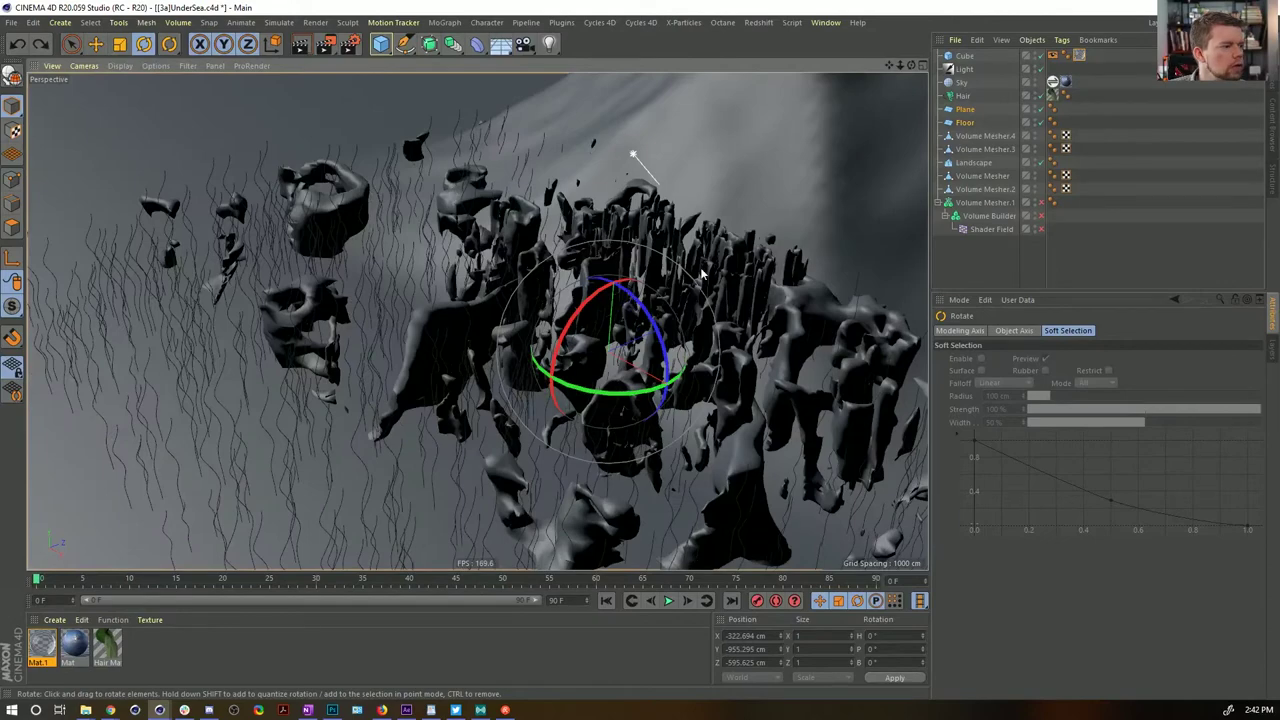
Give the water material's transparency a light blue absorption color with hue 189° and saturation 30 %
right_click_drag(702, 273, 683, 246, "alt")
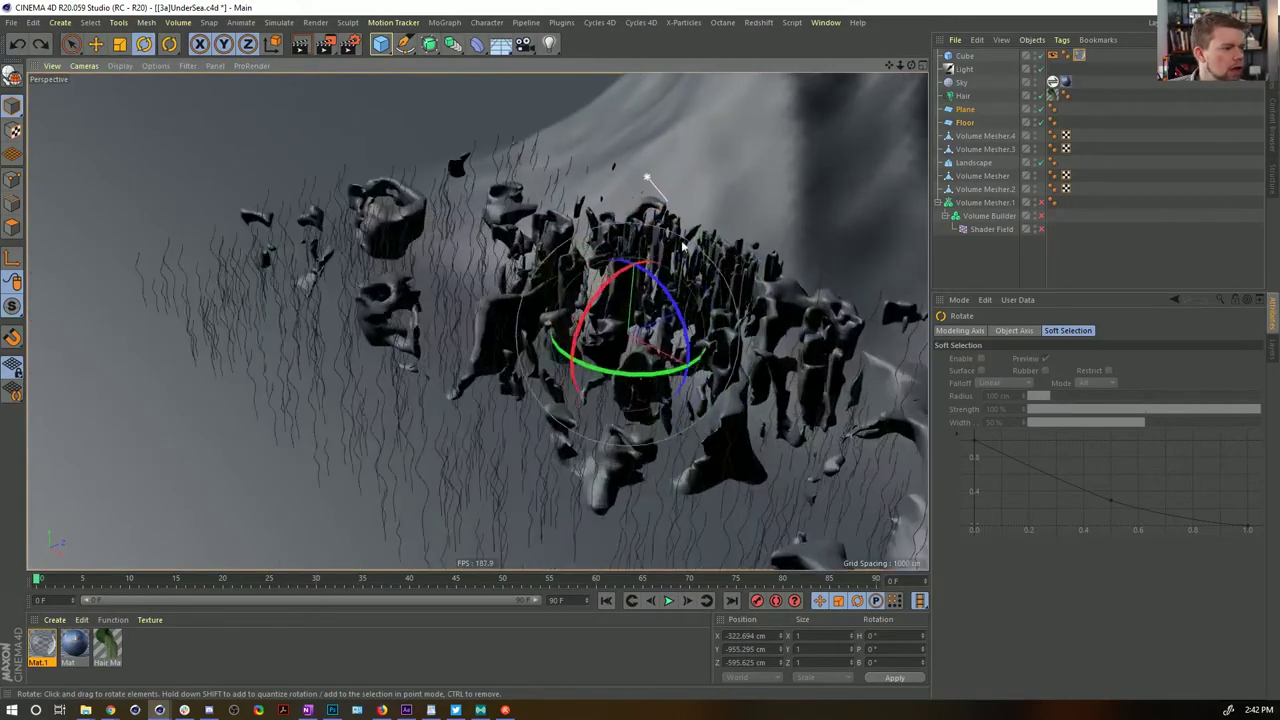
left_click_drag(684, 245, 733, 221, "alt")
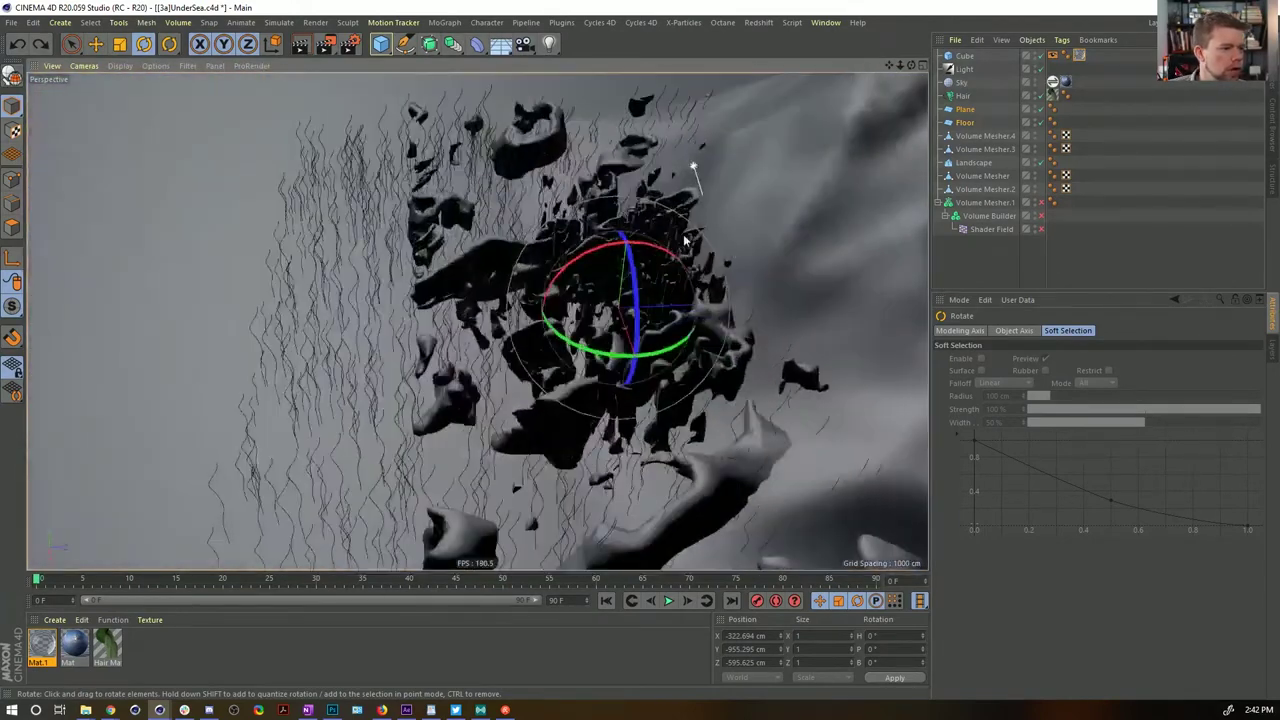
left_click_drag(568, 355, 500, 380, "alt")
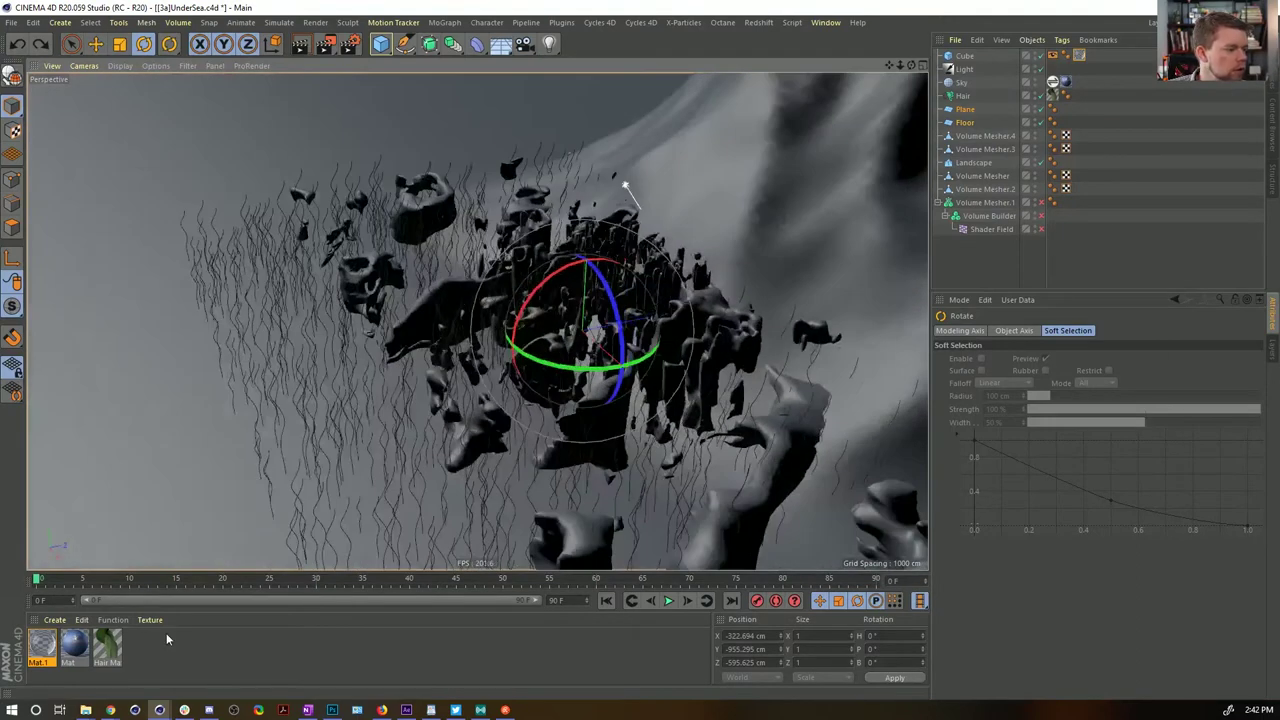
left_click(46, 651)
double_click(42, 644)
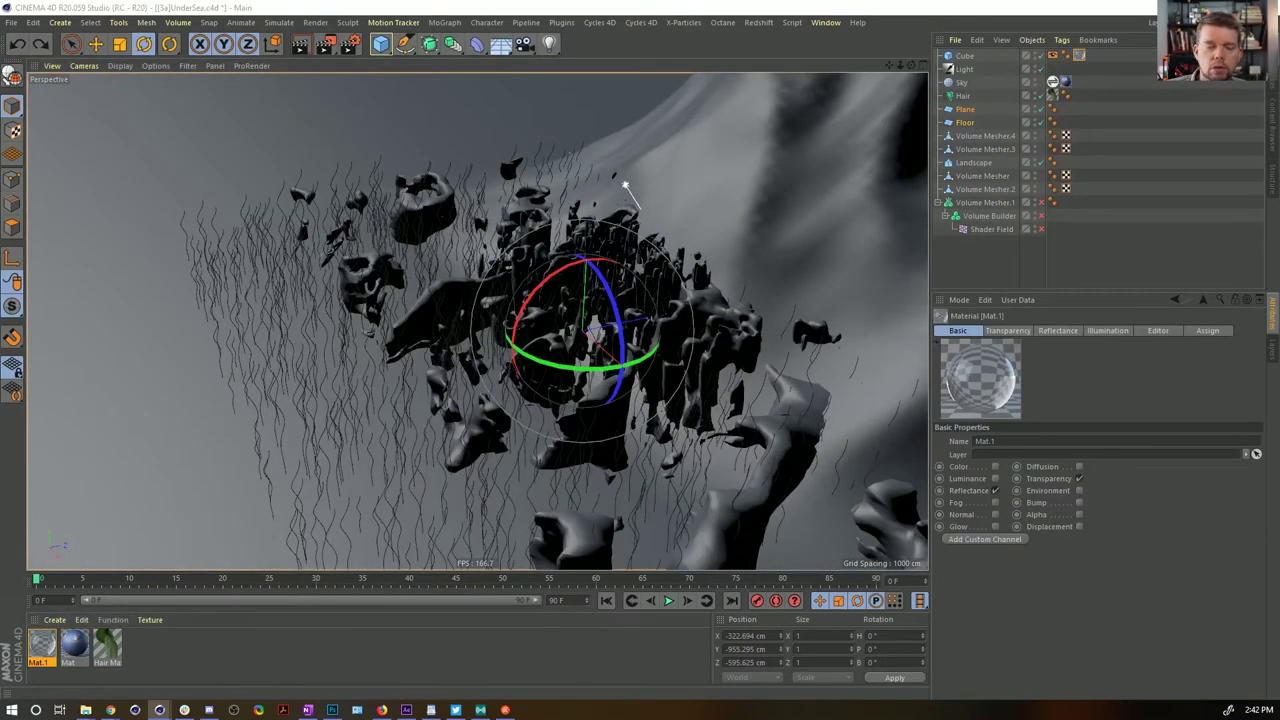
left_click_drag(884, 174, 796, 162)
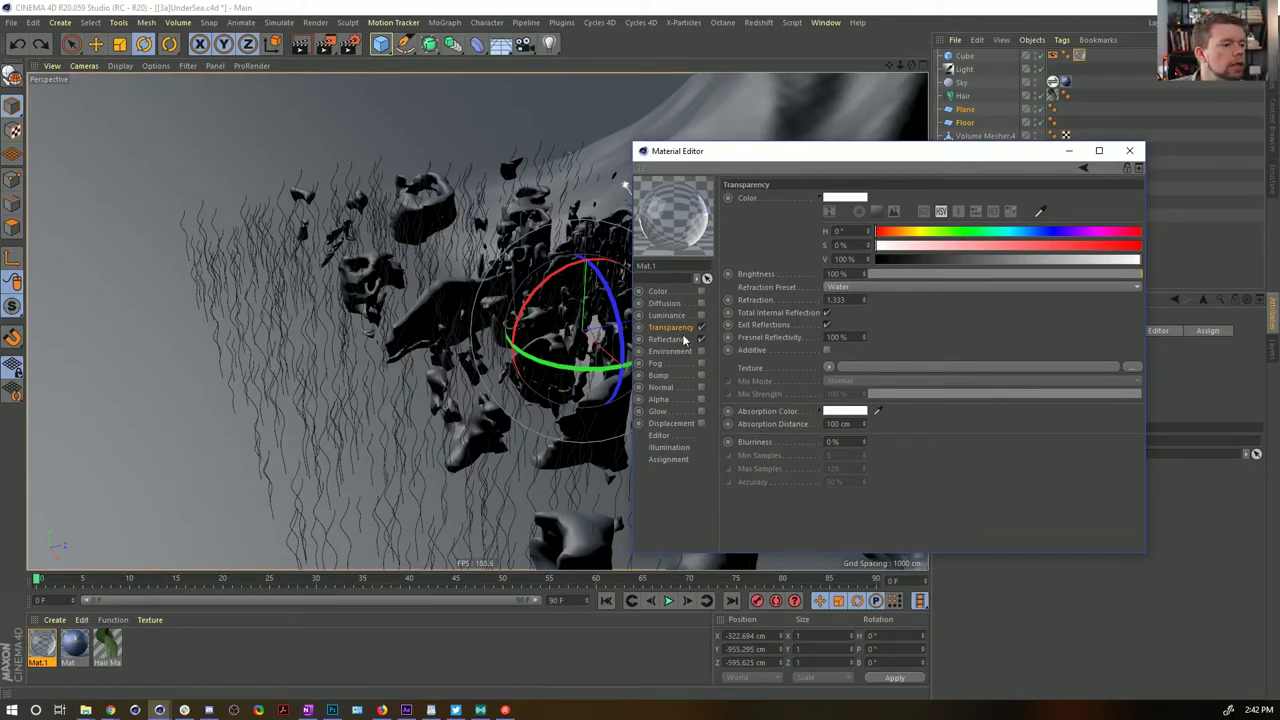
left_click(842, 411)
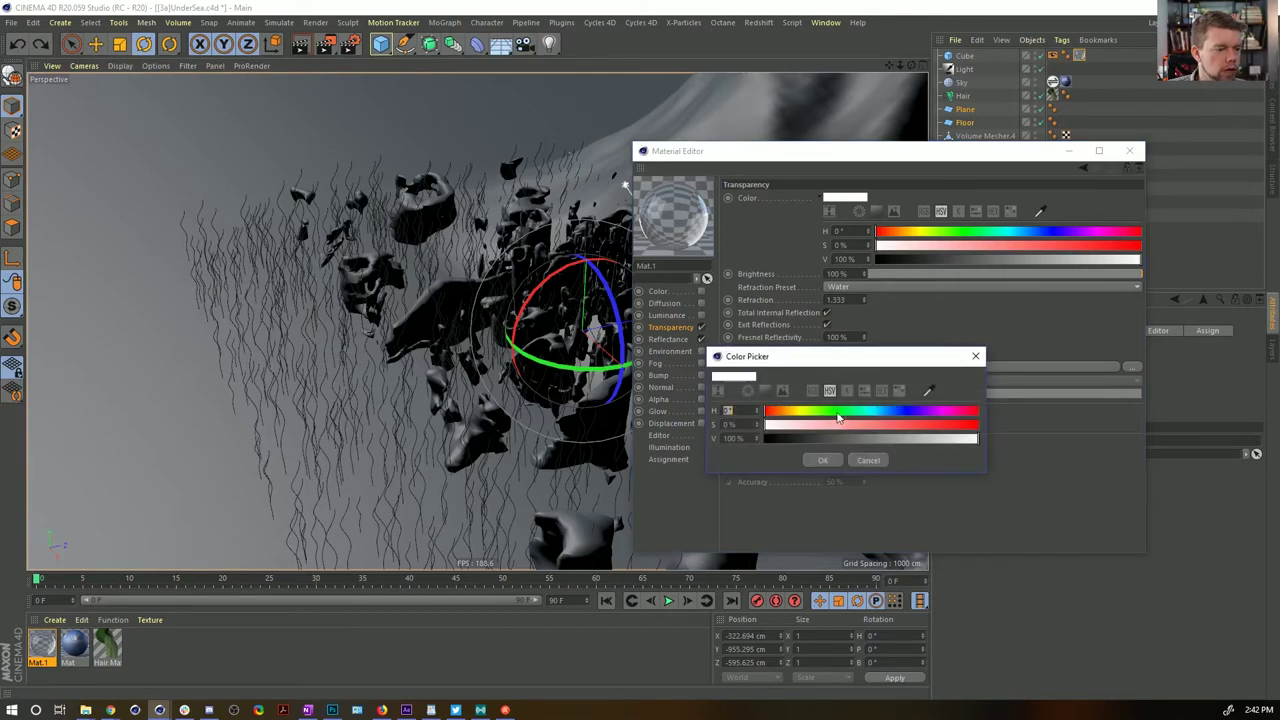
left_click_drag(895, 408, 876, 418)
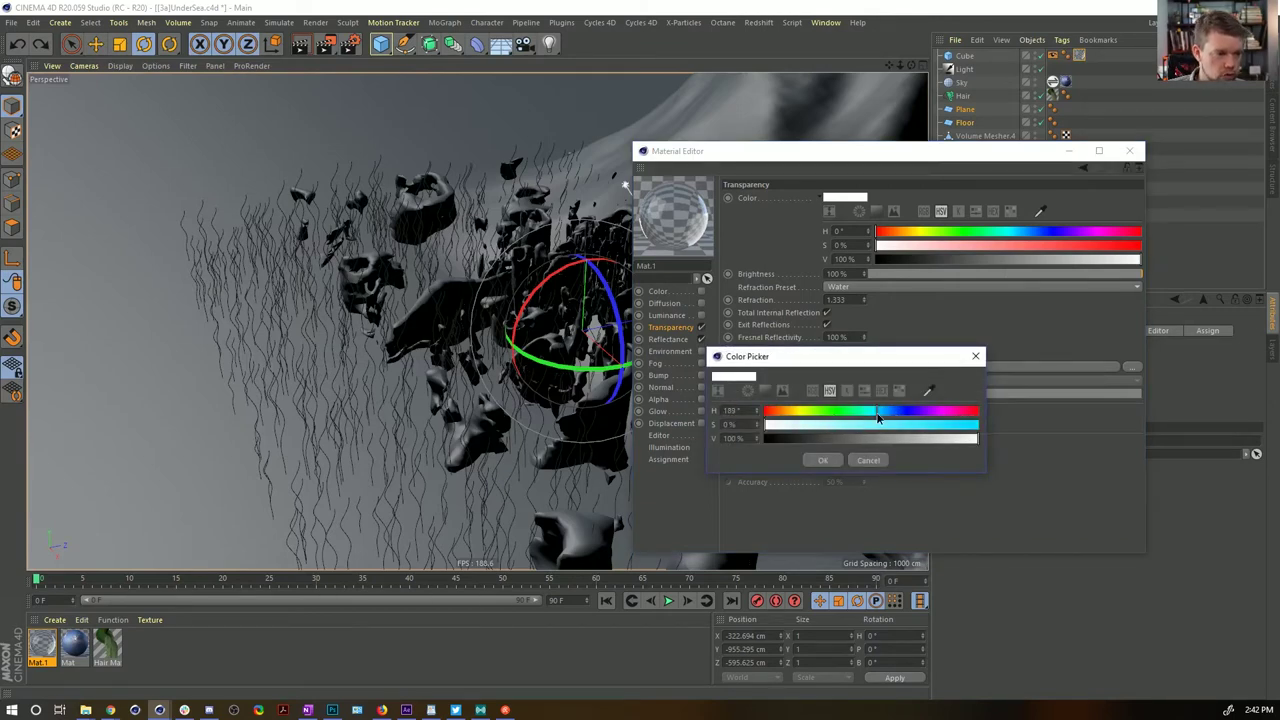
left_click(828, 424)
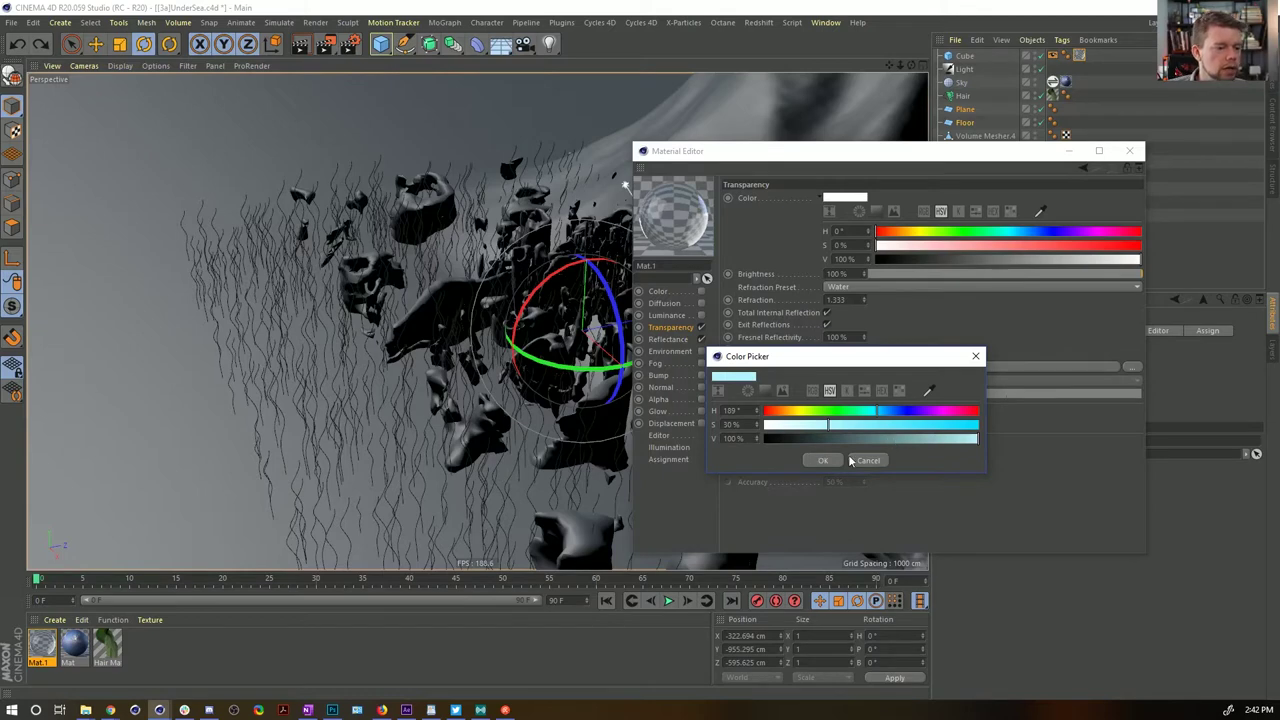
left_click(832, 461)
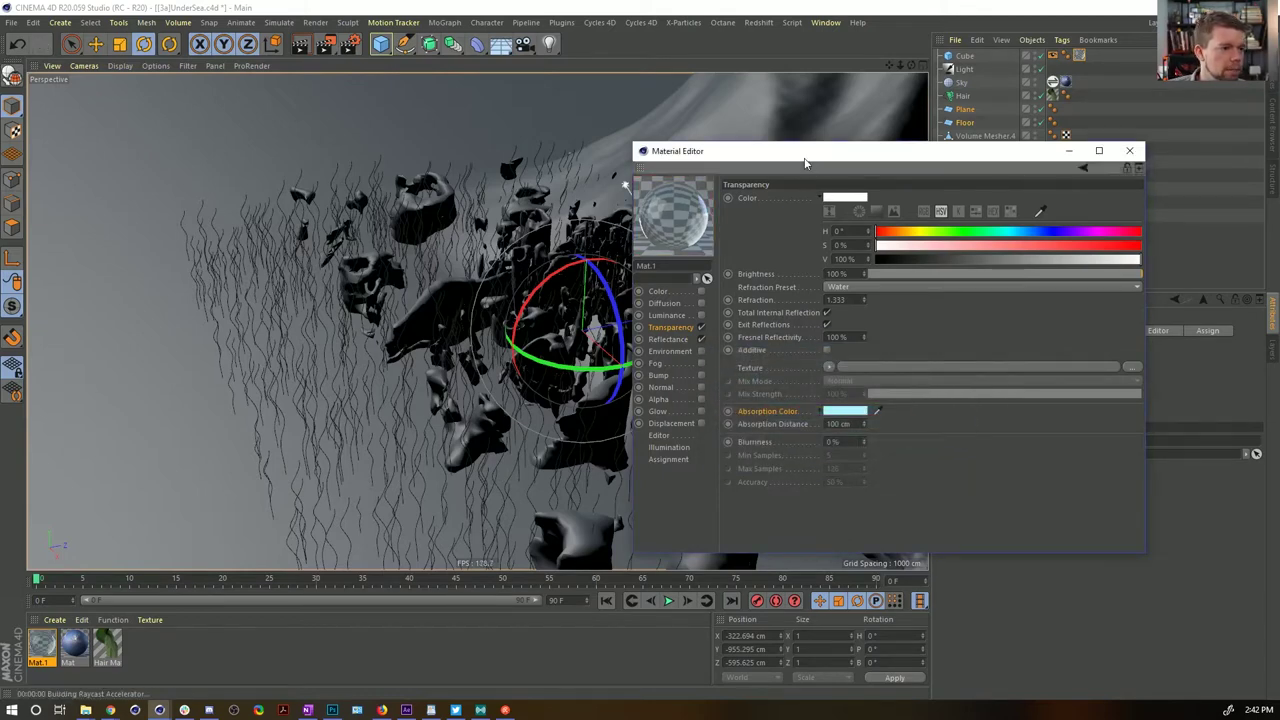
Move the material editor clear of the render and set the water's absorption distance to 500 cm
left_click_drag(806, 162, 983, 139)
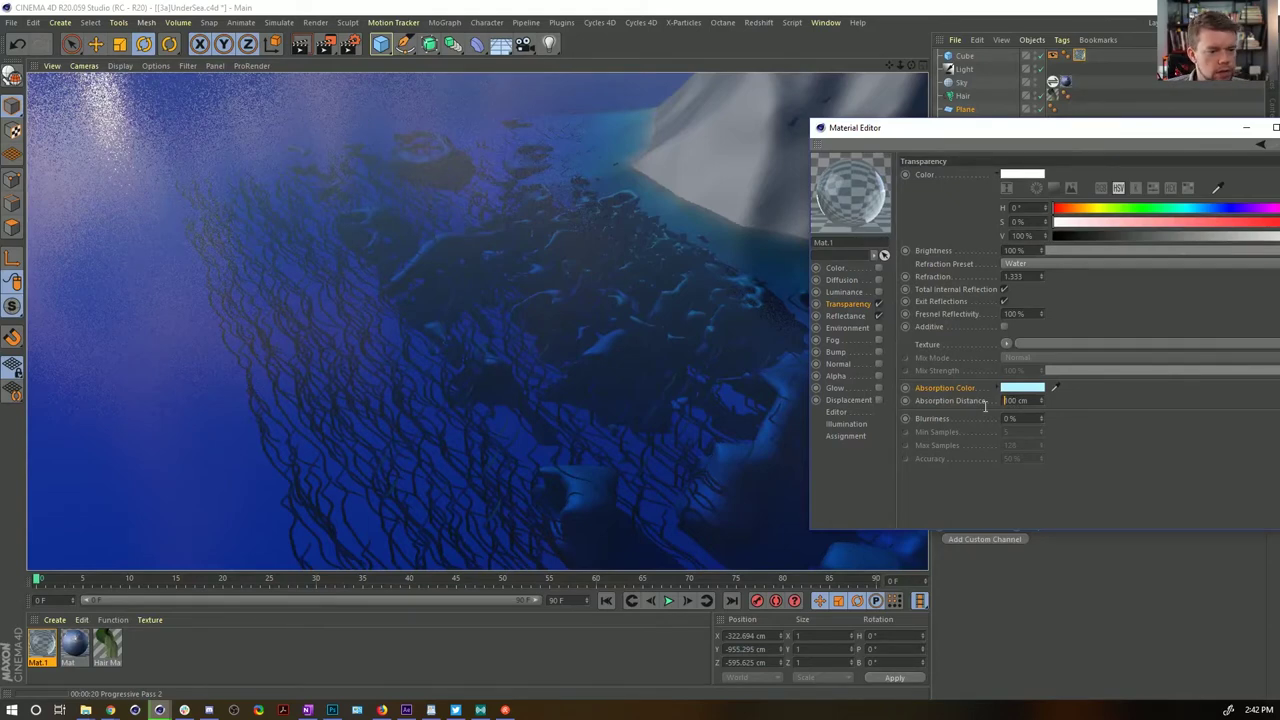
type("5")
left_click(1145, 444)
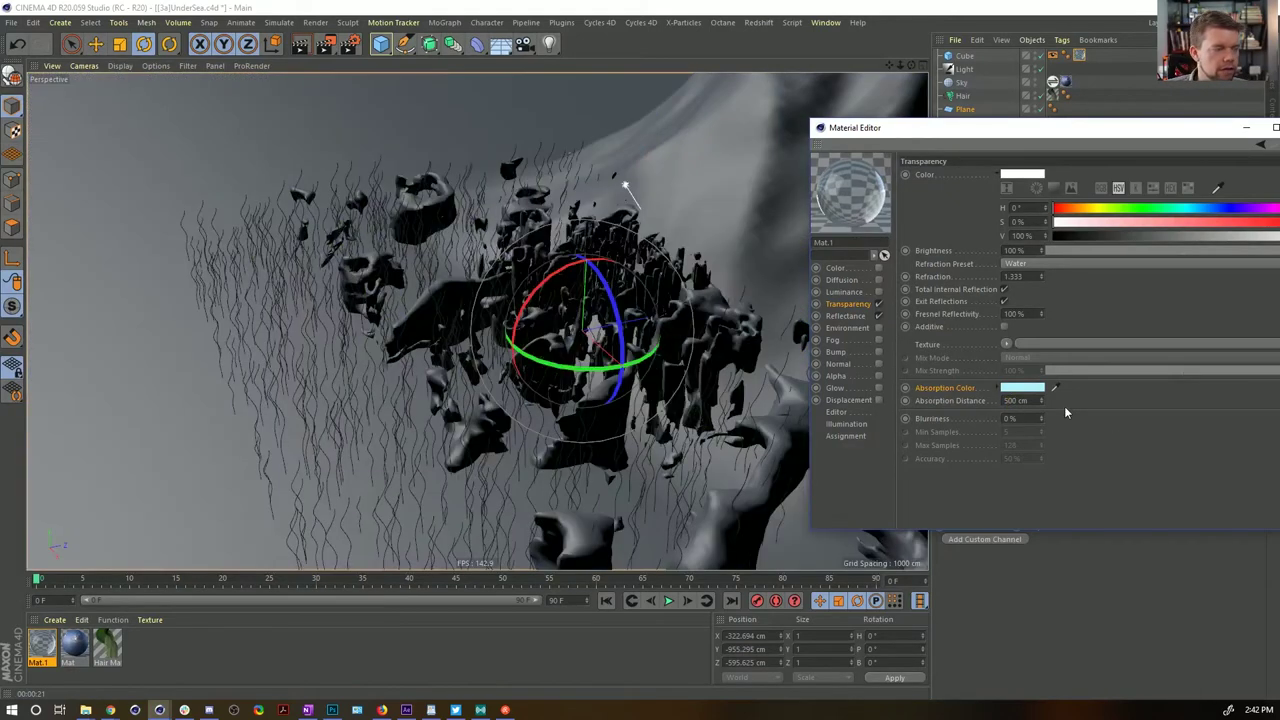
Shift the water's absorption color to hue 182° and reduce its saturation and brightness
left_click(1025, 388)
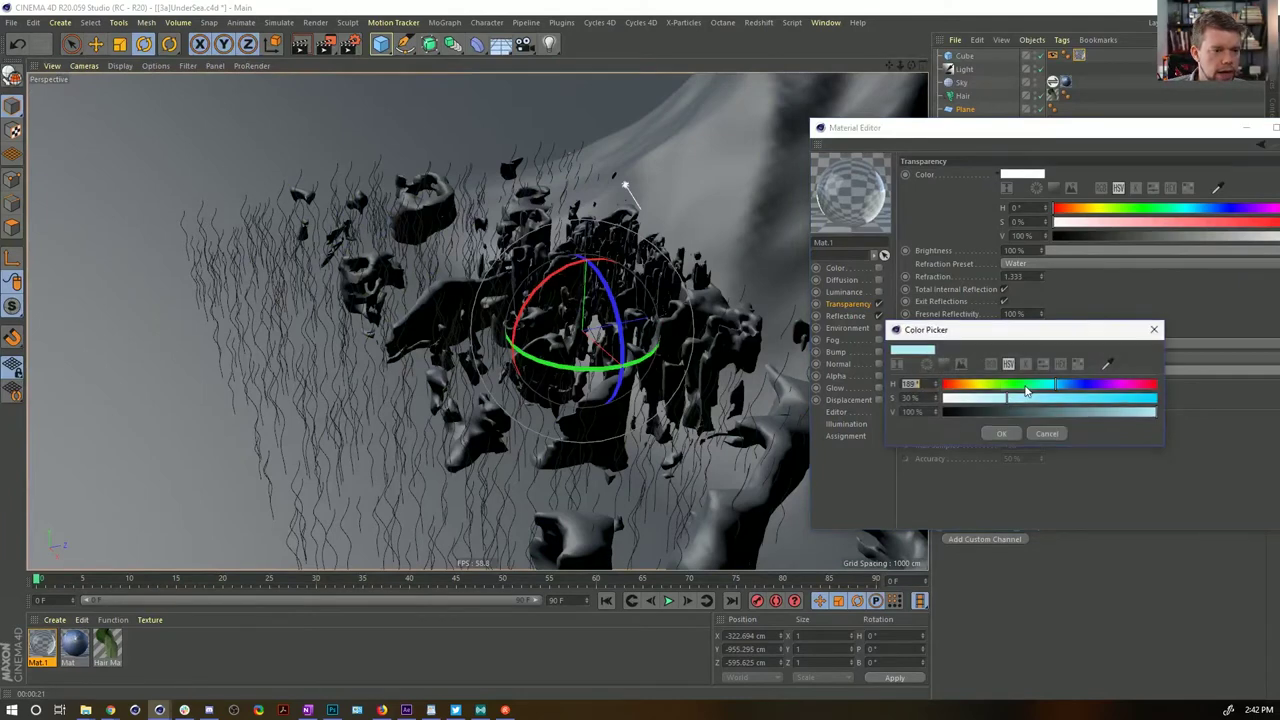
left_click(1051, 385)
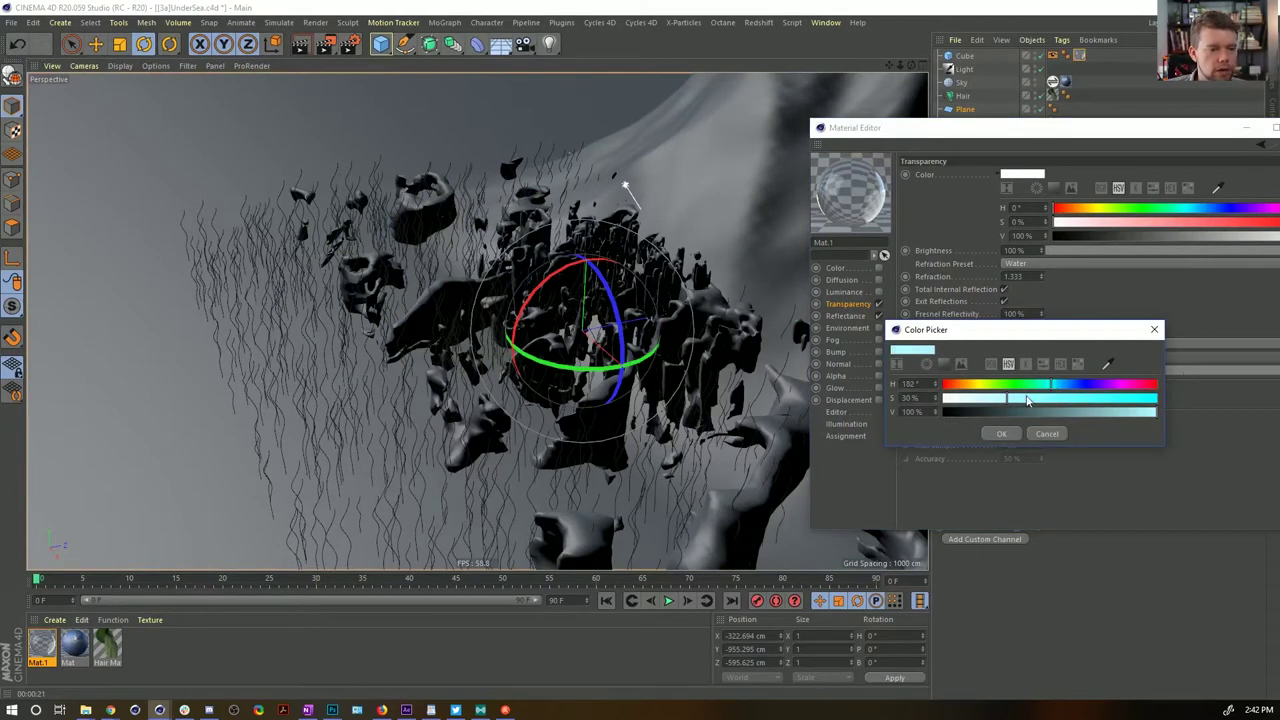
left_click(1018, 398)
left_click(1122, 412)
left_click_drag(1026, 399, 968, 399)
left_click(1002, 433)
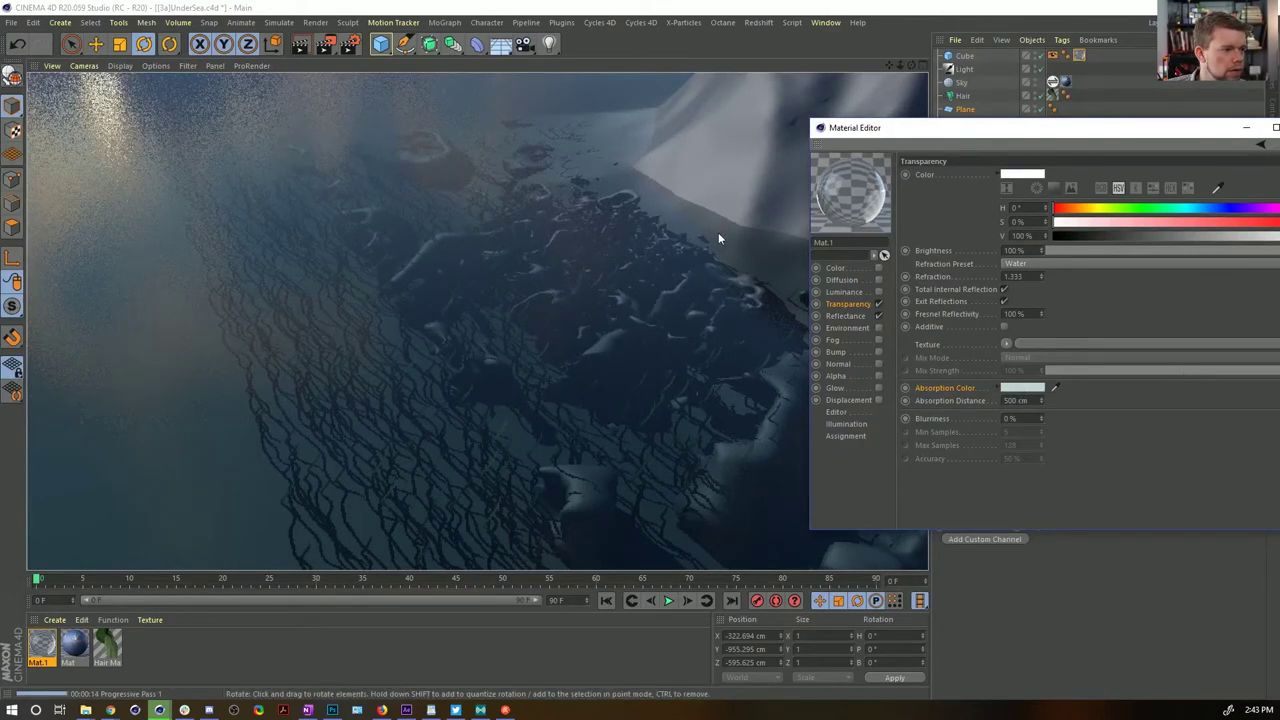
Create a new default material and move the material editor clear of the object list
double_click(193, 658)
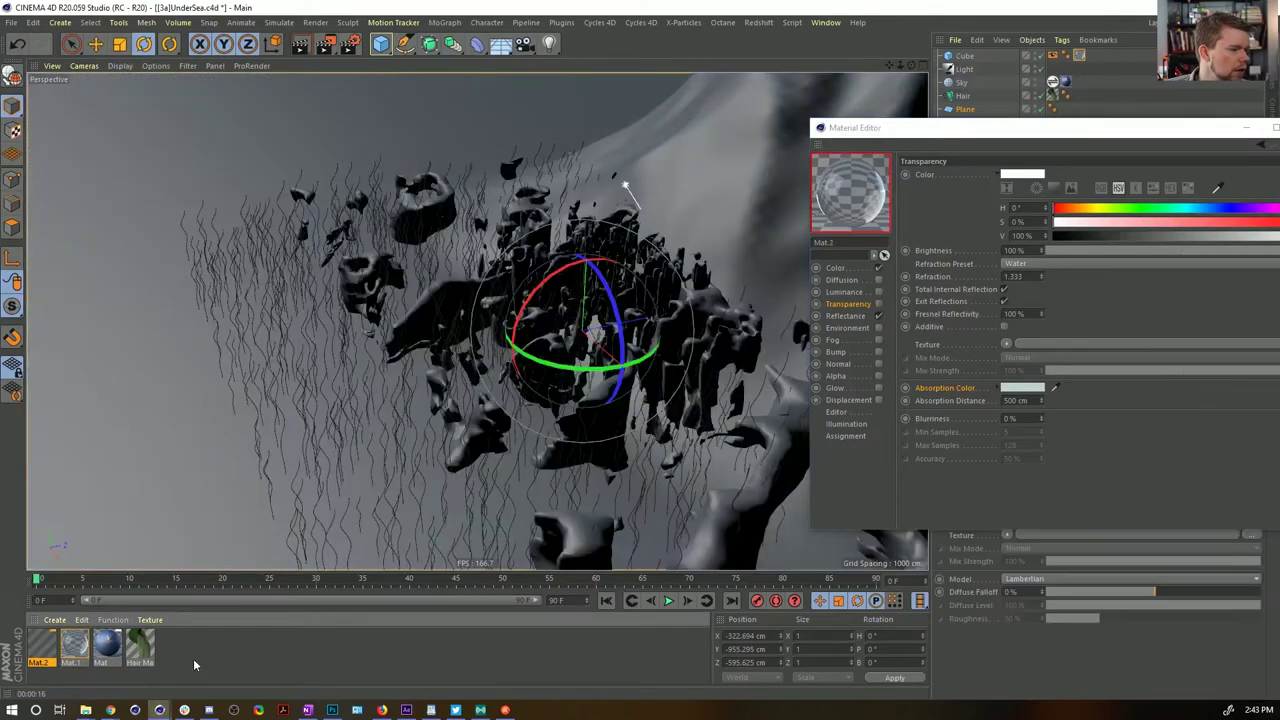
left_click_drag(855, 127, 137, 107)
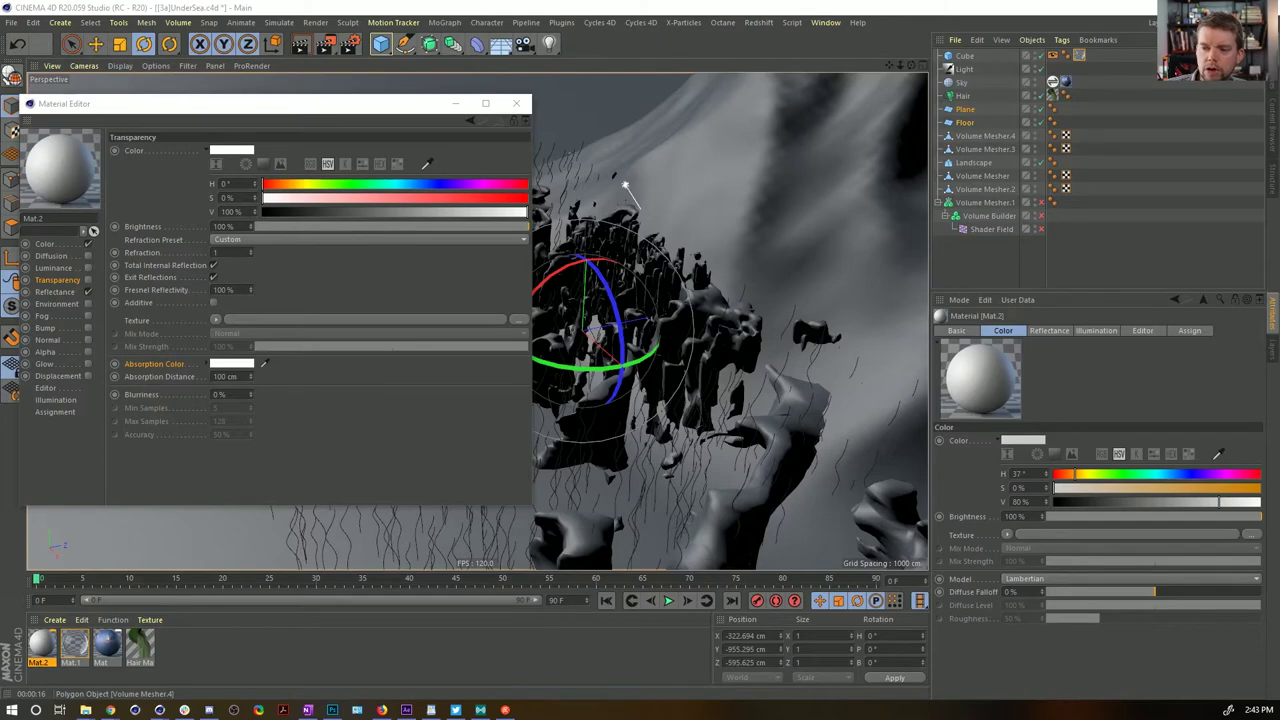
left_click(457, 216)
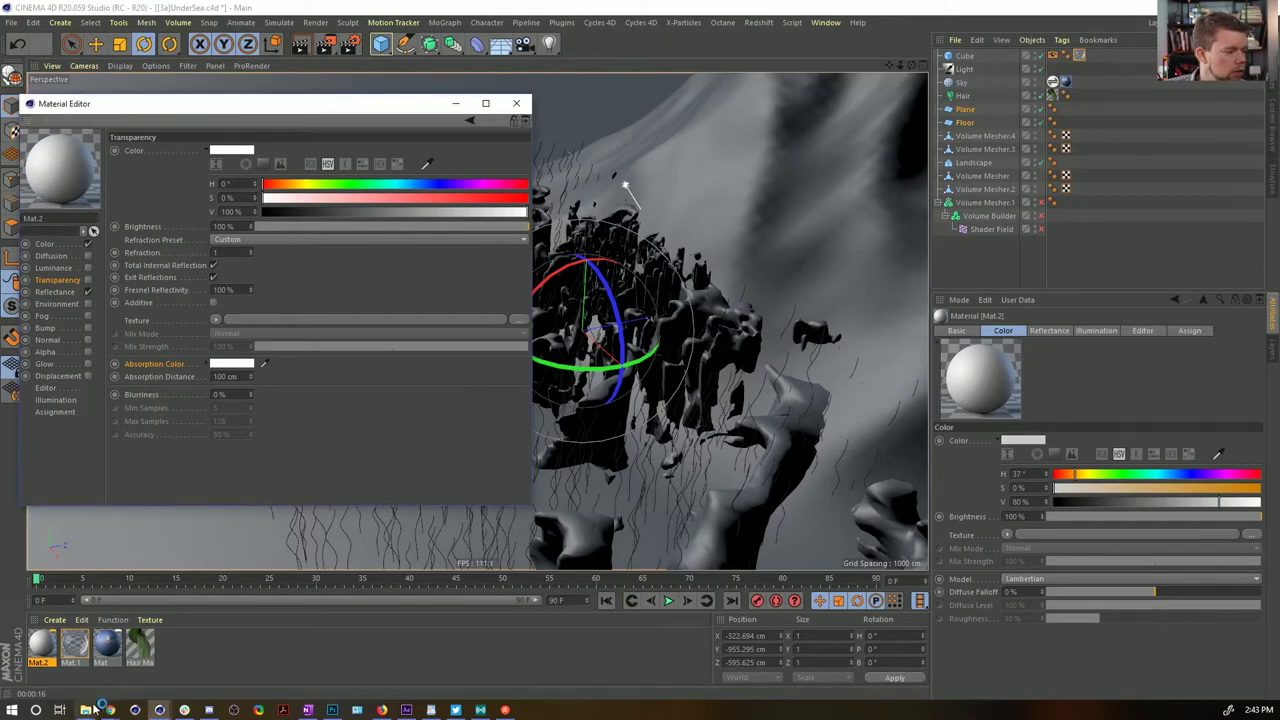
Create a sand material from the Sand.jpg image, copying the file to the project location, and check its Color texture
mouse_move(88, 708)
mouse_move(178, 665)
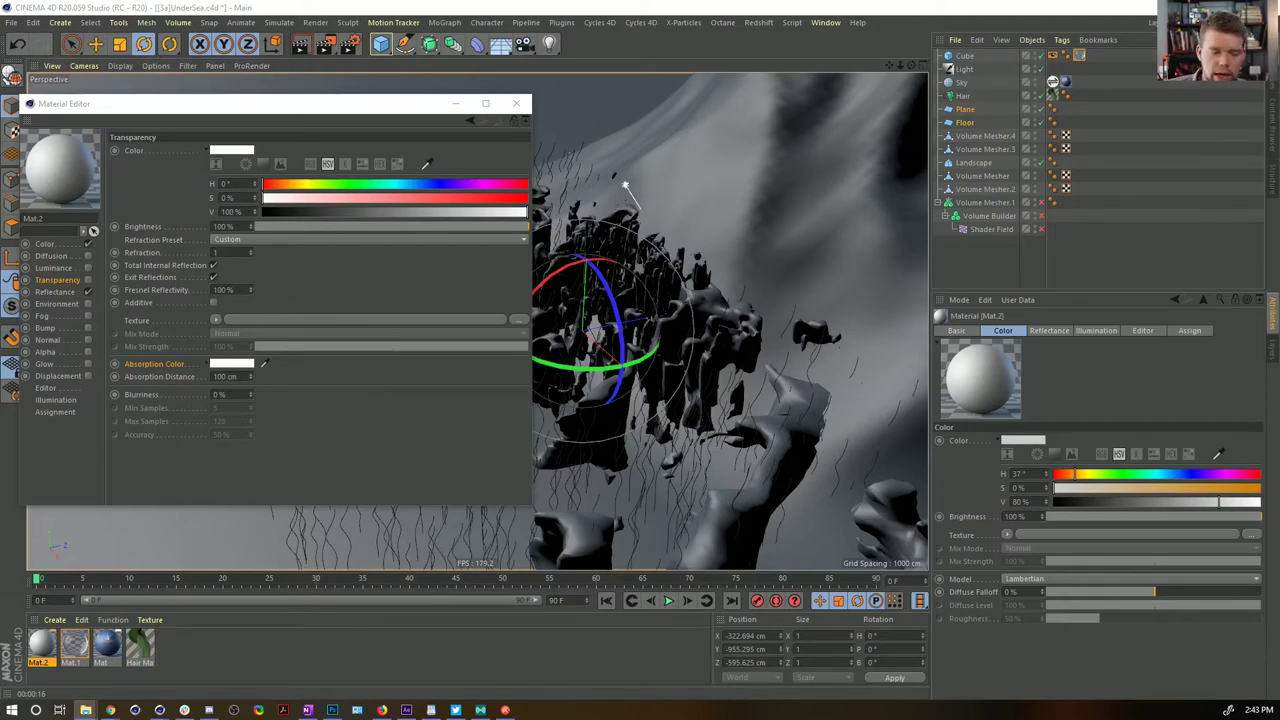
left_click_drag(488, 620, 221, 647)
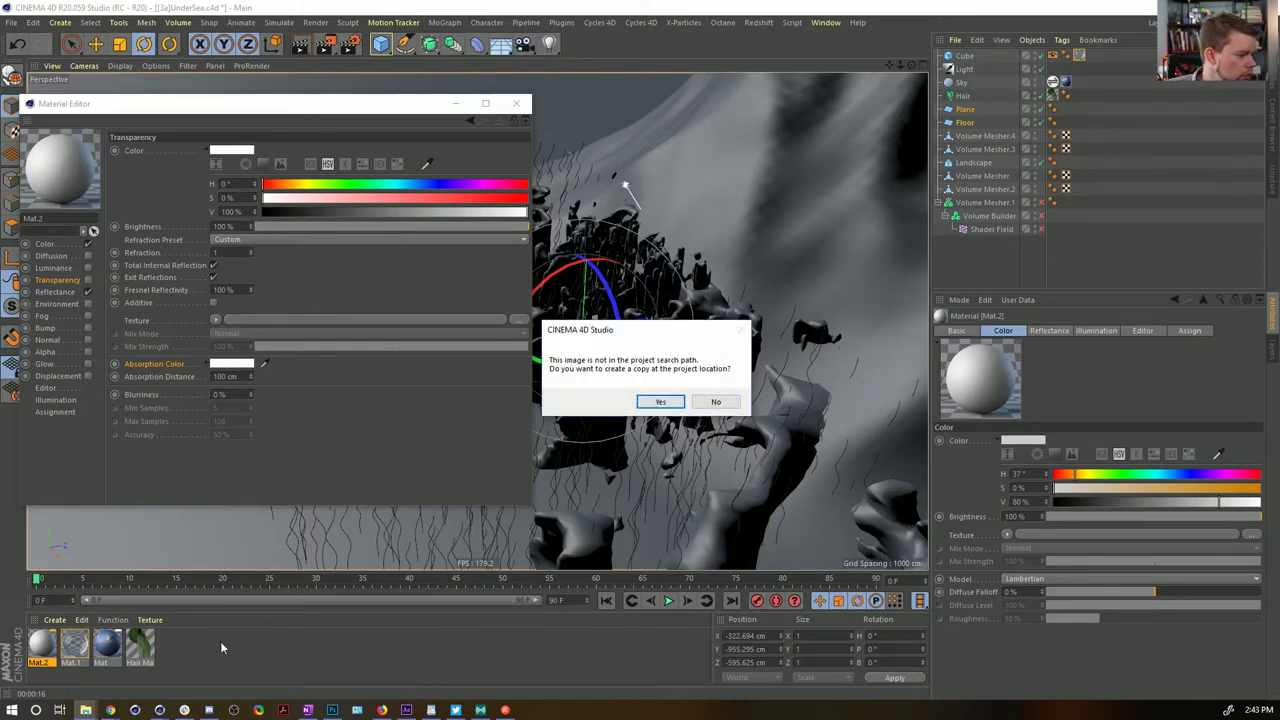
left_click(656, 402)
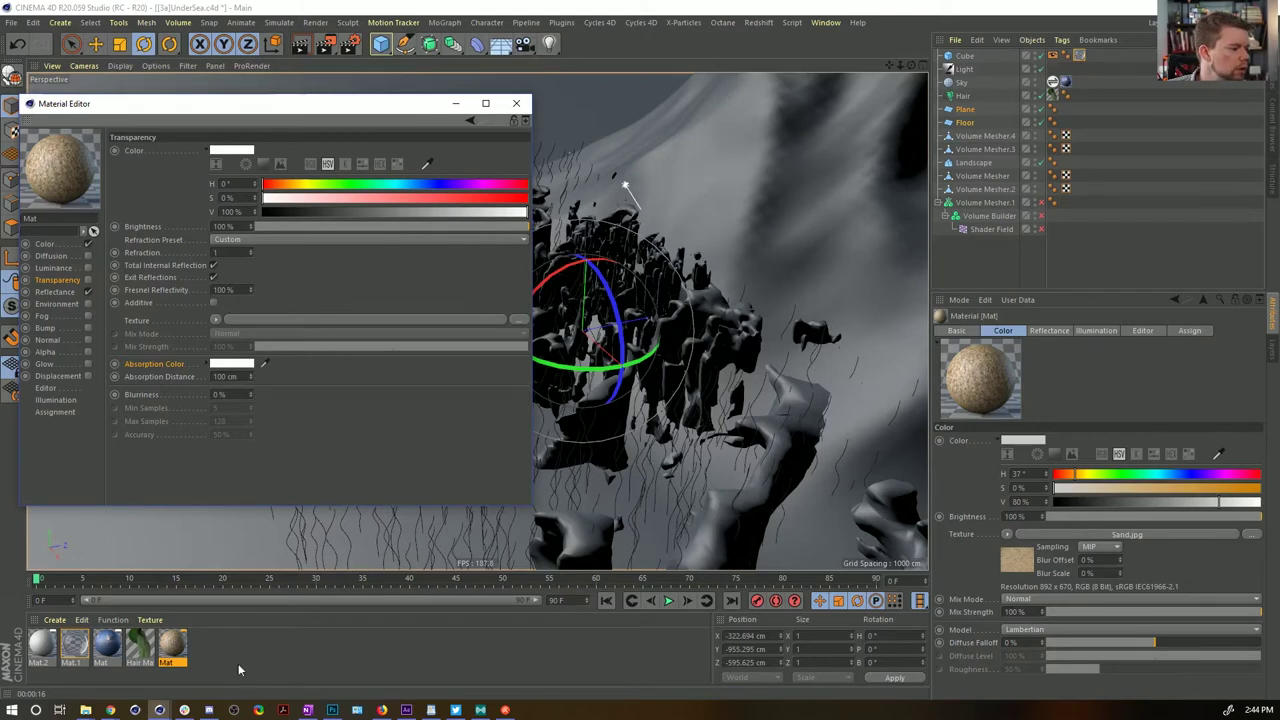
left_click(52, 245)
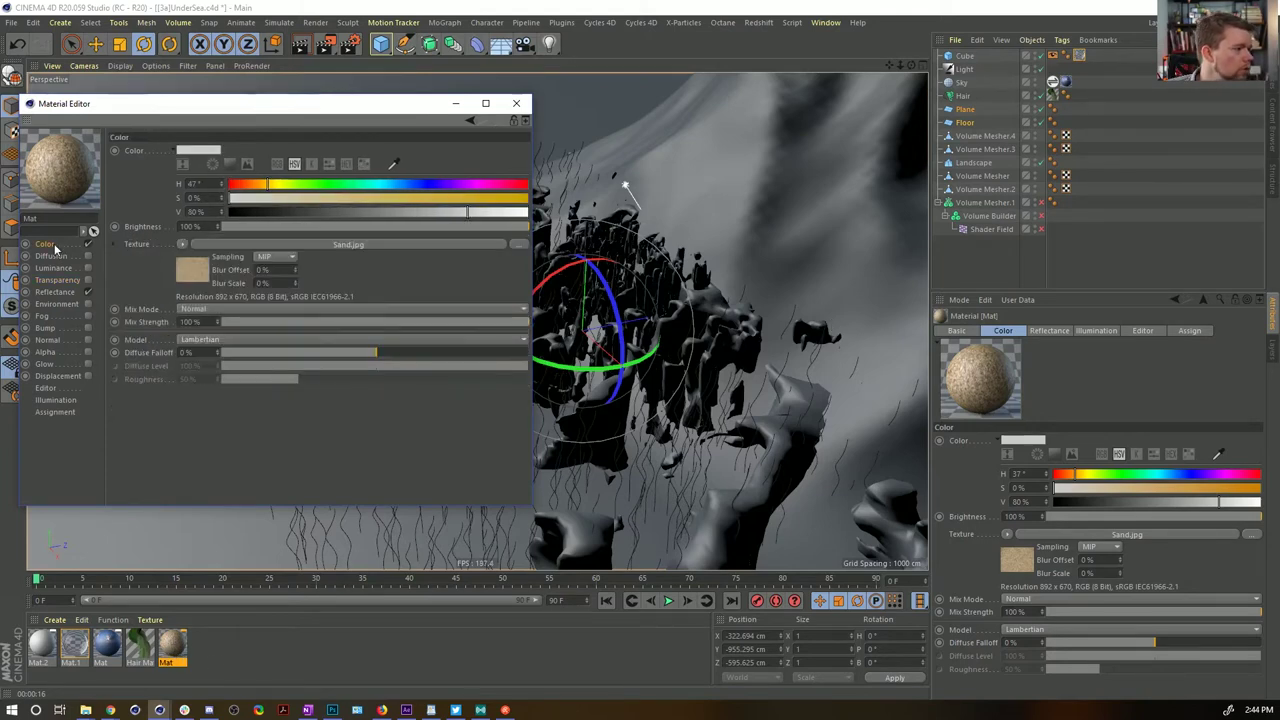
left_click(200, 268)
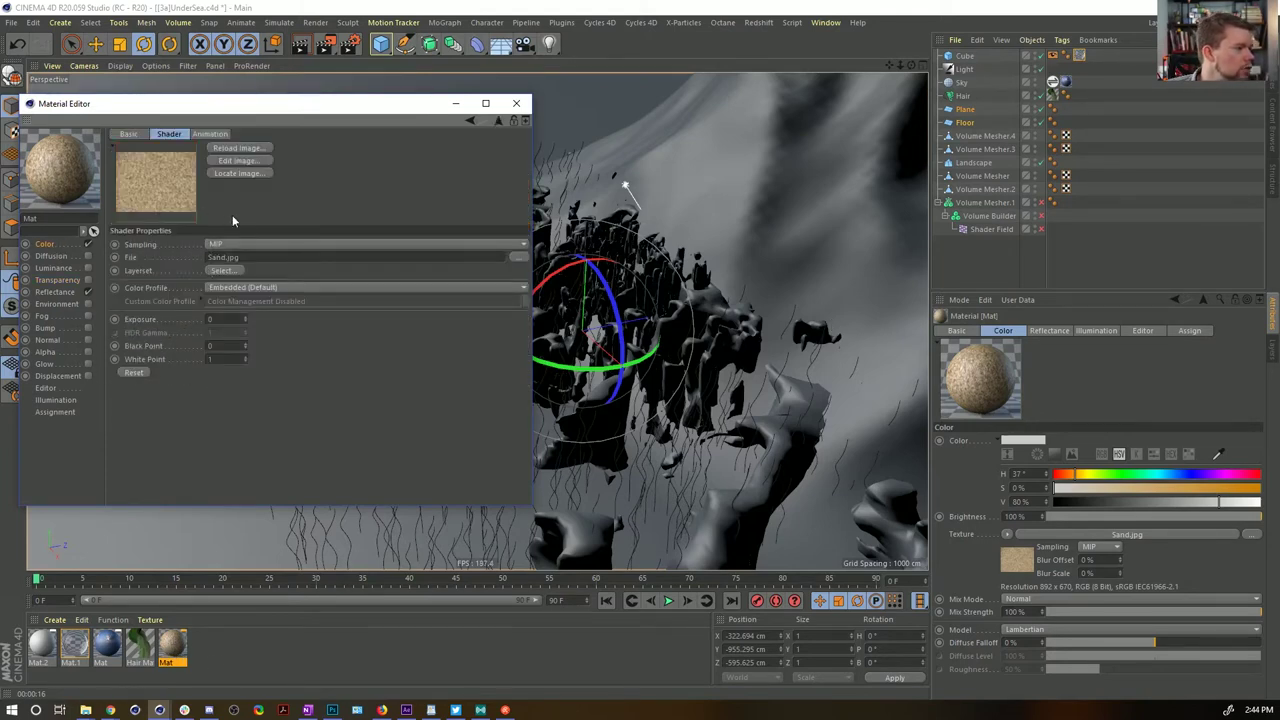
left_click(516, 103)
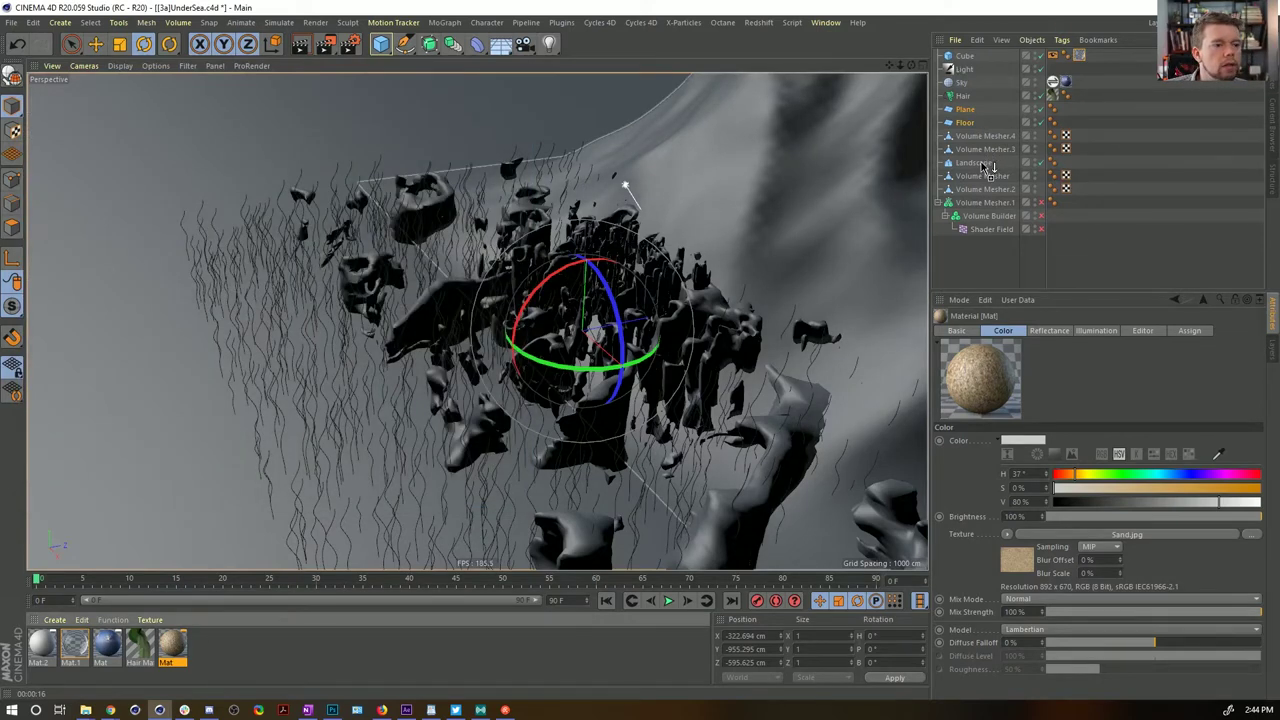
Apply the sand material to the Landscape and copy its texture tag to the Floor
left_click_drag(987, 166, 987, 167)
left_click(1066, 162)
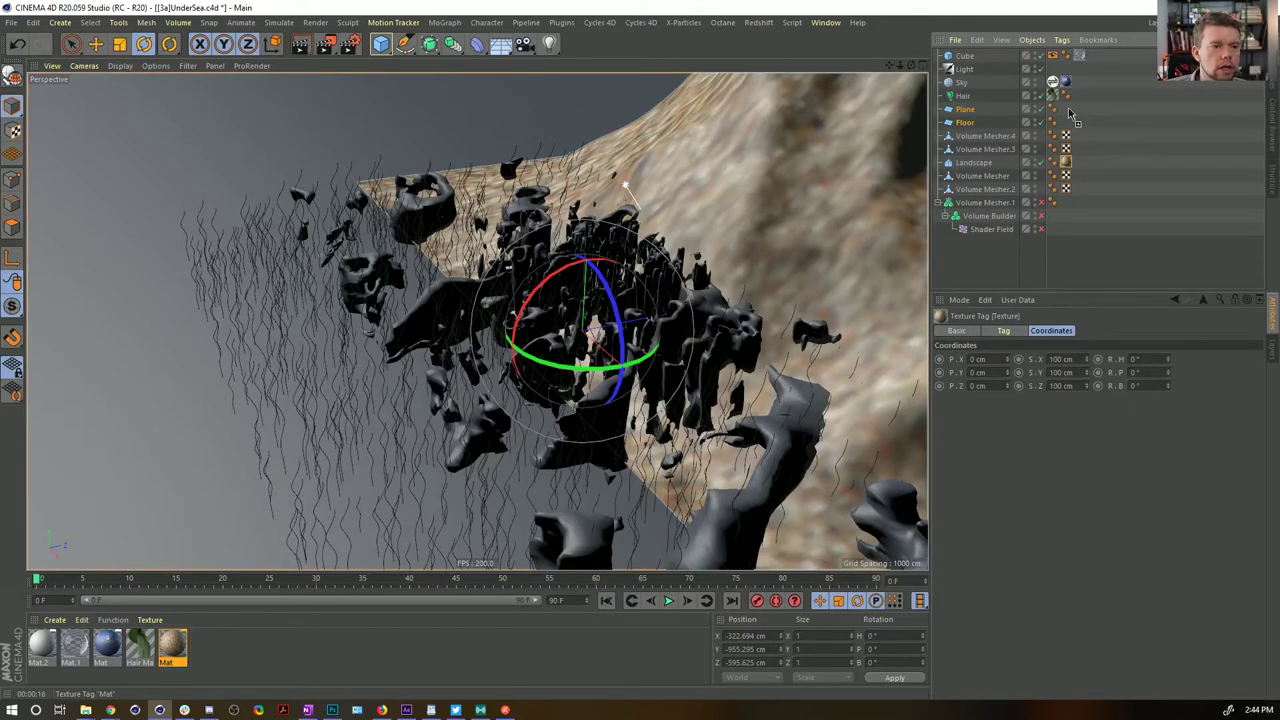
left_click_drag(1072, 117, 1067, 122, "ctrl")
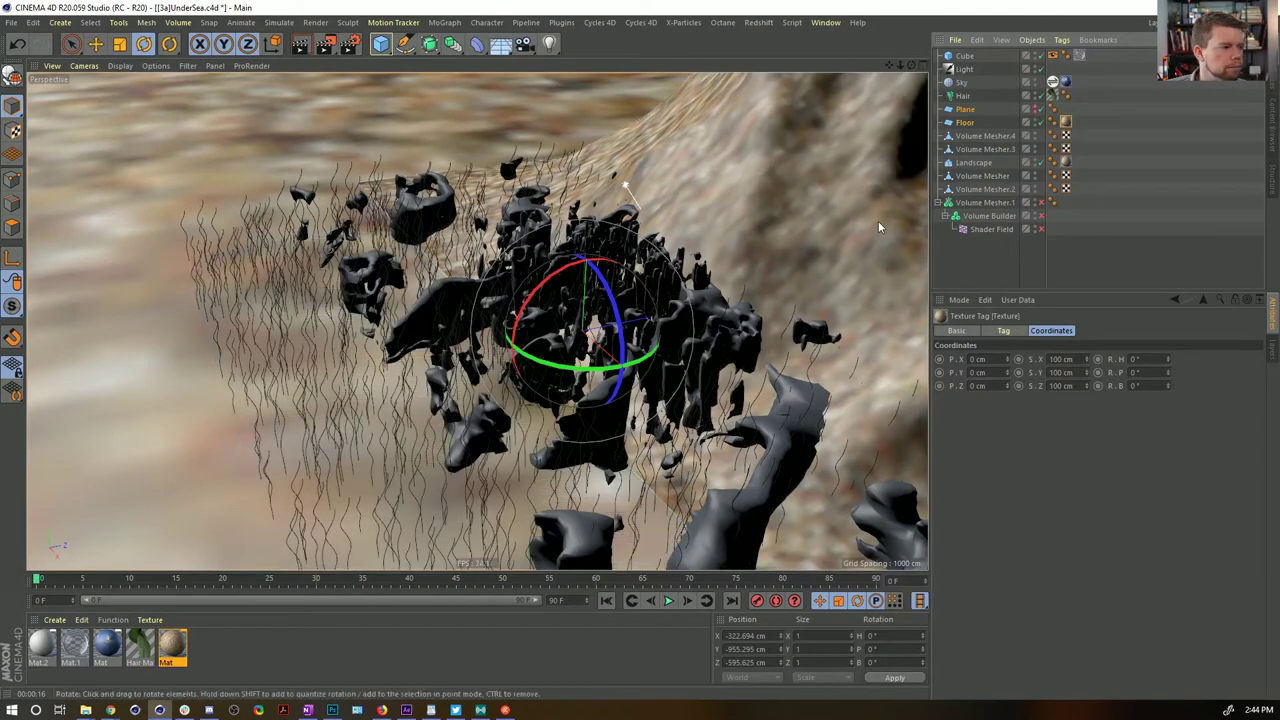
Set the projection of the Landscape and Floor sand texture tags to Flat
left_click(1066, 161, "shift")
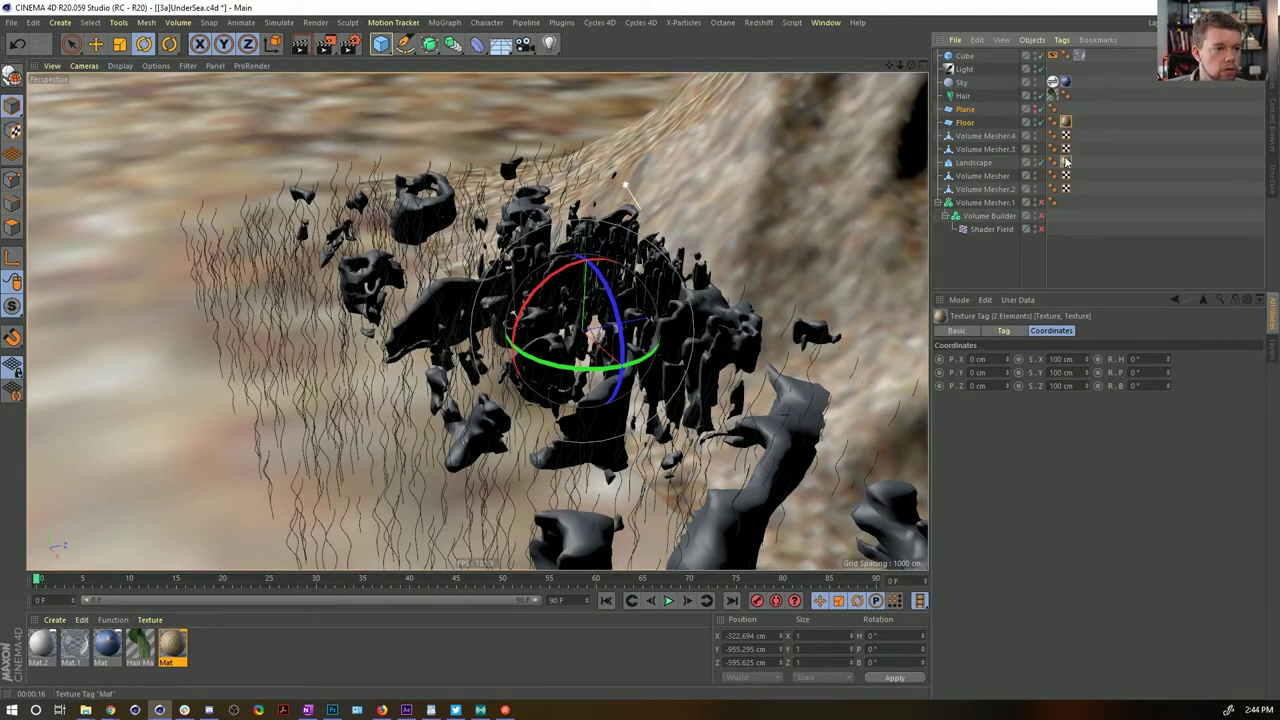
left_click(1003, 330)
left_click(1042, 386)
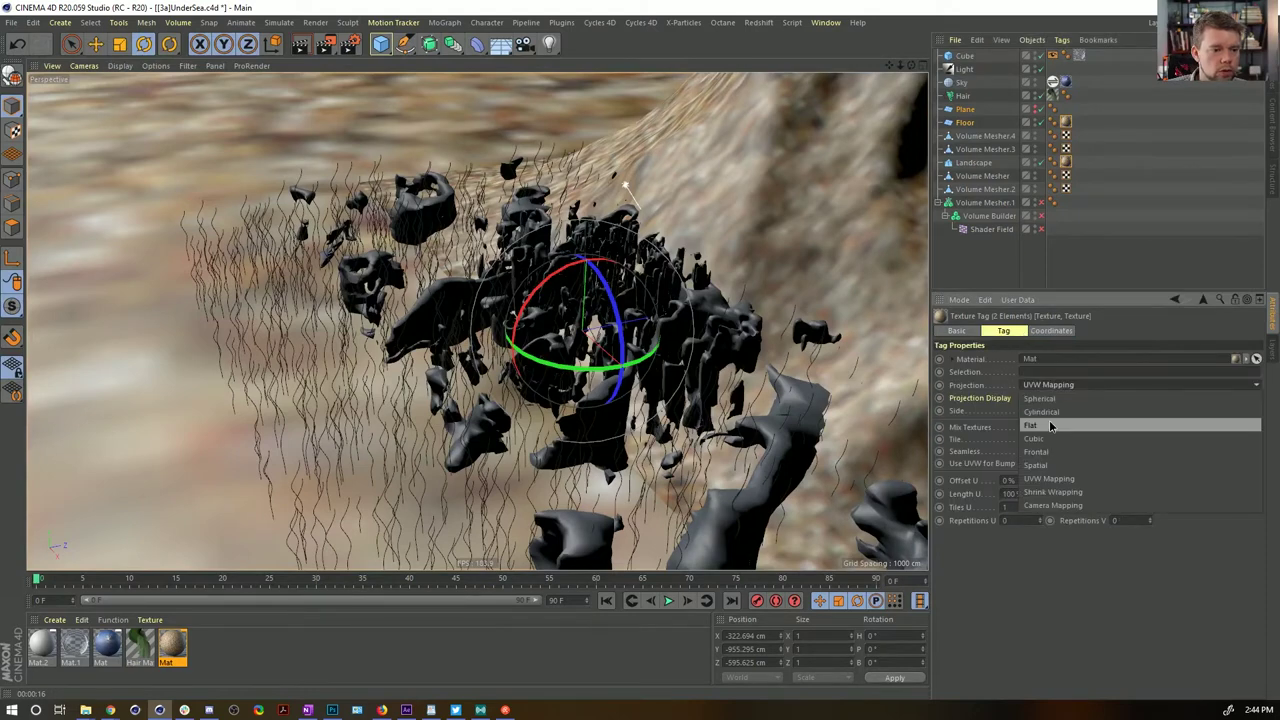
left_click(1044, 416)
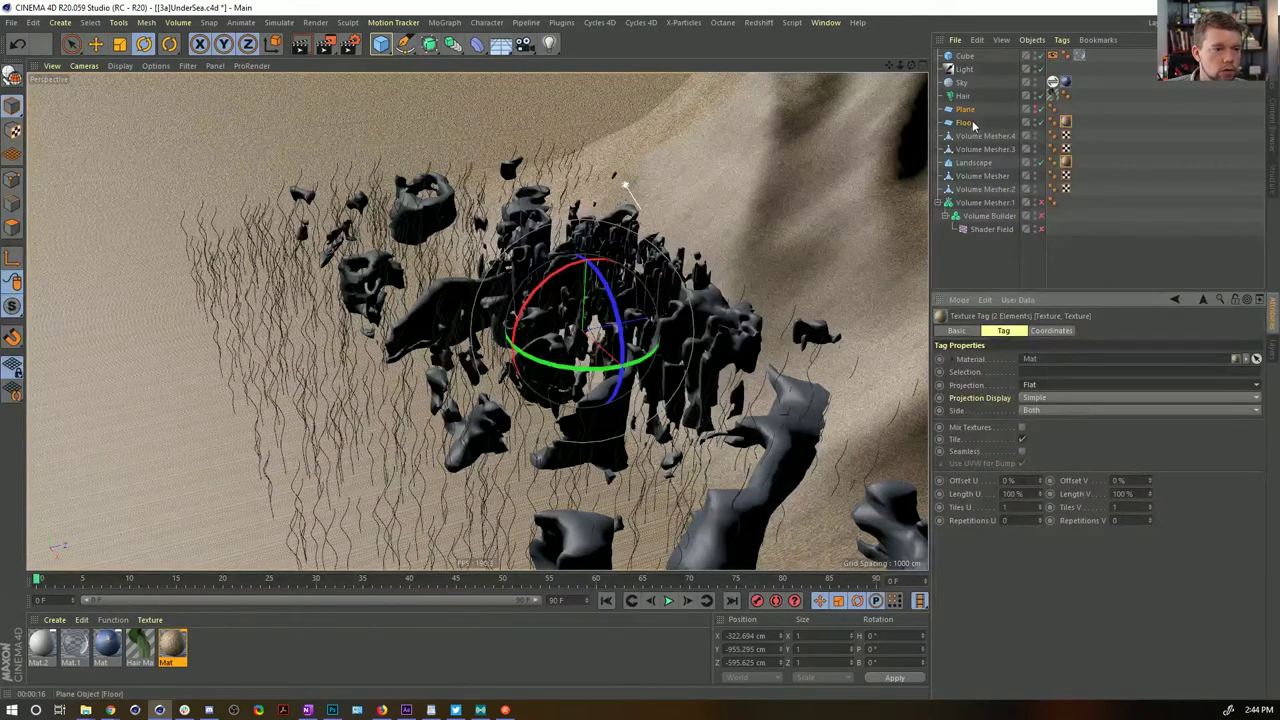
Rotate the Floor's sand texture projection to a 90° pitch in Texture mode
left_click(1066, 123)
left_click(12, 131)
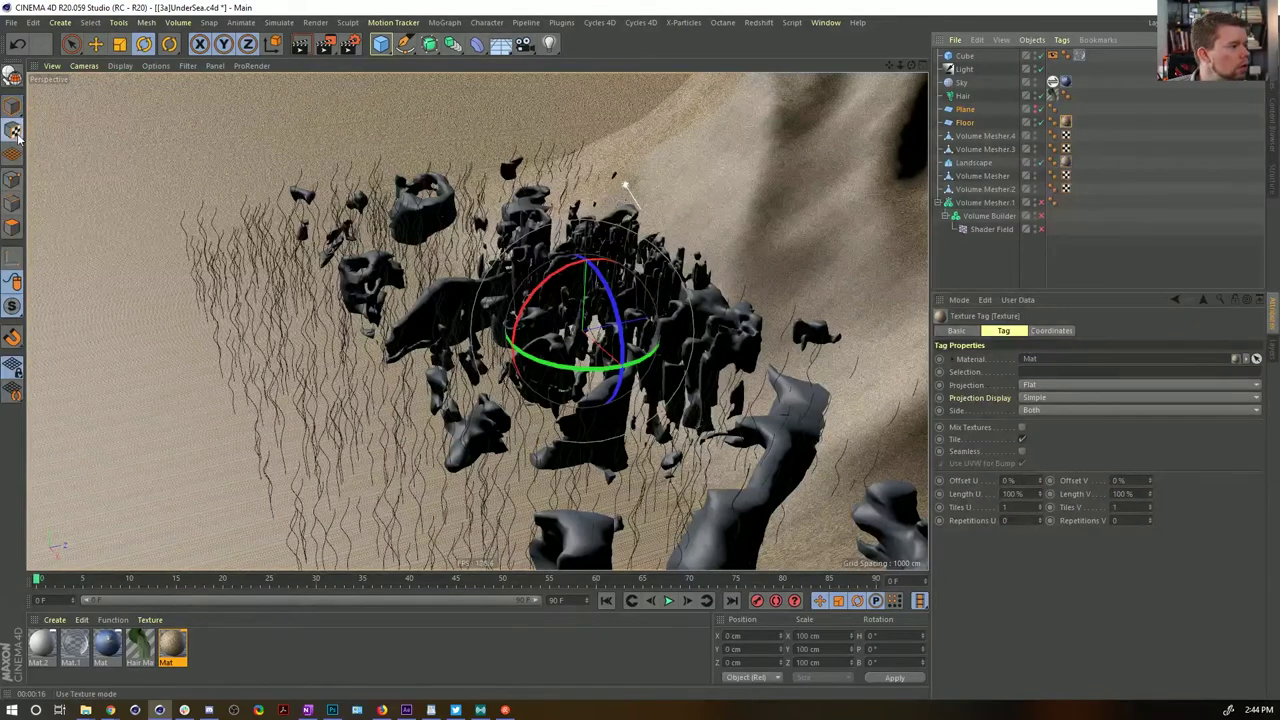
left_click_drag(612, 339, 596, 332)
left_click_drag(461, 461, 459, 482)
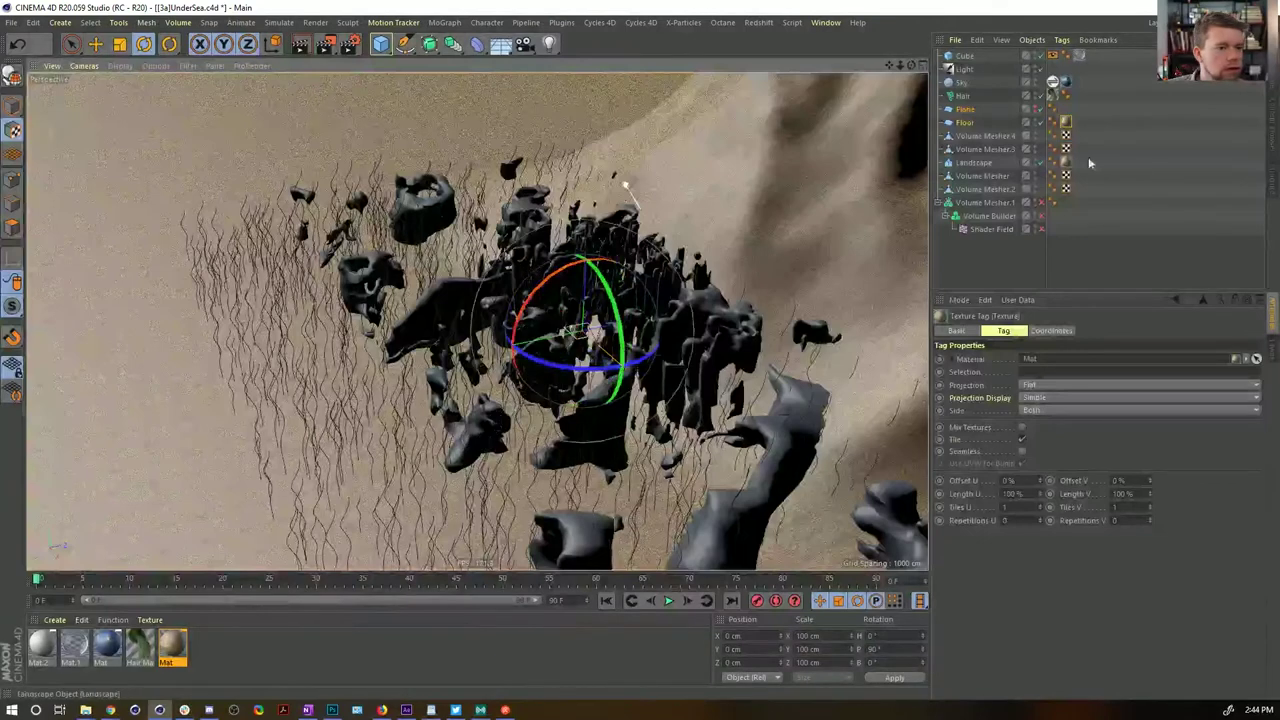
Copy the 90° pitch rotation from the Floor's sand texture tag to the Landscape's sand texture tag
left_click(1066, 162)
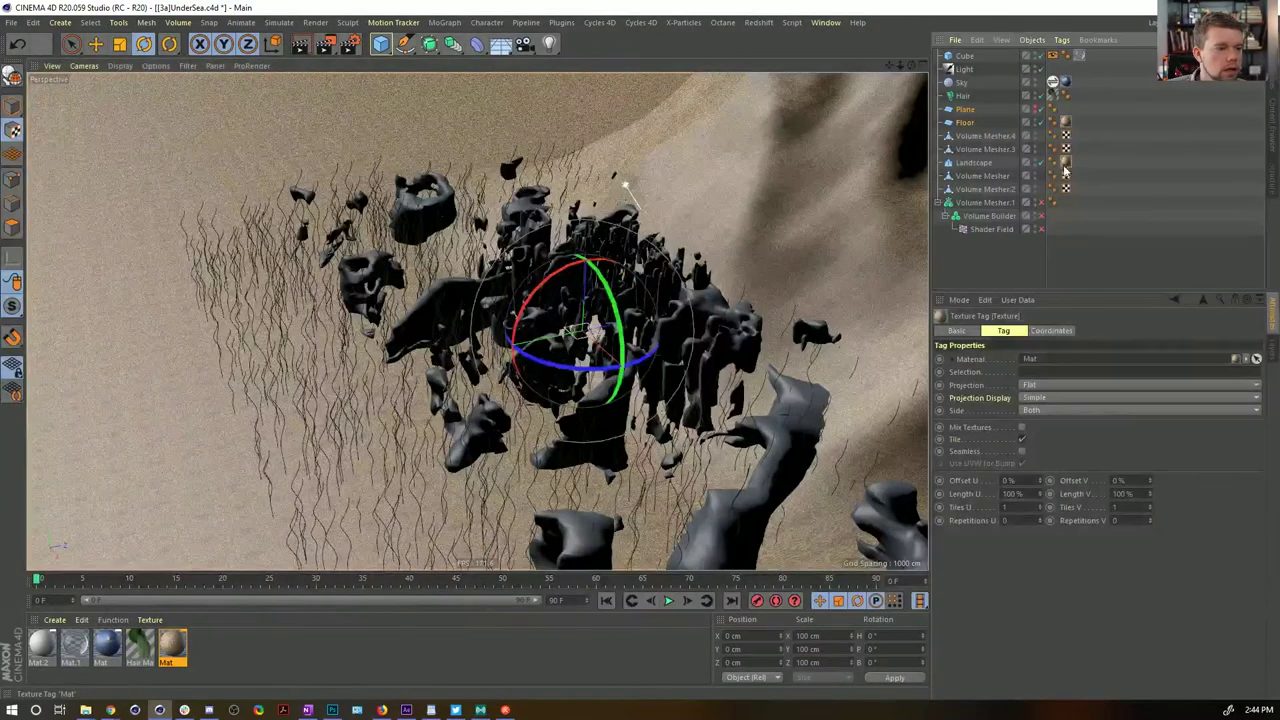
left_click(1051, 330)
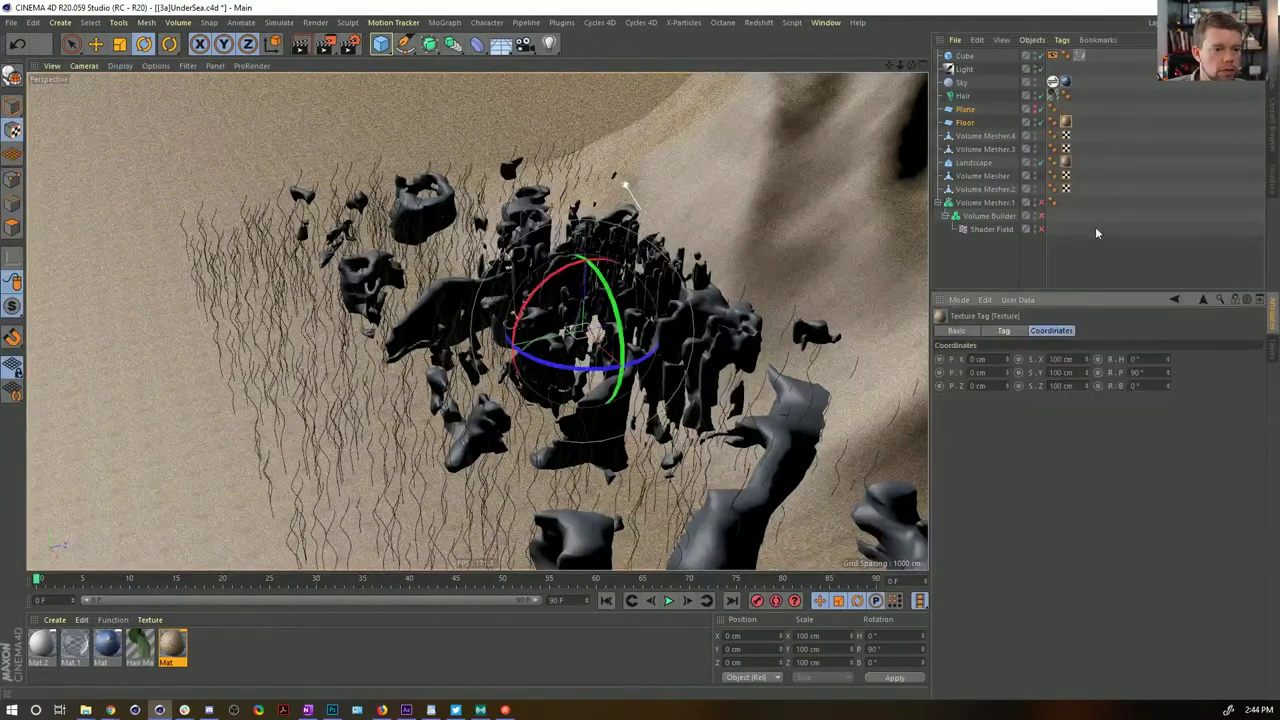
double_click(1146, 374)
key("ctrl+c")
left_click(1066, 162)
double_click(1138, 373)
key("ctrl+v")
key("Return")
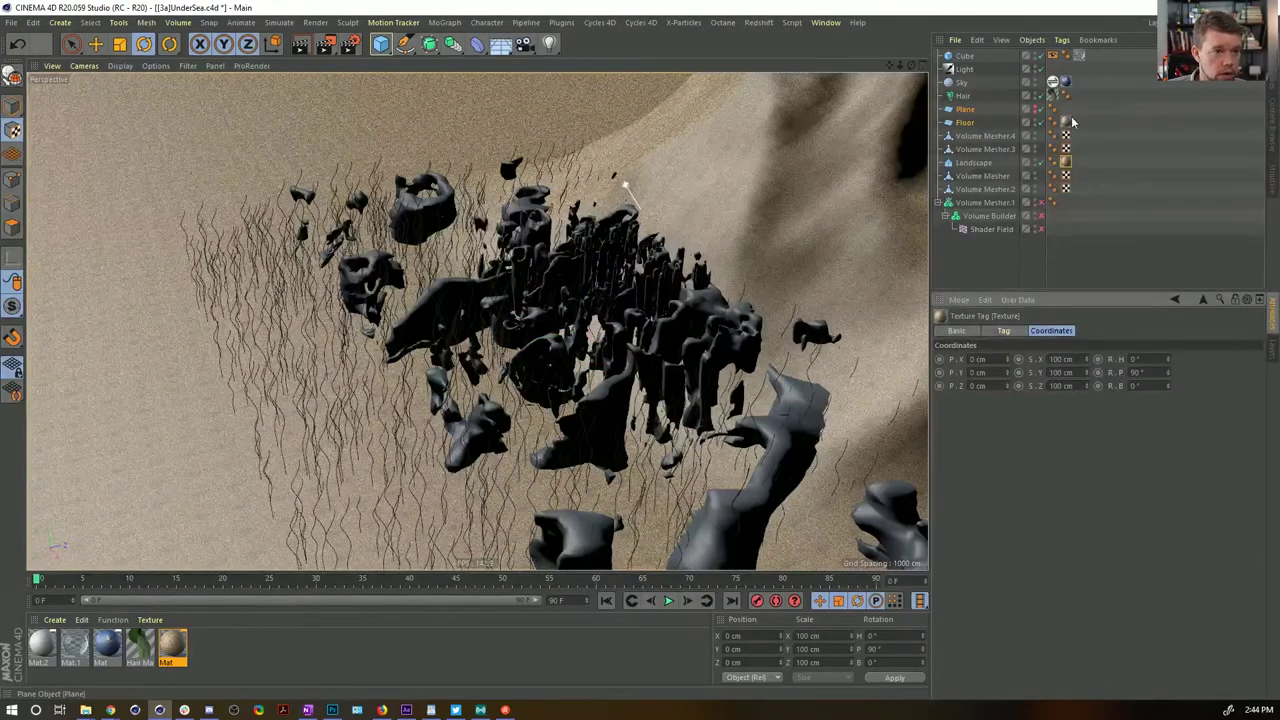
Set the X, Y and Z scale of the Floor and Landscape sand texture tags together to 1000 cm
left_click(1066, 176, "ctrl")
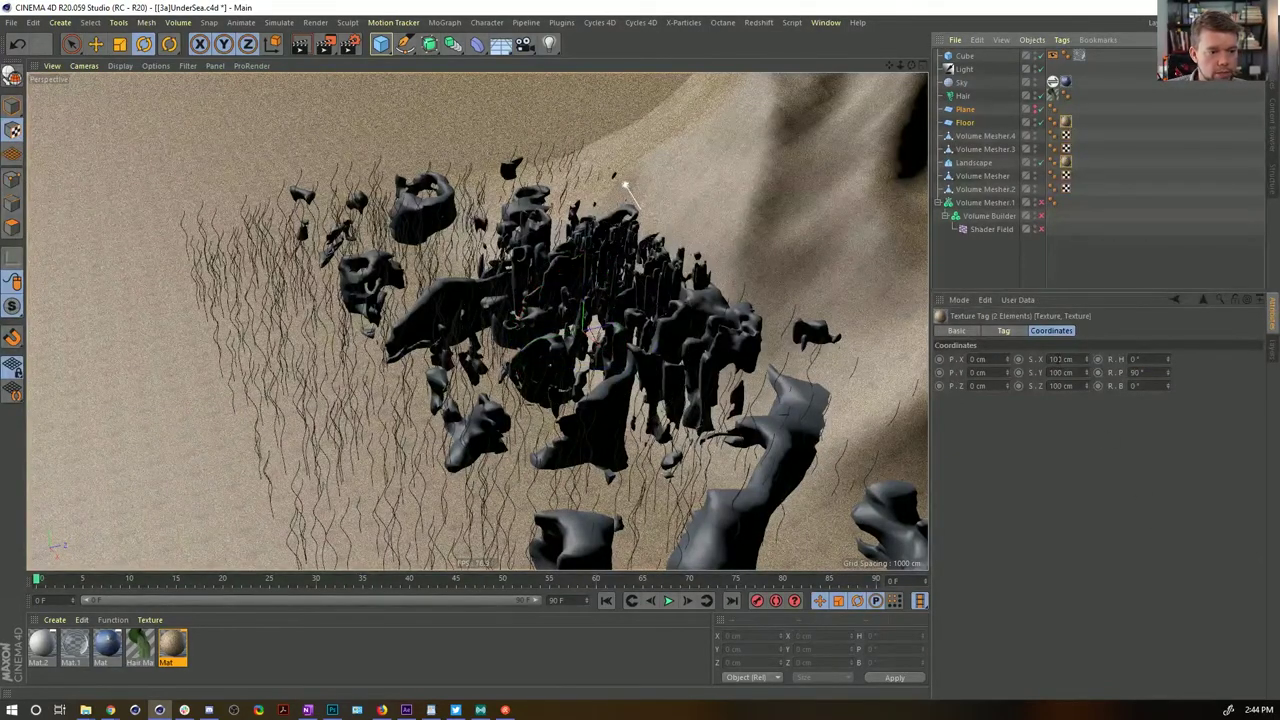
left_click(1020, 330)
left_click(1044, 331)
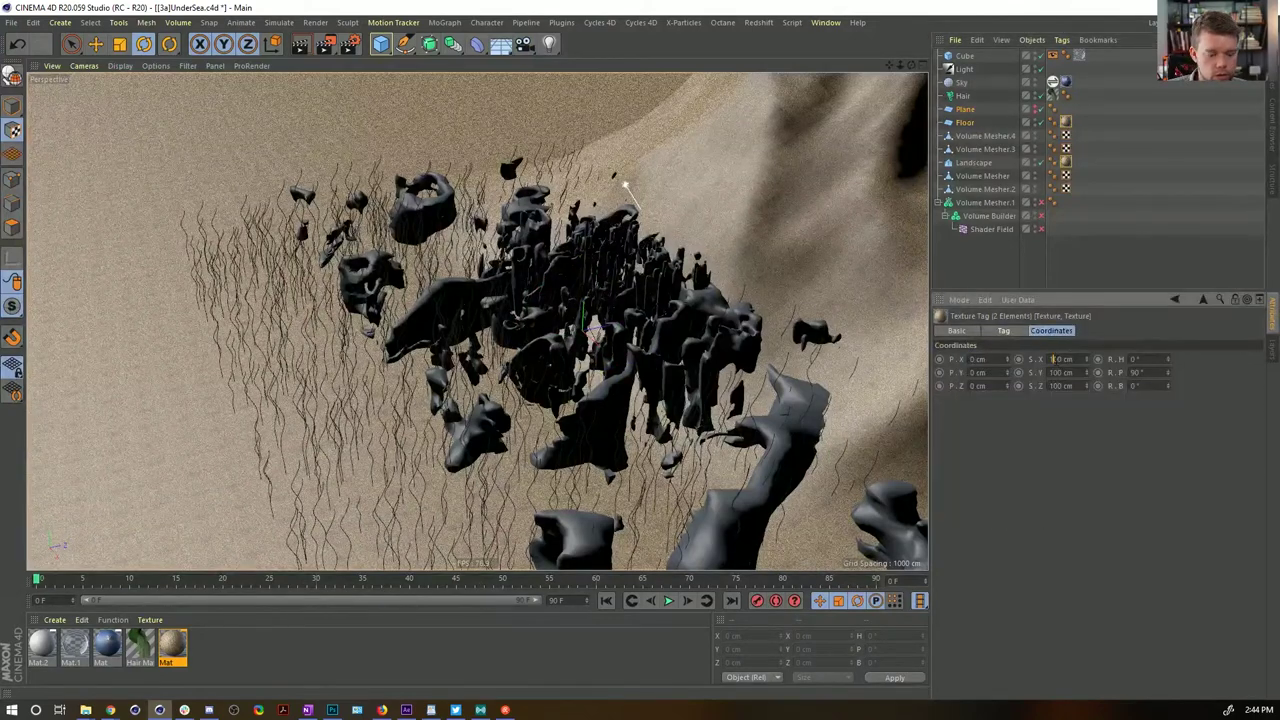
left_click(1060, 373)
type("0")
left_click(1060, 386)
type("0")
key("Return")
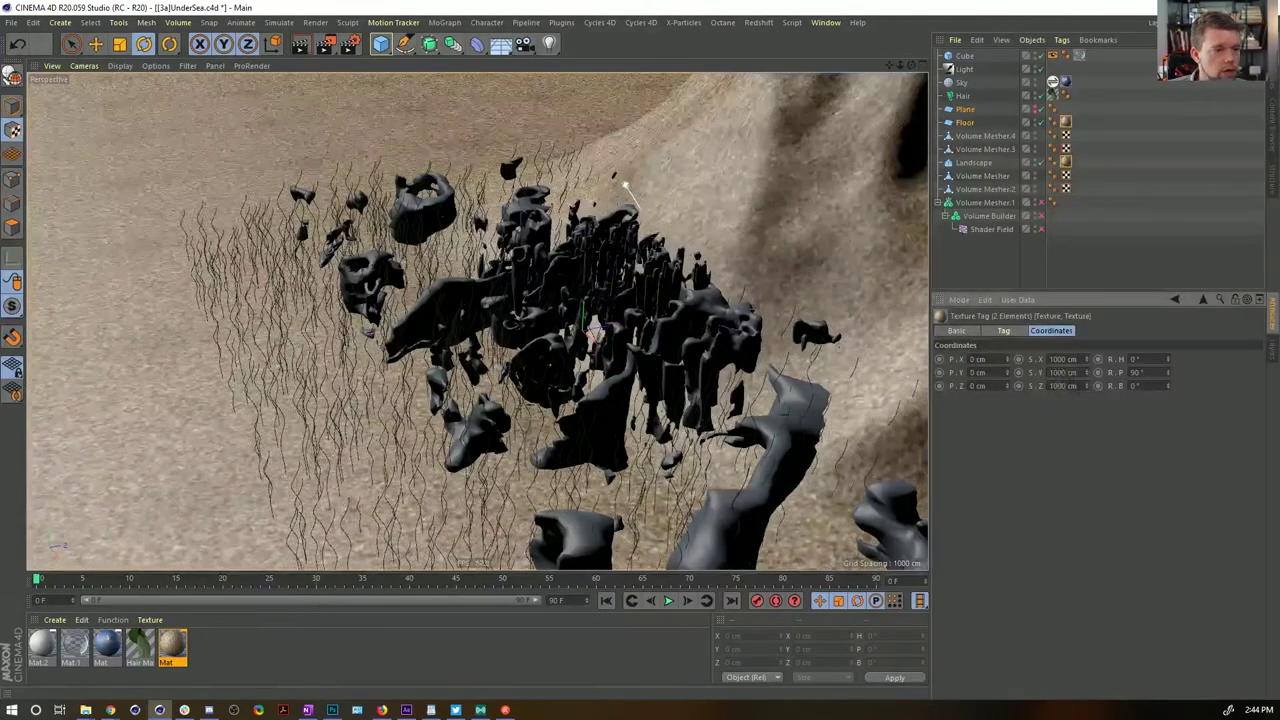
Set the X, Y and Z scale of the Floor and Landscape sand texture tags to 333 cm and render the view
type("333")
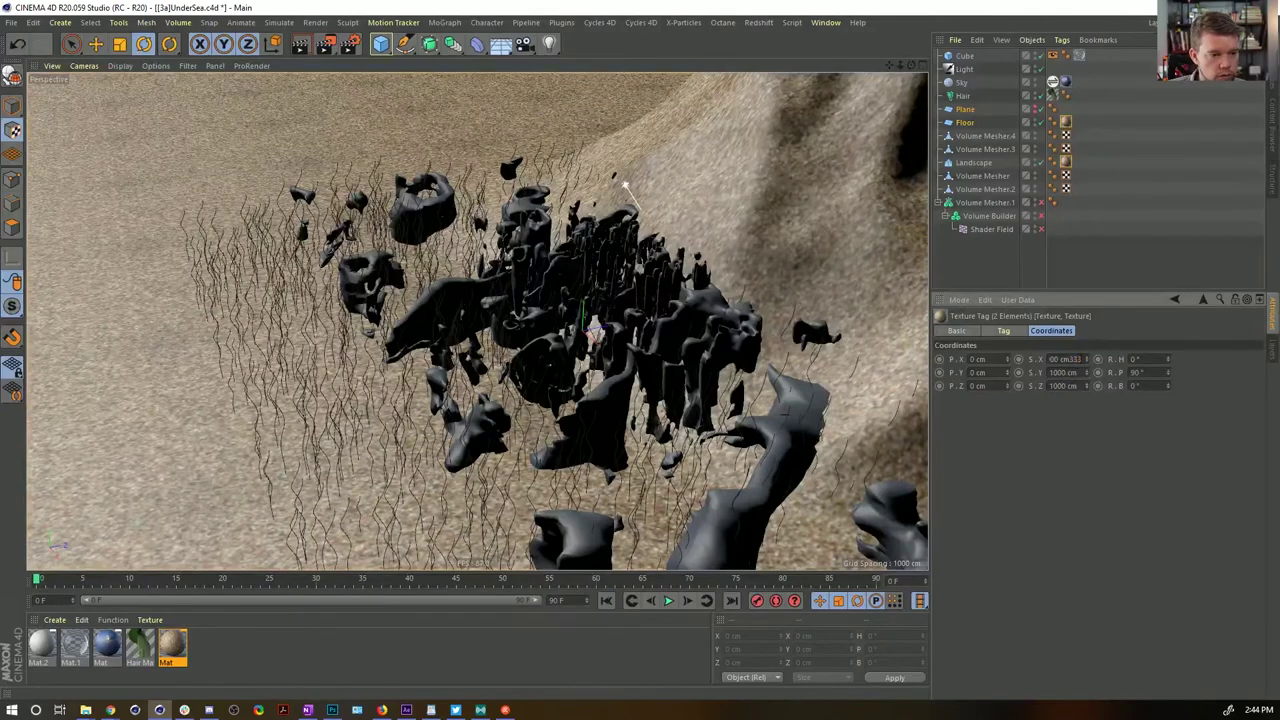
double_click(1068, 359)
type("333")
double_click(1068, 373)
type("33")
double_click(1069, 385)
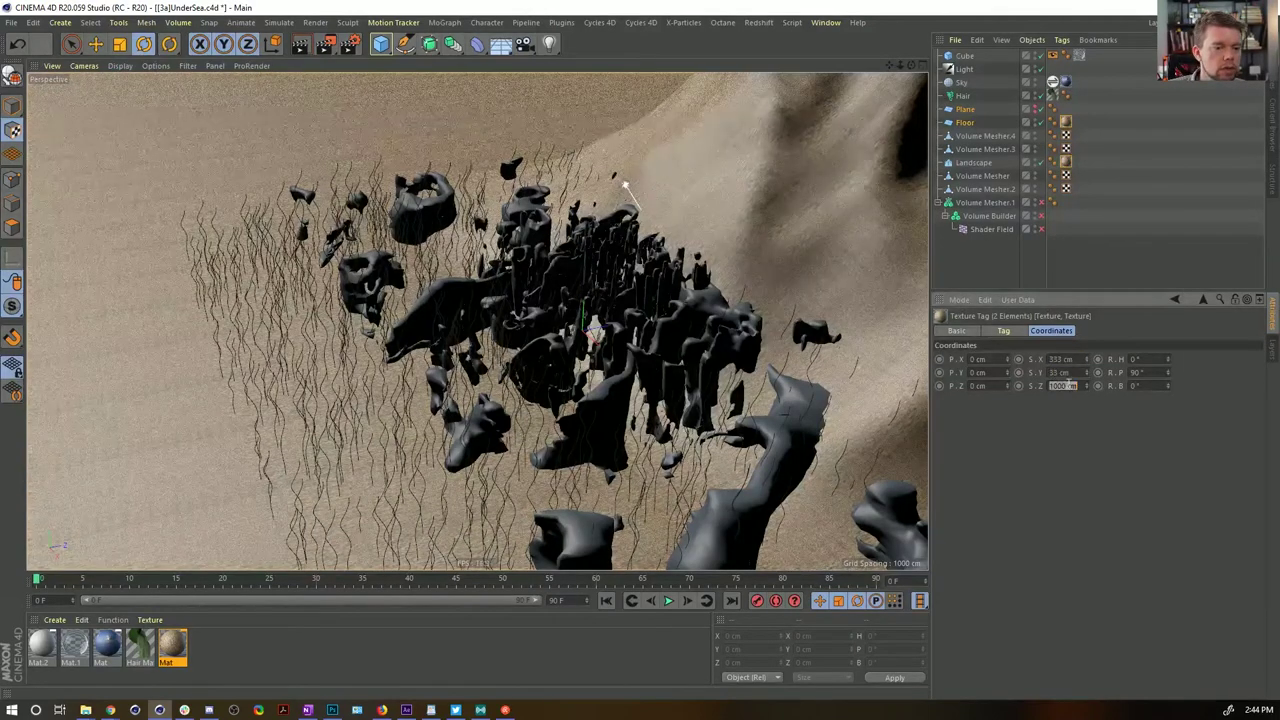
type("333")
key("Return")
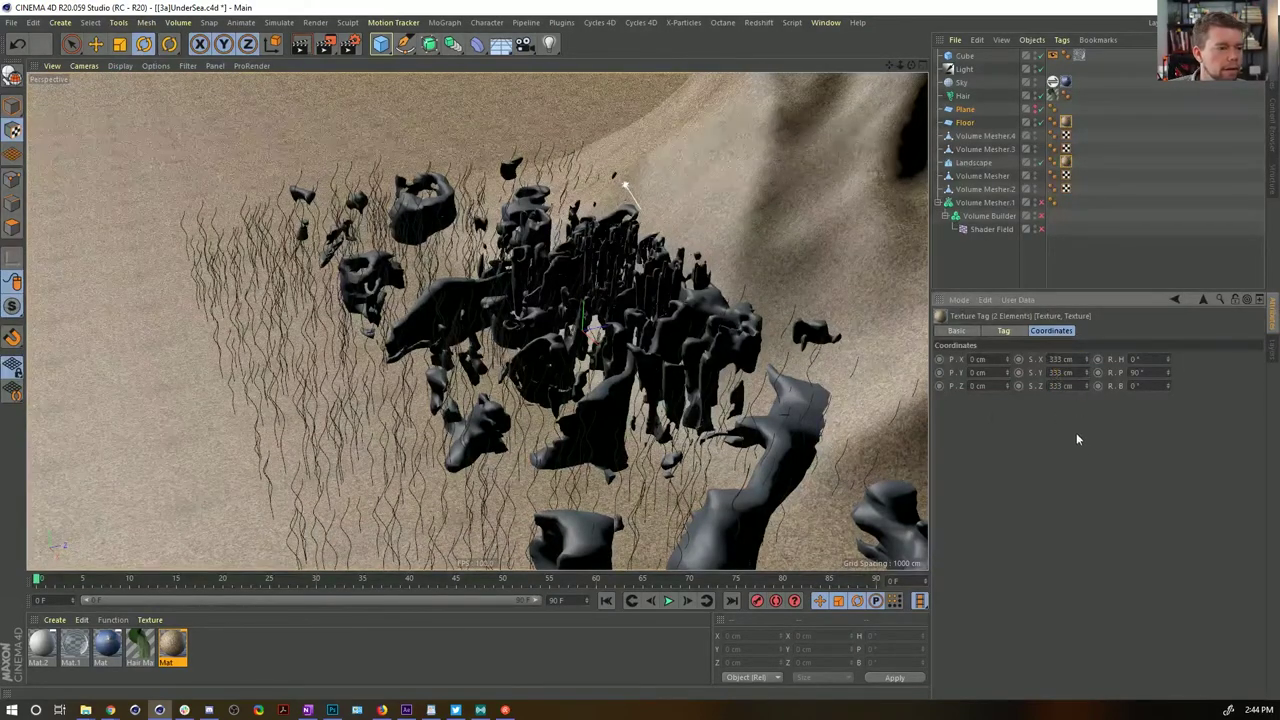
key("ctrl+r")
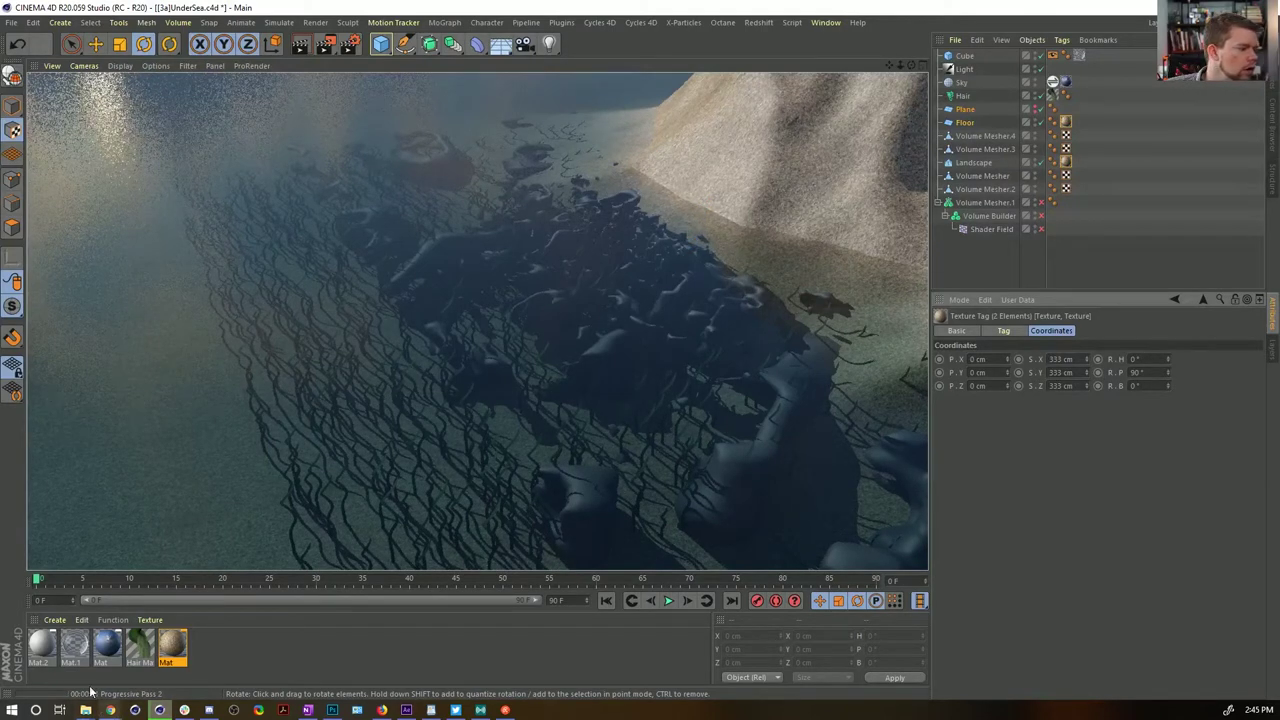
Set the colour of material Mat.2 to pure white with a brightness value (V) of 100%
left_click(41, 646)
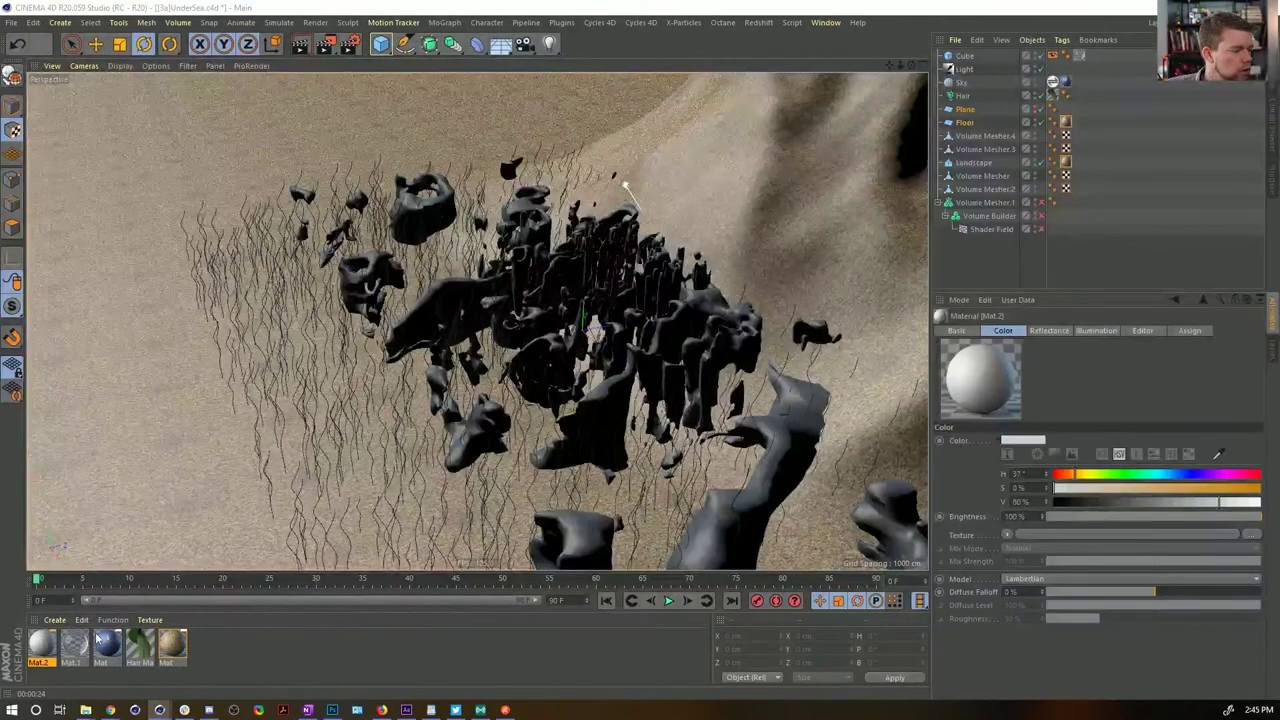
double_click(1053, 84)
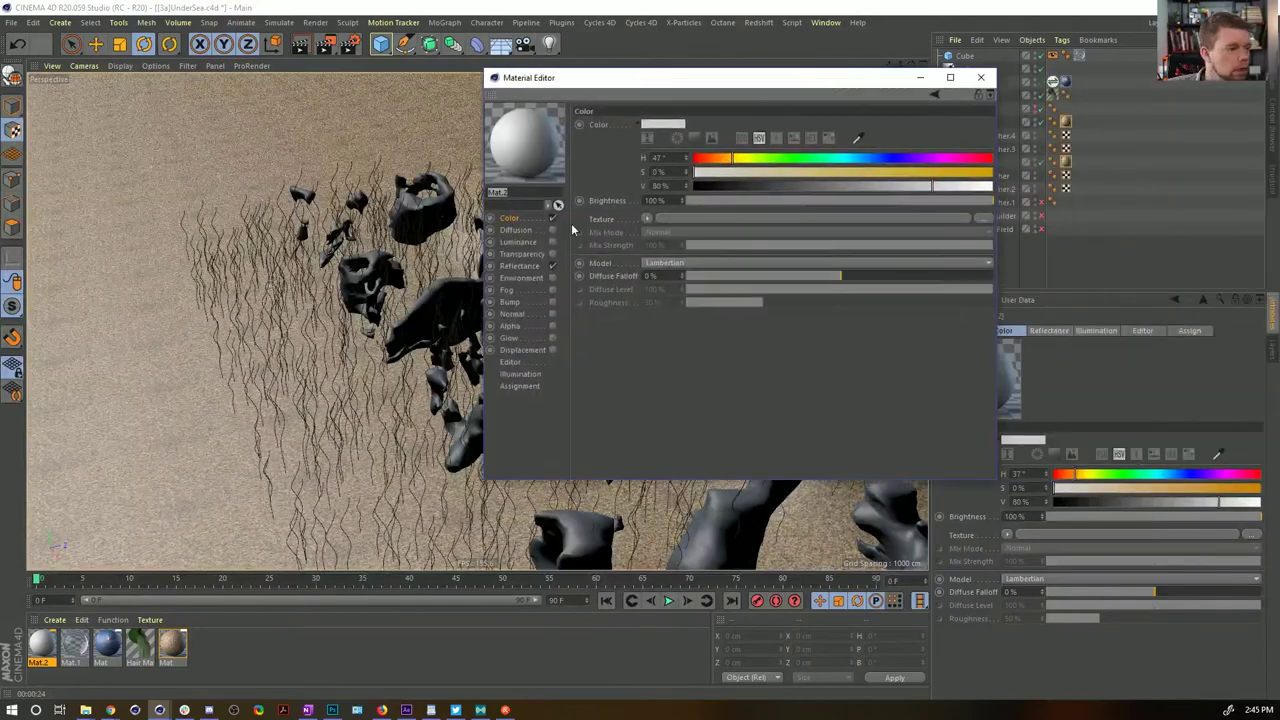
left_click_drag(937, 187, 928, 213)
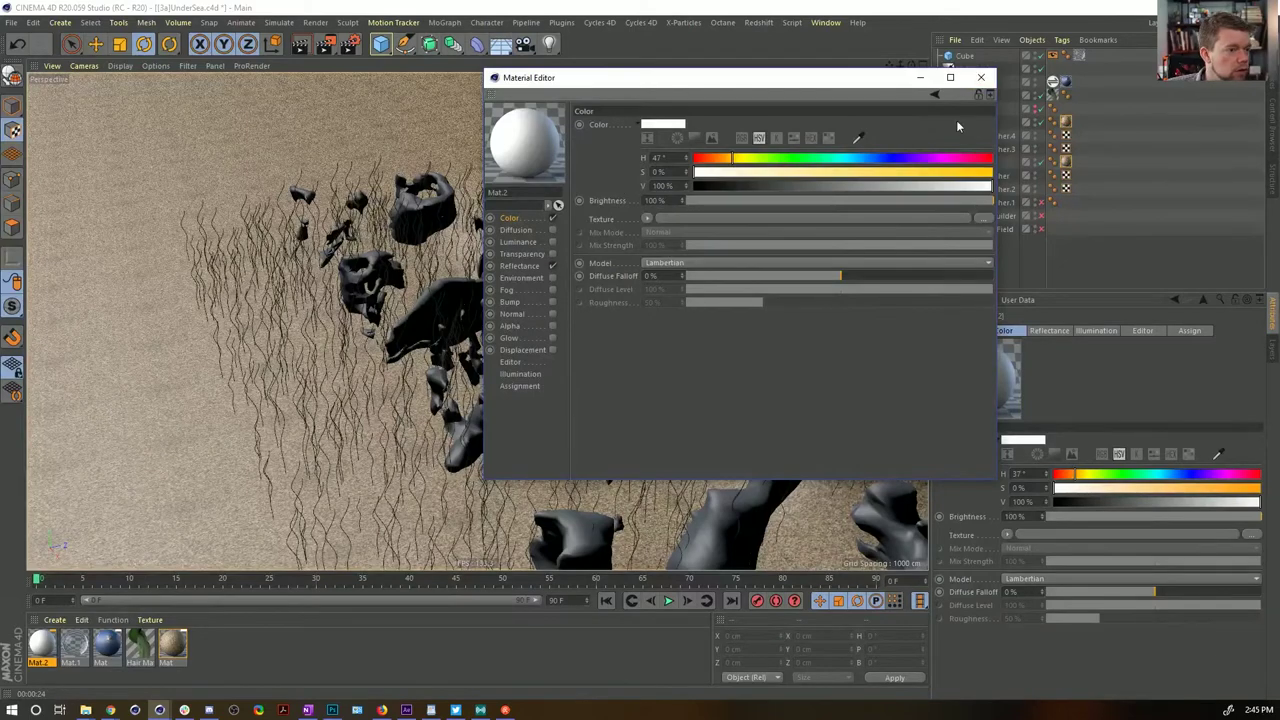
left_click(980, 77)
Apply Mat.2 to the four standalone Volume Mesher rock objects and render a closer, higher-angled view of them
left_click_drag(53, 648, 1080, 151)
left_click_drag(1080, 149, 1080, 177, "ctrl")
left_click_drag(1080, 175, 1079, 190, "ctrl")
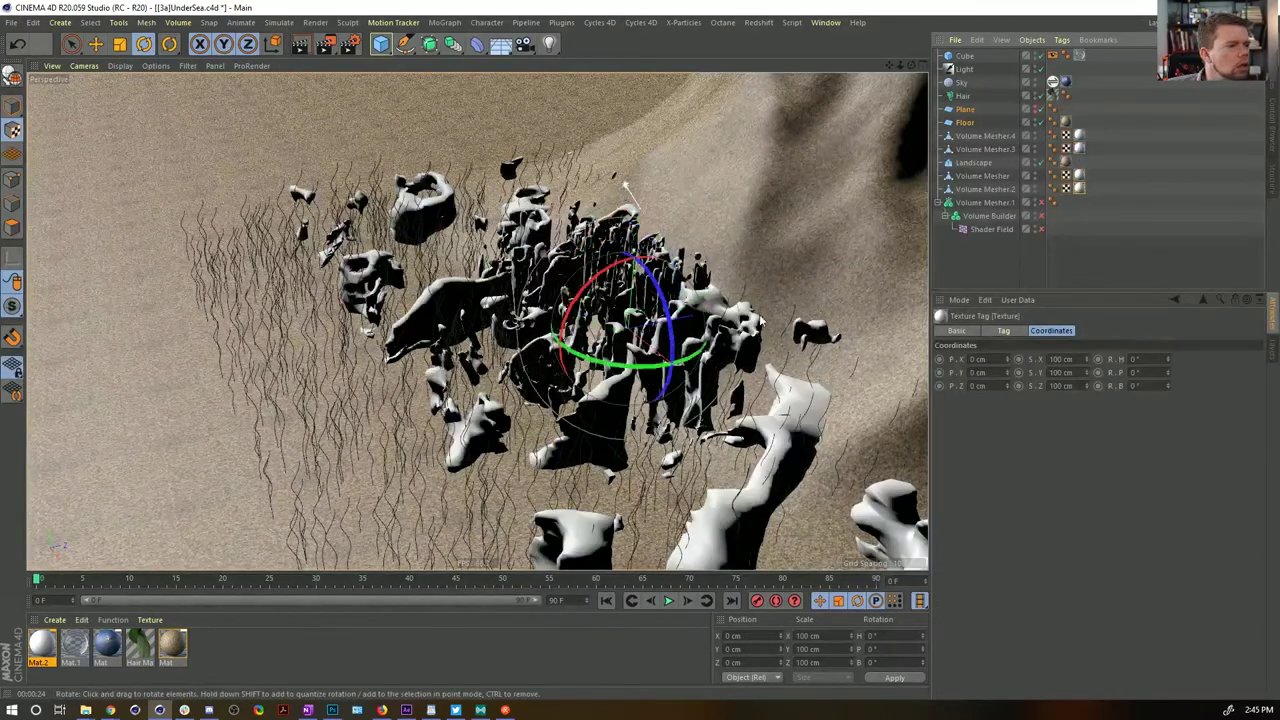
right_click_drag(658, 369, 780, 369, "alt")
left_click_drag(730, 307, 726, 406, "alt")
key("ctrl+r")
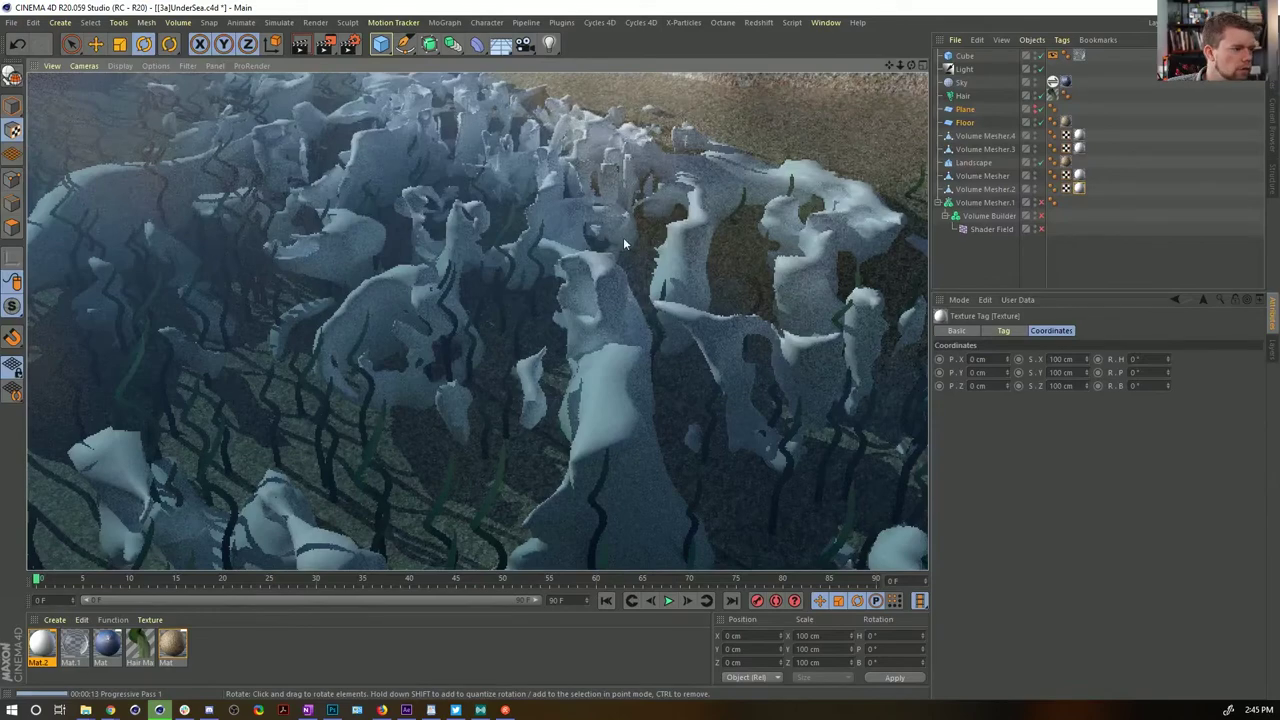
Enable the Bump channel of the water material Mat.1 and load a Noise shader as its texture
left_click(78, 646)
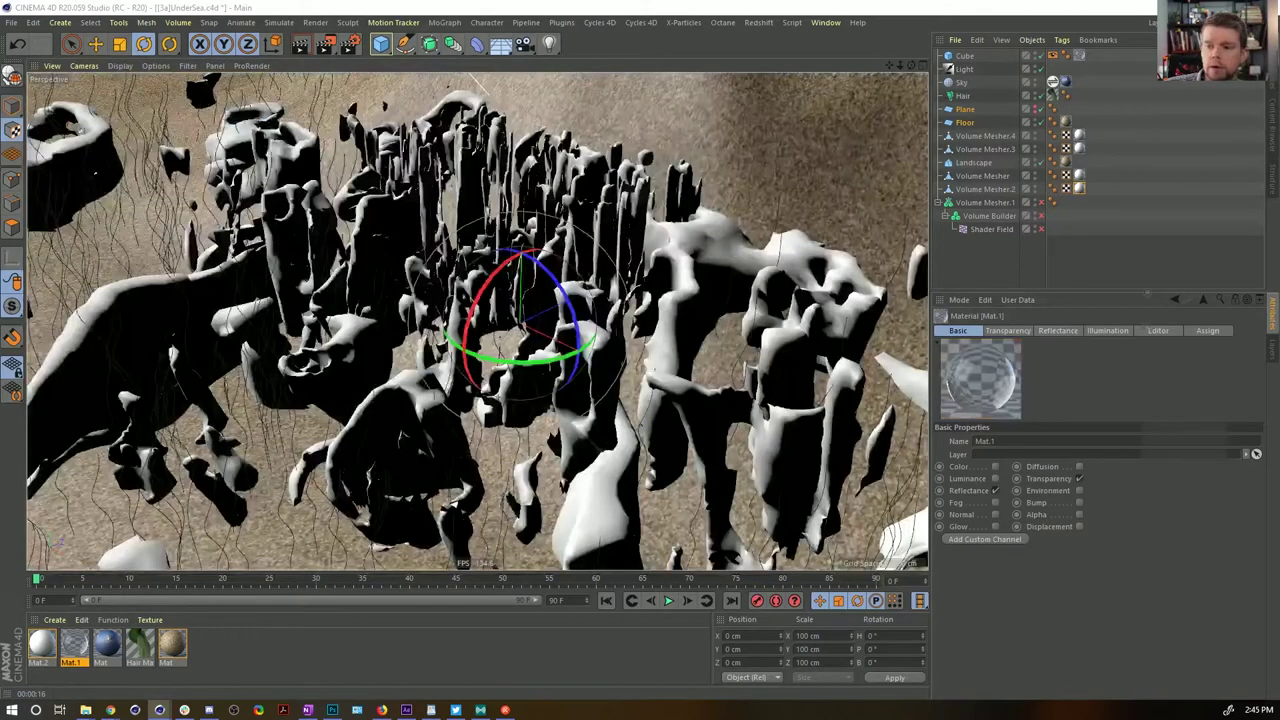
double_click(73, 646)
left_click(418, 383)
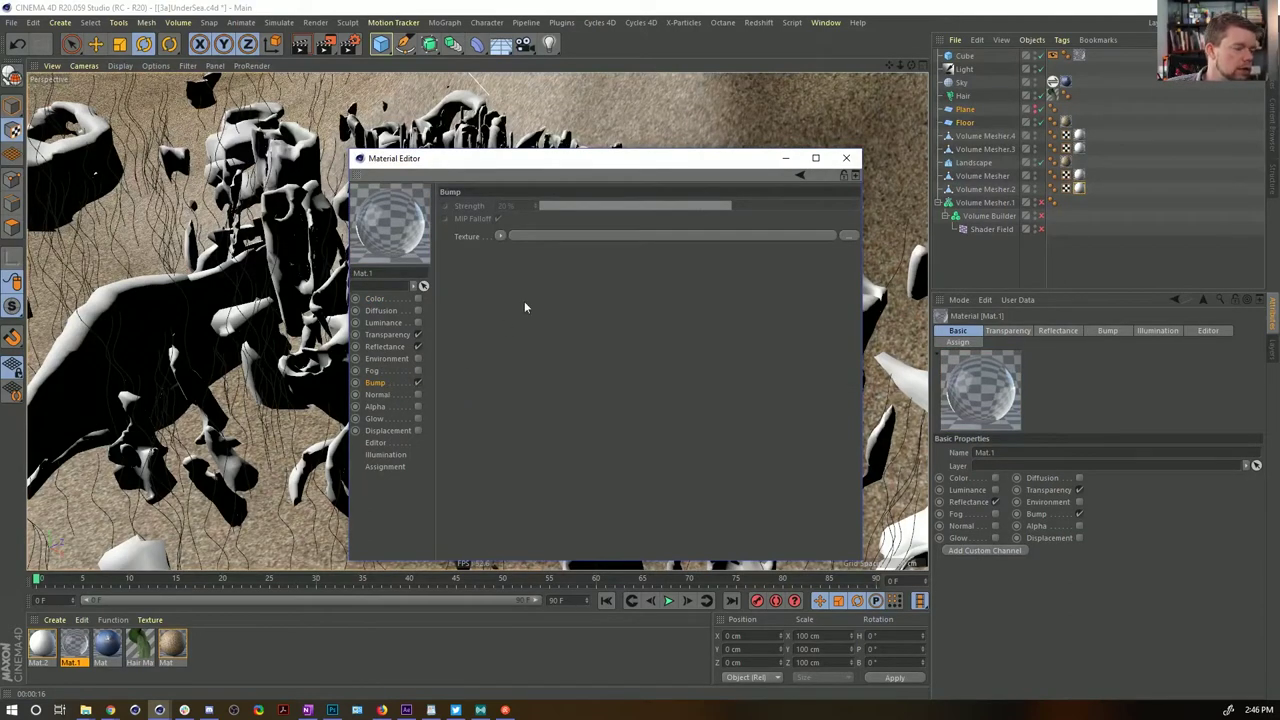
left_click(503, 237)
left_click(515, 416)
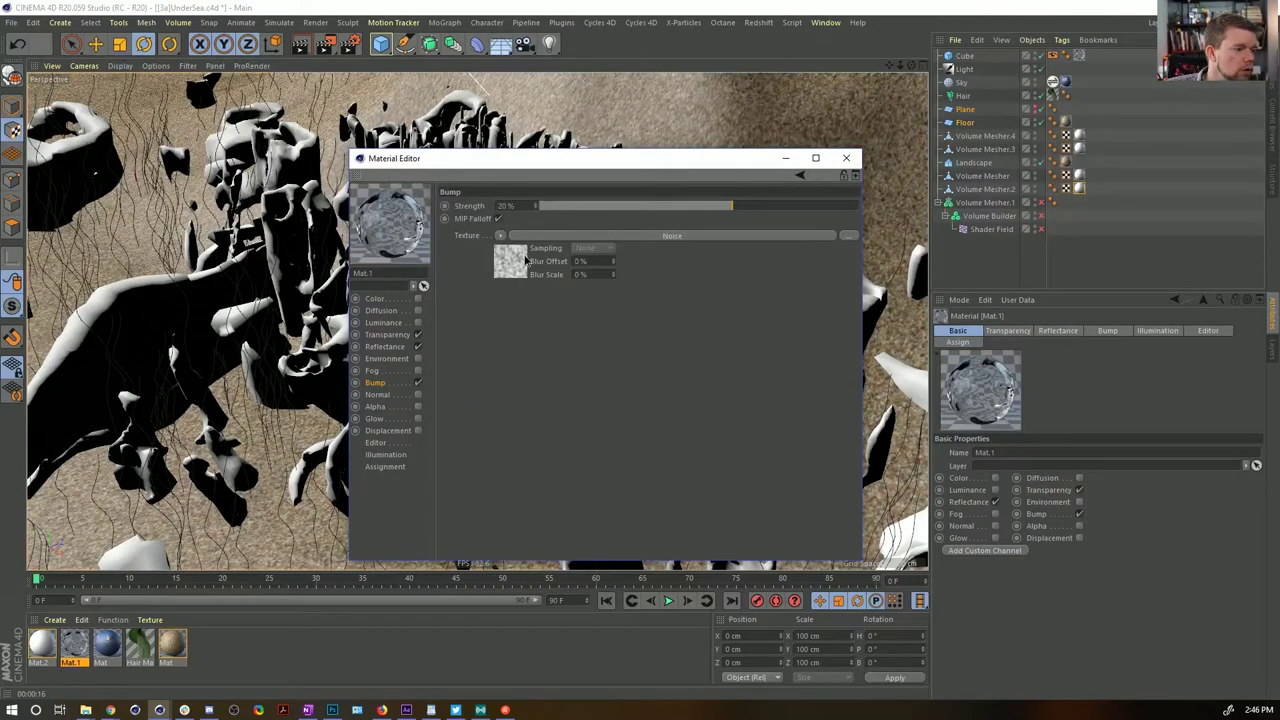
Set the bump noise of Mat.1 to the Naki type with a Global Scale of 1000%
left_click(516, 256)
left_click(836, 336)
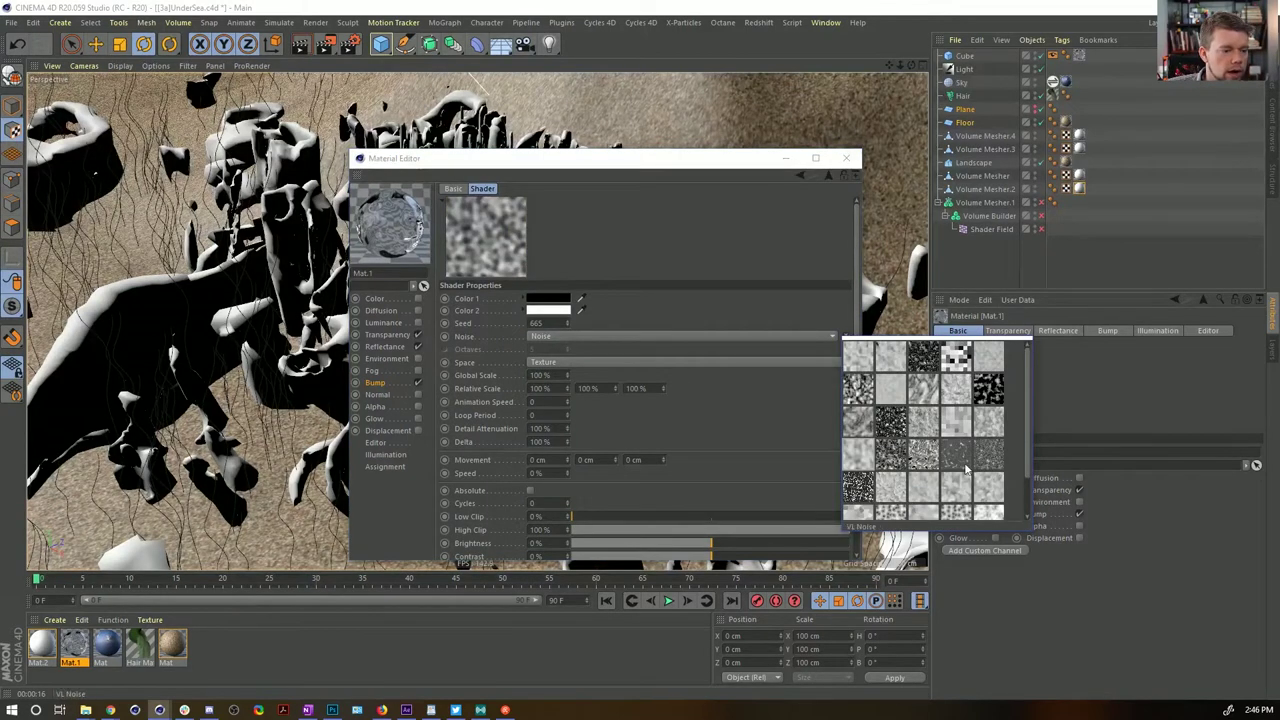
scroll(933, 485, "down", 2)
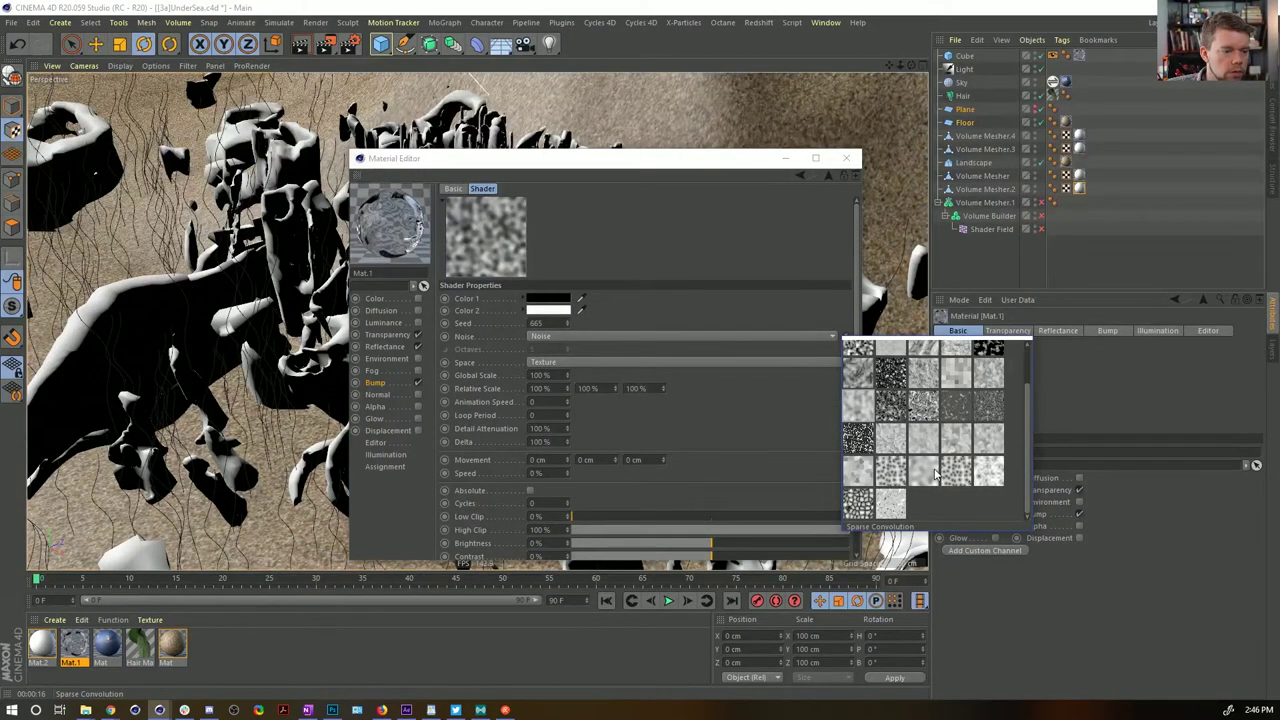
left_click(988, 375)
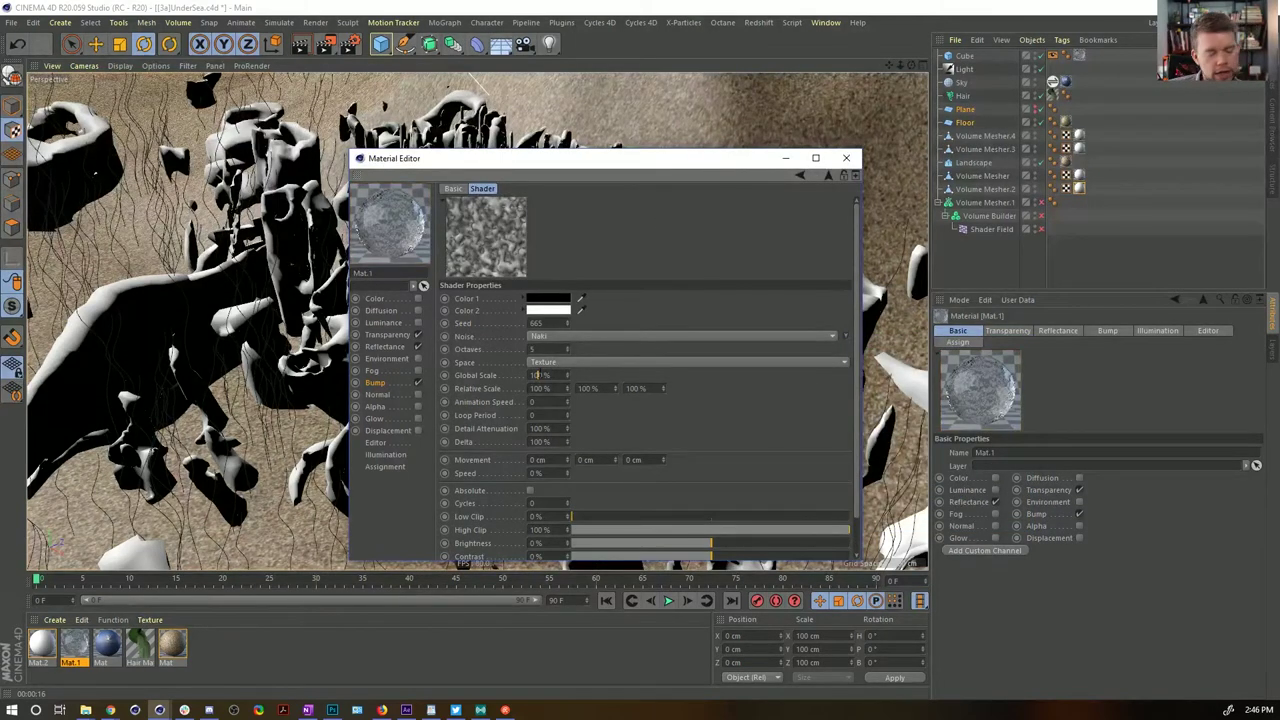
left_click(538, 375)
type("0")
key("Return")
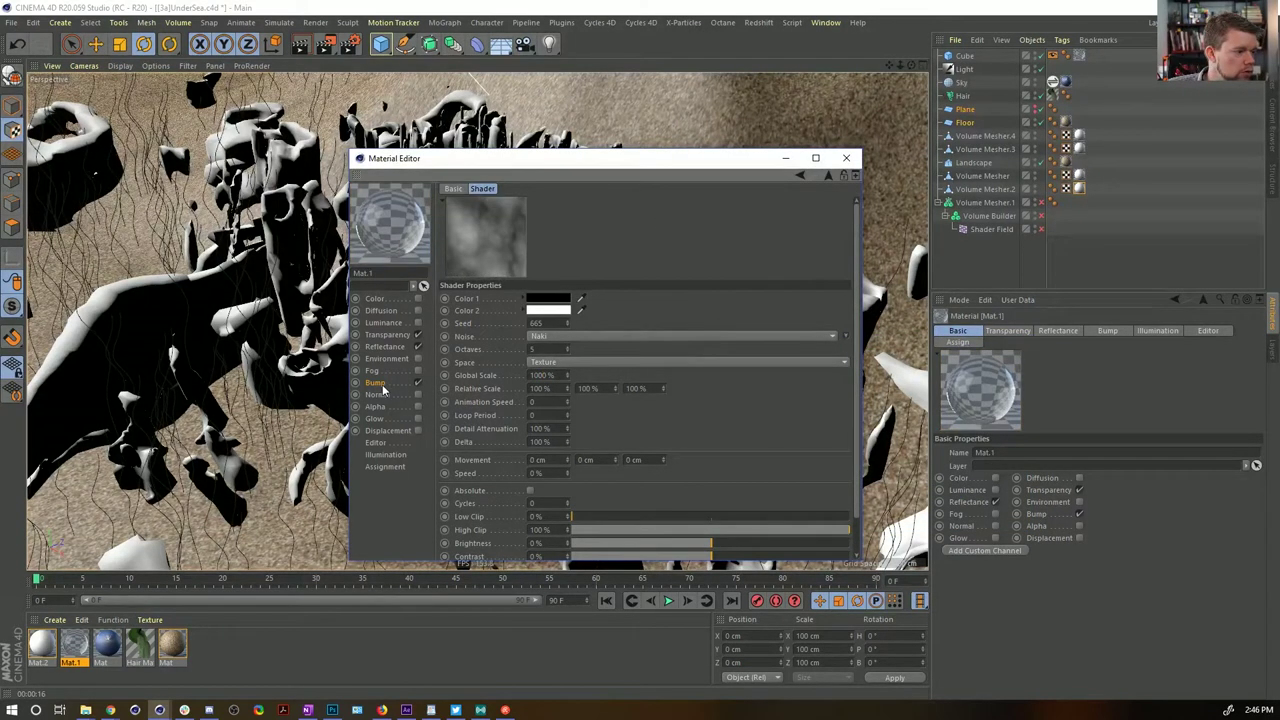
Set the bump strength of Mat.1 to 42% and render the view
left_click(379, 385)
left_click_drag(759, 205, 768, 205)
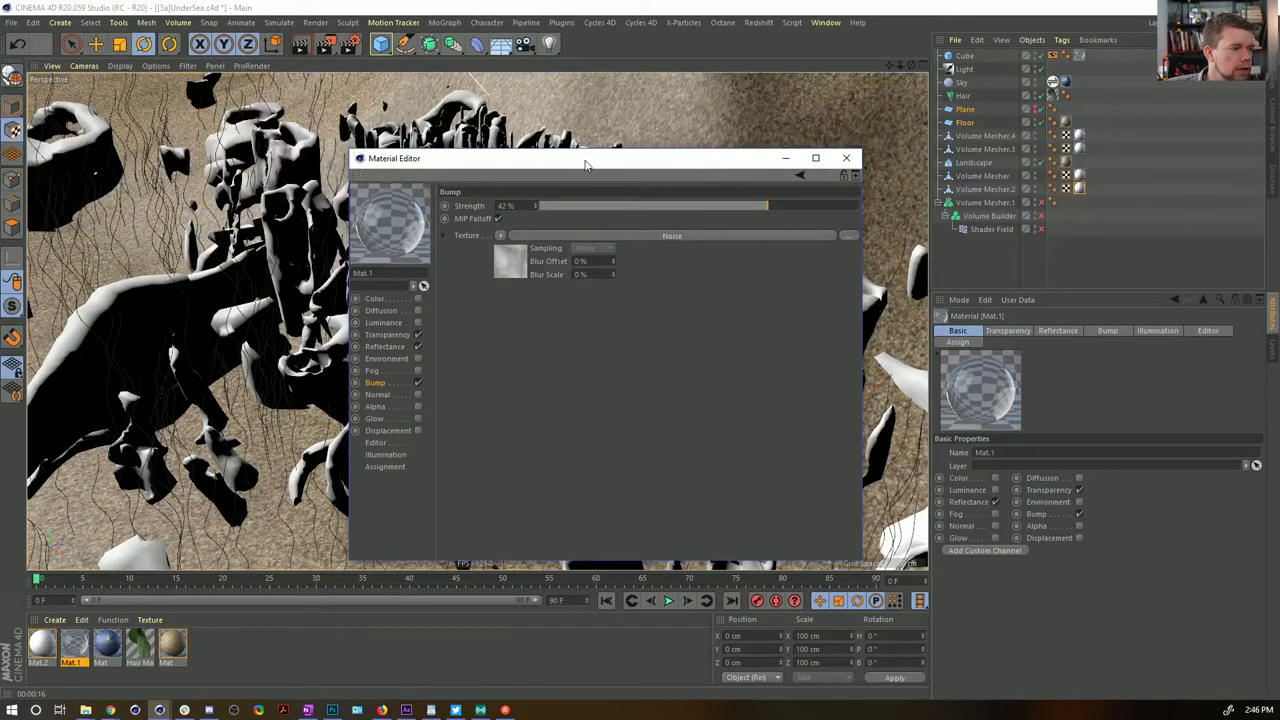
left_click_drag(586, 165, 932, 249)
key("ctrl+r")
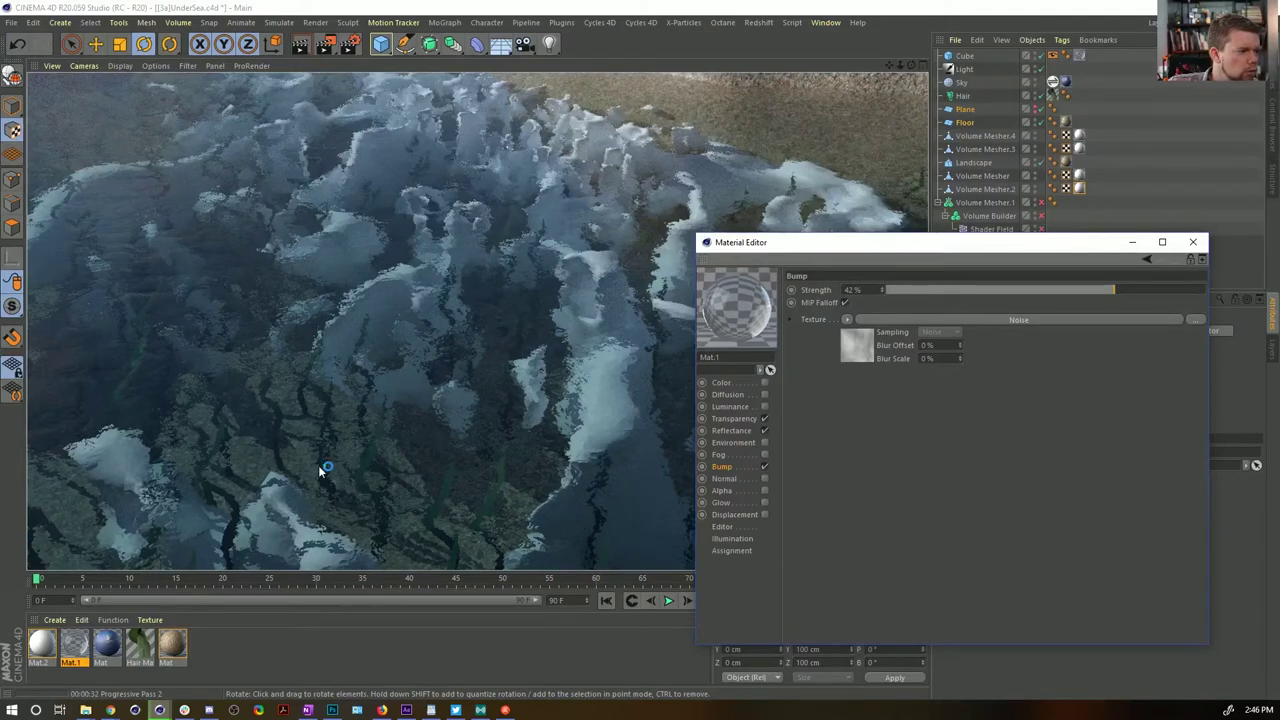
Set the transparency Absorption Color of Mat.1 to saturation 18% and value 100%
left_click(739, 419)
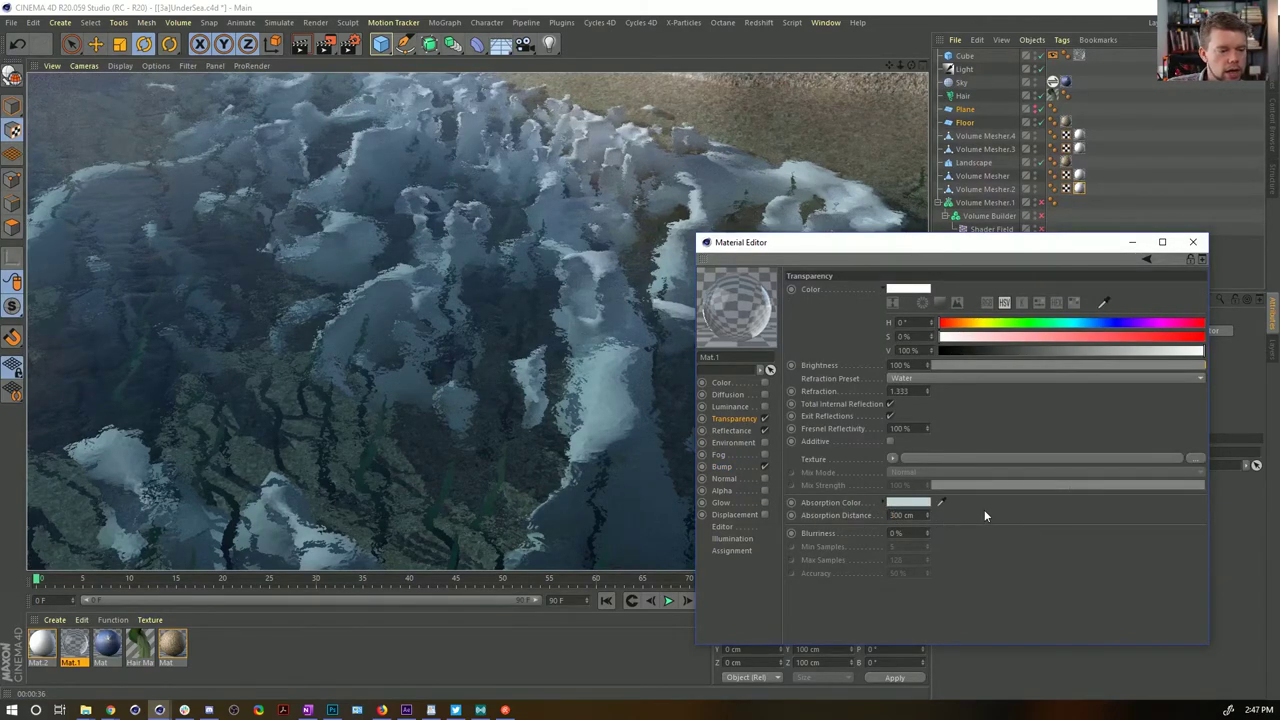
left_click(920, 504)
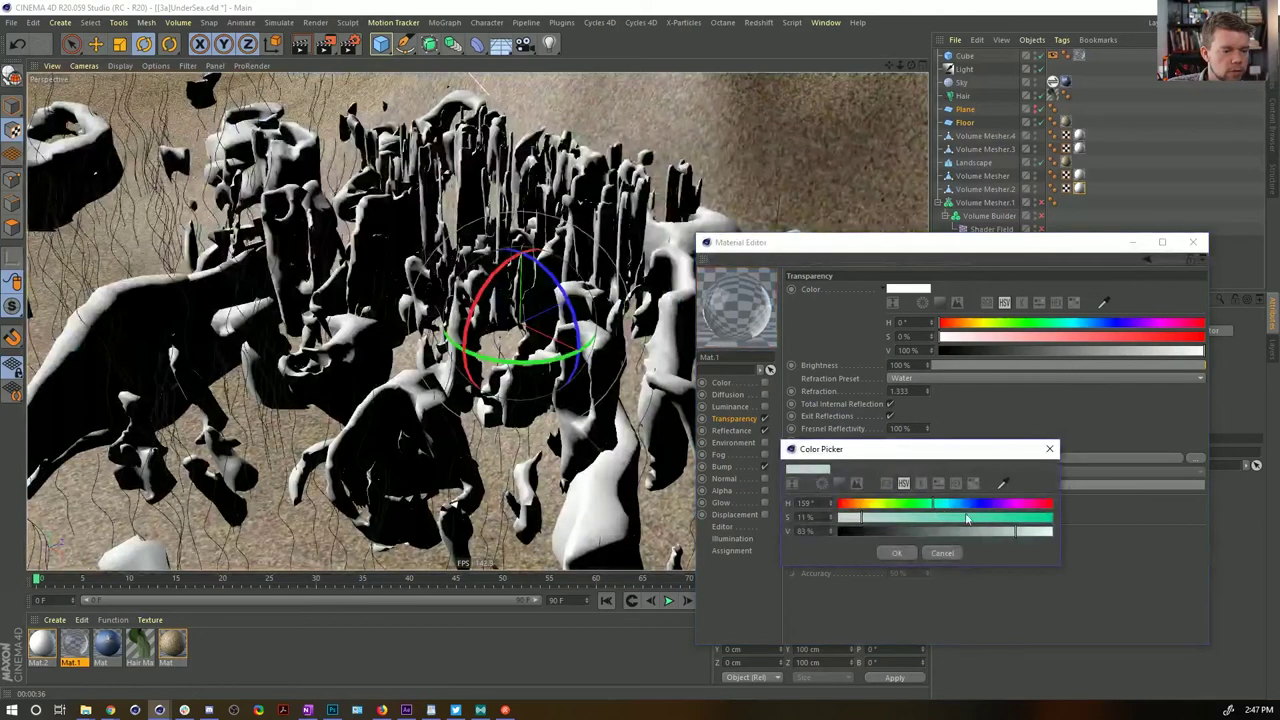
left_click_drag(1035, 533, 1120, 537)
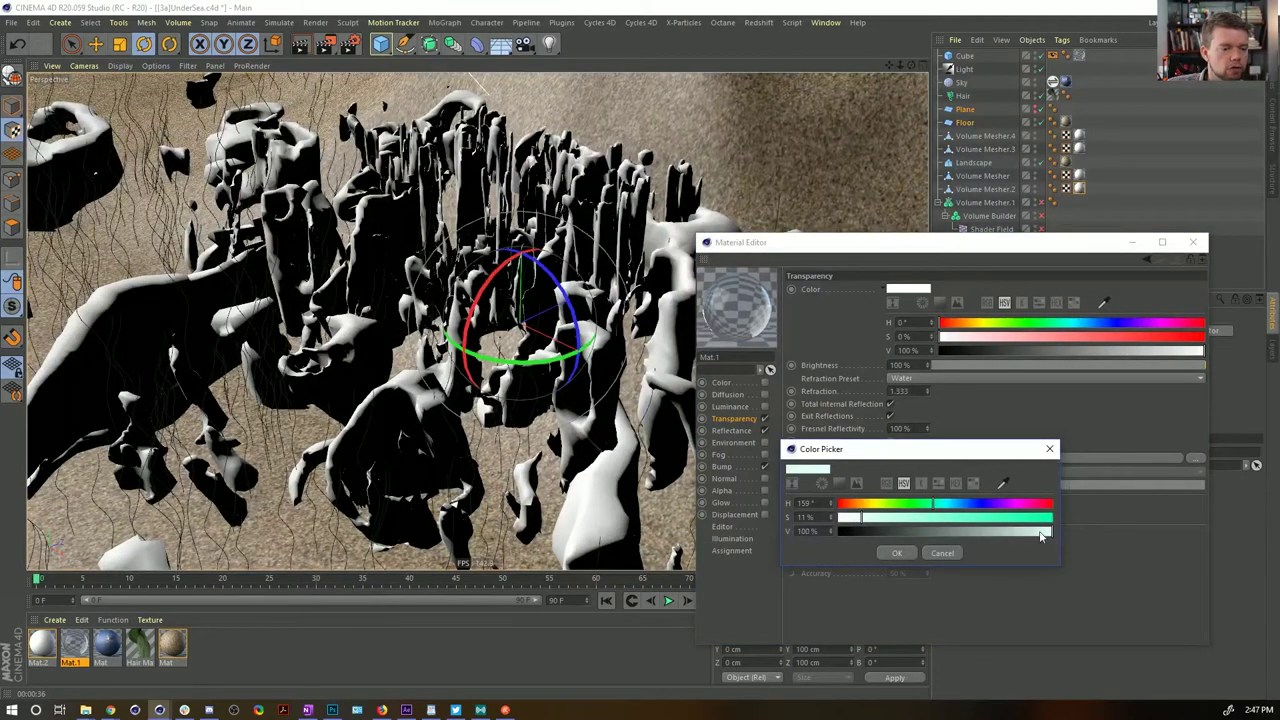
left_click_drag(877, 518, 879, 520)
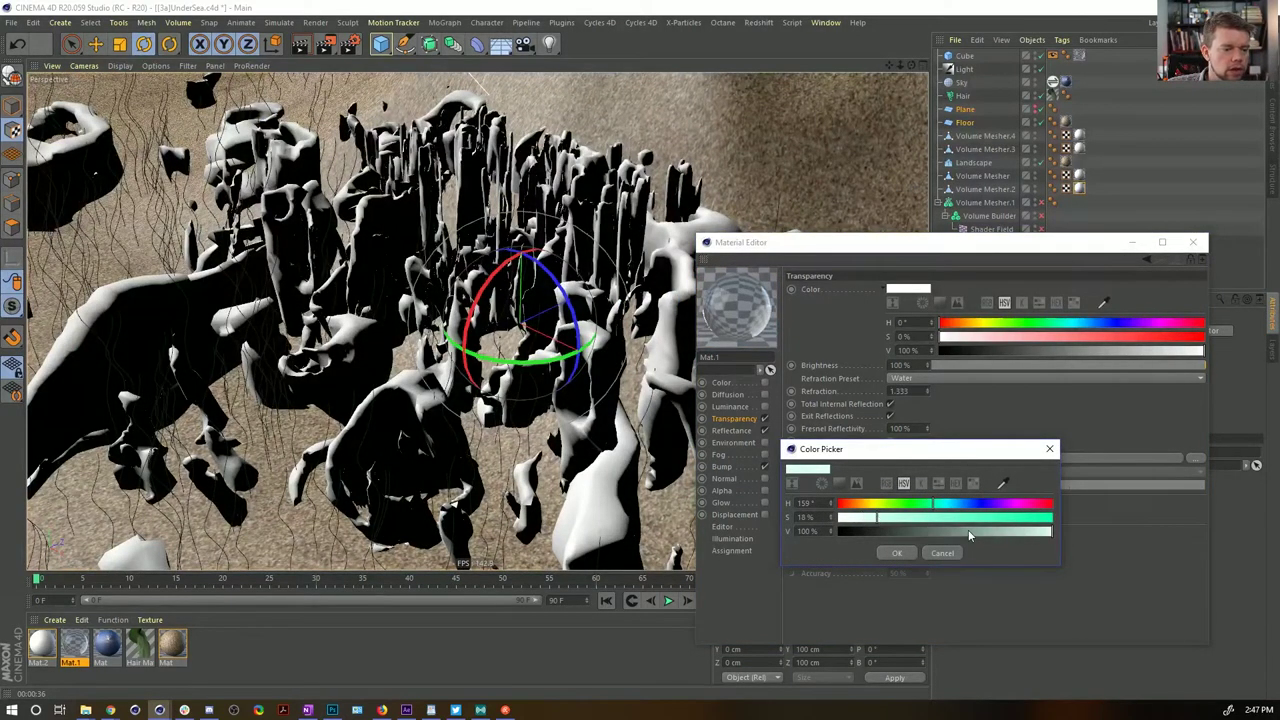
left_click(896, 555)
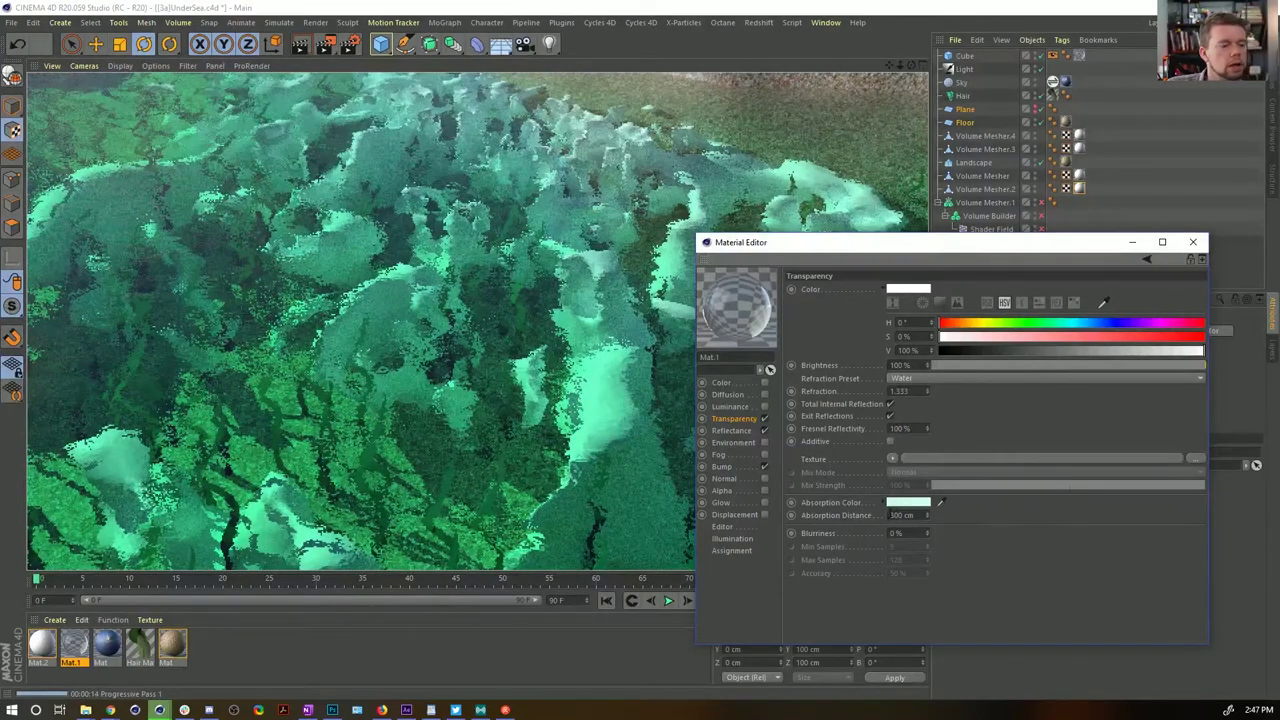
Set the Absorption Distance of Mat.1 to 500 cm and lower its Absorption Color saturation to 9%
left_click_drag(893, 515, 1011, 525)
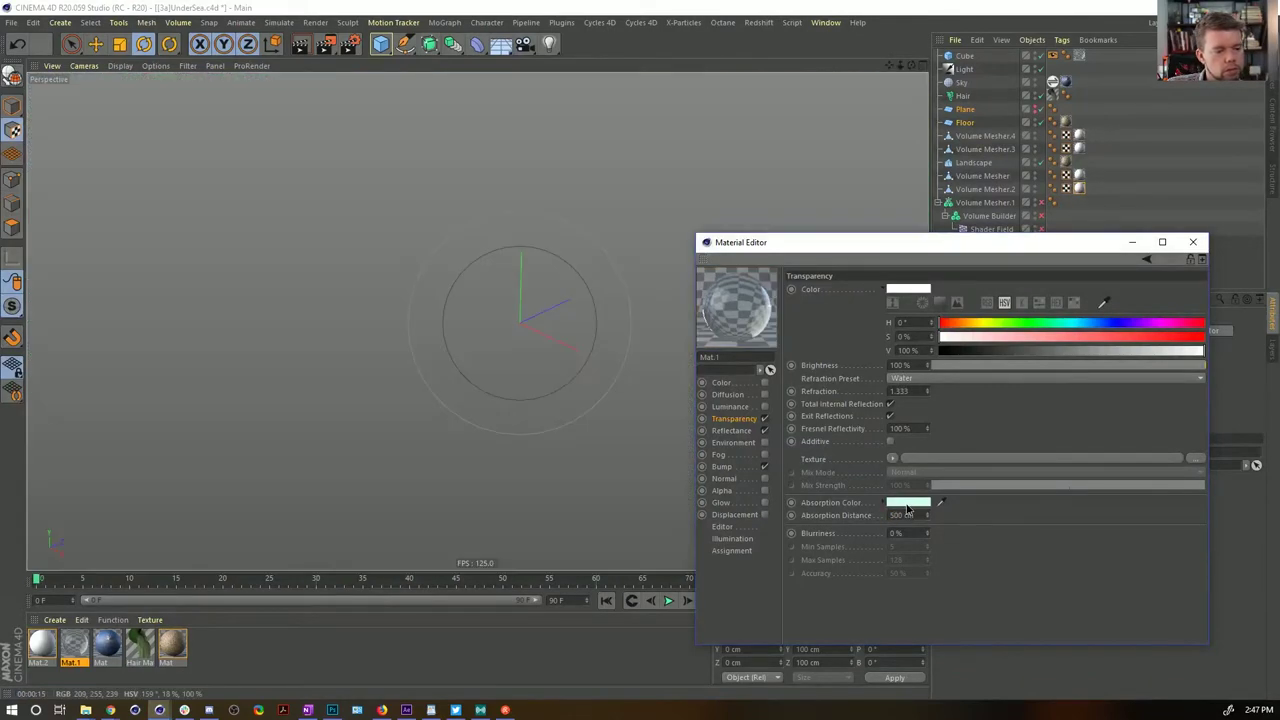
left_click(908, 503)
left_click_drag(871, 523, 846, 524)
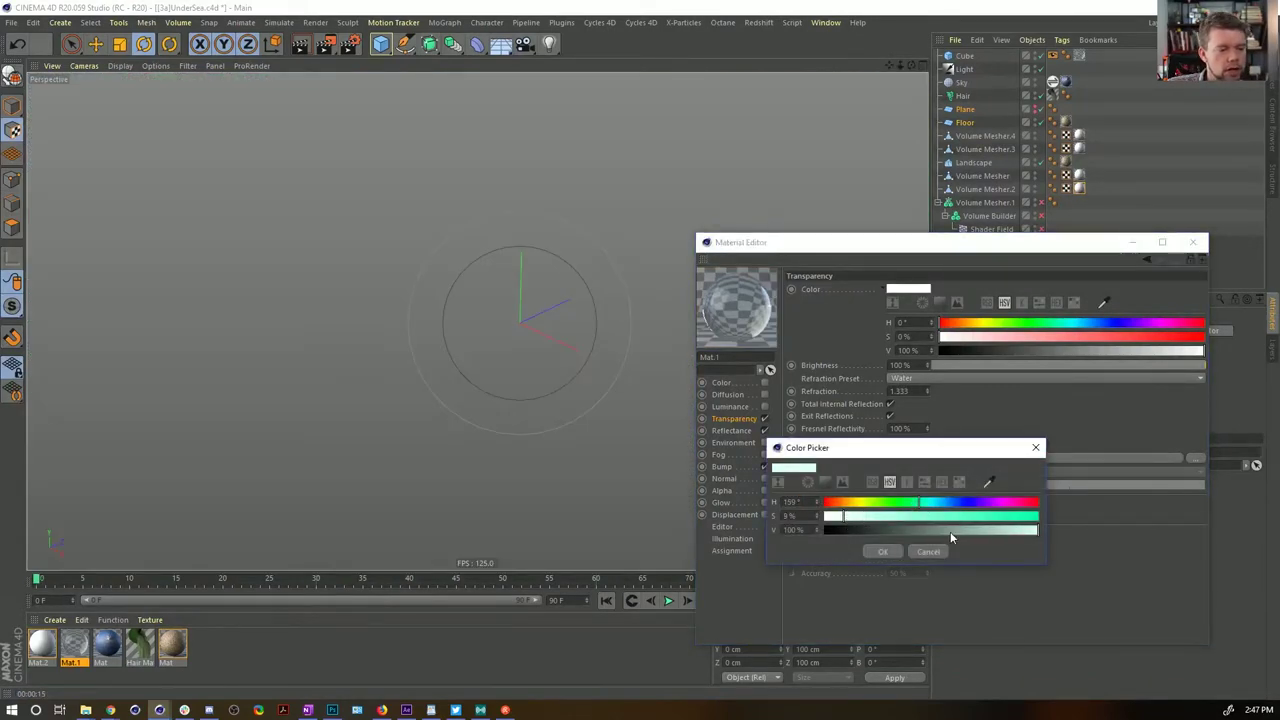
left_click(884, 551)
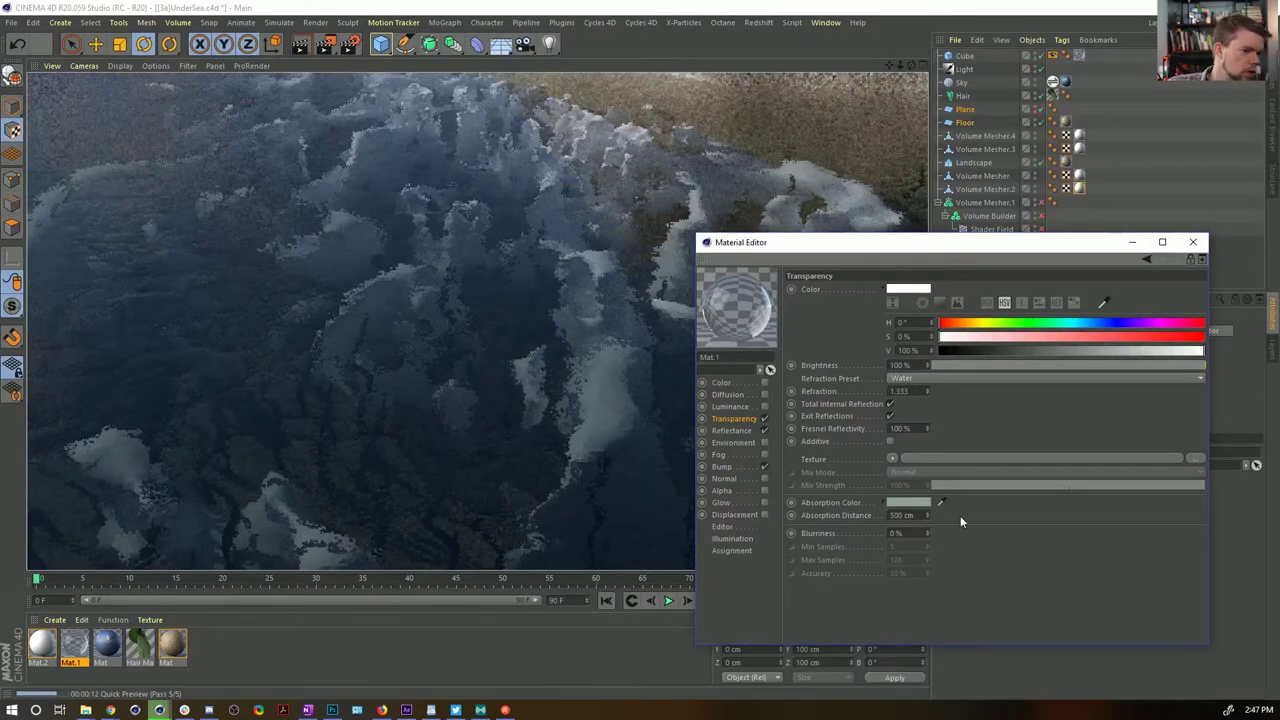
Set the Absorption Color of Mat.1 to a stronger green with hue 153° and saturation 51%
left_click(908, 502)
left_click(880, 517)
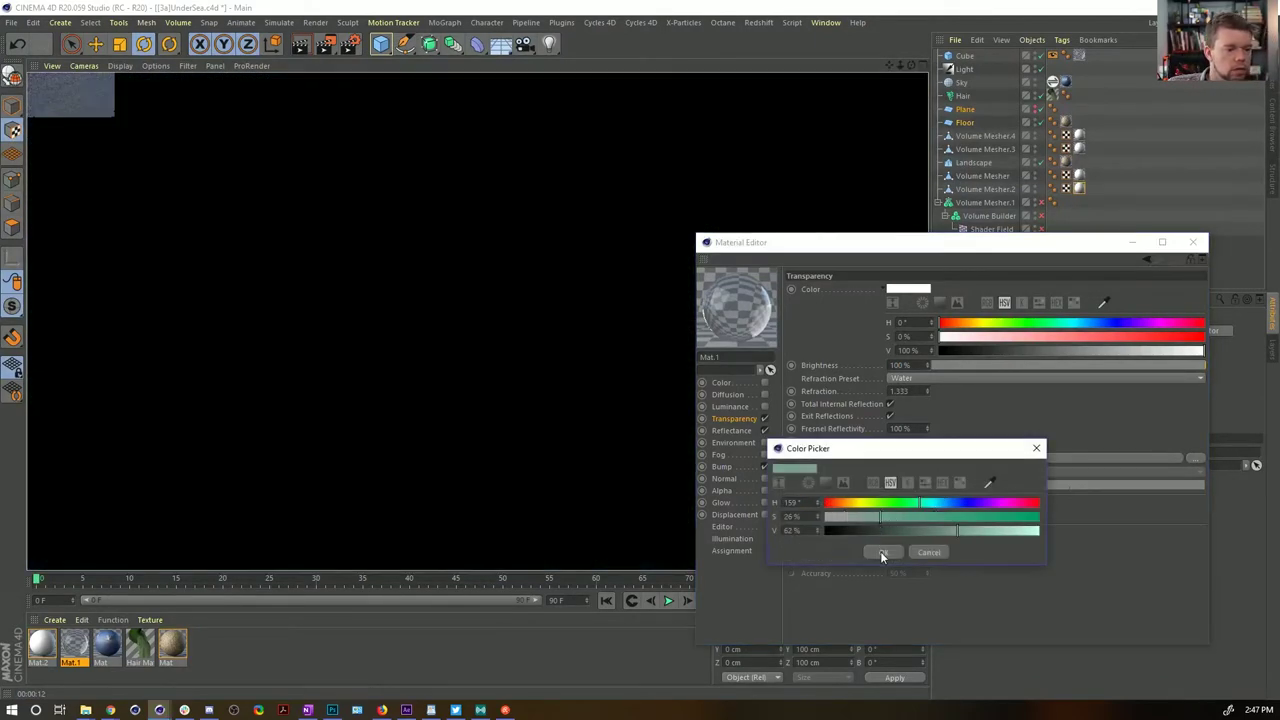
left_click(913, 530)
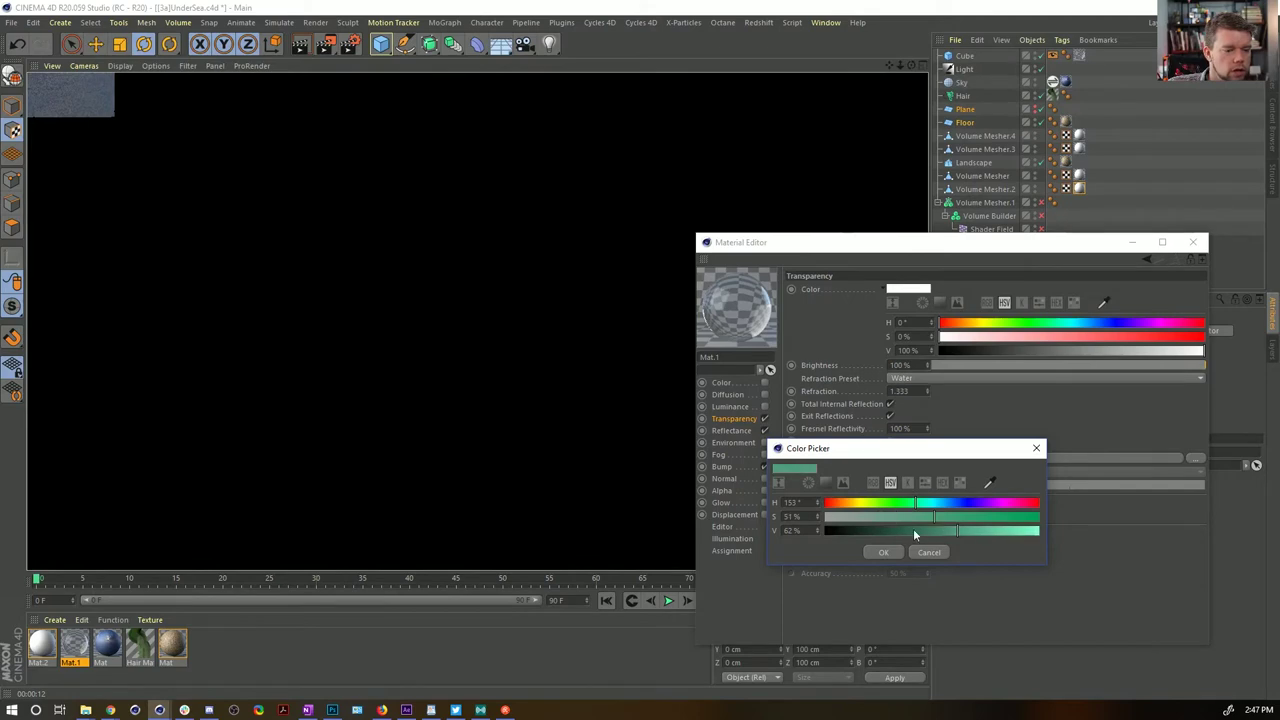
left_click(880, 552)
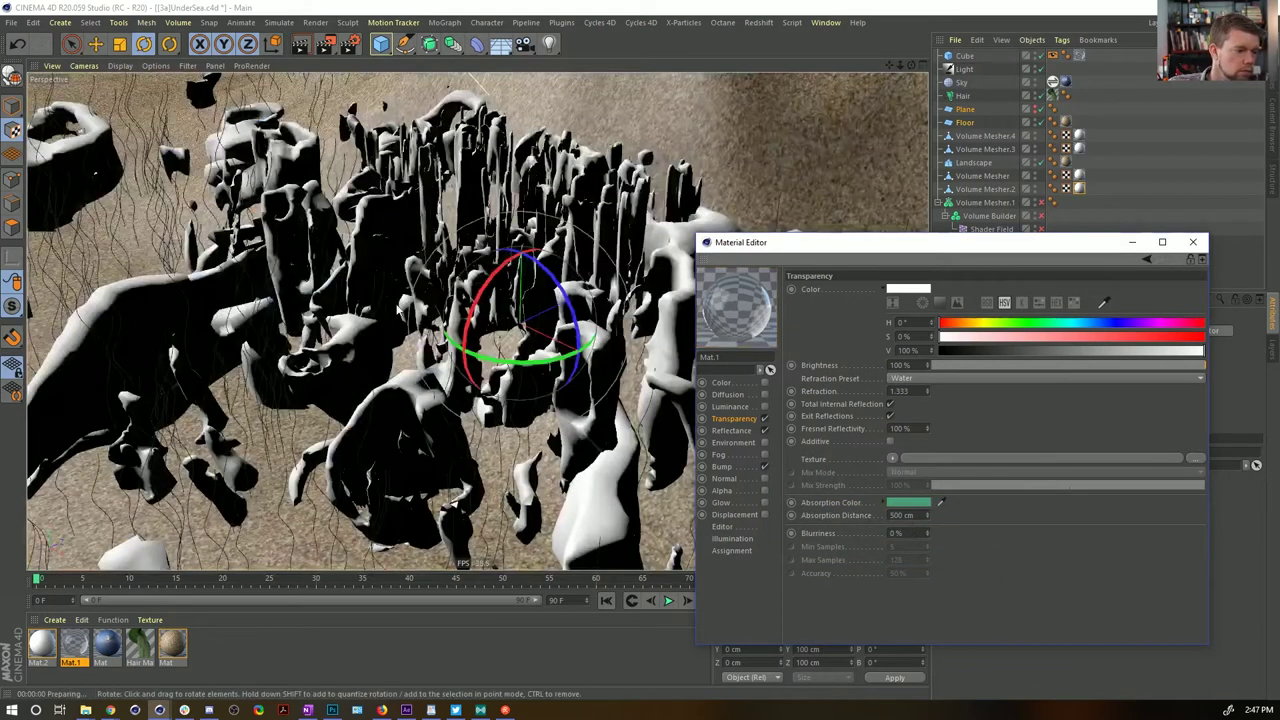
Render the view with the green absorption colour and close the material settings
key("ctrl+r")
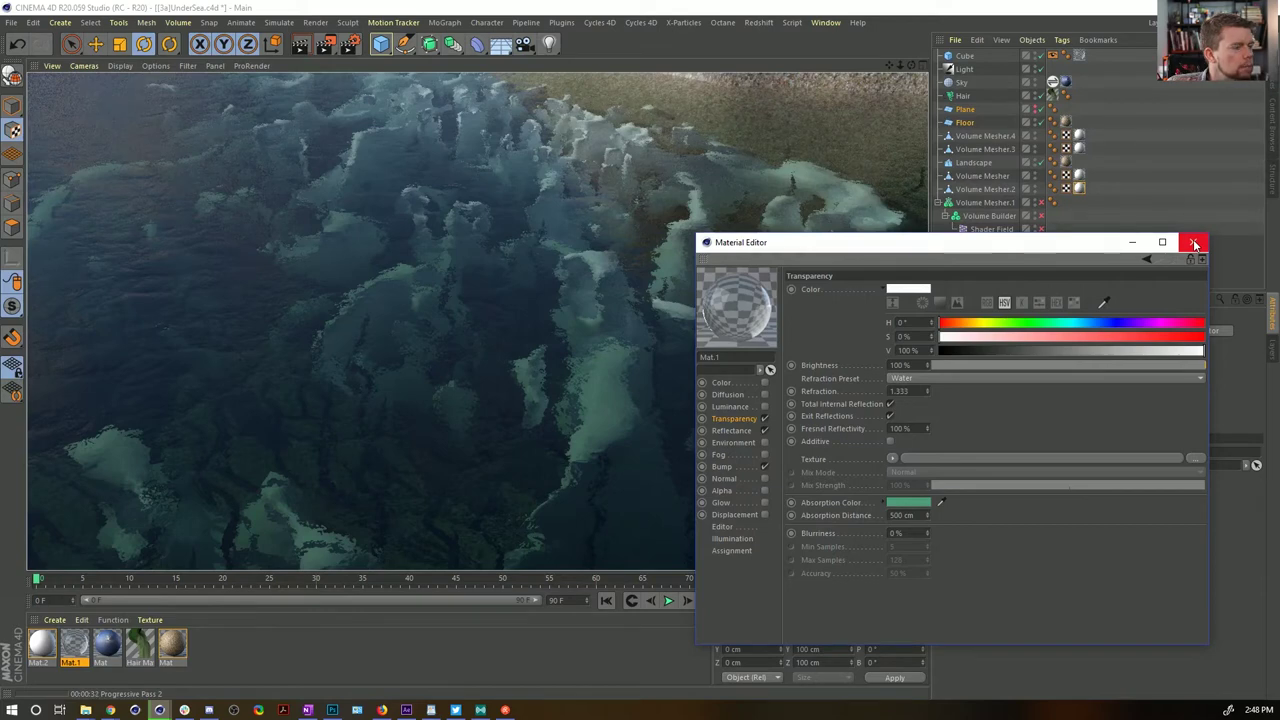
left_click(1195, 245)
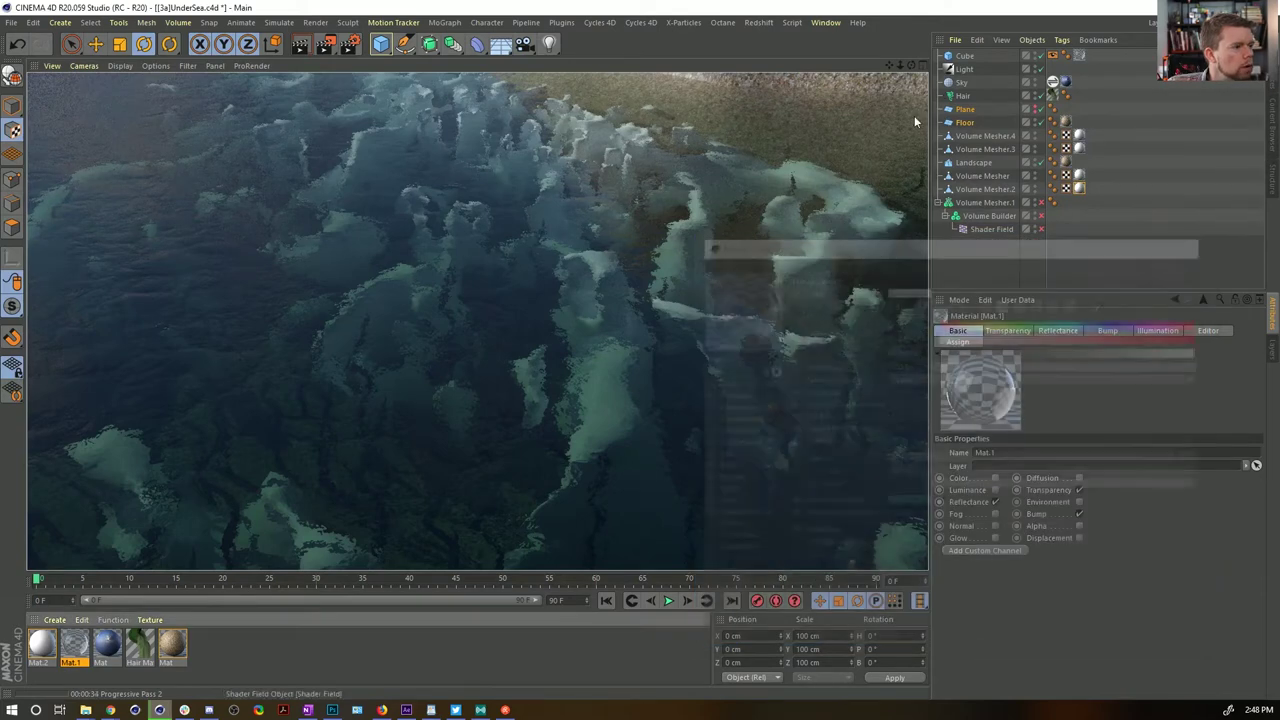
Add a light, set its type to Square Parallel Spot and enable No Illumination
left_click(552, 46)
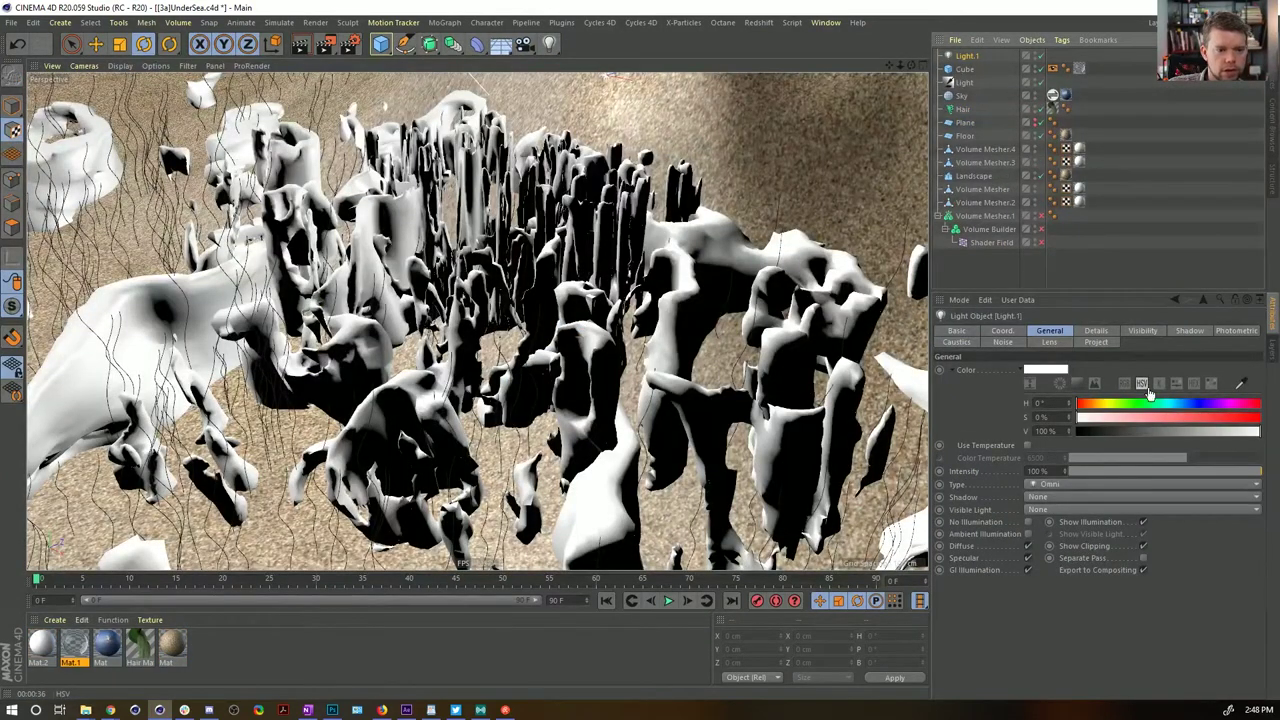
left_click(1096, 331)
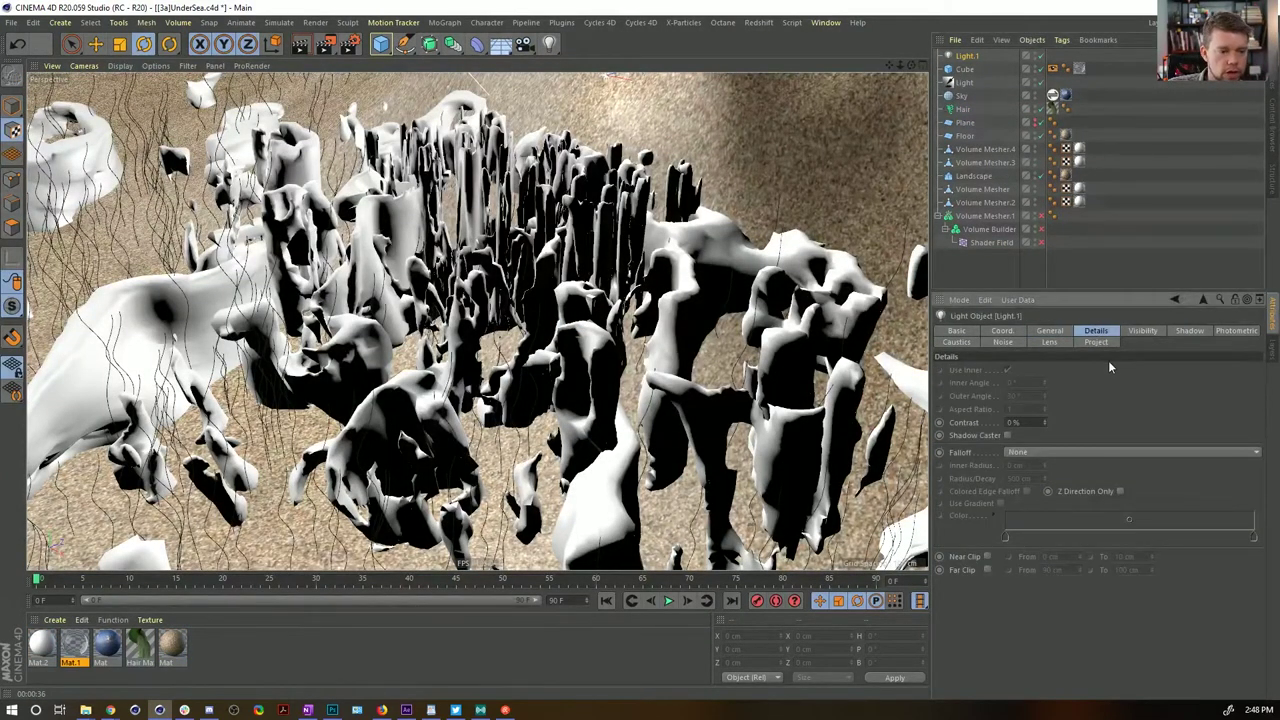
left_click(1049, 331)
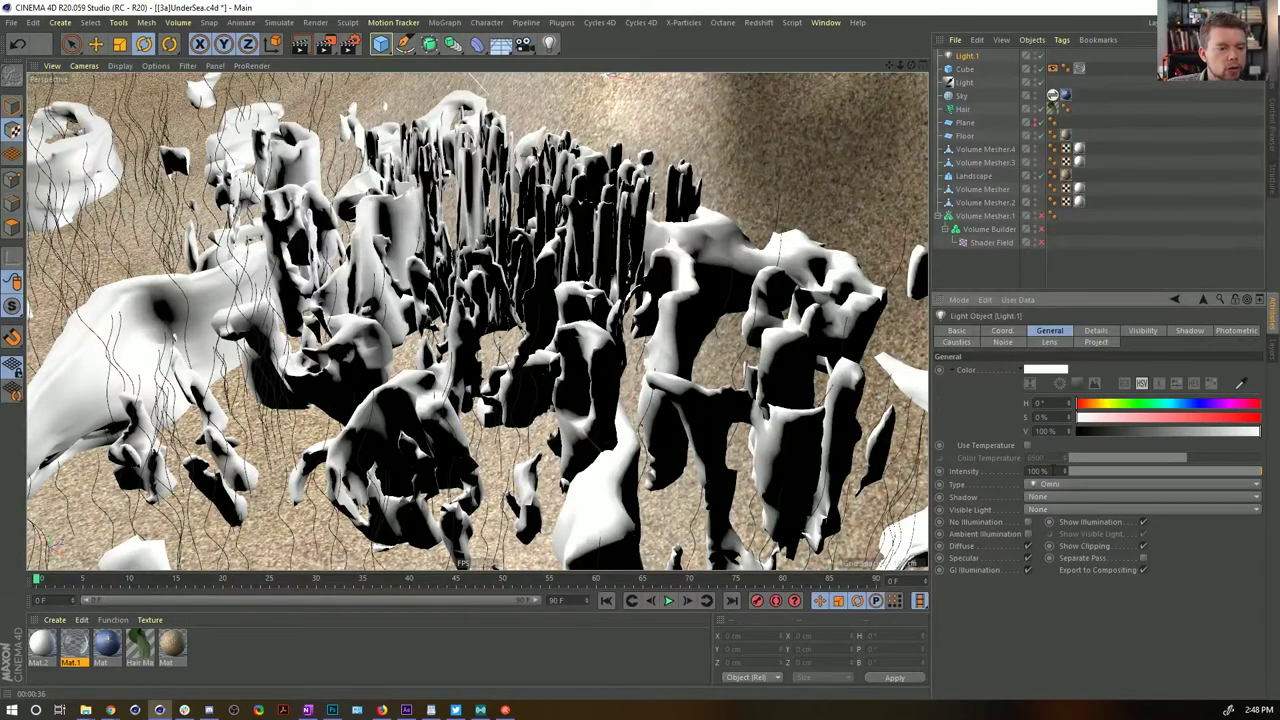
left_click(1046, 486)
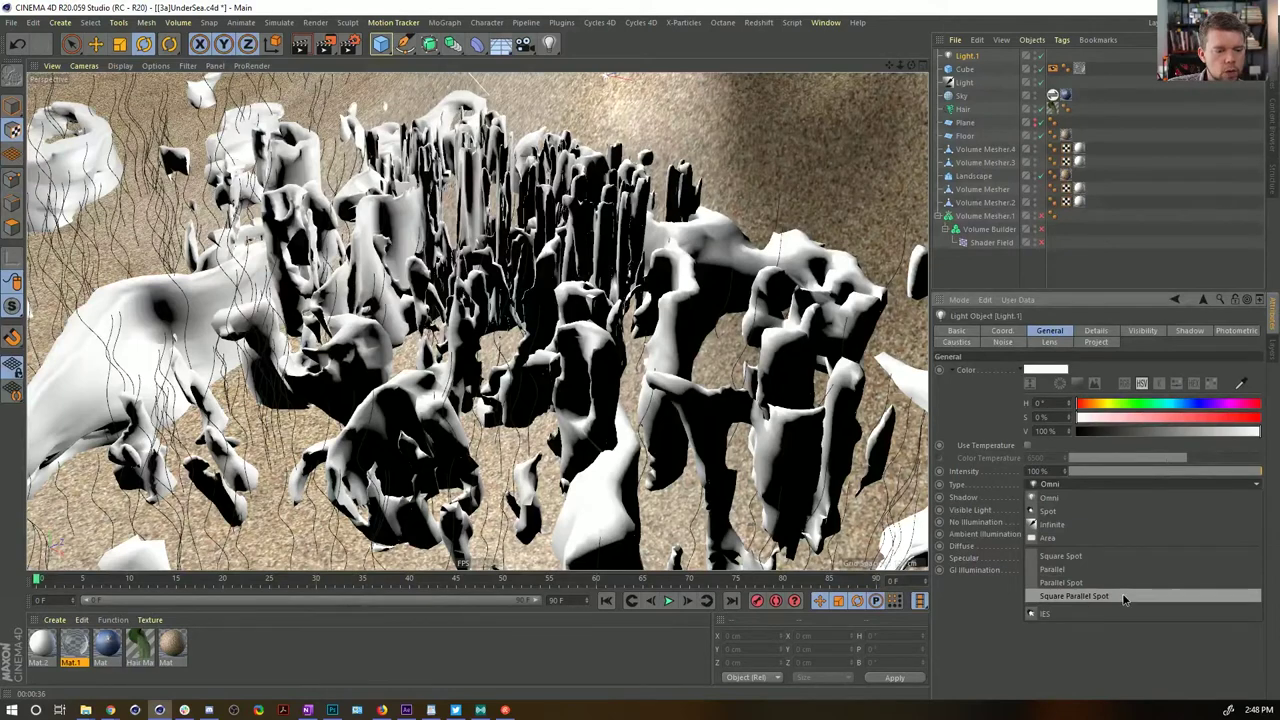
left_click(1125, 598)
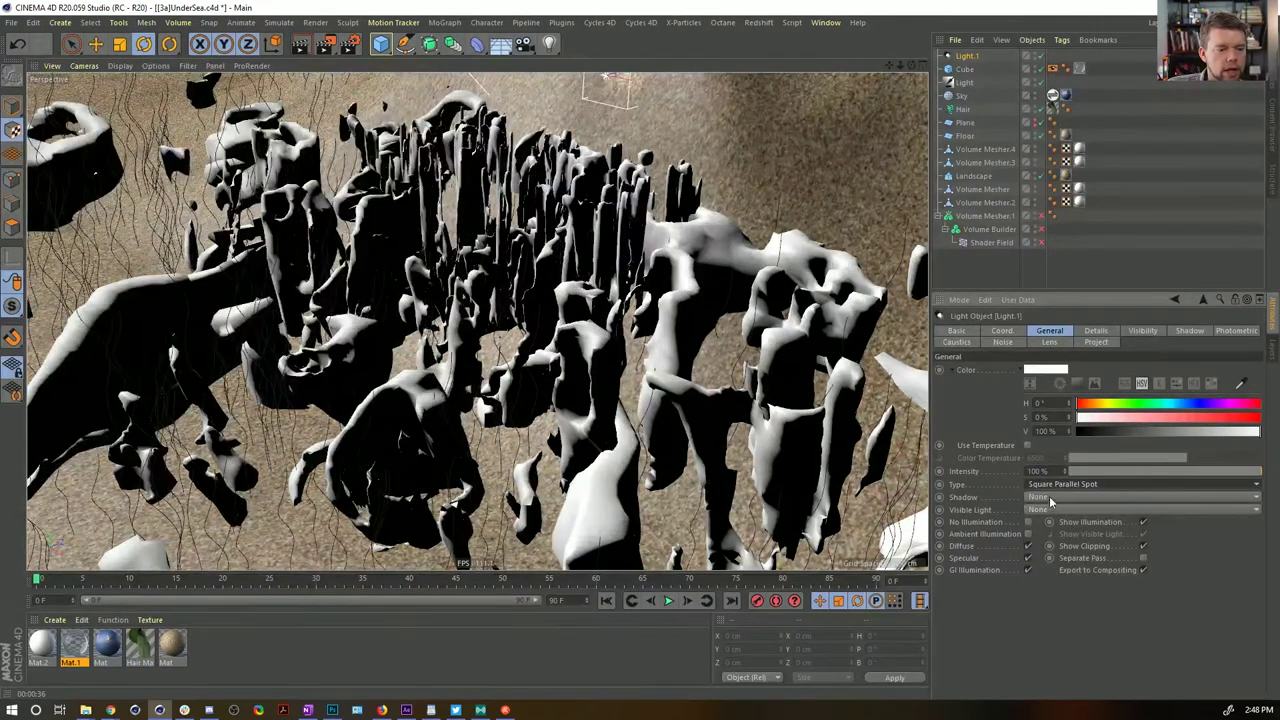
left_click(1029, 522)
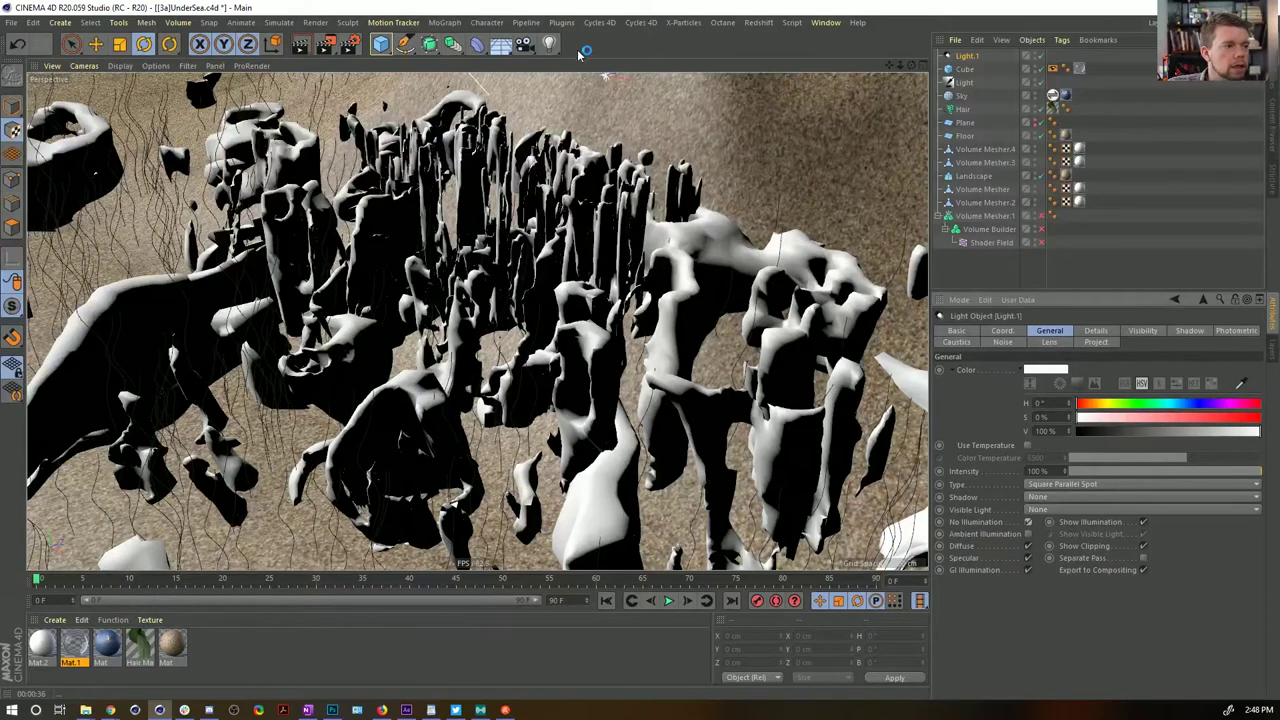
Add a camera that captures the current perspective view
left_click(524, 43)
scroll(800, 128, "down", 6)
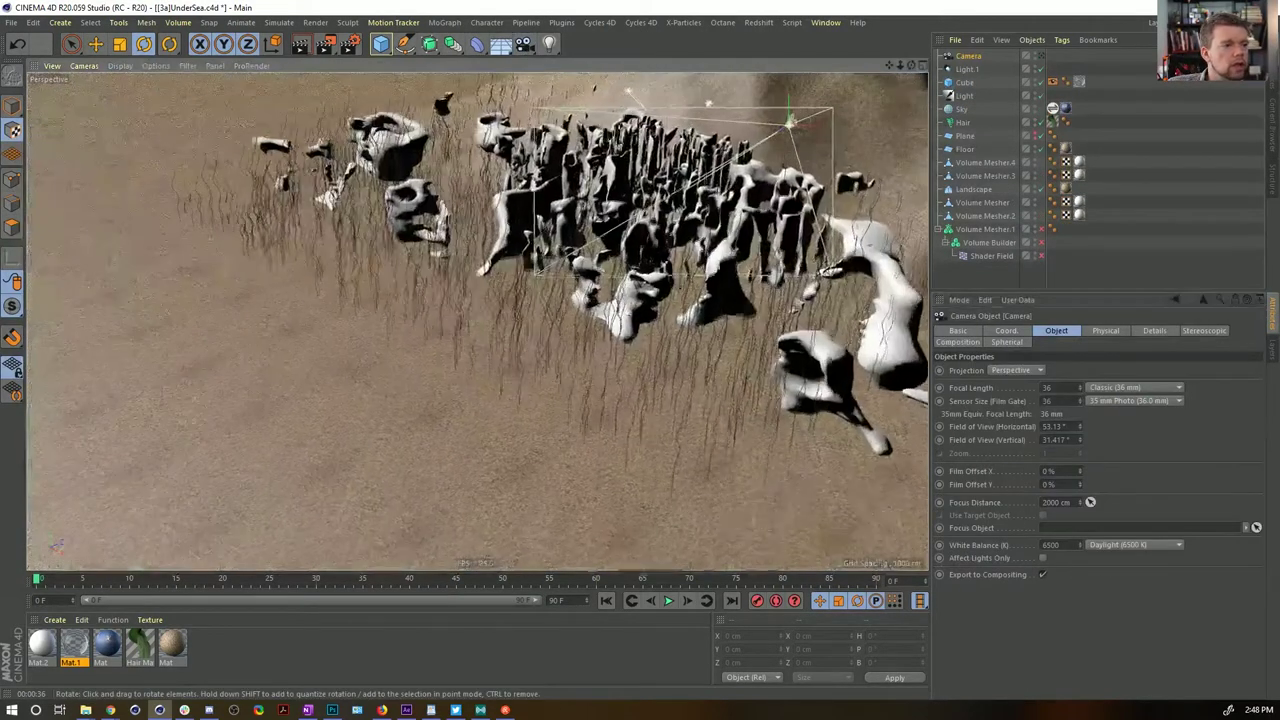
middle_click_drag(800, 128, 757, 258, "alt")
Move the new light high above the rocks, to about Y 6260 cm and Z -2748 cm
left_click(980, 71)
key("e")
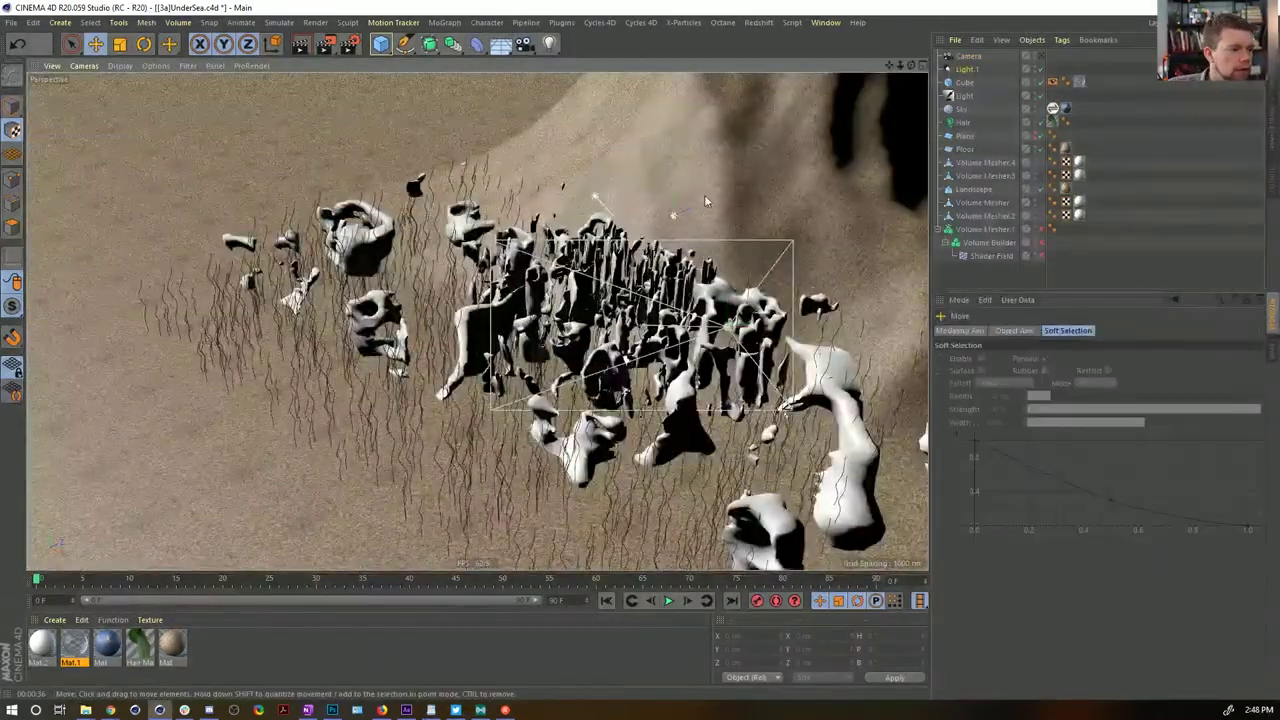
left_click(12, 107)
left_click_drag(728, 192, 476, 300)
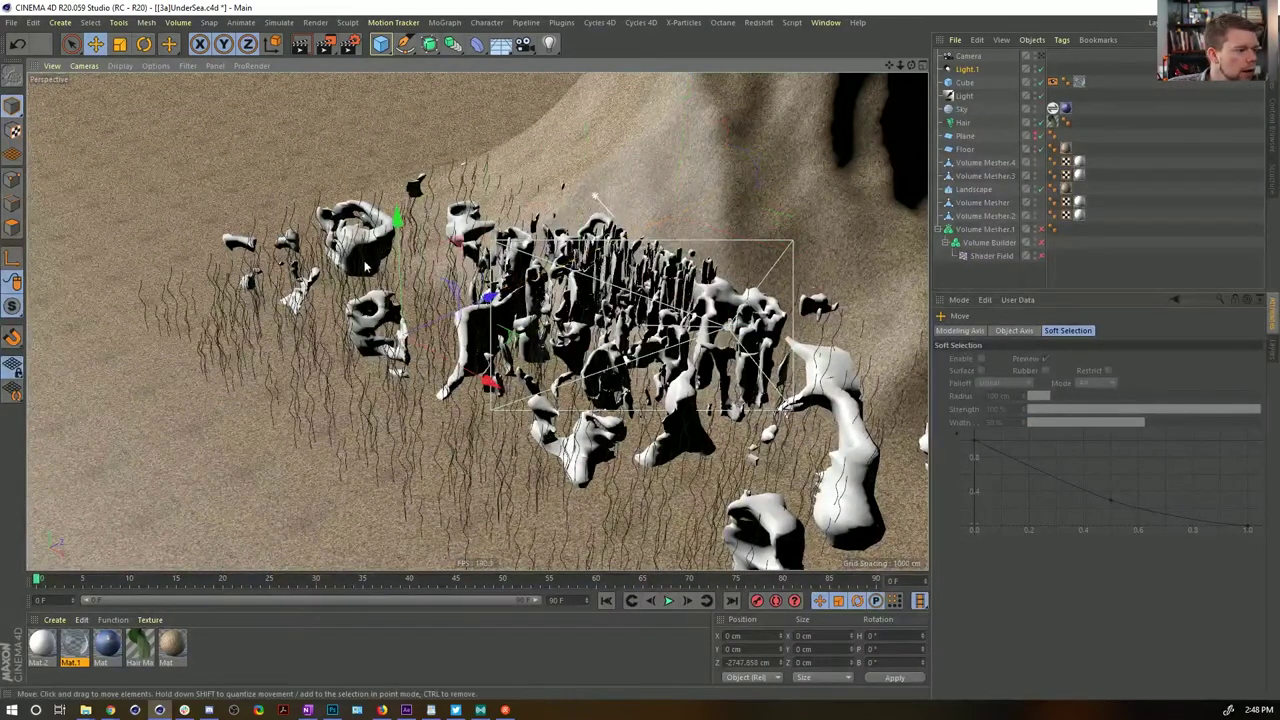
left_click_drag(397, 219, 392, 114)
right_click_drag(515, 105, 200, 147, "alt")
middle_click_drag(200, 147, 198, 345, "alt")
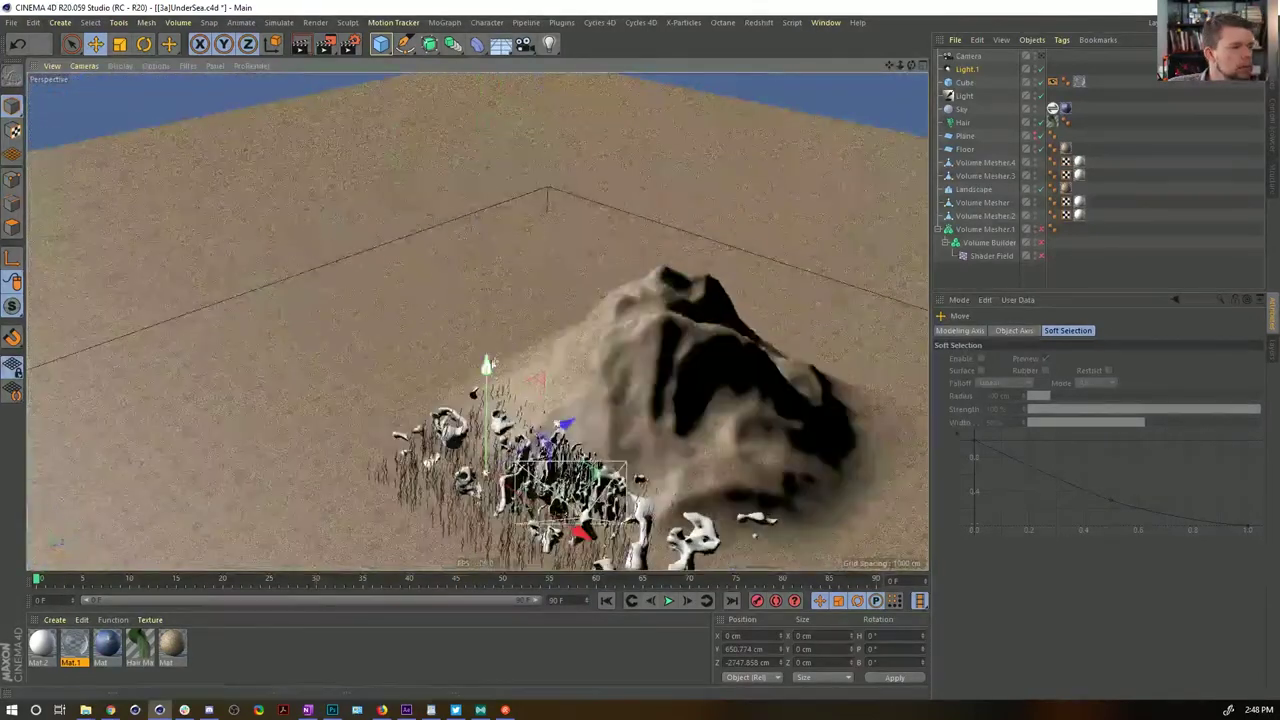
left_click_drag(487, 366, 488, 88)
middle_click_drag(510, 232, 558, 372, "alt")
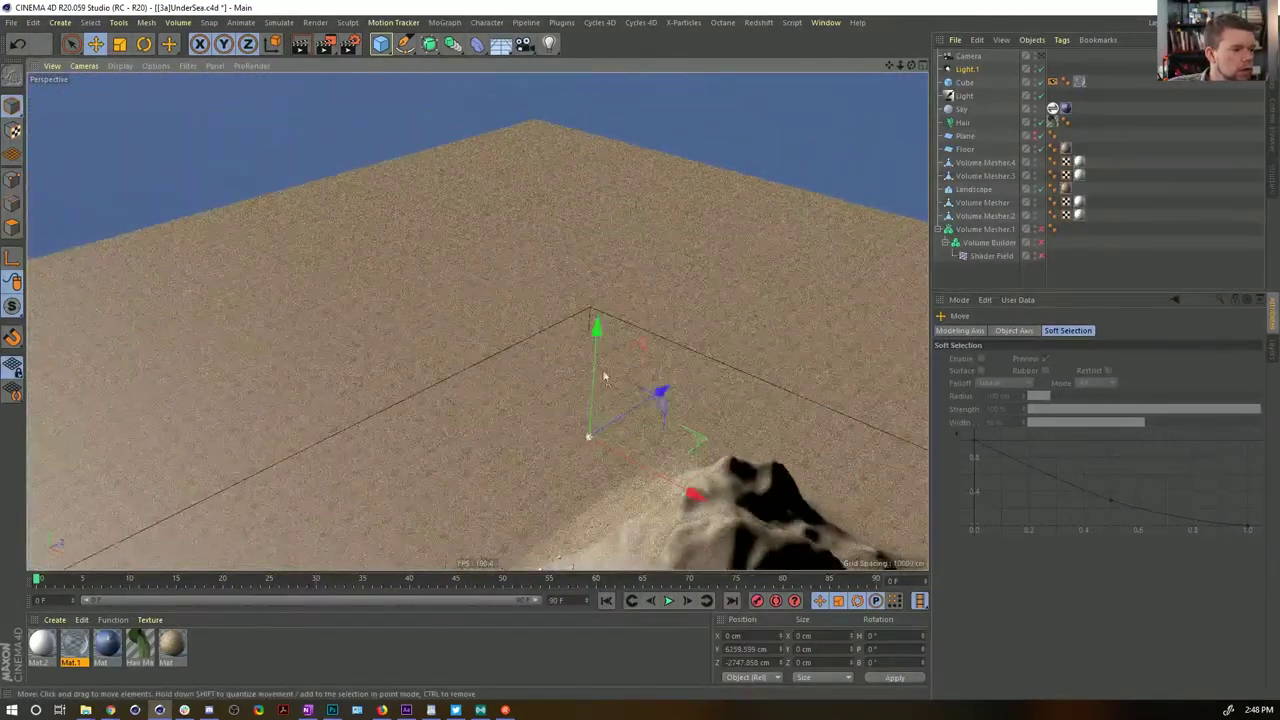
left_click_drag(604, 377, 717, 280, "alt")
Keep the new light's type as Square Parallel Spot and set its Visible Light to Visible
left_click(968, 69)
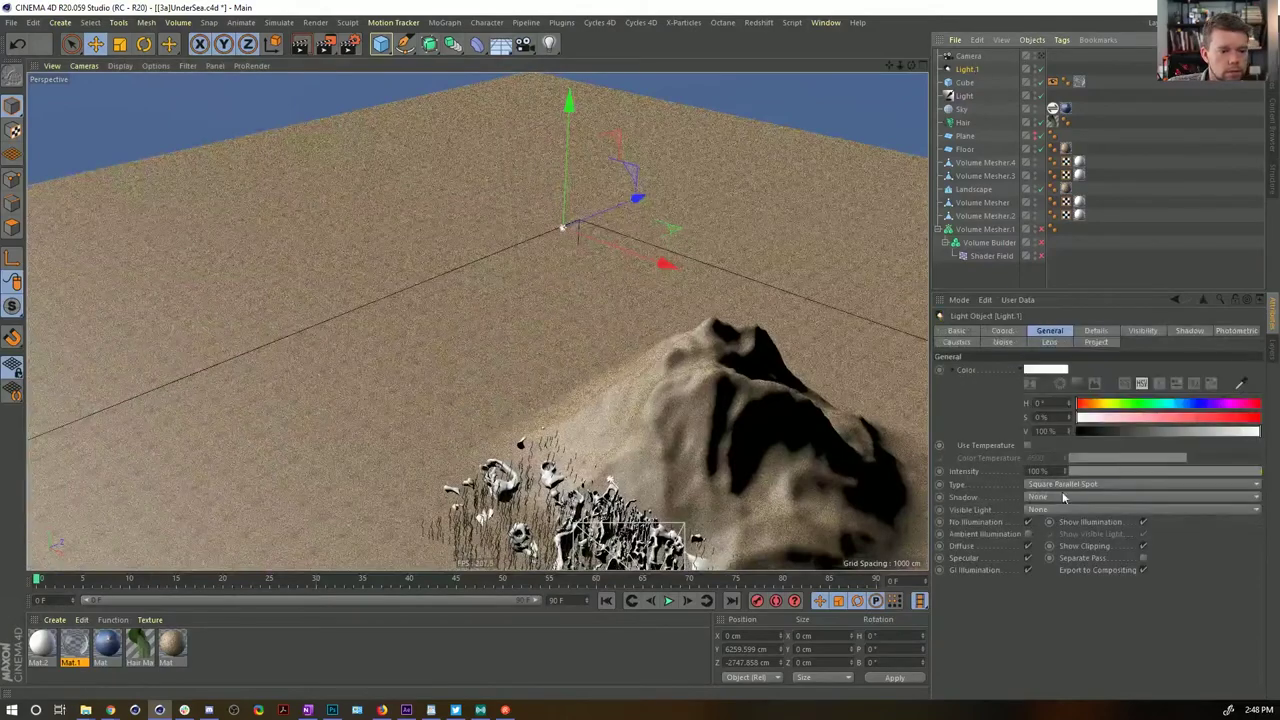
left_click(1063, 485)
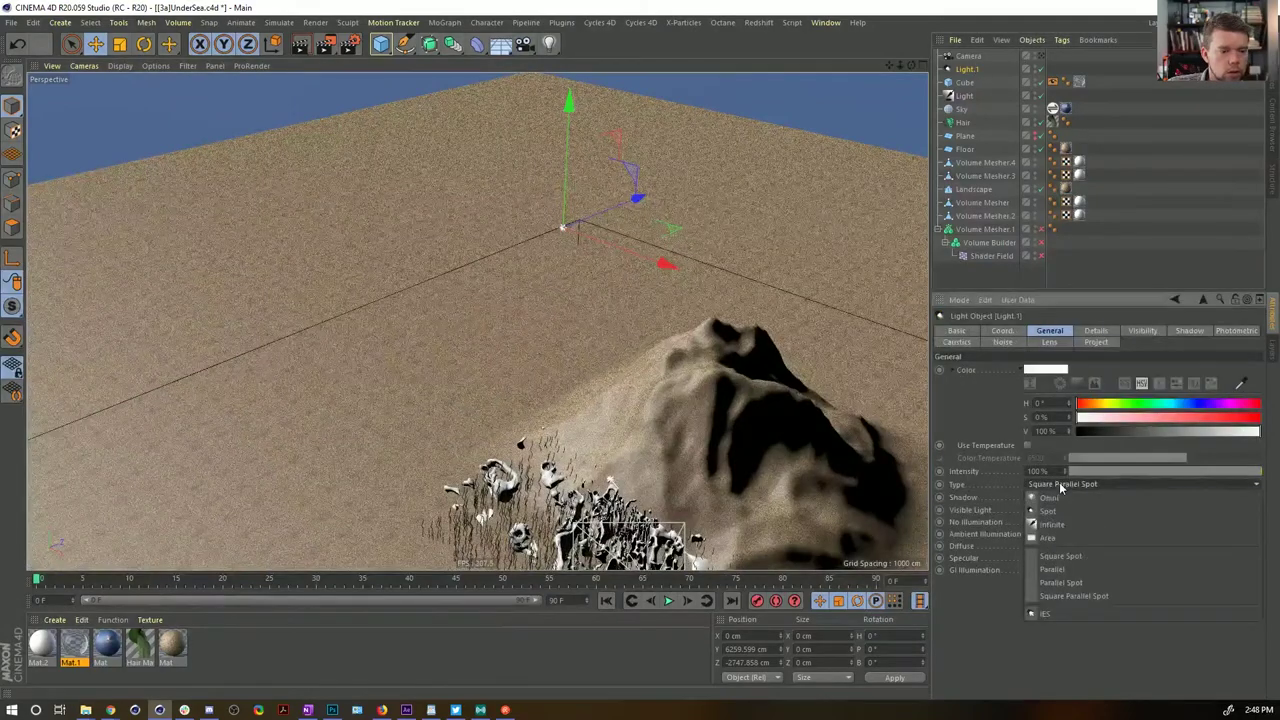
left_click(1122, 595)
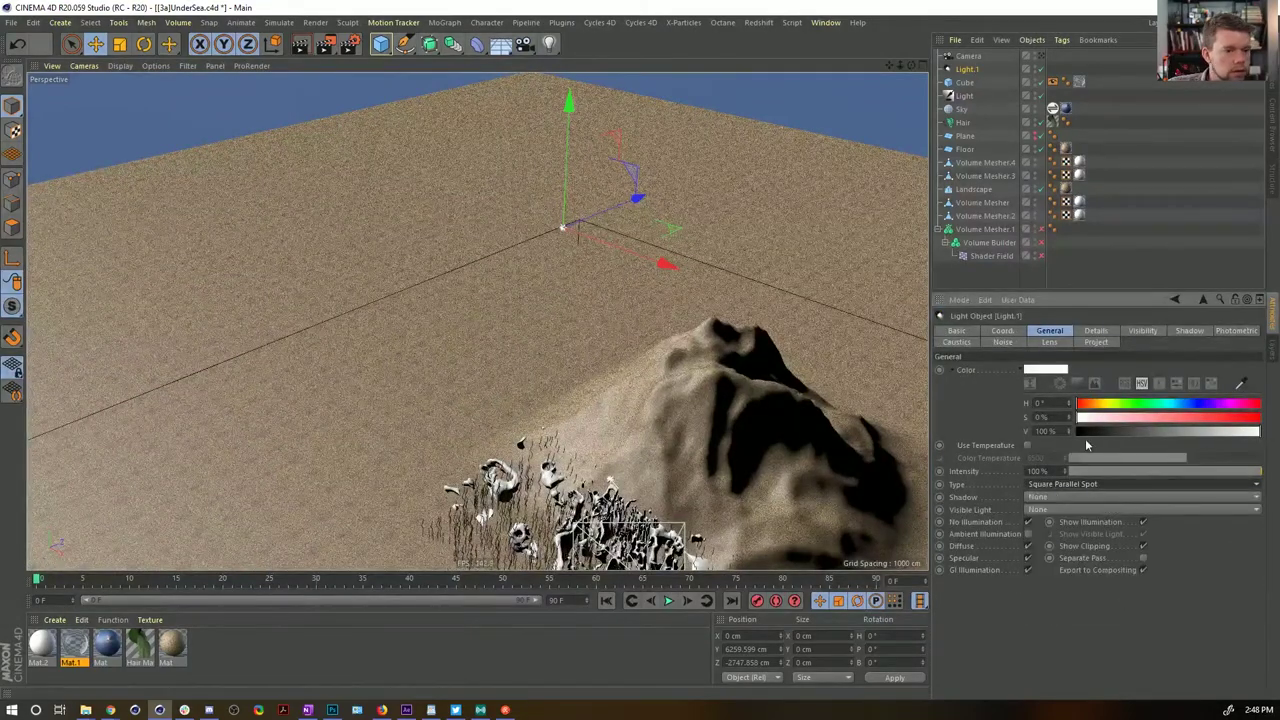
left_click(1035, 510)
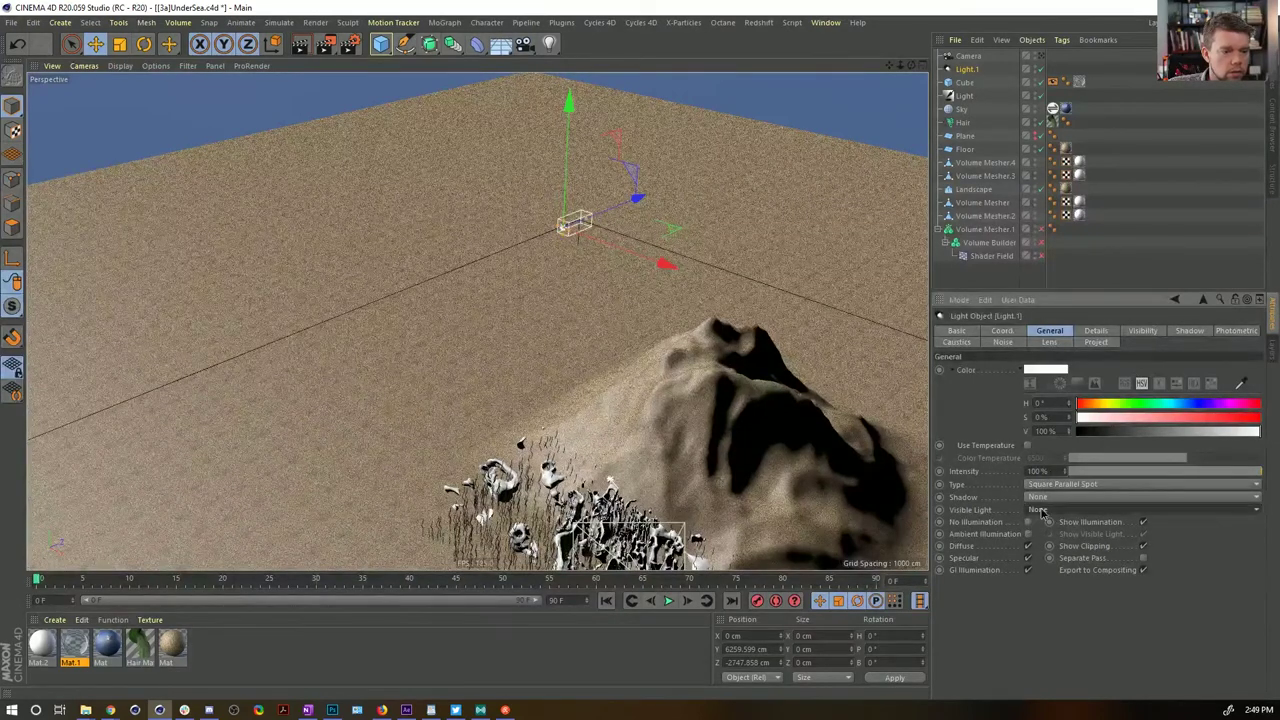
left_click(1059, 537)
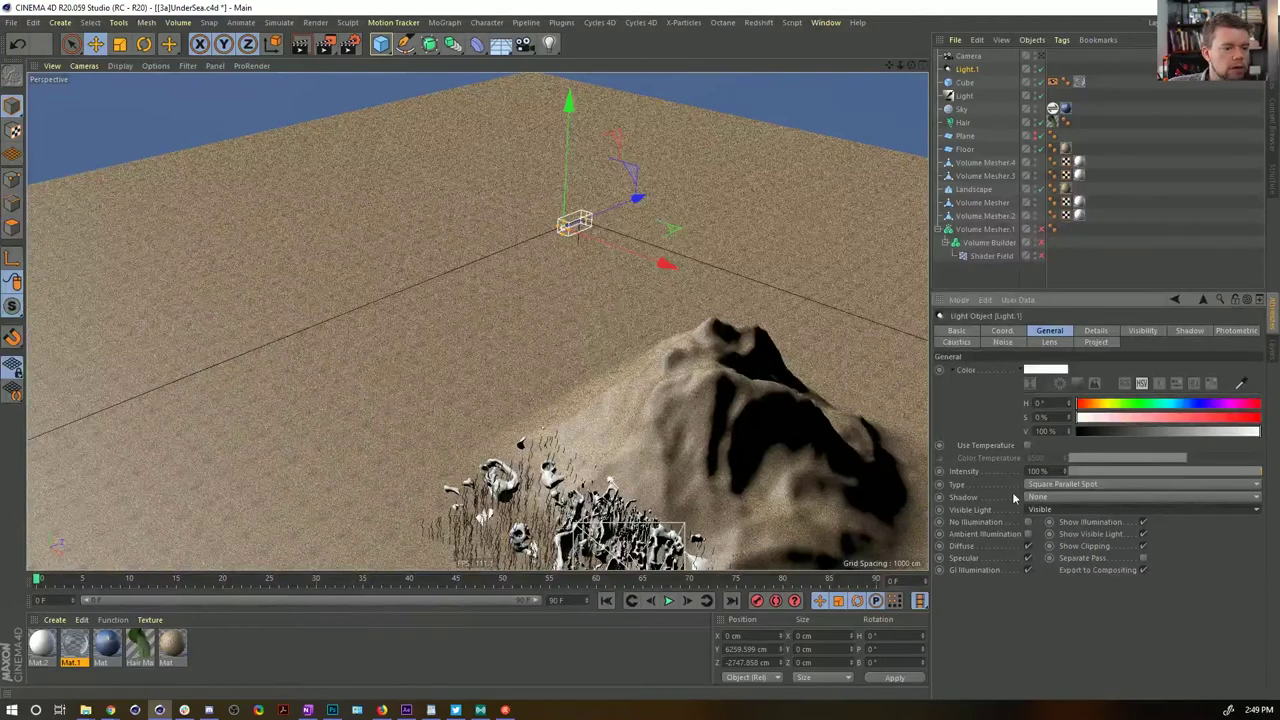
Rotate the new light to a pitch of 90° so its beam runs vertically
scroll(578, 222, "up", 5)
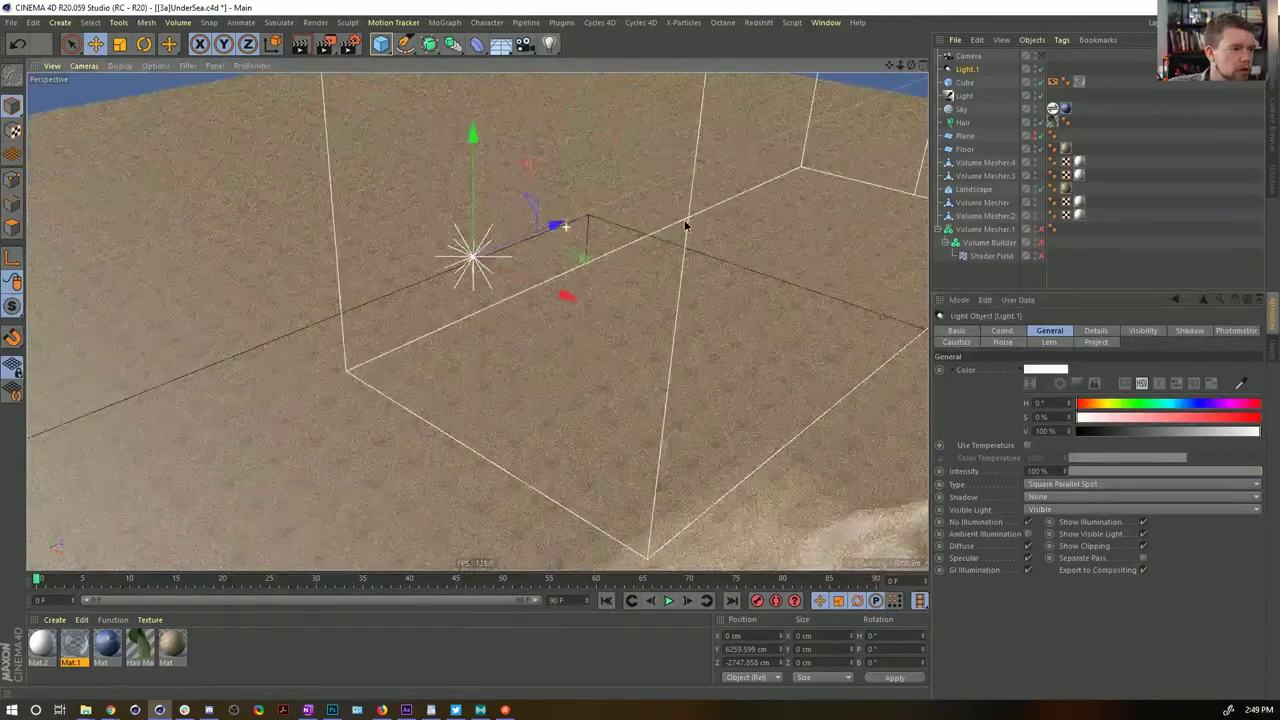
scroll(686, 222, "down", 4)
scroll(686, 219, "up", 2)
key("r")
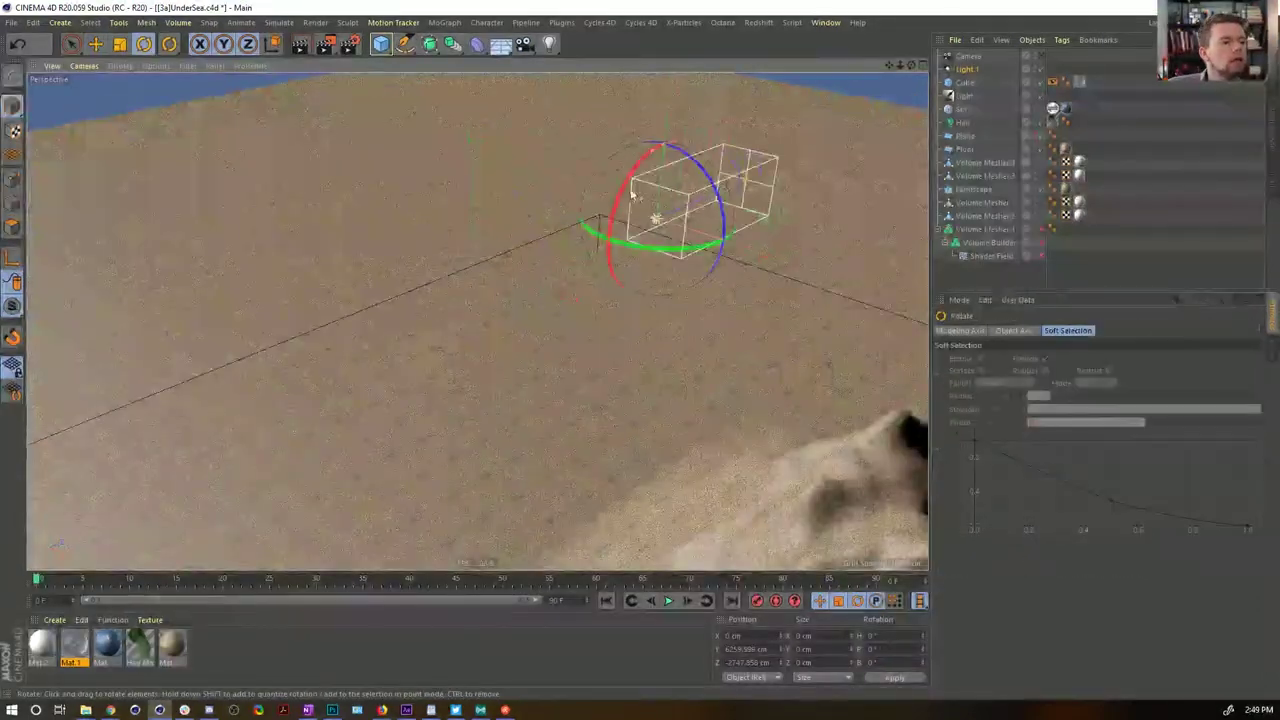
left_click_drag(608, 228, 668, 335)
scroll(628, 285, "down", 4)
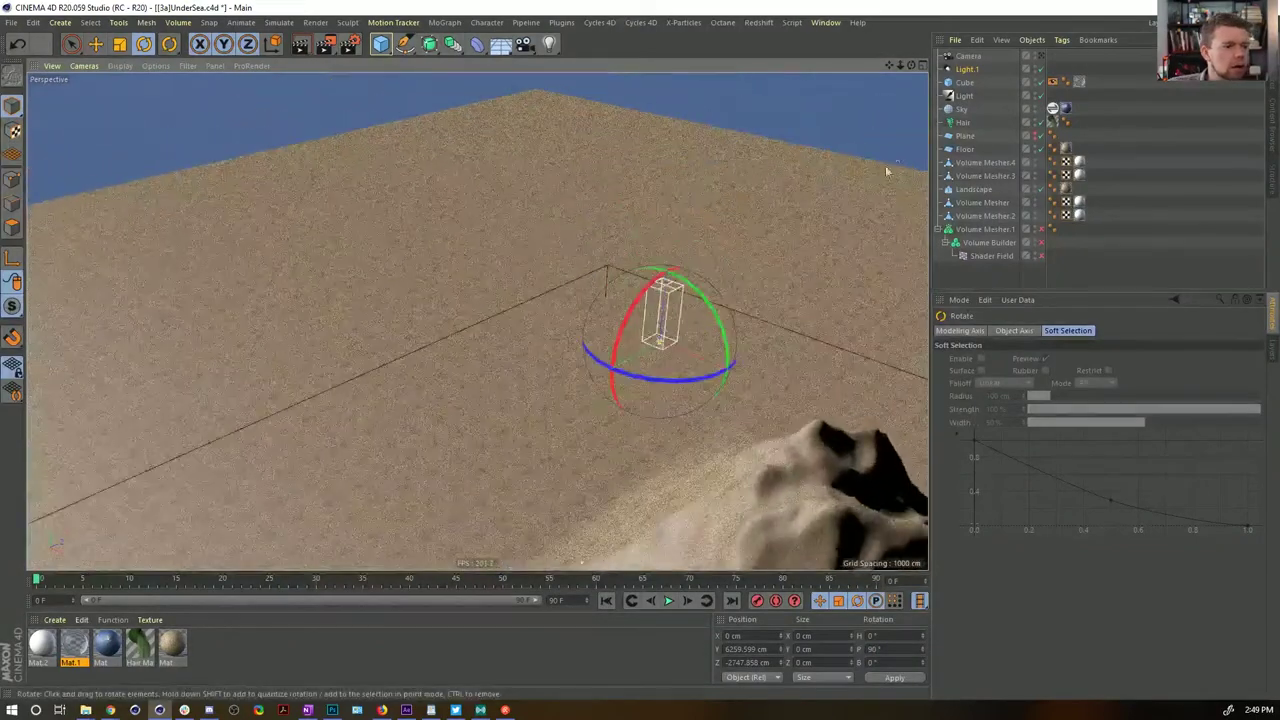
left_click_drag(885, 165, 698, 192, "alt")
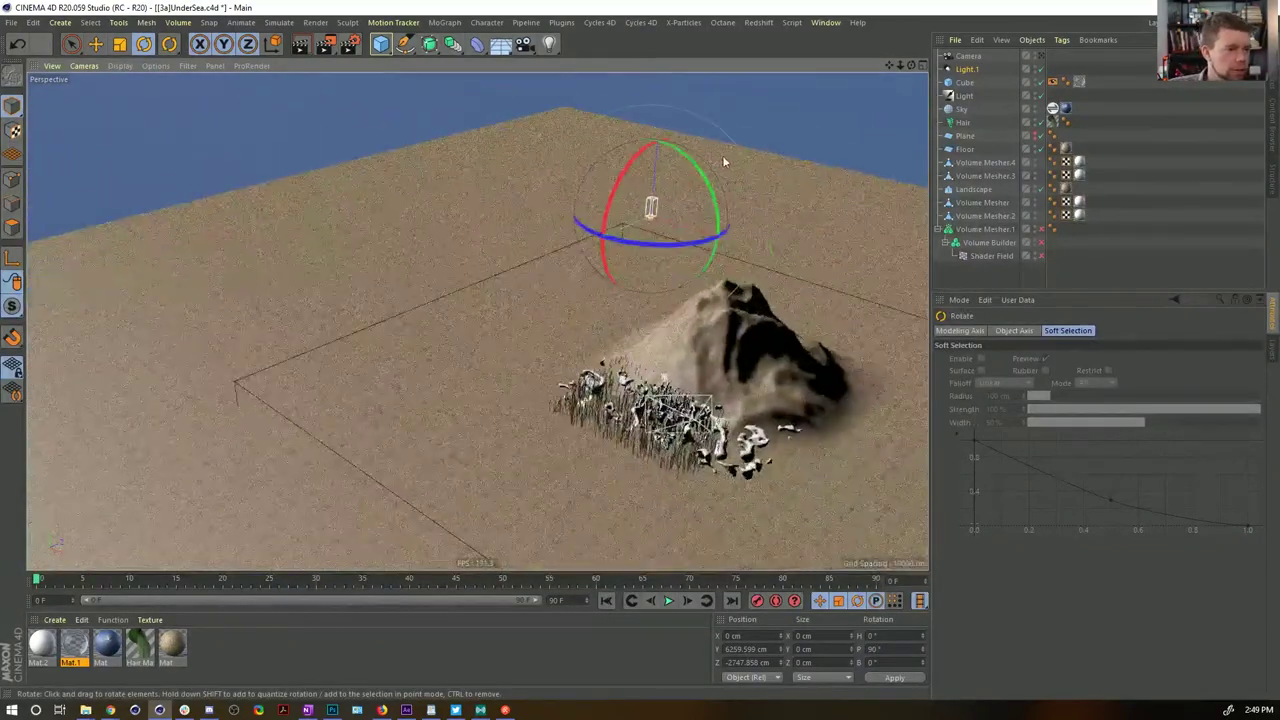
Set the visible light's Outer Distance to 418 cm
key("e")
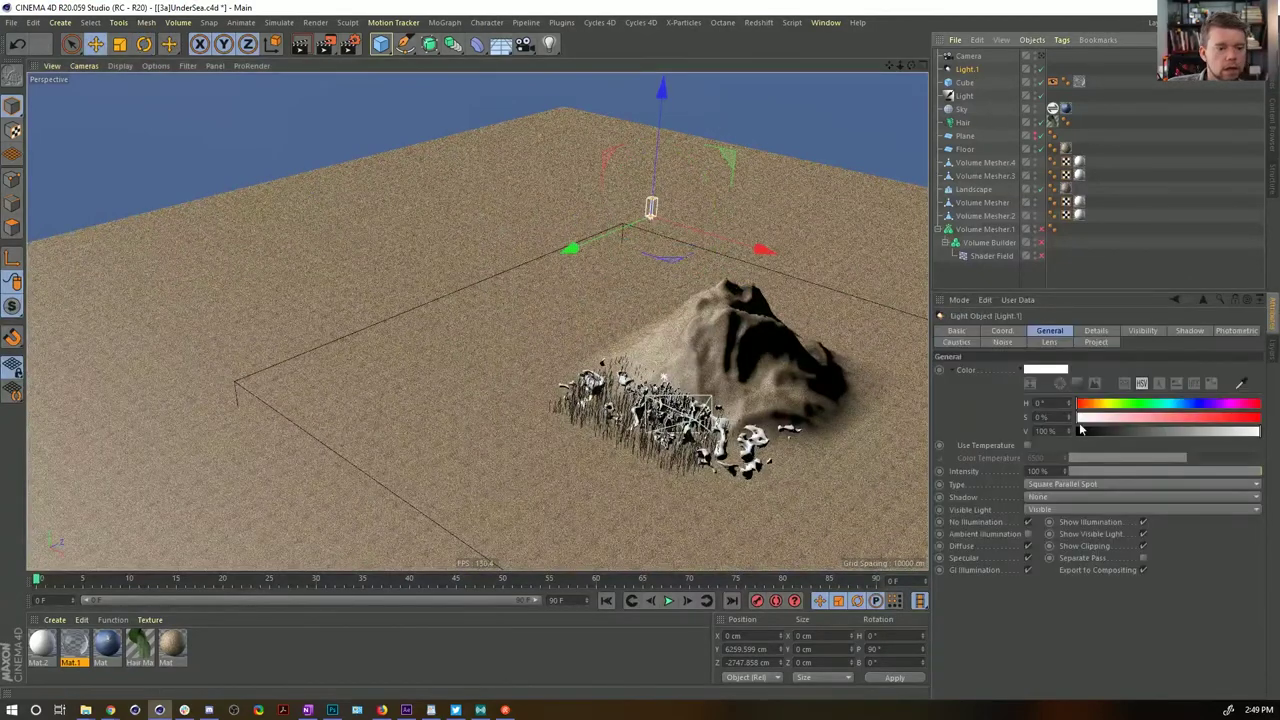
left_click(1096, 331)
left_click(1141, 332)
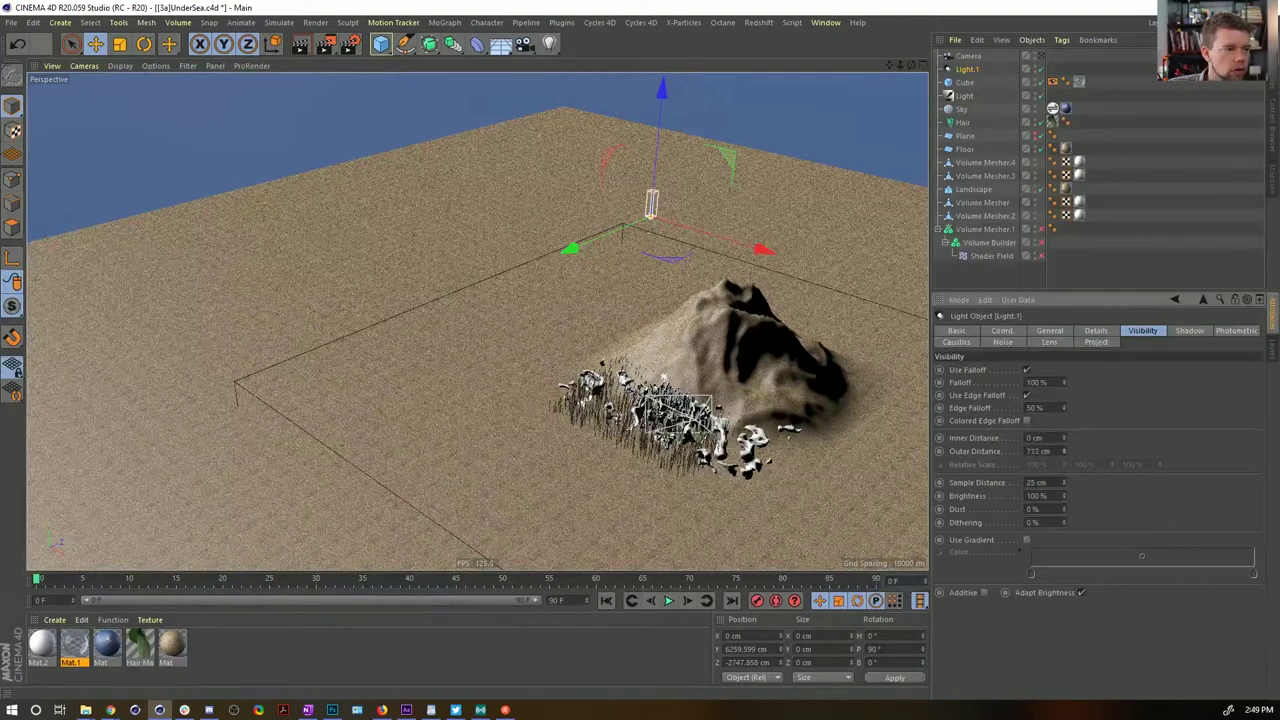
left_click_drag(1064, 451, 1064, 500)
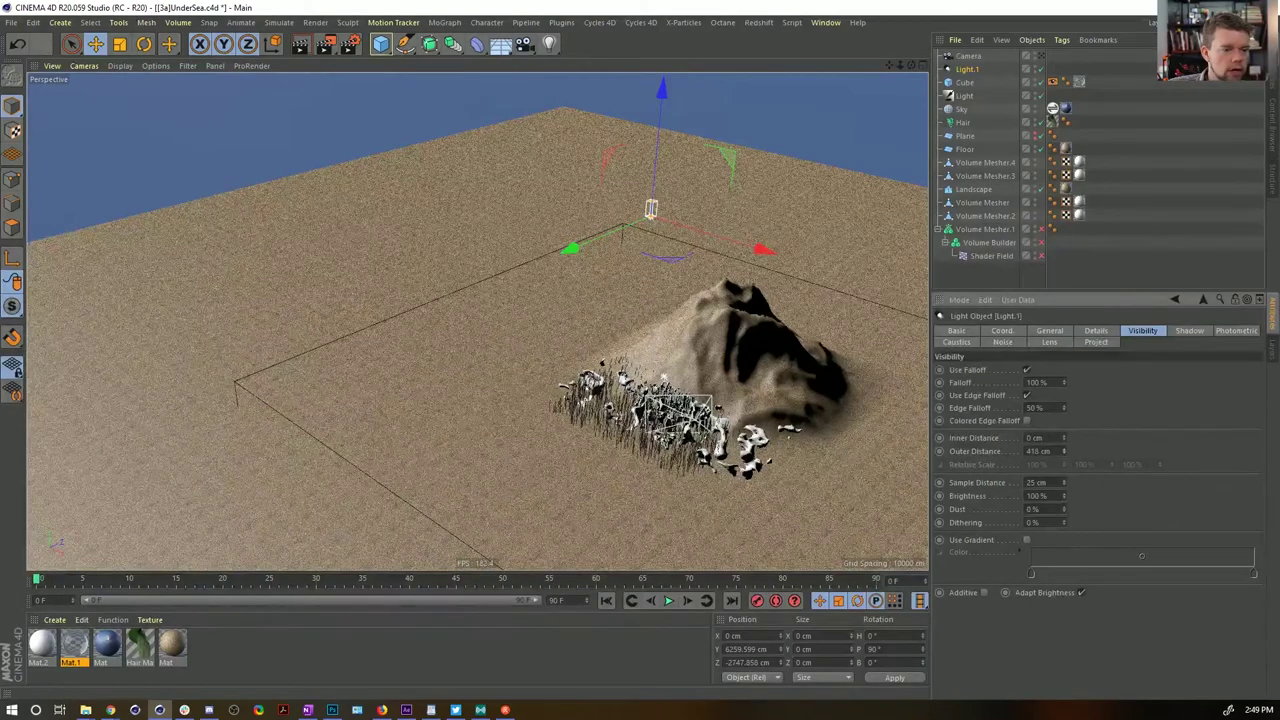
Increase the light's Outer Radius to 7787 cm so it spans the whole scene
left_click(1096, 332)
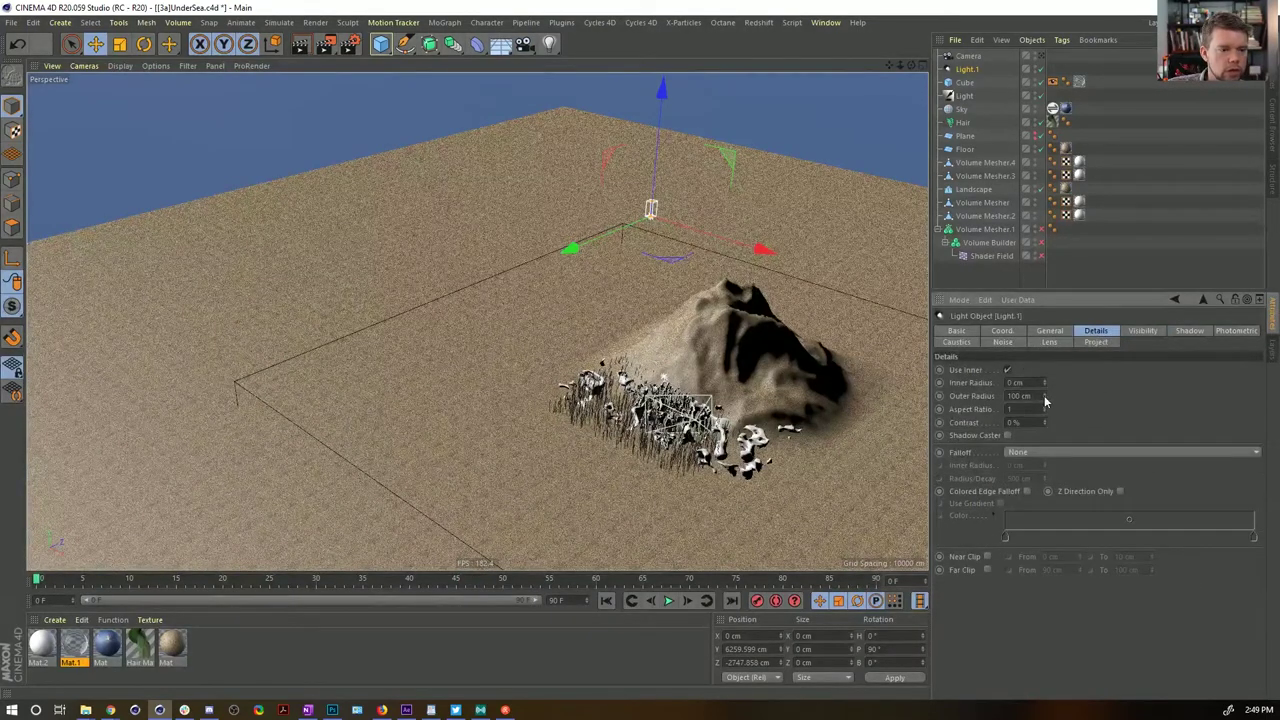
left_click_drag(1044, 395, 1044, 290)
left_click_drag(747, 328, 745, 313, "alt")
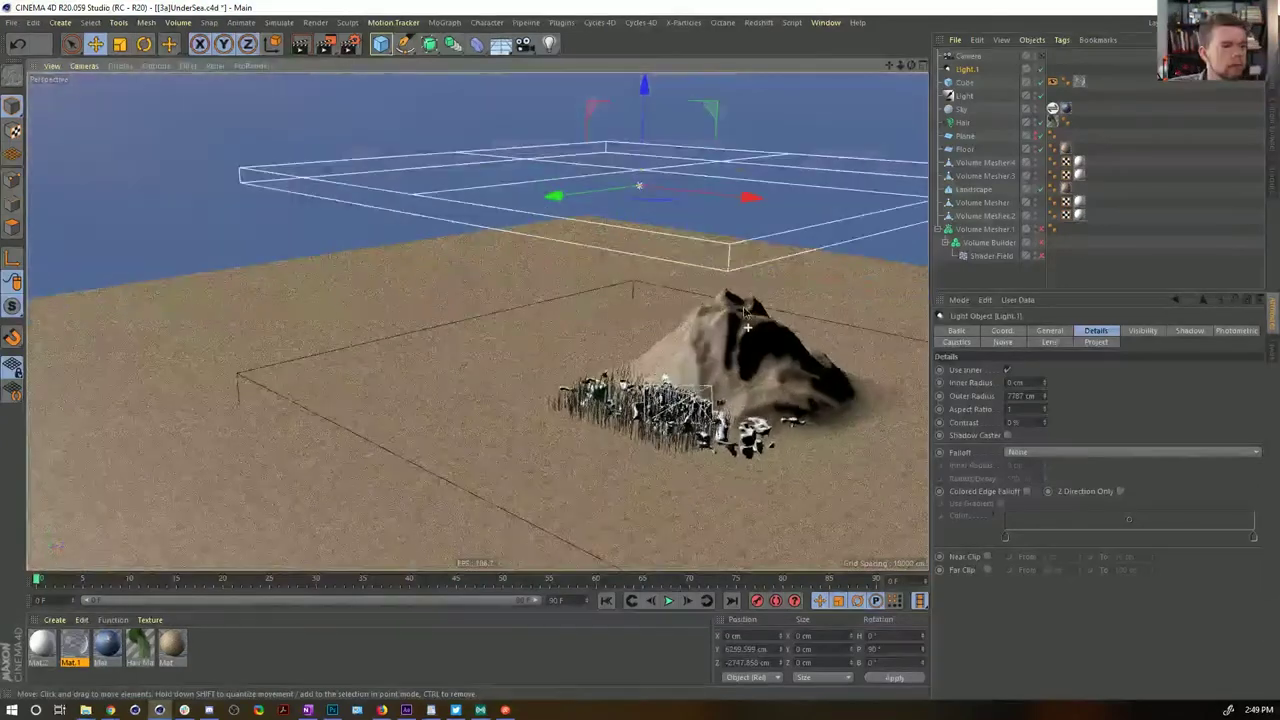
Set the visible light's Outer Distance to 500 cm
left_click(1142, 330)
left_click_drag(1050, 451, 970, 448)
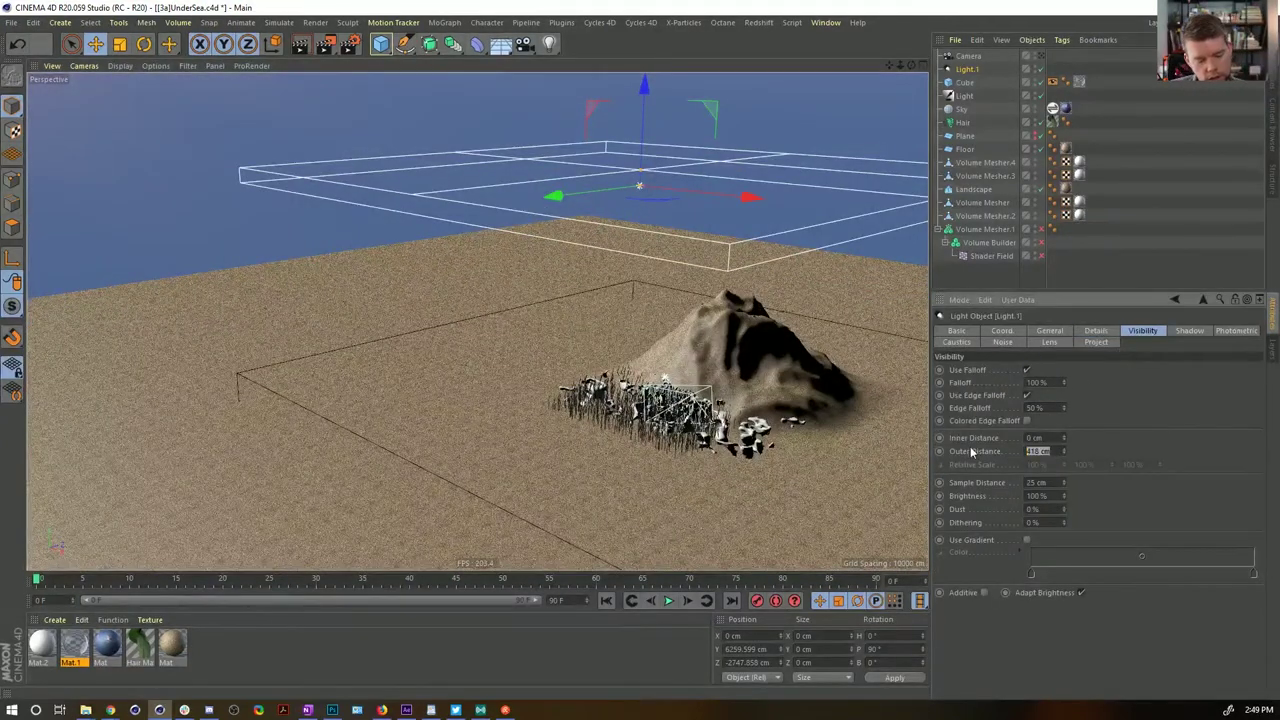
type("500")
key("Return")
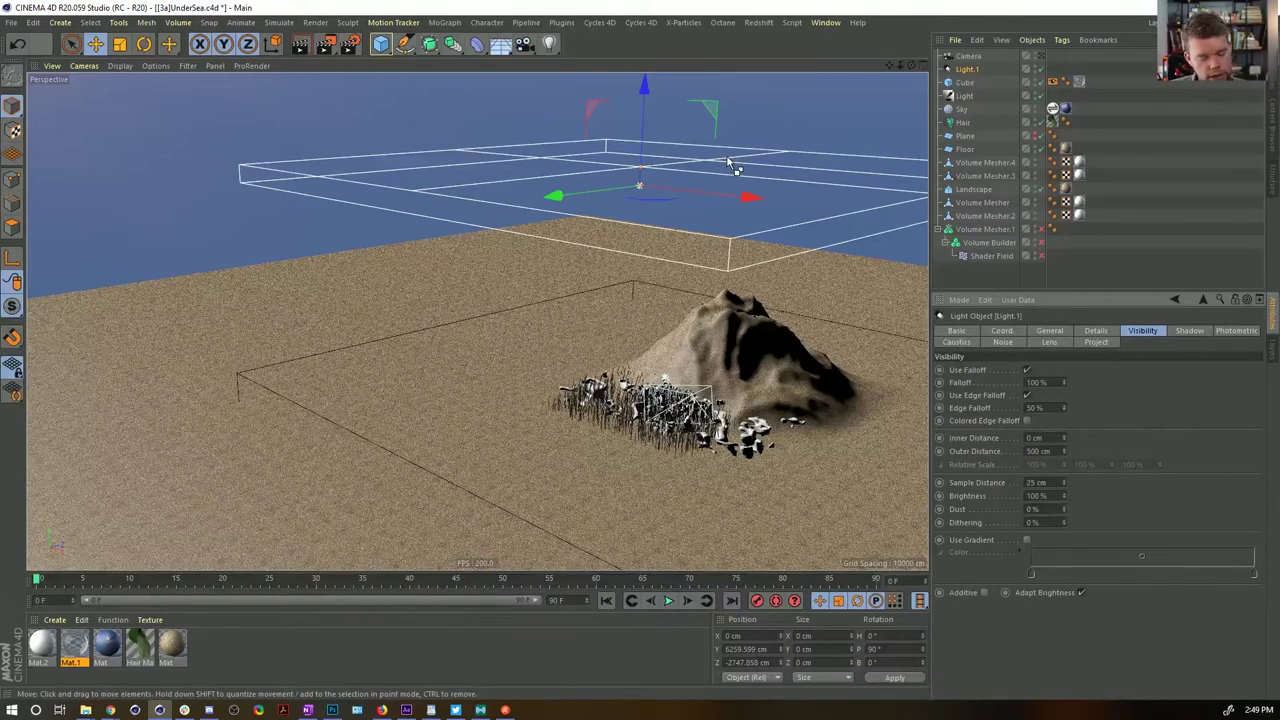
Create a new project and paste the copied light into it, bringing the whole light volume into view
key("ctrl+n")
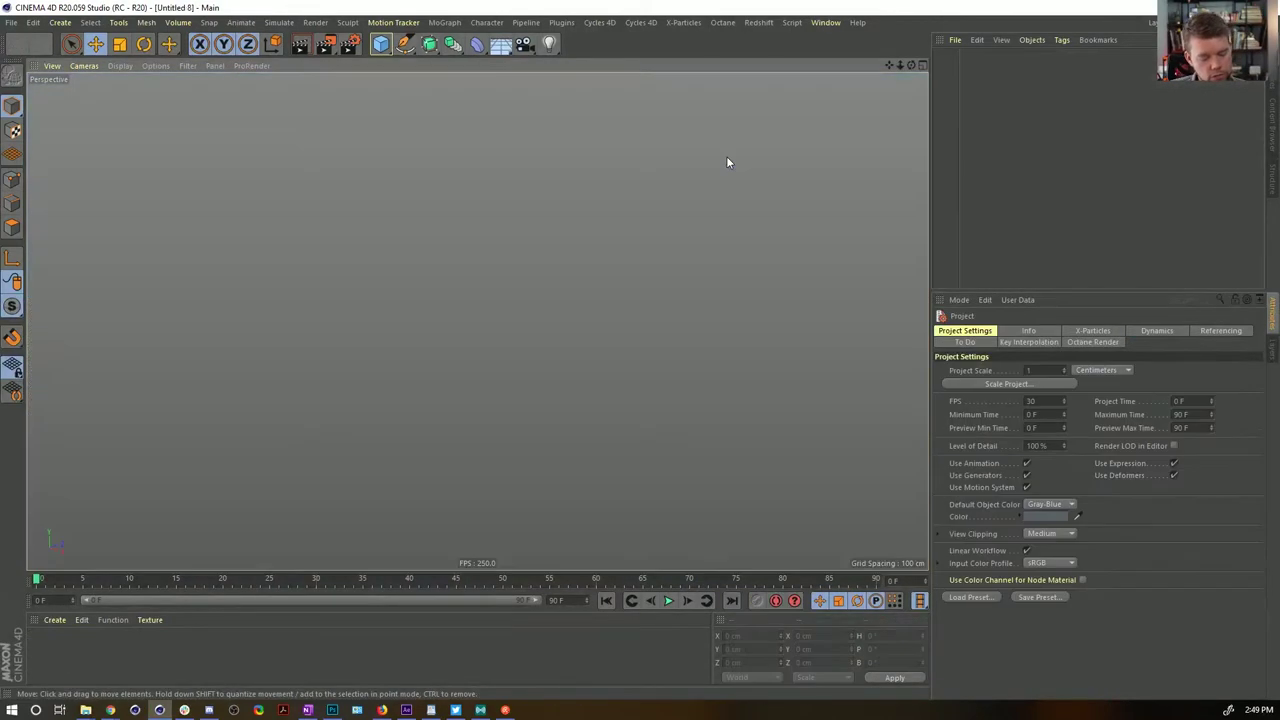
key("ctrl+v")
right_click_drag(717, 249, 486, 371, "alt")
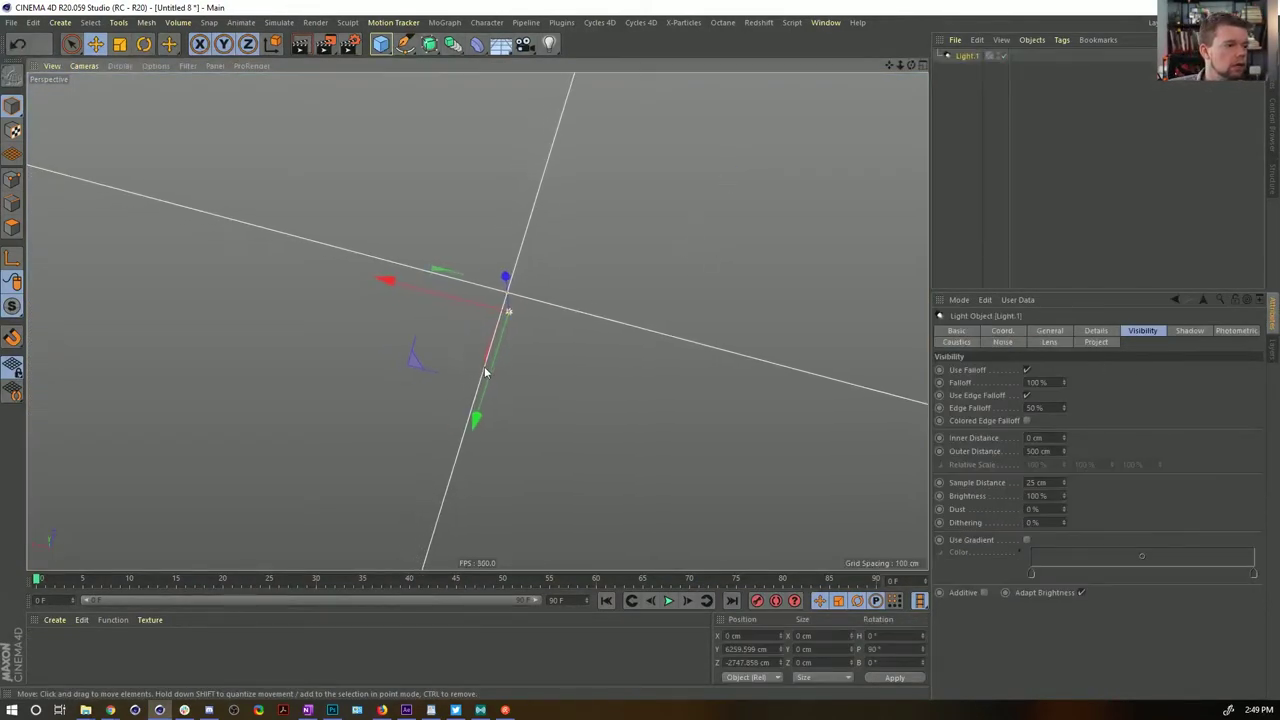
left_click_drag(486, 371, 549, 340, "alt")
right_click_drag(293, 451, 366, 453, "alt")
left_click_drag(292, 451, 549, 399, "alt")
right_click_drag(549, 399, 479, 456, "alt")
left_click_drag(479, 457, 508, 366, "alt")
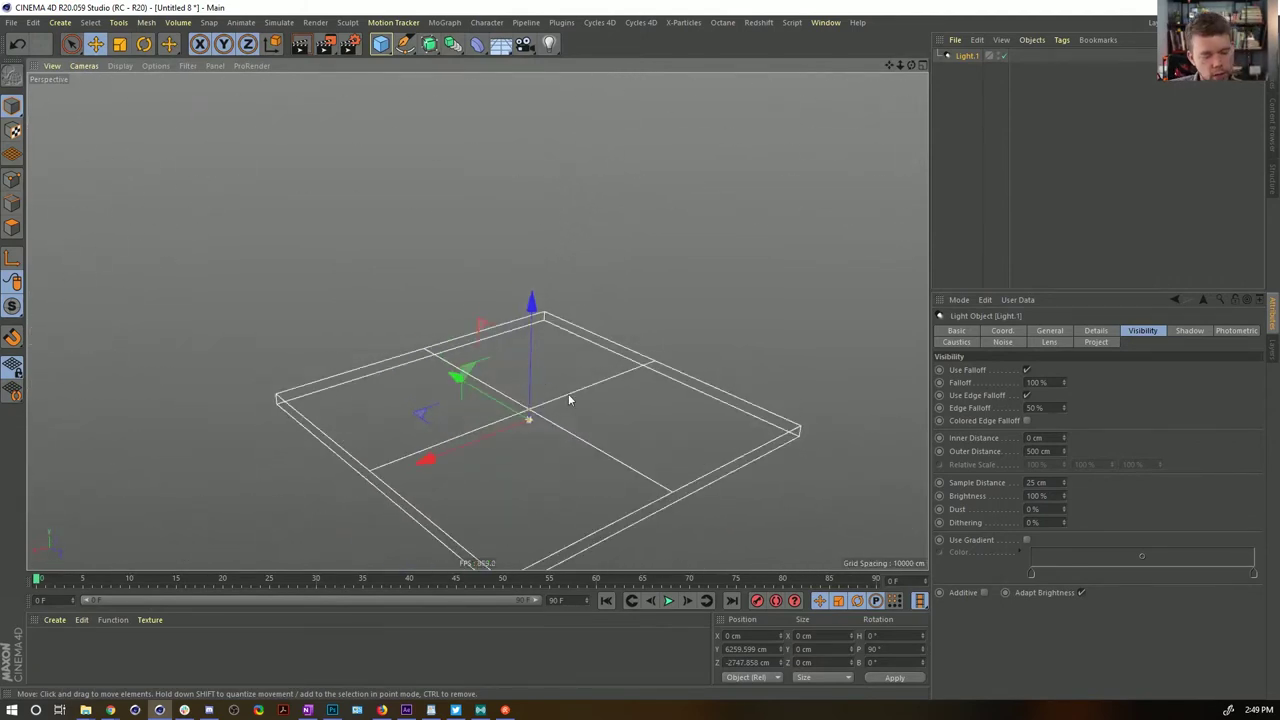
Test-render the pasted light in the empty project from different viewing angles
left_click_drag(571, 400, 574, 363, "alt")
key("ctrl+r")
mouse_move(531, 514)
left_mouse_down("alt")
mouse_move(563, 386)
mouse_move(535, 321)
mouse_move(554, 300)
mouse_move(564, 378)
left_mouse_up("alt")
key("ctrl+r")
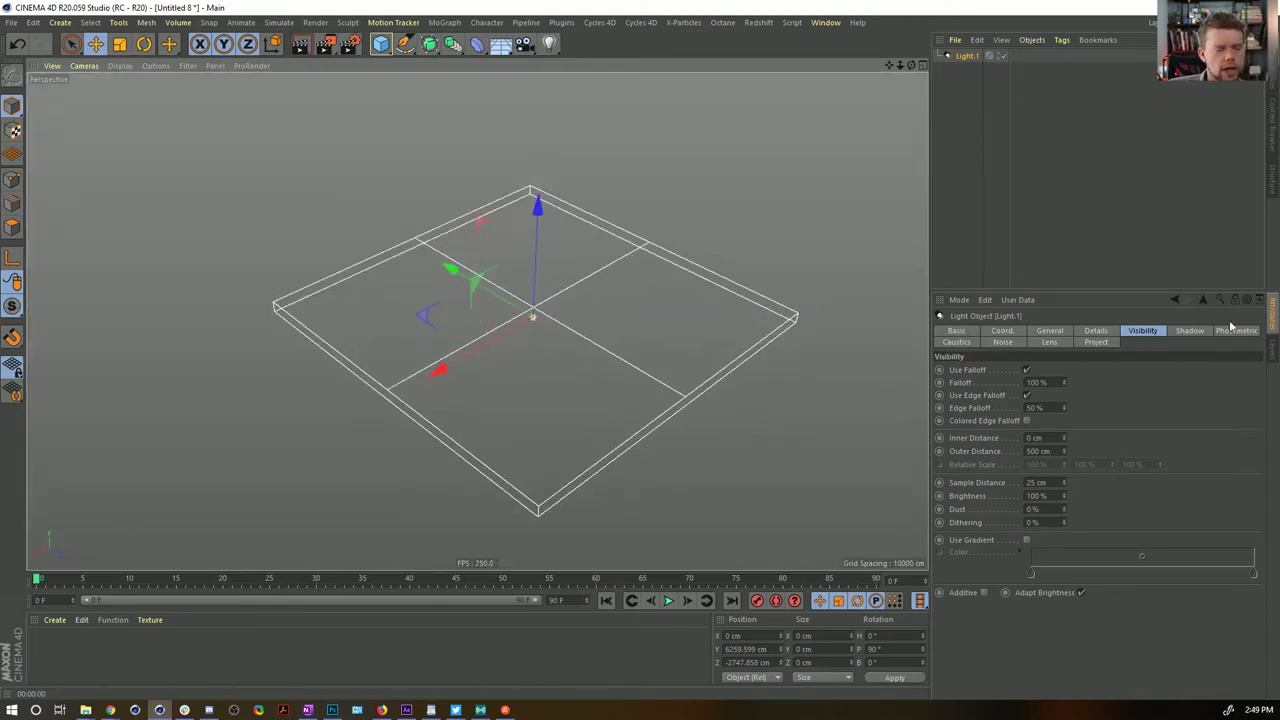
Set the pasted light's colour to a dark orange with hue 39°, saturation 78% and value 51%
left_click(1052, 332)
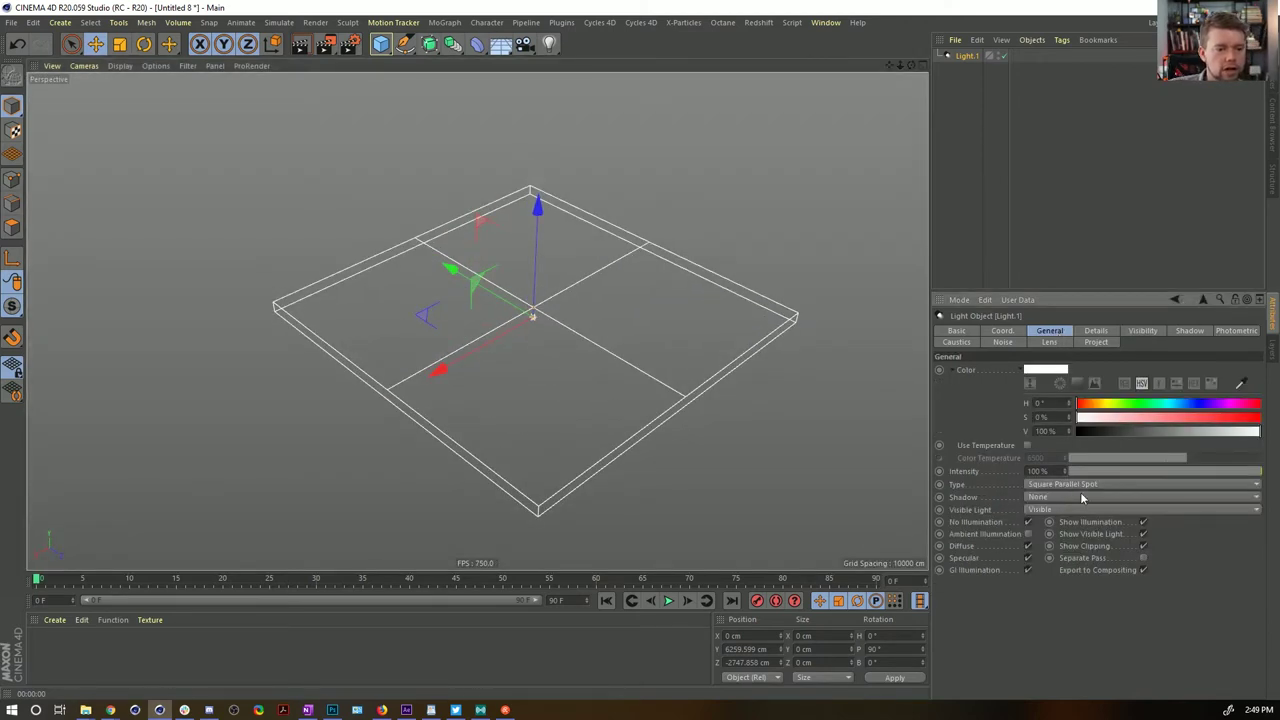
left_click_drag(1112, 406, 1219, 417)
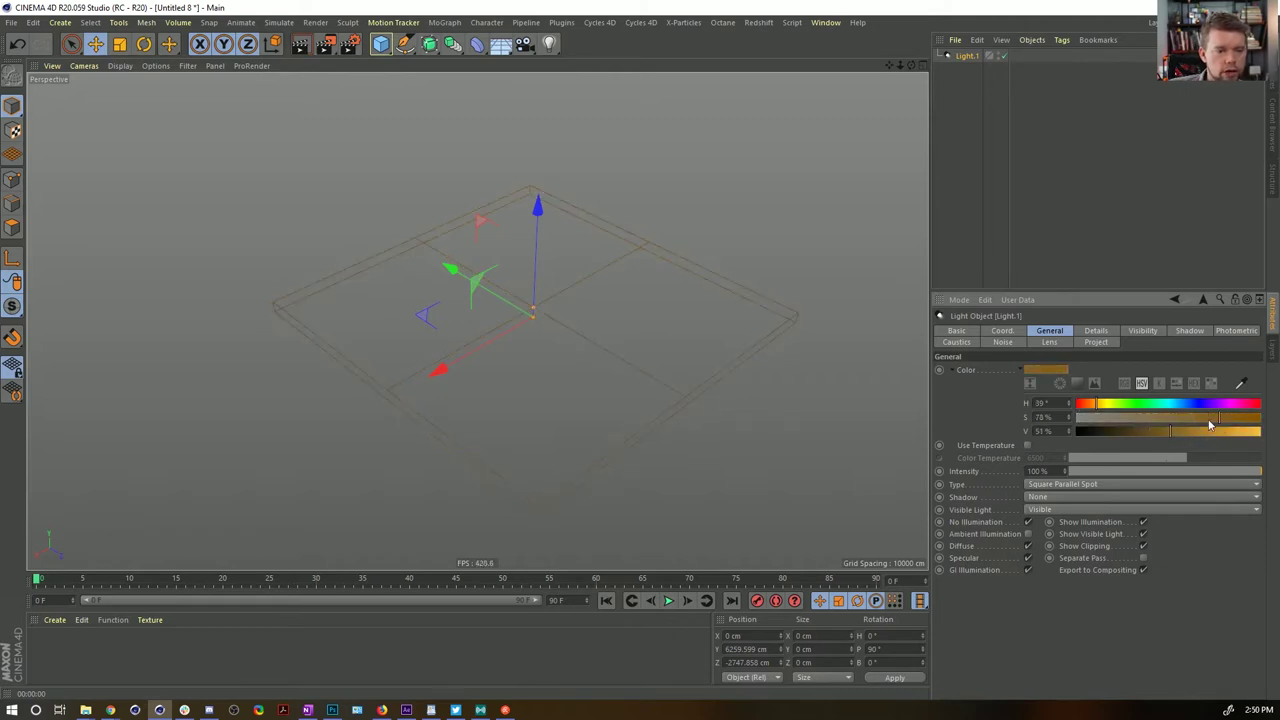
Test-render the dark orange light and add a Sky object as a background for it
key("ctrl+r")
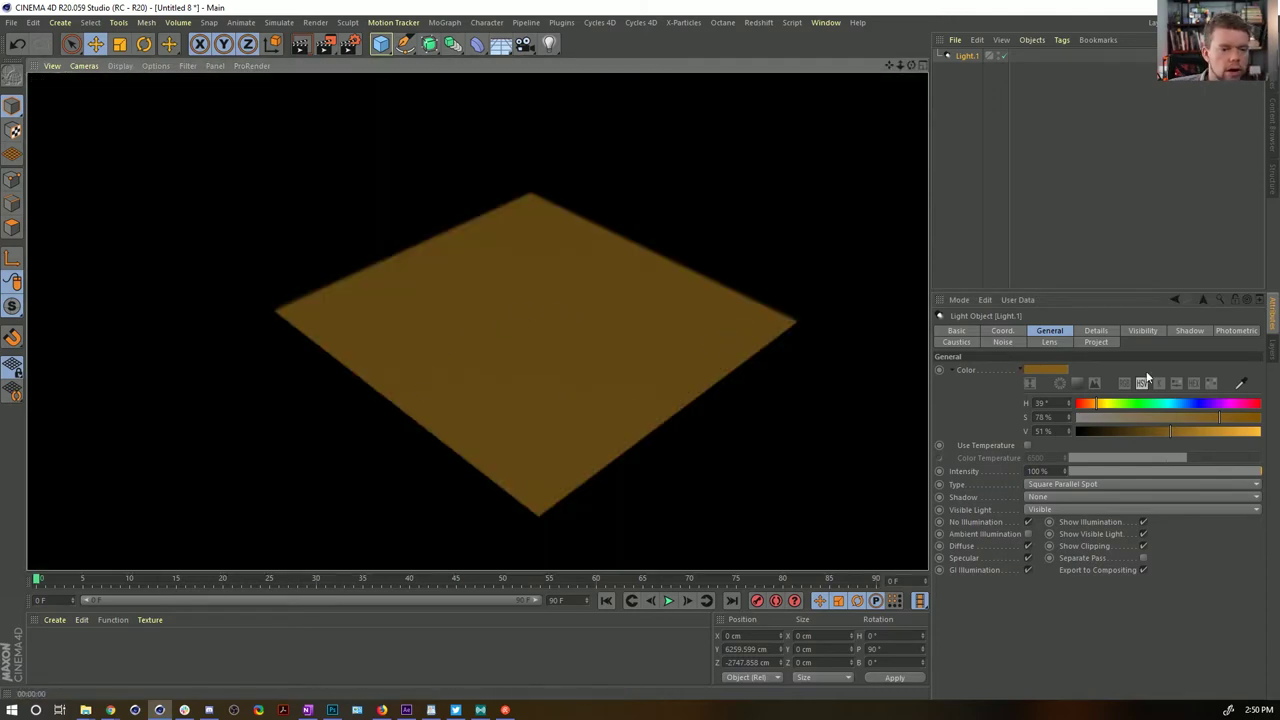
left_click(1096, 331)
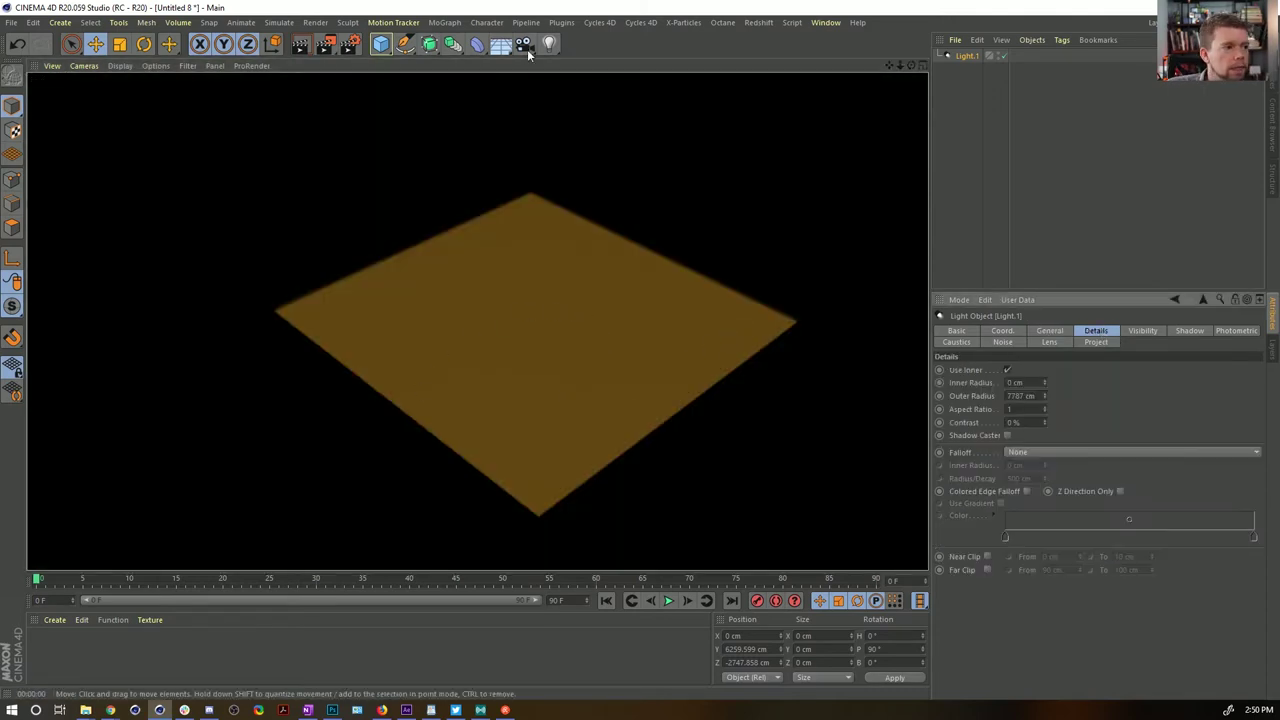
left_click(500, 44)
left_click(550, 87)
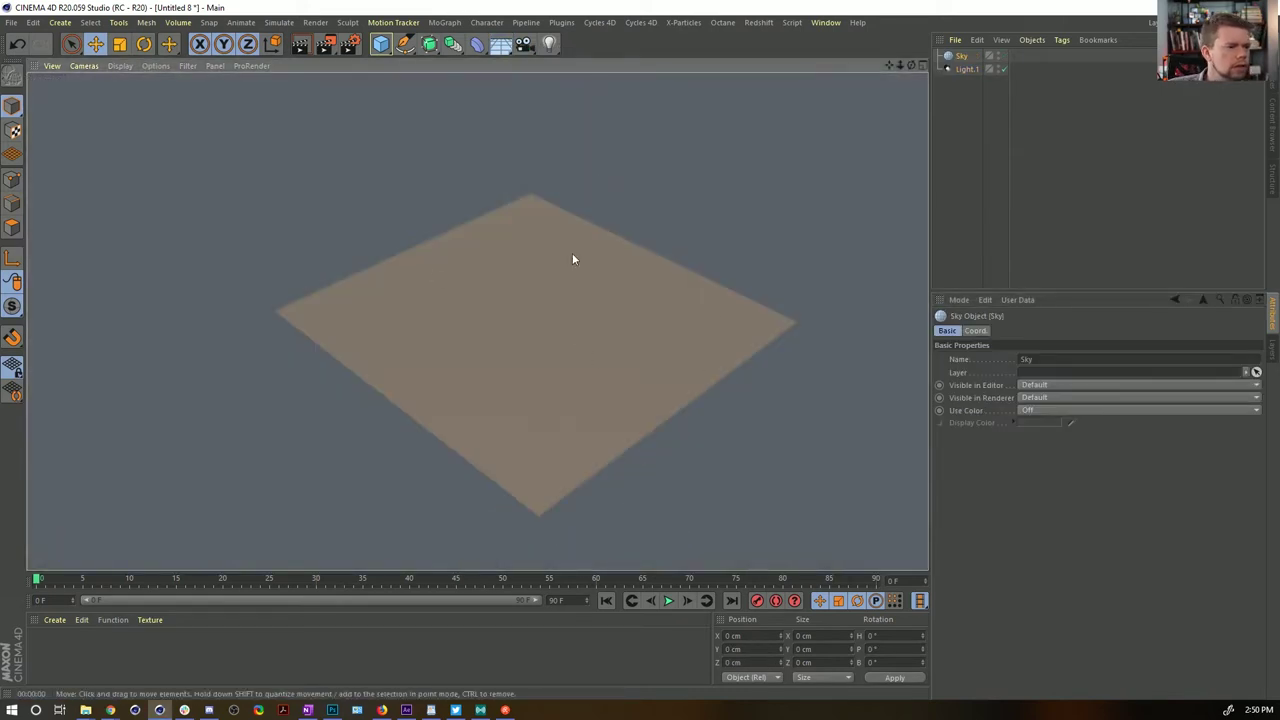
left_click(961, 57)
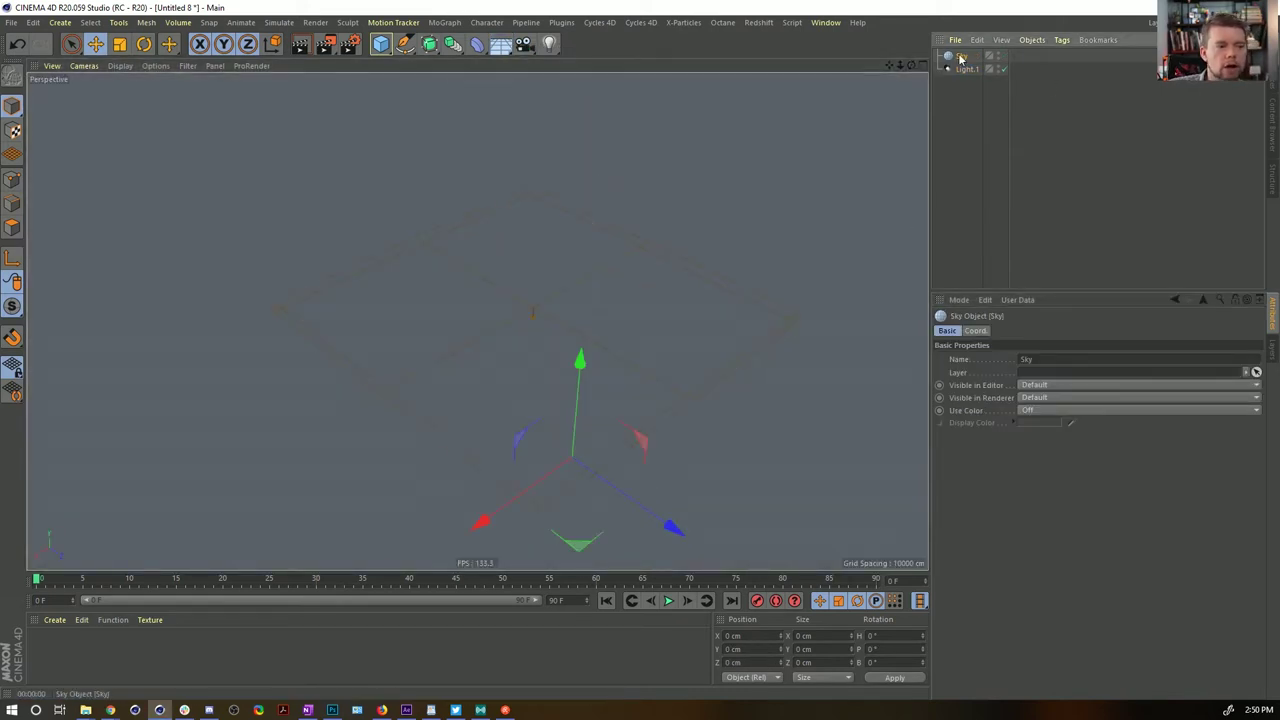
Compare the light's Dust at 100% and 0% in the visibility settings, leaving it at 100%
left_click(966, 69)
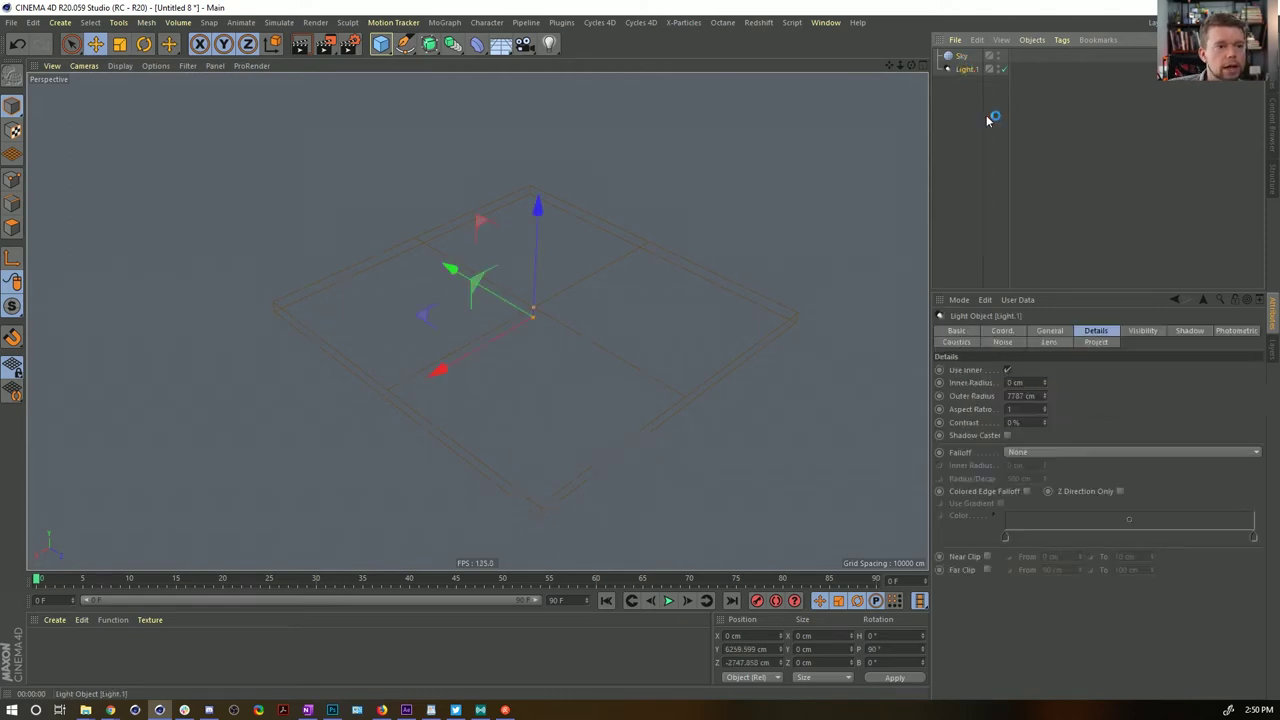
left_click(1145, 333)
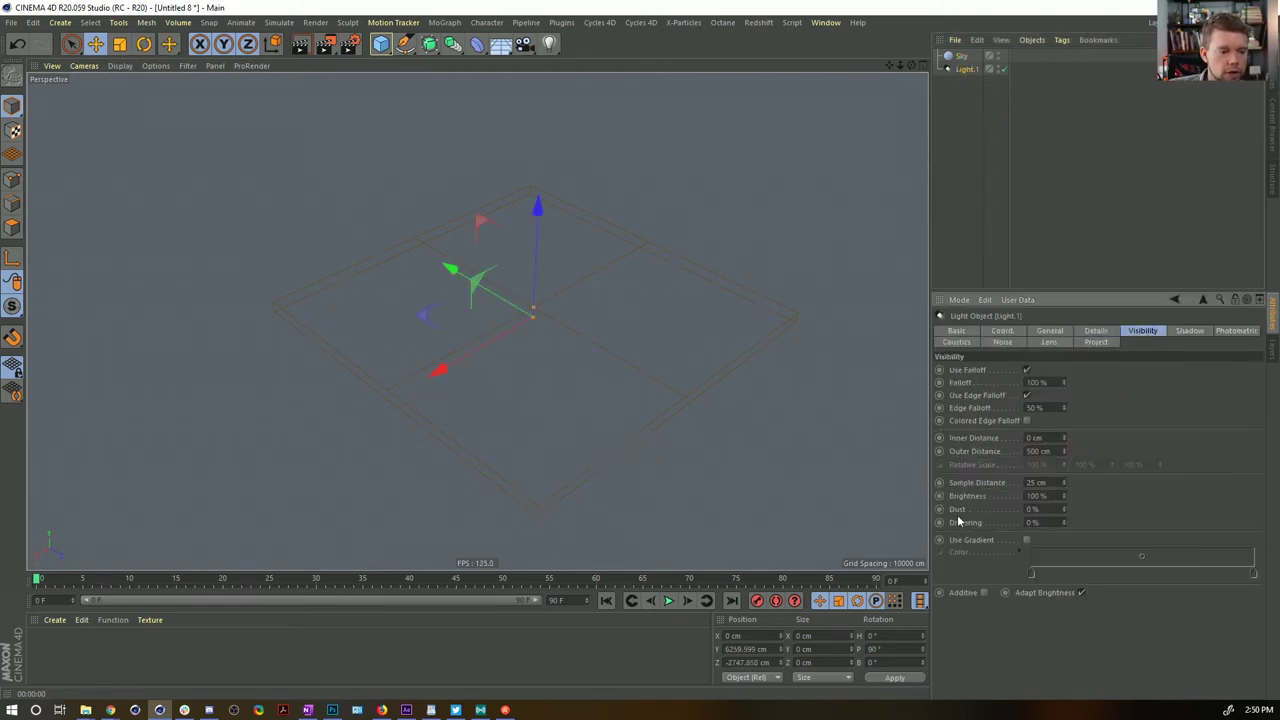
left_click_drag(1065, 510, 1065, 450)
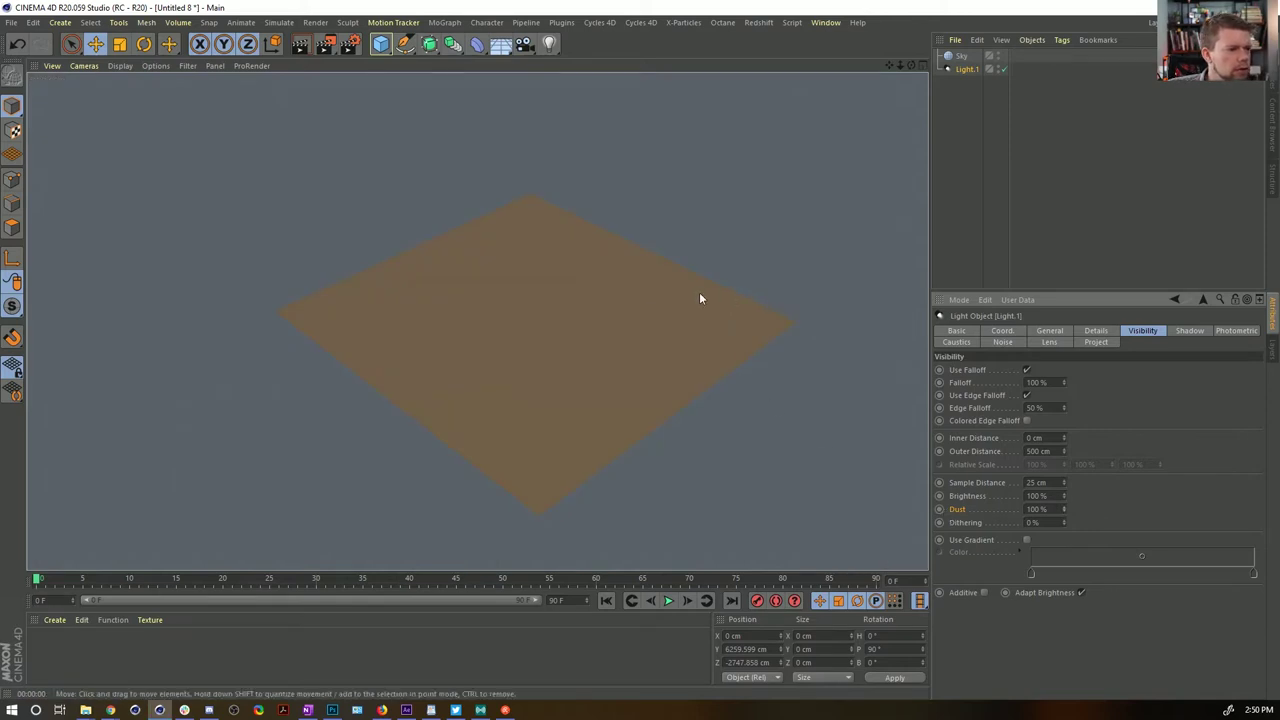
left_click_drag(1063, 507, 1063, 516)
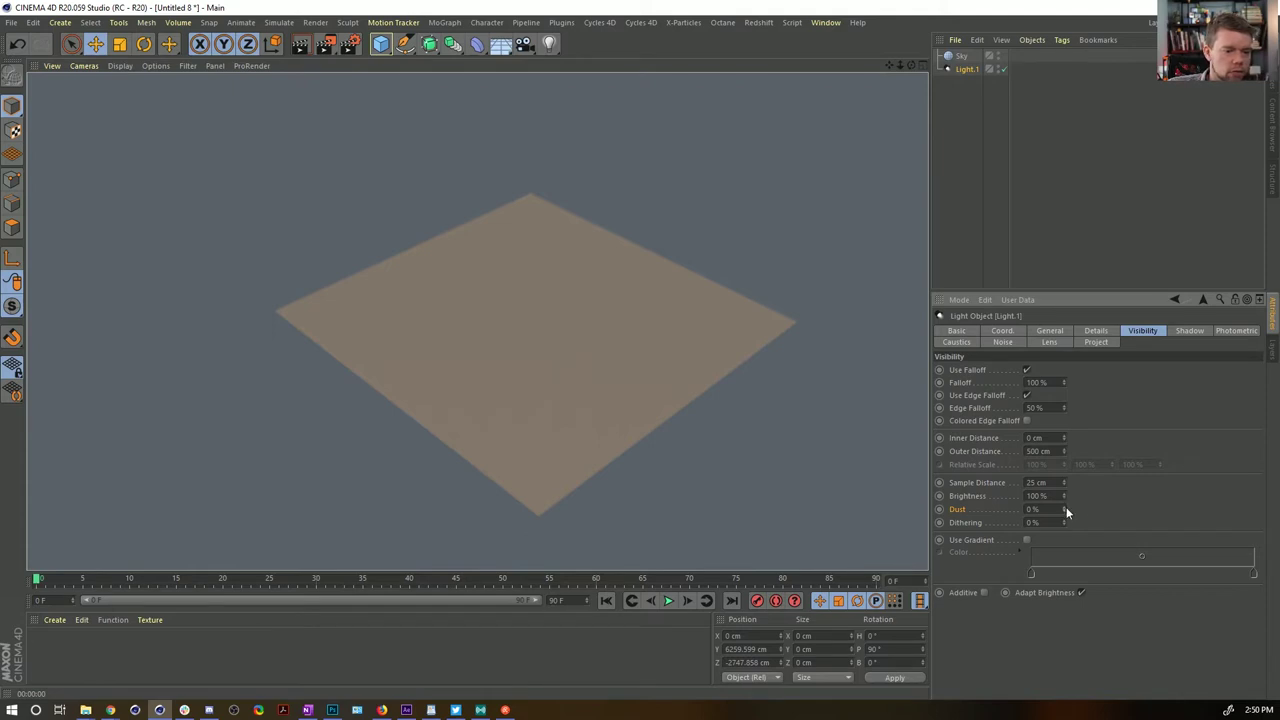
left_click_drag(1066, 507, 1066, 490)
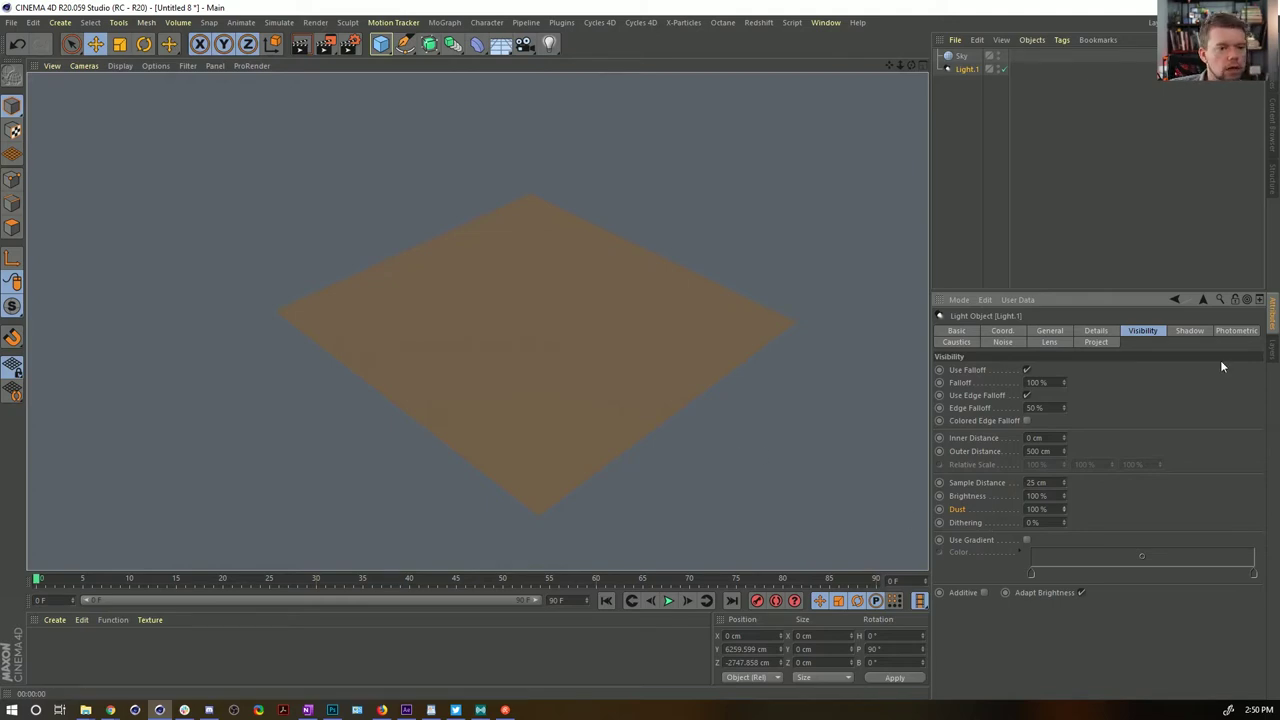
Apply the light's noise to Visibility
left_click(1003, 342)
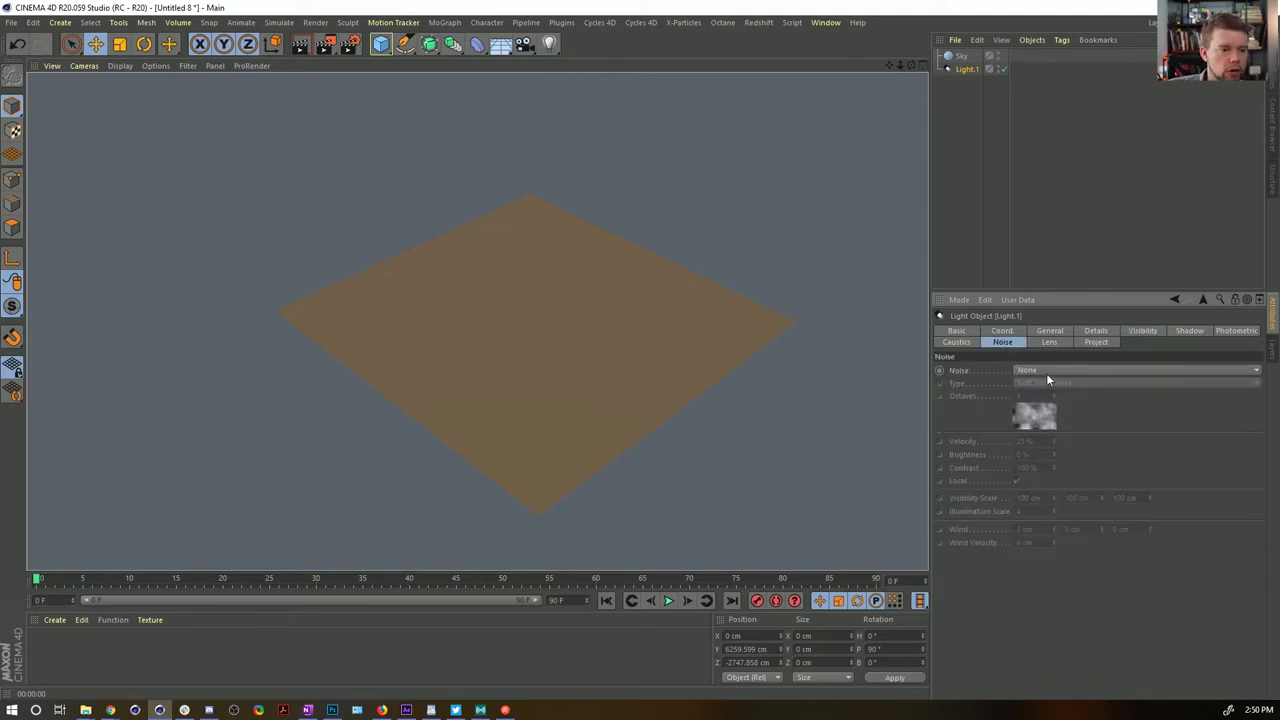
left_click(1045, 373)
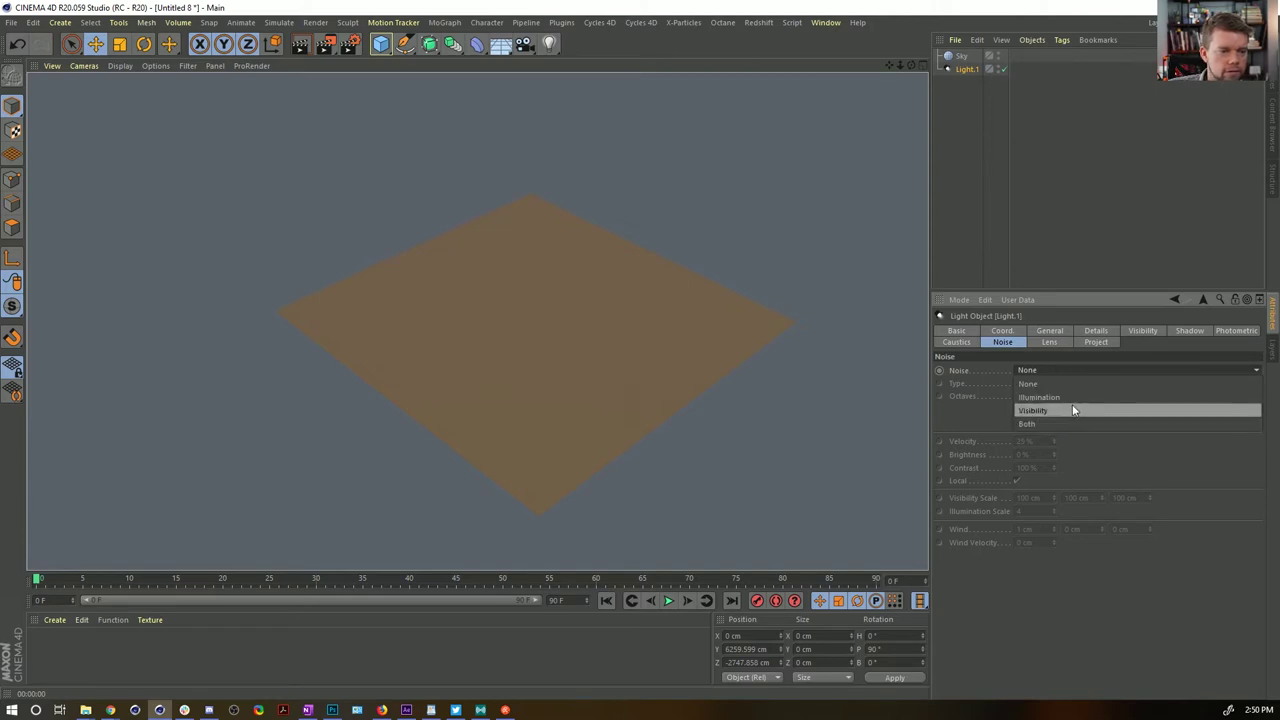
left_click(1055, 410)
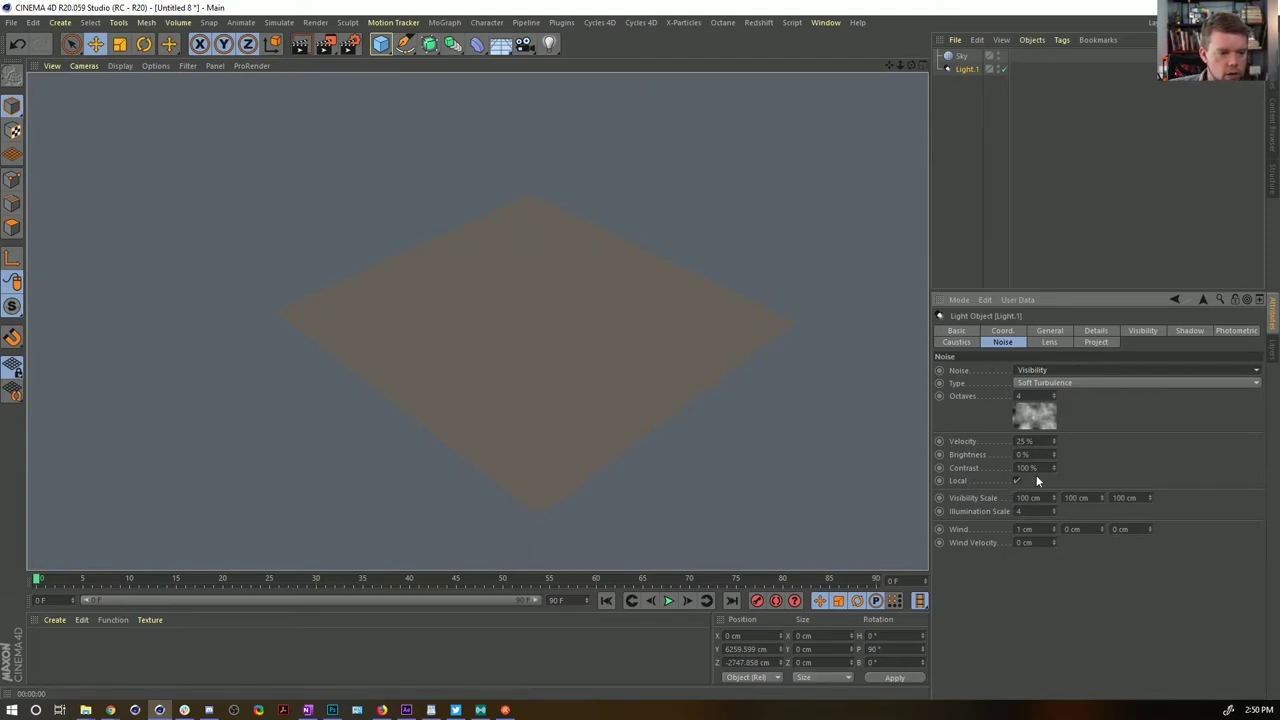
Try Illumination Scale values of 111 and 1111 for the light's noise and reset the value to its default
left_click(1040, 510)
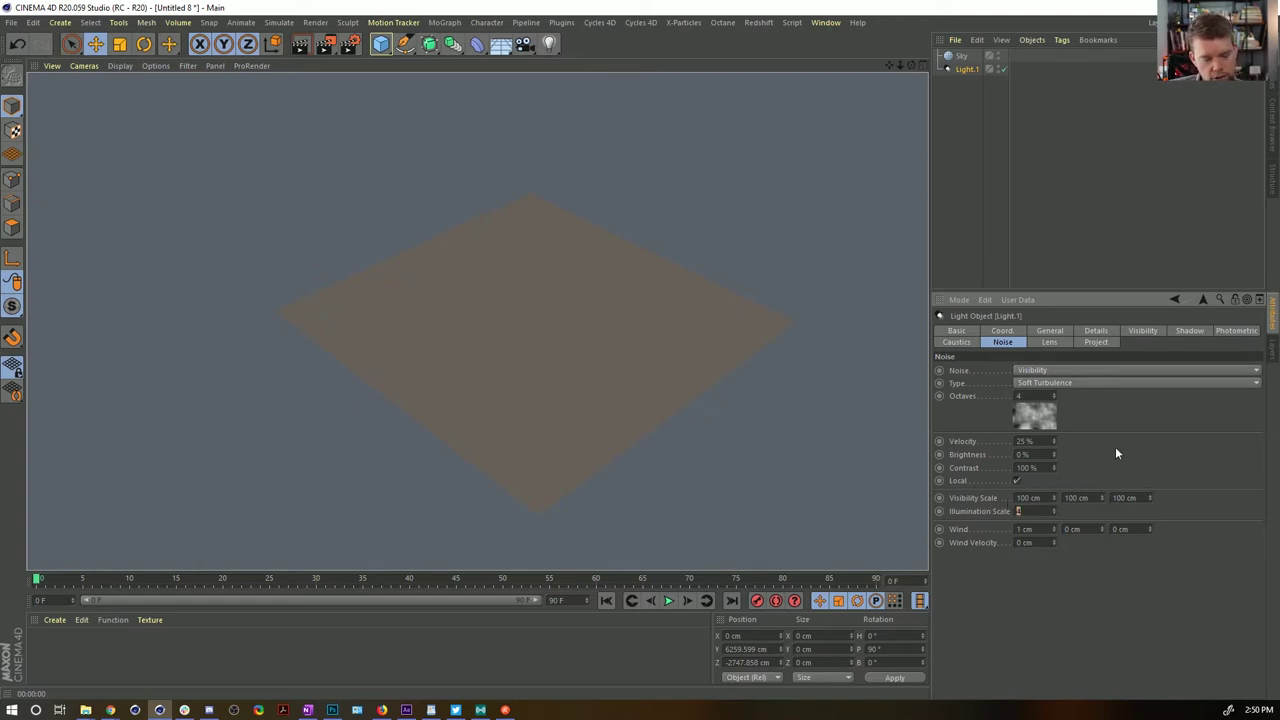
key("BackSpace")
type(".1")
key("Return")
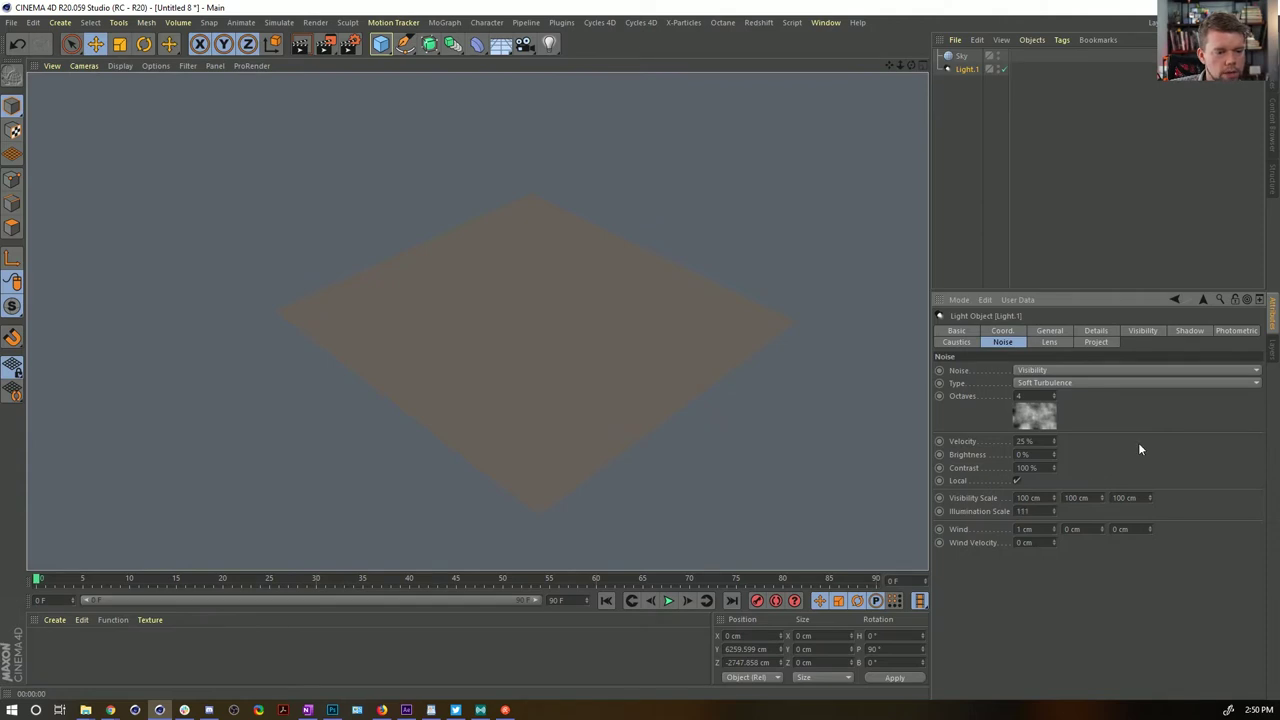
left_click(1040, 511)
type("1111")
key("Return")
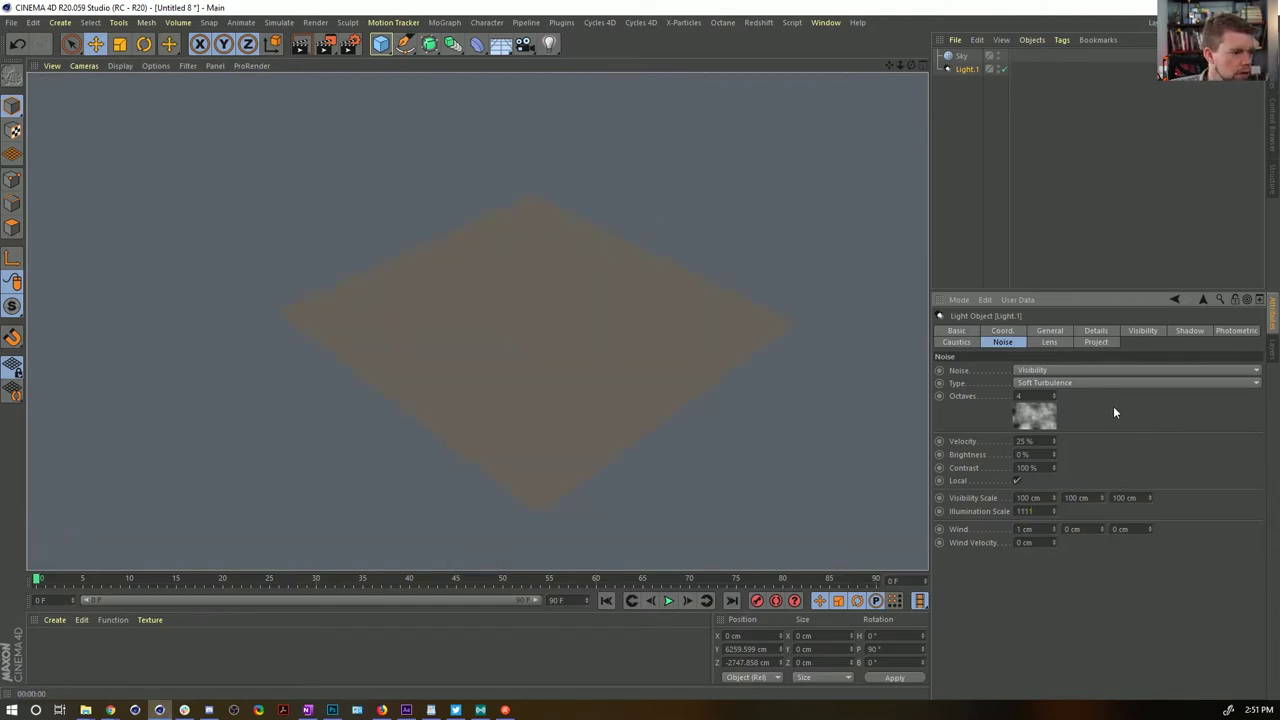
right_click(1054, 512)
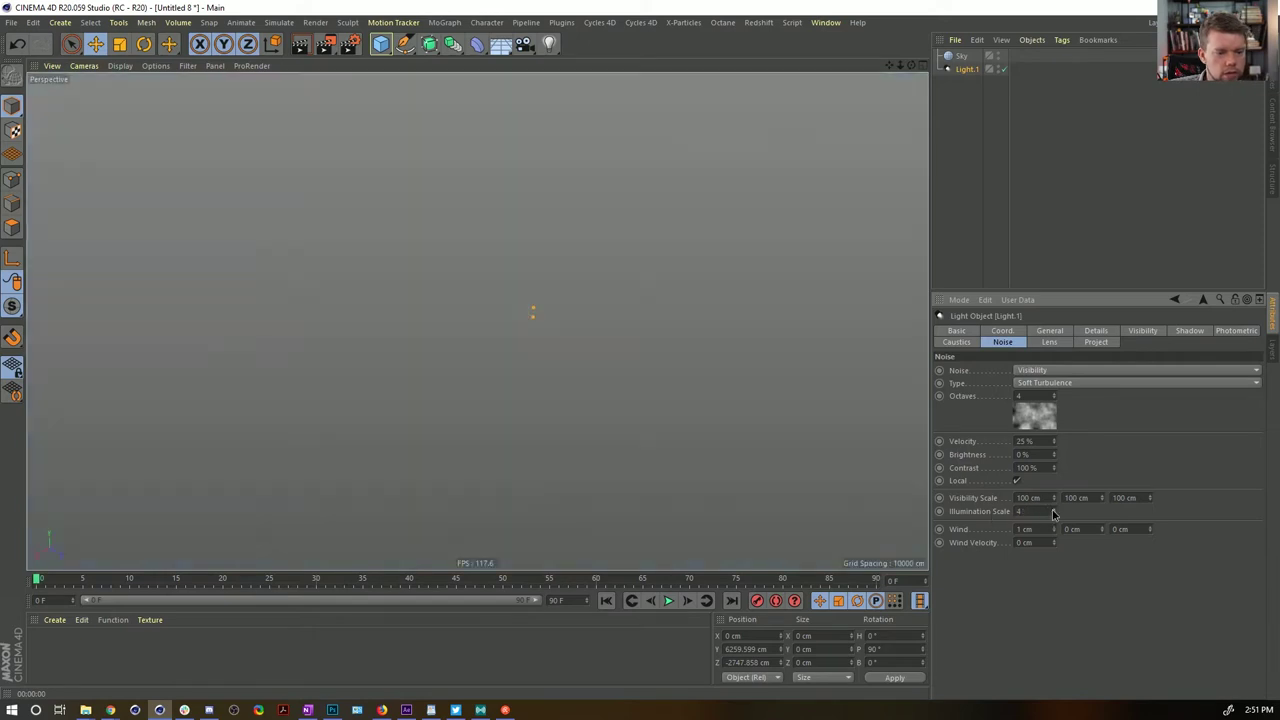
Set the noise Visibility Scale to 1000 cm on all three axes
left_click(1025, 498)
type("0")
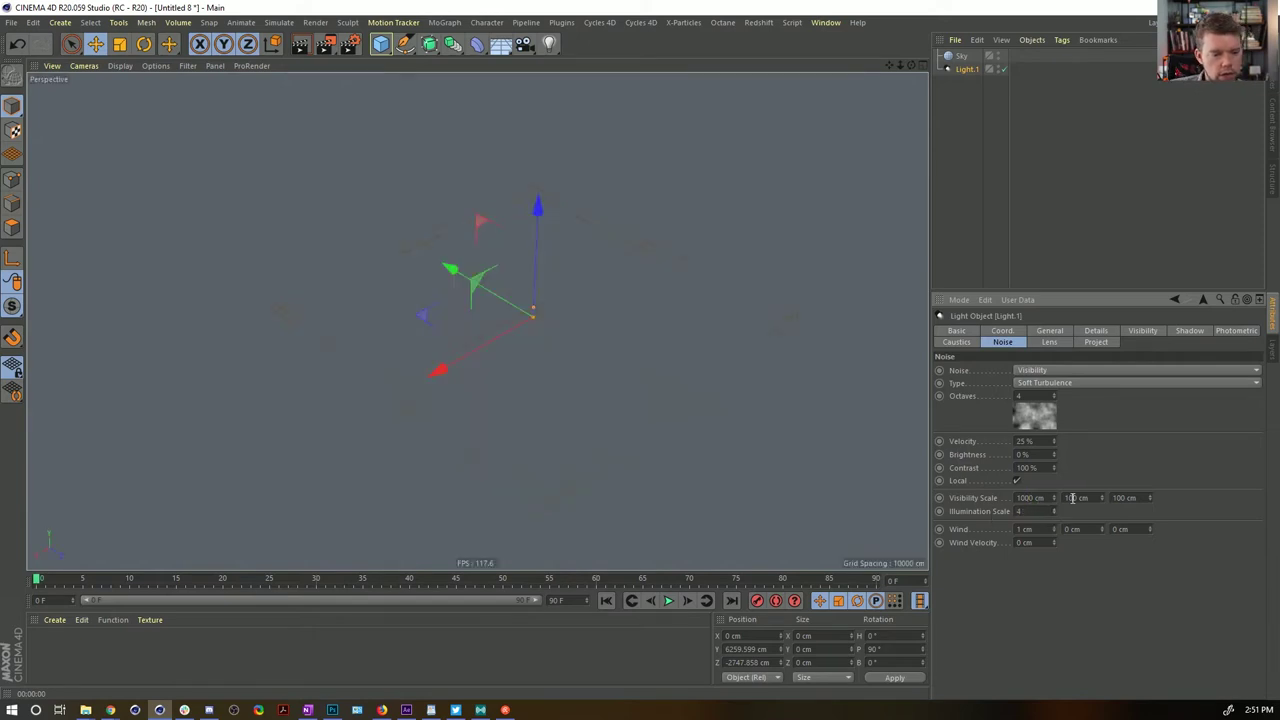
left_click(1071, 497)
type("0")
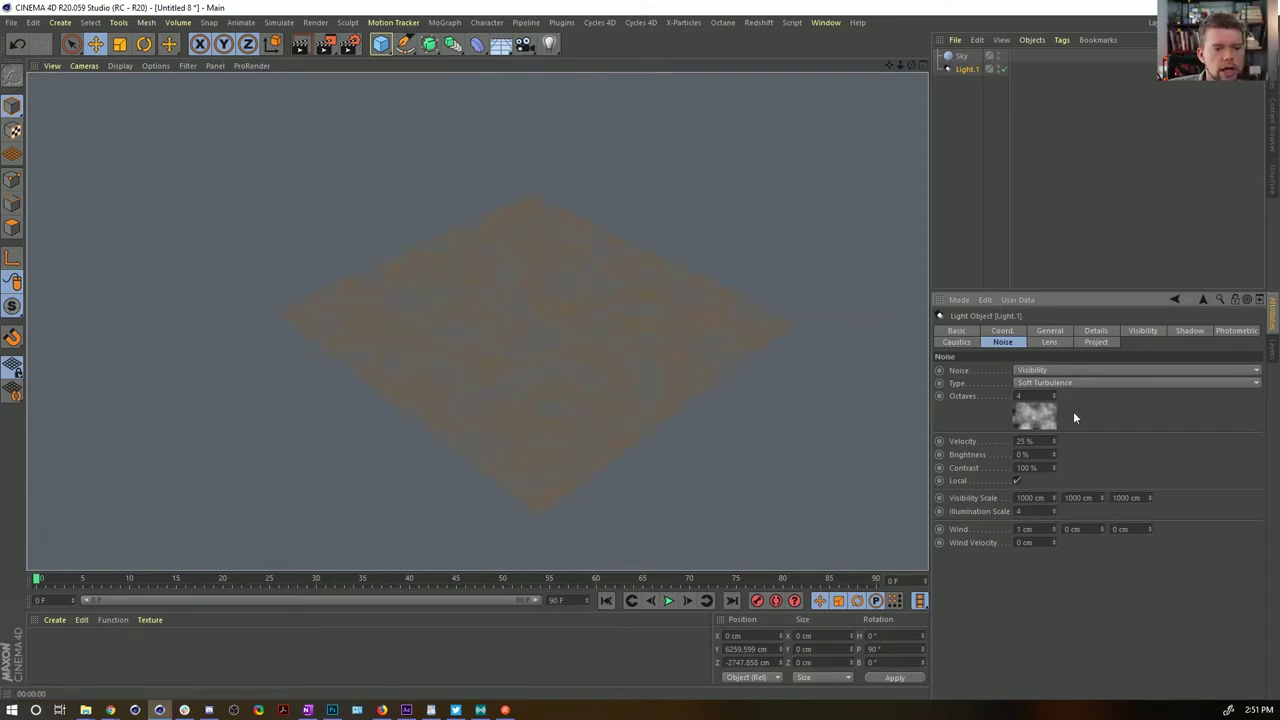
Change the noise type to Wavy Turbulence and set the first Visibility Scale value to 5000 cm
left_click(1054, 383)
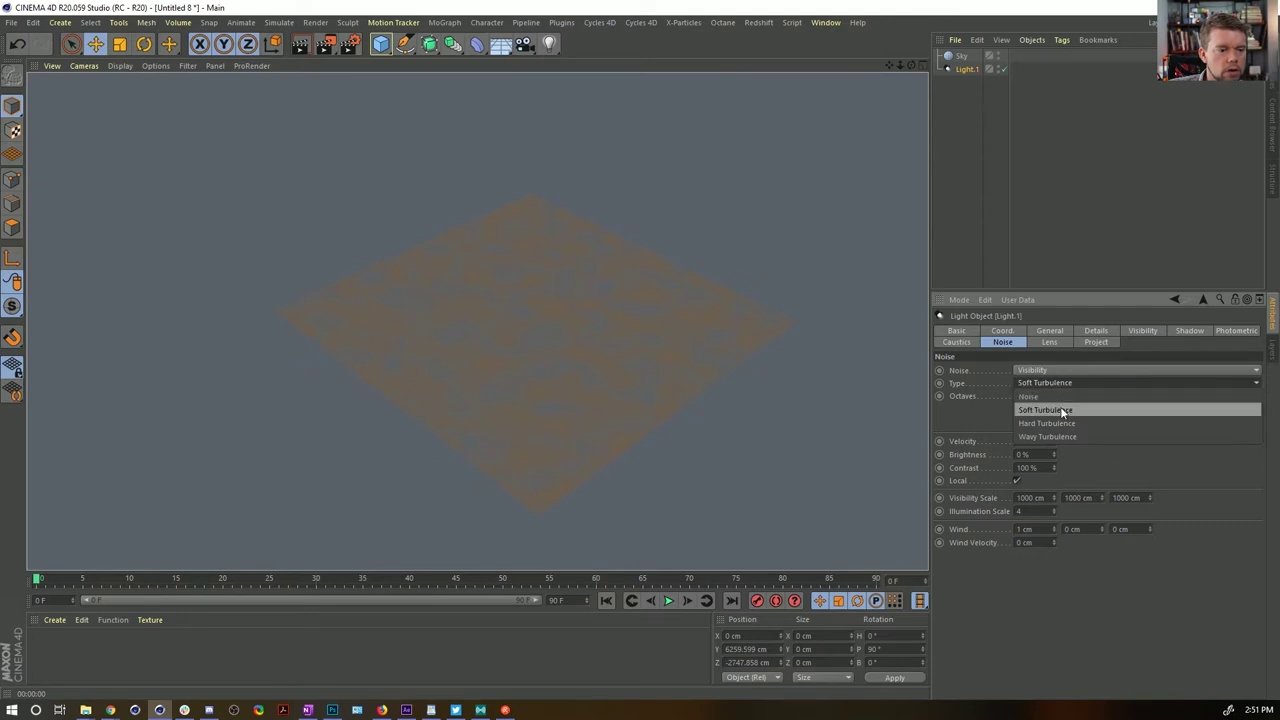
left_click(1063, 436)
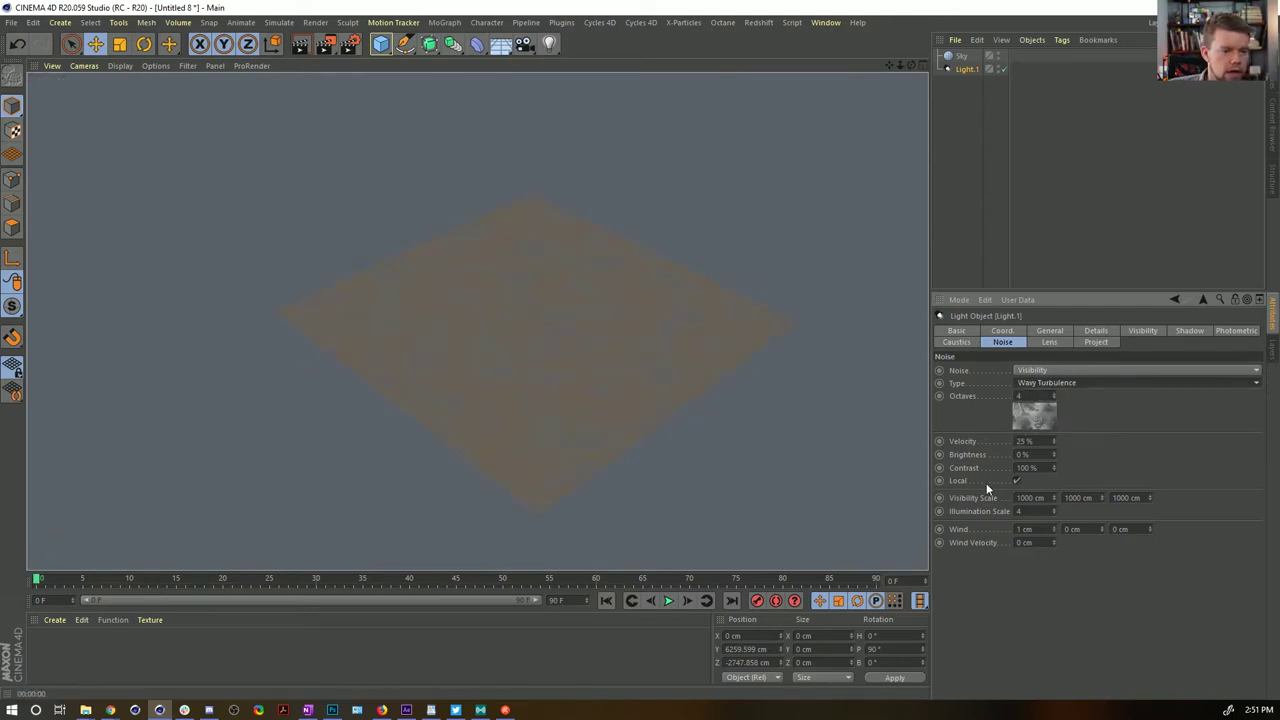
left_click_drag(1023, 497, 1015, 497)
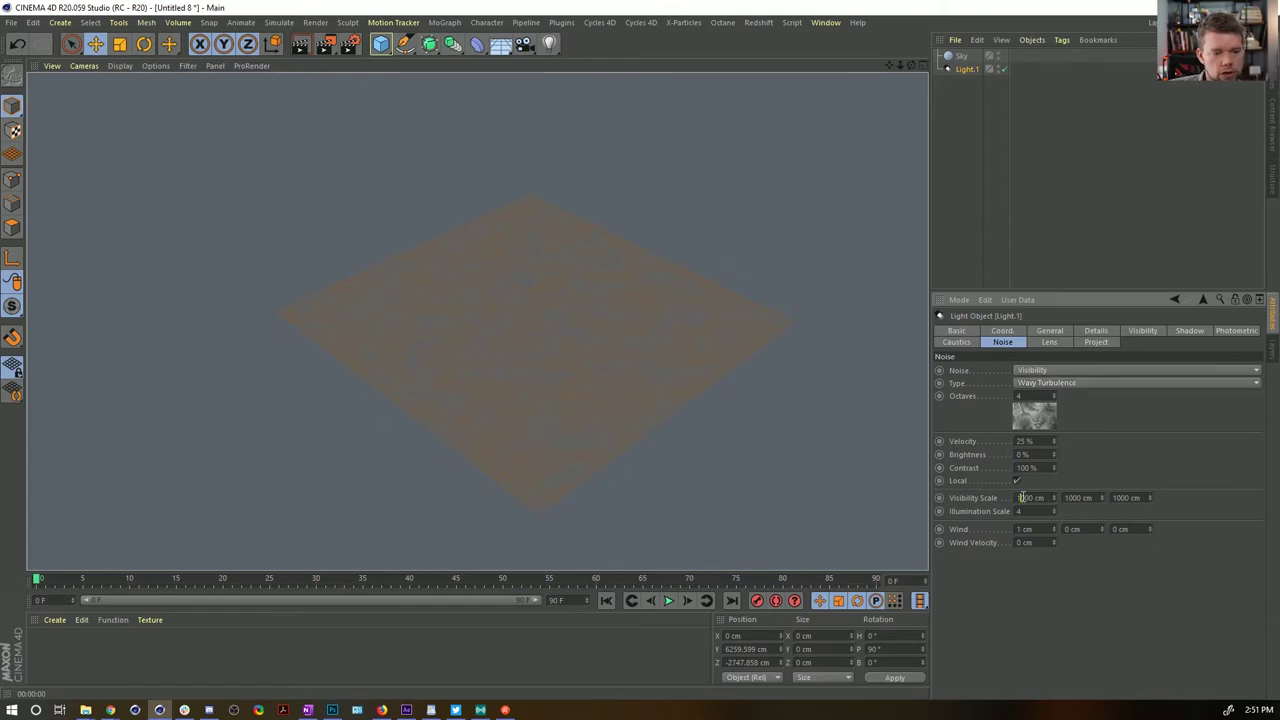
type("5")
key("Return")
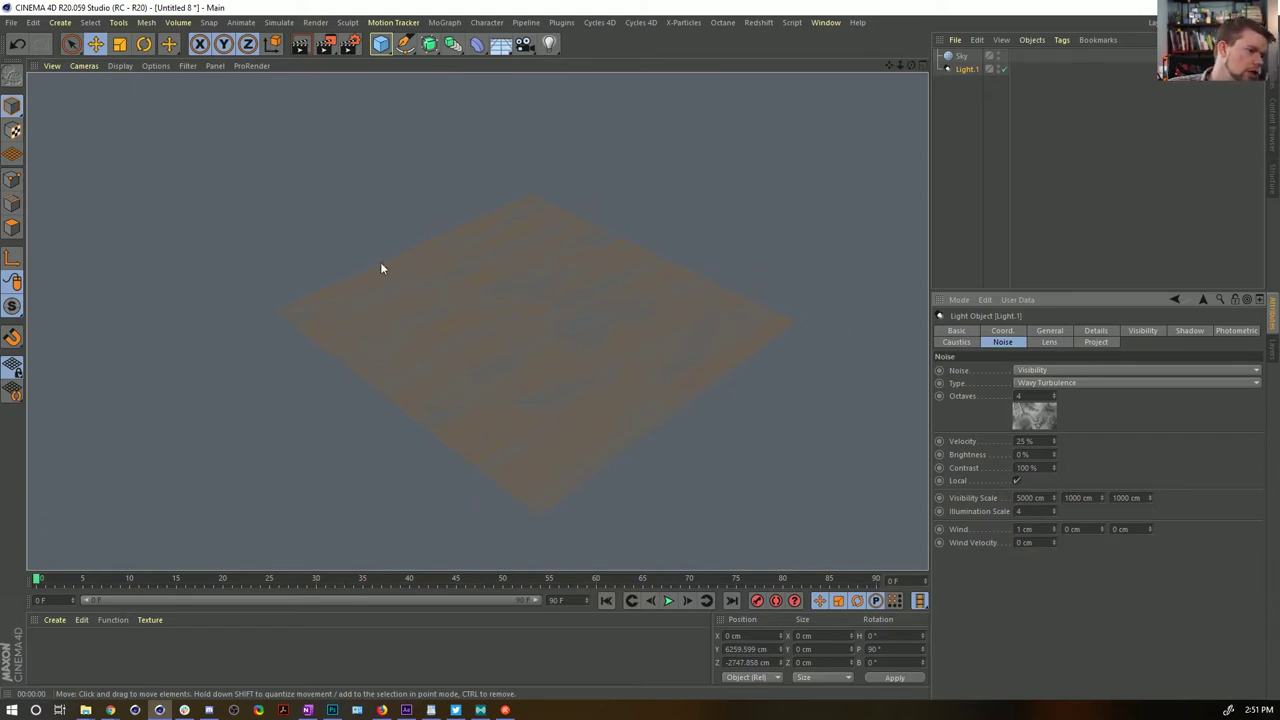
Copy the noisy light into the [3a]UnderSea.c4d project, replacing the existing Light.1 there
left_click(946, 68)
left_click(826, 22)
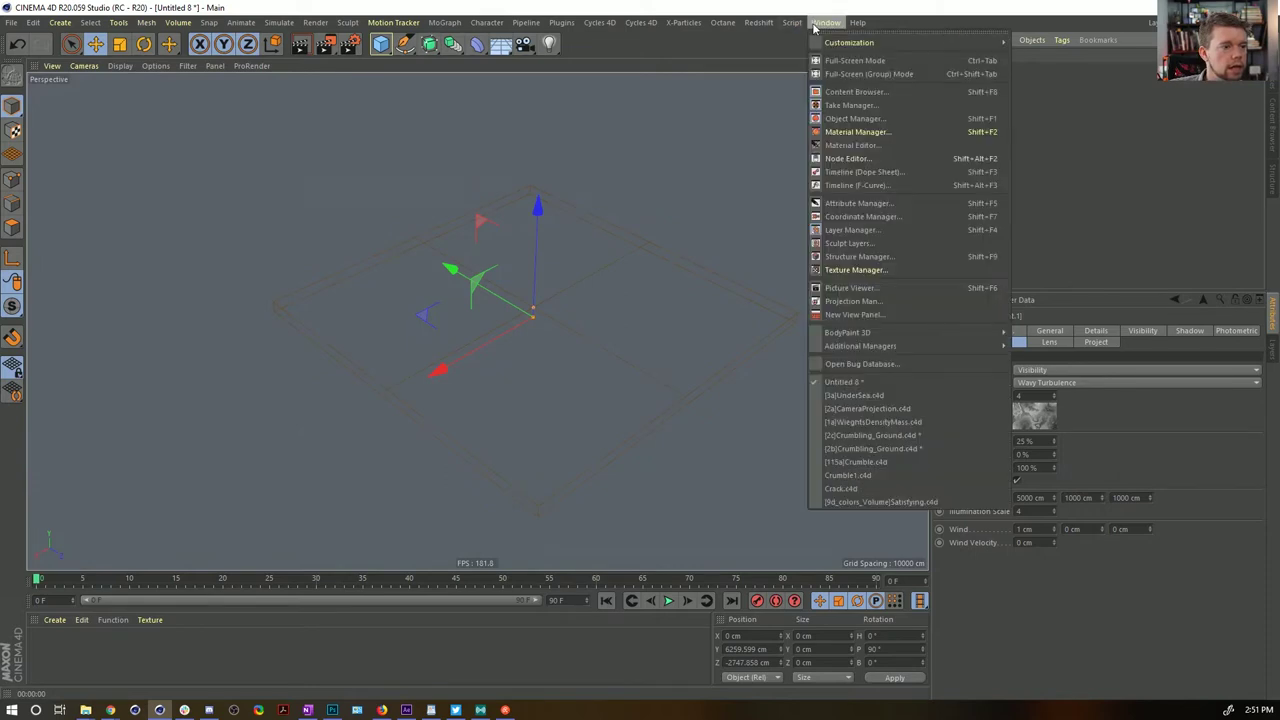
left_click(860, 396)
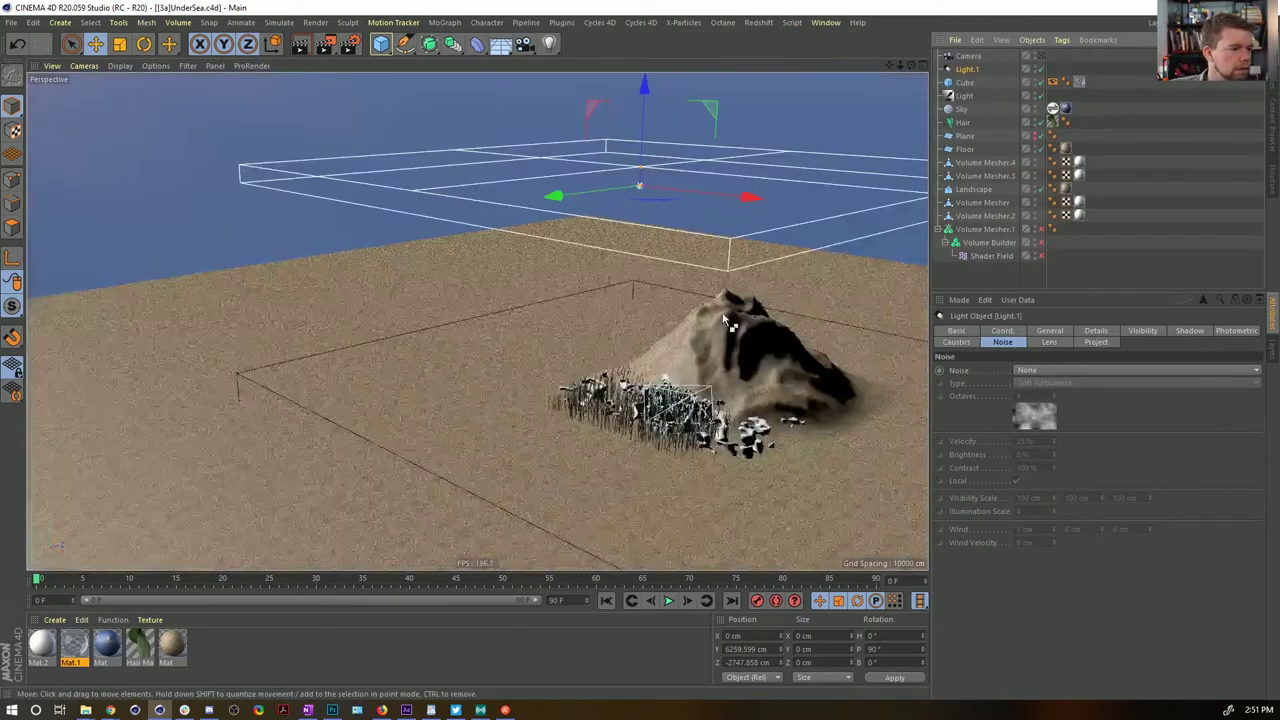
left_click(967, 71)
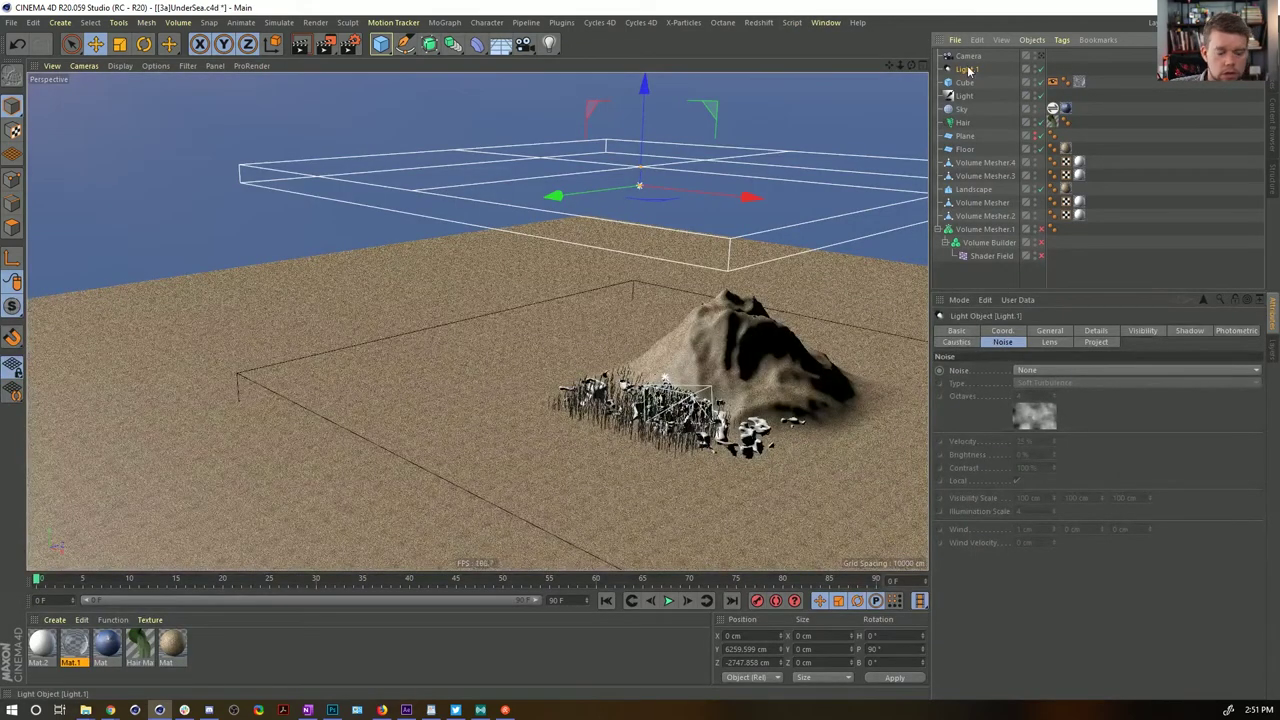
key("Delete")
key("ctrl+v")
Set the pasted light's Y and Z positions to 0 cm
double_click(767, 648)
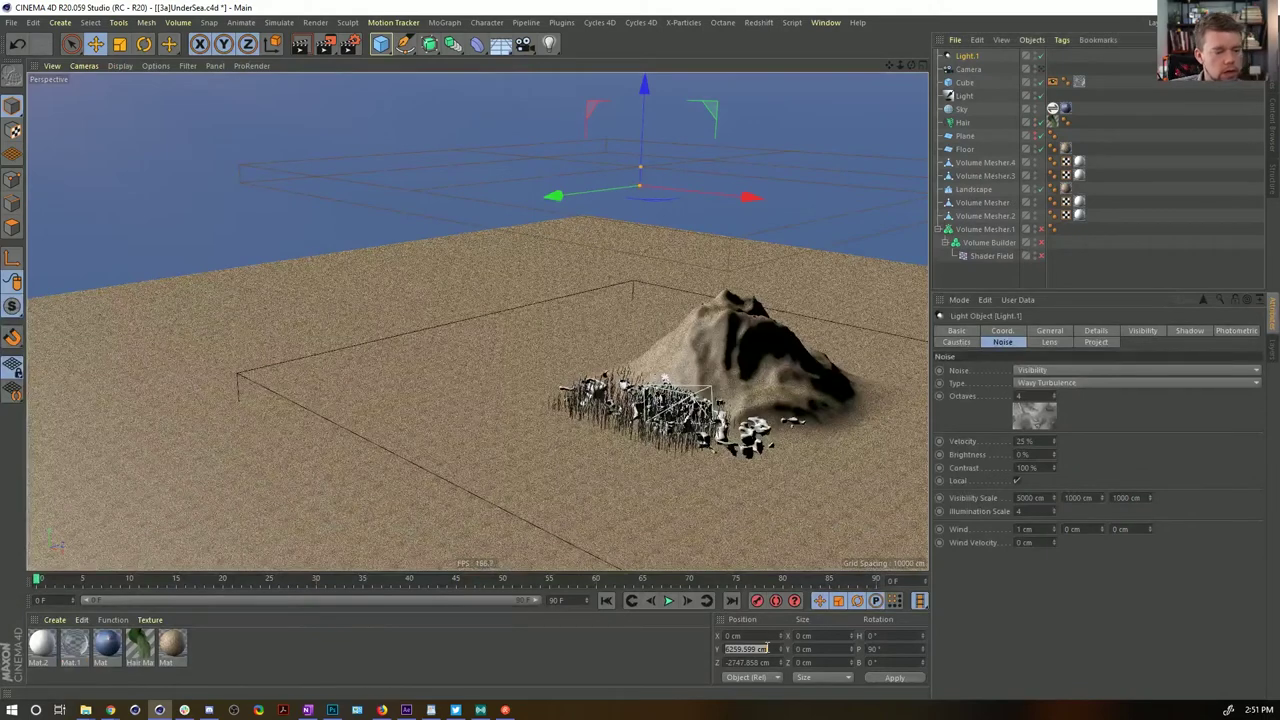
type("0")
left_click(755, 664)
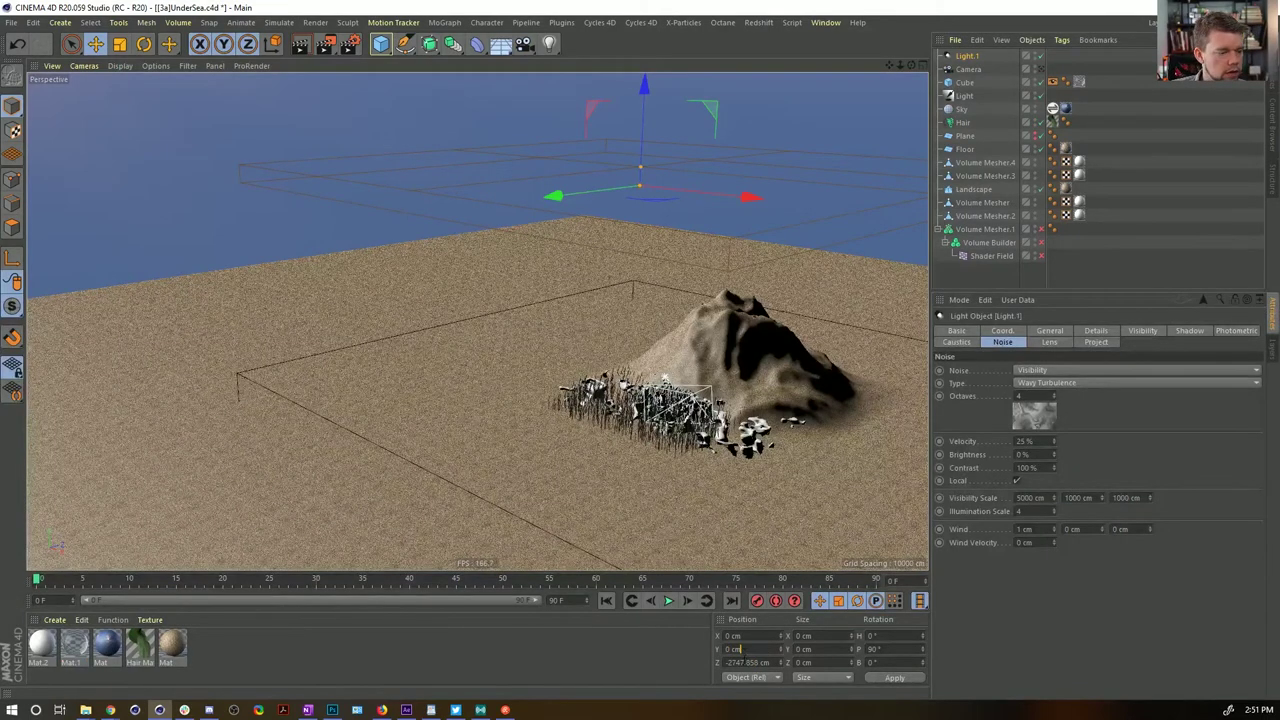
type("0")
key("Return")
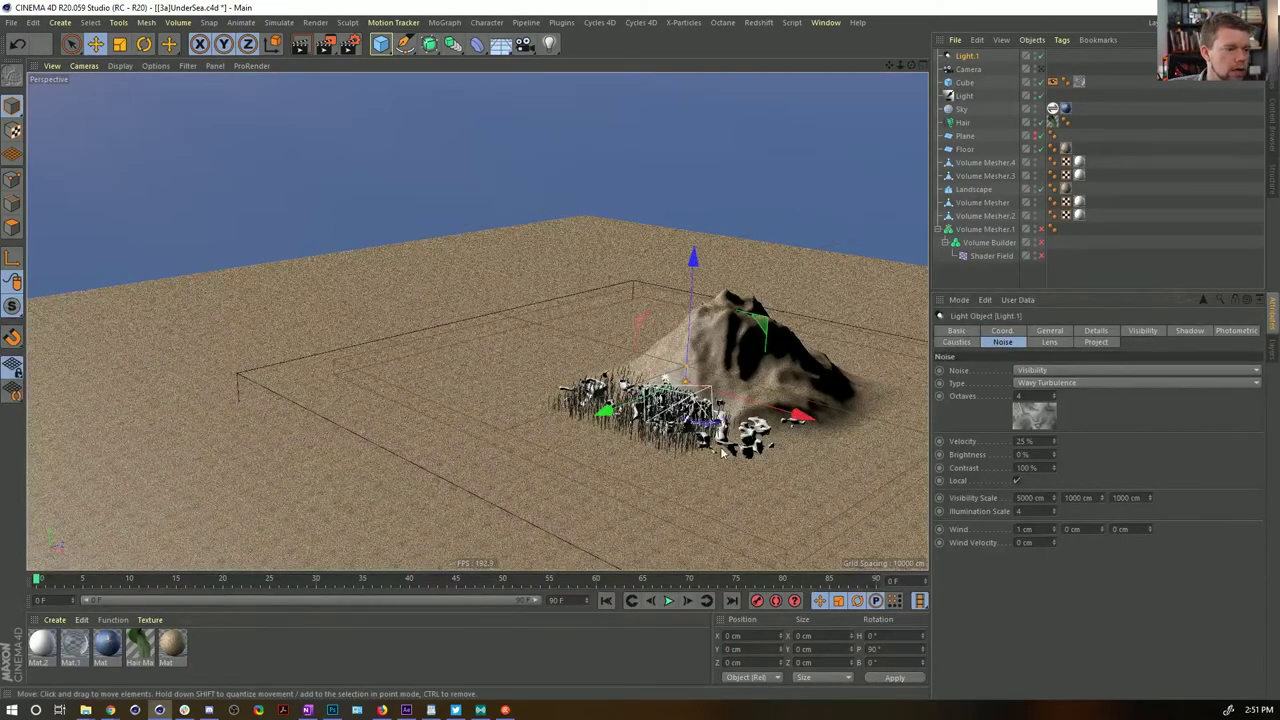
Lower the light to a Y position of about -875 cm and test-render the scene through the camera
left_click_drag(722, 452, 730, 400, "alt")
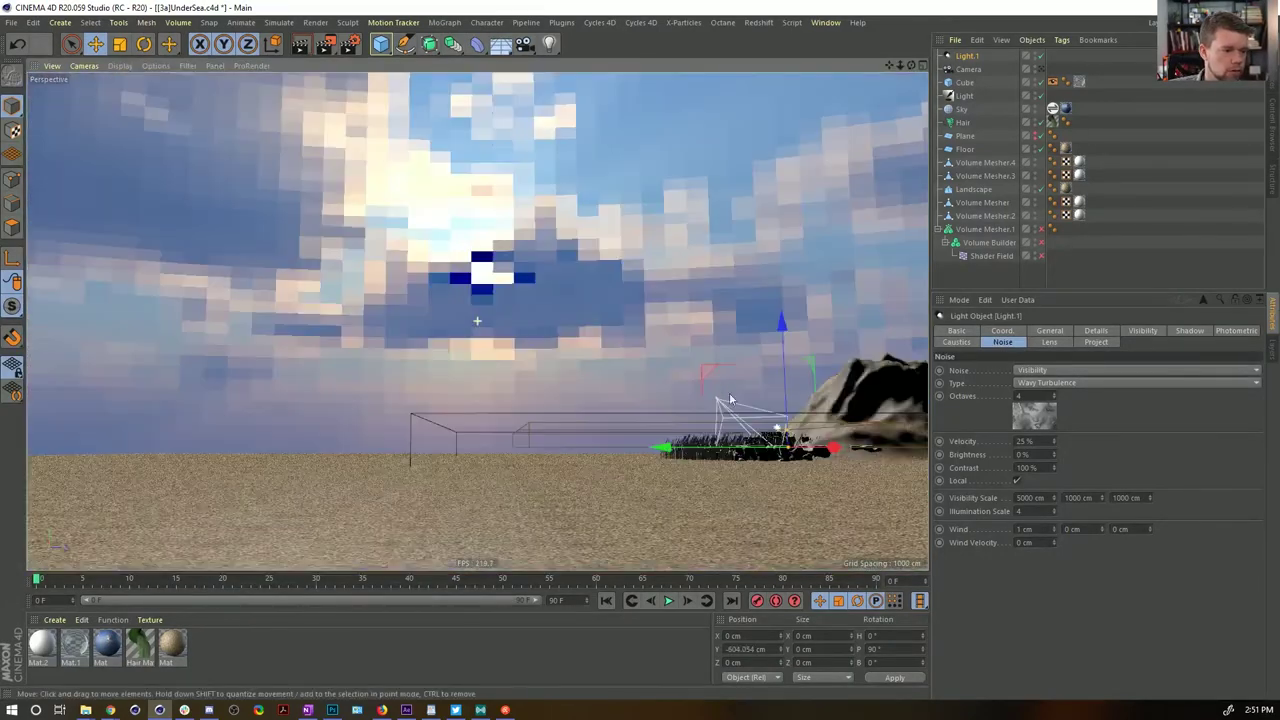
left_click_drag(786, 362, 750, 450)
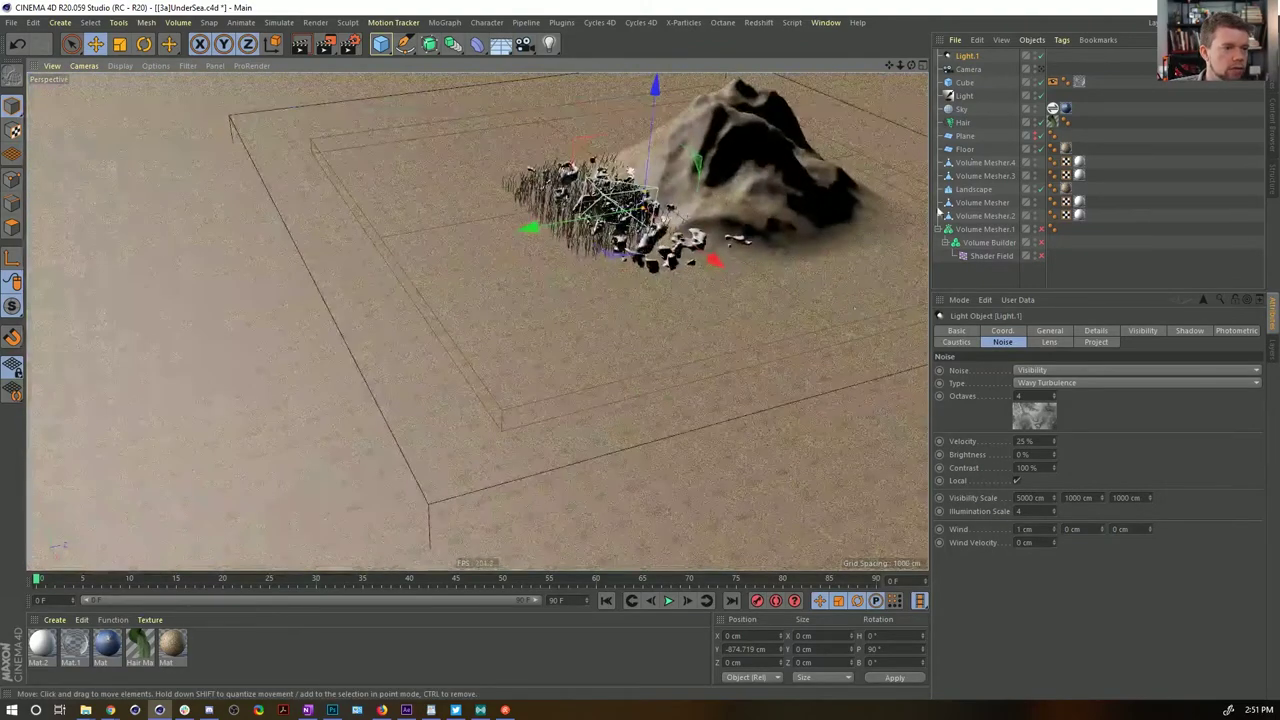
left_click(1041, 69)
key("ctrl+r")
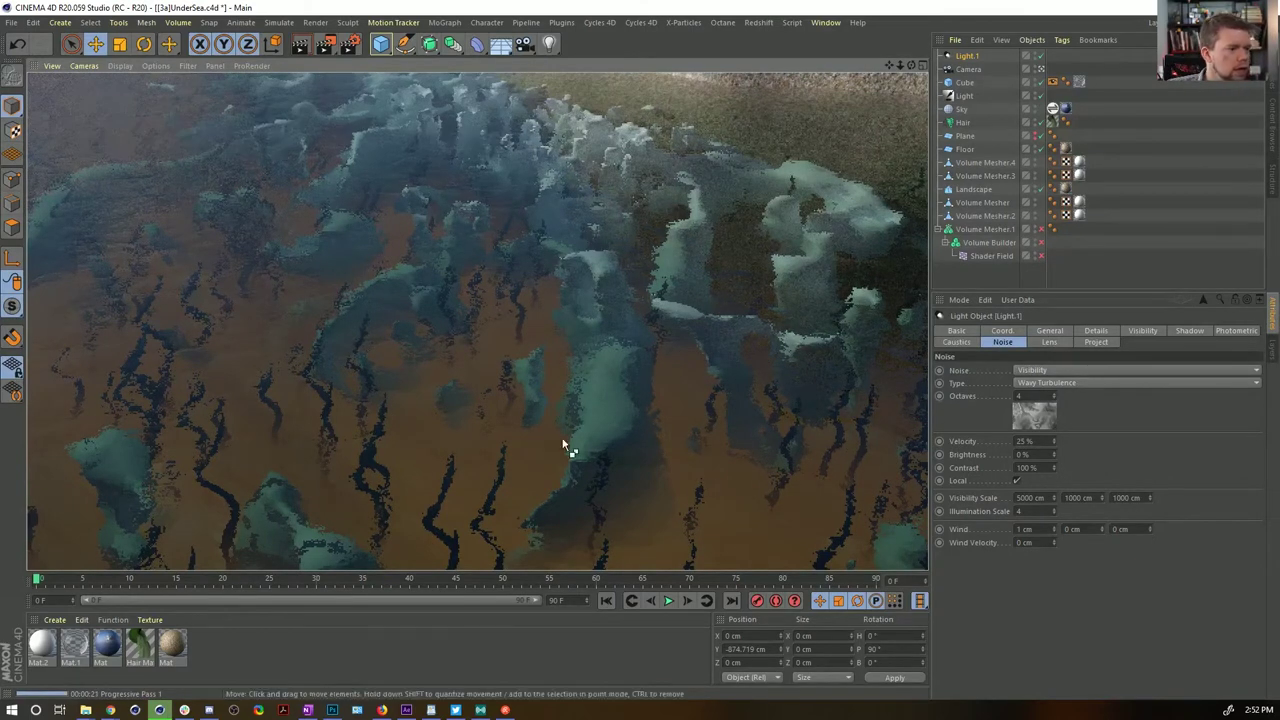
Rename the pasted light Fog
double_click(966, 56)
type("Fog")
key("Return")
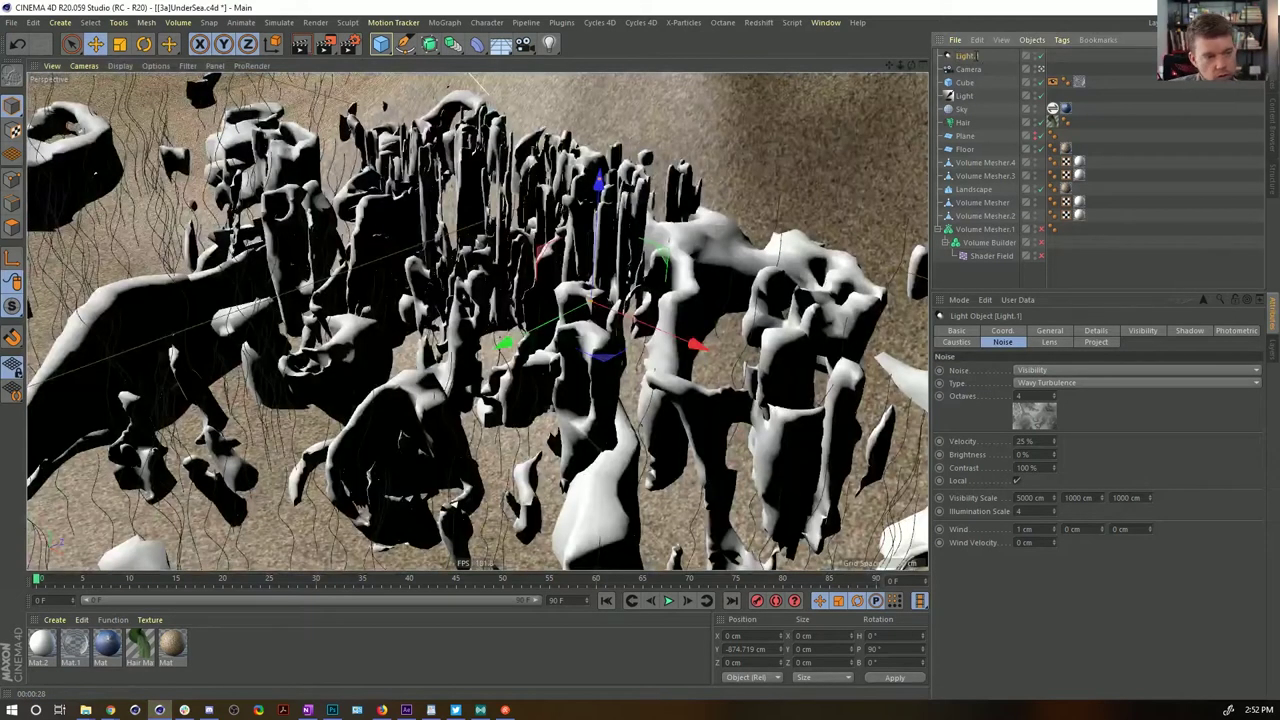
Rename the fog light Murky
left_click(966, 56)
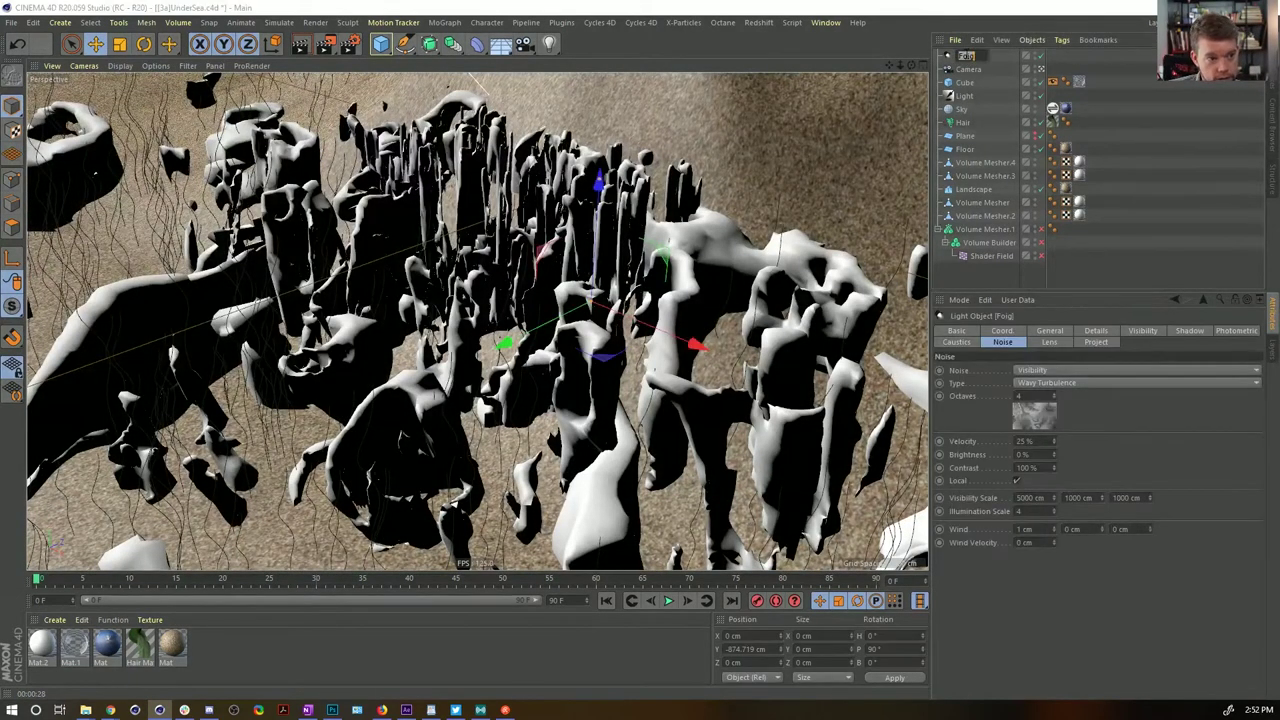
double_click(966, 57)
type("Mur")
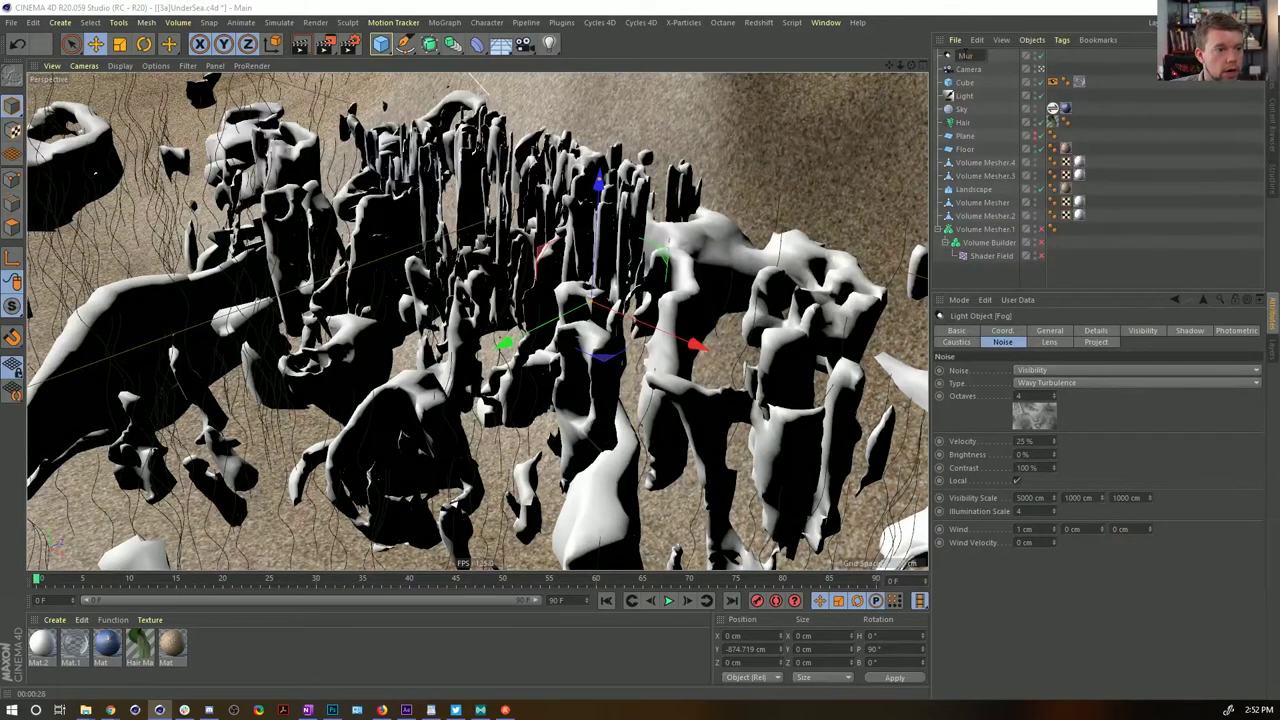
type("ch")
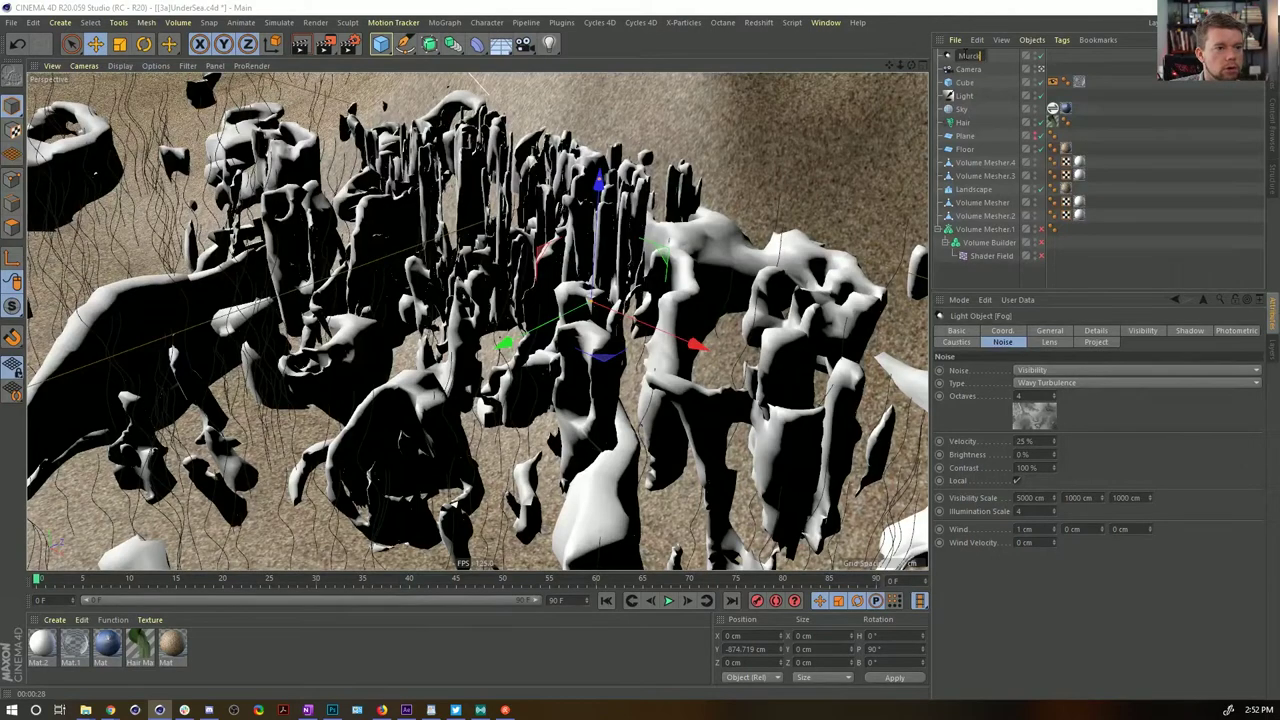
key("BackSpace")
type("ky")
key("Return")
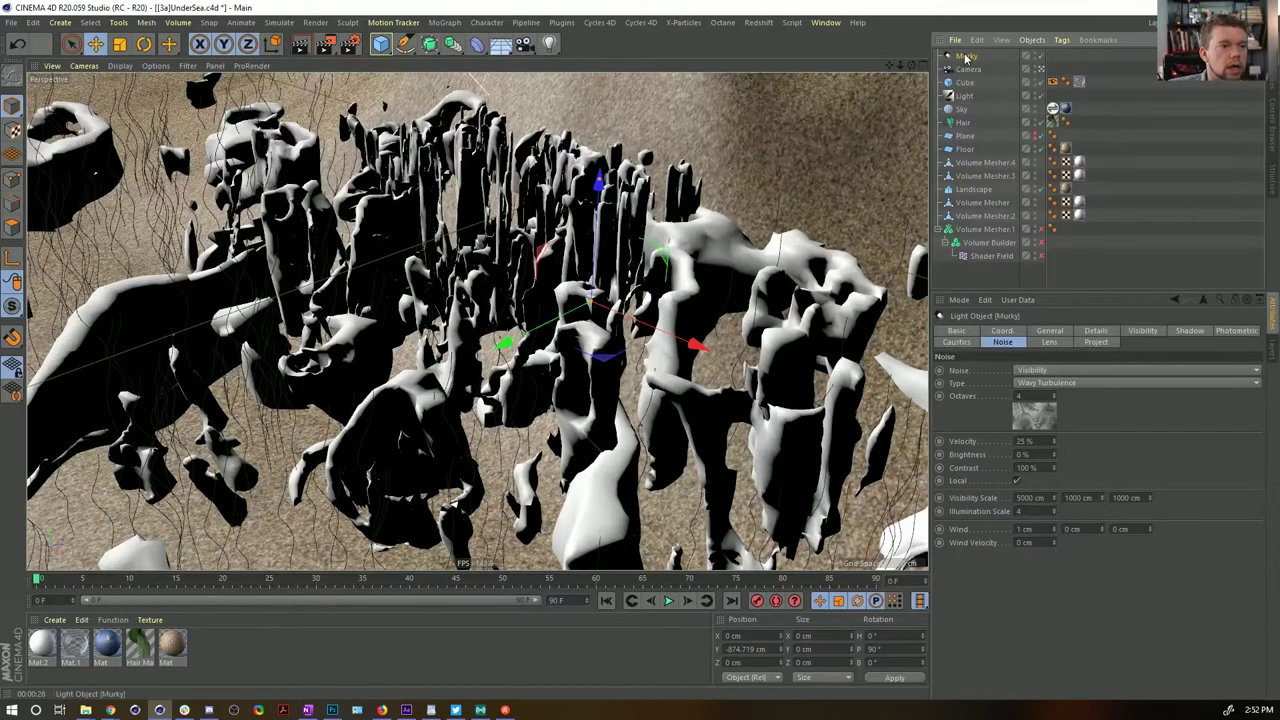
Darken the Murky light's color to a value of about 14%, keeping its hue and saturation
left_click(1049, 330)
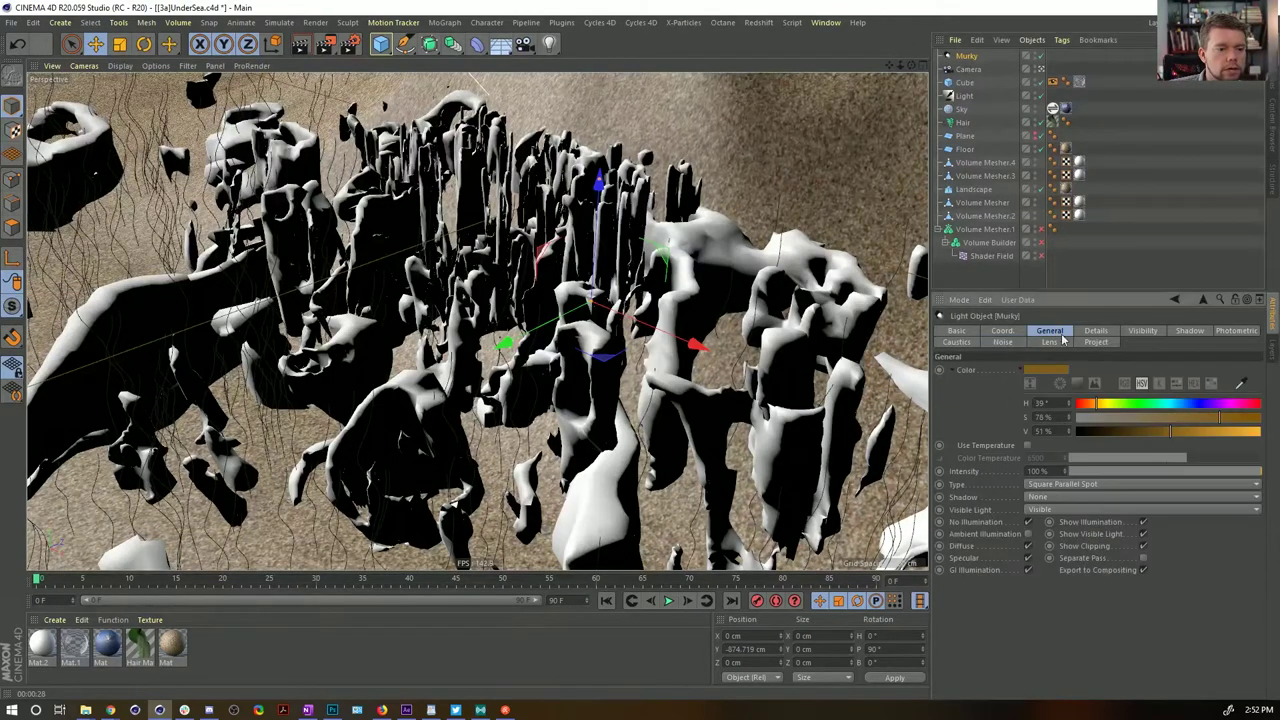
left_click_drag(1143, 434, 1103, 433)
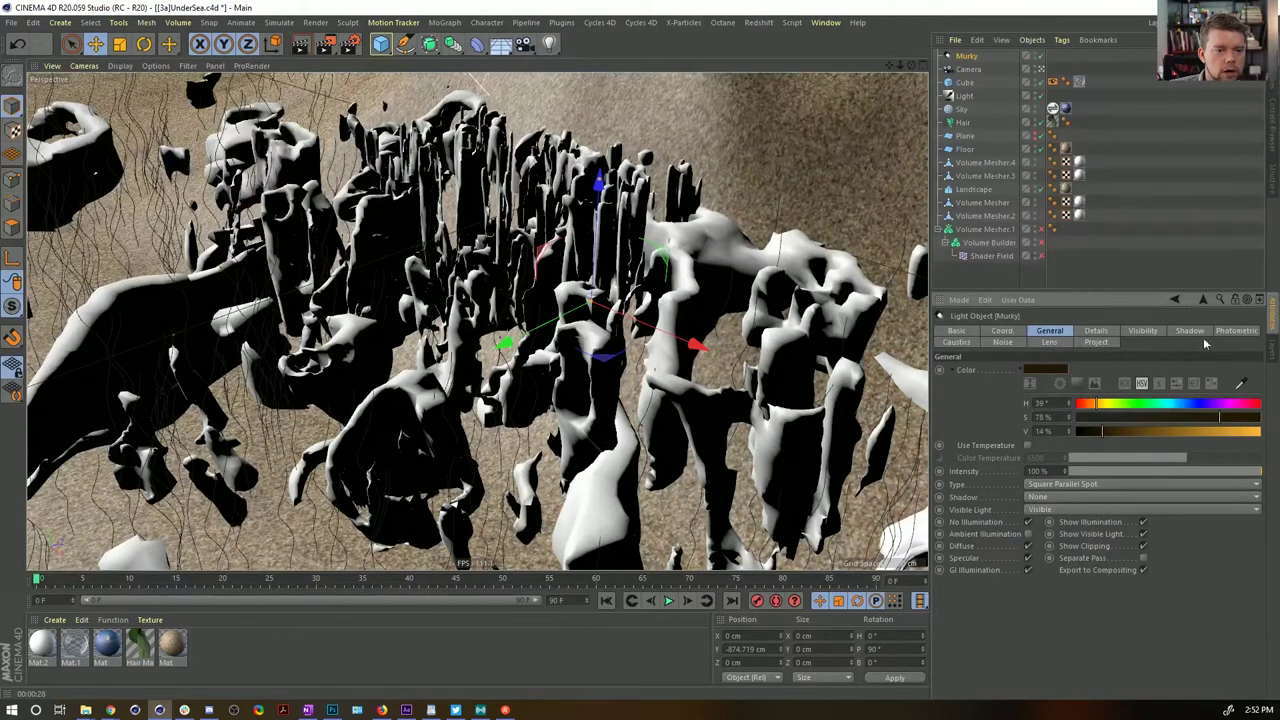
left_click(1107, 433)
Set the Murky light's noise visibility scale to 2000 cm, 500 cm and 500 cm
left_click(1003, 342)
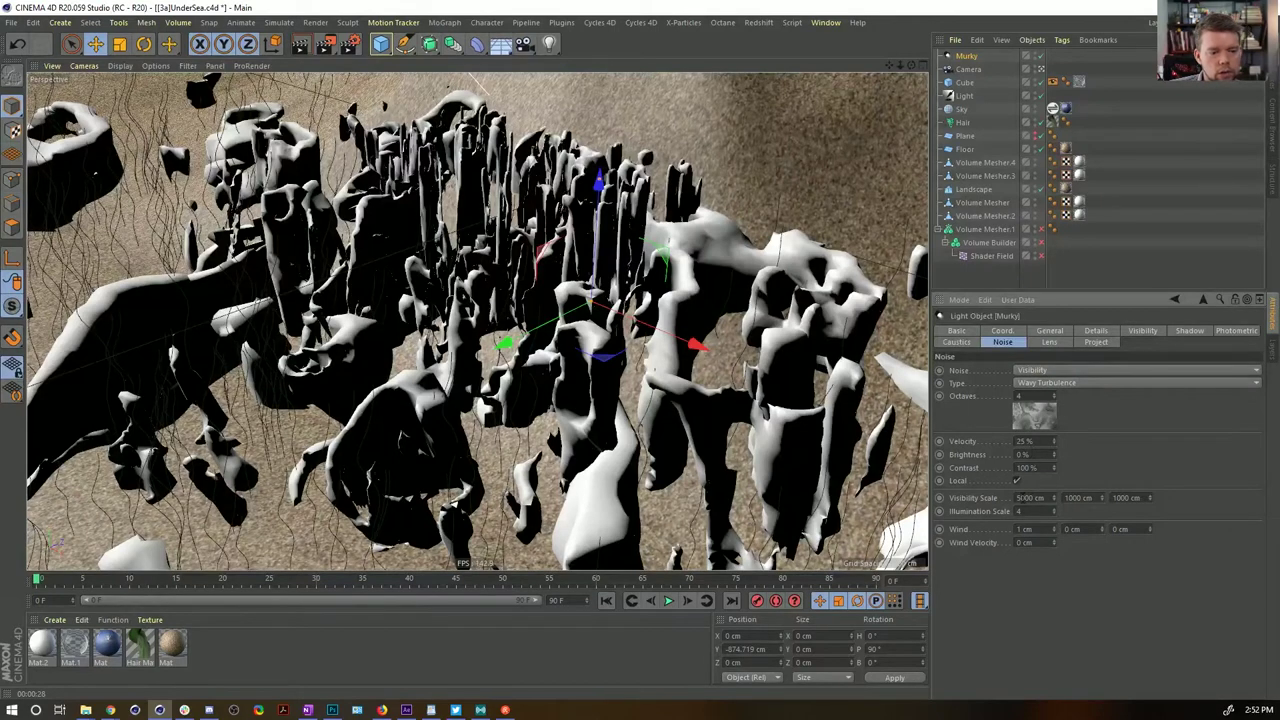
left_click_drag(1022, 498, 1001, 503)
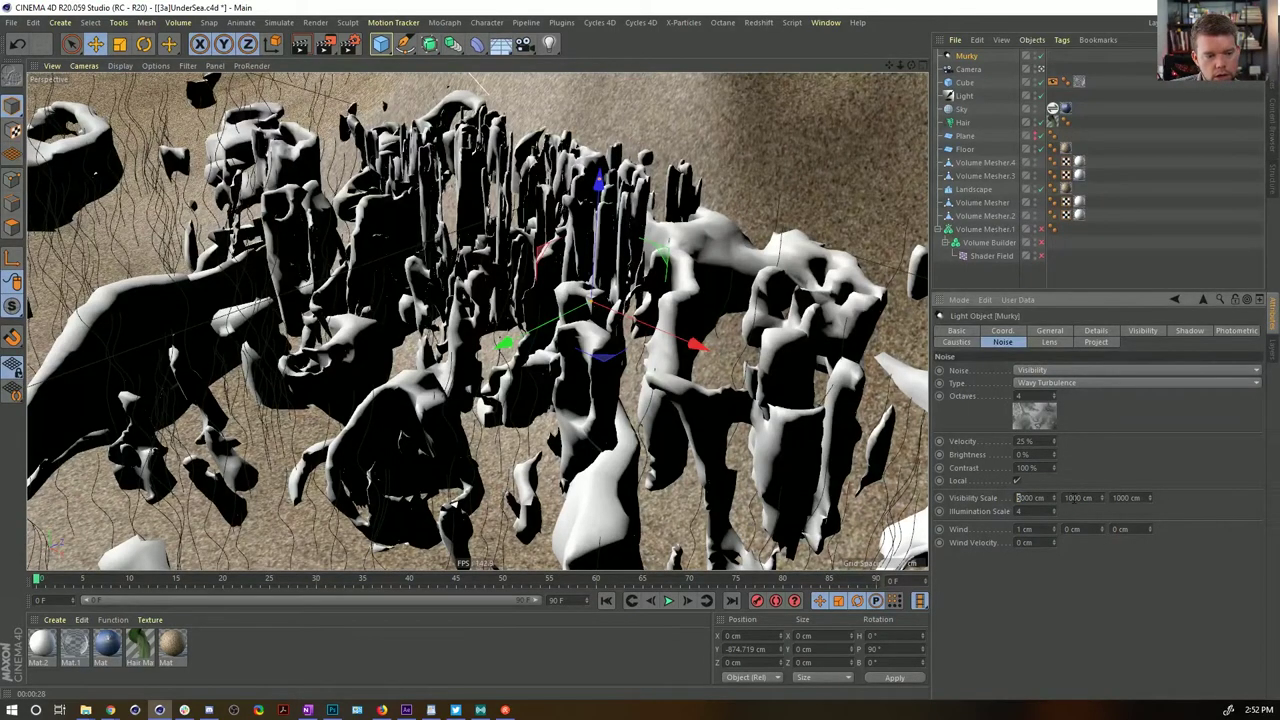
type("2")
key("Tab")
type("500")
key("Return")
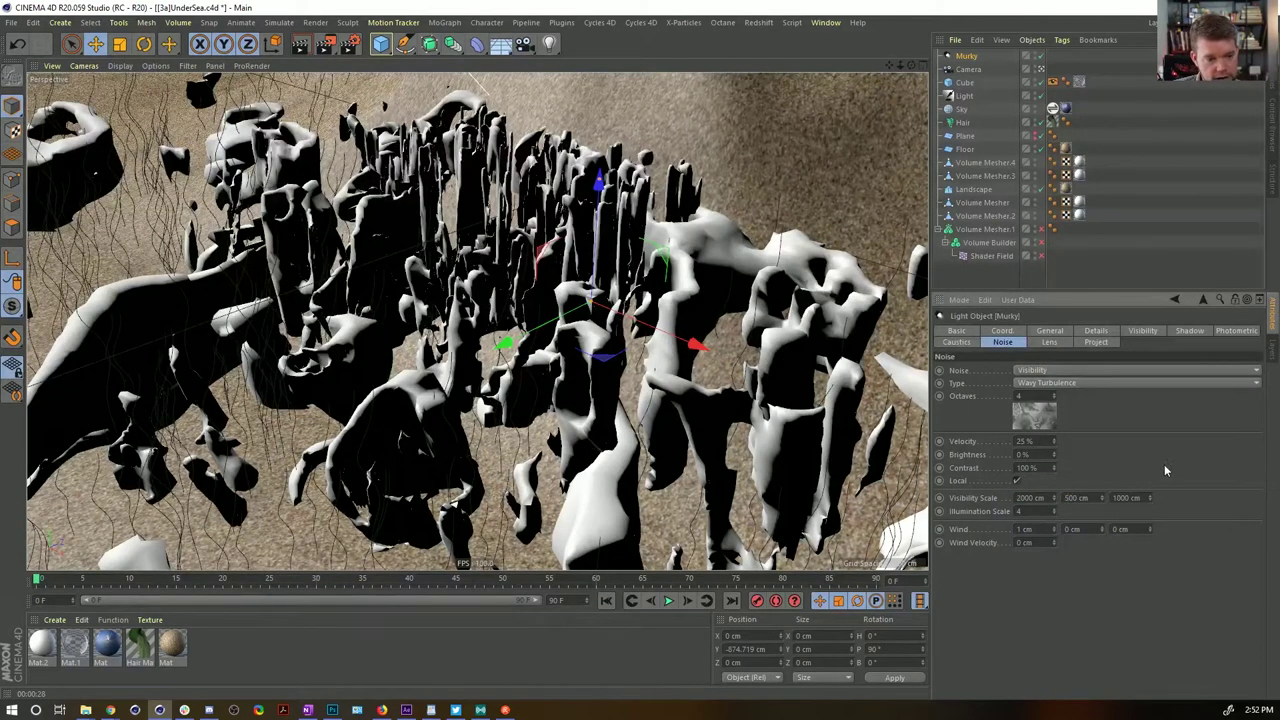
double_click(1122, 498)
type("500")
key("Return")
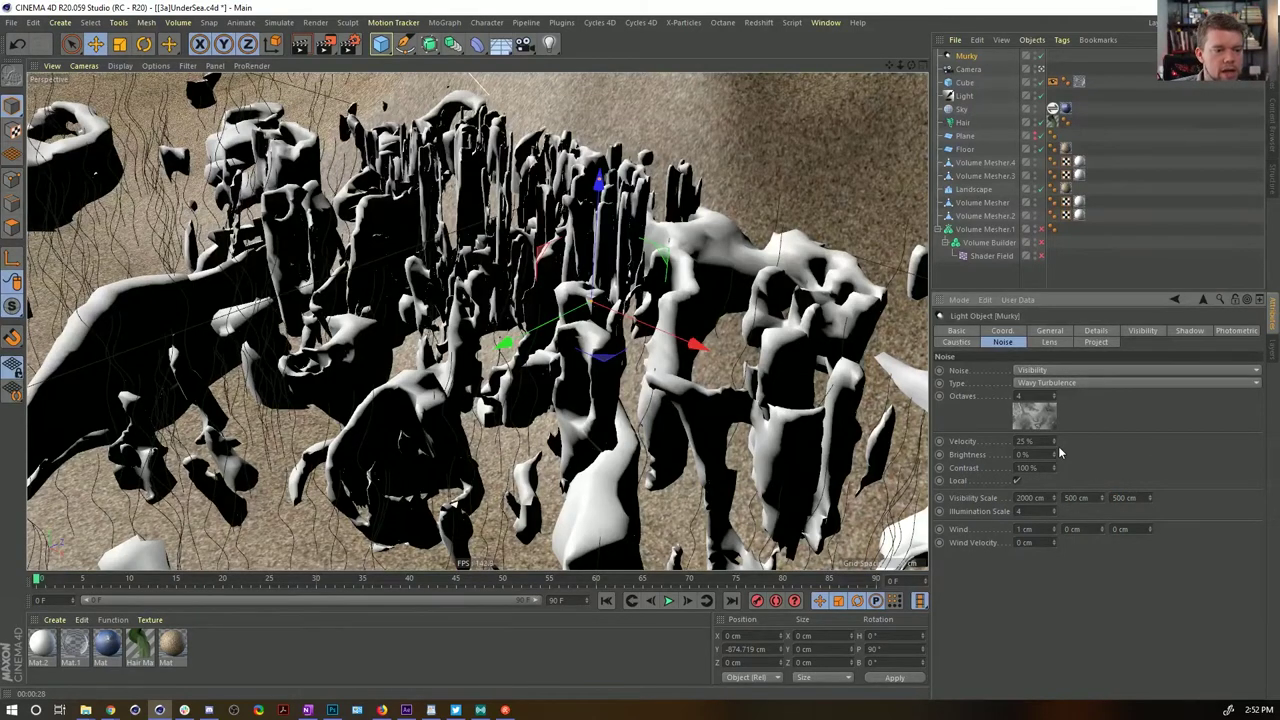
Set the light's noise velocity to 0%, brightness to -85% and contrast to 229%, and save the project
left_click_drag(1055, 468, 1053, 440)
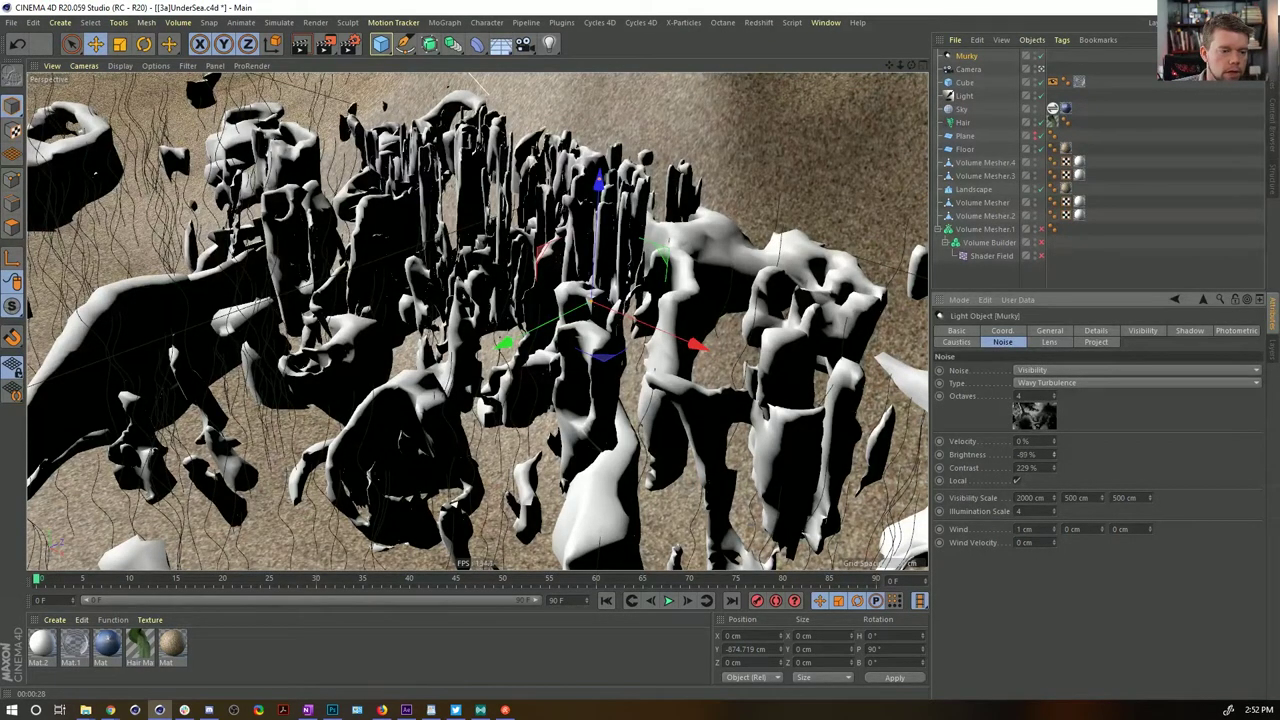
left_click(1053, 452)
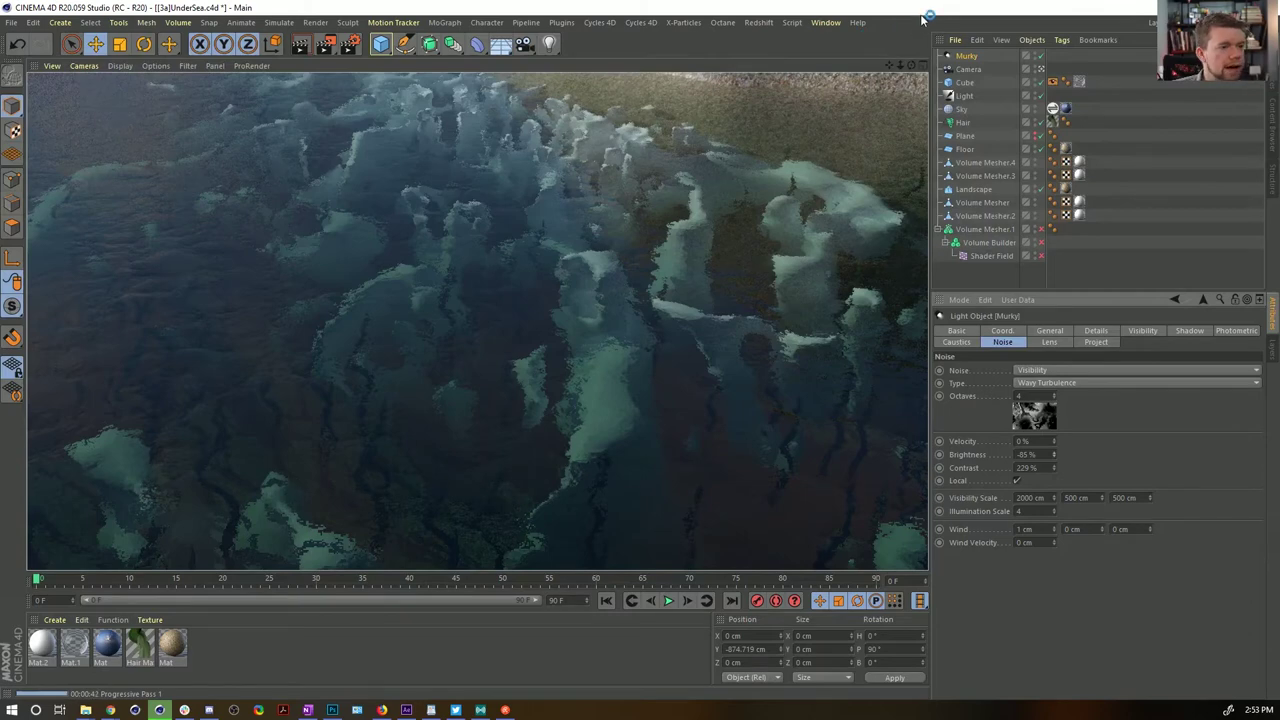
key("ctrl+s")
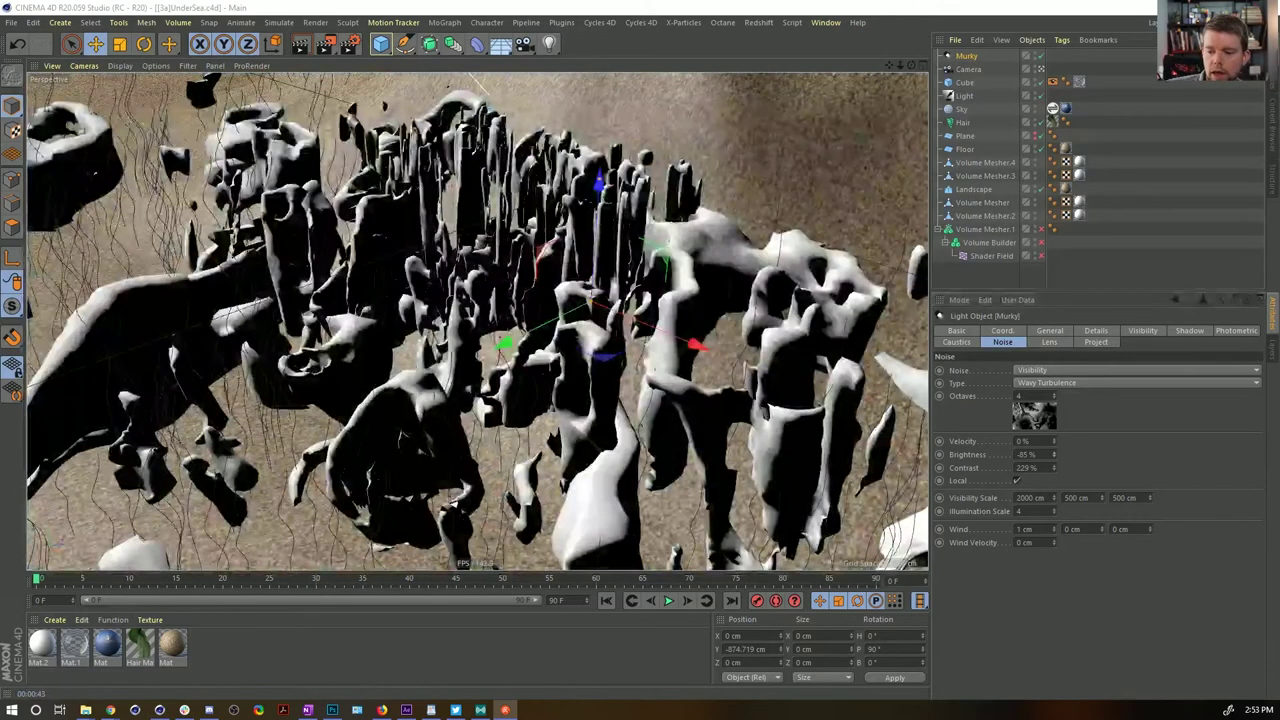
left_click(980, 16)
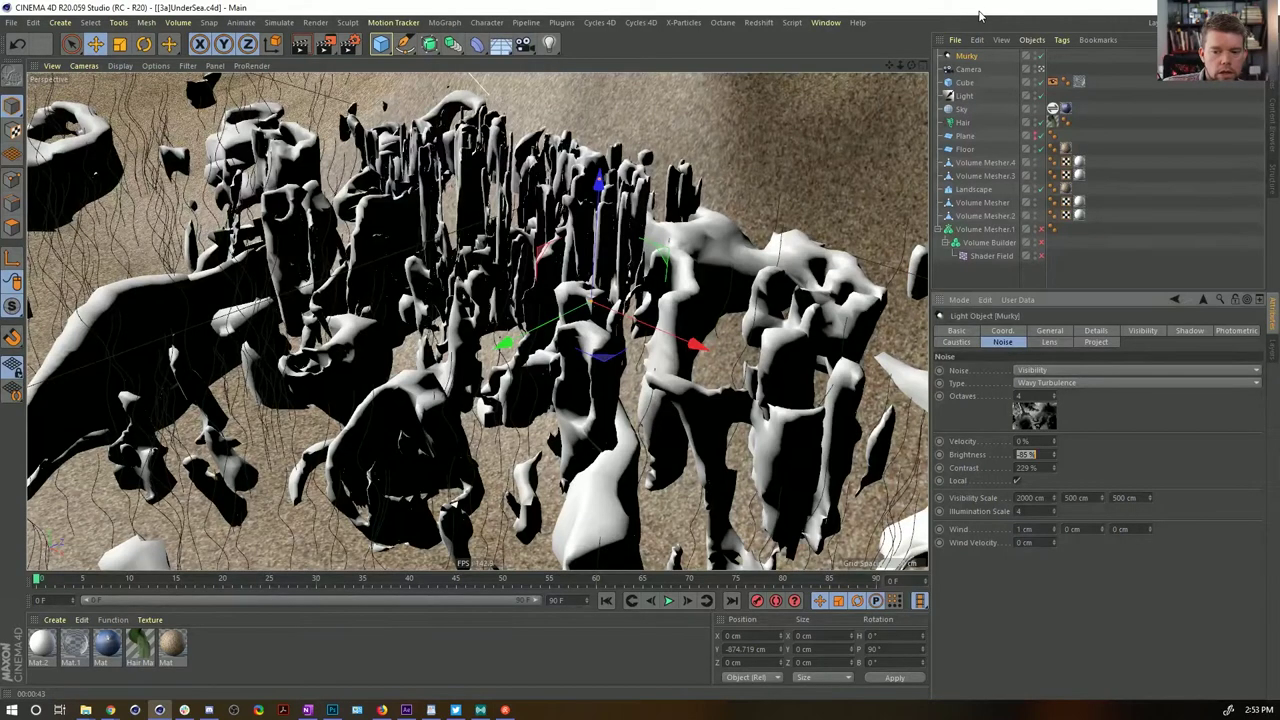
right_click_drag(640, 290, 476, 256, "alt")
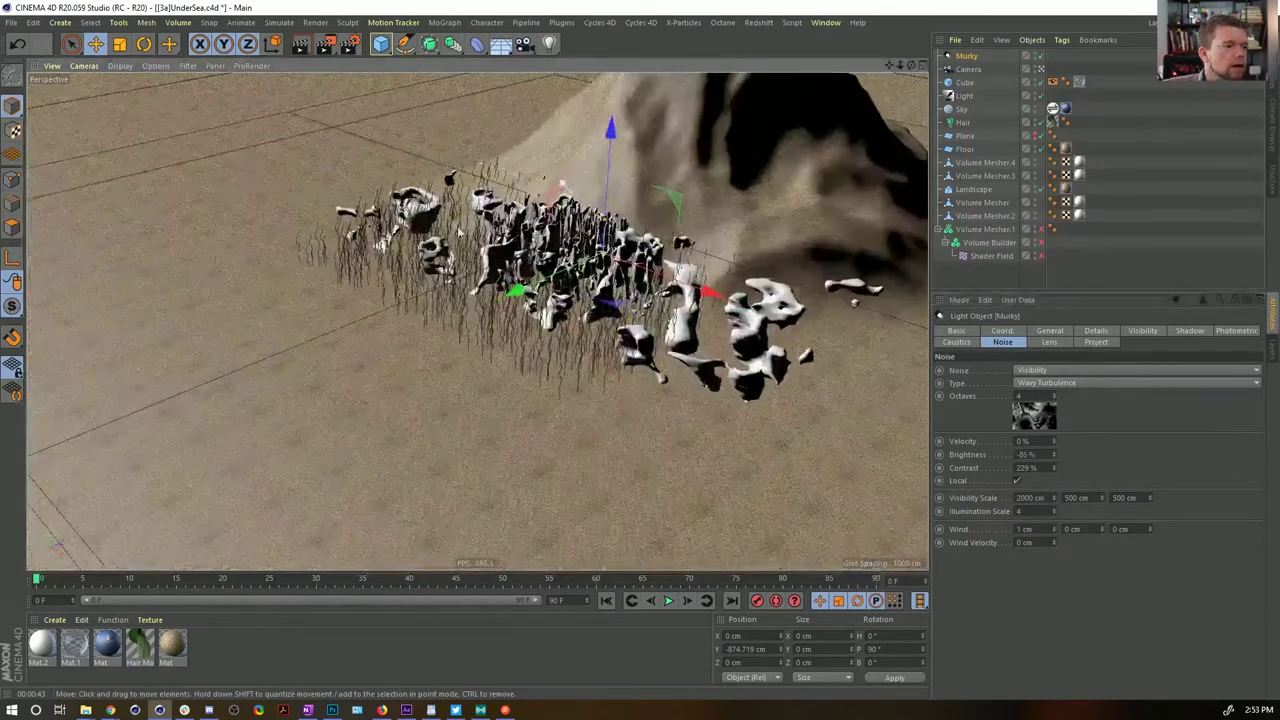
Reframe the undersea scene from above, render the view, and save the project
middle_click_drag(476, 256, 358, 318, "alt")
right_click_drag(358, 318, 503, 316, "alt")
key("ctrl+r")
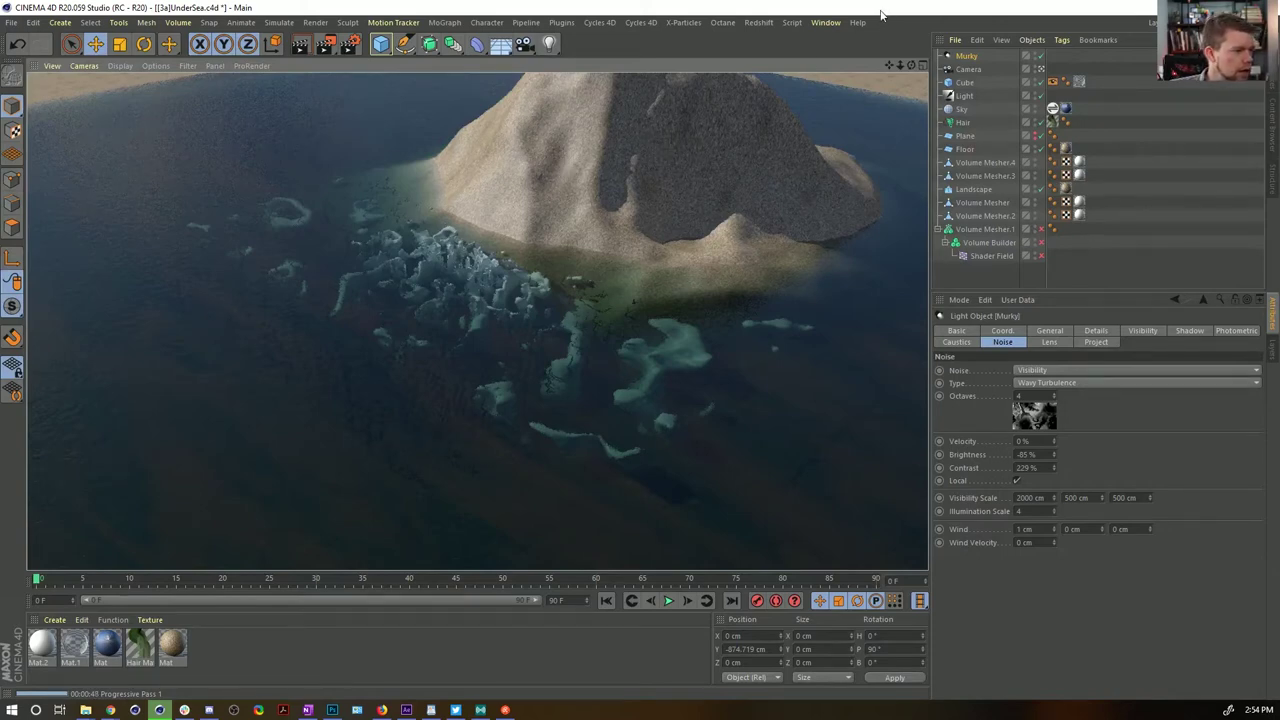
key("ctrl+s")
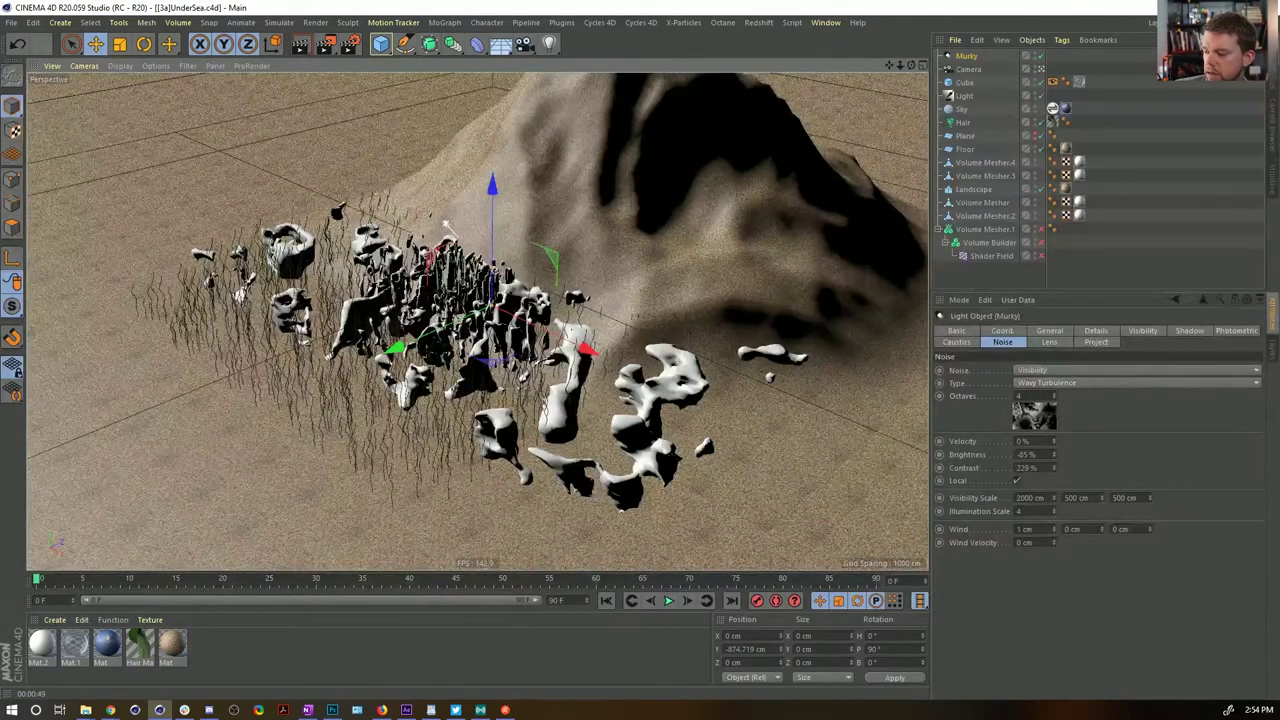
key("alt+Tab")
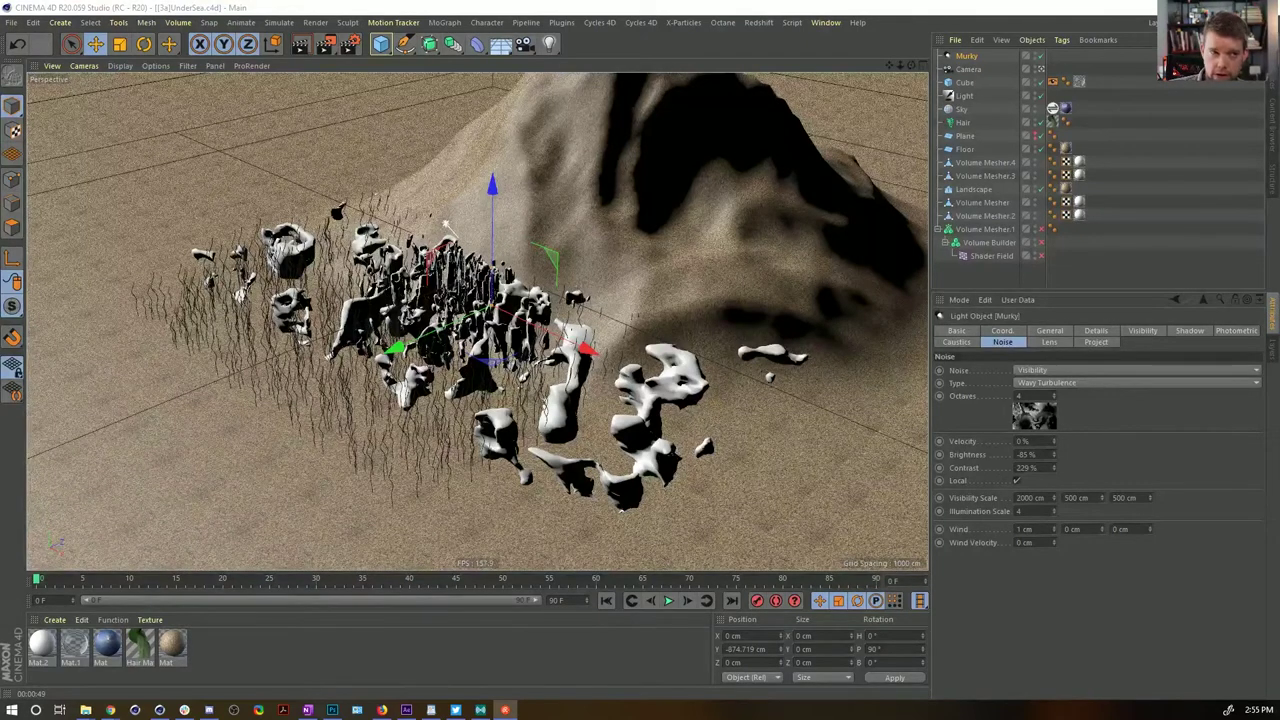
left_click(878, 12)
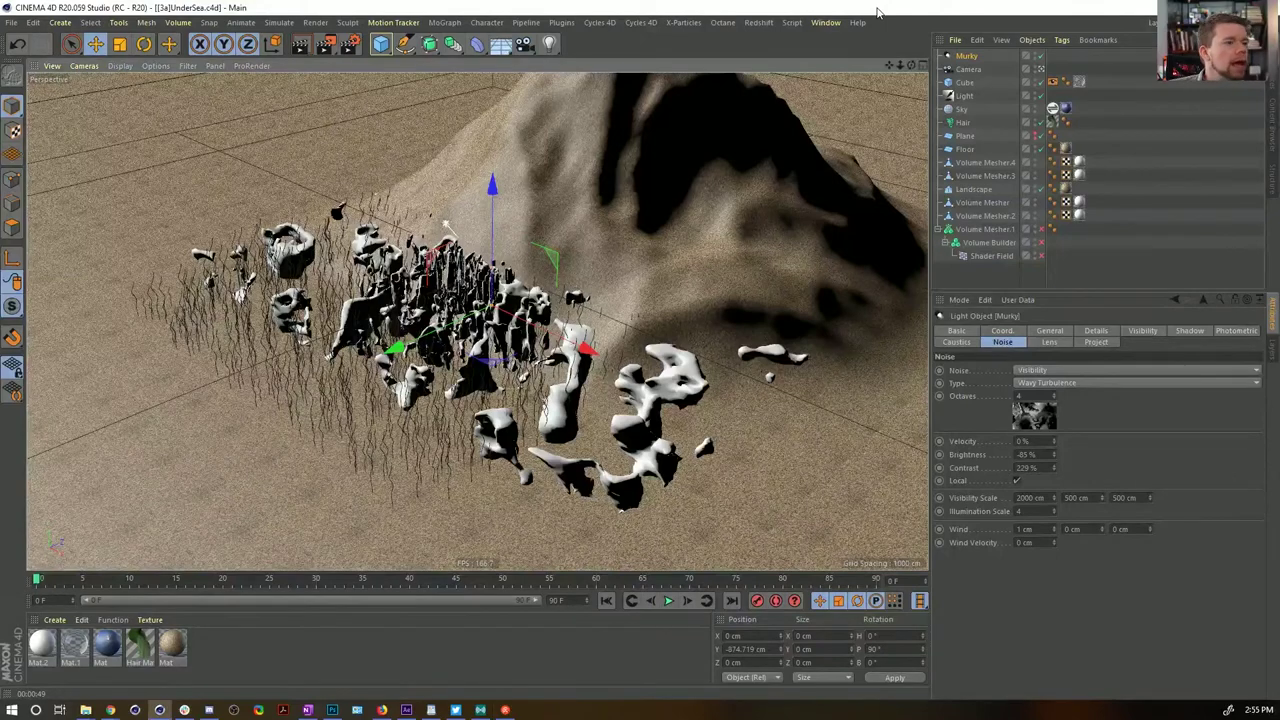
key("ctrl+n")
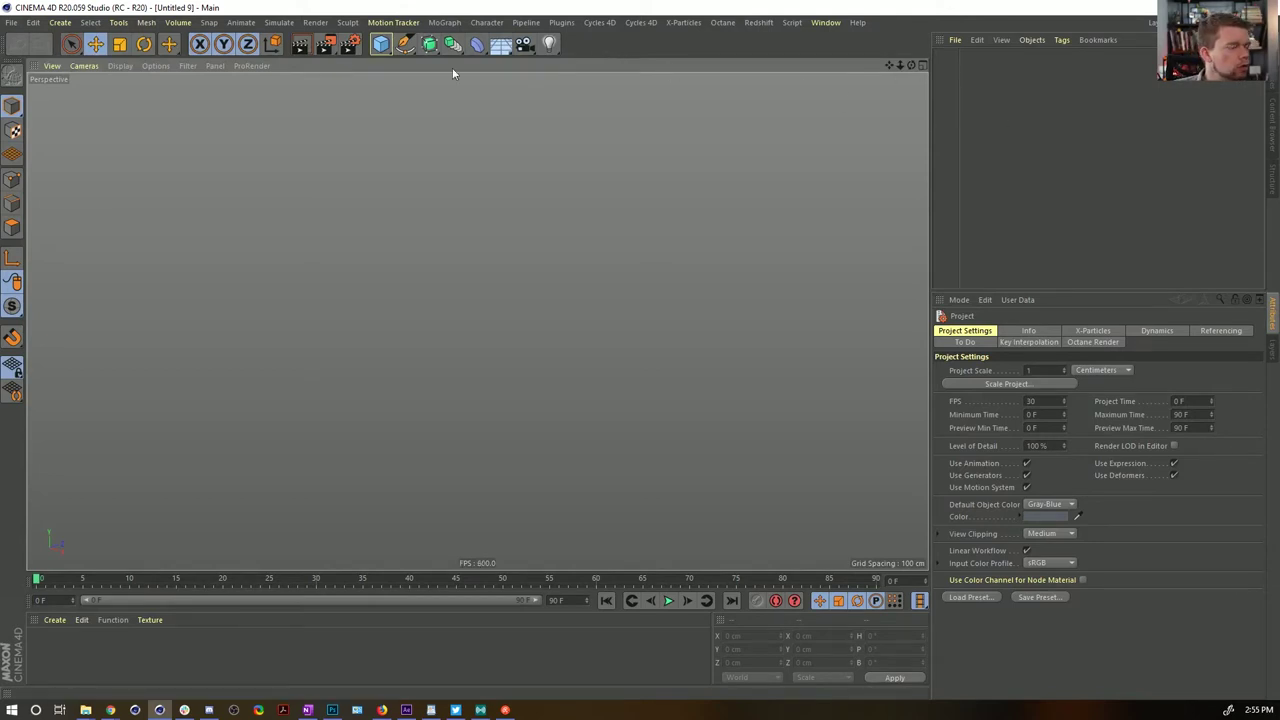
left_click(825, 23)
left_click(890, 406)
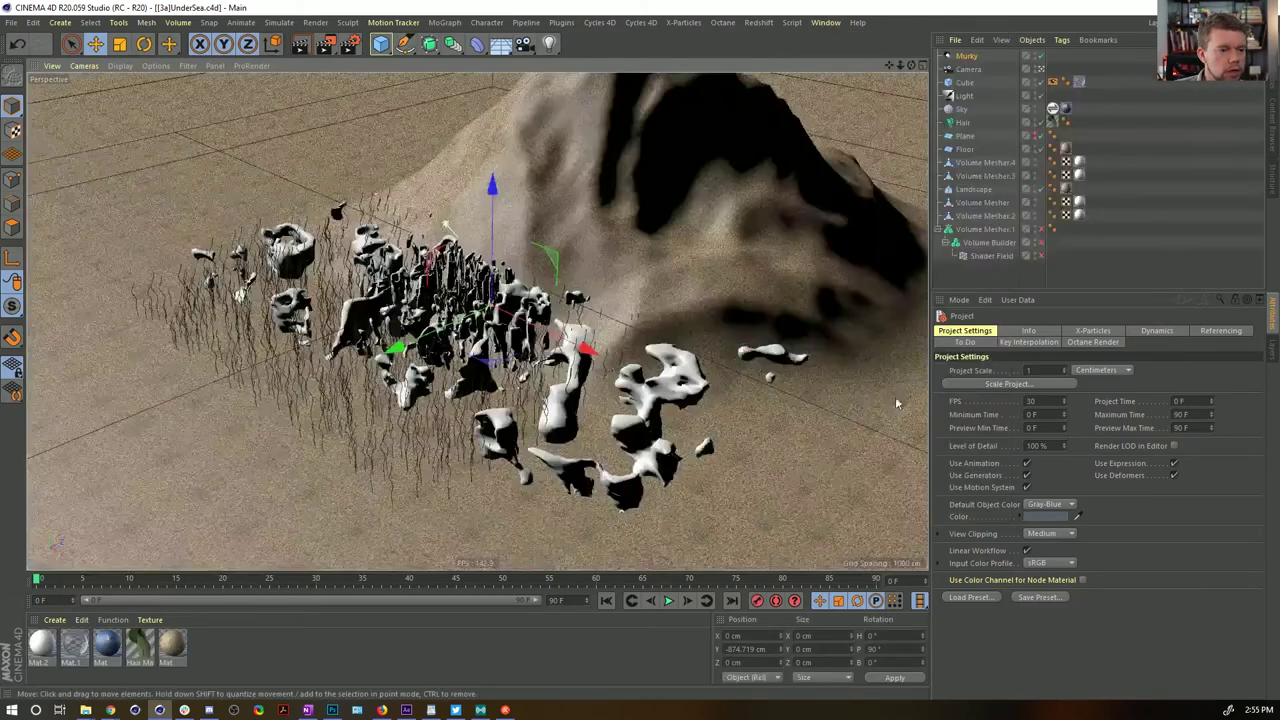
Copy the Volume Mesher.1 hierarchy into a new project and enable all of its disabled objects
left_click(990, 230)
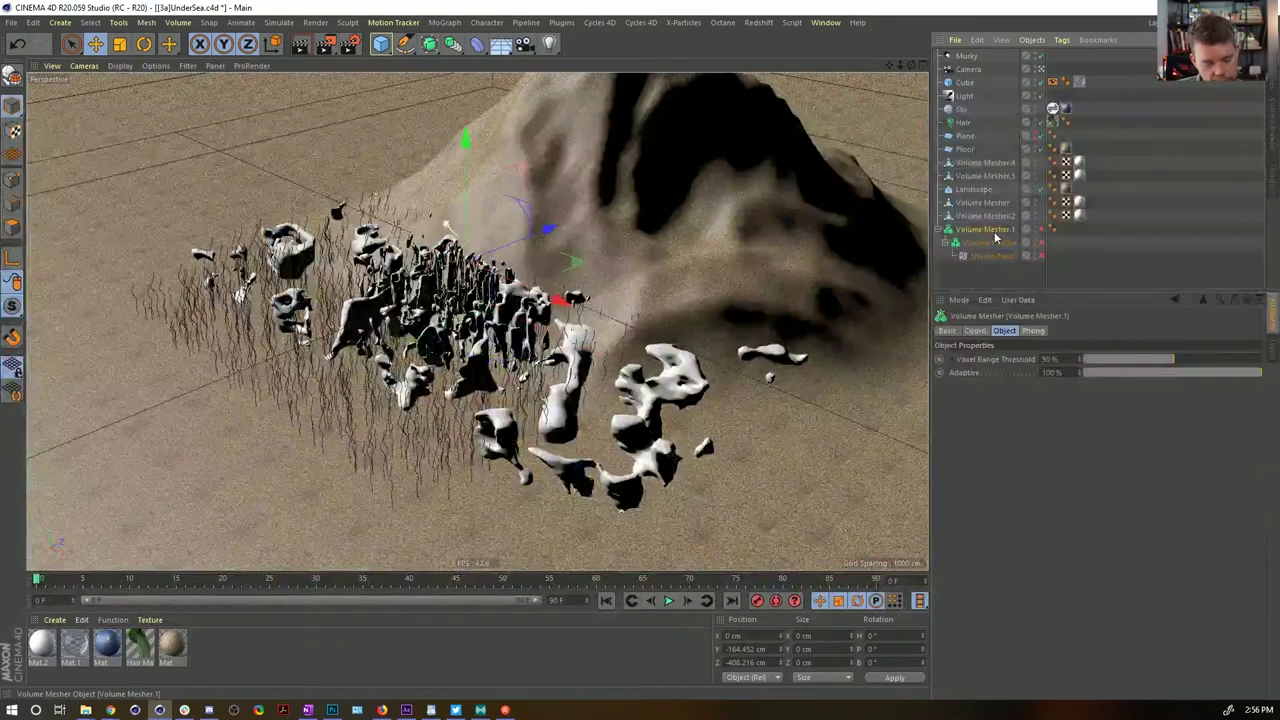
key("ctrl+c")
key("ctrl+n")
key("ctrl+v")
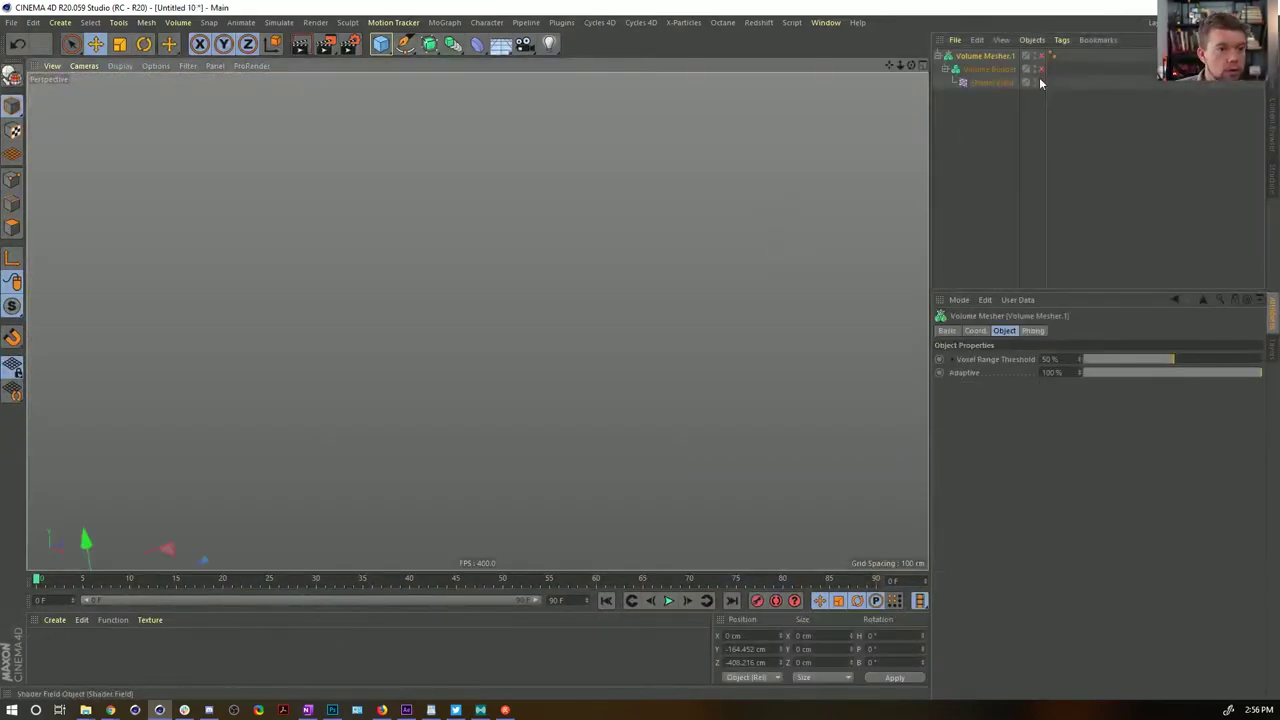
left_click(990, 83)
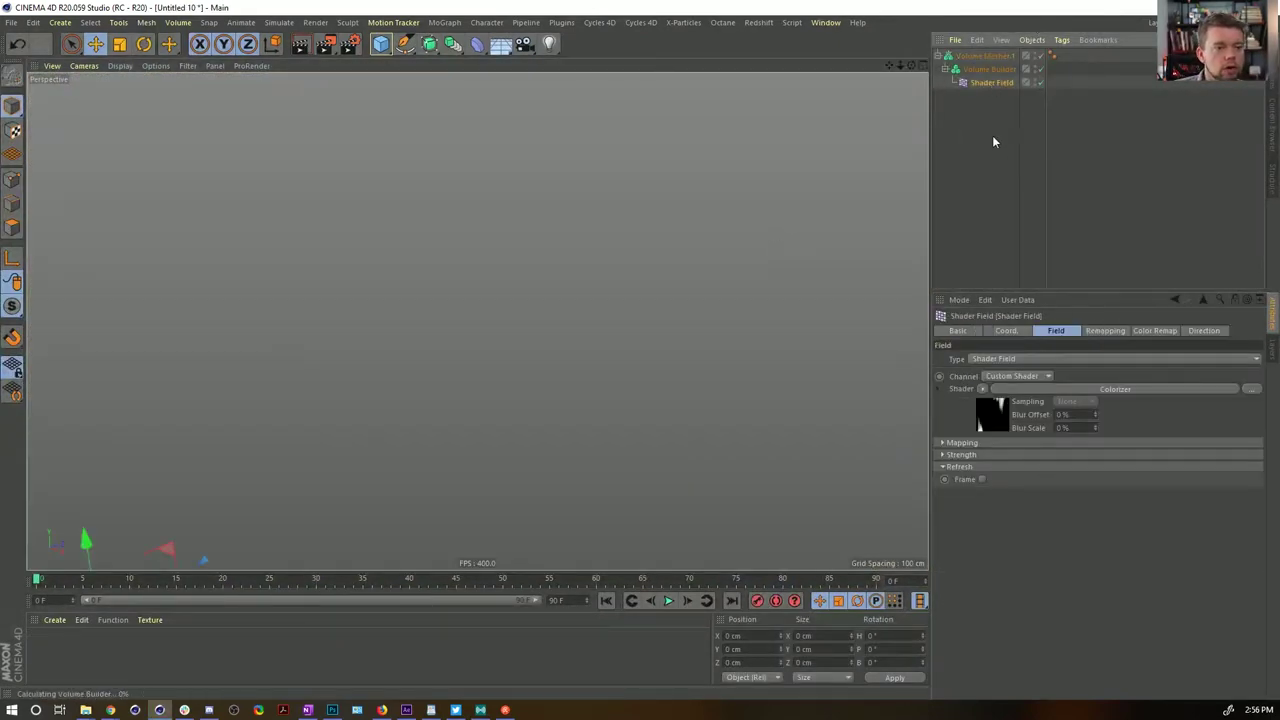
In the Volume Builder, set the Shader Field's first box size value to 200 cm and switch its creation space to Objects
left_click(989, 69)
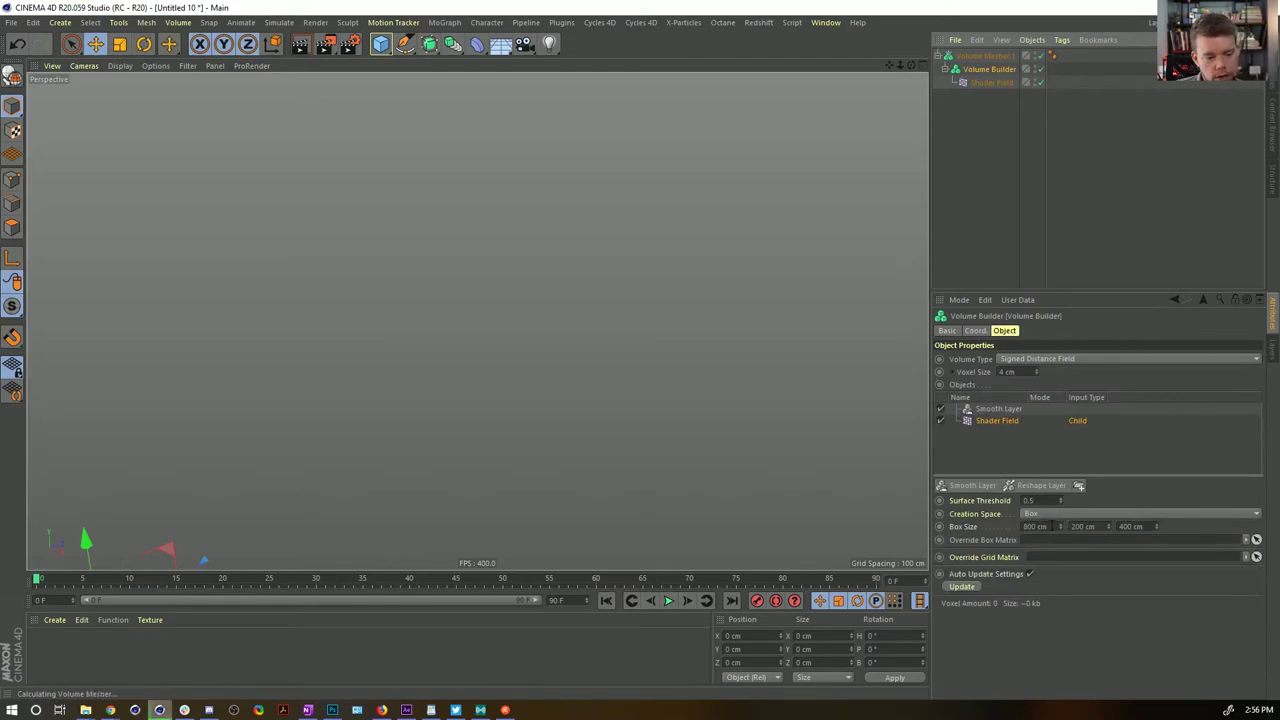
left_click_drag(1048, 526, 953, 520)
type("2")
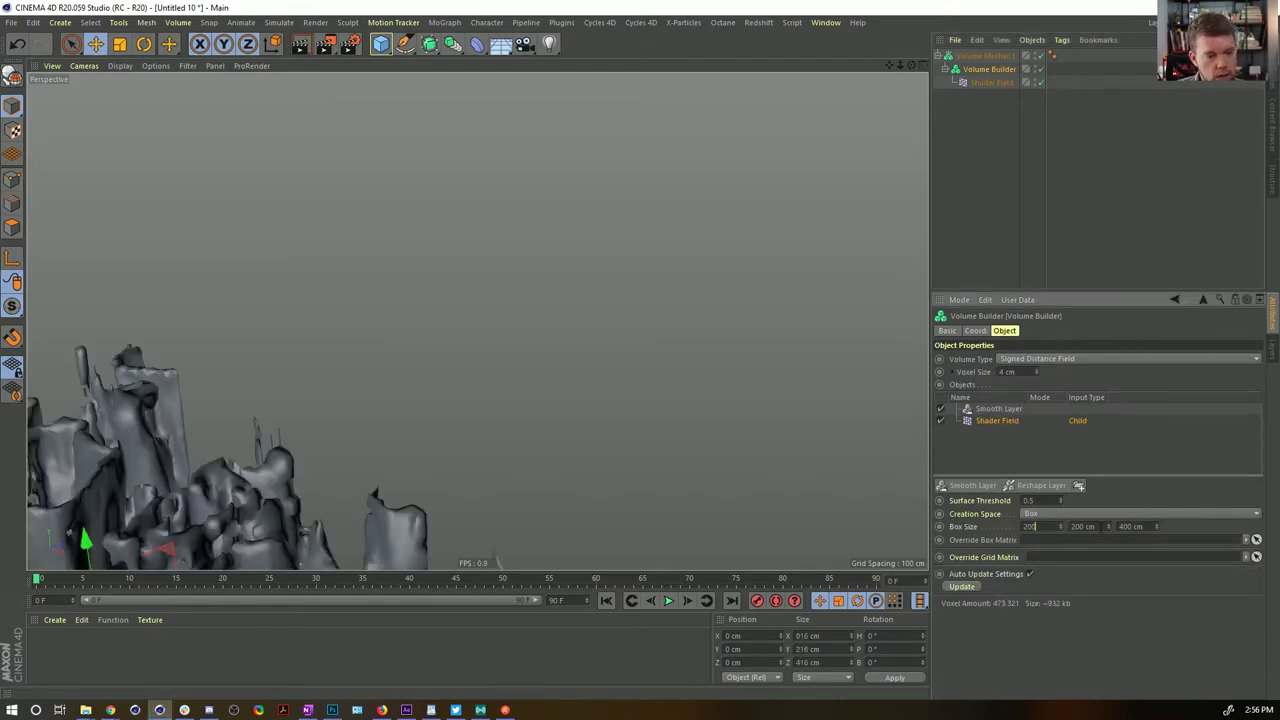
left_click(1066, 512)
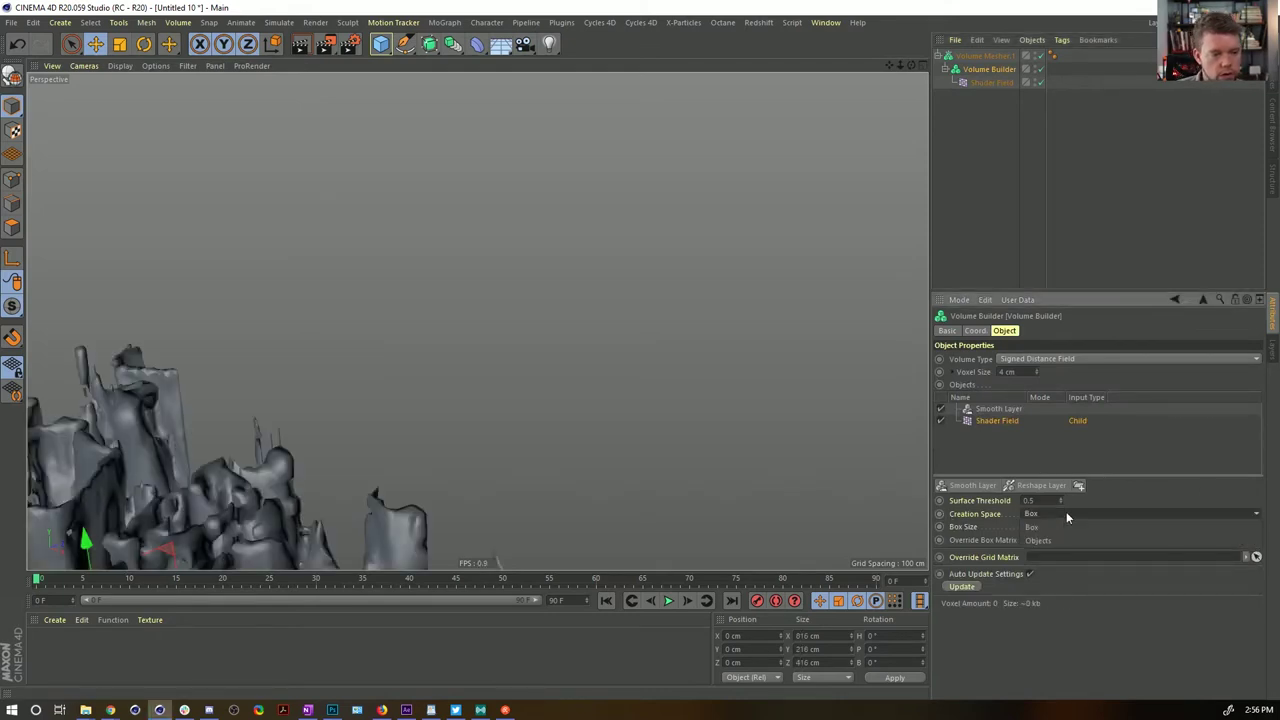
left_click(1038, 540)
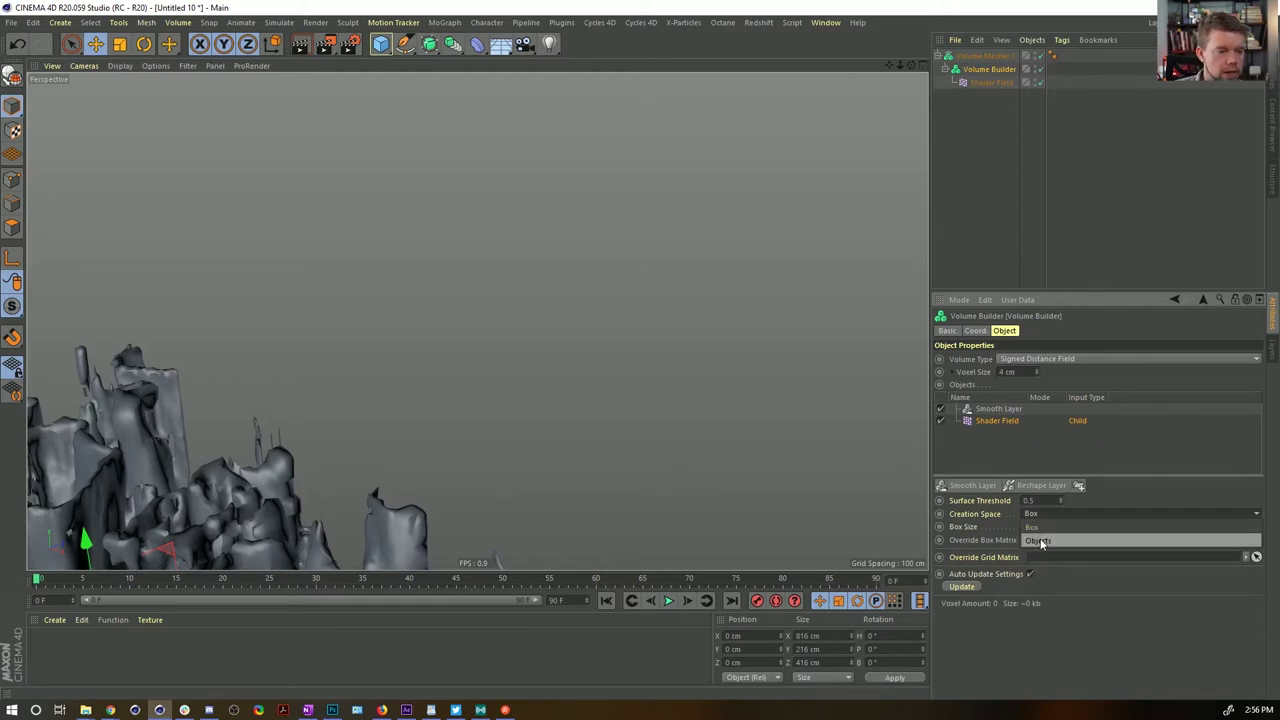
right_click_drag(626, 339, 616, 378, "alt")
middle_click_drag(616, 378, 691, 168, "alt")
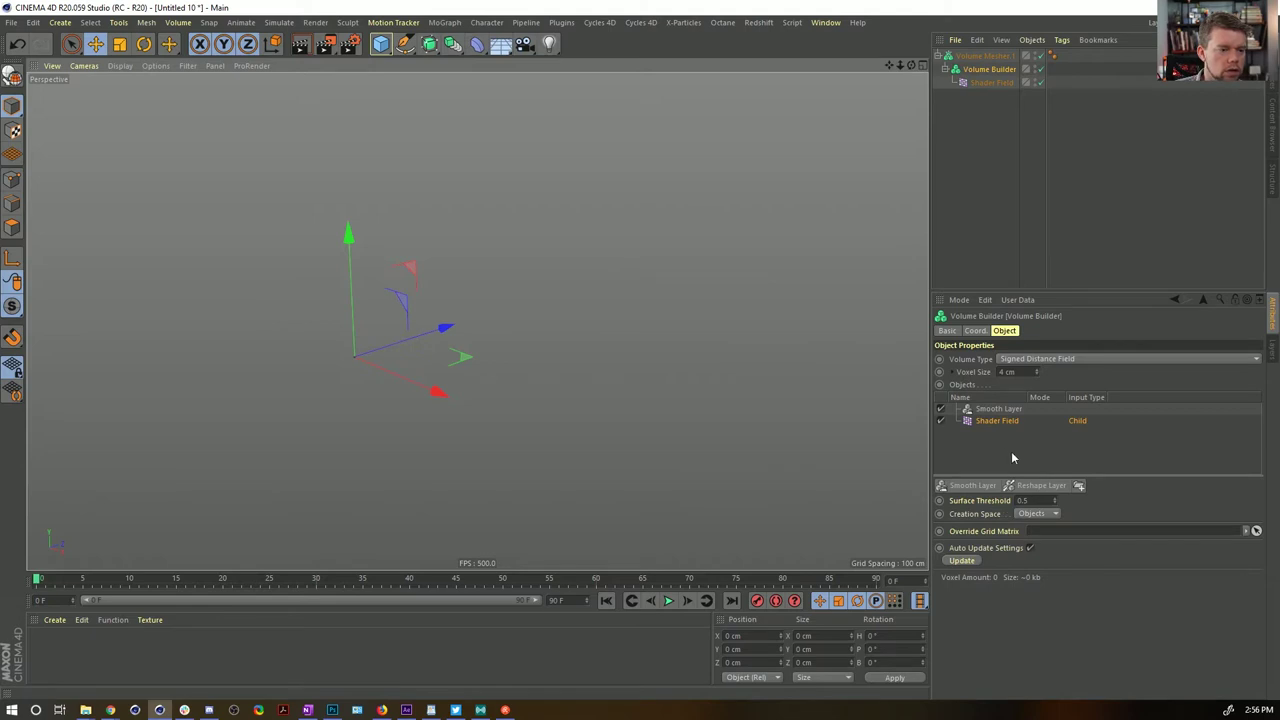
Add a sphere inside the Volume Builder and order it below the Shader Field in the builder's object stack
left_click_drag(380, 43, 634, 90)
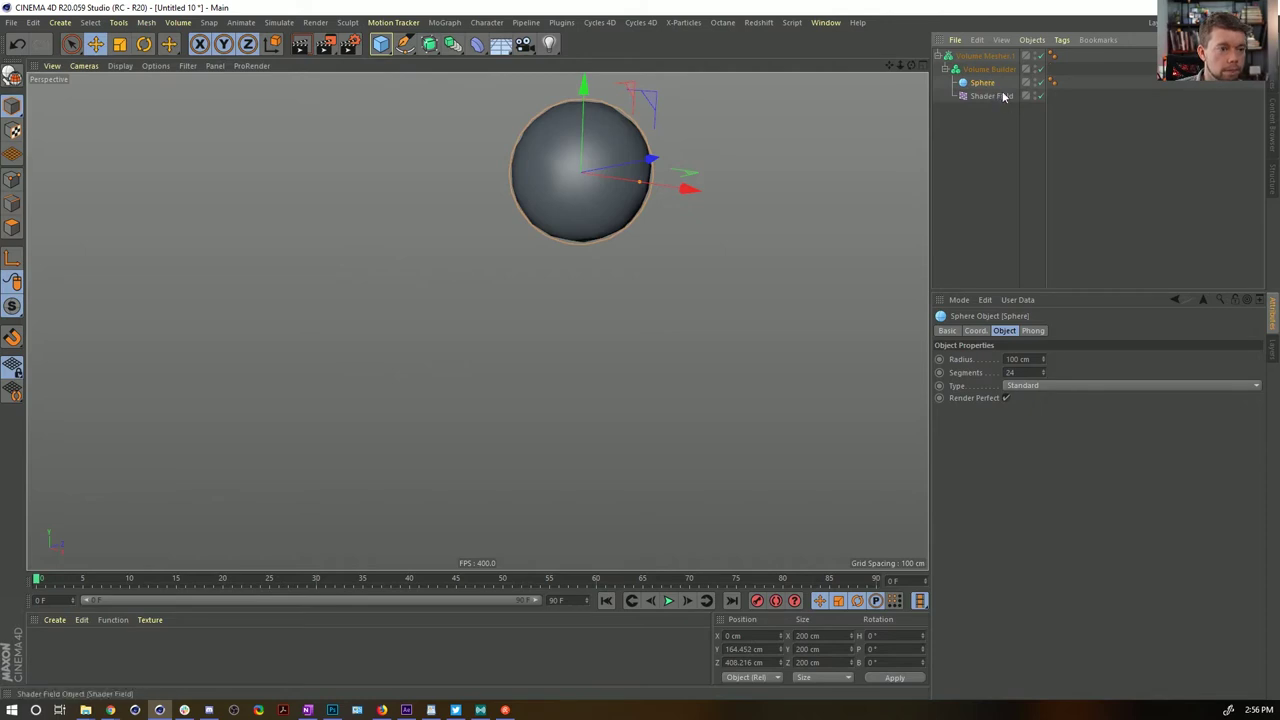
left_click(988, 69)
left_click_drag(1000, 420, 992, 434)
Set the Shader Field's mode to Subtract in the Volume Builder
left_click(1059, 420)
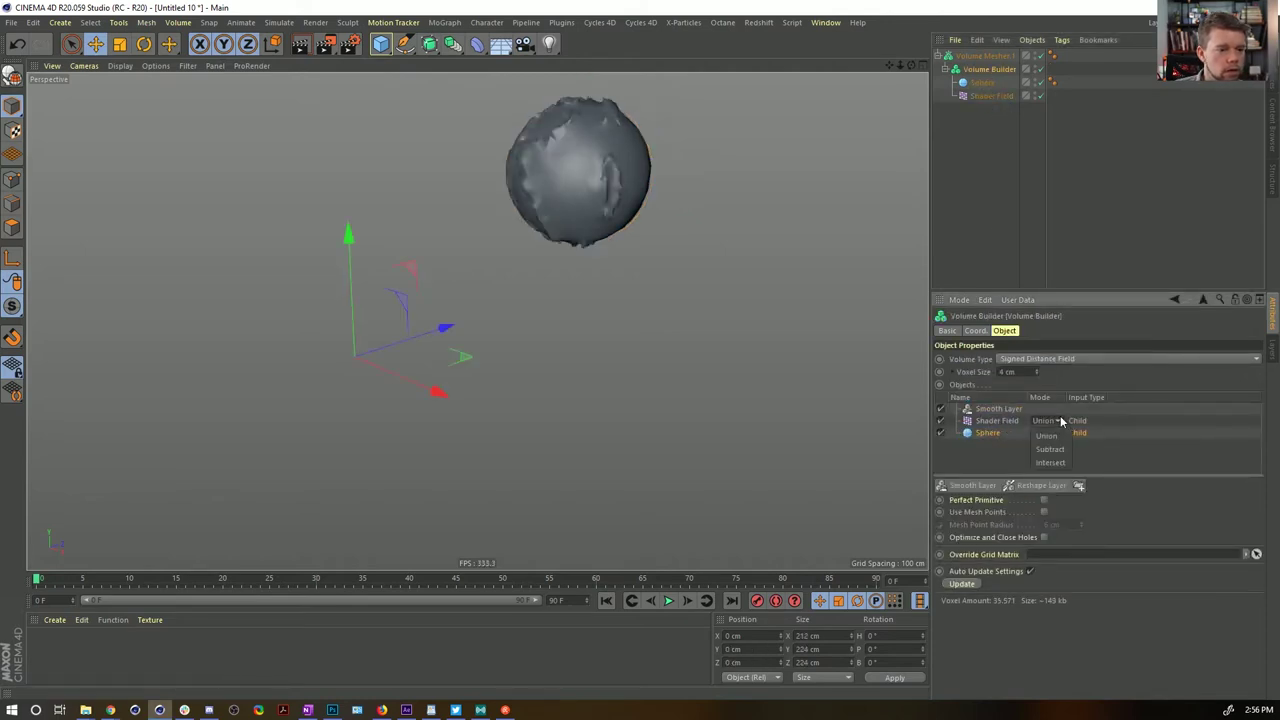
left_click(1137, 528)
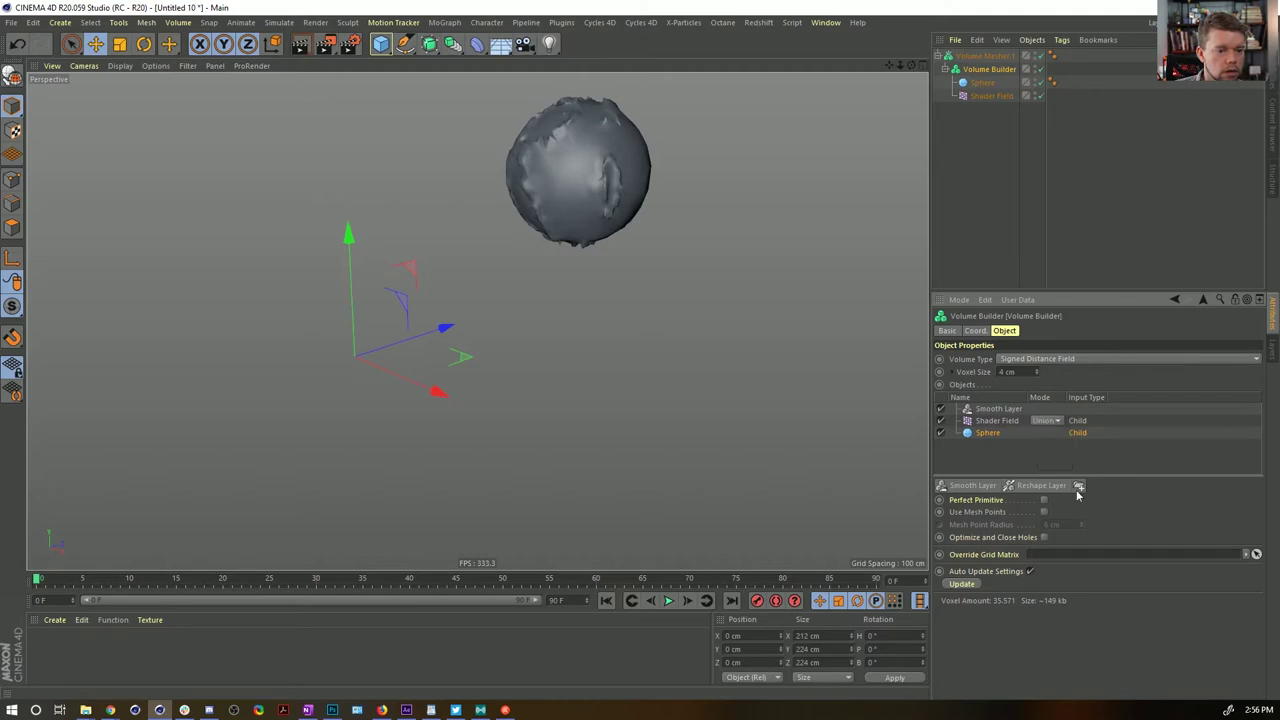
left_click(995, 421)
left_click(1058, 424)
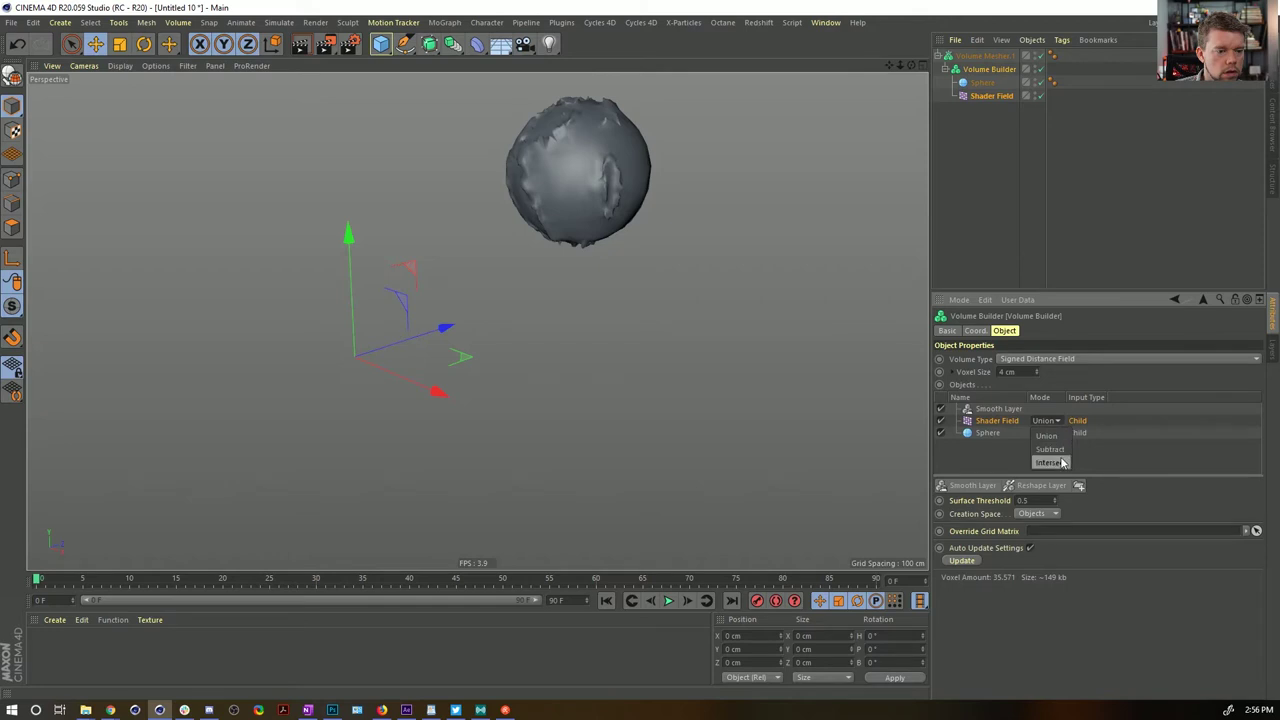
left_click(1060, 450)
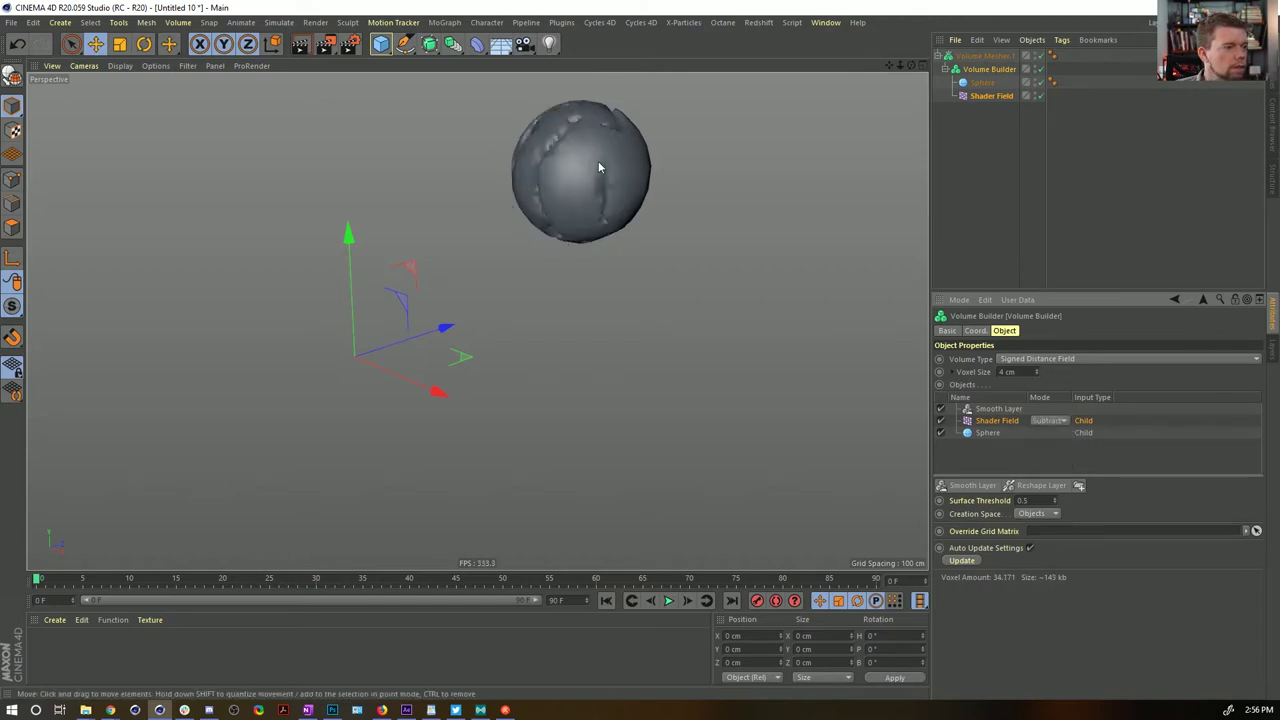
Frame the sphere and disable the Volume Mesher to inspect the raw voxel volume
middle_click_drag(598, 170, 573, 268, "alt")
right_click_drag(546, 277, 614, 269, "alt")
mouse_move(534, 246)
left_mouse_down("alt")
mouse_move(710, 282)
mouse_move(584, 315)
mouse_move(535, 251)
mouse_move(509, 251)
mouse_move(525, 245)
mouse_move(520, 266)
left_mouse_up("alt")
left_click(1041, 57)
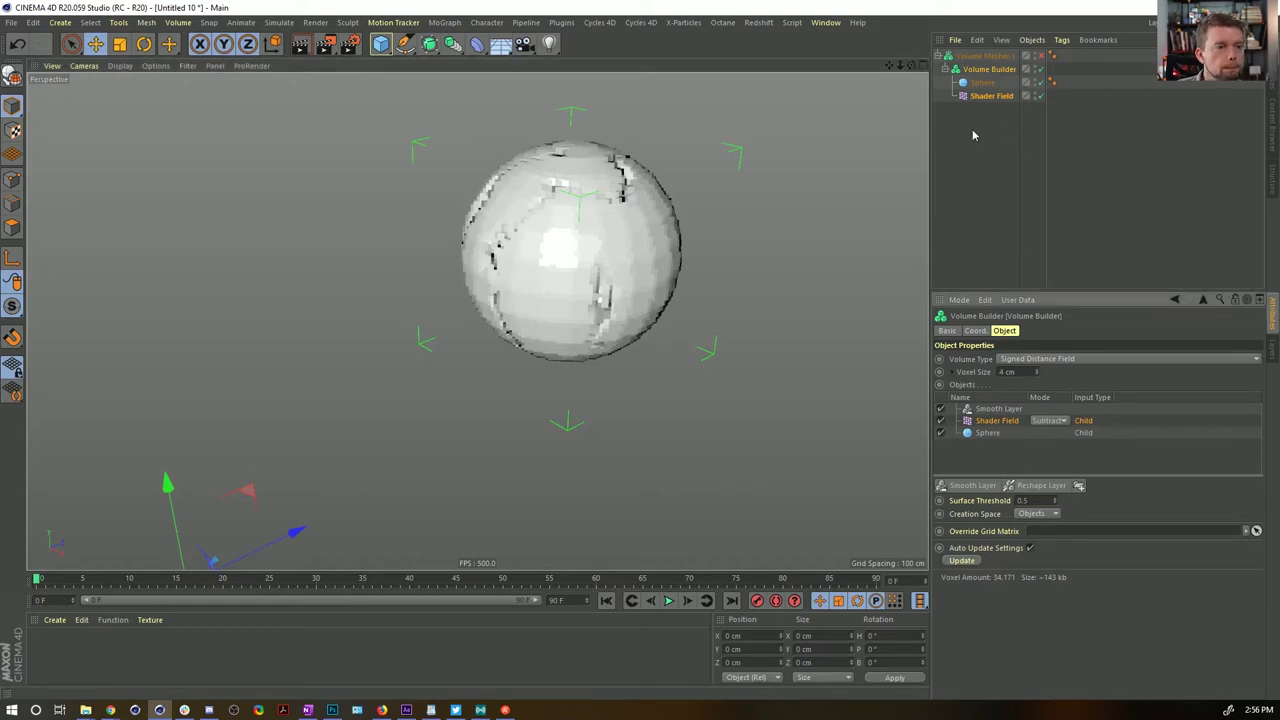
Set the Shader Field's mode to Intersect in the Volume Builder
left_click(988, 96)
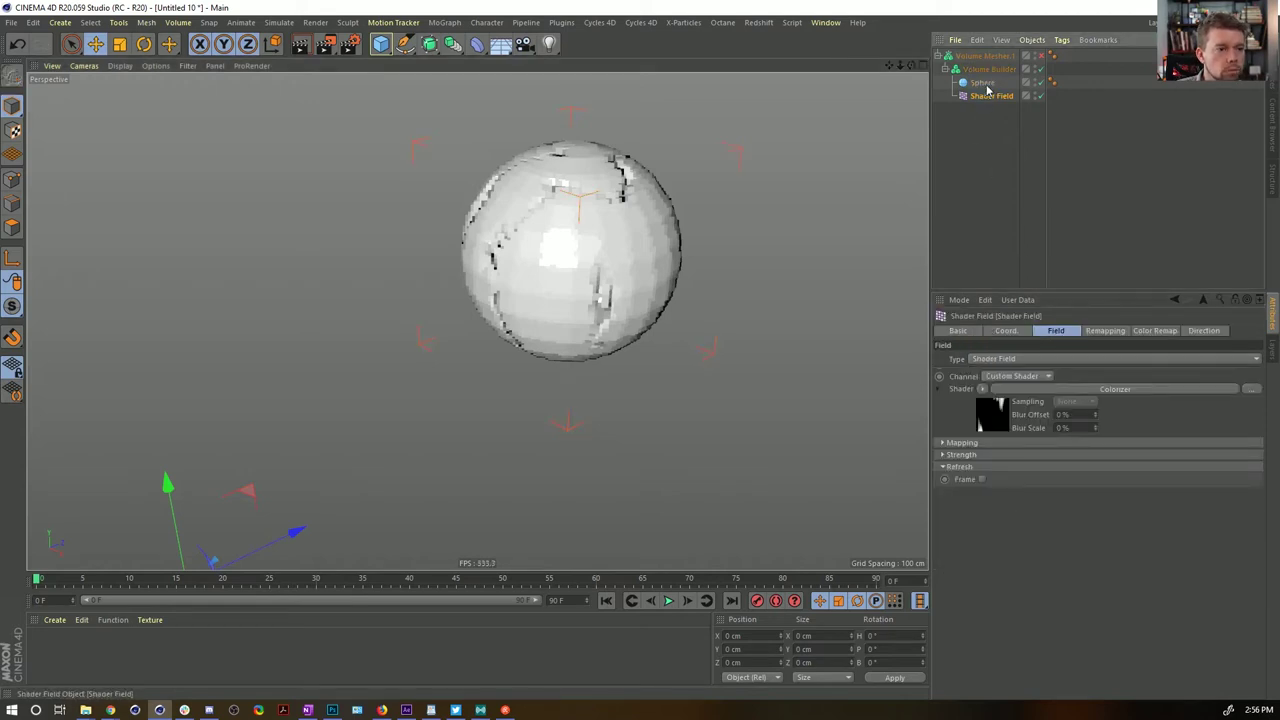
left_click(982, 83)
left_click(989, 69)
left_click(1058, 421)
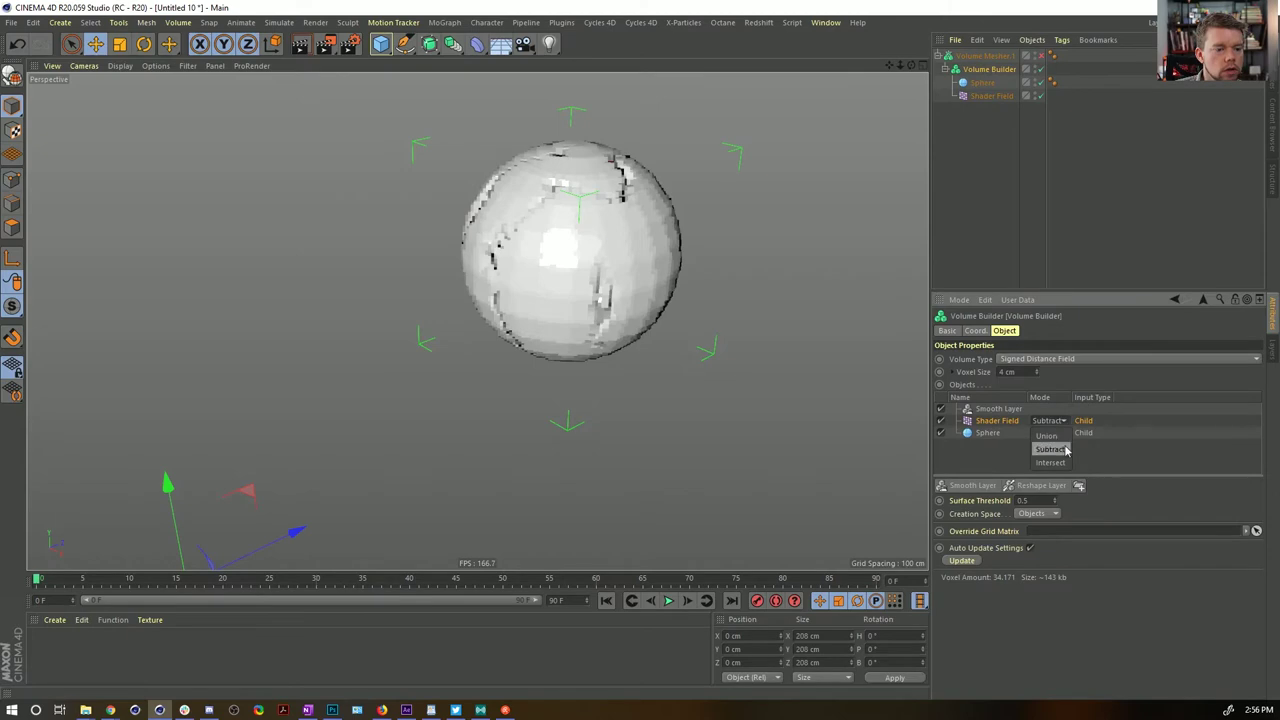
left_click(1060, 462)
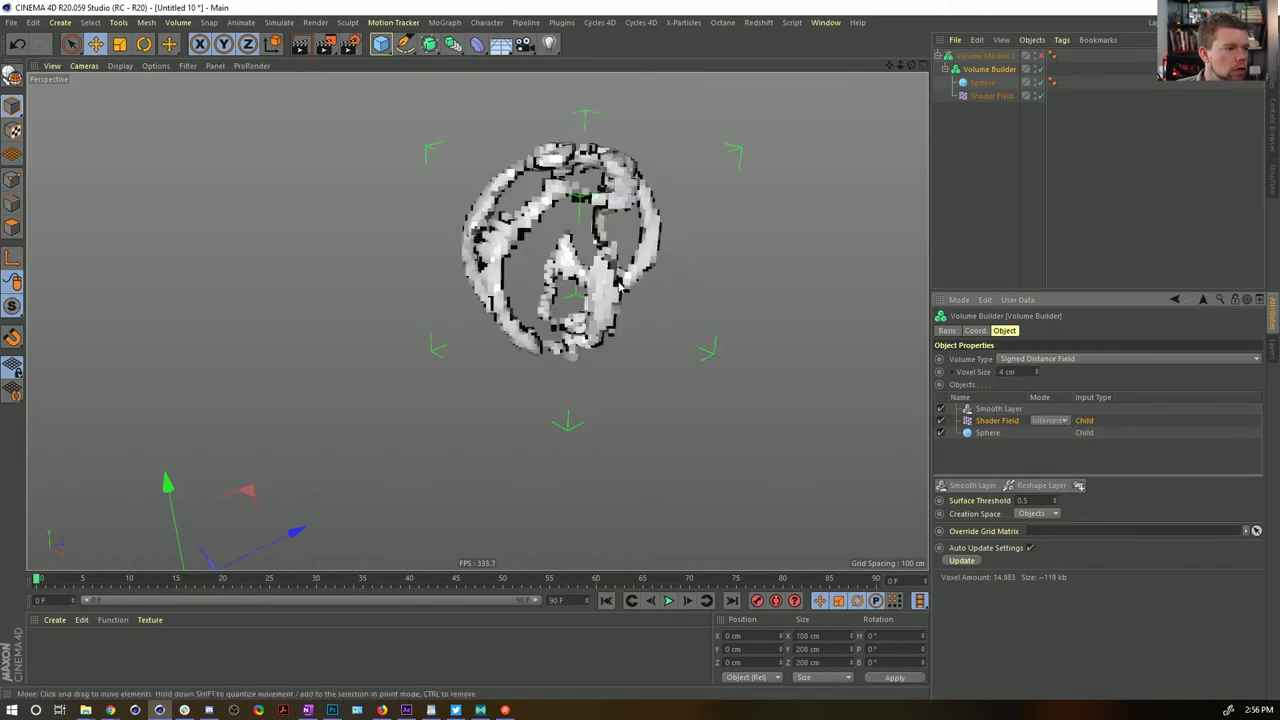
Inspect the intersected voxel shape up close and re-enable the Volume Mesher
left_click_drag(650, 250, 592, 258, "alt")
right_click_drag(592, 258, 680, 262, "alt")
left_click_drag(680, 262, 612, 284, "alt")
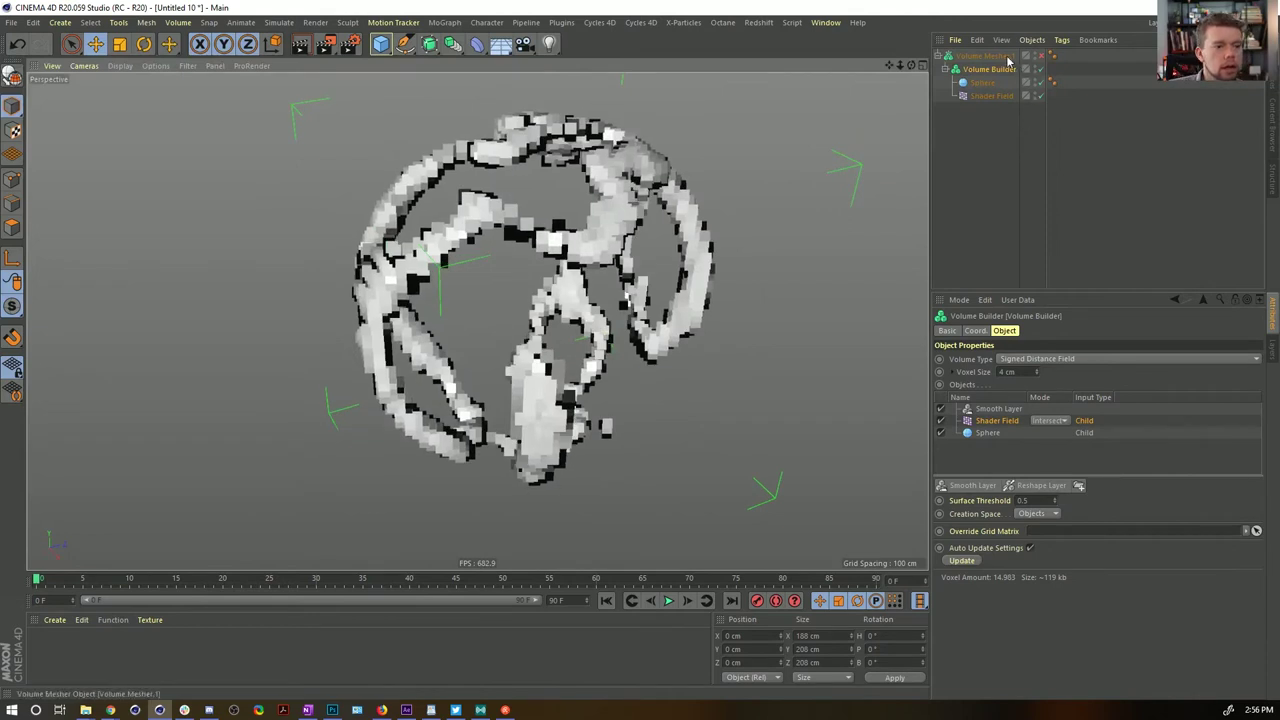
left_click(1040, 56)
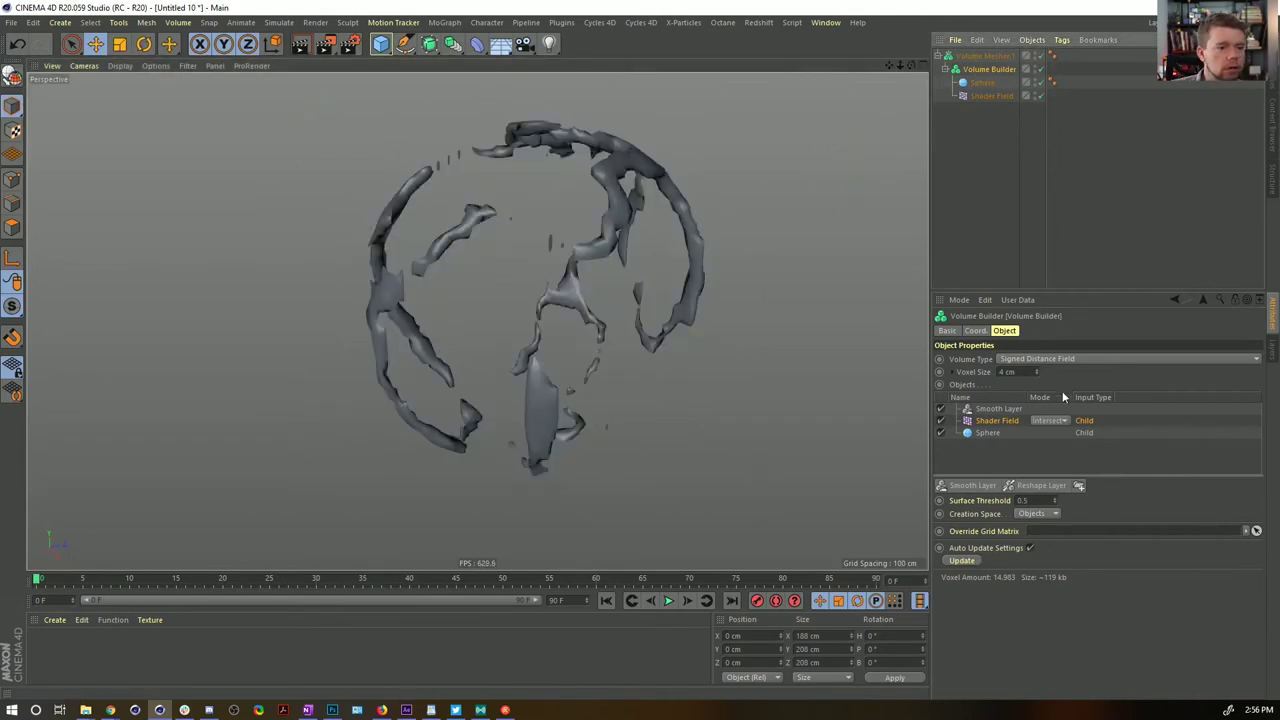
Refine the Volume Builder's voxel size to 2 cm and set the Volume Mesher's Adaptive value to 0%
left_click(983, 56)
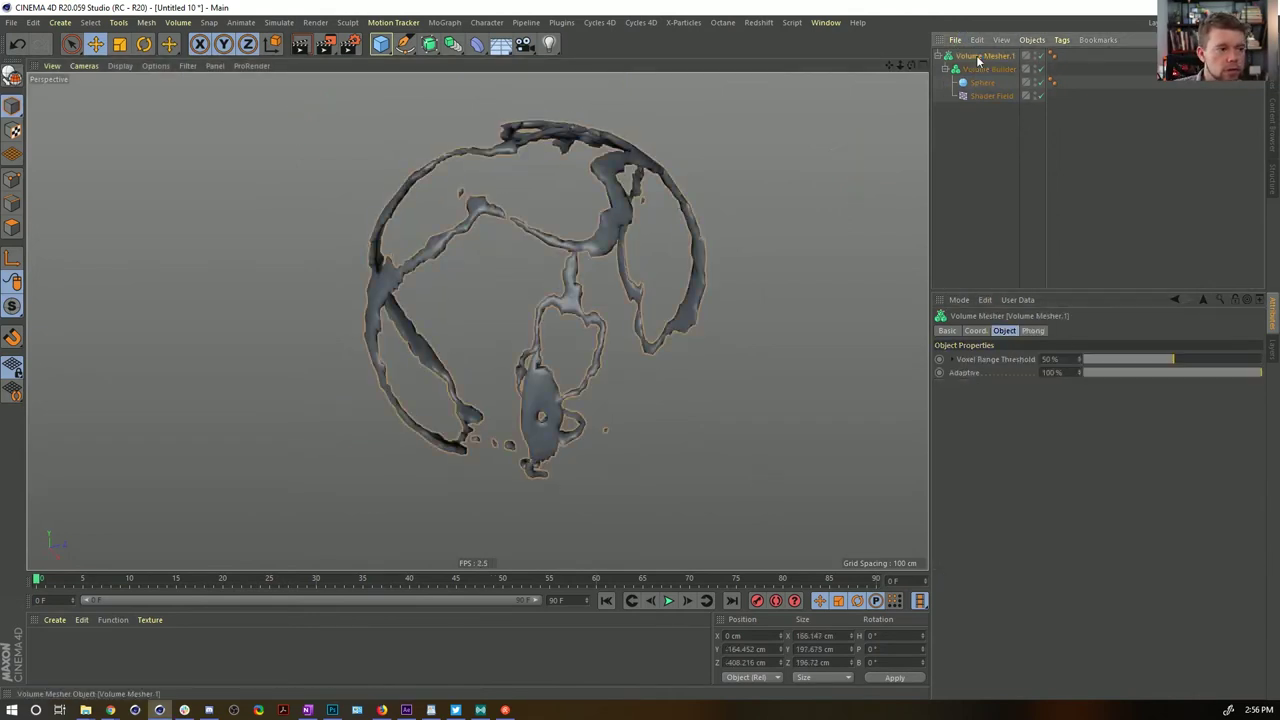
left_click_drag(1133, 372, 1080, 373)
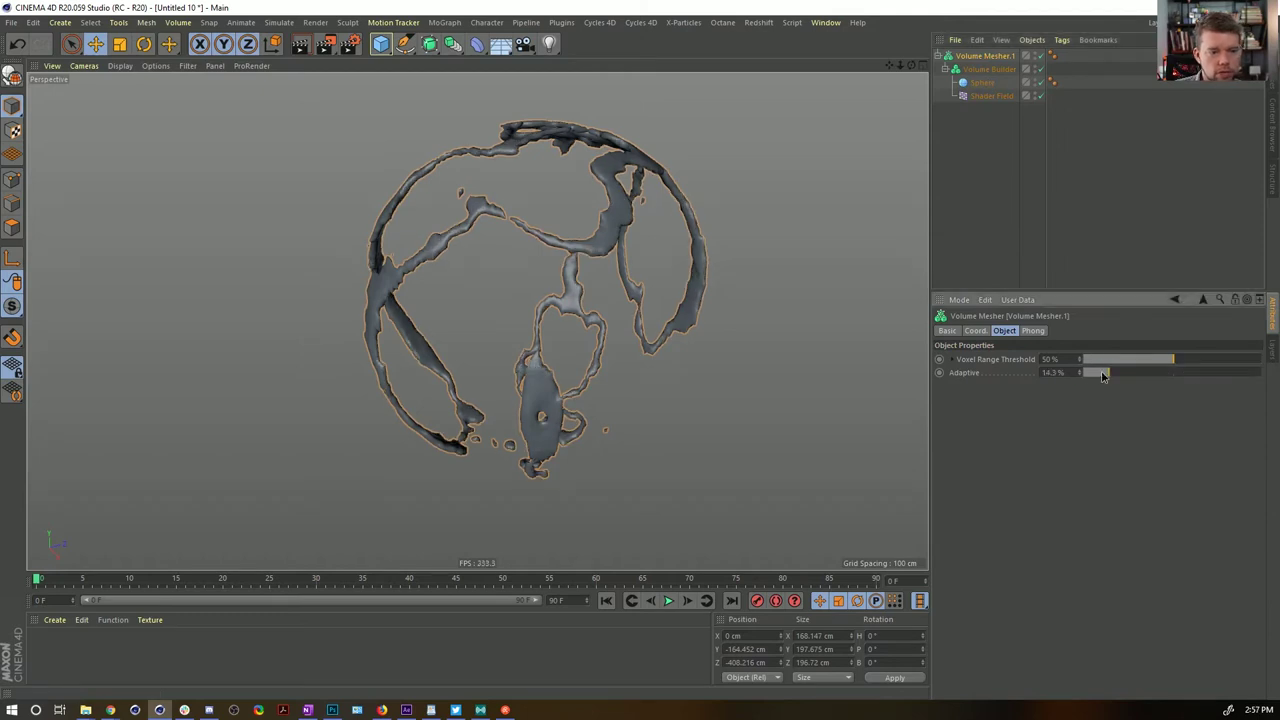
Widen the bright band in the Shader Field's Colorizer gradient by shifting its dark knot outward, and inspect the thicker strands
left_click(990, 95)
left_click(1012, 424)
mouse_move(1107, 543)
left_mouse_down()
mouse_move(1162, 543)
mouse_move(1097, 548)
left_mouse_up()
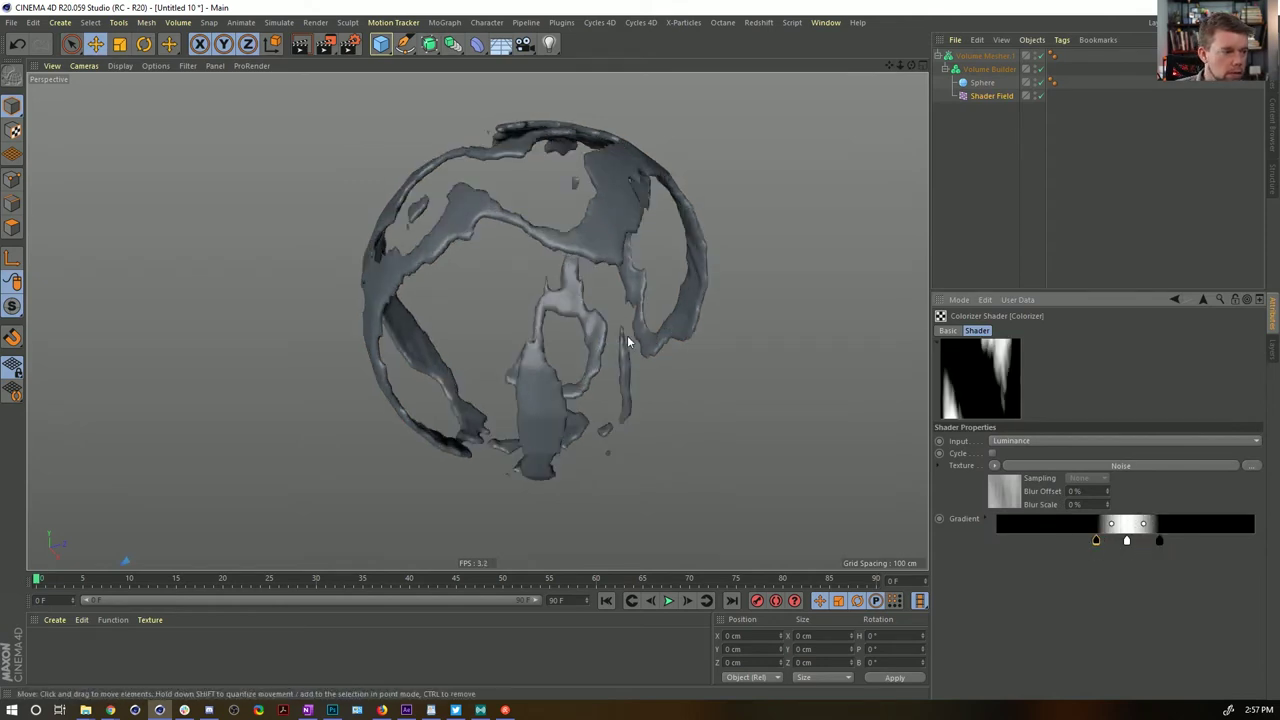
left_click_drag(517, 266, 655, 324, "alt")
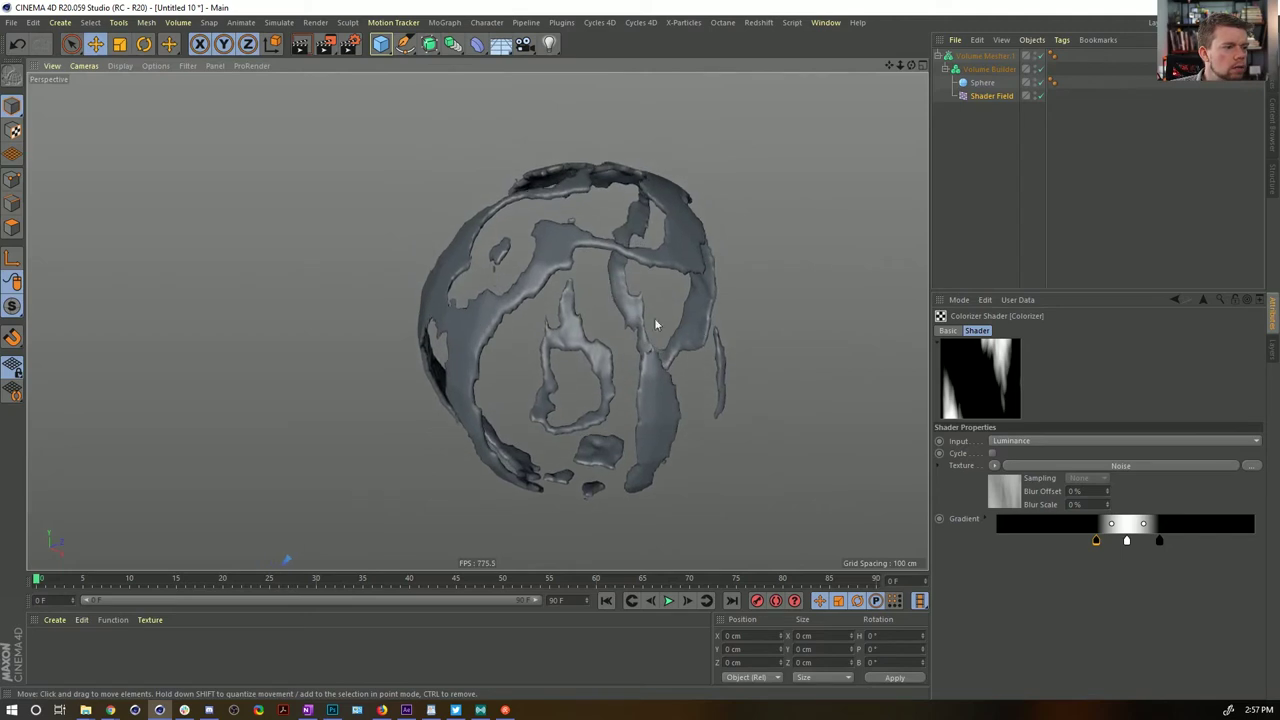
left_click(1206, 300)
left_click(1206, 300)
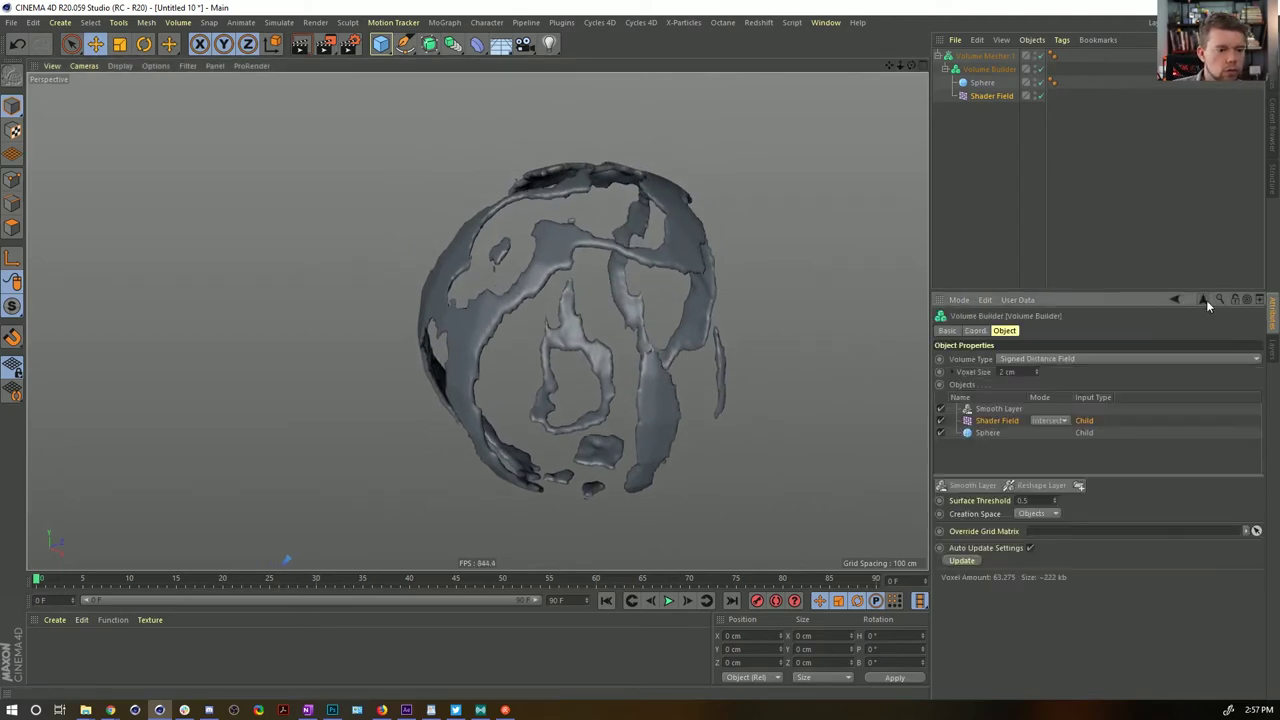
left_click(997, 409)
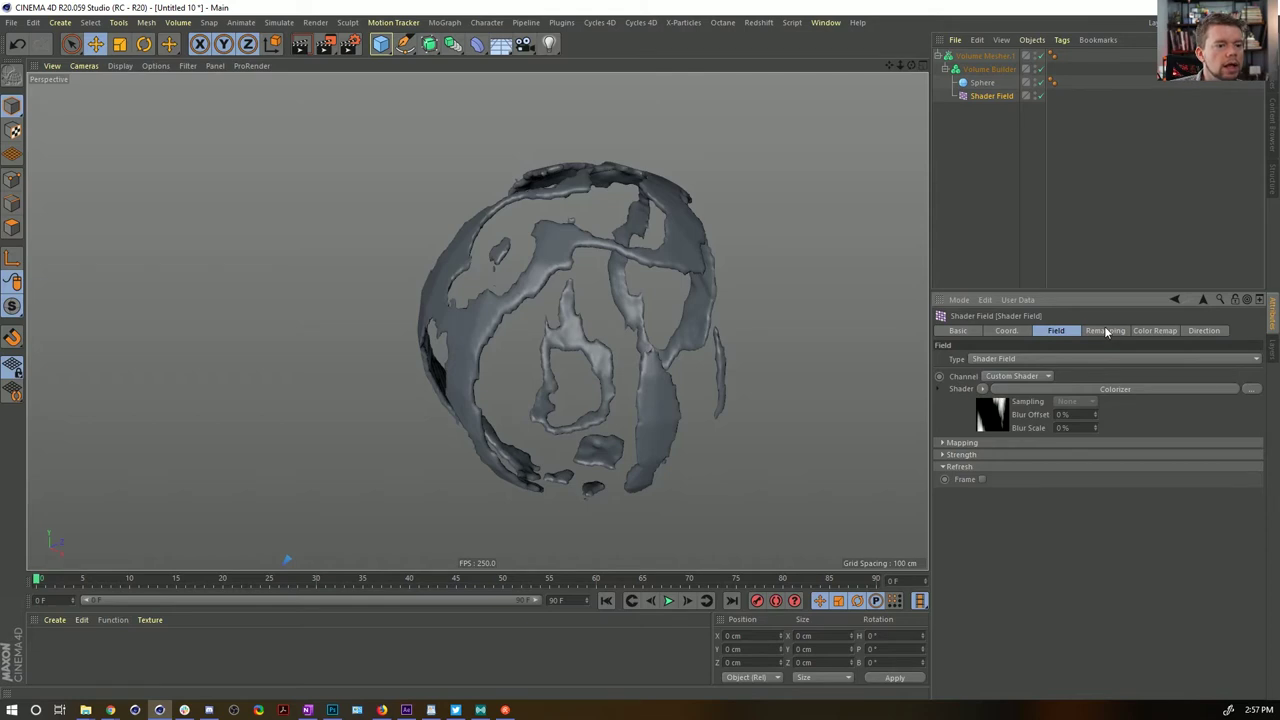
Group the Volume Mesher under a null, add a Smoothing deformer inside the group, and inspect the smoothed shape
left_click(970, 56)
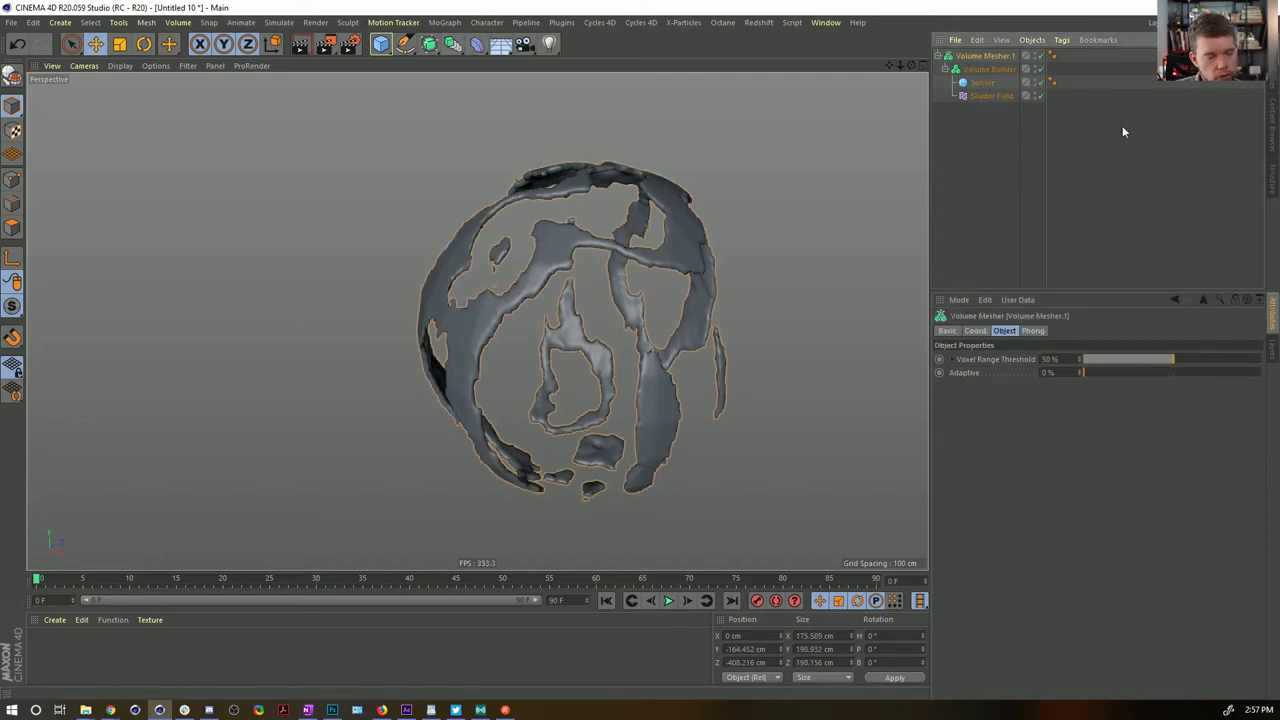
key("alt+g")
left_click(473, 48)
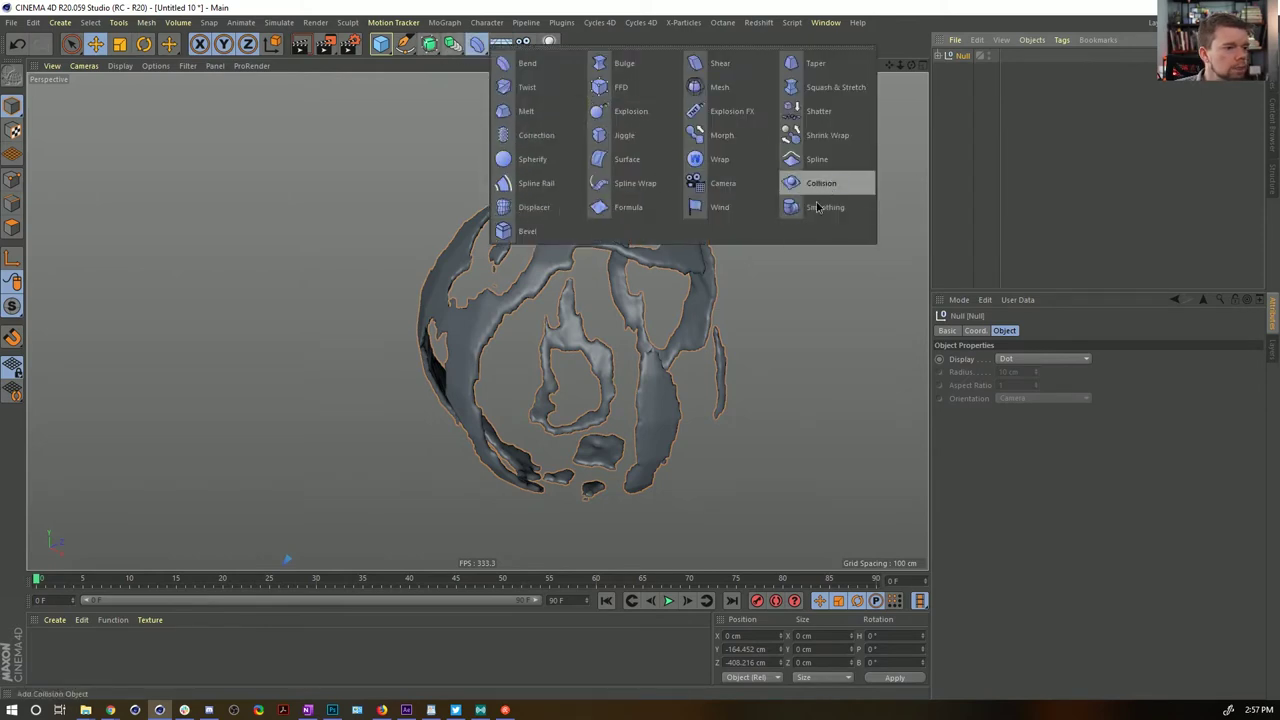
left_click_drag(818, 207, 820, 207)
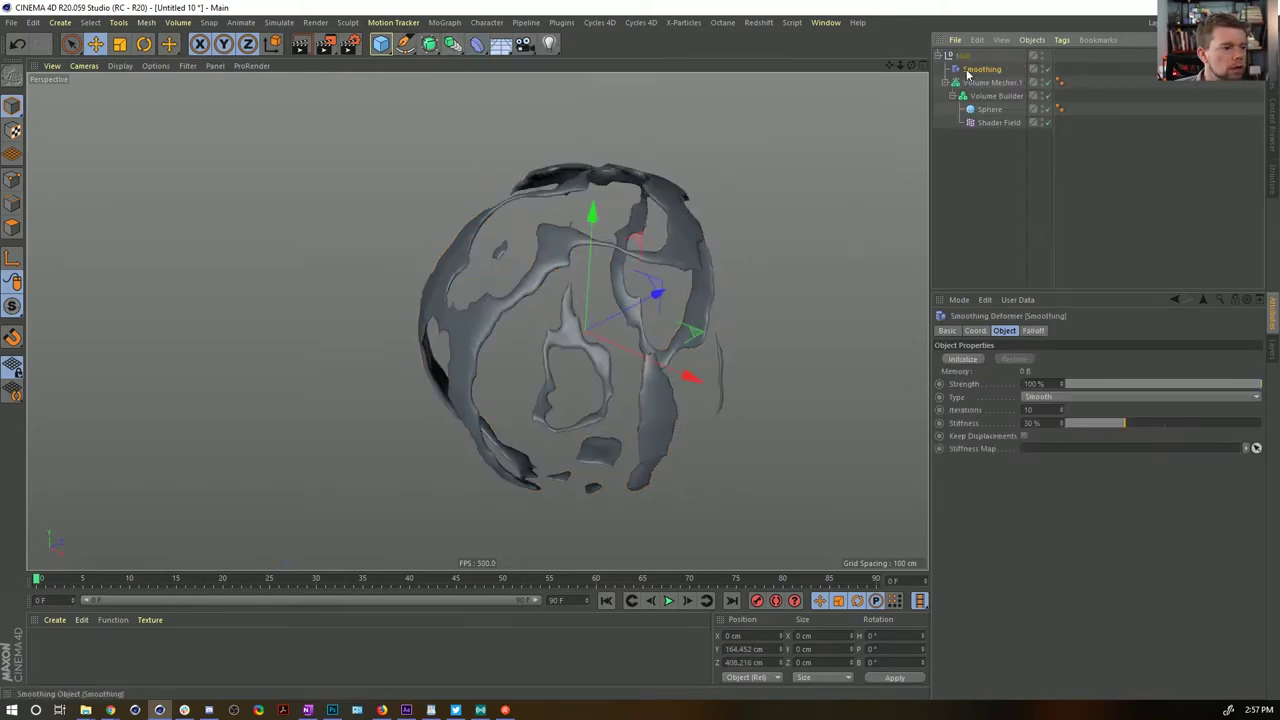
left_click_drag(565, 315, 515, 300, "alt")
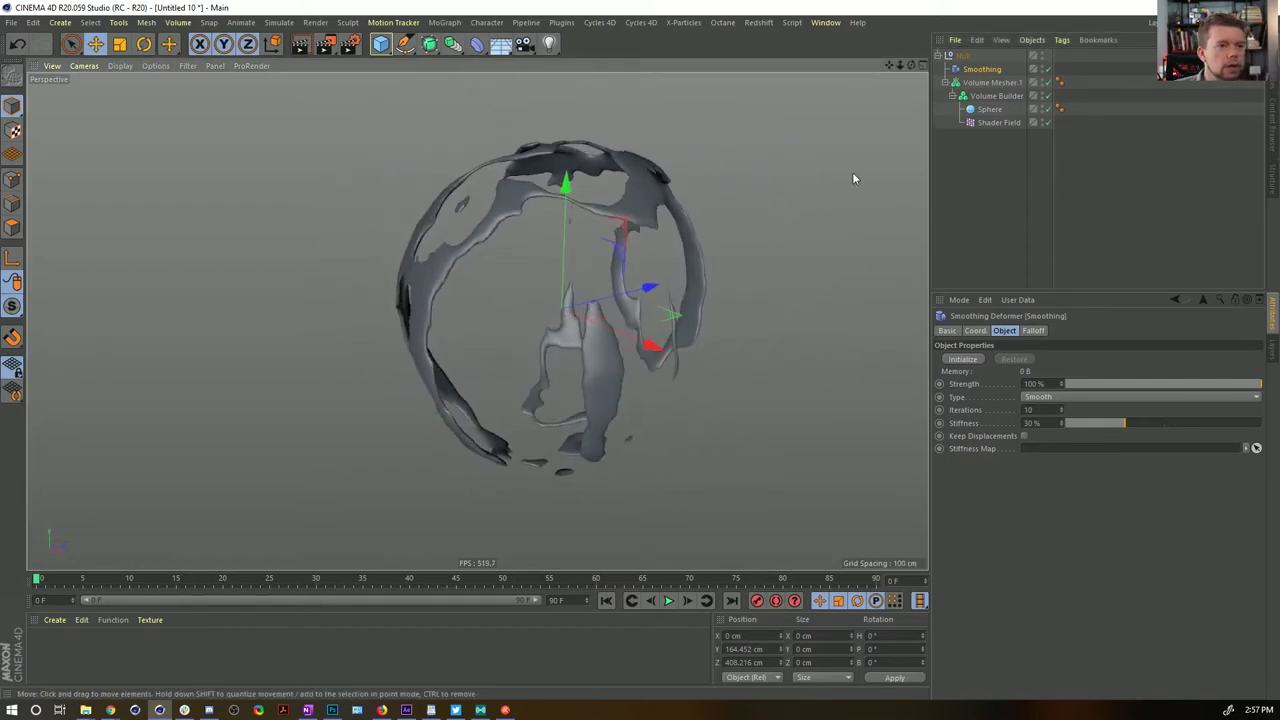
Set the Animation Speed of the Noise shader inside the Shader Field to 1 and advance the timeline to check the mesh
left_click(987, 123)
left_click(990, 413)
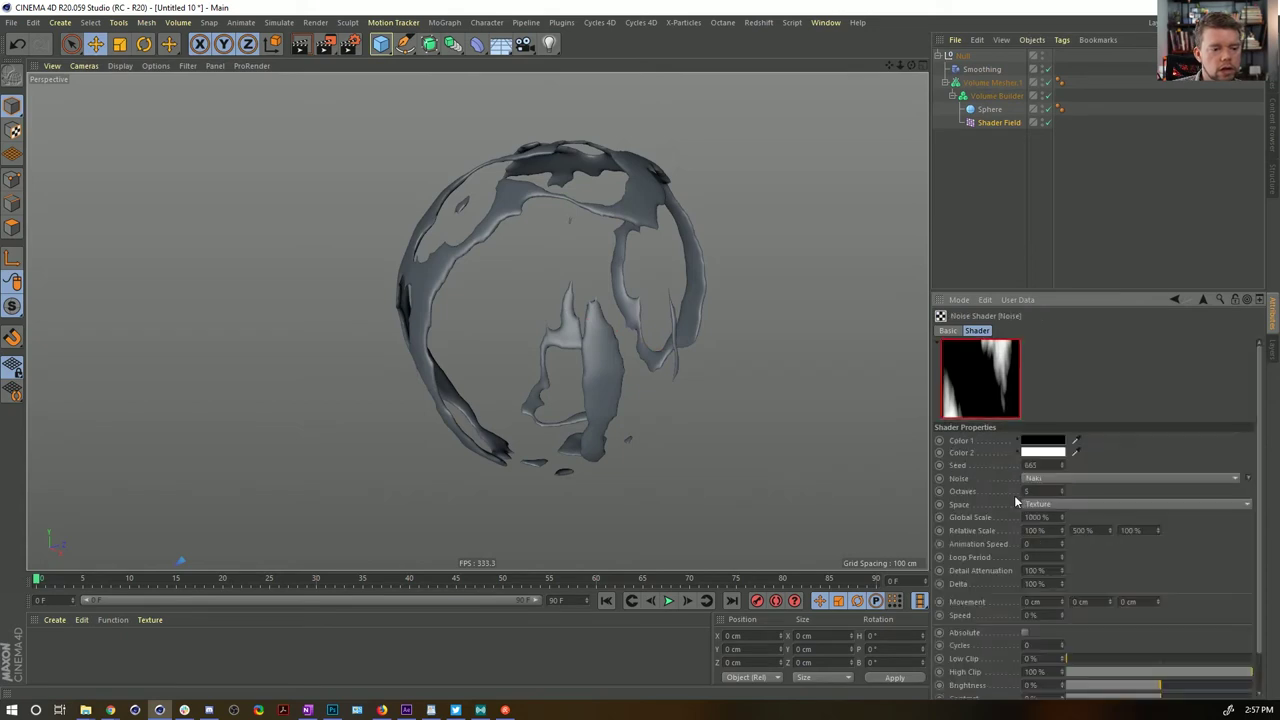
type("1")
key("Return")
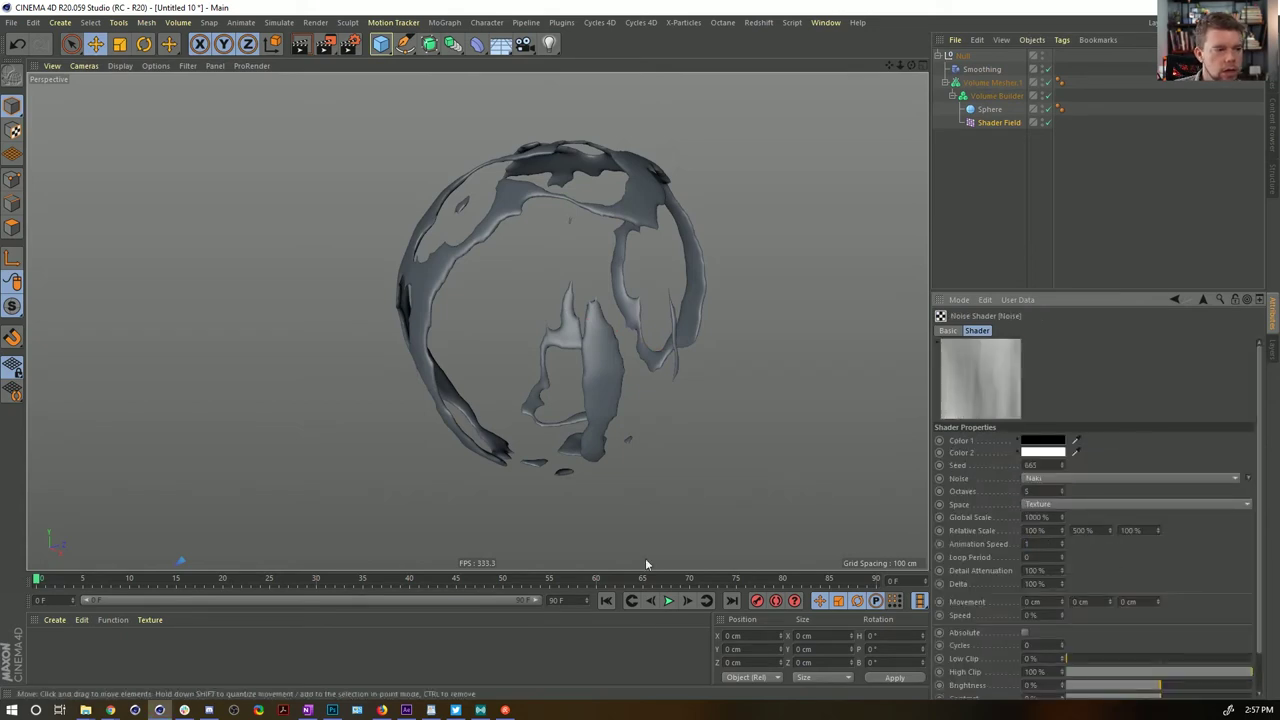
left_click(686, 604)
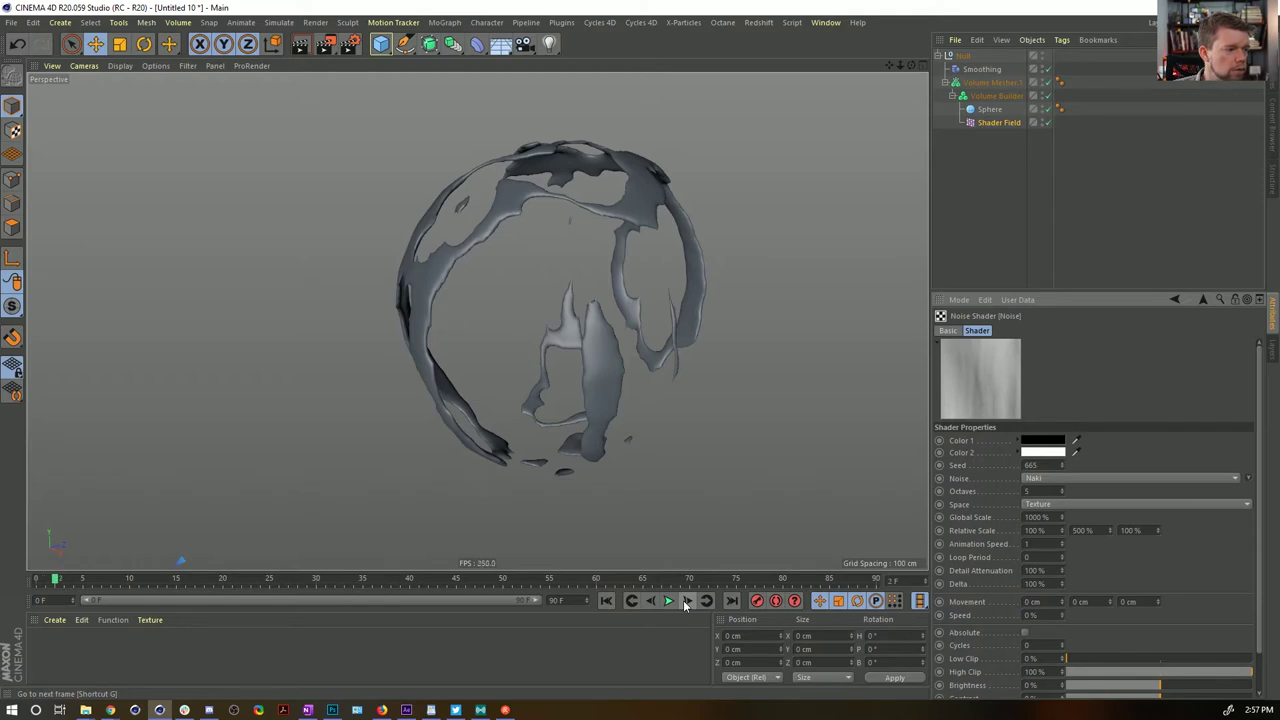
Enable per-frame refresh on the Shader Field and advance a few frames to check that the mesh updates
left_click(996, 123)
left_click(982, 480)
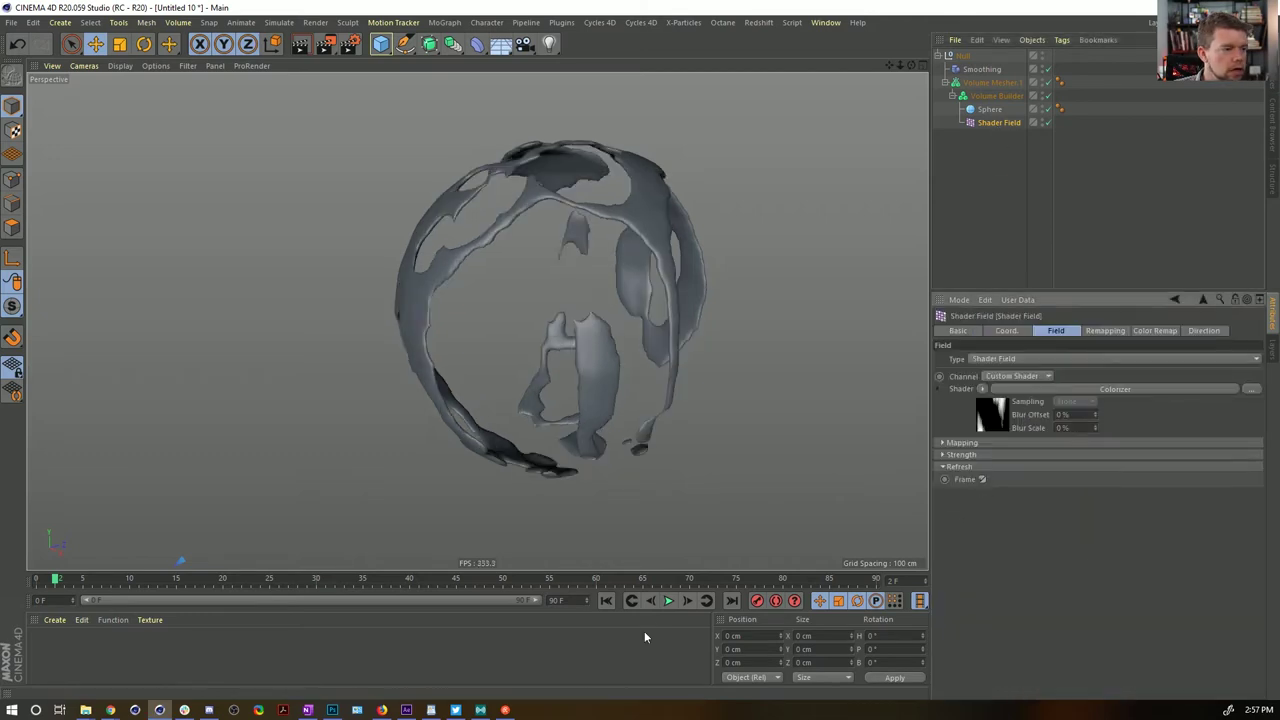
left_click(687, 602)
left_click(687, 602)
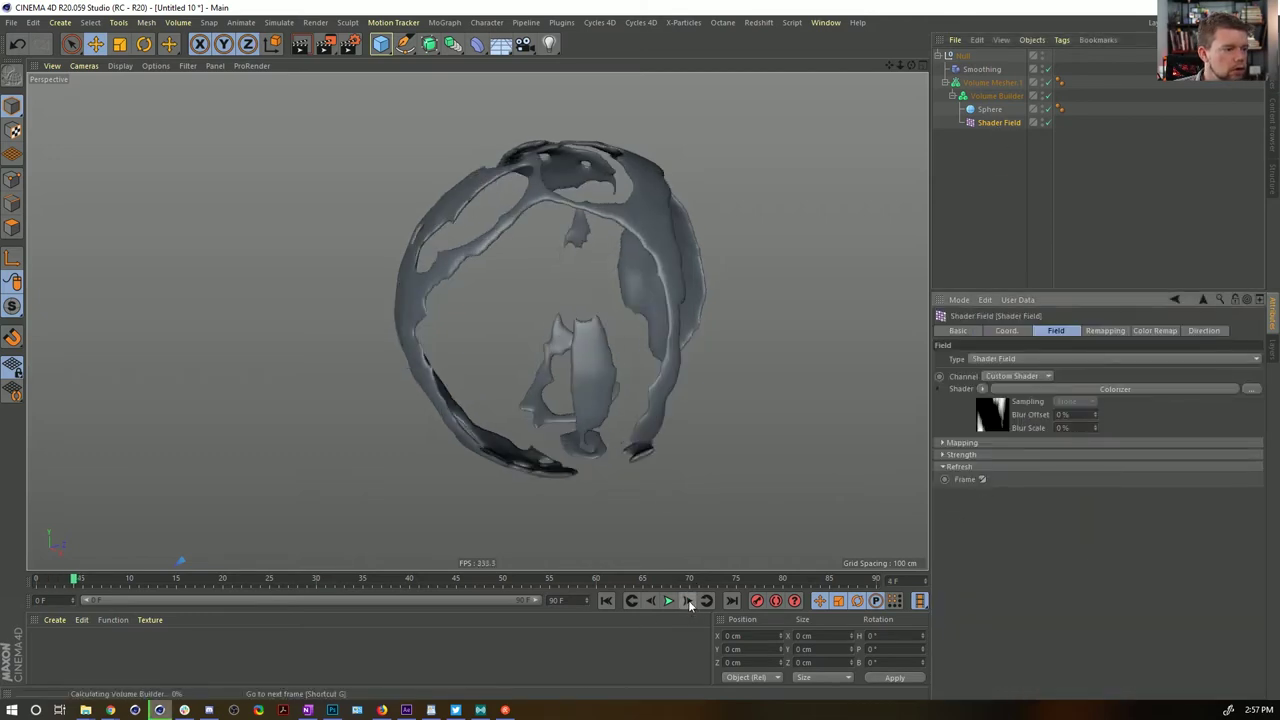
Play back the animated volume mesh in stretches and inspect the evolving strands from several angles
left_click(669, 601)
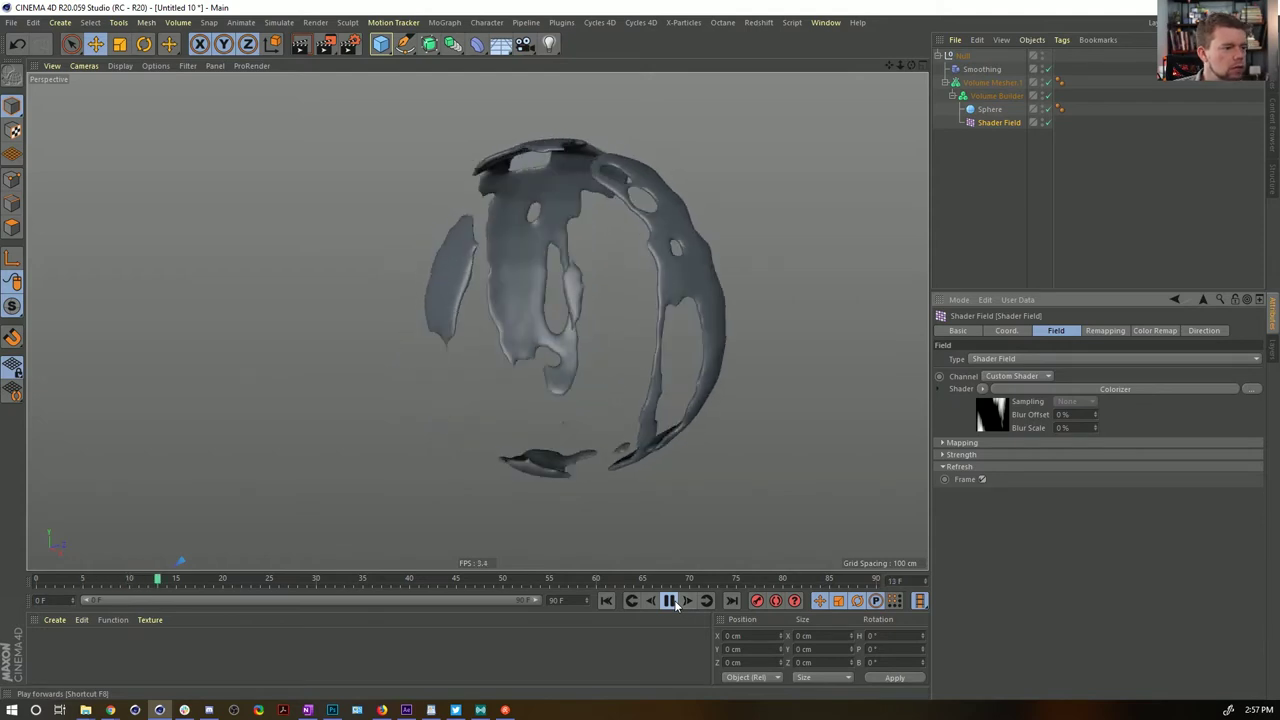
left_click(669, 601)
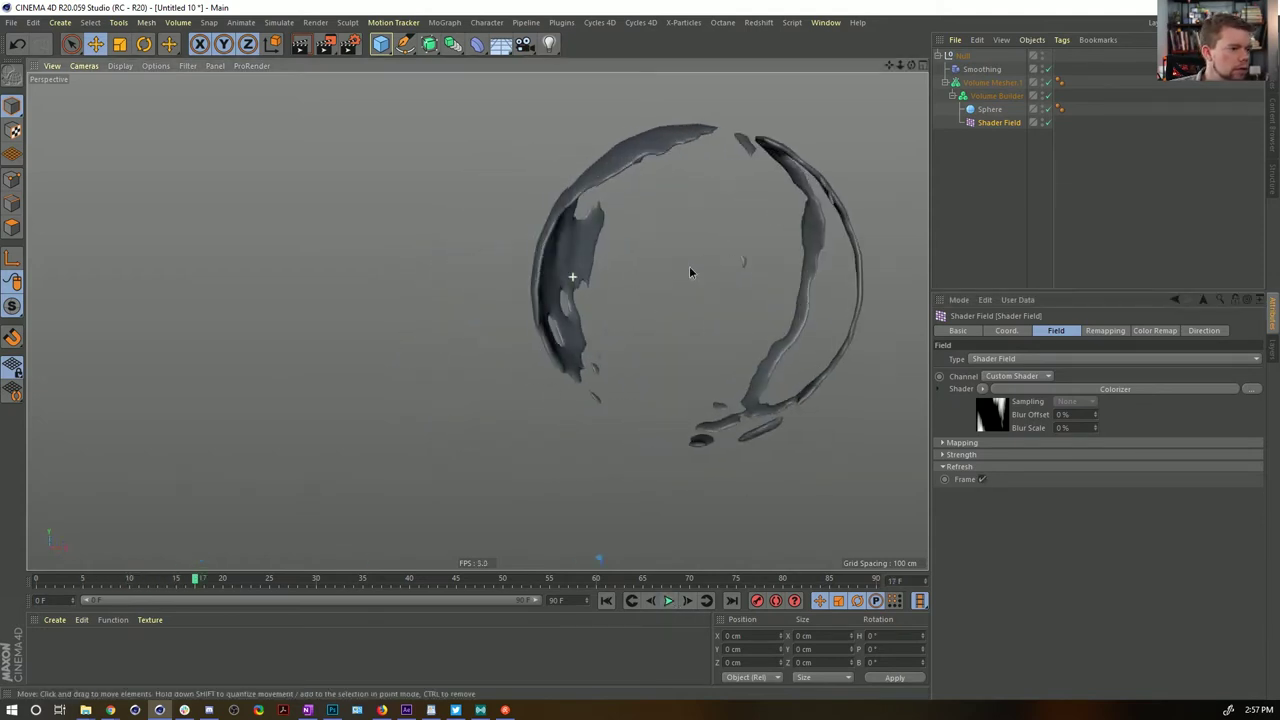
left_click_drag(690, 268, 639, 182, "alt")
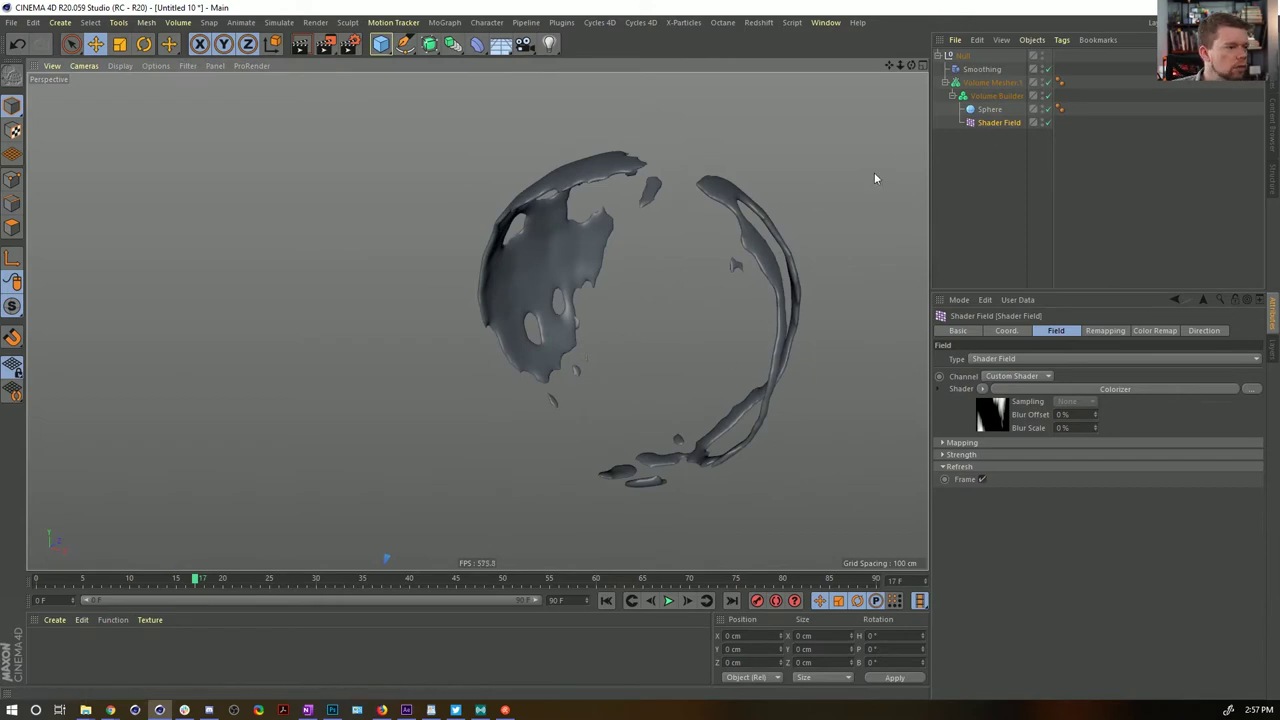
left_click(669, 601)
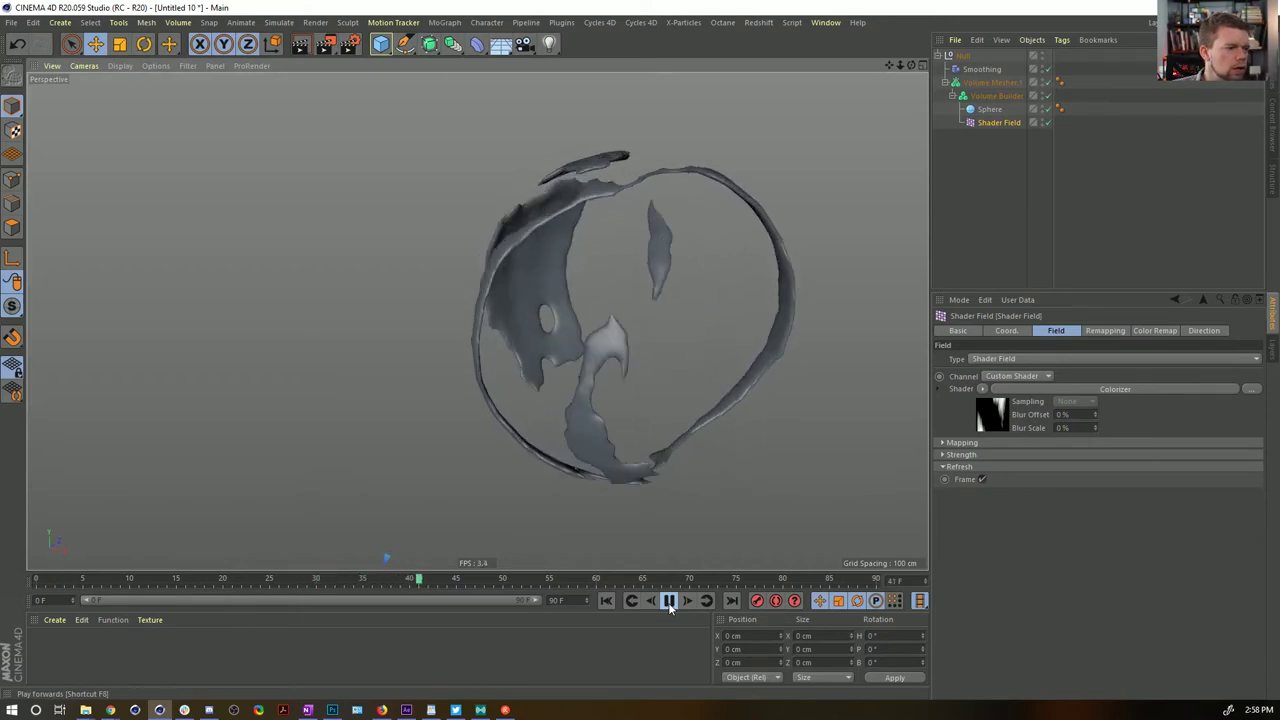
left_click(670, 600)
left_click_drag(670, 309, 620, 283, "alt")
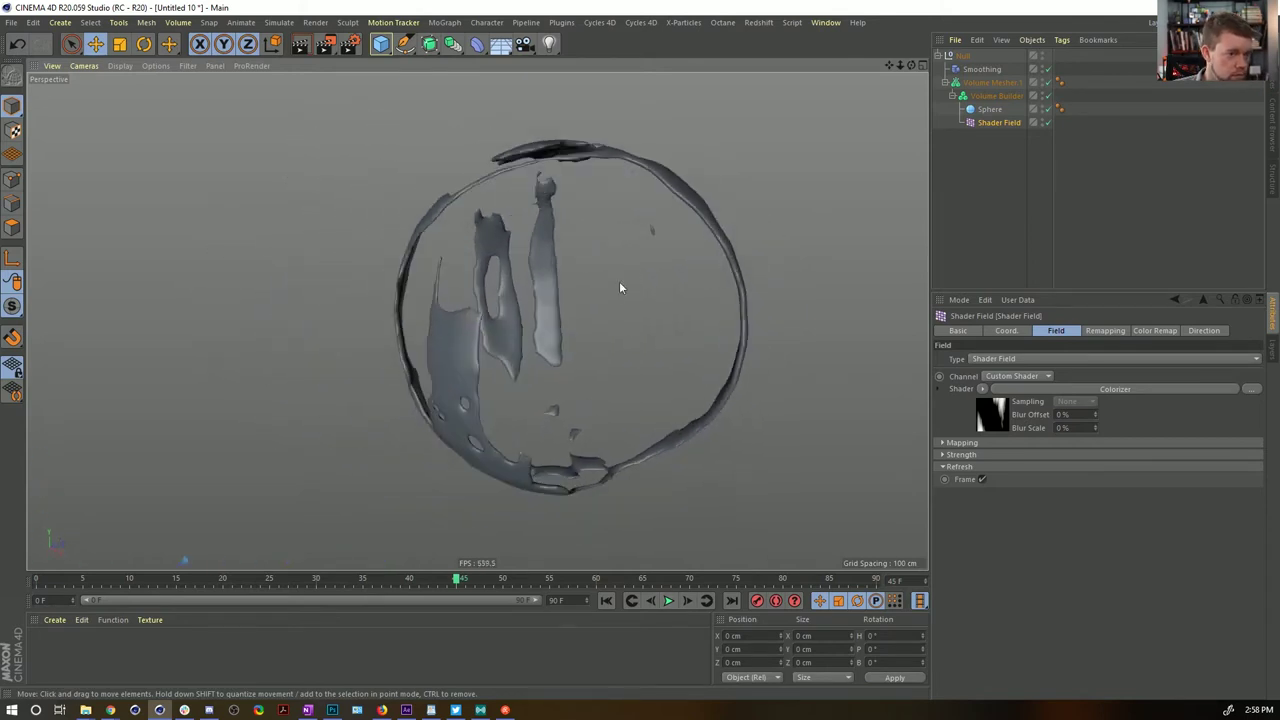
Enable Perfect Primitive for the Sphere in the Volume Builder's object list and inspect the resulting surface
left_click(1000, 95)
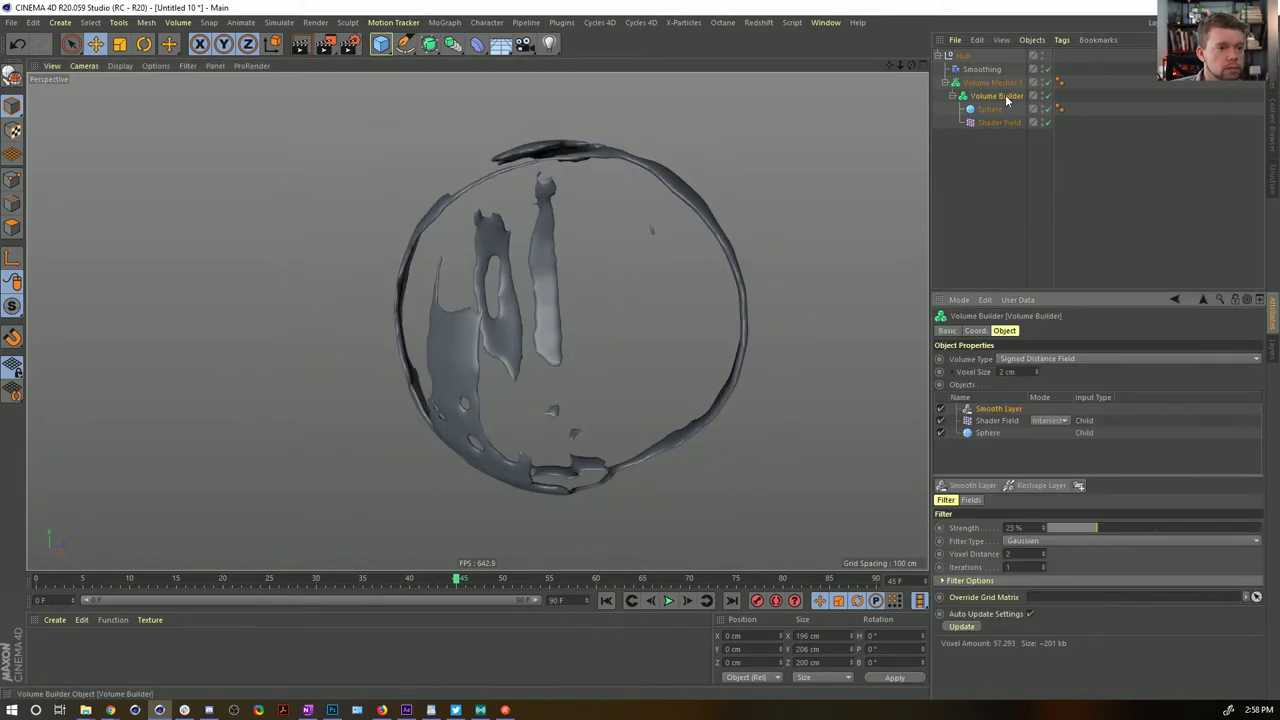
left_click(985, 421)
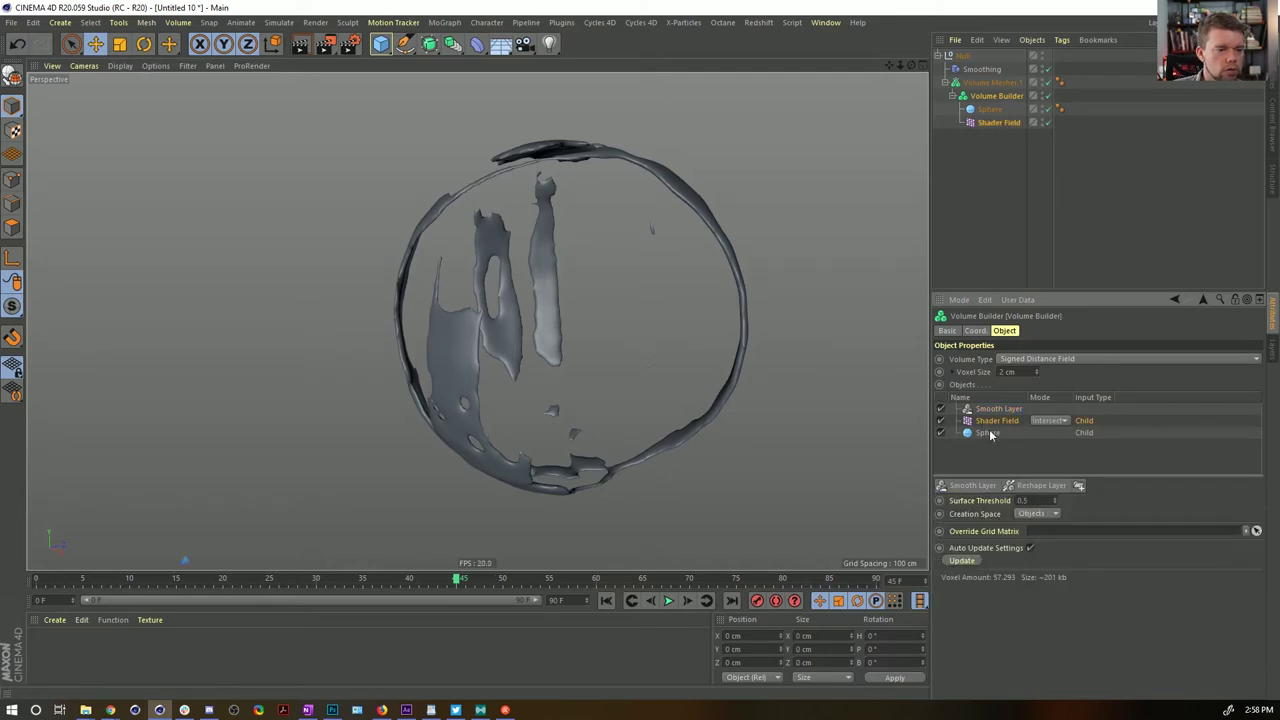
left_click(988, 433)
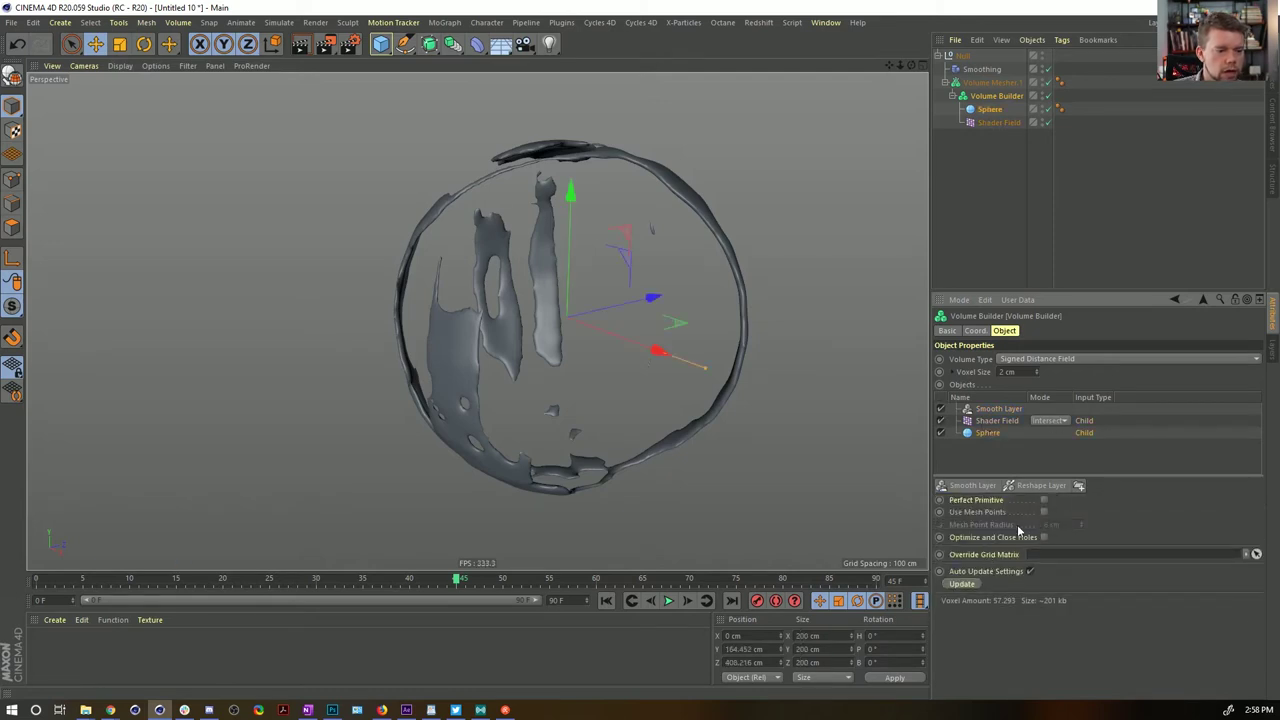
left_click(1044, 500)
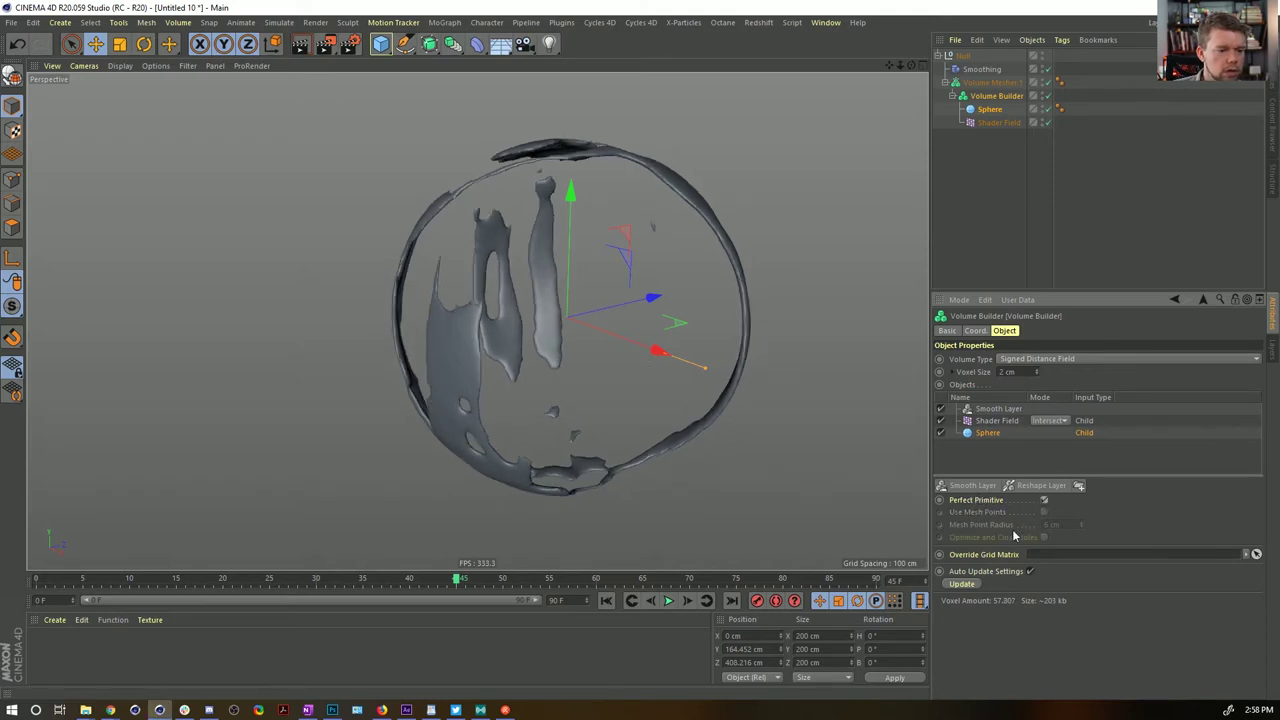
left_click_drag(460, 260, 591, 330, "alt")
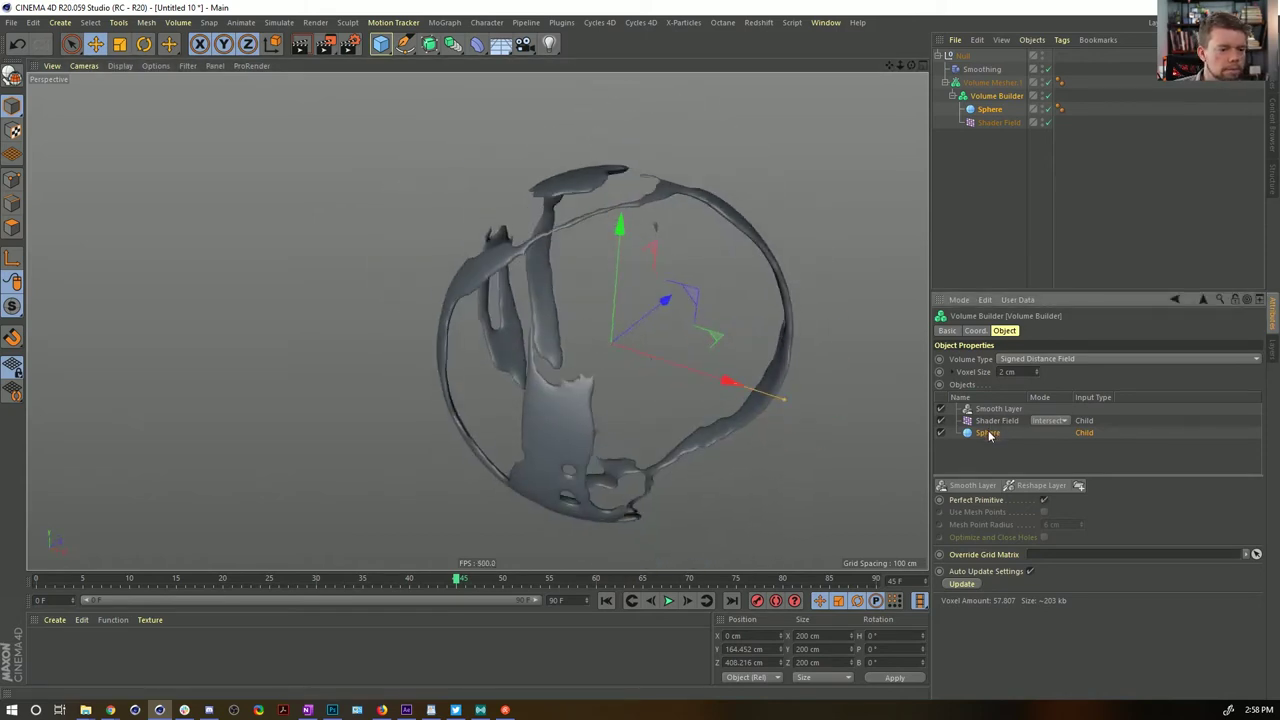
left_click_drag(582, 235, 597, 290, "alt")
Add a Connect object, nest the null group inside it, and turn off Weld
left_click(960, 56)
left_click(938, 56)
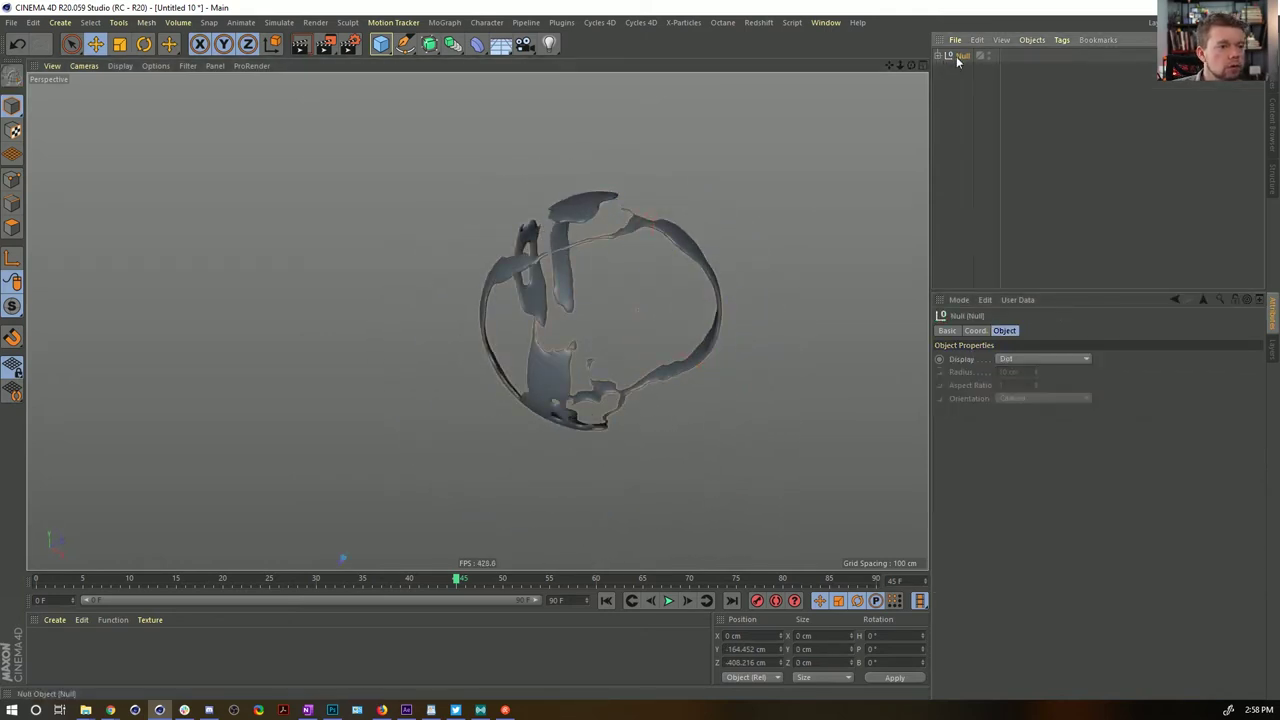
left_click_drag(455, 49, 626, 88)
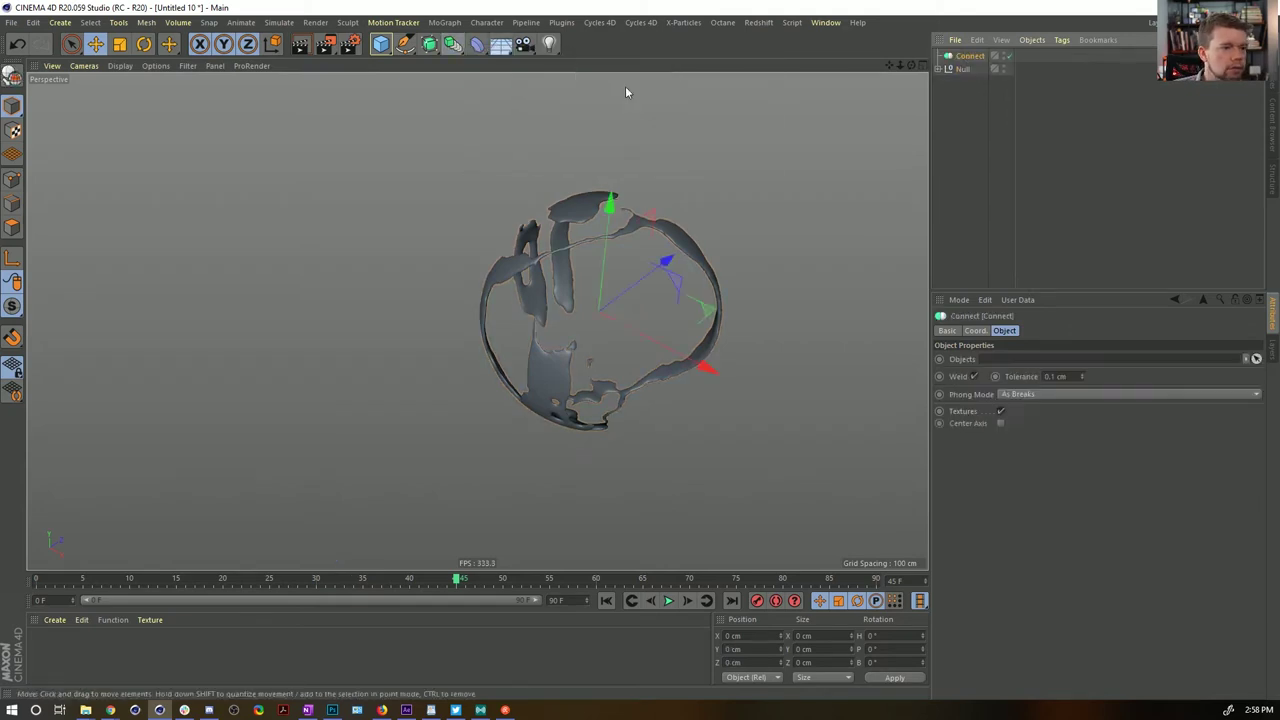
left_click_drag(963, 68, 970, 60)
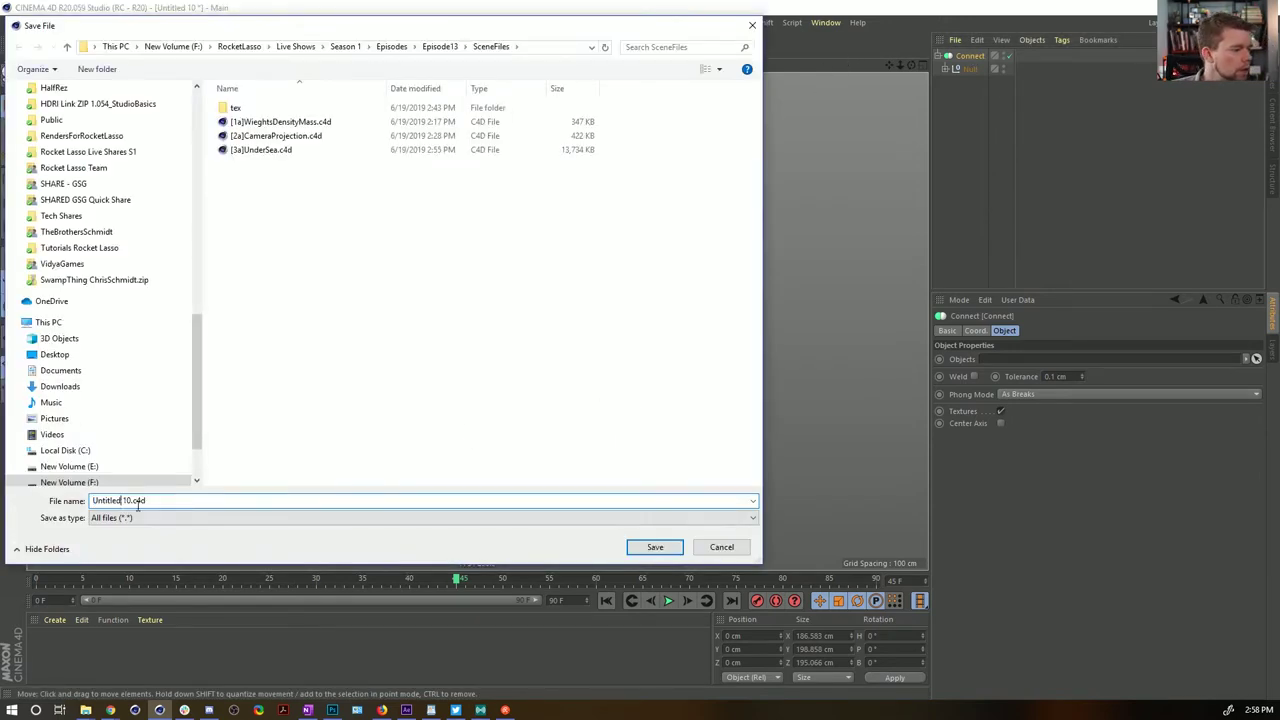
Save the scene in the SceneFiles folder as [4a]ExportSequence.c4d, basing the name on the [3a]UnderSea file
left_click(262, 150)
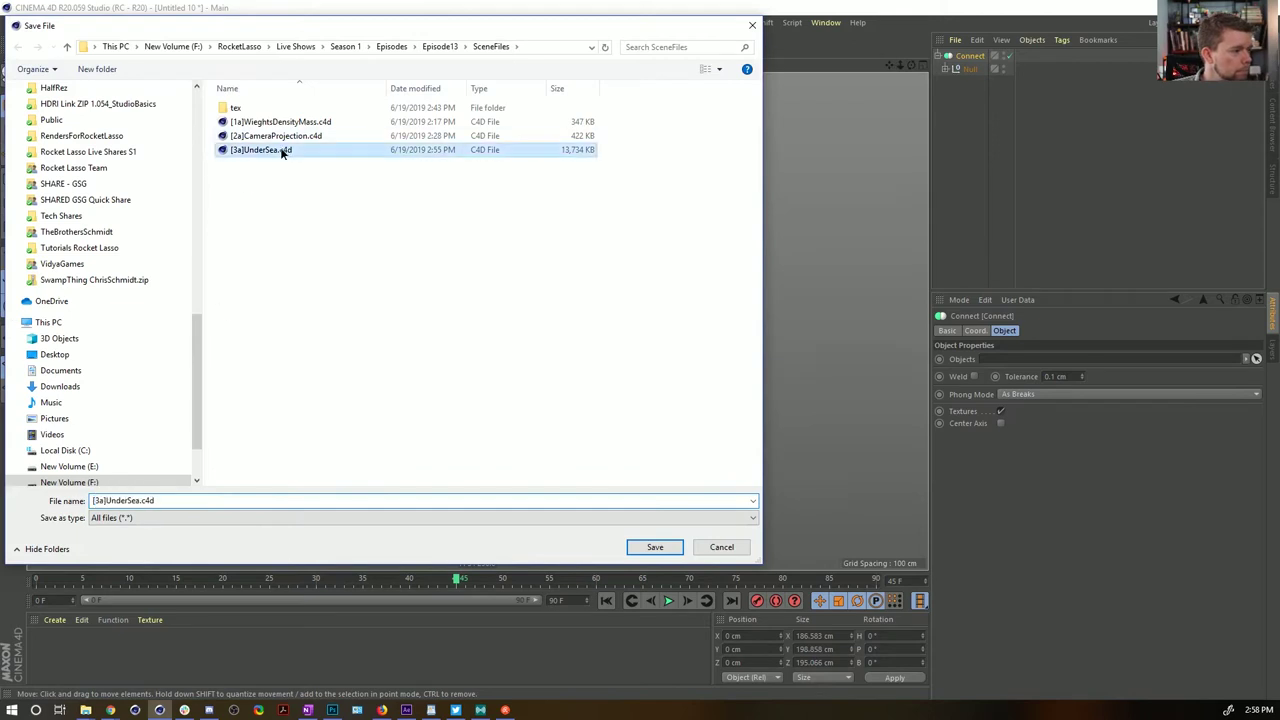
left_click(96, 499)
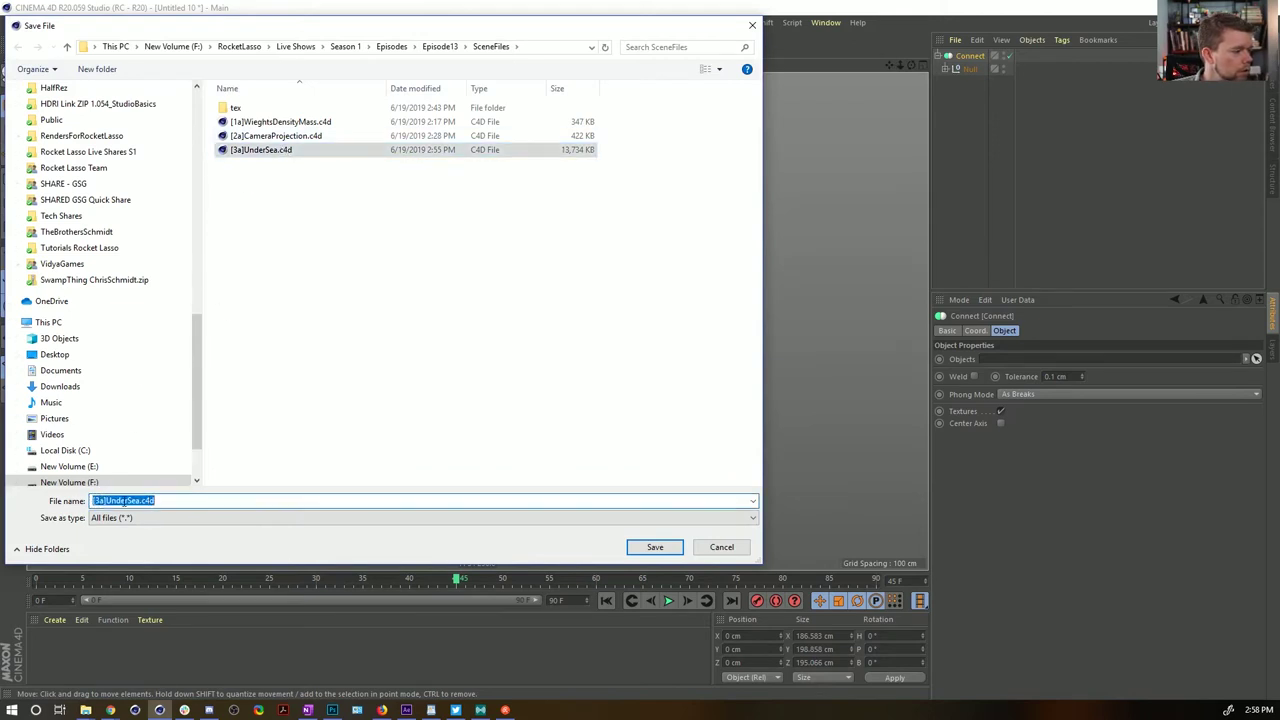
left_click(97, 501)
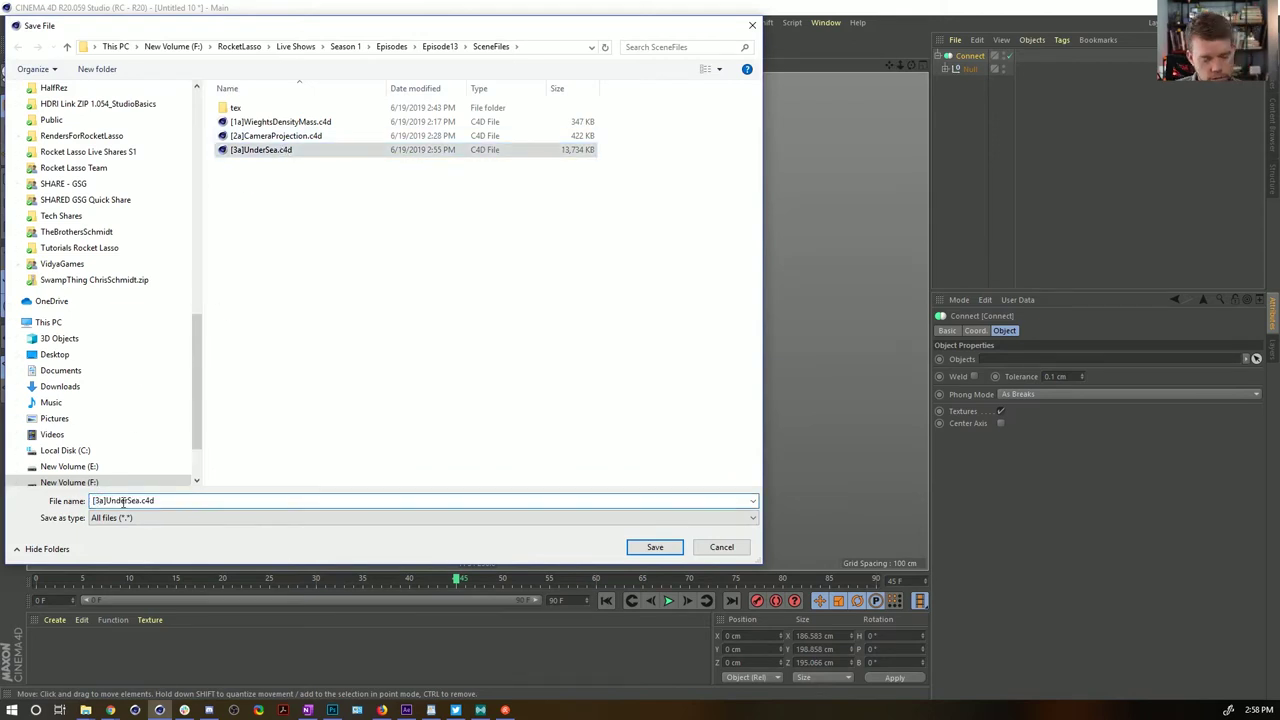
key("Delete")
type("4a]")
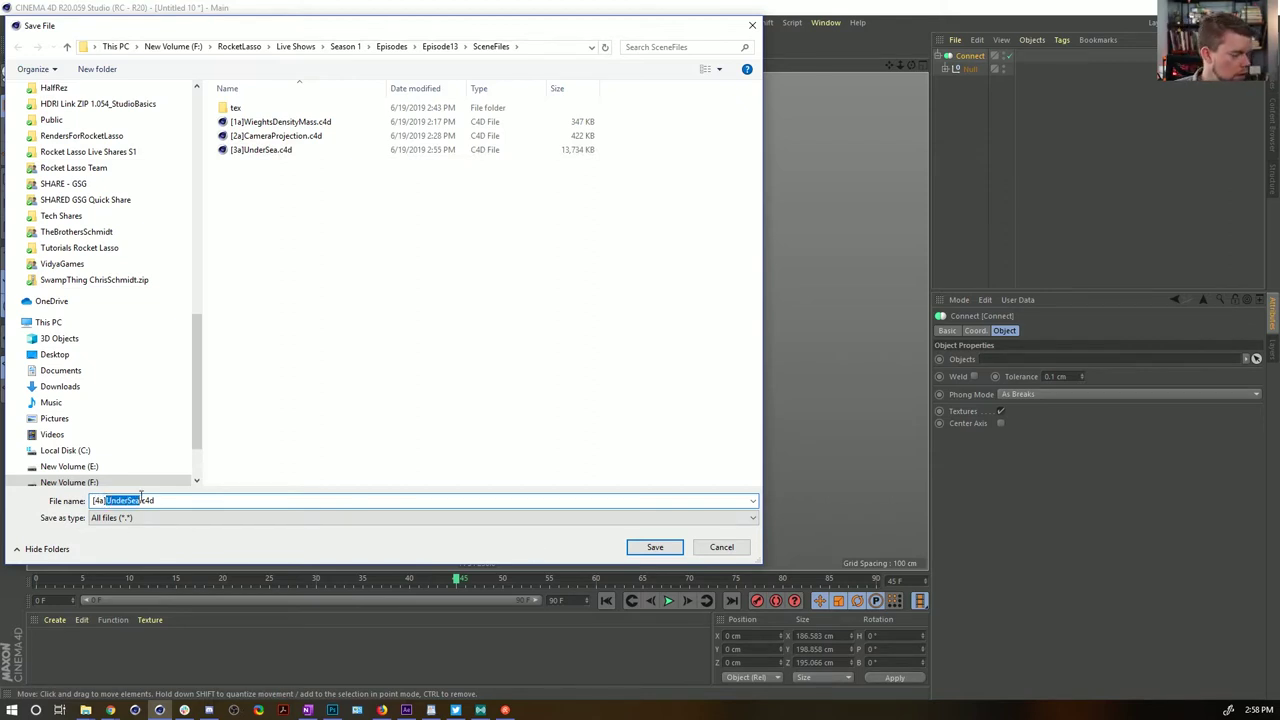
type("Ex")
type("port")
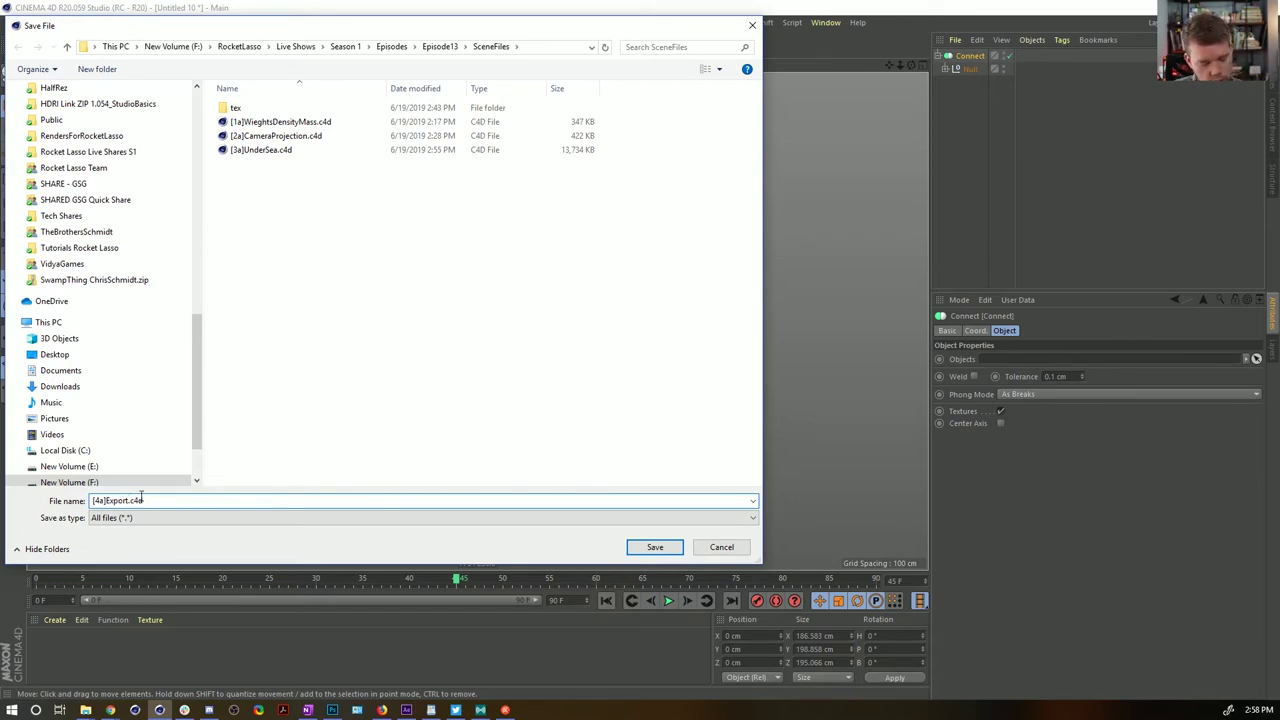
type("Sequence")
key("Return")
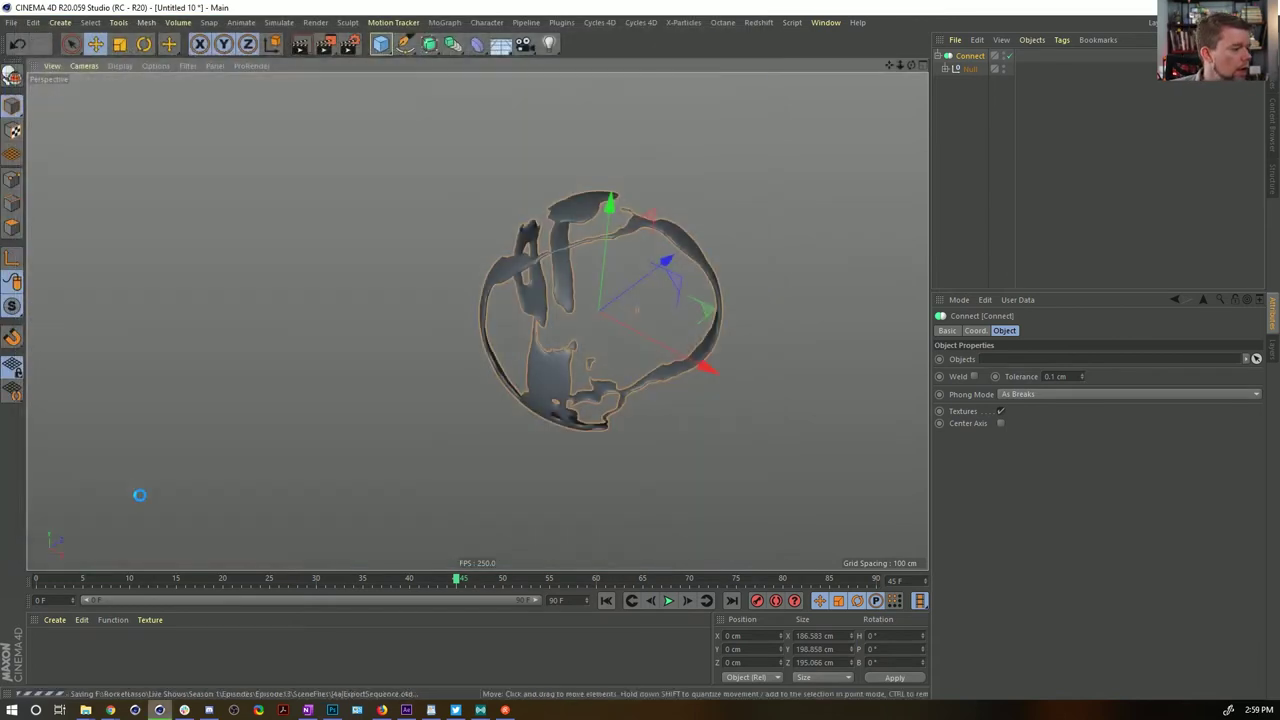
Change the Volume Builder's Volume Type to Fog and inspect the resulting shape from different sides
right_click(965, 57)
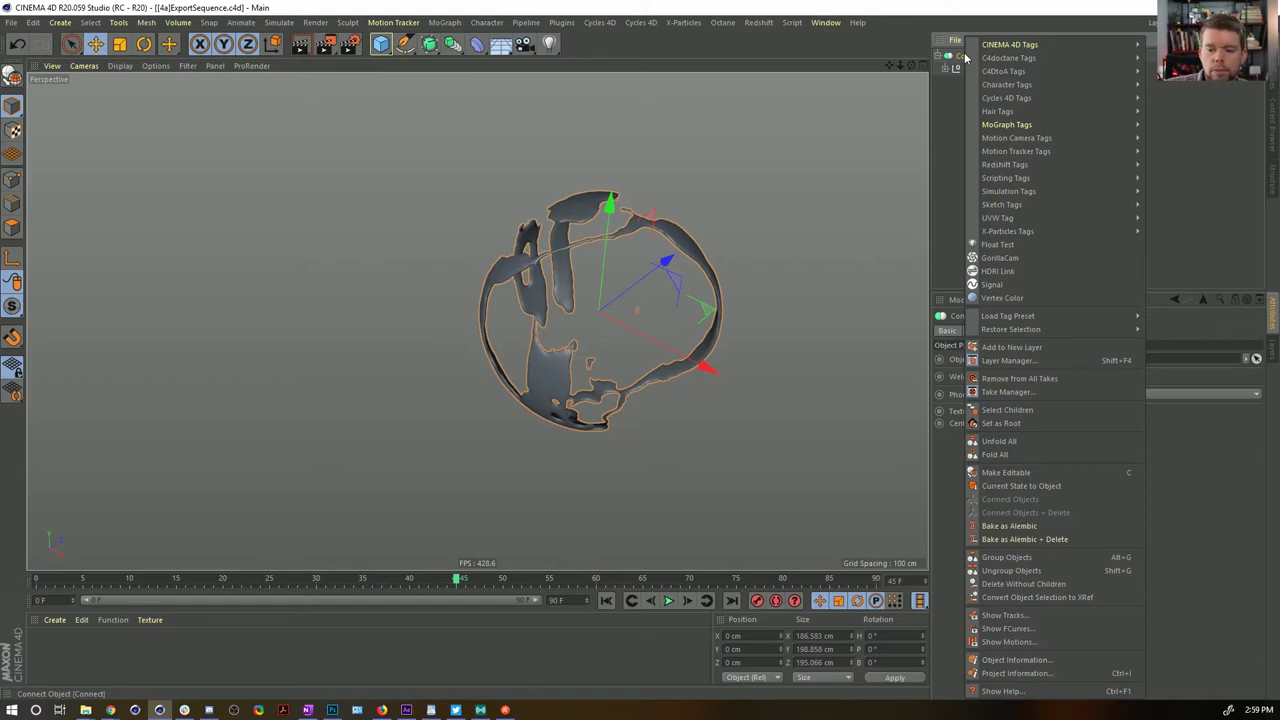
left_click(987, 6)
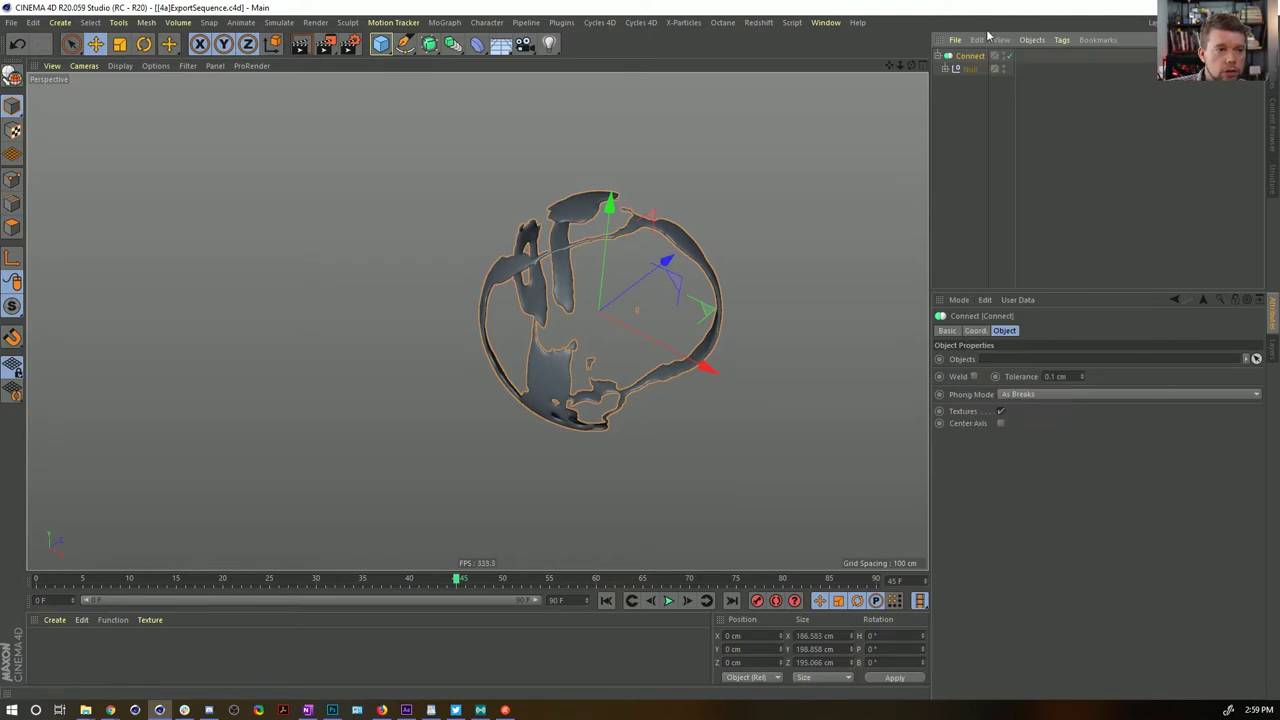
left_click(945, 70)
left_click(1003, 108)
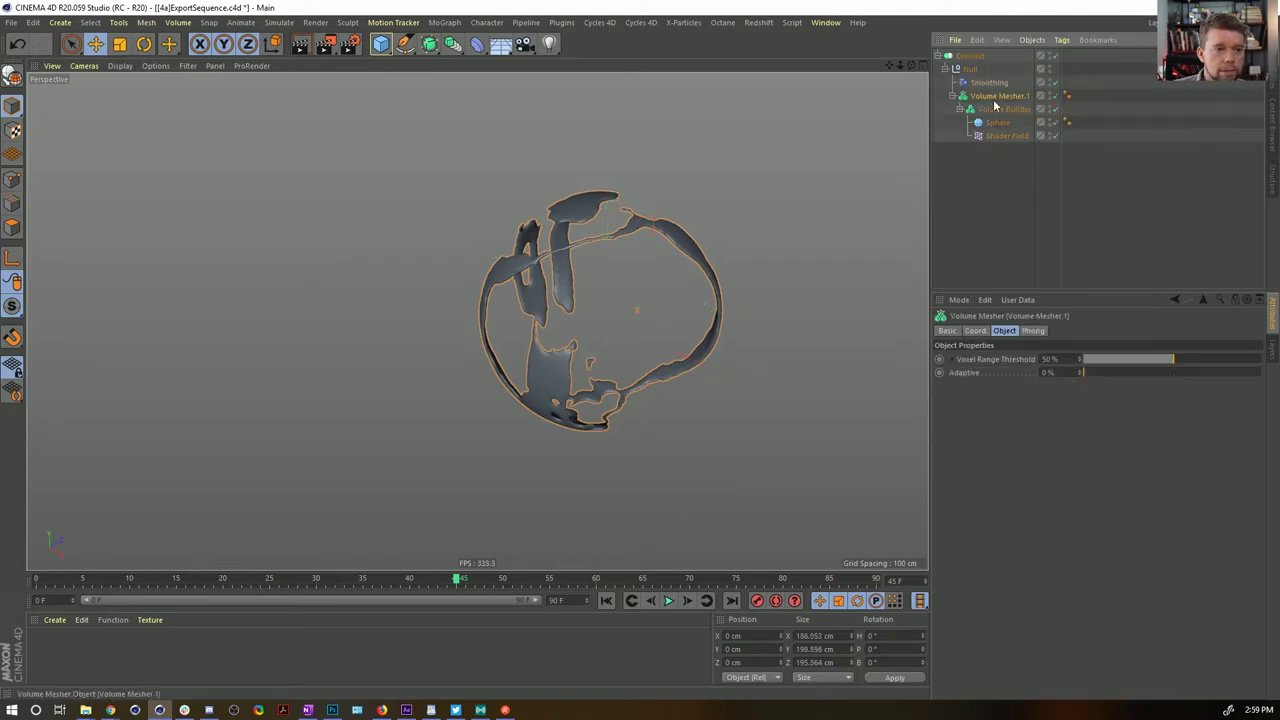
left_click(1055, 359)
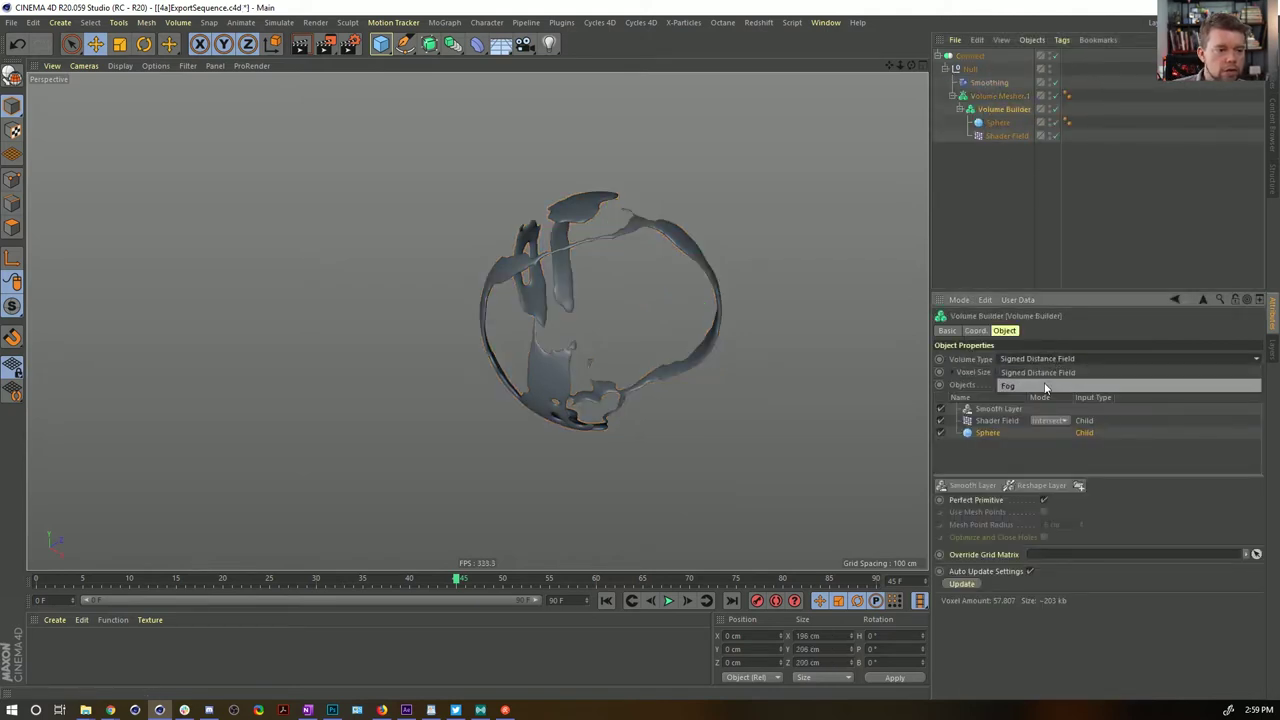
left_click(1008, 386)
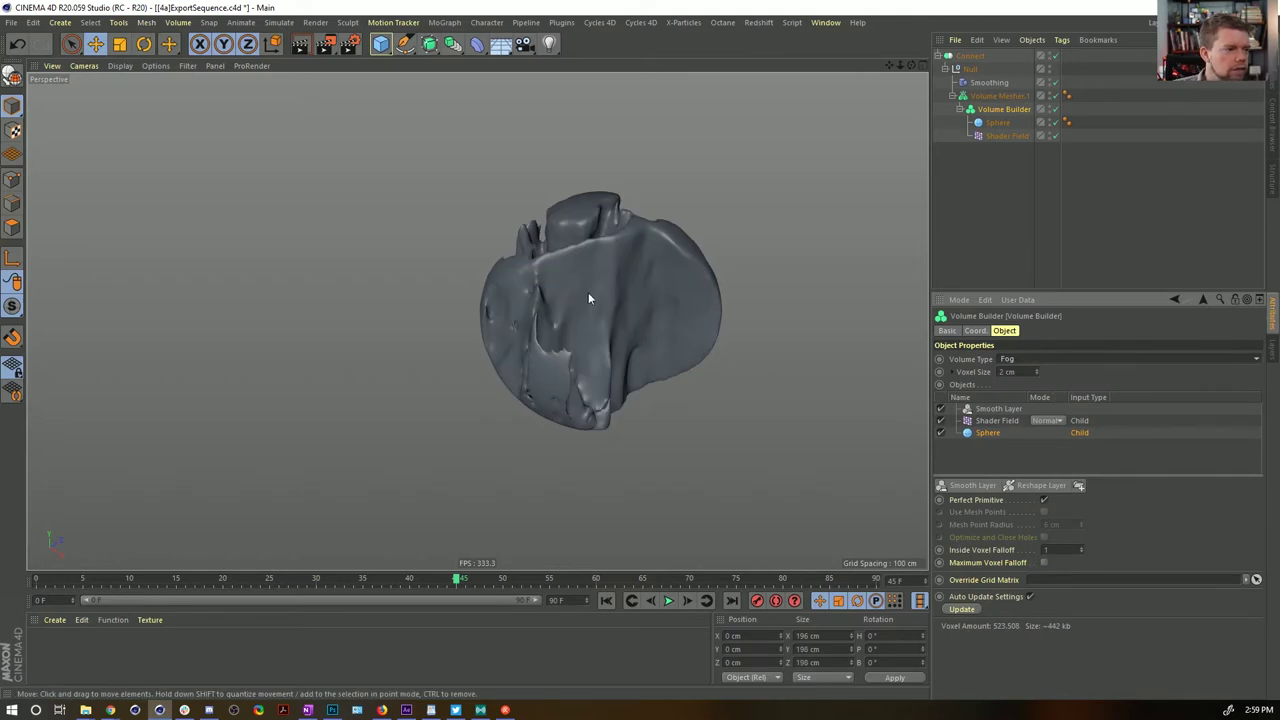
mouse_move(588, 298)
left_mouse_down("alt")
mouse_move(778, 339)
mouse_move(720, 374)
mouse_move(766, 225)
mouse_move(803, 248)
mouse_move(700, 286)
mouse_move(758, 253)
mouse_move(586, 286)
mouse_move(894, 197)
mouse_move(617, 225)
mouse_move(491, 160)
mouse_move(756, 248)
mouse_move(674, 219)
mouse_move(742, 262)
left_mouse_up("alt")
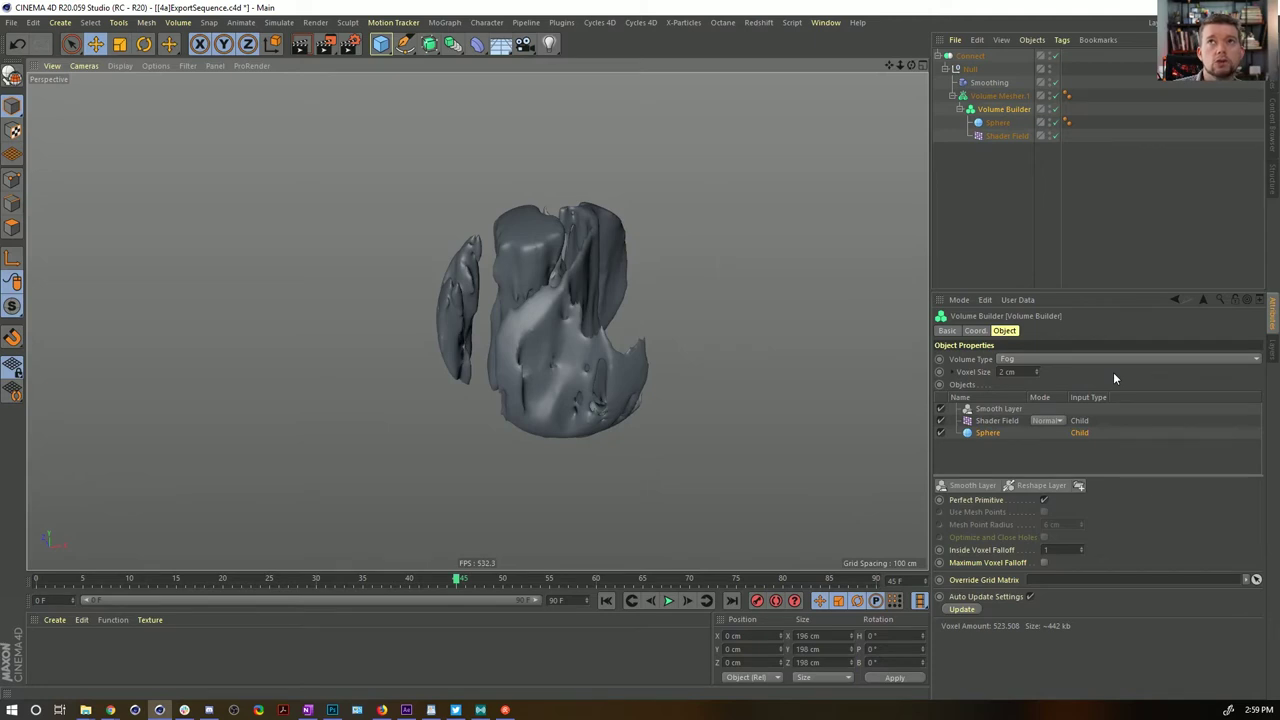
left_click_drag(645, 363, 560, 365, "alt")
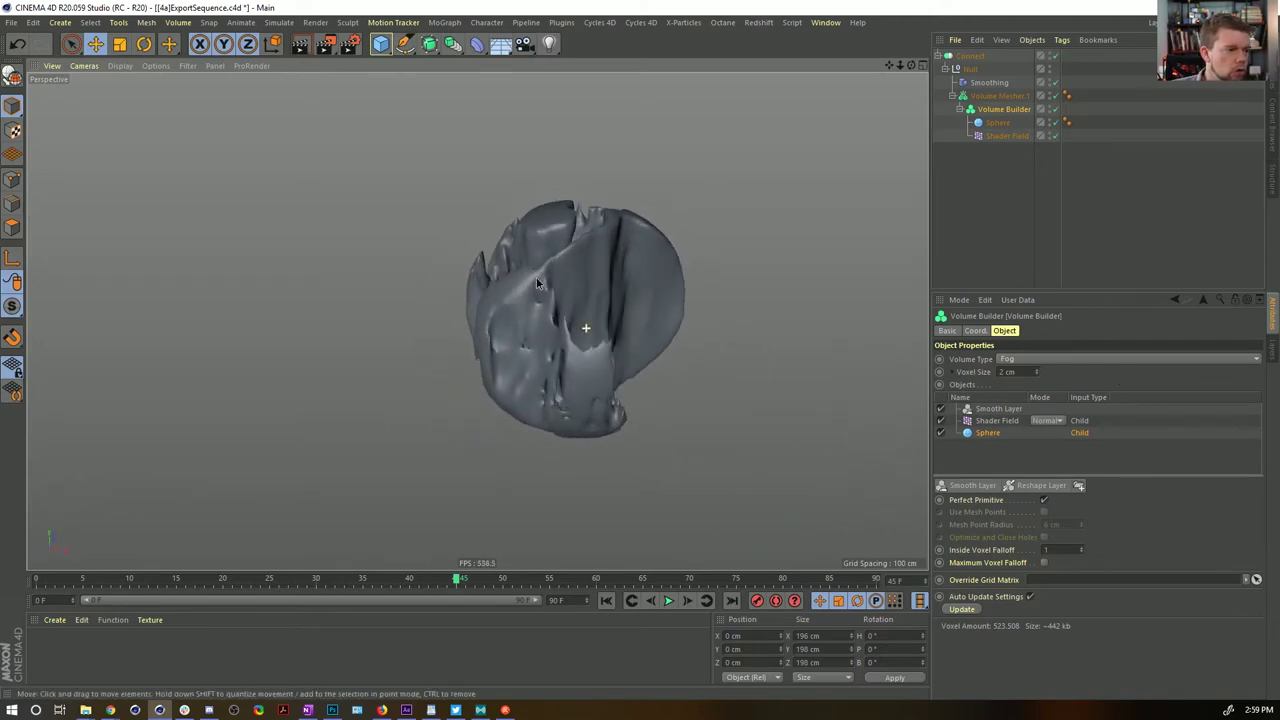
Play the fog-based animation forward, stop it, and inspect the solid shape from other angles
left_click(688, 601)
left_click(670, 601)
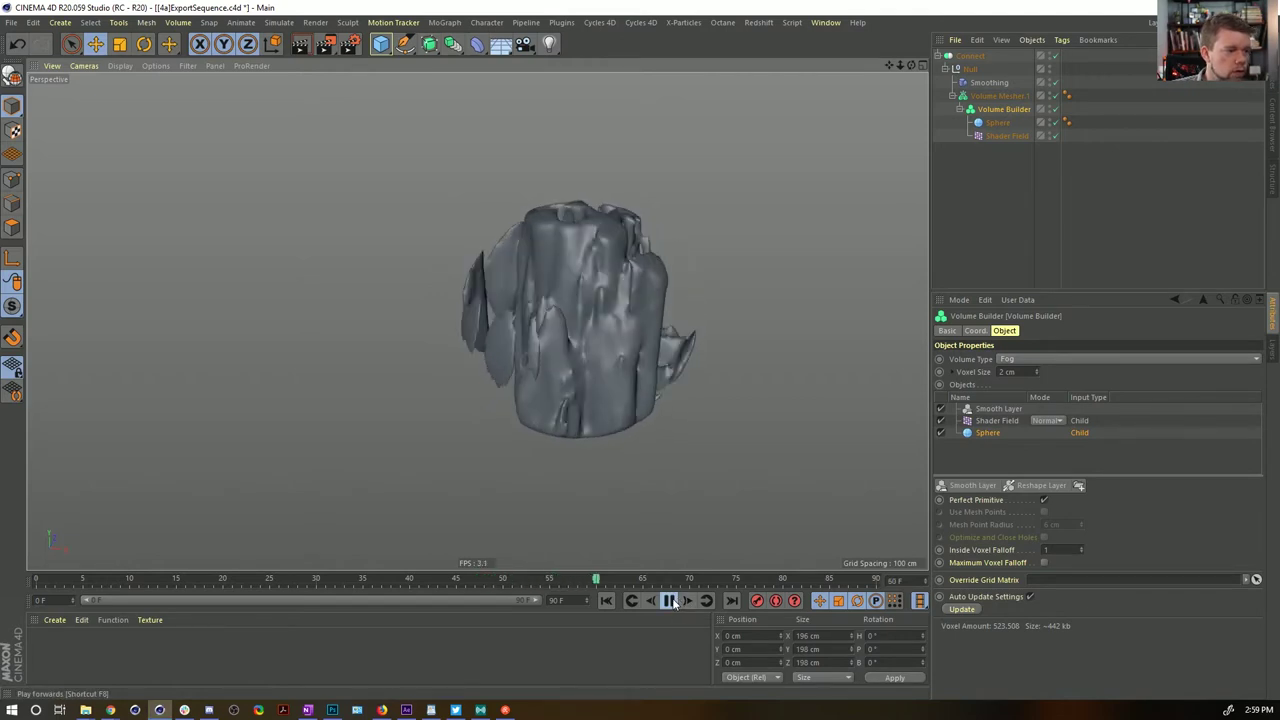
left_click(670, 601)
left_click_drag(608, 315, 561, 367, "alt")
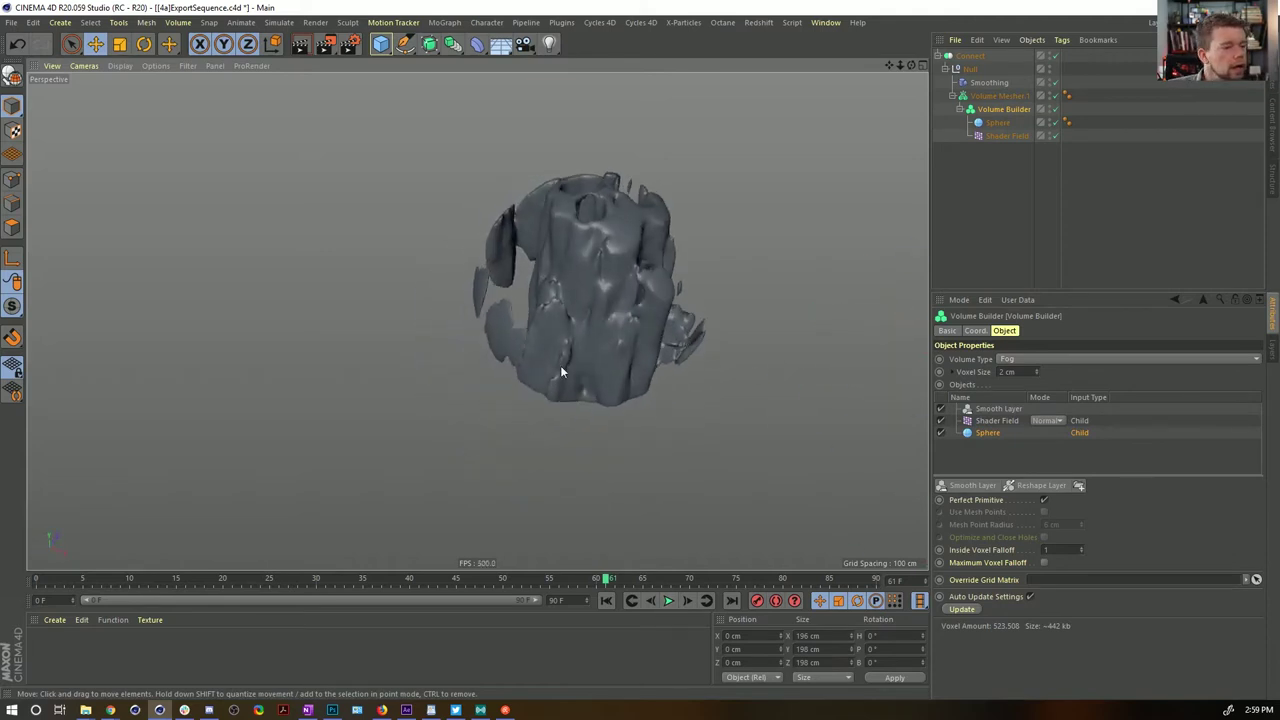
left_click_drag(635, 313, 560, 250, "alt")
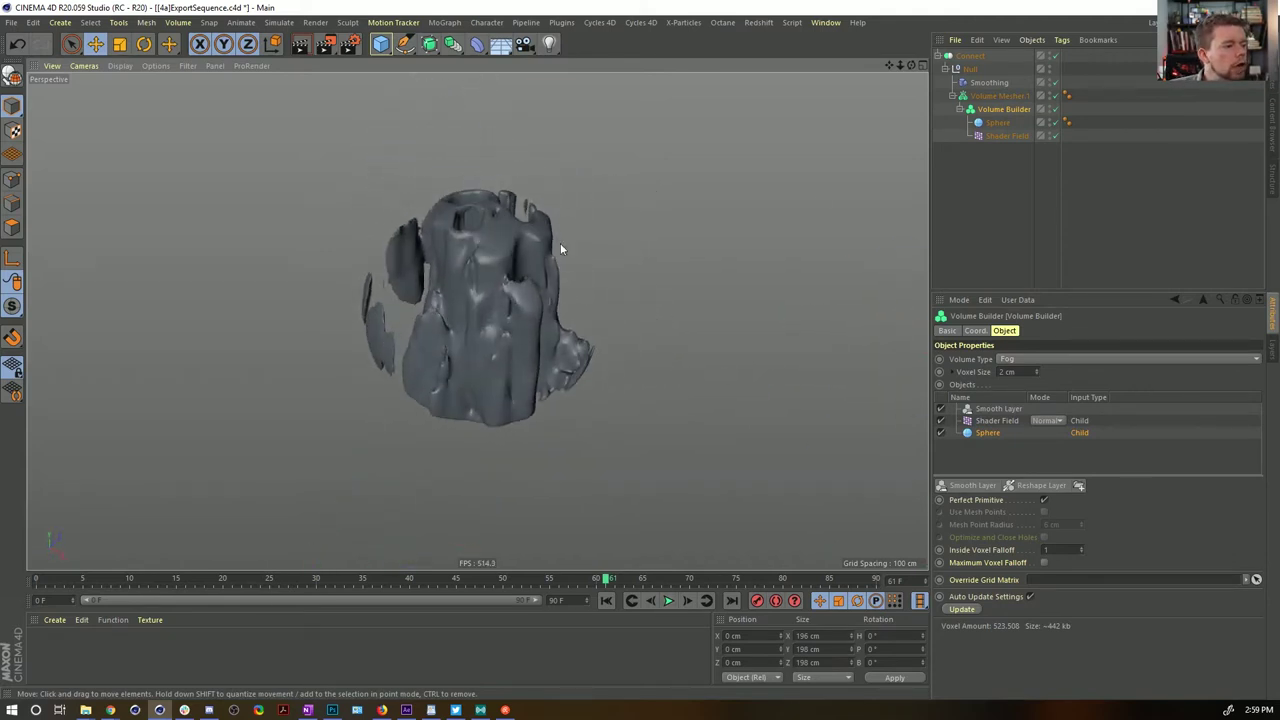
Bake the top-level Connect object as Alembic, keeping the original hierarchy in the scene
left_click(970, 60)
right_click(970, 60)
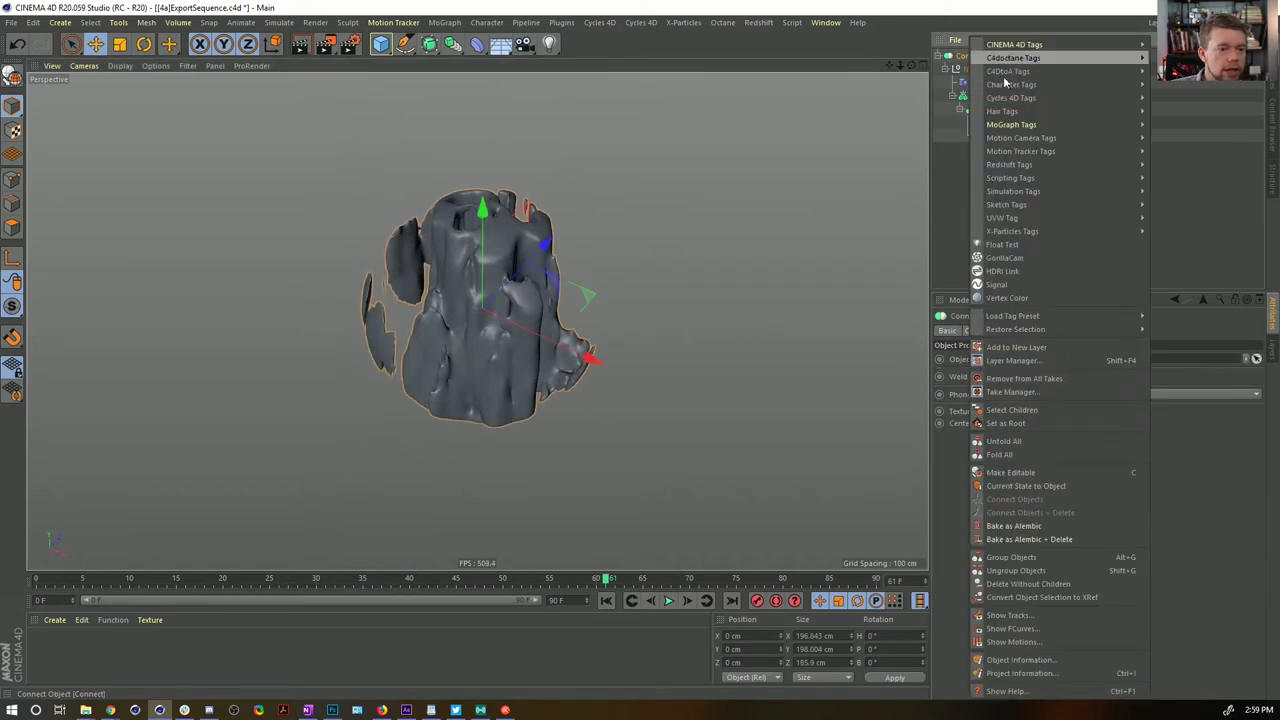
left_click(1036, 527)
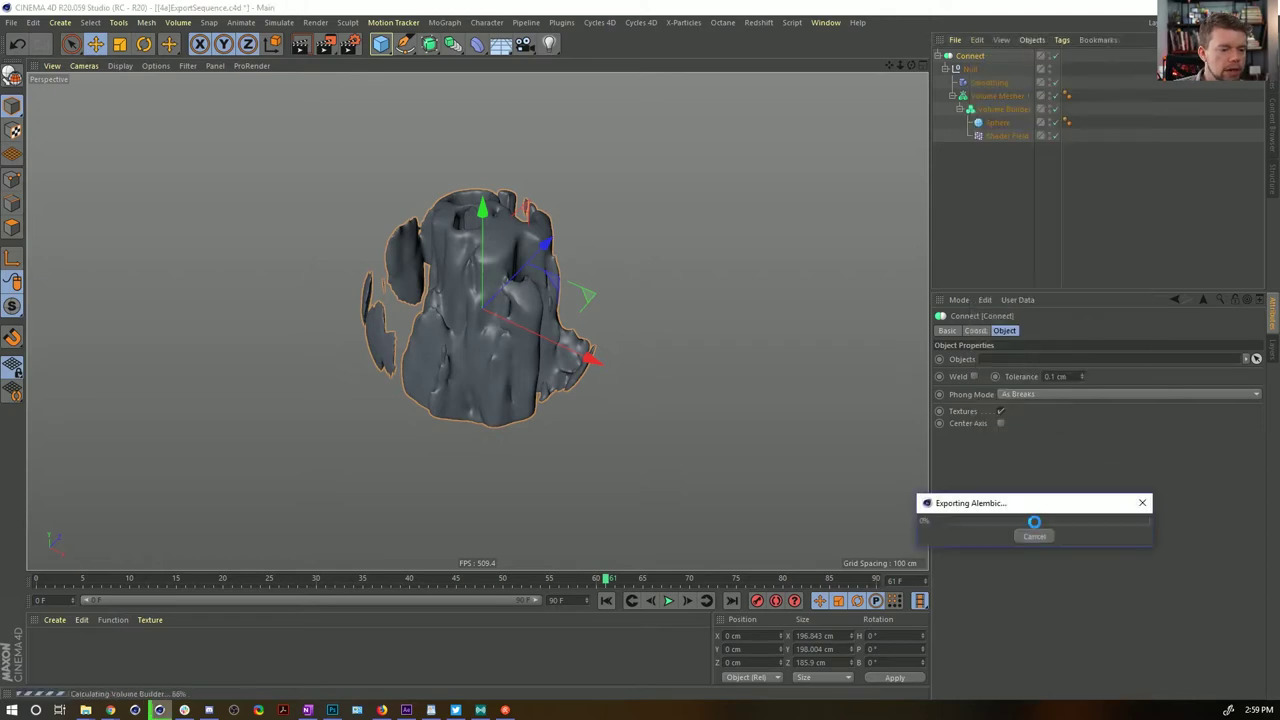
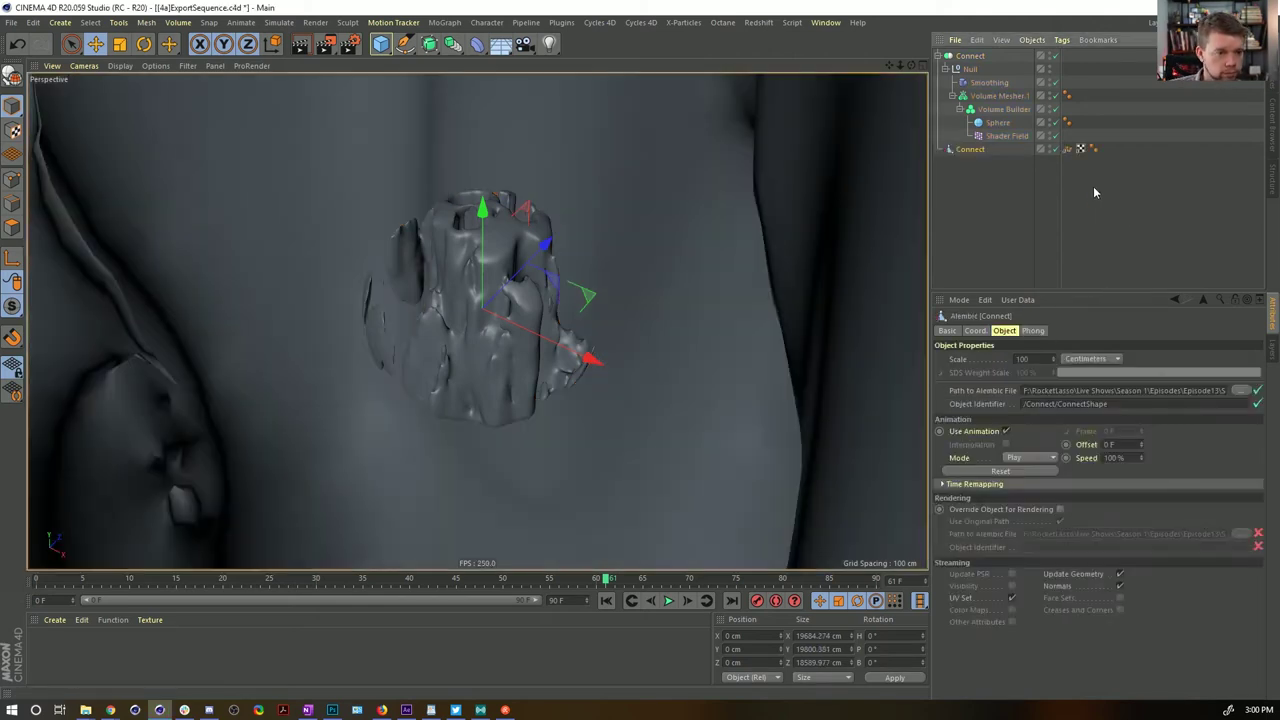
Set the baked Alembic object's scale to 10, then collapse and disable the original Connect hierarchy
right_click_drag(729, 155, 400, 231, "alt")
right_click_drag(754, 209, 408, 190, "alt")
middle_click_drag(712, 107, 617, 161, "alt")
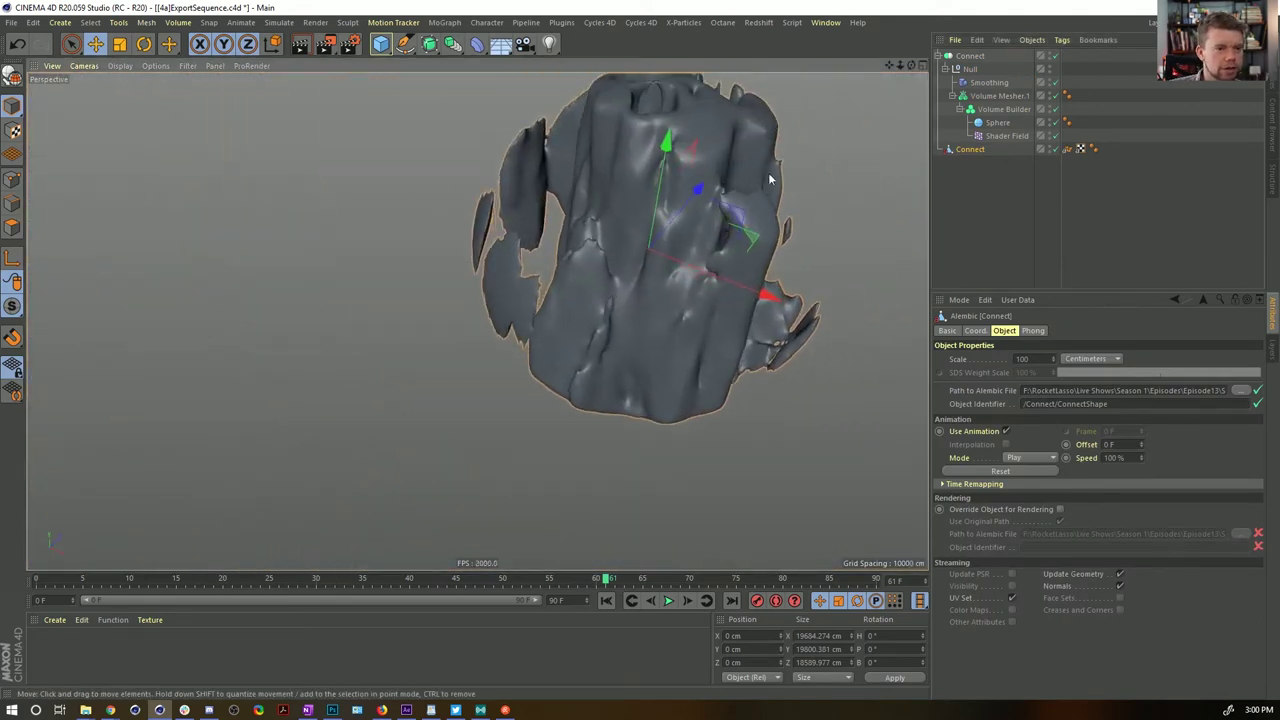
left_click(1024, 358)
key("BackSpace")
key("Return")
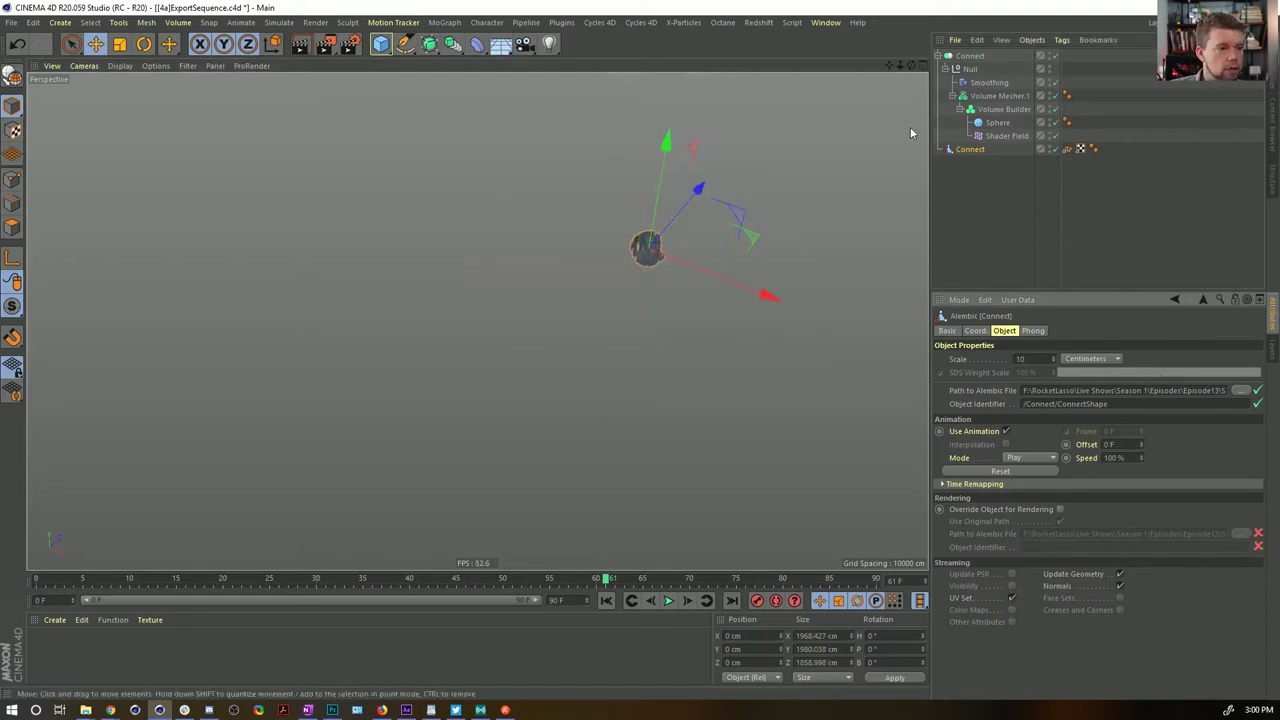
left_click(938, 56)
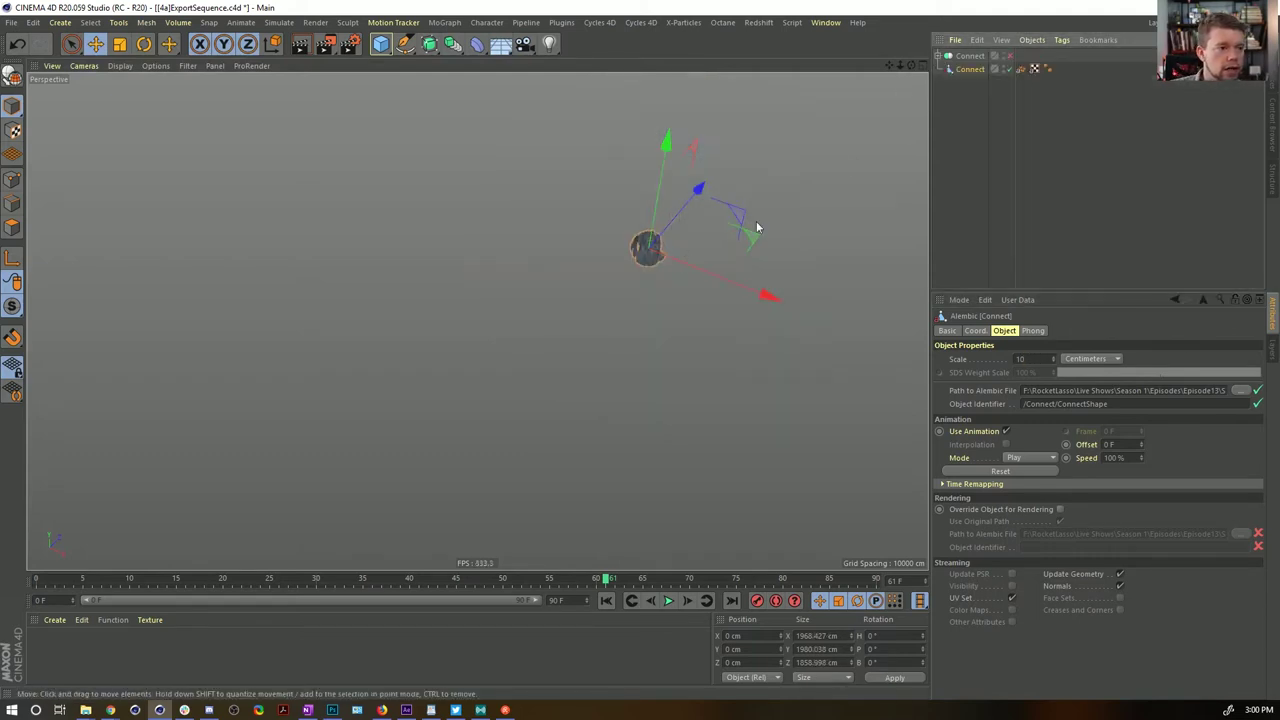
right_click_drag(648, 251, 985, 240, "alt")
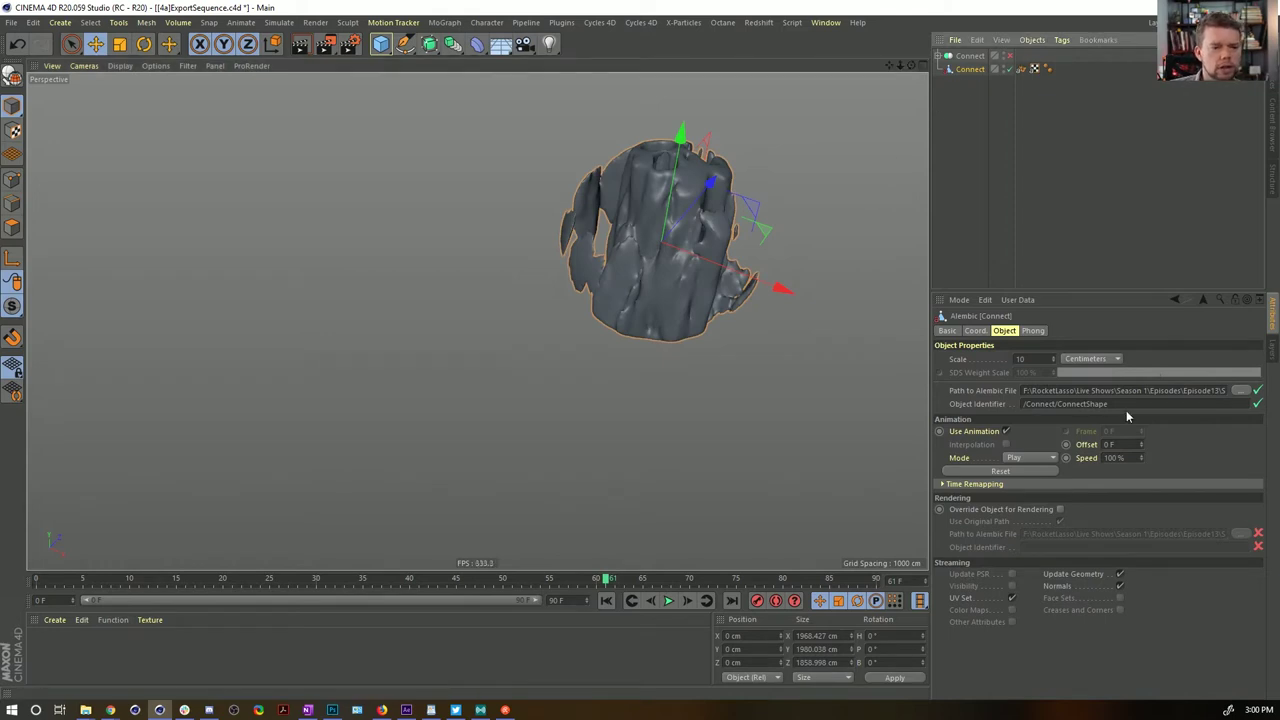
Play the baked Alembic animation while viewing it from different sides, then stop it and return to frame 0
left_click(668, 600)
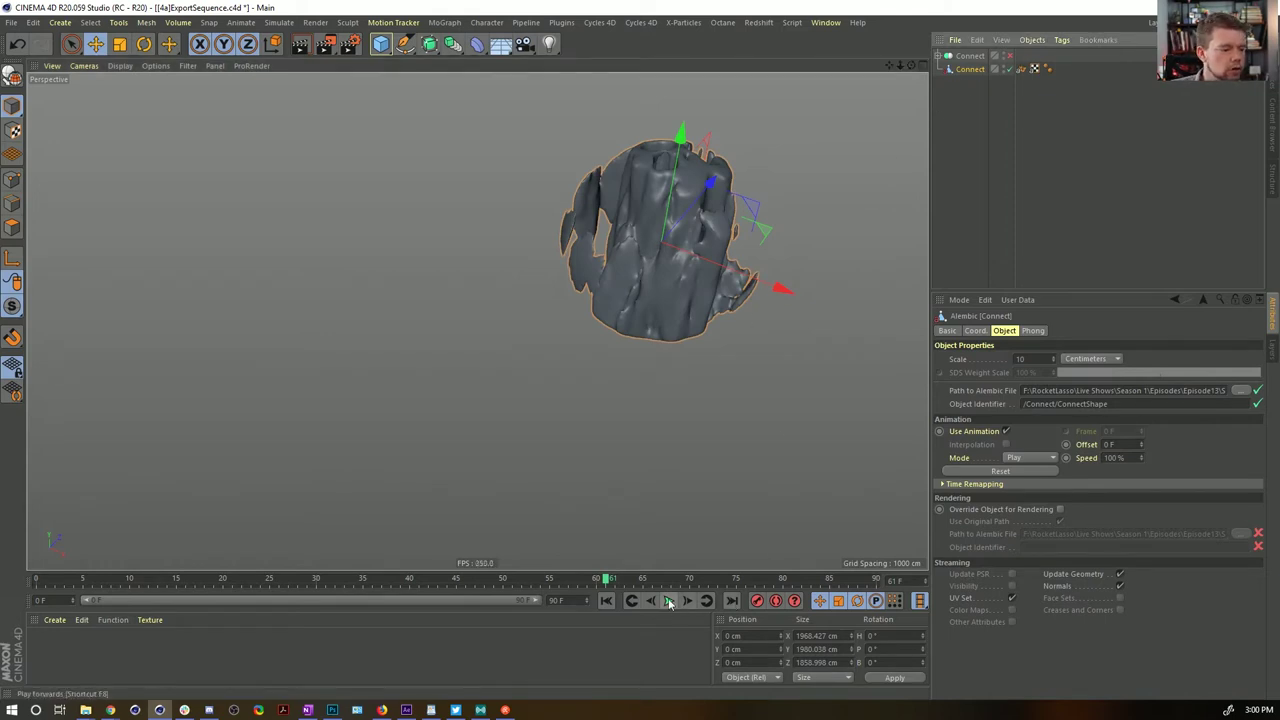
middle_click_drag(706, 243, 566, 330, "alt")
right_click_drag(520, 342, 569, 323, "alt")
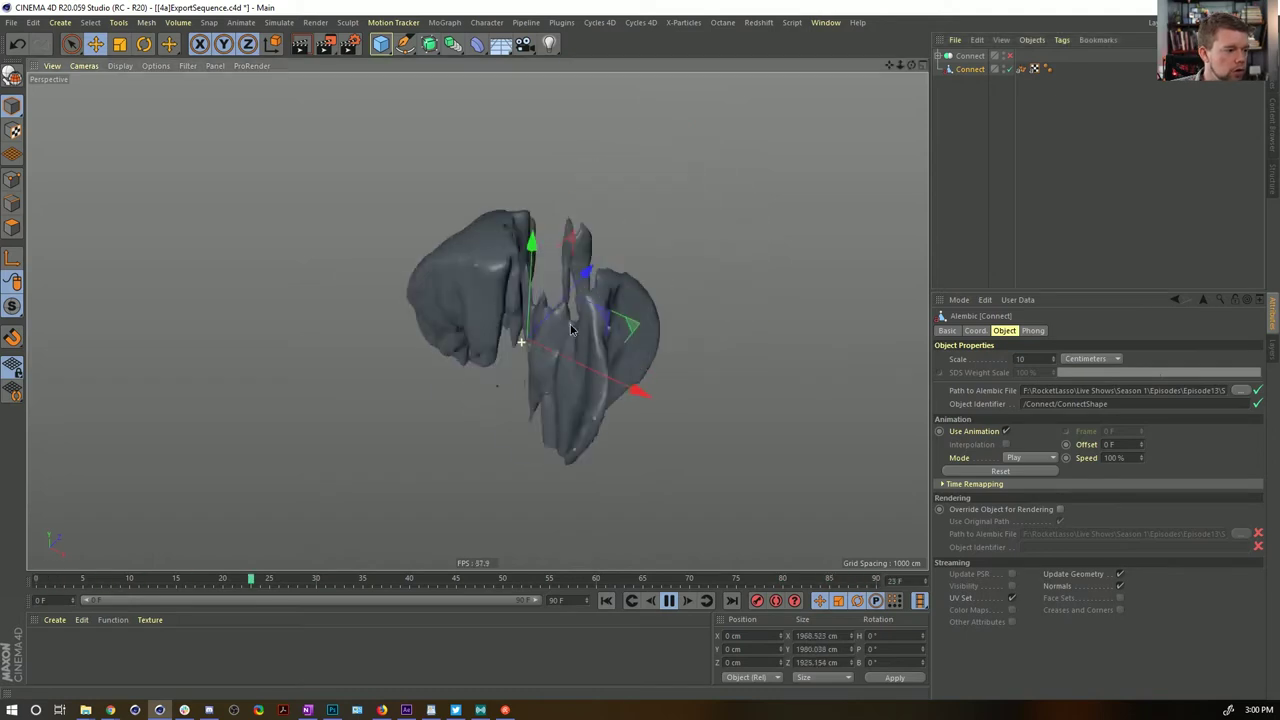
mouse_move(574, 317)
left_mouse_down("alt")
mouse_move(629, 232)
mouse_move(795, 201)
mouse_move(588, 314)
left_mouse_up("alt")
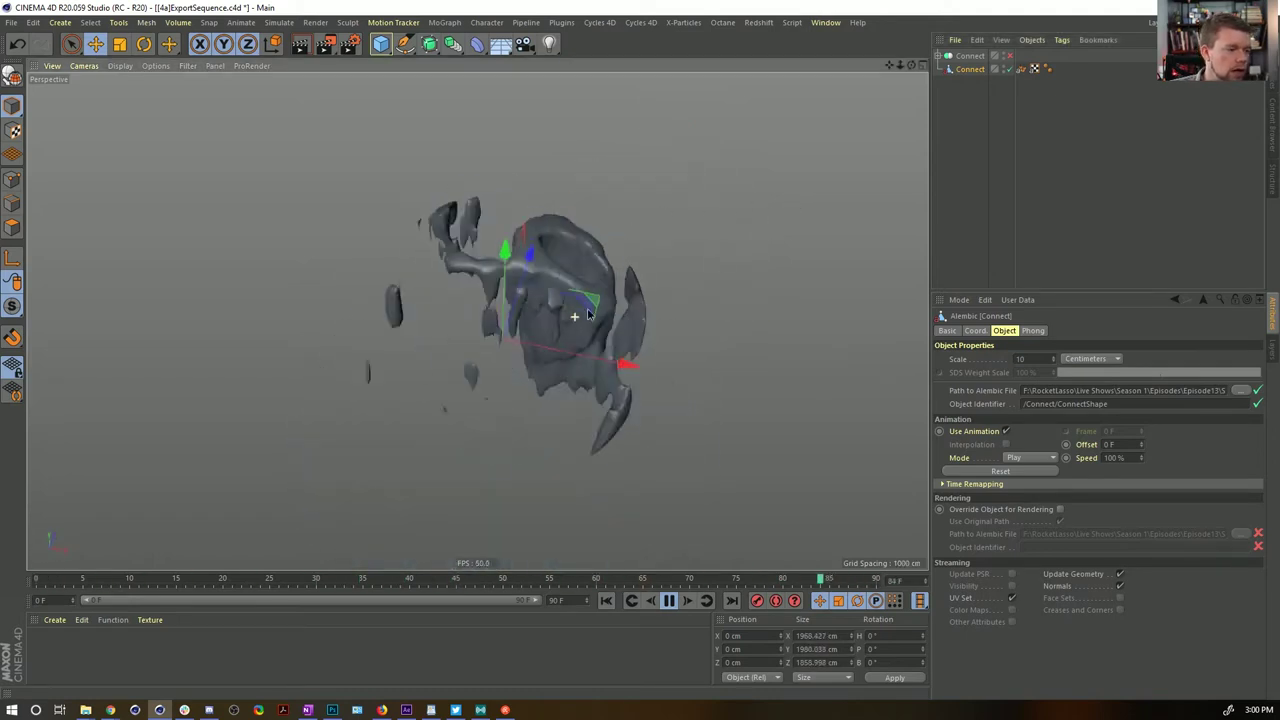
middle_click_drag(580, 332, 638, 266, "alt")
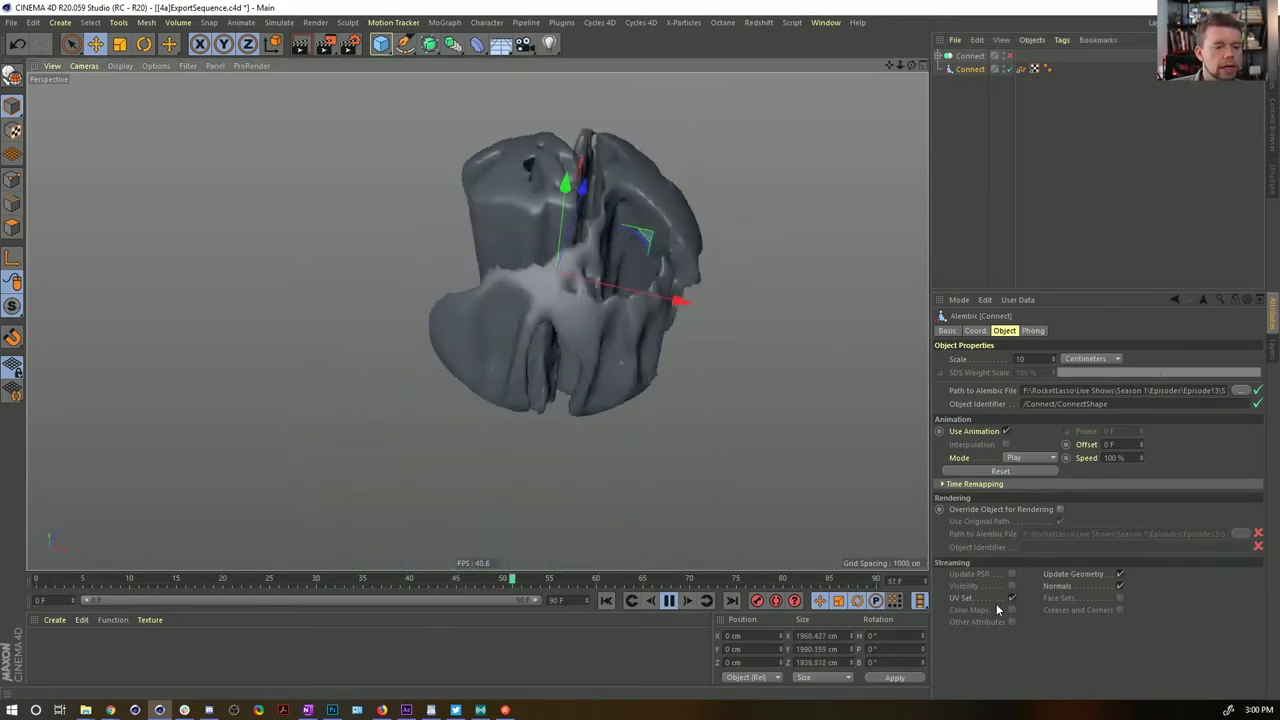
left_click(669, 600)
left_click(606, 601)
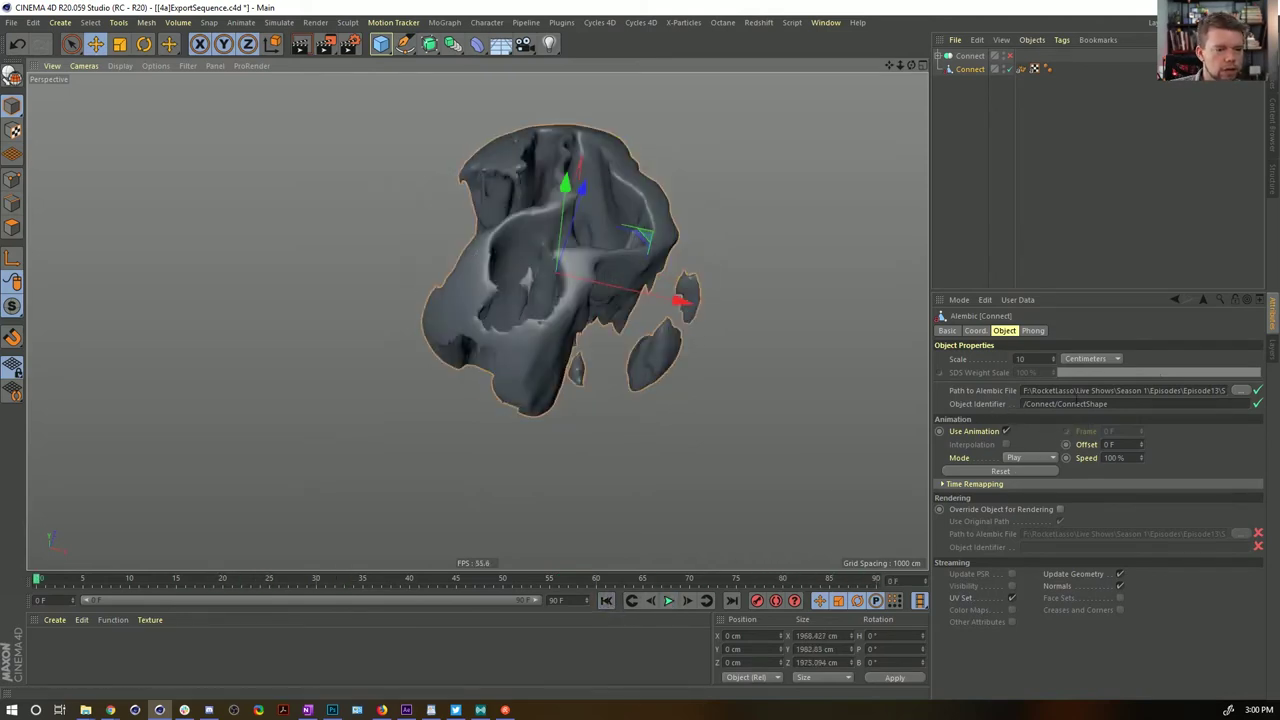
Examine the end of the Alembic object's file path to find where the baked file is stored
double_click(1063, 391)
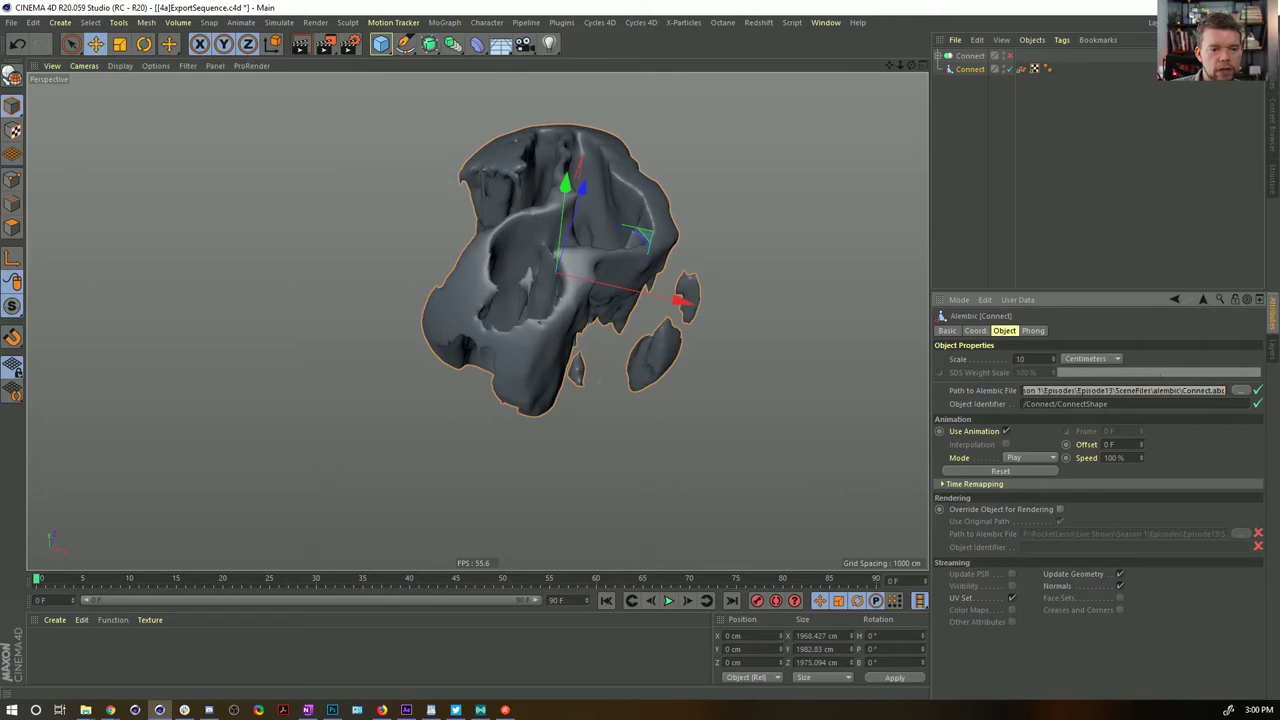
left_click(1198, 391)
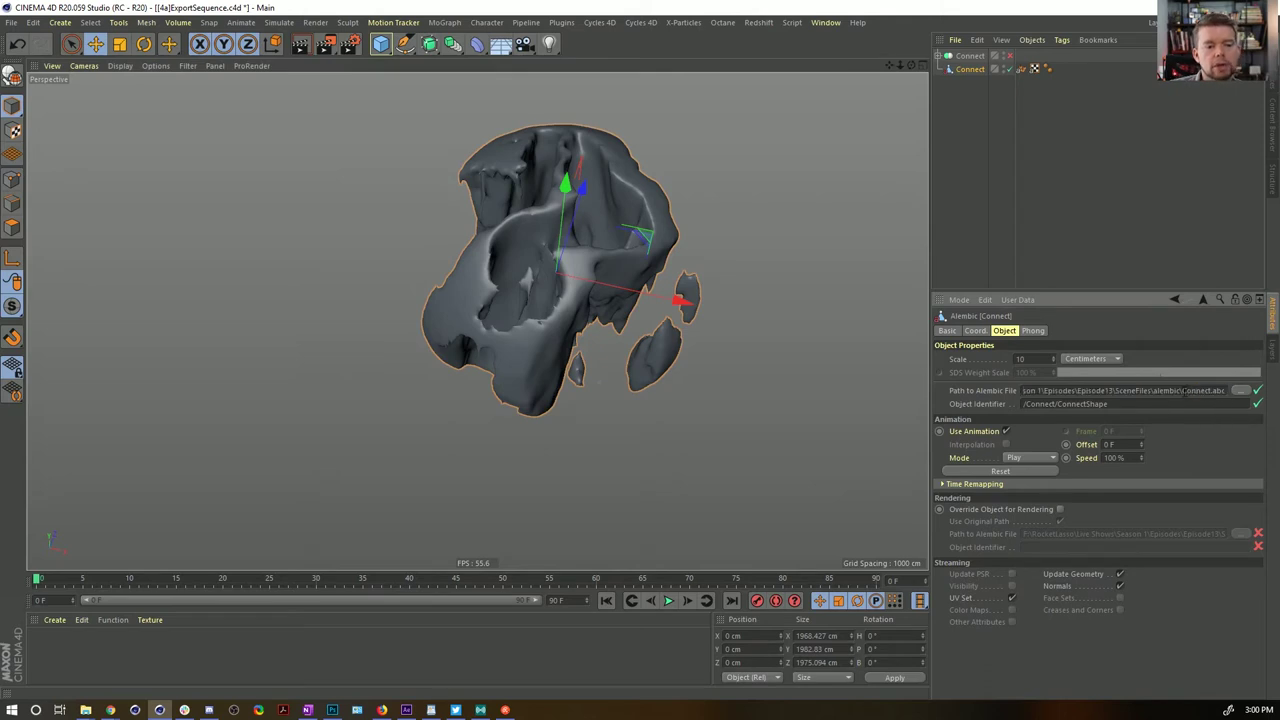
left_click_drag(1183, 391, 1268, 393)
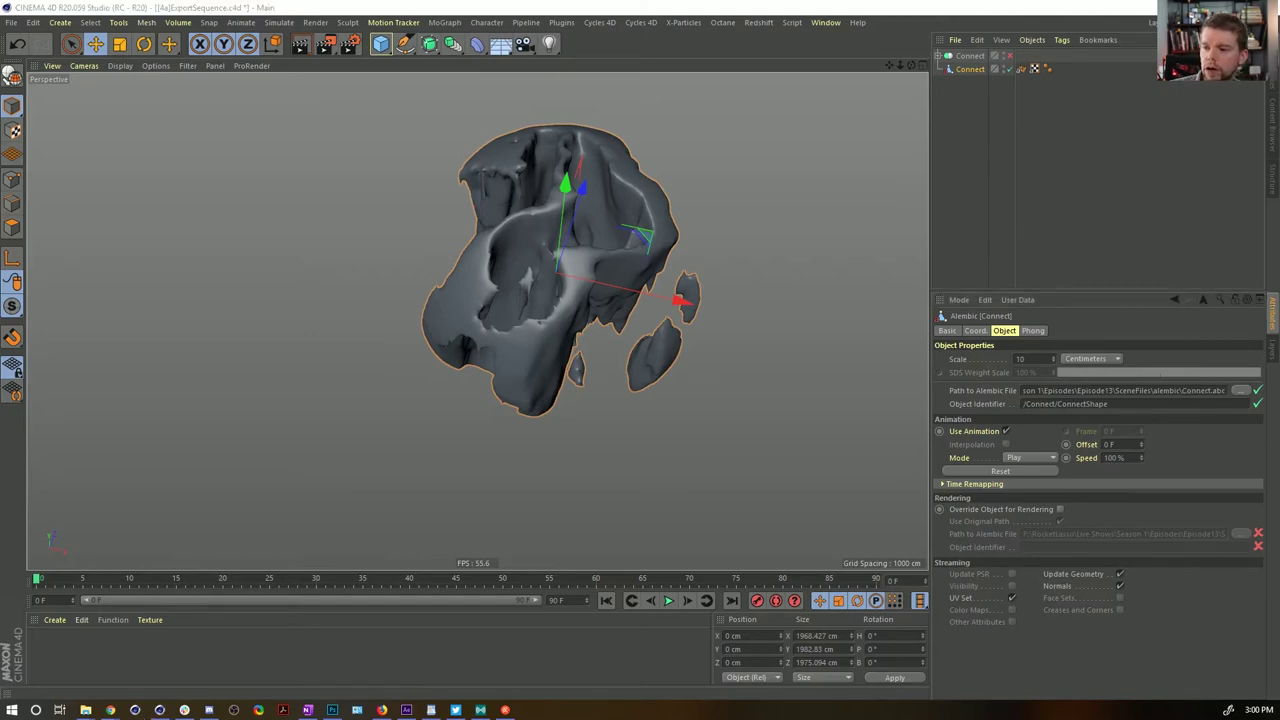
Switch to File Explorer and open the alembic folder inside Episode13's SceneFiles folder
left_click_drag(1279, 172, 611, 120)
left_click(489, 312)
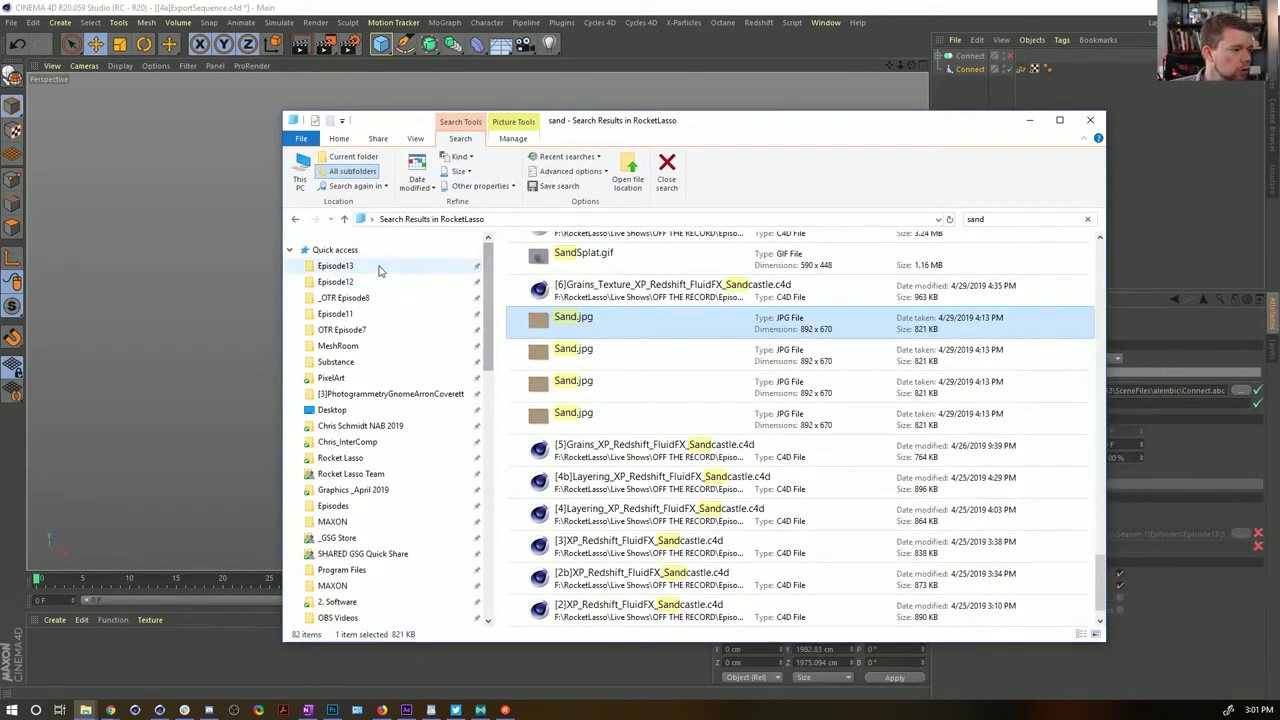
left_click(325, 265)
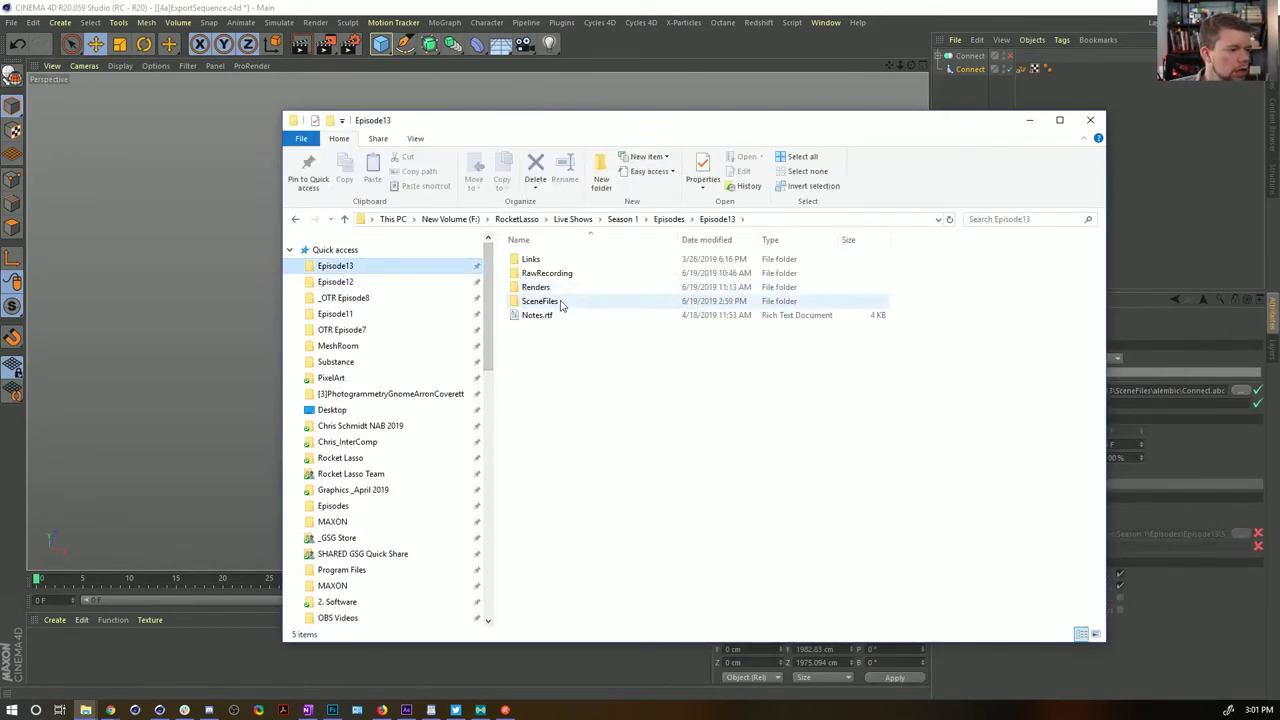
double_click(565, 302)
left_click(536, 261)
double_click(536, 261)
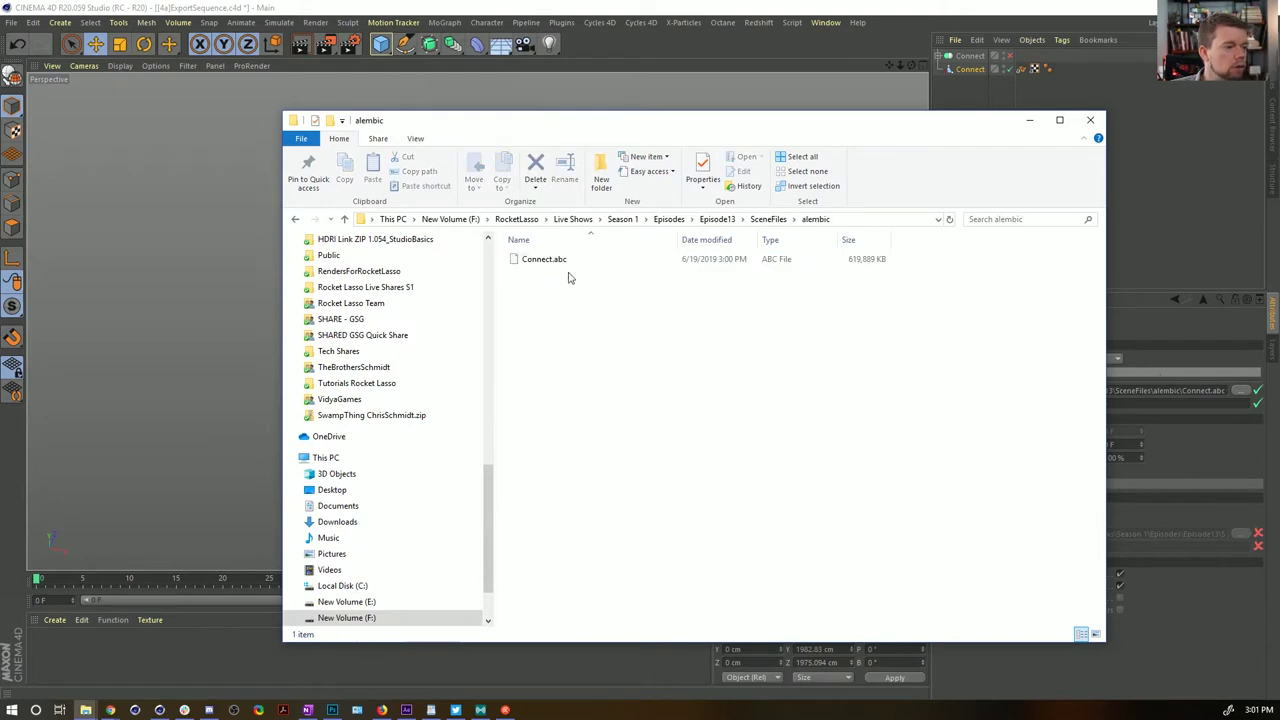
Check the file size of Connect.abc in its properties, then move File Explorer out of the way
right_click(537, 262)
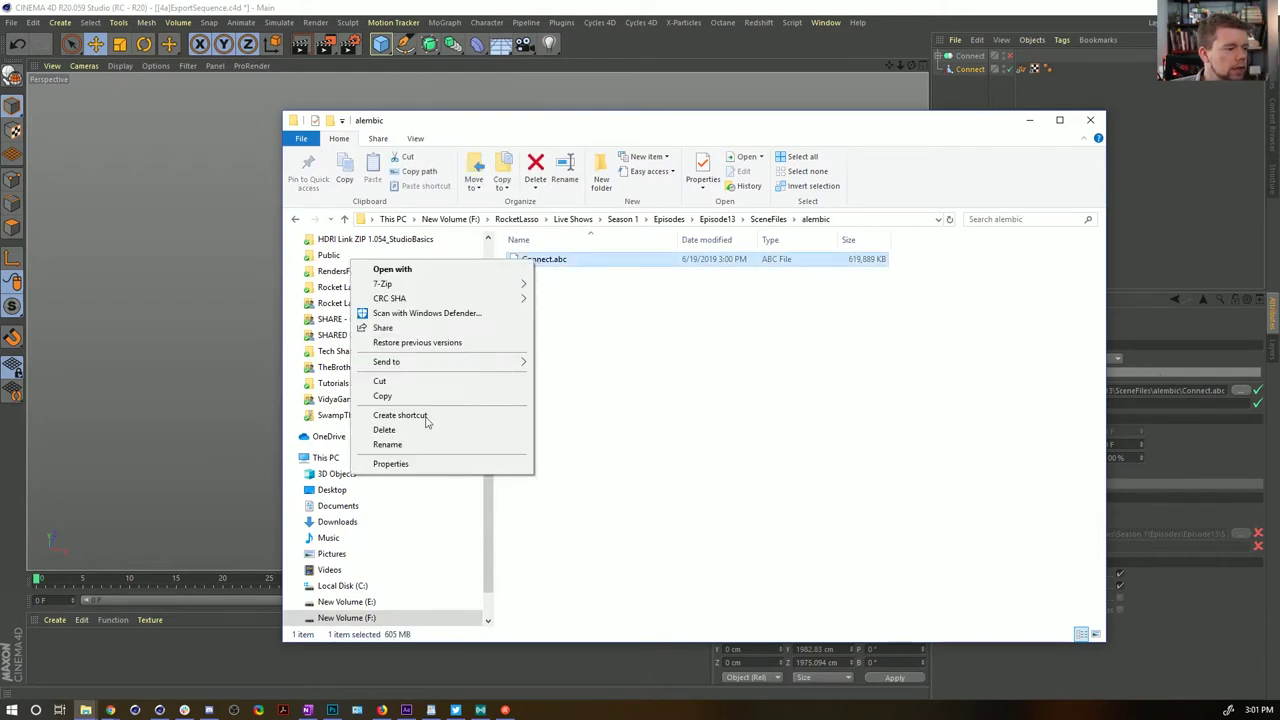
left_click(395, 463)
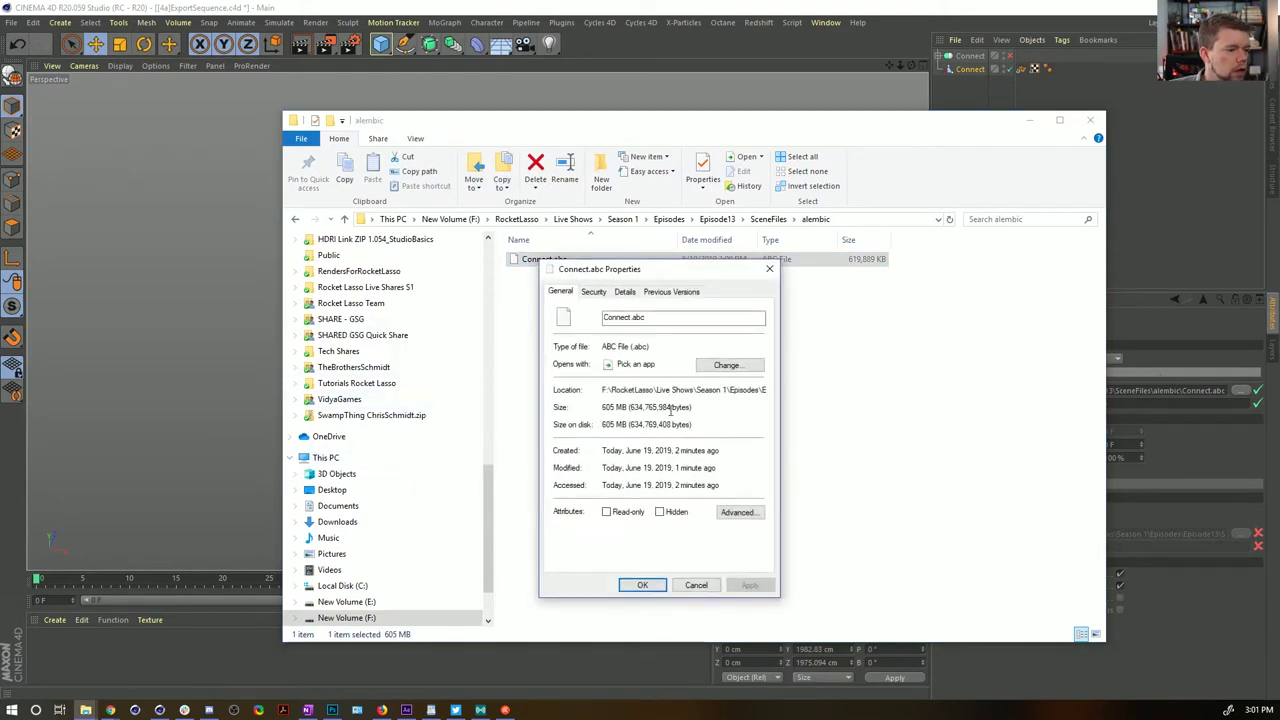
left_click(700, 587)
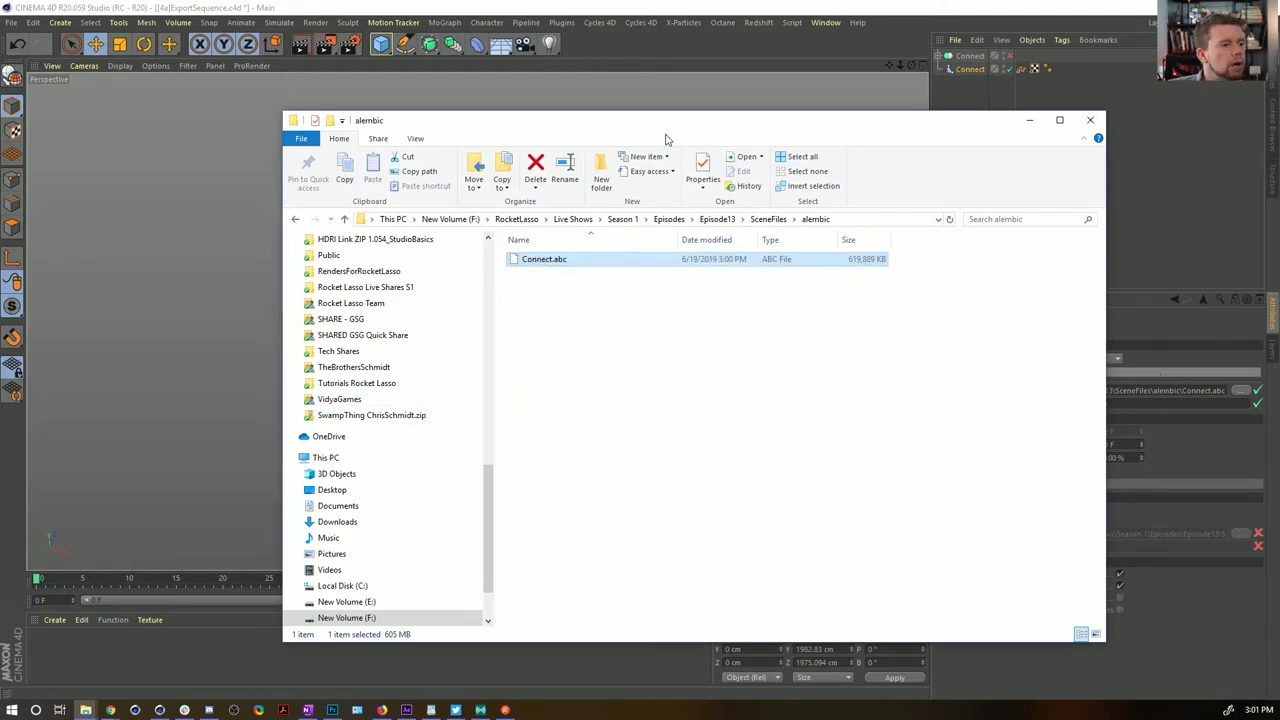
left_click_drag(654, 131, 1279, 135)
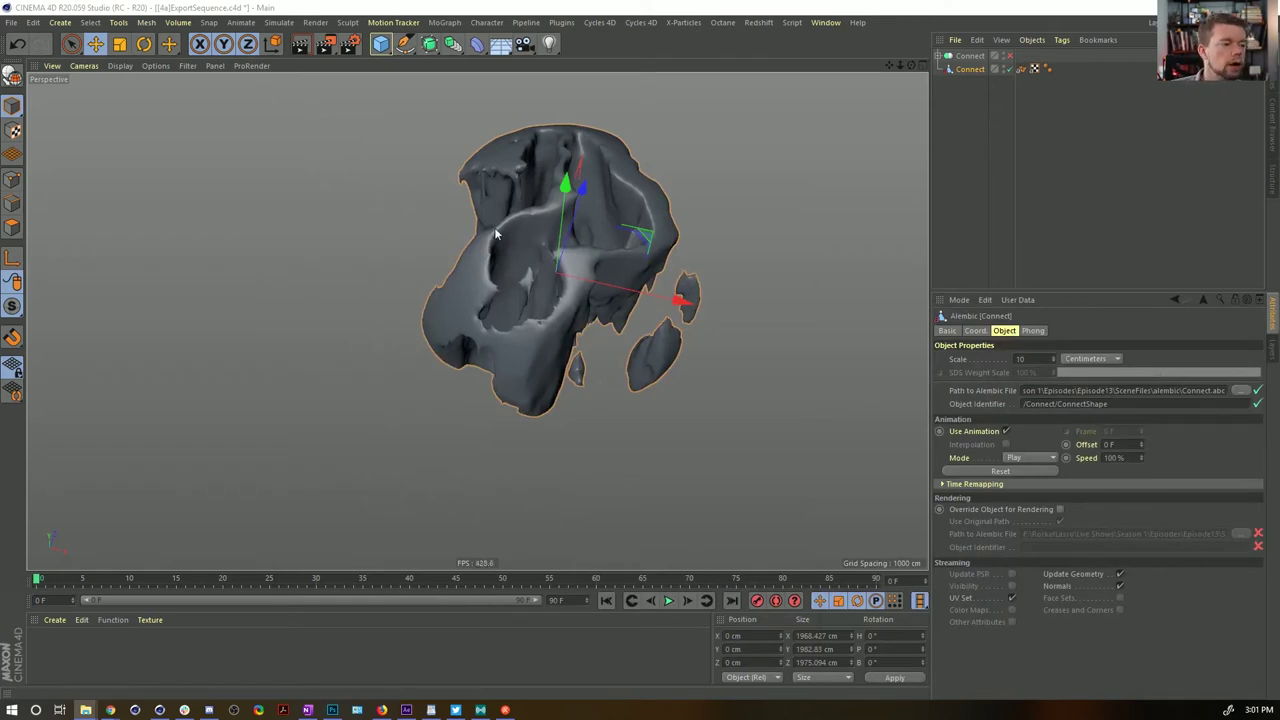
left_click_drag(557, 300, 553, 228, "alt")
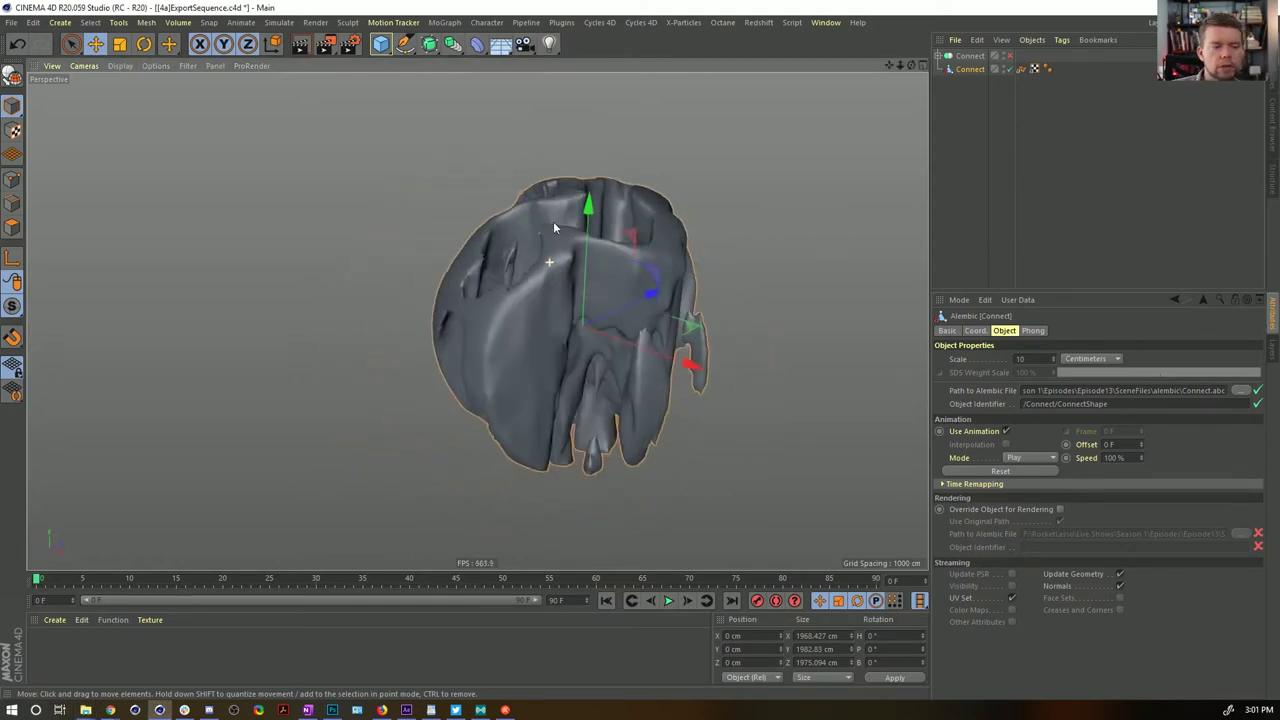
mouse_move(629, 268)
left_mouse_down("alt")
mouse_move(610, 270)
mouse_move(751, 266)
mouse_move(613, 278)
left_mouse_up("alt")
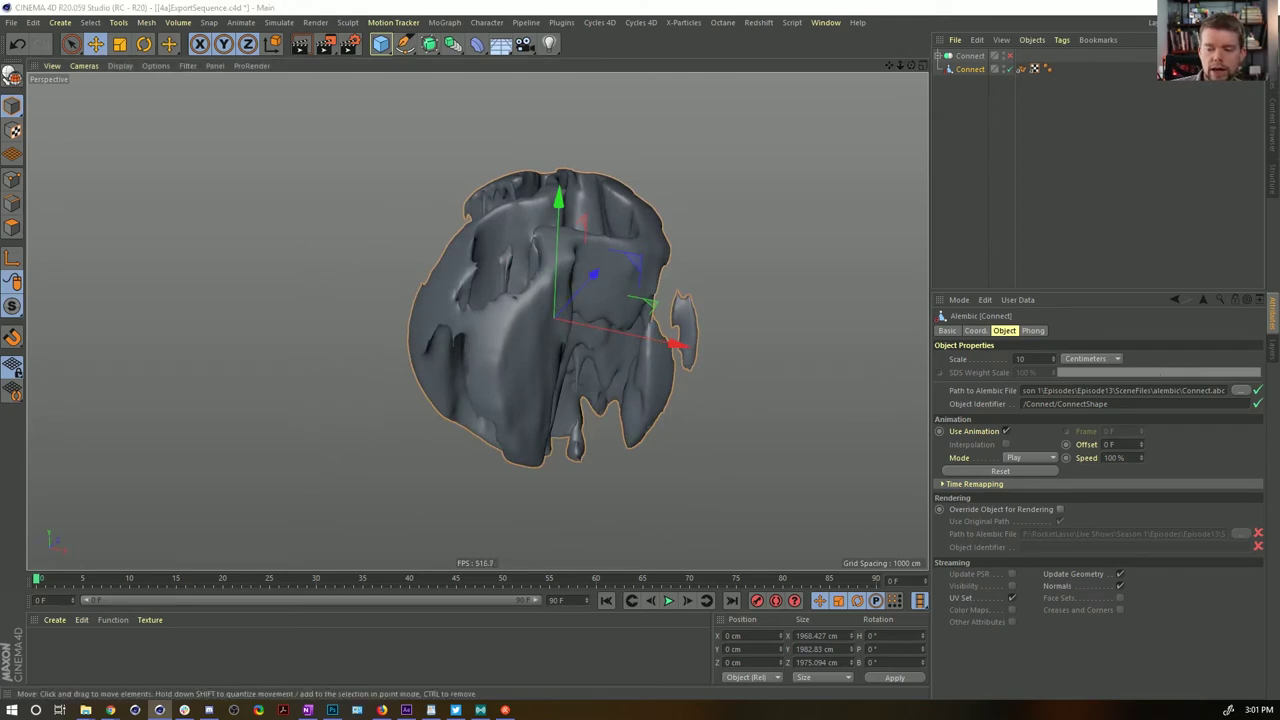
Switch to Chrome and search Google for "riptide obj sequence" in a new tab
left_click(110, 710)
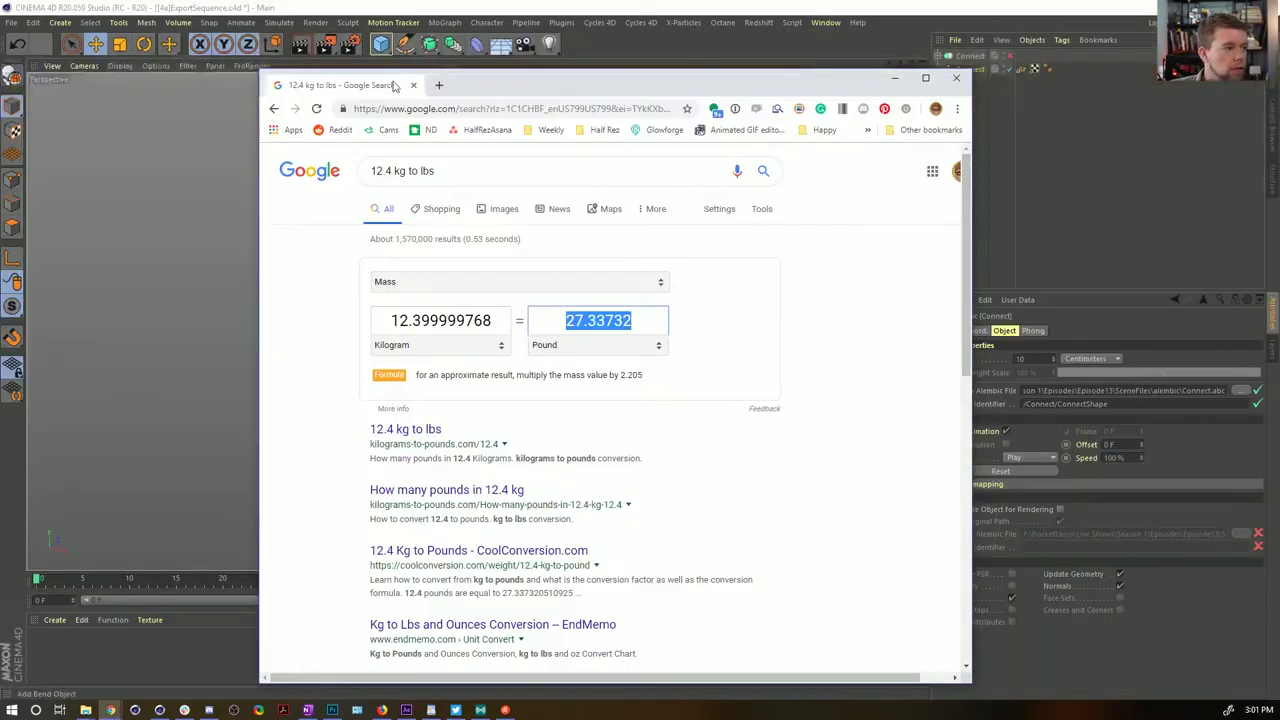
left_click(438, 85)
type("r")
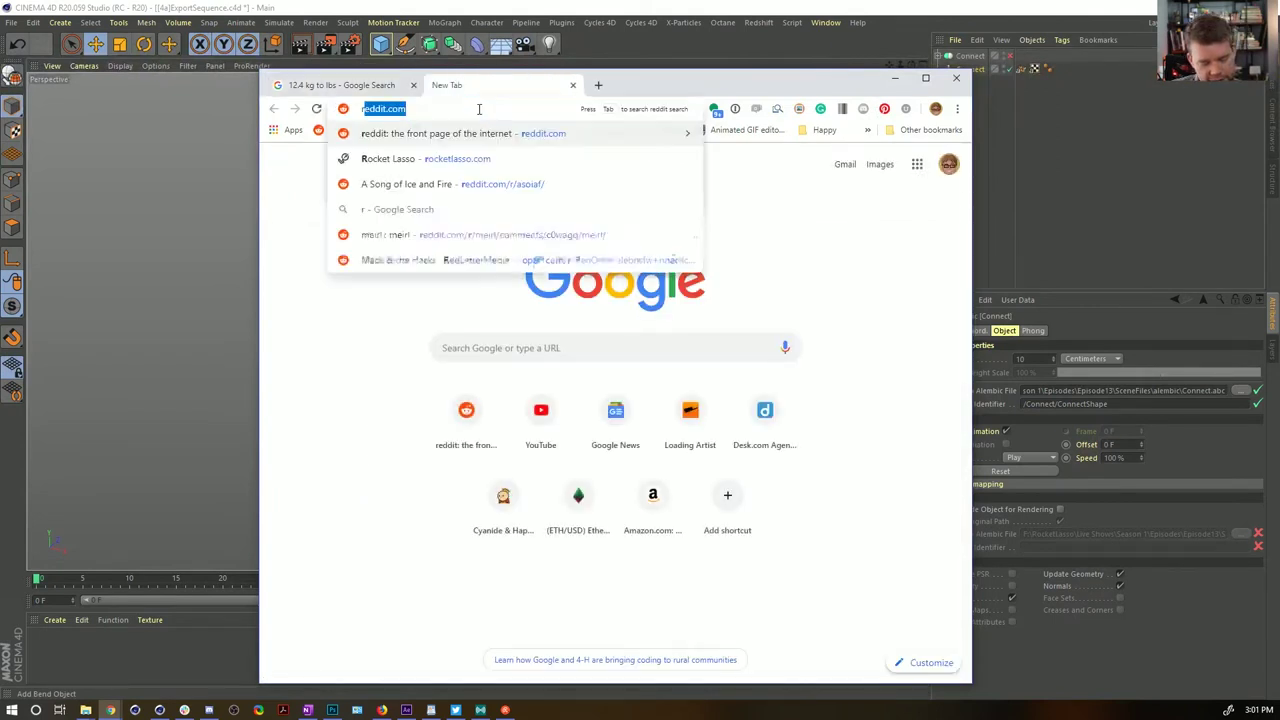
type("iptide obj")
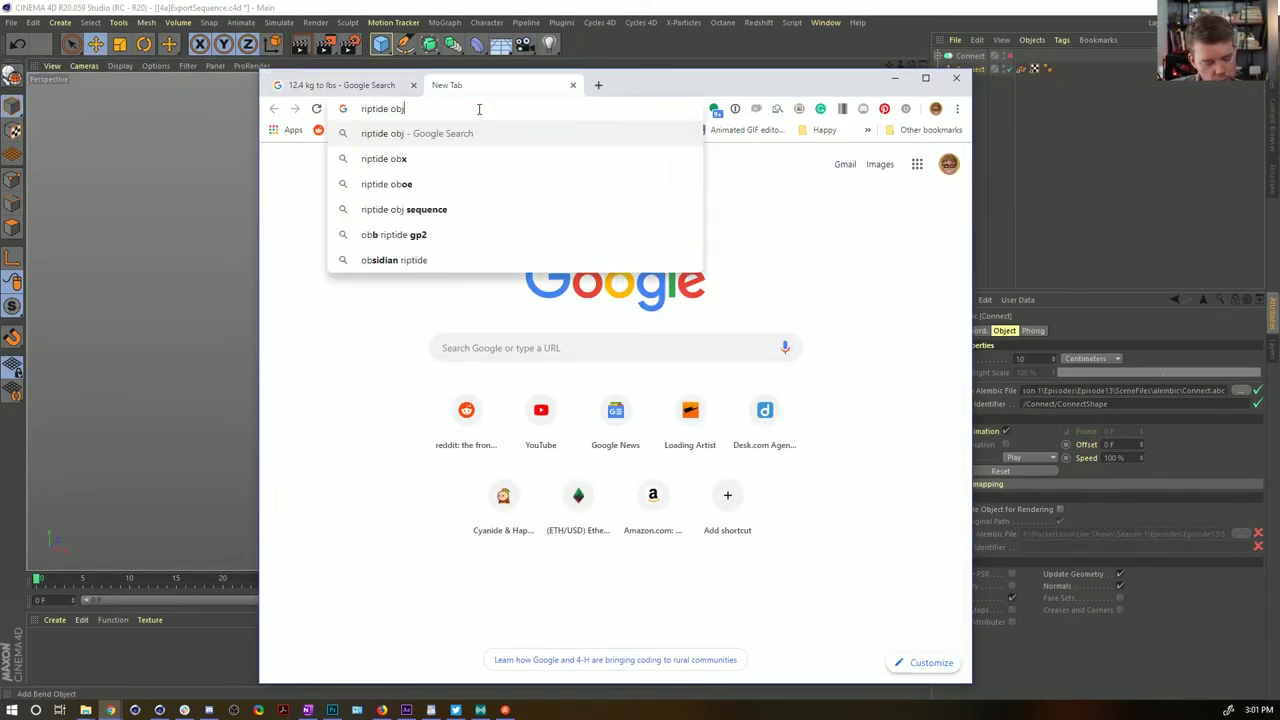
type(" sequence")
key("Return")
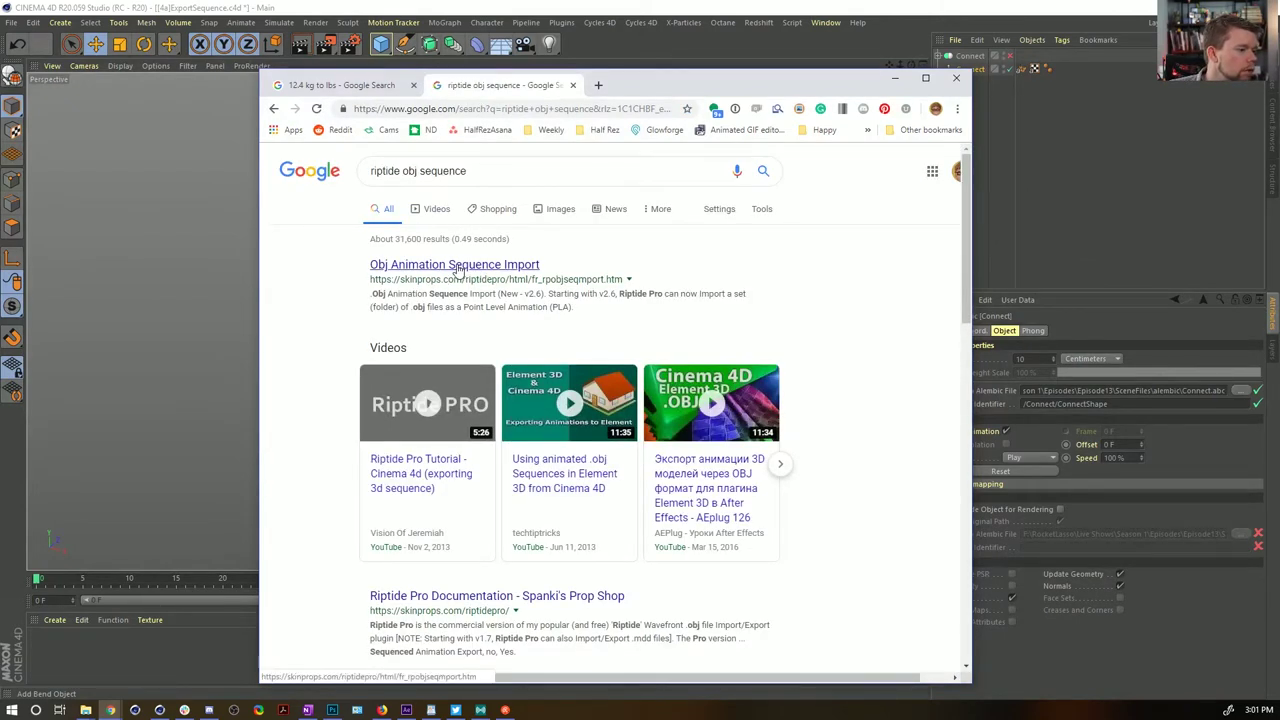
Look through the search results and open the Riptide Pro Documentation page on skinprops.com
scroll(490, 340, "down", 2)
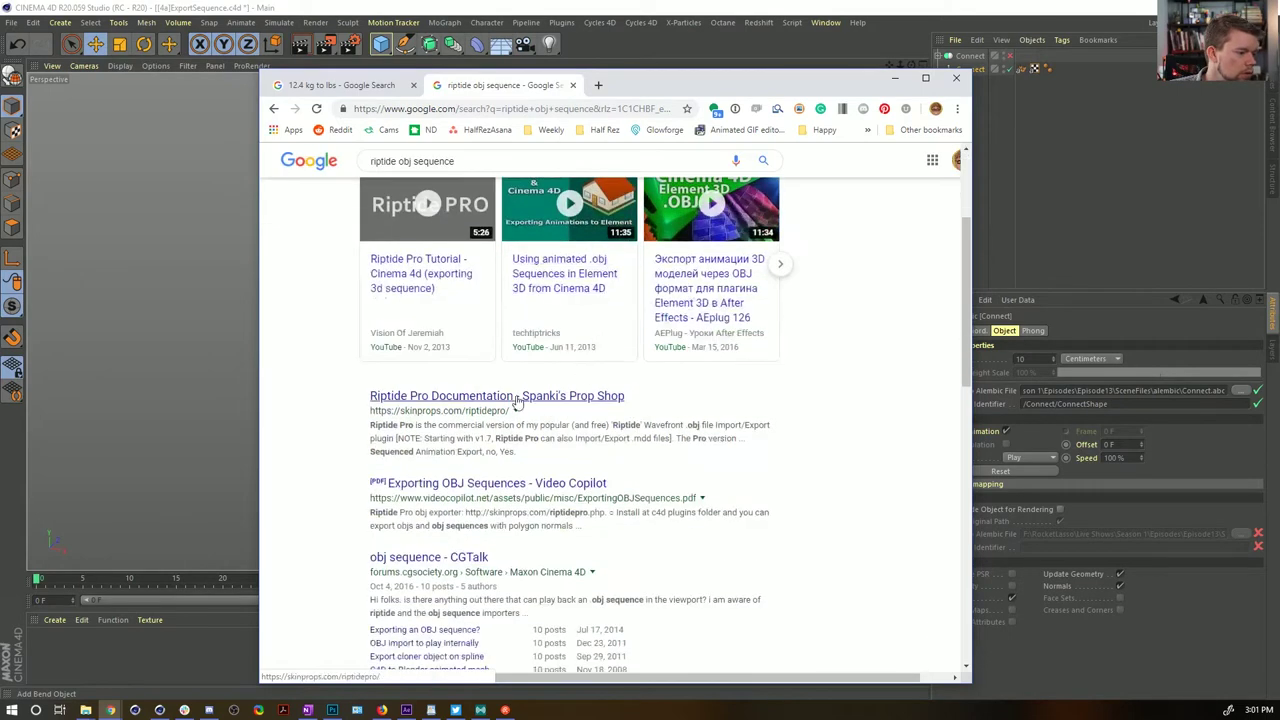
scroll(543, 405, "down", 2)
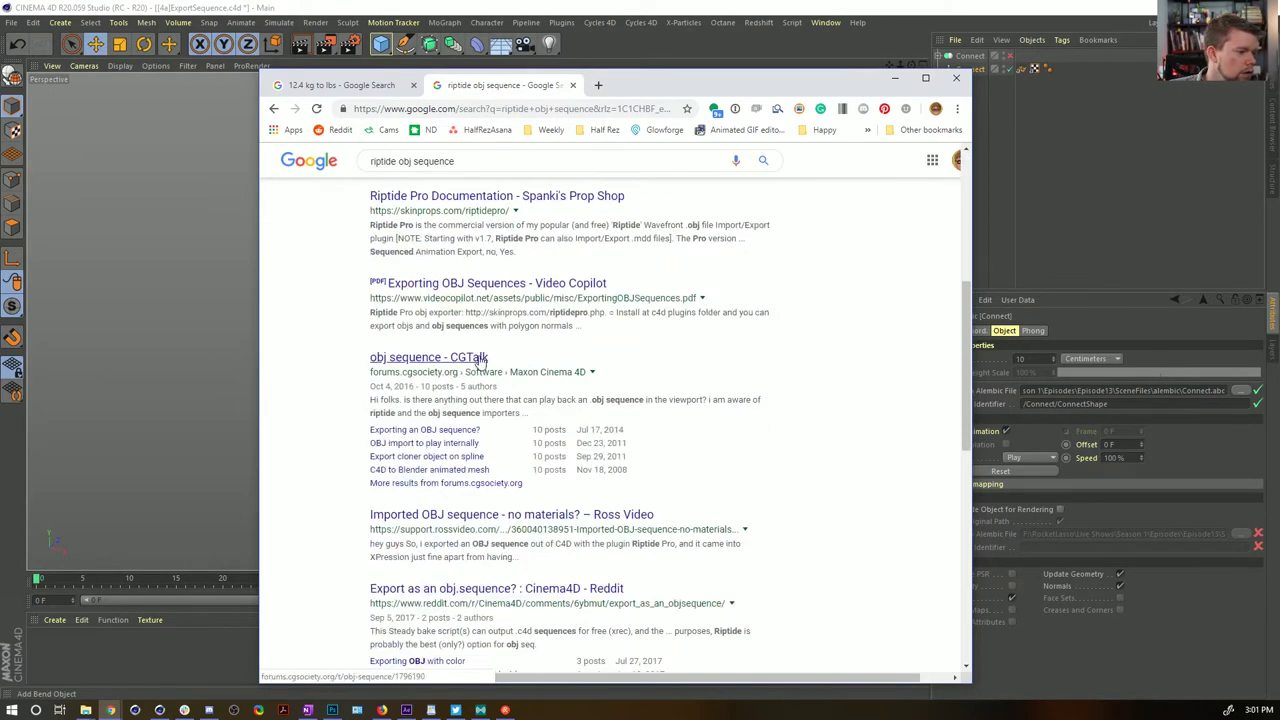
scroll(486, 366, "up", 1)
left_click(486, 262)
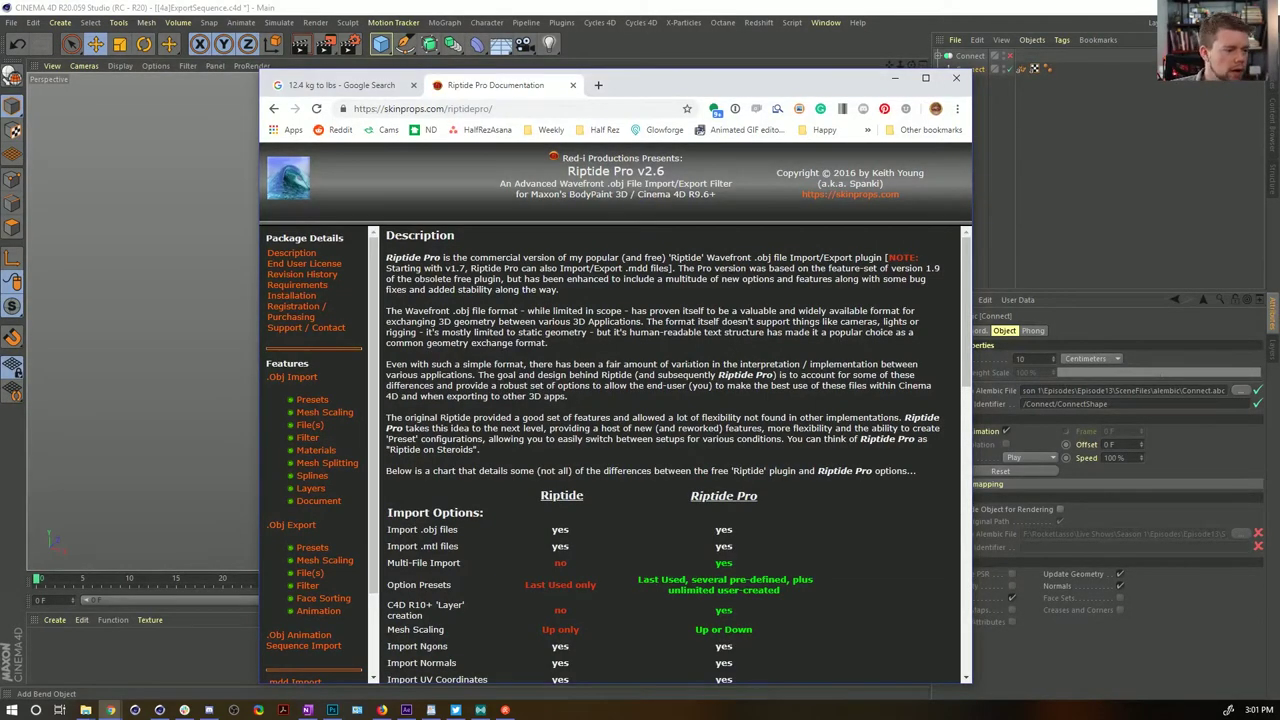
Review the chart comparing Riptide and Riptide Pro import and export options, then return to the plugin's description
scroll(688, 362, "down", 2)
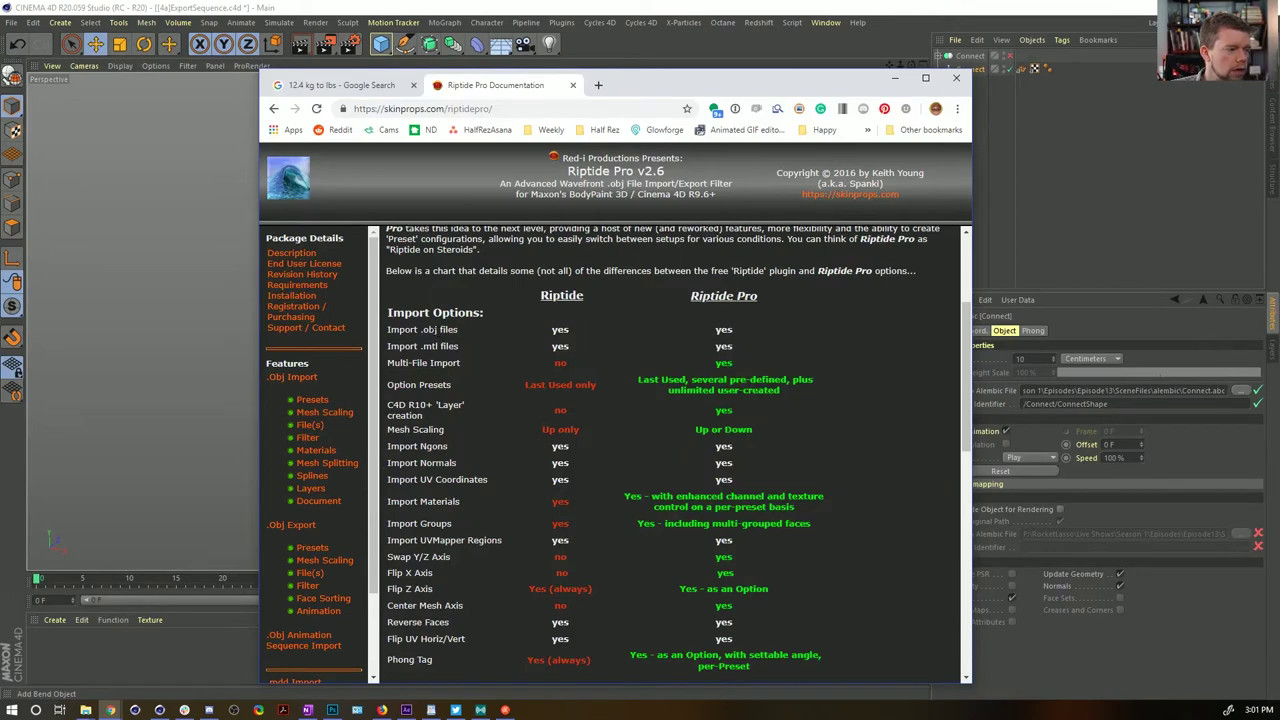
scroll(505, 408, "down", 1)
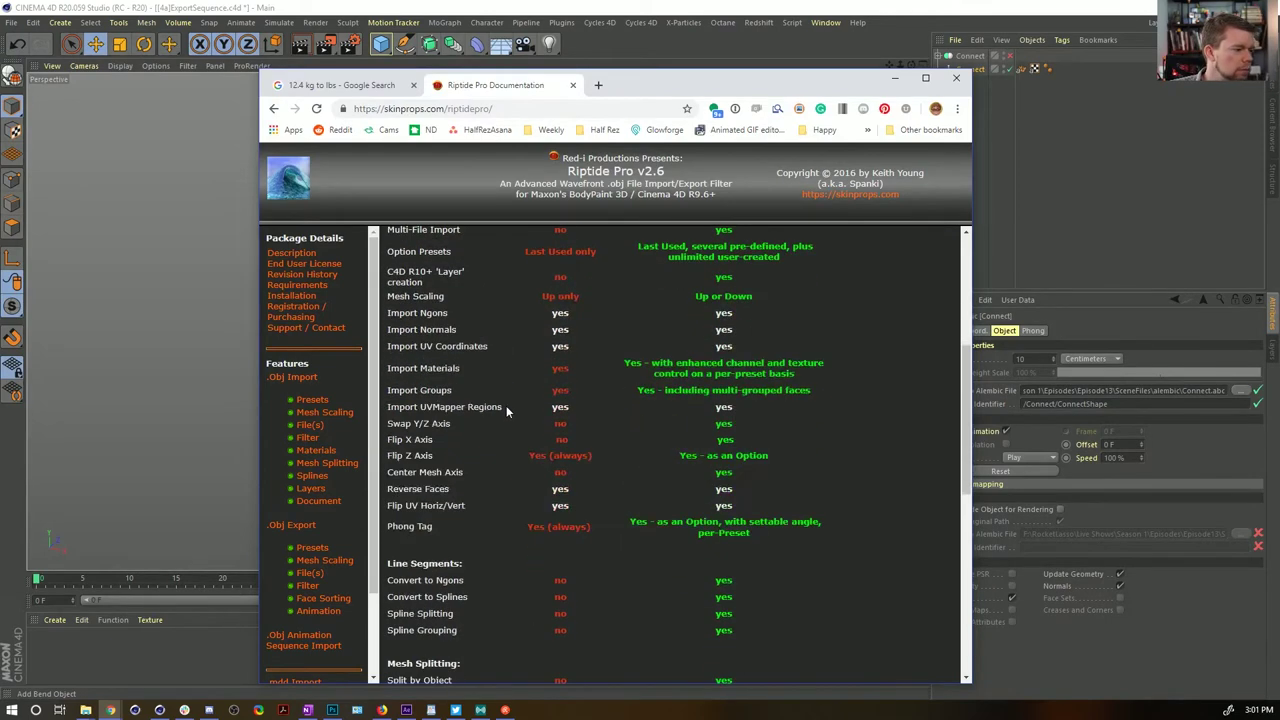
scroll(506, 406, "down", 2)
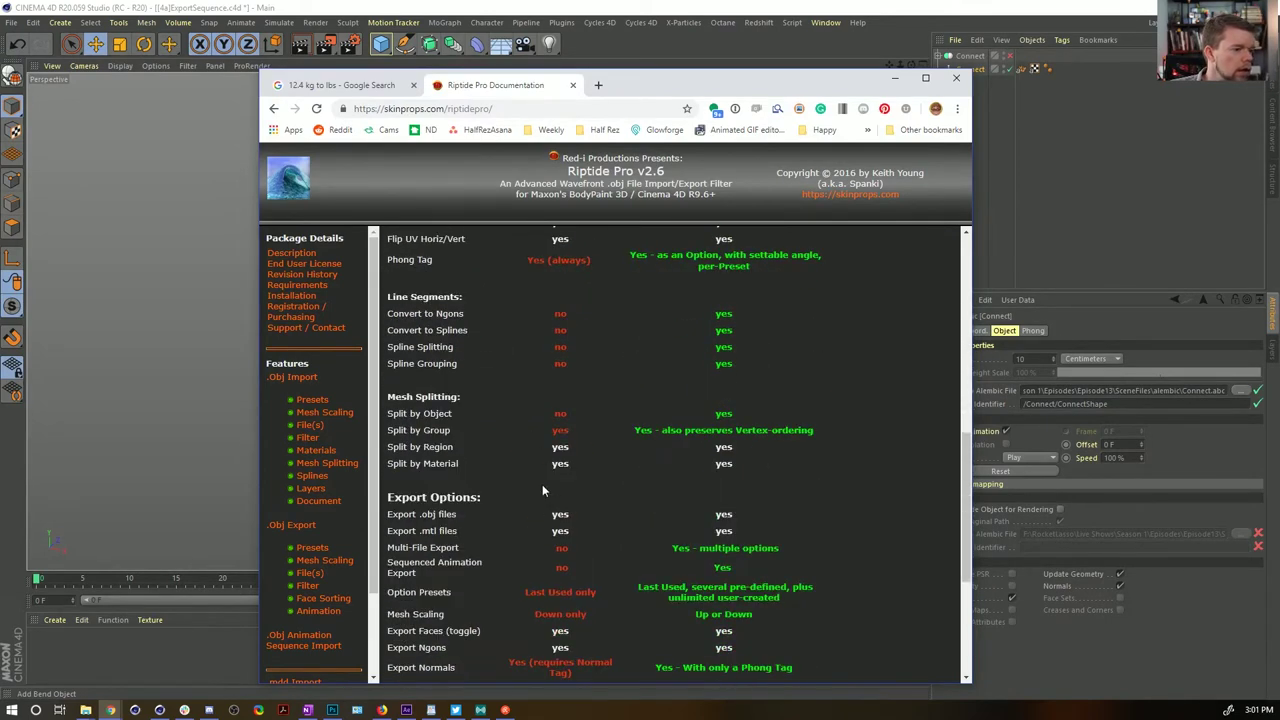
scroll(543, 489, "down", 2)
scroll(560, 420, "up", 7)
left_click_drag(603, 294, 752, 440)
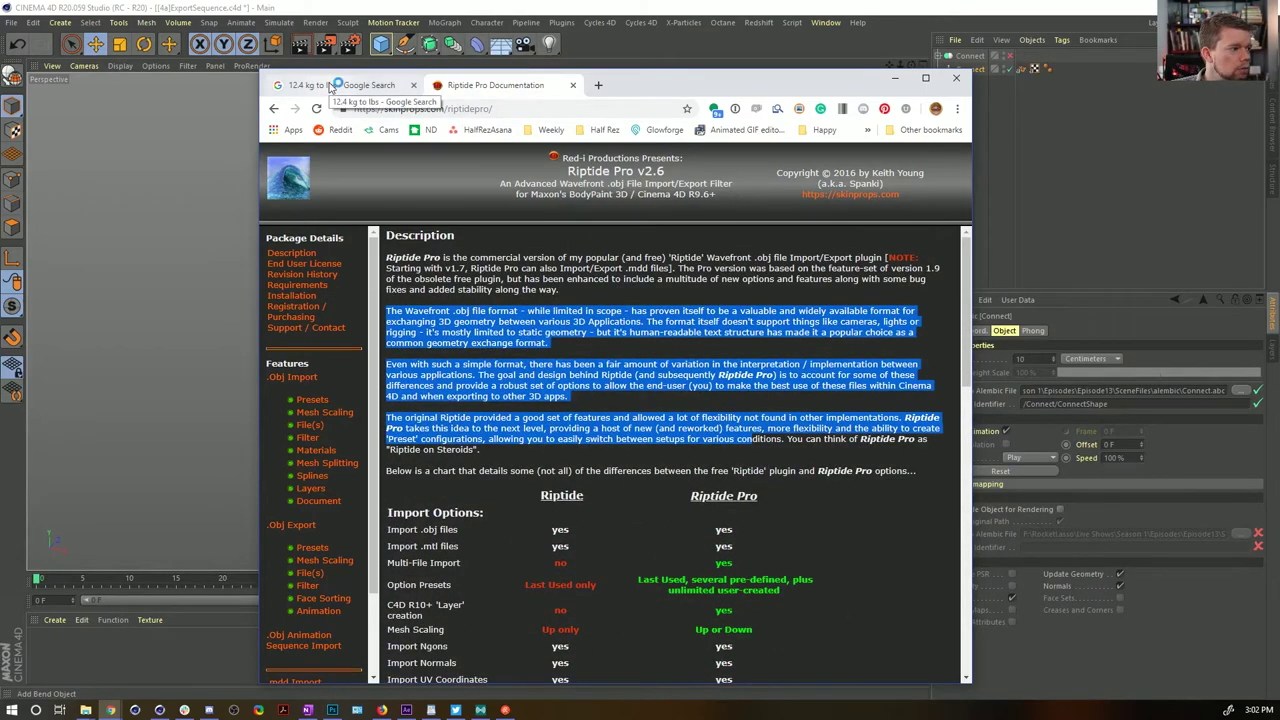
Switch back to Cinema 4D, delete the baked Alembic Connect object and work with the original Connect object enabled
left_click(918, 12)
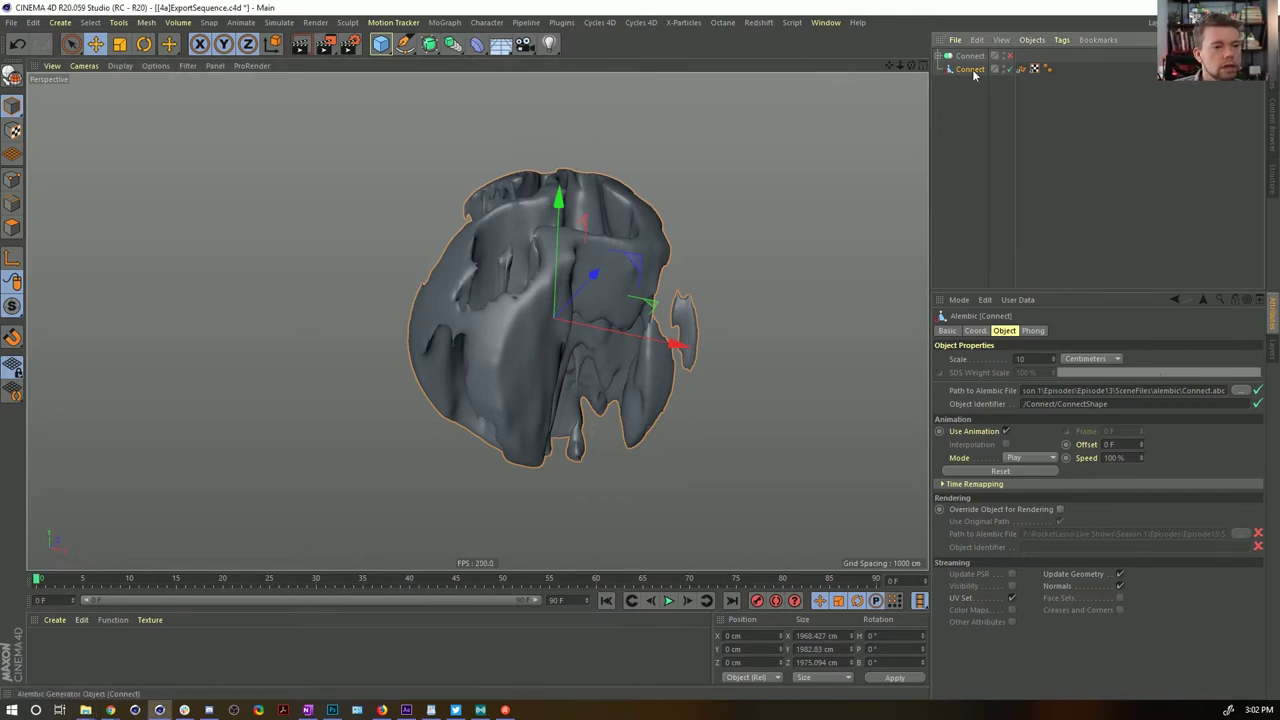
key("Delete")
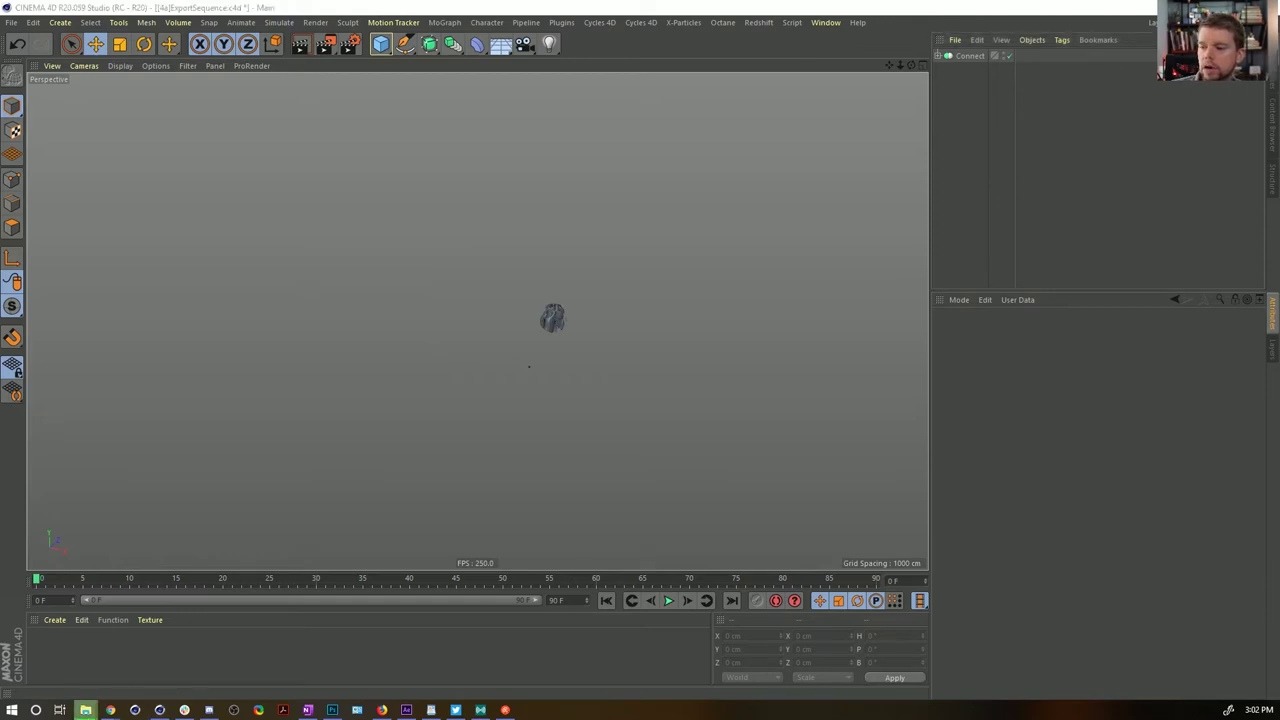
scroll(552, 322, "up", 6)
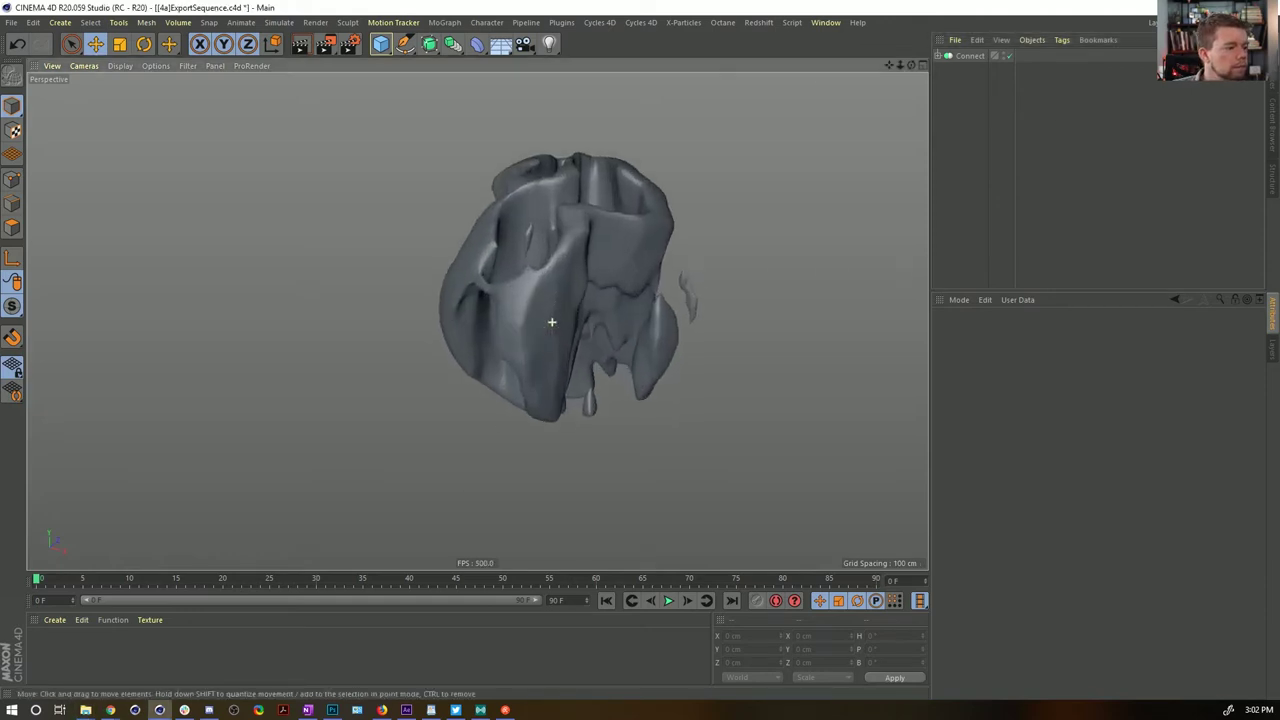
Save the ExportSequence scene and create a new empty project
key("ctrl+s")
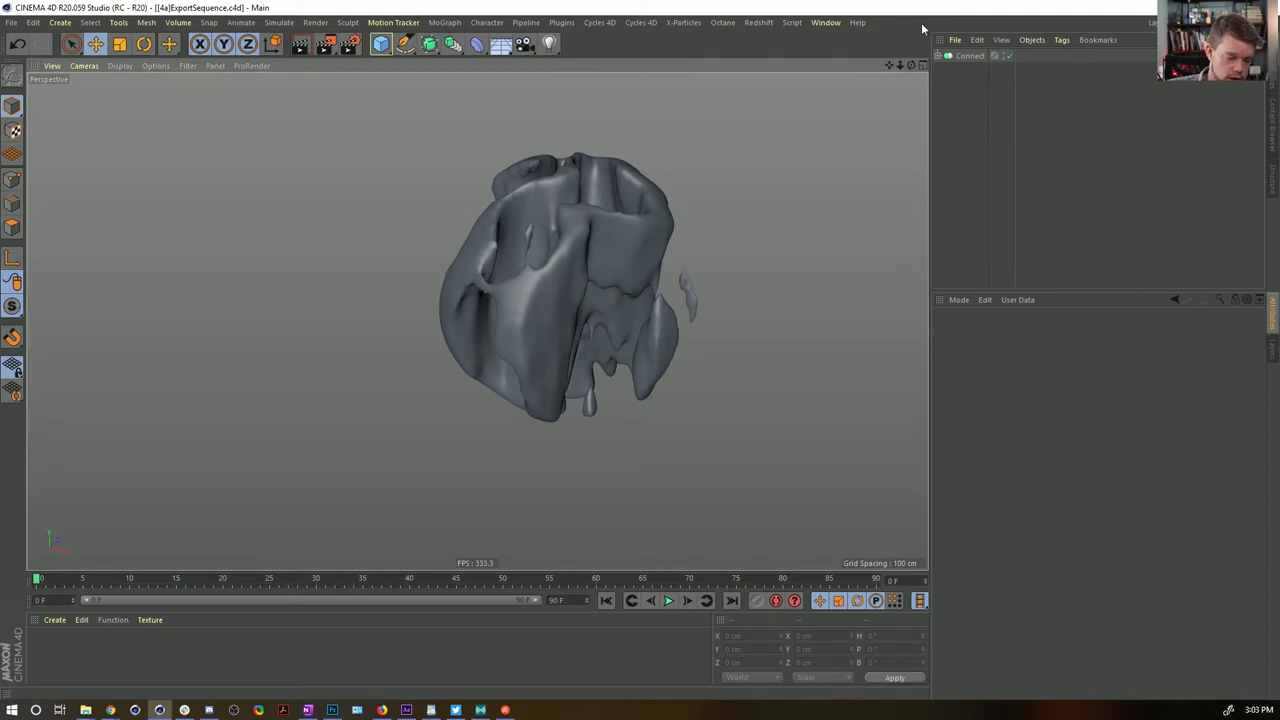
key("ctrl+n")
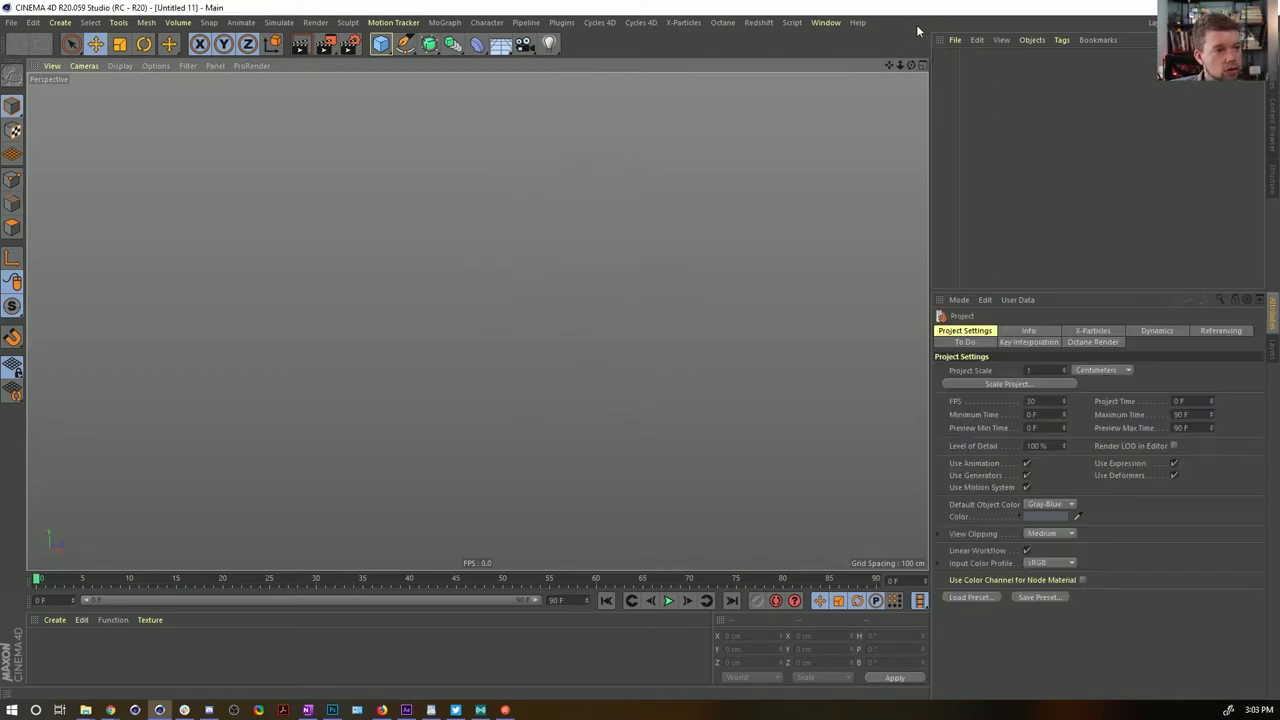
Open the Picture Viewer, play the rendered blob animation from its first frame, and close the viewer
left_click(408, 46)
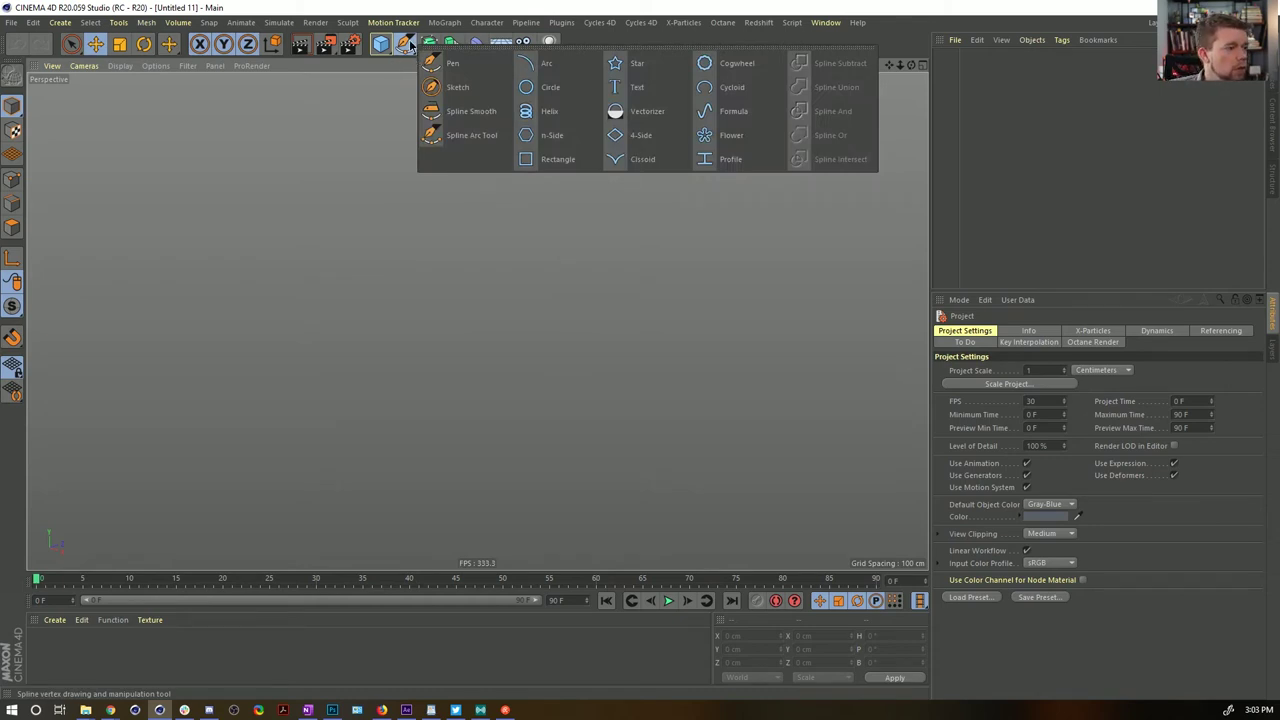
left_click(858, 22)
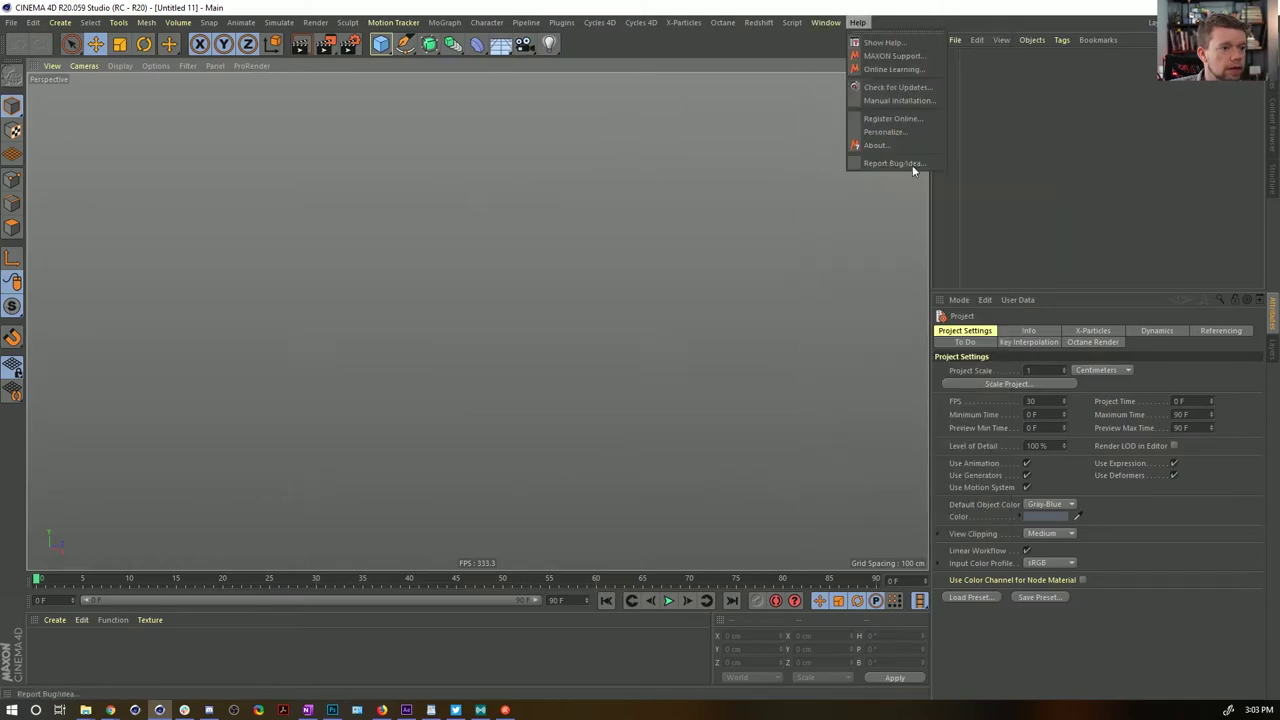
mouse_move(826, 22)
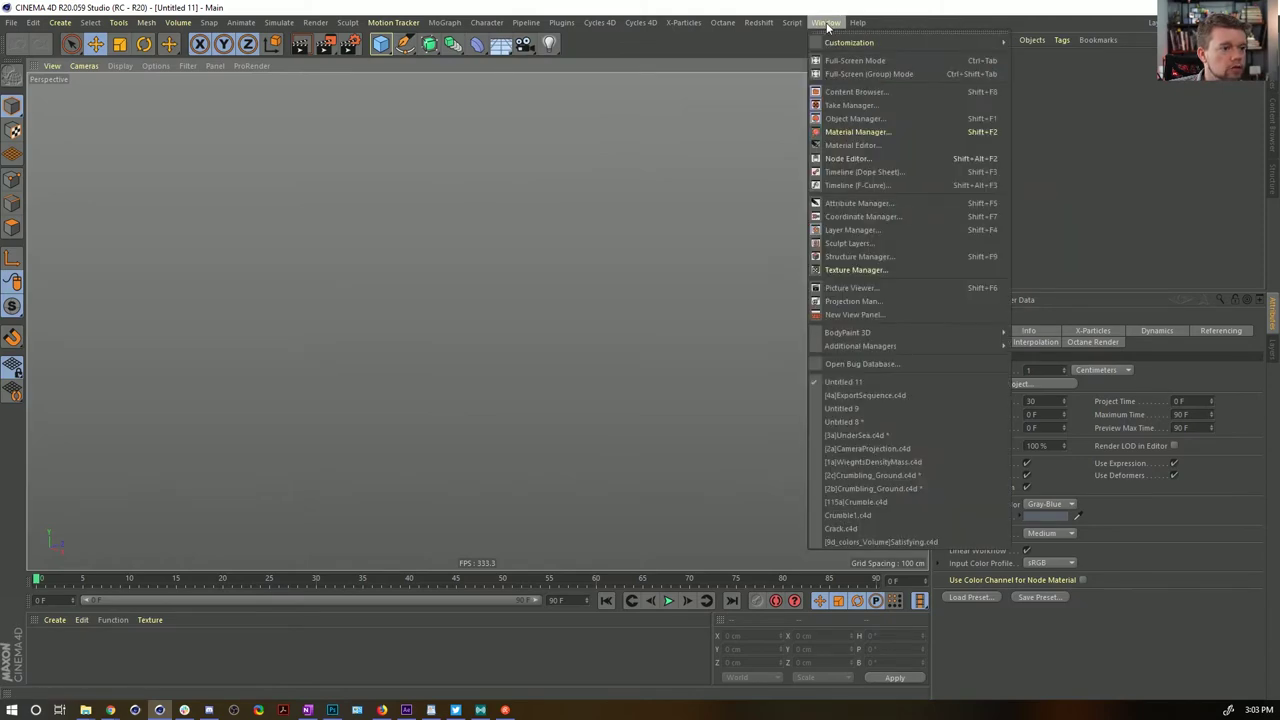
left_click(883, 288)
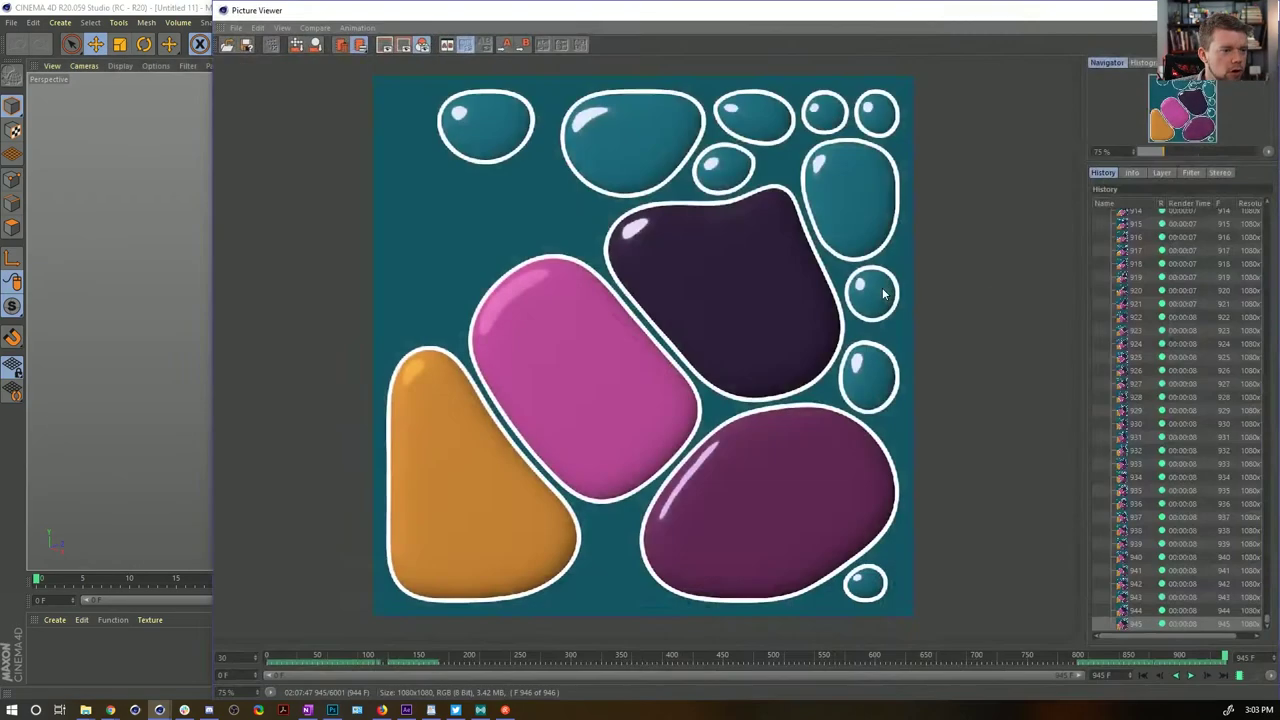
left_click_drag(813, 22, 712, 30)
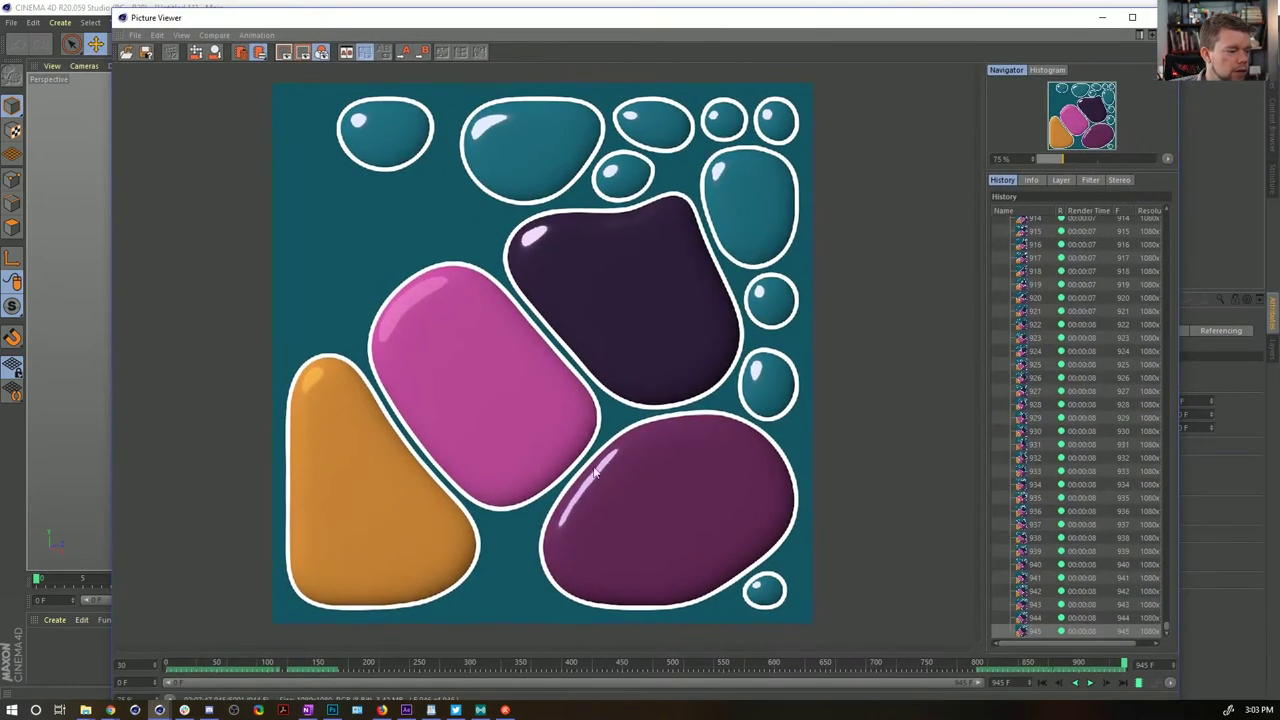
left_click(1041, 683)
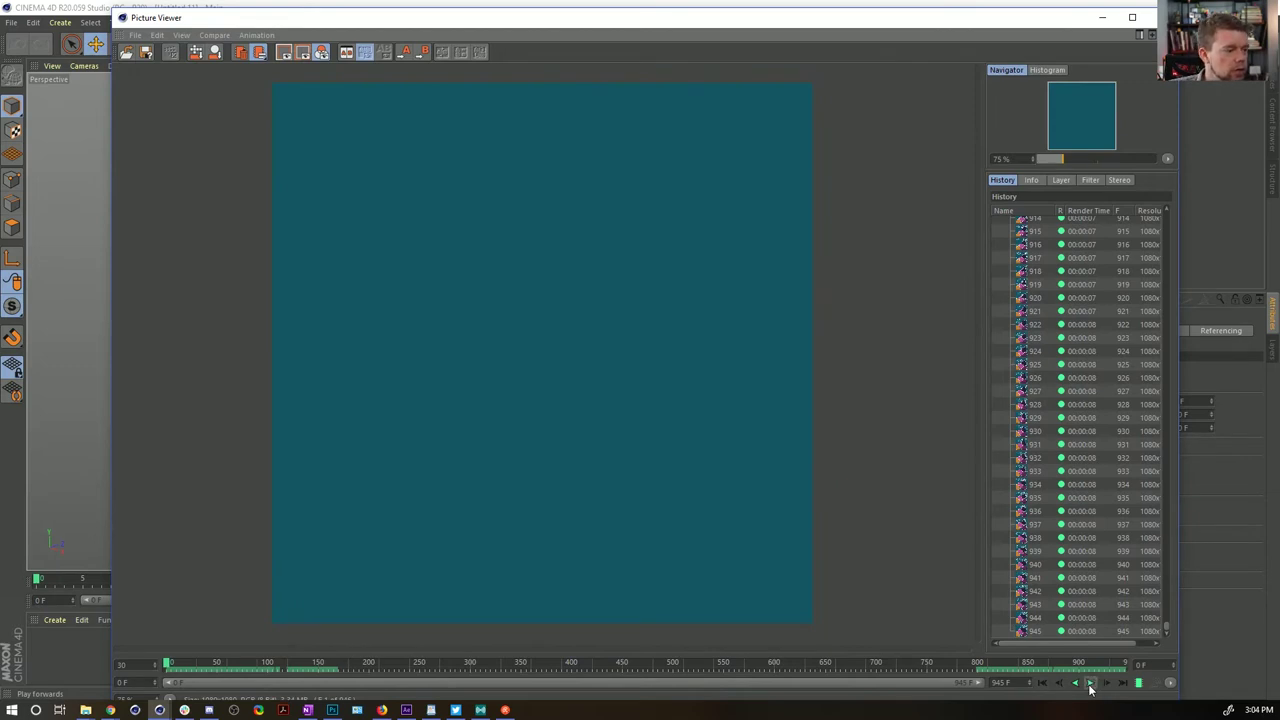
left_click(1090, 686)
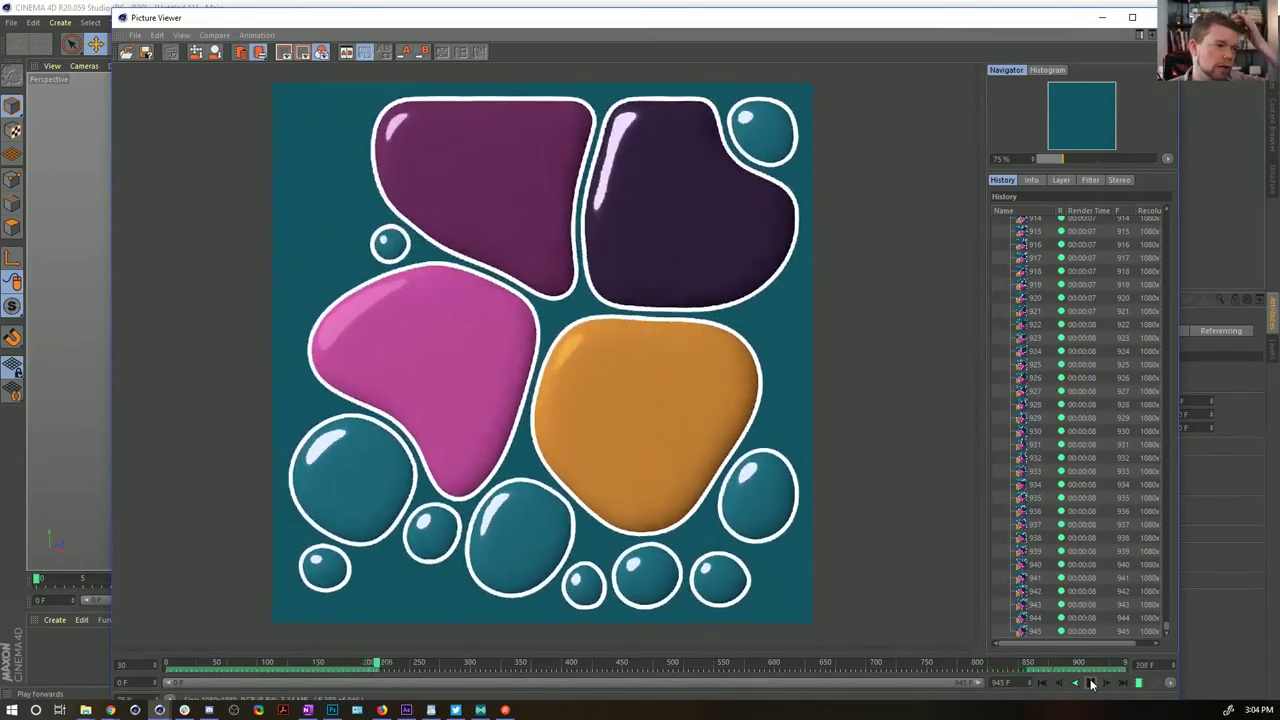
left_click(1091, 683)
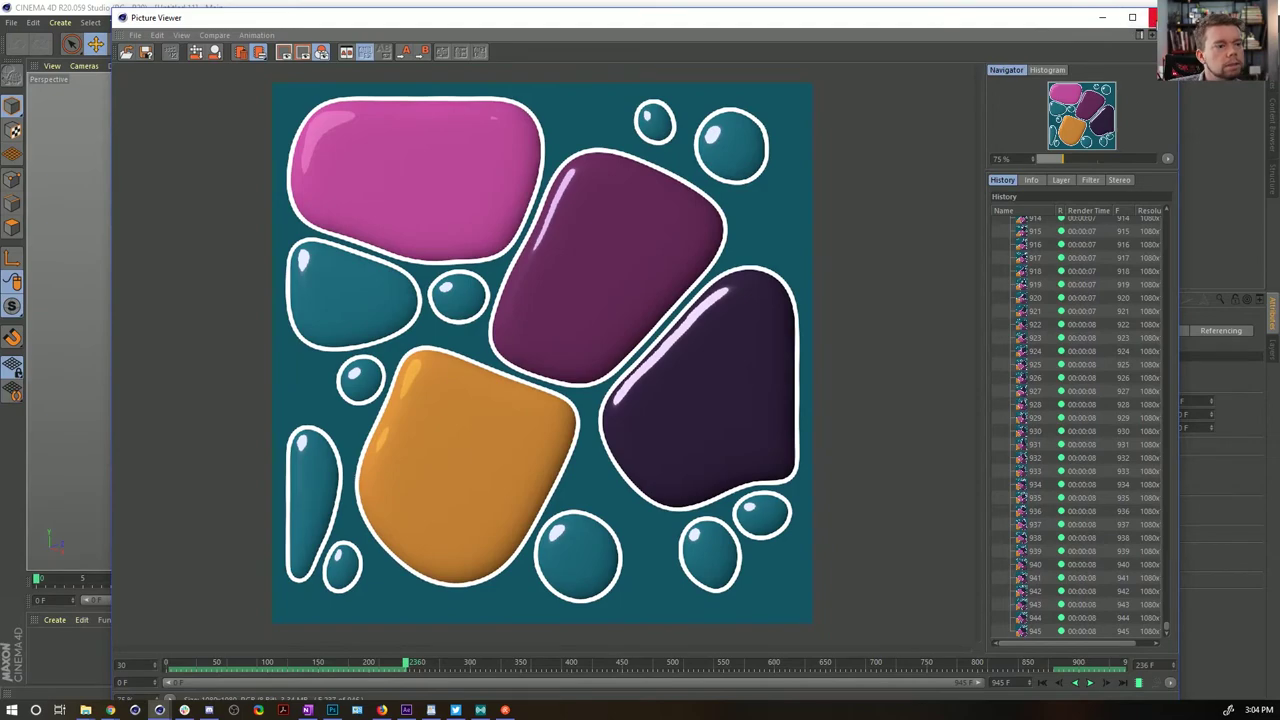
left_click(1091, 683)
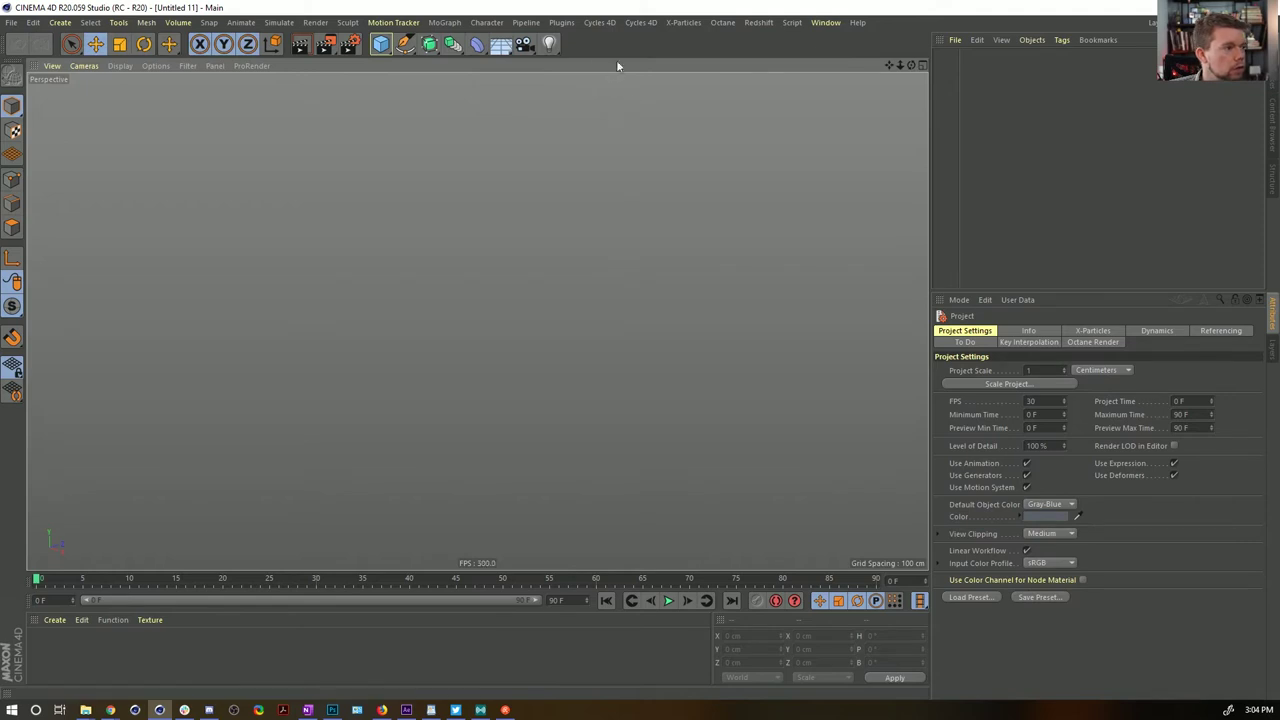
left_click(405, 44)
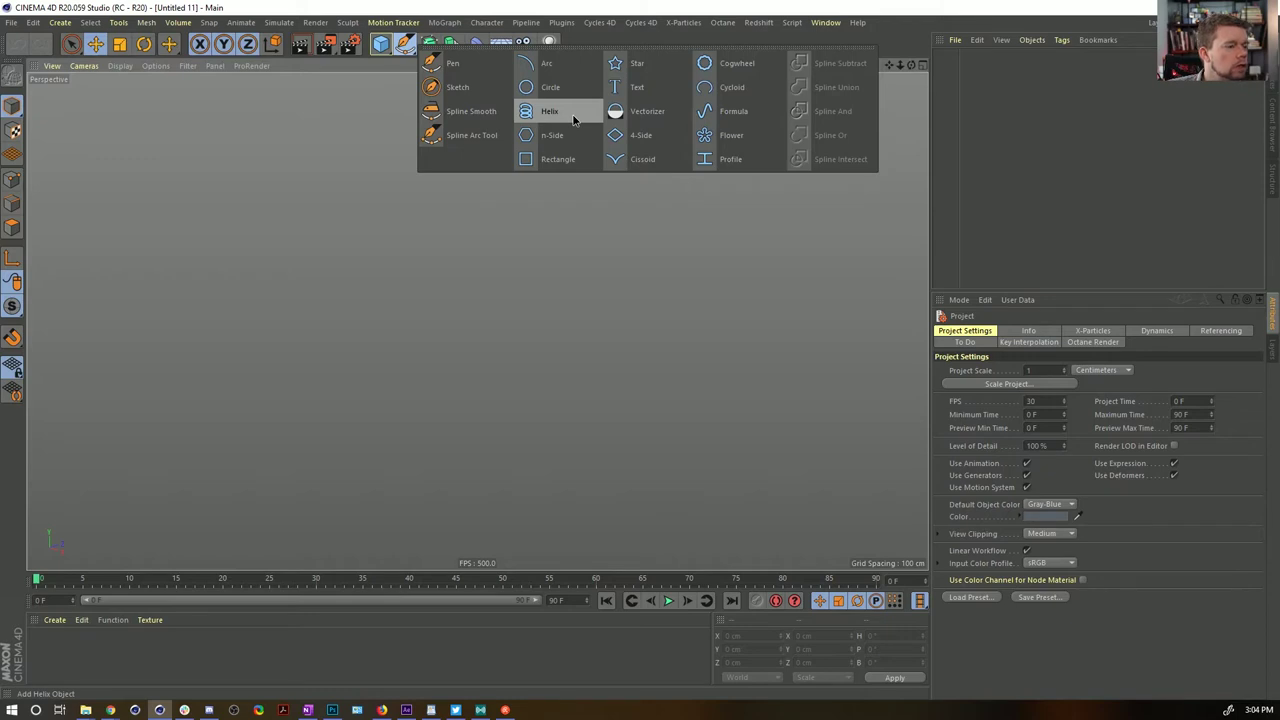
left_click(523, 4)
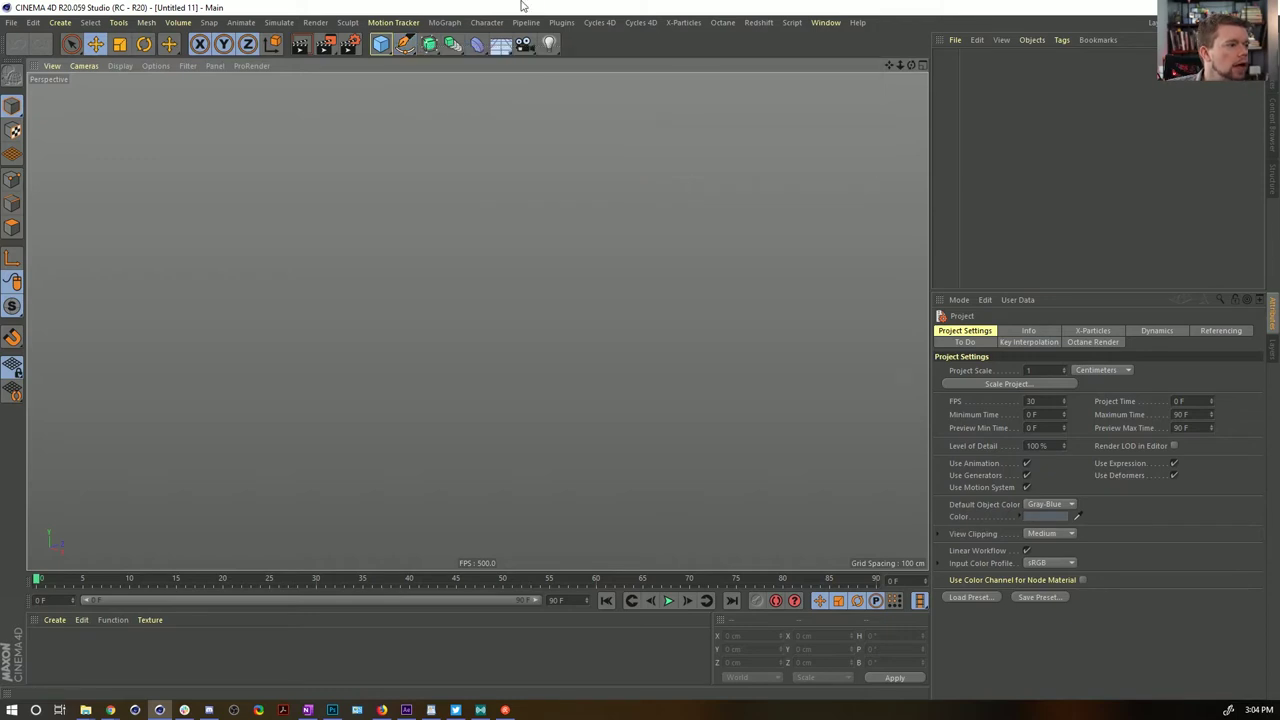
left_click(404, 45)
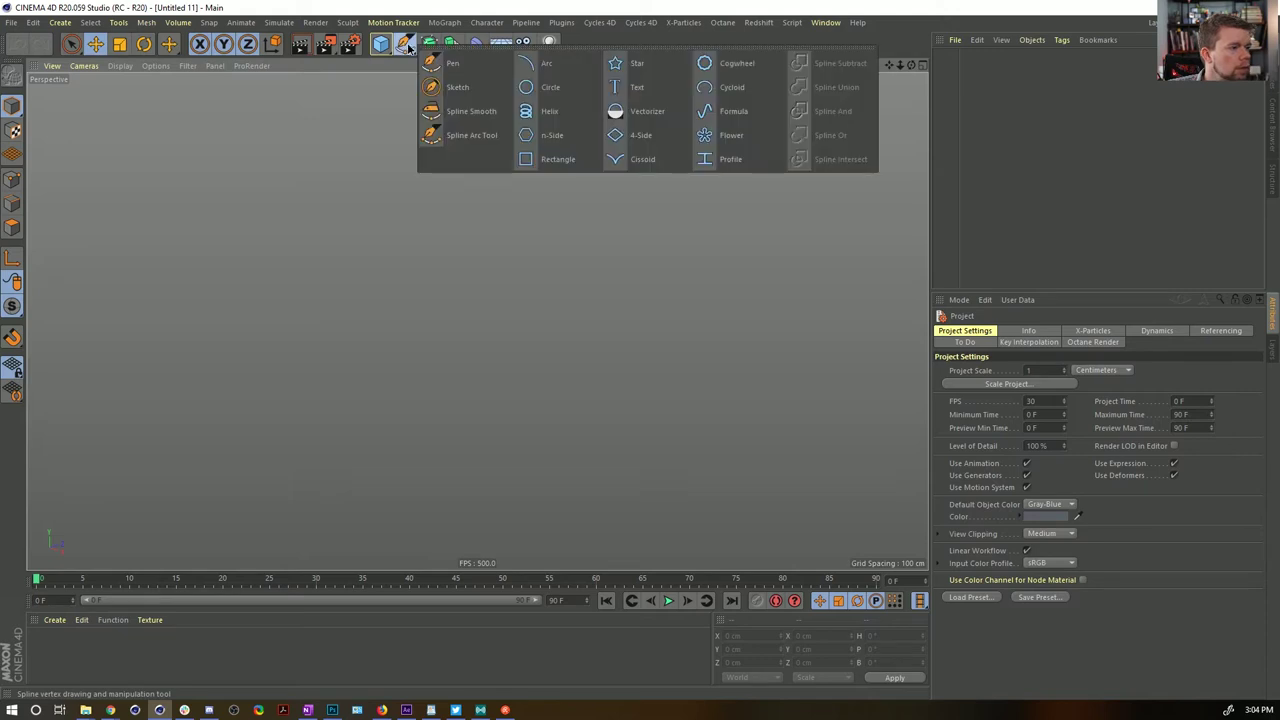
Add a null object and a MoGraph Tracer with the null as its trace link
left_click(62, 22)
mouse_move(80, 46)
left_click(130, 48)
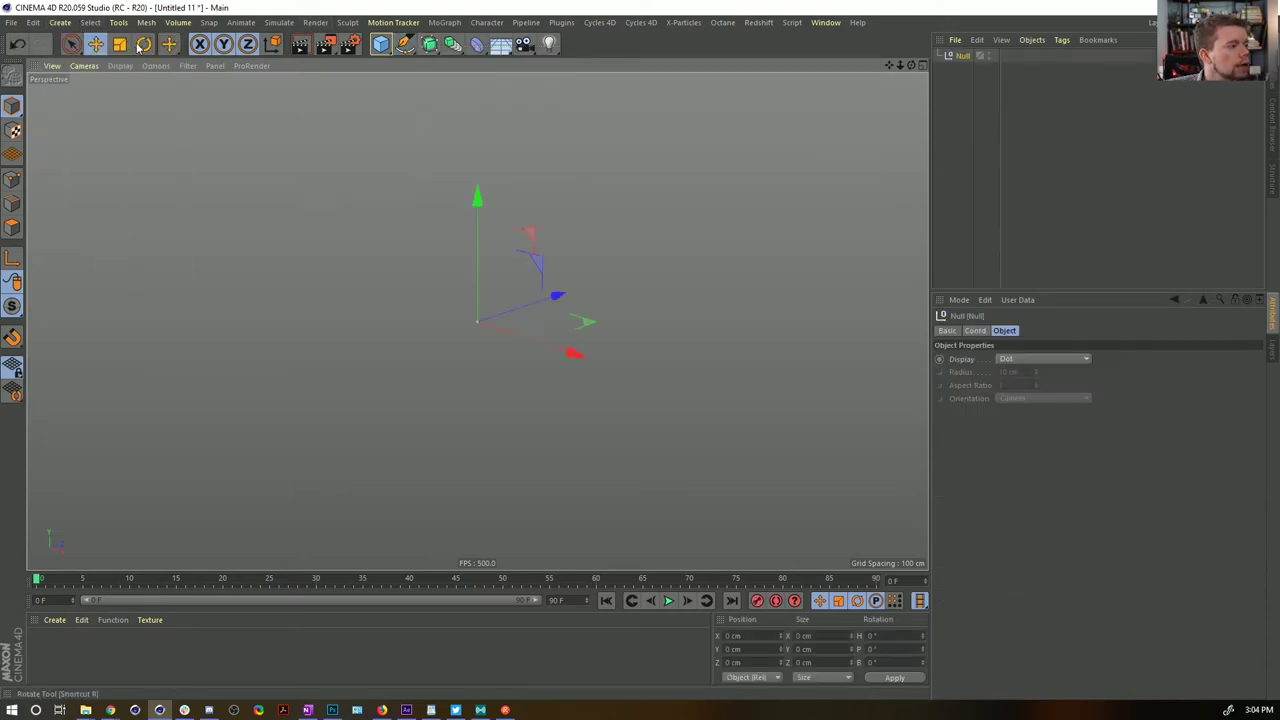
mouse_move(520, 265)
left_mouse_down("alt")
mouse_move(510, 350)
mouse_move(529, 251)
mouse_move(506, 260)
mouse_move(531, 243)
mouse_move(511, 246)
left_mouse_up("alt")
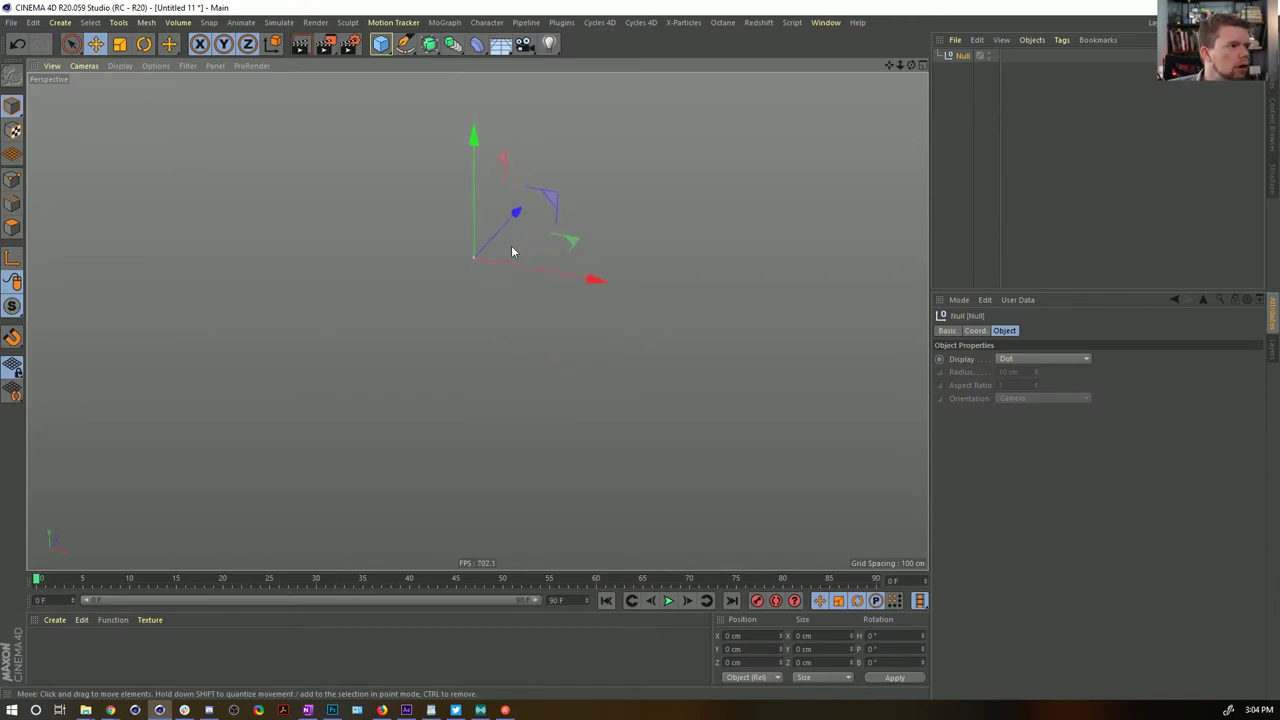
middle_click_drag(511, 246, 531, 262, "alt")
left_click(444, 22)
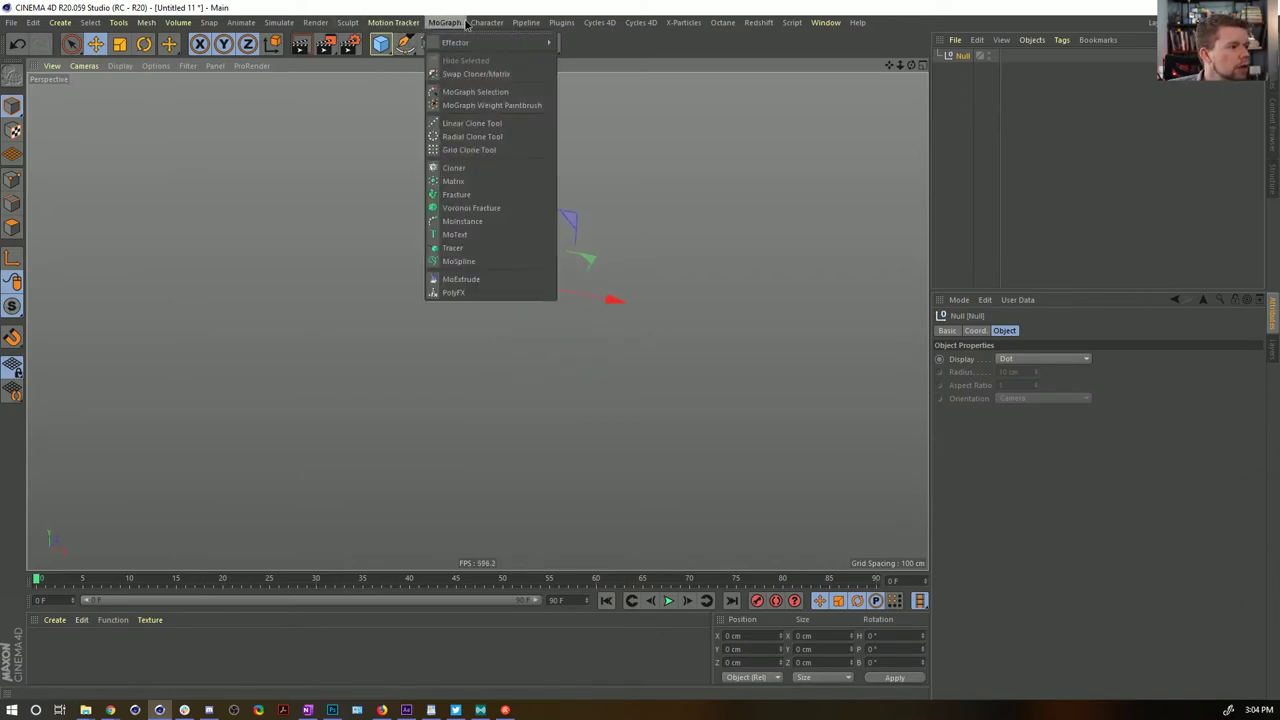
left_click(490, 248)
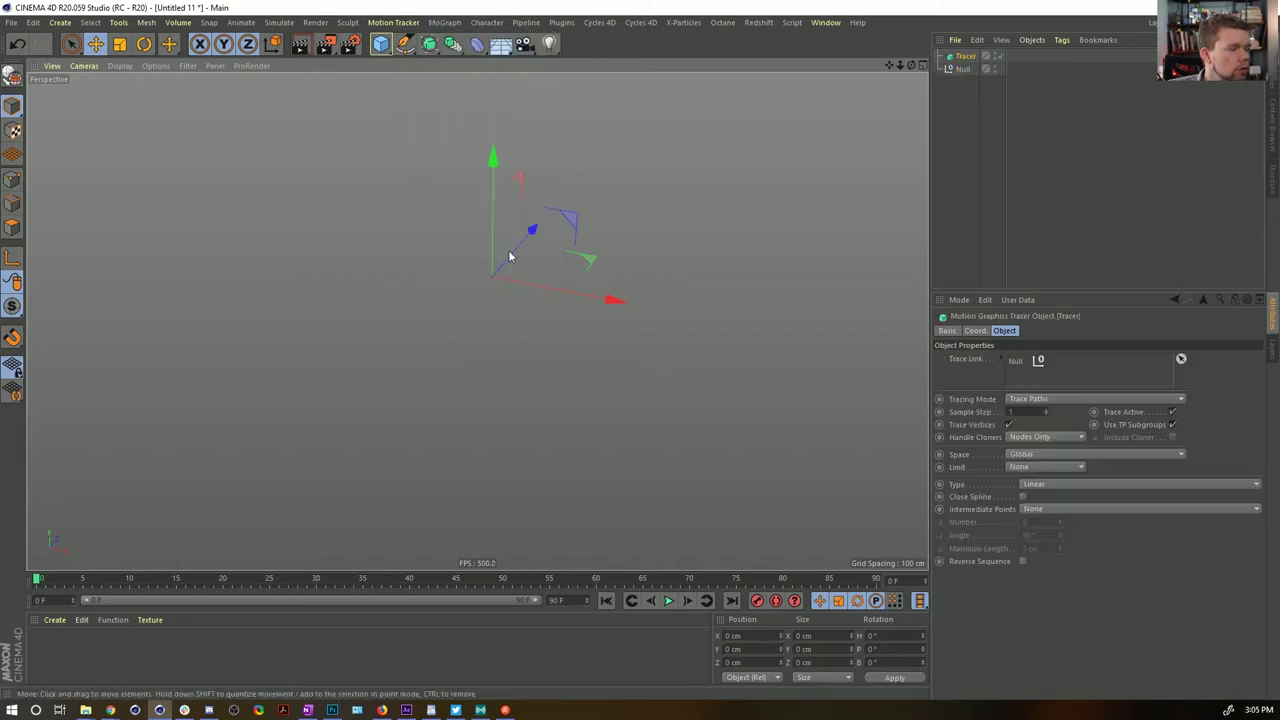
Add a Vibrate tag to the null
left_click_drag(963, 66, 966, 66)
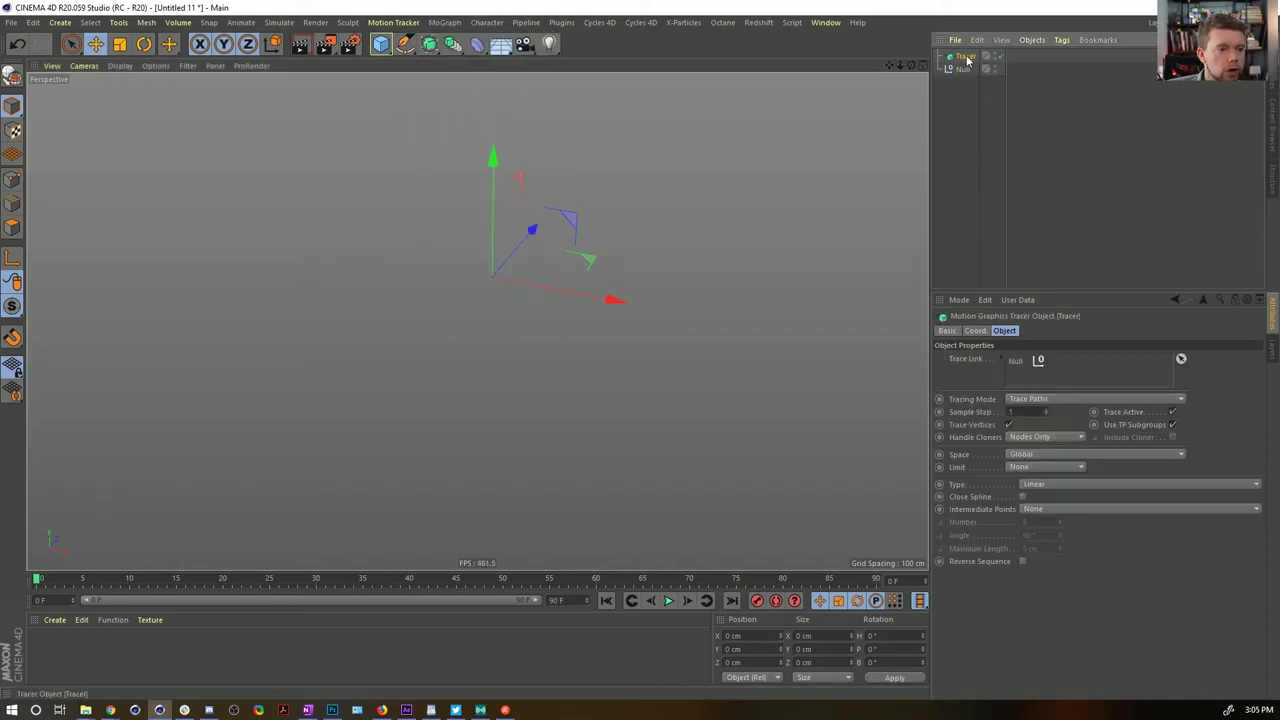
right_click(968, 68)
mouse_move(998, 42)
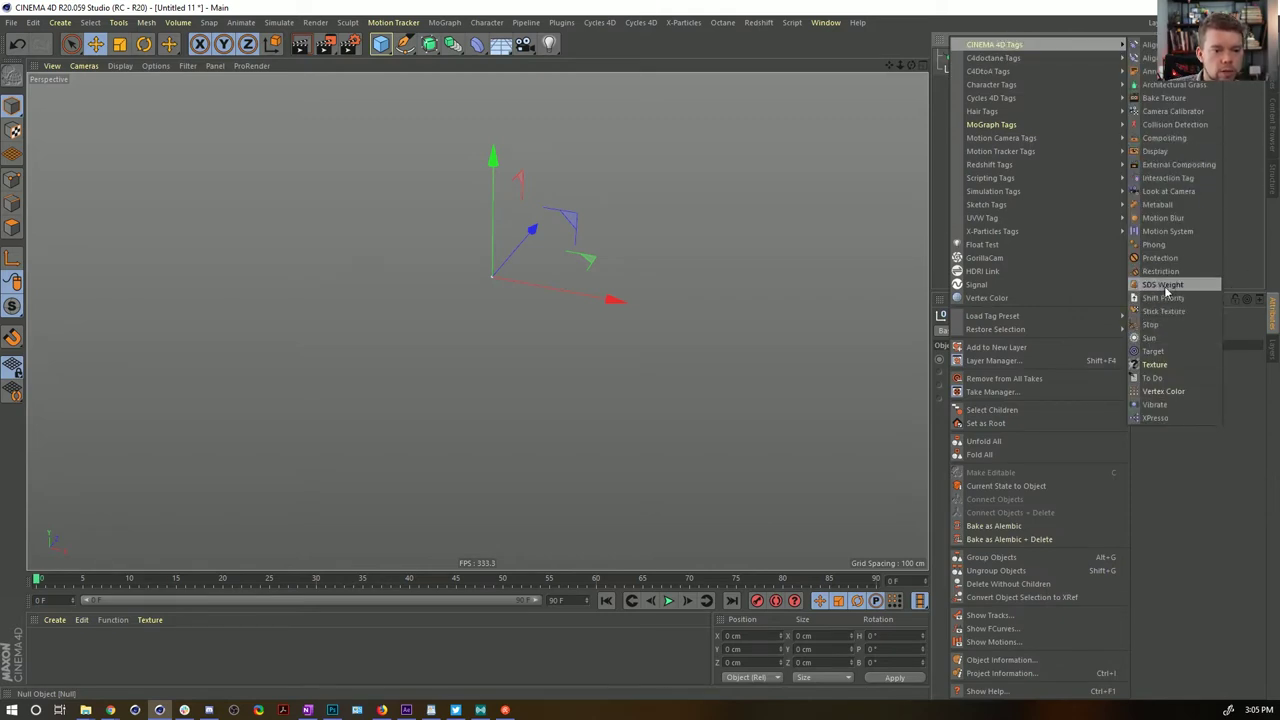
left_click(1170, 405)
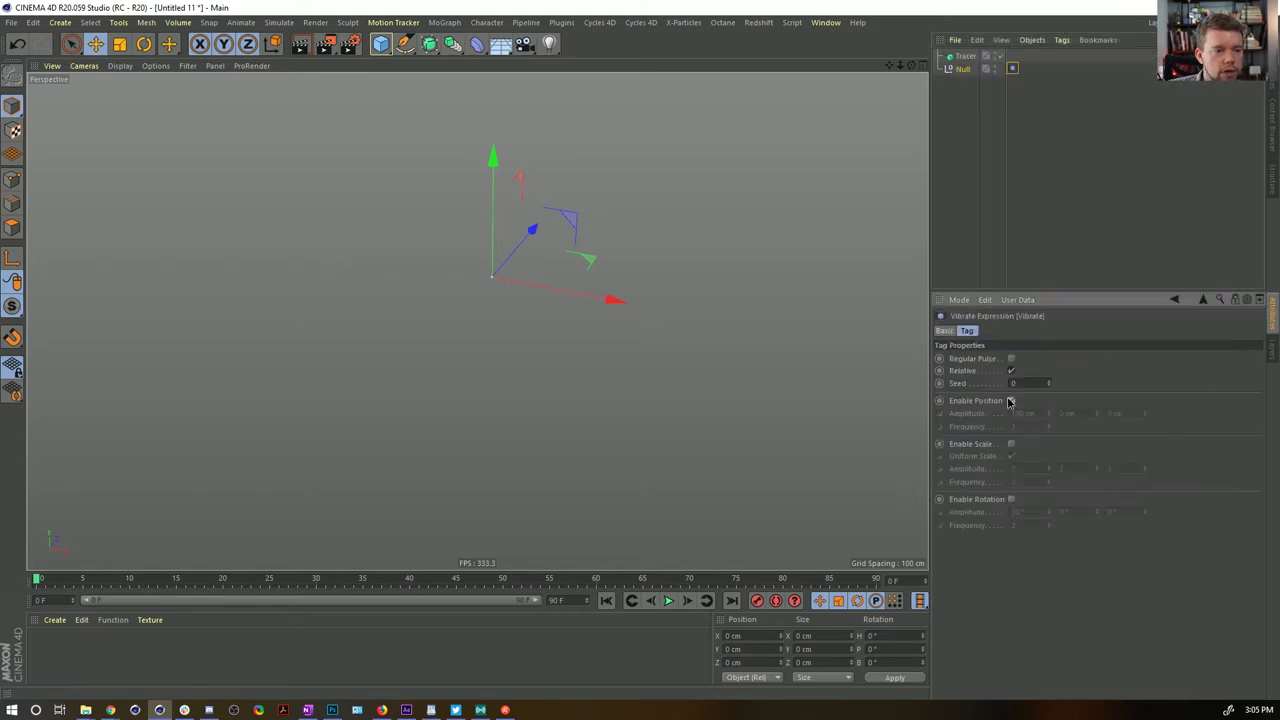
Enable position vibration on the Vibrate tag and set its amplitude to 222 cm on all three axes
left_click_drag(1037, 413, 994, 420)
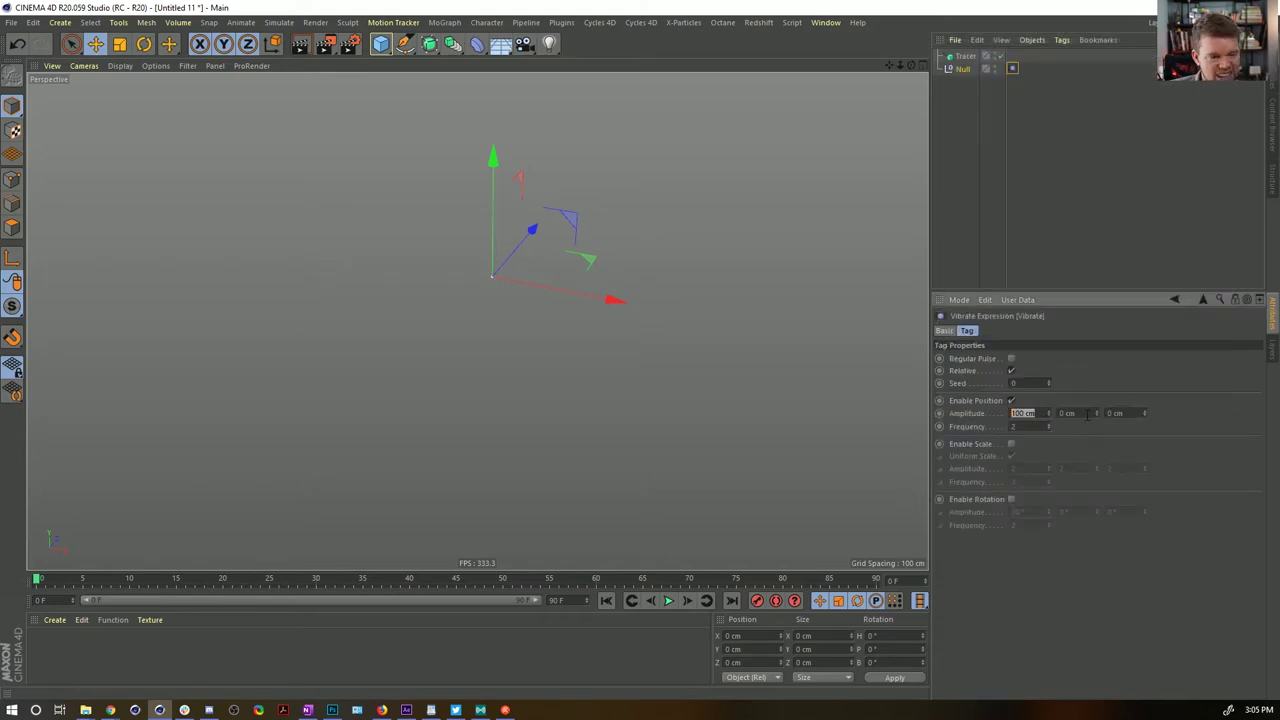
type("222")
key("Tab")
type("222")
key("Tab")
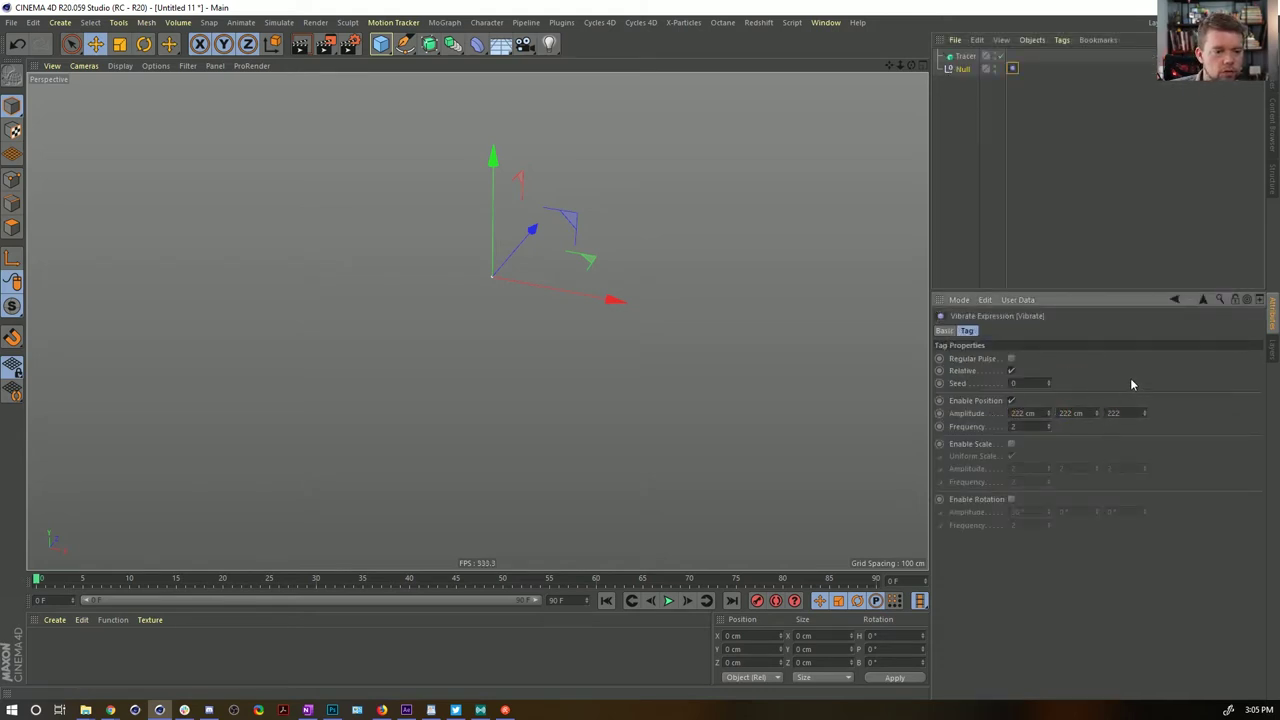
type("222")
Play the animation briefly to preview the path traced by the vibrating null
left_click(668, 600)
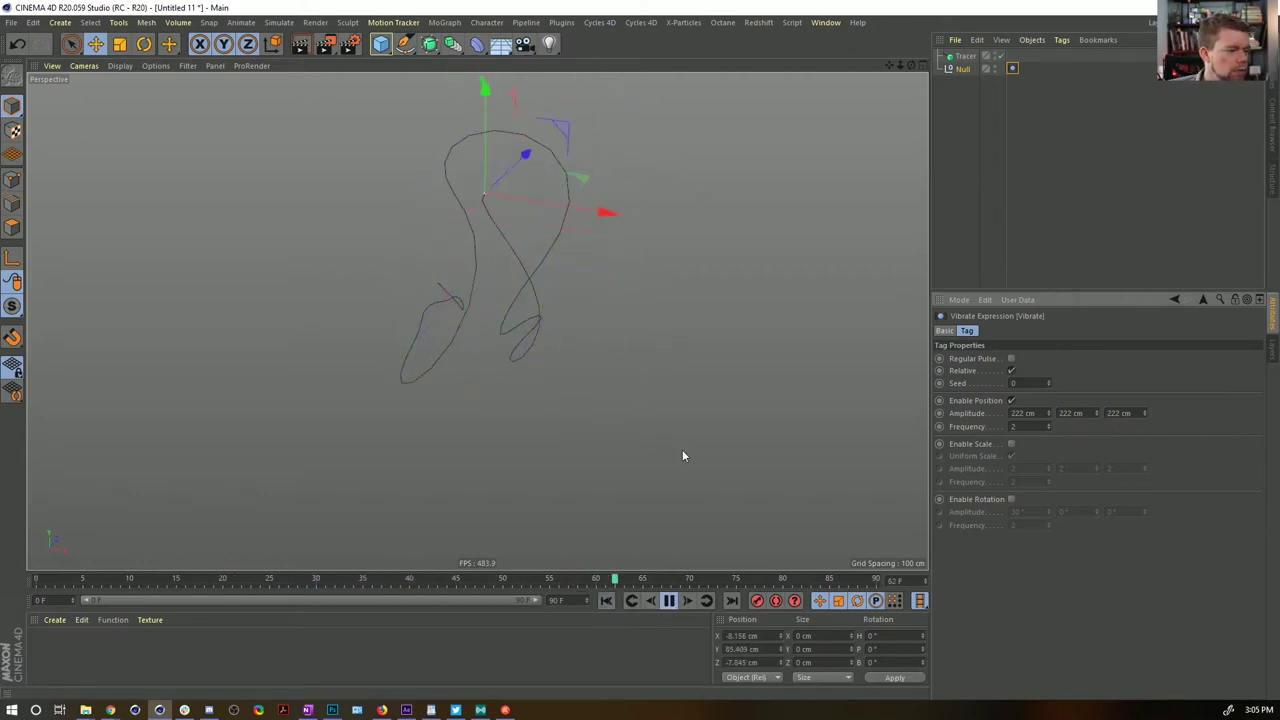
left_click(669, 601)
key("space")
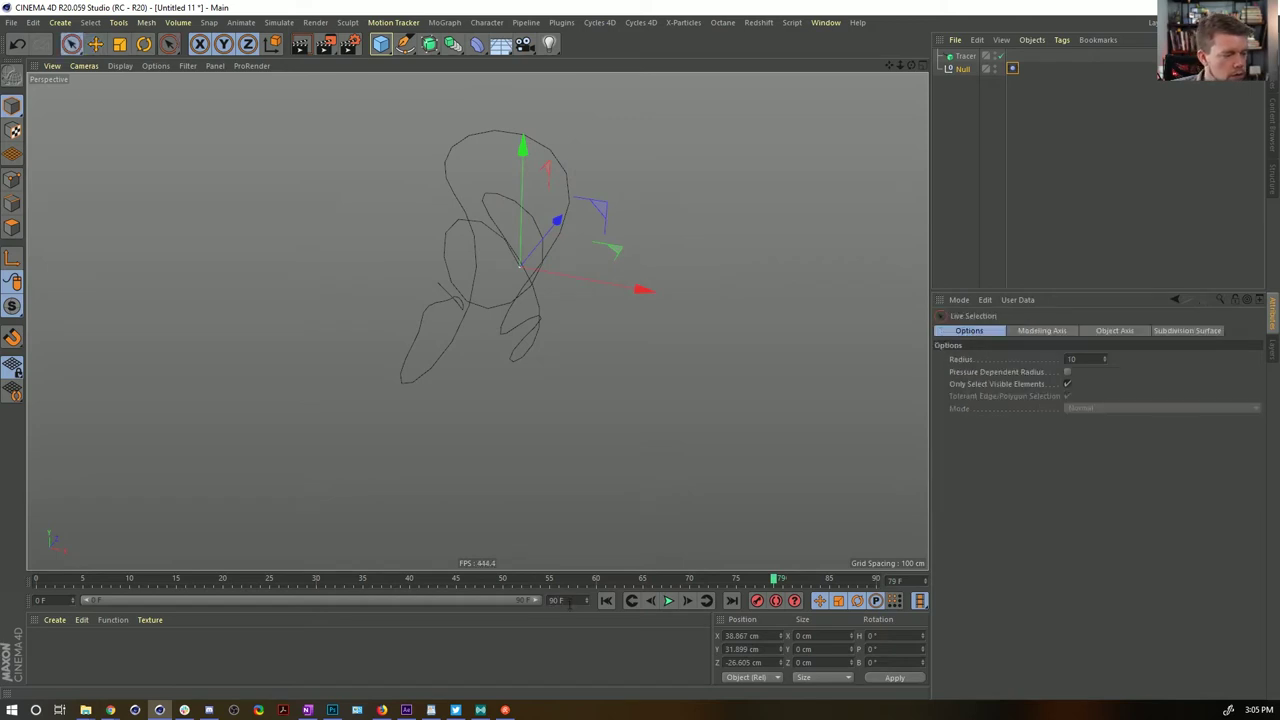
Set the project's end frame to 999 and extend the preview range to the full timeline
double_click(570, 603)
type("999")
key("Return")
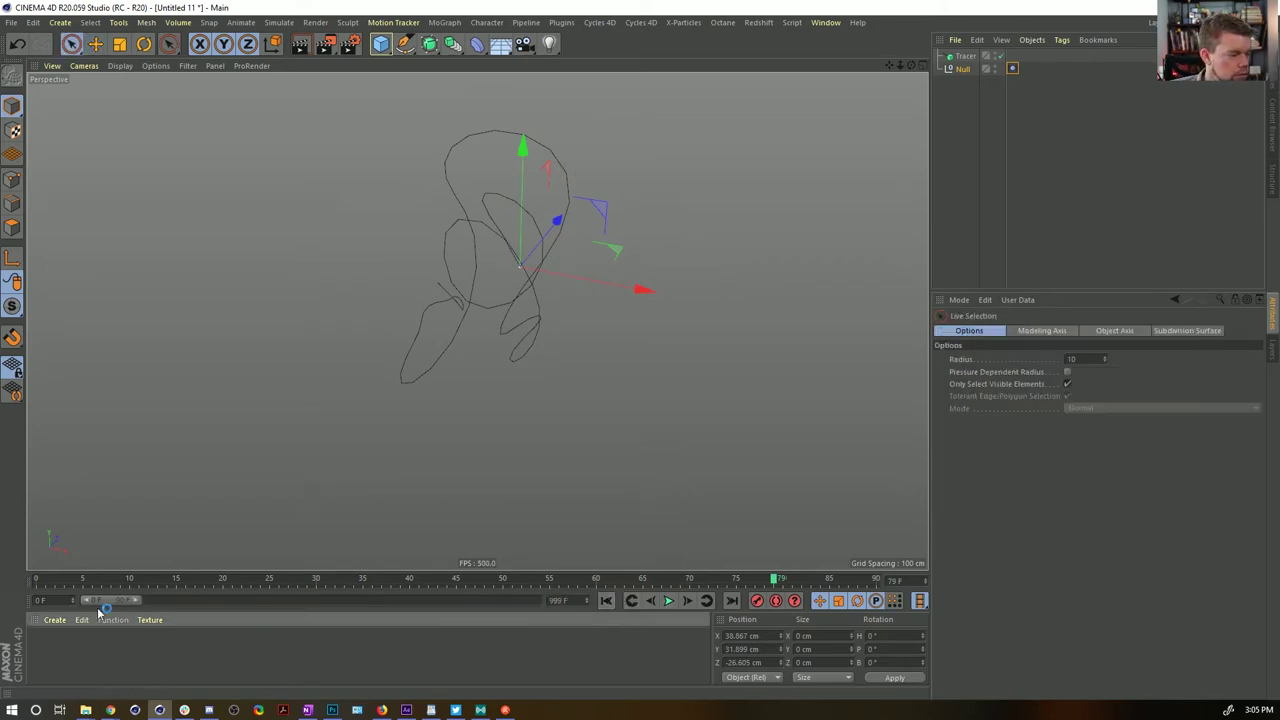
double_click(146, 602)
Play the animation to about frame 569 to build up the tangled path, and convert the Tracer to an editable spline
left_click(668, 600)
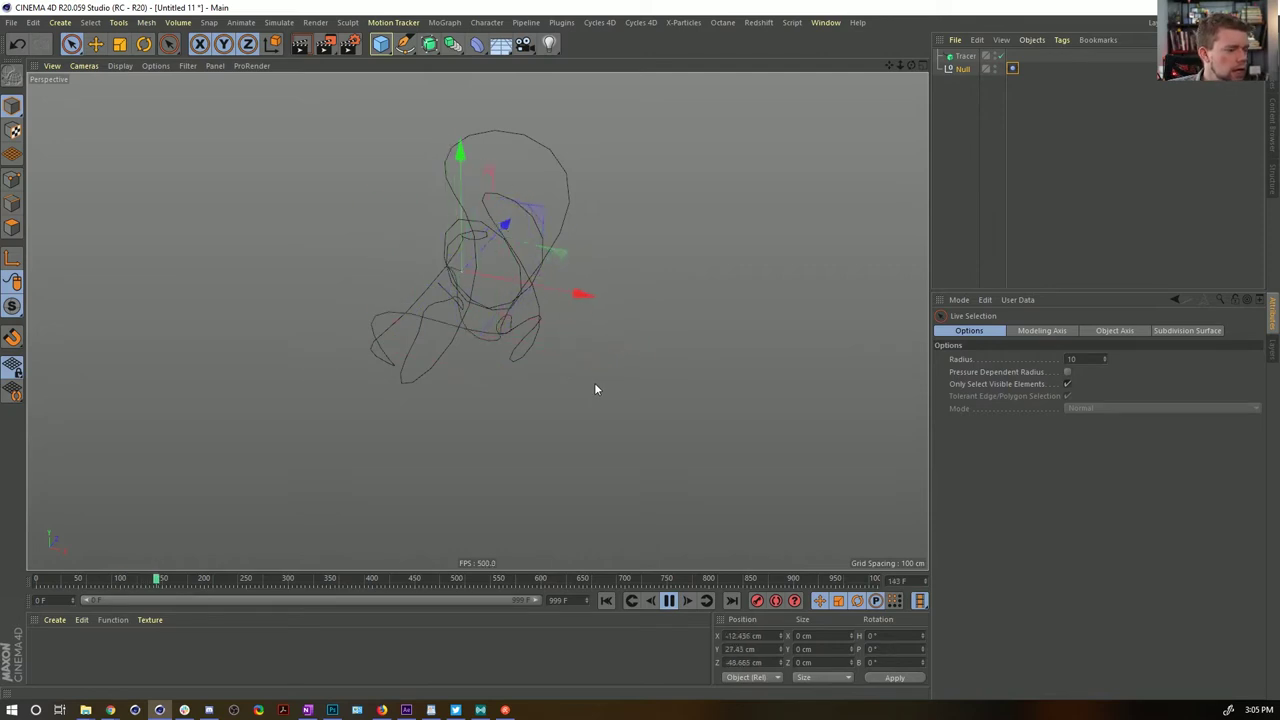
left_click_drag(528, 277, 266, 257, "alt")
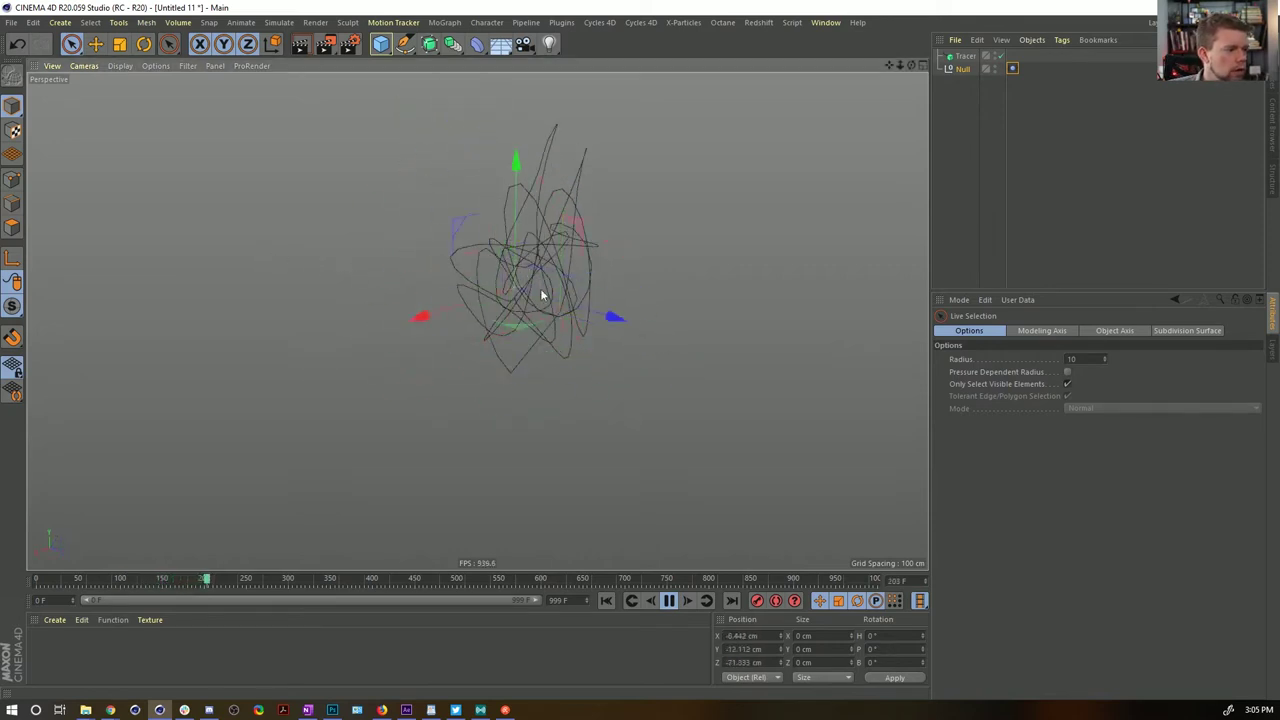
left_click_drag(556, 289, 689, 319, "alt")
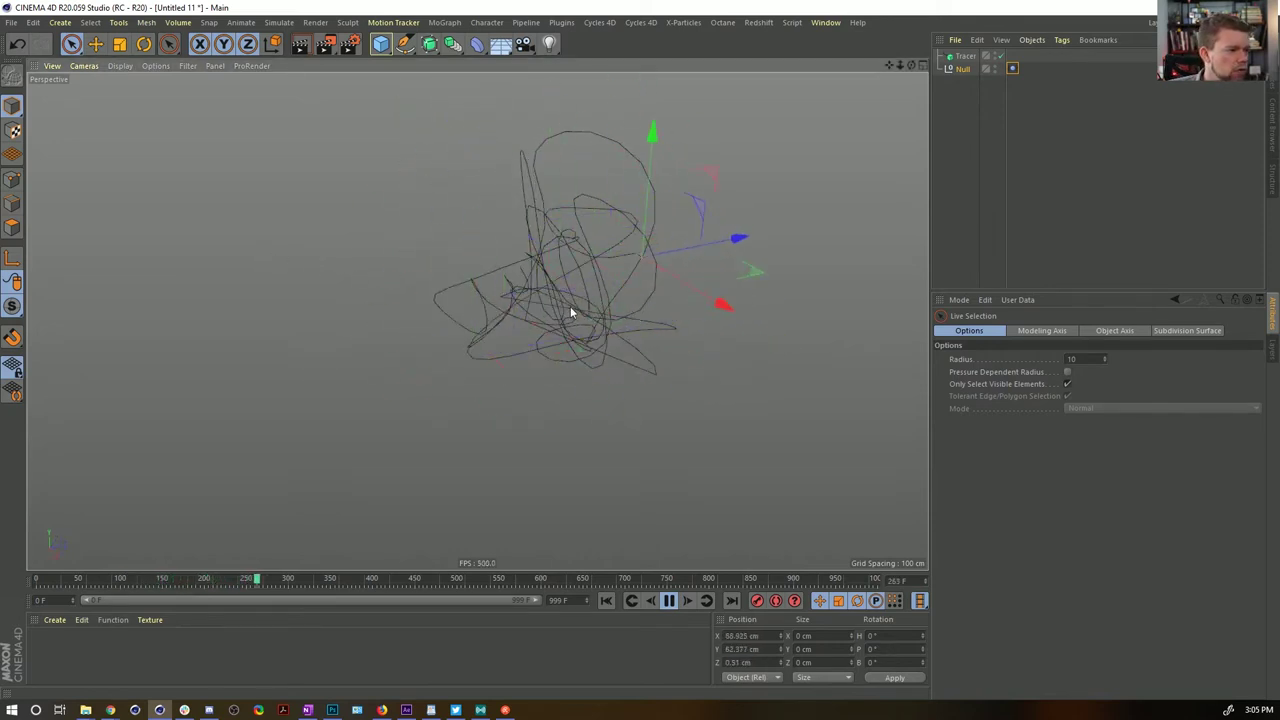
left_click_drag(570, 313, 675, 313, "alt")
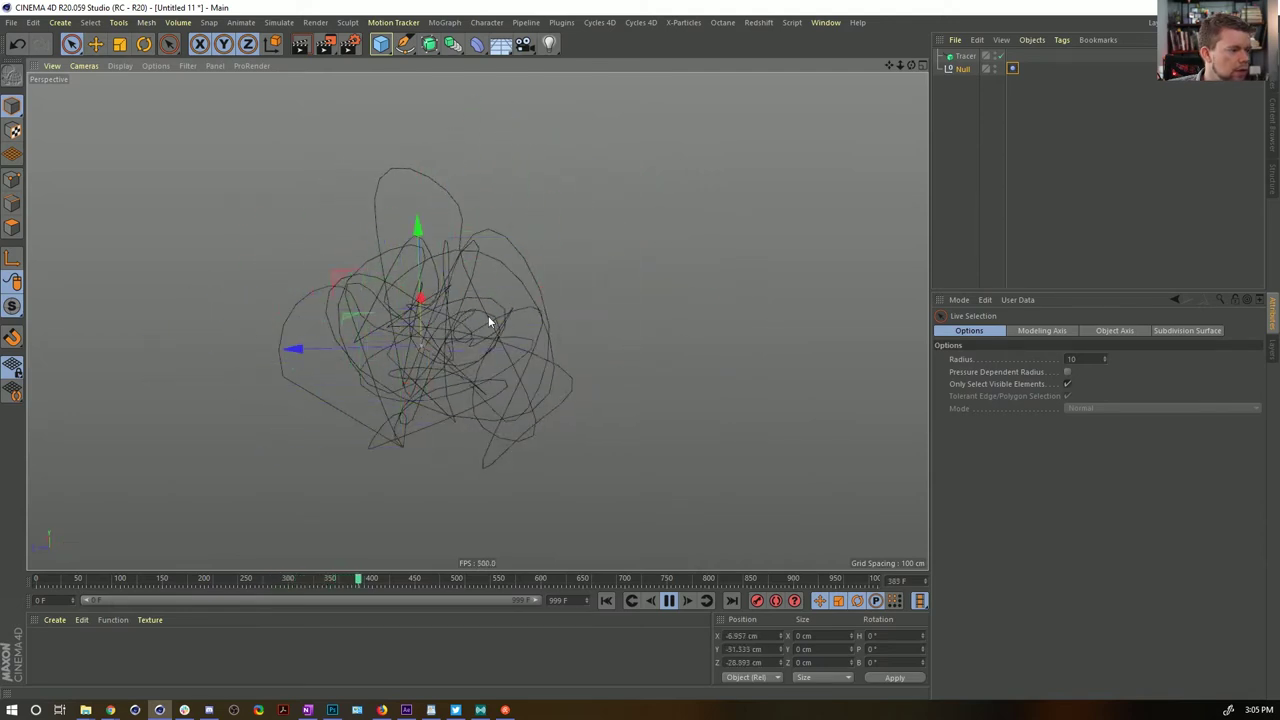
mouse_move(488, 320)
left_mouse_down("alt")
mouse_move(352, 343)
mouse_move(456, 350)
left_mouse_up("alt")
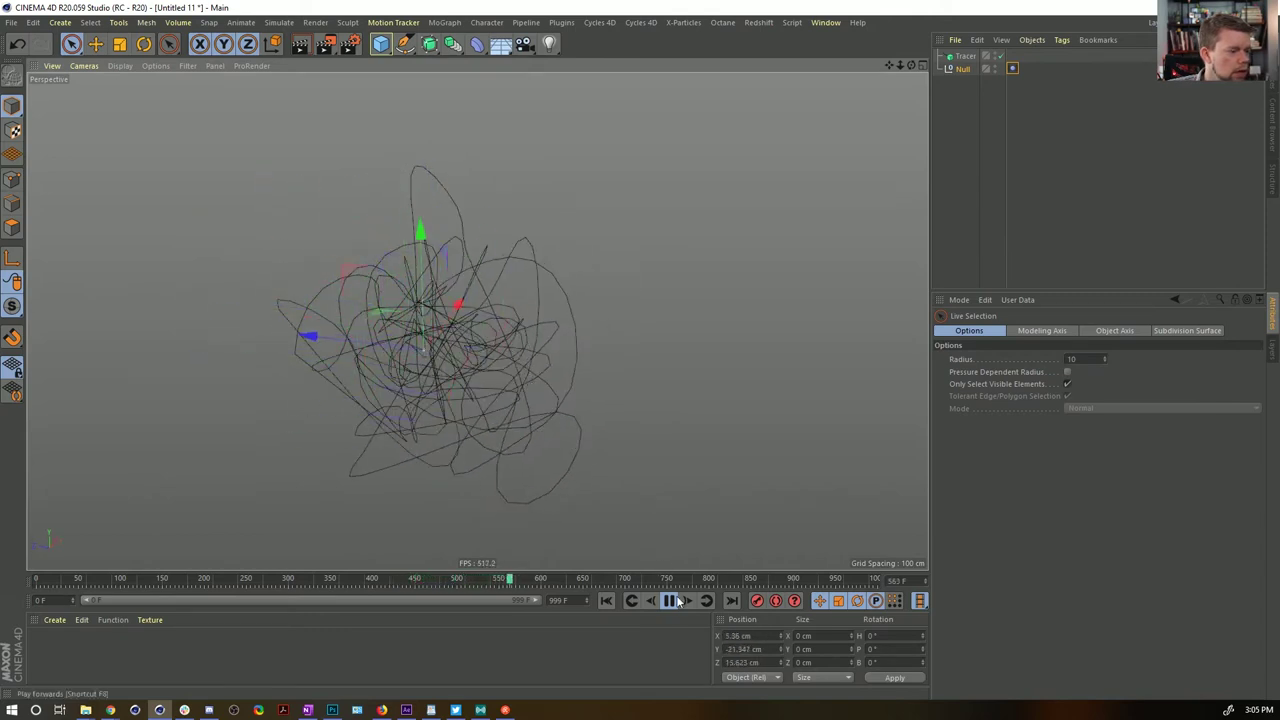
key("space")
left_click(965, 57)
key("c")
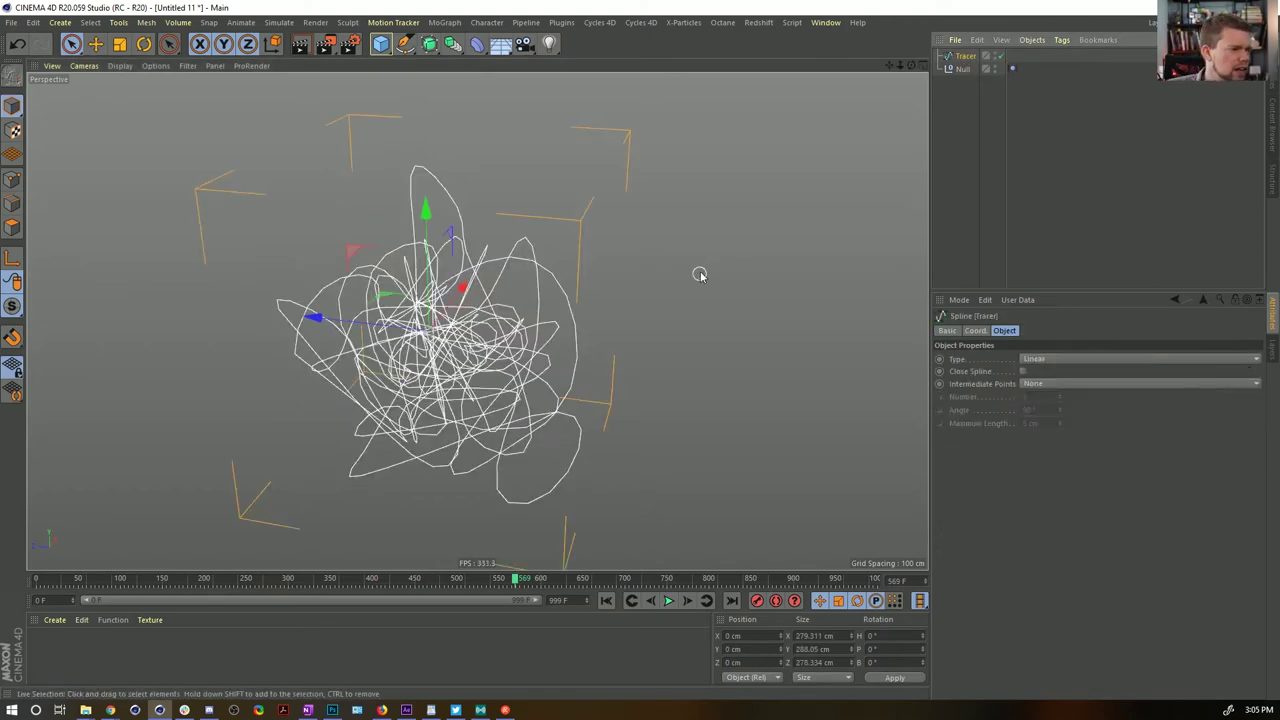
Delete the vibrating null from the scene, keeping only the traced spline
mouse_move(541, 342)
left_mouse_down("alt")
mouse_move(598, 339)
mouse_move(555, 344)
left_mouse_up("alt")
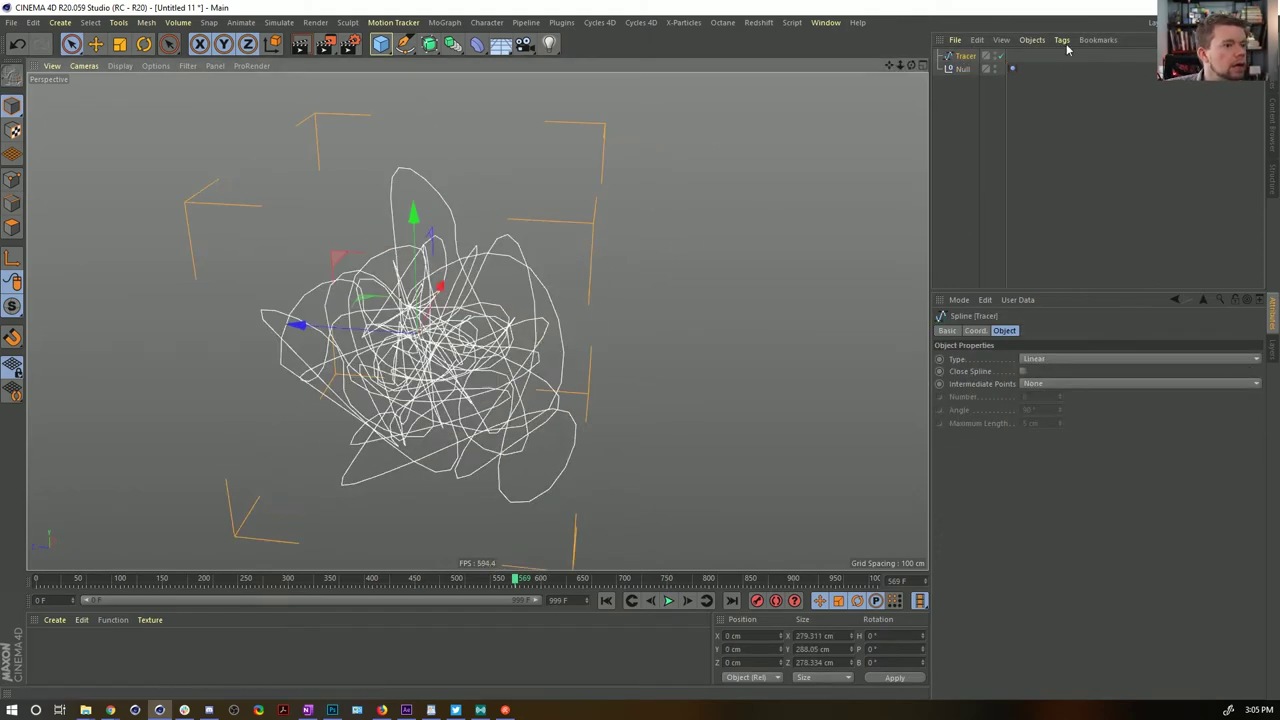
left_click(965, 68)
key("Delete")
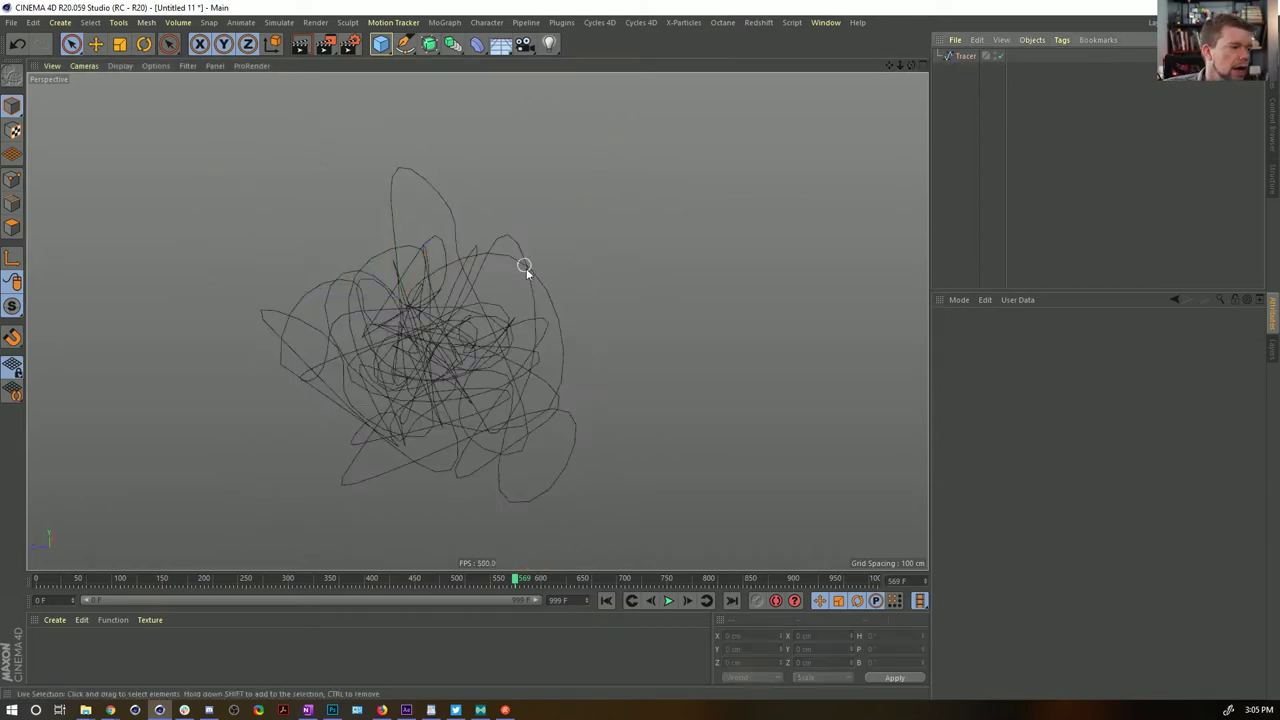
Switch the traced spline to point editing and examine how its points are spaced along the tangle
left_click(960, 57)
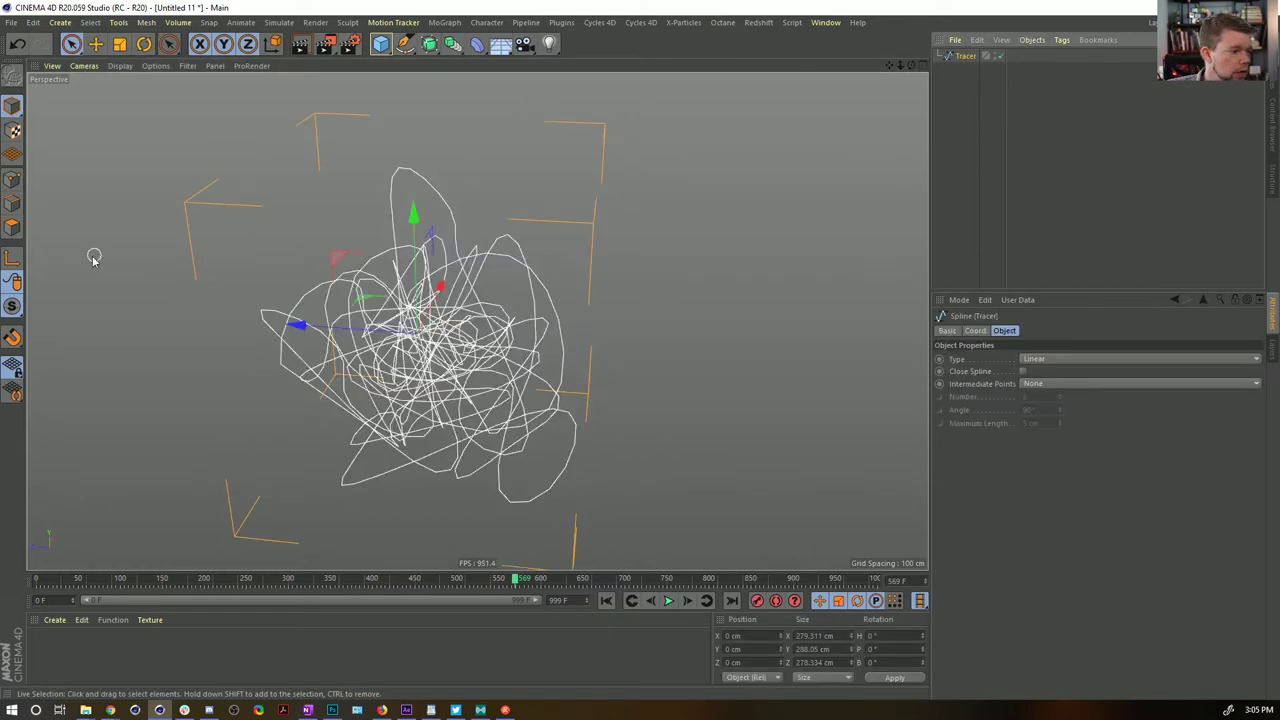
left_click(14, 180)
left_click_drag(368, 362, 466, 389, "alt")
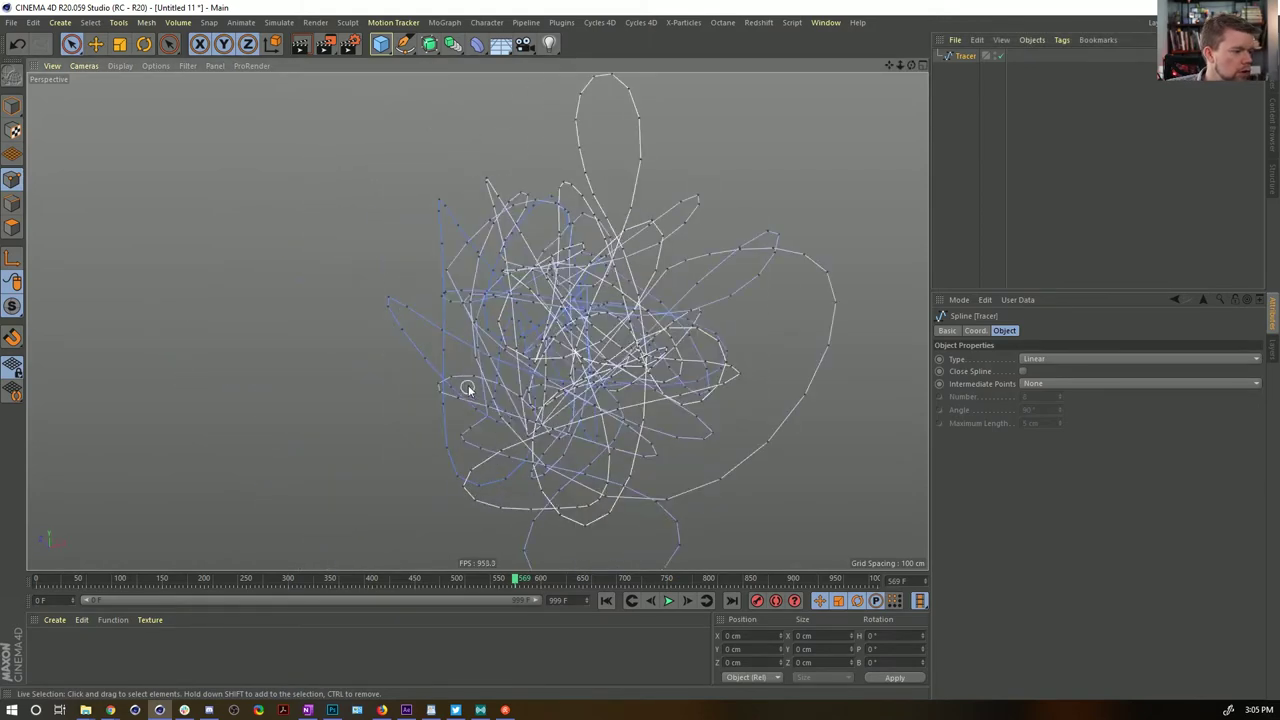
left_click(443, 351)
left_click(527, 151)
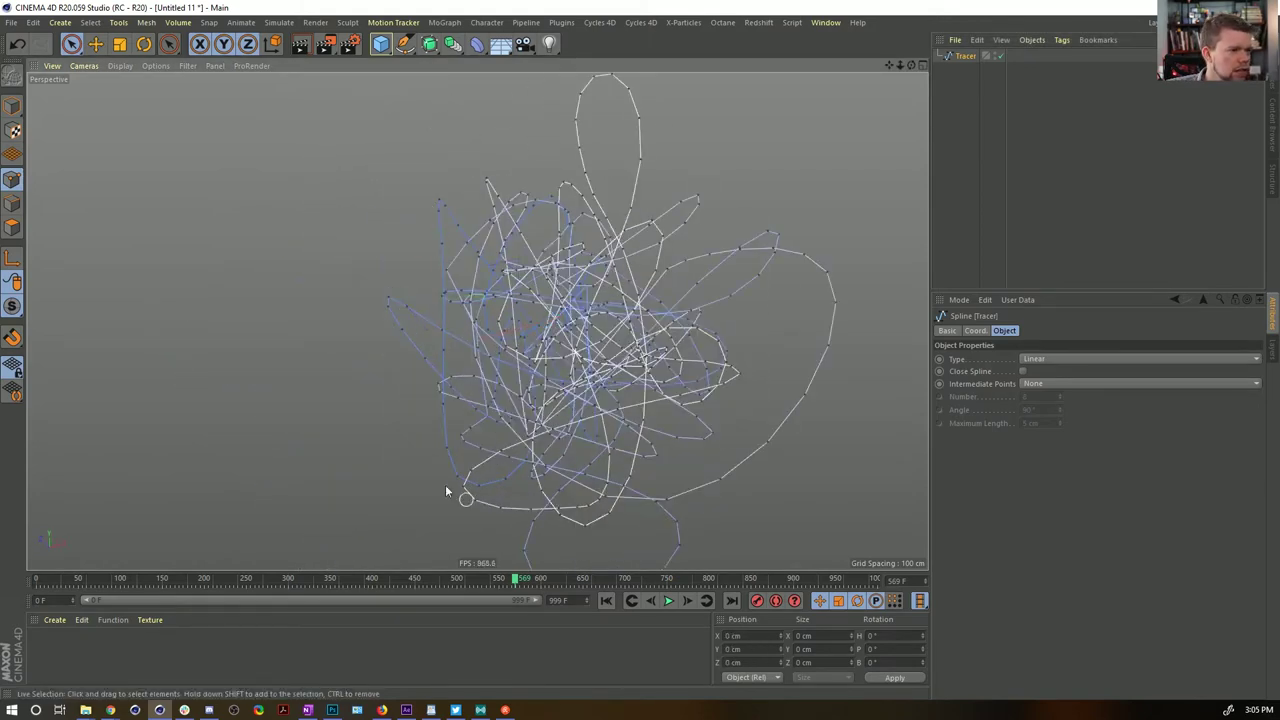
left_click_drag(446, 491, 680, 233, "alt")
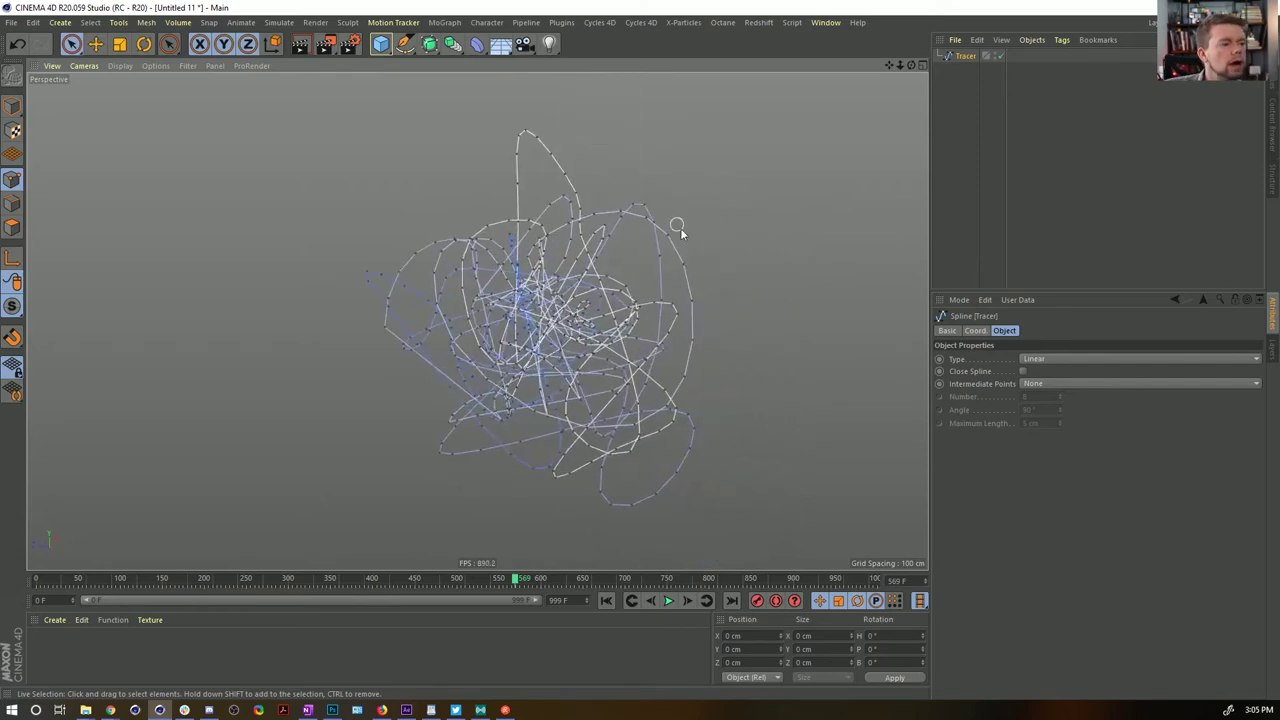
left_click_drag(569, 263, 603, 337, "alt")
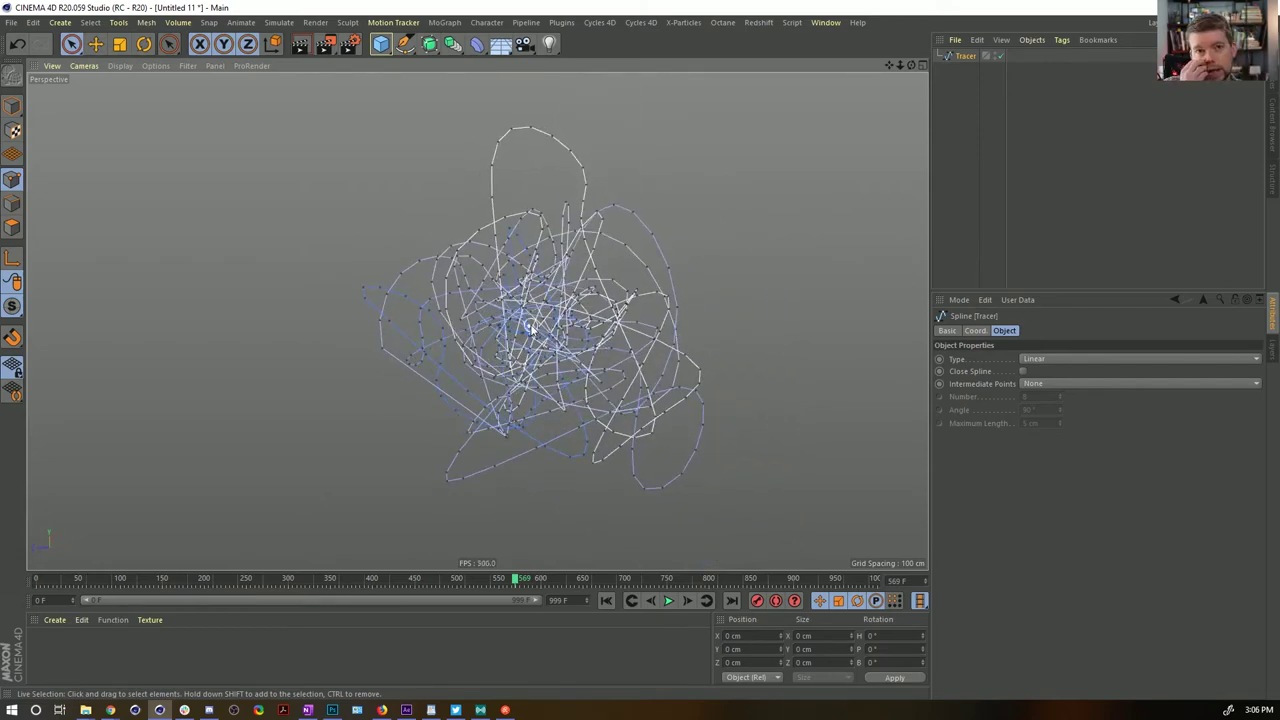
Duplicate the Tracer spline and disable the copy as a backup
left_click_drag(958, 57, 963, 77, "ctrl")
left_click(960, 56)
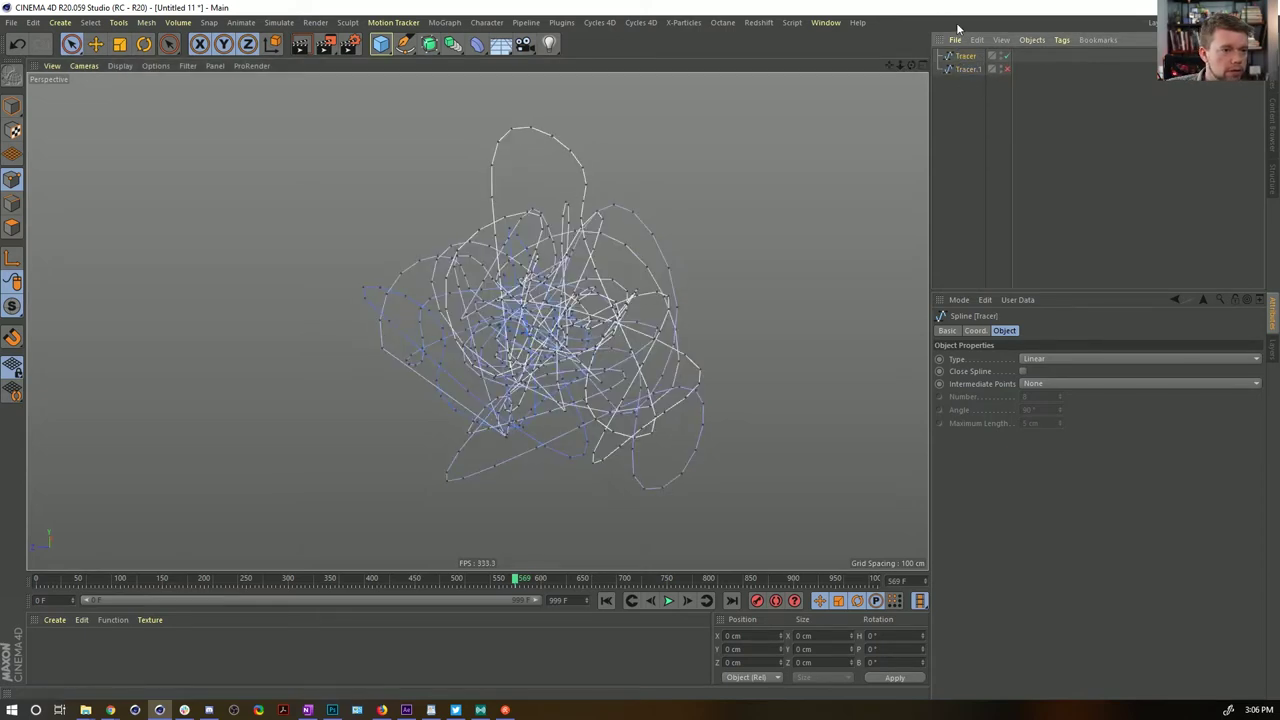
Save the scene as [5a]SplineInstances.c4d in the SceneFiles folder
key("ctrl+s")
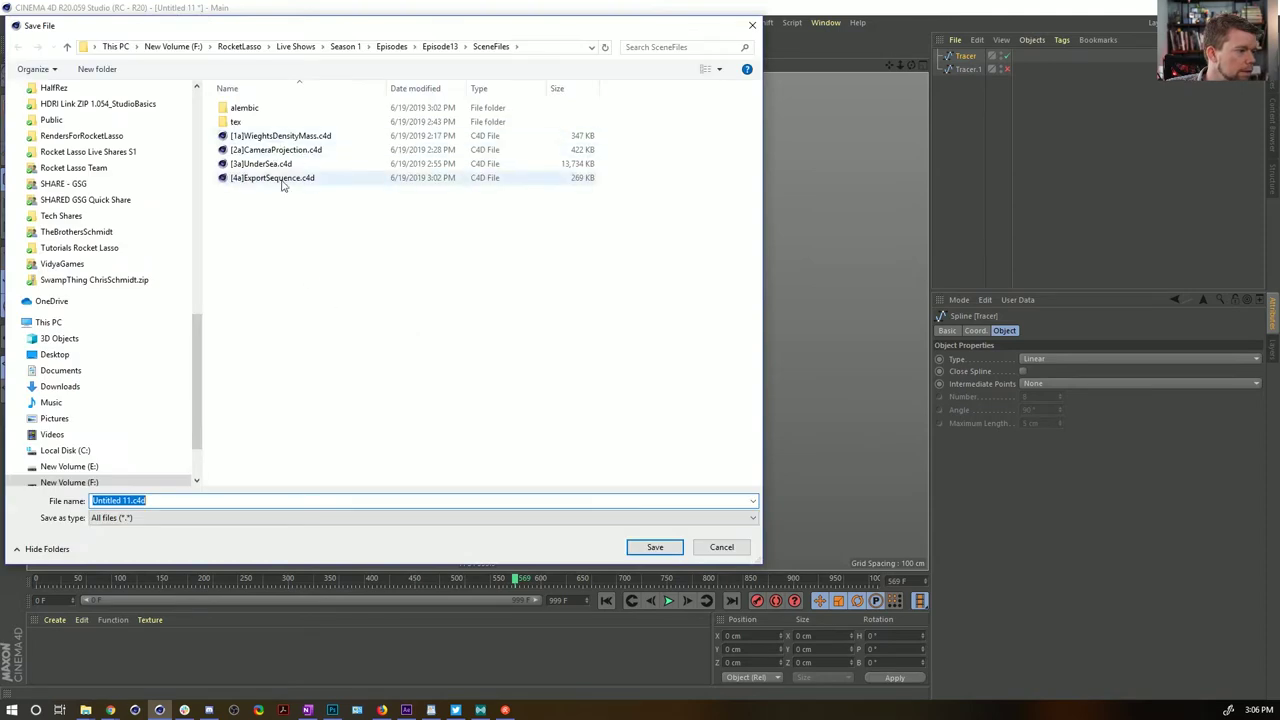
left_click(272, 177)
left_click_drag(178, 500, 100, 500)
left_click(100, 500)
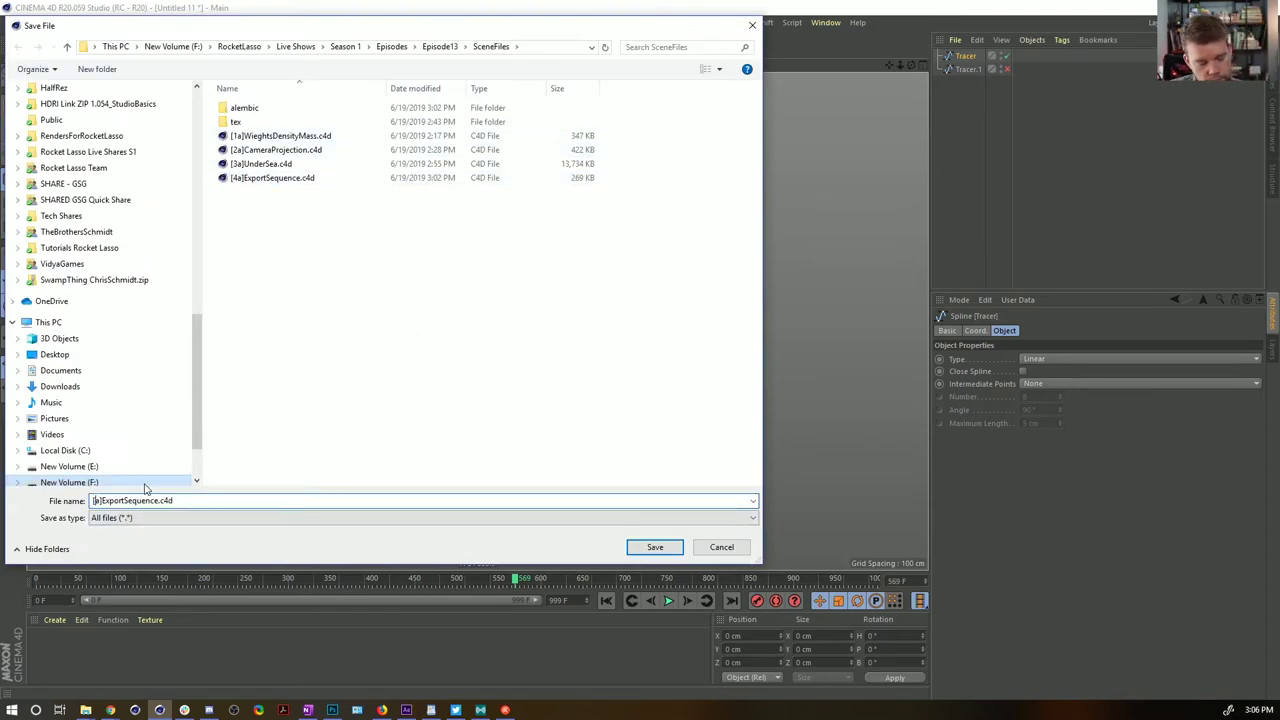
key("BackSpace")
type("5")
left_click_drag(106, 500, 163, 500)
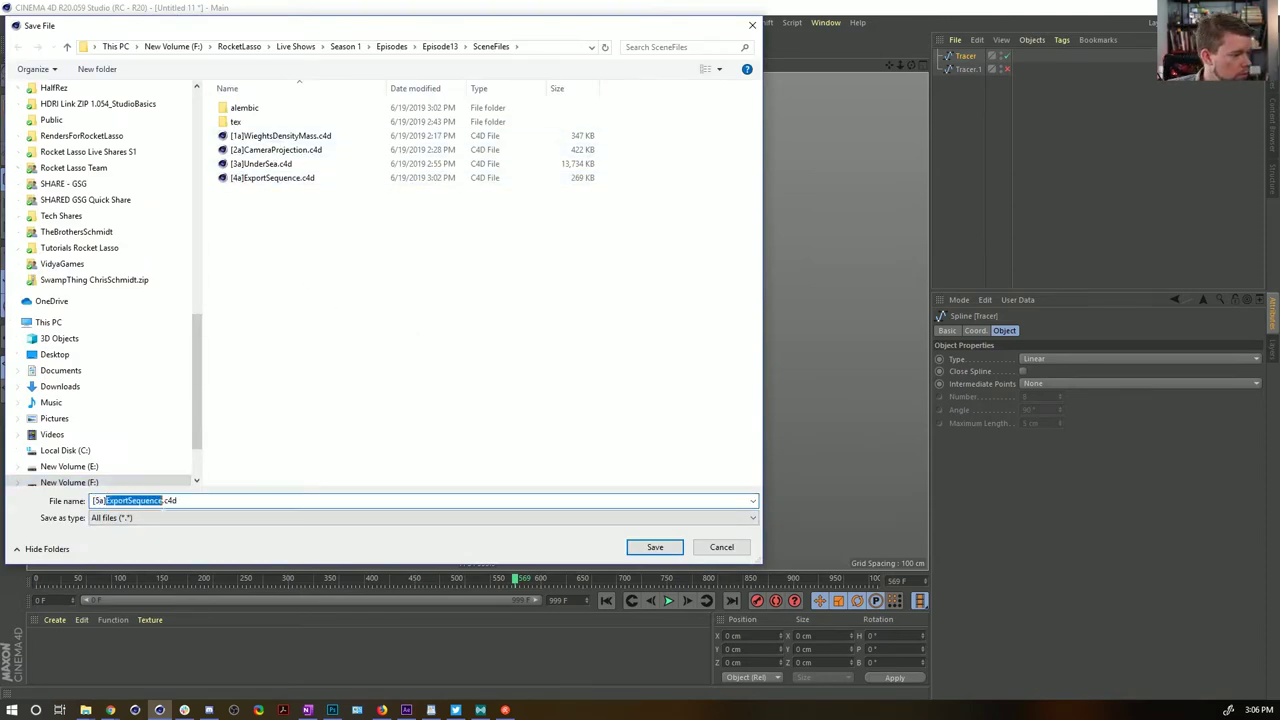
type("SplineInsta")
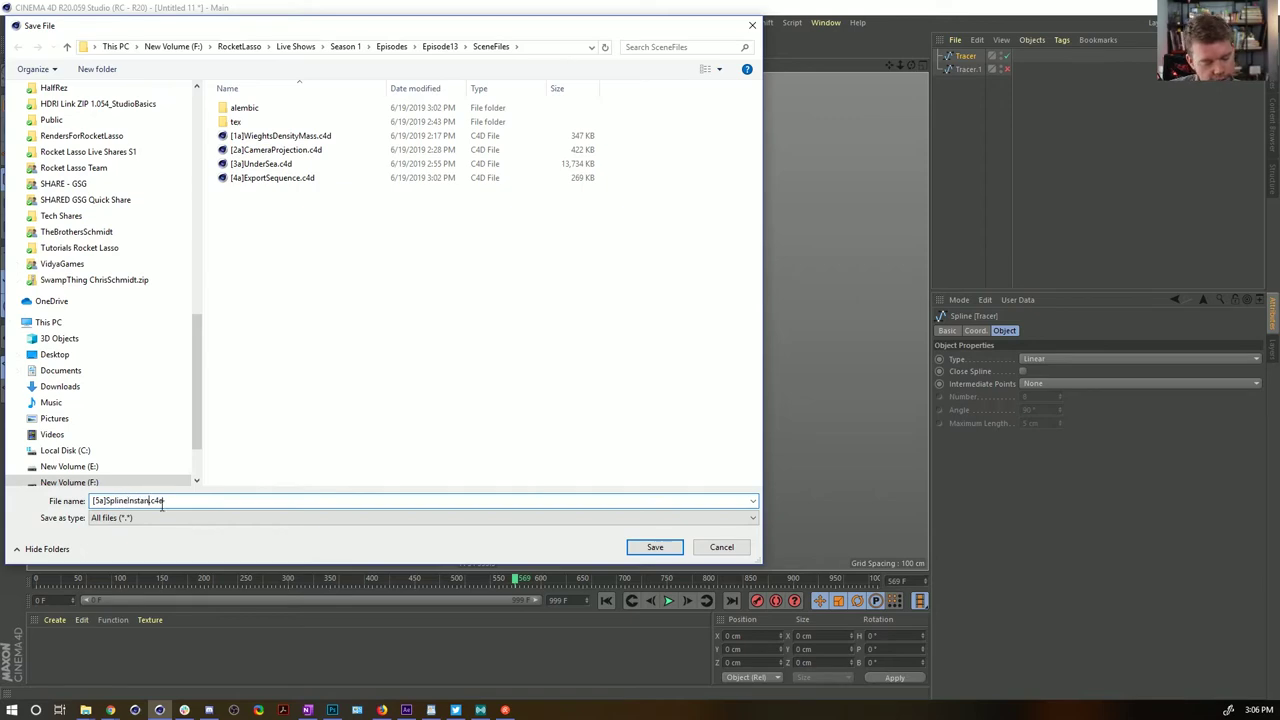
key("Return")
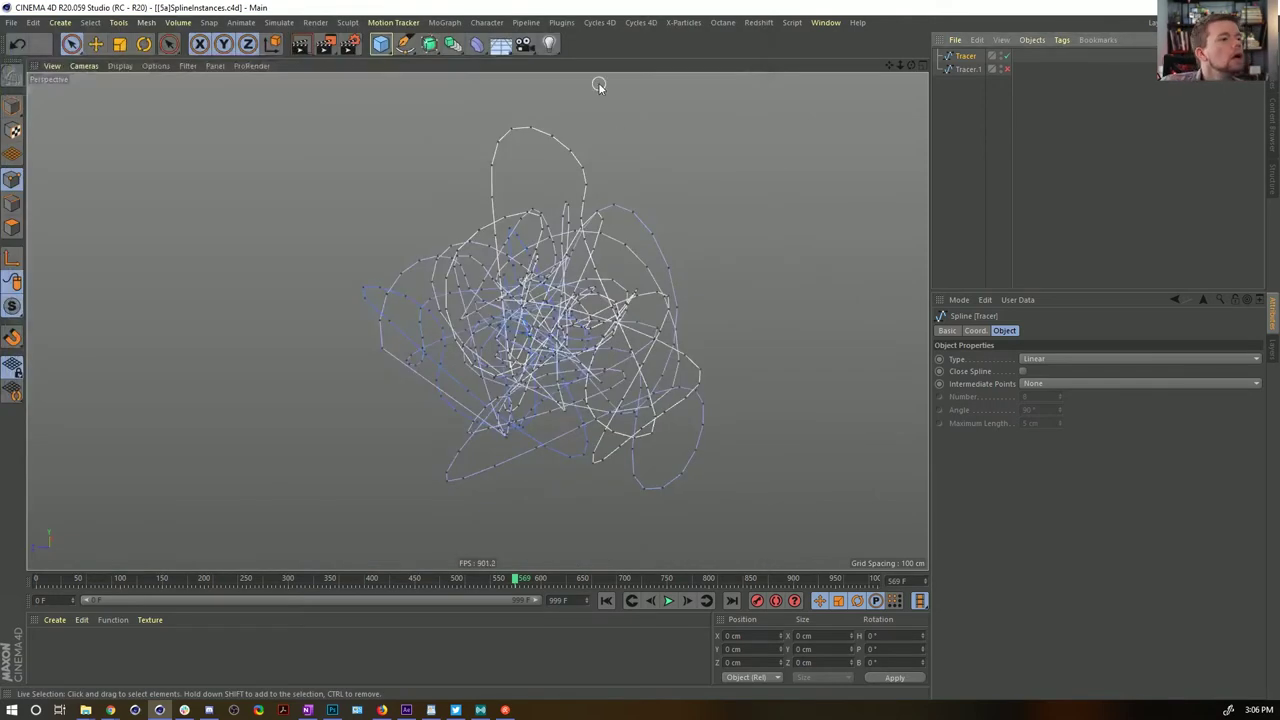
Select all points of the Tracer spline and try resampling them interactively with the Round tool, undoing the result
key("ctrl+a")
right_click(545, 350)
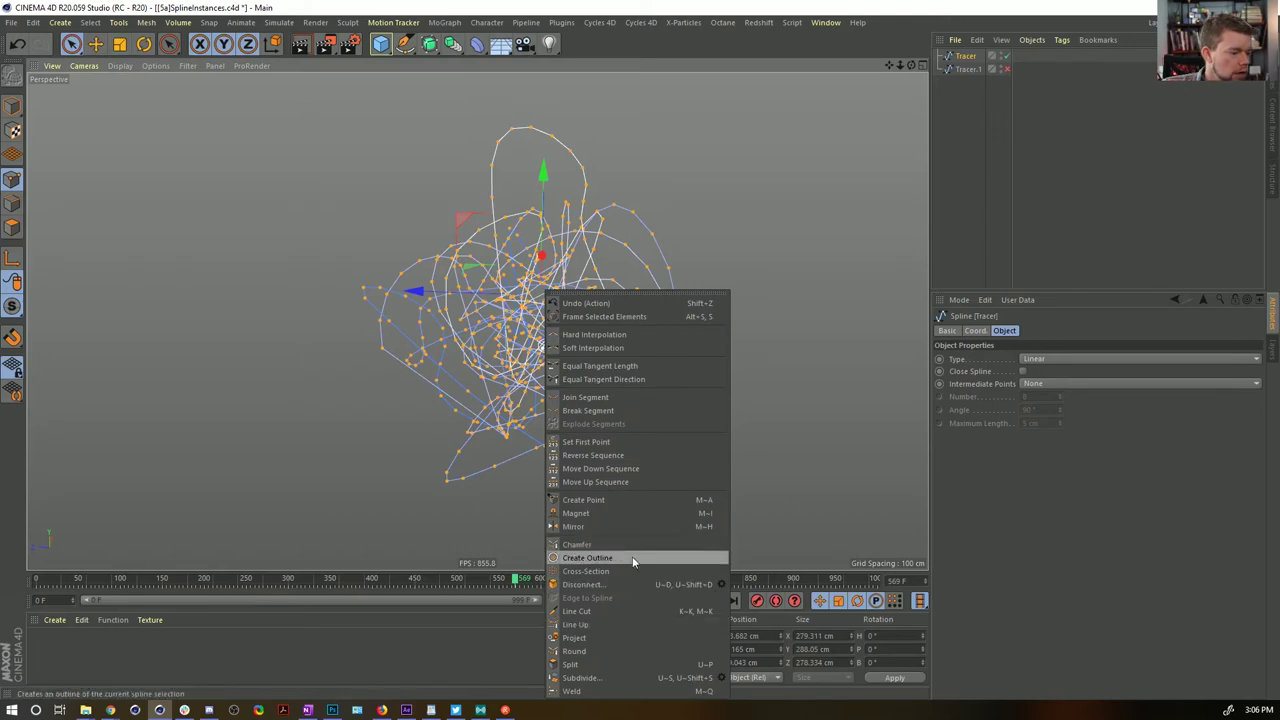
left_click(597, 649)
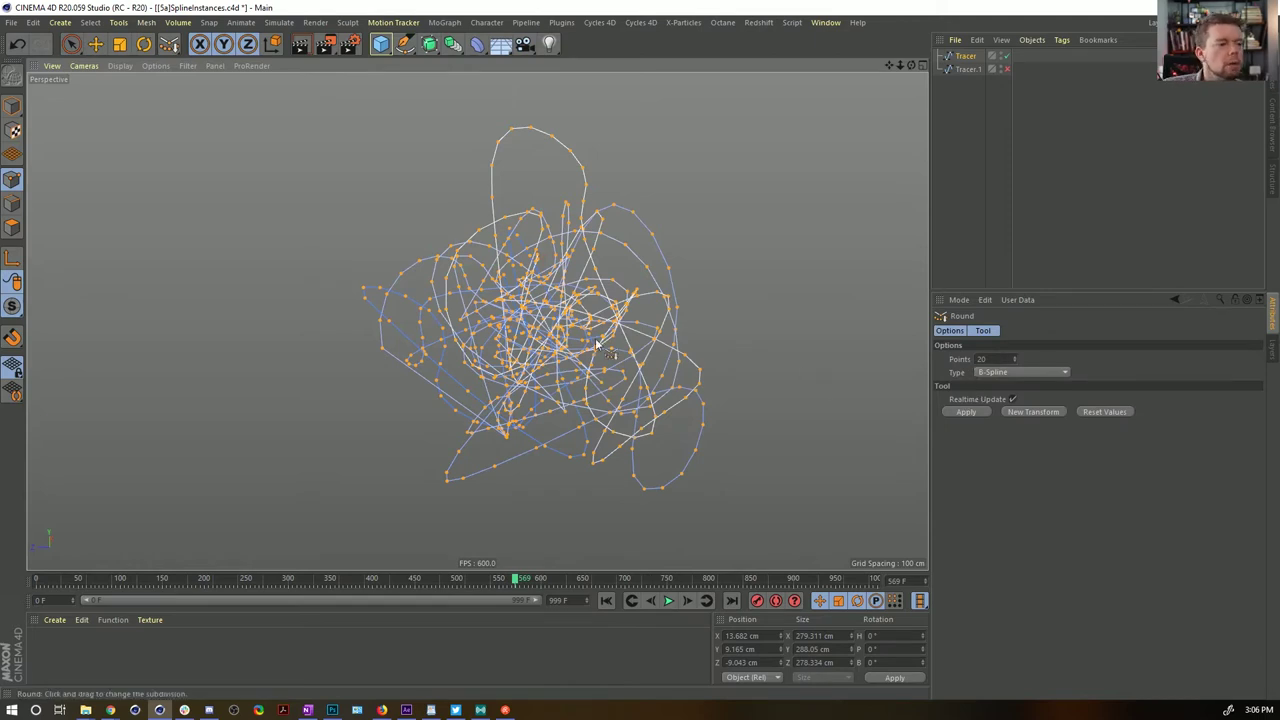
left_click_drag(541, 331, 768, 336)
left_click_drag(526, 299, 592, 291, "alt")
key("ctrl+z")
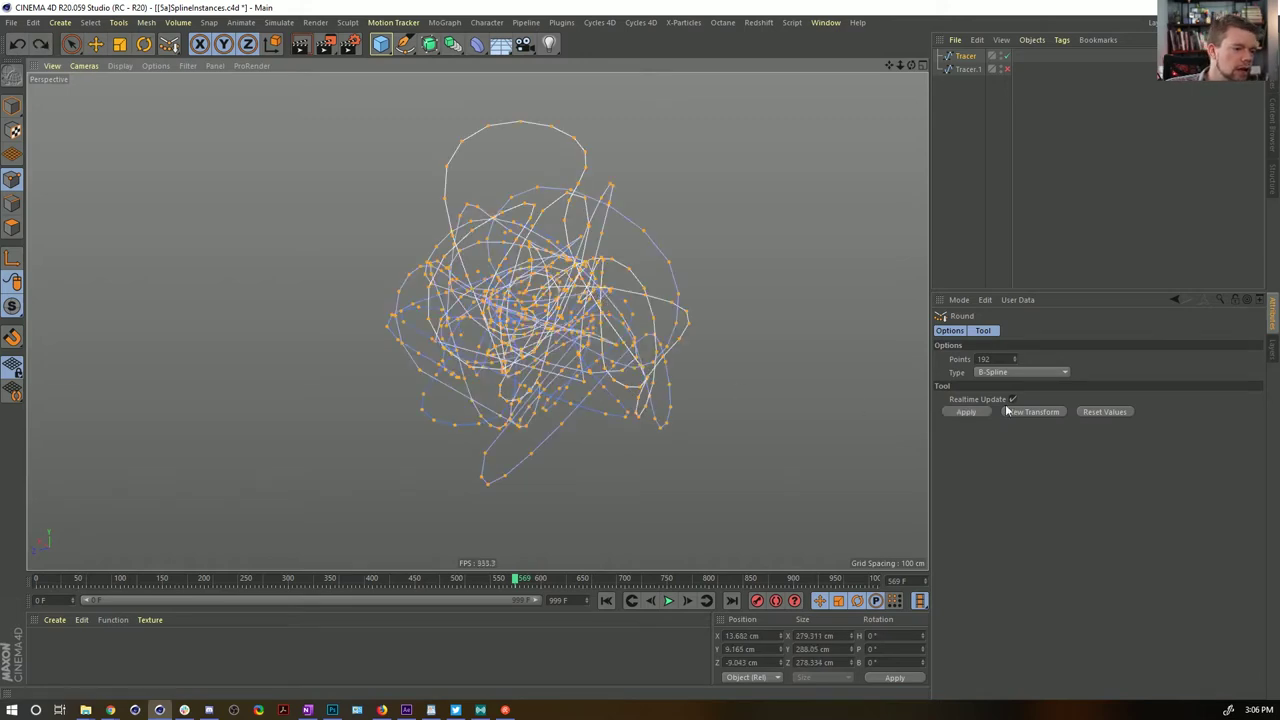
Try the Round tool with 192 points and B-Spline type on the spline, and undo it
left_click(1025, 372)
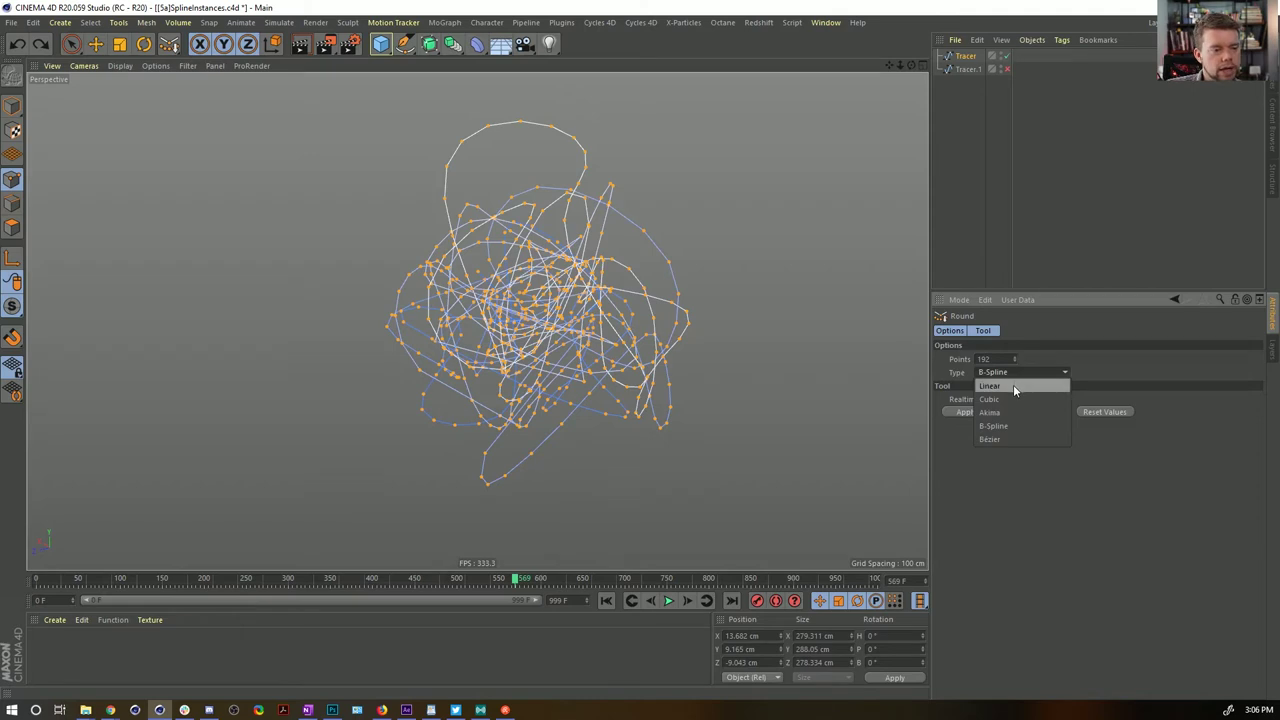
left_click(1020, 425)
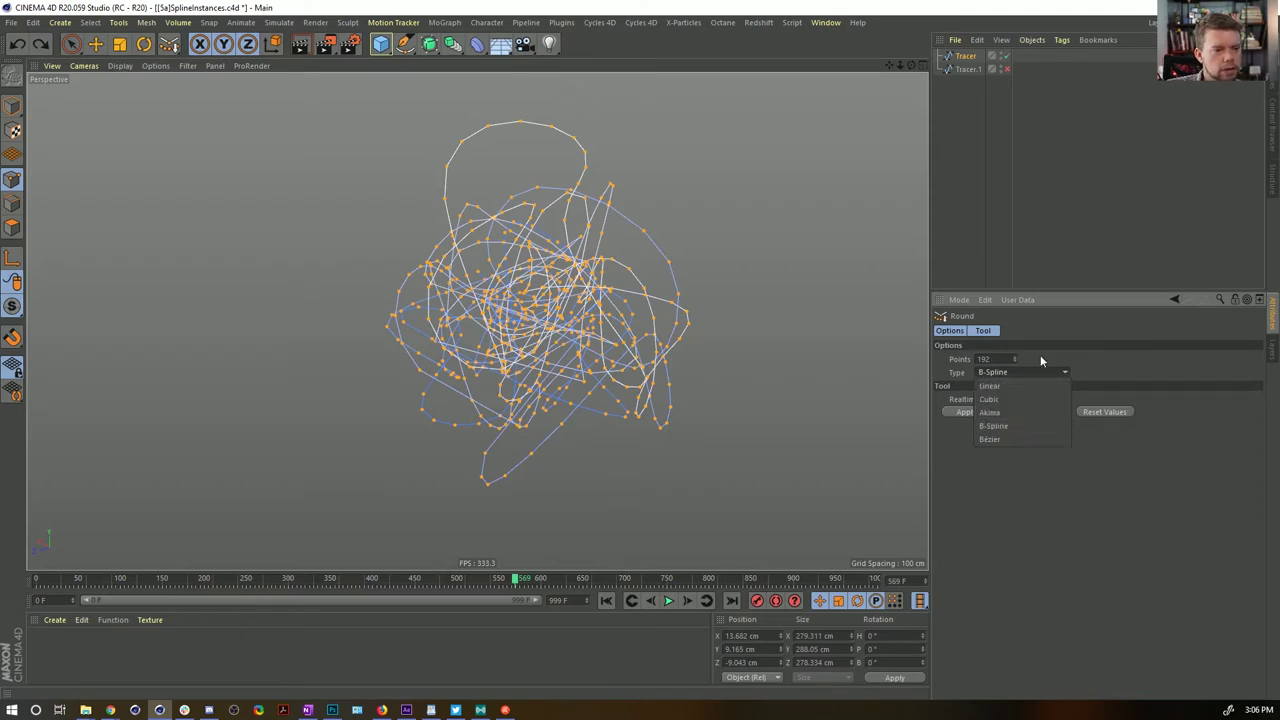
left_click(983, 413)
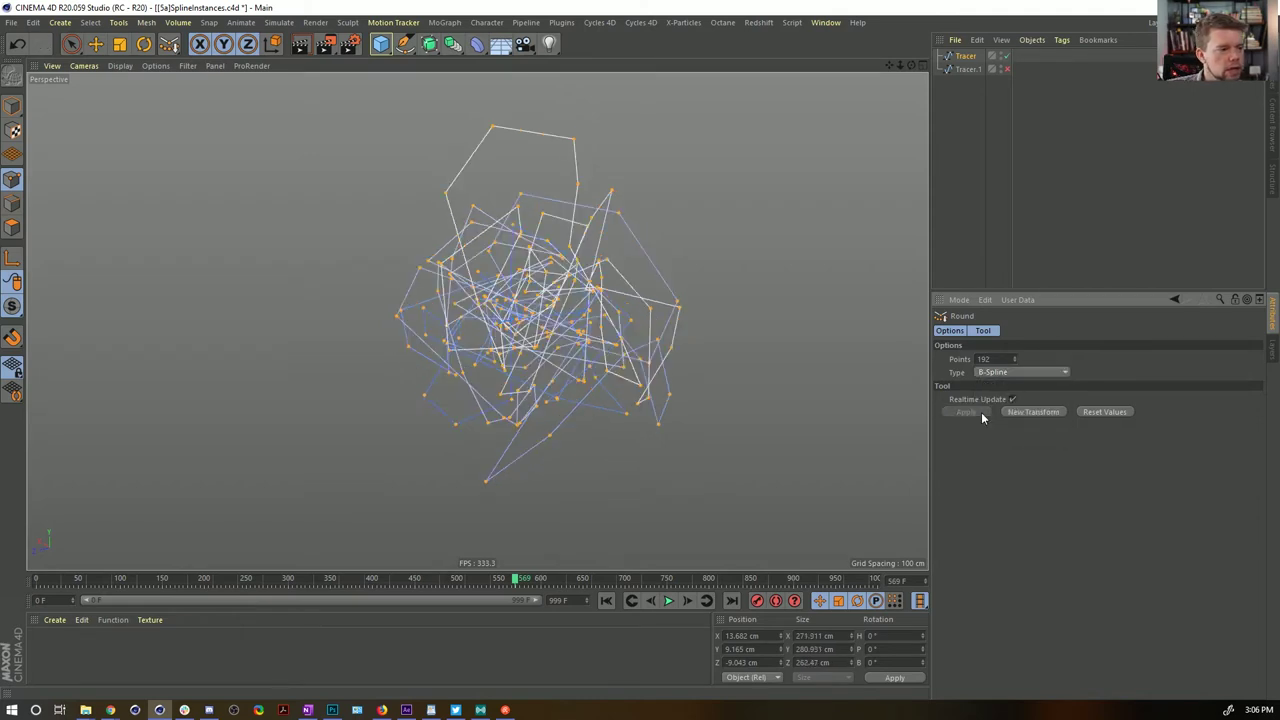
mouse_move(559, 310)
left_mouse_down("alt")
mouse_move(782, 287)
mouse_move(886, 243)
mouse_move(635, 337)
mouse_move(640, 346)
left_mouse_up("alt")
key("ctrl+z")
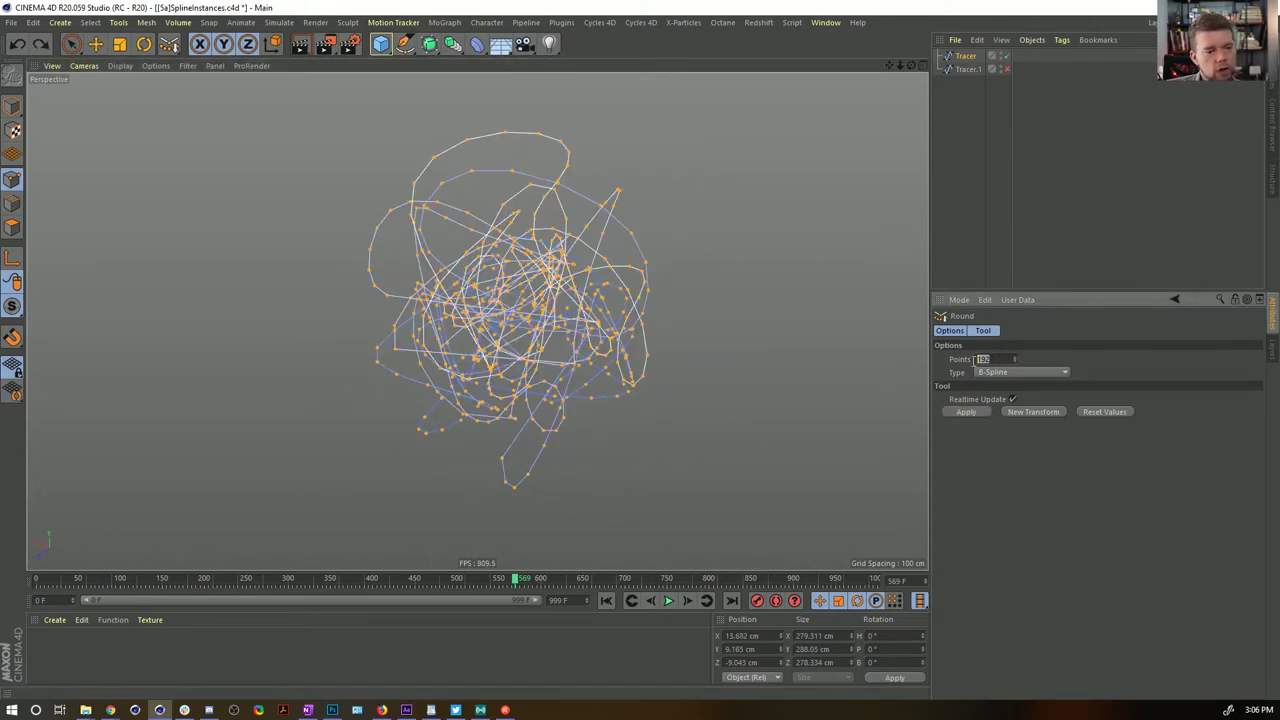
Try the Round tool with 2222 points and B-Spline type, inspect the spline, and undo it
type("1")
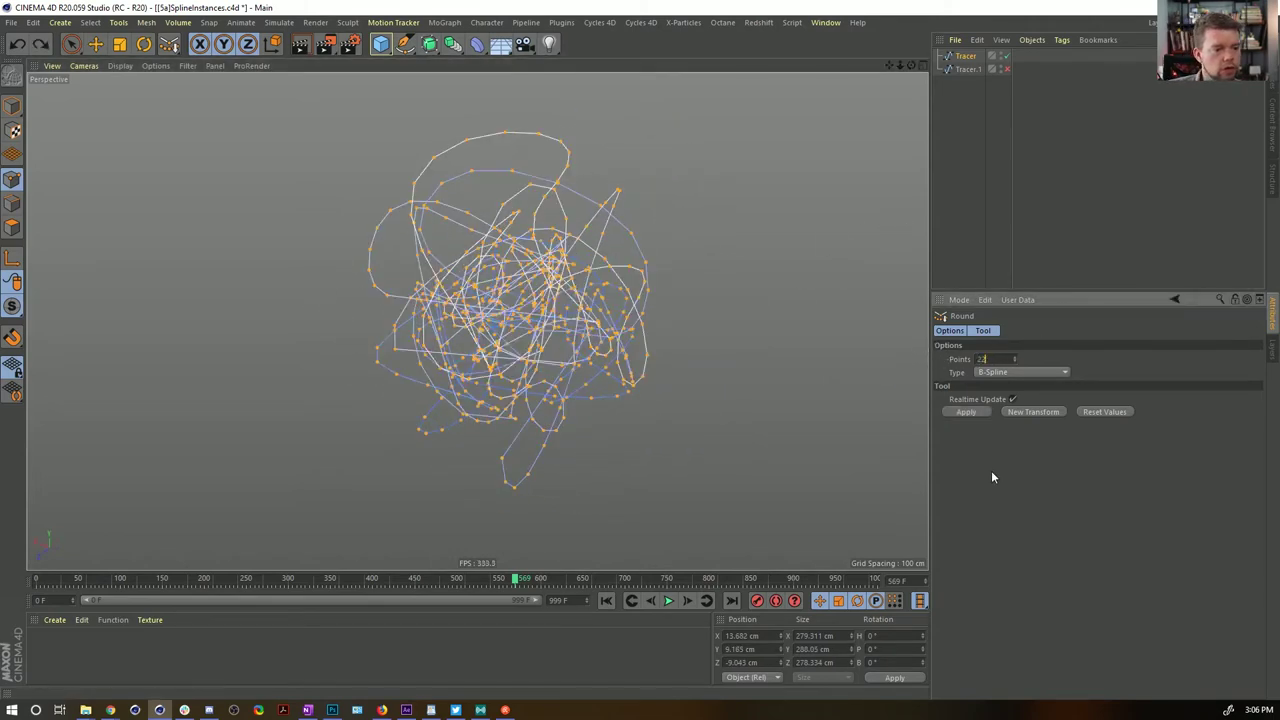
left_click(975, 411)
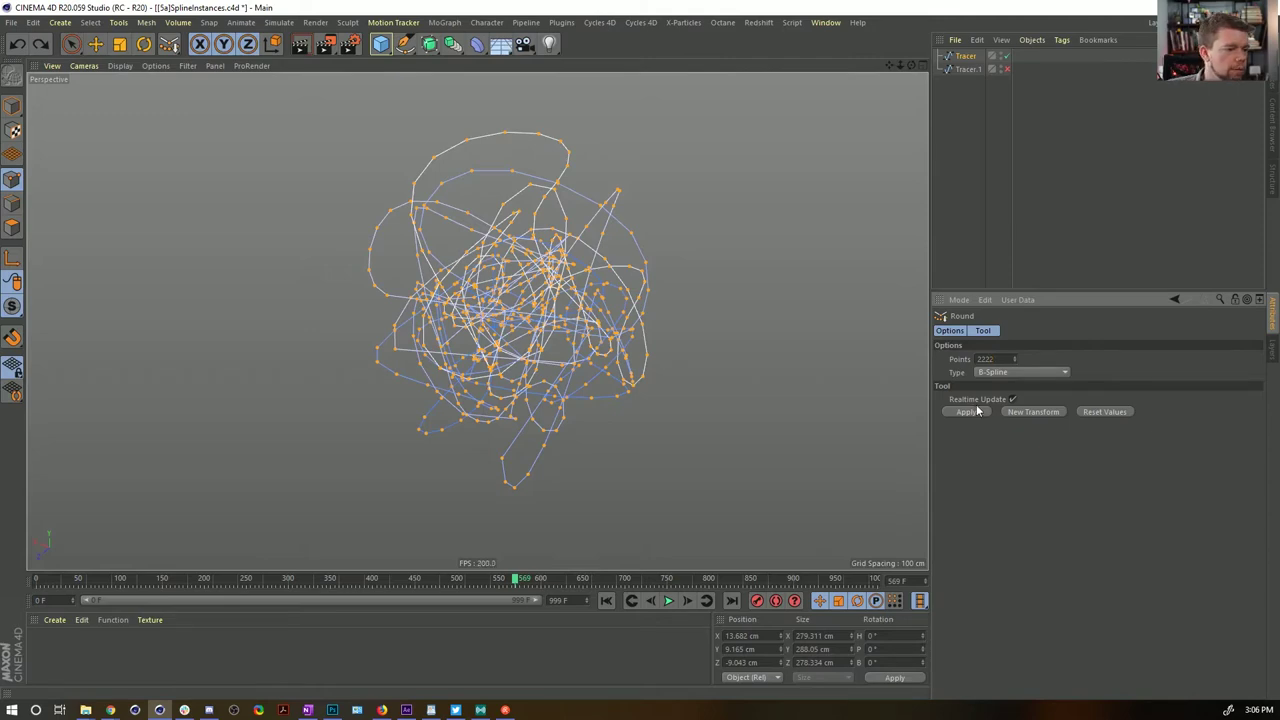
left_click(976, 409)
left_click_drag(499, 215, 605, 263, "alt")
key("ctrl+z")
Try the Round tool with 2222 points and Linear type, inspect the point spacing up close, and undo it
left_click(996, 374)
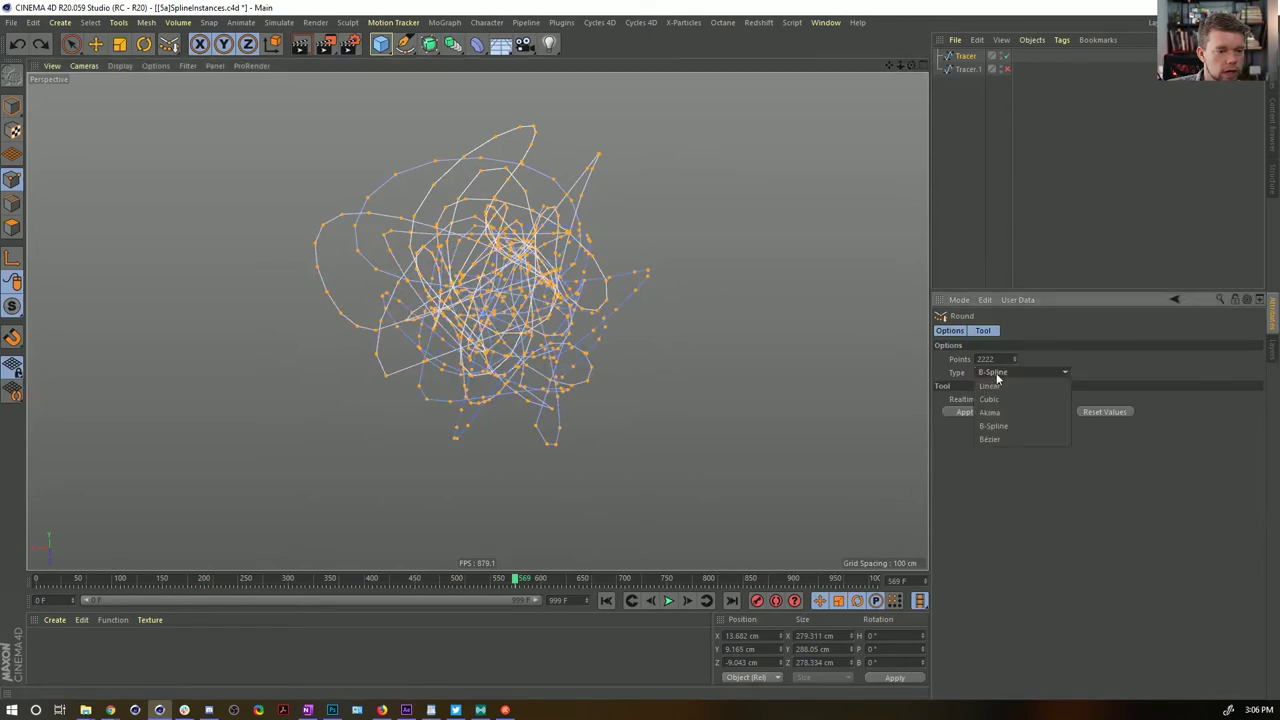
left_click(1000, 386)
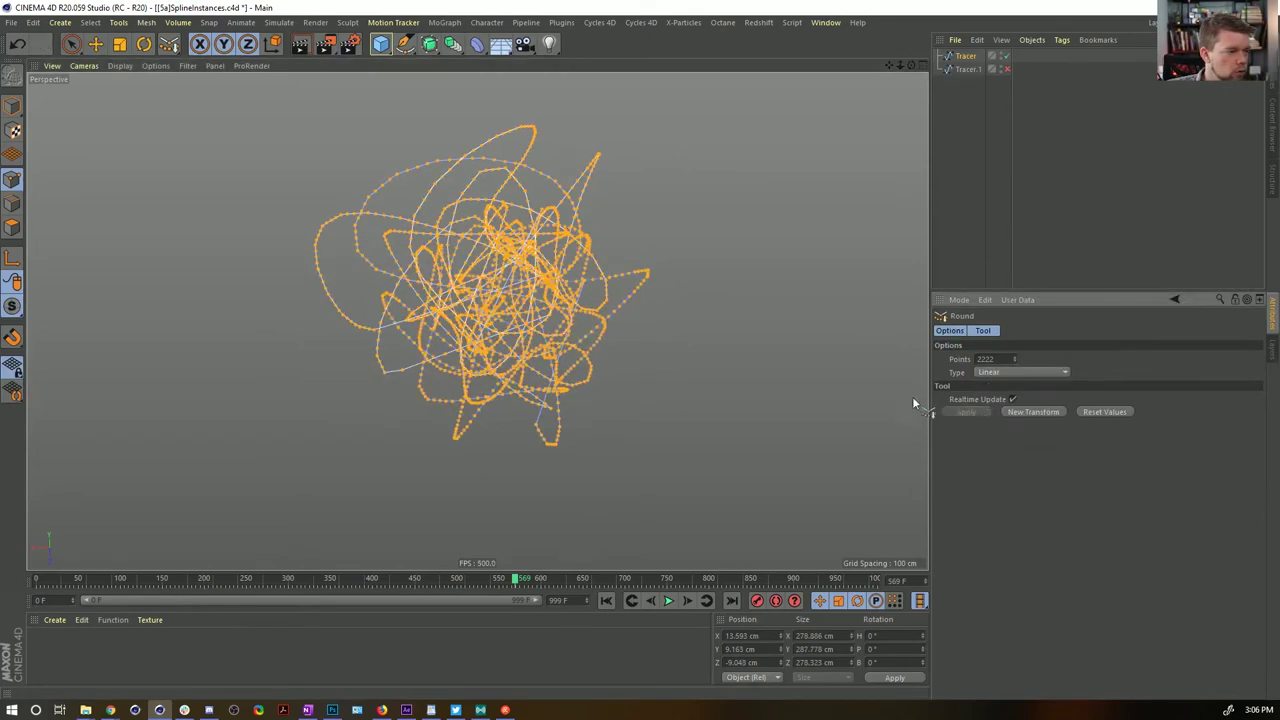
left_click_drag(505, 262, 534, 289, "alt")
right_click_drag(534, 289, 526, 306, "alt")
left_click_drag(526, 306, 303, 177, "alt")
left_click_drag(289, 222, 725, 260)
right_click_drag(563, 274, 637, 240, "alt")
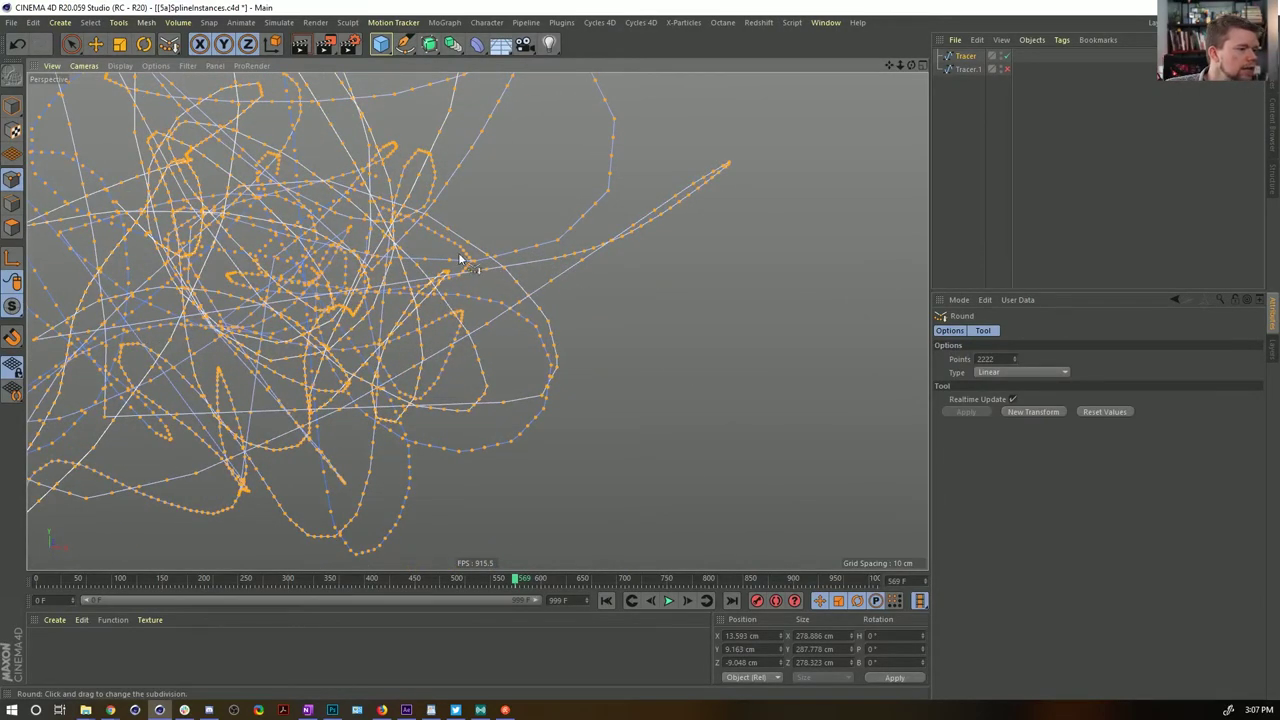
left_click_drag(547, 222, 351, 226, "alt")
key("ctrl+z")
Add a Helix spline primitive to the scene
right_click_drag(856, 122, 709, 249, "alt")
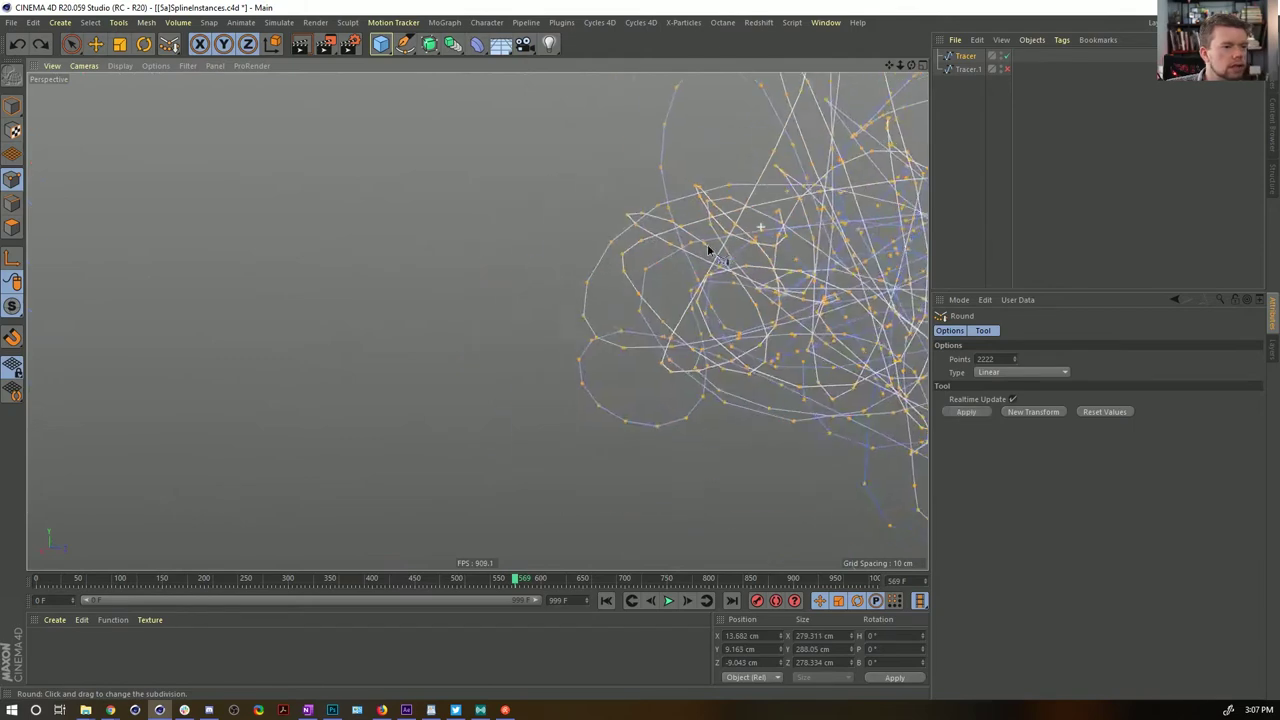
left_click_drag(709, 249, 911, 102, "alt")
left_click_drag(752, 222, 484, 160, "alt")
left_click(406, 44)
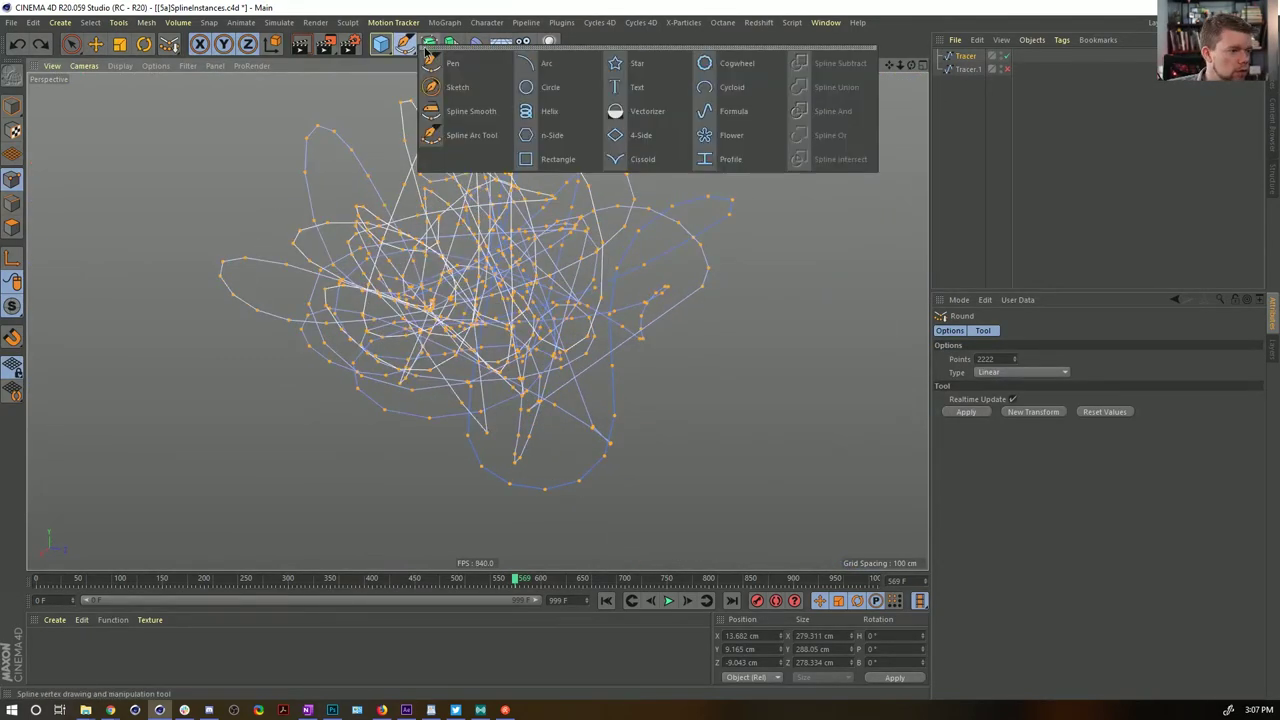
left_click(567, 113)
Set the helix's start radius and end radius to 0 cm to flatten it into a straight line
right_click_drag(643, 280, 537, 297, "alt")
left_click_drag(552, 282, 620, 340, "alt")
left_click_drag(1049, 359, 1010, 385)
type("0")
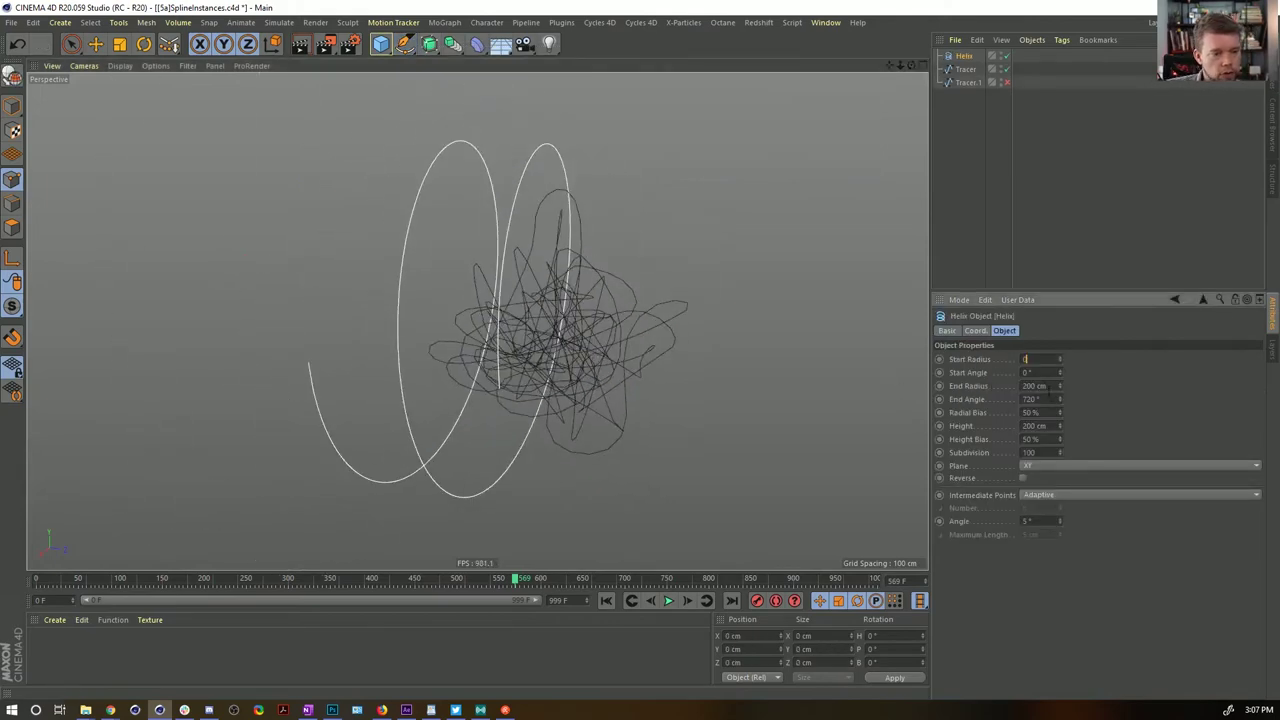
key("Return")
left_click(1035, 386)
type("0")
key("Return")
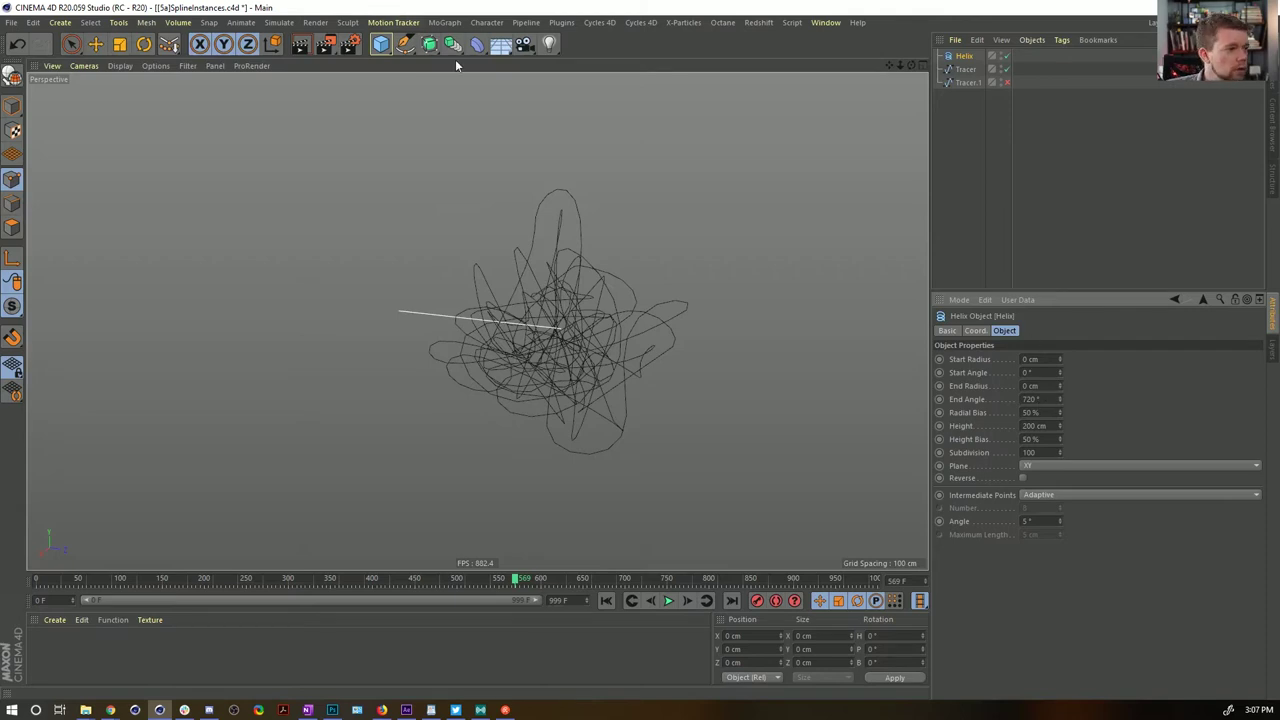
Add a Spline Wrap deformer as a child of the Helix, using Tracer as its spline and +Z as its axis
left_click_drag(477, 44, 626, 180)
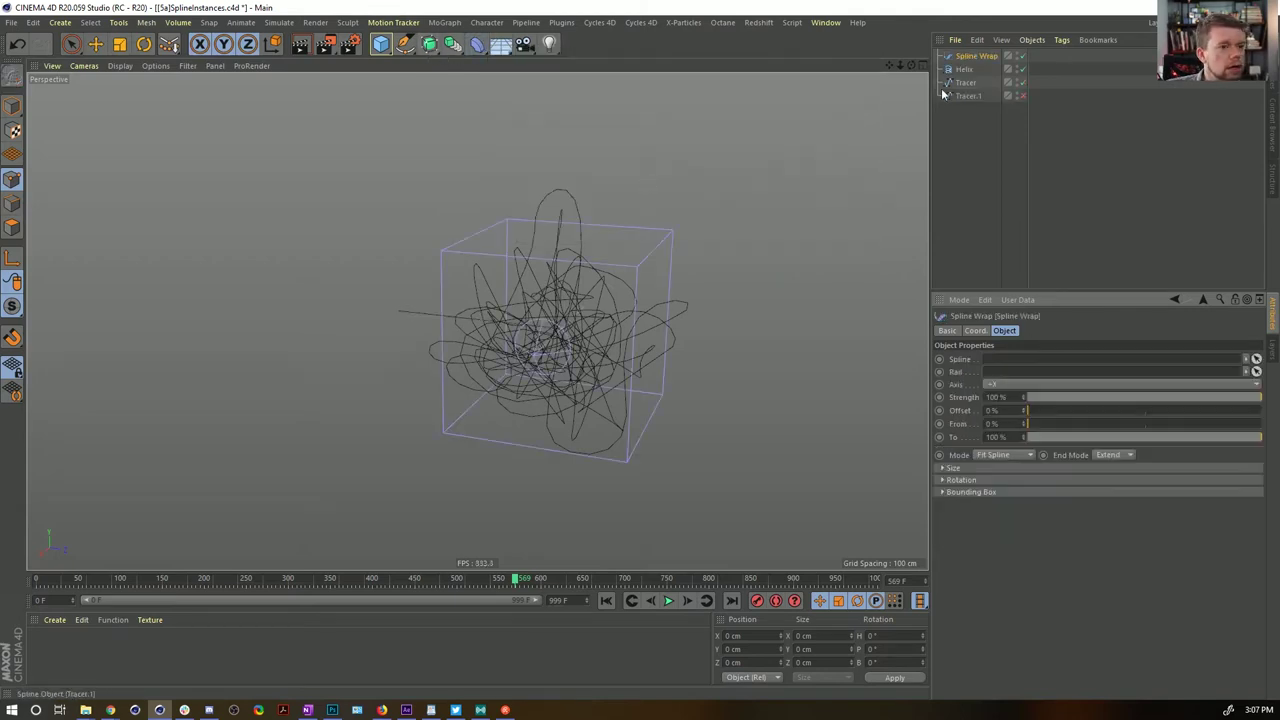
left_click_drag(959, 69, 1013, 366)
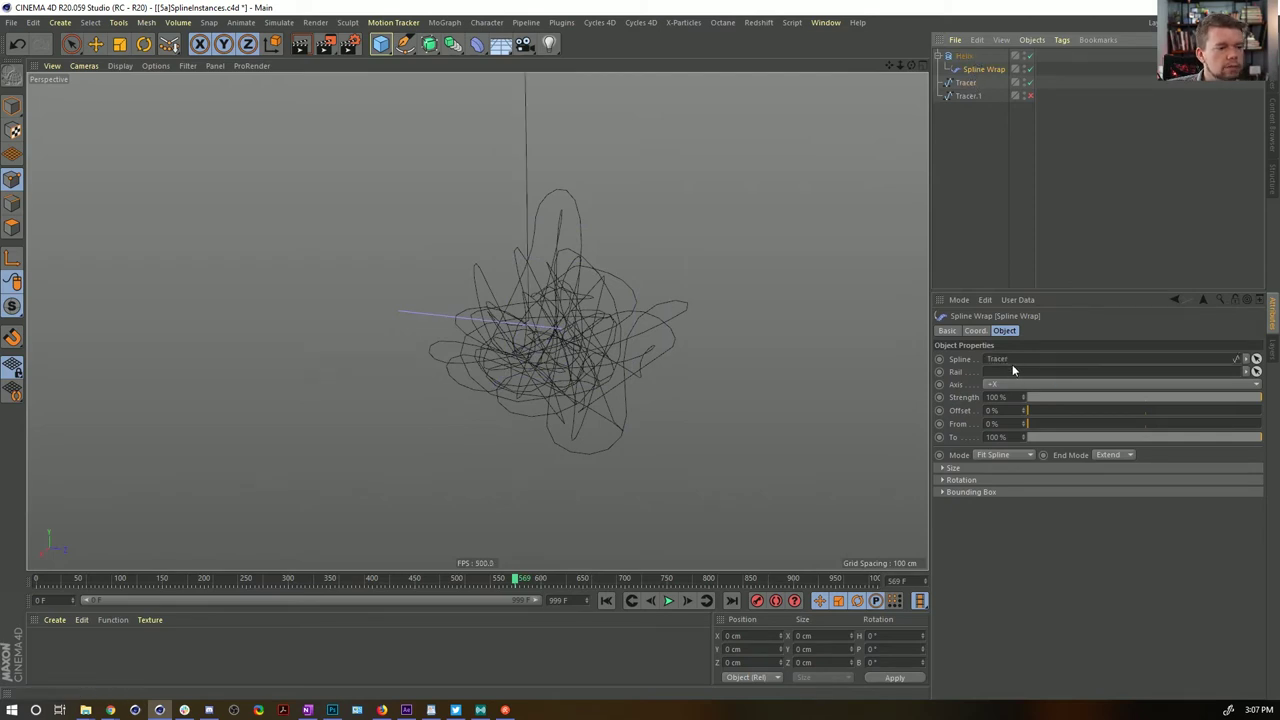
left_click(1003, 386)
left_click(996, 452)
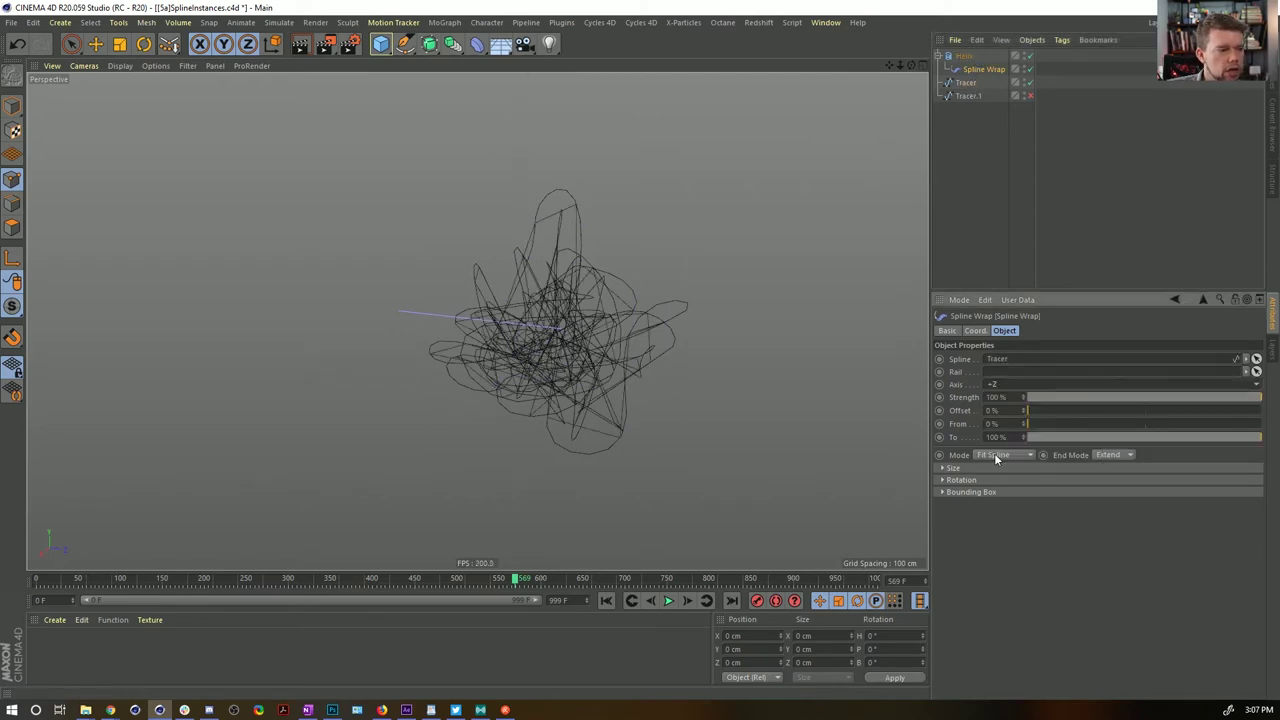
Raise the helix's subdivision to about 795 and inspect how closely it follows the traced path
left_click(963, 56)
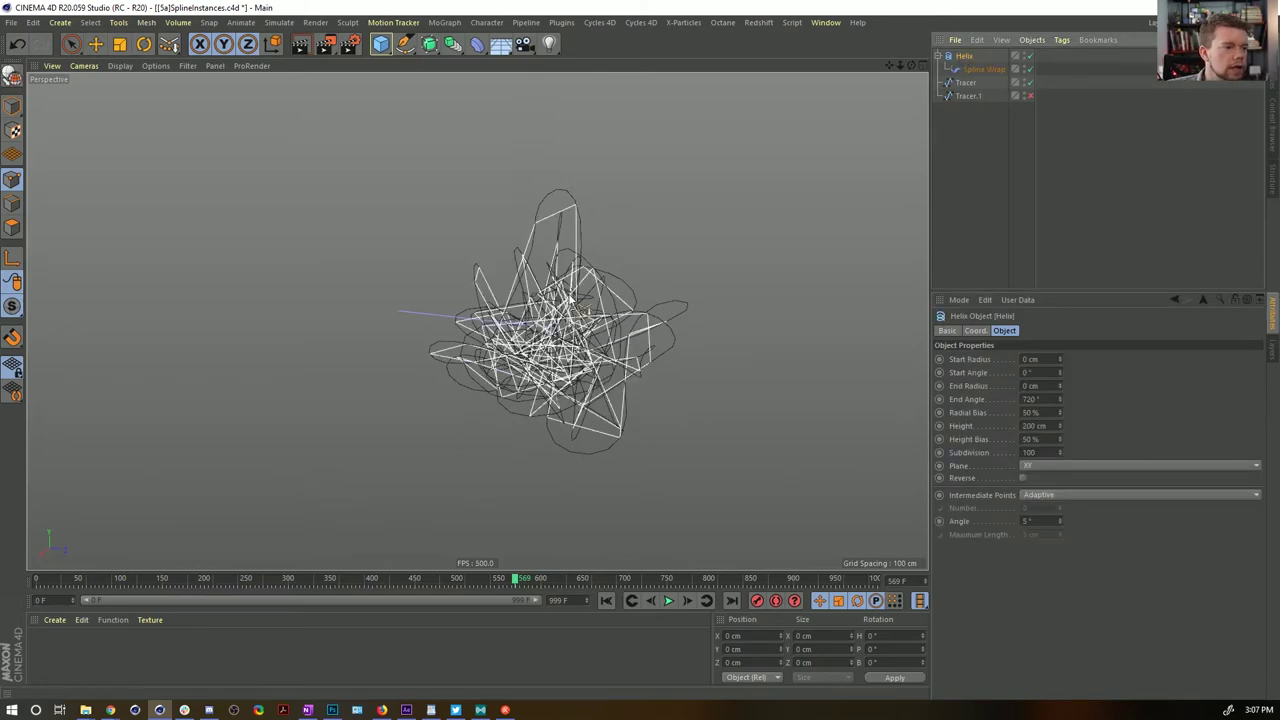
left_click_drag(1059, 453, 1125, 453)
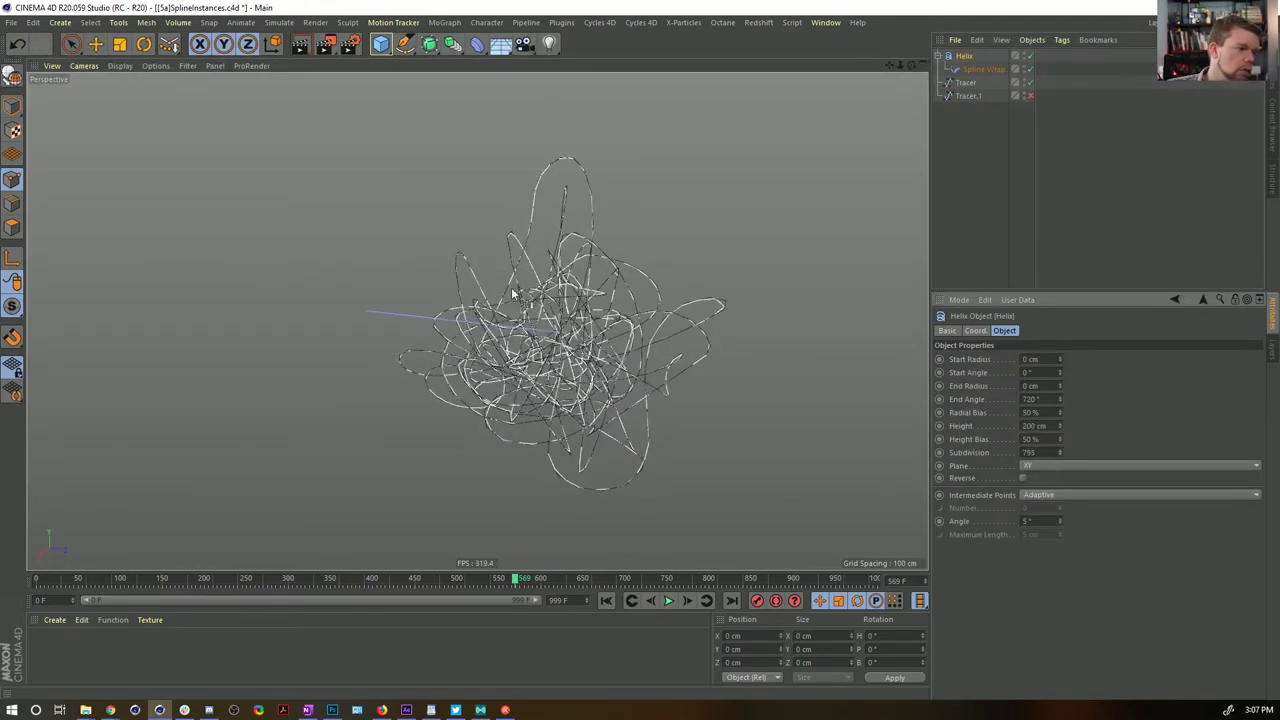
left_click_drag(512, 293, 590, 206, "alt")
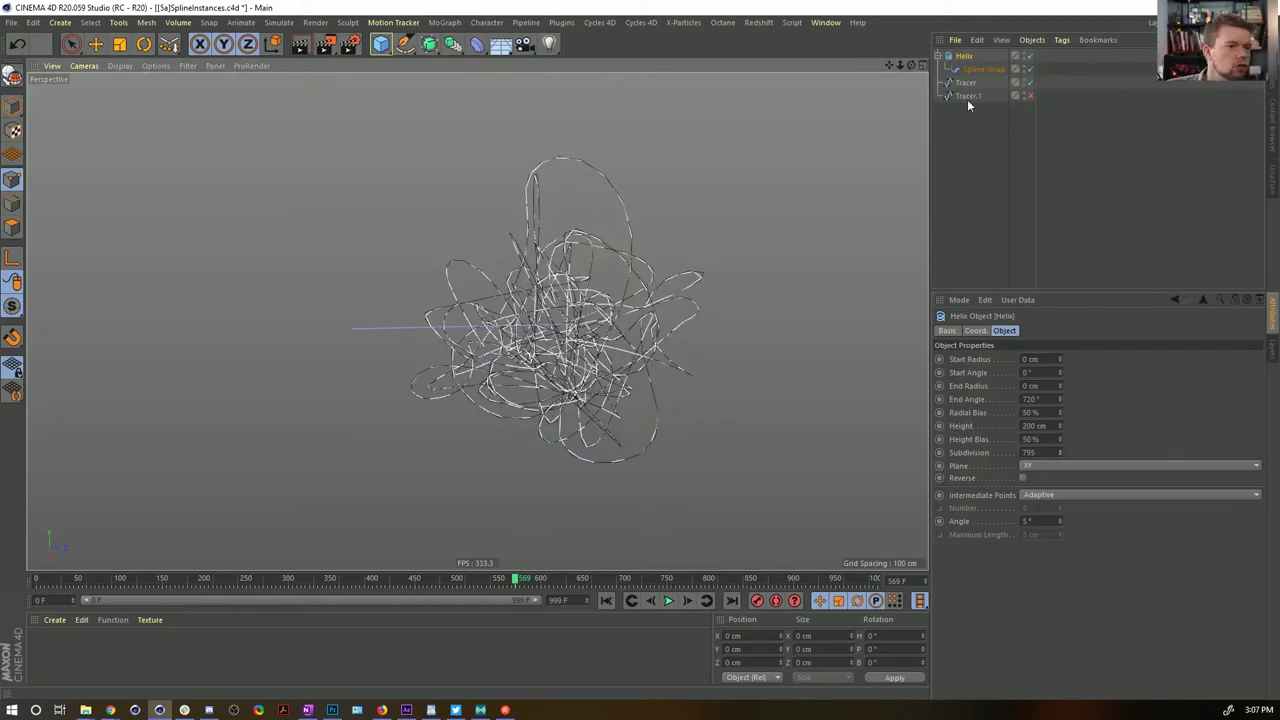
Bake the wrapped helix into an editable spline through a parent Connect object and delete both Tracer splines
left_click_drag(453, 44, 534, 114)
left_click(534, 114, "alt")
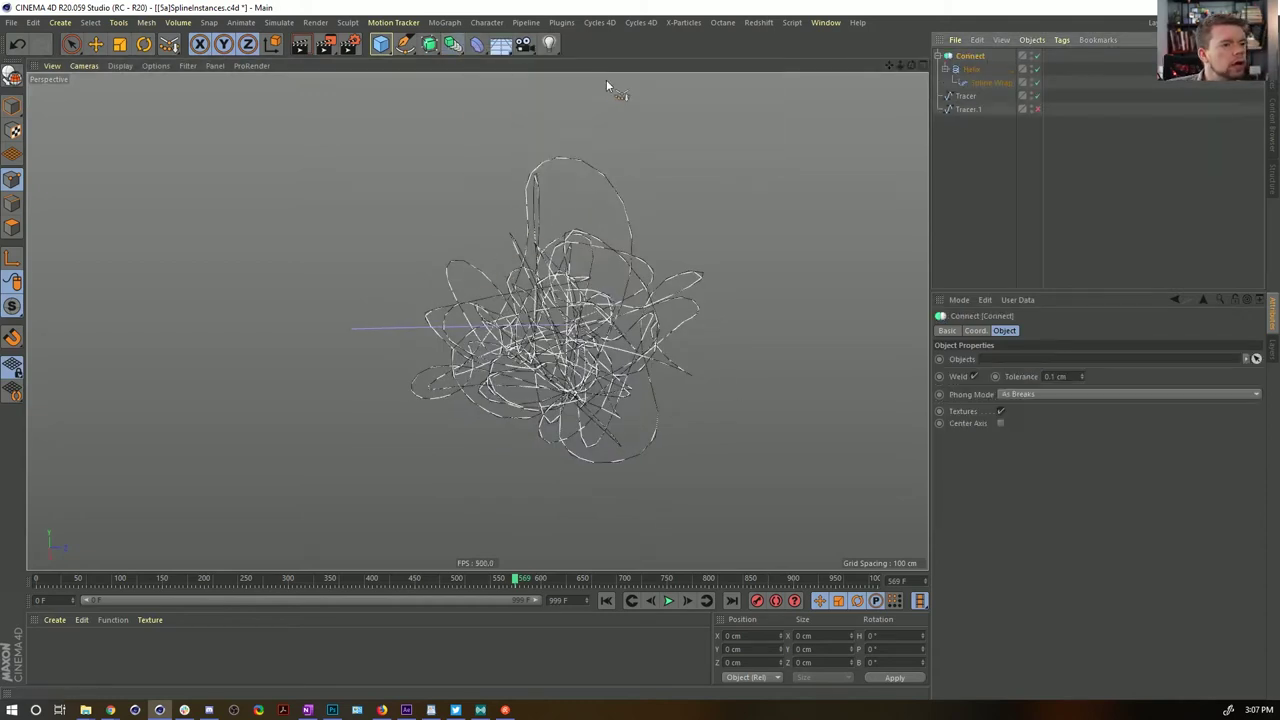
key("c")
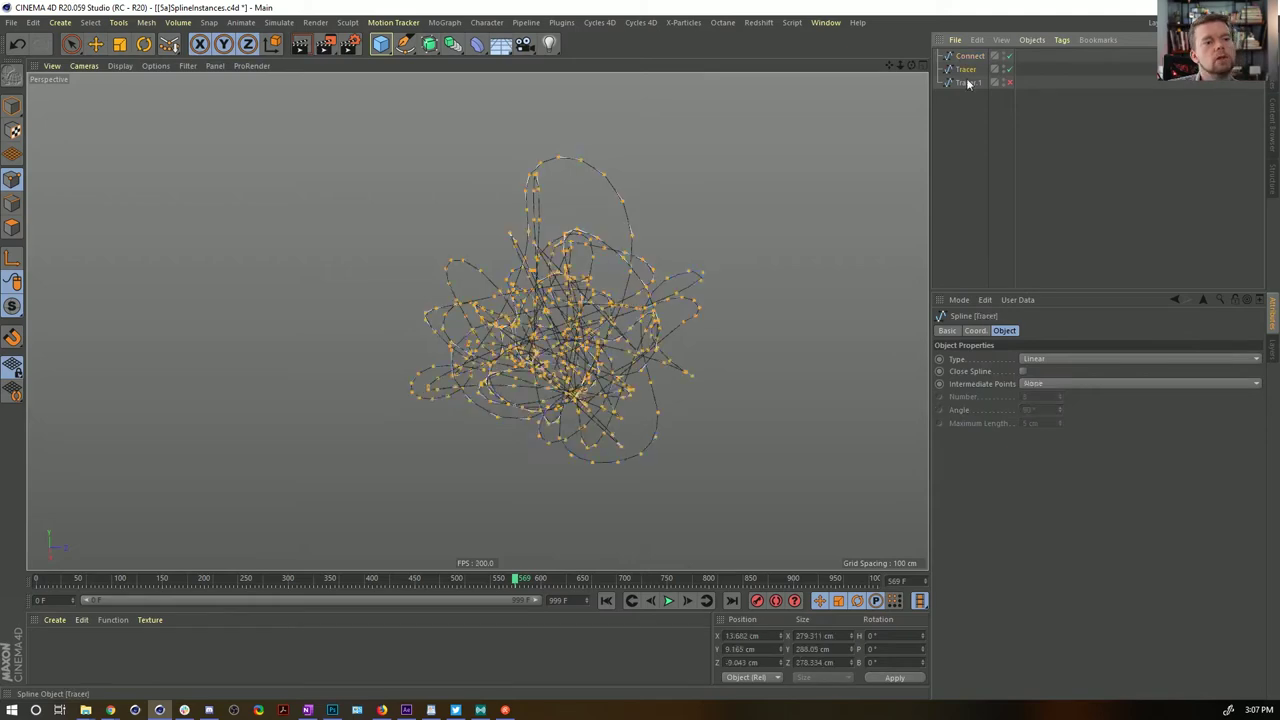
key("Delete")
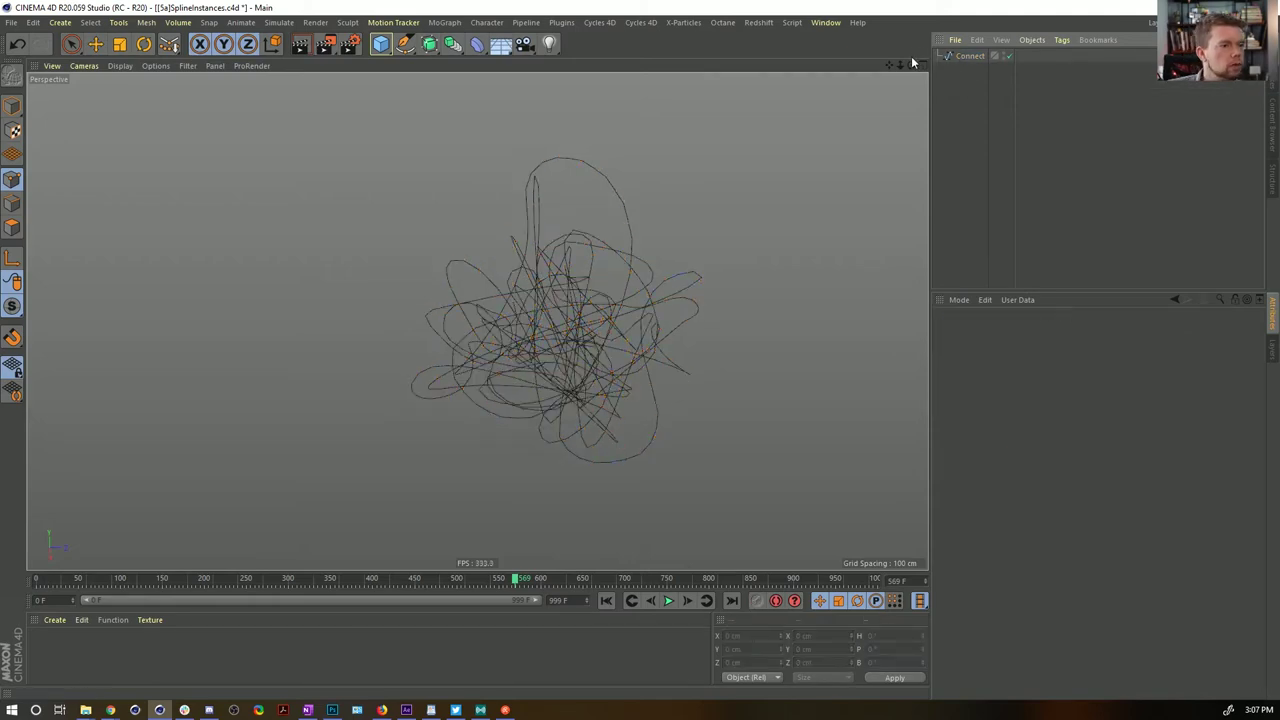
Select two neighbouring points at the crest of the Connect spline's upper loop and check the spacing between them
left_click(951, 57)
right_click_drag(517, 303, 614, 277, "alt")
mouse_move(594, 228)
left_mouse_down("alt")
mouse_move(748, 200)
mouse_move(637, 206)
mouse_move(624, 362)
mouse_move(723, 326)
left_mouse_up("alt")
key("9")
left_click_drag(642, 188, 614, 192)
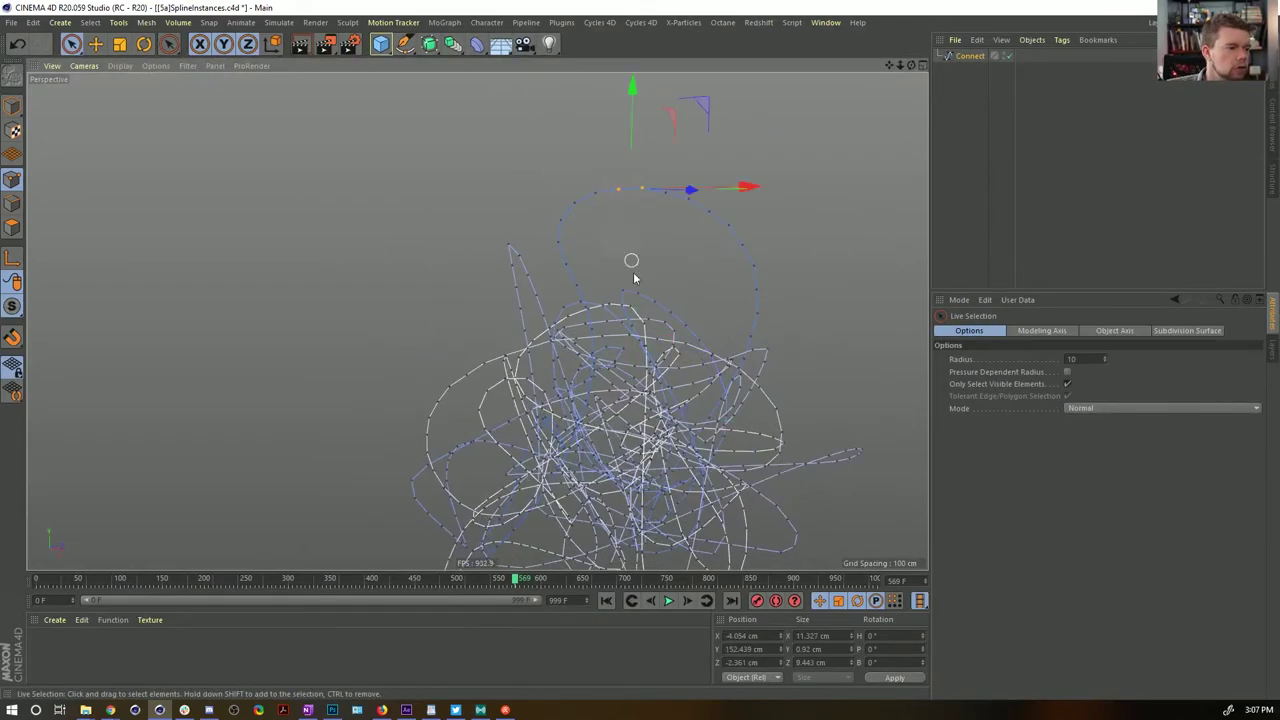
left_click(837, 635)
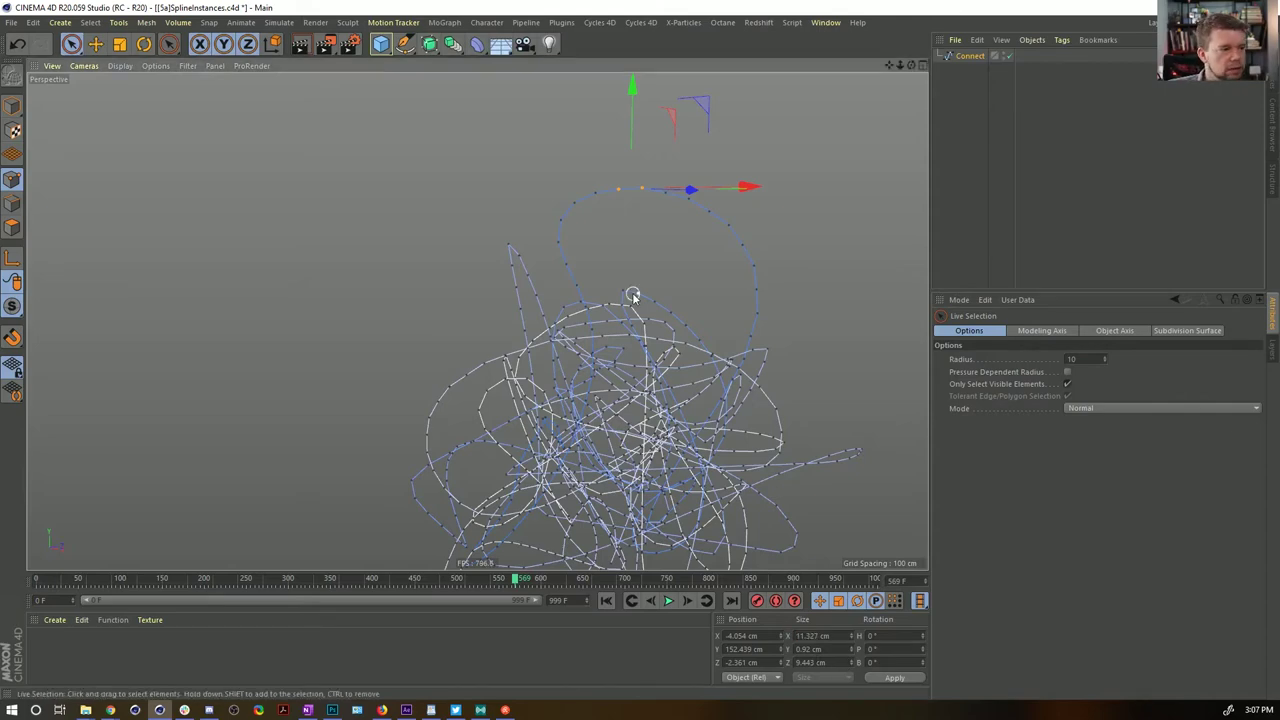
left_click_drag(645, 245, 634, 350, "alt")
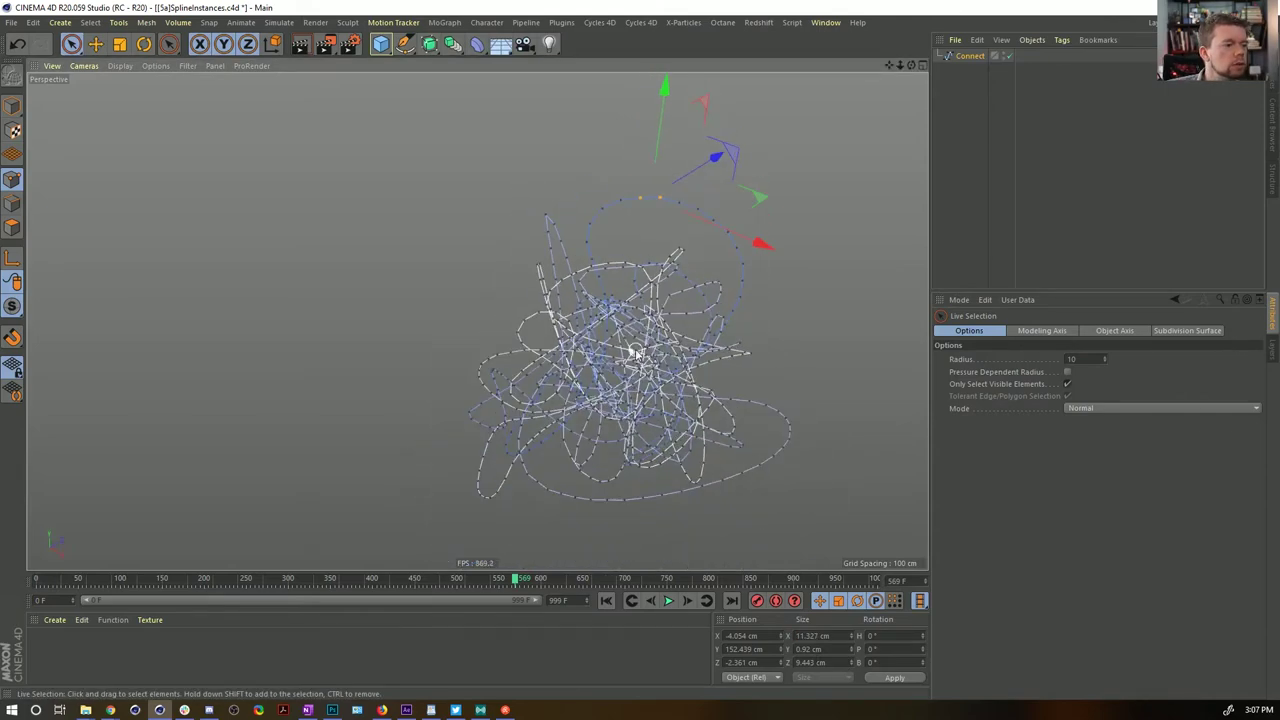
Add a Soft Body simulation tag to the Connect spline and set the project's dynamics gravity to 0 cm
right_click(975, 57)
mouse_move(987, 58)
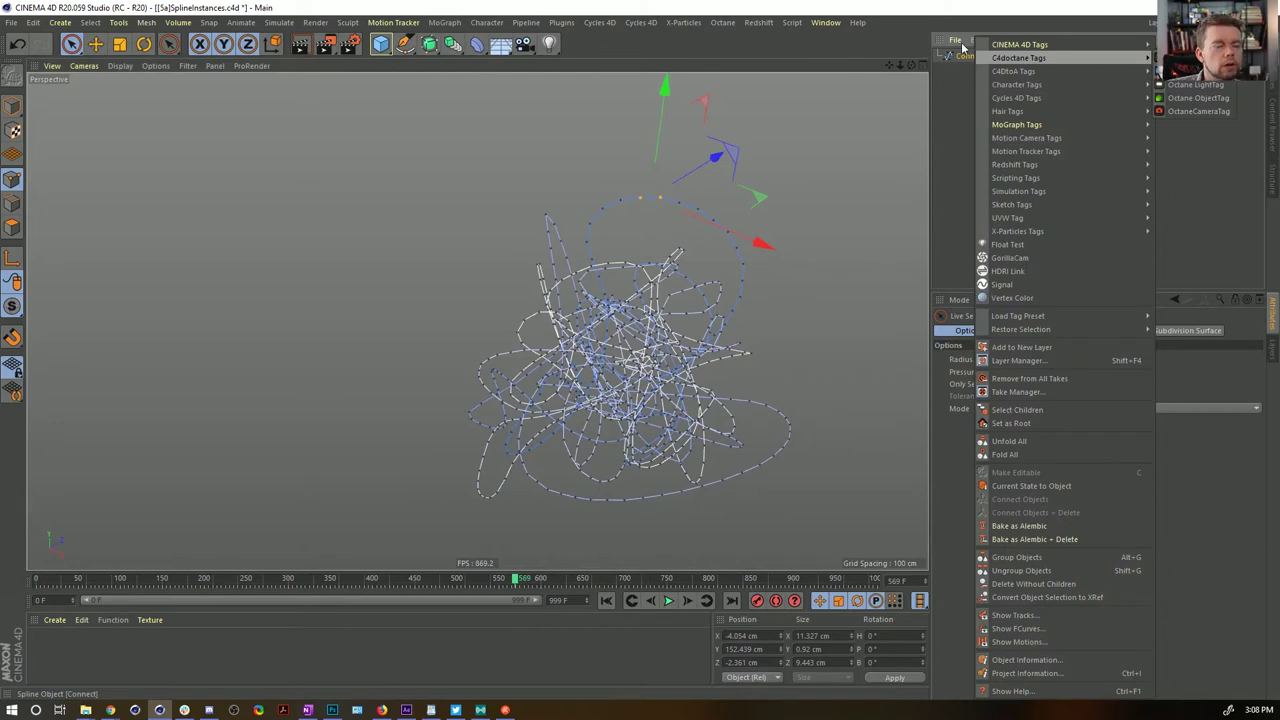
left_click(957, 23)
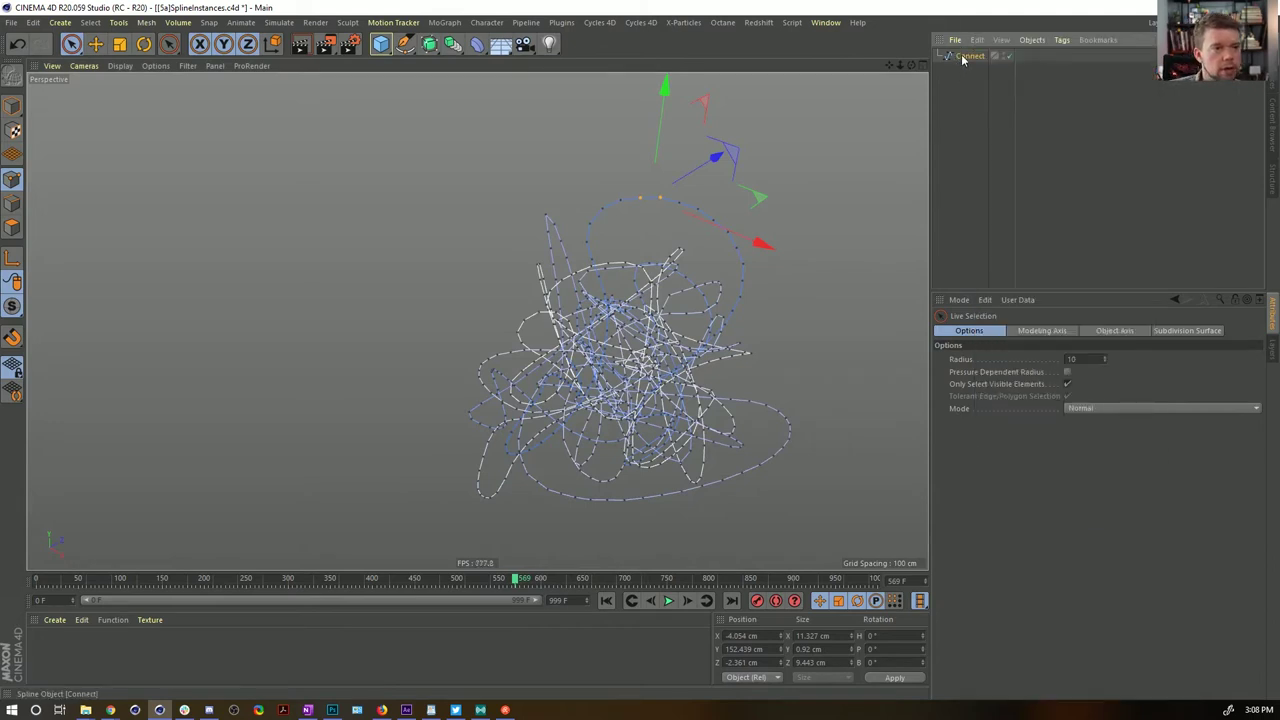
right_click(963, 58)
mouse_move(1060, 191)
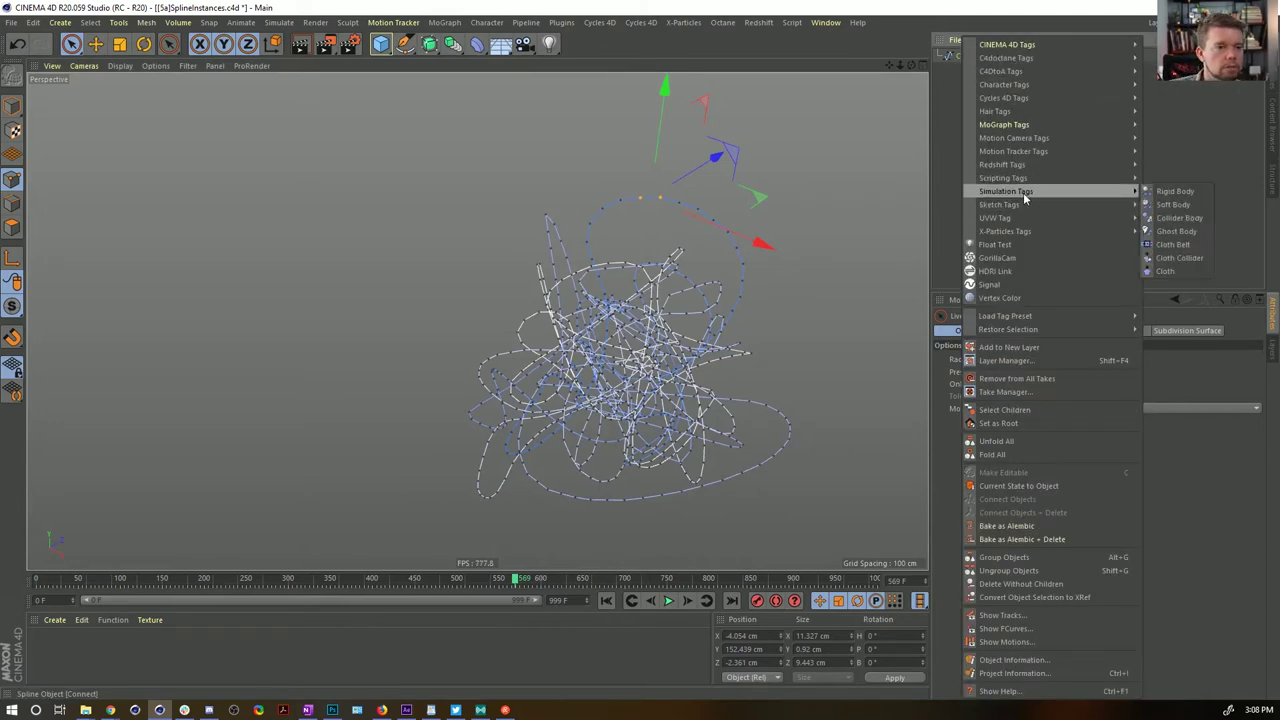
left_click(1172, 205)
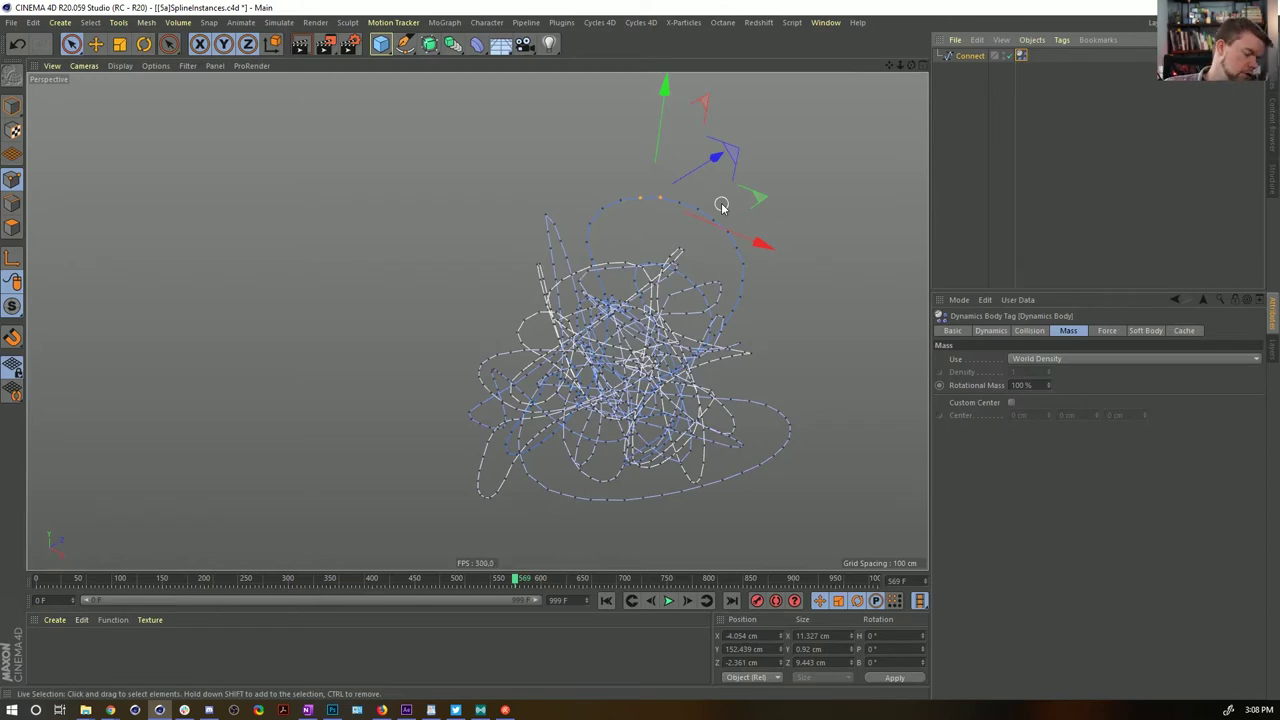
left_click(722, 205)
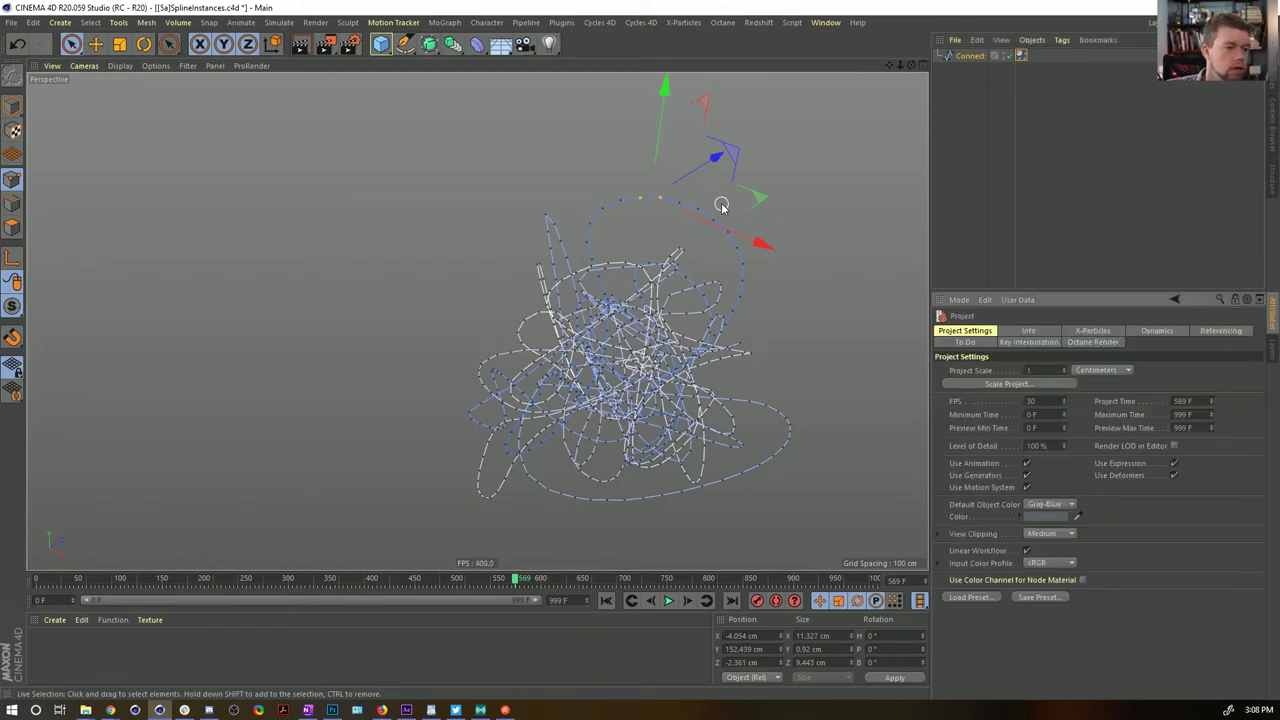
left_click(1160, 332)
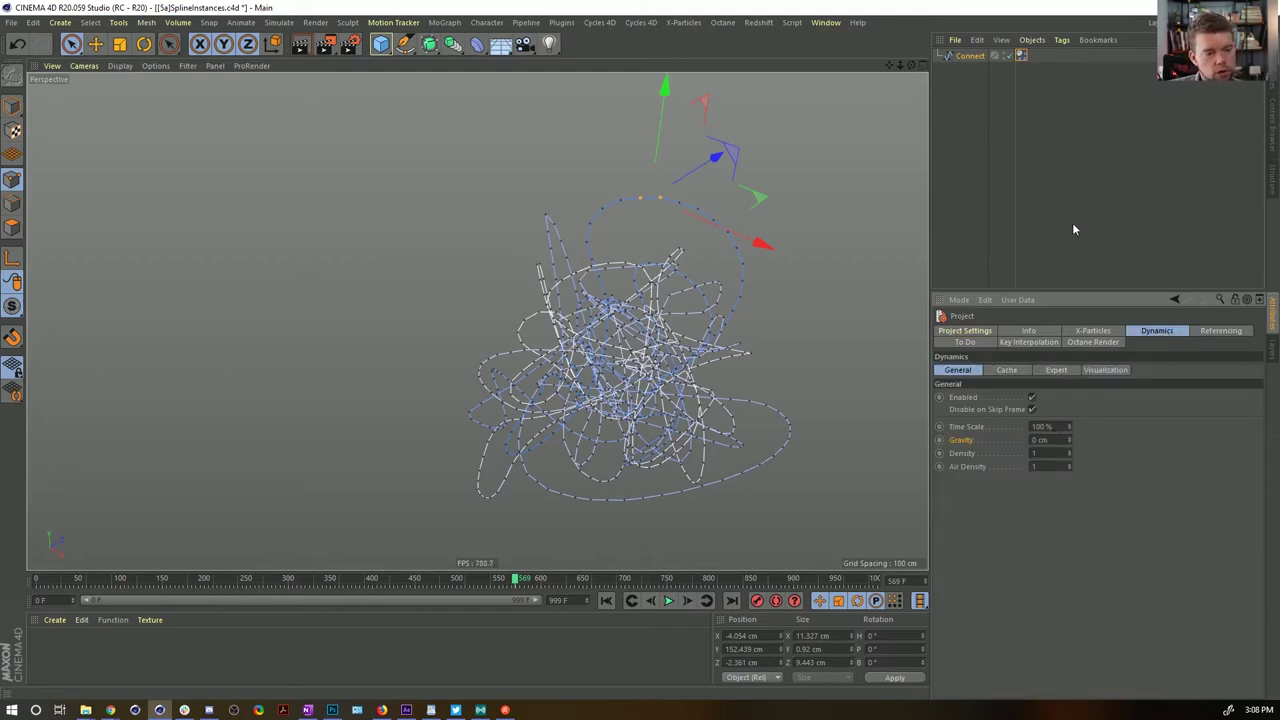
Set the soft body's Follow Position and Follow Rotation to 5, and its Linear and Angular Damping to 99%
left_click(1021, 56)
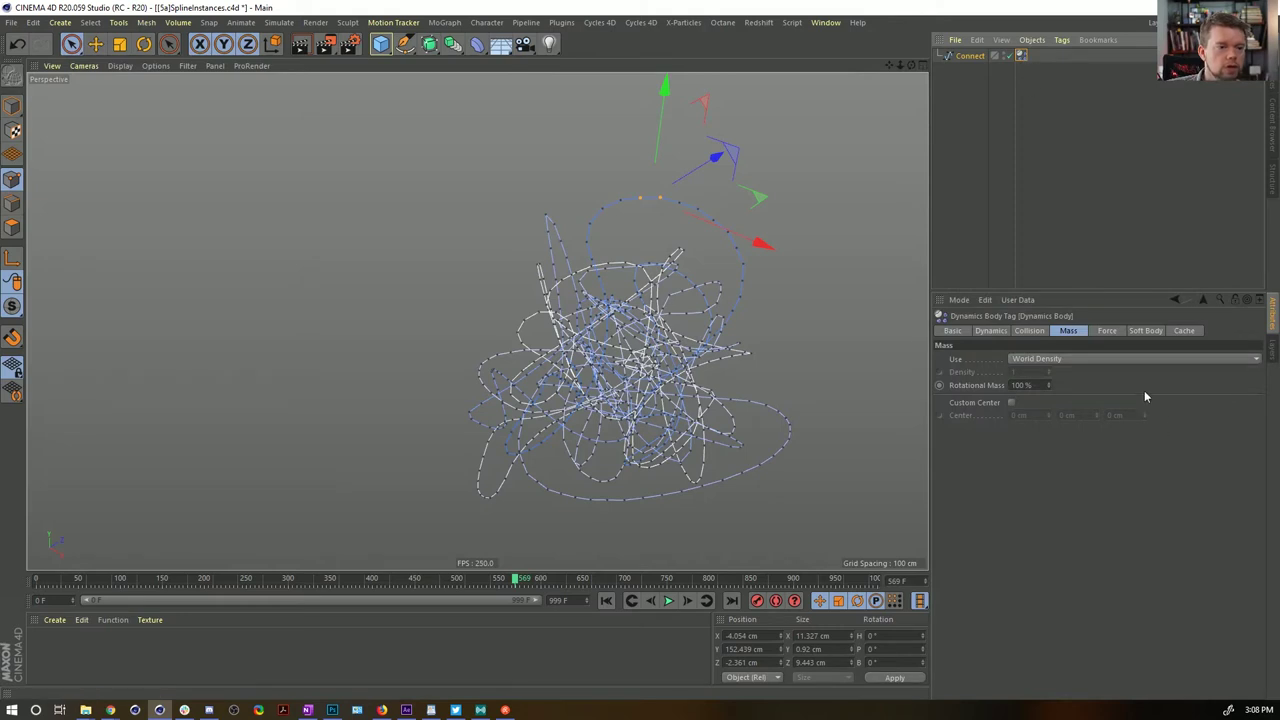
left_click(1032, 331)
left_click(1072, 332)
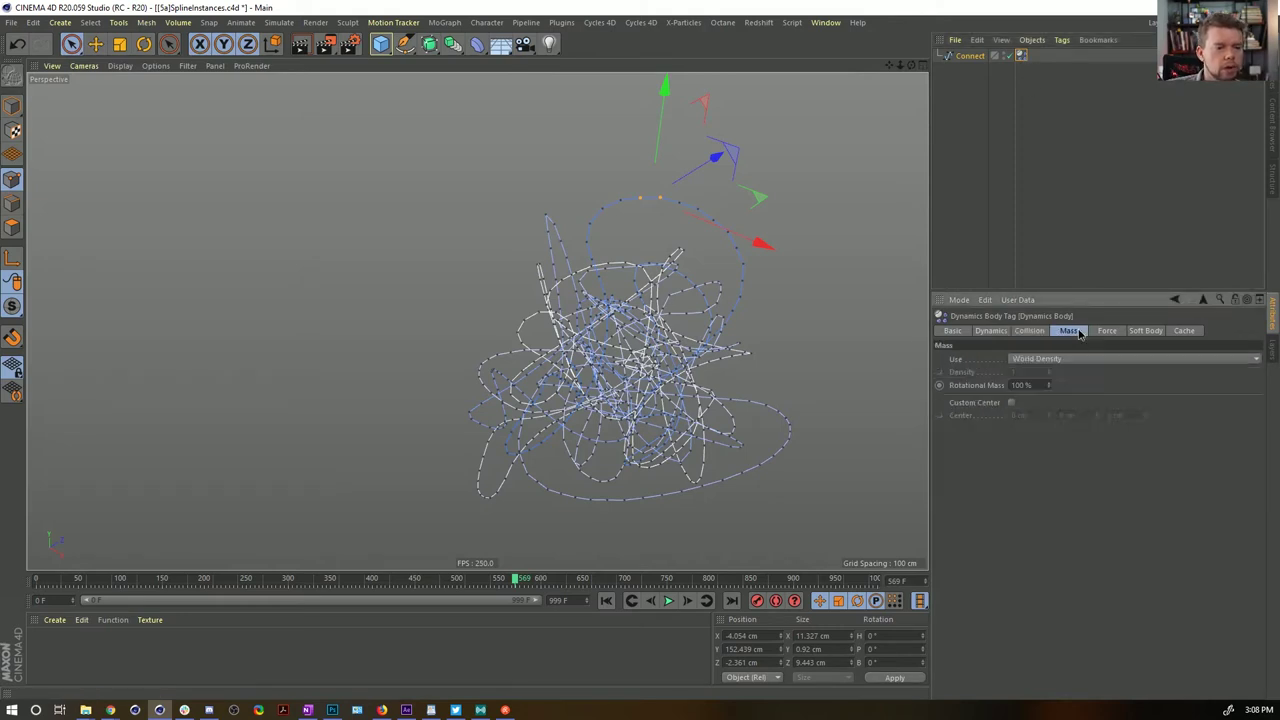
left_click(1107, 332)
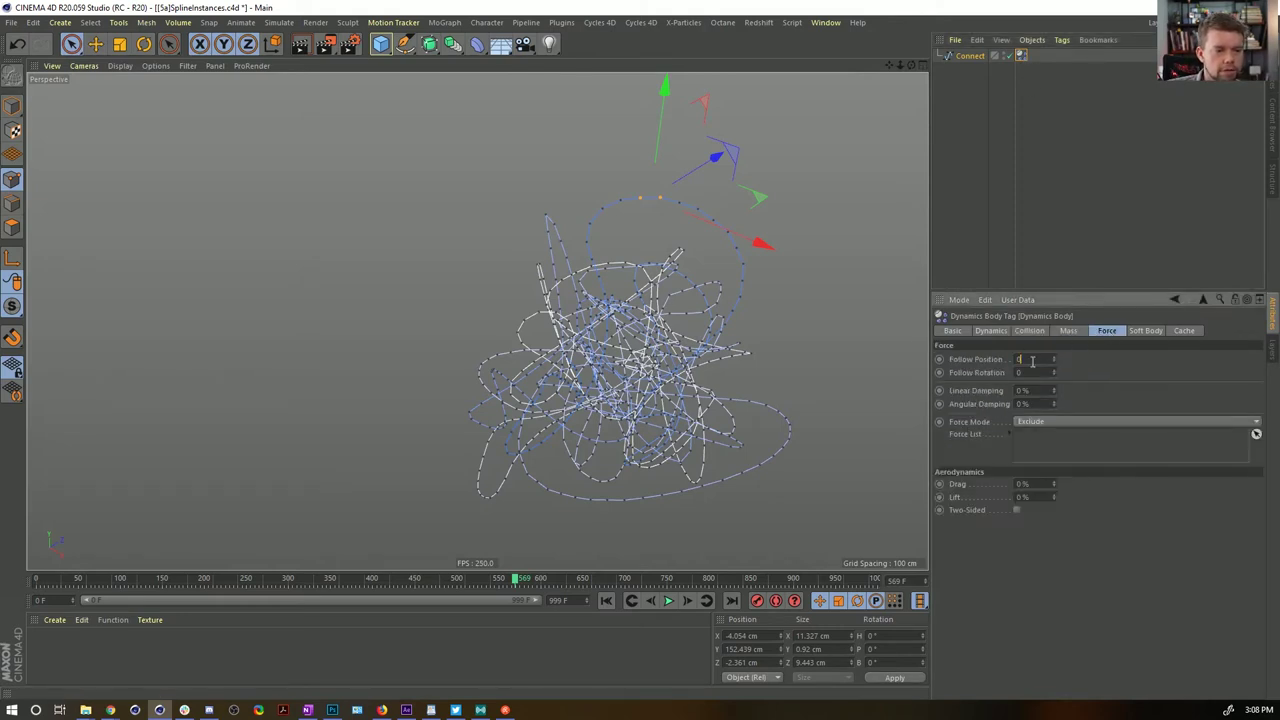
key("Tab")
type("5")
key("Return")
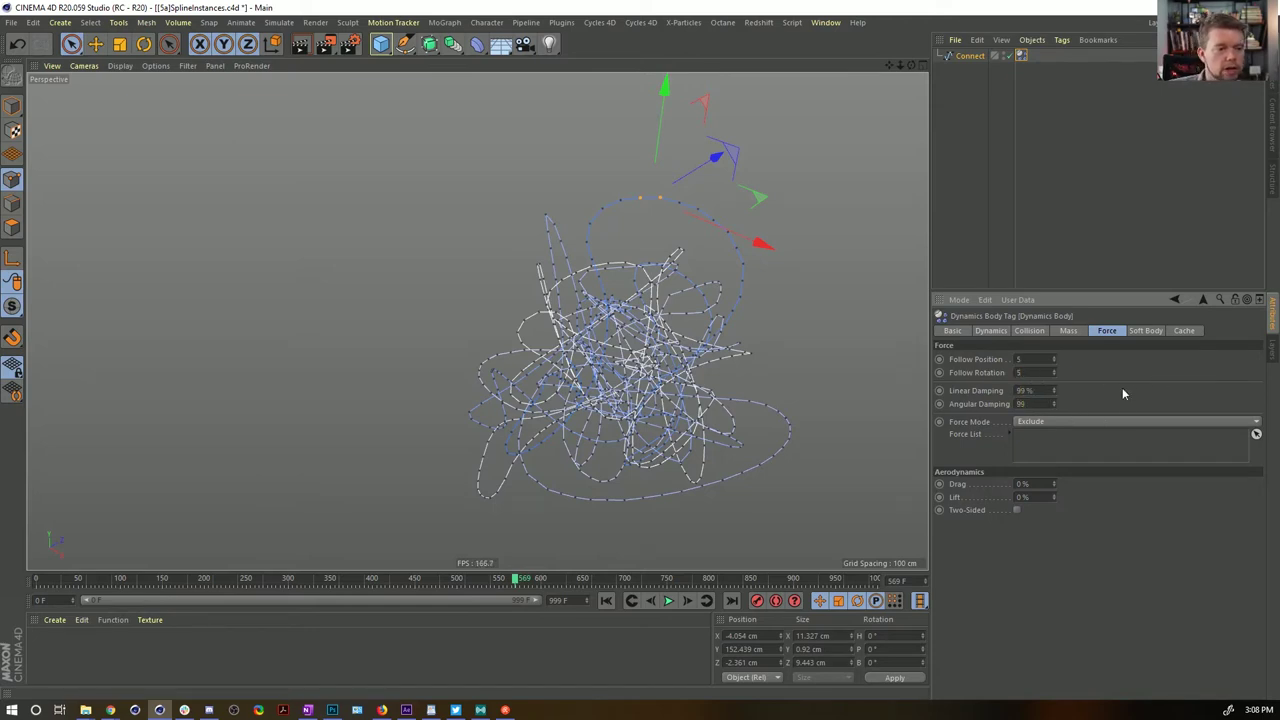
key("Return")
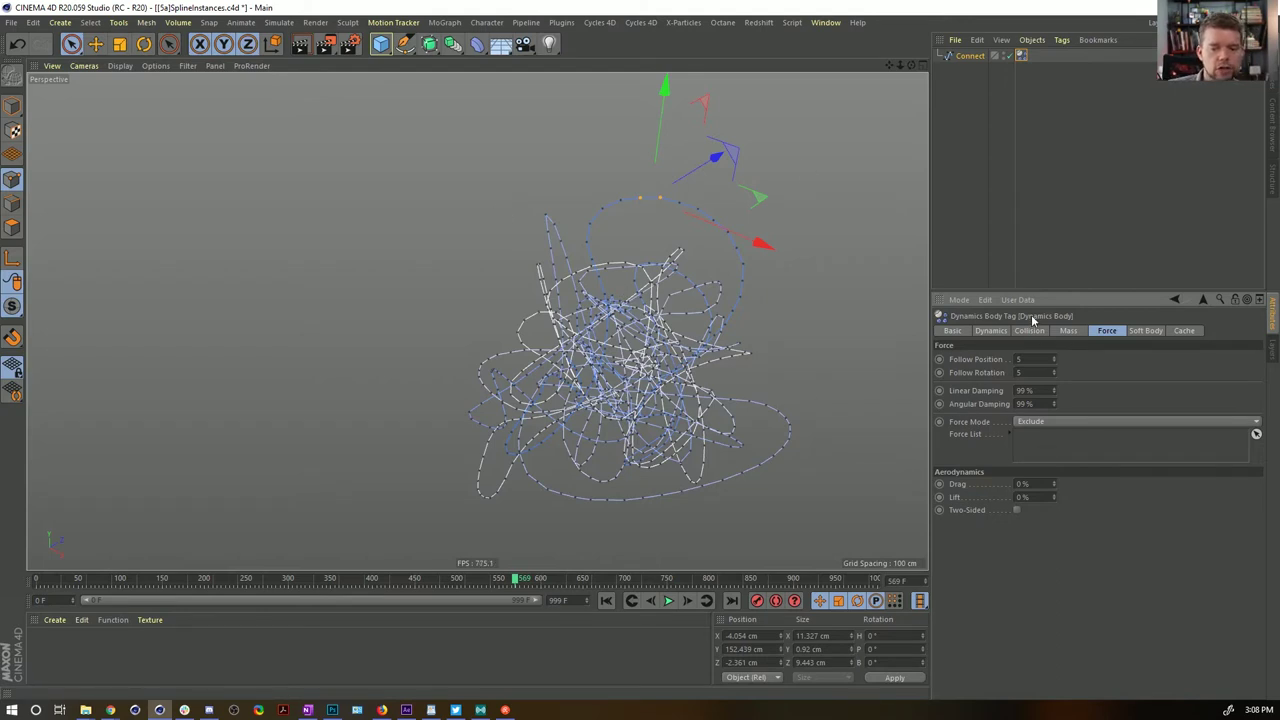
Enable the custom collision margin on the Connect spline's Dynamics Body tag
left_click(1062, 333)
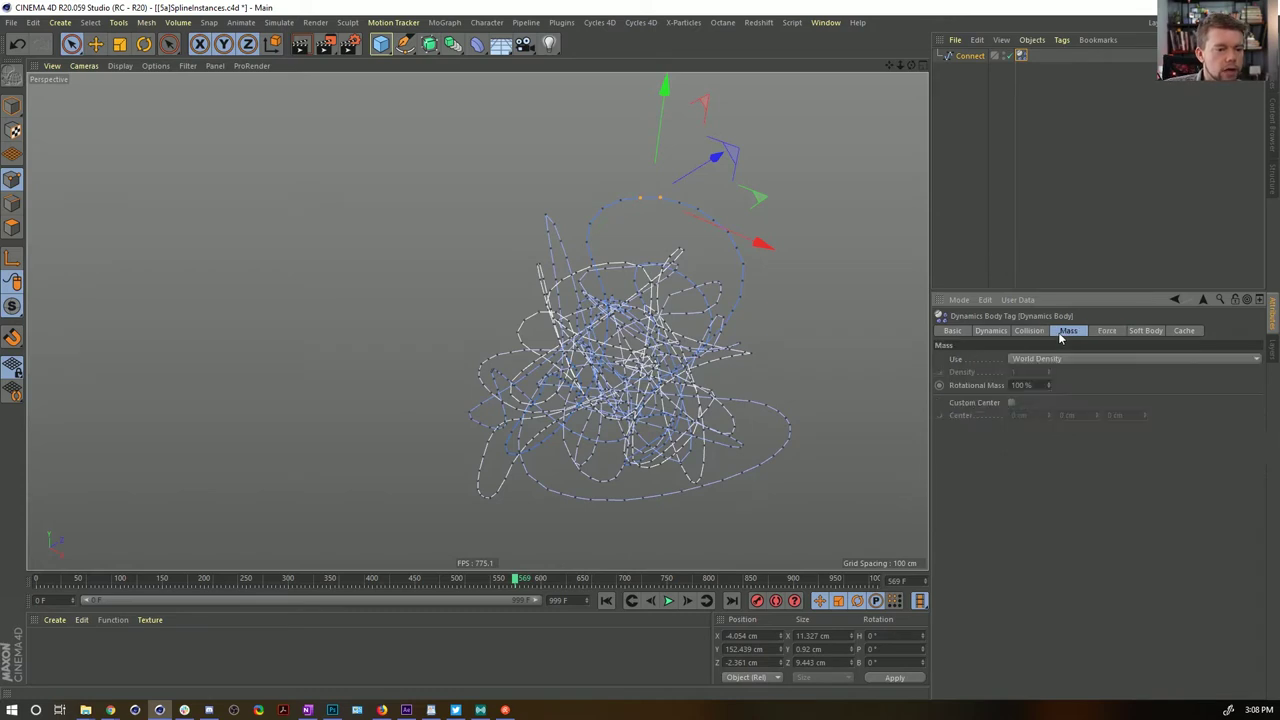
left_click(1034, 332)
left_click_drag(647, 359, 623, 356, "alt")
middle_click_drag(658, 360, 608, 295, "alt")
left_click_drag(608, 295, 607, 240, "alt")
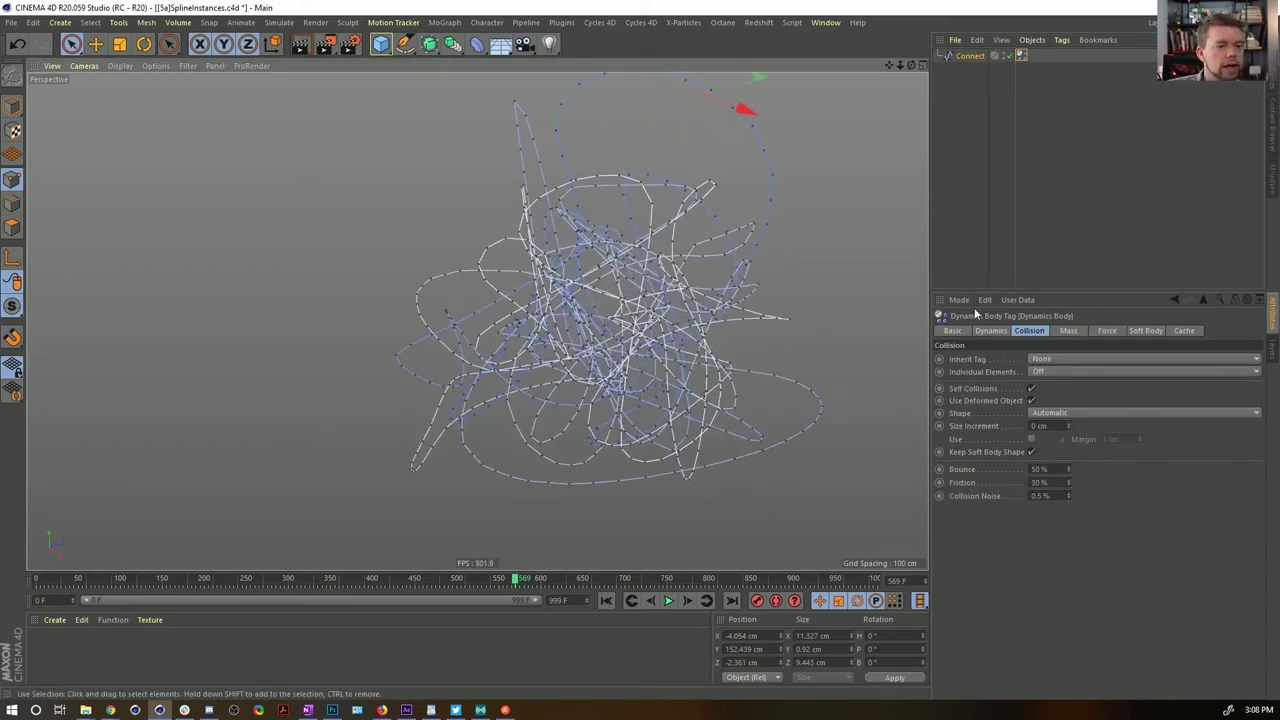
left_click(1032, 439)
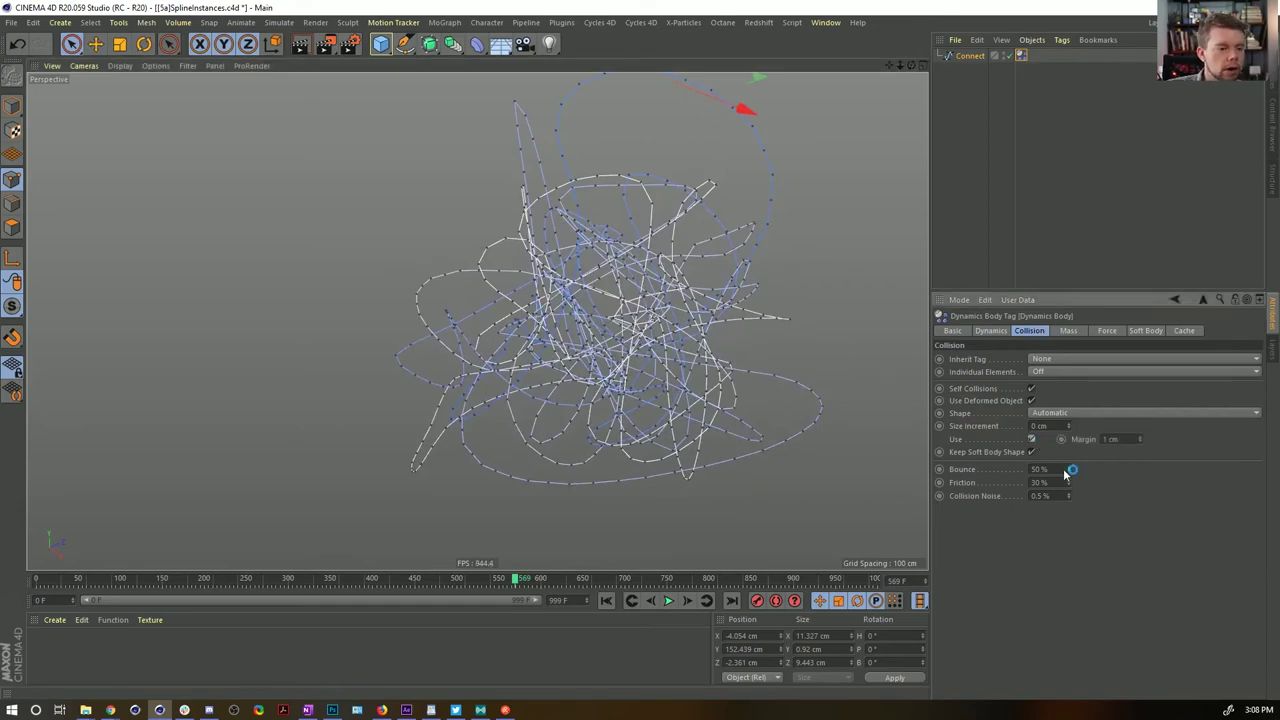
middle_click_drag(649, 244, 680, 296, "alt")
right_click_drag(680, 296, 691, 363, "alt")
left_click_drag(704, 327, 789, 346, "alt")
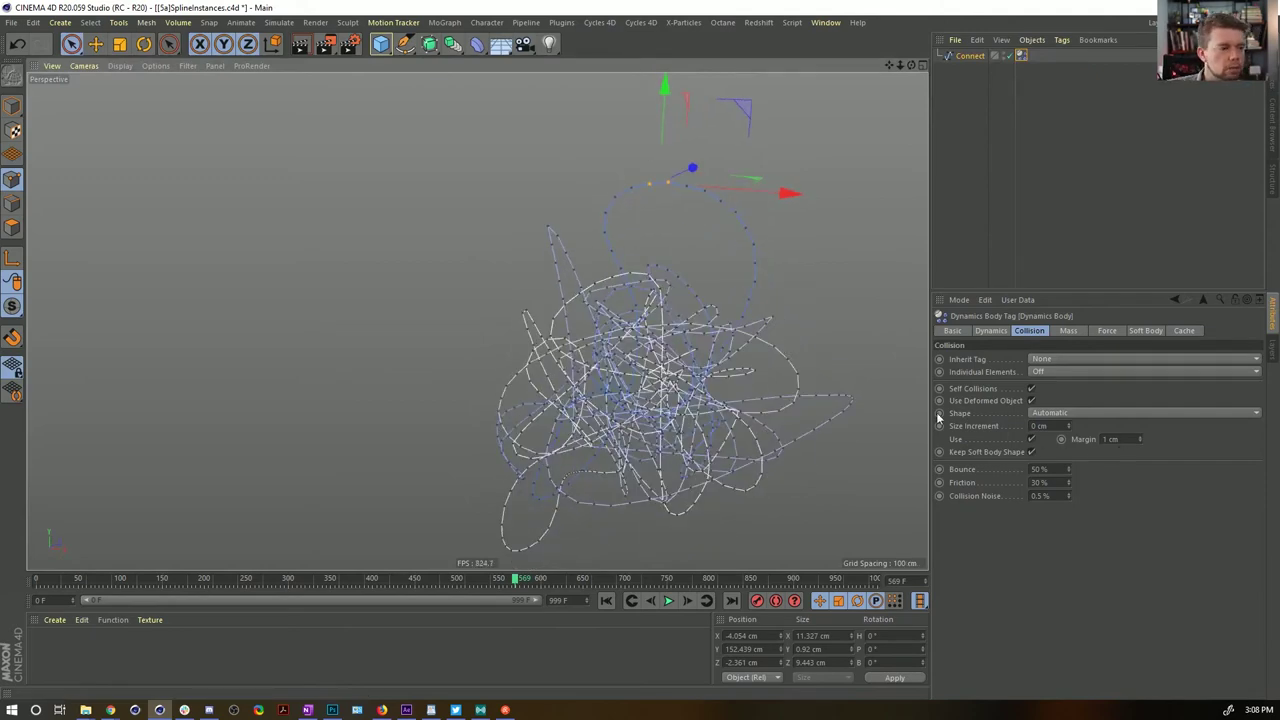
left_click_drag(682, 368, 673, 341, "alt")
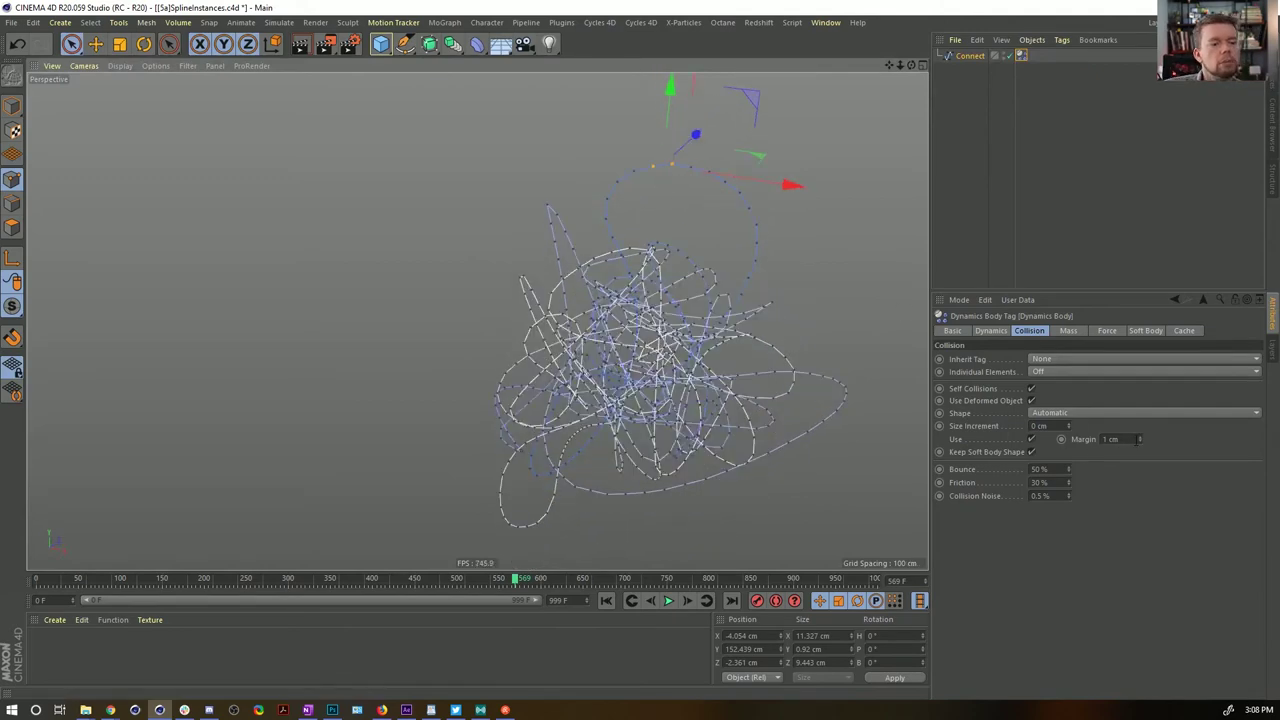
left_click_drag(1134, 440, 1034, 452)
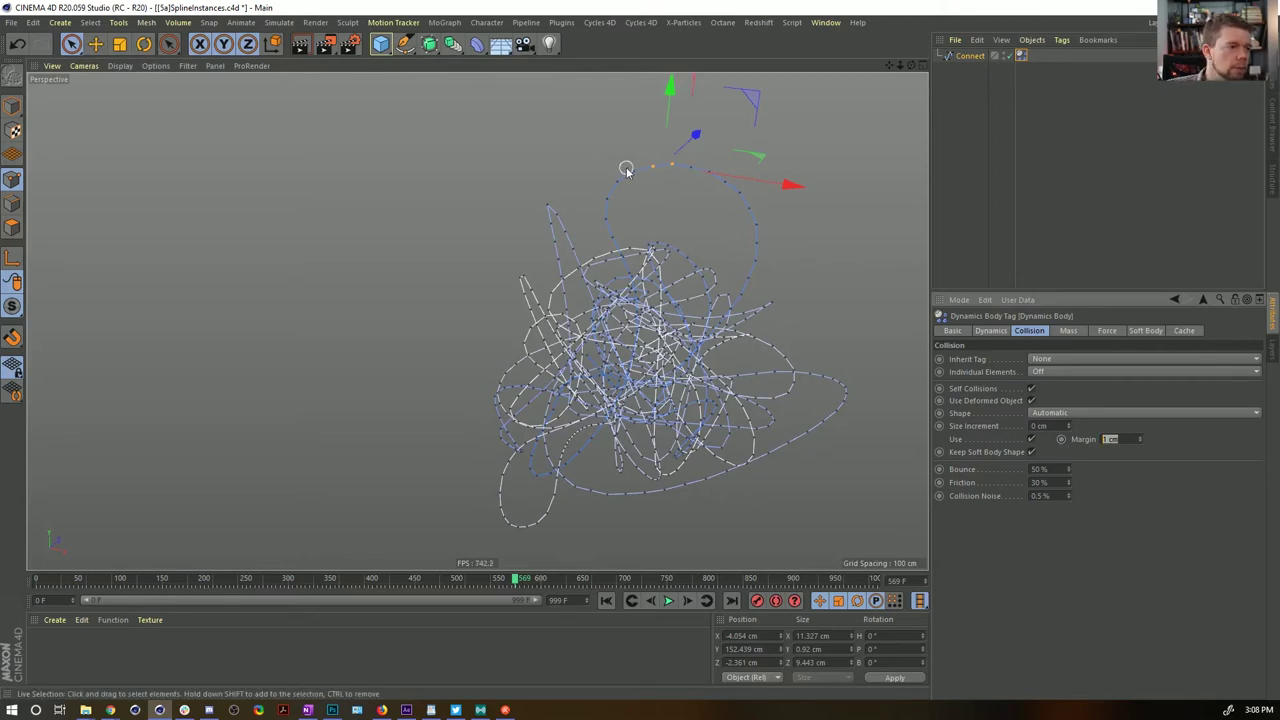
left_click(697, 163)
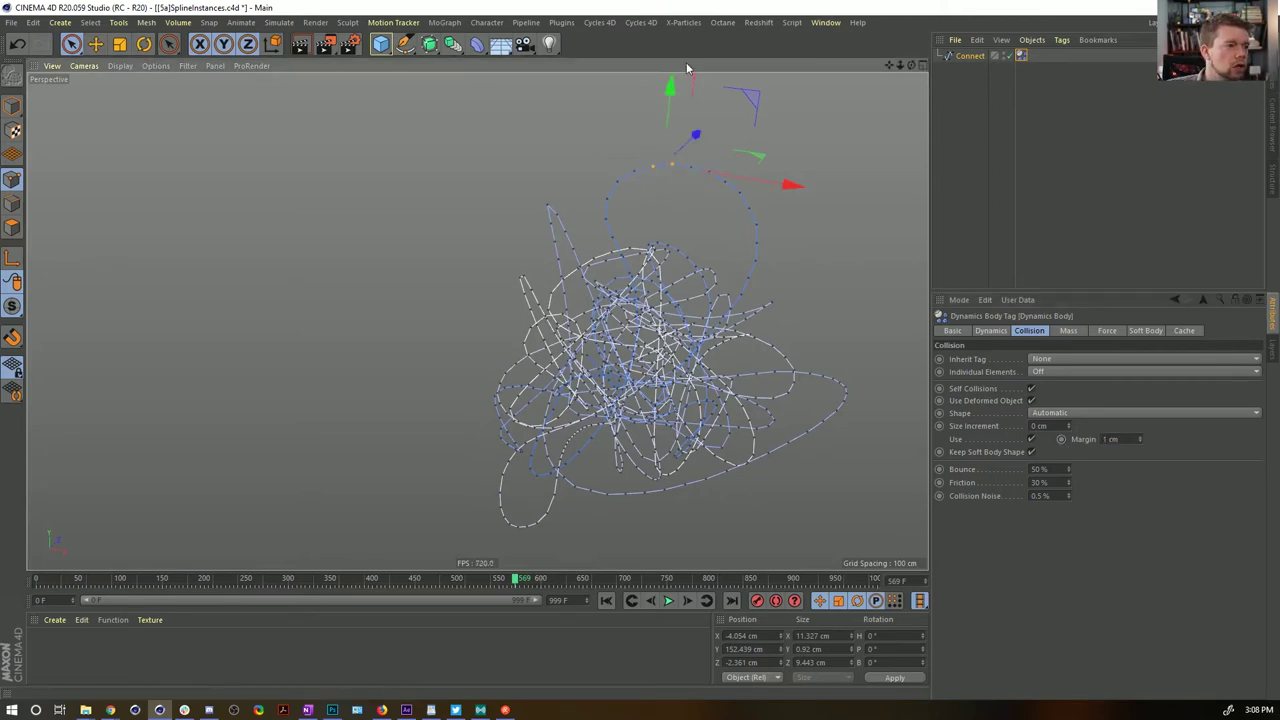
Save the scene and test a 22 cm collision margin by advancing one frame from the start in Model mode
key("ctrl+s")
left_click(606, 600)
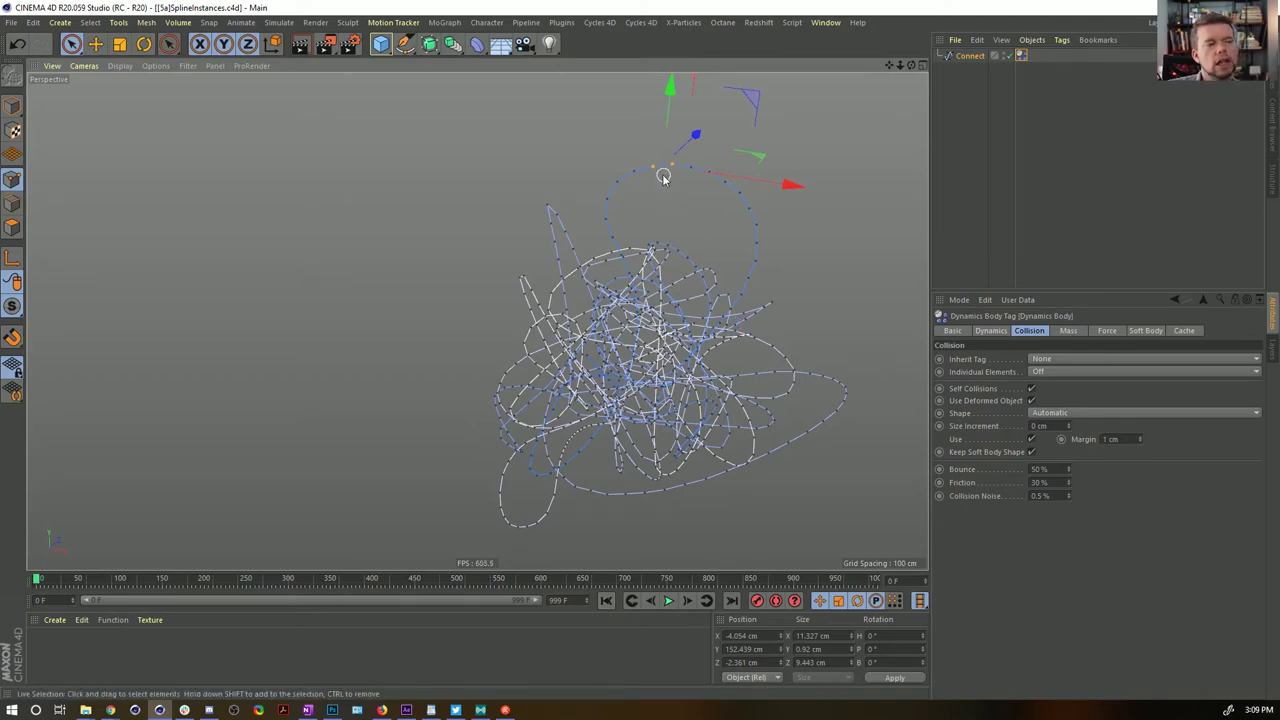
left_click(1112, 439)
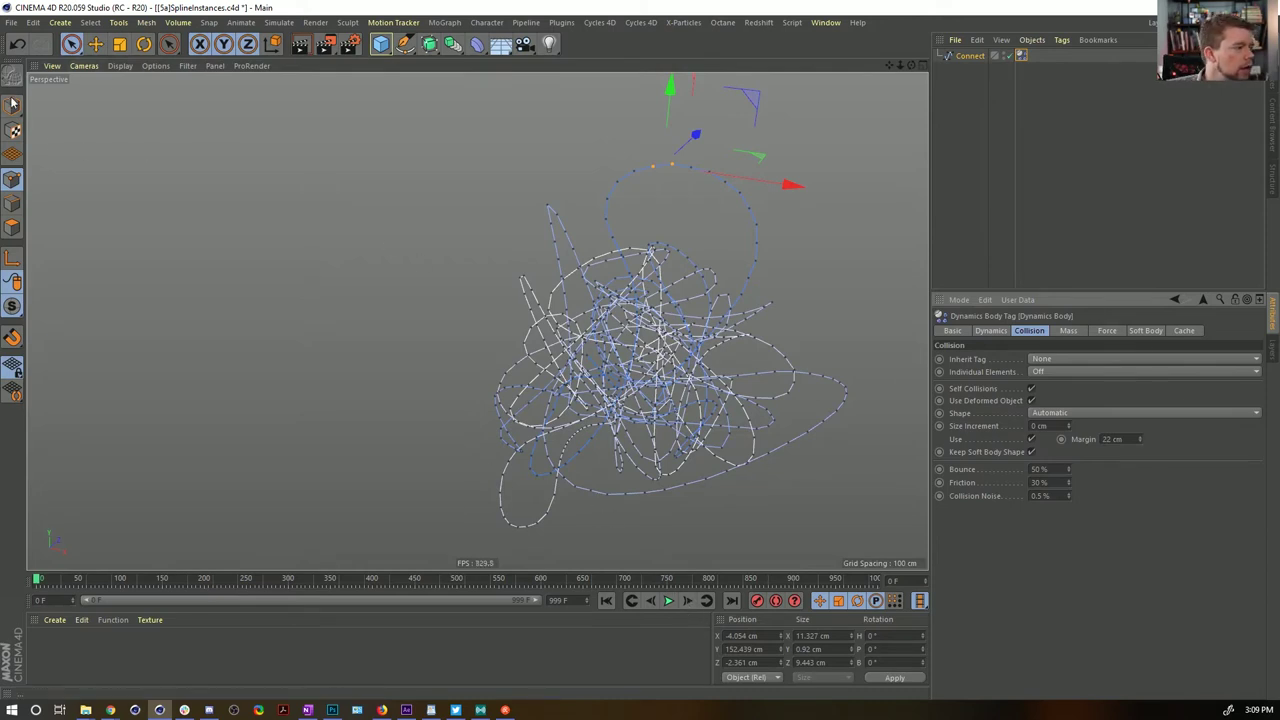
left_click(687, 601)
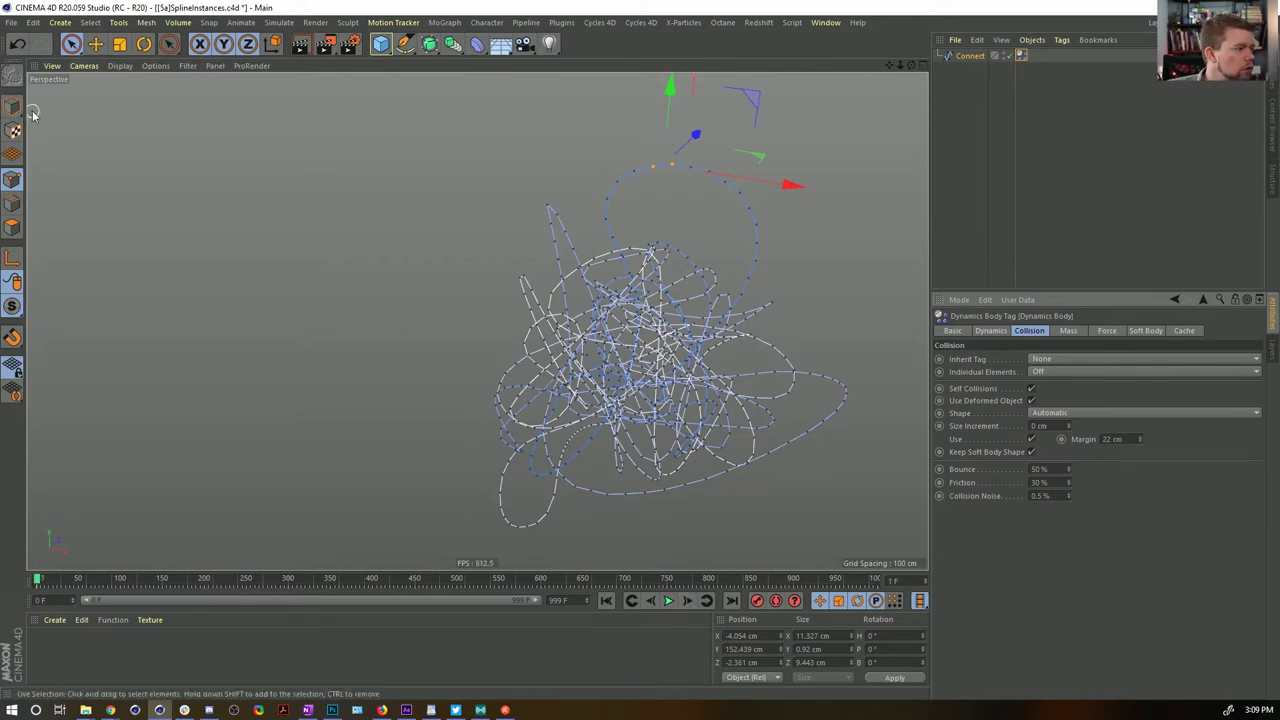
left_click(605, 600)
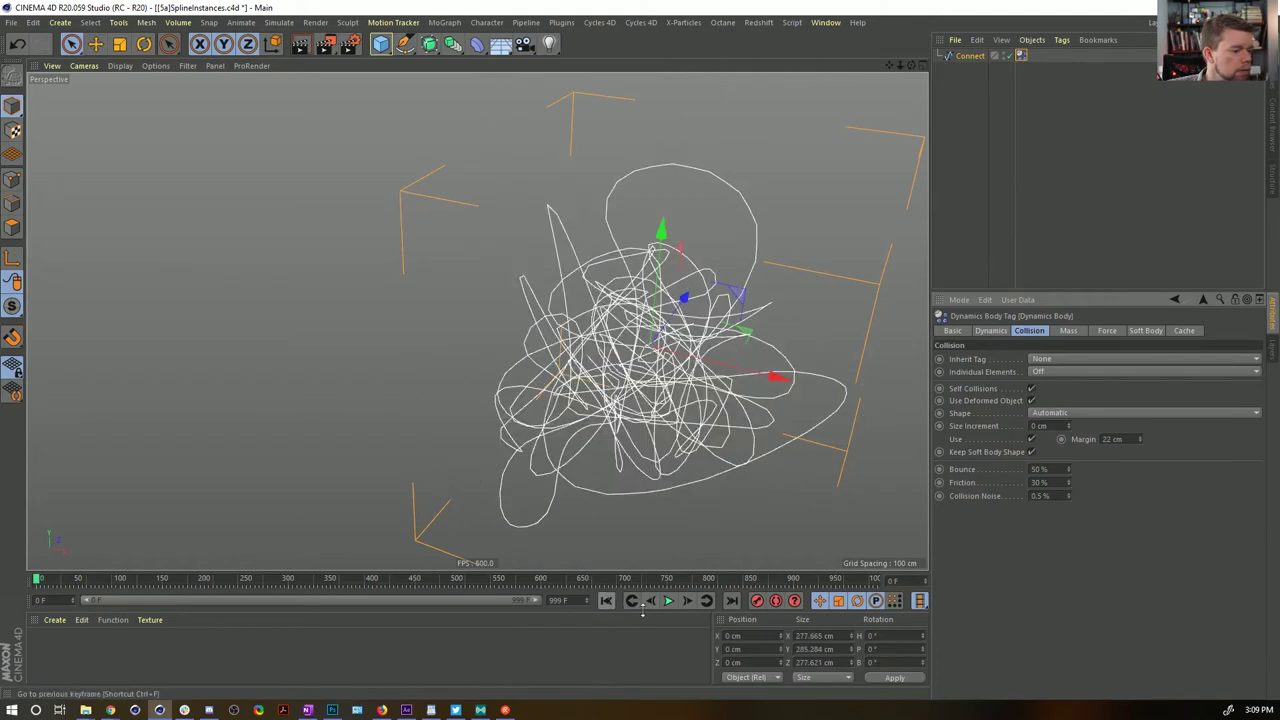
left_click(688, 601)
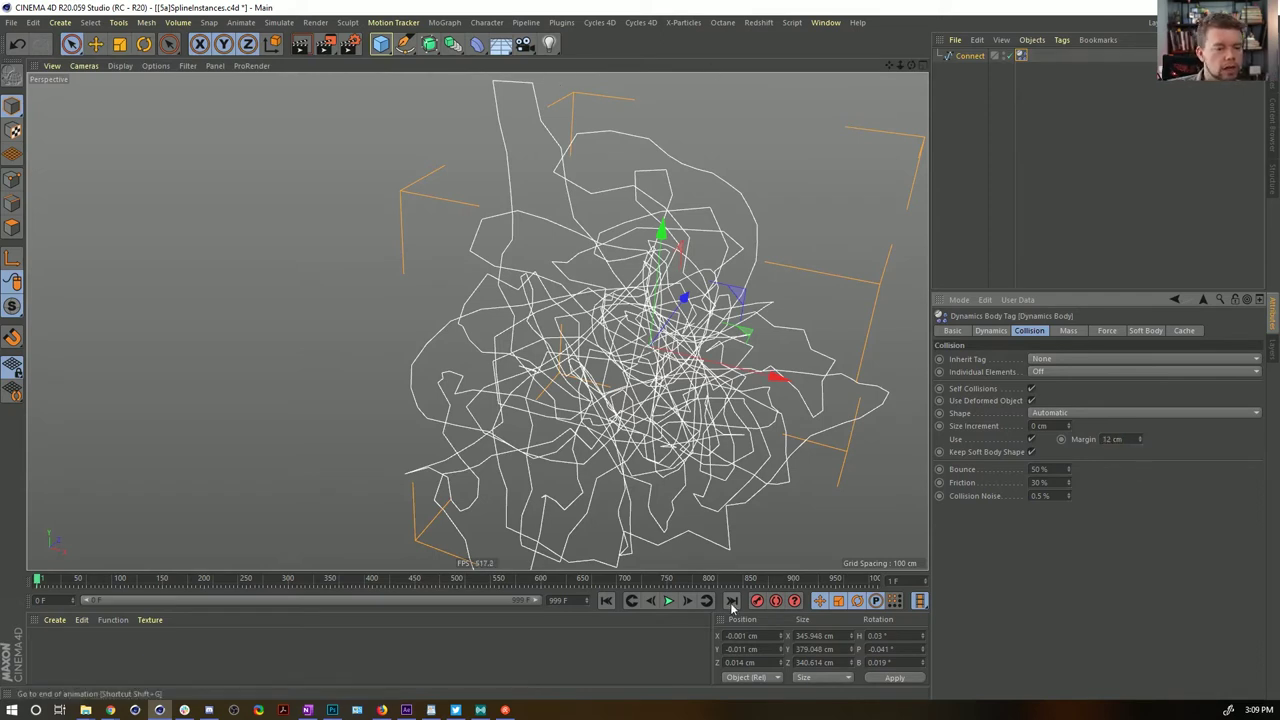
Try collision margins of 12 cm and 14 cm, re-simulating the first frame from the start for each
left_click(606, 600)
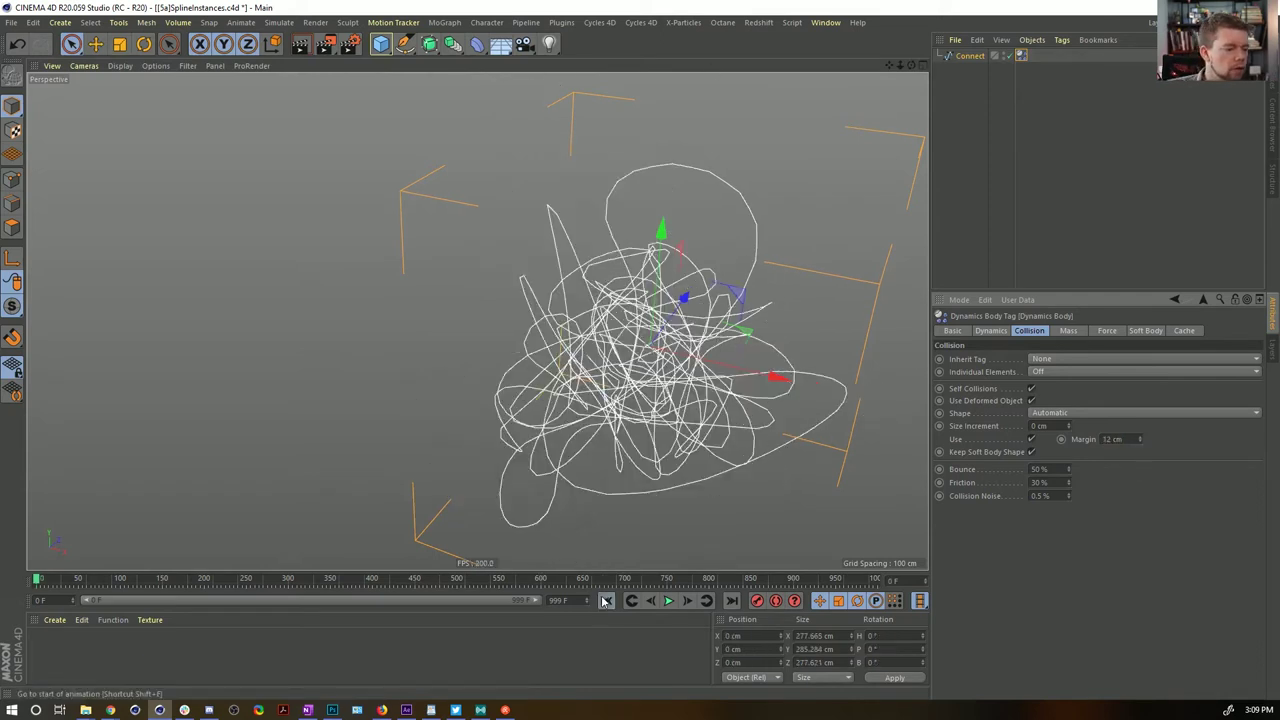
left_click(688, 600)
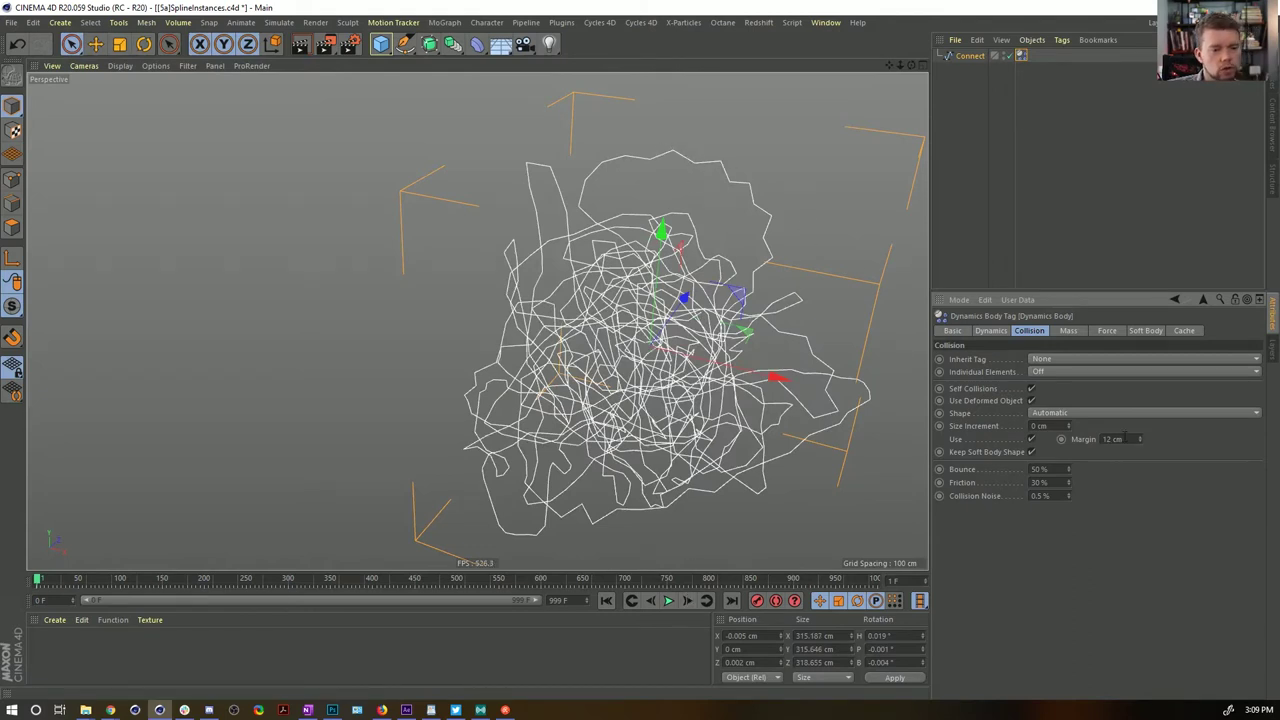
type("14")
key("Return")
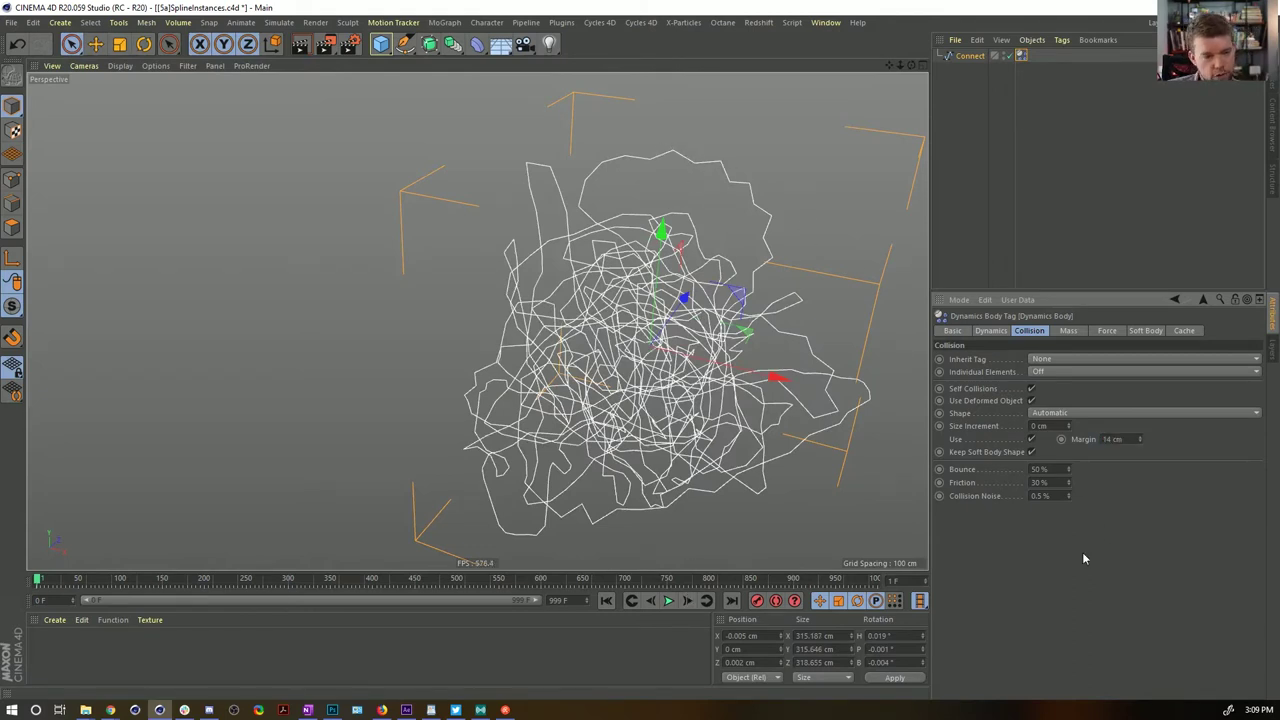
left_click(607, 600)
left_click(688, 601)
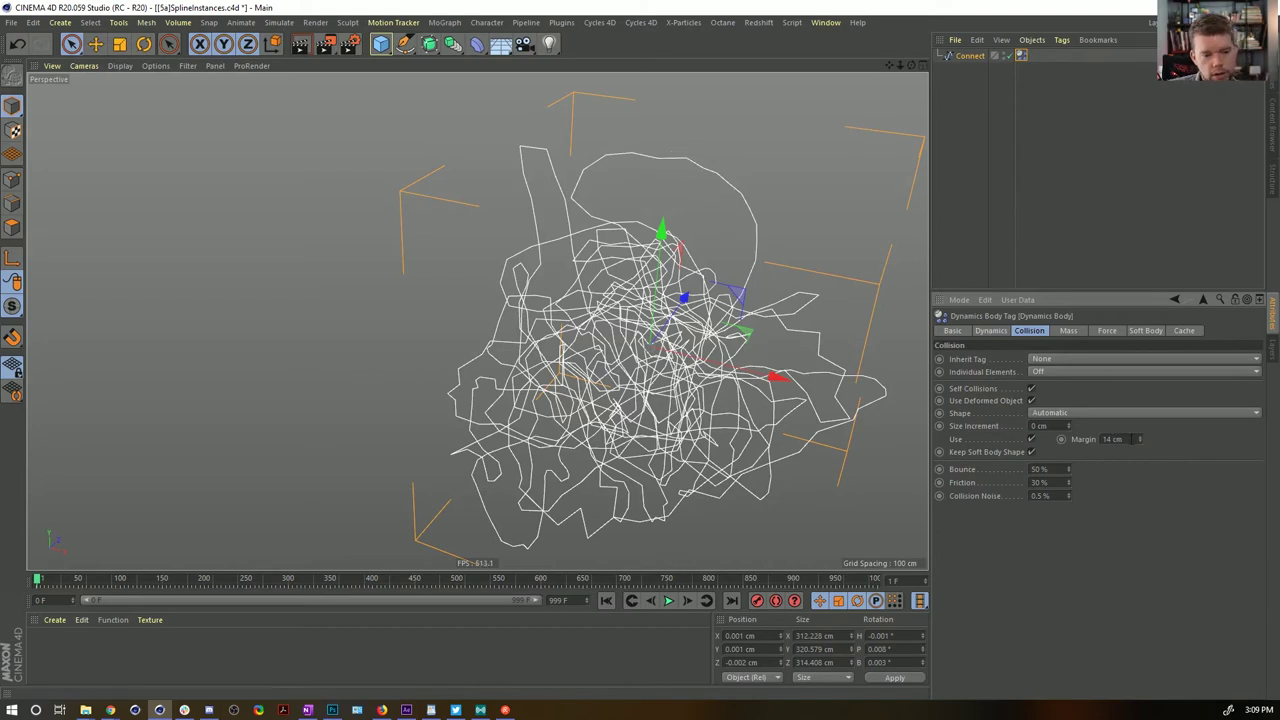
Set the collision margin to 20 cm and re-simulate the first frame from the start
left_click(607, 600)
left_click(690, 601)
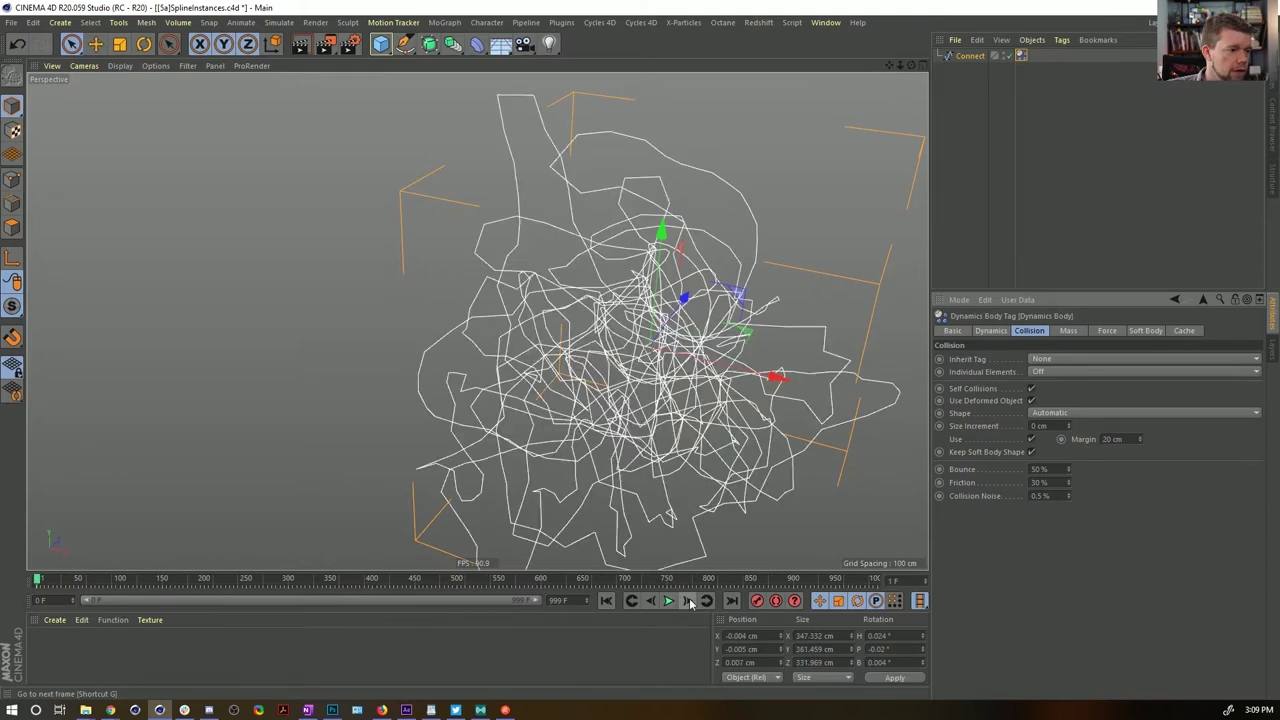
scroll(677, 341, "down", 3)
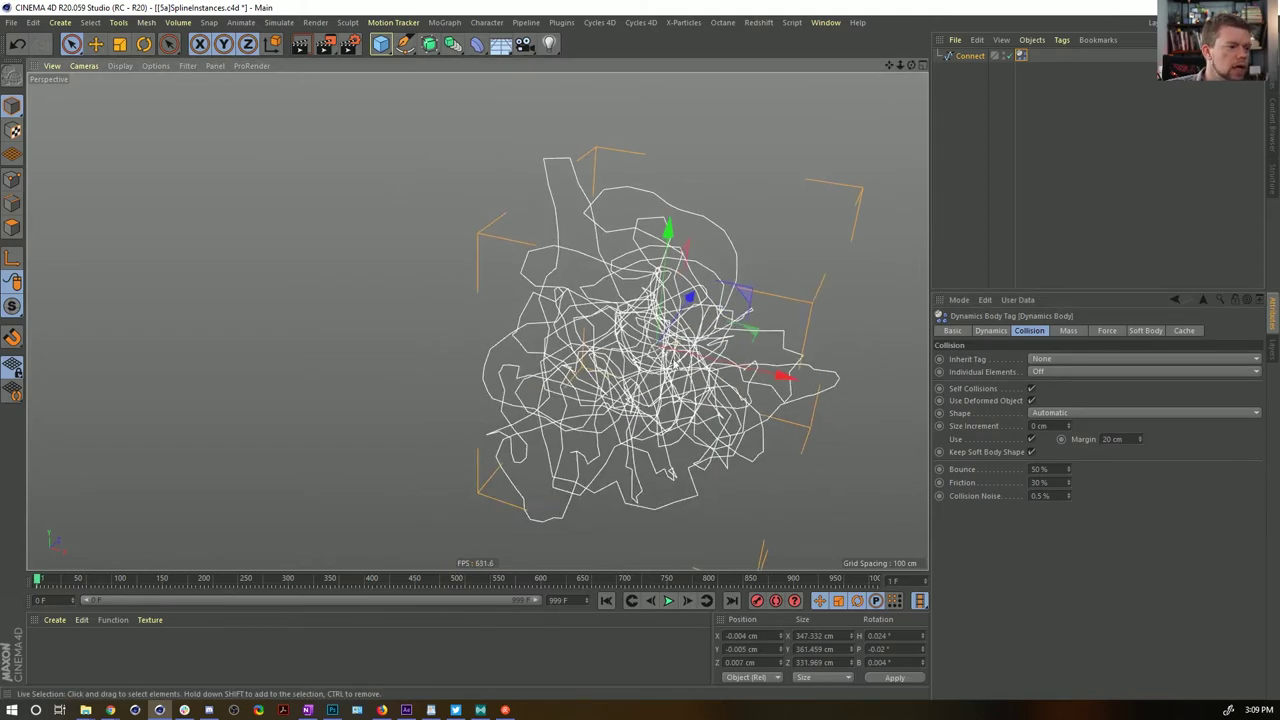
Advance the 20 cm margin simulation frame by frame and play it on to frame 25 to examine how the strands separate
left_click_drag(671, 358, 773, 204, "alt")
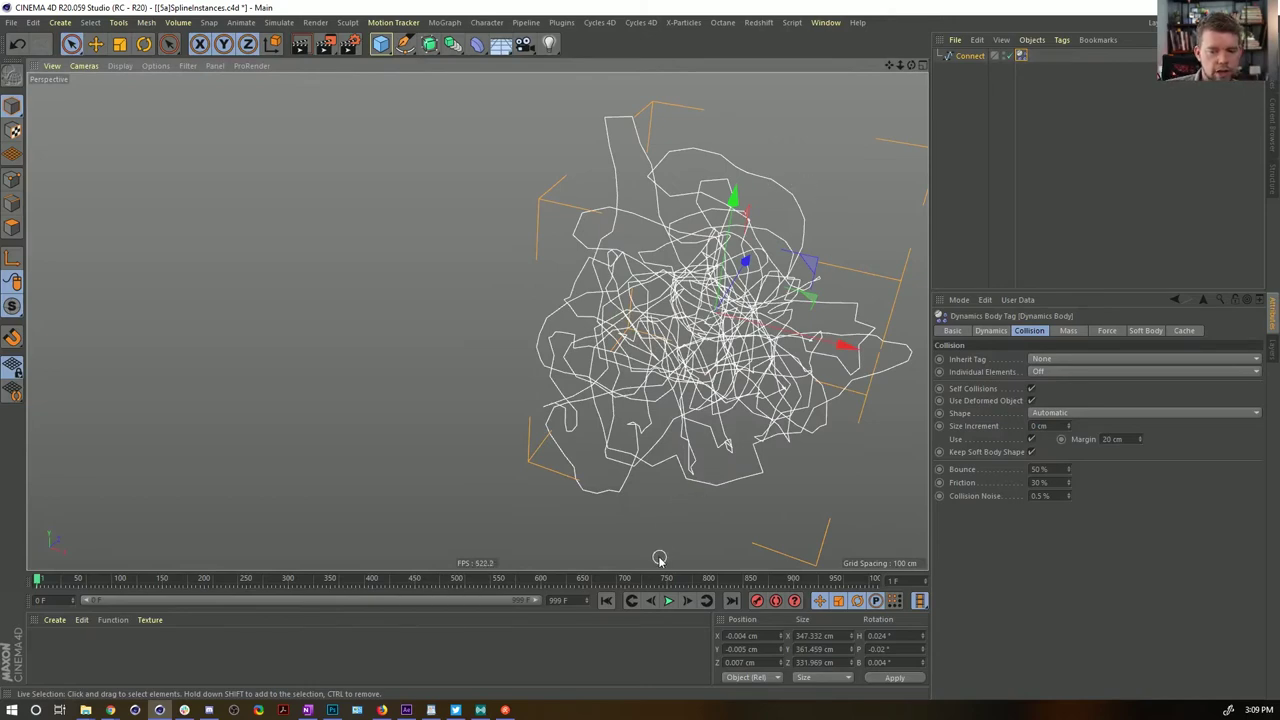
left_click(688, 600)
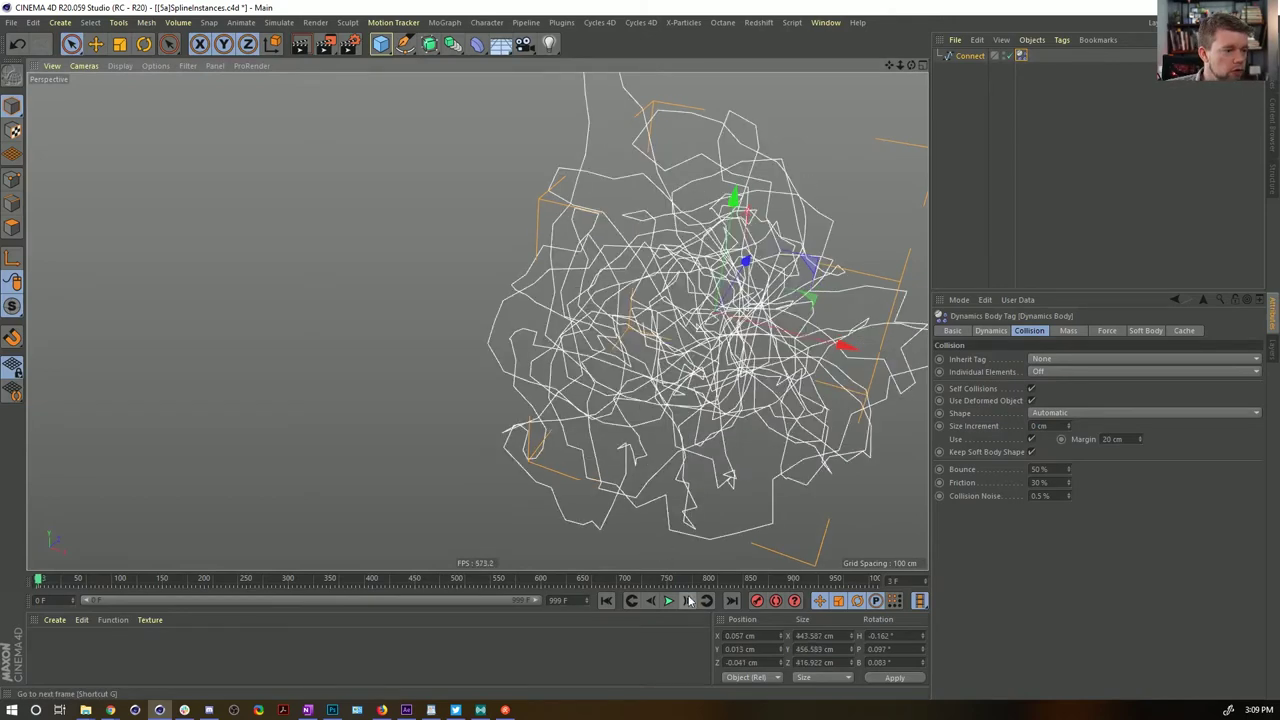
left_click(688, 600)
left_click(688, 600)
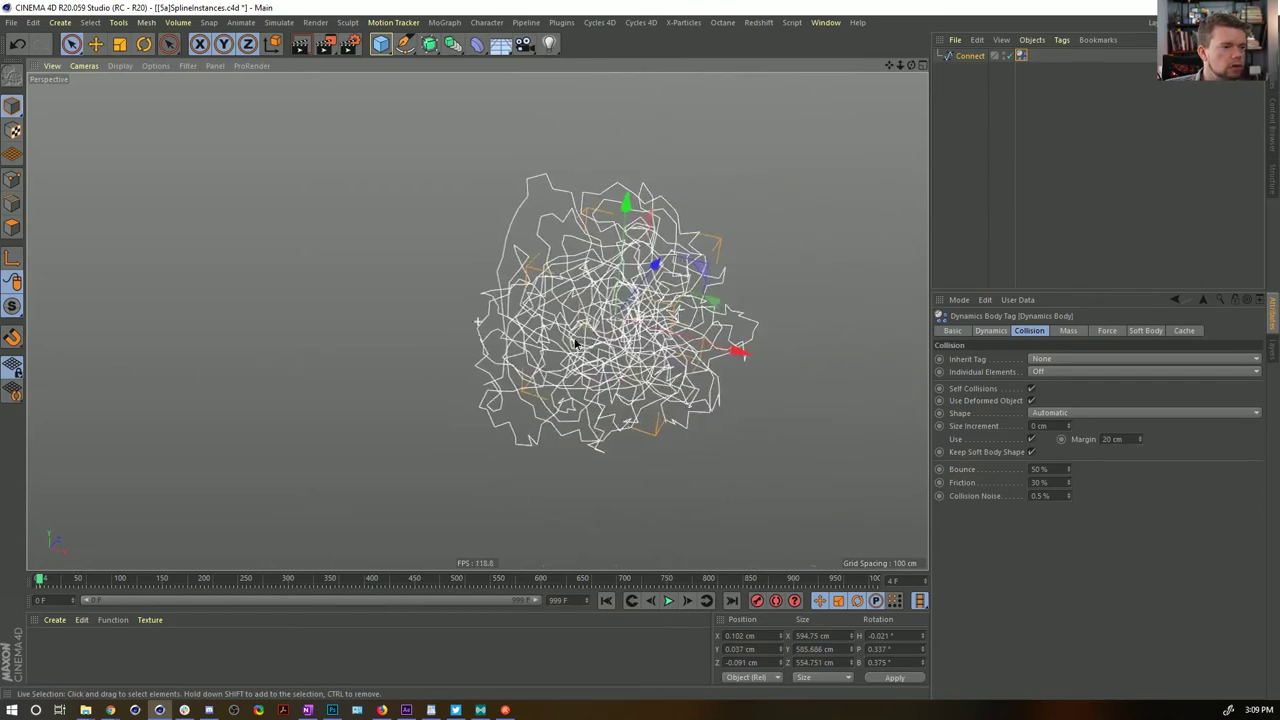
left_click(688, 600)
left_click(688, 600)
left_click(688, 600)
left_click(688, 600)
left_click(688, 600)
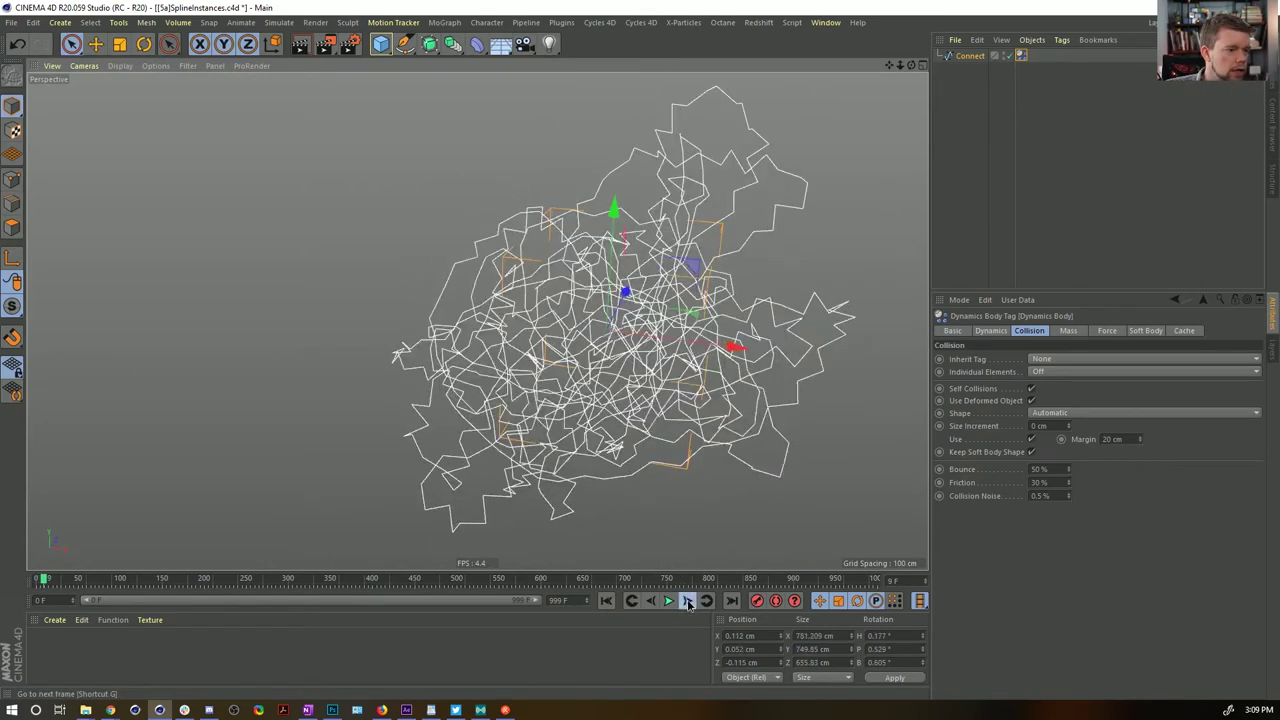
left_click(688, 600)
left_click(688, 600)
left_click(688, 600)
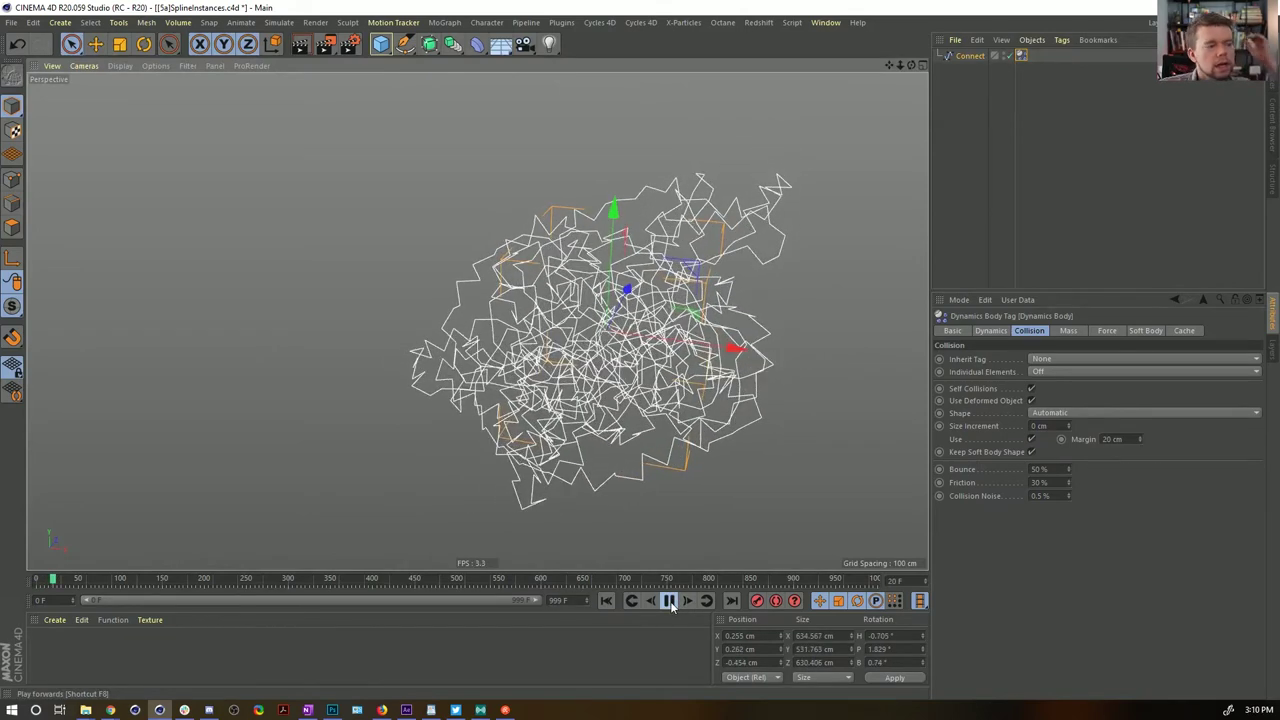
left_click(670, 601)
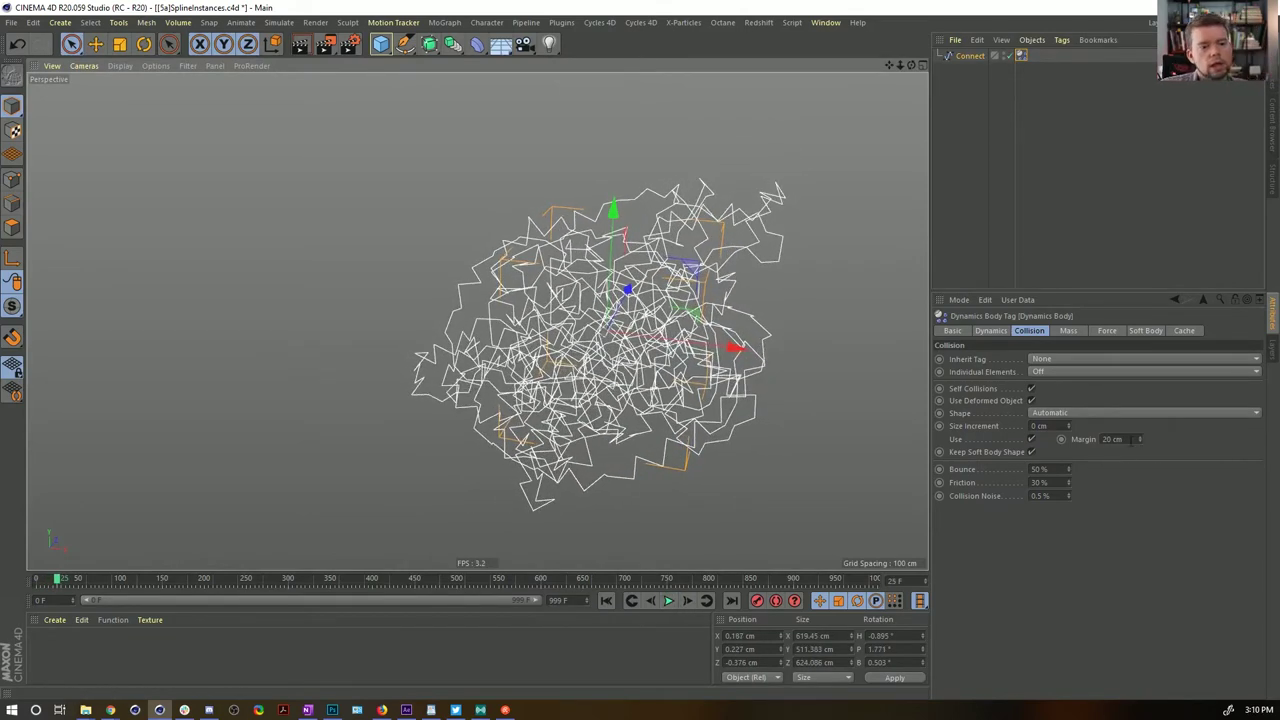
Try a collision margin of 30 cm and replay the simulation from the start
left_click(1115, 439)
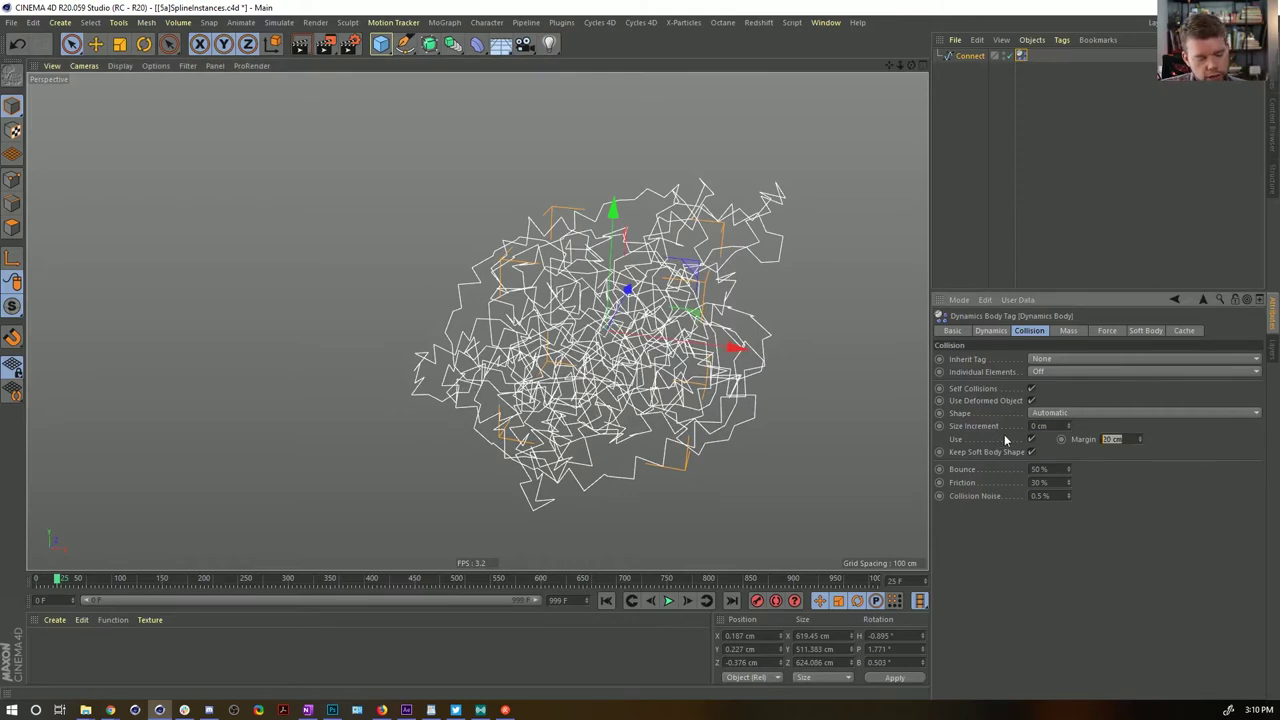
type("30")
key("Return")
left_click(610, 601)
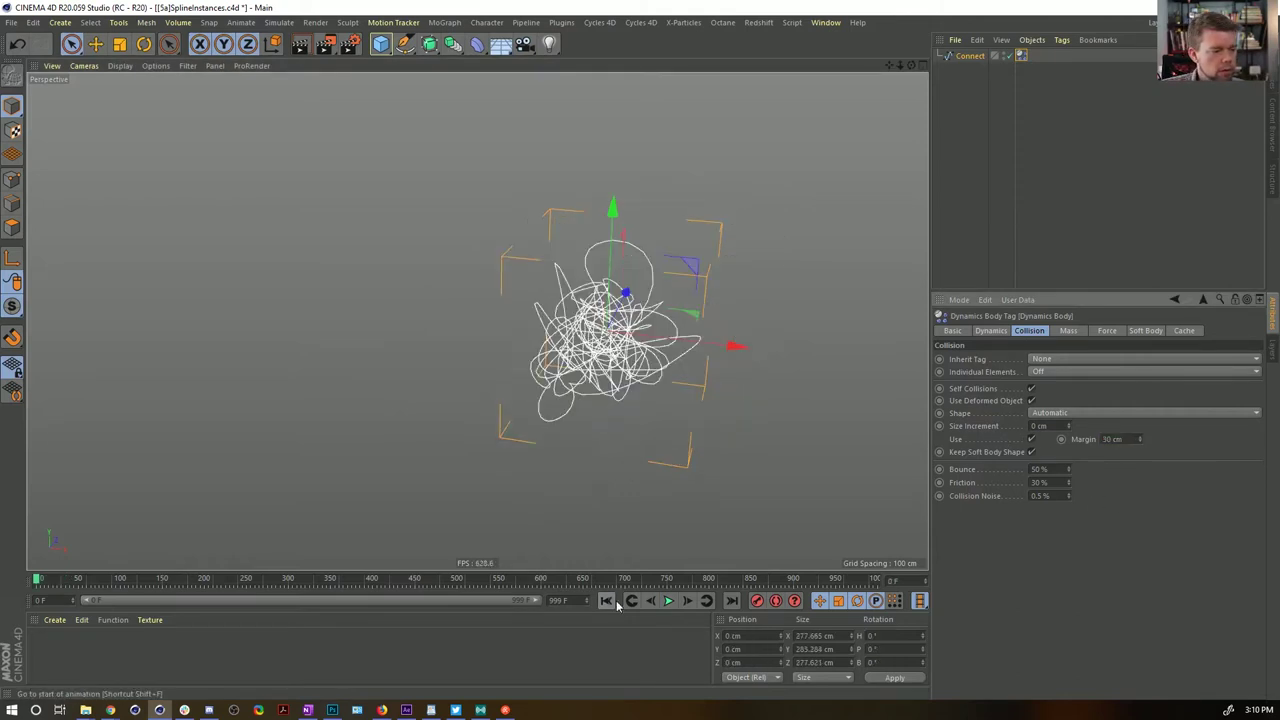
left_click(668, 603)
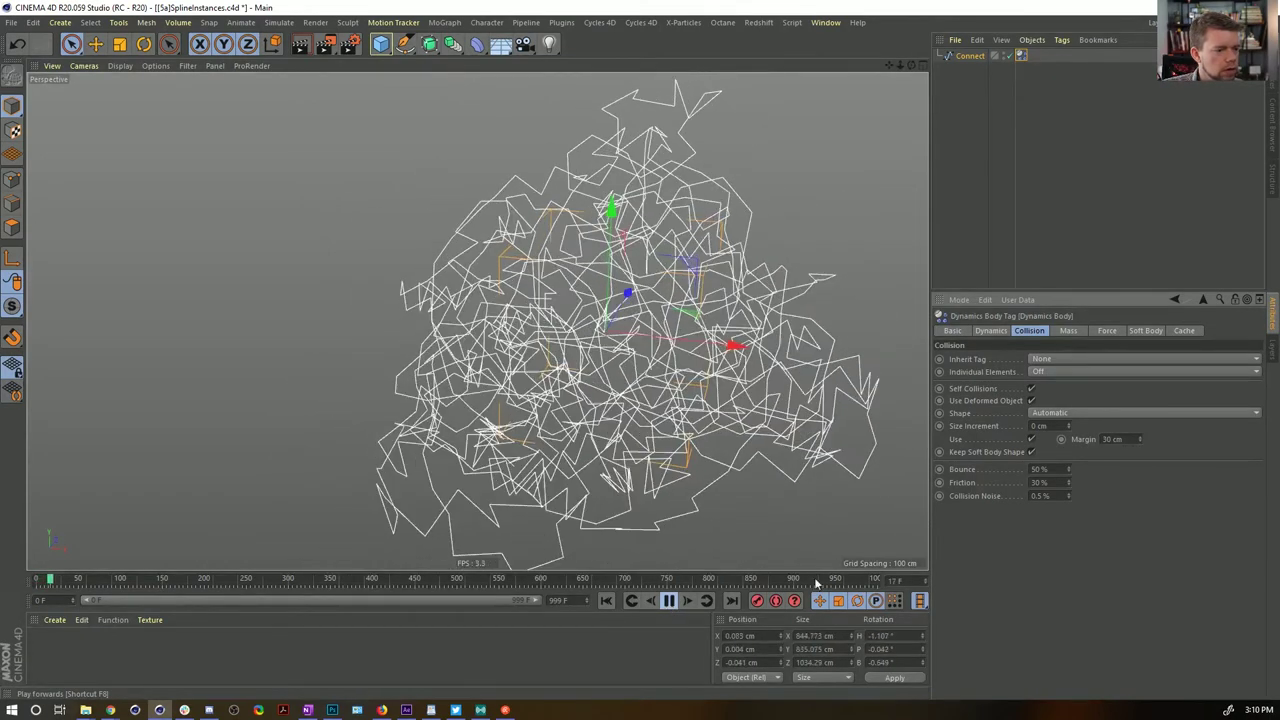
Set the collision margin to 10 cm and replay the simulation from the start to frame 25
left_click_drag(1125, 440, 1095, 443)
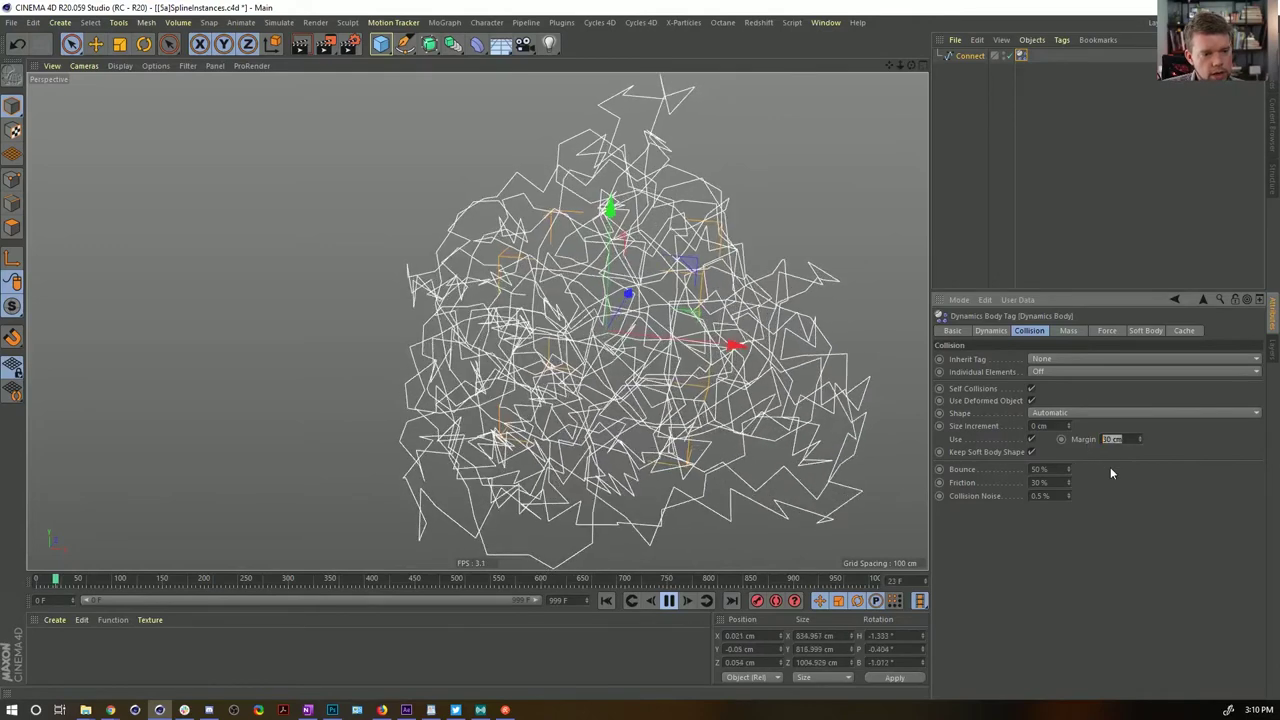
type("10")
key("Return")
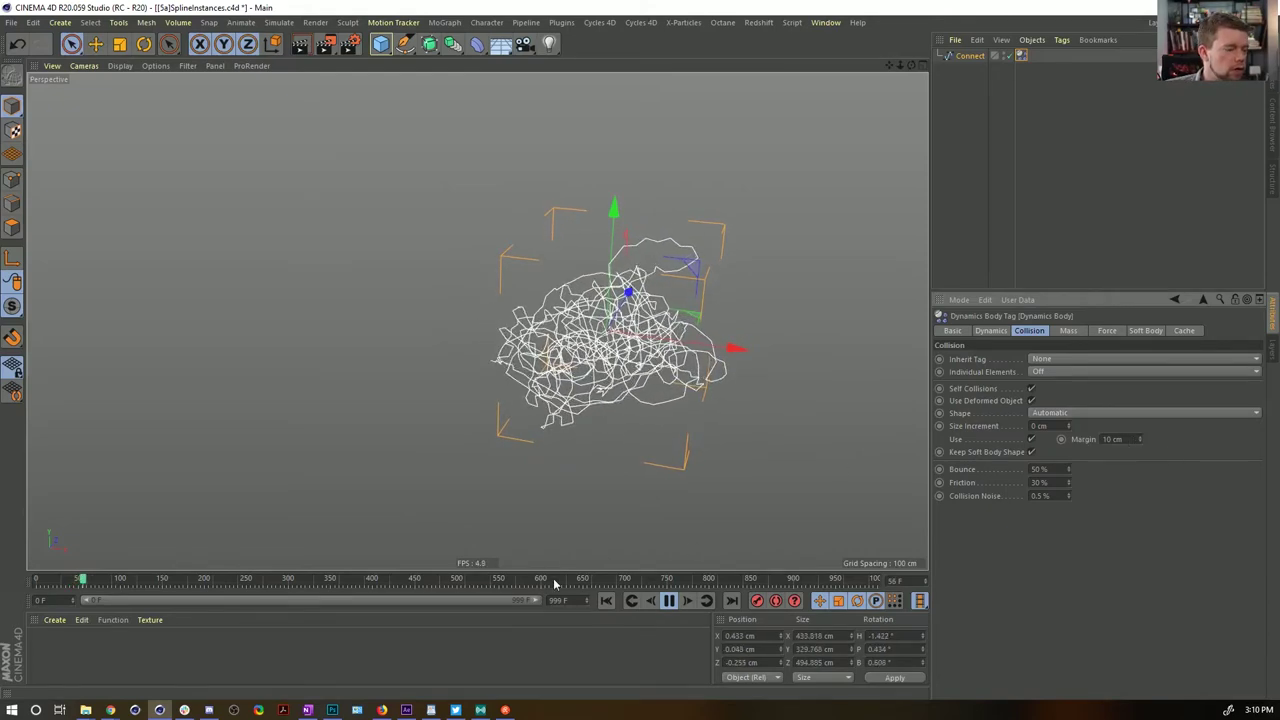
left_click(607, 600)
left_click(668, 600)
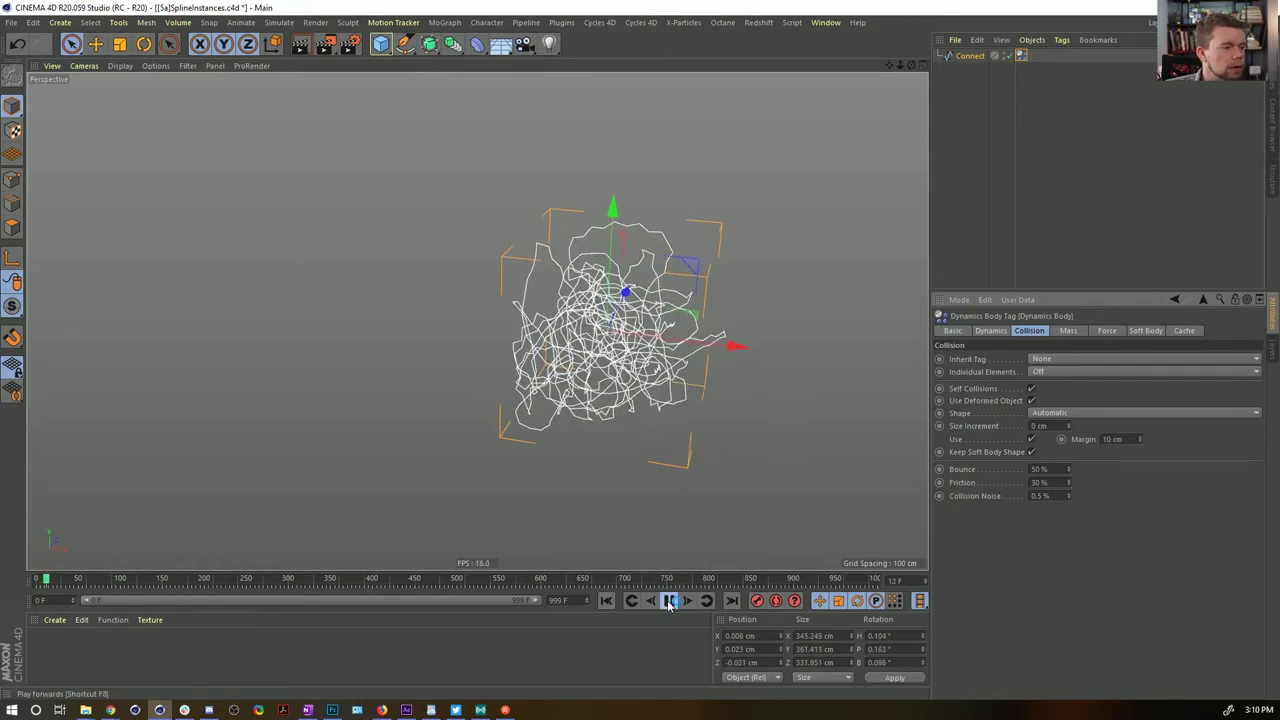
left_click(668, 600)
mouse_move(606, 343)
left_mouse_down("alt")
mouse_move(811, 266)
mouse_move(612, 362)
left_mouse_up("alt")
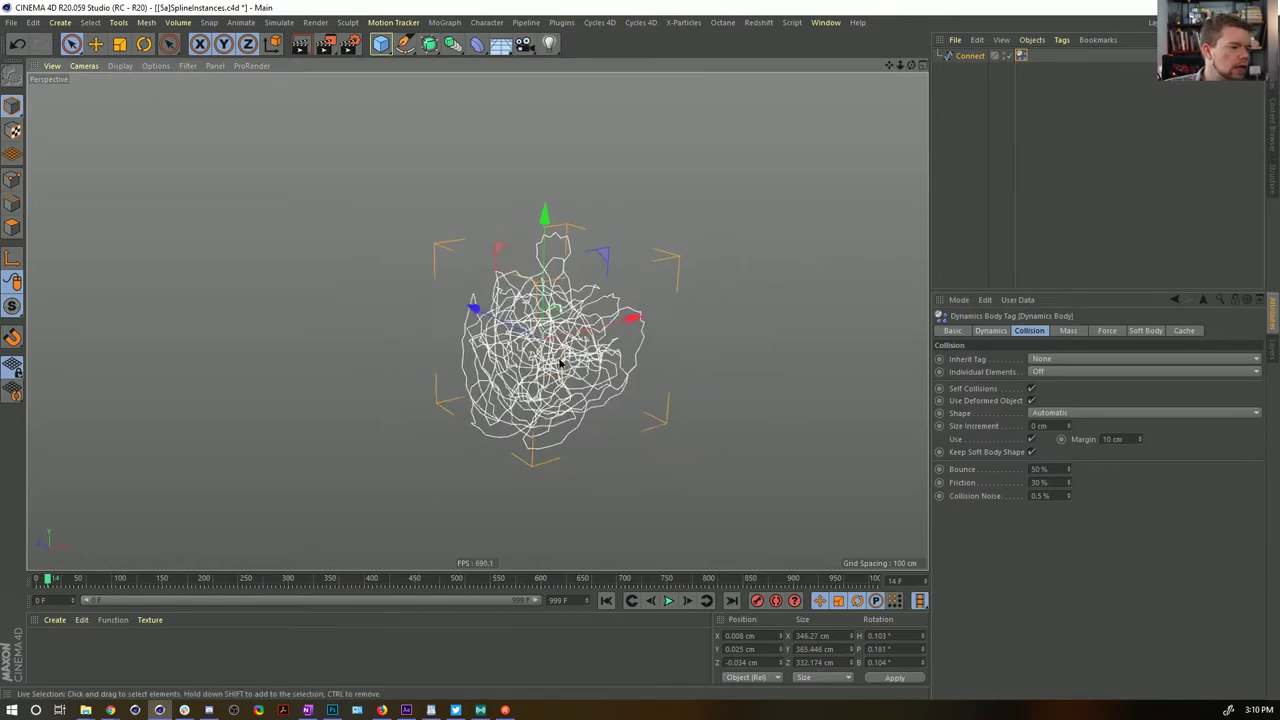
mouse_move(612, 362)
right_mouse_down("alt")
mouse_move(686, 309)
mouse_move(603, 372)
right_mouse_up("alt")
left_click_drag(603, 372, 453, 132, "alt")
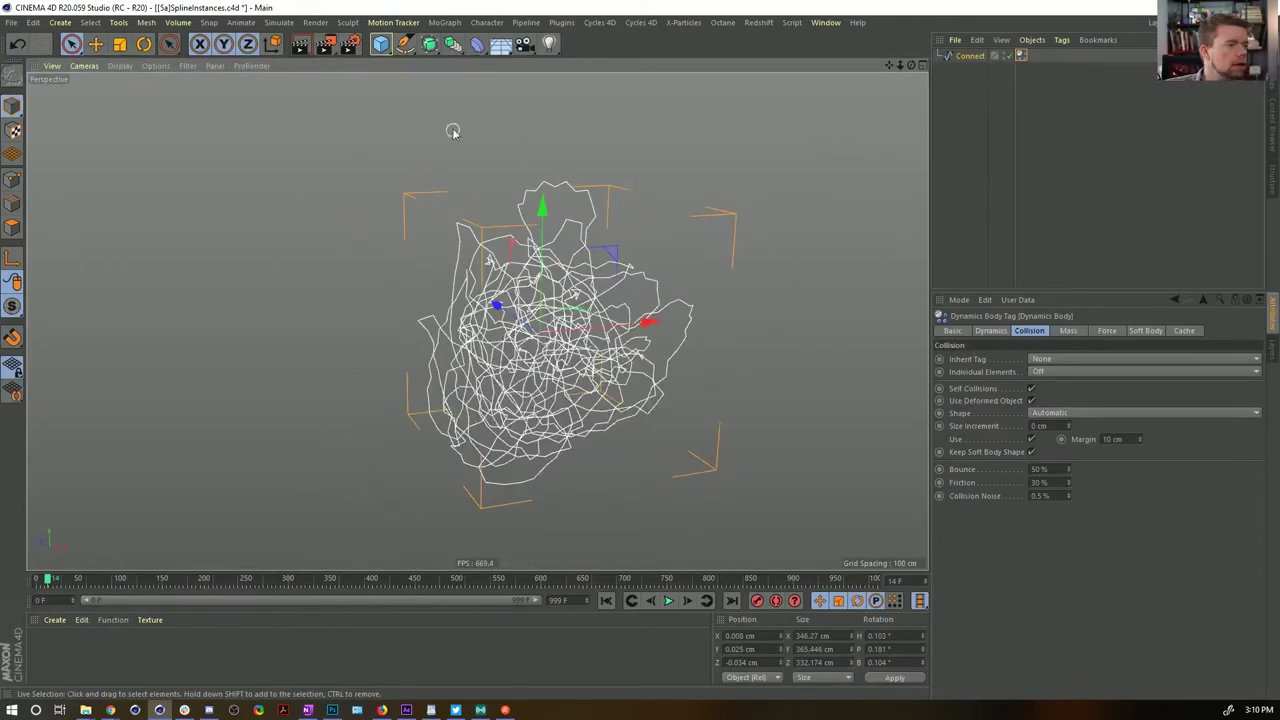
left_click(669, 600)
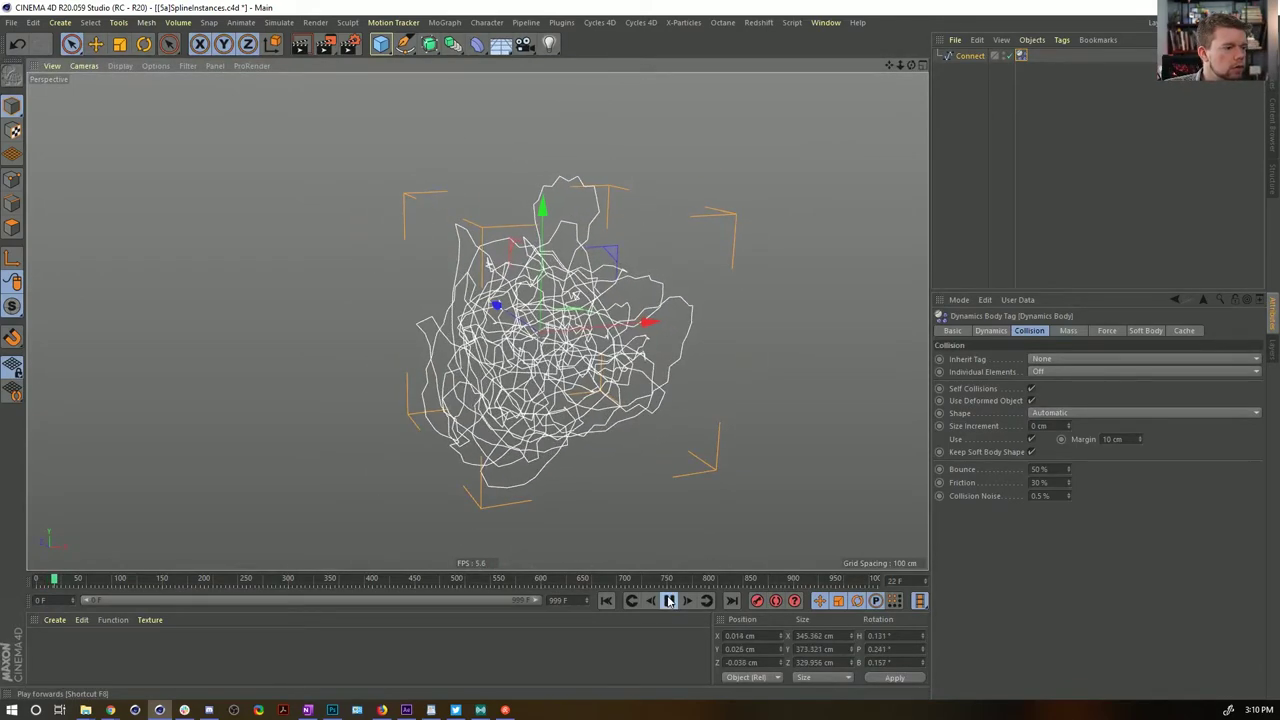
Add an n-Side spline and a Sweep generator to the scene
left_click(404, 43)
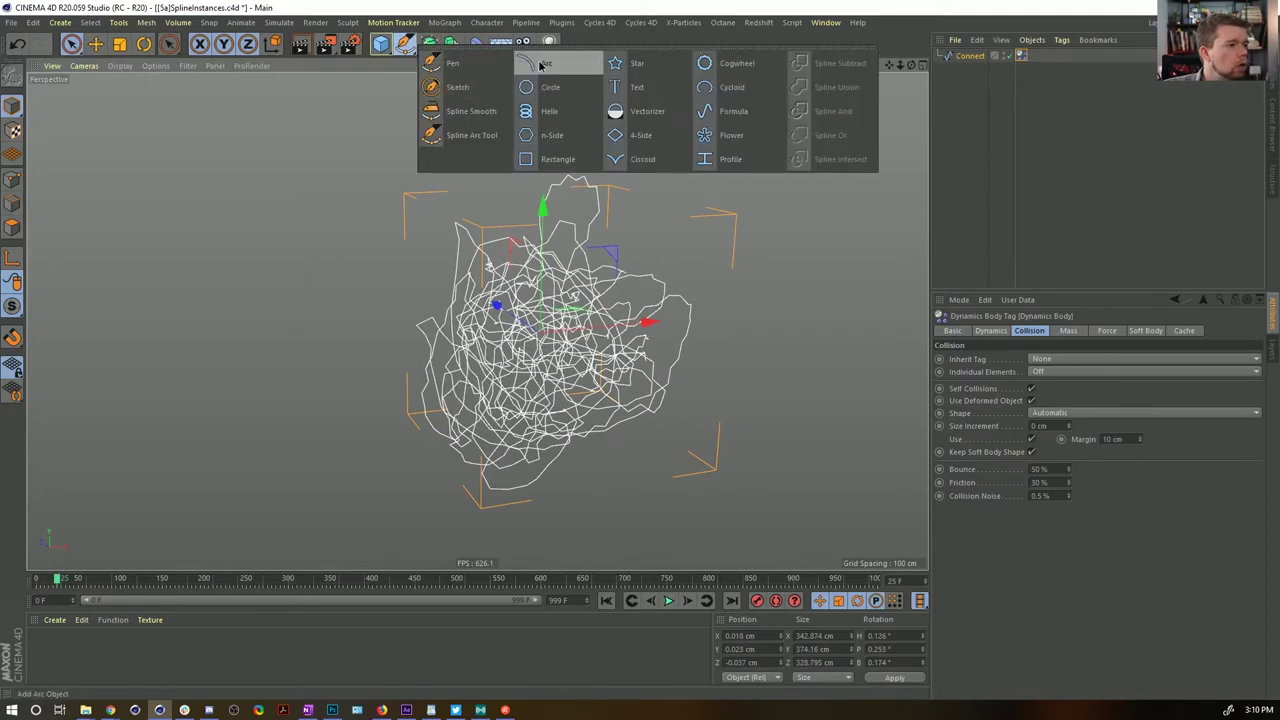
left_click(548, 135)
left_click(429, 43)
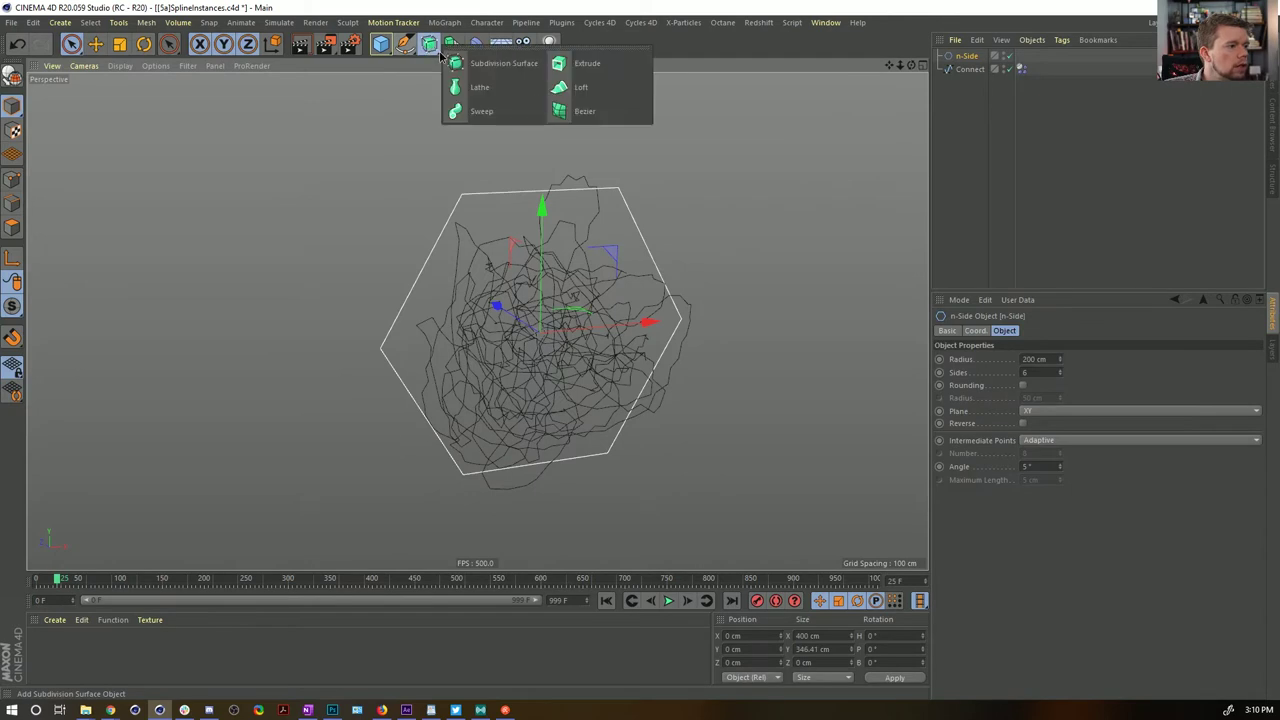
left_click(486, 113)
Nest the n-Side and Connect splines under the Sweep, with the n-Side first as the profile
left_click(976, 70)
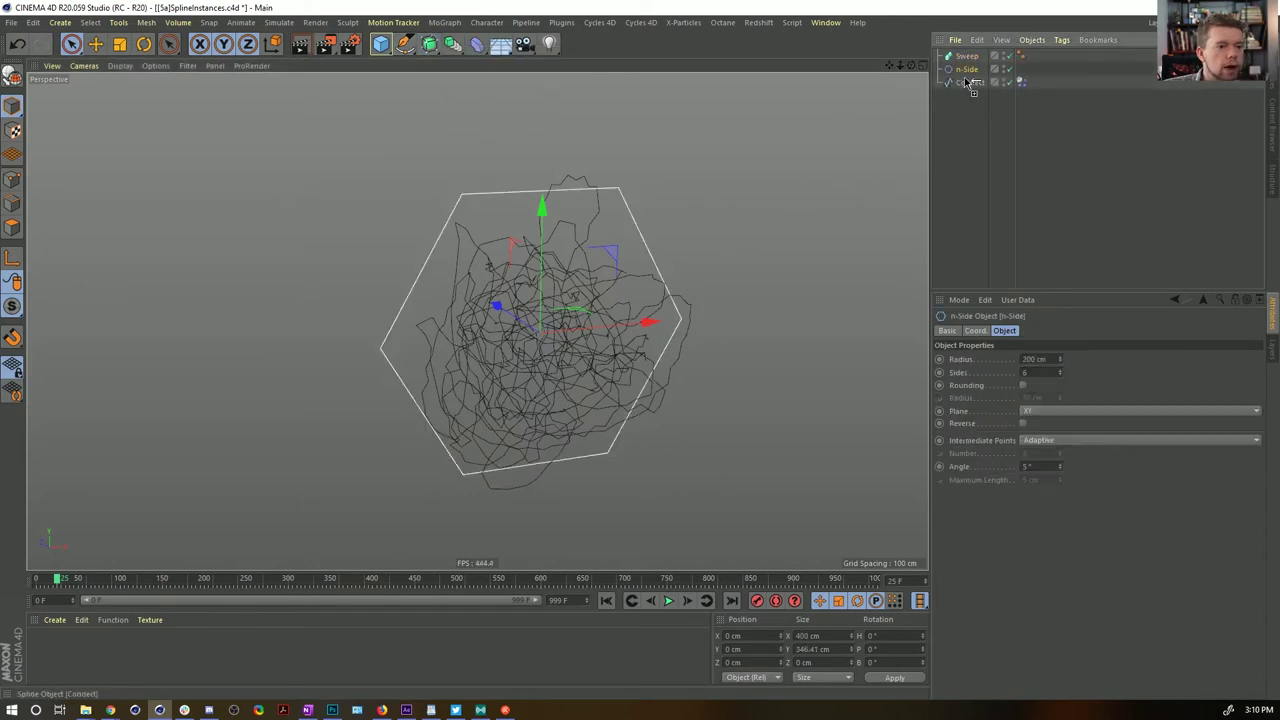
left_click_drag(971, 84, 968, 76, "ctrl")
left_click(967, 71)
key("ctrl+z")
key("ctrl+z")
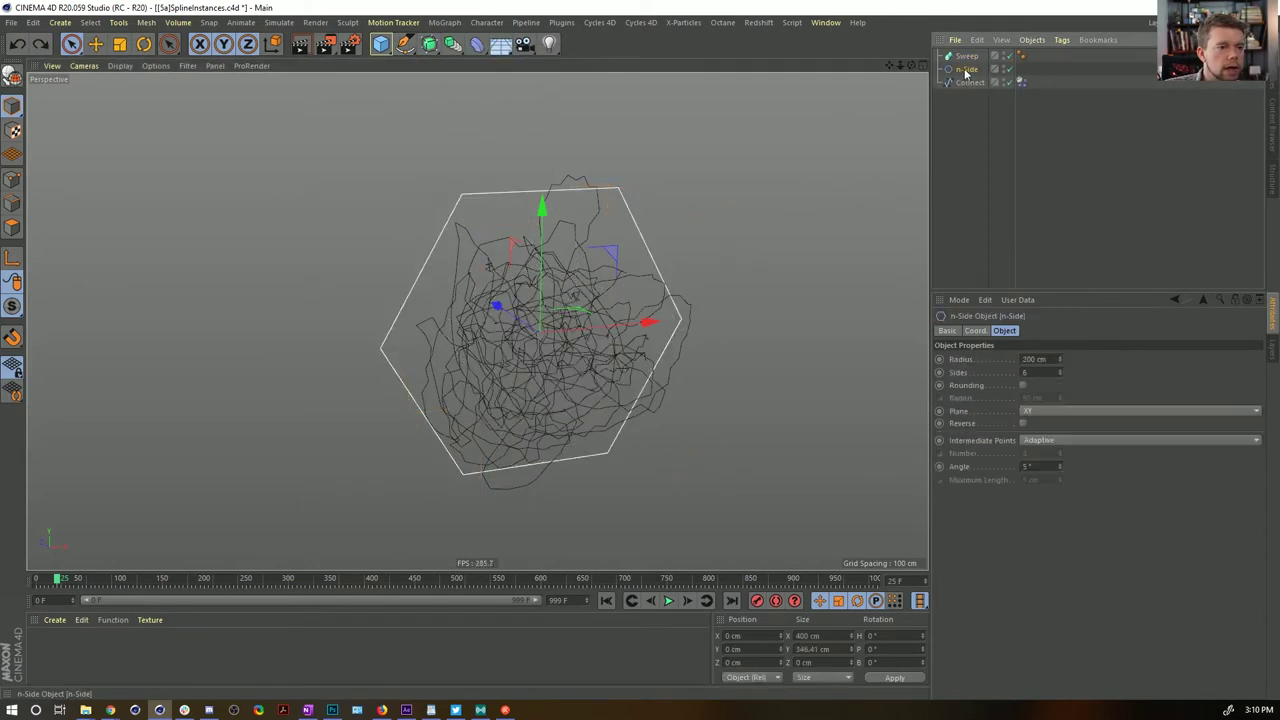
left_click_drag(970, 57, 975, 80)
Rotate the n-Side profile and scale it down to a radius of about 10.4 cm
key("r")
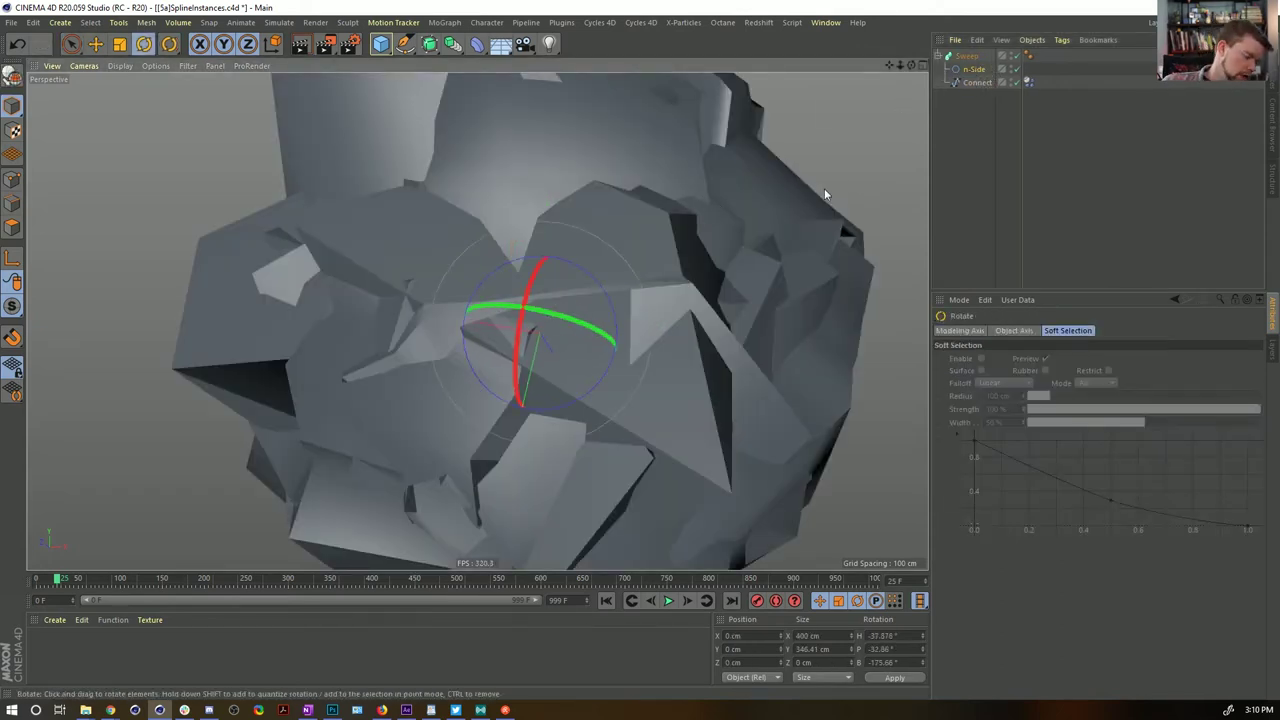
key("t")
left_click_drag(844, 149, 480, 391)
left_click_drag(541, 358, 643, 266, "alt")
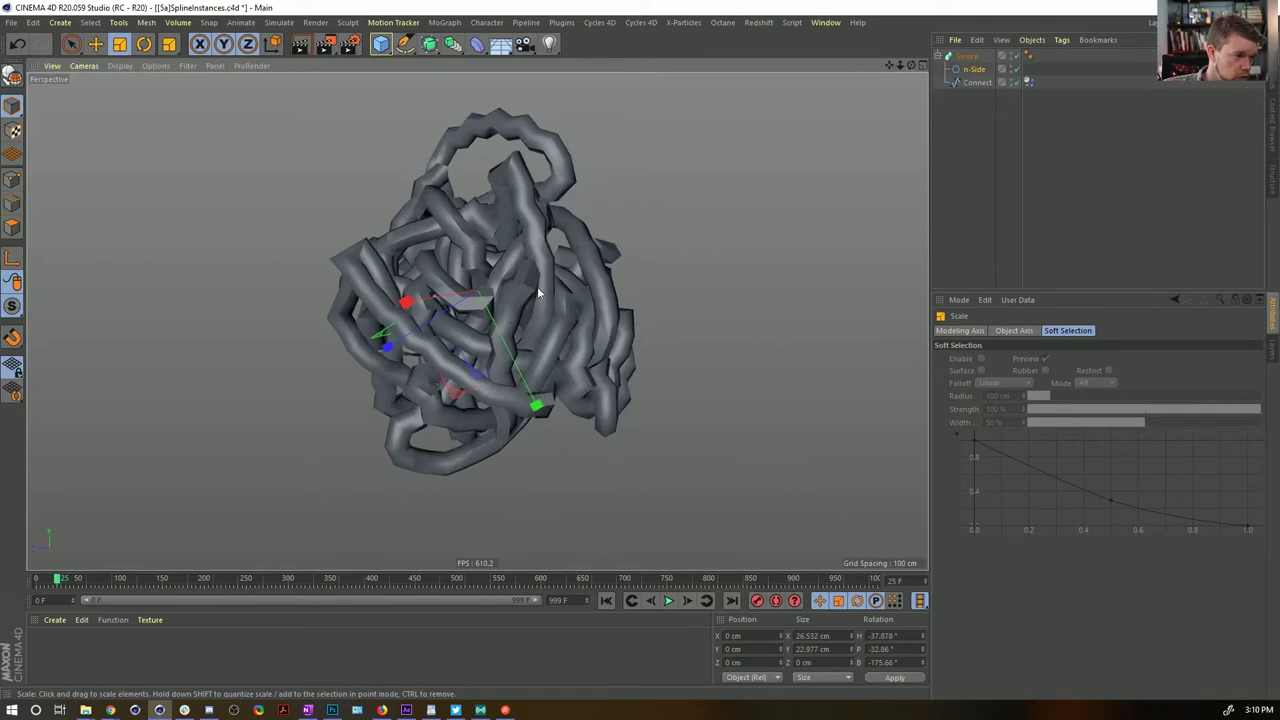
left_click_drag(538, 293, 602, 274, "alt")
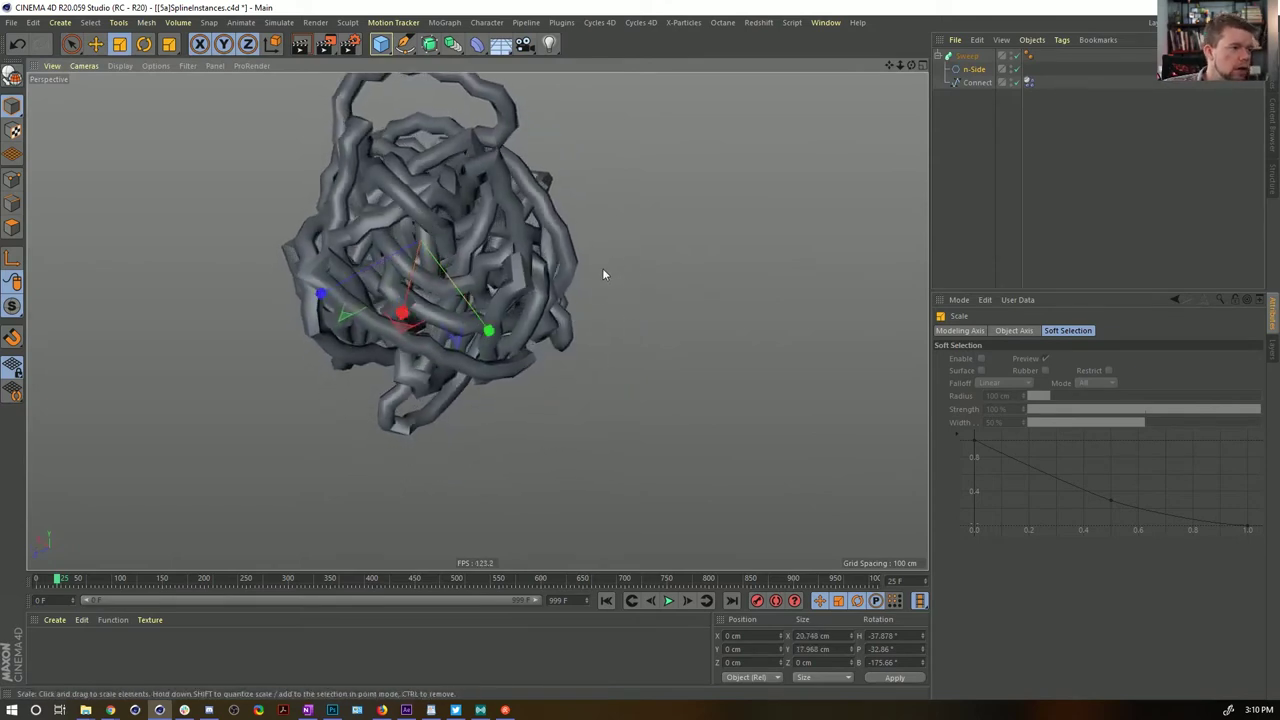
left_click(970, 69)
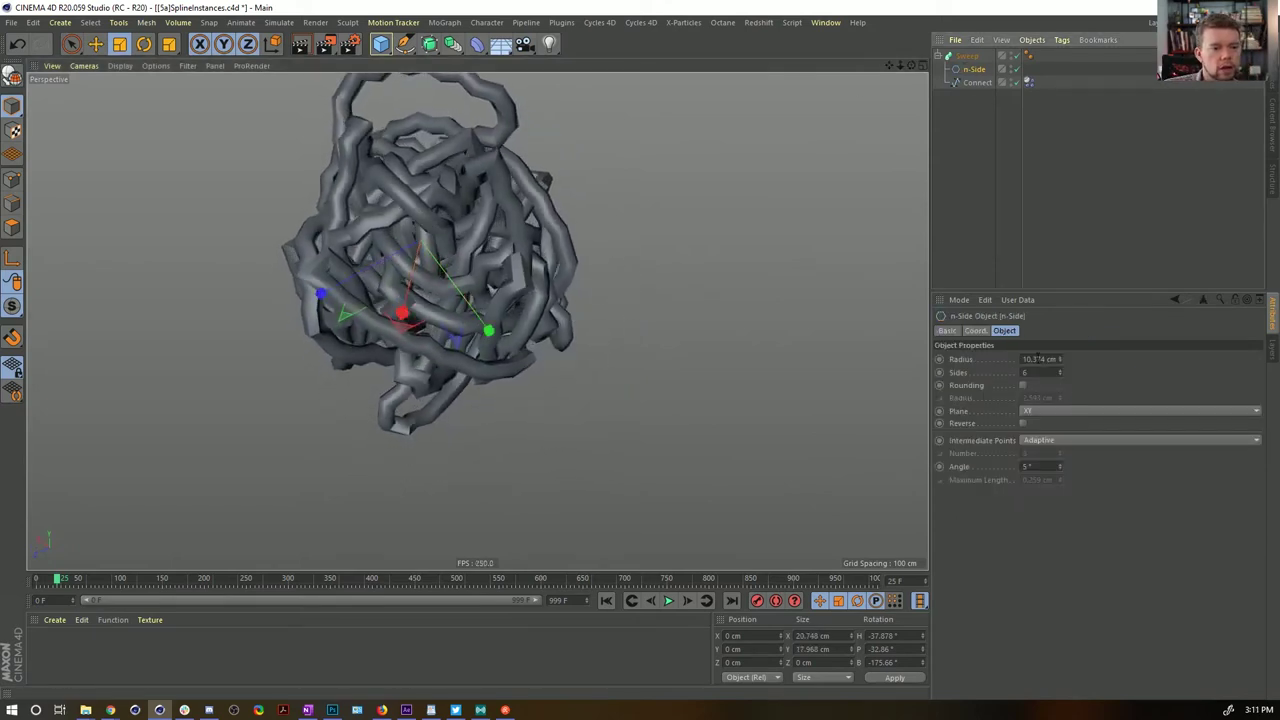
Play the swept simulation onward, replay it from the start to frame 14, and examine the tubes for intersections from several angles
left_click_drag(572, 251, 574, 217, "alt")
scroll(574, 217, "up", 3)
middle_click_drag(574, 217, 708, 344, "alt")
left_click_drag(708, 344, 650, 312, "alt")
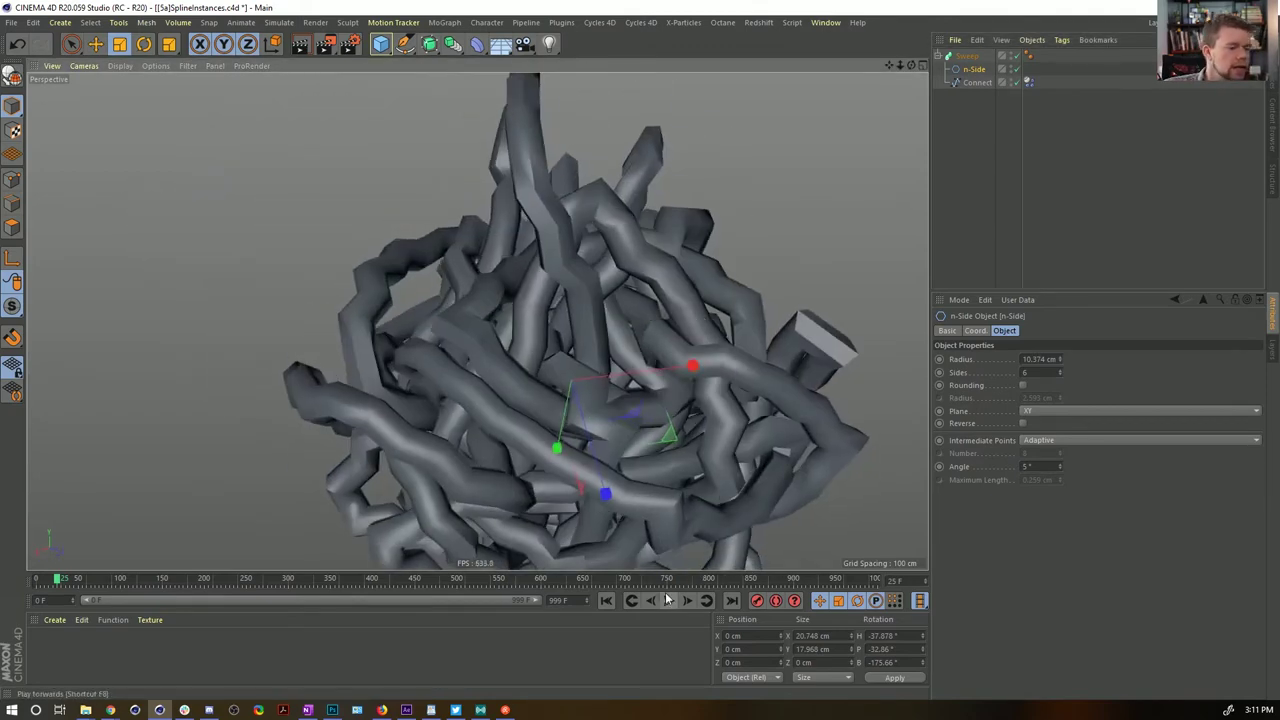
left_click(669, 600)
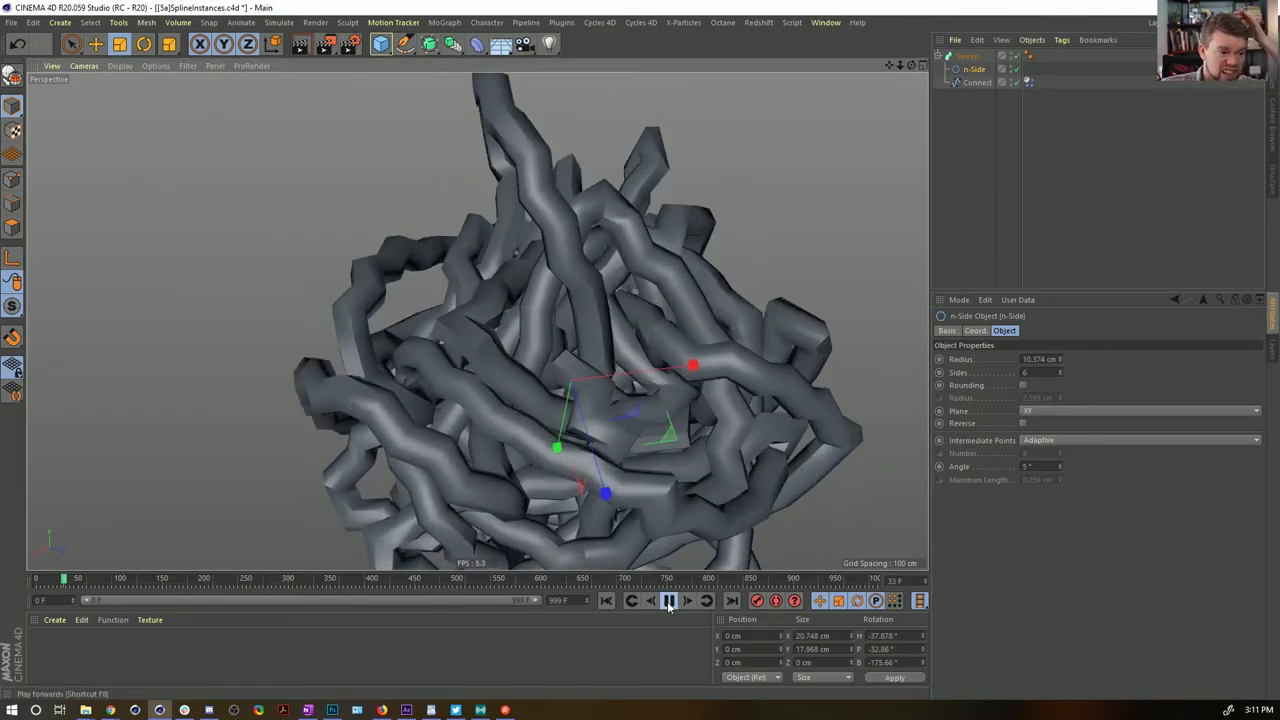
left_click(607, 600)
left_click_drag(624, 374, 678, 433, "alt")
left_click(669, 600)
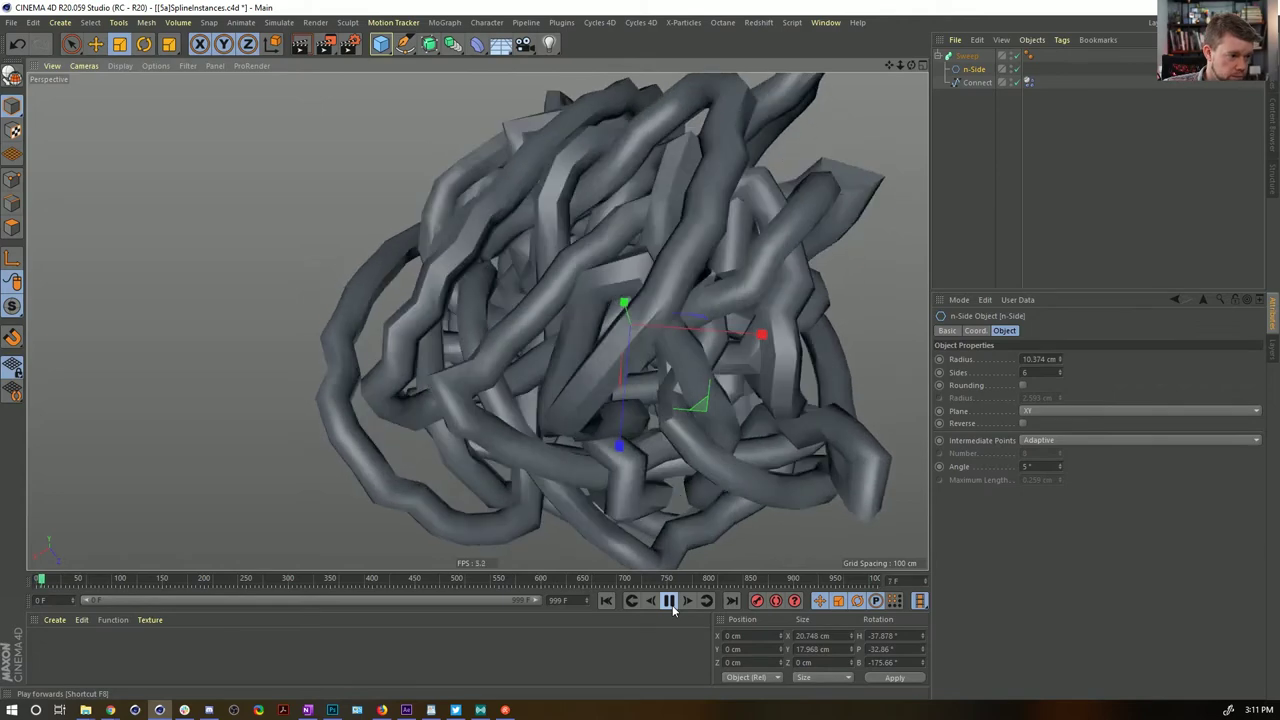
left_click(670, 606)
left_click_drag(734, 357, 679, 325, "alt")
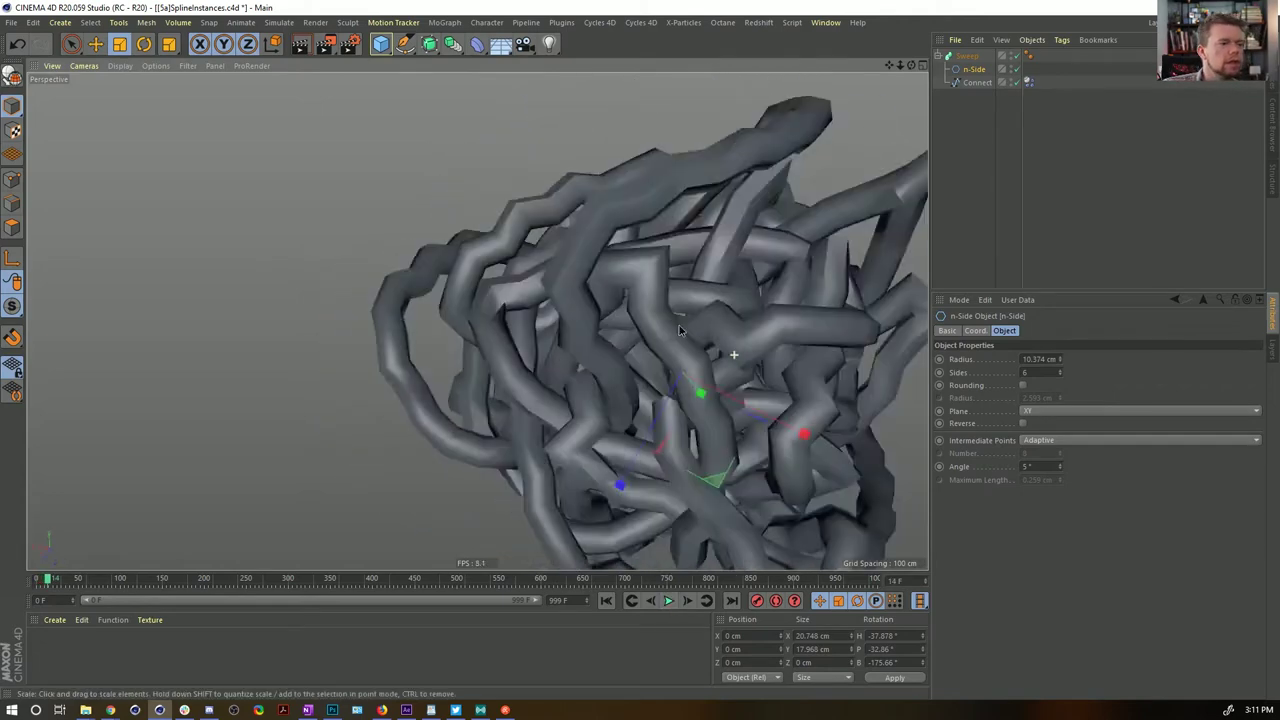
right_click_drag(679, 325, 617, 354, "alt")
left_click_drag(617, 355, 480, 273, "alt")
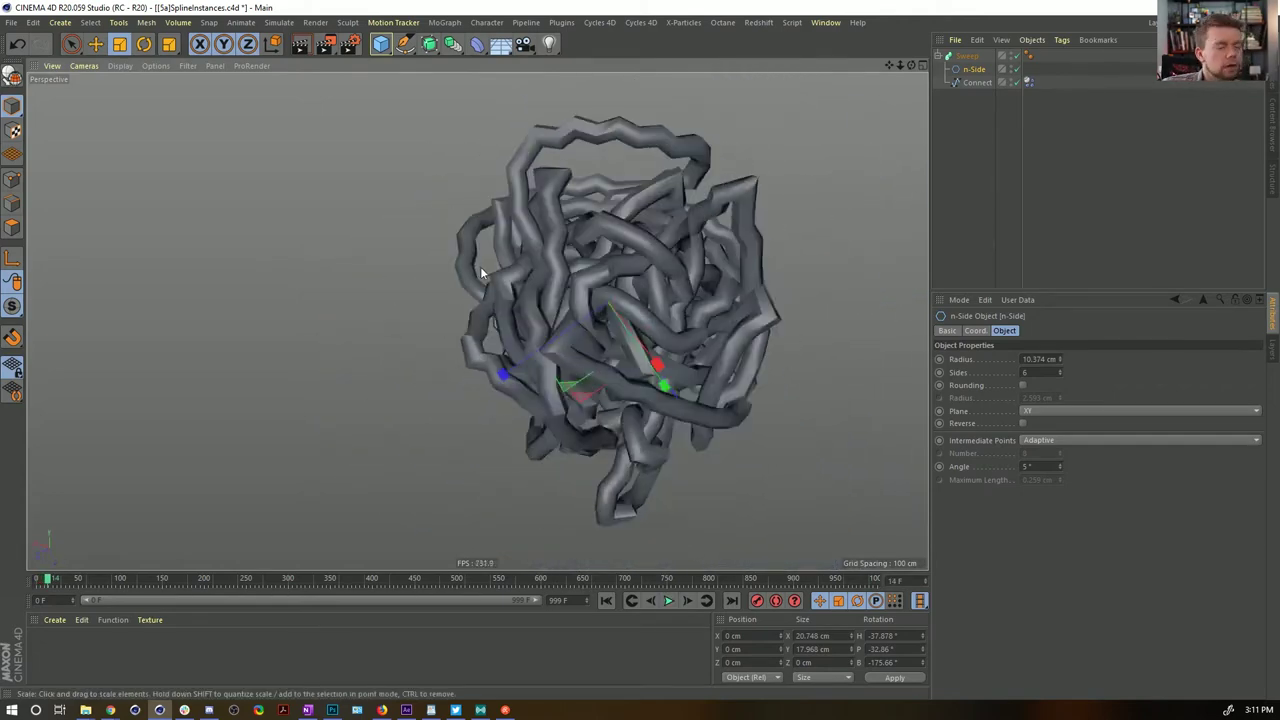
Set the Connect spline's type to B-Spline and re-simulate the first frame from the start
left_click(975, 82)
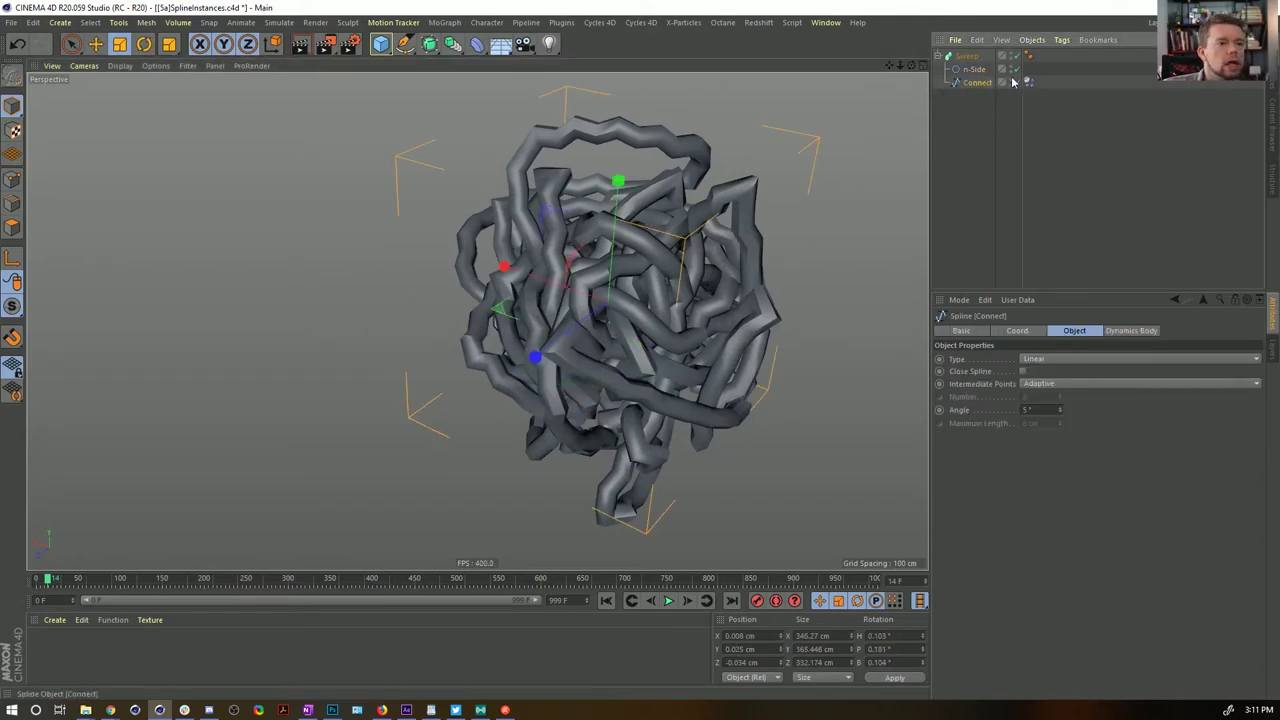
left_click(1045, 359)
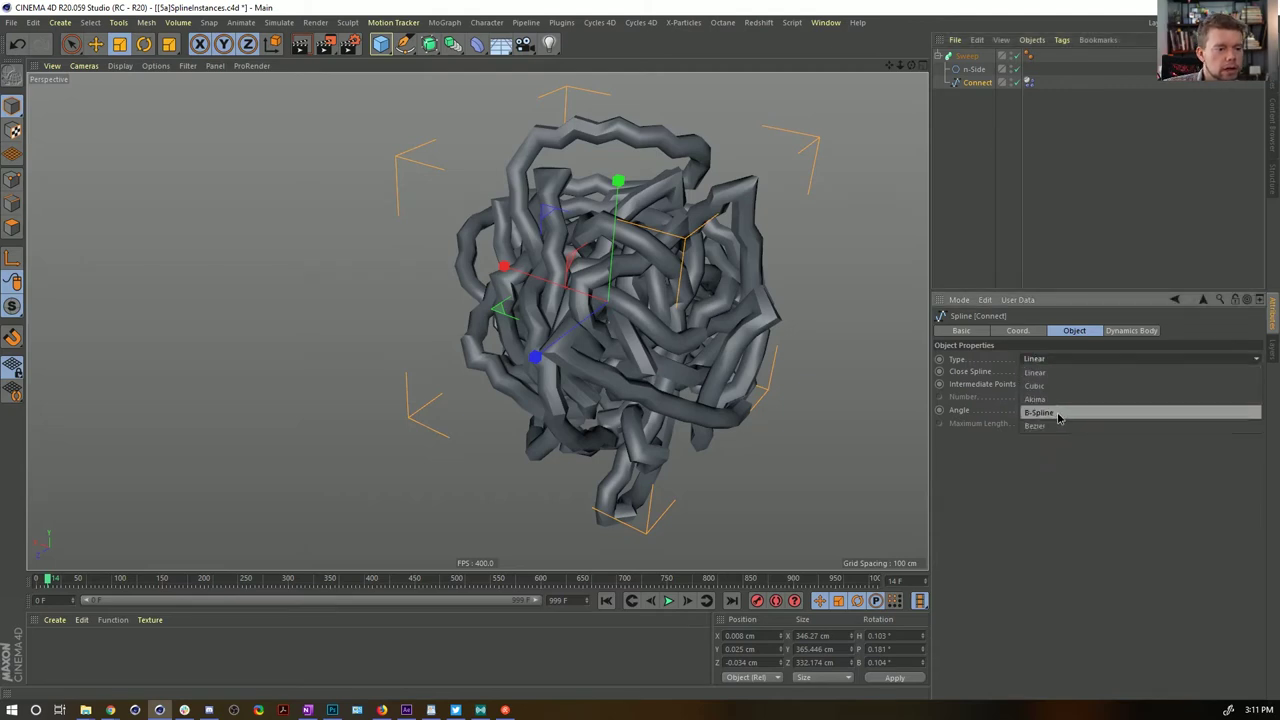
left_click(1057, 412)
left_click(614, 606)
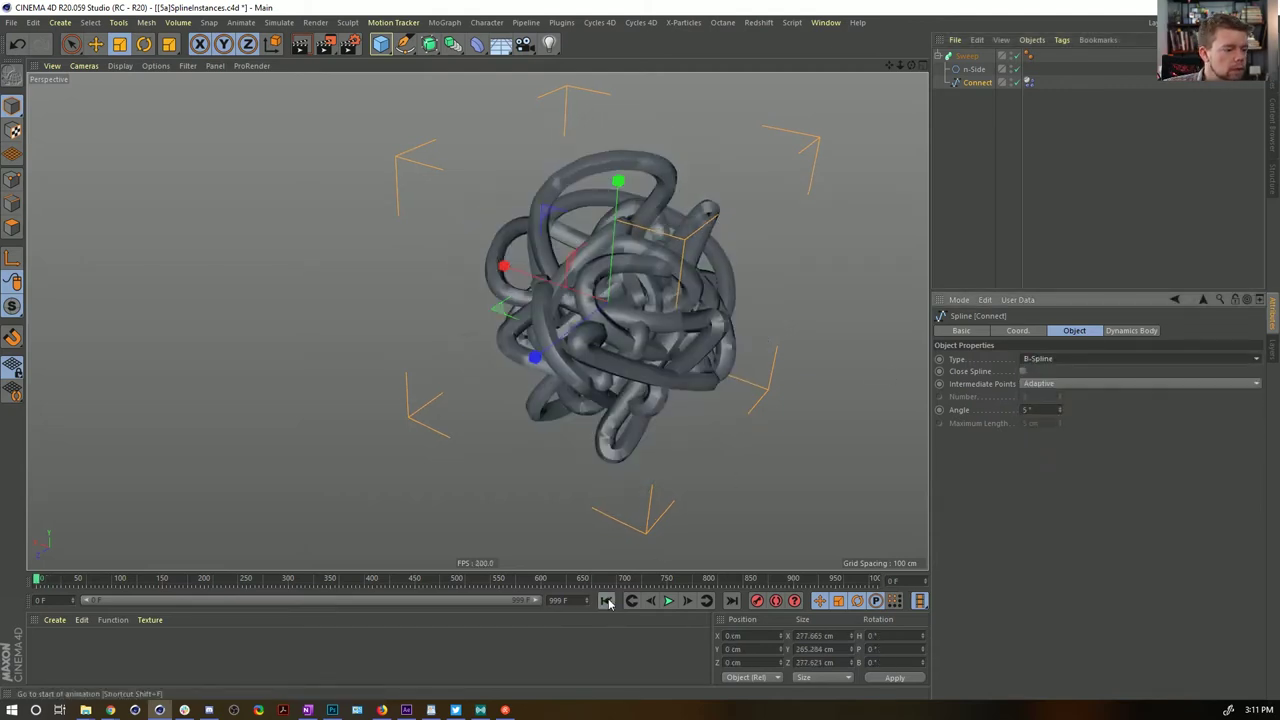
left_click(669, 601)
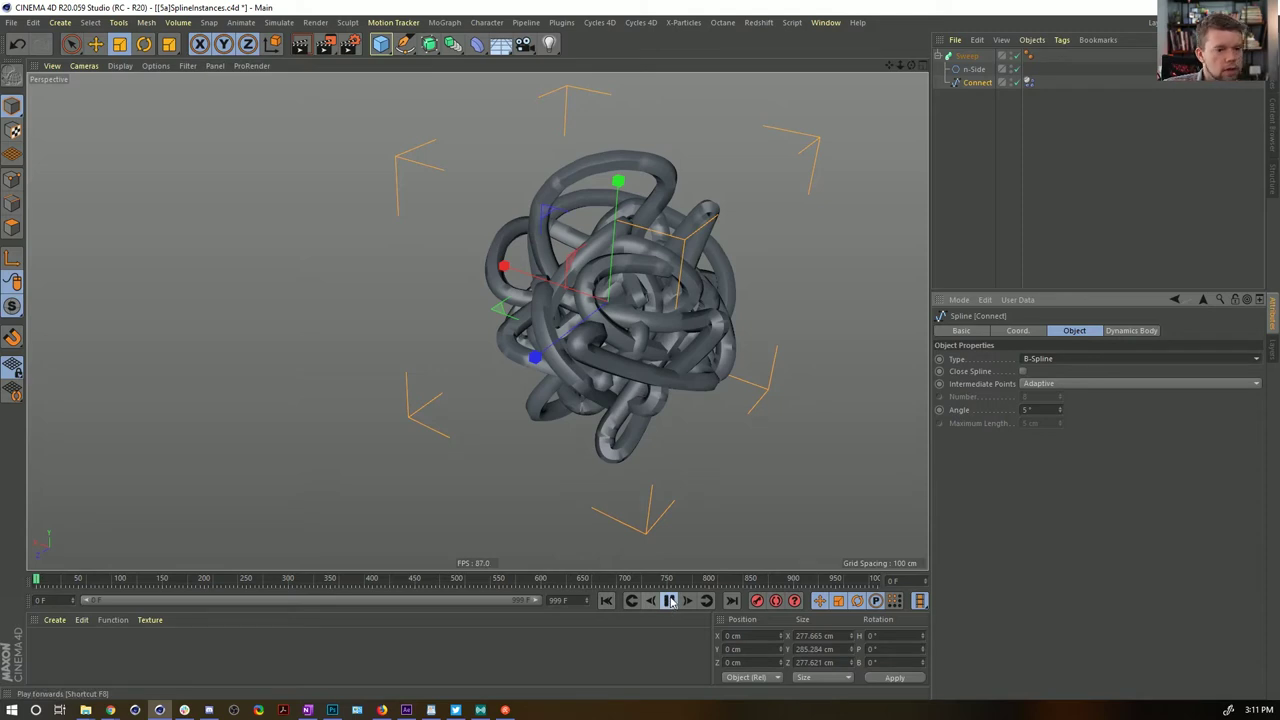
left_click(670, 600)
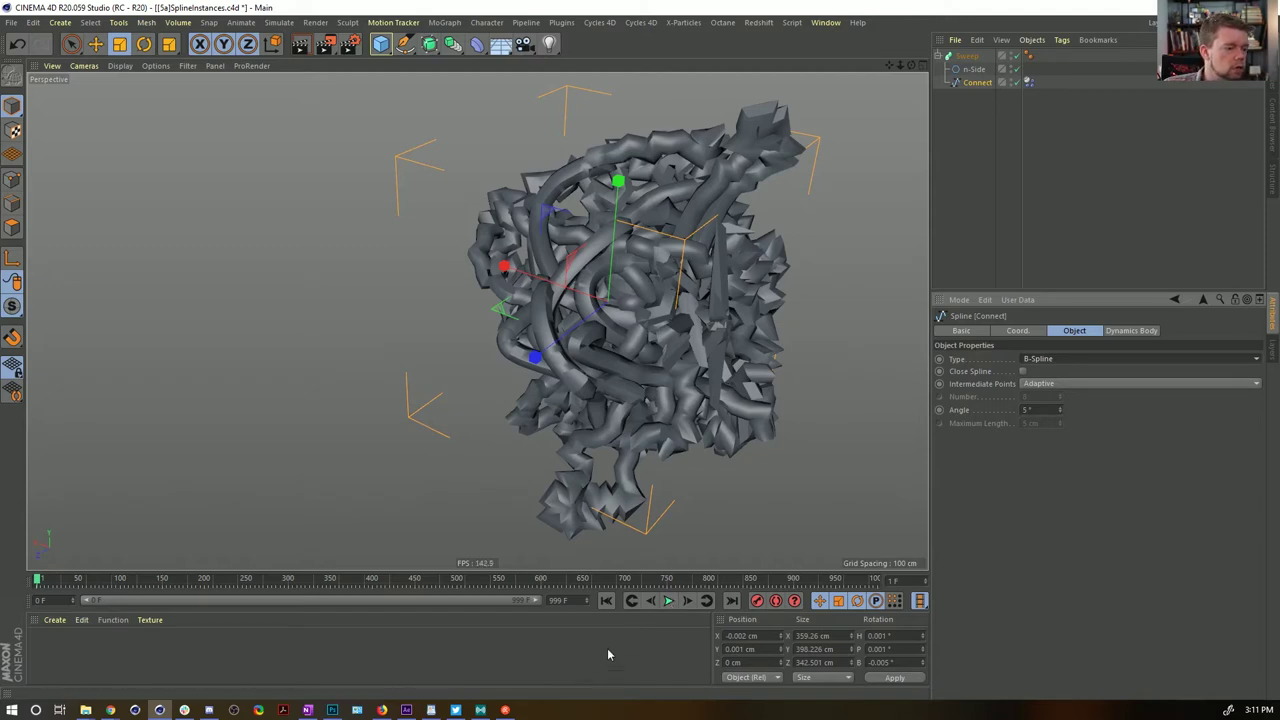
Return to the start of the animation and set the Connect spline's intermediate points to None
left_click(608, 600)
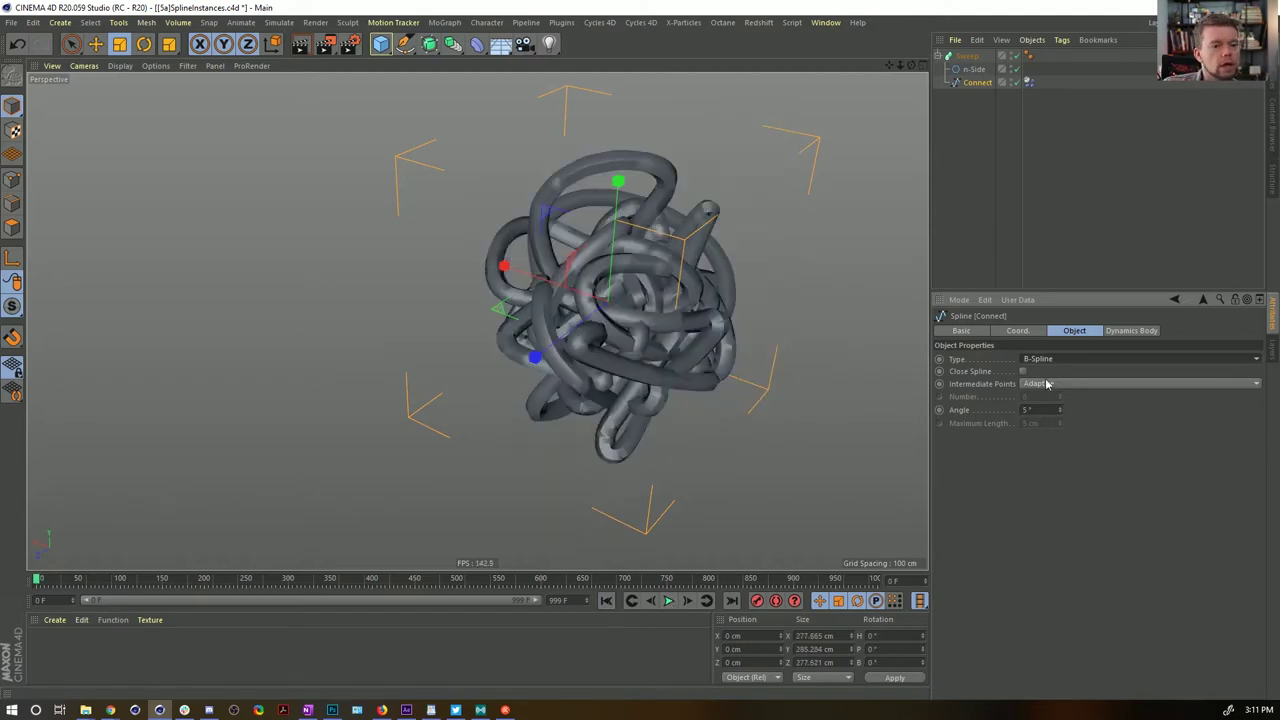
left_click(1047, 384)
left_click(1050, 398)
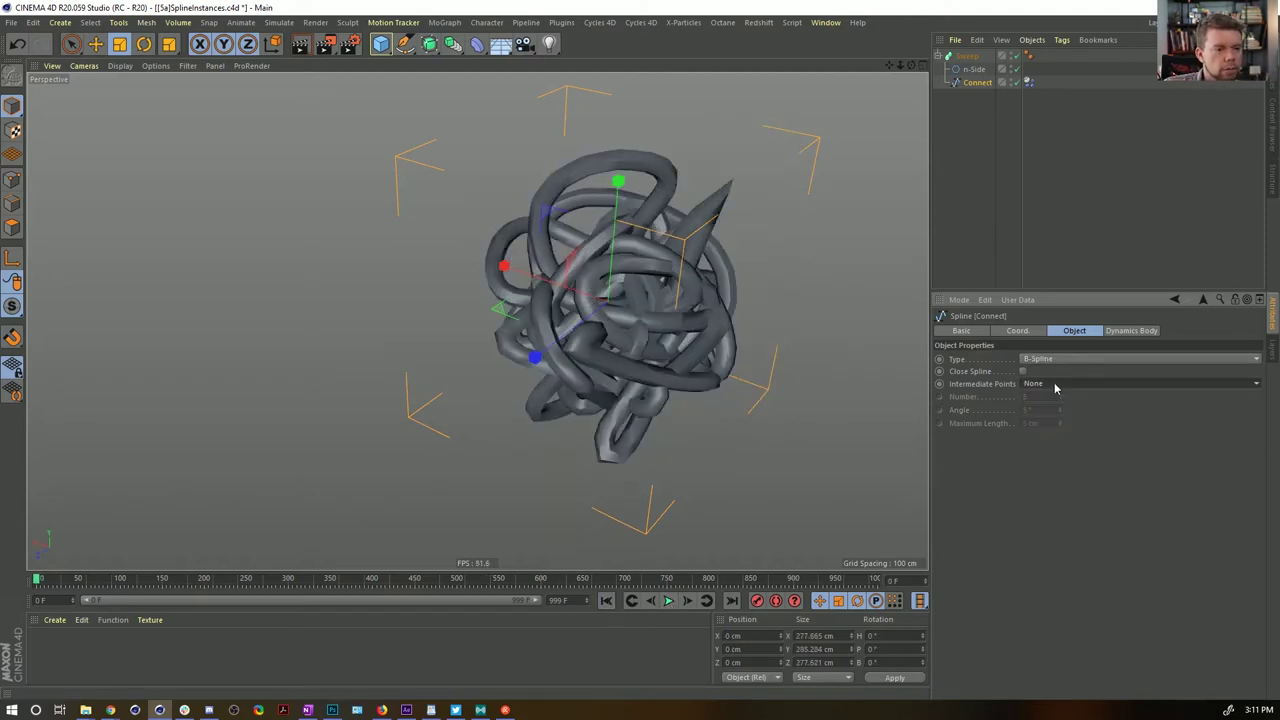
Try Natural intermediate points with a number of 1 on the Connect spline, simulate to frame 3, inspect the tubes, and return to the start
left_click(1038, 385)
left_click(1057, 408)
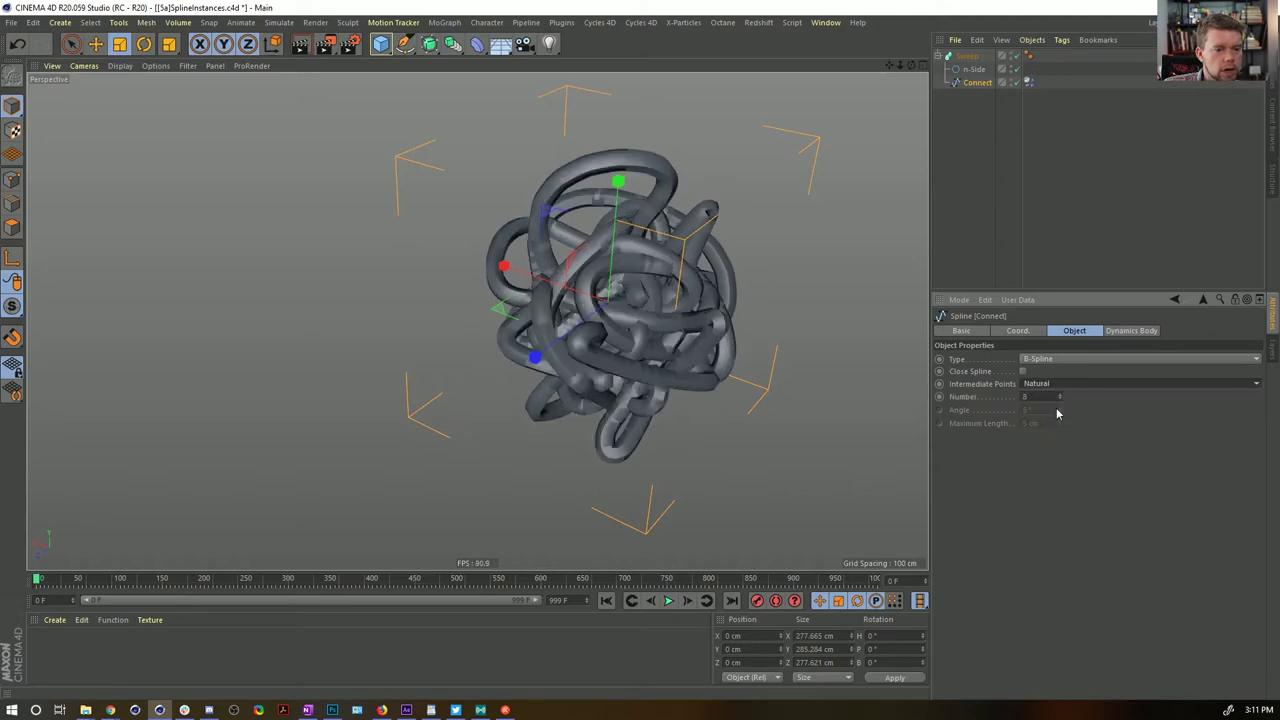
left_click(687, 601)
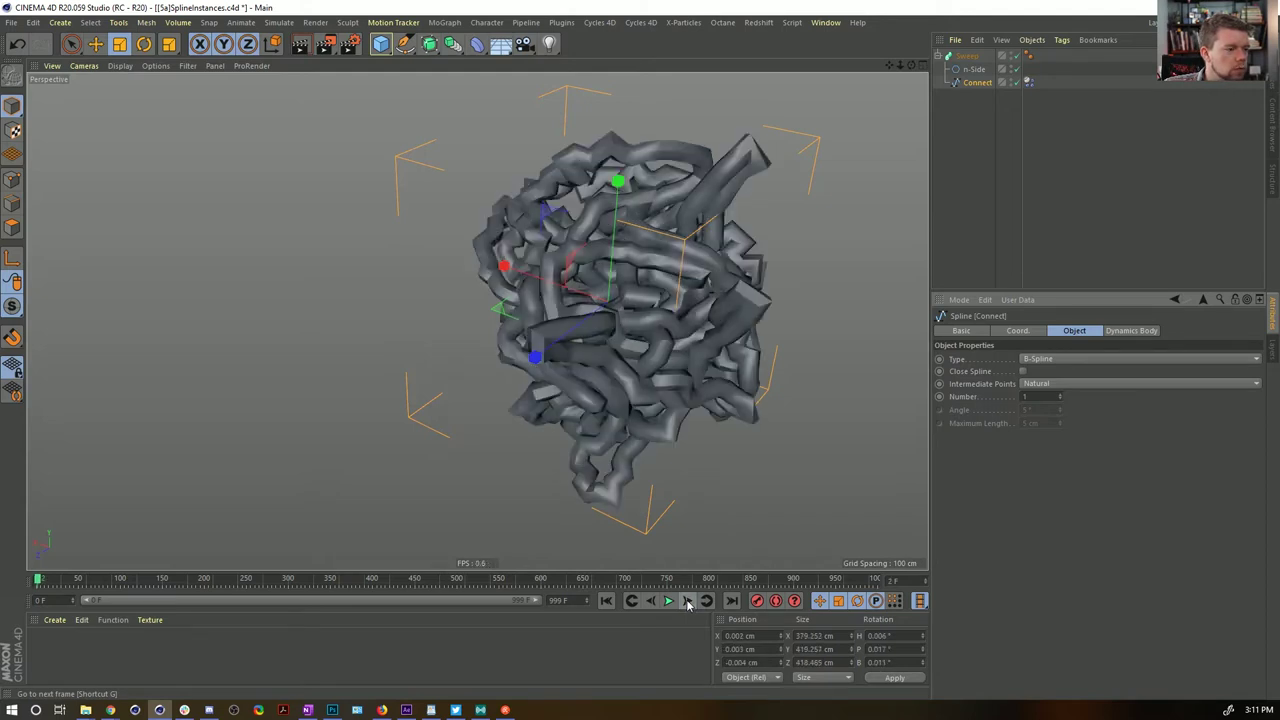
left_click(688, 601)
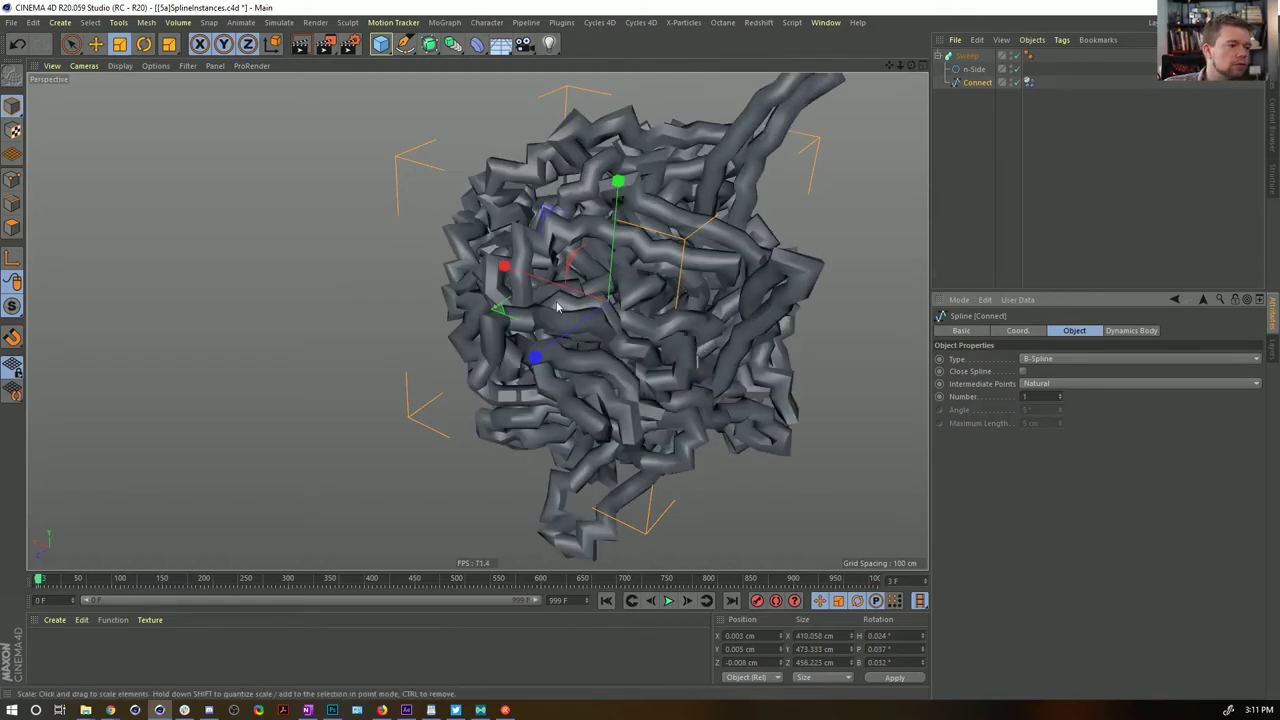
left_click_drag(705, 347, 638, 312, "alt")
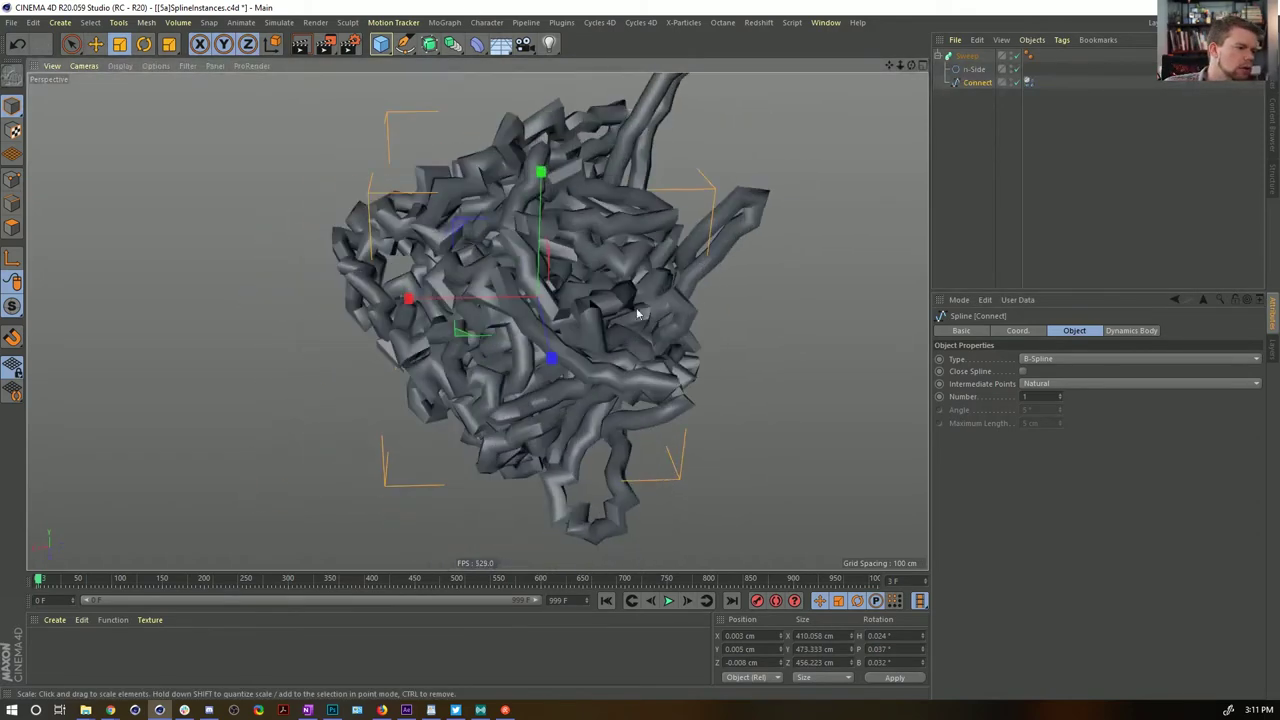
left_click(605, 600)
Set the Connect spline's type to Linear and its intermediate points to None, and play the simulation to frame 7
left_click(1040, 359)
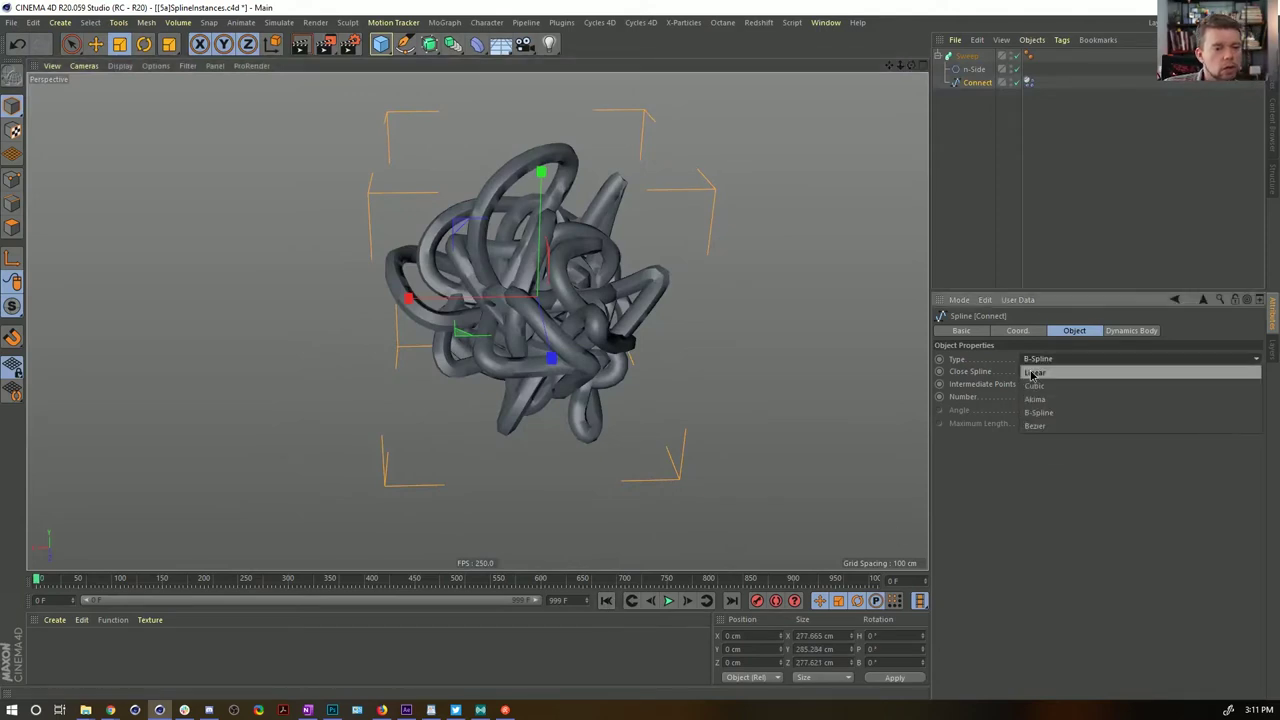
left_click(1040, 358)
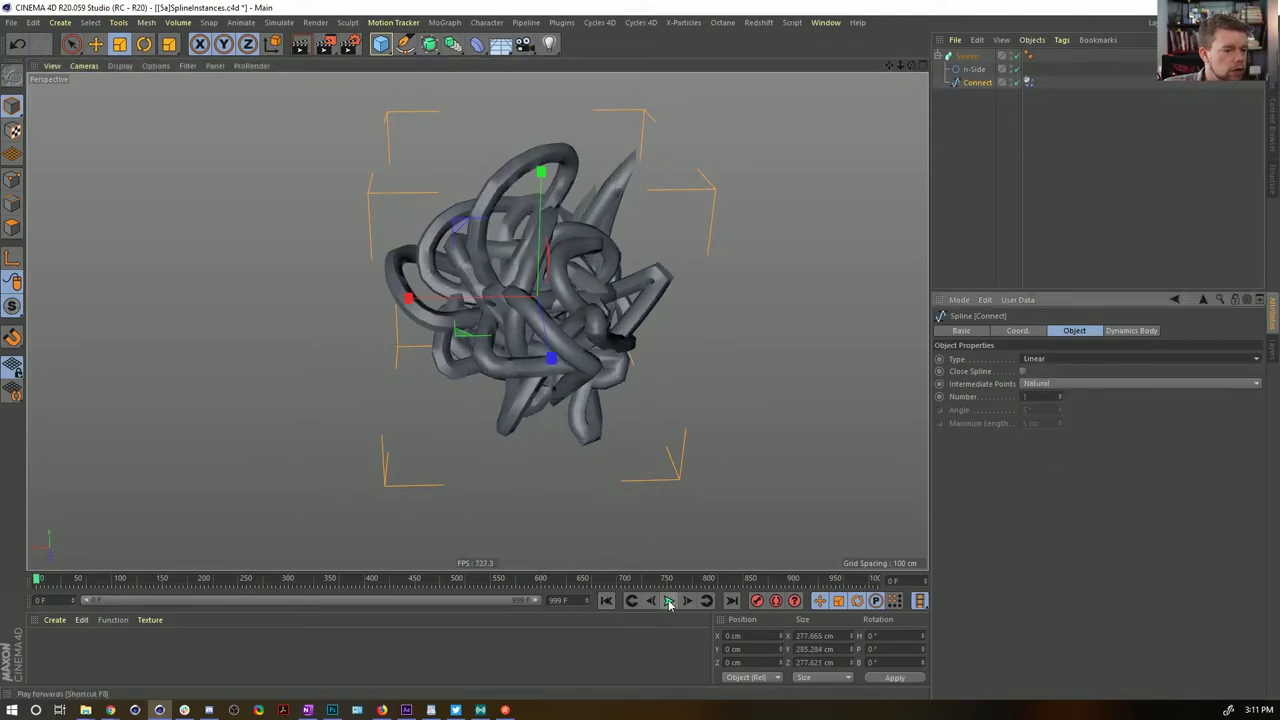
left_click(1050, 384)
left_click(1055, 398)
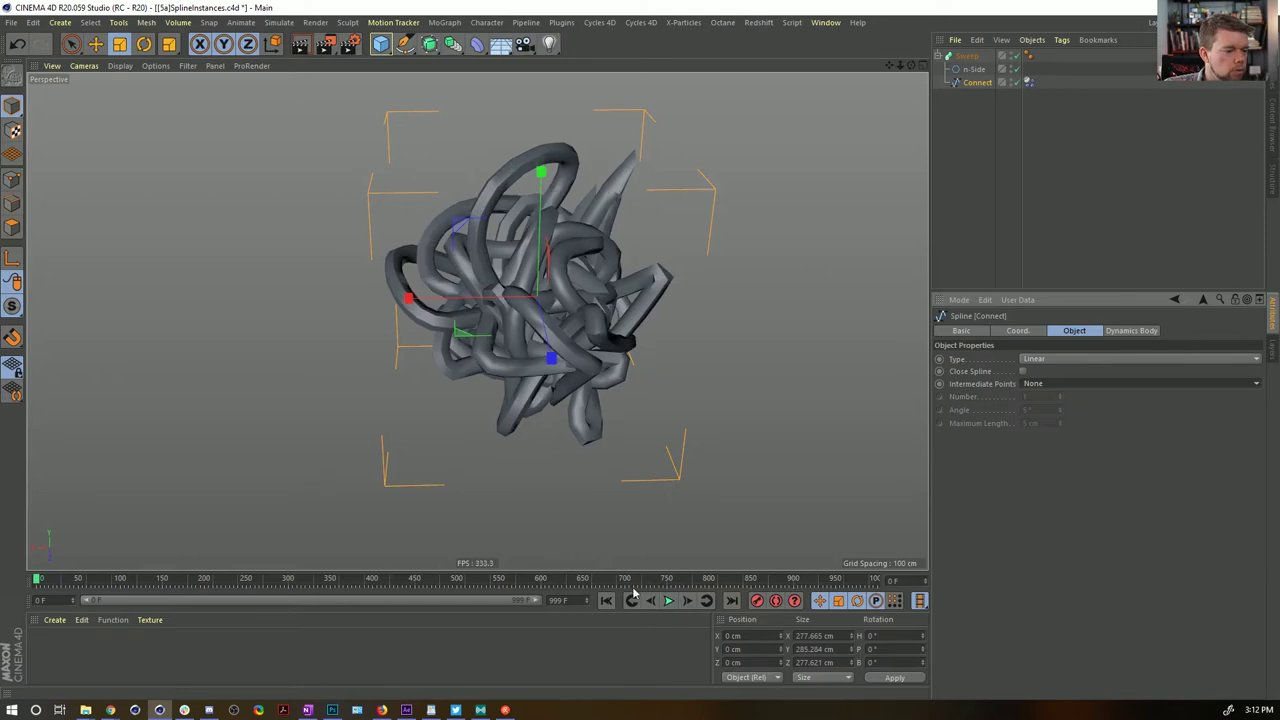
left_click(669, 600)
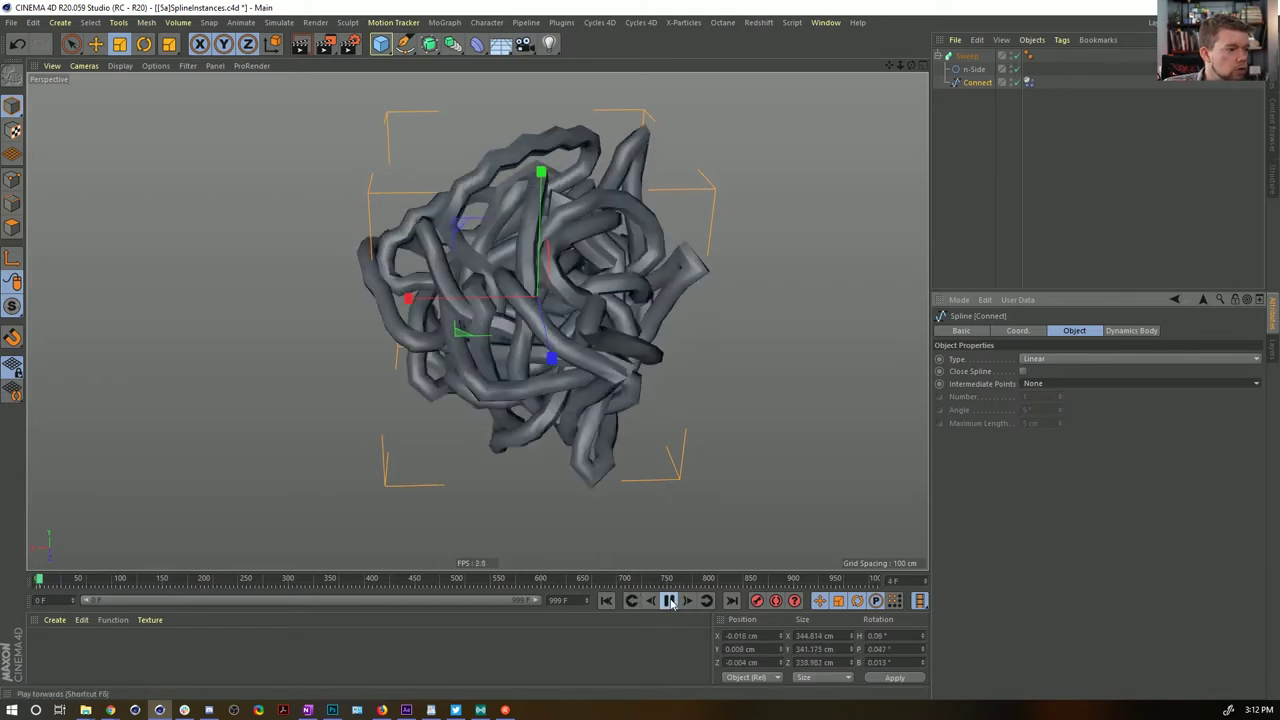
left_click(669, 600)
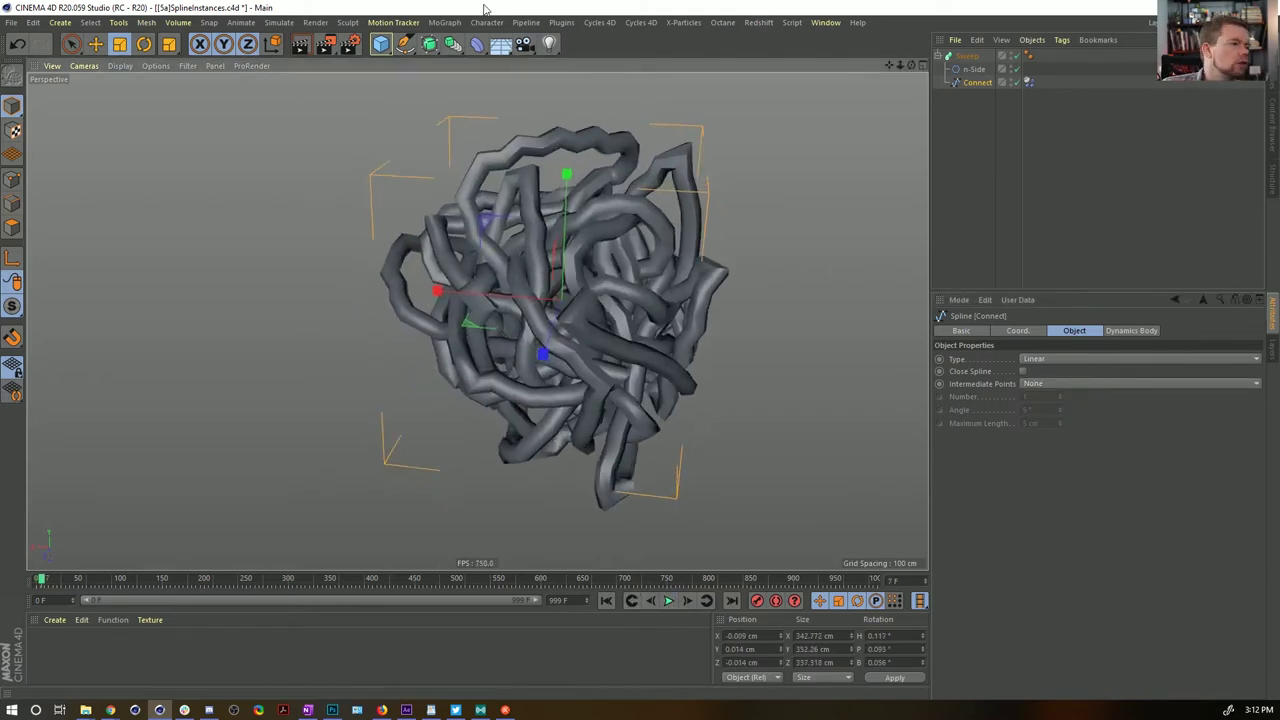
Add a Subdivision Surface as the parent of the Sweep and inspect the smoothed tubes from several angles
left_click(453, 45)
left_click_drag(967, 69, 982, 60)
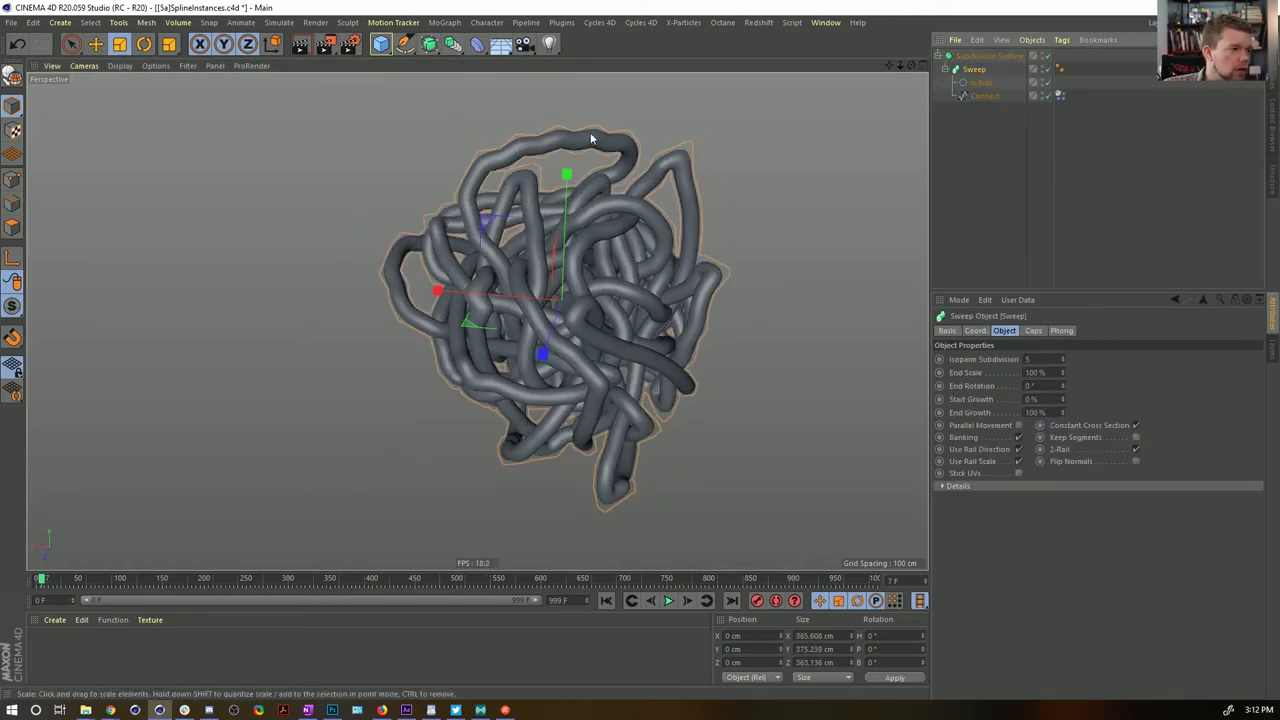
left_click_drag(591, 138, 562, 256, "alt")
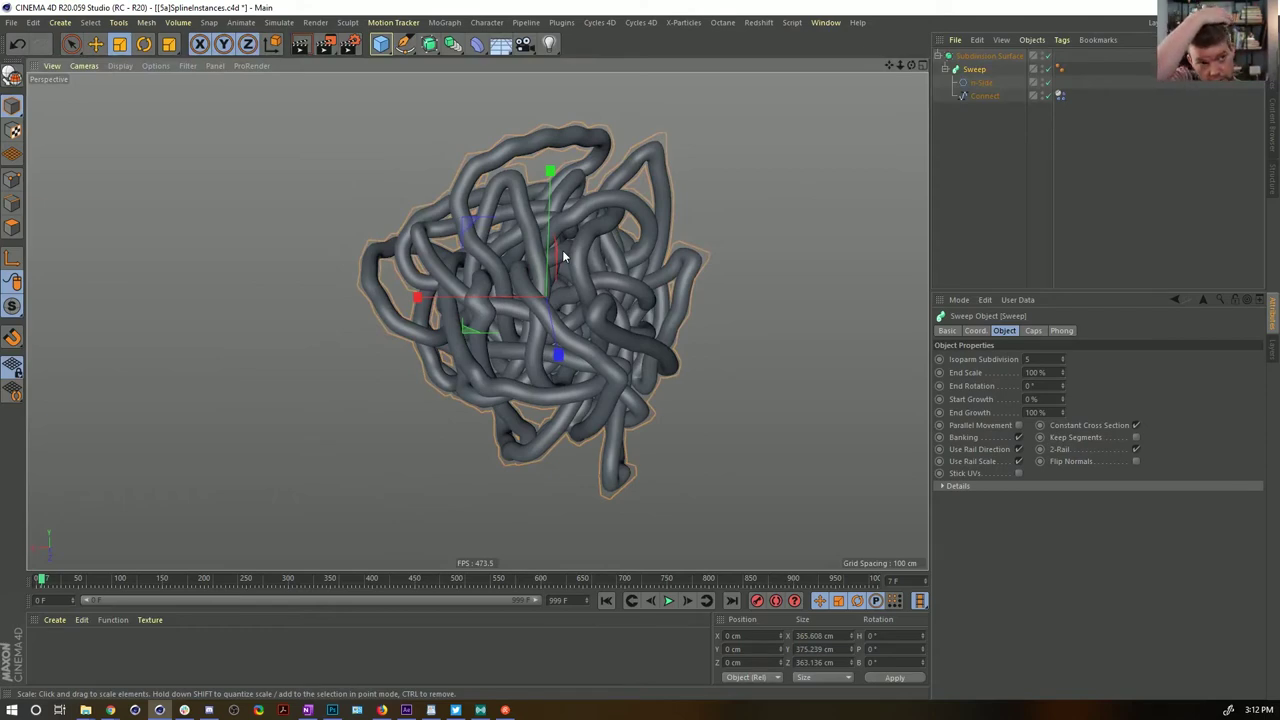
left_click_drag(573, 291, 655, 549, "alt")
Return to the start of the animation and disable the Subdivision Surface
left_click(606, 601)
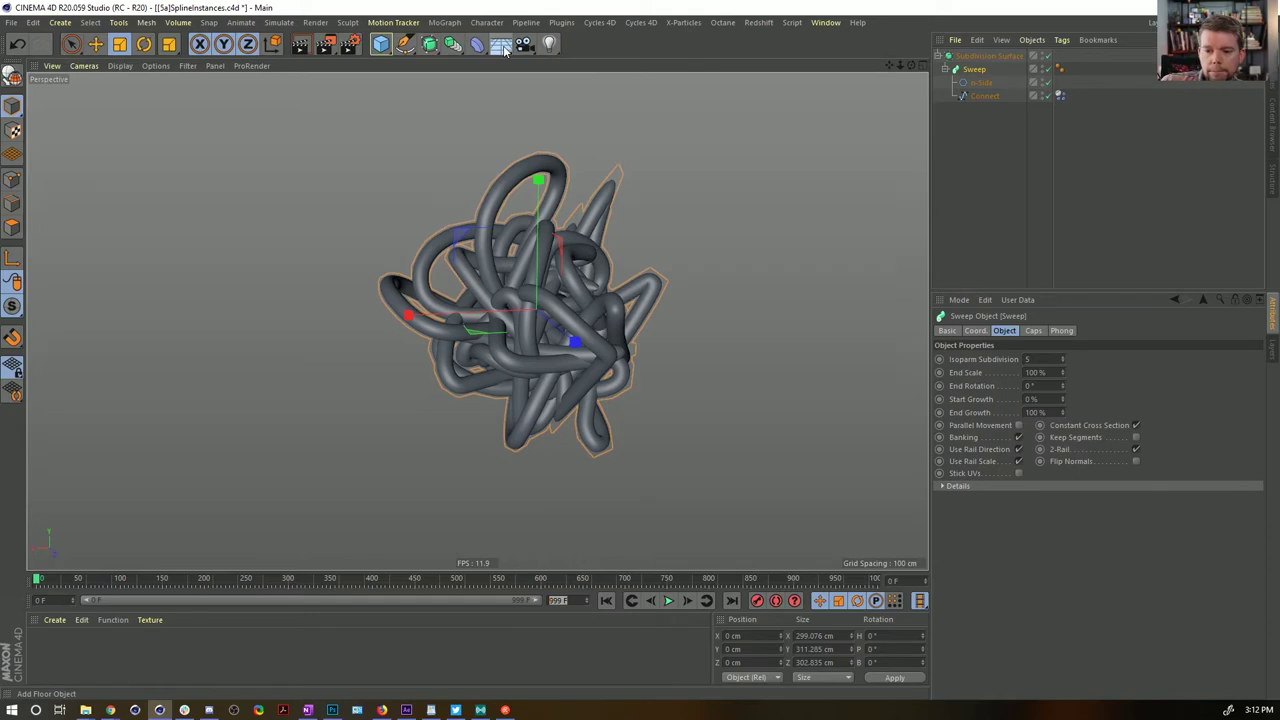
left_click_drag(584, 341, 611, 332, "alt")
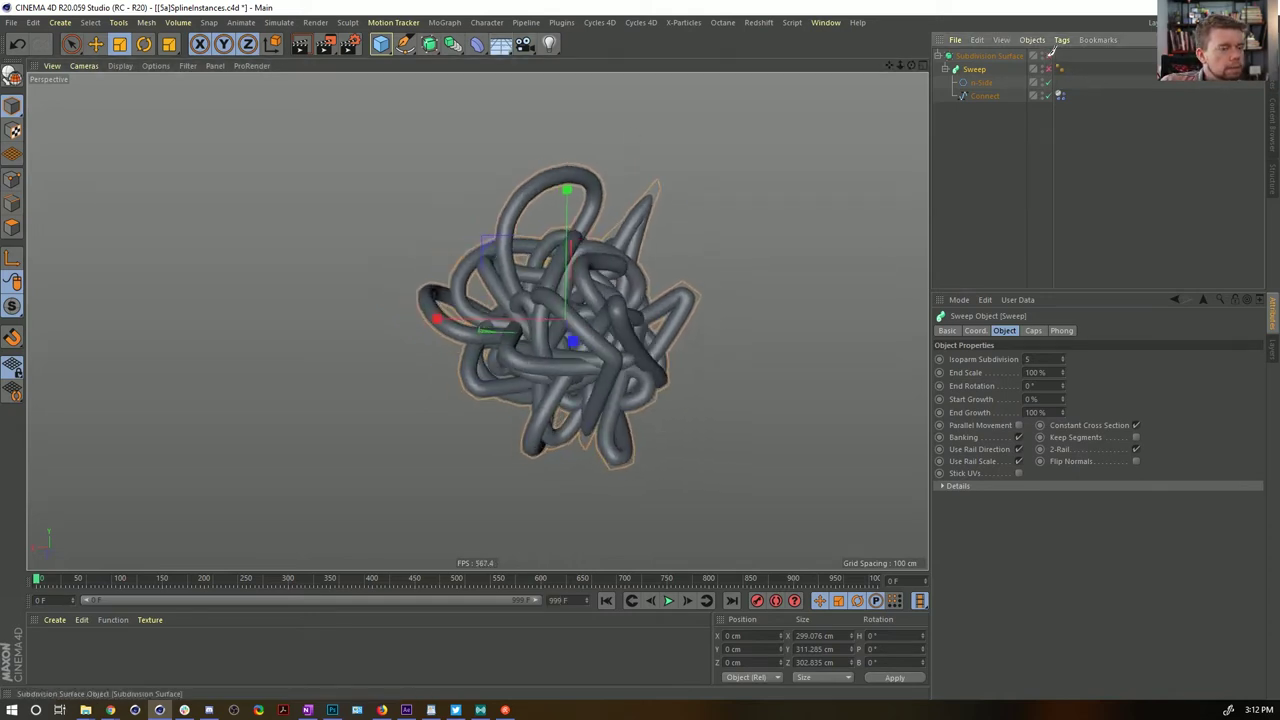
left_click(1047, 56)
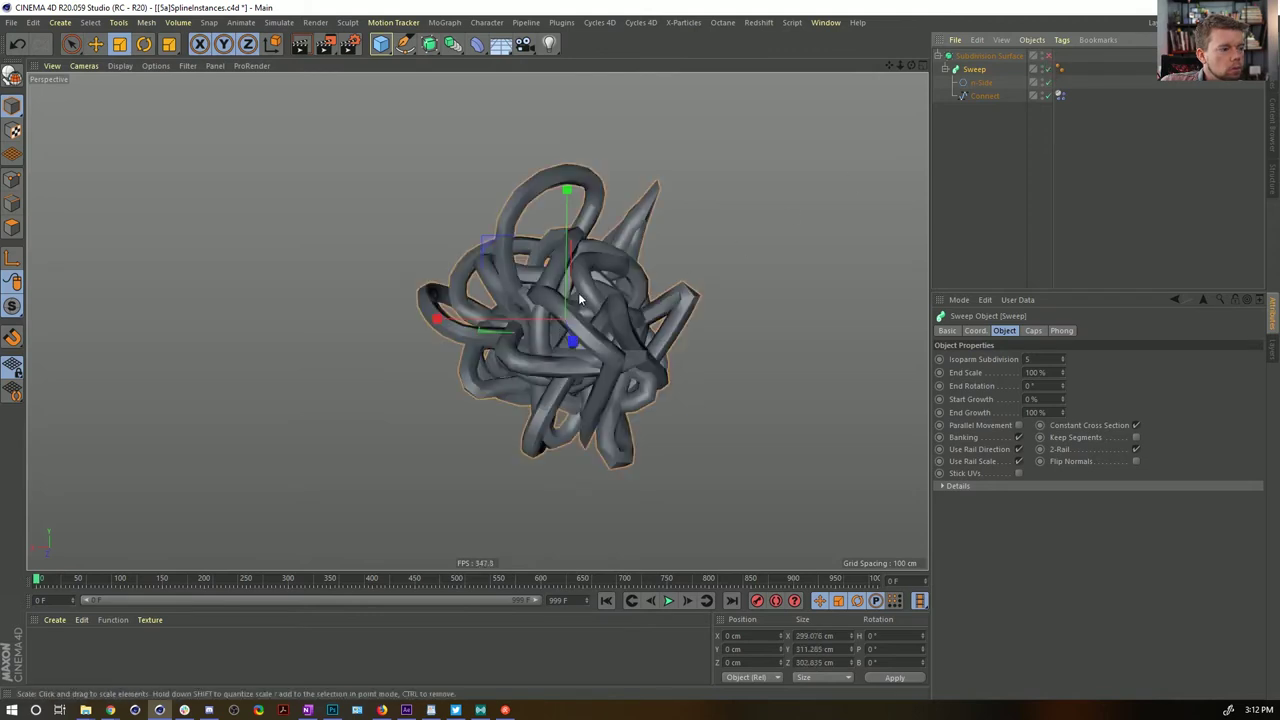
left_click_drag(579, 299, 577, 340, "alt")
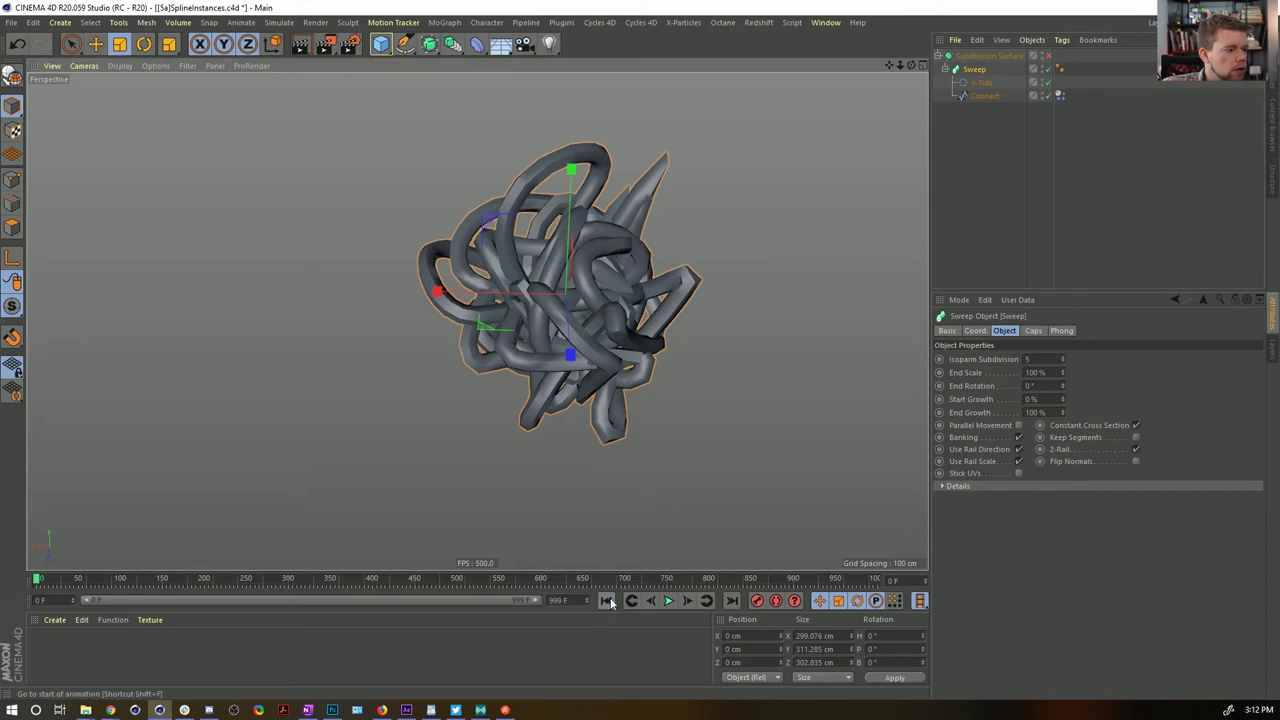
Add a Floor object and lower it beneath the tangle to a Y position of about -318 cm
middle_click_drag(613, 252, 613, 266, "alt")
left_click_drag(612, 265, 748, 222, "alt")
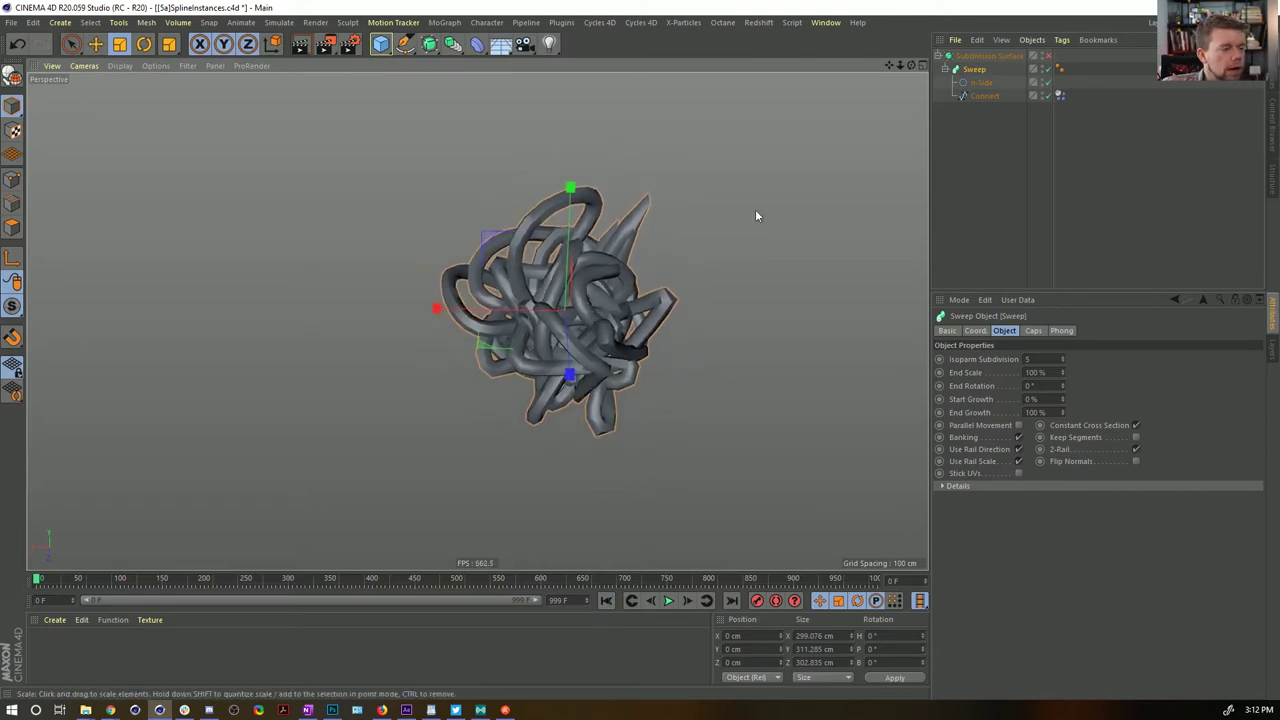
left_click(501, 44)
key("e")
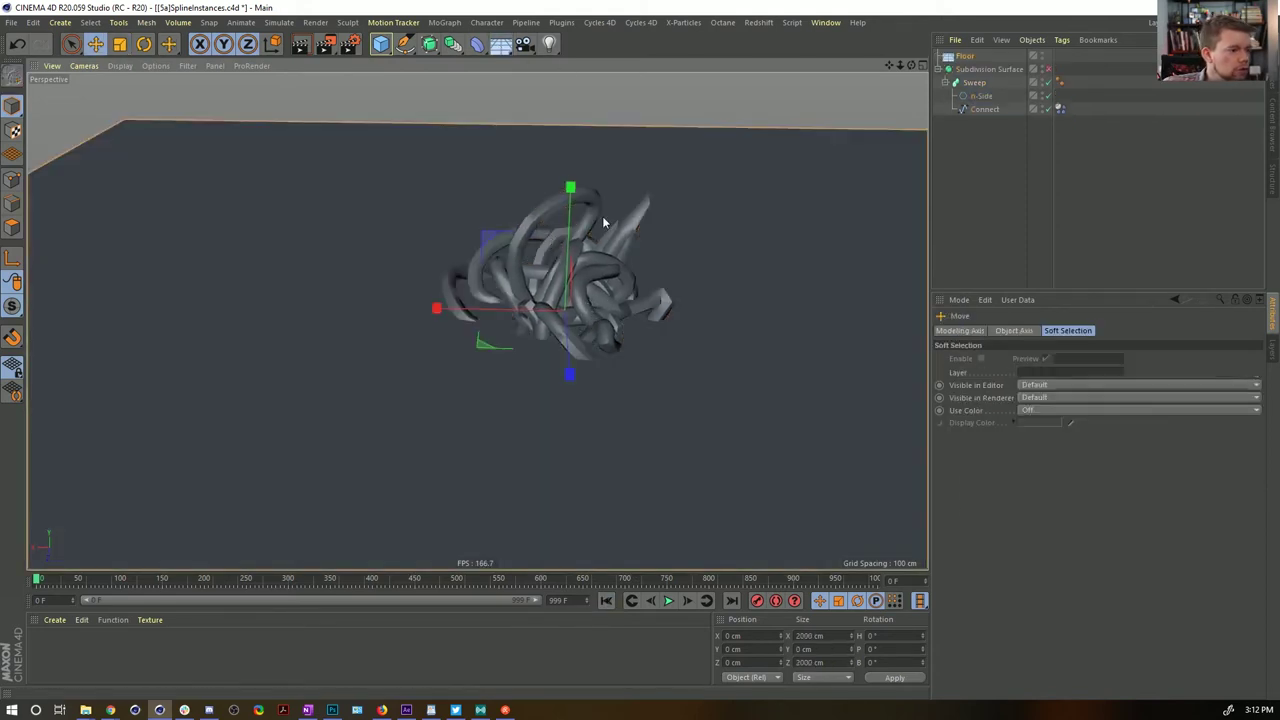
left_click_drag(577, 213, 568, 410)
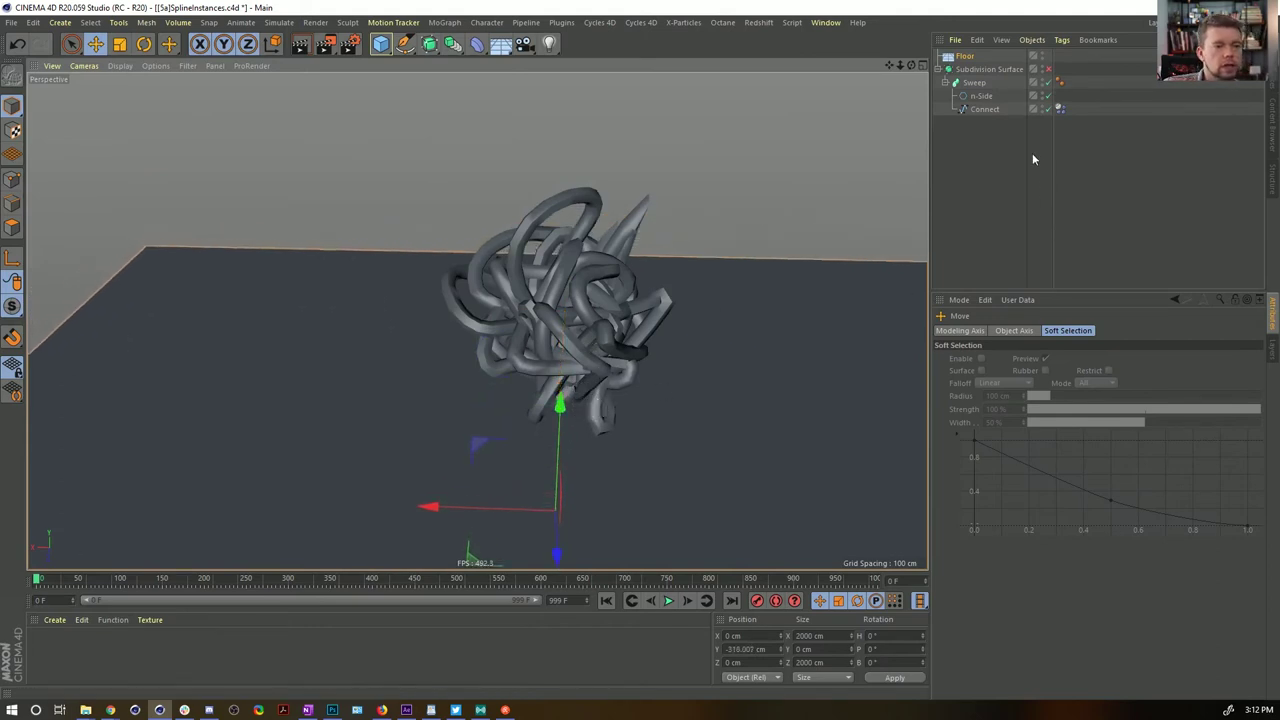
Shorten the animation to 90 frames and set the project's dynamics gravity to 2222 cm
left_click(1060, 108)
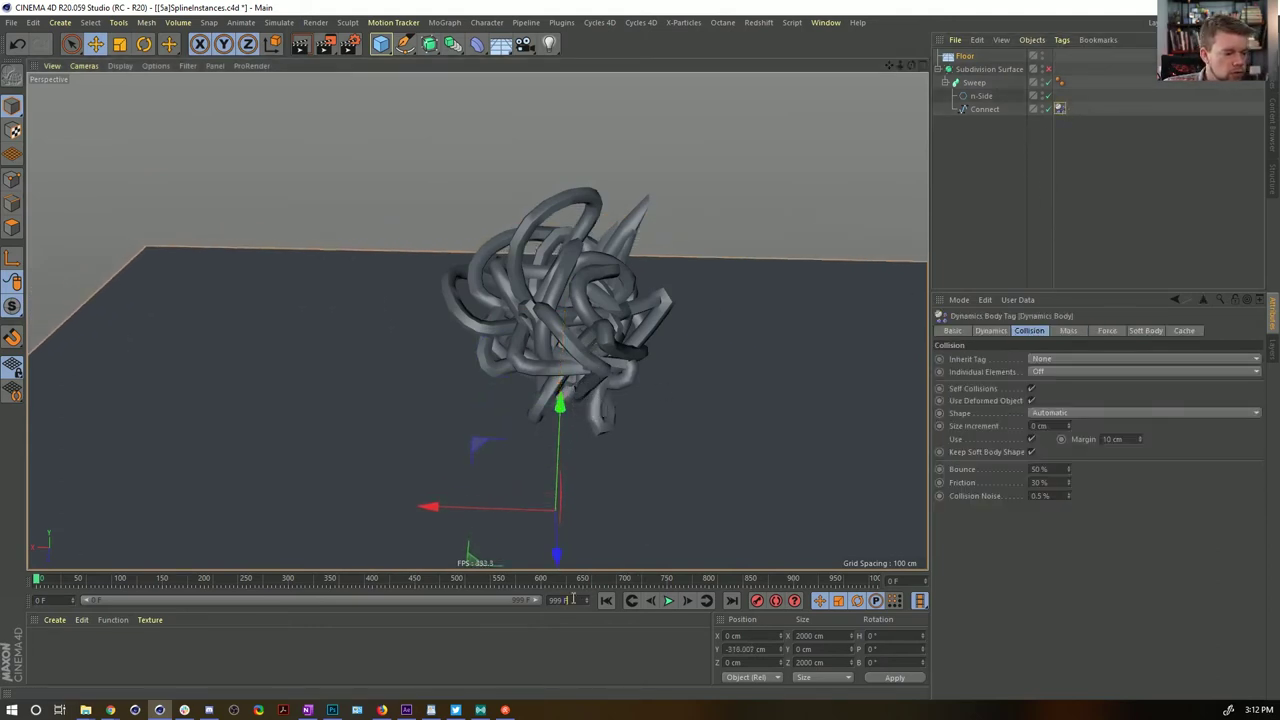
key("ctrl+d")
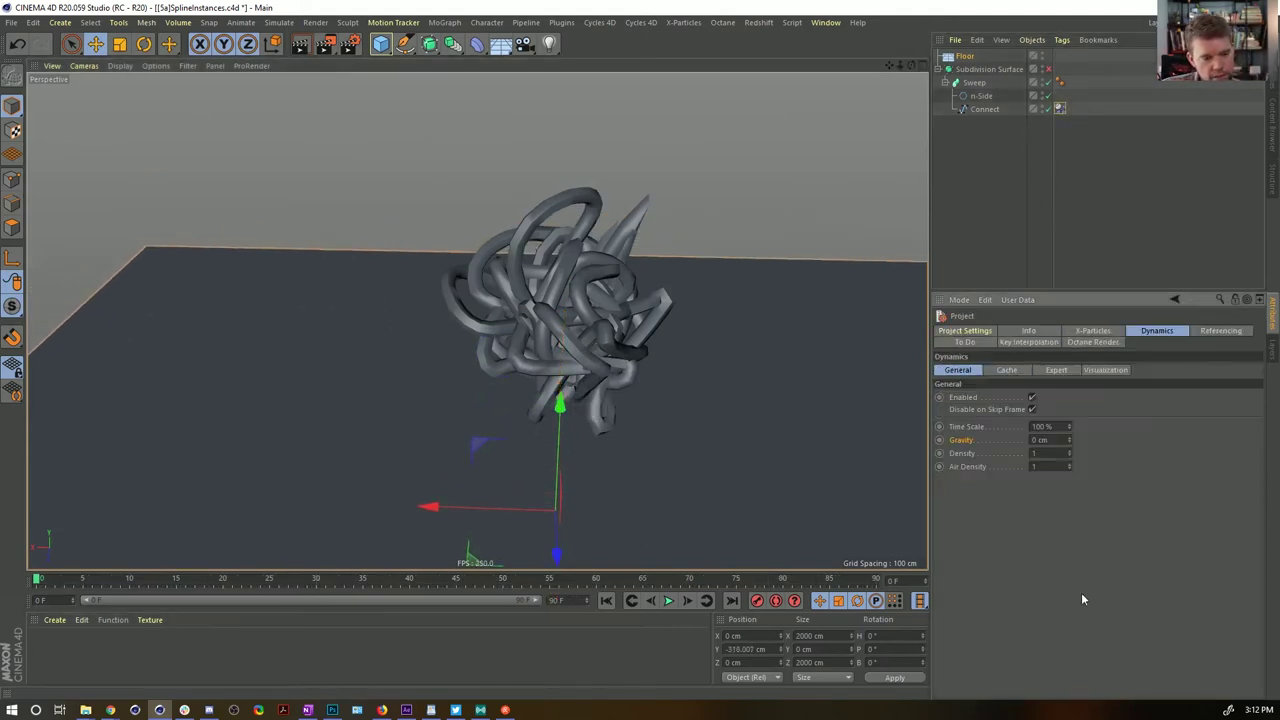
double_click(1042, 440)
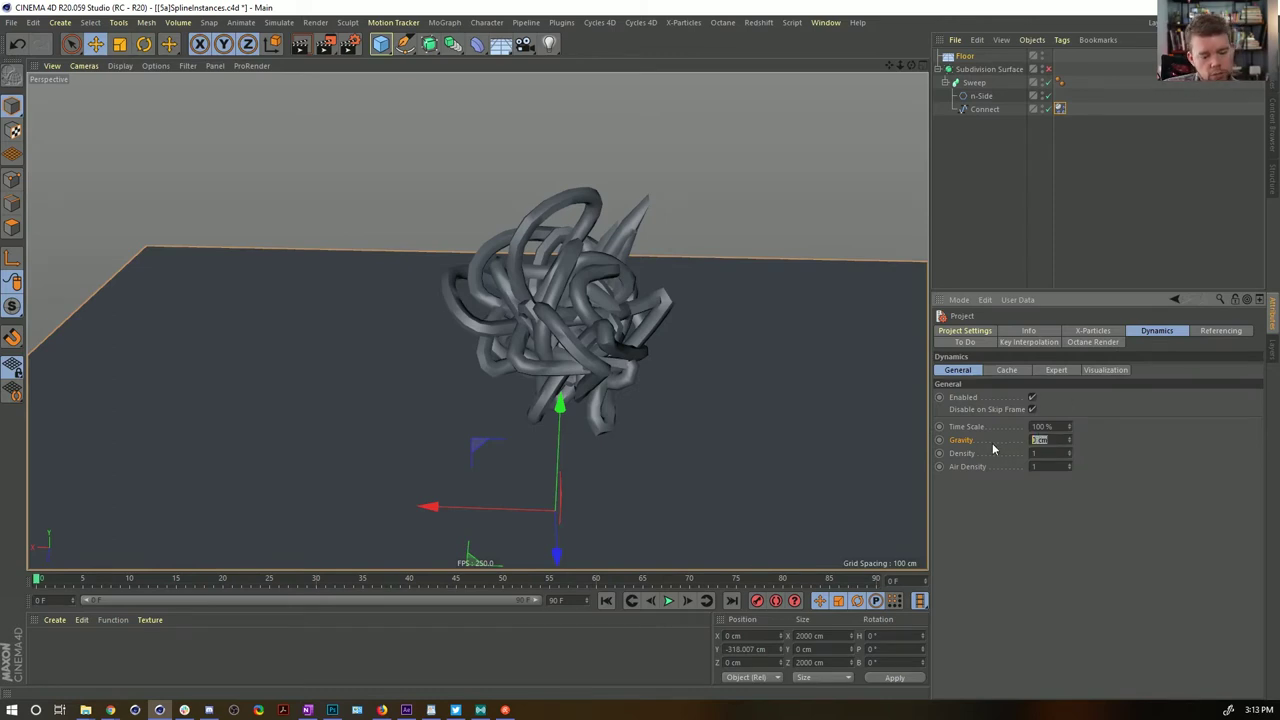
type("2222")
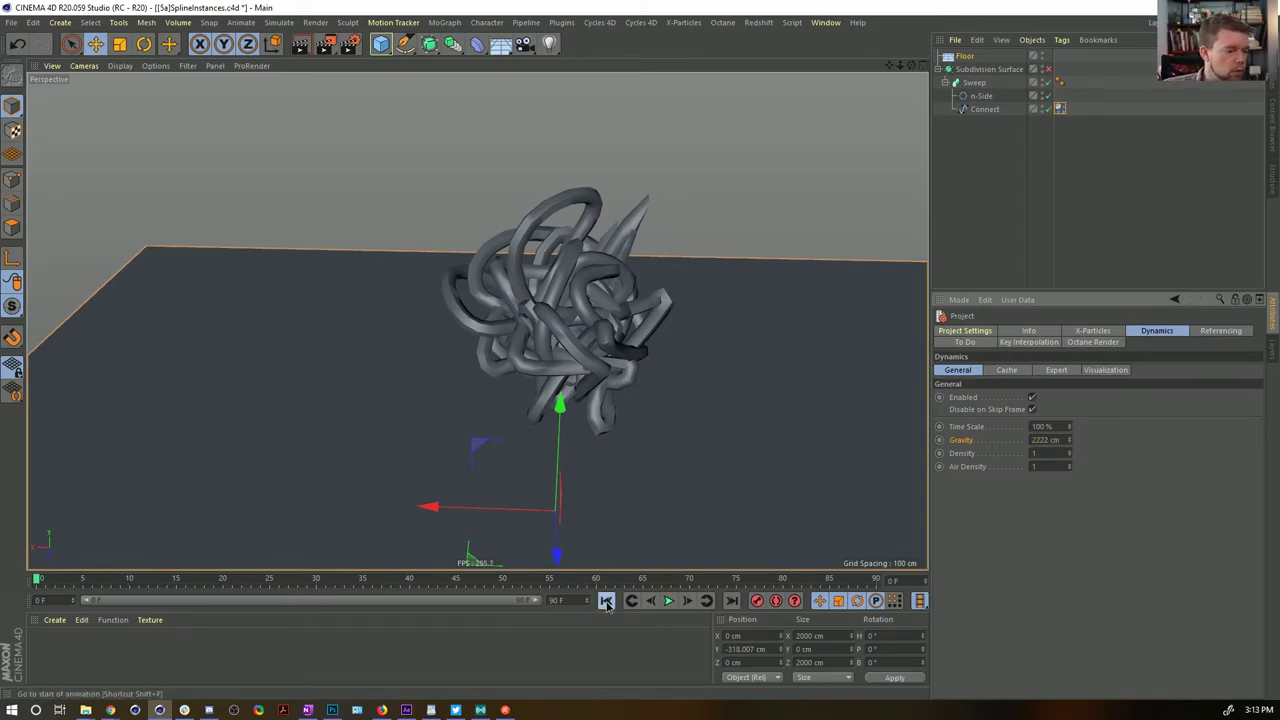
Bake all dynamics from the Connect spline's Dynamics Body tag, scrub to frame 79, and inspect the tubes' motion
left_click(1060, 108)
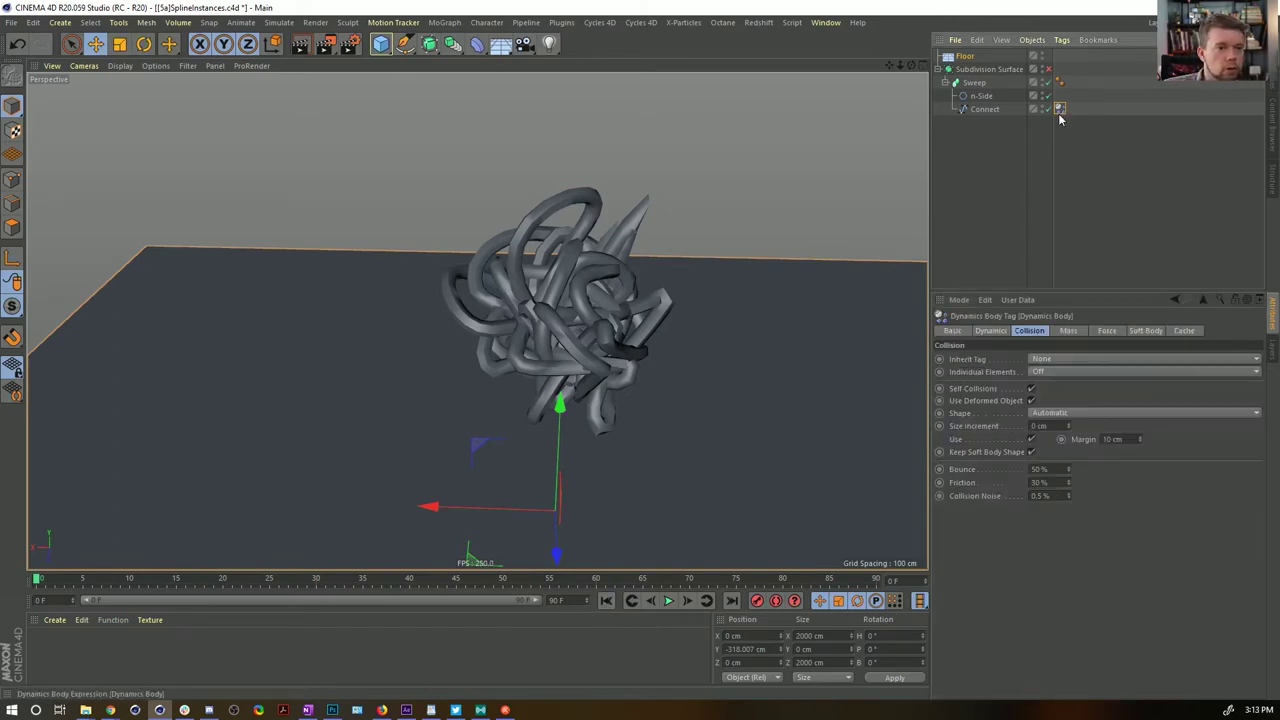
left_click(1145, 330)
left_click(1184, 331)
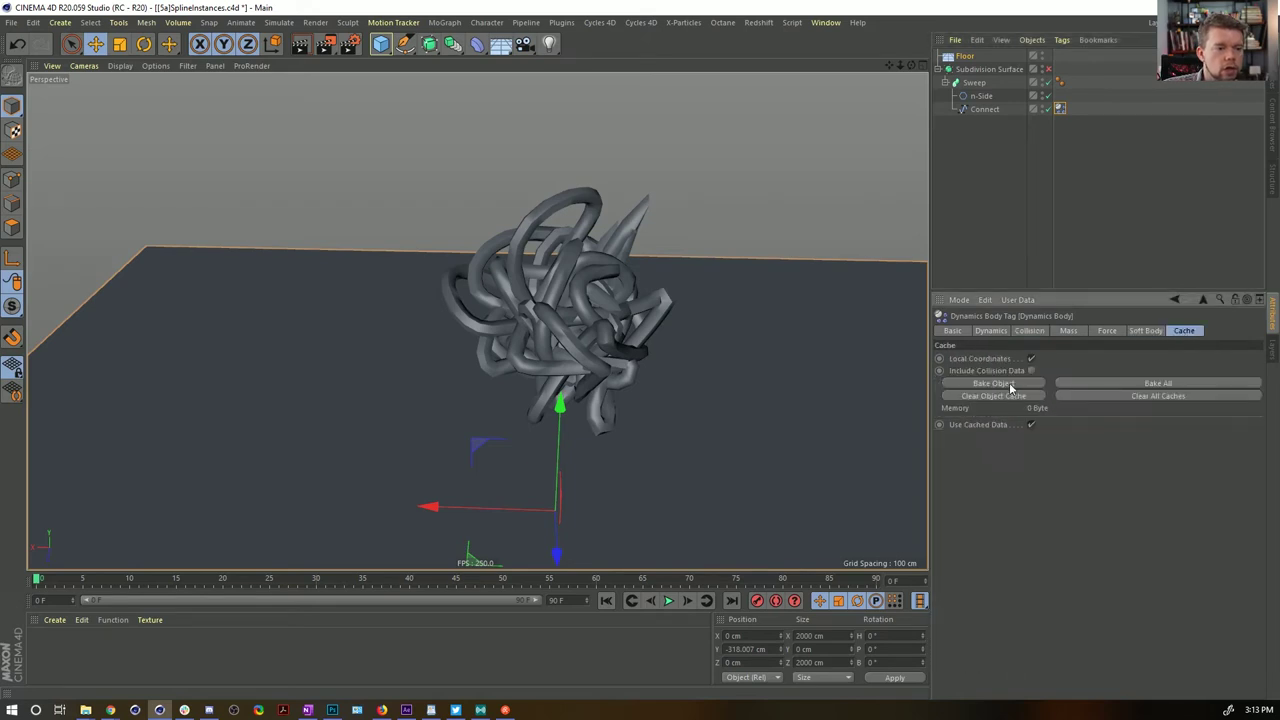
left_click(1140, 384)
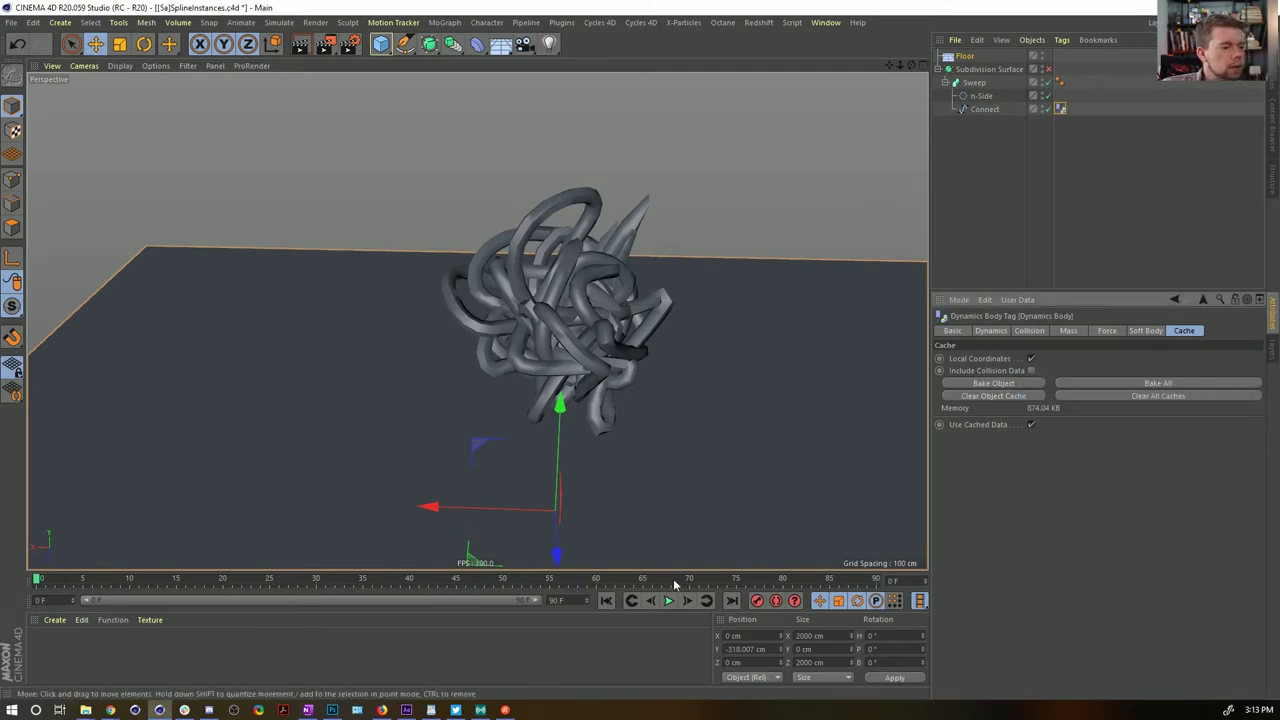
left_click_drag(380, 580, 775, 580)
left_click_drag(848, 244, 657, 517, "alt")
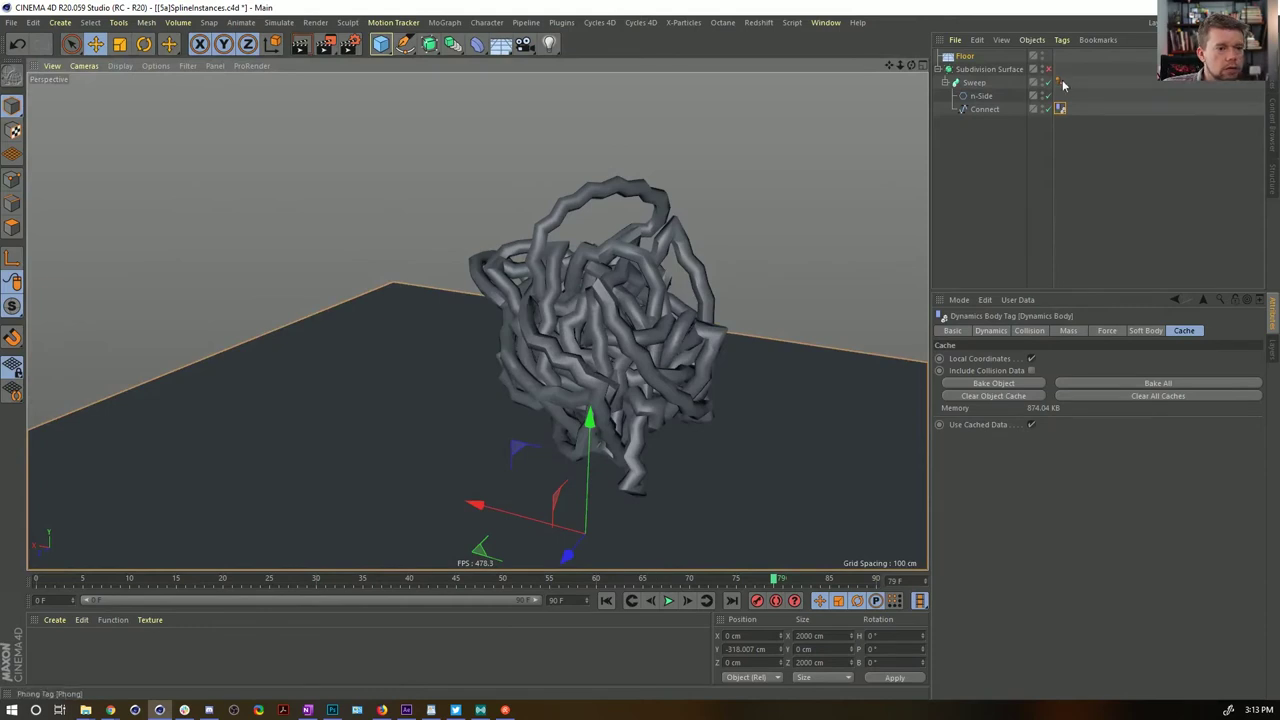
Set Follow Position and Follow Rotation to 0 in the Connect spline's Dynamics Body force settings
left_click(1030, 331)
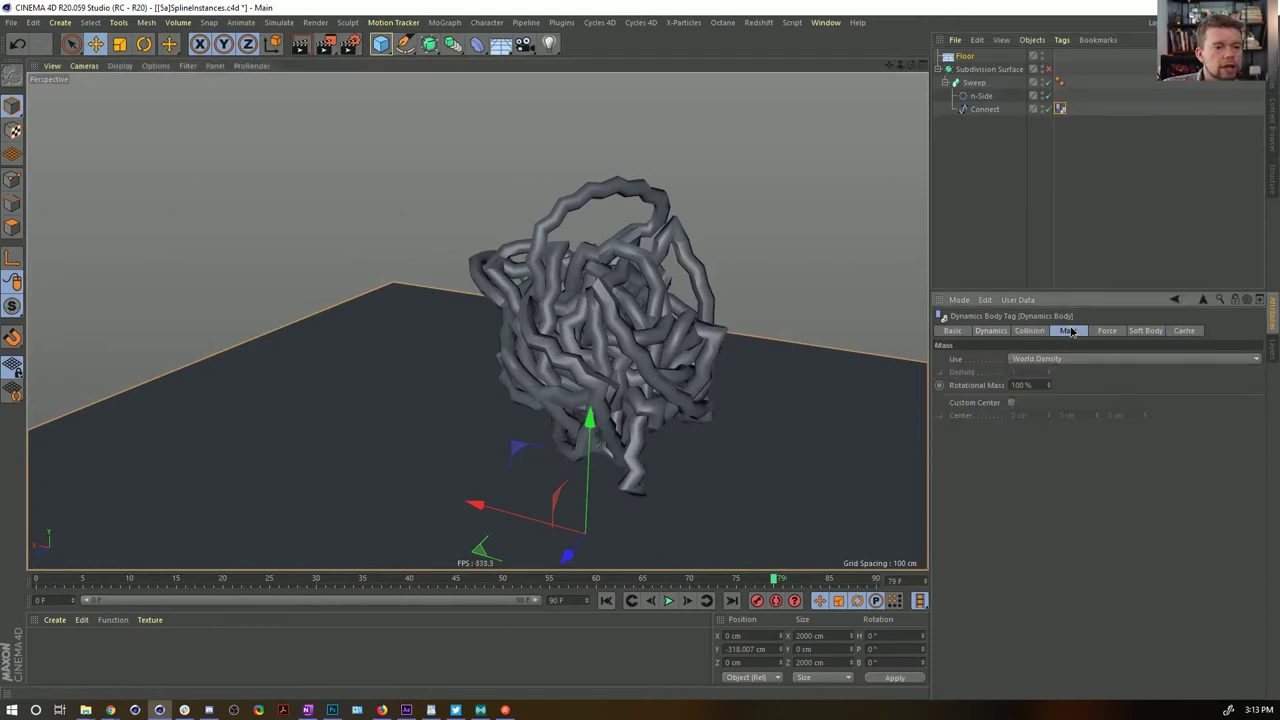
left_click(1096, 331)
double_click(1028, 359)
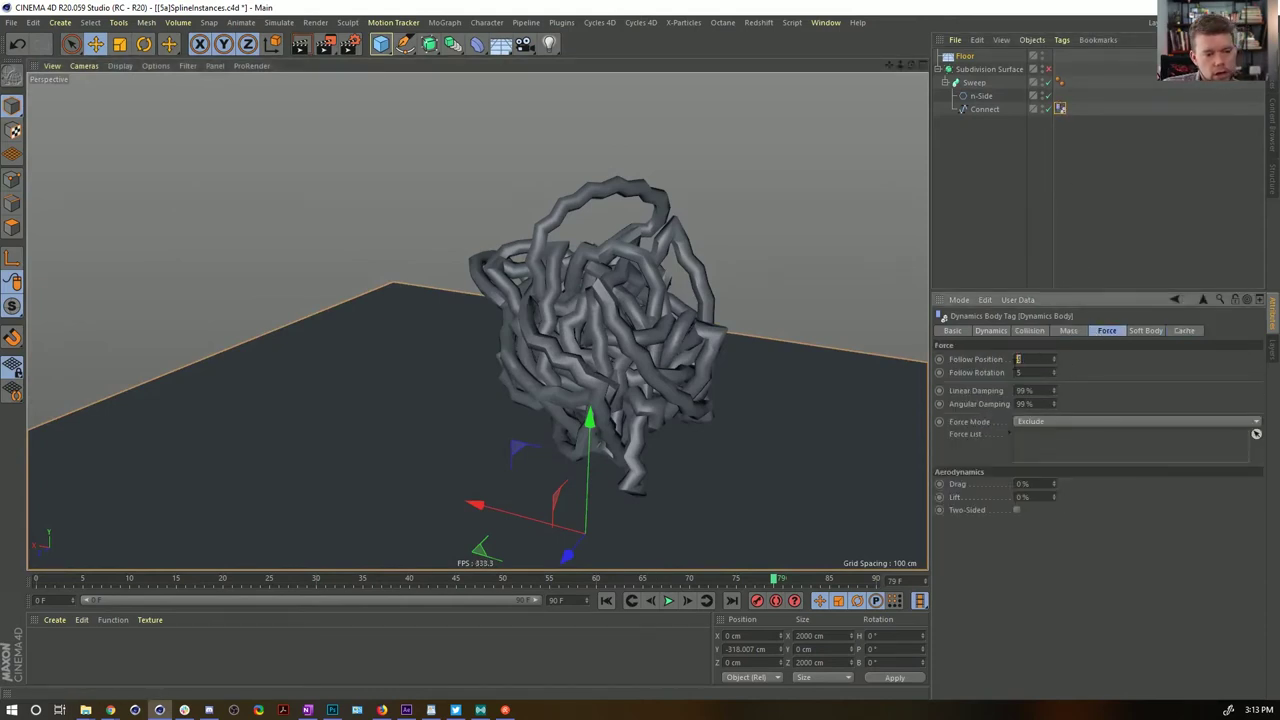
type("0")
double_click(1032, 371)
type("0")
key("Return")
Set both Linear Damping and Angular Damping to 90% on the Connect spline's Dynamics Body tag
double_click(1041, 391)
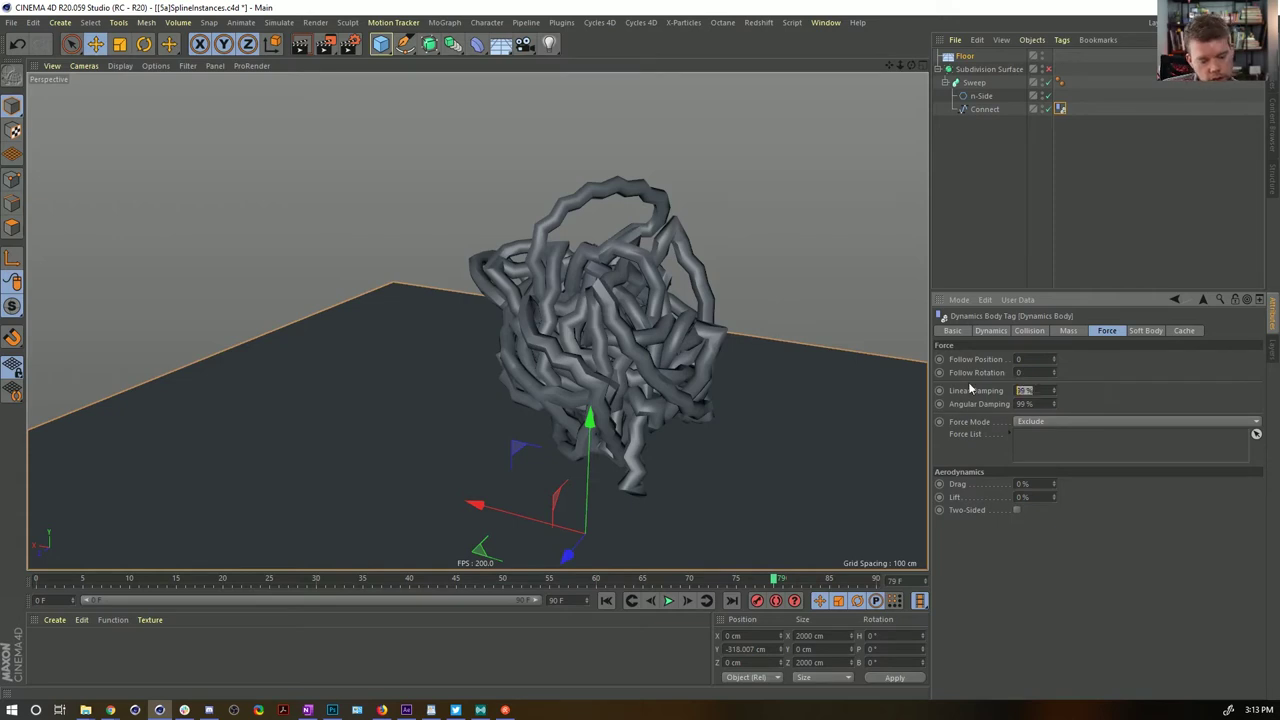
type("90")
key("Tab")
type("90")
key("Return")
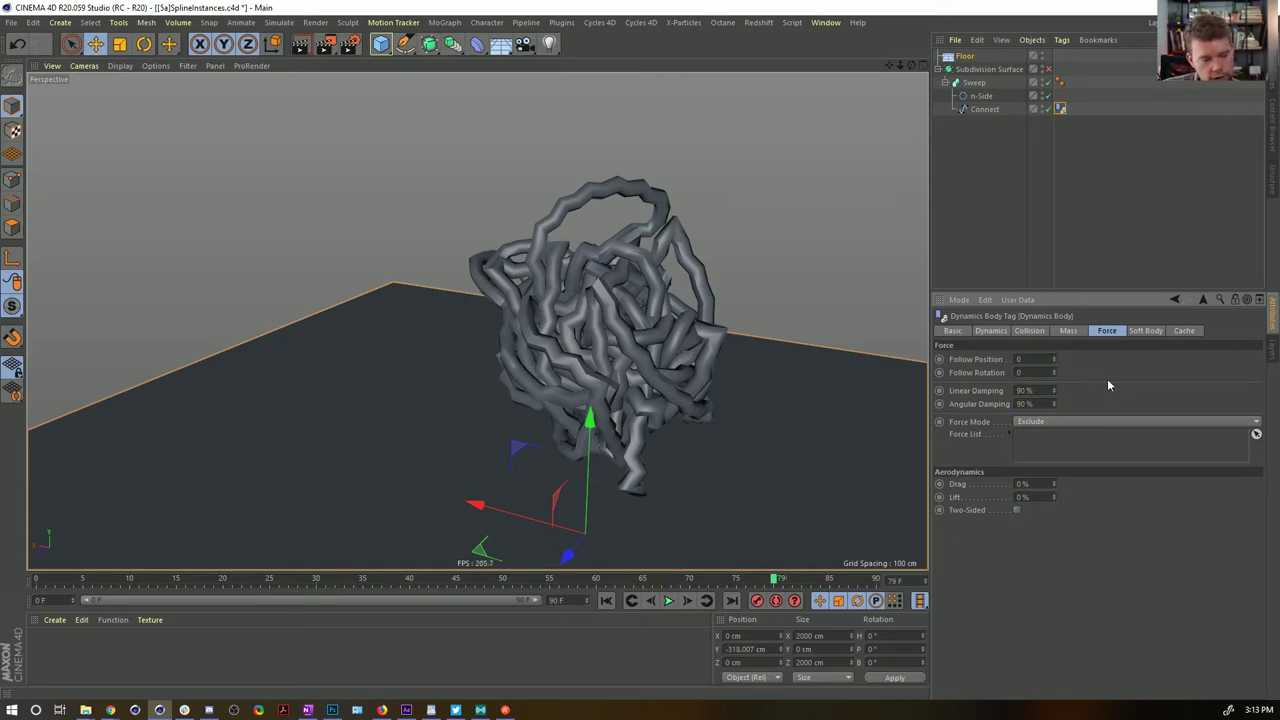
Return to the start, bake the project's dynamics cache again, play the result, and go back to frame 0
left_click(606, 600)
key("ctrl+d")
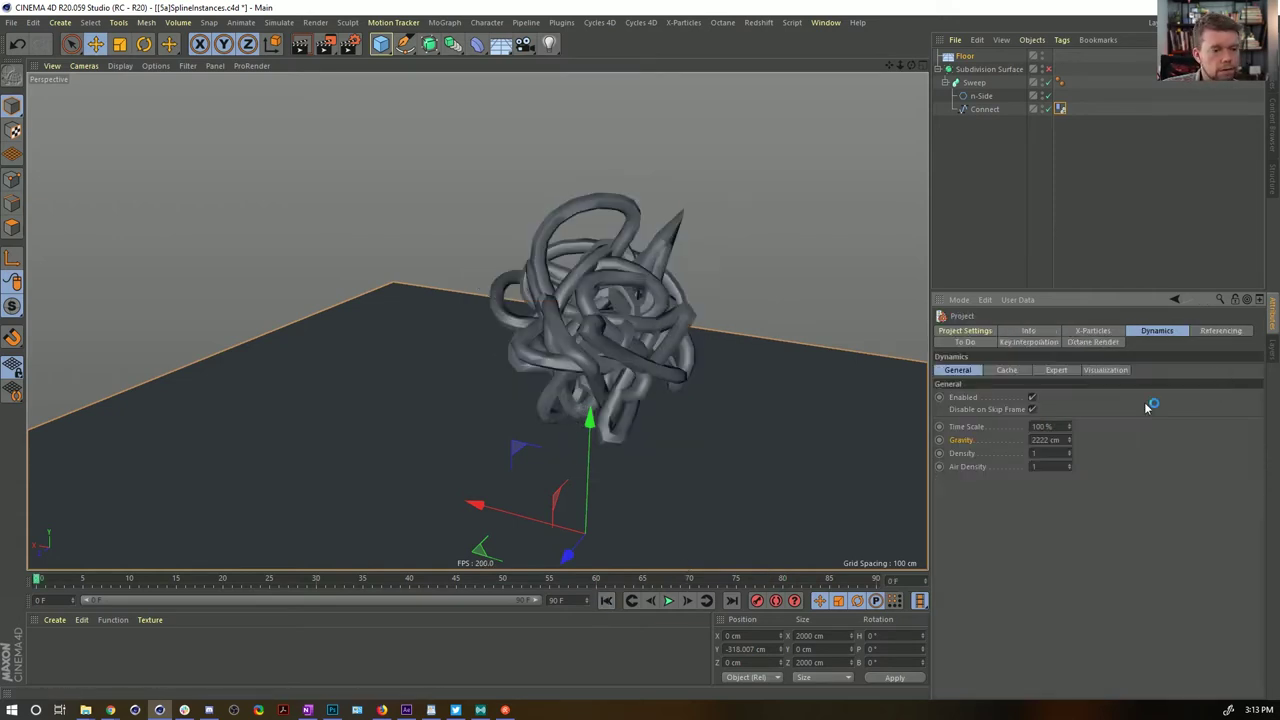
left_click(1072, 378)
left_click(998, 372)
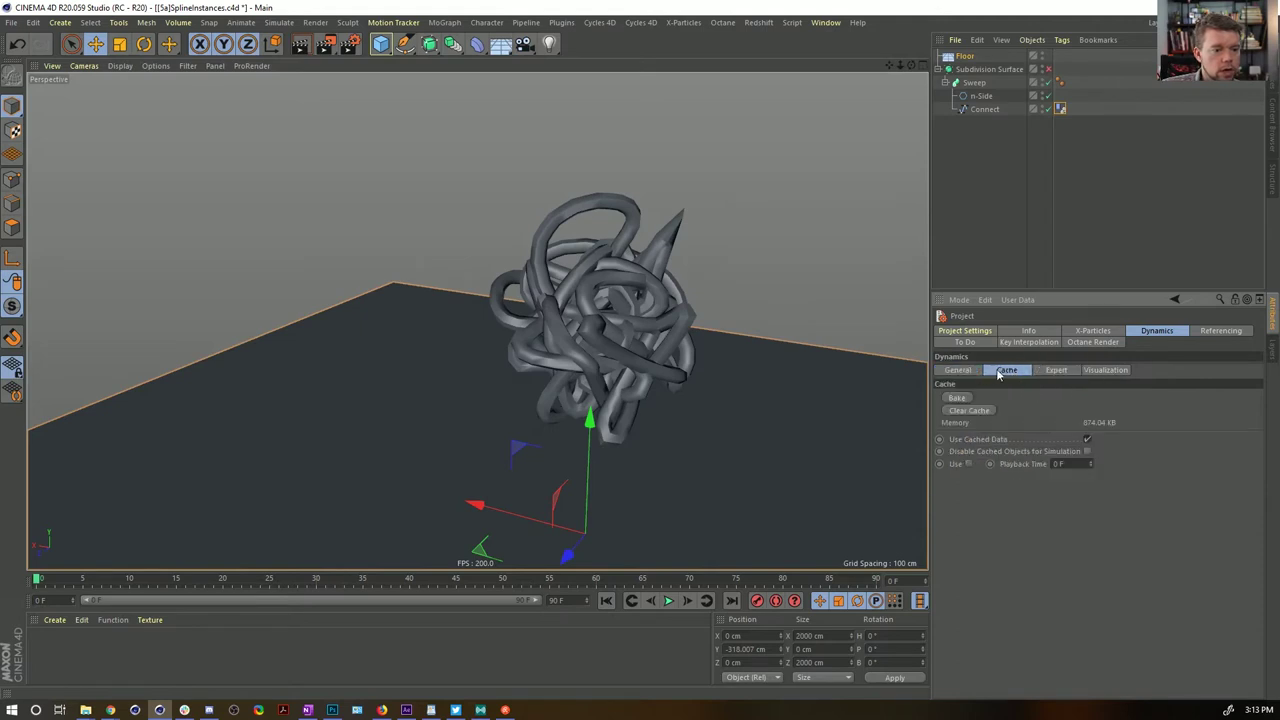
left_click(966, 399)
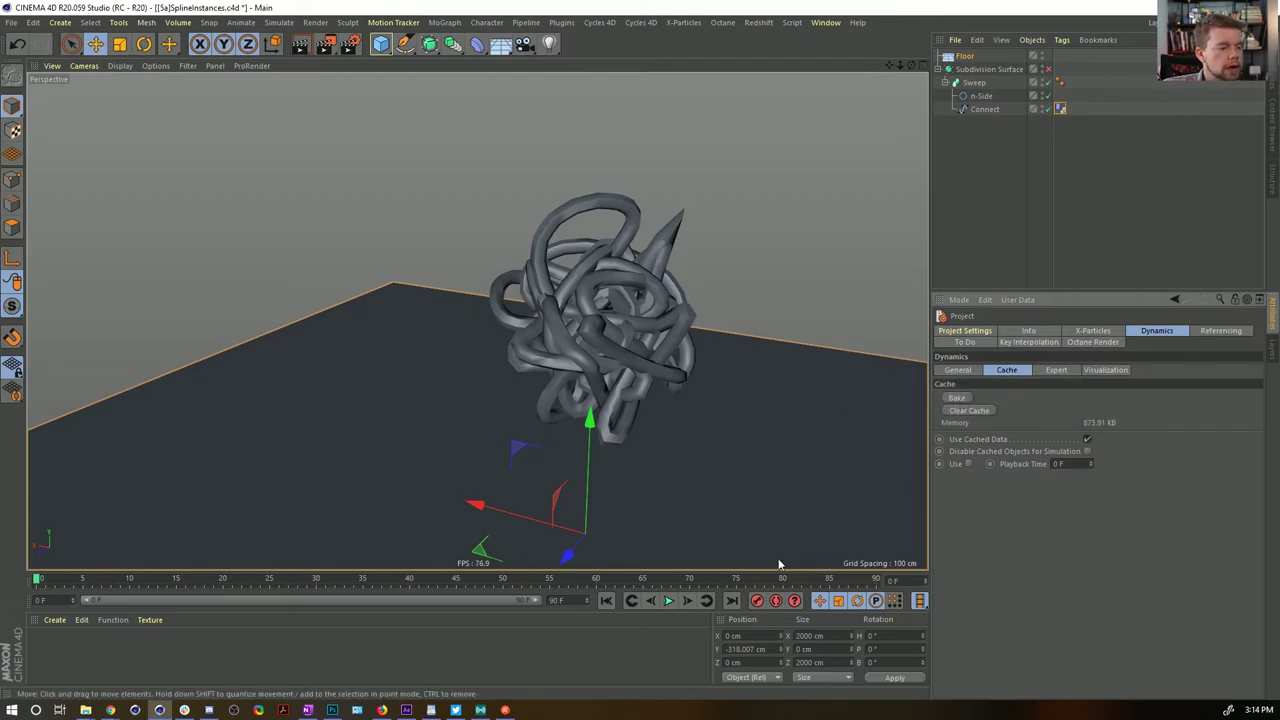
left_click(668, 601)
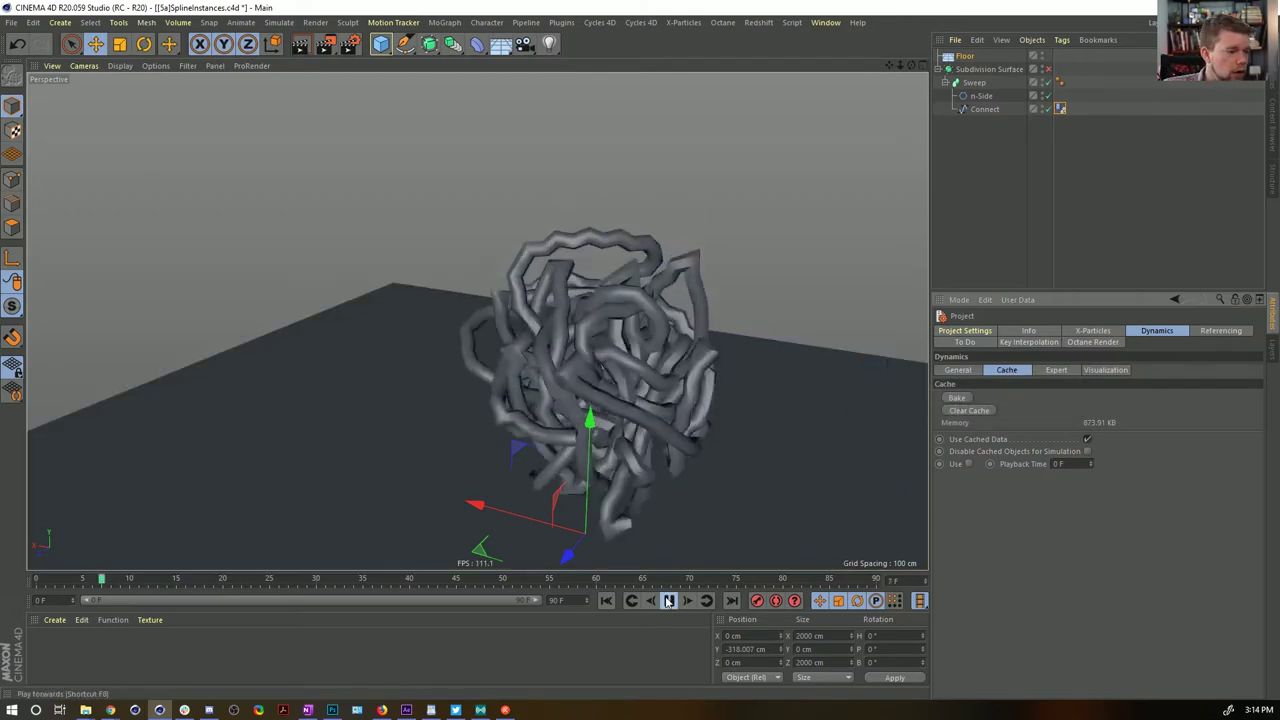
left_click(607, 601)
Keep the Connect spline's collision shape on Automatic and bake the project's dynamics cache again
left_click(1062, 56)
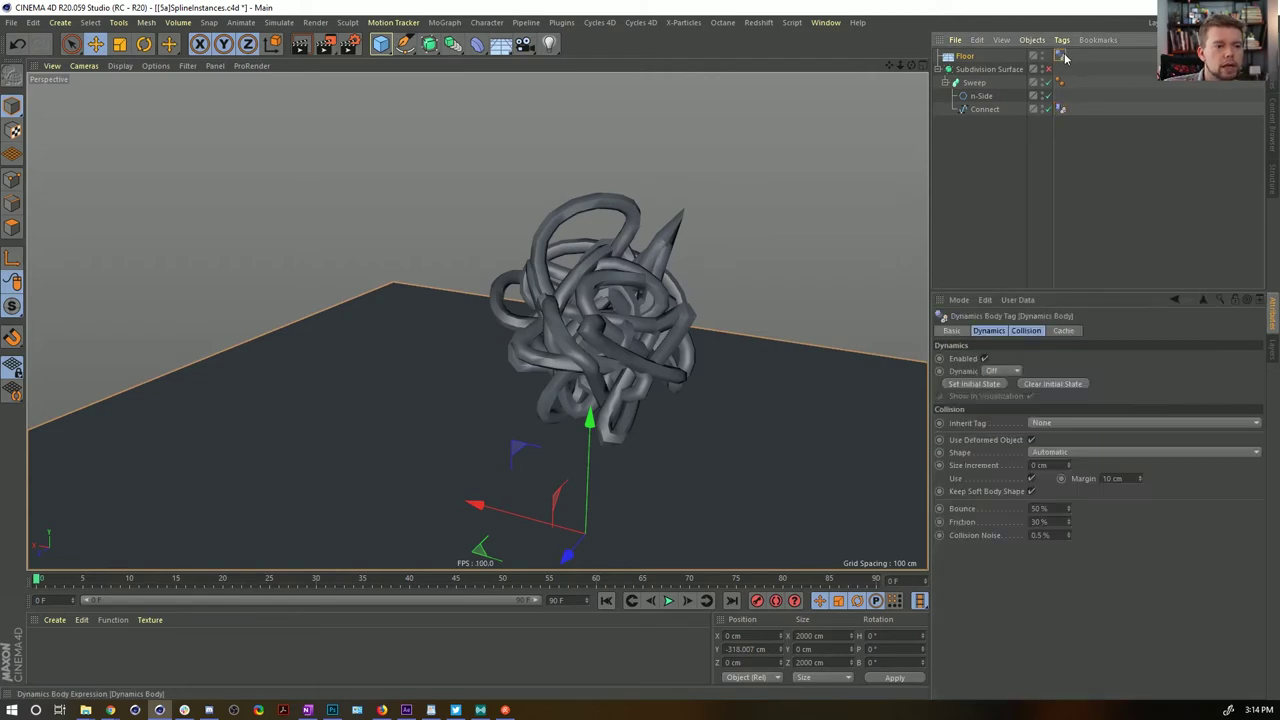
left_click(1060, 109)
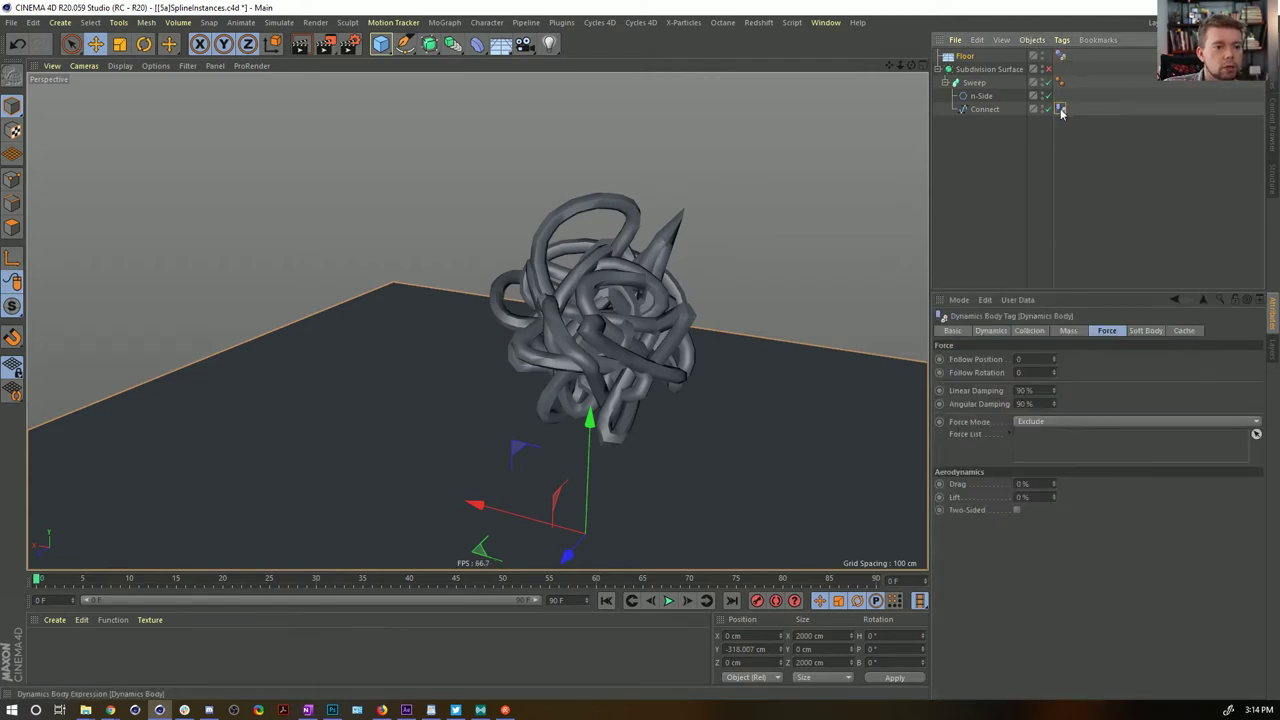
left_click(1040, 332)
left_click(1074, 413)
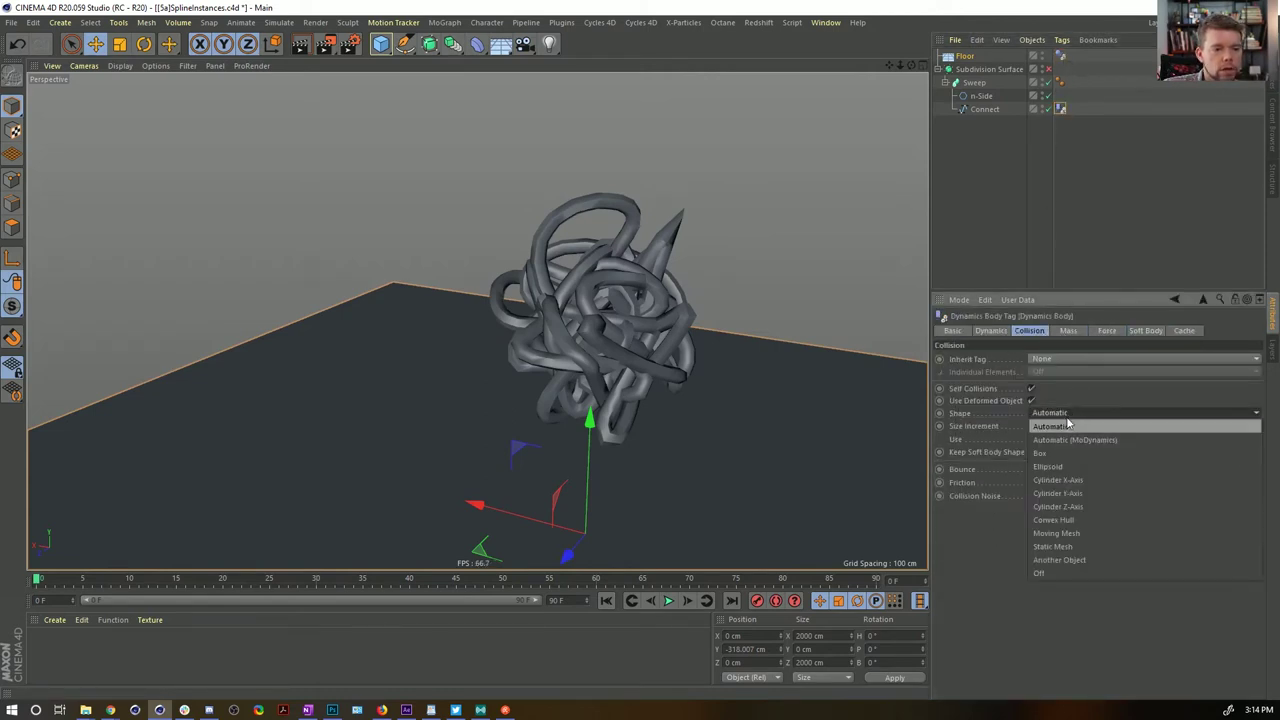
left_click(1066, 426)
key("ctrl+d")
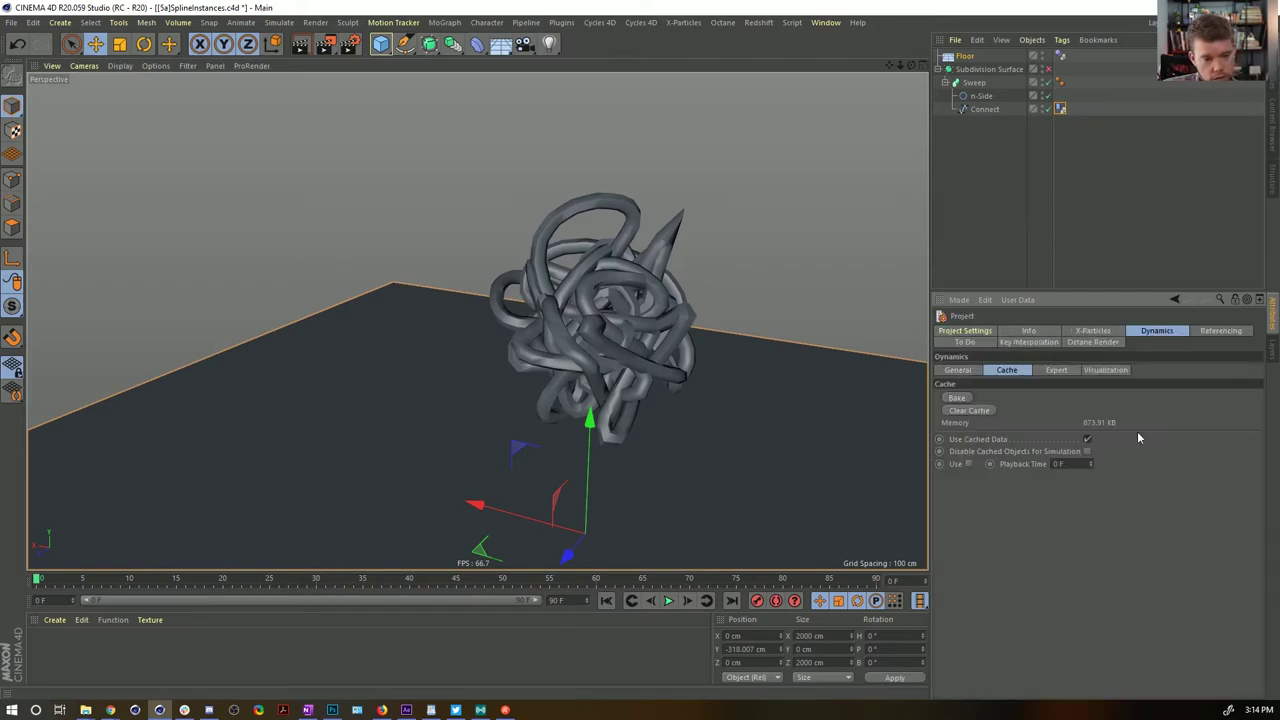
left_click(958, 397)
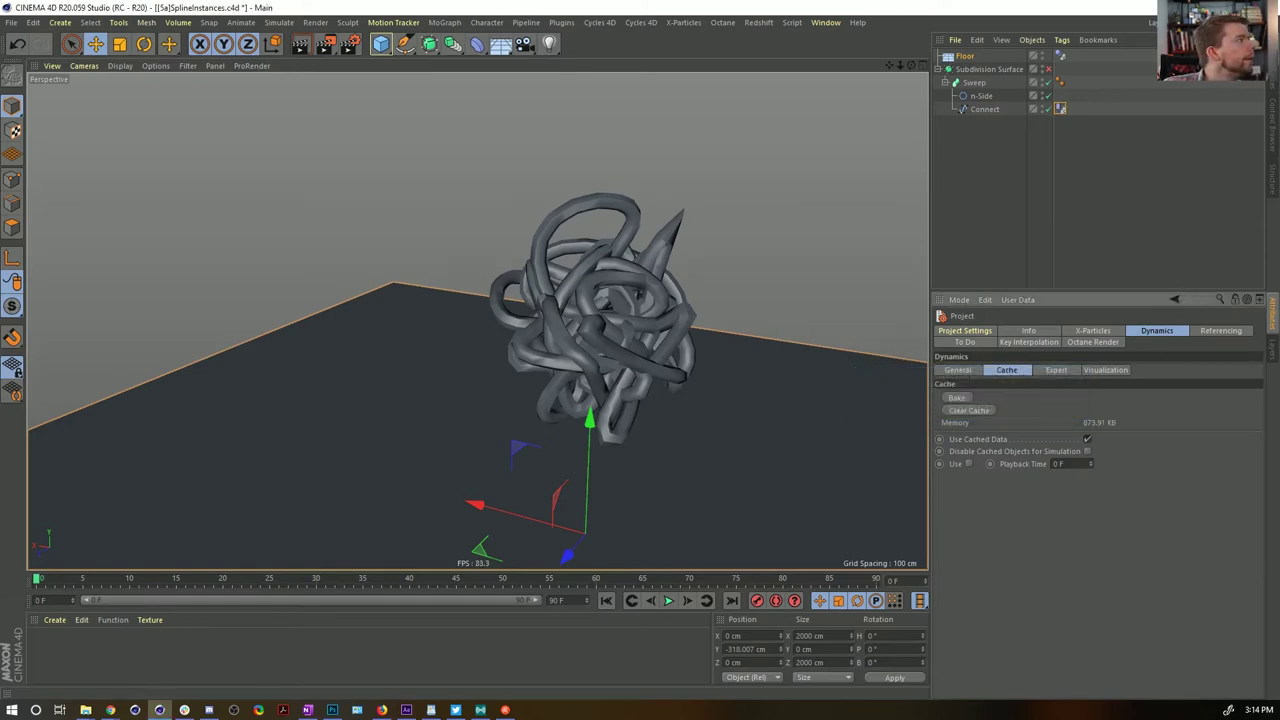
Play the baked simulation and inspect the tubes from a closer angle as they land on the floor, stopping at frame 48
left_click(668, 600)
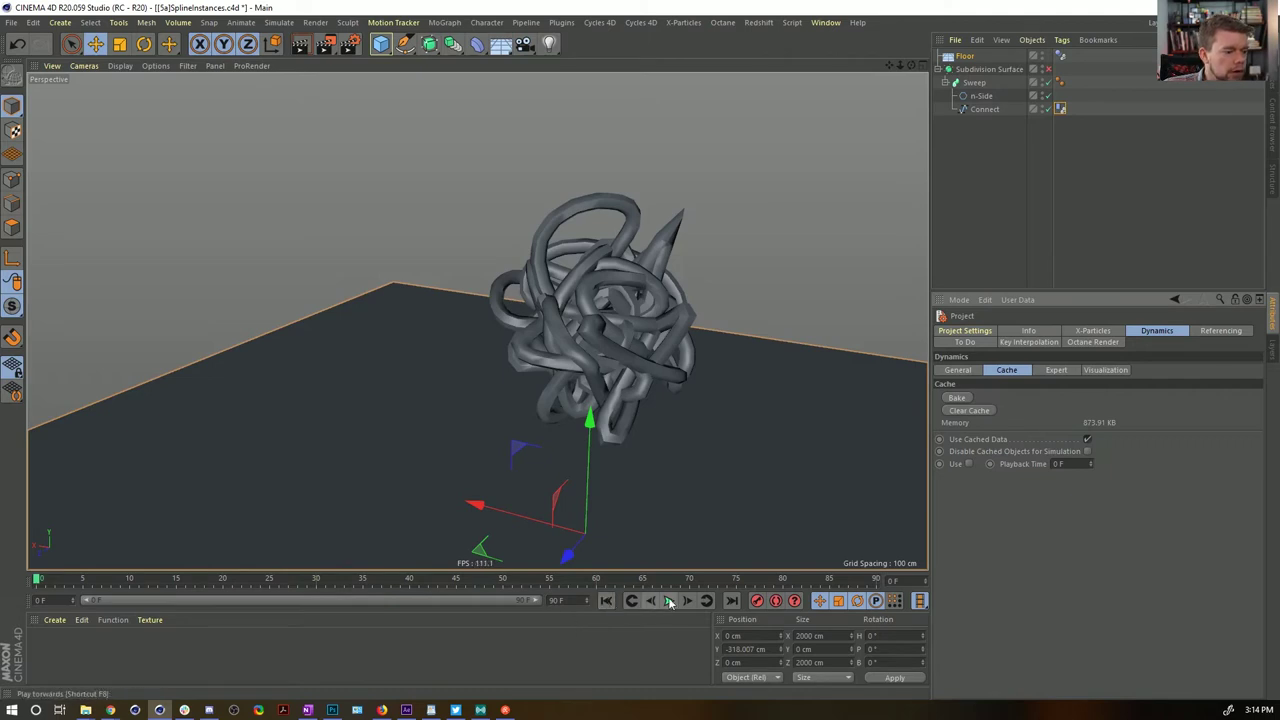
middle_click_drag(625, 458, 619, 344, "alt")
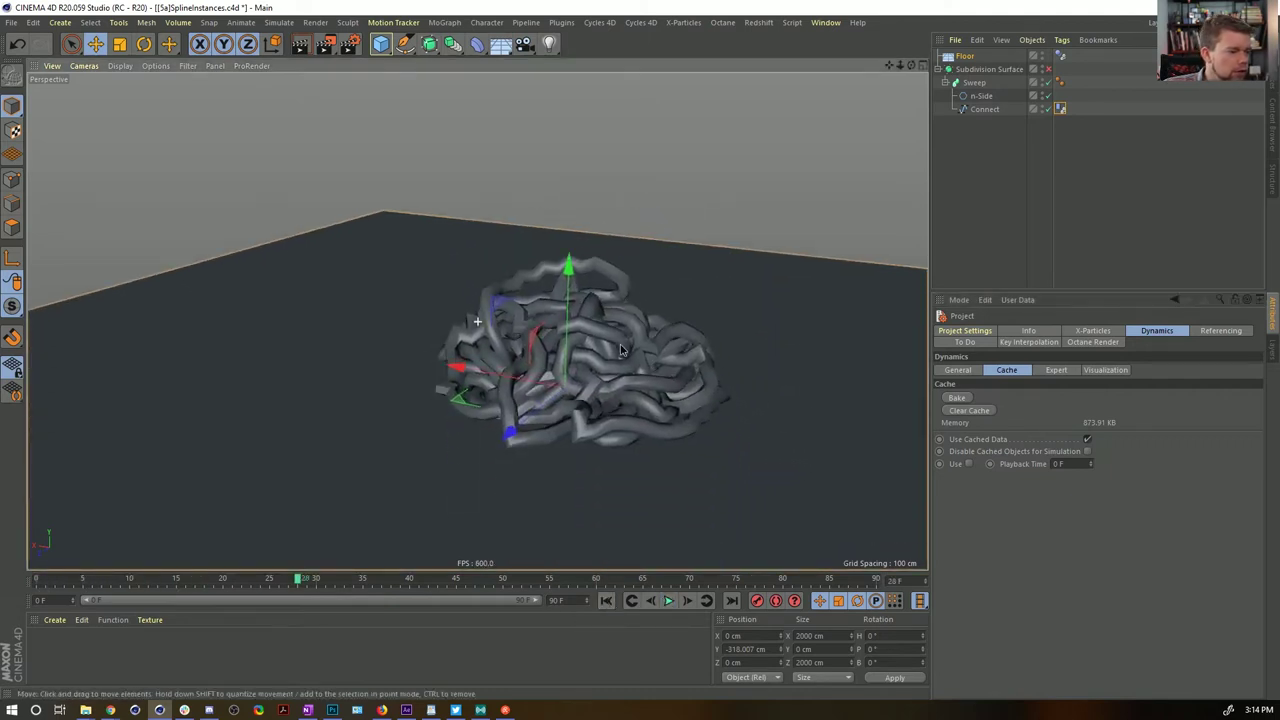
left_click_drag(605, 357, 611, 392, "alt")
right_click_drag(611, 392, 638, 346, "alt")
left_click(670, 601)
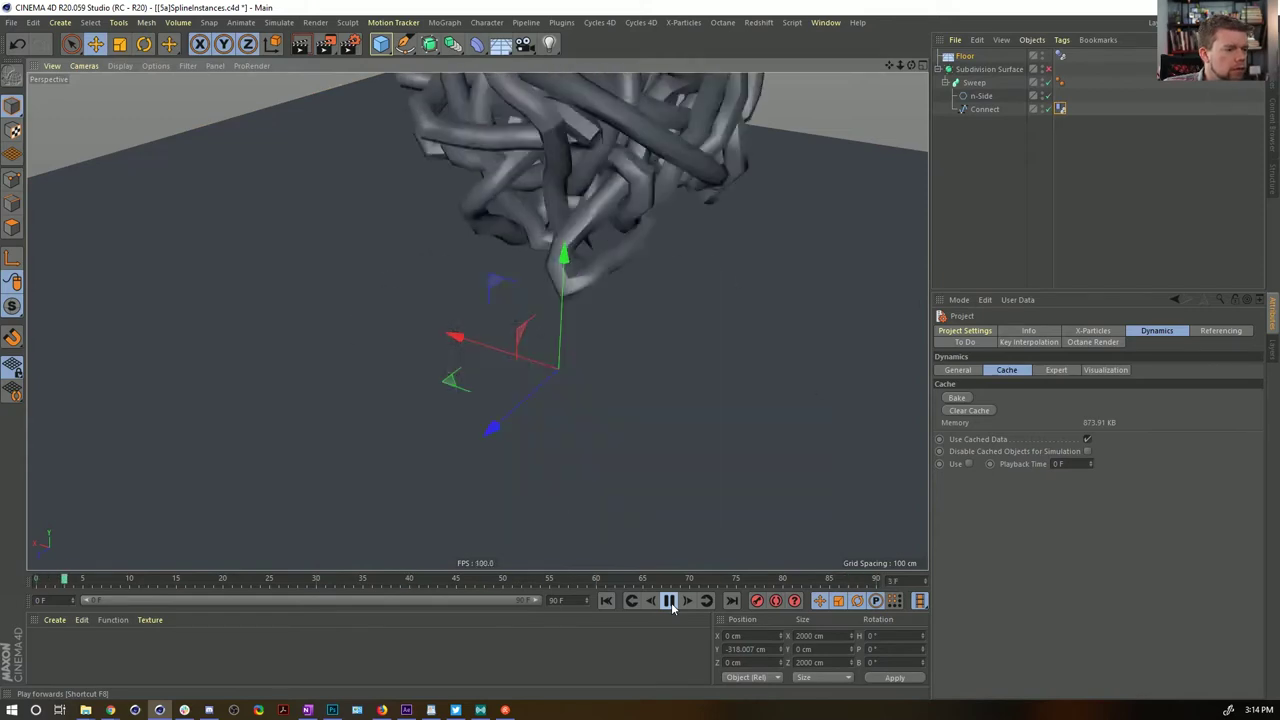
left_click(671, 605)
right_click_drag(662, 302, 578, 338, "alt")
Create a new default material and apply it to the Sweep object's tubes
left_click(47, 643)
double_click(46, 644)
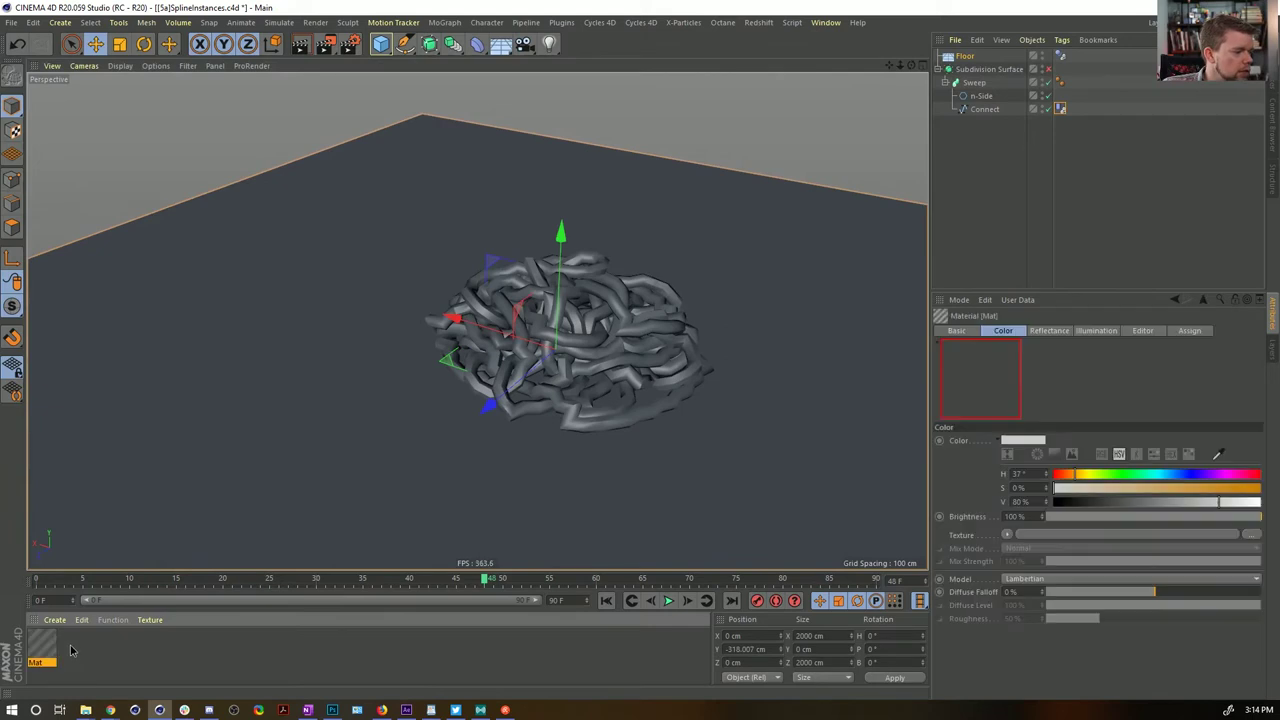
left_click_drag(41, 648, 591, 343)
right_click_drag(591, 343, 738, 276, "alt")
middle_click_drag(738, 276, 738, 233, "alt")
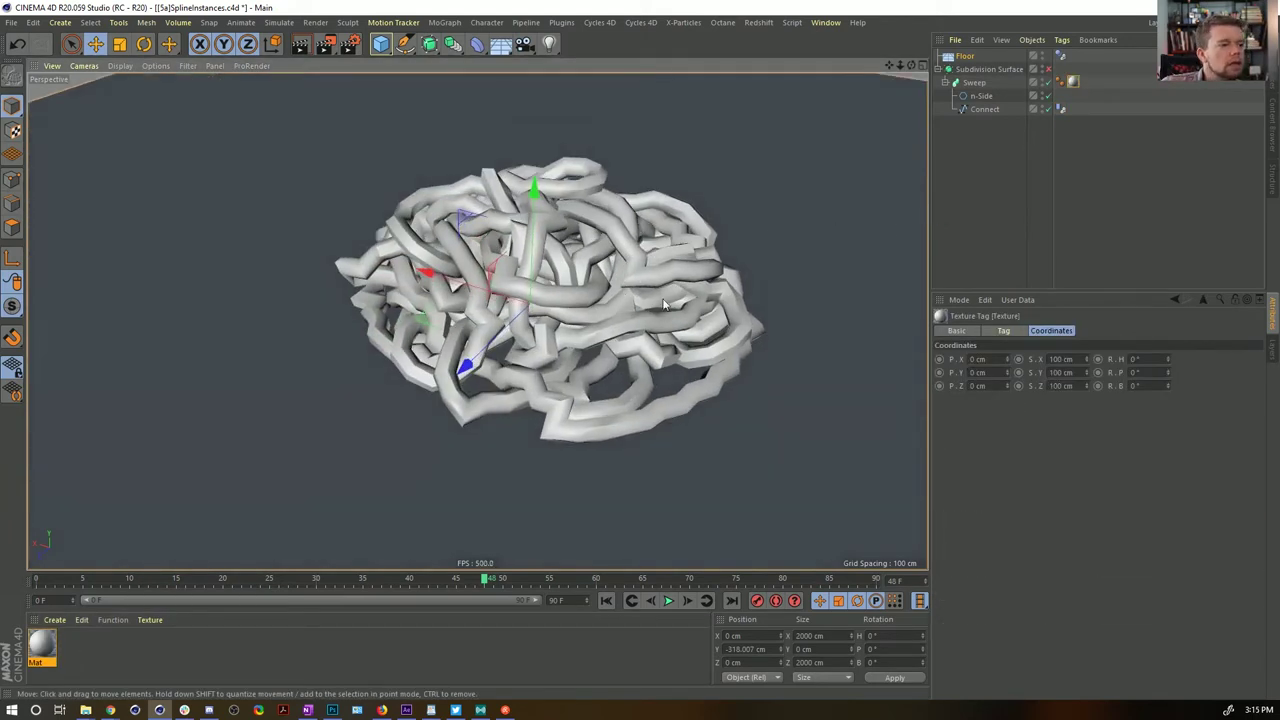
left_click_drag(600, 224, 612, 237, "alt")
middle_click_drag(555, 229, 561, 311, "alt")
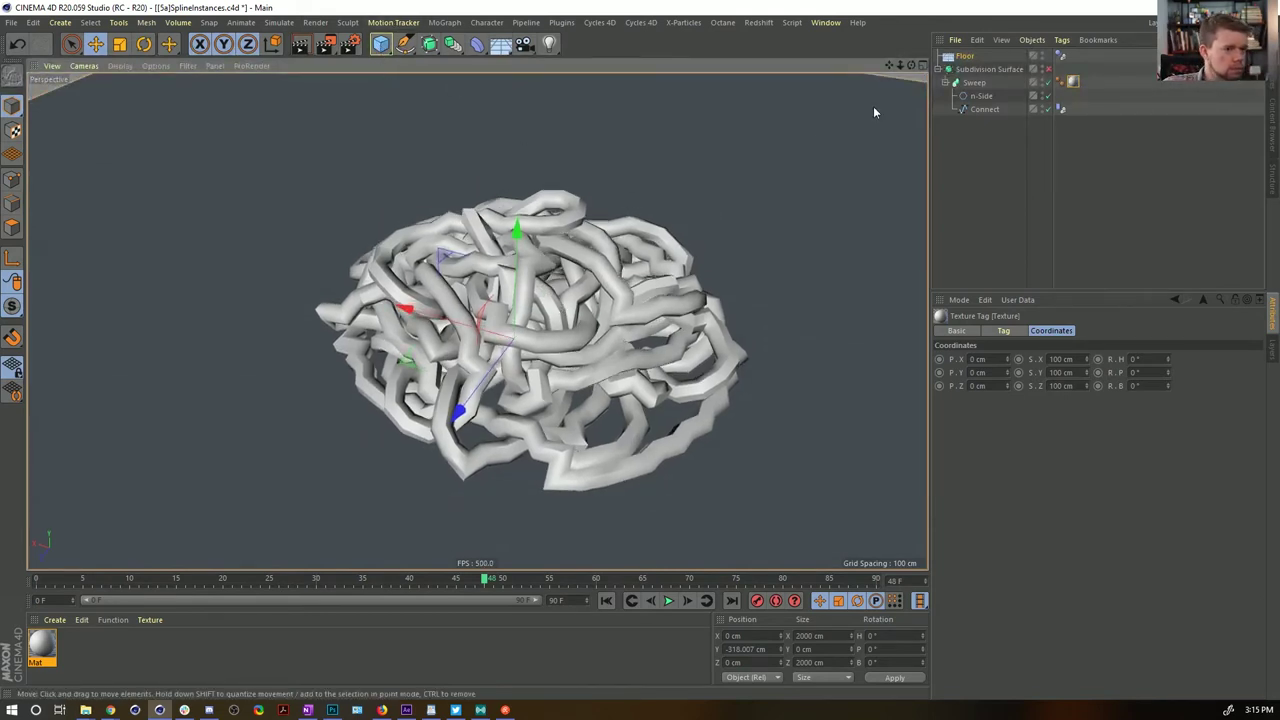
Create an Instance of the Connect spline and move it up above the tangled tubes
left_click(984, 109)
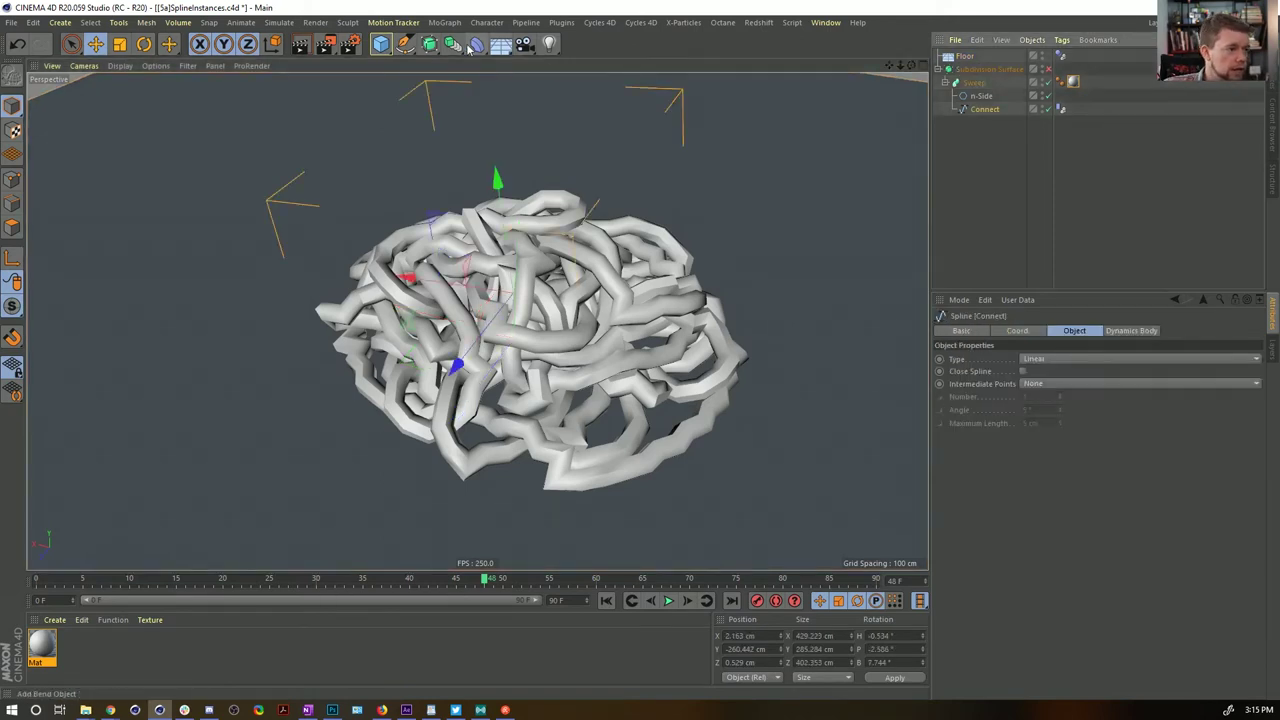
left_click(453, 44)
right_click_drag(628, 274, 542, 214, "alt")
middle_click_drag(542, 214, 490, 279, "alt")
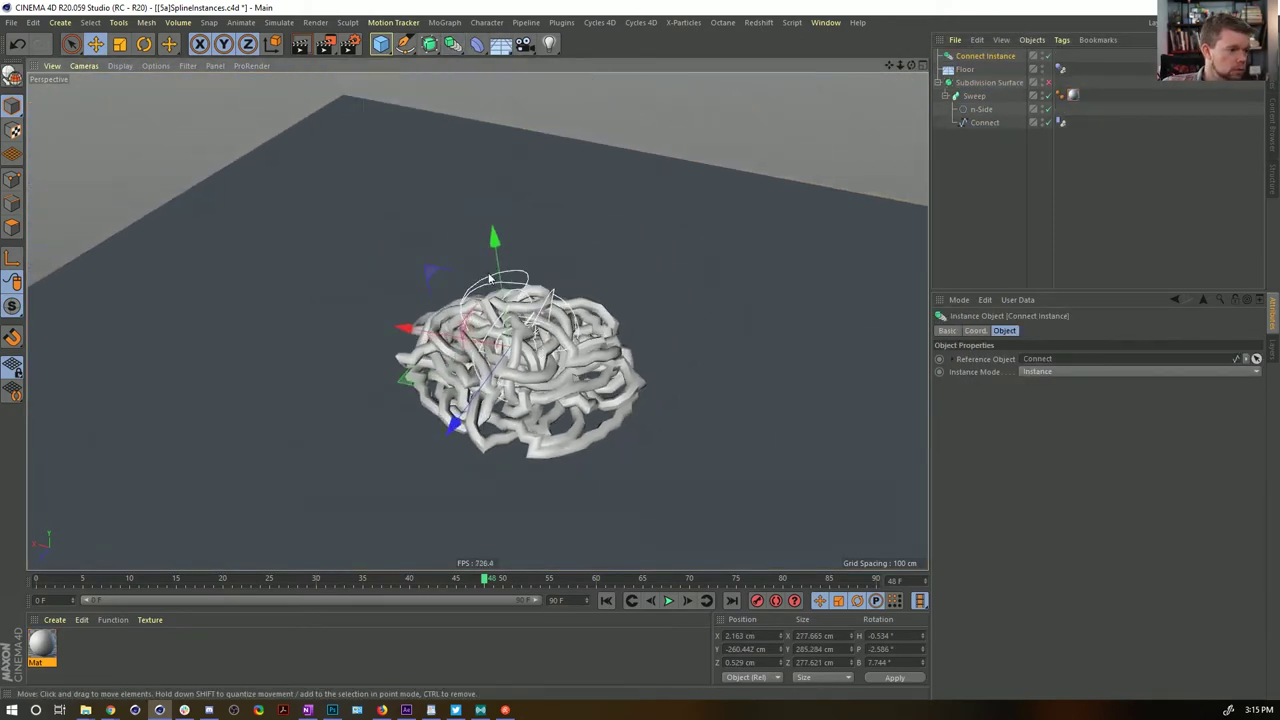
left_click_drag(490, 278, 468, 150)
Play the animation from the start to check whether the Connect instance follows the simulation, and delete the instance
left_click(628, 603)
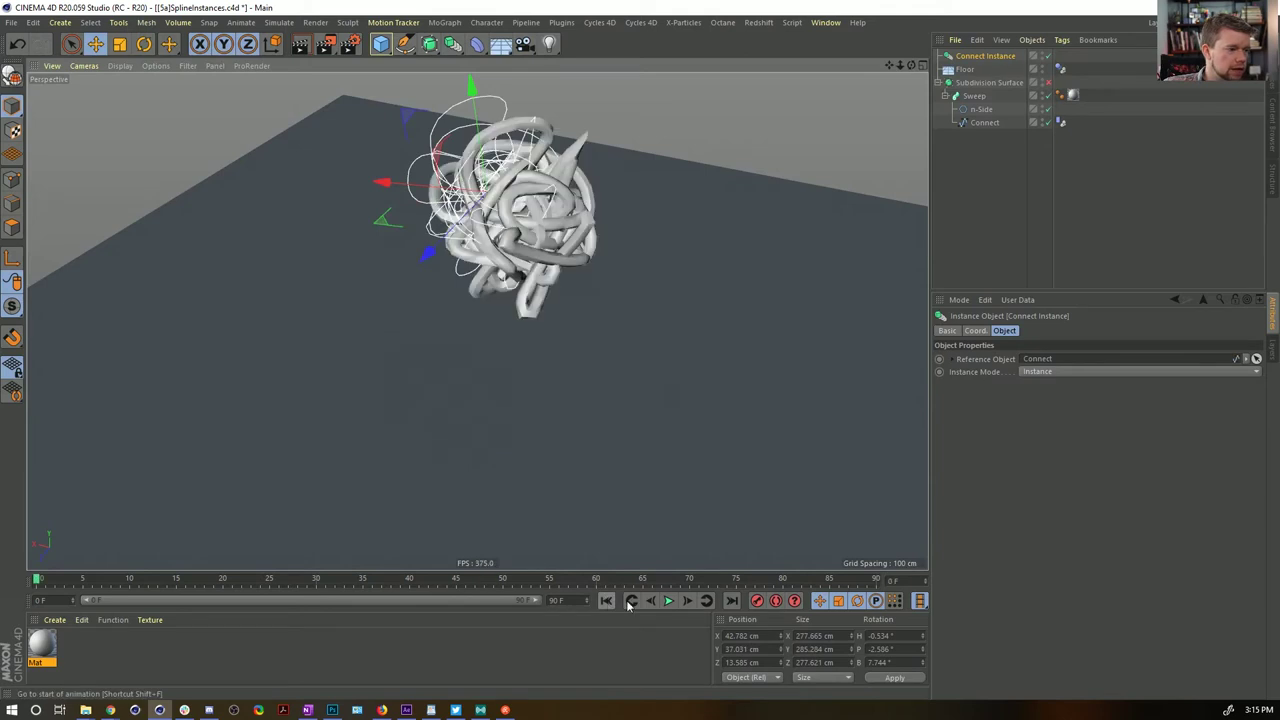
left_click(668, 600)
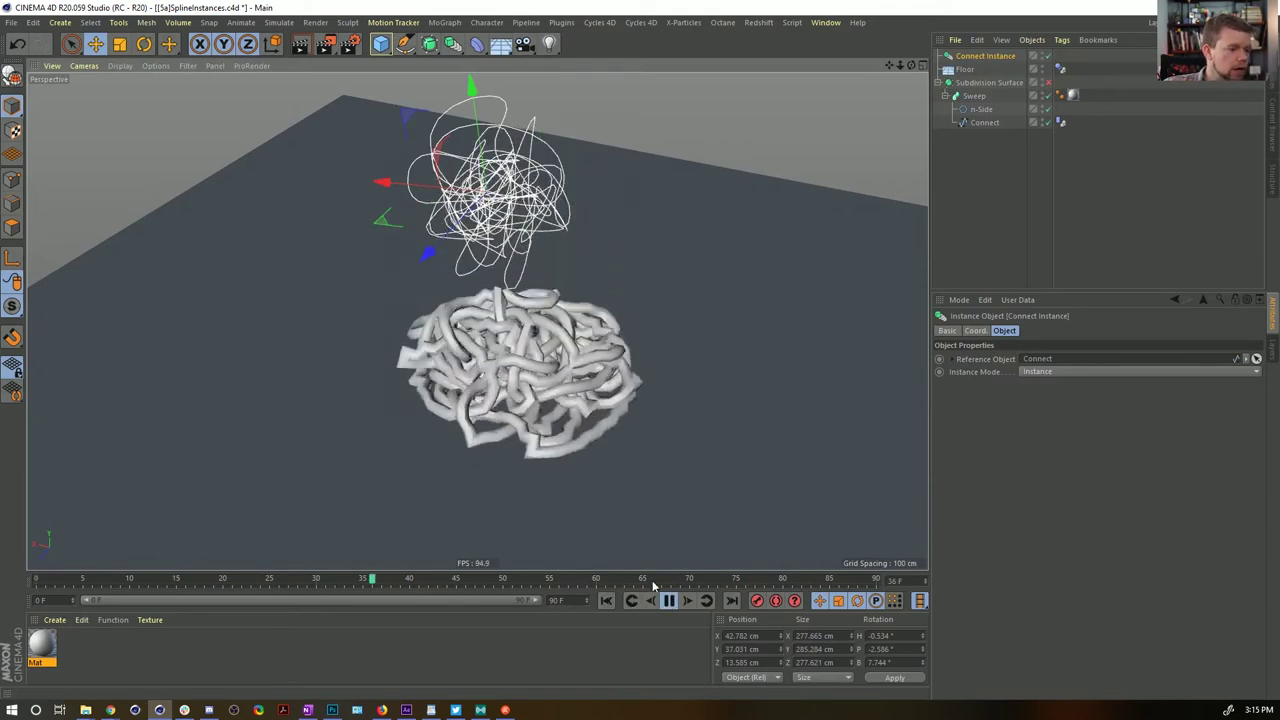
left_click(668, 600)
left_click(968, 57)
key("Delete")
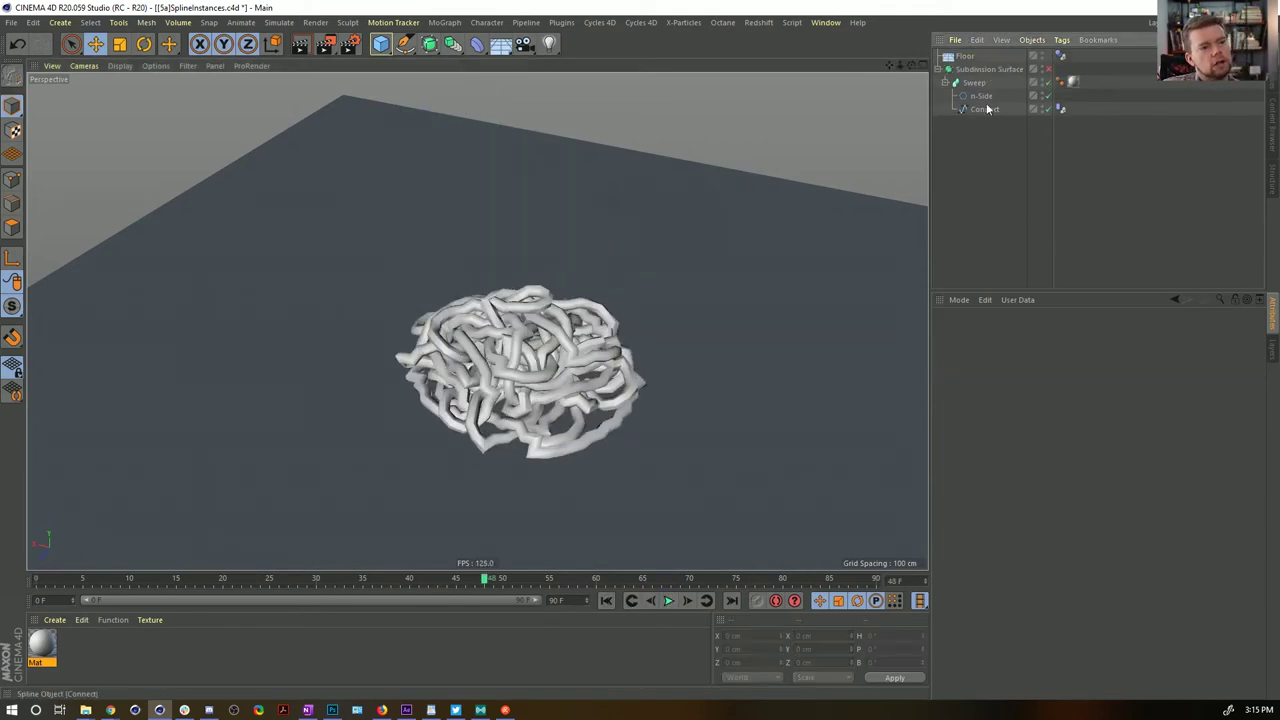
Add a MoGraph Tracer linked to the Connect spline
left_click(985, 109)
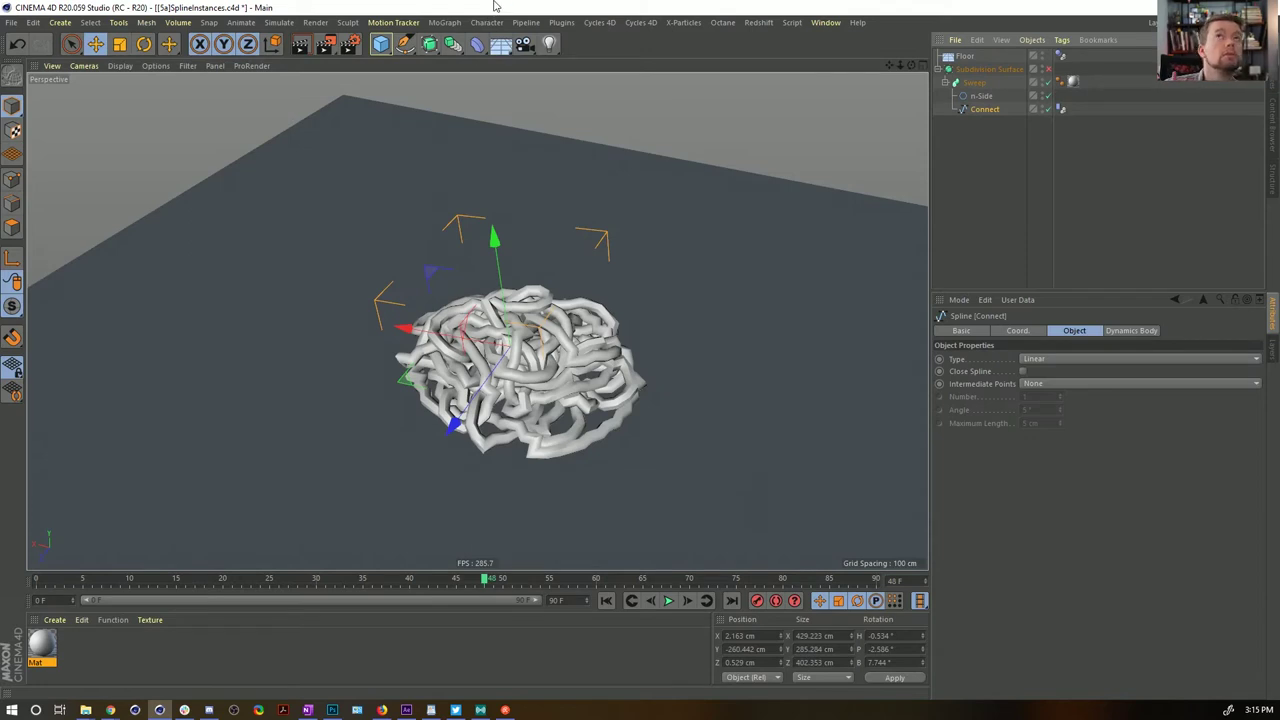
left_click(452, 44)
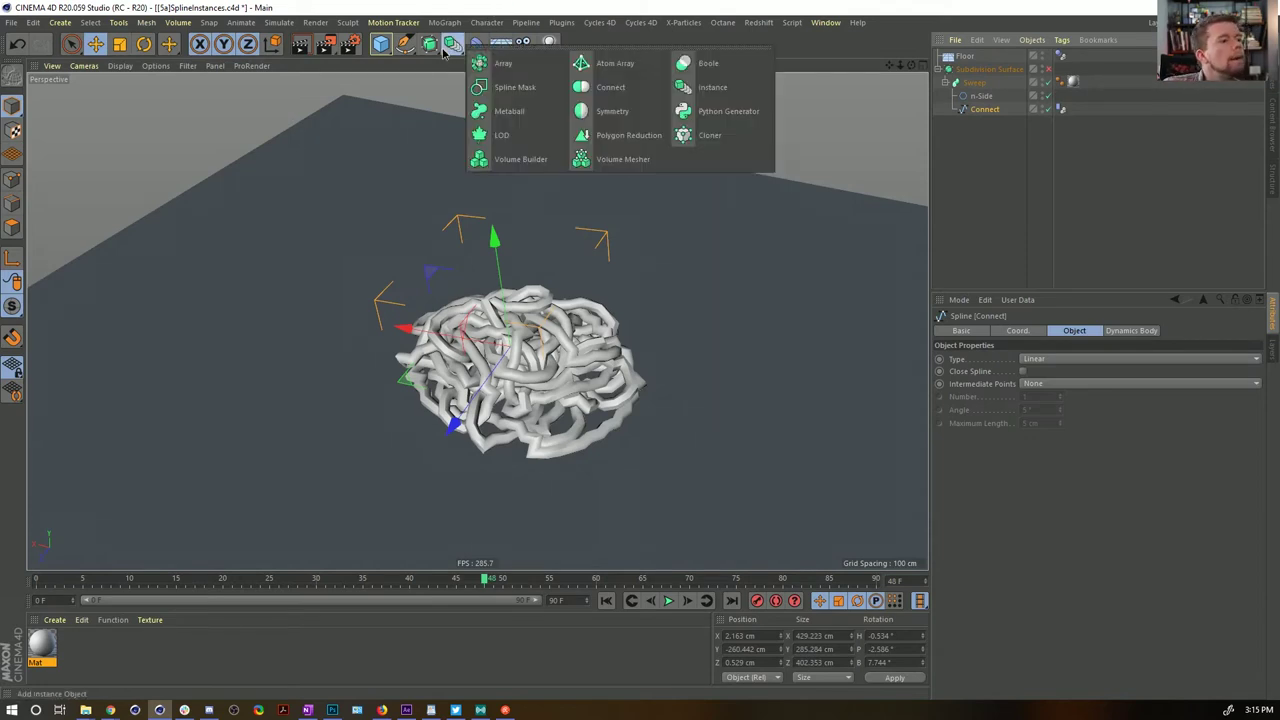
left_click(451, 43)
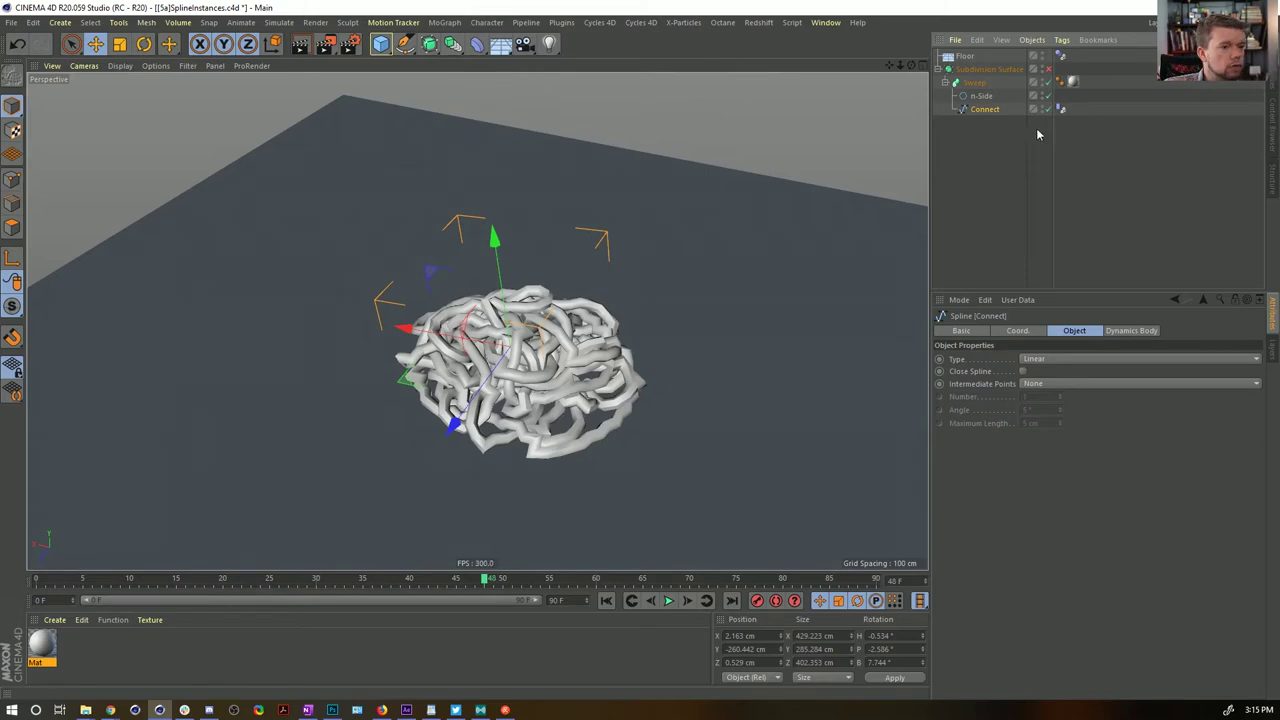
left_click(449, 24)
left_click(453, 247)
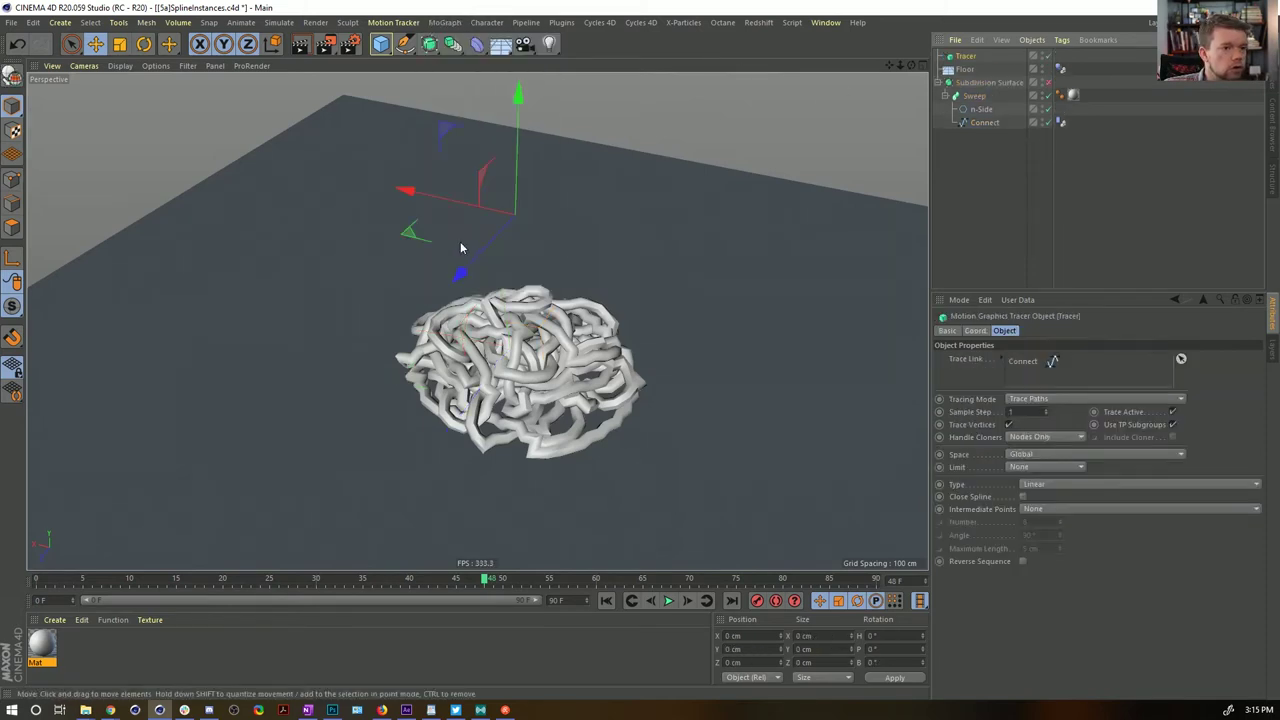
Set the Tracer's Tracing Mode to Connect All Objects with the Connect spline as its trace link
left_click(967, 71)
left_click(991, 132)
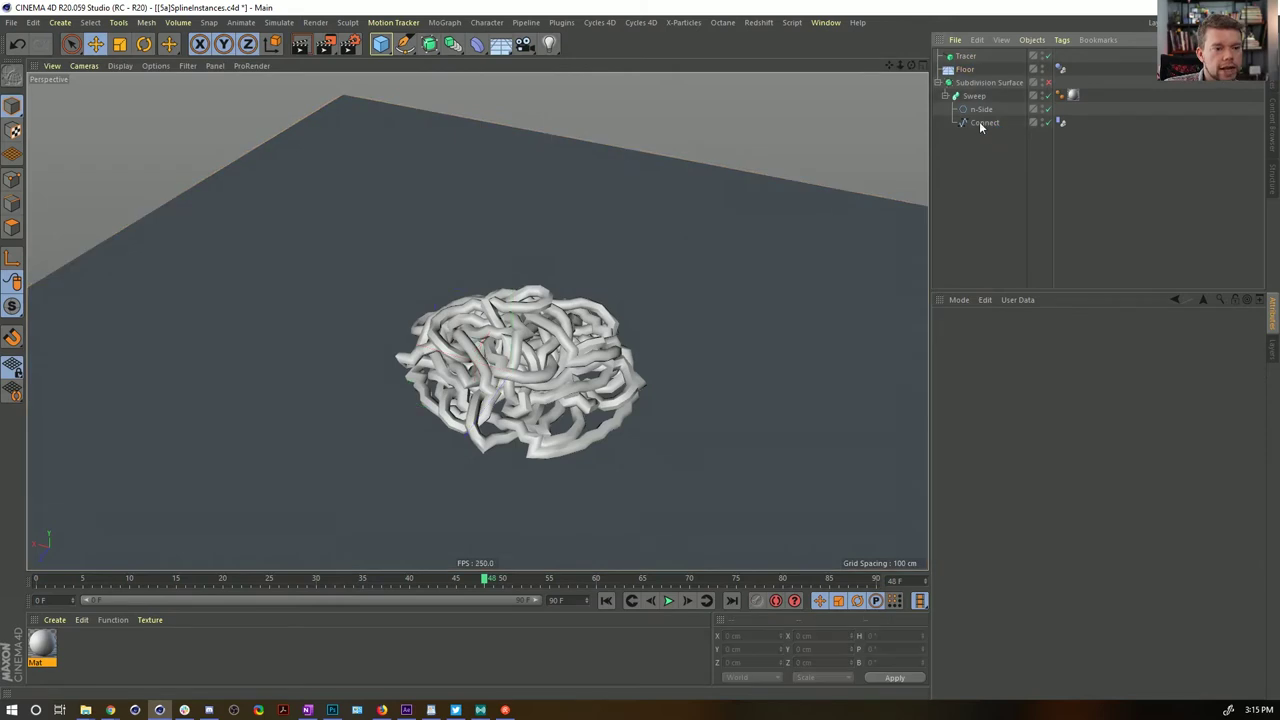
left_click(981, 123)
mouse_move(985, 136)
left_mouse_down()
mouse_move(966, 62)
mouse_move(1065, 368)
left_mouse_up()
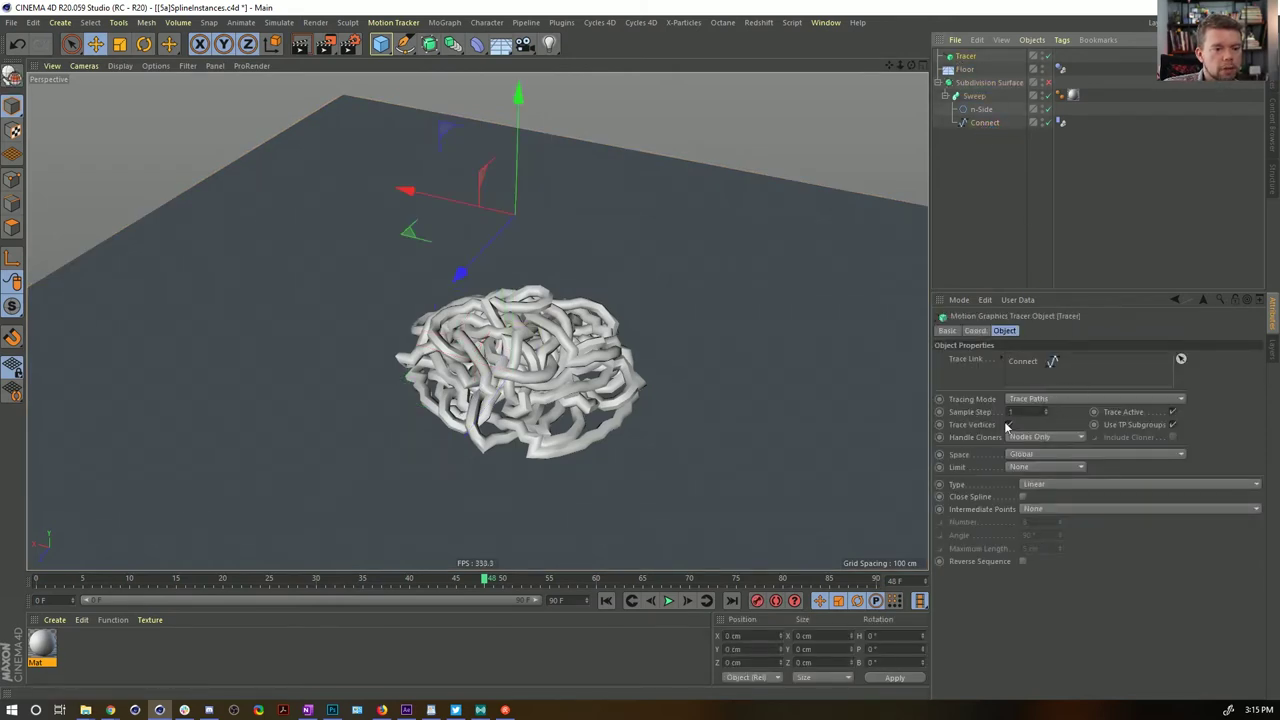
left_click(1036, 401)
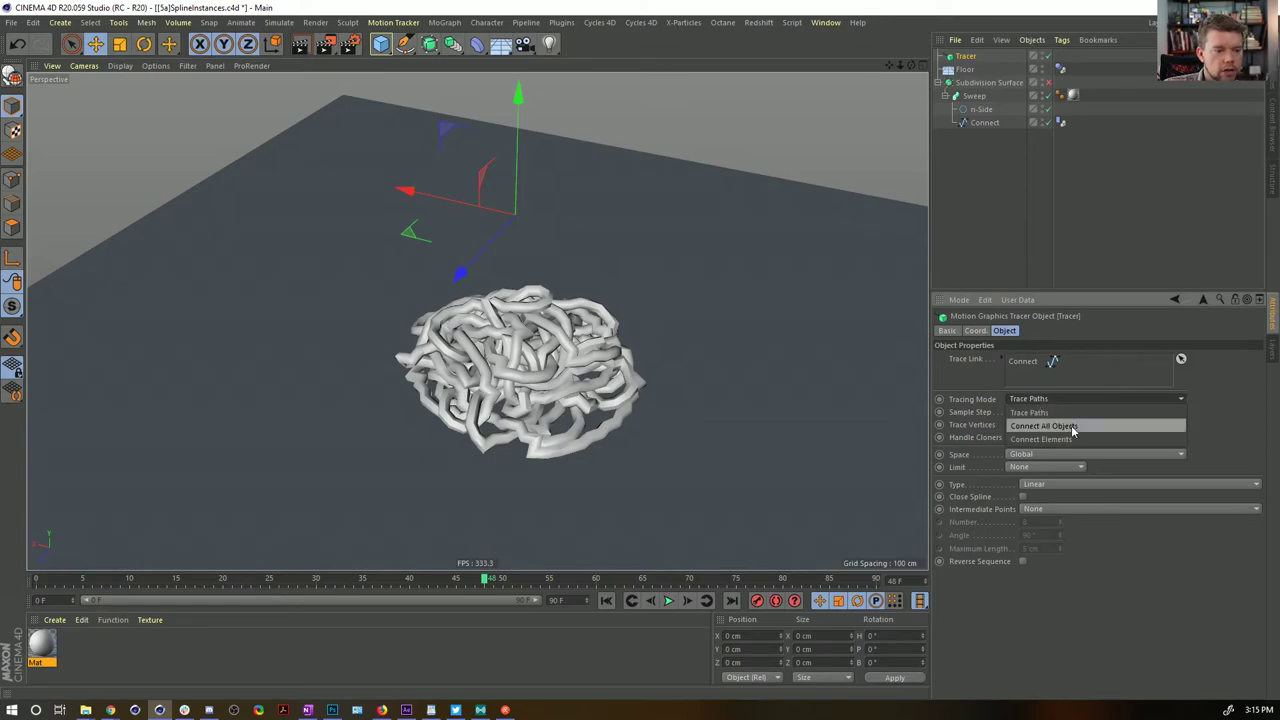
left_click(1073, 427)
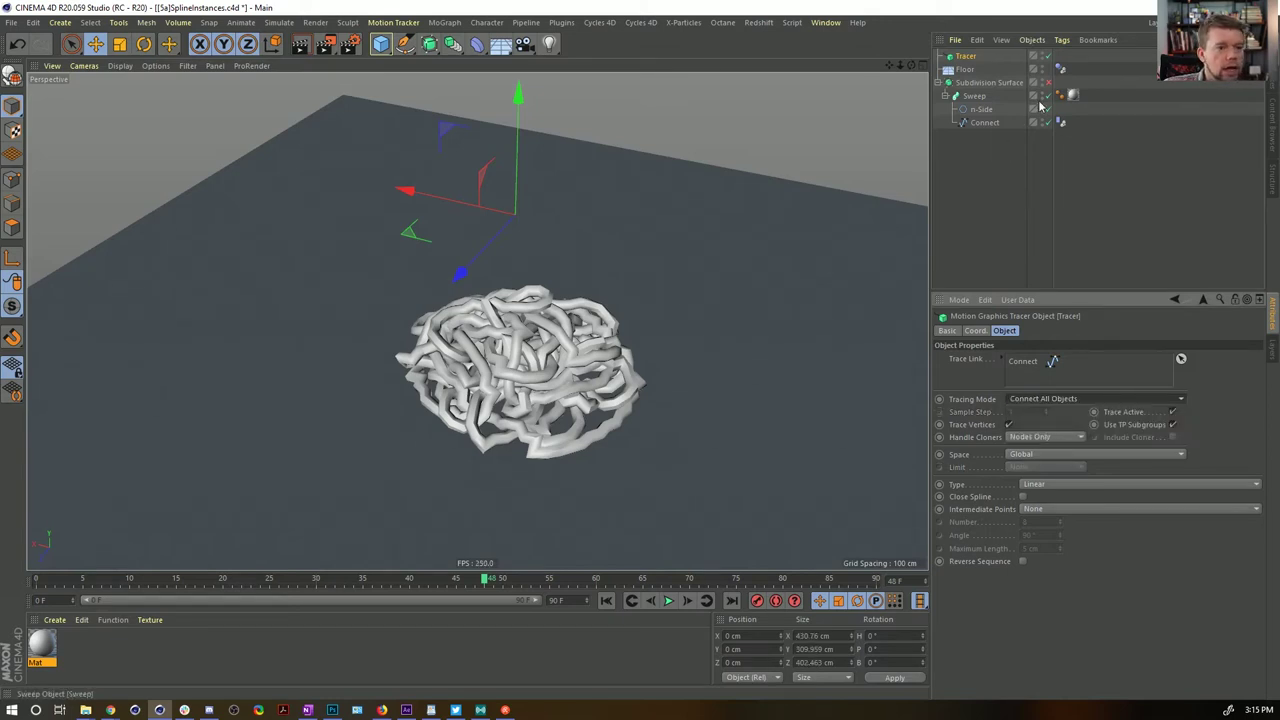
Replace the Connect spline under the Sweep with the Tracer, placing Connect at the top level just below the Floor
left_click_drag(983, 123, 981, 205)
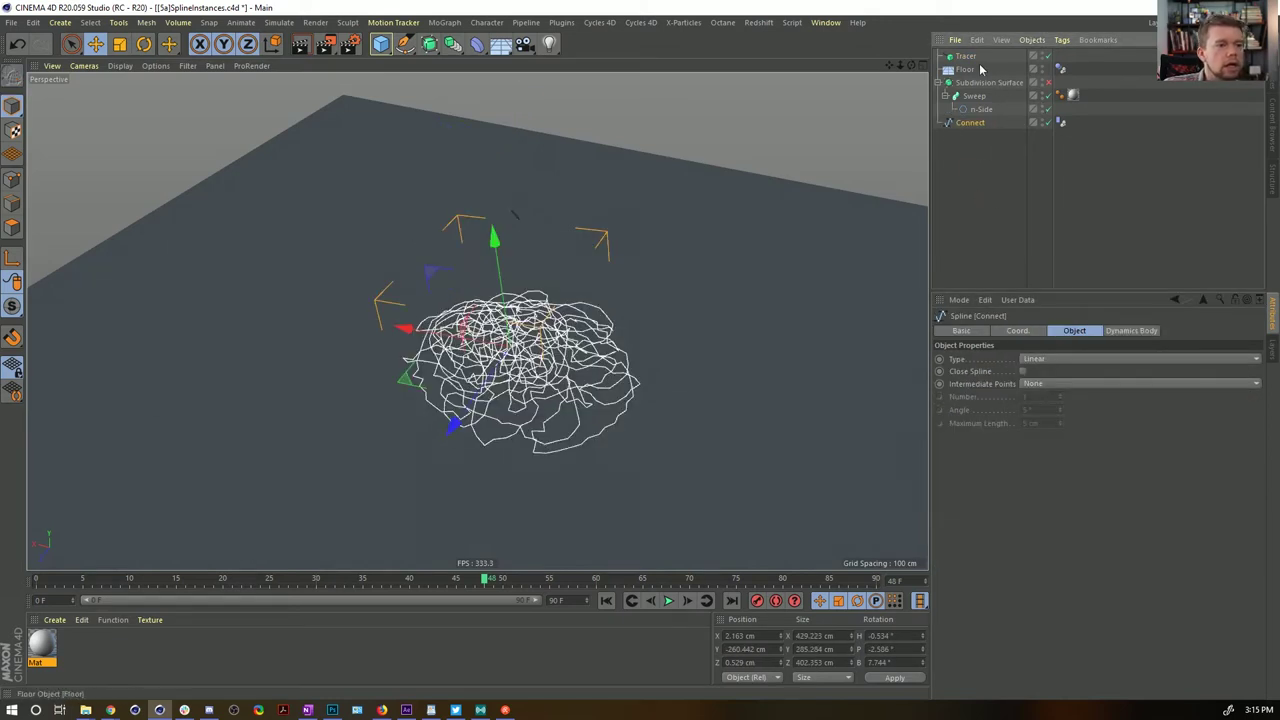
left_click_drag(967, 57, 980, 119)
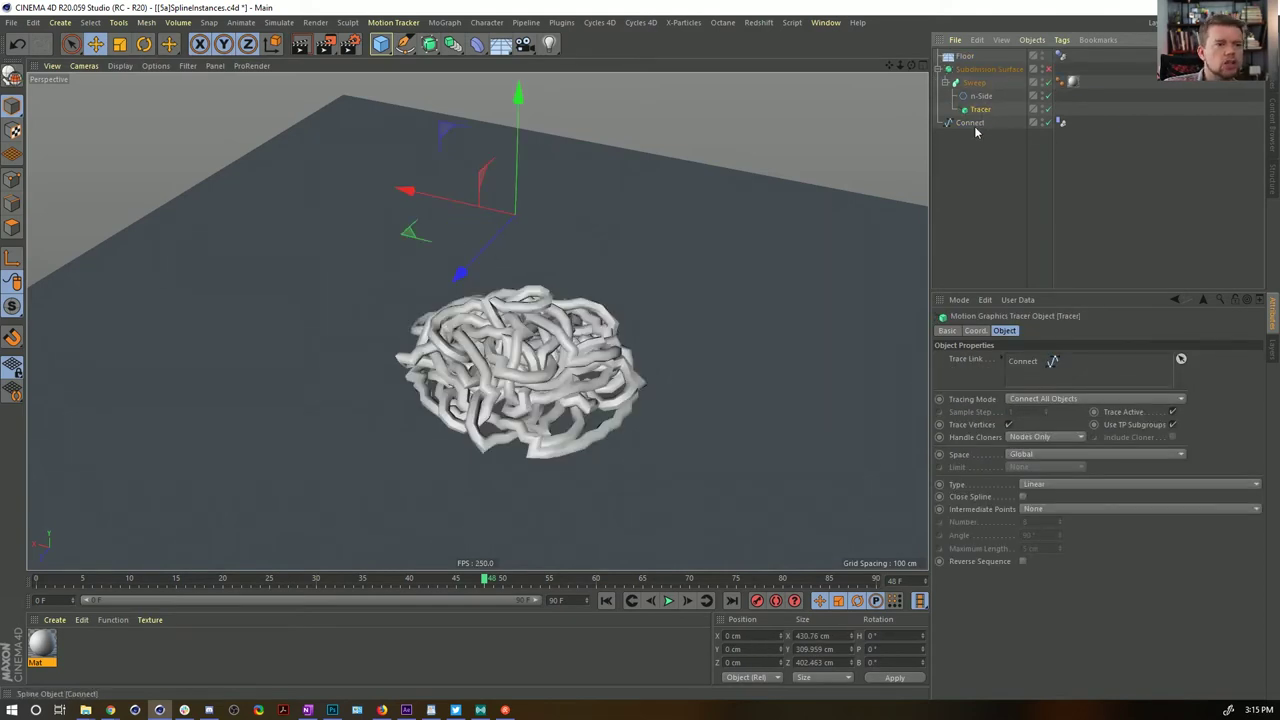
left_click(978, 124)
left_click(982, 112)
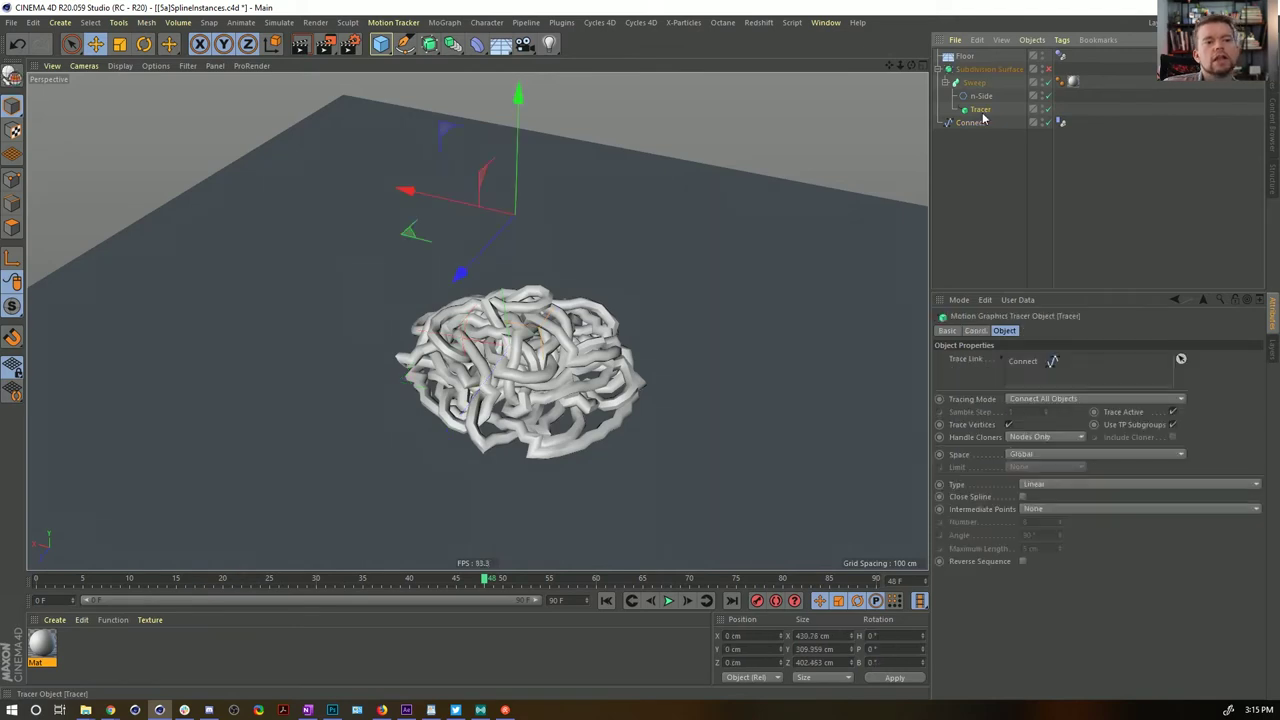
left_click_drag(965, 73, 962, 67)
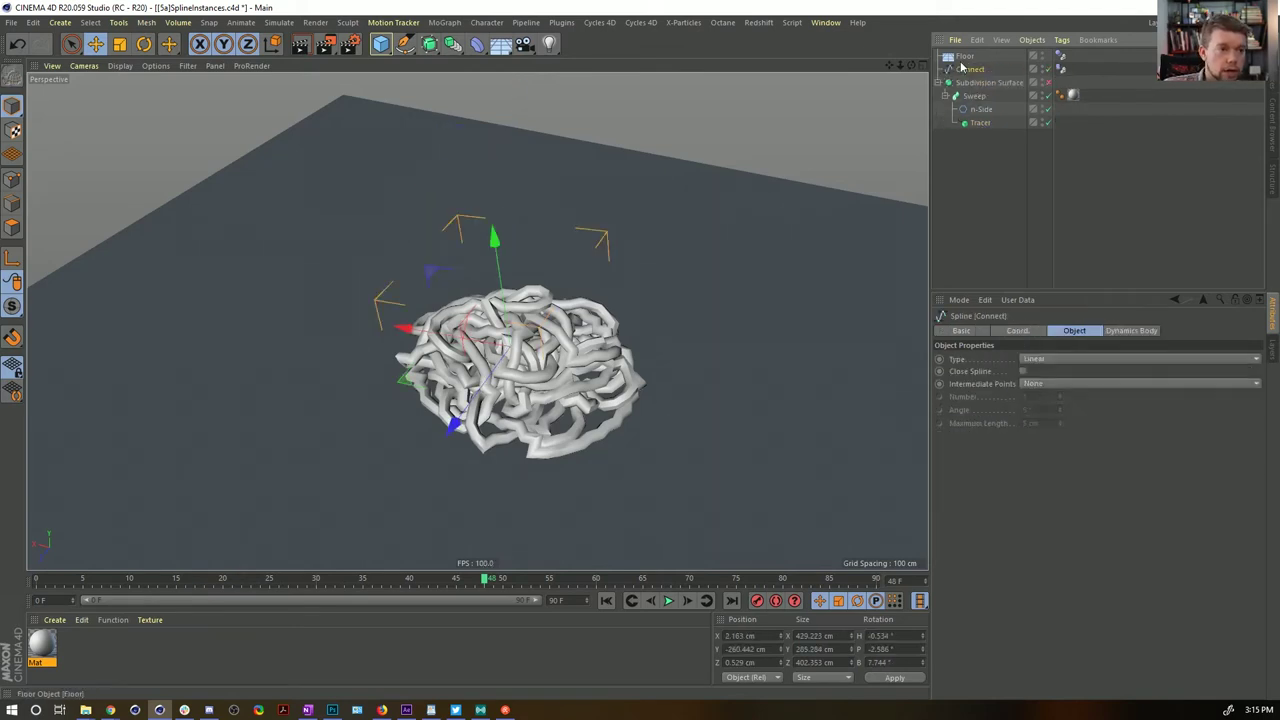
left_click(980, 124)
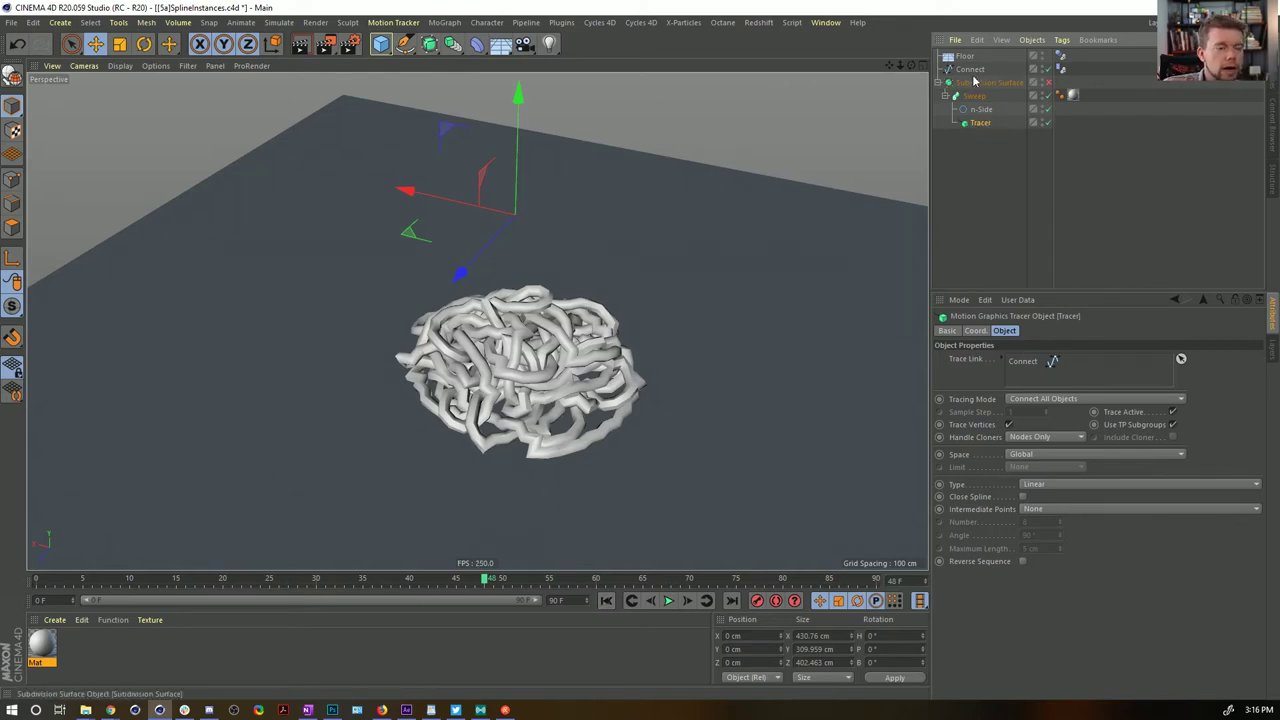
Play the simulation from frame 0 to check the Tracer-driven tubes, stopping at frame 81
left_click(606, 600)
left_click(608, 602)
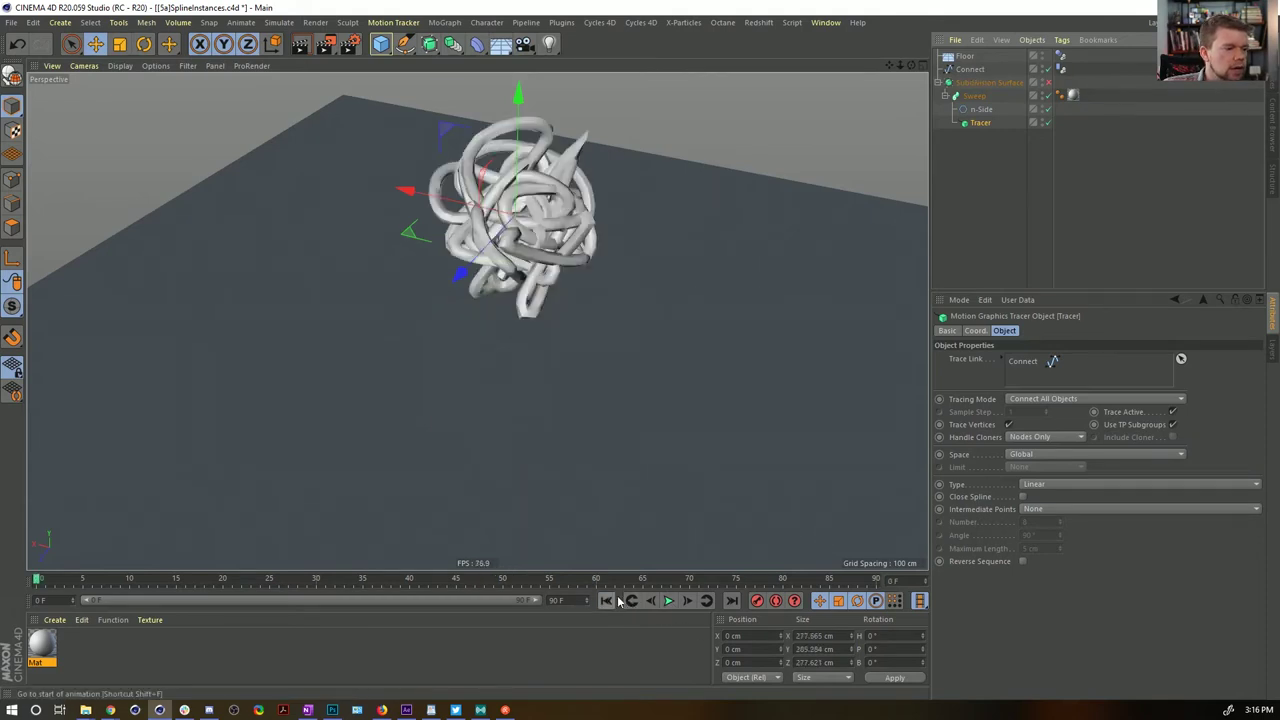
left_click(670, 601)
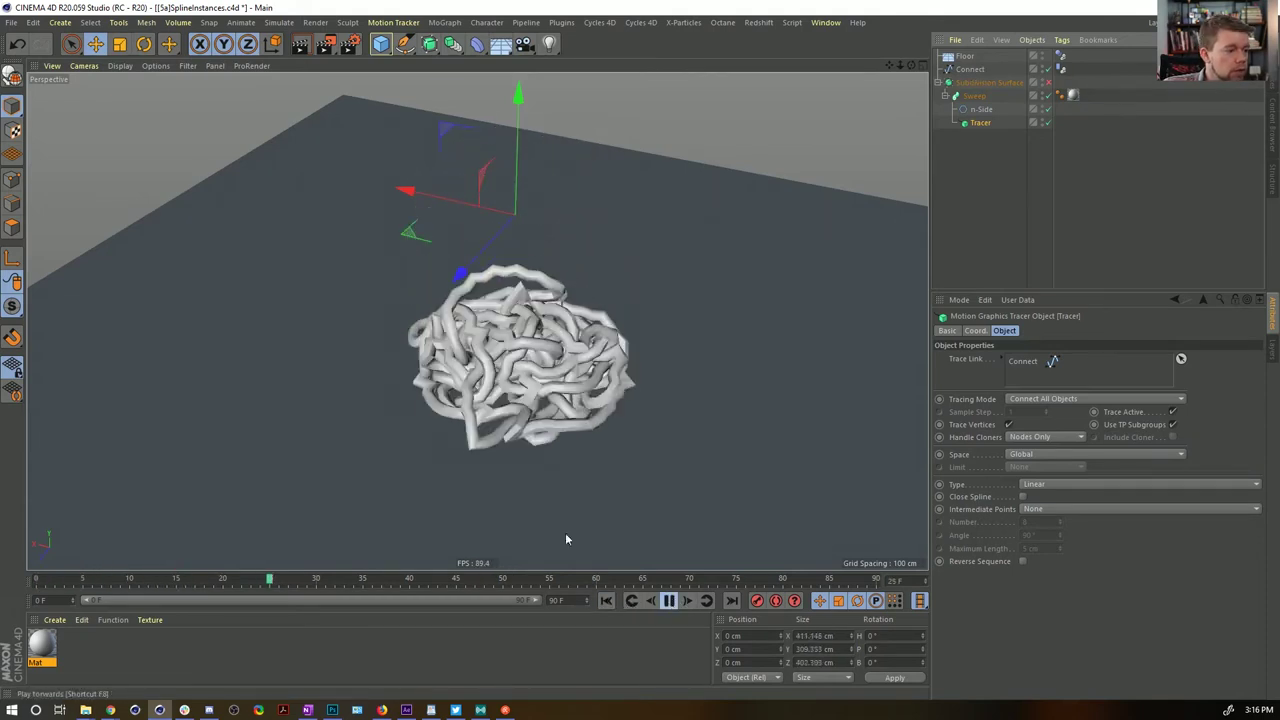
left_click(670, 601)
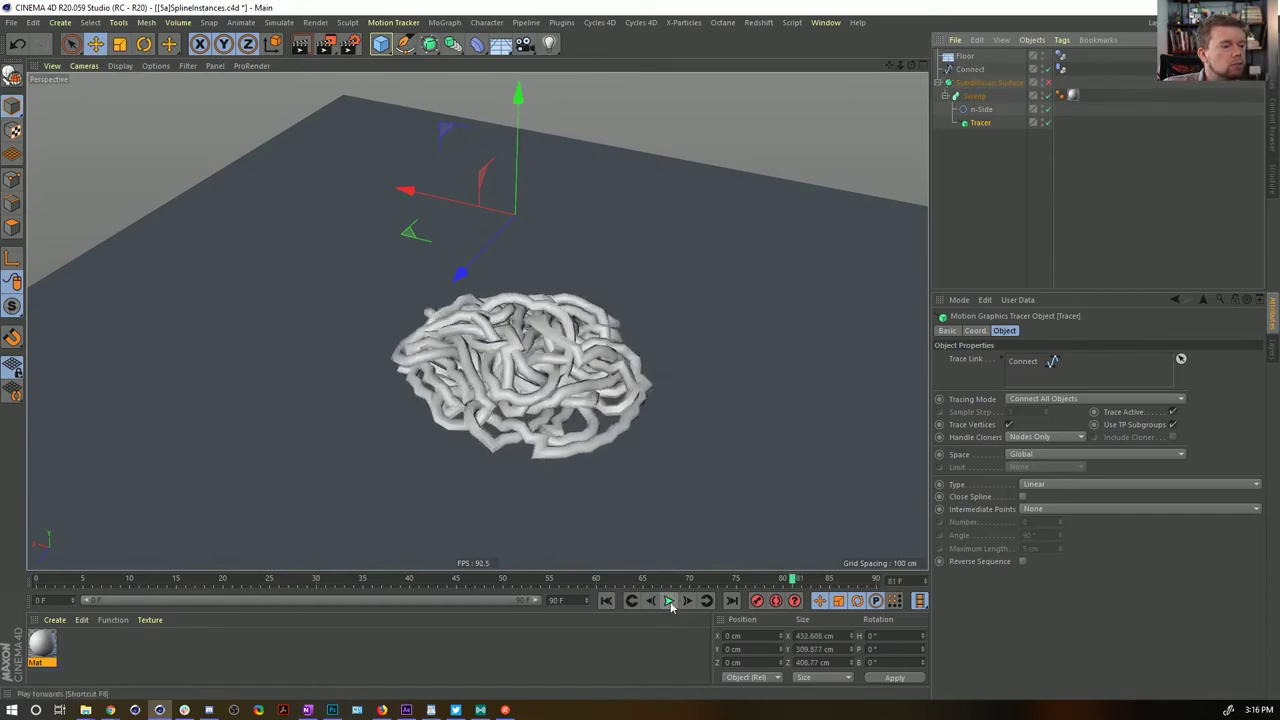
Return to the start, advance frame by frame to frame 10 to examine the tubes' motion, and resume playback
left_click(606, 600)
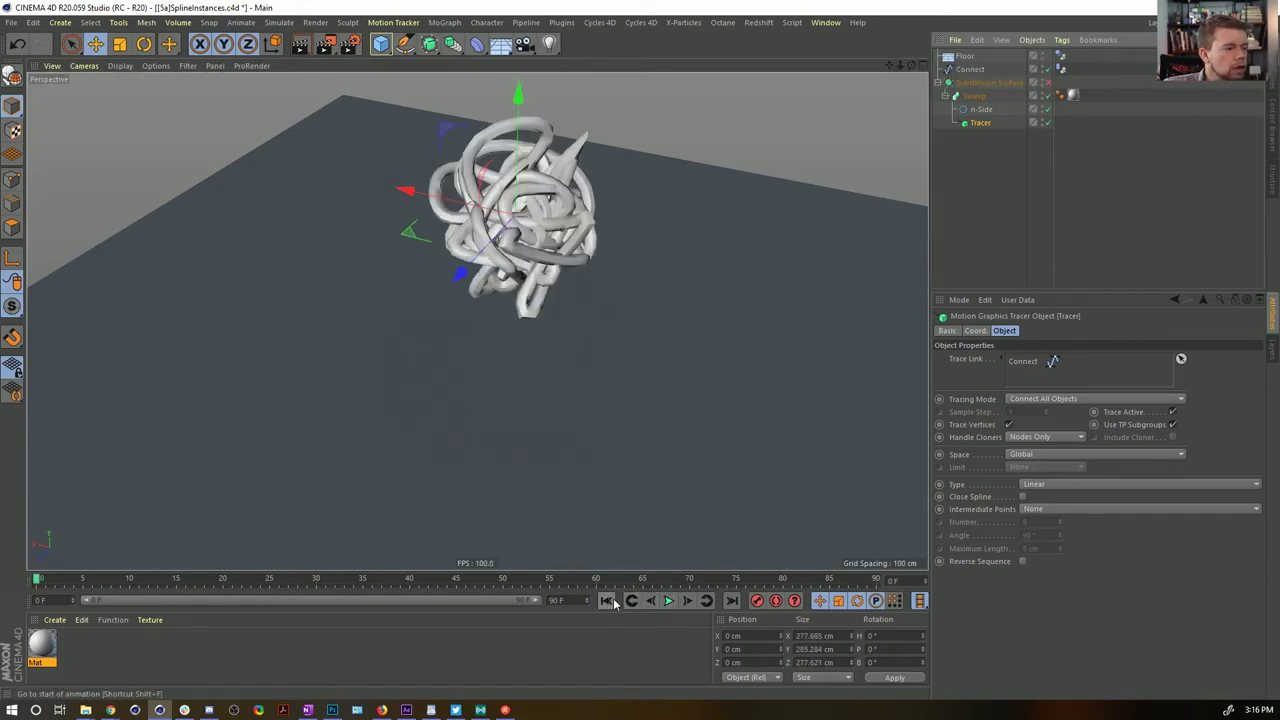
left_click(688, 601)
left_click(688, 603)
left_click(688, 603)
left_click(688, 603)
left_click(688, 603)
left_click(688, 603)
left_click(688, 603)
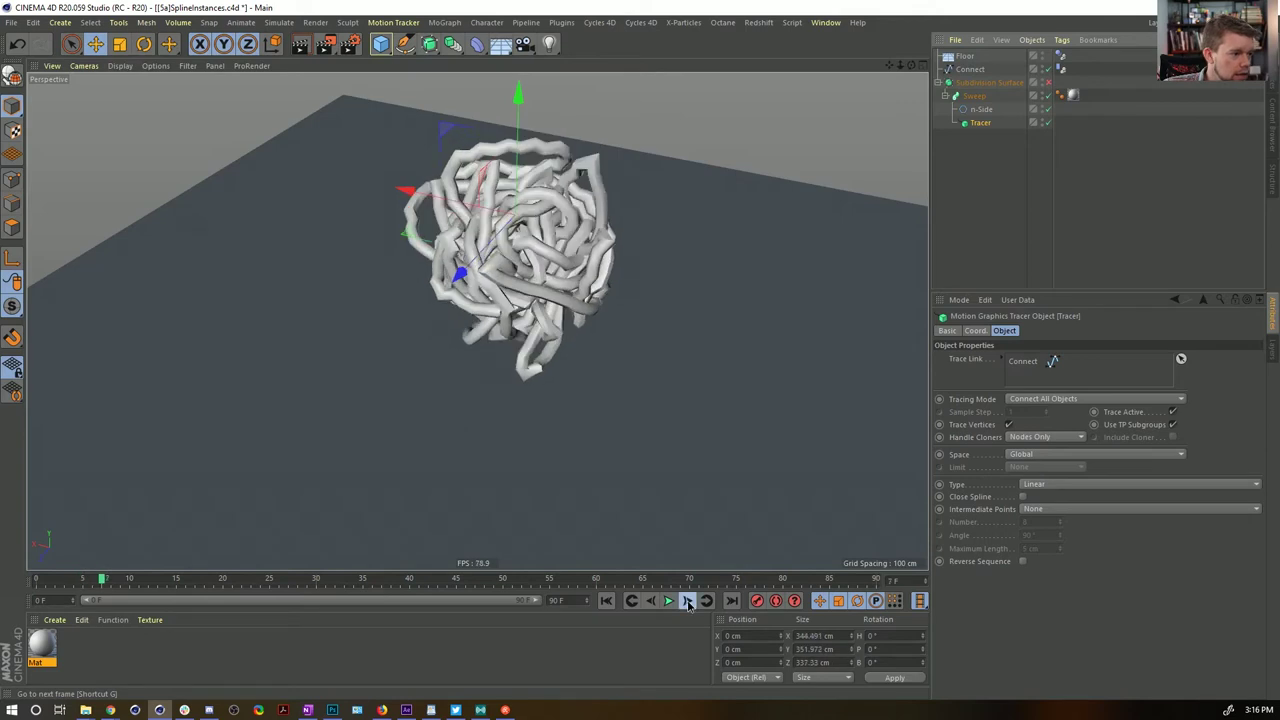
left_click(688, 603)
left_click(688, 601)
left_click(688, 601)
left_click(669, 601)
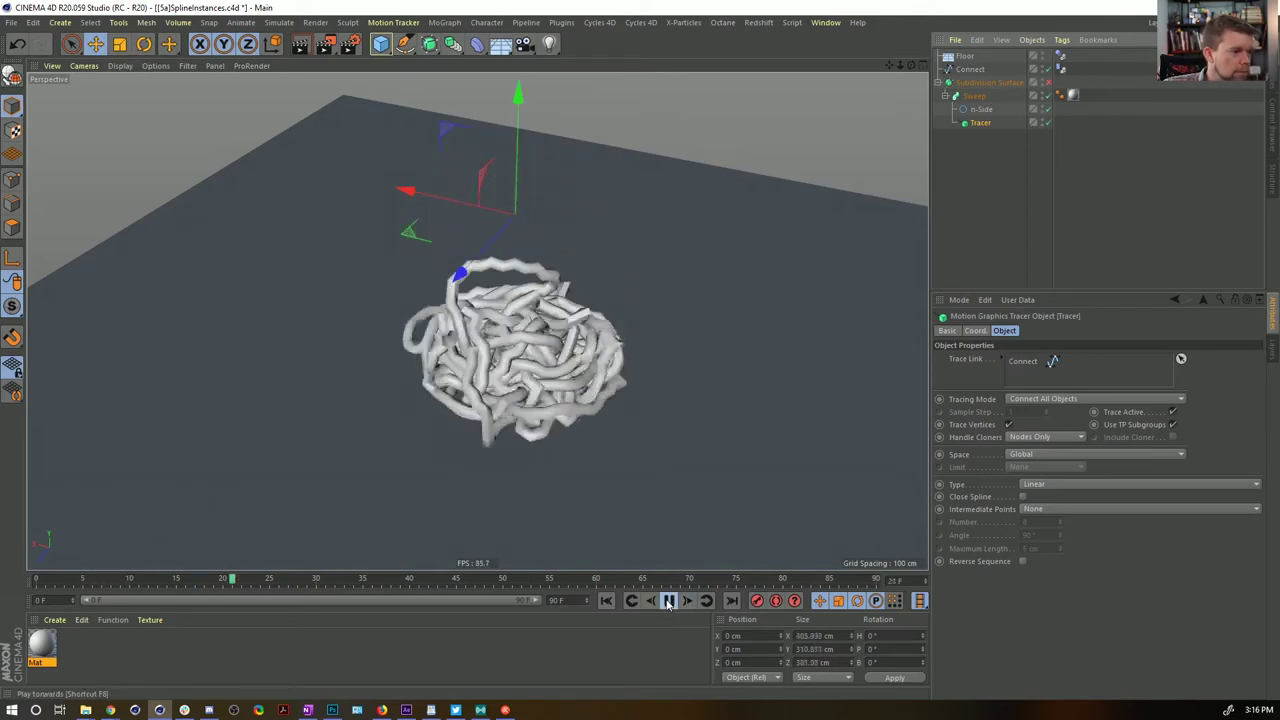
Stop the simulation at frame 61 and select the n-Side profile under the Sweep
left_click(669, 601)
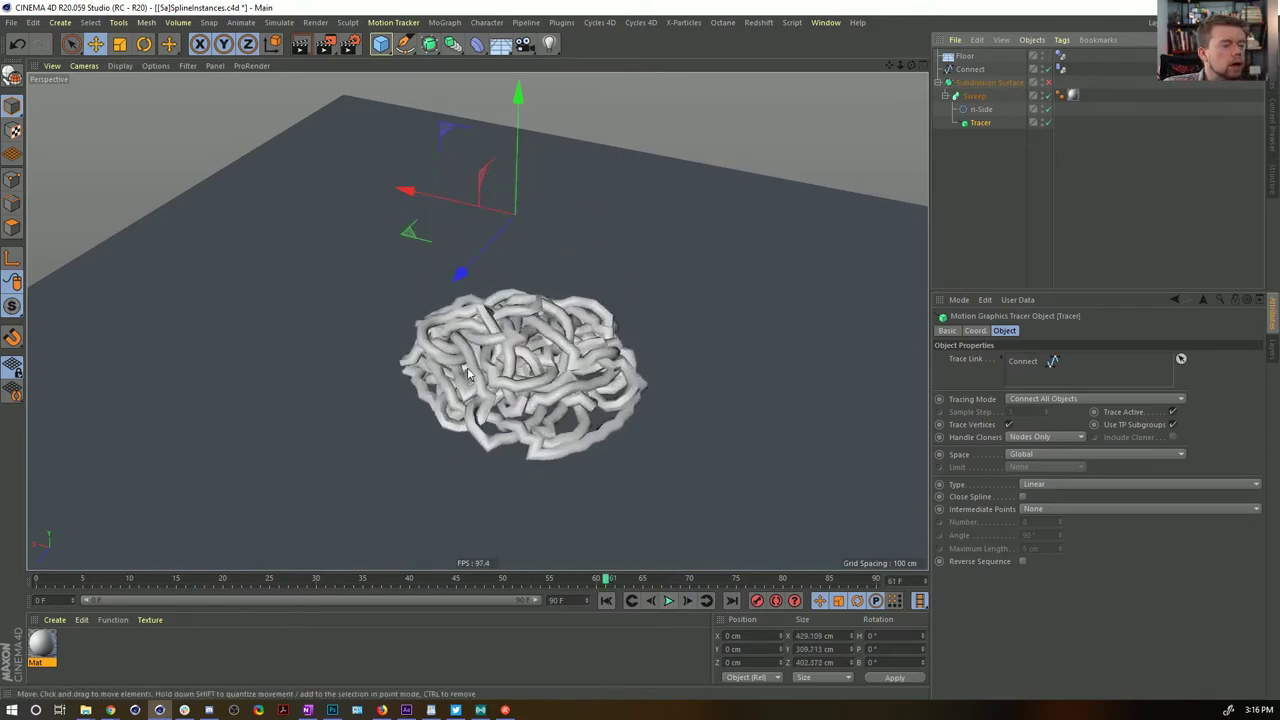
scroll(583, 366, "up", 2)
middle_click_drag(583, 366, 571, 328, "alt")
left_click(986, 110)
key("r")
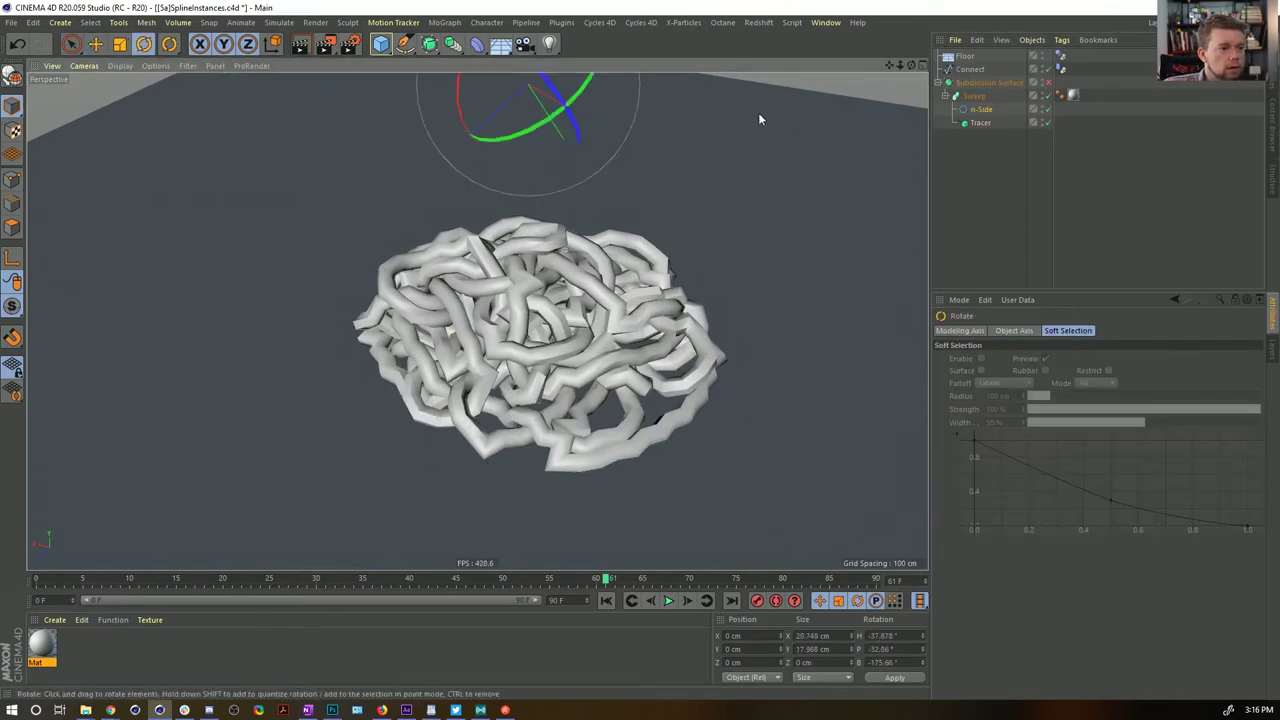
left_click_drag(758, 112, 734, 204)
key("ctrl+z")
Scale the n-Side profile down to a radius of about 5.1 cm and duplicate the Sweep hierarchy at the top level
key("t")
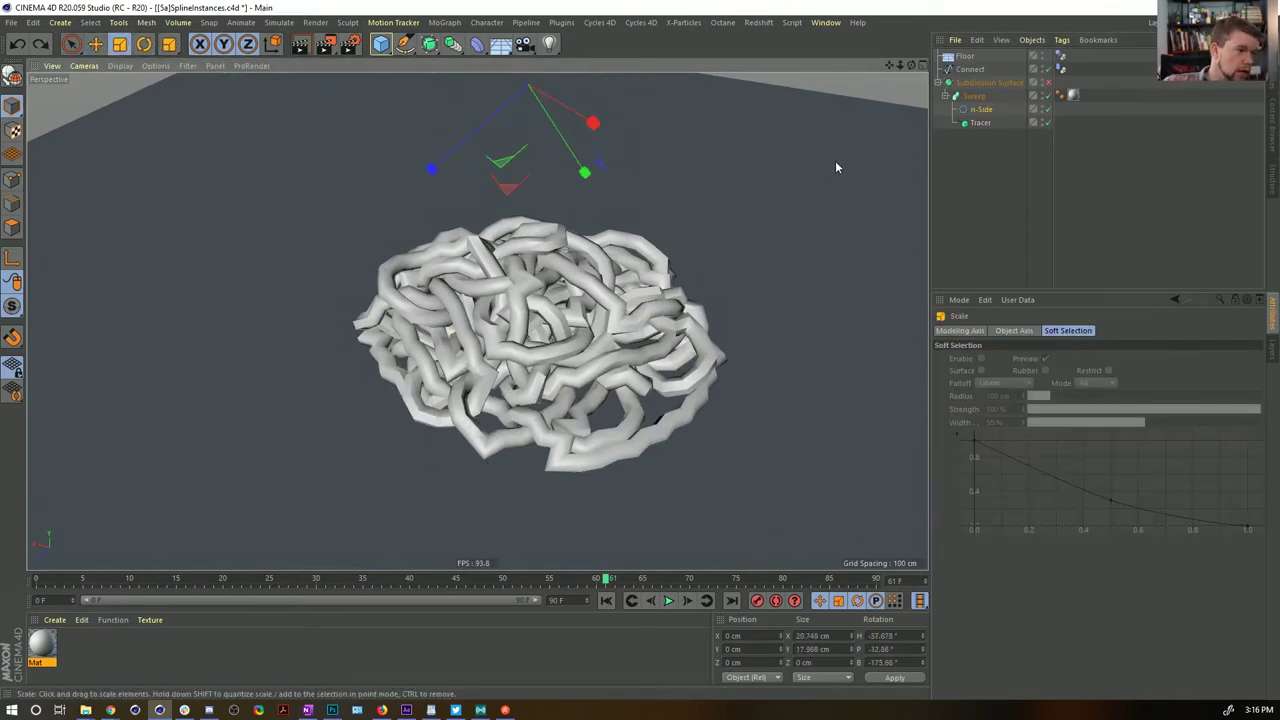
left_click_drag(835, 162, 562, 240)
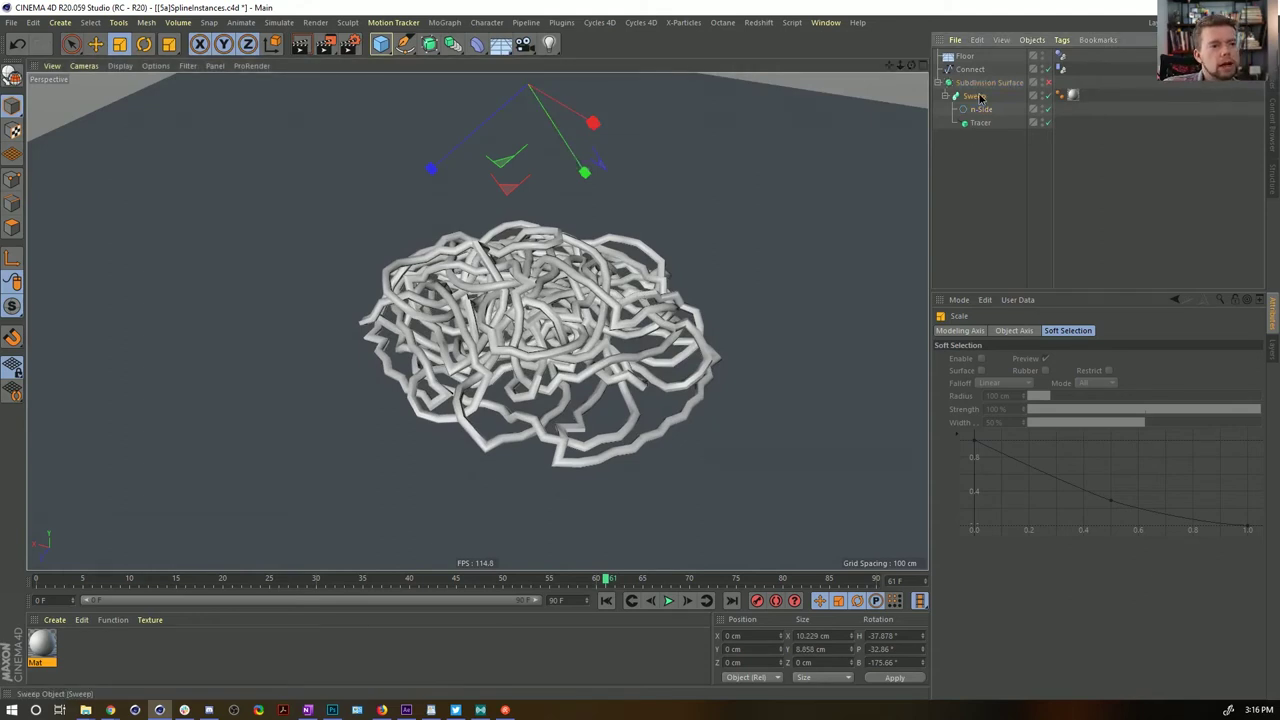
left_click_drag(978, 96, 995, 183, "ctrl")
Cut the n-Side from the duplicate Sweep, paste it into a new document and reset its PSR
left_click(981, 152)
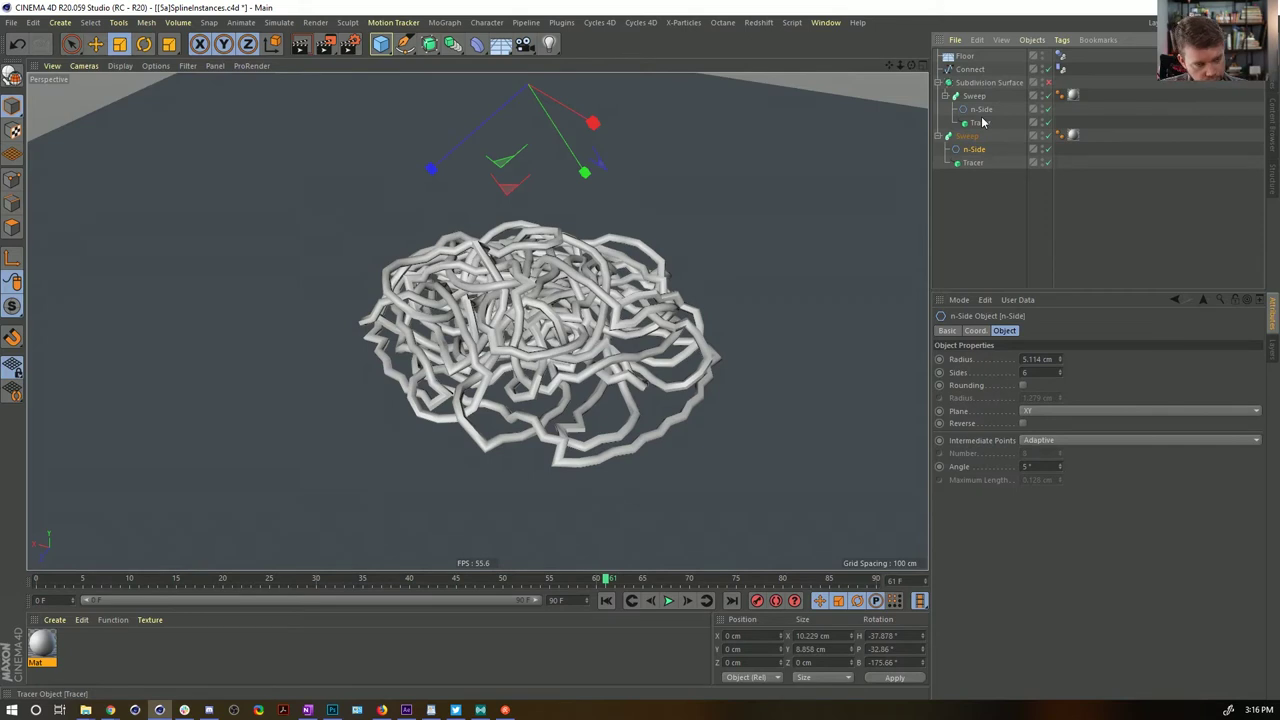
key("Delete")
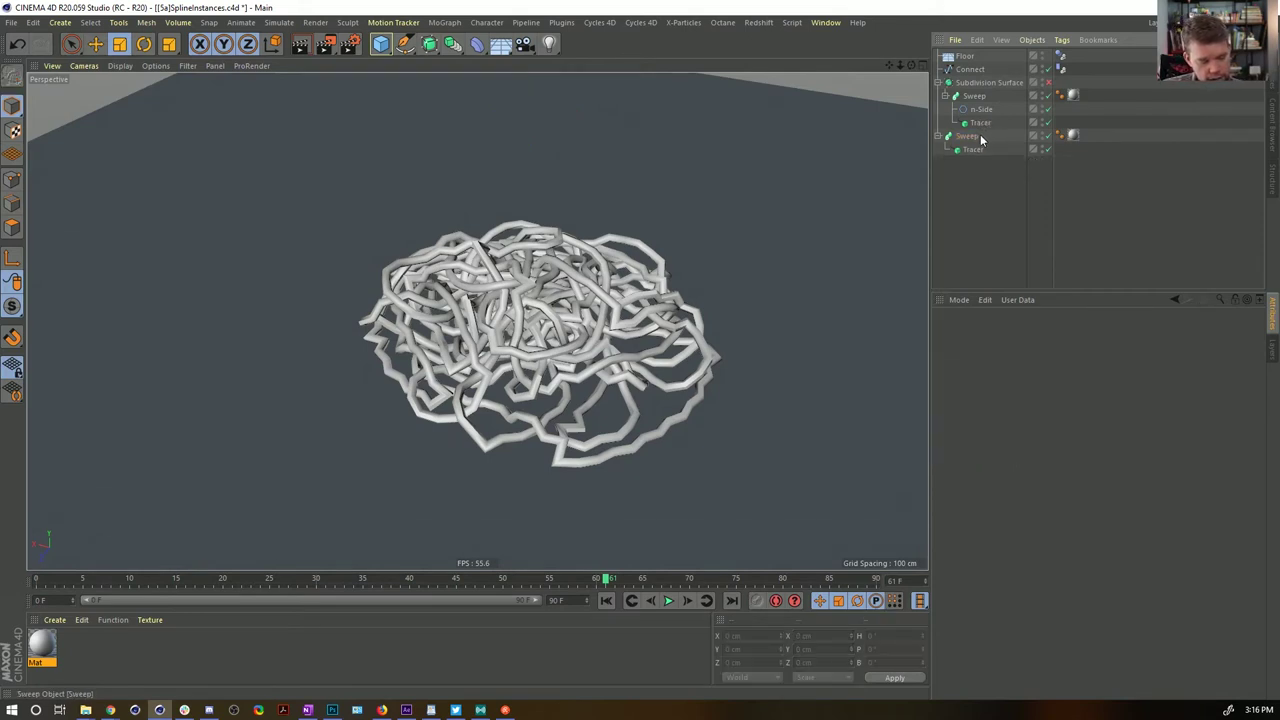
key("ctrl+n")
key("ctrl+v")
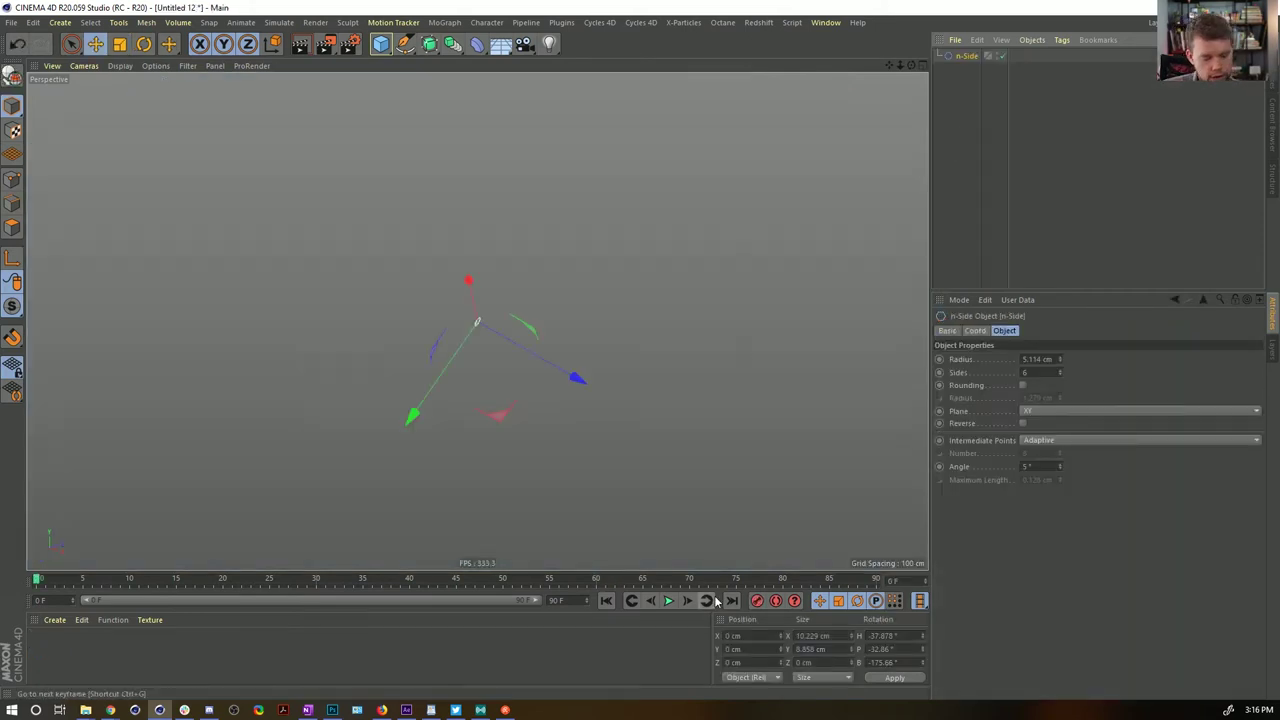
key("shift+c")
type("psr")
key("Return")
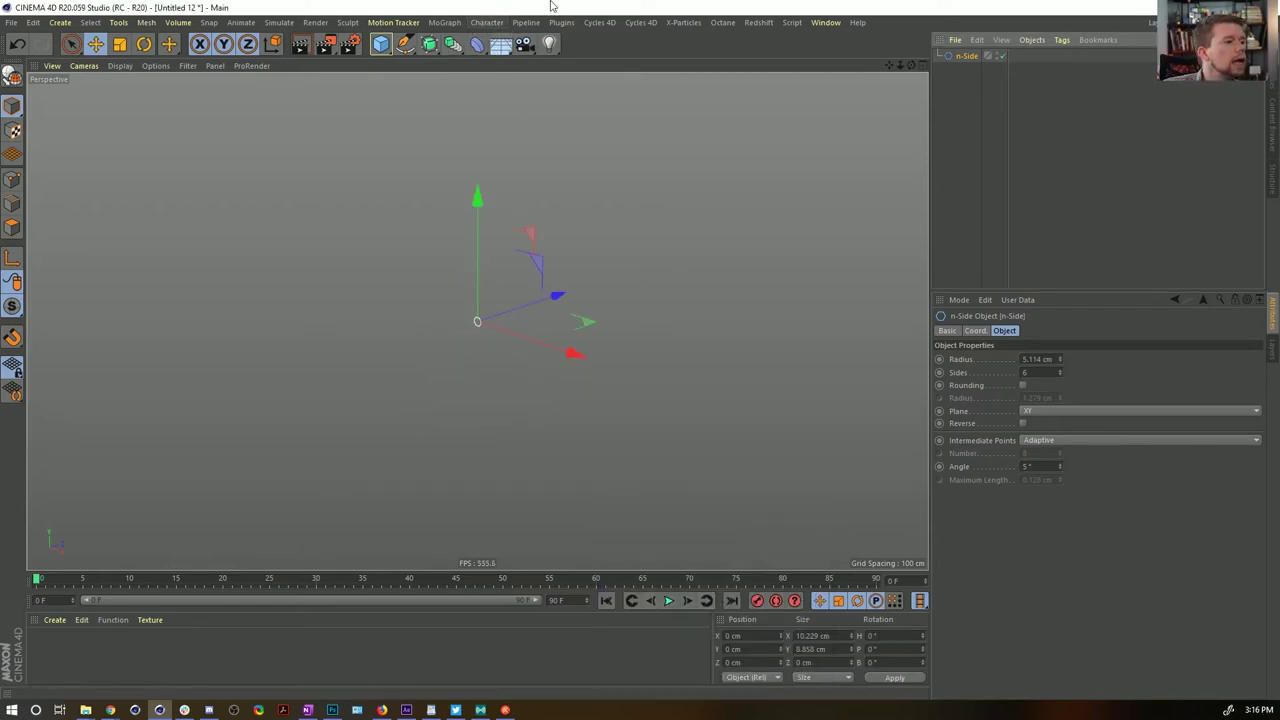
Add a Cloner with the n-Side as its child, in Radial mode with a count of 3 and a 20 cm radius
left_click(427, 42)
left_click(535, 180)
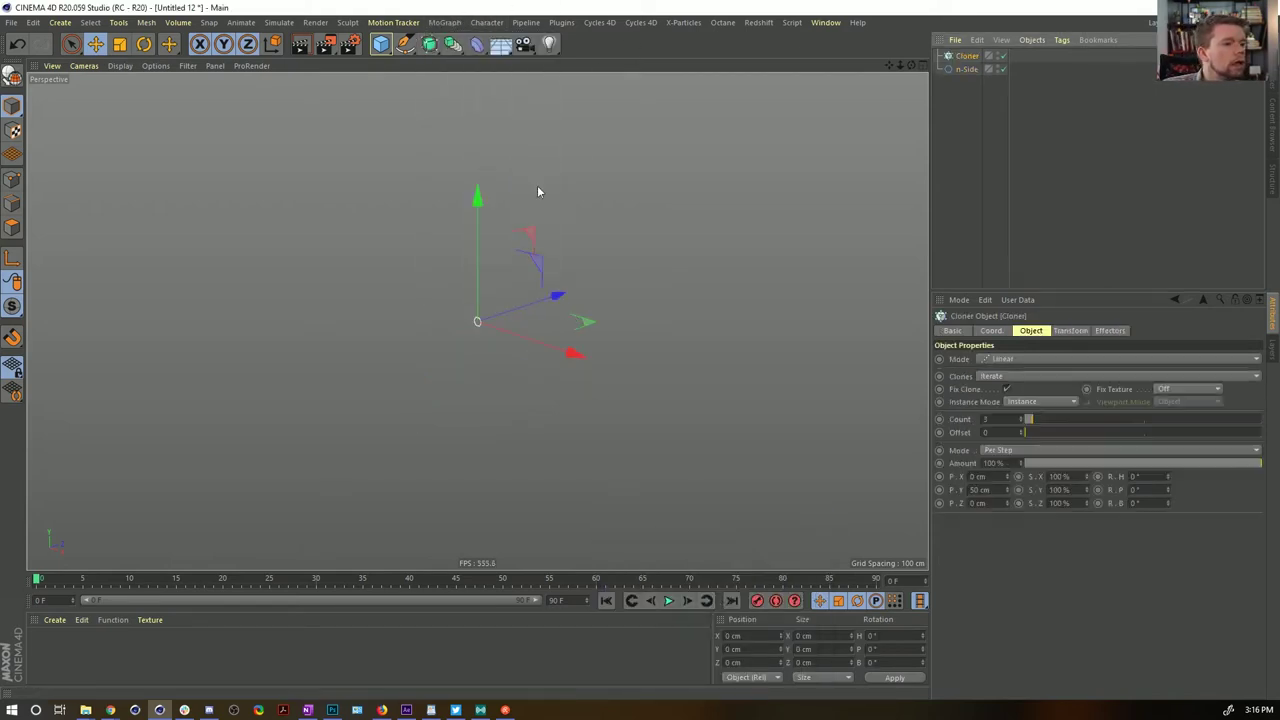
left_click_drag(975, 60, 970, 57)
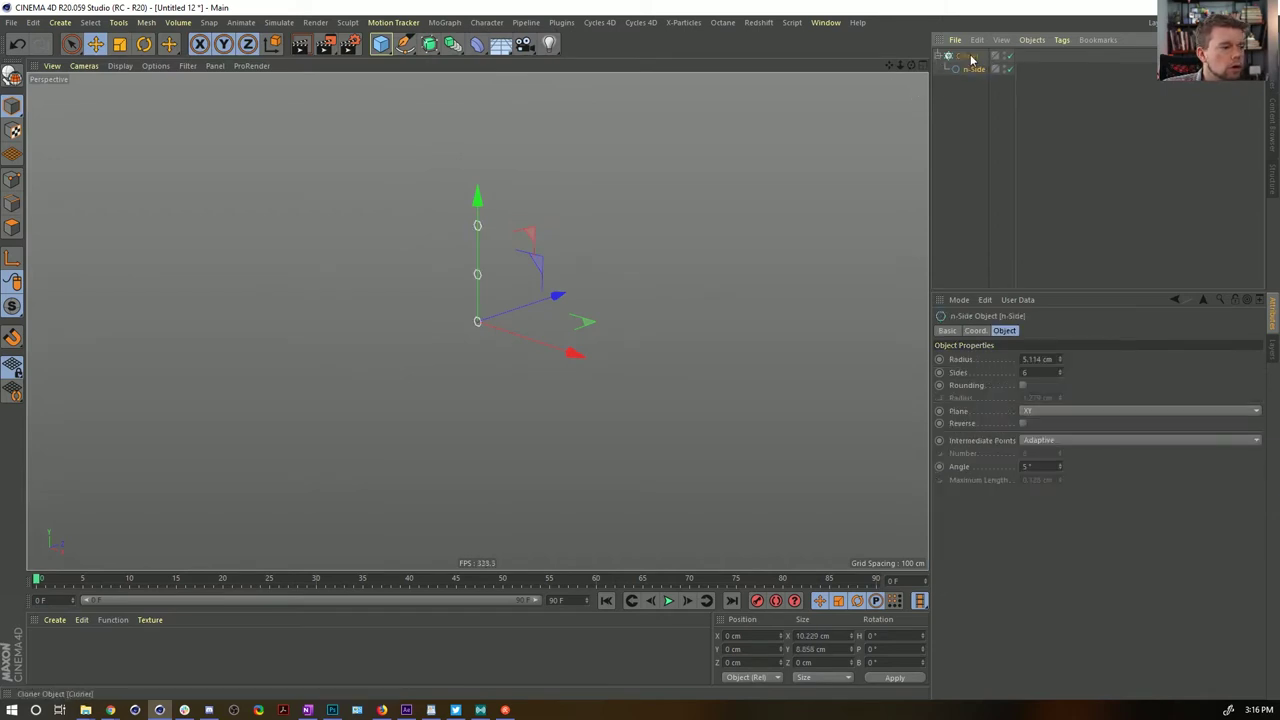
left_click(1015, 360)
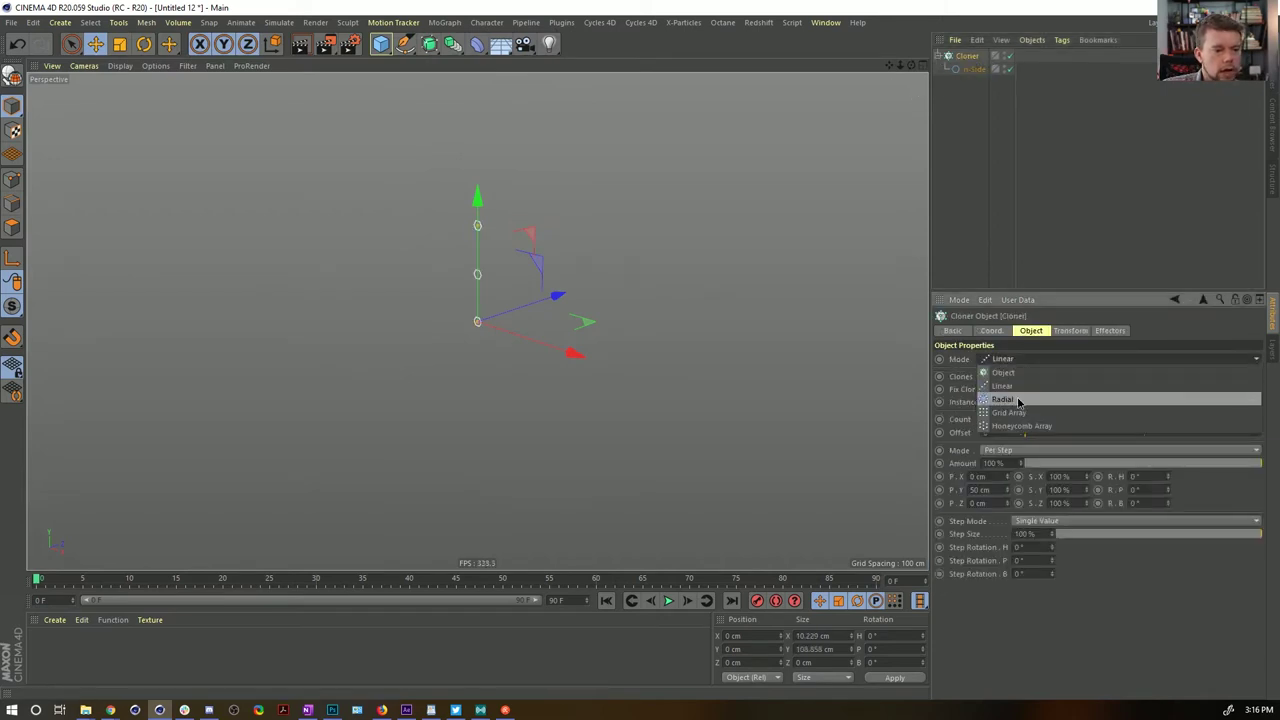
left_click(1020, 400)
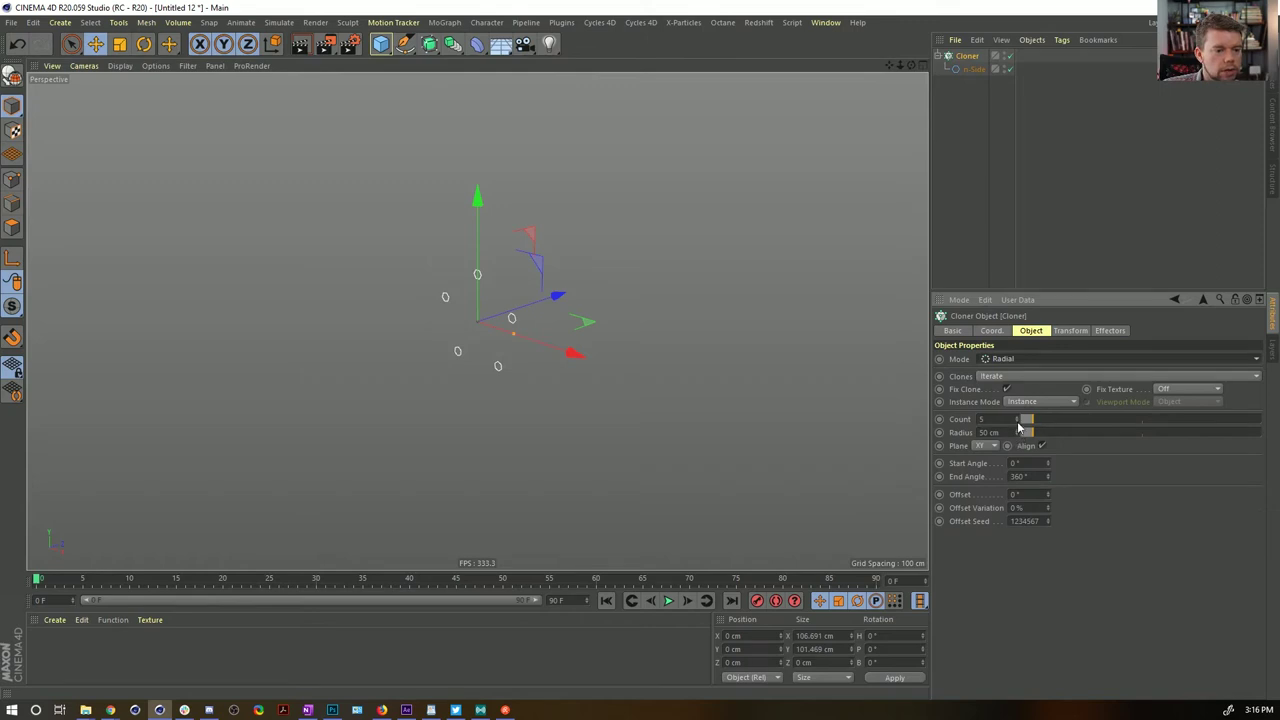
left_click(1017, 422)
left_click(1017, 422)
left_click_drag(1029, 432, 1026, 432)
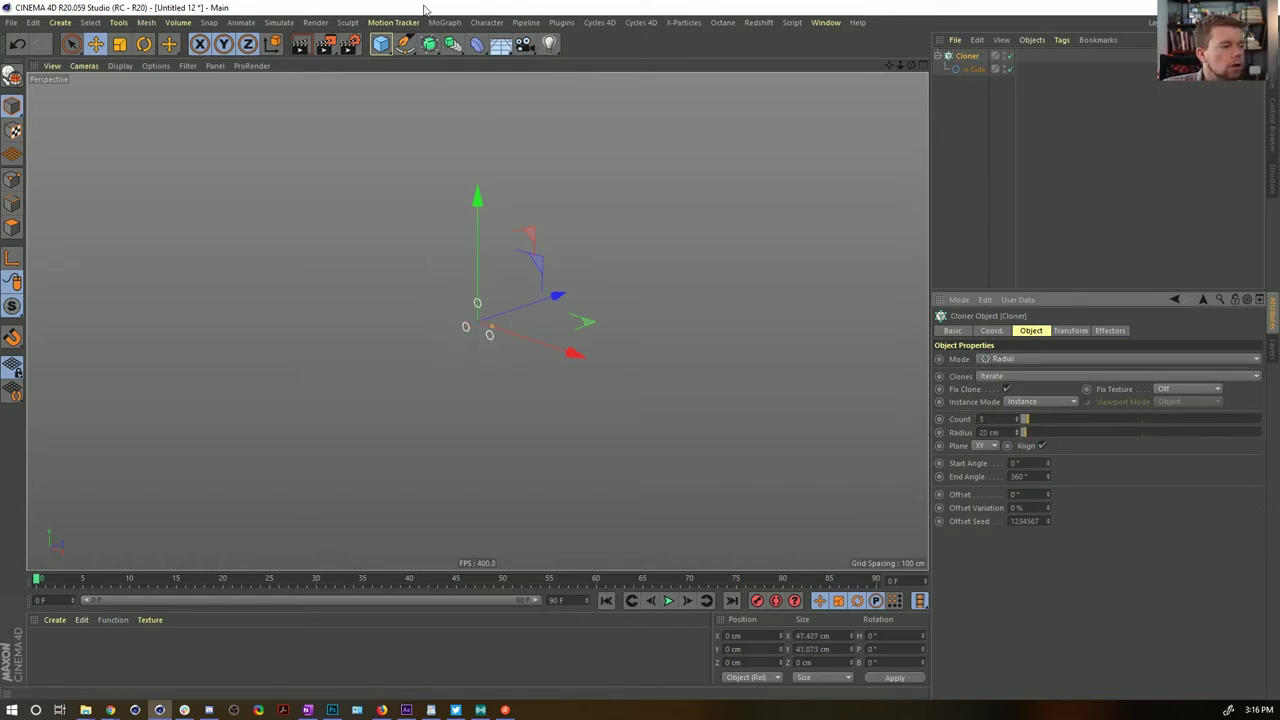
Add a Connect object and make the Cloner its child
left_click(474, 46)
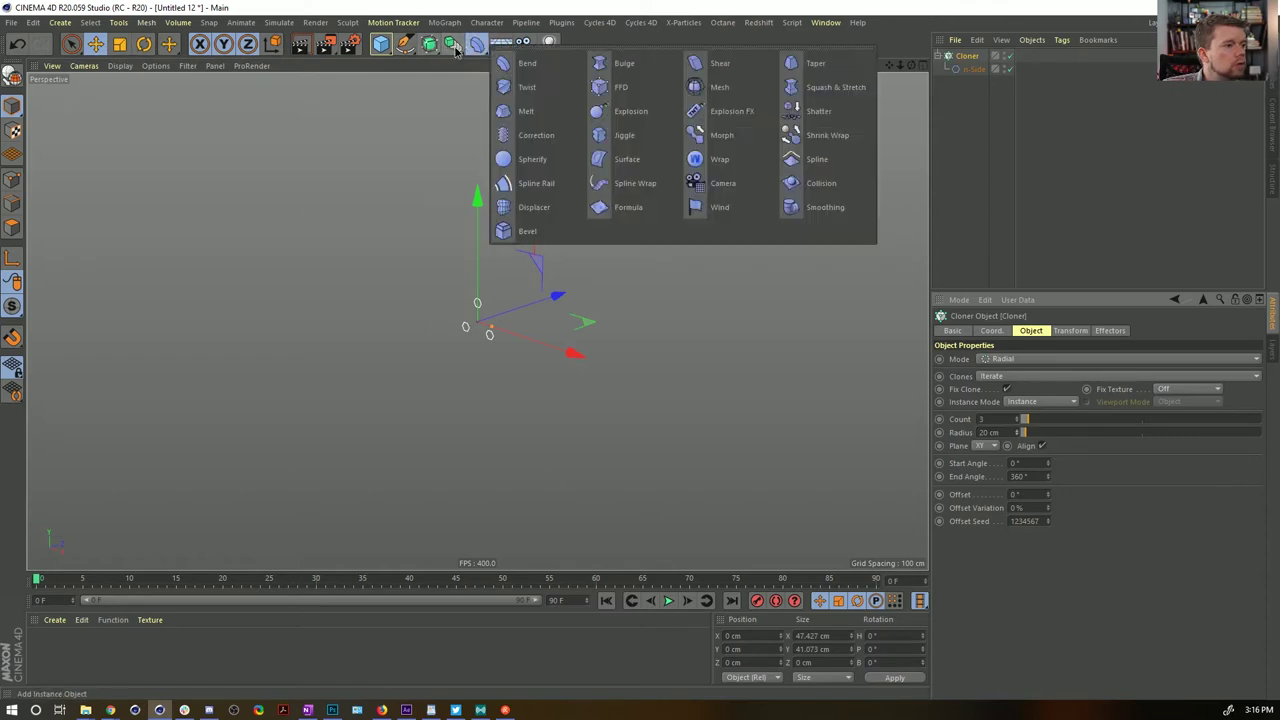
left_click_drag(454, 46, 600, 87)
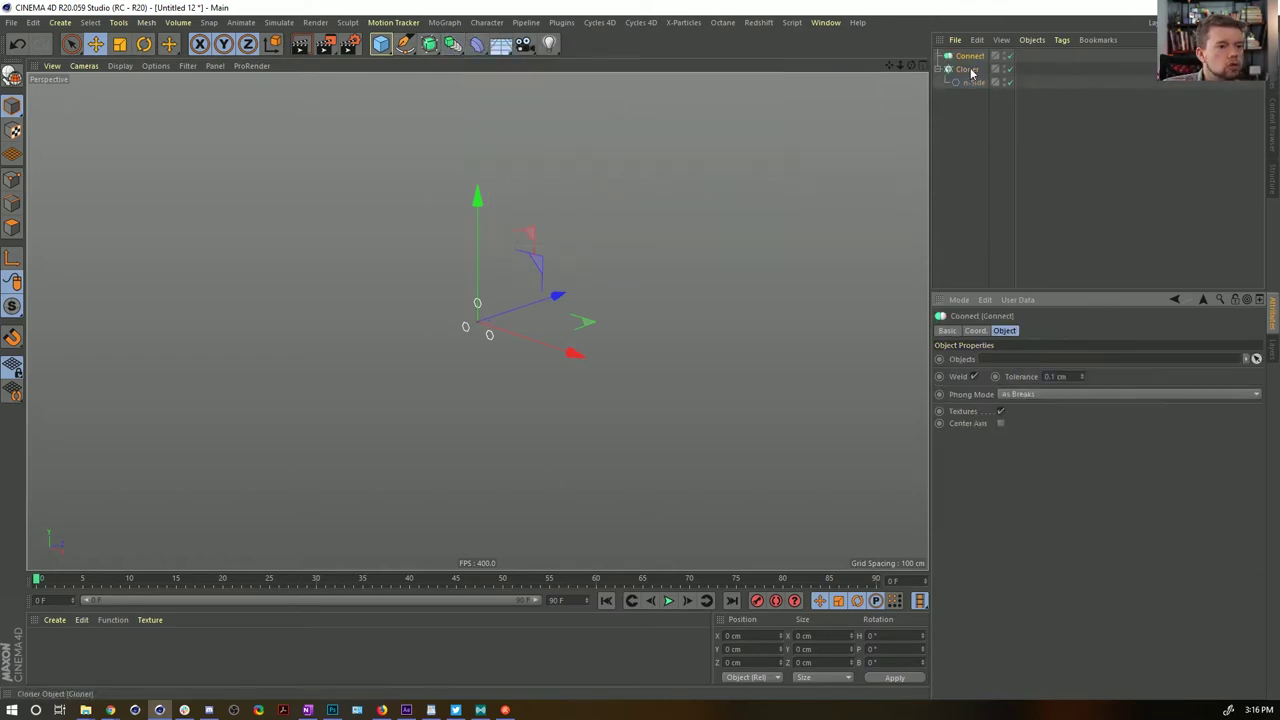
left_click_drag(971, 72, 980, 62)
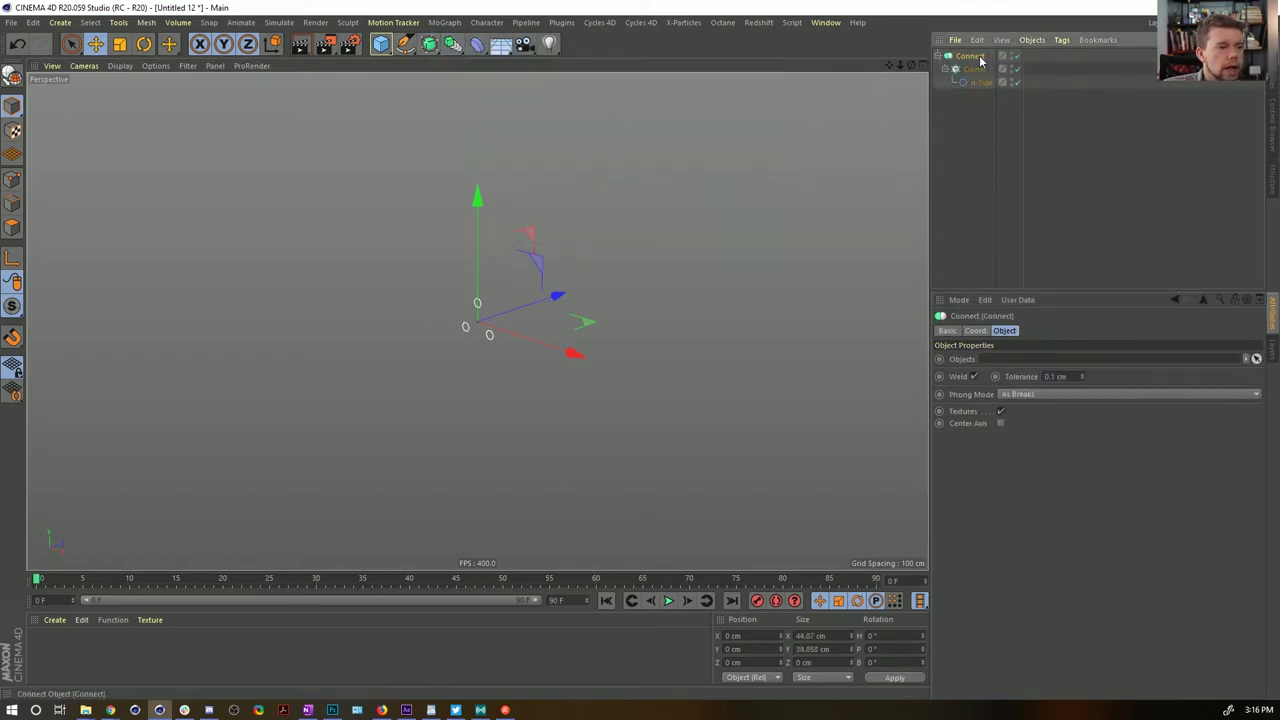
Switch back to [5a]SplineInstances.c4d and paste the new Connect hierarchy into the duplicate Sweep, above its Tracer
left_click(826, 22)
left_click(857, 396)
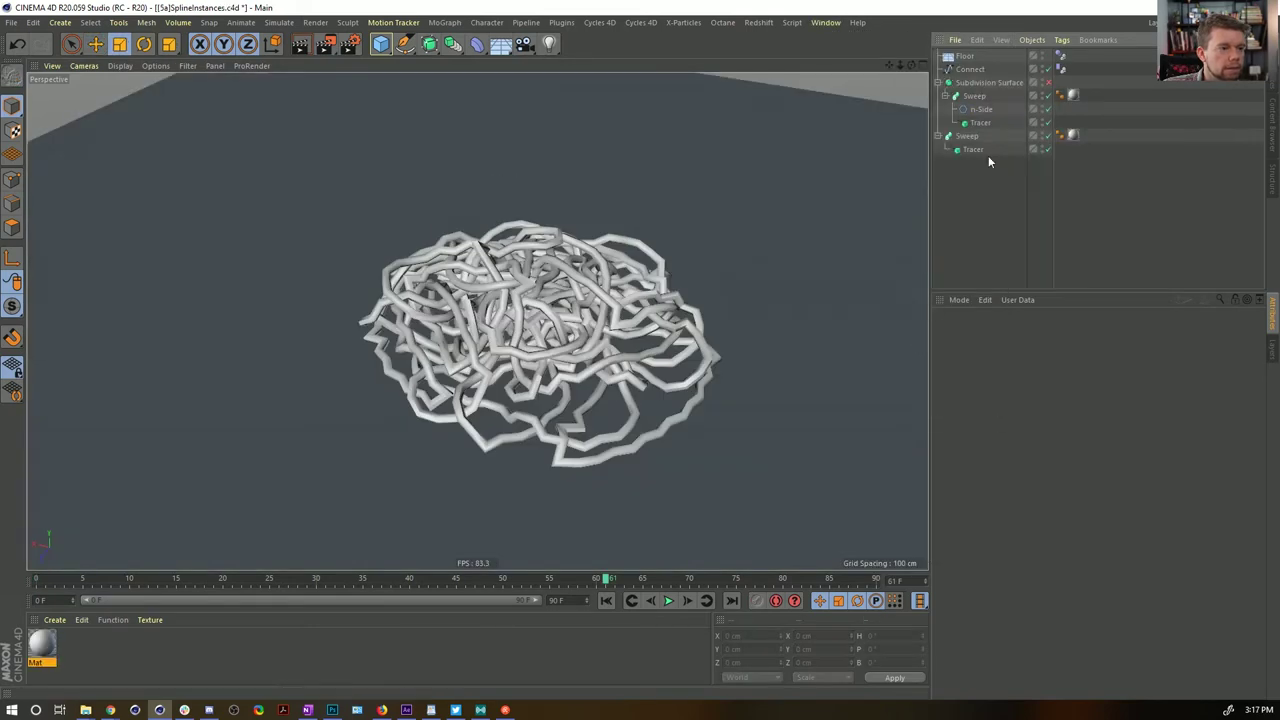
left_click(944, 57)
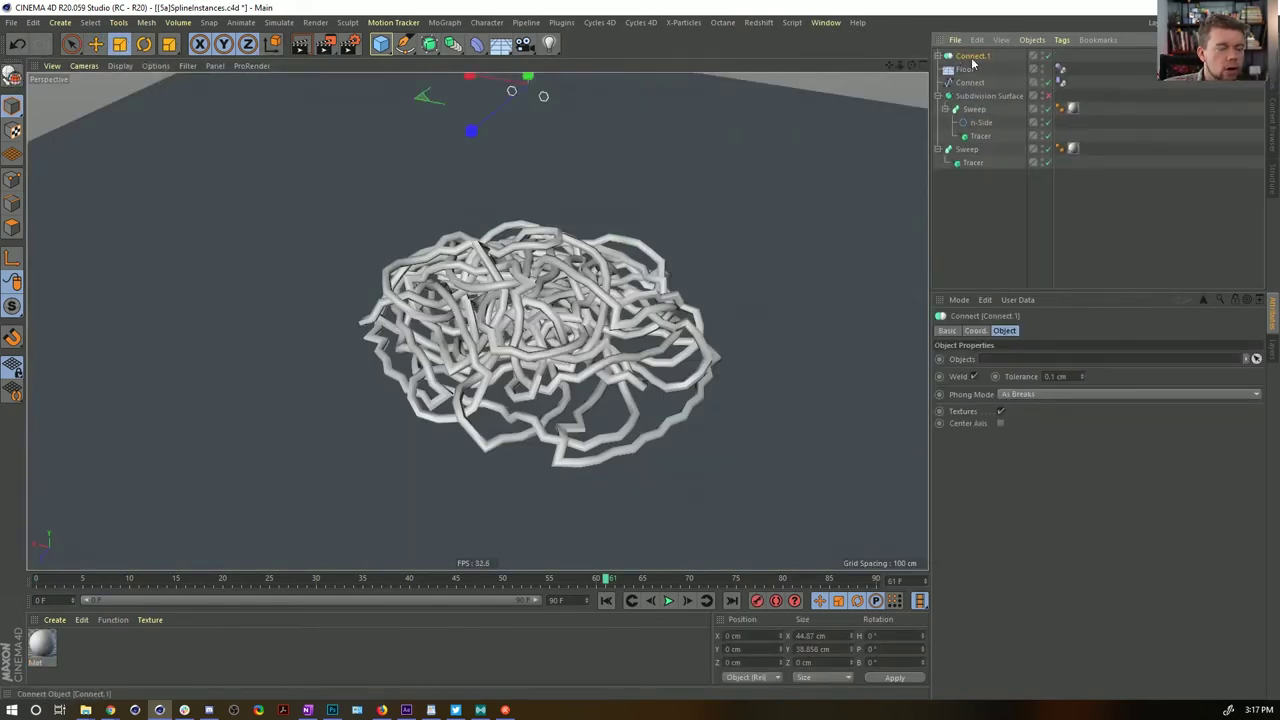
left_click_drag(972, 159, 972, 160)
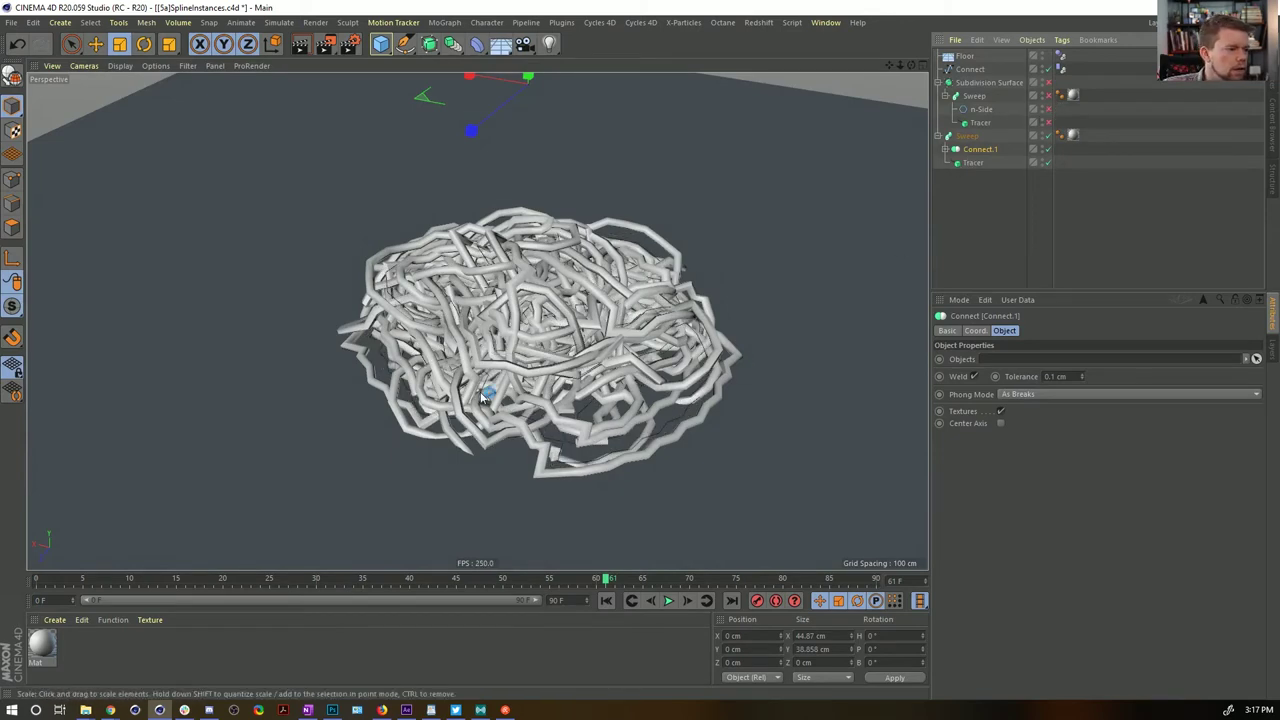
Scale down the n-Side profile inside Connect.1 and reduce its Cloner's radius to 6 cm
left_click_drag(482, 388, 716, 312, "alt")
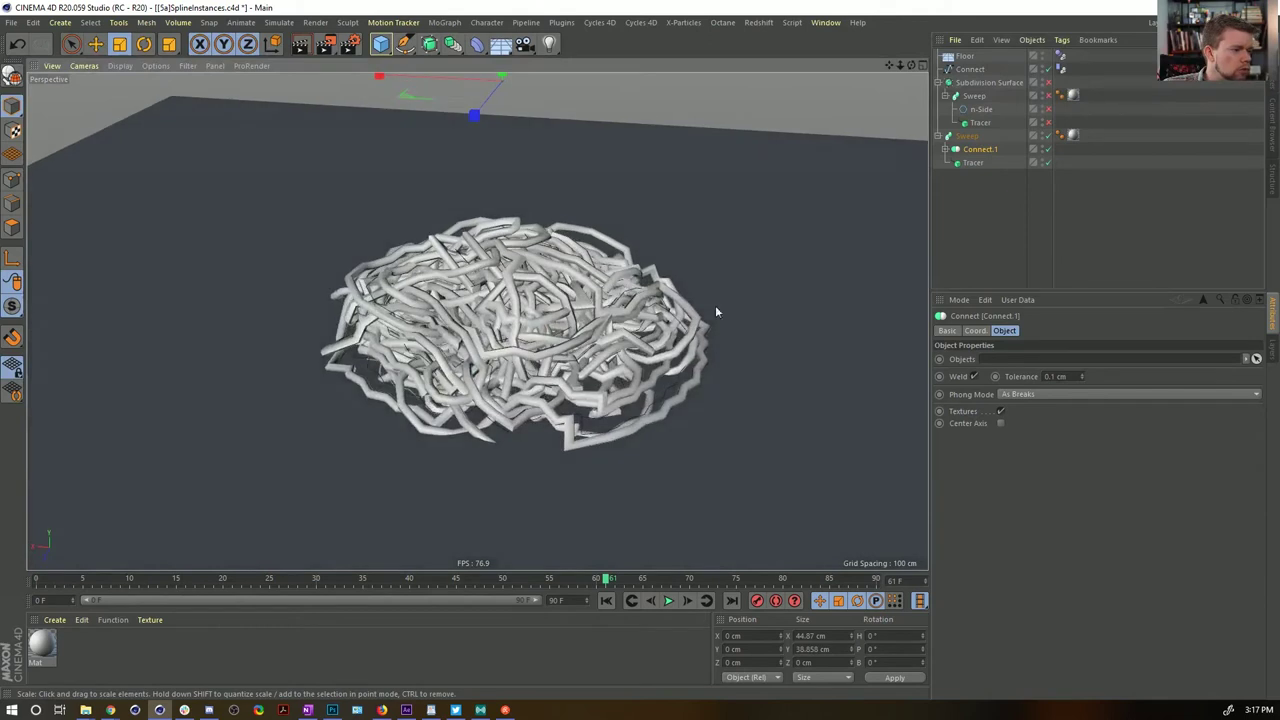
left_click(945, 149)
left_click(988, 179)
left_click_drag(698, 237, 608, 242)
left_click(980, 162)
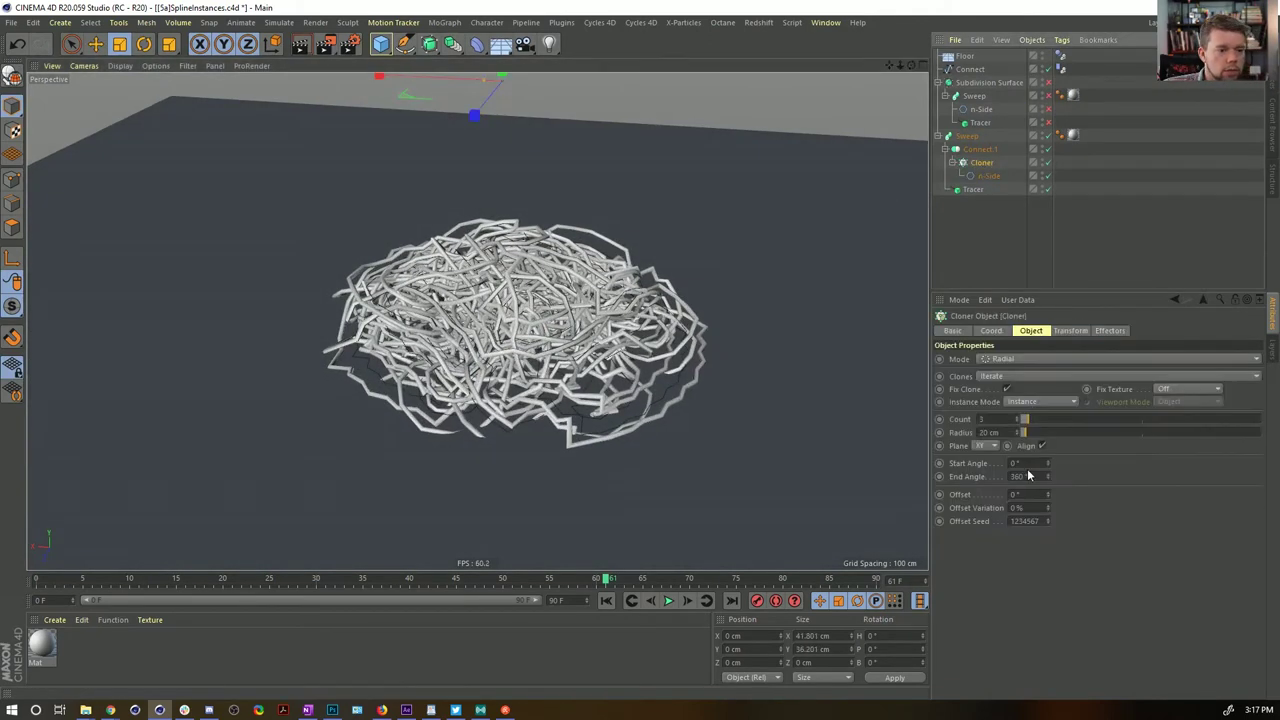
left_click_drag(1017, 438, 1019, 438)
Raise the duplicate Sweep's End Rotation to 128830° to twist the three strands
scroll(352, 400, "up", 5)
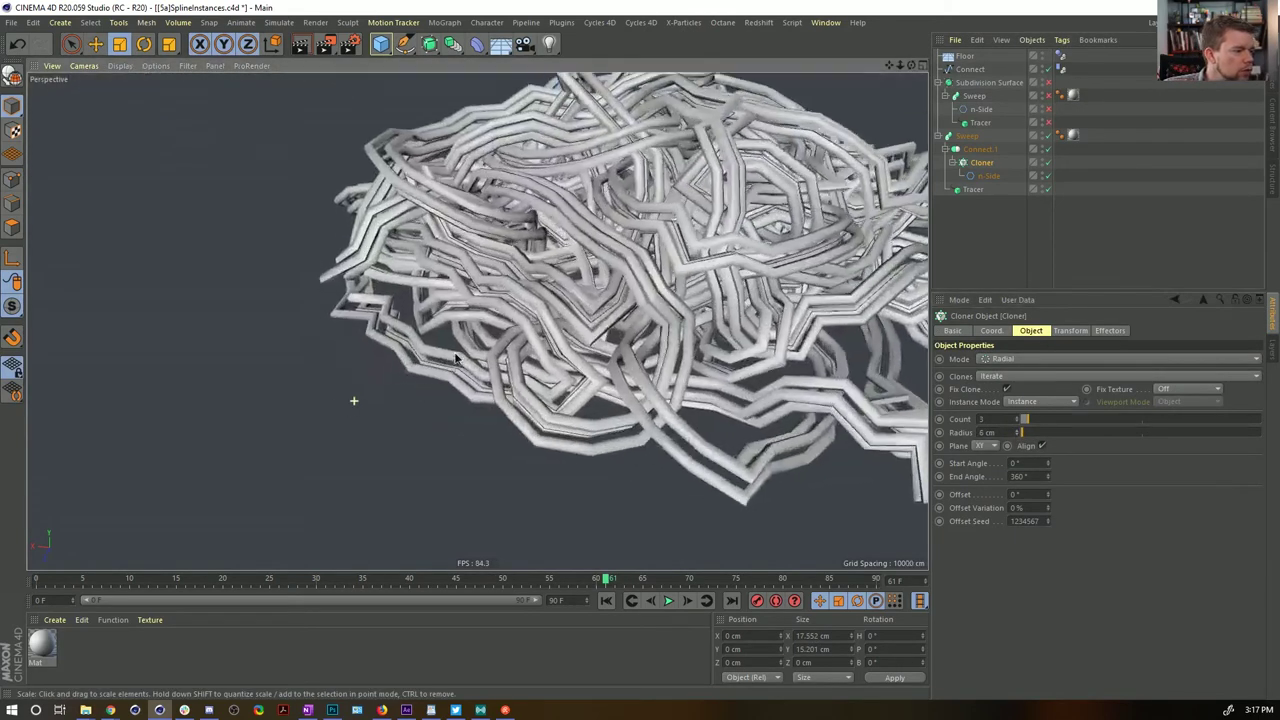
scroll(638, 366, "down", 5)
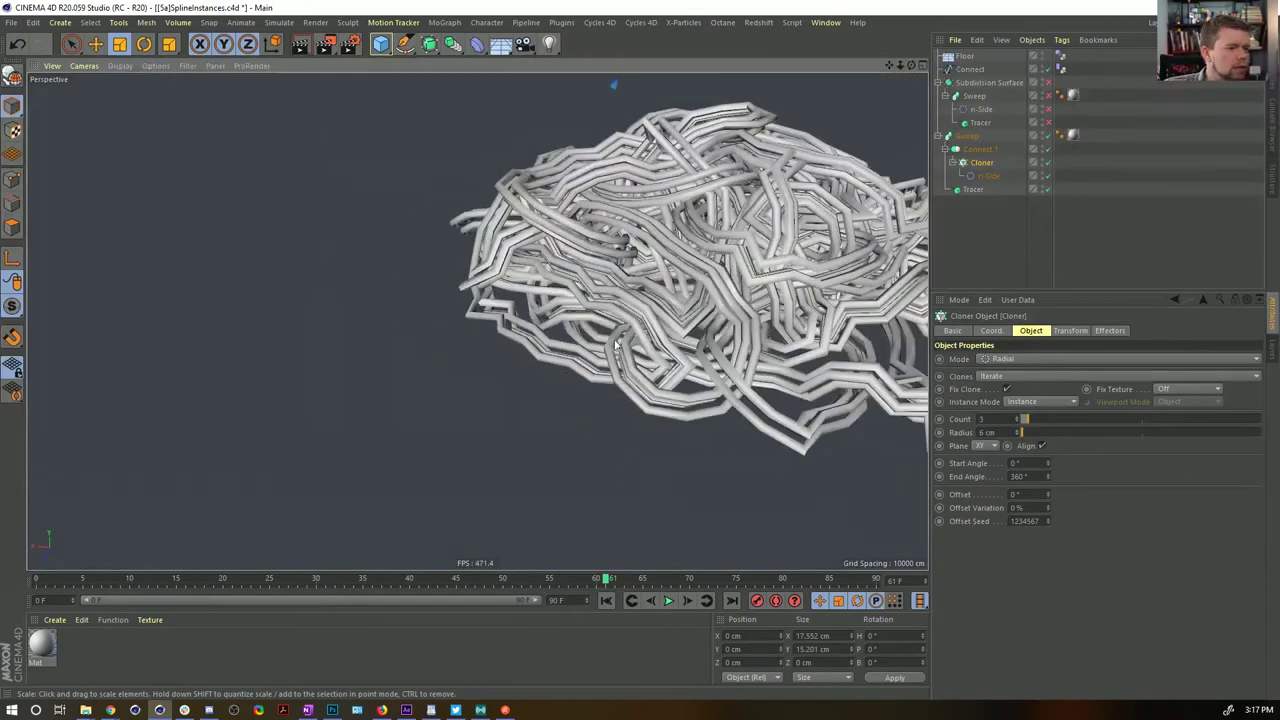
middle_click_drag(638, 366, 548, 402, "alt")
scroll(548, 402, "down", 2)
left_click_drag(548, 402, 700, 300, "alt")
left_click(975, 141)
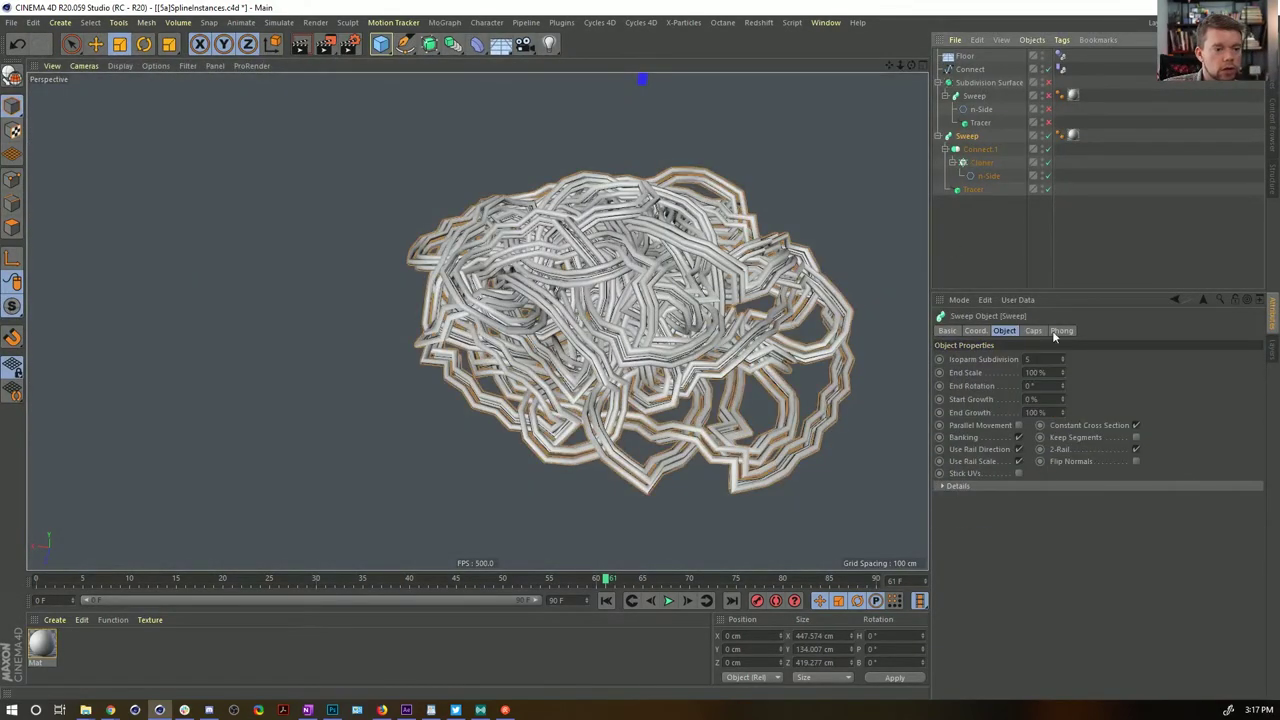
left_click(985, 387)
mouse_move(1062, 386)
left_mouse_down()
mouse_move(1062, 362)
mouse_move(1062, 391)
left_mouse_up()
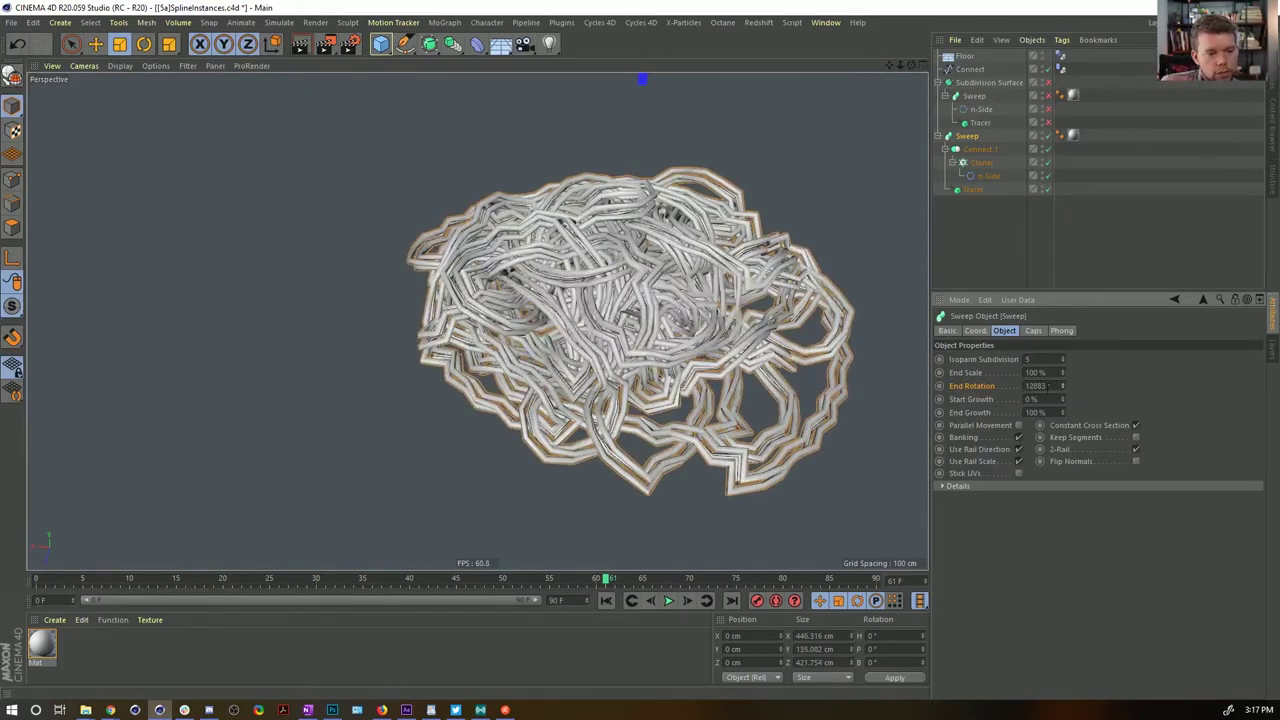
type("0")
key("Return")
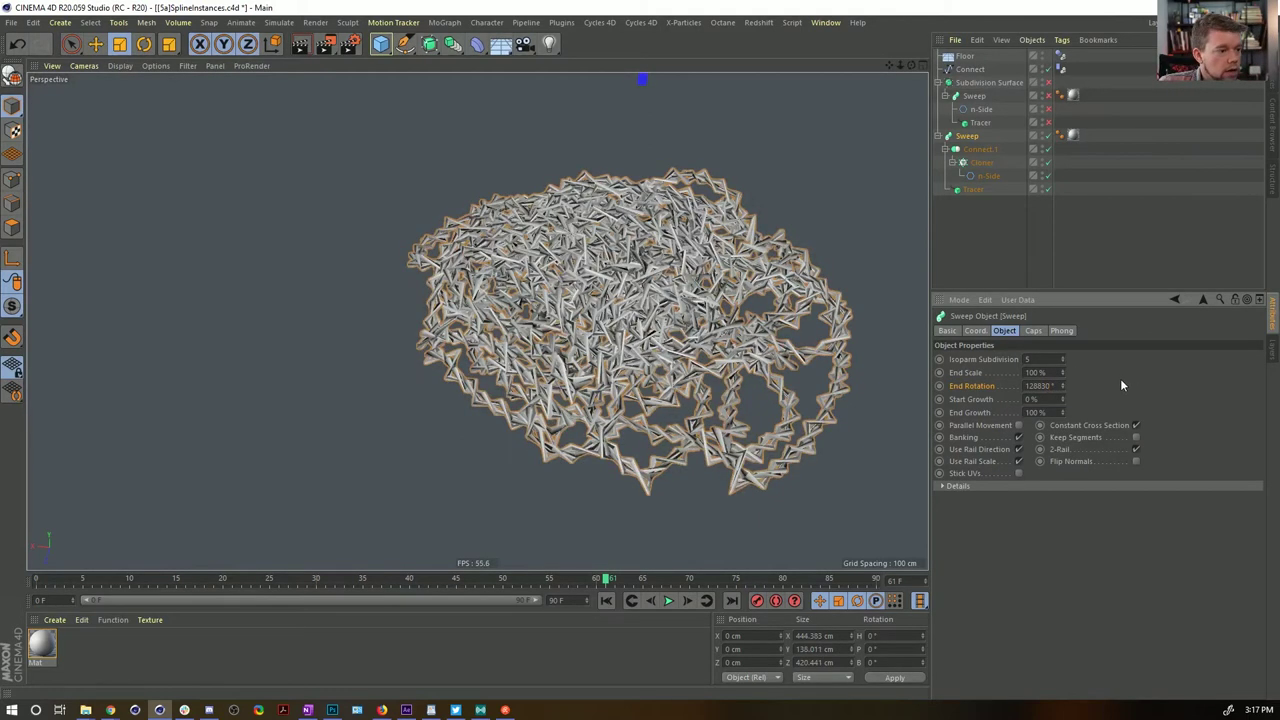
Halve the duplicate Sweep's End Rotation to 64415°
left_click(1052, 386)
type("/2")
key("Return")
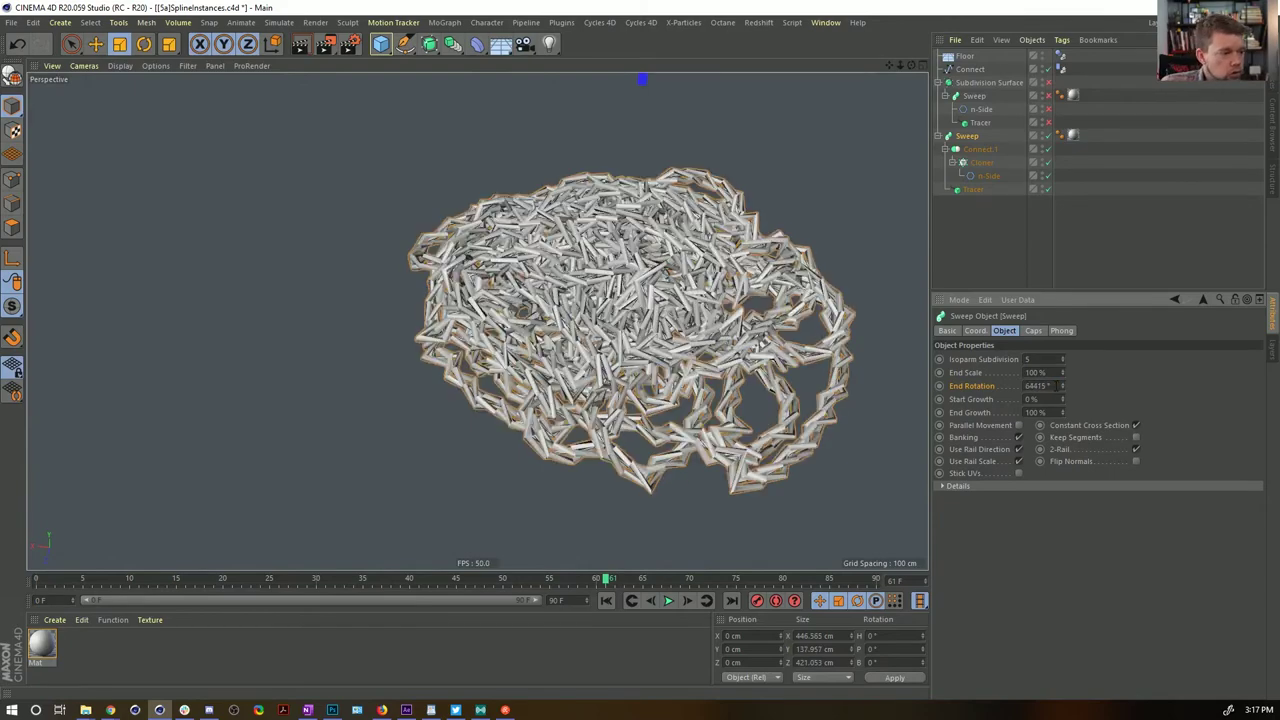
Wrap the duplicate Sweep in a new Subdivision Surface
left_click_drag(596, 340, 440, 376, "alt")
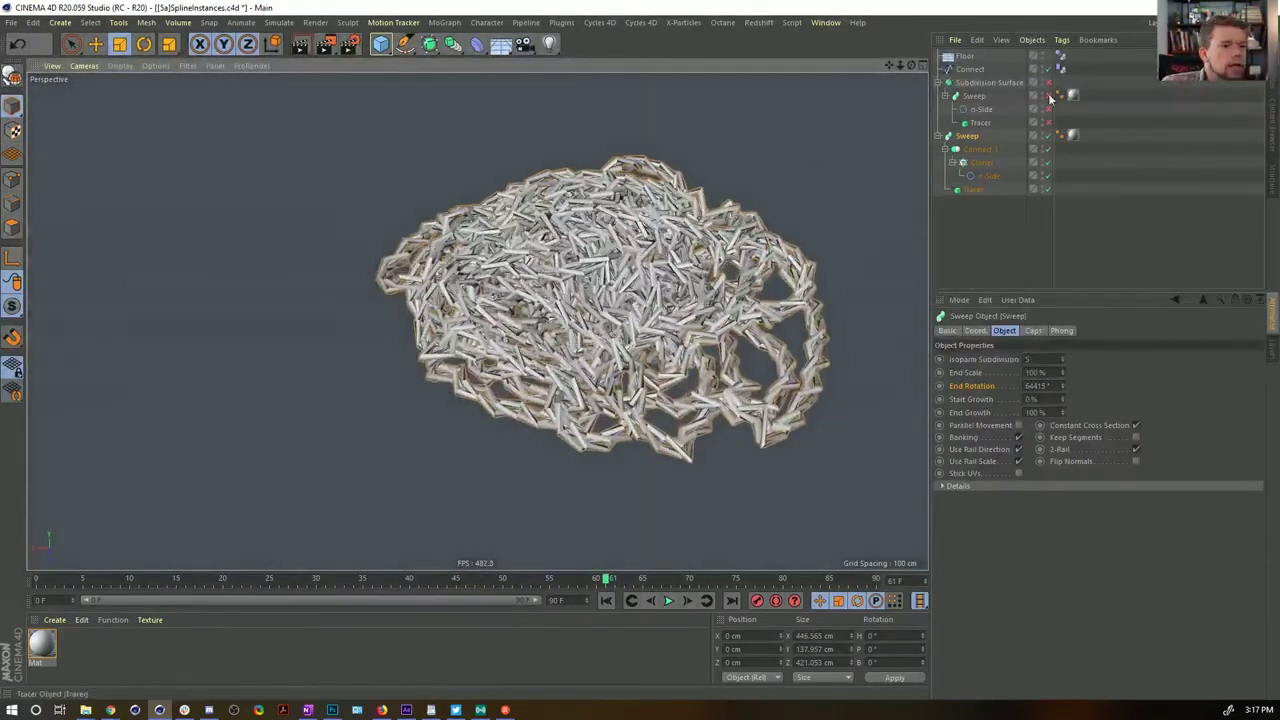
left_click(429, 44, "alt")
scroll(657, 434, "up", 8)
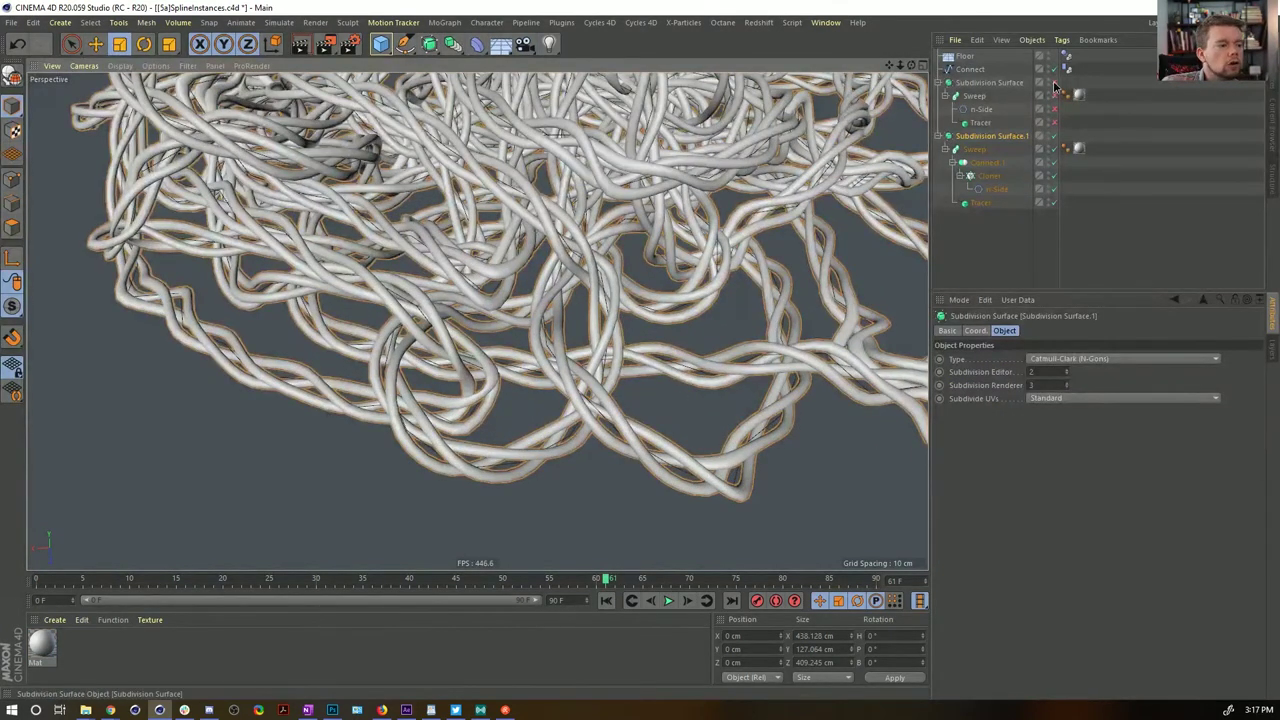
Enable the original Subdivision Surface and scale the n-Side under its Sweep down to about 7.8 cm wide
left_click(1054, 84)
left_click(982, 111)
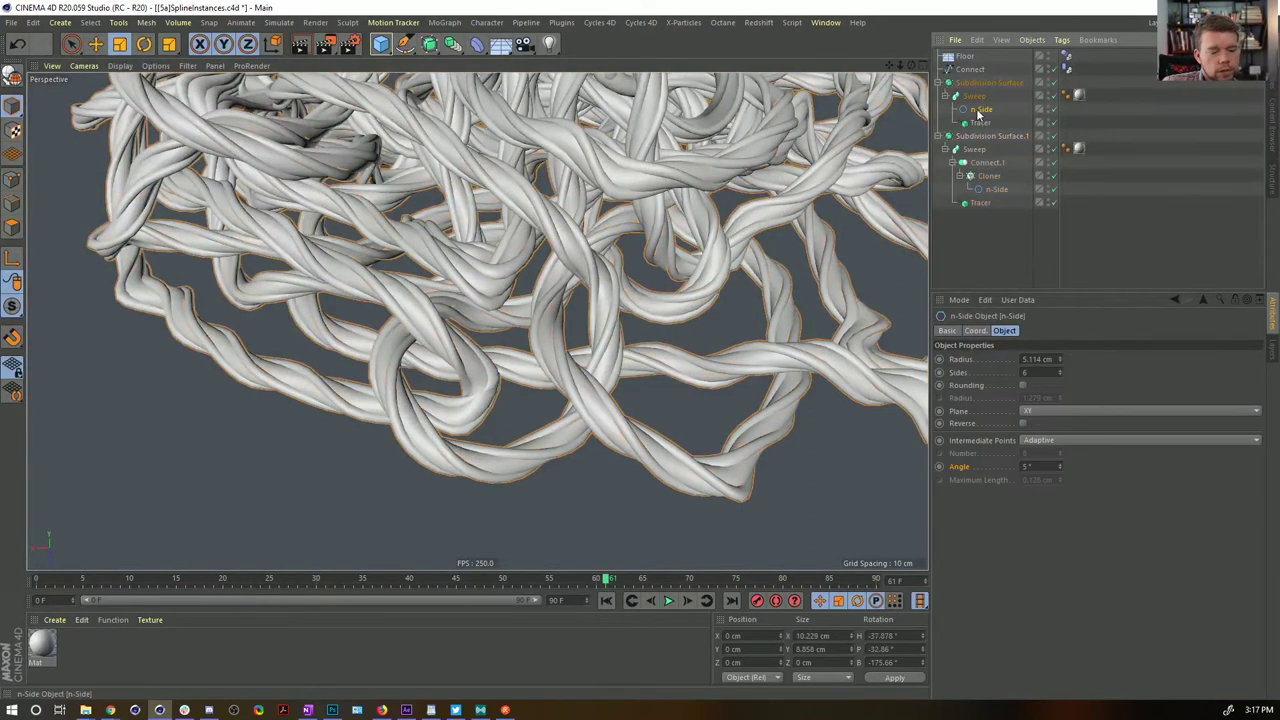
key("t")
left_click_drag(676, 170, 591, 224)
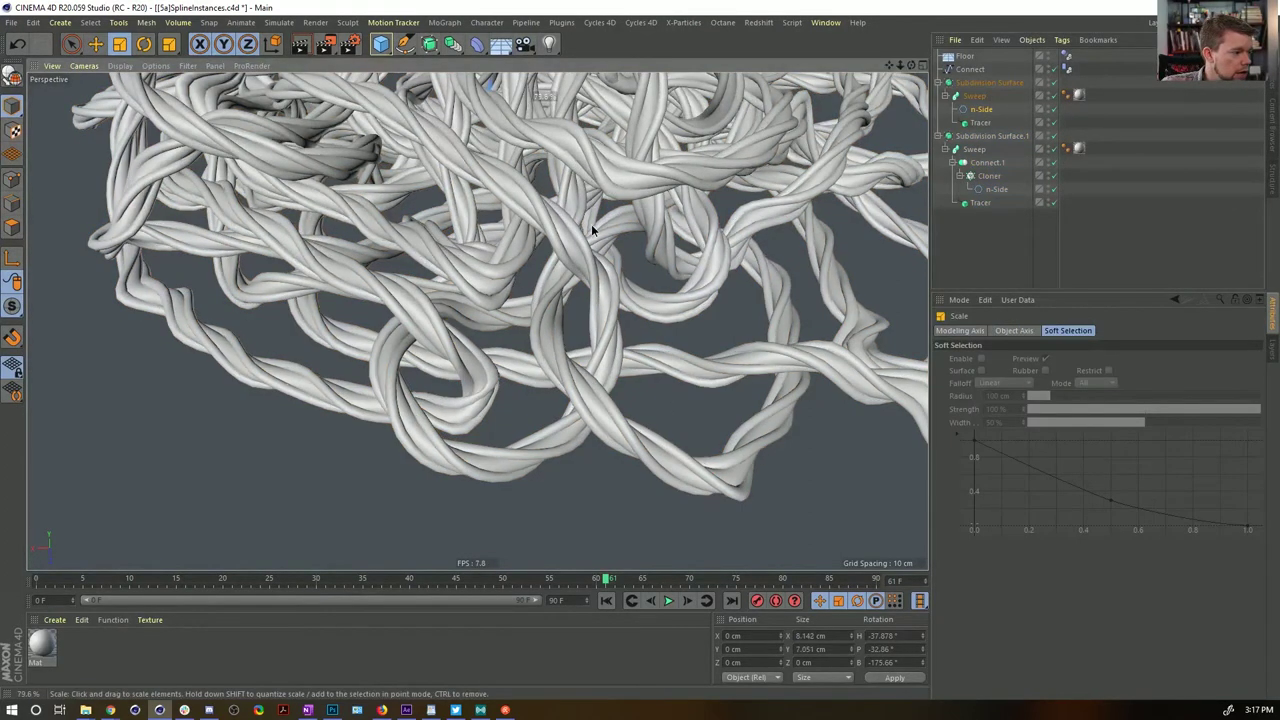
Create a second material with a near-black color (V 1%) and apply it to Subdivision Surface.1 in place of the duplicate Sweep's material
double_click(72, 646)
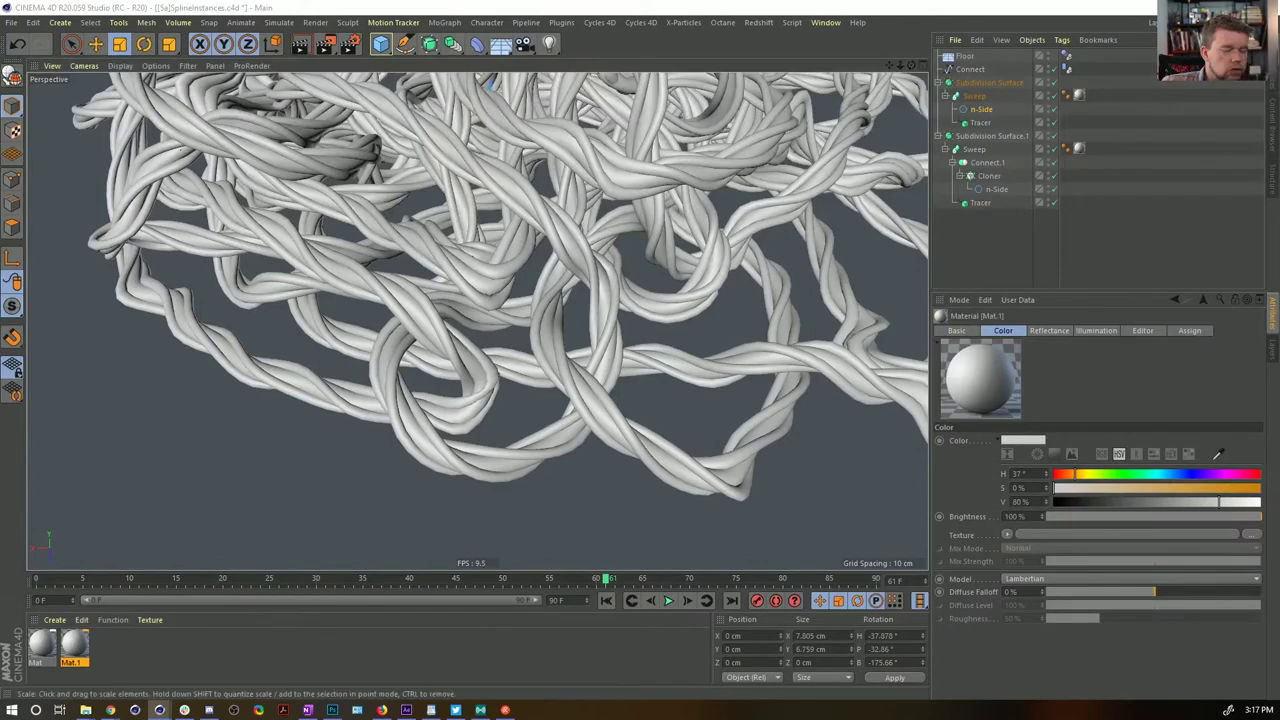
double_click(74, 644)
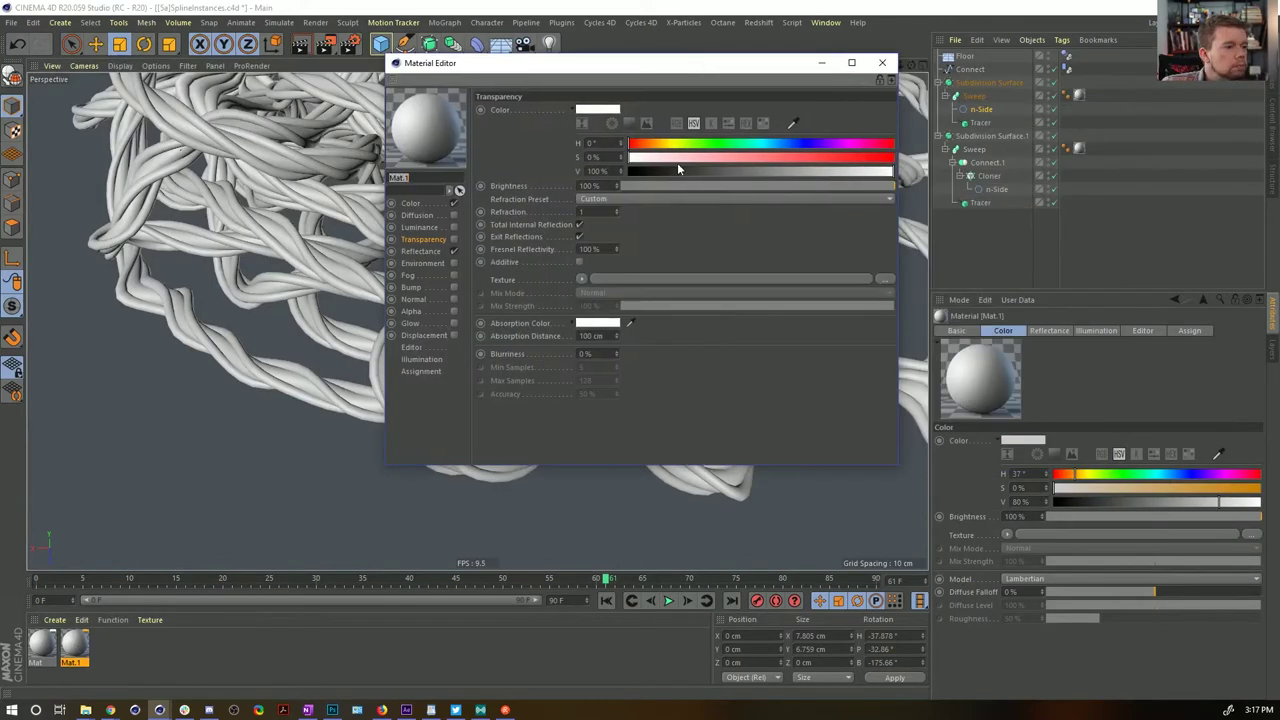
left_click(676, 171)
left_click(411, 203)
left_click_drag(623, 172, 598, 172)
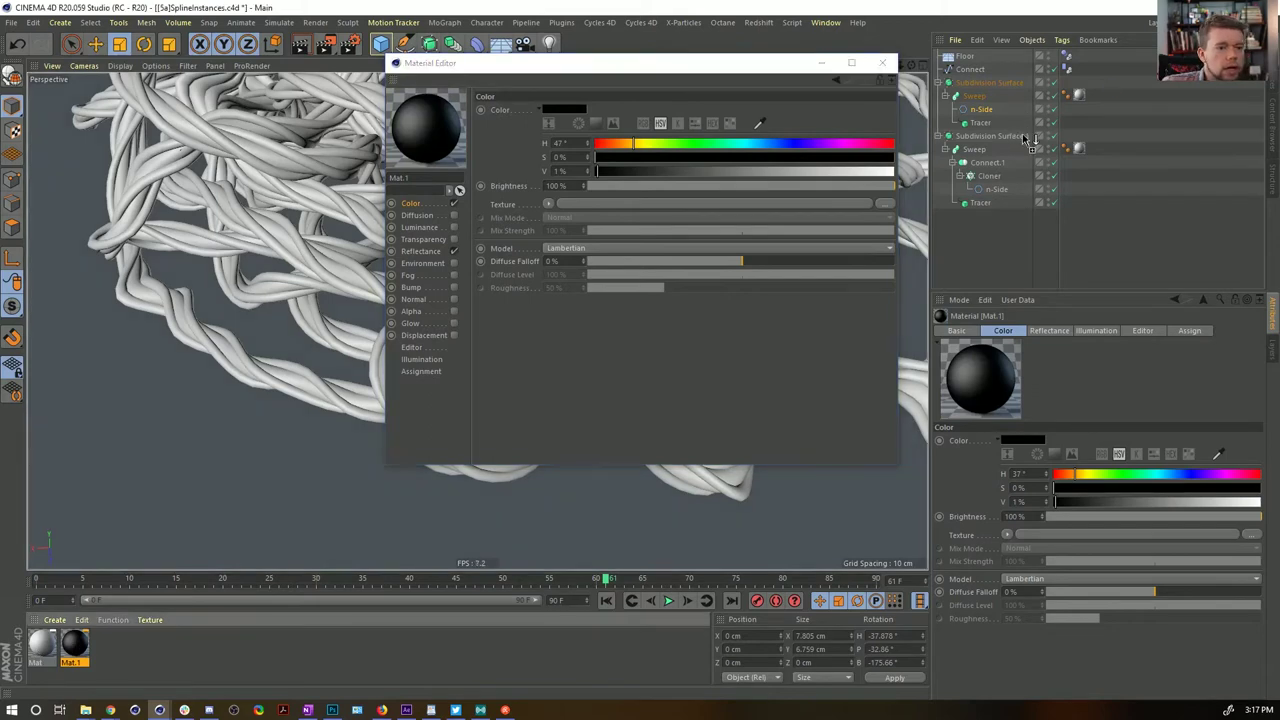
left_click_drag(1090, 155, 1070, 136)
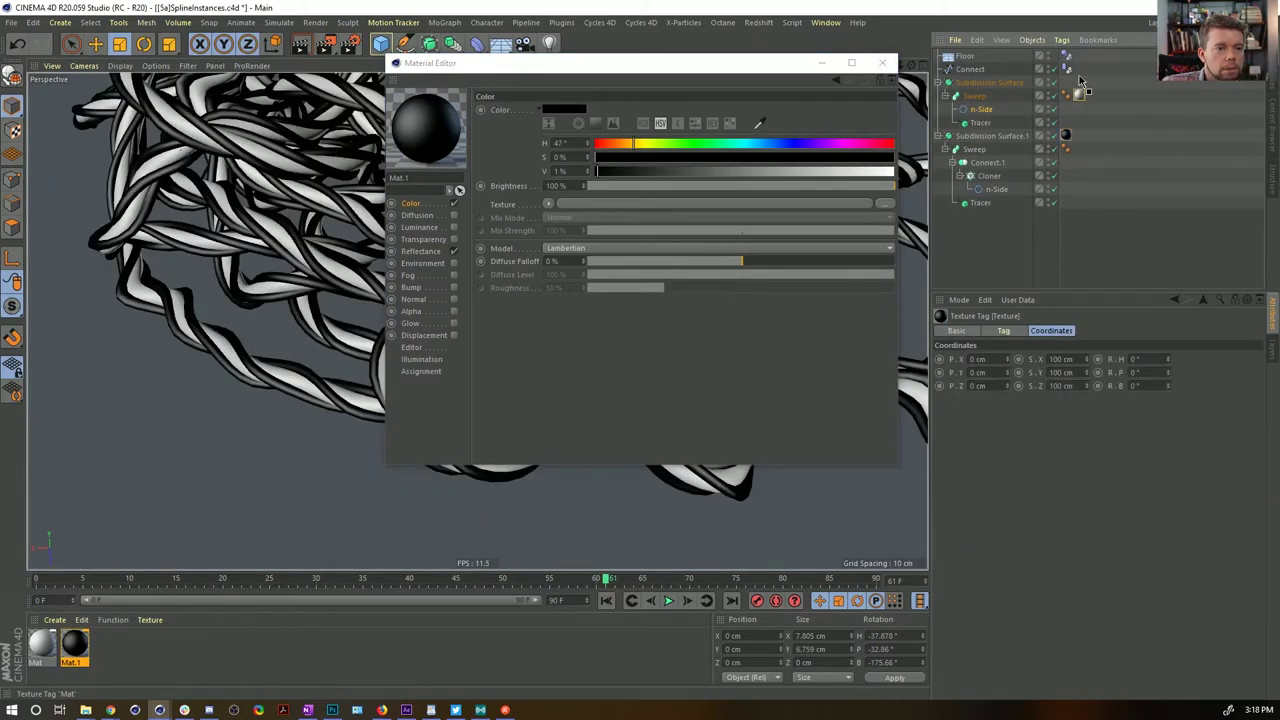
Move the light material Mat from the original Sweep to its parent Subdivision Surface and close the Material Editor
left_click_drag(1080, 80, 1076, 83)
left_click(882, 63)
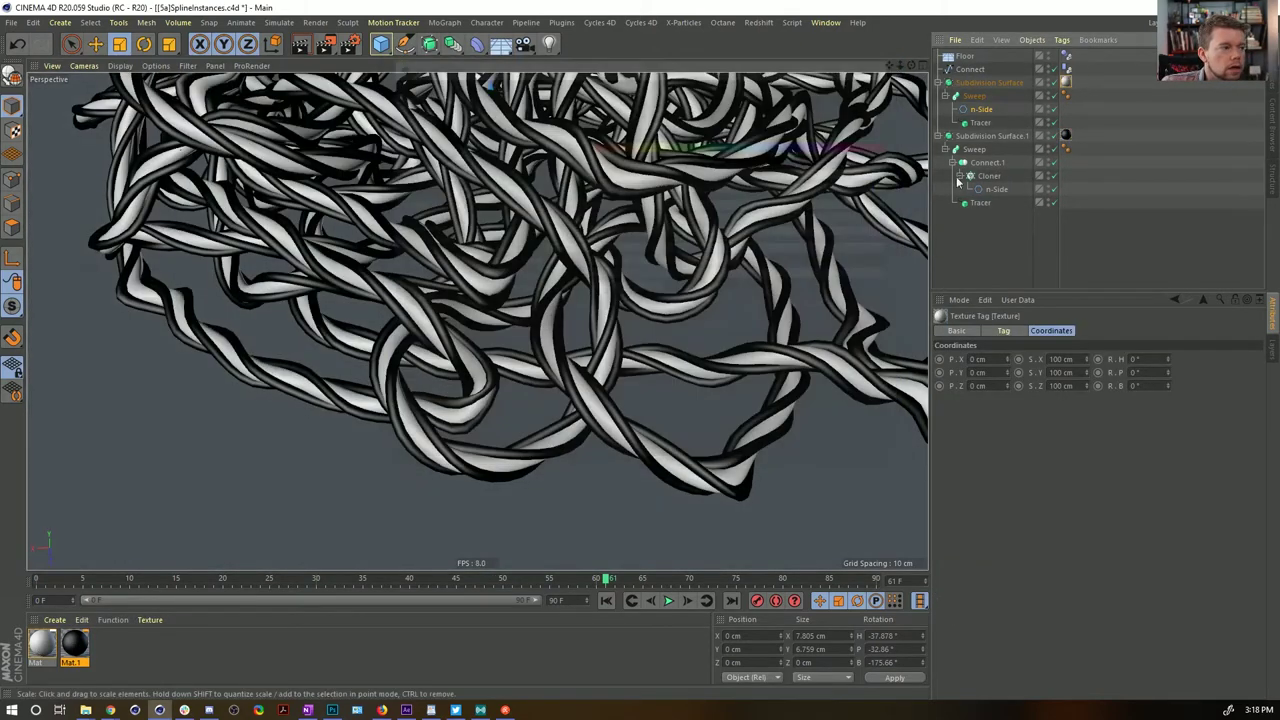
Play the soft-body simulation from frame 0 with the whole rope tangle and floor in view to examine the fall
scroll(660, 153, "down", 8)
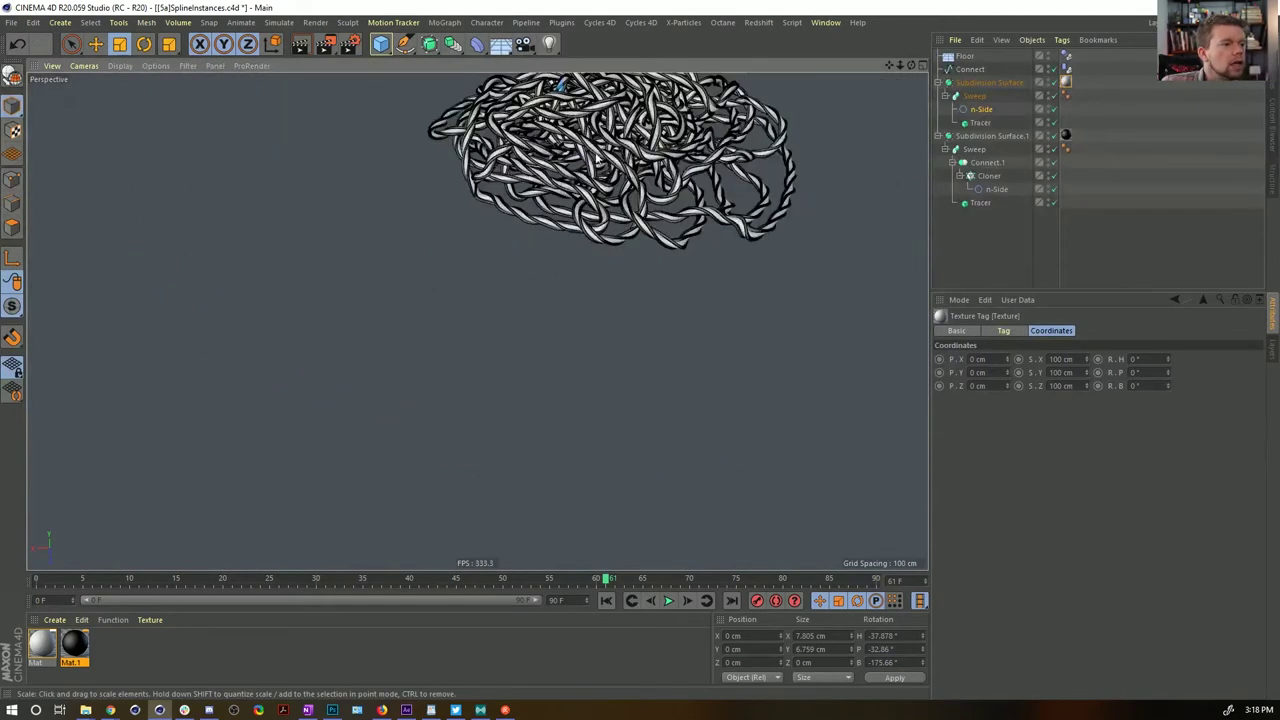
middle_click_drag(660, 153, 638, 362, "alt")
left_click_drag(638, 362, 697, 352, "alt")
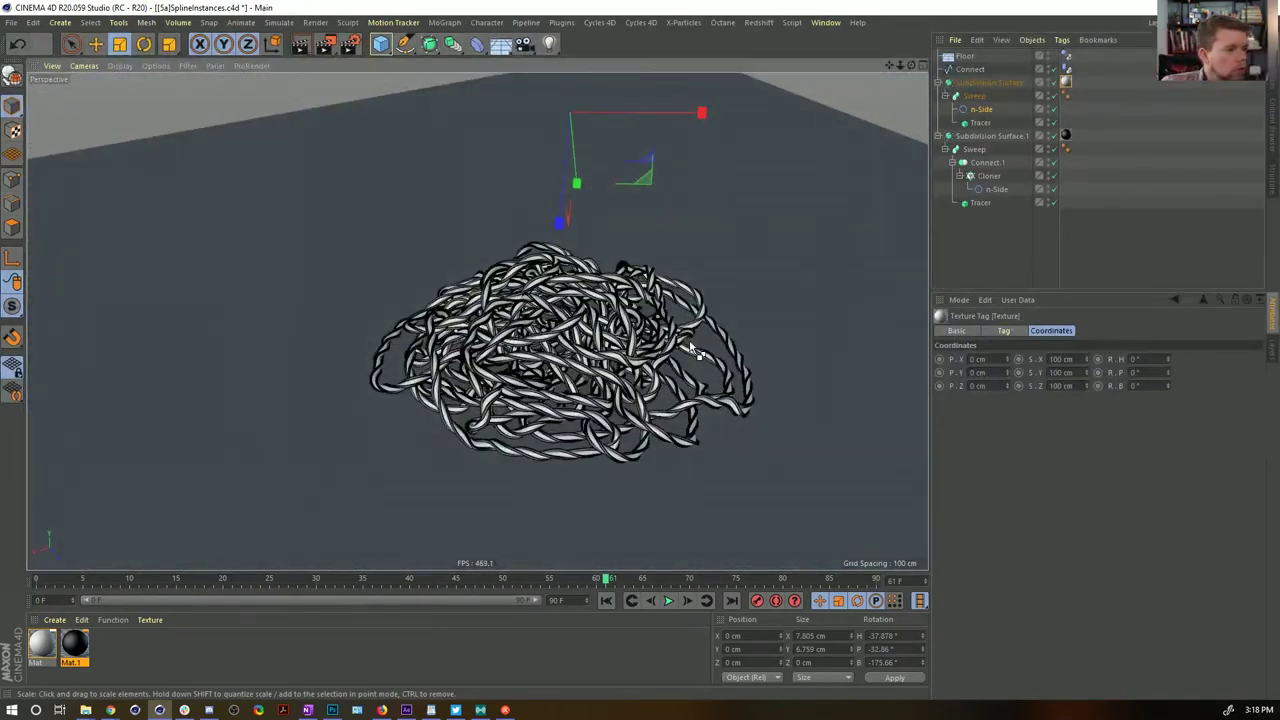
left_click(607, 601)
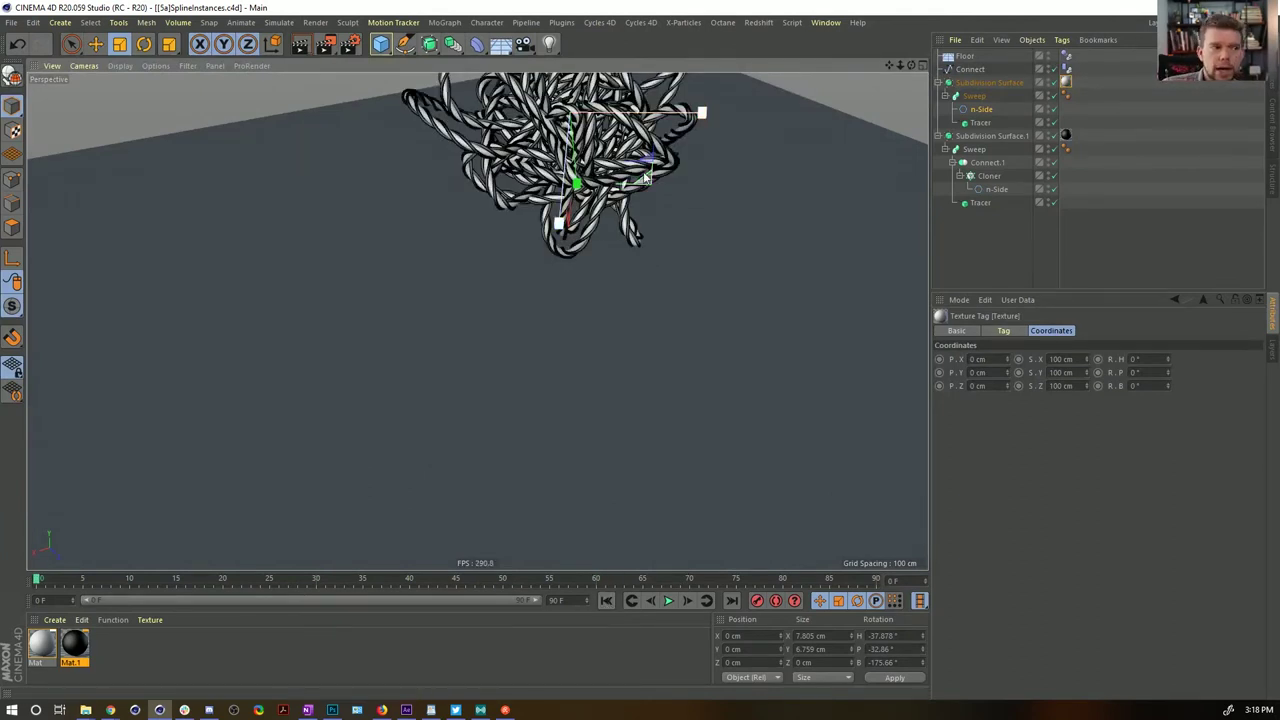
left_click_drag(645, 177, 585, 390, "alt")
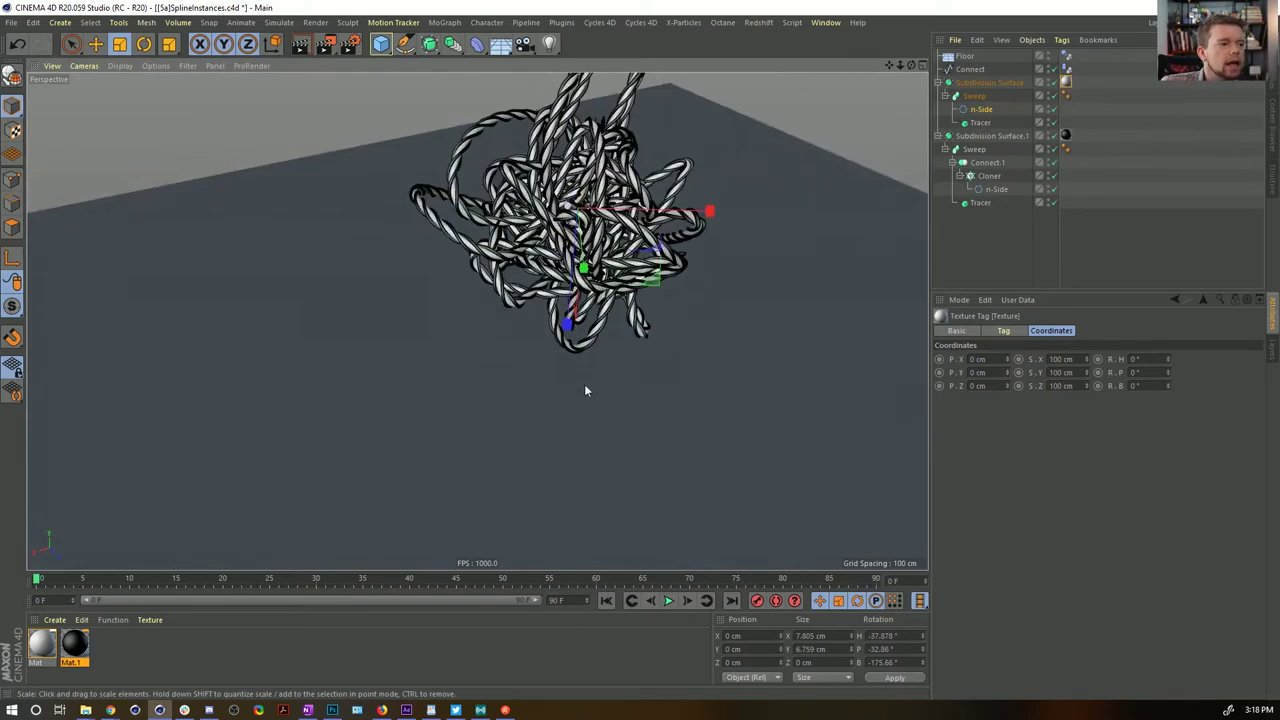
left_click(672, 604)
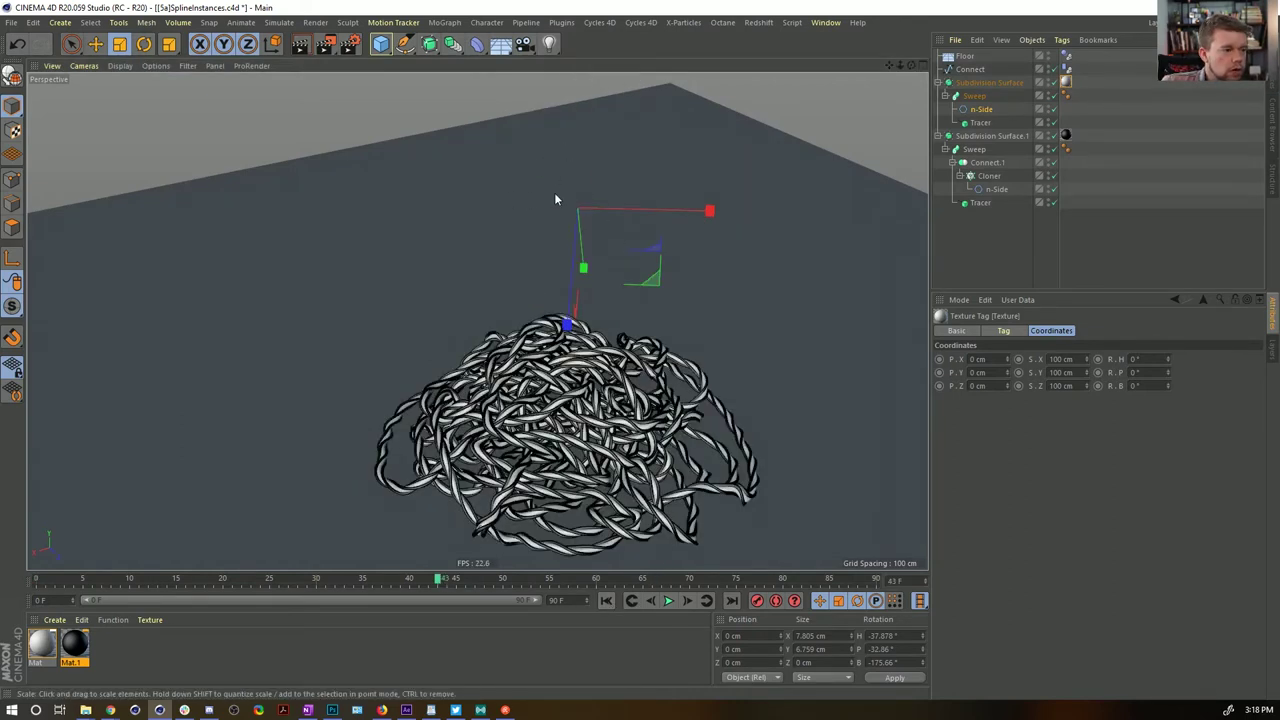
left_click(607, 601)
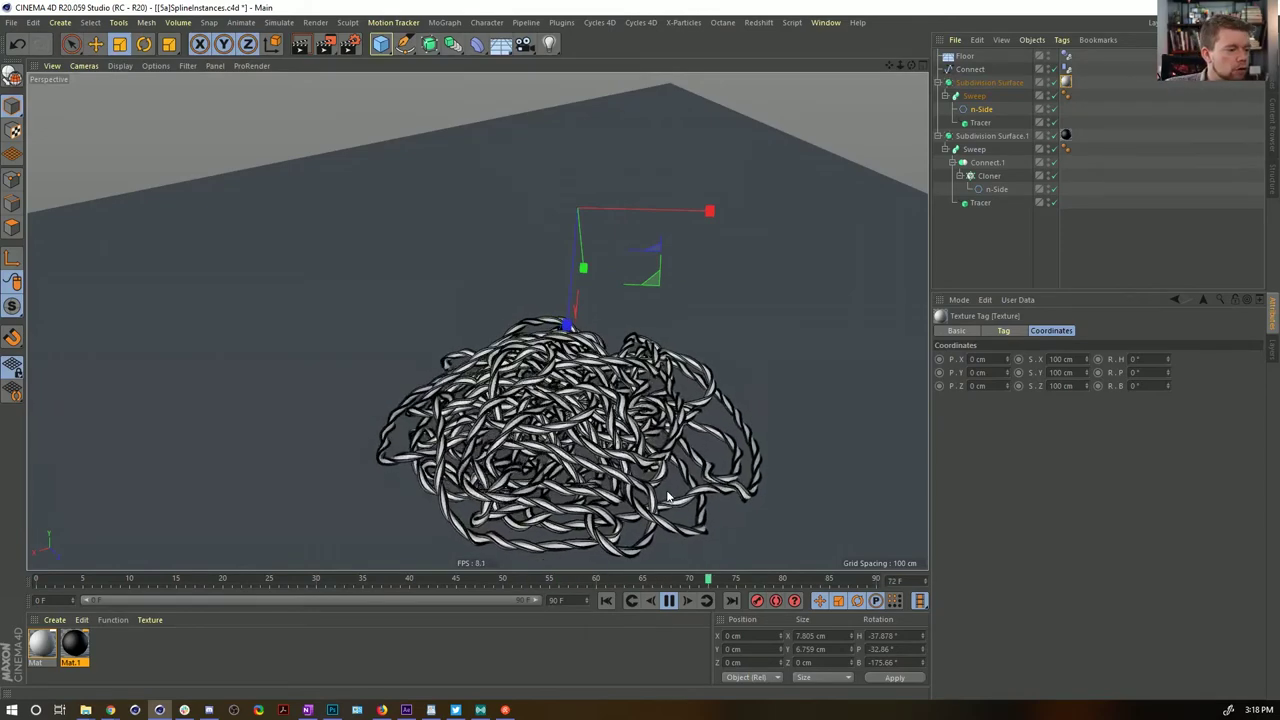
Stop the simulation playback and examine the pile of twisted rope from several angles
left_click(669, 601)
left_click_drag(580, 430, 572, 455, "alt")
middle_click_drag(560, 425, 540, 276, "alt")
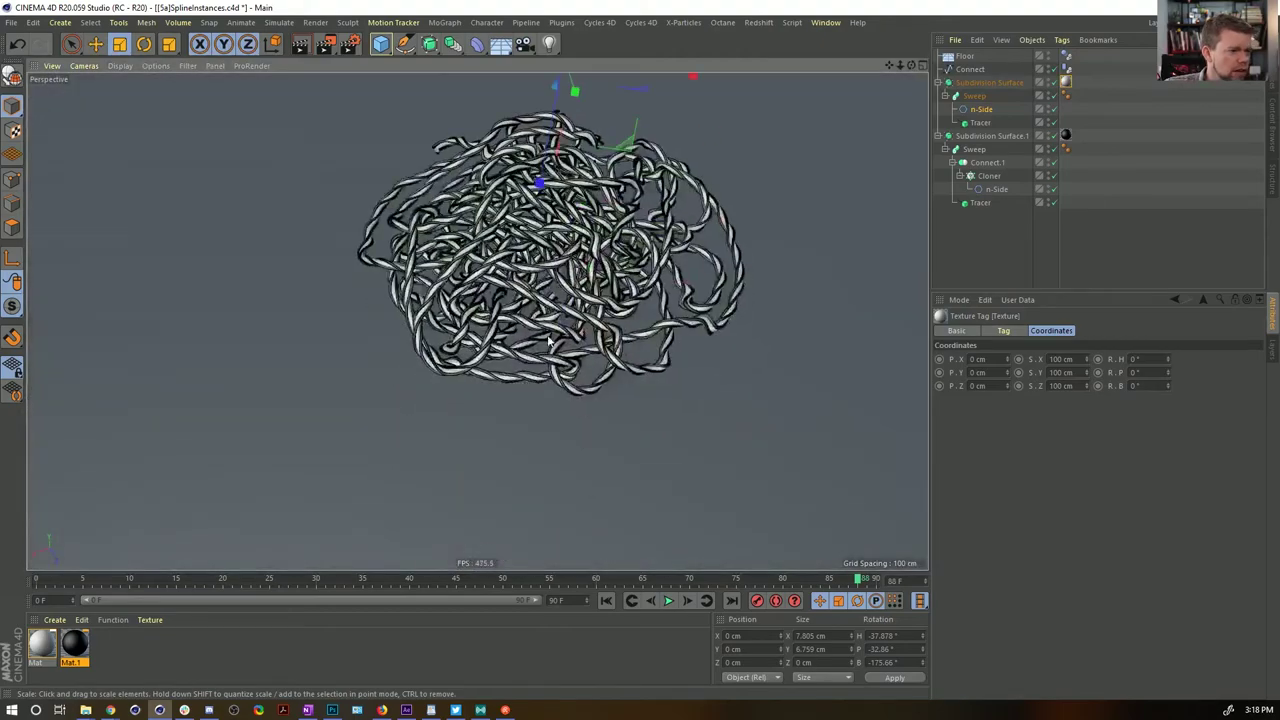
mouse_move(534, 265)
left_mouse_down("alt")
mouse_move(540, 159)
mouse_move(545, 380)
mouse_move(500, 290)
mouse_move(465, 268)
mouse_move(594, 180)
mouse_move(538, 264)
left_mouse_up("alt")
right_click_drag(536, 264, 572, 256, "alt")
middle_click_drag(572, 256, 489, 315, "alt")
left_click_drag(489, 315, 358, 293, "alt")
left_click_drag(421, 303, 642, 555, "alt")
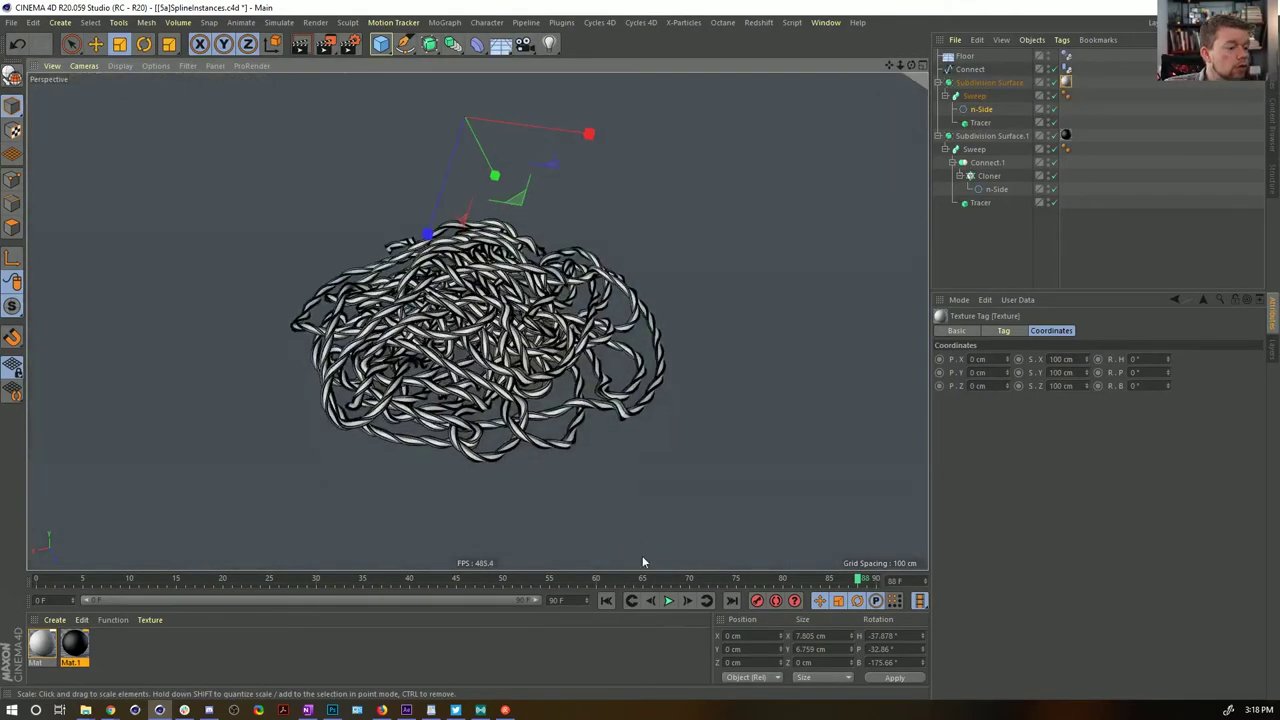
Try making an instance of the first Tracer and lowering it about 199 cm, and delete that instance
left_click(982, 122)
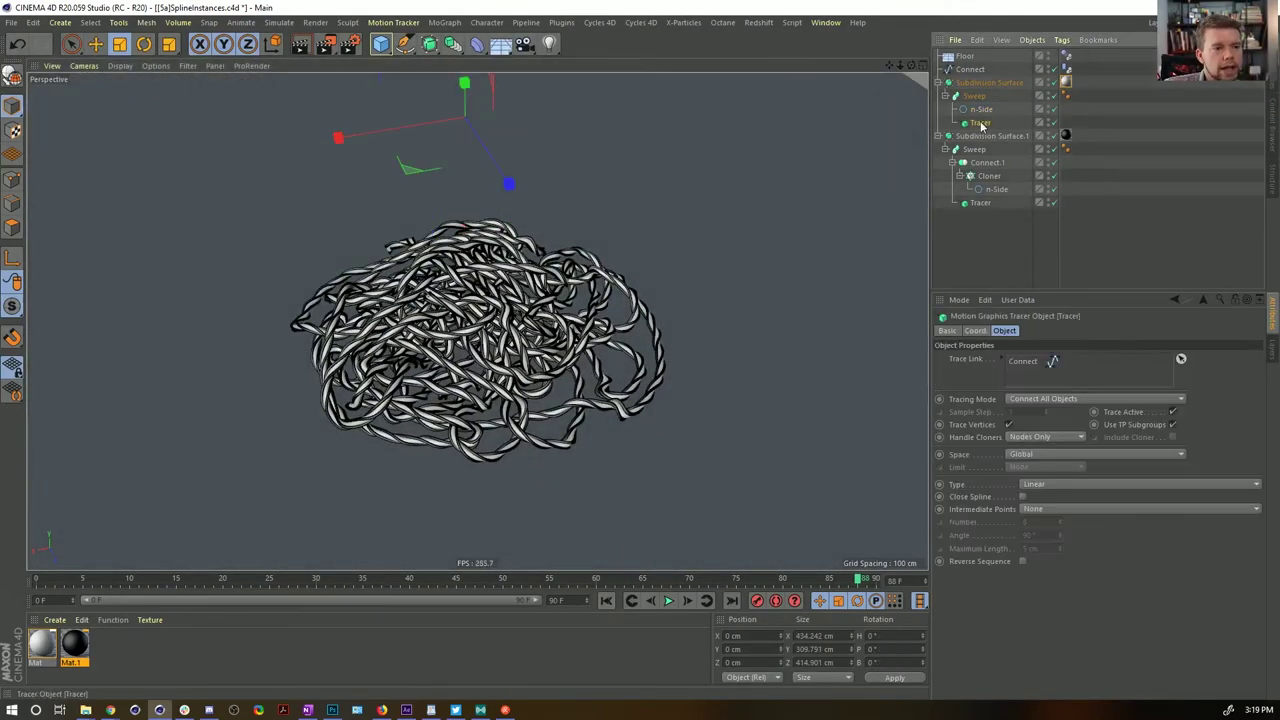
left_click_drag(590, 292, 558, 370, "alt")
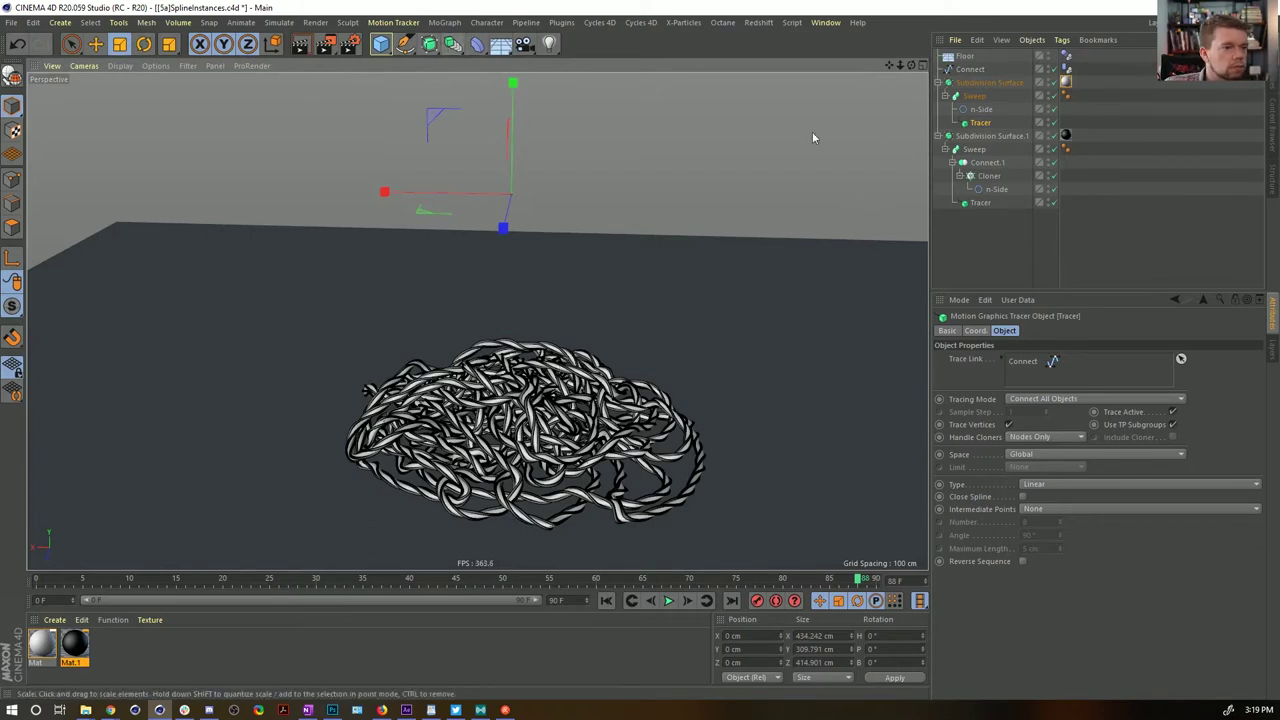
left_click(454, 46)
key("e")
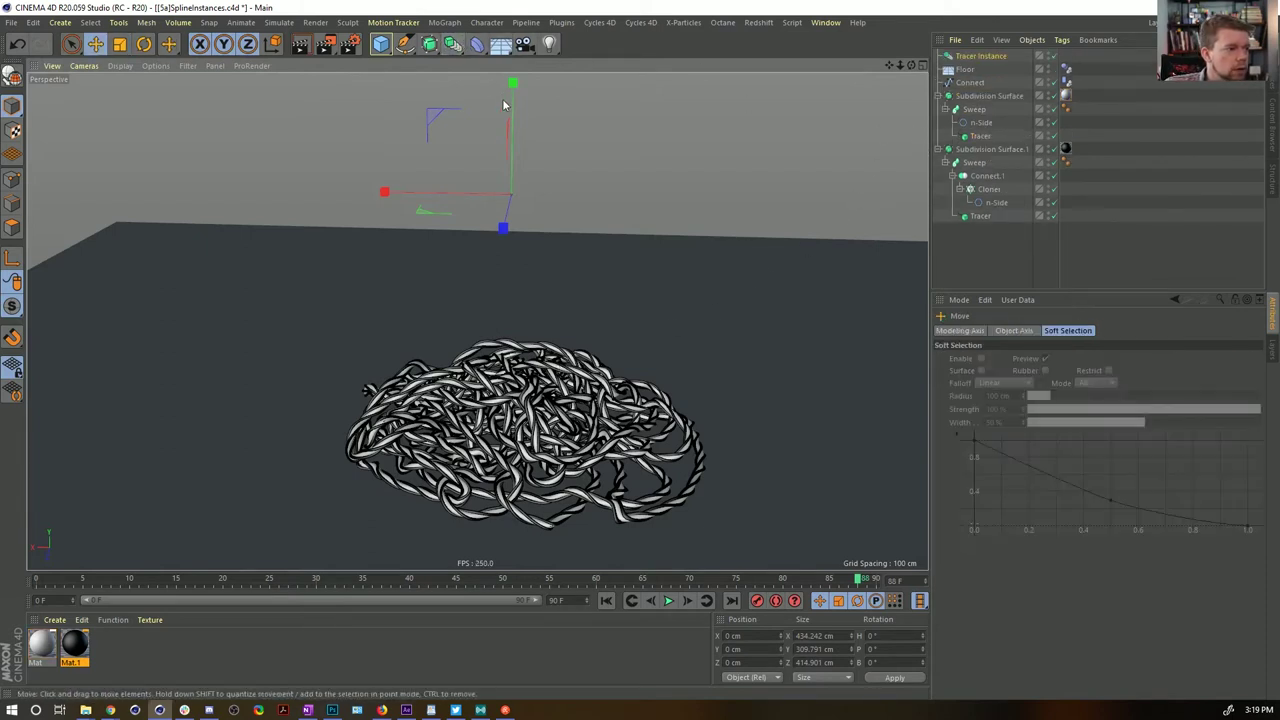
left_click_drag(514, 108, 513, 6)
left_click_drag(541, 314, 541, 320)
left_click(947, 57)
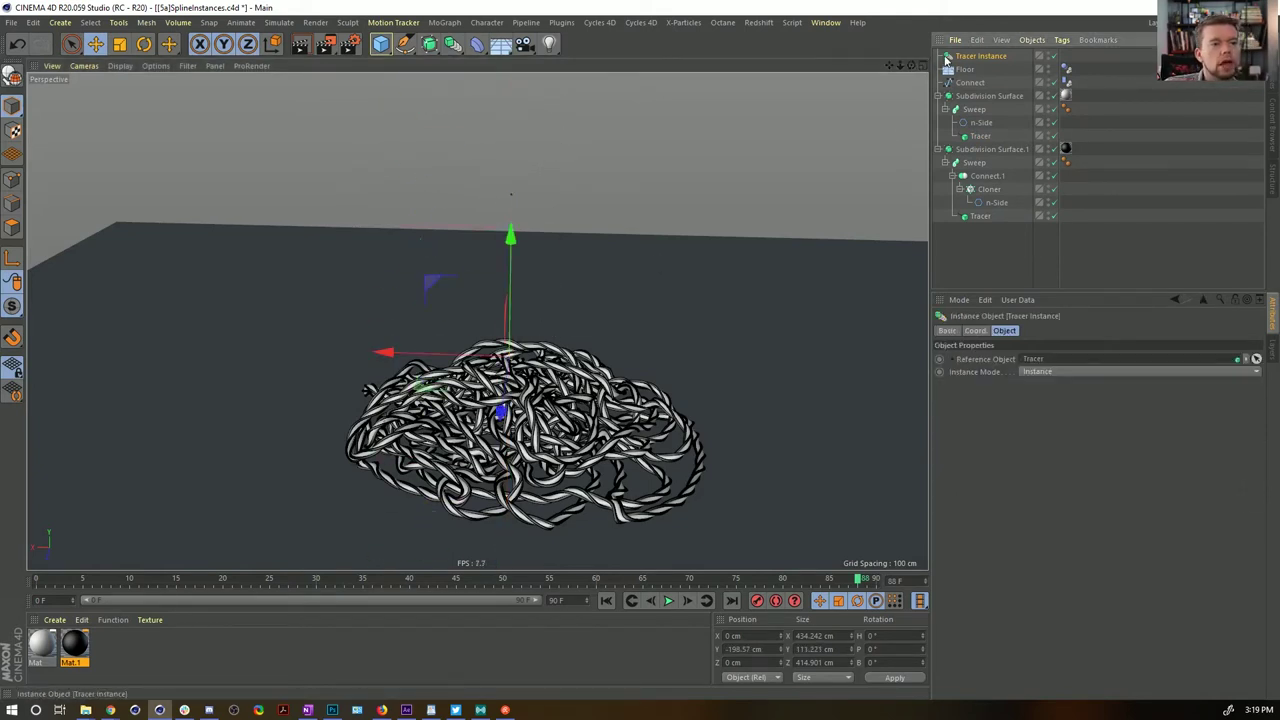
key("Delete")
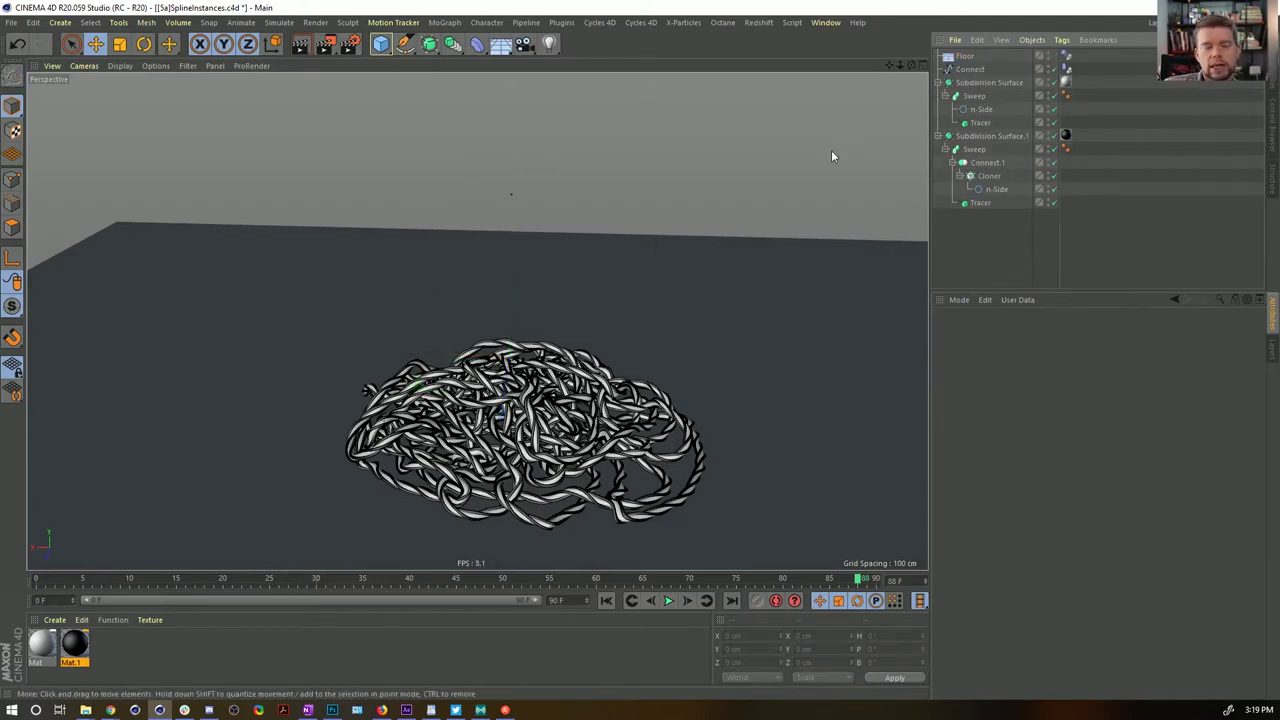
Try cloning Subdivision Surface.1 by nesting it in a new linear Cloner with a count of 2
left_click(950, 136)
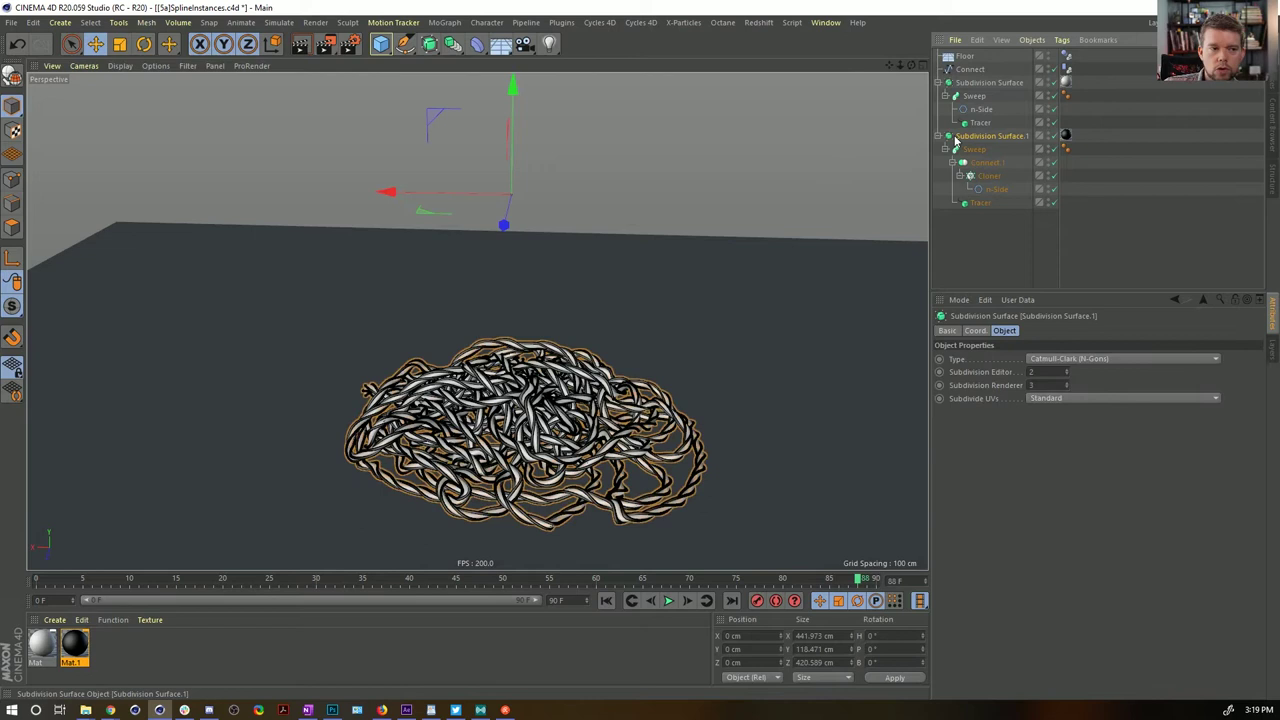
left_click(445, 22)
left_click(469, 169)
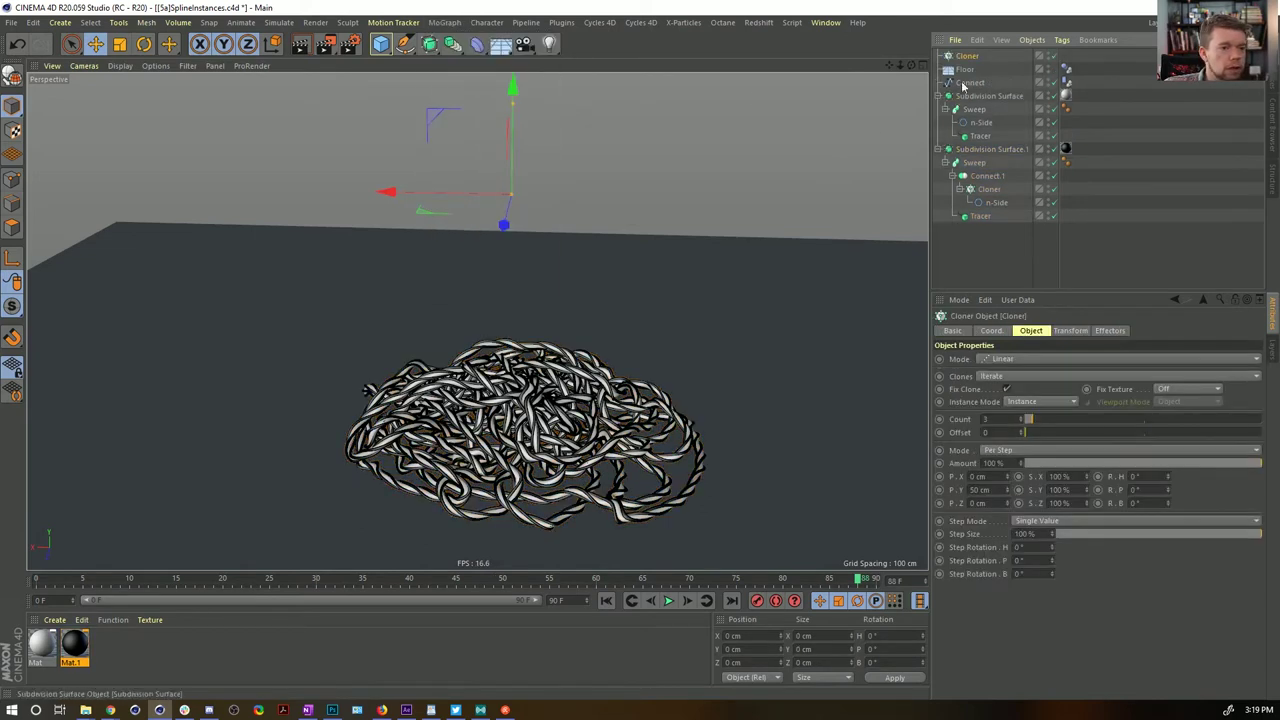
left_click_drag(966, 60, 960, 142)
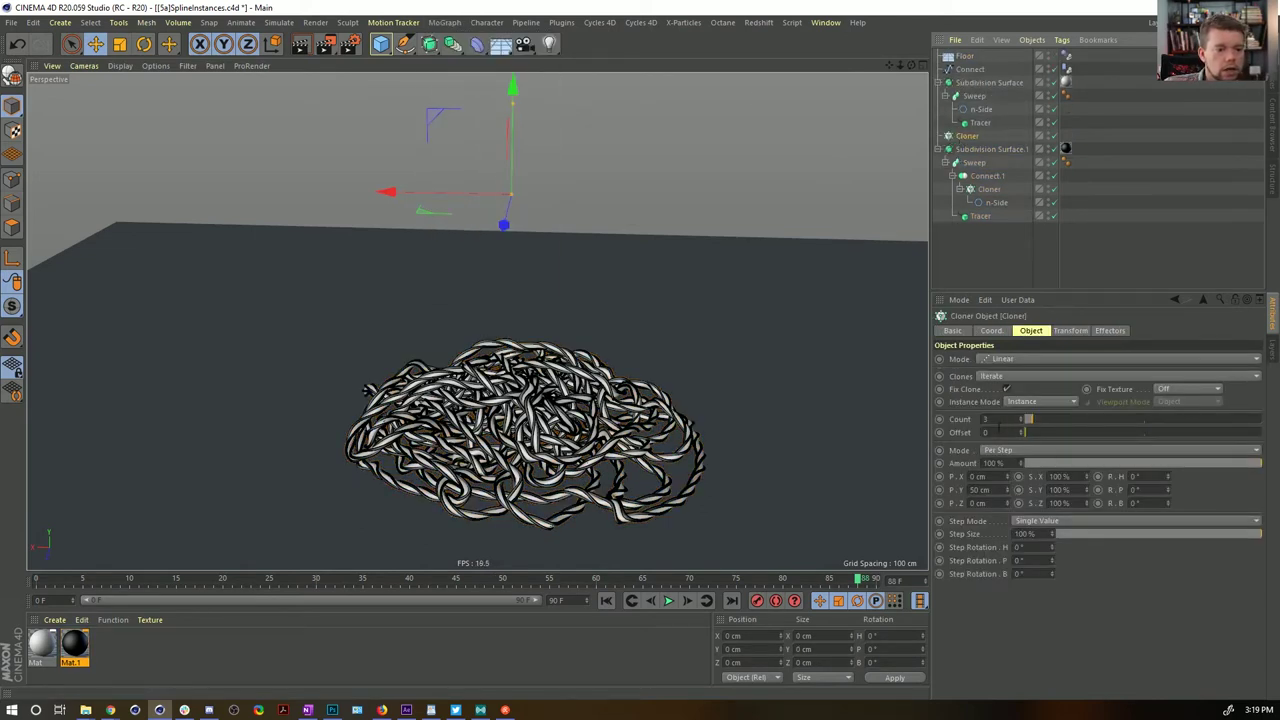
left_click_drag(998, 422, 971, 426)
type("2")
left_click(1184, 581)
left_click_drag(978, 150, 967, 139)
left_click(967, 137)
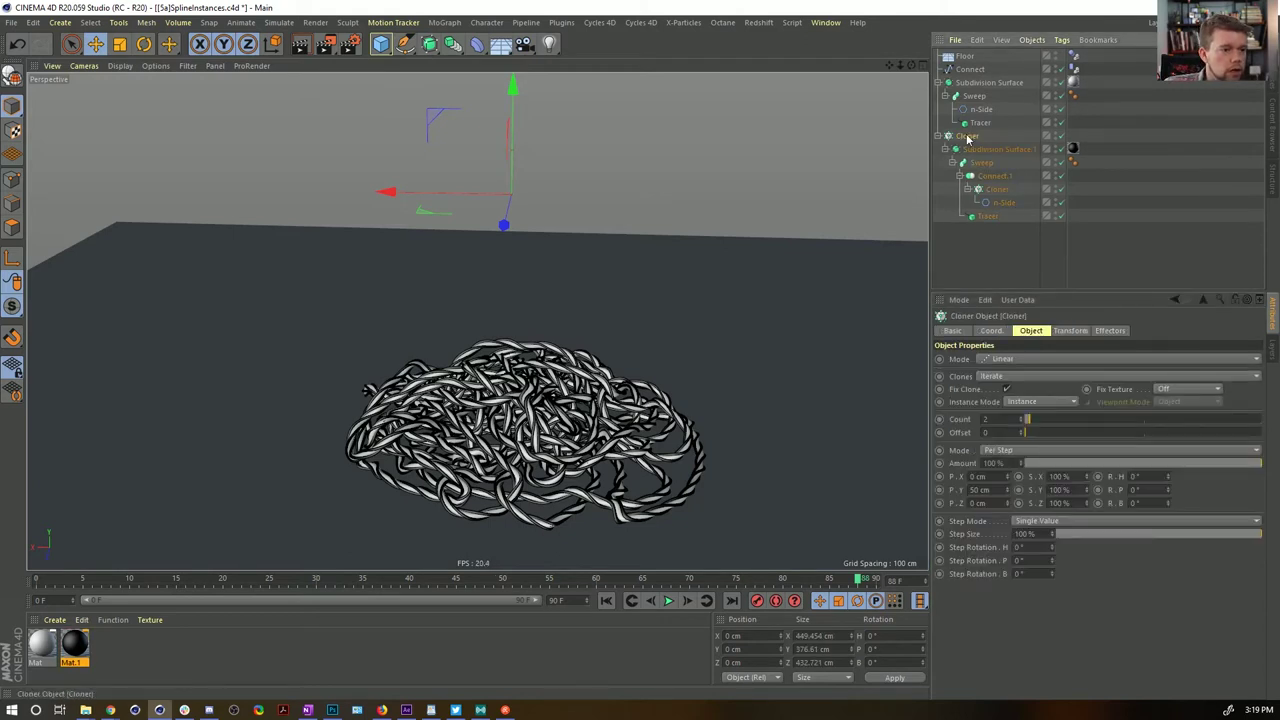
Try a Y offset of 555 cm on the new Cloner, and delete the Cloner after taking Subdivision Surface.1 out of it
left_click(978, 489)
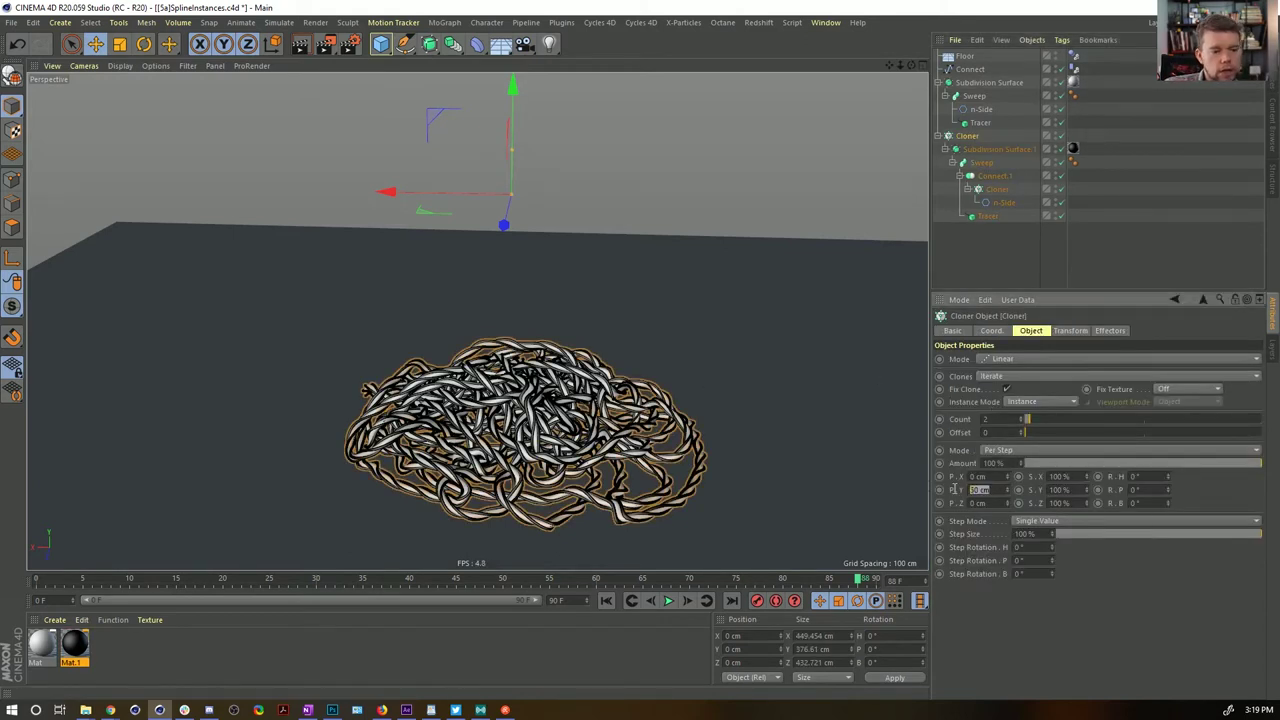
type("555")
key("Return")
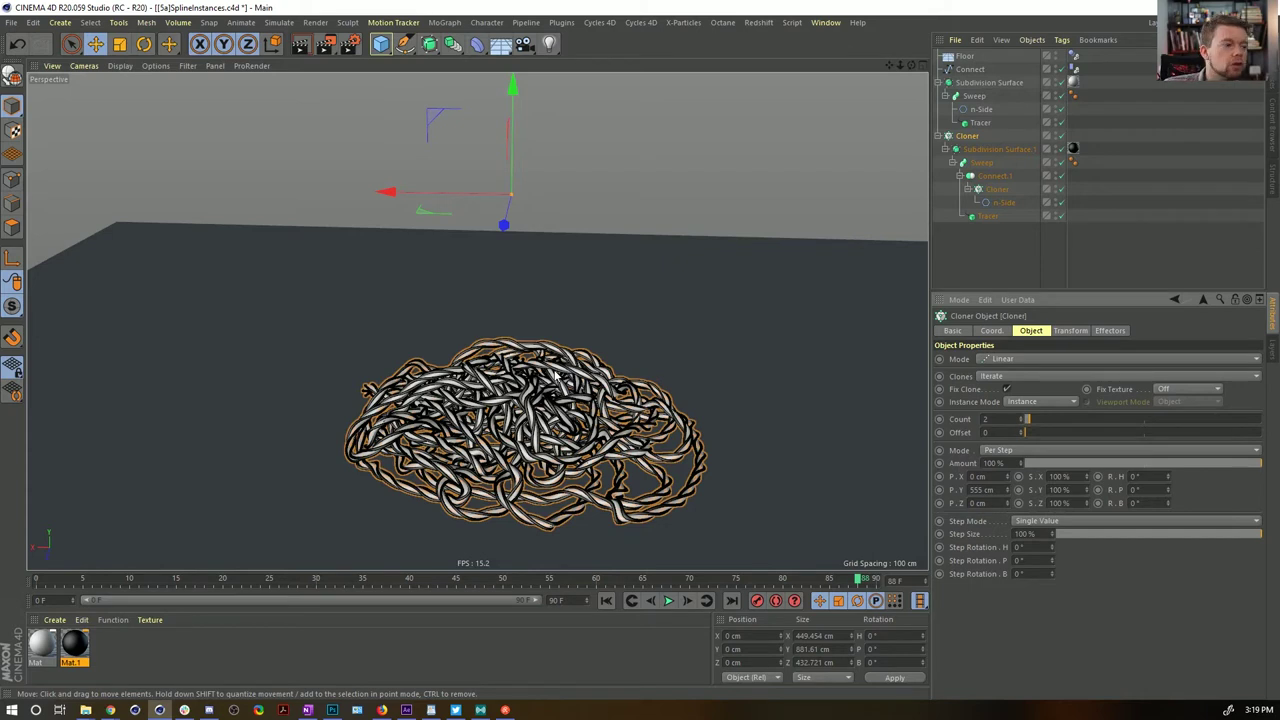
left_click_drag(980, 151, 965, 143)
left_click(964, 135)
key("Delete")
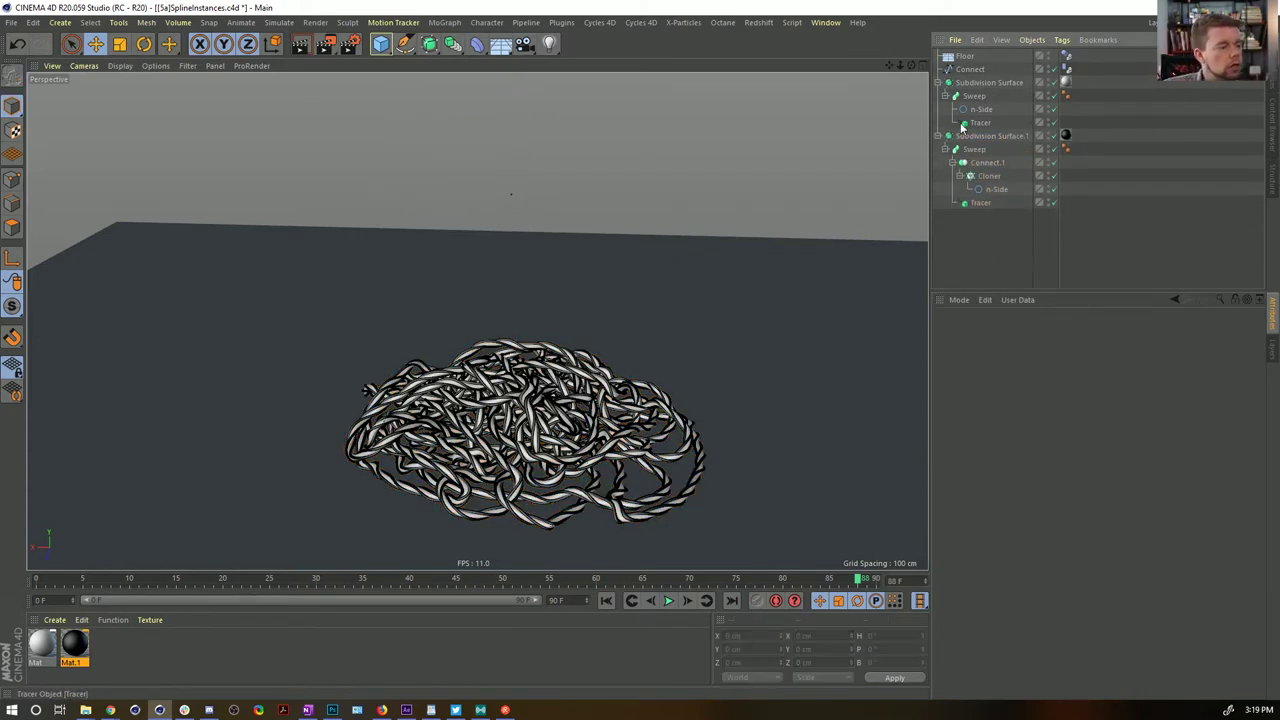
Frame the rope pile closely and save the scene
left_click_drag(538, 365, 541, 411, "alt")
right_click_drag(541, 411, 640, 411, "alt")
middle_click_drag(545, 425, 537, 329, "alt")
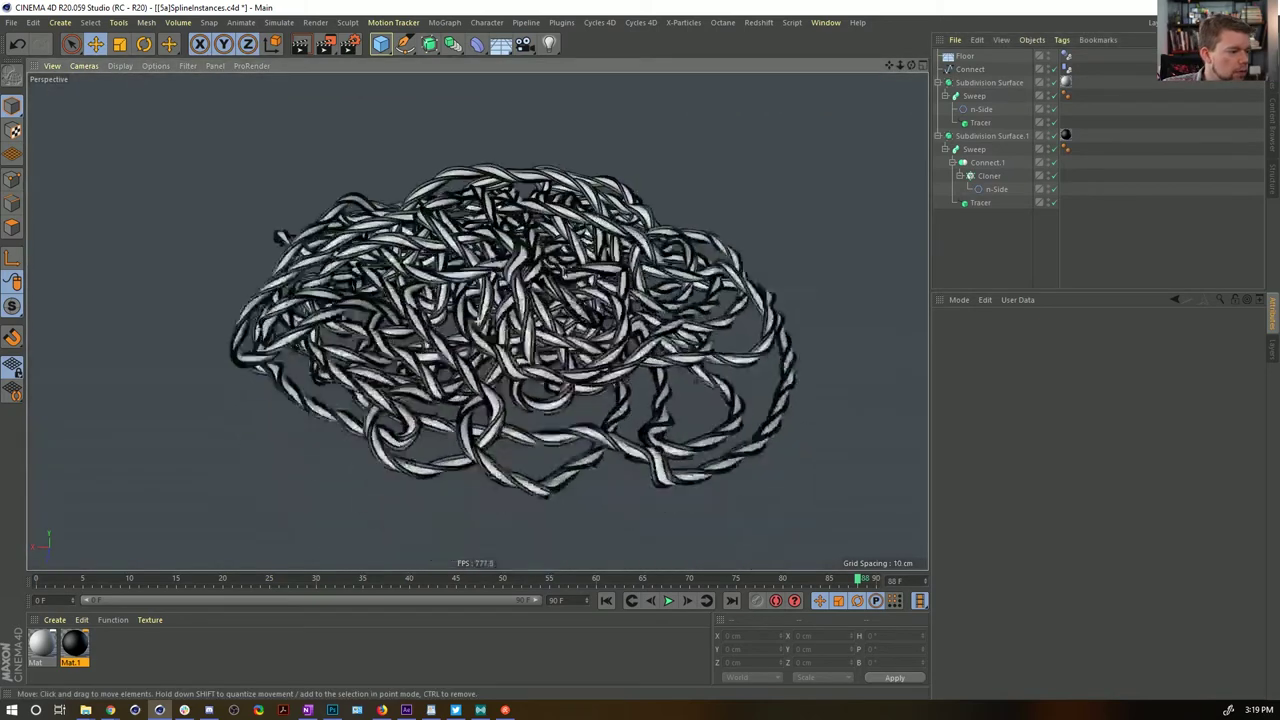
scroll(500, 330, "up", 3)
key("ctrl+s")
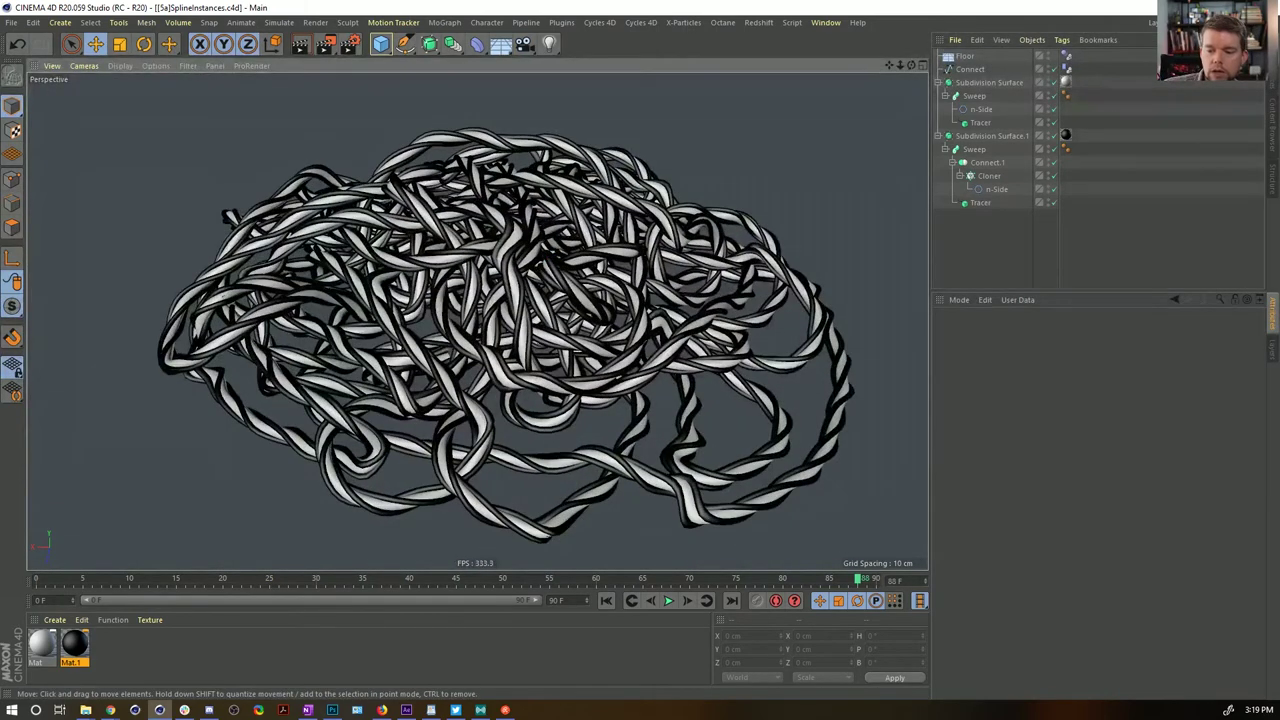
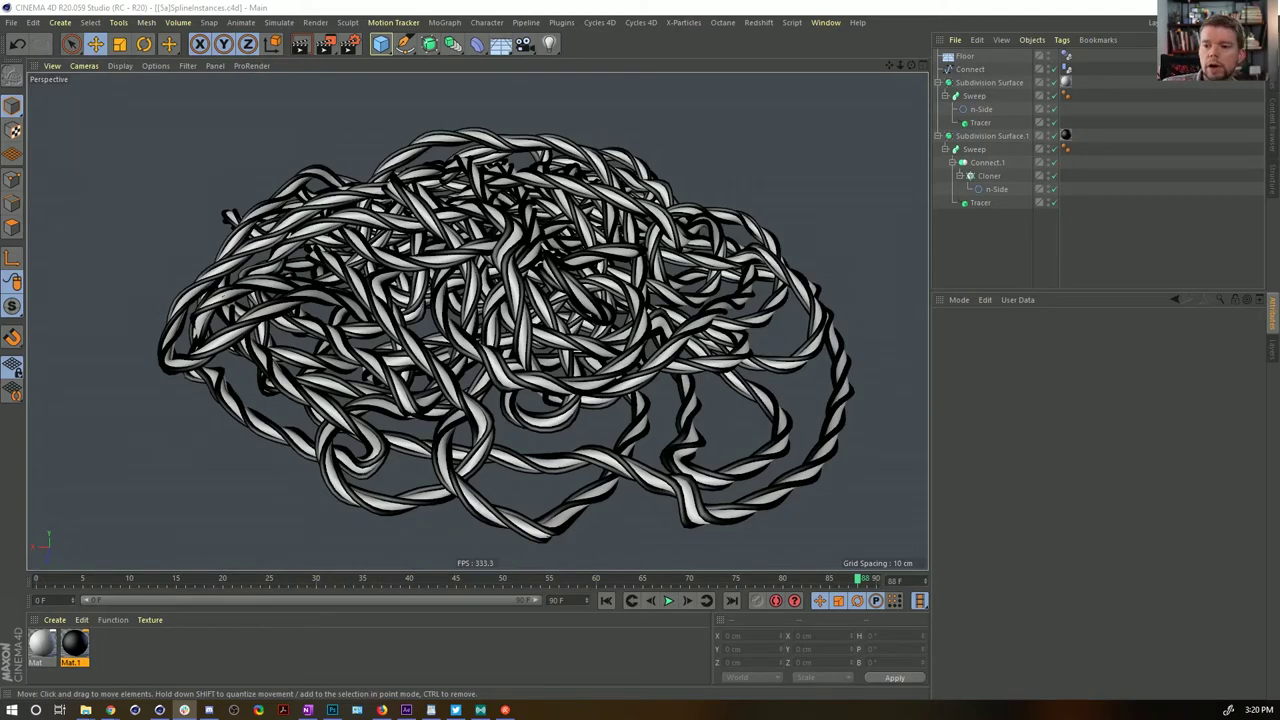
Look through the rocket animations posted in Slack's #chain-projects channel, and put the Slack window away
left_click_drag(1279, 105, 660, 63)
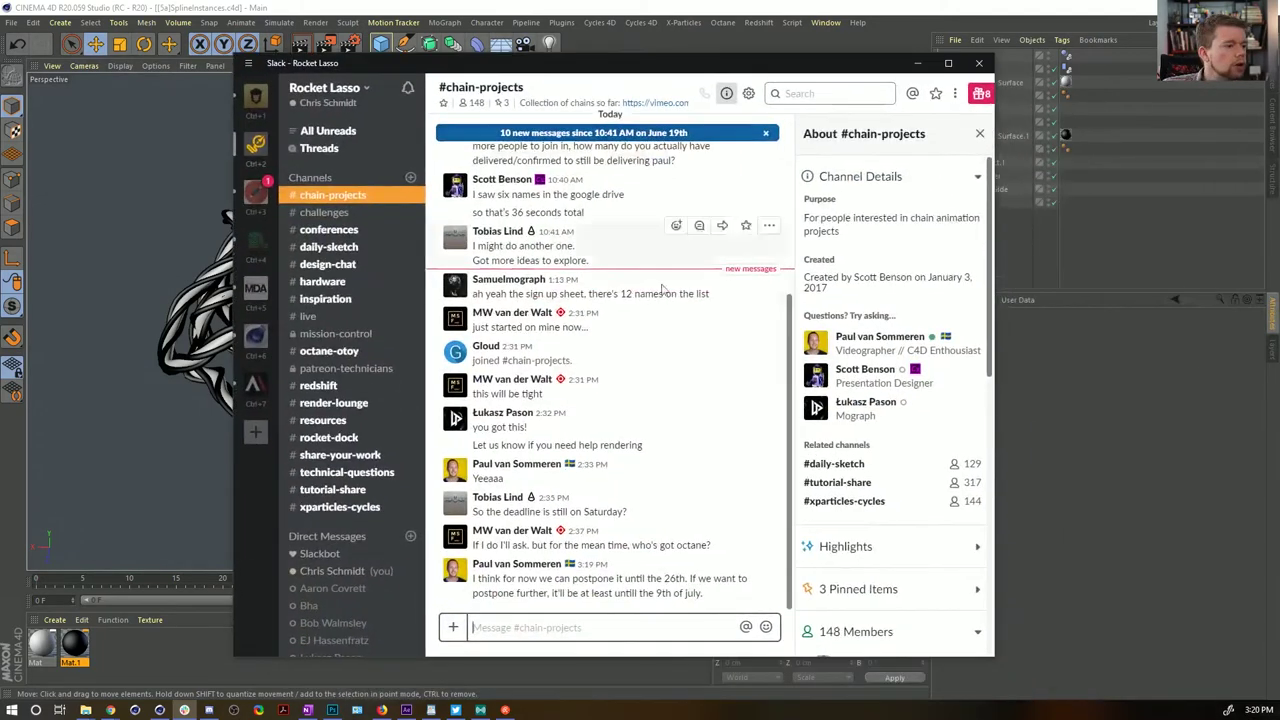
scroll(594, 259, "up", 10)
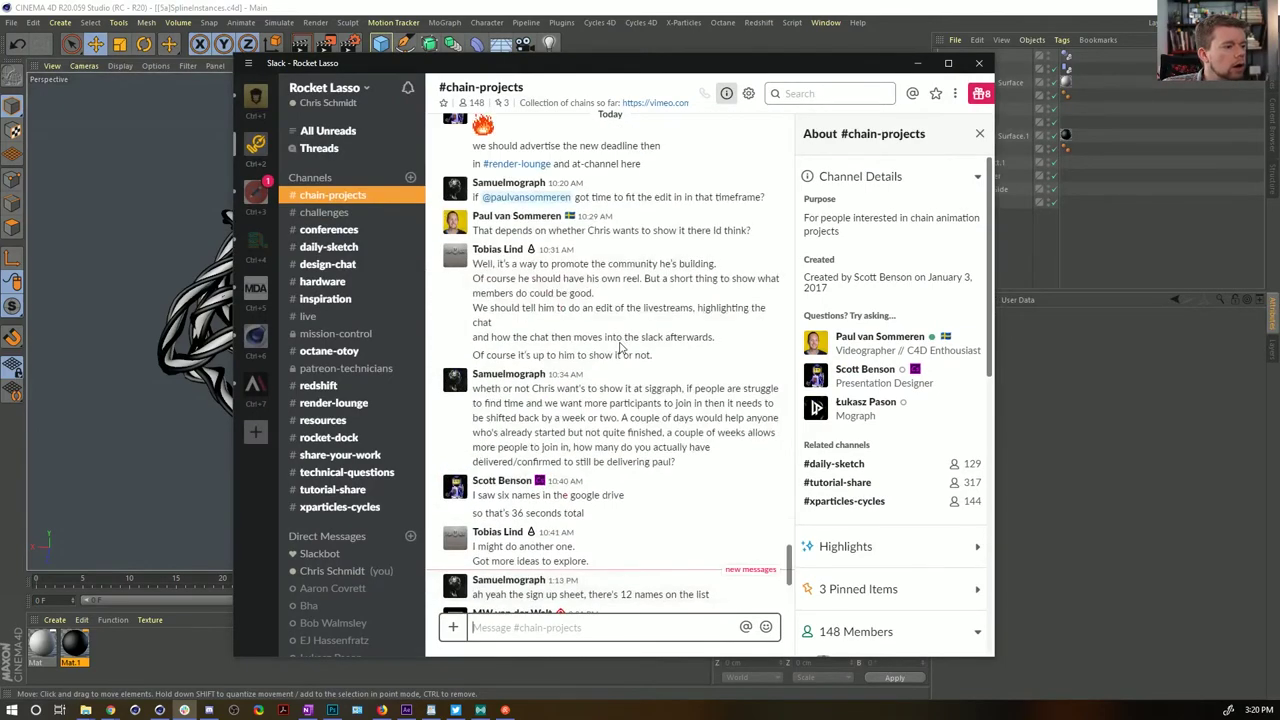
scroll(621, 333, "up", 10)
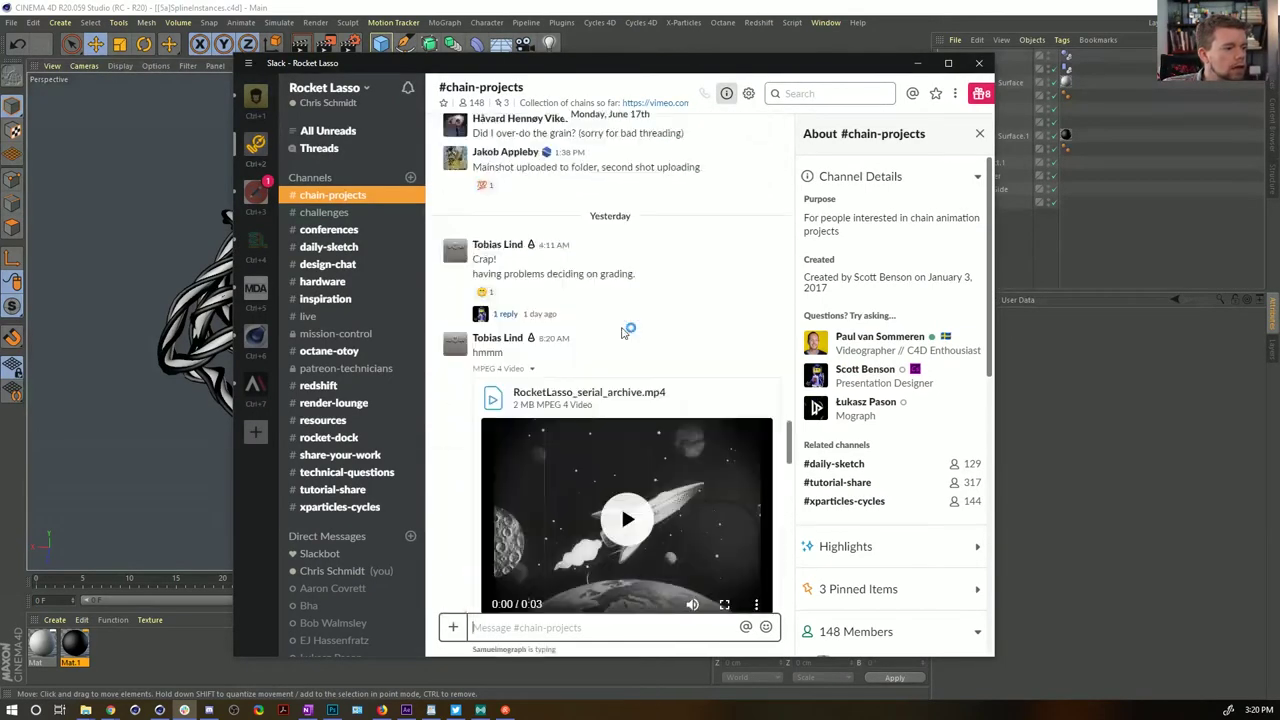
scroll(610, 300, "up", 5)
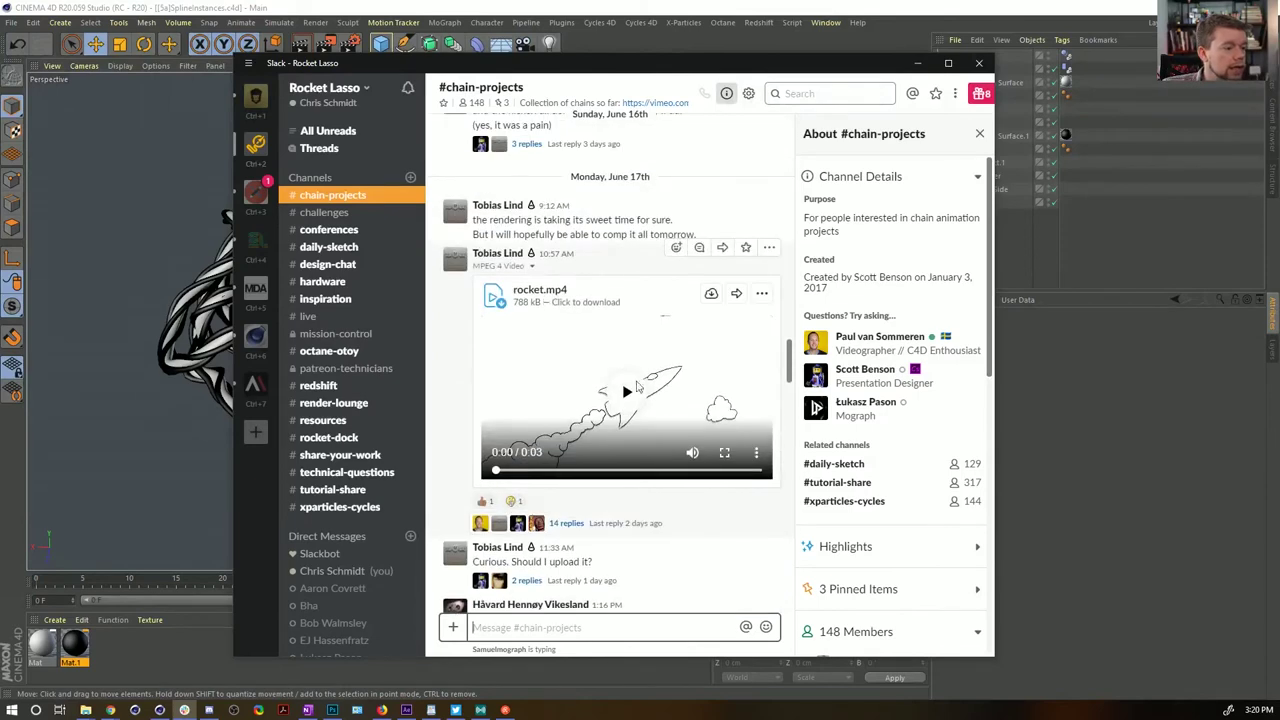
scroll(594, 268, "up", 3)
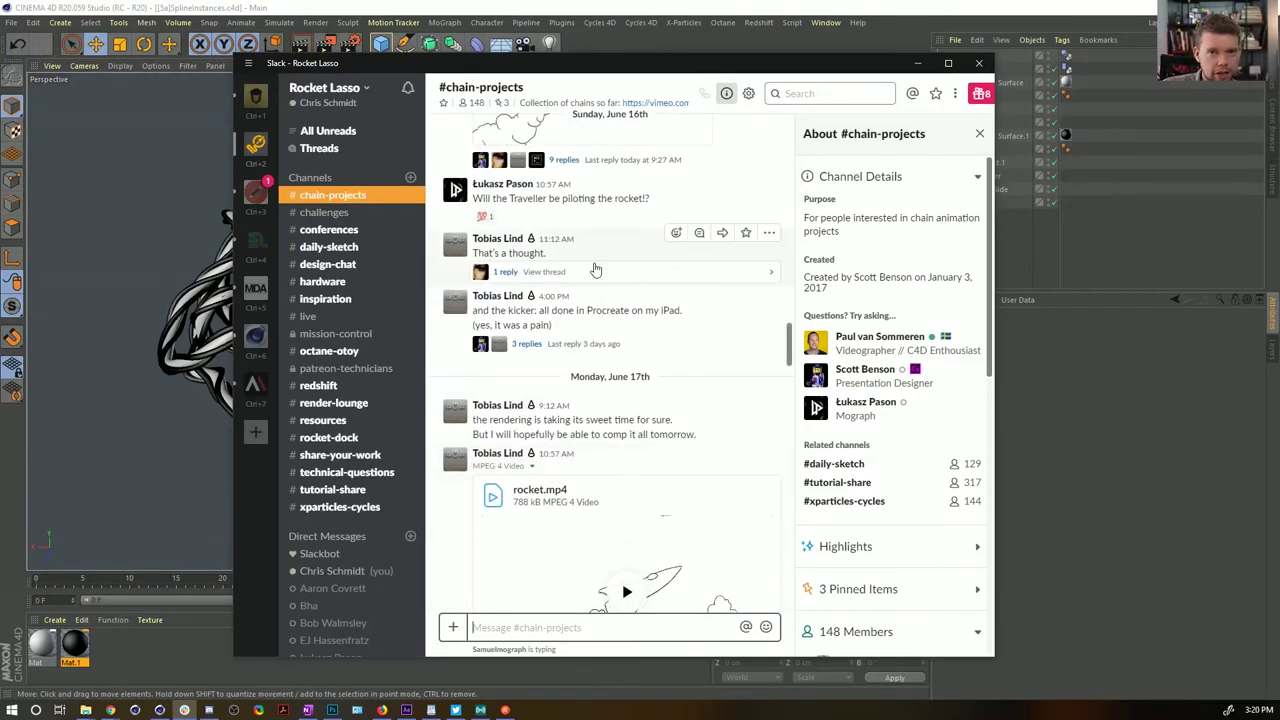
scroll(598, 295, "up", 4)
scroll(598, 302, "up", 2)
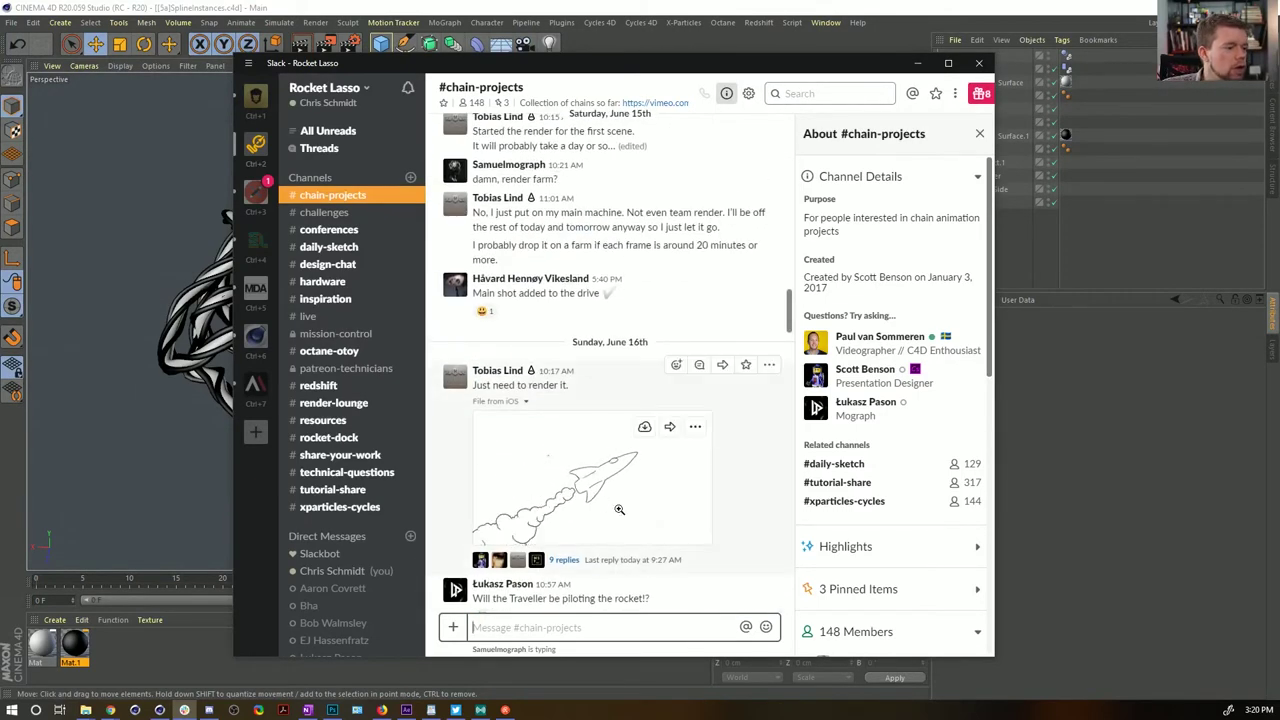
scroll(630, 420, "up", 6)
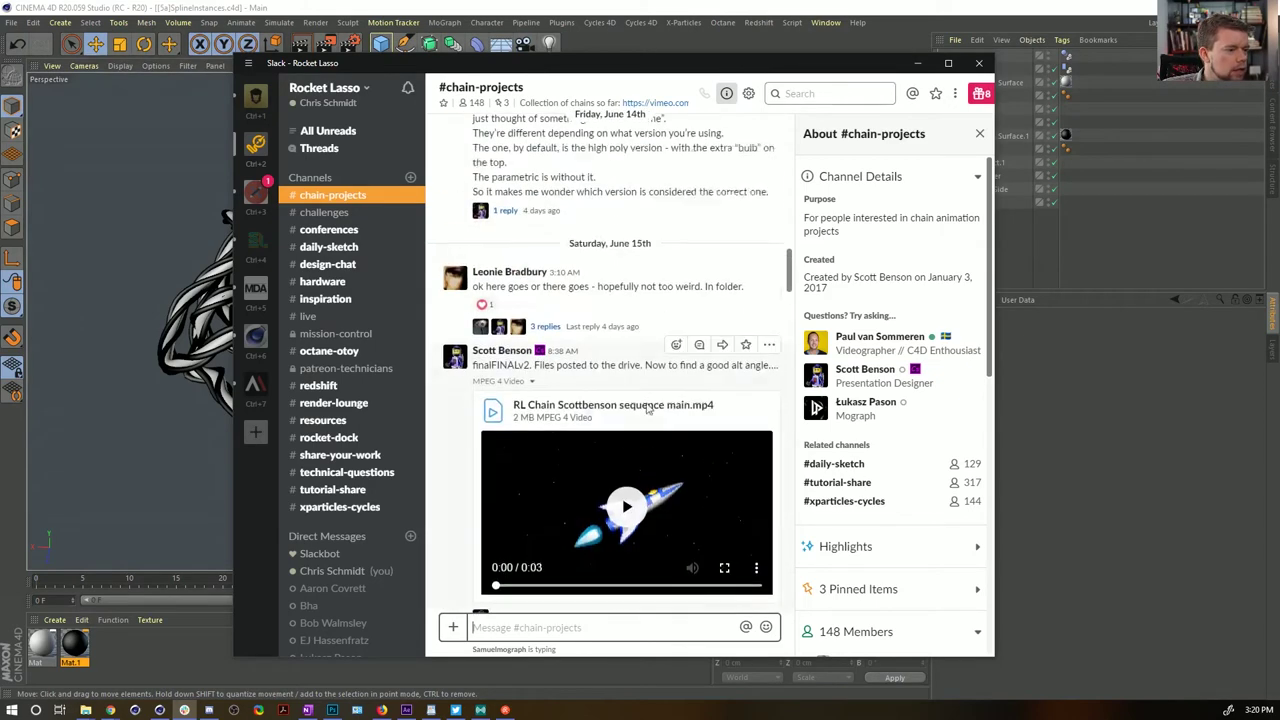
scroll(671, 433, "up", 10)
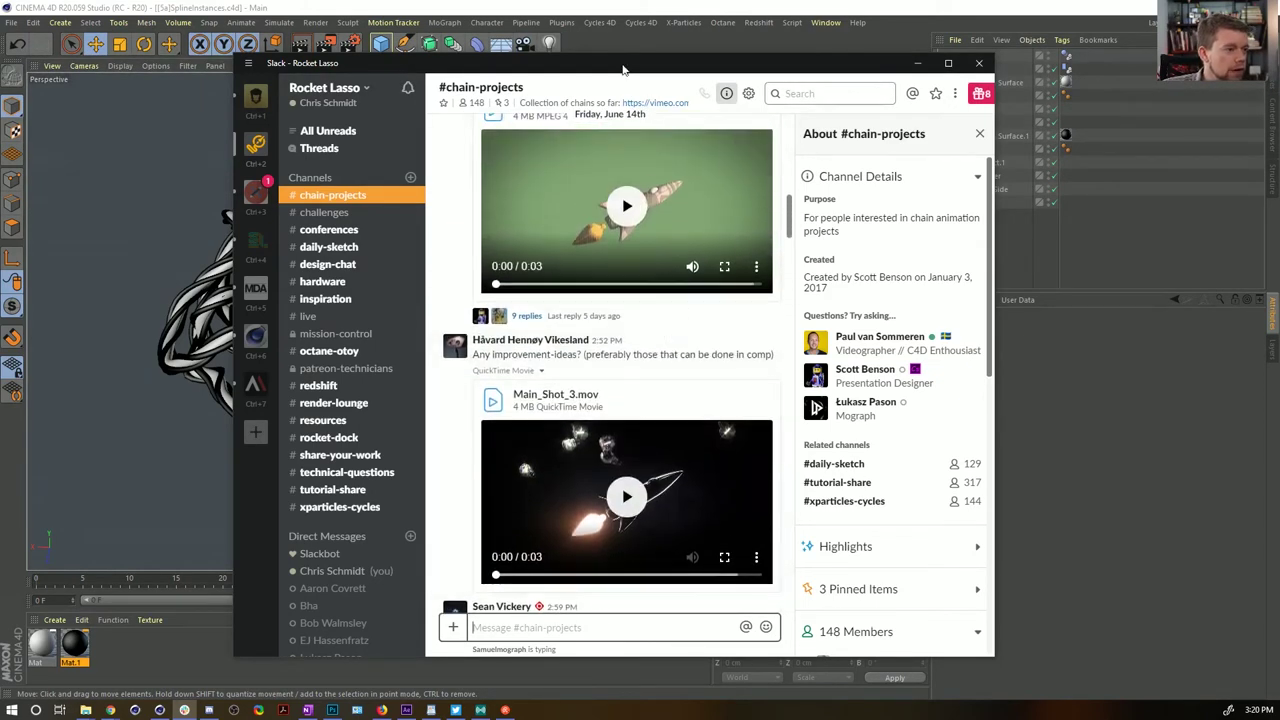
left_click_drag(622, 65, 0, 65)
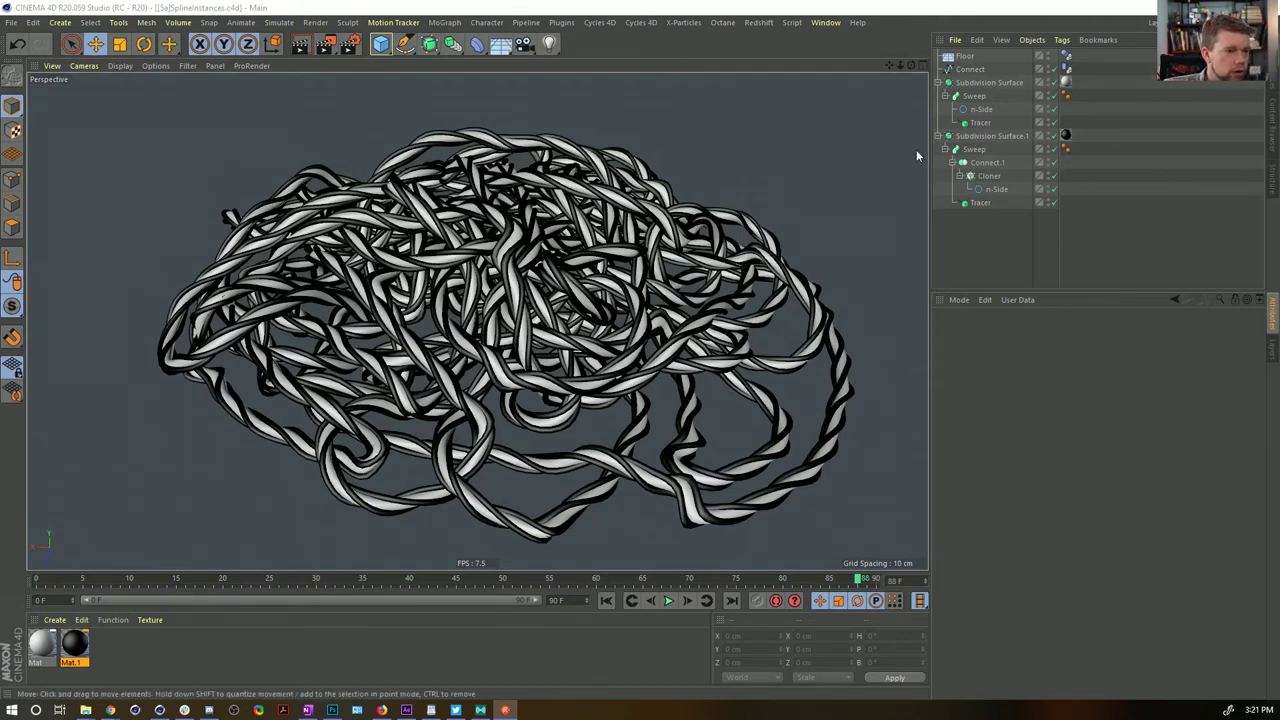
Return to Cinema 4D, start a new project and add a default 200 cm cube
left_click(942, 14)
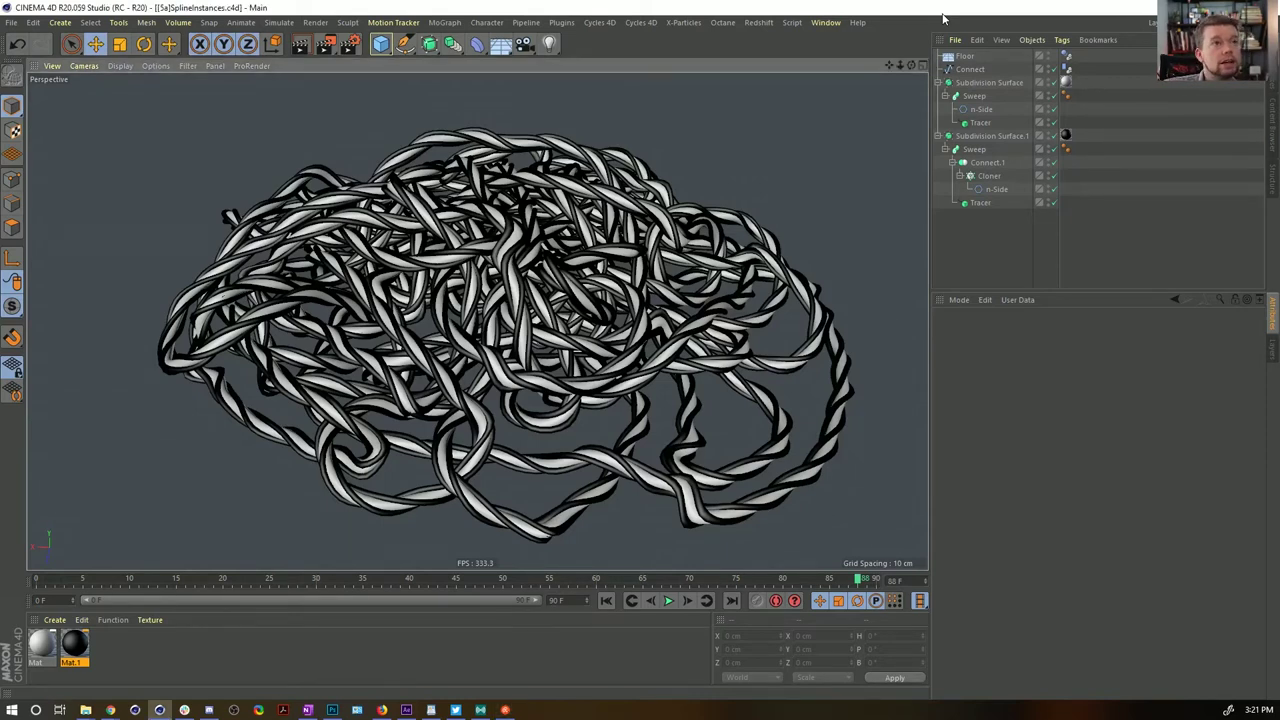
key("ctrl+n")
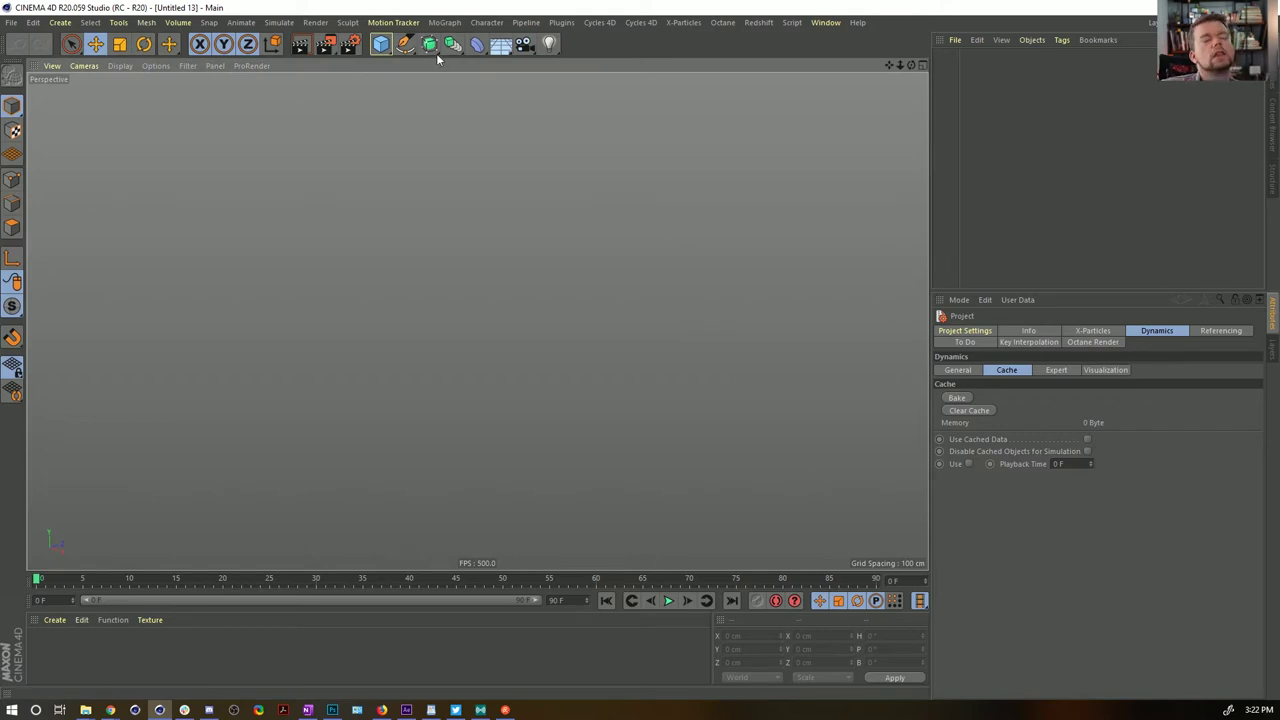
left_click_drag(381, 47, 495, 60)
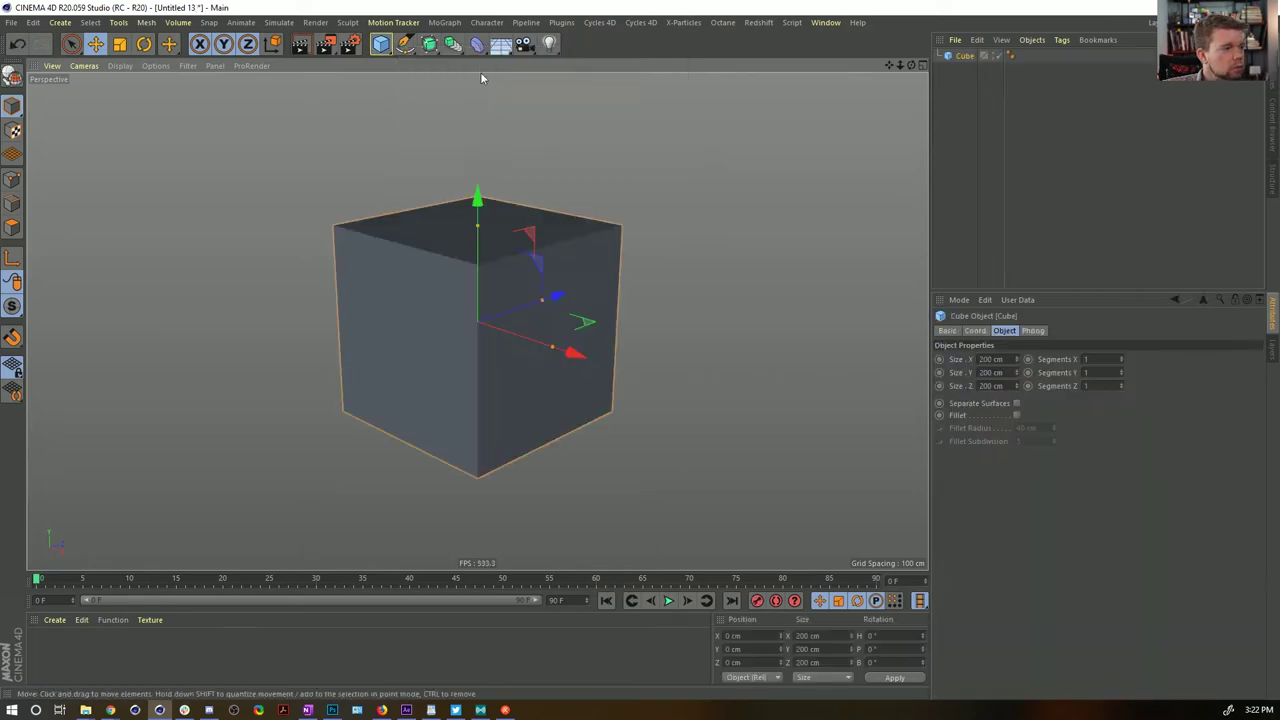
Fracture the cube by adding a Voronoi Fracture object and nesting the cube inside it
left_click(444, 22)
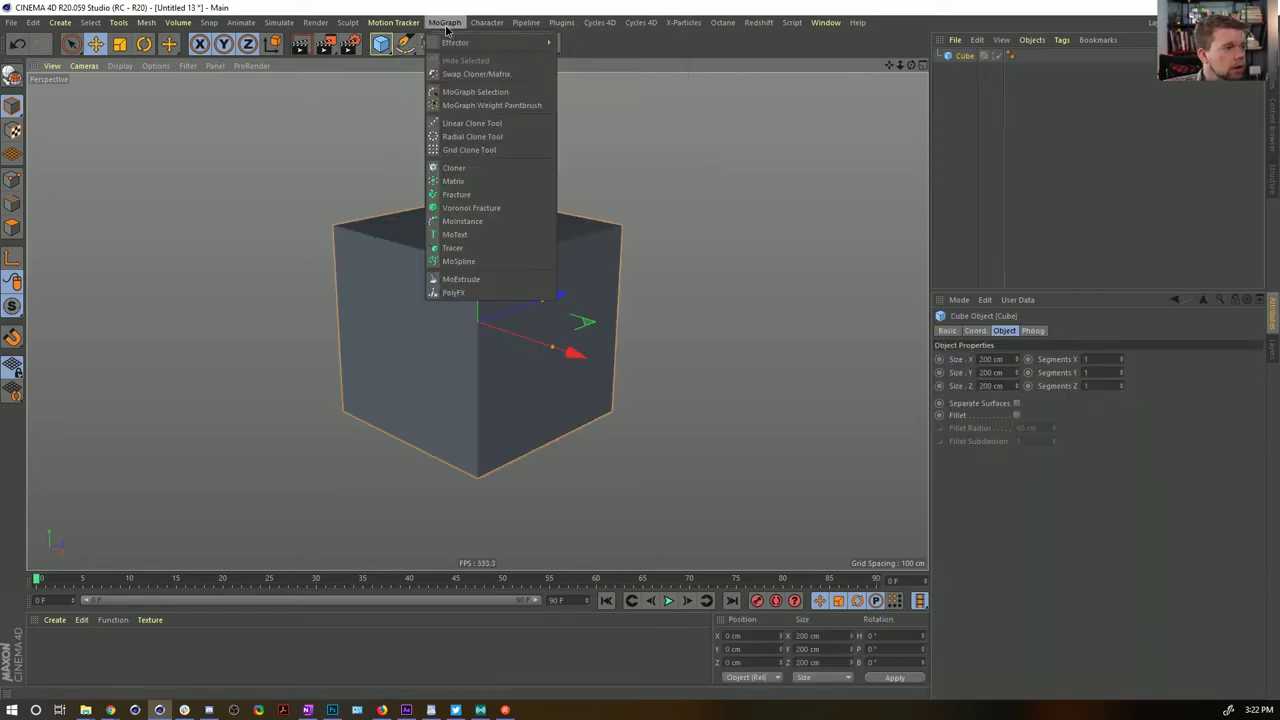
left_click(480, 208)
left_click_drag(972, 58, 975, 56)
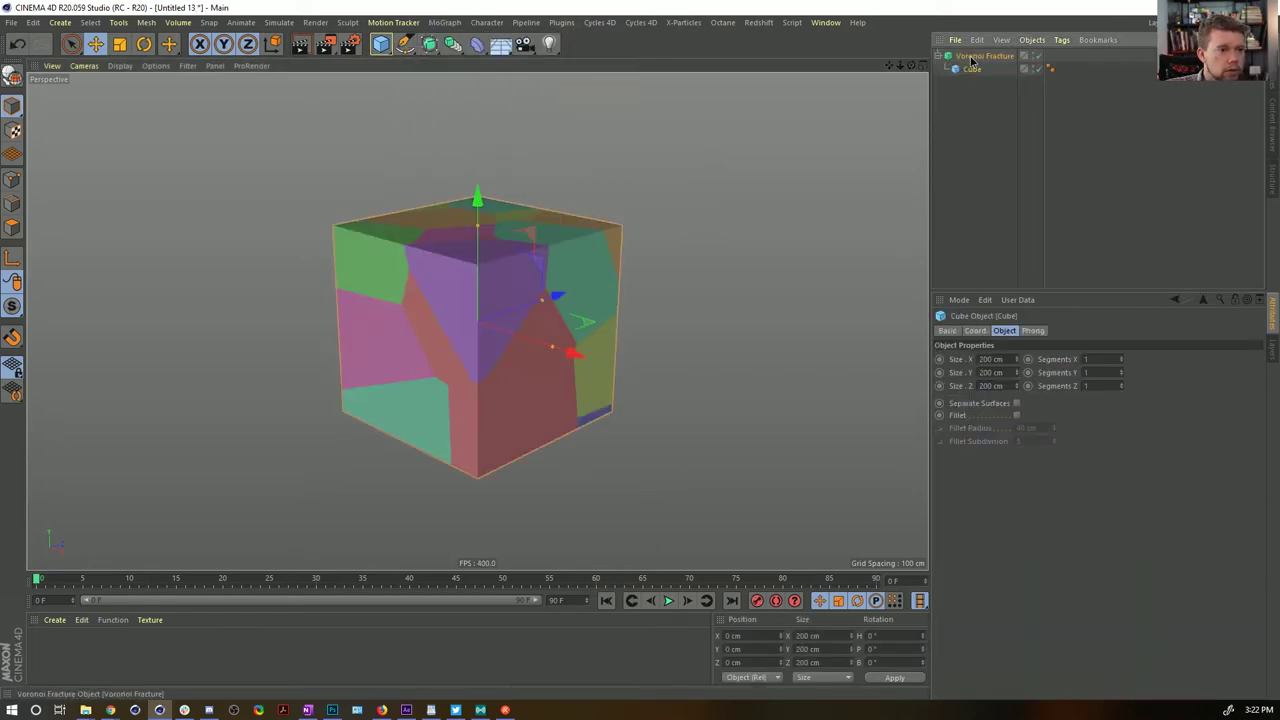
Add a floor about 108 cm below the cube's centre and apply dynamics body tags to the Floor and Voronoi Fracture
left_click(508, 47)
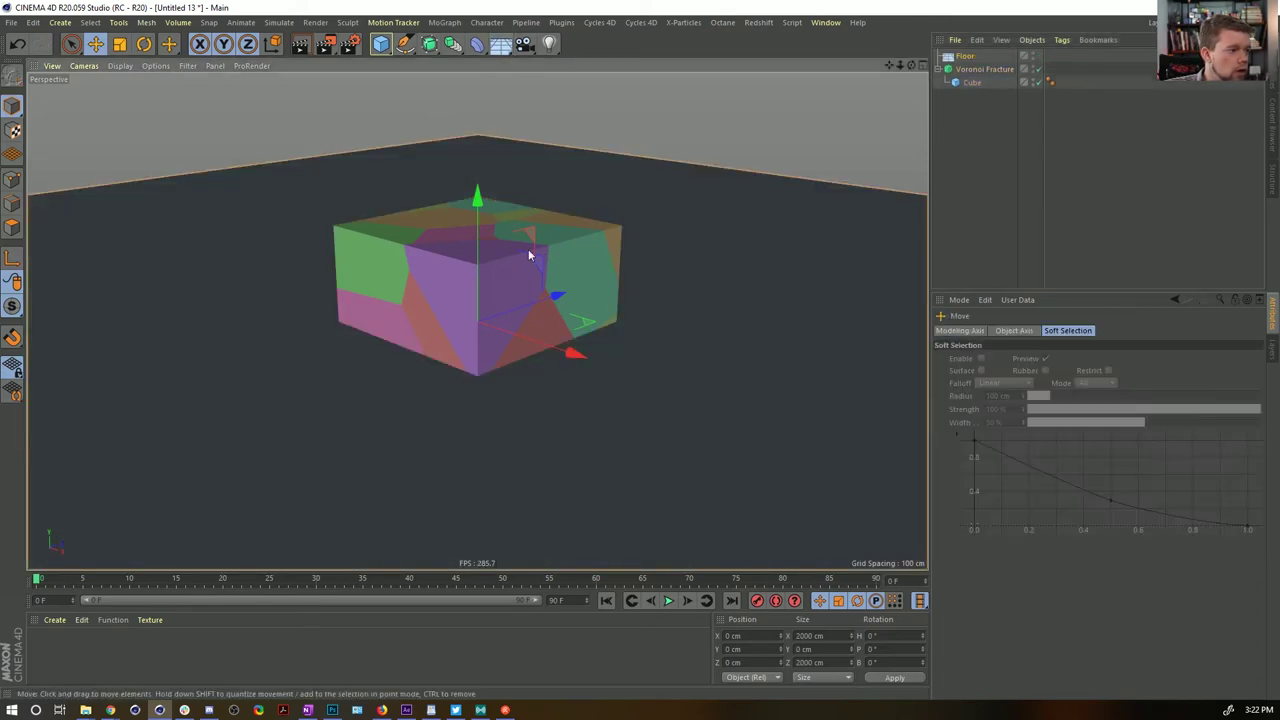
left_click_drag(477, 206, 477, 396)
left_click(982, 69)
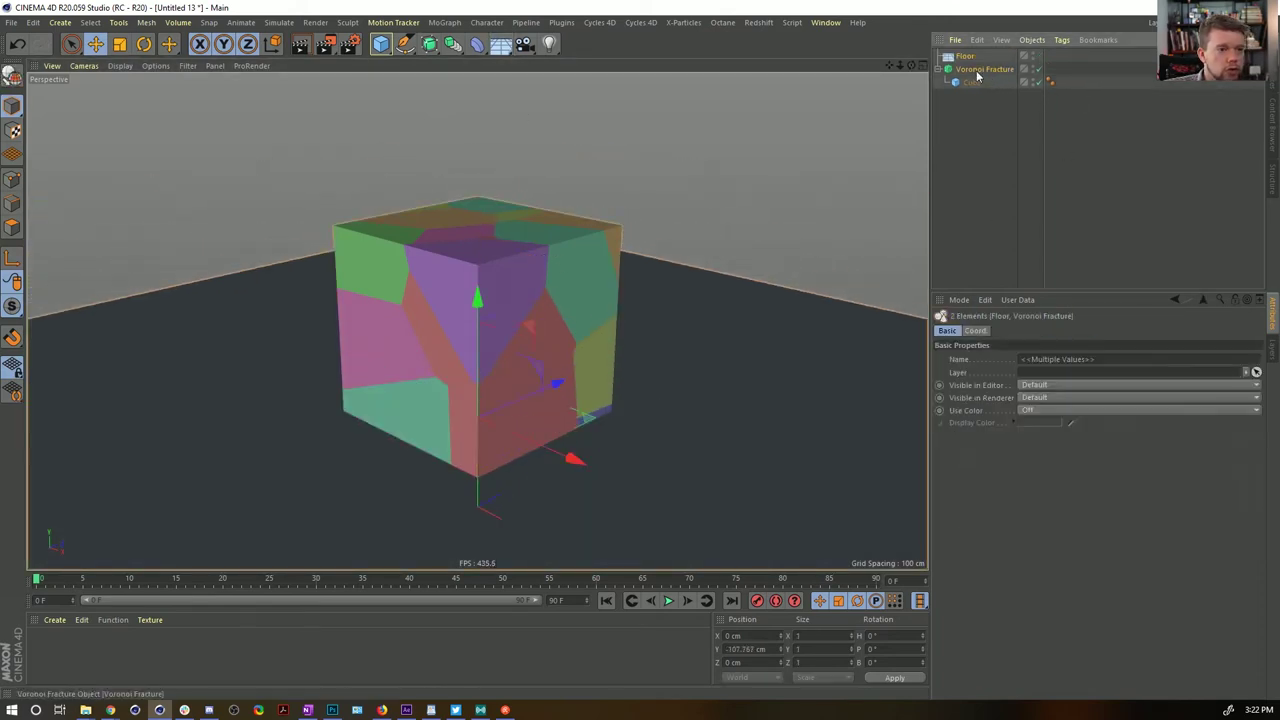
right_click(980, 69)
mouse_move(1049, 191)
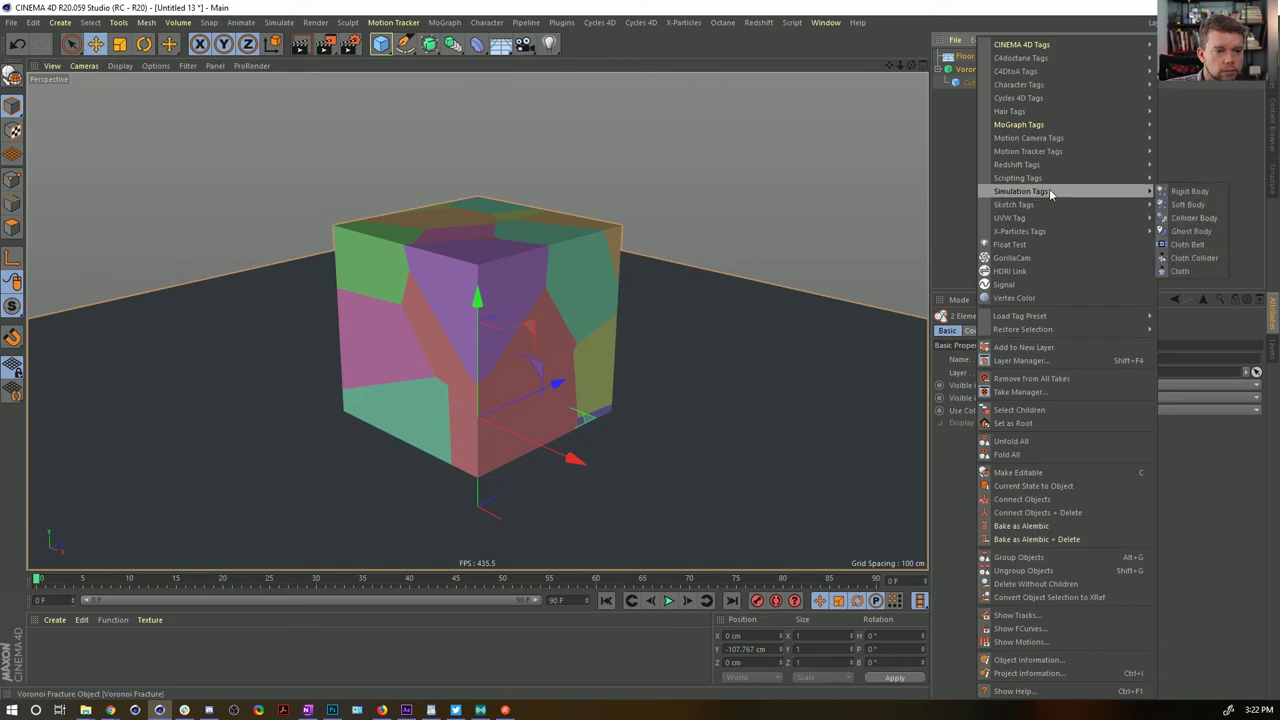
left_click(1180, 205)
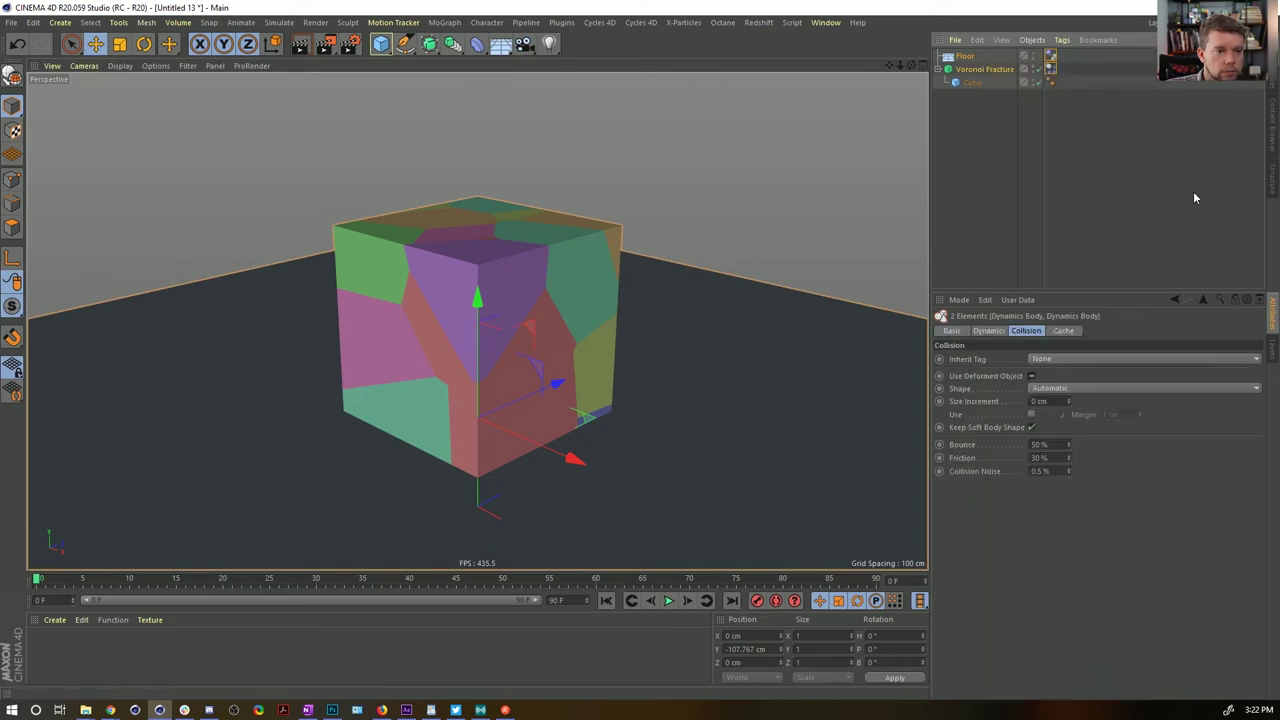
Play the dynamics simulation to watch the fractured cube collapse onto the floor, and return to the first frame
left_click(668, 600)
middle_click_drag(577, 449, 574, 336, "alt")
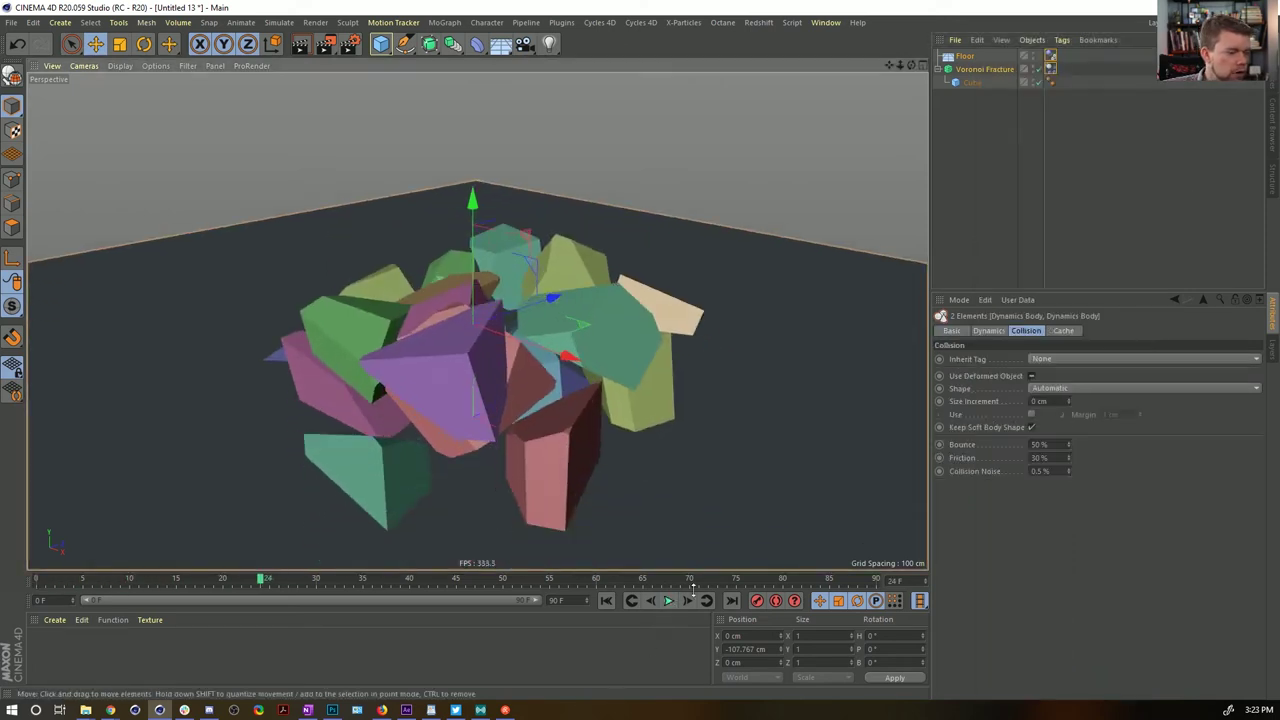
left_click(668, 600)
left_click(668, 600)
right_click_drag(602, 425, 518, 449, "alt")
scroll(517, 449, "up", 2)
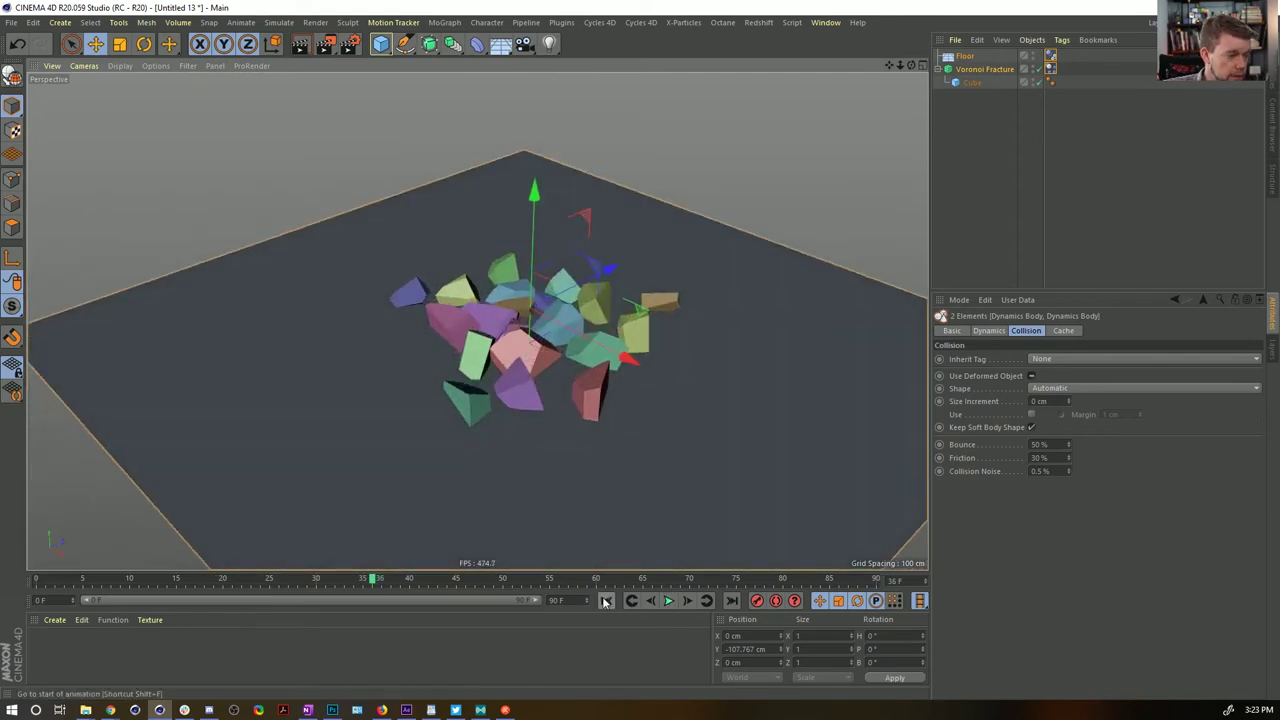
left_click(605, 600)
Duplicate the Voronoi Fracture, delete the copy's cube and nest the original Voronoi Fracture inside the copy
left_click(980, 69)
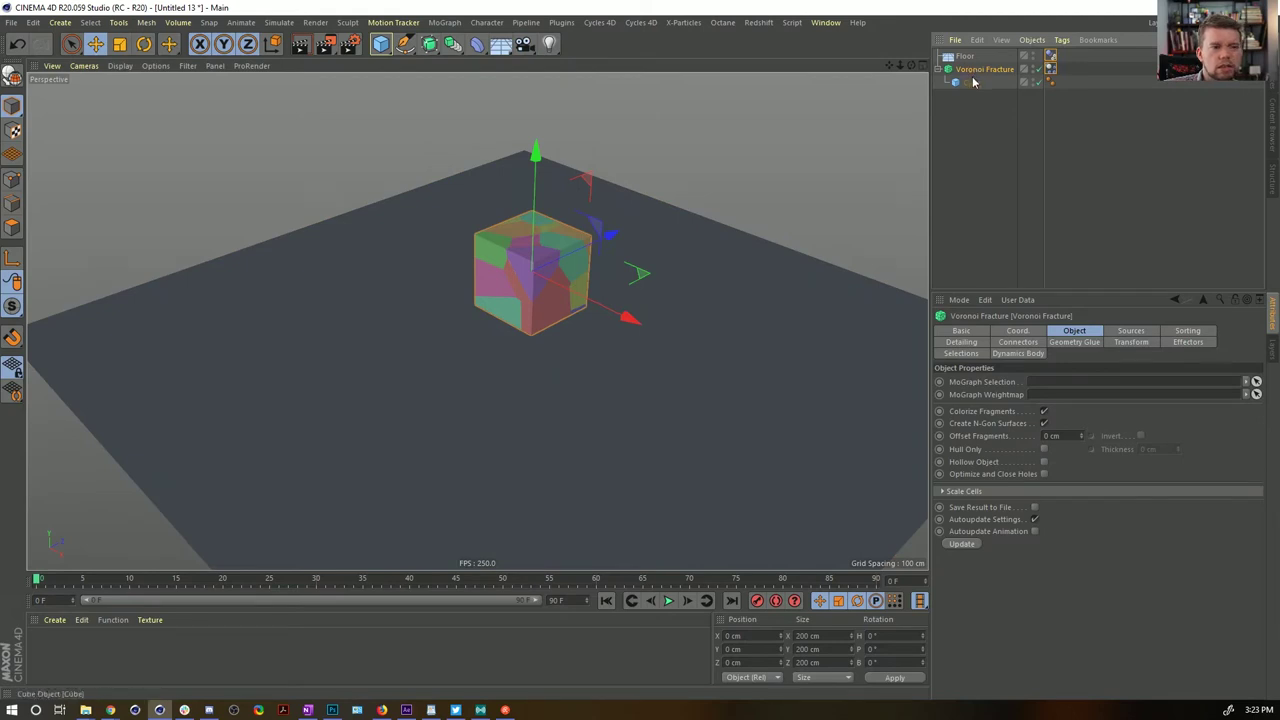
key("ctrl+c")
key("ctrl+v")
left_click(981, 84)
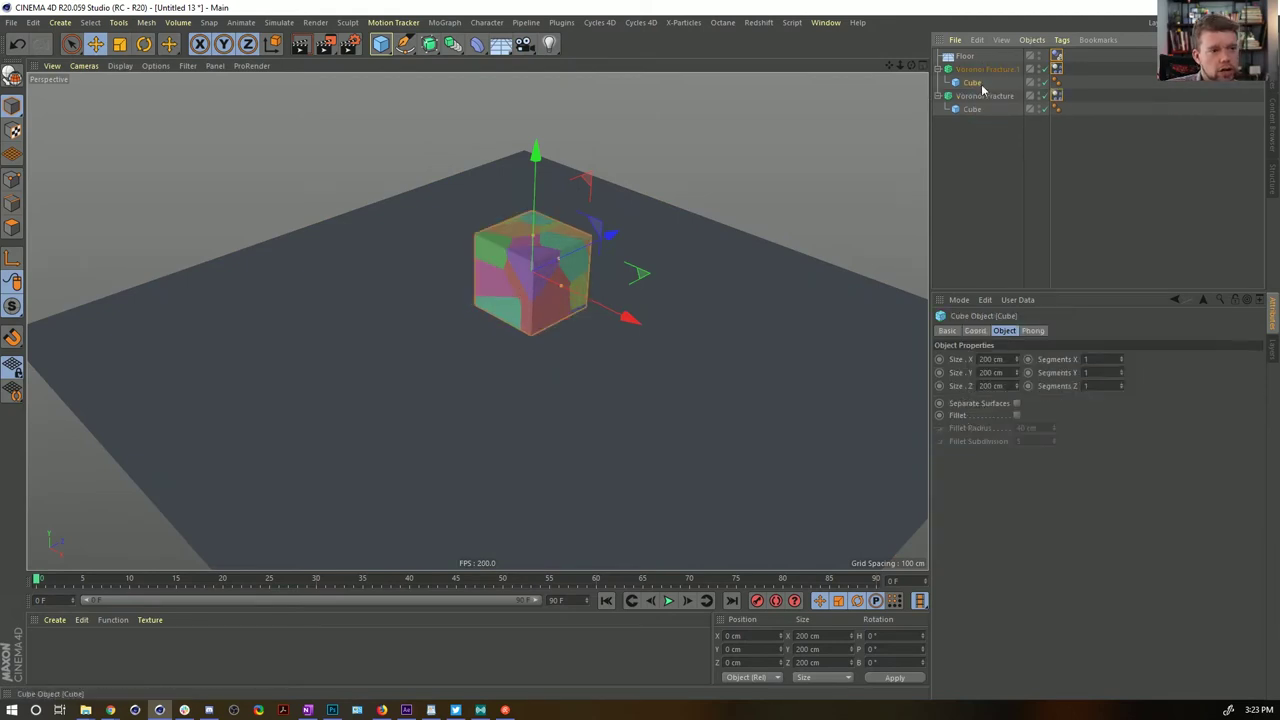
key("Delete")
left_click_drag(983, 84, 992, 80)
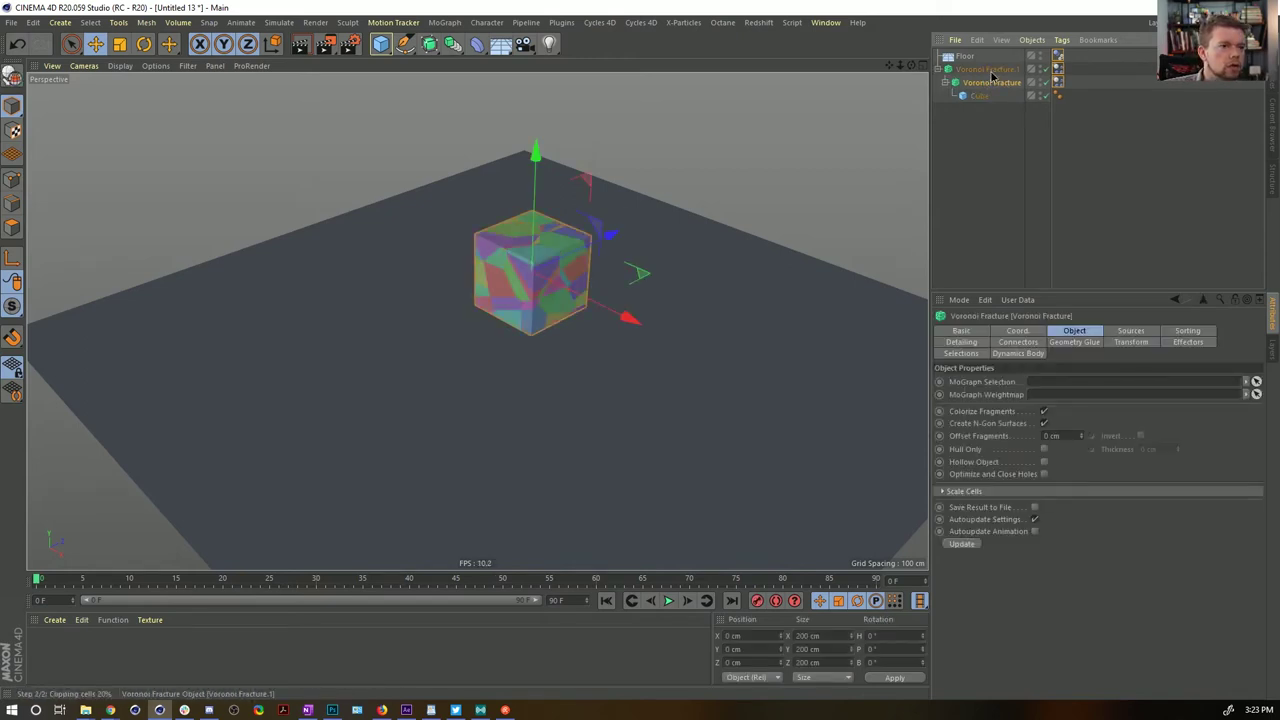
Enable Create Points Per Object for the outer Voronoi Fracture's Point Generator - Distribution source, and clear the selection
left_click(990, 72)
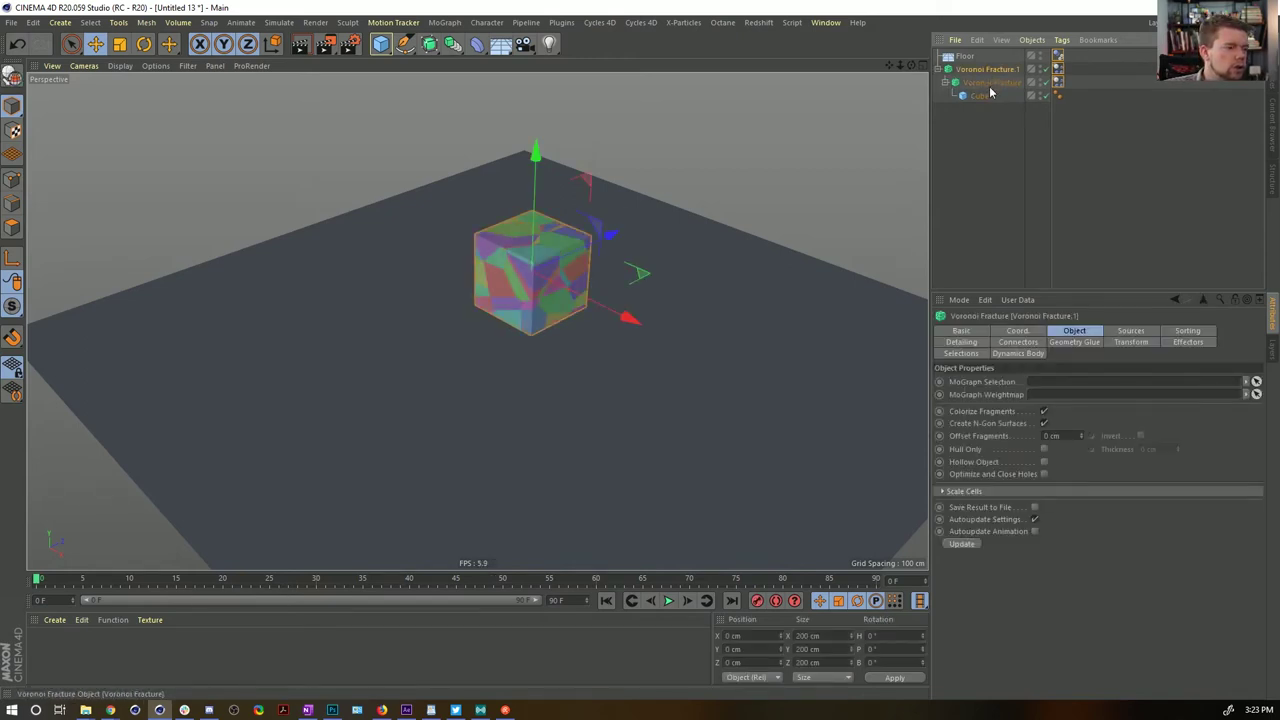
left_click(1120, 332)
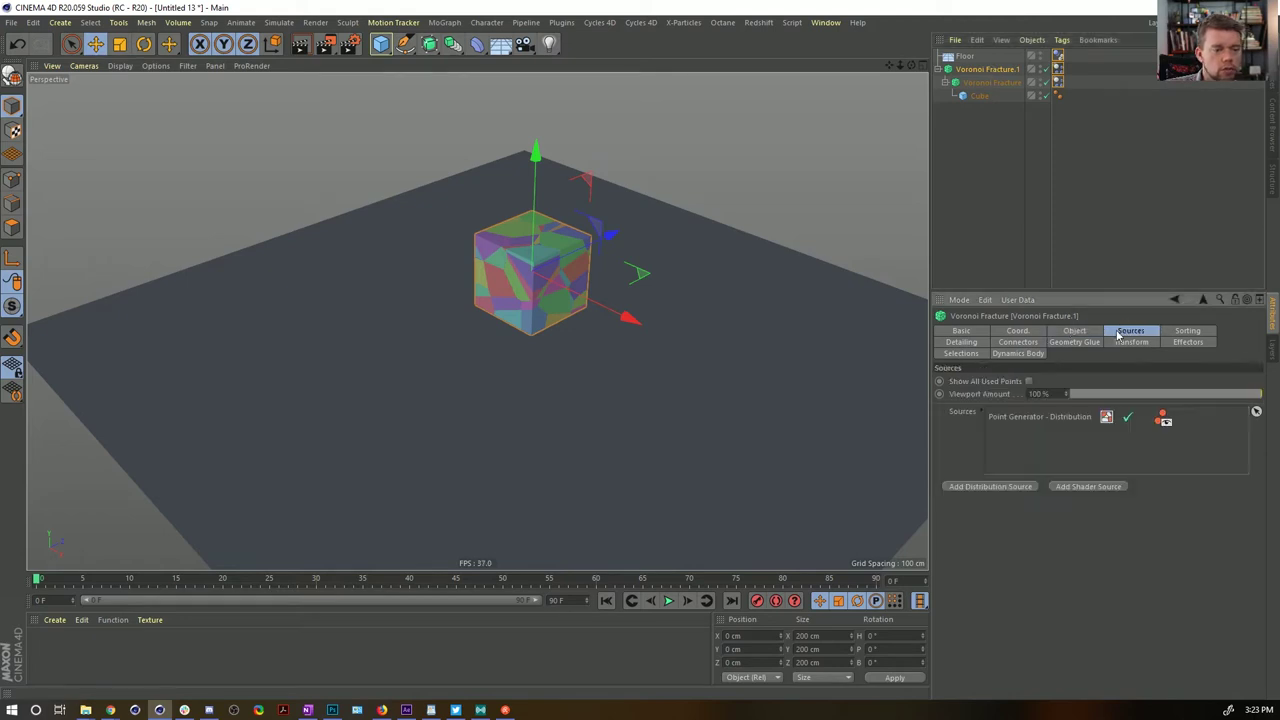
left_click(1074, 331)
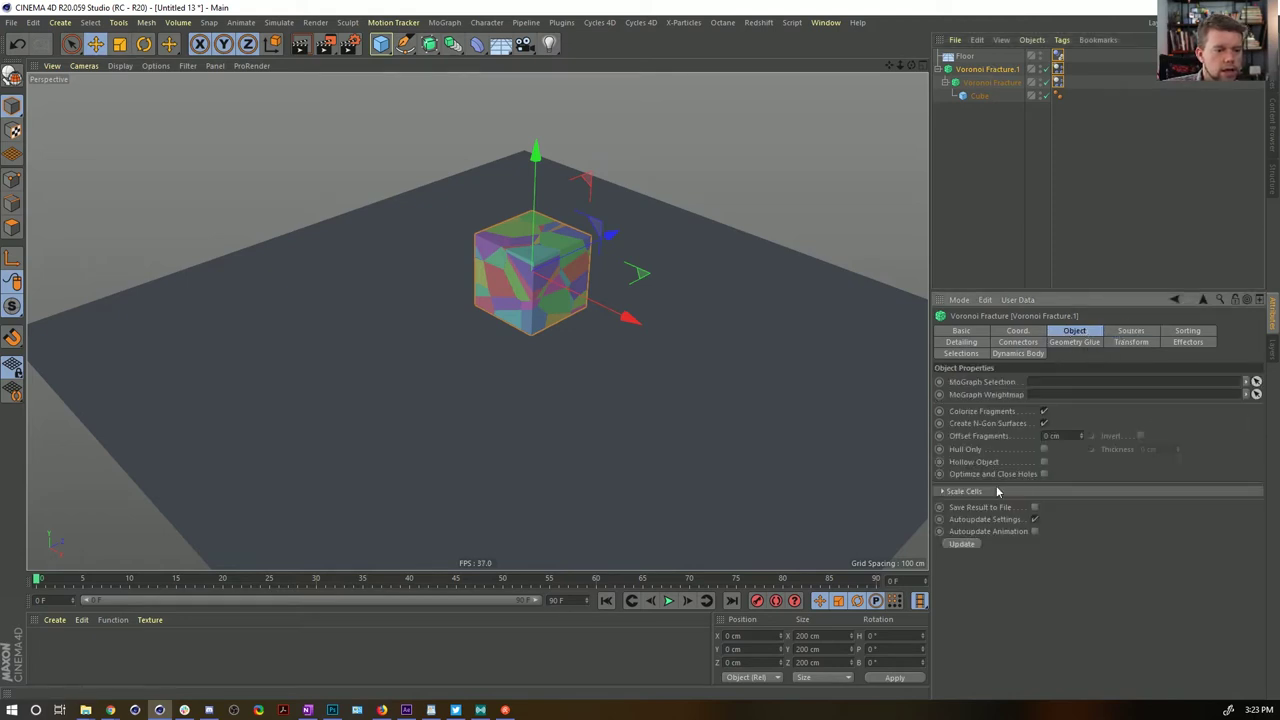
left_click(1130, 332)
left_click(1032, 426)
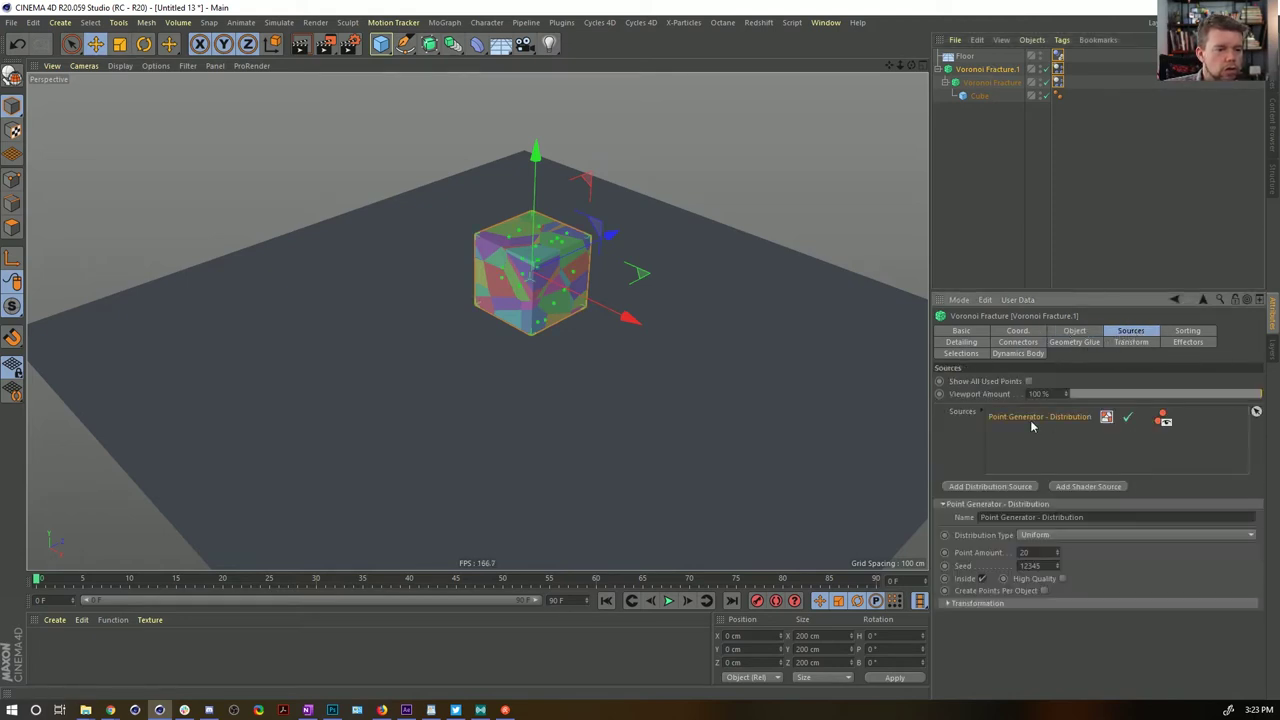
left_click(1044, 591)
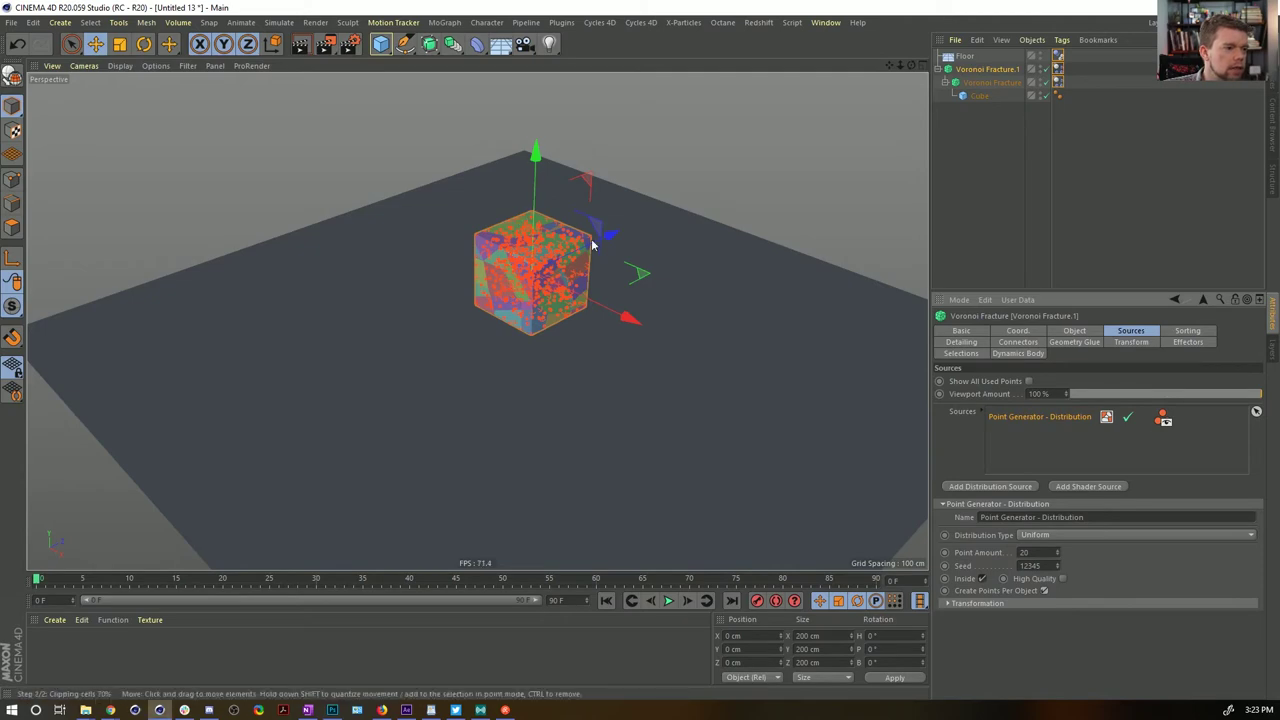
scroll(565, 272, "up", 2)
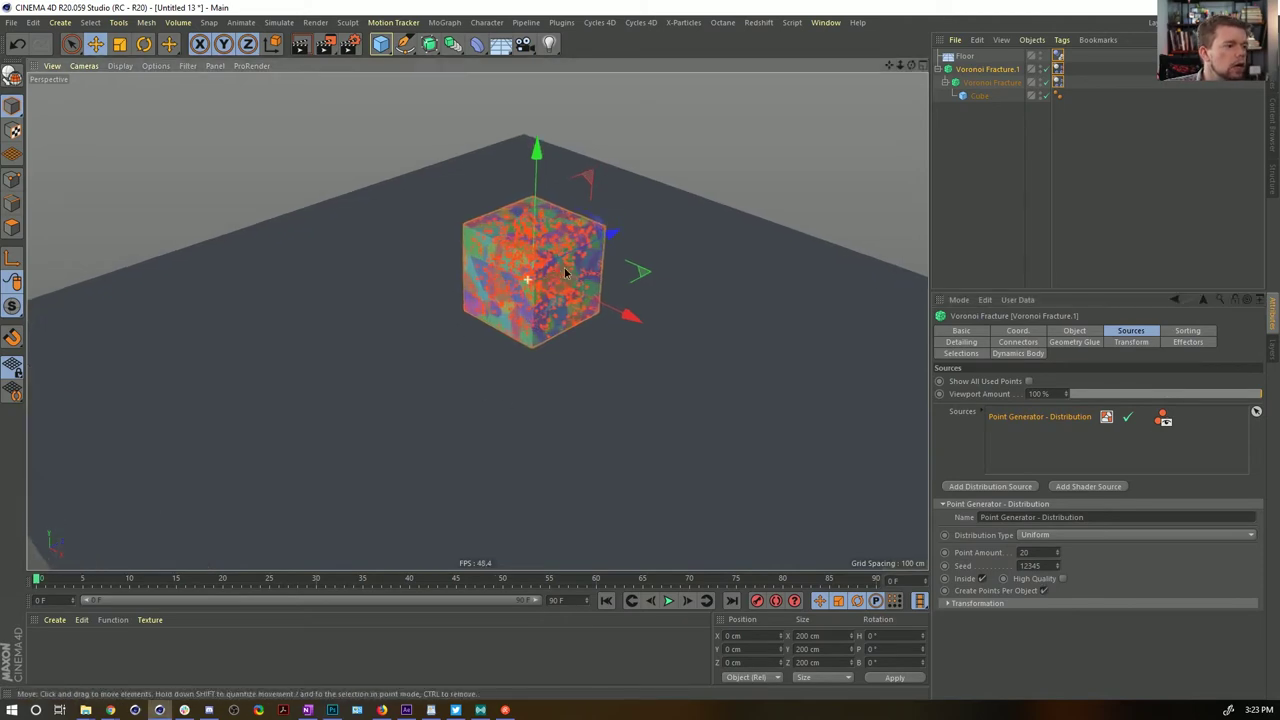
scroll(565, 272, "up", 5)
scroll(711, 286, "down", 4)
left_click(993, 200)
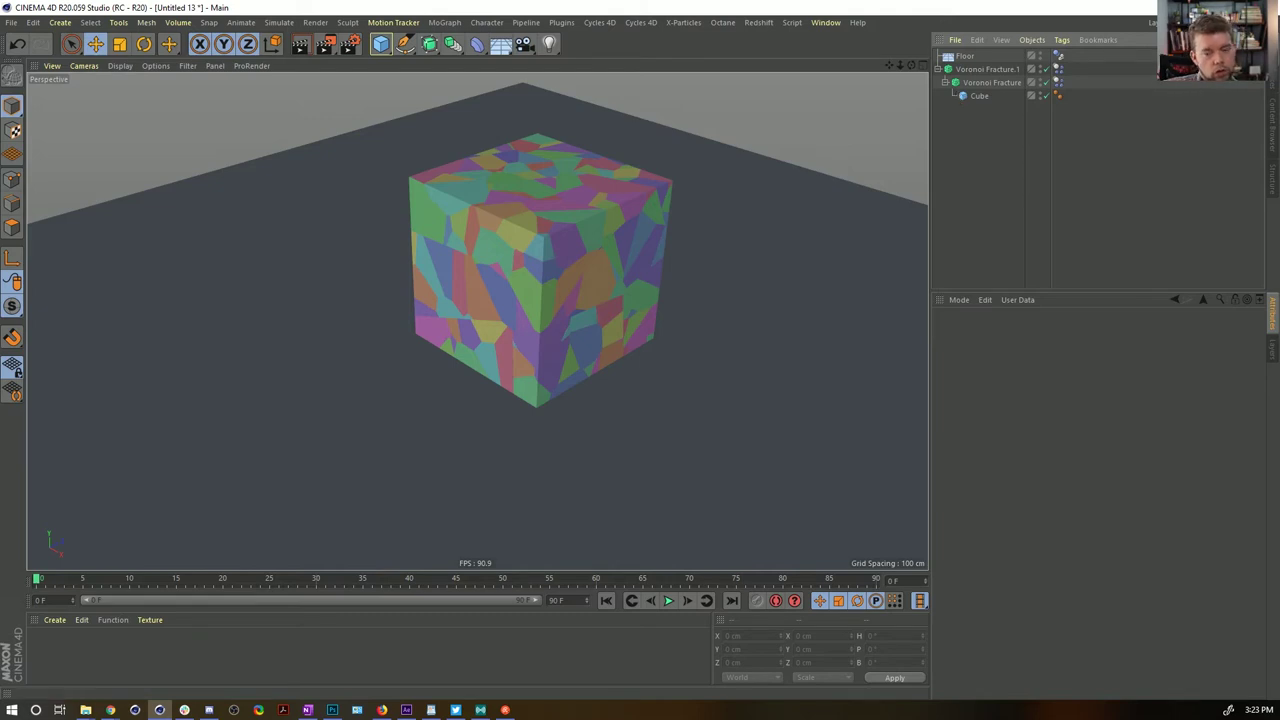
key("alt+Tab")
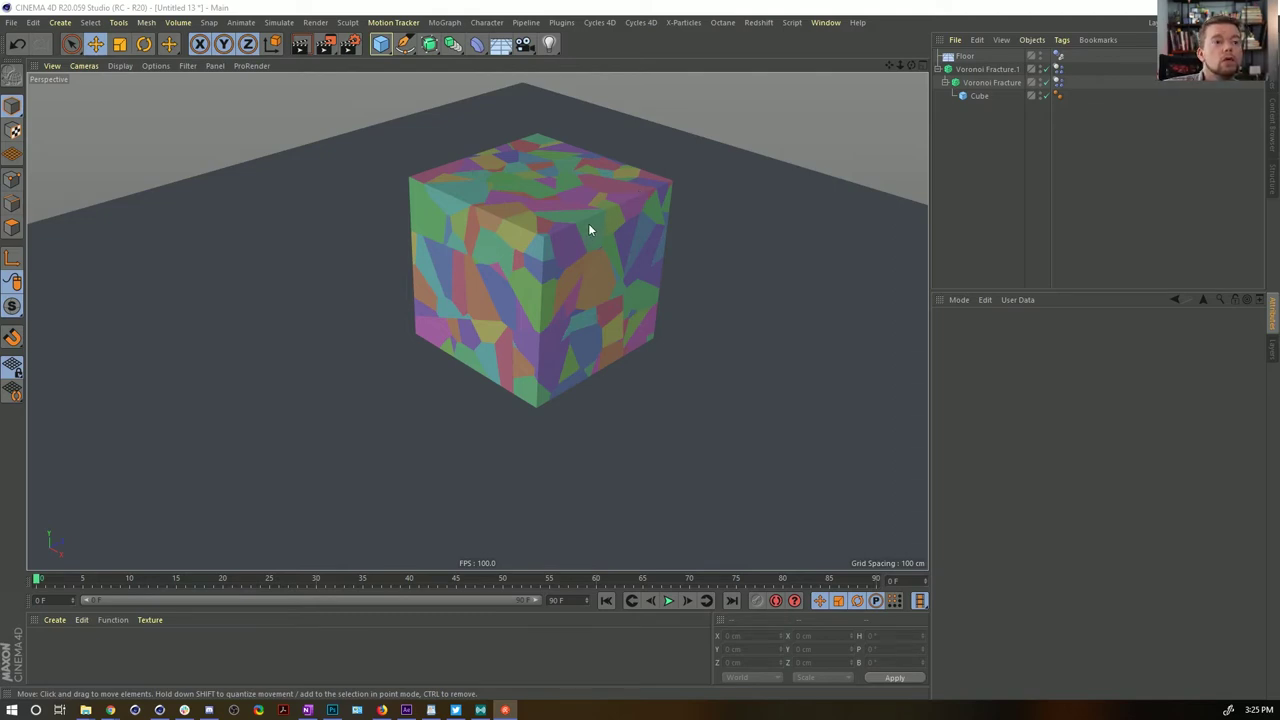
Move the cube out of the fracture hierarchy and delete the inner Voronoi Fracture
left_click_drag(986, 96, 968, 115)
left_click(981, 98)
key("Delete")
left_click(974, 84)
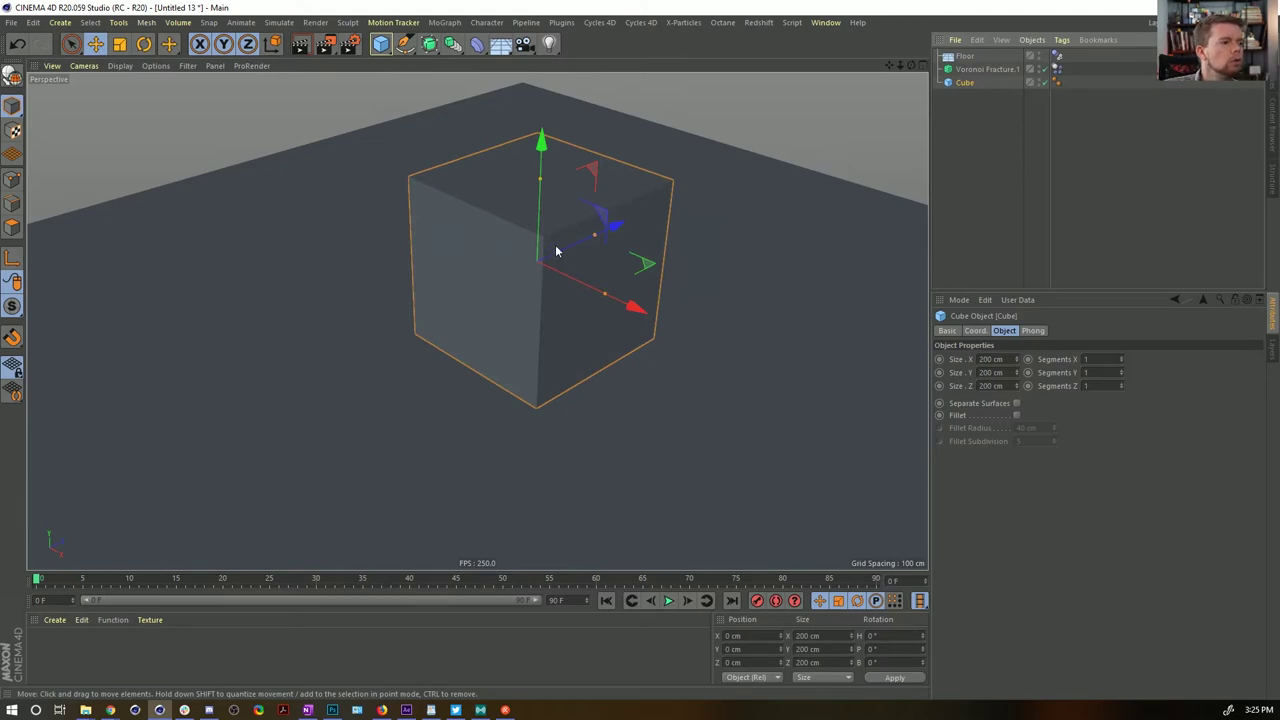
left_click_drag(556, 250, 585, 240, "alt")
Replace the cube with a default 200 cm pyramid listed below the Voronoi Fracture, and hide the Floor
left_click(380, 44)
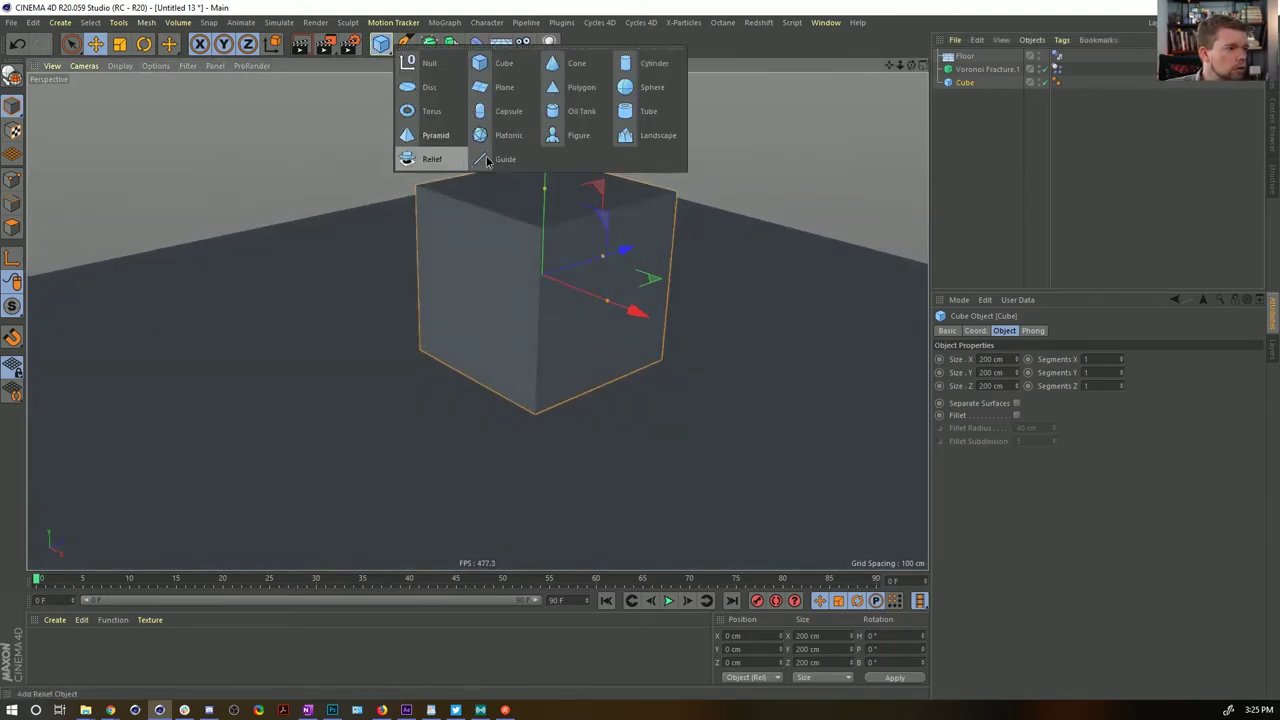
left_click(435, 135)
left_click_drag(968, 57, 979, 90)
left_click(971, 96)
key("Delete")
left_click(966, 85)
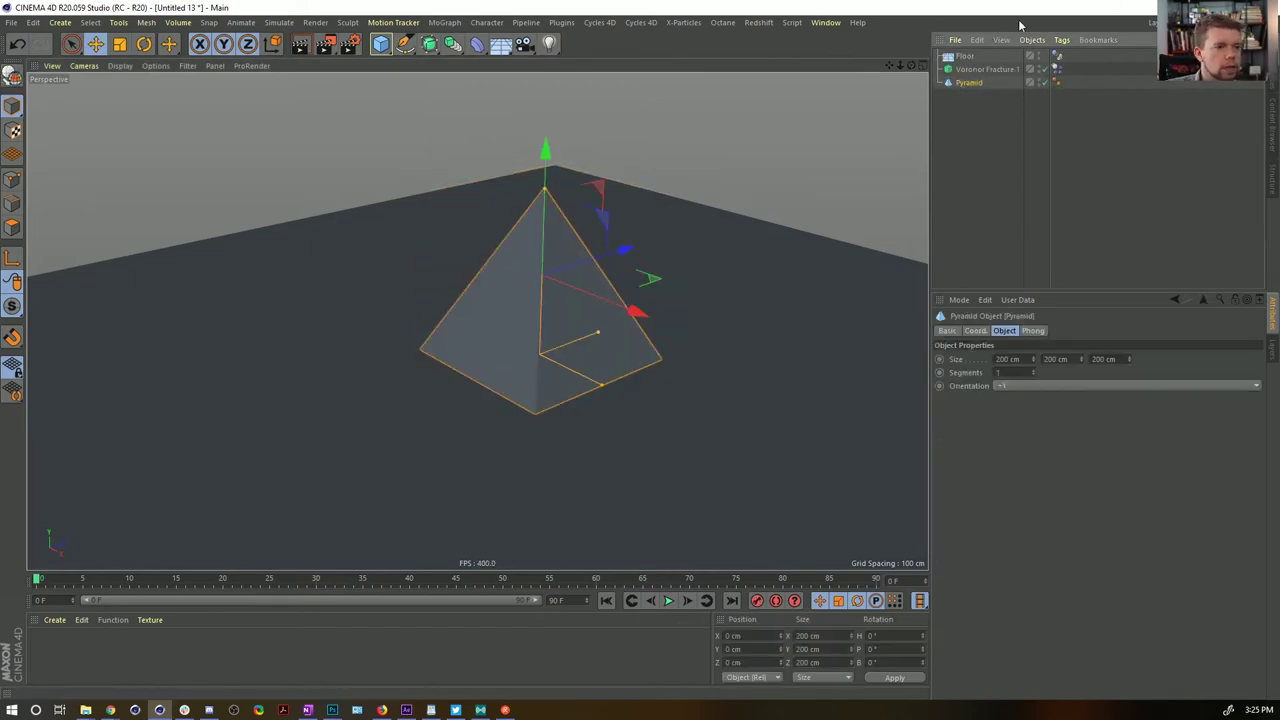
left_click(1039, 57)
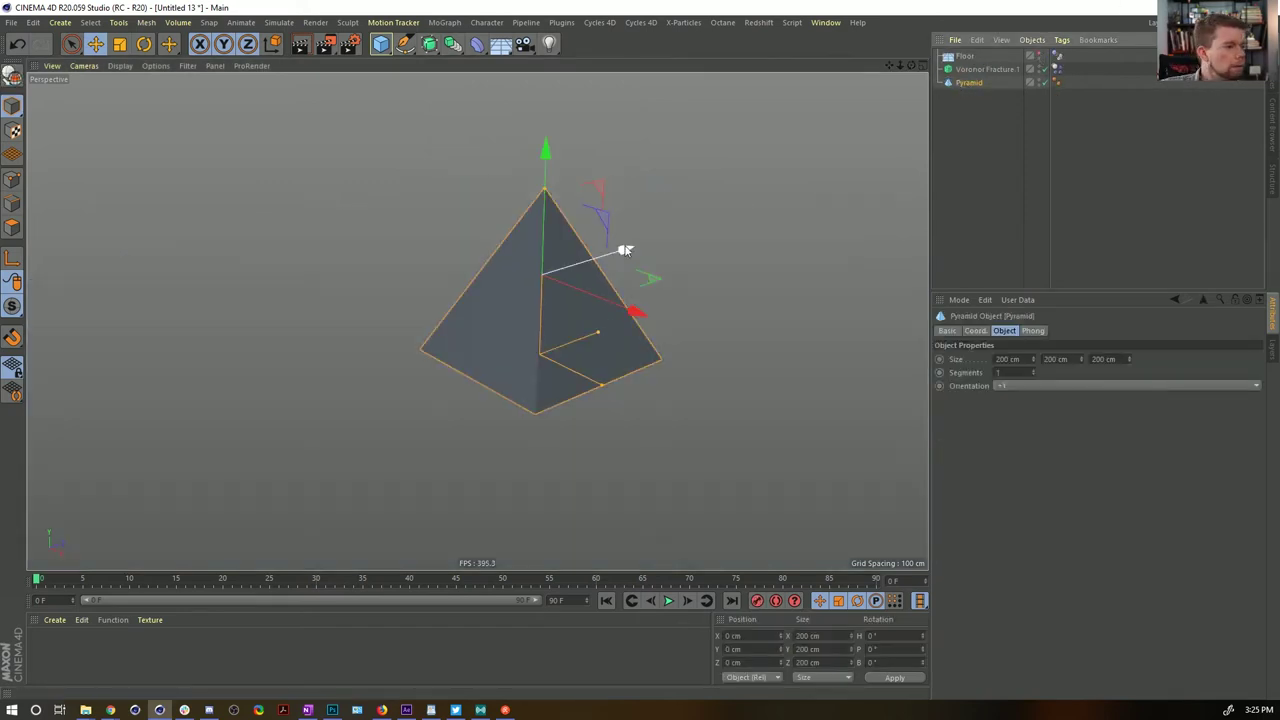
Duplicate the pyramid, place the copy below the original in the hierarchy and scale it to about 98 cm
left_click(960, 86)
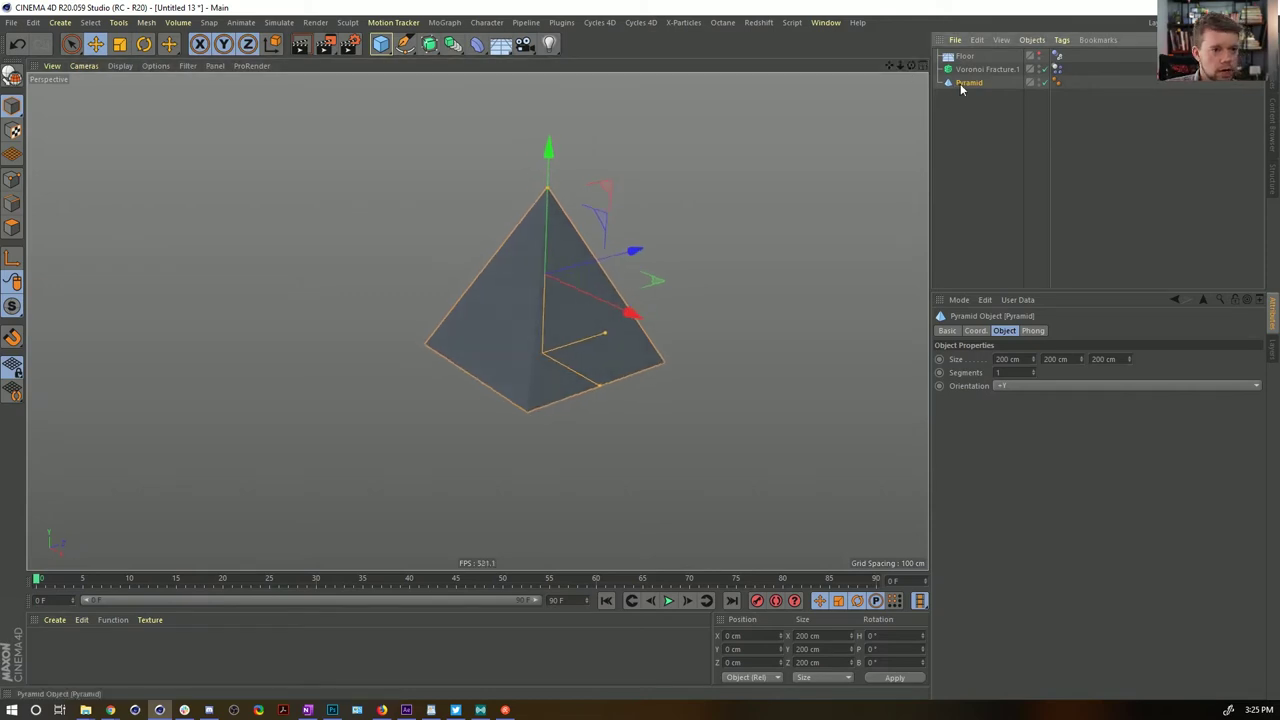
key("ctrl+c")
key("ctrl+v")
left_click_drag(962, 91, 966, 100)
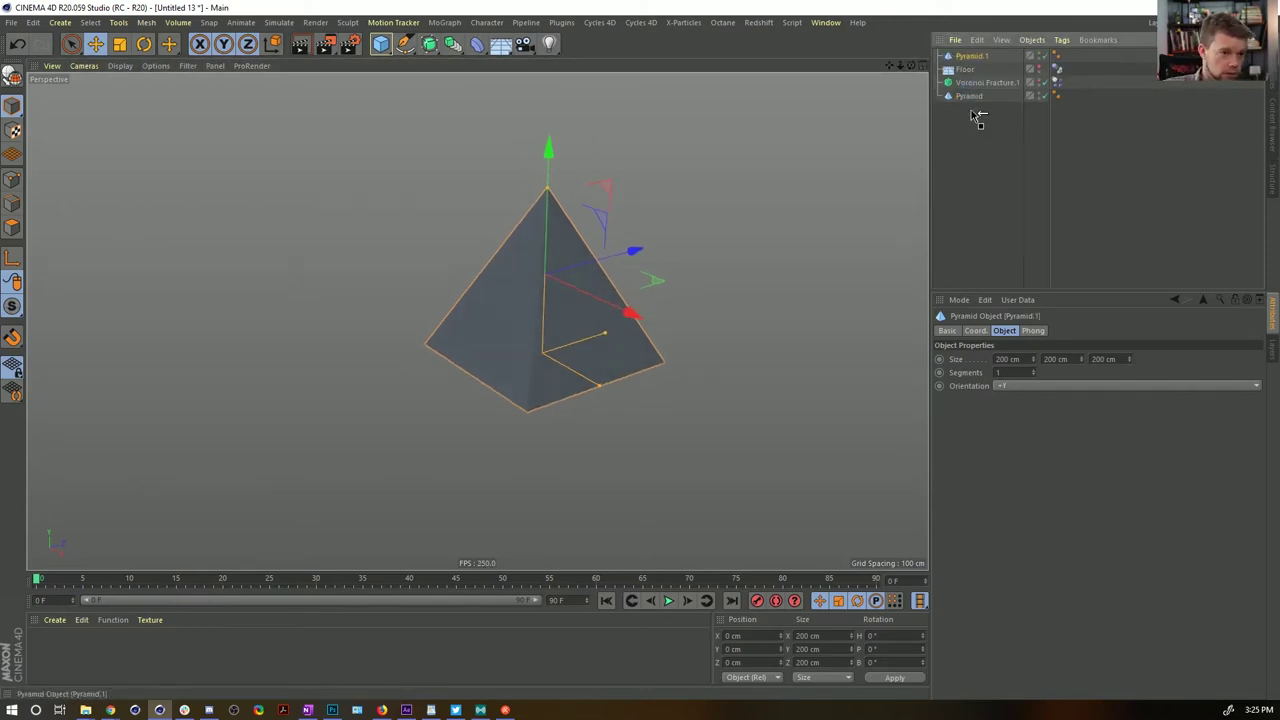
key("t")
left_click_drag(770, 168, 588, 301)
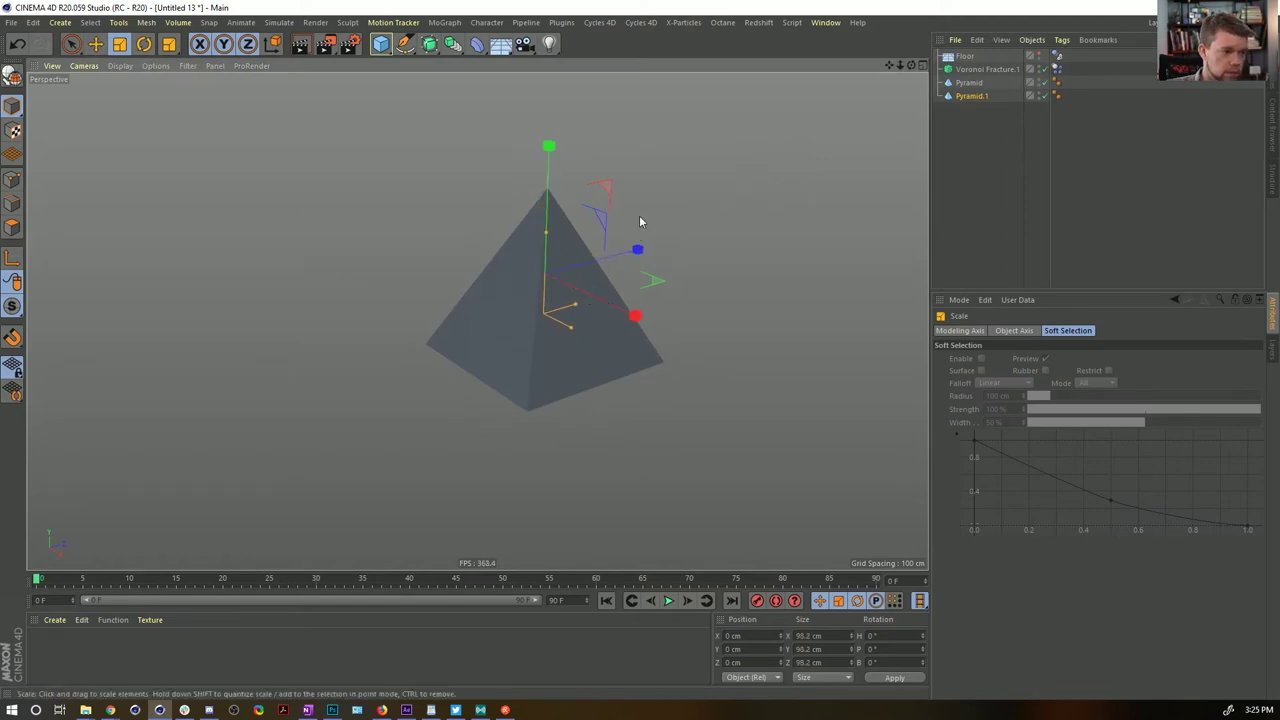
Show the viewport objects as wireframe lines and scale the inner pyramid down to about 43 cm
left_click(156, 66)
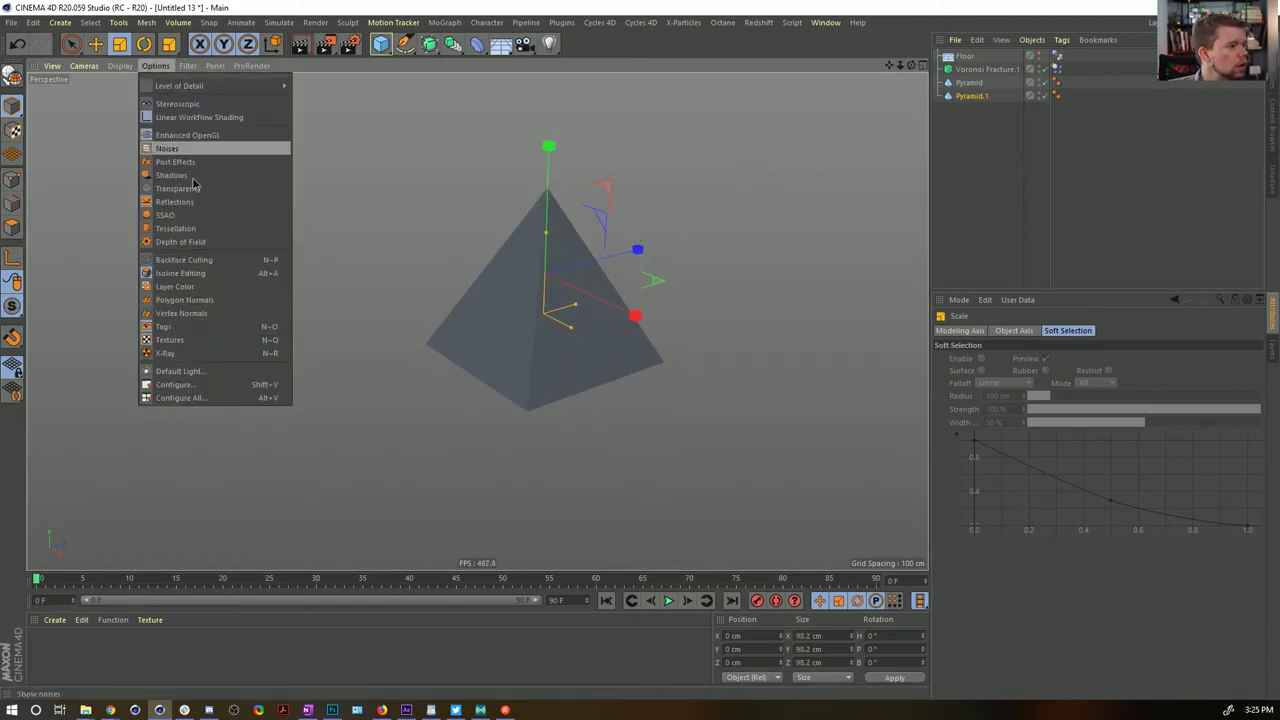
mouse_move(124, 67)
left_click(130, 196)
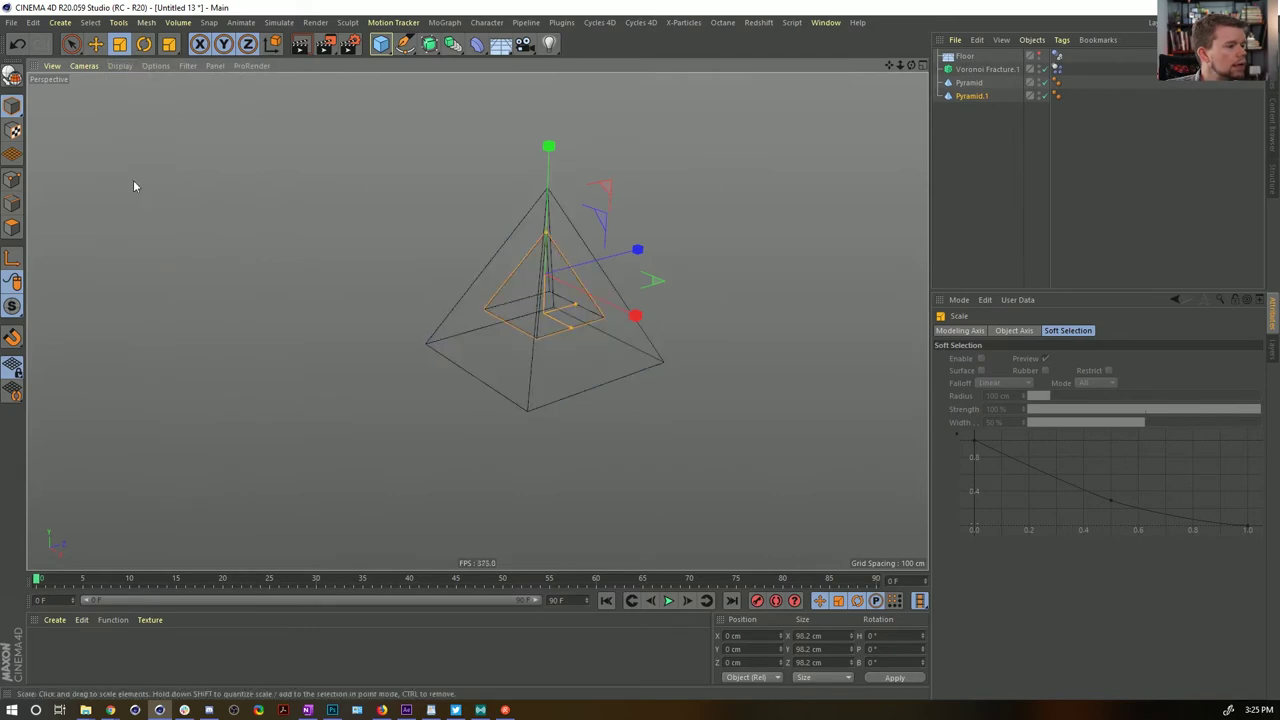
mouse_move(528, 354)
left_mouse_down()
mouse_move(526, 339)
mouse_move(766, 210)
mouse_move(530, 352)
left_mouse_up()
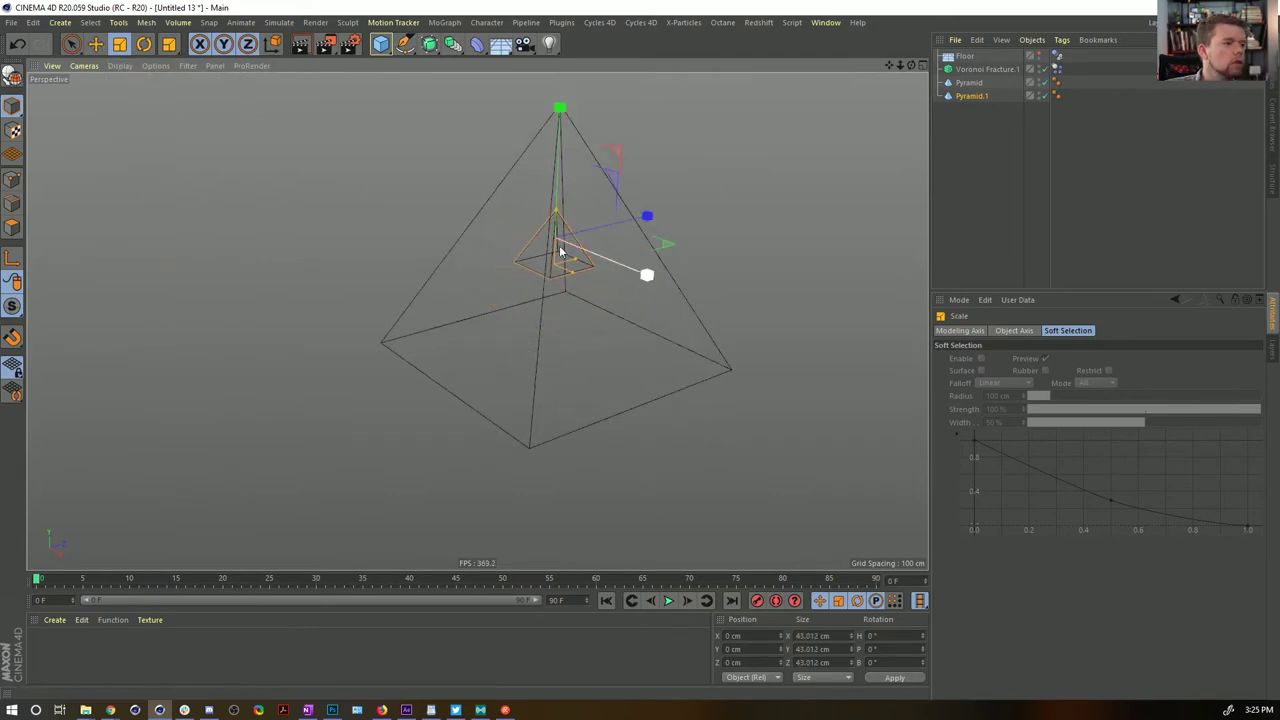
Add a Boole object and nest both pyramids inside it, with the large pyramid first
left_click(970, 84)
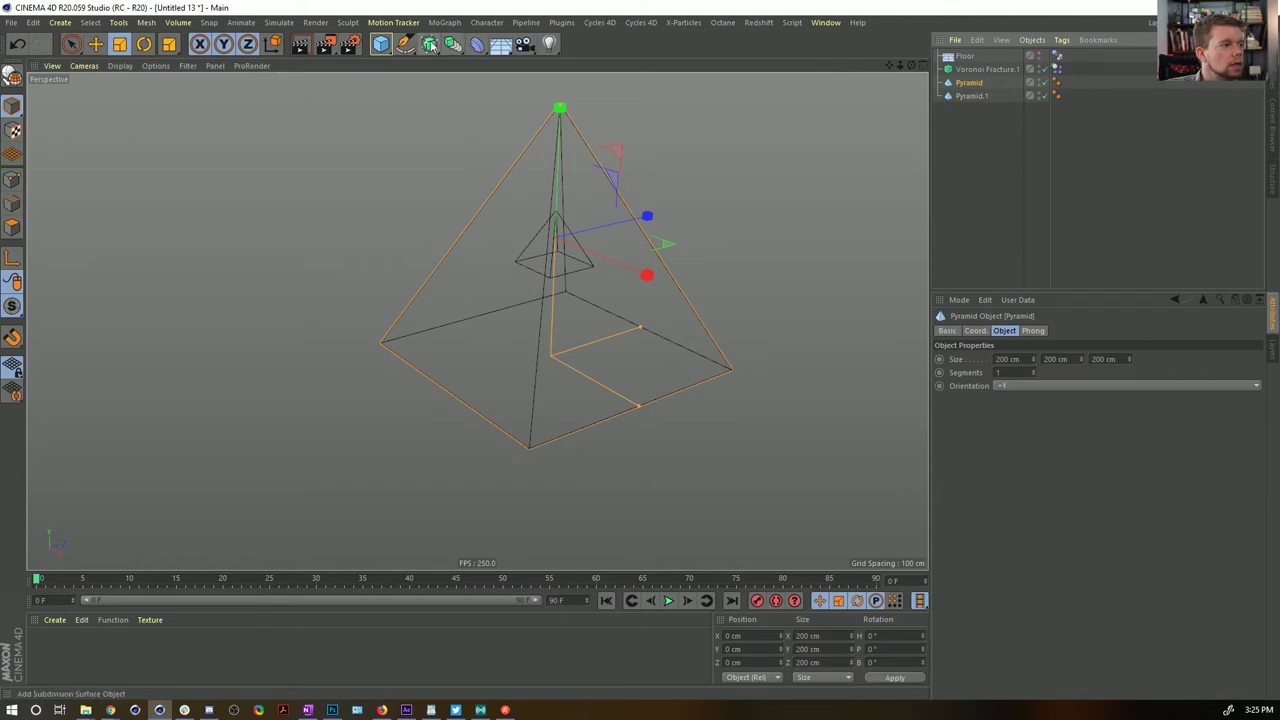
left_click_drag(452, 46, 714, 57)
left_click(972, 96)
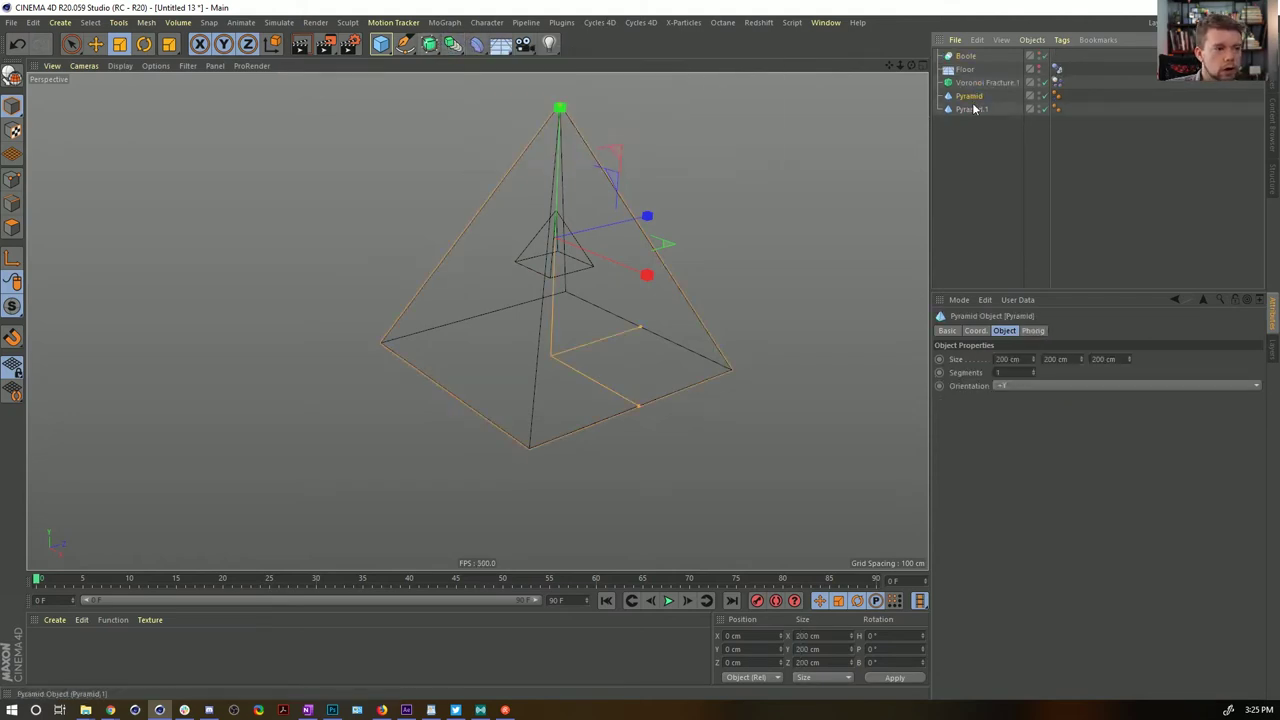
left_click(975, 109, "ctrl")
left_click_drag(980, 61, 972, 57)
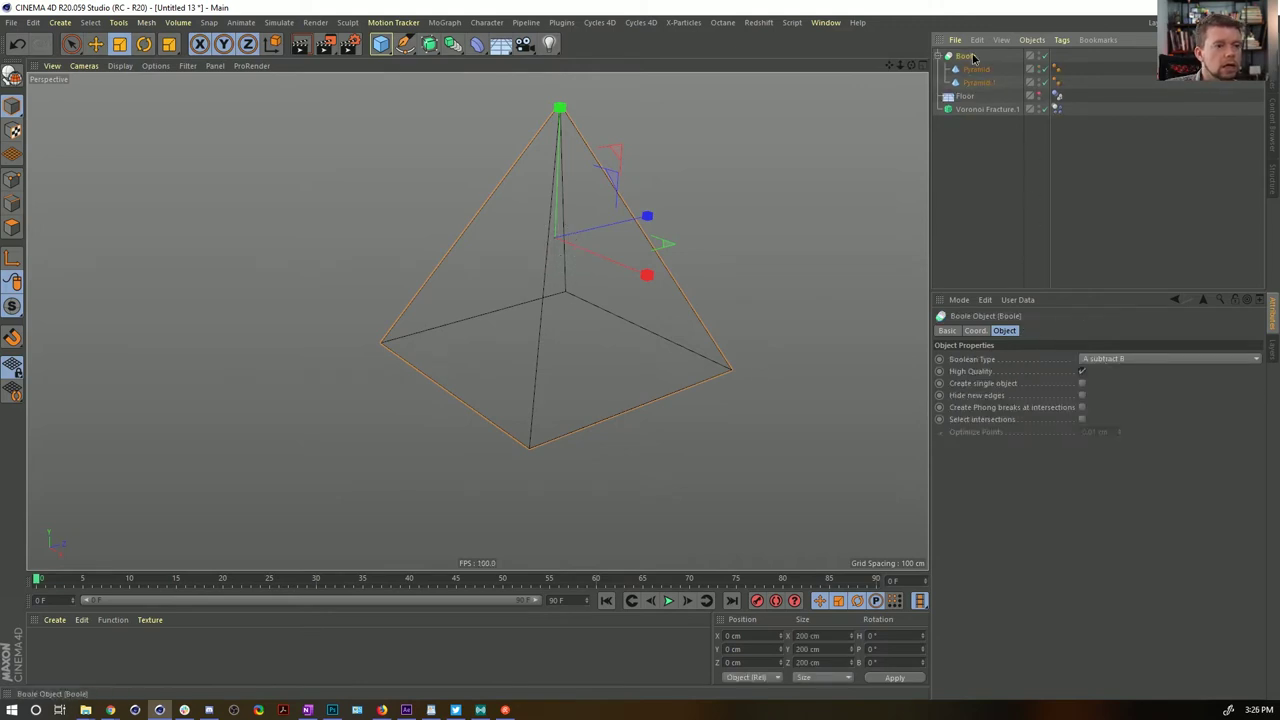
Try the Boole with the small pyramid first and the type A without B, and move the large pyramid back on top
left_click(978, 76)
left_click_drag(978, 68, 970, 68)
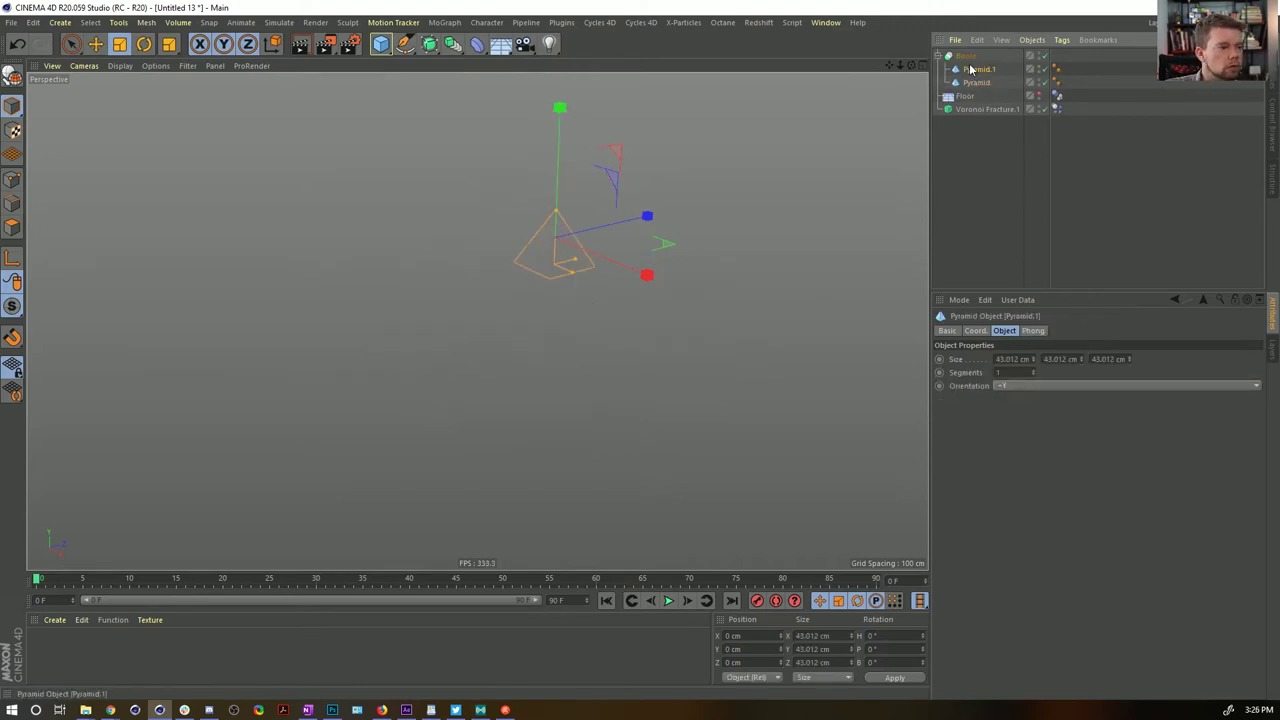
left_click(965, 56)
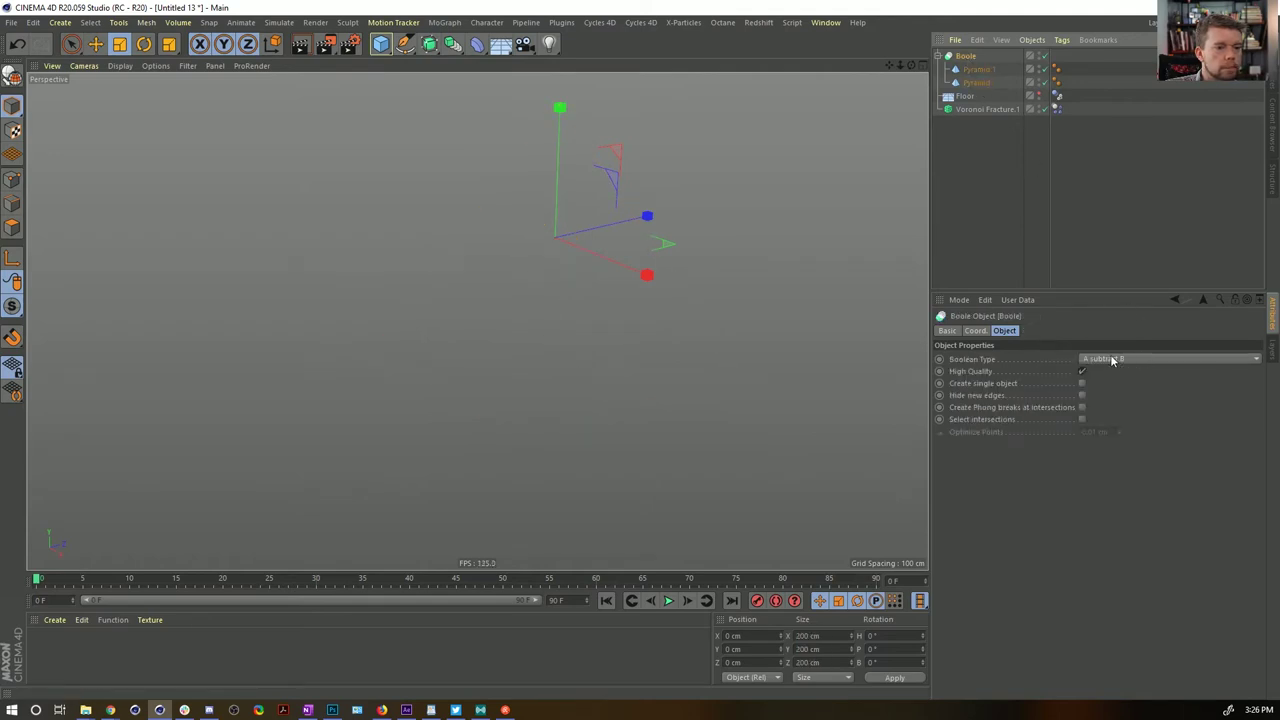
left_click(1112, 359)
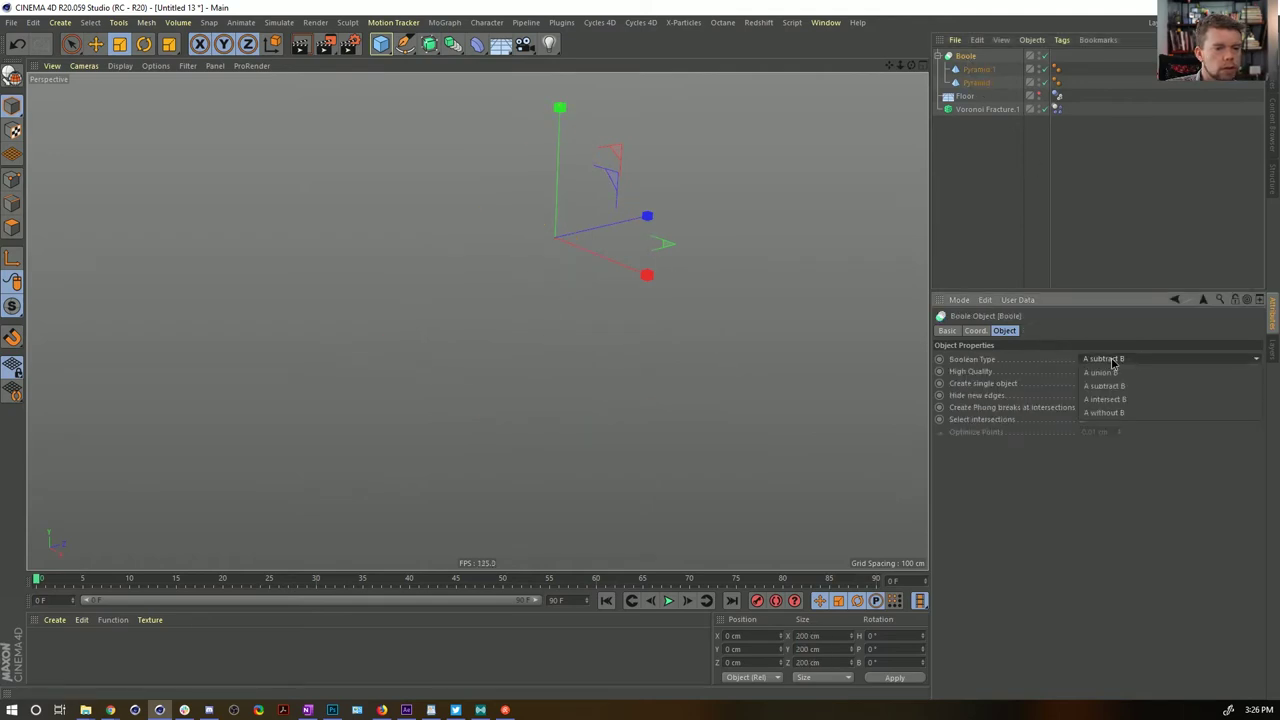
left_click(1128, 413)
left_click(970, 84)
left_click_drag(979, 62, 979, 63)
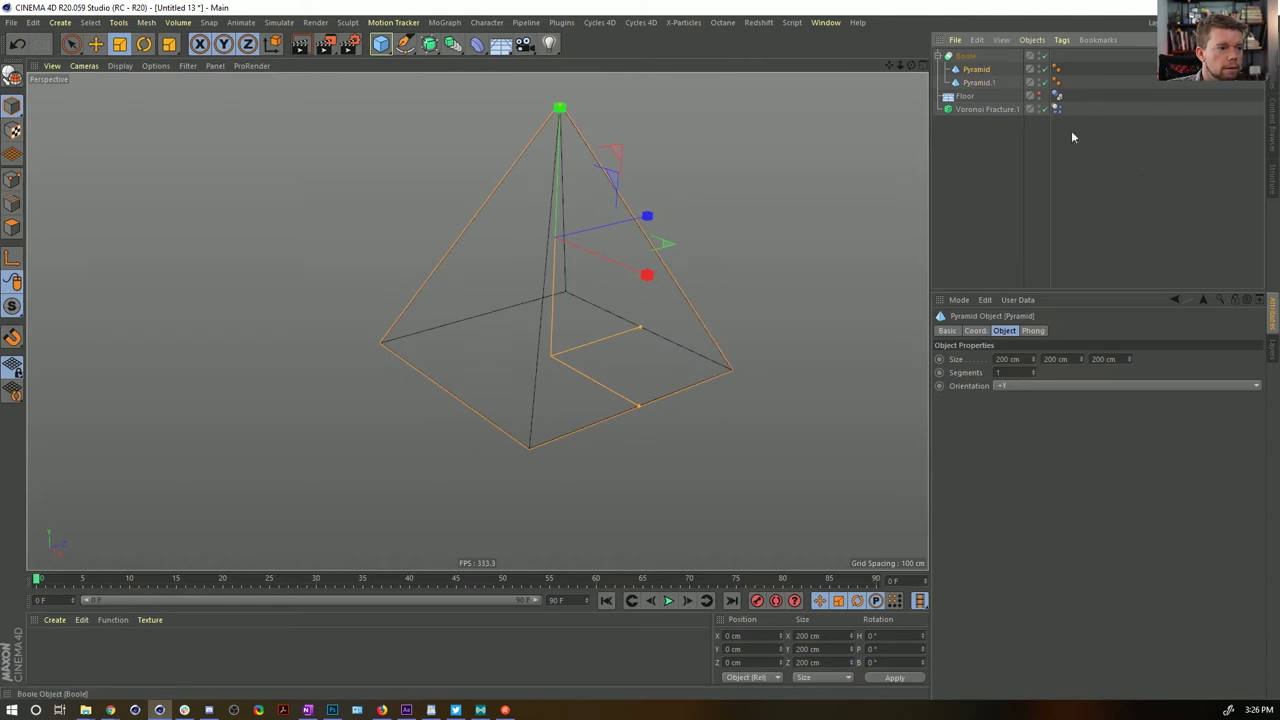
left_click(1071, 130)
left_click(968, 57)
left_click(978, 70)
left_click(980, 82)
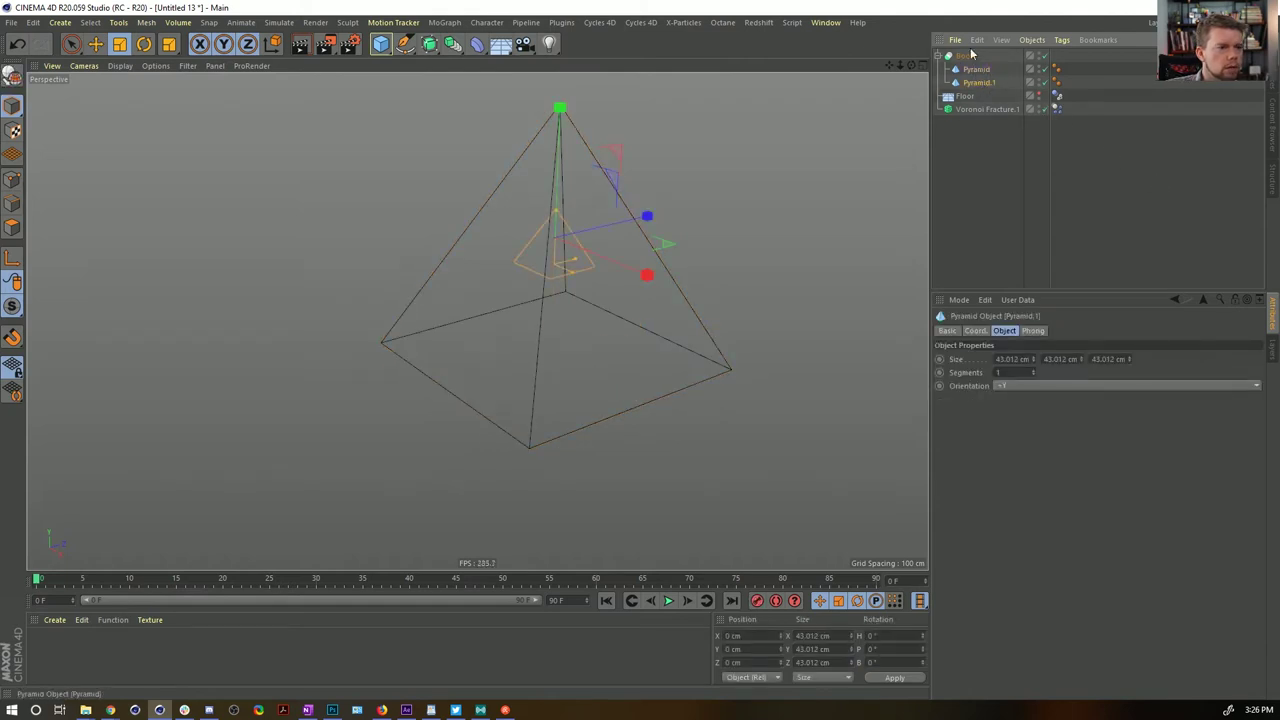
left_click(969, 58)
Move both pyramids out of the Boole and delete the Boole object
left_click(977, 71)
left_click(981, 83, "shift")
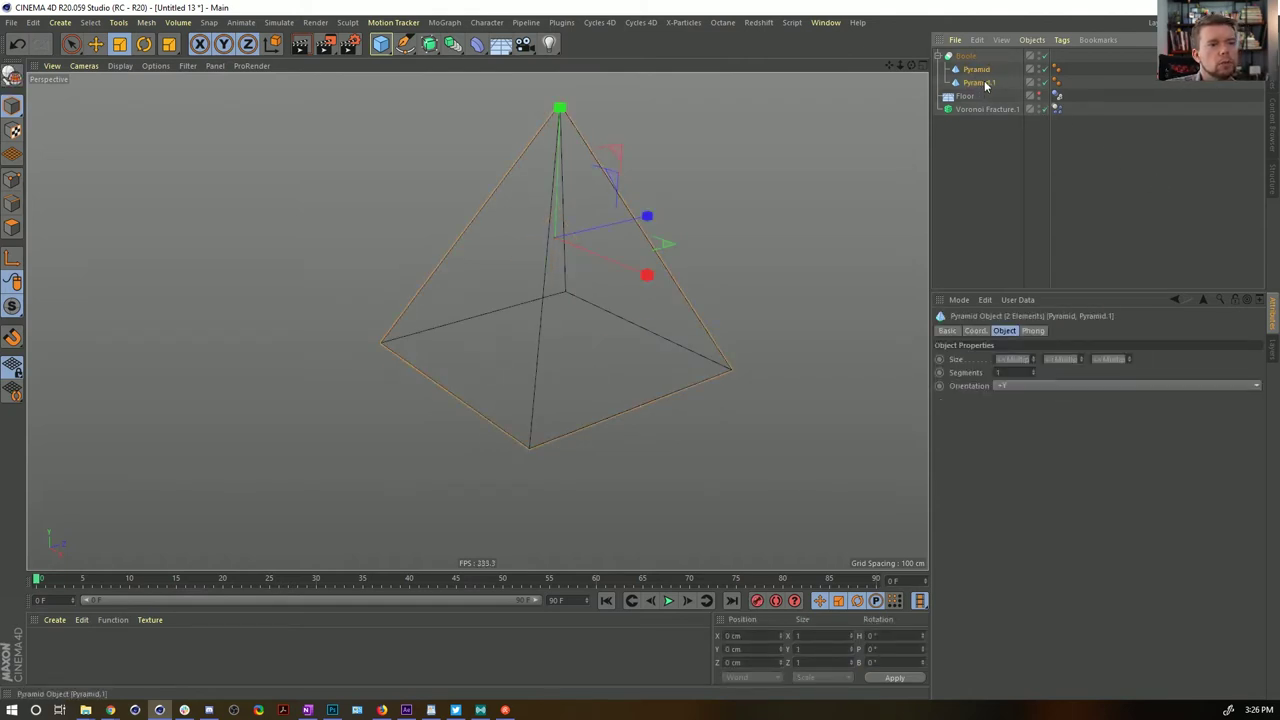
left_click_drag(984, 85, 1010, 185)
left_click(966, 57)
key("Delete")
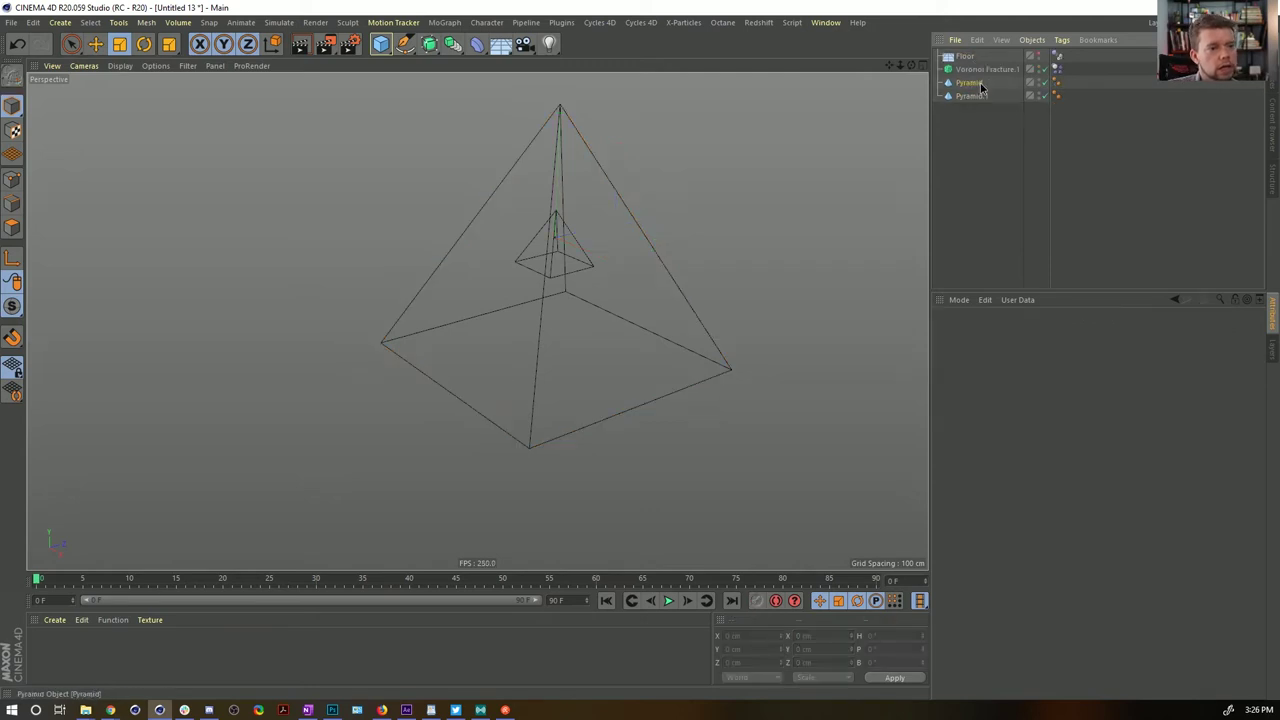
Duplicate the small pyramid, then rename the copy as 2 and the large pyramid as 1
left_click(968, 83)
left_click(968, 96)
left_click_drag(968, 96, 986, 129, "ctrl")
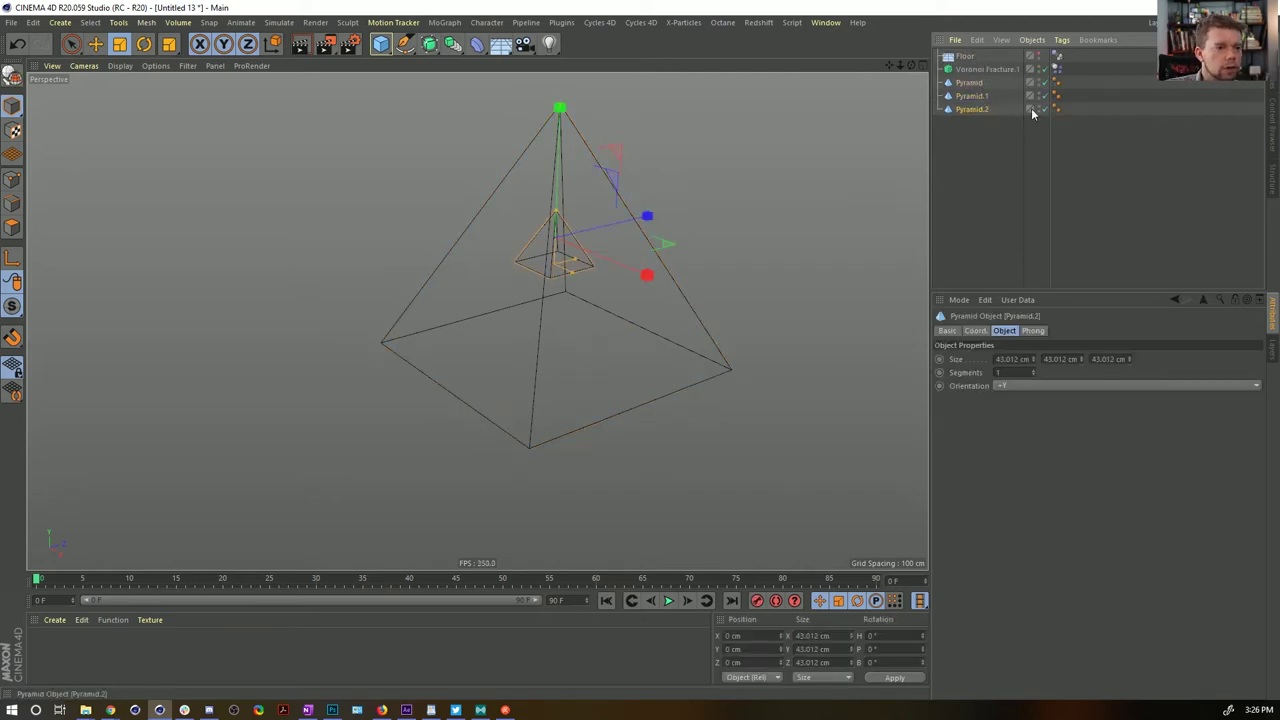
double_click(978, 110)
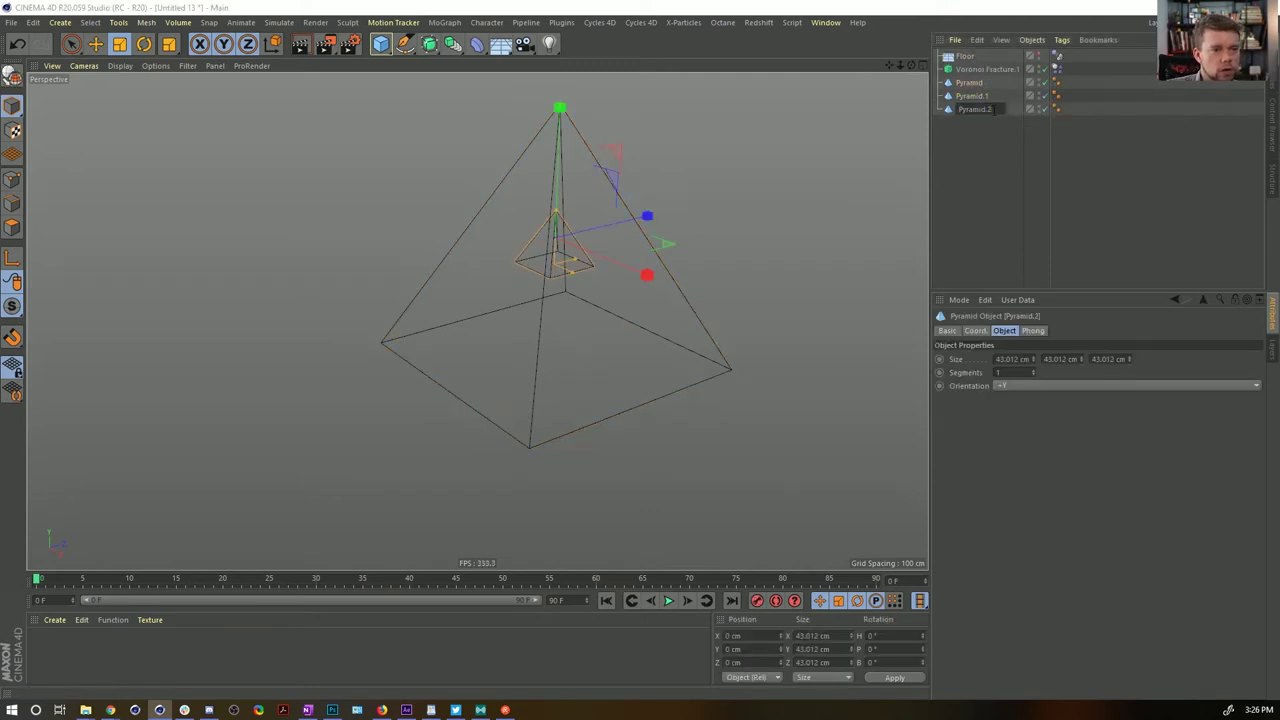
type("2")
key("Return")
double_click(968, 83)
type("1")
key("Return")
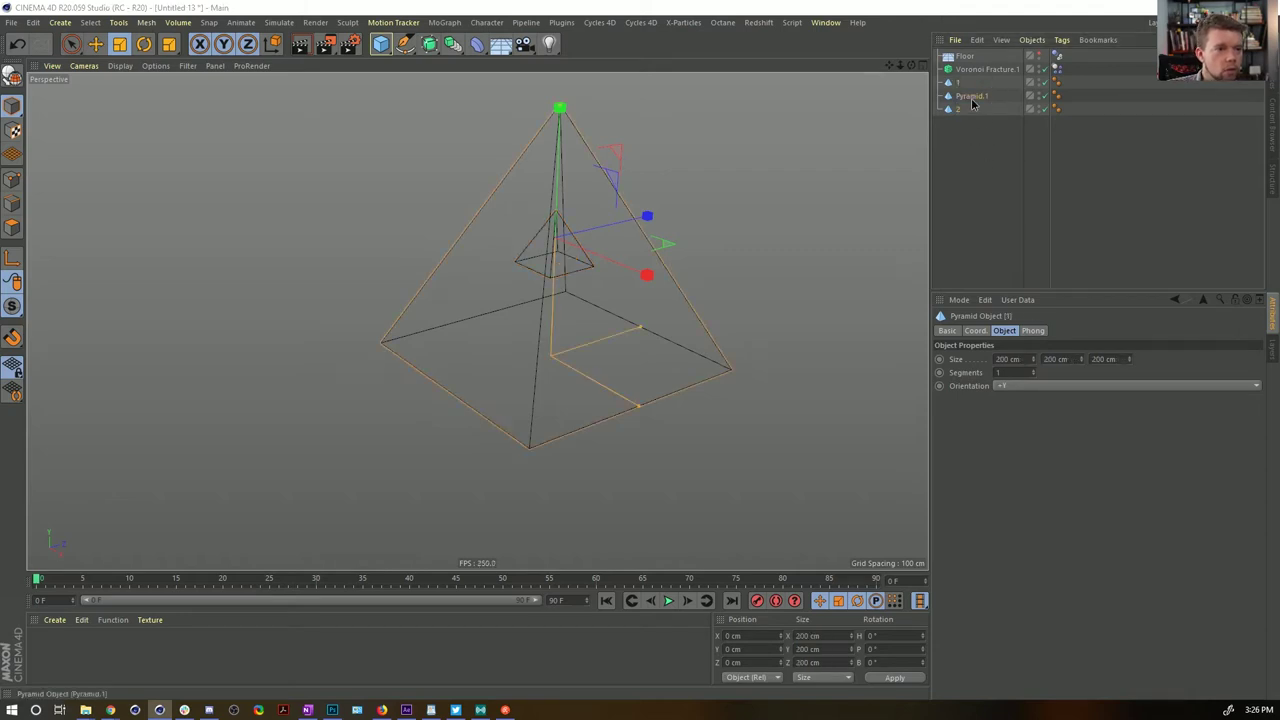
Combine pyramid 1 and the original small pyramid in a Connect object, make it editable and rename it 1
left_click(970, 97)
left_click_drag(453, 43, 606, 109)
left_click_drag(962, 94, 966, 98)
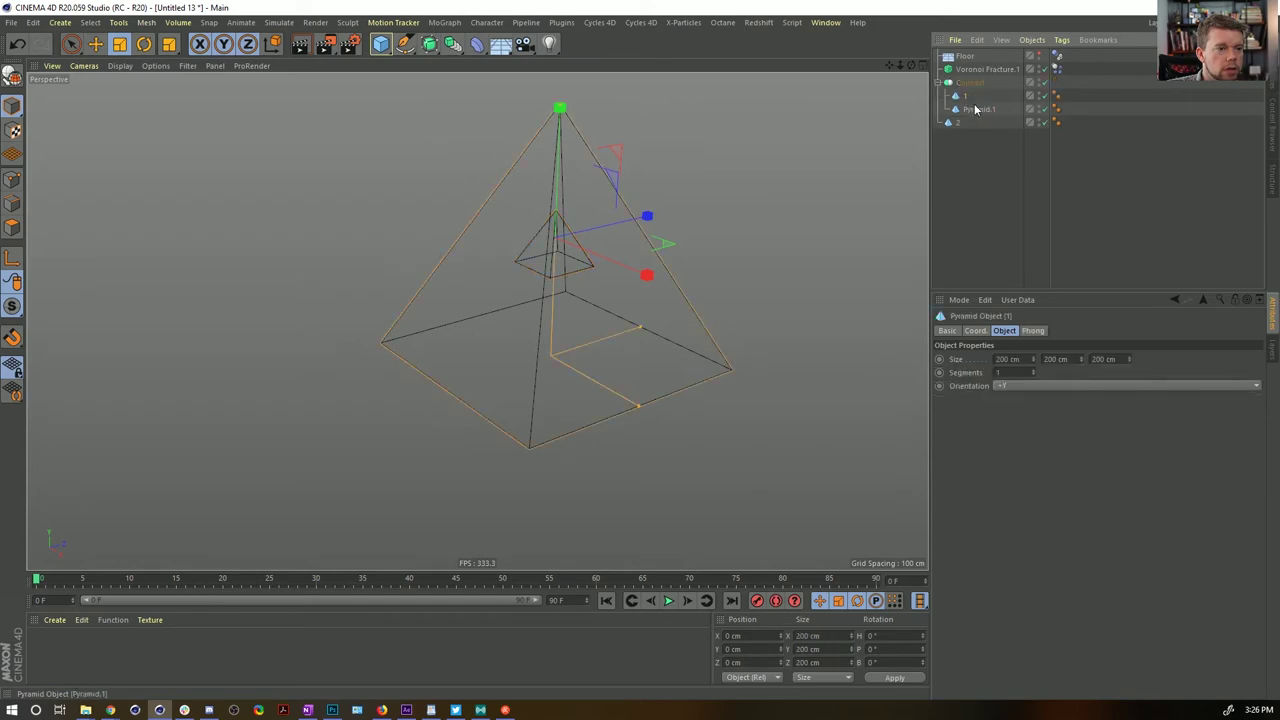
left_click(966, 84)
key("c")
double_click(962, 83)
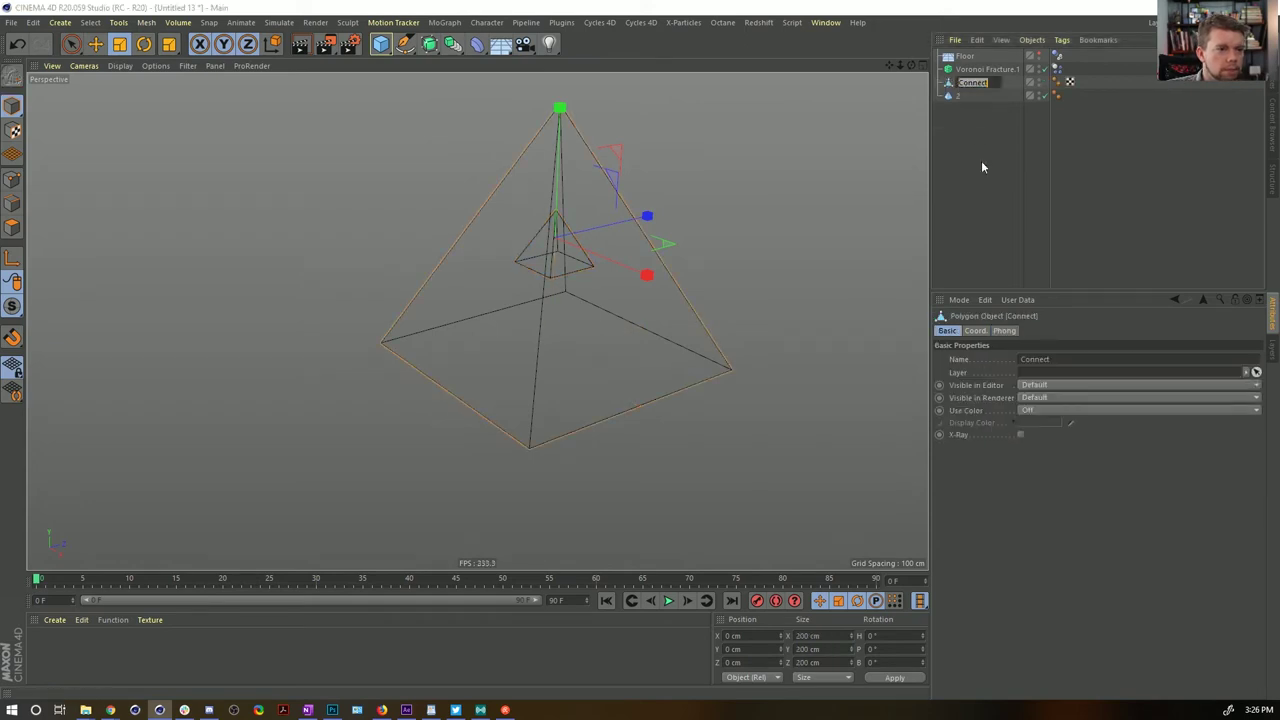
type("1")
key("Return")
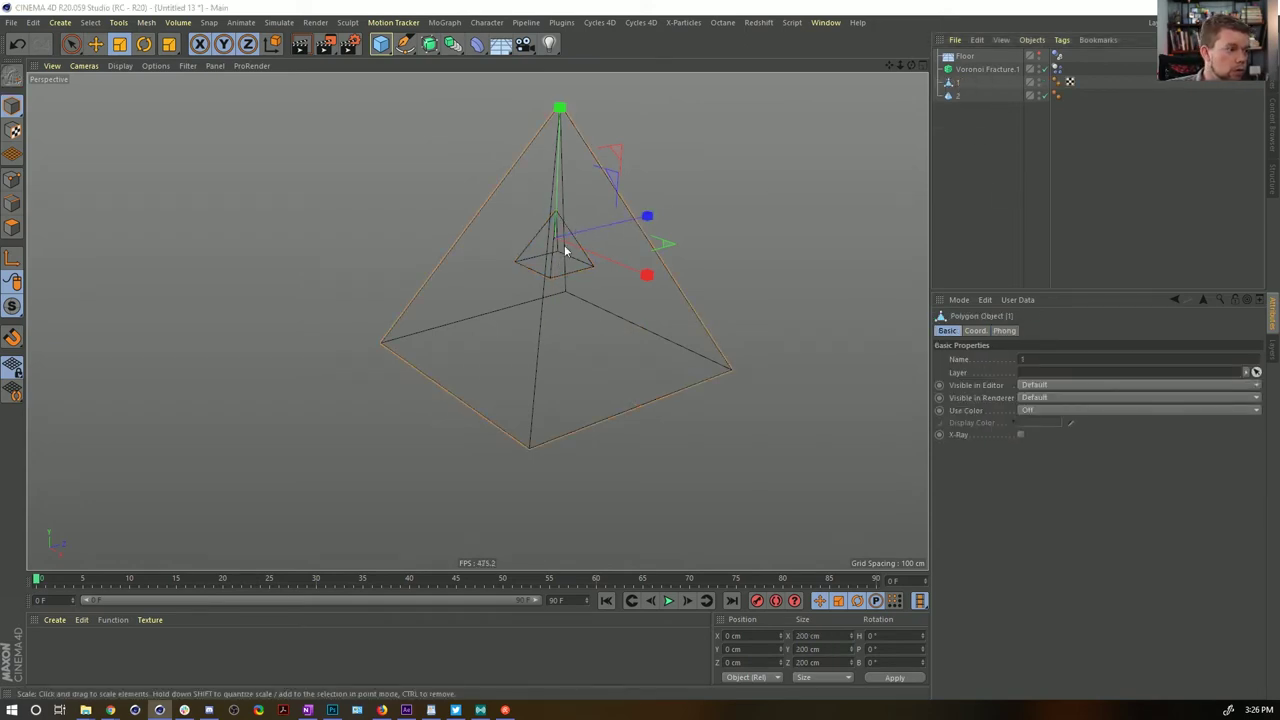
Nest the combined object 1 inside the Voronoi Fracture and inspect the fragments around the small pyramid
left_click_drag(951, 89, 969, 71)
left_click_drag(602, 247, 451, 307, "alt")
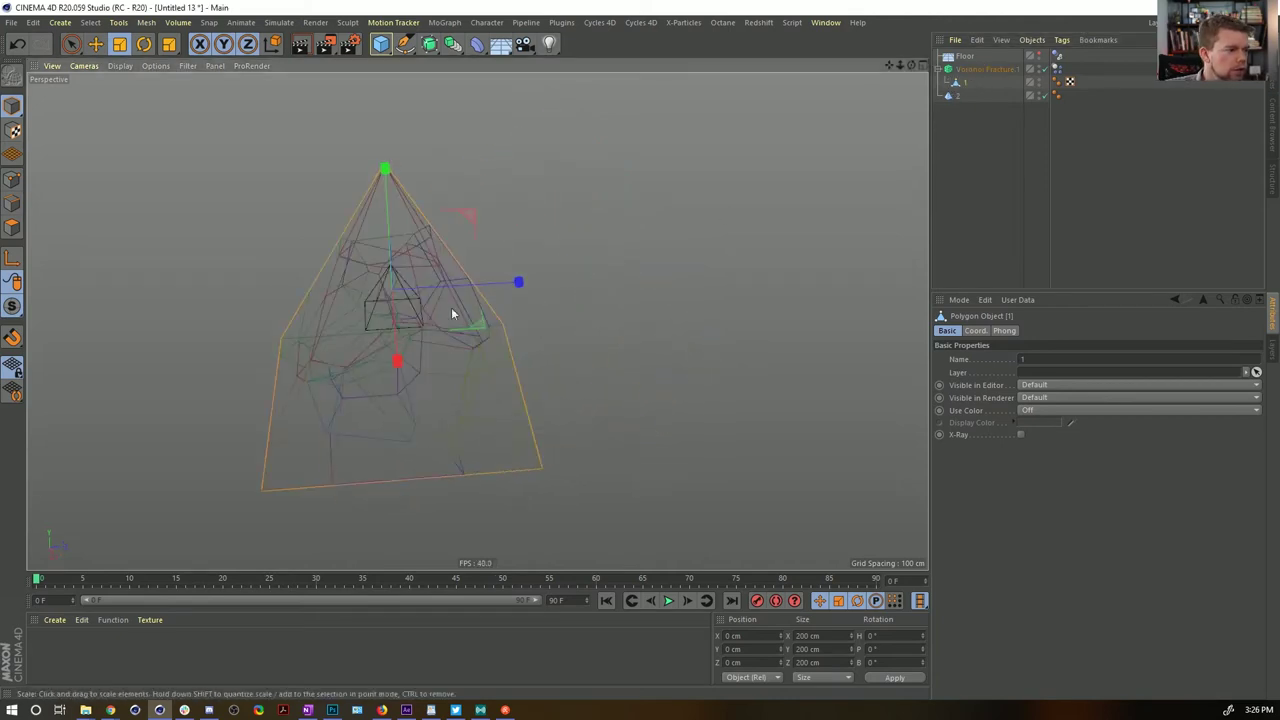
right_click_drag(405, 310, 539, 263, "alt")
left_click_drag(538, 264, 623, 283, "alt")
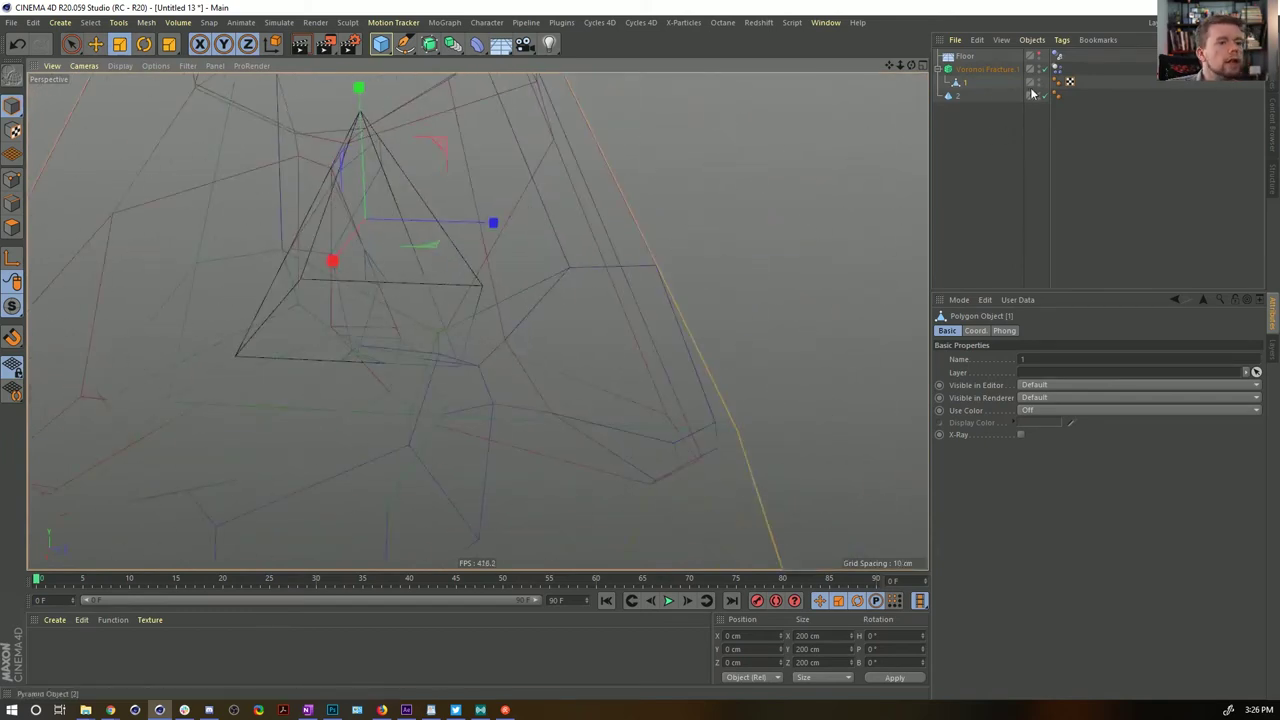
left_click(950, 96)
left_click_drag(740, 229, 601, 255, "alt")
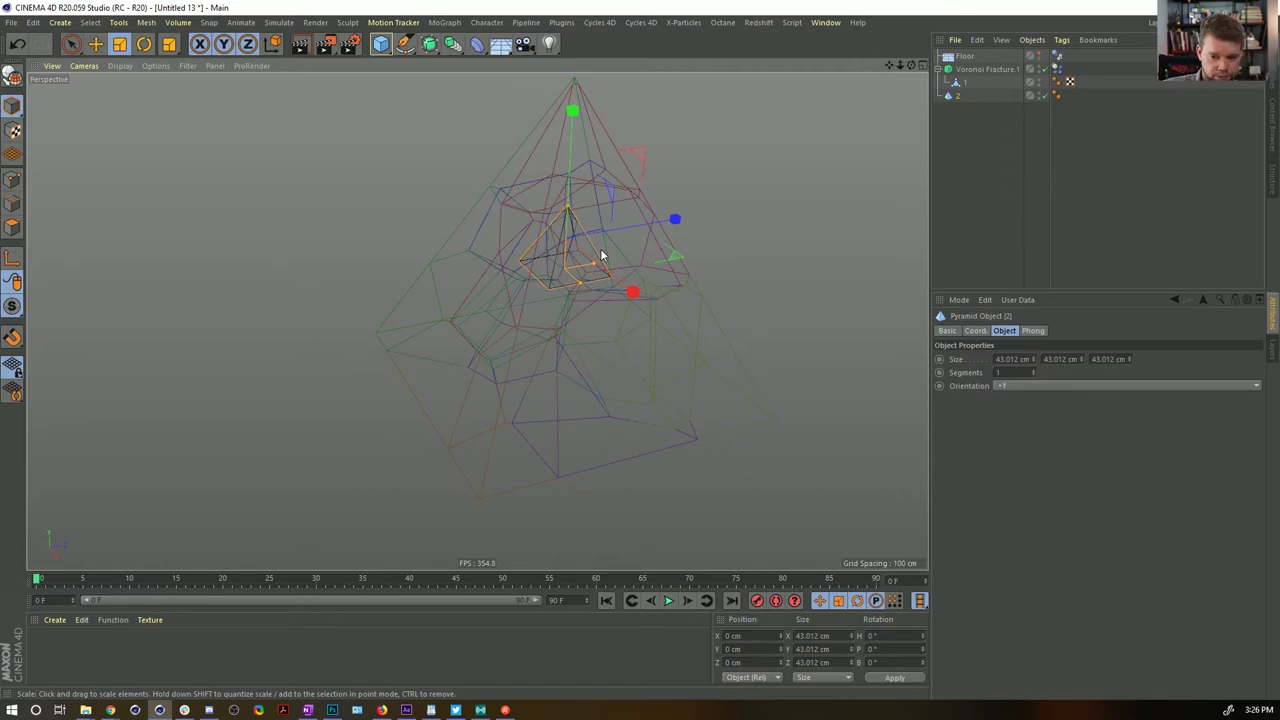
left_click_drag(609, 251, 588, 263, "alt")
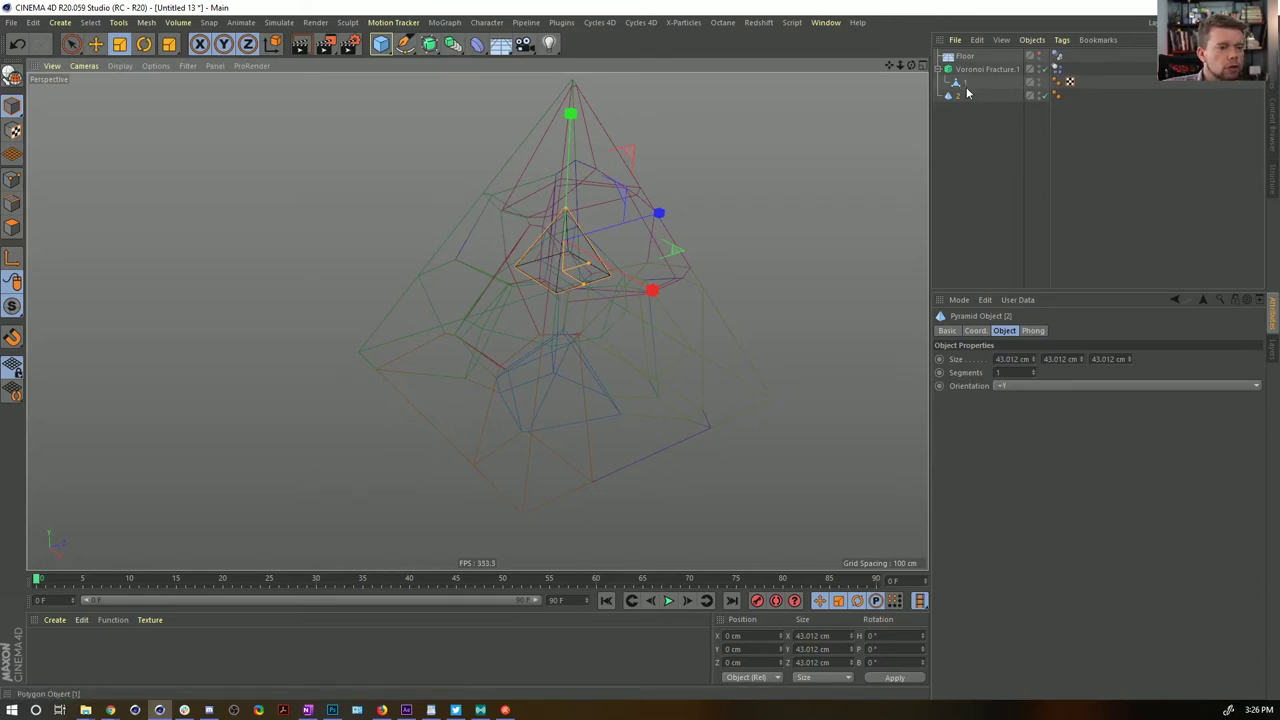
Copy the fracture's Dynamics Body tag to pyramid 2, show the floor, and display the scene in Gouraud Shading (Lines)
left_click_drag(1057, 69, 1078, 99, "ctrl")
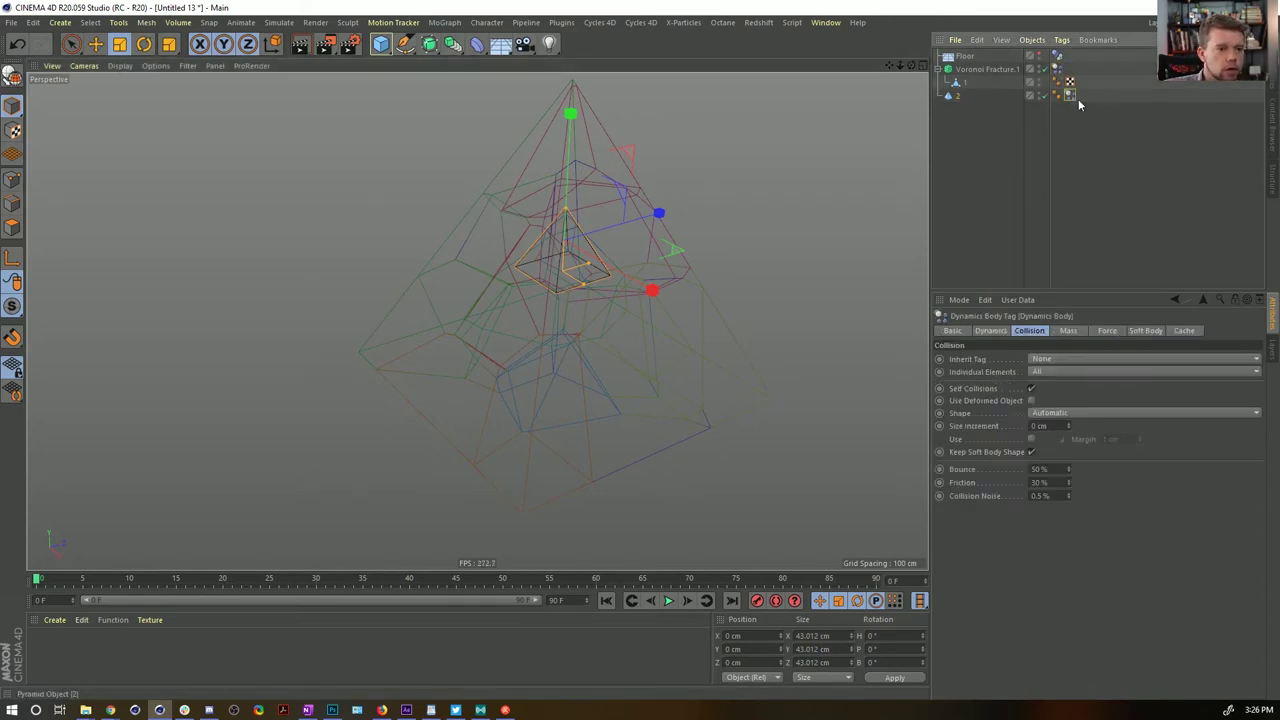
left_click(1039, 54)
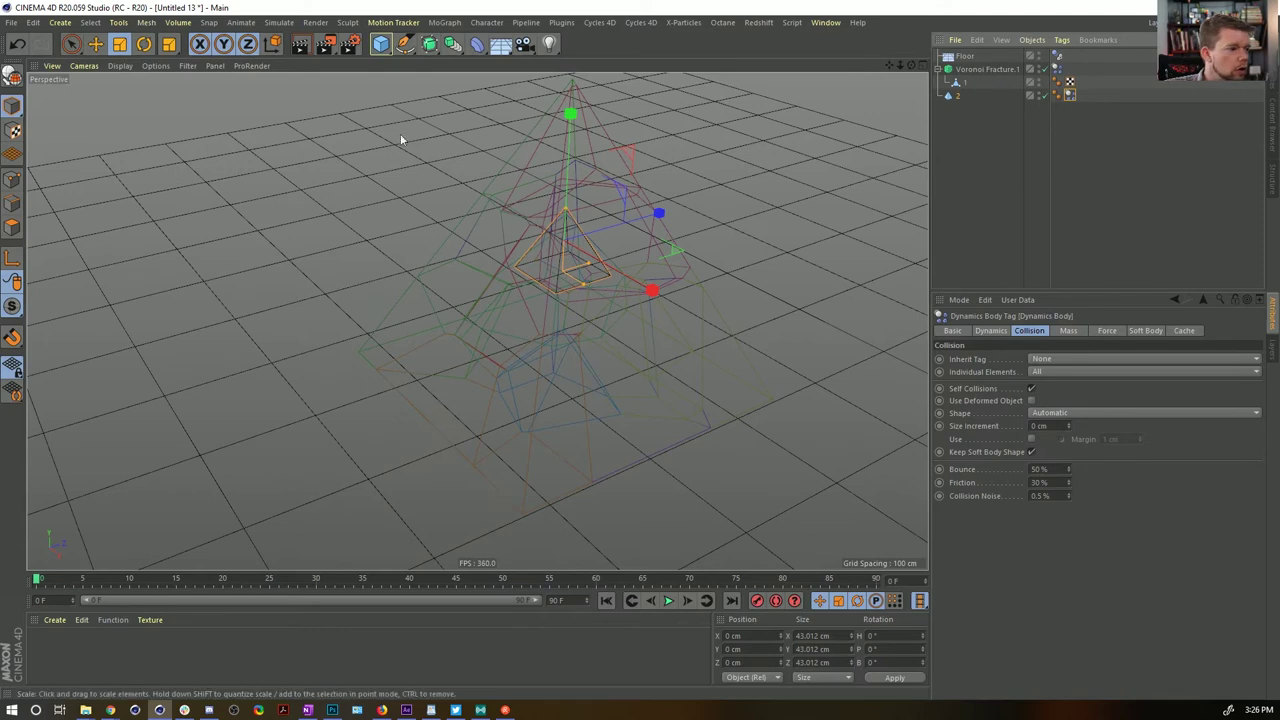
left_click(119, 65)
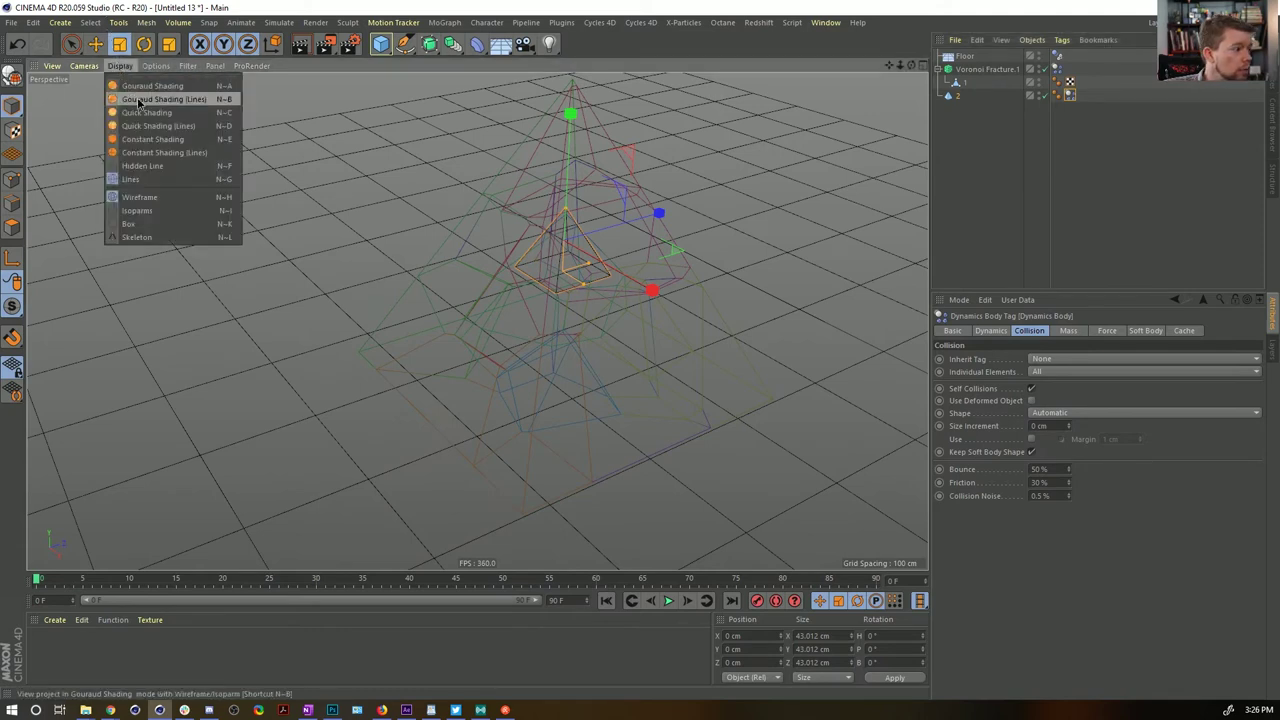
left_click(140, 99)
scroll(550, 335, "down", 3)
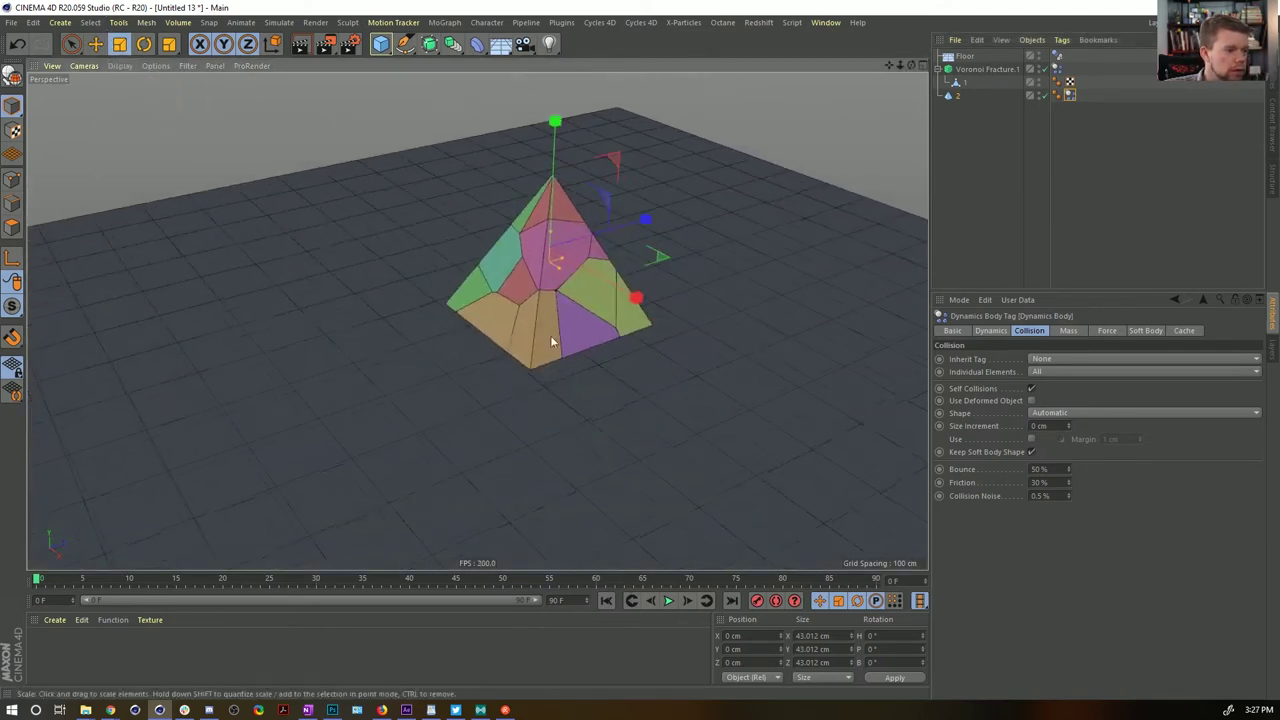
Play the simulation, stop it, and examine the scattered pieces and the small pyramid from several angles
left_click(668, 600)
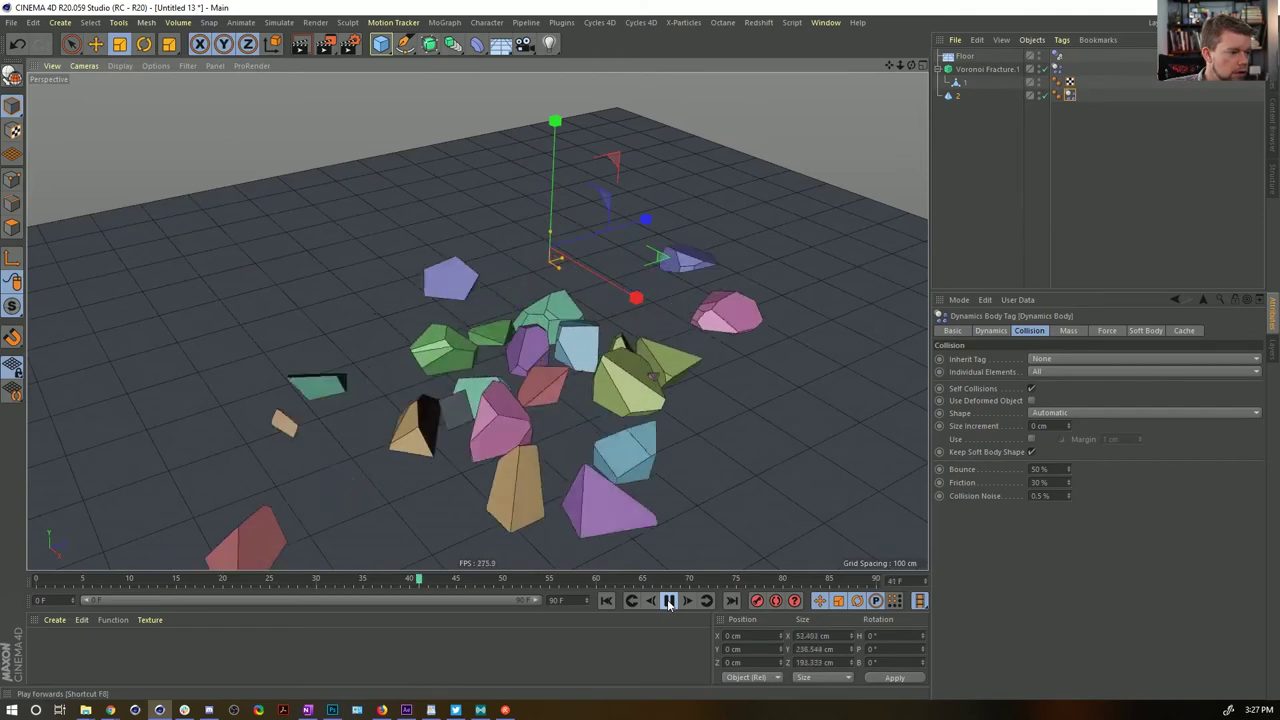
left_click(668, 601)
left_click_drag(615, 377, 575, 420, "alt")
scroll(637, 438, "down", 3)
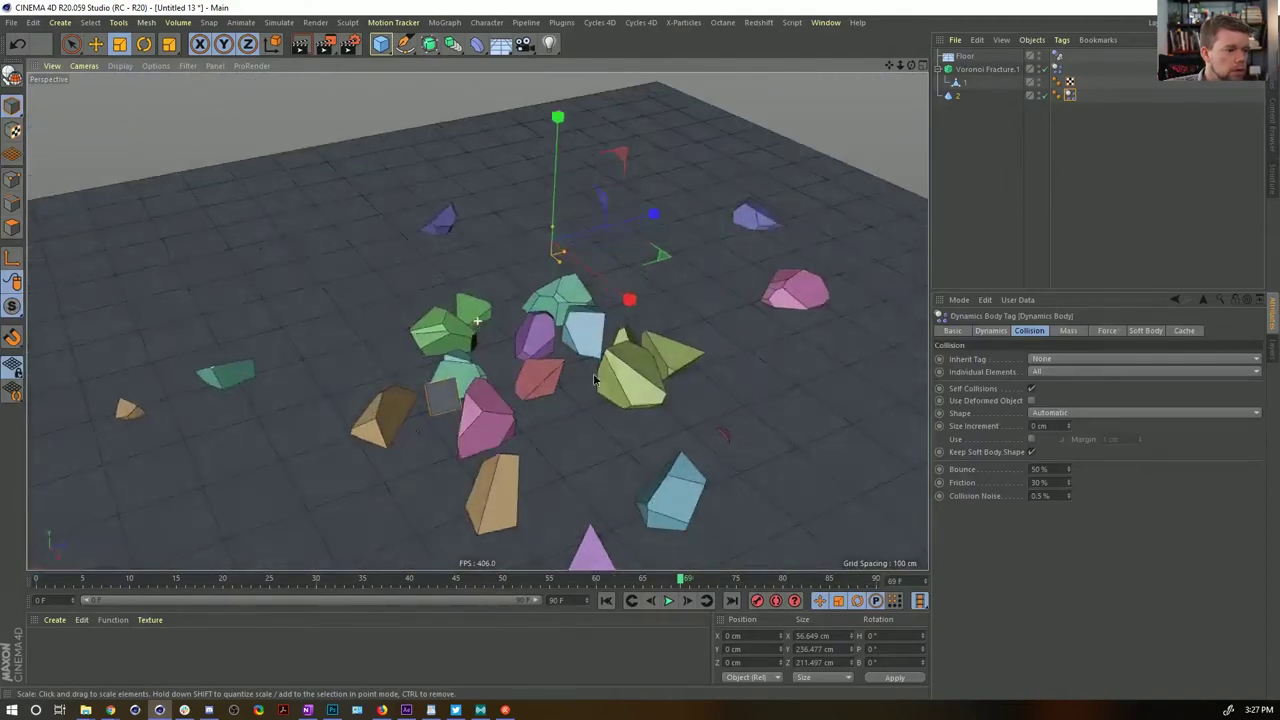
middle_click_drag(462, 460, 469, 237, "alt")
left_click_drag(407, 173, 446, 130, "alt")
middle_click_drag(549, 136, 529, 417, "alt")
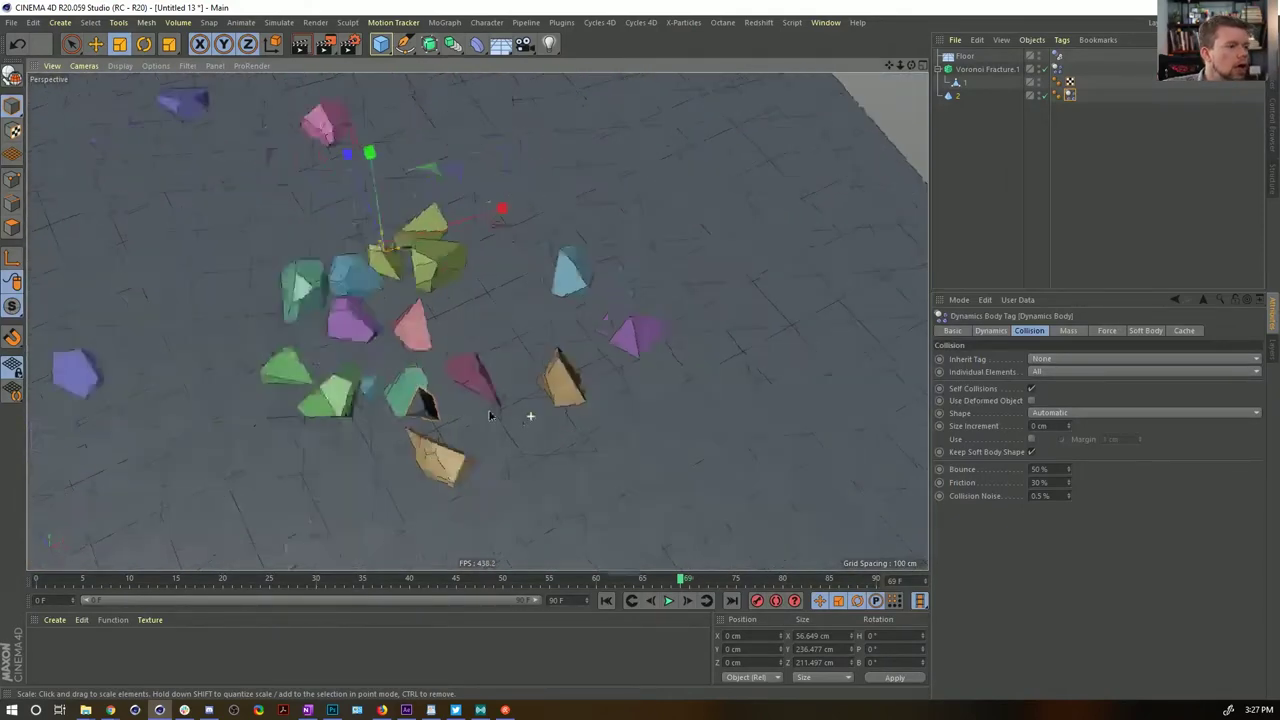
left_click_drag(529, 417, 492, 300, "alt")
scroll(492, 300, "up", 3)
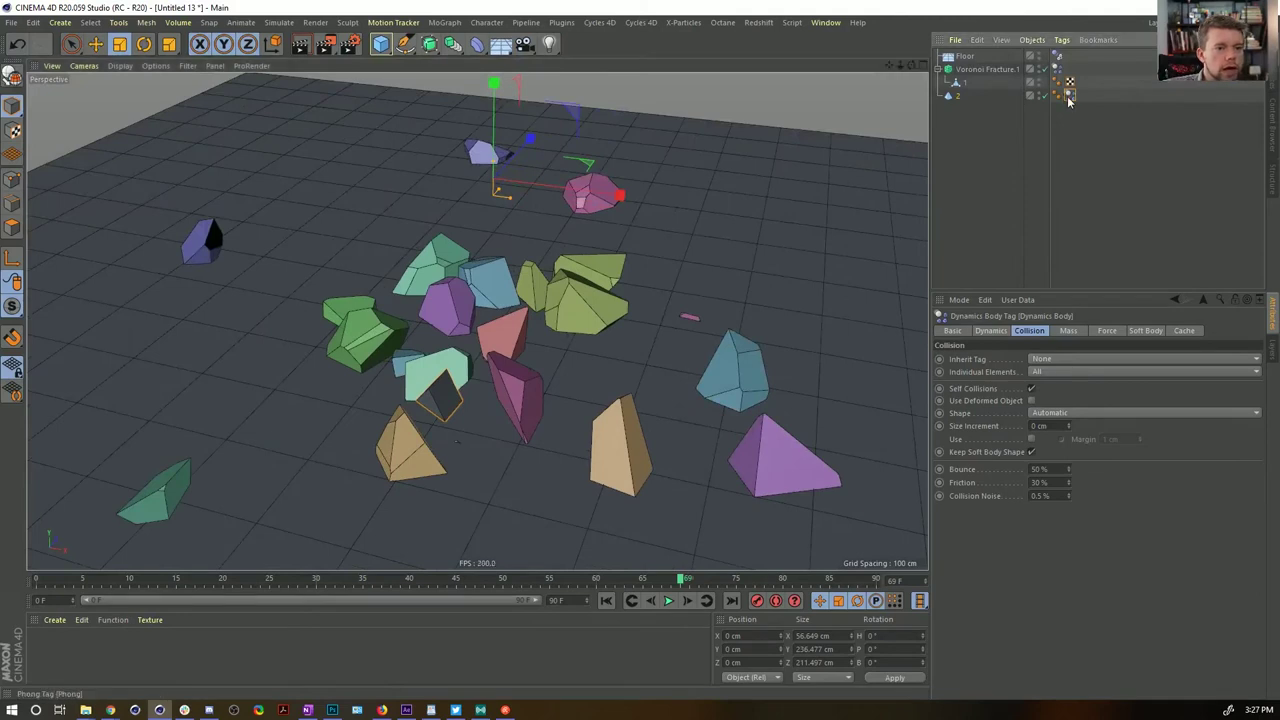
Set Follow Rotation to 5 on pyramid 2's Dynamics Body tag and return to the first frame
left_click(1106, 331)
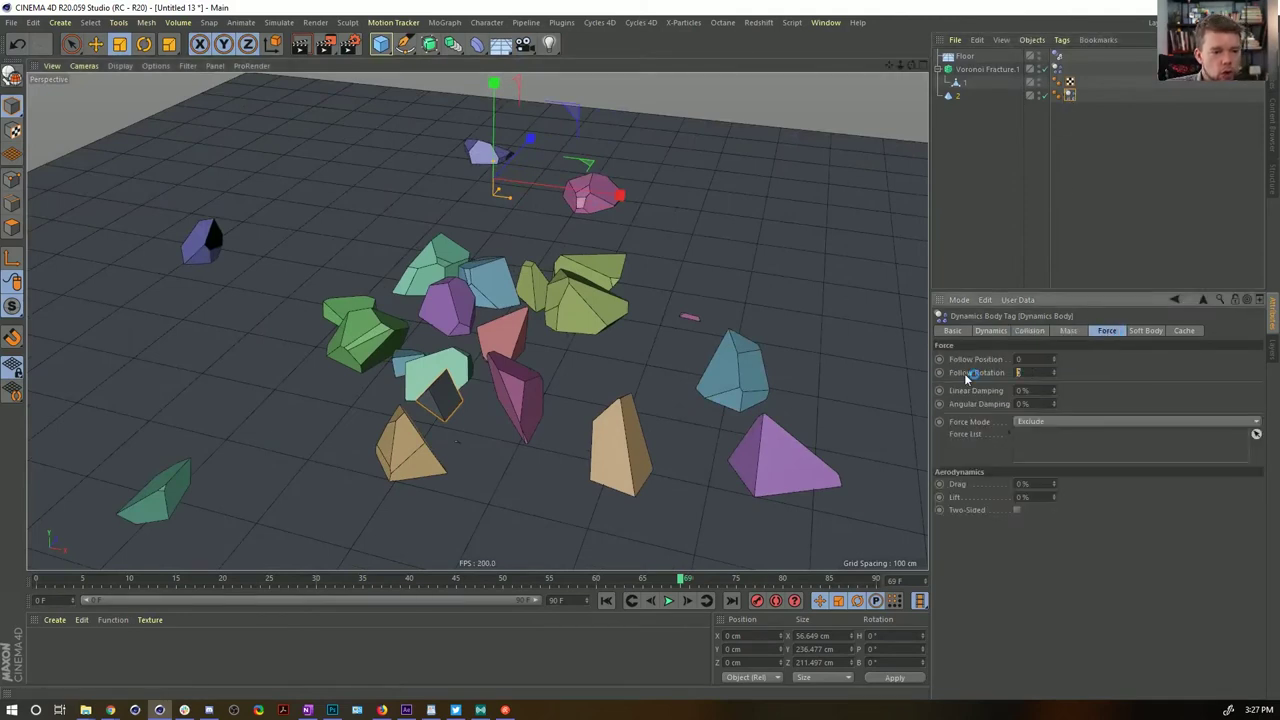
left_click(606, 600)
Create a material with a bright yellow color (H 62°, S 100%, V 100%) and apply it to pyramid 2
left_click(103, 649)
double_click(55, 645)
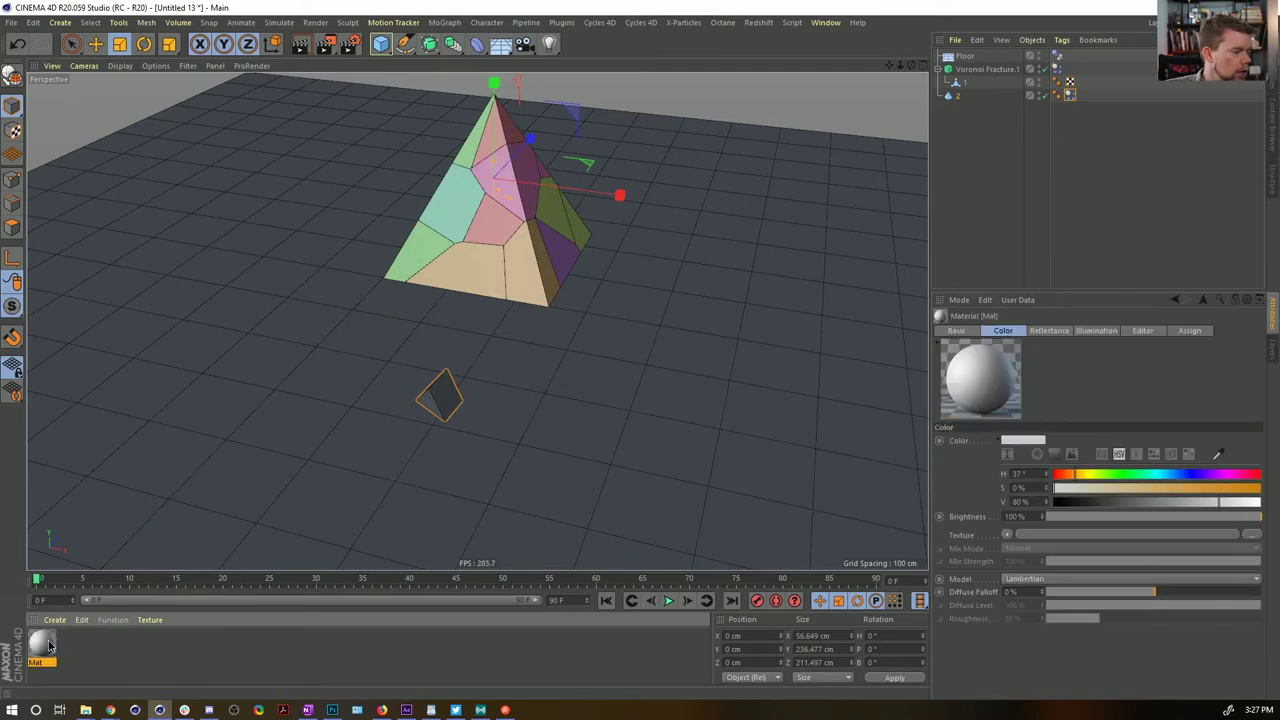
double_click(43, 645)
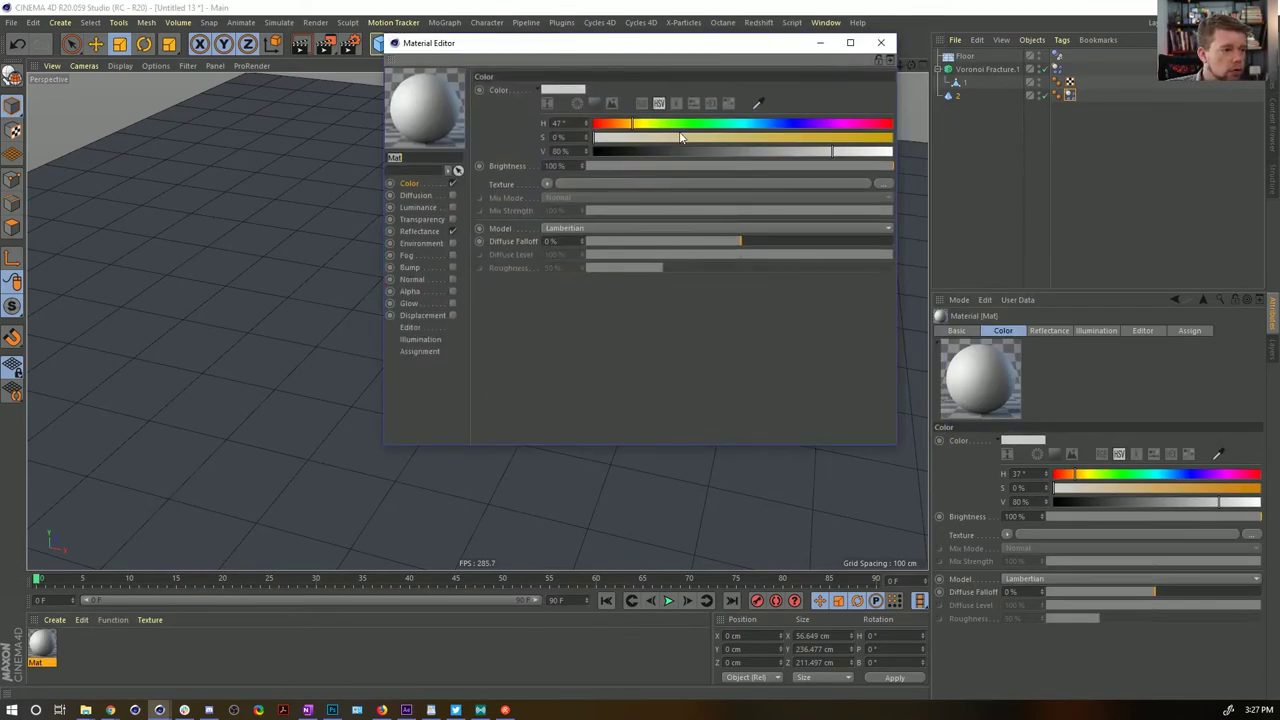
left_click_drag(642, 124, 645, 124)
left_click_drag(726, 137, 893, 150)
left_click(881, 43)
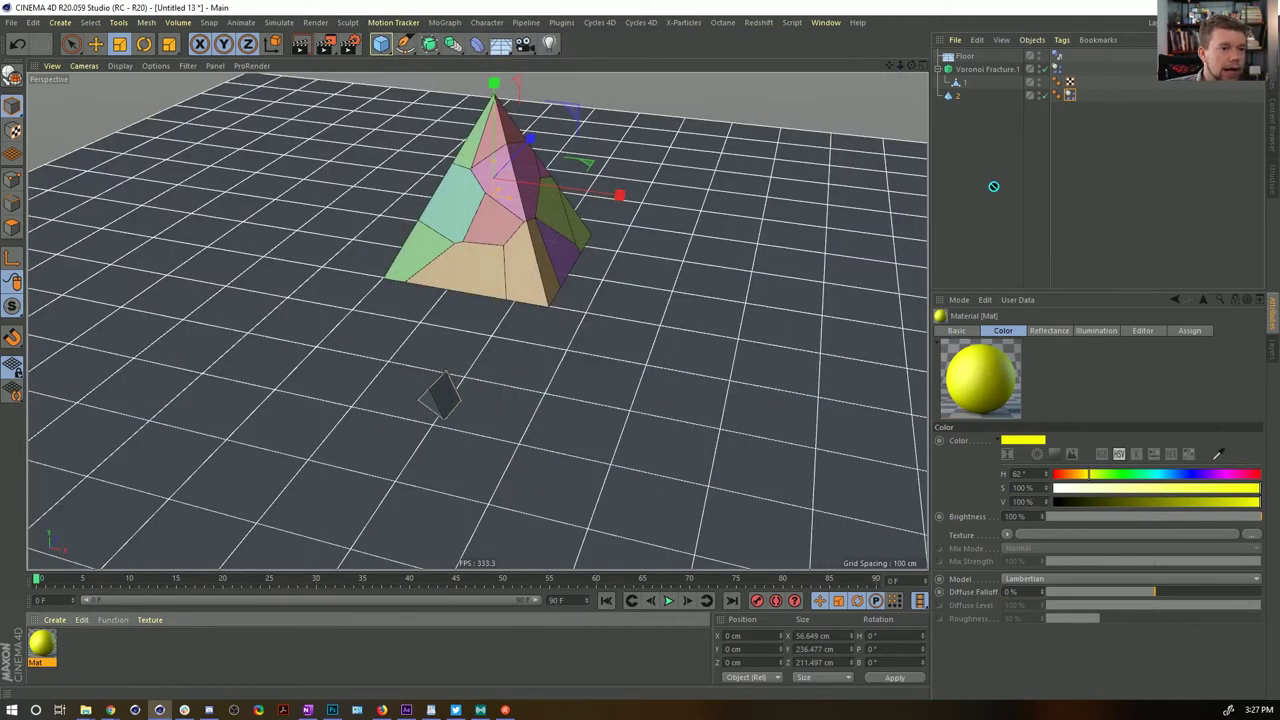
left_click_drag(962, 100, 962, 95)
Play the simulation and follow where the yellow pyramid lands among the fragments
left_click(959, 160)
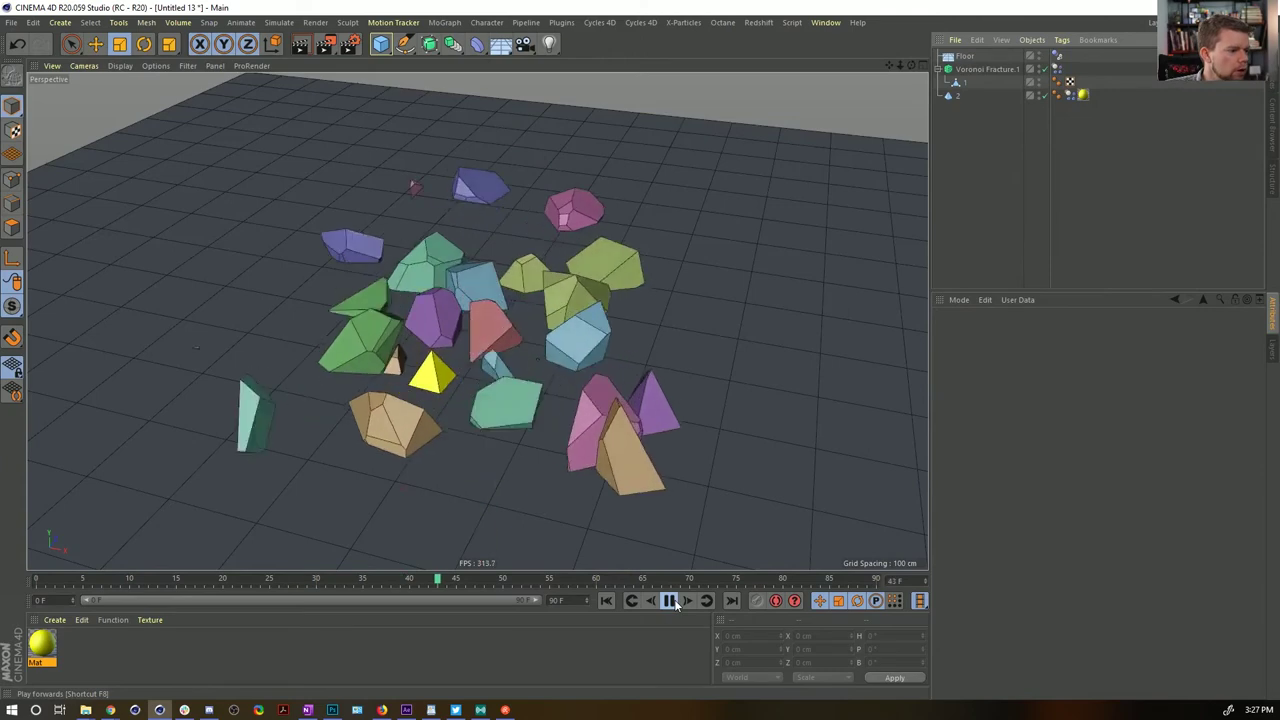
left_click_drag(461, 392, 490, 408, "alt")
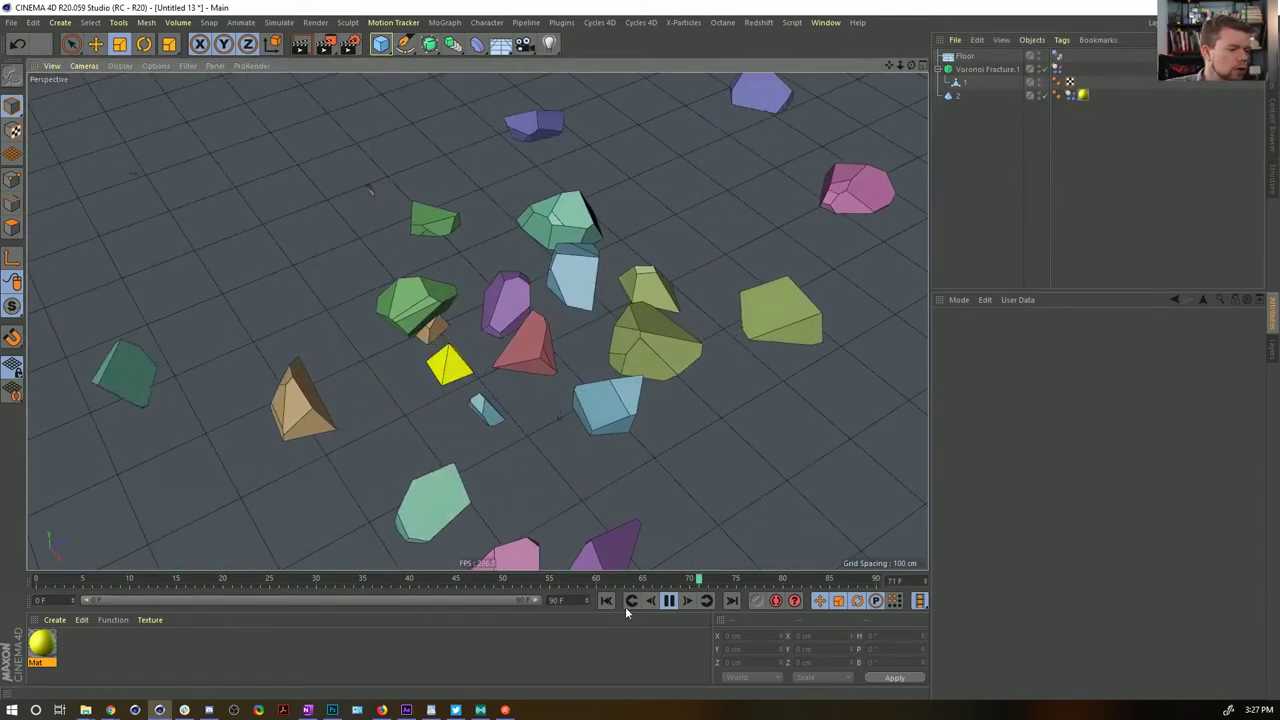
left_click(671, 601)
Return to the first frame and set the Voronoi Fracture's distribution source to a Point Amount of 111
left_click(986, 70)
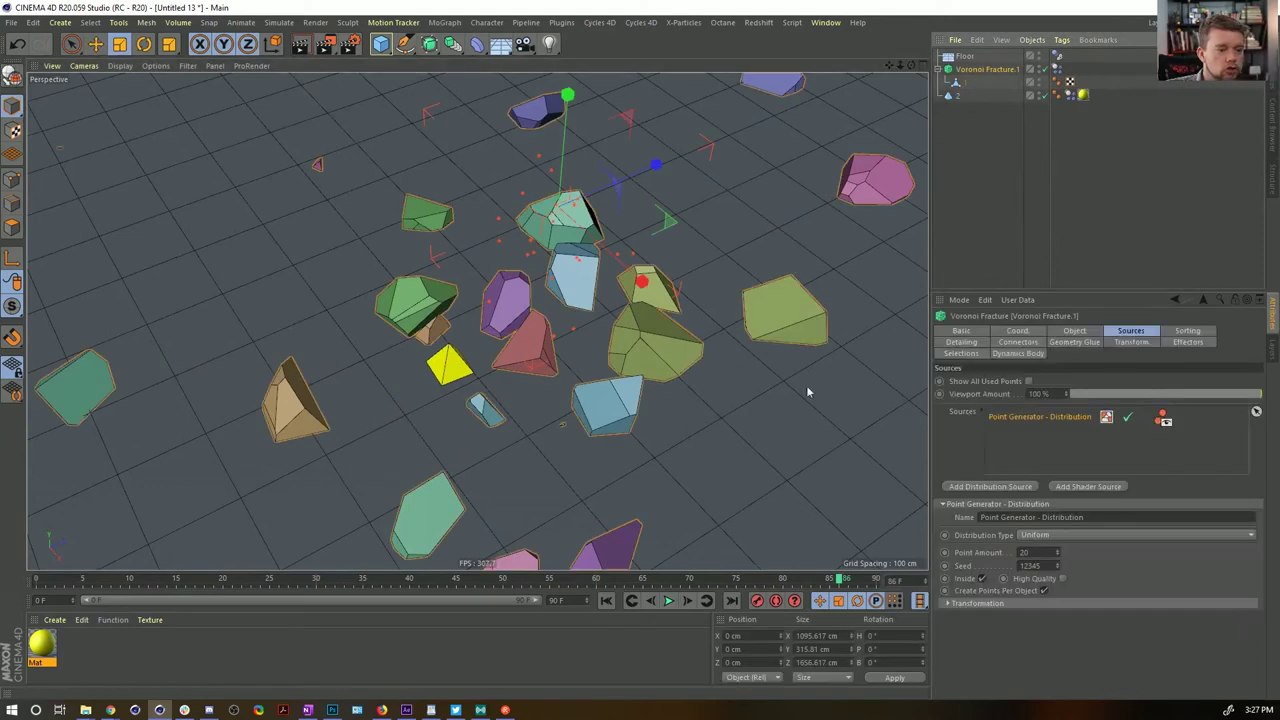
left_click(608, 601)
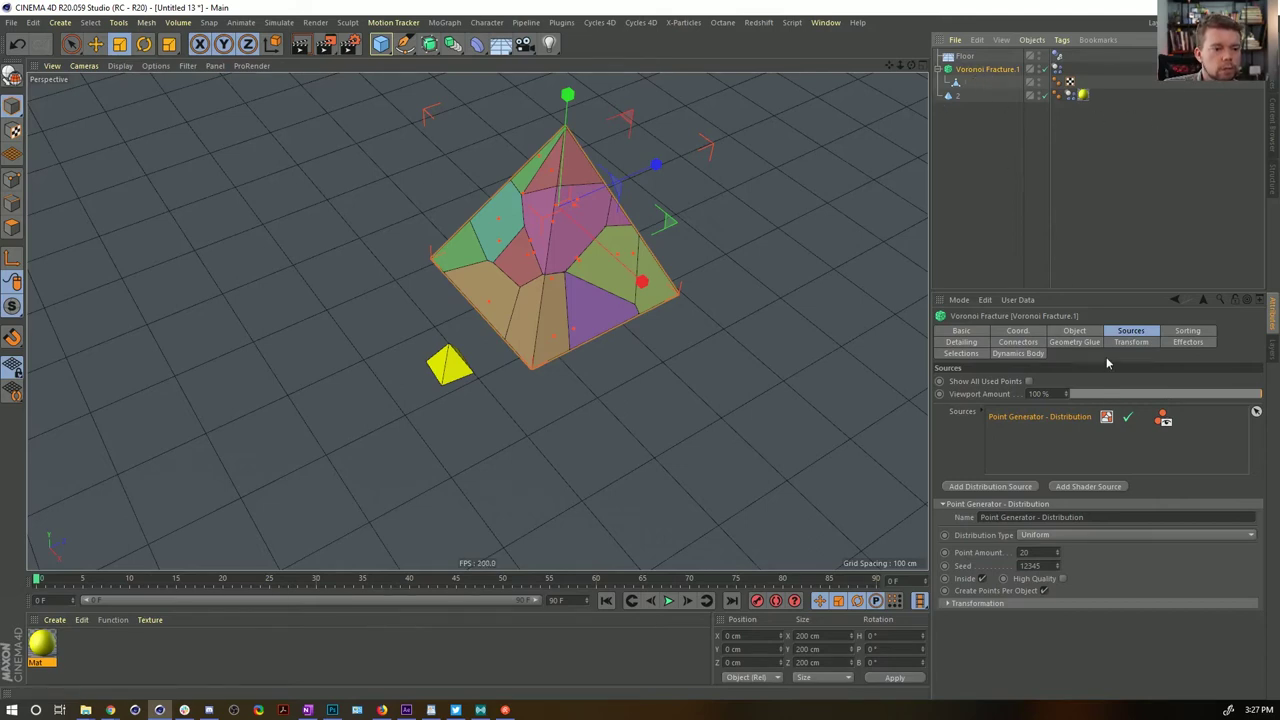
left_click(1188, 334)
left_click(1146, 332)
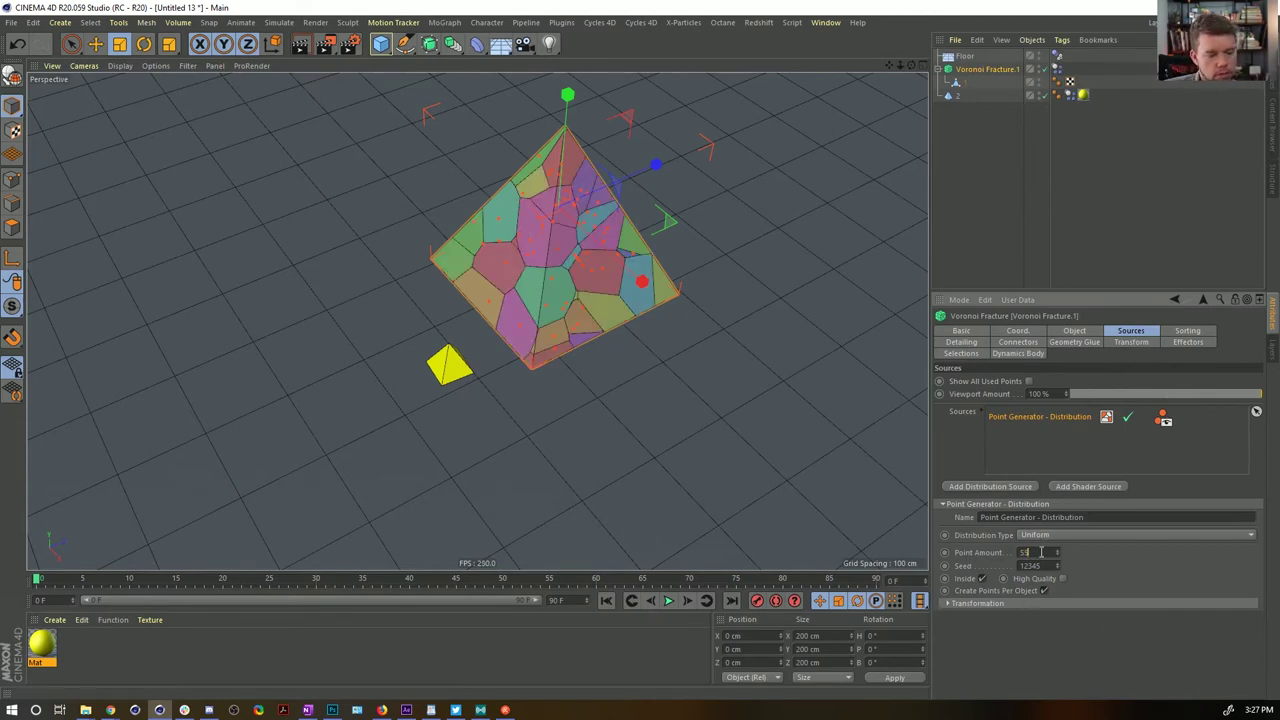
type("111")
key("Return")
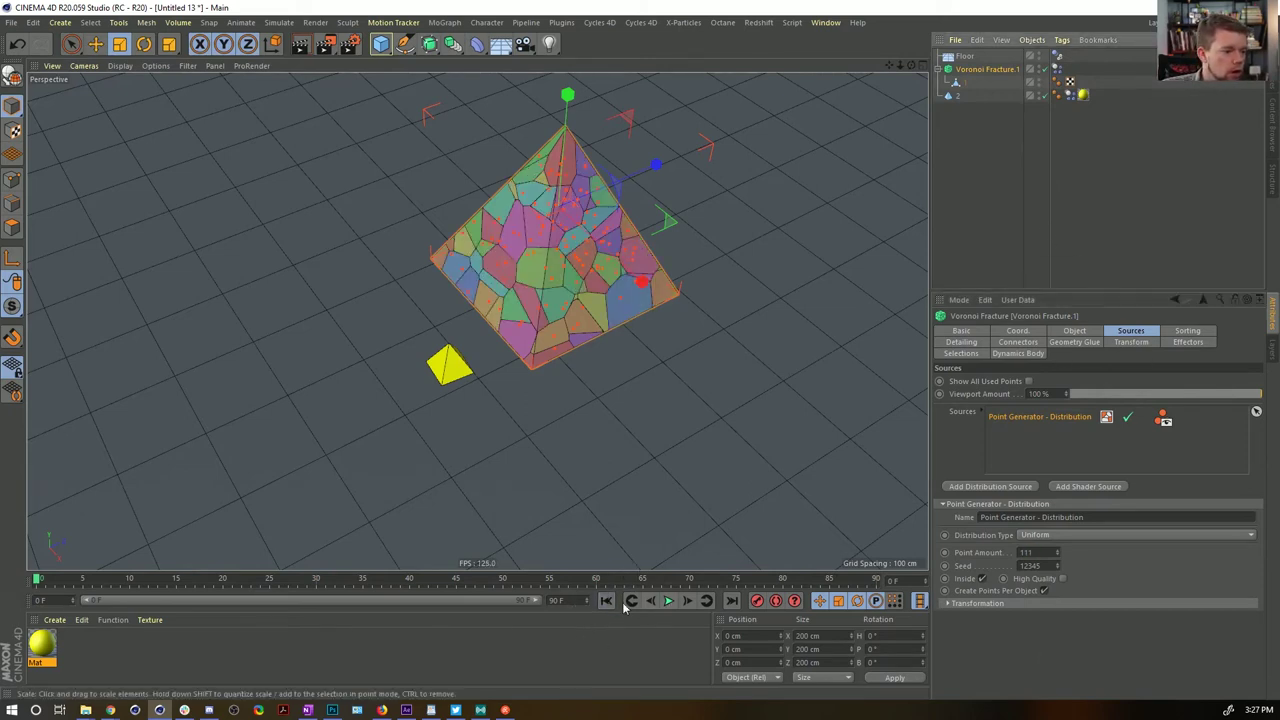
left_click(980, 168)
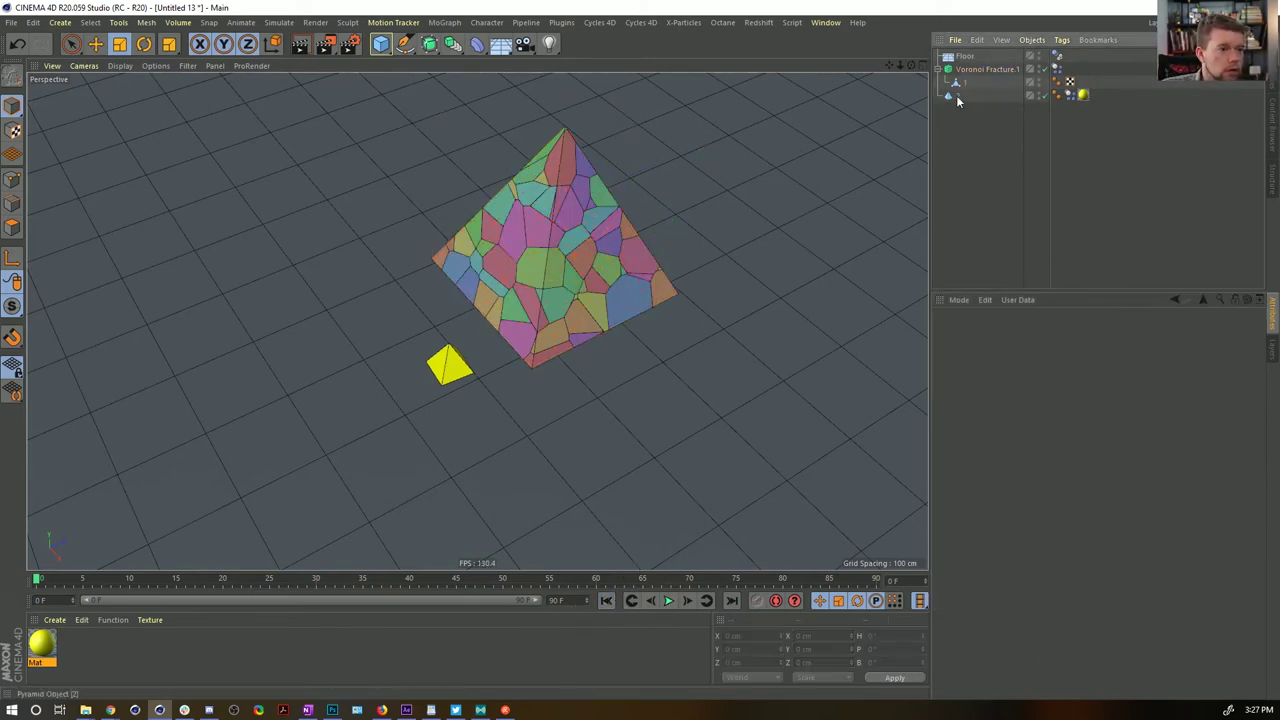
Open the force settings of pyramid 2's Dynamics Body tag, play the simulation briefly, and return to the start
left_click(957, 97)
mouse_move(606, 244)
left_mouse_down("alt")
mouse_move(638, 162)
mouse_move(602, 246)
left_mouse_up("alt")
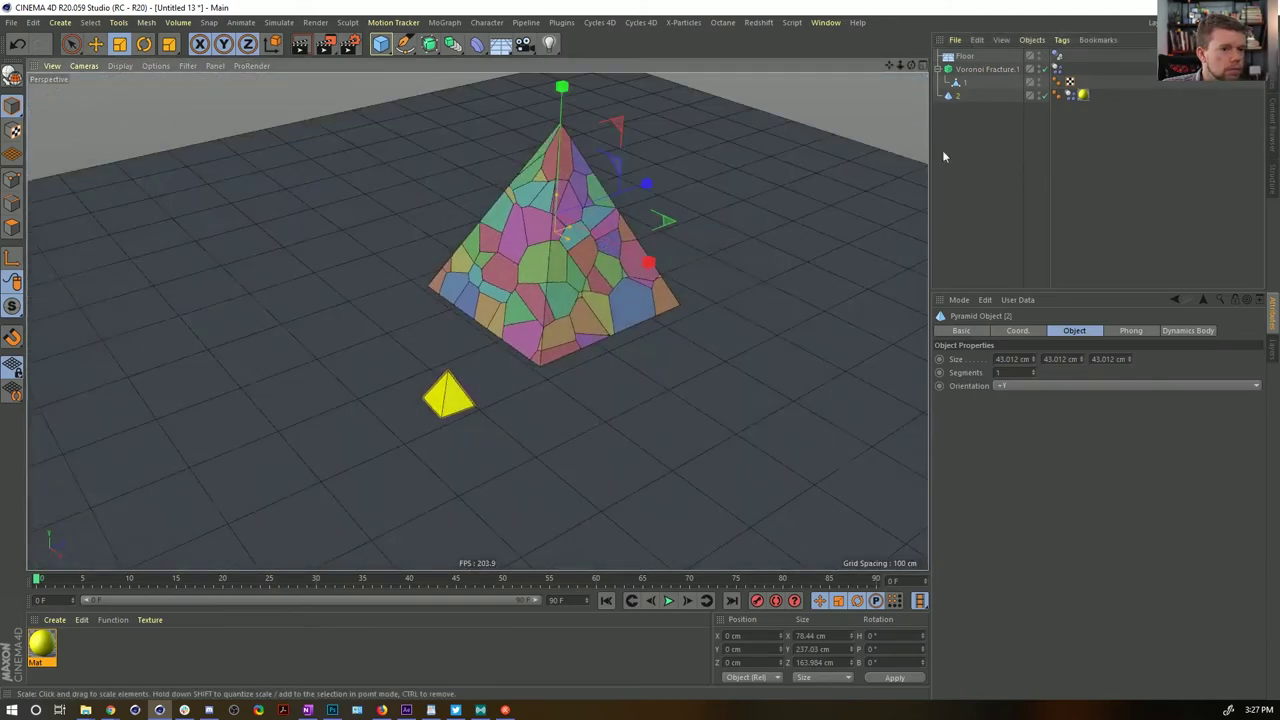
left_click(953, 95)
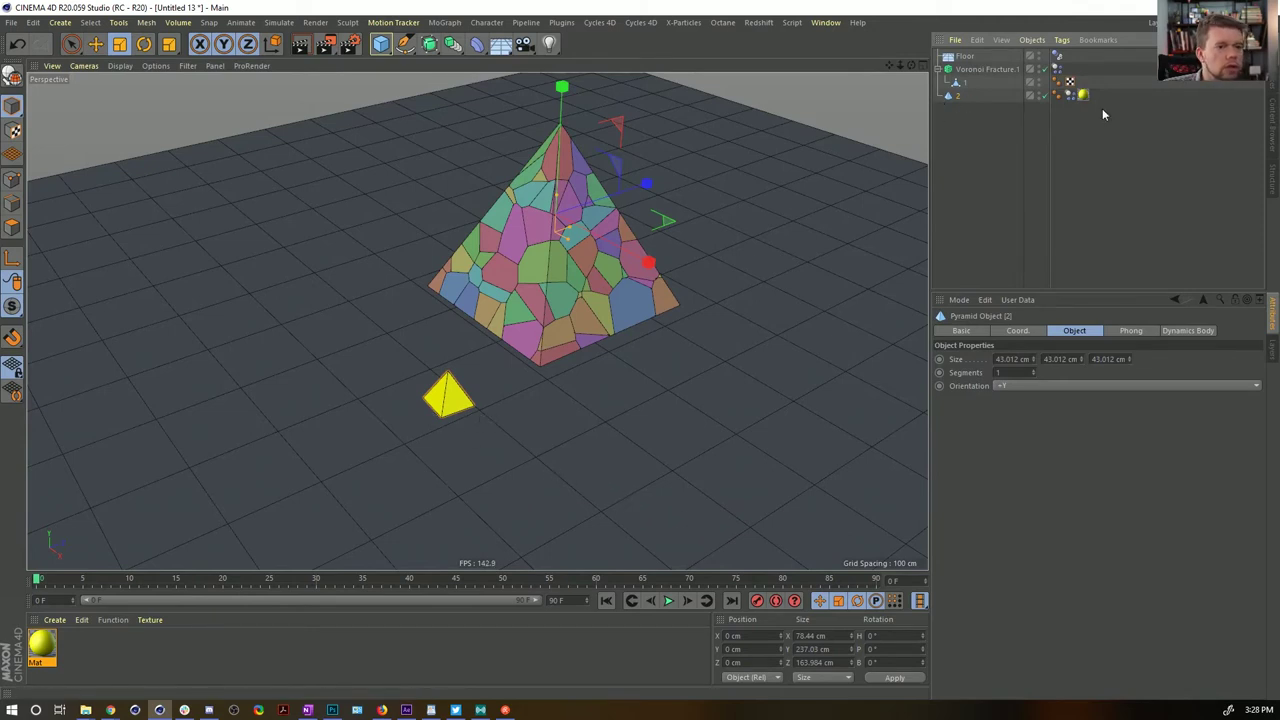
left_click(1070, 95)
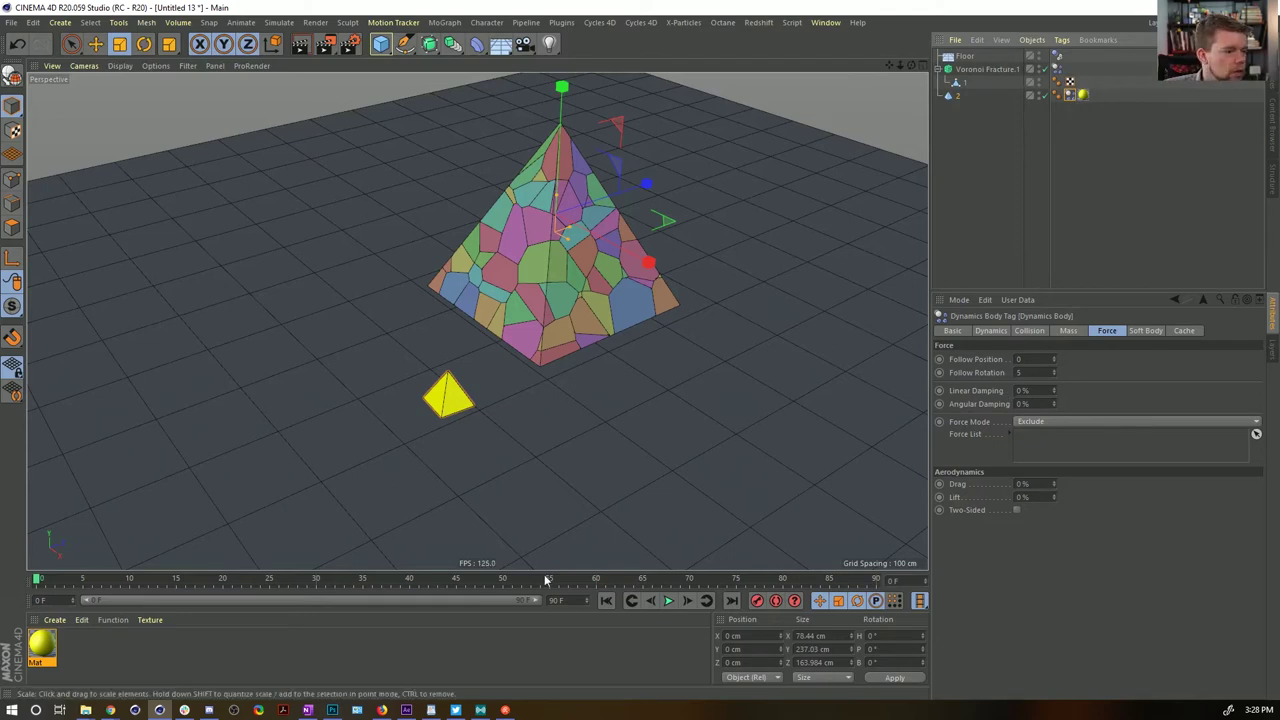
left_click(668, 600)
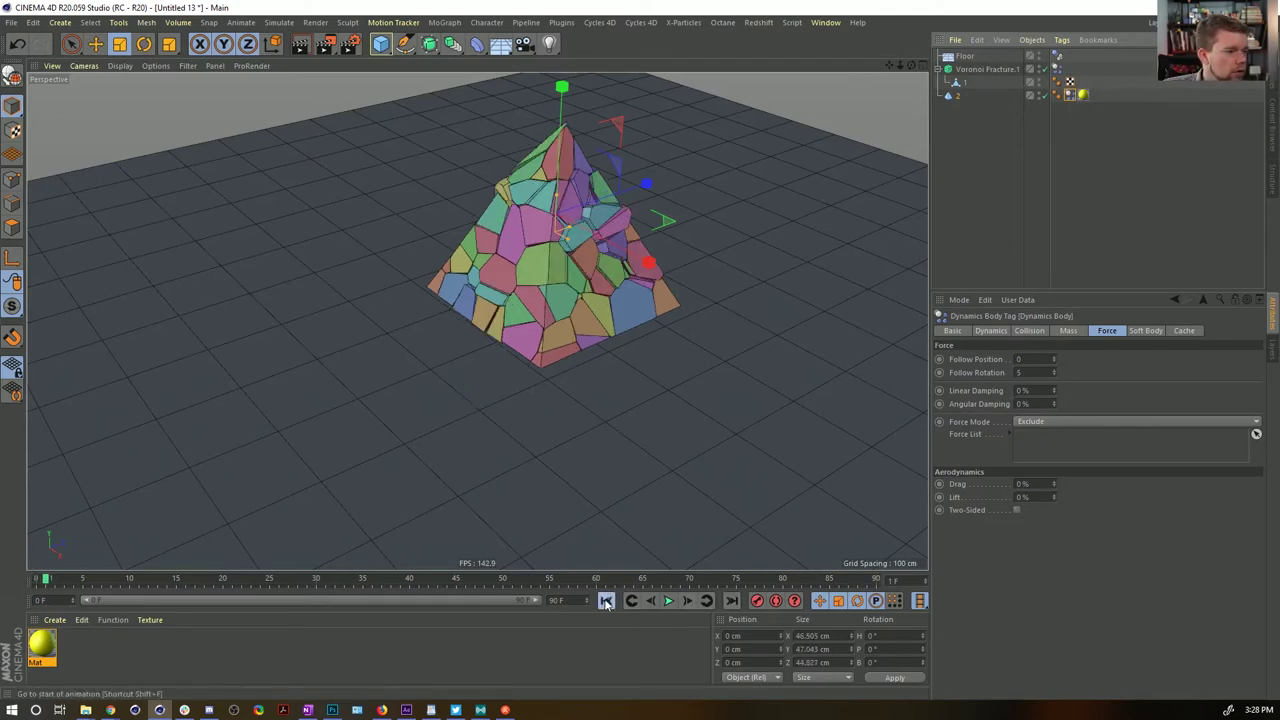
left_click(606, 601)
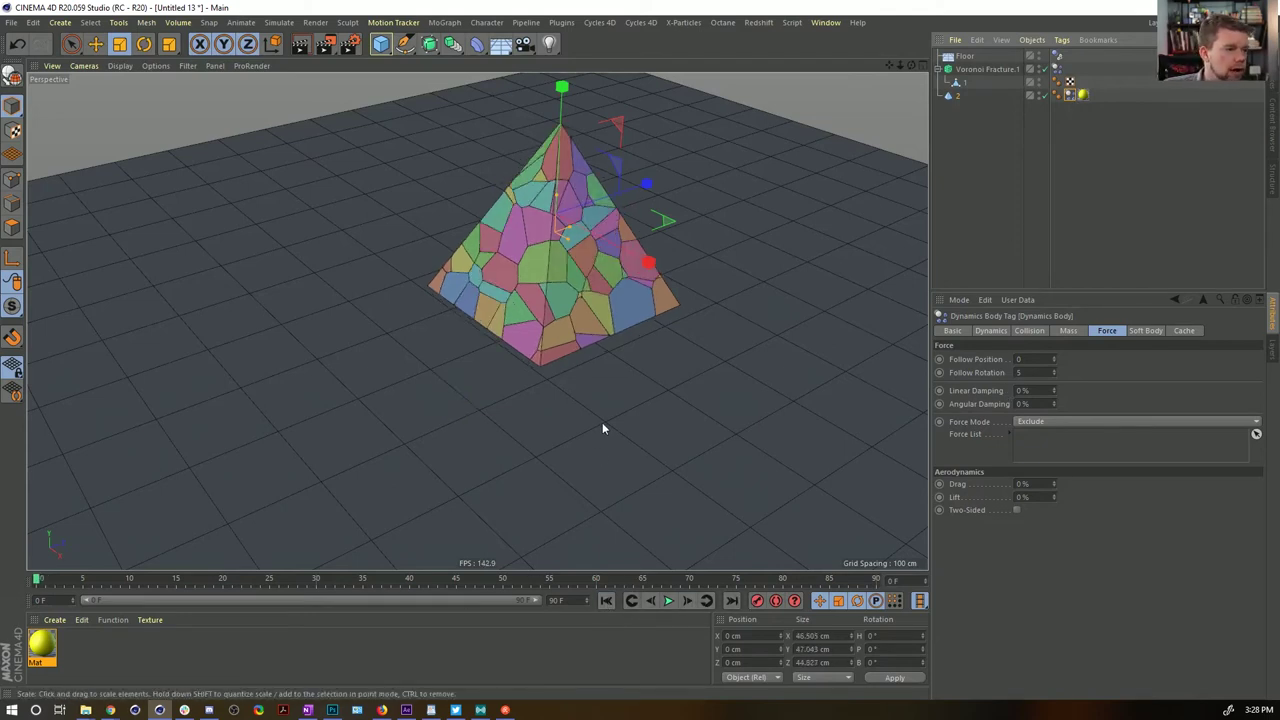
Save the scene in the SceneFiles folder as [6a]LoopingFracture.c4d
left_click(957, 206)
key("ctrl+s")
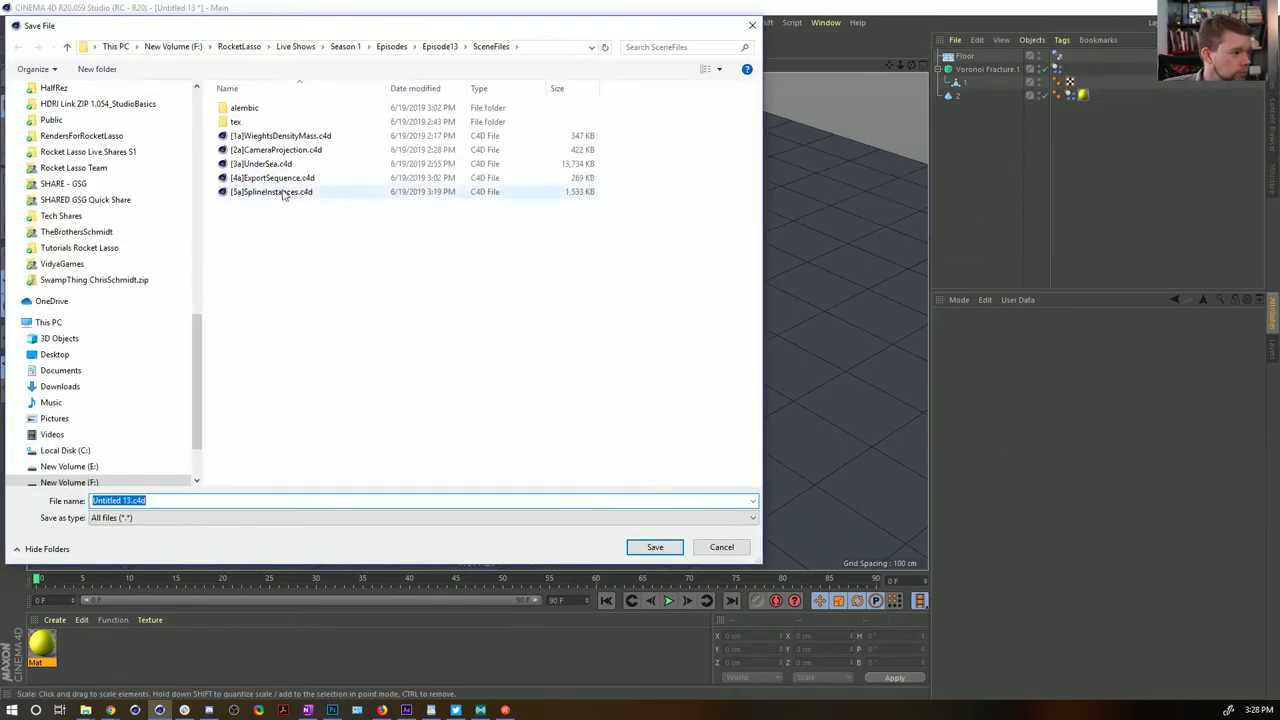
left_click(290, 192)
left_click(92, 504)
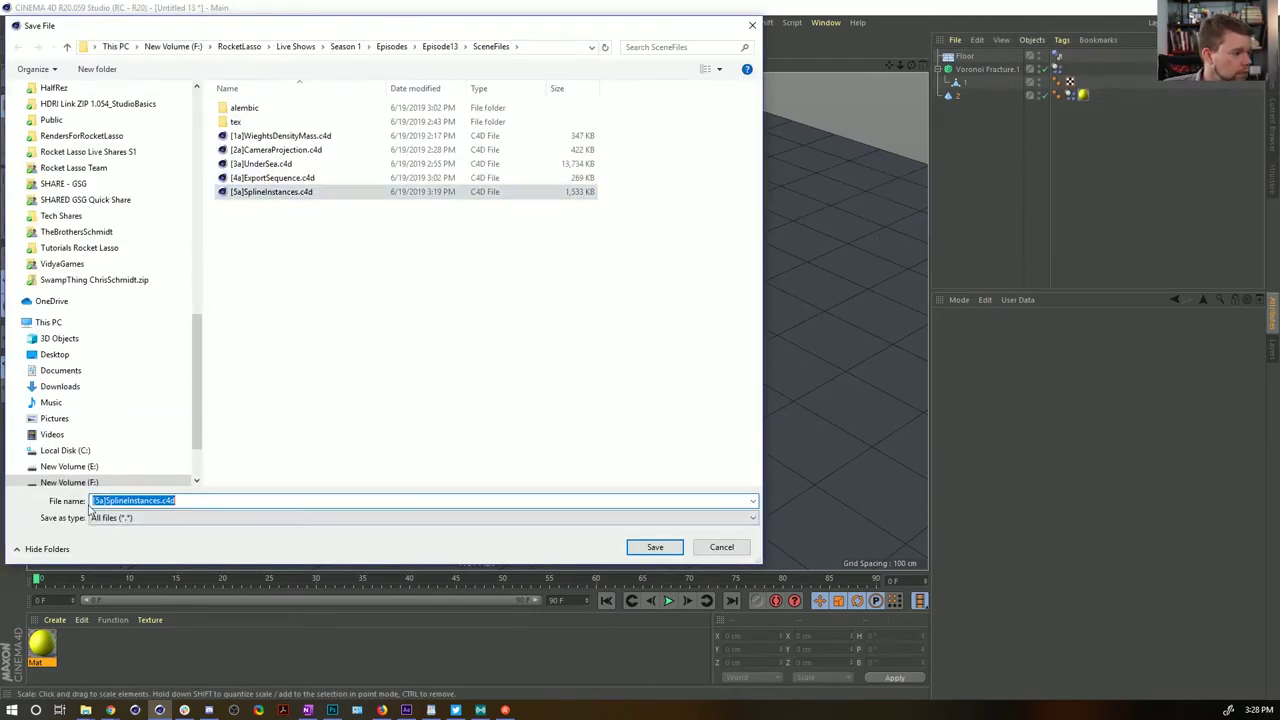
left_click(100, 500)
key("BackSpace")
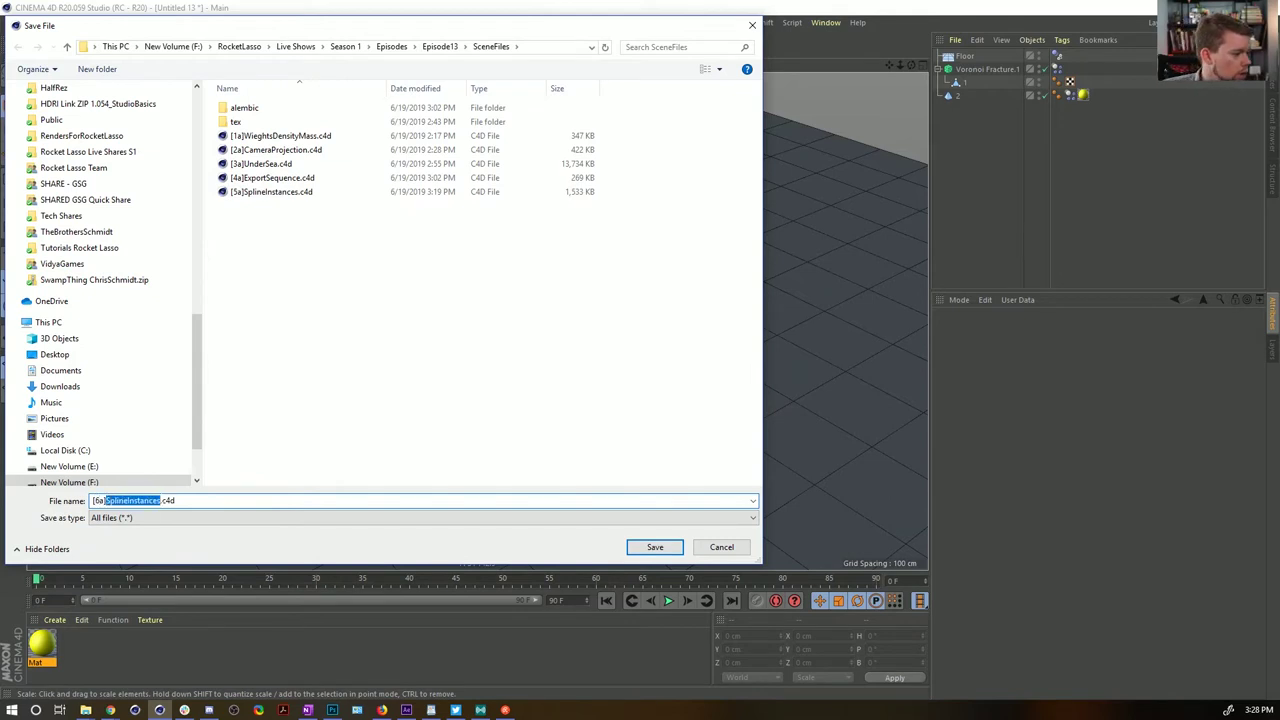
type("Lo")
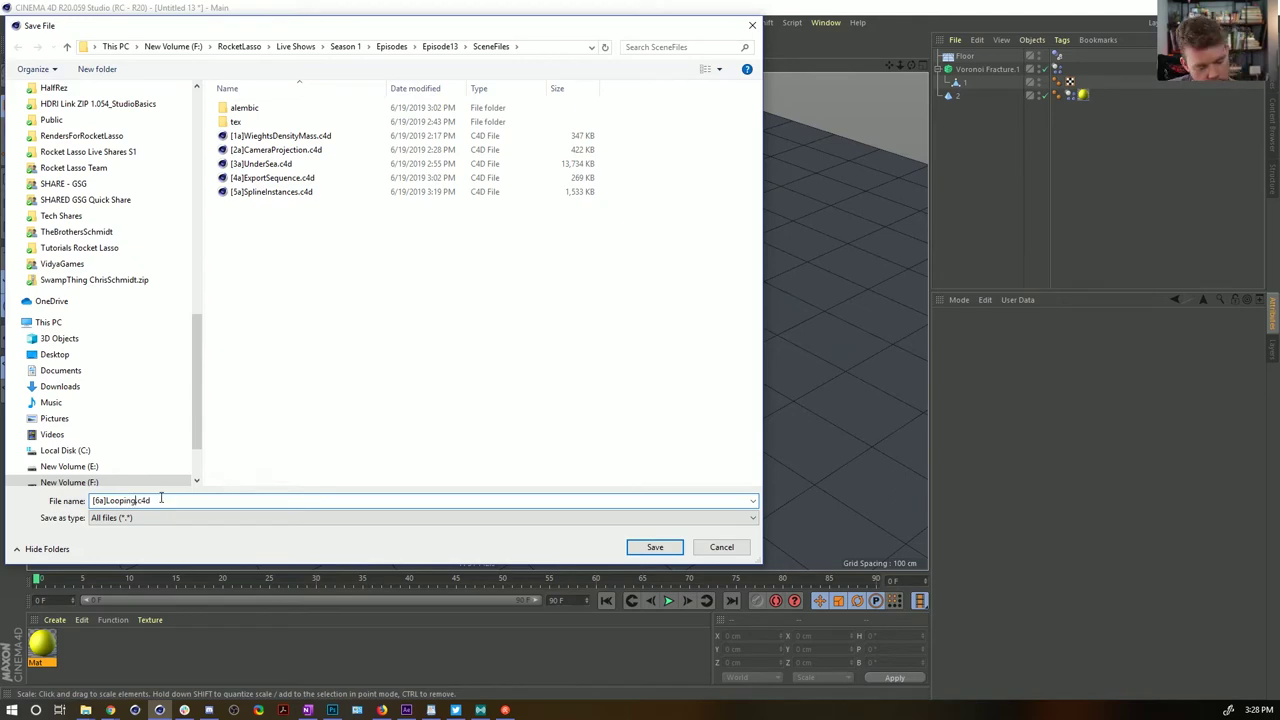
type("opingFracture")
key("Return")
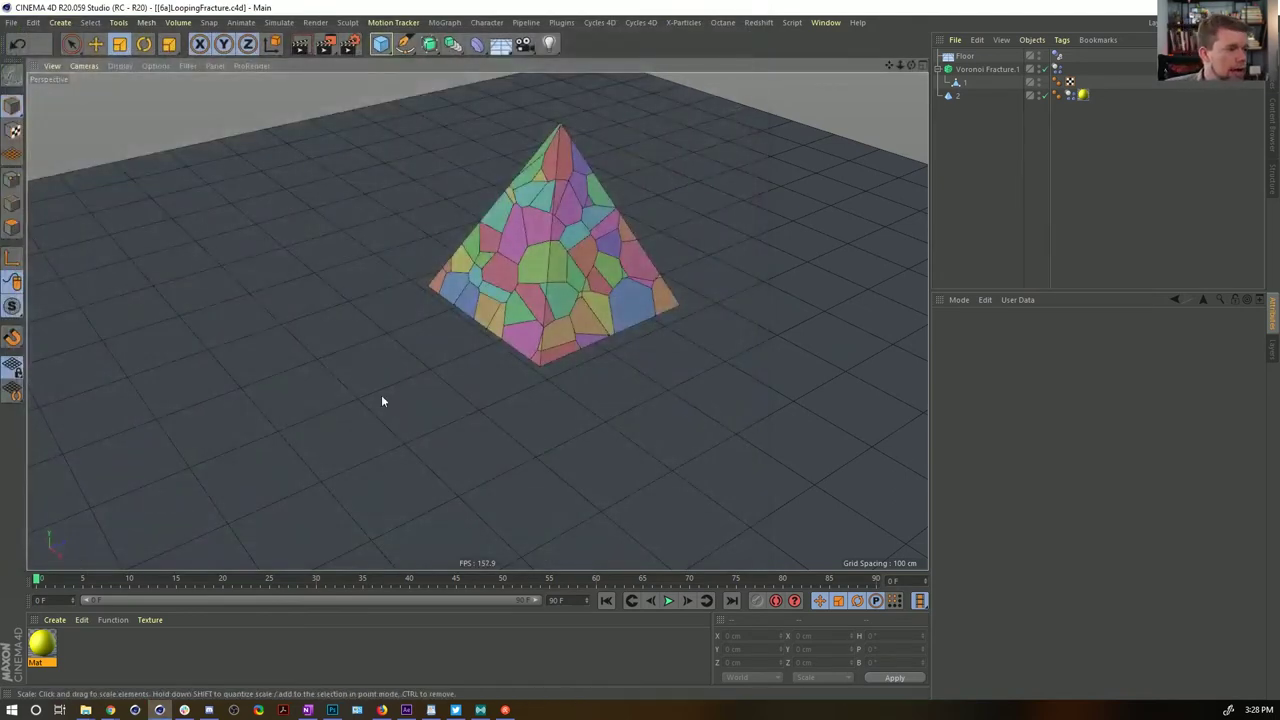
Play the simulation, stop it at frame 56, and examine the yellow pyramid's resting pose and its texture tag settings
left_click(669, 601)
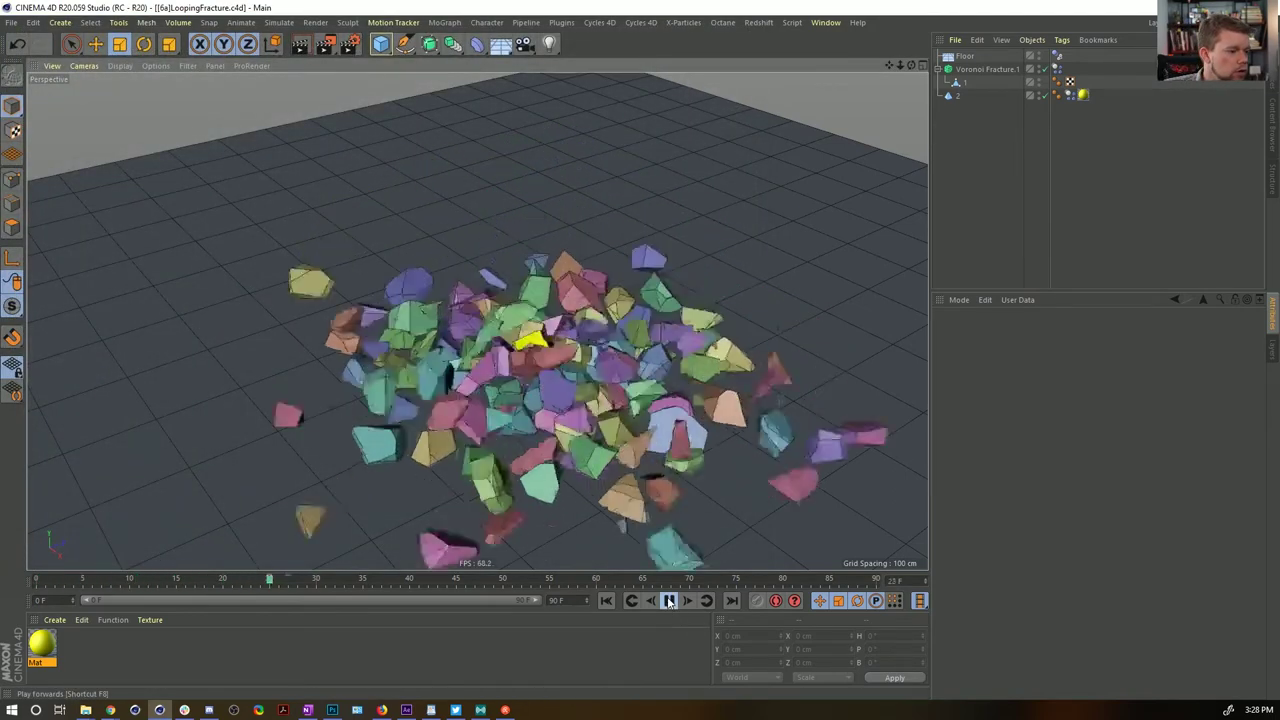
left_click(669, 601)
left_click_drag(562, 345, 591, 385, "alt")
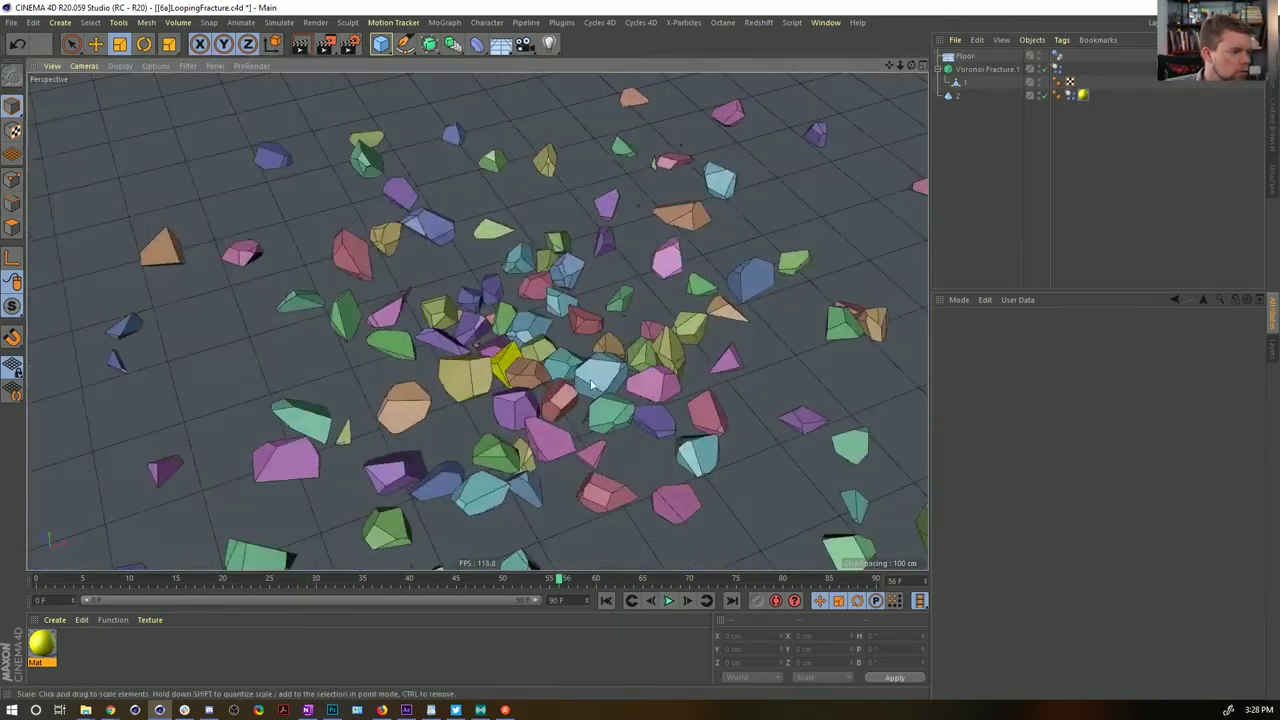
left_click(1083, 94)
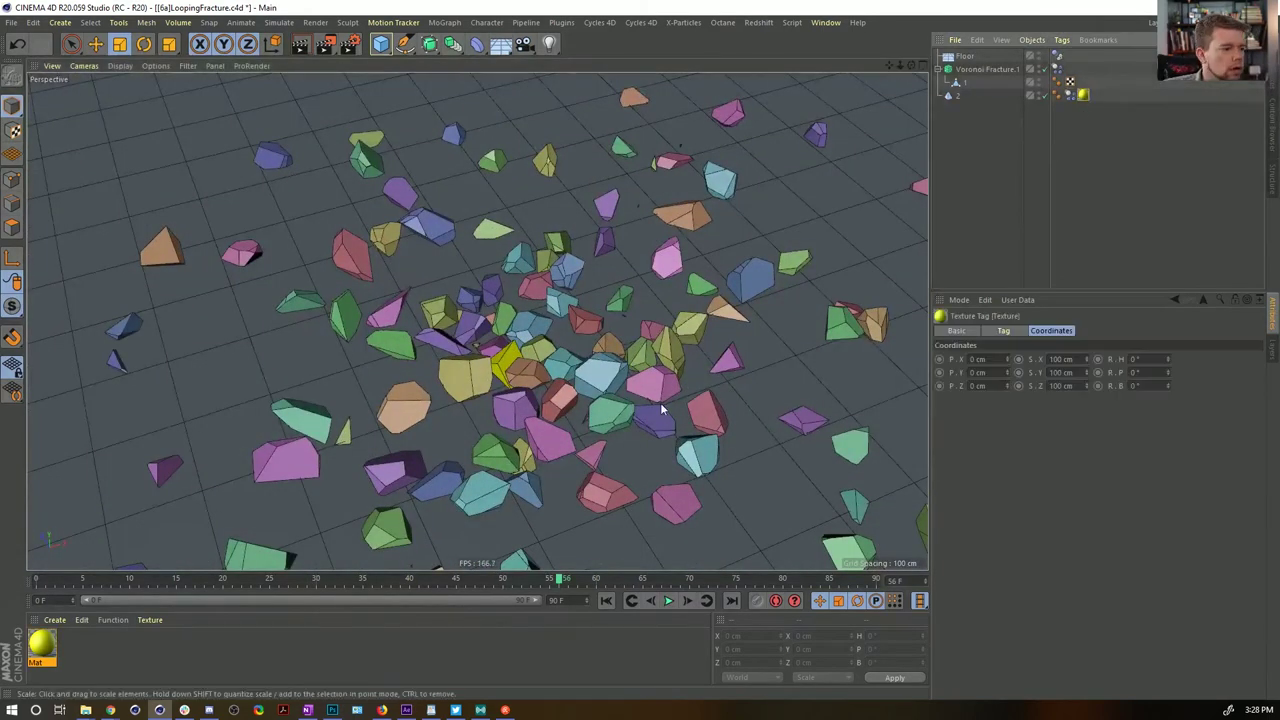
left_click(1005, 331)
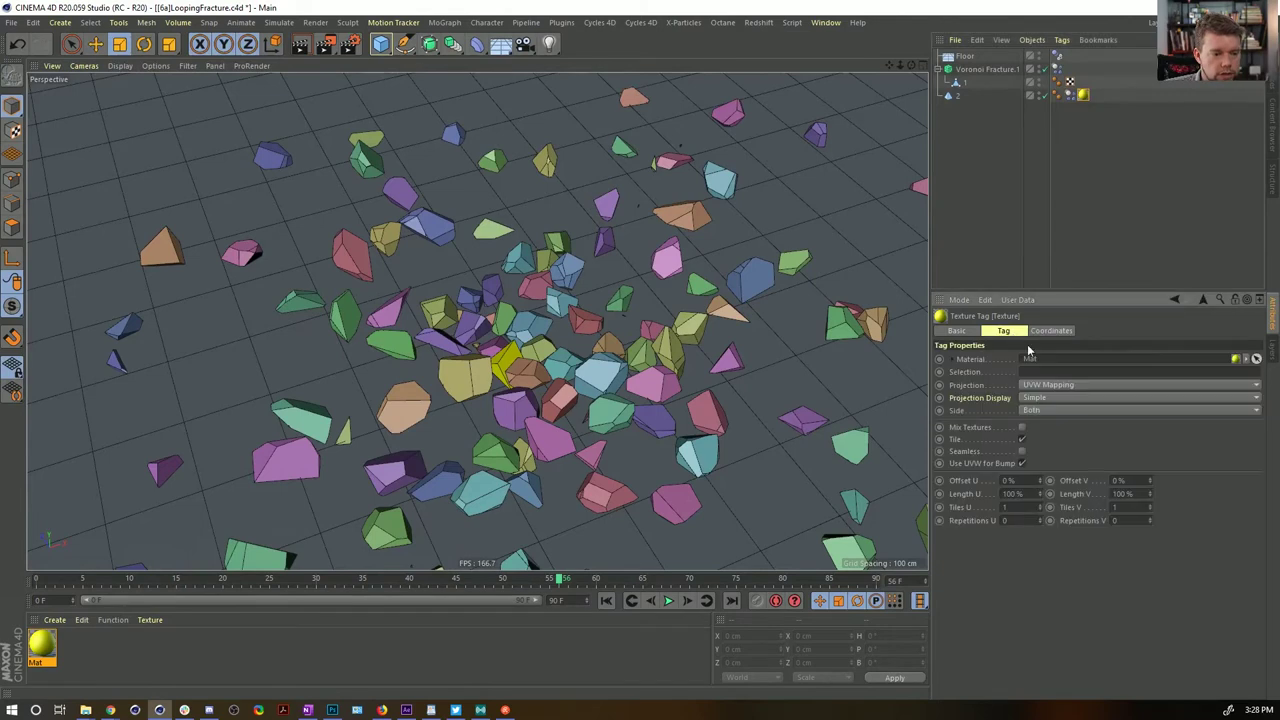
Set Follow Rotation to 10 and Angular Damping to 99% on pyramid 2's Dynamics Body tag
left_click(1070, 94)
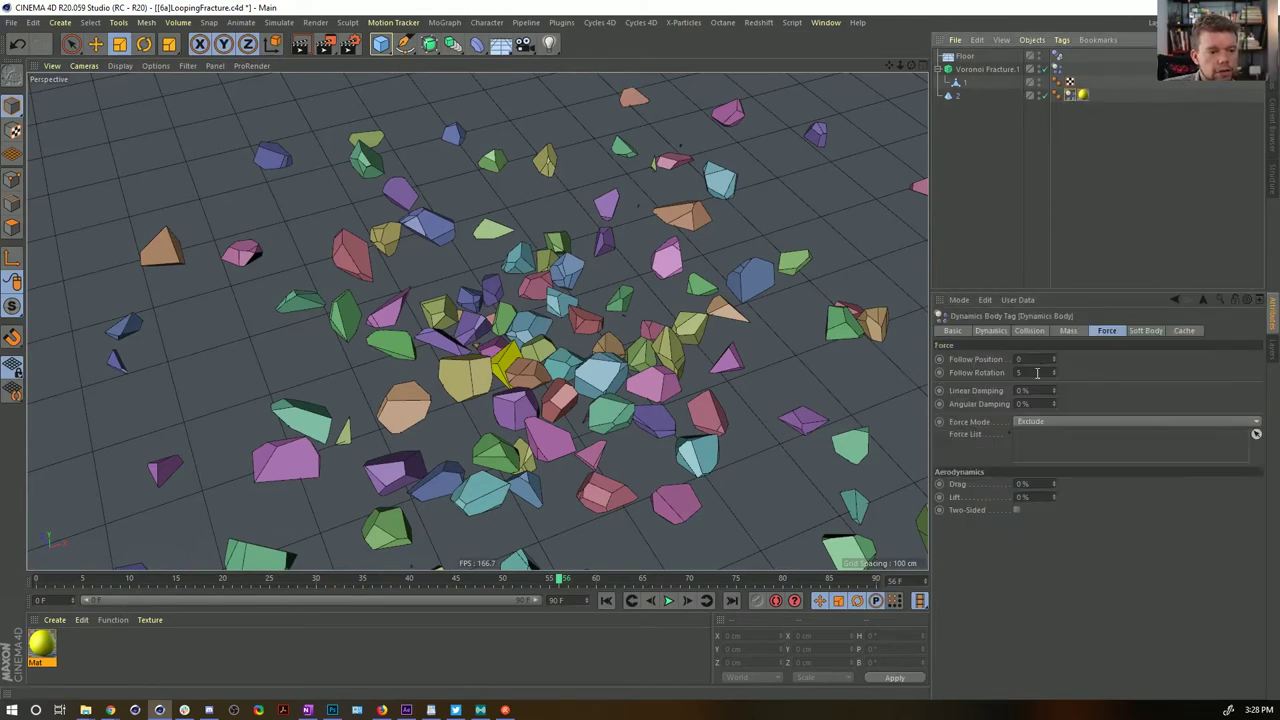
left_click_drag(1037, 373, 960, 373)
type("10")
key("Return")
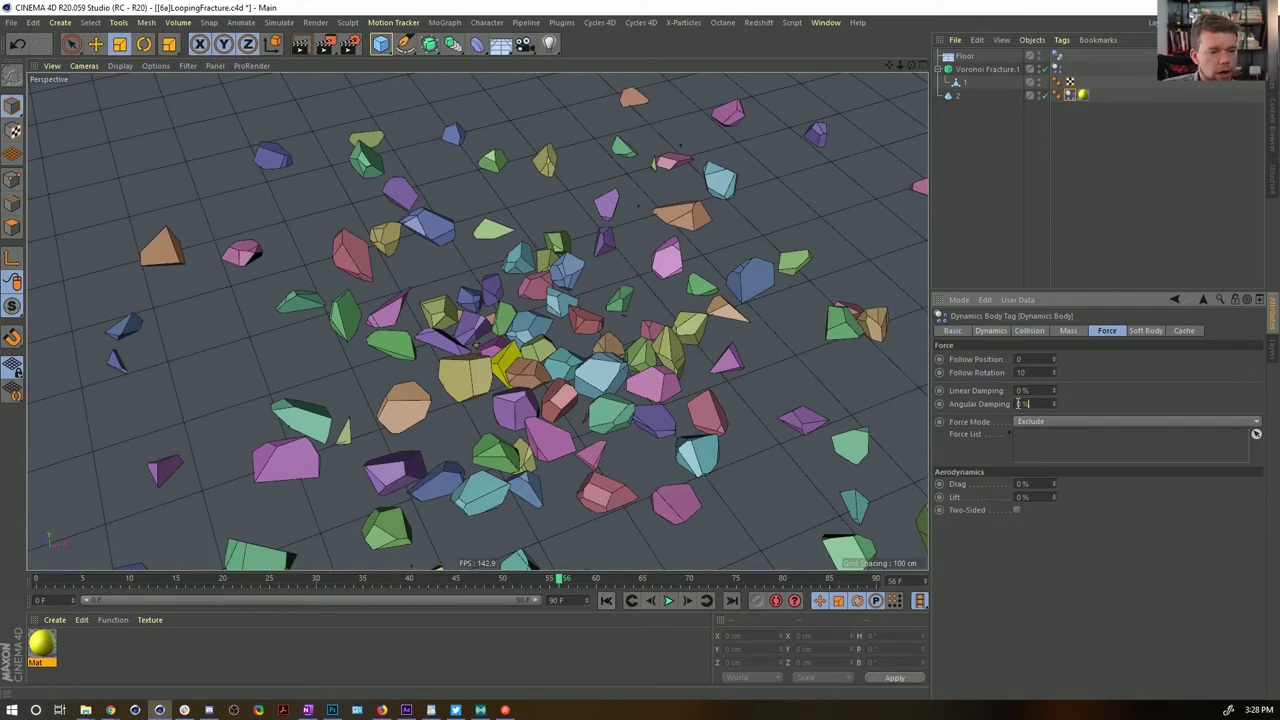
Replay the simulation from the first frame to check how the yellow pyramid rotates as it falls
left_click(606, 600)
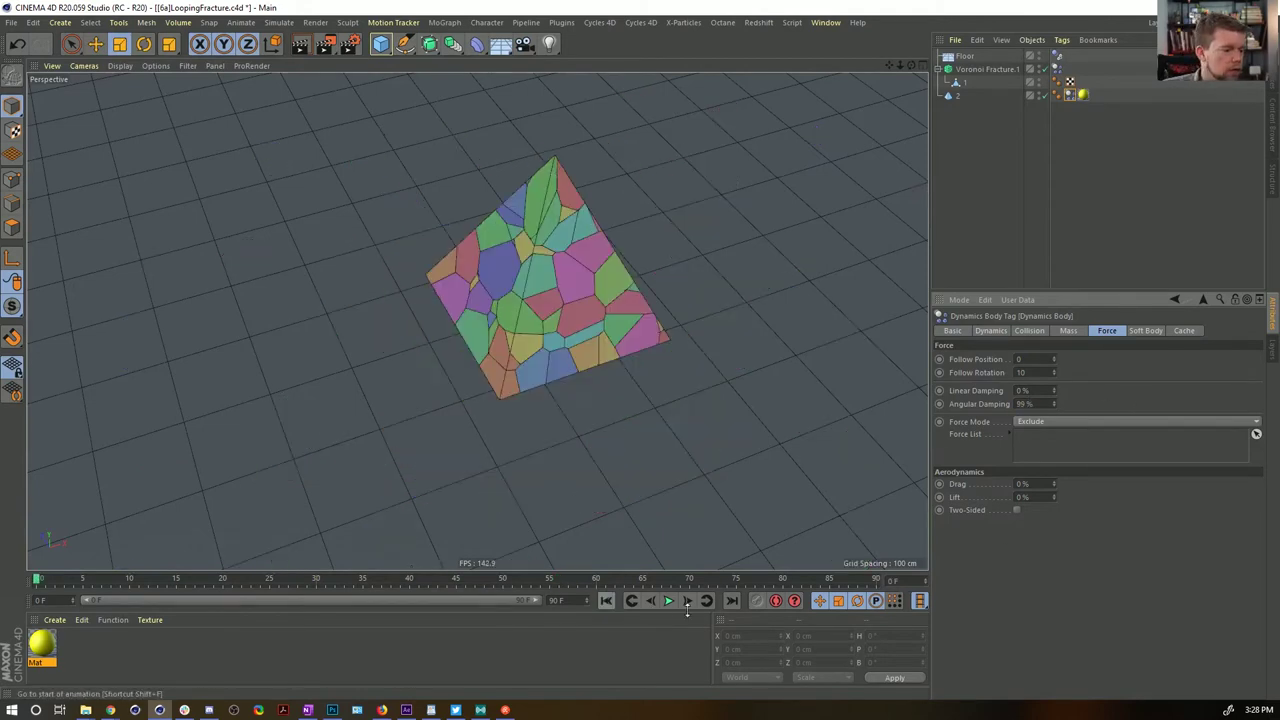
left_click(669, 600)
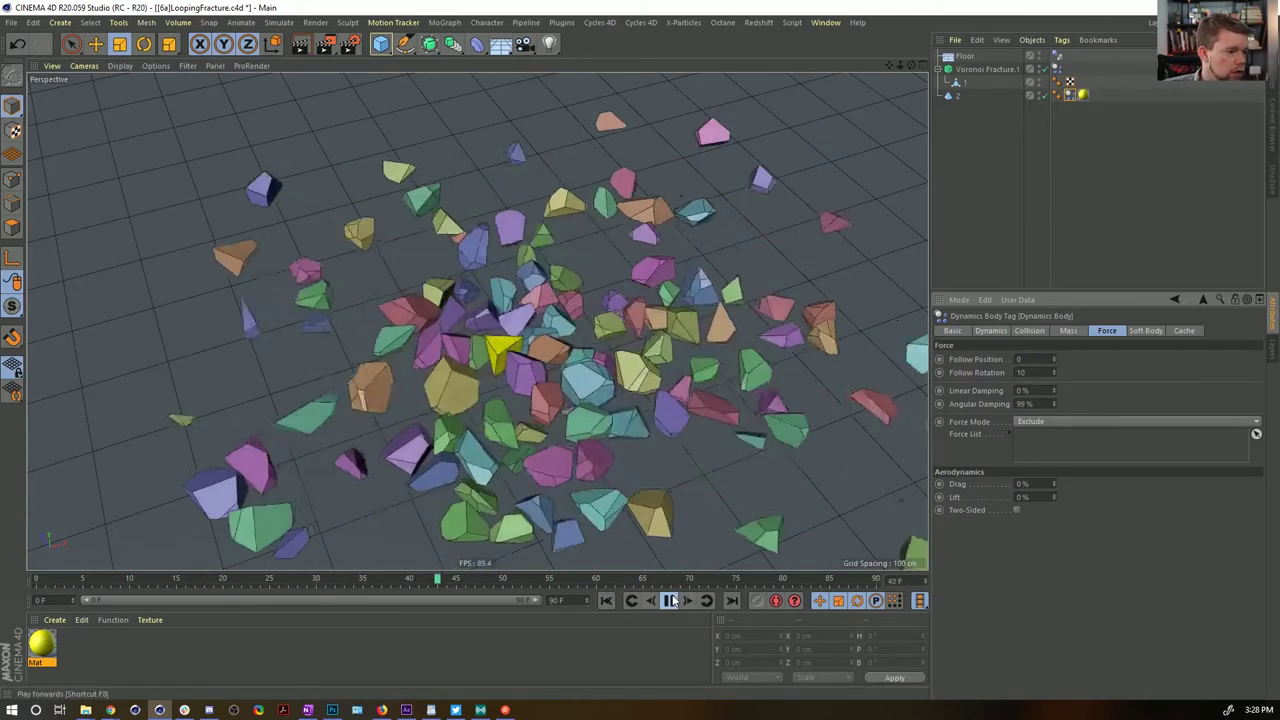
left_click(669, 600)
left_click(606, 600)
left_click(669, 600)
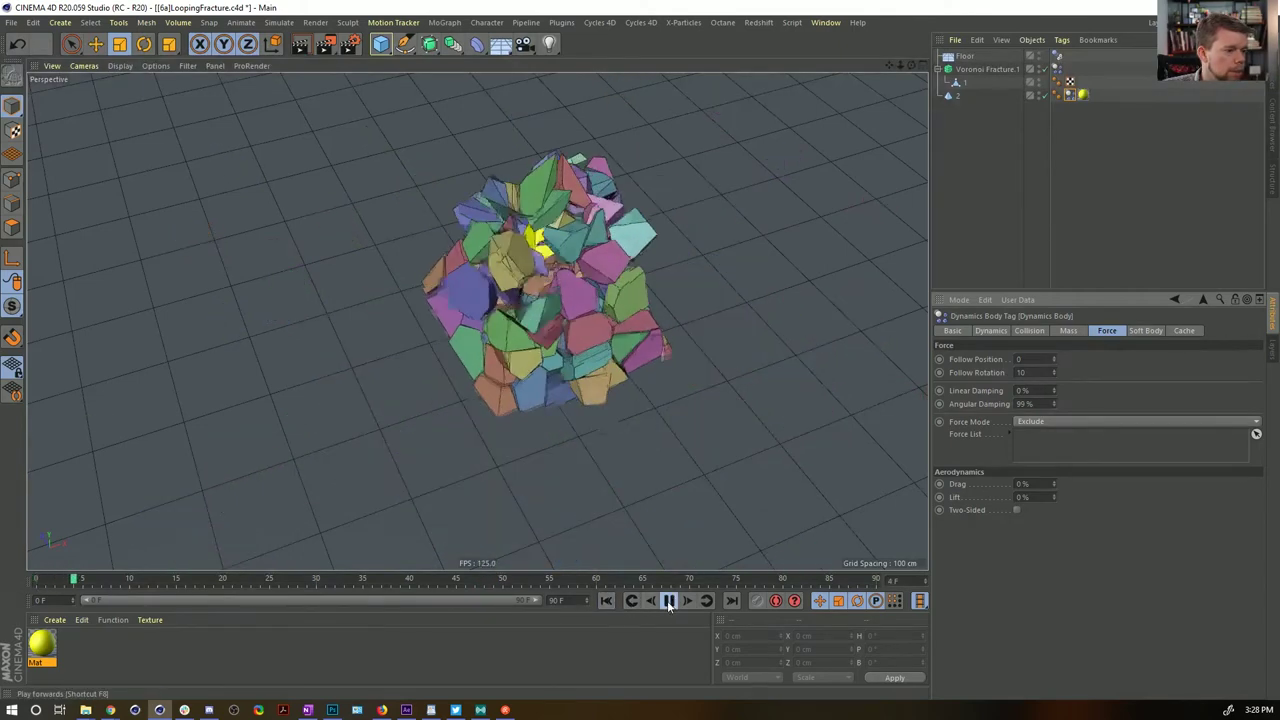
left_click(669, 600)
left_click(606, 600)
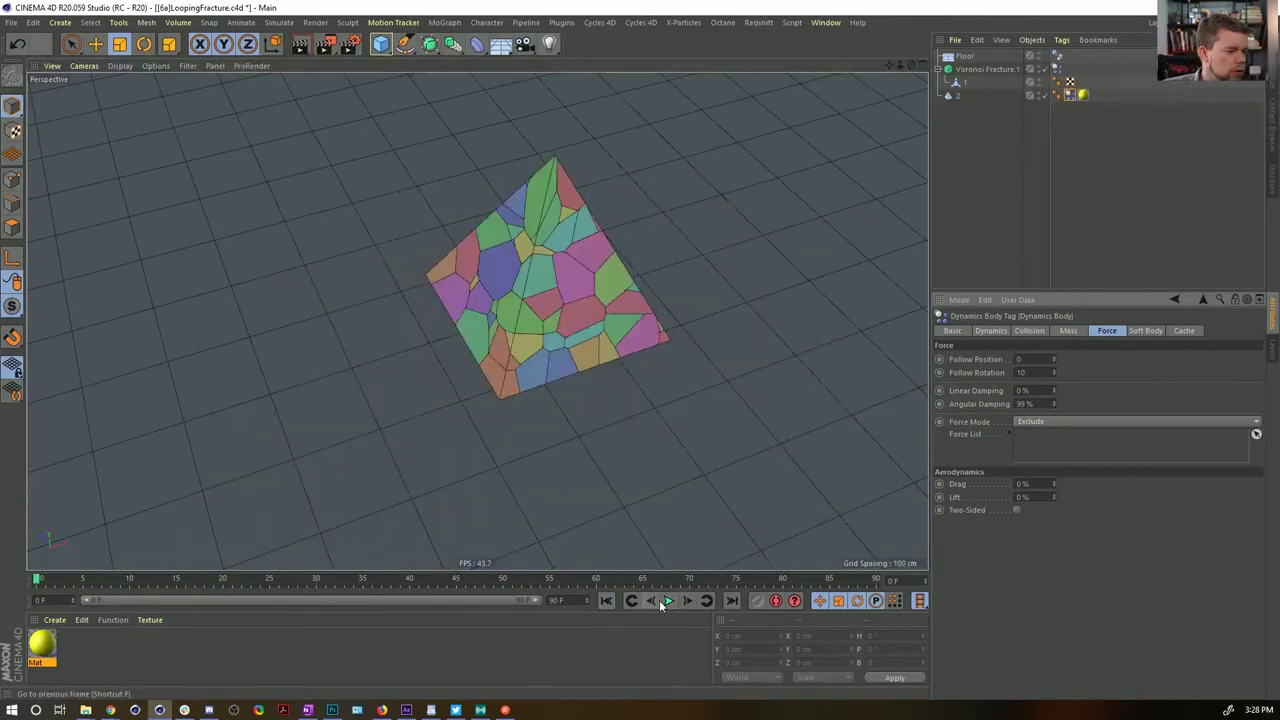
Run the simulation and raise the Follow Rotation of pyramid 2's Dynamics Body tag to 25
left_click(669, 600)
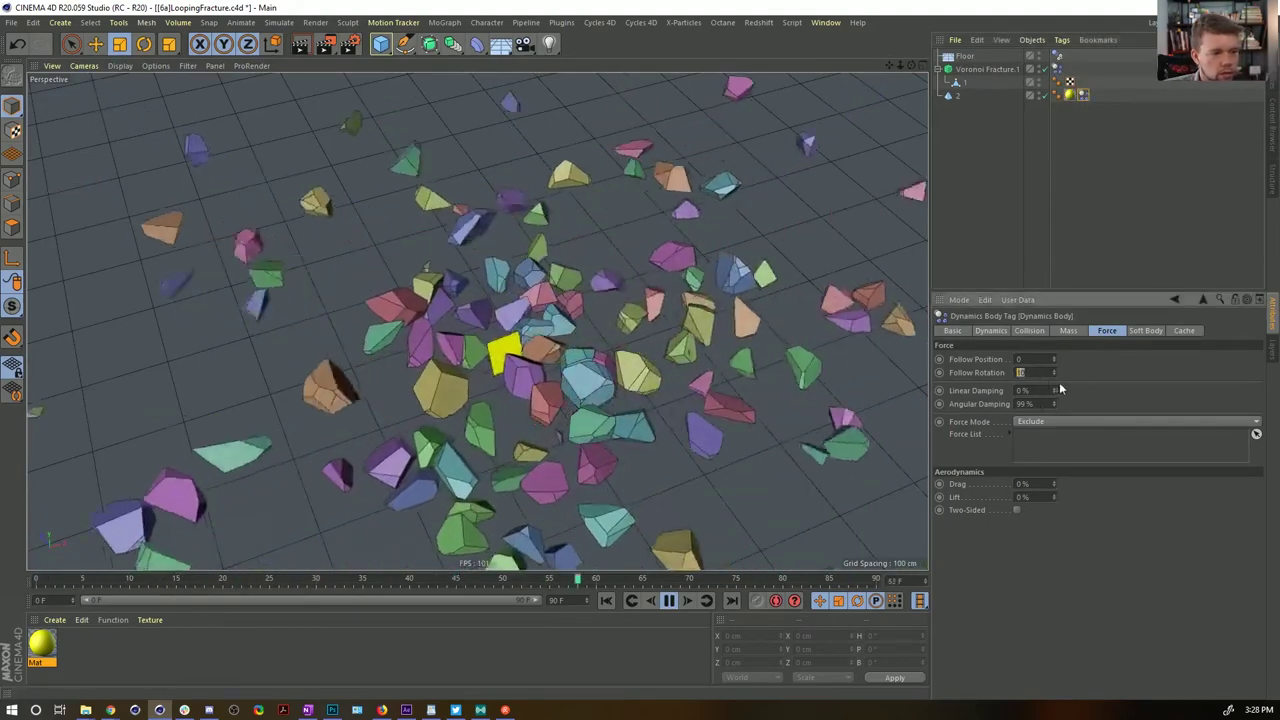
left_click_drag(1053, 372, 1161, 380)
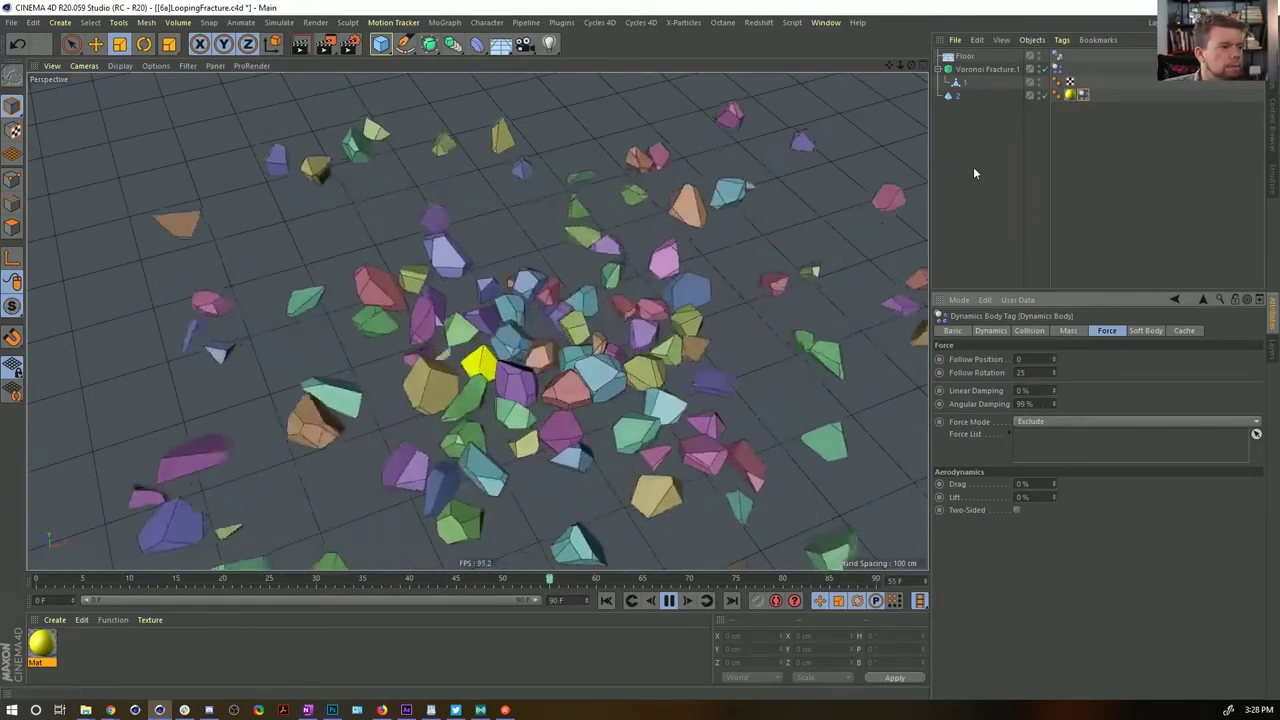
left_click_drag(628, 329, 392, 316, "alt")
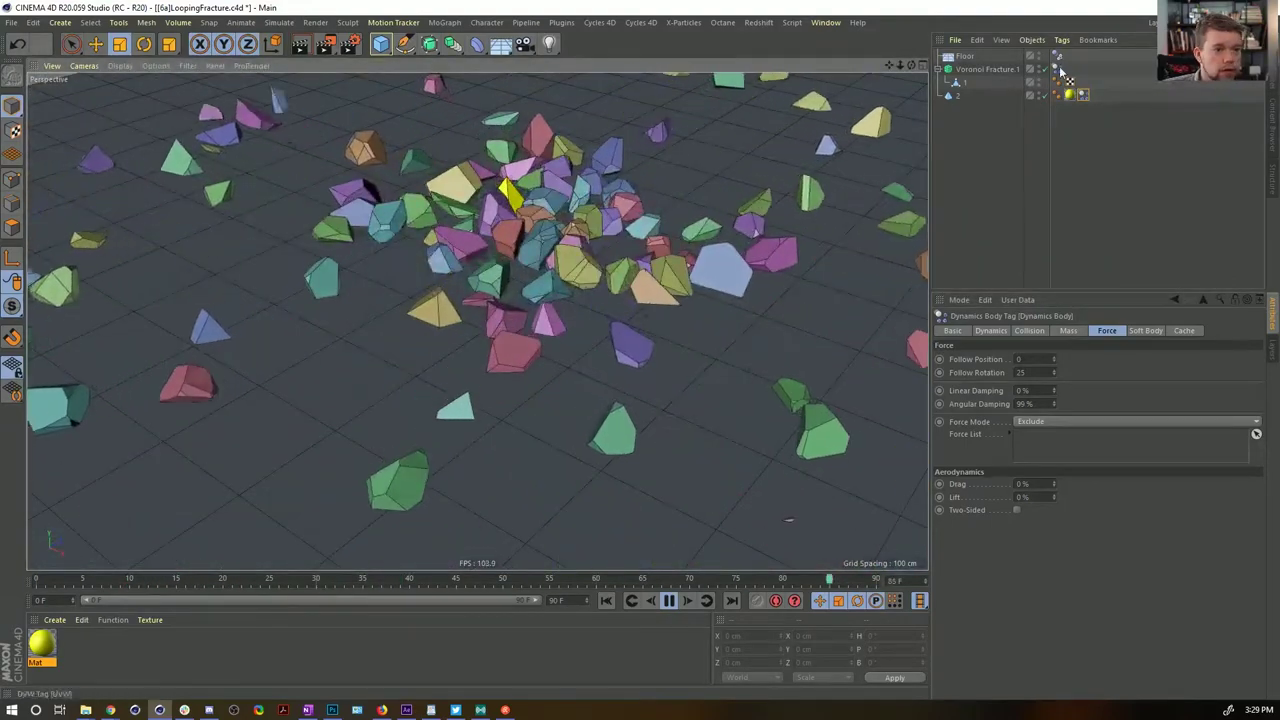
Set both Linear Damping and Angular Damping to 25% on the Voronoi Fracture's Dynamics Body tag
left_click(1057, 69)
left_click_drag(1031, 391, 945, 392)
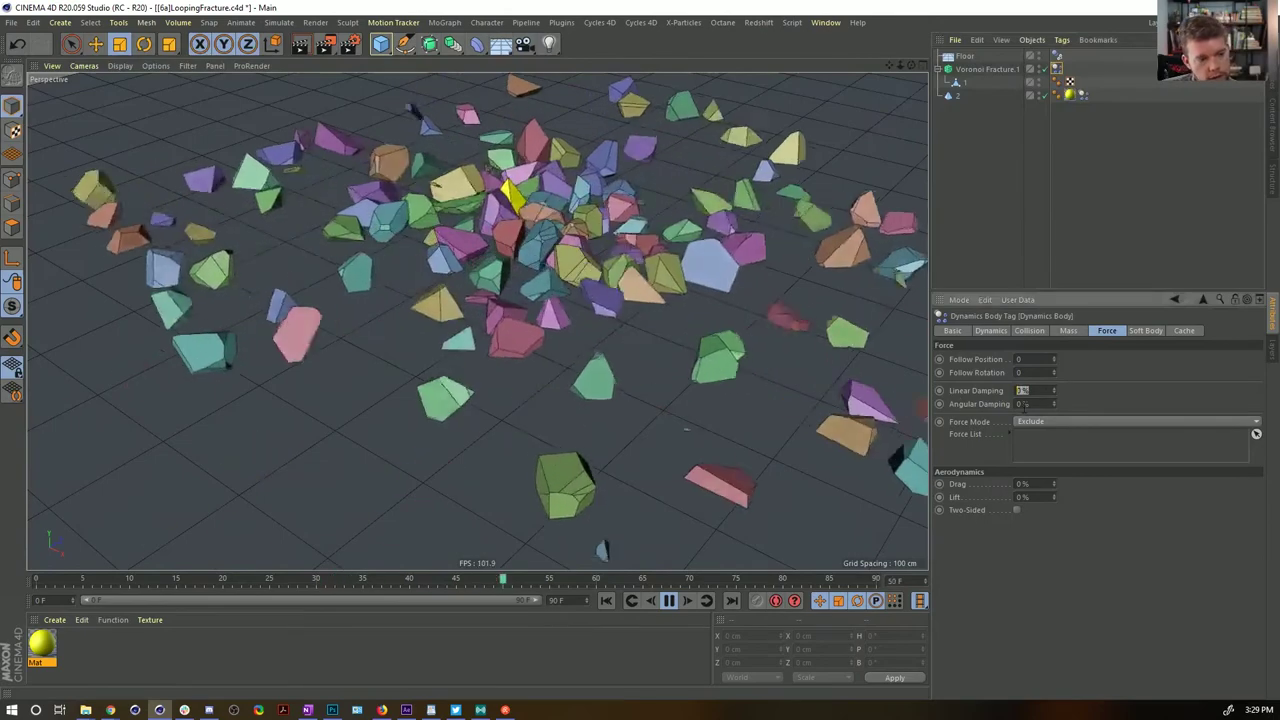
type("25")
key("Tab")
type("25")
key("Return")
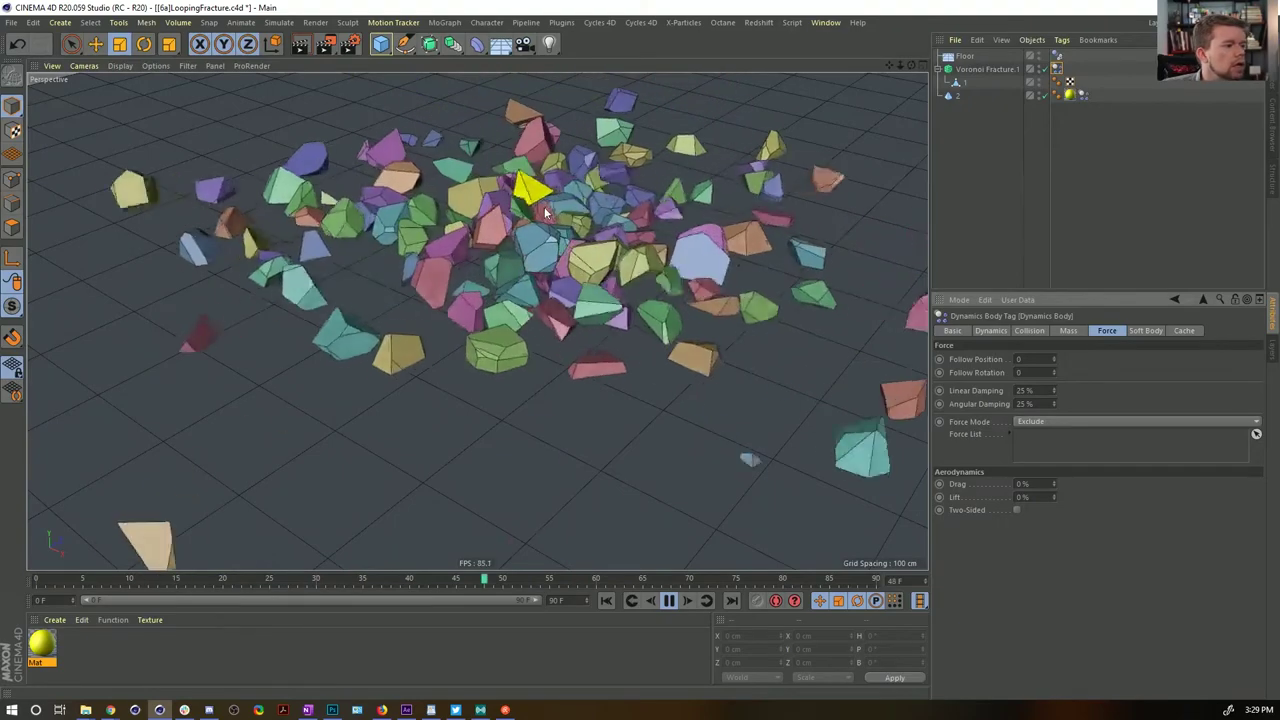
Examine the yellow pyramid up close during playback, and check its position at the first frame from floor level
scroll(501, 256, "up", 10)
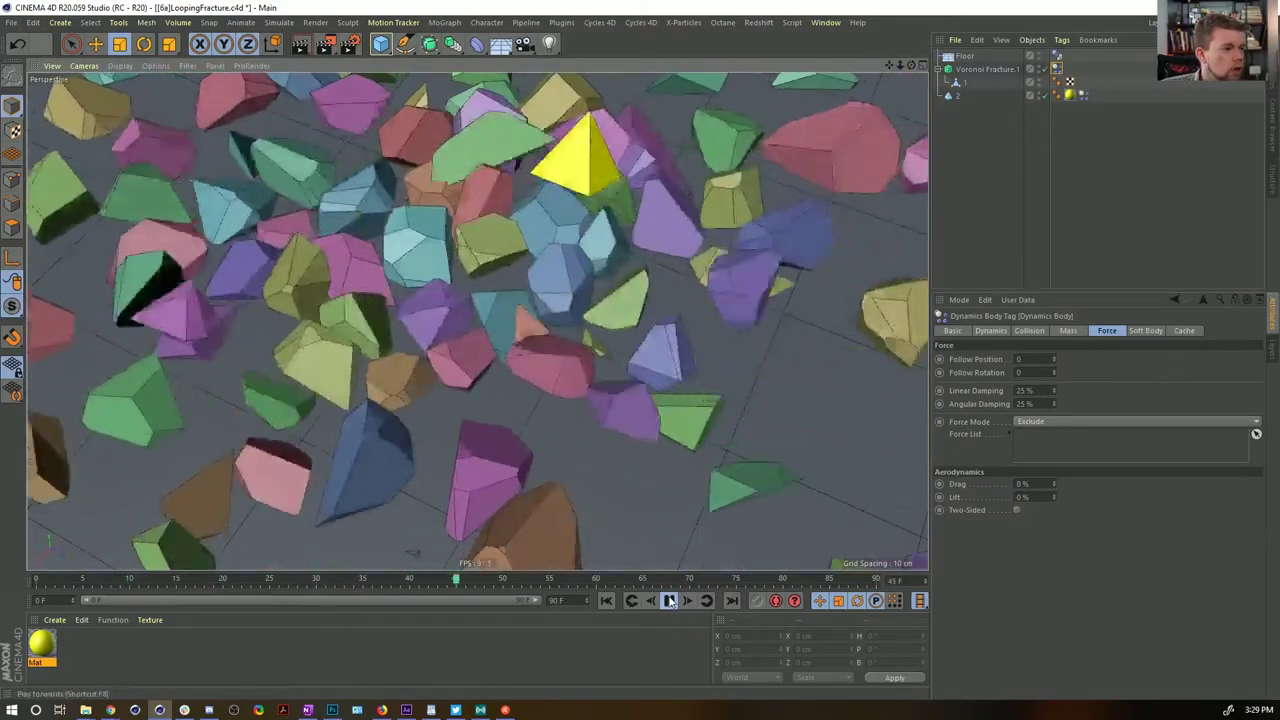
left_click(670, 600)
left_click(606, 601)
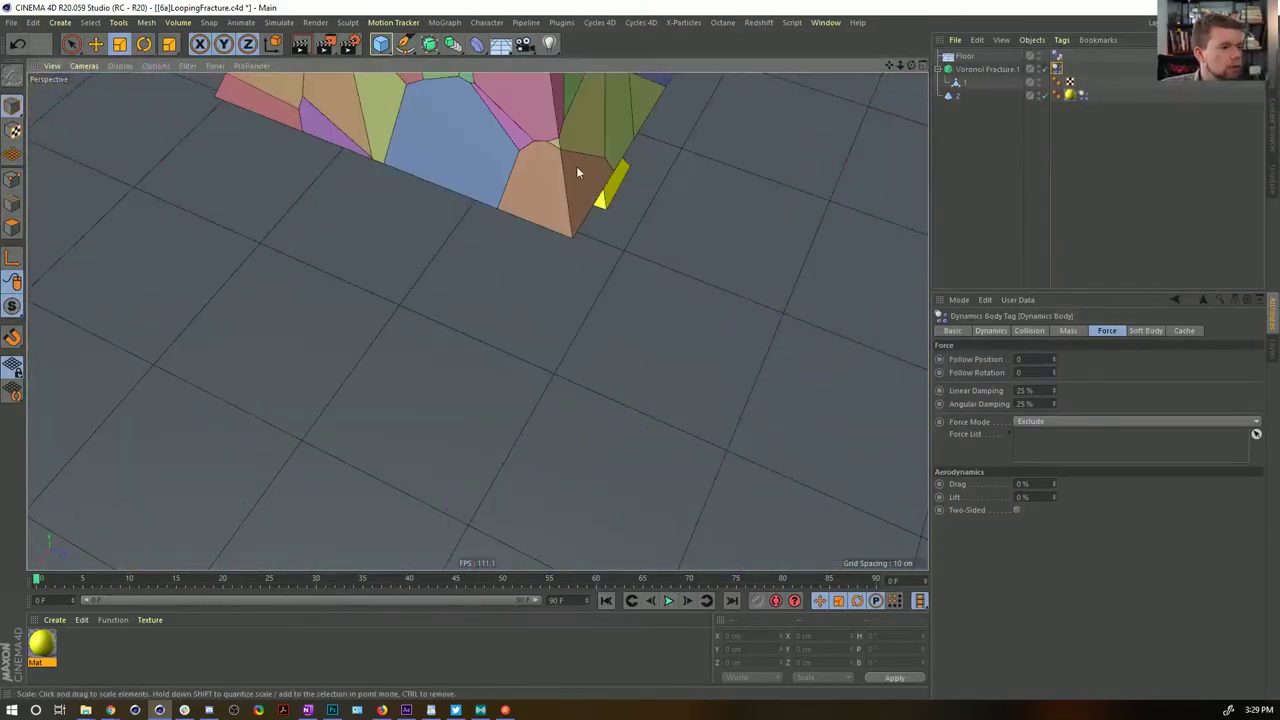
left_click(668, 601)
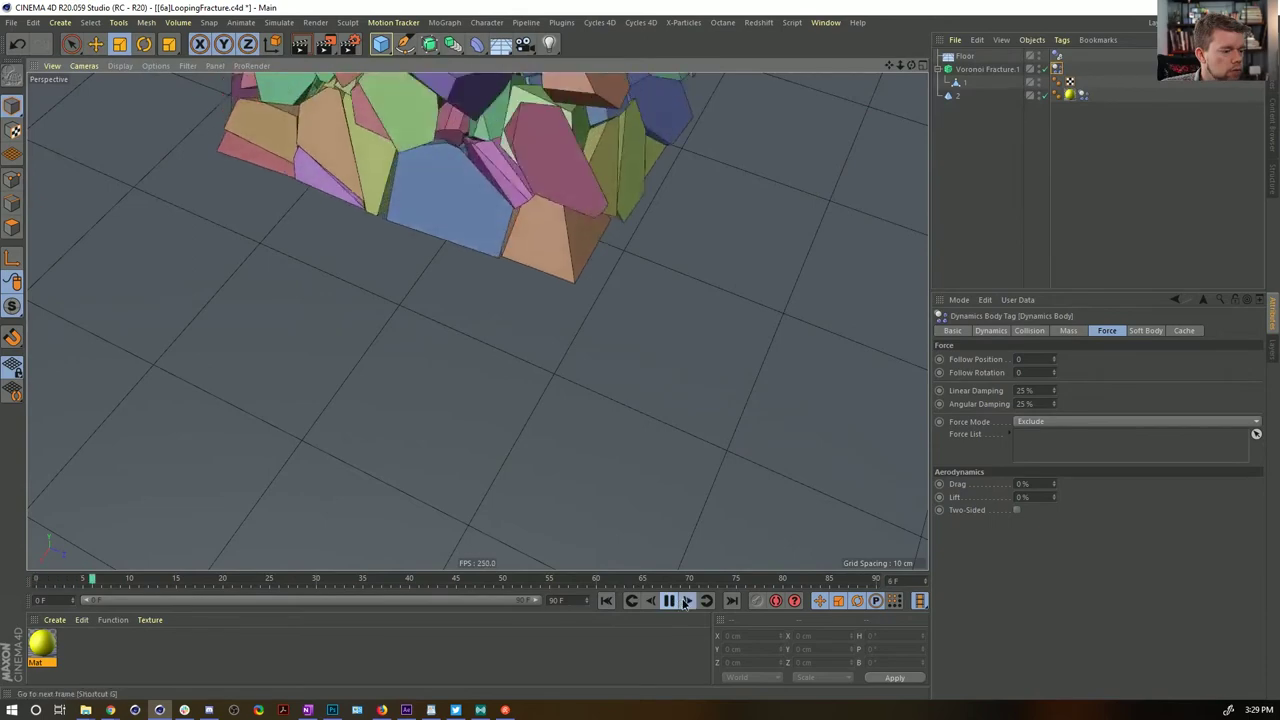
left_click(606, 601)
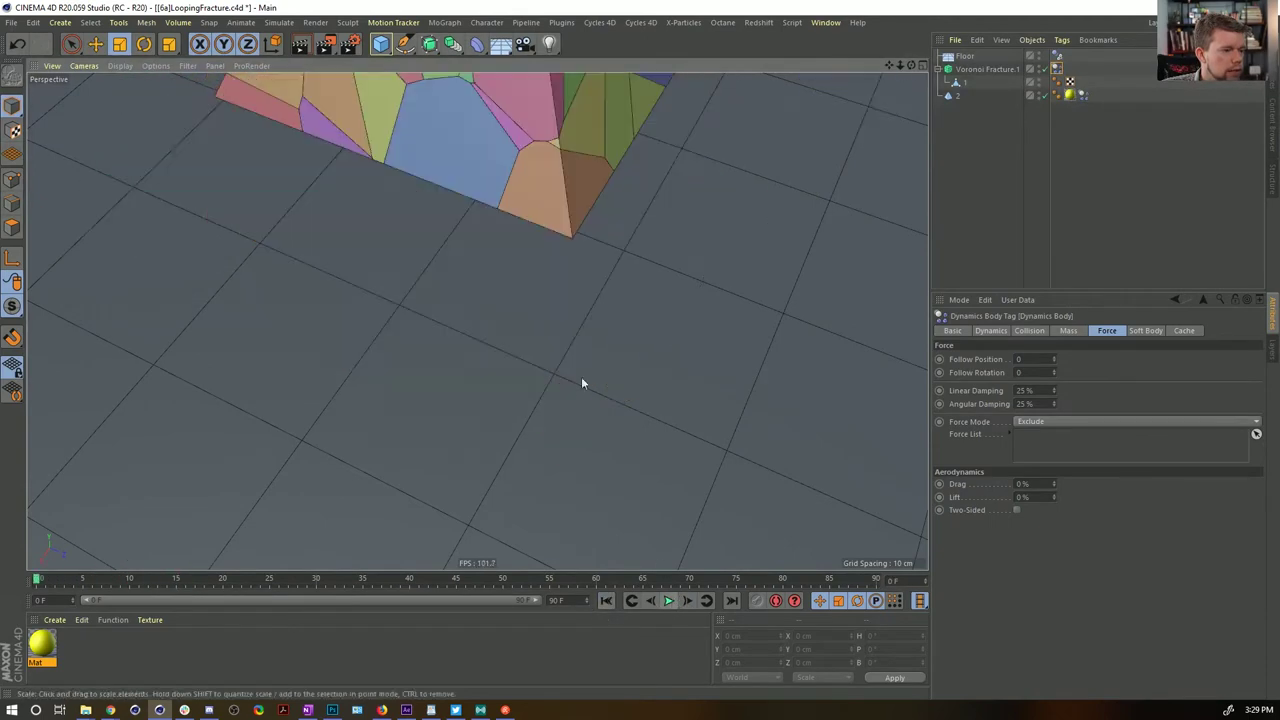
left_click_drag(563, 277, 554, 144, "alt")
right_click_drag(554, 144, 522, 176, "alt")
middle_click_drag(522, 176, 531, 294, "alt")
left_click_drag(531, 294, 532, 220, "alt")
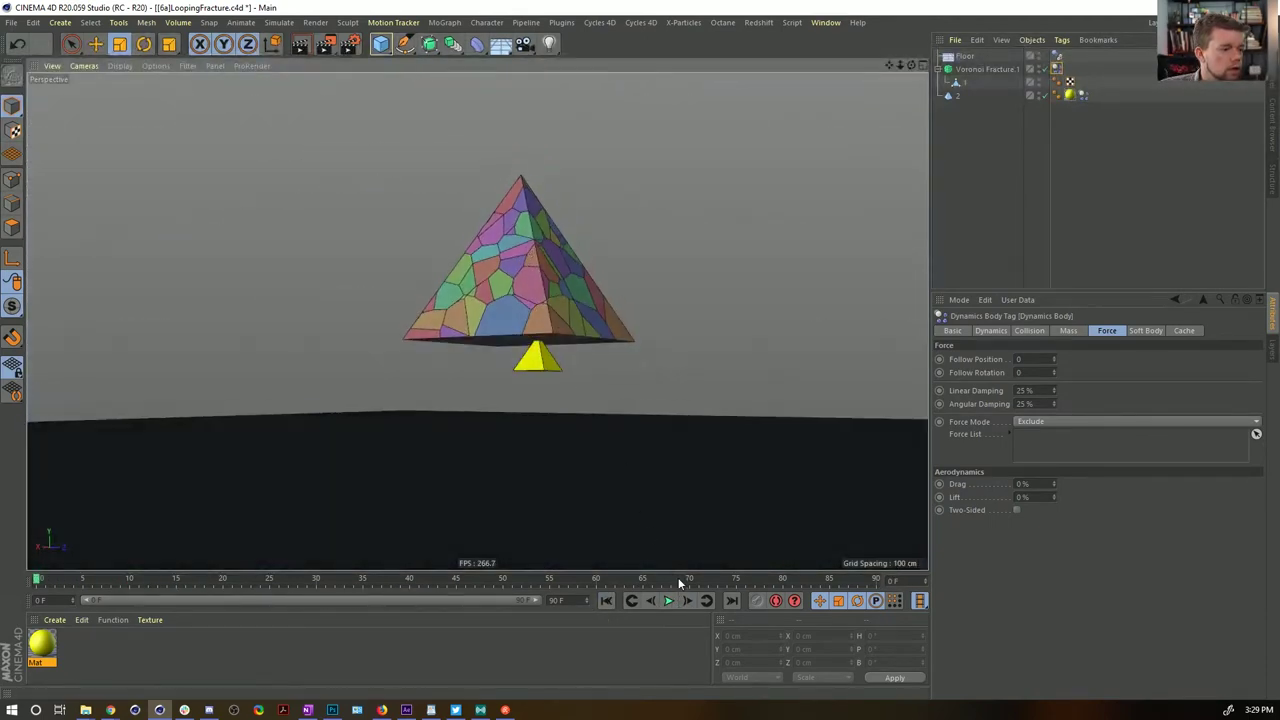
left_click(692, 603)
left_click(606, 601)
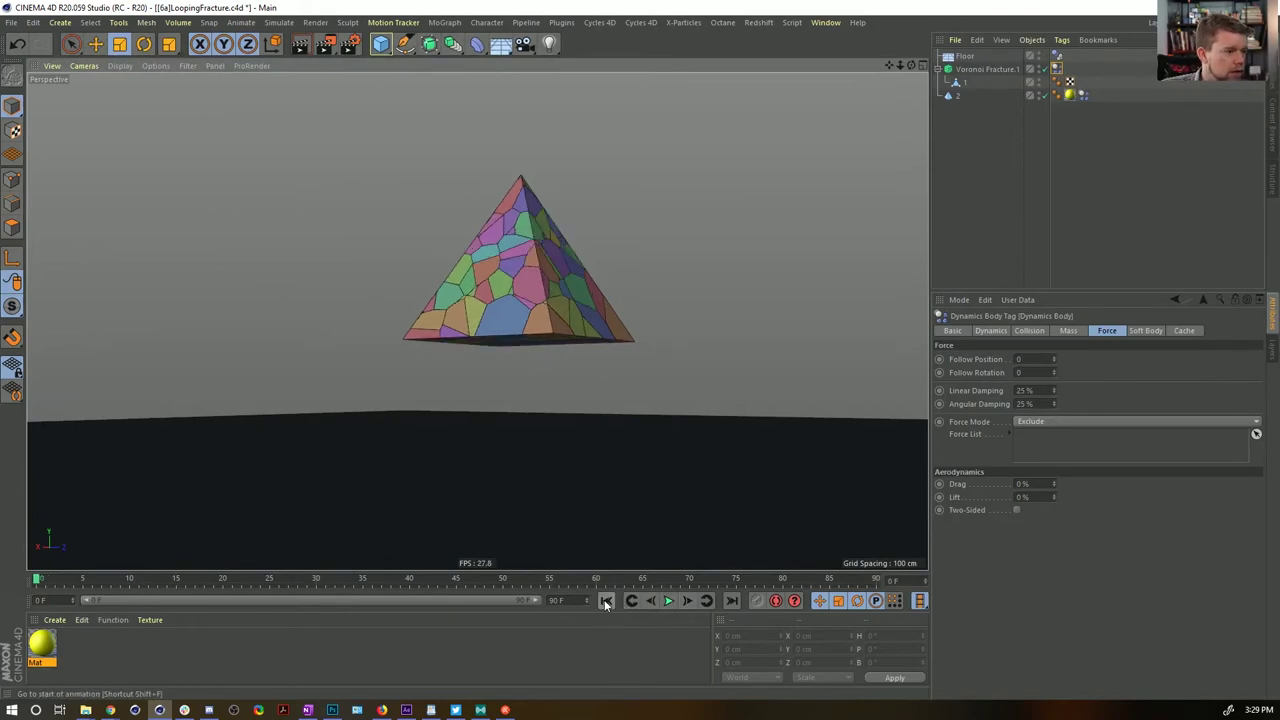
Reorder the hierarchy so Voronoi Fracture.1 sits below pyramid 2, and place pyramid 2's texture tag after its Dynamics Body tag
left_click(957, 96)
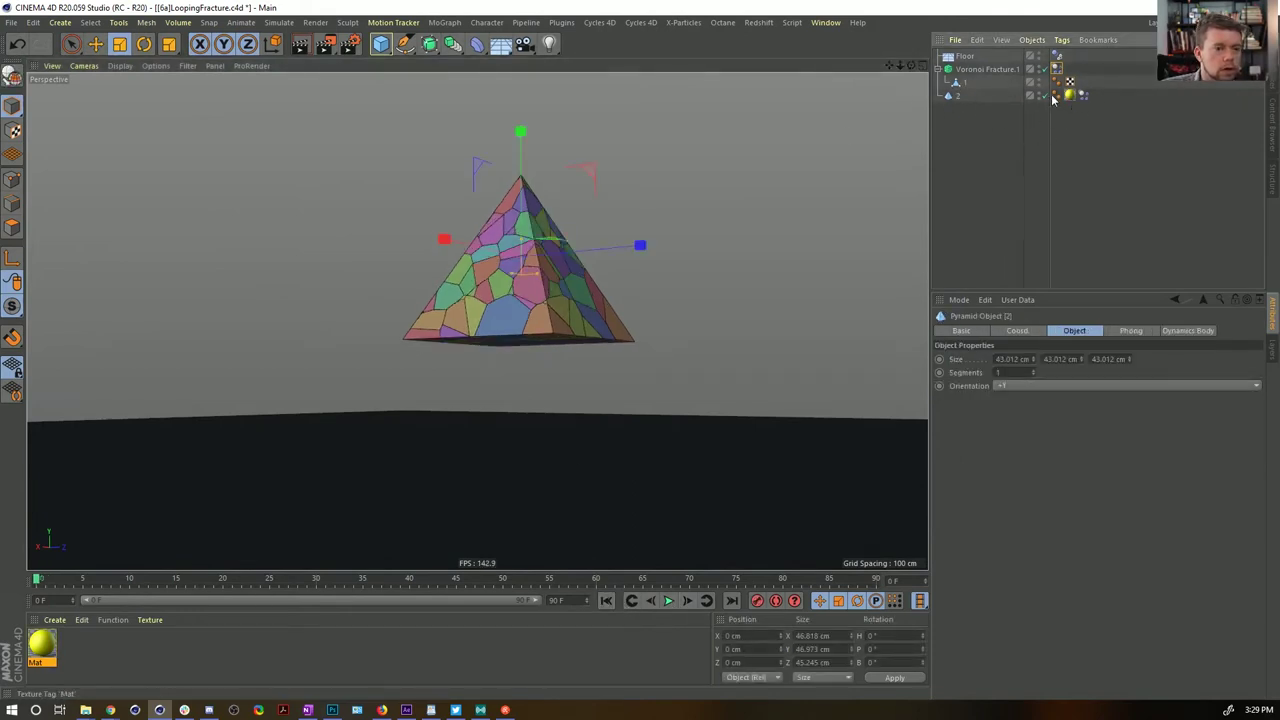
left_click_drag(964, 70, 967, 147)
left_click(1081, 68)
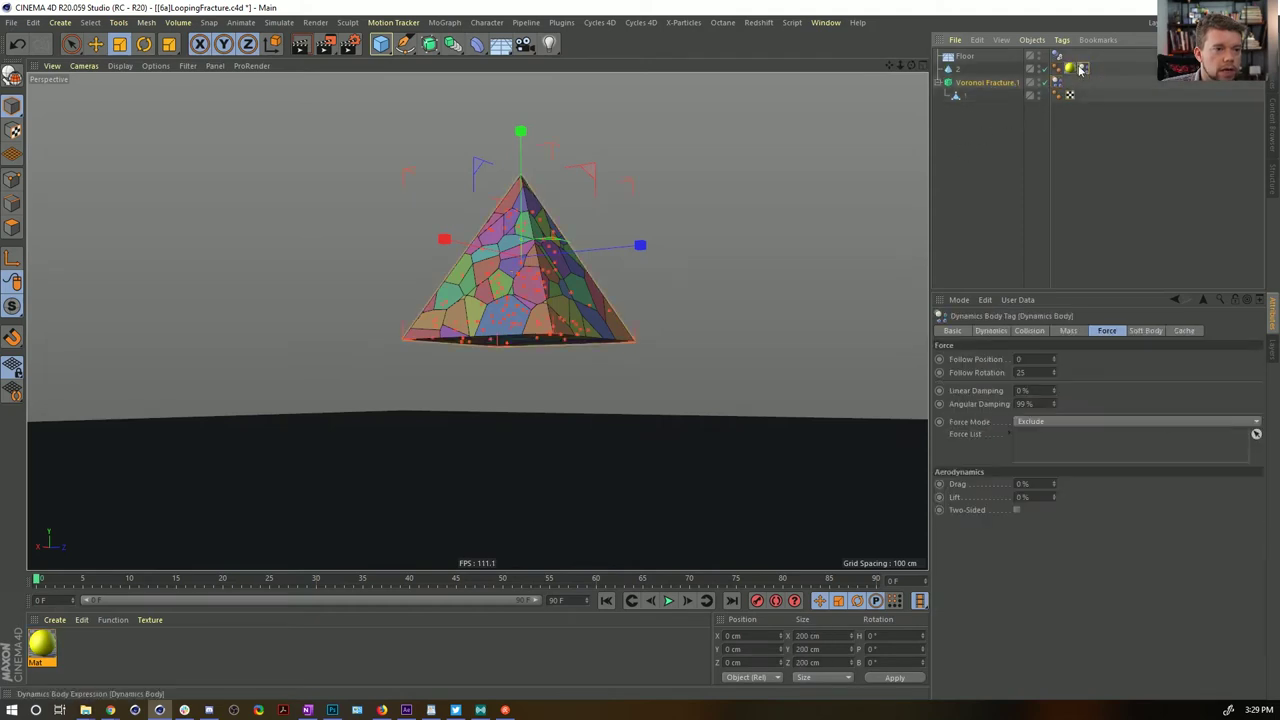
mouse_move(1071, 69)
left_mouse_down()
mouse_move(1076, 57)
mouse_move(1085, 68)
left_mouse_up()
left_click_drag(653, 429, 603, 411, "alt")
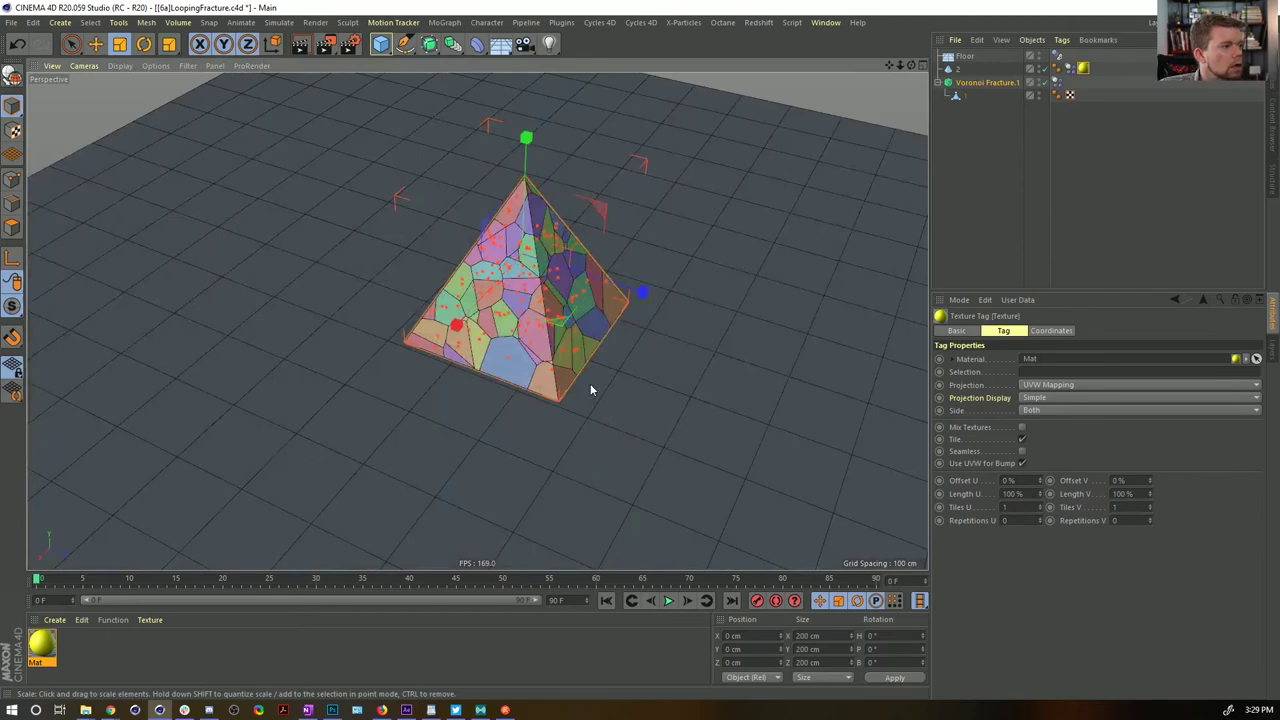
right_click_drag(537, 331, 616, 299, "alt")
left_click_drag(613, 298, 587, 305, "alt")
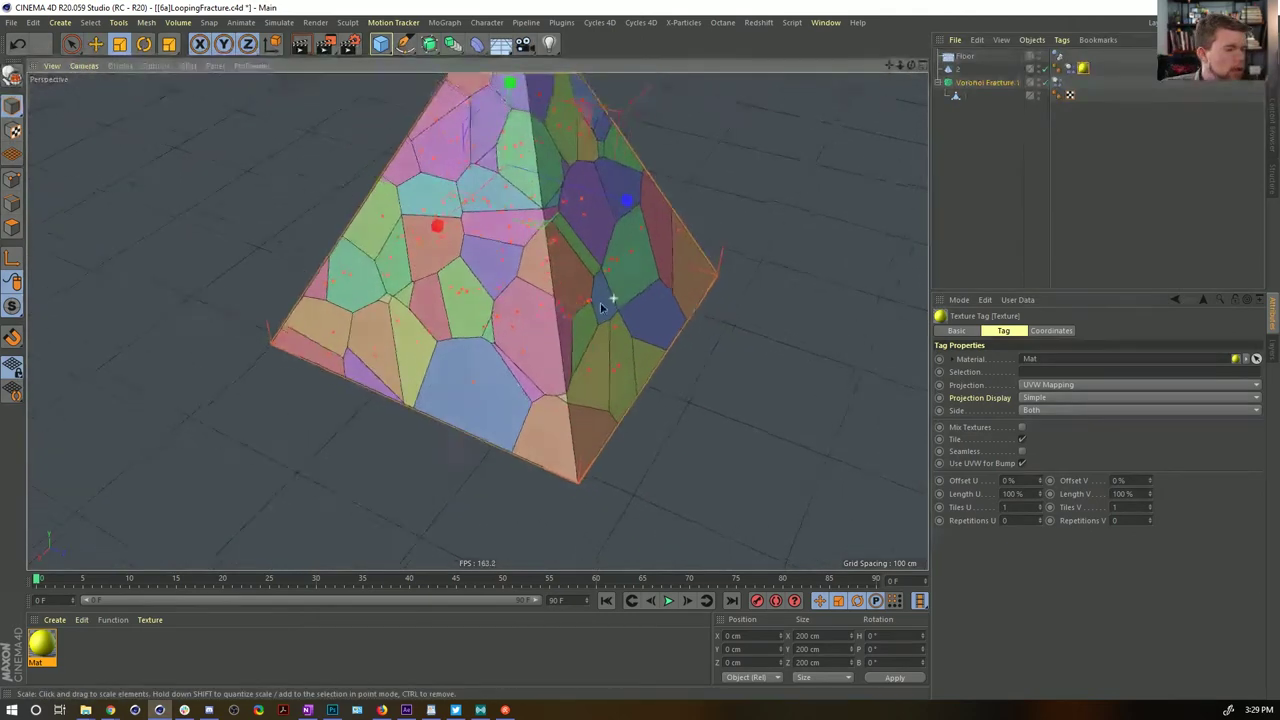
middle_click_drag(597, 299, 612, 337, "alt")
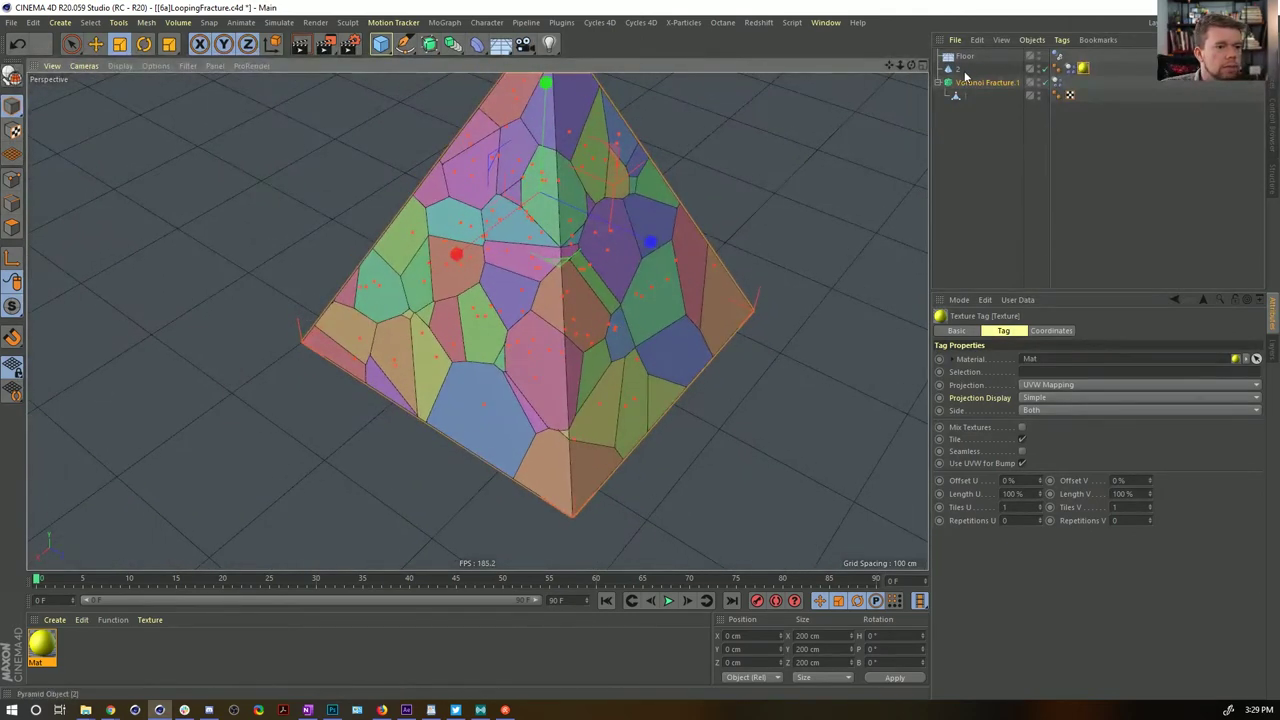
Bake the project's dynamics simulation into the cache
left_click(964, 69)
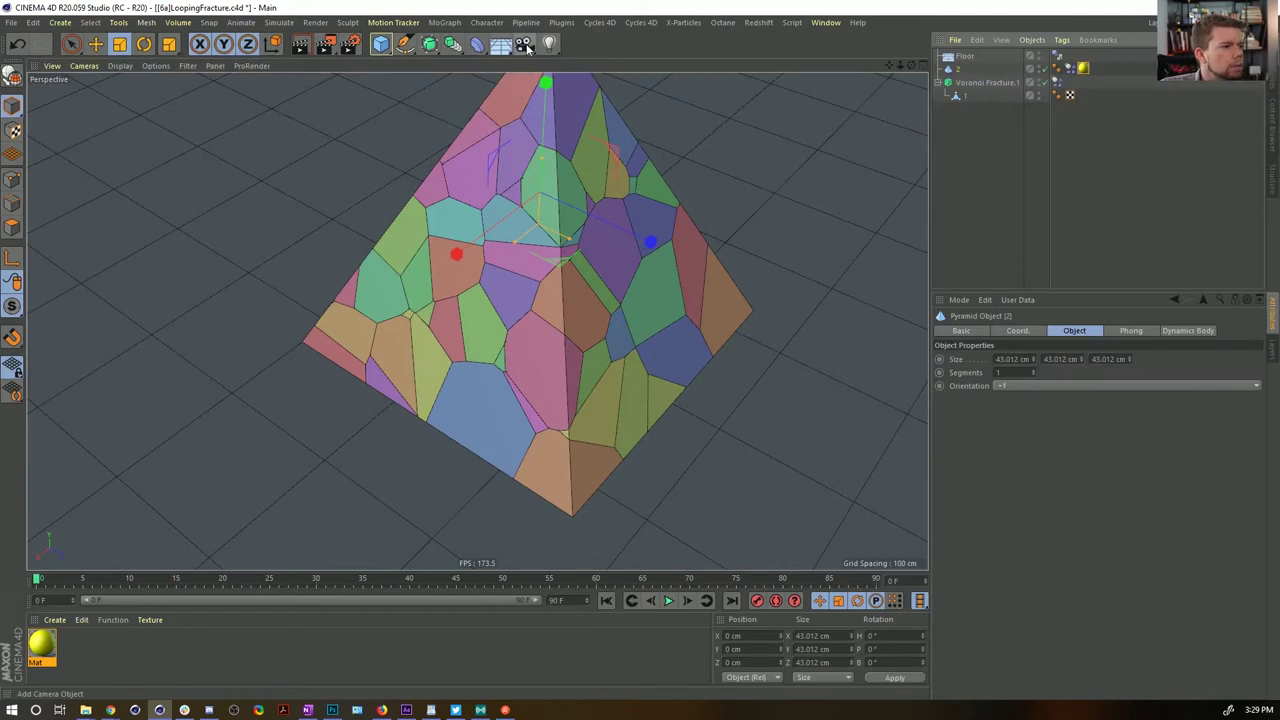
left_click(1069, 68)
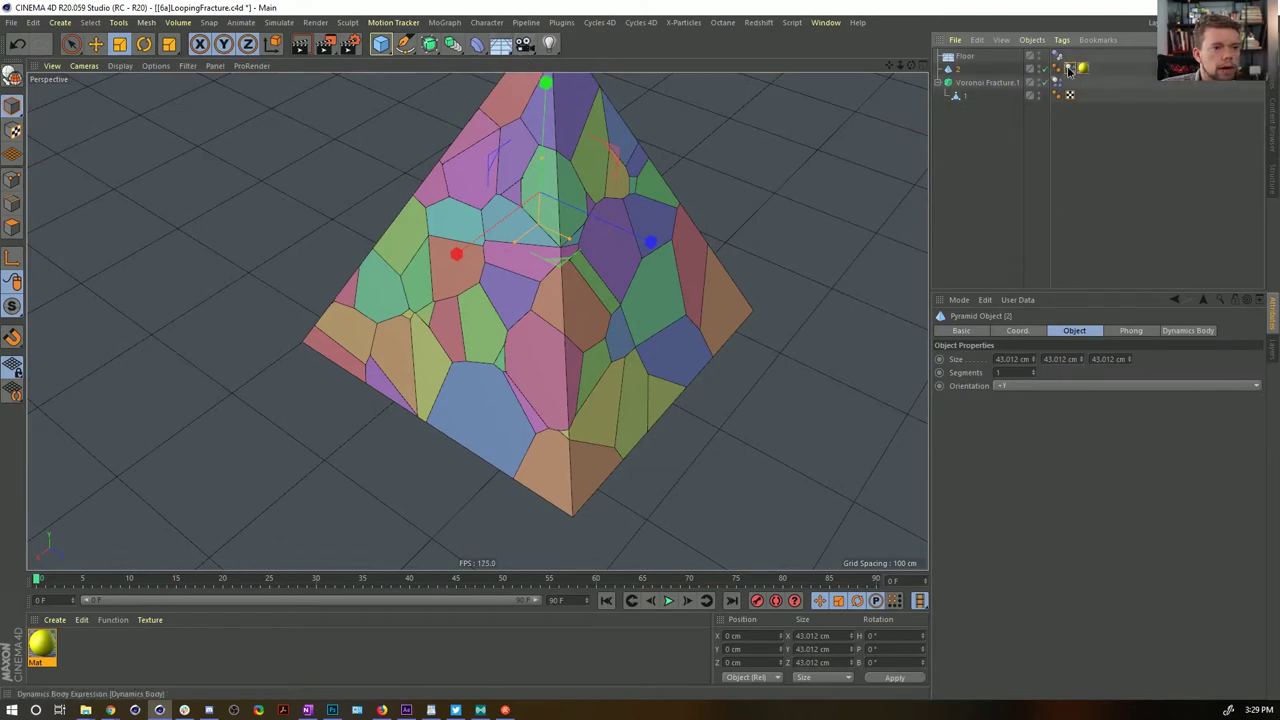
left_click(1057, 83, "ctrl")
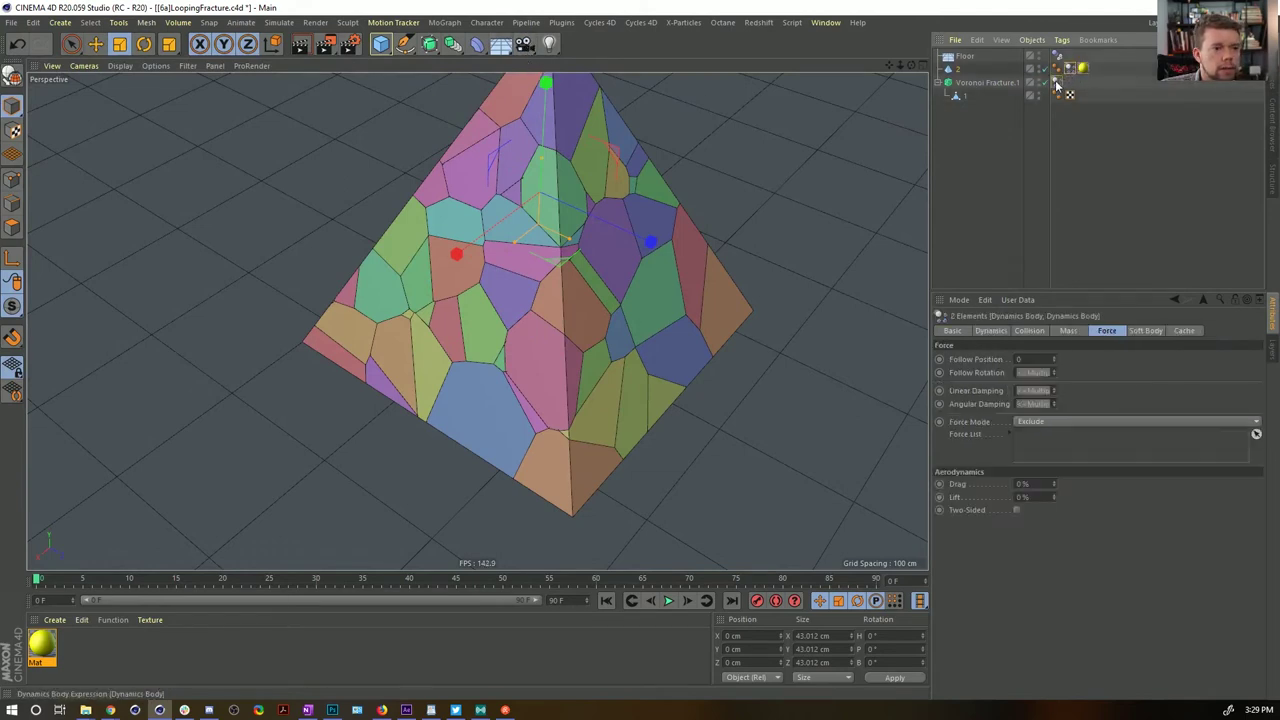
left_click(1000, 188)
left_click(1057, 370)
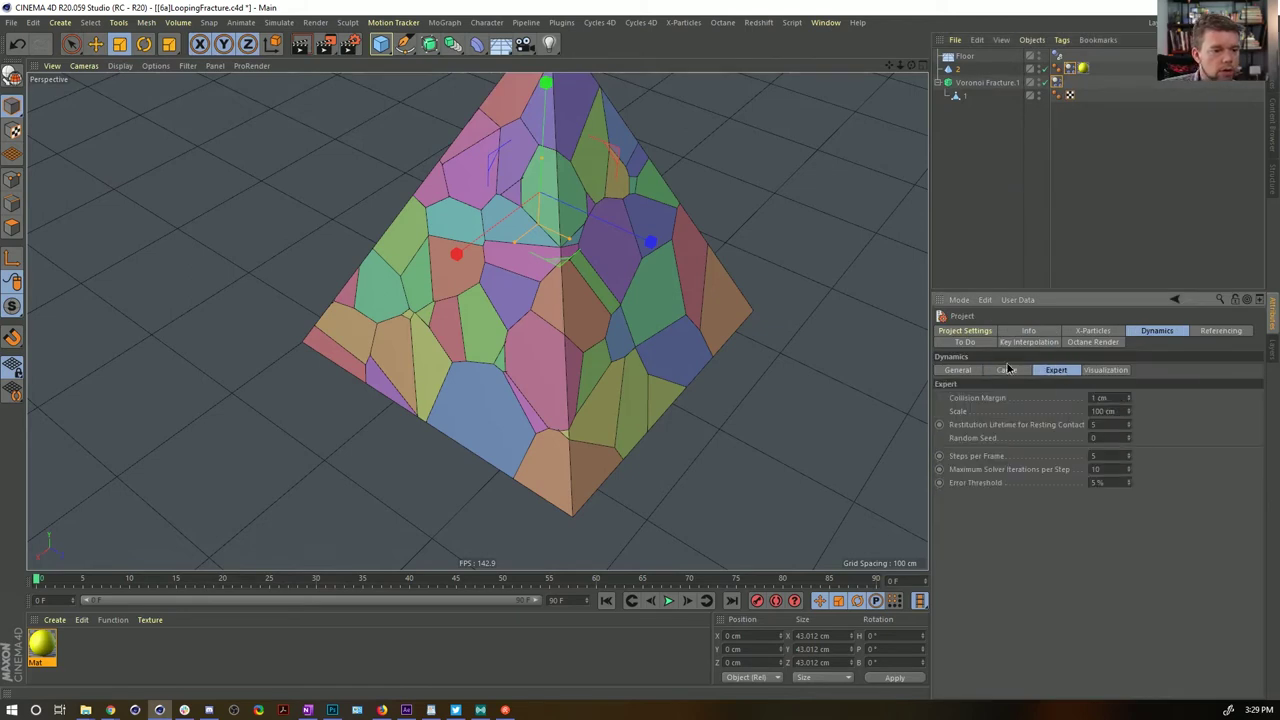
left_click(1007, 370)
left_click(958, 399)
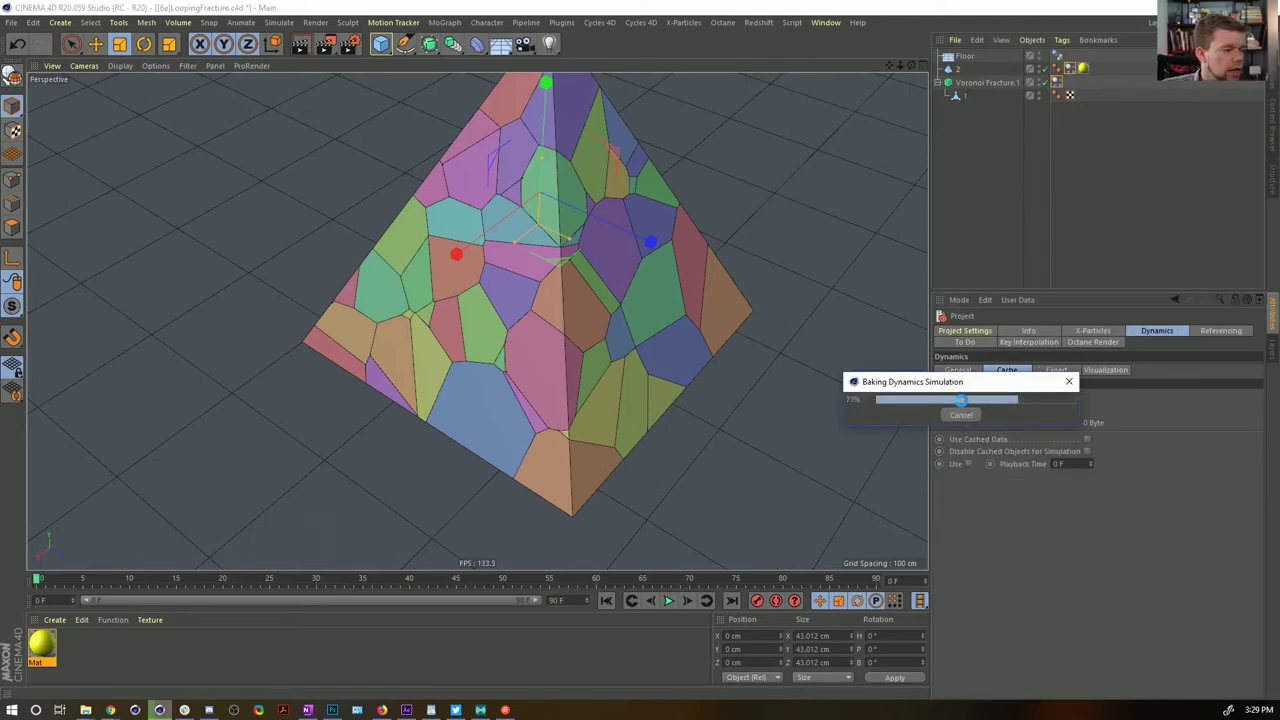
Play the baked simulation, examine where the yellow pyramid lands among the fragments, and return to the first frame
left_click(668, 600)
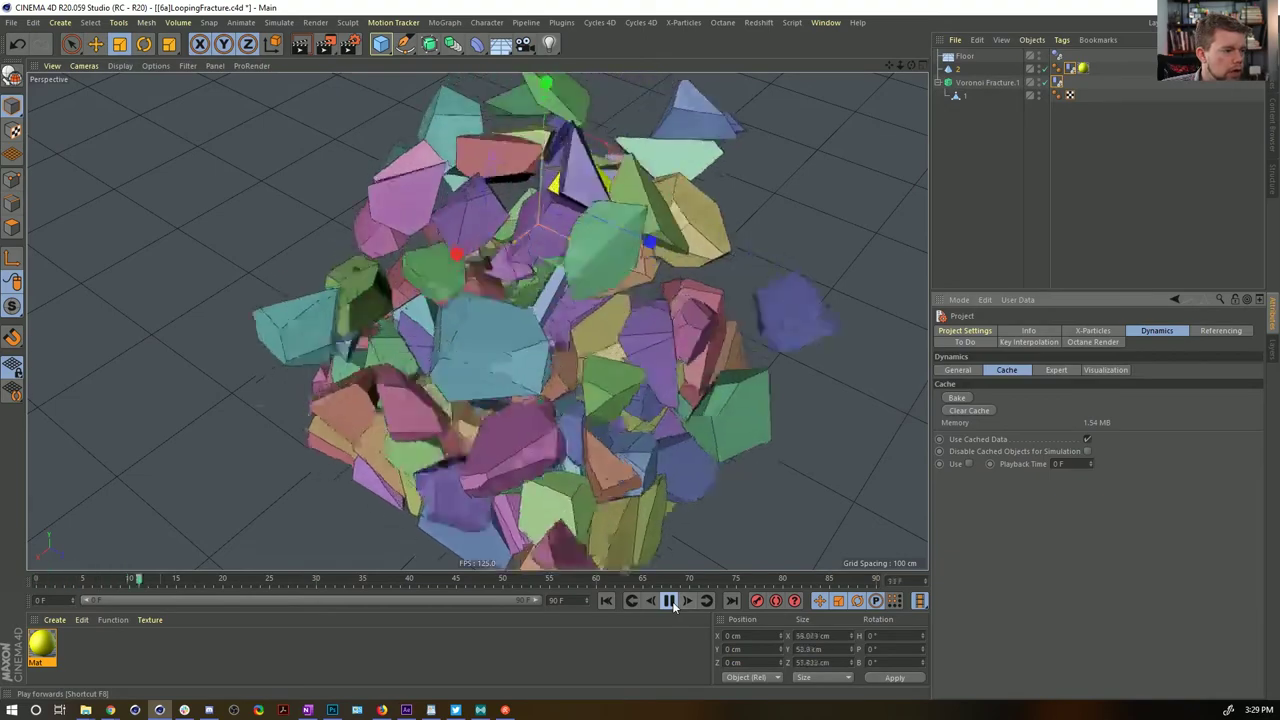
left_click(672, 603)
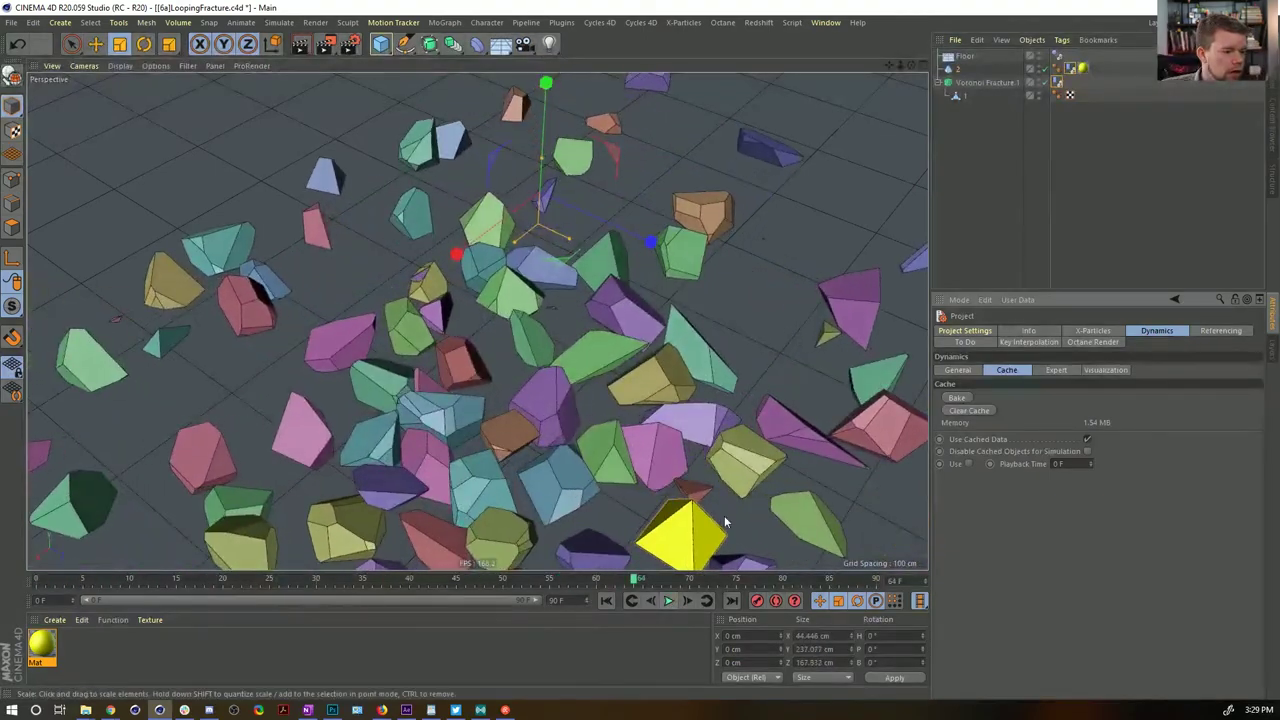
middle_click_drag(690, 530, 695, 355, "alt")
left_click(672, 602)
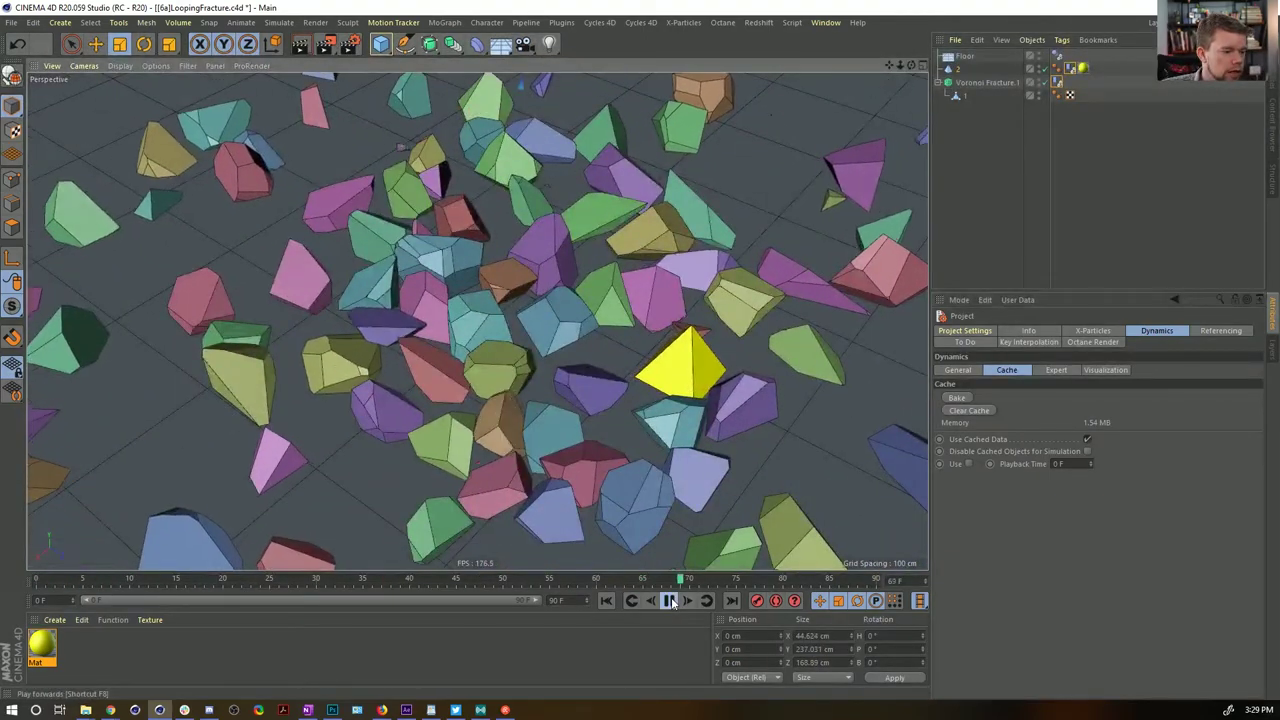
left_click(672, 602)
left_click(611, 605)
left_click(606, 600)
scroll(608, 262, "down", 3)
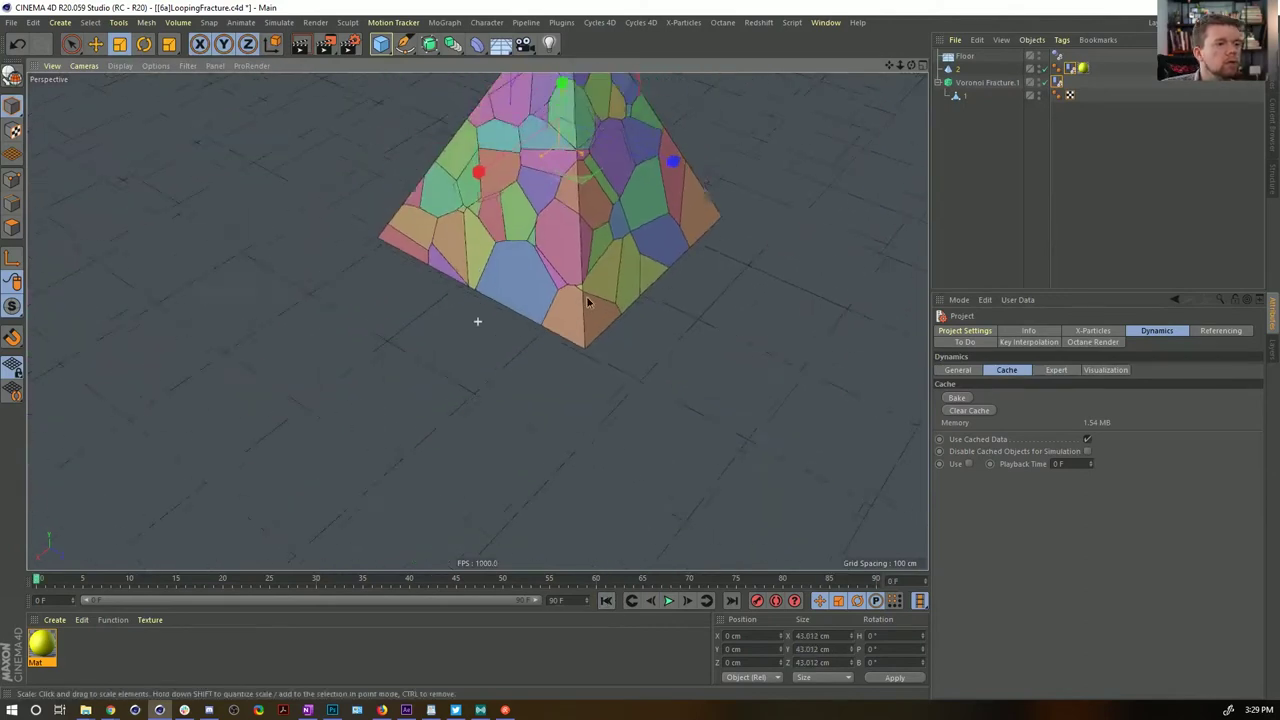
Duplicate pyramid 2 and delete the copy's Dynamics Body tag
left_click(955, 75)
key("ctrl+c")
key("ctrl+v")
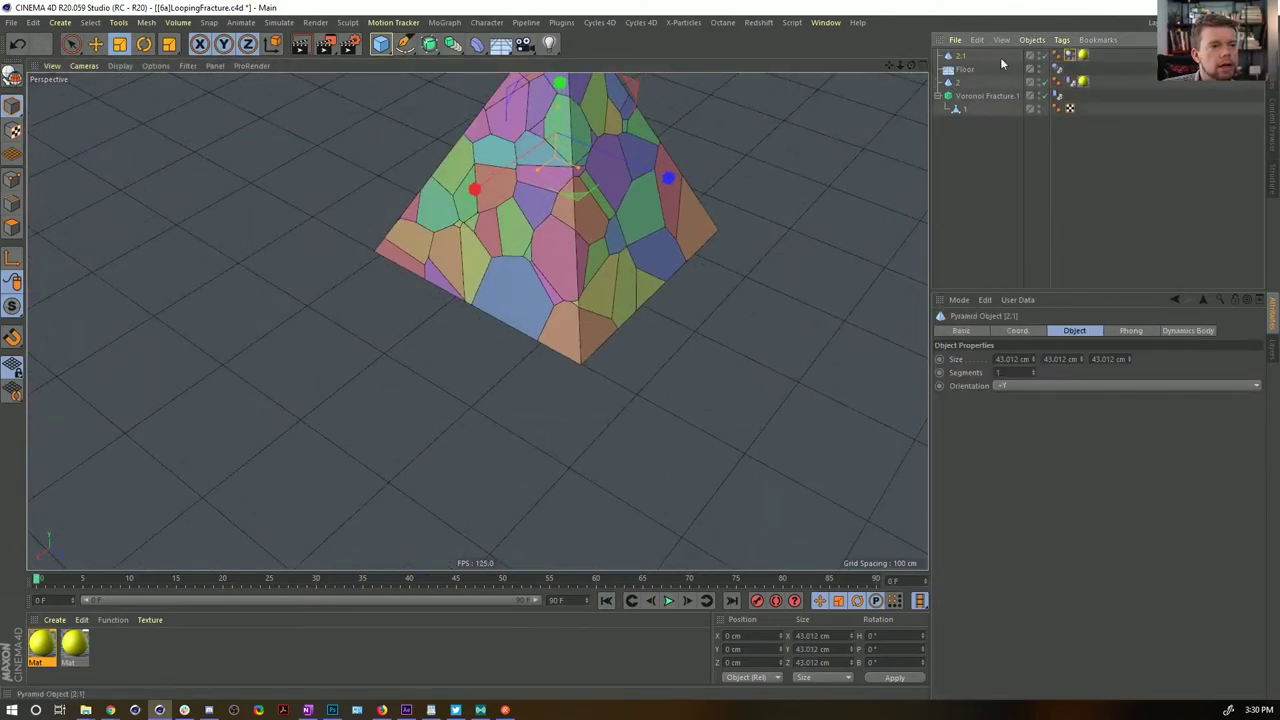
left_click(1071, 57)
key("Delete")
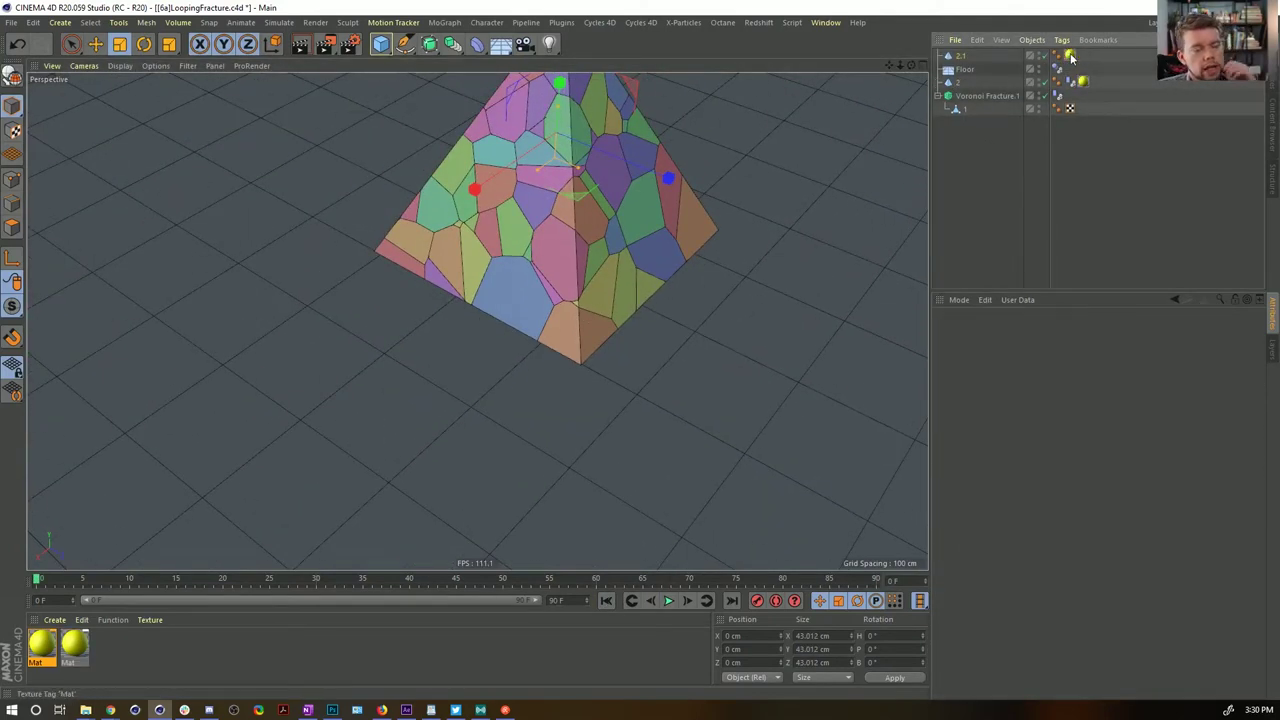
left_click(962, 58)
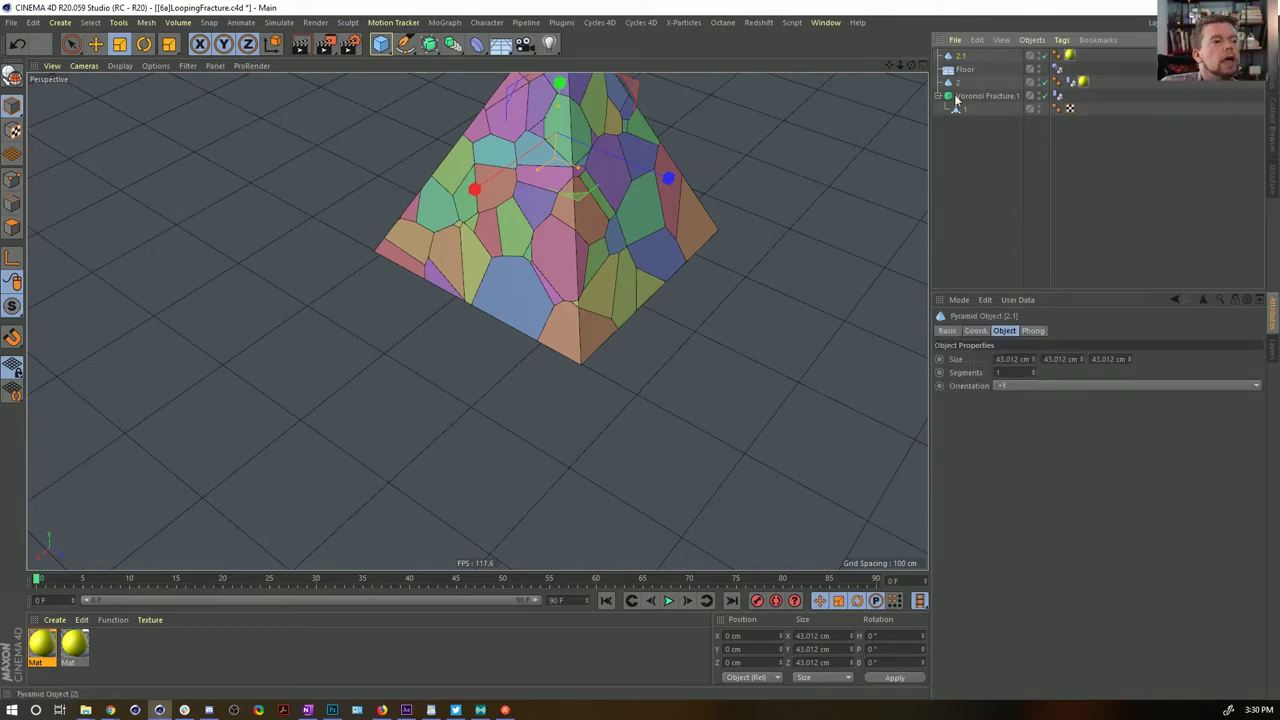
Add a camera to the scene and look through it
left_click(525, 48)
middle_click_drag(603, 146, 566, 300, "alt")
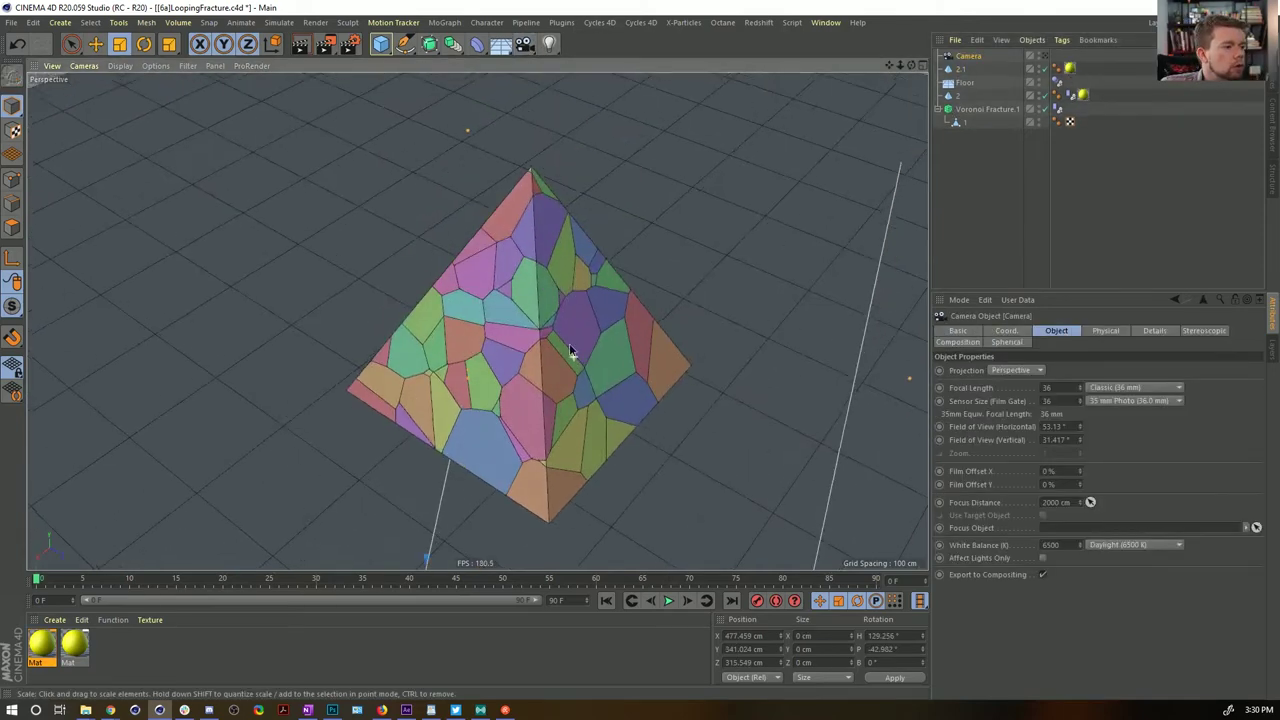
left_click_drag(571, 354, 508, 300, "alt")
scroll(501, 340, "up", 5)
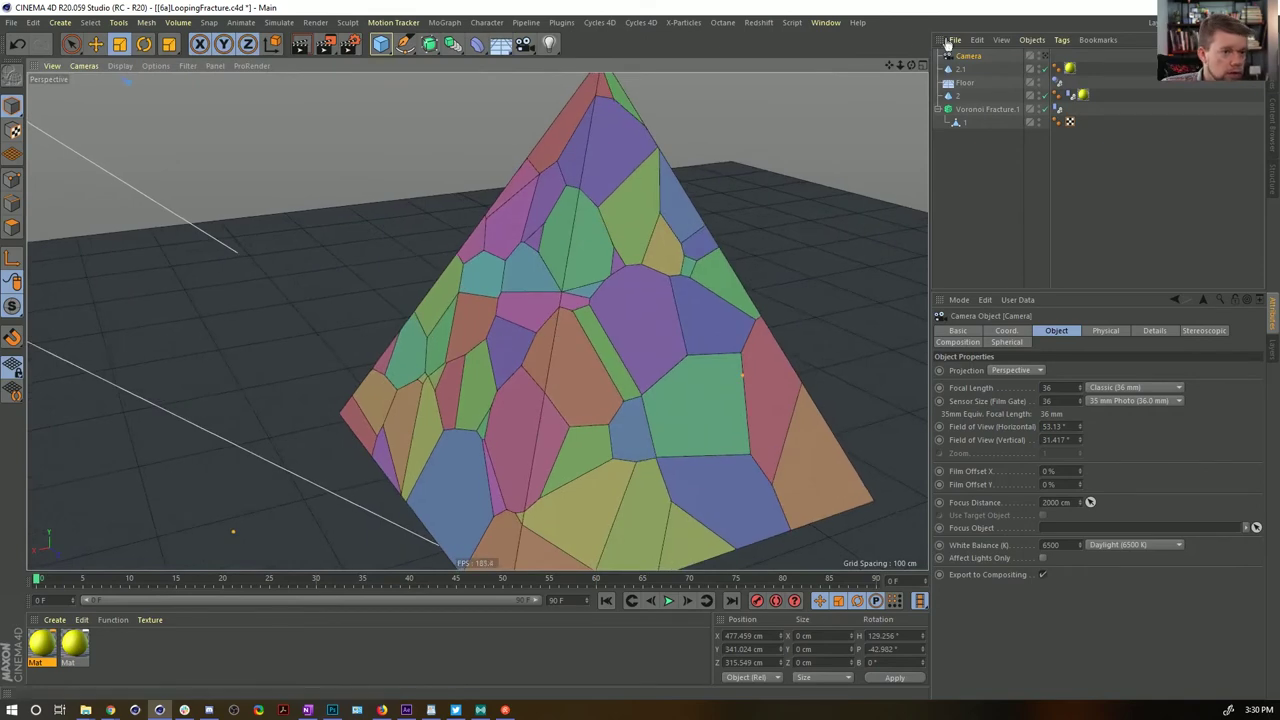
left_click(1046, 56)
Frame the whole fractured pyramid through the camera with the floor's horizon in view, and leave the camera view
left_click_drag(618, 278, 584, 214, "alt")
middle_click_drag(584, 180, 571, 252, "alt")
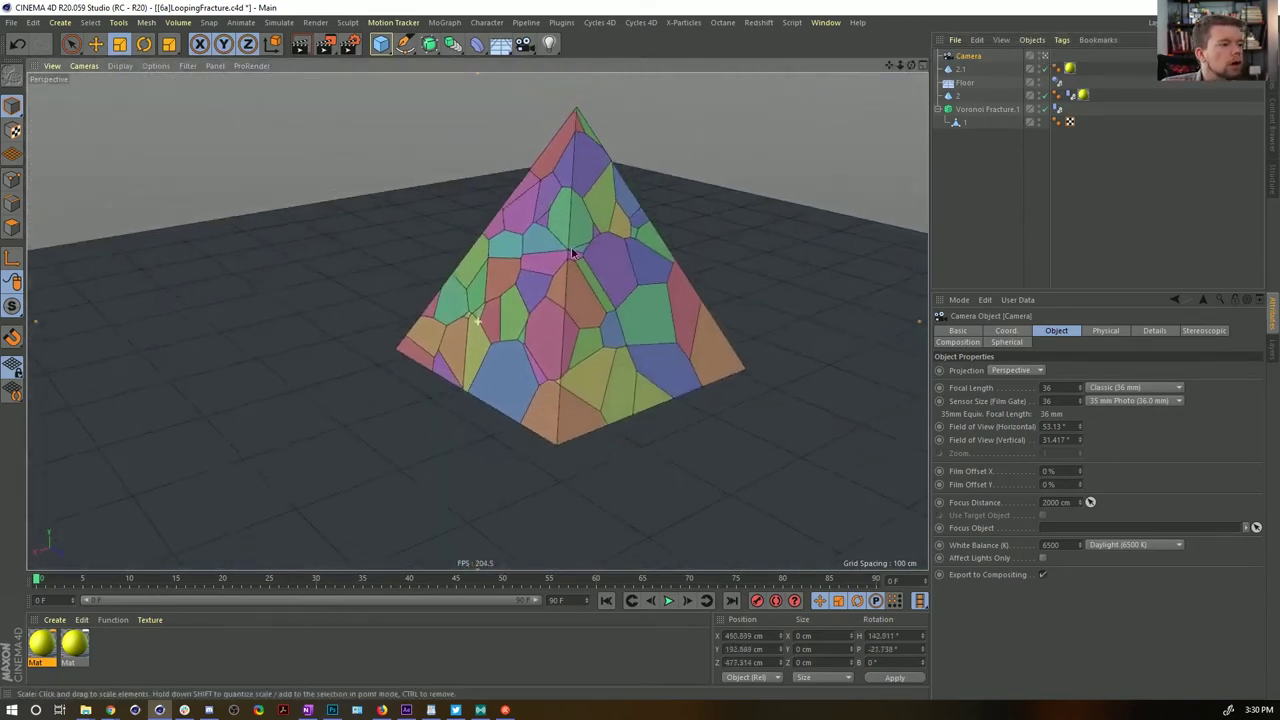
right_click_drag(566, 260, 592, 248, "alt")
scroll(586, 253, "up", 3)
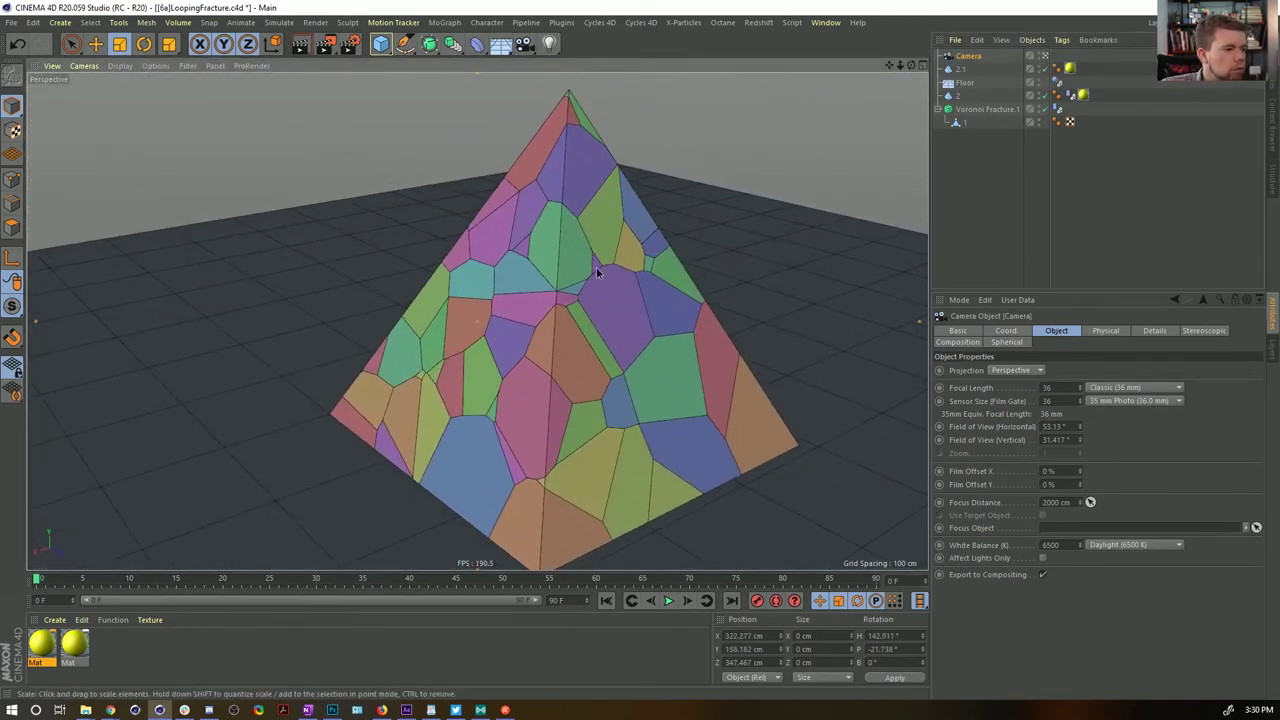
scroll(587, 214, "down", 4)
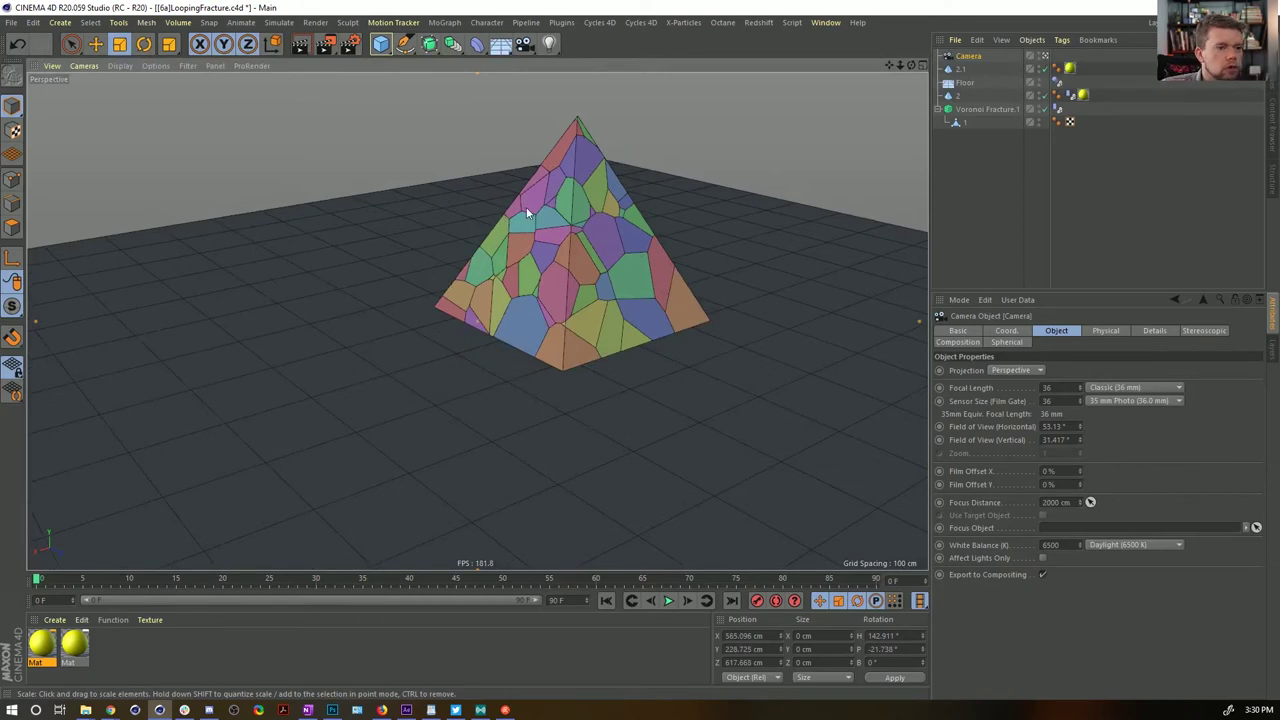
left_click(1046, 56)
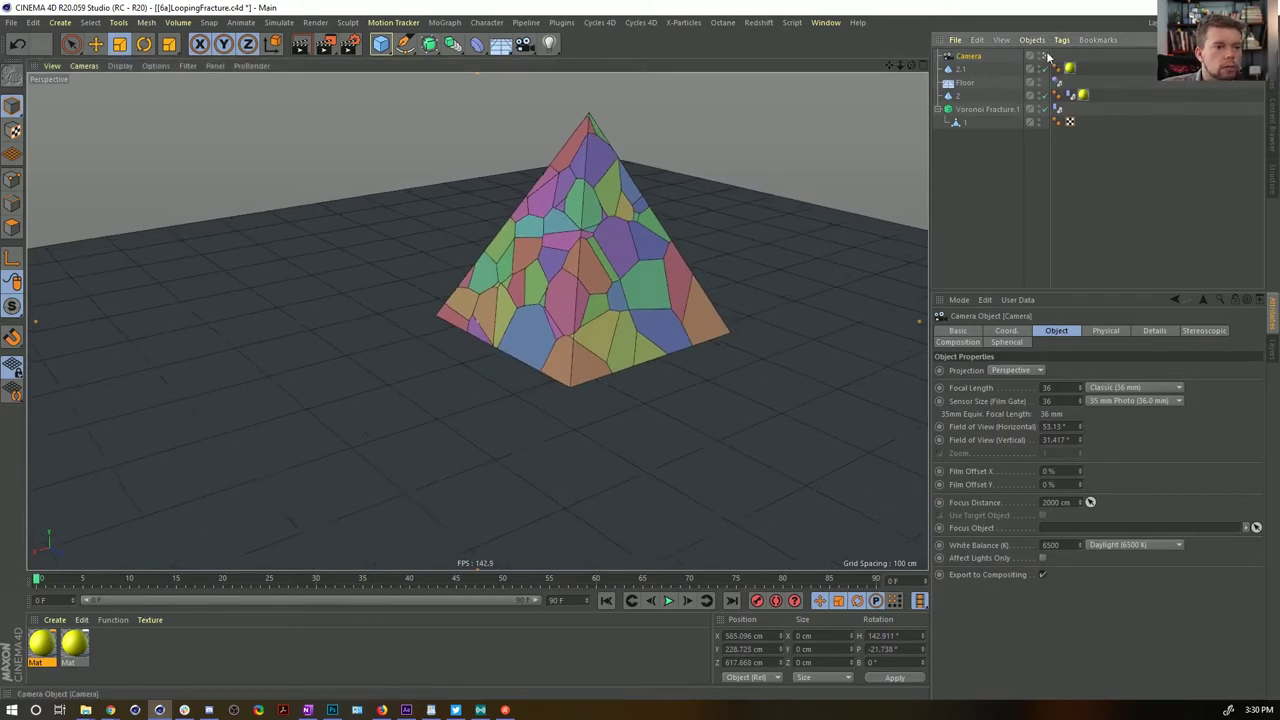
Raise the floor to a Y position of about -100.4 cm, just beneath the fractured pyramid's base
left_click(965, 86)
scroll(803, 186, "down", 6)
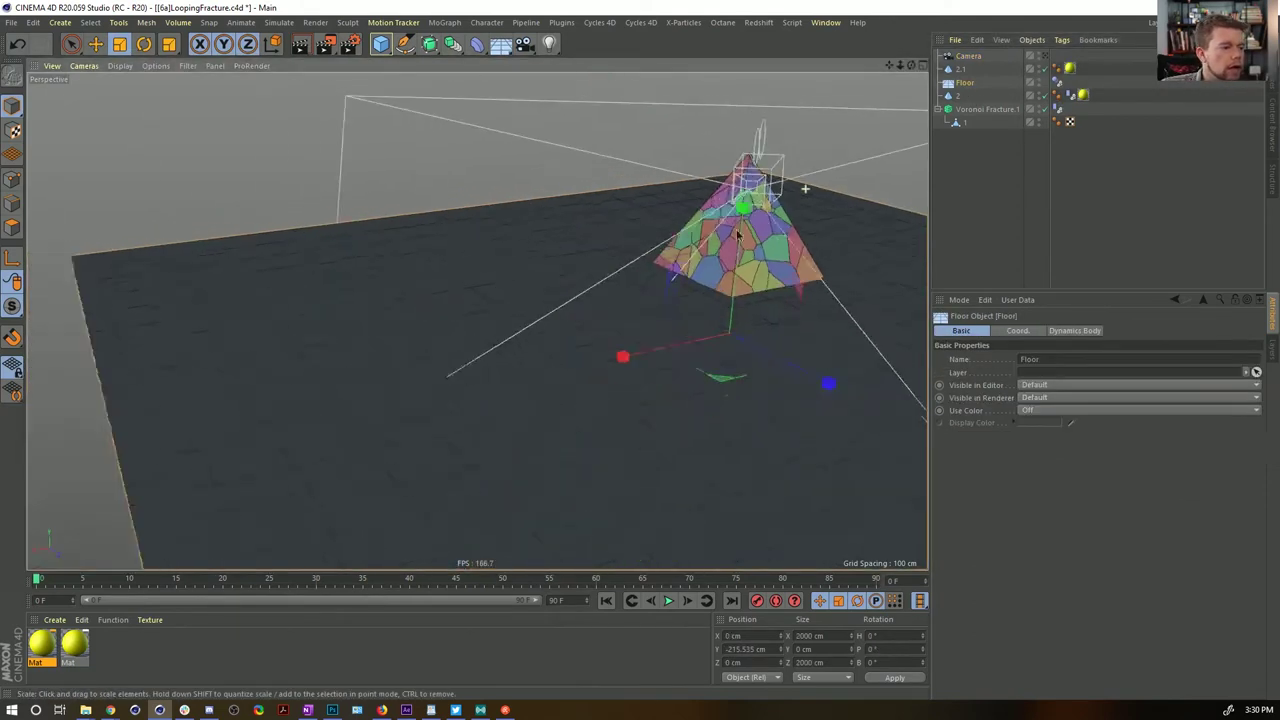
key("e")
left_click_drag(762, 204, 764, 151)
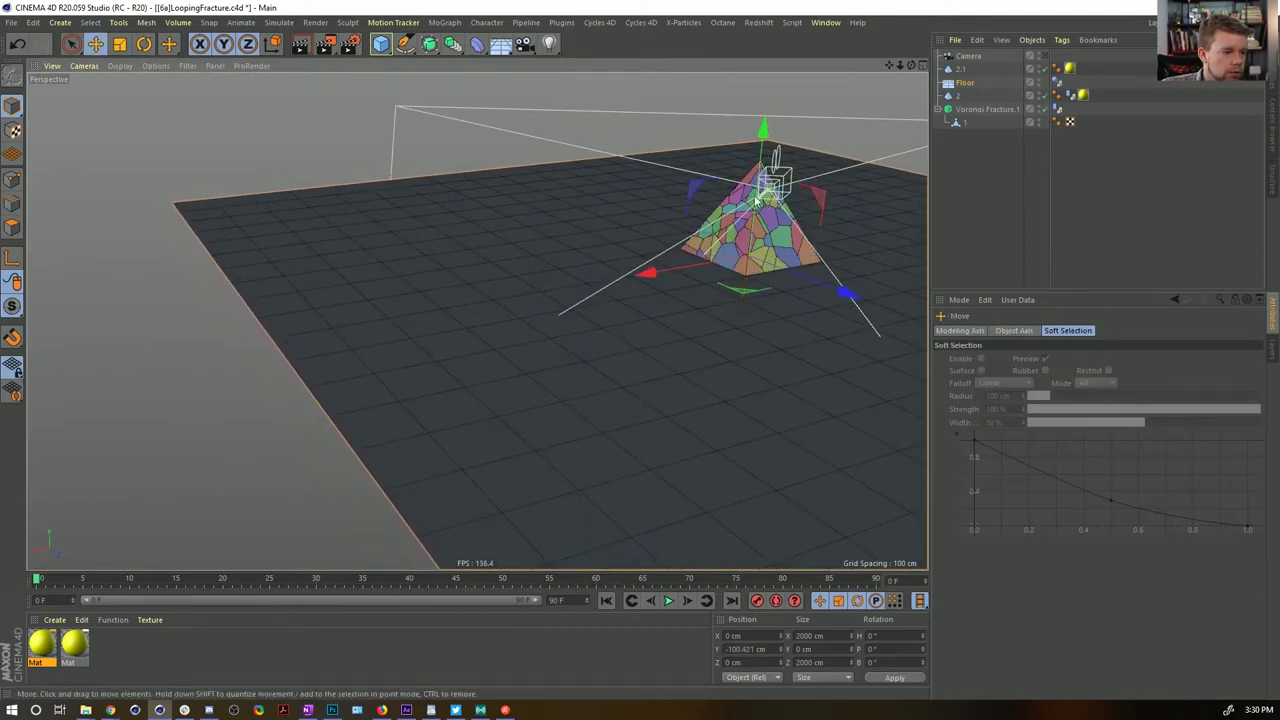
scroll(772, 212, "up", 5)
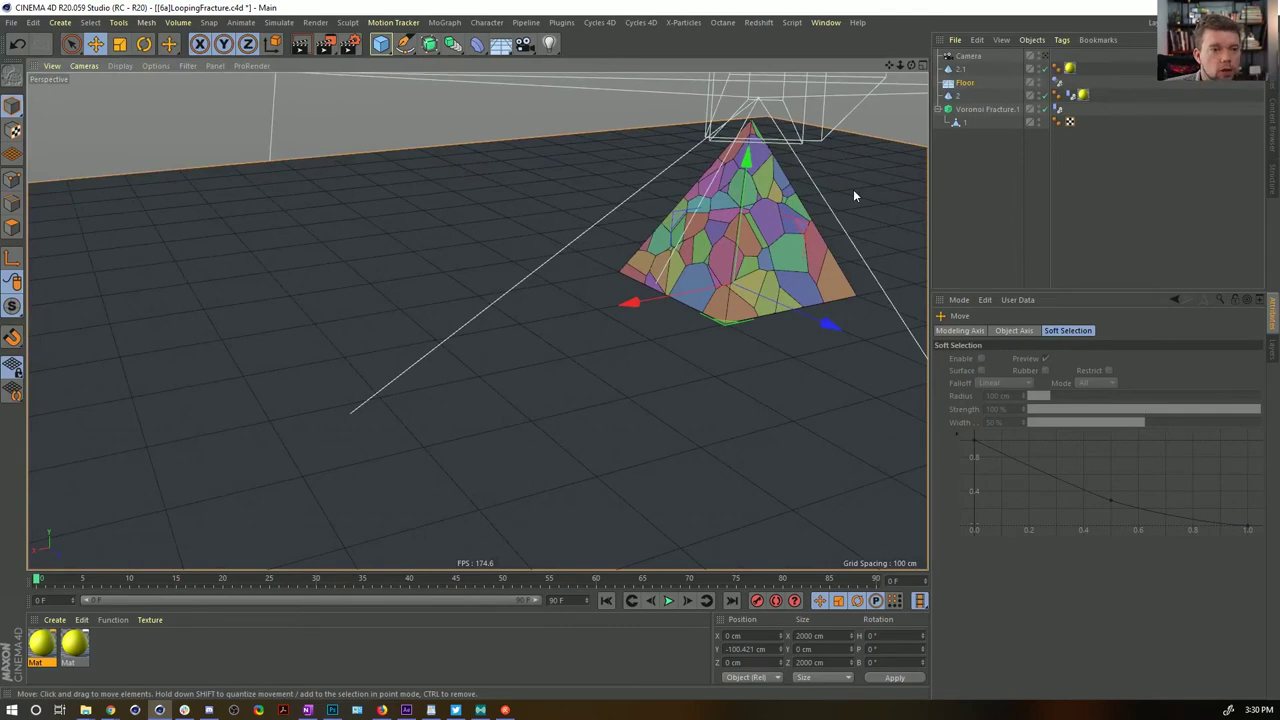
Rebake the project's dynamics cache with the raised floor, play the result, and return to the first frame
key("ctrl+d")
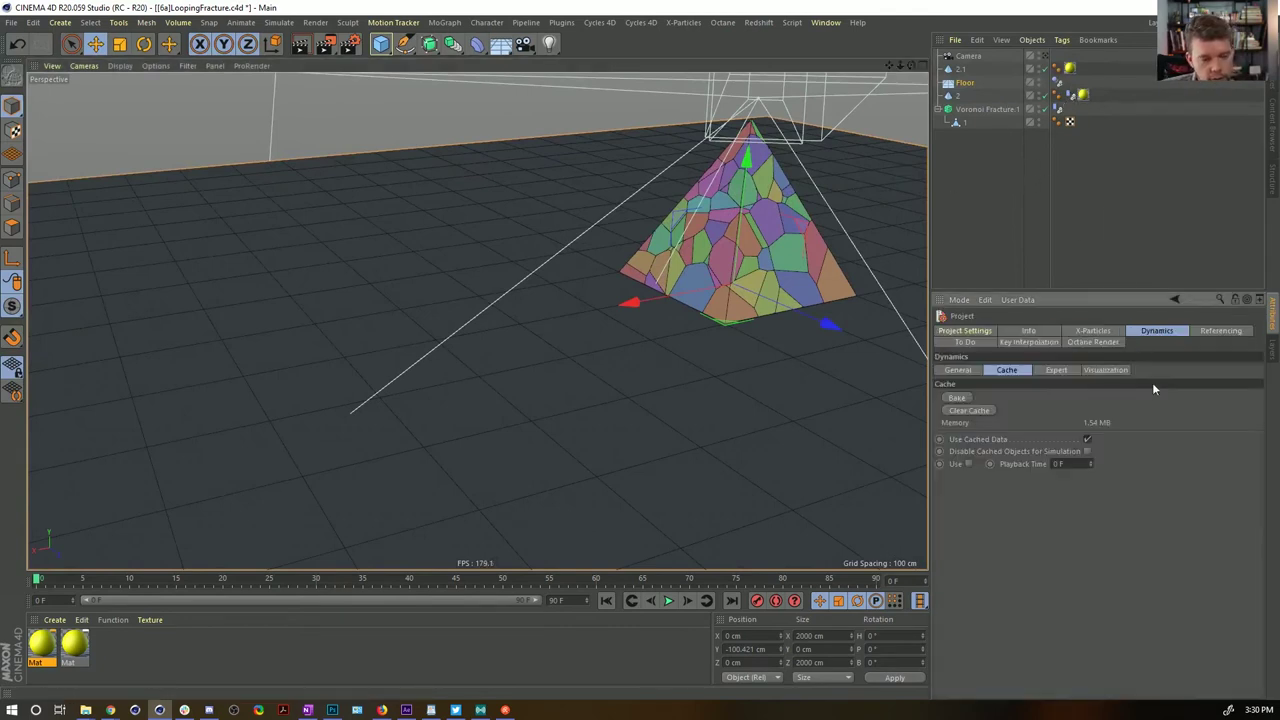
left_click(957, 397)
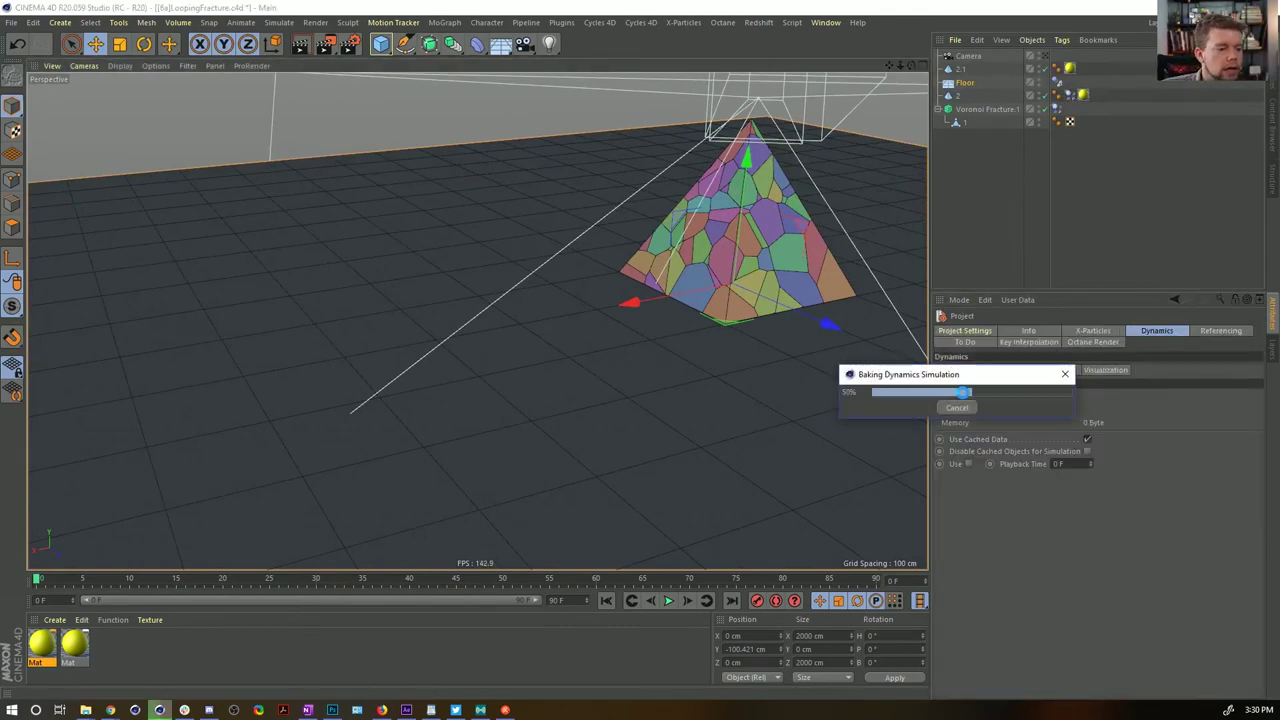
left_click(670, 601)
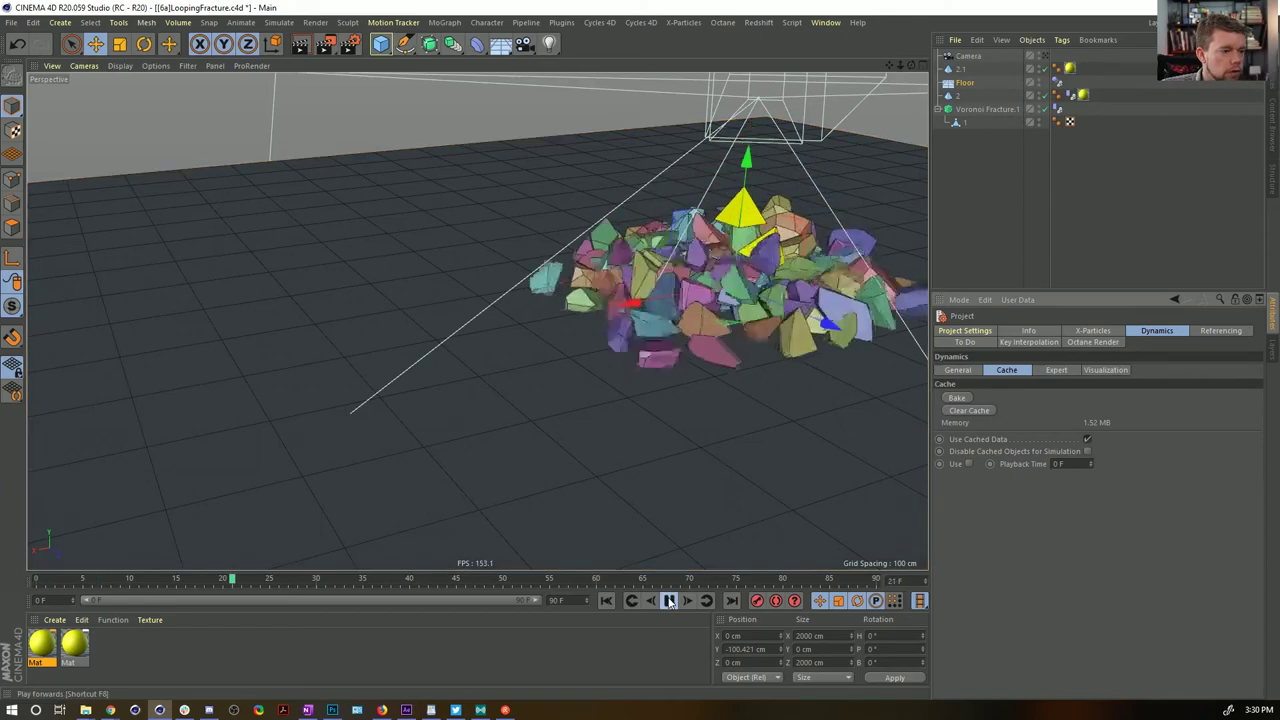
left_click(670, 601)
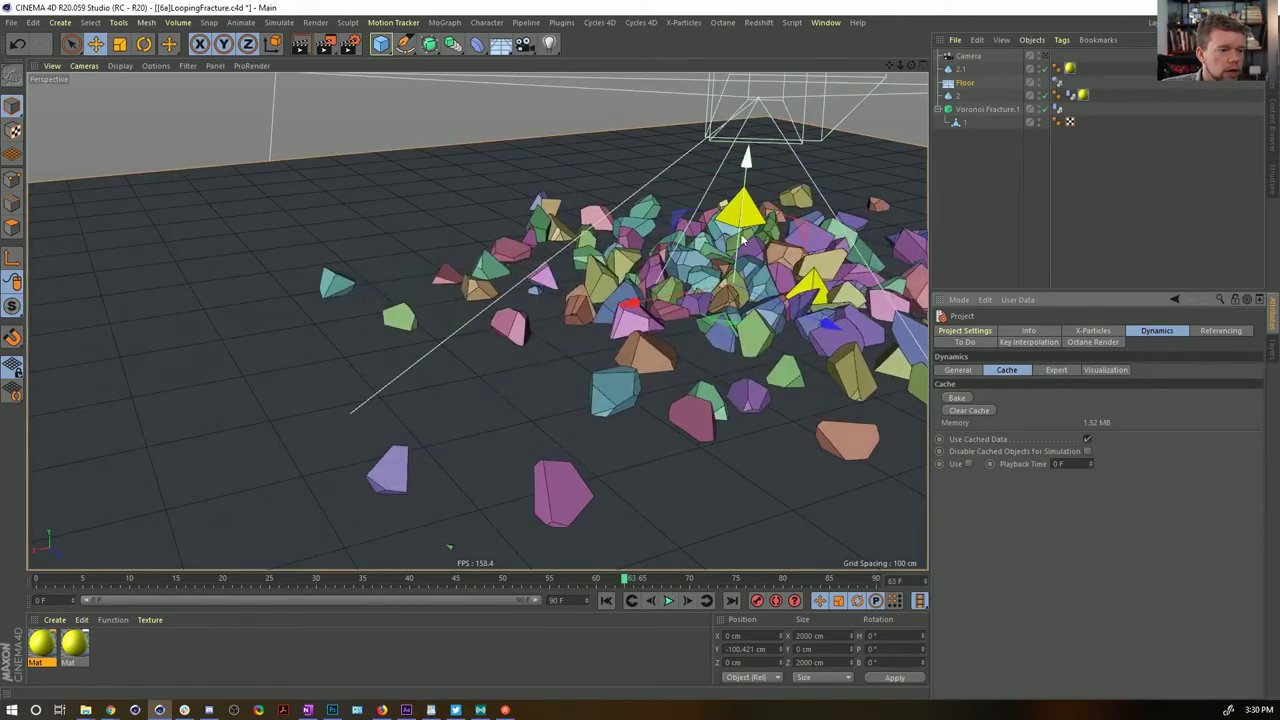
left_click(607, 601)
Look through the camera and frame the fractured pyramid closely from a higher, downward-looking angle
left_click(1053, 69)
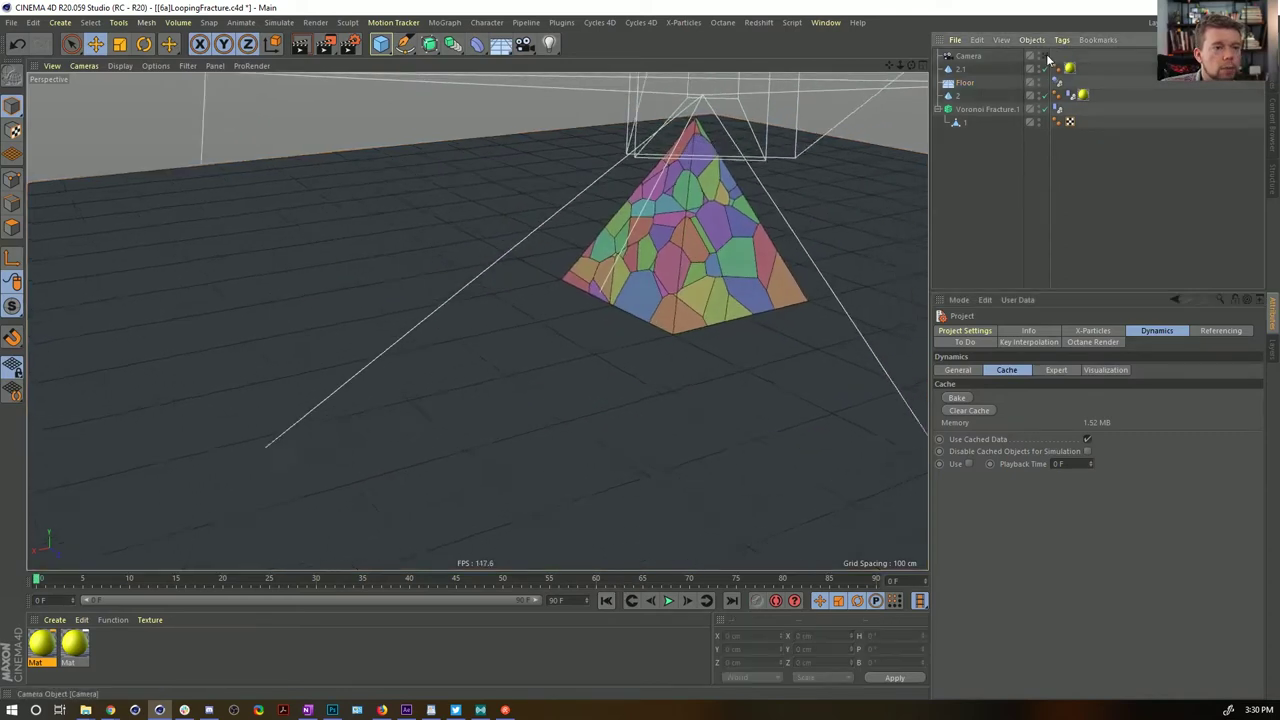
left_click_drag(640, 210, 628, 248, "alt")
middle_click_drag(628, 248, 609, 315, "alt")
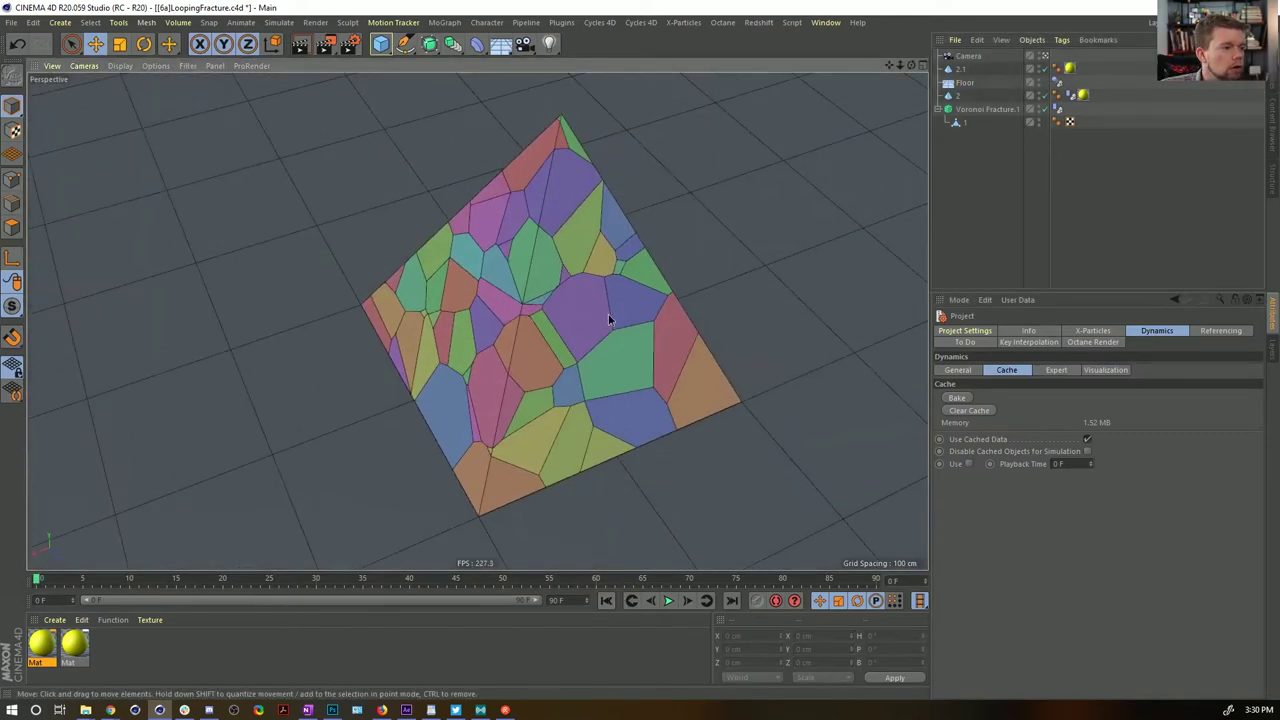
right_click_drag(609, 315, 614, 304, "alt")
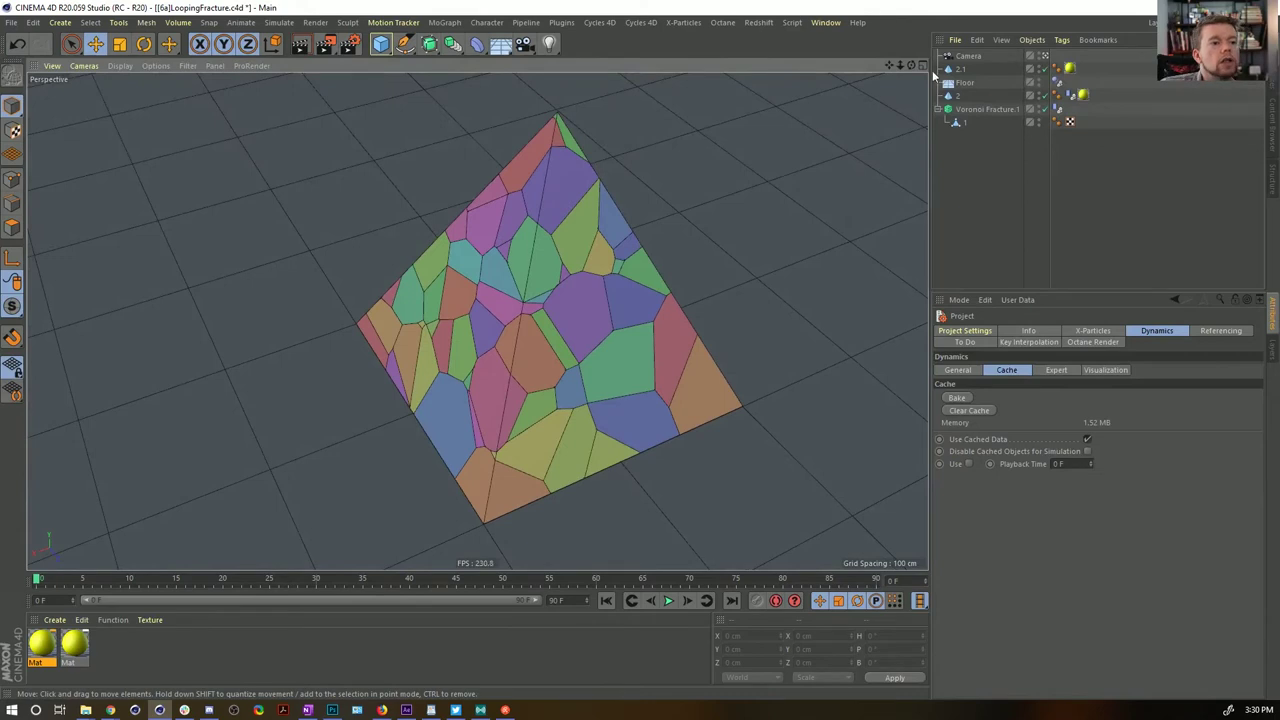
Parent pyramid 2.1 to the camera and keyframe the camera's position and rotation at frame 0
left_click(964, 69)
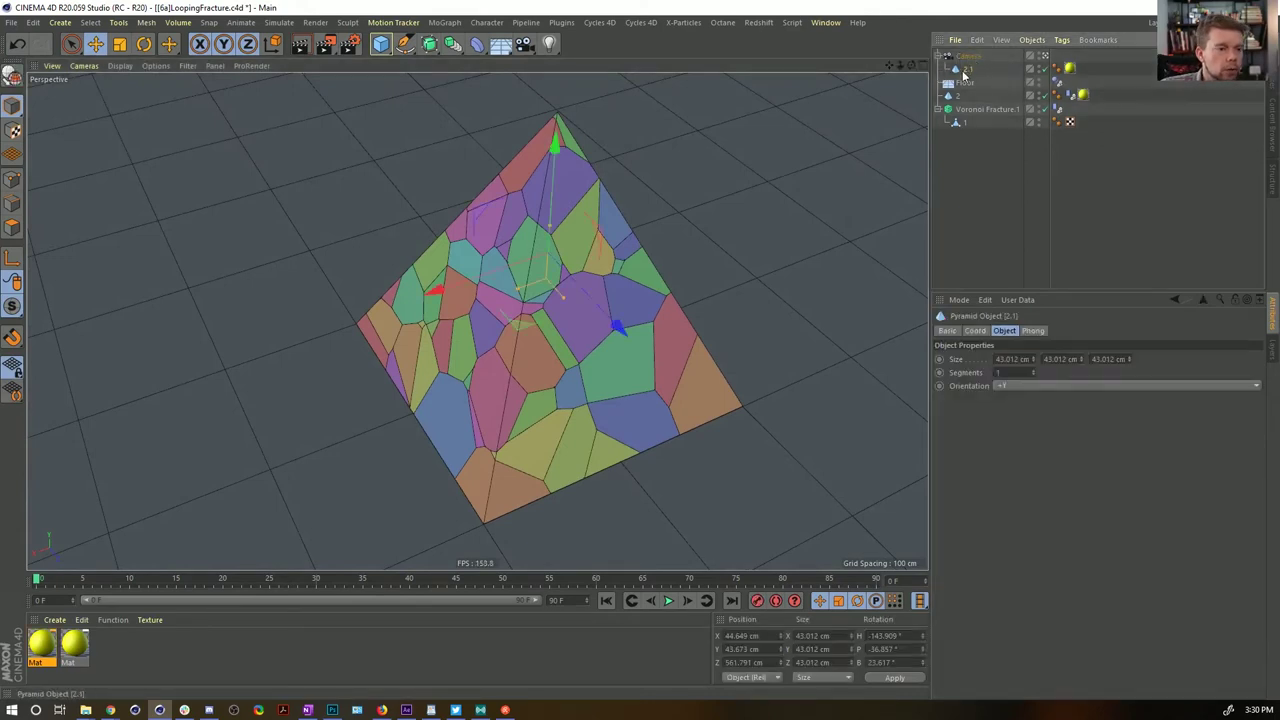
left_click(967, 58)
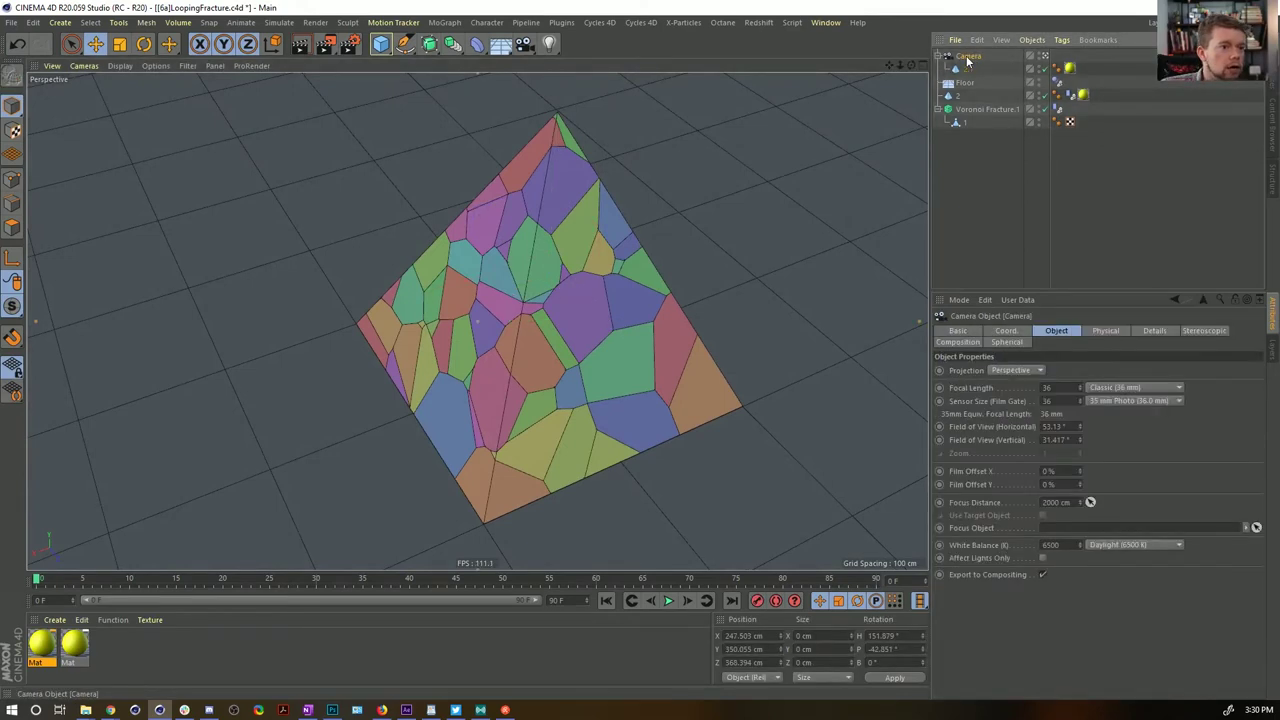
left_click(1006, 331)
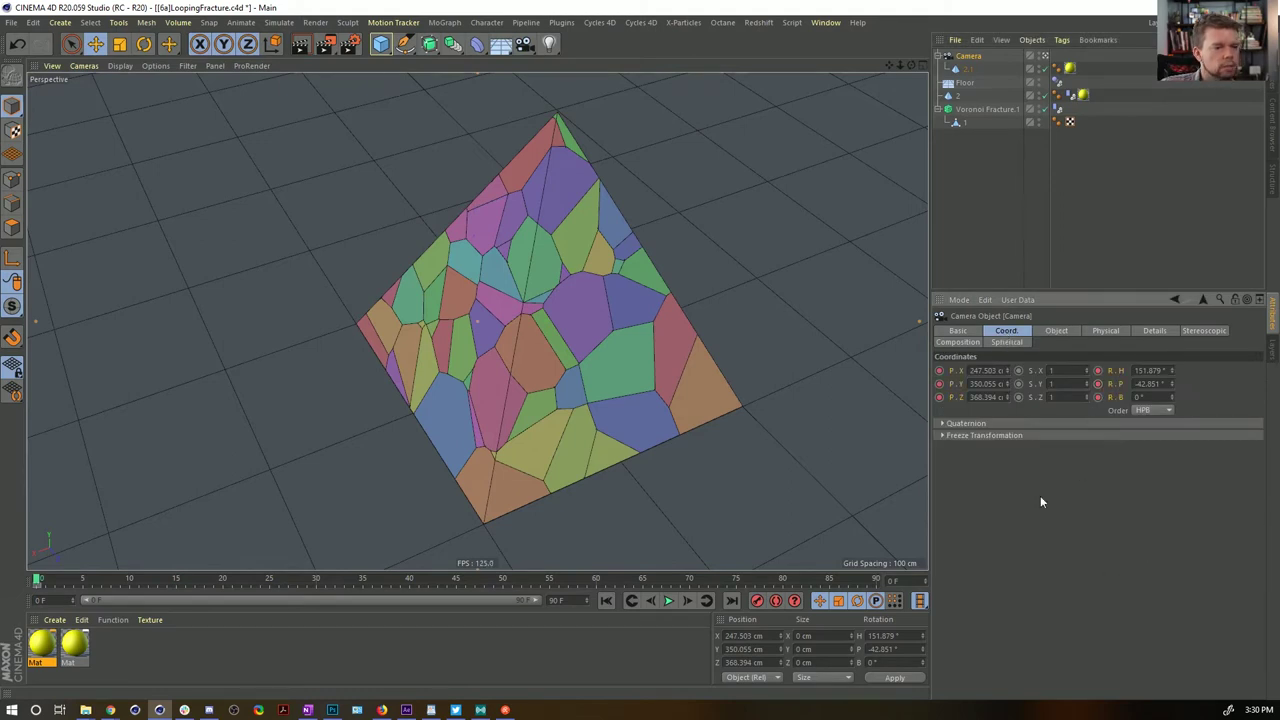
Play the fracture animation to compare the revealed yellow pyramid with the pyramid parented to the camera, and stop near the end
left_click(669, 601)
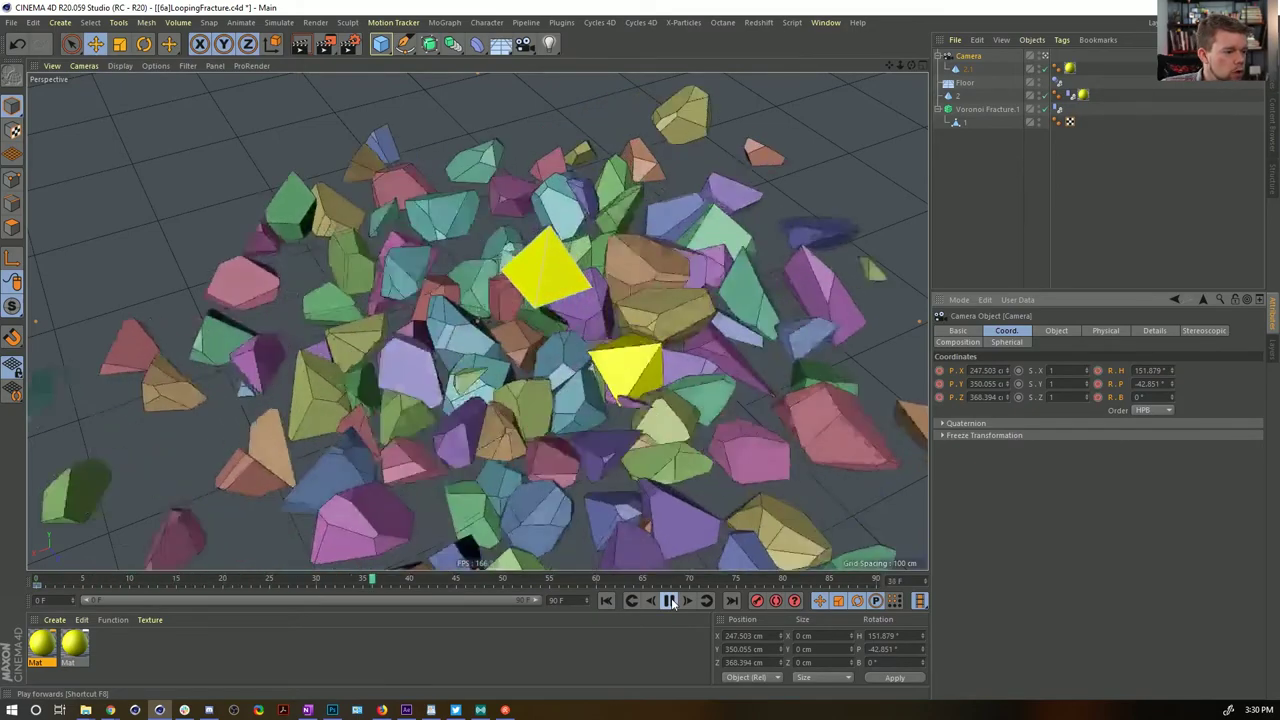
left_click(670, 601)
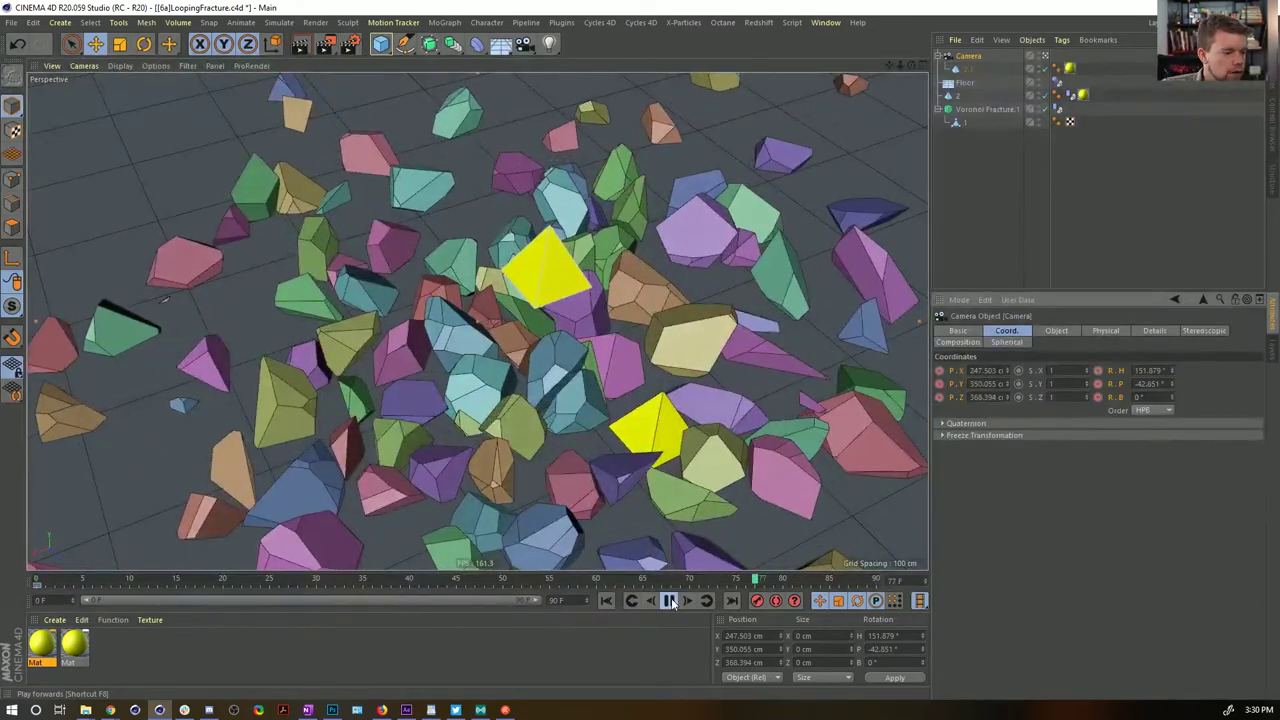
left_click(670, 601)
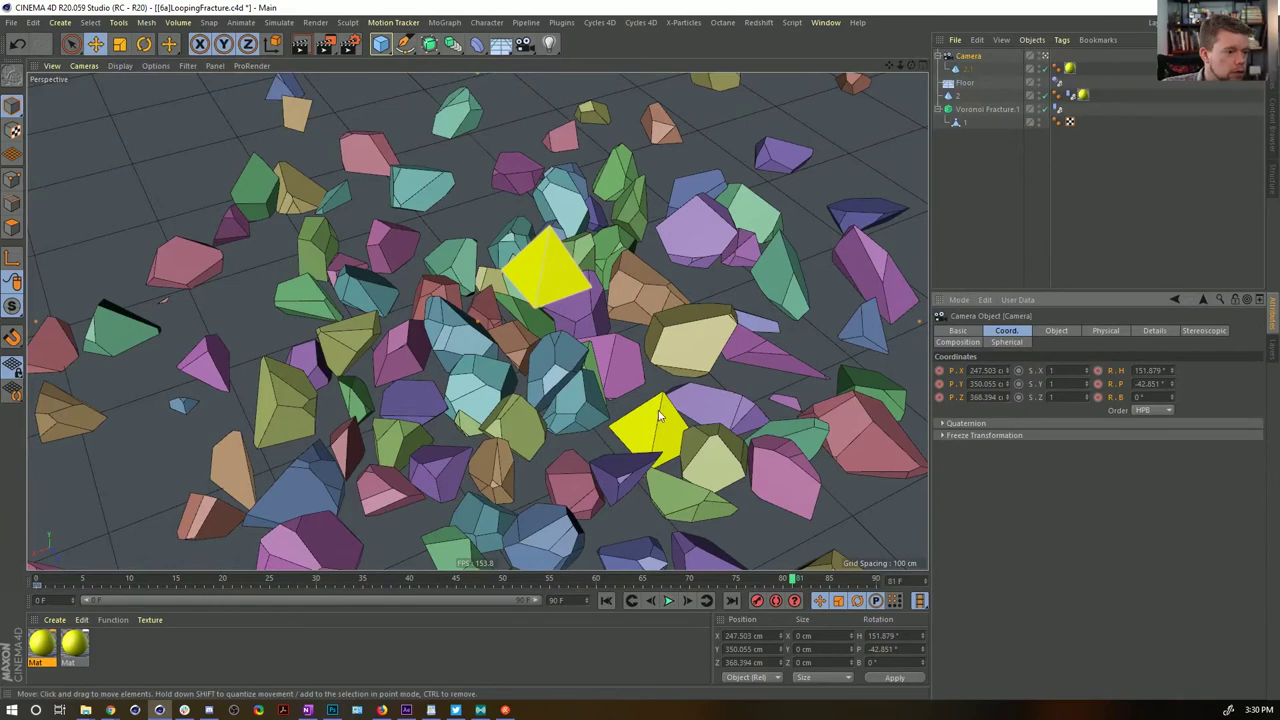
left_click(968, 70)
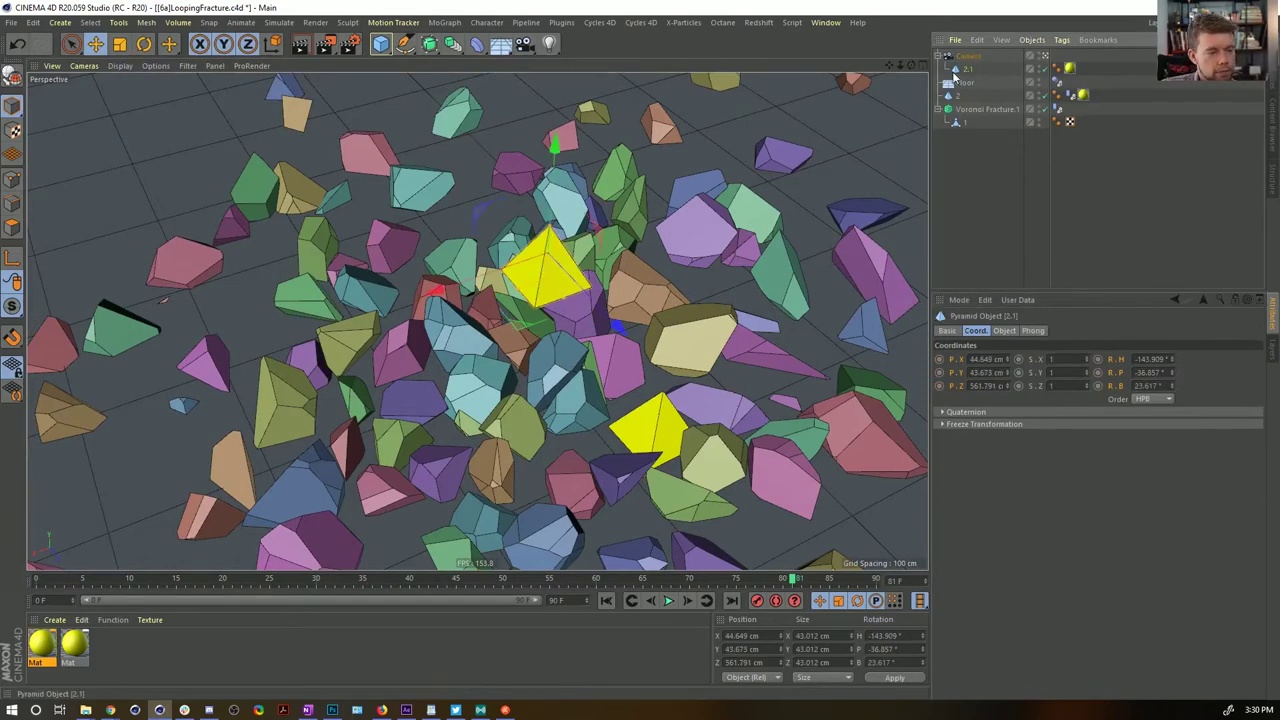
key("ctrl+v")
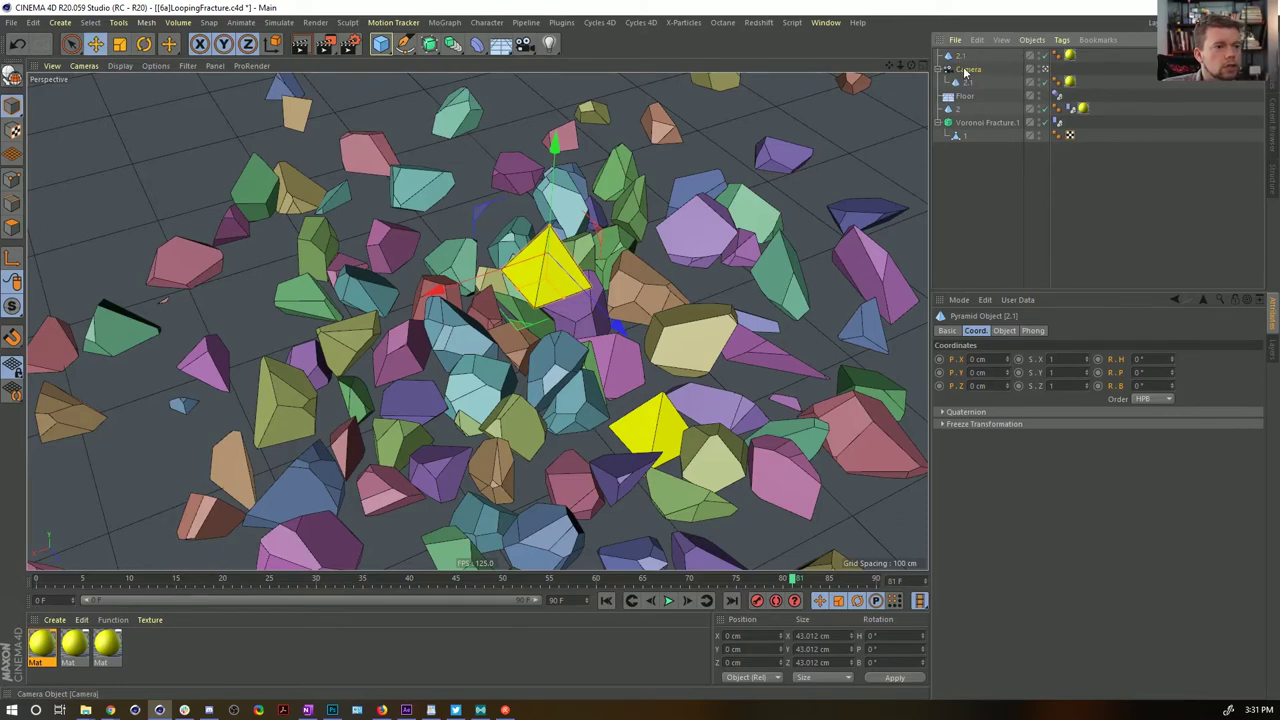
key("ctrl+z")
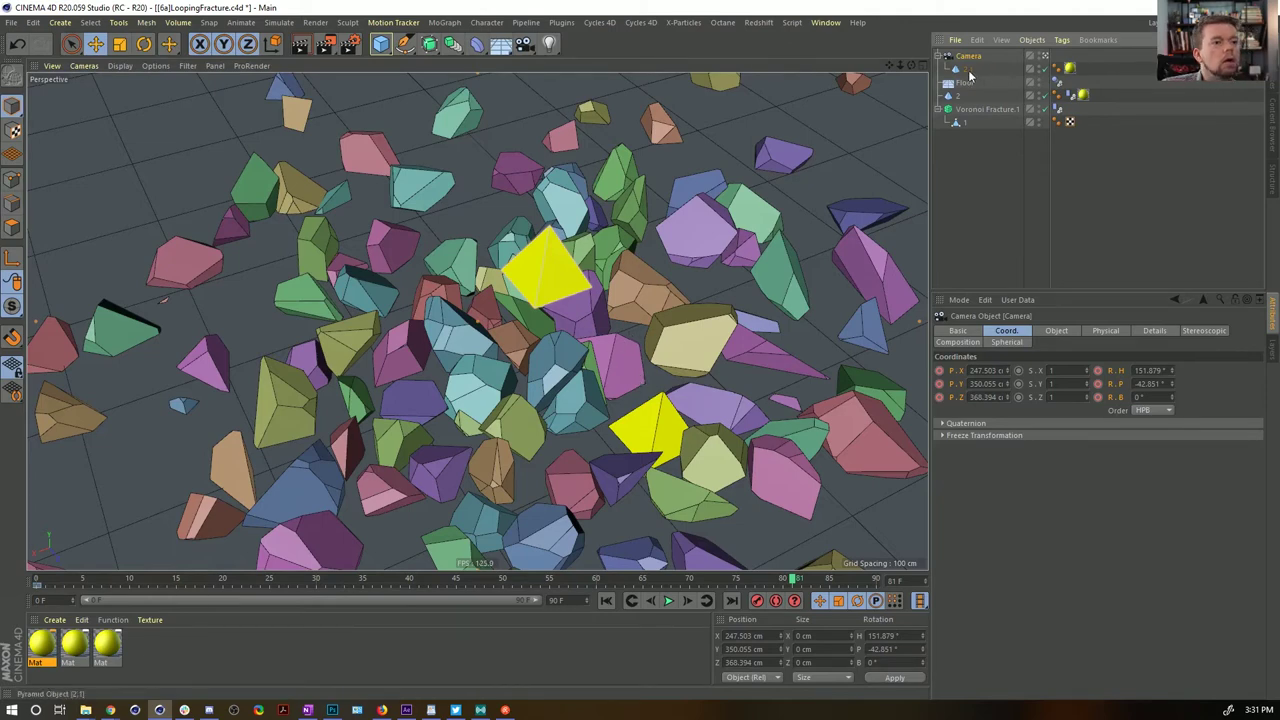
Return to the first frame and replace pyramid 2.1 under the camera with a copy of the Voronoi Fracture's source pyramid 1
left_click(607, 600)
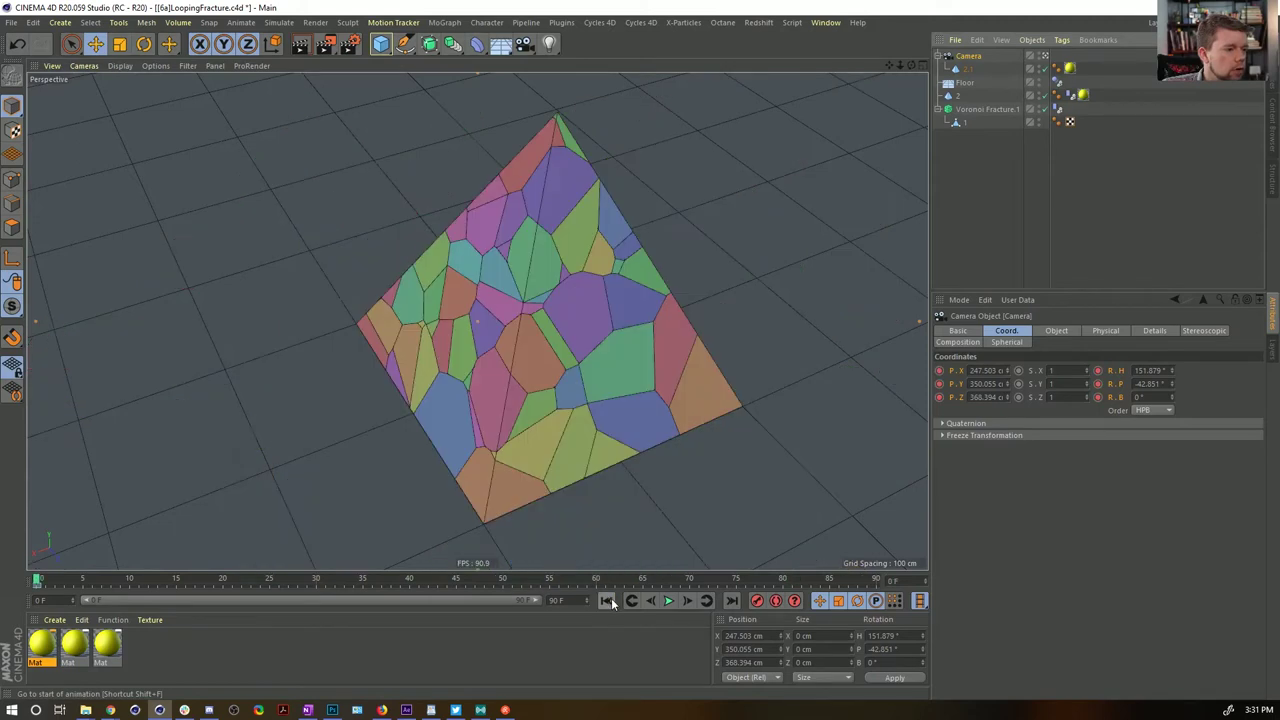
left_click_drag(974, 62, 974, 61, "ctrl")
left_click(973, 82)
key("Delete")
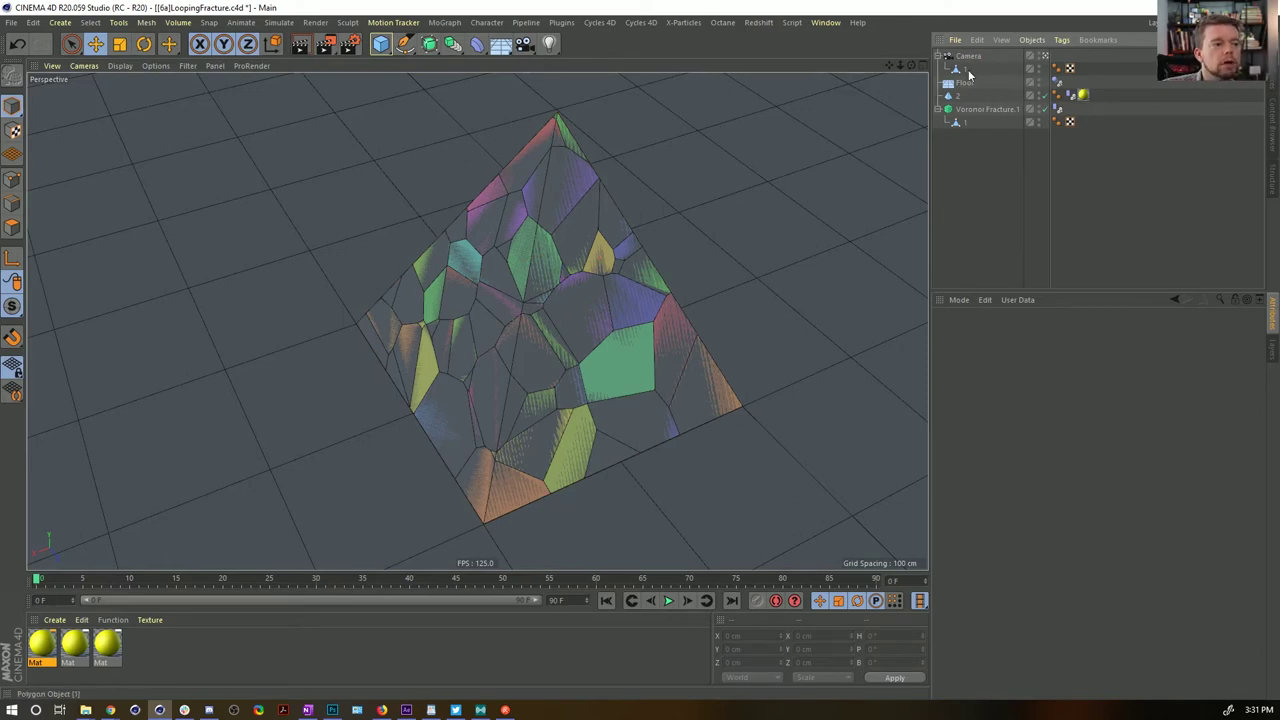
Add a Display tag to pyramid 1 under the camera, enable its shading mode override, and set it to Lines
right_click(963, 76)
mouse_move(1010, 45)
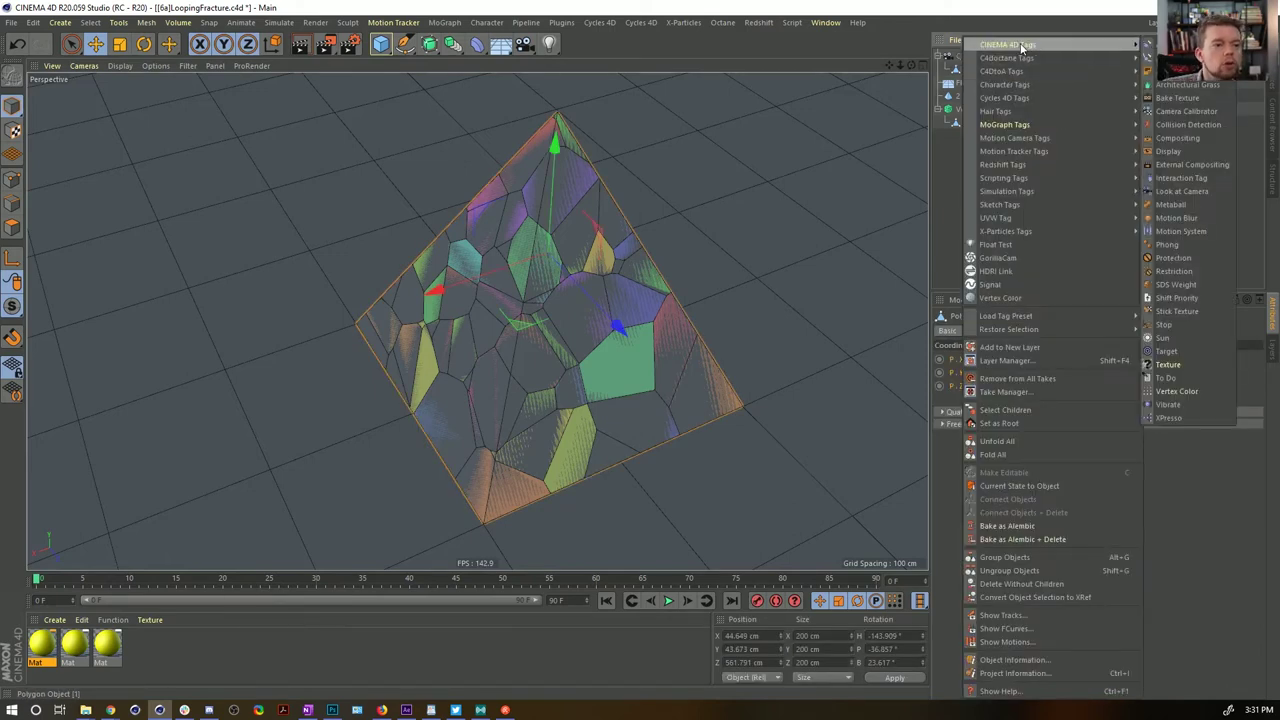
left_click(1187, 148)
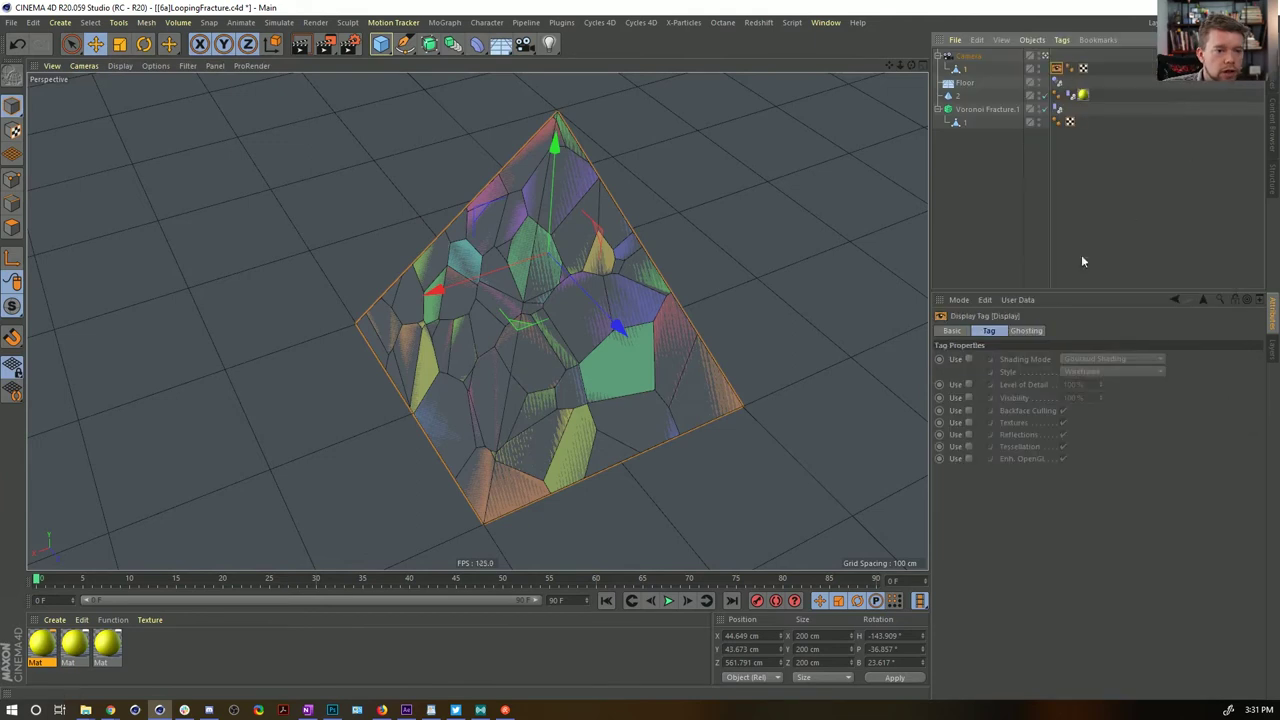
left_click(968, 358)
left_click(1110, 358)
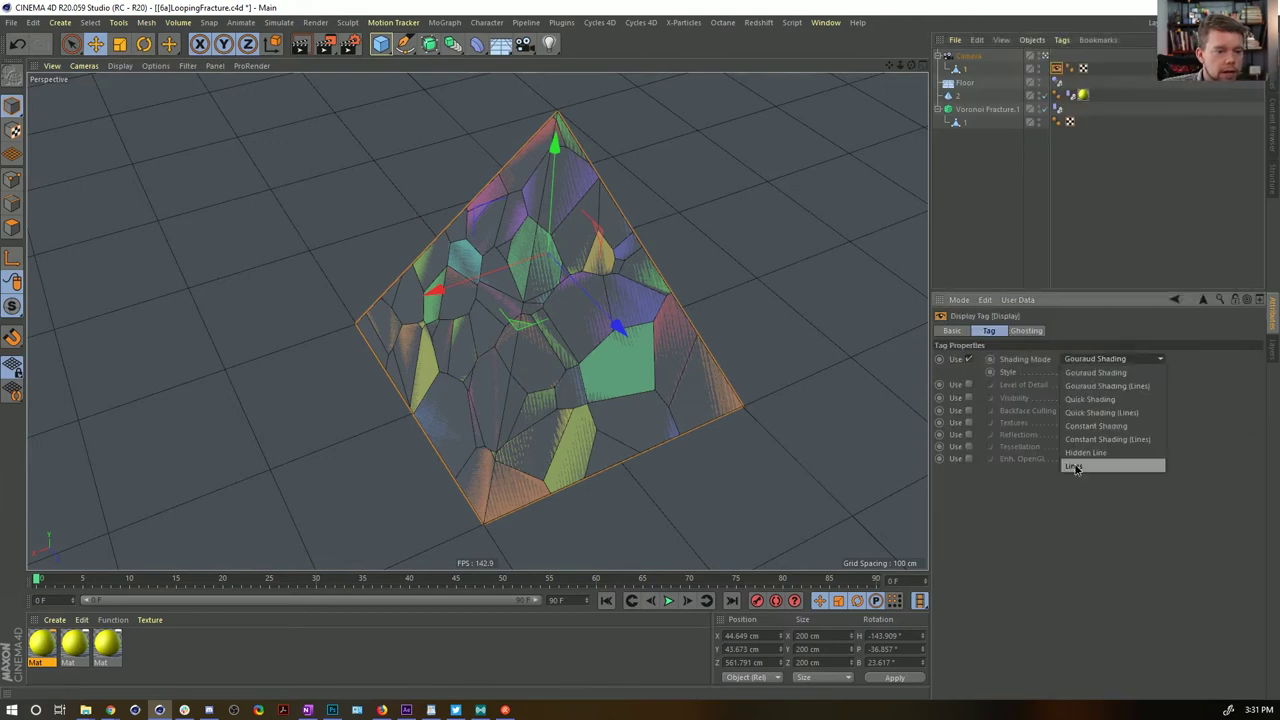
left_click(1074, 466)
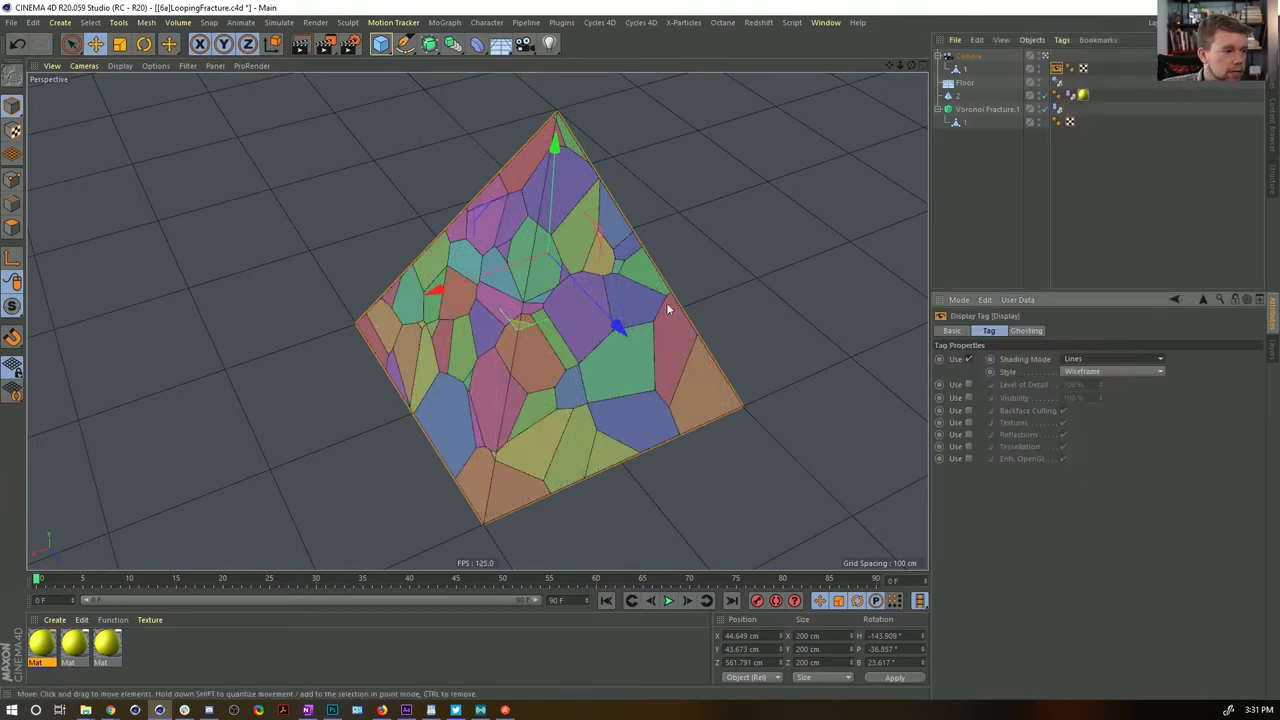
Play through to frame 90 and reposition the camera so the yellow pyramid lines up with the centre of the wireframe pyramid
left_click(670, 600)
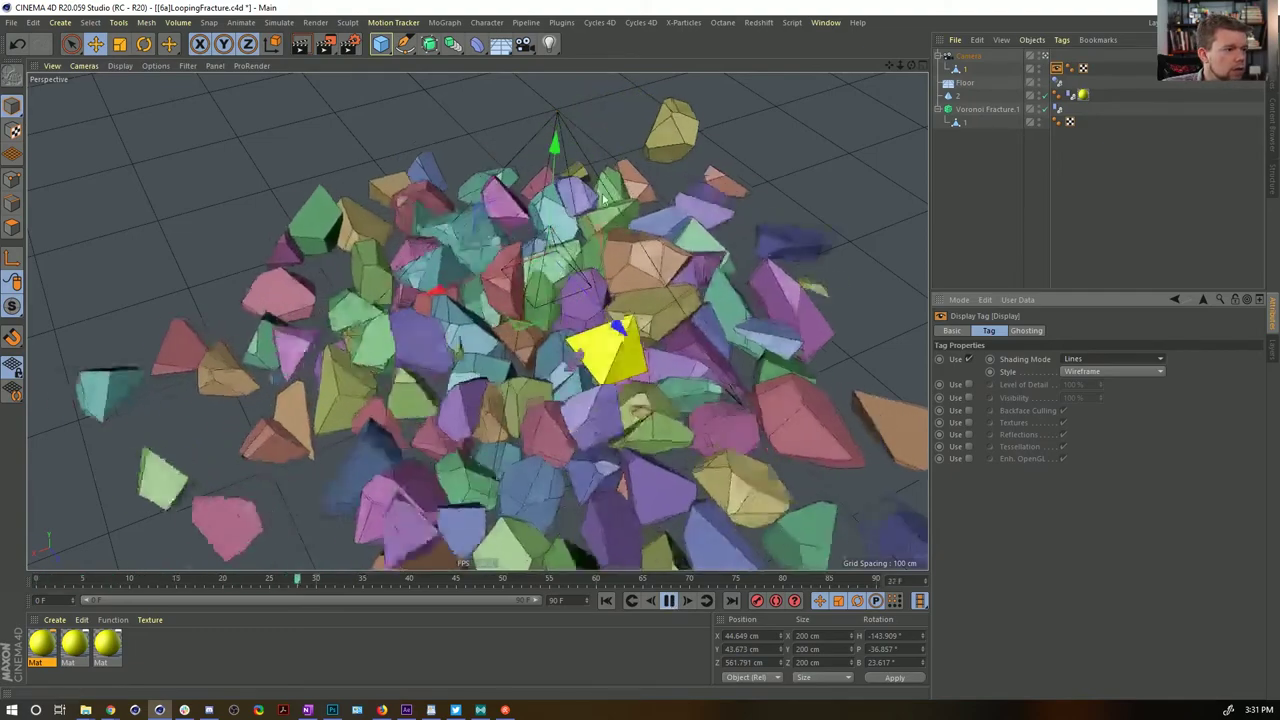
left_click(668, 600)
left_click(731, 600)
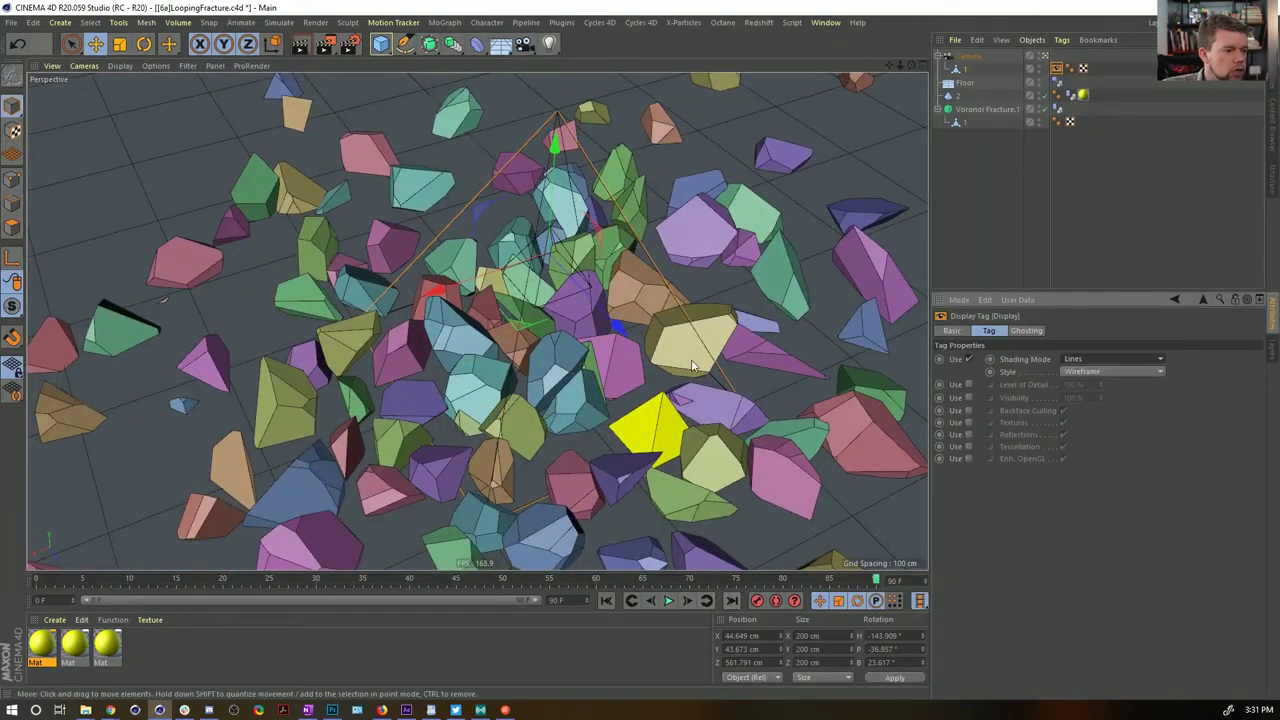
left_click_drag(752, 449, 510, 276, "alt")
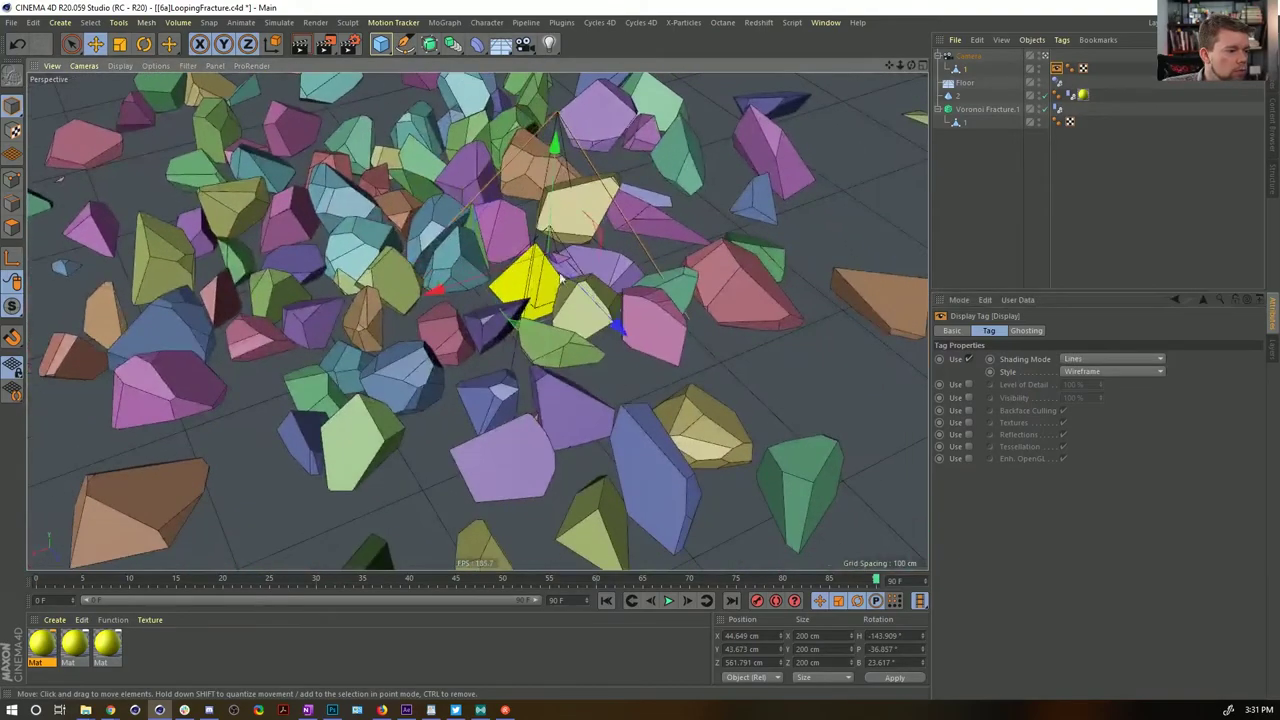
right_click_drag(545, 280, 660, 305, "alt")
middle_click_drag(660, 305, 600, 284, "alt")
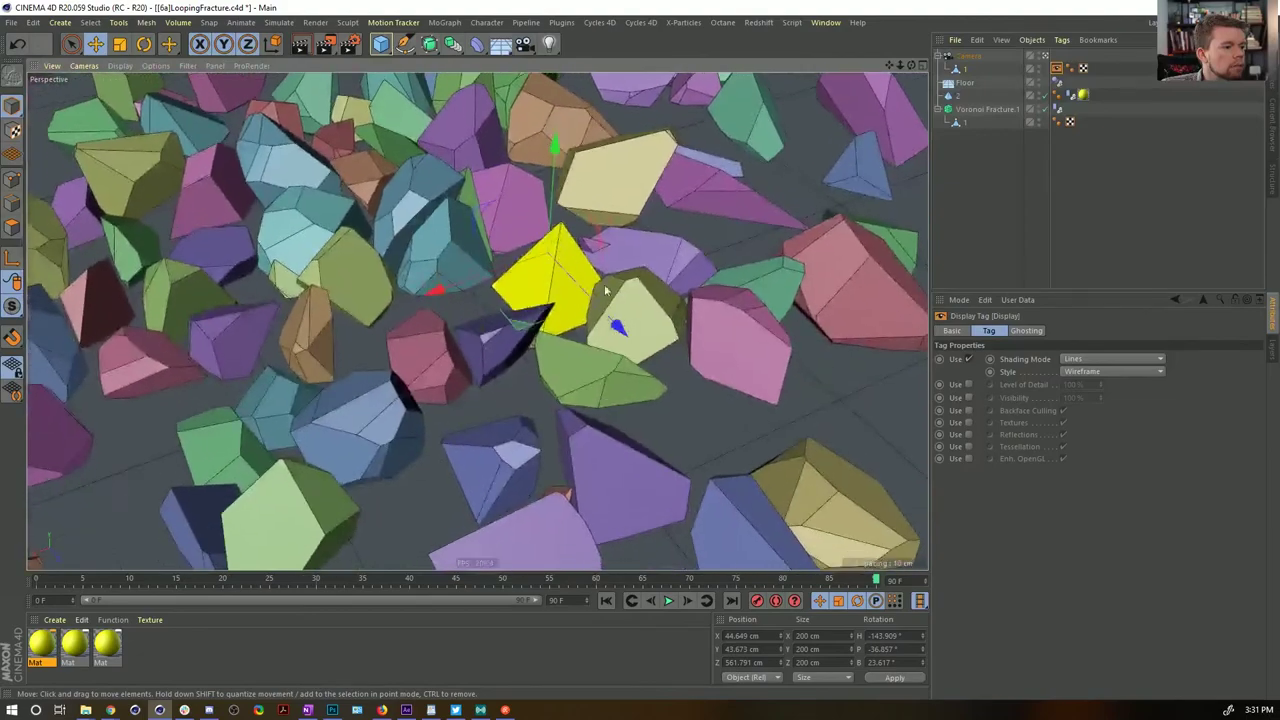
right_click_drag(607, 282, 555, 283, "alt")
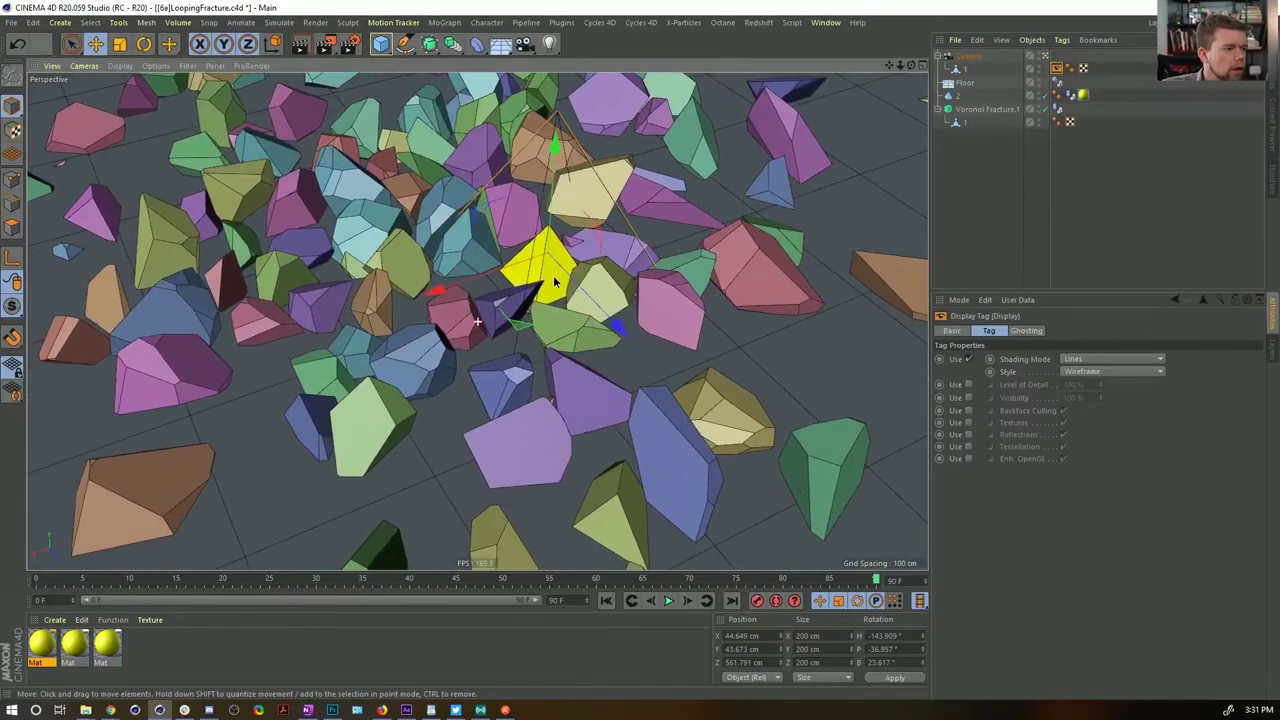
middle_click_drag(554, 278, 558, 277, "alt")
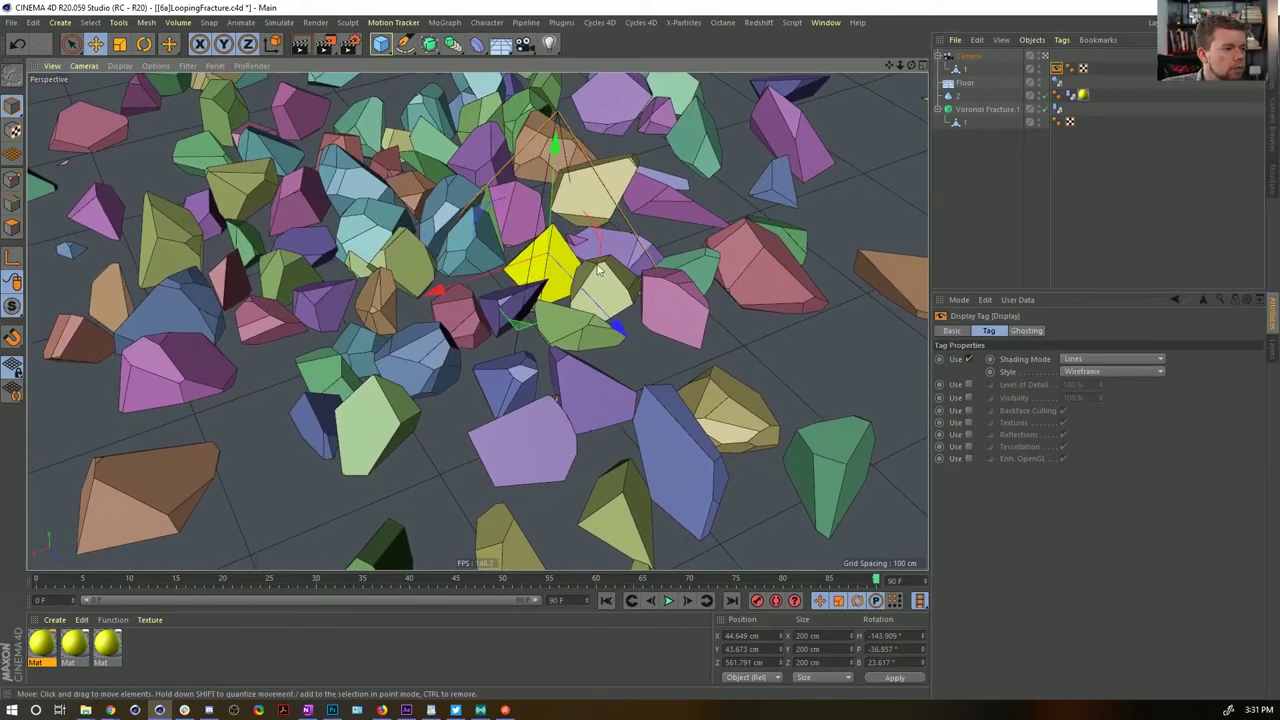
right_click_drag(889, 66, 882, 68)
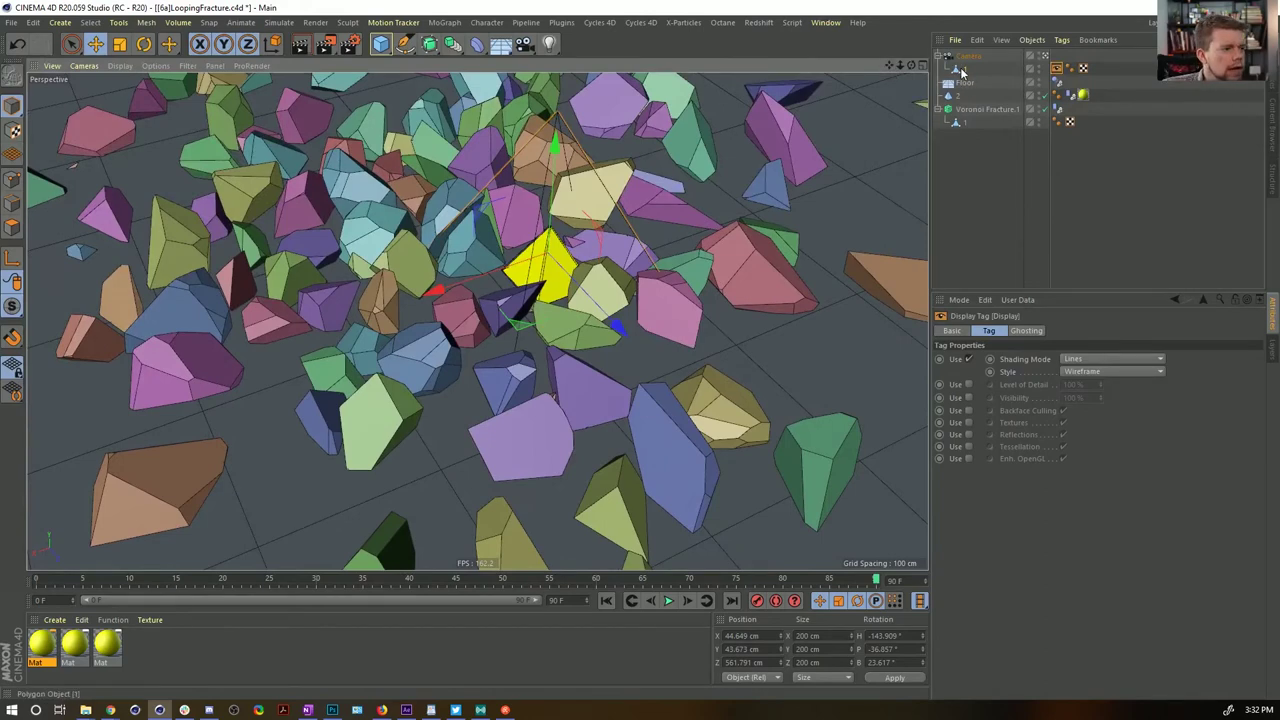
Parent the camera to wireframe pyramid 1, and scale it to 41 cm with a 1.381° heading and slight shift to fit the yellow pyramid
mouse_move(962, 69)
left_mouse_down()
mouse_move(969, 53)
mouse_move(958, 57)
left_mouse_up()
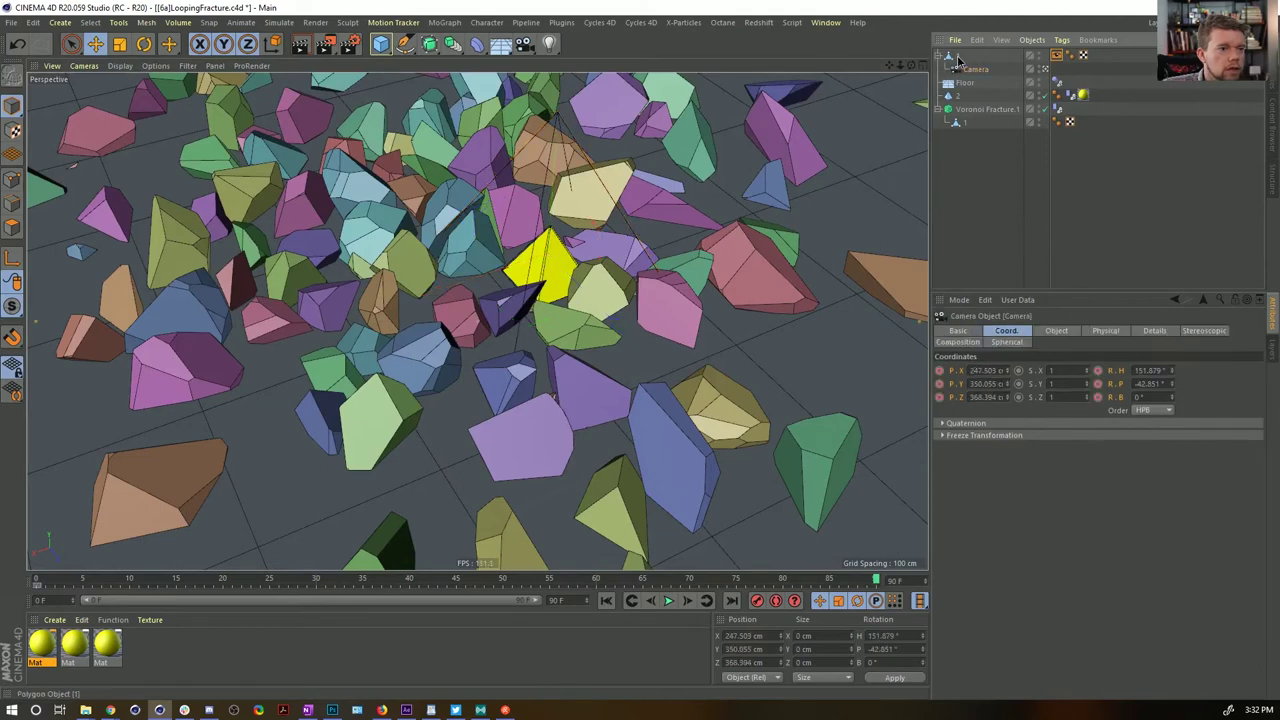
left_click(958, 57)
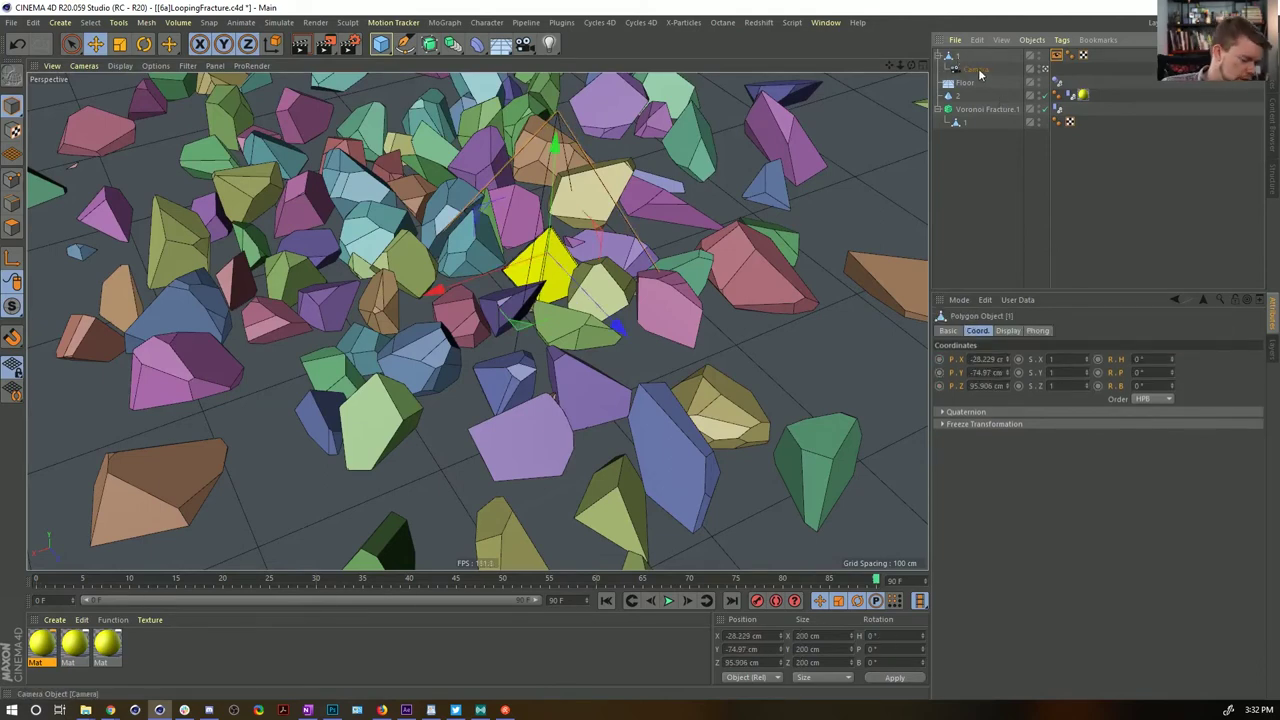
key("t")
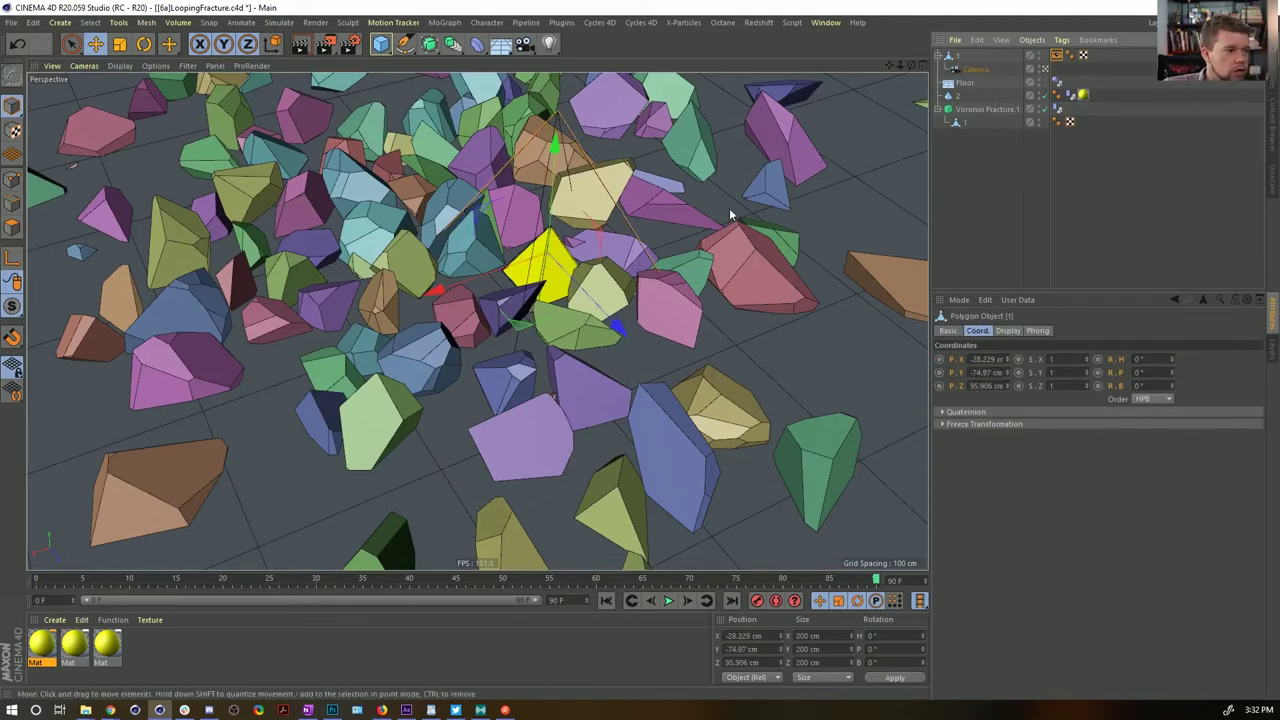
left_click_drag(708, 168, 373, 362)
left_click_drag(372, 362, 372, 362)
key("e")
mouse_move(528, 323)
left_mouse_down()
mouse_move(530, 302)
mouse_move(522, 318)
left_mouse_up()
key("r")
key("e")
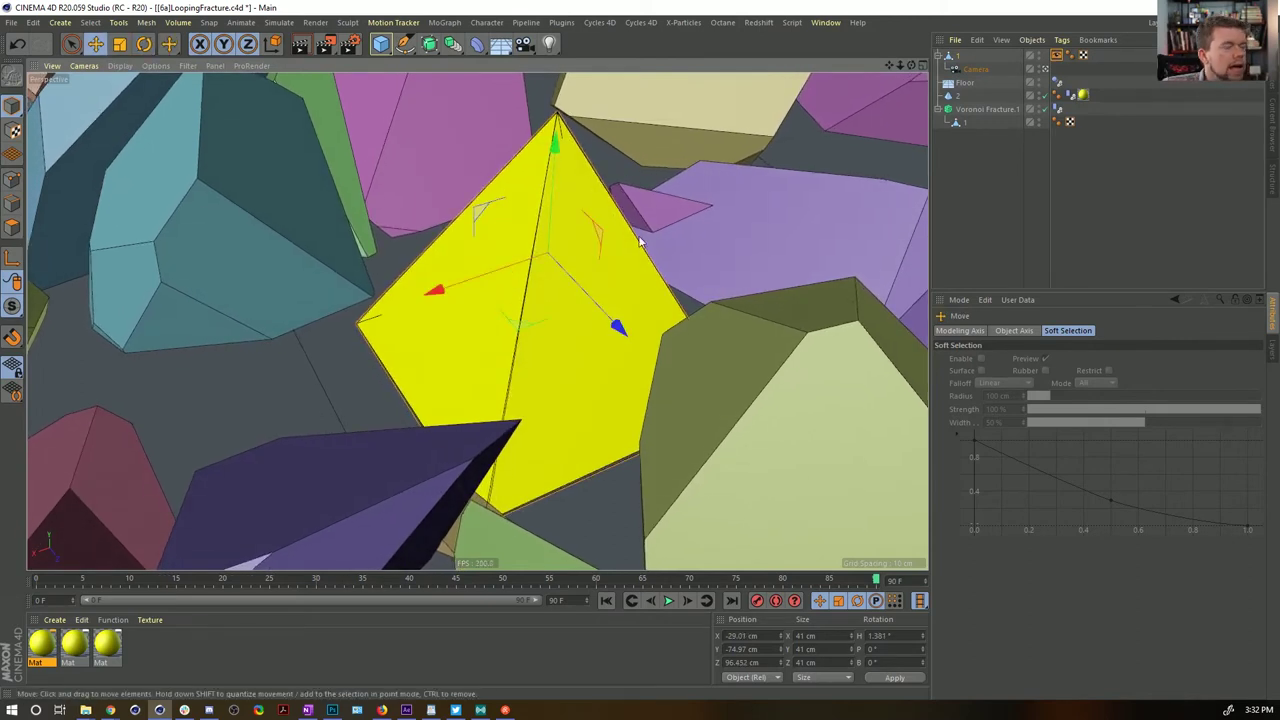
Unparent the camera from pyramid 1 and keyframe the camera's position and rotation at frame 90
left_click(965, 72)
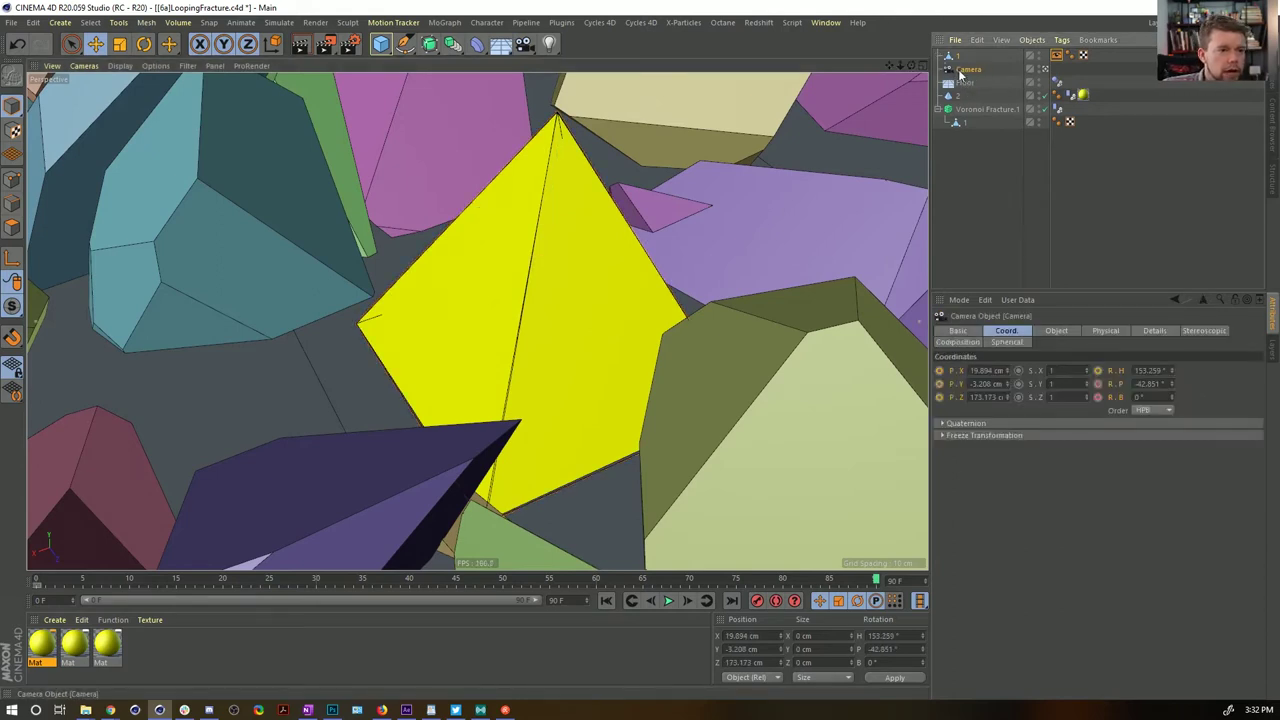
left_click(1100, 387, "ctrl")
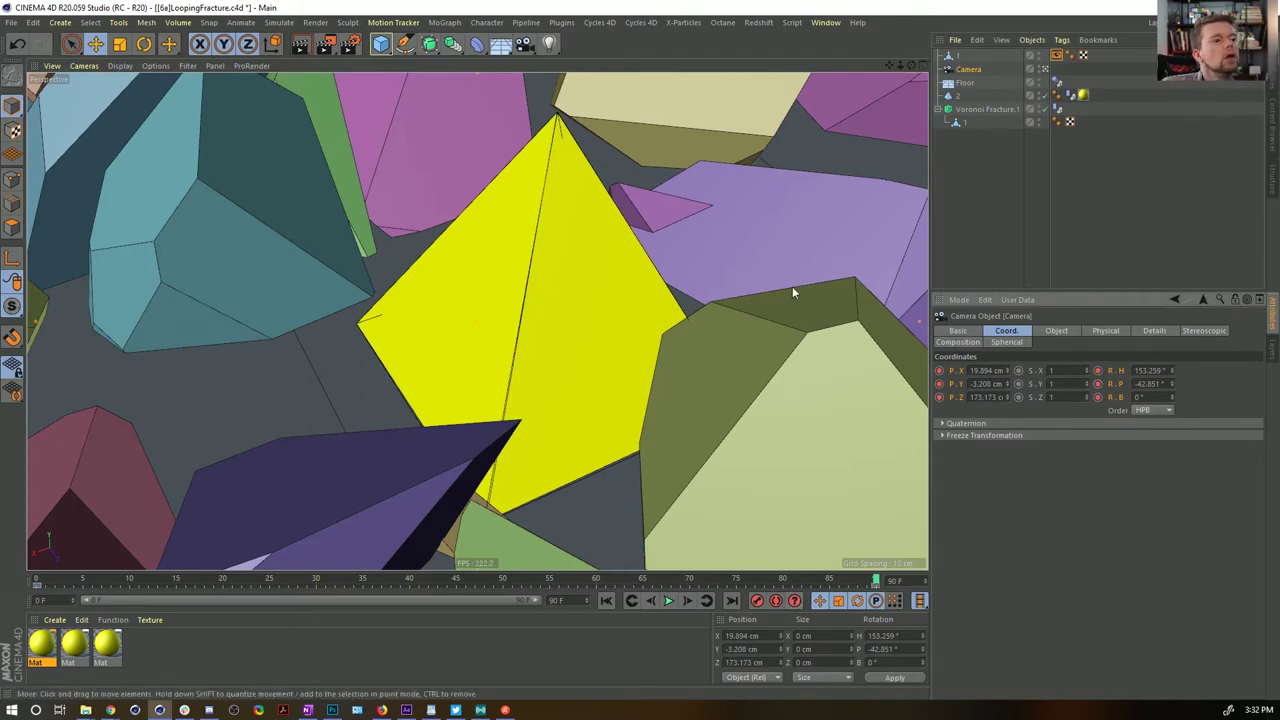
Return to the first frame and hide wireframe pyramid 1 in both the viewport and the render
left_click(605, 601)
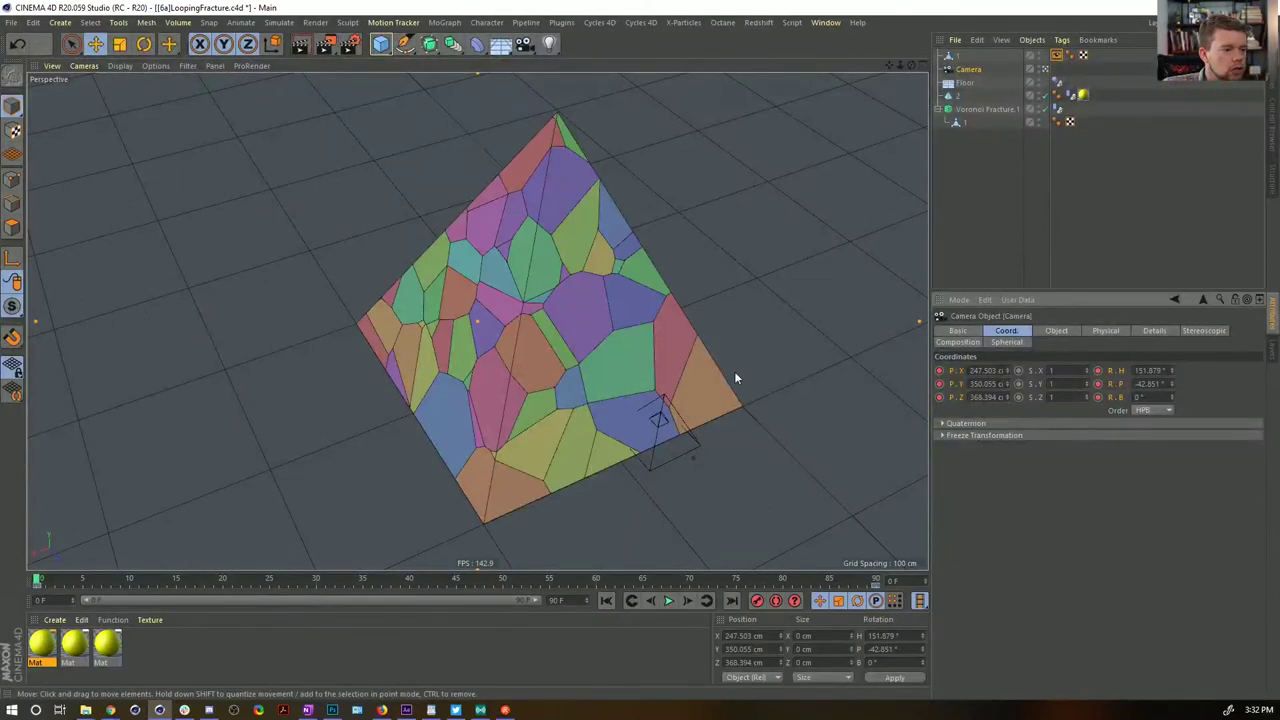
left_click(970, 56)
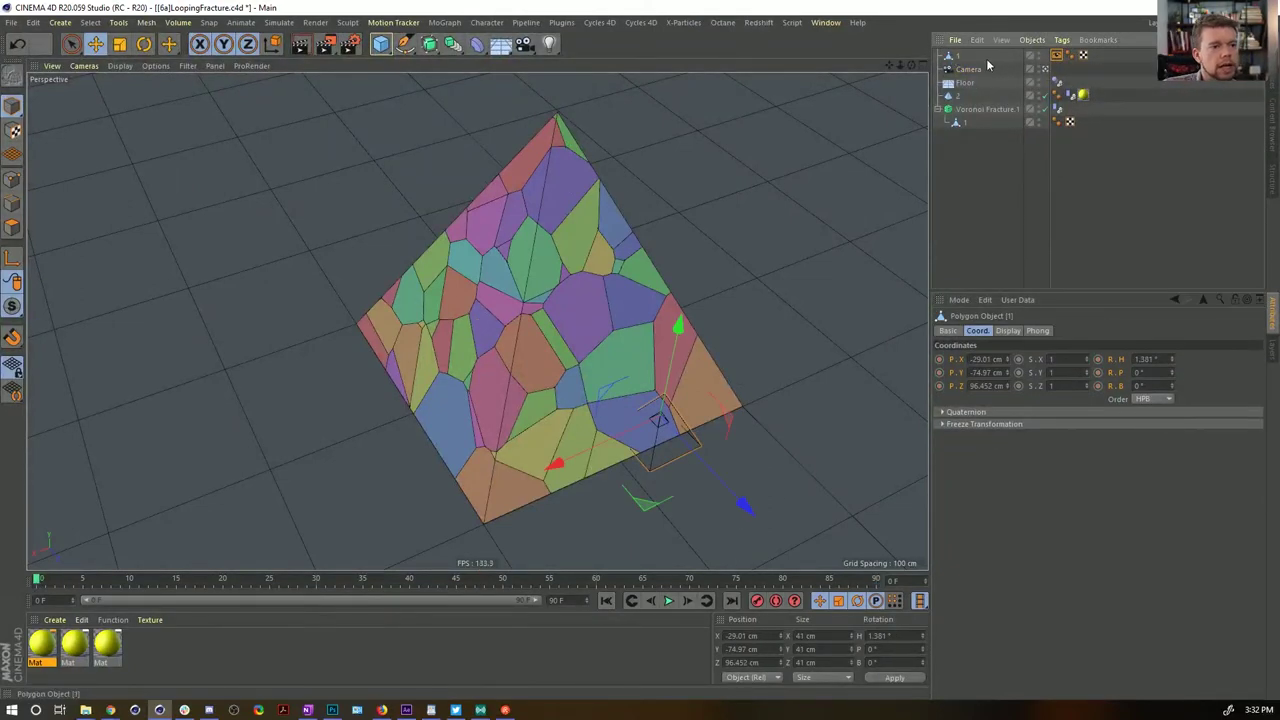
left_click(1038, 55)
left_click(988, 185)
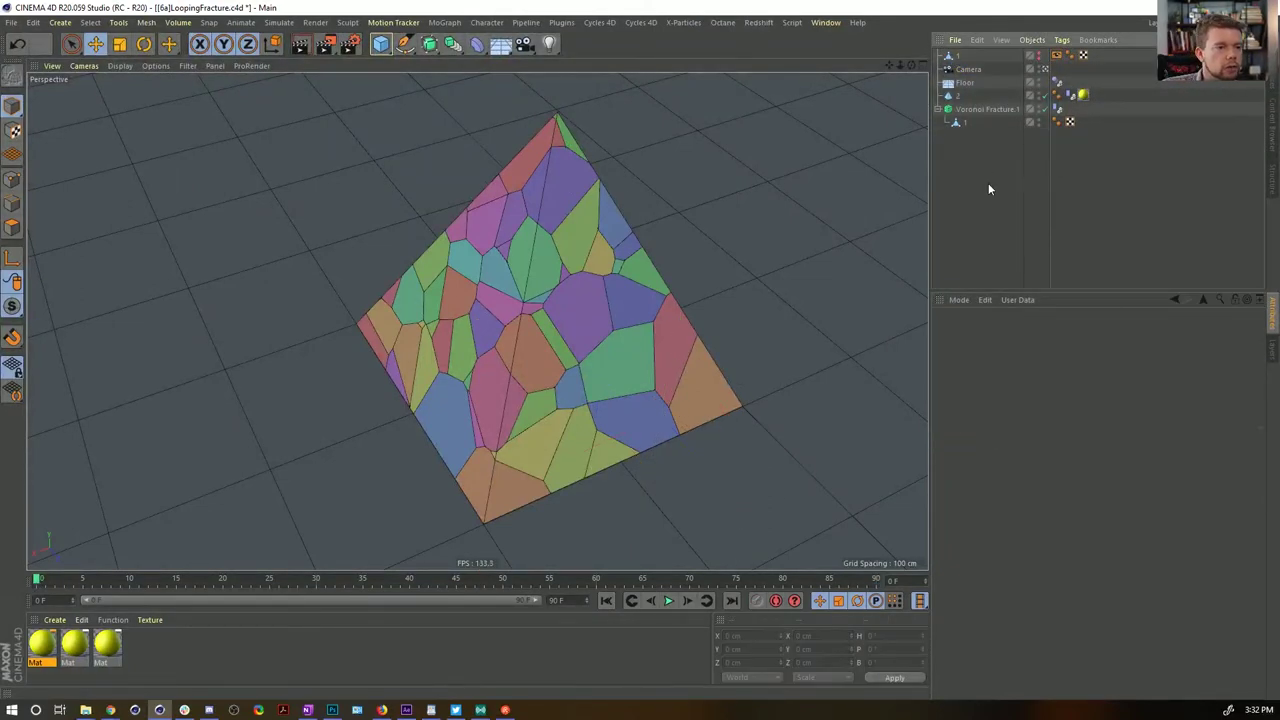
Play the animated camera move twice and compare the first frame with frame 90 to check how the loop matches
left_click(668, 600)
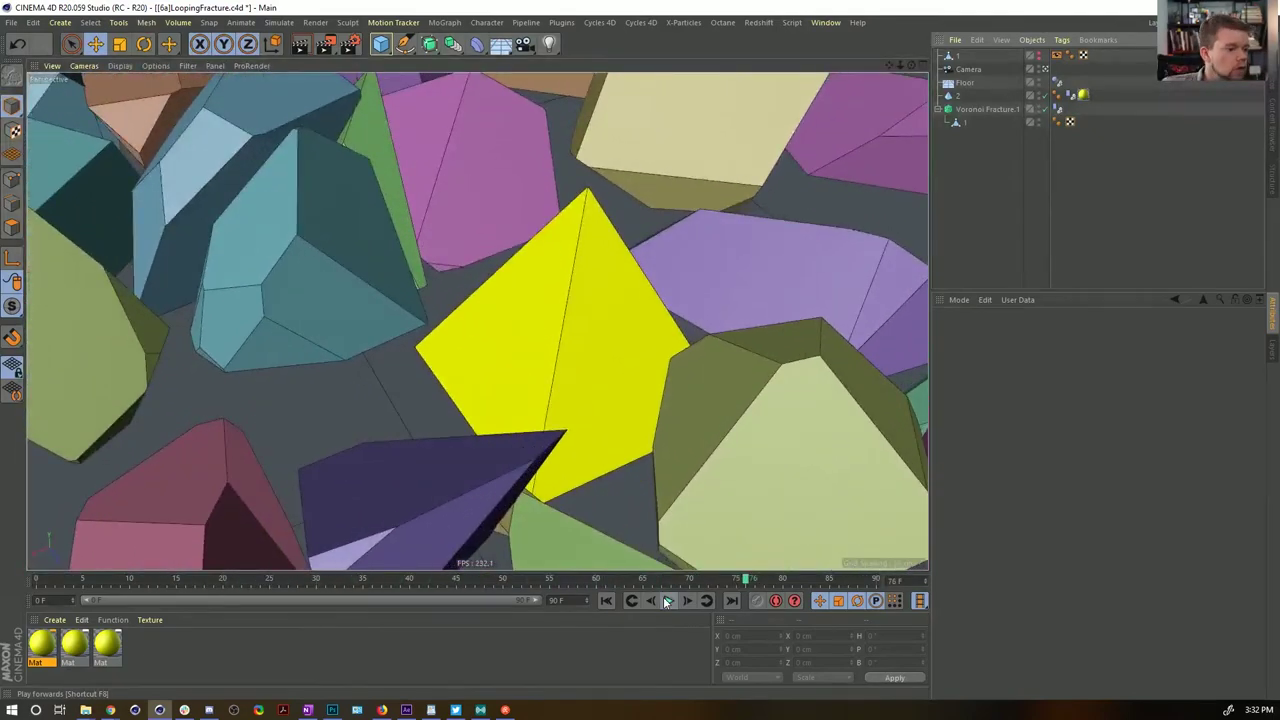
left_click(666, 600)
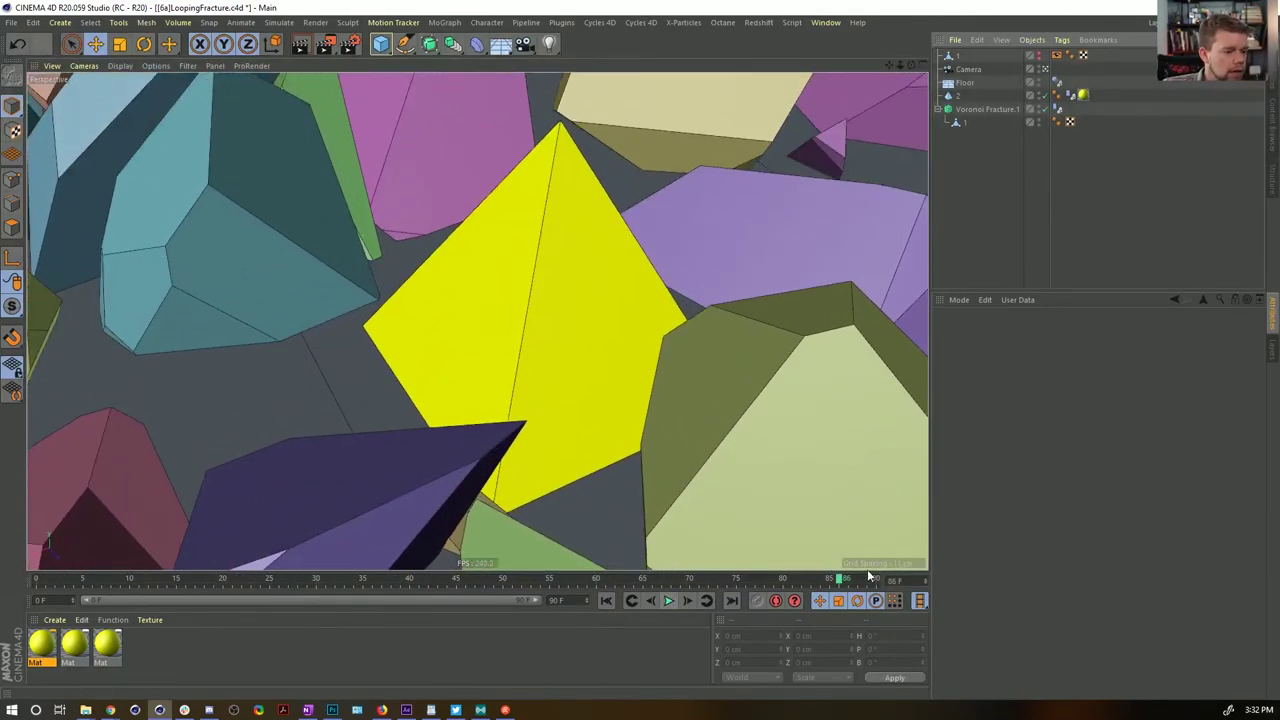
left_click_drag(866, 578, 901, 582)
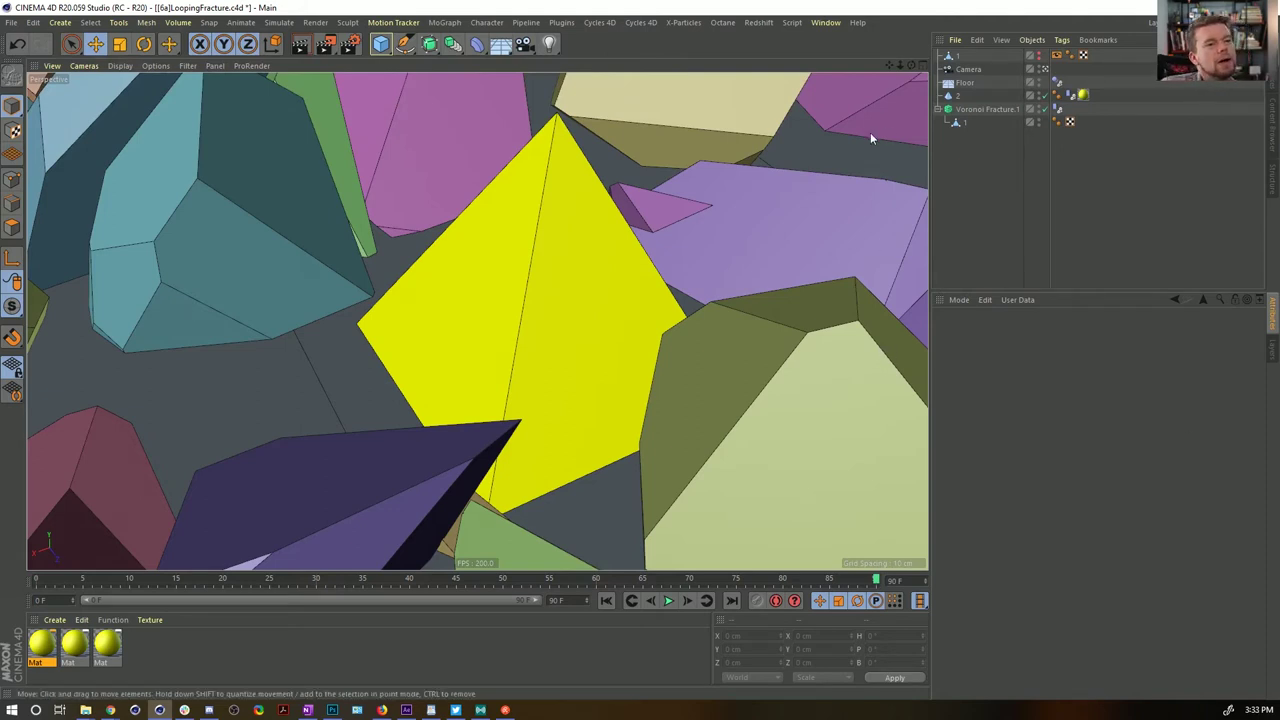
left_click(607, 601)
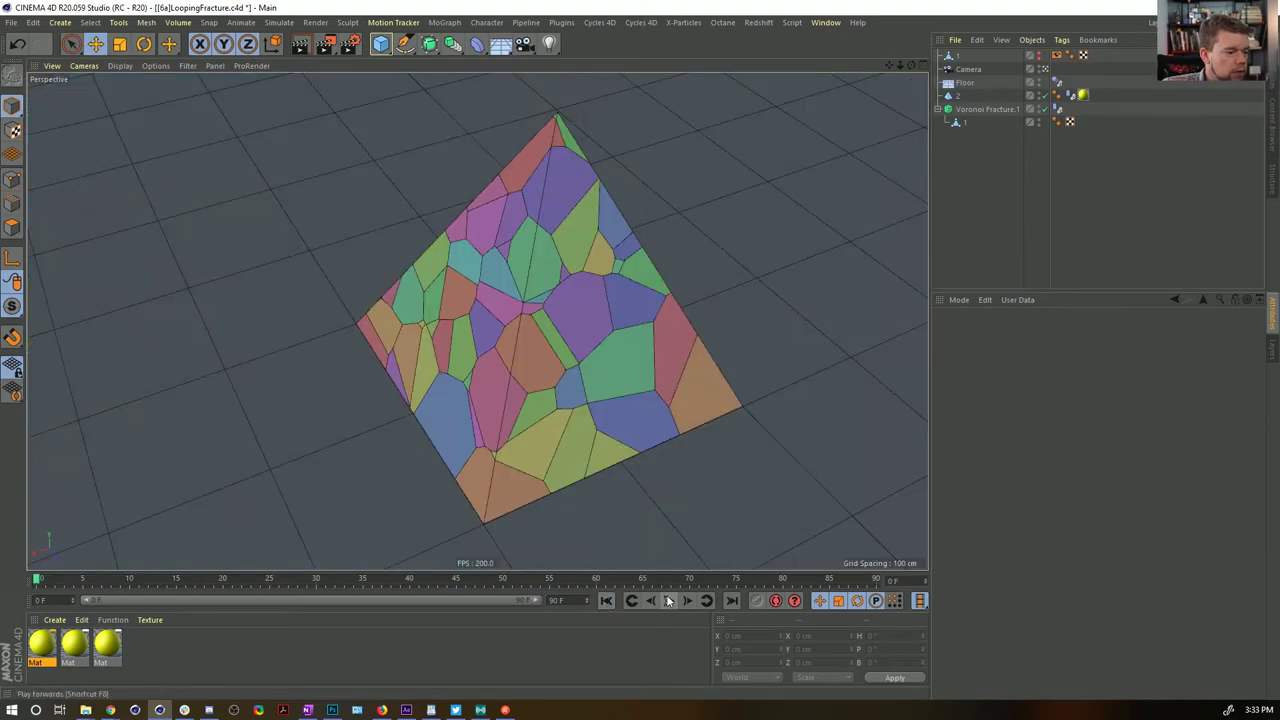
left_click(669, 600)
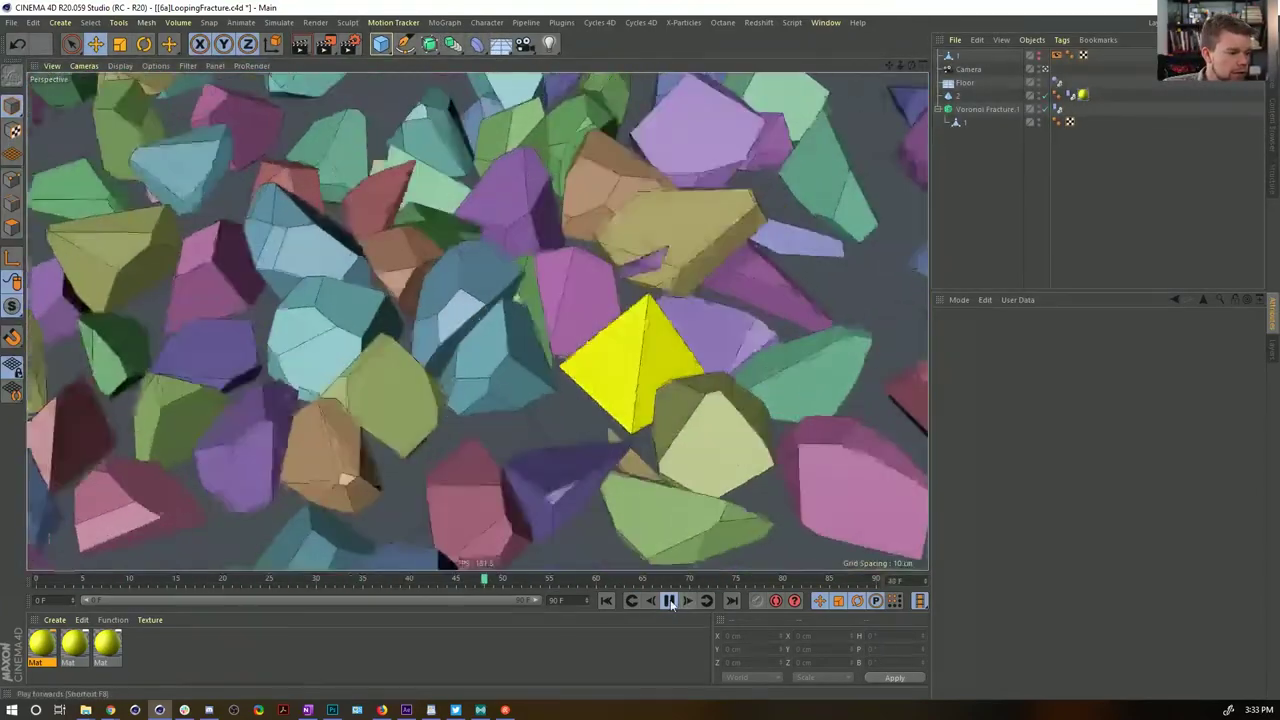
left_click(669, 600)
left_click(731, 600)
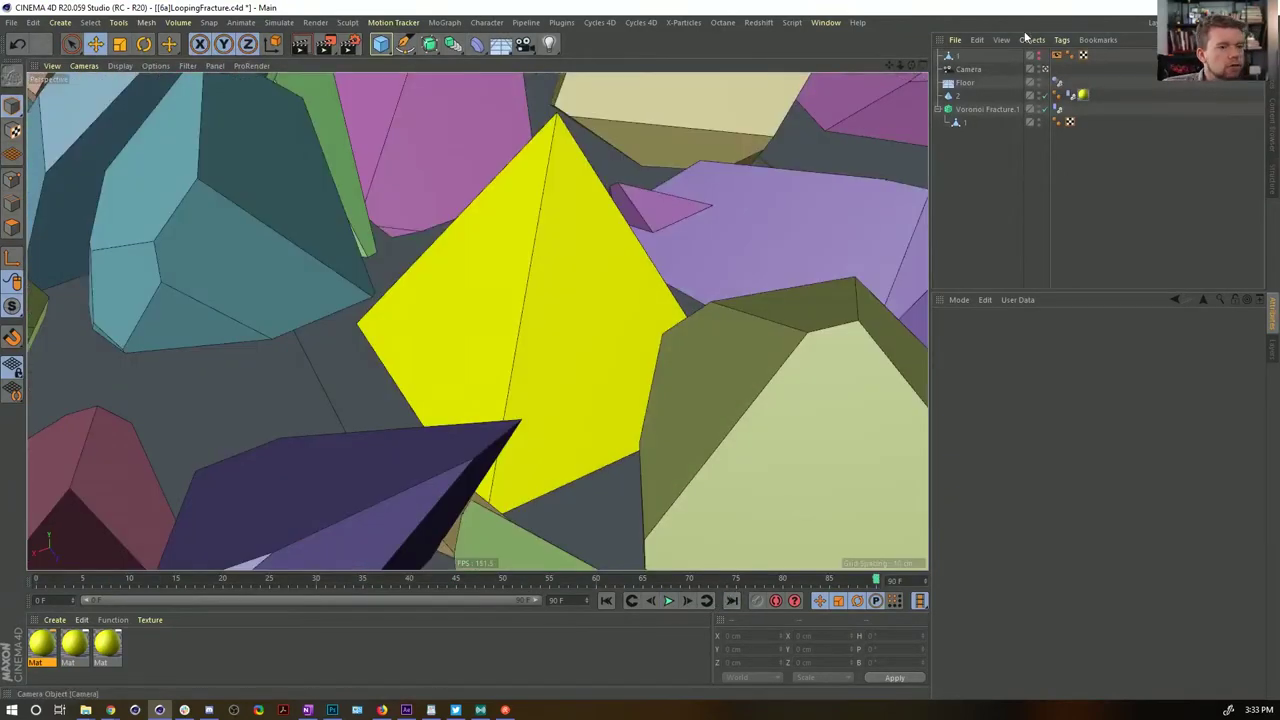
Try duplicating Voronoi Fracture.1 and playing the animation with both copies, and delete the duplicate back at the first frame
left_click(983, 110)
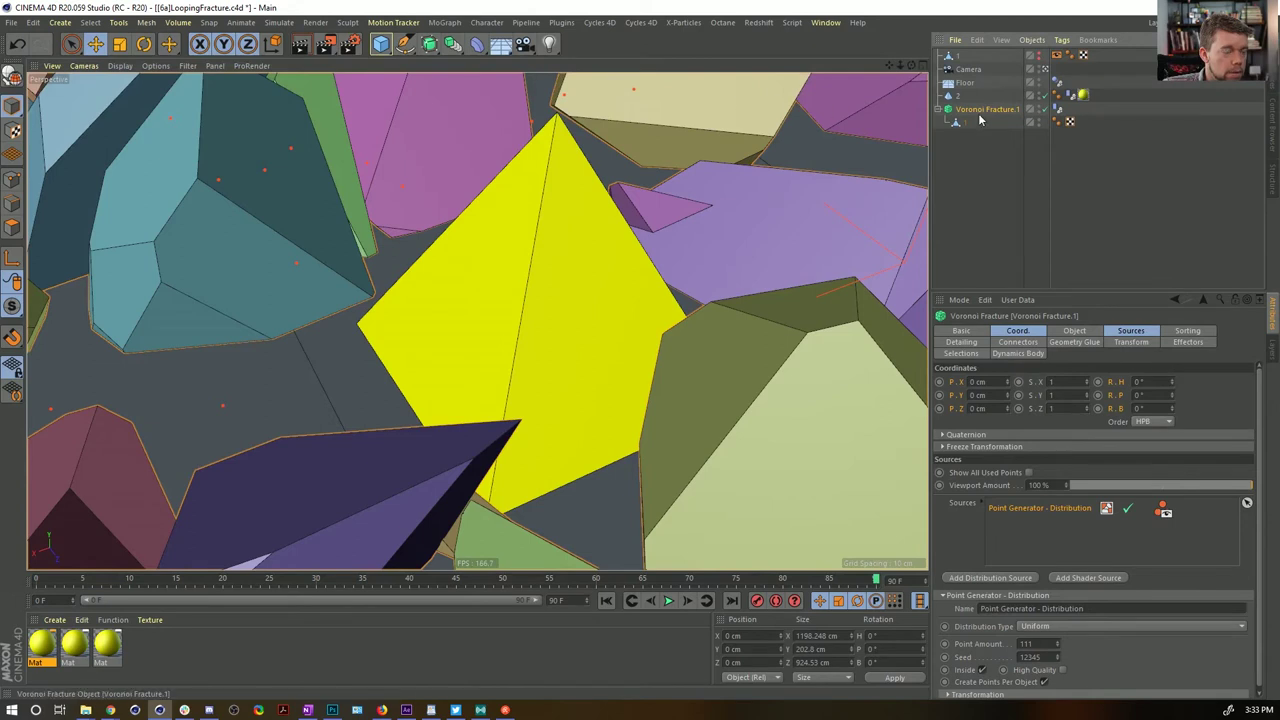
left_click_drag(964, 108, 963, 104, "ctrl")
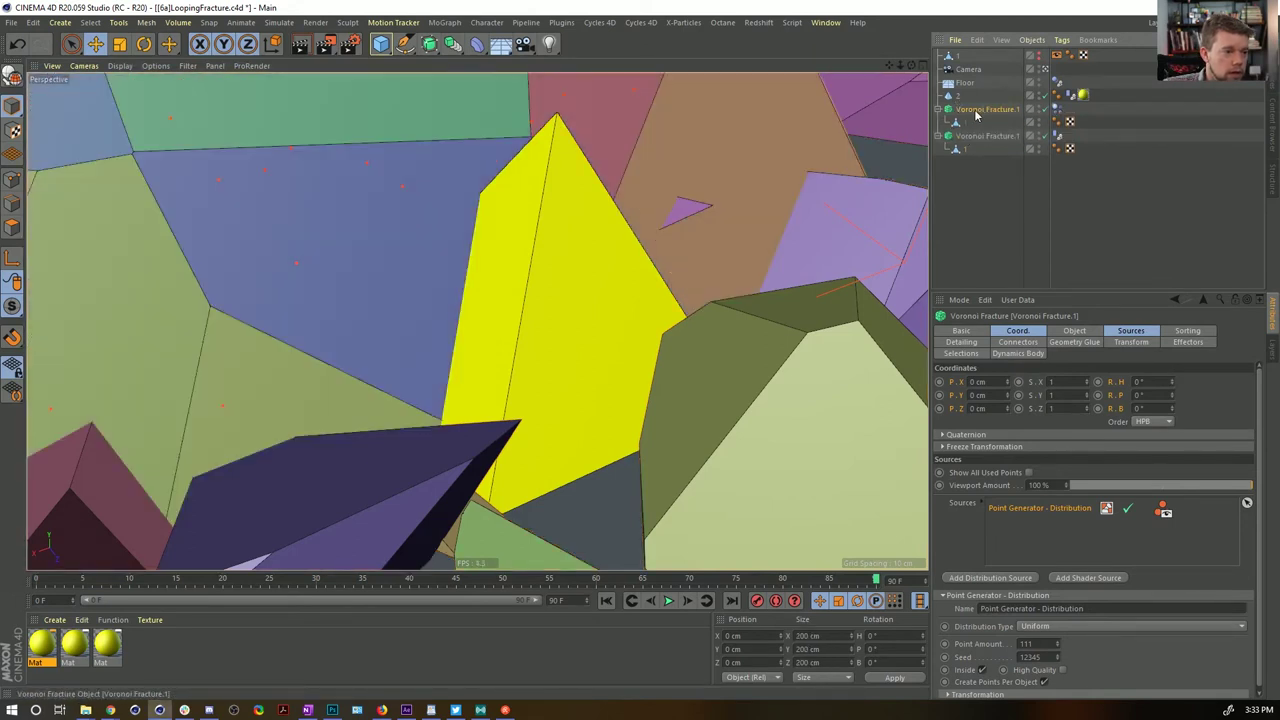
left_click(668, 600)
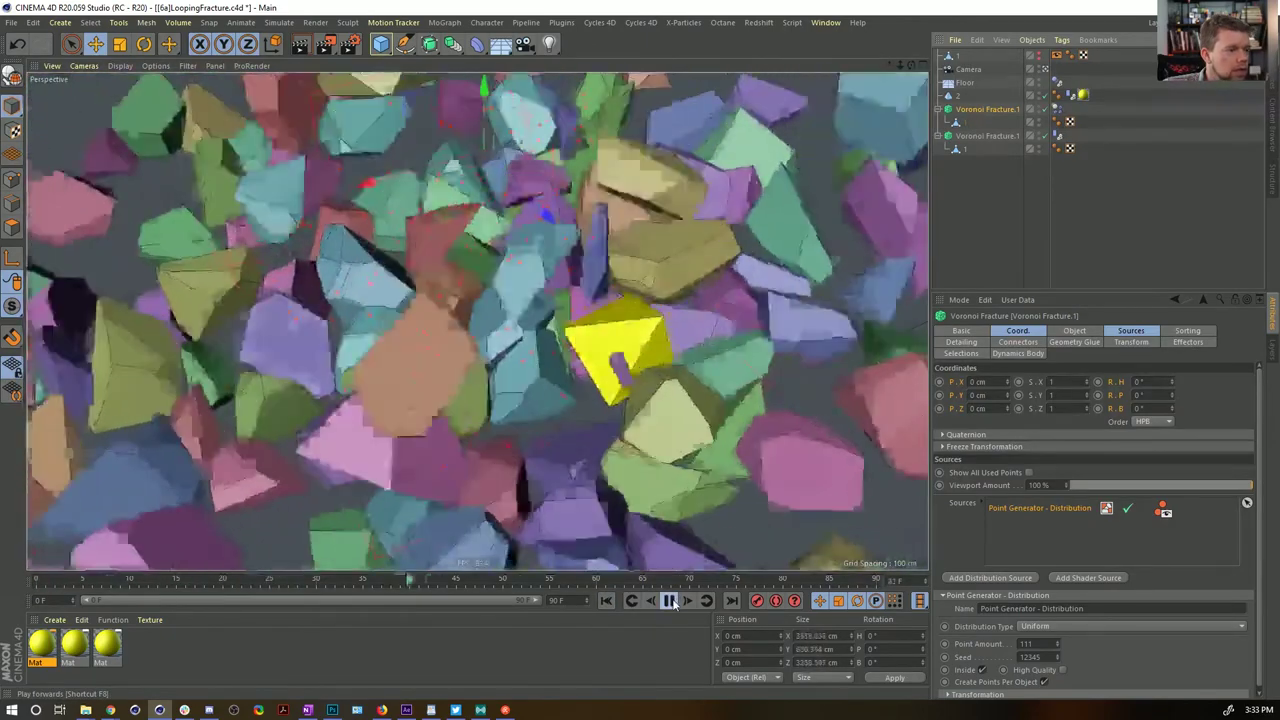
left_click(669, 600)
left_click(606, 600)
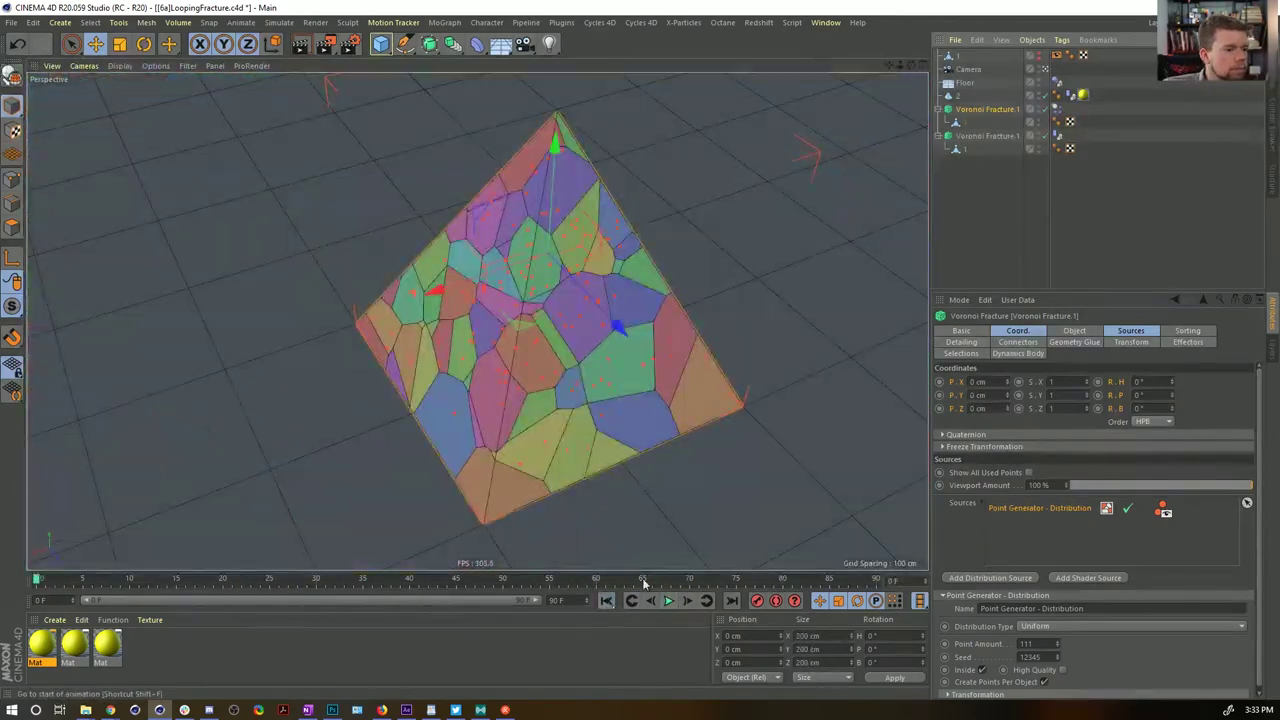
key("Delete")
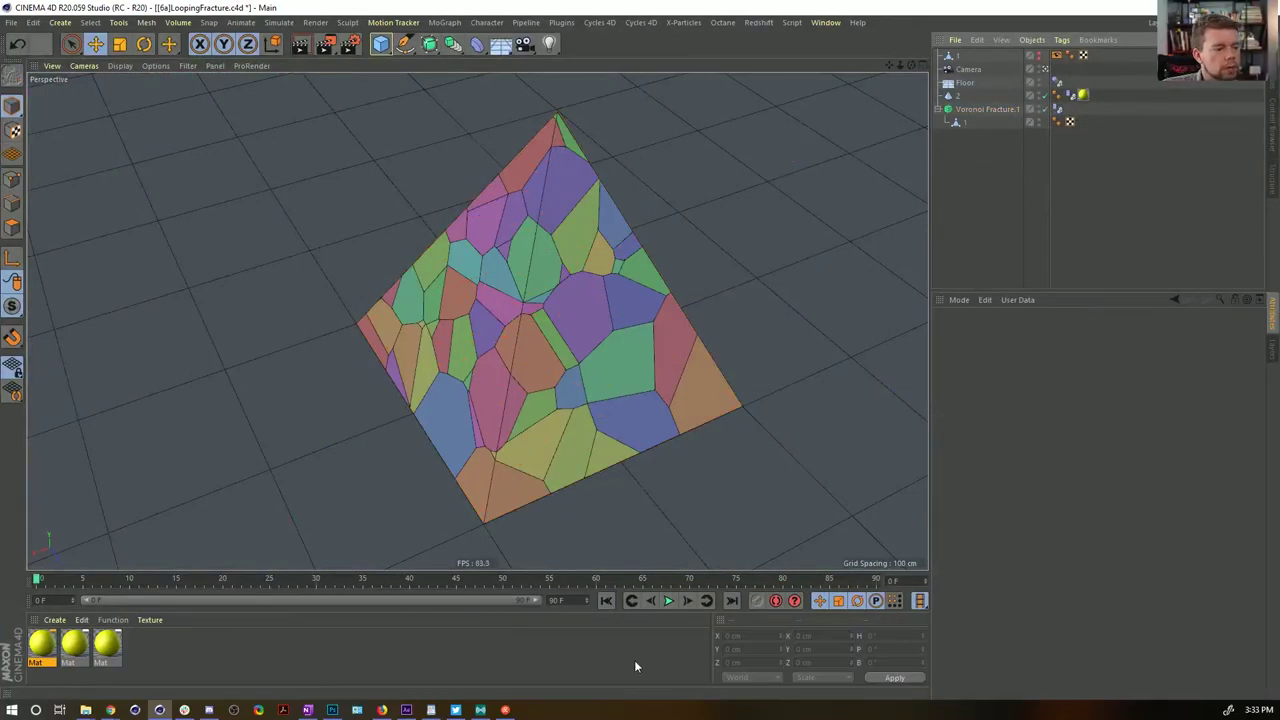
Play the beginning of the fracture animation with the single Voronoi Fracture.1 and return to the first frame
left_click(669, 600)
left_click(669, 600)
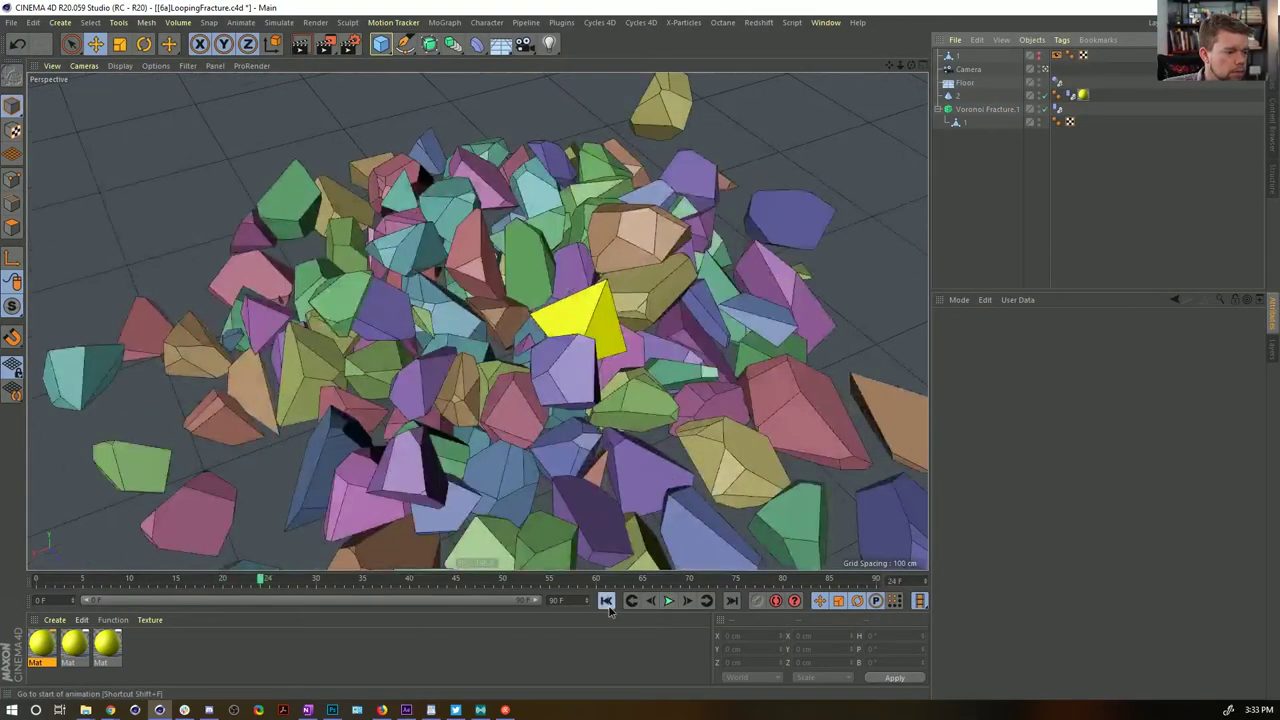
left_click(606, 600)
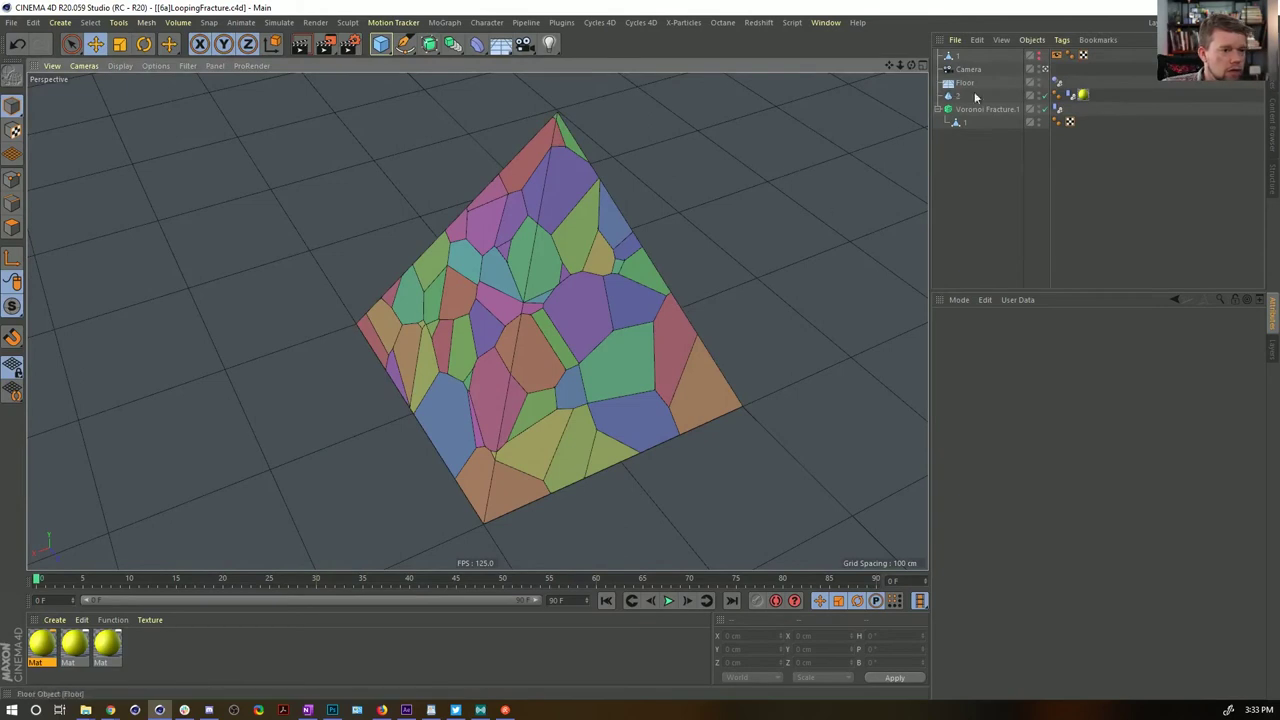
left_click(985, 110)
key("c")
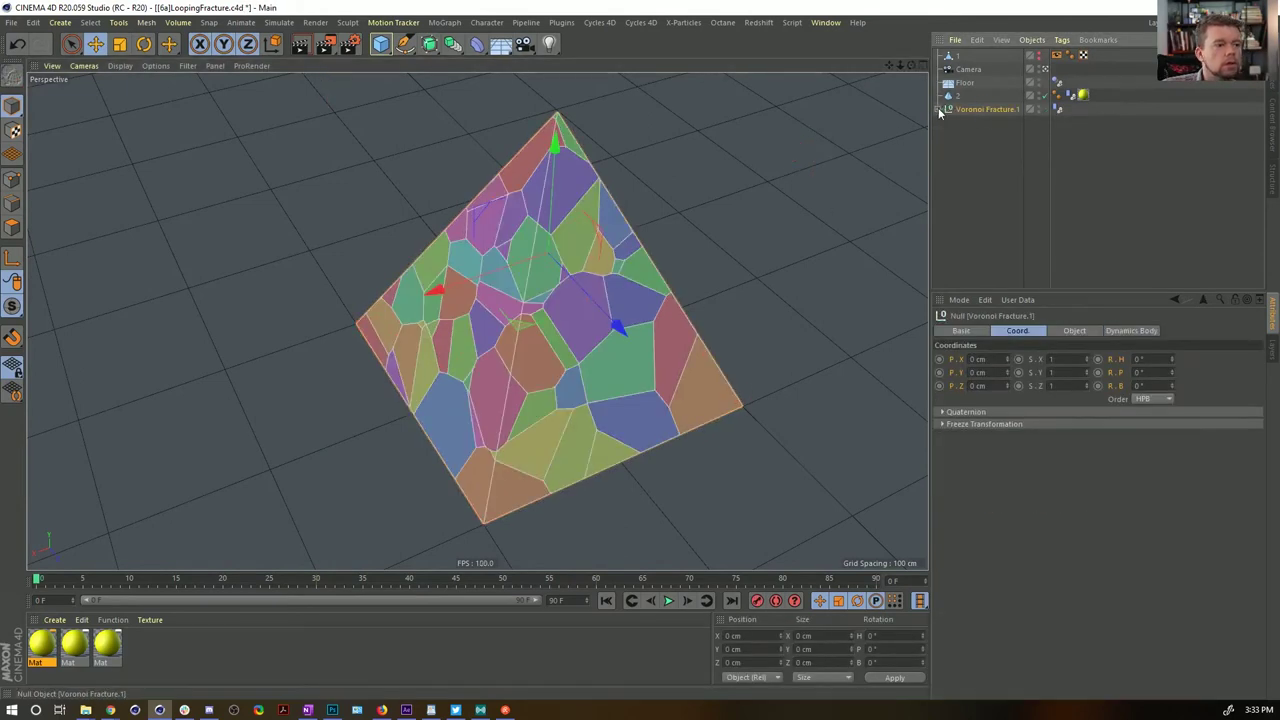
key("ctrl+z")
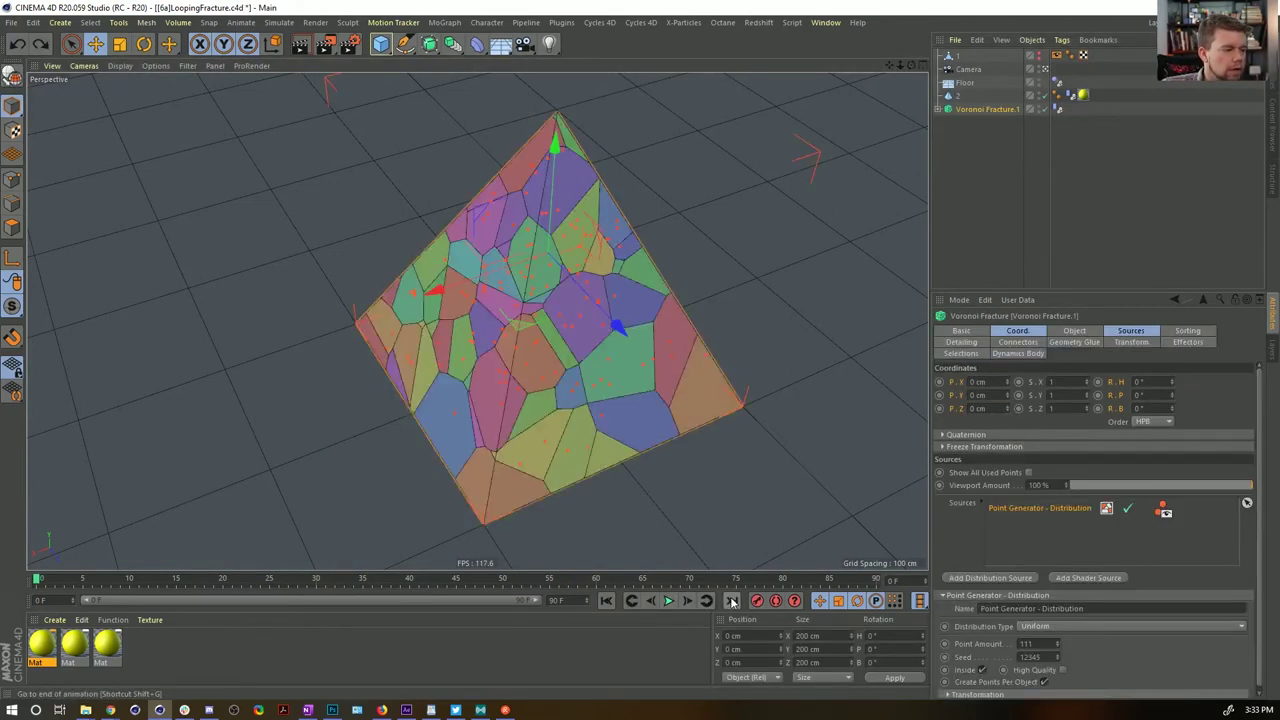
Make Voronoi Fracture.1 editable at frame 90 and expand it to show its fracture parts
left_click(732, 601)
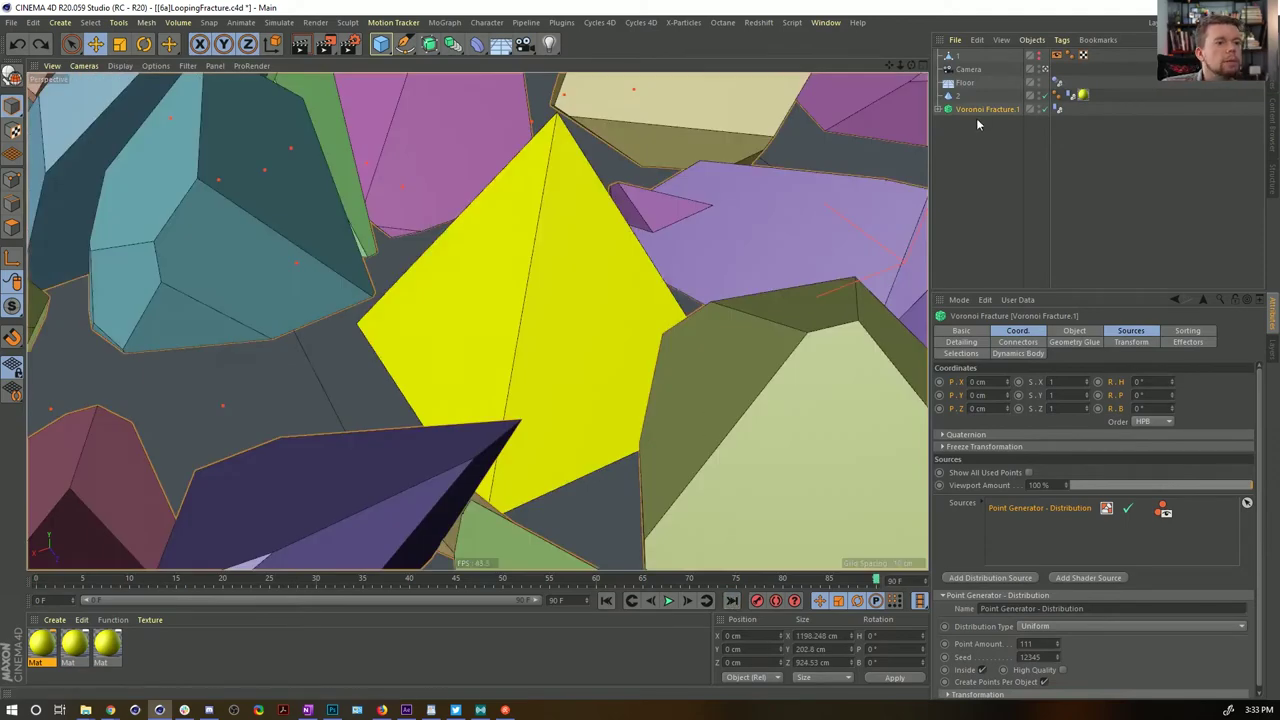
key("c")
left_click(942, 109)
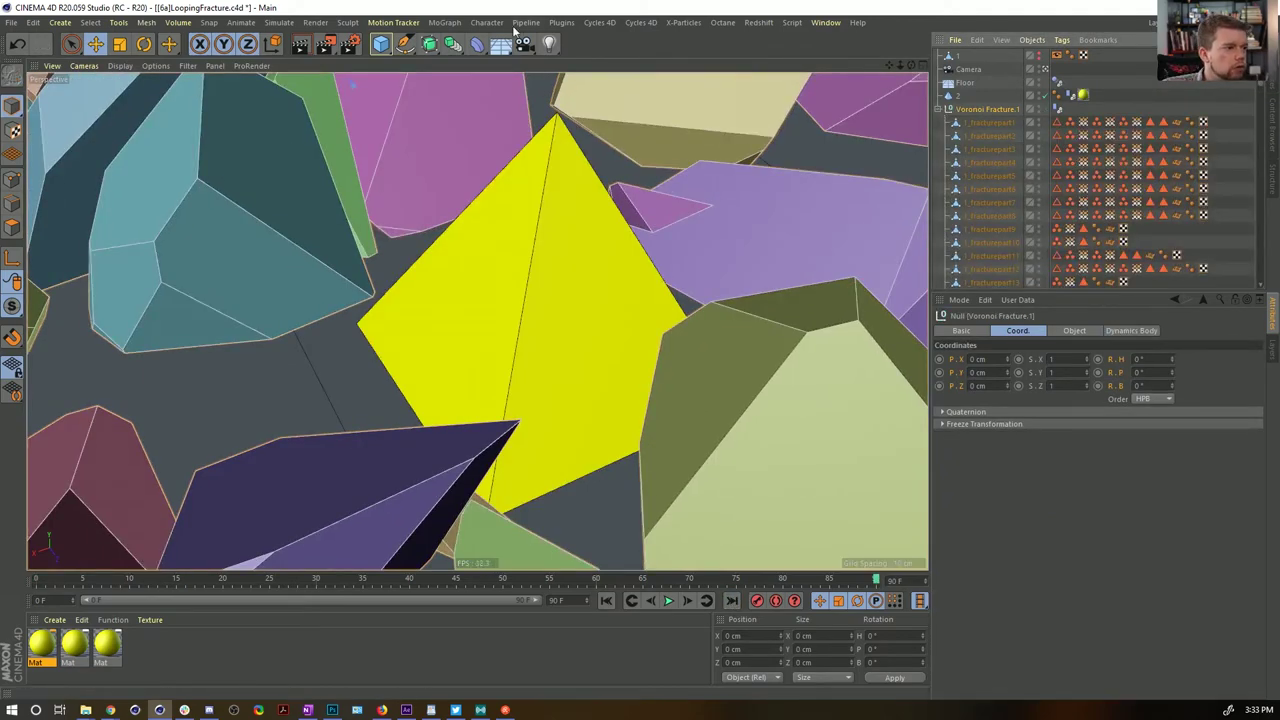
Merge the fracture parts into one polygon object with an editable Connect object, take it out of the Connect null, and copy it
left_click(453, 44)
left_click(627, 88)
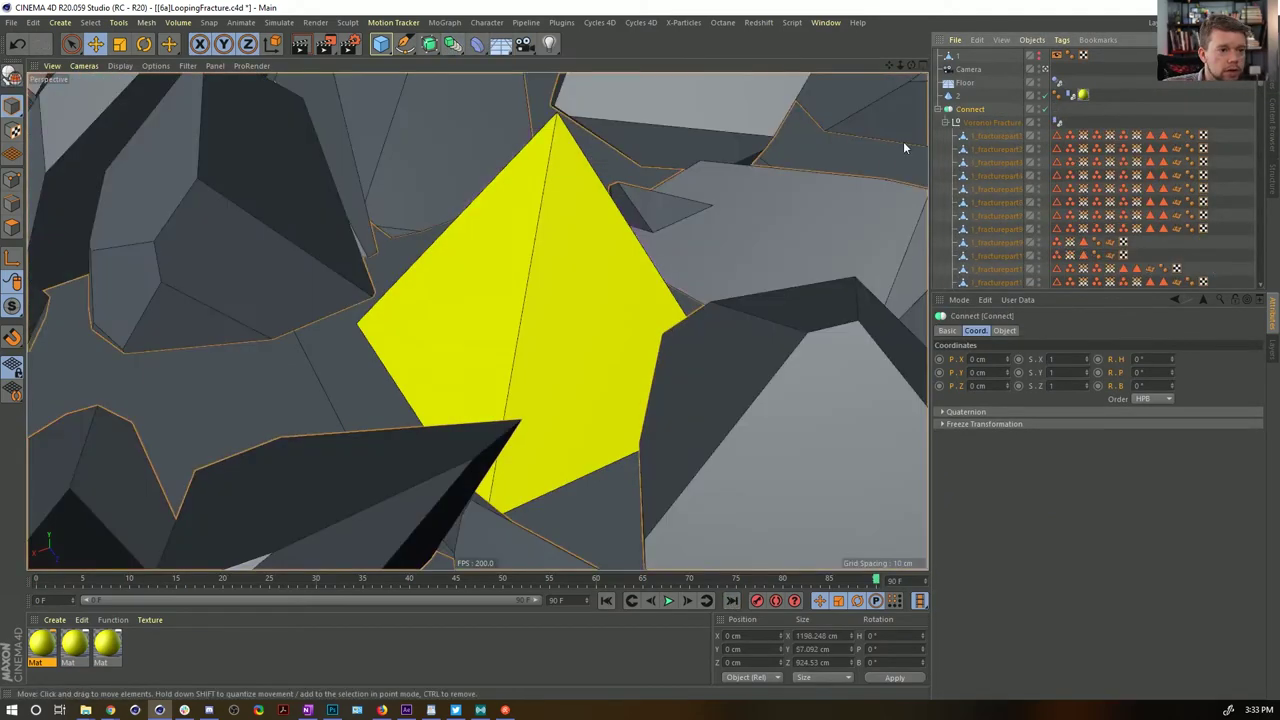
key("c")
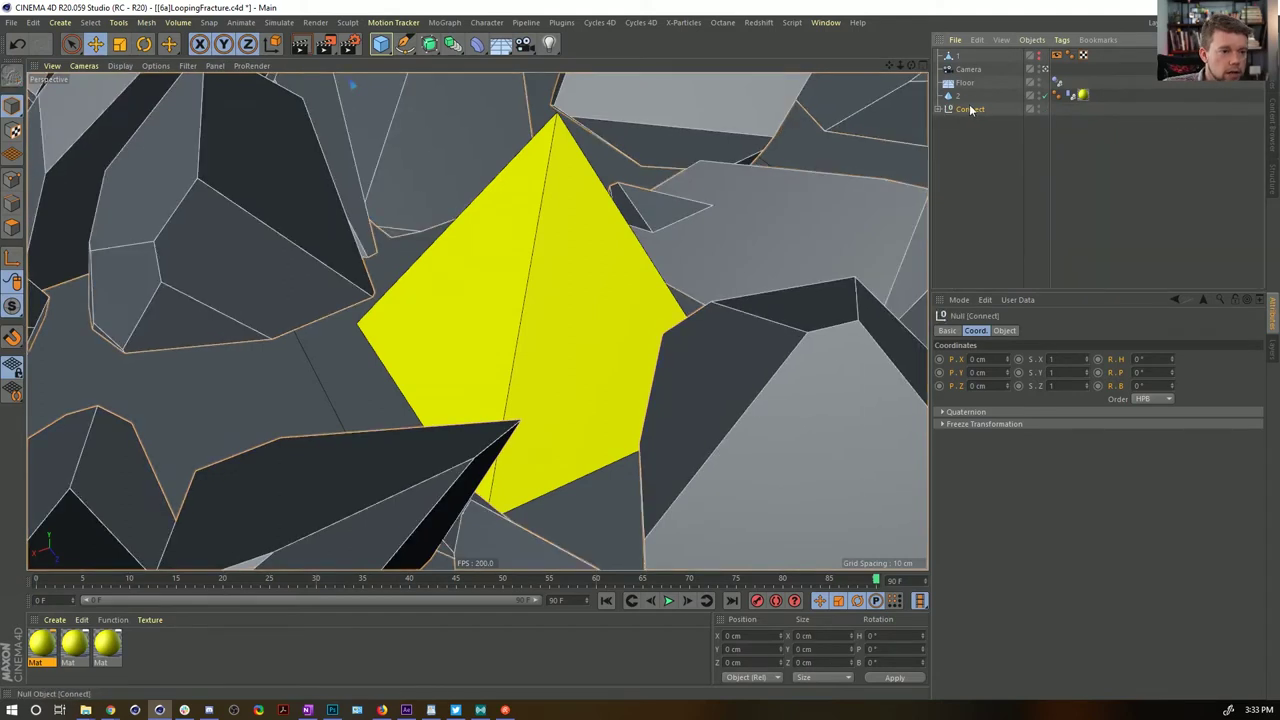
left_click(938, 109)
left_click_drag(967, 123, 978, 140)
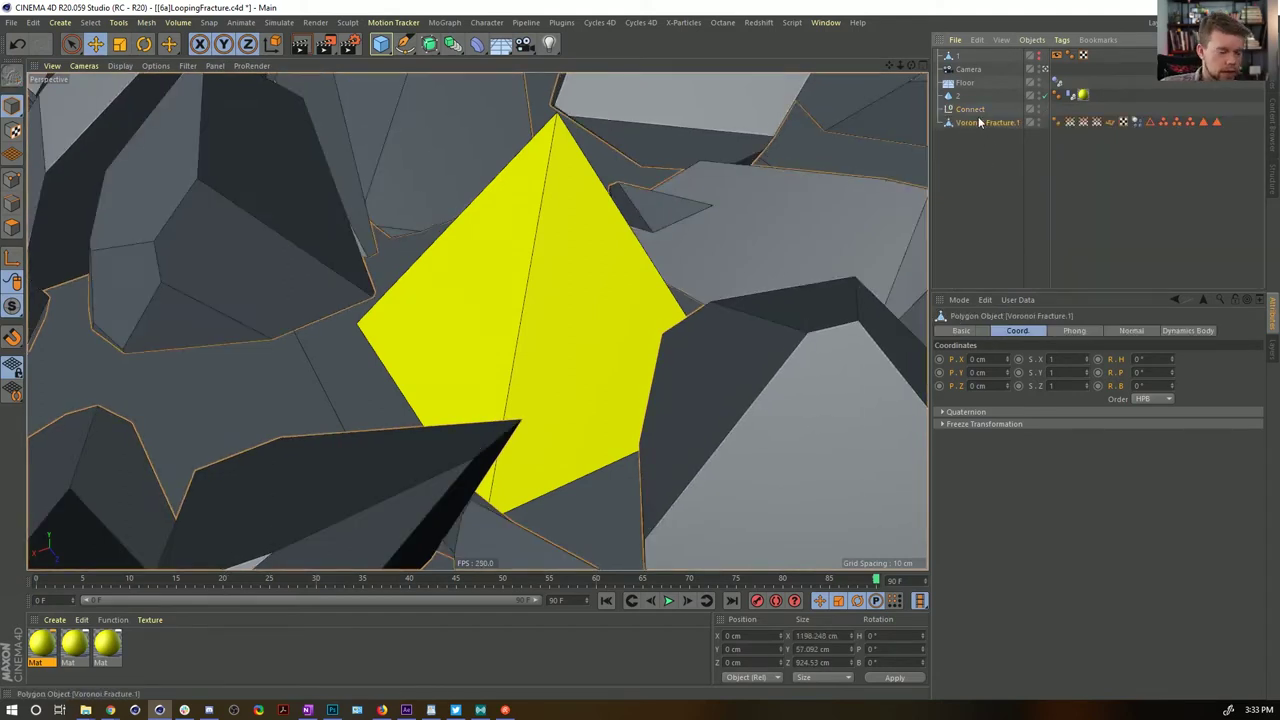
Undo the Connect merge and the conversion to restore the live Voronoi Fracture.1 with pyramid 1 beneath it
key("ctrl+z")
key("ctrl+z")
key("ctrl+z")
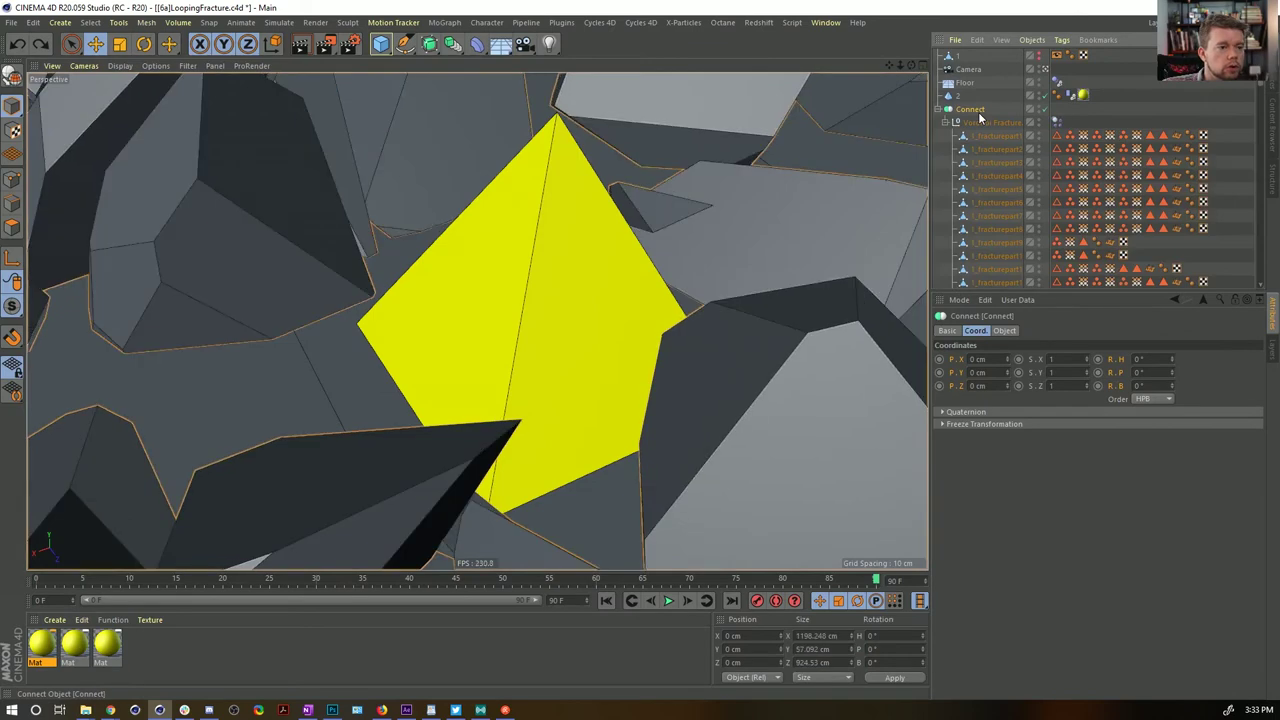
key("ctrl+z")
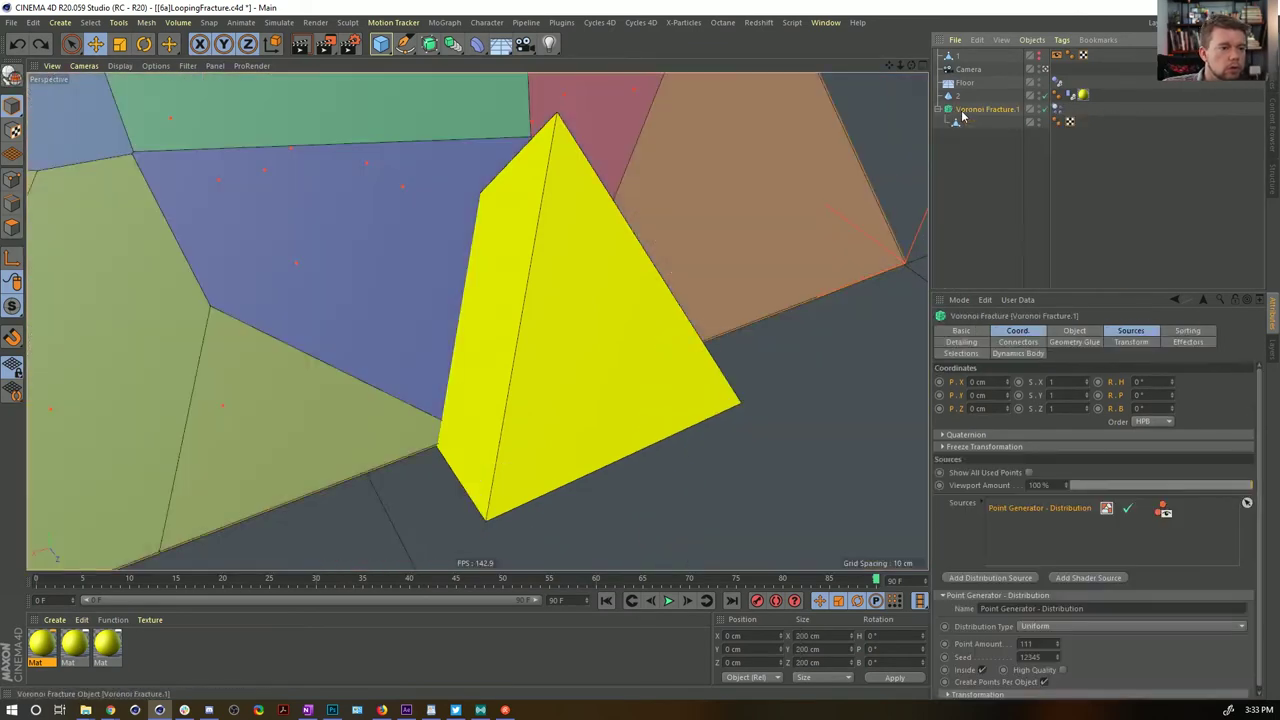
Play the restored fracture simulation from the first frame and rewind to the start
left_click(606, 600)
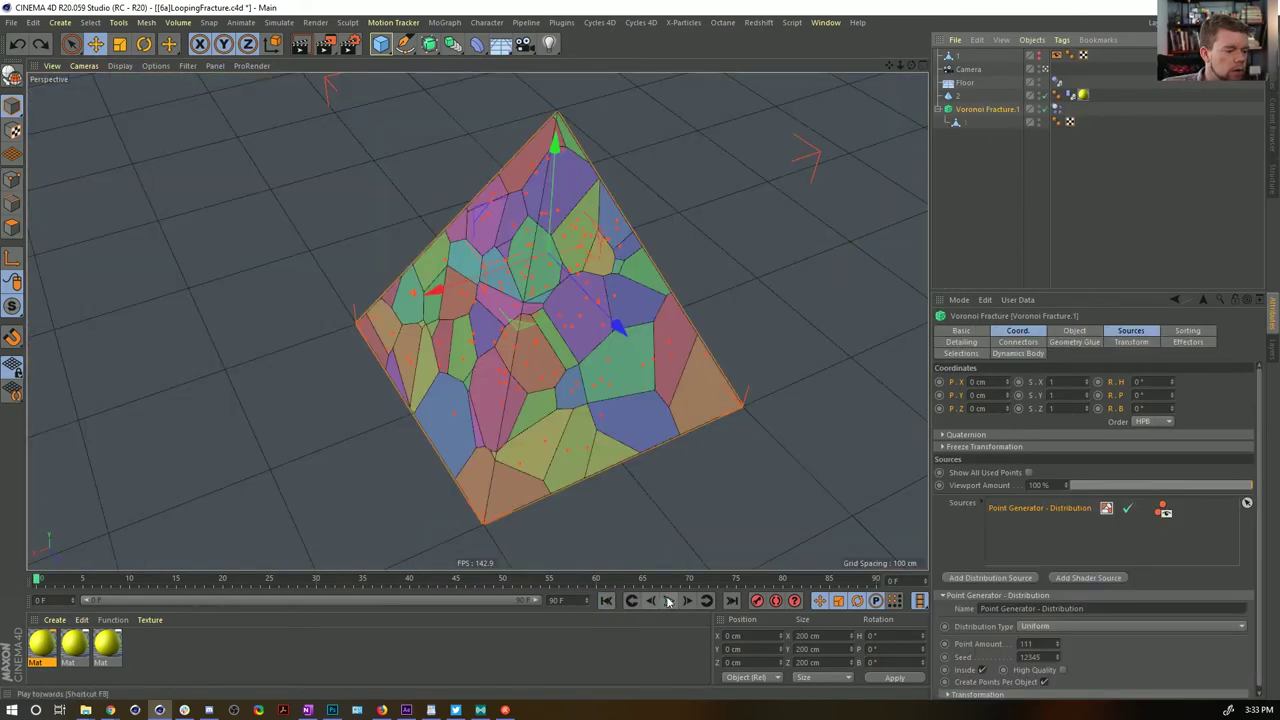
left_click(668, 600)
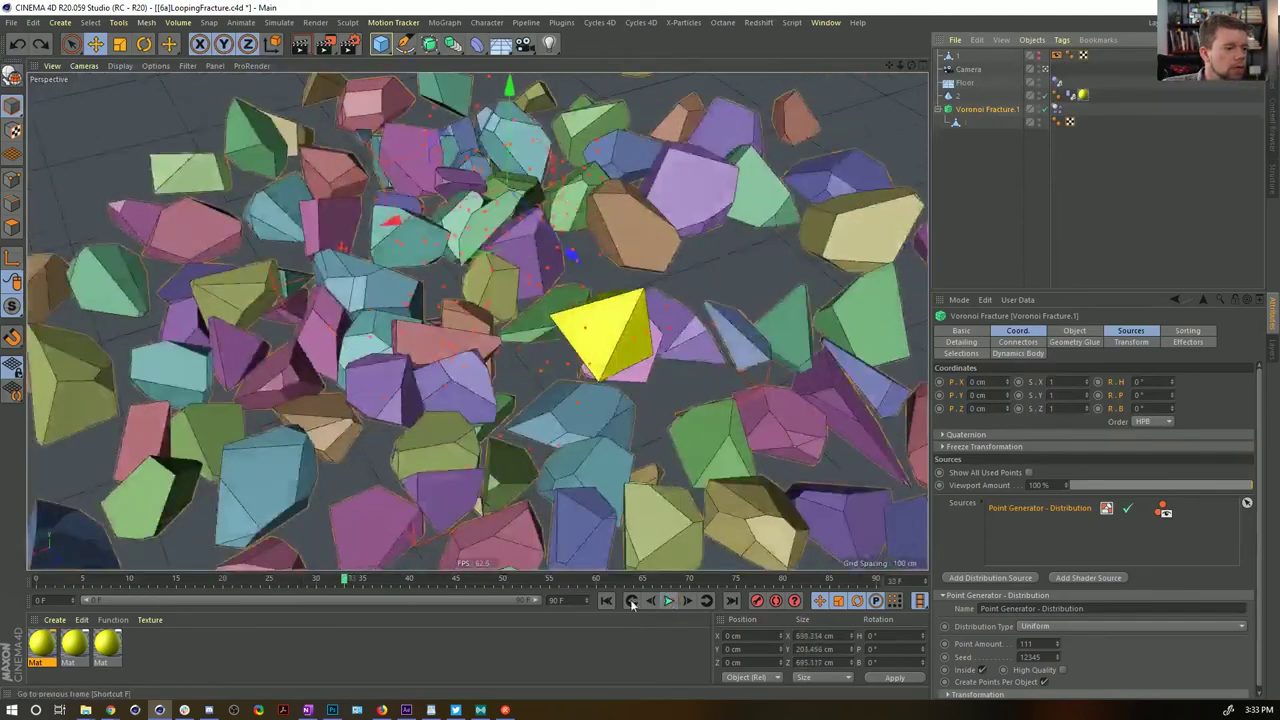
left_click(668, 600)
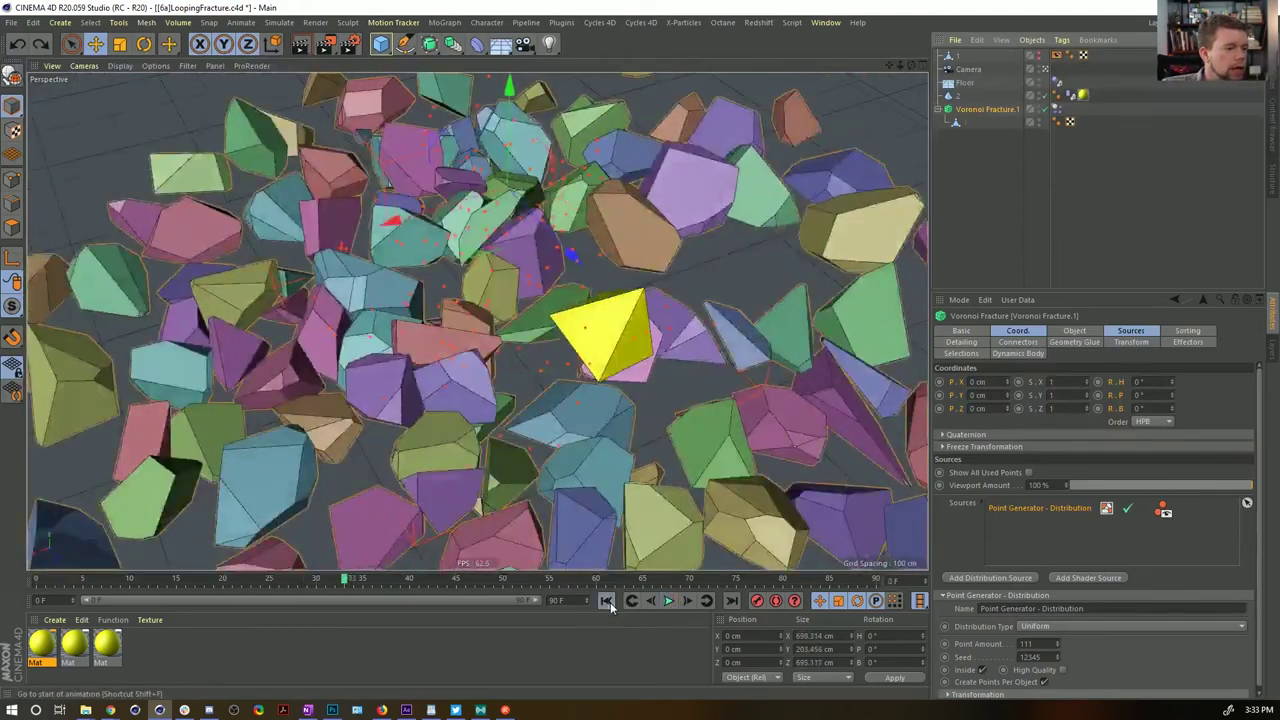
left_click(606, 600)
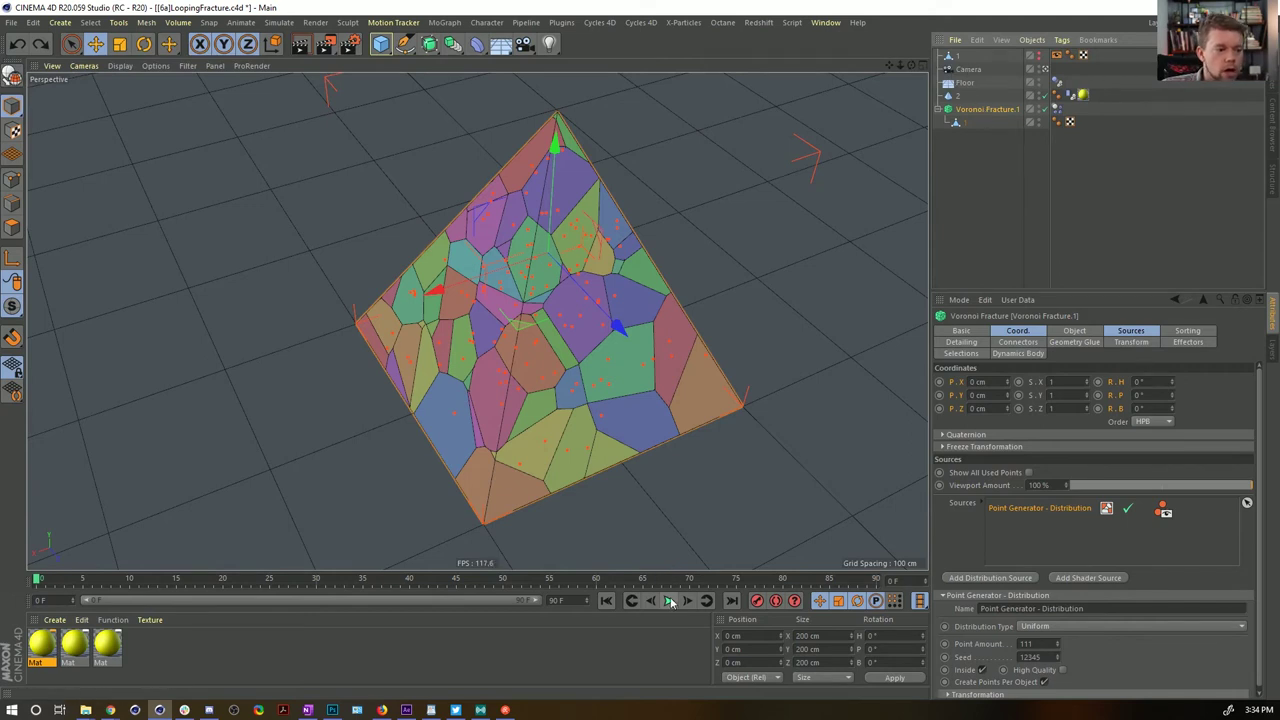
Paste the merged debris object into the scene at the first frame, play the animation with it, and rewind
key("ctrl+v")
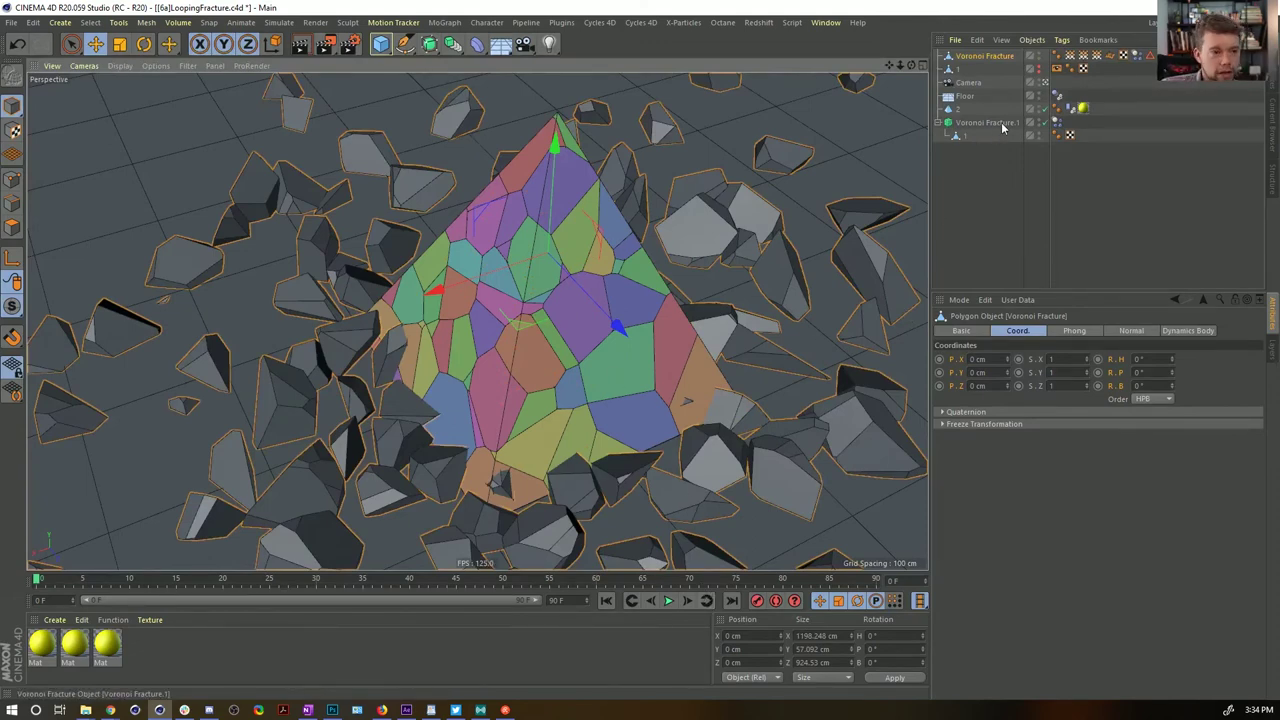
left_click(668, 600)
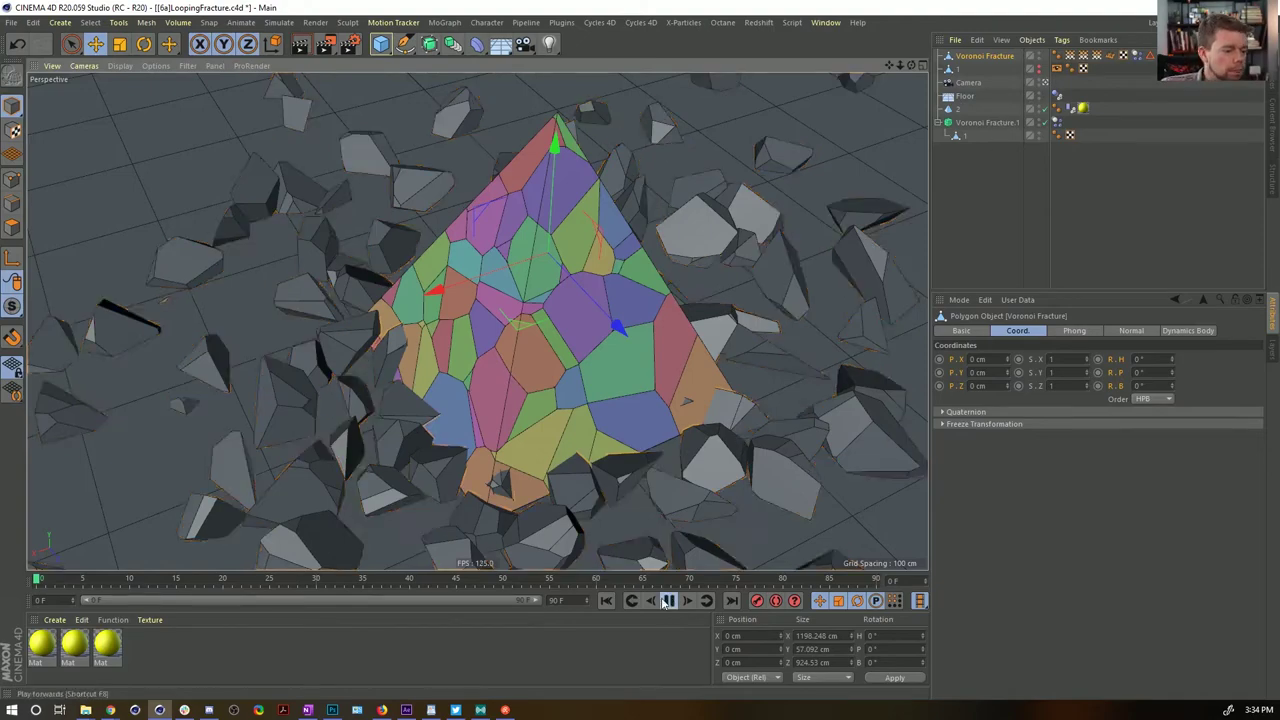
left_click(668, 600)
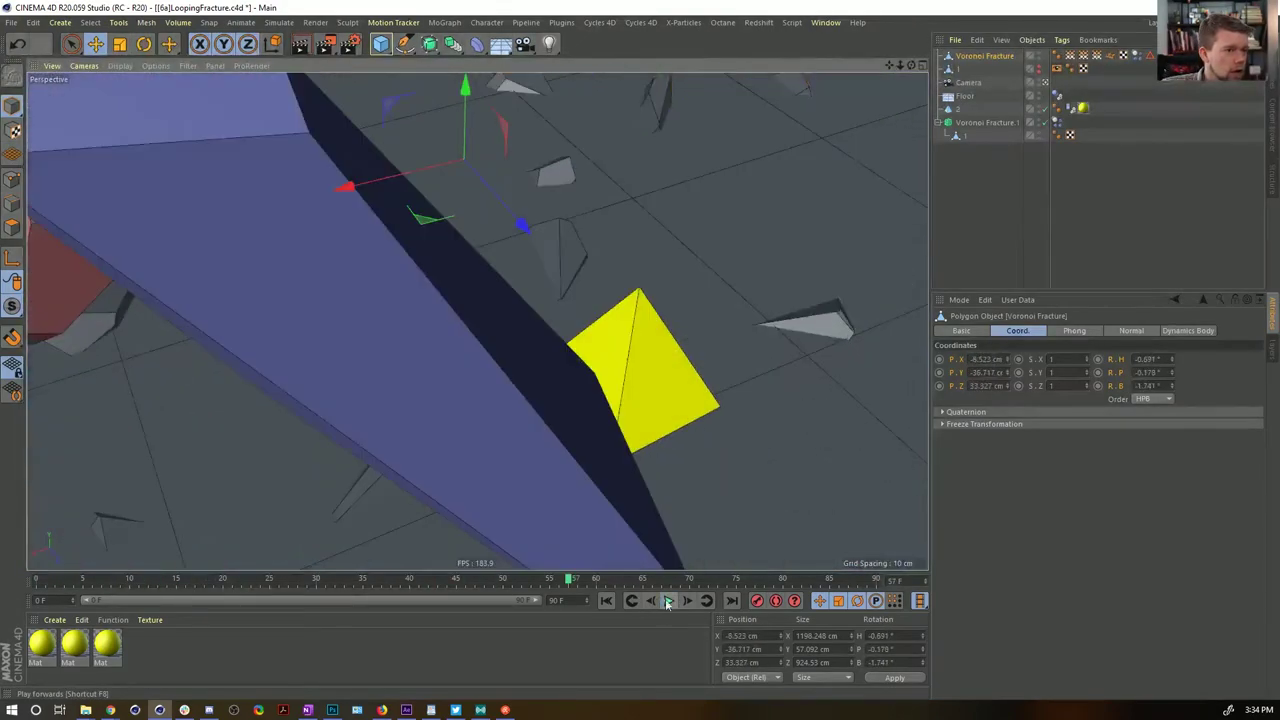
left_click(606, 600)
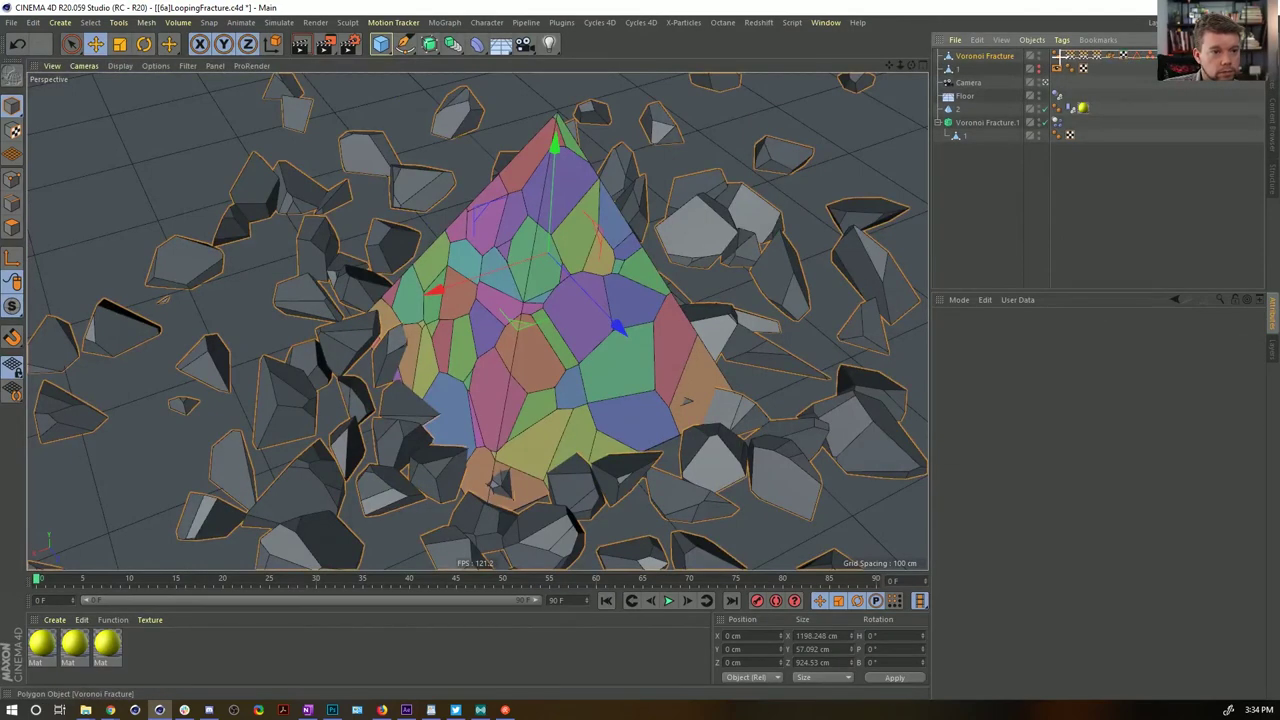
Delete all tags from the merged Voronoi Fracture debris and hide it in both the viewport and the render
left_click_drag(1060, 57, 1062, 61)
key("Delete")
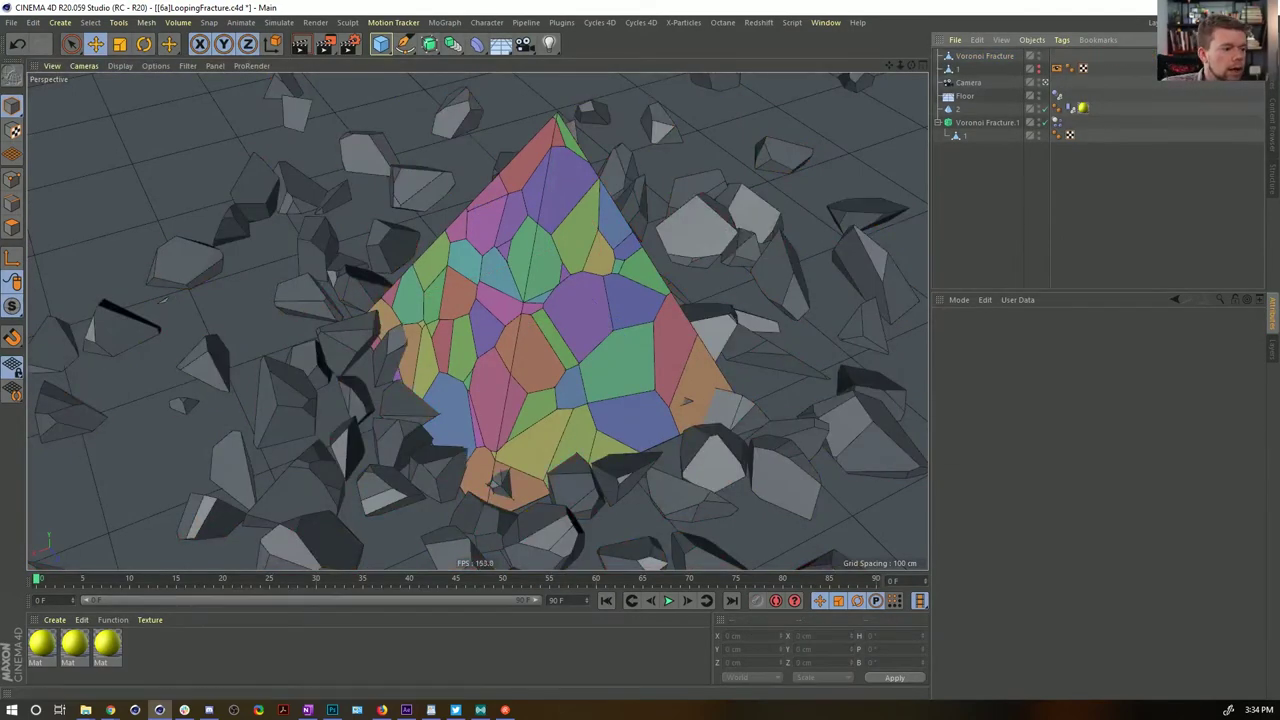
double_click(1039, 54)
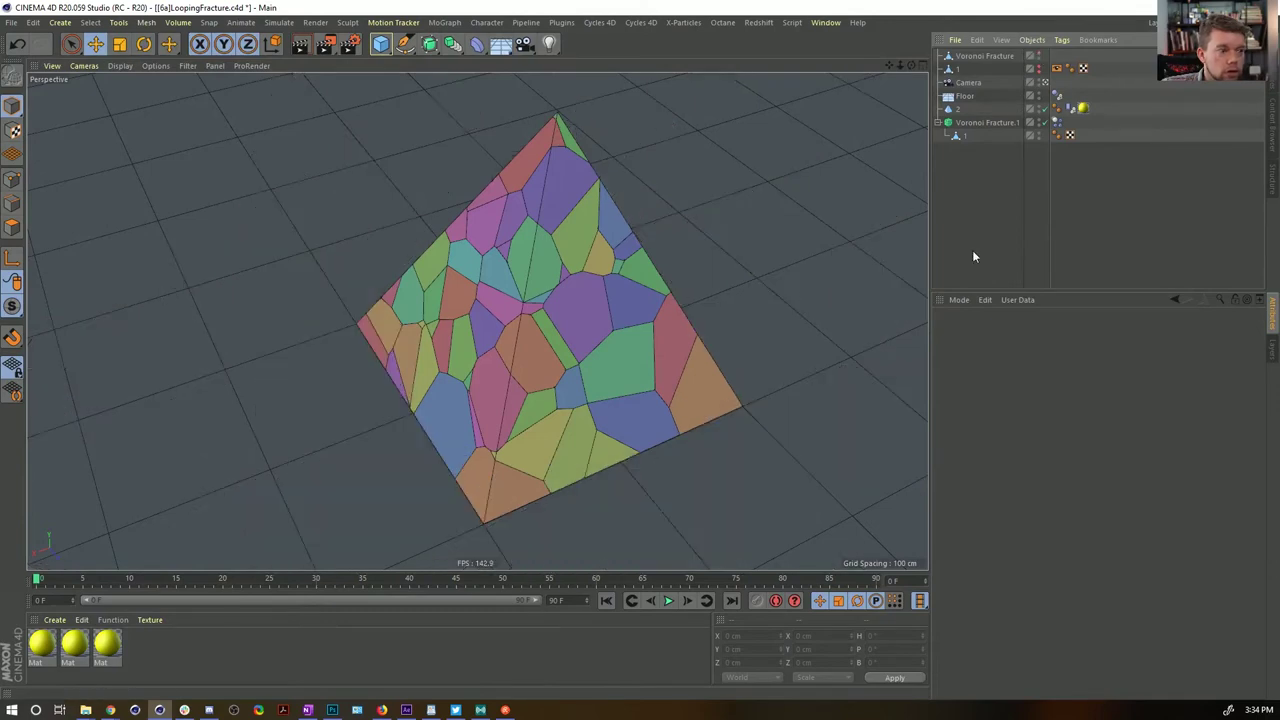
Scrub the timeline and replay the animation from the first frame to check the simulation with the merged debris hidden
left_click(655, 578)
left_click_drag(665, 580, 64, 582)
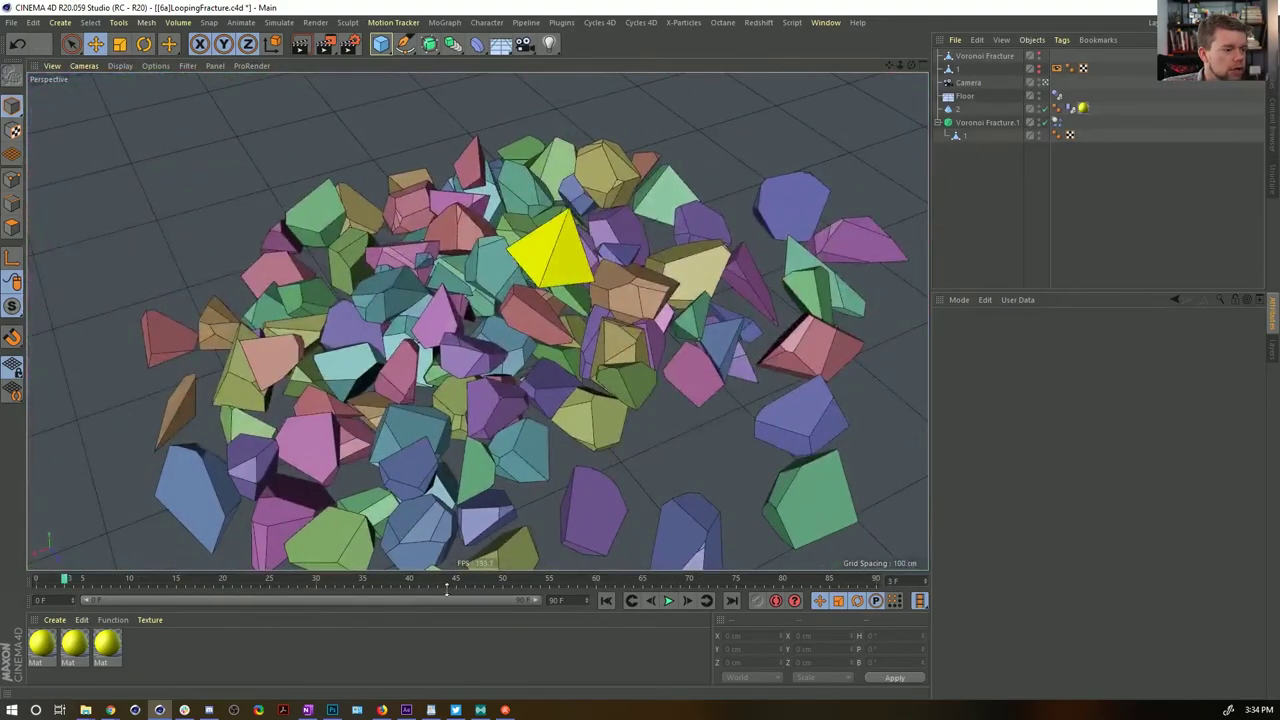
left_click(607, 601)
left_click(669, 601)
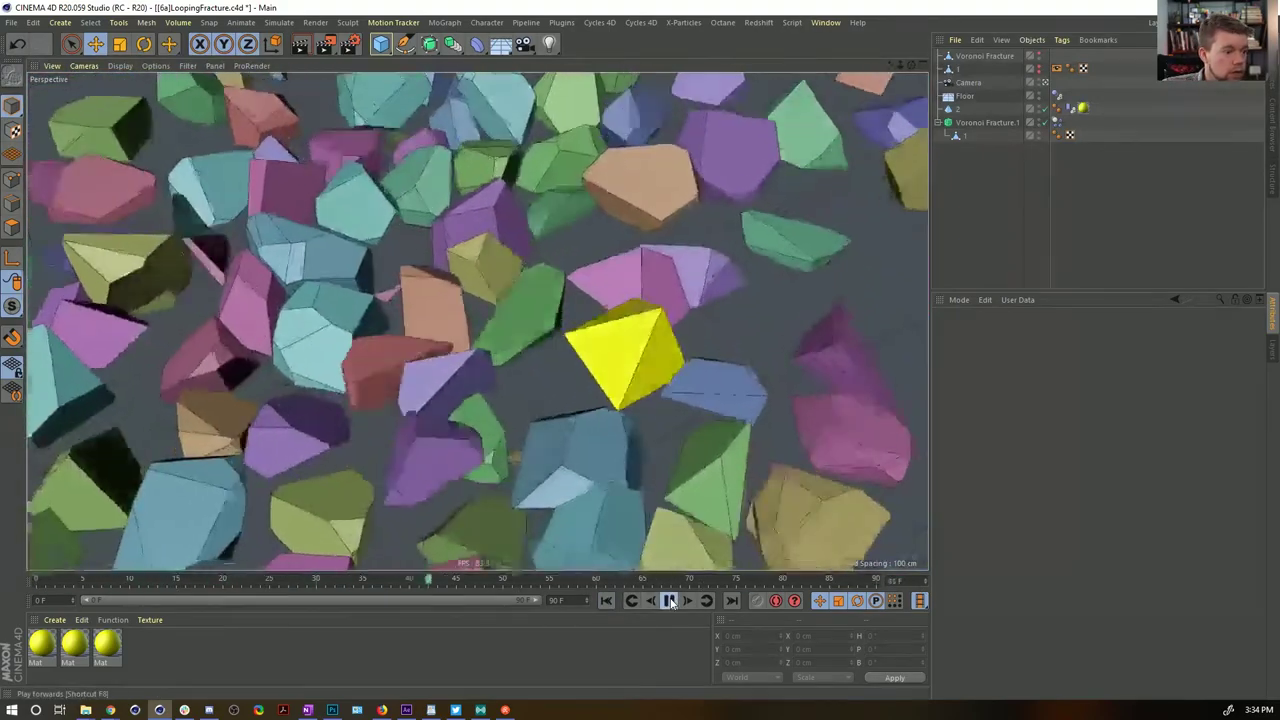
left_click(669, 601)
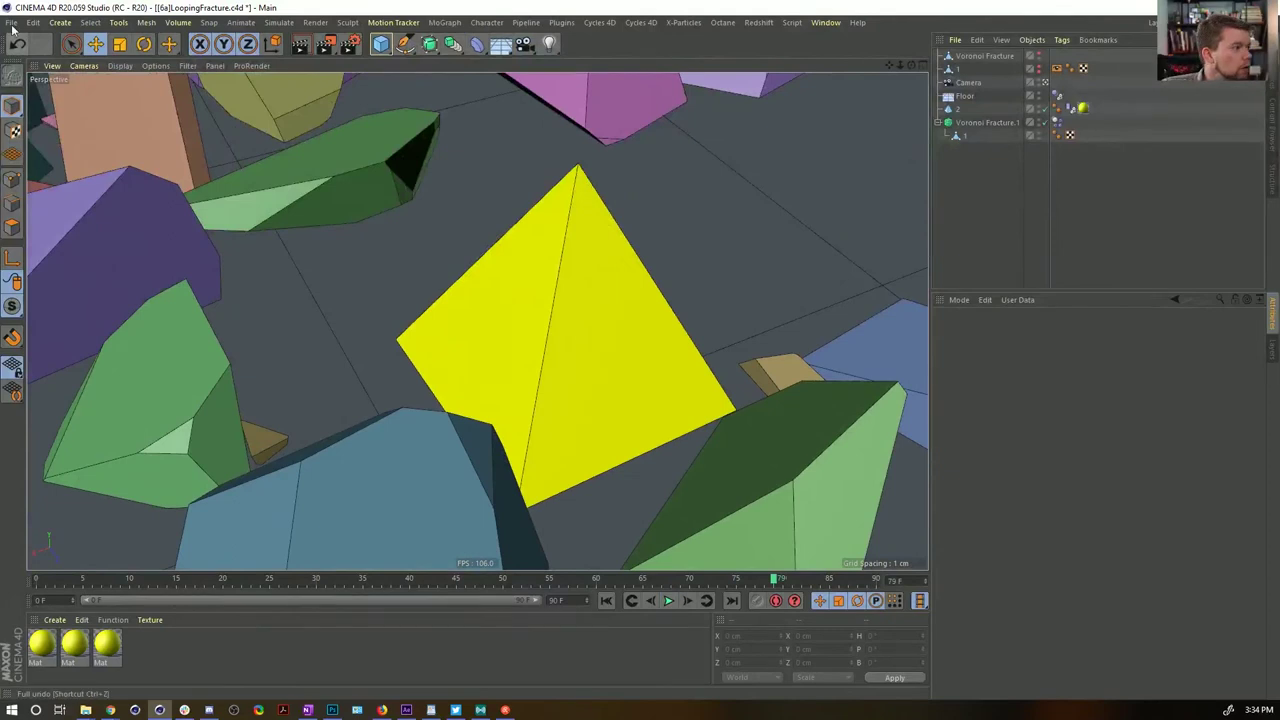
Copy the hidden, tagless Voronoi Fracture debris object and revert the project to its last saved state
left_click(8, 7)
key("Escape")
left_click(11, 22)
left_click(33, 22)
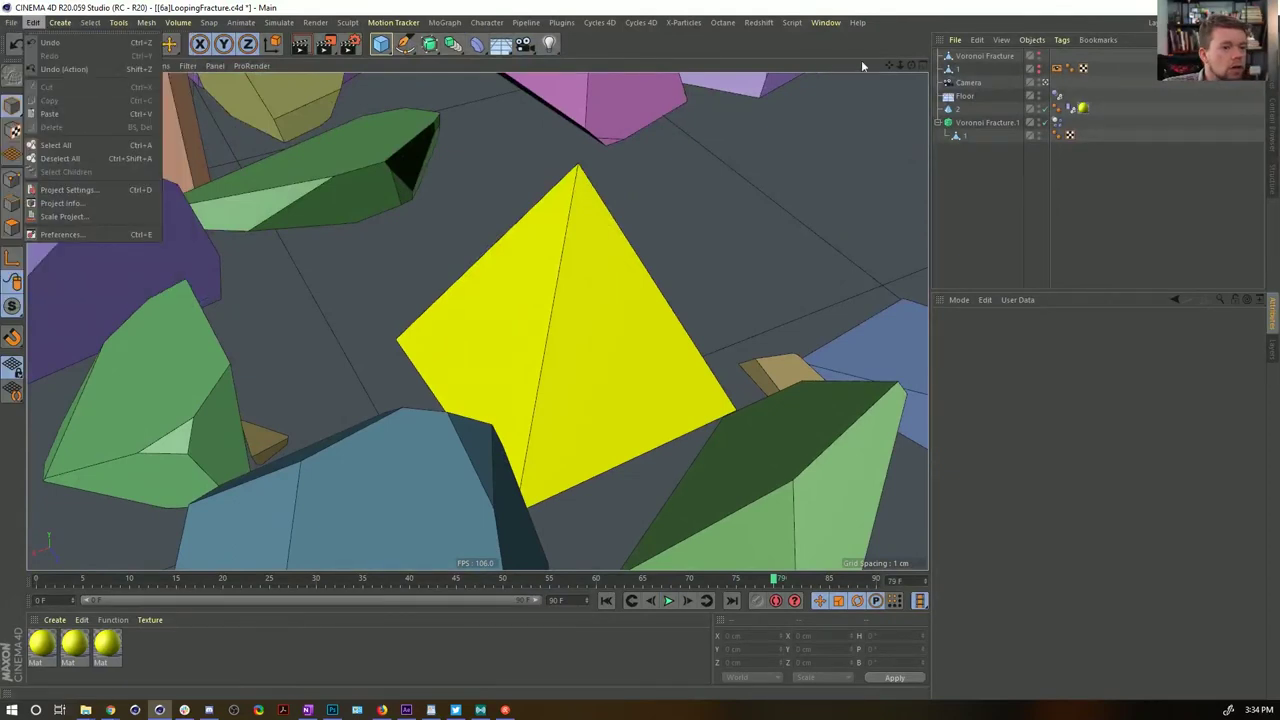
left_click(984, 56)
left_click(11, 22)
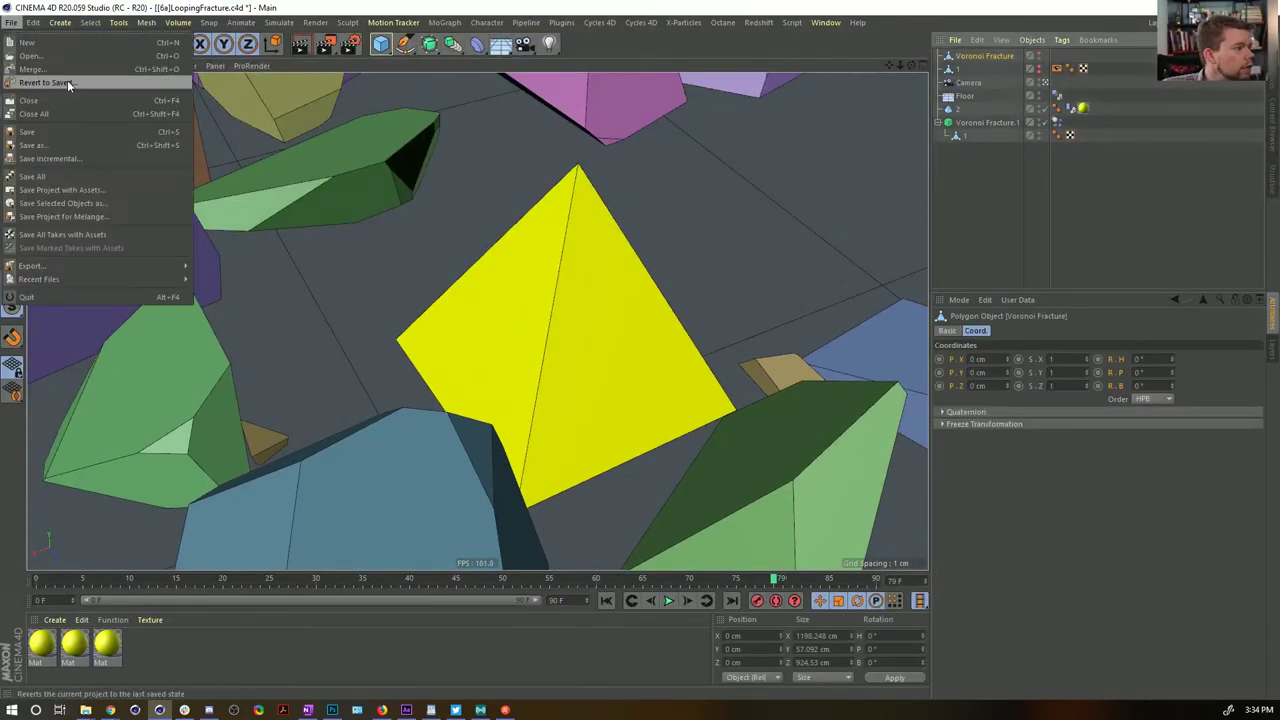
left_click(68, 83)
left_click(606, 406)
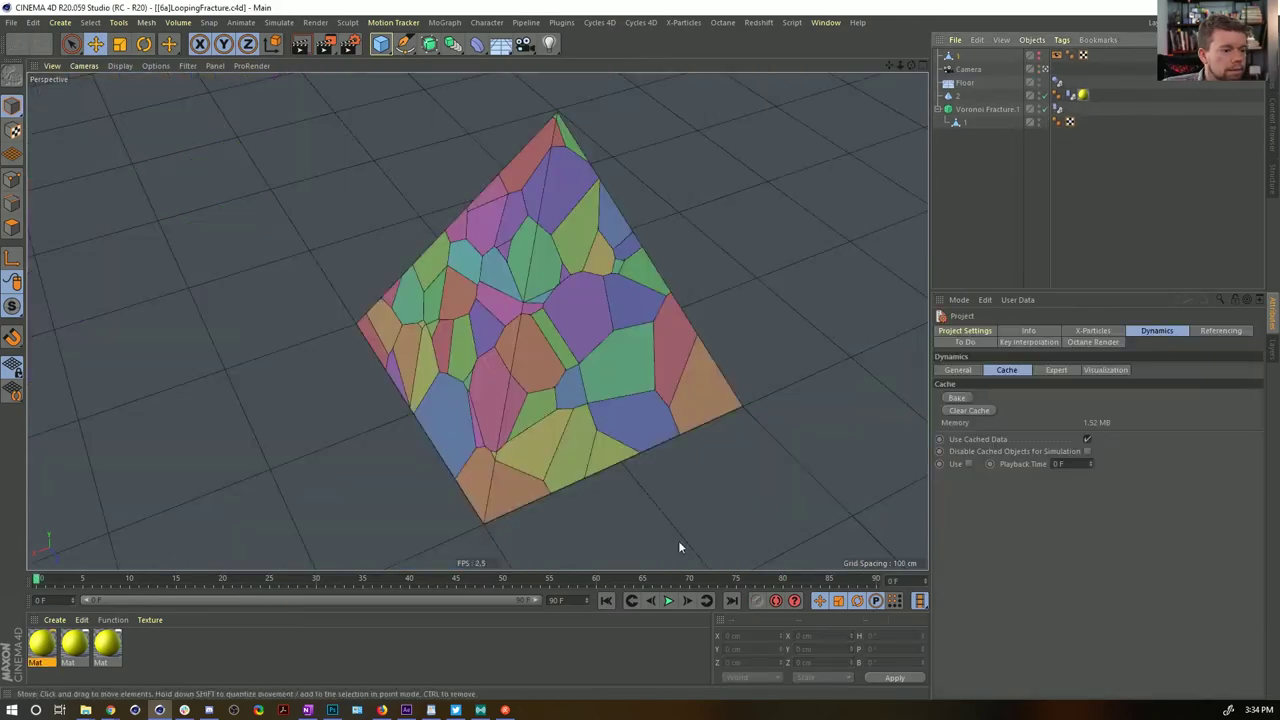
Play the reverted project's cached animation, stop near its end, and paste the hidden merged debris object into the scene
left_click(668, 600)
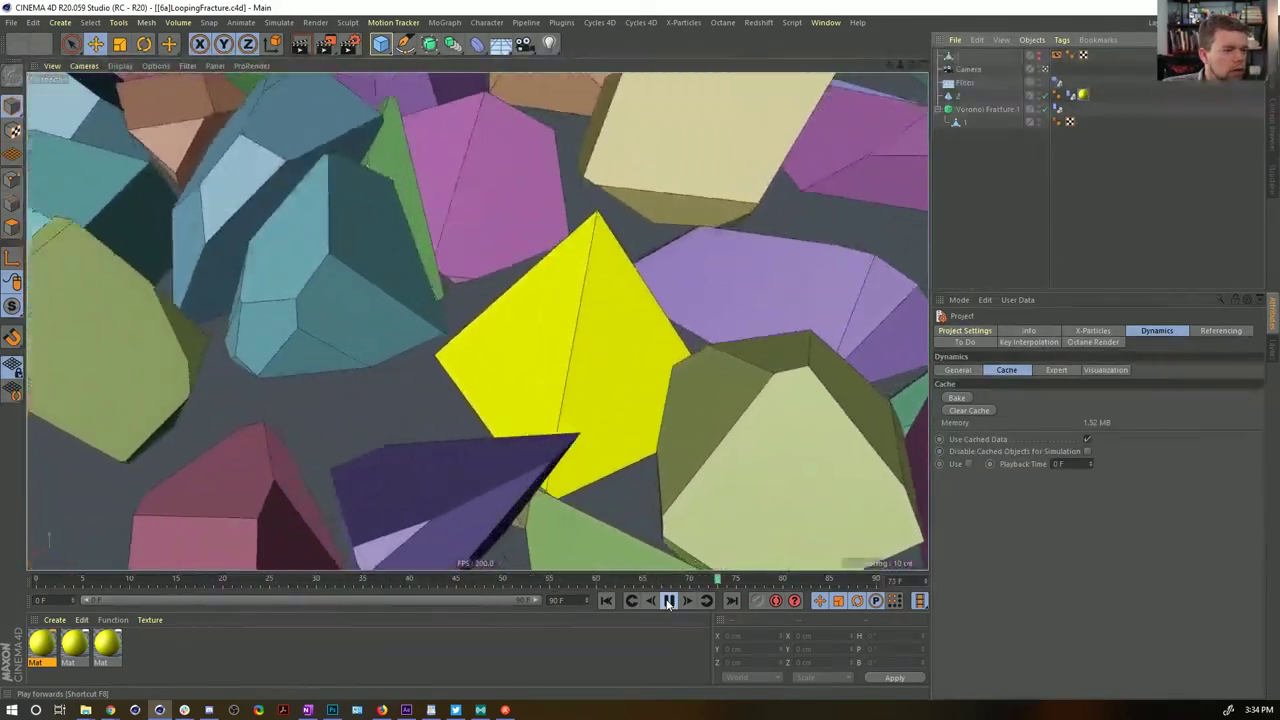
left_click(668, 600)
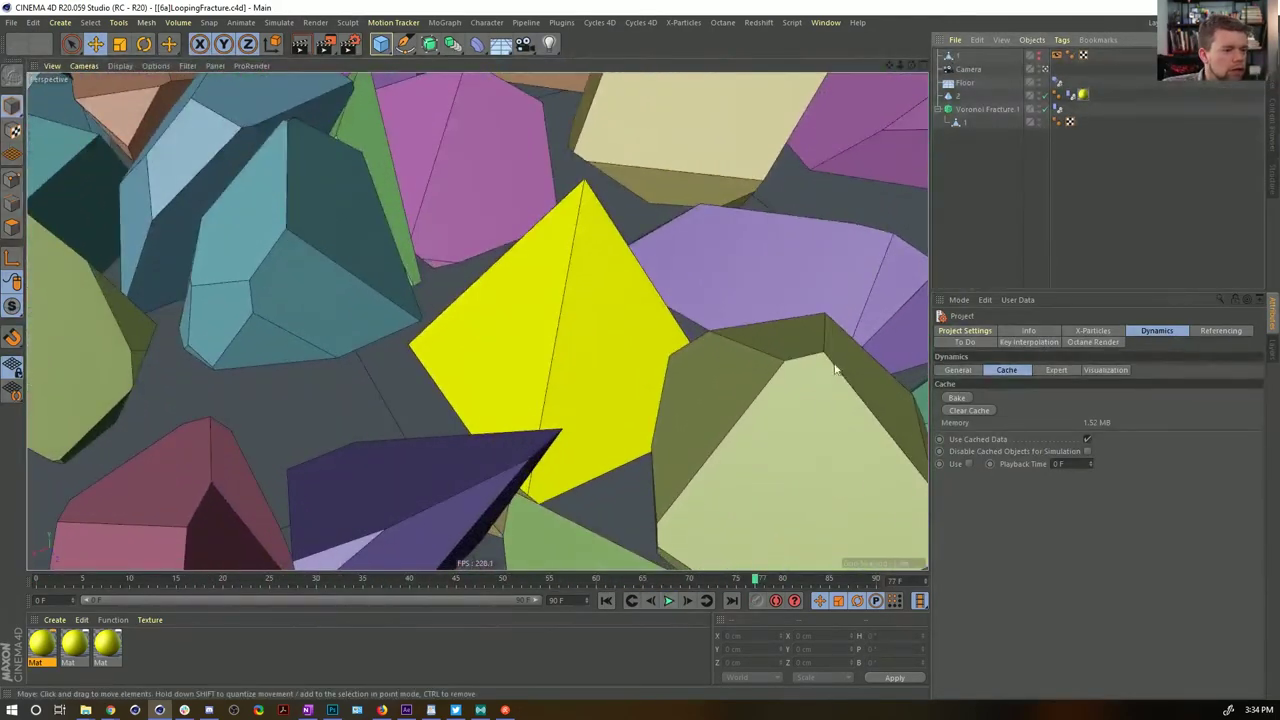
key("ctrl+v")
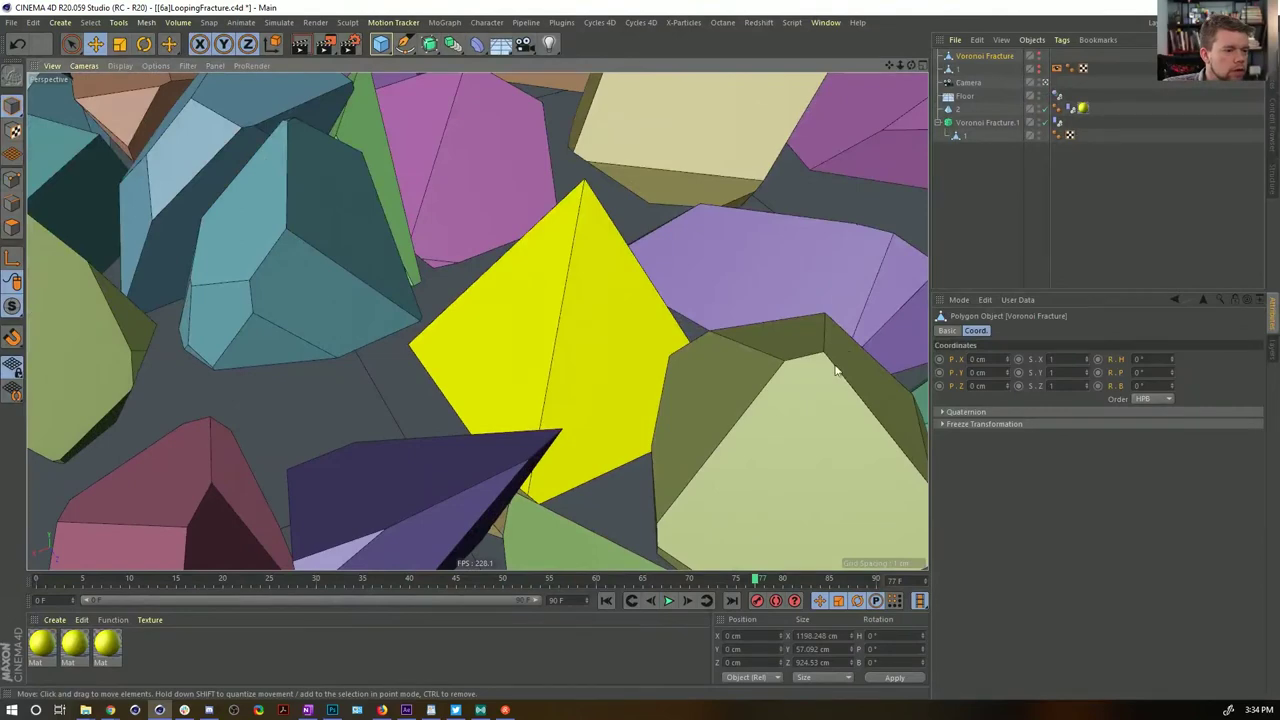
Replay the cached animation with the merged Voronoi Fracture debris hidden and stop at frame 90
left_click(1038, 53)
left_click(1038, 55)
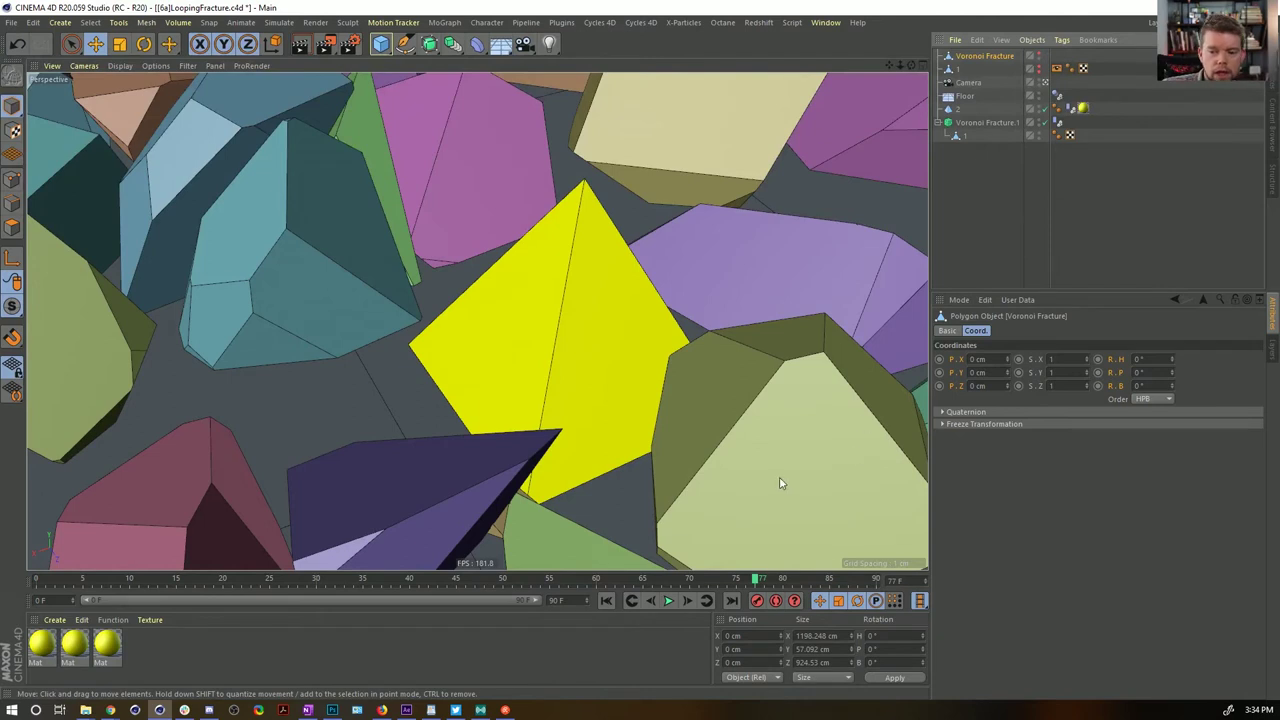
left_click(670, 599)
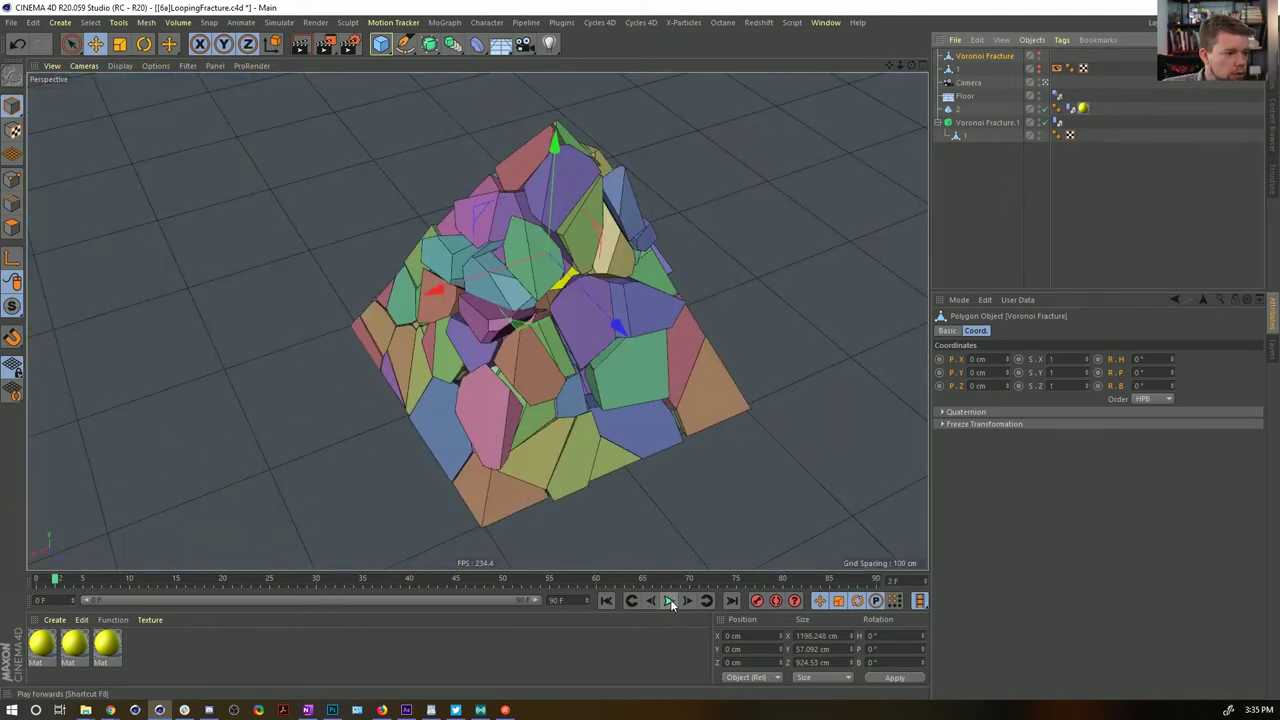
scroll(626, 363, "up", 10)
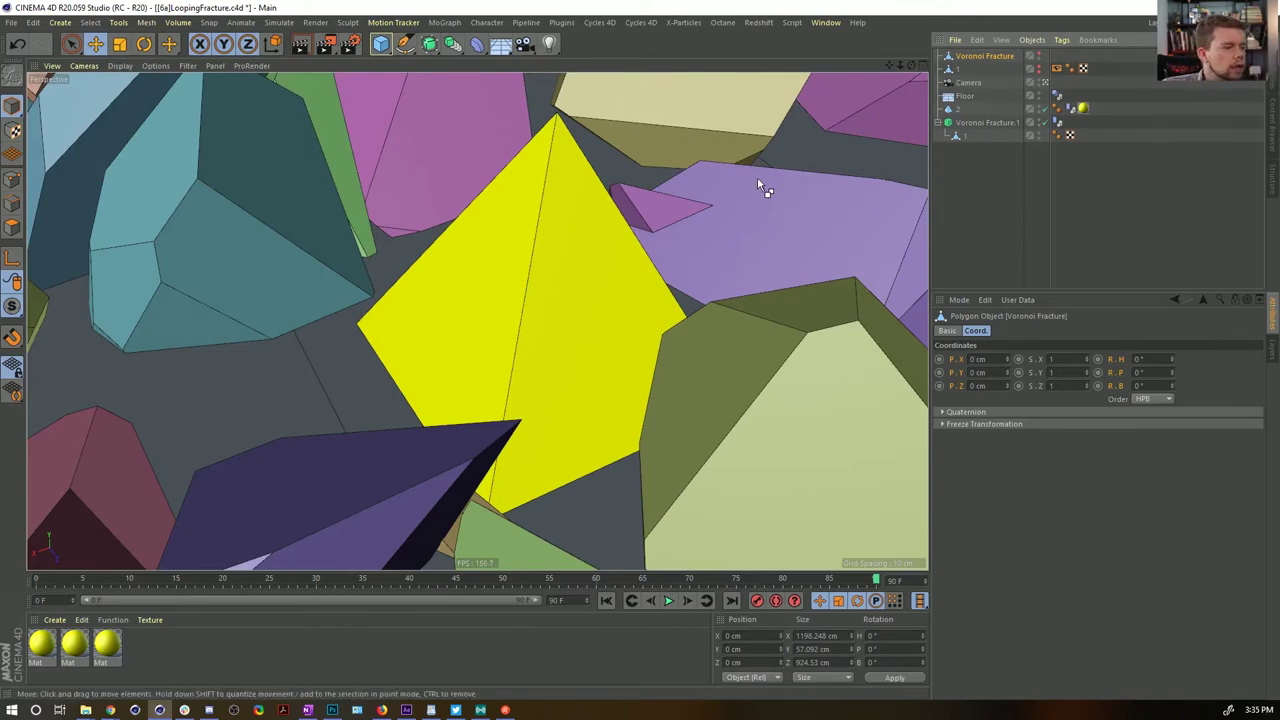
Duplicate the yellow pyramid object 2 and delete the dynamics body tag from the copy
left_click(959, 109)
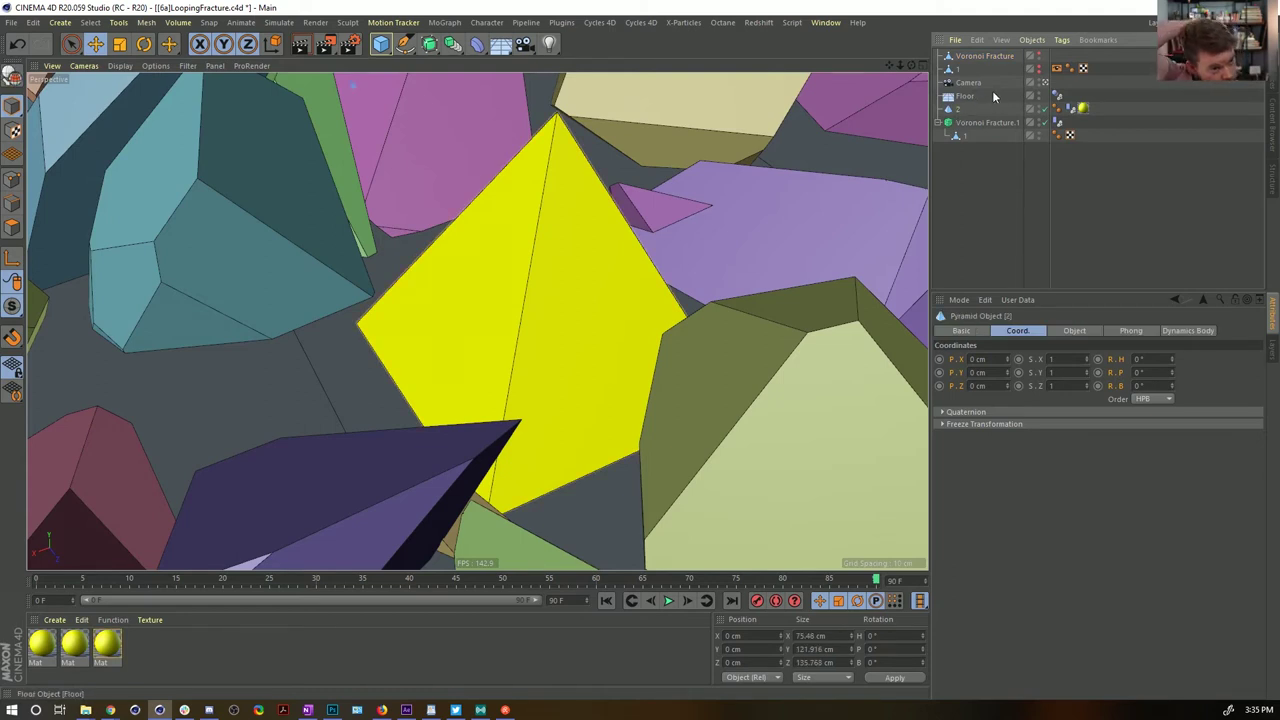
key("ctrl+v")
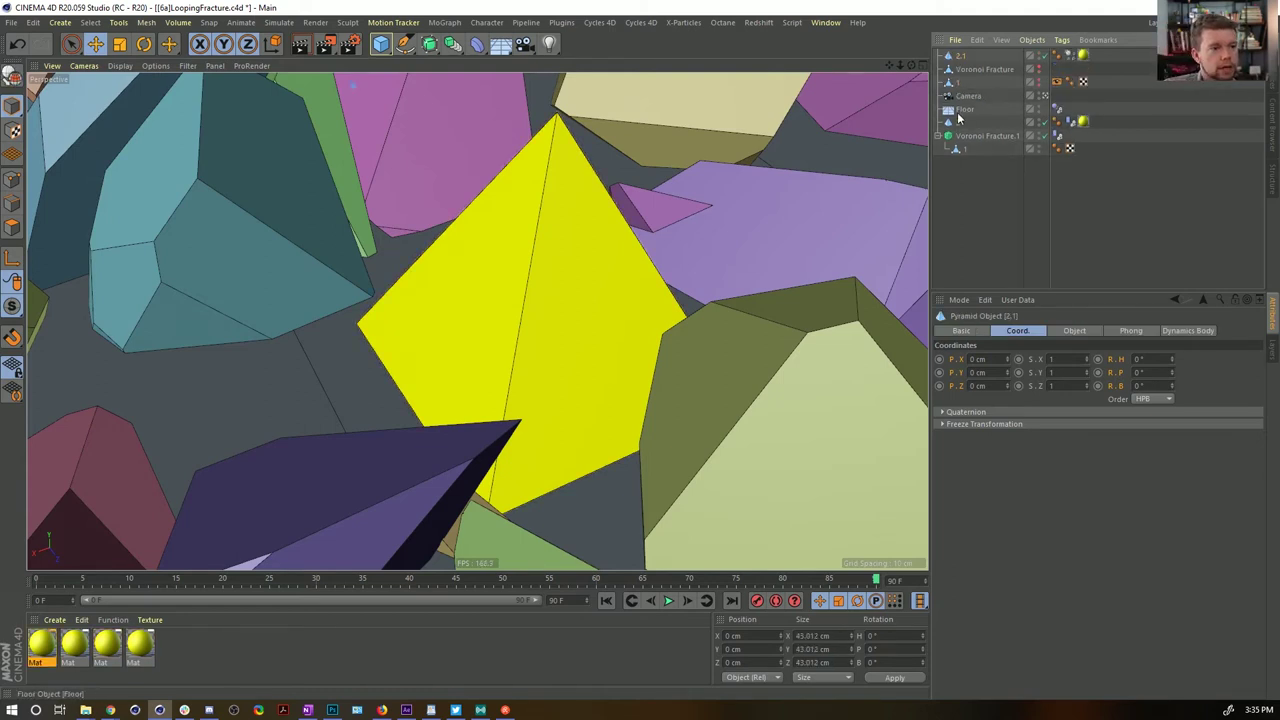
left_click(545, 212)
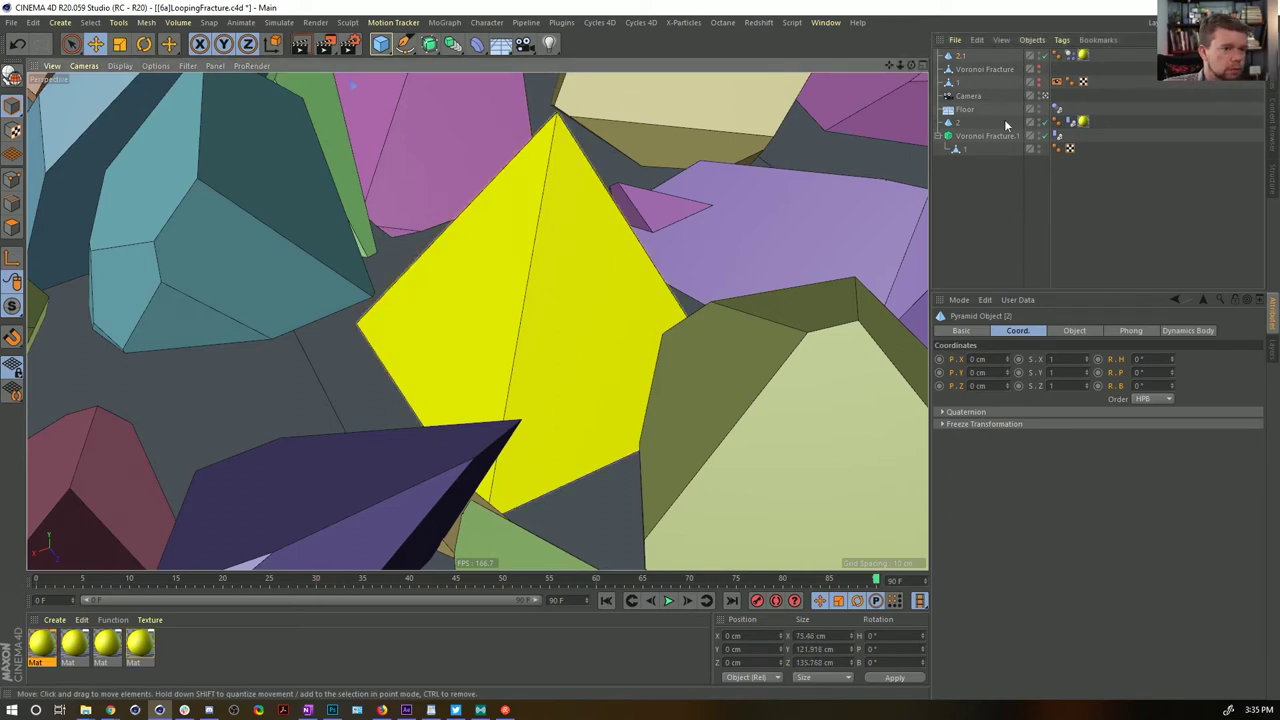
left_click(962, 56)
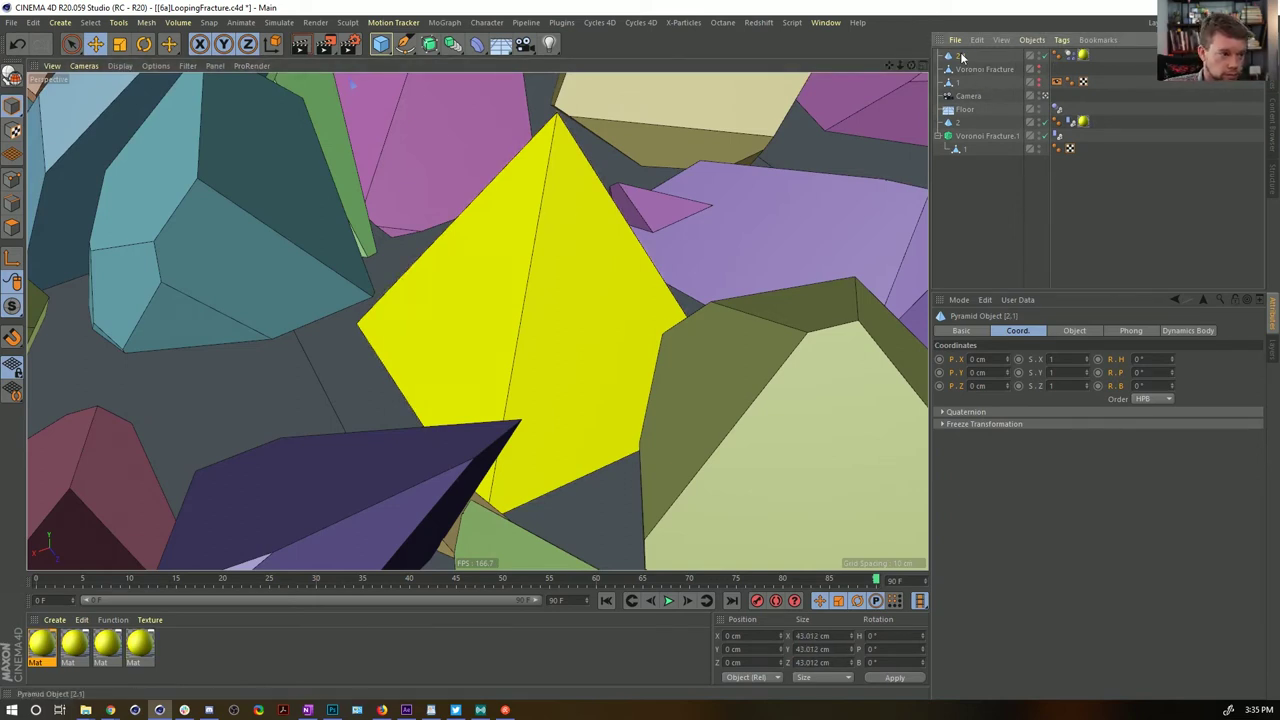
left_click(1070, 57)
key("Delete")
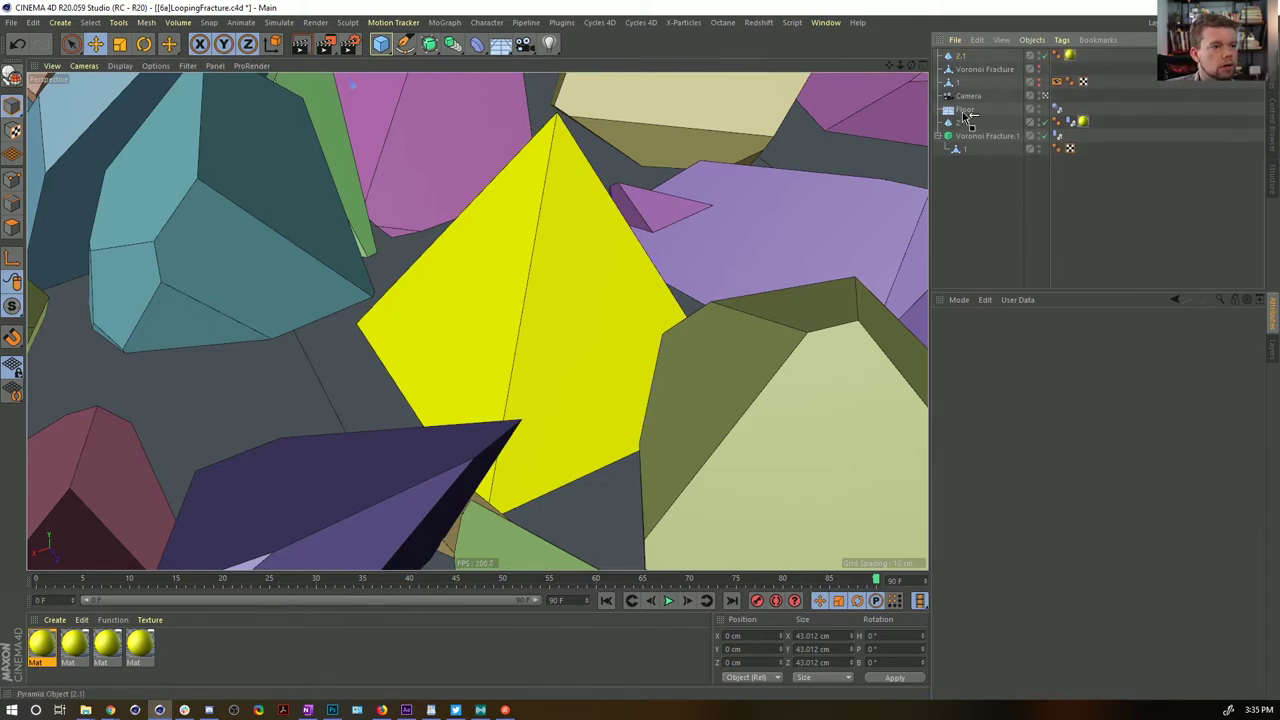
Try nesting the pyramid copy under the original pyramid, take it back out, and undo its displacement in the viewport
left_click_drag(968, 117, 966, 110)
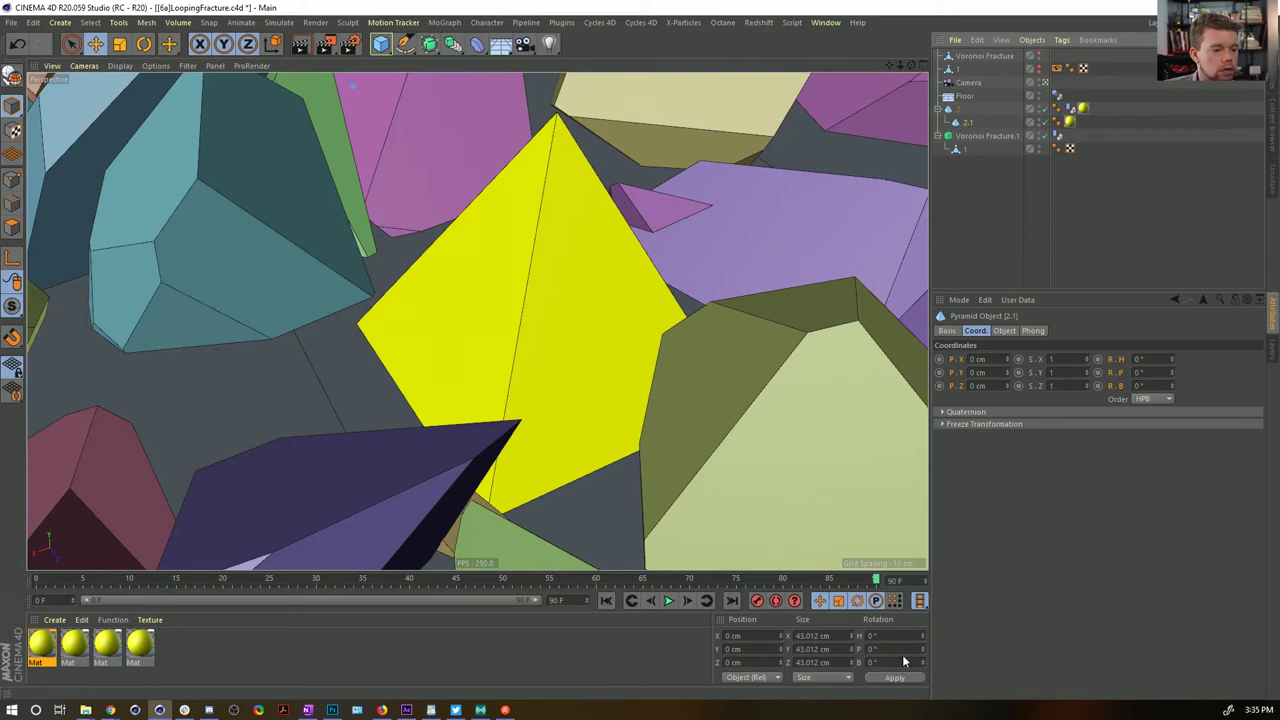
left_click_drag(958, 57, 960, 52)
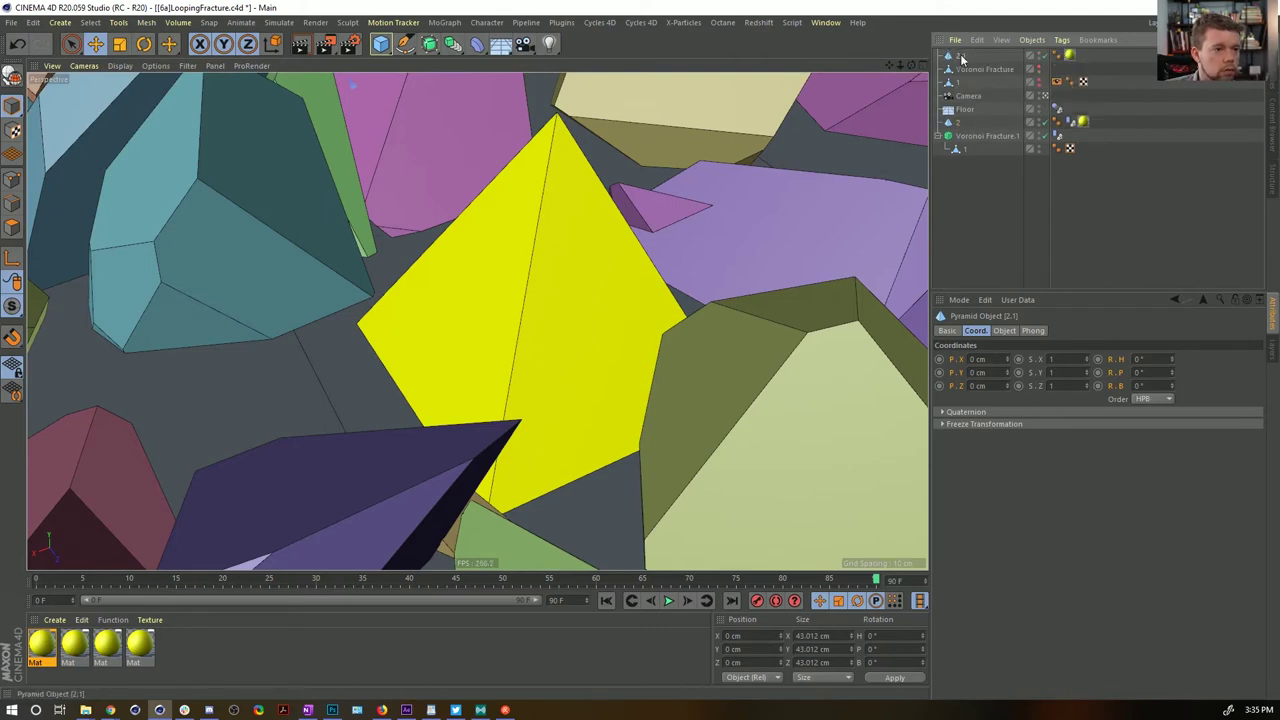
left_click_drag(669, 292, 641, 300)
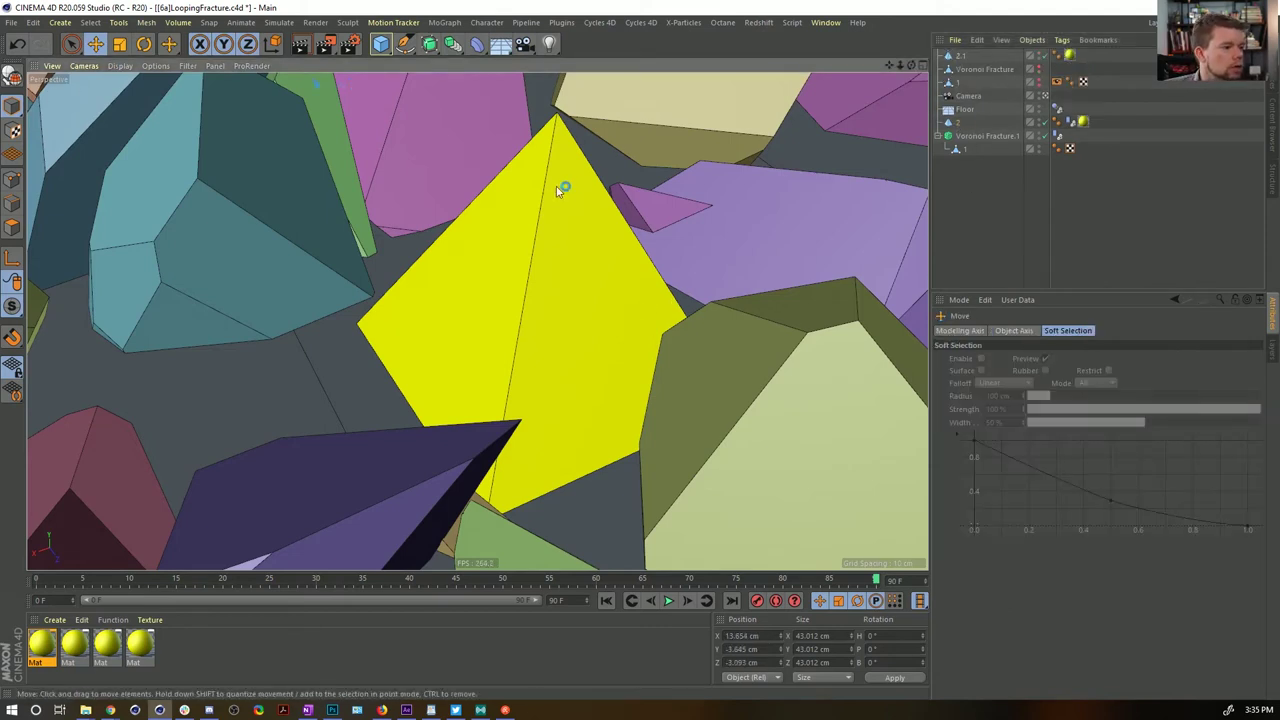
key("ctrl+z")
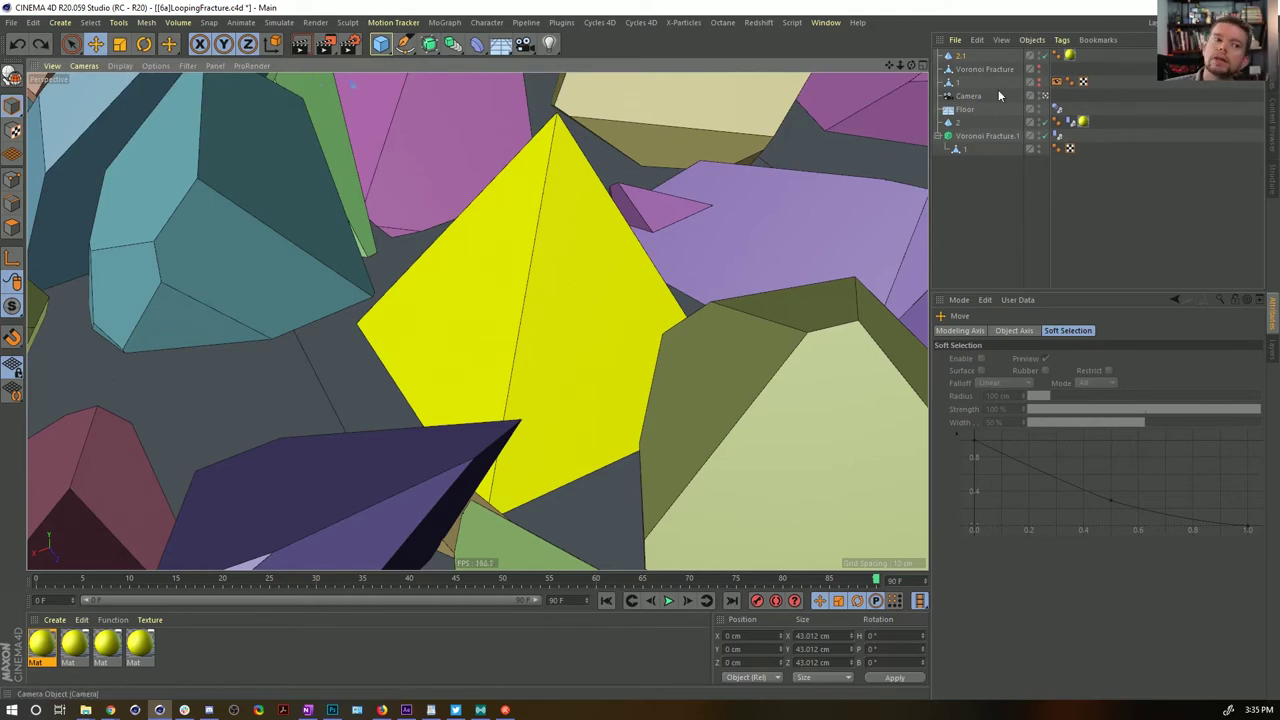
Compare the coordinates of the original yellow pyramid with those of the Voronoi Fracture.1 object
left_click(962, 127)
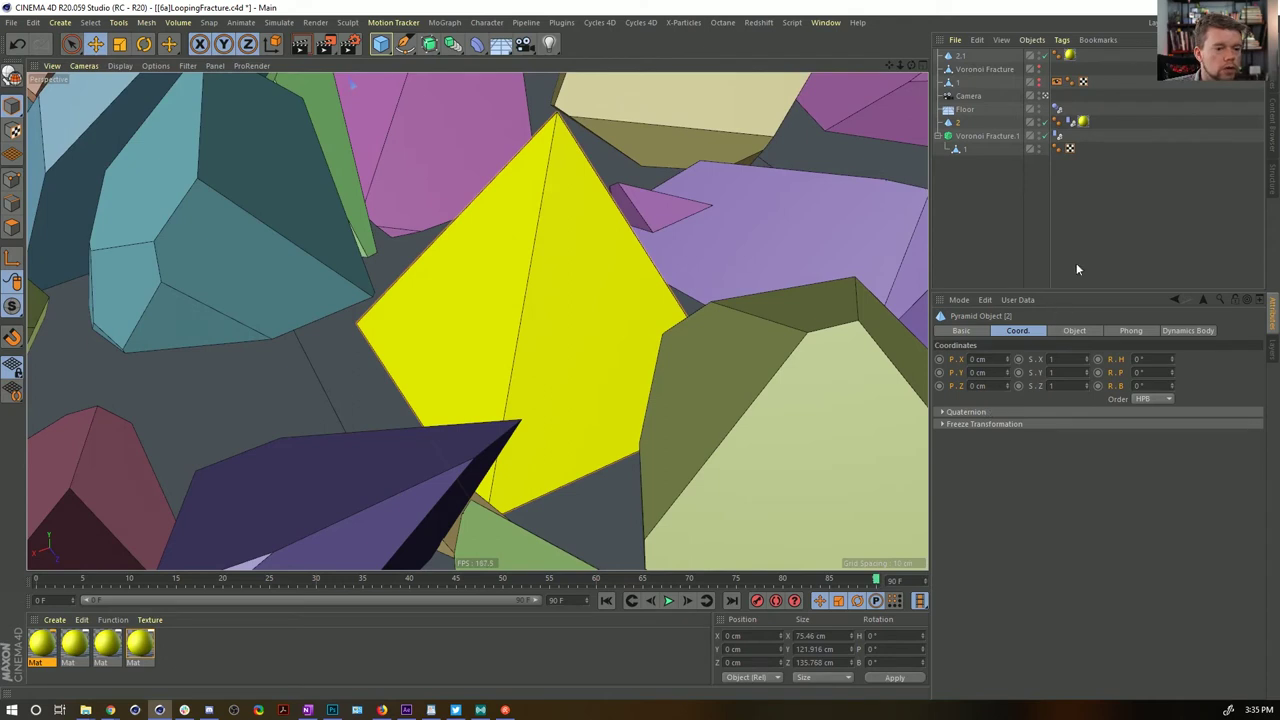
left_click(972, 136)
left_click(958, 125)
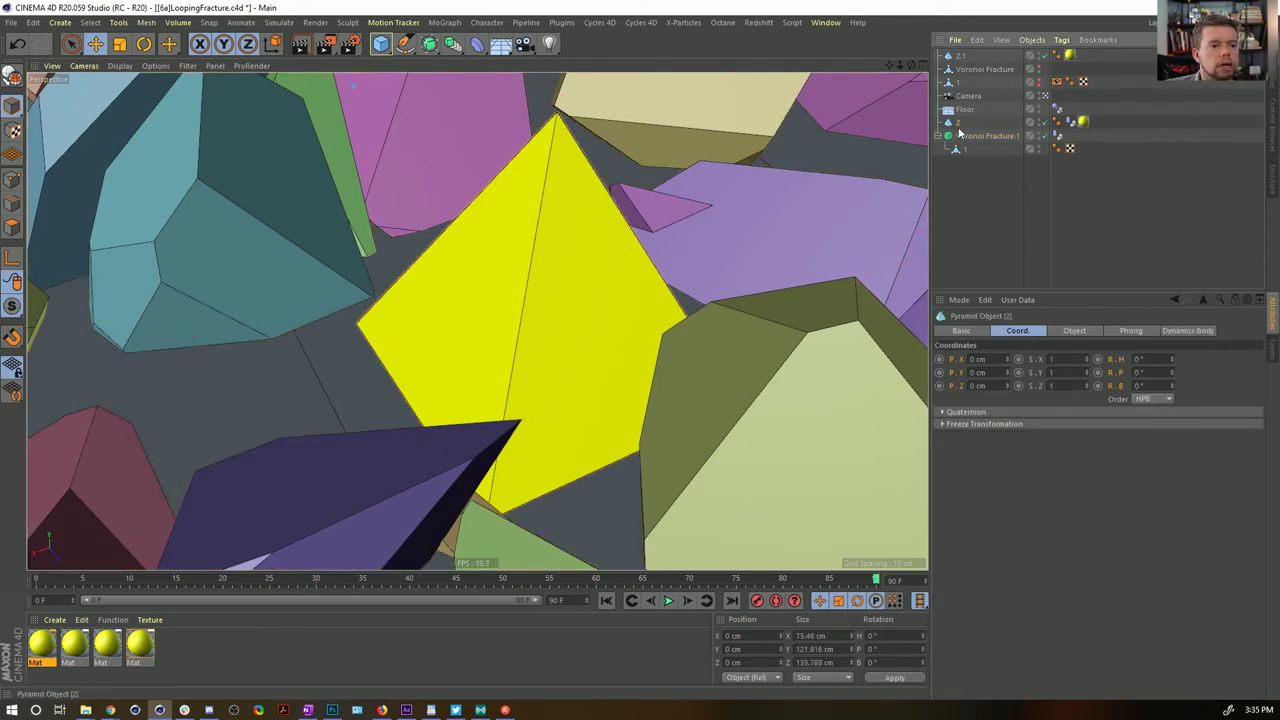
left_click(976, 424)
left_click(977, 426)
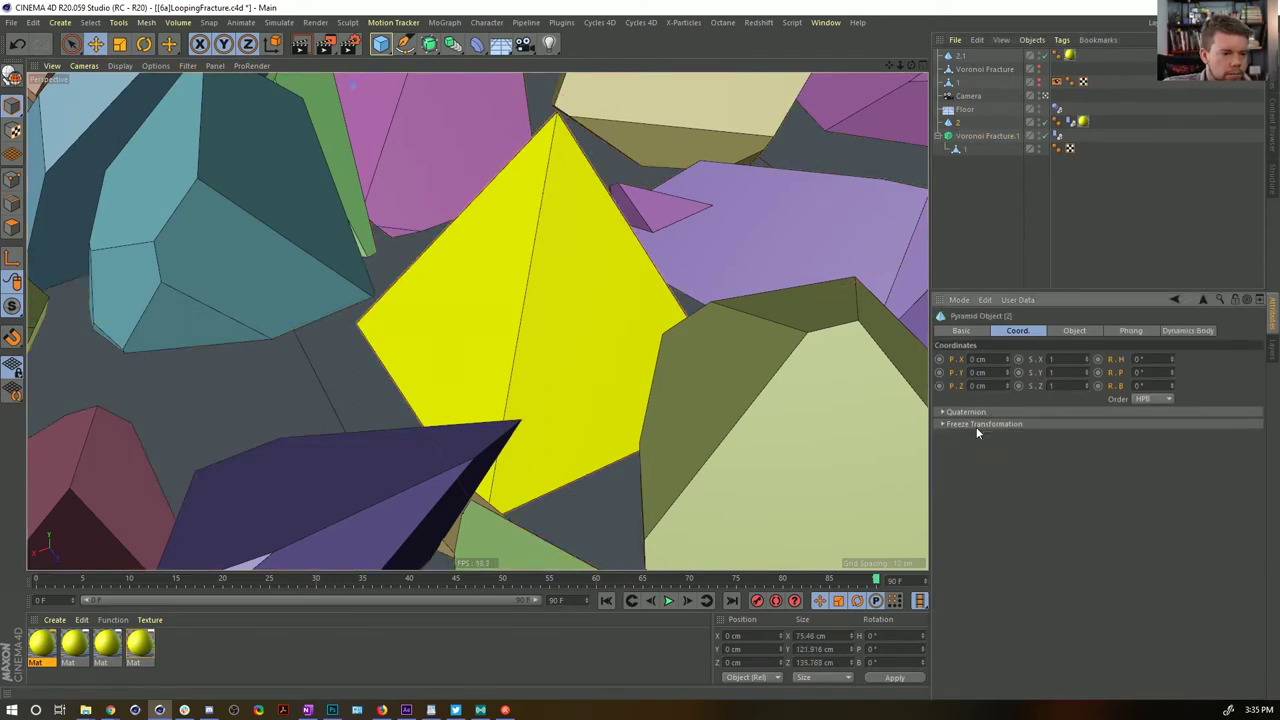
left_click(980, 135)
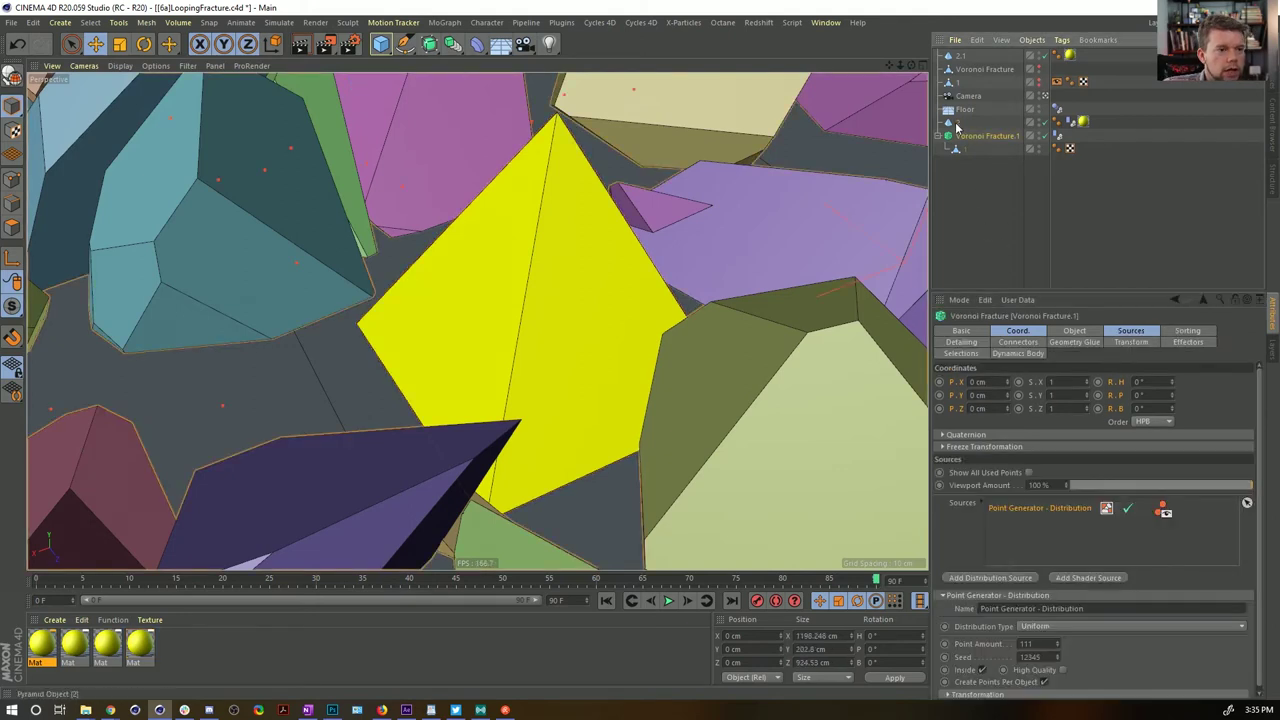
left_click(958, 122)
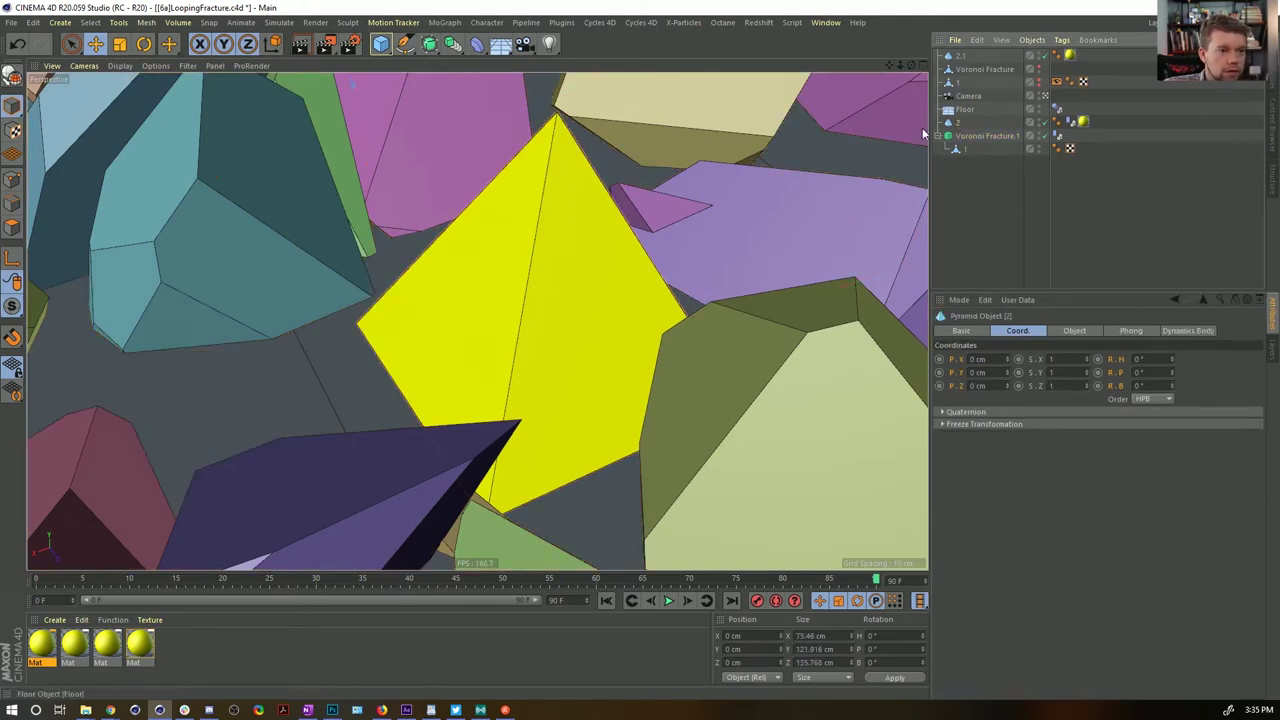
Delete the duplicated pyramid and reselect the original yellow pyramid
left_click(964, 56, "ctrl")
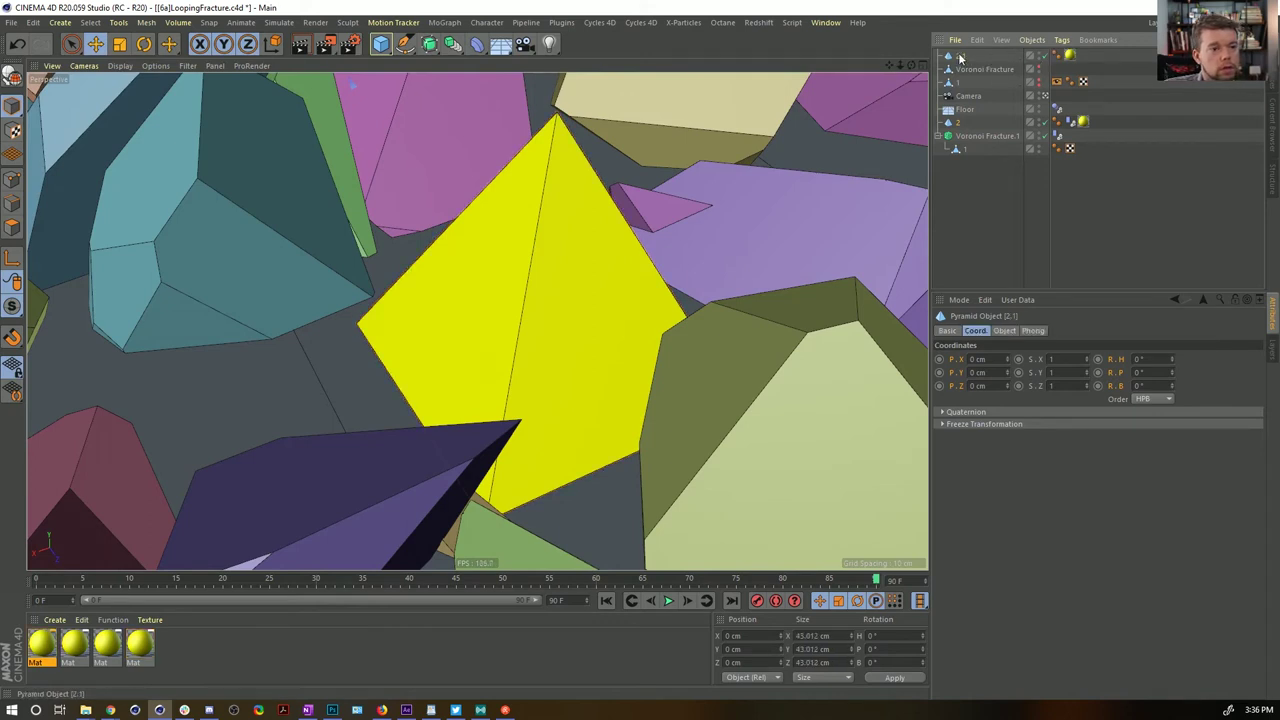
key("Delete")
left_click(957, 71)
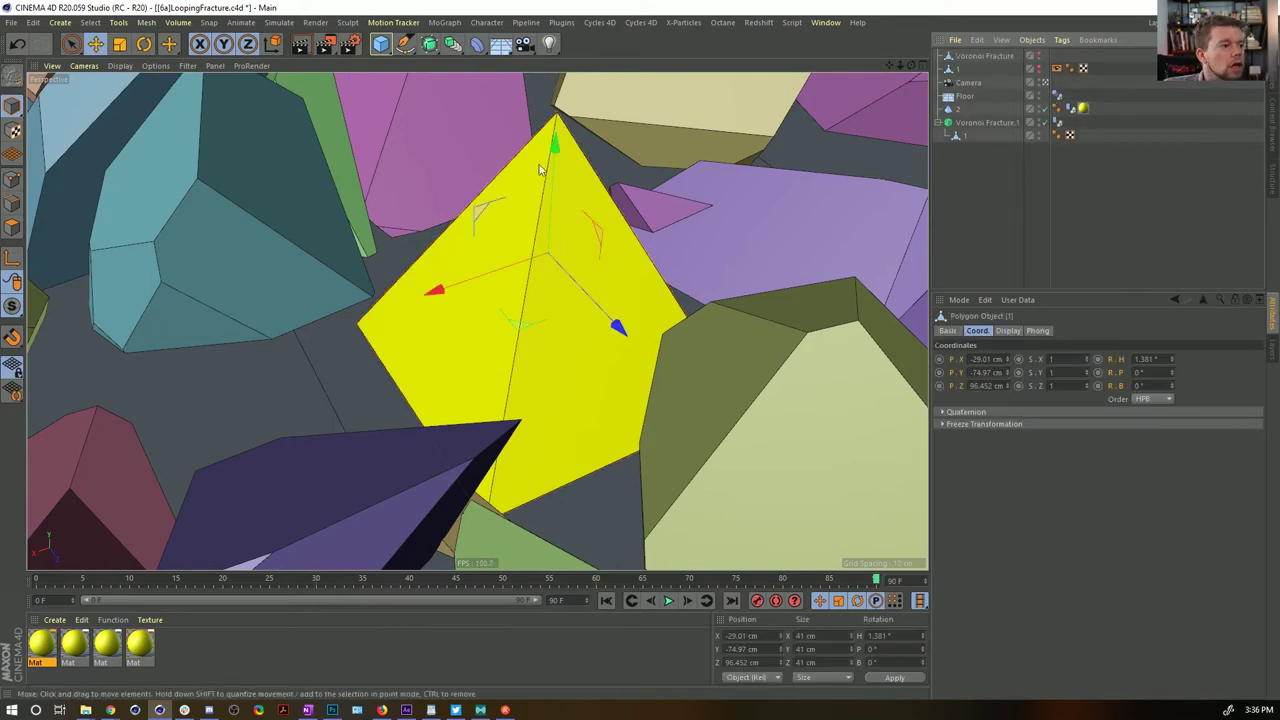
left_click(530, 216)
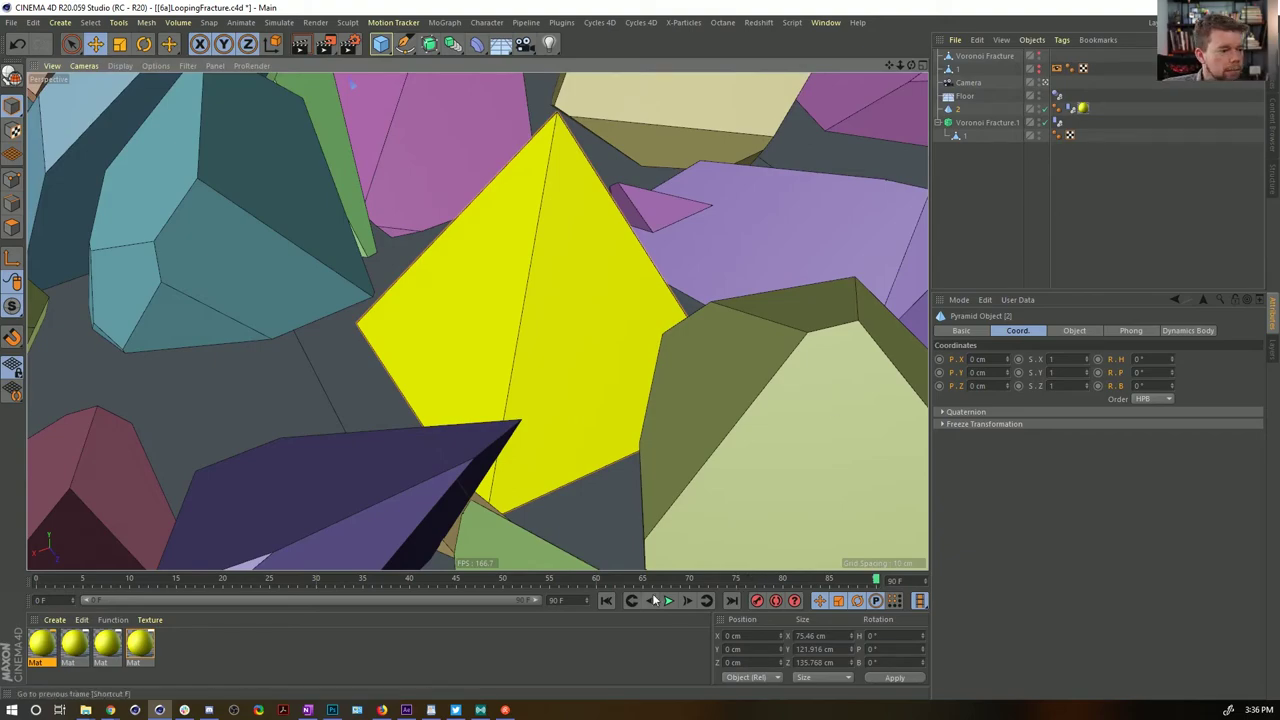
Replay the simulation from the first frame to follow the yellow pyramid, and finish on the last frame
left_click(606, 600)
left_click(670, 600)
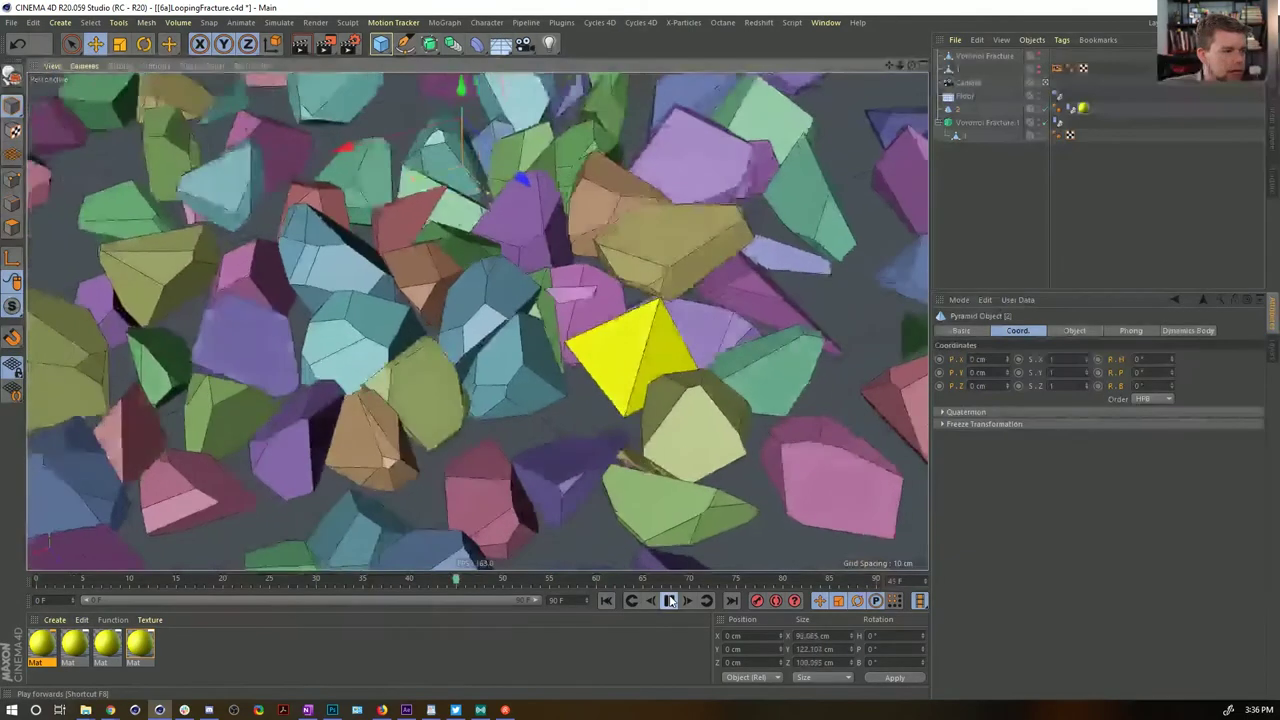
left_click(670, 600)
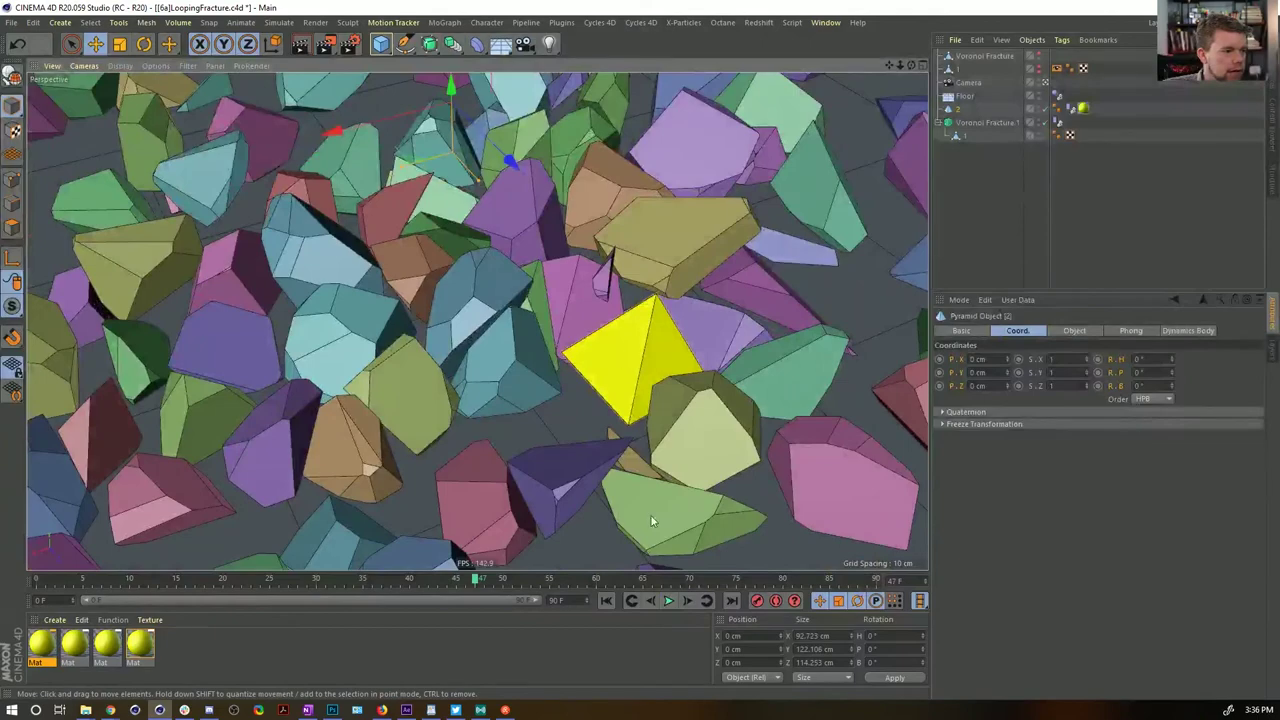
left_click(670, 600)
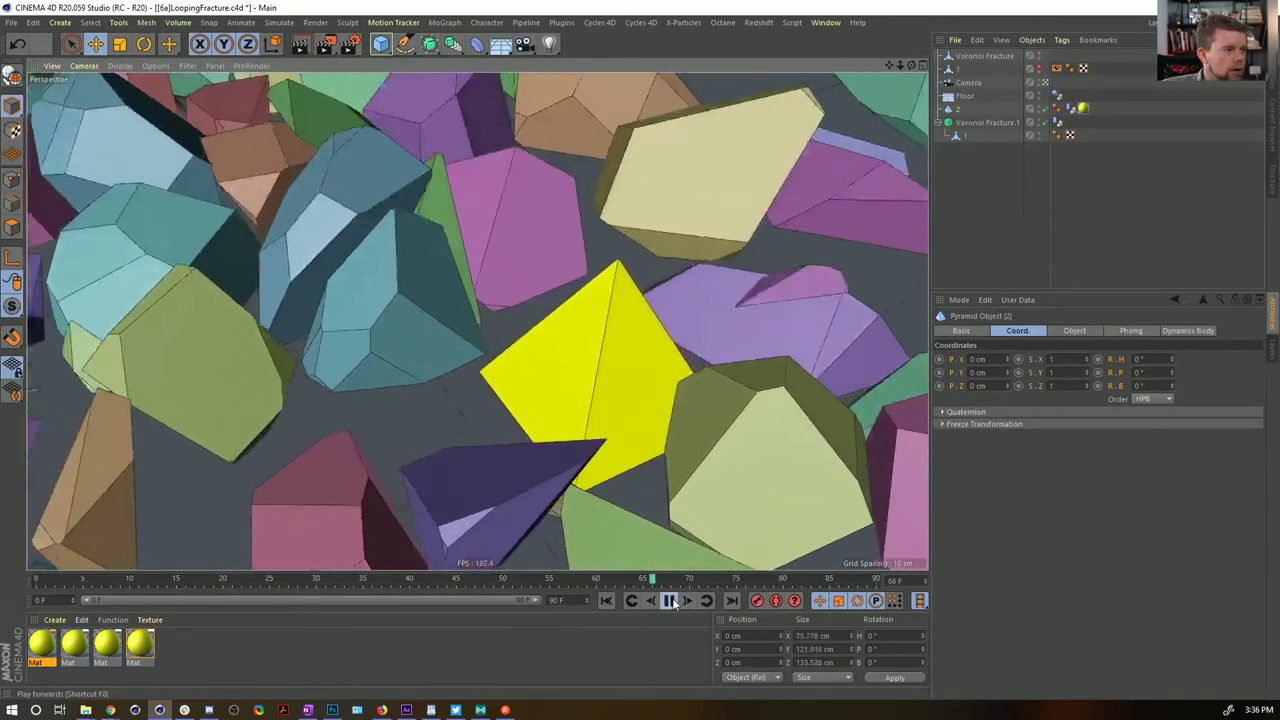
left_click(670, 600)
left_click(606, 600)
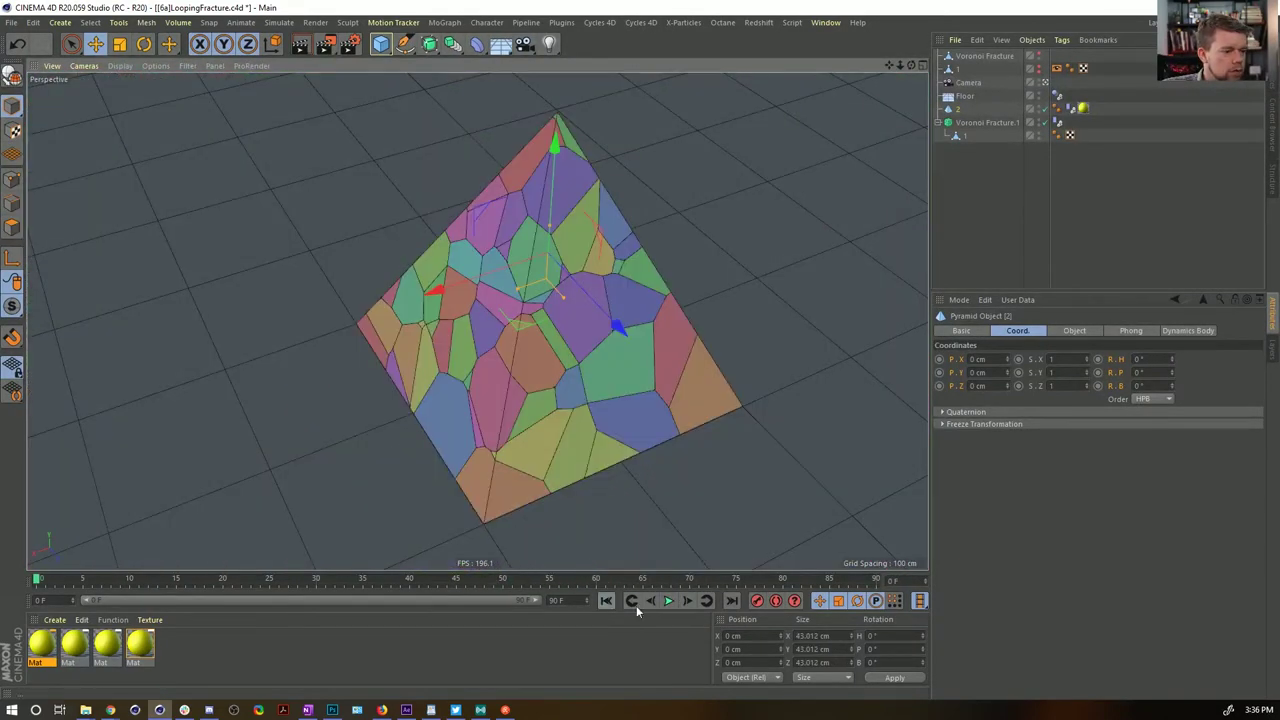
left_click(669, 600)
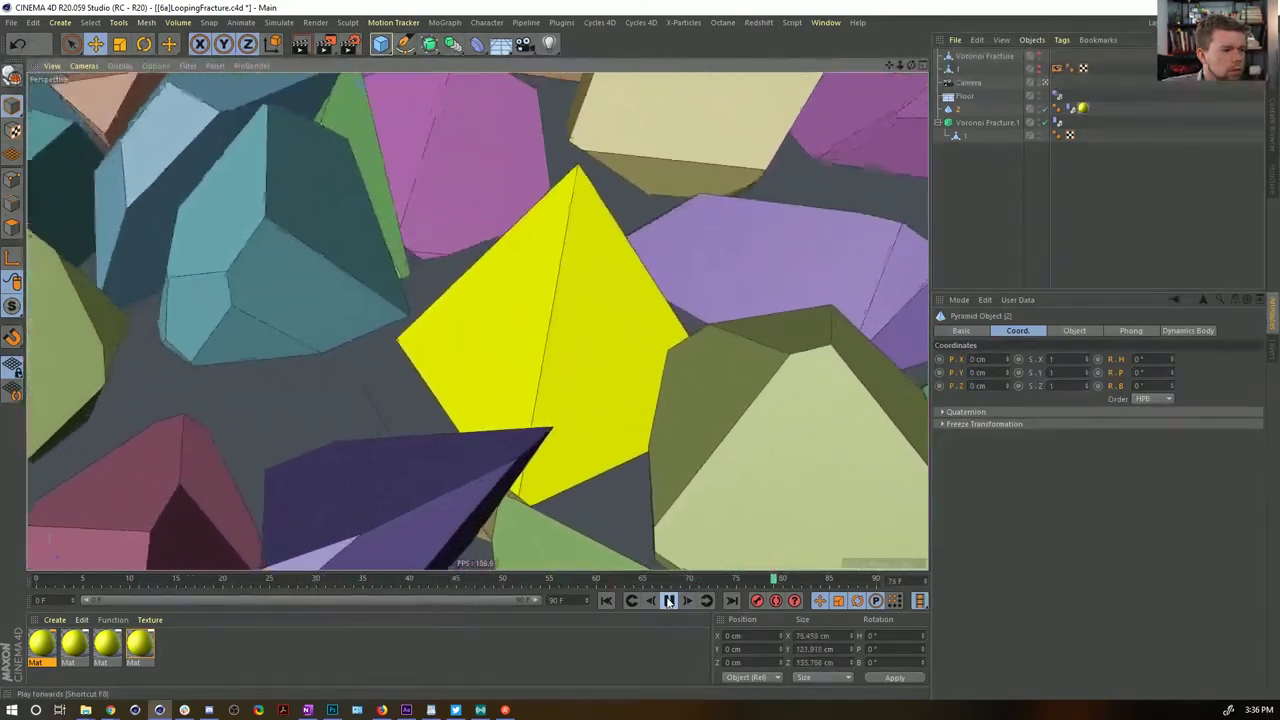
left_click(669, 600)
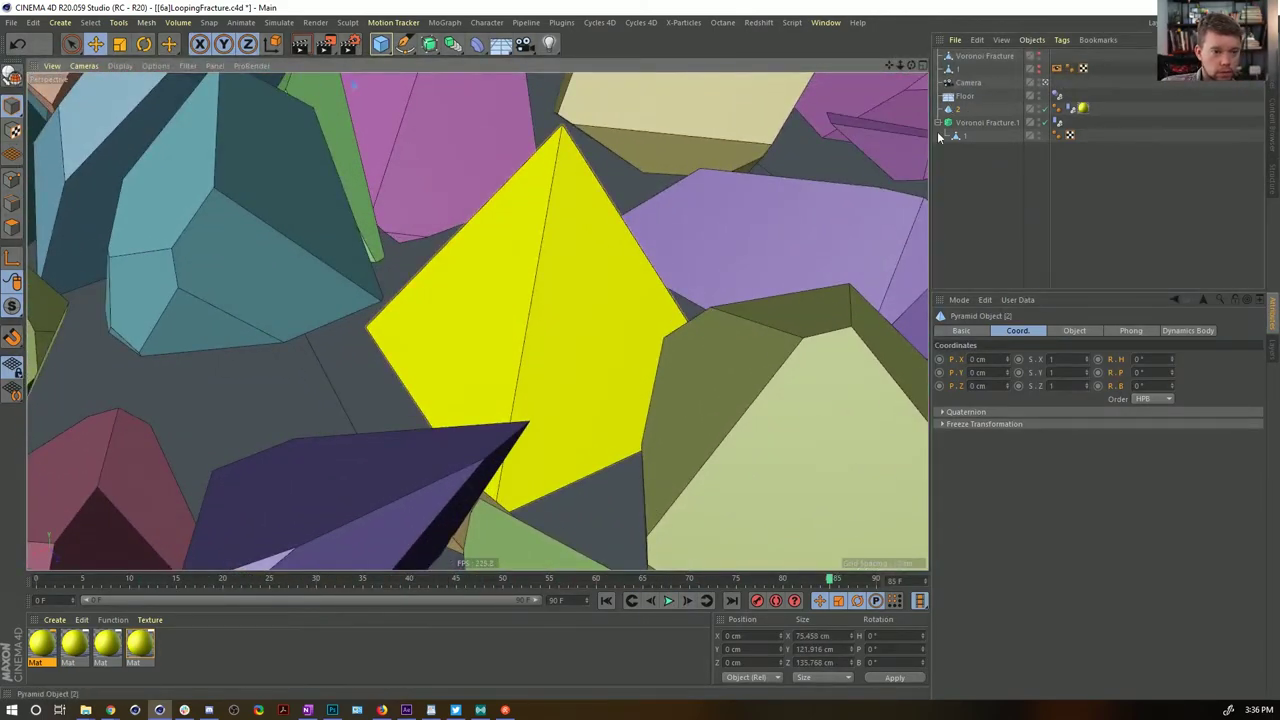
left_click(732, 600)
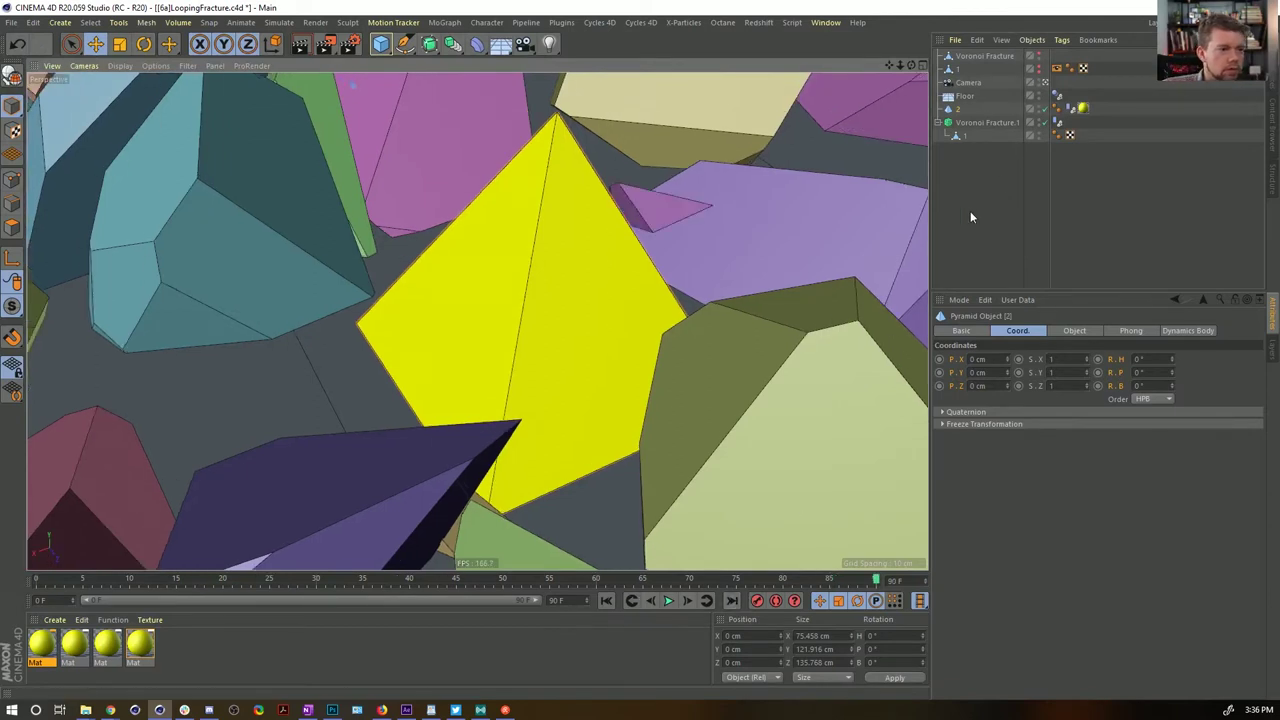
Add a Connect object, nest the yellow pyramid in it, and make the Connect object editable
left_click(959, 113)
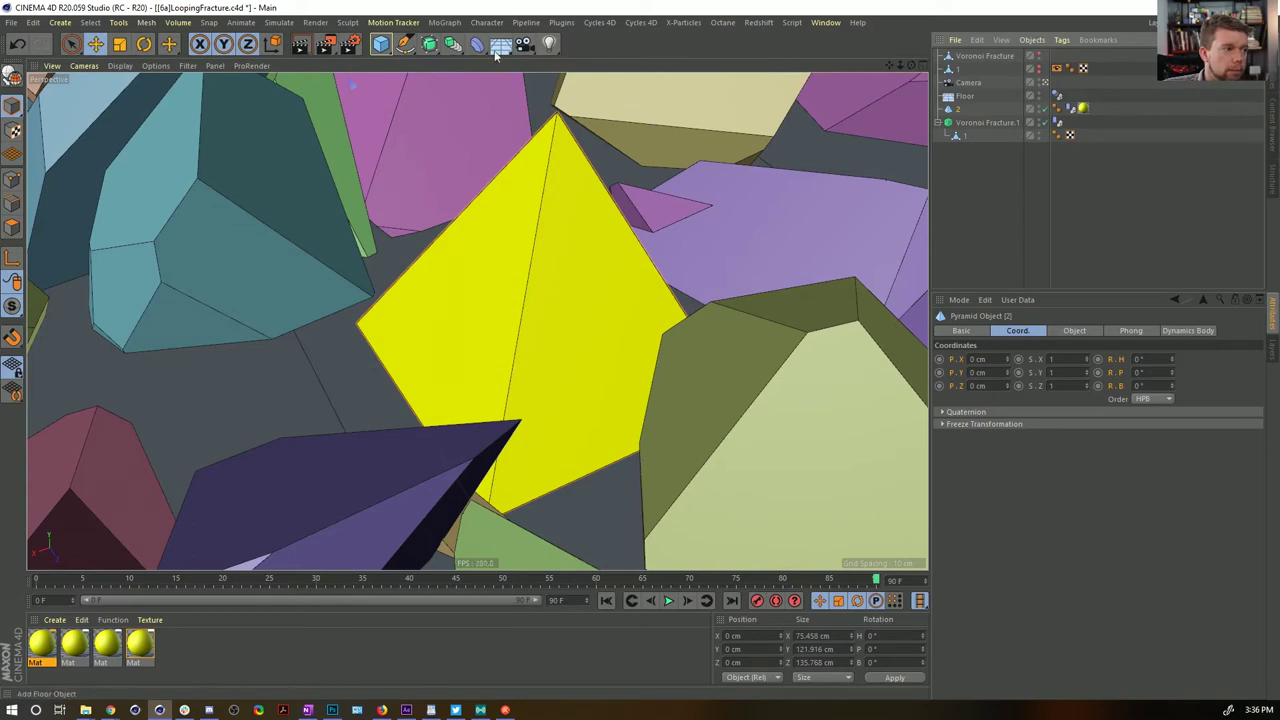
left_click(453, 45)
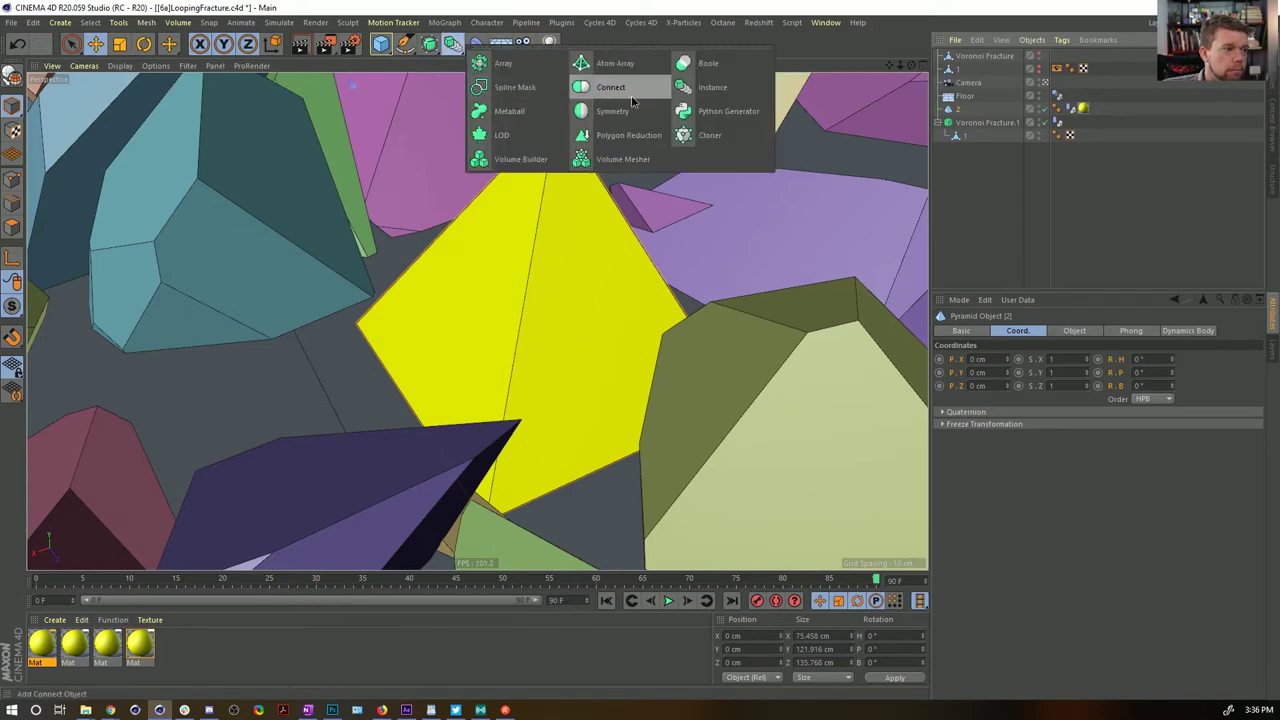
left_click(612, 87)
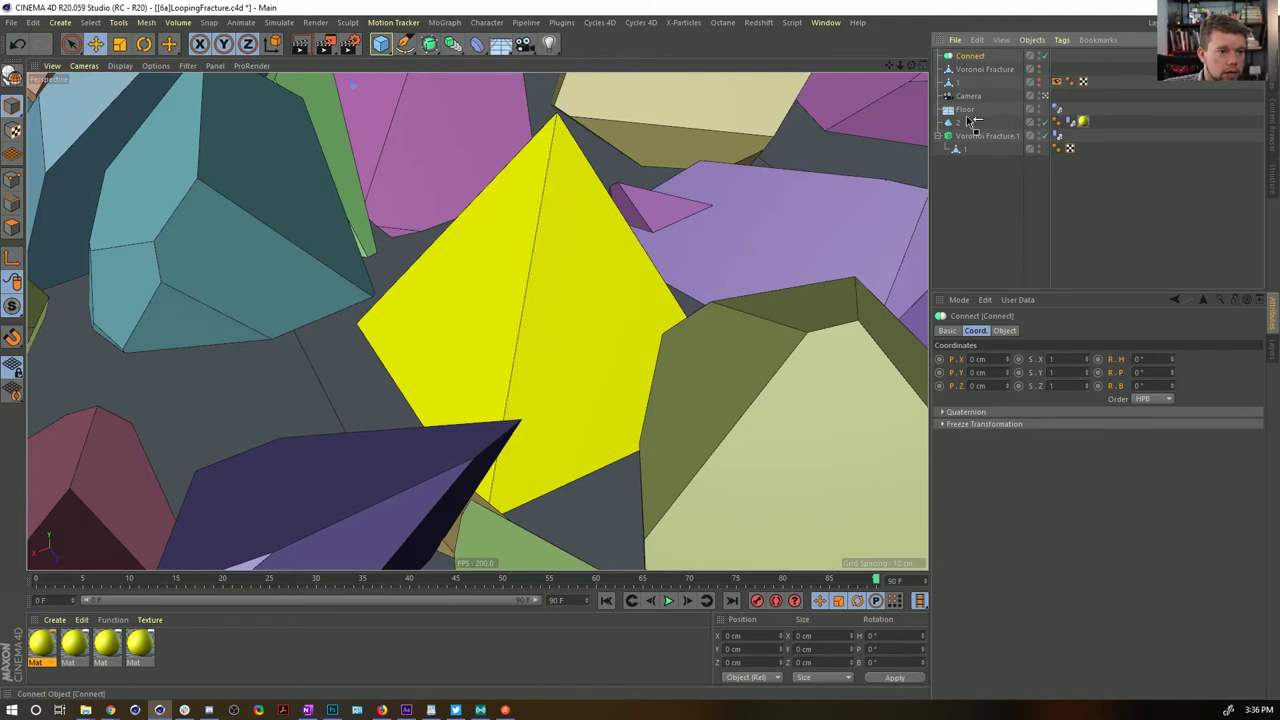
mouse_move(970, 120)
left_mouse_down()
mouse_move(950, 122)
mouse_move(966, 110)
left_mouse_up()
left_click(946, 110)
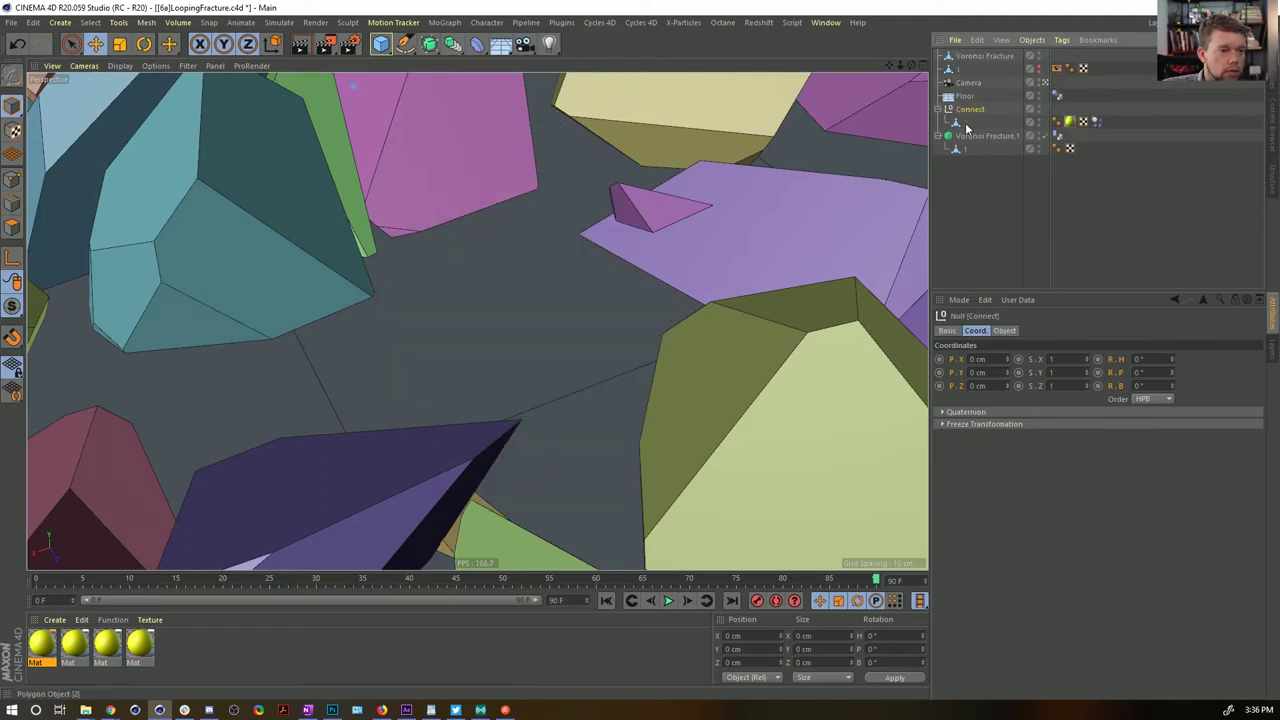
Undo the Connect conversion and the nesting of the yellow pyramid
key("ctrl+z")
key("ctrl+z")
key("ctrl+z")
key("ctrl+z")
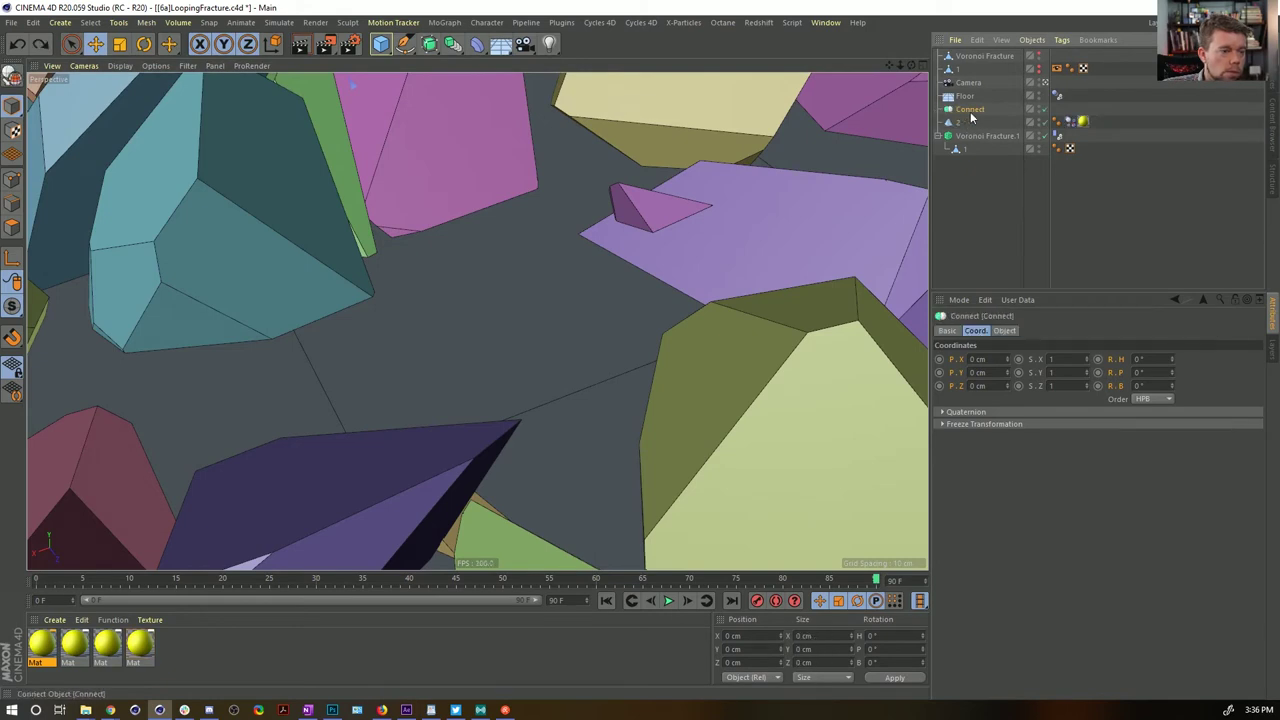
Compare the first and last frames of the animation, and select the settled debris object Voronoi Fracture
left_click(606, 600)
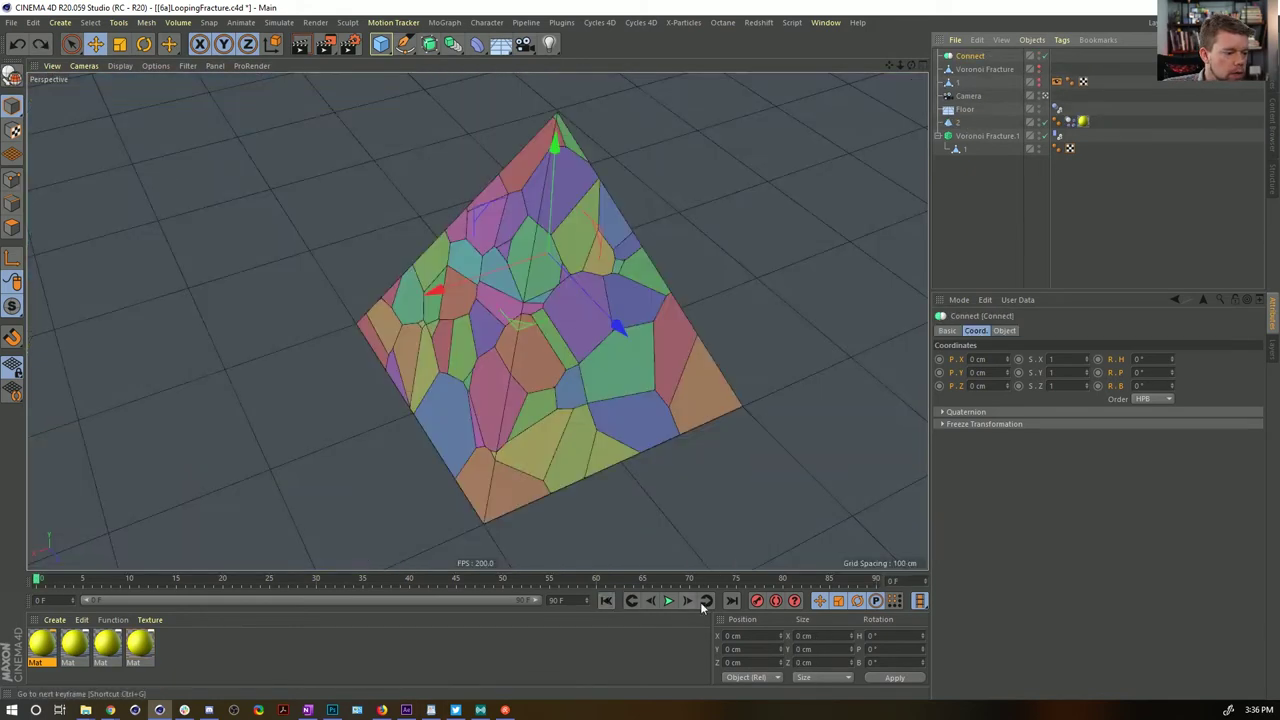
left_click(732, 600)
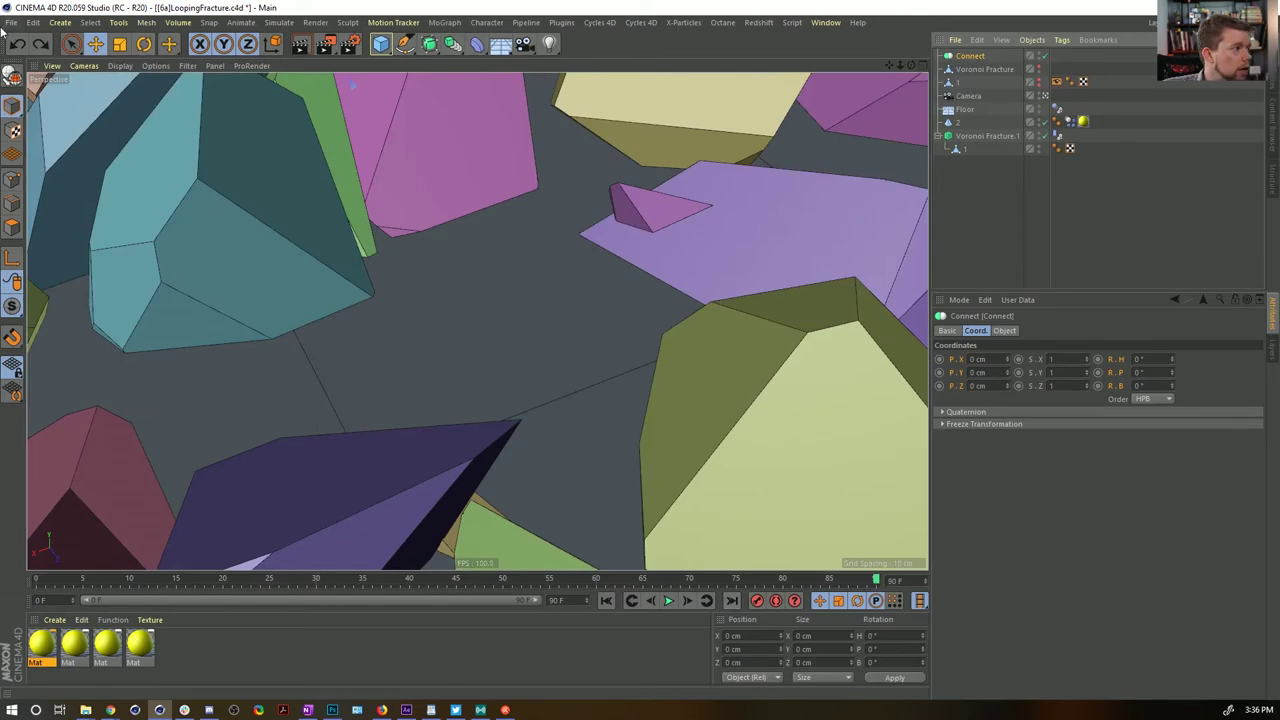
left_click(964, 70)
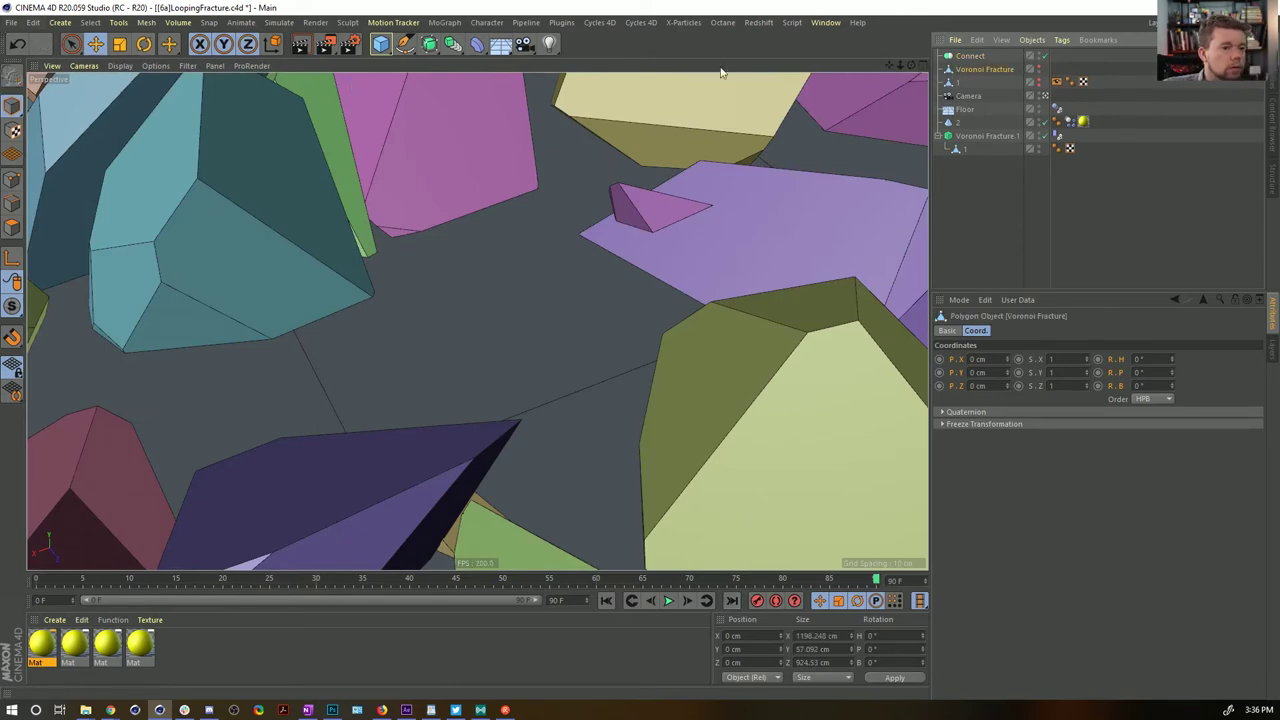
Revert the project to its saved version, discarding the current changes
left_click(12, 23)
left_click(28, 34)
left_click(120, 20)
left_click(11, 22)
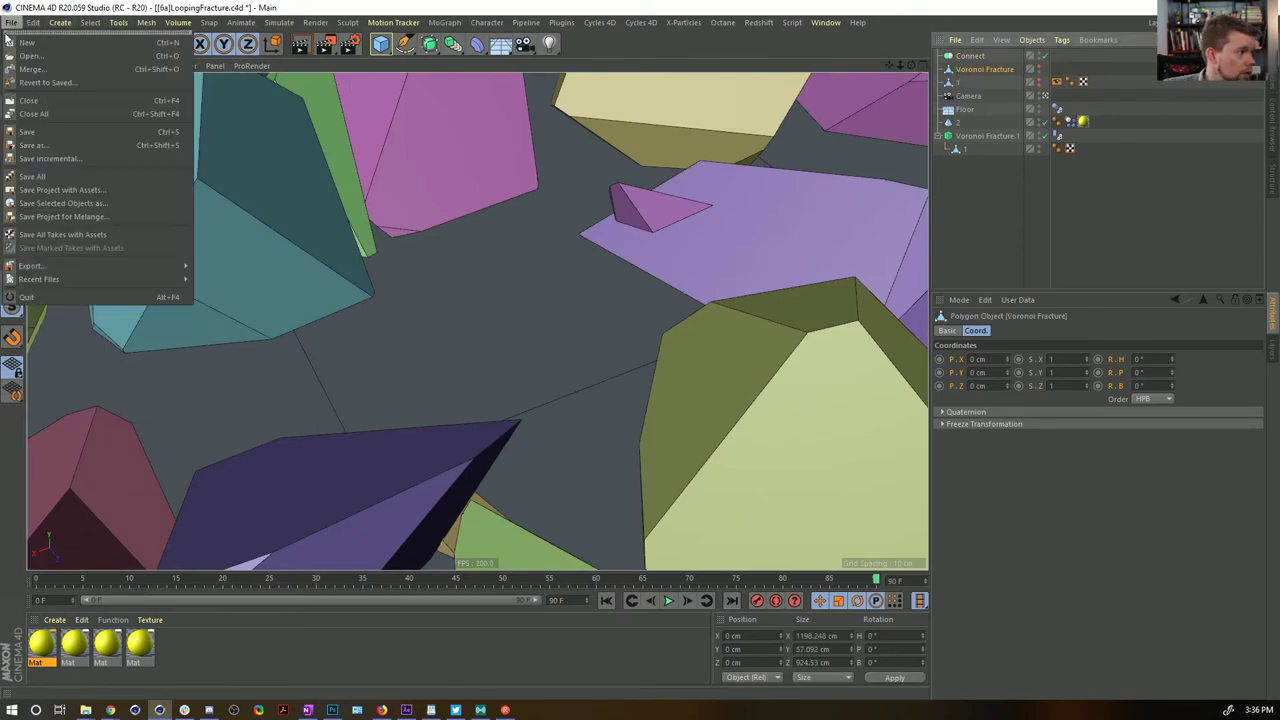
left_click(61, 86)
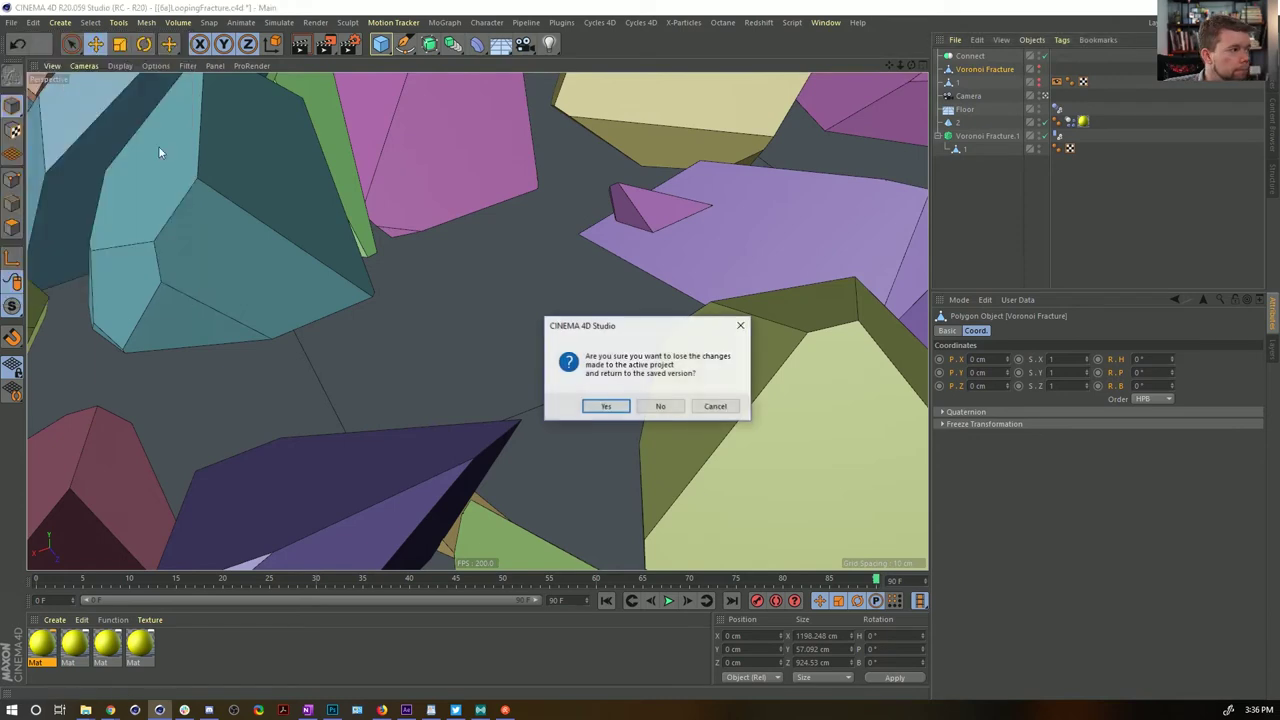
left_click(607, 406)
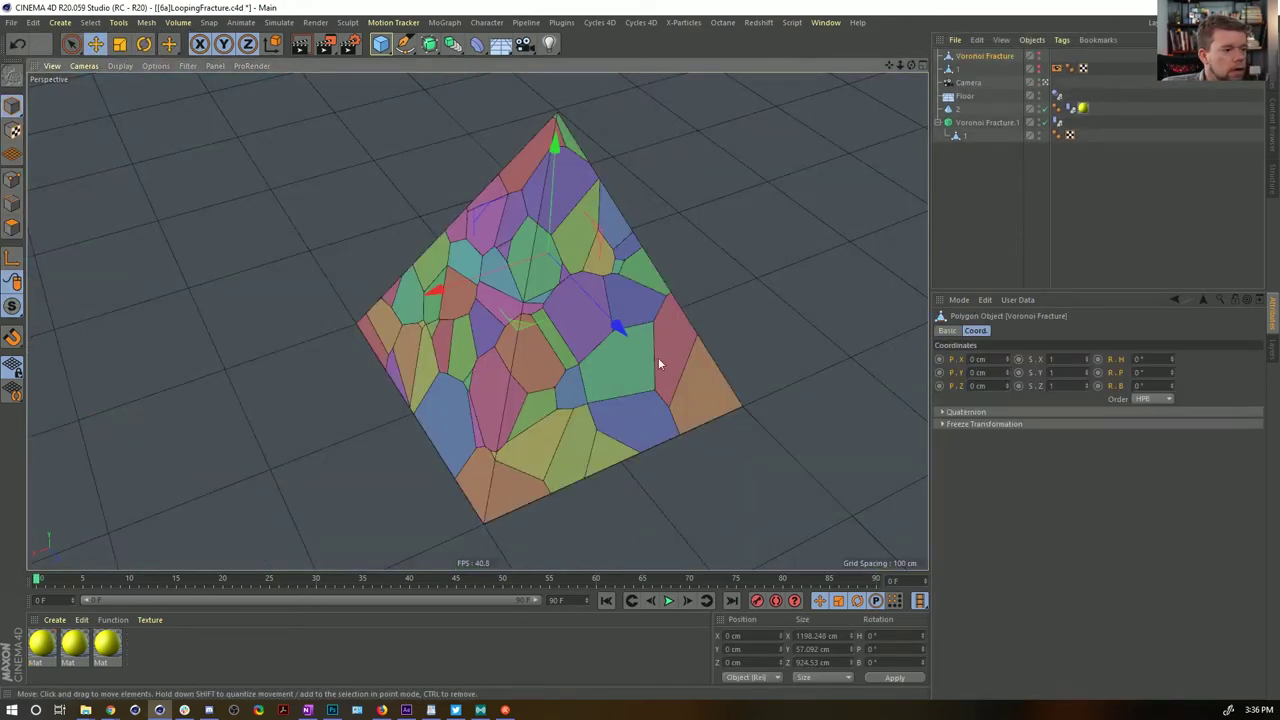
Play the simulation, check the visibility of the final polygon pyramid 1 against the yellow pyramid, and finish on the last frame
left_click(669, 601)
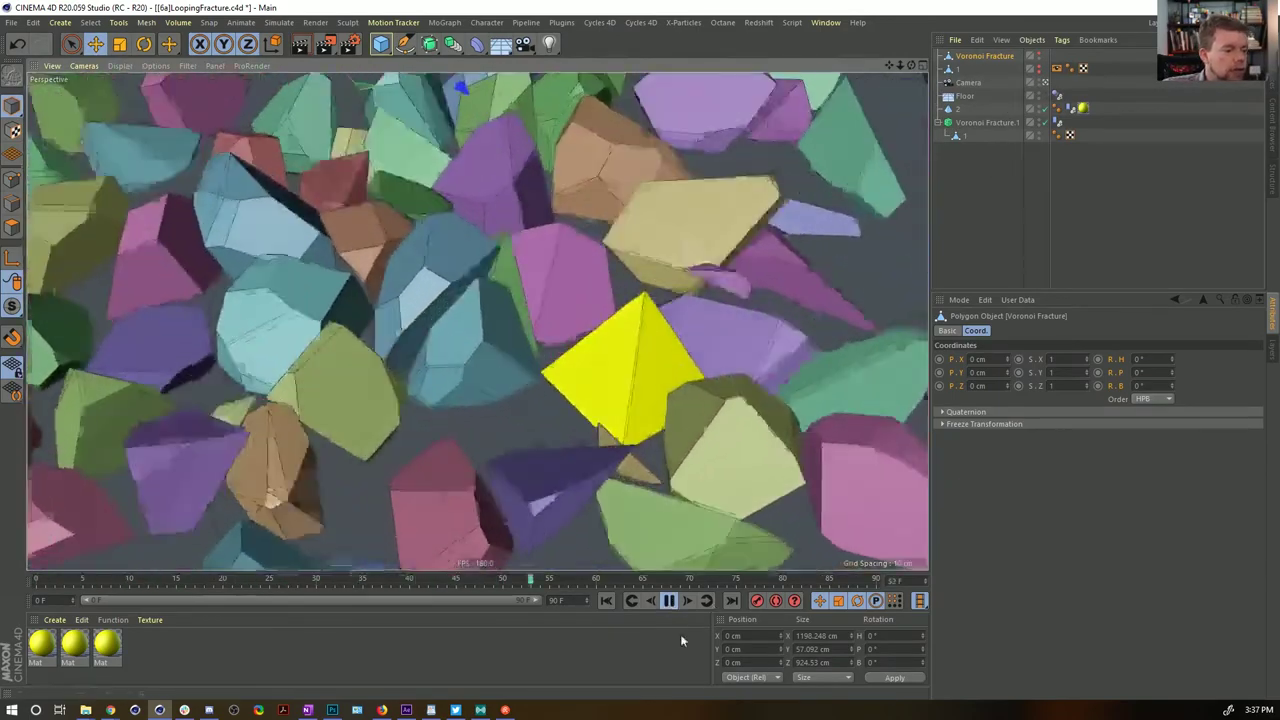
left_click(669, 601)
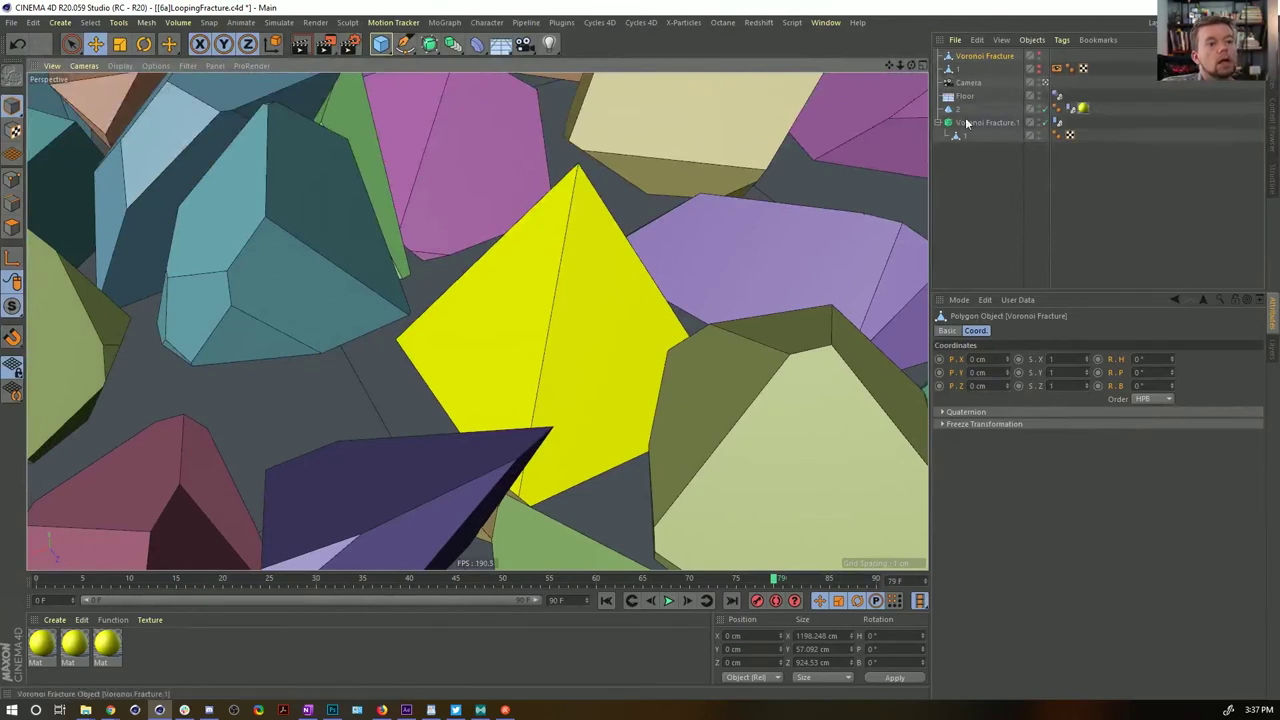
left_click(957, 69)
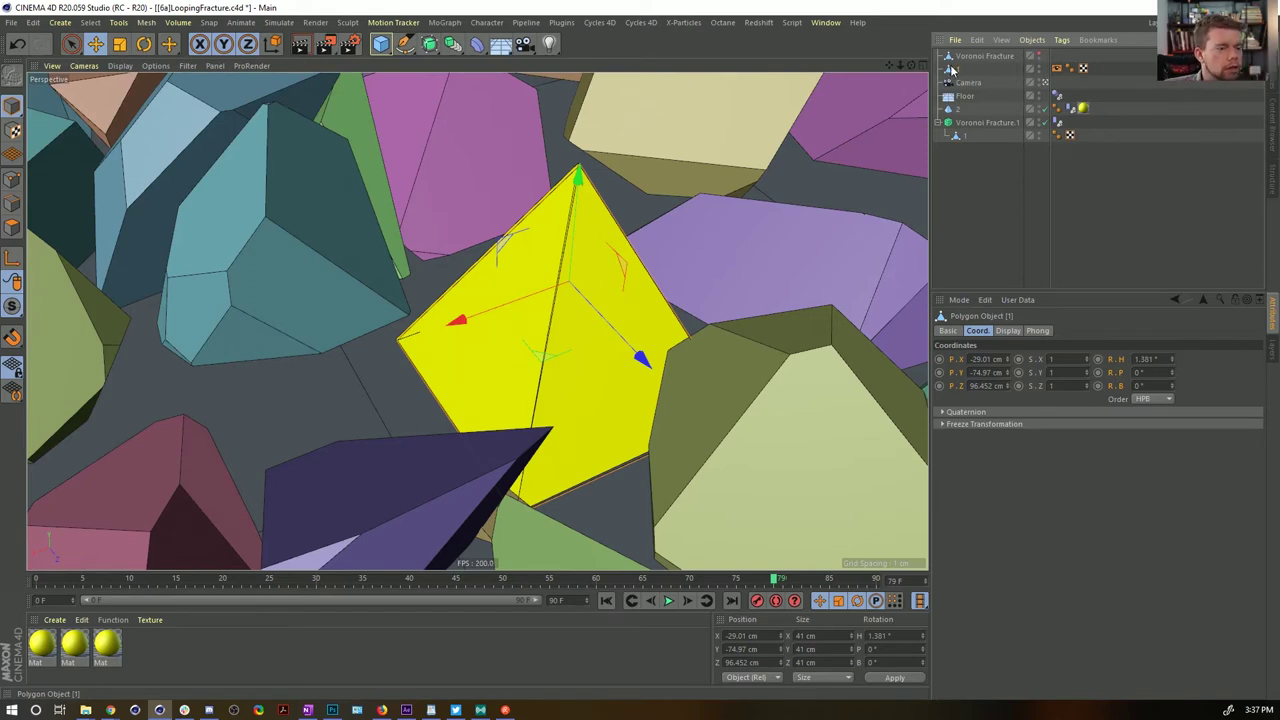
left_click(1042, 69)
left_click(1034, 70)
key("ctrl+z")
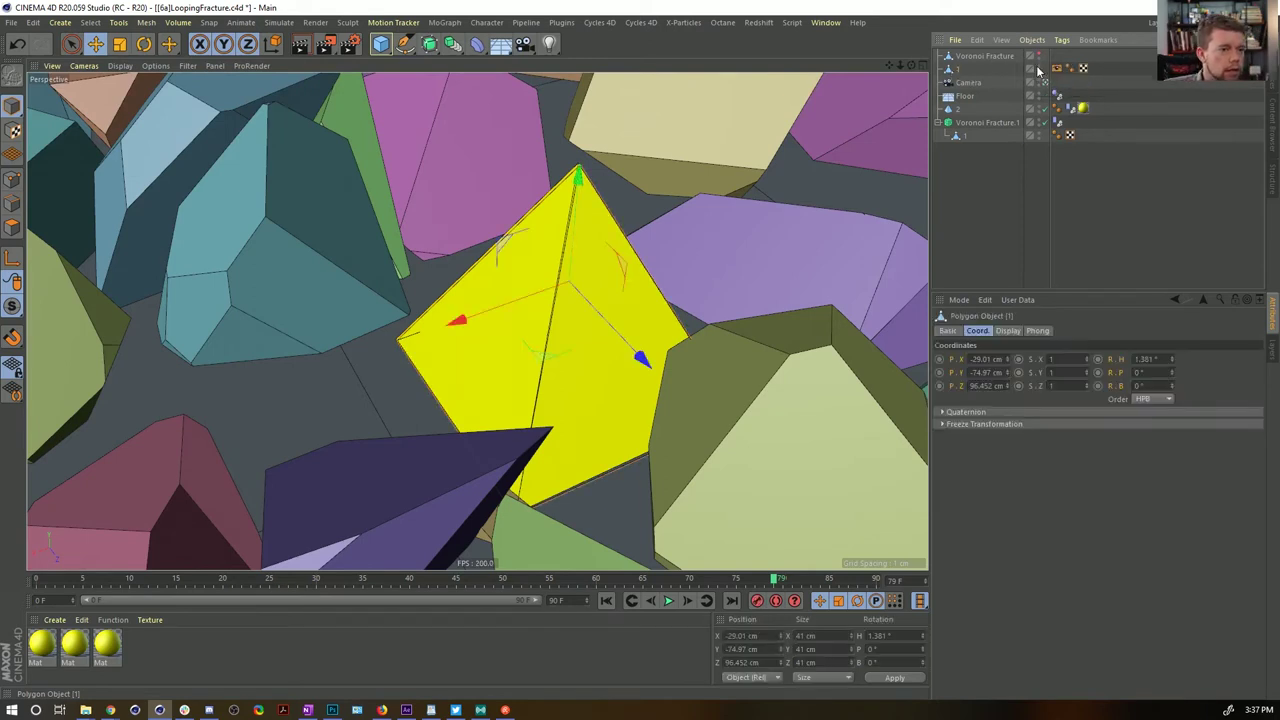
left_click(1039, 68)
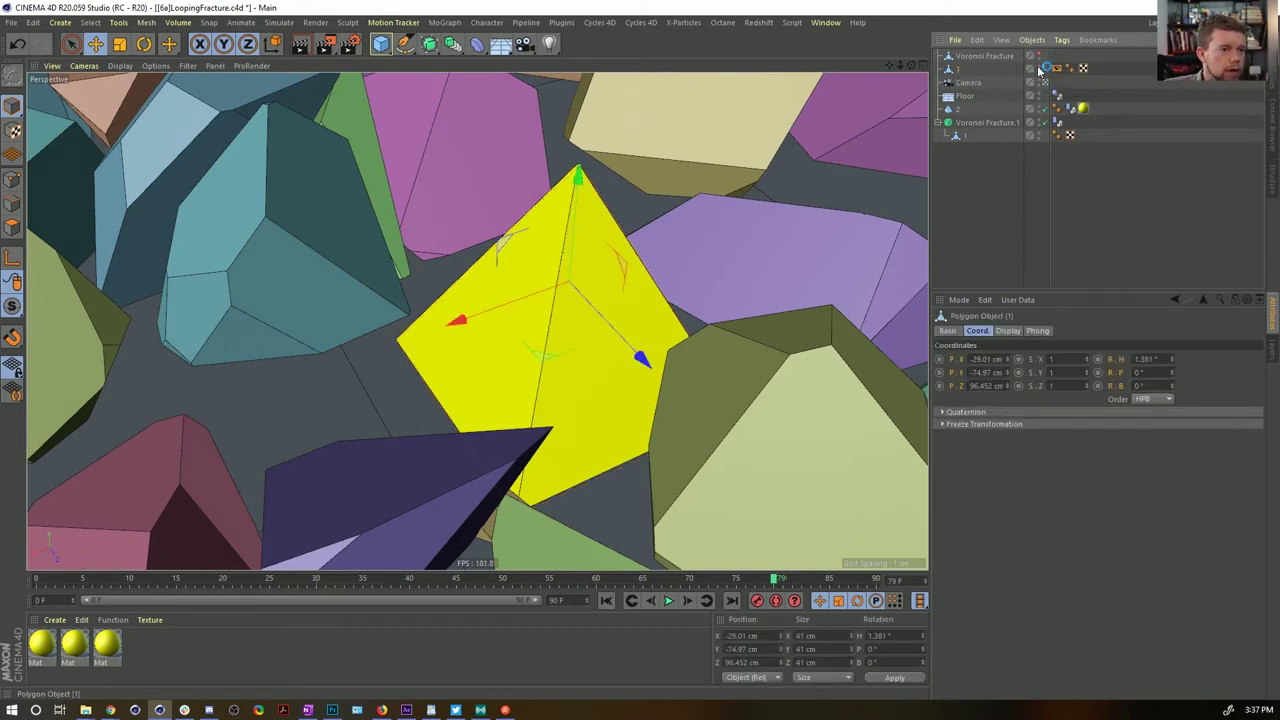
left_click(972, 70)
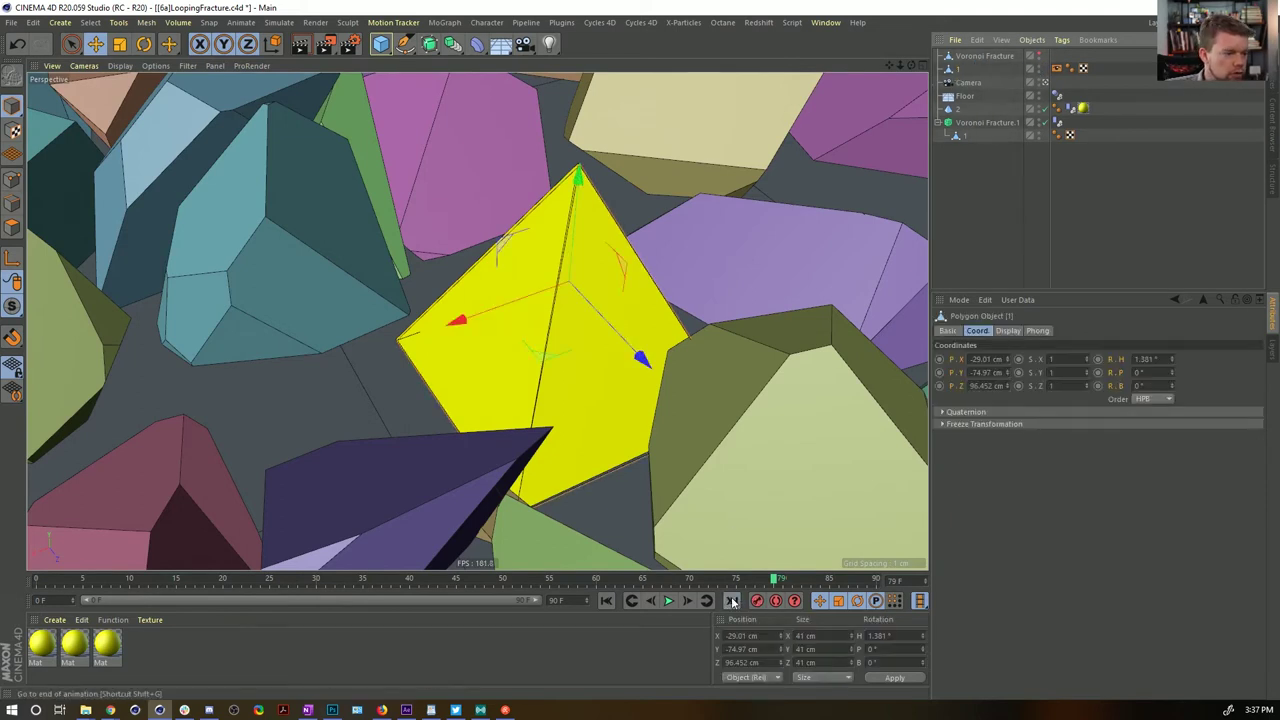
left_click(732, 600)
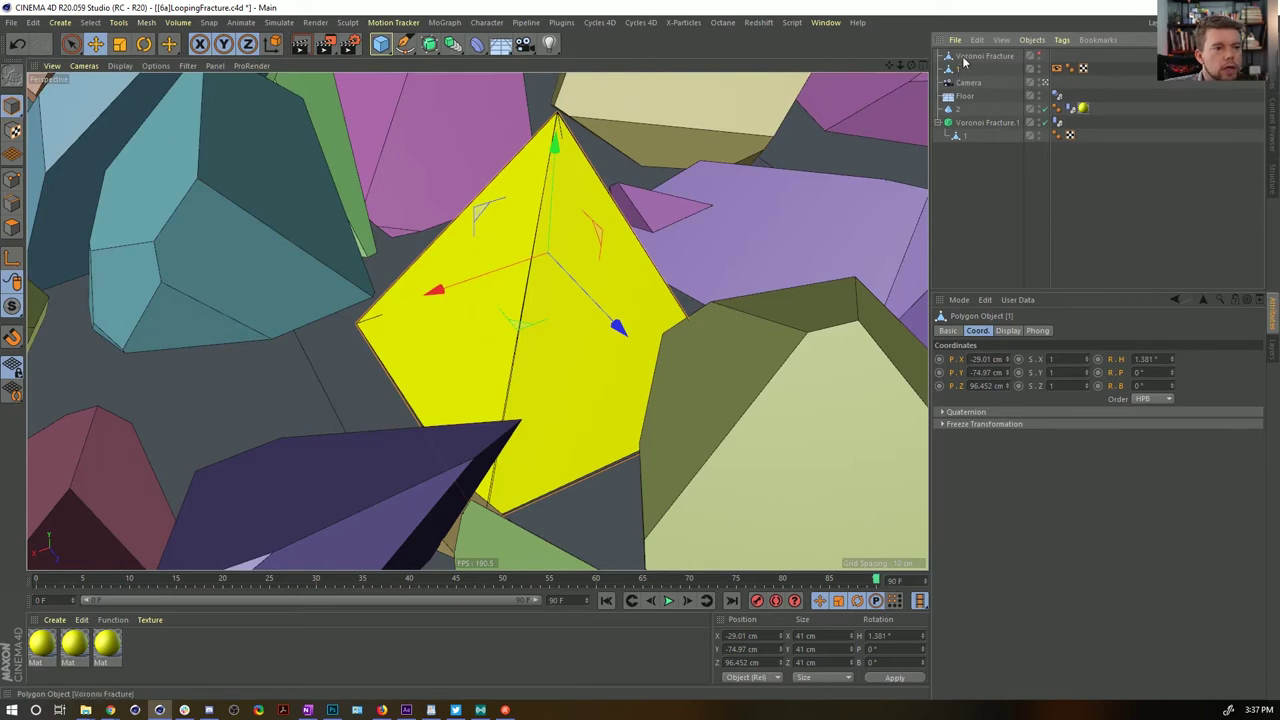
Nest the Voronoi Fracture debris under pyramid 1 and that pyramid under the Camera, and return to the first frame
left_click_drag(965, 75, 1031, 70)
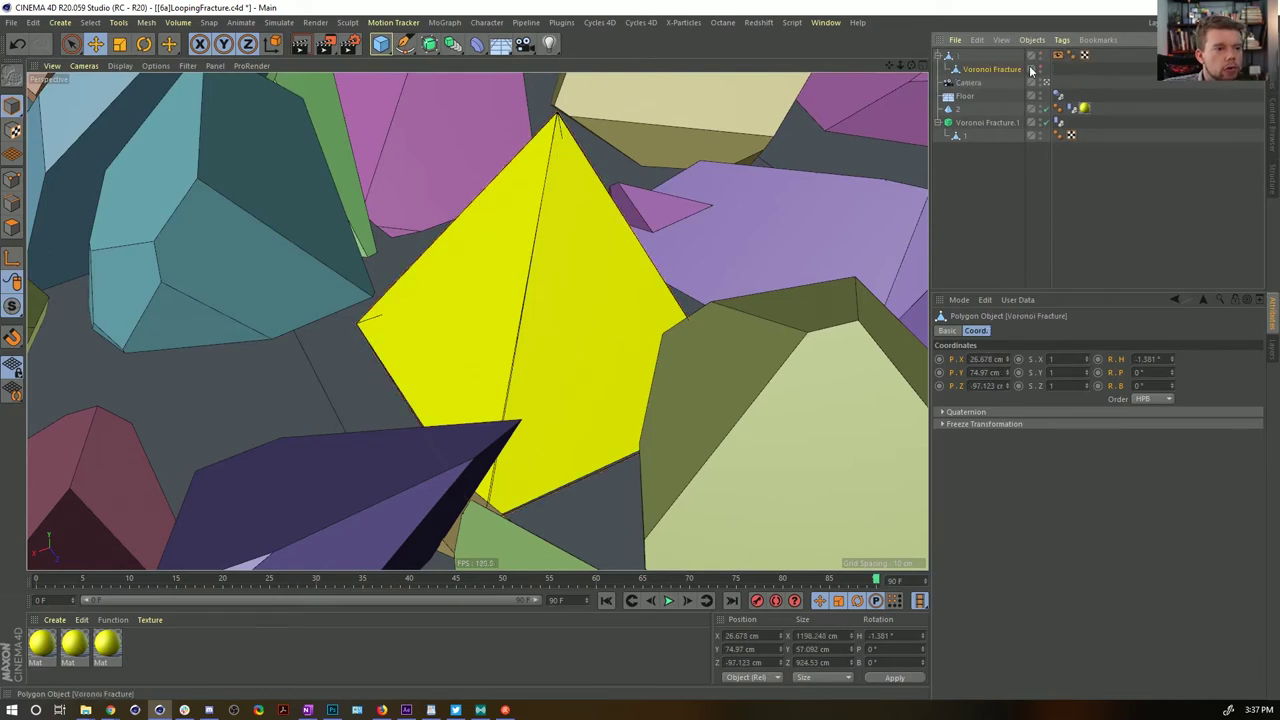
left_click(1042, 68)
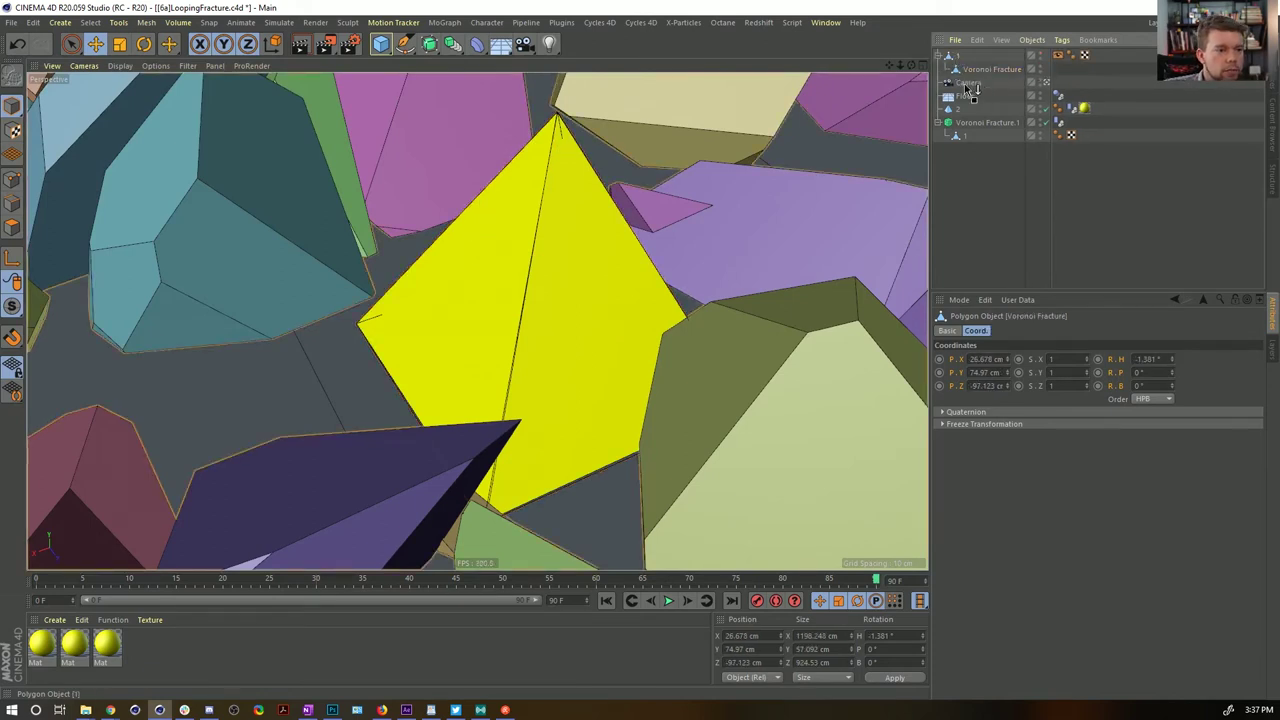
left_click(967, 60)
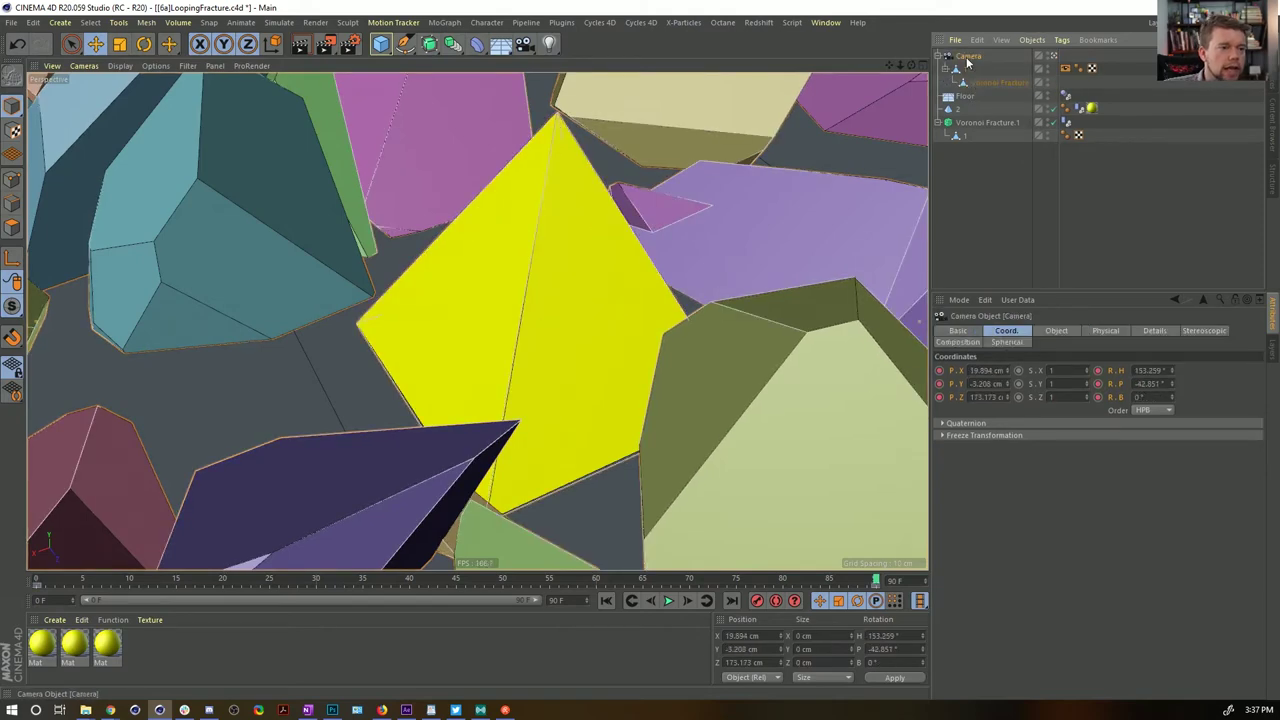
left_click(605, 604)
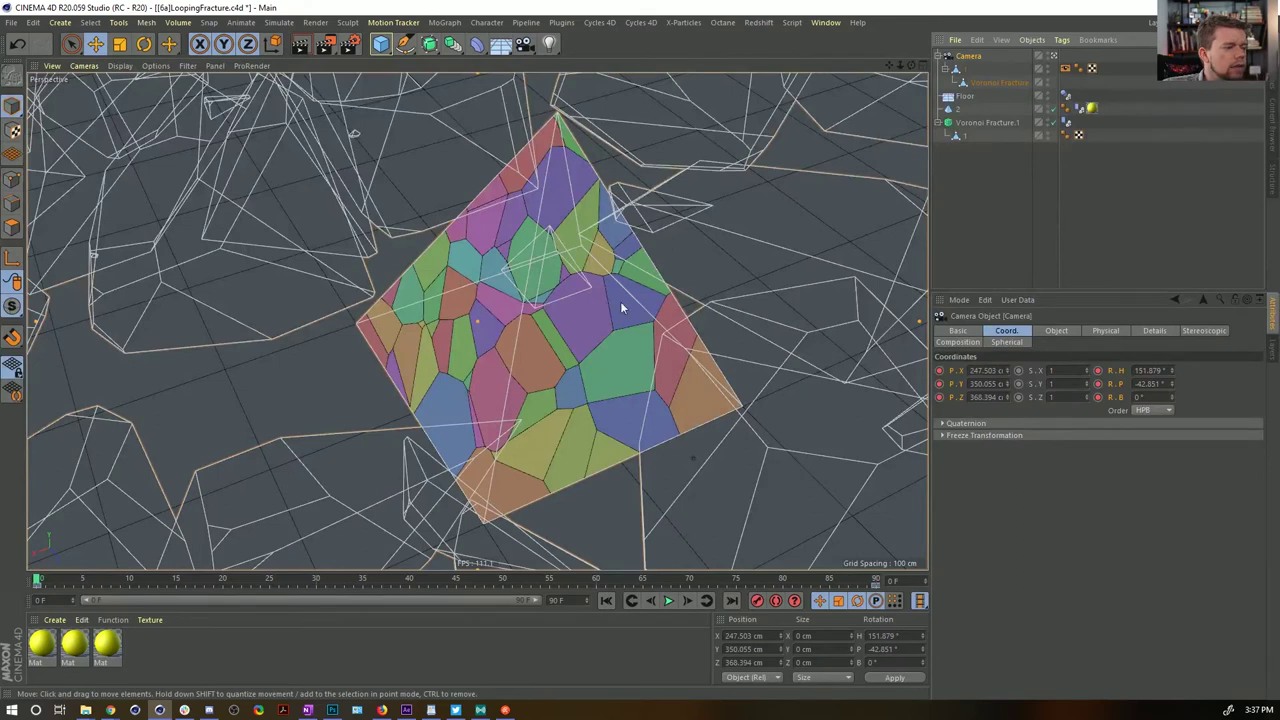
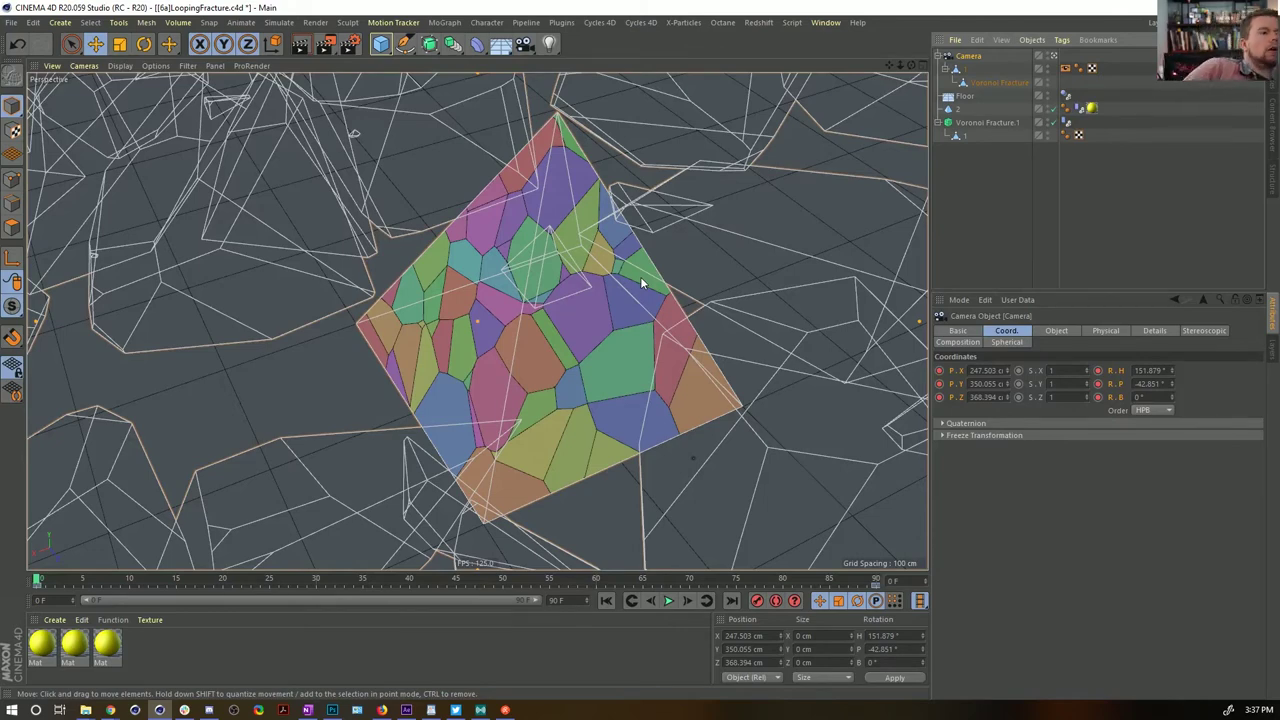
Inspect the nested debris and pyramid 1 from outside the camera, and compare this with the view through the camera
left_click(1053, 56)
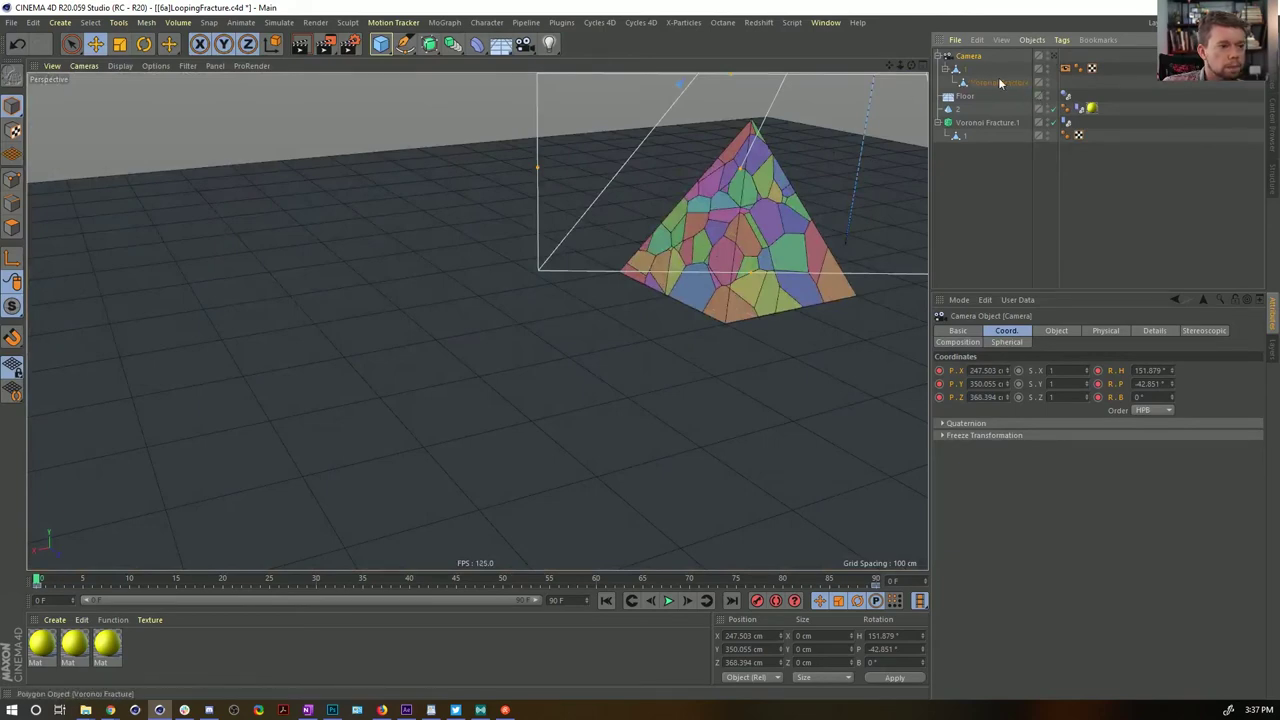
right_click_drag(809, 177, 780, 176, "alt")
left_click_drag(780, 177, 808, 195, "alt")
left_click(964, 70)
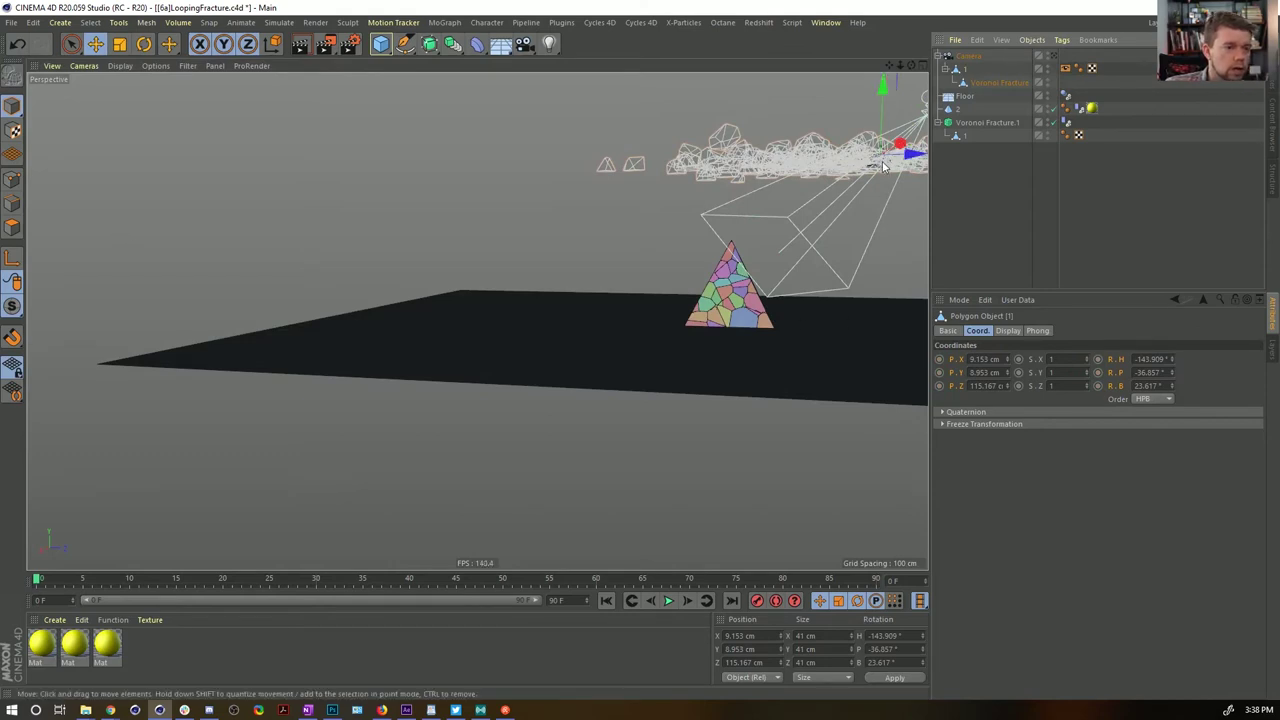
left_click(1053, 57)
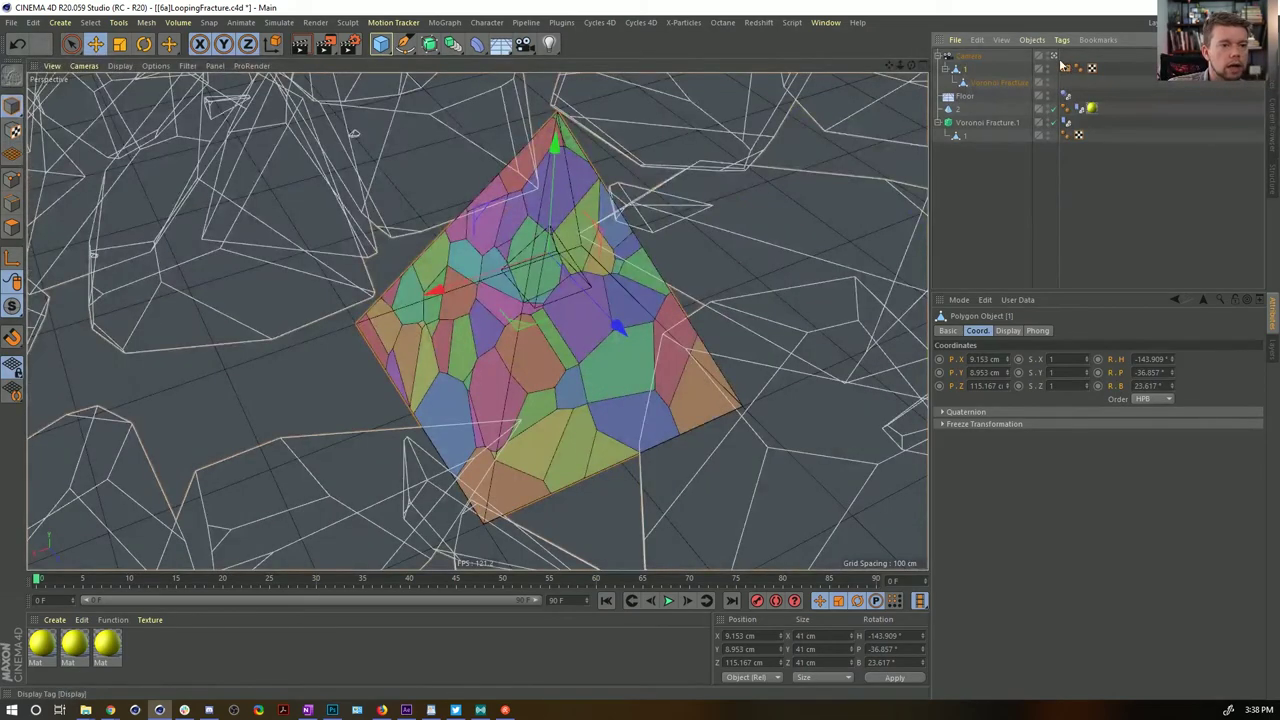
left_click(1052, 56)
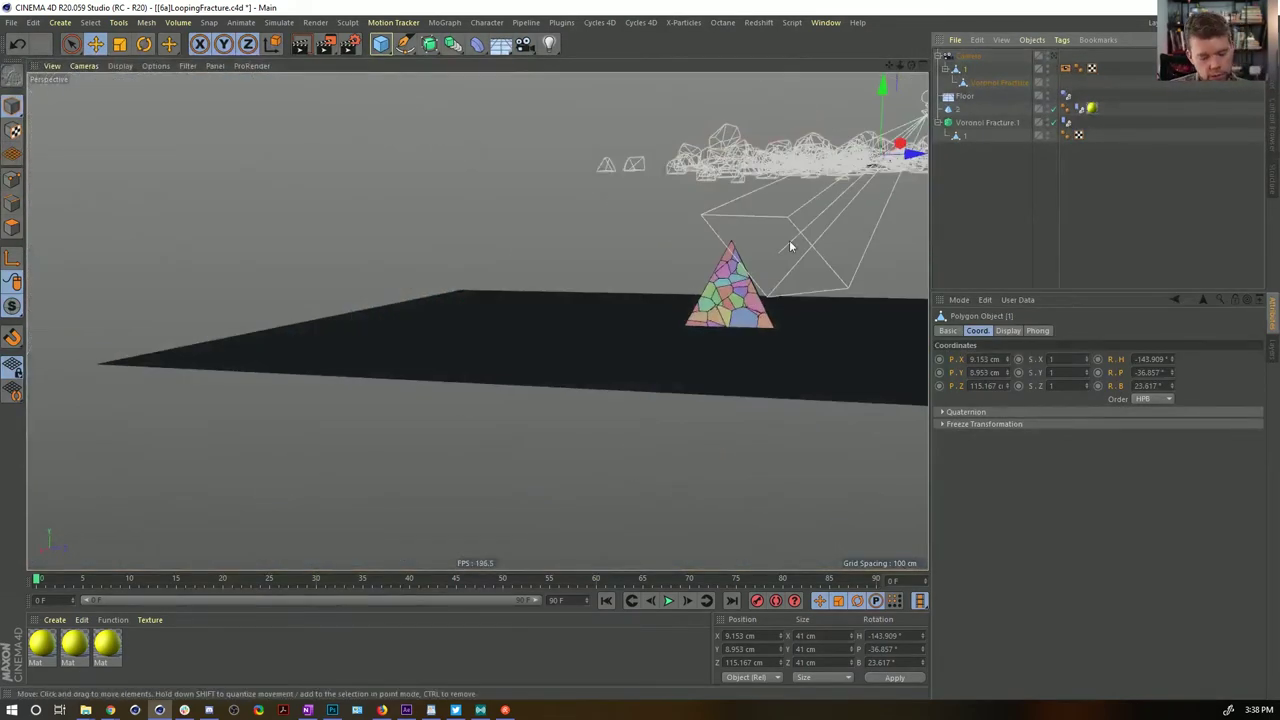
Scale up the Camera with its nested pyramid 1 and debris until the nested pyramid is about 200 cm wide
key("t")
left_click_drag(643, 306, 772, 265)
key("ctrl+z")
left_click(972, 56)
left_click_drag(672, 306, 741, 316)
scroll(742, 318, "up", 10)
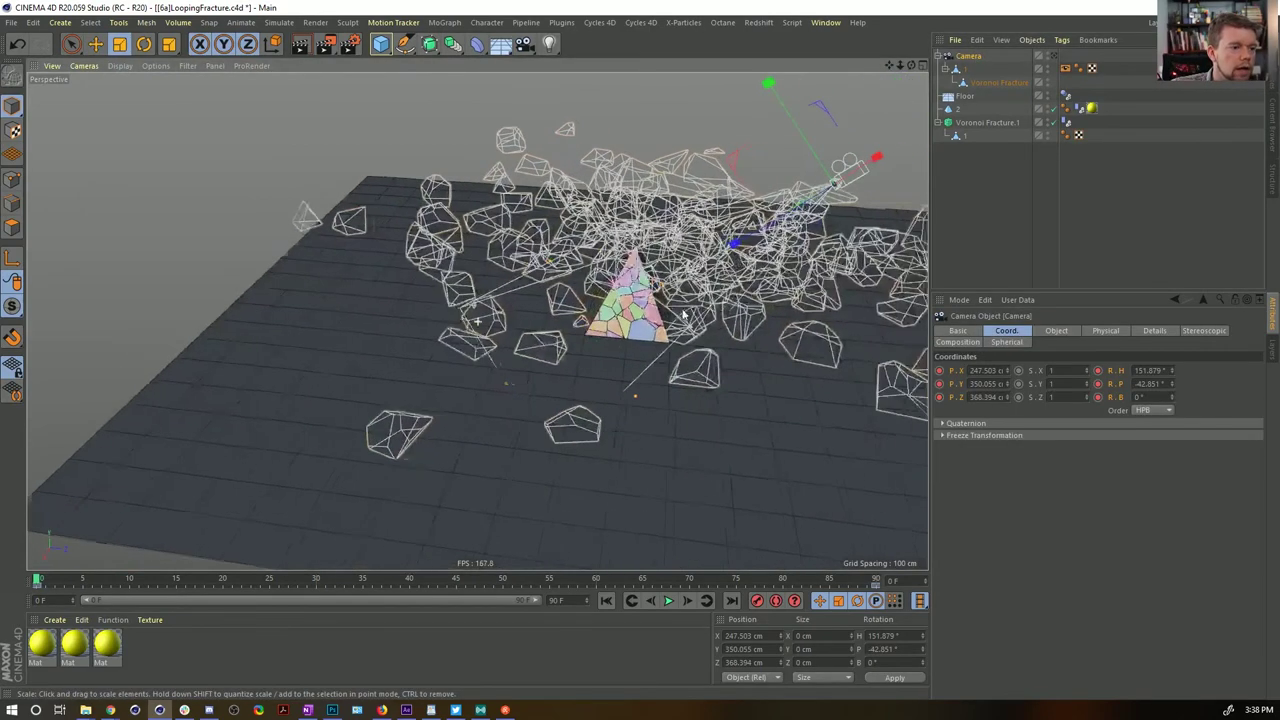
left_click_drag(811, 183, 690, 257)
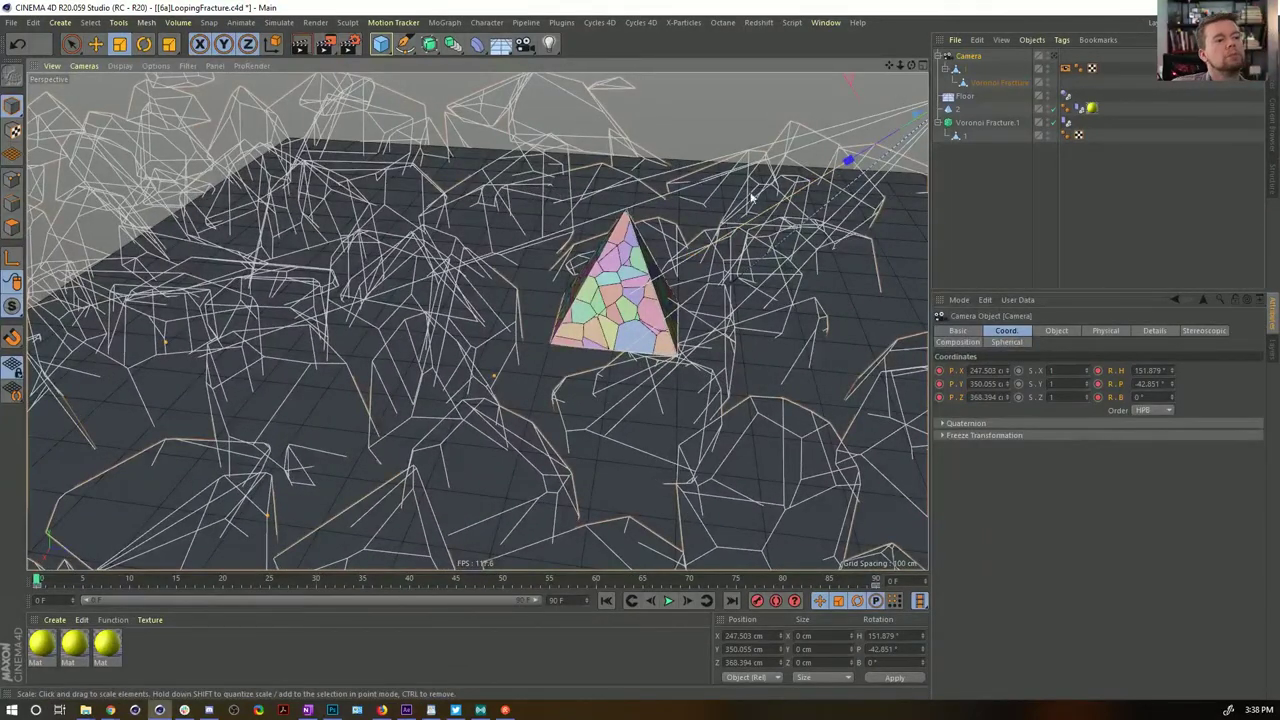
Move the debris and pyramid 1 out of the Camera, with the debris shown in the viewport, and look through the camera
left_click_drag(985, 84, 972, 54)
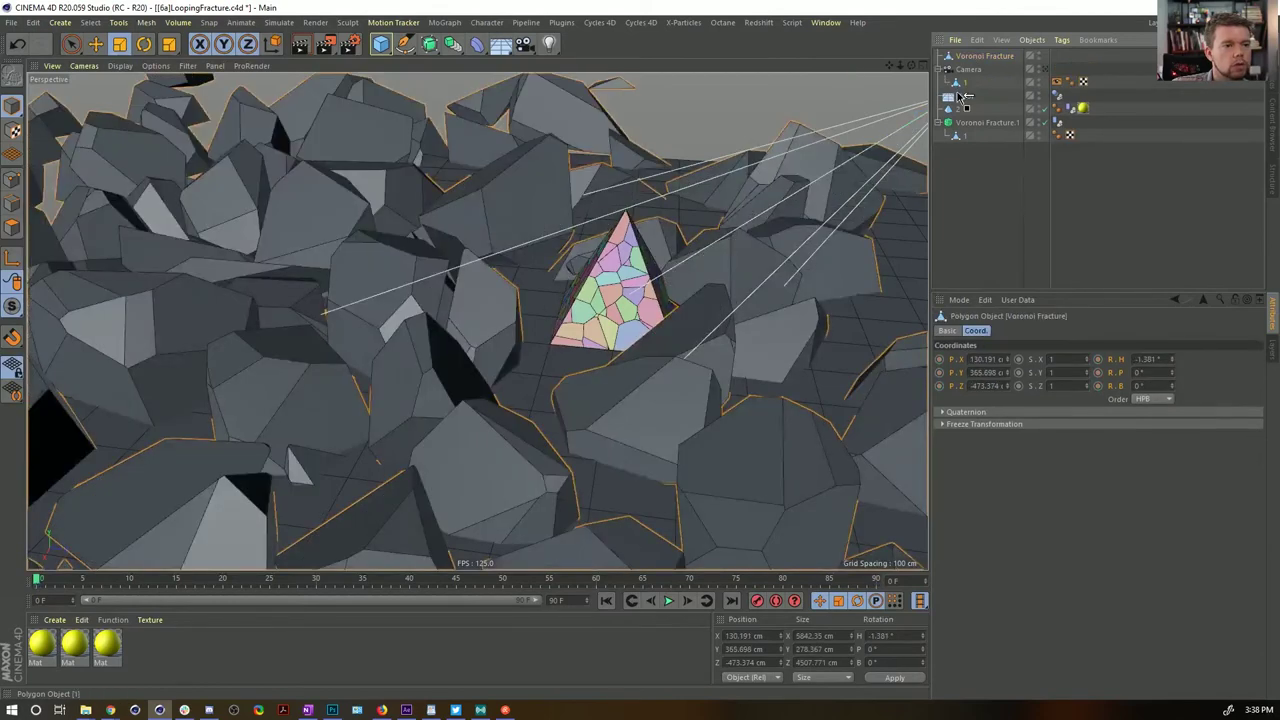
left_click_drag(958, 97, 957, 91)
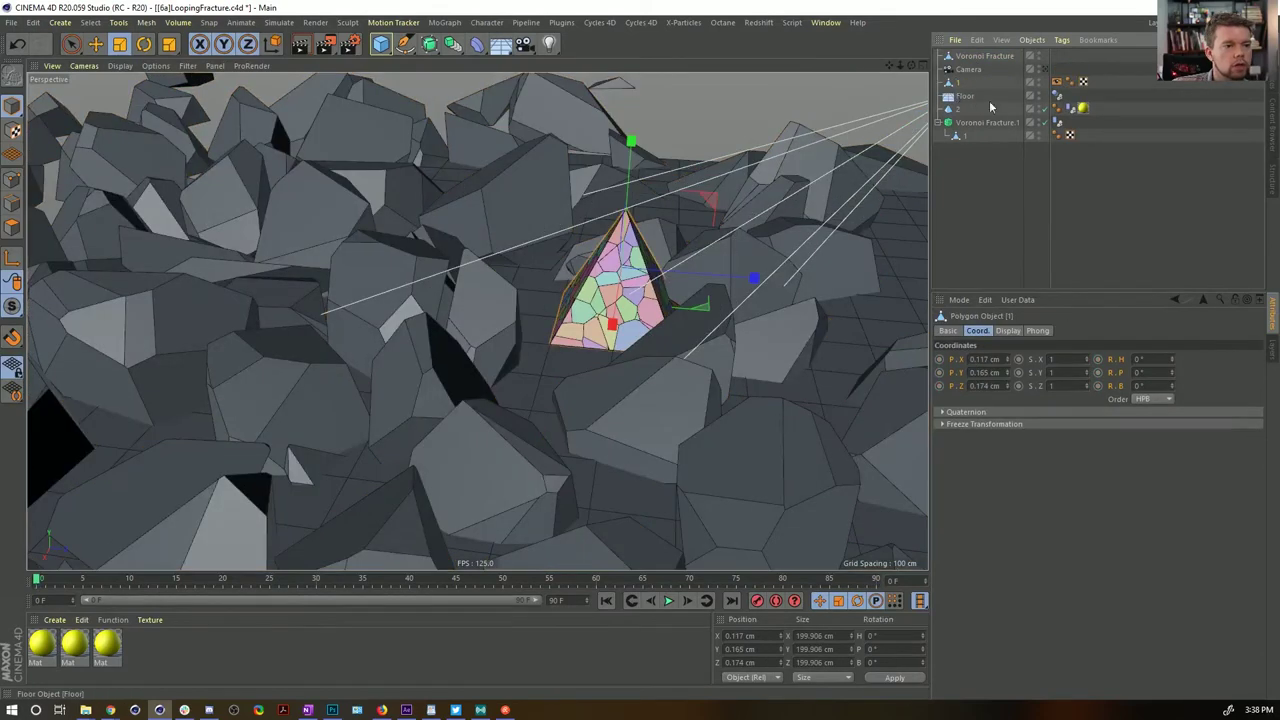
left_click(1048, 70)
left_click(1048, 70)
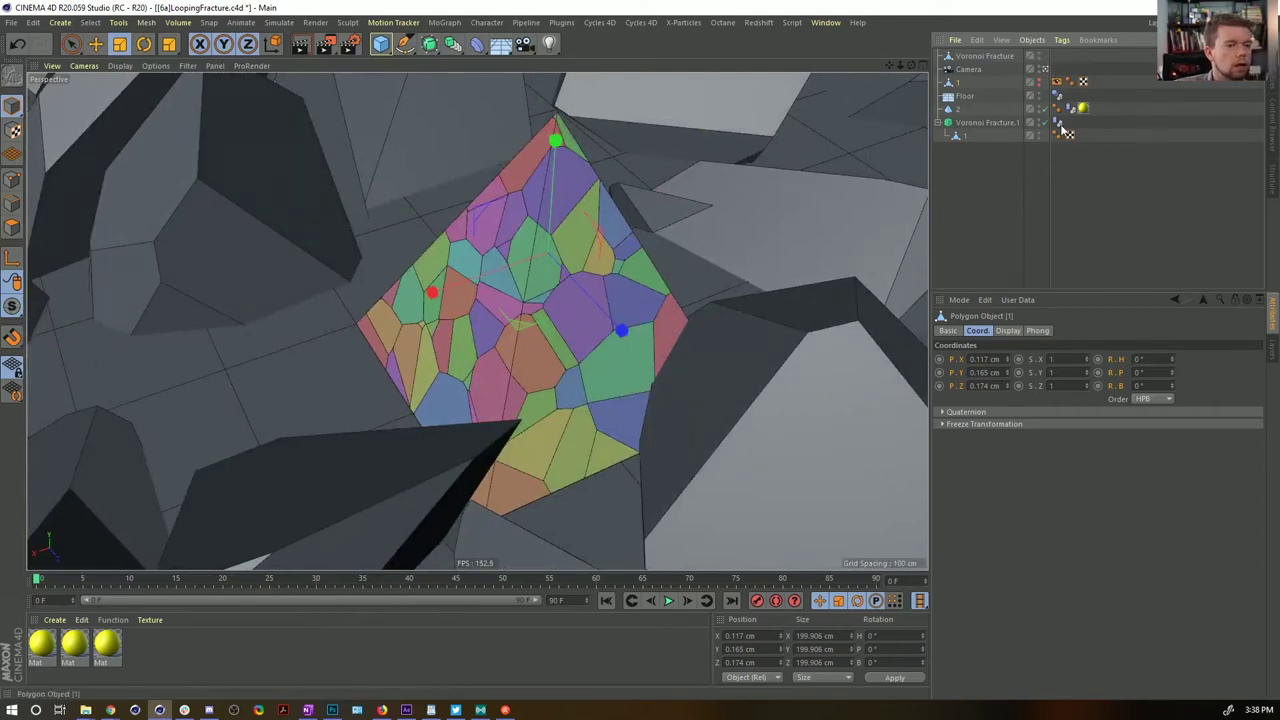
Play the simulation twice to check how the enlarged debris sits in the camera's path, and return to the first frame
left_click(668, 601)
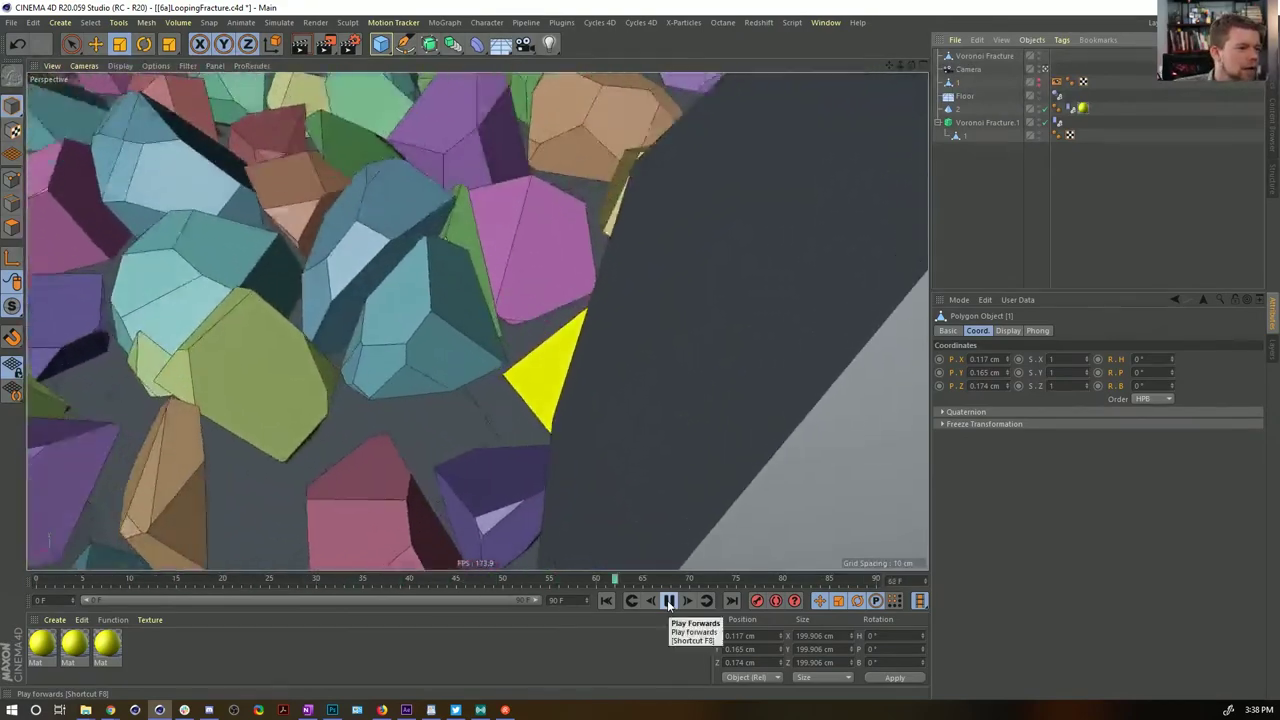
left_click(668, 601)
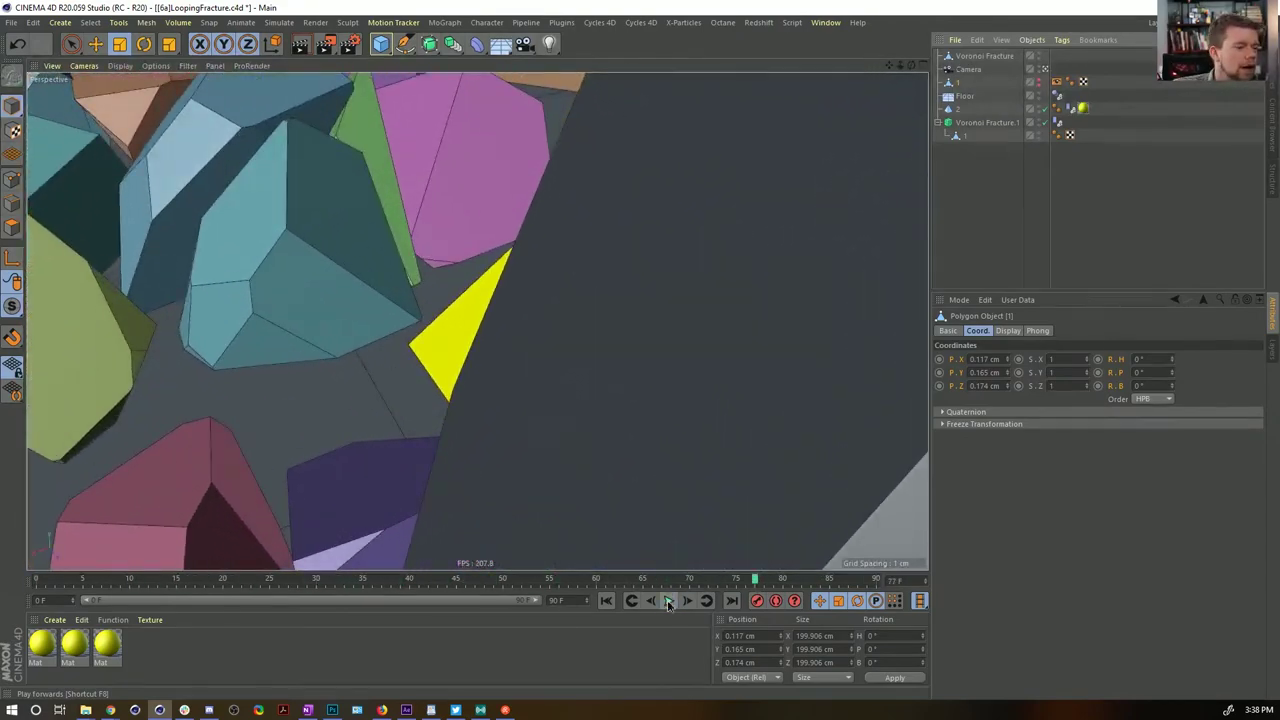
left_click(606, 600)
left_click(668, 601)
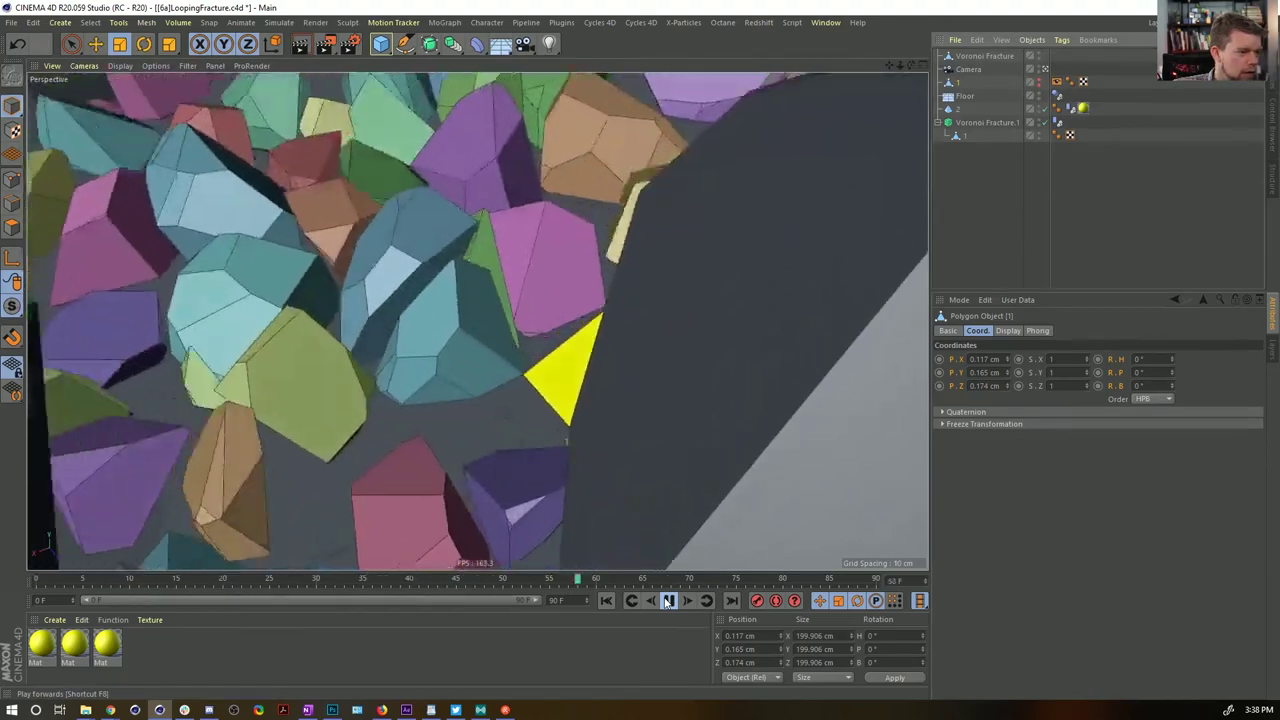
left_click(668, 601)
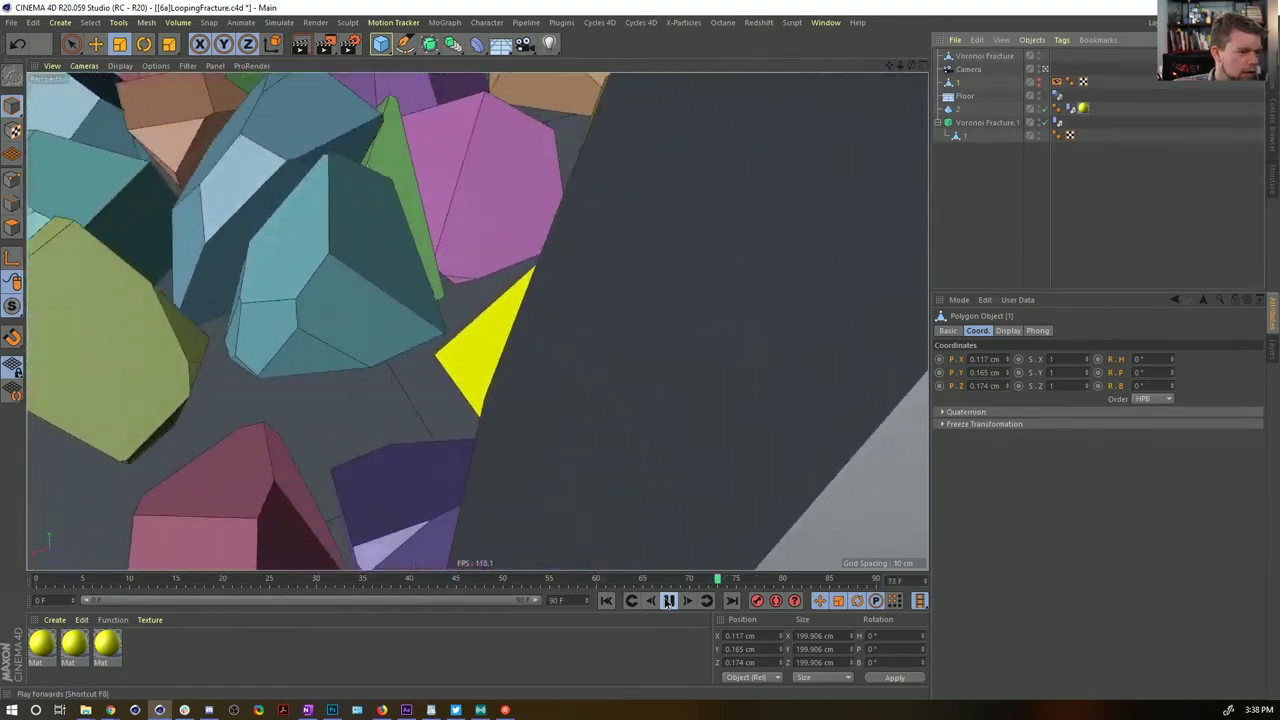
left_click(607, 601)
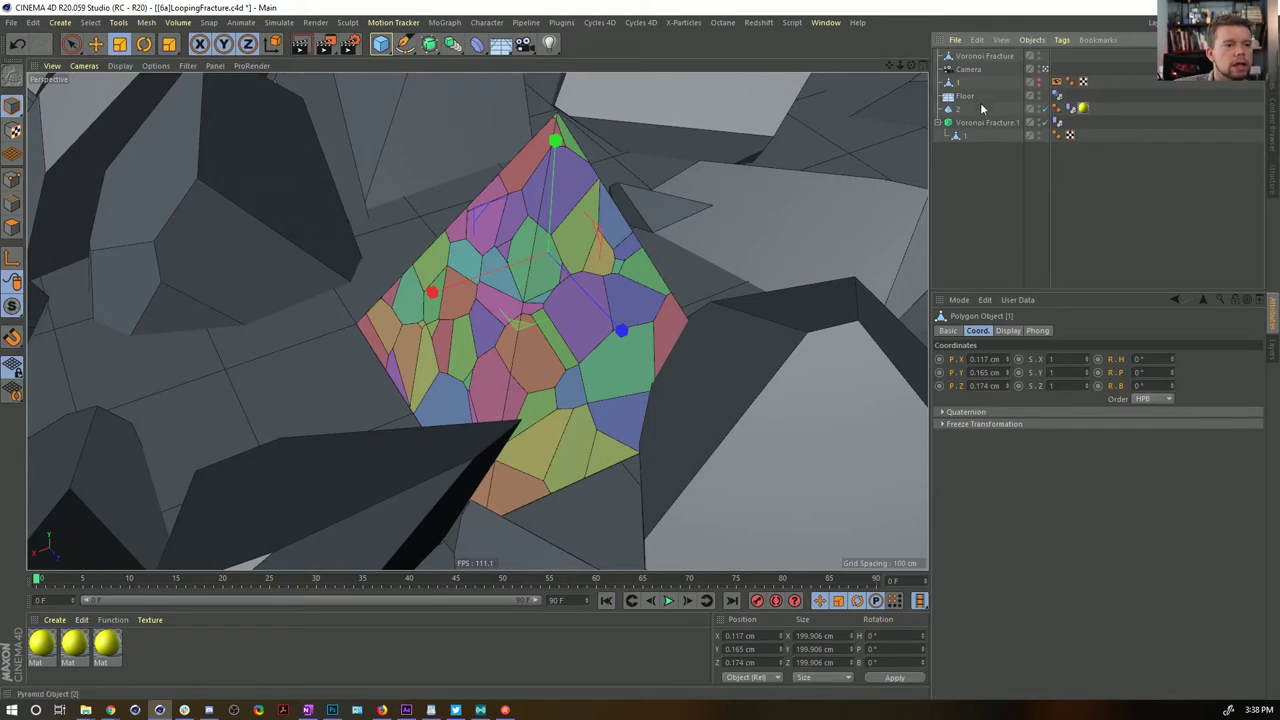
Select all connected polygons of the large foreground chunk beside the fractured pyramid in the Voronoi Fracture debris, and split them into a separate object
left_click(984, 56)
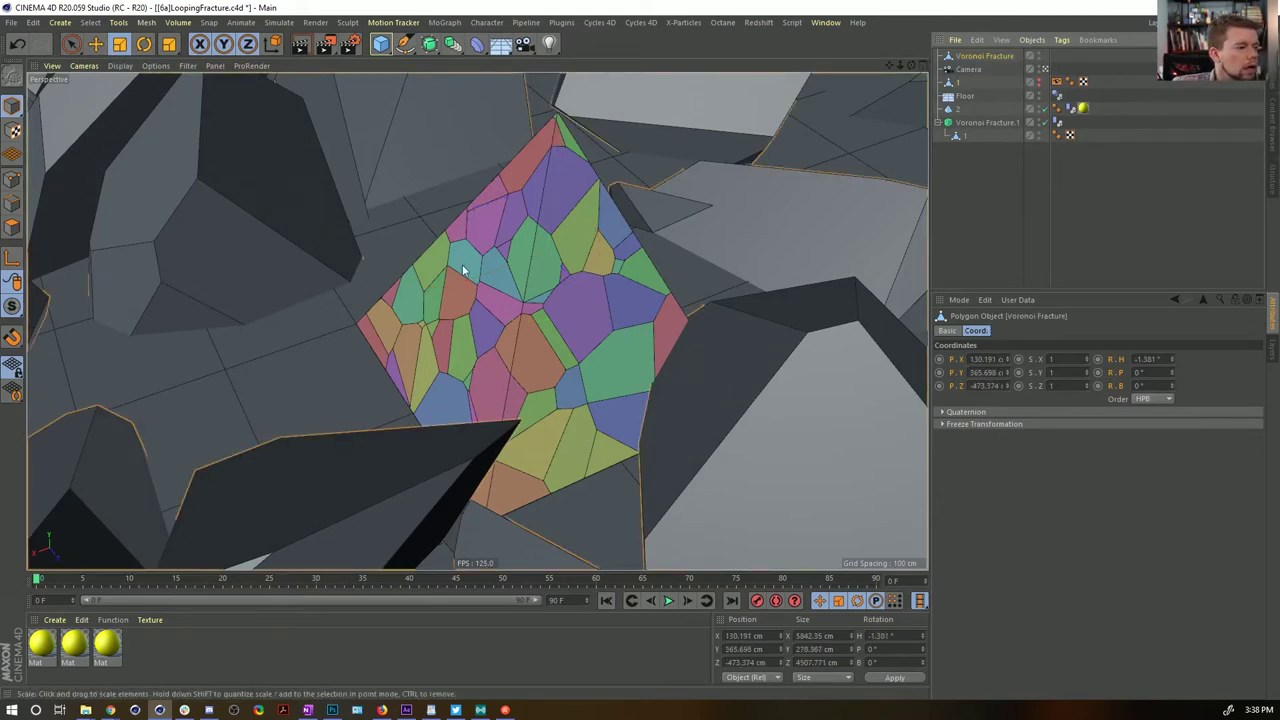
left_click(15, 230)
left_click(764, 432)
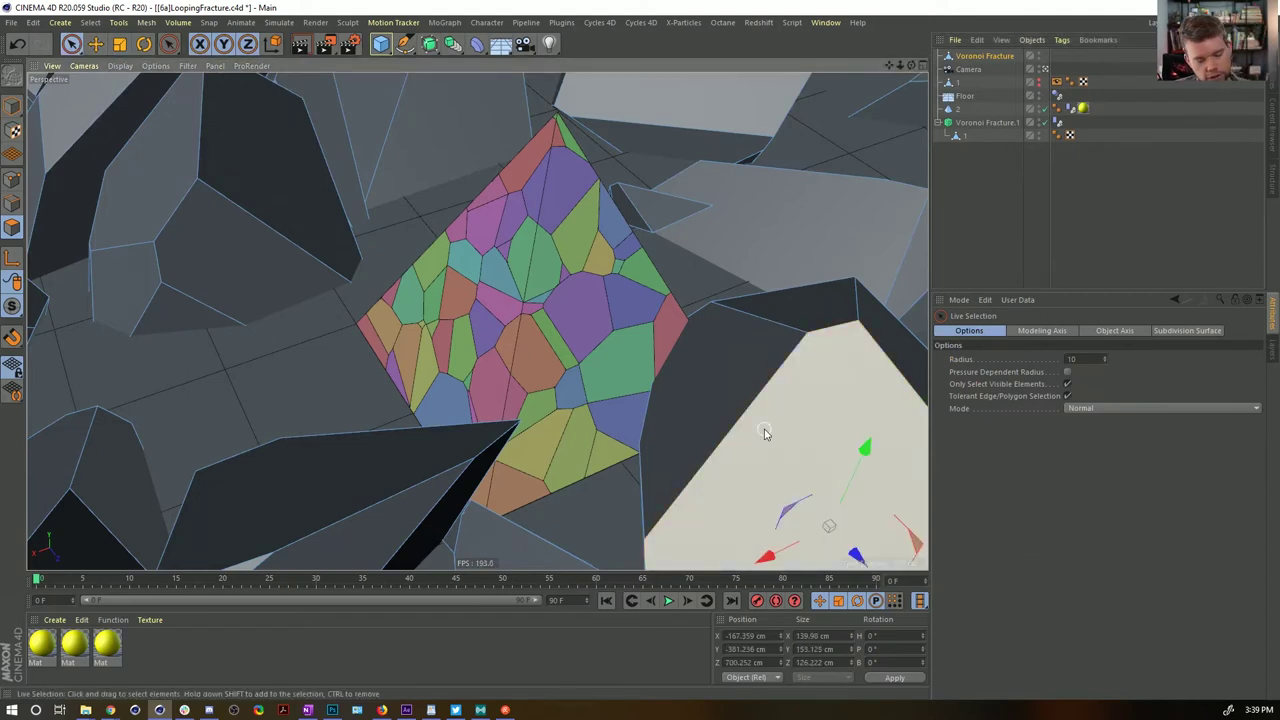
key("u")
key("w")
key("u")
key("p")
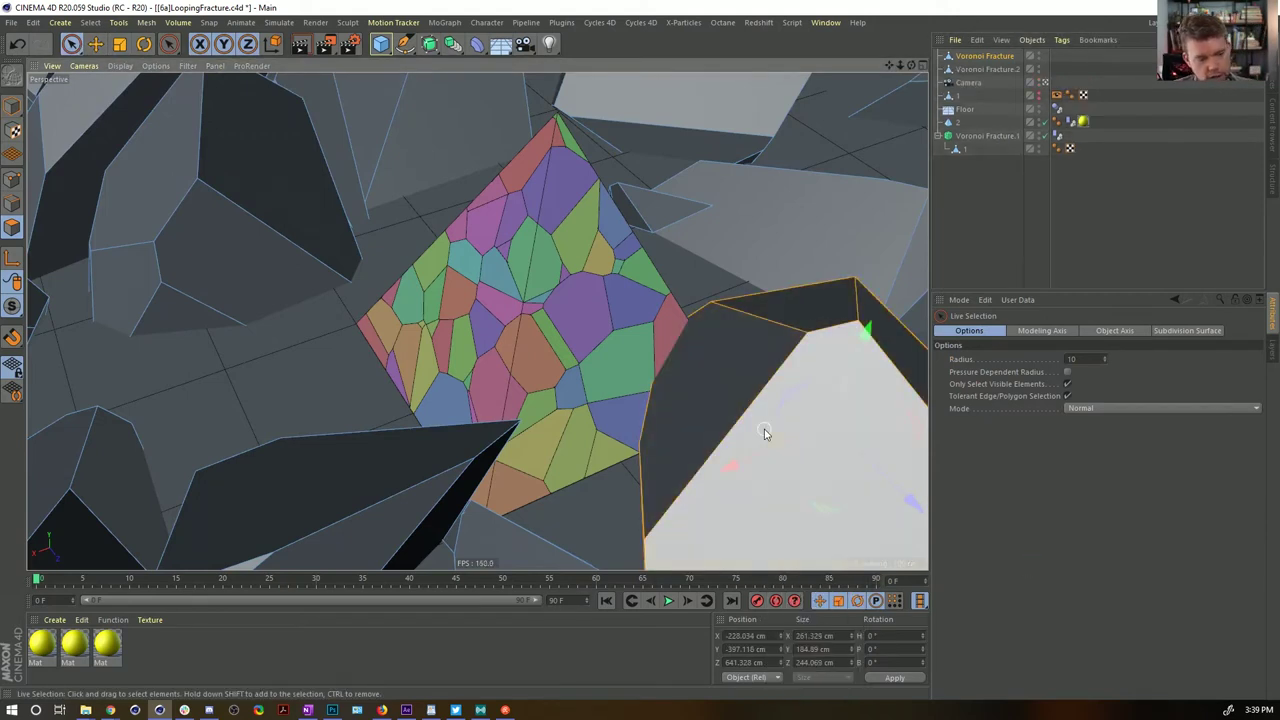
Delete the selected chunk from the Voronoi Fracture debris and hide its split-off copy, Voronoi Fracture.2, checking the clearance by playing to frame 79
key("Delete")
left_click(1038, 66)
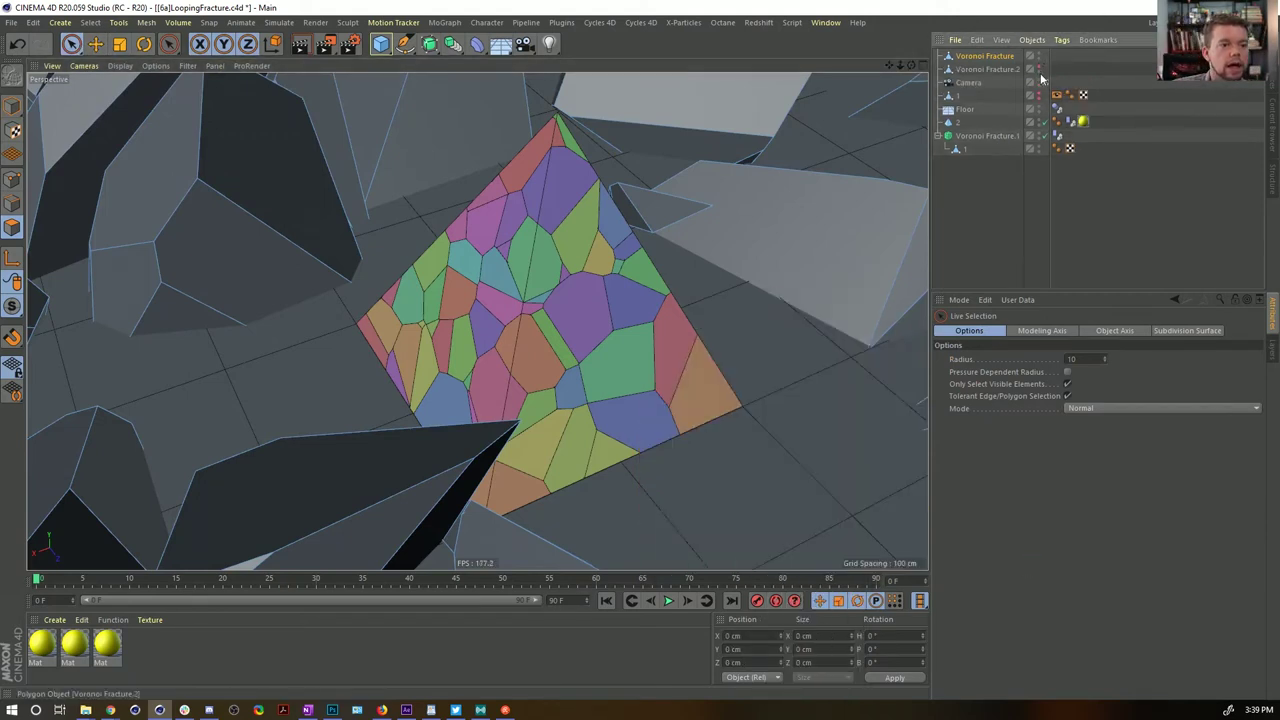
left_click(668, 600)
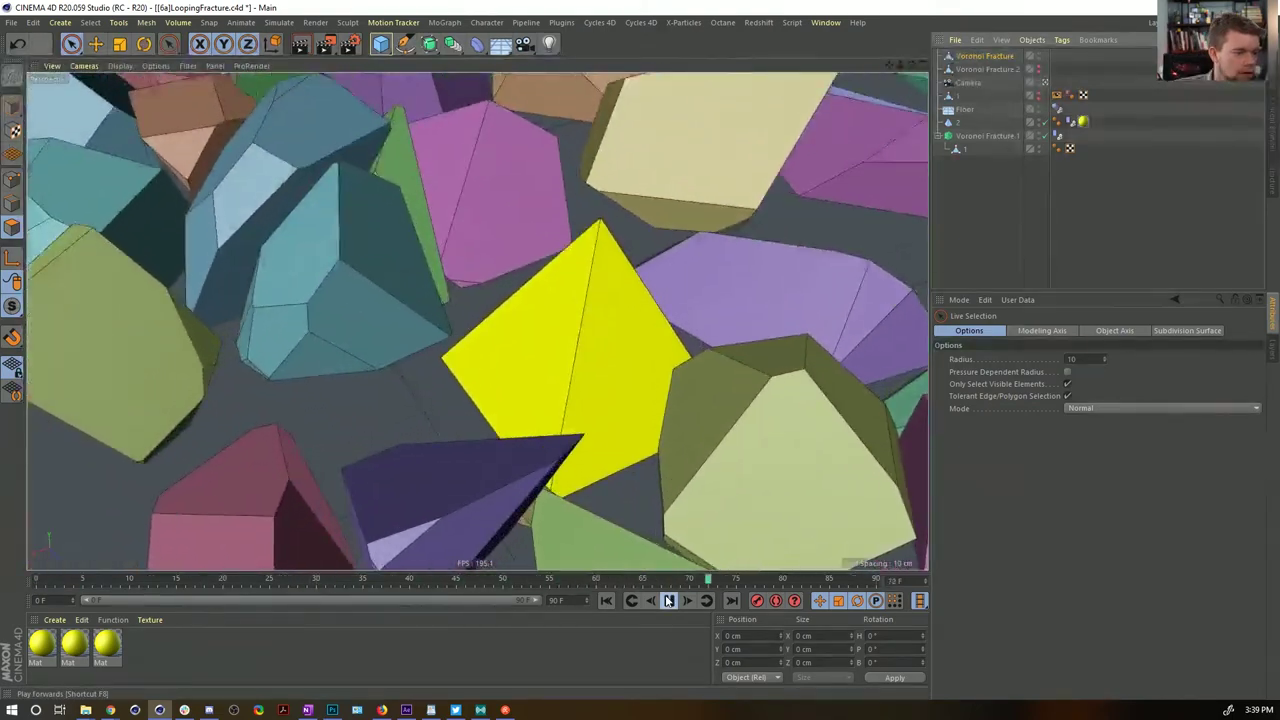
left_click(668, 600)
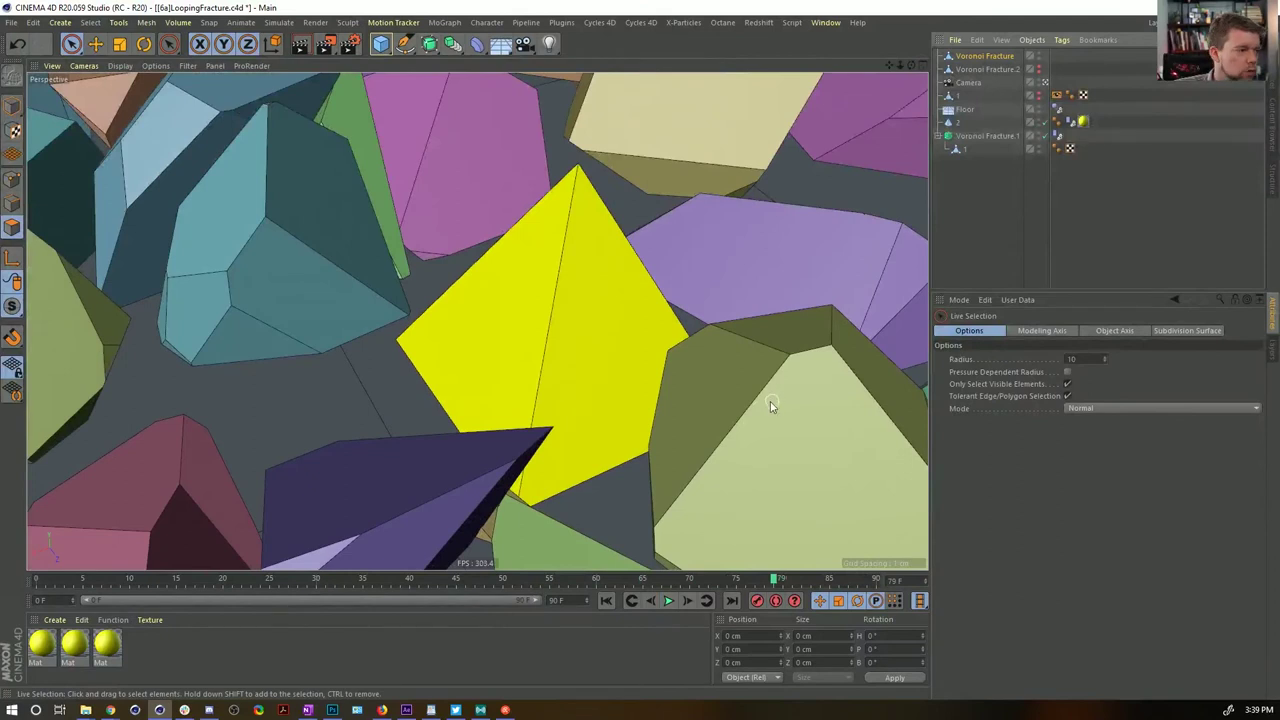
Add a MoGraph selection to Voronoi Fracture.1 and a Plain effector limited to that selection
left_click(793, 371)
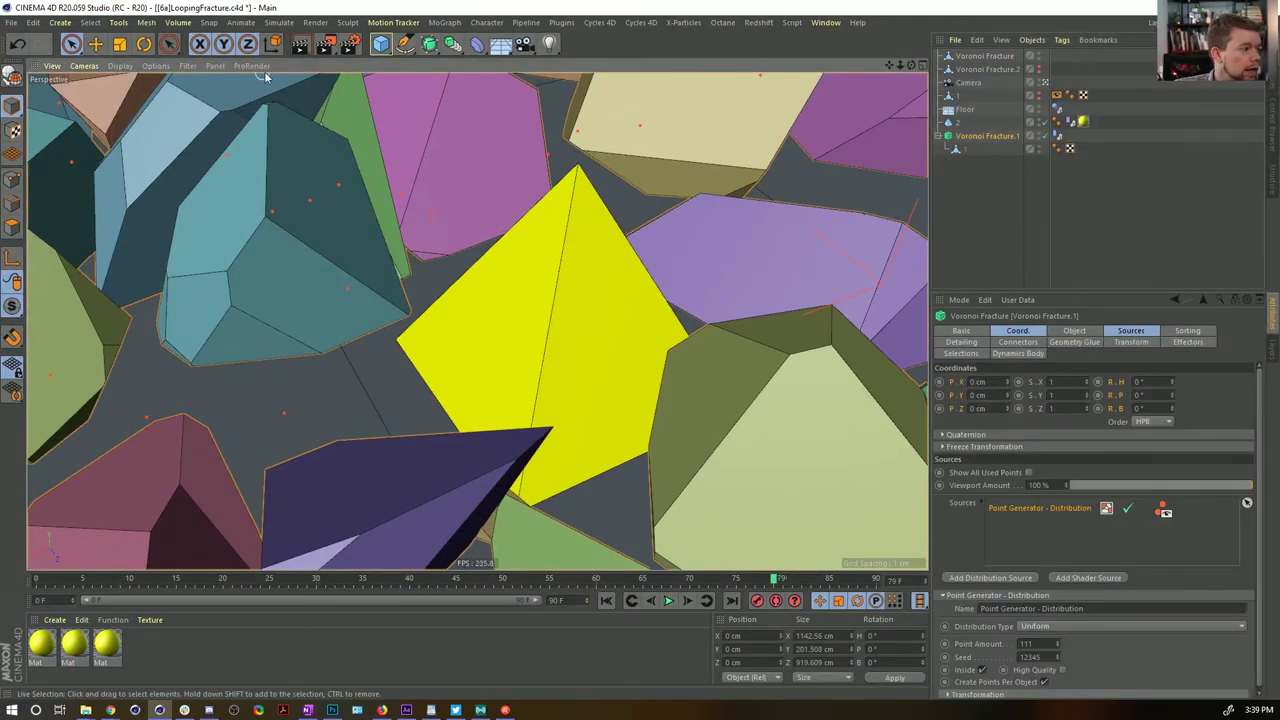
right_click(980, 138)
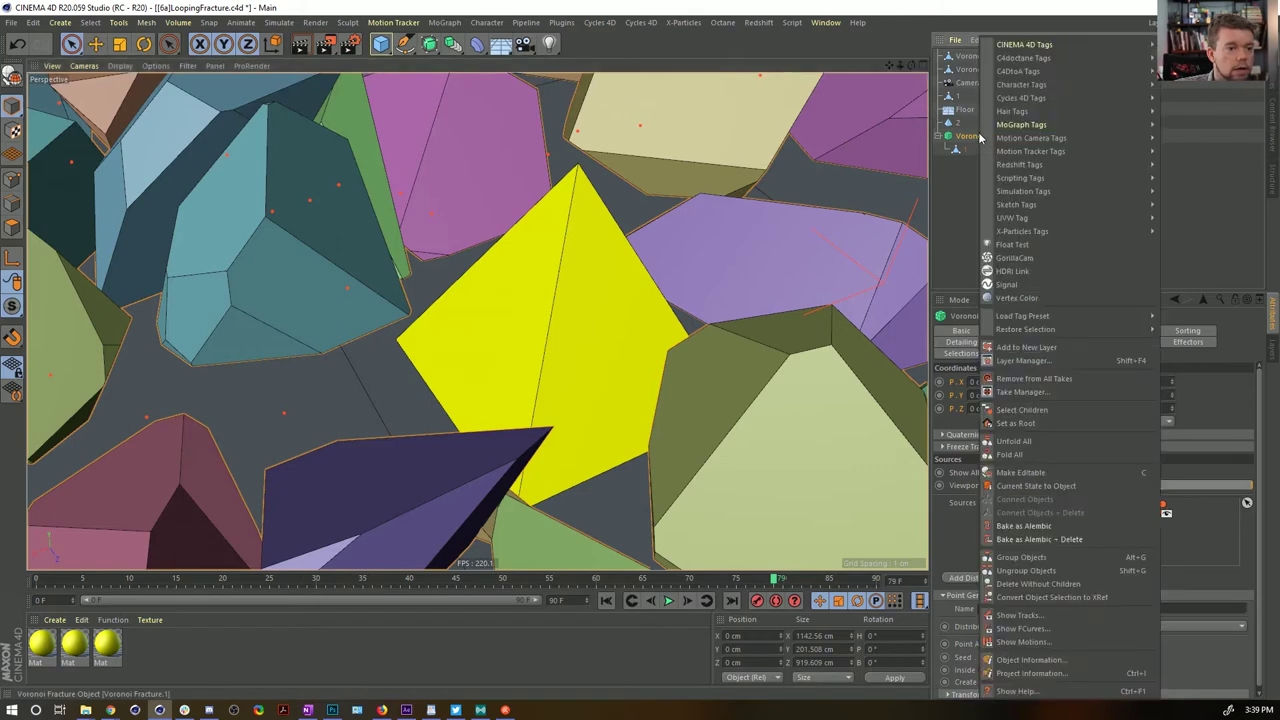
mouse_move(1100, 124)
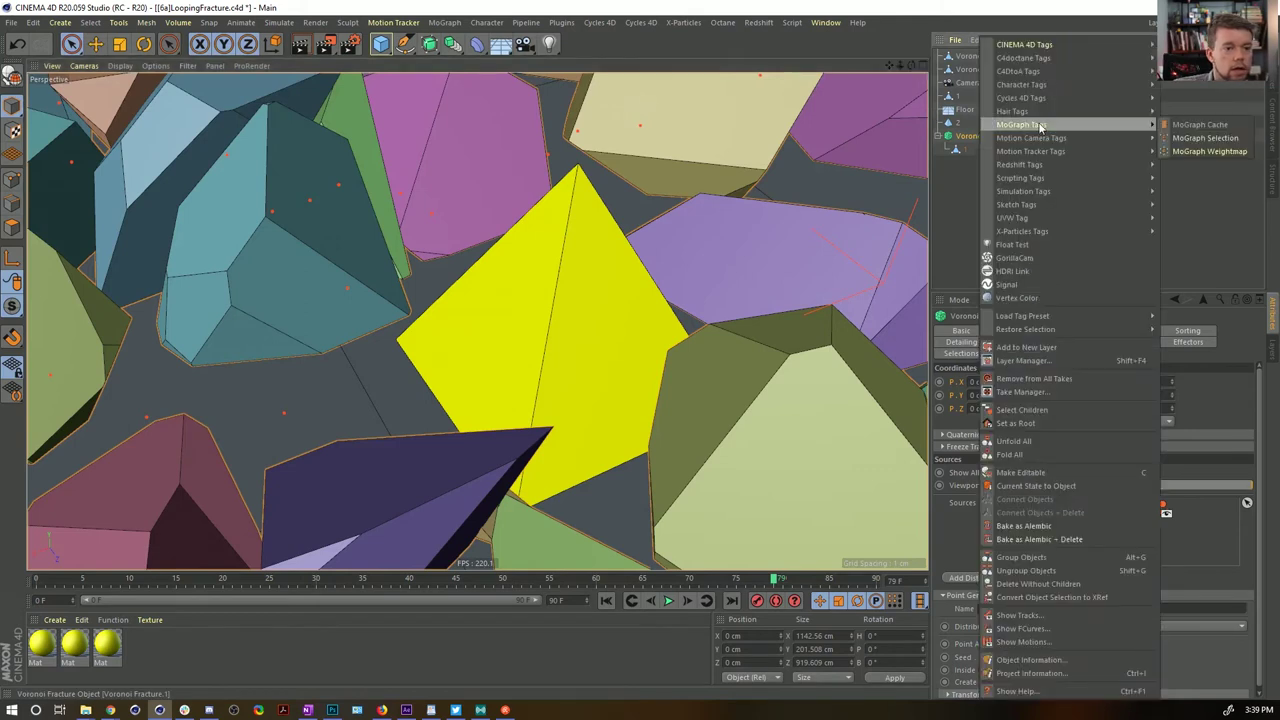
left_click(1205, 138)
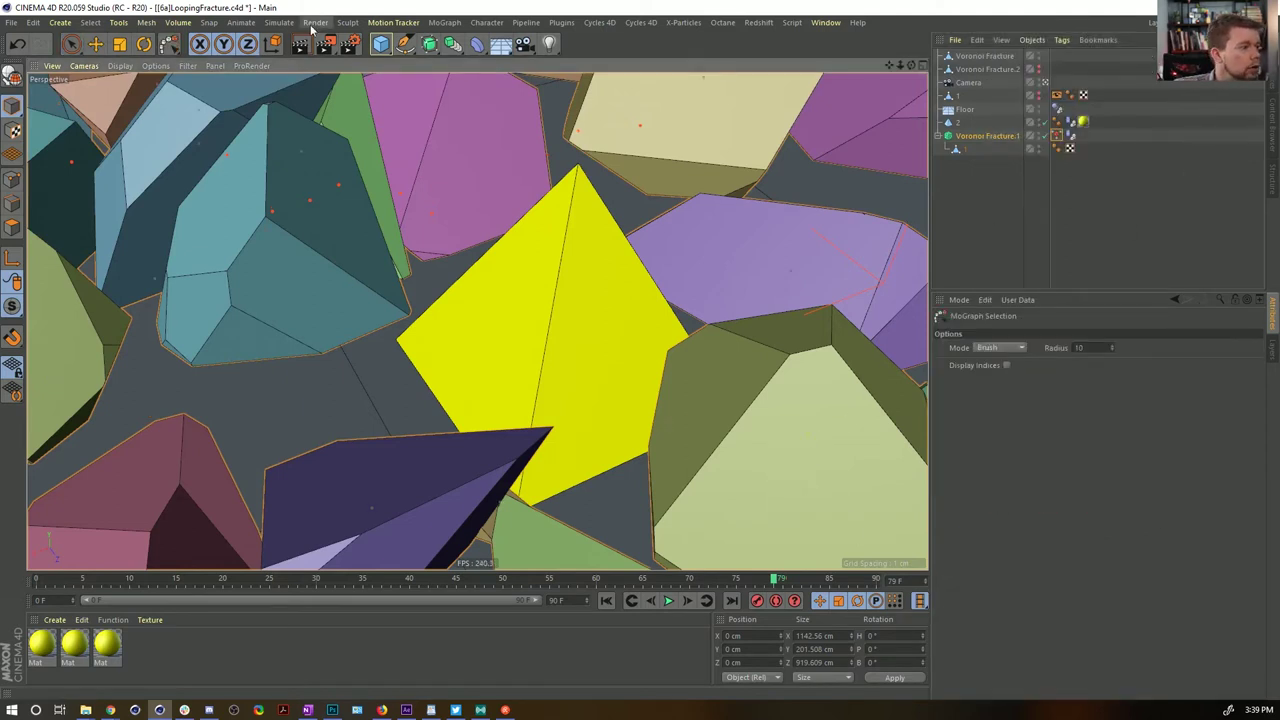
left_click(444, 22)
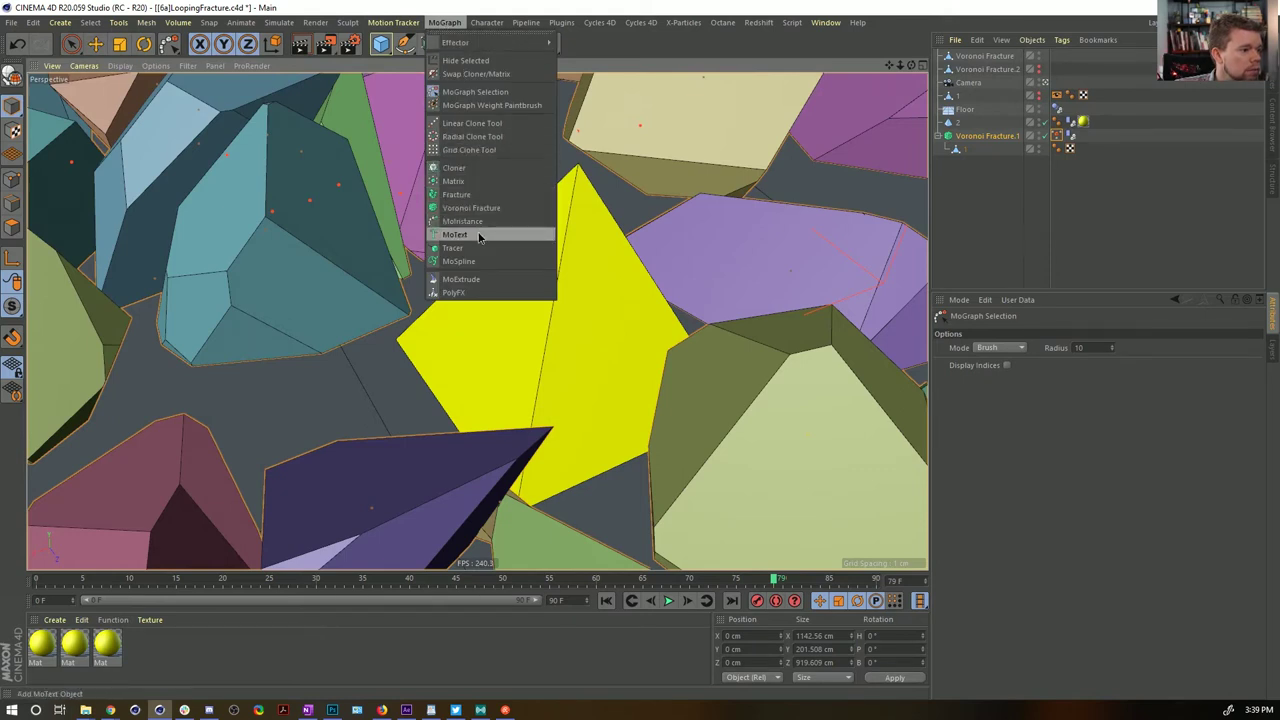
mouse_move(464, 45)
left_click(579, 65)
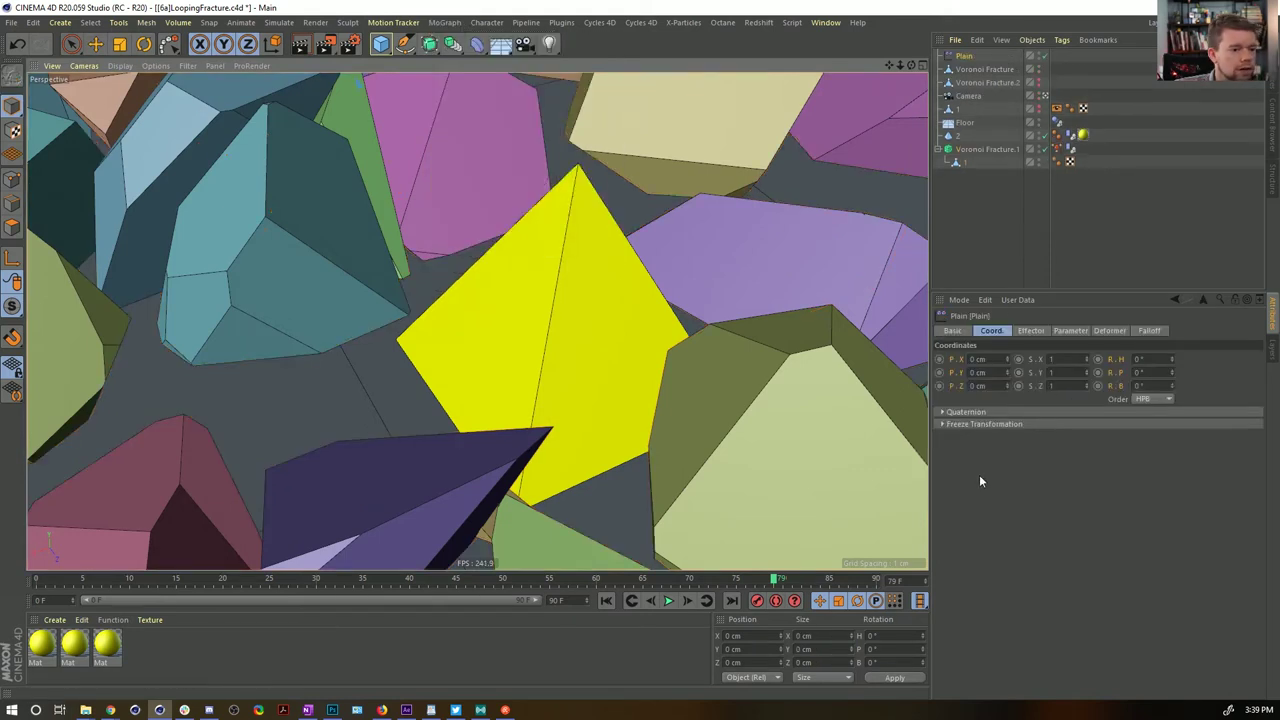
Set the Plain effector to affect scale instead of position, with a uniform scale of -1
left_click(1031, 331)
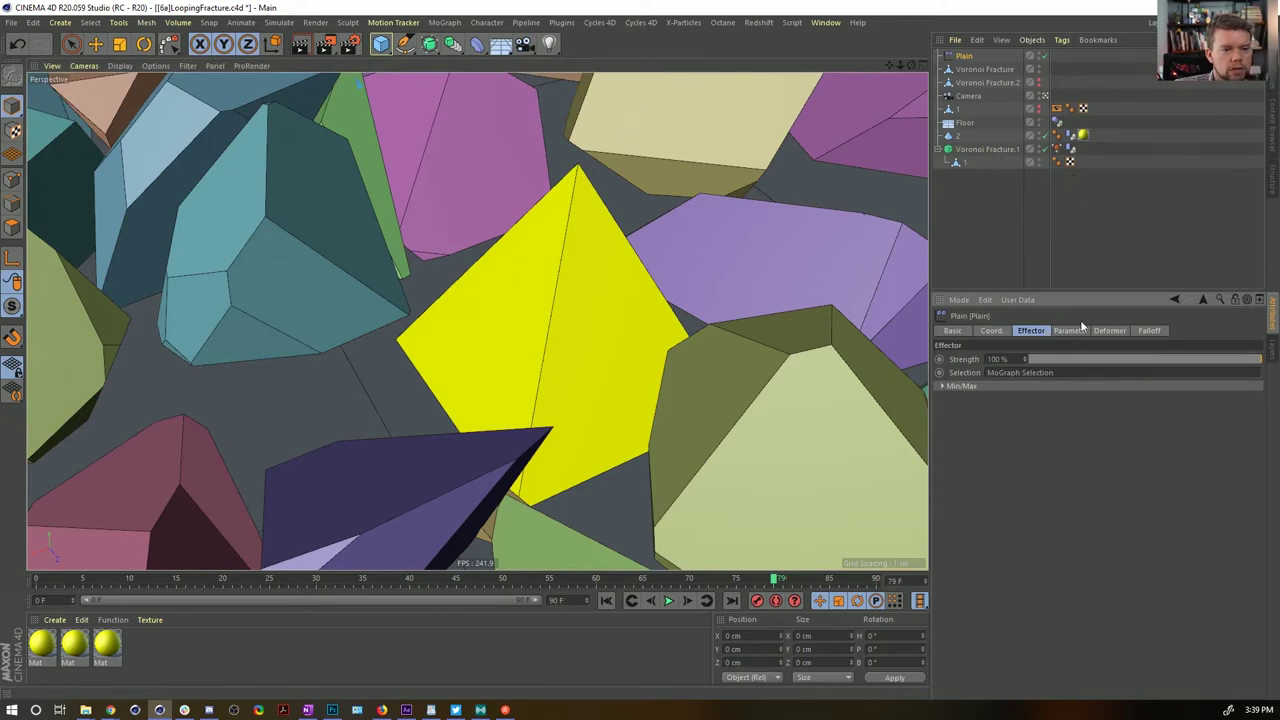
left_click(1071, 331)
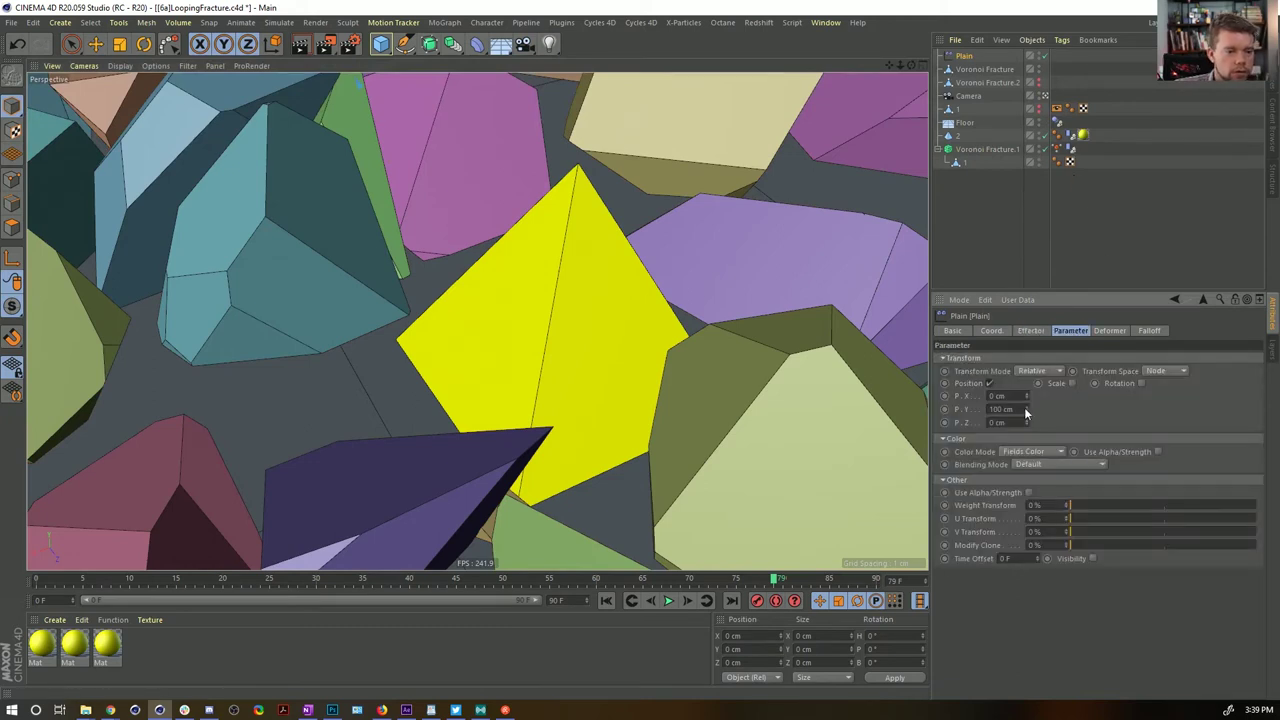
left_click(988, 384)
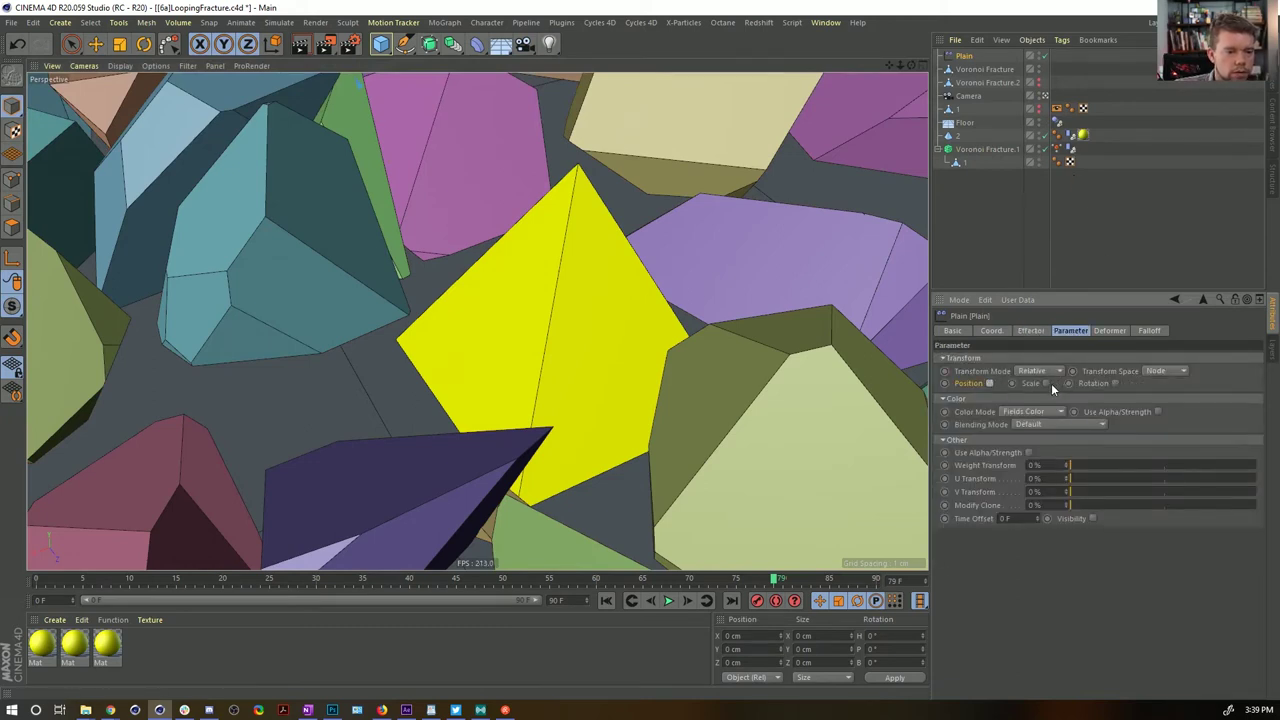
left_click(1047, 384)
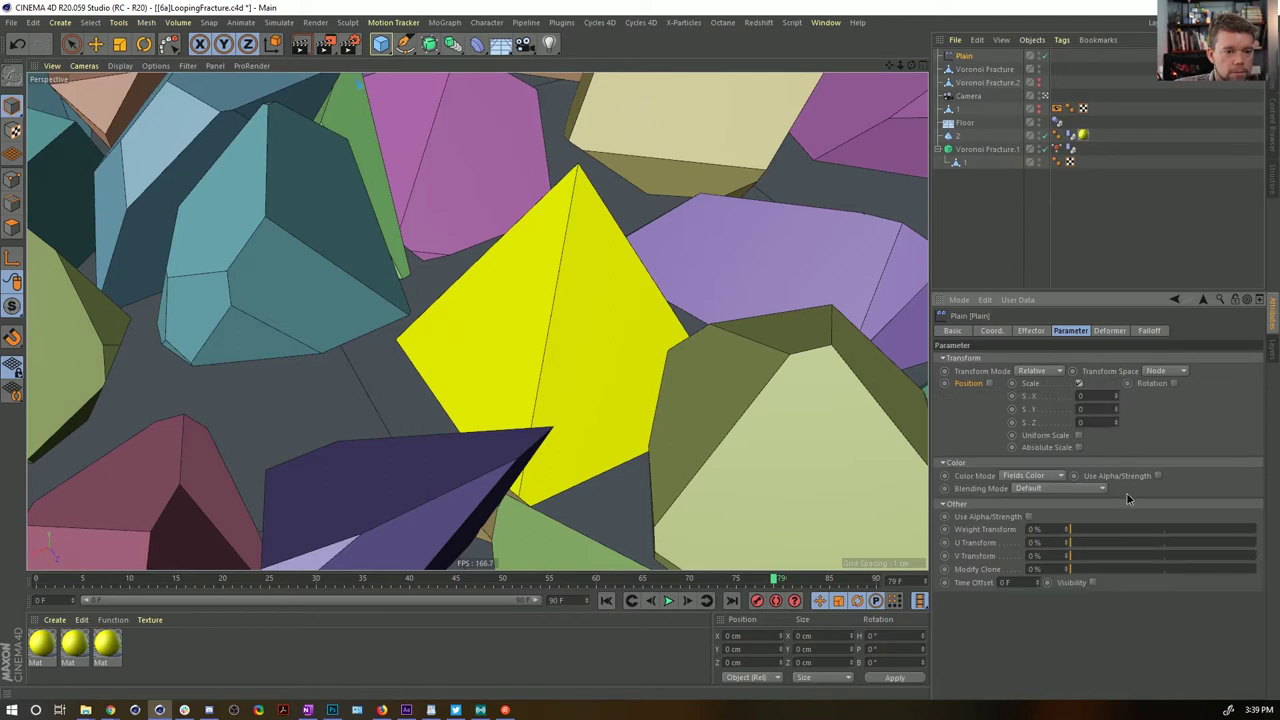
left_click(1079, 435)
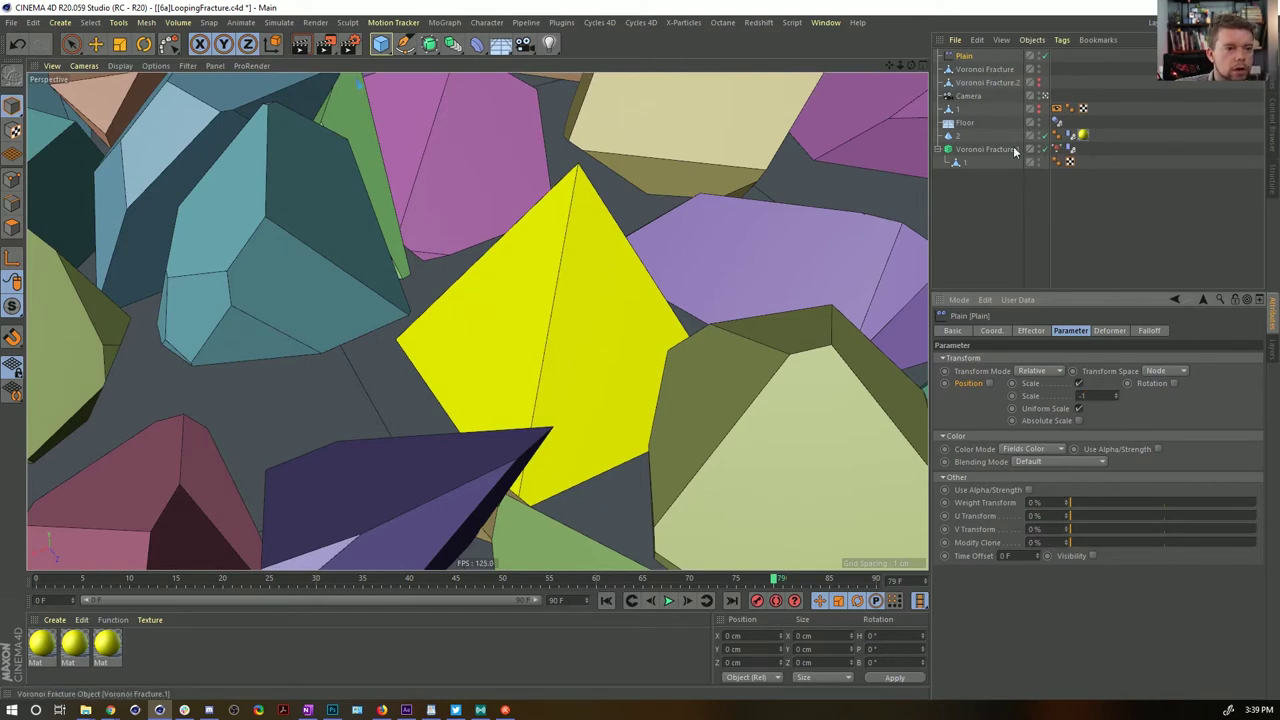
Delete the MoGraph Selection tag from Voronoi Fracture.1, and replay the simulation before returning to the first frame
left_click(1057, 150)
key("Delete")
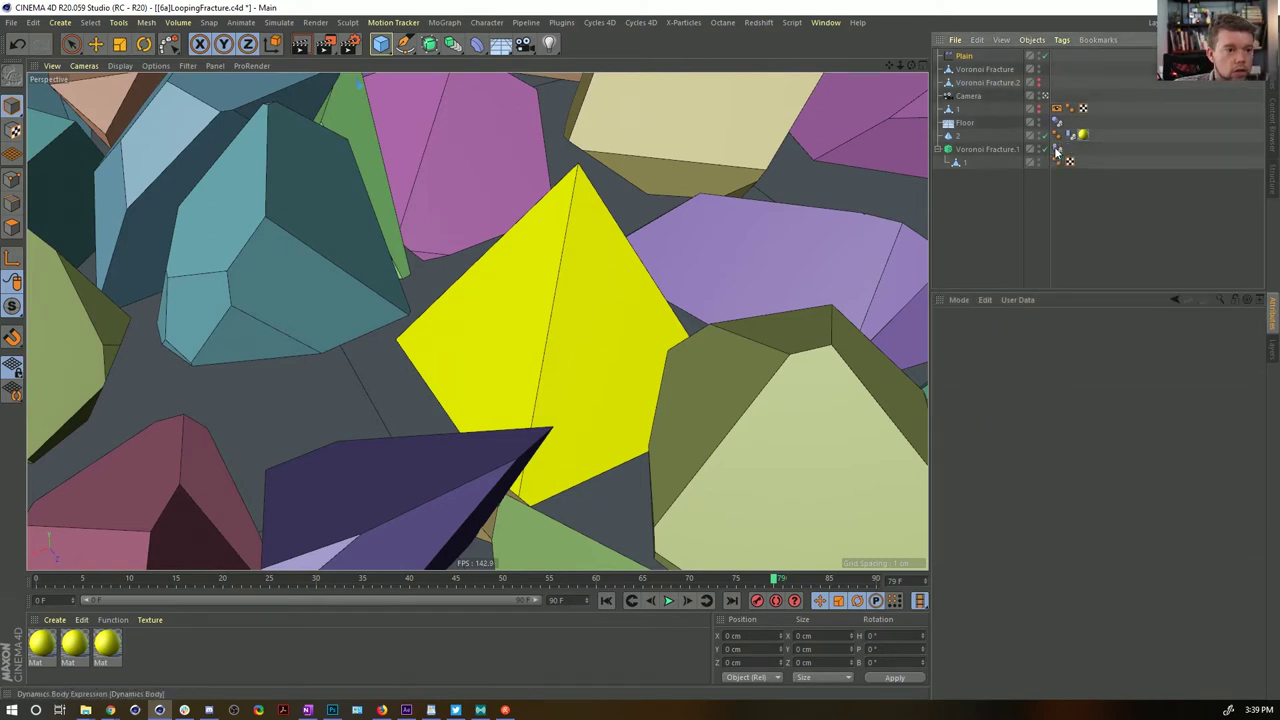
left_click(978, 150)
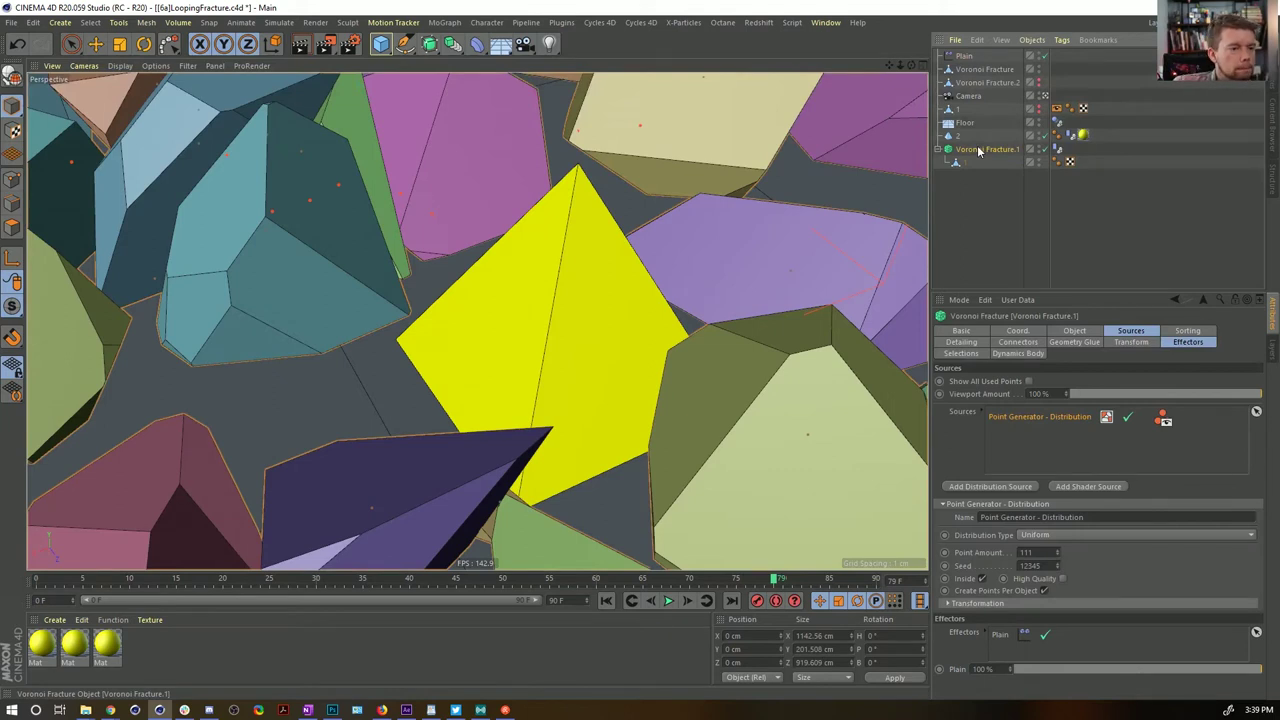
left_click(960, 162)
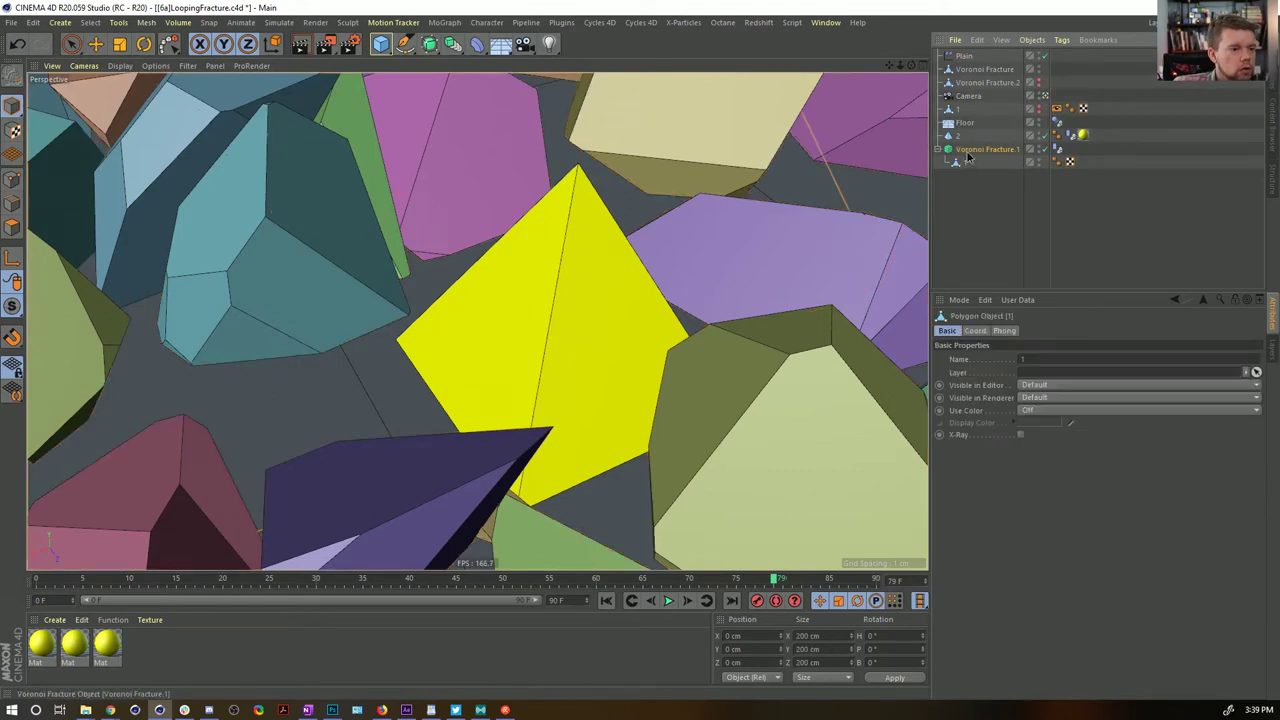
left_click(967, 151)
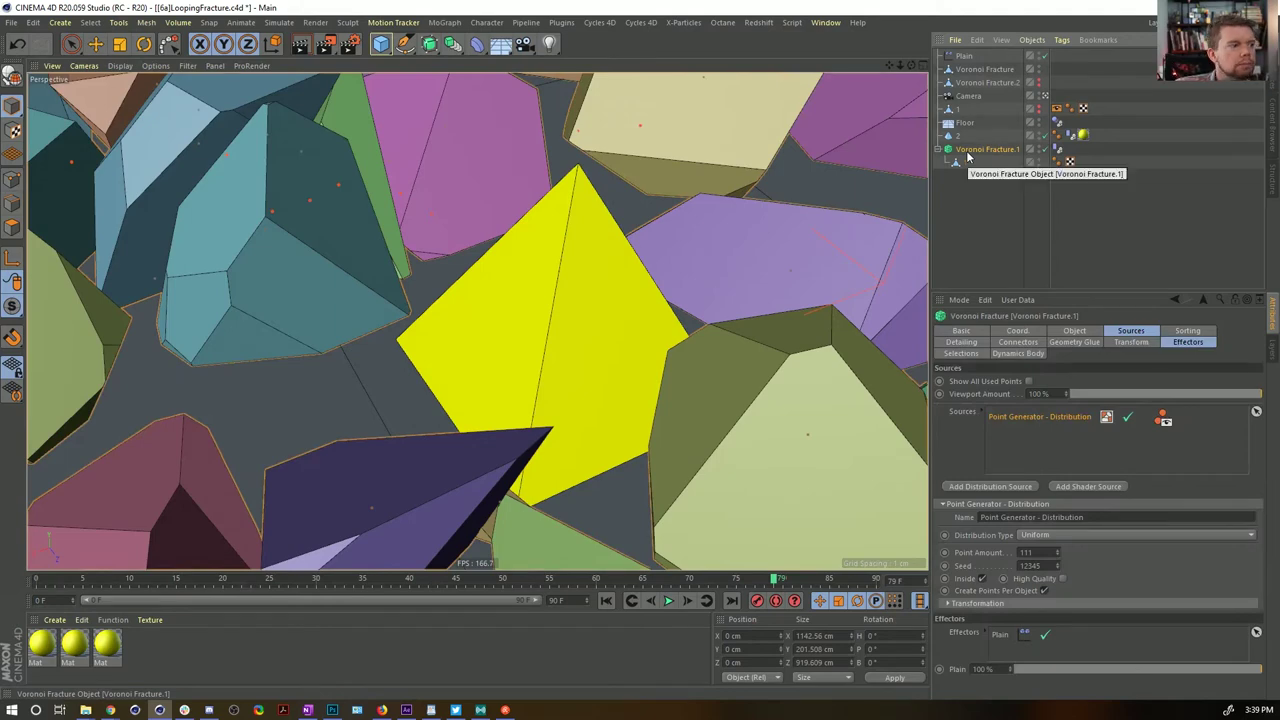
left_click(999, 267)
left_click(606, 599)
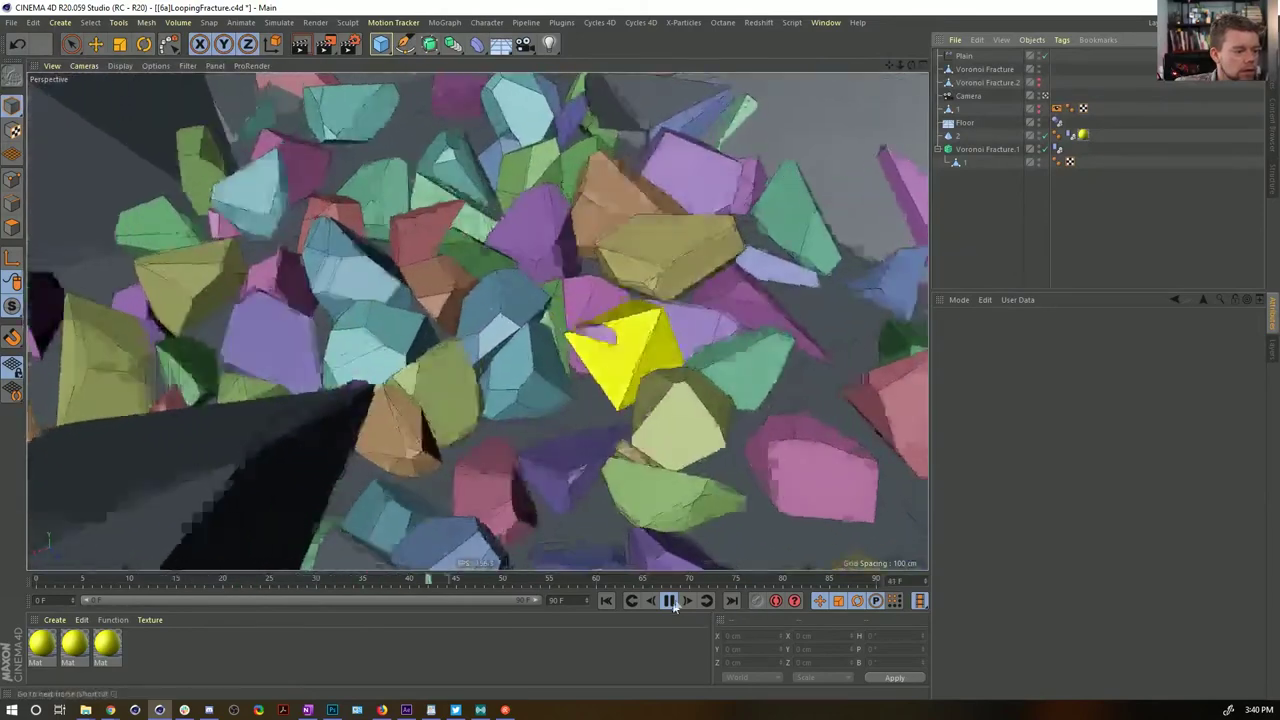
left_click(606, 600)
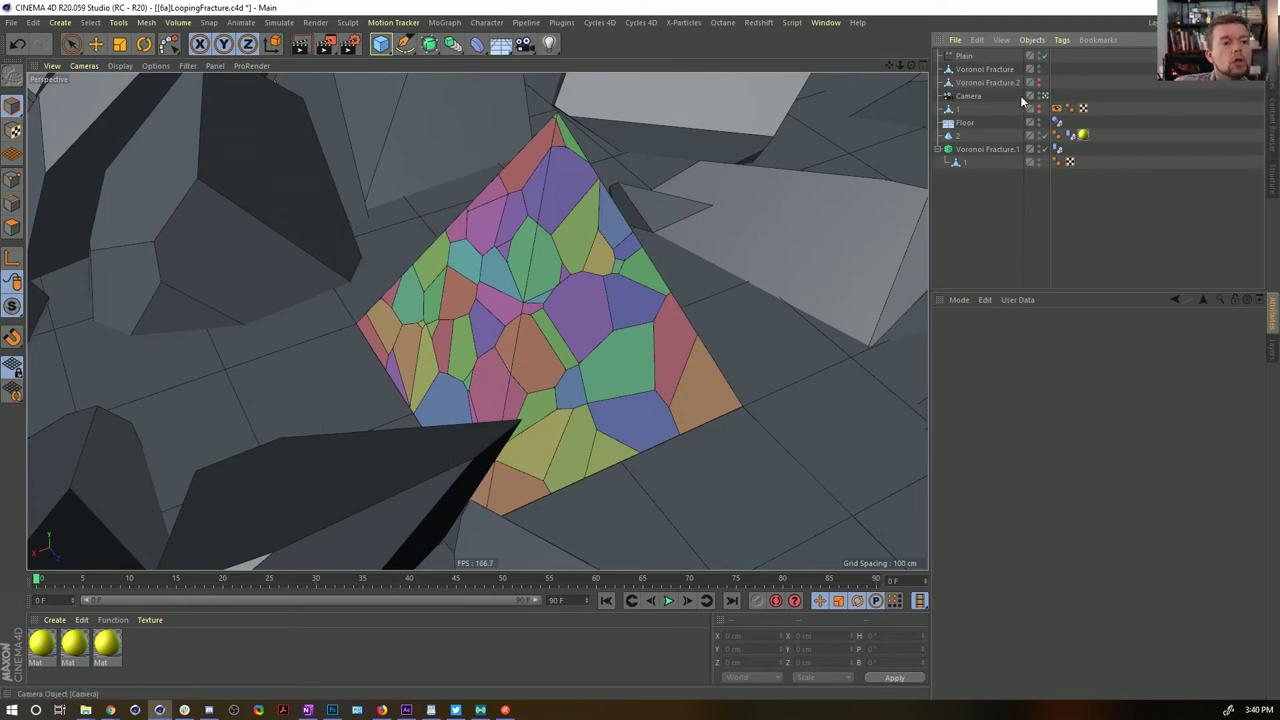
Turn off Colorize Fragments for Voronoi Fracture.1
left_click(990, 150)
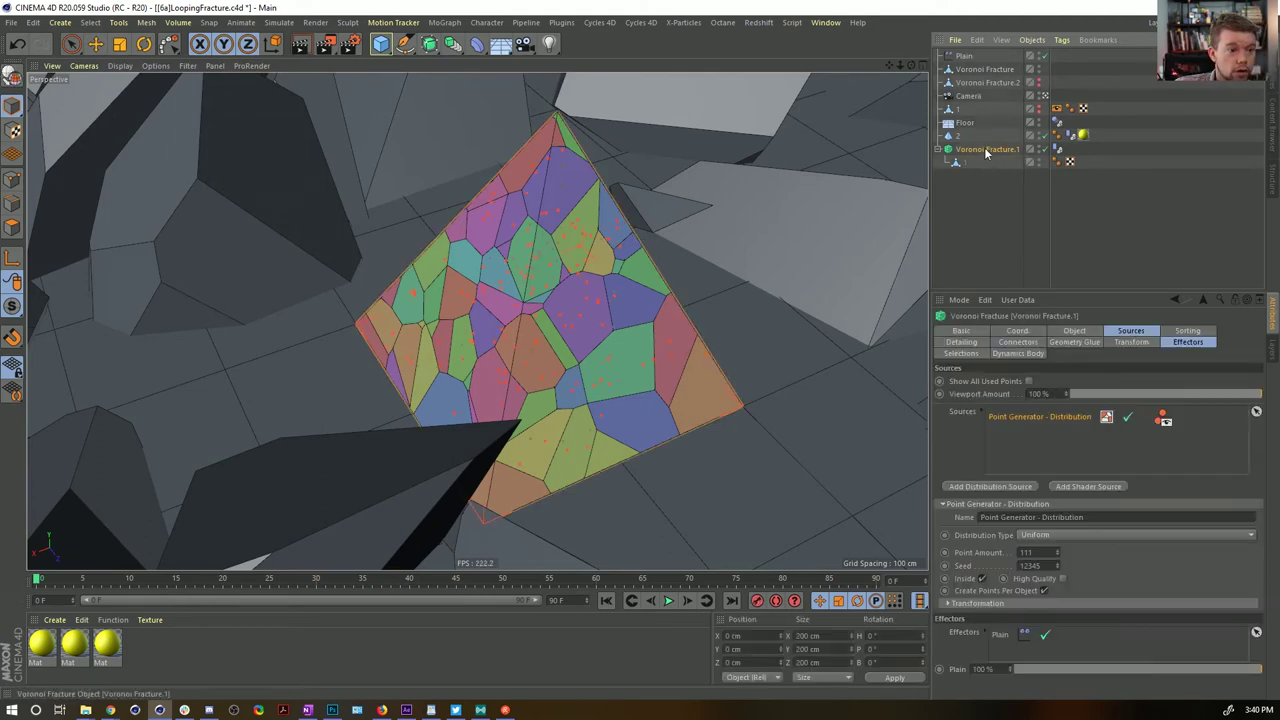
left_click(1075, 331)
left_click(1125, 334)
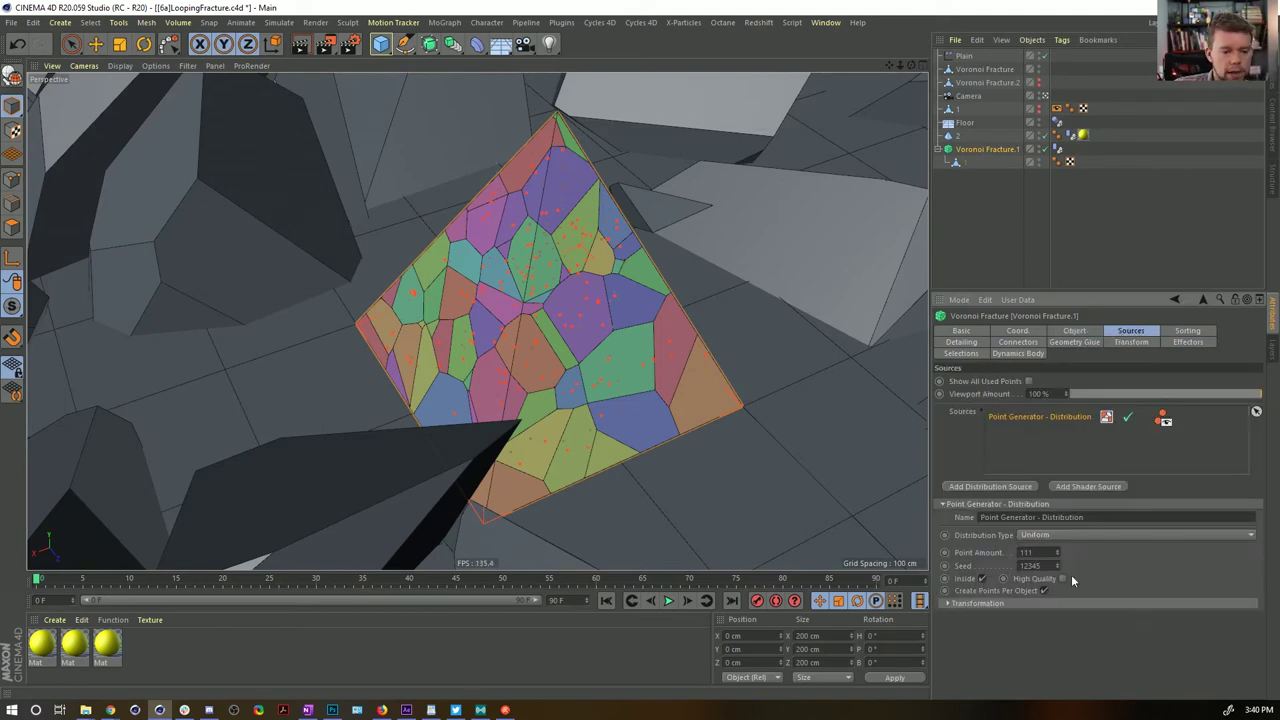
left_click(1077, 331)
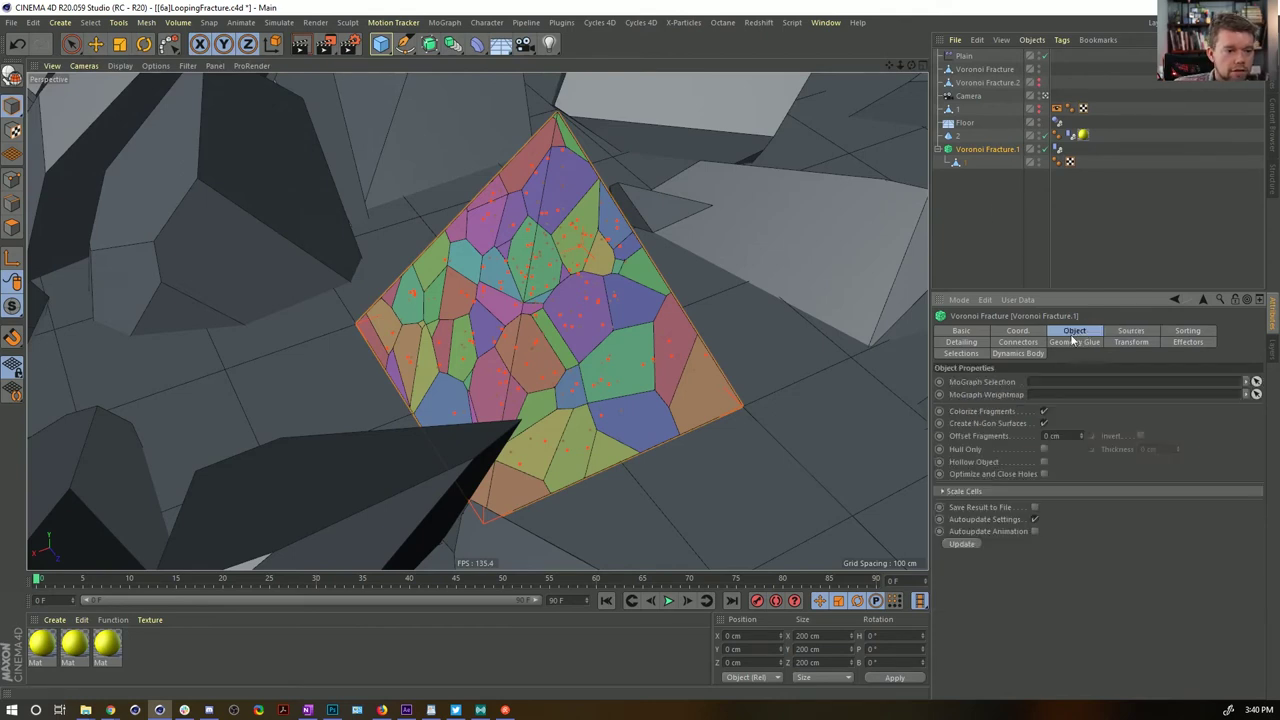
left_click(1044, 411)
left_click(1110, 228)
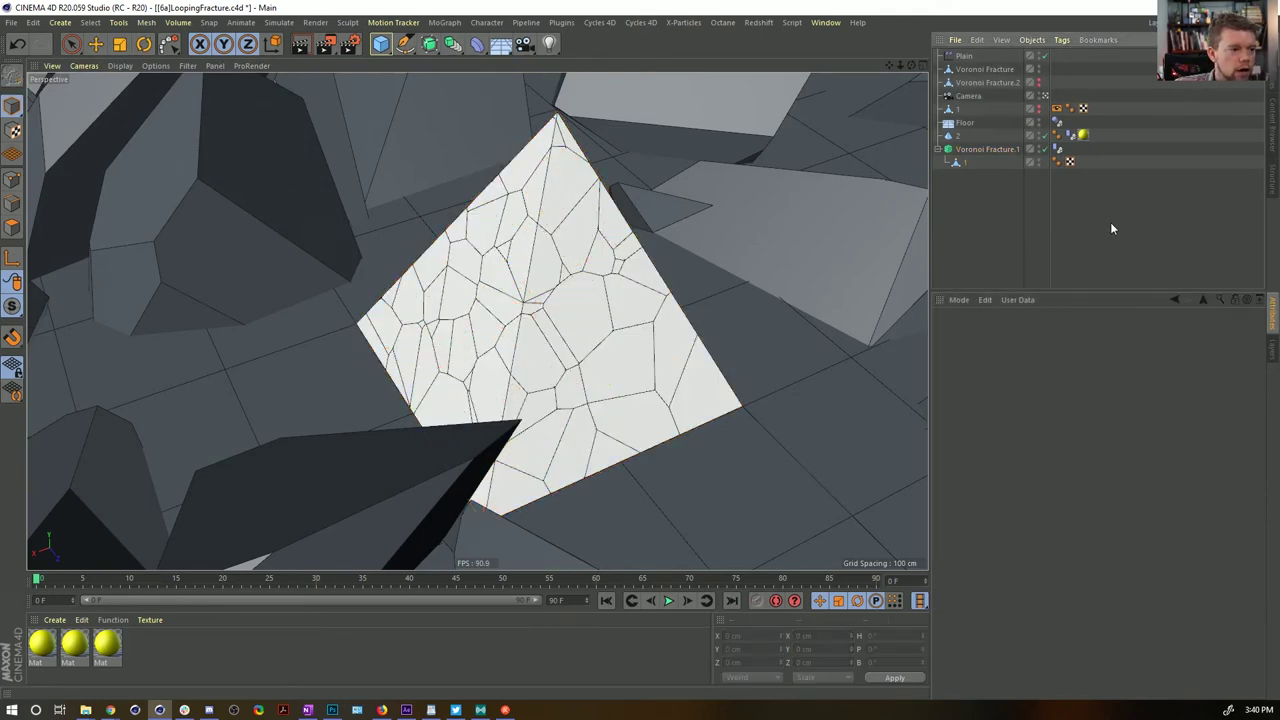
Create a default grey material and apply it to the Voronoi Fracture debris, pyramid 2 and Voronoi Fracture.1
double_click(179, 656)
left_click_drag(46, 648, 1026, 100)
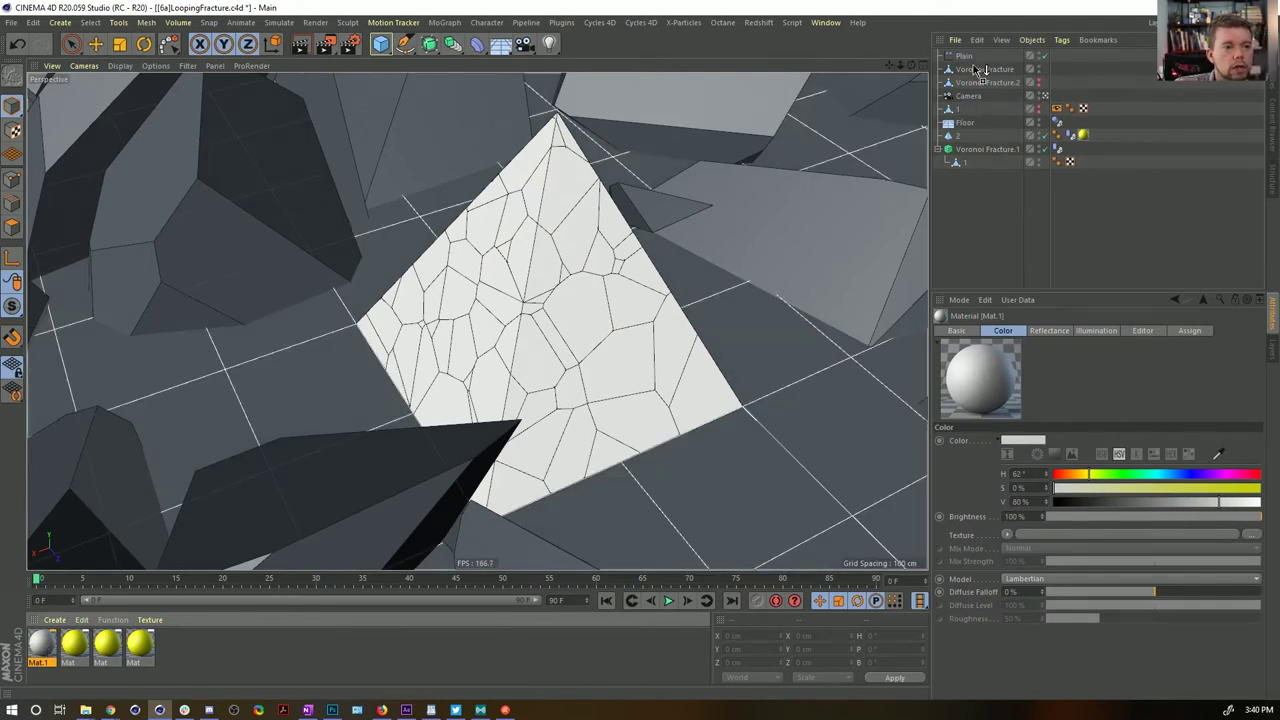
left_click_drag(984, 71, 985, 70)
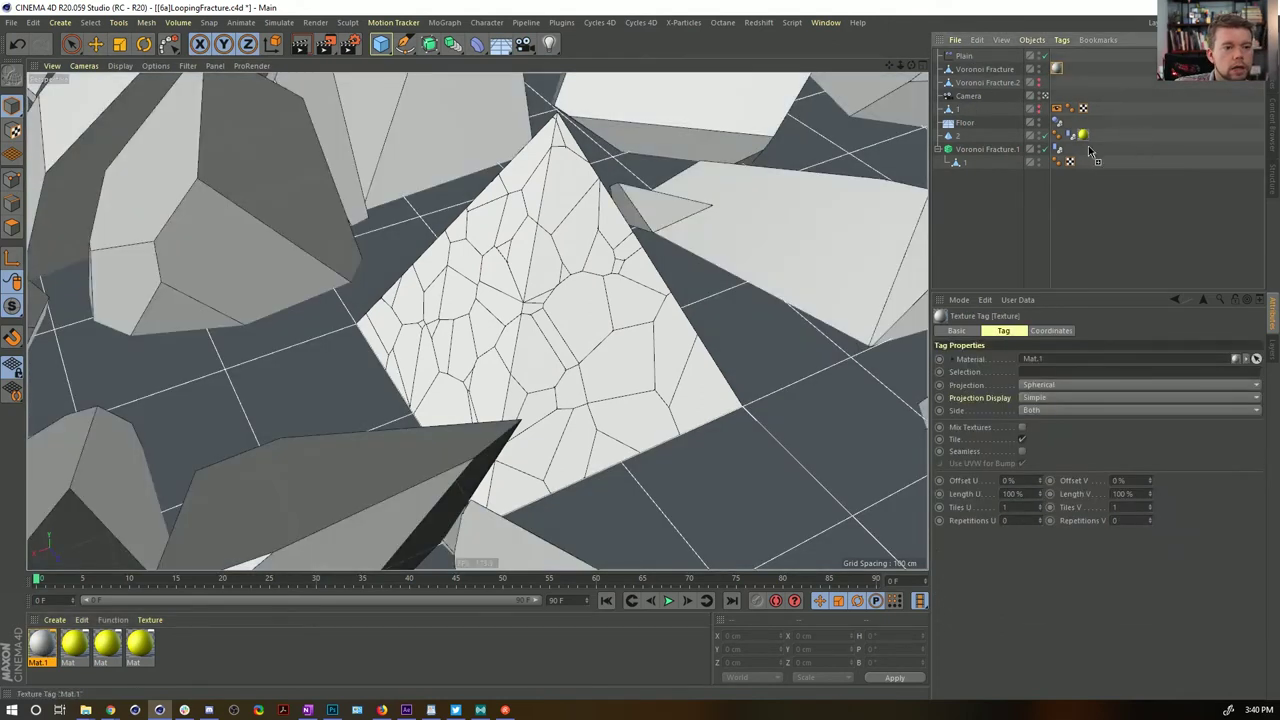
left_click_drag(1088, 145, 1090, 146, "ctrl")
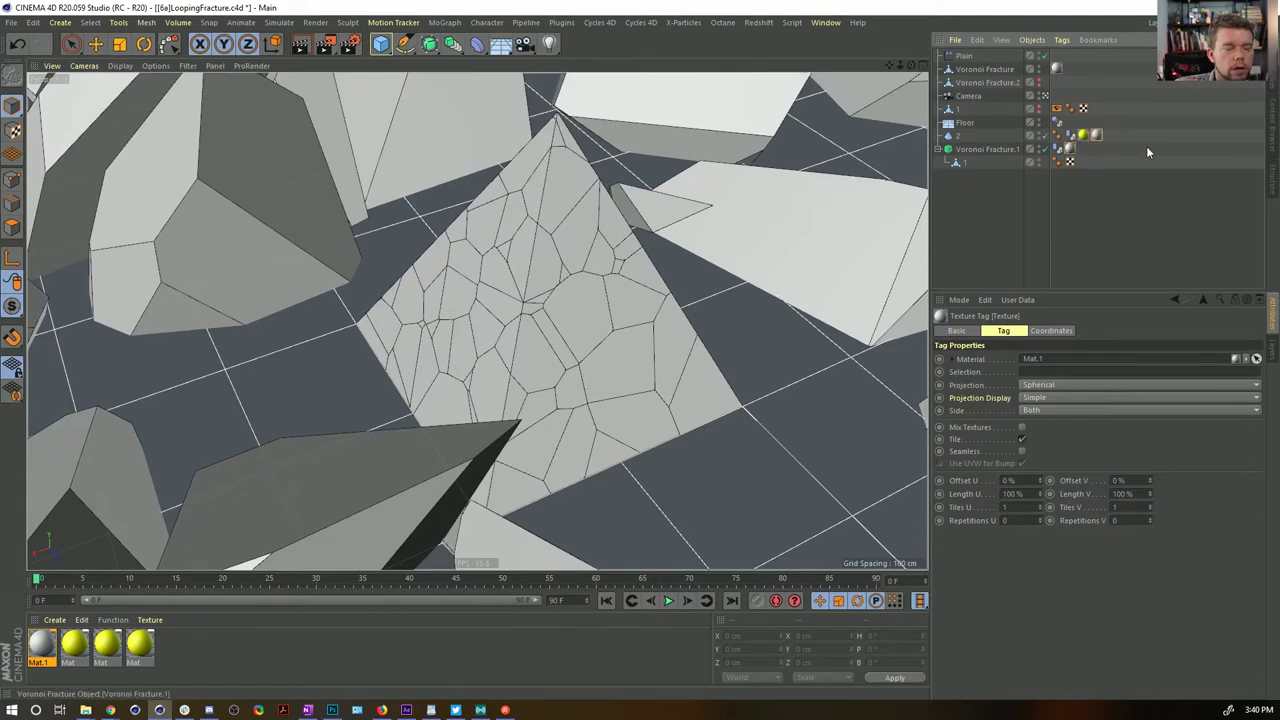
left_click(1148, 150)
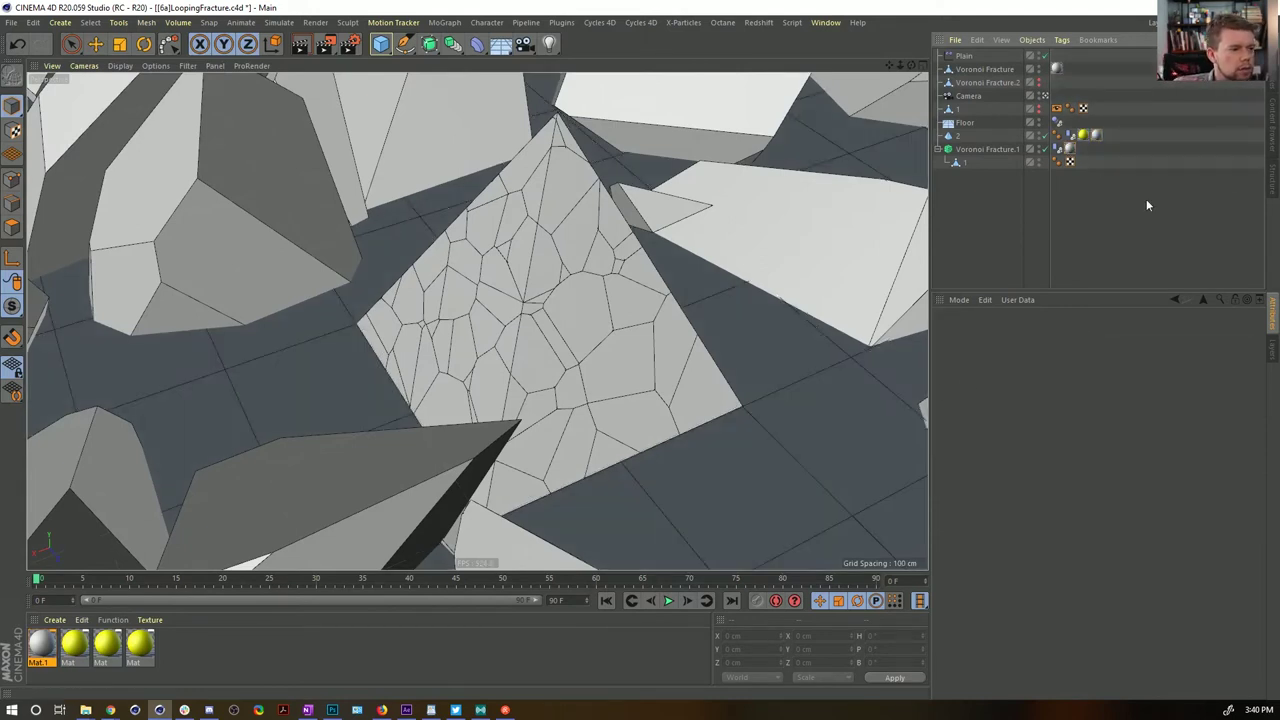
Play the animation to check the loop with the uniform grey material, and return to the first frame
left_click(668, 600)
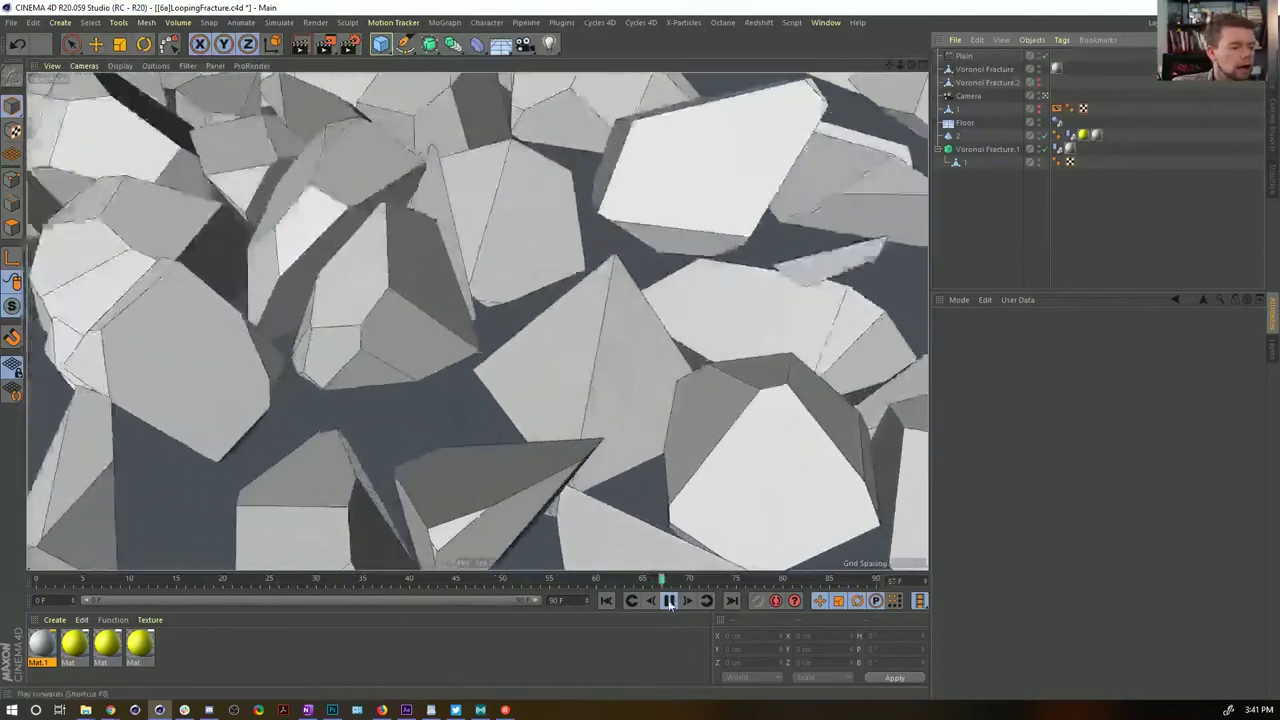
left_click(669, 600)
left_click(607, 601)
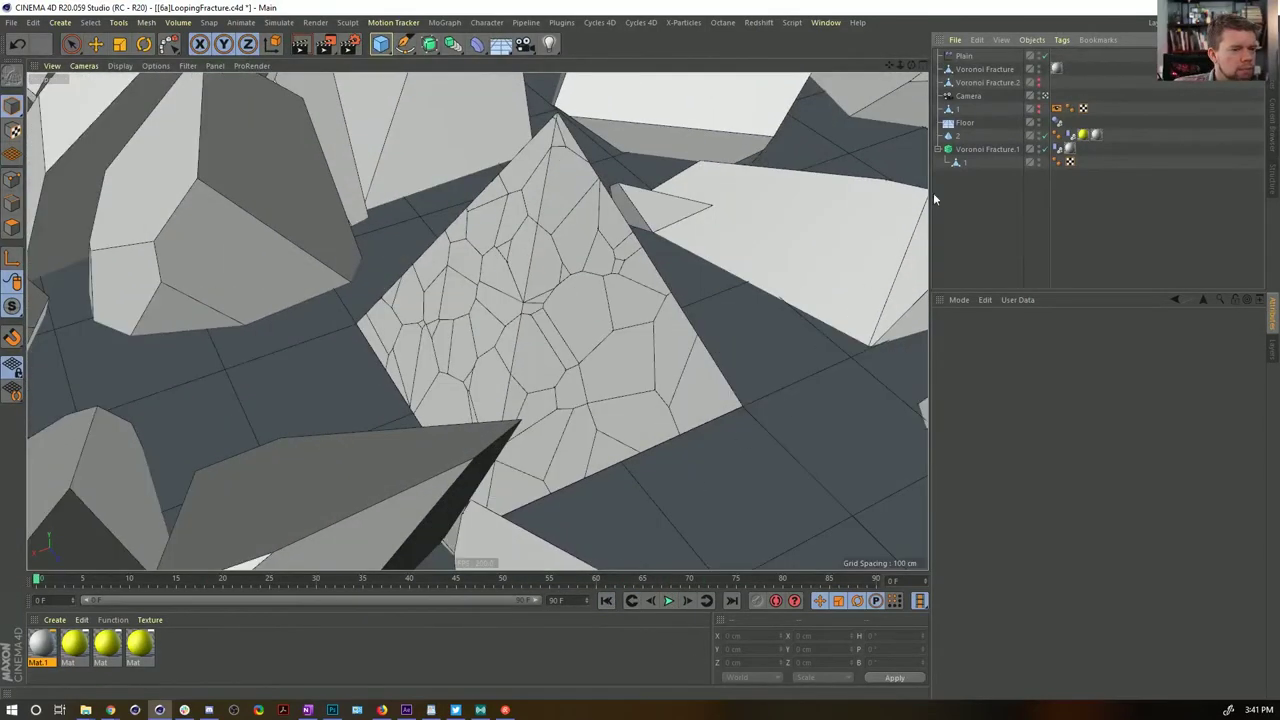
Save the scene as [6b]LoopingFracture.c4d and bake Voronoi Fracture.1 as Alembic, keeping the original object
left_click(962, 151)
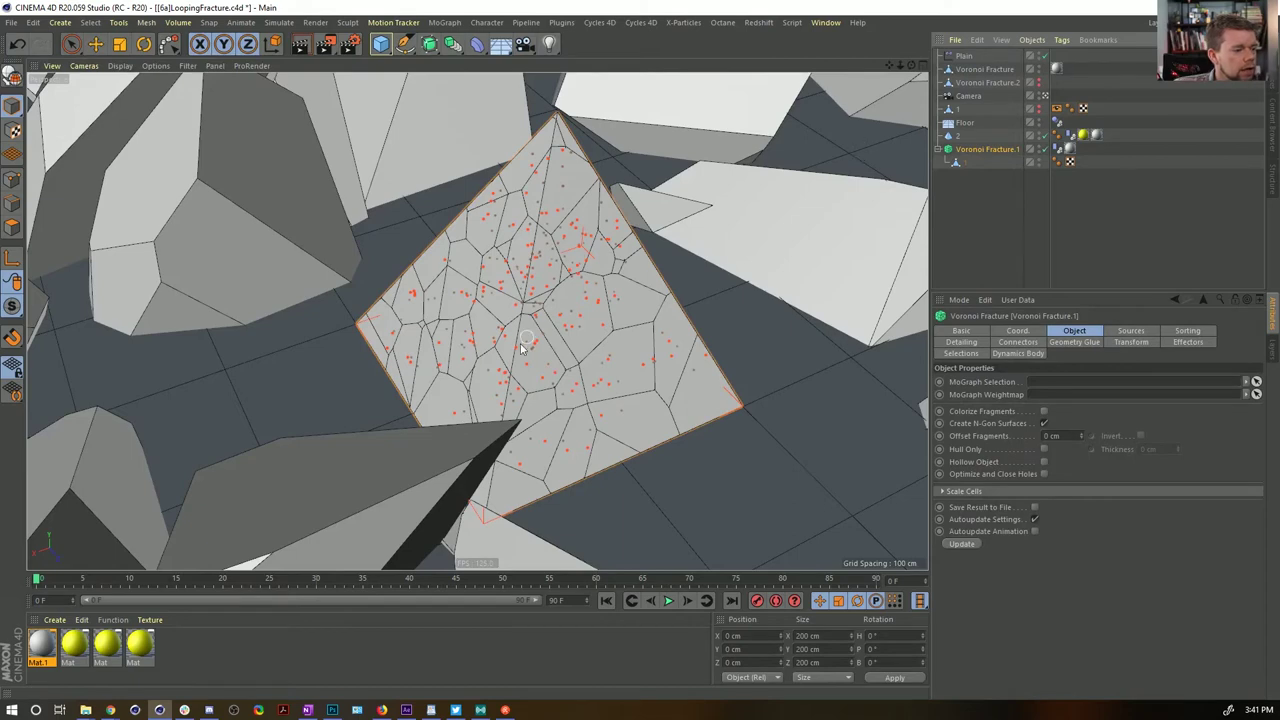
key("ctrl+shift+s")
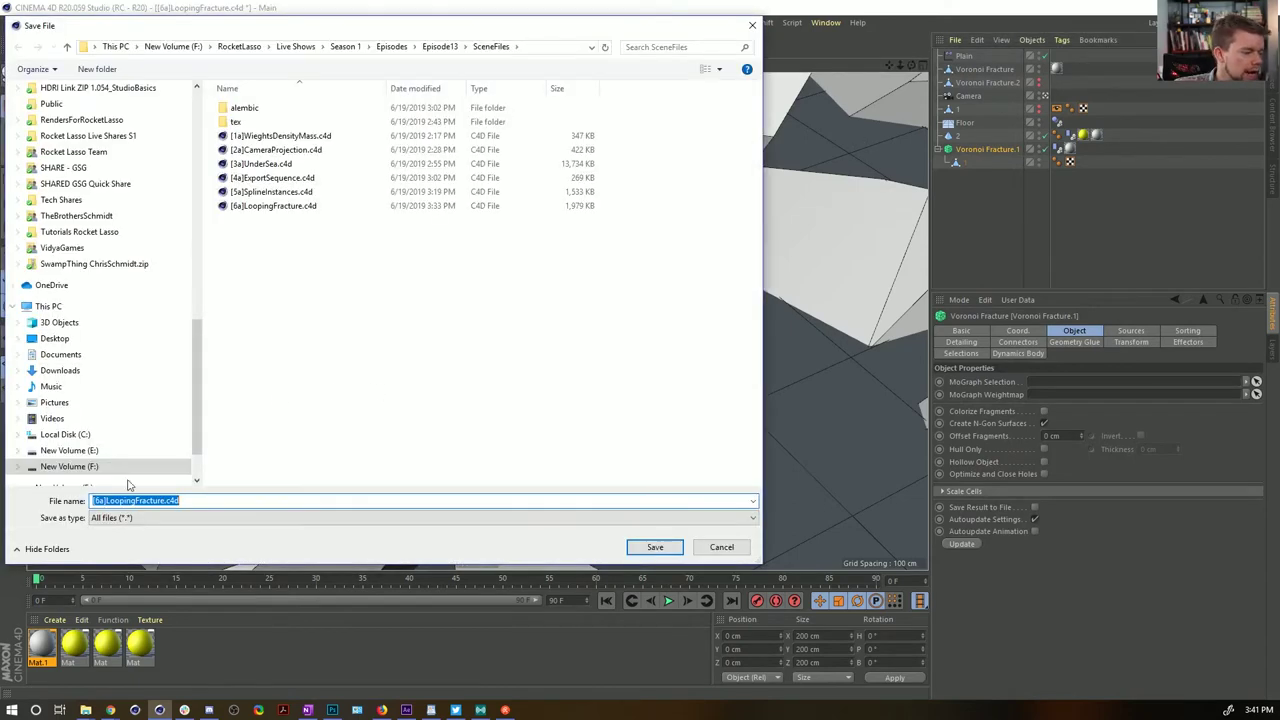
type("b")
key("Return")
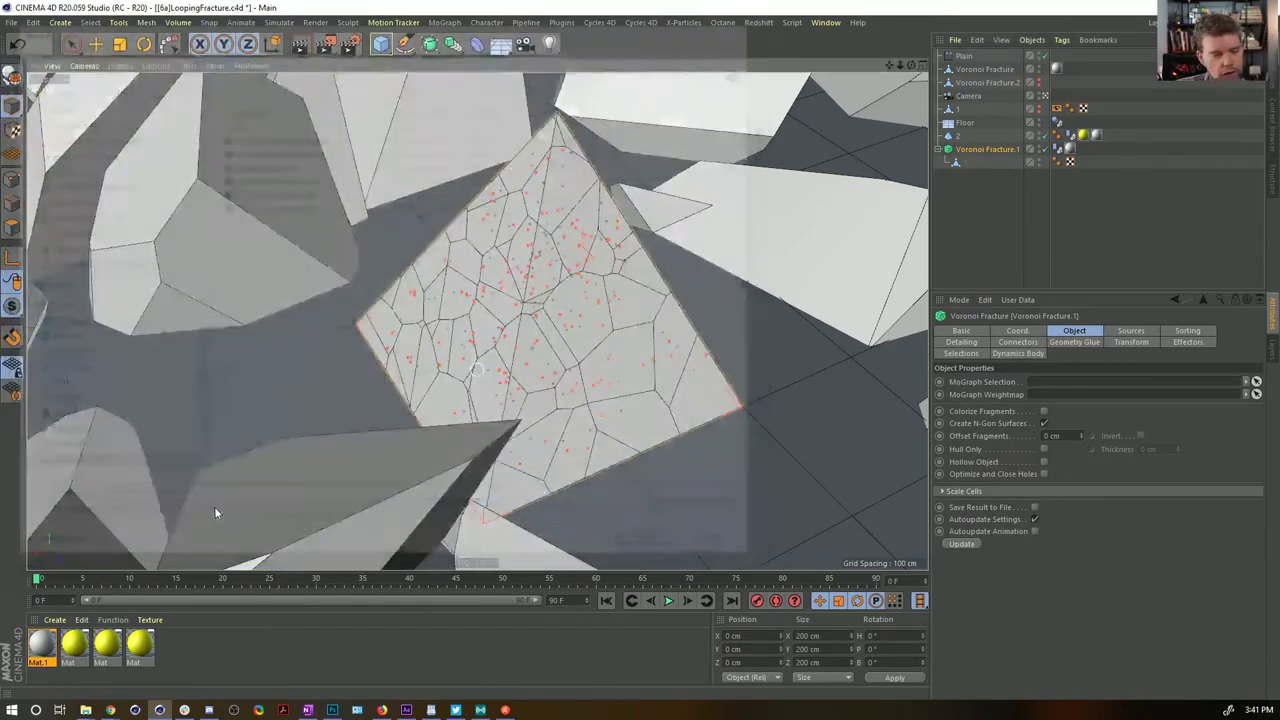
right_click(993, 152)
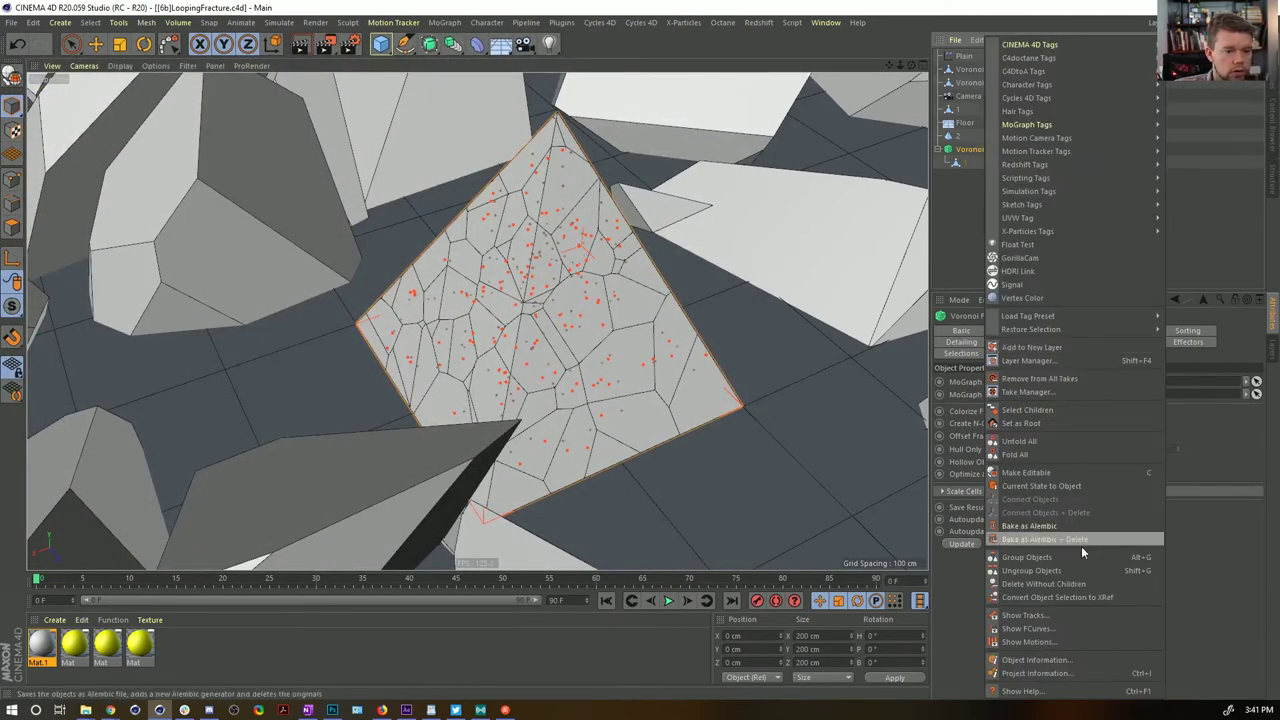
left_click(1047, 527)
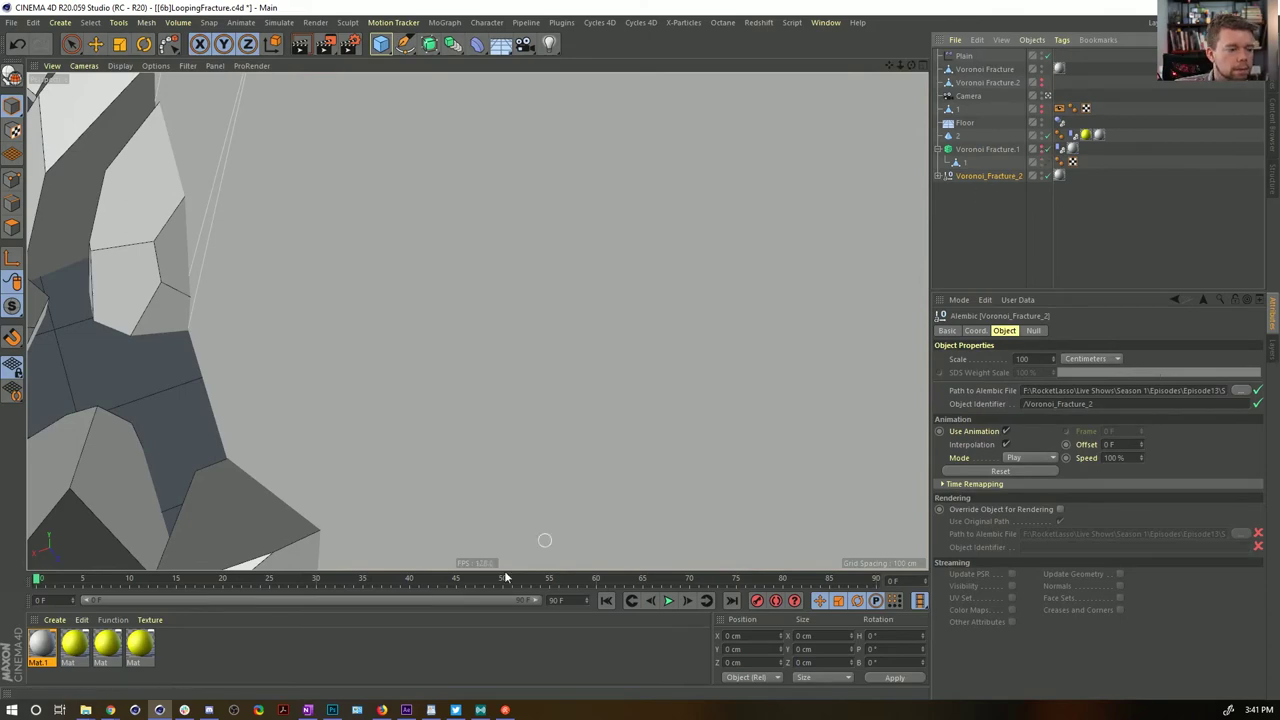
Return to the first frame and delete the baked Voronoi_Fracture_2 Alembic object with its fracture parts
left_click_drag(145, 581, 34, 565)
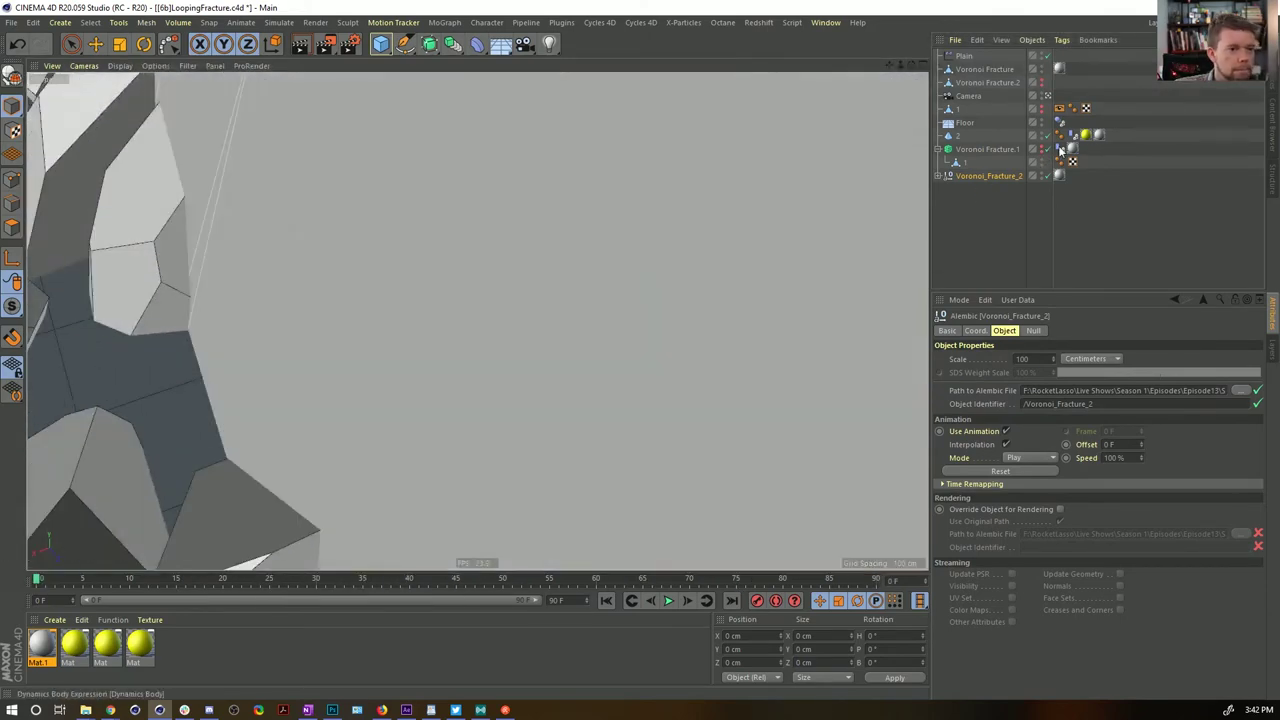
left_click(938, 176)
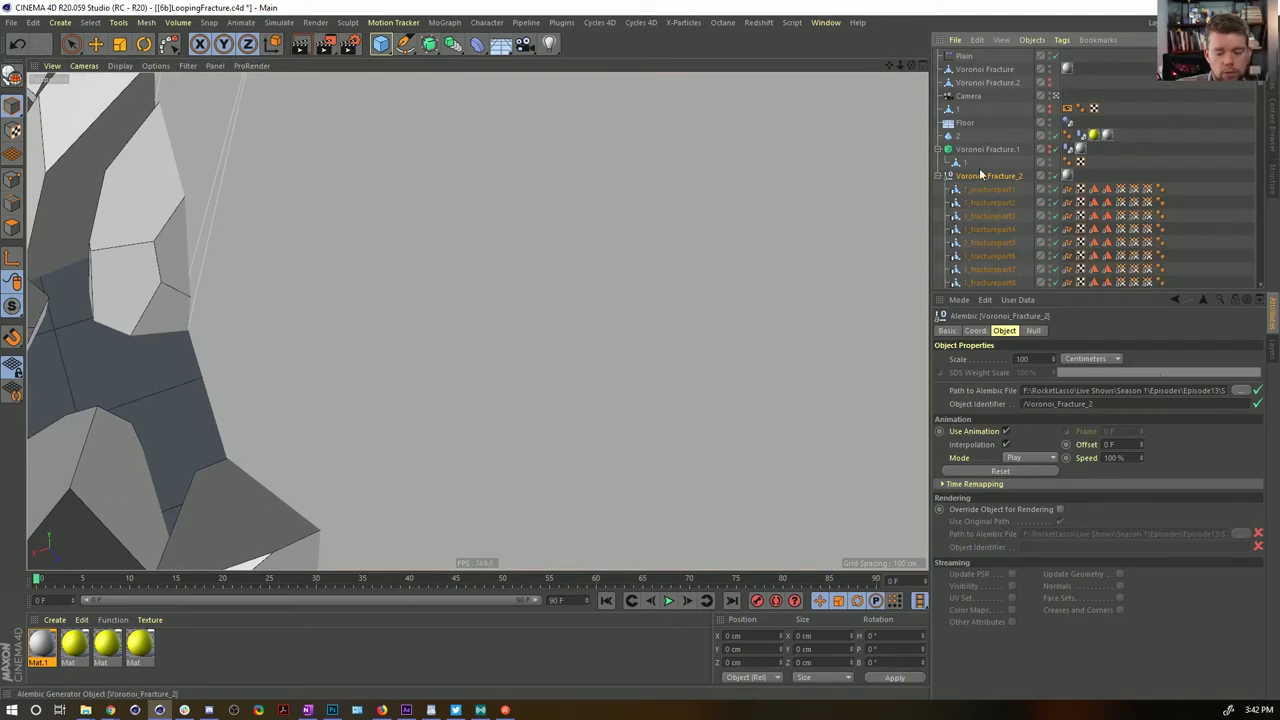
key("Delete")
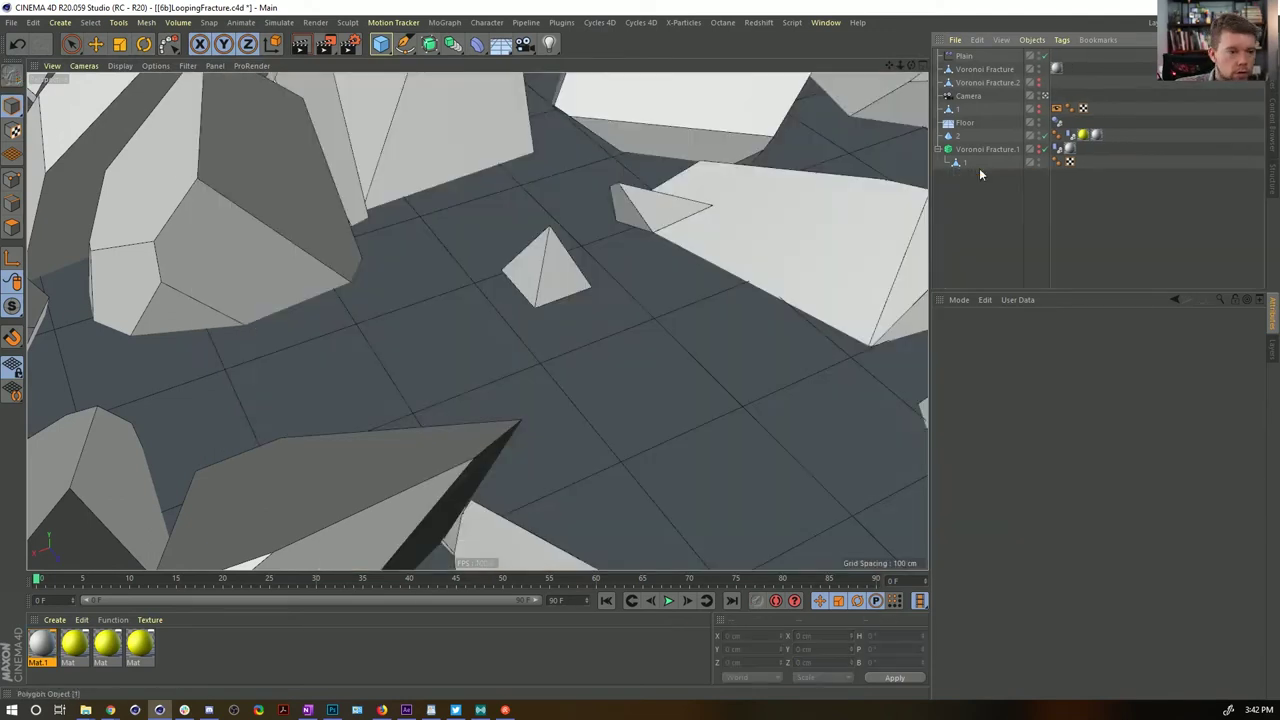
Play the original Voronoi fracture simulation to check the loop, save the scene, and return to the first frame
left_click(668, 600)
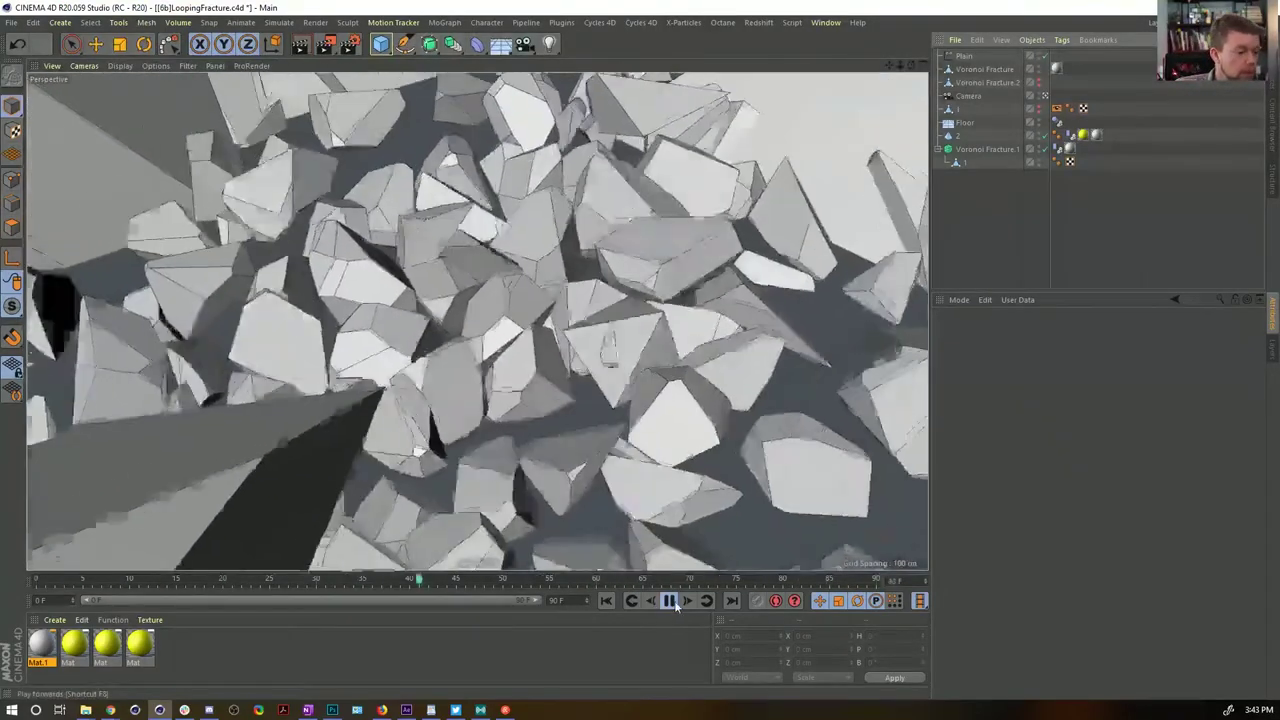
left_click(668, 600)
left_click(606, 600)
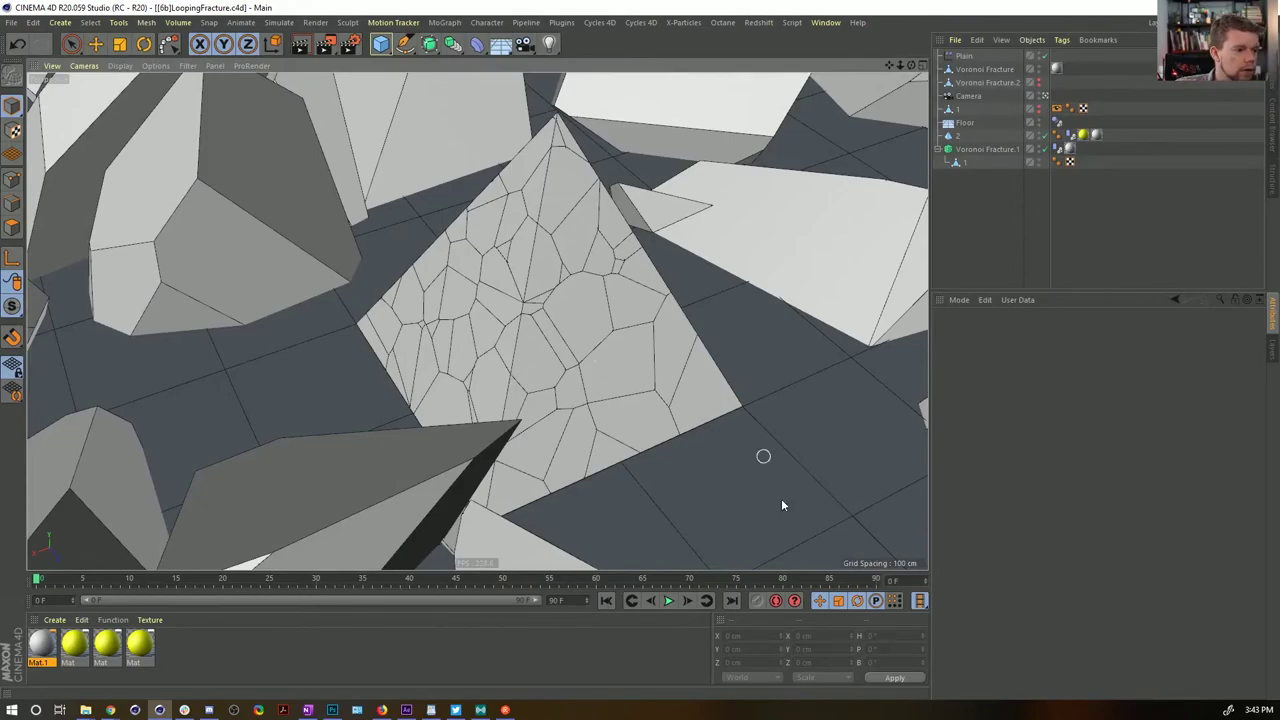
left_click(667, 601)
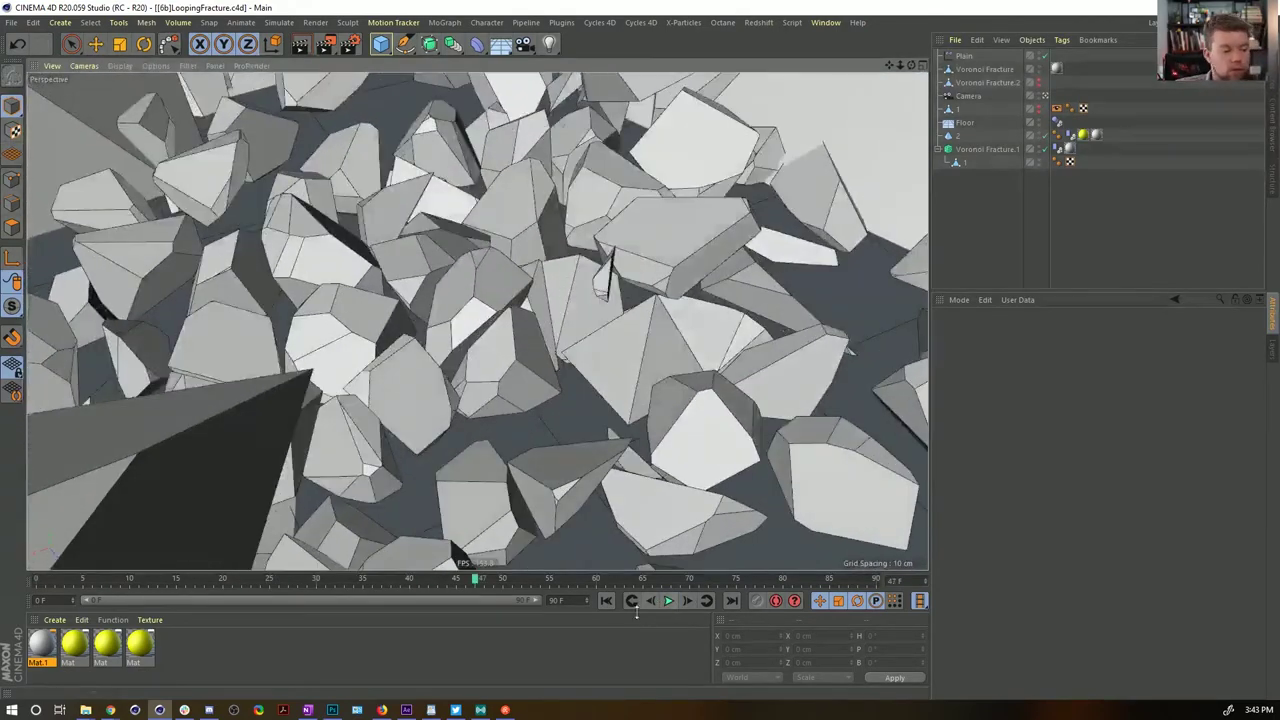
left_click(606, 600)
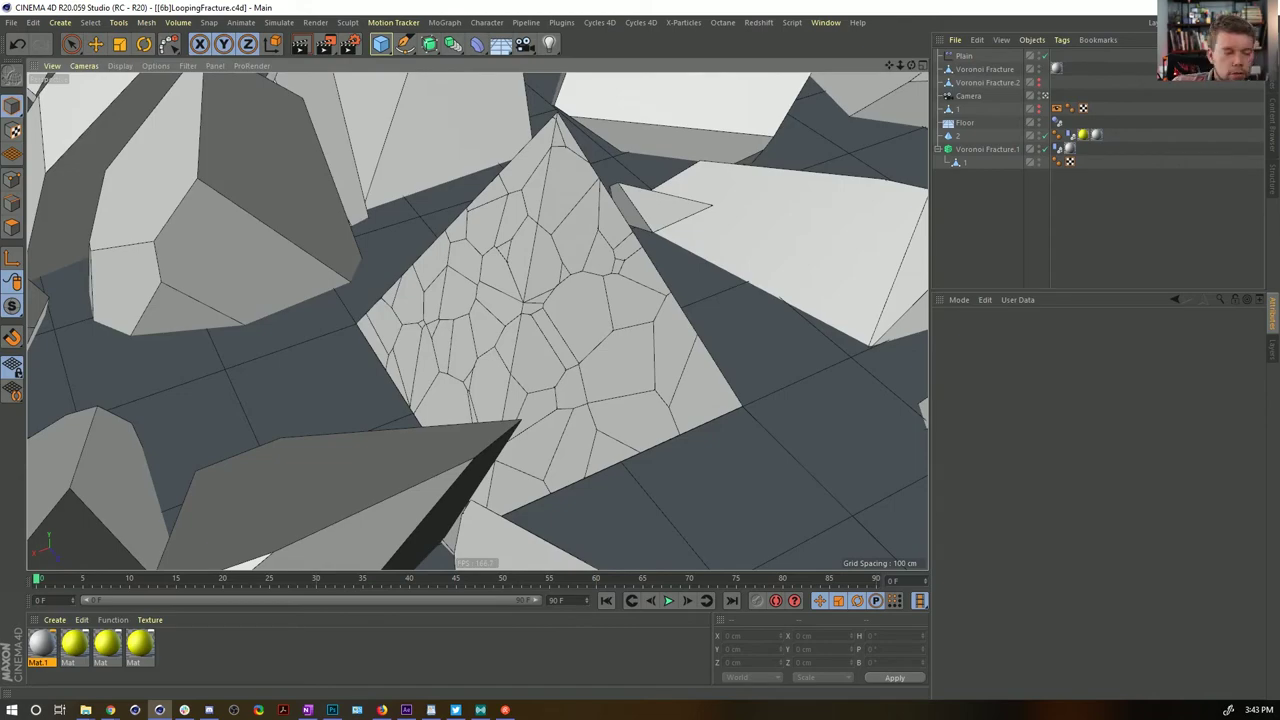
Switch the viewport to shading without polygon lines, play the fracture to check its look, and return to the first frame
left_click(669, 600)
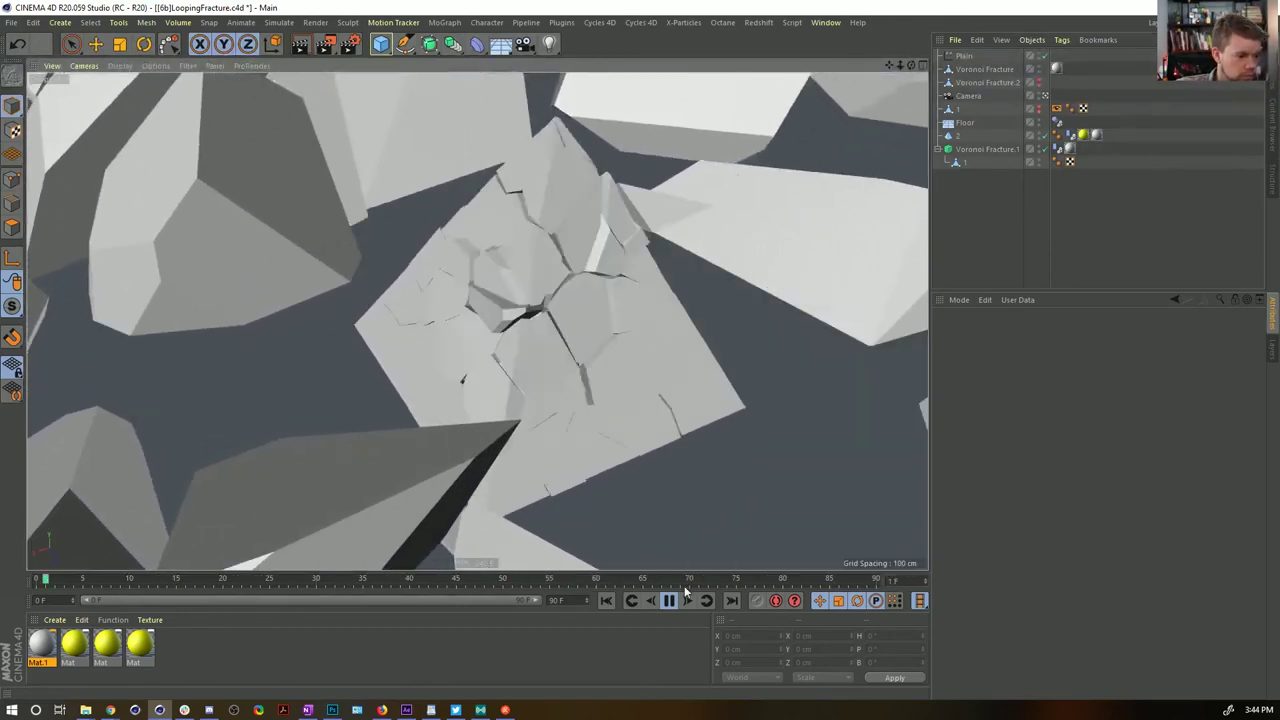
left_click(671, 601)
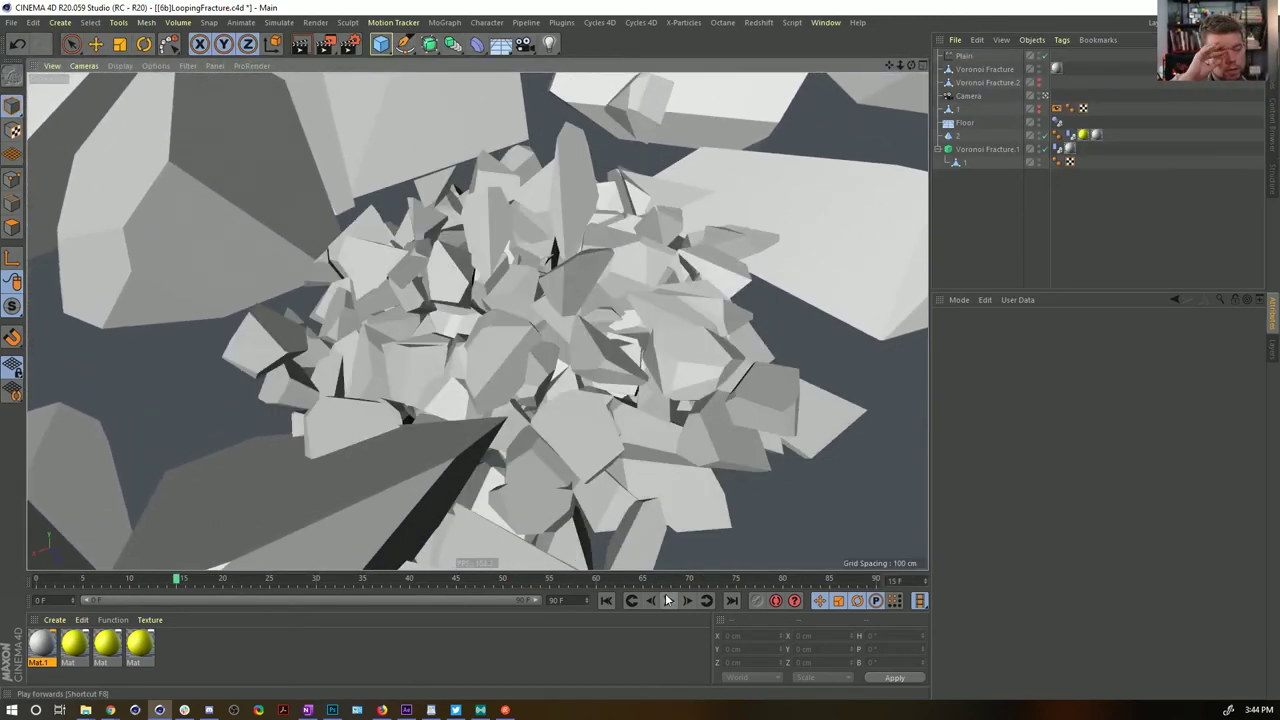
left_click(605, 600)
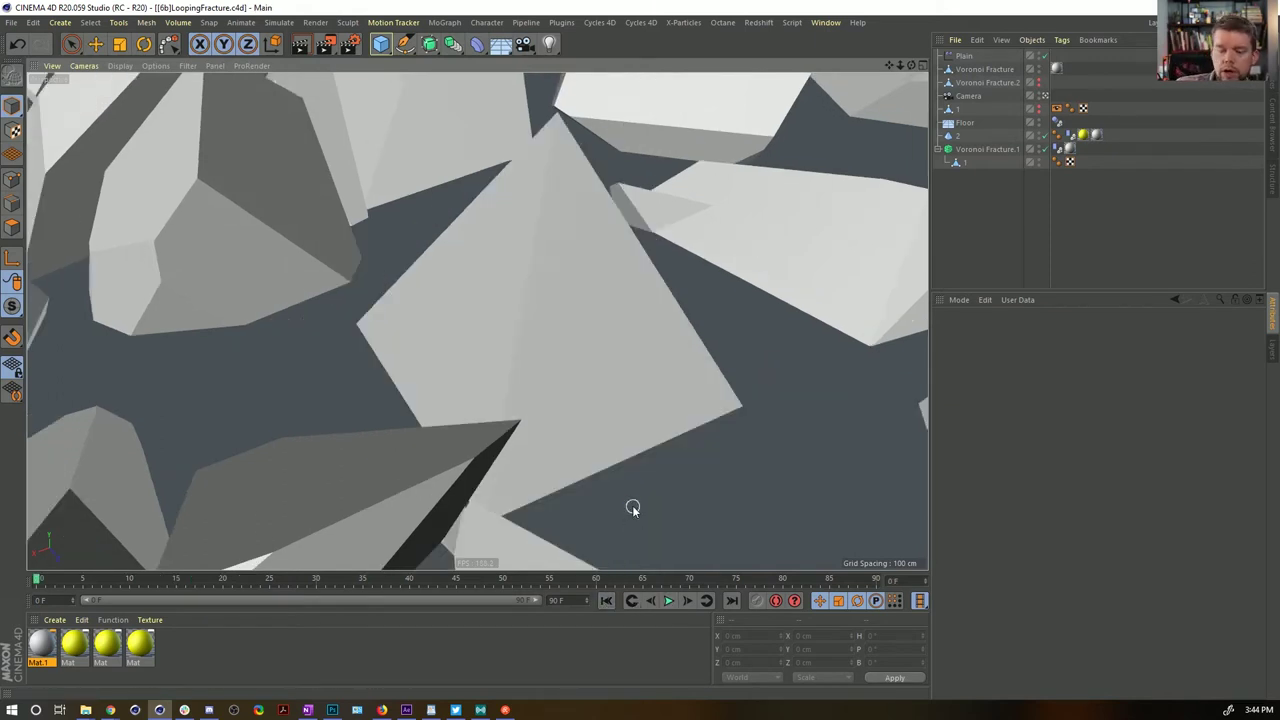
Try ending the timeline at frame 88 while checking the camera's keys and the loop, and restore the end frame to 90
left_click(966, 96)
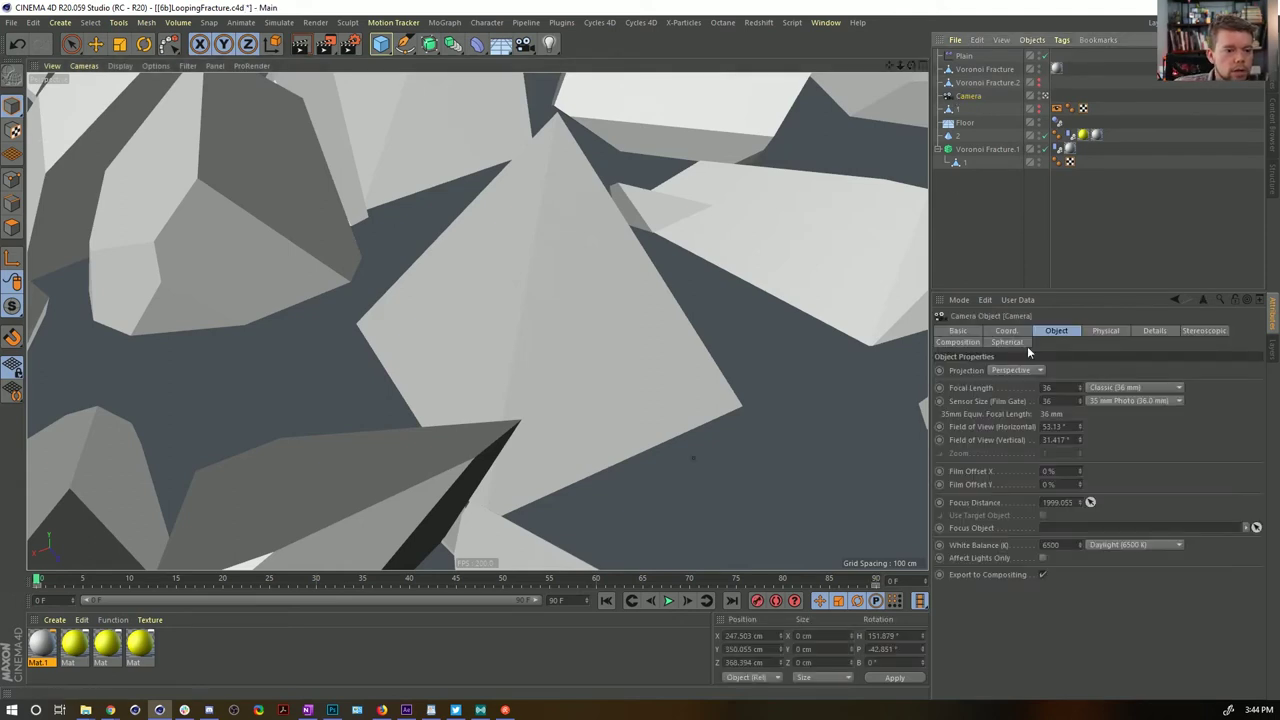
double_click(805, 586)
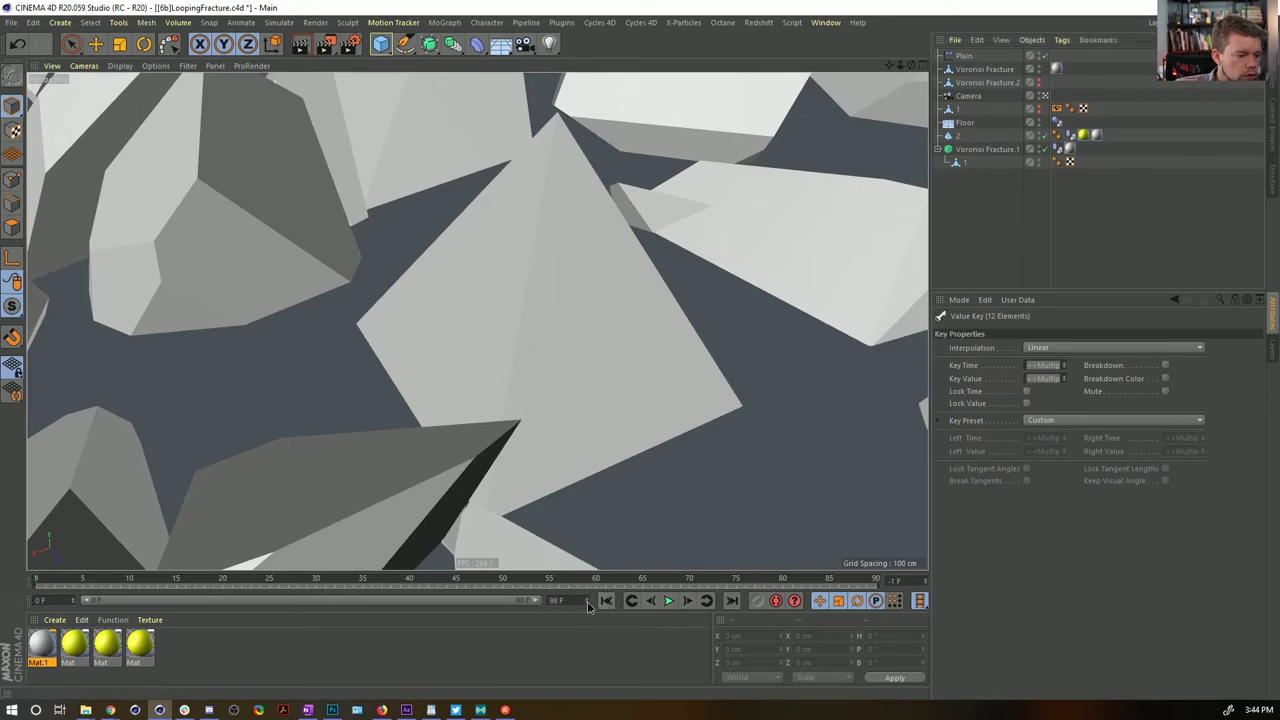
left_click(673, 606)
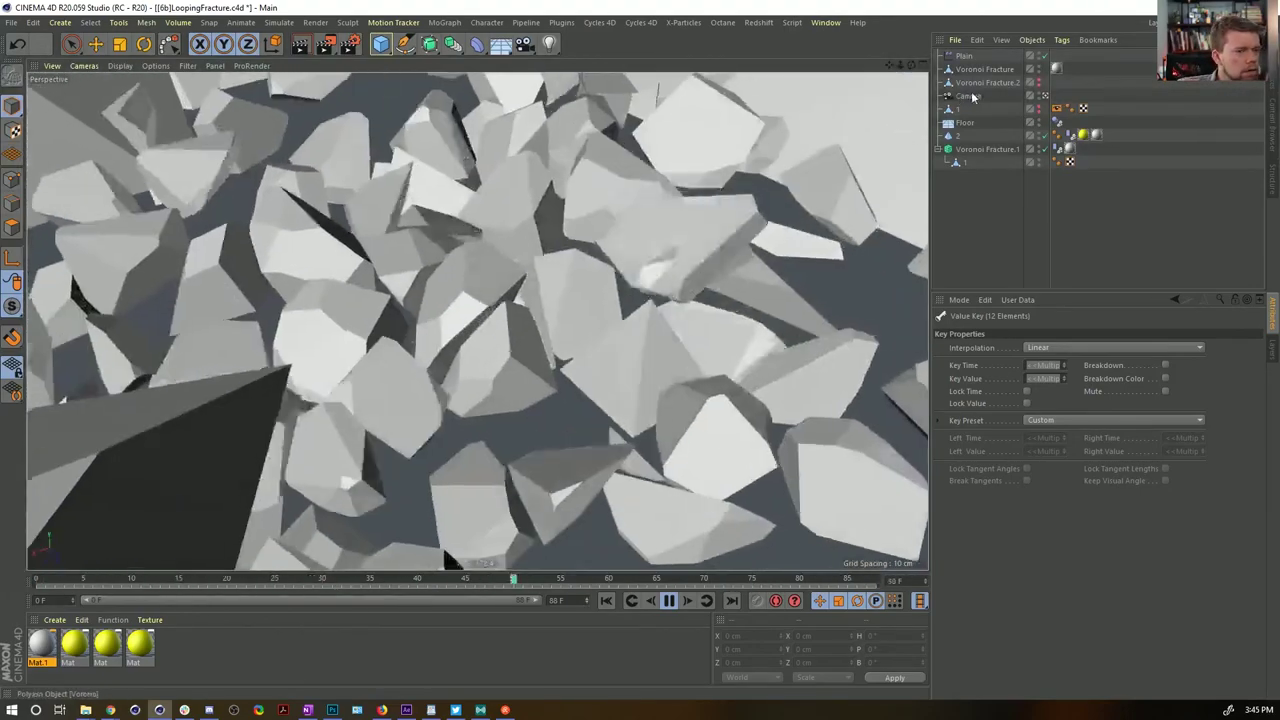
left_click(968, 95)
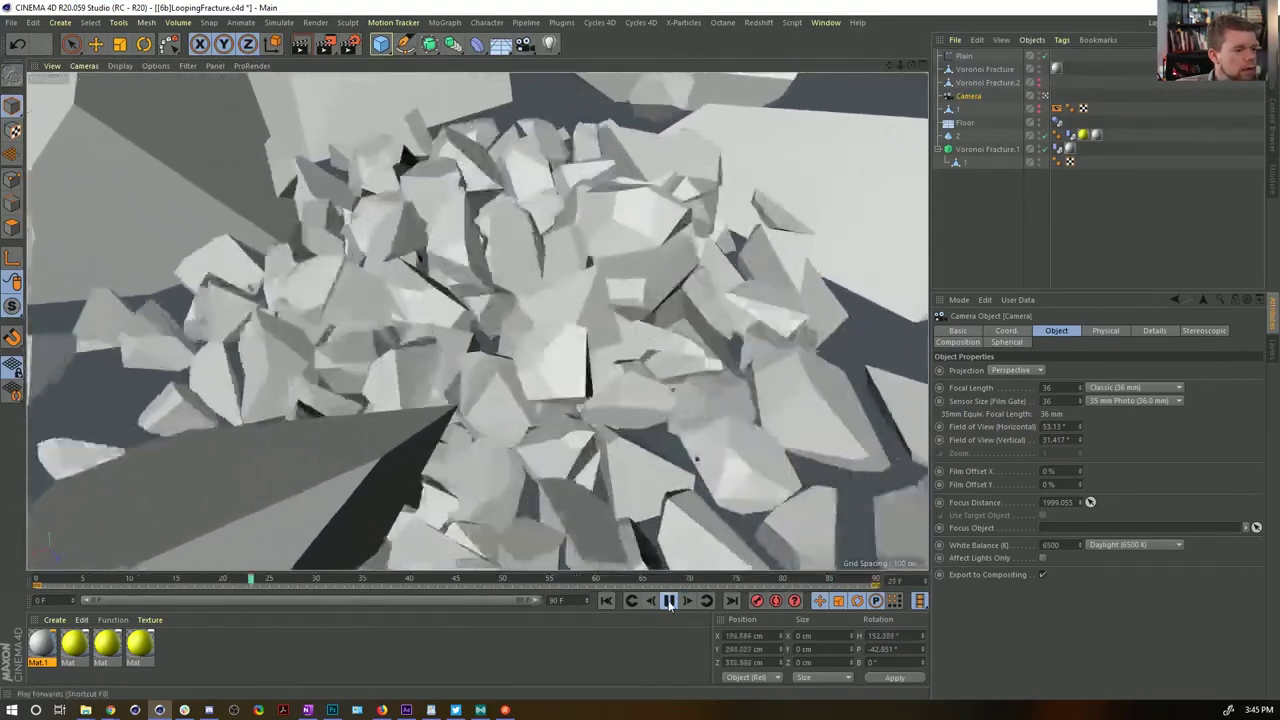
left_click(669, 602)
left_click(608, 602)
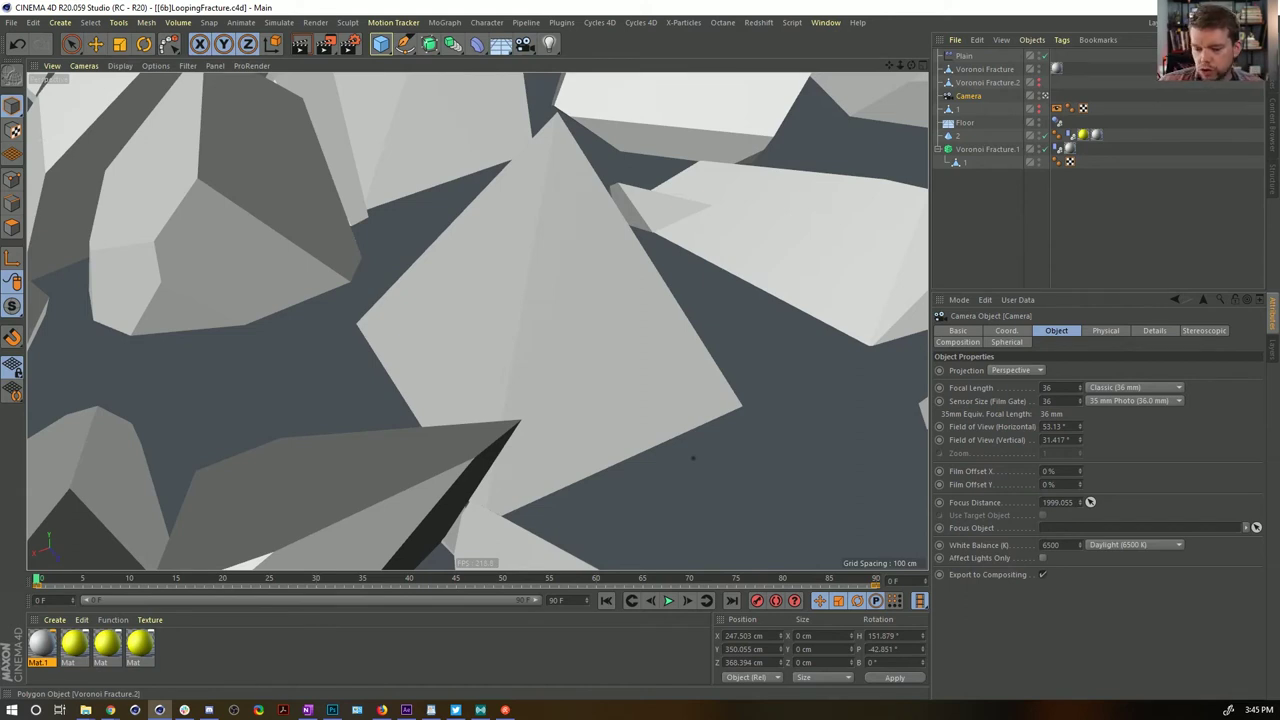
key("alt+Tab")
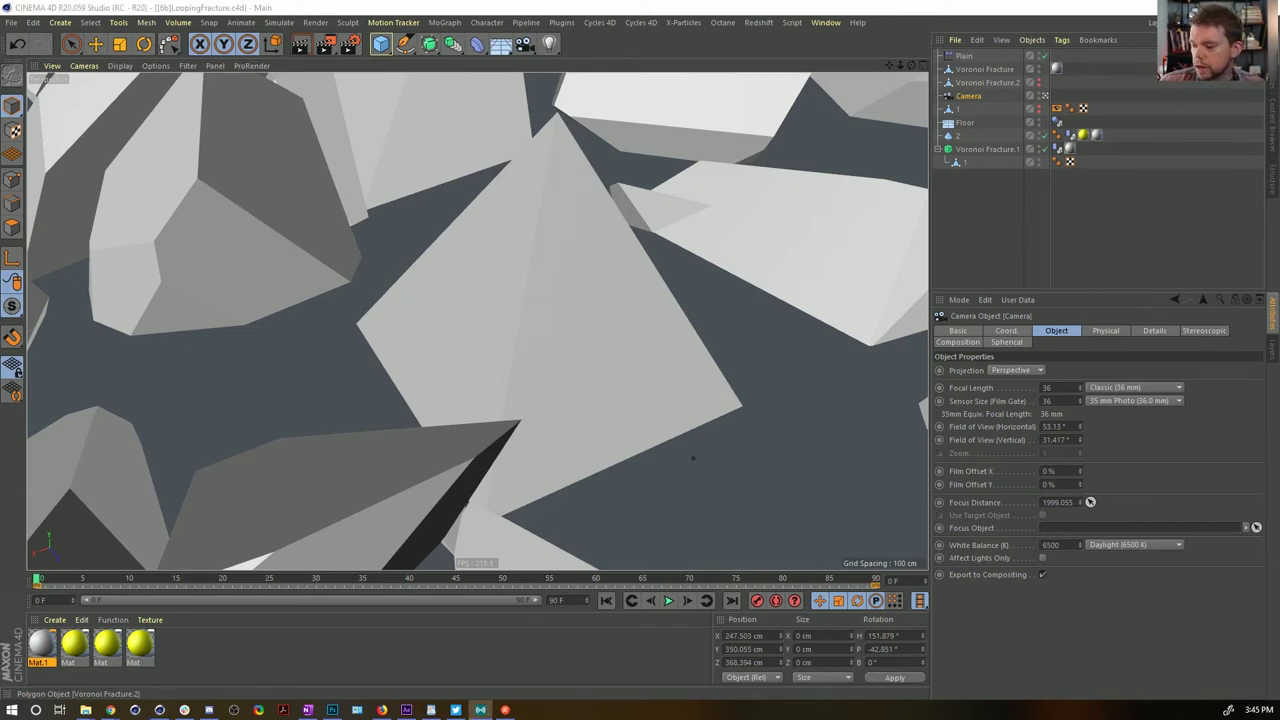
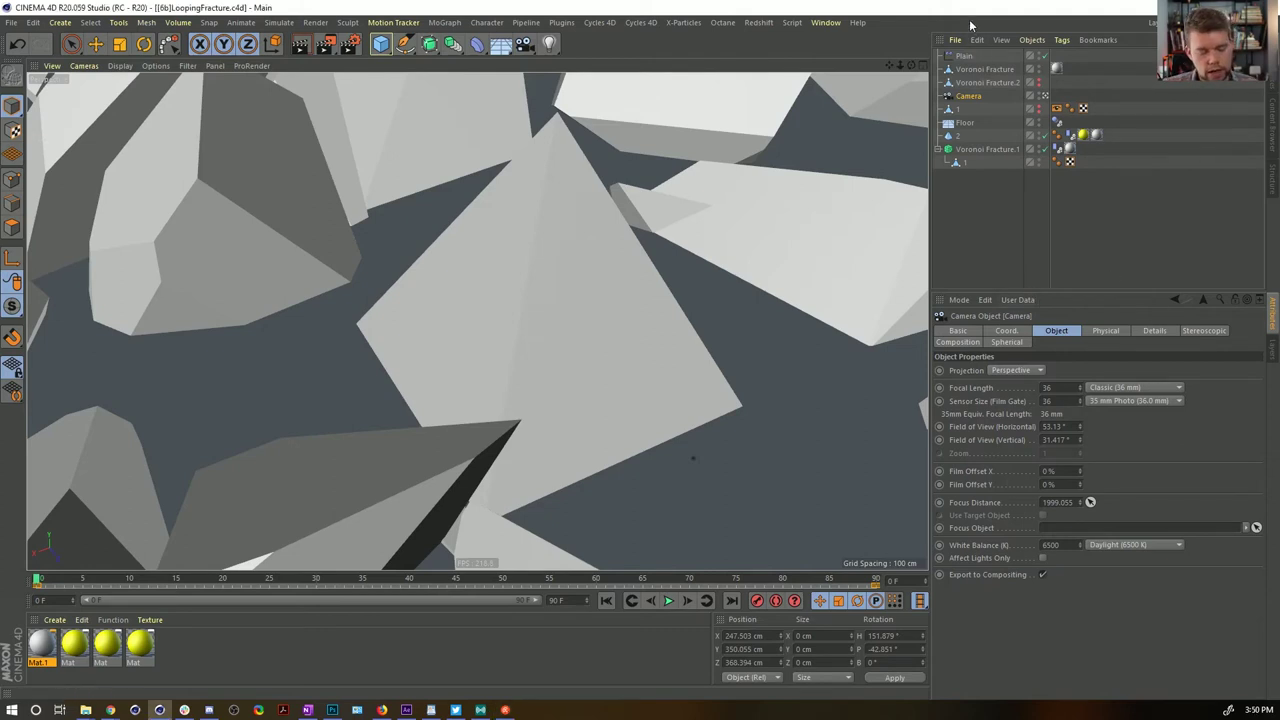
Create a new empty project and bring up the primitive objects available for insertion
key("ctrl+n")
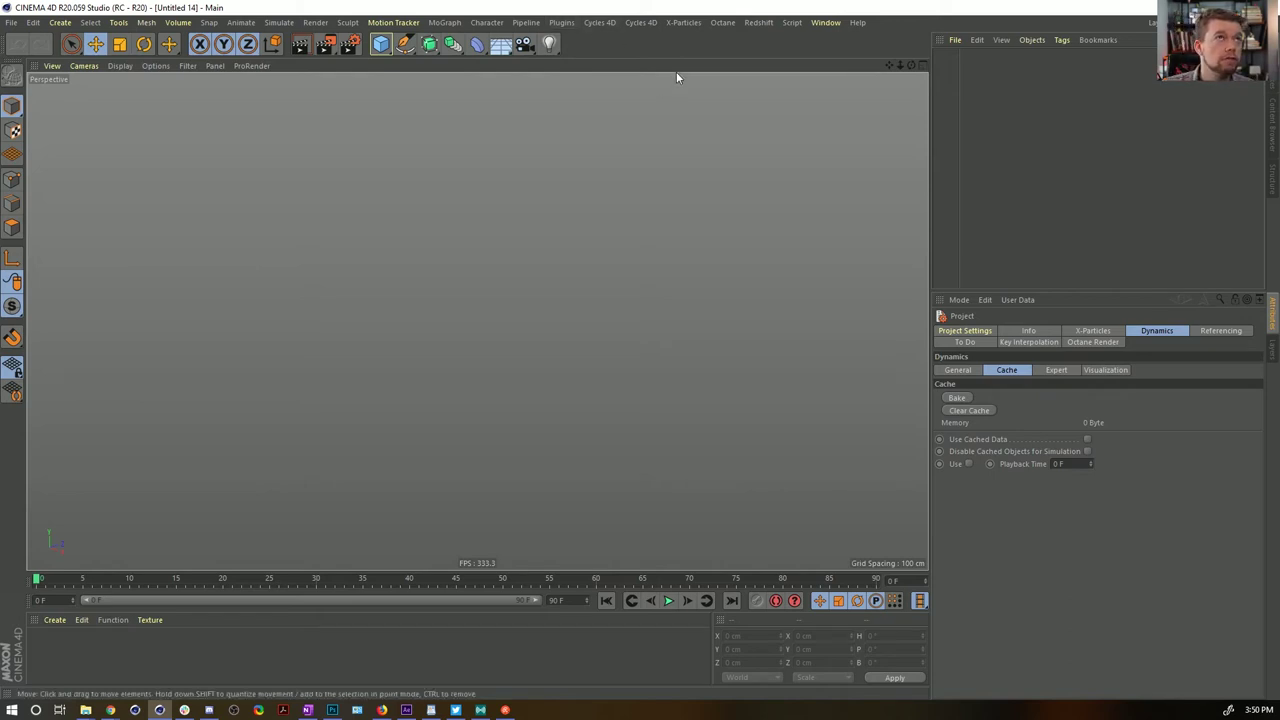
left_click(383, 44)
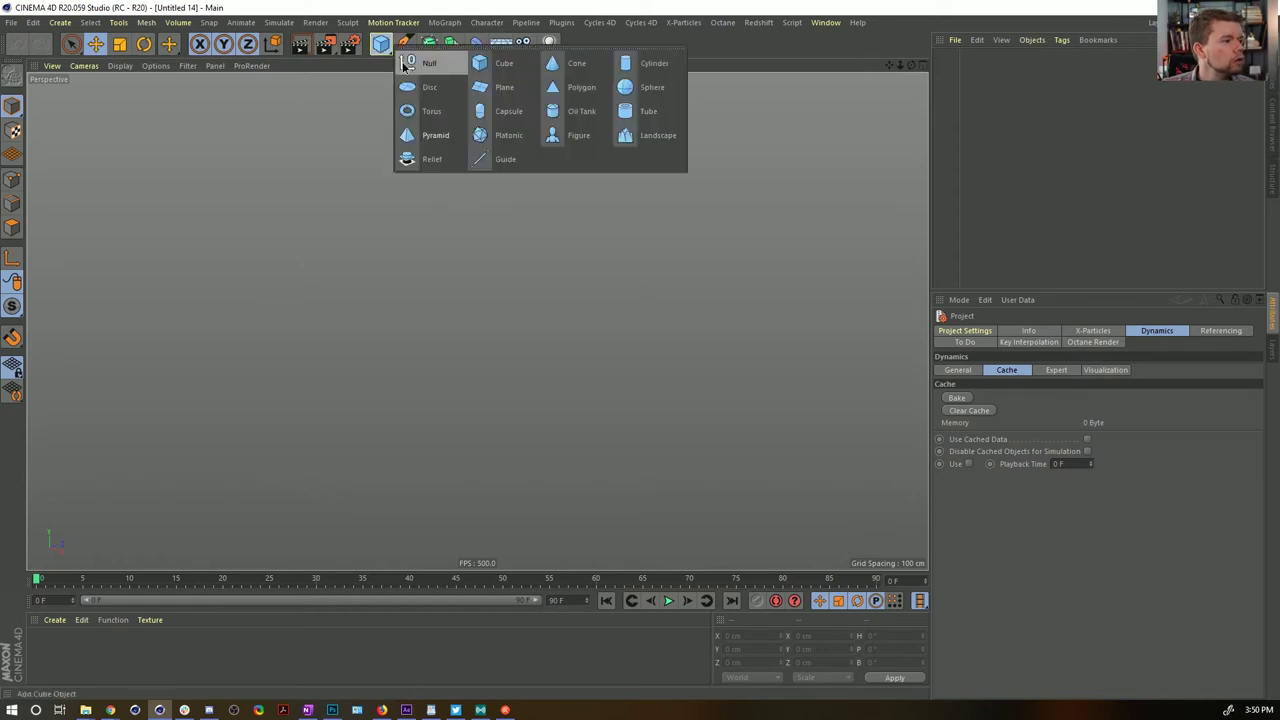
Add a cube and set its size to 50 cm in X, 10 cm in Y and 50 cm in Z
left_click(503, 63)
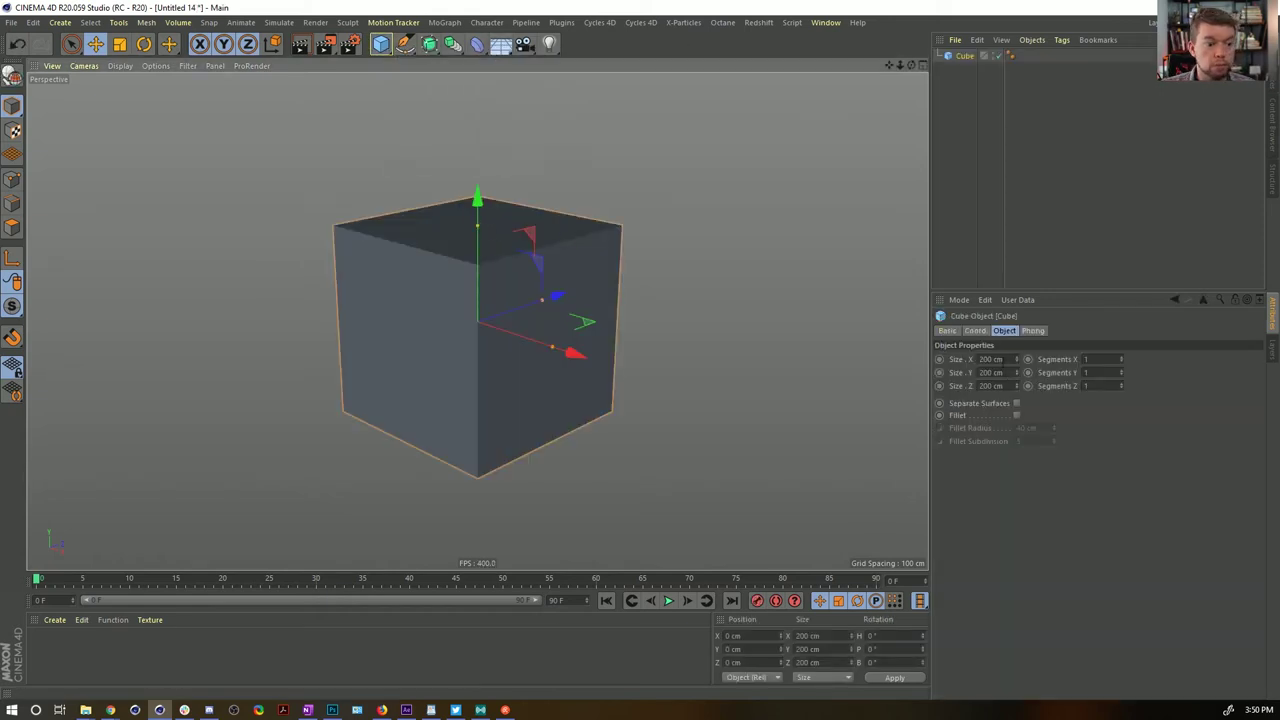
left_click_drag(1003, 359, 903, 346)
type("50")
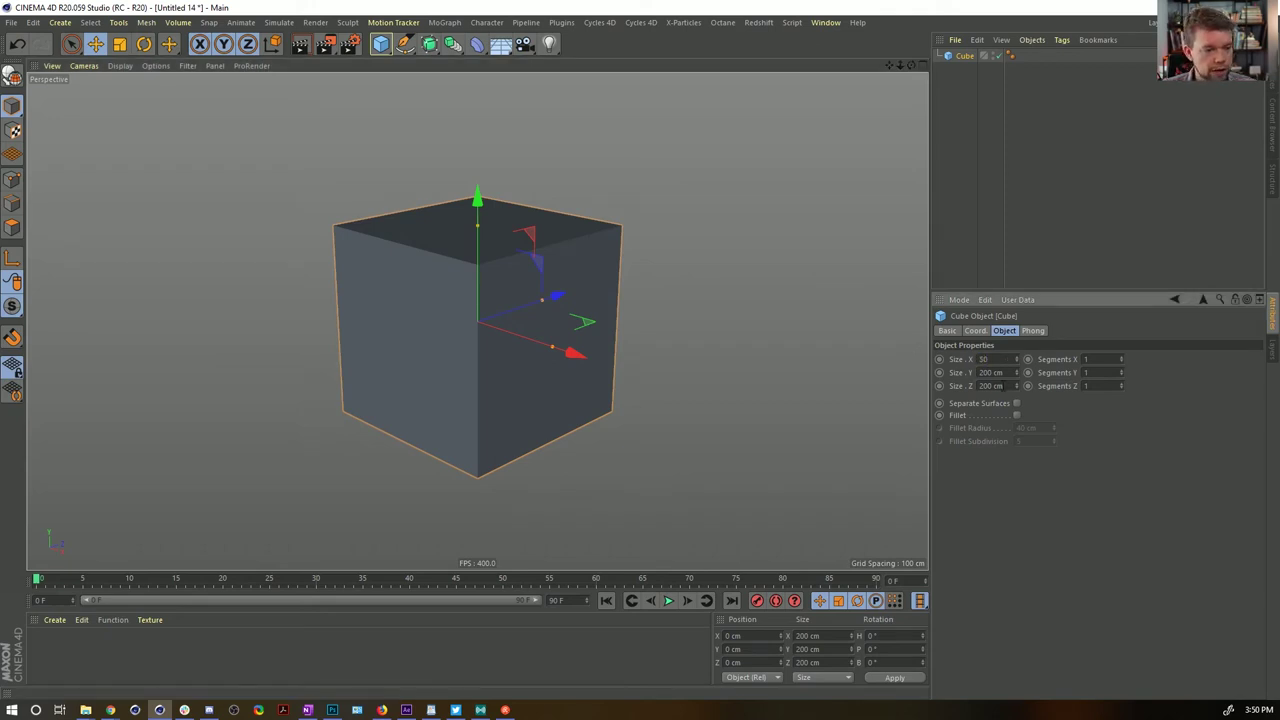
type("50")
left_click_drag(1003, 386, 930, 372)
type("10")
key("Return")
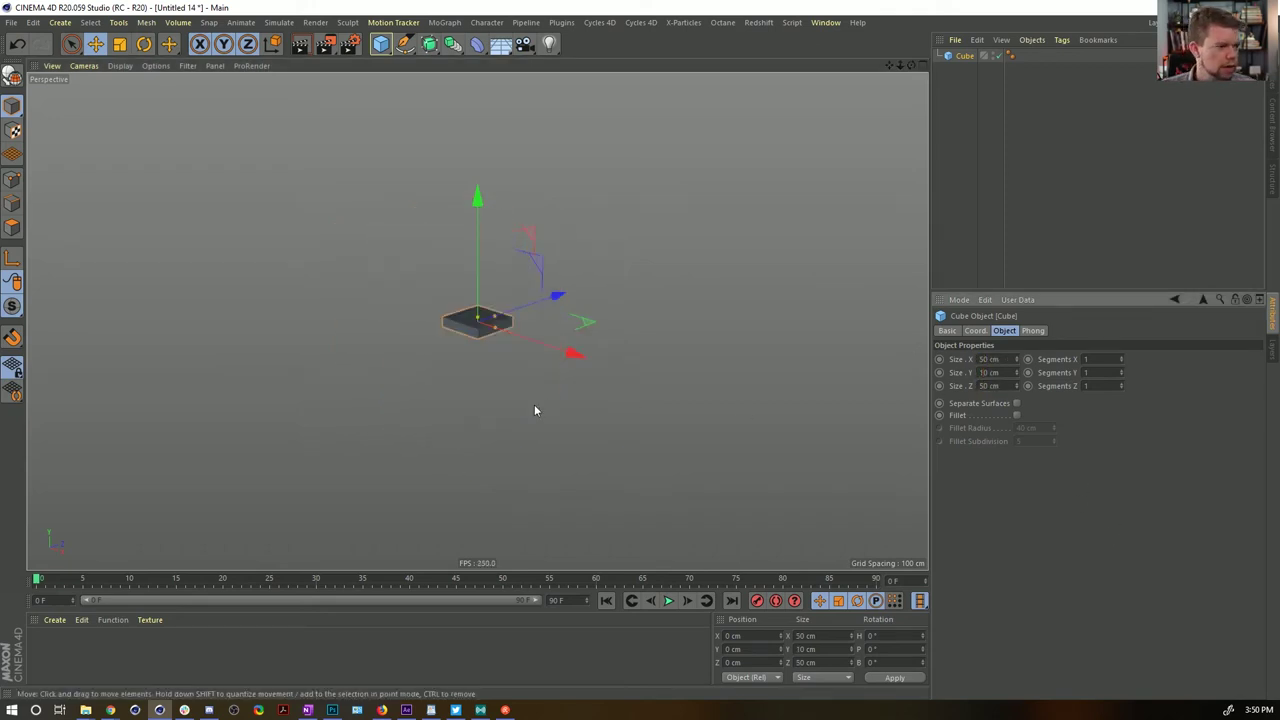
left_click_drag(471, 315, 478, 338, "alt")
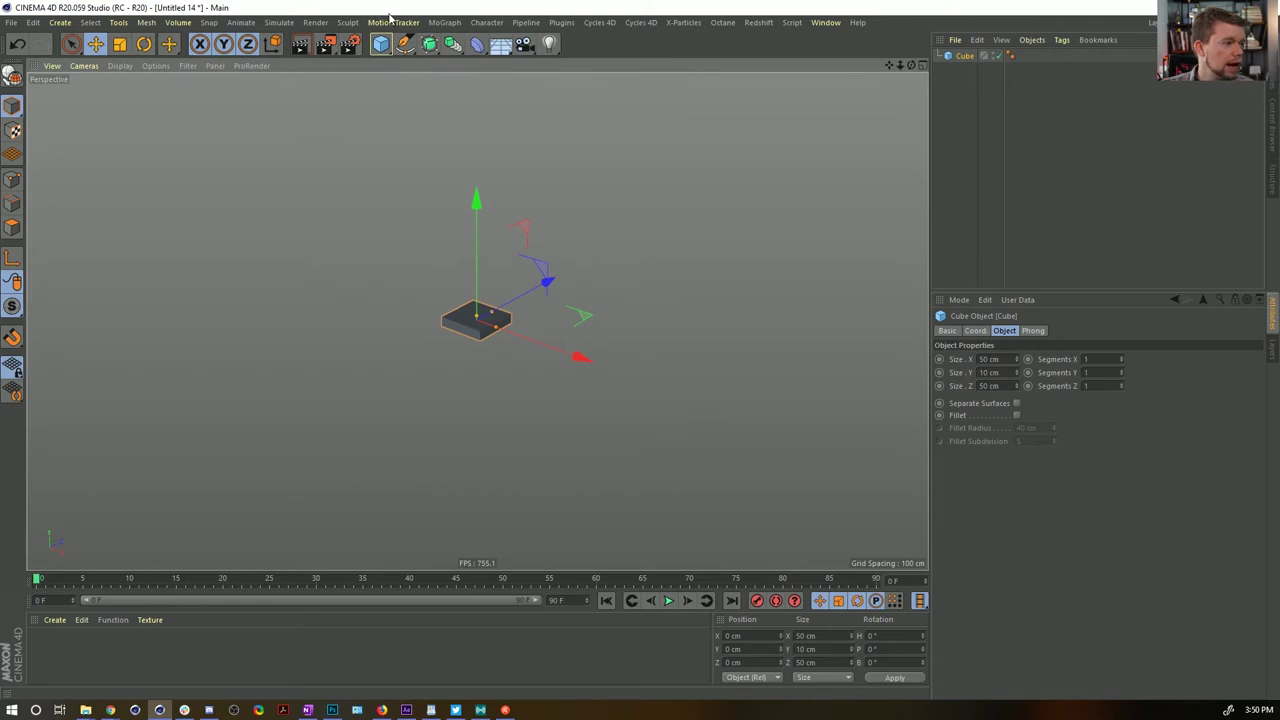
Add a MoGraph Cloner with the flat cube as its child and set its mode to Grid Array
left_click(444, 22)
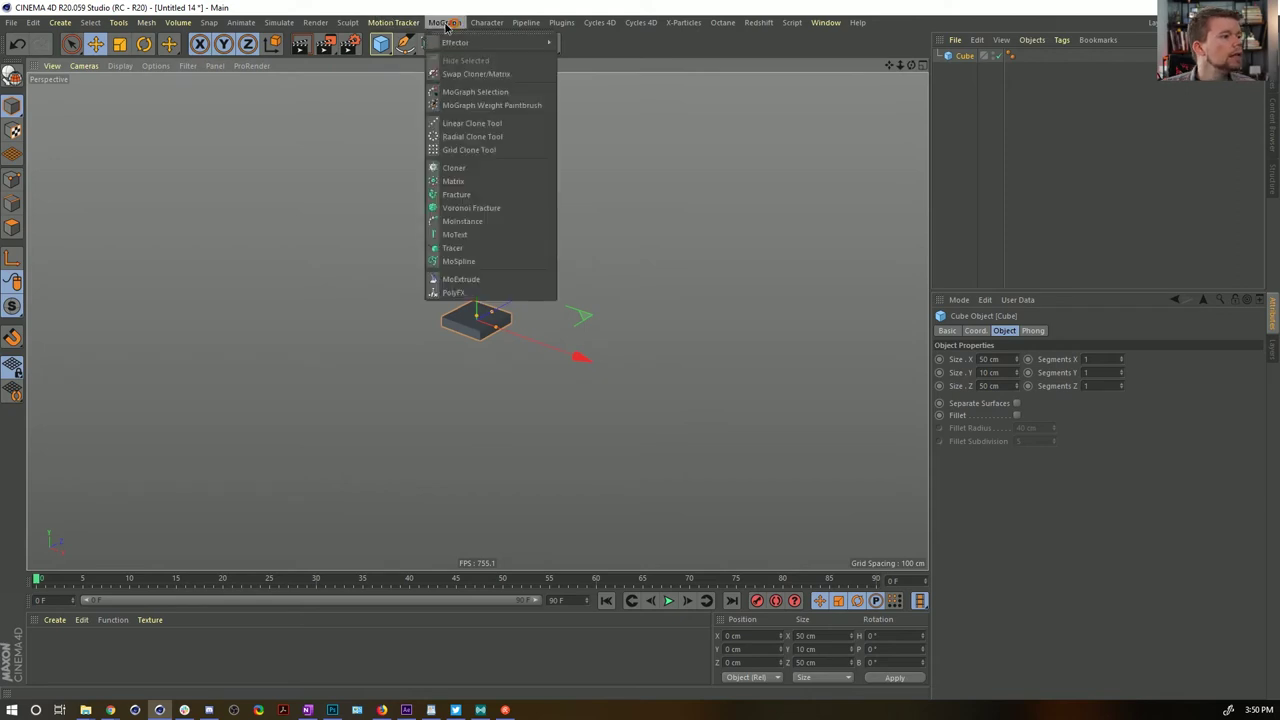
left_click(500, 170)
mouse_move(955, 69)
left_mouse_down()
mouse_move(978, 70)
mouse_move(972, 60)
left_mouse_up()
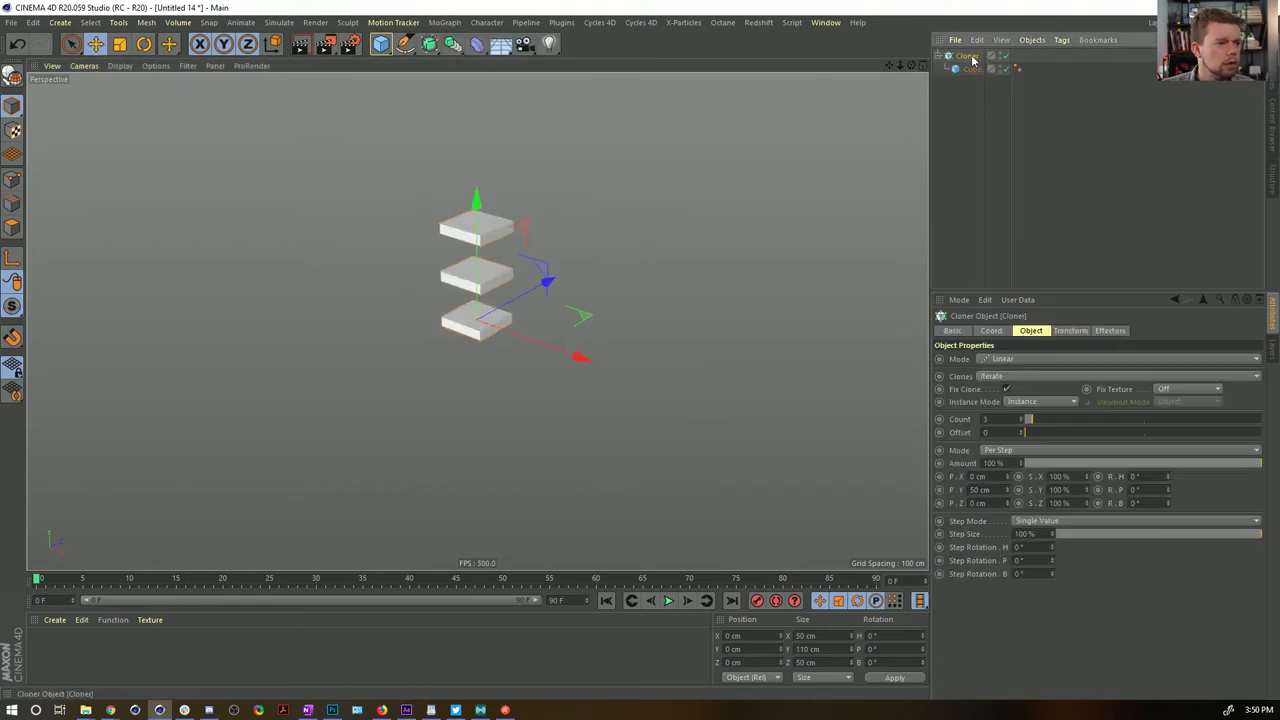
left_click(1040, 358)
left_click(1037, 414)
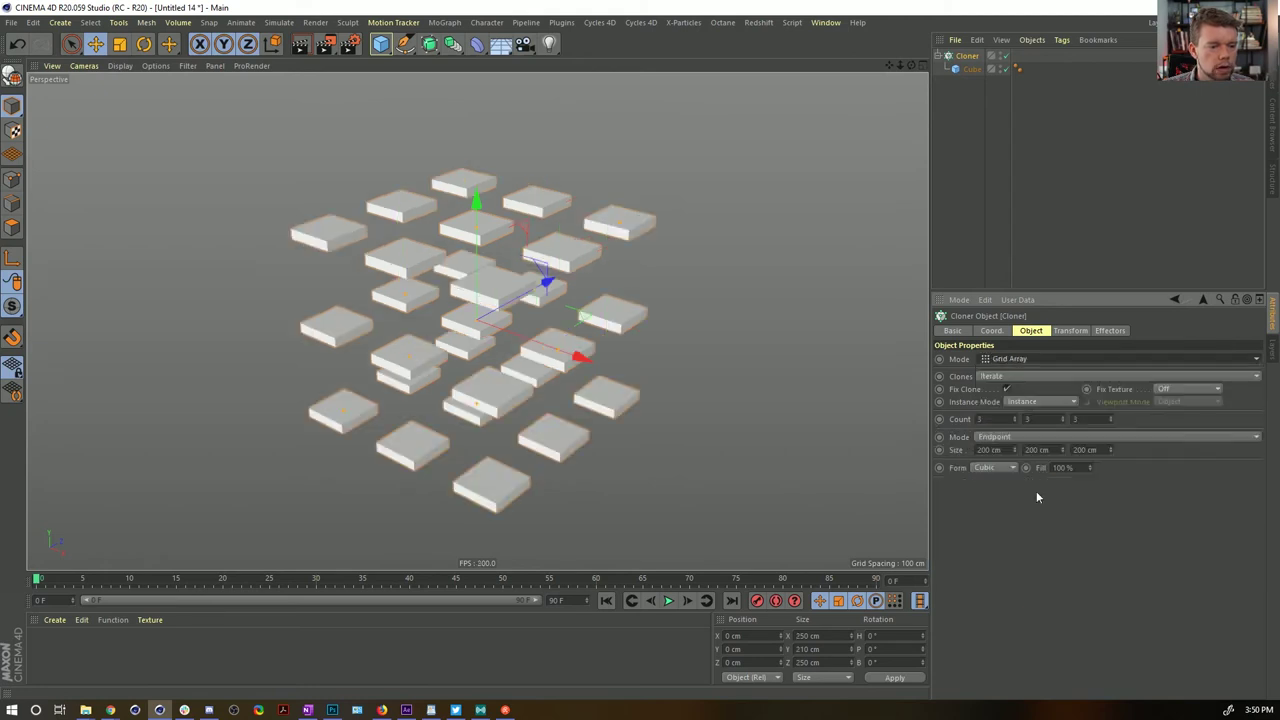
Set the cloner's count to 8 × 1 × 8 to form a single flat layer of tiles
left_click(1040, 418)
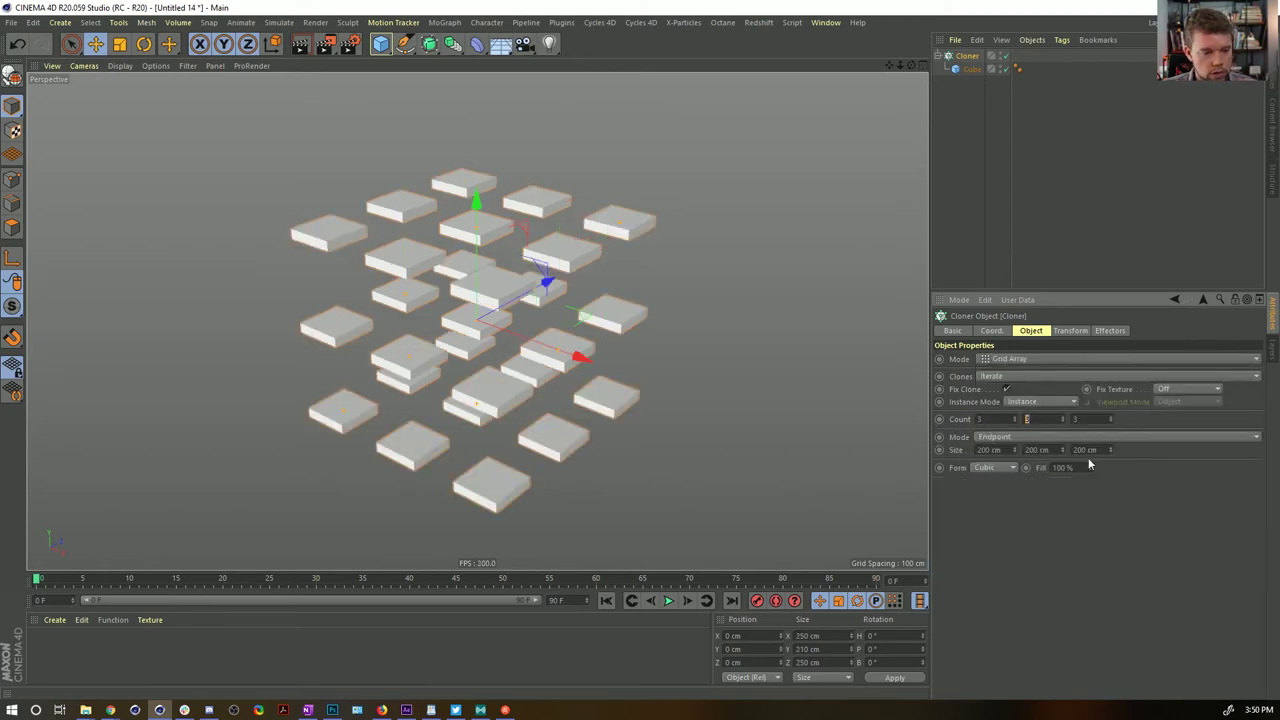
type("1")
key("Return")
left_click(995, 419)
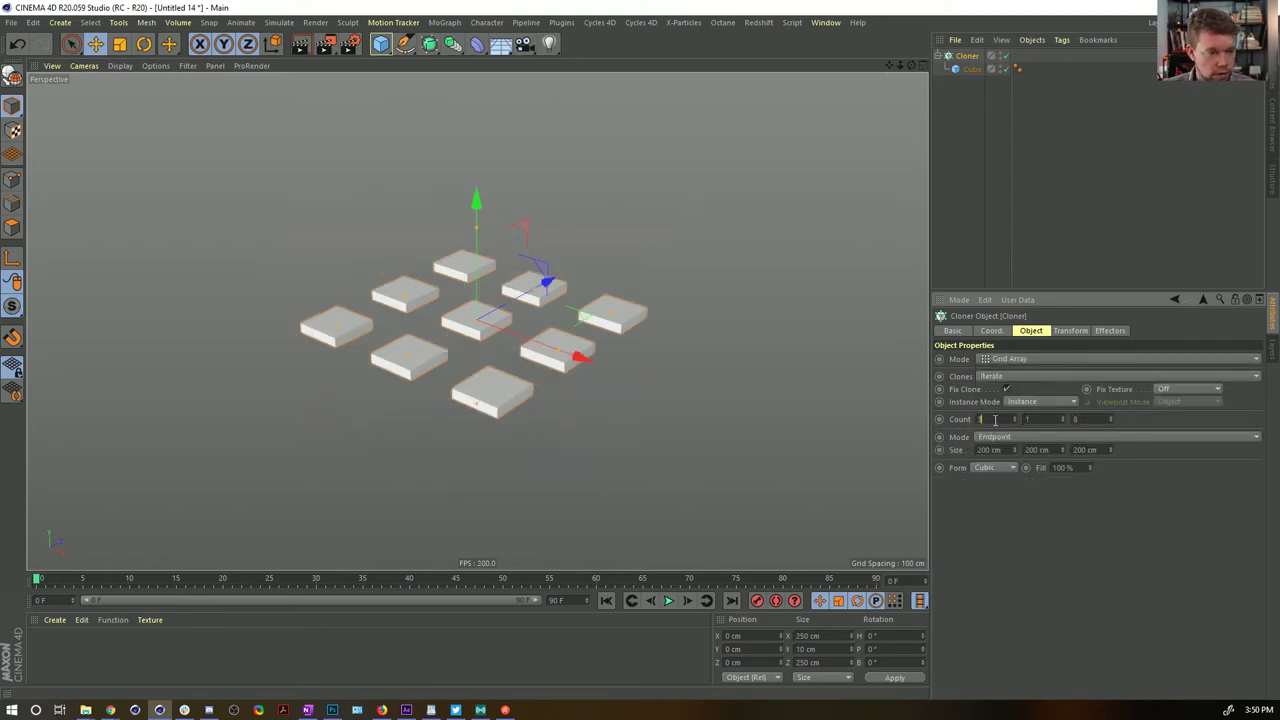
type("8")
left_click(1064, 573)
Set the cloner's grid size to 370 cm in both X and Z
left_click_drag(1015, 450, 930, 452)
key("ctrl+c")
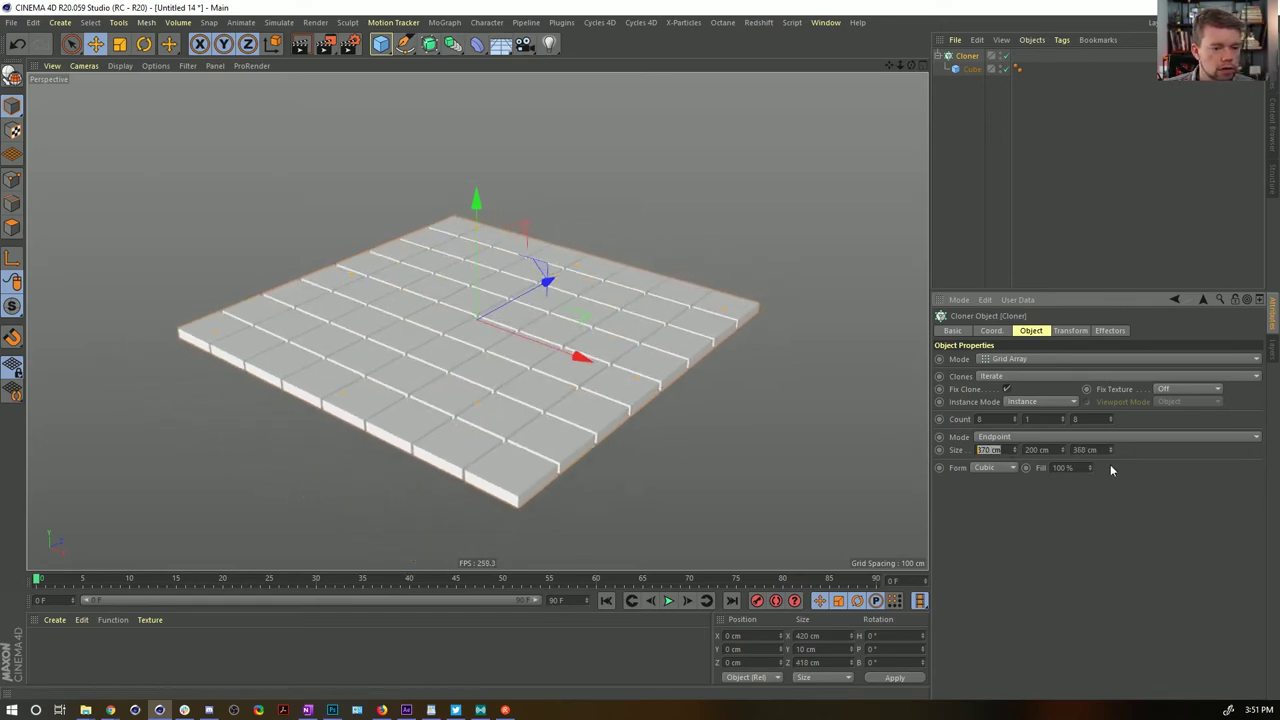
left_click_drag(1100, 450, 1066, 455)
key("ctrl+v")
key("Return")
left_click_drag(589, 388, 469, 315, "alt")
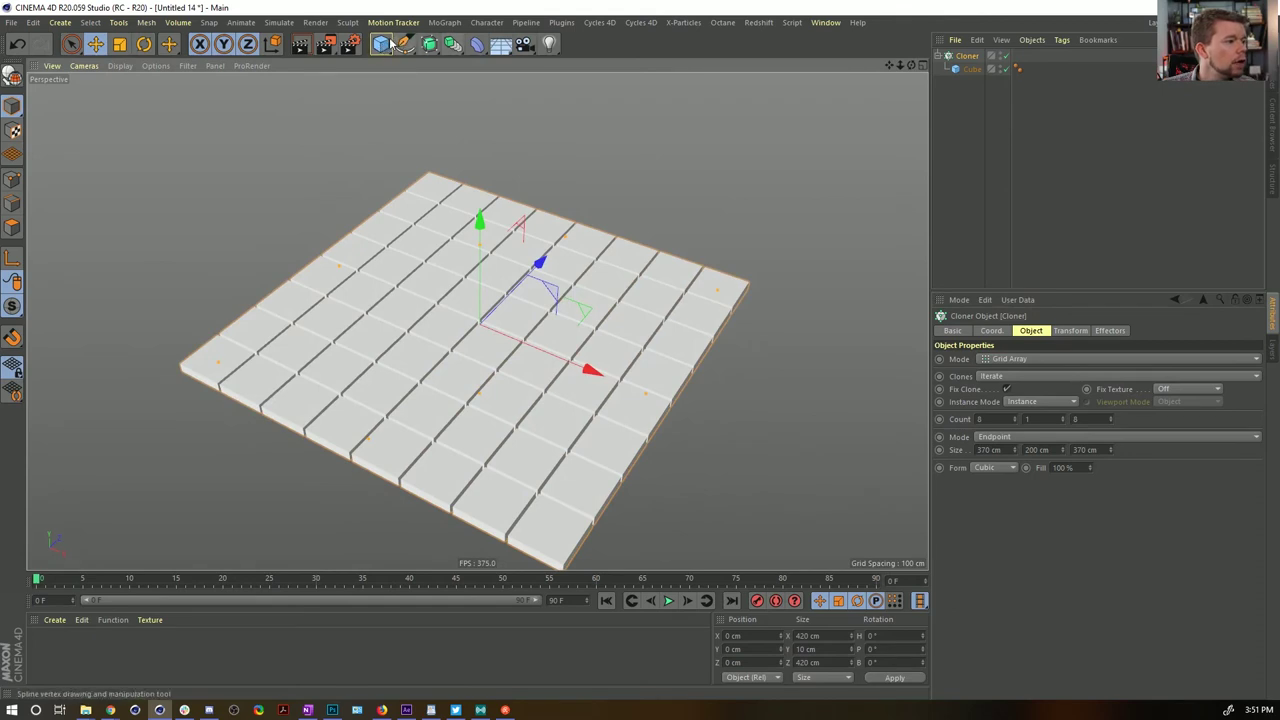
Add a sphere at the centre of the tile grid with a radius of 50 cm
left_click_drag(380, 52, 633, 96)
left_click_drag(538, 306, 543, 281, "alt")
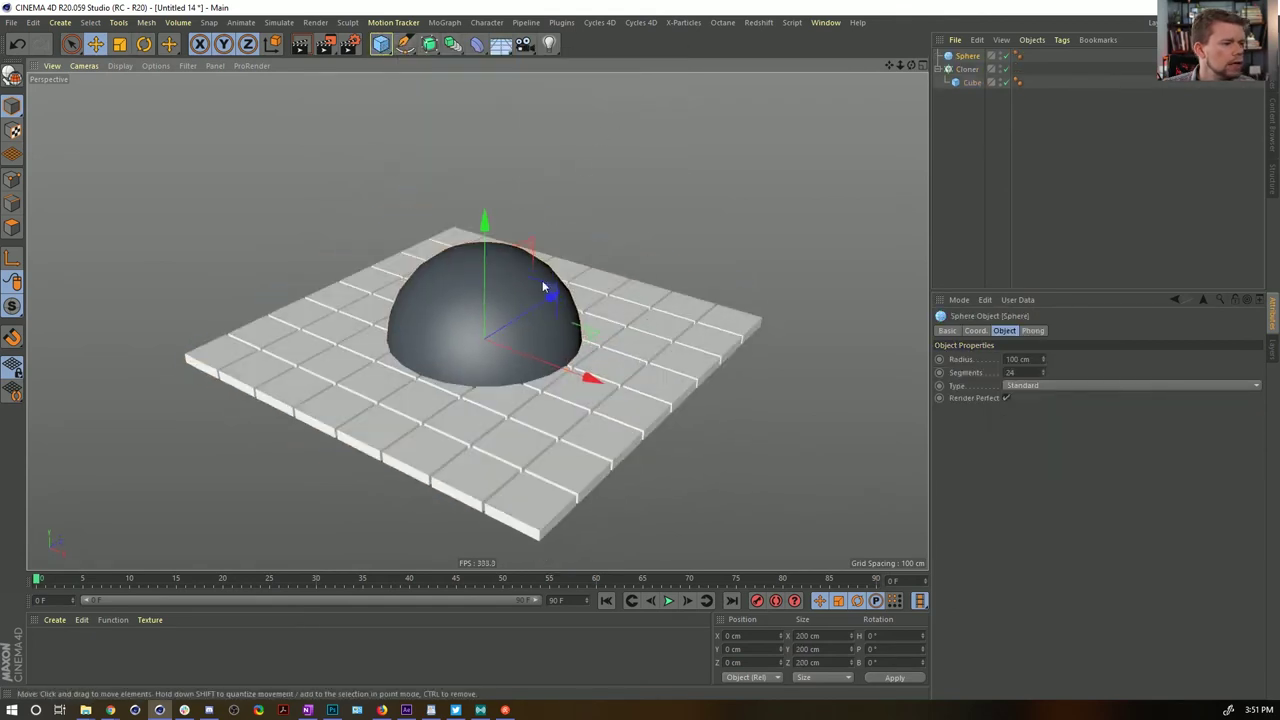
left_click(1016, 359)
type("50")
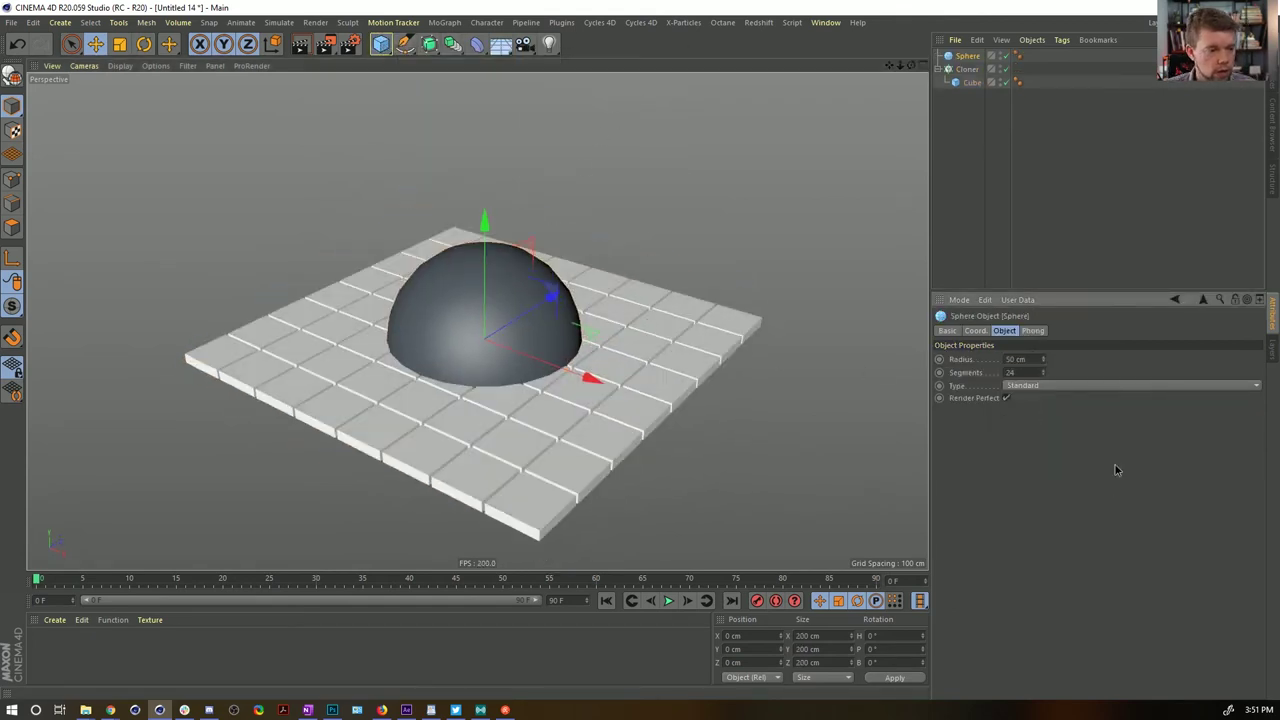
key("Return")
Scale the whole cloner up uniformly to 840 × 20 × 840 cm
left_click(967, 69)
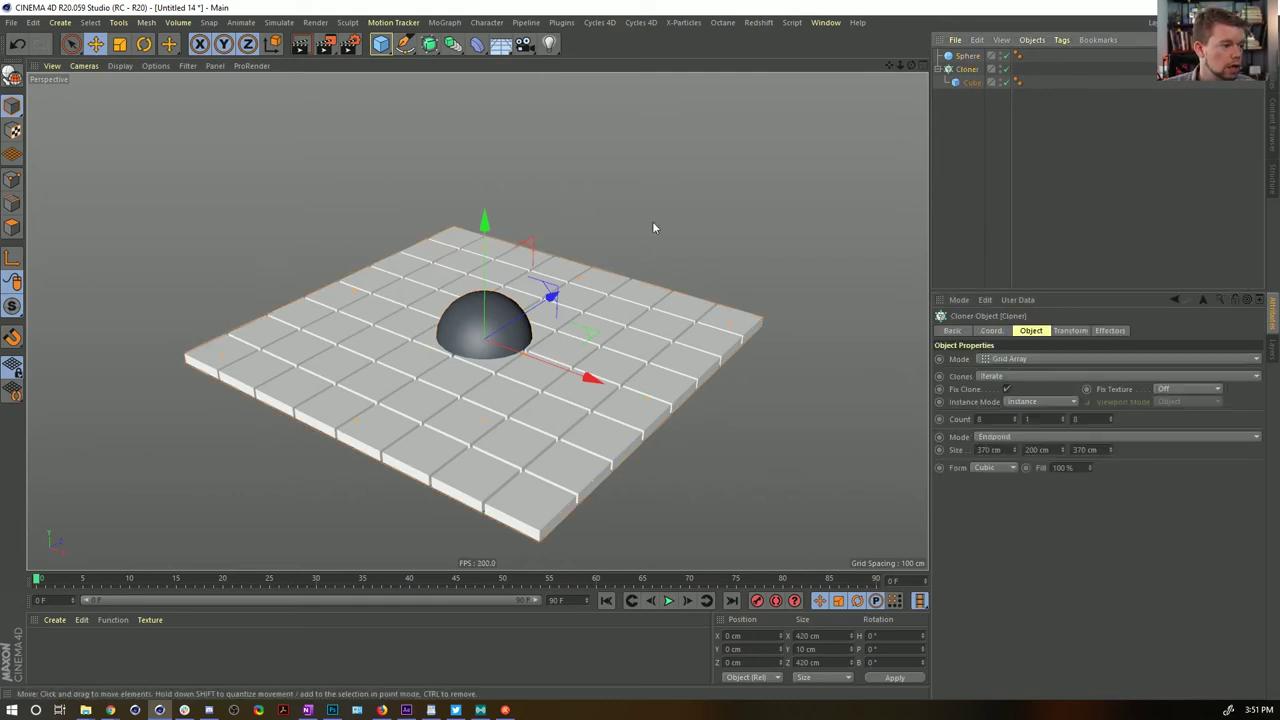
key("t")
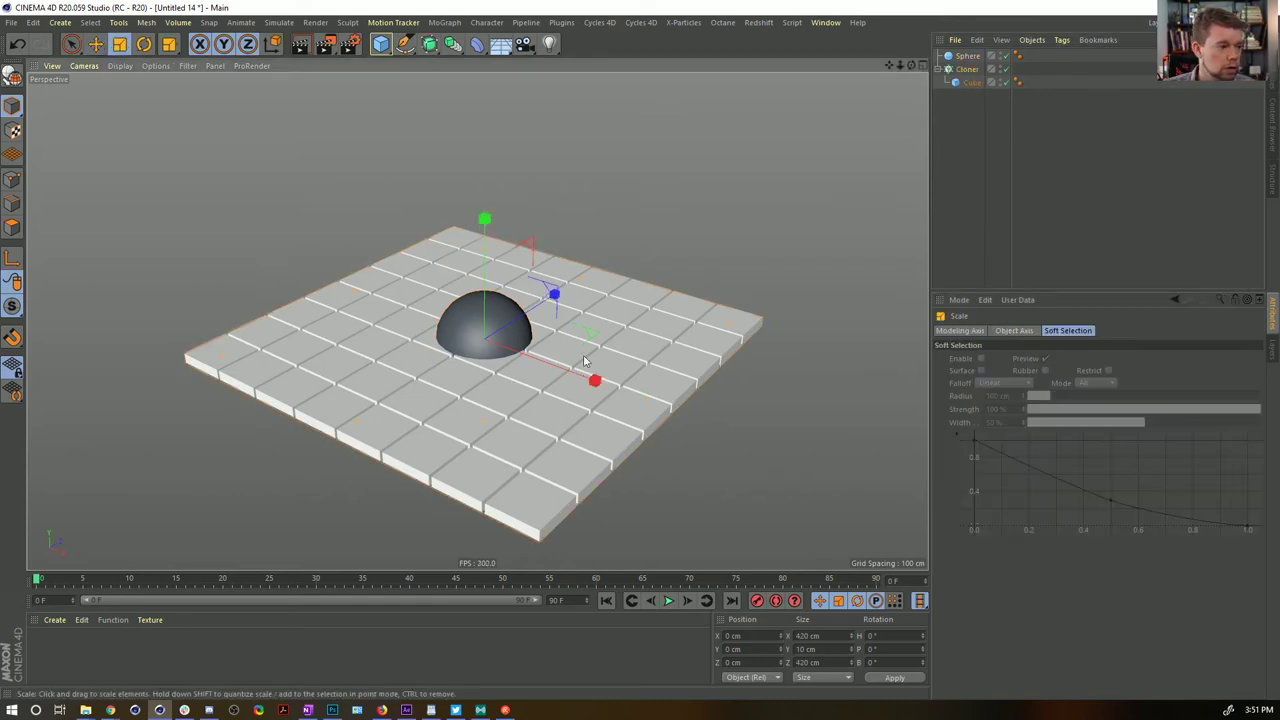
left_click_drag(420, 433, 520, 433)
left_click_drag(1085, 345, 930, 342)
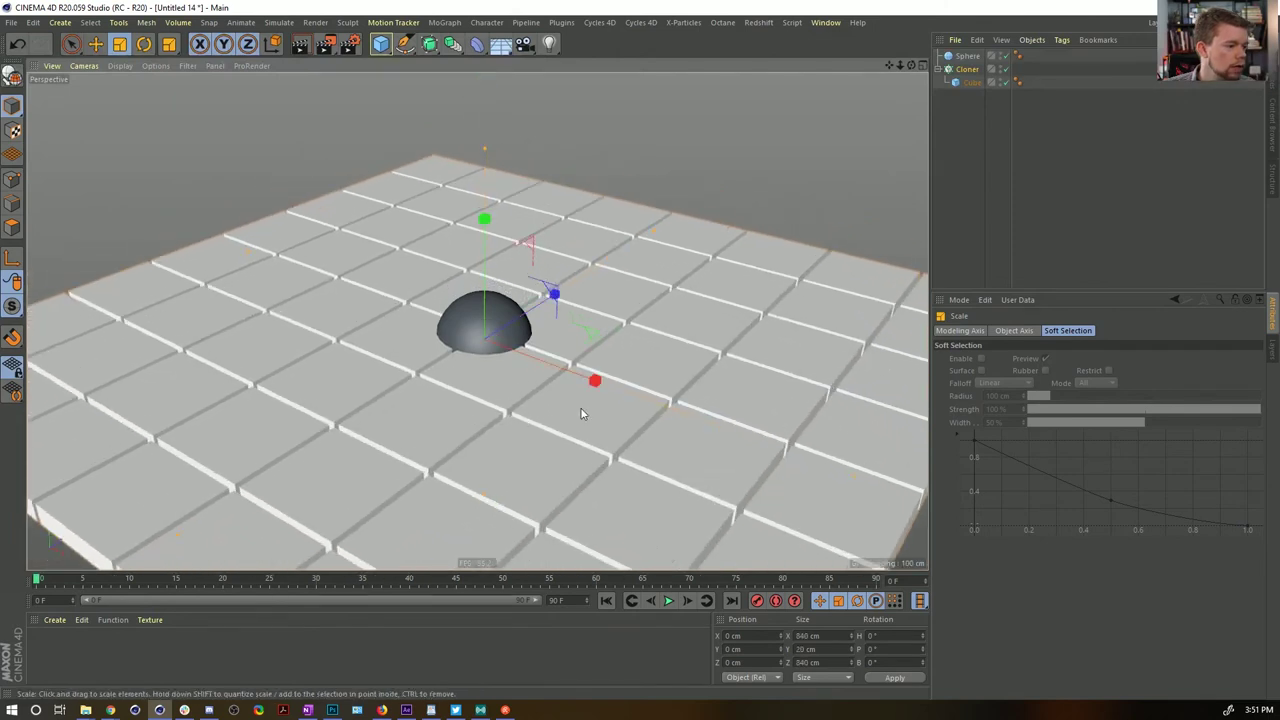
scroll(581, 410, "down", 4)
scroll(522, 307, "down", 1)
middle_click_drag(535, 436, 525, 372, "alt")
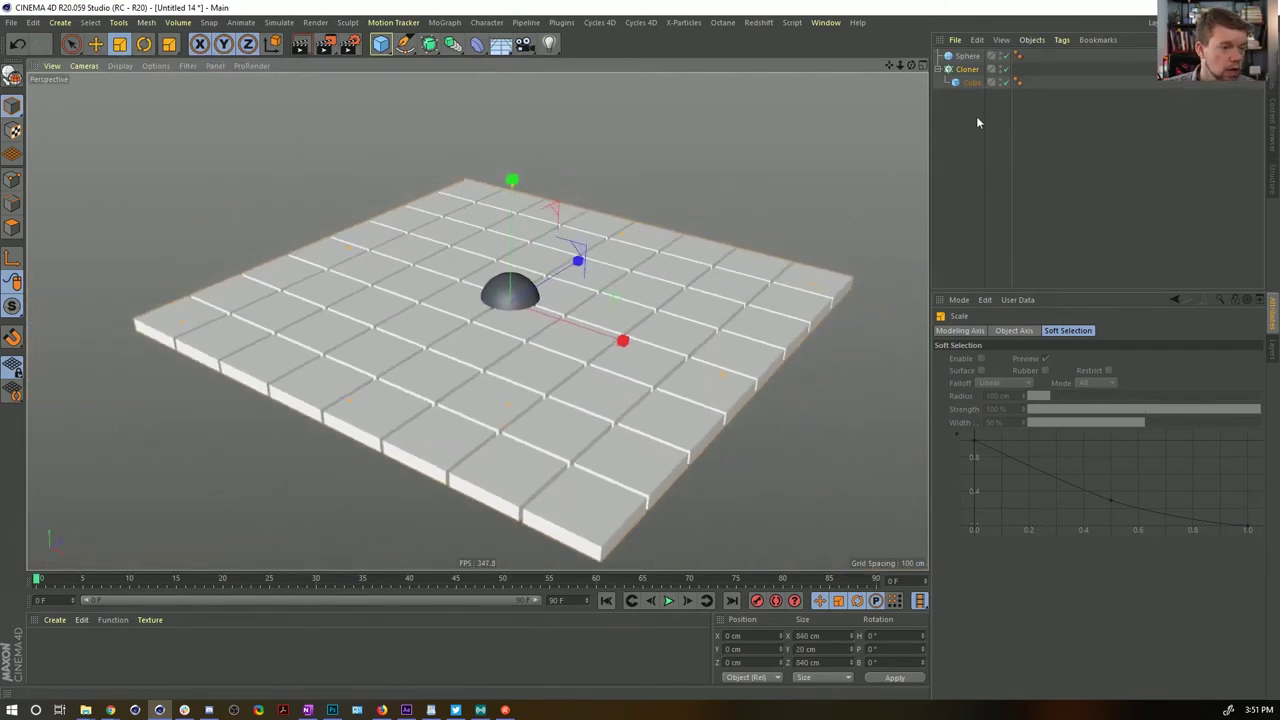
Raise the sphere to about 63 cm in Y so it sits above the tiles
left_click(969, 57)
key("e")
left_click_drag(510, 199, 516, 163)
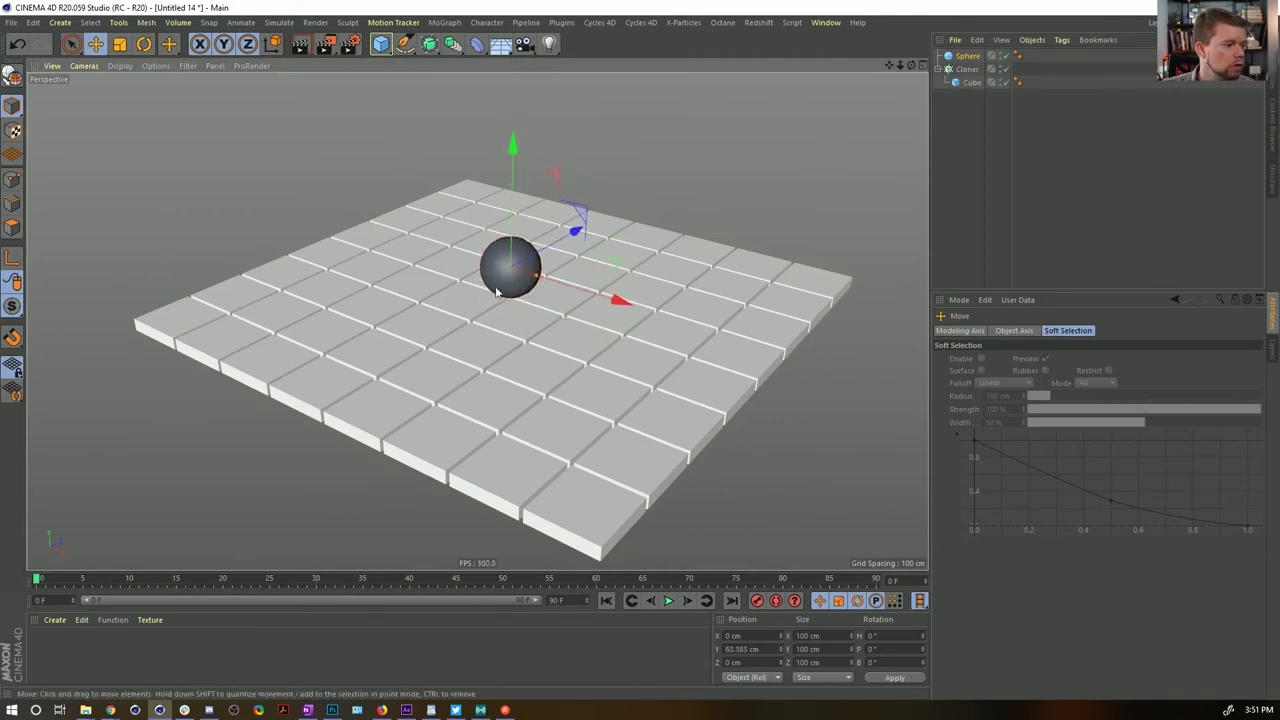
Add another cube and scale it uniformly to about 910 cm so it encloses the tiles and sphere
left_click(384, 45)
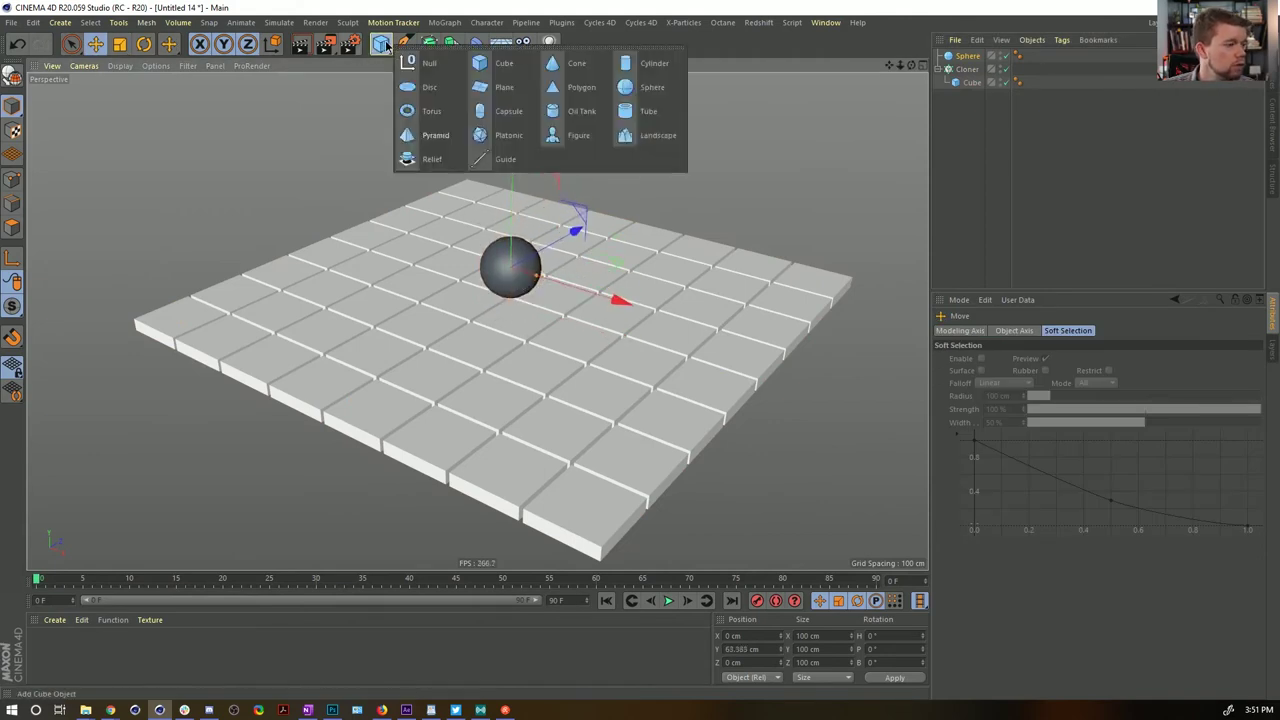
left_click(498, 68)
key("t")
left_click_drag(562, 269, 740, 161)
left_click_drag(368, 389, 480, 394)
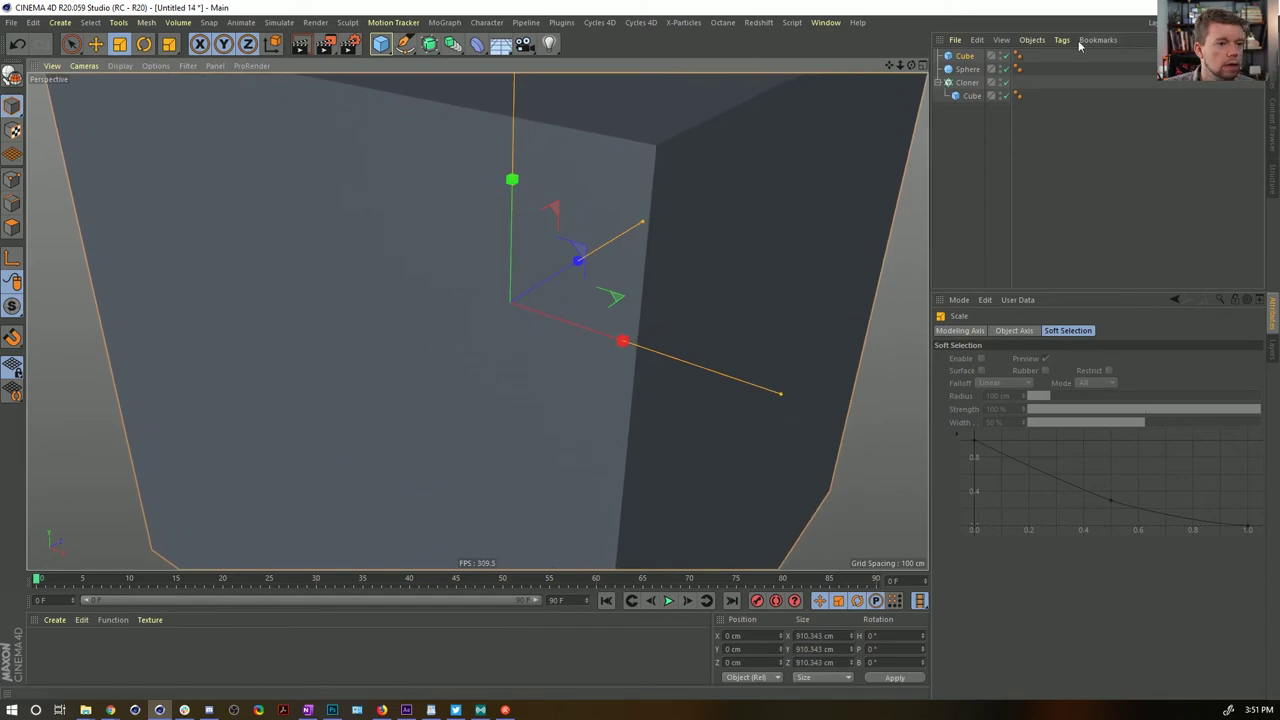
Add a Display tag to the enclosing cube and set its shading mode to Lines
right_click(963, 57)
mouse_move(1017, 44)
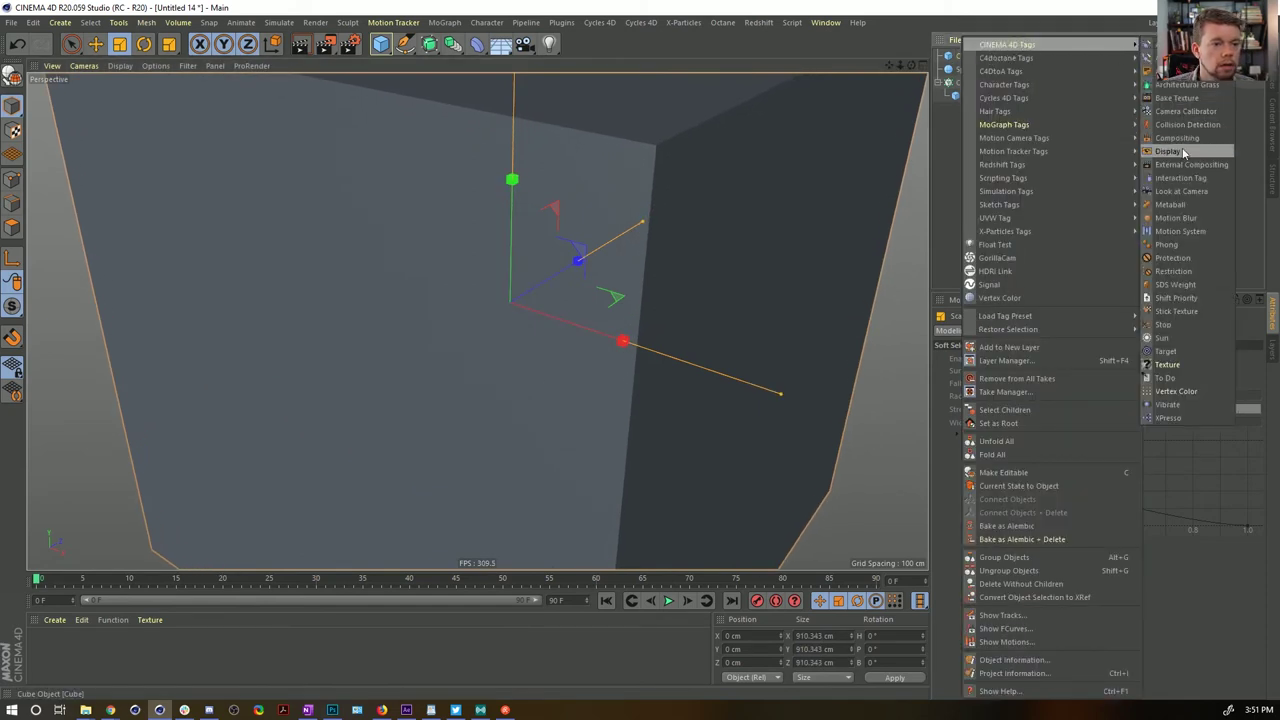
left_click(1168, 151)
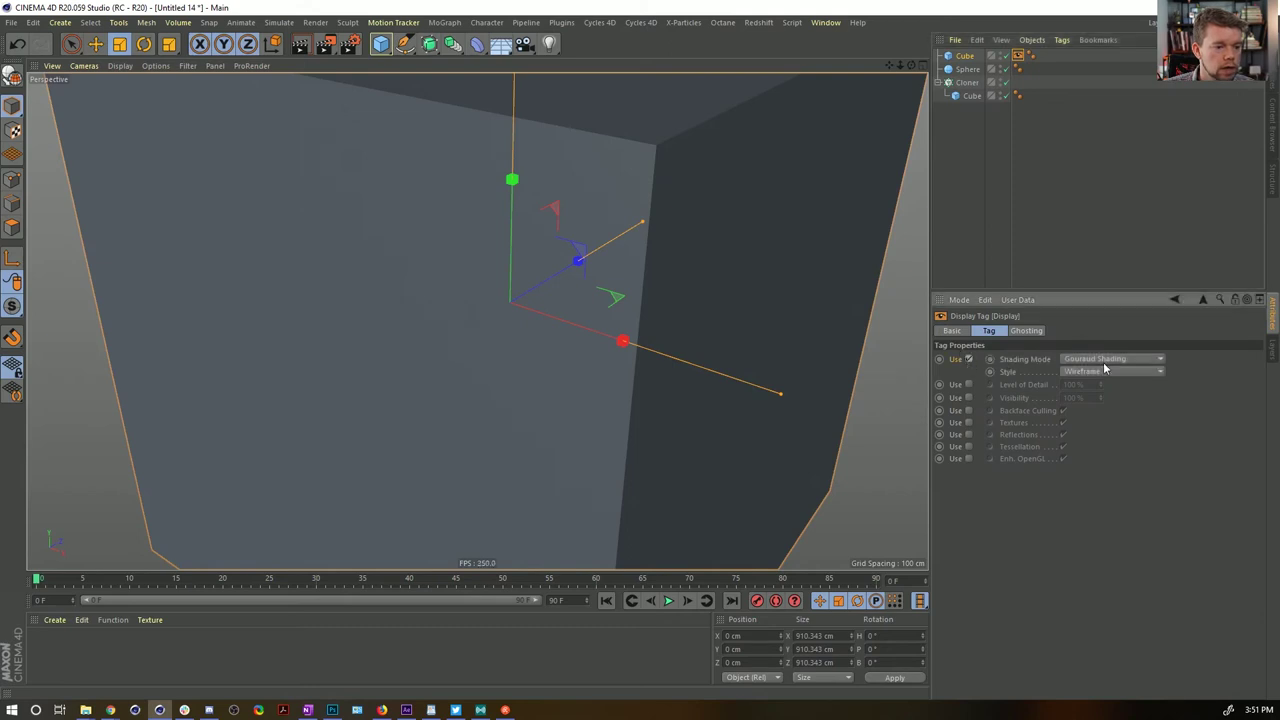
left_click(1104, 360)
left_click(1101, 467)
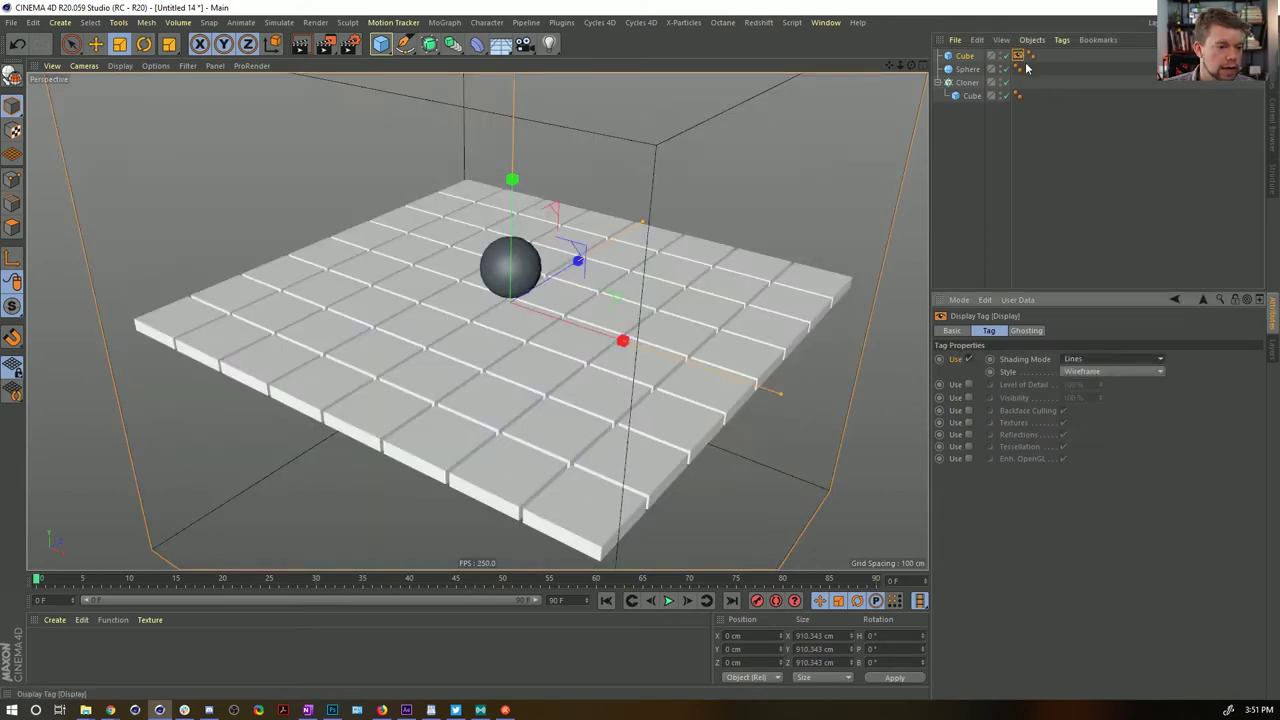
Add a Collider Body tag to the enclosing cube and set its collision shape to Static Mesh
right_click(964, 57)
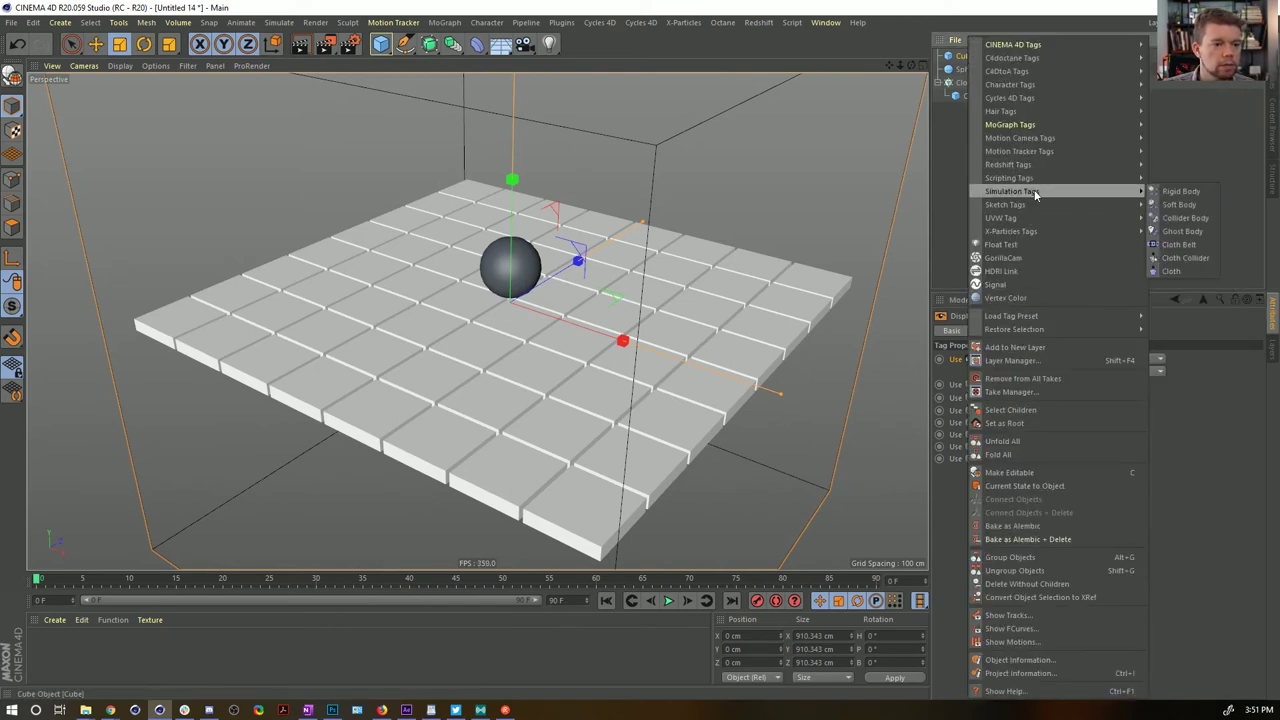
left_click(1187, 218)
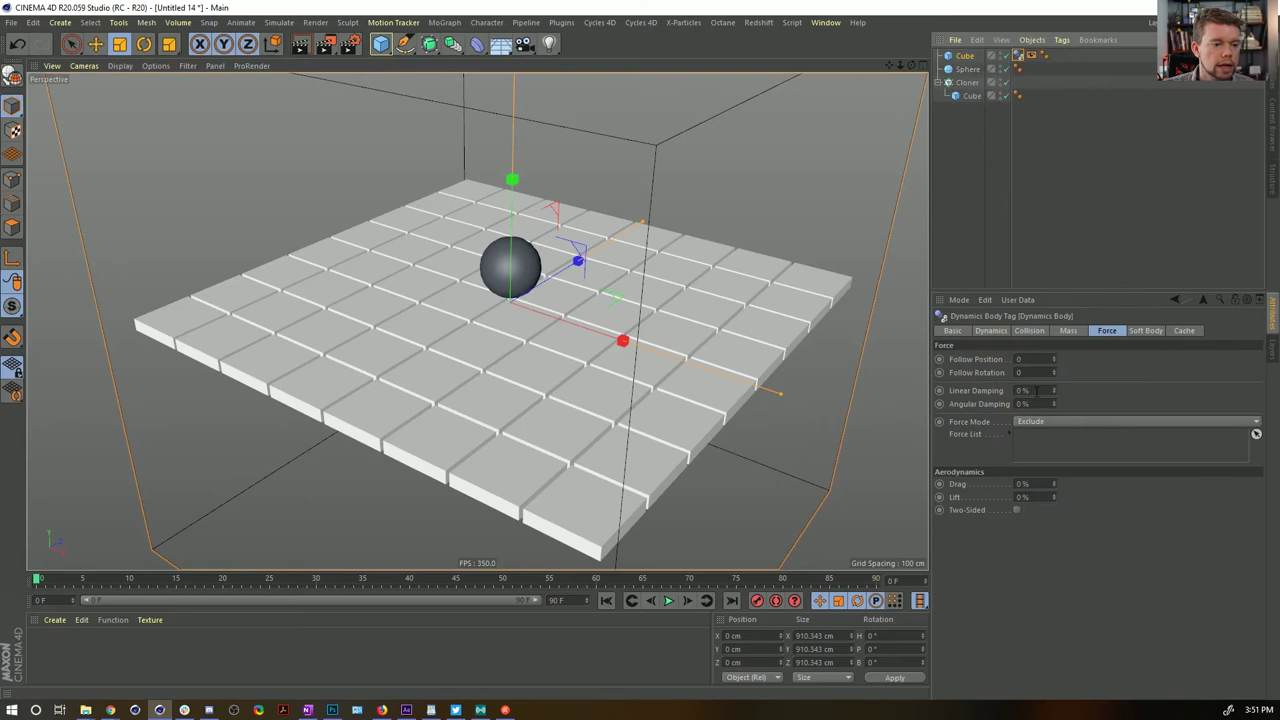
left_click(1030, 331)
left_click(1053, 418)
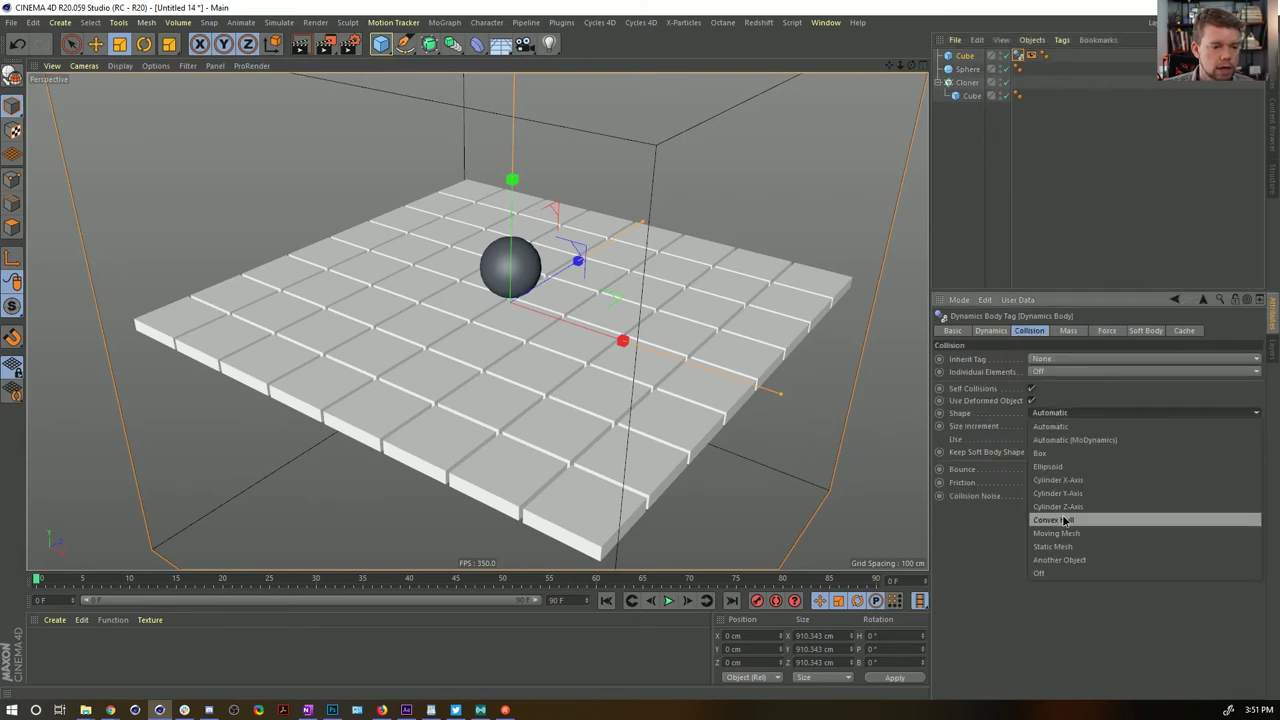
left_click(1090, 545)
Rename the cube inside the cloner as Tiles
right_click(972, 70)
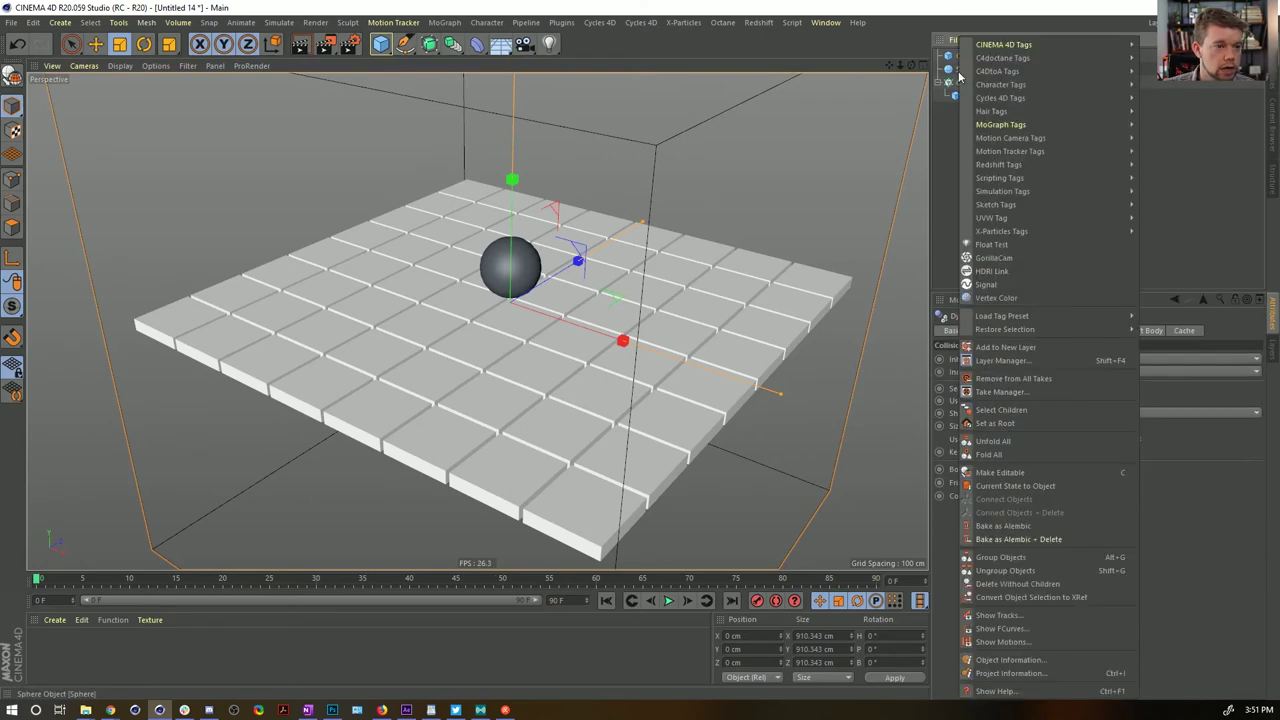
mouse_move(962, 72)
key("Escape")
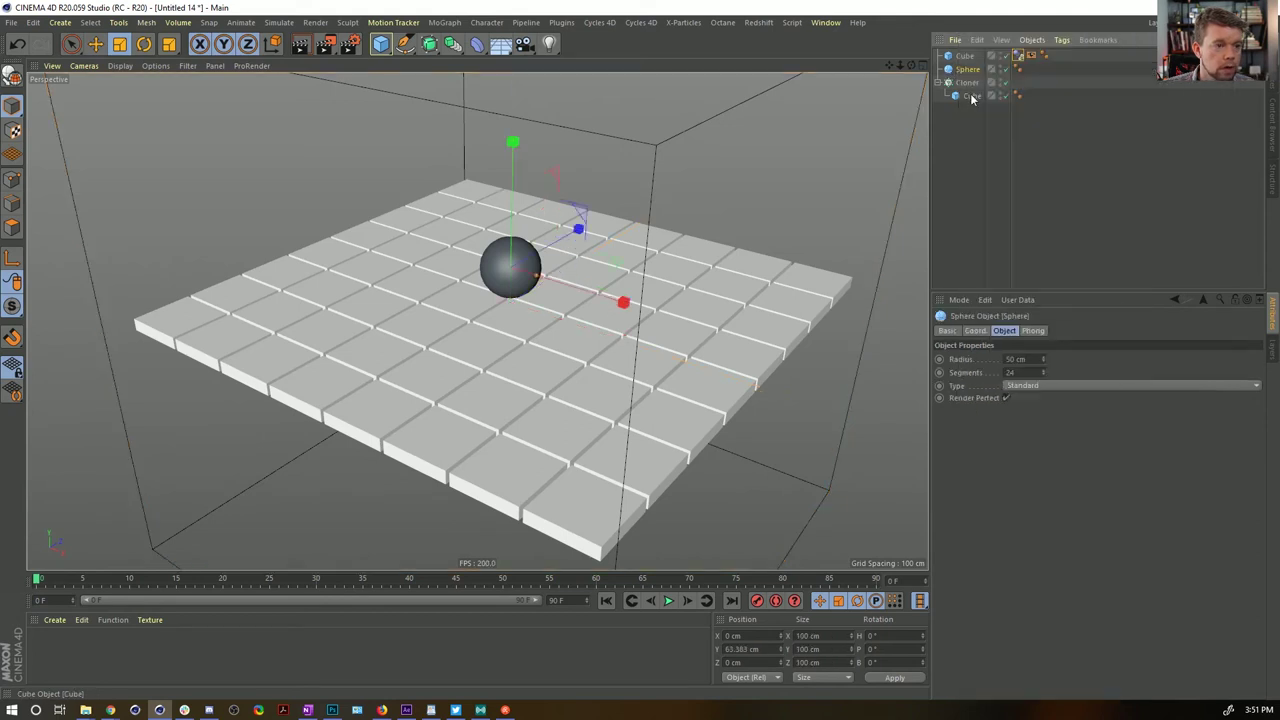
left_click(970, 96, "ctrl")
right_click(973, 98)
double_click(973, 97)
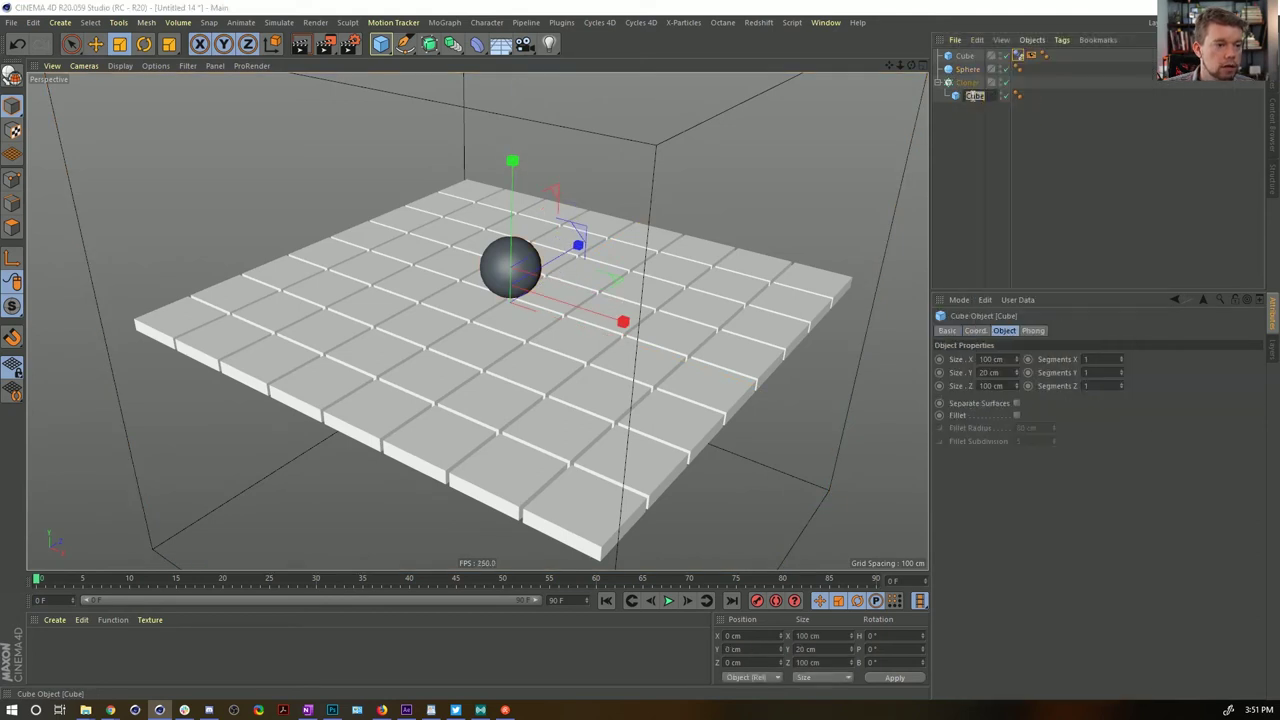
type("Tiles")
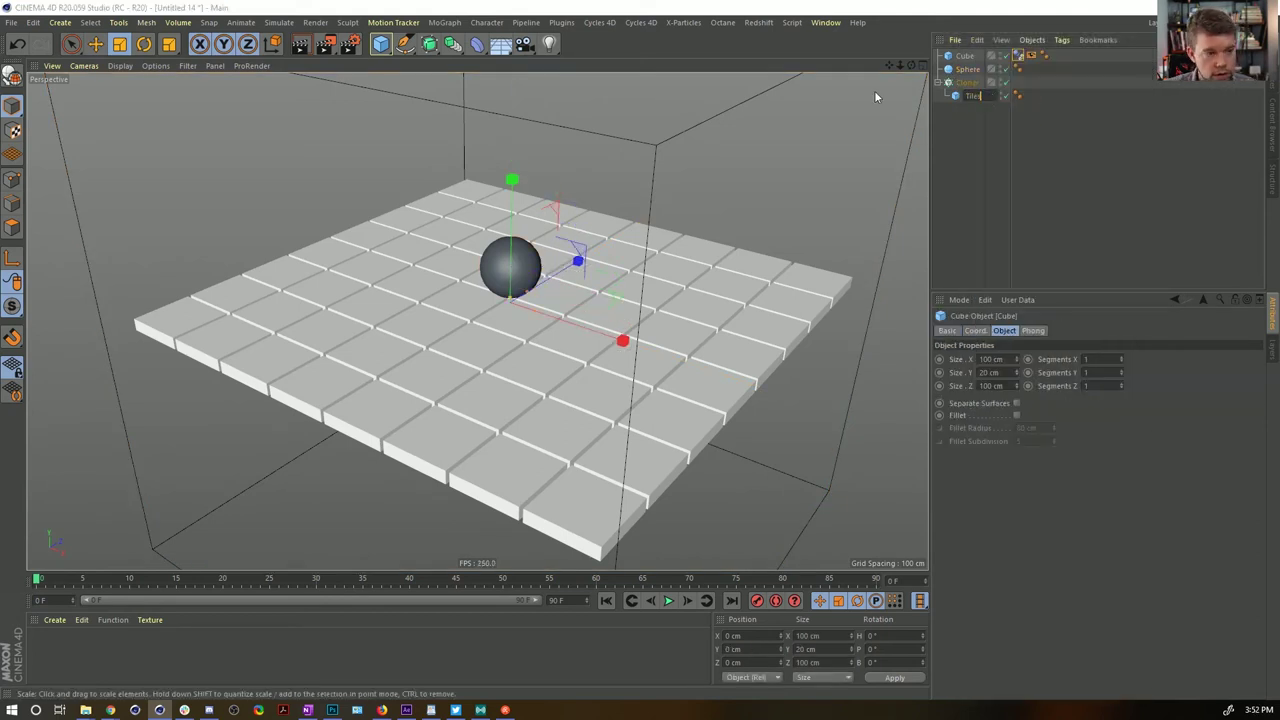
key("Return")
Apply a Rigid Body tag to both the Sphere and the Tiles object
left_click(967, 68, "ctrl")
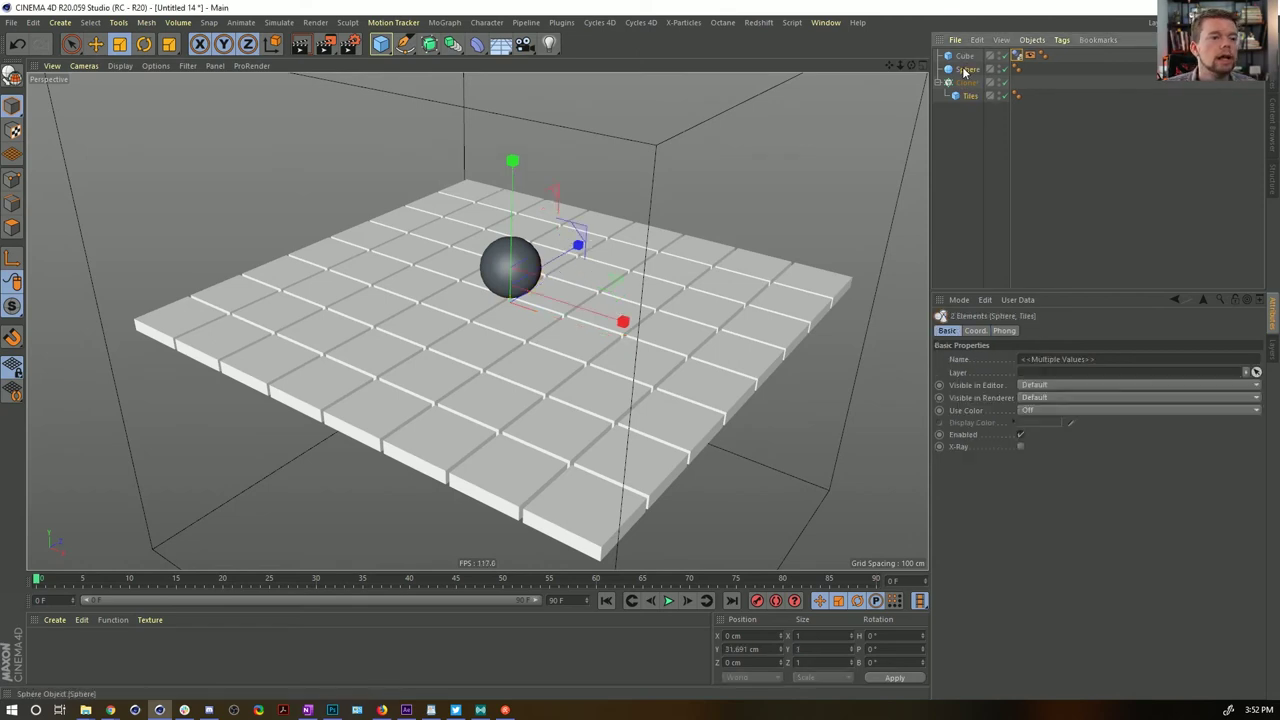
right_click(967, 68)
mouse_move(1035, 231)
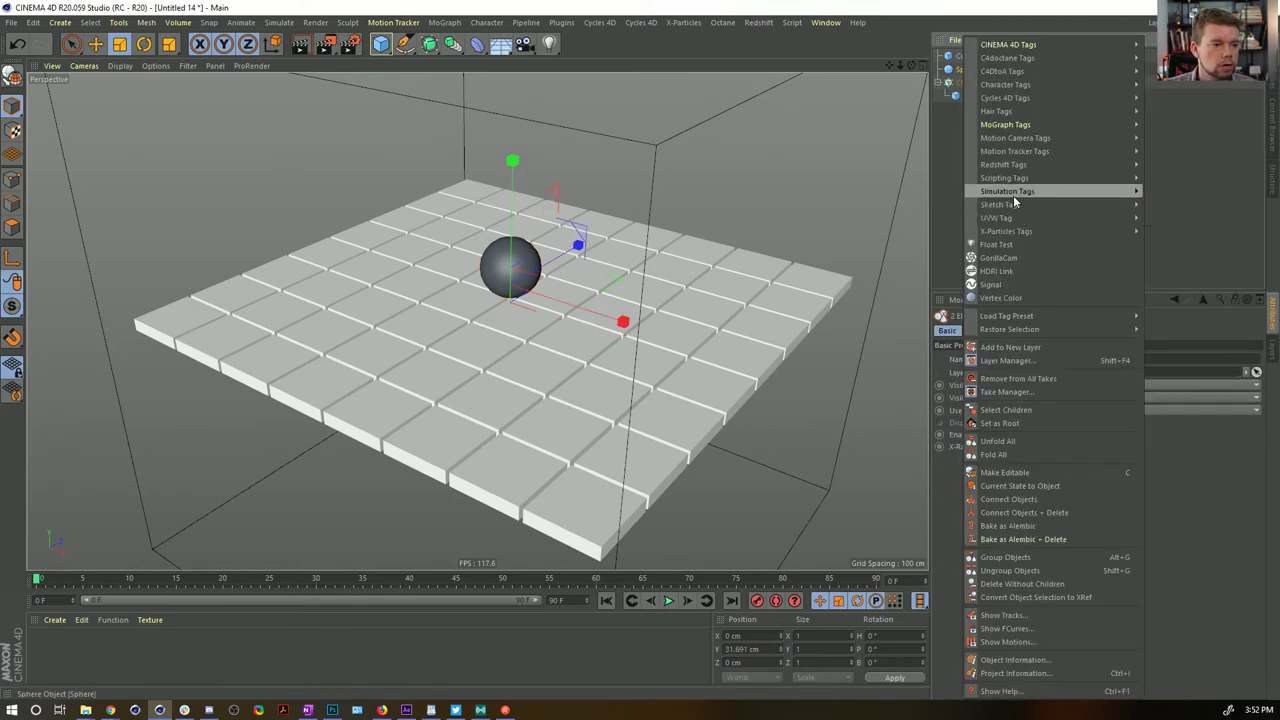
left_click(1189, 205)
right_click(967, 101)
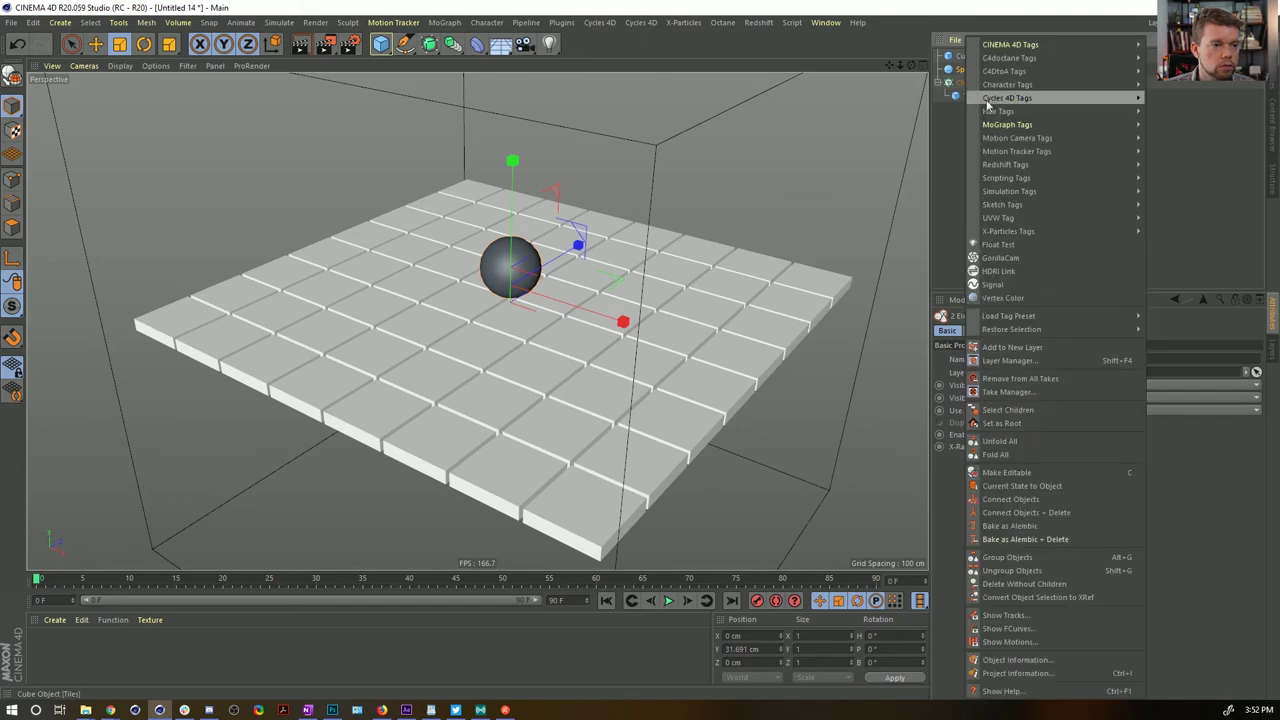
left_click(1180, 191)
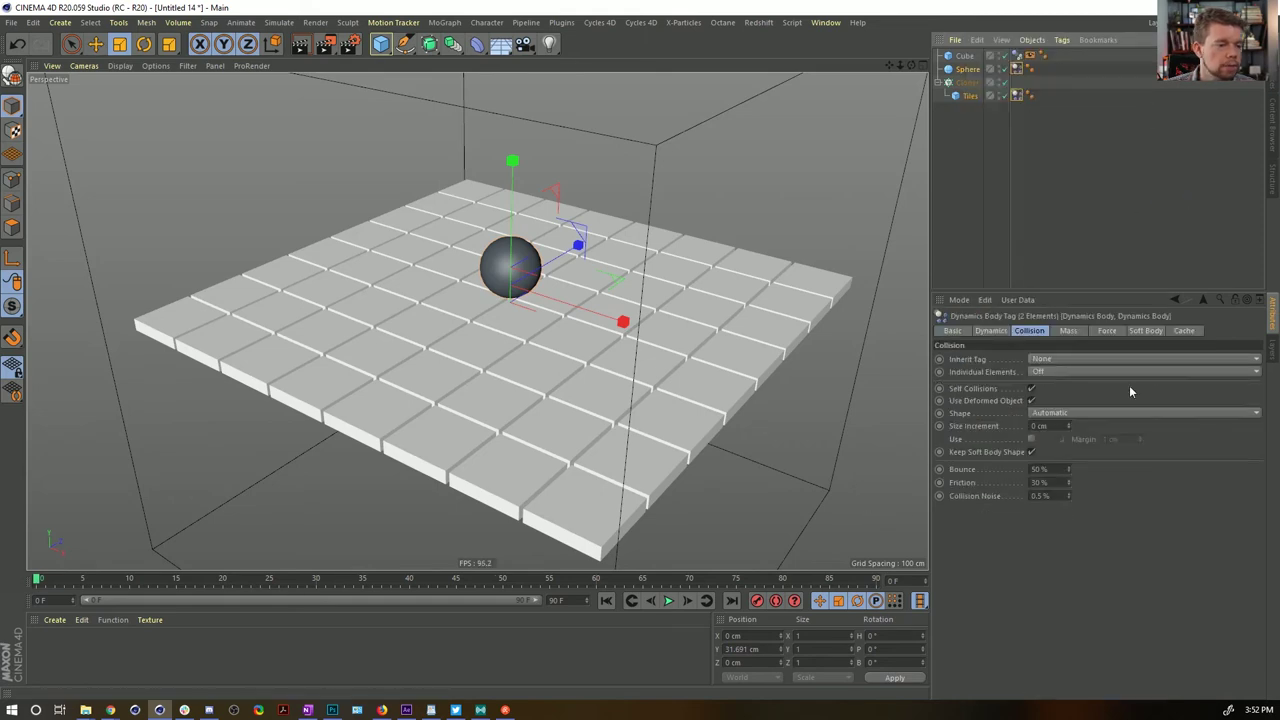
Set Follow Position and Follow Rotation to 10 in the Tiles' dynamics body tag, and play the simulation from the start
left_click(967, 96)
left_click(1016, 95)
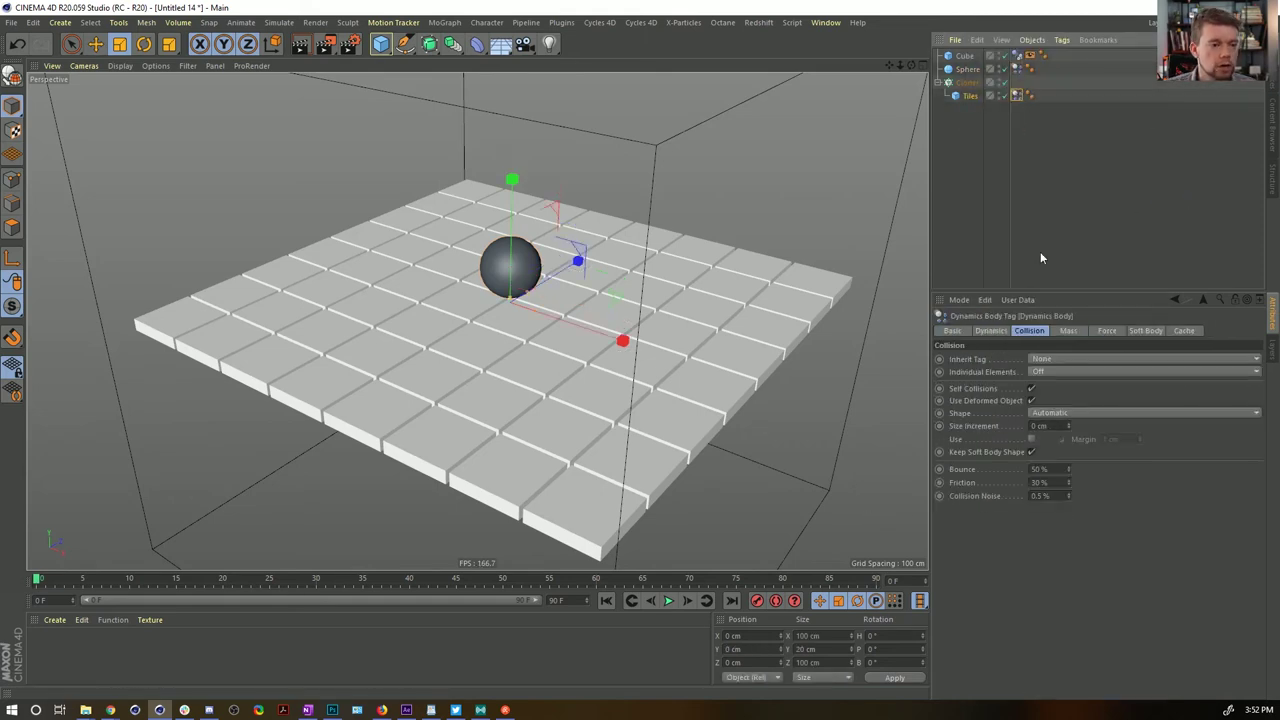
left_click(1104, 331)
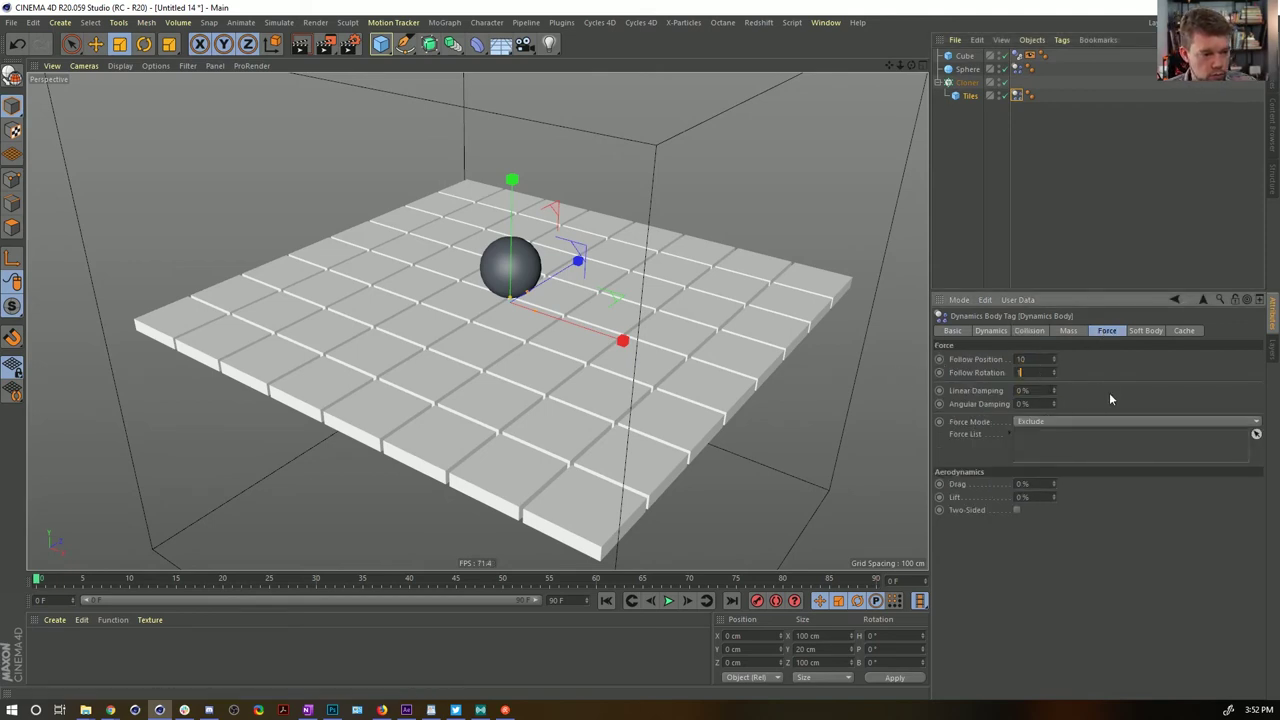
left_click(669, 600)
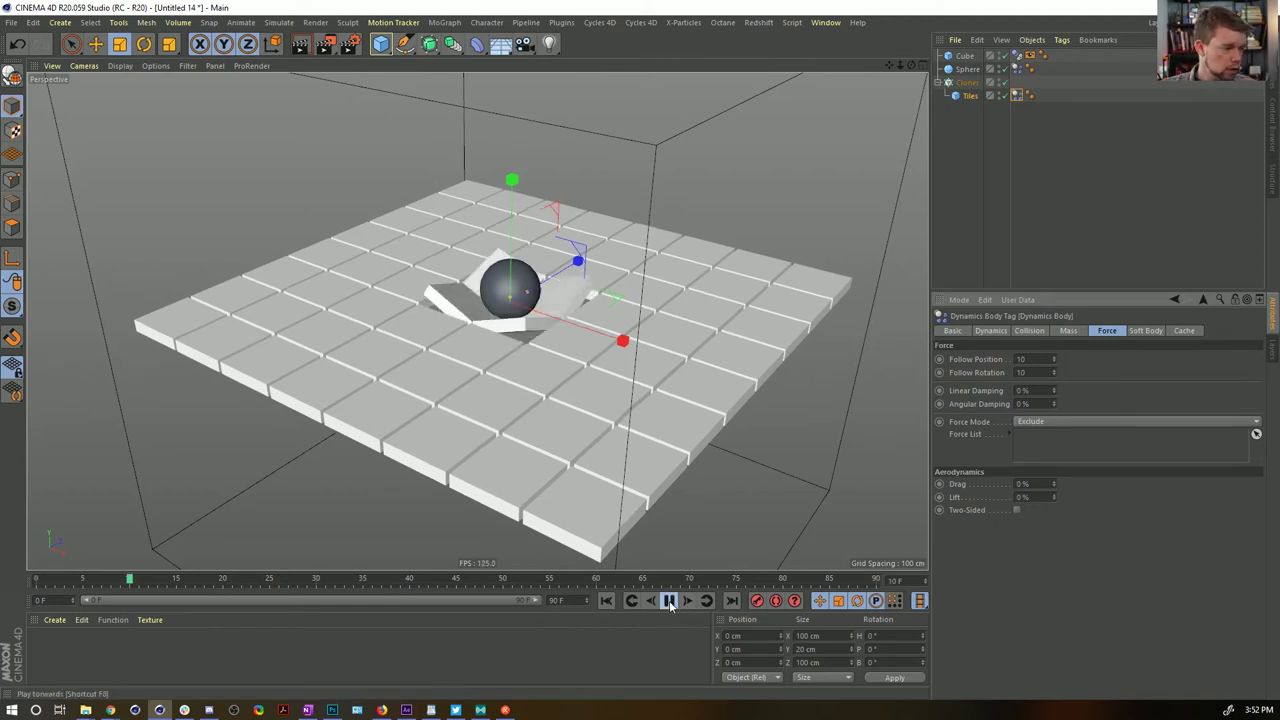
left_click(606, 601)
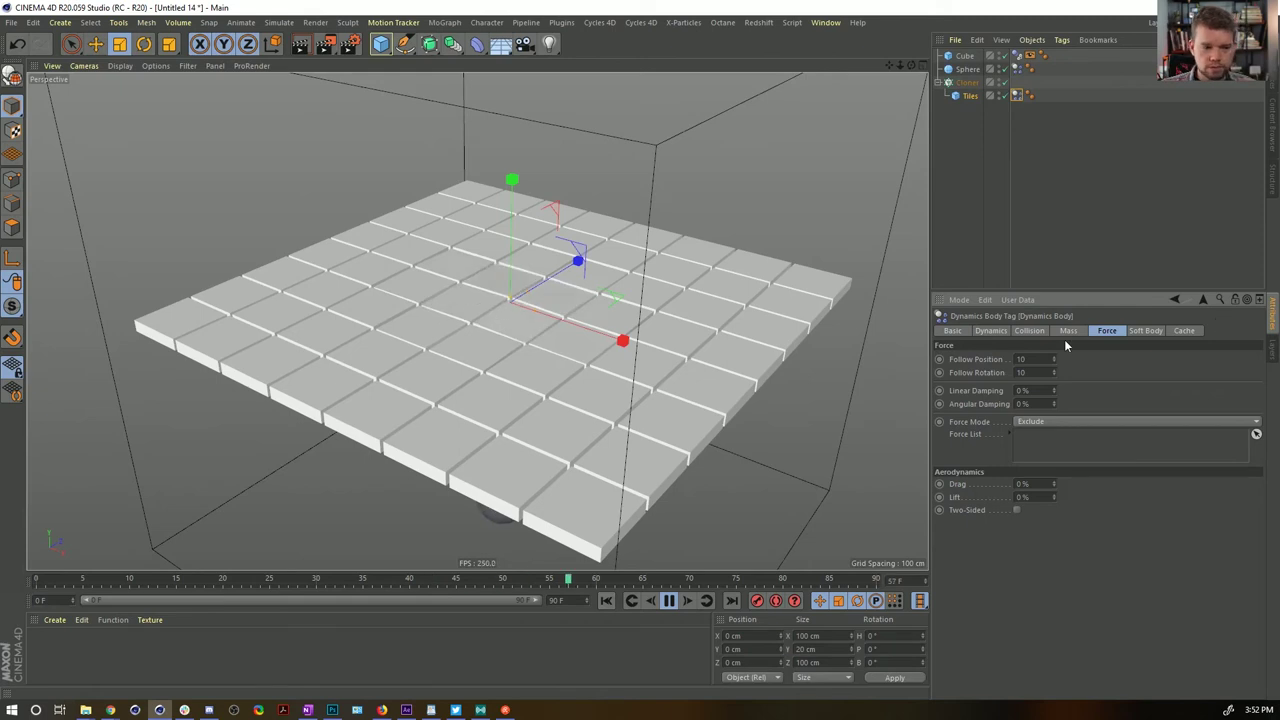
Set the Tiles' Angular Damping to 85% and Follow Rotation to 25, and replay the simulation from the first frame
left_click_drag(1034, 403, 906, 424)
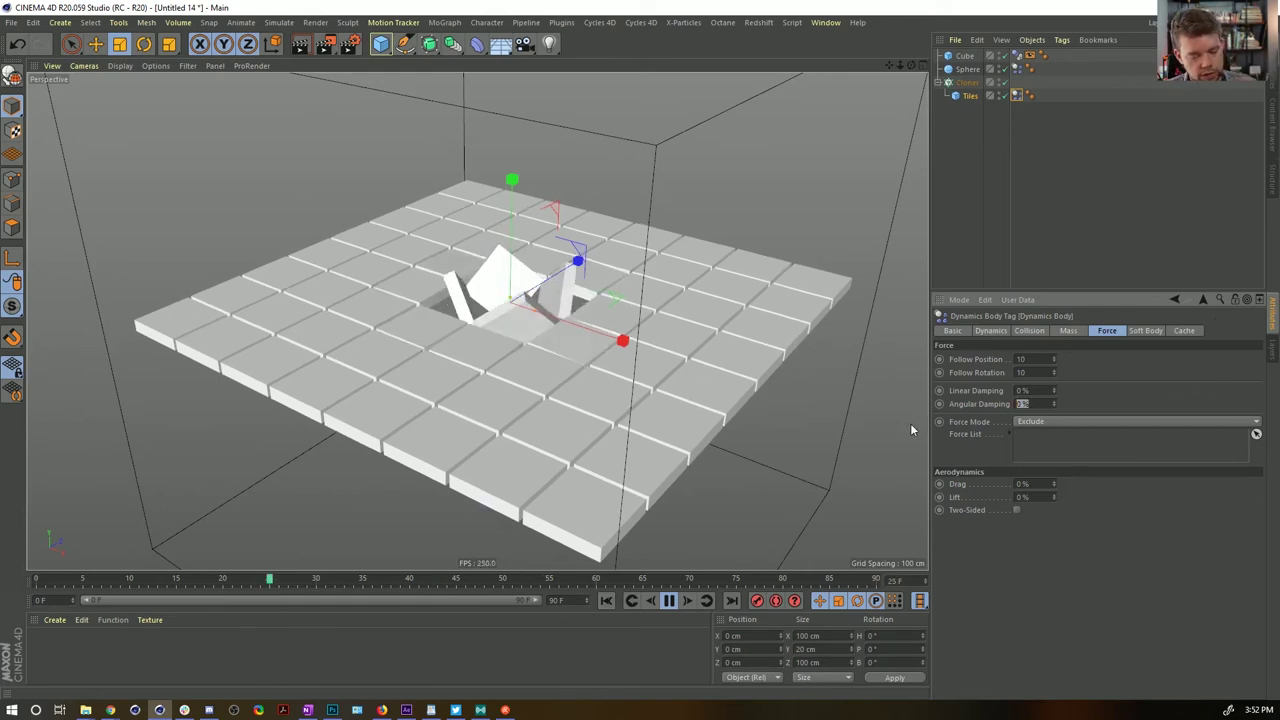
type("85")
key("Return")
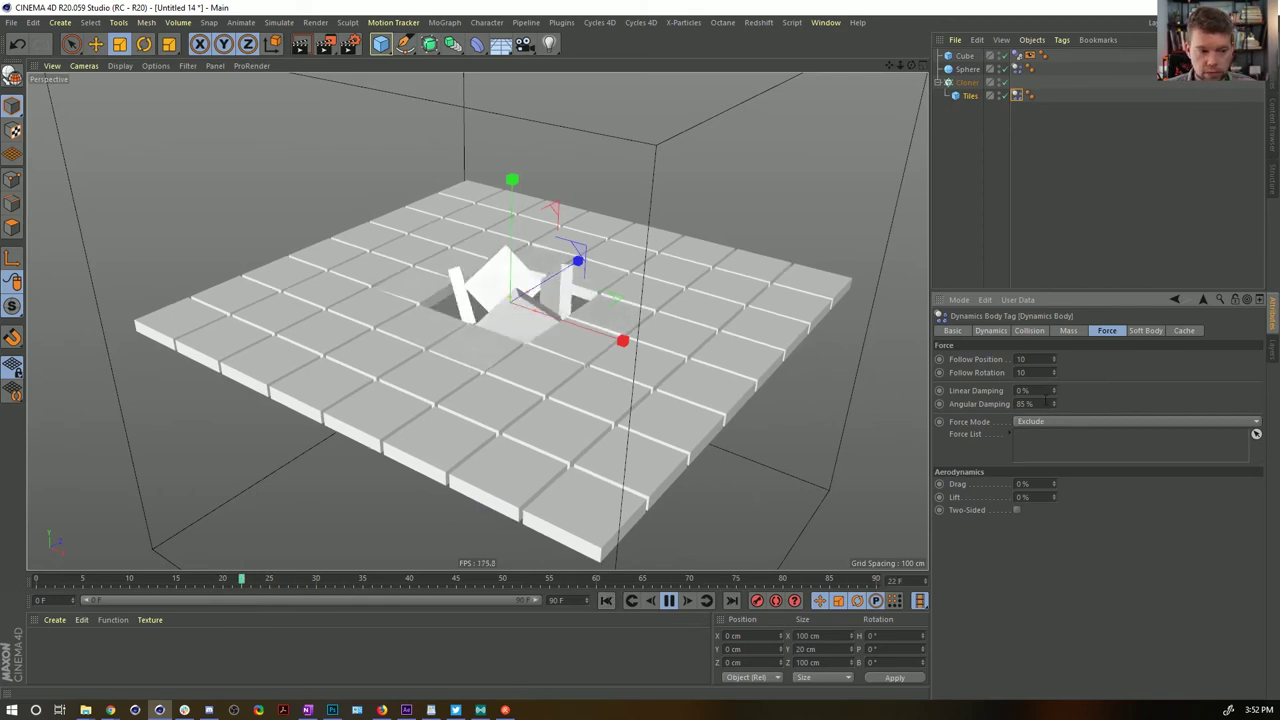
type("25")
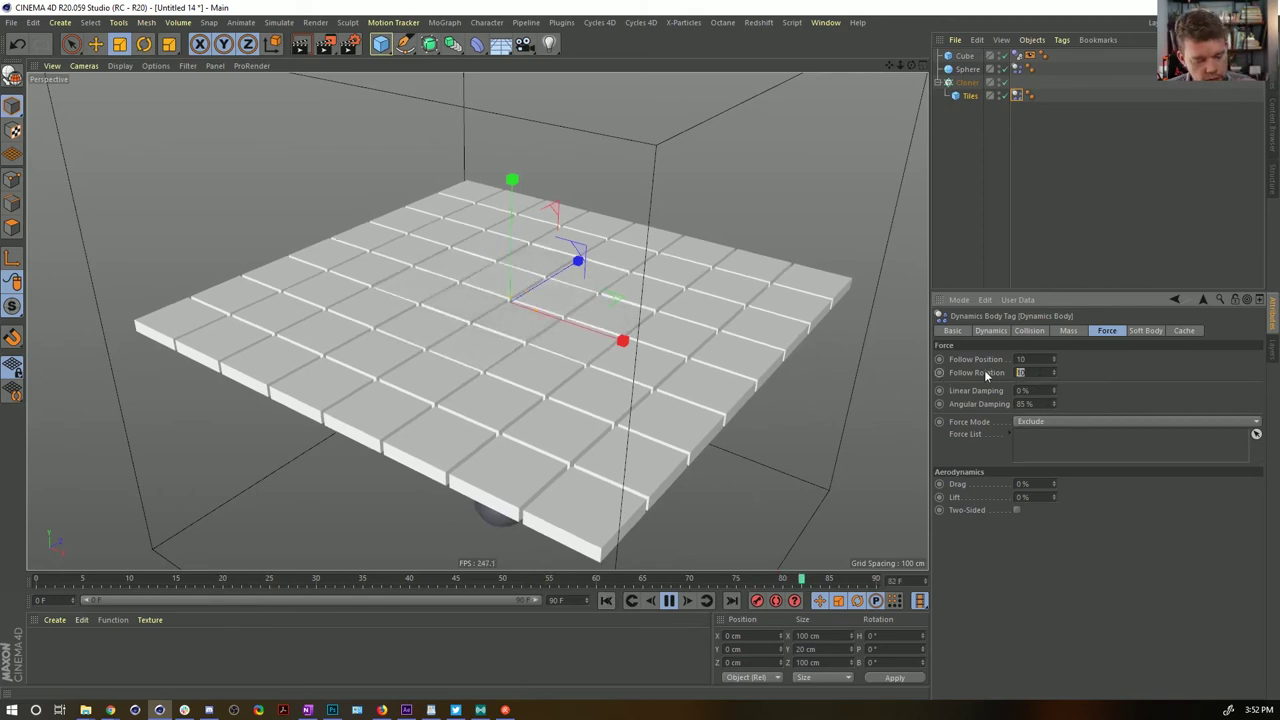
key("Return")
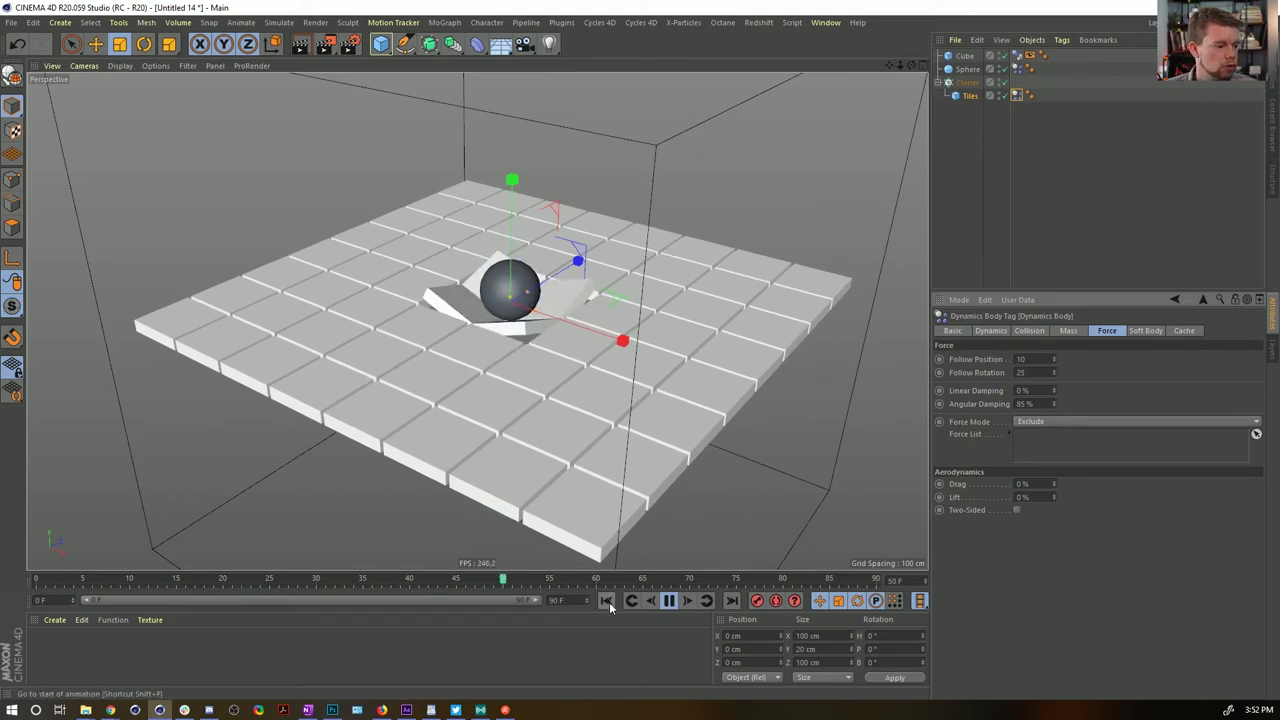
left_click(607, 602)
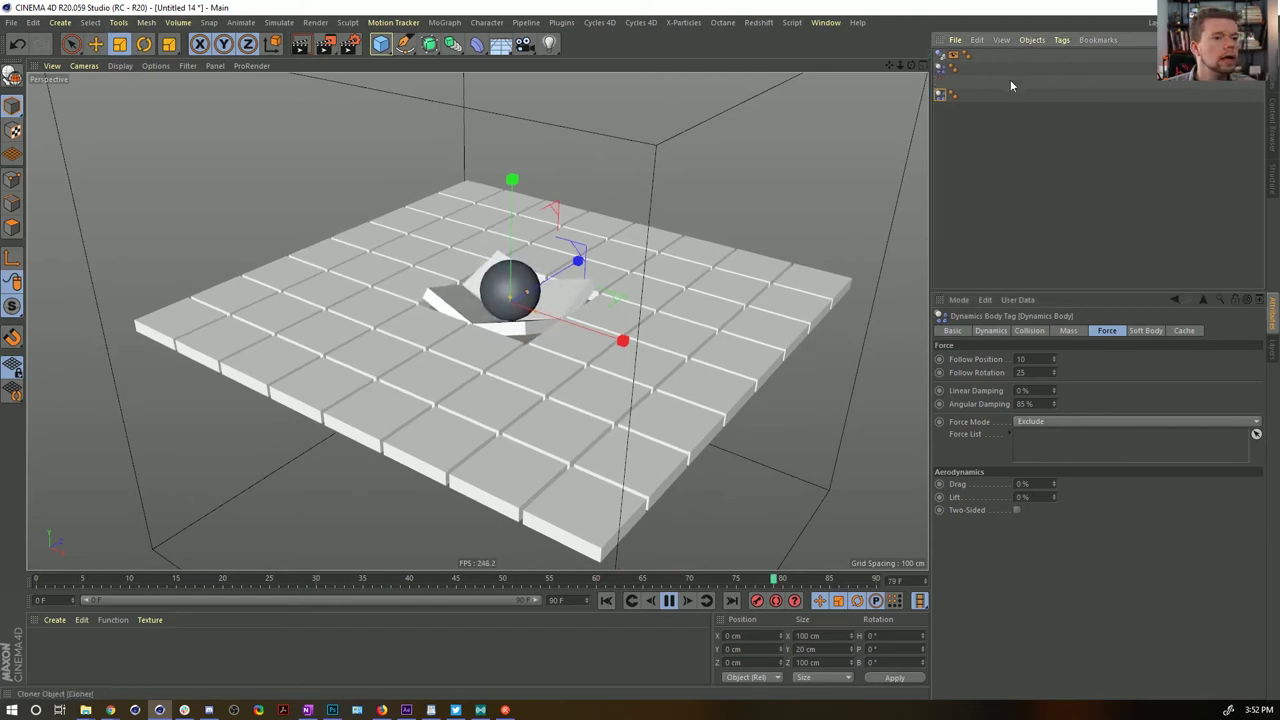
Set the Tiles' Follow Position to 5 and switch their Force Mode to Include
left_click_drag(983, 99, 1048, 103)
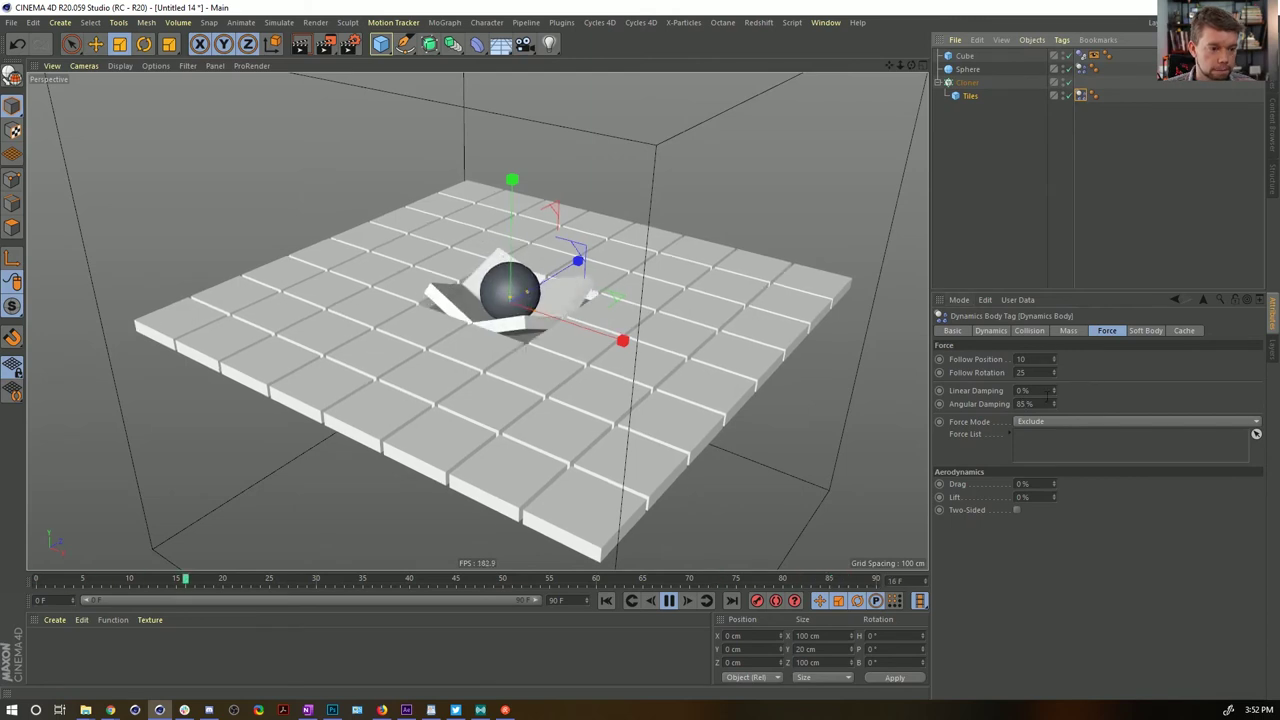
double_click(1039, 360)
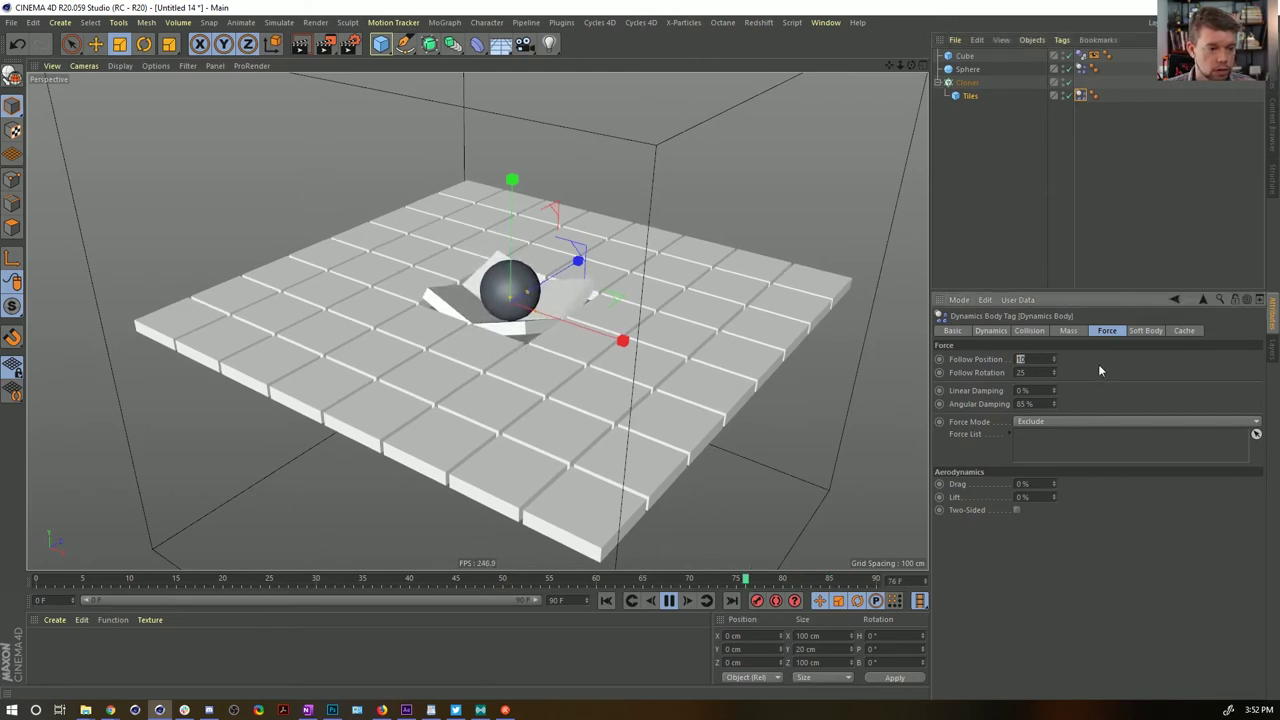
type("5")
key("Return")
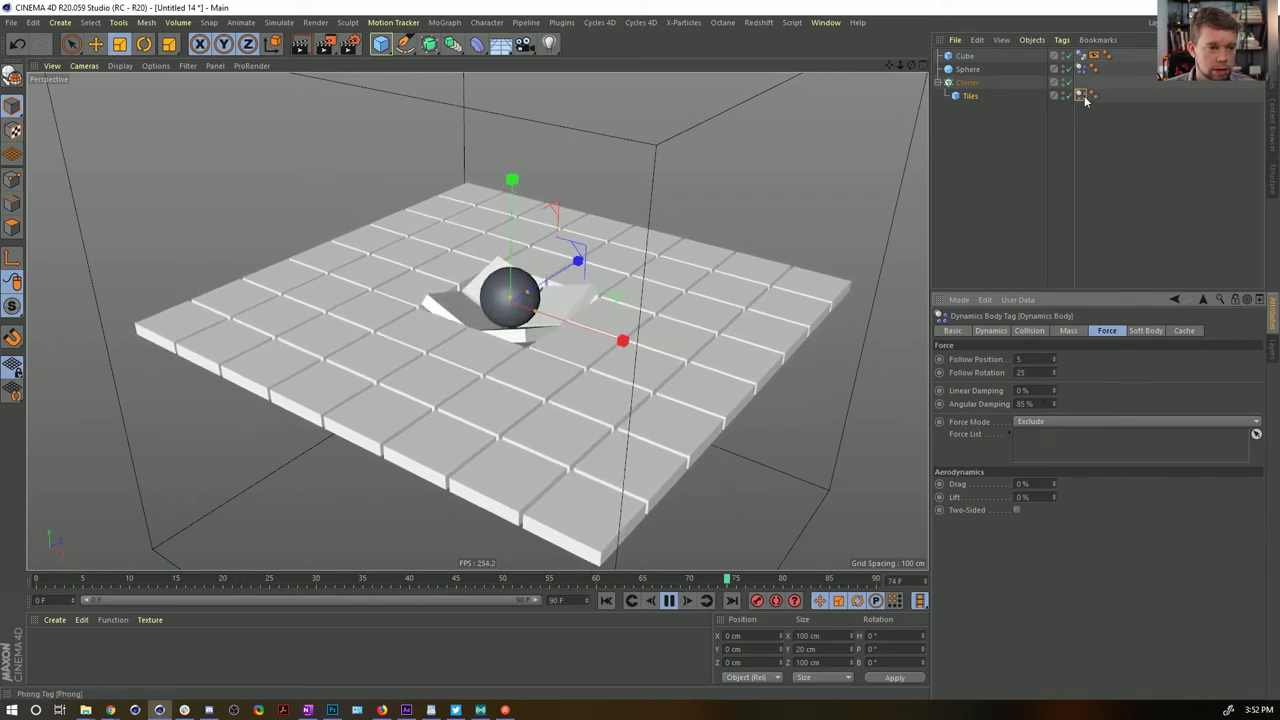
left_click(1145, 331)
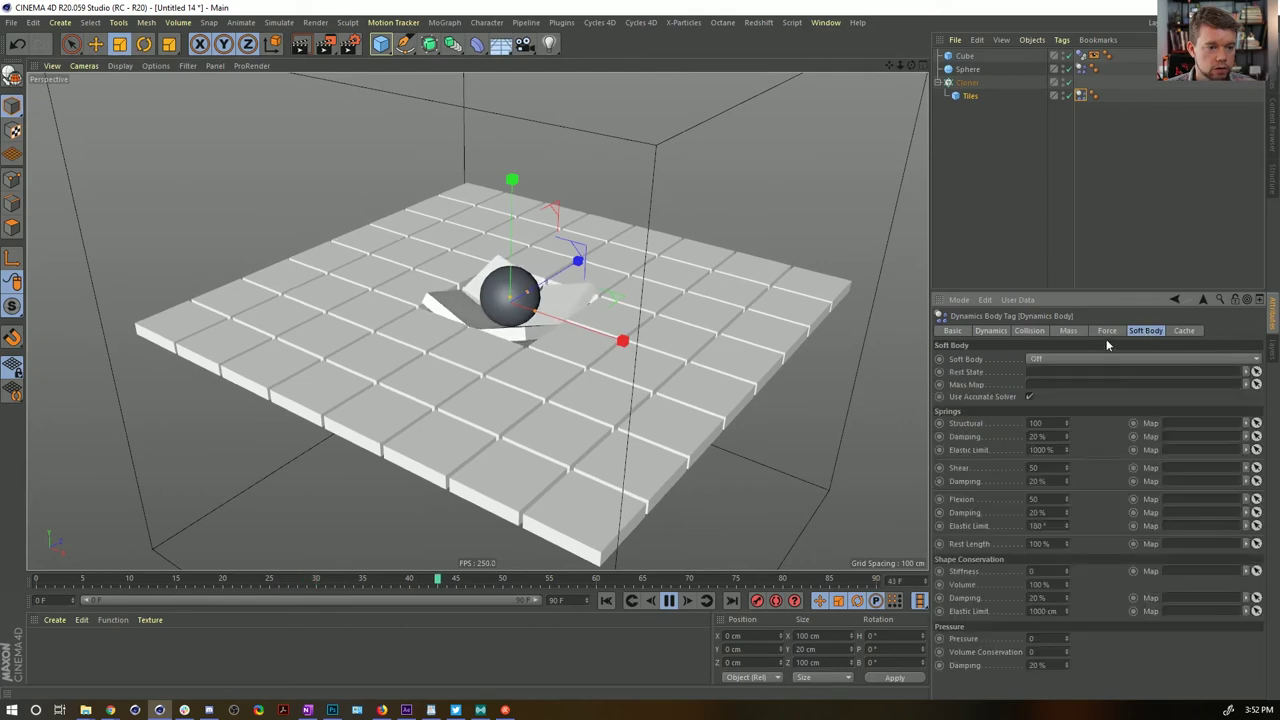
left_click(1107, 331)
left_click(1050, 421)
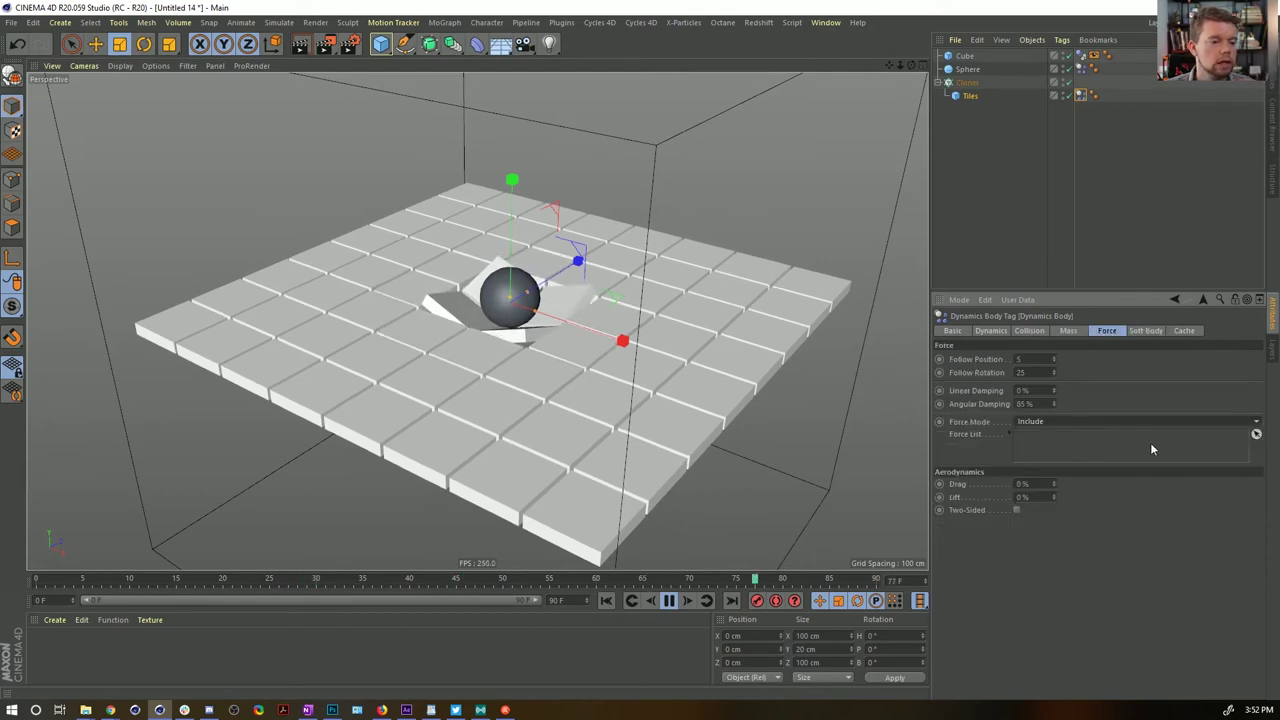
left_click(443, 23)
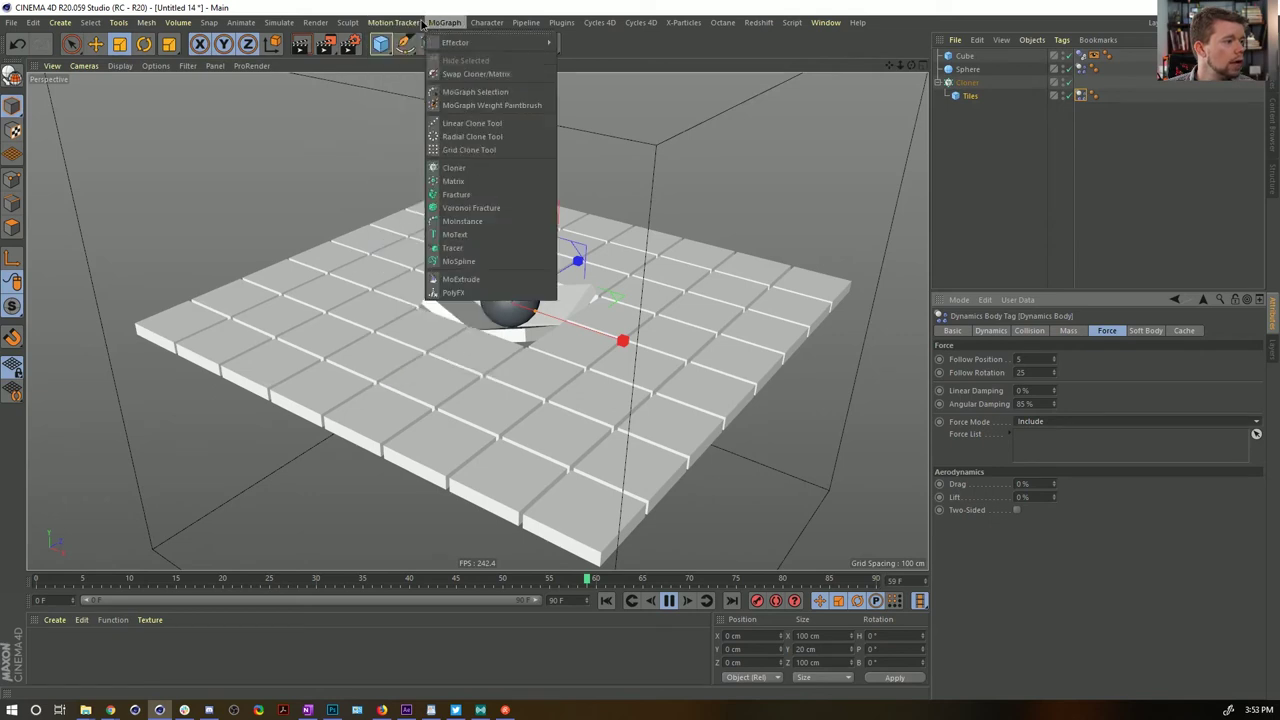
mouse_move(278, 23)
mouse_move(301, 78)
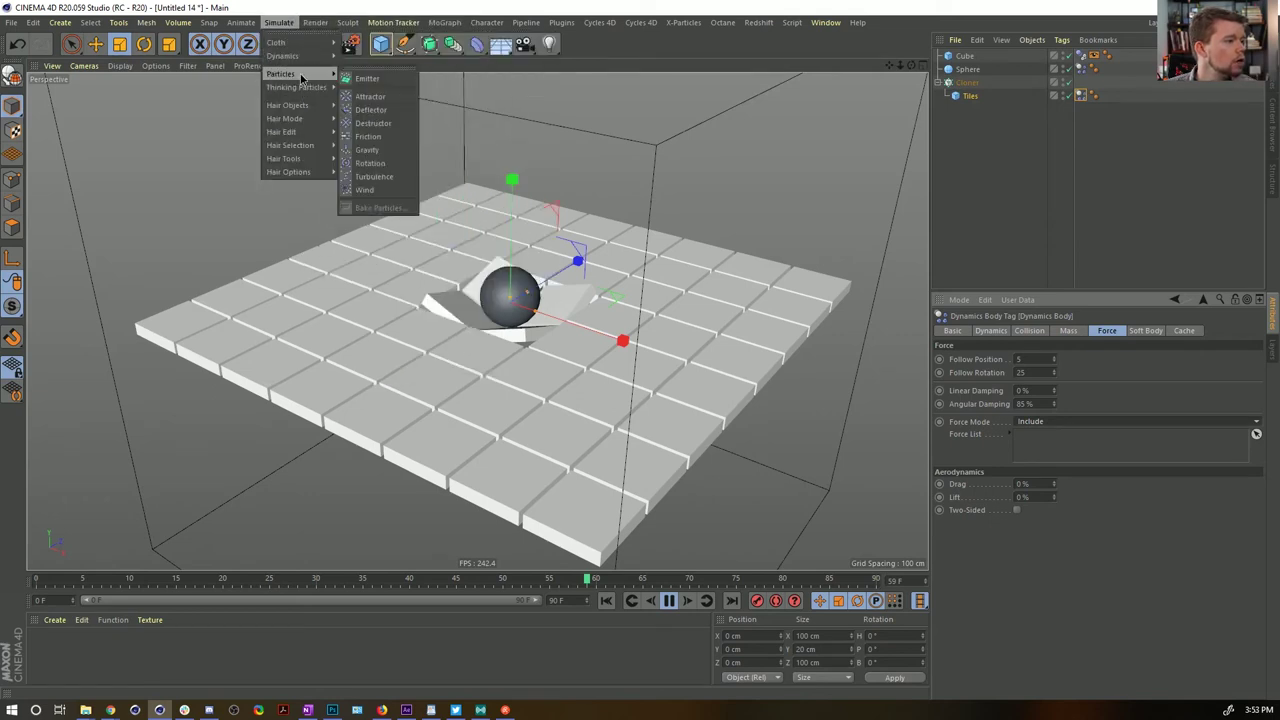
left_click(382, 190)
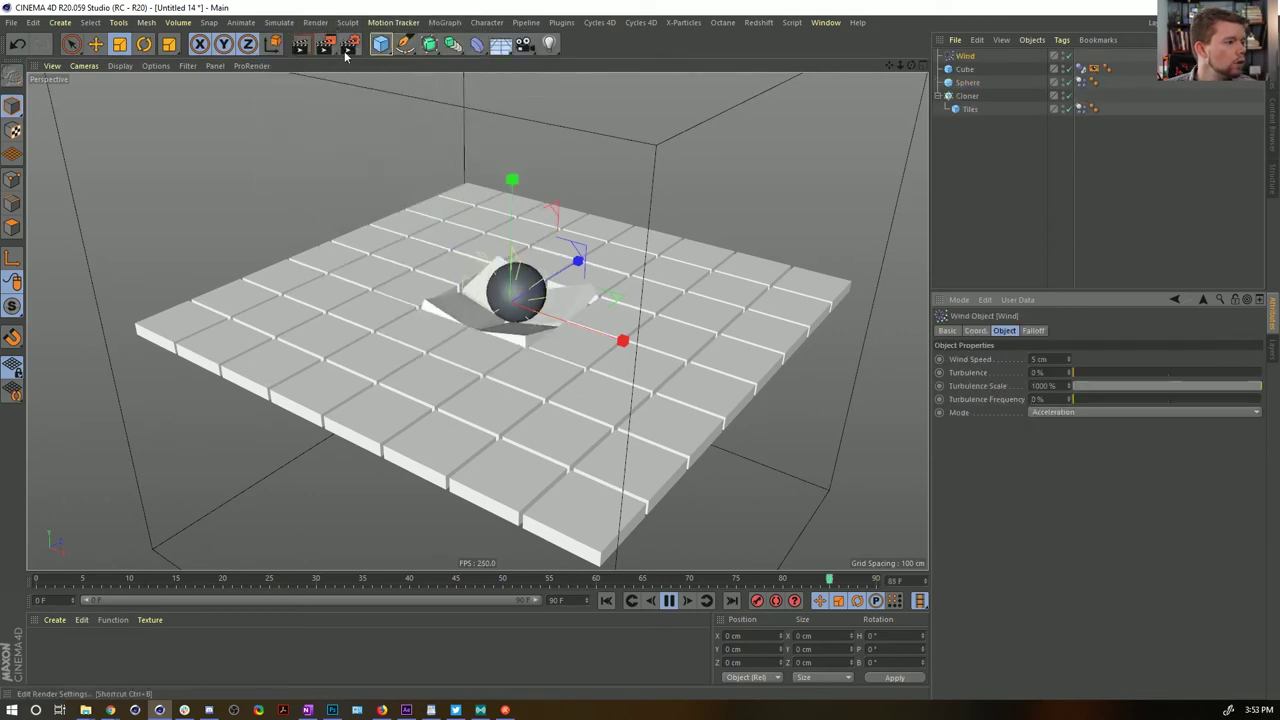
key("ctrl+z")
Add a Turbulence particle force with a scale of about 135% and a strength of 55 cm, and restart the simulation
left_click(278, 22)
mouse_move(301, 58)
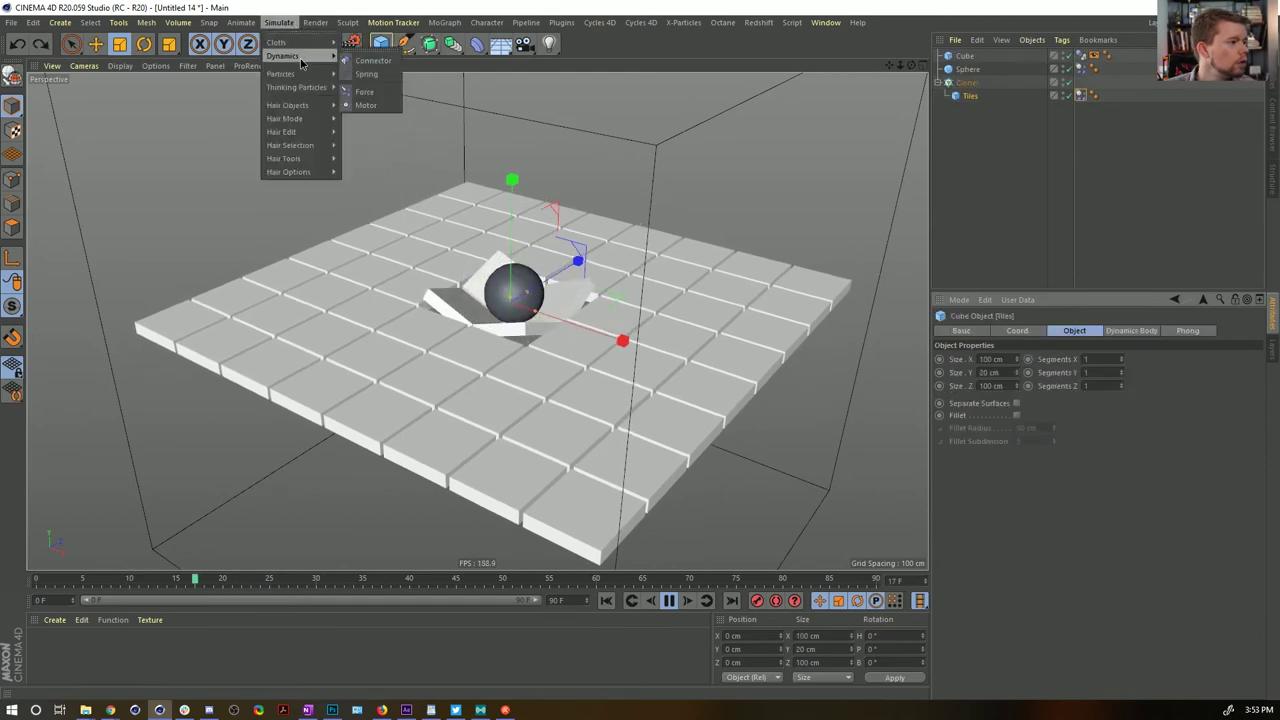
left_click(390, 176)
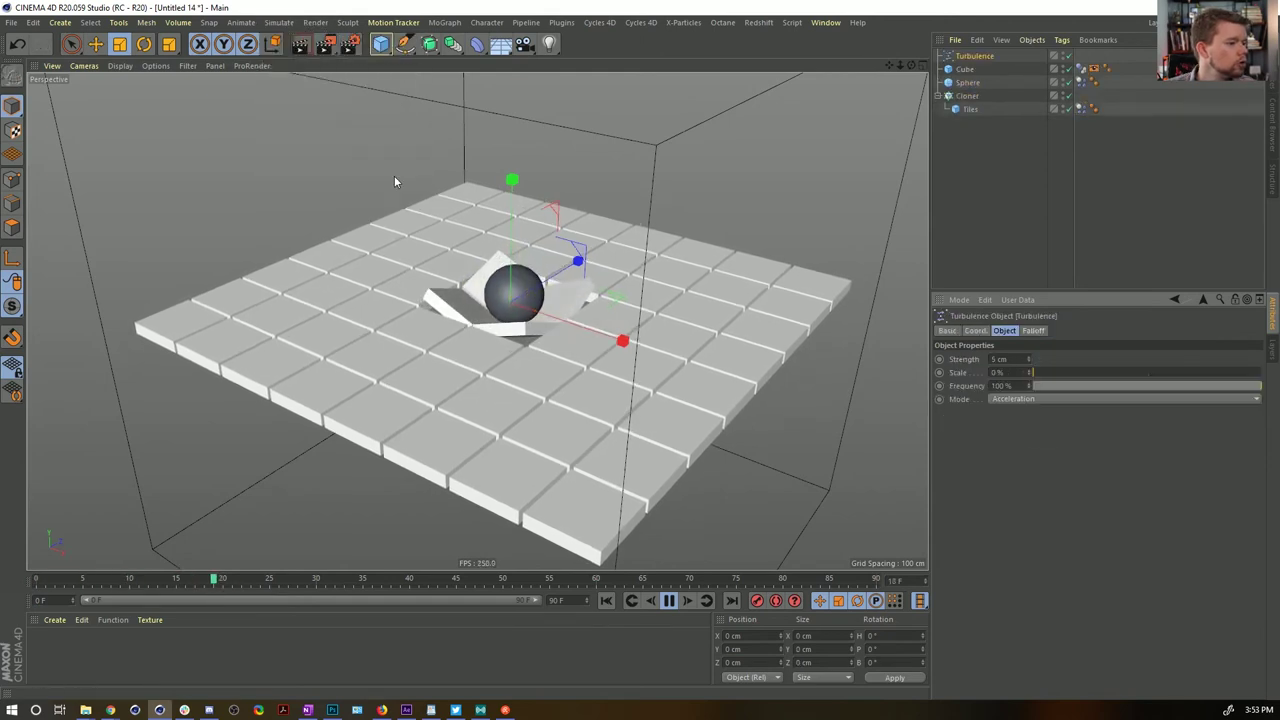
left_click_drag(1030, 372, 1063, 372)
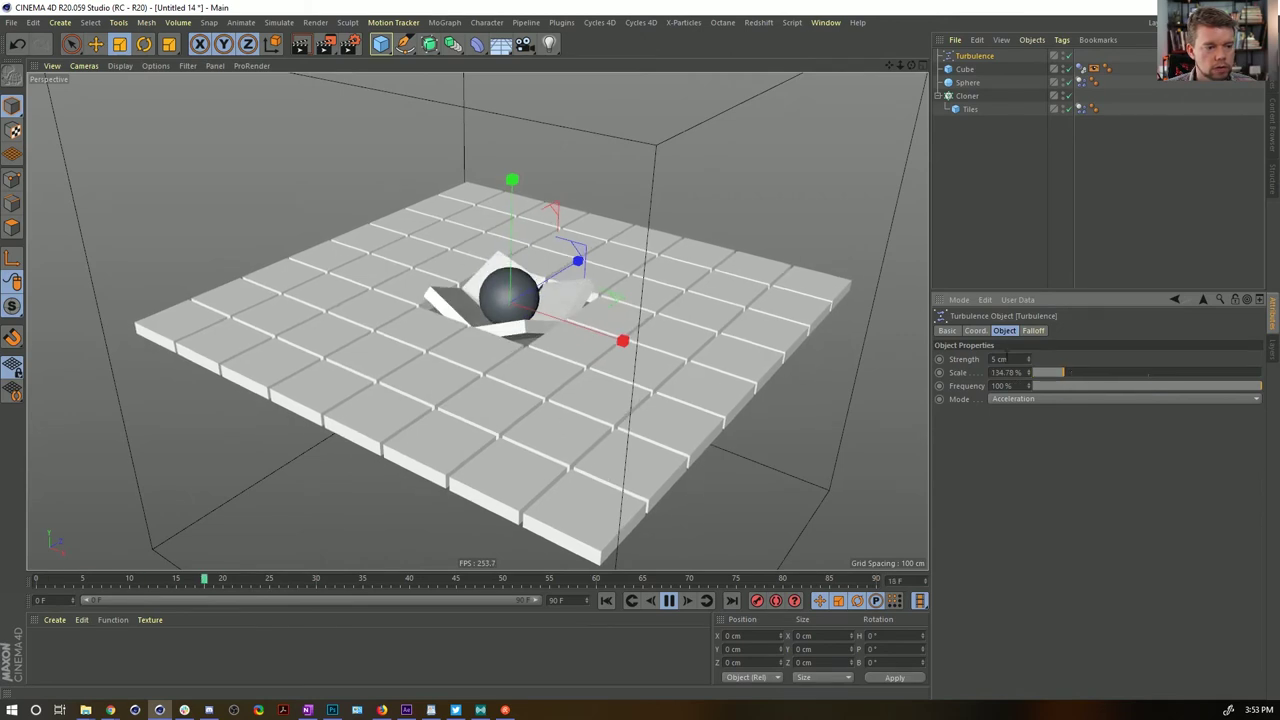
left_click(606, 600)
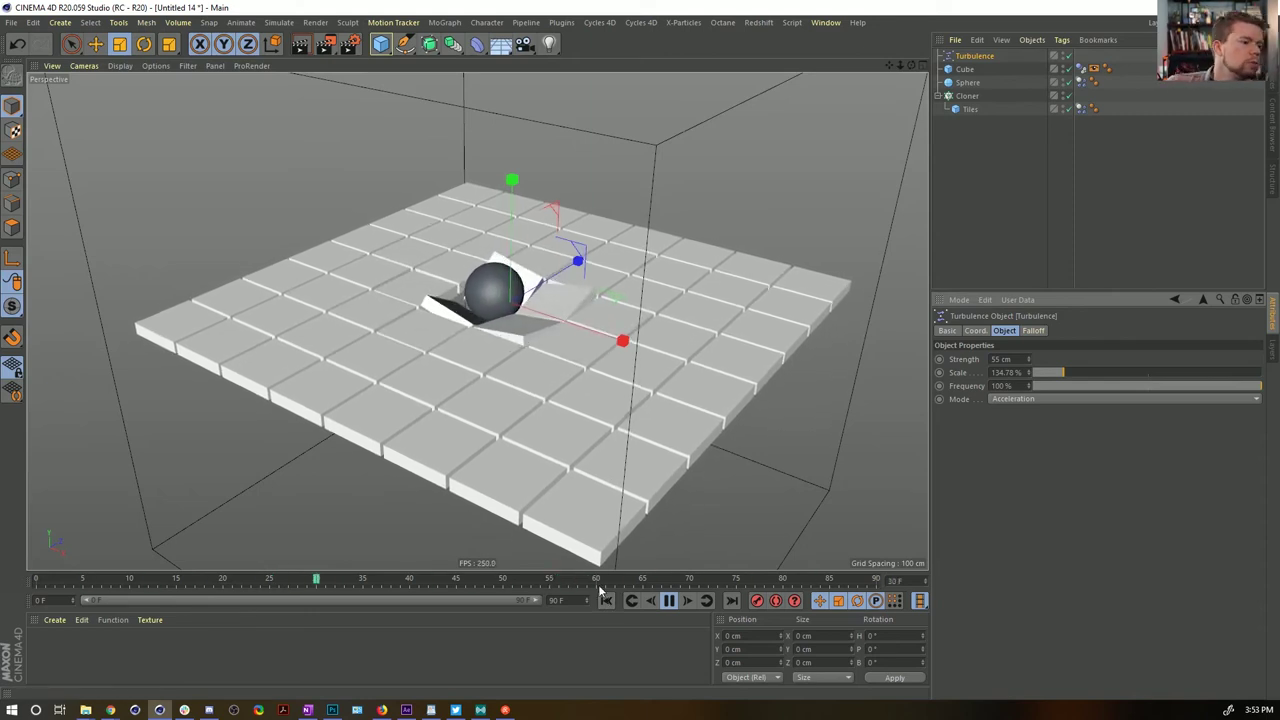
Switch the mass of the Sphere's dynamics body to Custom Density and set the density to 0.25
left_click(966, 83)
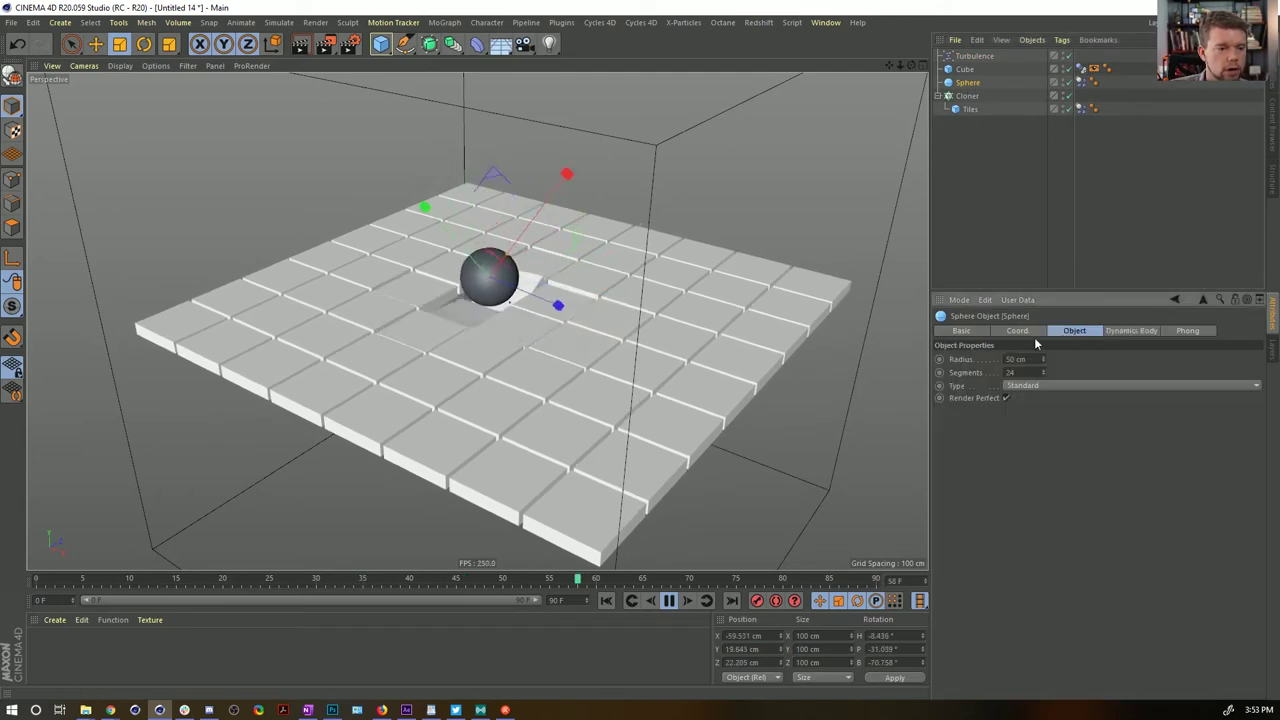
left_click(1080, 82)
left_click(1030, 331)
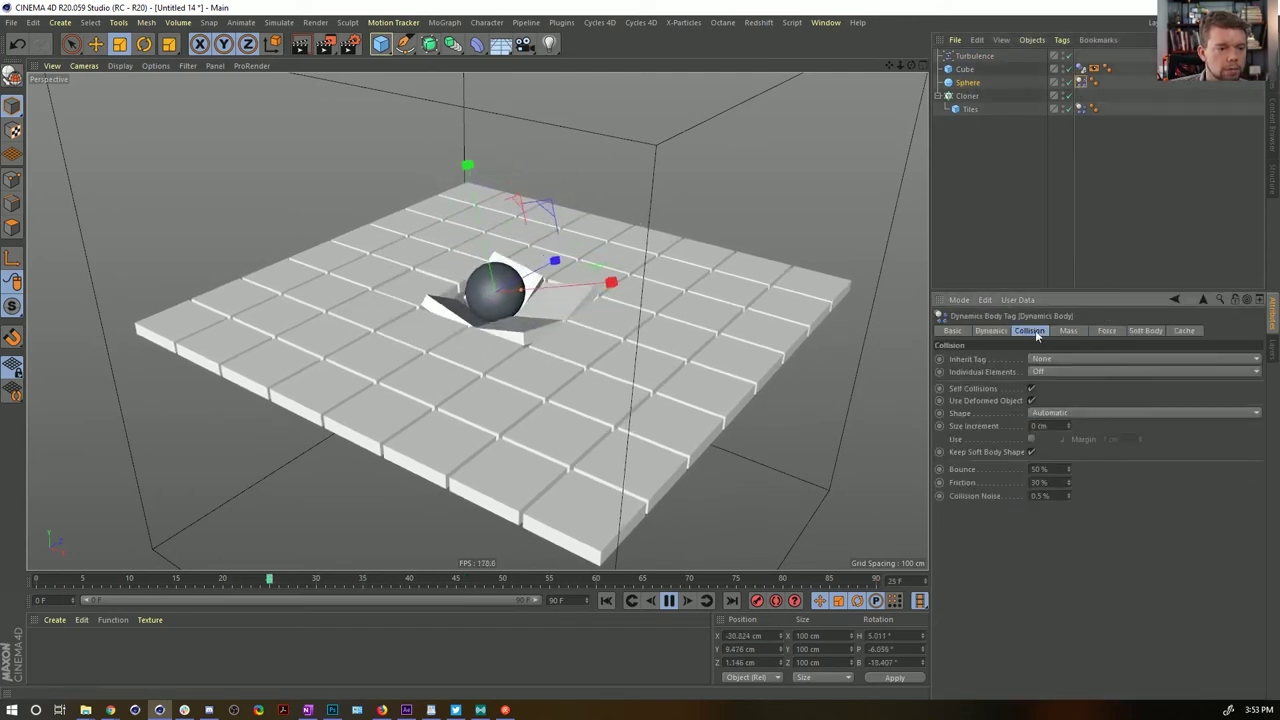
left_click(1068, 331)
left_click(1040, 360)
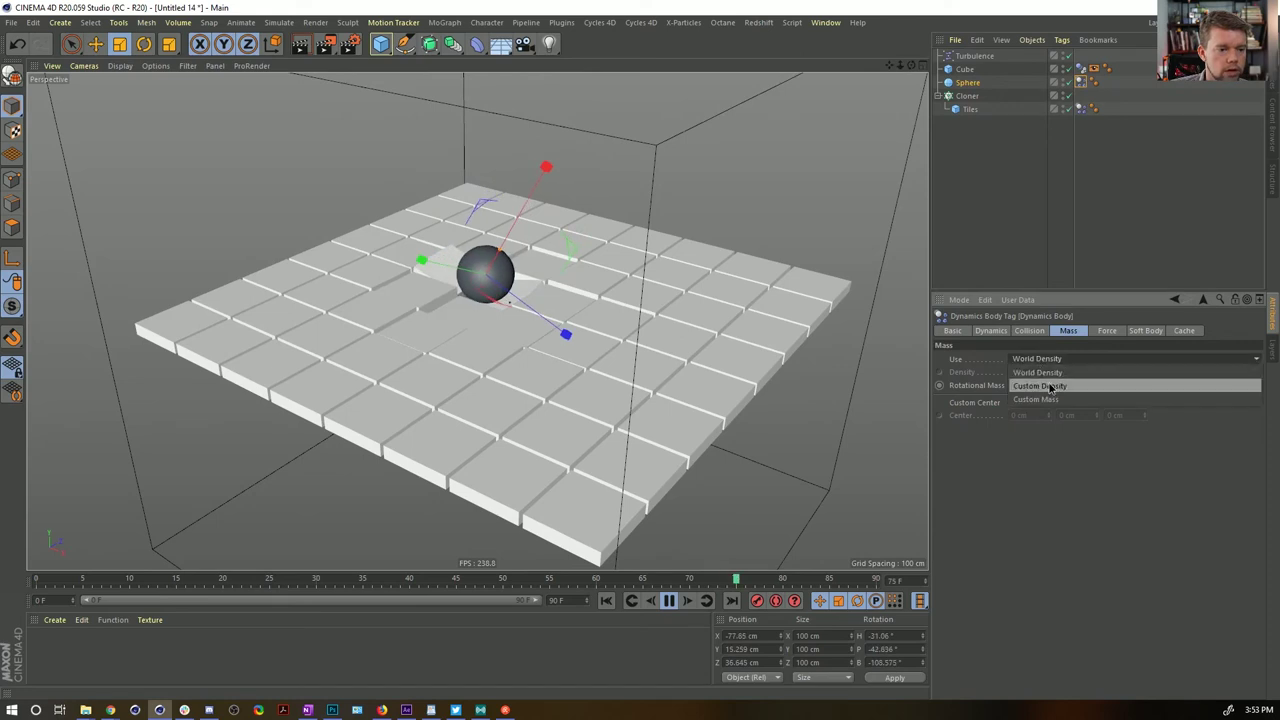
left_click(1057, 387)
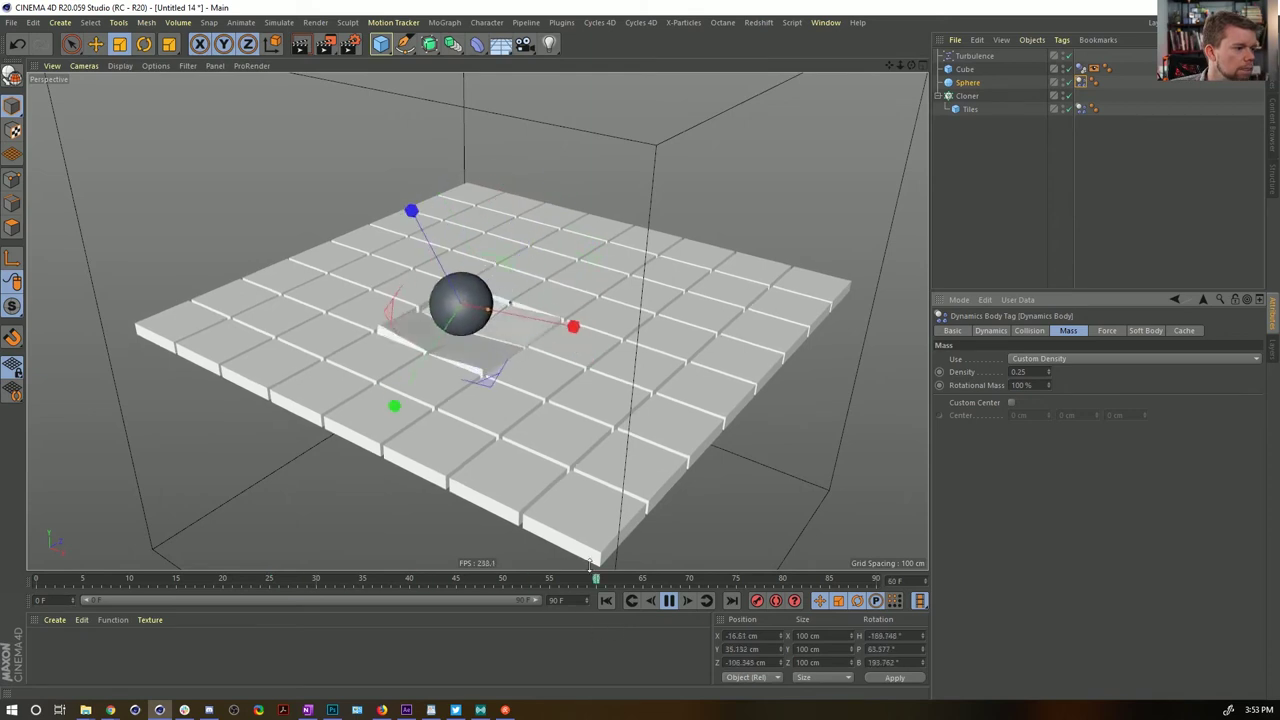
Set the Turbulence object's strength to 155 cm
left_click(972, 56)
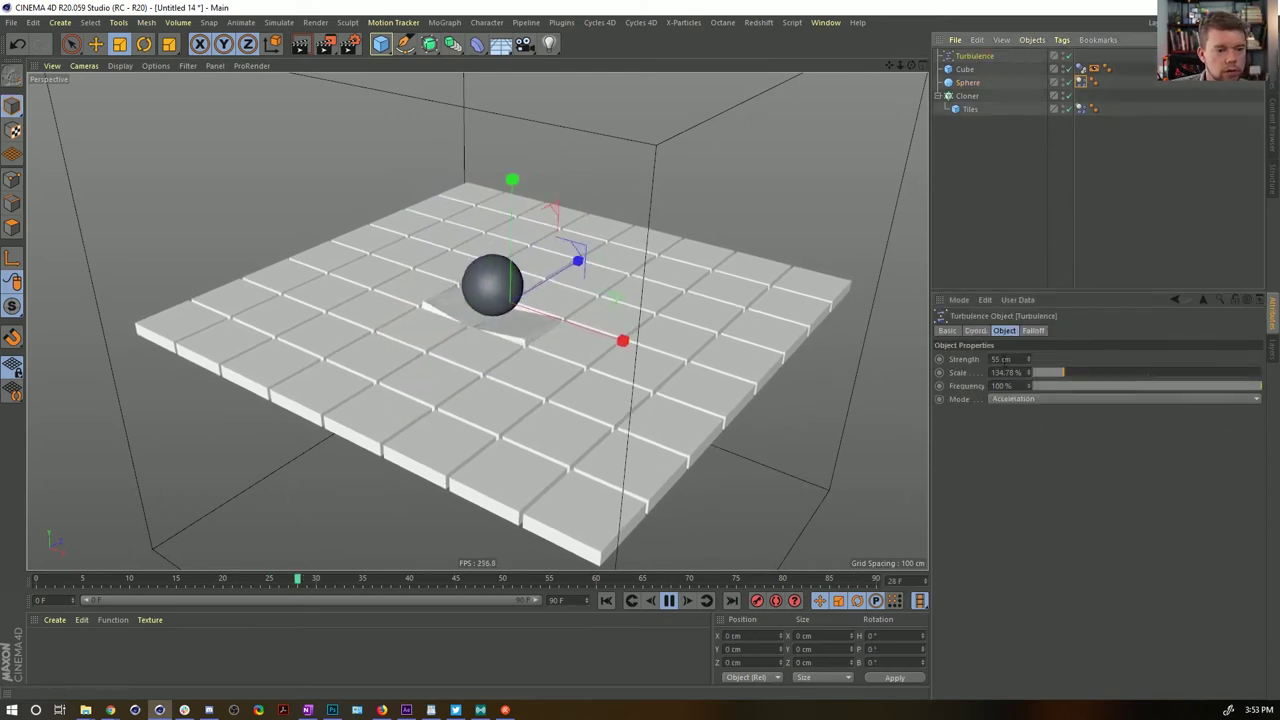
left_click(992, 359)
type("1")
key("Return")
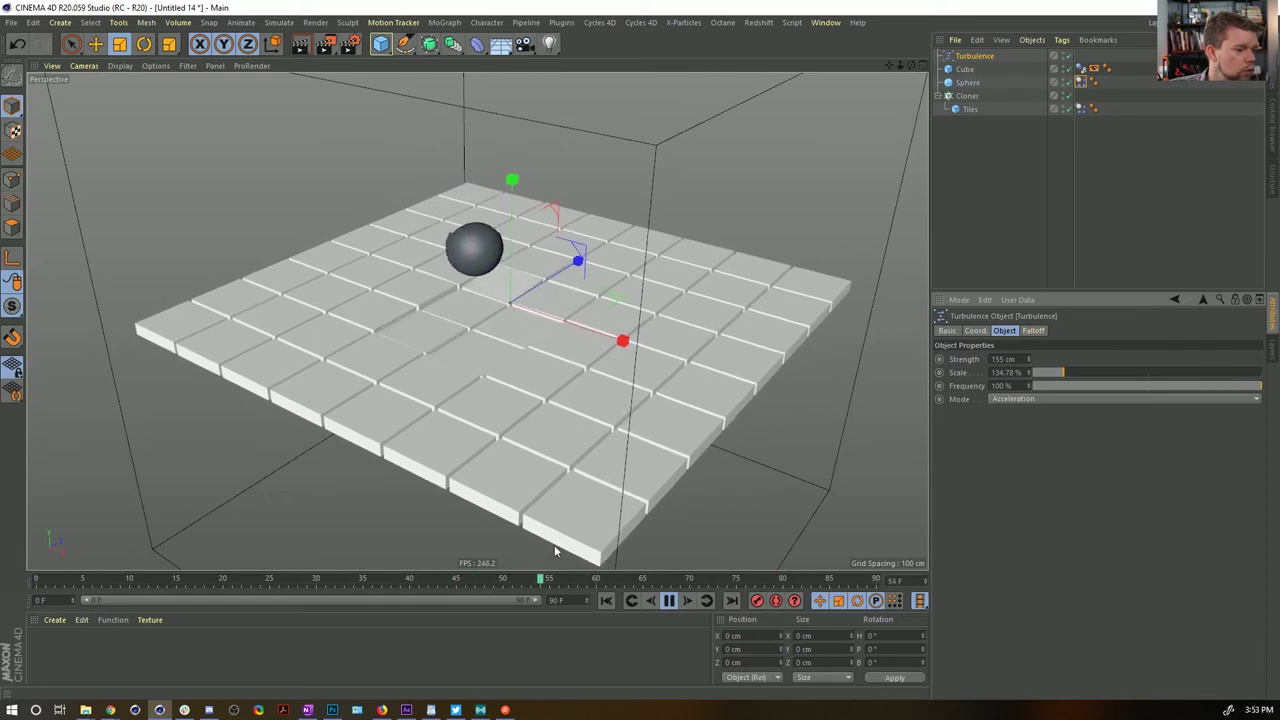
Extend the end of the project timeline to frame 999
type("999")
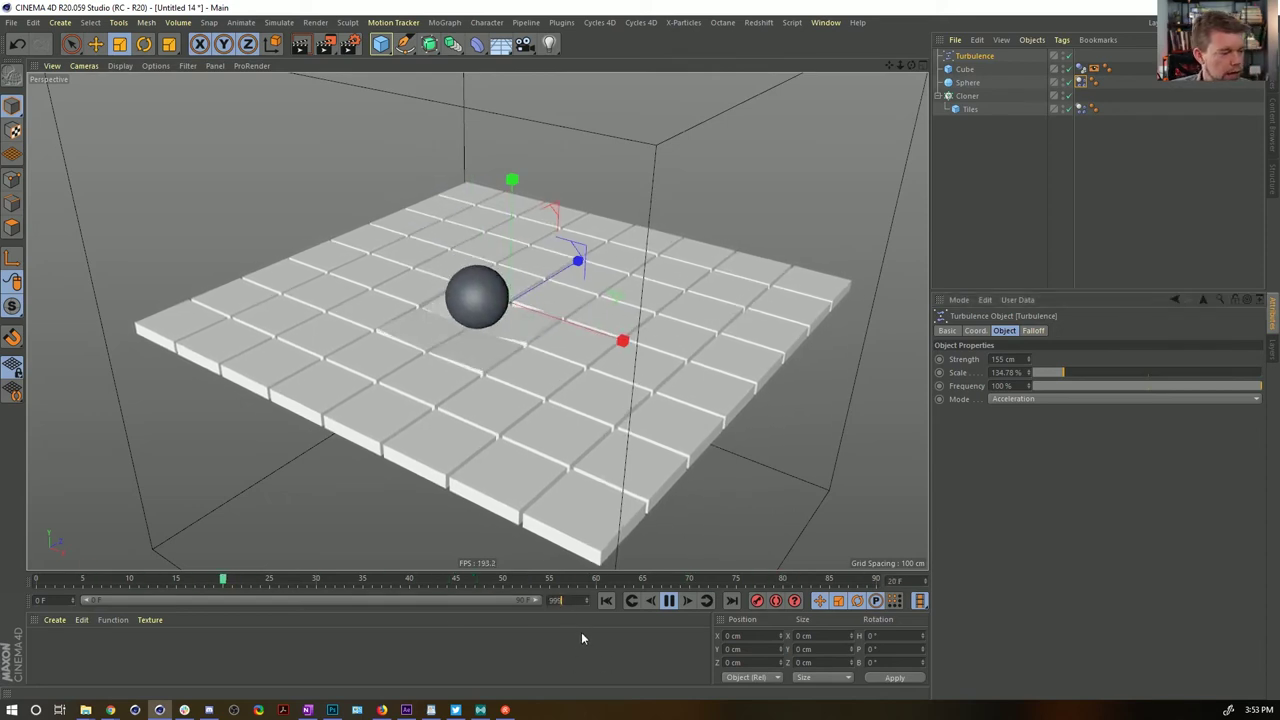
key("Return")
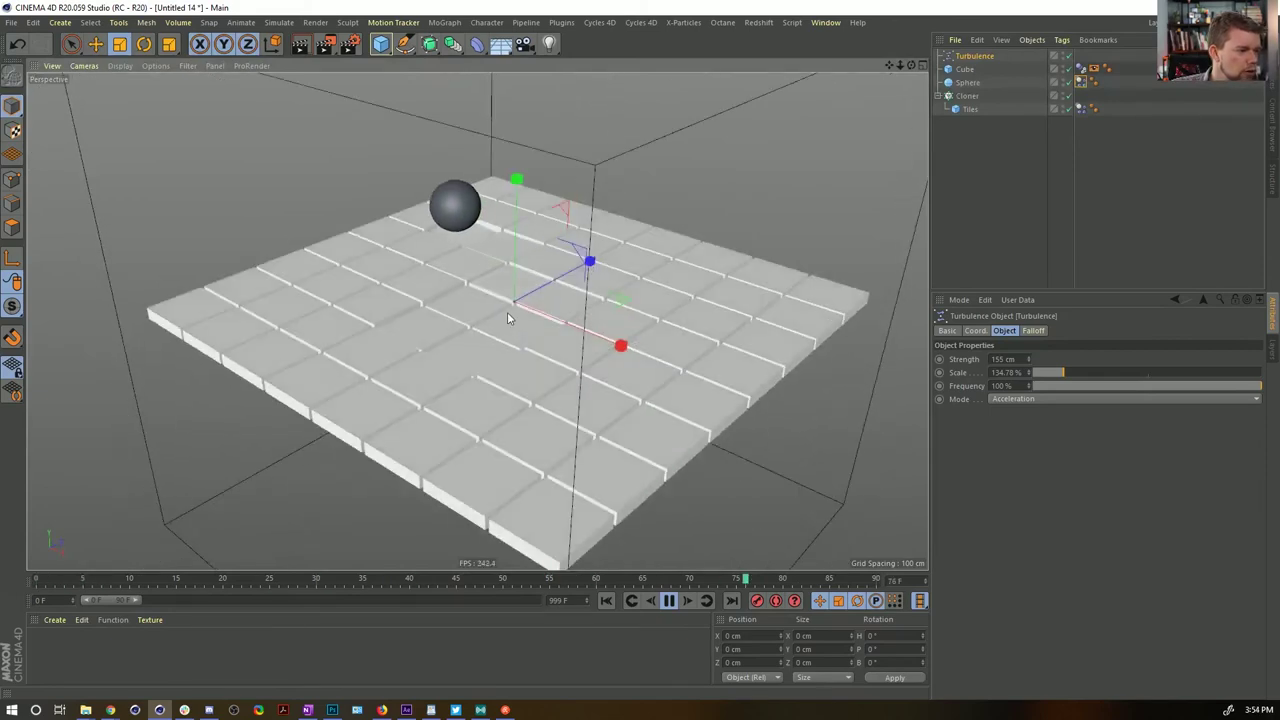
mouse_move(507, 312)
left_mouse_down("alt")
mouse_move(509, 234)
mouse_move(508, 291)
left_mouse_up("alt")
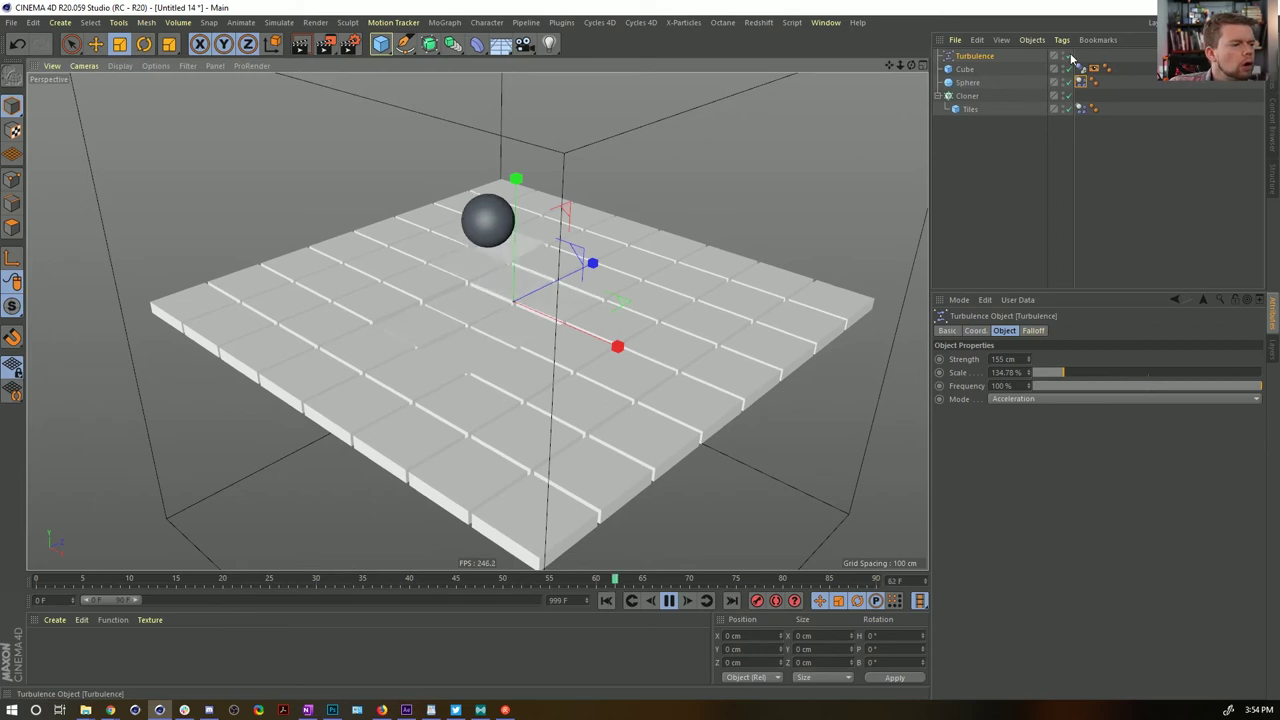
Set the Tiles' dynamics forces to Follow Position 2, Follow Rotation 55 and Angular Damping 99%
left_click(1081, 82)
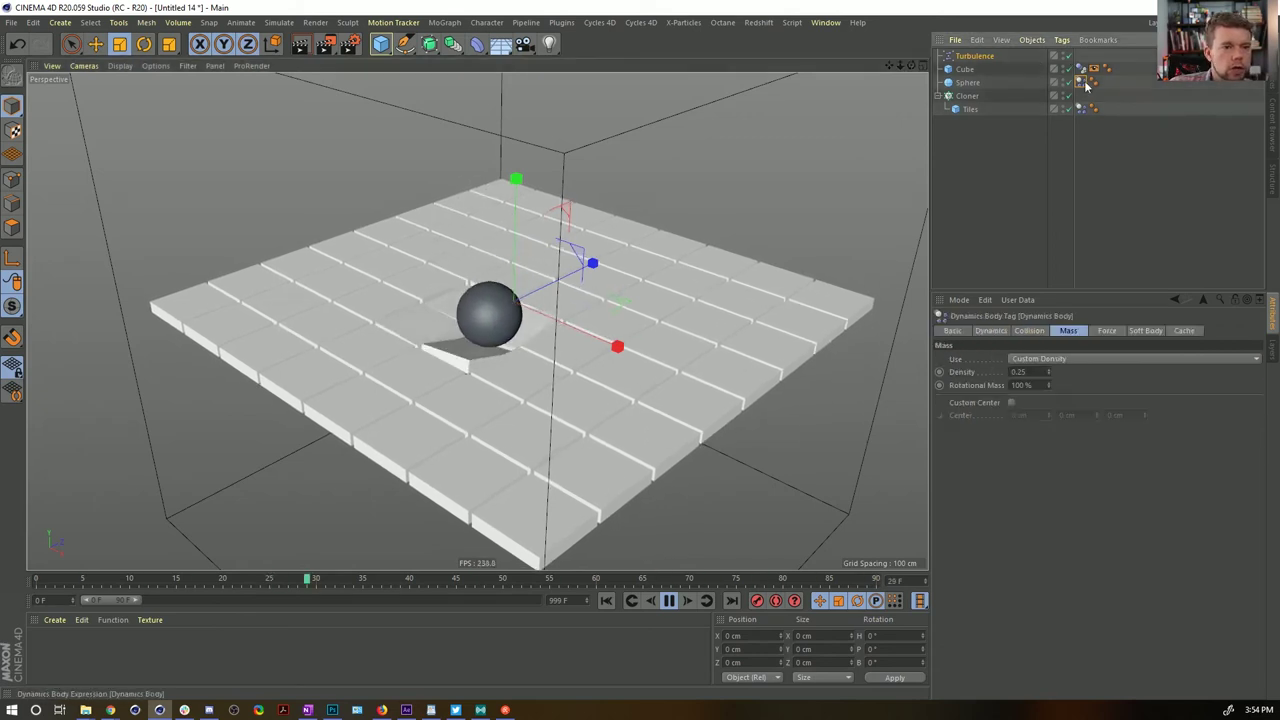
left_click(1083, 109)
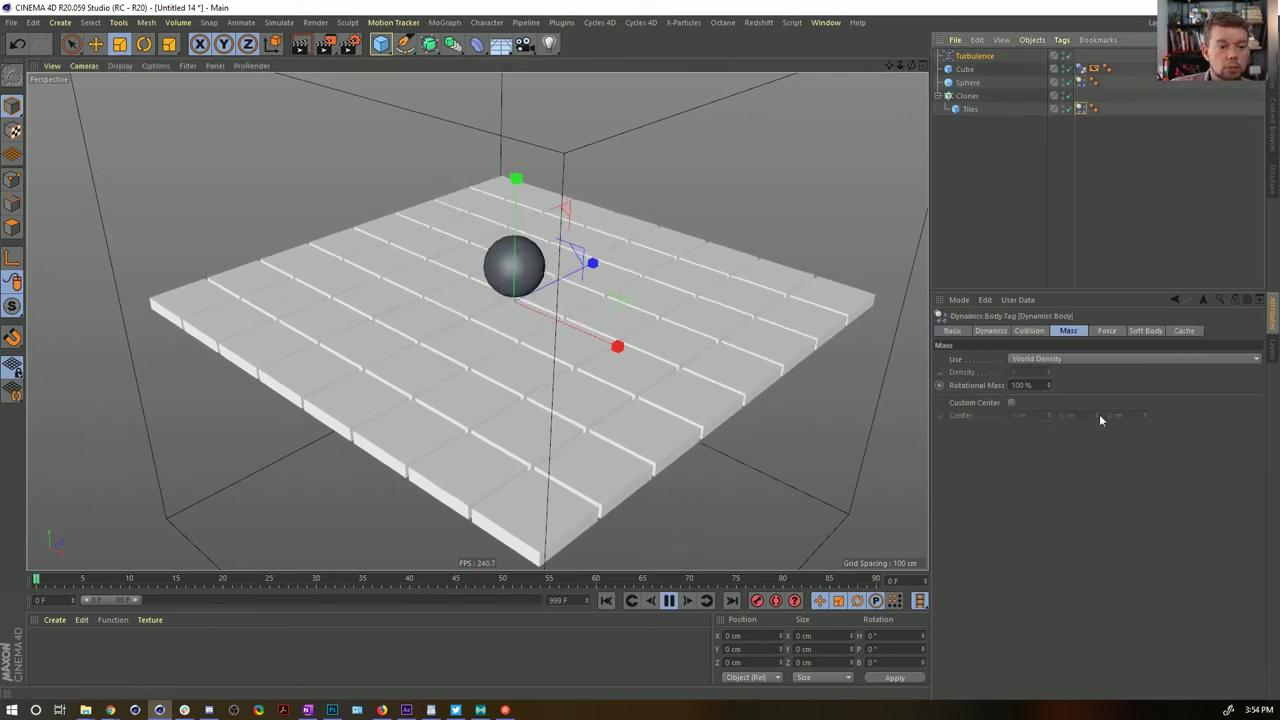
left_click(1033, 331)
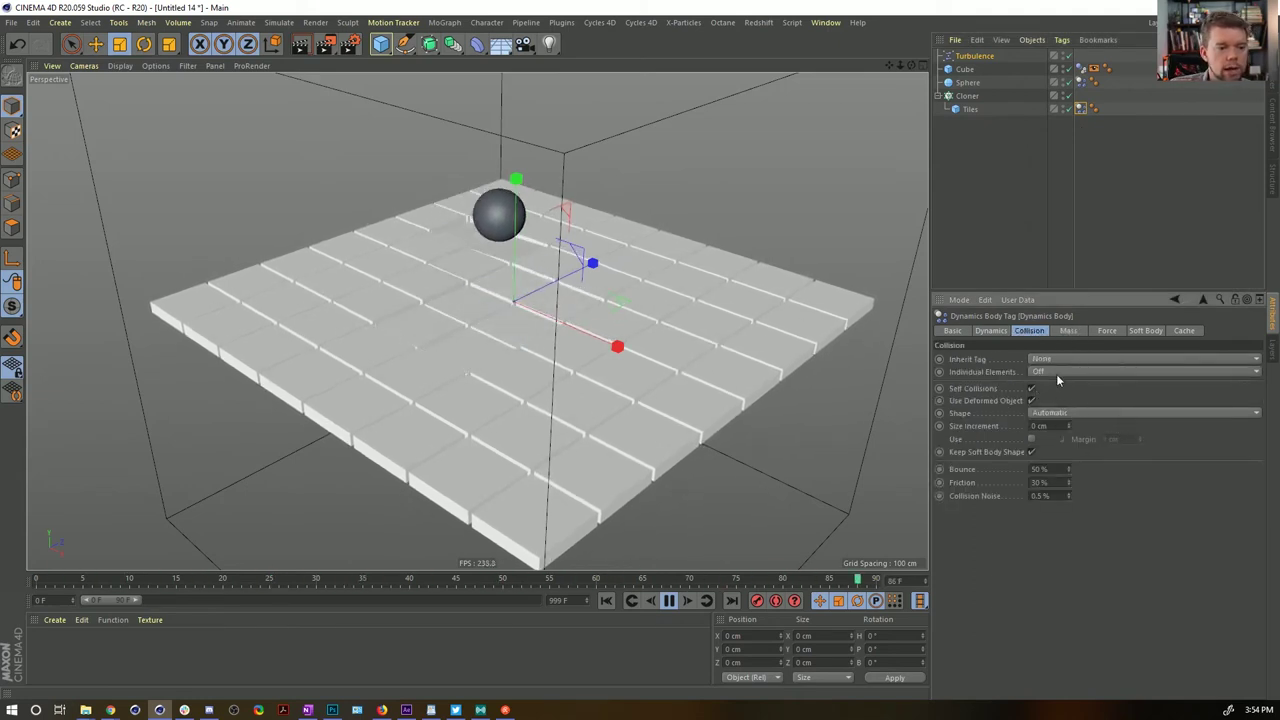
left_click(1068, 330)
left_click(1106, 330)
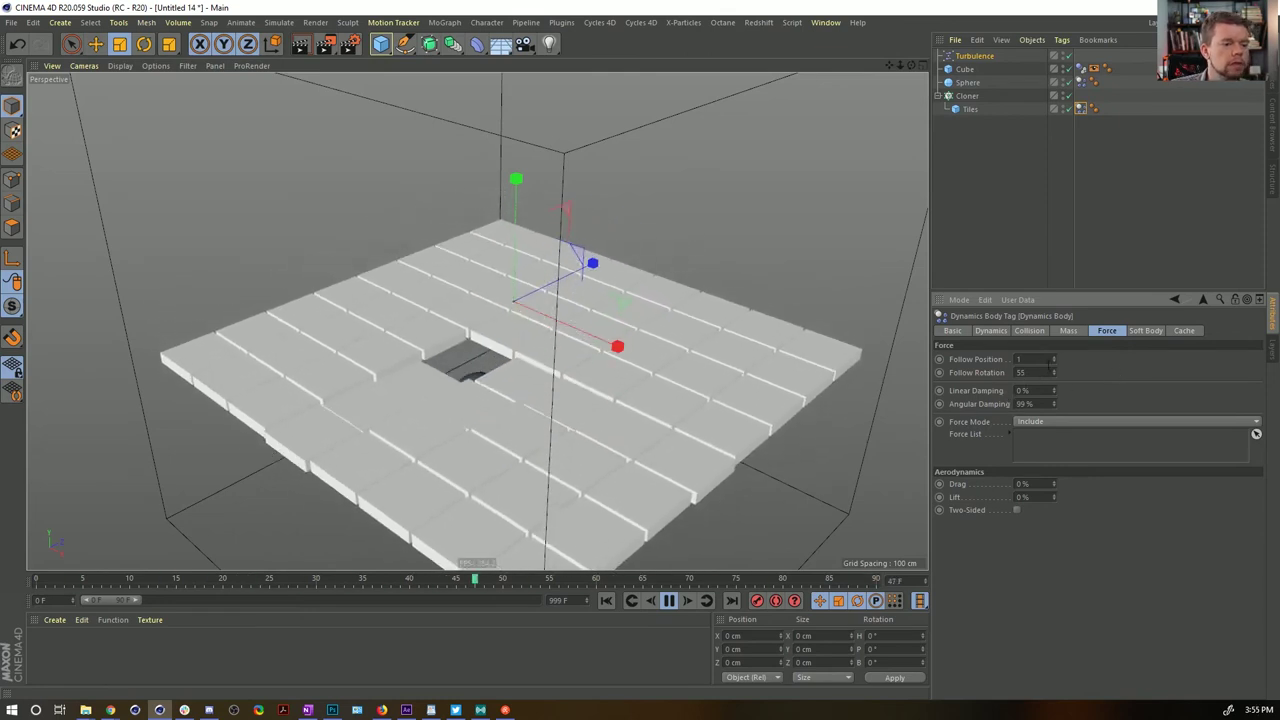
middle_click_drag(571, 399, 590, 312, "alt")
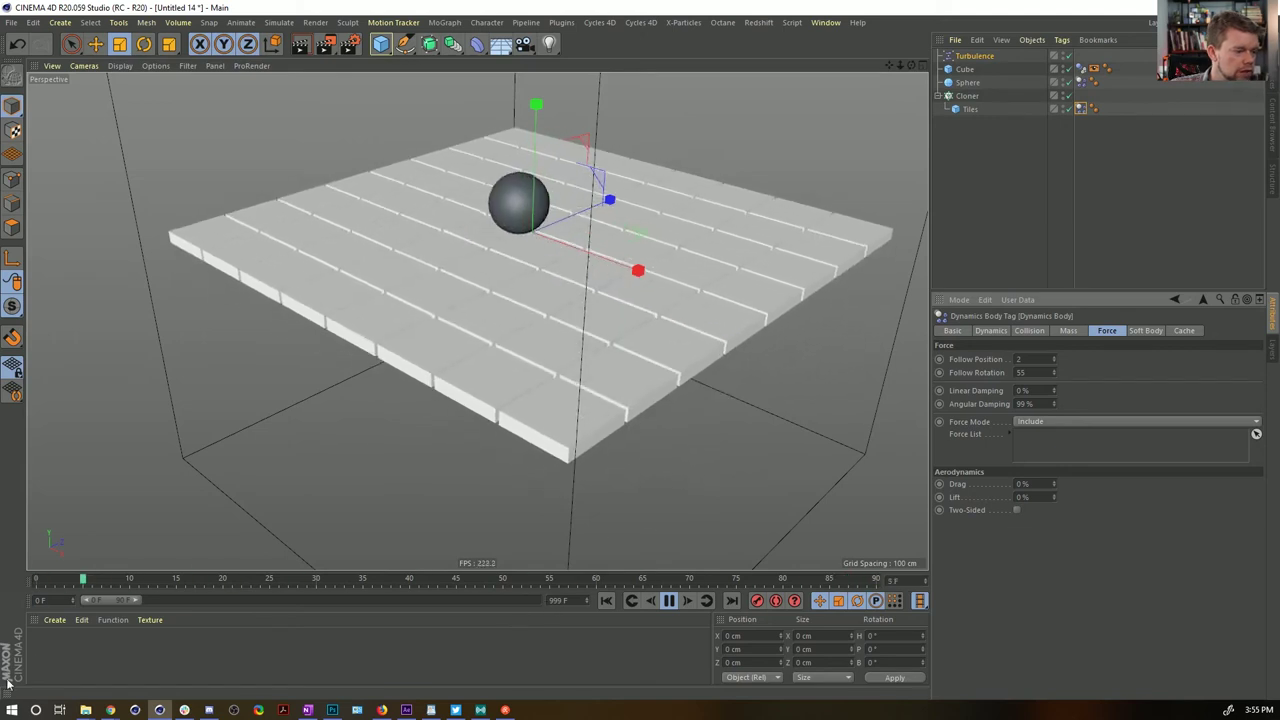
Expand the timeline's preview range to span frames 0 to 999
left_click_drag(135, 602, 598, 592)
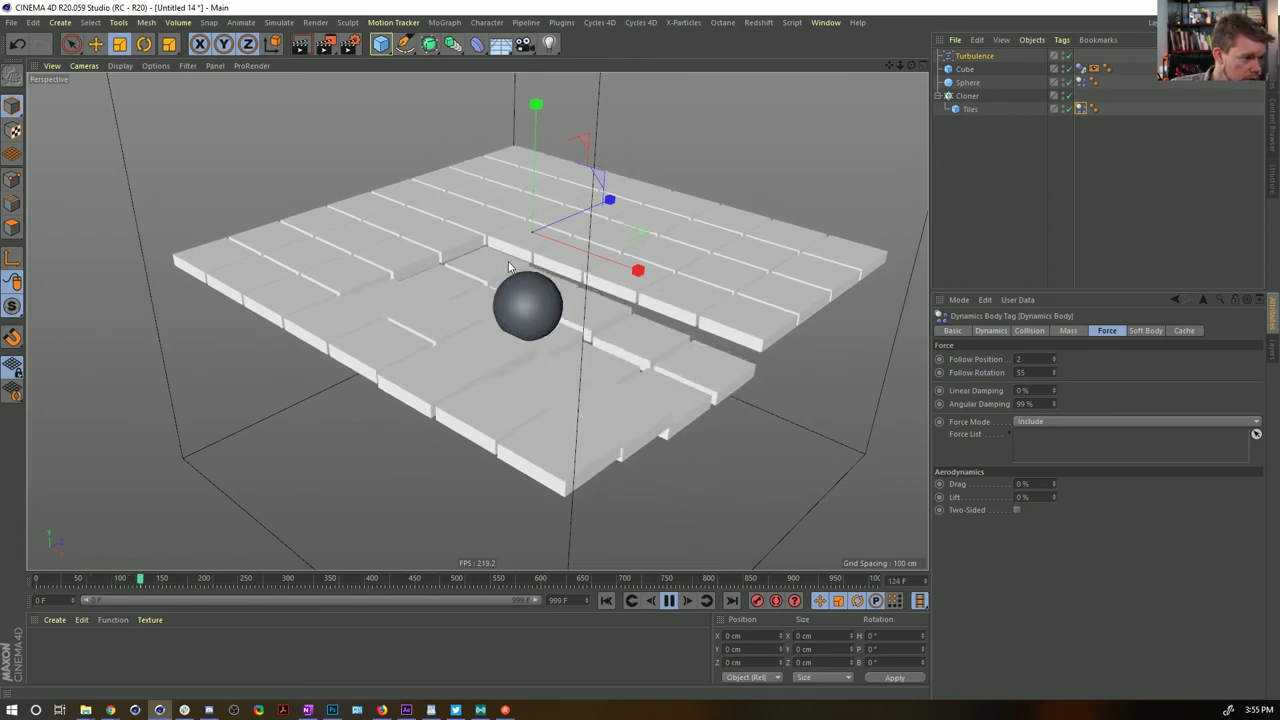
left_click_drag(494, 264, 506, 199, "alt")
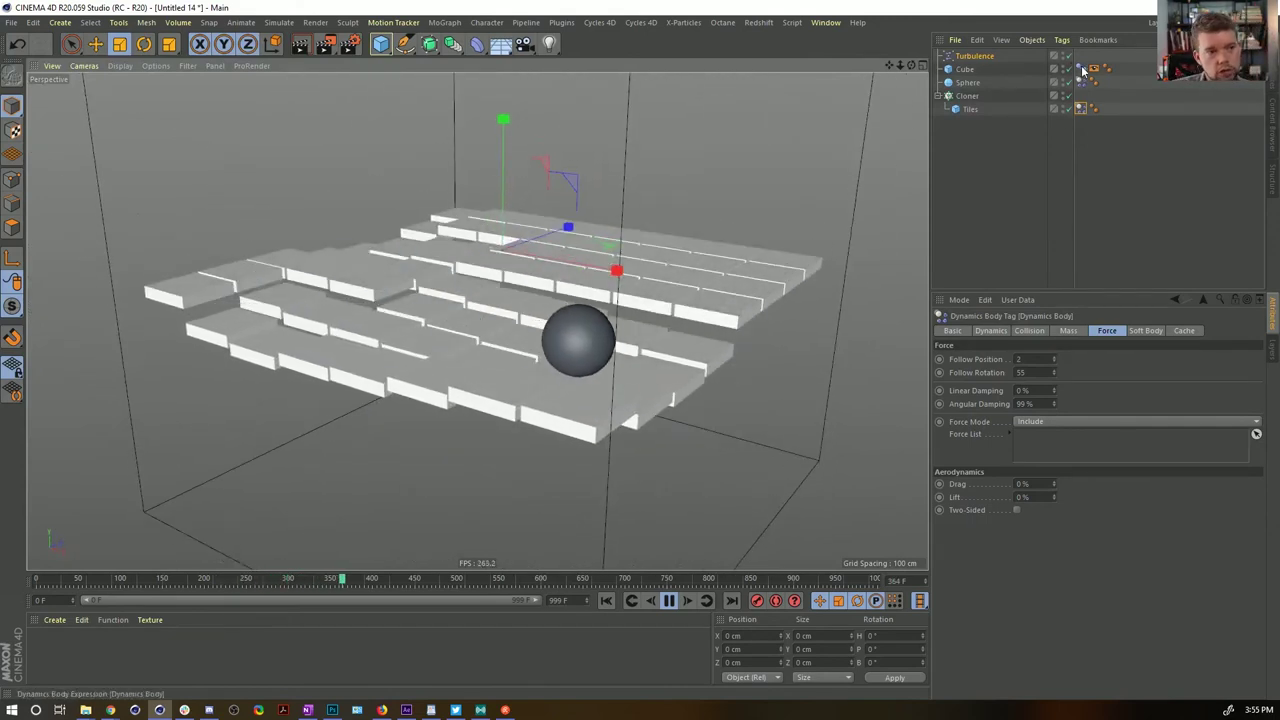
Set the linear and angular velocity deactivation thresholds of the Tiles' dynamics body to 0
left_click(990, 330)
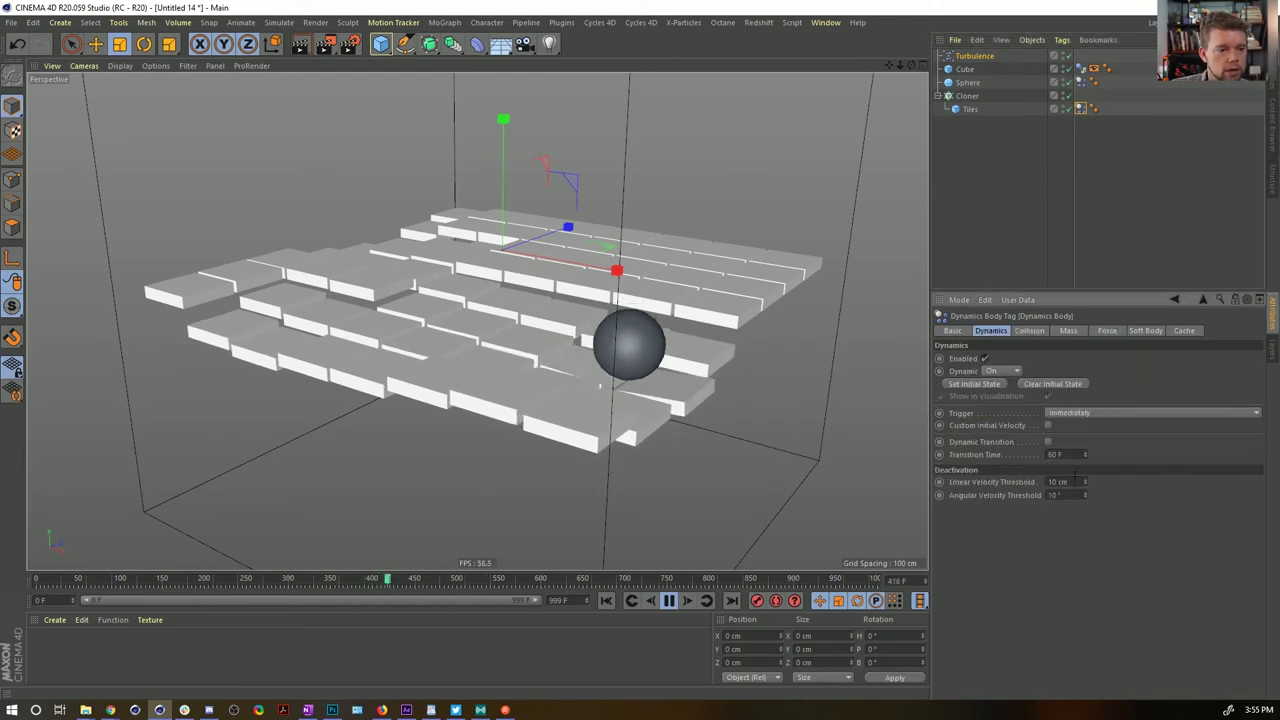
left_click_drag(1075, 482, 1037, 489)
type("0")
key("Tab")
type("0")
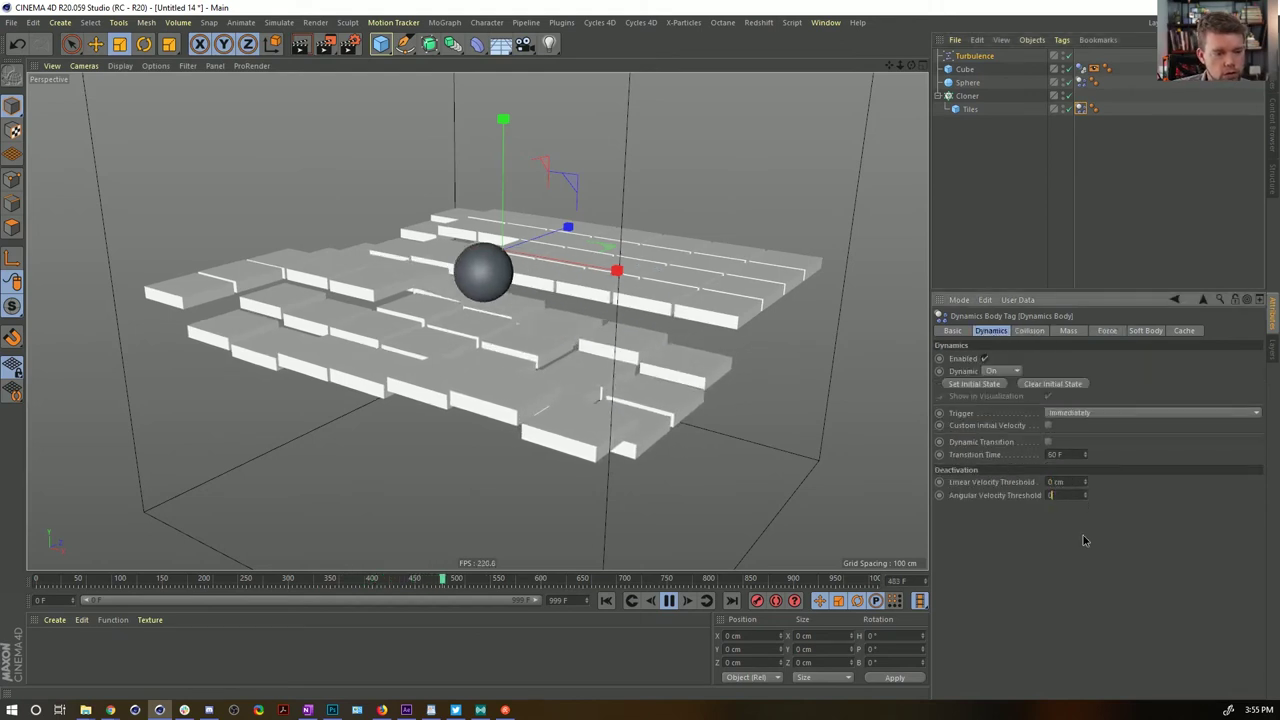
key("Return")
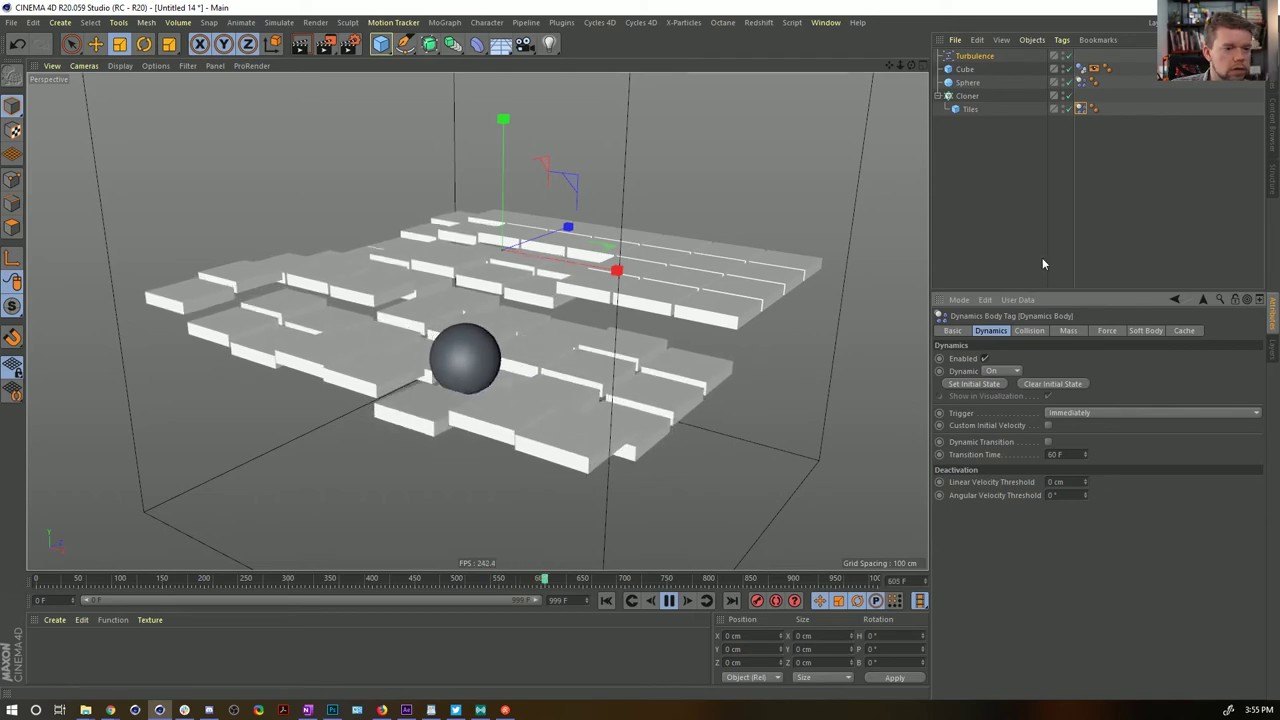
Replay the simulation from the first frame and examine how the tiles react to the rolling sphere from several angles
left_click_drag(590, 275, 570, 241, "alt")
left_click(605, 600)
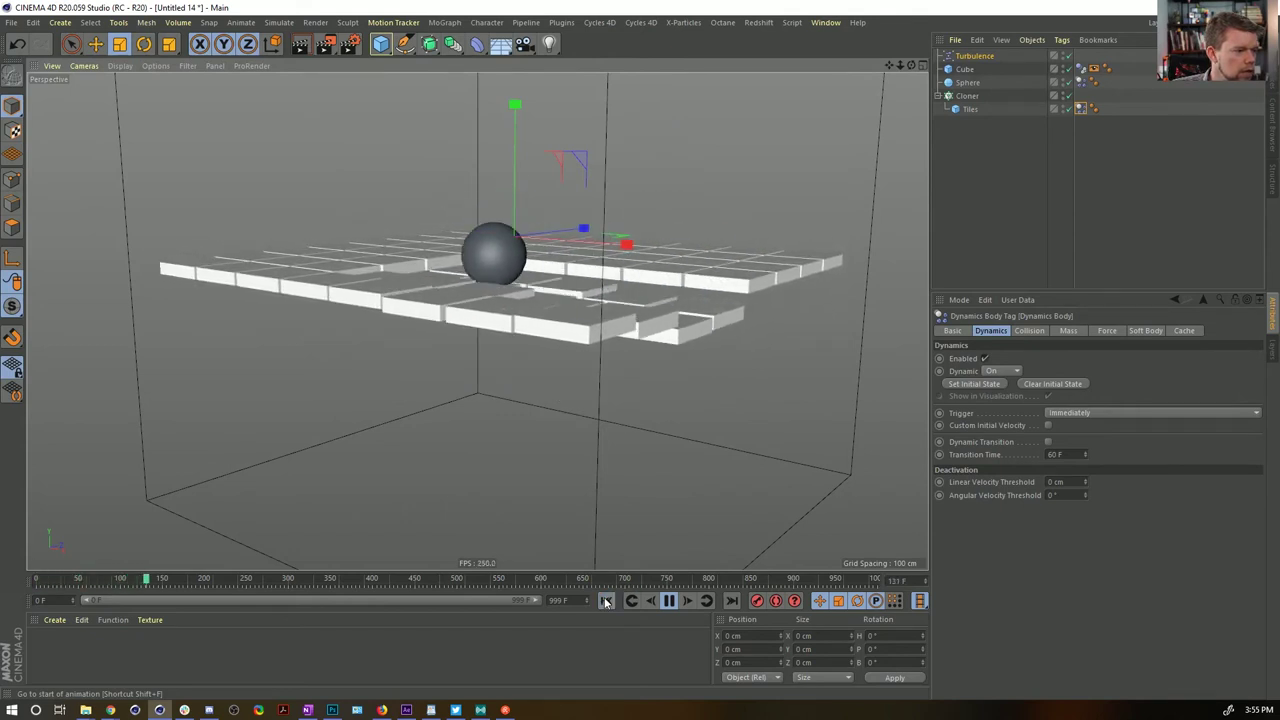
left_click(1068, 331)
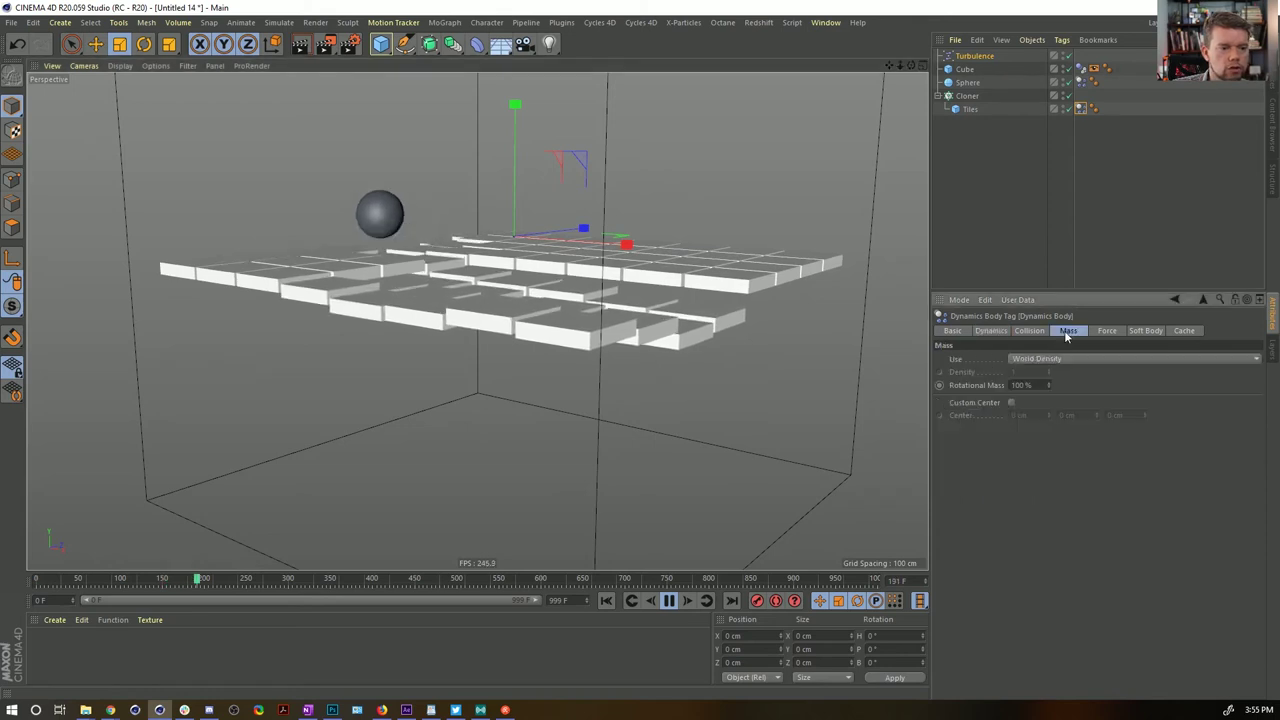
left_click(1102, 331)
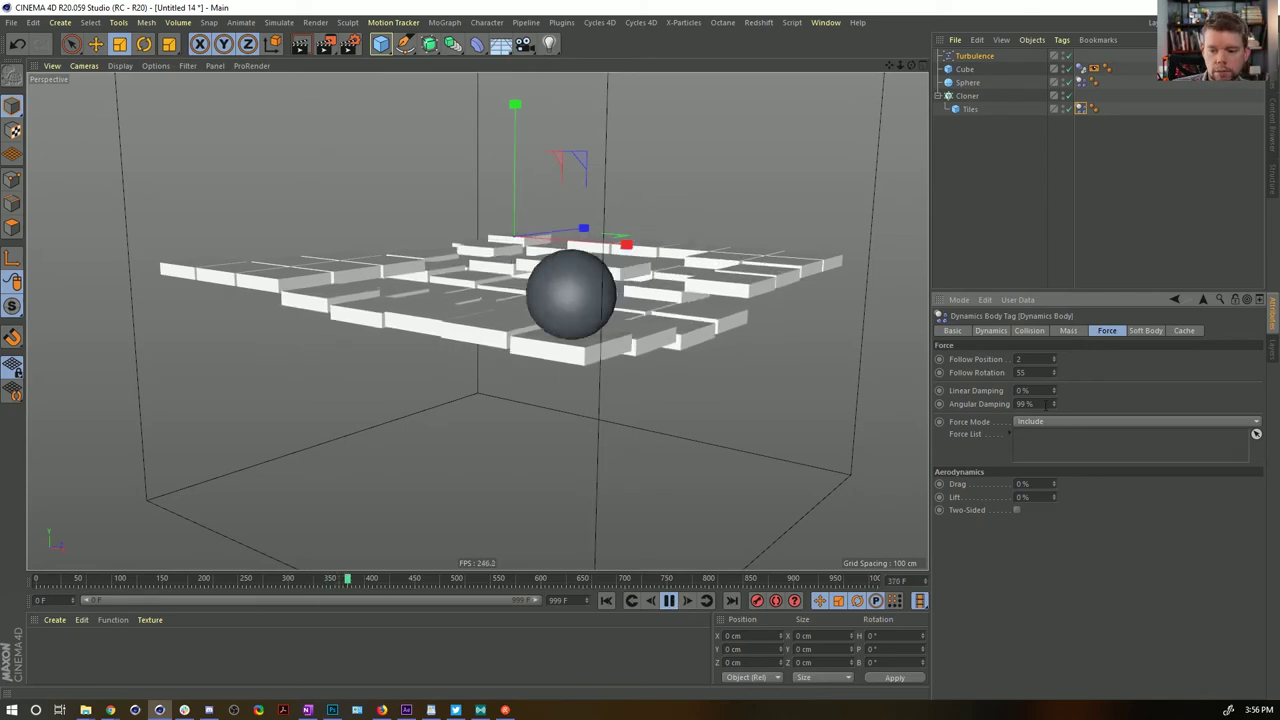
left_click_drag(764, 325, 625, 270, "alt")
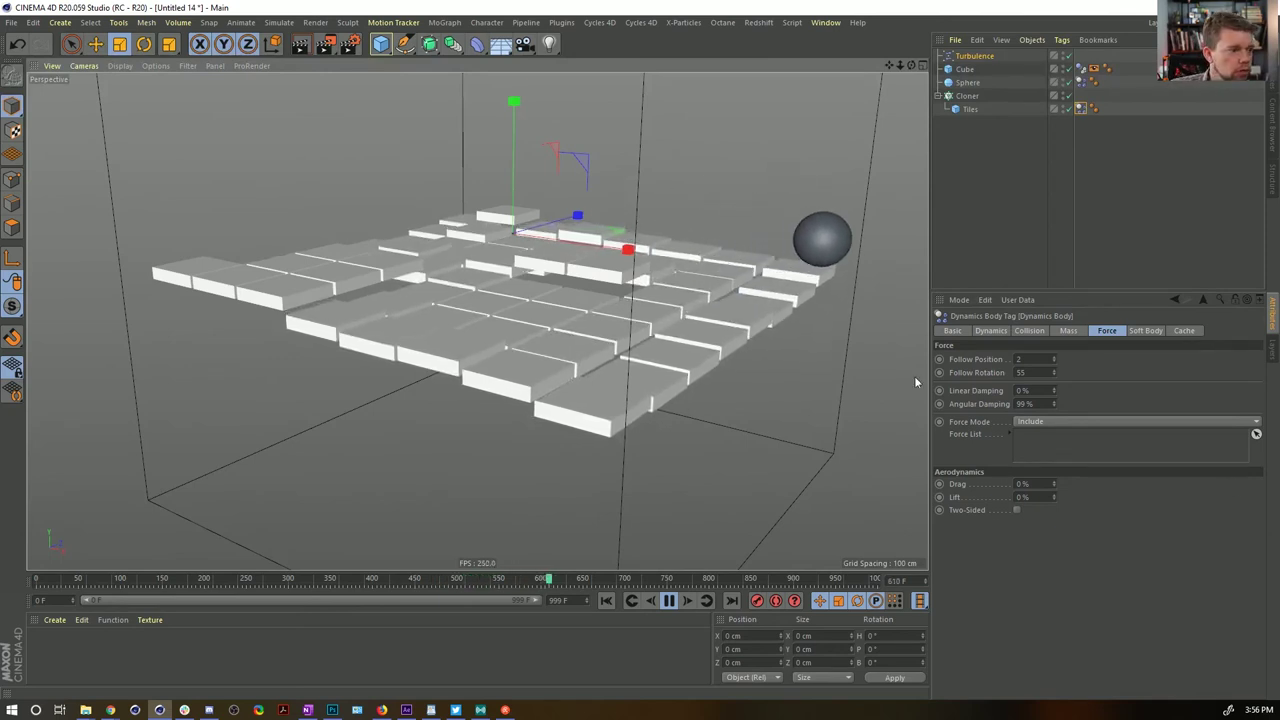
left_click_drag(624, 297, 523, 270, "alt")
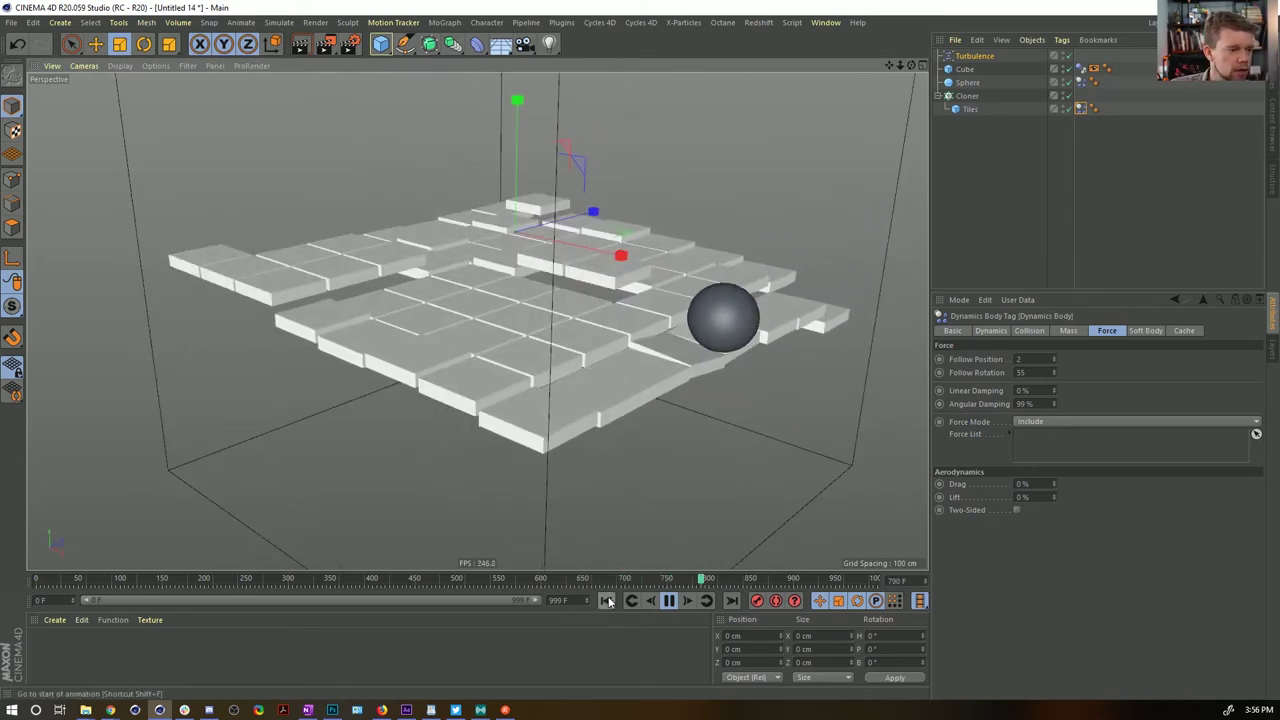
mouse_move(567, 313)
left_mouse_down("alt")
mouse_move(590, 384)
mouse_move(573, 320)
left_mouse_up("alt")
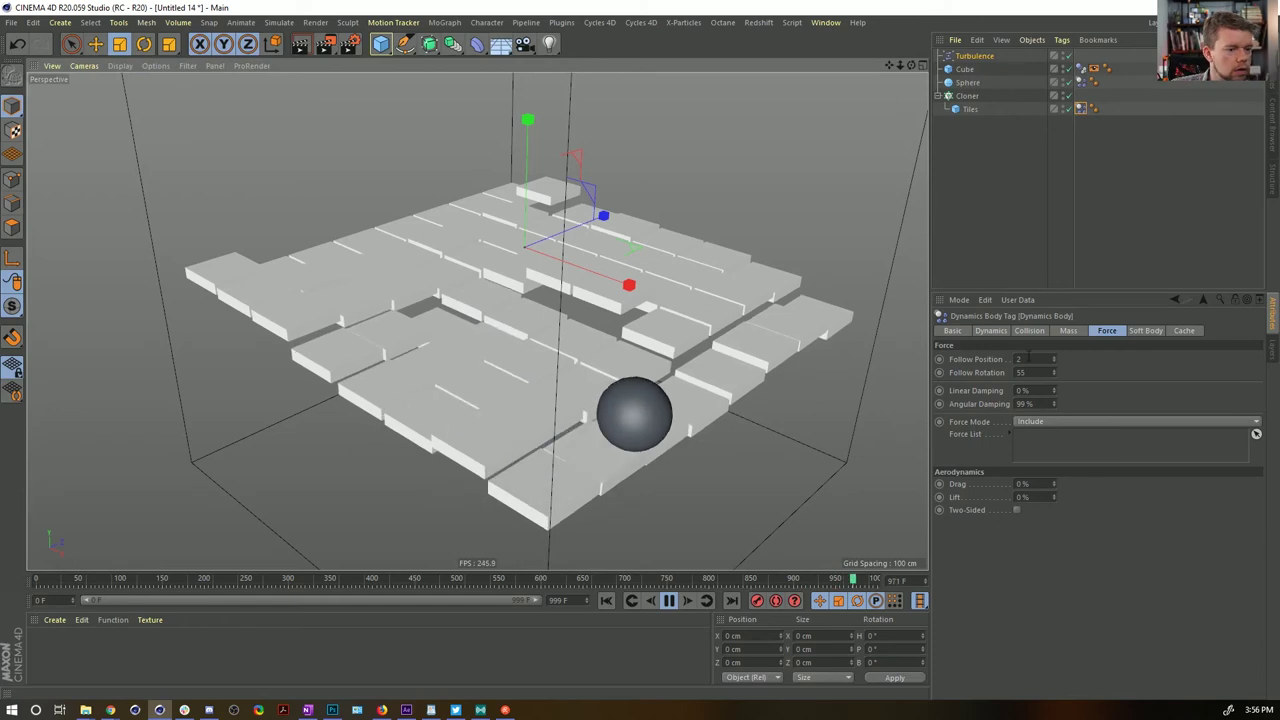
Try a Follow Position of 5 on the Tiles' dynamics body and watch the simulation
type("5")
key("Return")
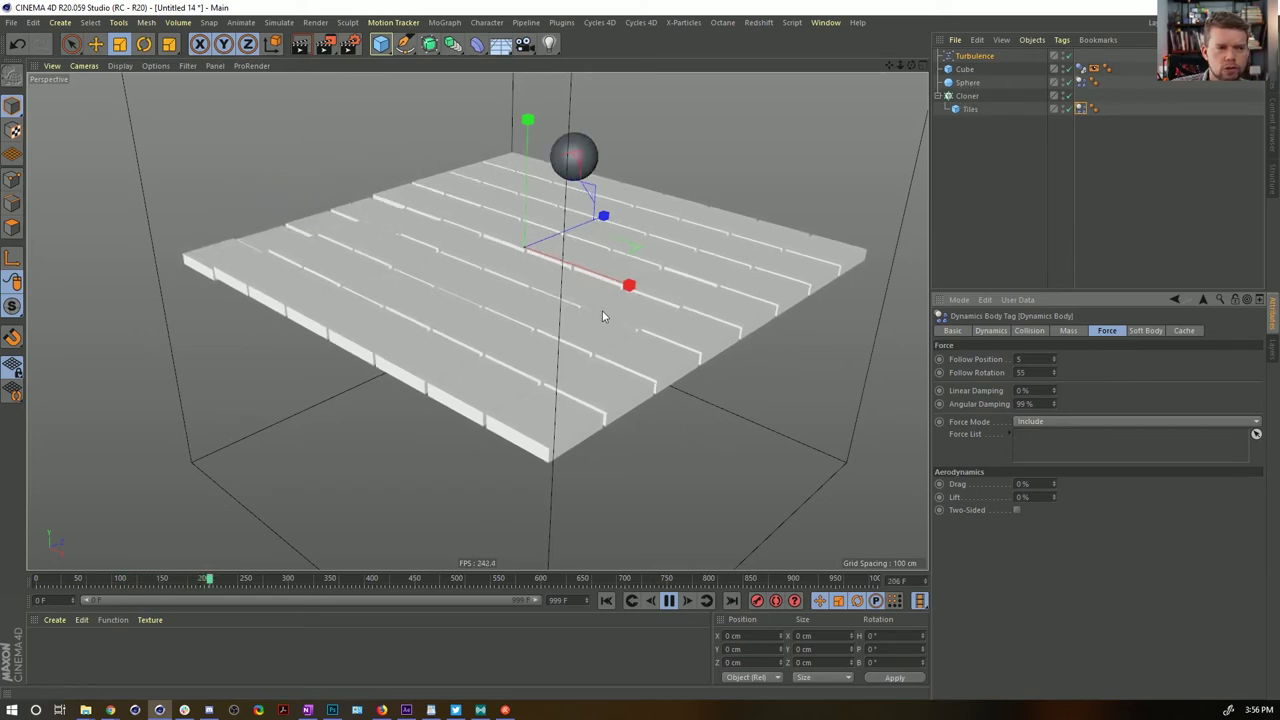
left_click_drag(693, 318, 669, 366, "alt")
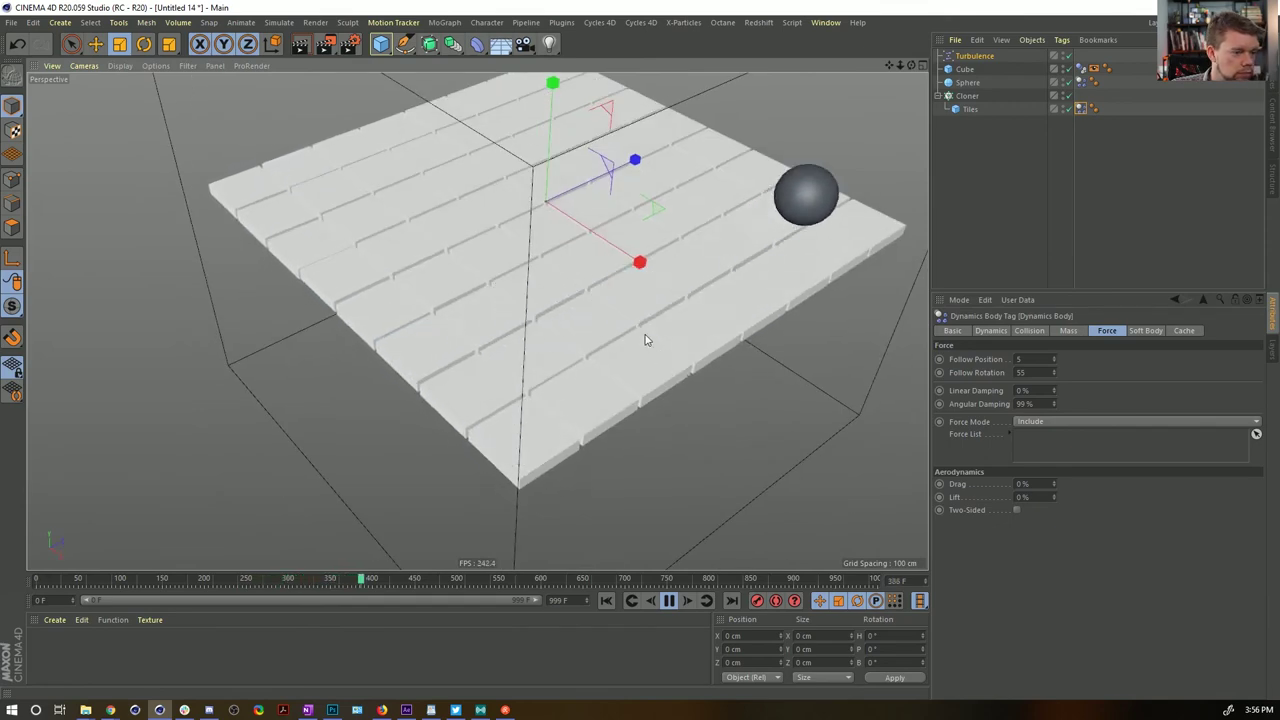
left_click_drag(646, 337, 638, 292, "alt")
Set the Tiles' Follow Position to 2 and return the stopped animation to the first frame
left_click_drag(1018, 359, 1126, 345)
type("2")
key("Return")
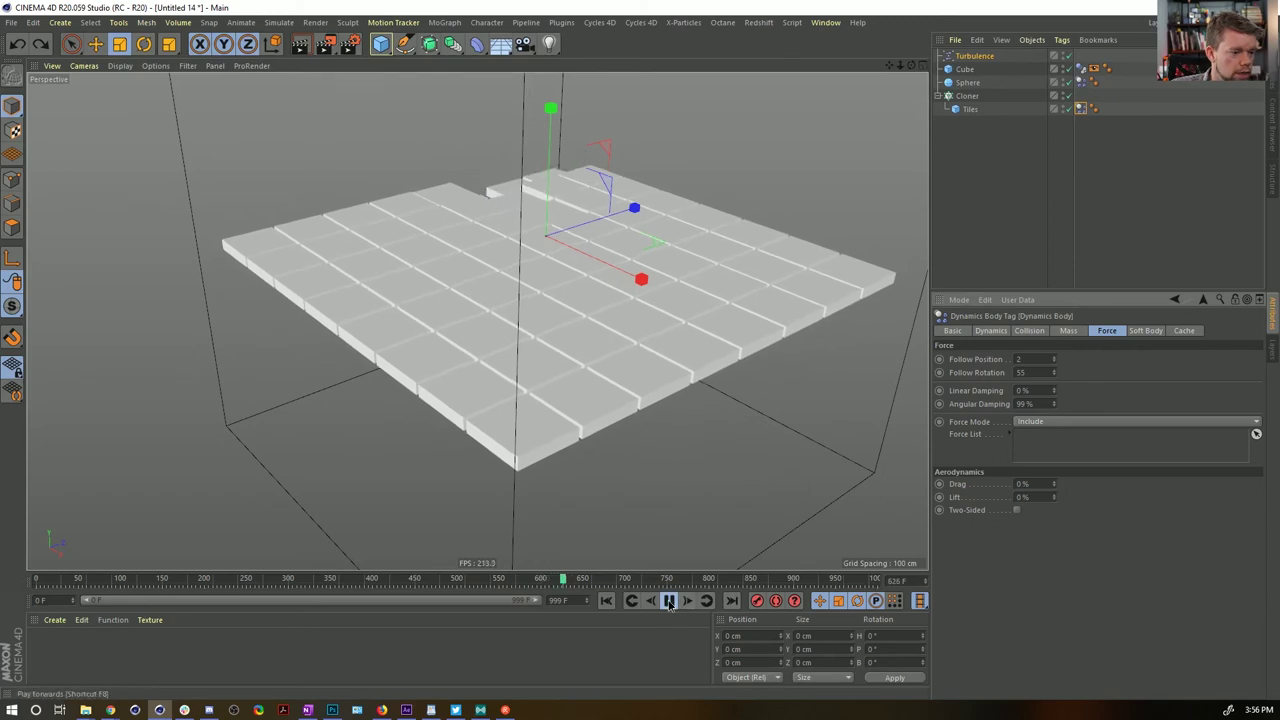
left_click(605, 603)
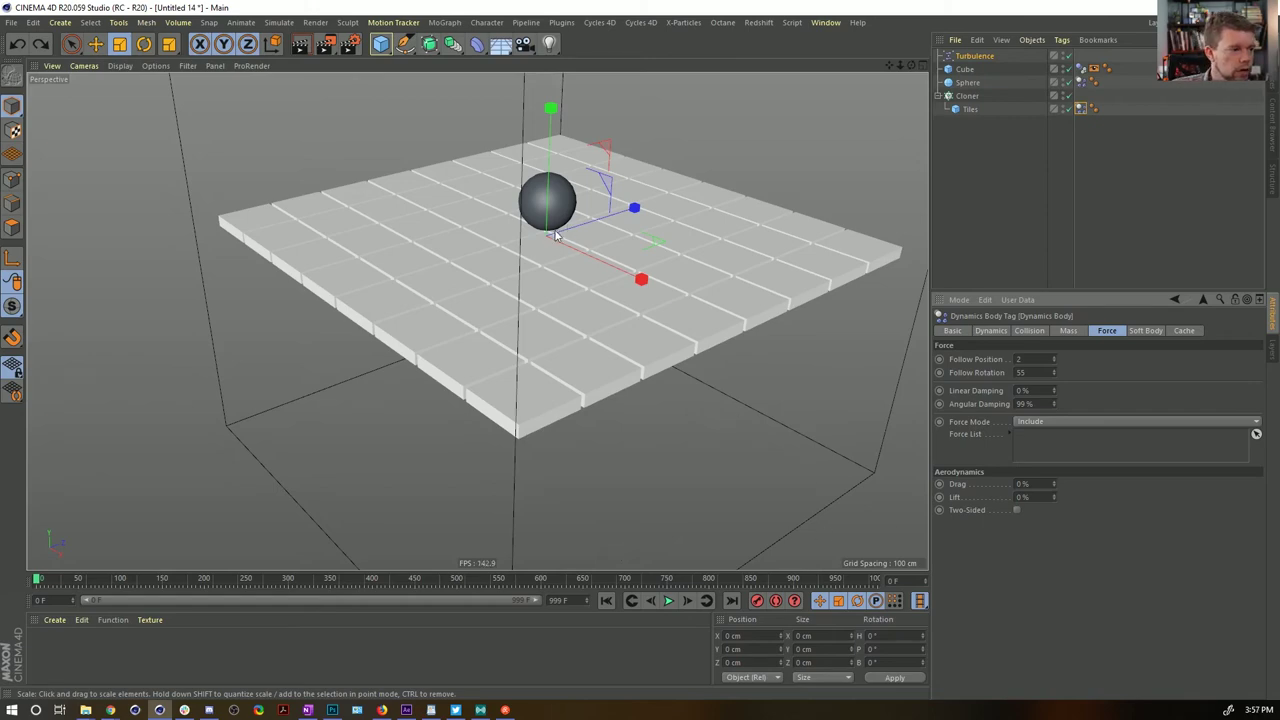
Take the Tiles cube out of the Cloner and delete its dynamics body tag
left_click_drag(557, 235, 550, 268, "alt")
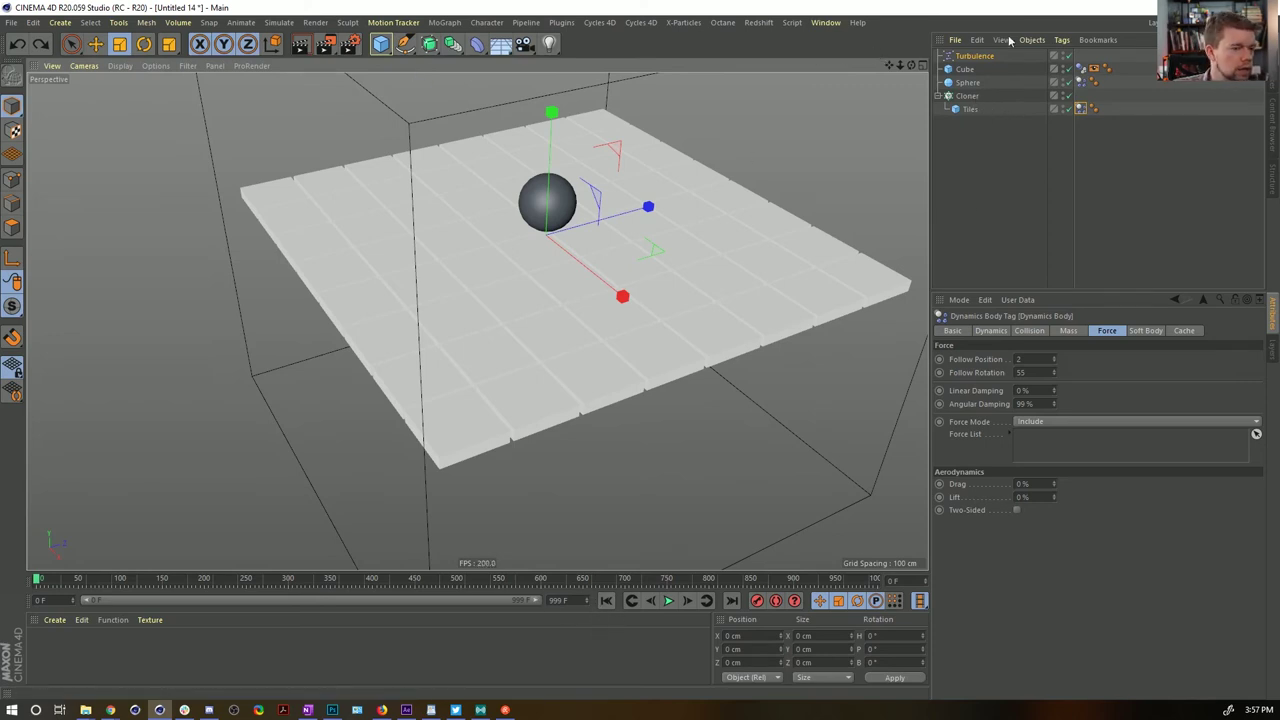
key("ctrl+a")
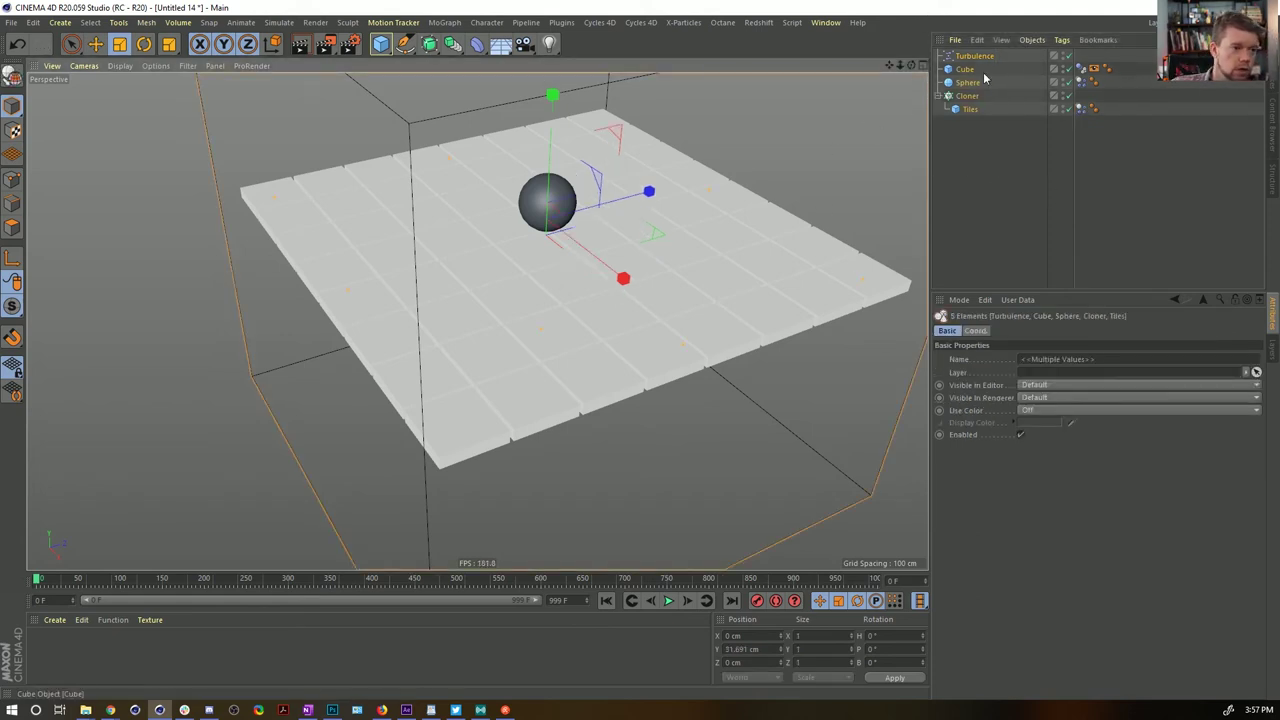
left_click(972, 108)
left_click_drag(600, 140, 760, 200, "alt")
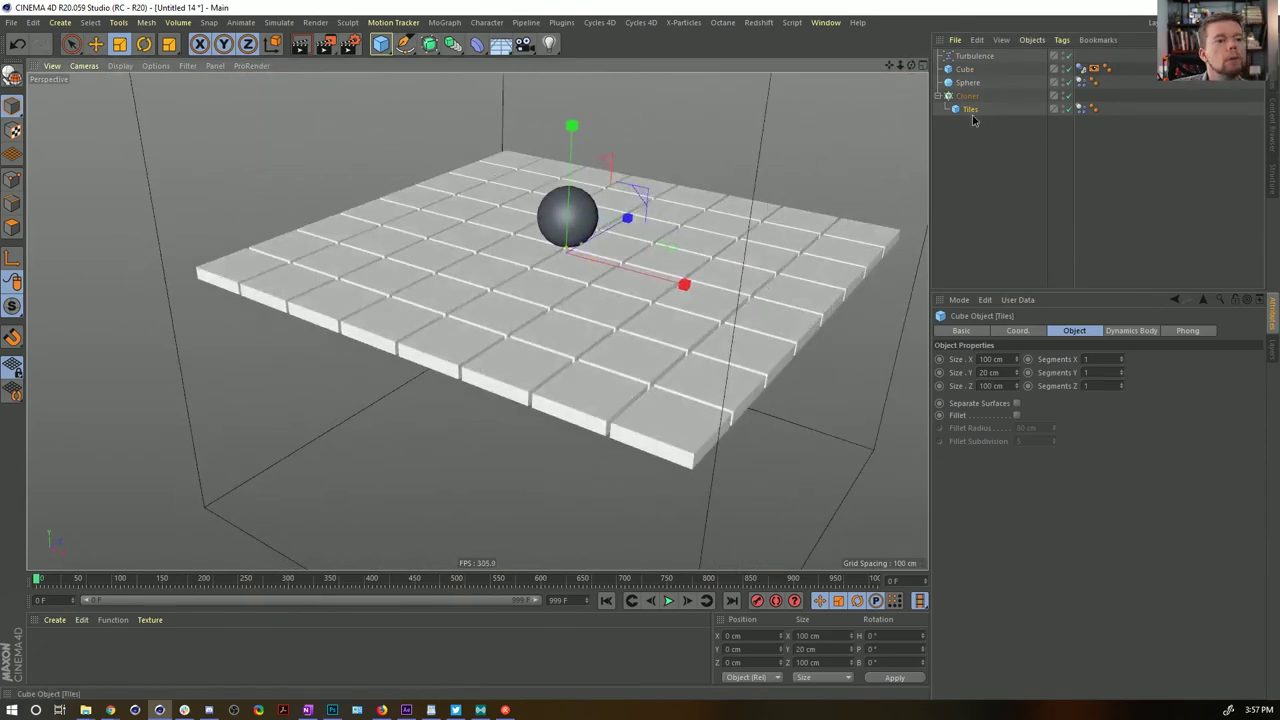
left_click_drag(971, 111, 1059, 139)
left_click(1079, 109)
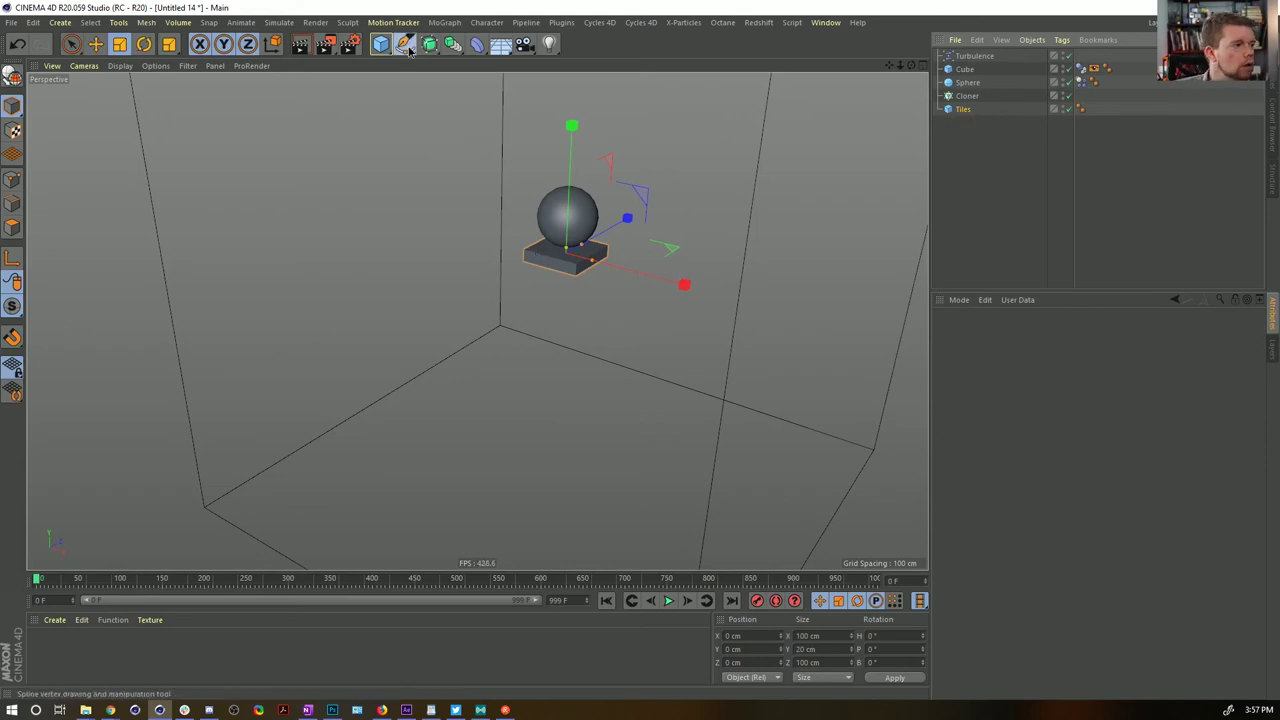
Add a Helix spline and an n-Side spline to the scene
left_click(408, 49)
left_click(545, 111)
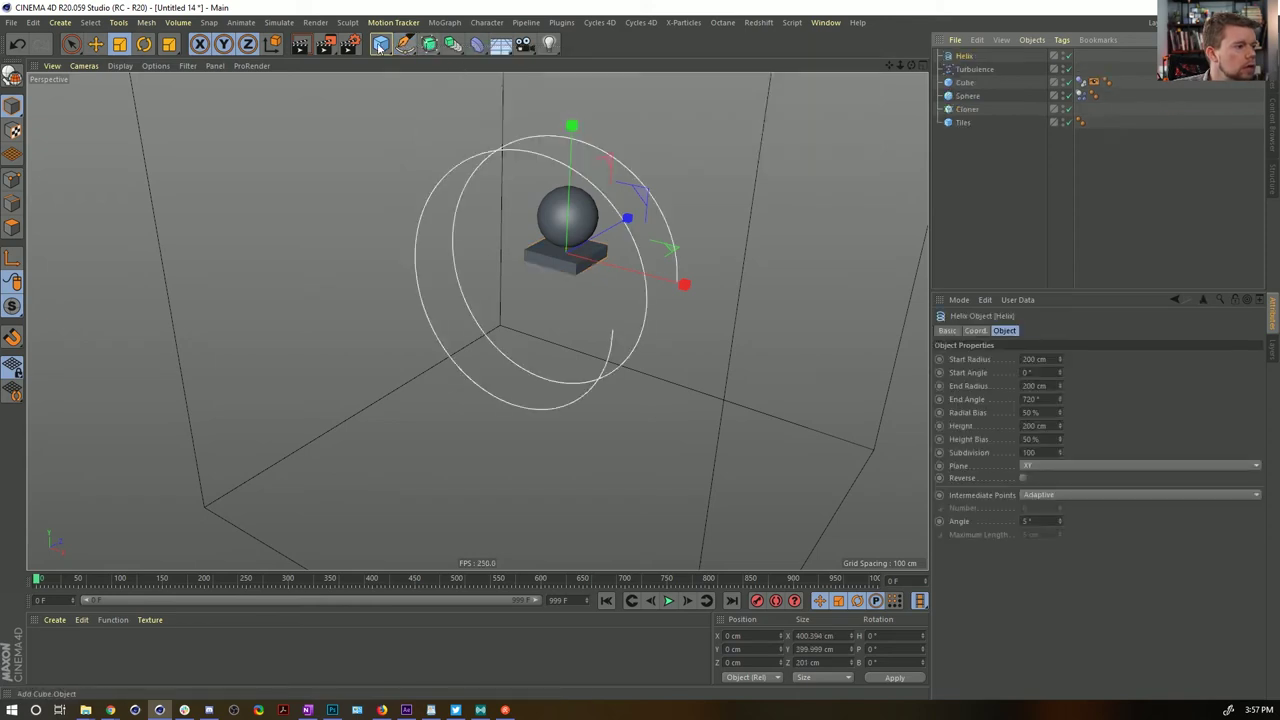
left_click(380, 46)
left_click(405, 44)
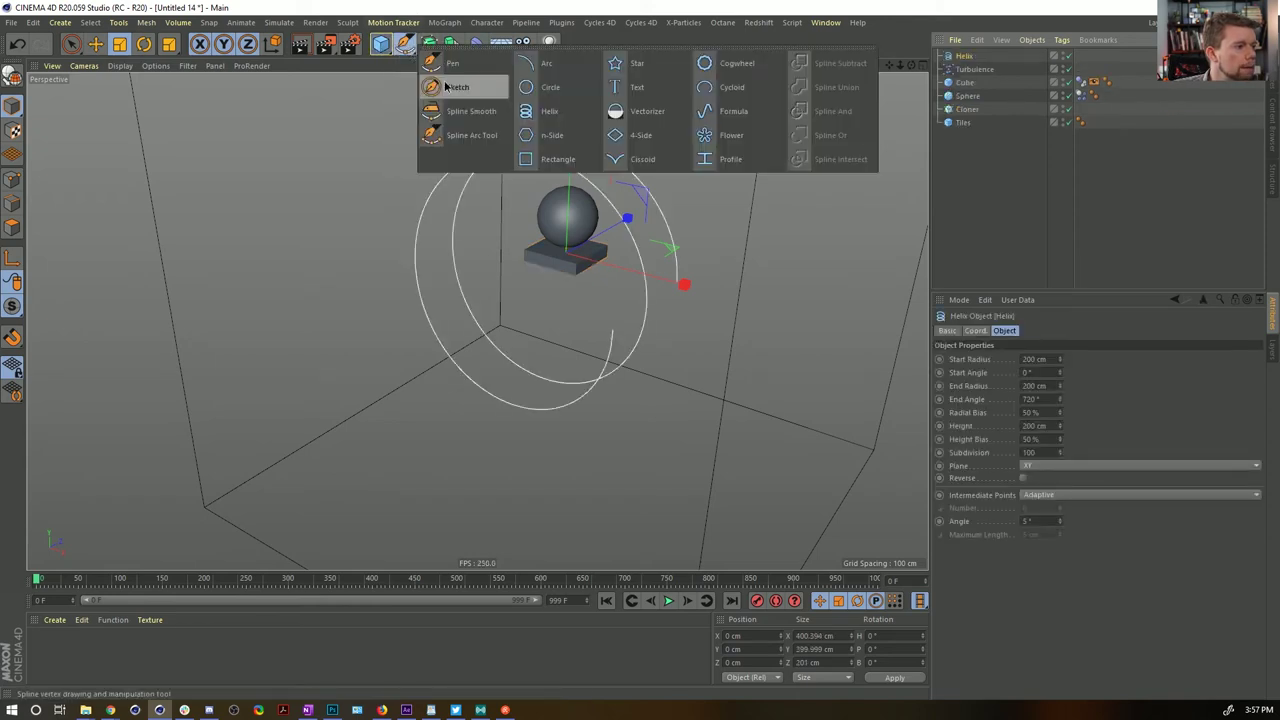
left_click(552, 135)
Add a Sweep generator and nest the n-Side and Helix splines inside it
left_click(451, 44)
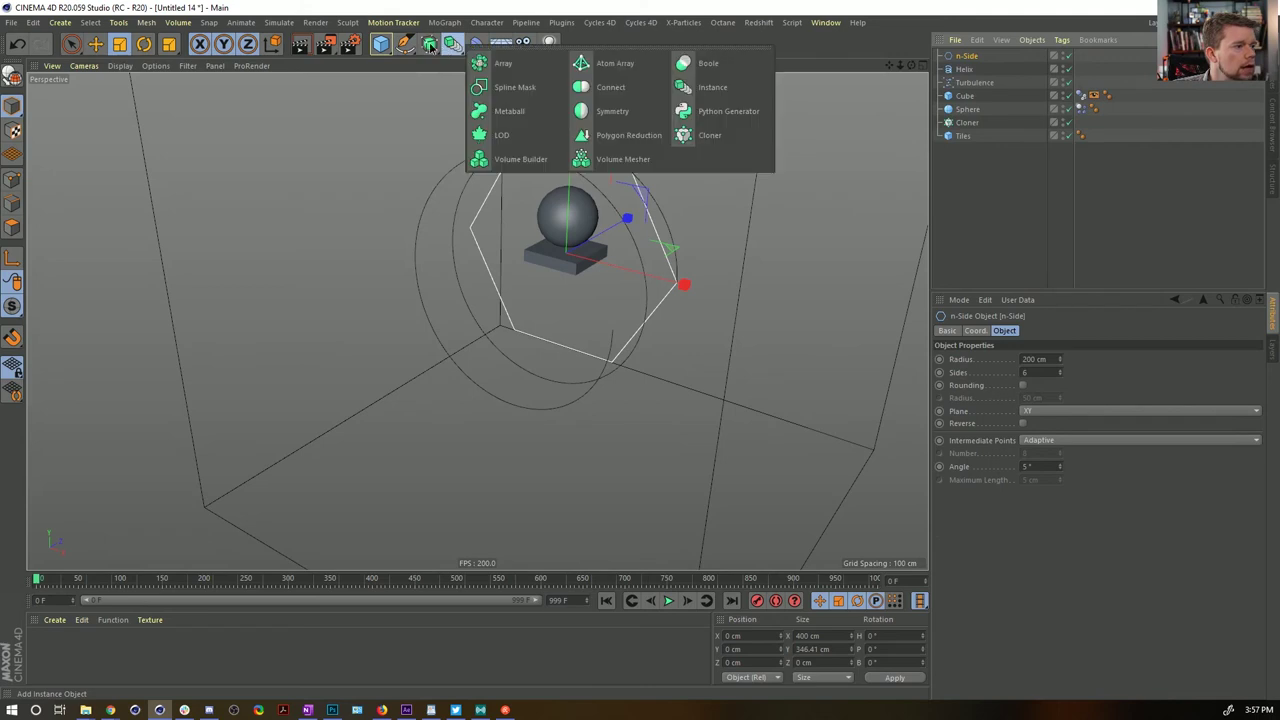
left_click(429, 44)
left_click(481, 111)
left_click(966, 68)
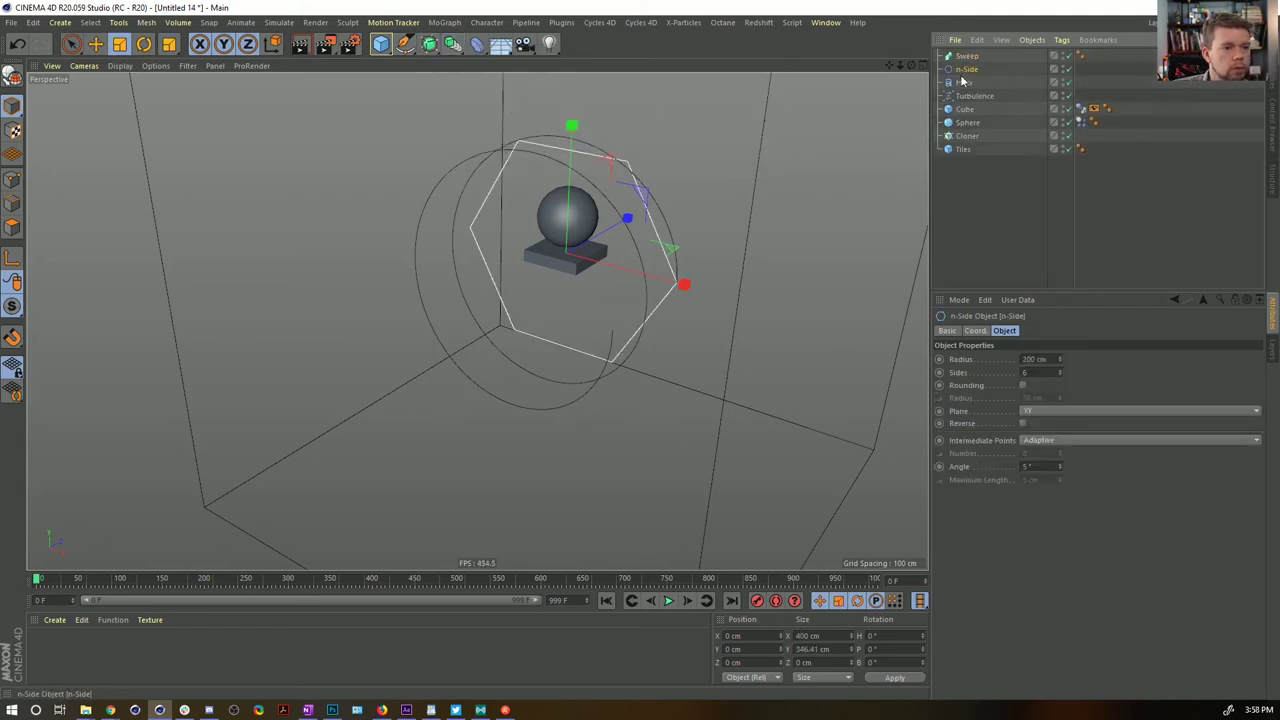
left_click(966, 81, "ctrl")
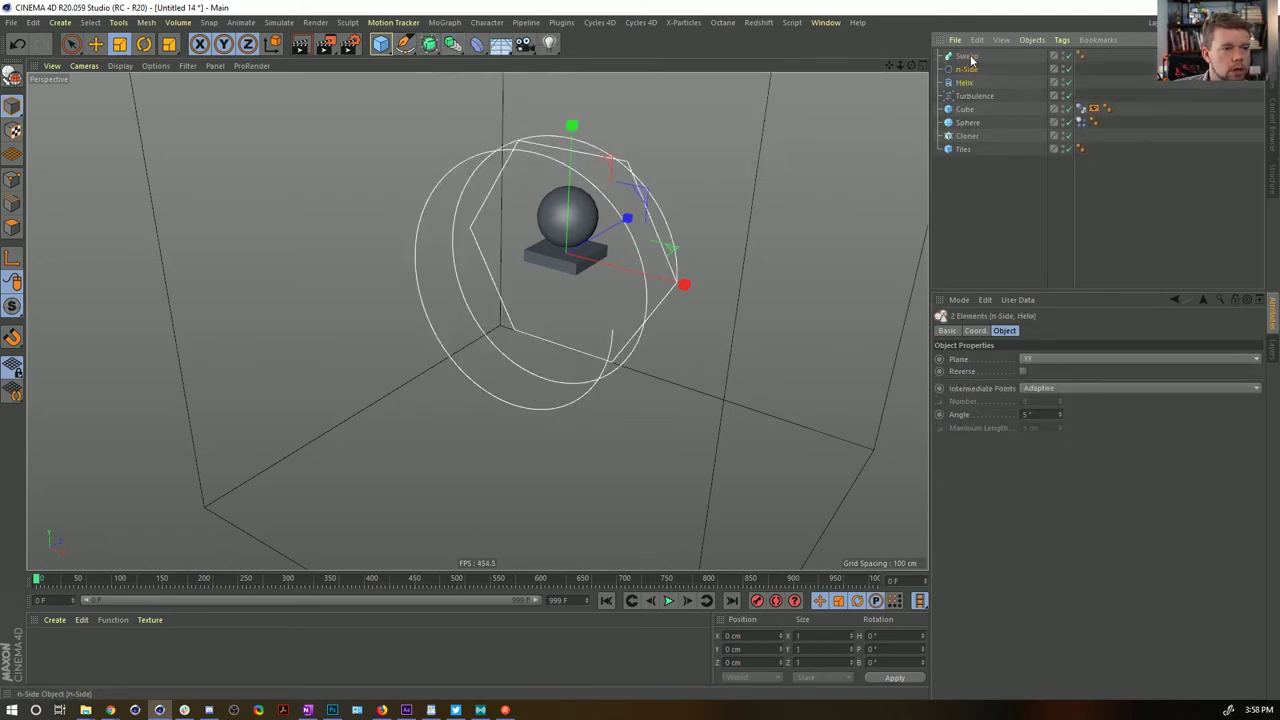
left_click_drag(970, 60, 968, 57)
Set the Helix spline's plane to XZ
left_click(970, 82)
left_click(1140, 466)
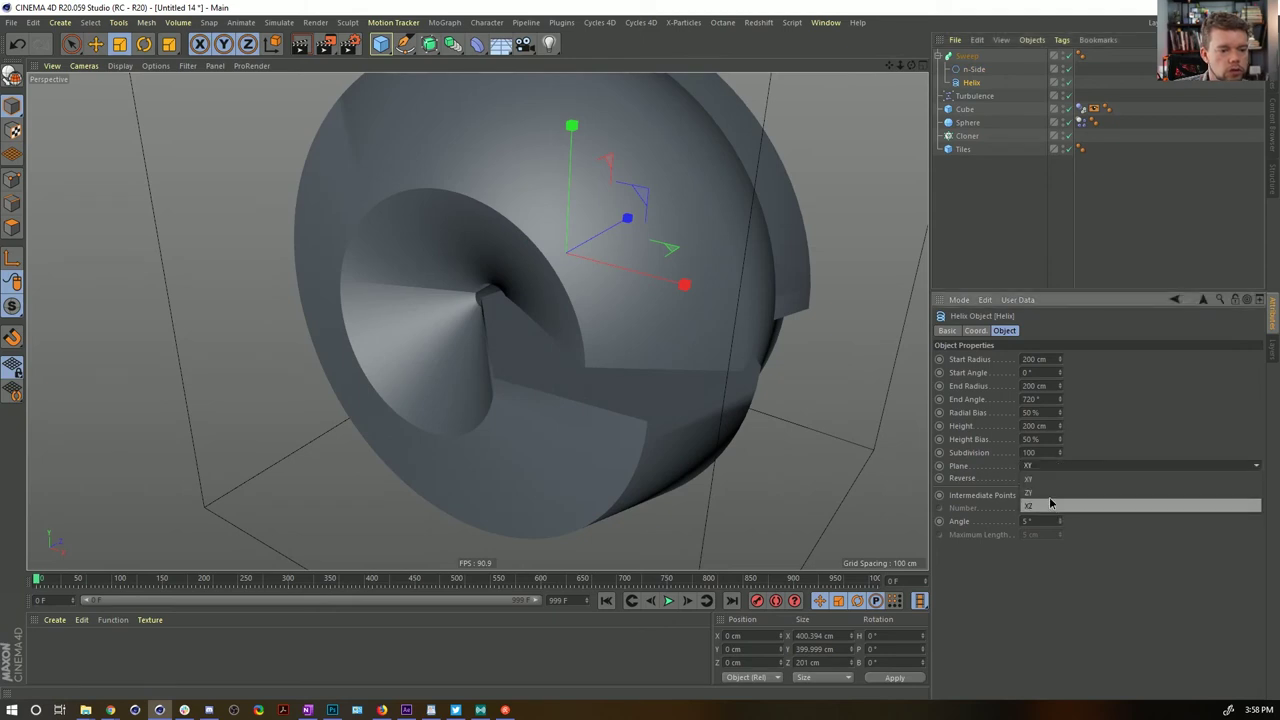
left_click(1049, 504)
Try to shrink the swept shape by scaling the Helix spline down
key("t")
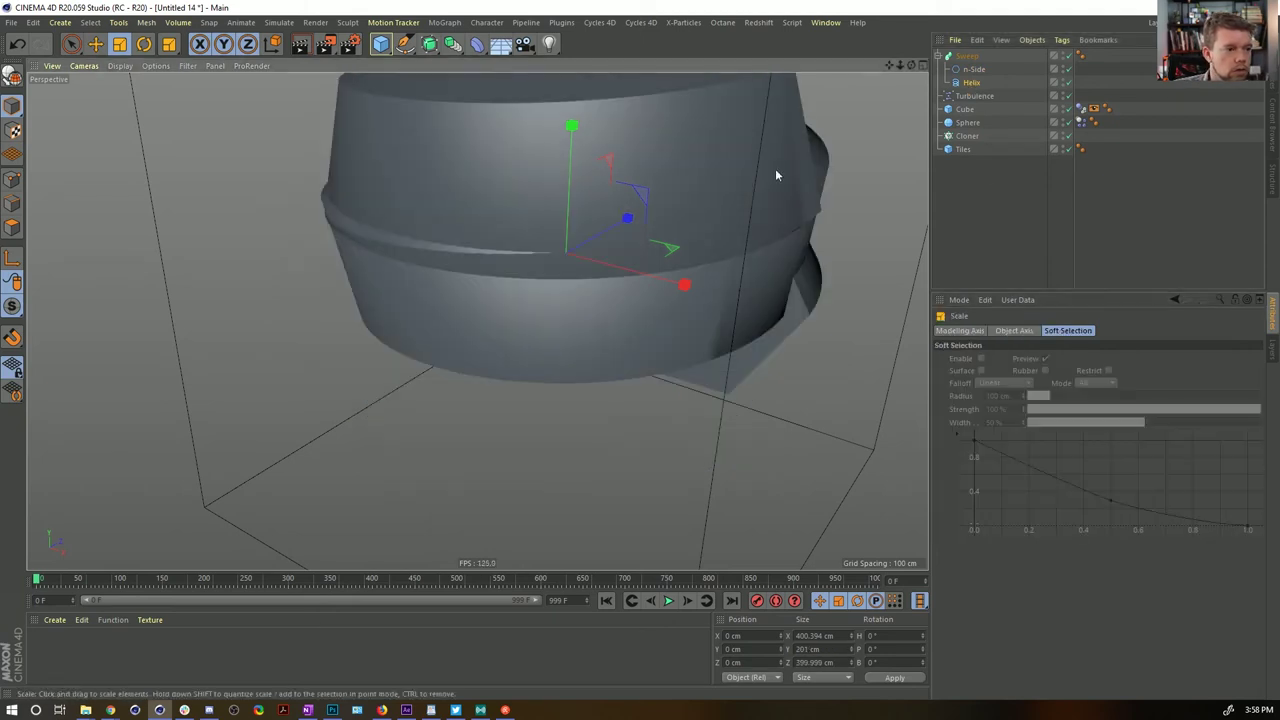
left_click_drag(775, 168, 304, 427)
left_click_drag(135, 460, 134, 458)
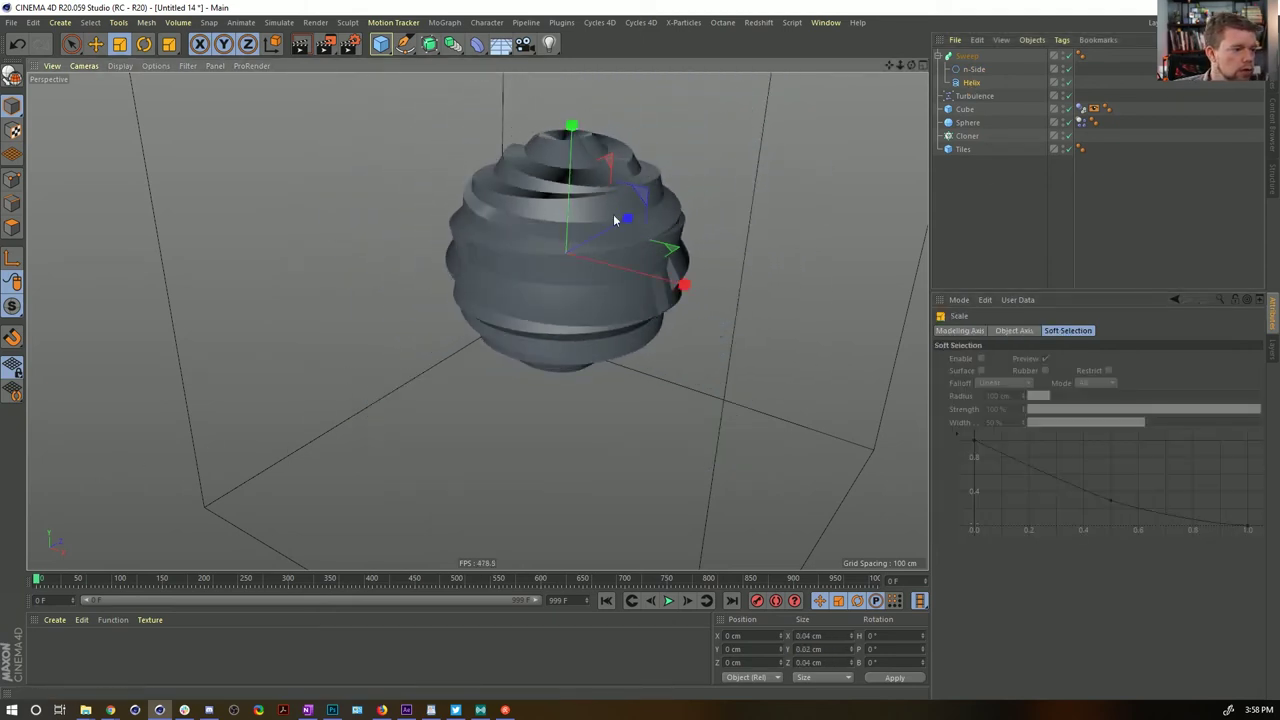
left_click_drag(616, 218, 562, 248)
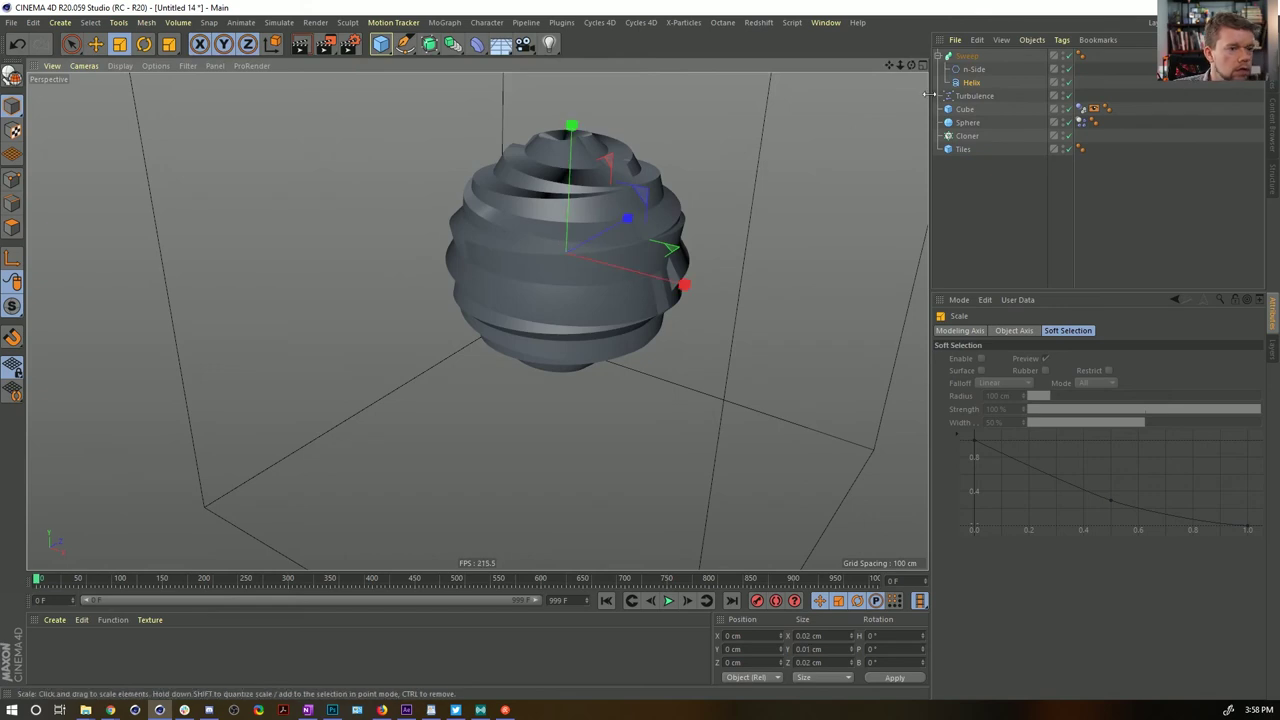
Try to move the Sweep about 271 cm along X, away from the Sphere
left_click(968, 57)
key("e")
left_click_drag(683, 285, 848, 327)
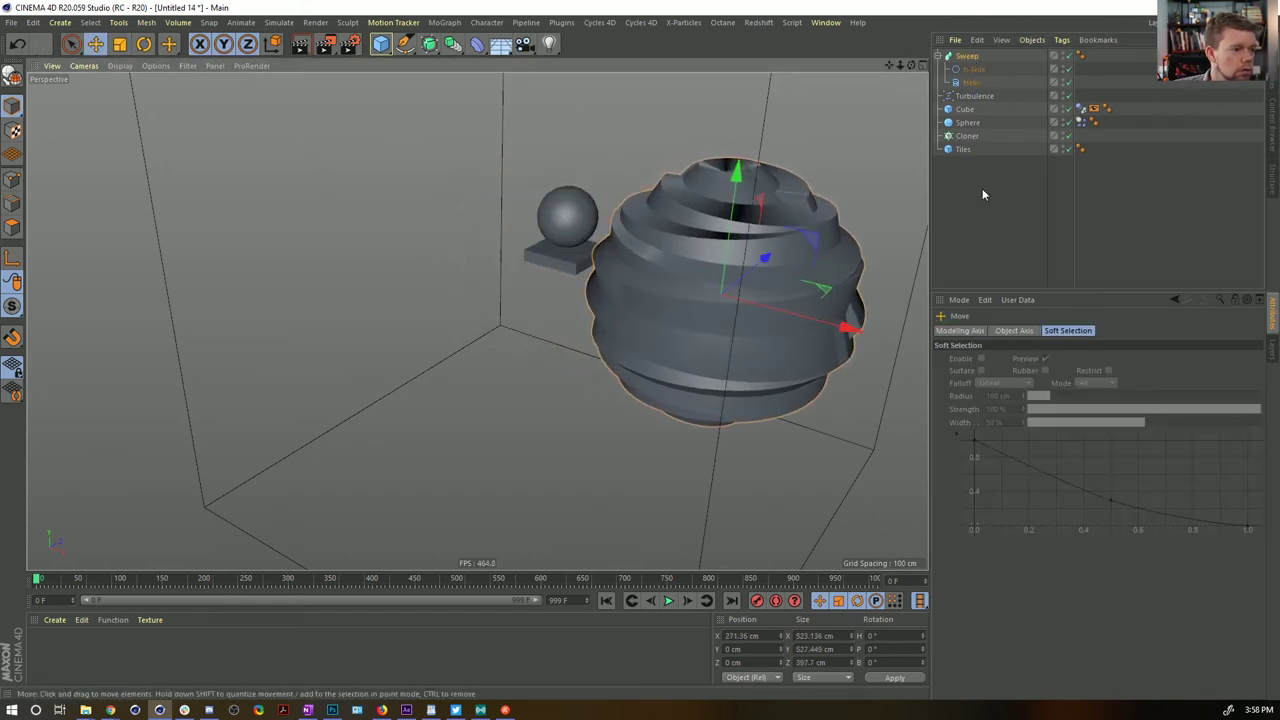
left_click(978, 84)
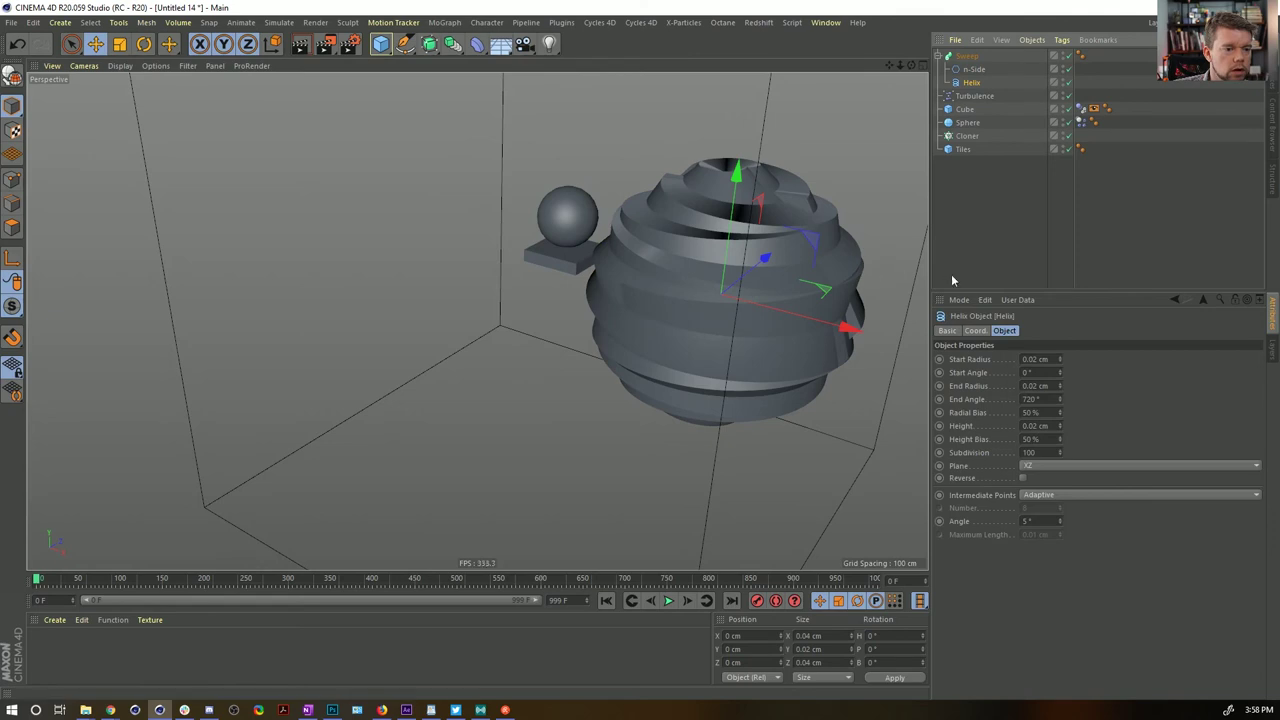
left_click_drag(870, 188, 812, 172)
key("ctrl+z")
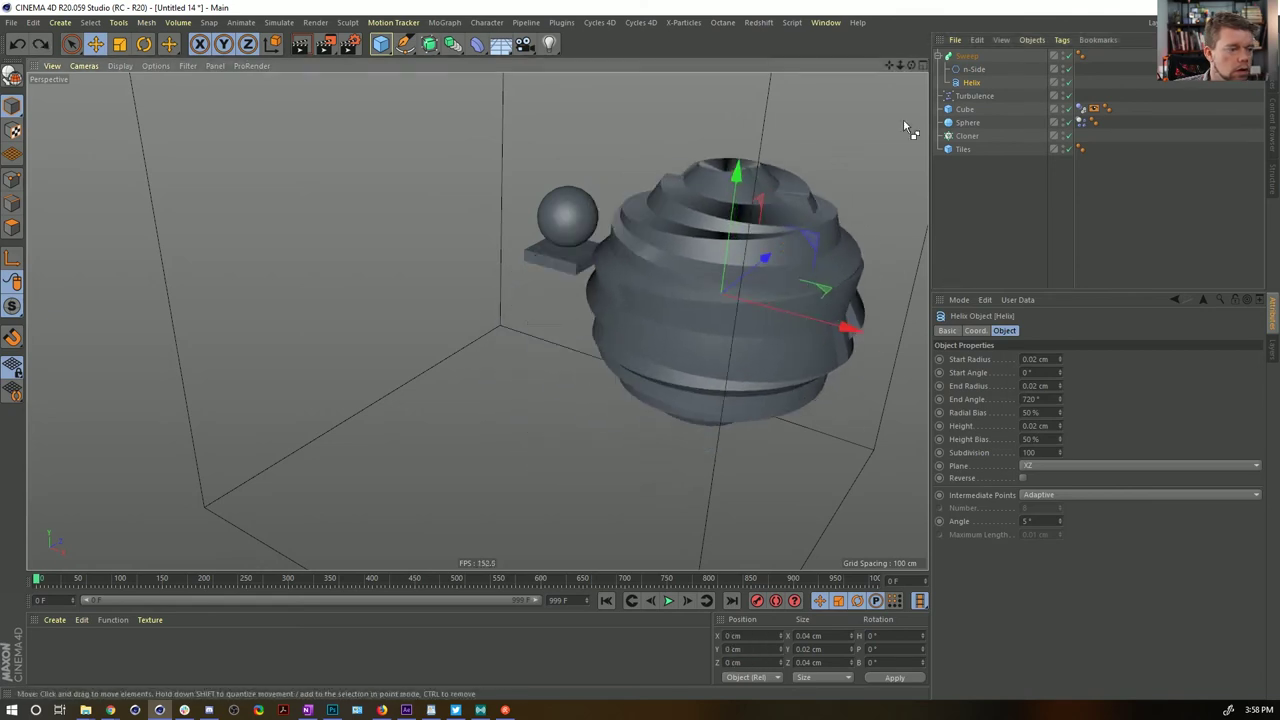
Try to scale down the n-Side profile, and undo the Sweep's move and the recent scaling
left_click(975, 70)
key("t")
left_click_drag(893, 137, 790, 220)
left_click(971, 84)
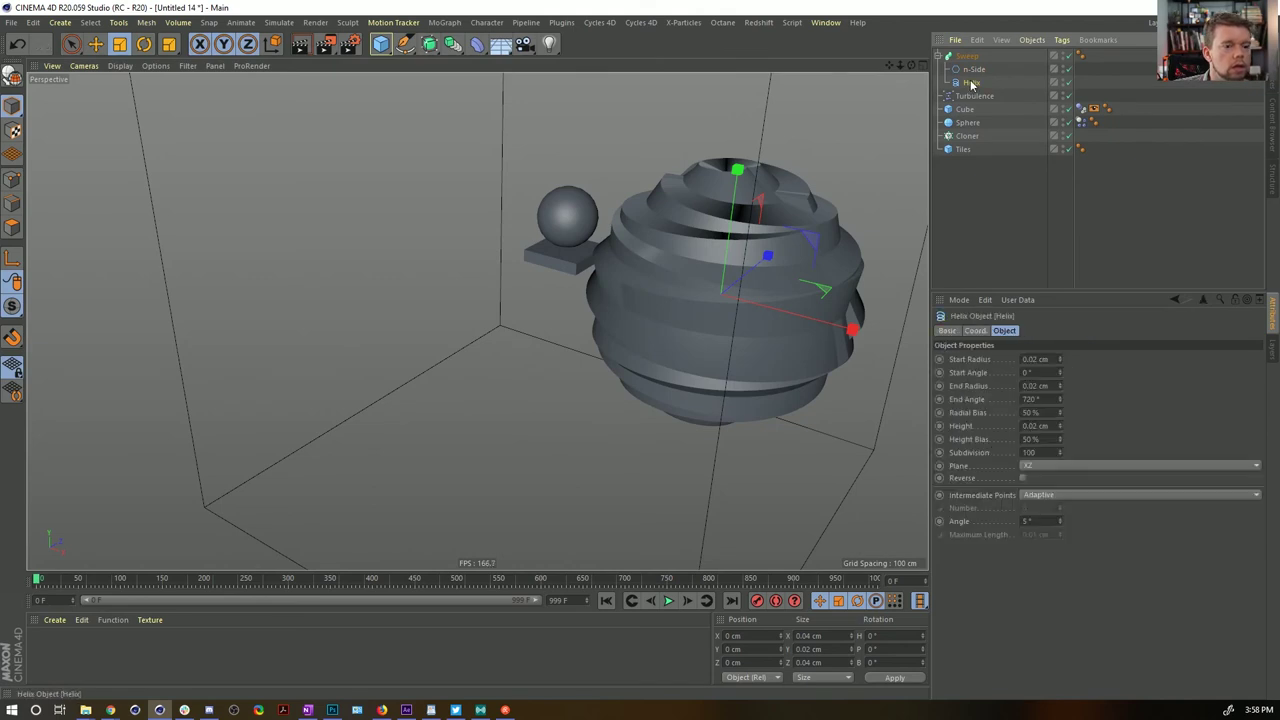
key("ctrl+z")
key("ctrl+z")
key("ctrl+z")
key("ctrl+z")
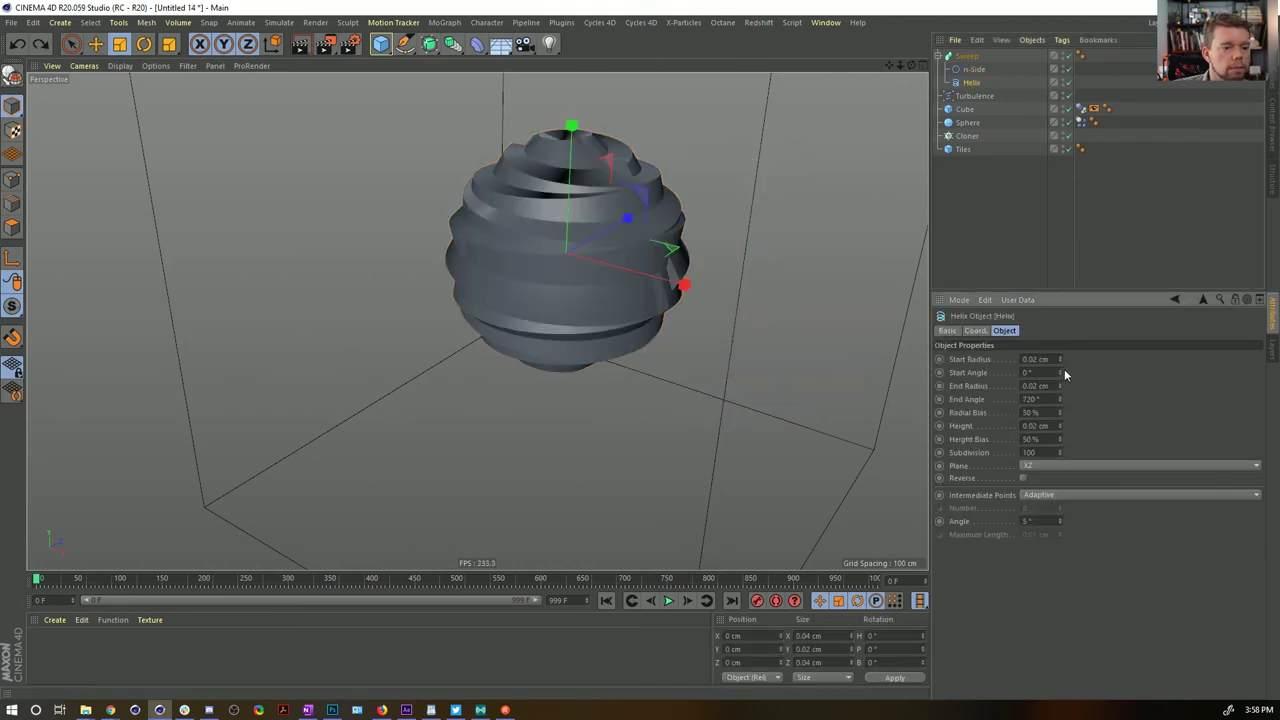
Scale the Sweep down to a helix radius of about 132 cm and shrink the n-Side profile to a thin coil
left_click_drag(737, 197, 777, 184, "alt")
right_click_drag(777, 184, 738, 238, "alt")
middle_click_drag(738, 239, 743, 254, "alt")
left_click(968, 57)
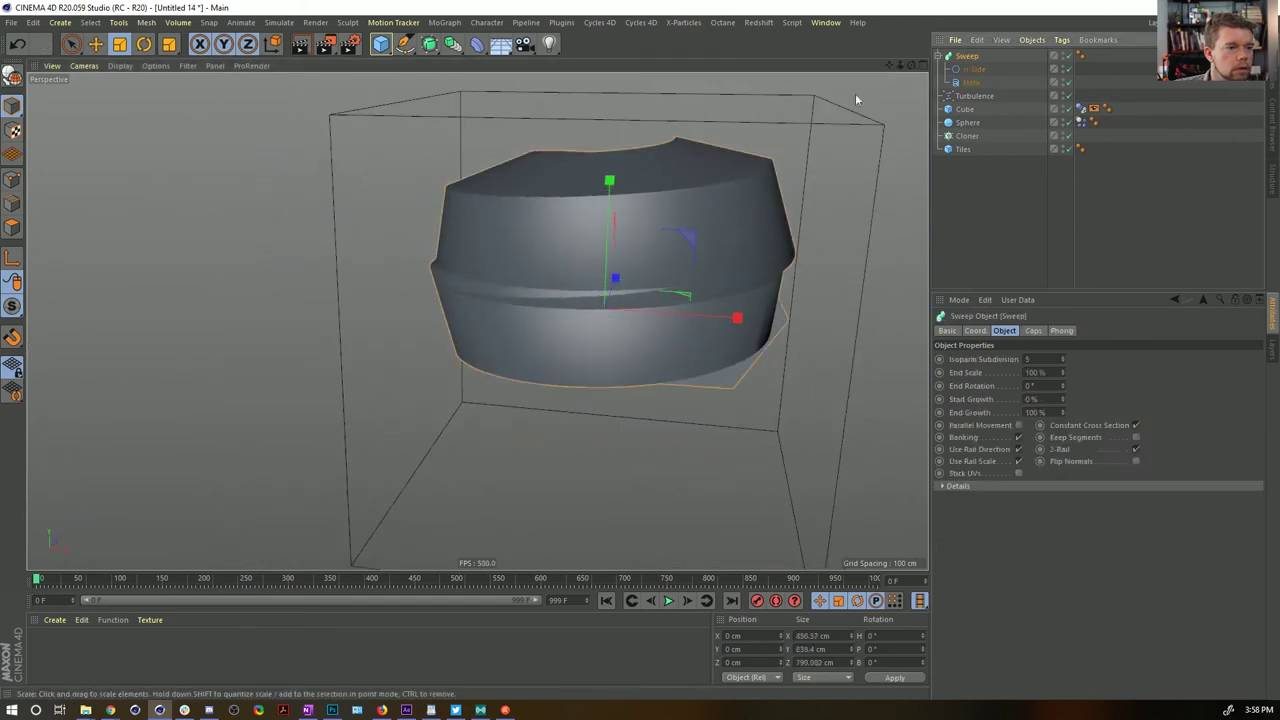
left_click_drag(852, 101, 683, 209)
left_click(975, 71)
left_click_drag(734, 120, 488, 377)
Set the Helix end angle to 2880° and increase its height to about 872 cm
left_click(970, 82)
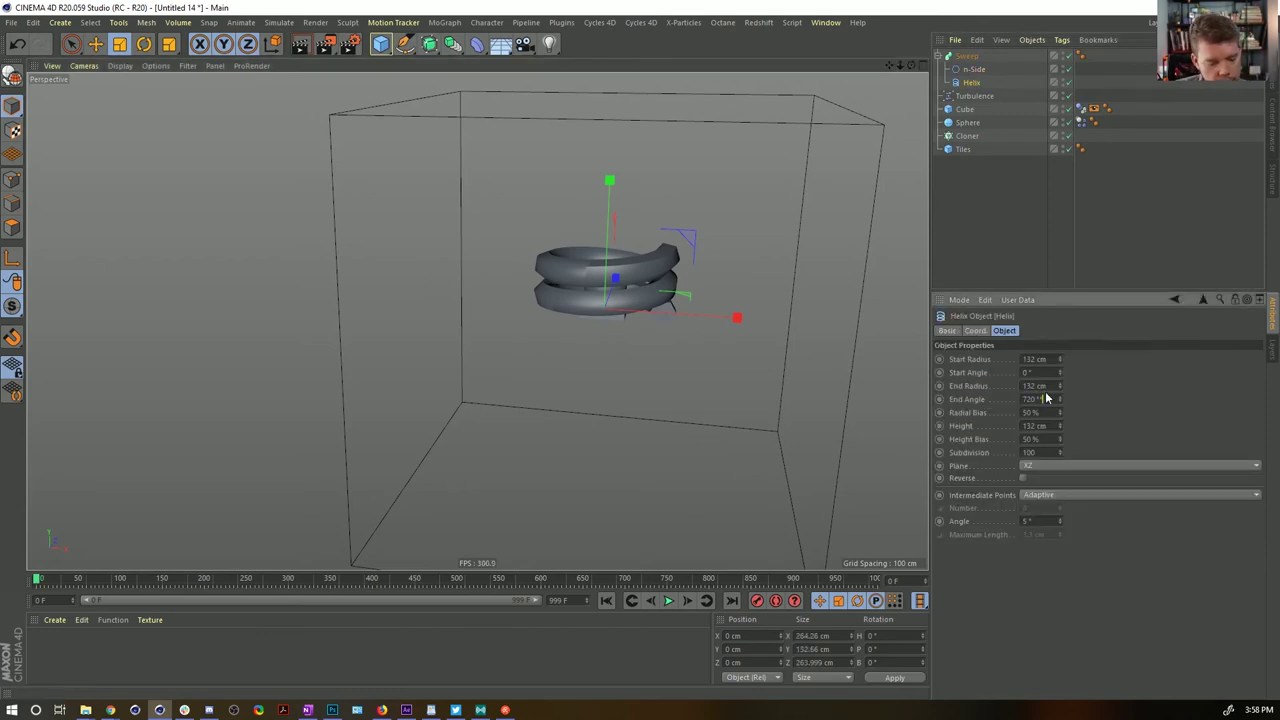
key("Return")
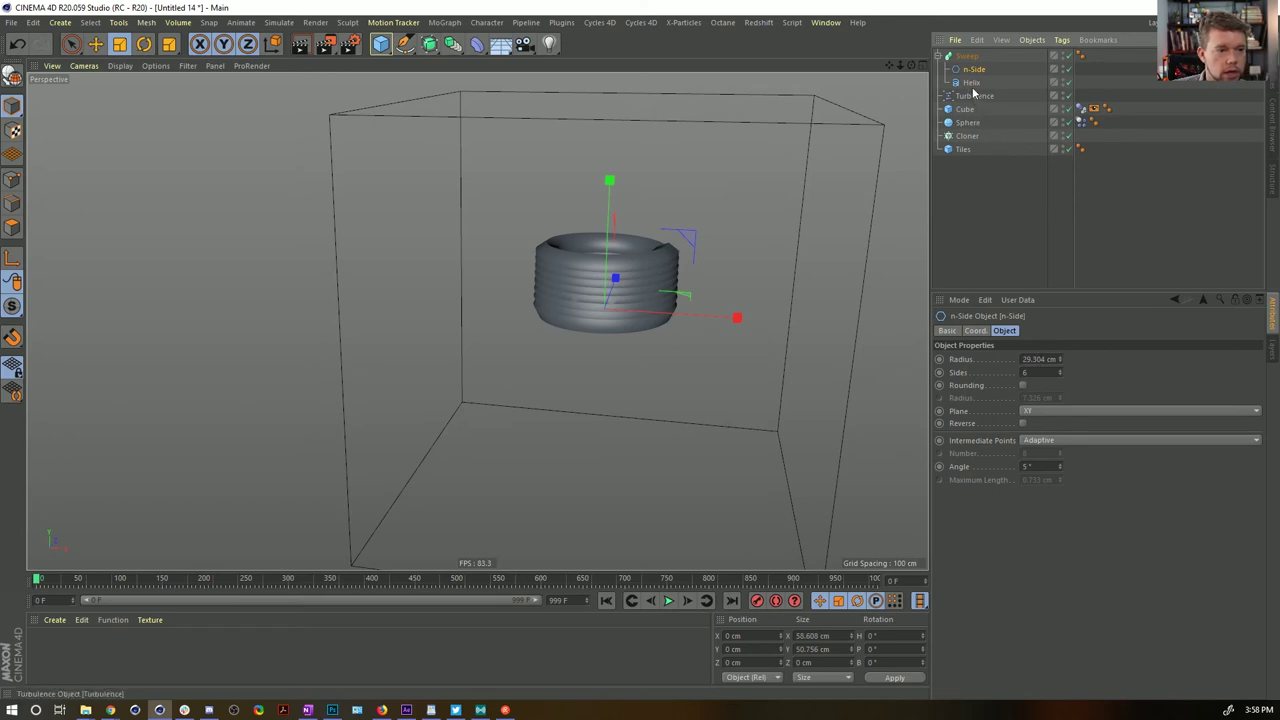
left_click_drag(1059, 426, 1059, 340)
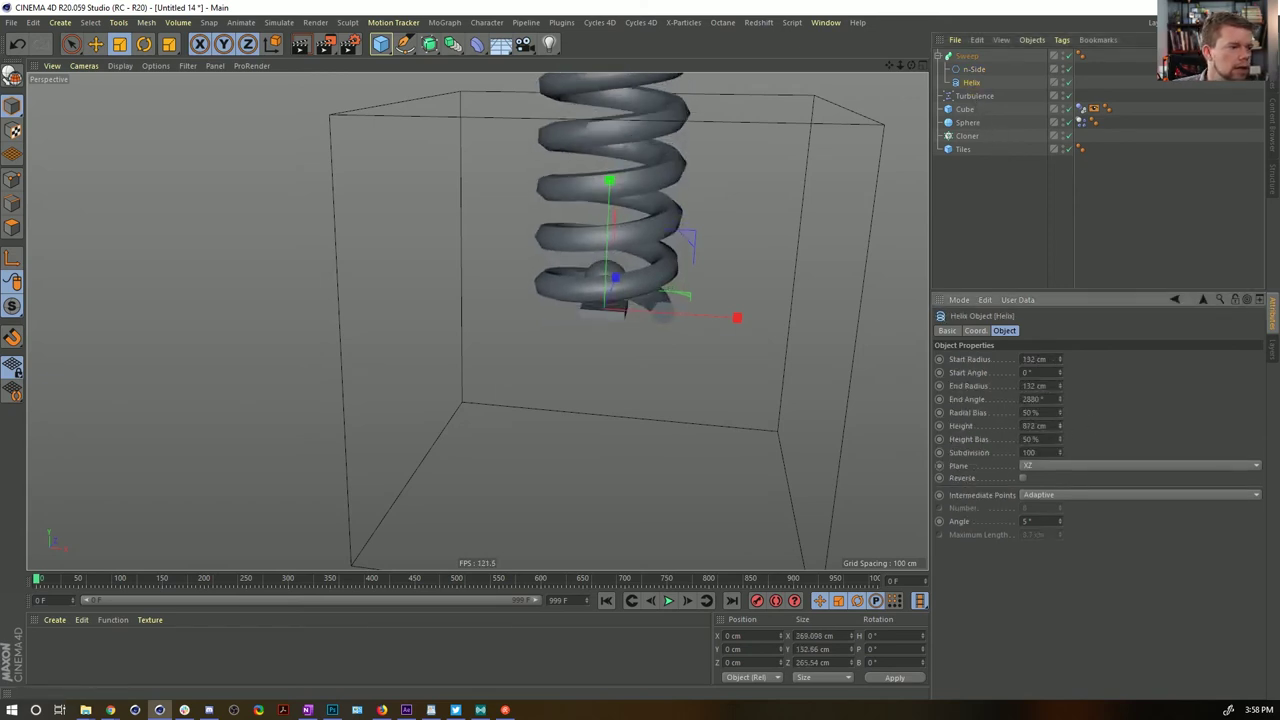
Scale the Sweep down to fit beneath the tile and lower it to about Y -210 cm
left_click(967, 56)
key("t")
left_click_drag(757, 266, 545, 567)
key("e")
left_click_drag(612, 190, 576, 249)
Create a material with only Reflectance enabled, replacing the default specular with a GGX layer
double_click(166, 654)
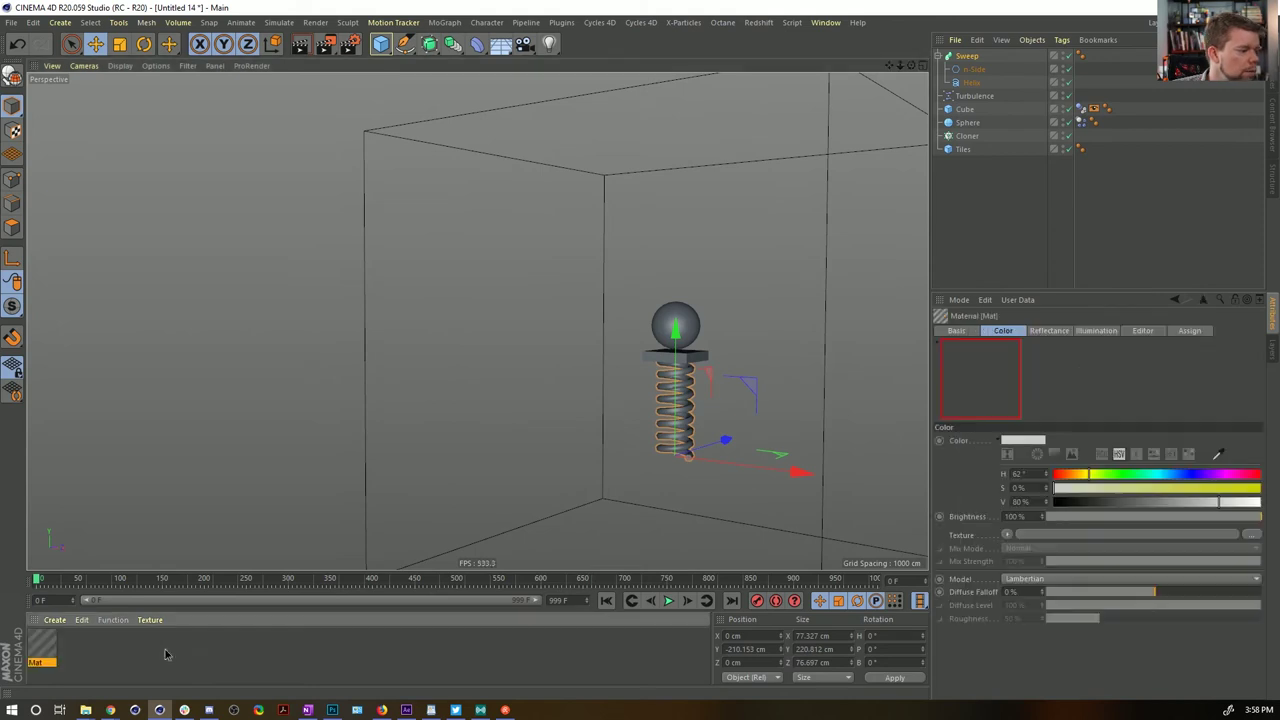
double_click(39, 643)
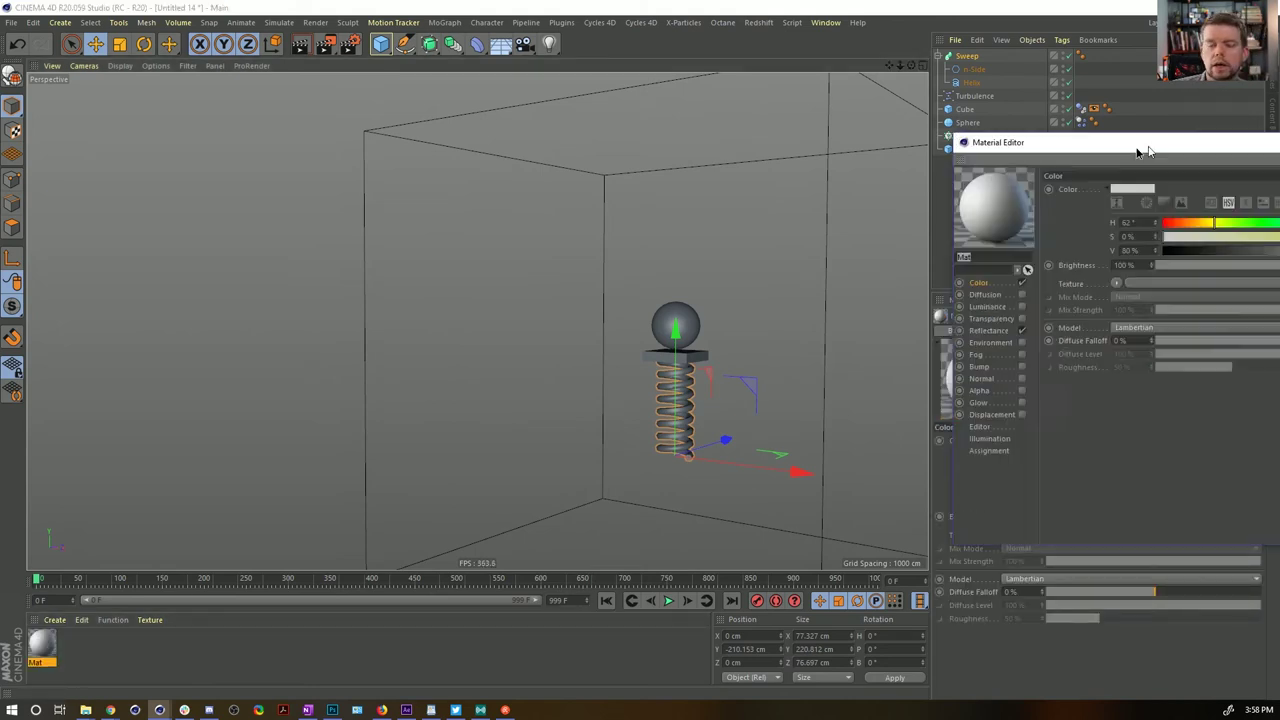
left_click(750, 275)
left_click(716, 323)
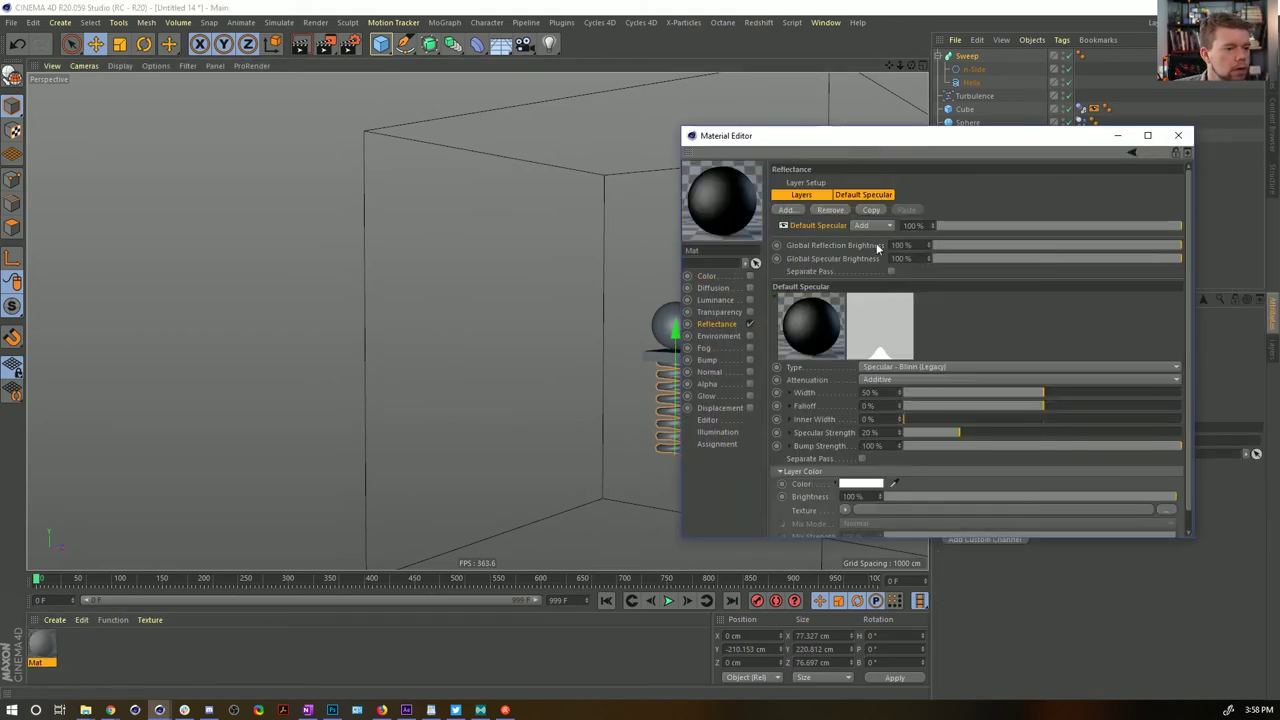
left_click(829, 210)
left_click(788, 210)
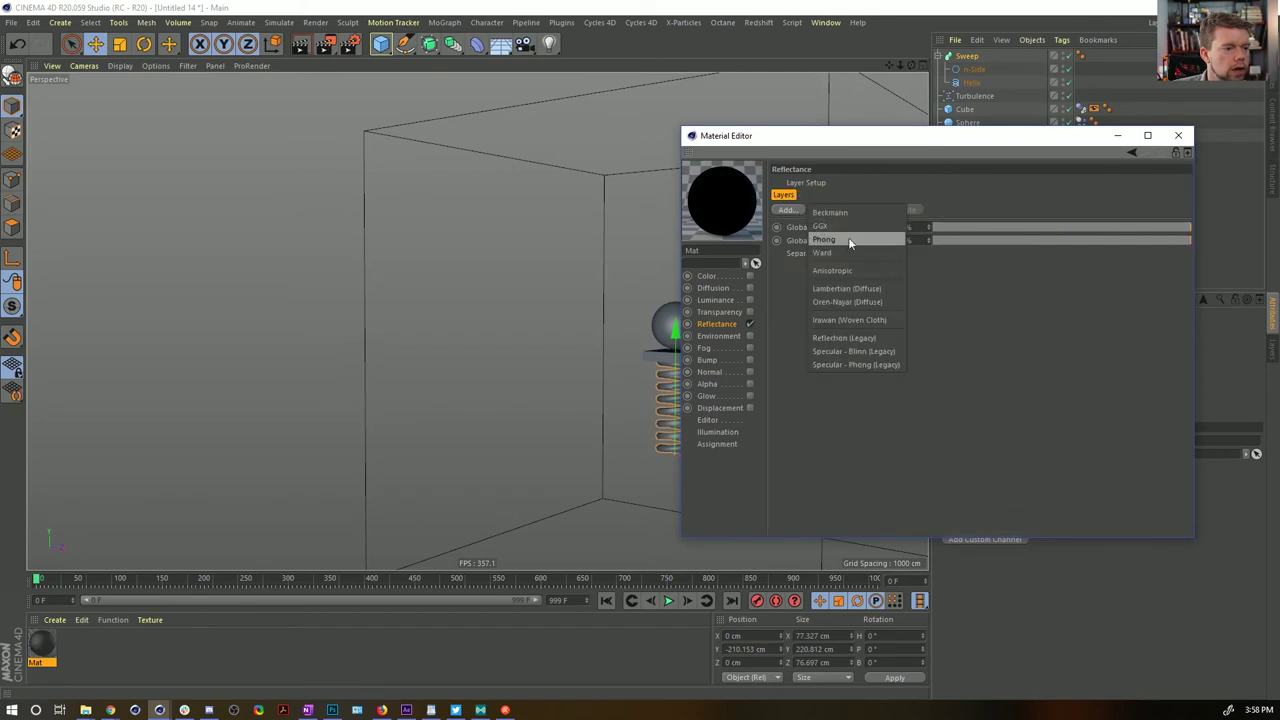
left_click(848, 237)
Apply the reflective material to the Sweep and increase its GGX layer's roughness
left_click_drag(917, 135, 809, 542)
left_click_drag(950, 60, 958, 57)
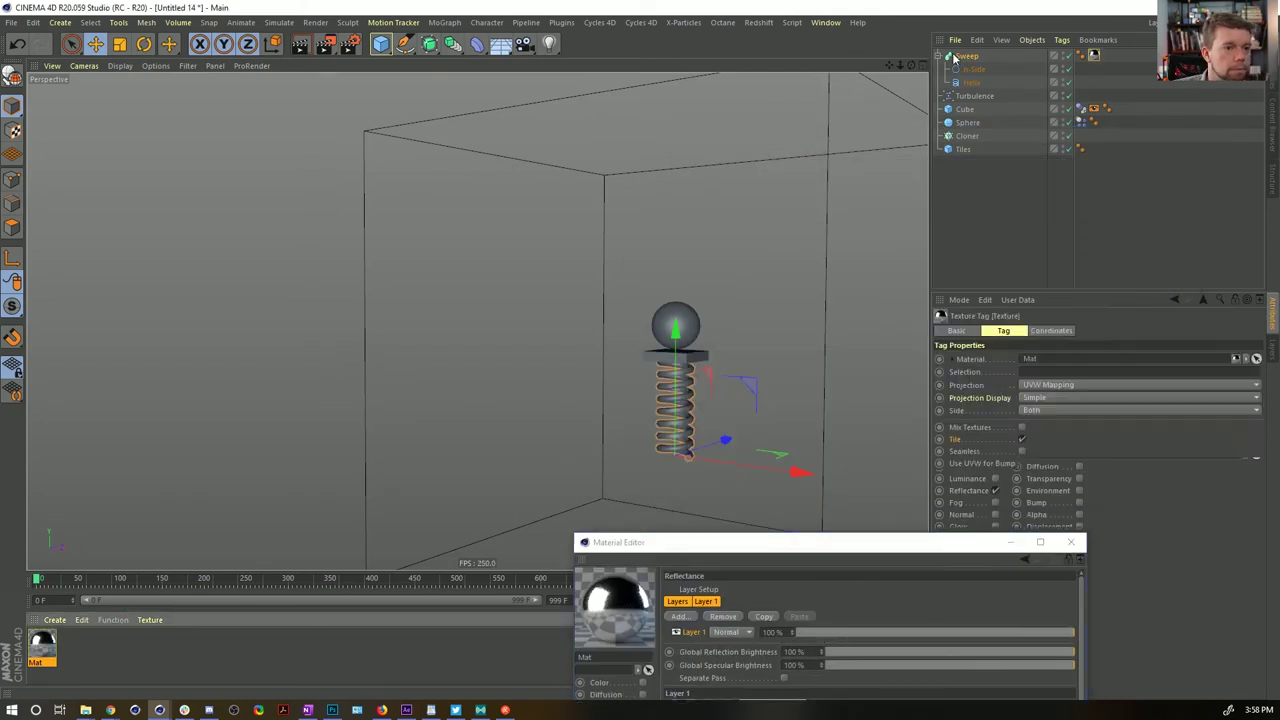
left_click_drag(839, 537, 738, 167)
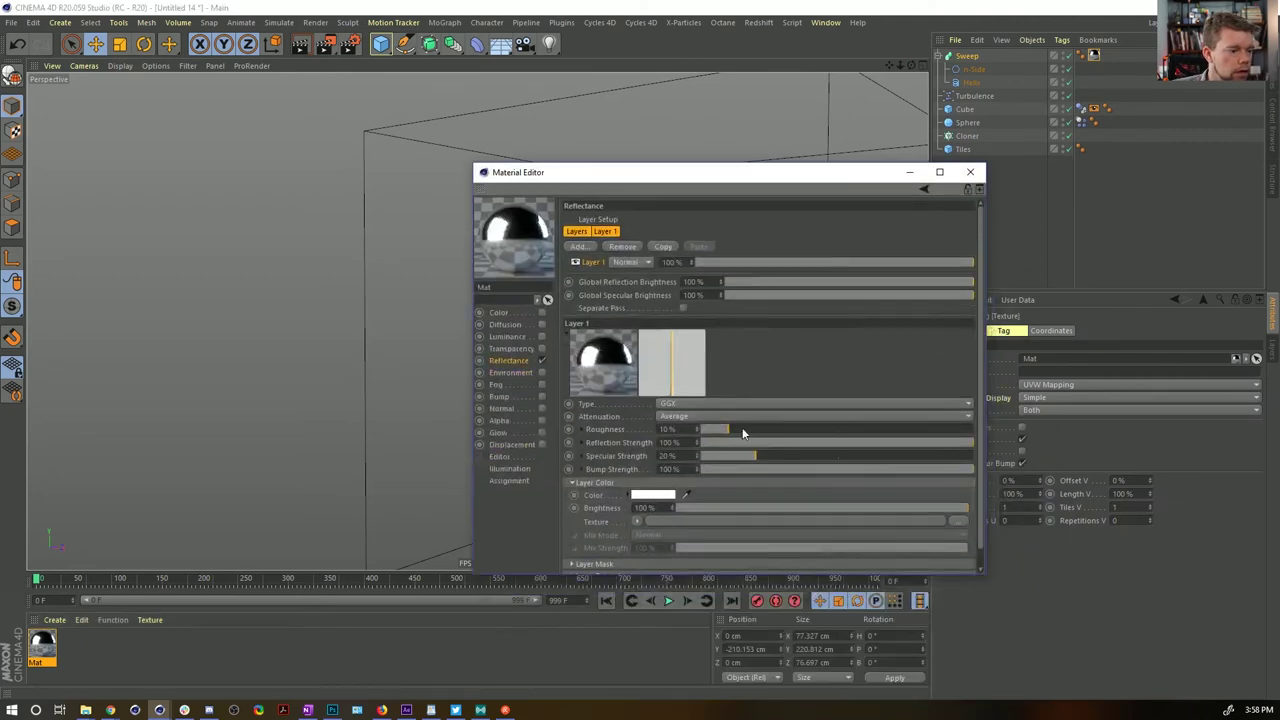
left_click(970, 172)
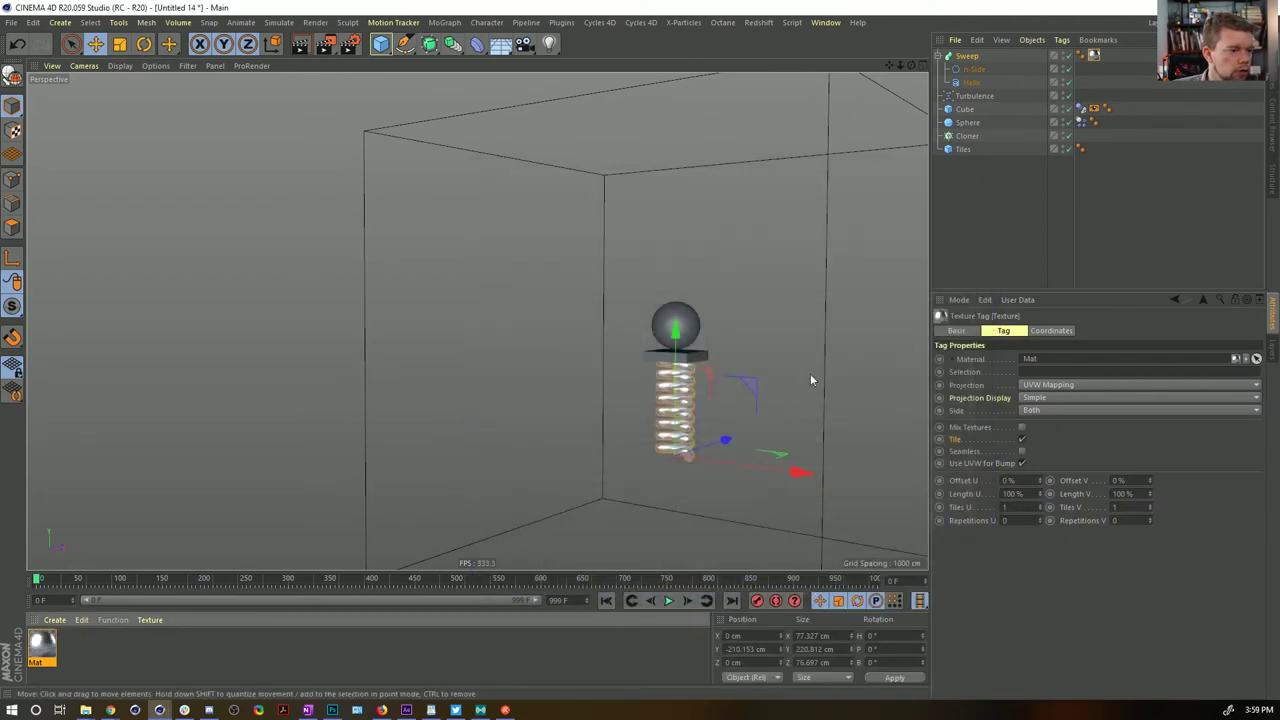
left_click_drag(810, 373, 684, 430, "alt")
right_click_drag(684, 430, 741, 317, "alt")
right_click_drag(685, 350, 738, 312, "alt")
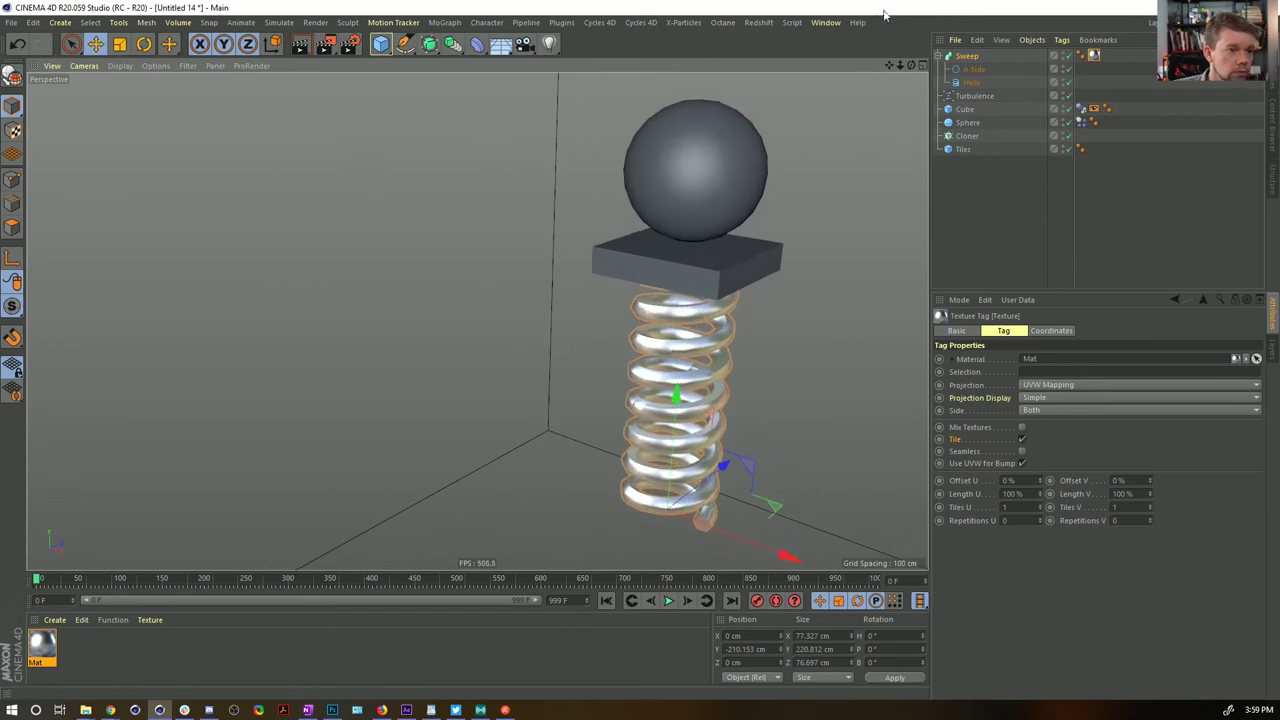
left_click(969, 111)
left_click(1016, 426)
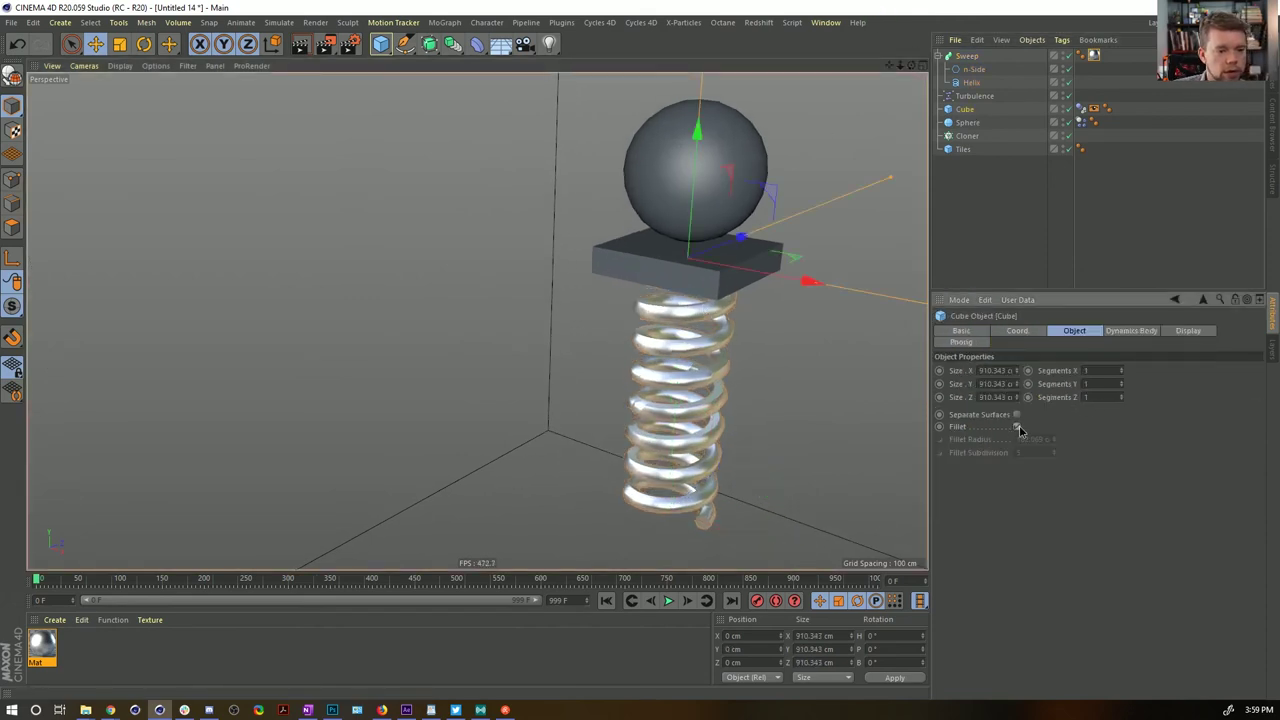
key("ctrl+z")
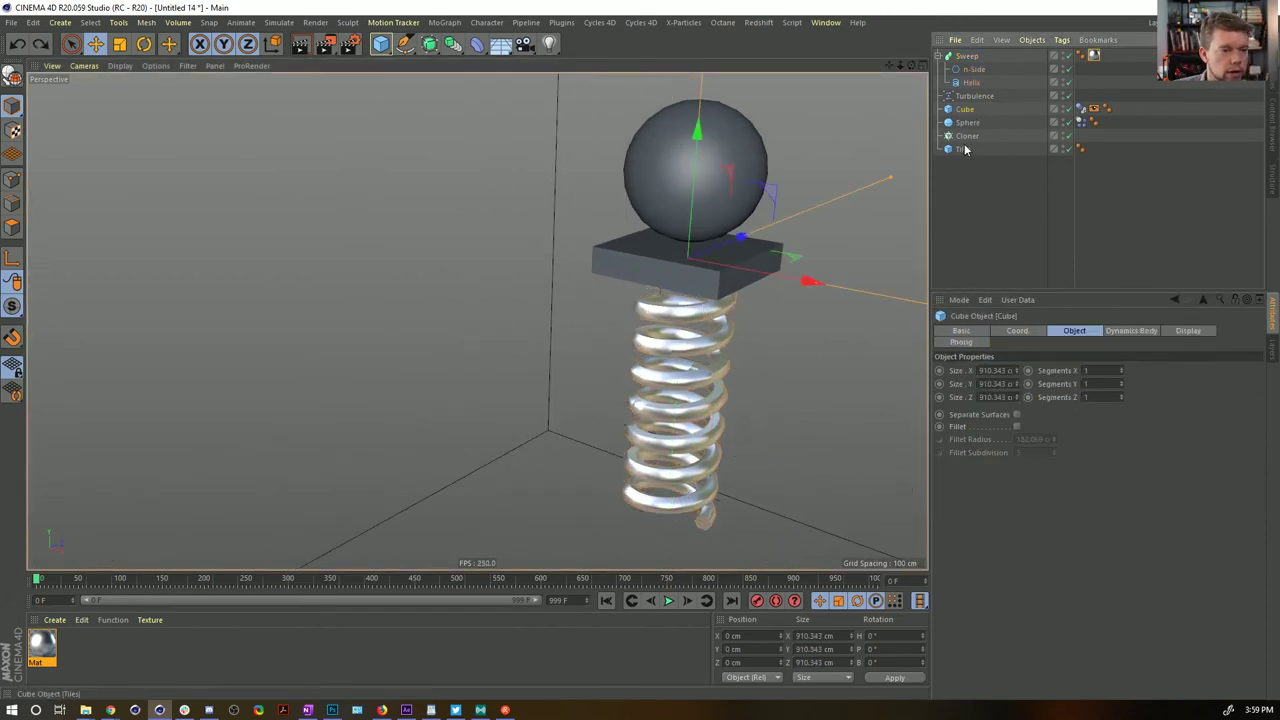
Enable the fillet on the Tiles object with a radius of 1 cm and a subdivision of 1
left_click(962, 149)
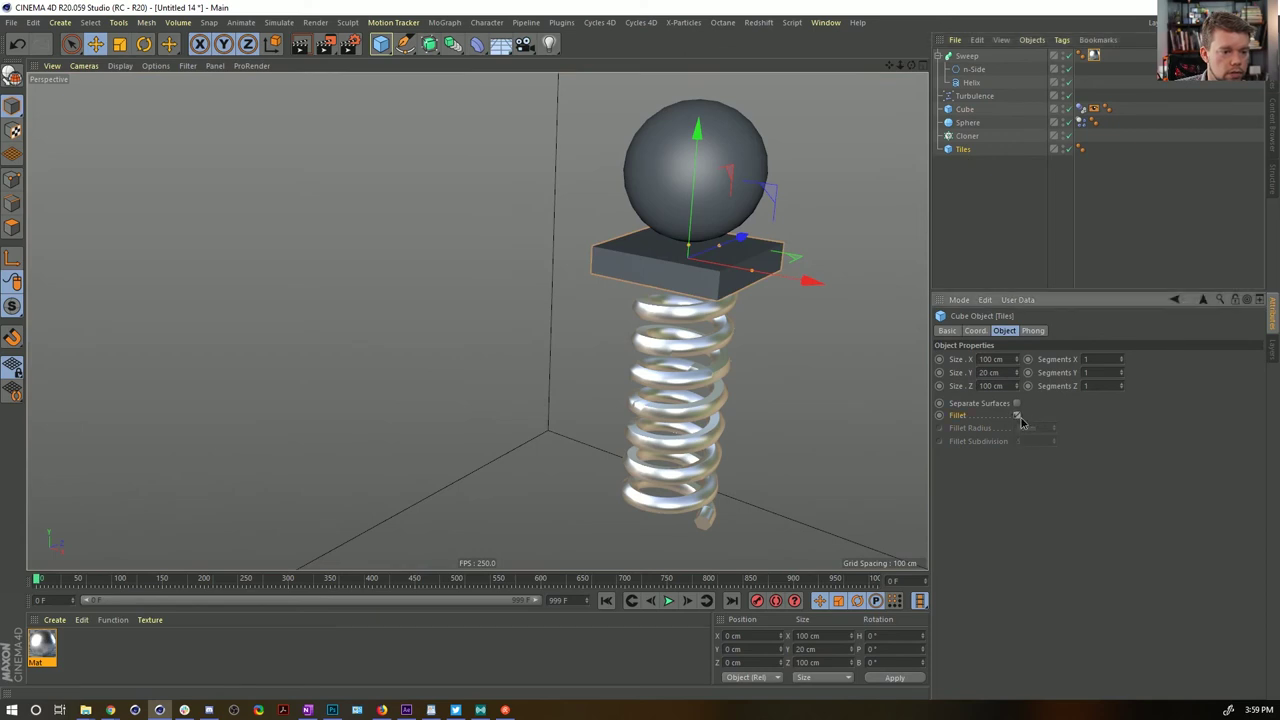
left_click(1016, 415)
type("1")
key("Return")
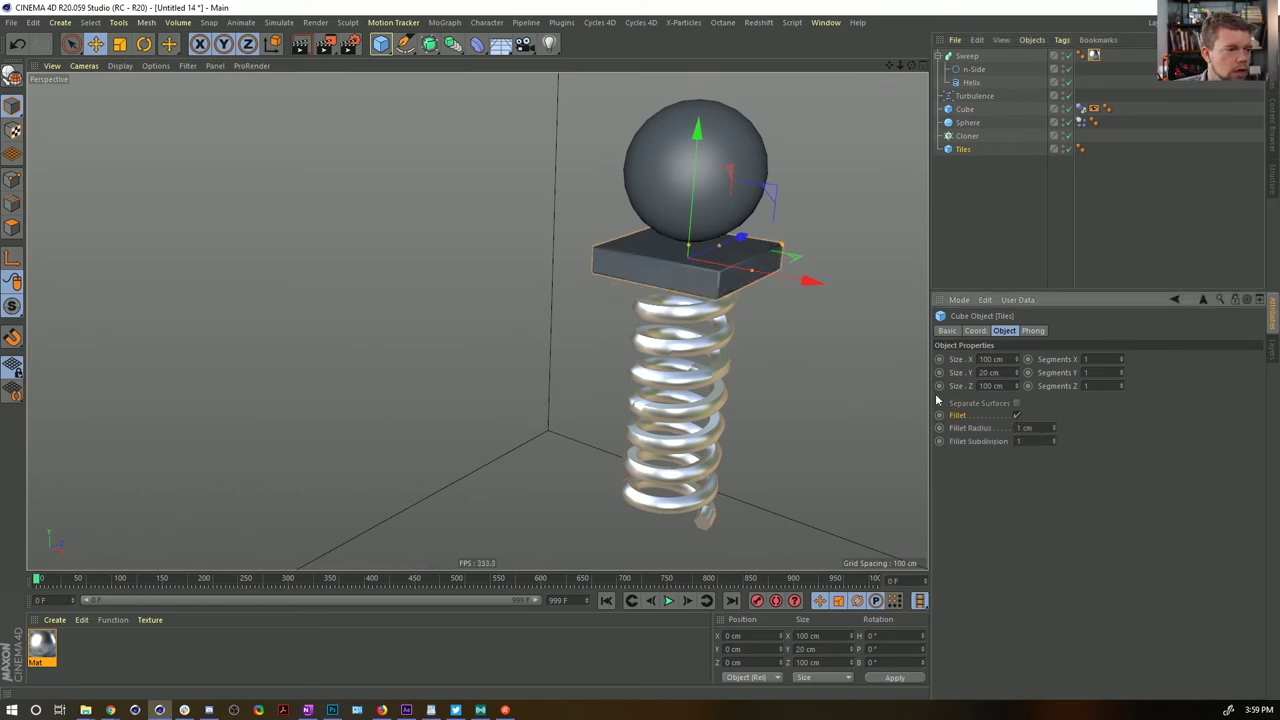
left_click(991, 236)
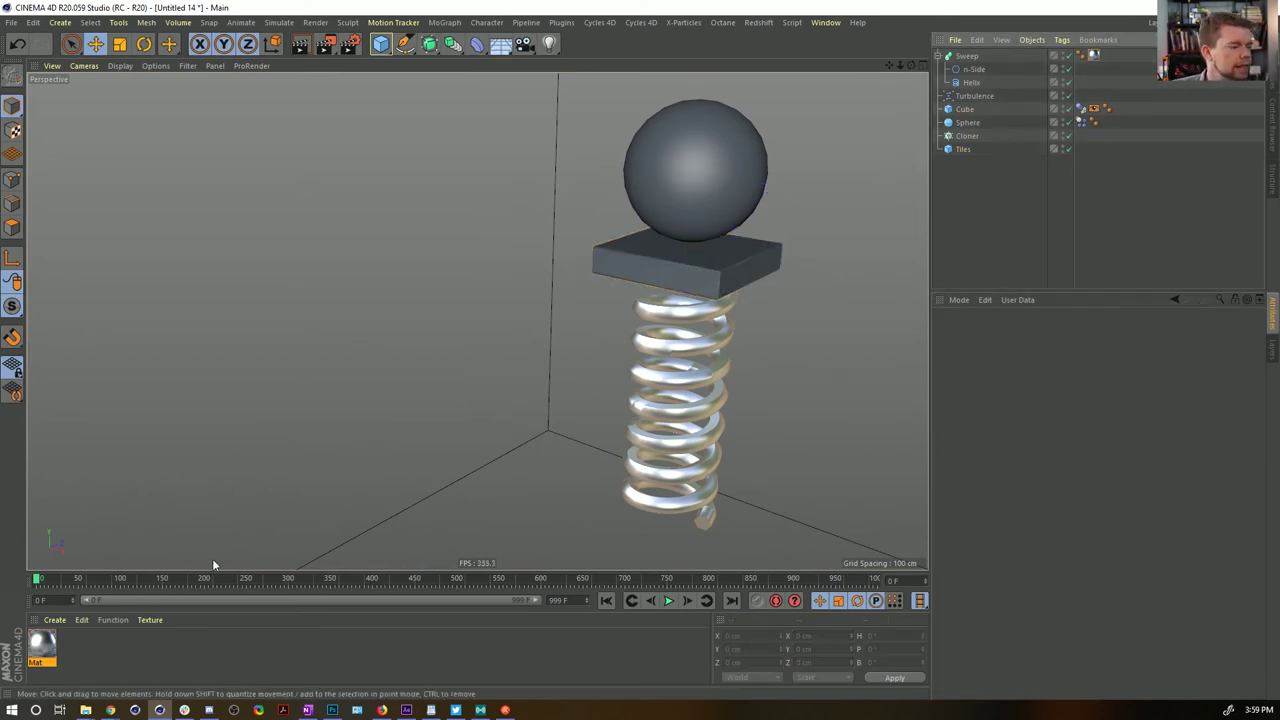
Create a second material with its default light grey color and apply it to the Tiles object
left_click(72, 653)
double_click(79, 651)
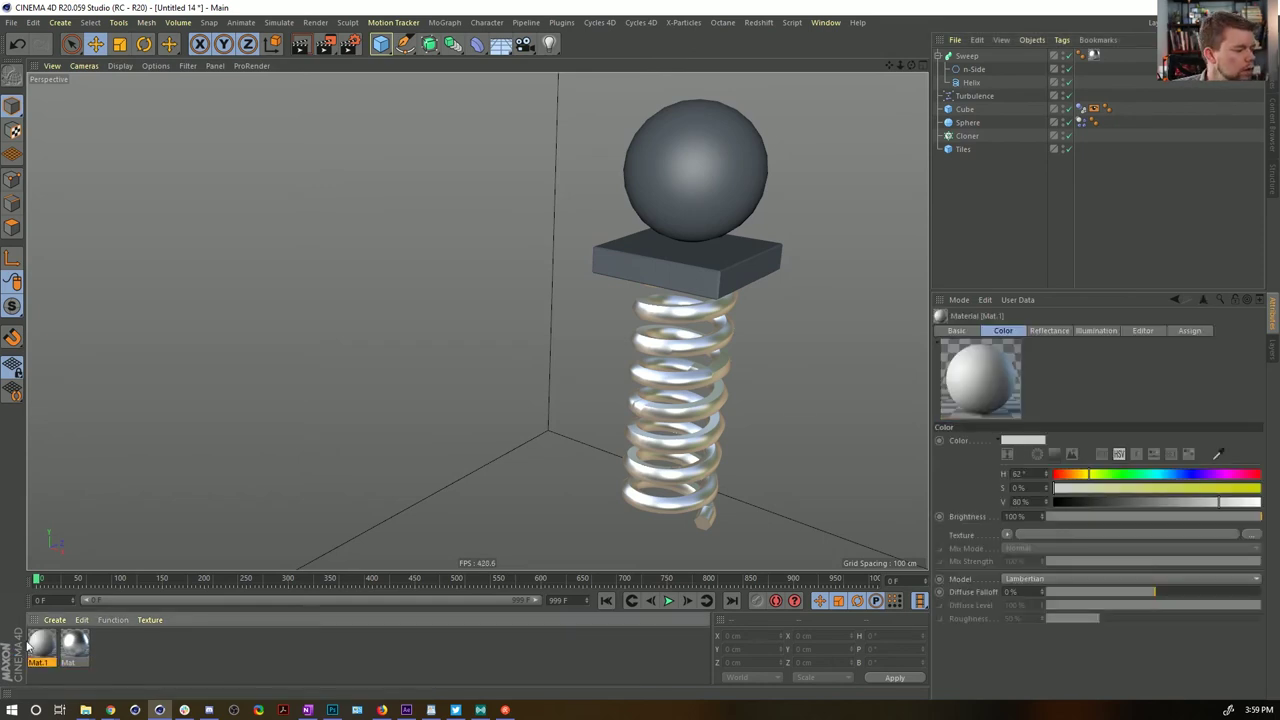
left_click_drag(879, 190, 771, 220)
right_click_drag(771, 220, 665, 295, "alt")
left_click_drag(665, 310, 664, 302, "alt")
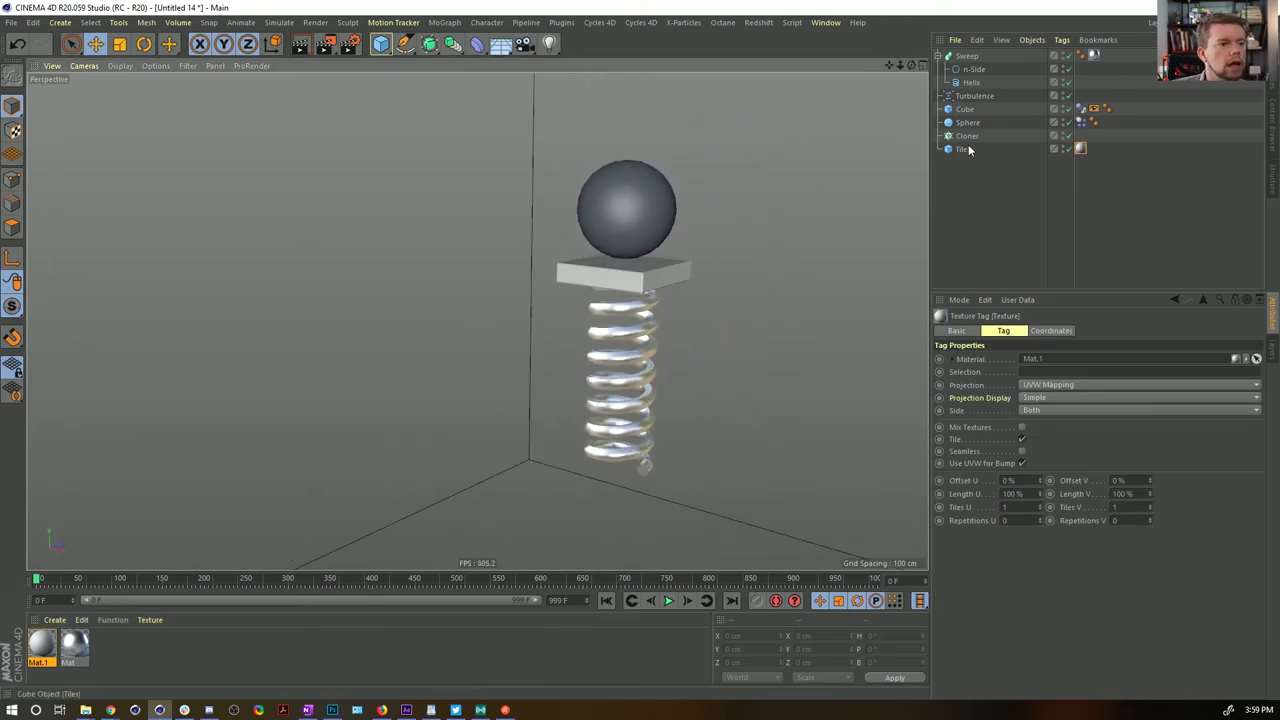
Add a Null object and lower it to Y -200 cm near the coil's base
left_click(60, 22)
mouse_move(88, 47)
left_click(130, 47)
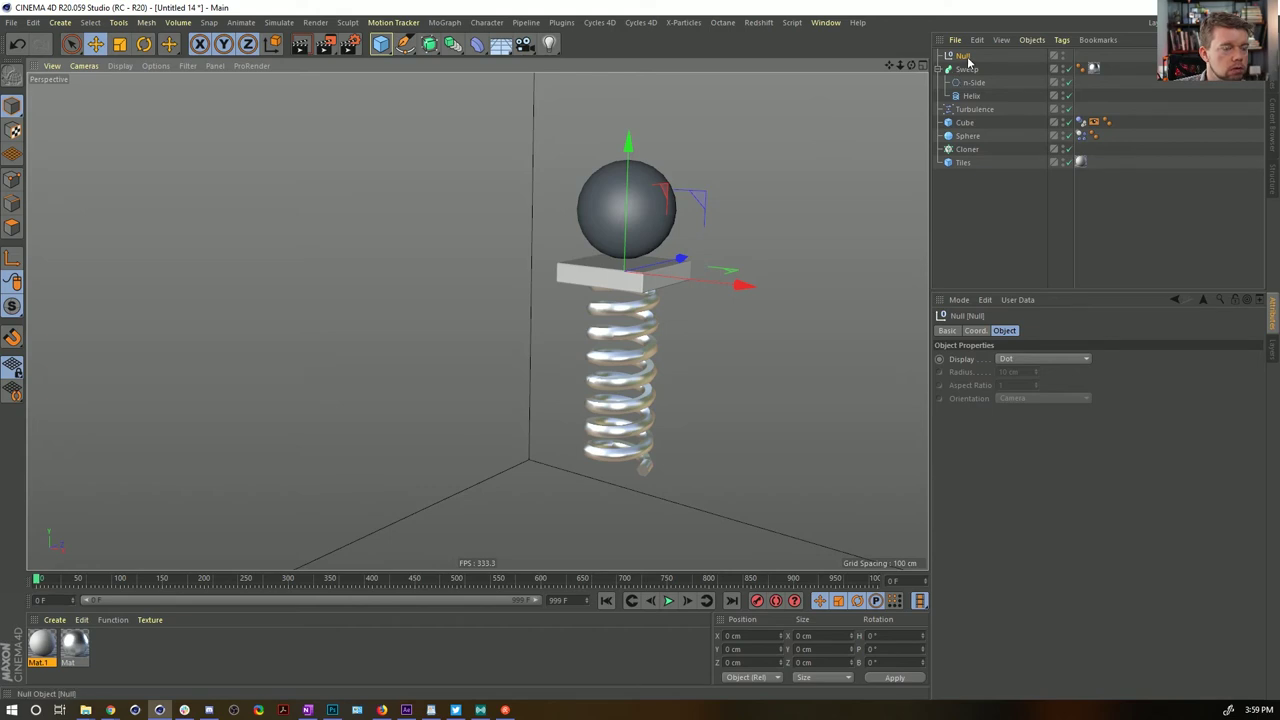
left_click_drag(638, 145, 661, 338)
Group the Sweep and Tiles under the Null and rename the Null TileRig
left_click_drag(964, 68, 966, 56)
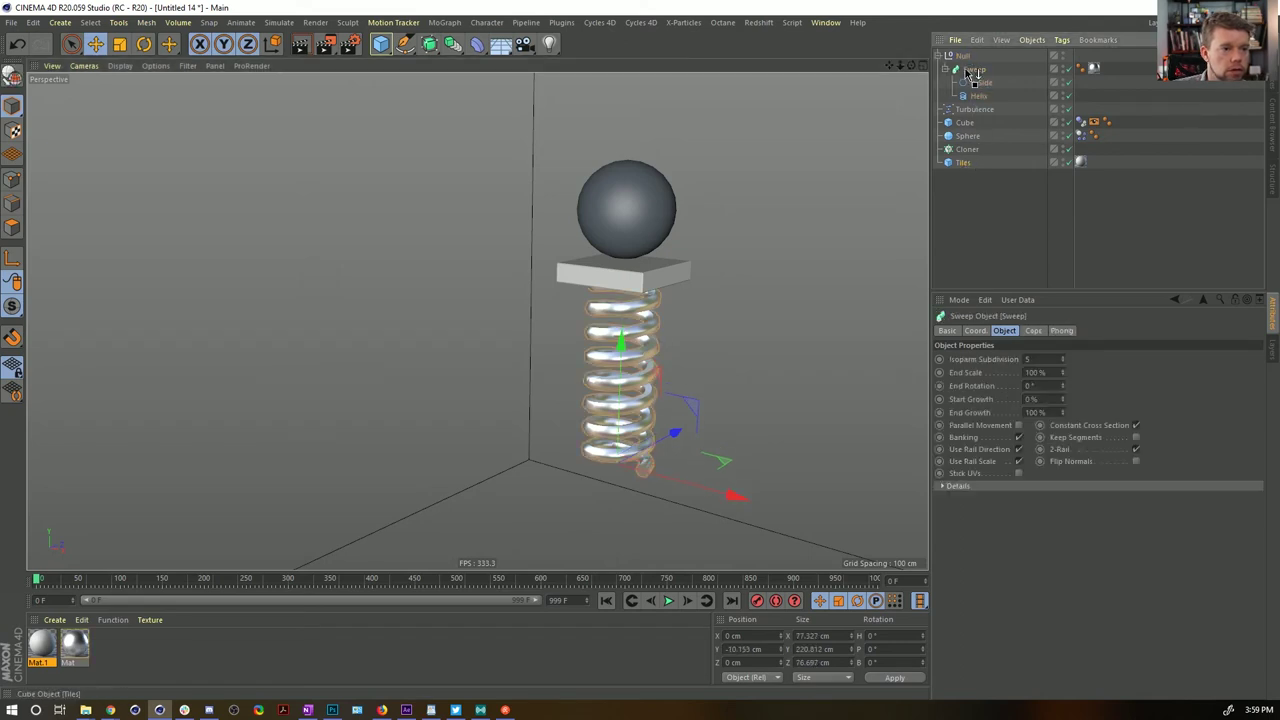
left_click(962, 56)
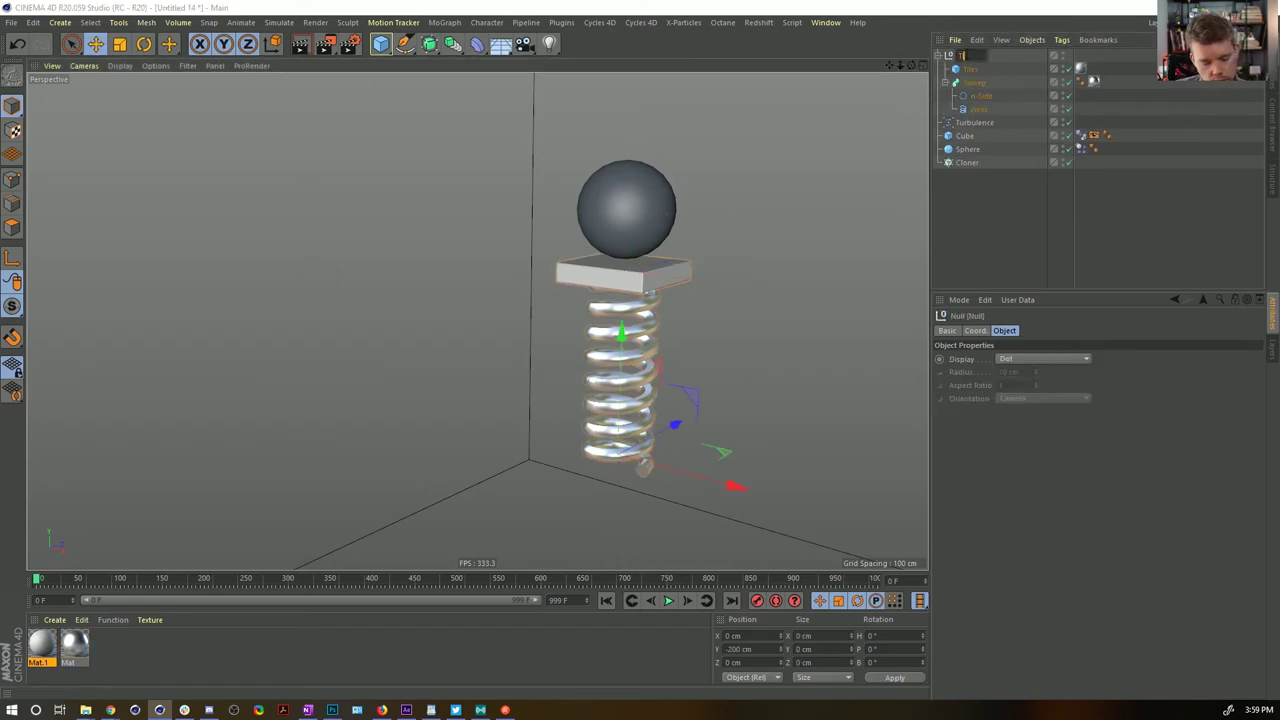
type("Ti")
type("leRig")
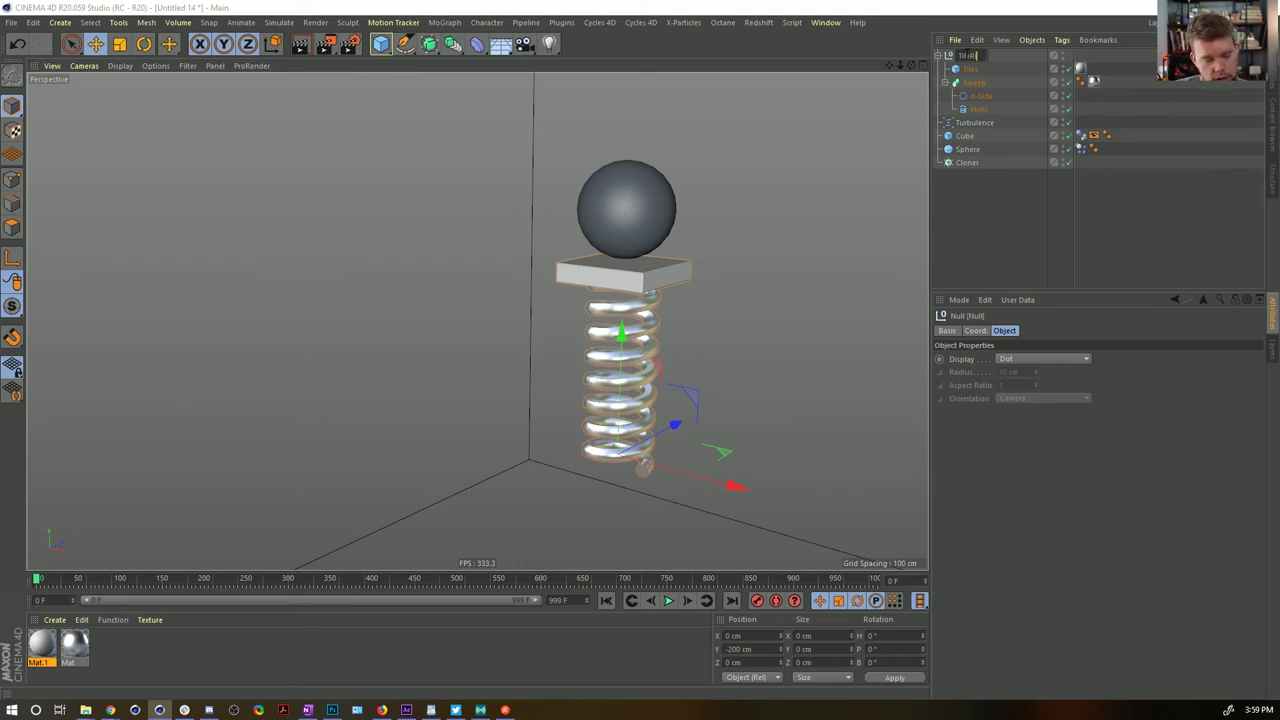
key("Return")
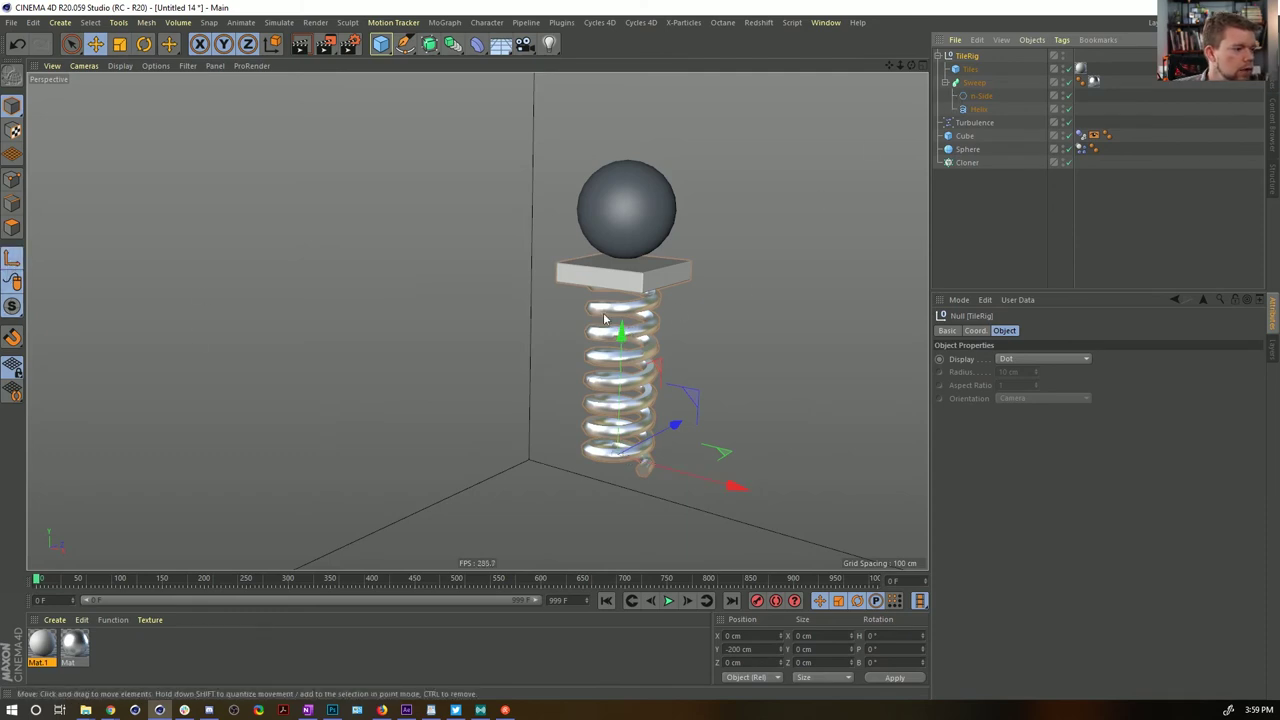
Raise the axis of TileRig to Y 10 cm at the tile's top and put a copy of the rig in the Cloner
left_click_drag(617, 340, 700, 222)
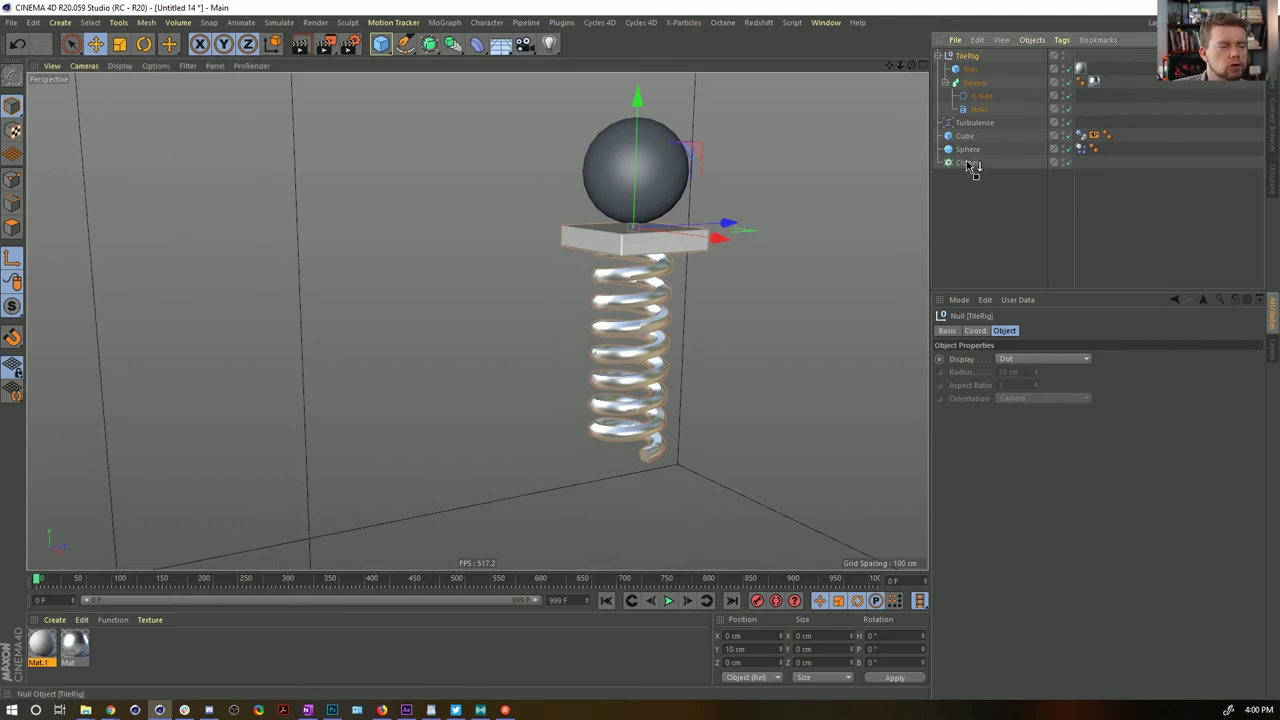
left_click_drag(973, 166, 987, 216)
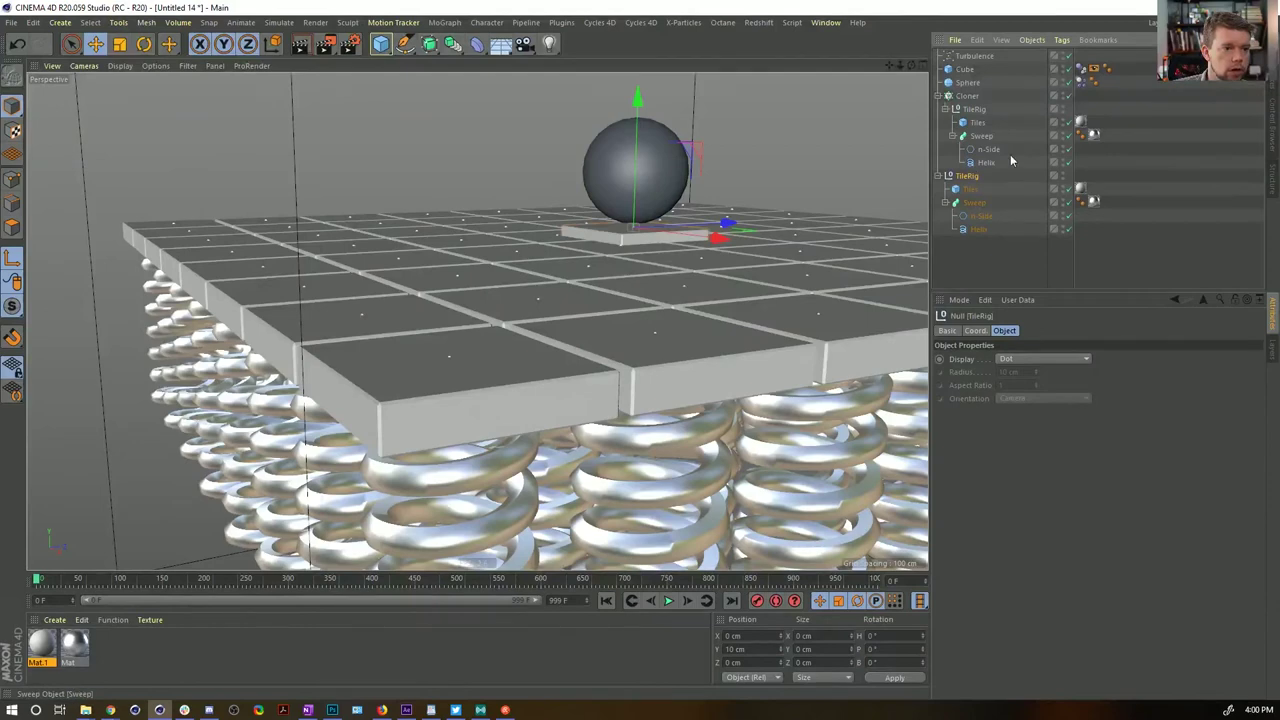
With the Cloner disabled, shift the outer TileRig along Z and compress it by shortening its Helix and lowering its tile to about Y -106 cm
left_click(1067, 96)
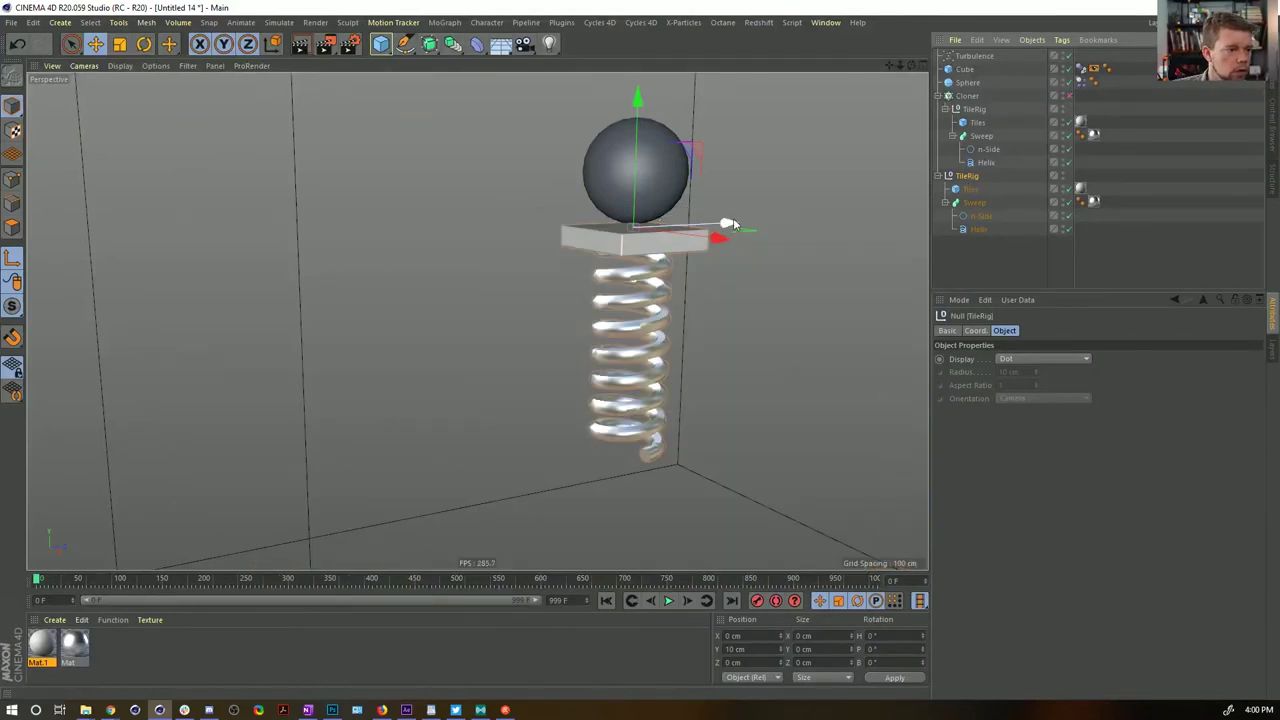
left_click_drag(727, 224, 585, 231)
left_click(978, 229)
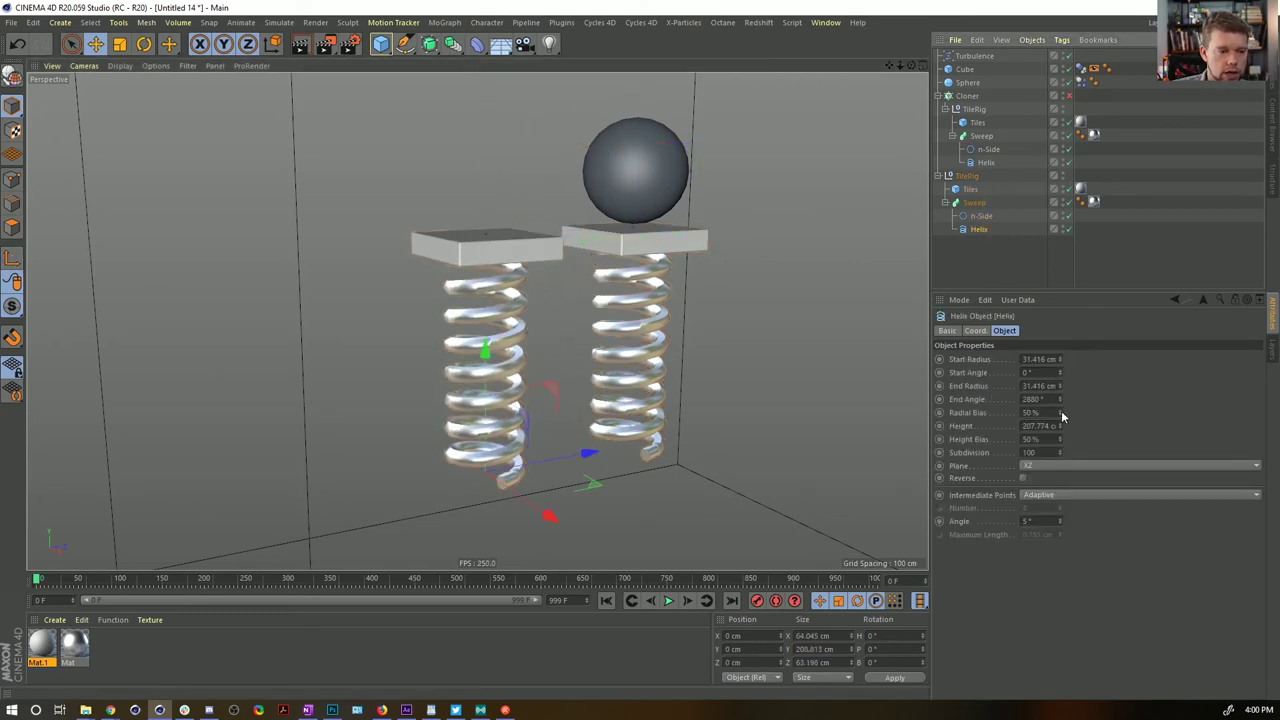
left_click_drag(1060, 426, 1060, 456)
left_click(970, 189)
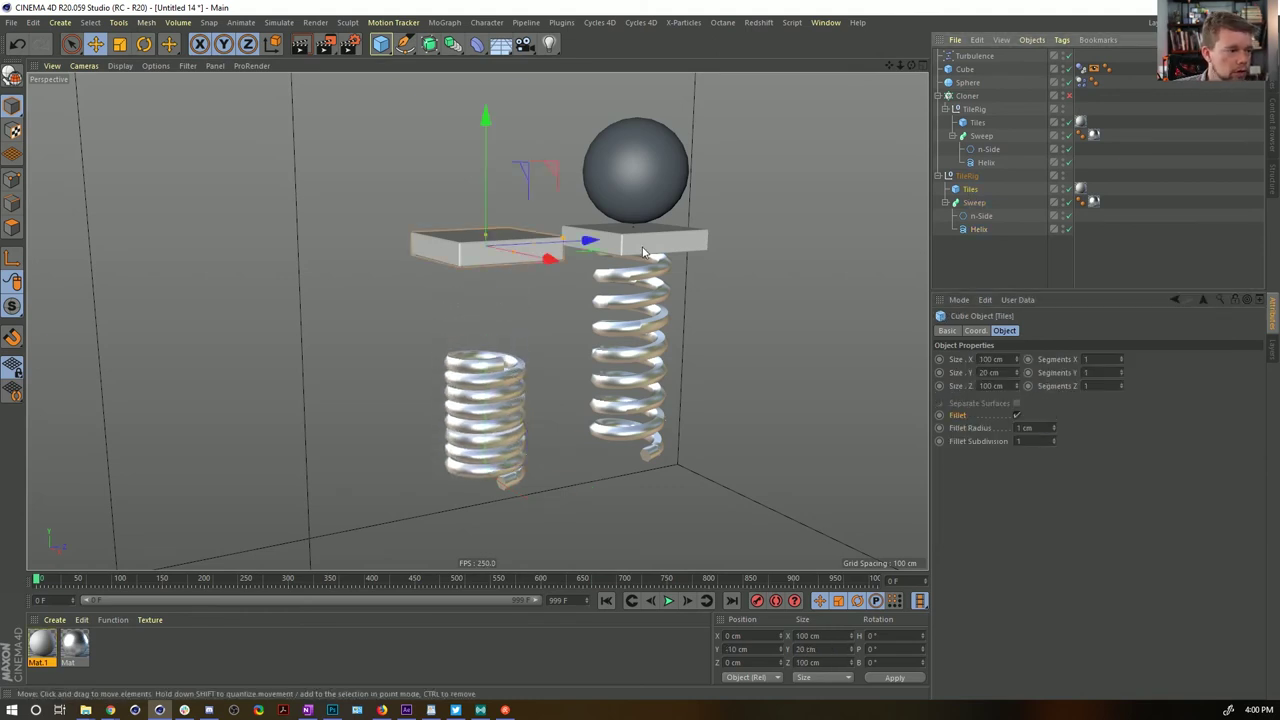
left_click_drag(486, 115, 487, 219)
left_click_drag(514, 258, 542, 383, "alt")
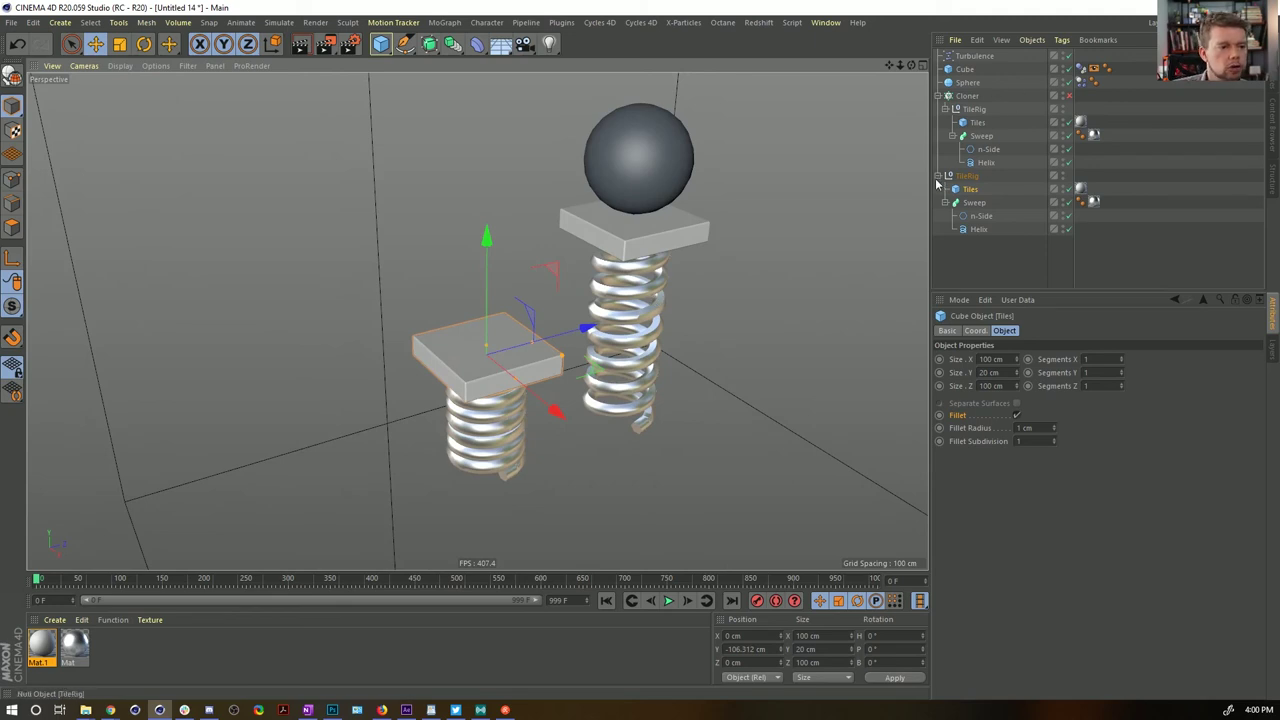
Place the compressed TileRig in the Cloner as a second child and re-enable the Cloner
left_click(945, 109)
left_click_drag(983, 115, 975, 103)
left_click(965, 97)
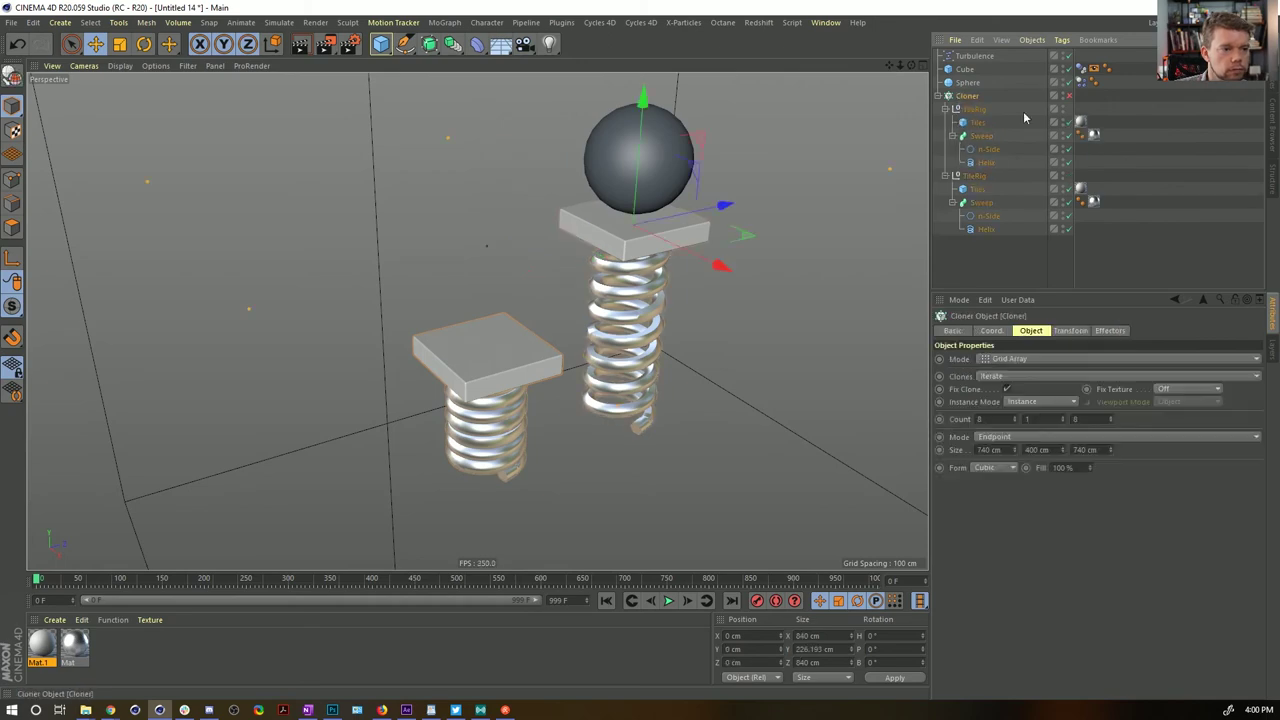
left_click(1065, 96)
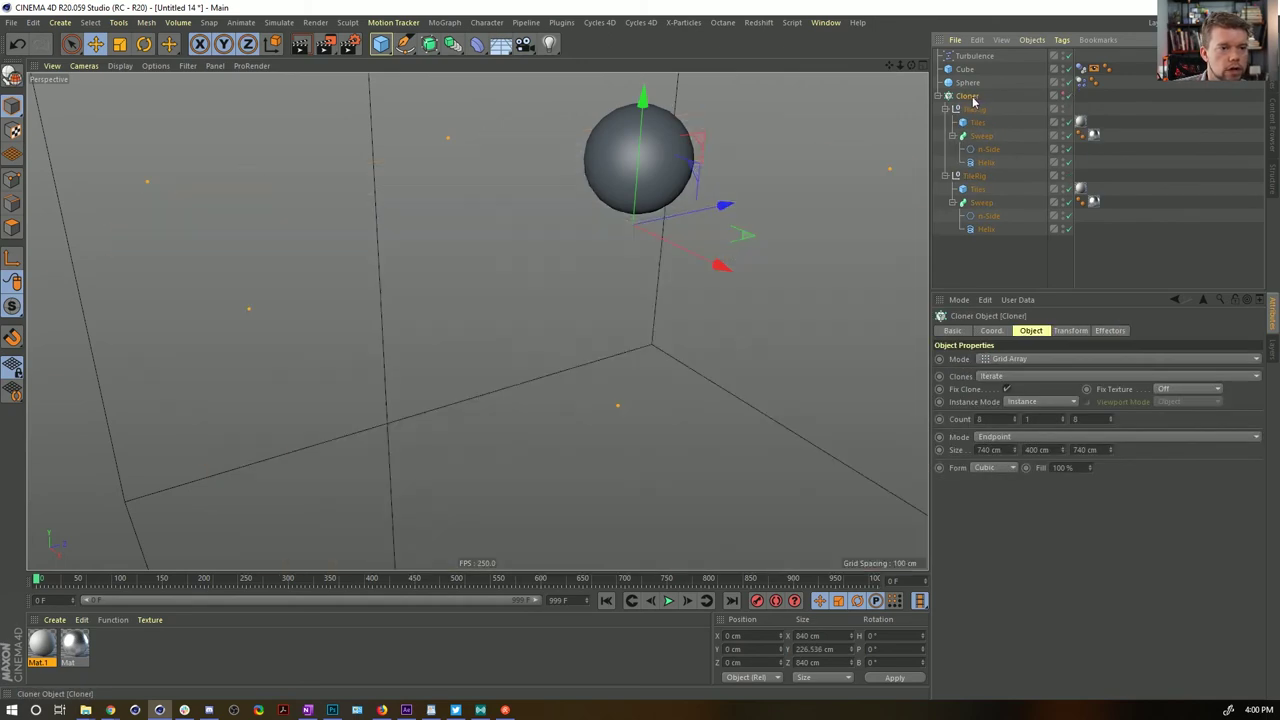
left_click(1064, 96)
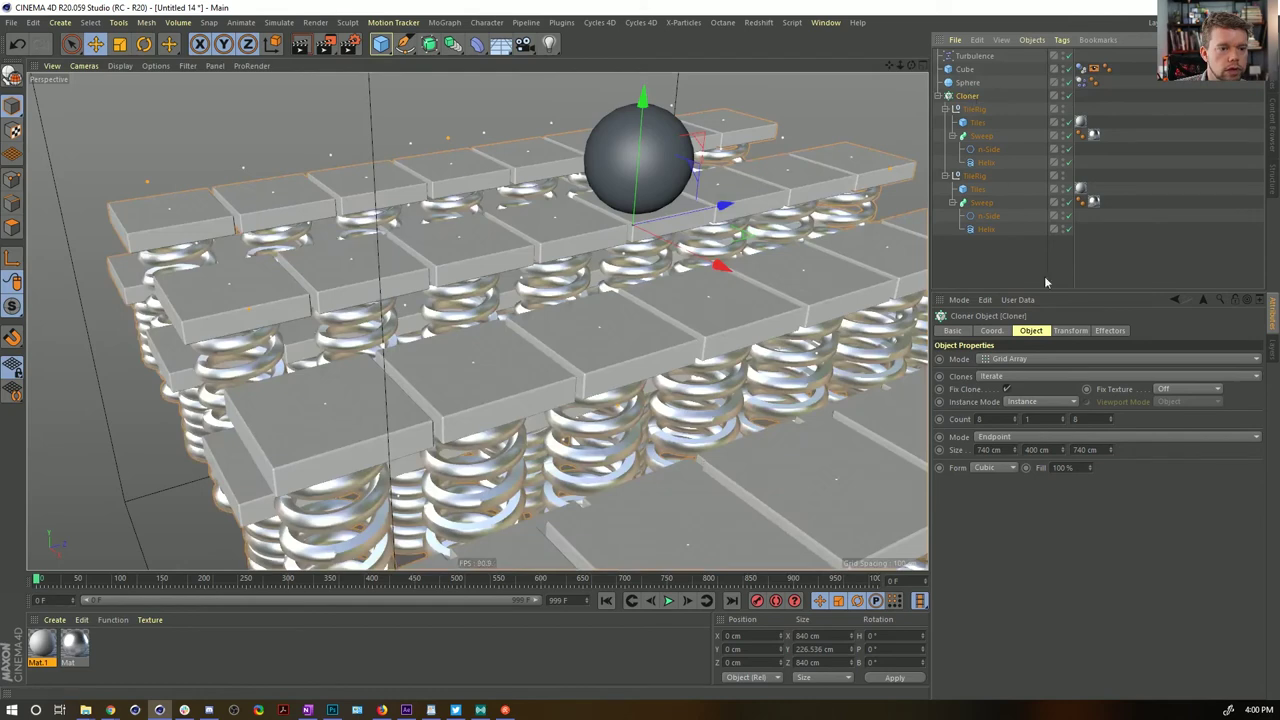
Switch the Cloner to Linear mode and space its clones 0 cm along Y and about 298 cm along X
left_click(998, 360)
left_click(967, 351)
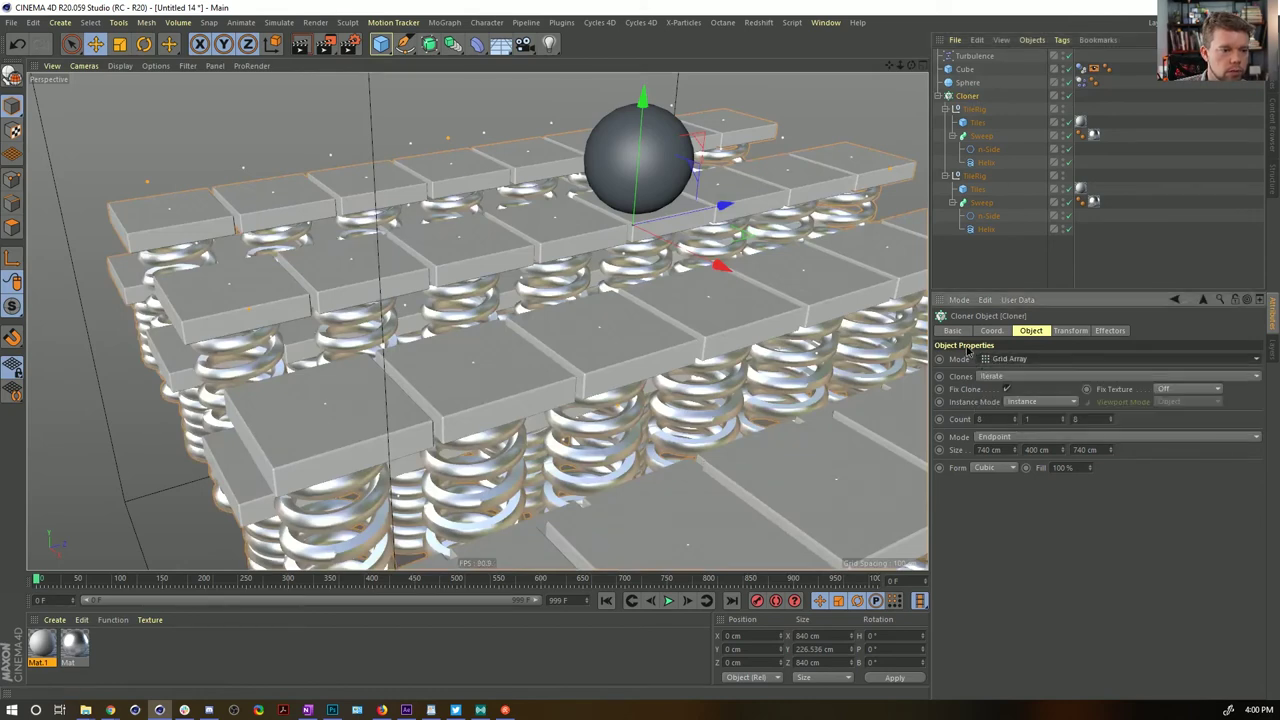
left_click(996, 360)
left_click(1026, 388)
double_click(996, 489)
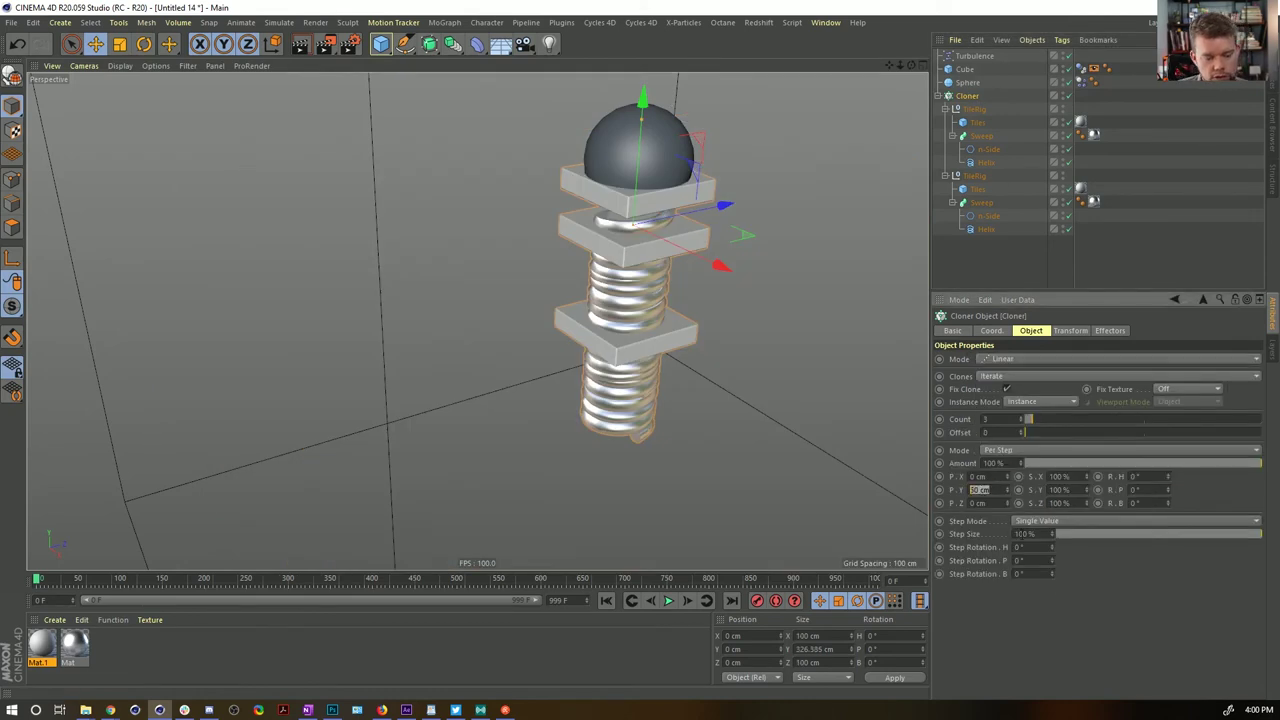
type("0")
key("Return")
left_click_drag(1010, 481, 1012, 480)
right_click_drag(853, 408, 554, 360, "alt")
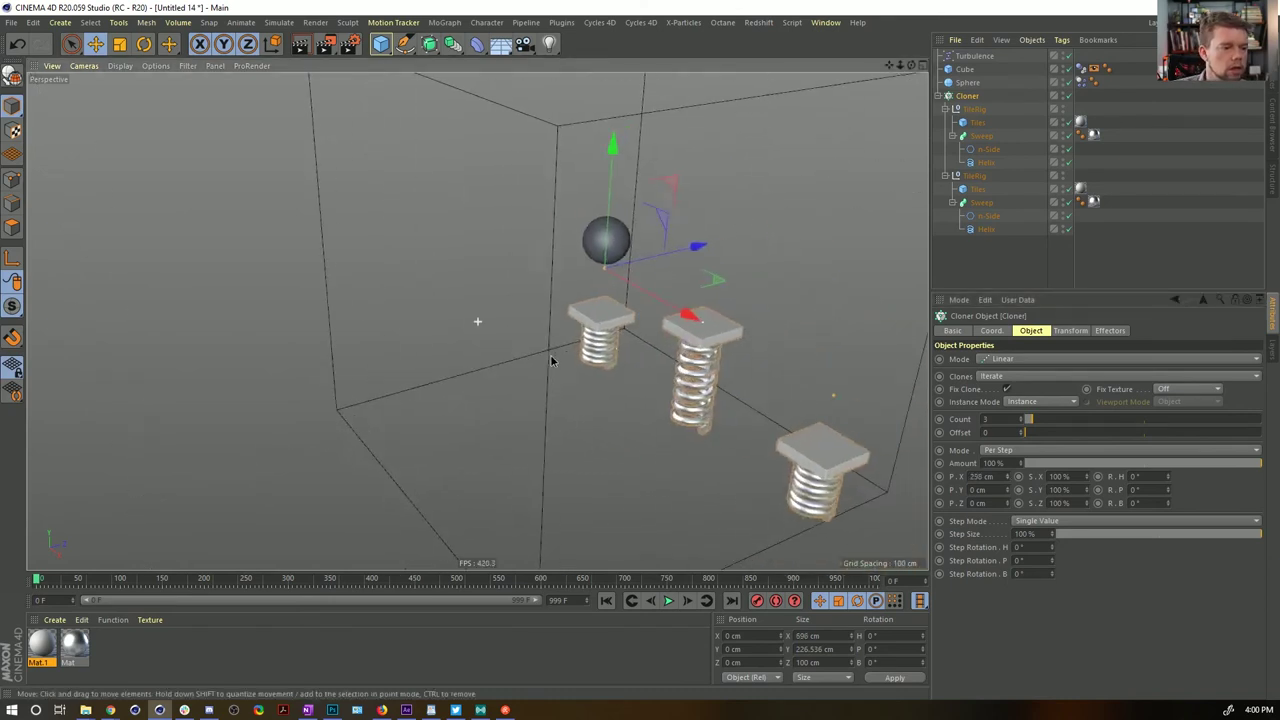
Set the Cloner's Clones option to Blend so it interpolates between the compressed and extended TileRigs
left_click_drag(554, 360, 716, 322, "alt")
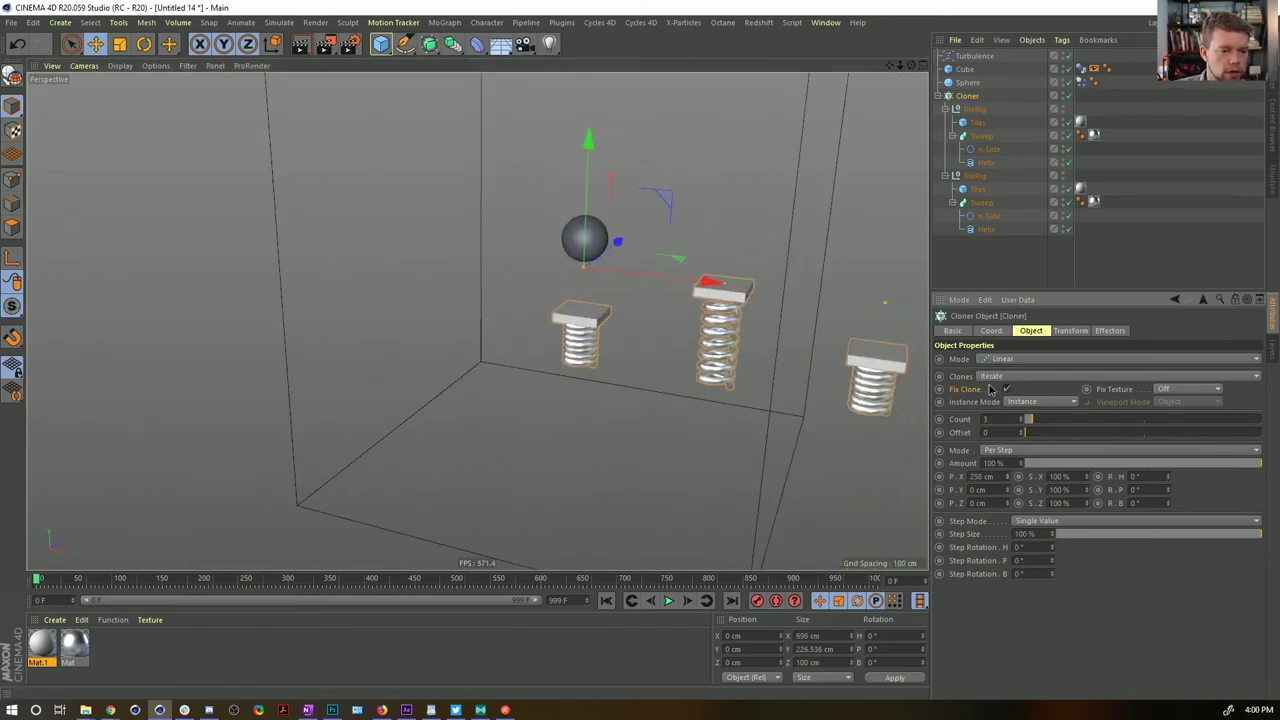
left_click(993, 377)
left_click(993, 416)
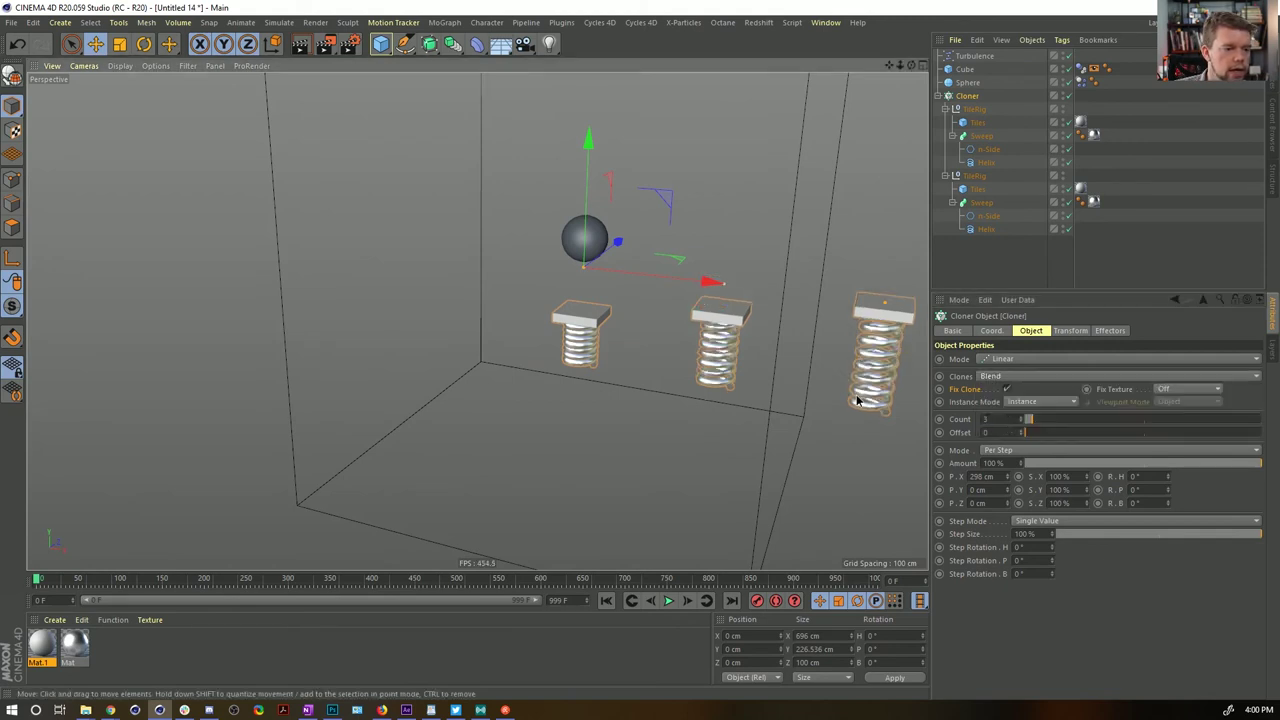
Raise the linear Cloner's count to 14 and set its X spacing to 100 cm per step
left_click_drag(857, 394, 905, 412, "alt")
left_click_drag(1037, 424, 1056, 420)
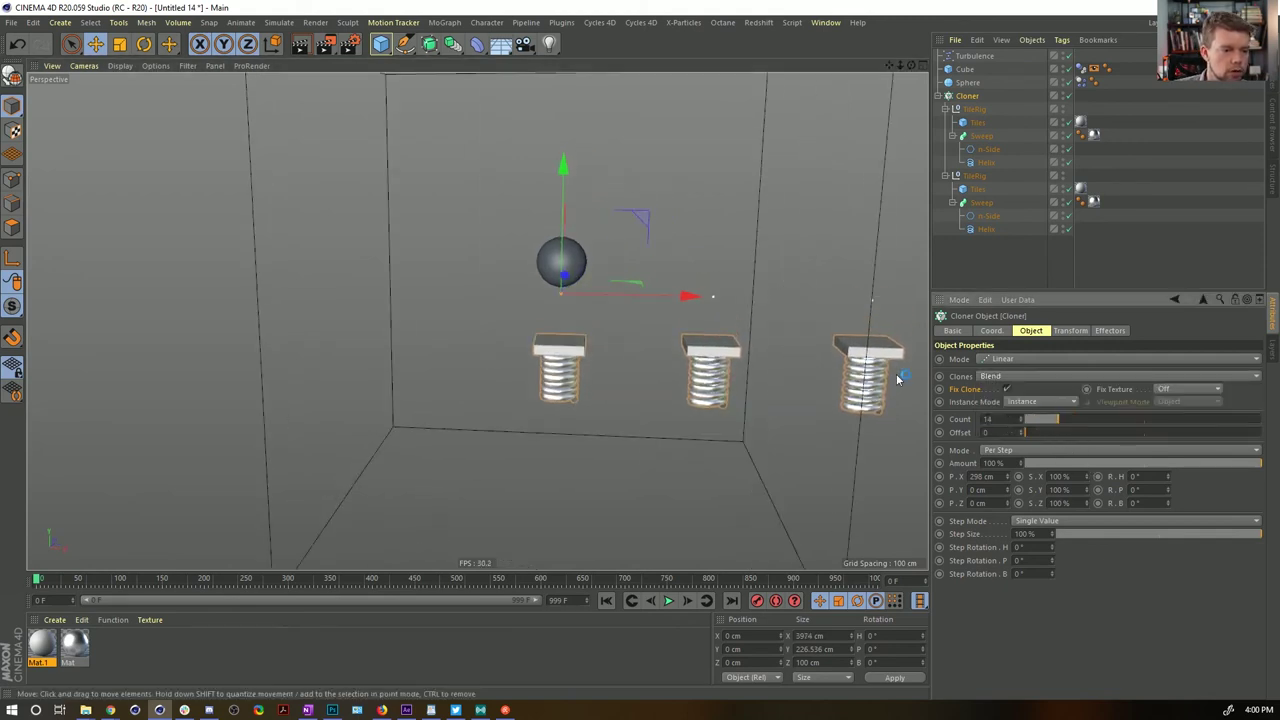
left_click_drag(1012, 480, 930, 484)
middle_click_drag(812, 357, 655, 353, "alt")
right_click_drag(655, 353, 585, 350, "alt")
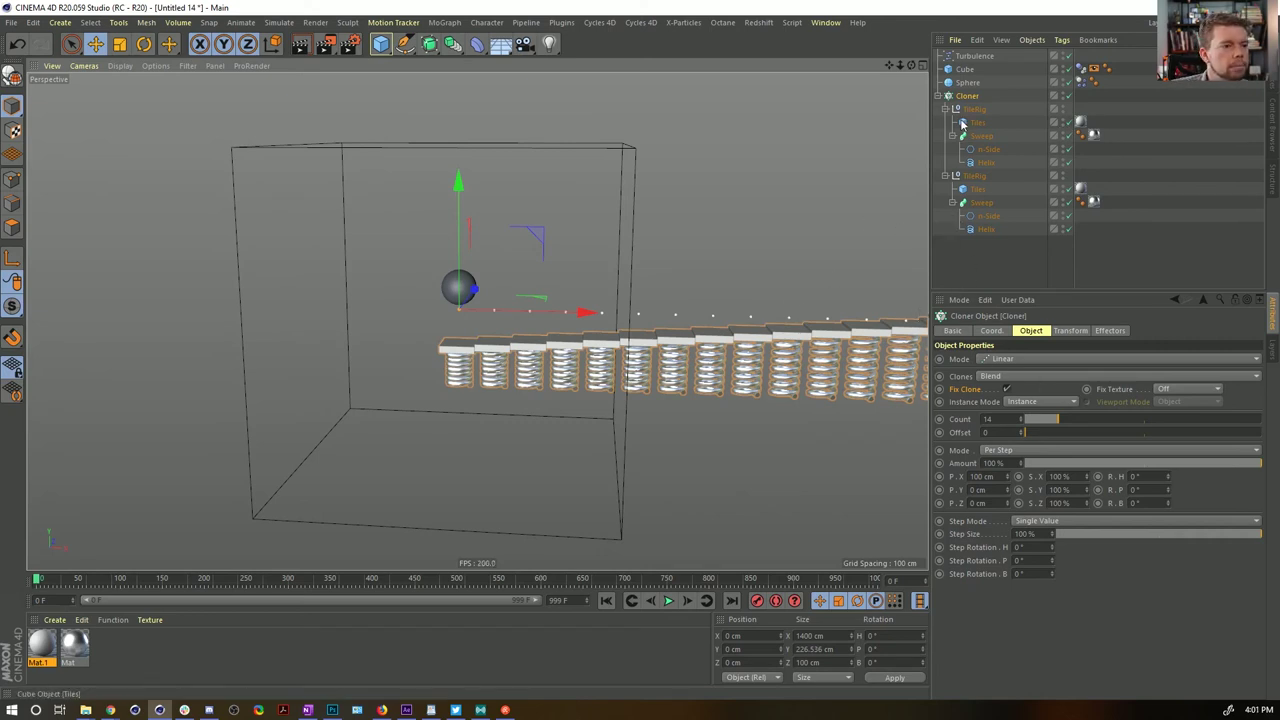
Switch the Cloner's mode to Grid Array to spread the blended rigs across a grid
left_click(1011, 359)
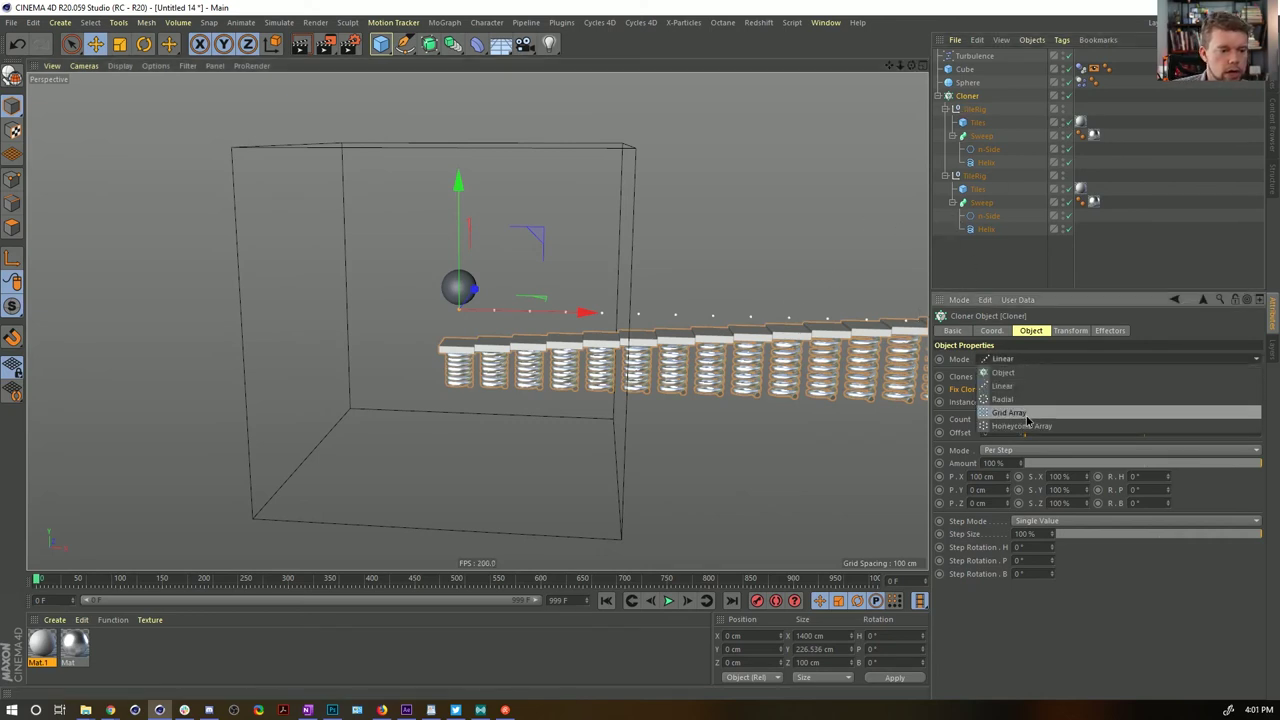
left_click(1027, 420)
left_click_drag(654, 397, 576, 316, "alt")
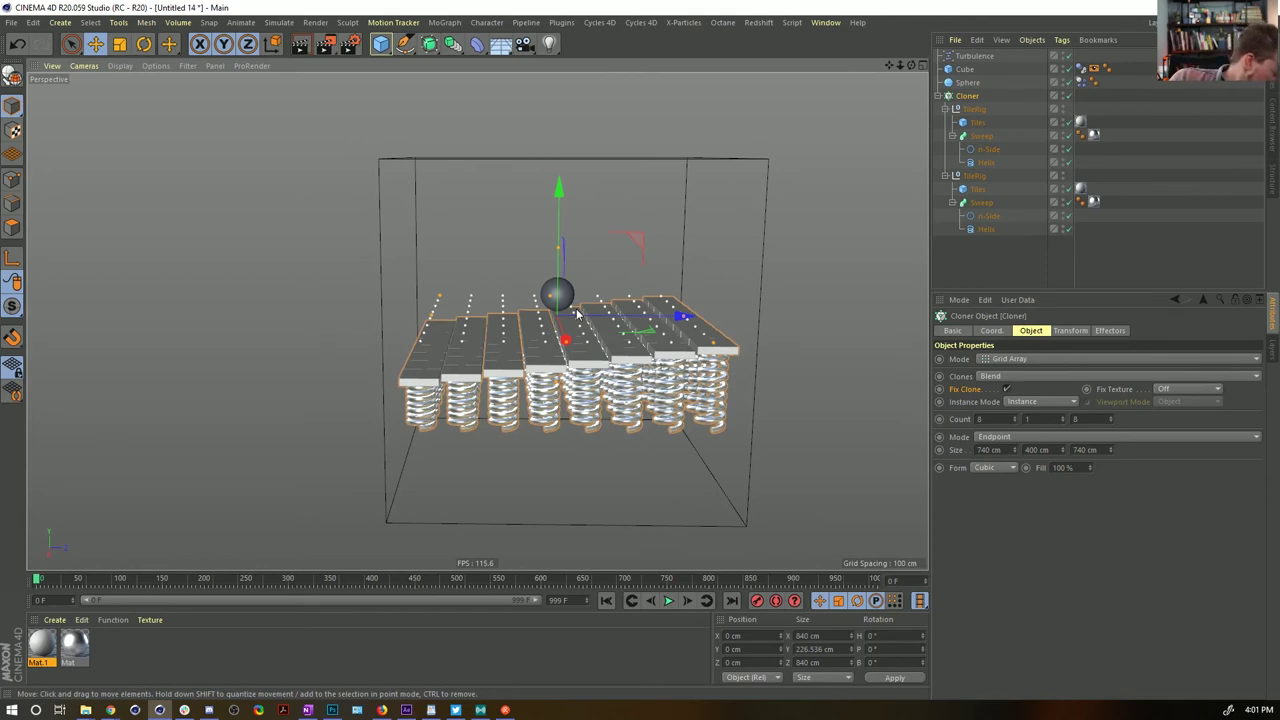
left_click(1069, 331)
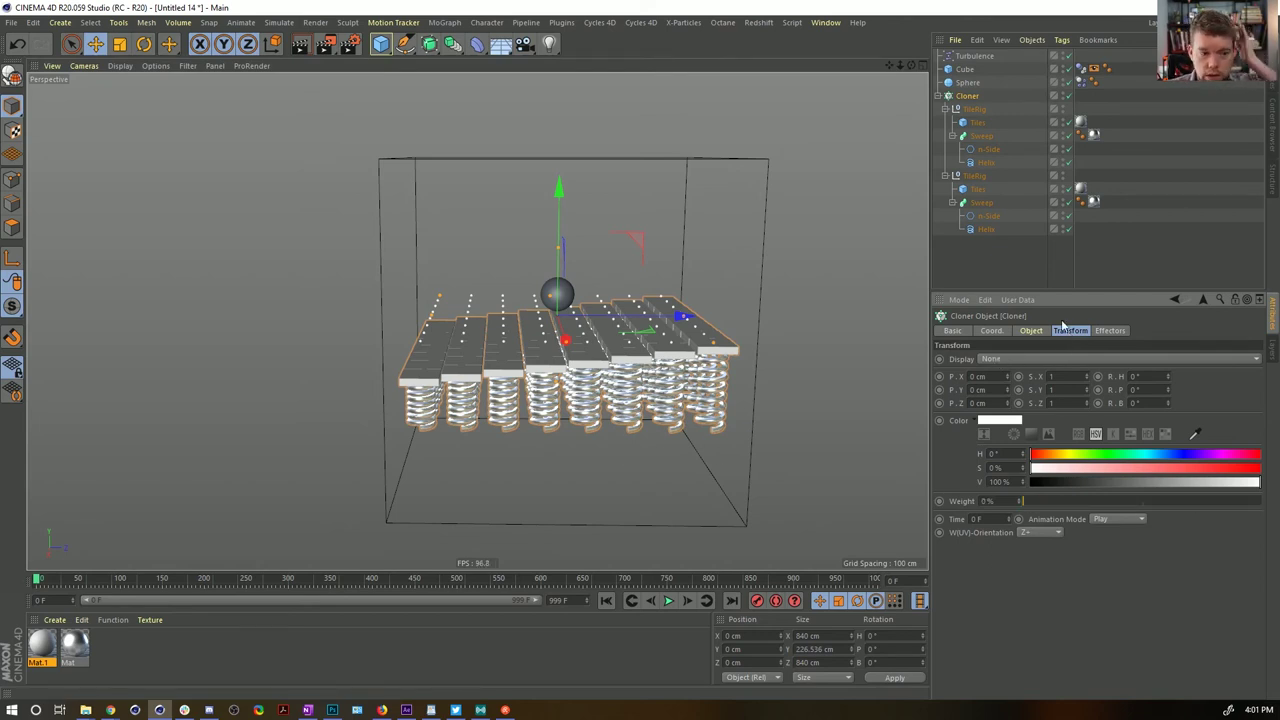
left_click(1031, 331)
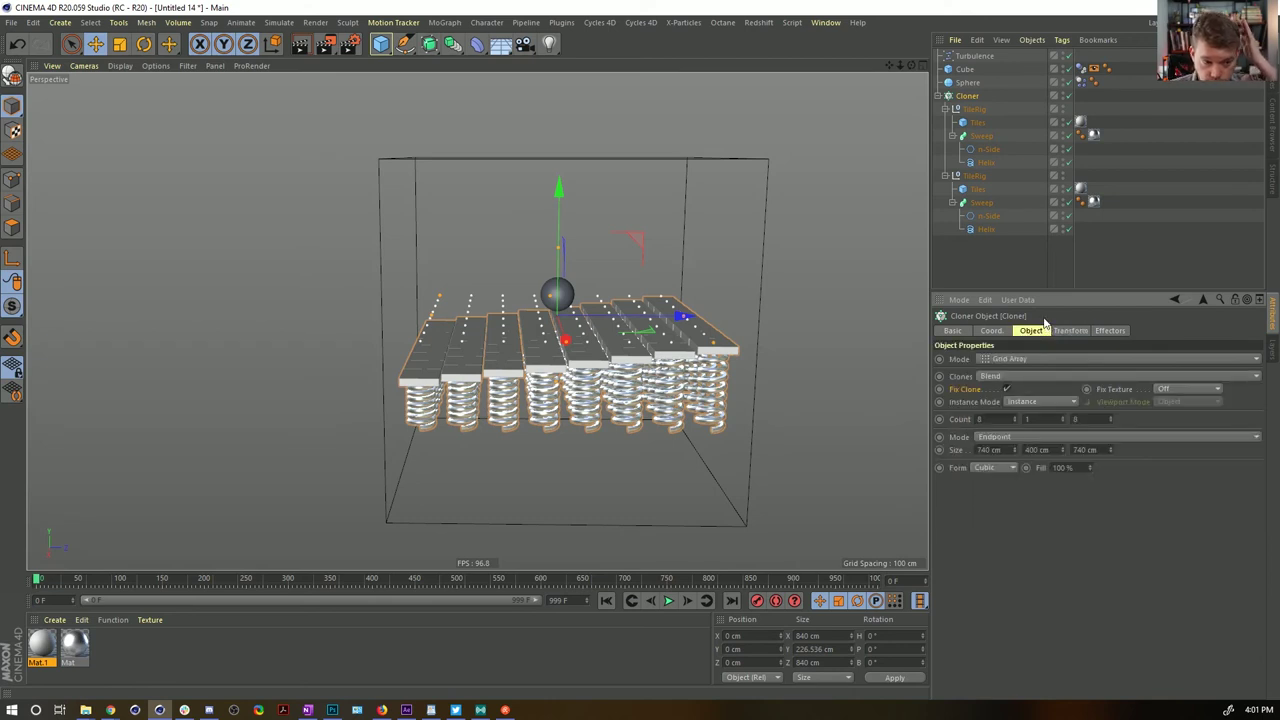
left_click(1108, 331)
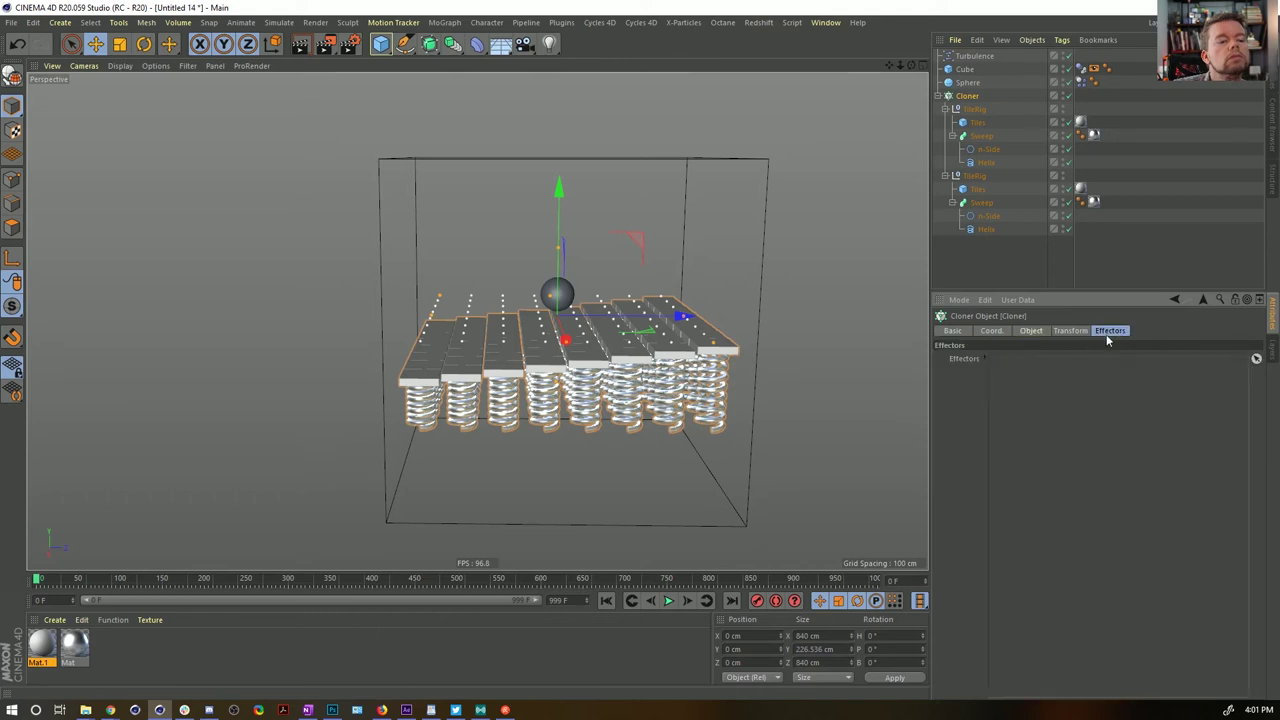
left_click(1073, 332)
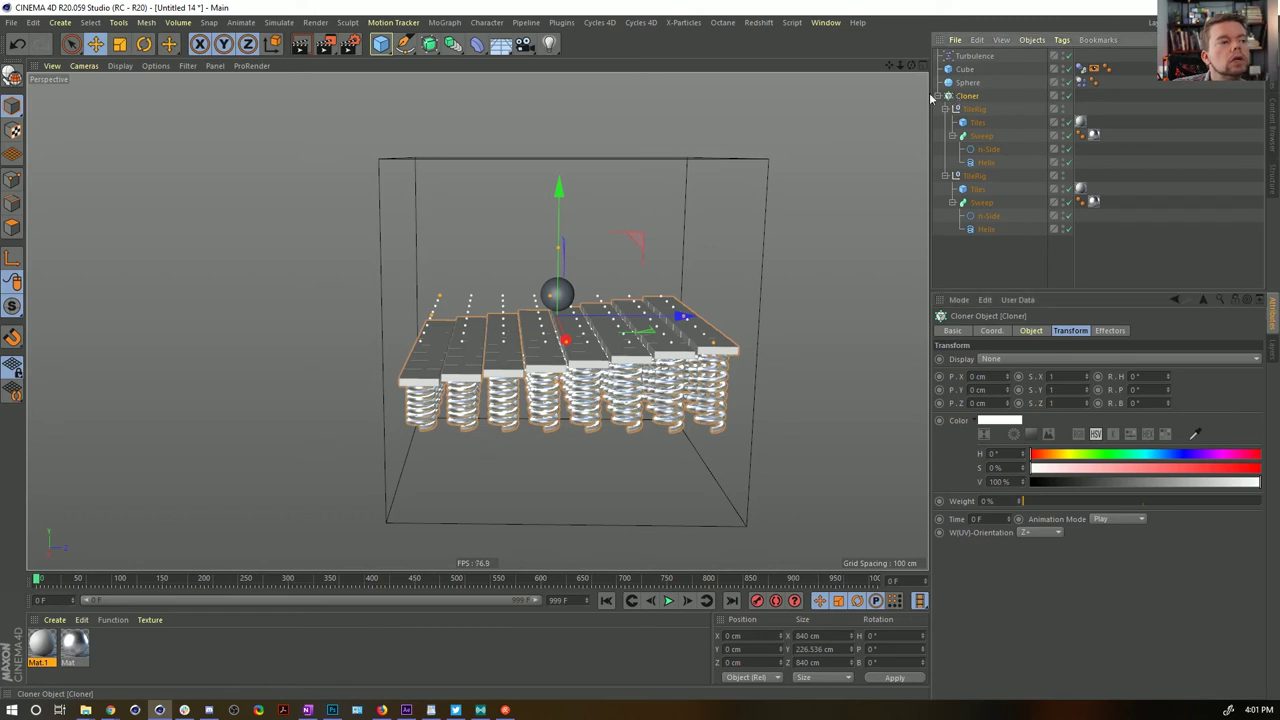
Add a Plain effector to the Cloner with Modify Clone at 100% and its Position effect turned off
left_click(444, 22)
mouse_move(476, 43)
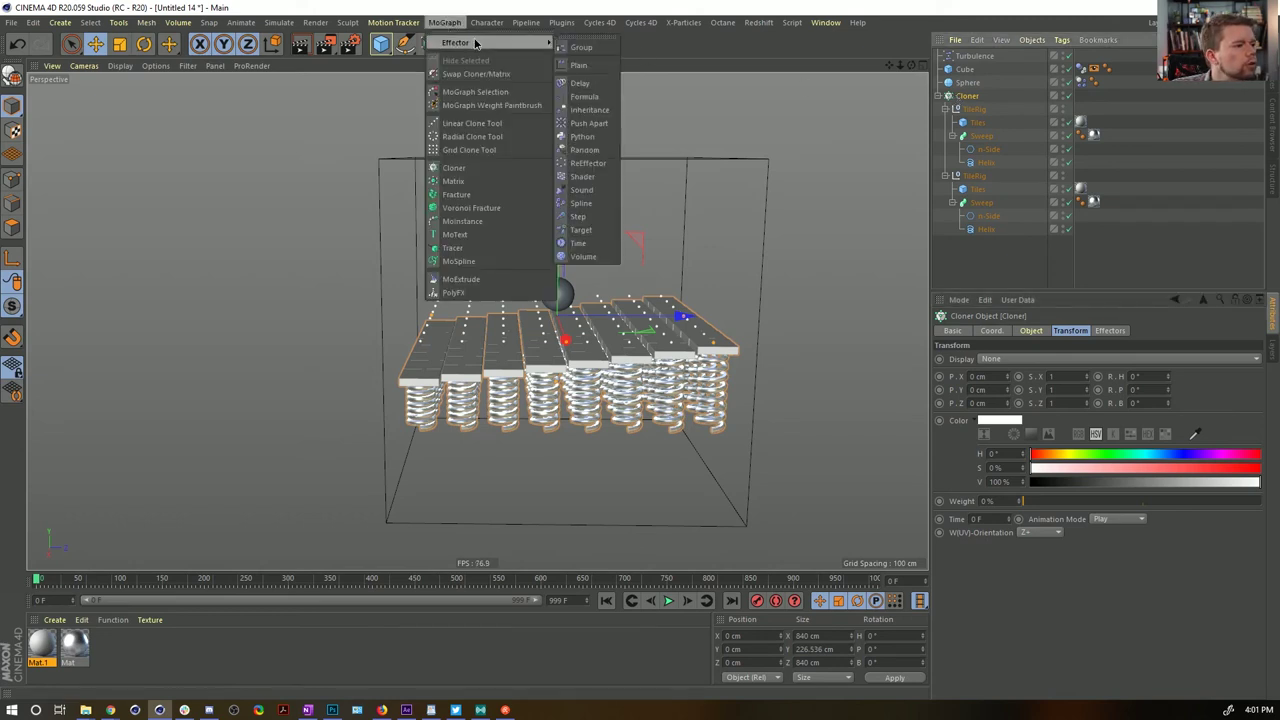
left_click(591, 66)
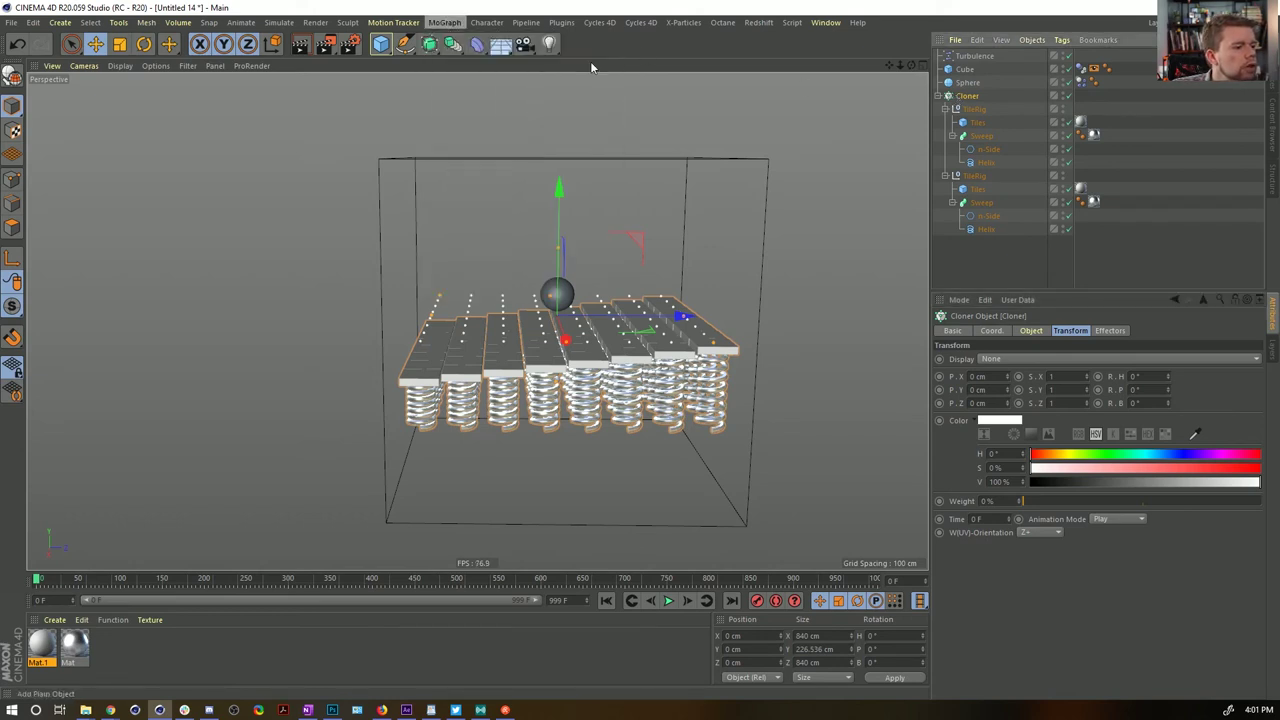
left_click(1078, 340)
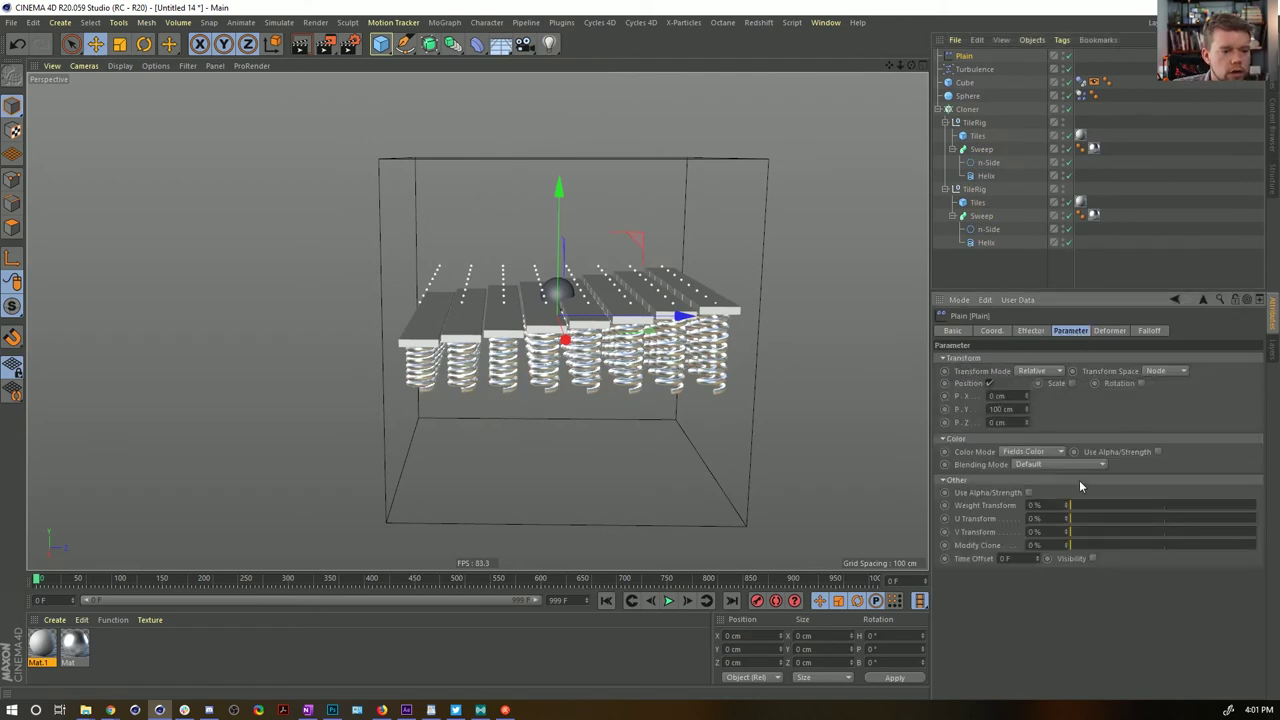
mouse_move(1078, 545)
left_mouse_down()
mouse_move(1252, 558)
mouse_move(1066, 545)
mouse_move(1257, 545)
left_mouse_up()
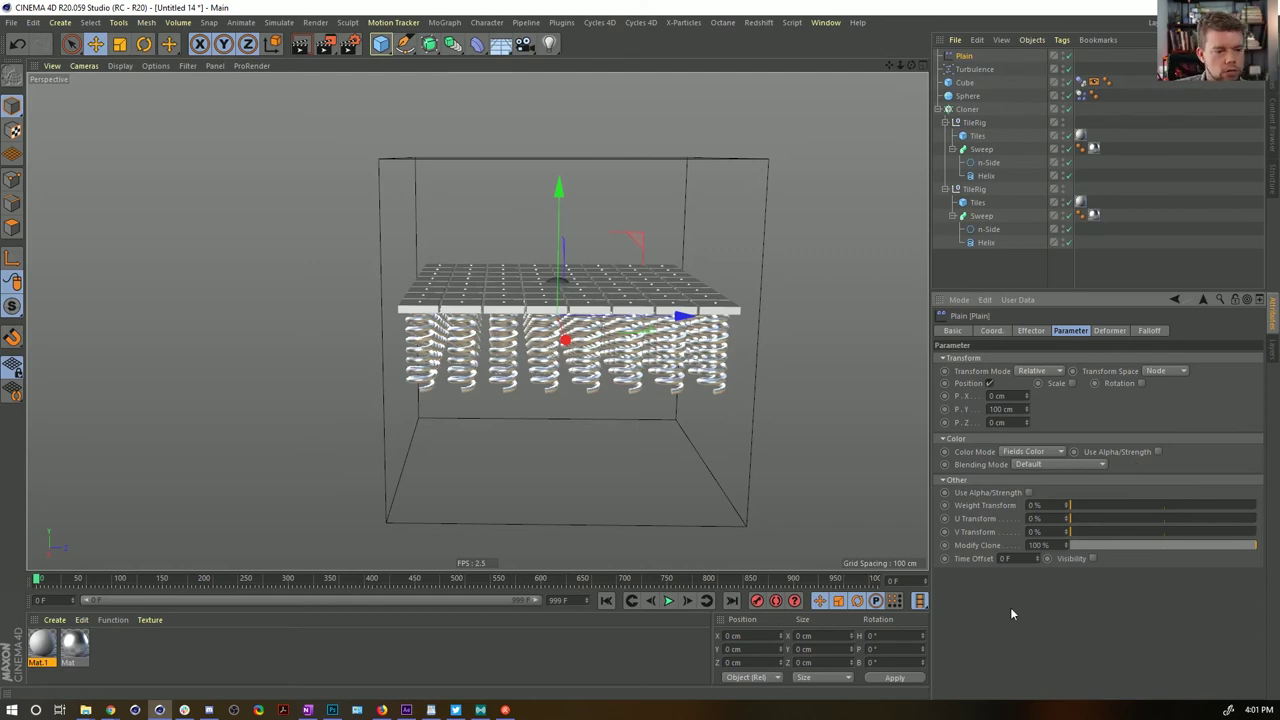
left_click(989, 383)
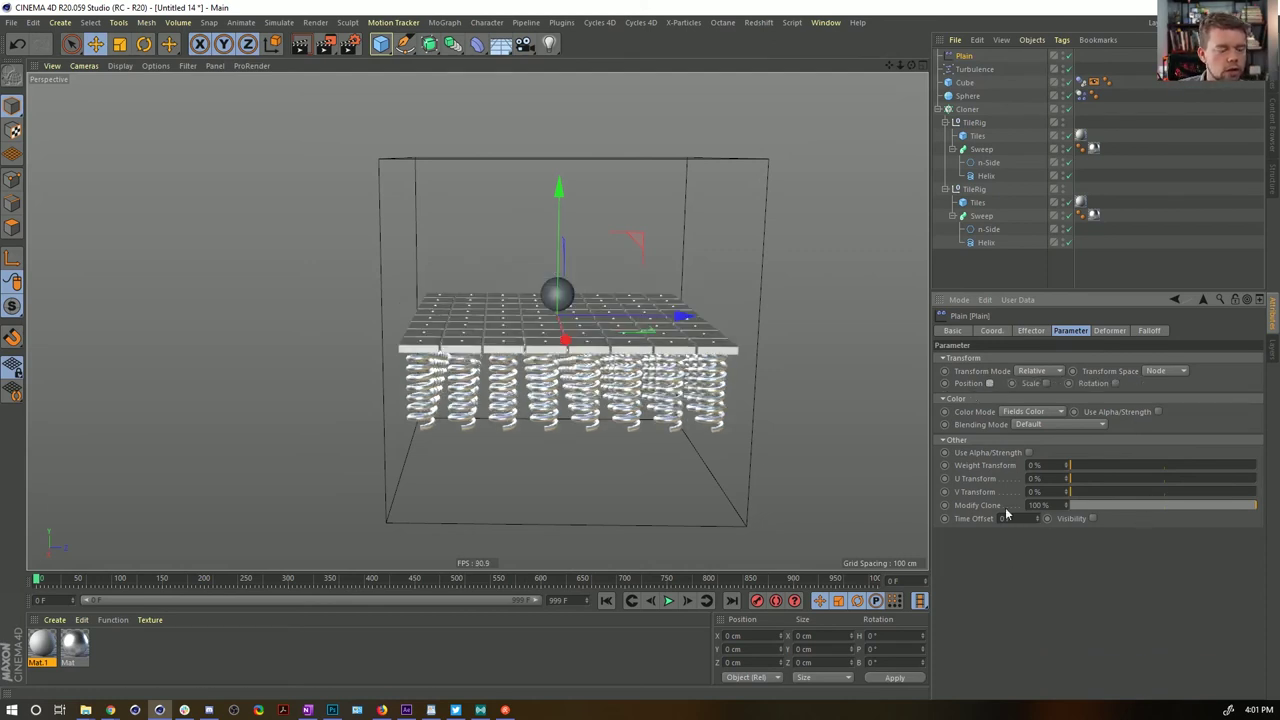
mouse_move(566, 340)
left_mouse_down("alt")
mouse_move(545, 291)
mouse_move(570, 345)
left_mouse_up("alt")
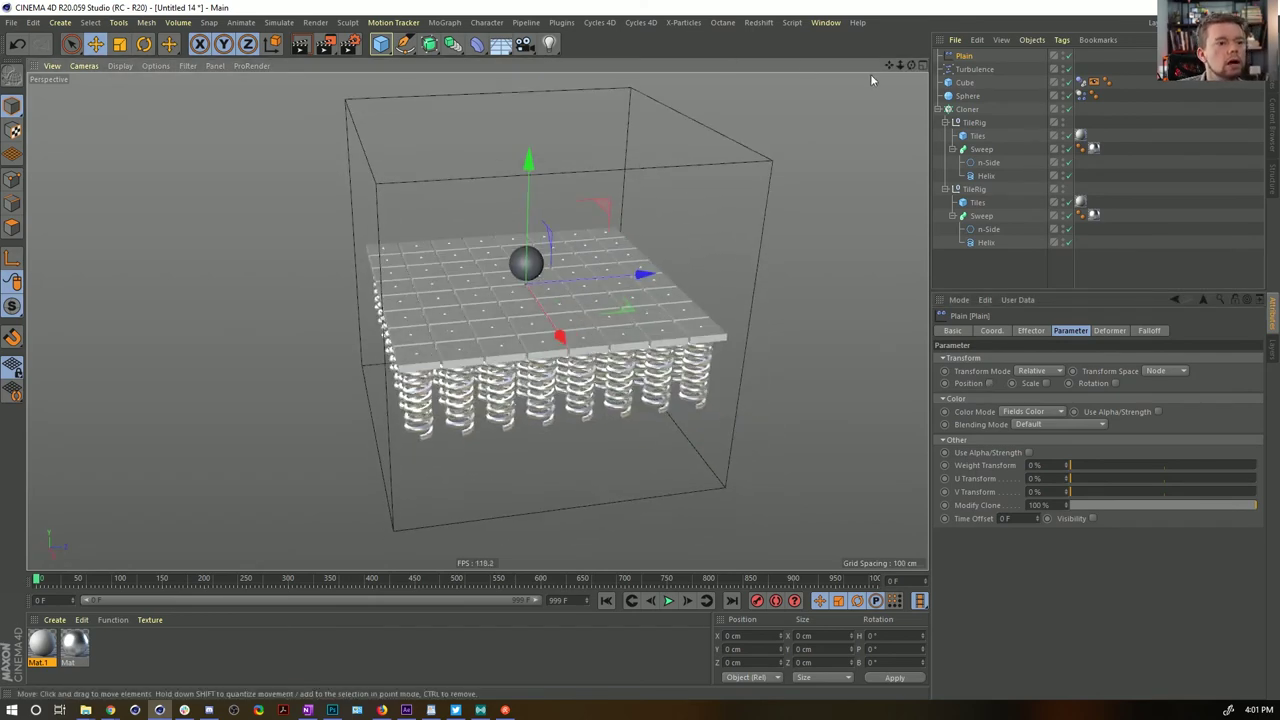
Rename the Plain effector to Upper
double_click(983, 57)
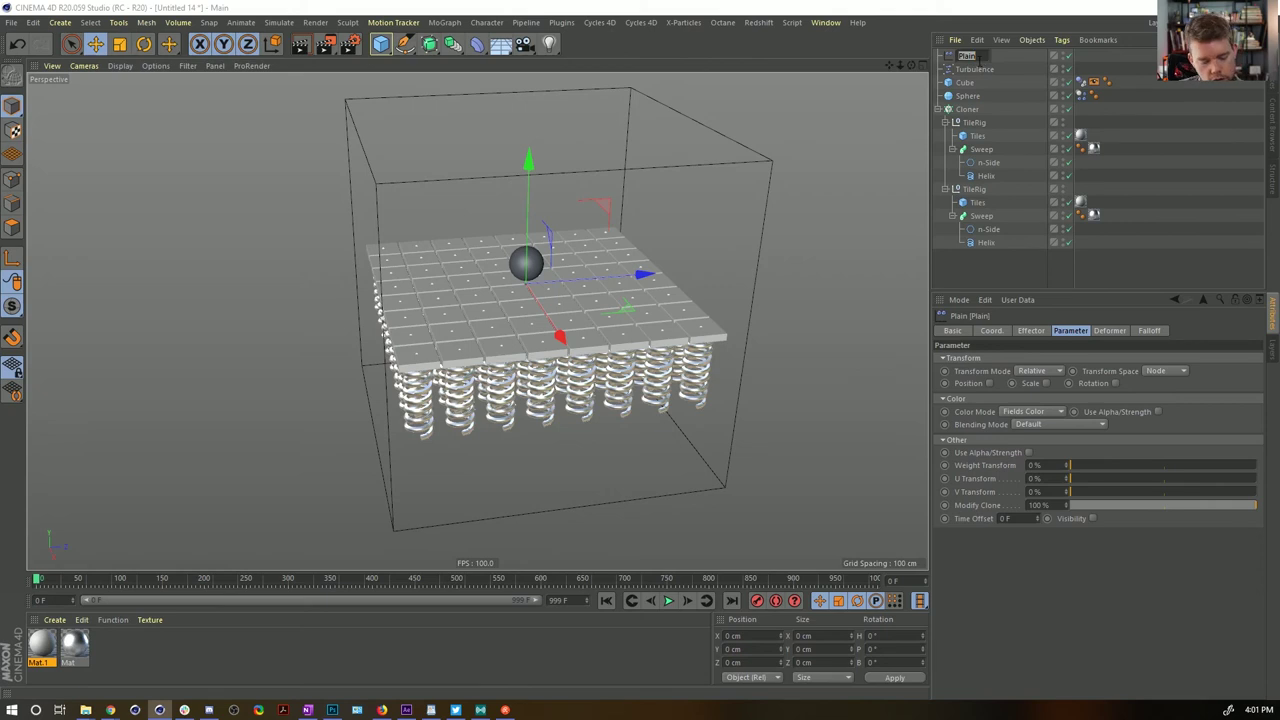
type("Upper")
key("Return")
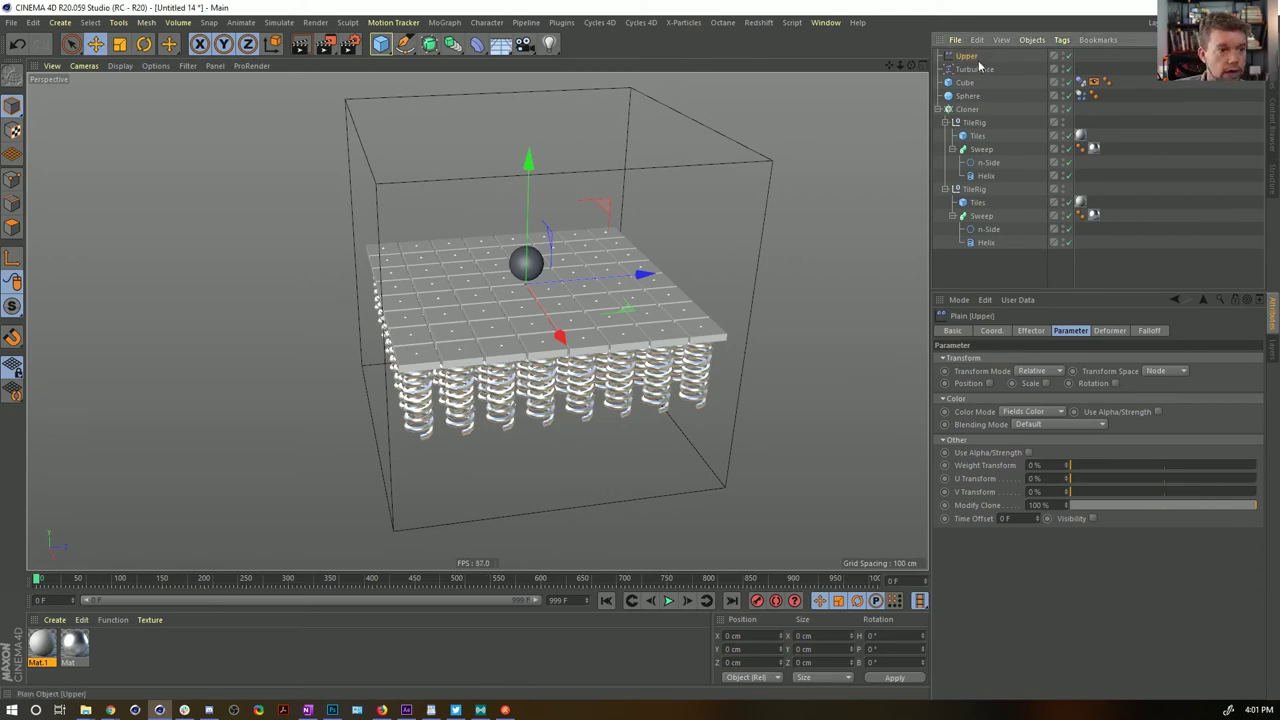
Add a second Plain effector to the Cloner with Position turned off and Modify Clone at 1%
left_click(940, 110)
left_click(966, 109)
left_click(444, 22)
mouse_move(459, 44)
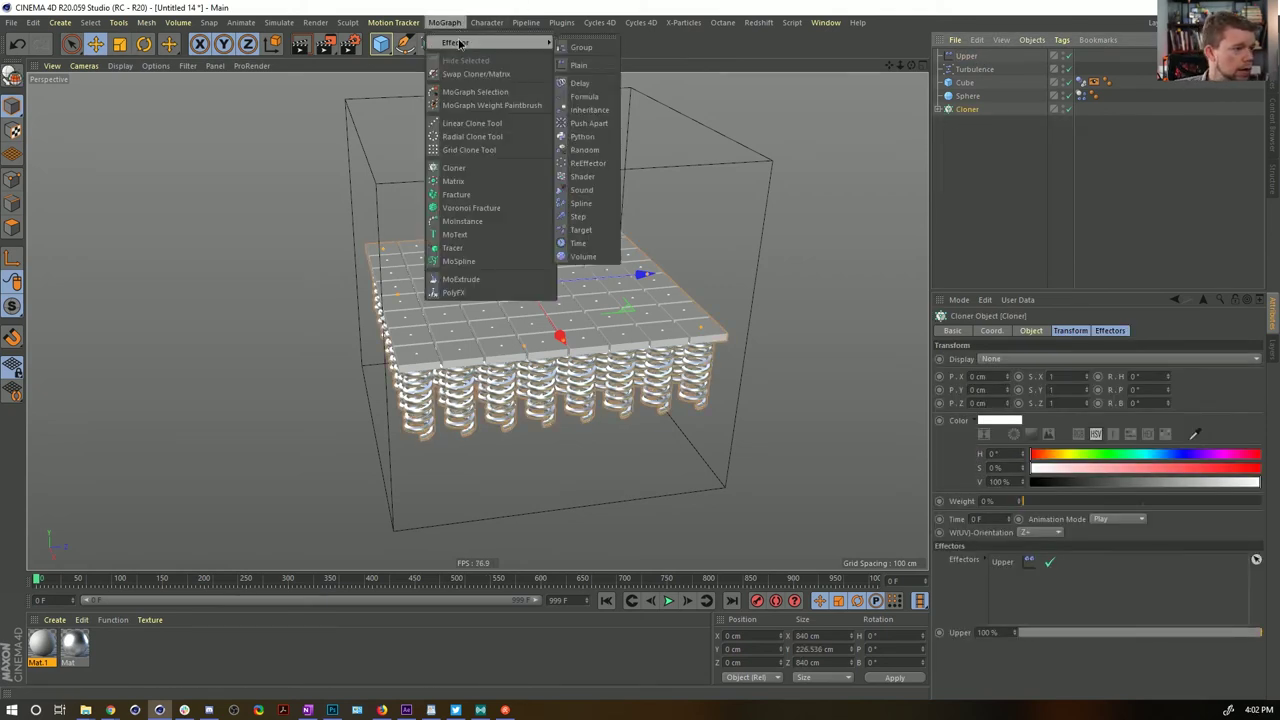
left_click(578, 64)
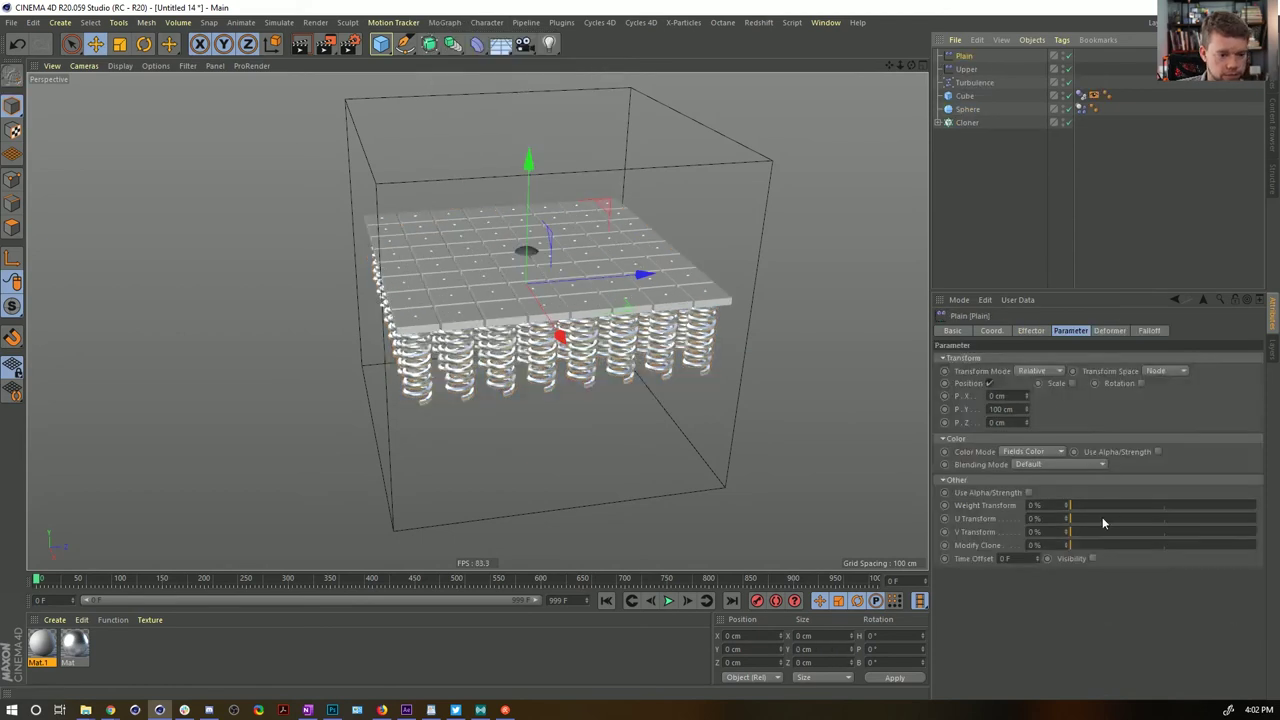
left_click(990, 384)
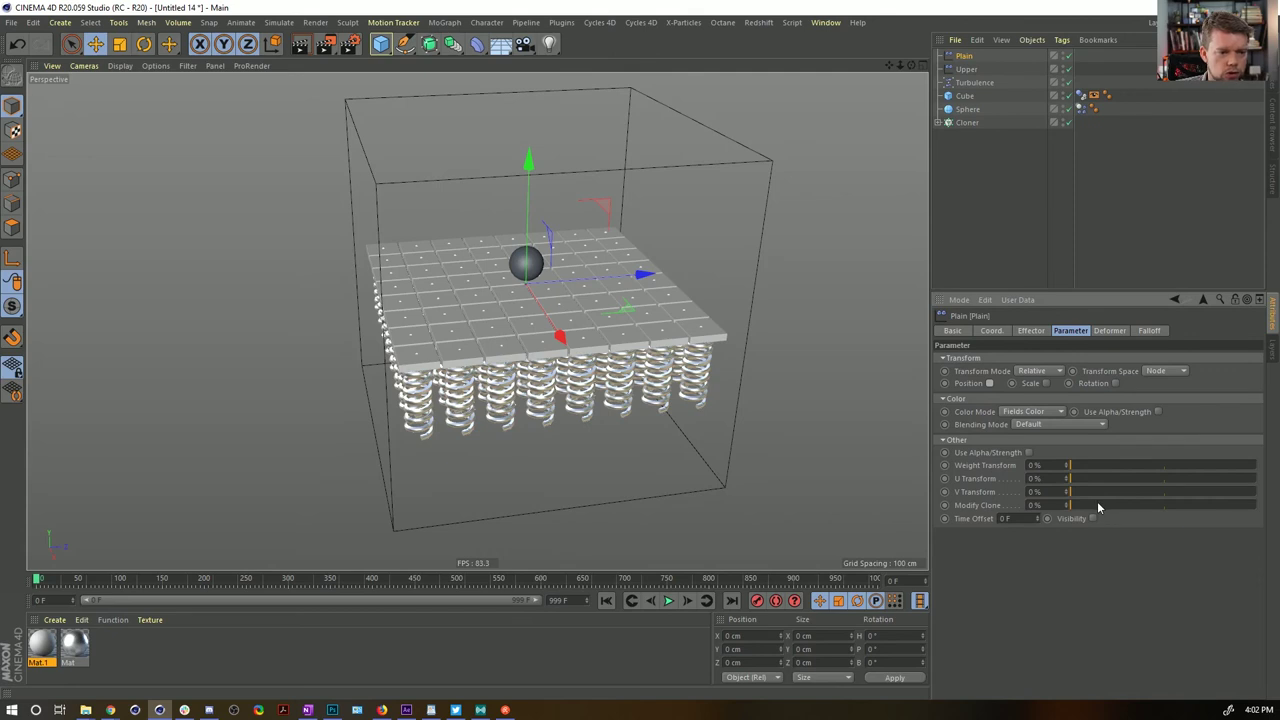
mouse_move(1098, 505)
left_mouse_down()
mouse_move(1256, 505)
mouse_move(1067, 510)
left_mouse_up()
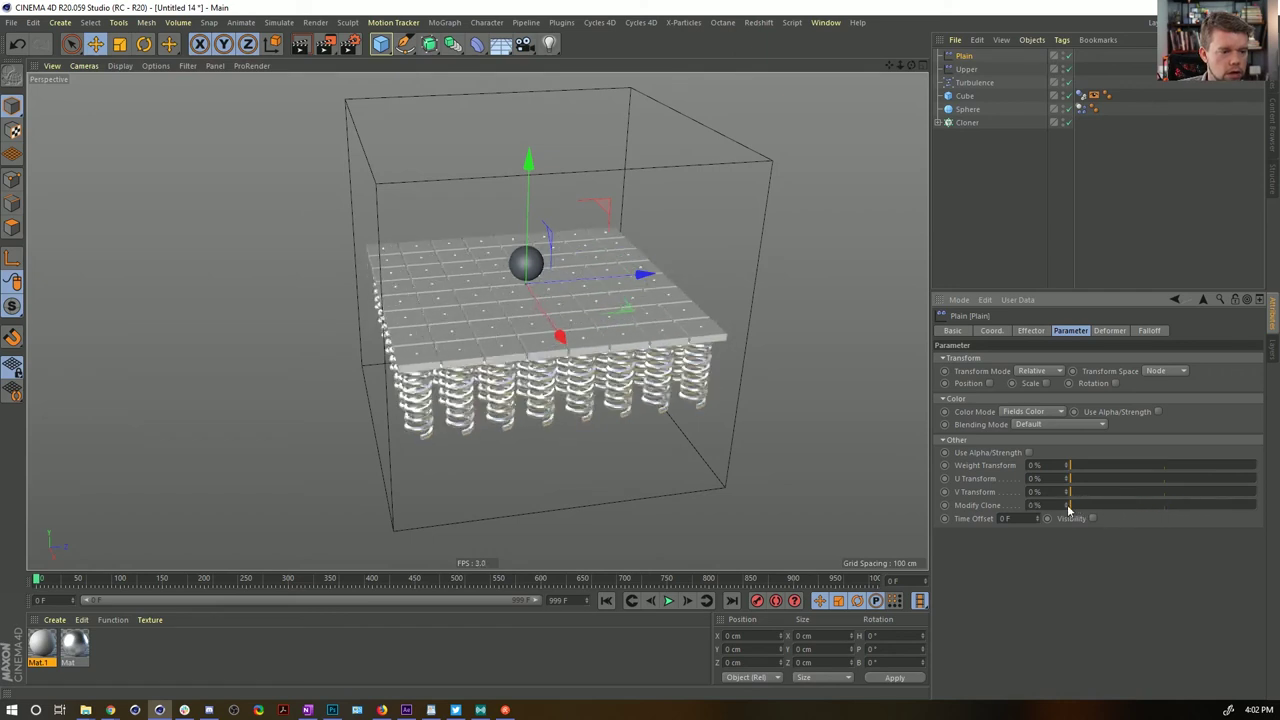
left_click(1067, 504)
mouse_move(634, 382)
left_mouse_down("alt")
mouse_move(611, 331)
mouse_move(657, 373)
left_mouse_up("alt")
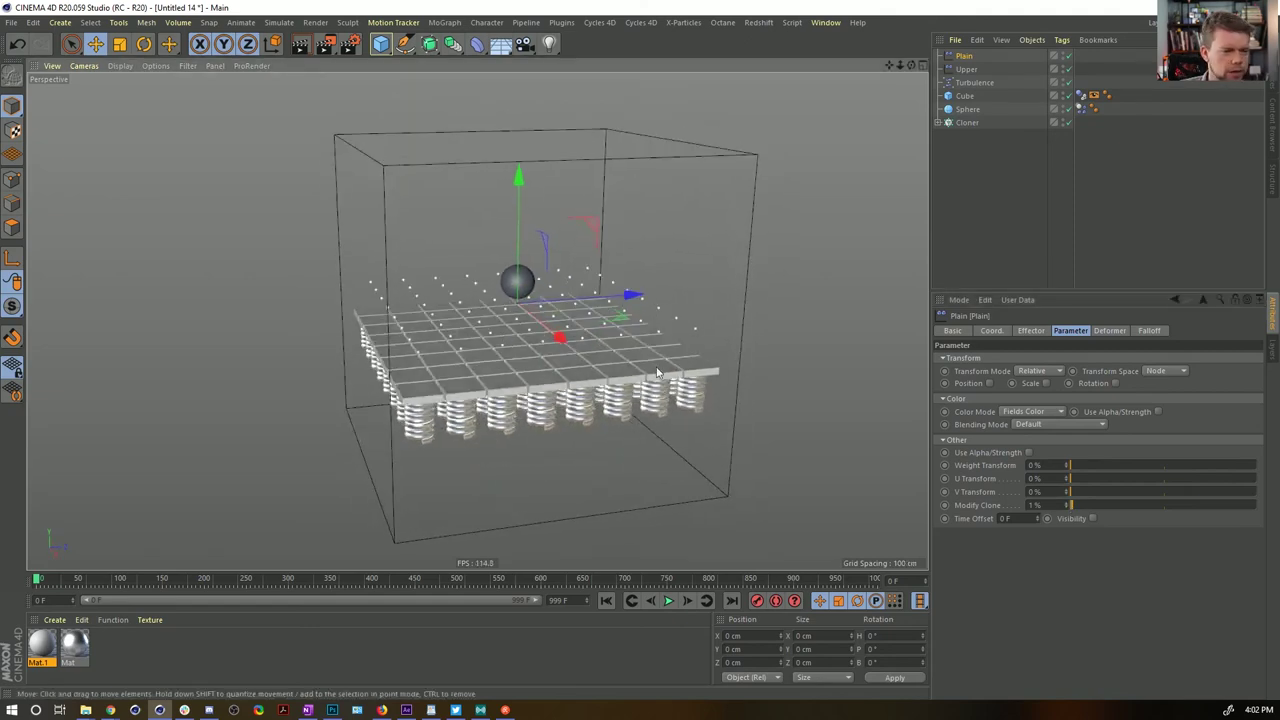
Try a Linear Field falloff at about X -136 cm on the second Plain effector, and delete that effector
left_click(1150, 331)
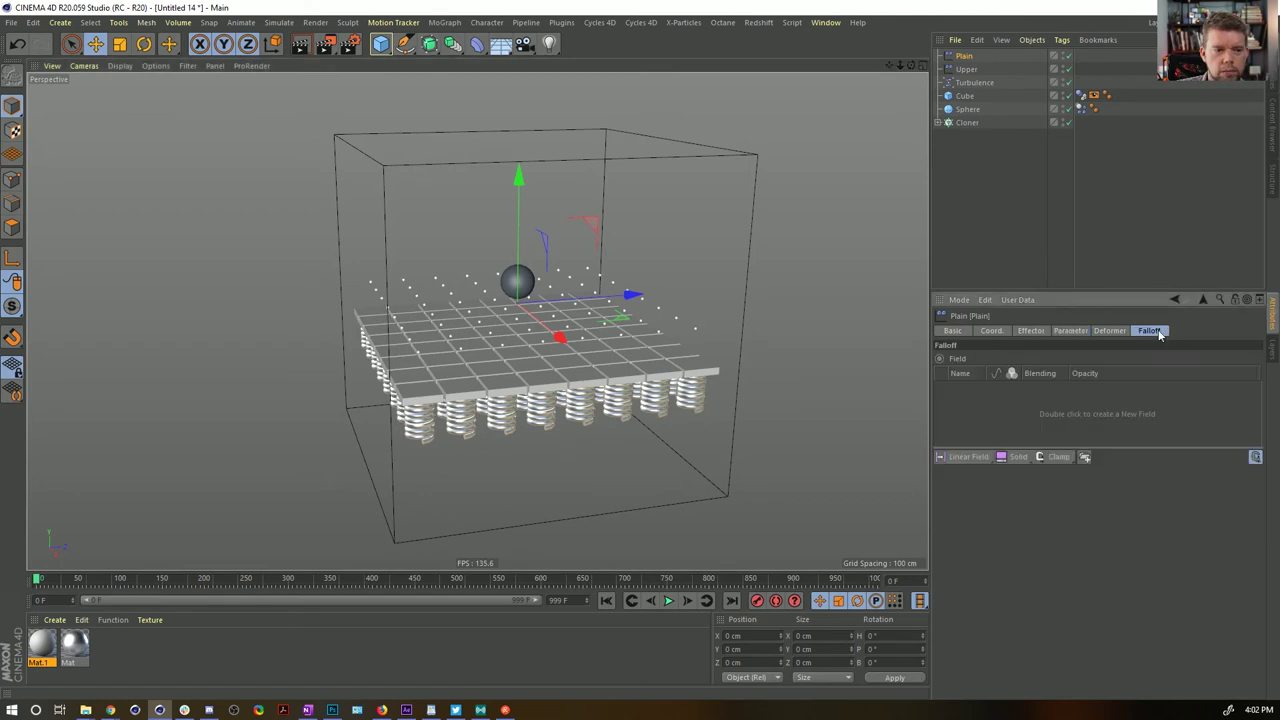
left_click(964, 458)
left_click_drag(467, 305, 708, 296, "alt")
left_click(980, 70)
left_click_drag(637, 314, 552, 303)
left_click(964, 57)
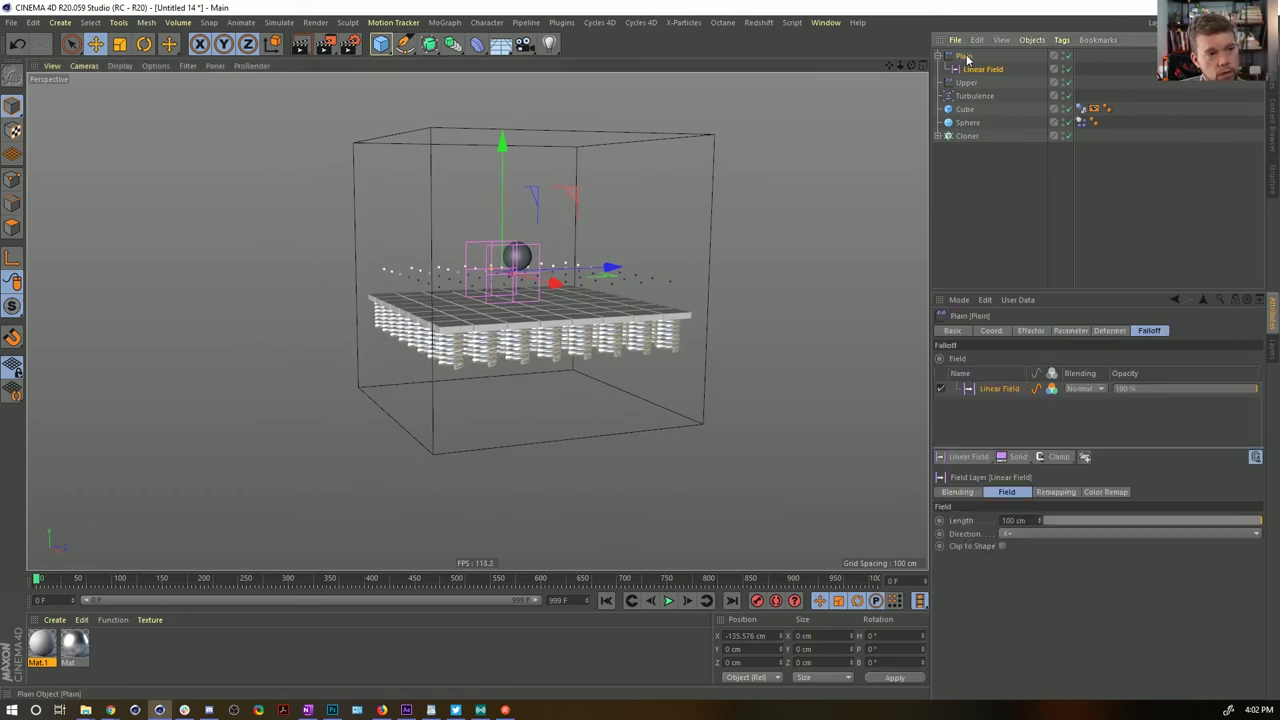
key("Delete")
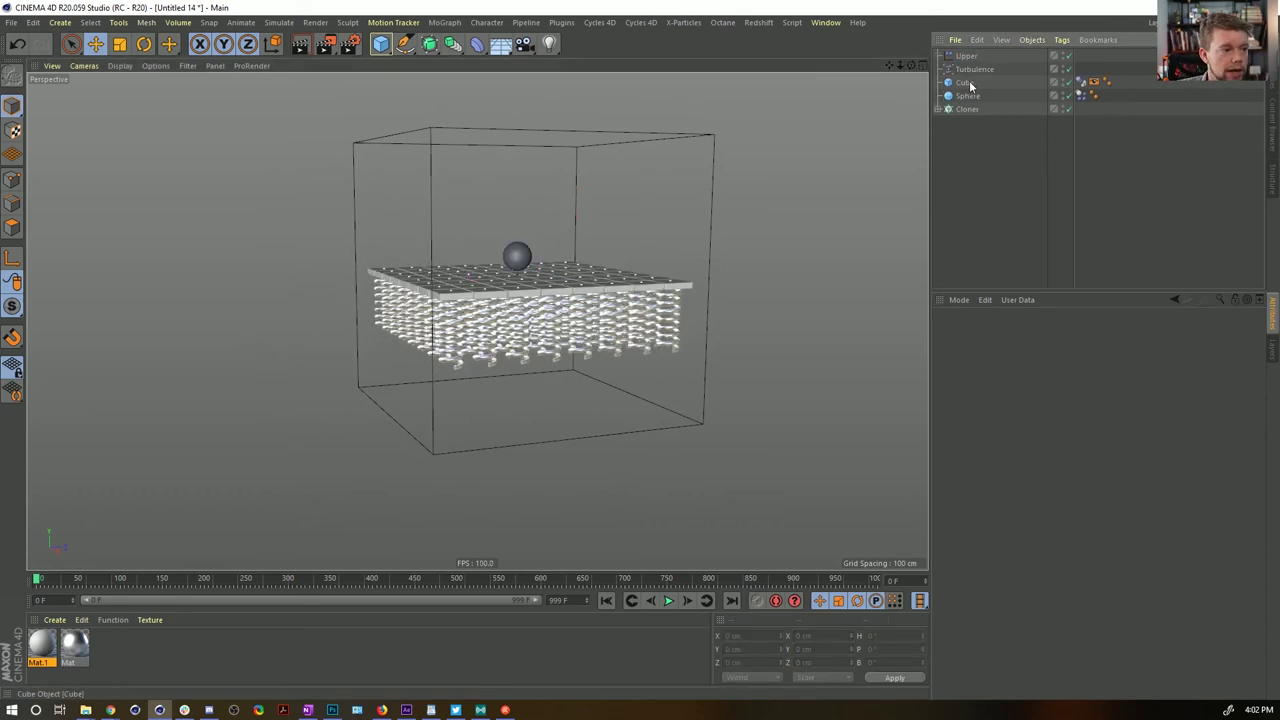
Examine the Upper effector's parameters and the extended springs beneath the tile grid
left_click(966, 58)
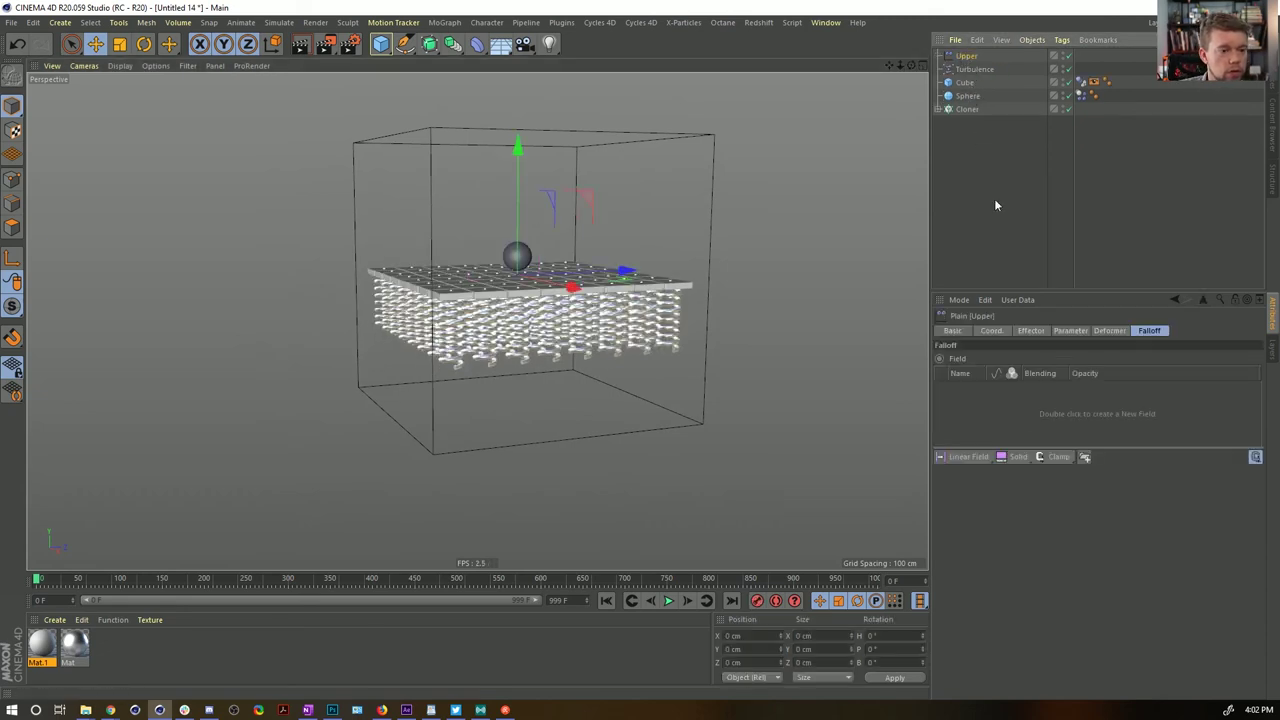
left_click(1067, 331)
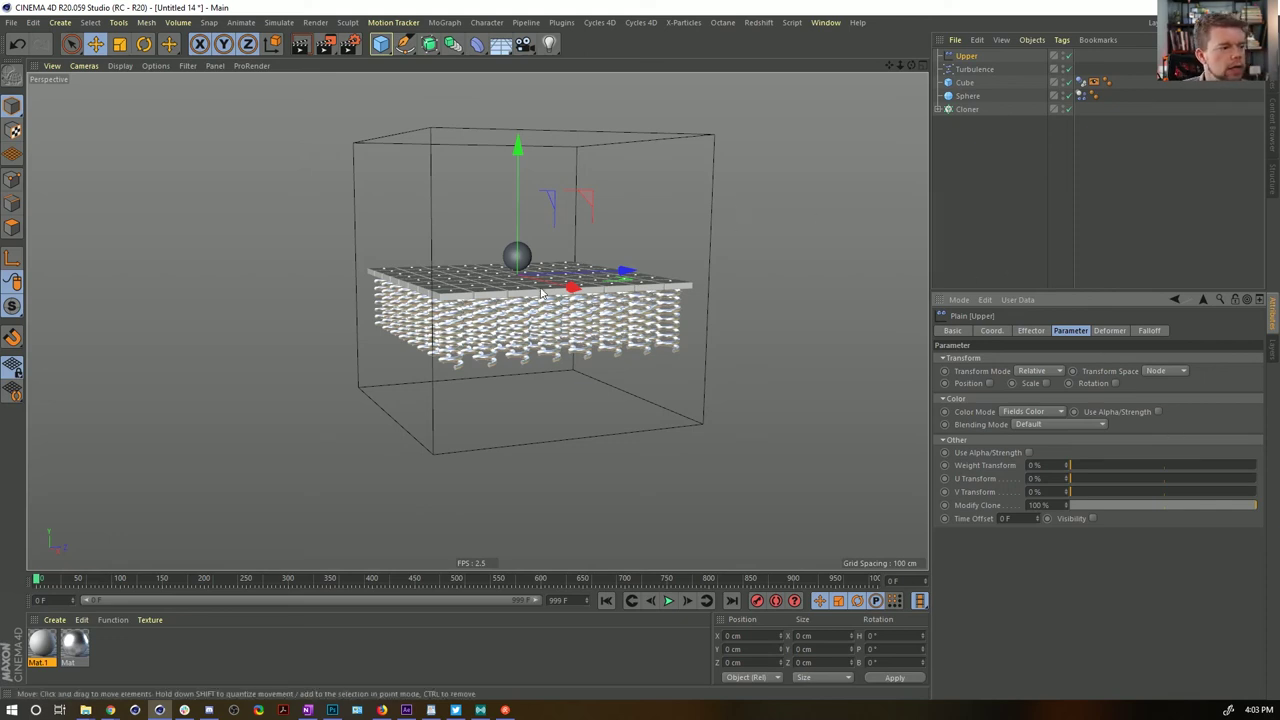
left_click_drag(541, 293, 537, 311, "alt")
middle_click_drag(537, 311, 537, 304, "alt")
right_click_drag(537, 304, 560, 273, "alt")
left_click_drag(560, 273, 556, 281, "alt")
right_click_drag(556, 281, 566, 273, "alt")
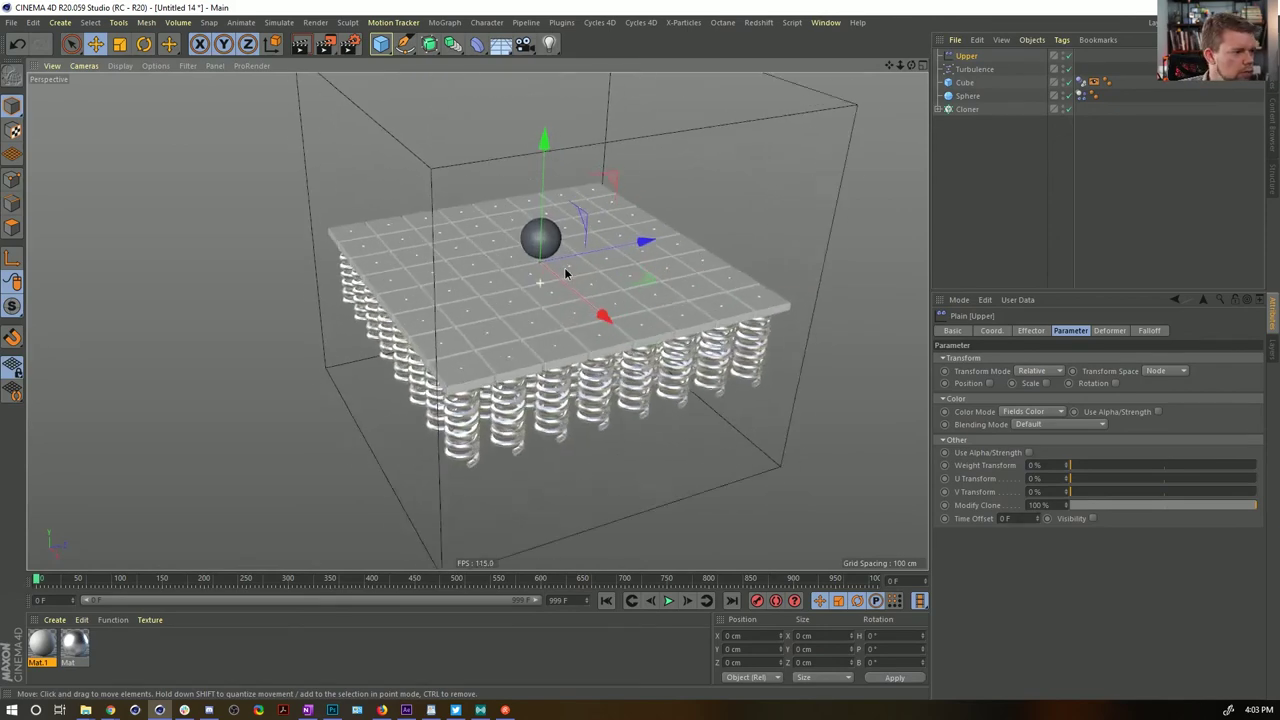
left_click_drag(565, 273, 566, 258, "alt")
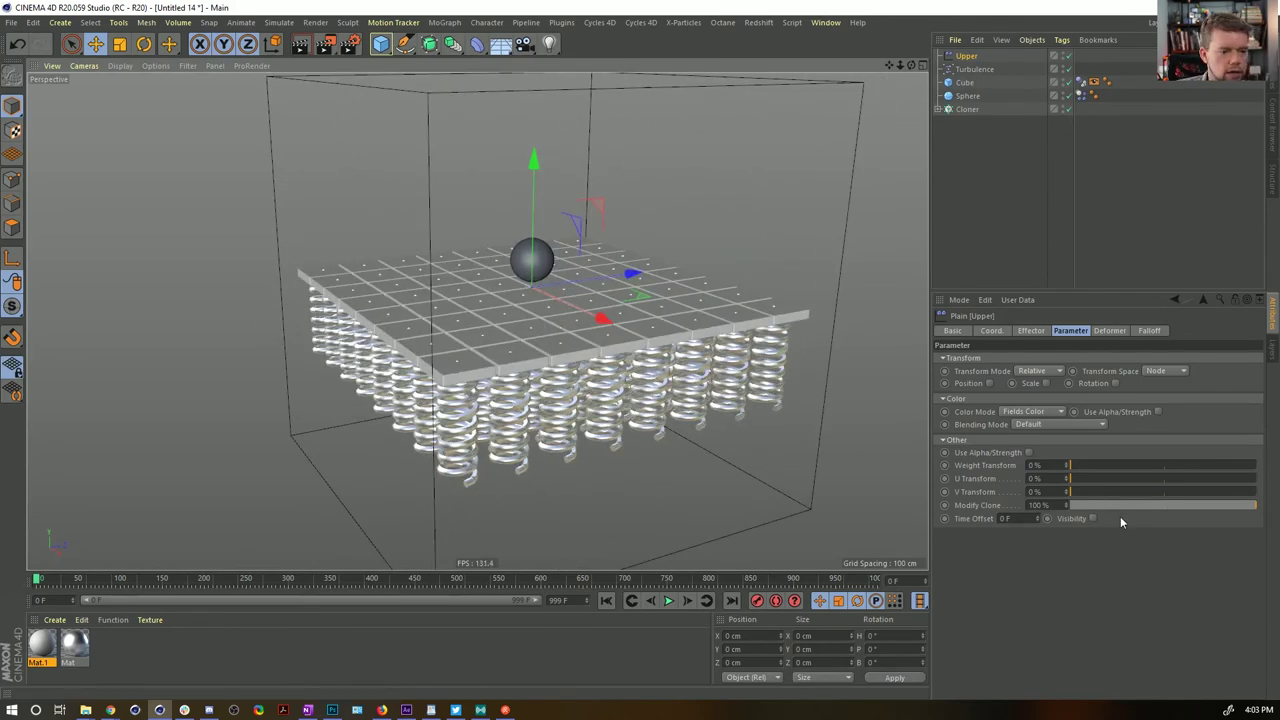
left_click_drag(634, 324, 617, 291, "alt")
right_click_drag(617, 291, 588, 302, "alt")
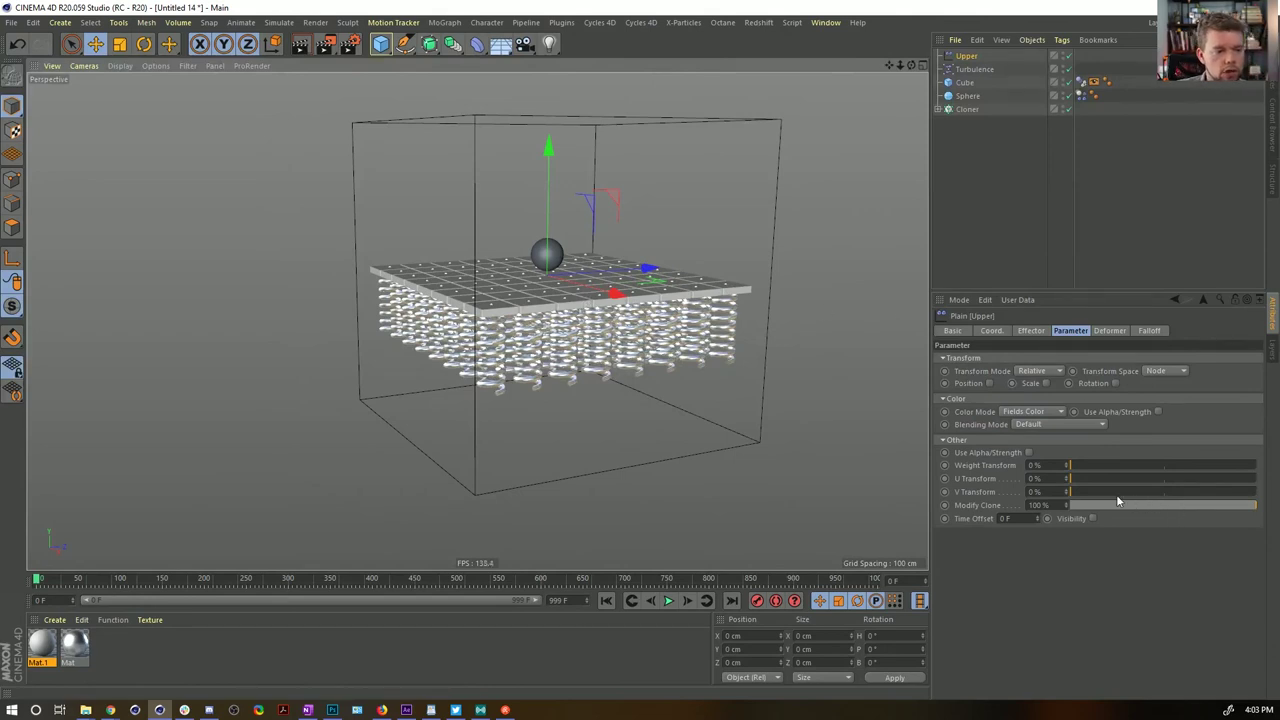
Test the Upper effector's Modify Clone over its full range and leave it at 1%
mouse_move(1091, 466)
left_mouse_down()
mouse_move(1132, 469)
mouse_move(1038, 477)
left_mouse_up()
left_click_drag(1115, 506, 1053, 510)
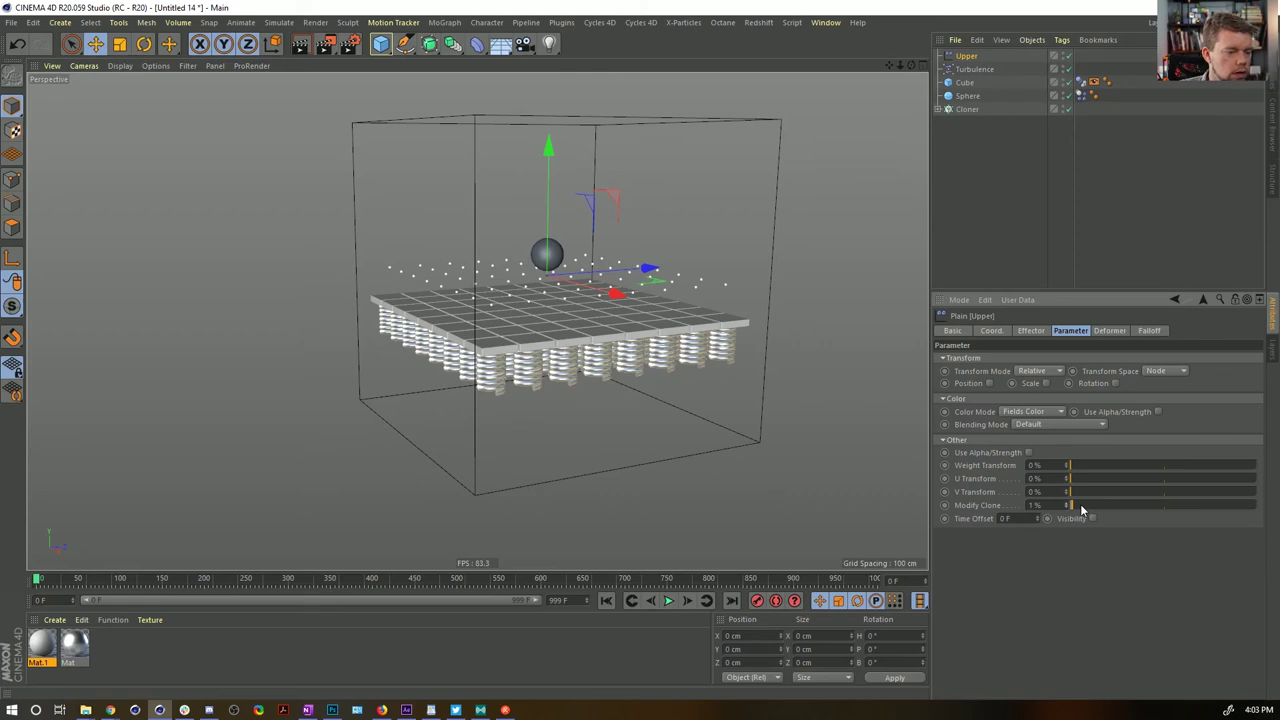
left_click_drag(1081, 510, 1258, 510)
left_click_drag(1160, 513, 1066, 512)
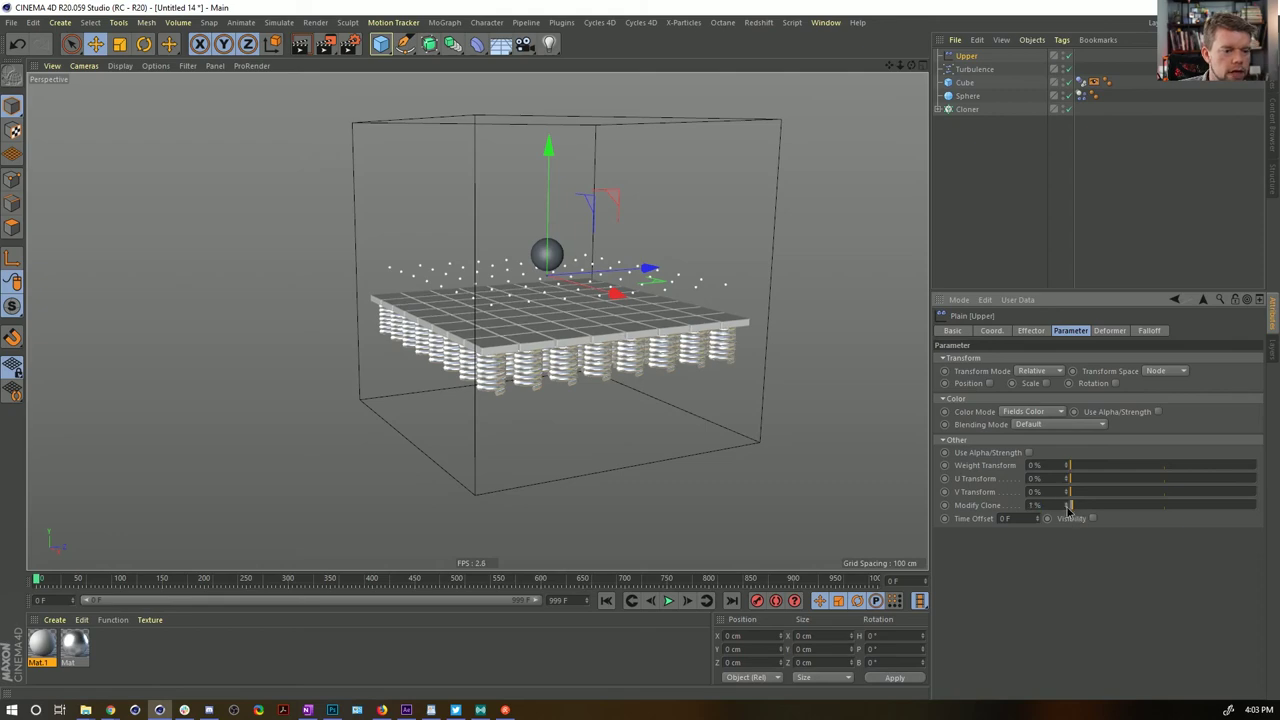
mouse_move(608, 318)
left_mouse_down("alt")
mouse_move(598, 297)
mouse_move(618, 328)
left_mouse_up("alt")
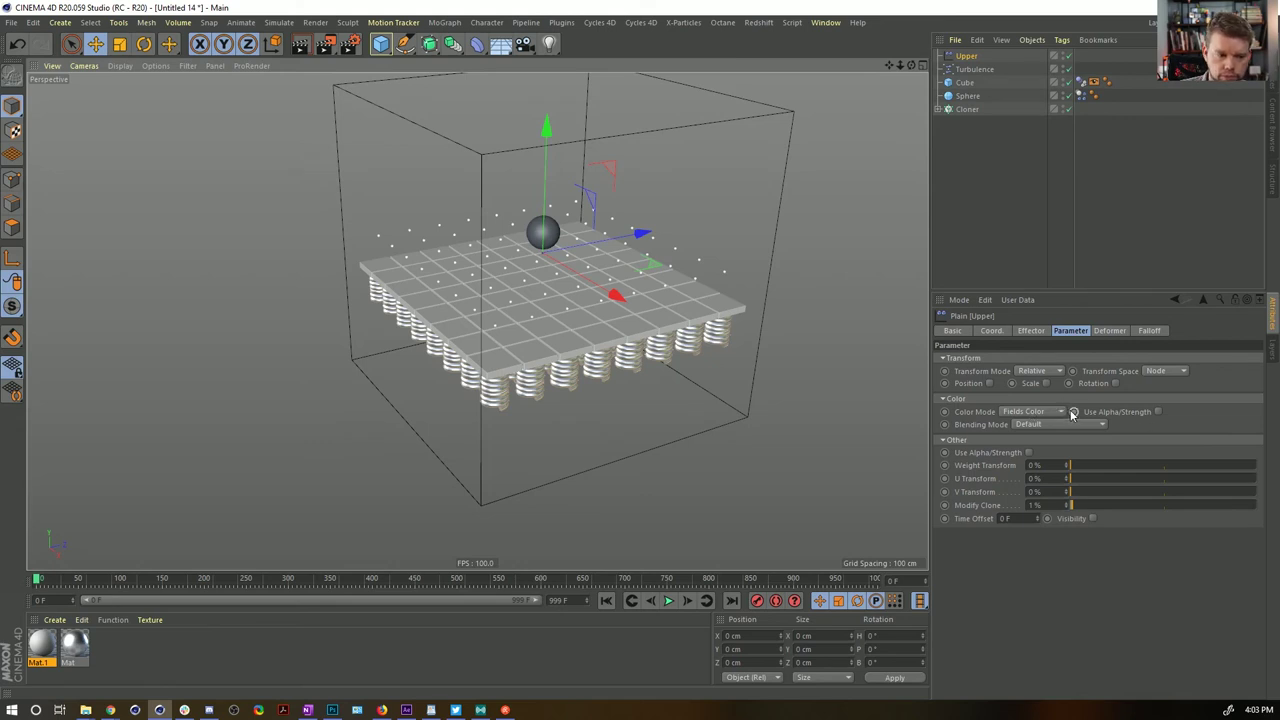
Try a Linear Field falloff at about X -315.5 cm on the Upper effector
left_click(1148, 331)
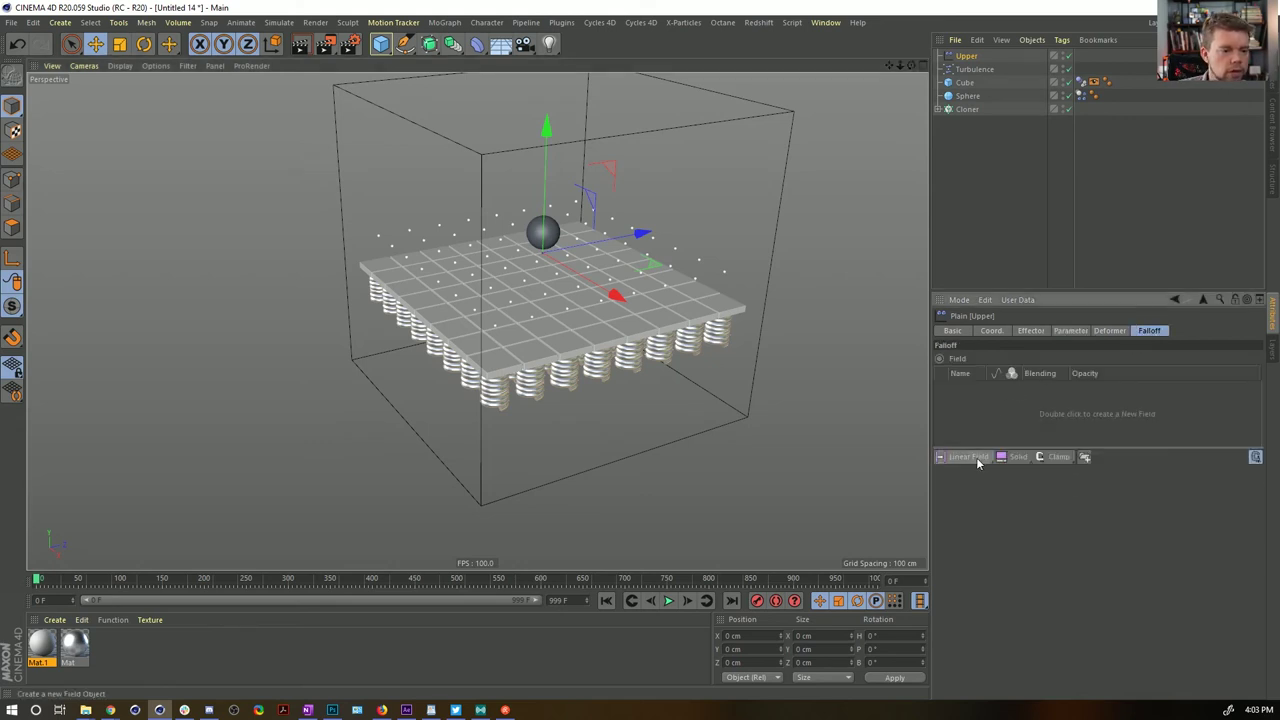
left_click(965, 457)
left_click_drag(556, 318, 688, 331, "alt")
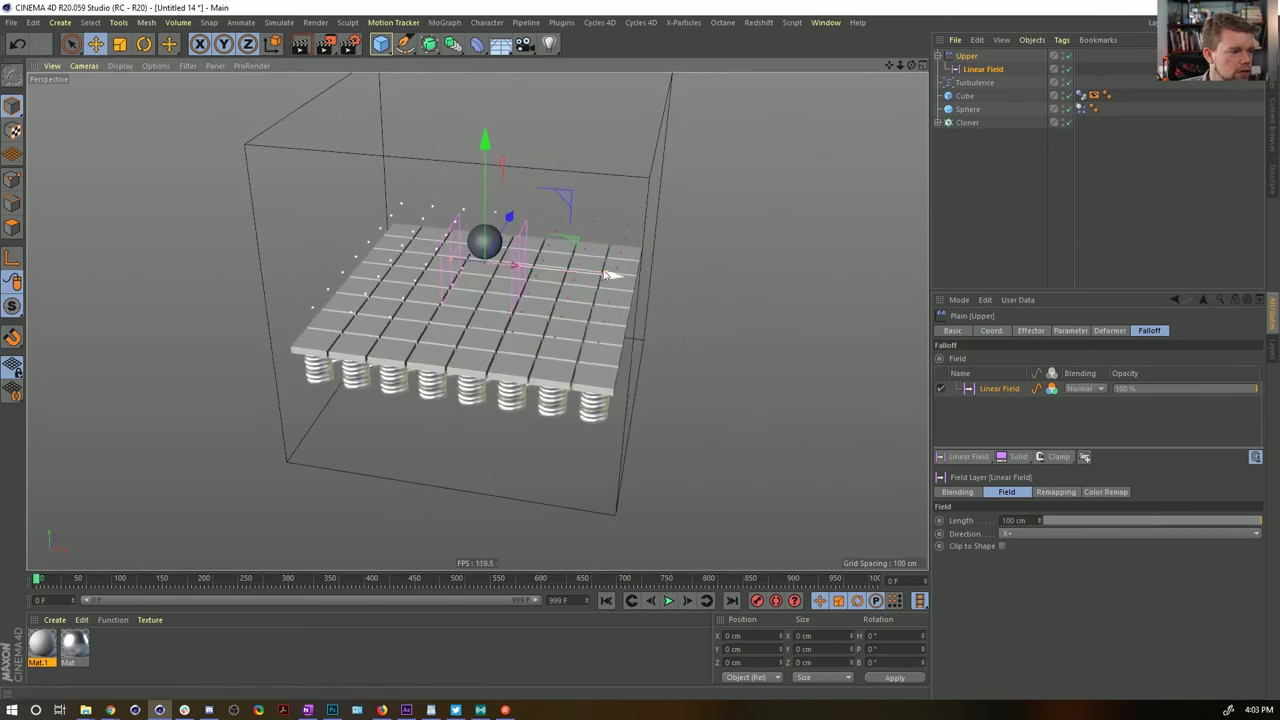
left_click_drag(612, 275, 498, 265)
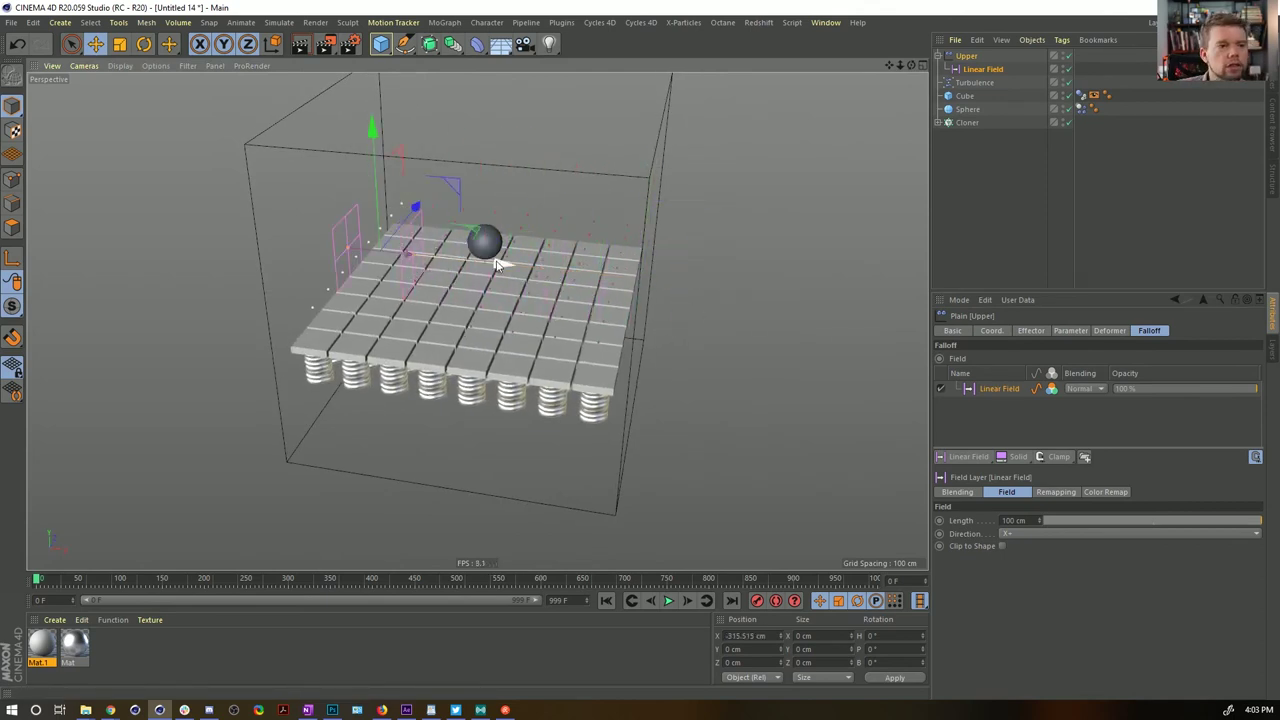
left_click_drag(640, 177, 551, 292, "alt")
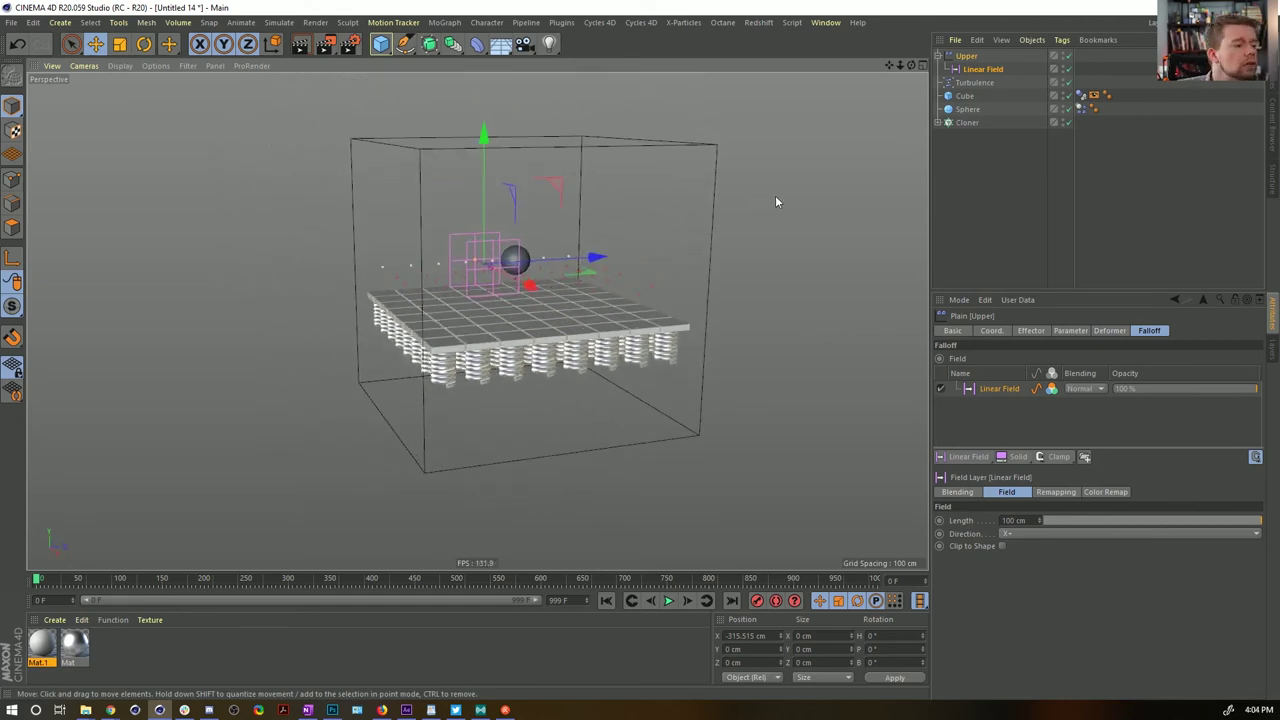
left_click_drag(580, 280, 547, 331, "alt")
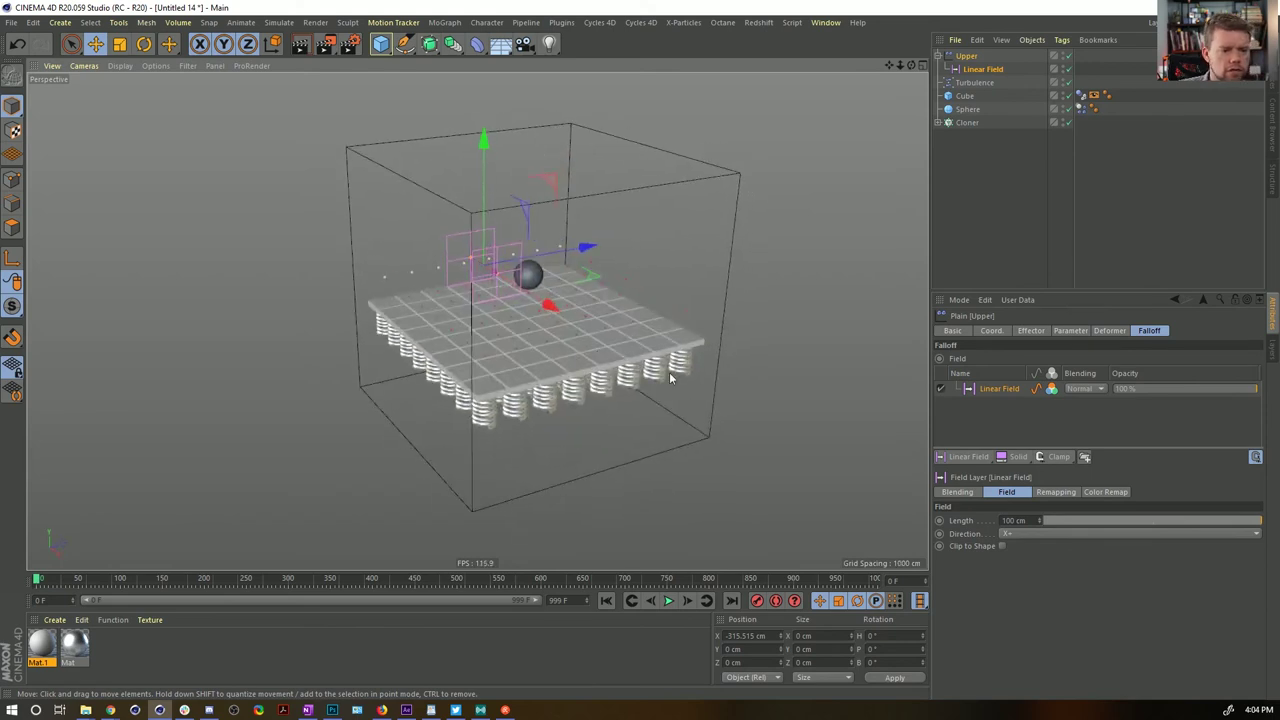
Examine the Linear Field's settings, the Upper effector's falloff and their effect on the tile grid and springs
left_click(983, 70)
left_click(968, 57)
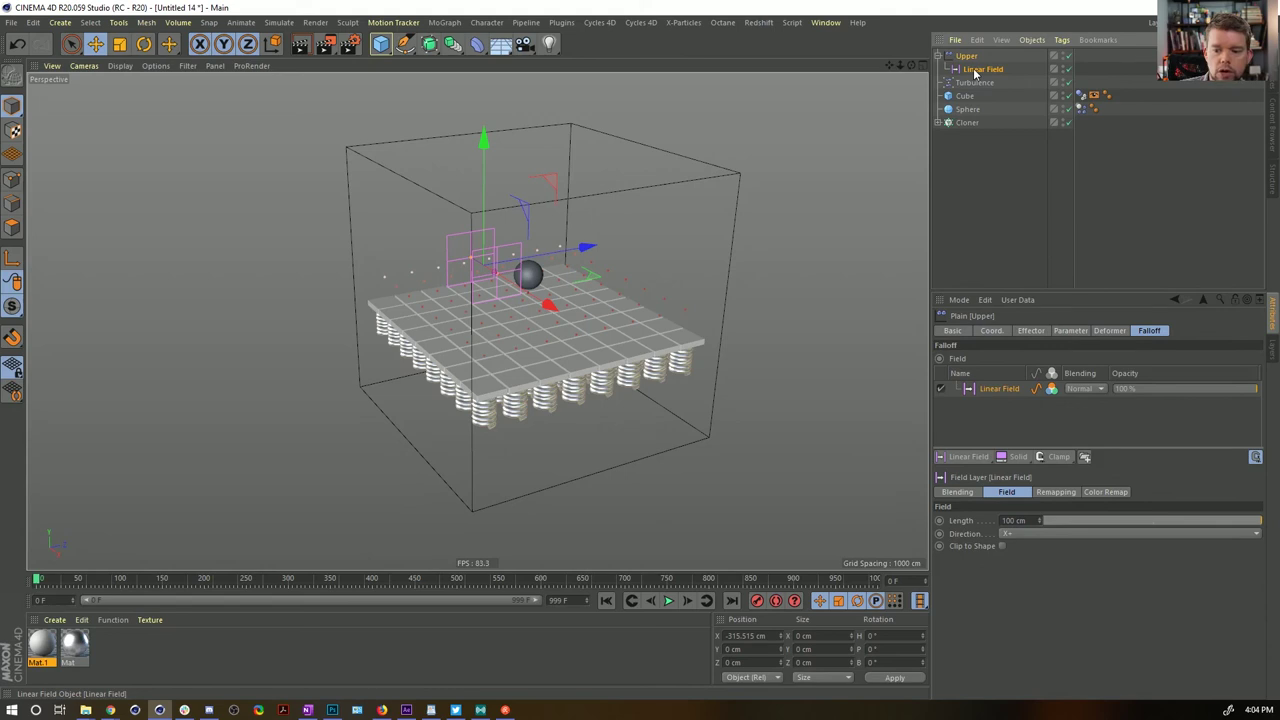
left_click(976, 70)
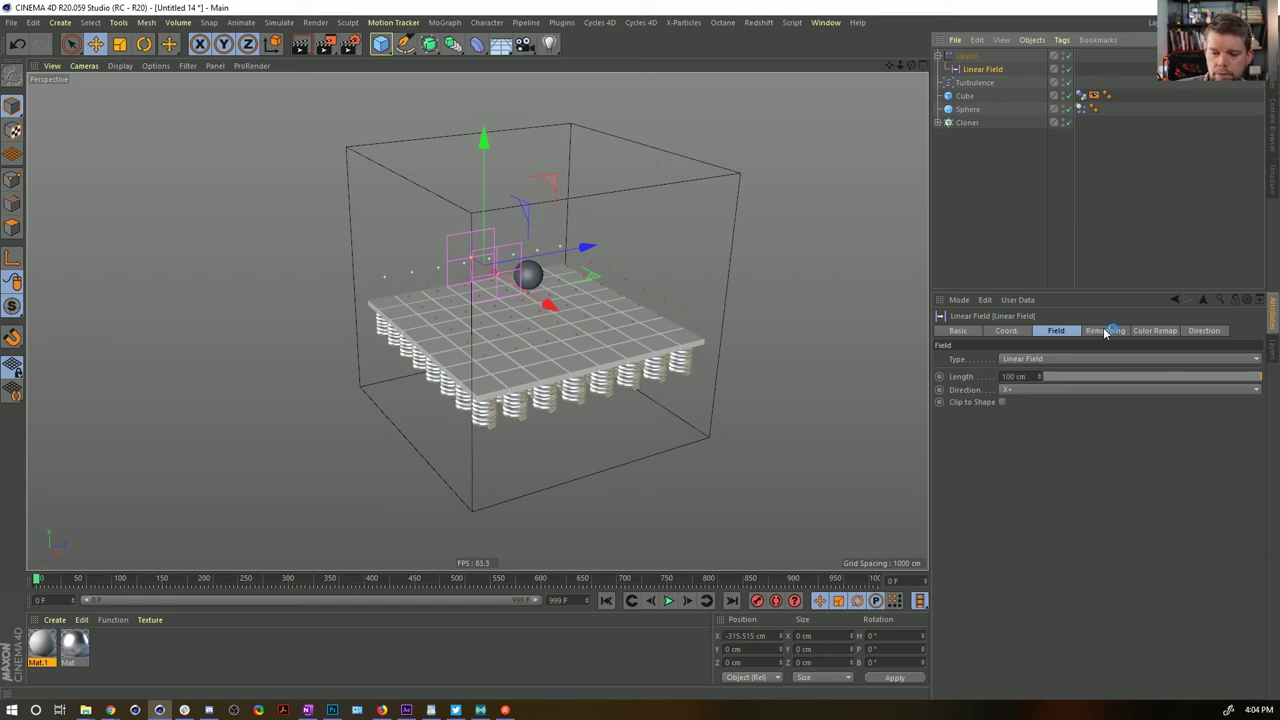
left_click_drag(588, 320, 617, 322, "alt")
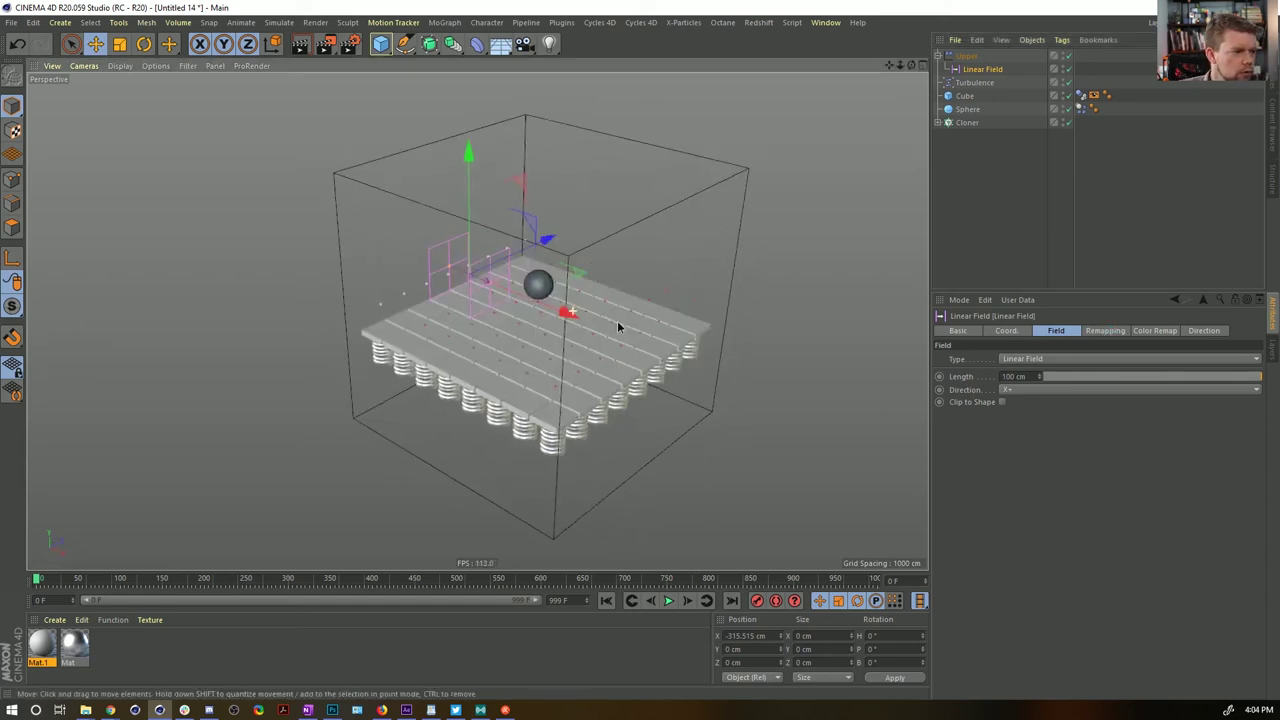
middle_click_drag(617, 324, 602, 286, "alt")
left_click_drag(602, 289, 680, 250, "alt")
left_click(966, 56)
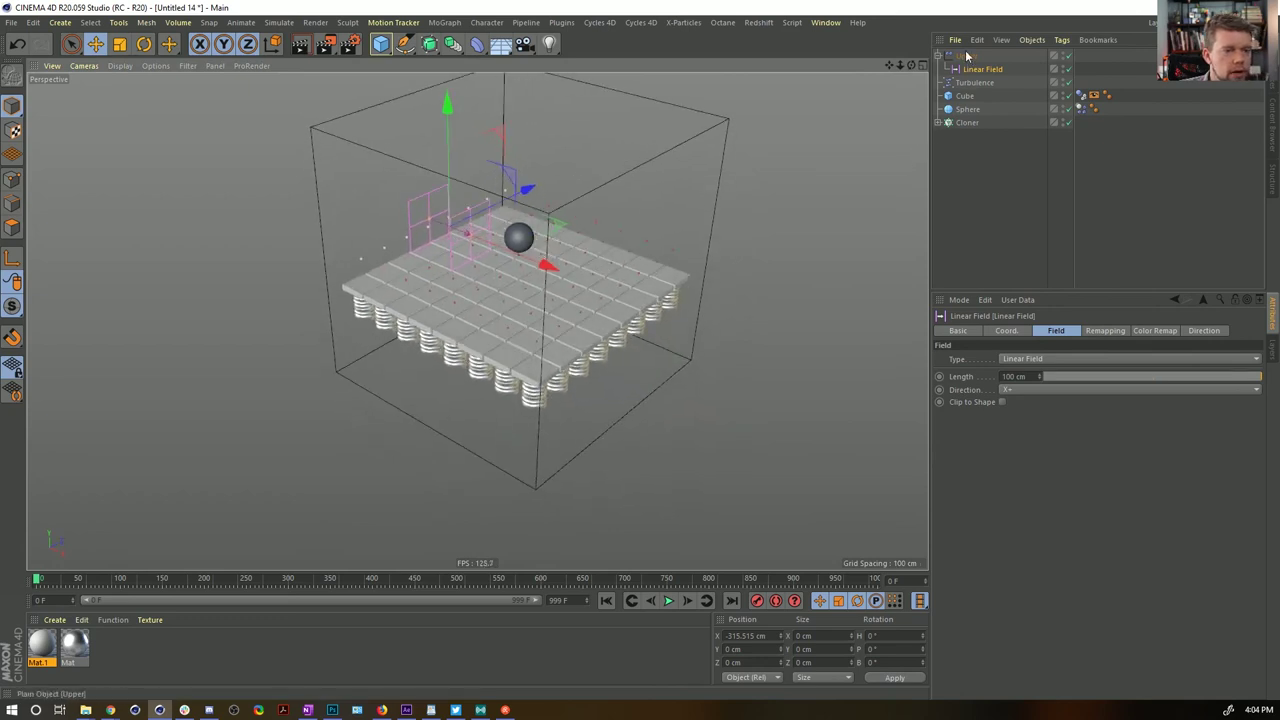
mouse_move(558, 285)
left_mouse_down("alt")
mouse_move(515, 250)
mouse_move(532, 271)
left_mouse_up("alt")
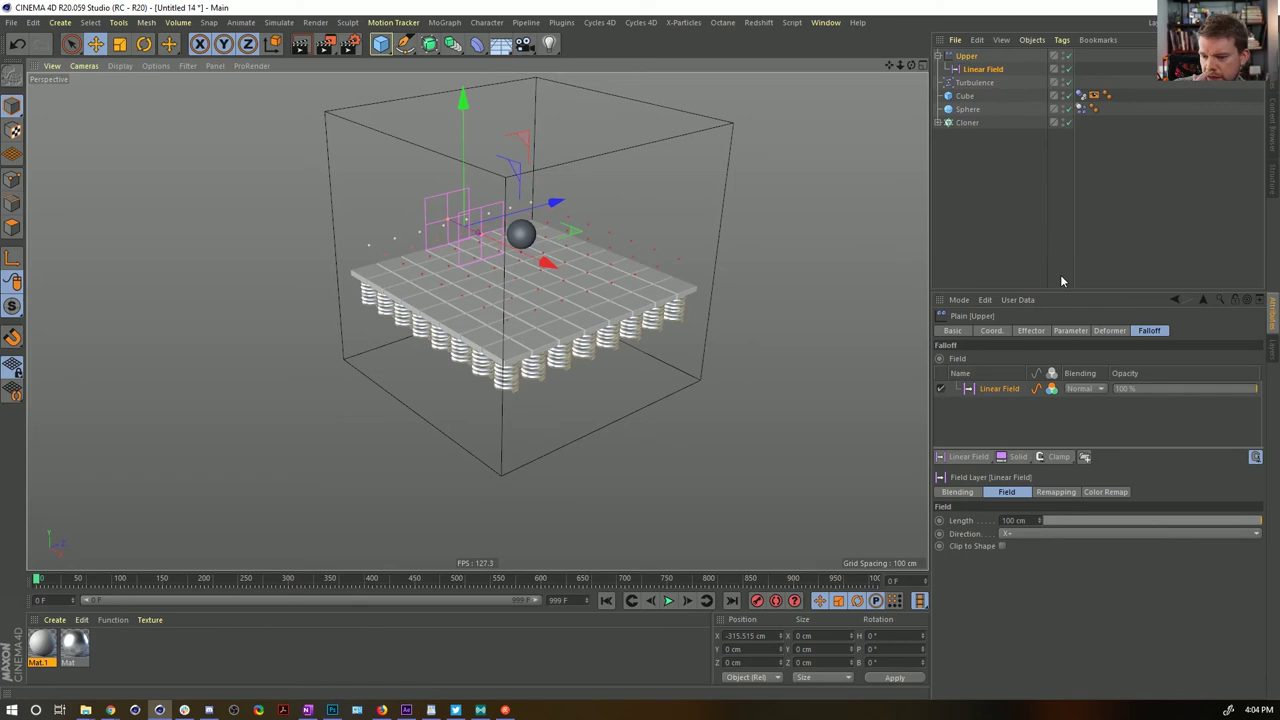
left_click_drag(609, 277, 559, 247, "alt")
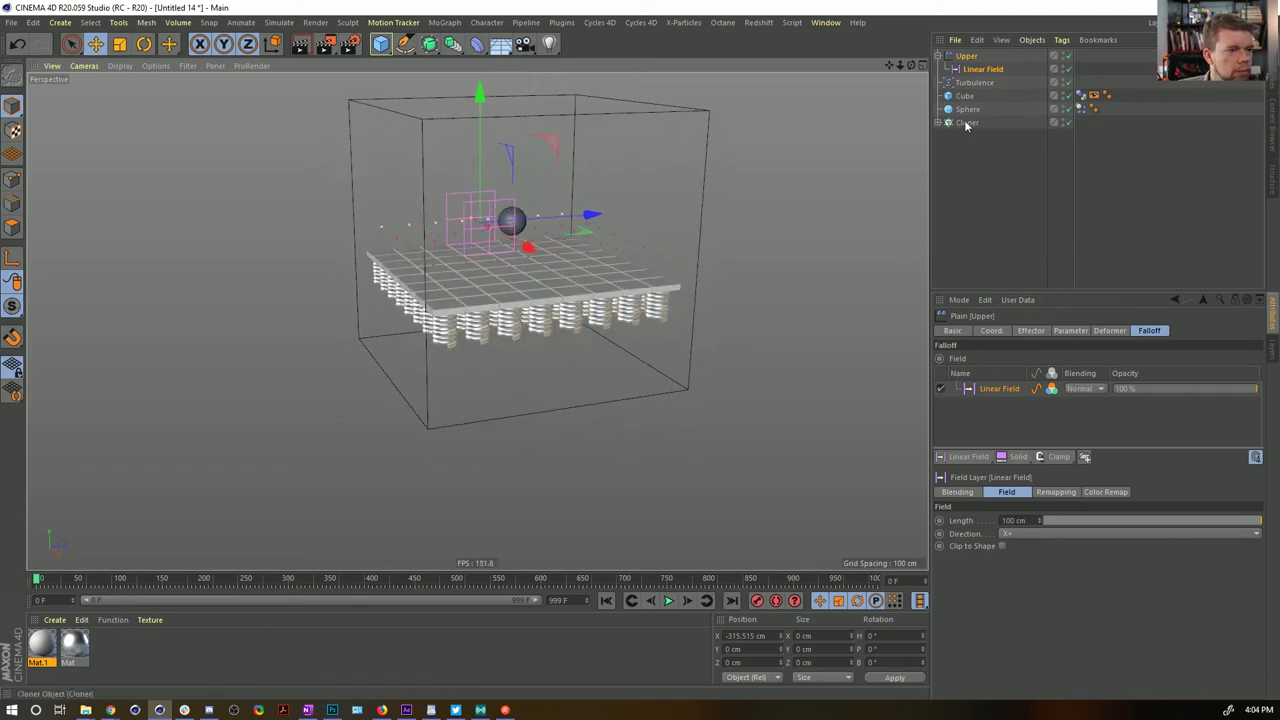
Delete the Upper effector and the second TileRig inside the Cloner, keeping only the first TileRig
left_click(966, 57)
key("Delete")
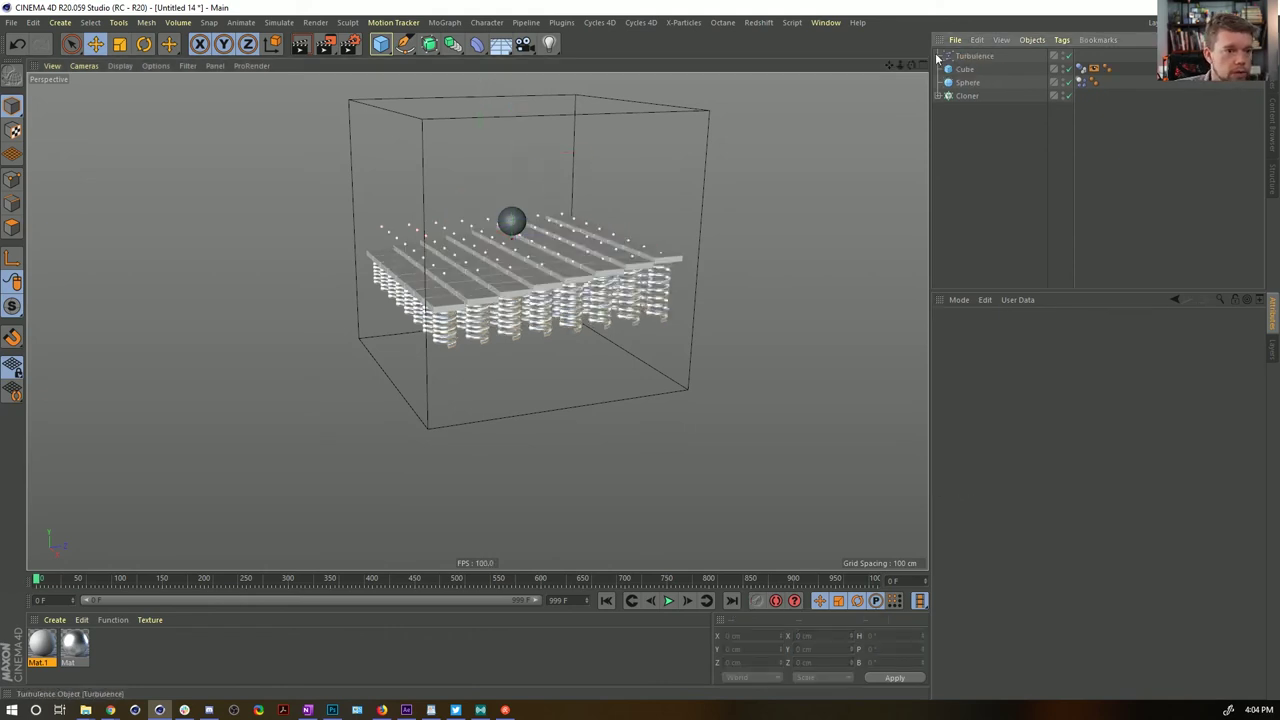
left_click(939, 96)
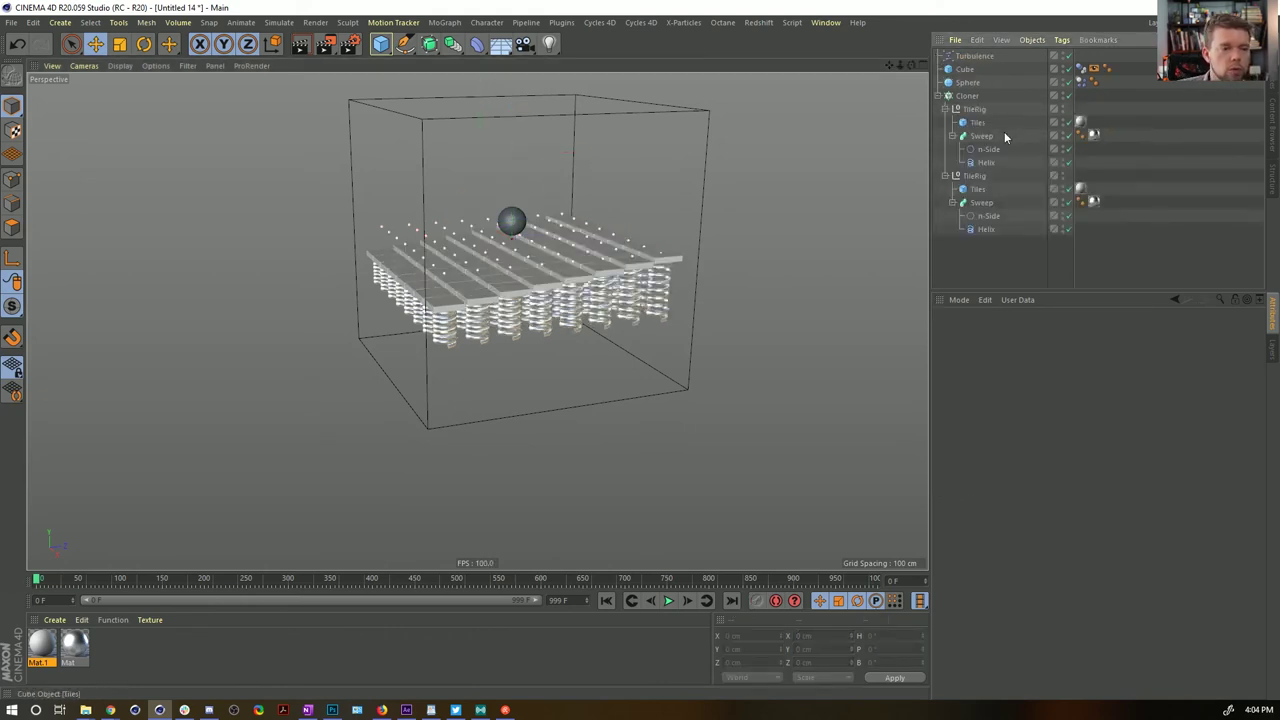
left_click(970, 108)
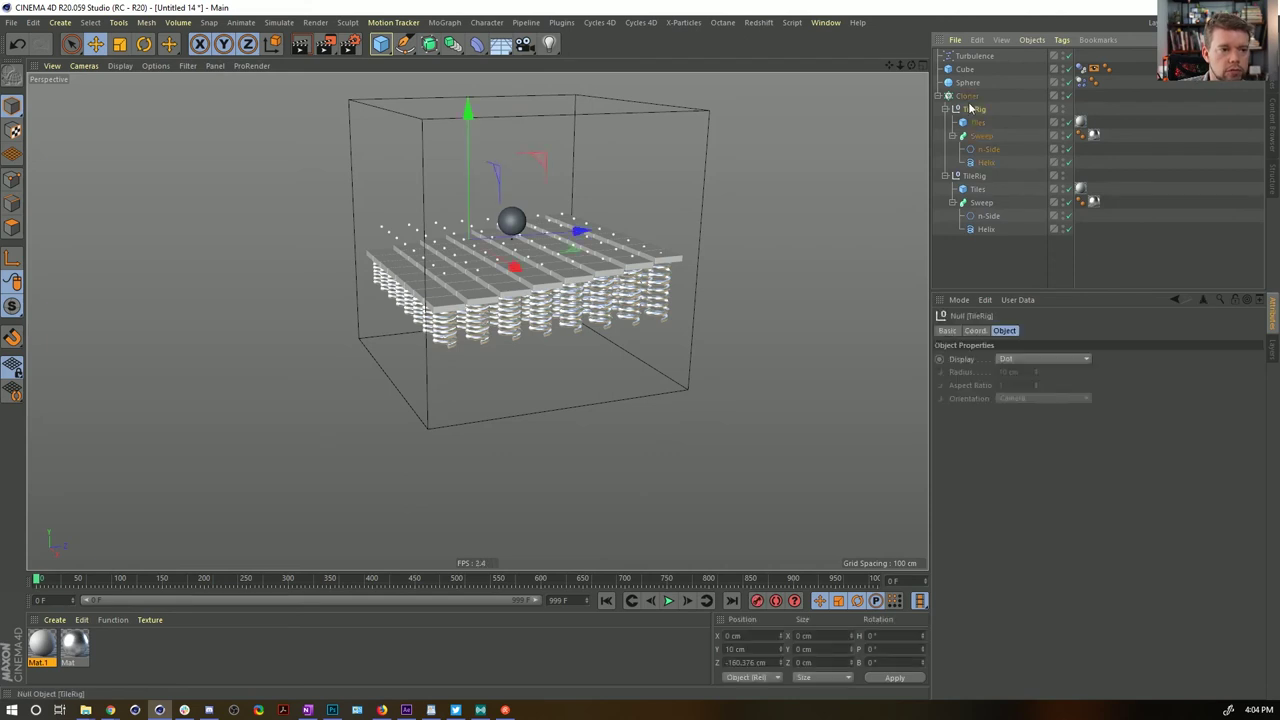
left_click(974, 176)
key("Delete")
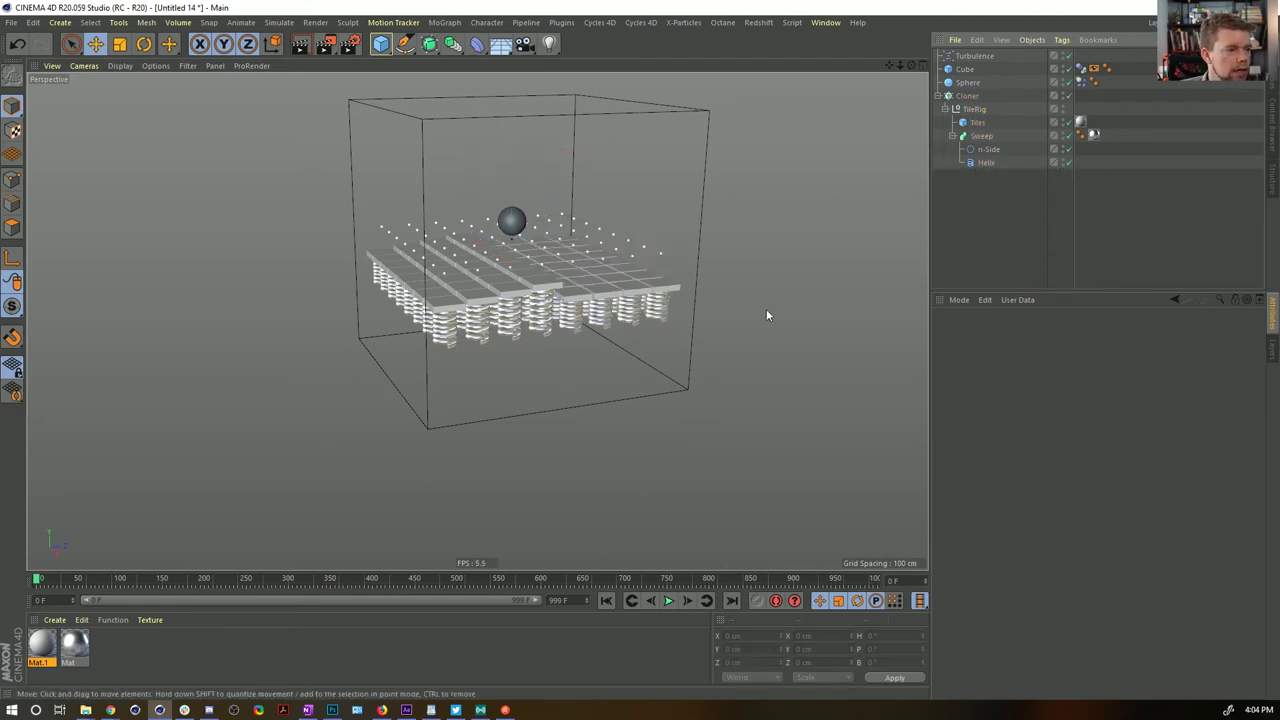
left_click(980, 136)
left_click(978, 111)
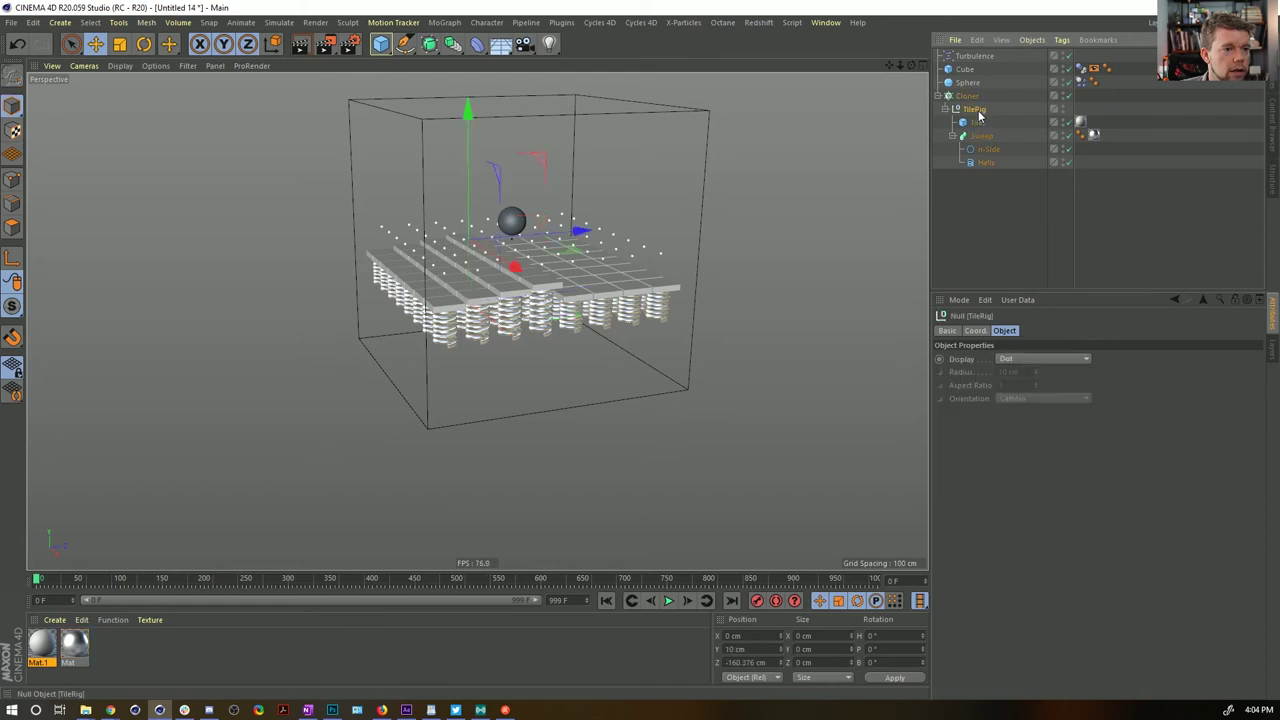
Delete the Turbulence object, the enclosing Cube and the Sphere's Dynamics Body tag
left_click_drag(593, 283, 600, 250, "alt")
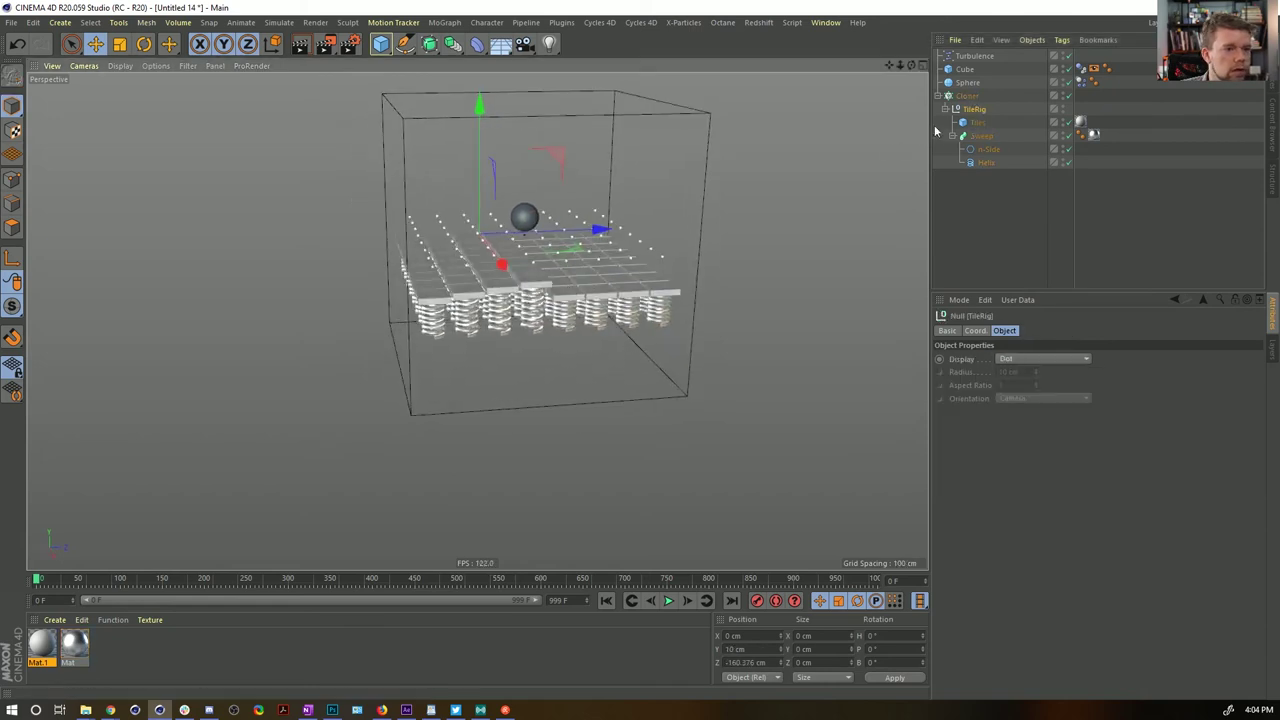
left_click(985, 57)
key("Delete")
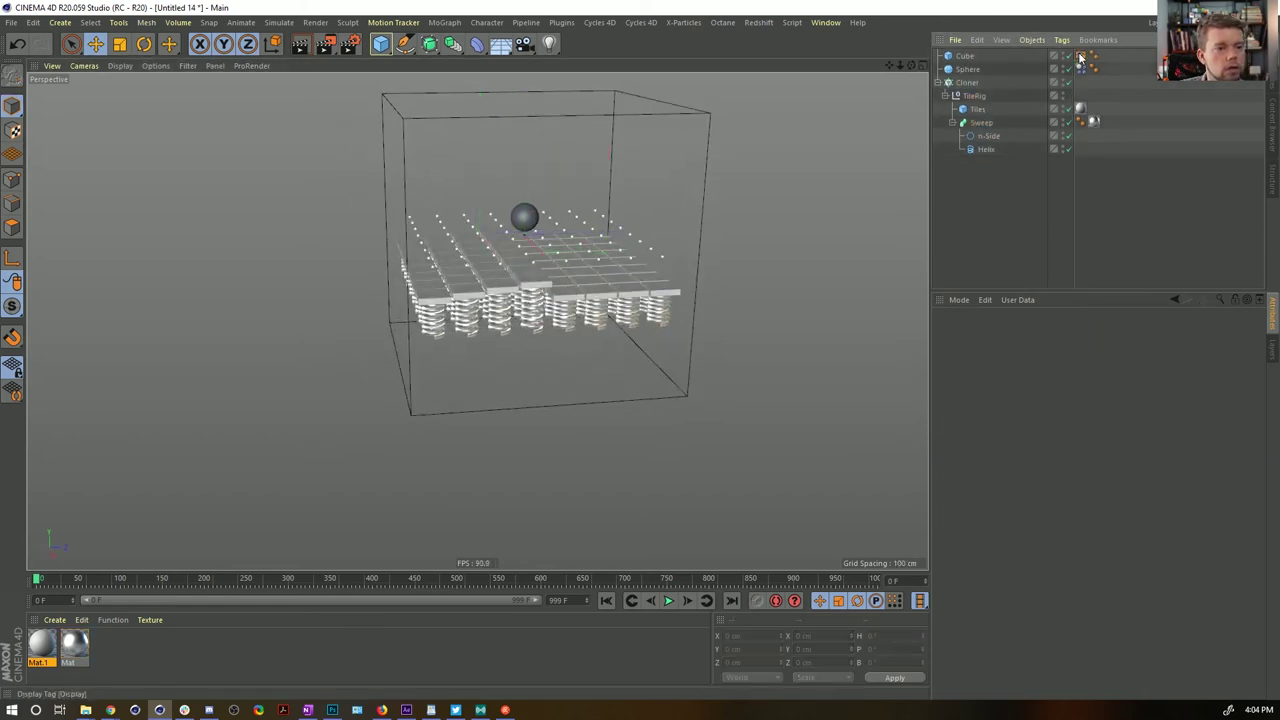
left_click(966, 57)
key("Delete")
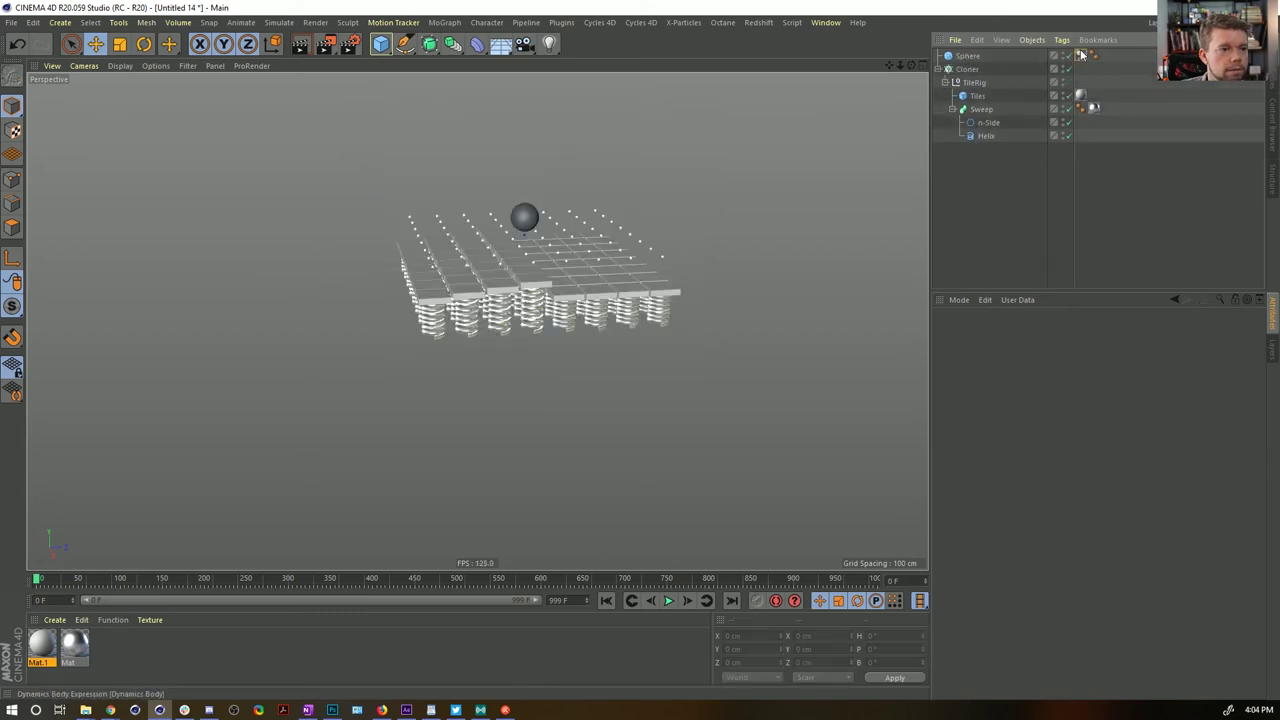
Refresh the Cloner's grid by changing its X count to 9 and back to 8
left_click(990, 69)
left_click(1031, 331)
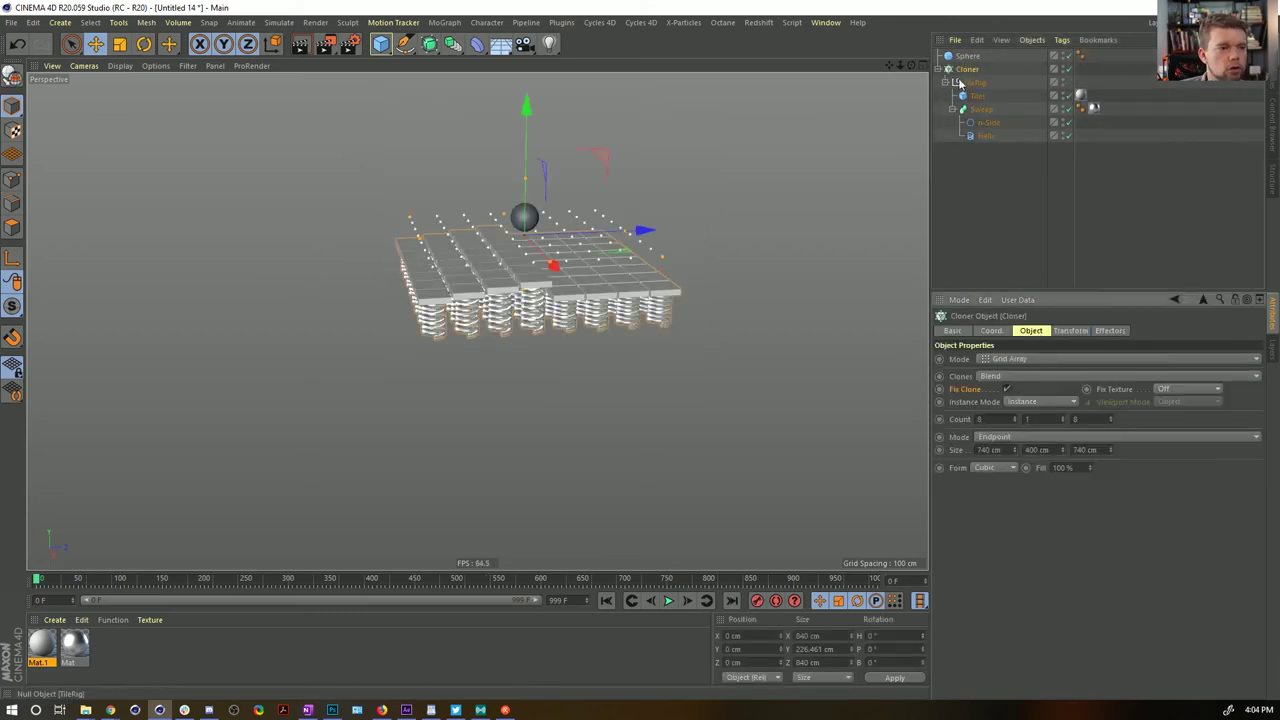
left_click_drag(563, 298, 577, 272, "alt")
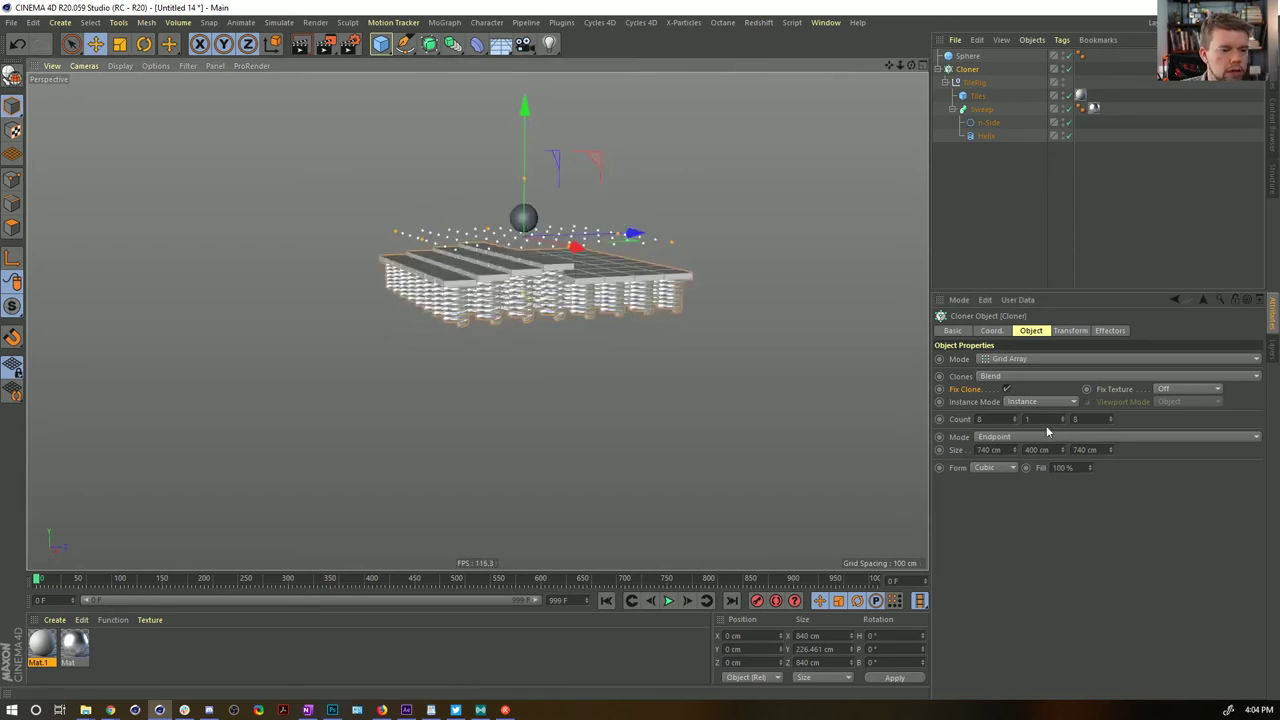
left_click(1014, 417)
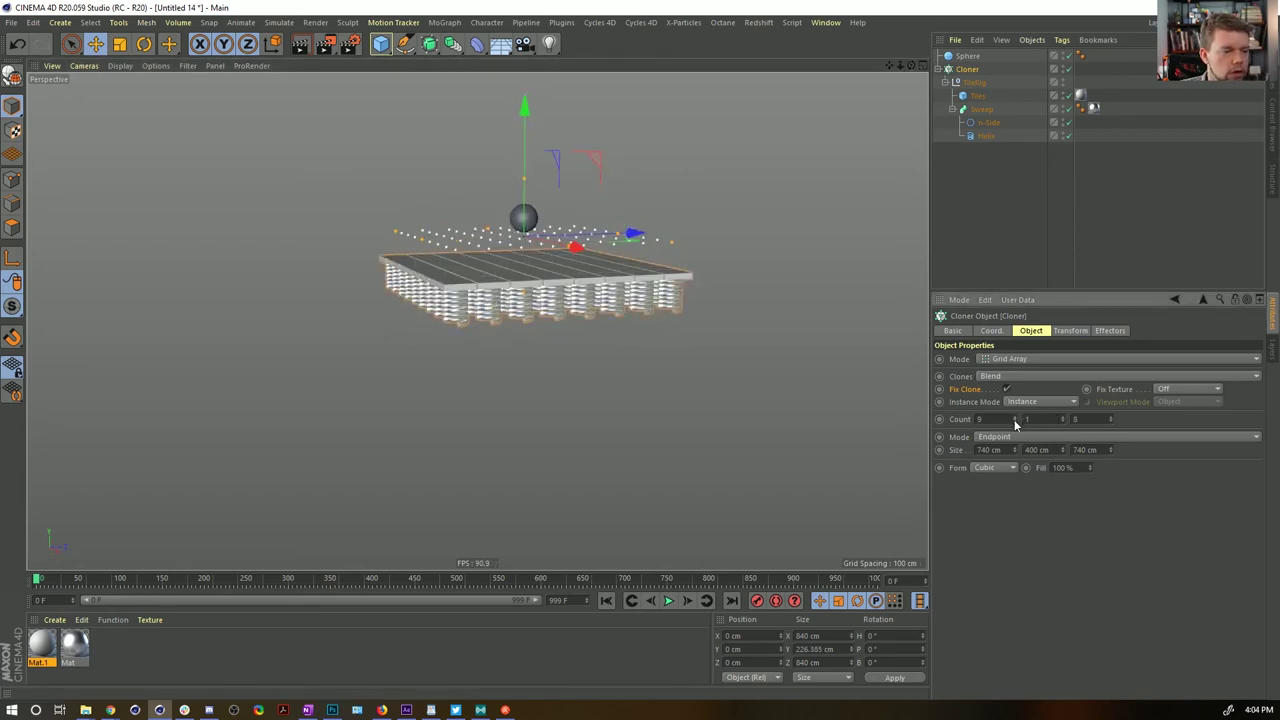
left_click_drag(560, 241, 550, 264, "alt")
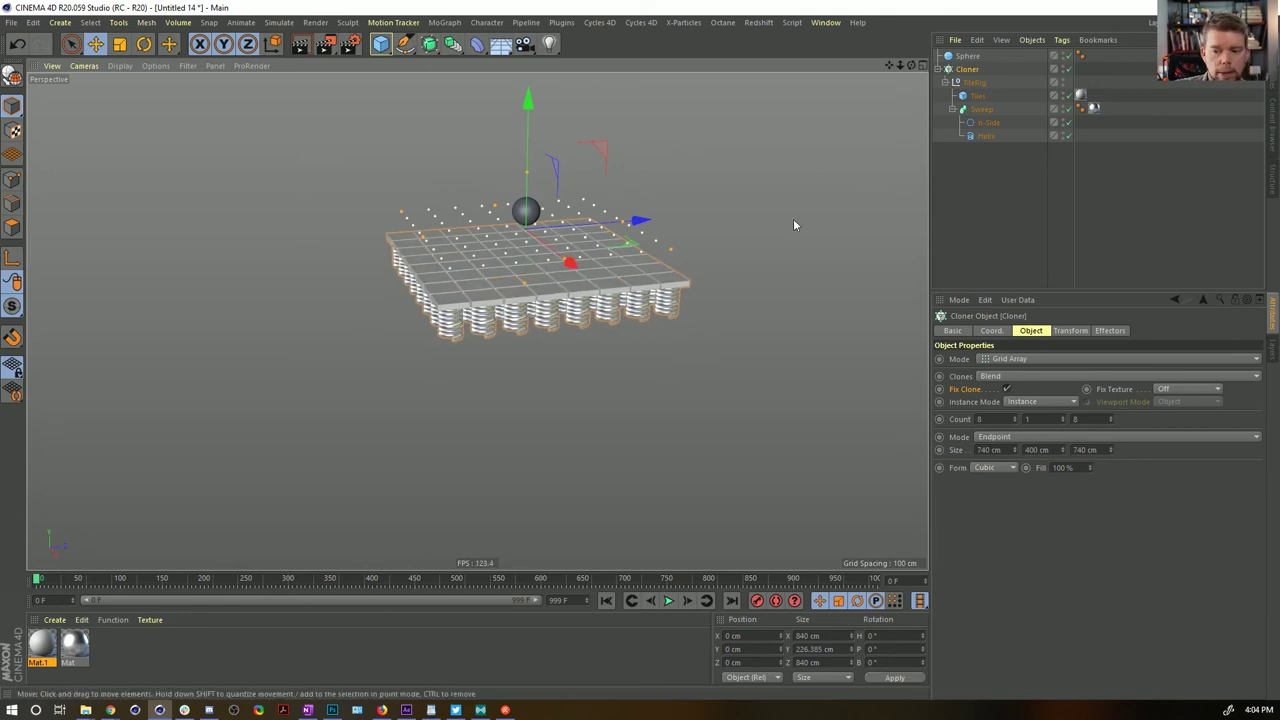
left_click_drag(522, 280, 531, 288, "alt")
scroll(544, 280, "up", 8)
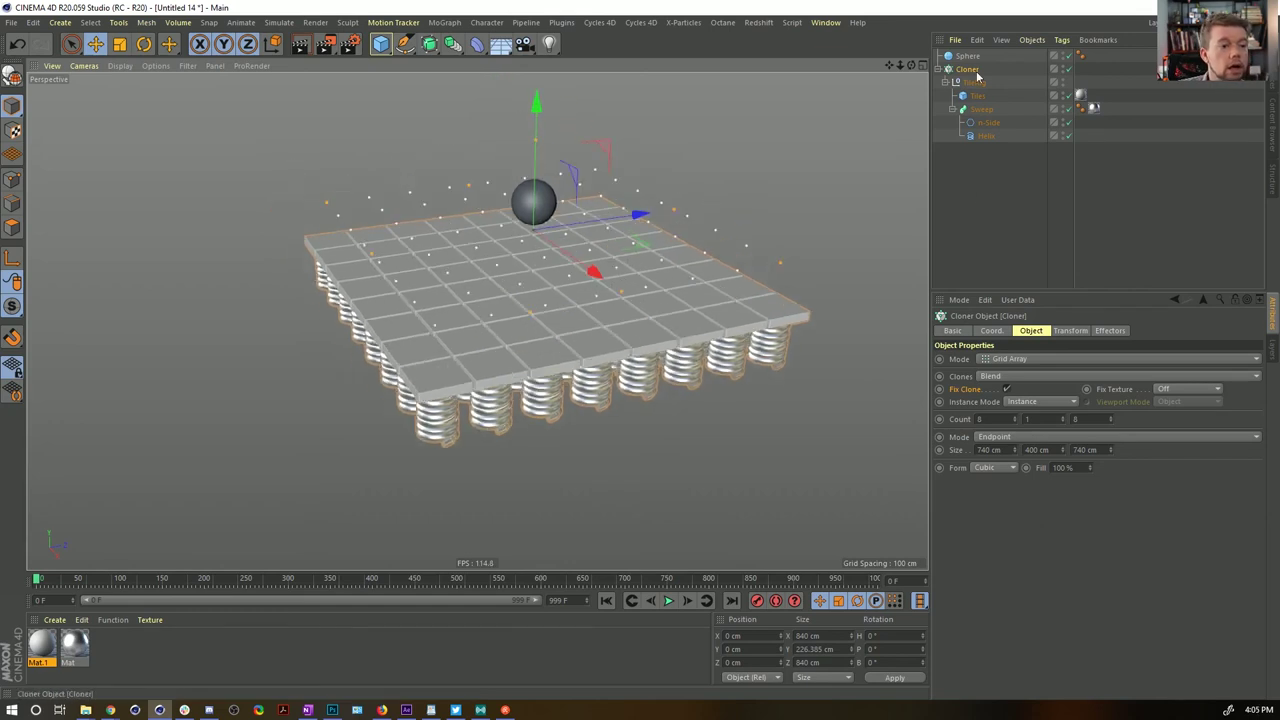
Set the Cloner's Clones mode to Iterate
left_click_drag(600, 262, 557, 257, "alt")
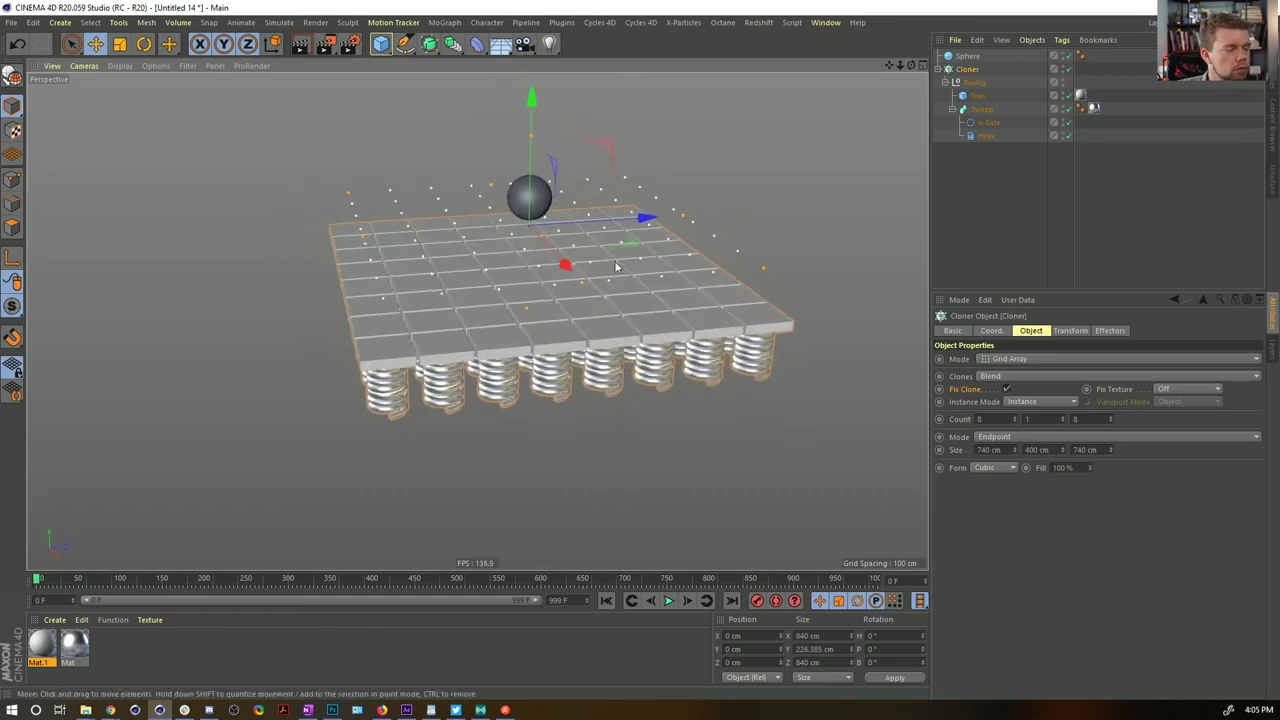
left_click(997, 378)
left_click(1000, 389)
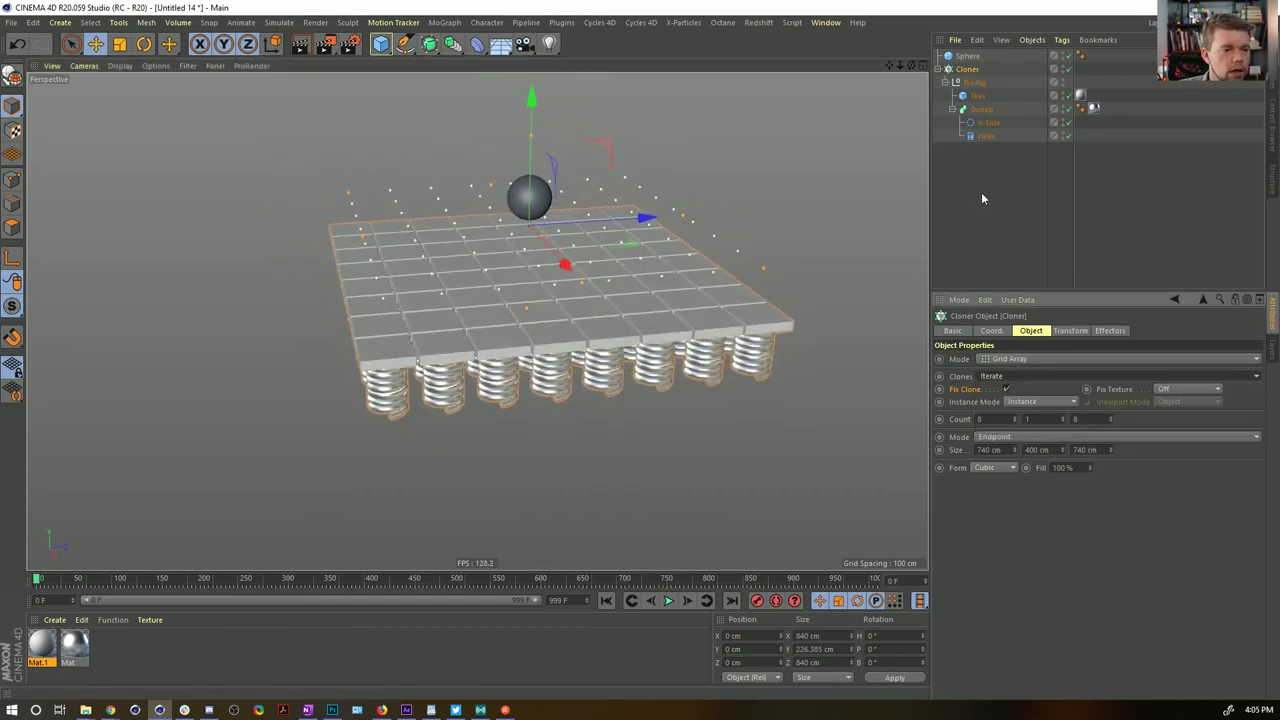
Examine the Tiles cube's size and coordinates and the Helix's properties within the TileRig
left_click(979, 96)
left_click(982, 109)
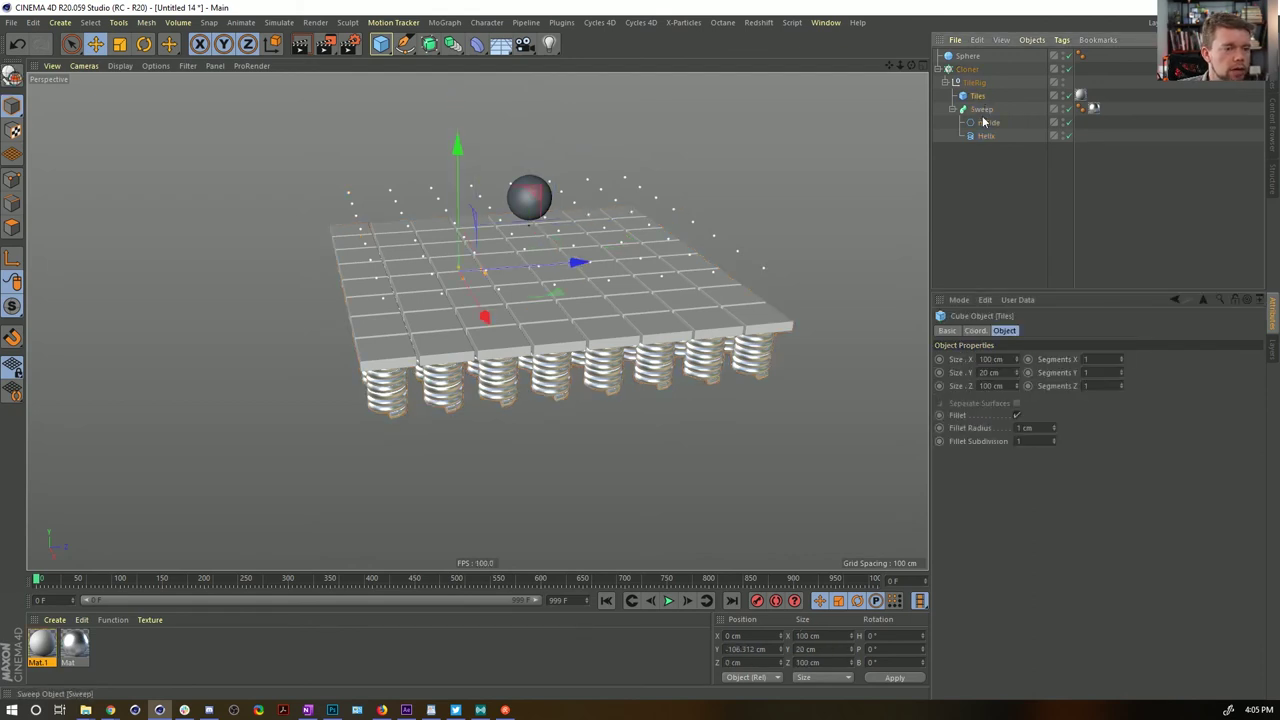
left_click(986, 136)
left_click_drag(878, 172, 896, 151, "alt")
left_click_drag(752, 233, 762, 218, "alt")
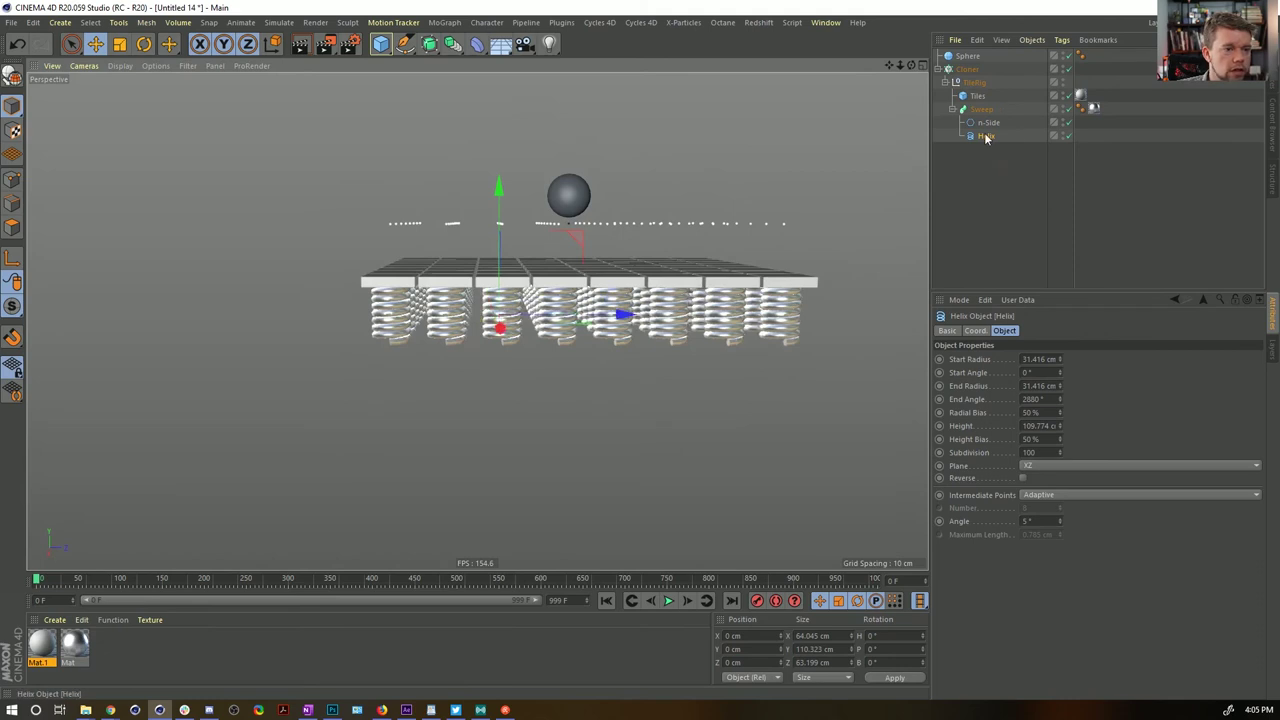
left_click(979, 96, "ctrl")
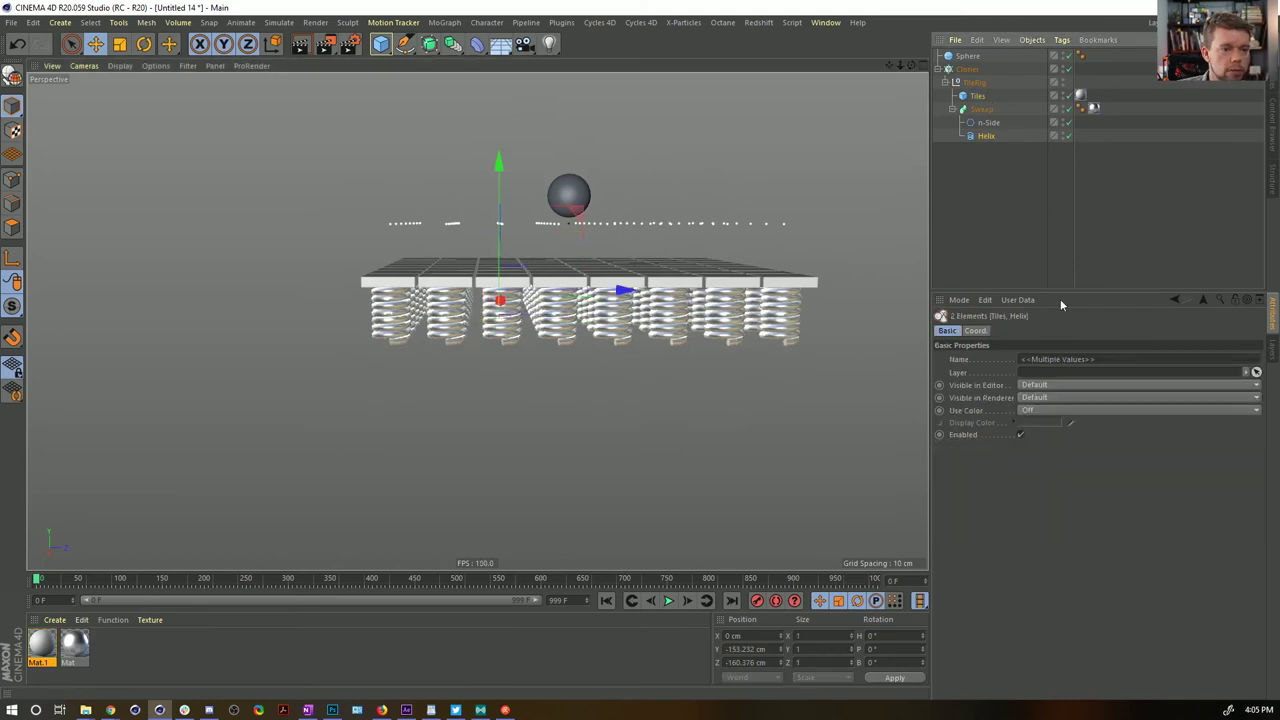
left_click(976, 97)
left_click(975, 330)
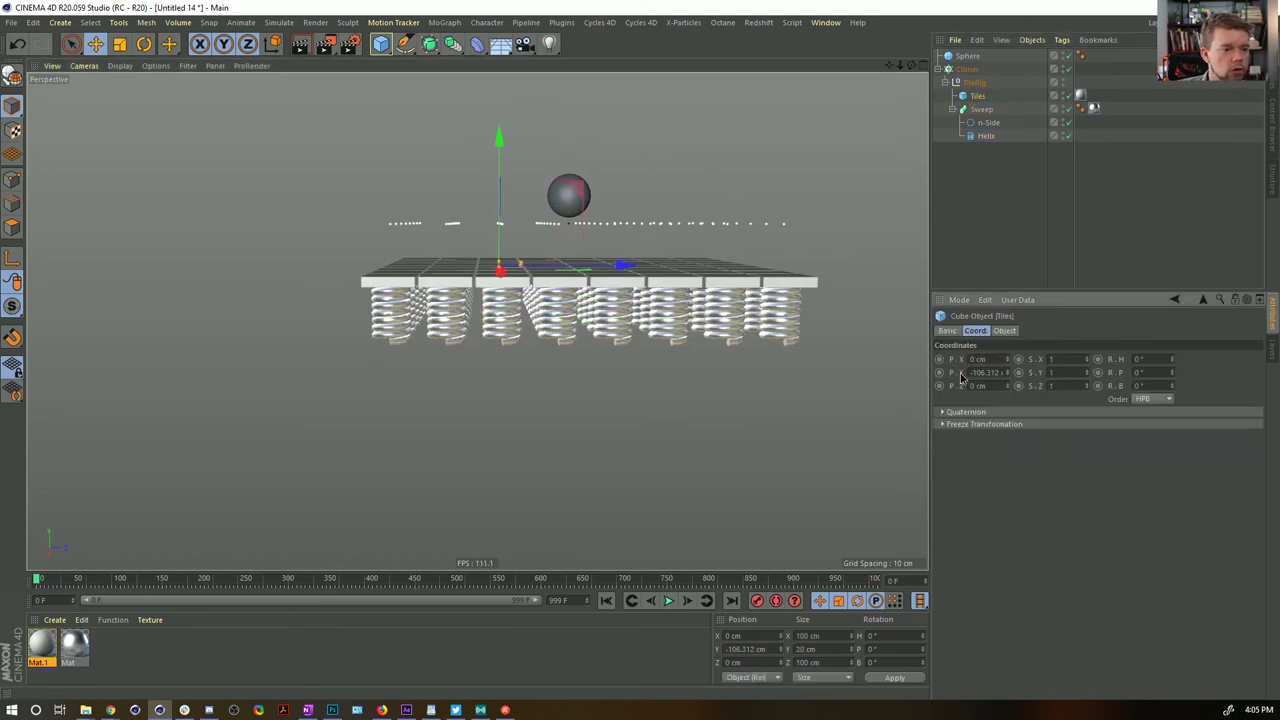
Set a keyframe on the Helix's Height at frame 0
left_click(984, 136)
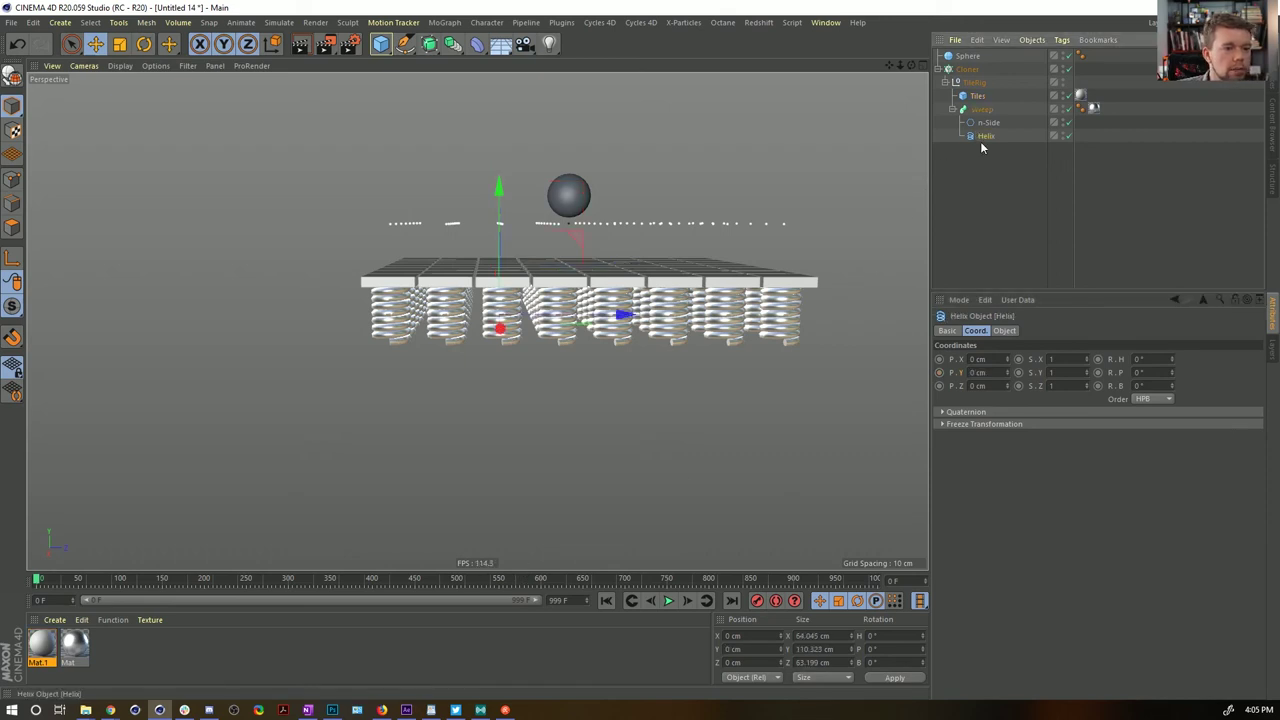
left_click(1012, 333)
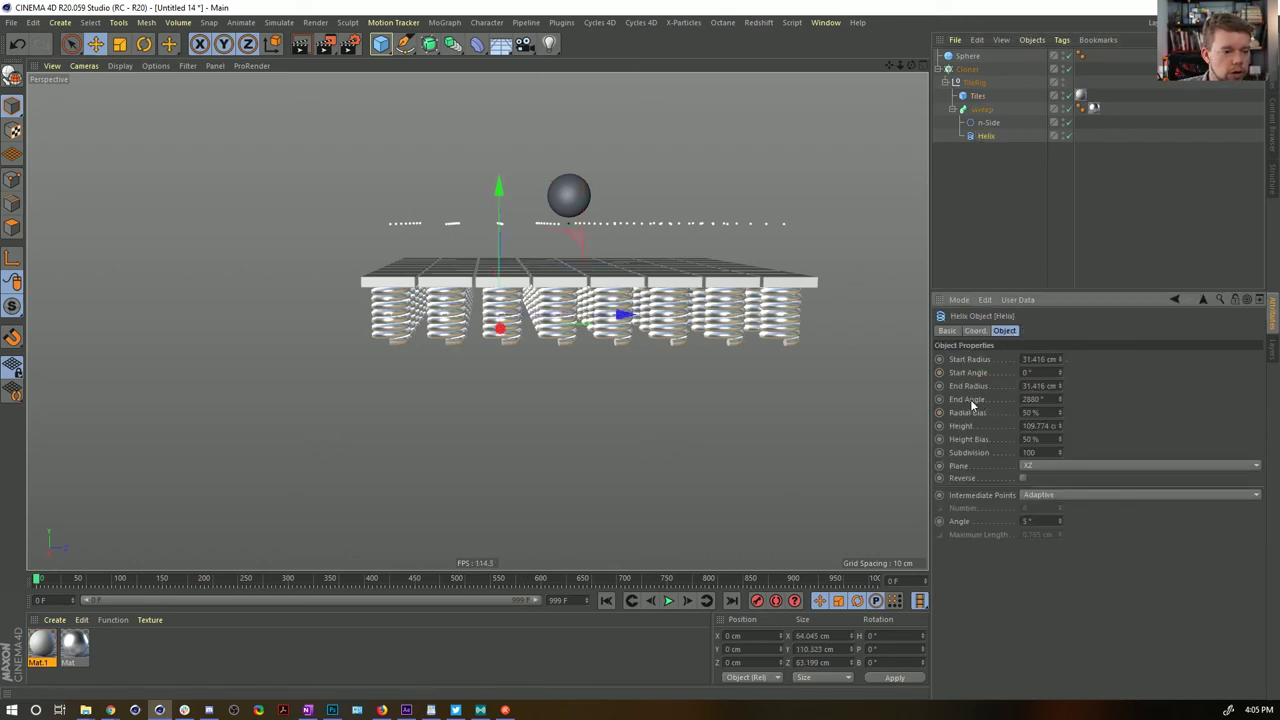
left_click(939, 426)
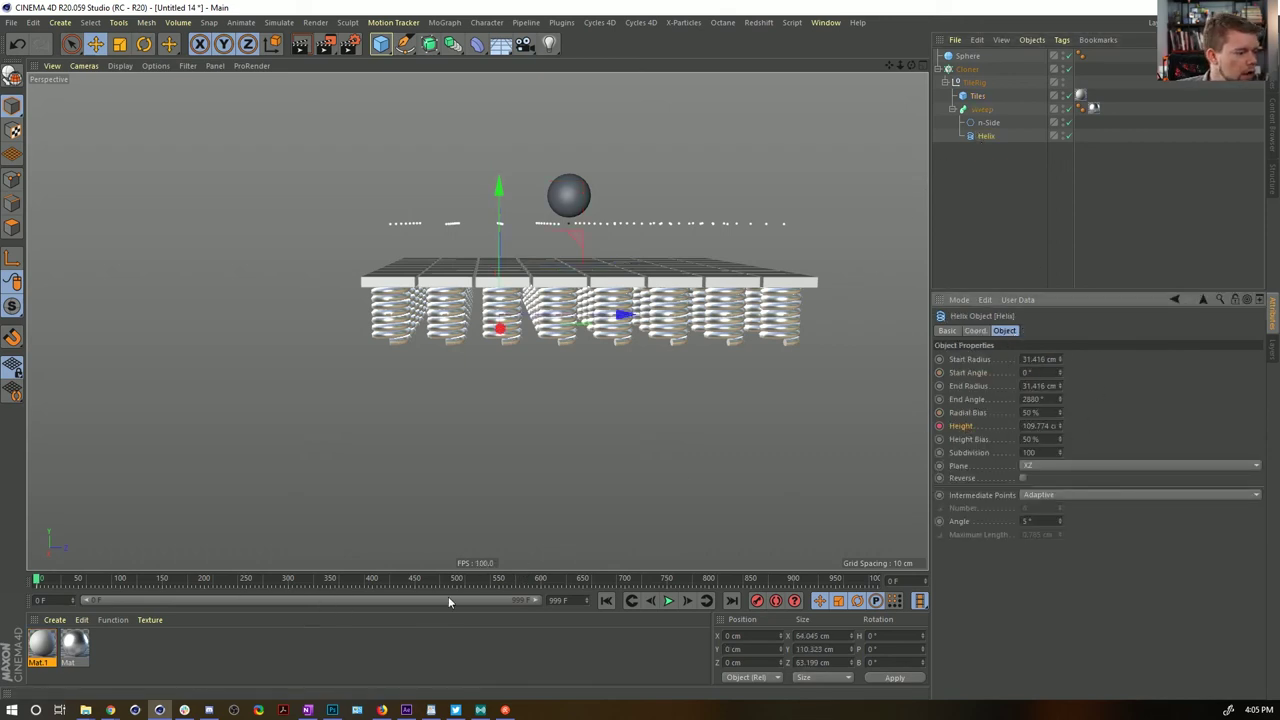
At frame 10, set the Helix's Height to 222 cm and record a keyframe for it
left_click_drag(569, 601, 415, 599)
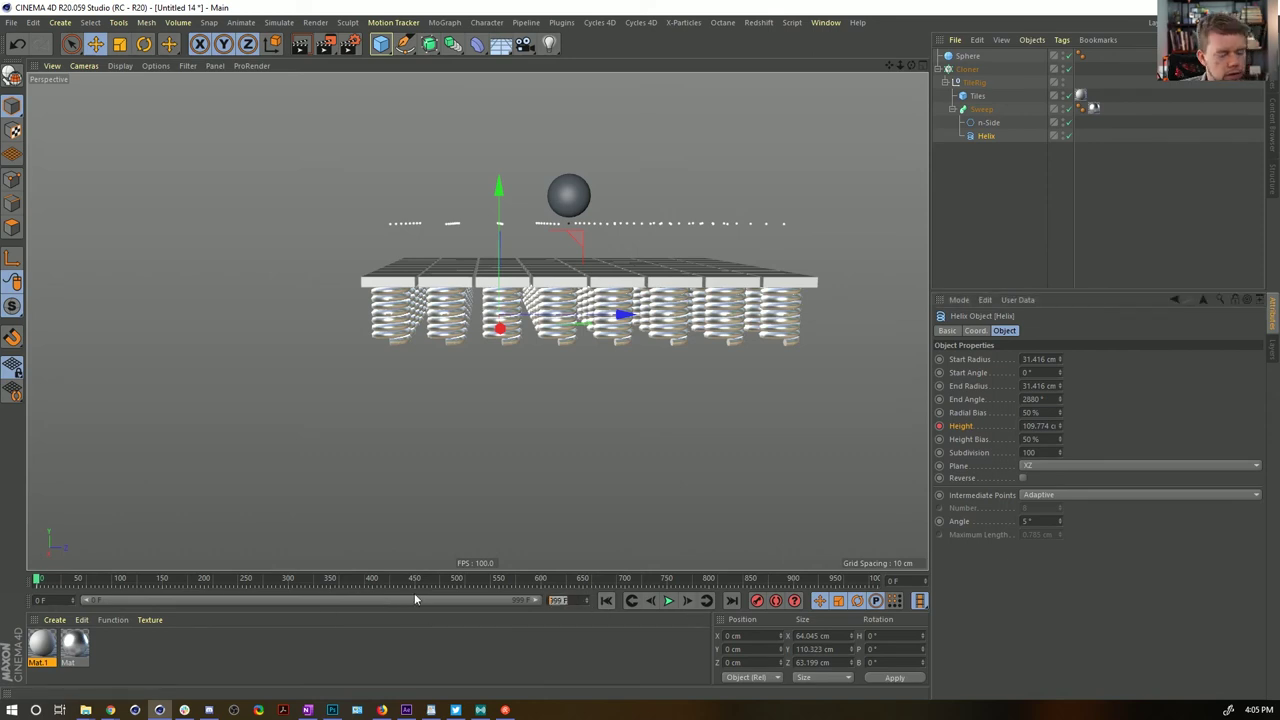
left_click_drag(899, 580, 828, 581)
type("9")
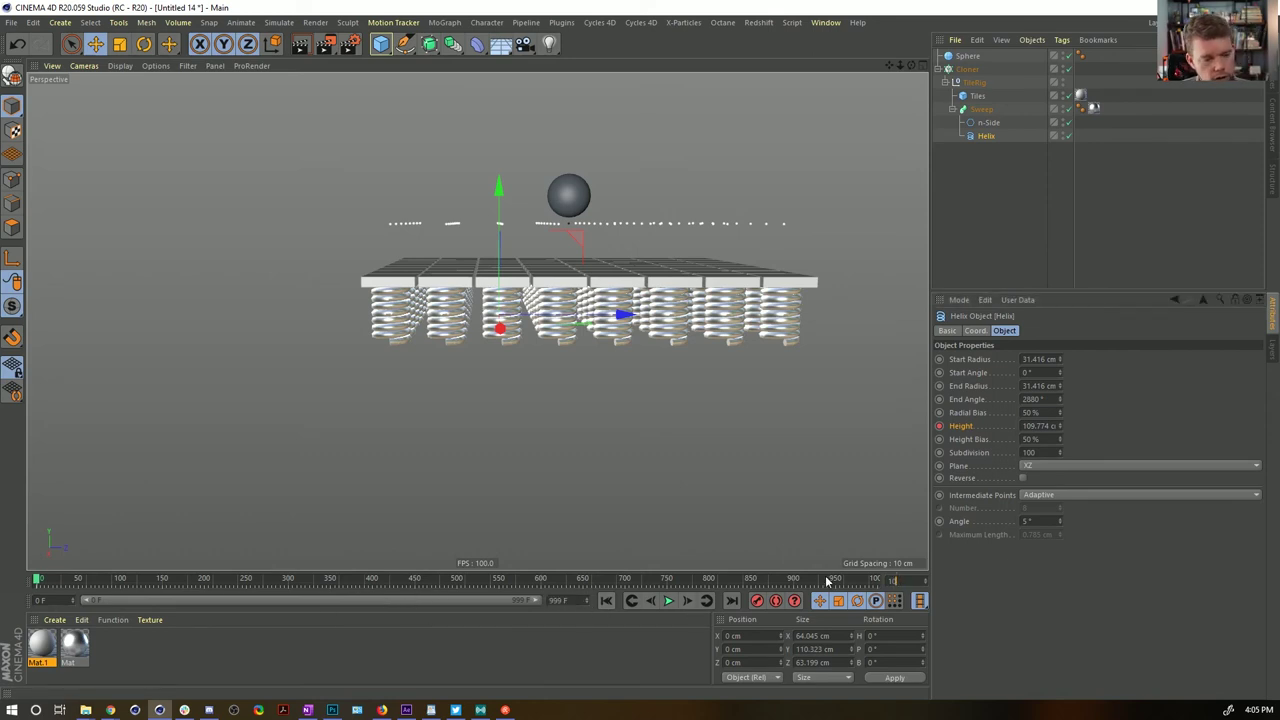
key("F8")
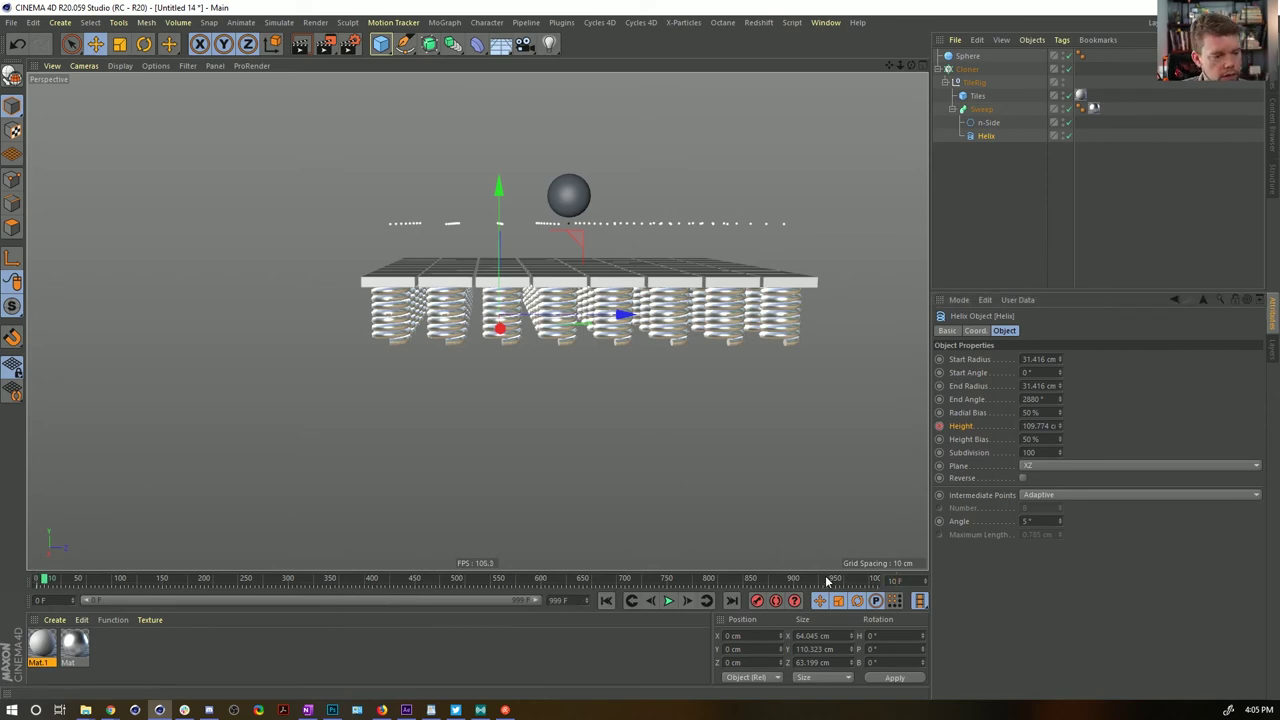
left_click_drag(1060, 426, 1069, 462)
left_click(1063, 429)
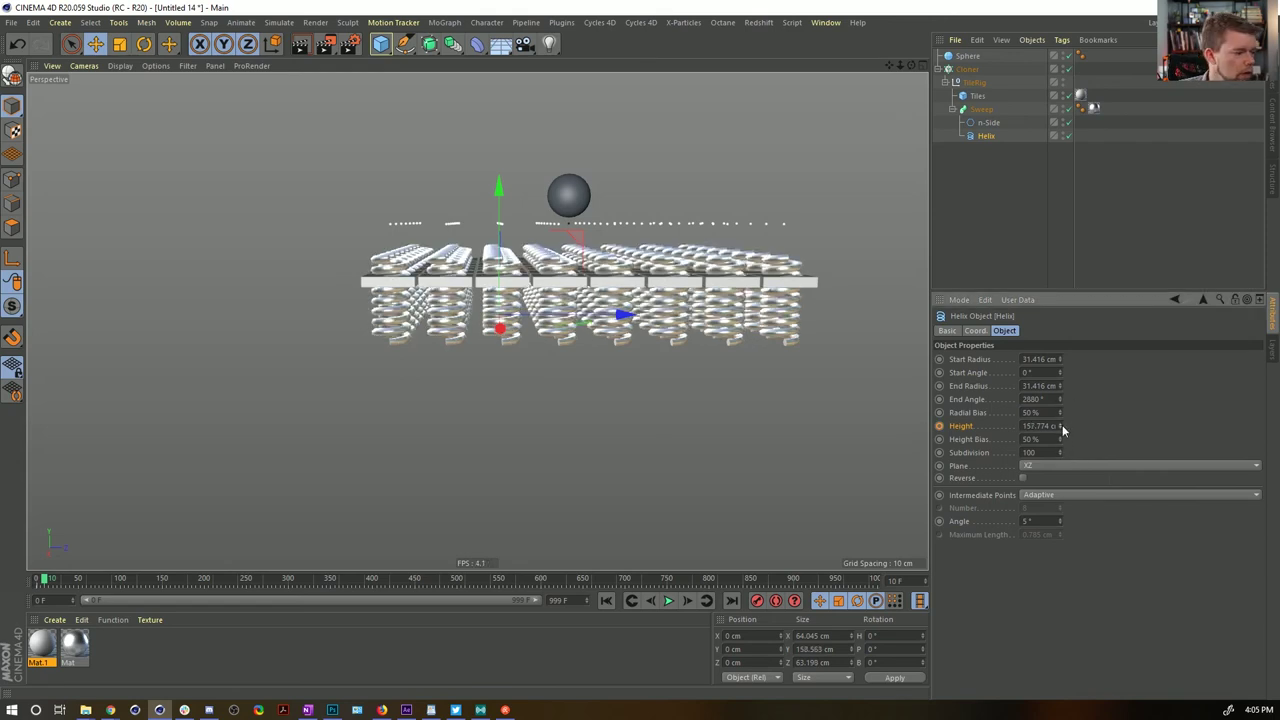
left_click_drag(1061, 425, 1061, 315)
left_click_drag(1063, 384, 1109, 430)
type("222")
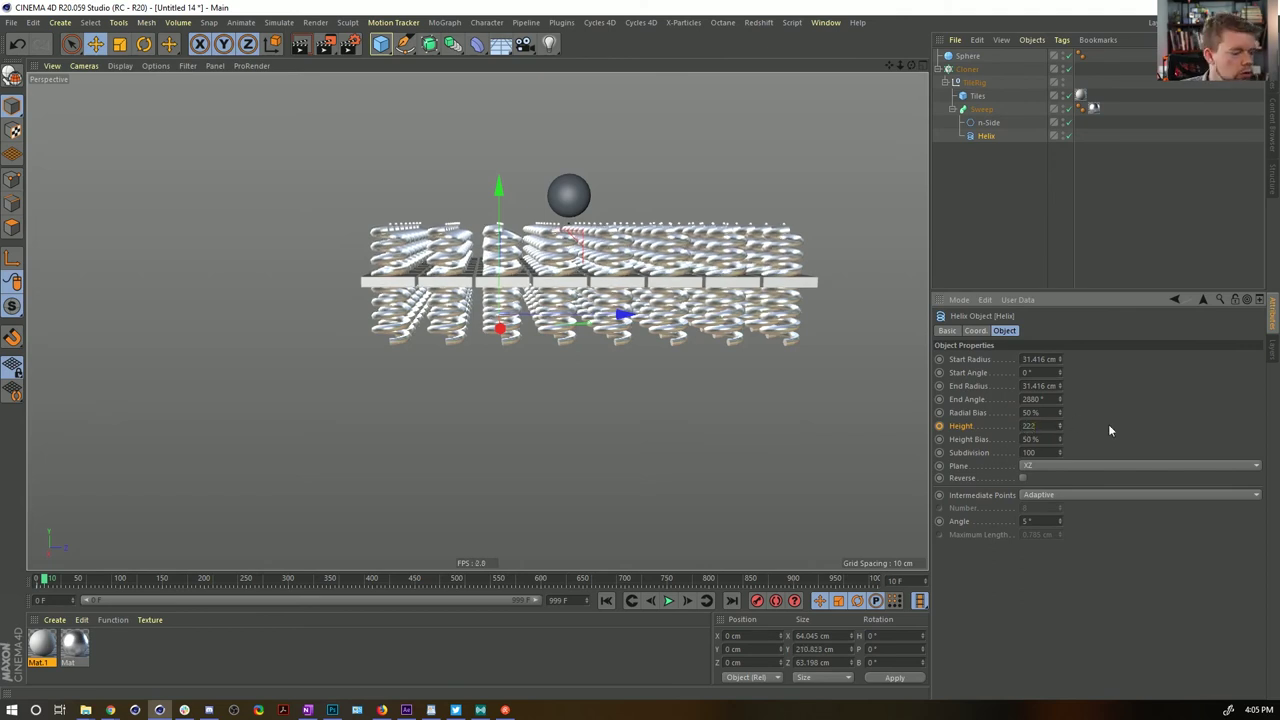
type("2")
key("Return")
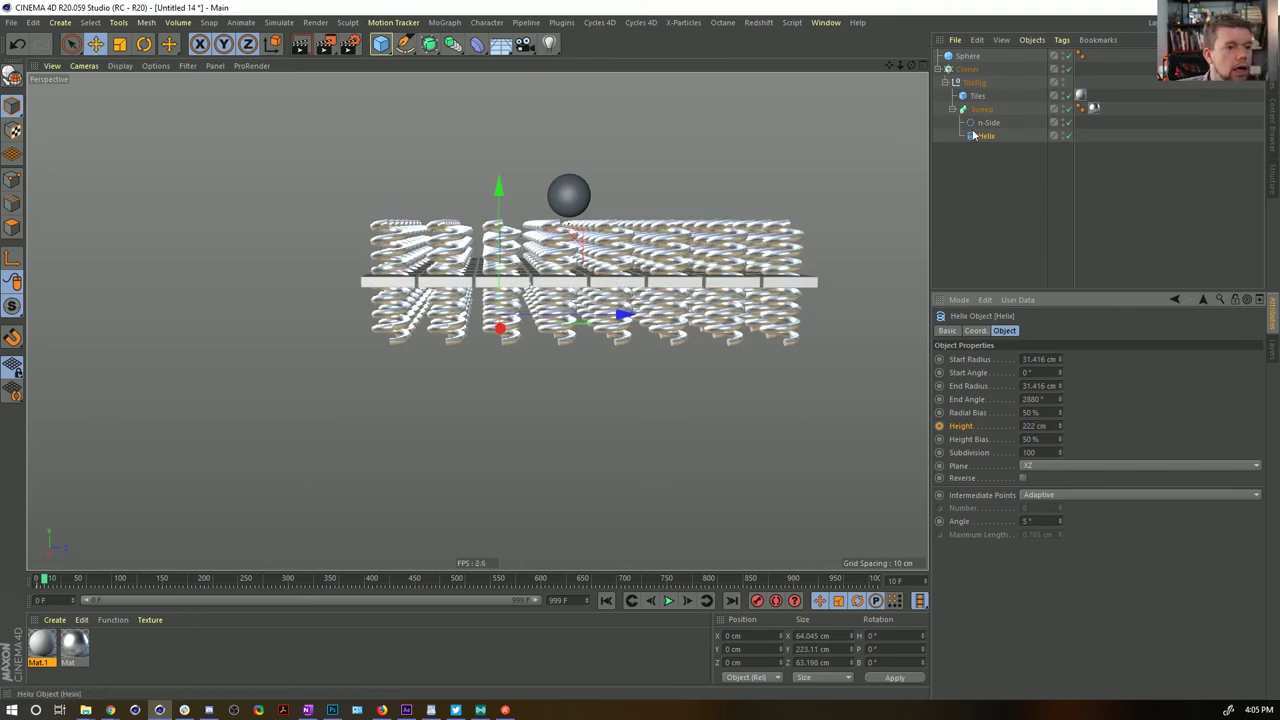
left_click(939, 426)
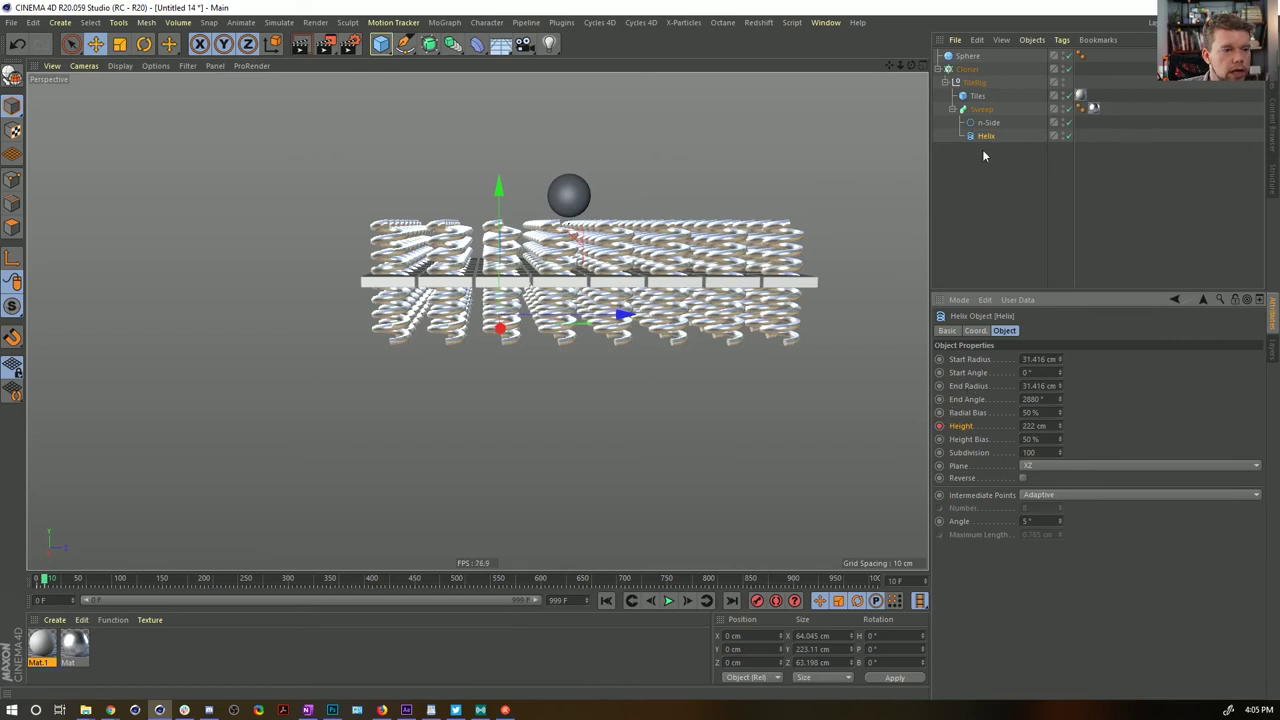
Raise the Tiles cube onto the stretched springs, to a Y position of about 3.55 cm, and keyframe that position at frame 10
left_click(977, 95)
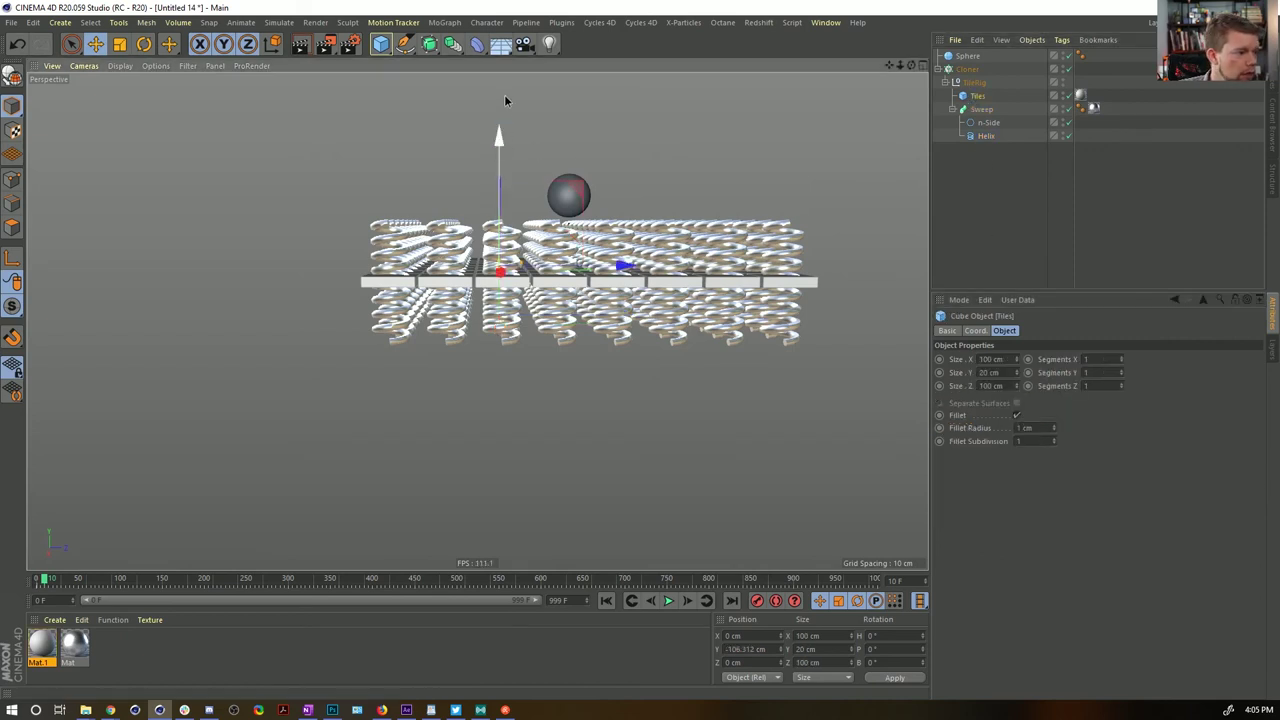
mouse_move(505, 100)
left_mouse_down()
mouse_move(509, 80)
mouse_move(507, 96)
left_mouse_up()
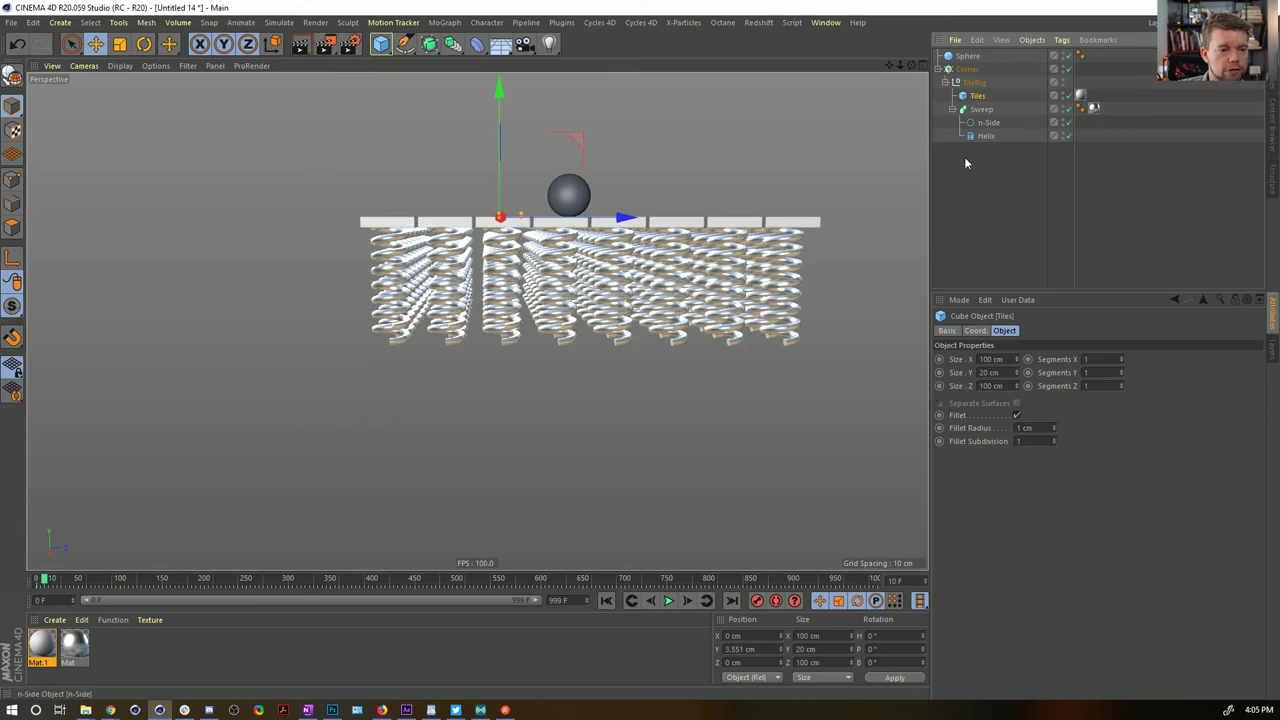
left_click(975, 331)
left_click(940, 372)
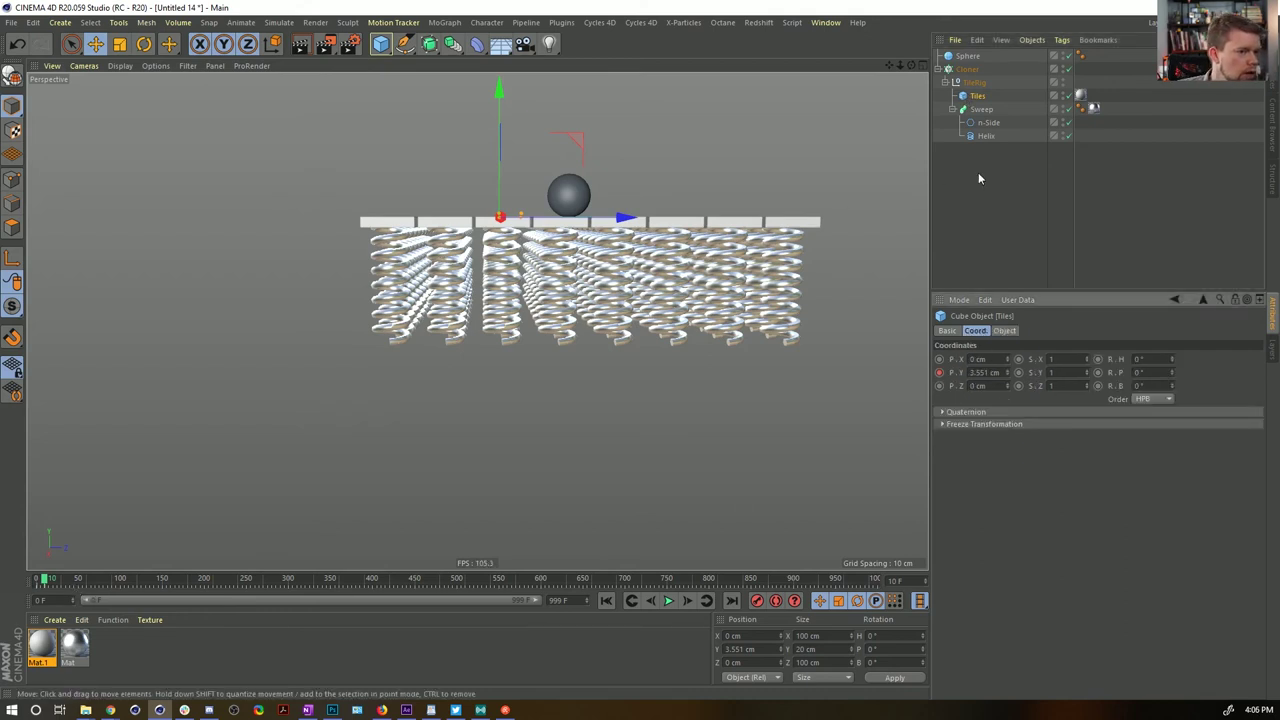
Set the interpolation of all the Tiles and Helix keyframes to Linear
left_click(986, 135, "ctrl")
left_click_drag(127, 590, 34, 587)
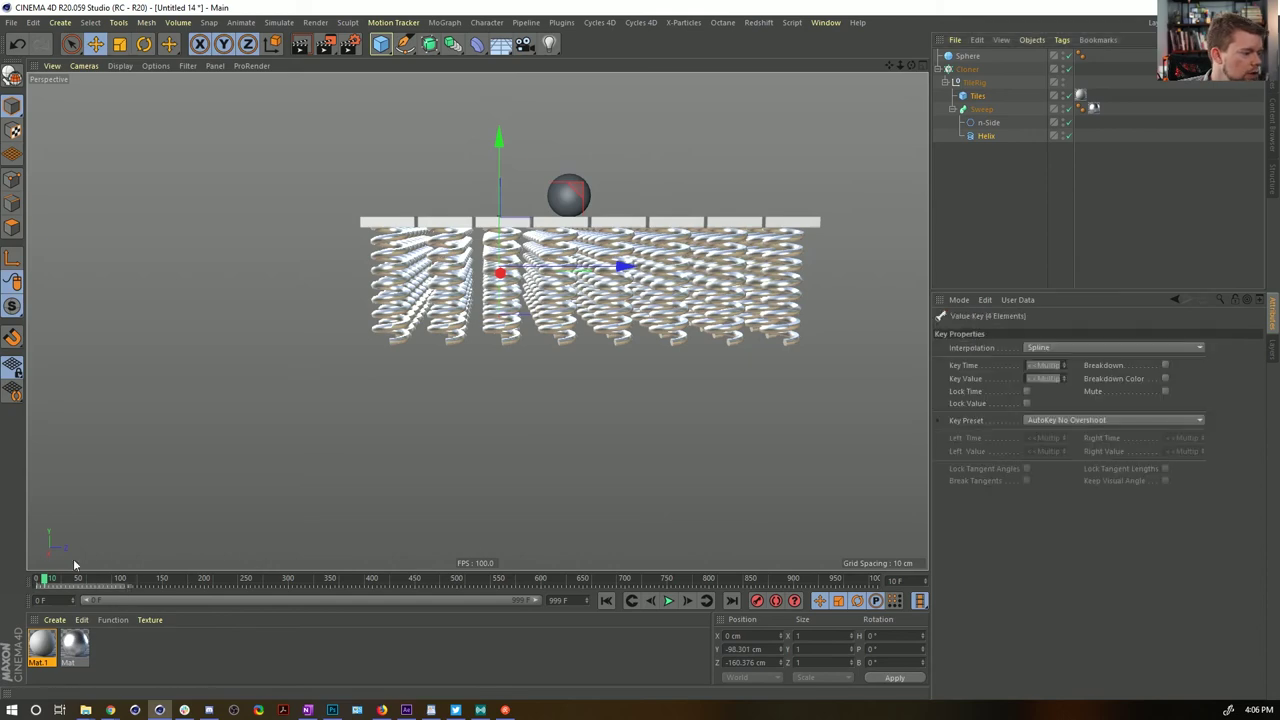
left_click(1071, 348)
left_click(1063, 375)
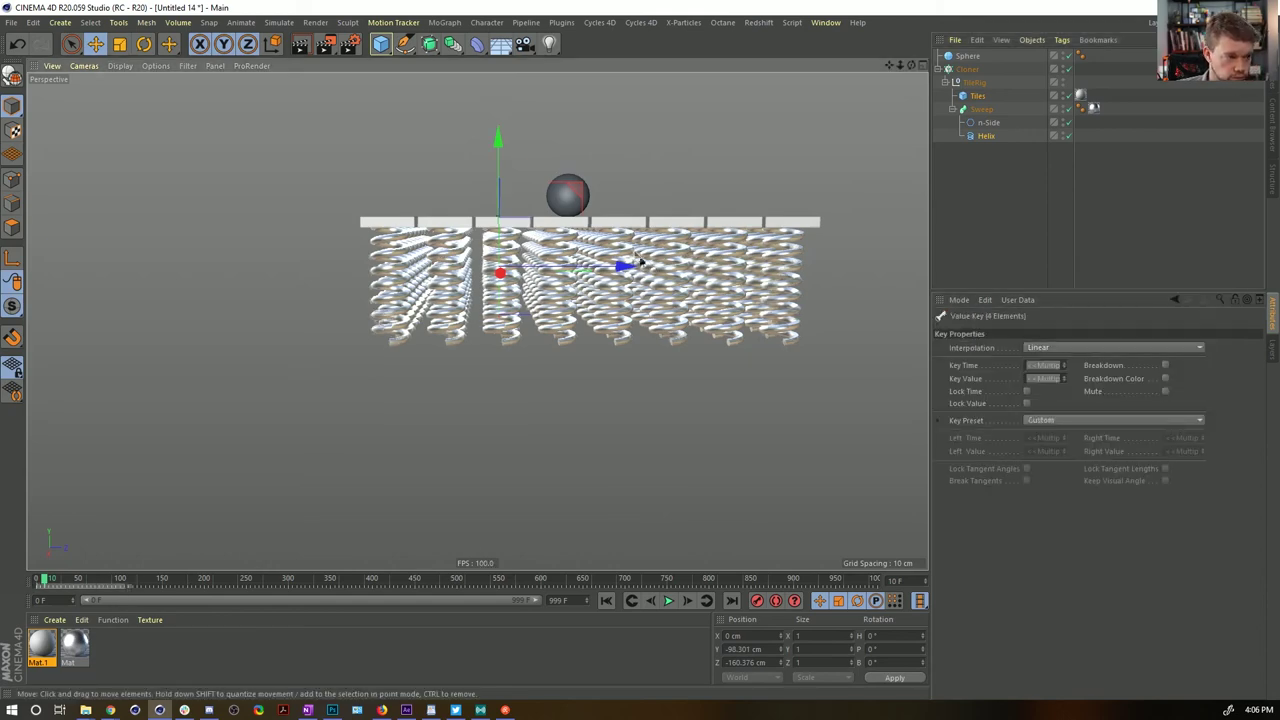
Set the Cloner's Animation Mode to Fixed and scrub the first frames to check the clones, stopping at frame 5
left_click_drag(570, 245, 630, 294, "alt")
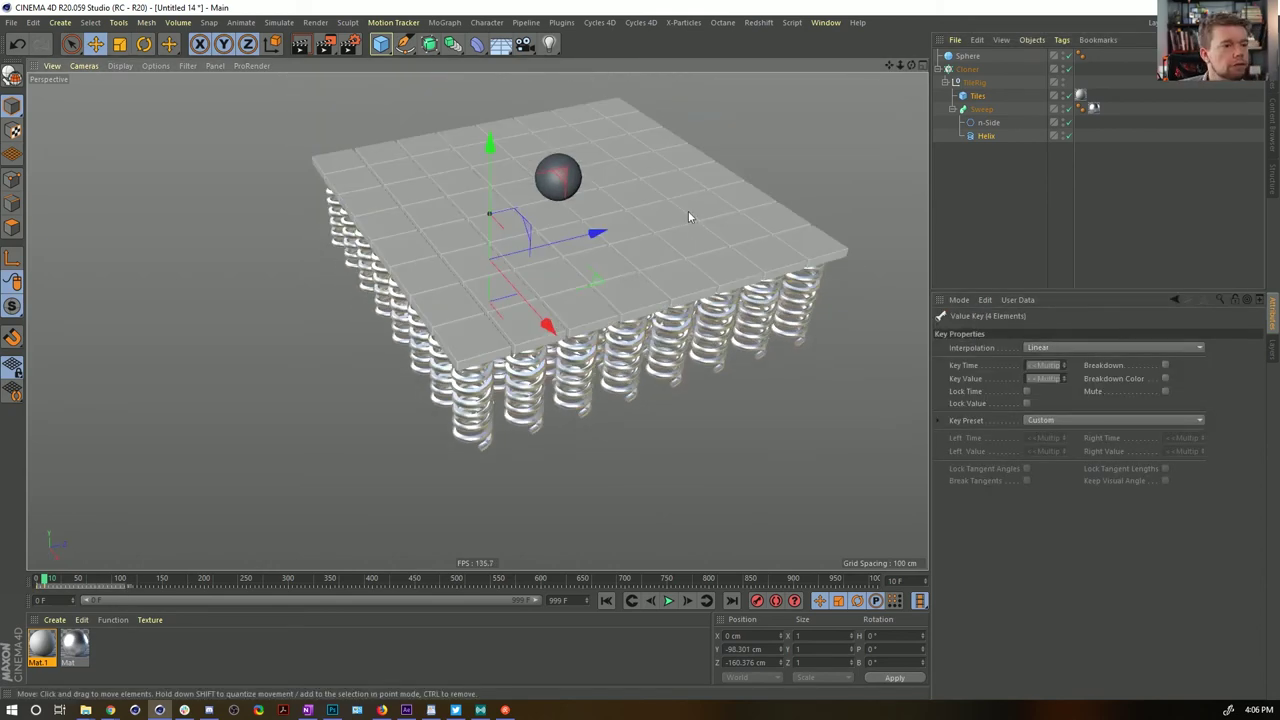
left_click(688, 216)
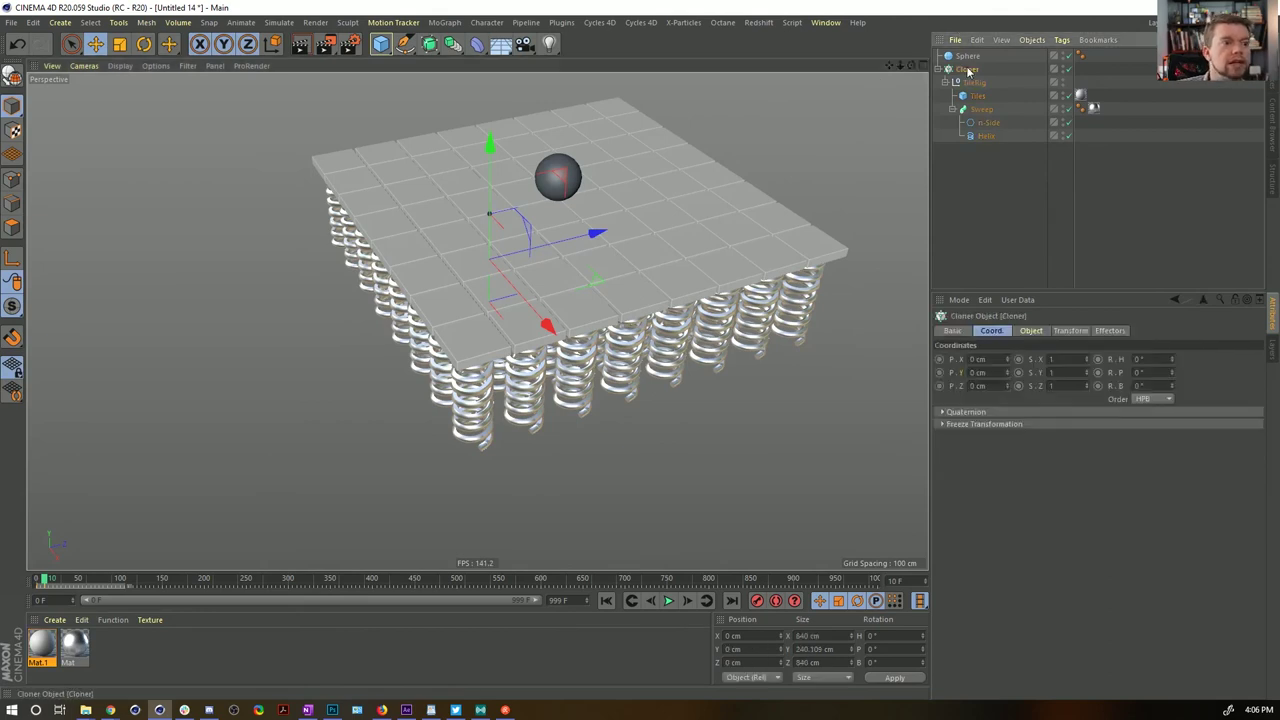
left_click(1032, 330)
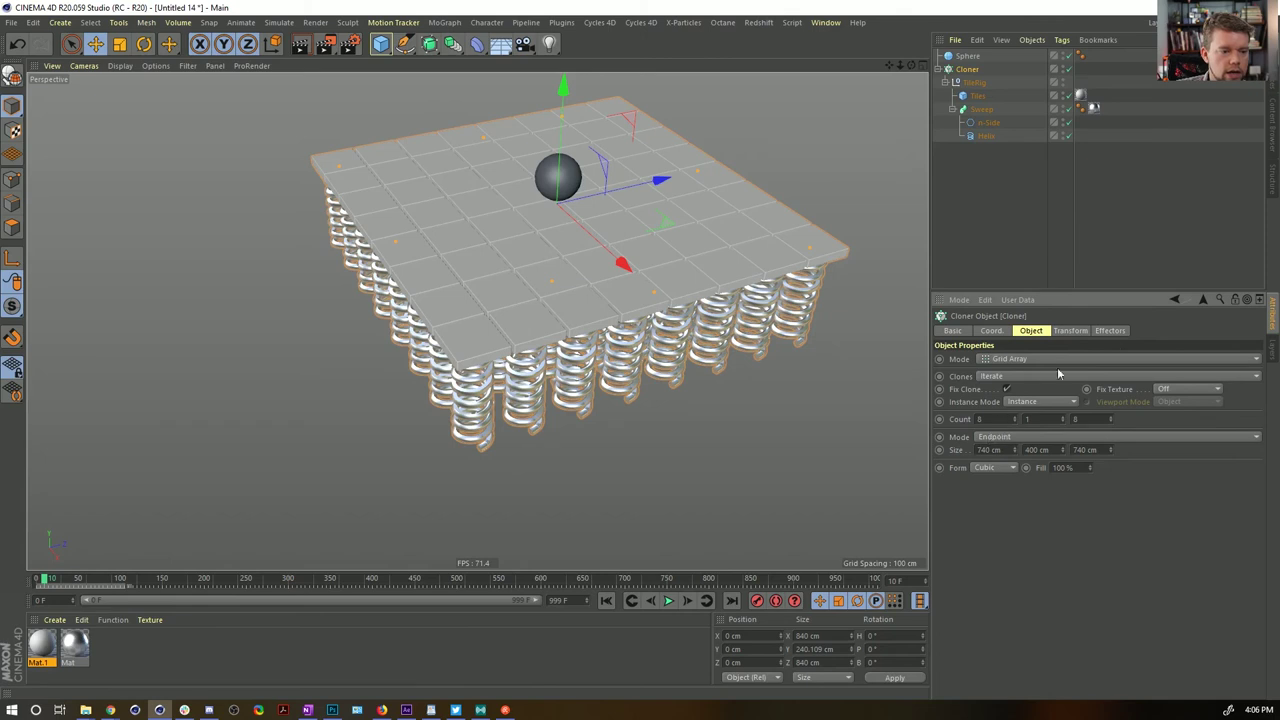
left_click(1070, 331)
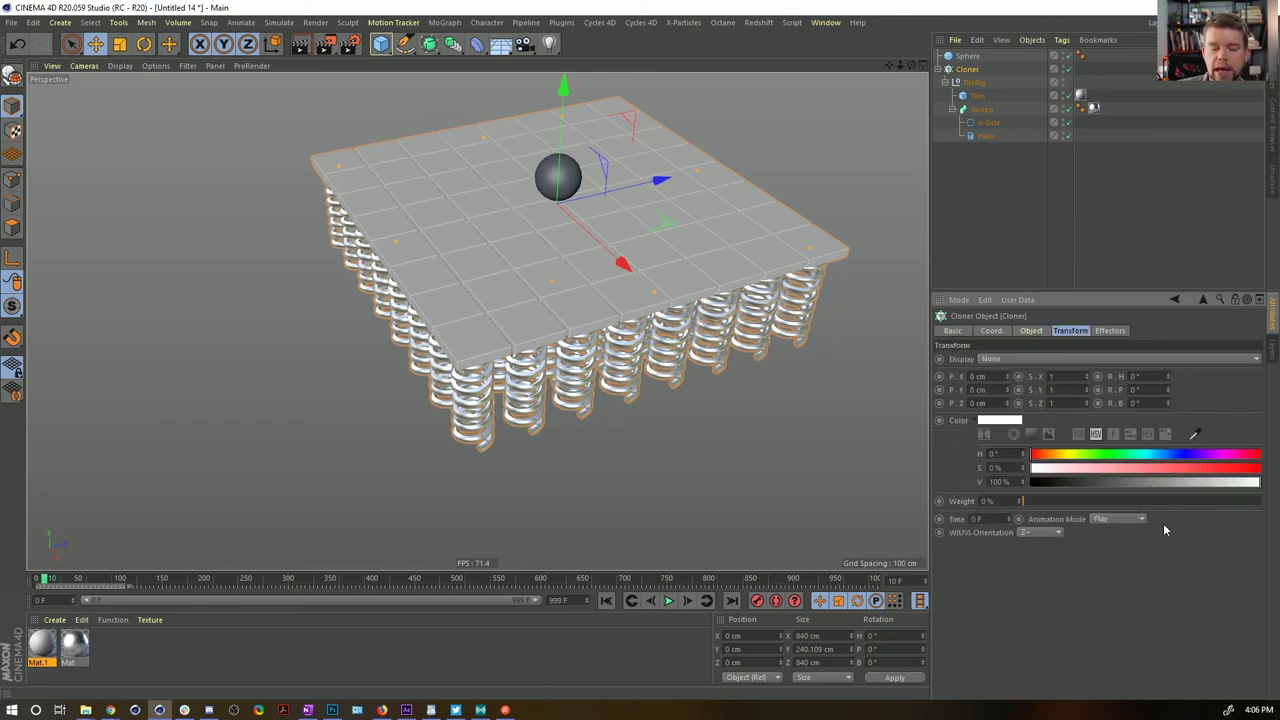
left_click(1138, 520)
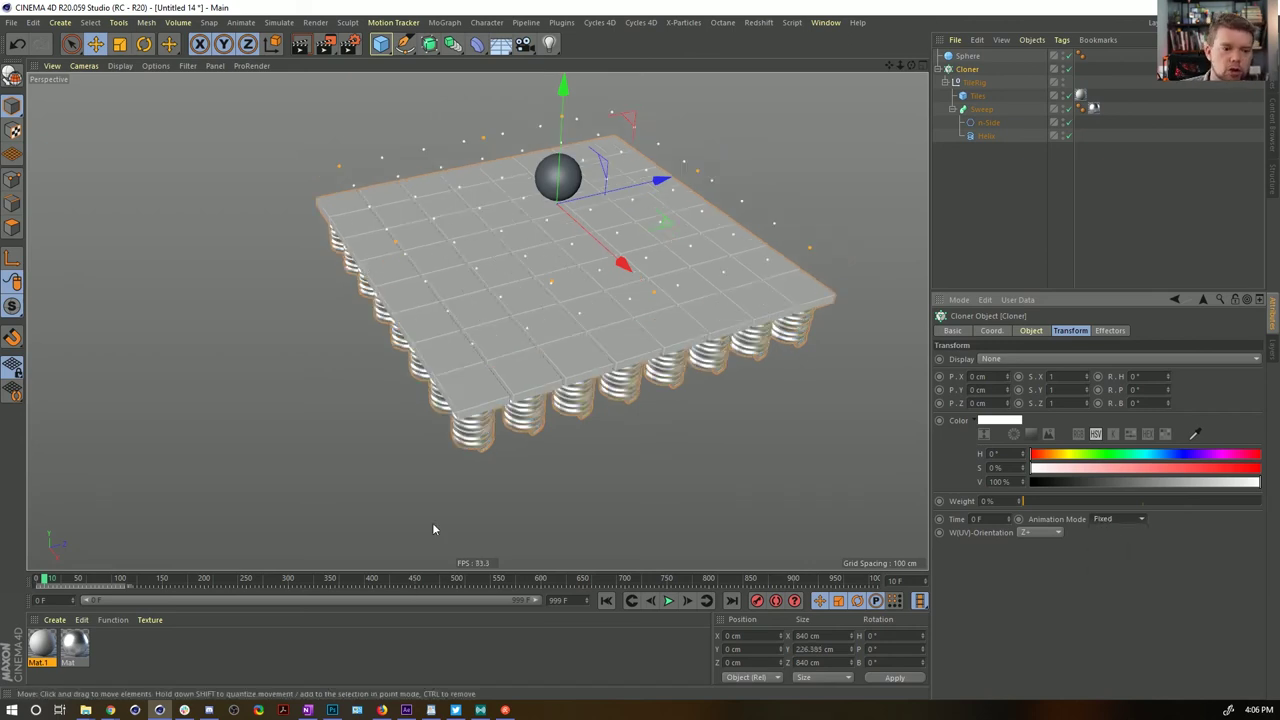
left_click_drag(43, 580, 60, 580)
left_click(41, 580)
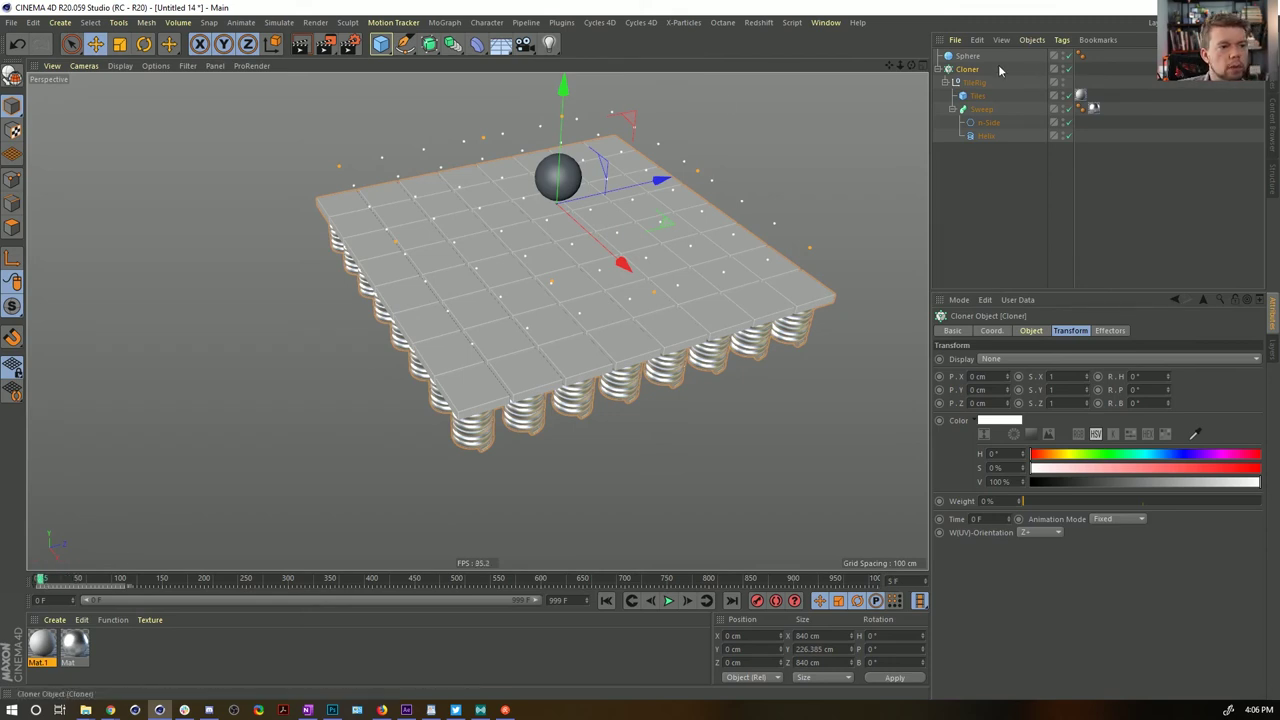
Add a Plain effector to the Cloner
left_click(450, 24)
mouse_move(457, 45)
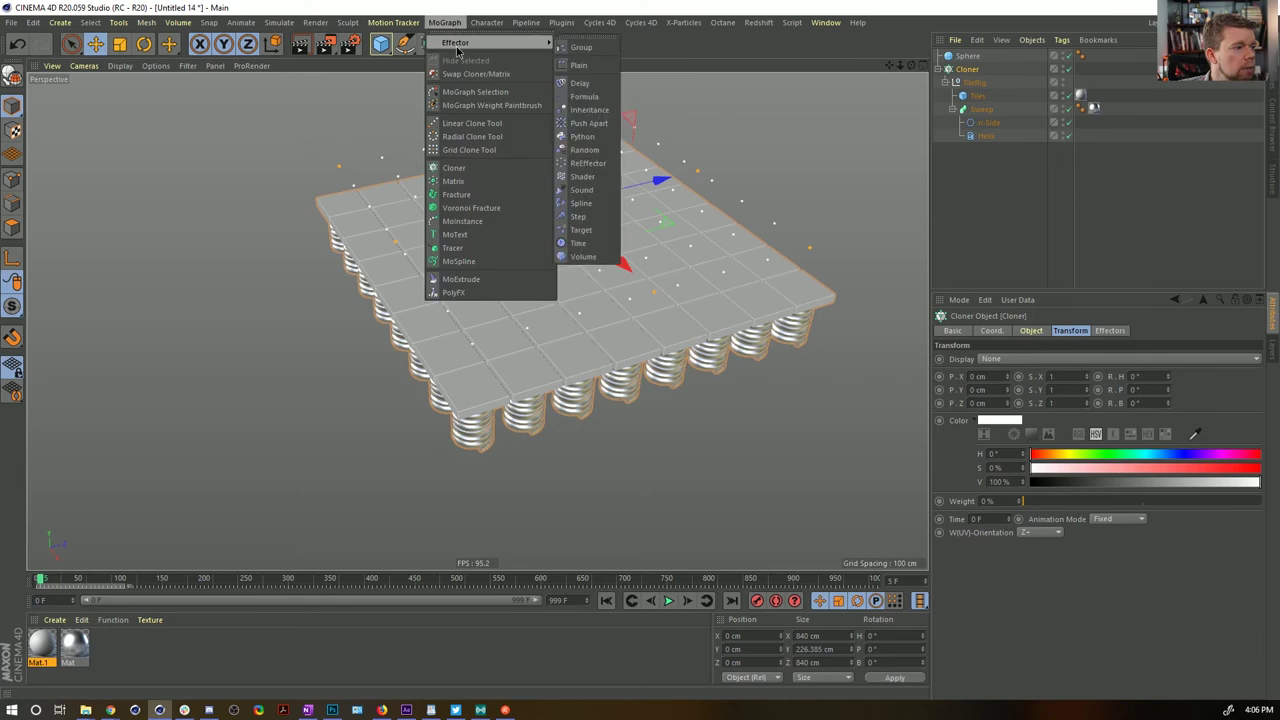
left_click(584, 65)
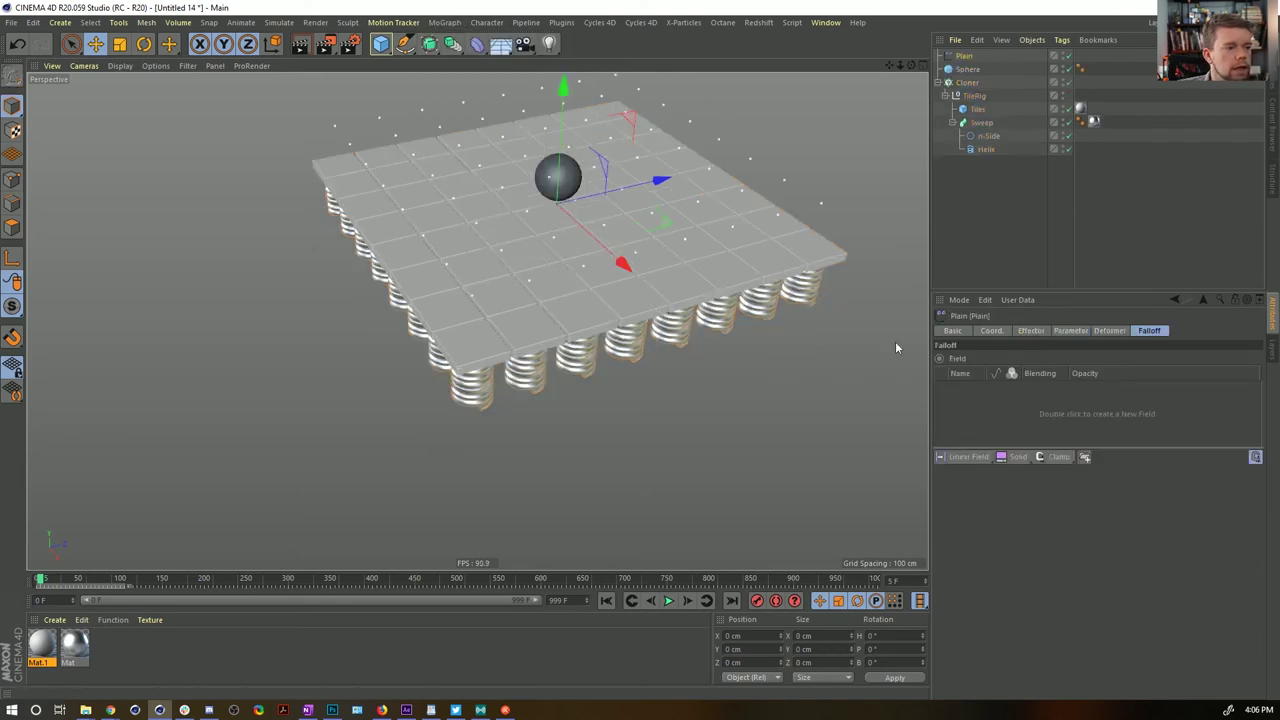
left_click_drag(895, 347, 702, 259, "alt")
Turn off the Plain effector's Position effect and set its Time Offset to 10 F
left_click(1068, 331)
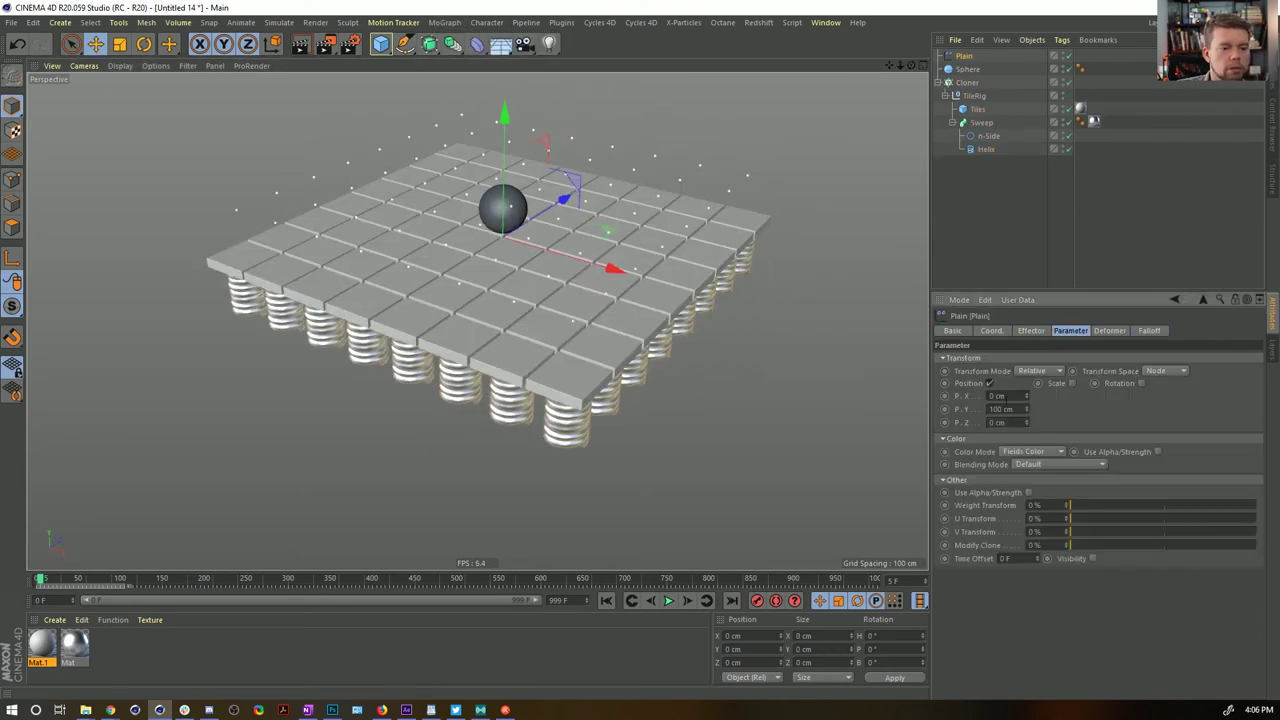
left_click(988, 384)
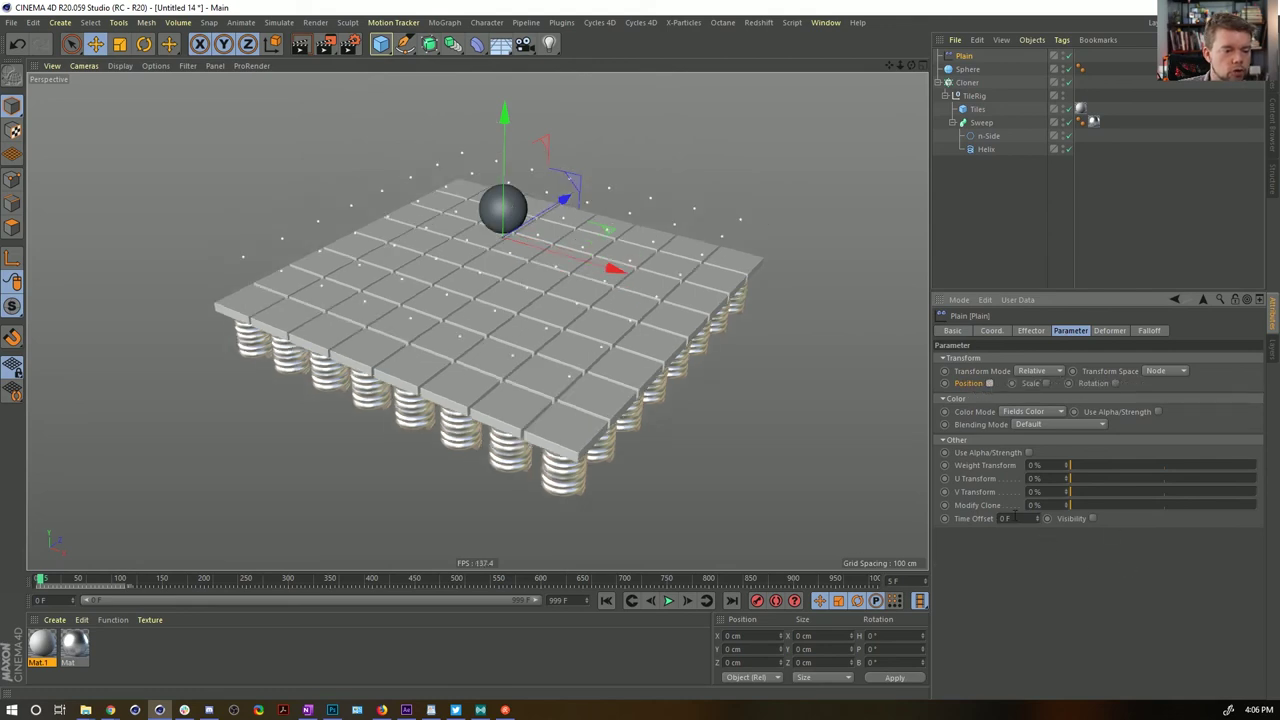
left_click_drag(1015, 517, 943, 521)
type("1")
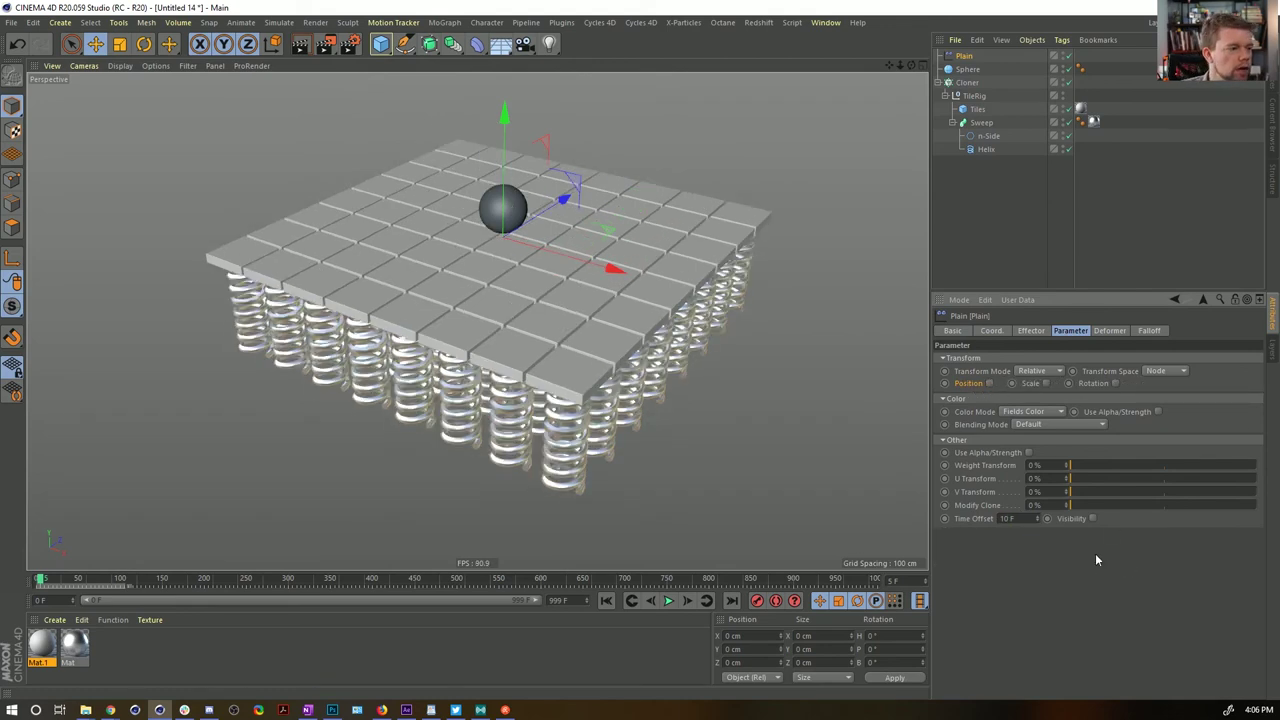
left_click_drag(613, 391, 587, 341, "alt")
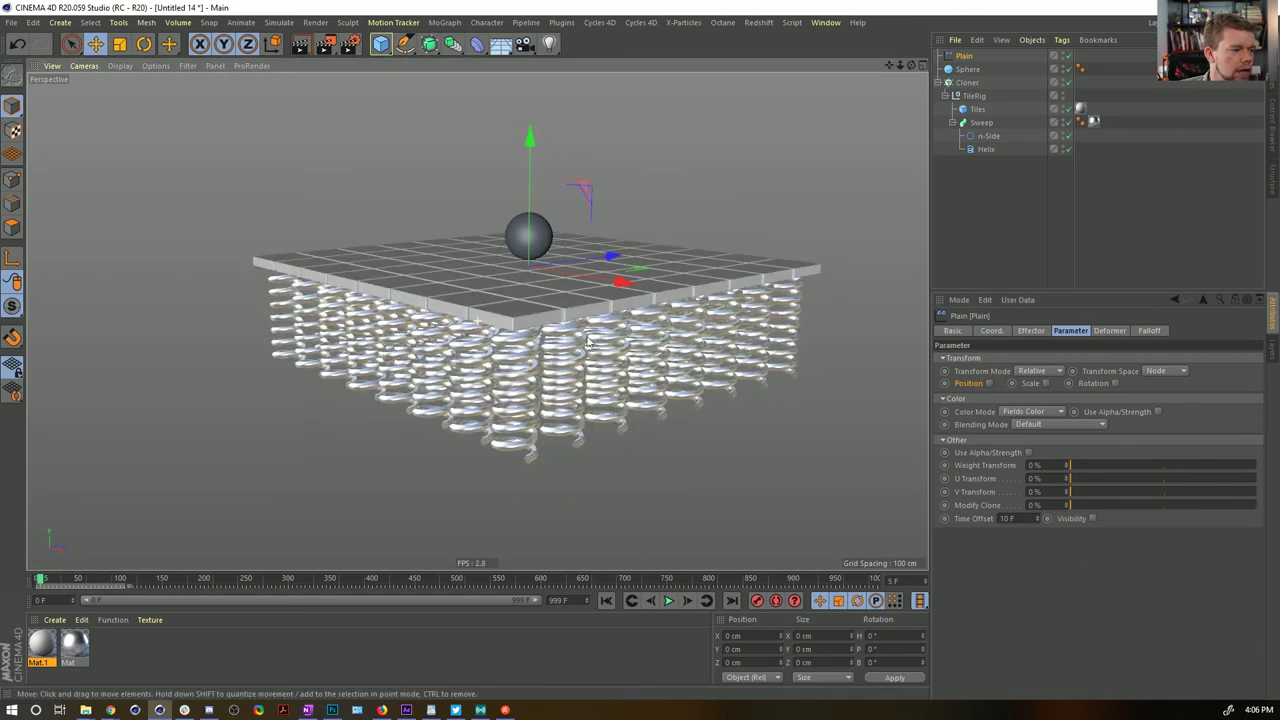
Reduce the Helix's Subdivision, trying 10 before settling on 25
left_click(986, 149)
left_click(1024, 453)
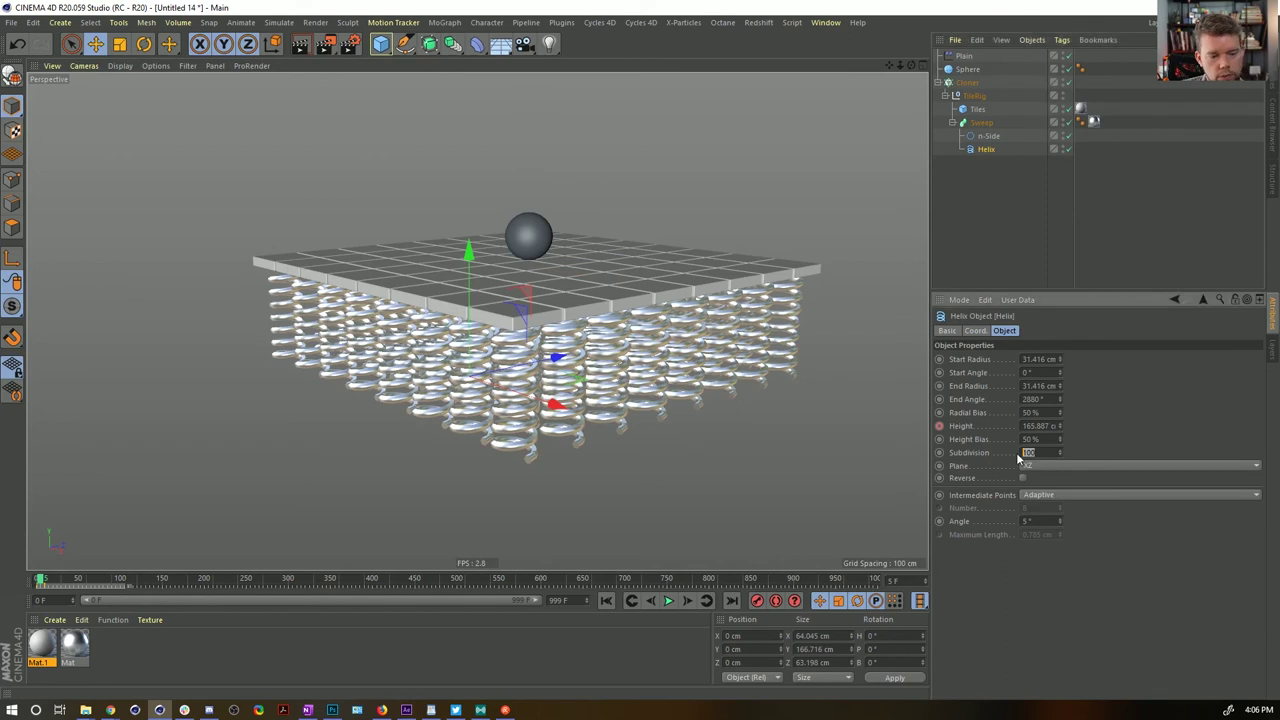
type("10")
key("Return")
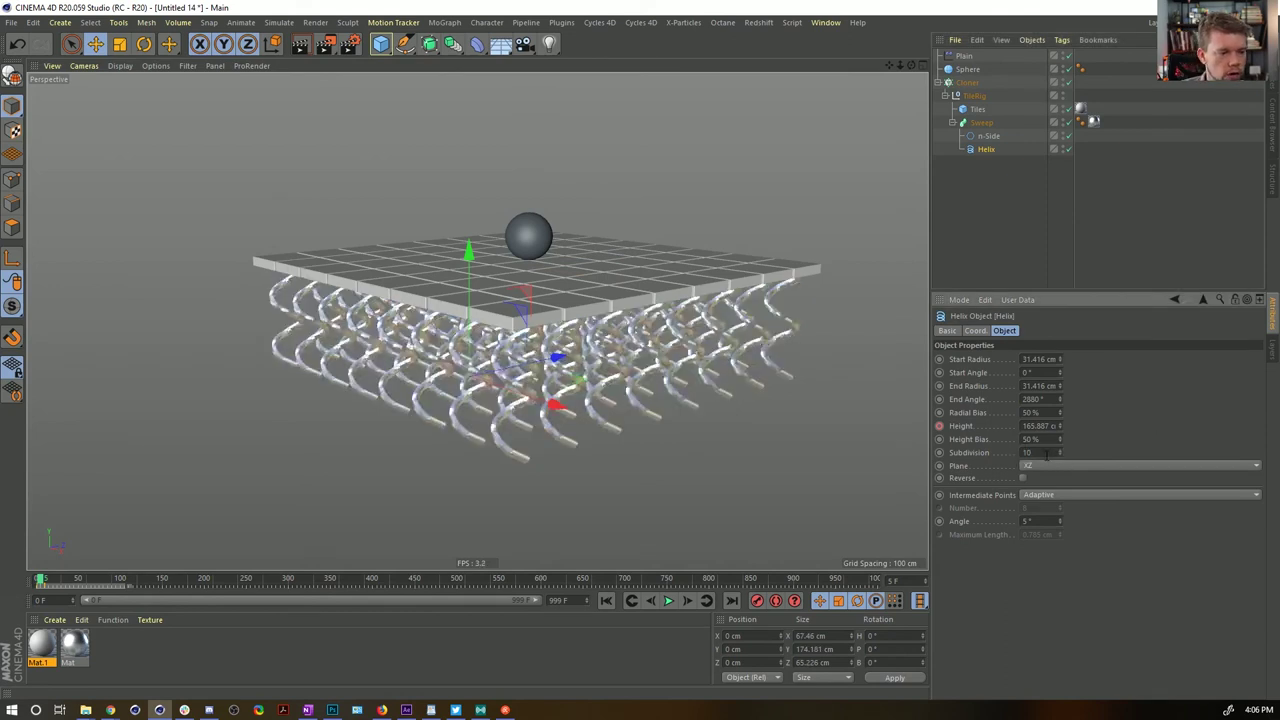
key("Return")
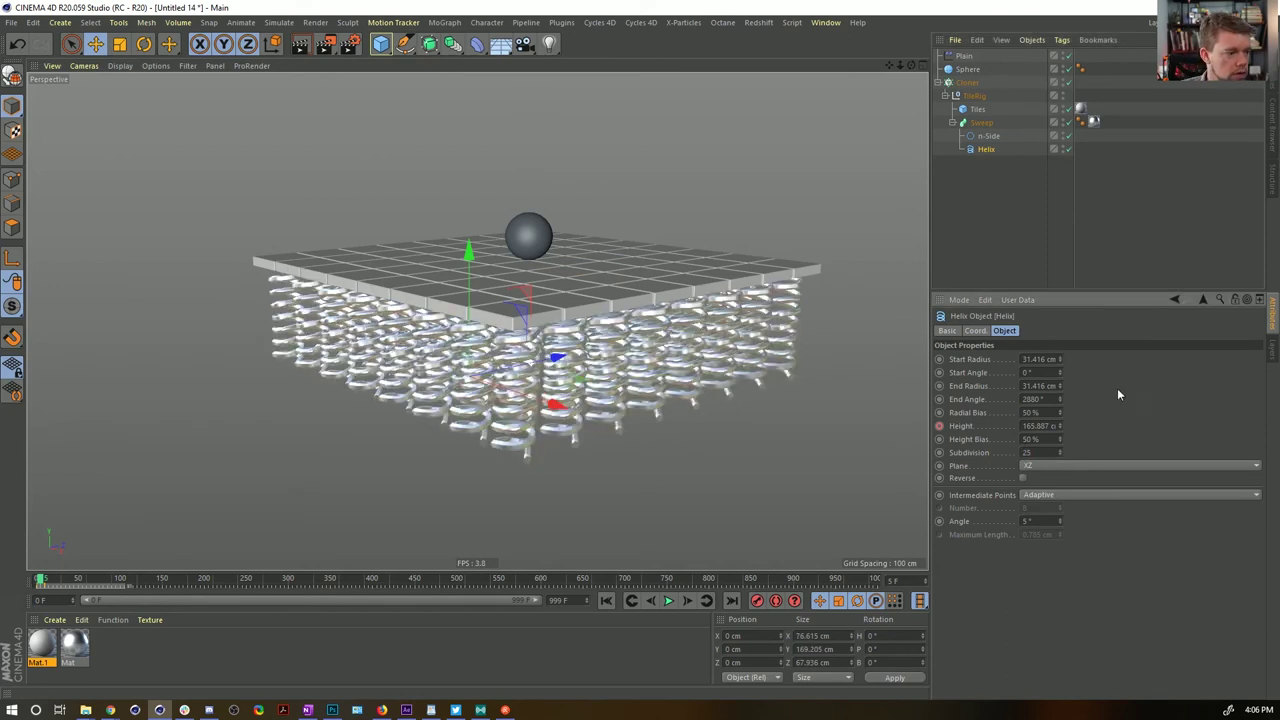
Set the n-Side profile's Intermediate Points to None
left_click(987, 136)
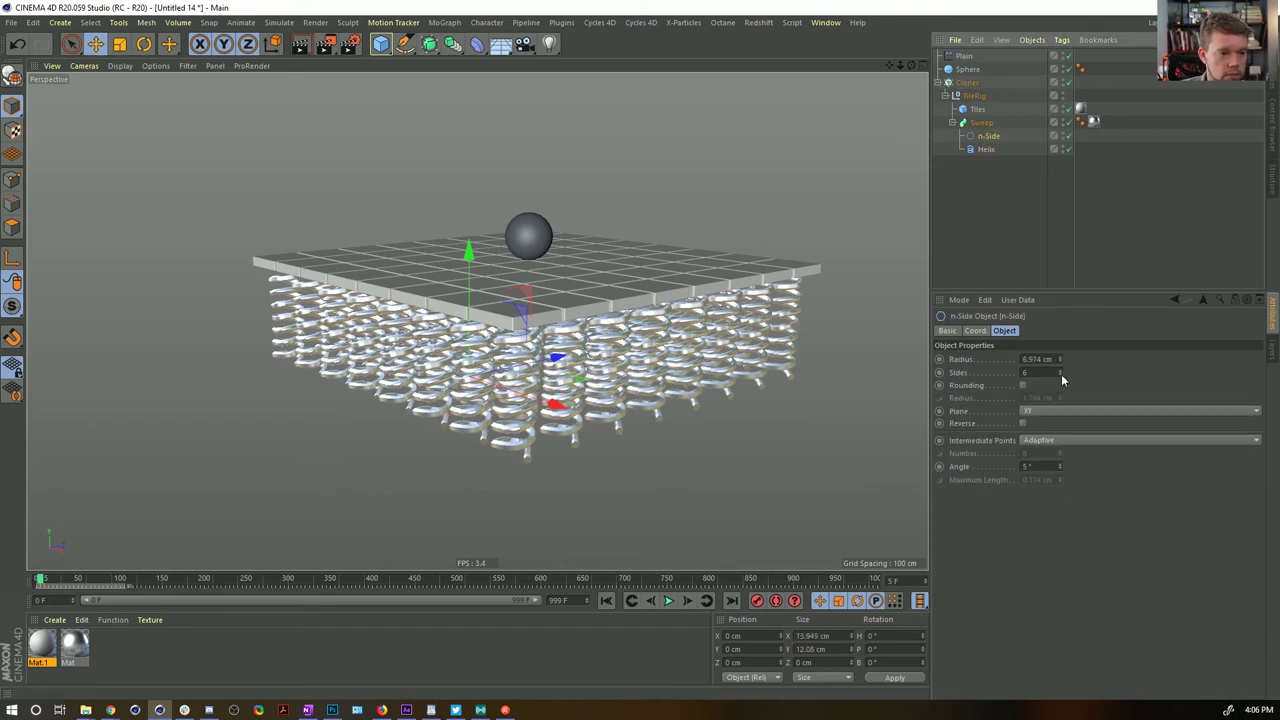
left_click(1045, 440)
left_click(1051, 454)
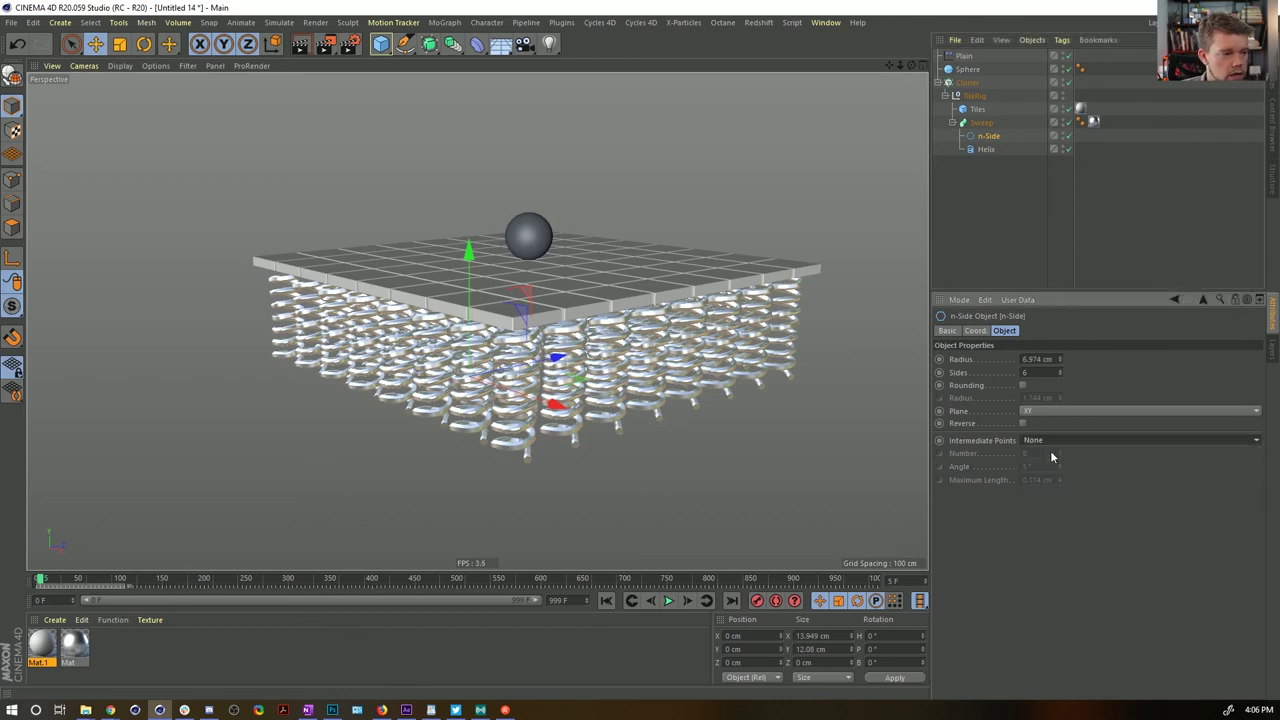
Try a Subdivision of 20 on the Helix and undo the change
left_click(987, 149)
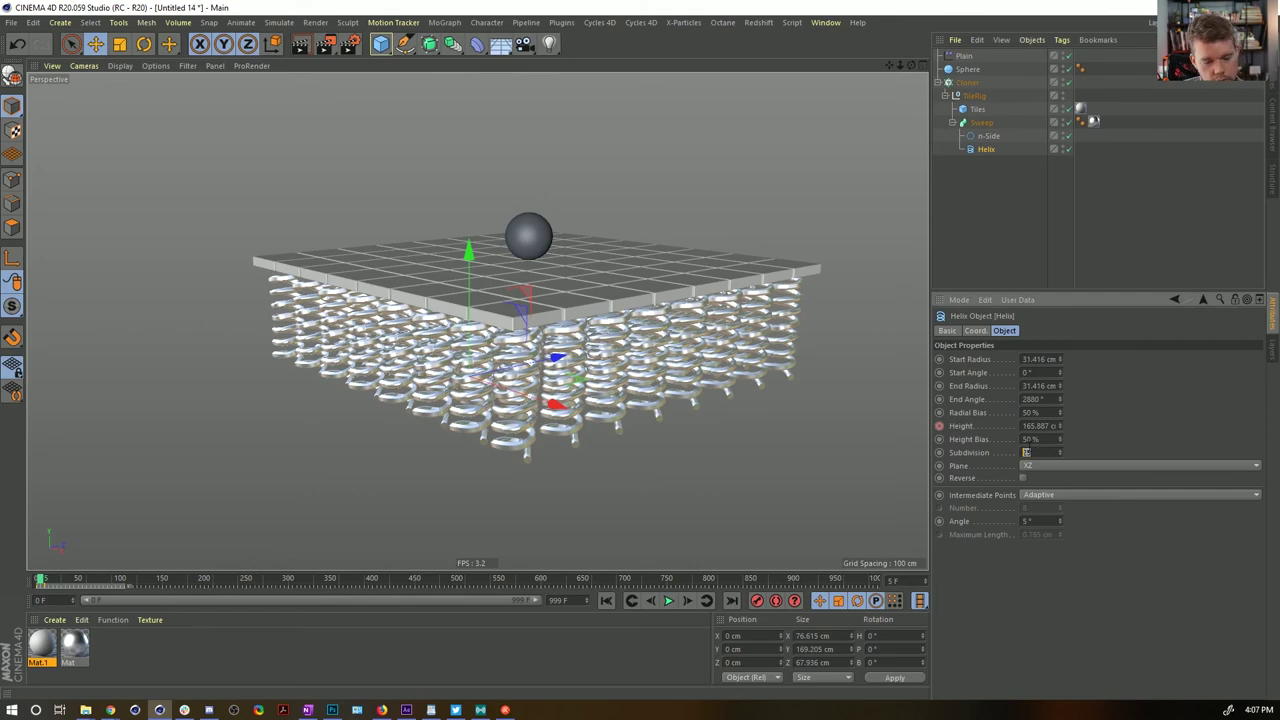
type("20")
key("Return")
key("ctrl+z")
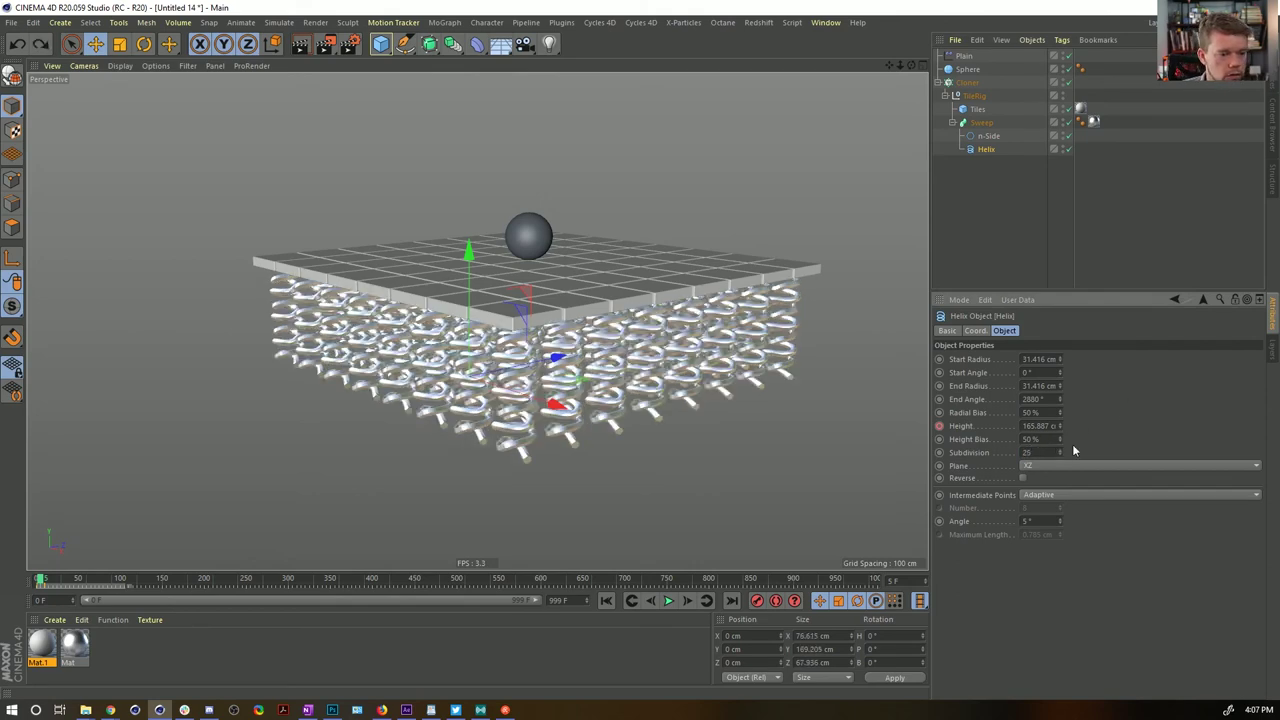
Add a Linear Field to the Plain effector's falloff
left_click_drag(644, 339, 623, 325, "alt")
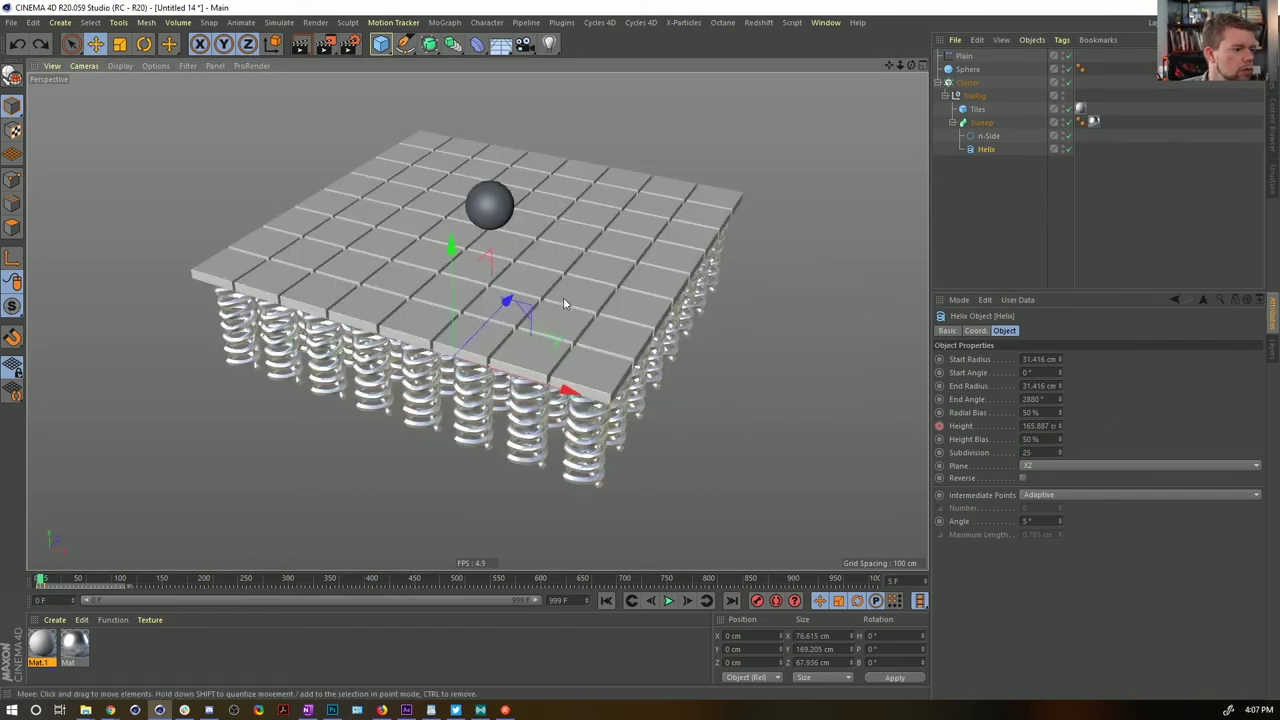
left_click_drag(610, 270, 640, 262, "alt")
left_click(963, 56)
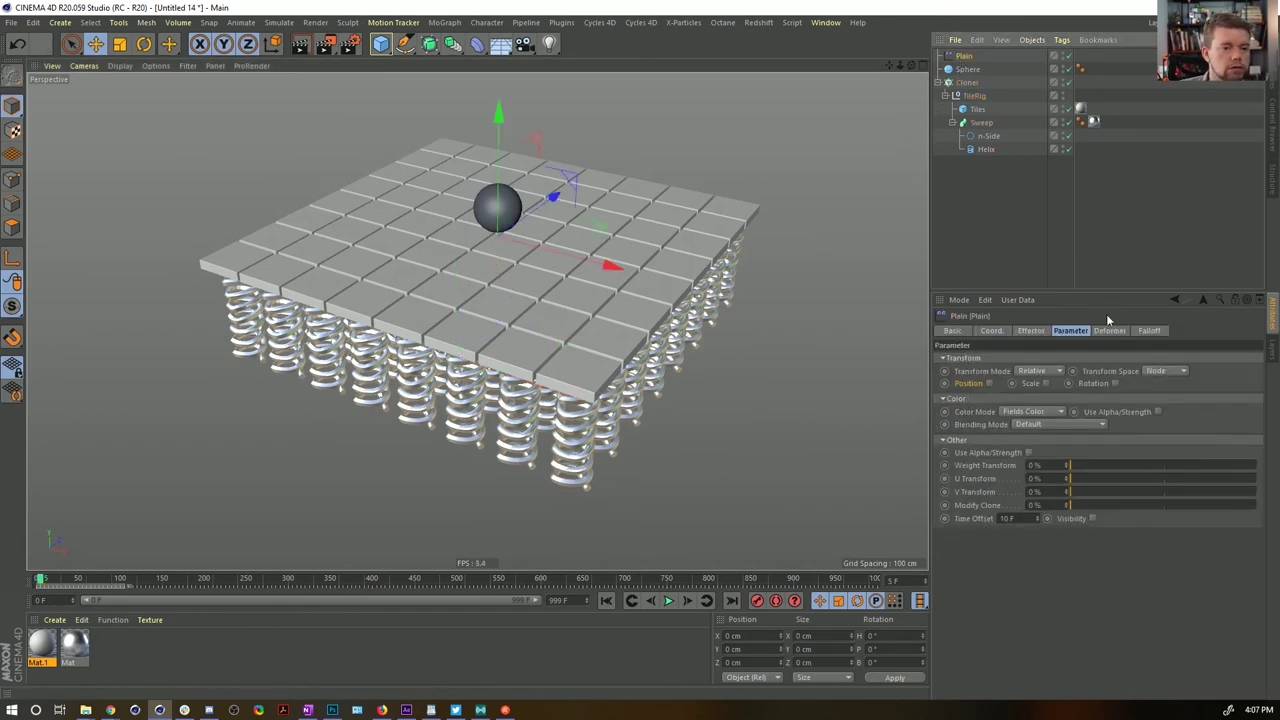
left_click(1158, 332)
left_click(962, 458)
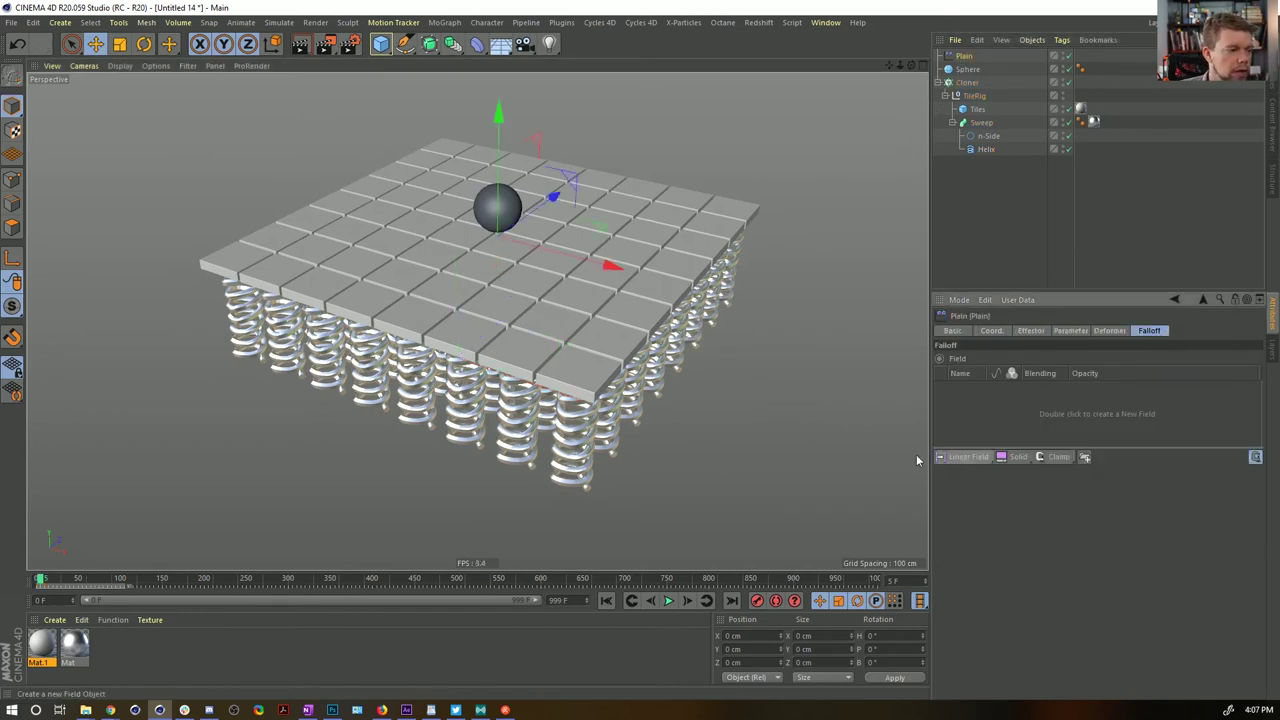
left_click_drag(486, 261, 558, 254, "alt")
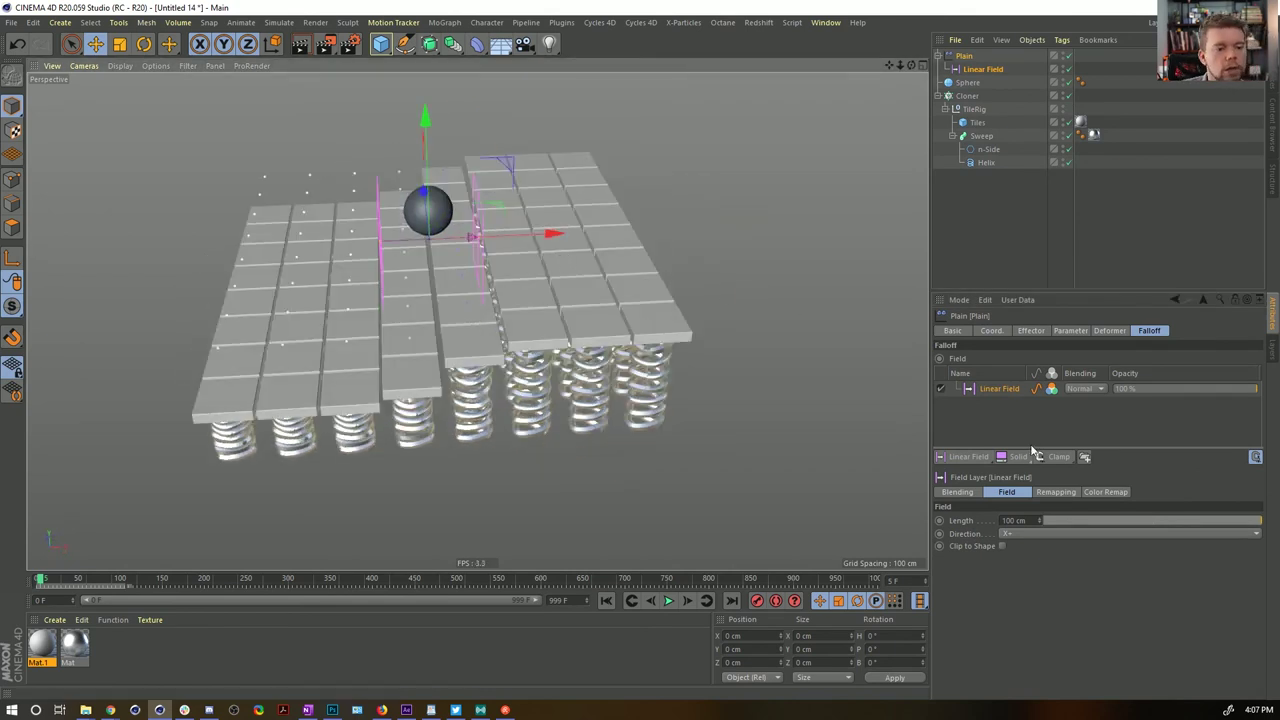
Change the Plain effector's Linear Field to a Spherical Field
left_click(982, 69)
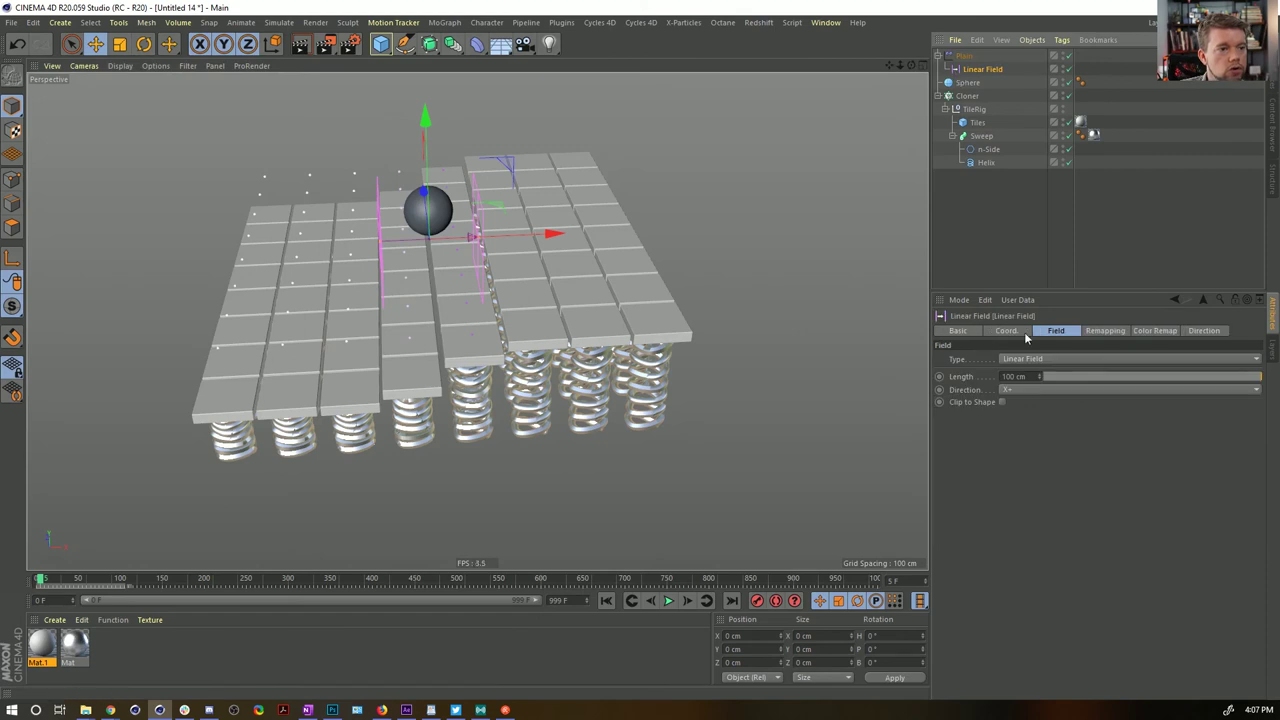
left_click(1017, 360)
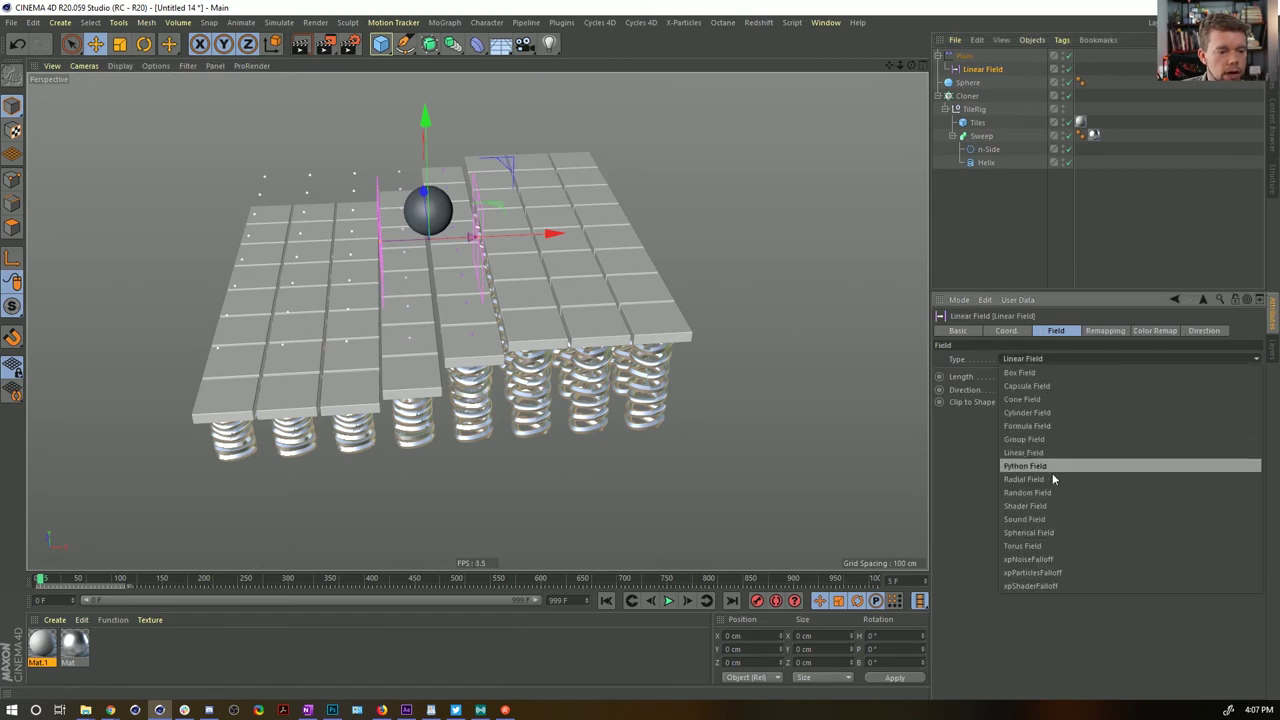
left_click(1049, 533)
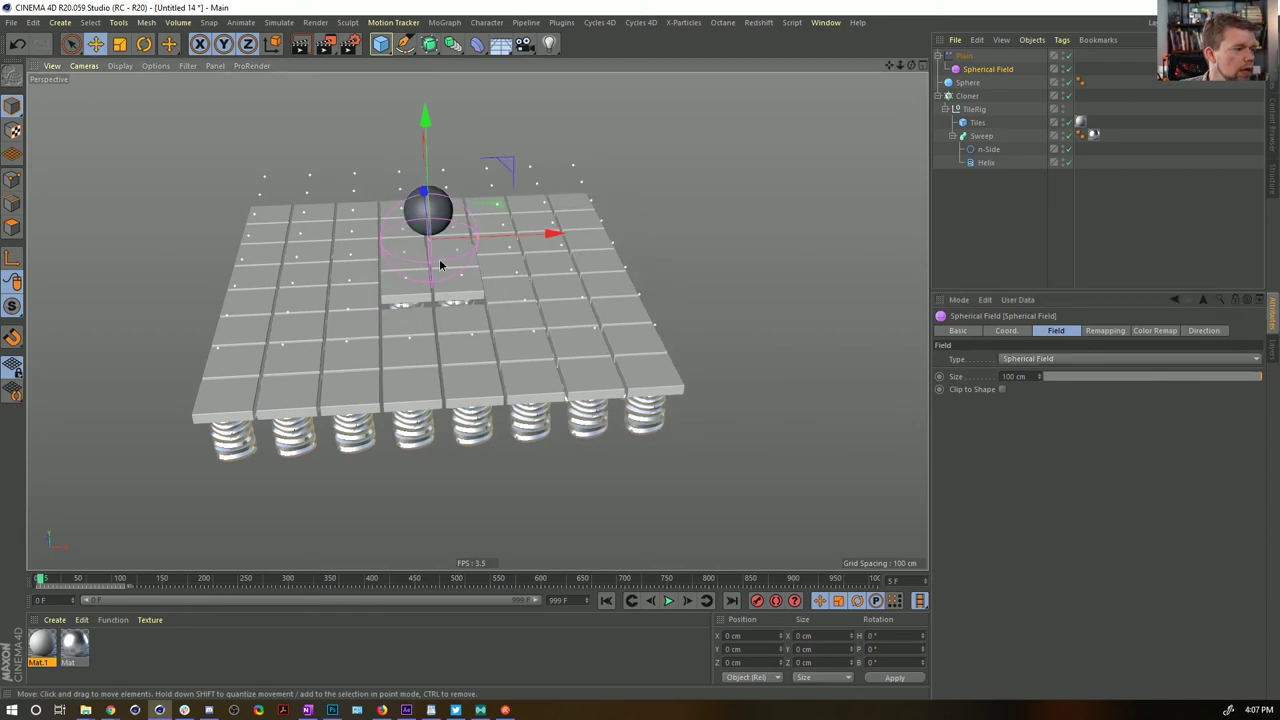
Invert the Spherical Field's remapping so that only the tiles around the sphere are compressed
left_click_drag(439, 264, 405, 243, "alt")
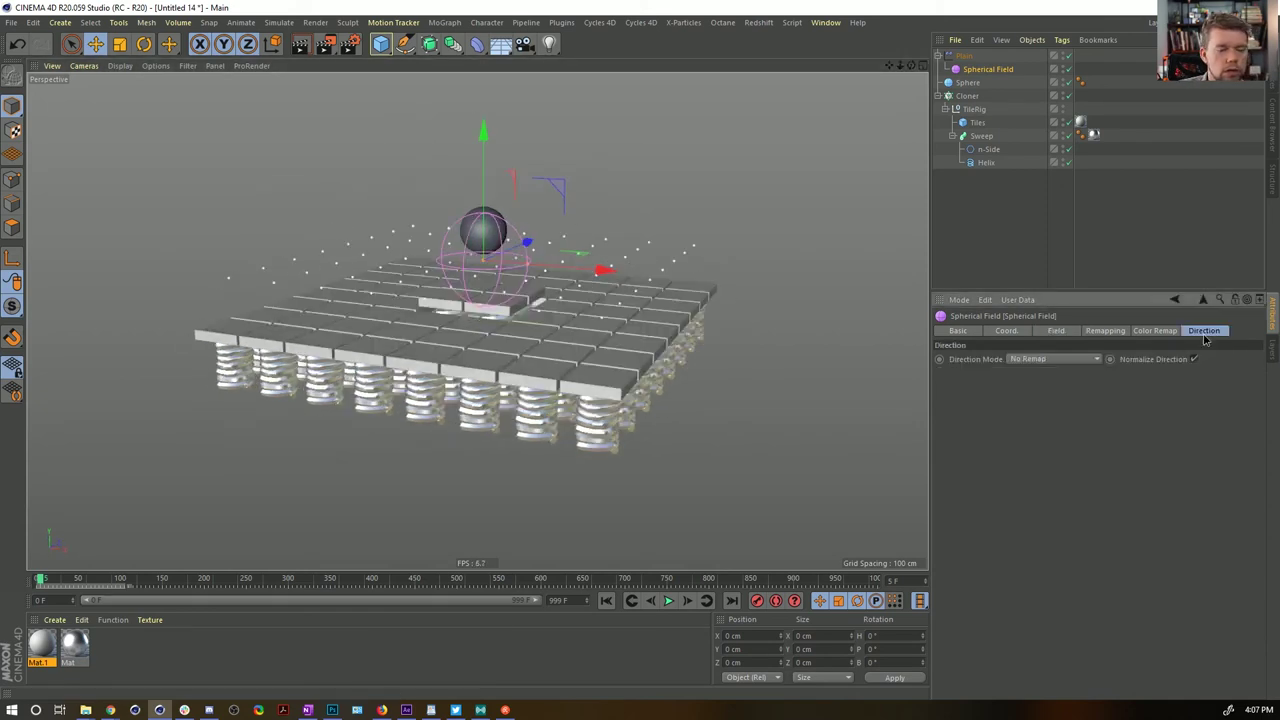
left_click(1108, 331)
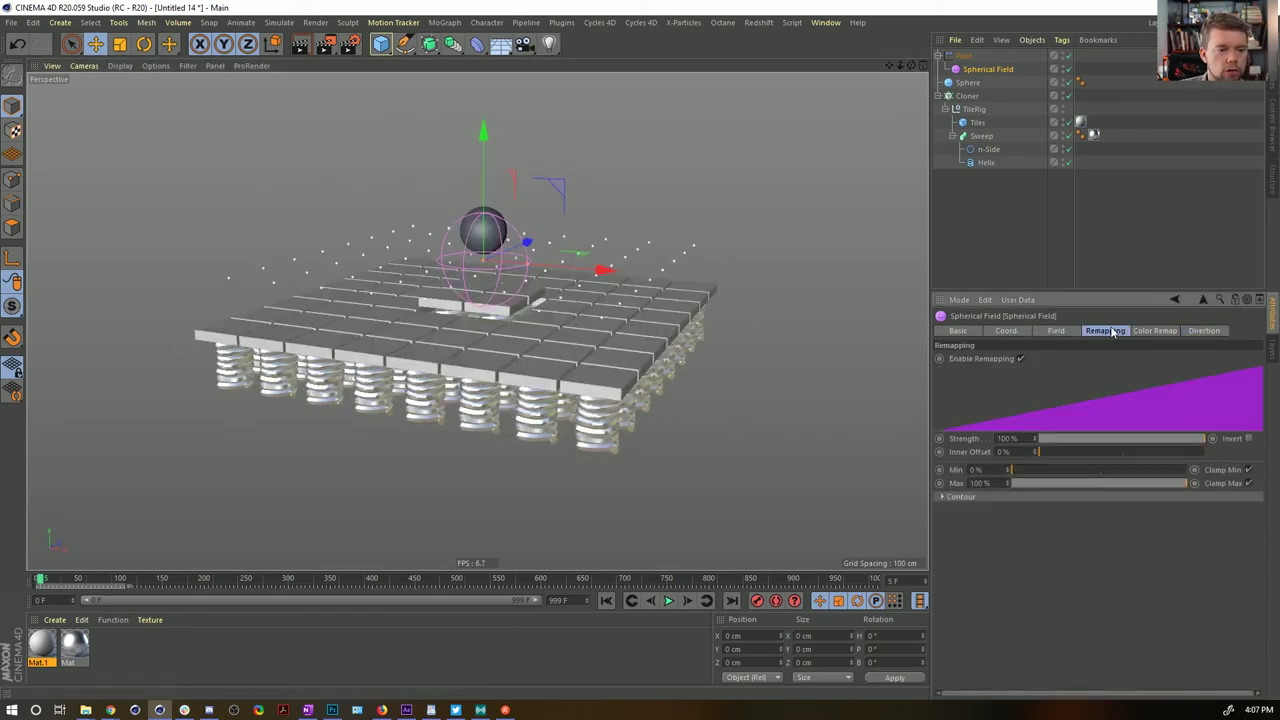
left_click(1248, 439)
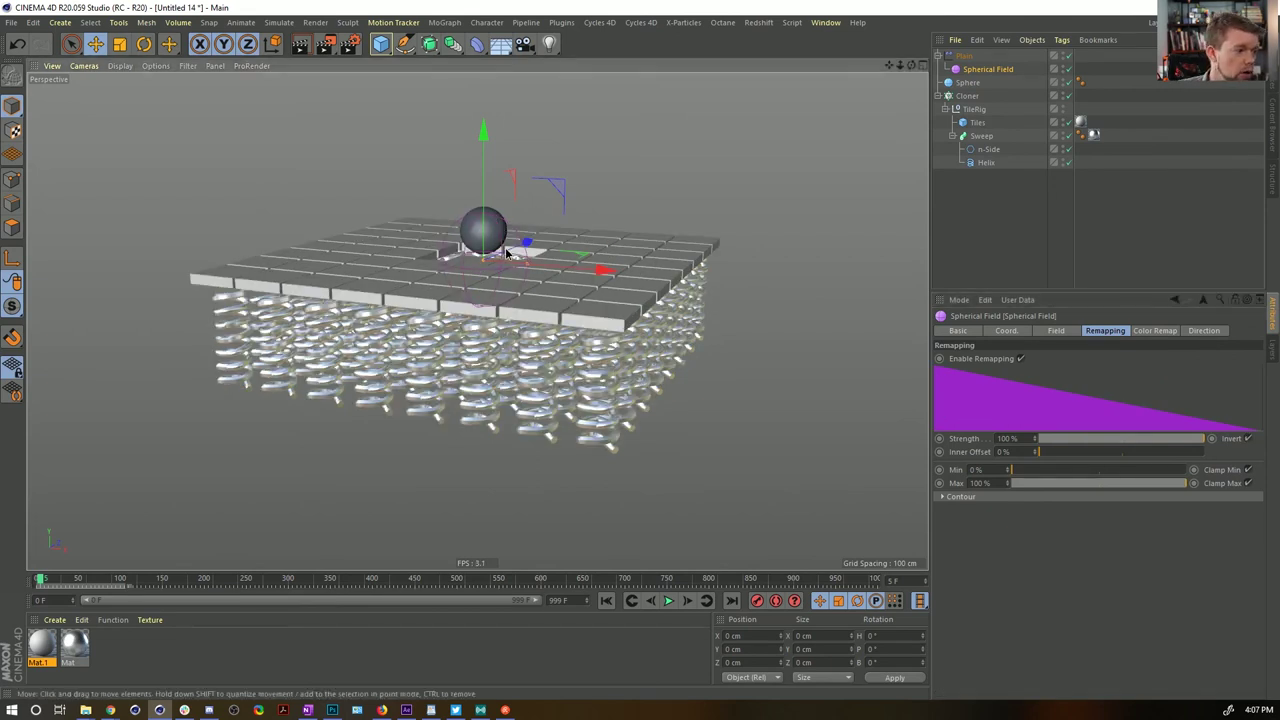
left_click_drag(516, 272, 569, 233, "alt")
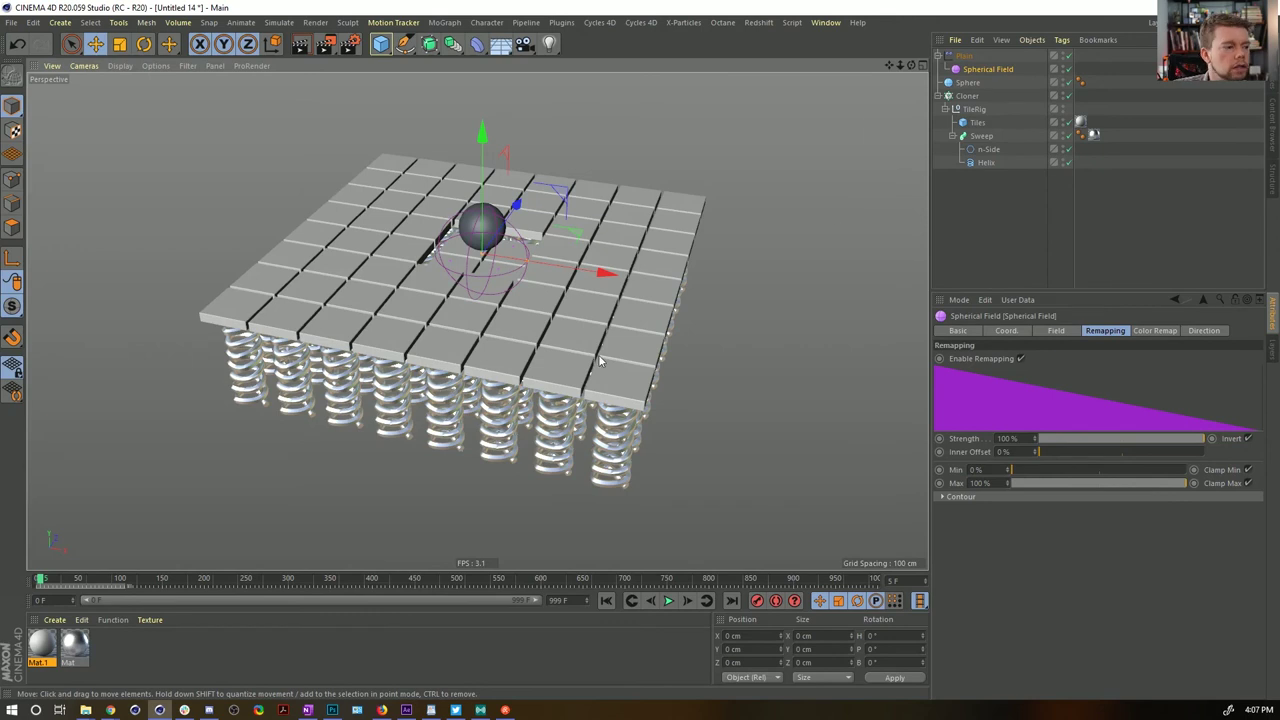
Add a Floor object to the scene and set the sphere's Radius to 100 cm
left_click(500, 44)
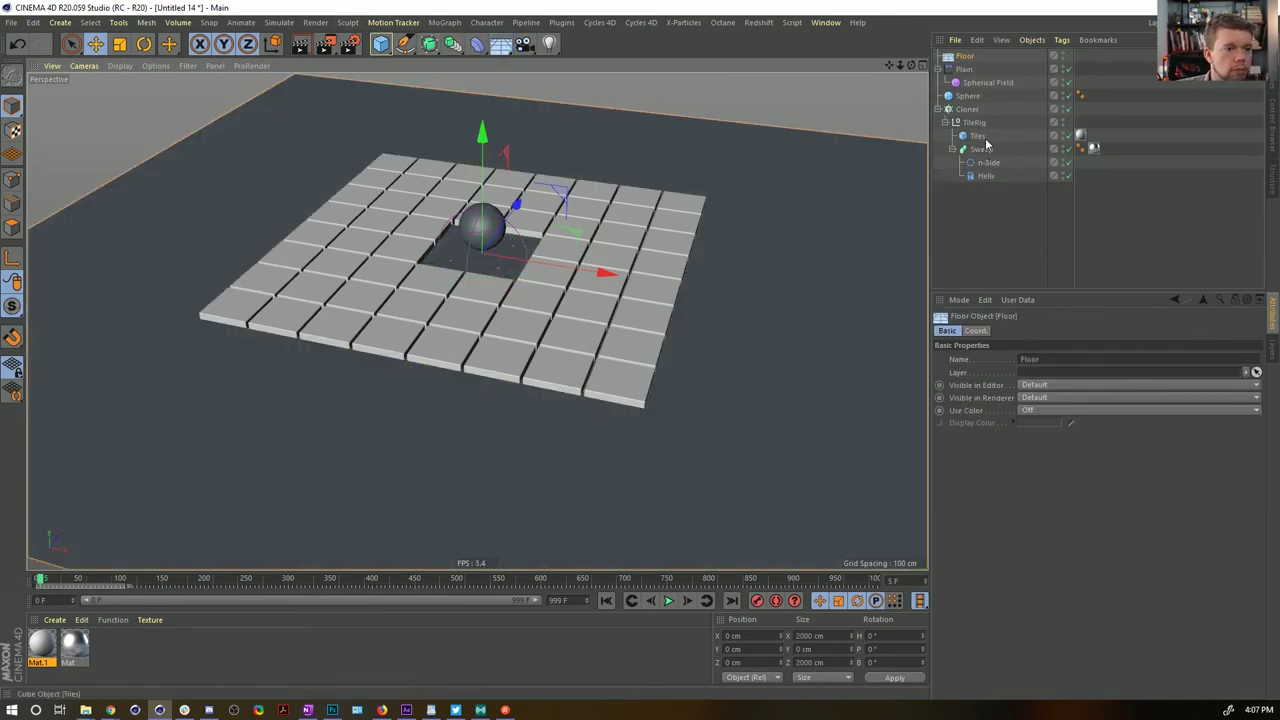
left_click(967, 95)
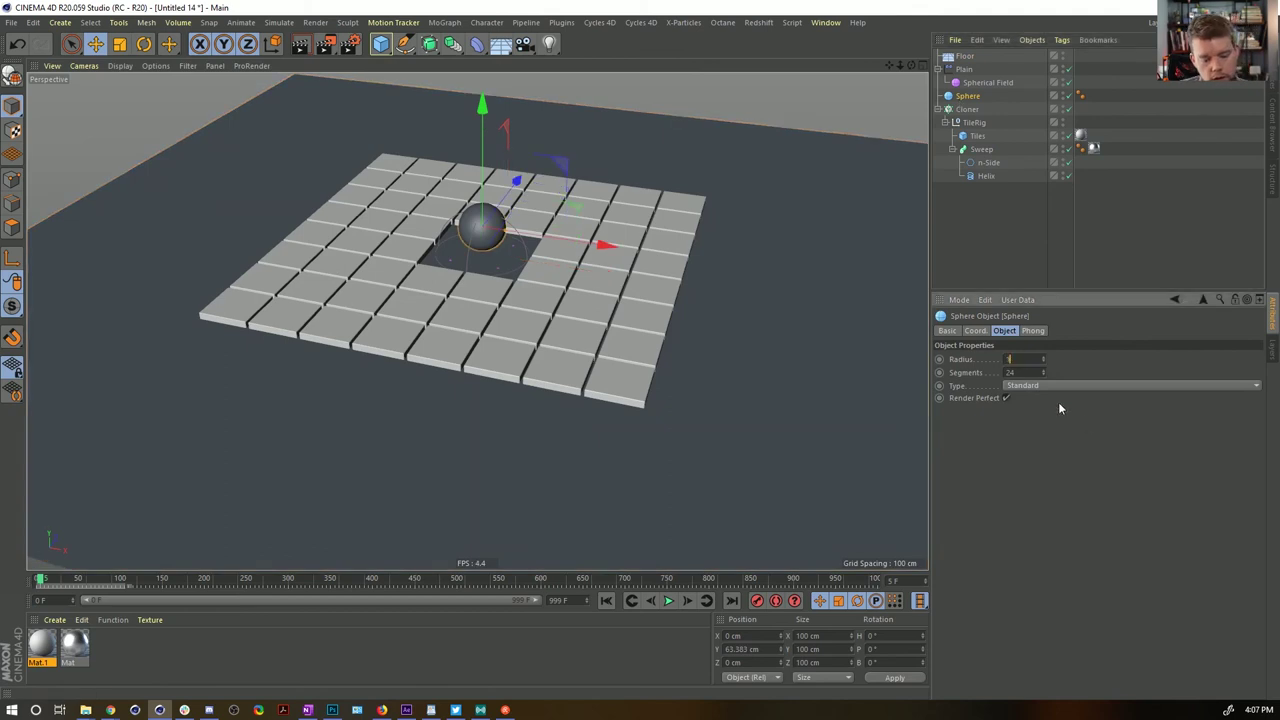
type("100")
key("Return")
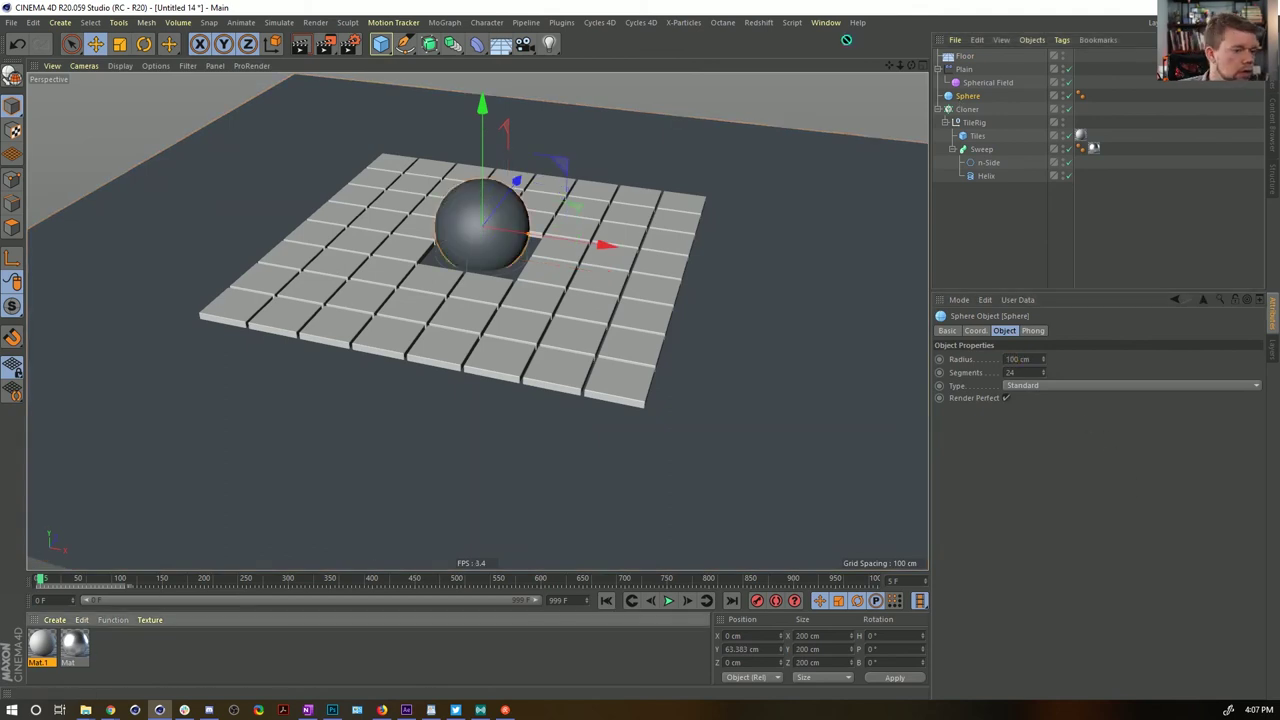
Apply the metallic material Mat to the sphere
mouse_move(987, 88)
left_mouse_down()
mouse_move(975, 78)
mouse_move(975, 96)
left_mouse_up()
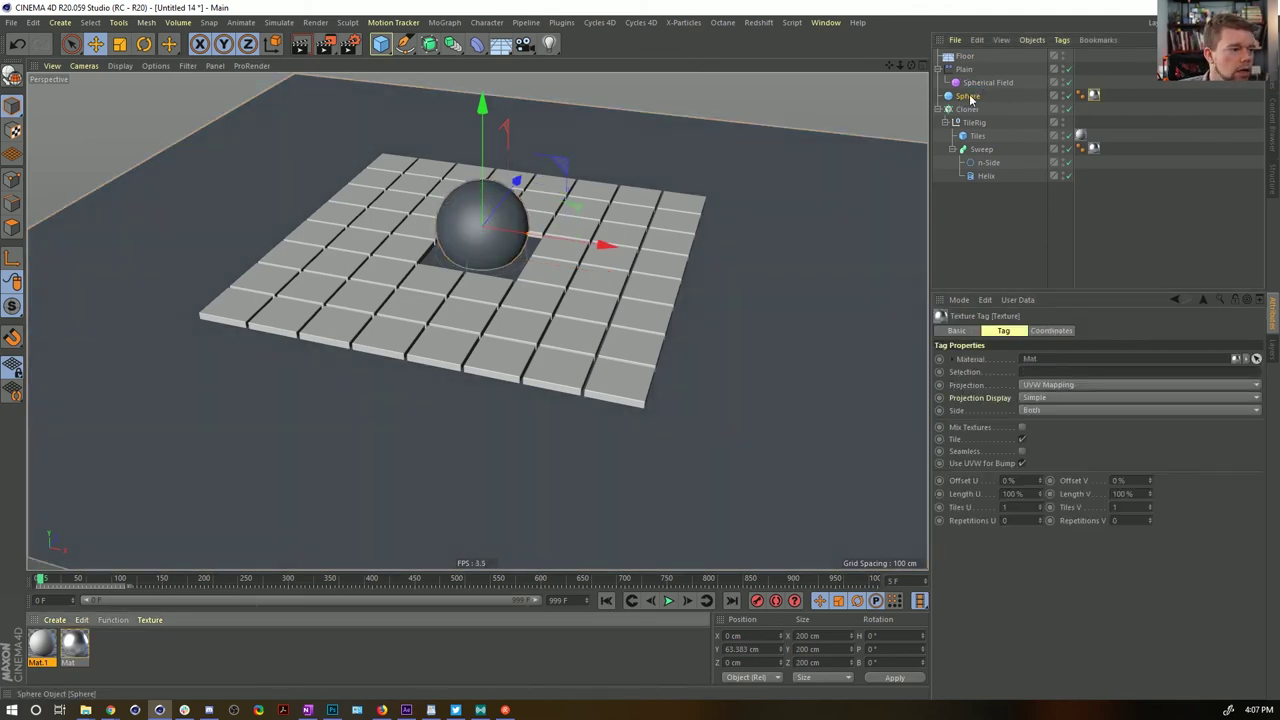
mouse_move(524, 253)
left_mouse_down("alt")
mouse_move(523, 225)
mouse_move(525, 254)
left_mouse_up("alt")
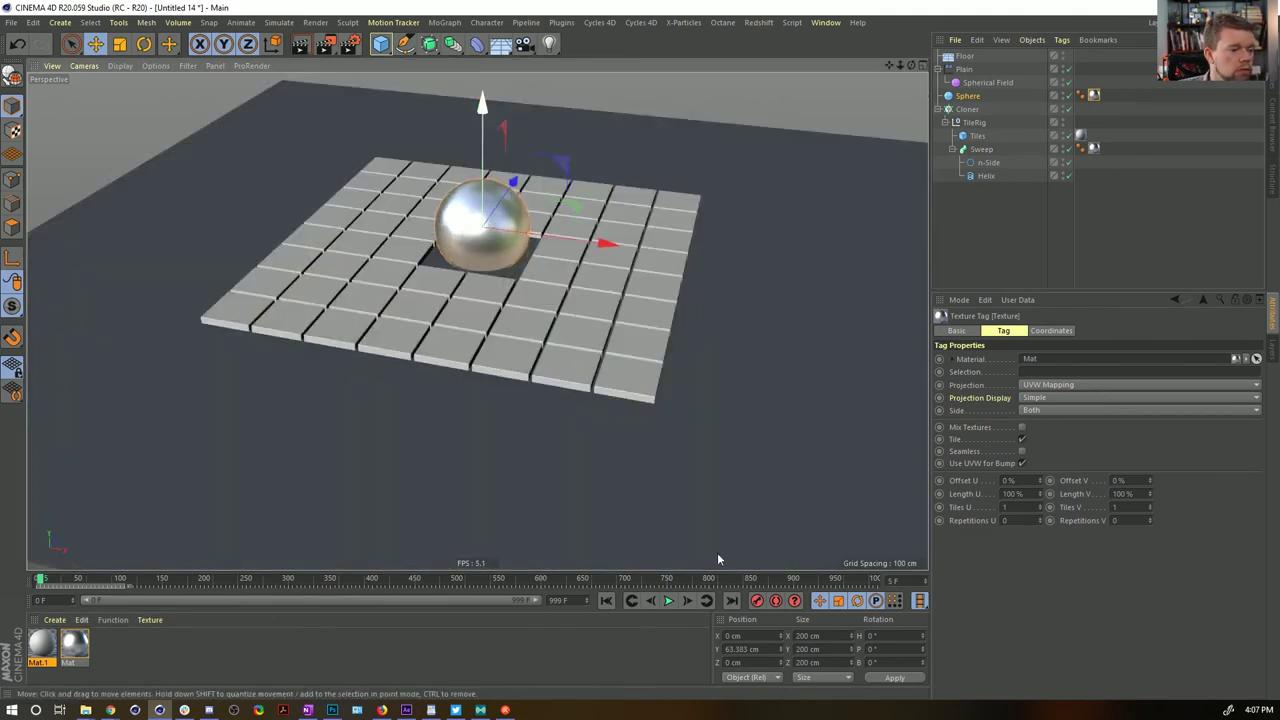
Add a Cube and scale it uniformly to about 926 cm so that it encloses the tile grid
left_click(380, 43)
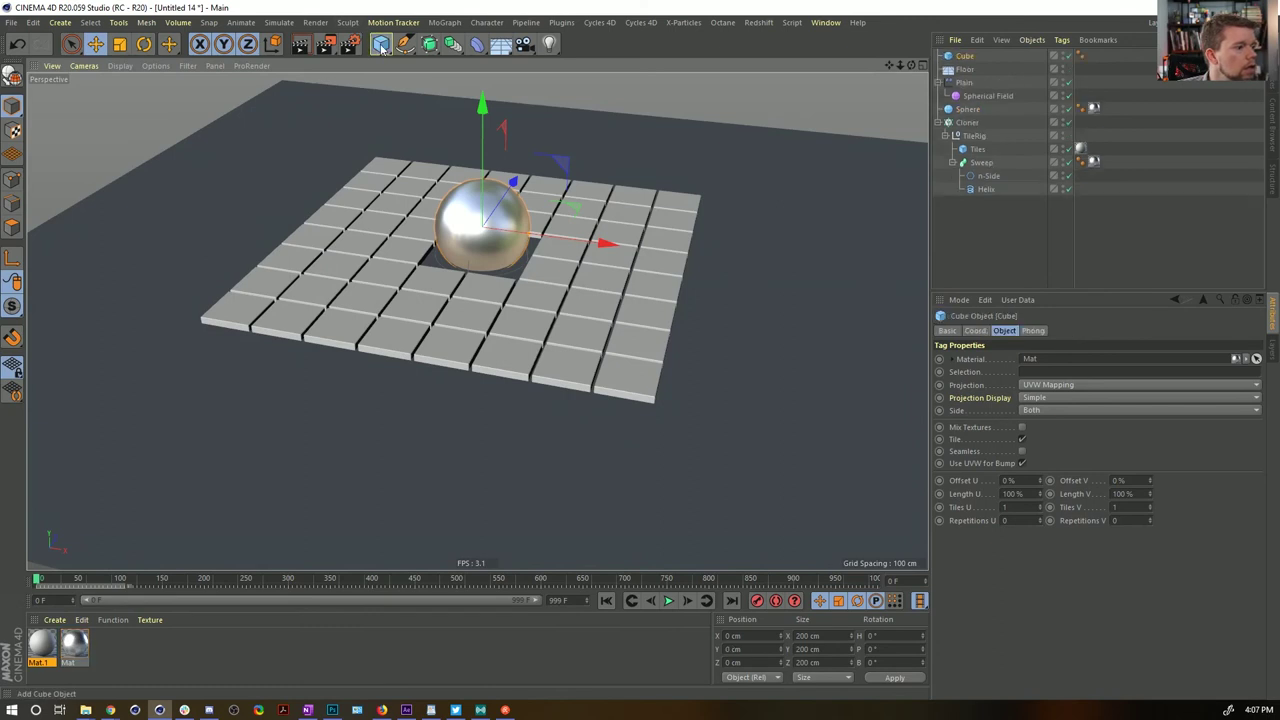
key("t")
left_click_drag(467, 318, 592, 297)
Give the cube a Collider Body tag and set its collision Shape to Static Mesh
right_click(1015, 60)
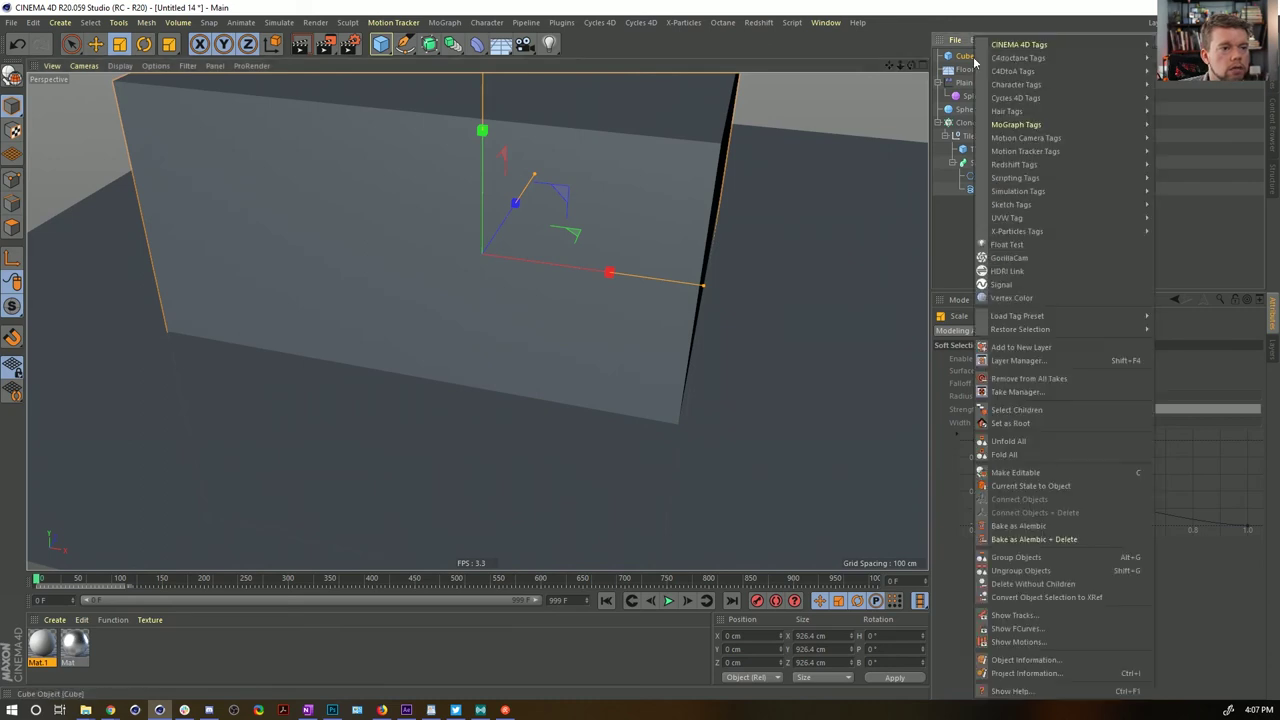
mouse_move(1120, 191)
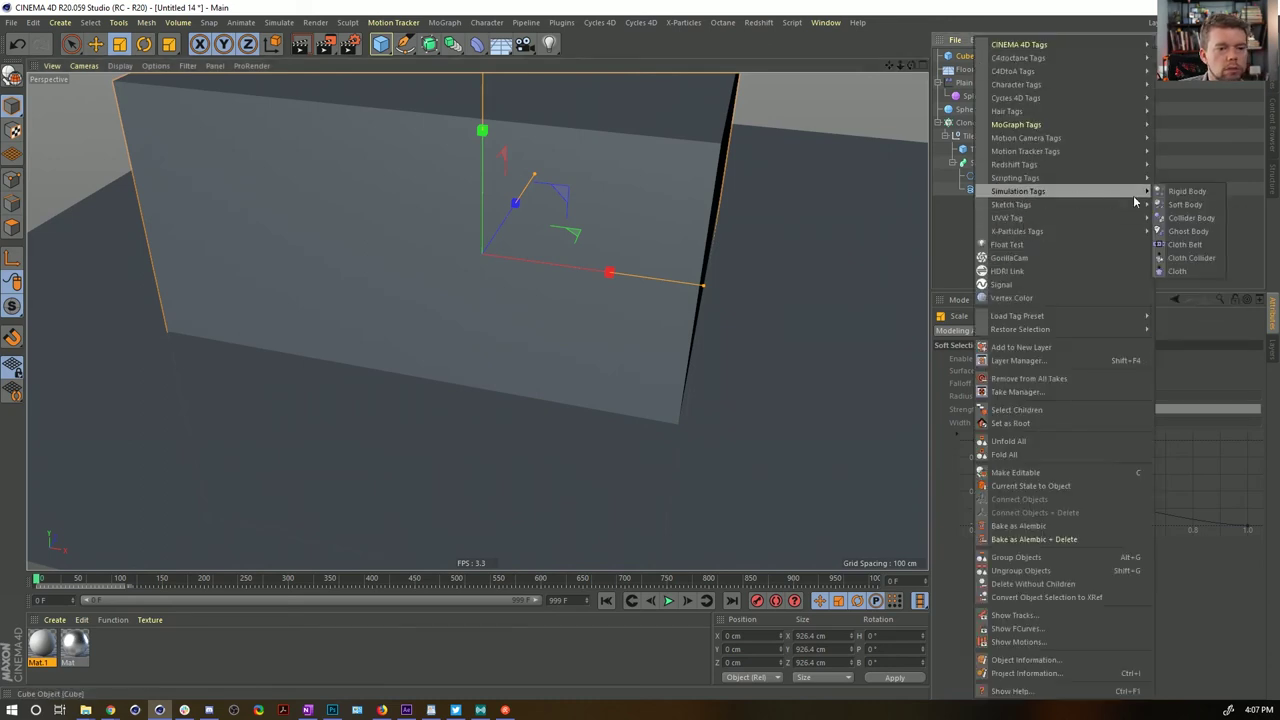
left_click(1192, 218)
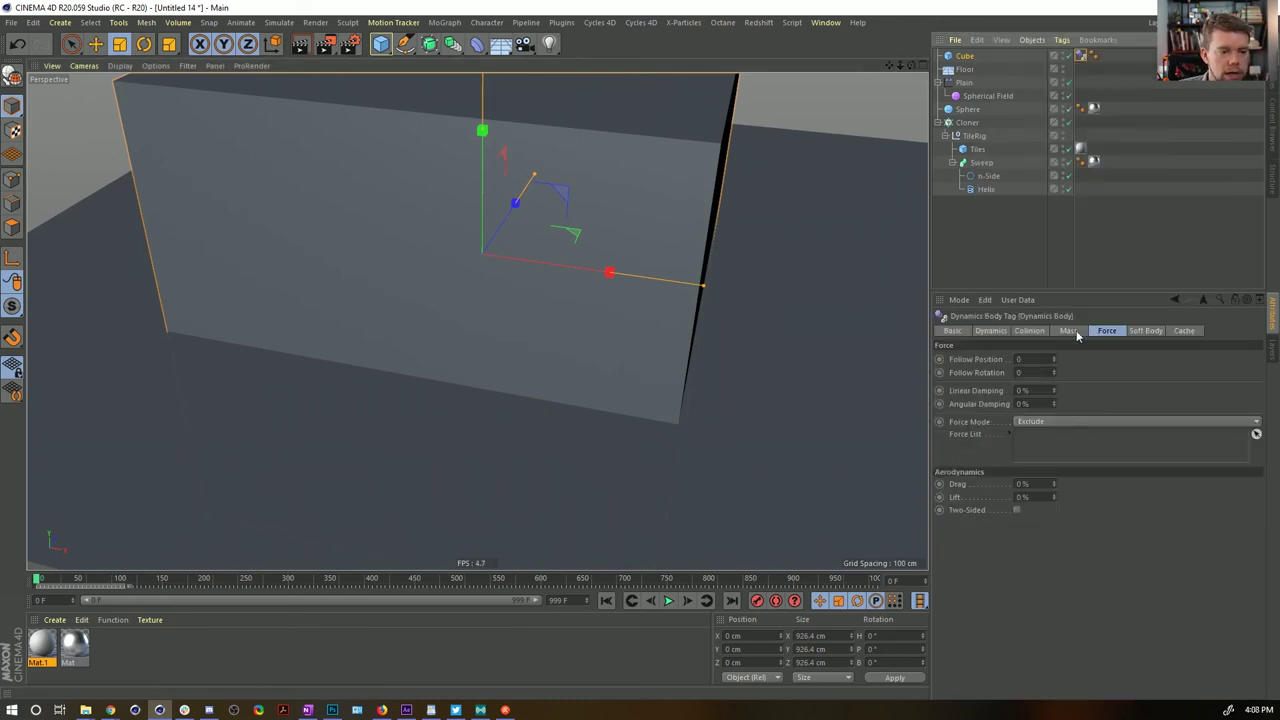
left_click(1029, 330)
left_click(1068, 412)
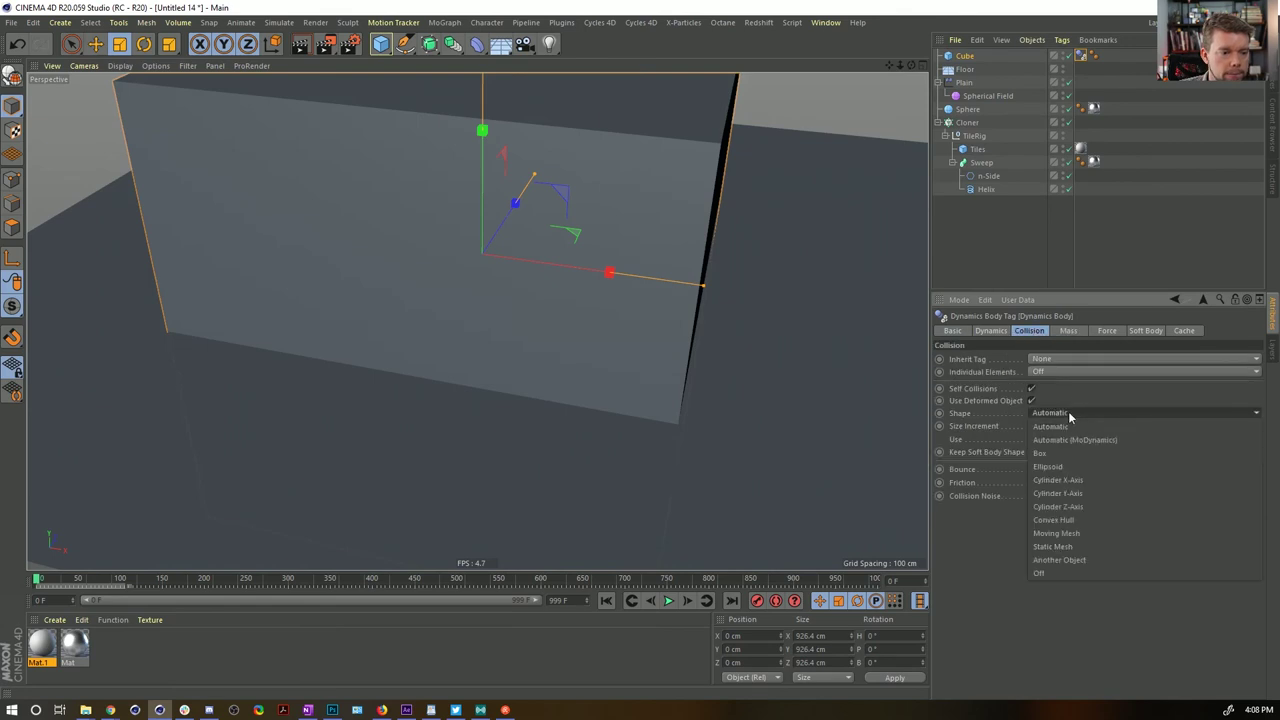
left_click(1058, 547)
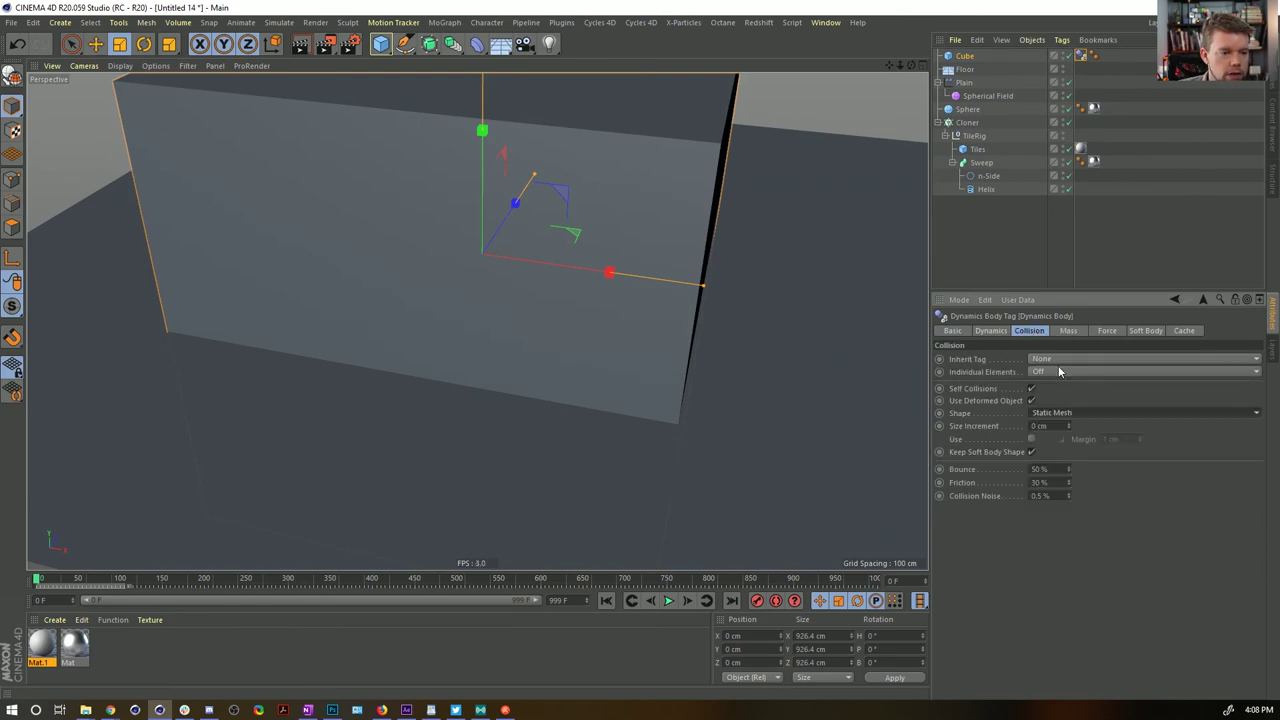
Add a Display tag to the cube and override its Shading Mode to draw only see-through lines
mouse_move(1030, 44)
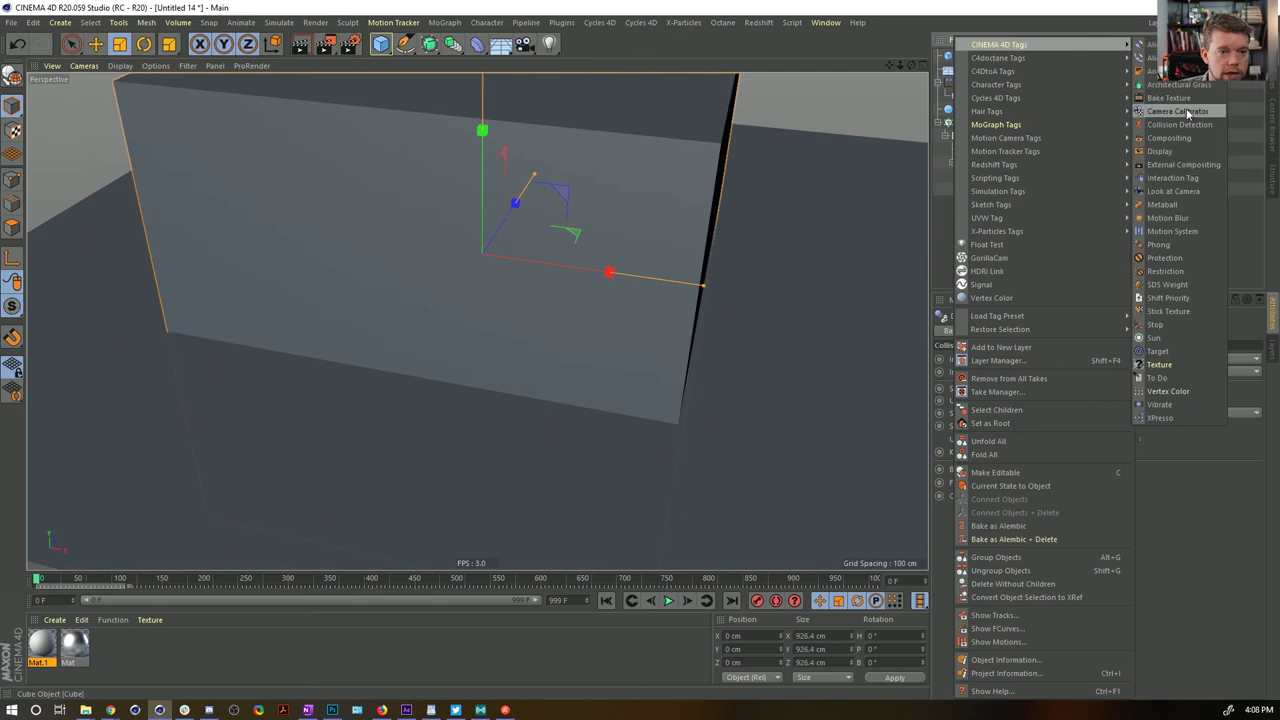
left_click(1162, 151)
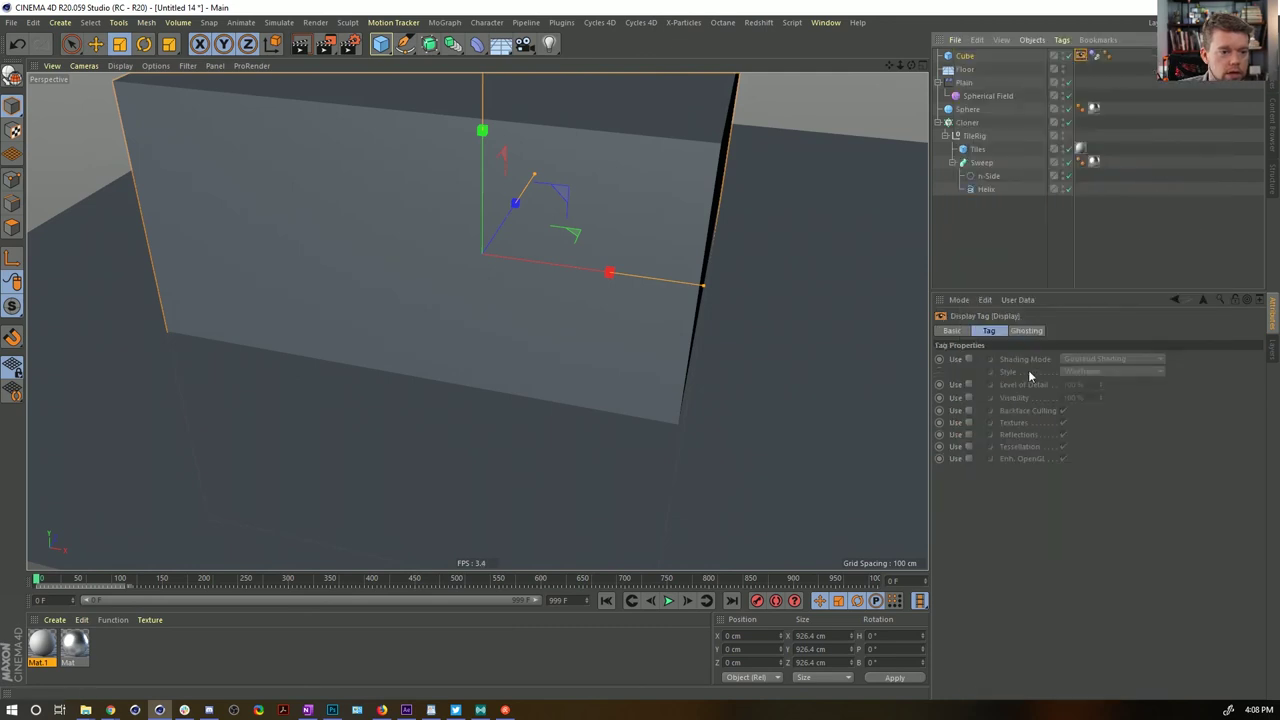
left_click(969, 362)
left_click(1110, 358)
left_click(1080, 466)
left_click(1109, 241)
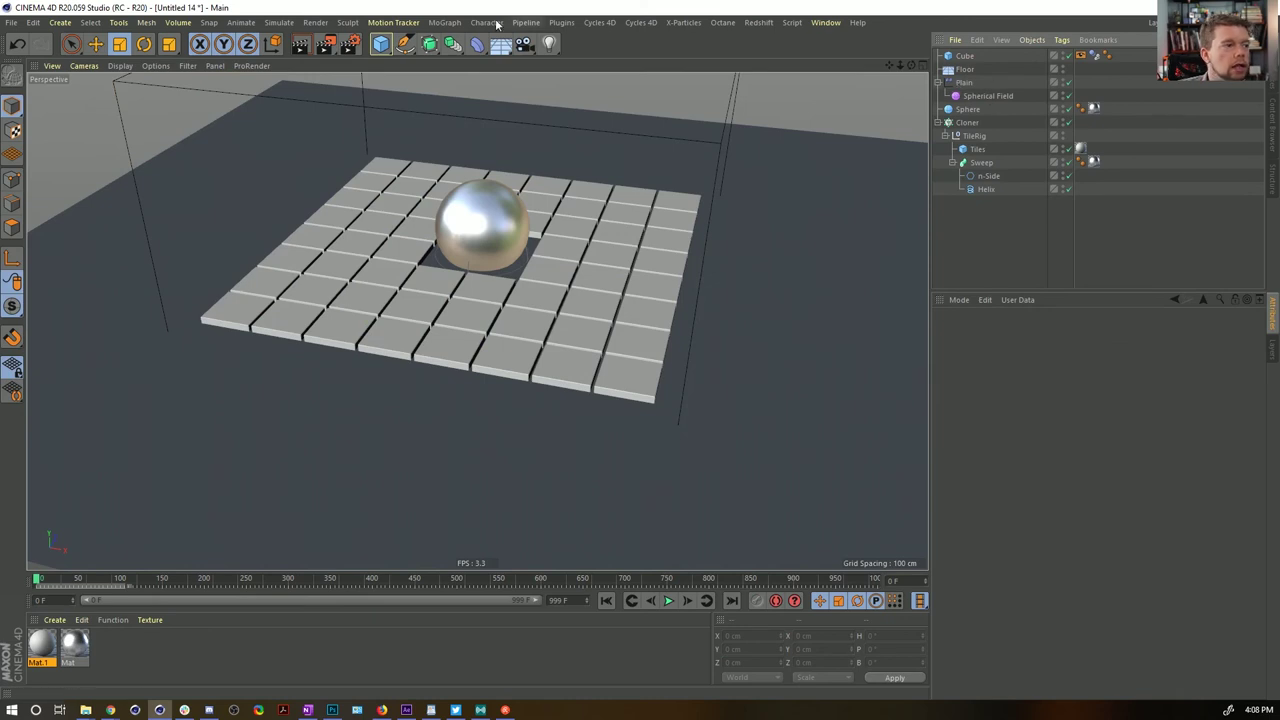
Add a Turbulence force with a Strength of 55 cm and a Scale of about 196%
left_click(177, 24)
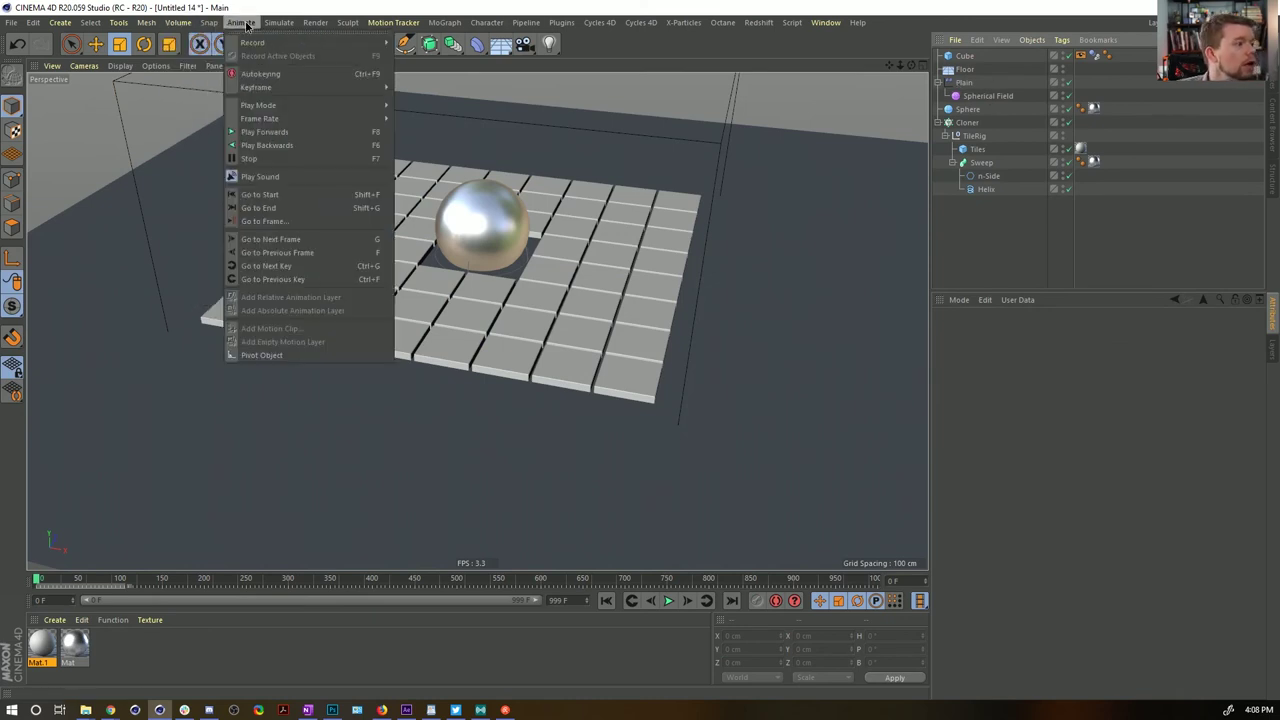
mouse_move(297, 62)
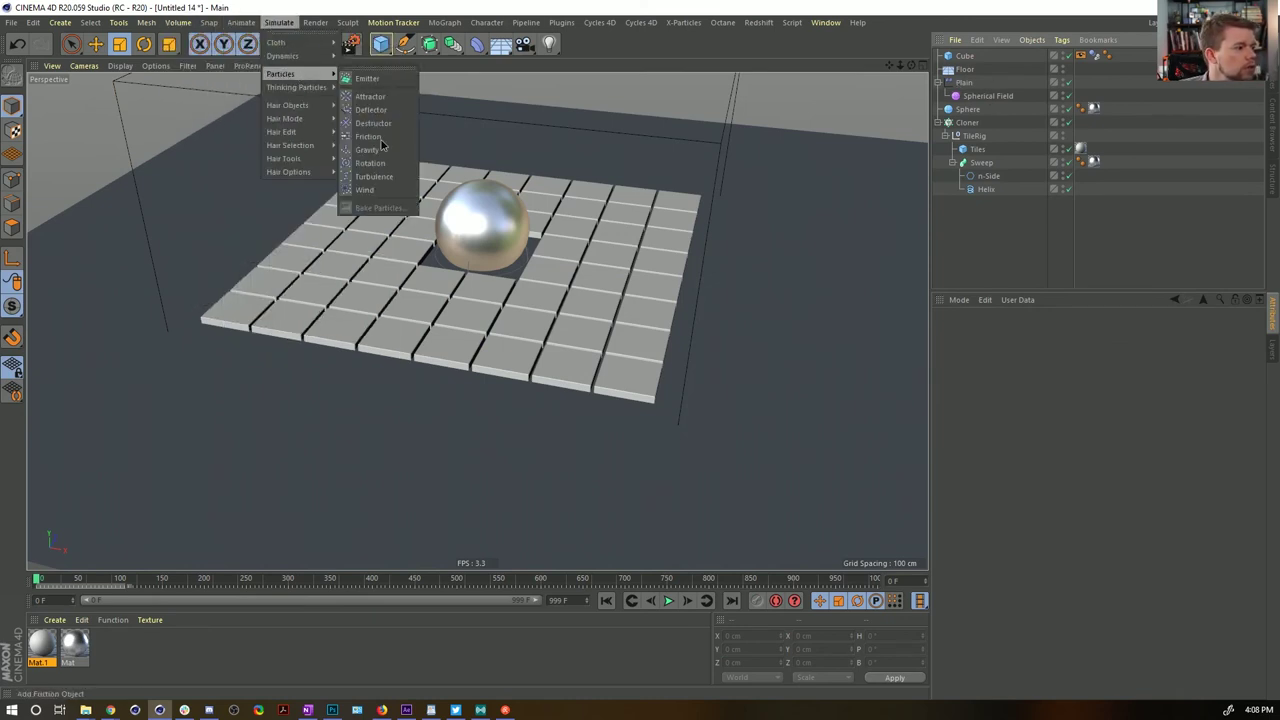
left_click(376, 177)
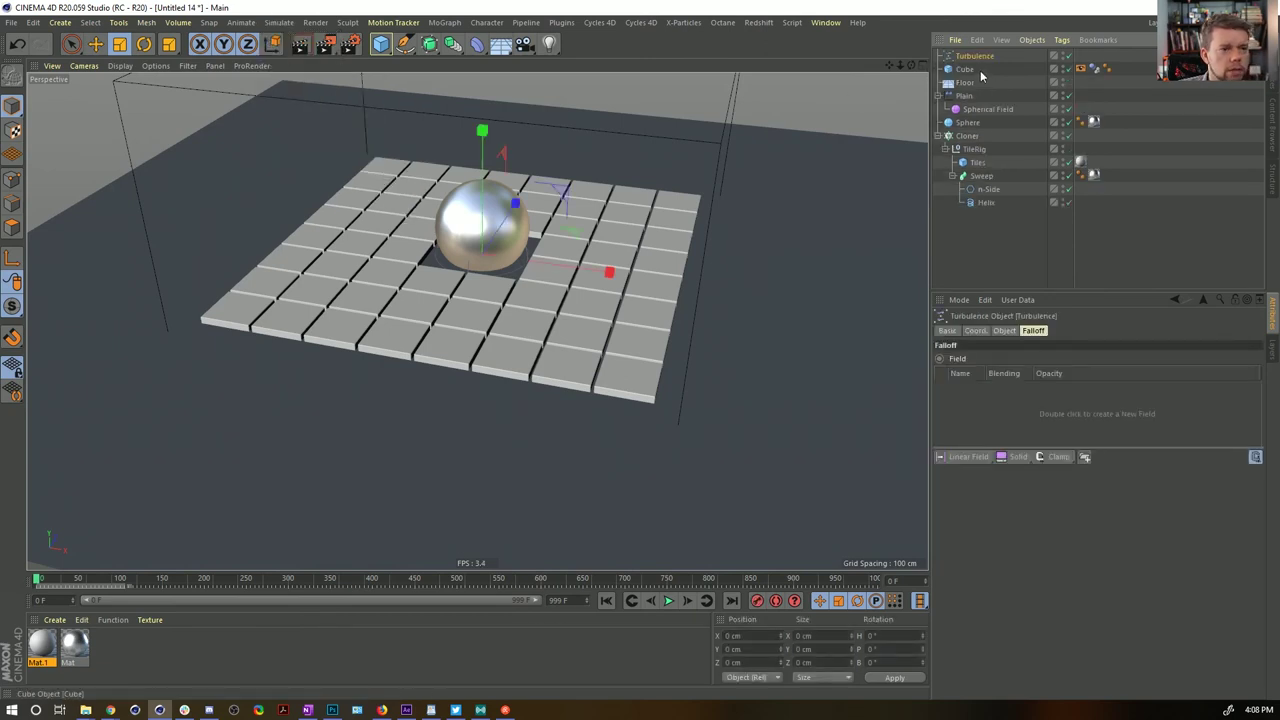
left_click(1004, 330)
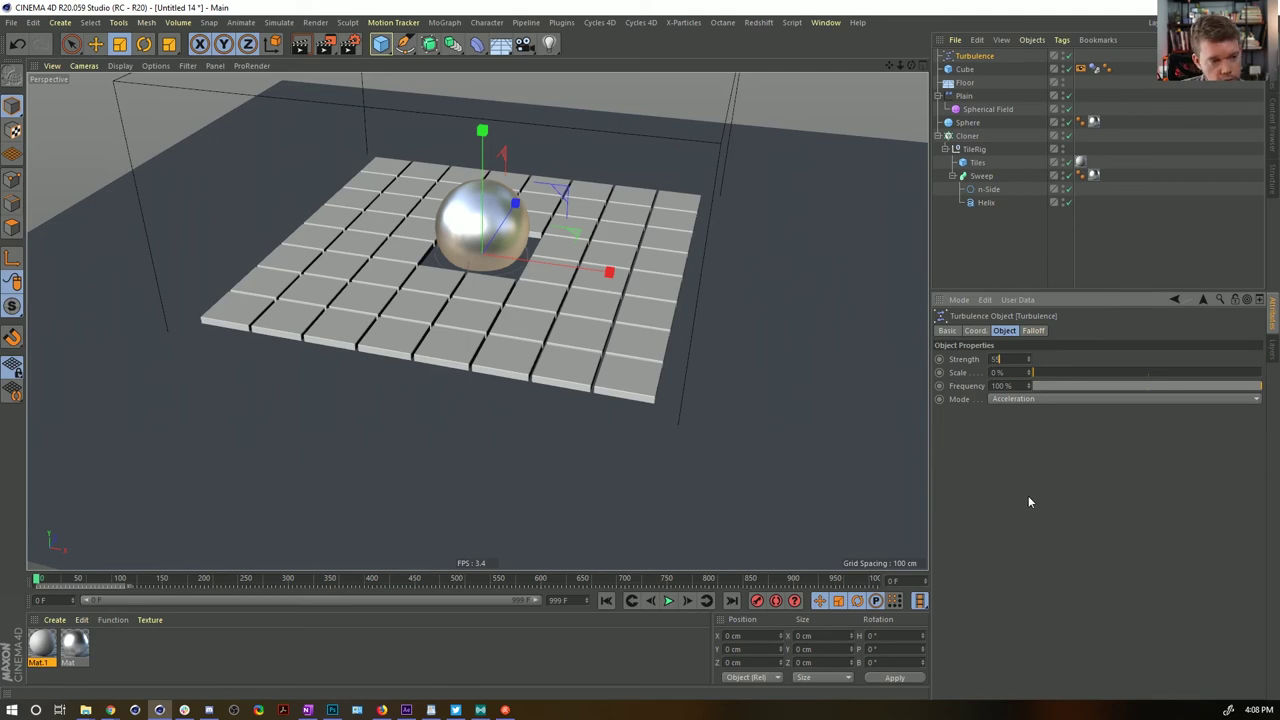
key("Return")
left_click_drag(1034, 373, 1079, 373)
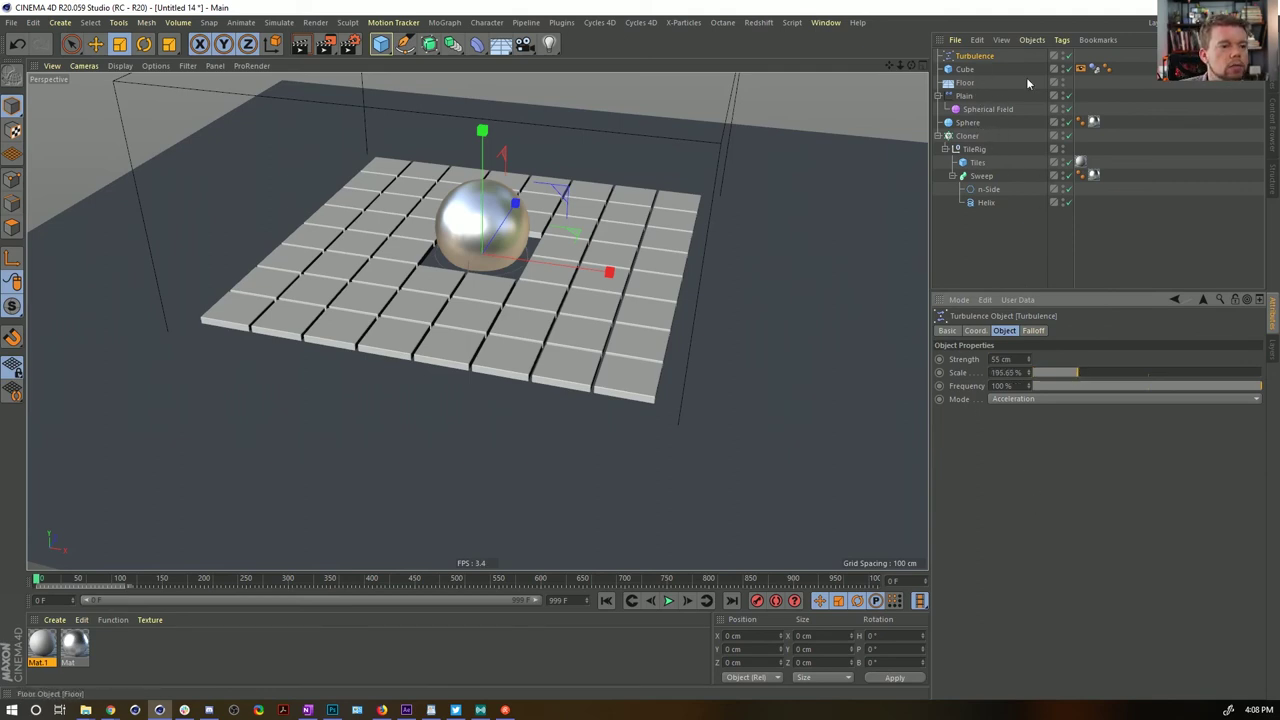
Copy the cube's collider tag to the Floor and give the sphere a Rigid Body tag
left_click_drag(1099, 73, 1082, 84)
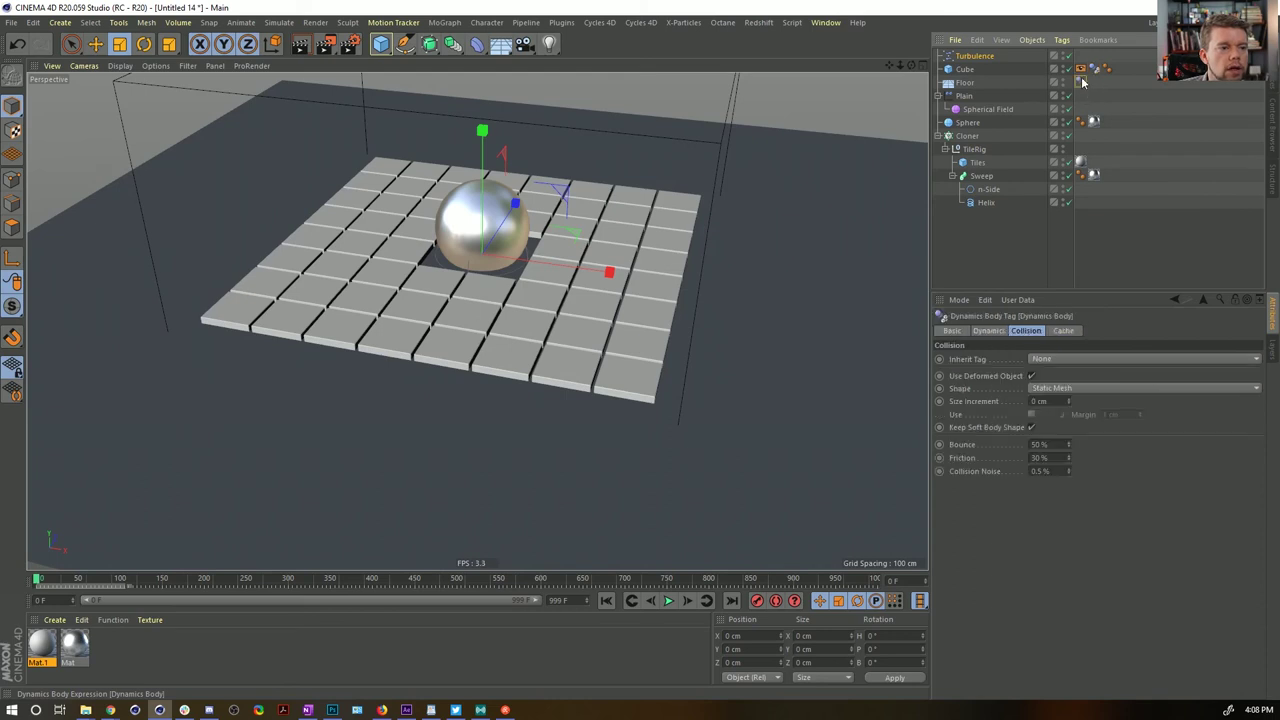
right_click(968, 122)
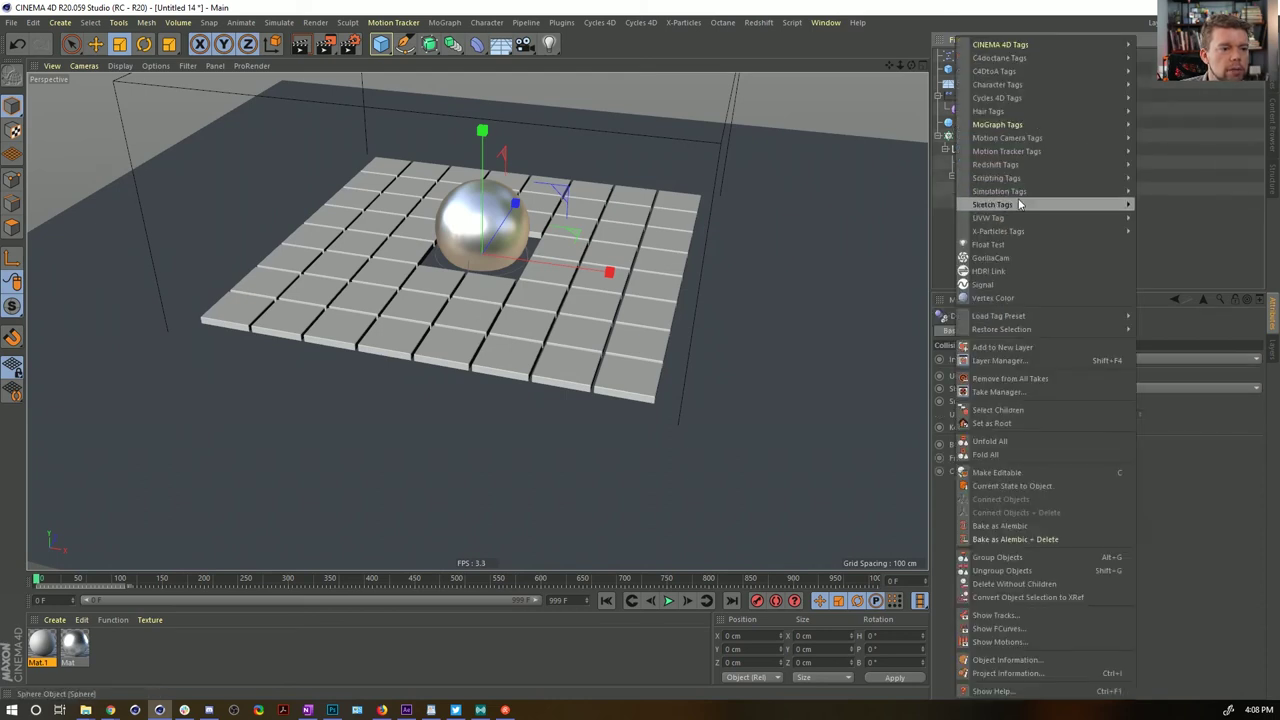
mouse_move(1010, 193)
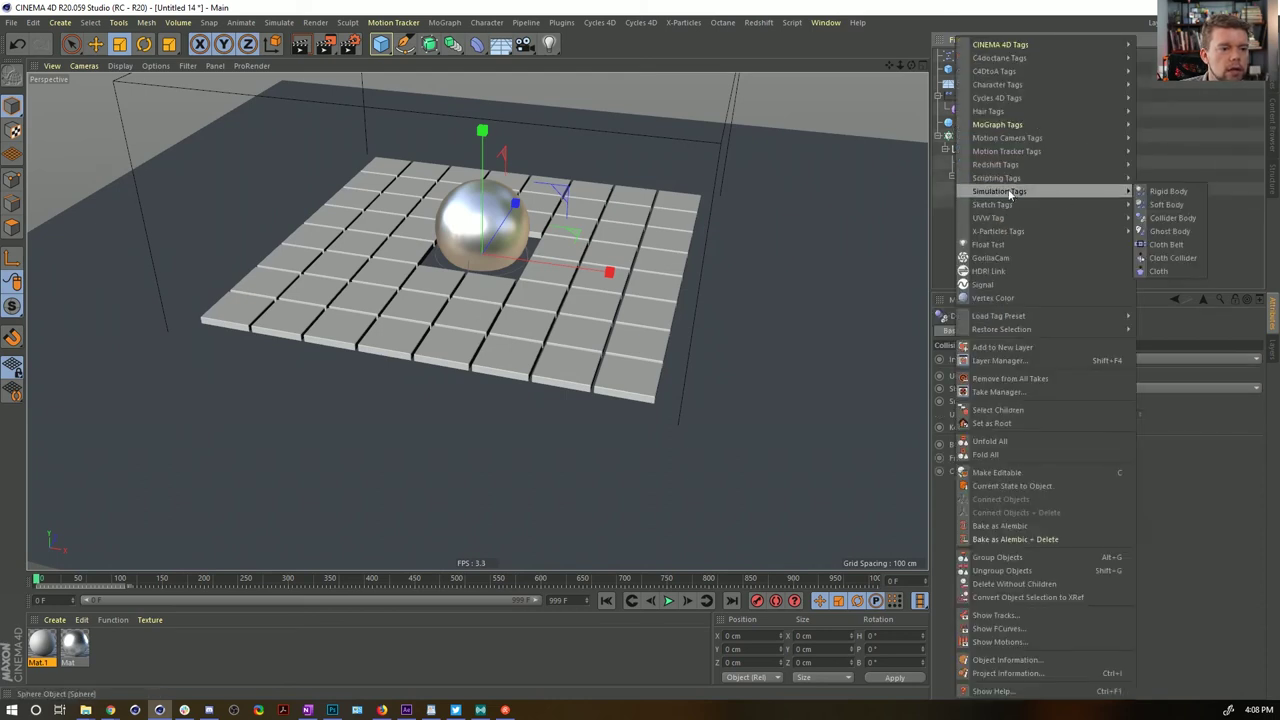
left_click(1180, 195)
Set the n-Side profile's Sides to 3 to lighten the spring geometry
left_click_drag(626, 262, 550, 315, "alt")
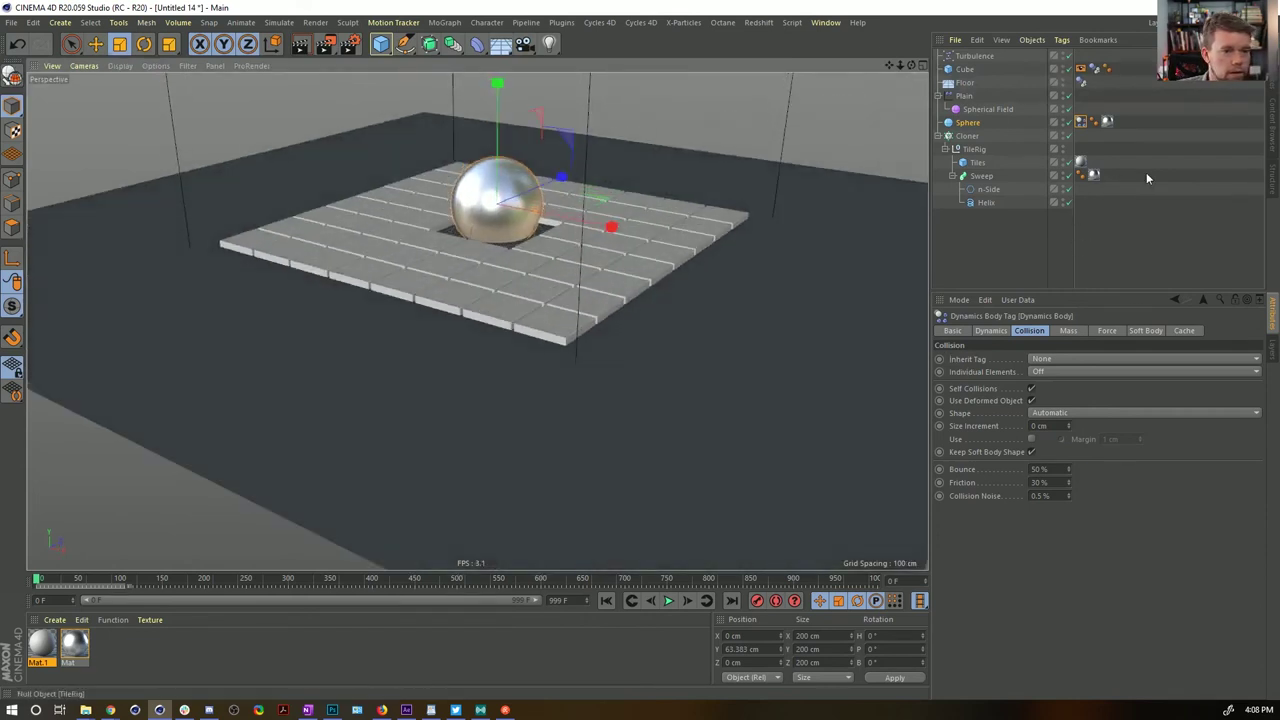
left_click(980, 176)
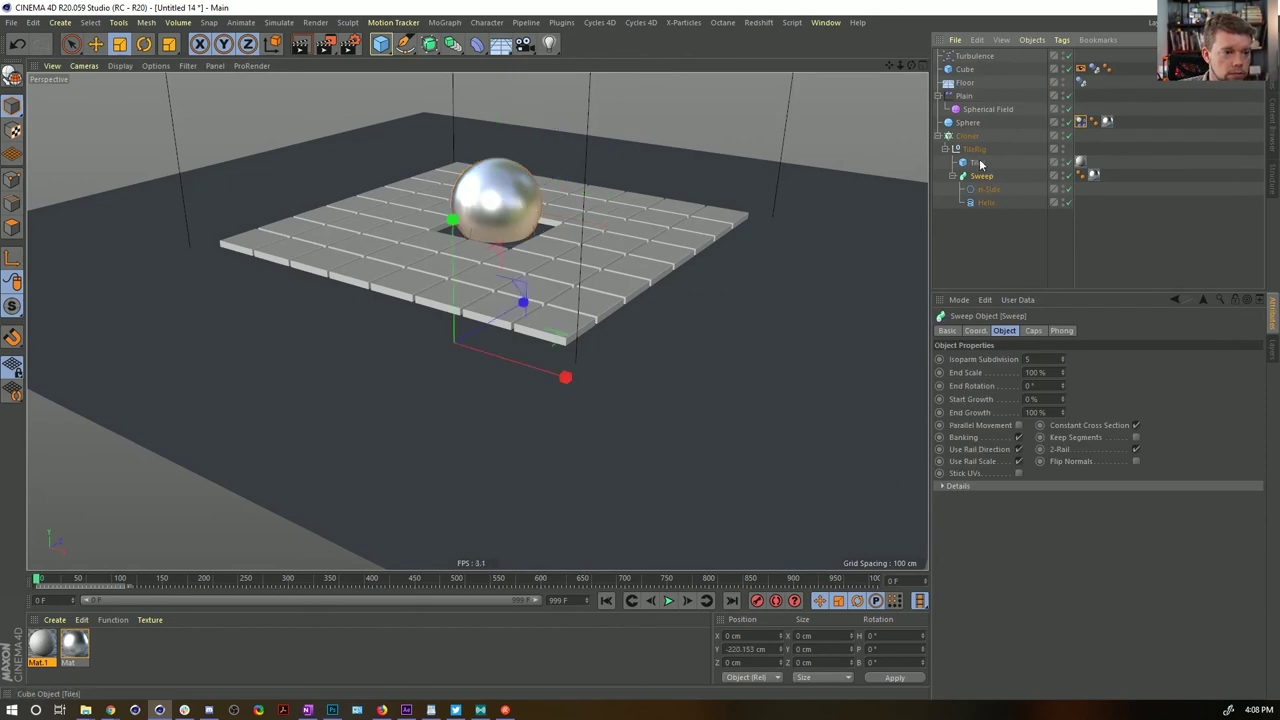
left_click(977, 162)
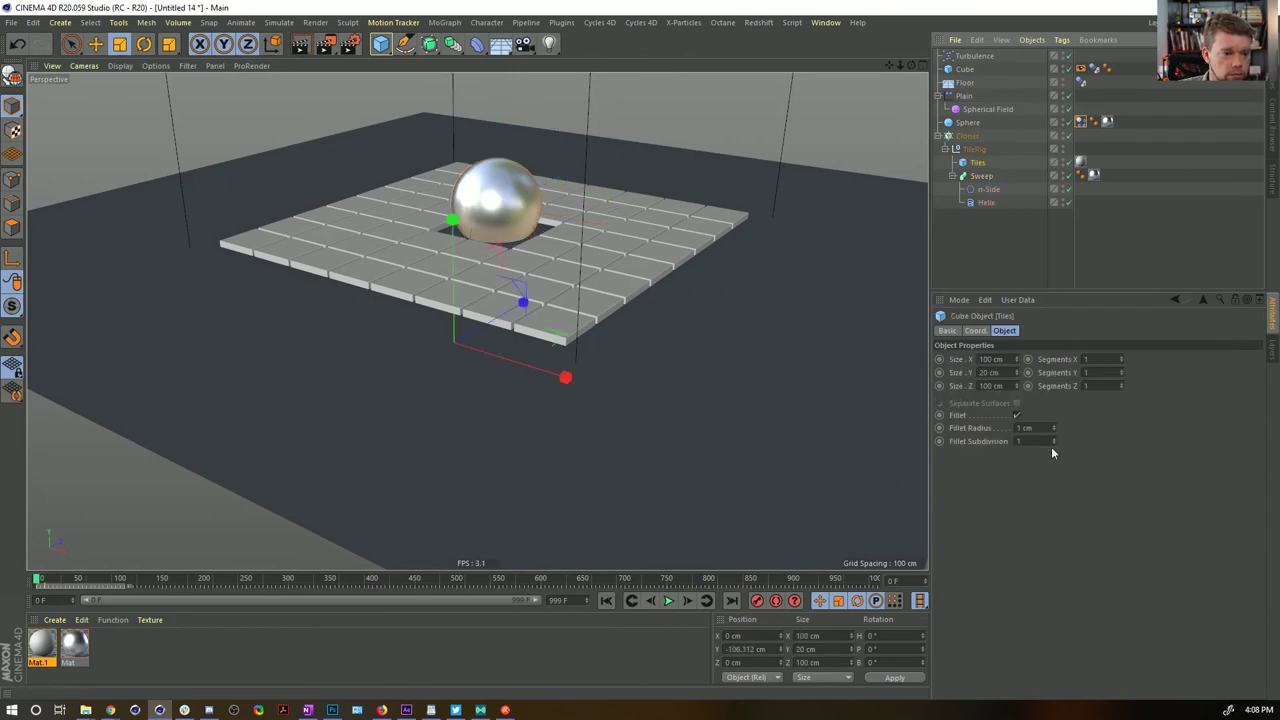
left_click(988, 189)
double_click(1020, 372)
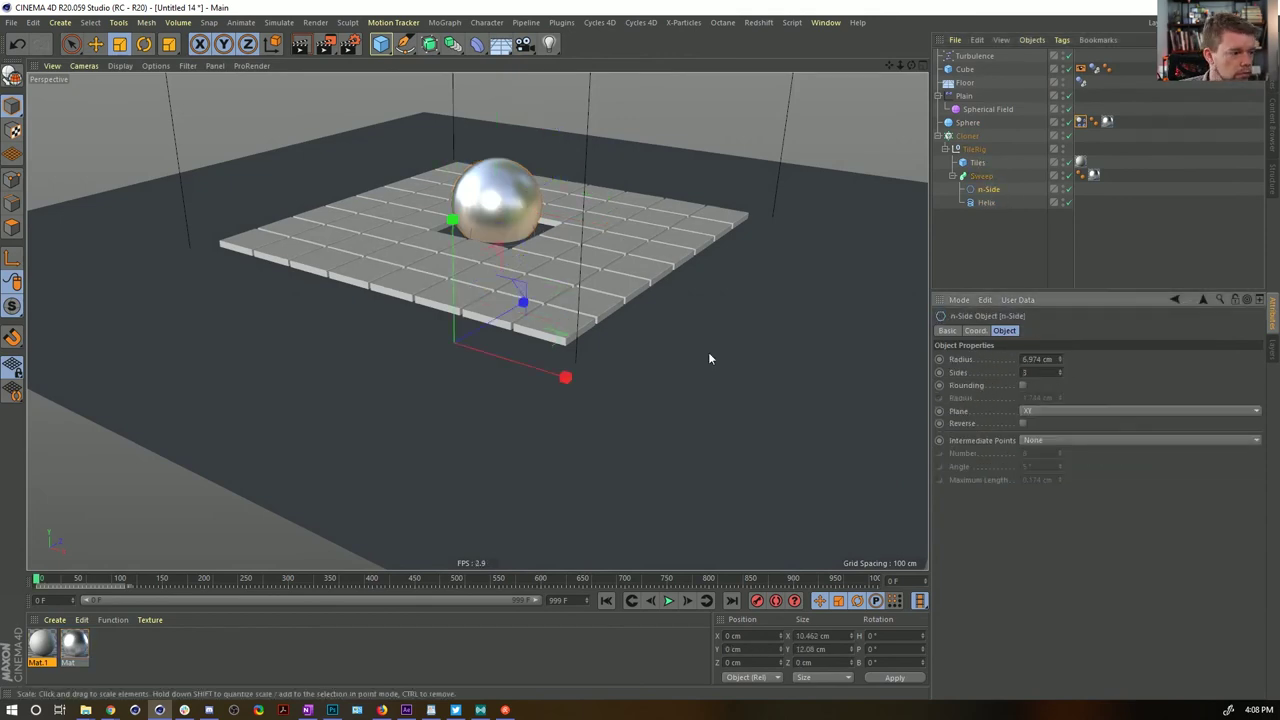
Set both the Start and End caps of the spring's Sweep to None
left_click_drag(570, 232, 604, 280, "alt")
left_click(992, 176)
left_click(1033, 330)
left_click(1081, 358)
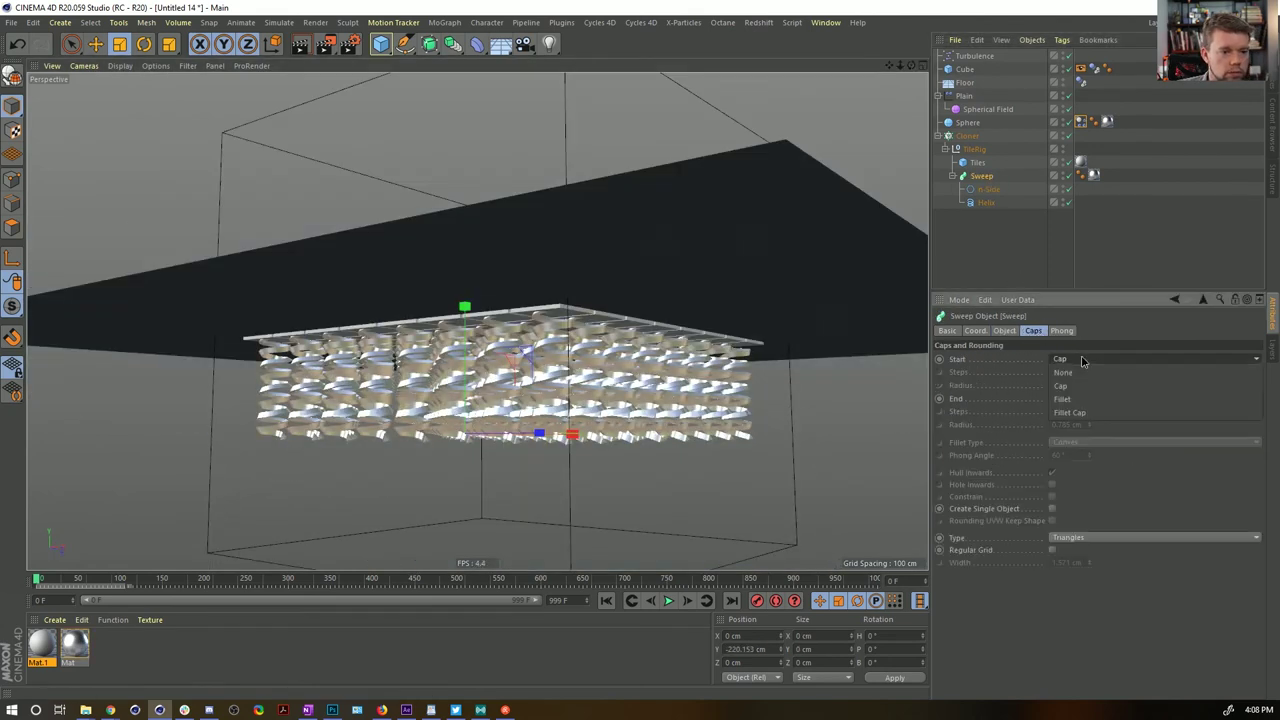
left_click(1075, 372)
left_click(1075, 398)
left_click(1067, 414)
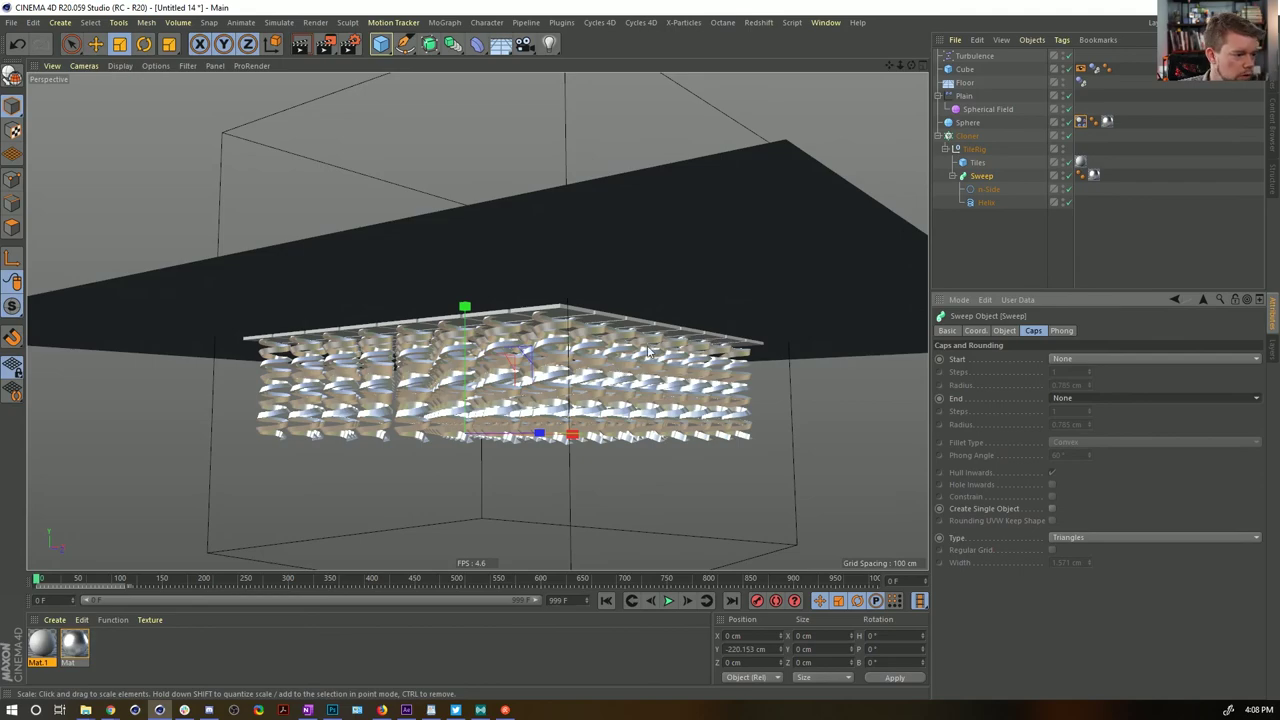
Lower the Floor to about -54 cm in Y, hide it in the viewport and return the animation to its first frame
mouse_move(586, 334)
left_mouse_down("alt")
mouse_move(575, 307)
mouse_move(592, 408)
mouse_move(570, 432)
mouse_move(602, 333)
left_mouse_up("alt")
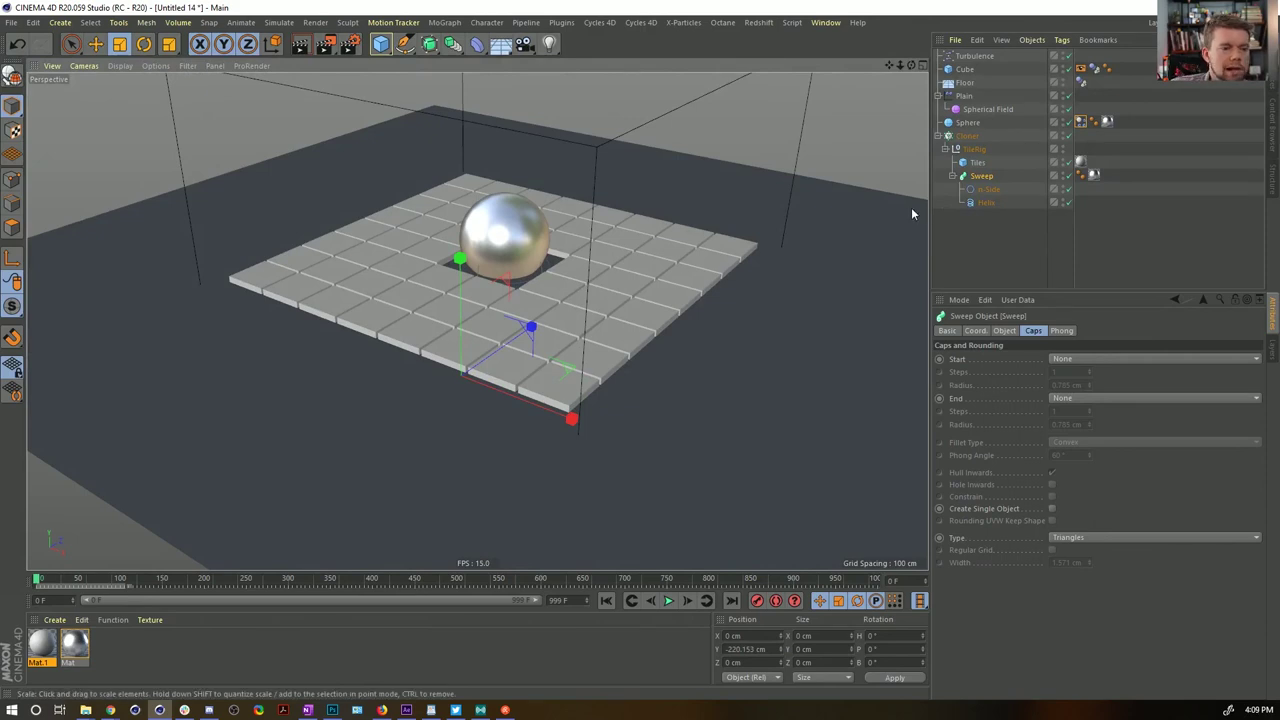
left_click(965, 85)
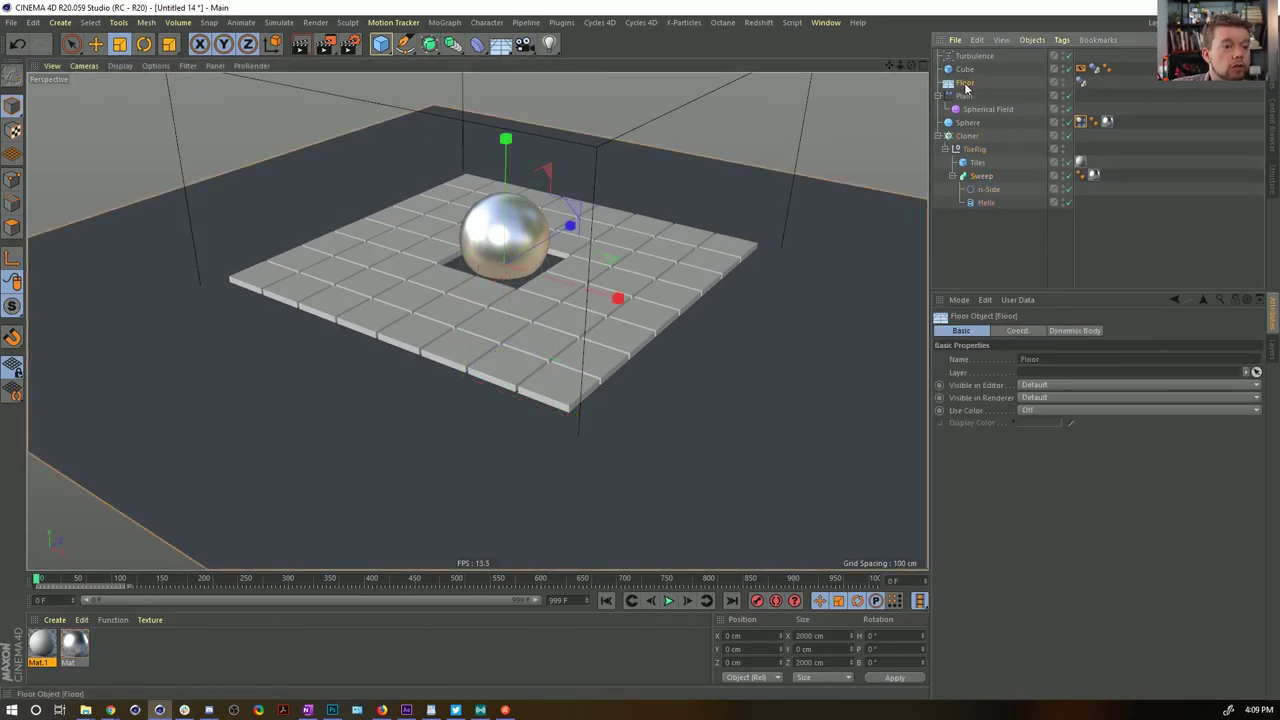
key("e")
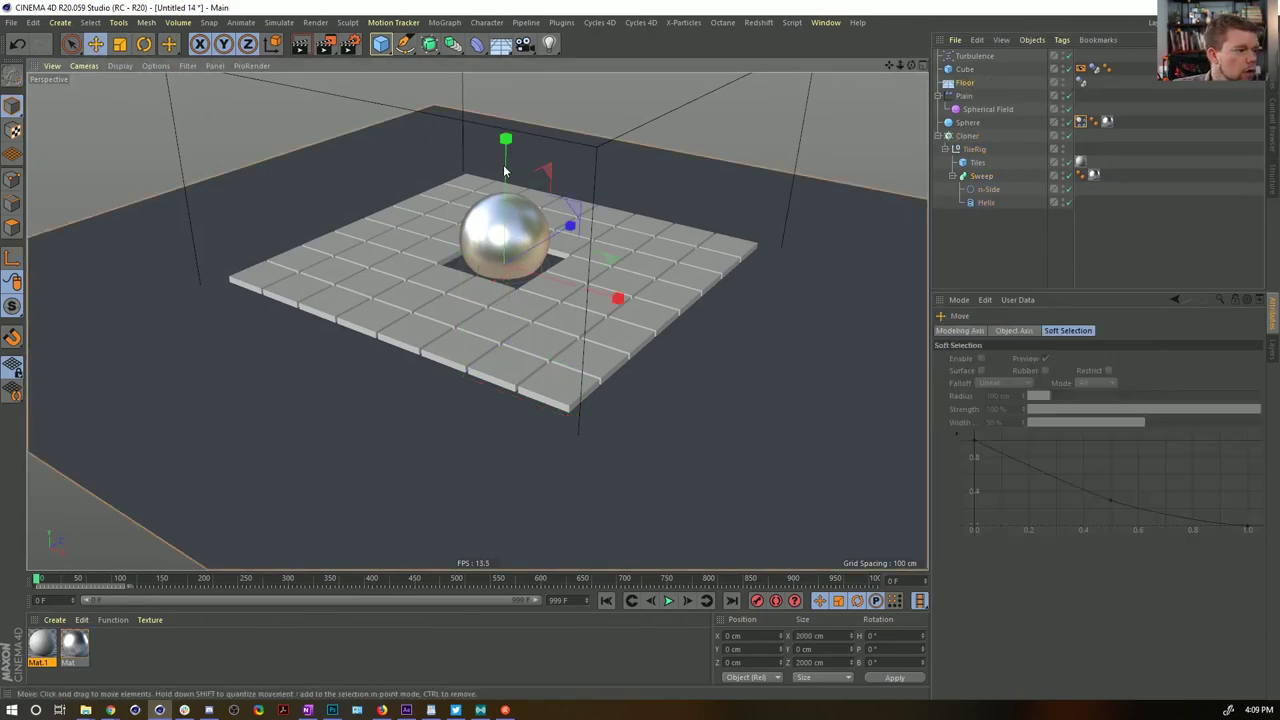
left_click_drag(506, 138, 512, 186)
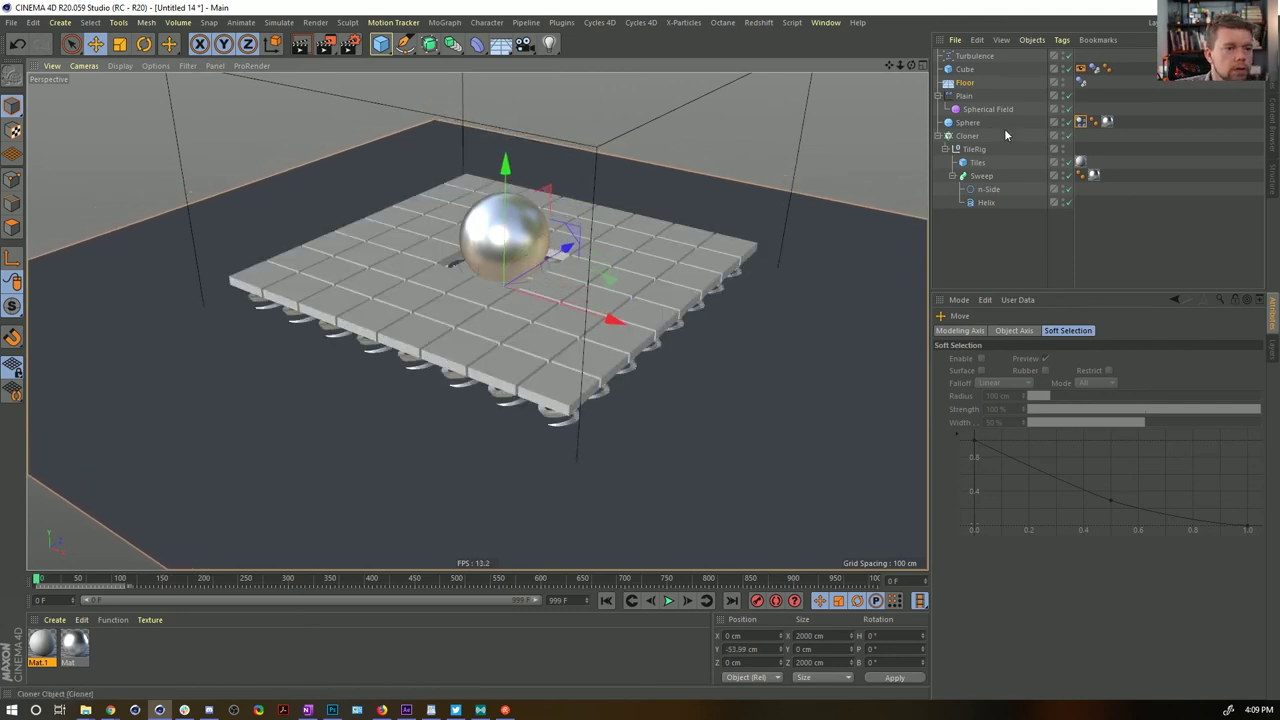
left_click(1063, 82)
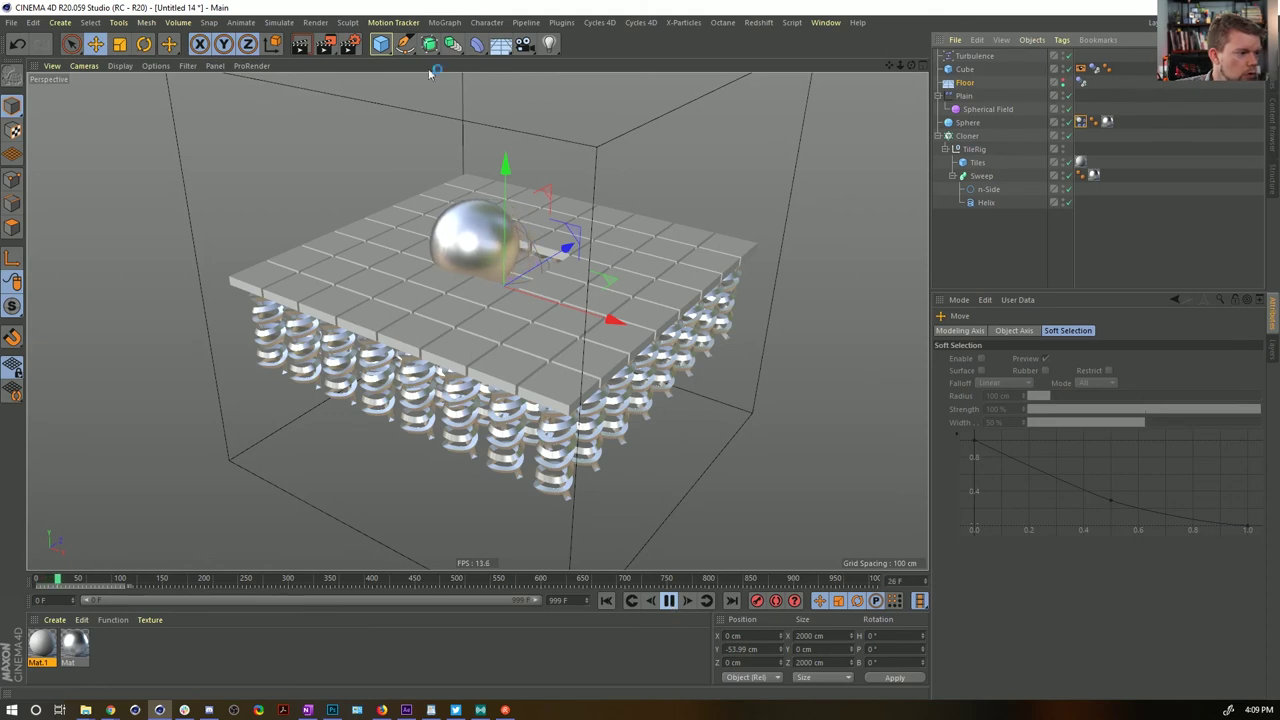
left_click(607, 601)
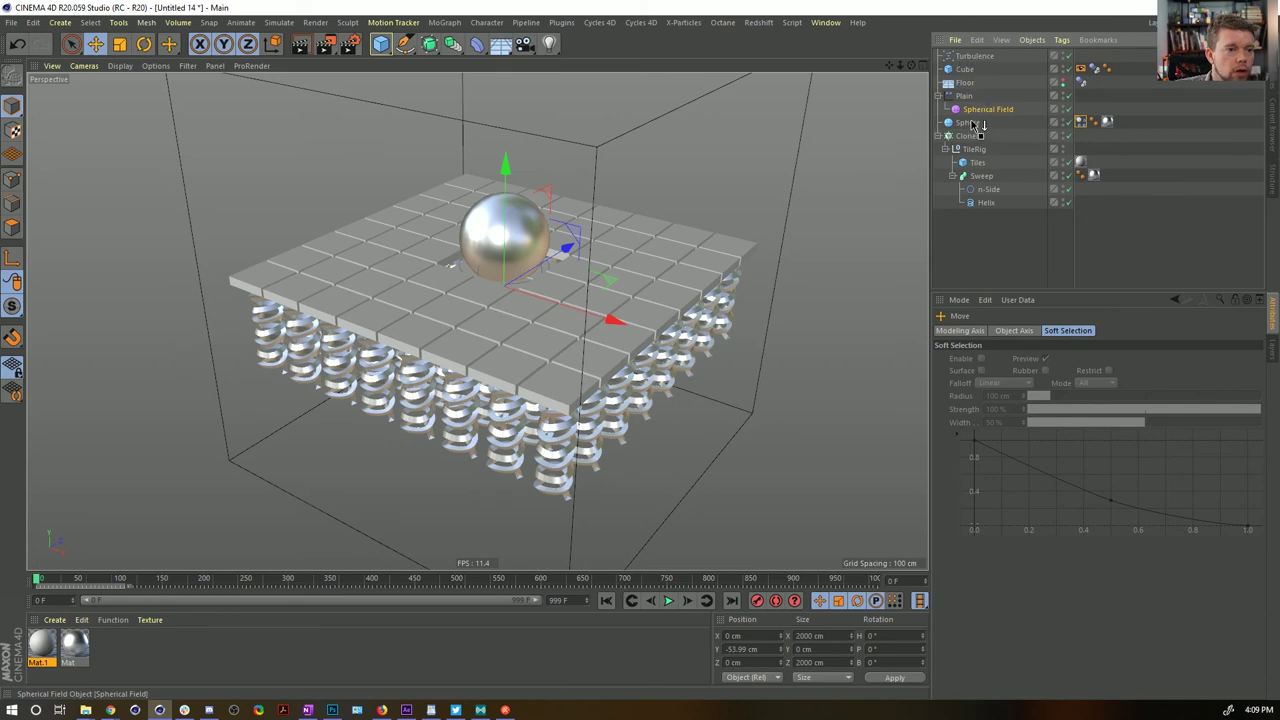
Parent the Spherical Field to the Sphere, zero its Y position so it centers on the ball, and hide it in the viewport
left_click_drag(975, 124, 972, 123)
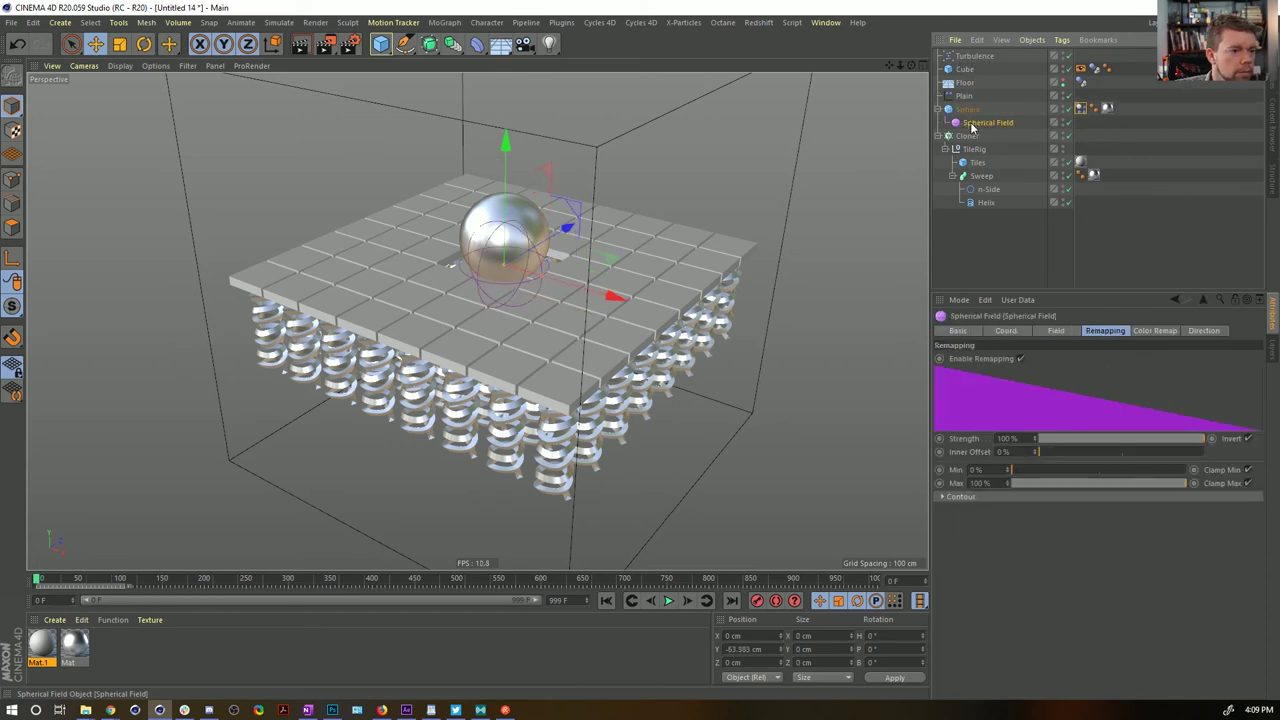
double_click(743, 649)
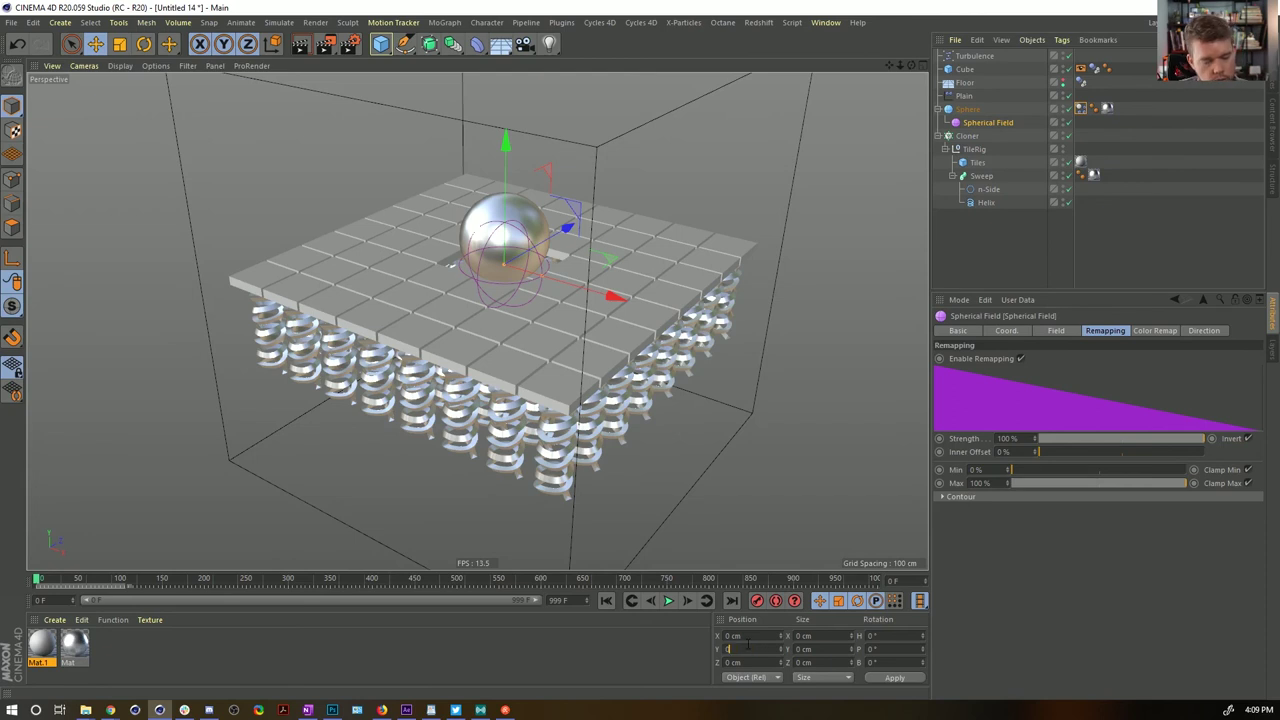
type("0")
key("Return")
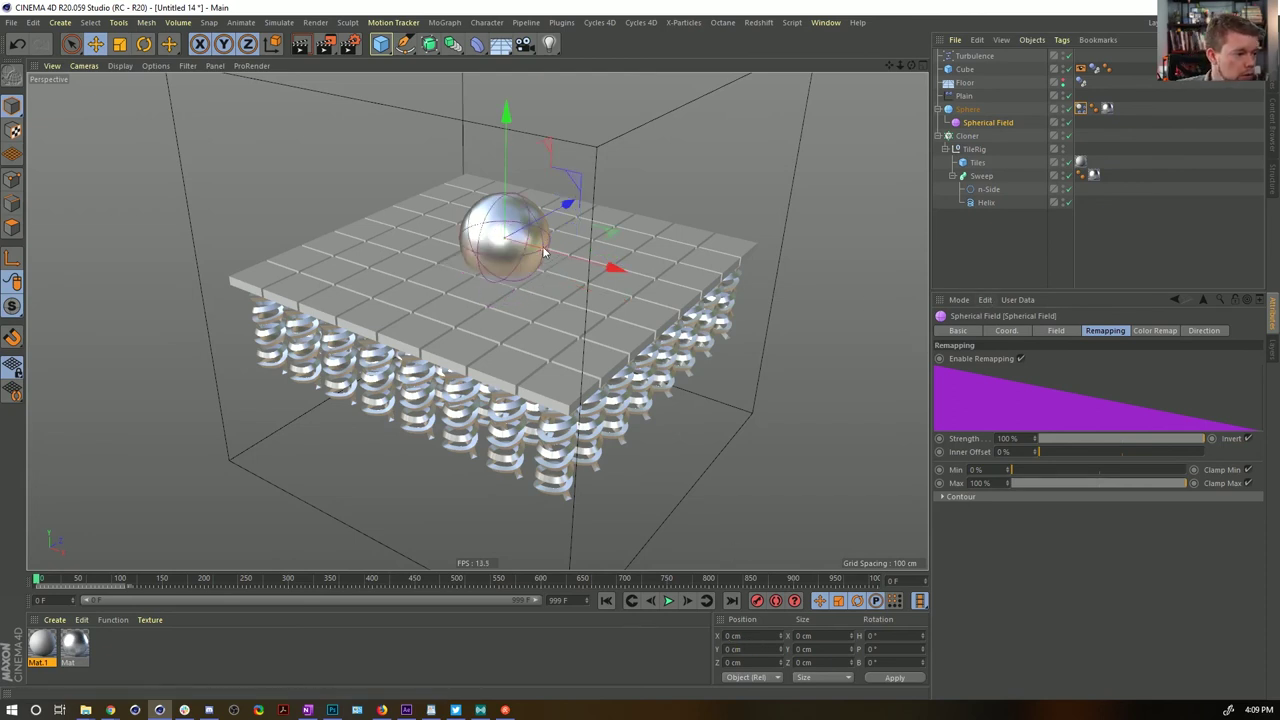
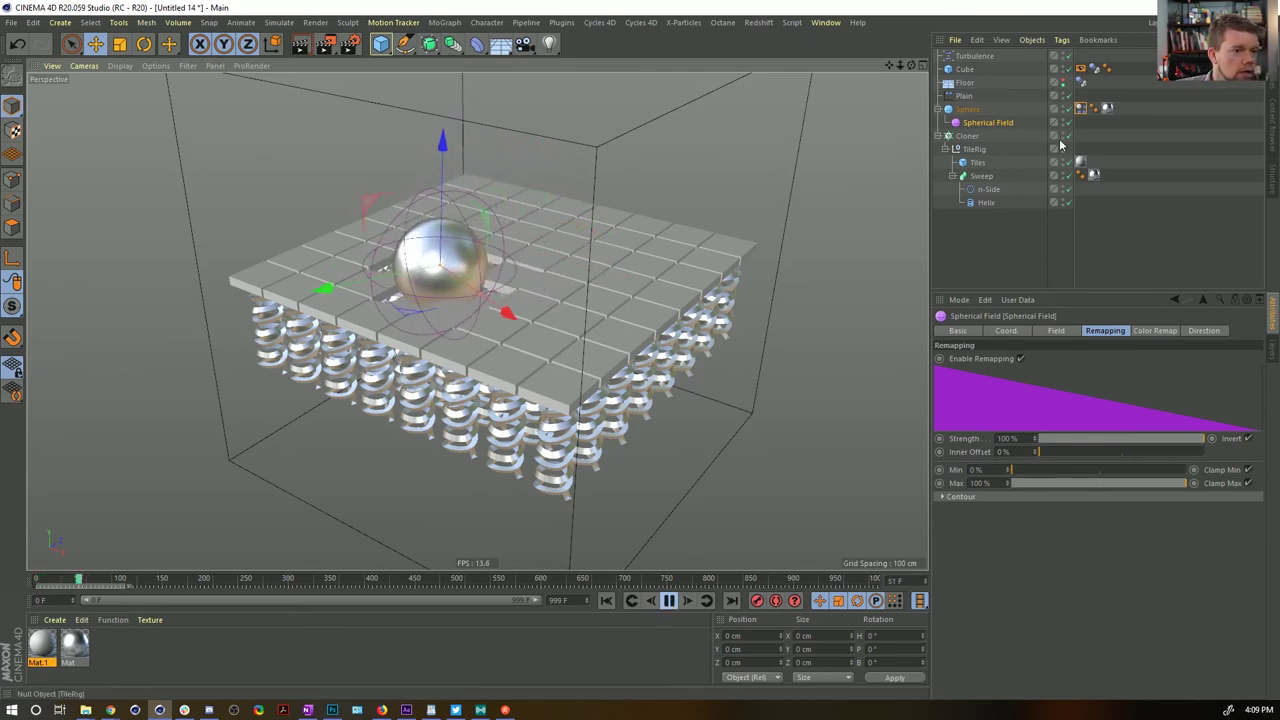
left_click(987, 287)
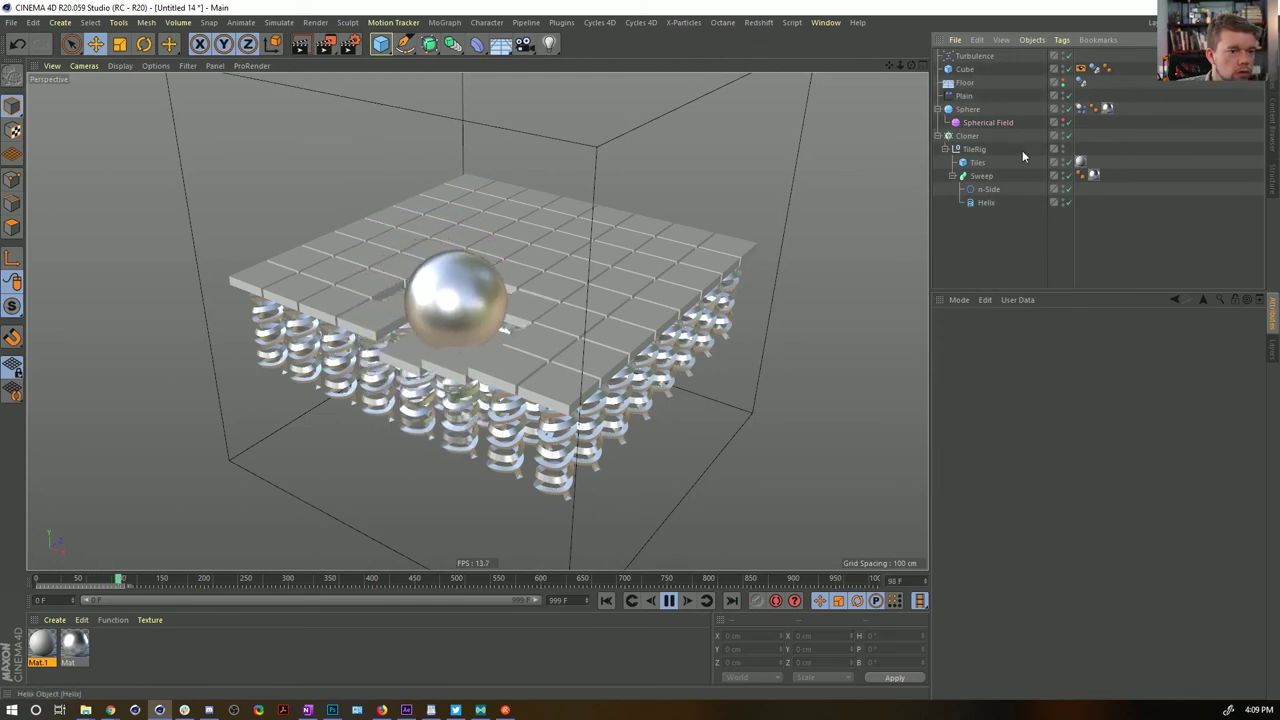
Set the Turbulence force's Strength to 155 cm and watch the ball's motion during playback
left_click(975, 56)
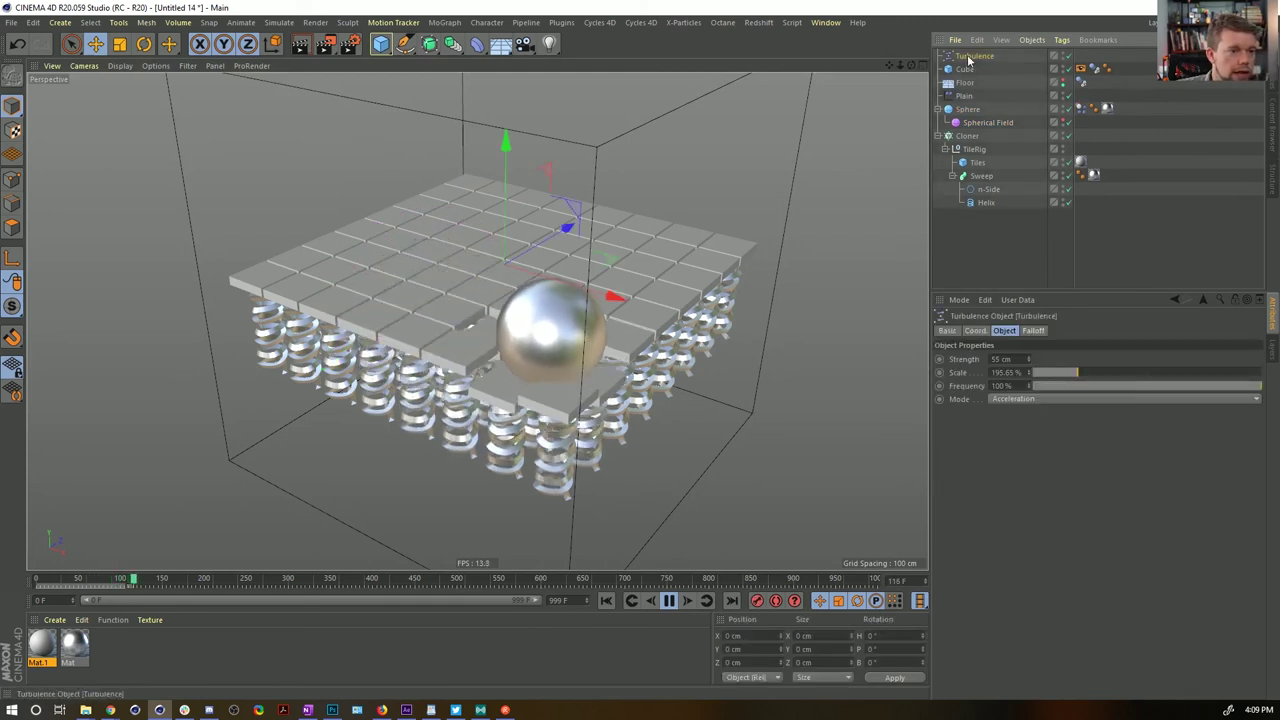
double_click(1003, 359)
type("155")
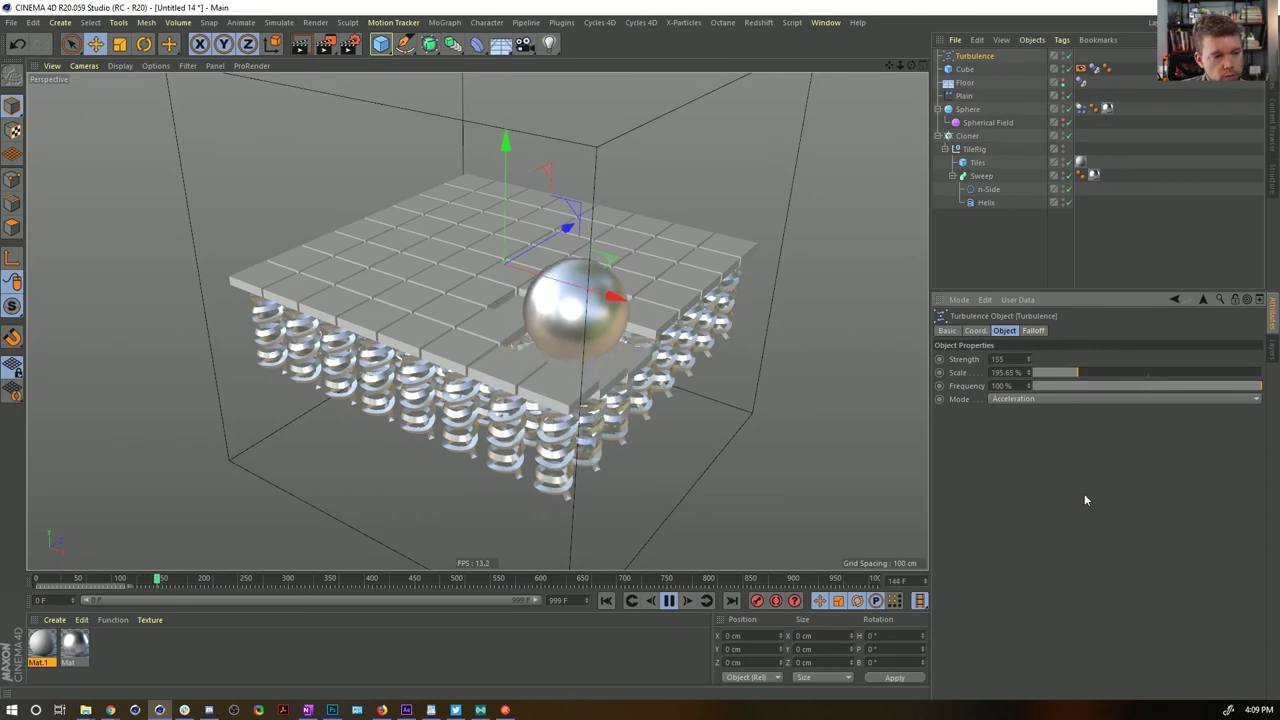
key("Return")
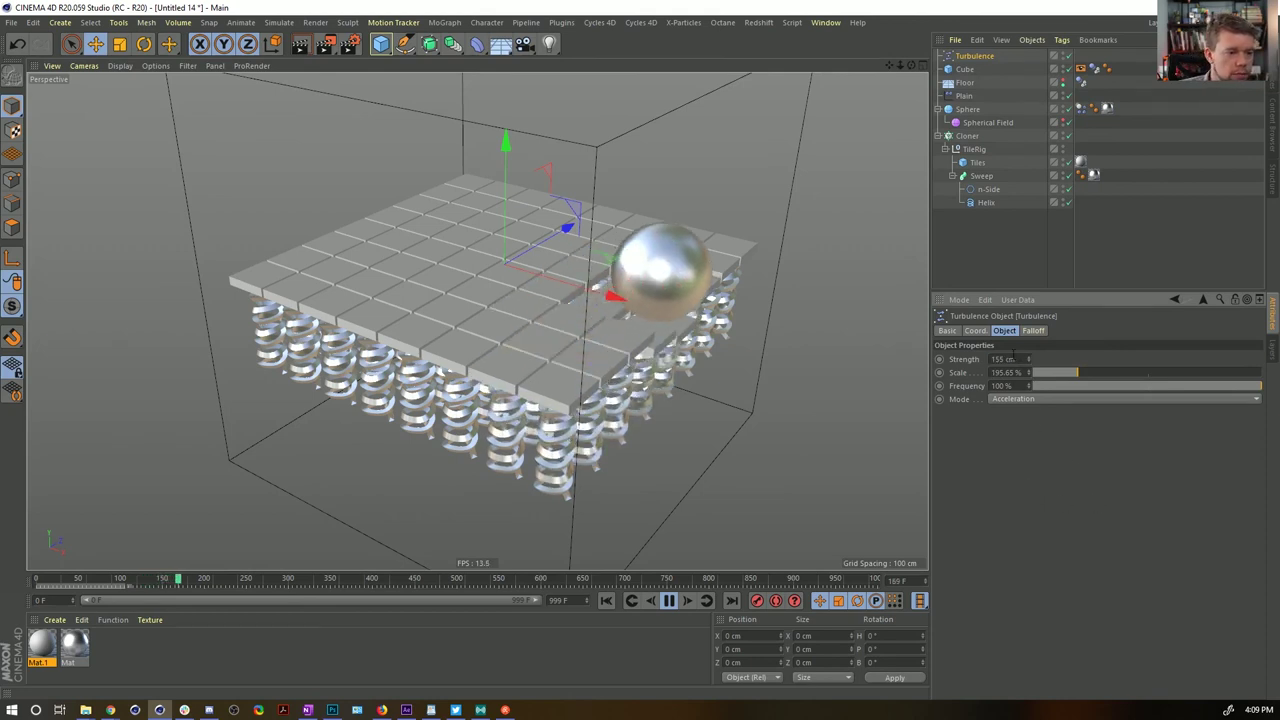
left_click_drag(652, 351, 690, 374, "alt")
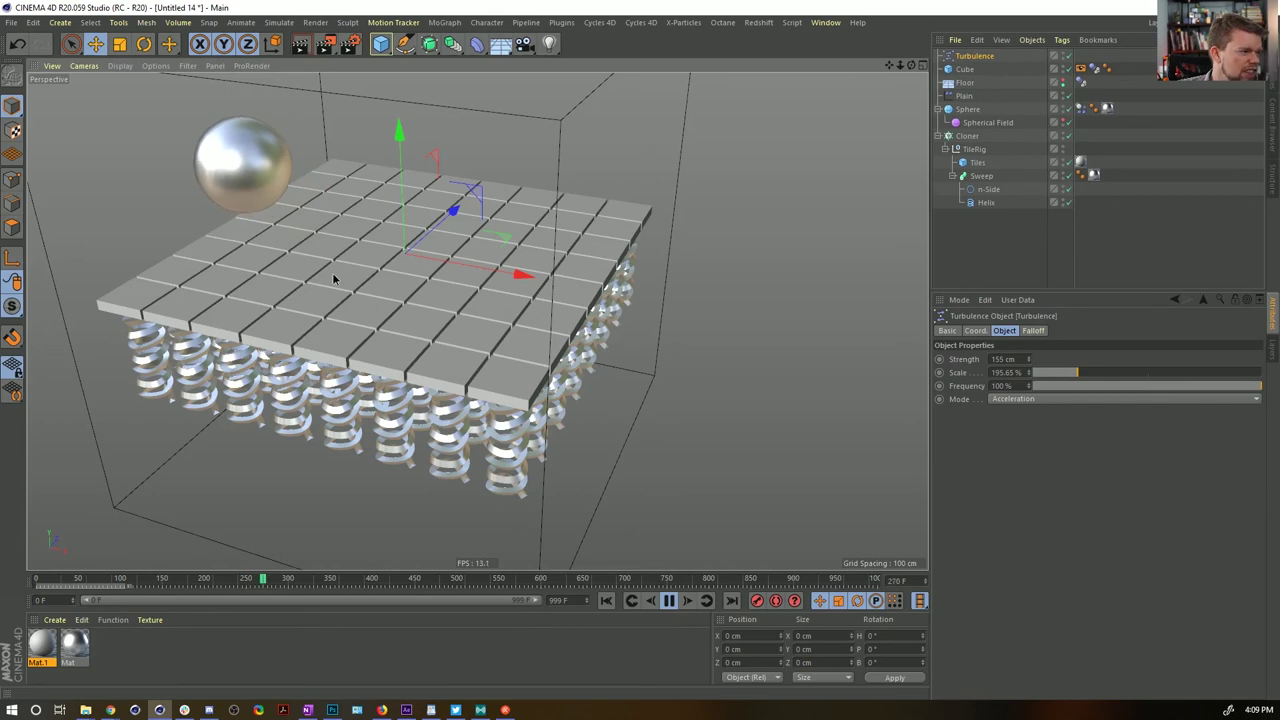
left_click_drag(332, 272, 478, 282, "alt")
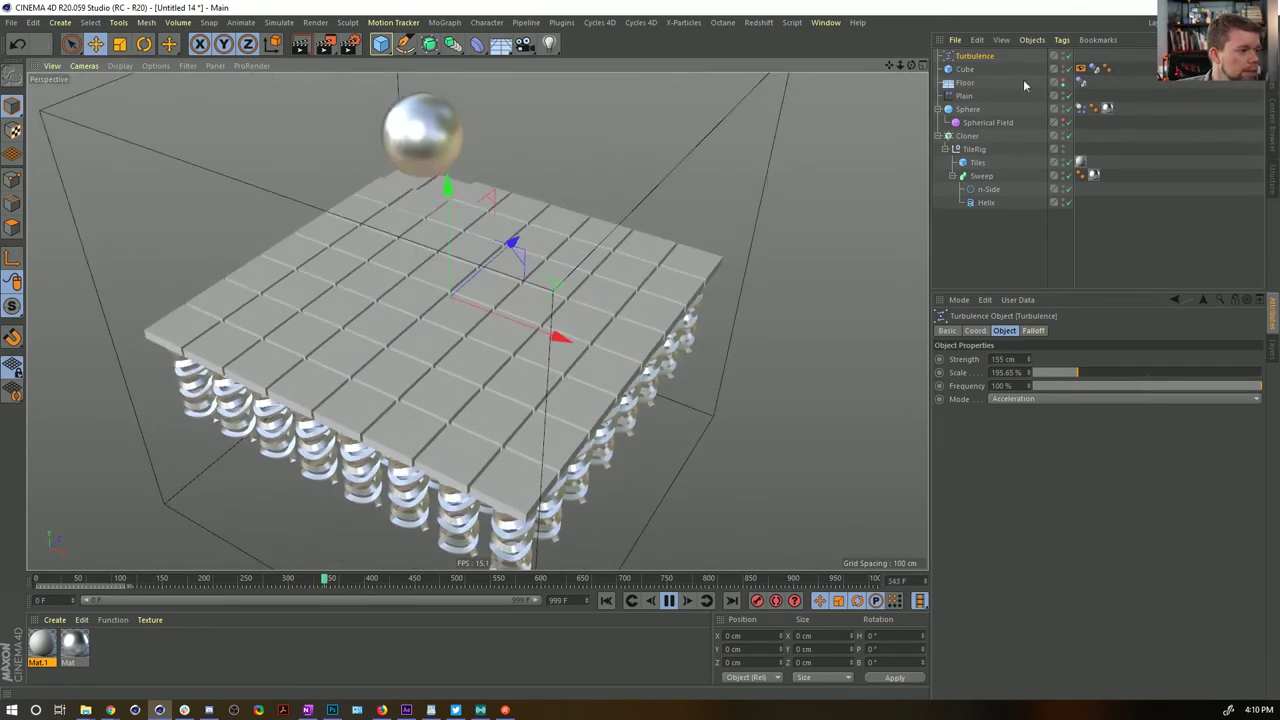
Delete the Turbulence force and add a Wind force in its place
key("Delete")
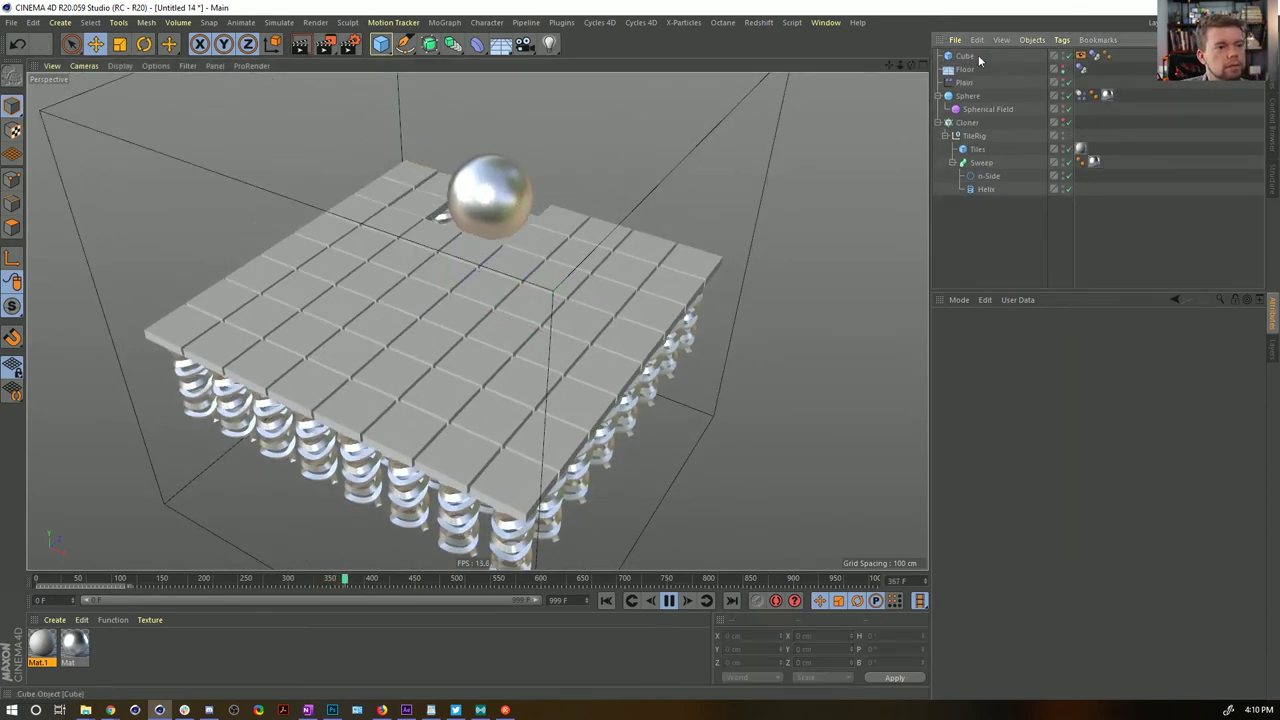
left_click(284, 23)
mouse_move(304, 77)
left_click(366, 190)
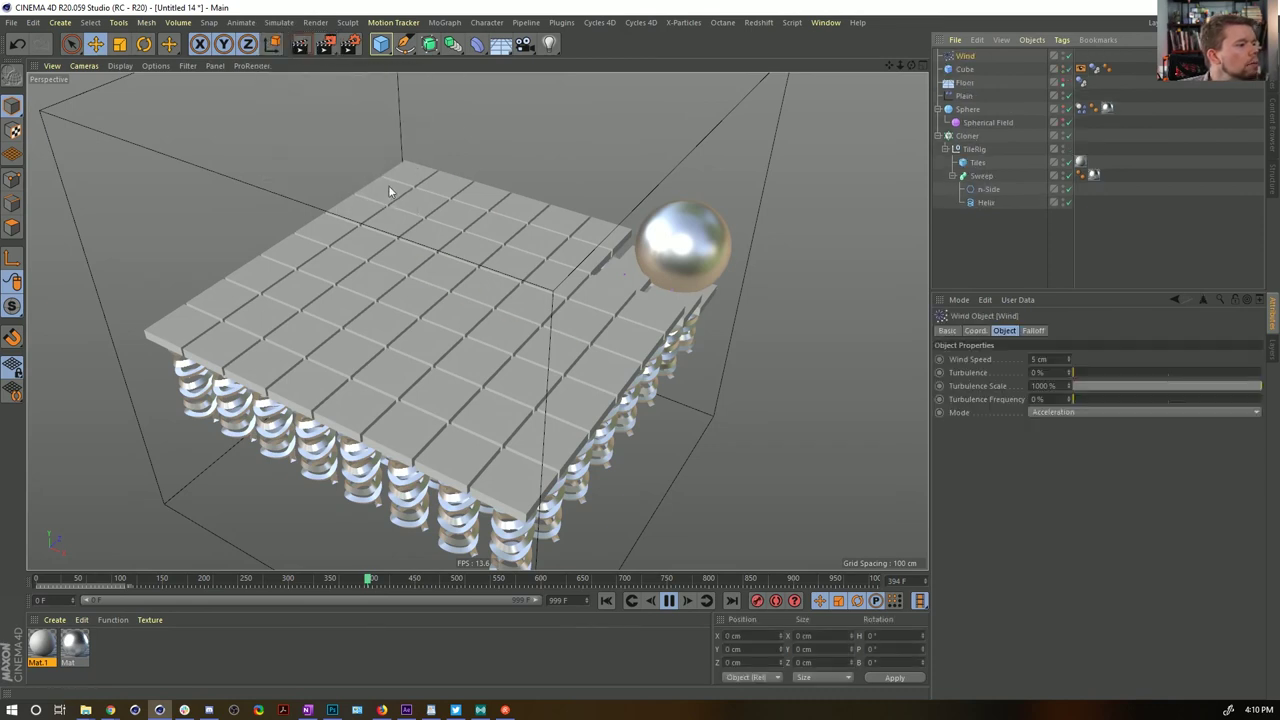
Add a Vibrate tag to the Wind with rotation enabled, a 7200° heading amplitude and a Frequency of 0.01
right_click(960, 58)
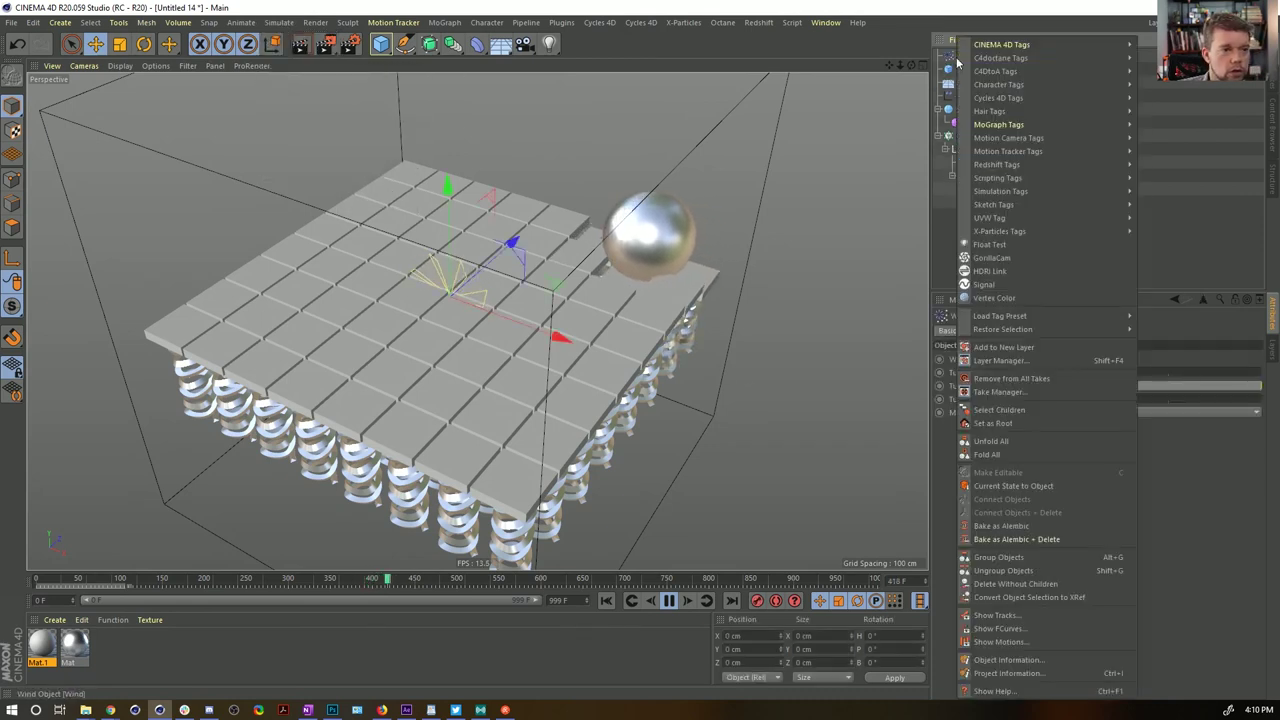
mouse_move(1060, 45)
left_click(1186, 405)
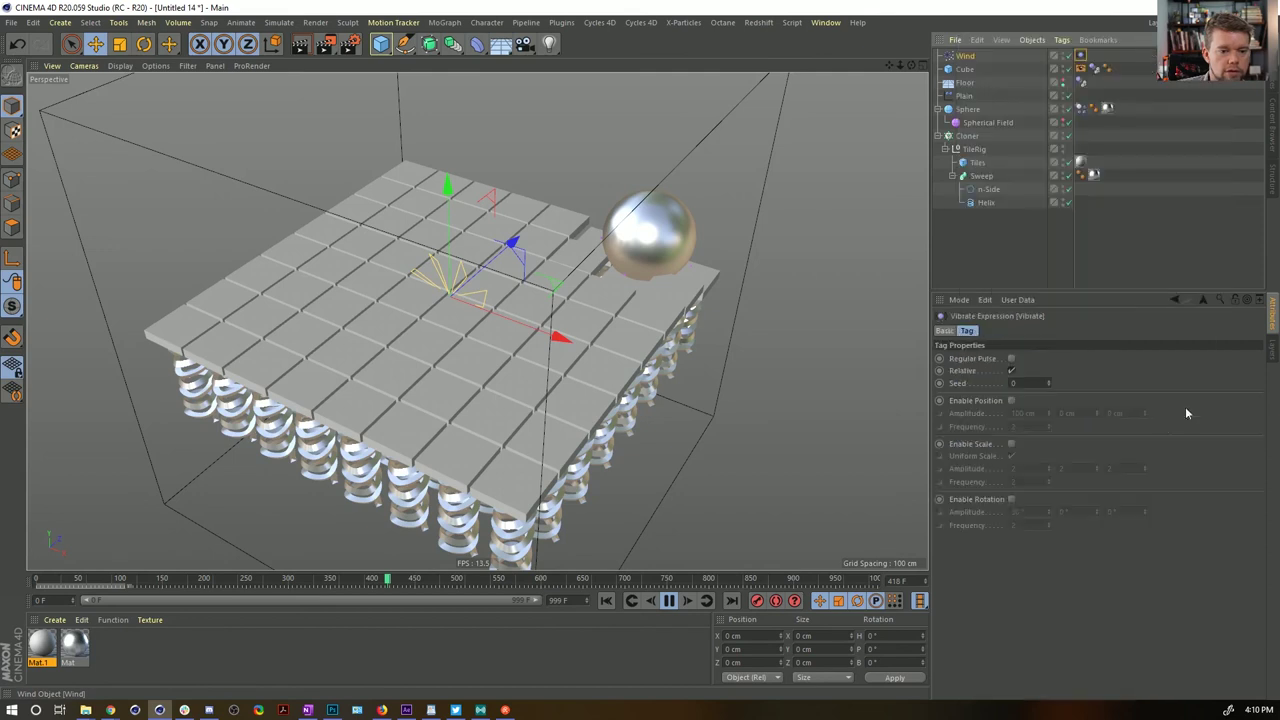
left_click(1011, 499)
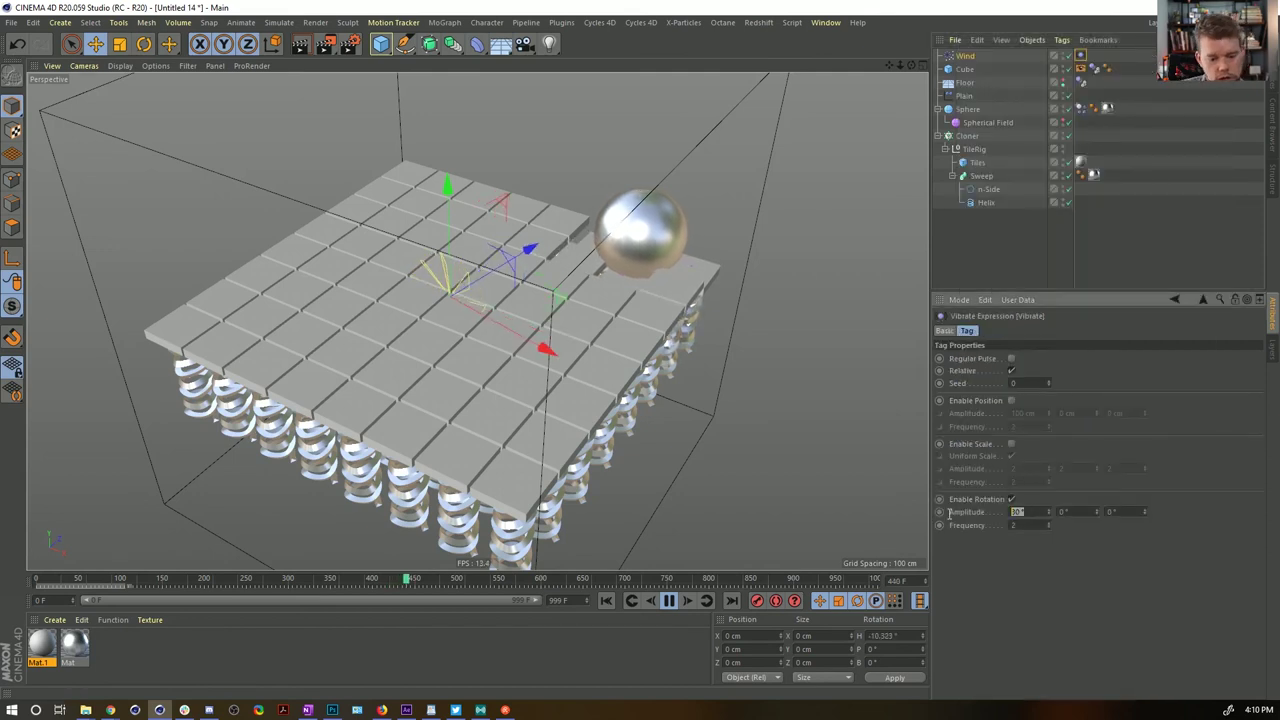
type("720")
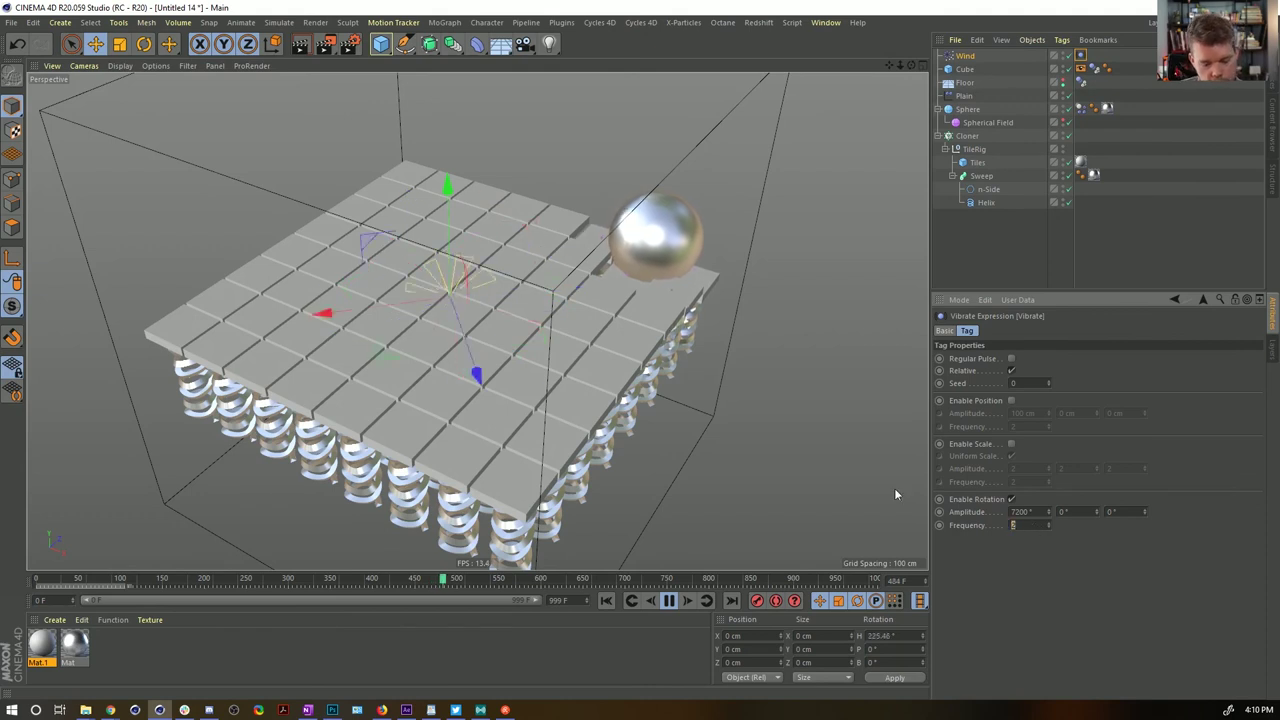
type("0.001")
key("Return")
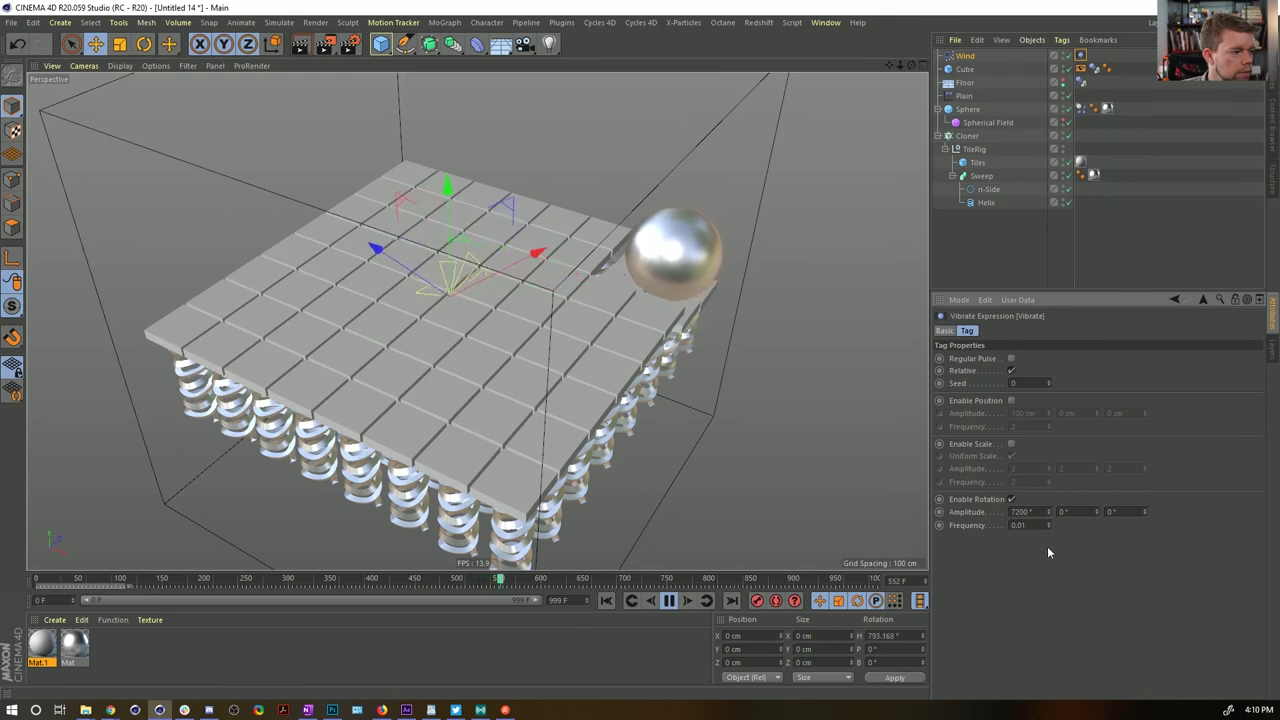
Set the Wind force's Wind Speed to 55 cm and check how the ball rolls over the tiles
left_click(965, 56)
double_click(1057, 359)
type("55")
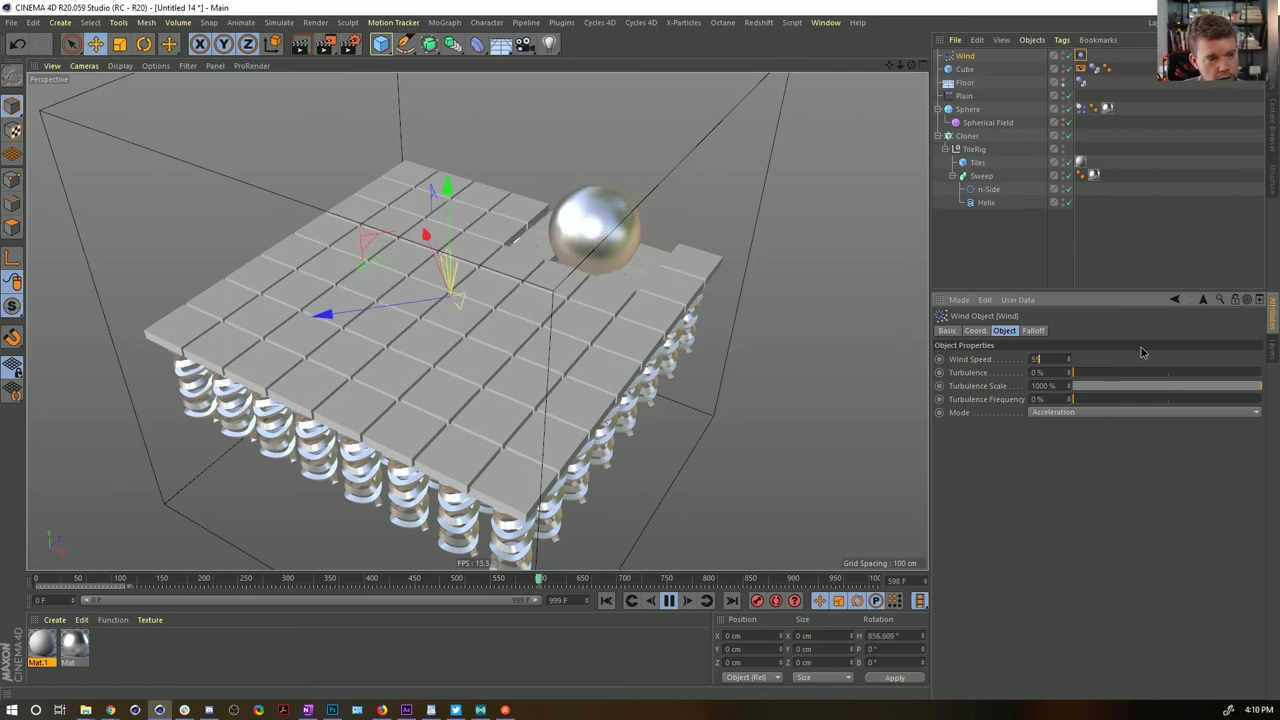
key("Return")
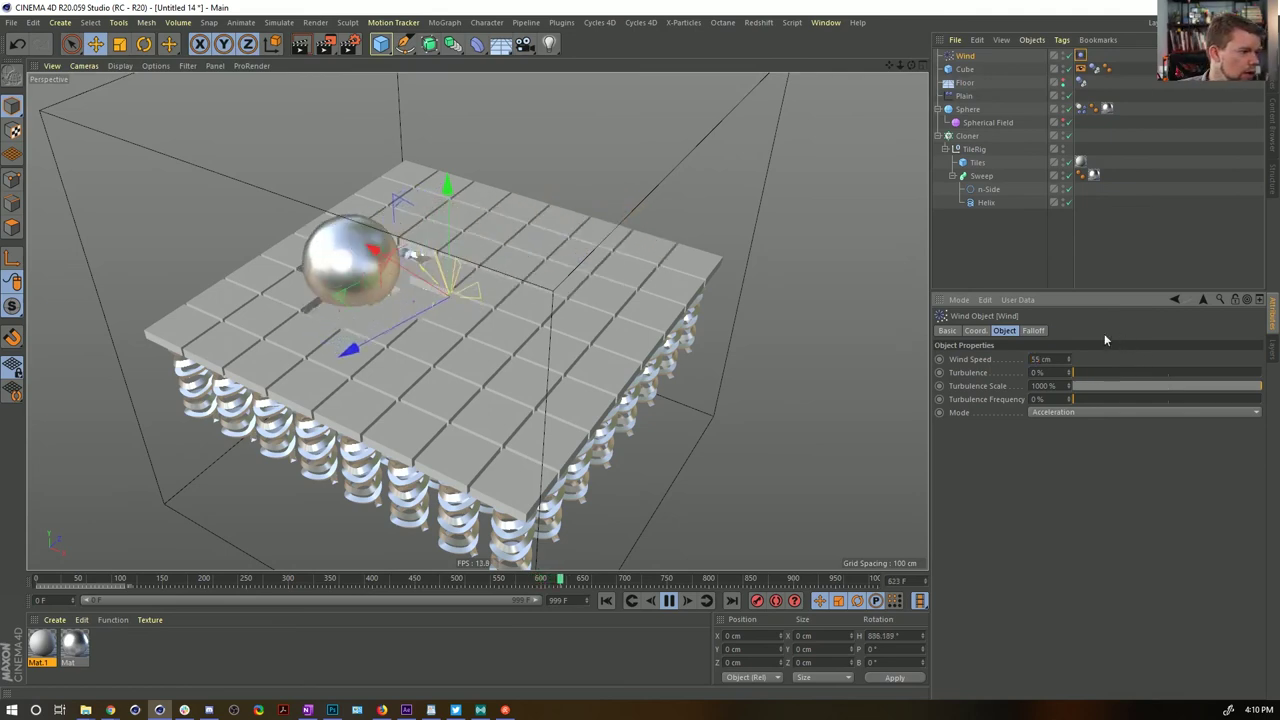
mouse_move(590, 383)
left_mouse_down("alt")
mouse_move(560, 300)
mouse_move(555, 320)
mouse_move(573, 328)
mouse_move(565, 360)
mouse_move(551, 320)
mouse_move(491, 331)
mouse_move(392, 310)
left_mouse_up("alt")
left_click_drag(253, 256, 420, 258, "alt")
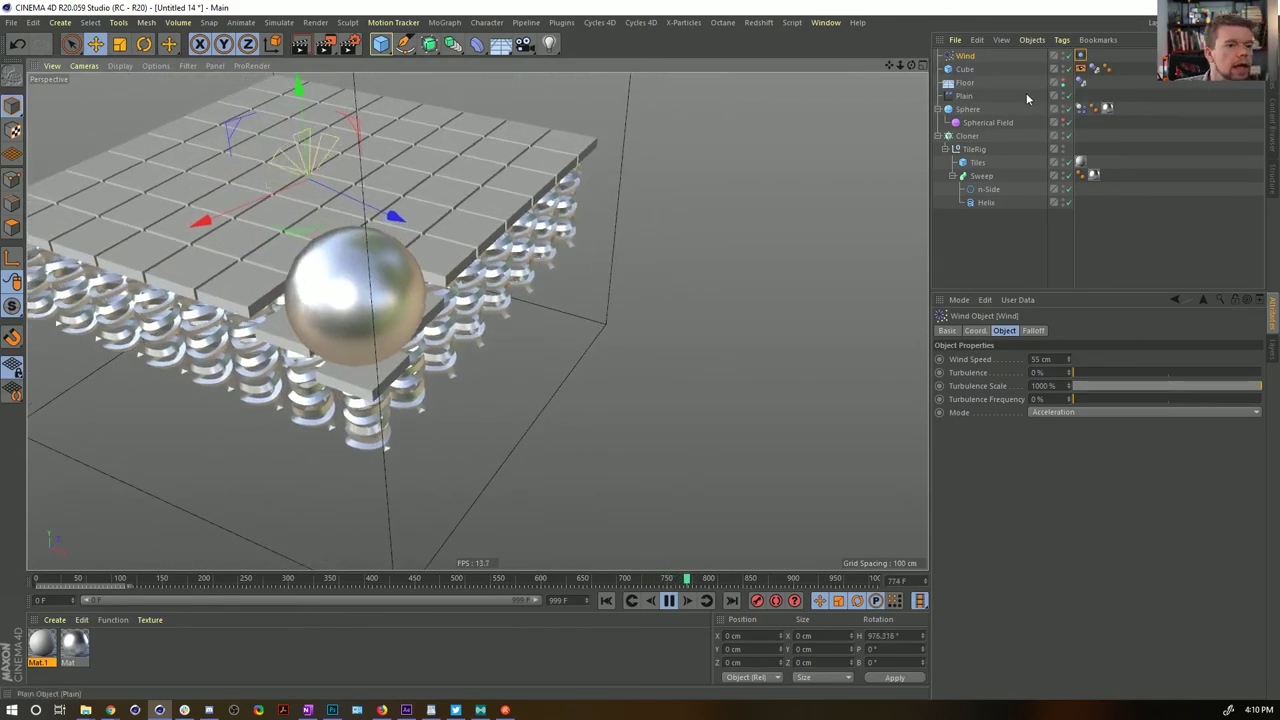
Scale up the Spherical Field slightly so it reaches further around the ball
left_click(980, 123)
key("t")
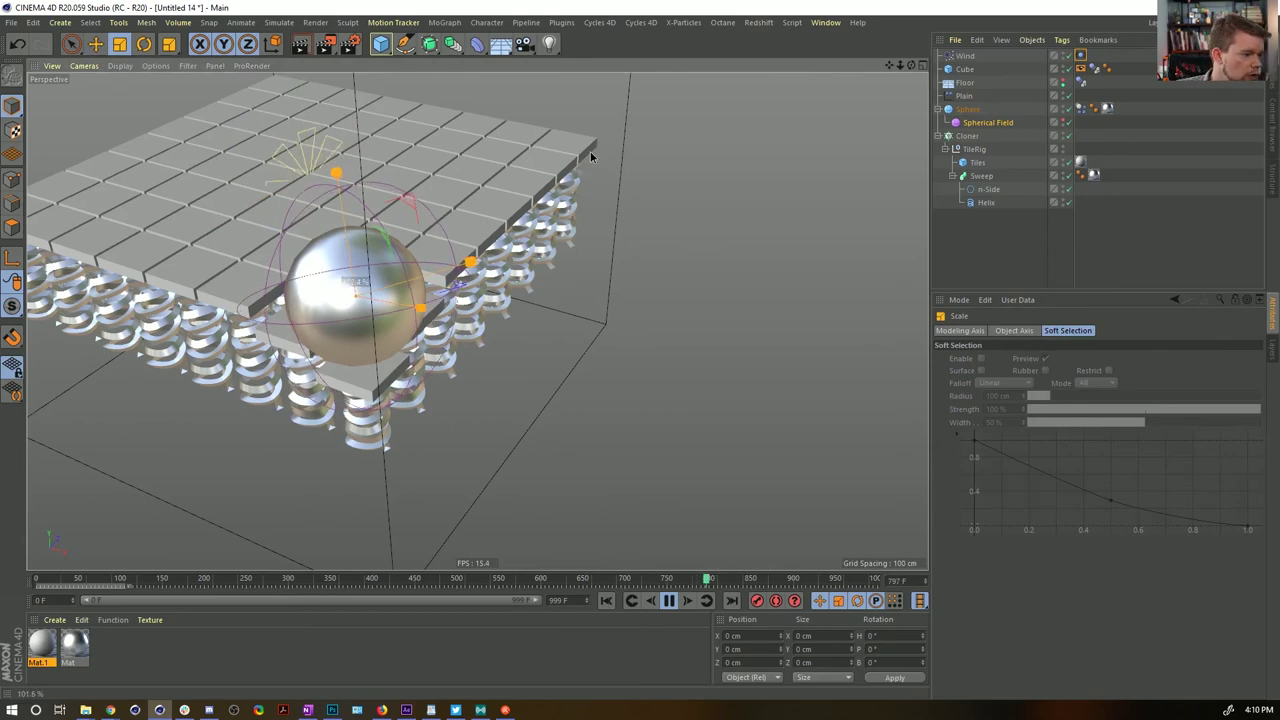
left_click_drag(609, 148, 622, 148)
left_click_drag(360, 223, 278, 158, "alt")
left_click_drag(477, 321, 504, 432, "alt")
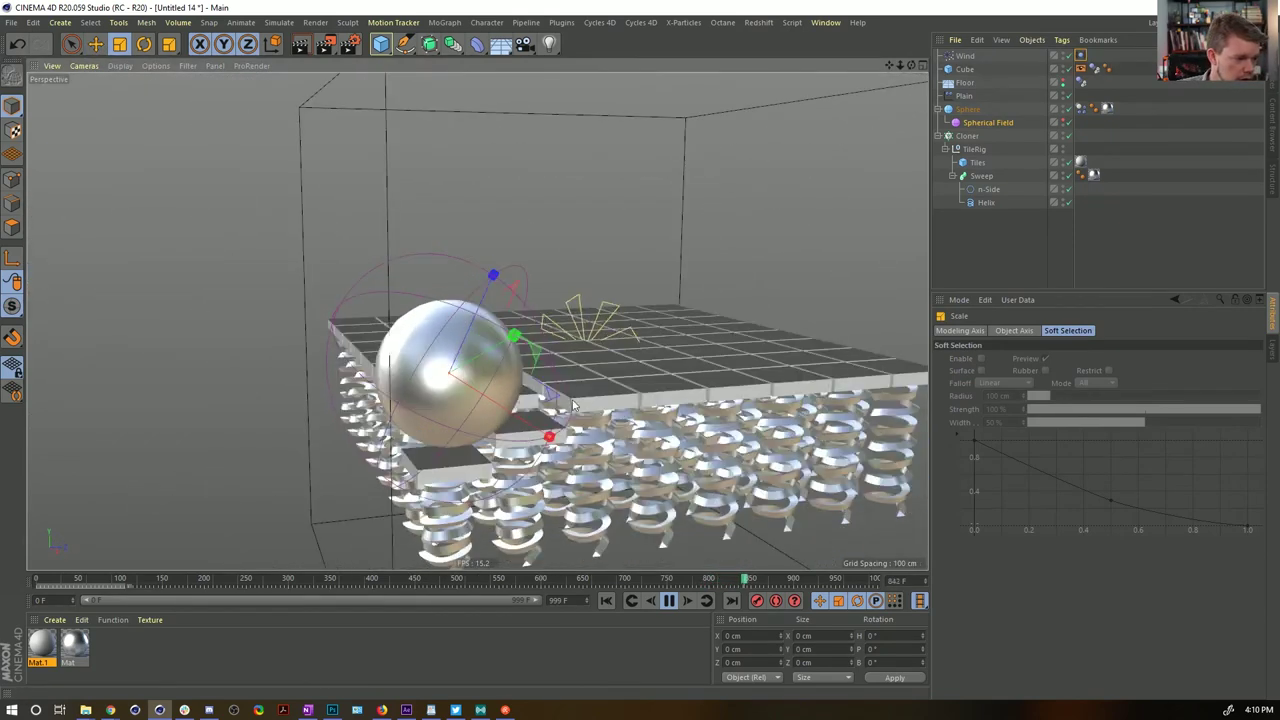
left_click_drag(530, 345, 656, 372)
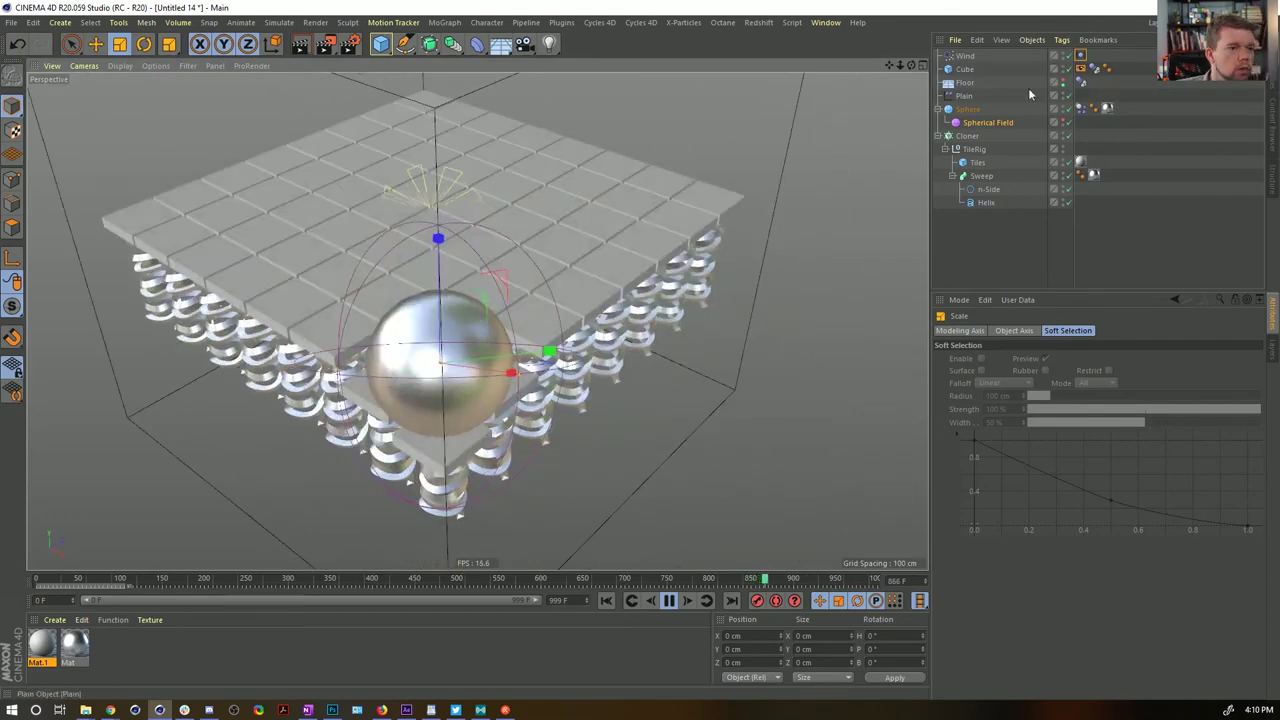
Set the rotation Frequency of the Wind's Vibrate tag to 0.1 and restart the simulation from the first frame
left_click(1080, 56)
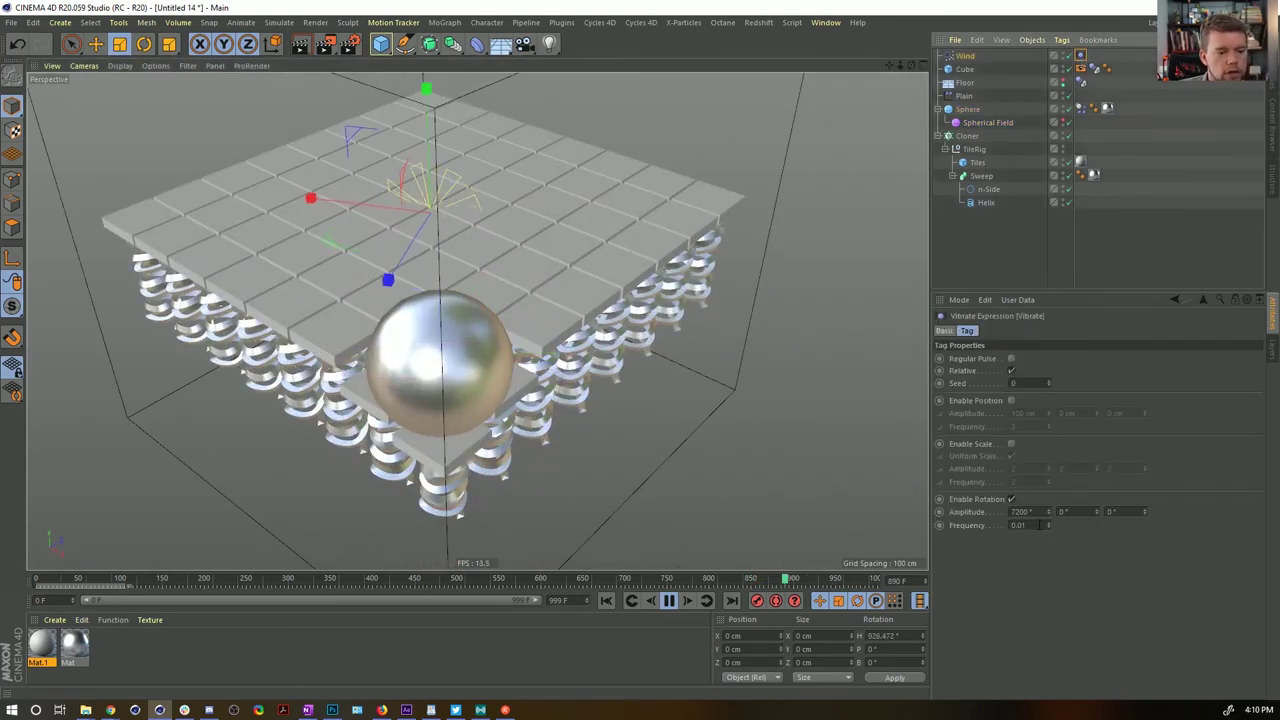
type("1")
key("Return")
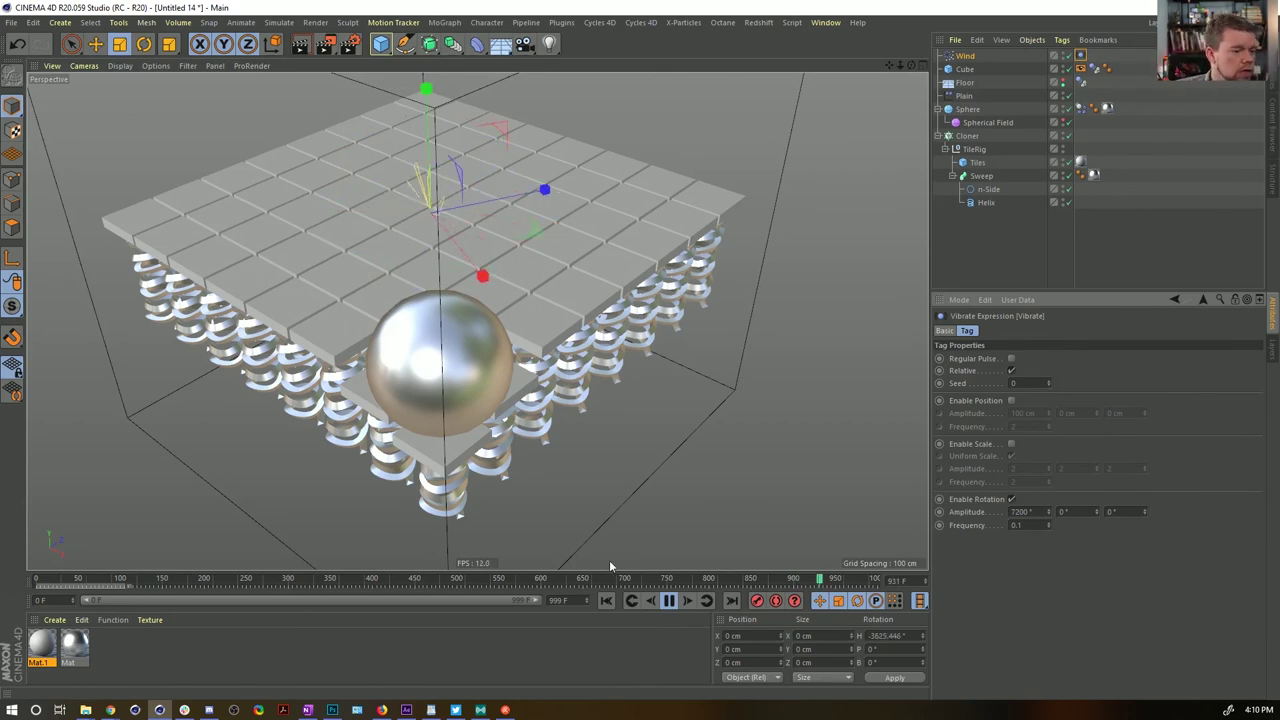
left_click(607, 600)
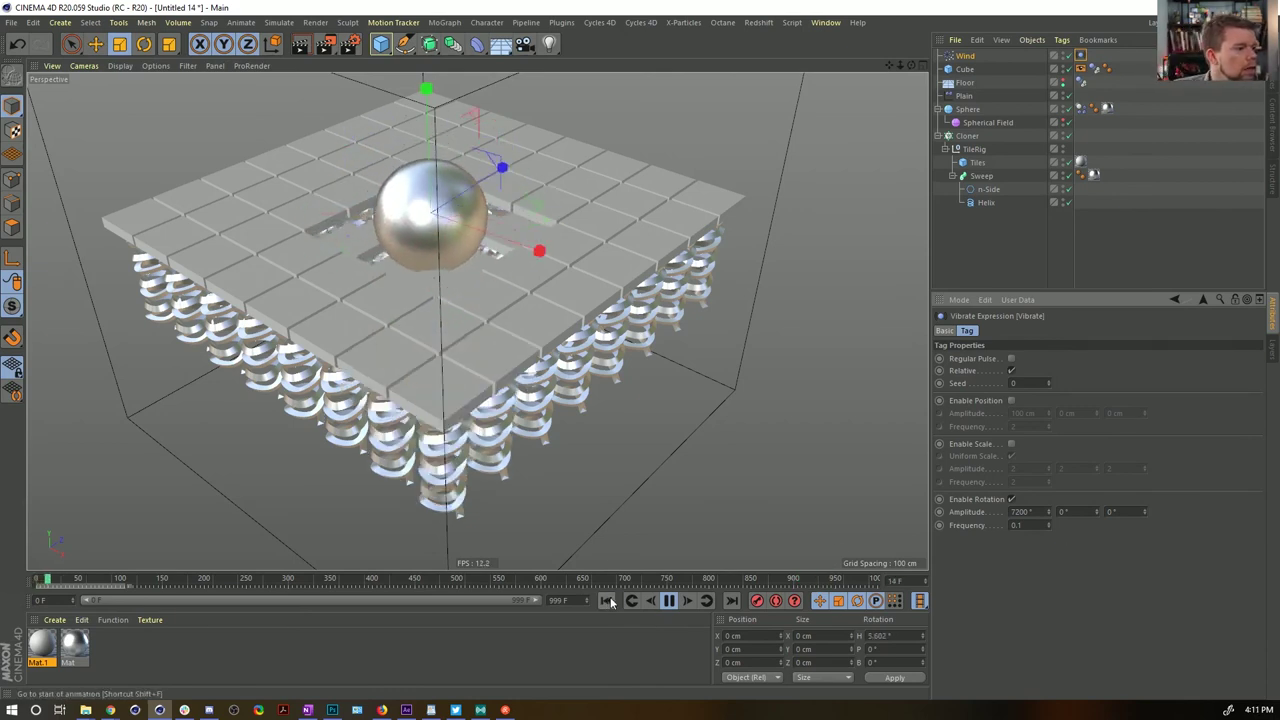
Set the rotation Frequency of the Wind's Vibrate tag to 0.05 and check the ball's motion
double_click(1018, 526)
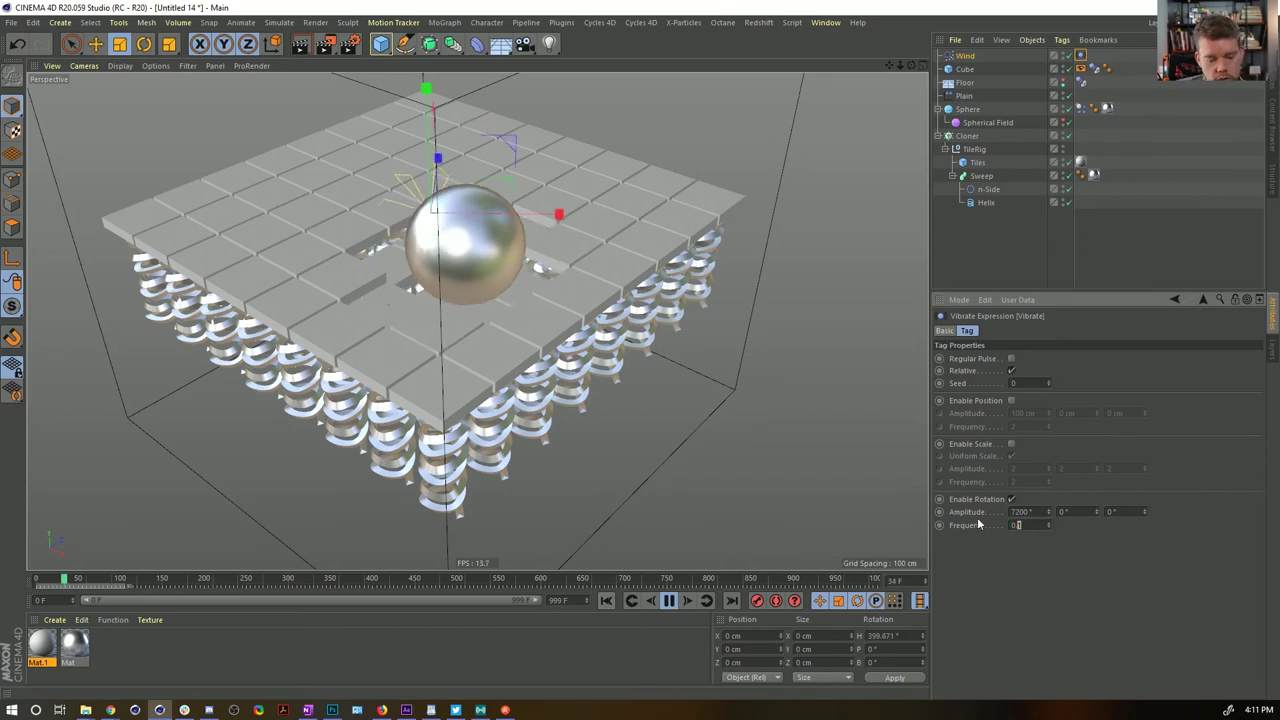
type("05")
key("Return")
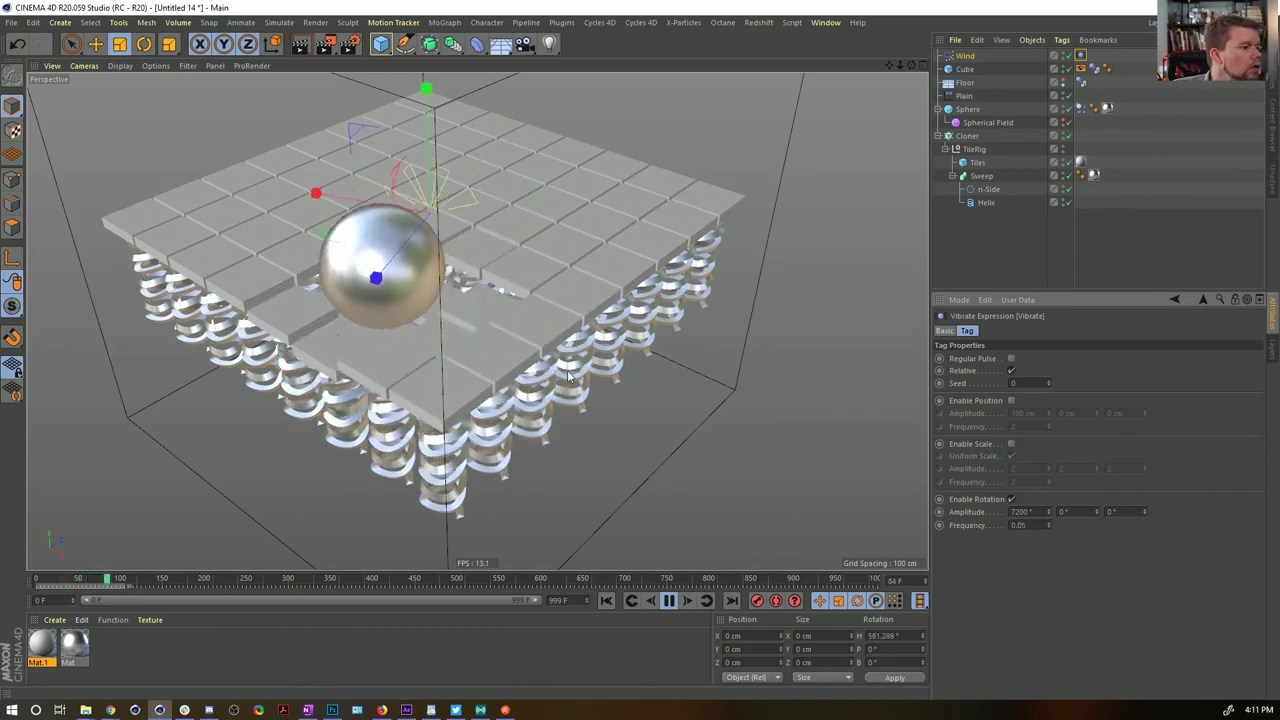
left_click_drag(335, 323, 494, 303, "alt")
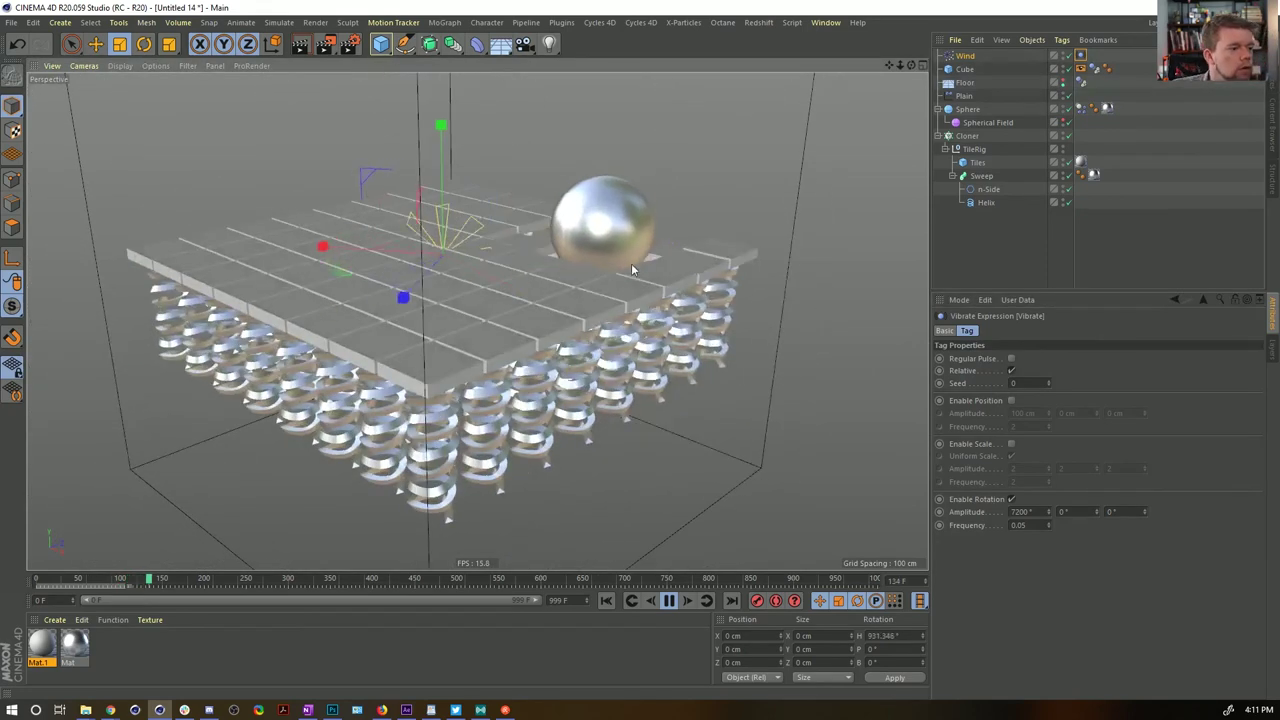
Add a Delay layer above the Spherical Field in the Plain effector's falloff and set its mode to Spring
left_click_drag(601, 301, 578, 263, "alt")
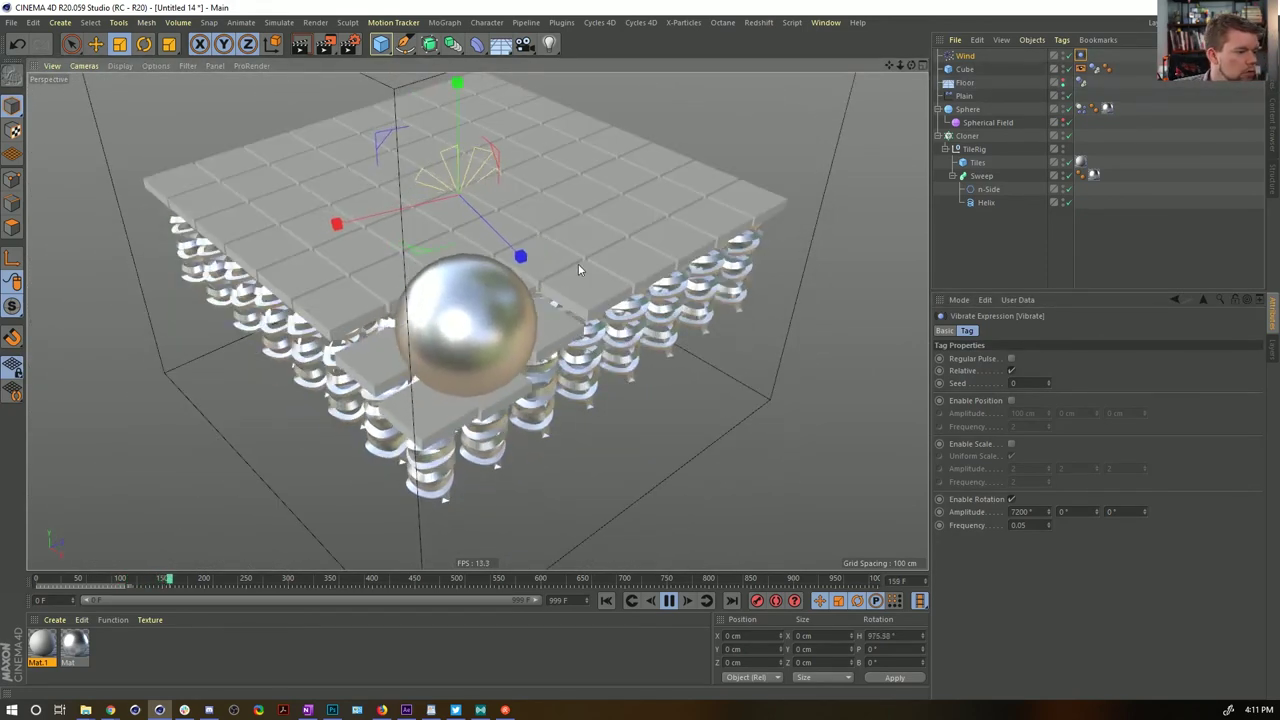
left_click(995, 95)
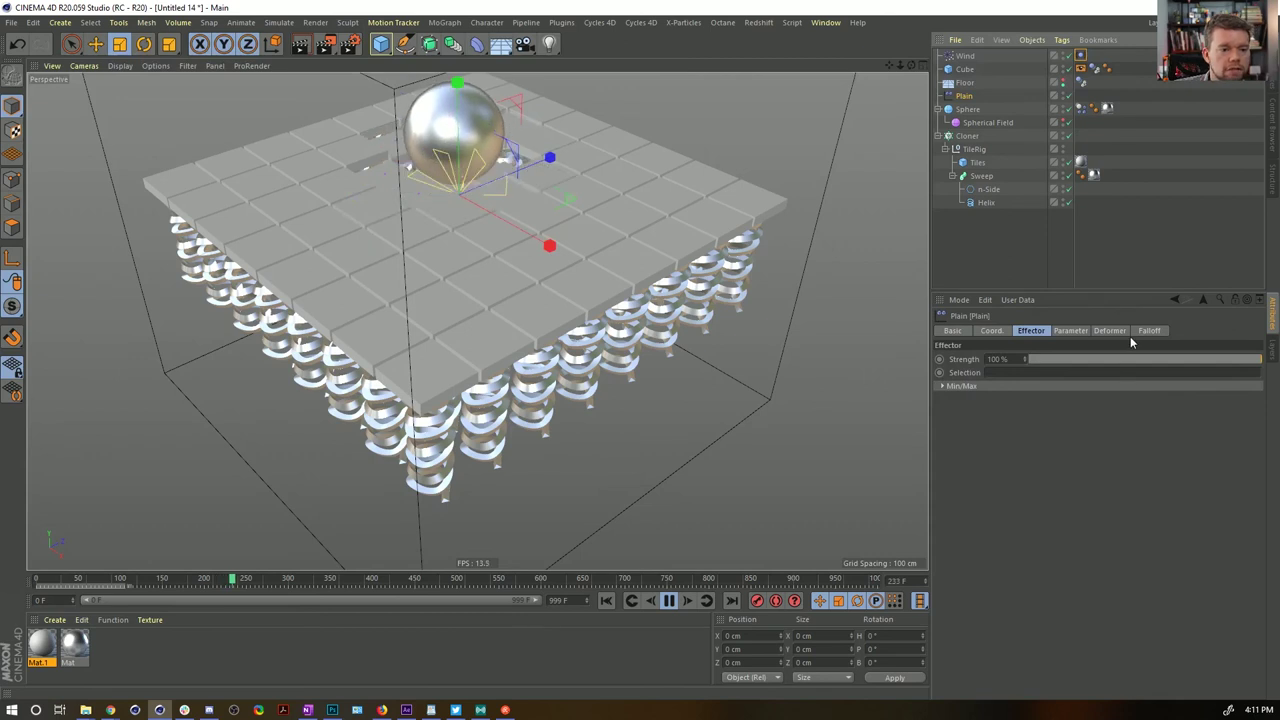
left_click(1152, 331)
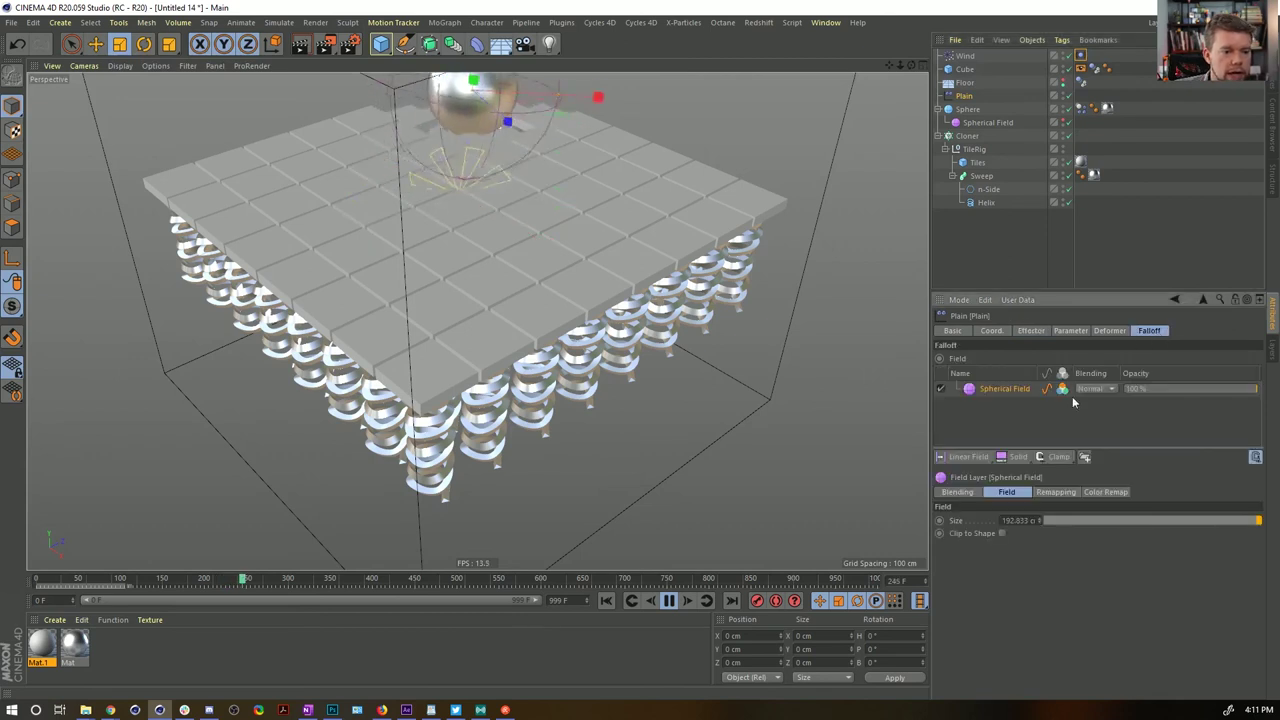
left_click(1047, 457)
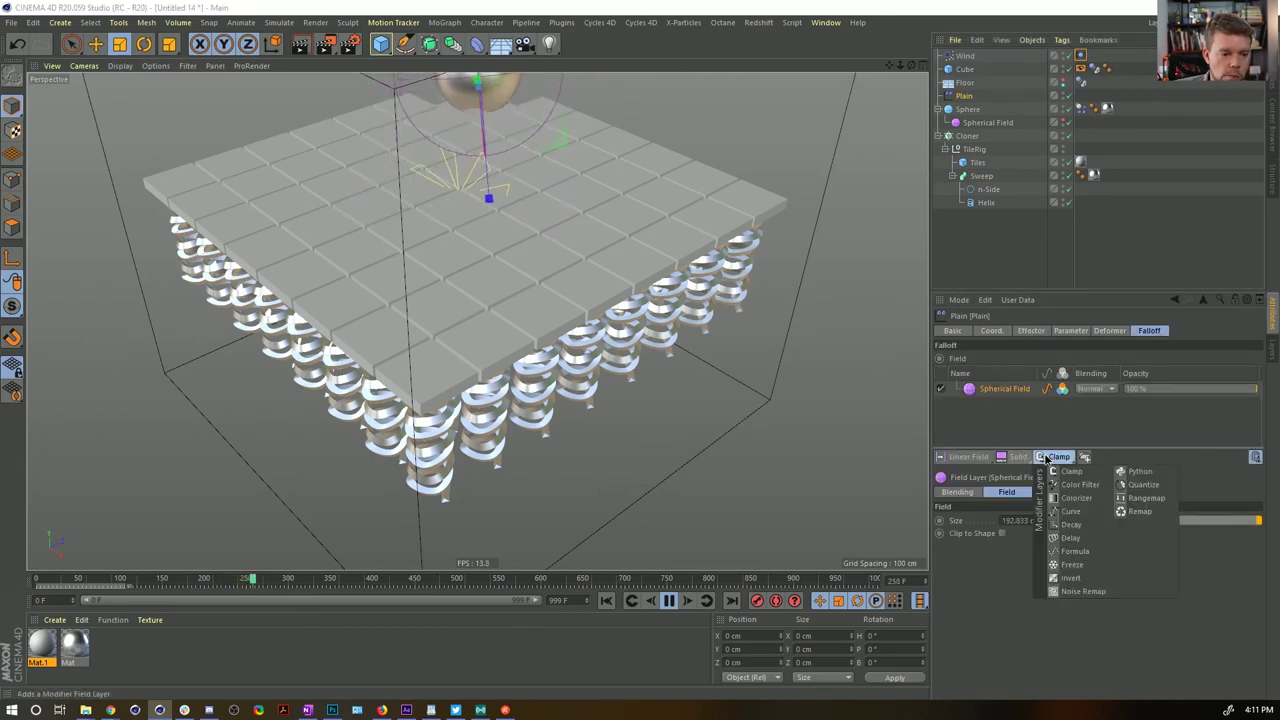
left_click(1070, 540)
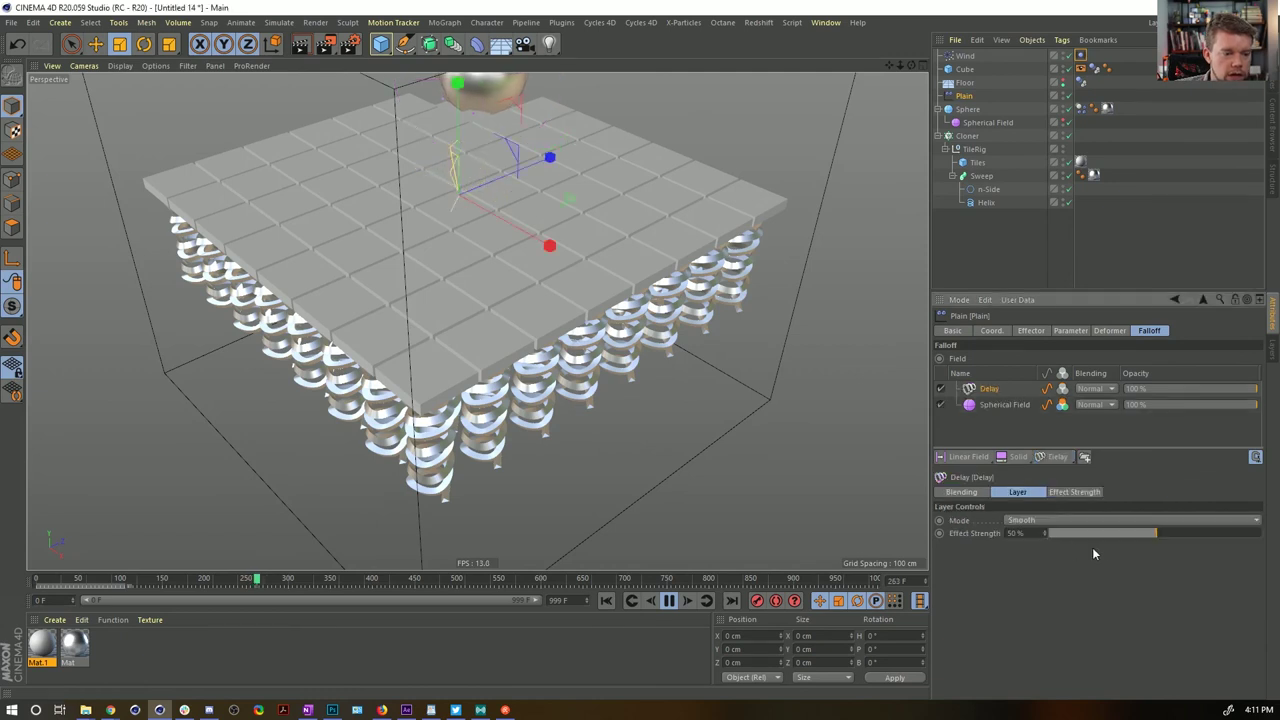
left_click(1040, 520)
left_click(1021, 562)
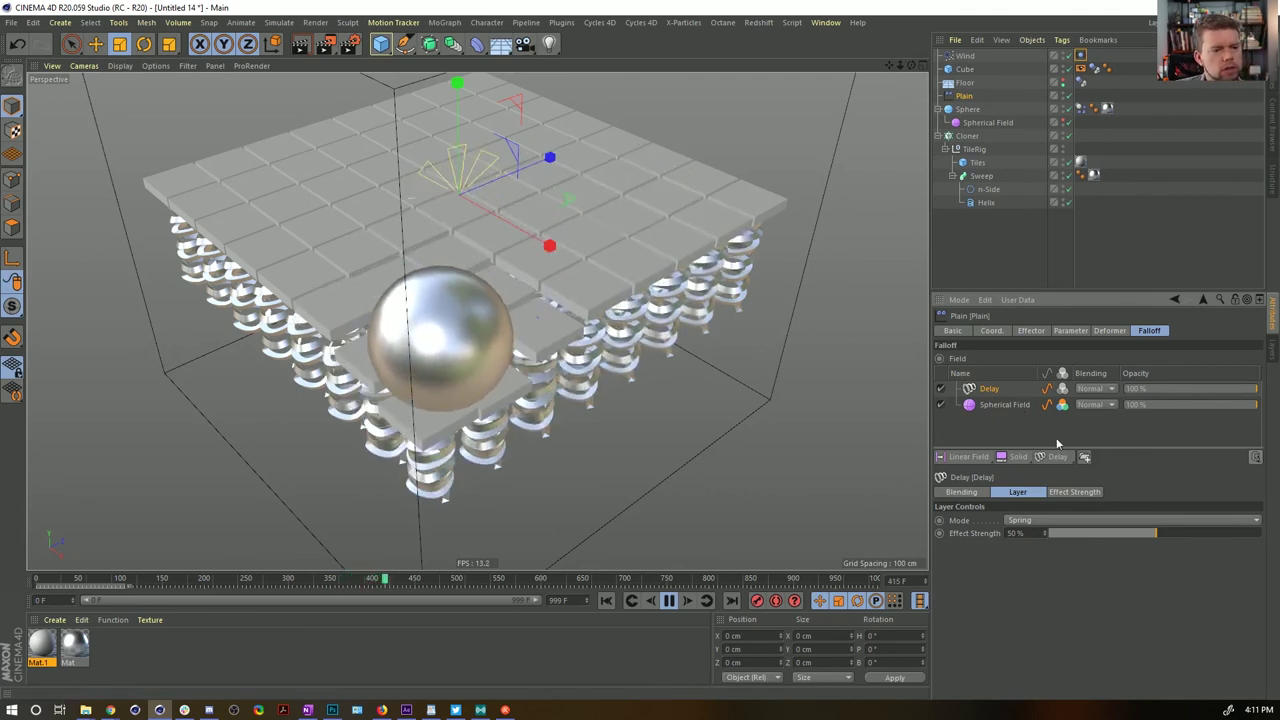
Add a Solid layer between the Delay and the Spherical Field, with Multiply blending and a value of 0%
left_click(1013, 456)
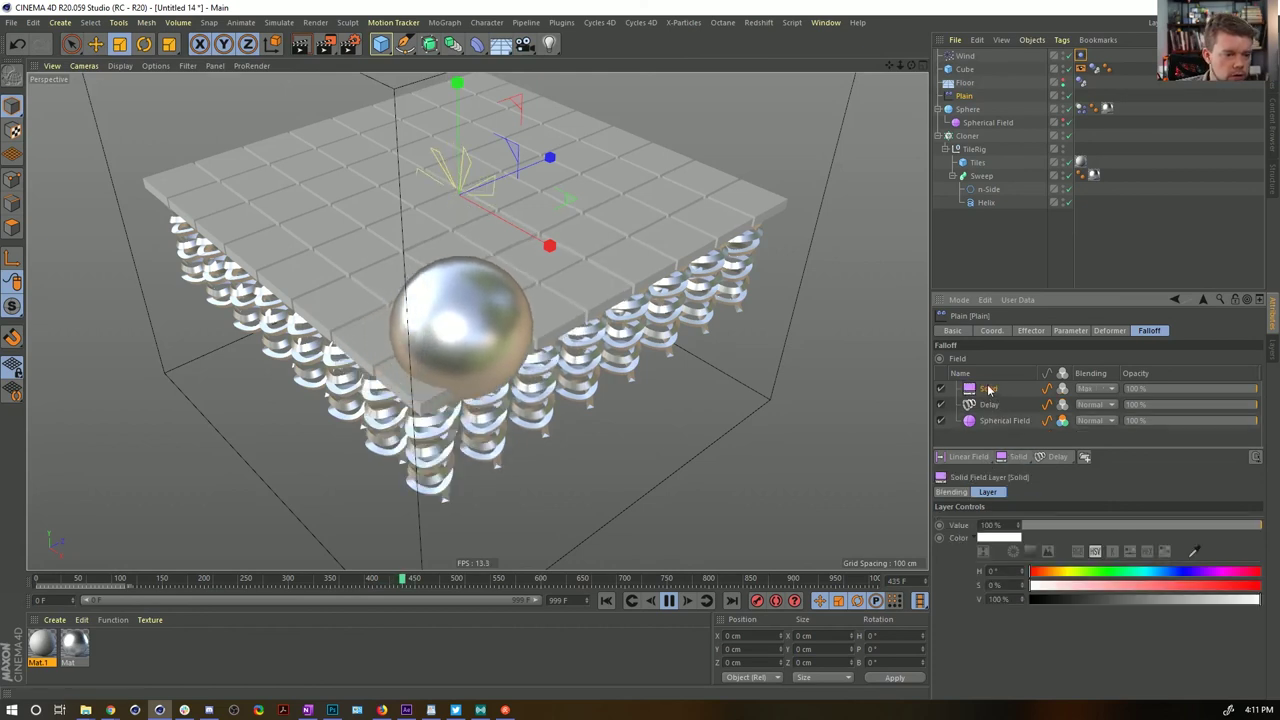
left_click_drag(988, 388, 988, 405)
left_click(1100, 405)
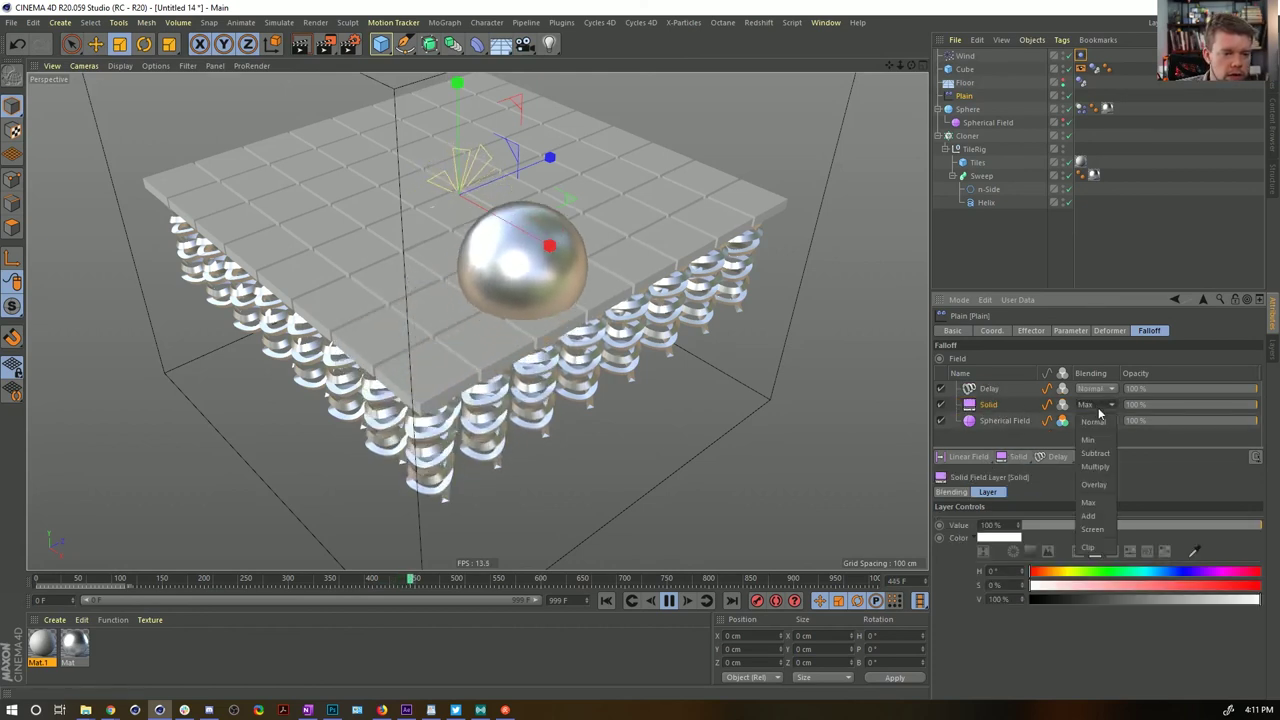
left_click(1096, 467)
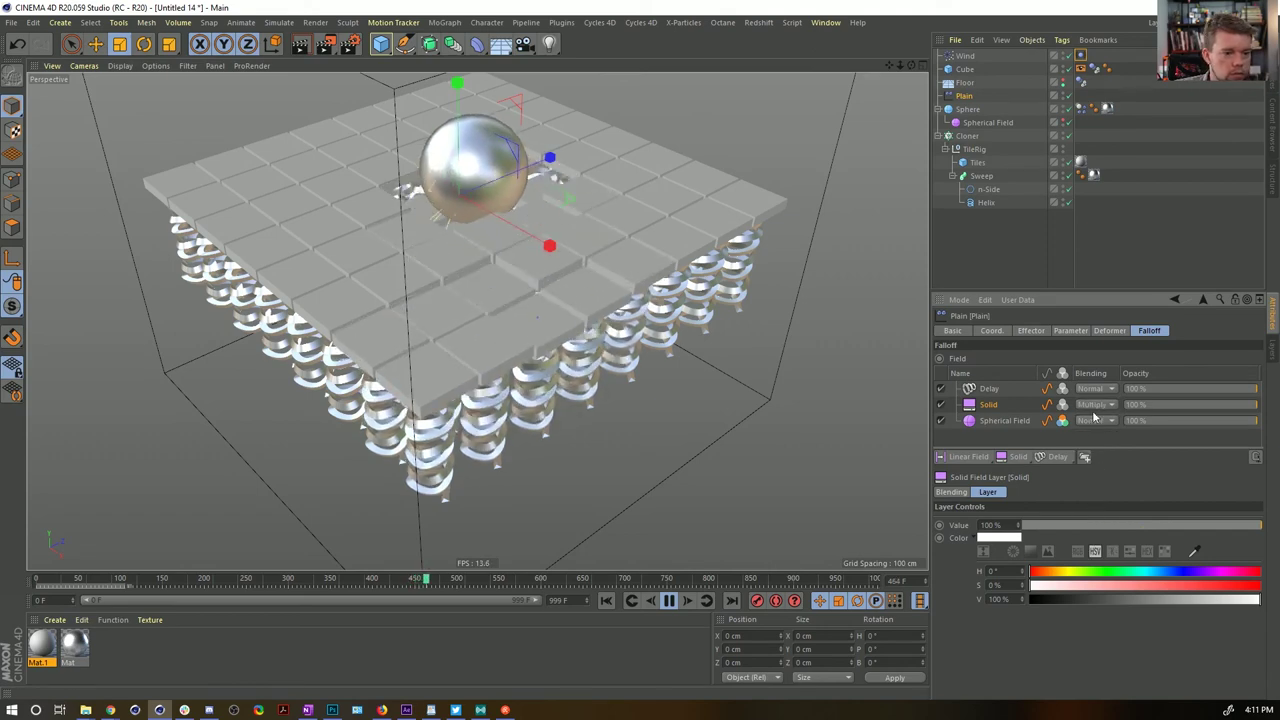
left_click_drag(1046, 535, 1010, 530)
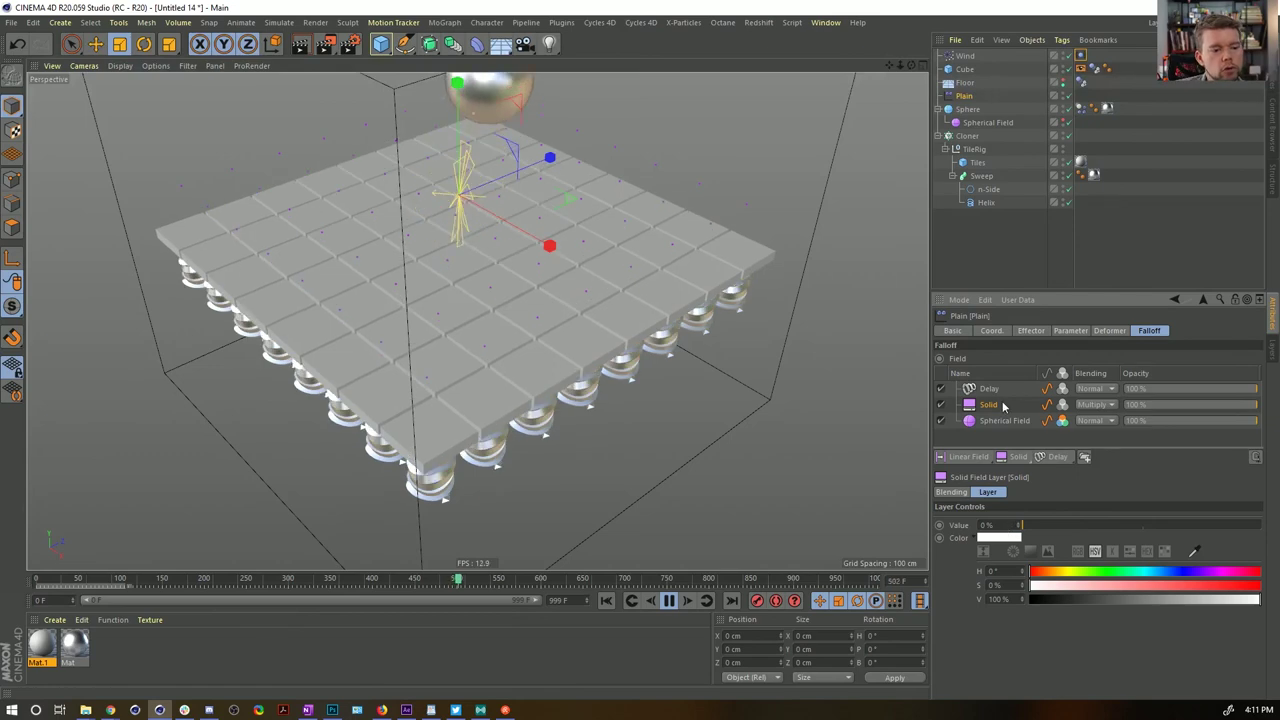
Set the Solid layer's opacity to 23% and check how the tiles spring back behind the ball
left_click_drag(1141, 406, 1148, 404)
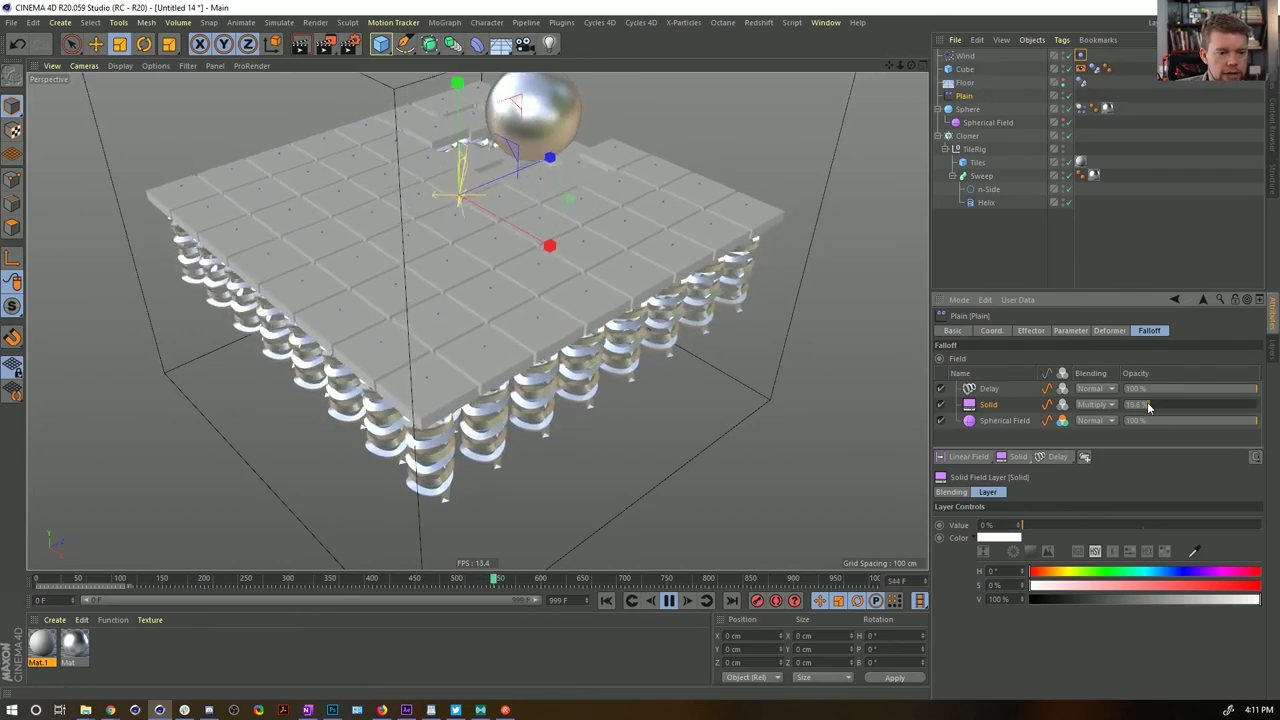
double_click(1149, 405)
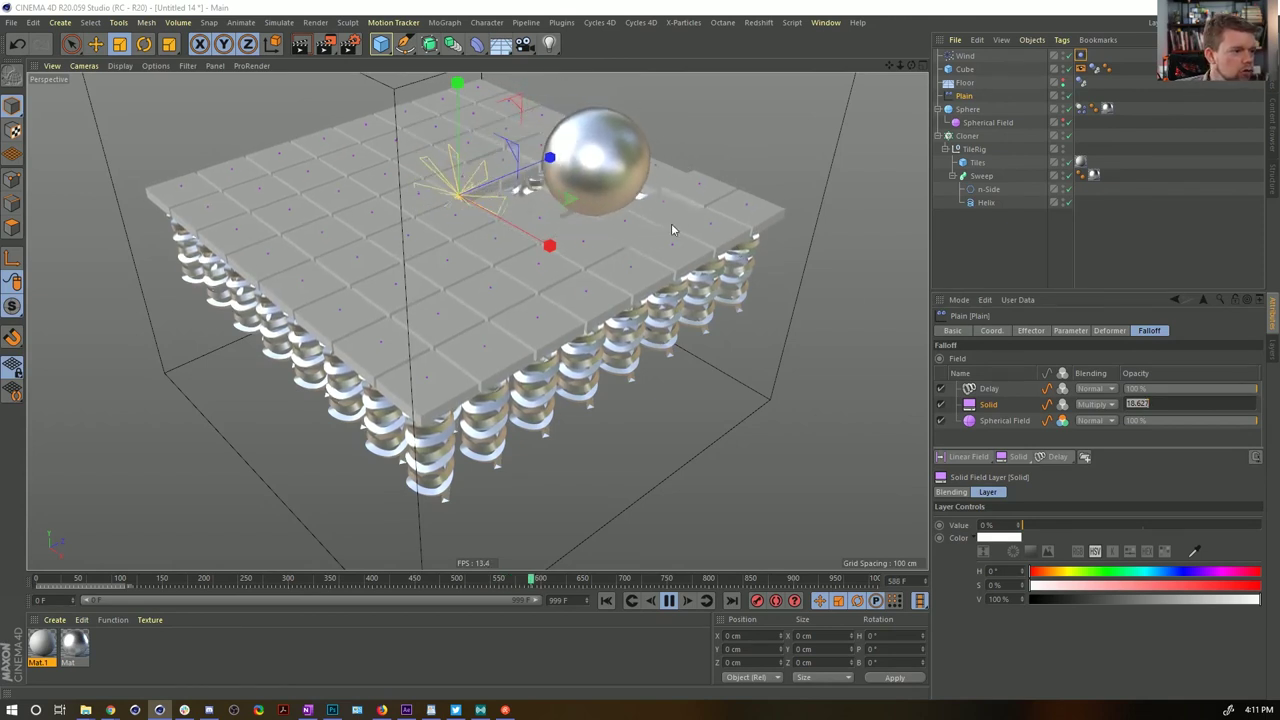
key("Escape")
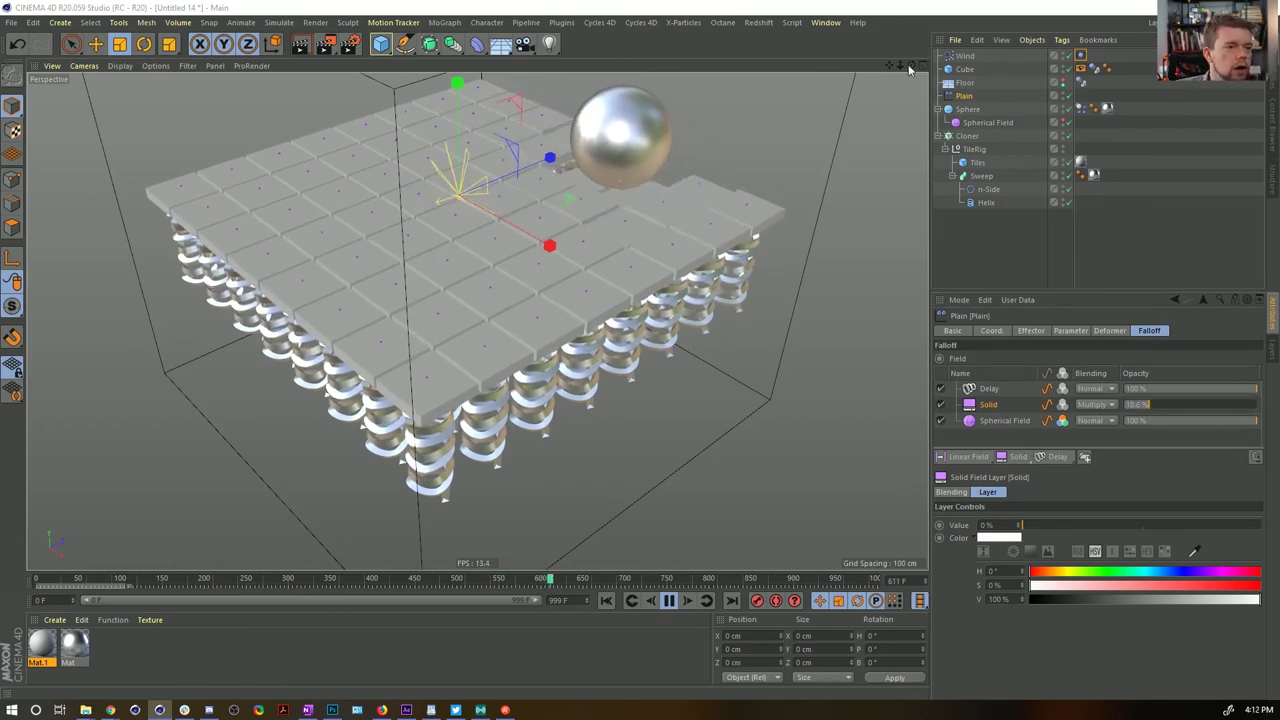
left_click_drag(911, 65, 477, 335)
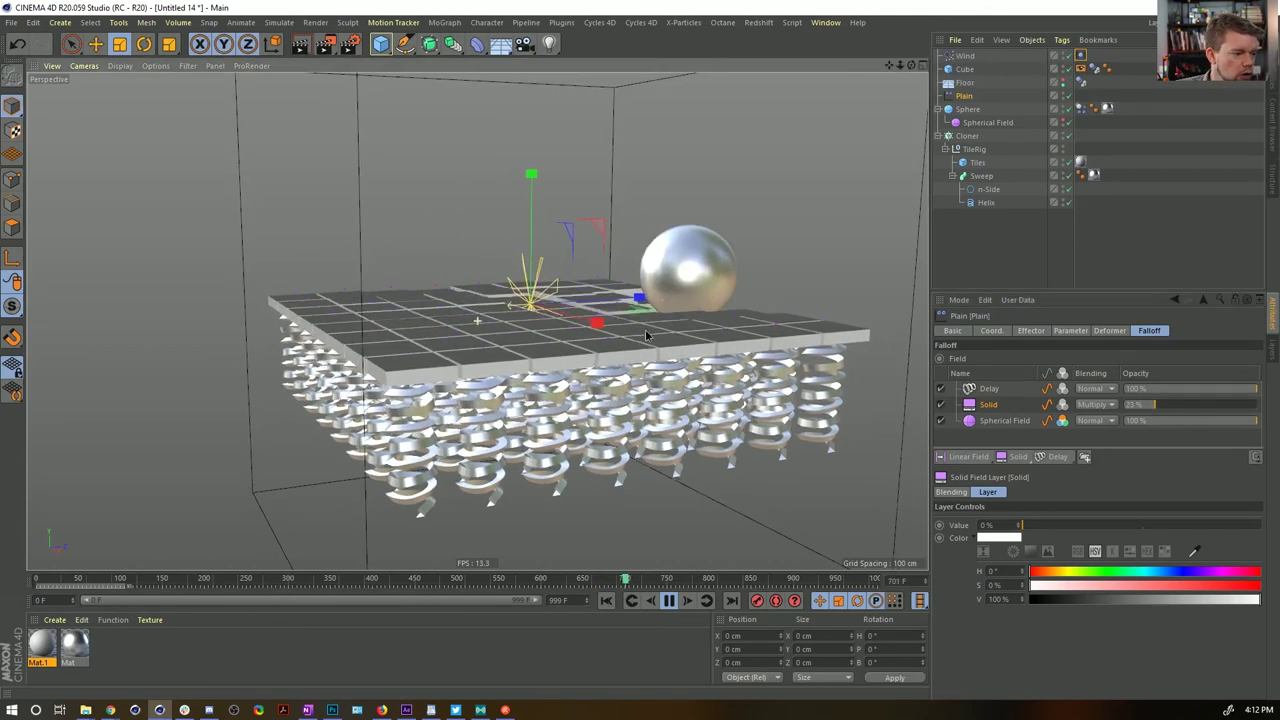
left_click_drag(649, 341, 668, 357, "alt")
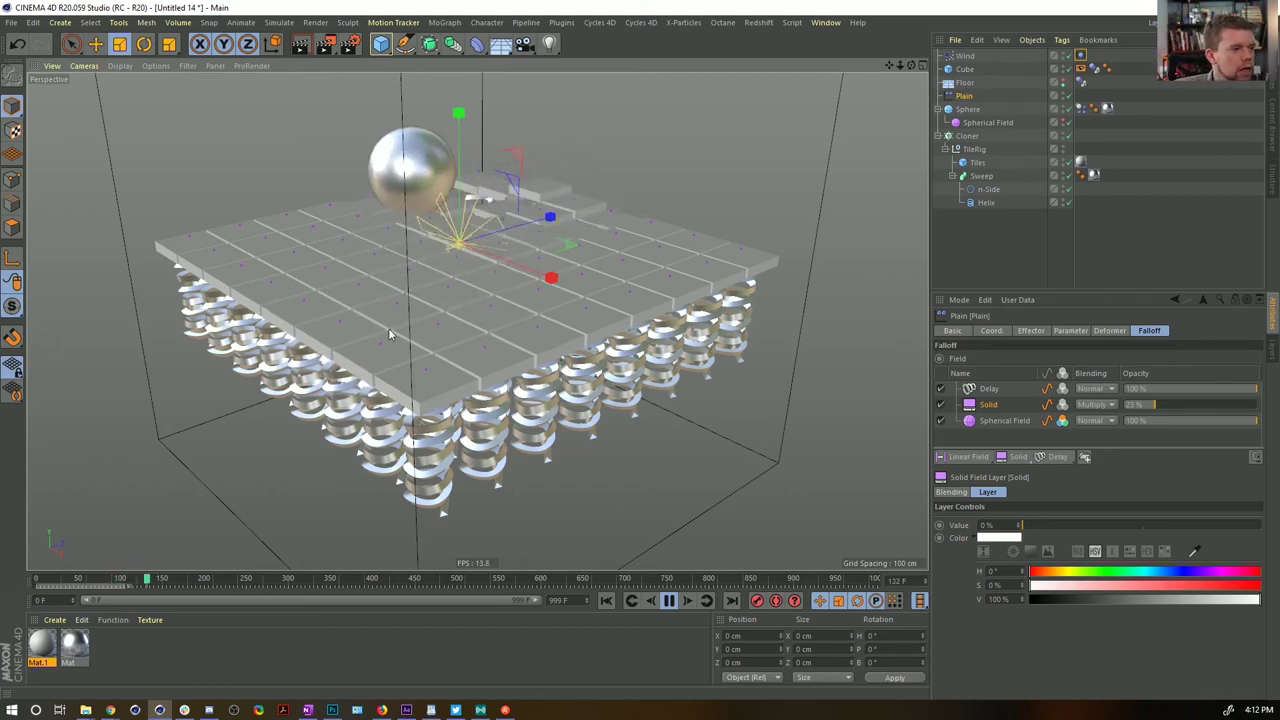
Stop the simulation, return to the first frame and save the scene as [7a]SpringyTileForBall.c4d
left_click(668, 600)
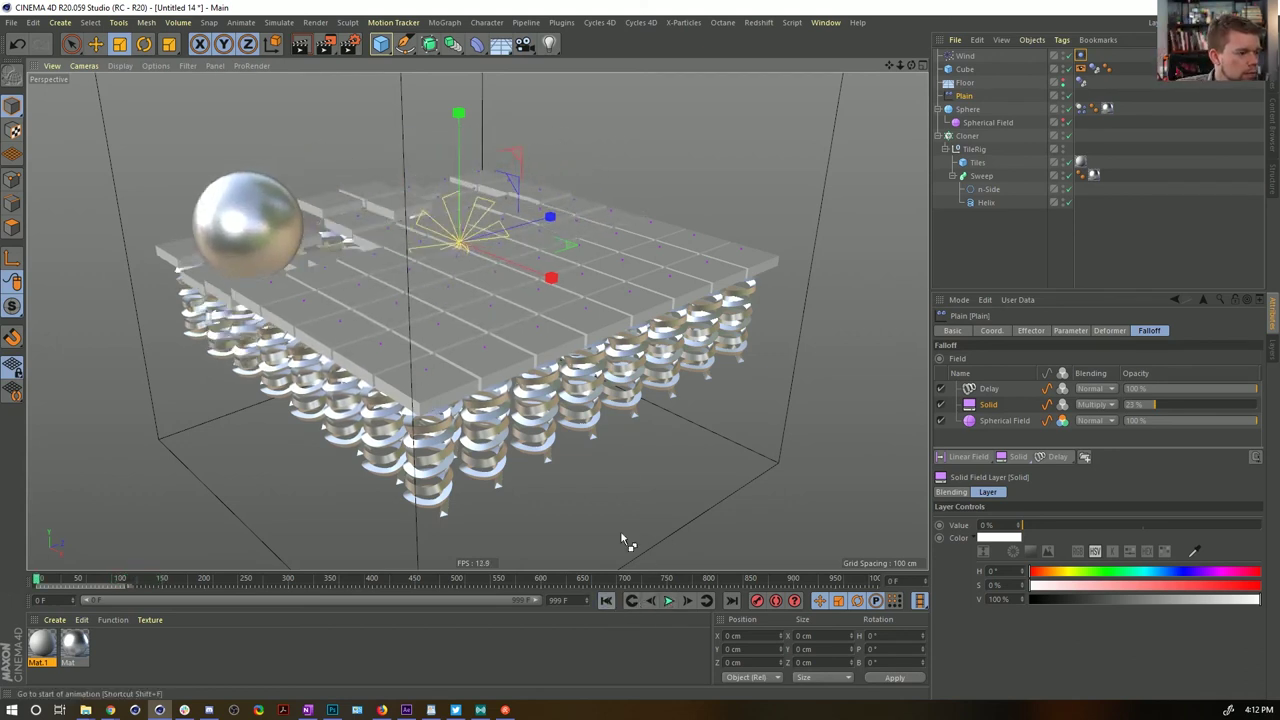
key("shift+f")
key("ctrl+shift+s")
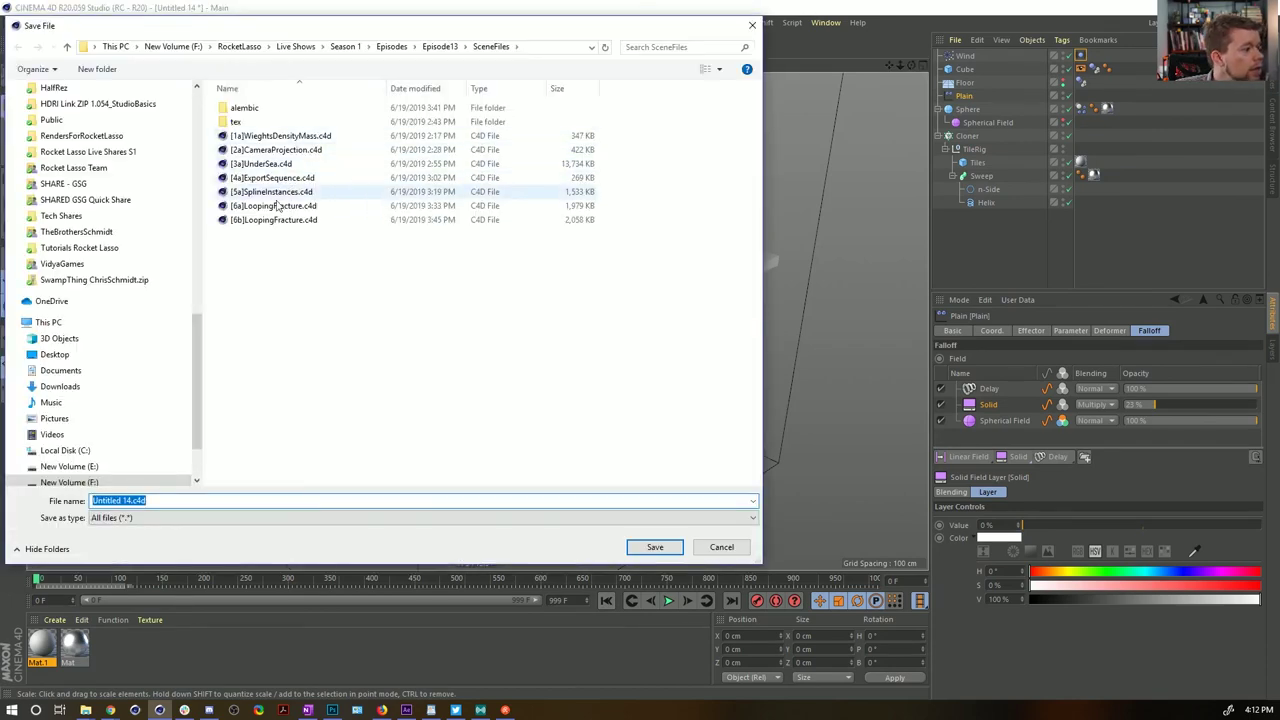
left_click(273, 219)
left_click(104, 500)
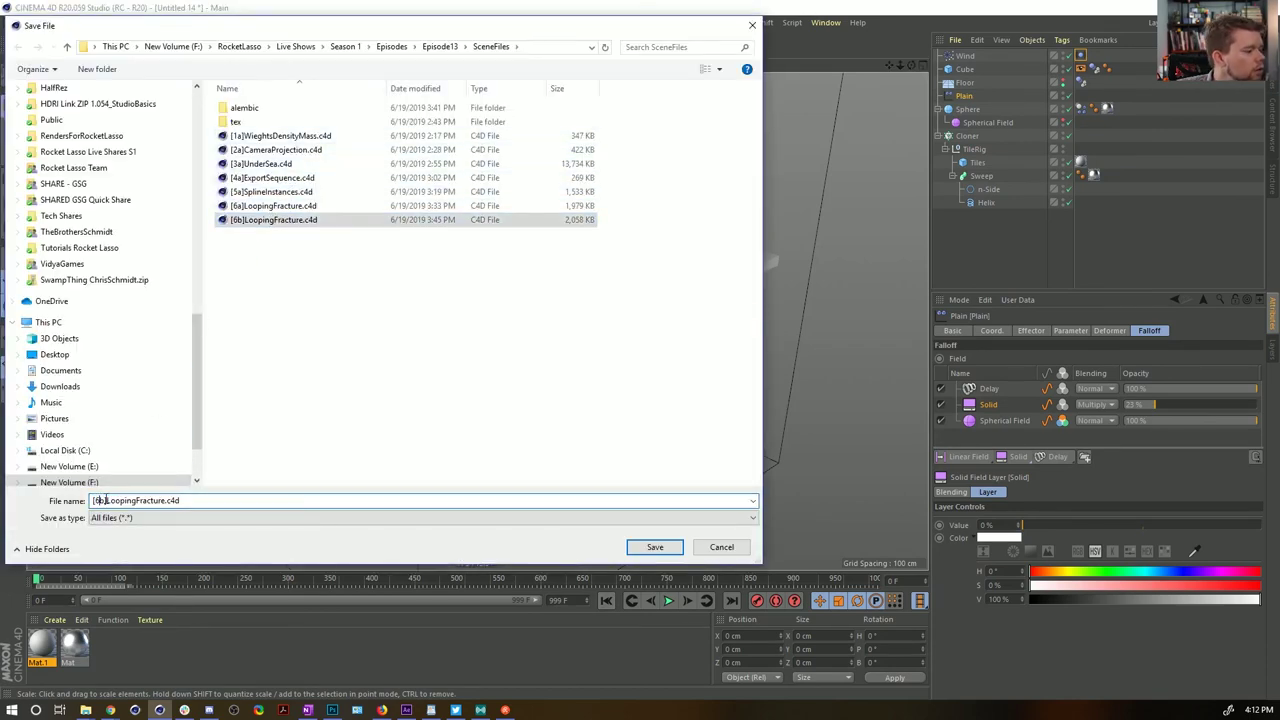
key("BackSpace")
key("BackSpace")
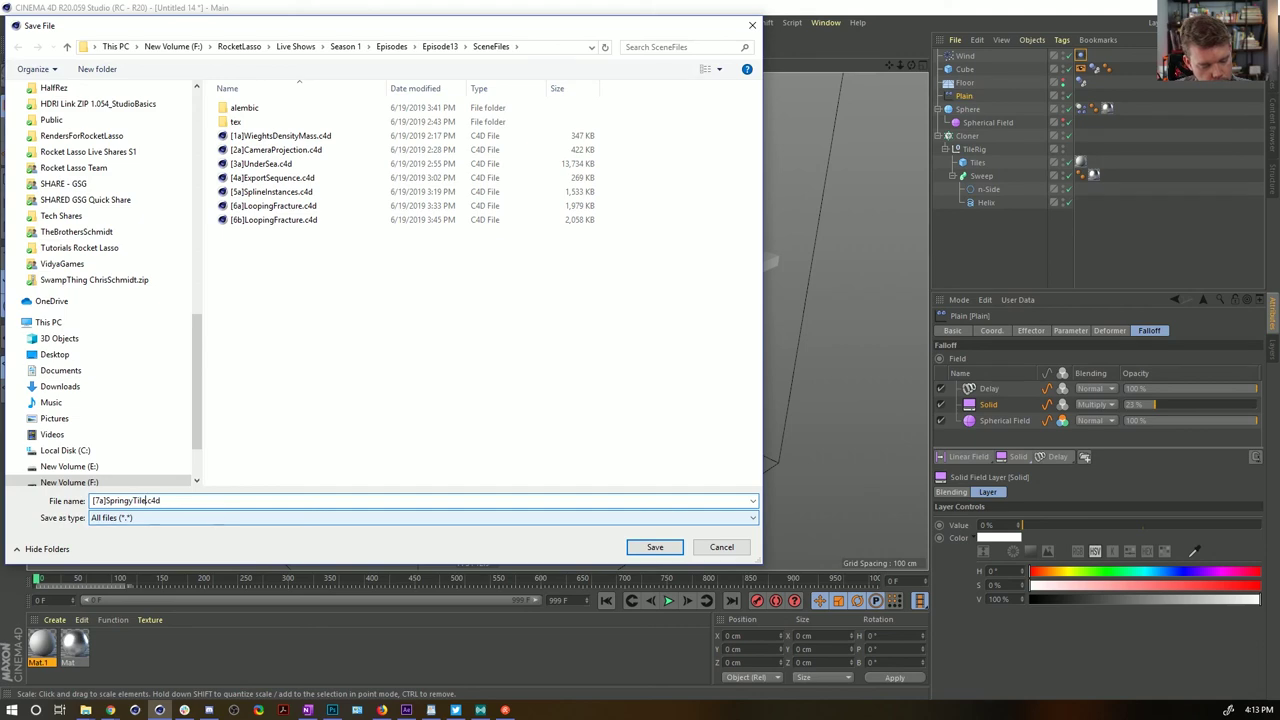
key("Return")
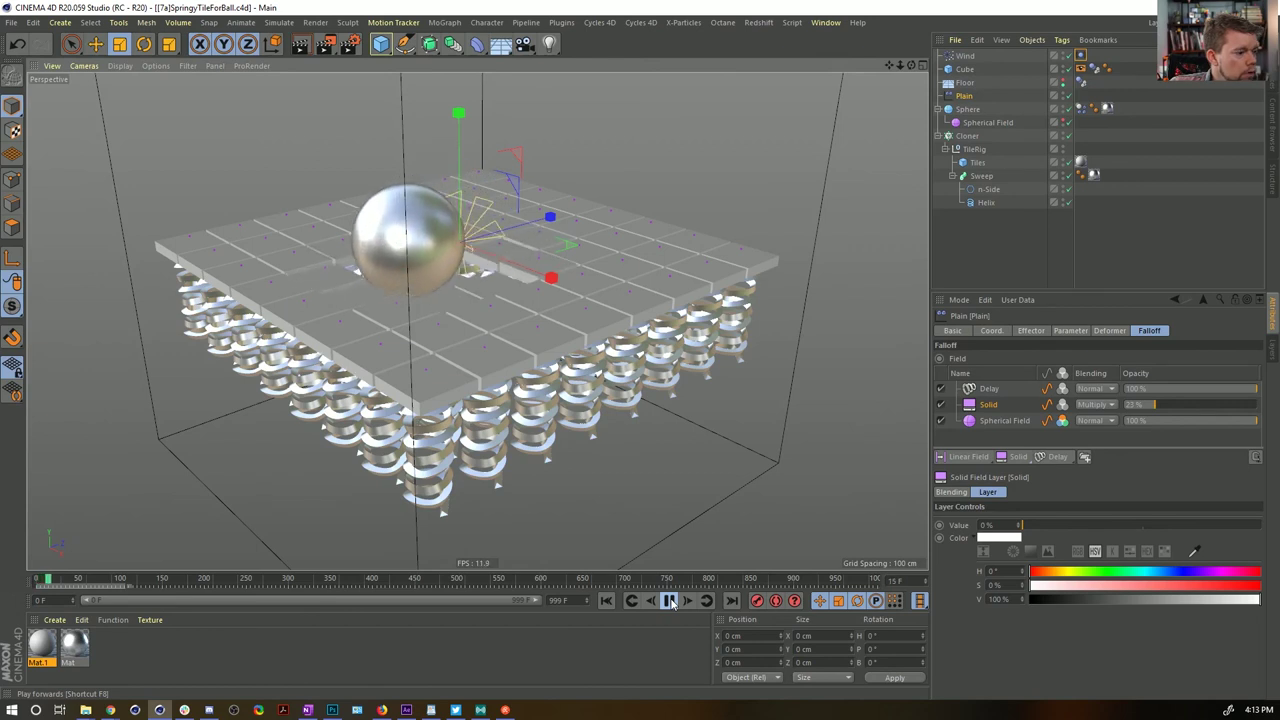
Pause the simulation at frame 31 and add a Linear Field with direction Y+ to the Plain effector's falloff
left_click(669, 600)
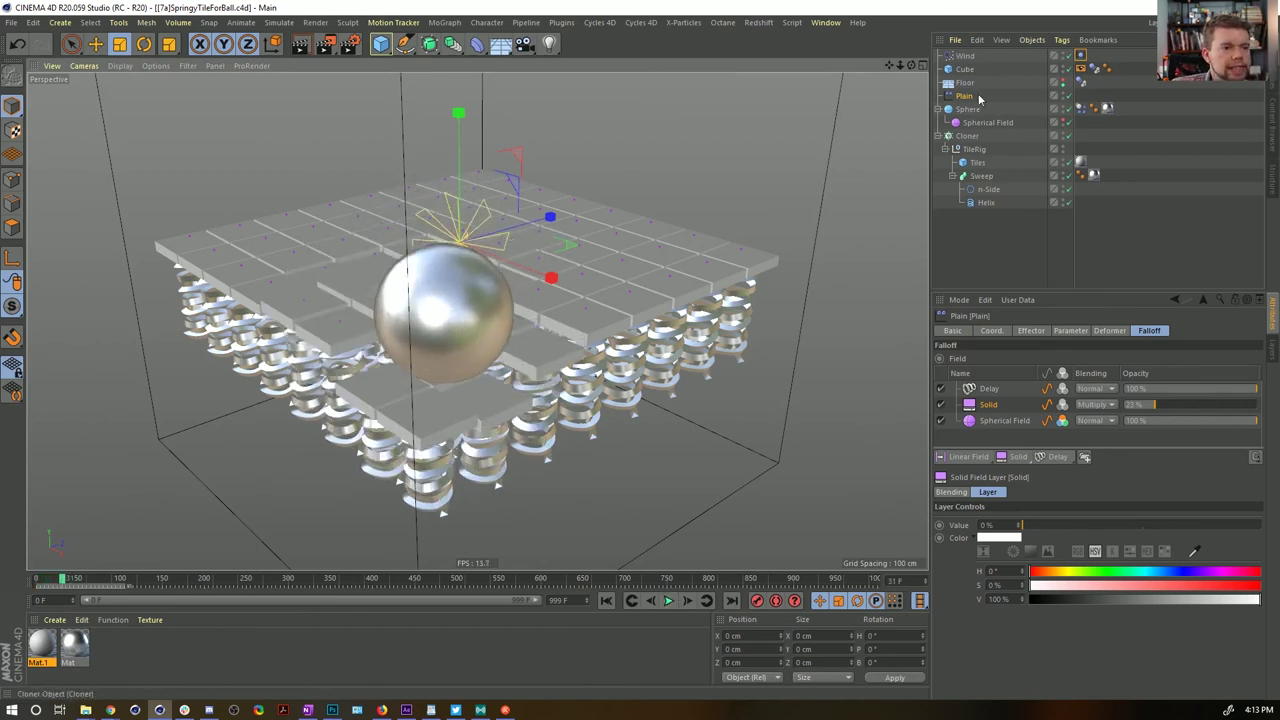
left_click(965, 96)
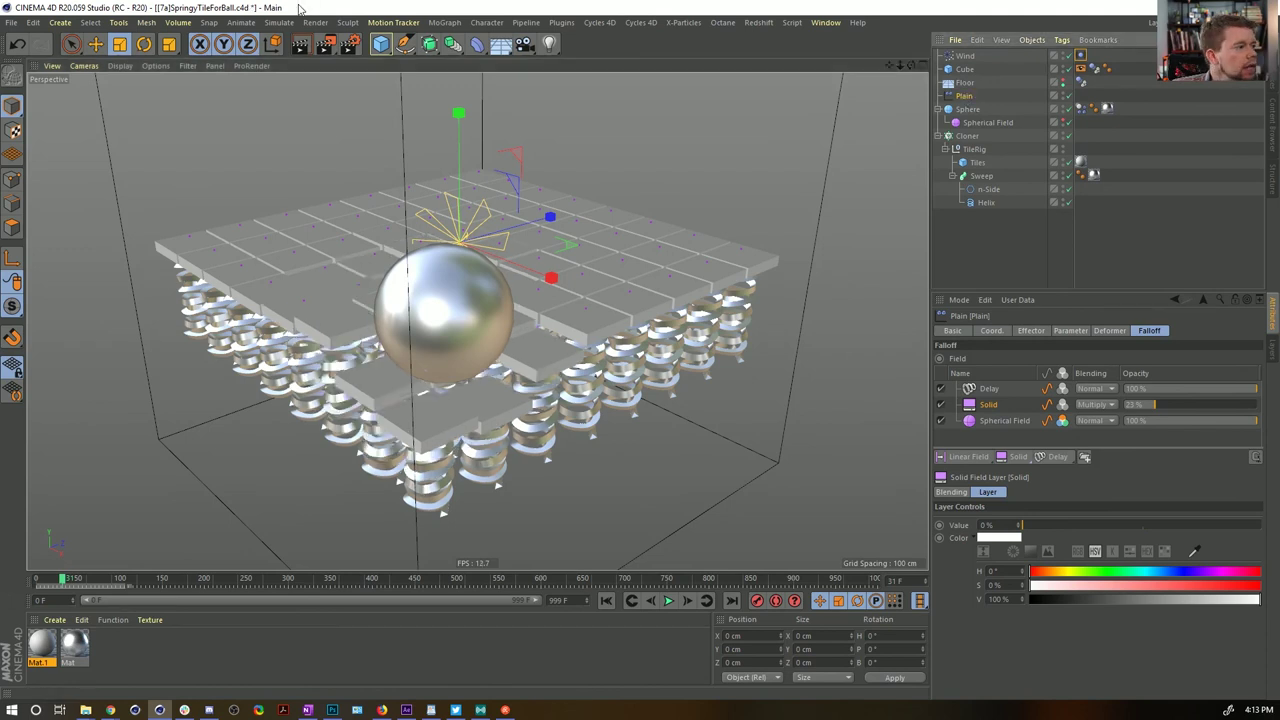
left_click(972, 457)
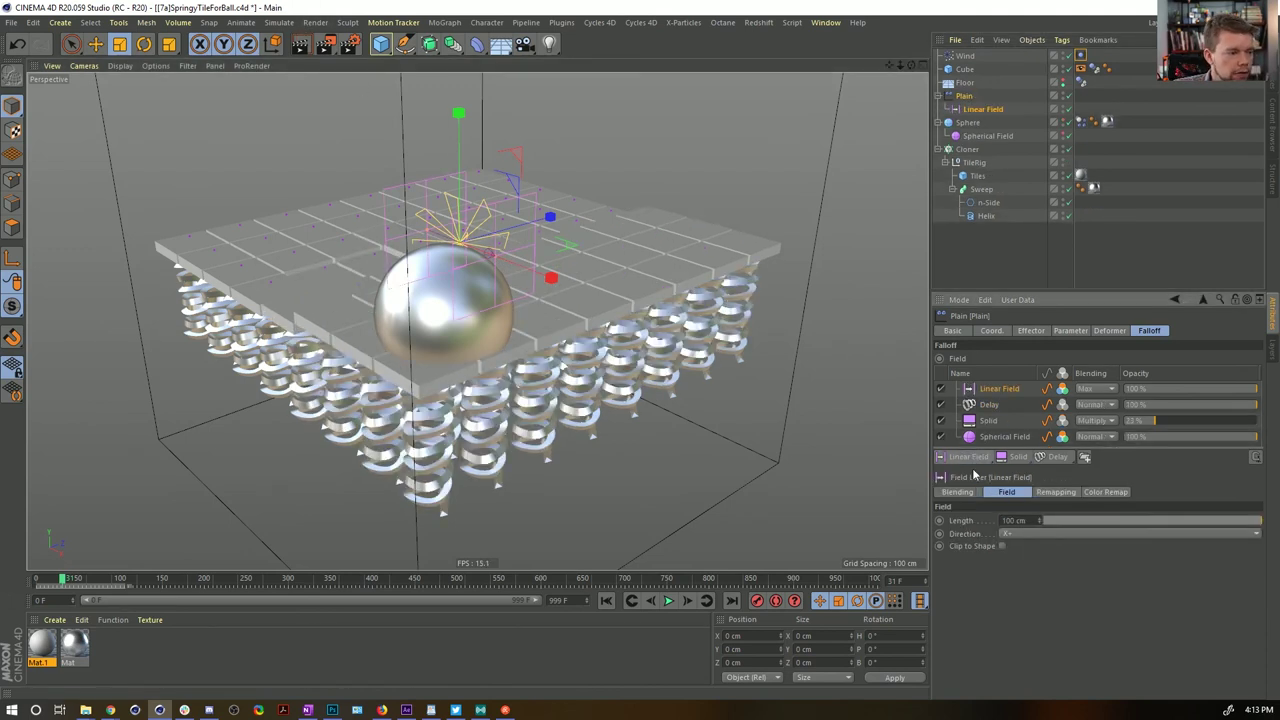
left_click(1028, 536)
left_click(1042, 593)
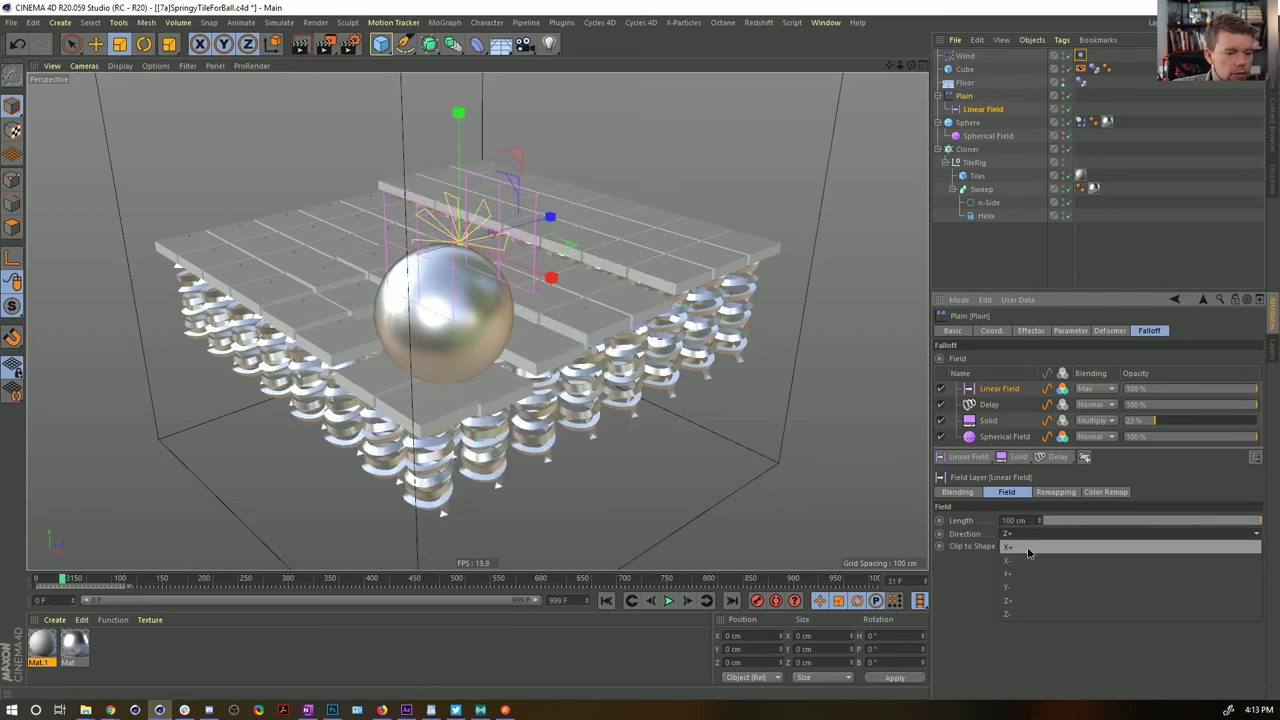
left_click(1030, 576)
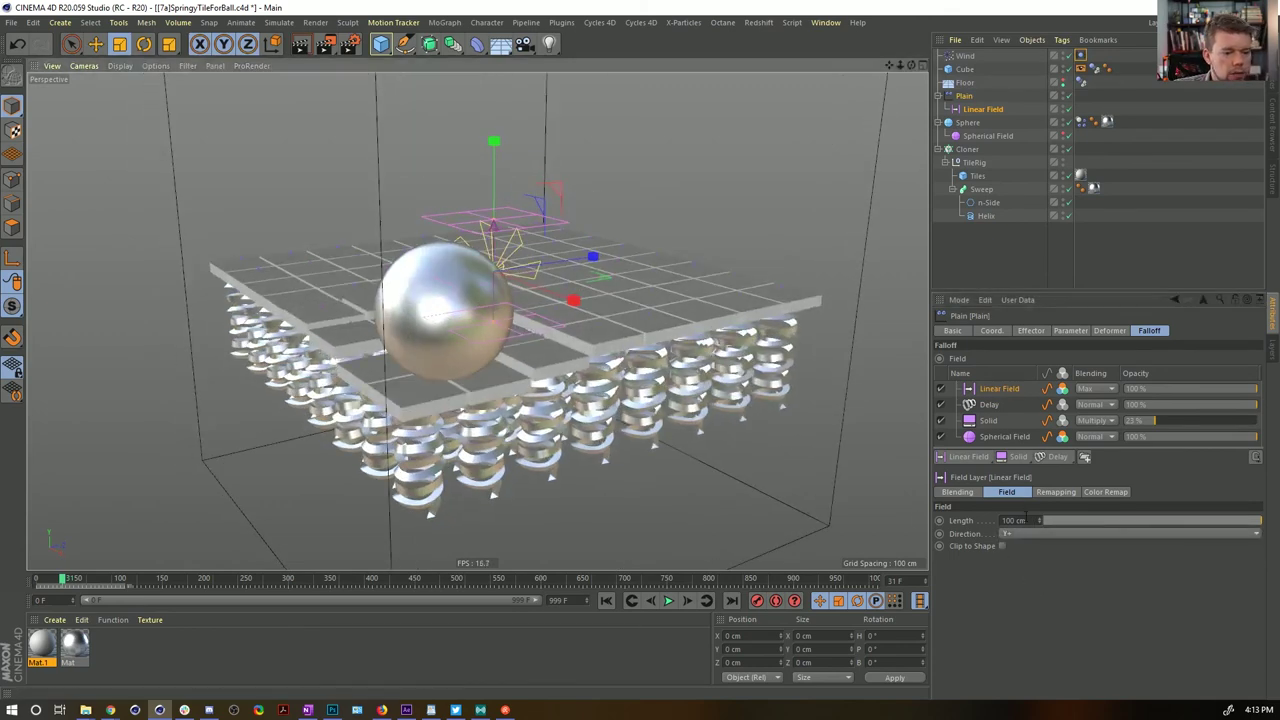
Set the Linear Field's length to 20 cm
left_click(1039, 522)
type("20")
key("Return")
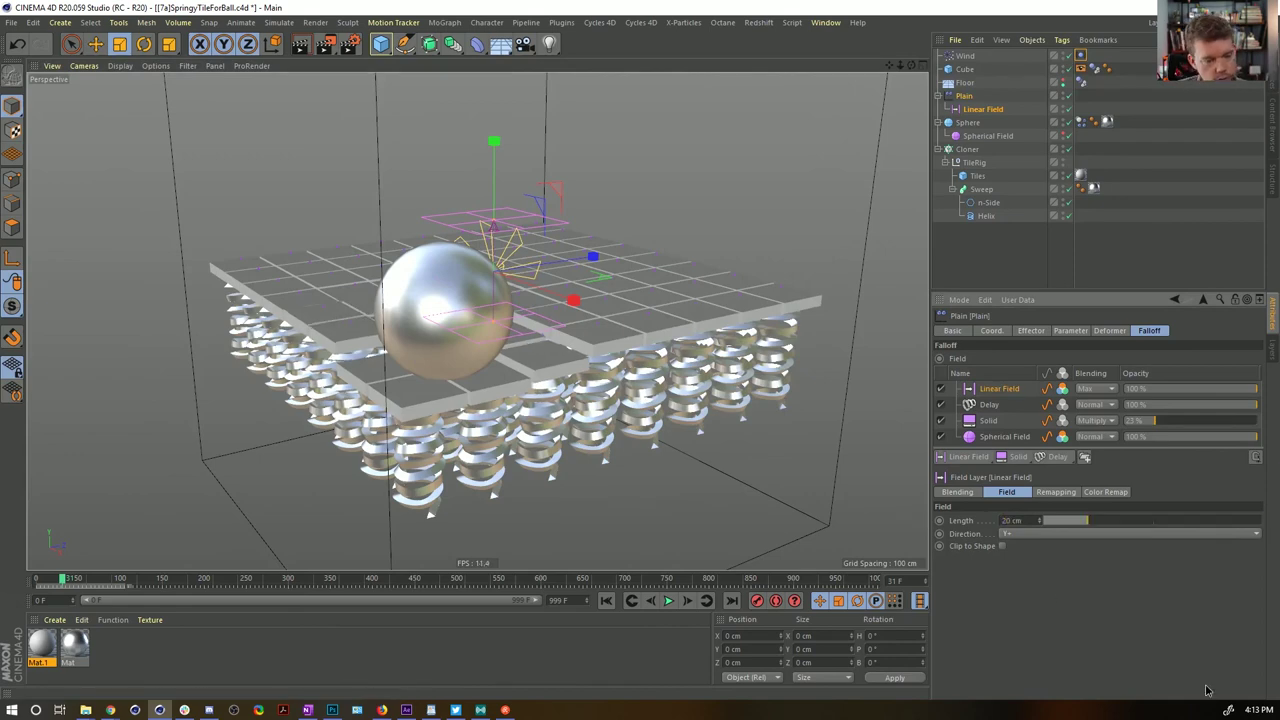
Set the Linear Field's blending to Normal and move the field down to about -2.57 cm in Y
left_click_drag(587, 285, 514, 217, "alt")
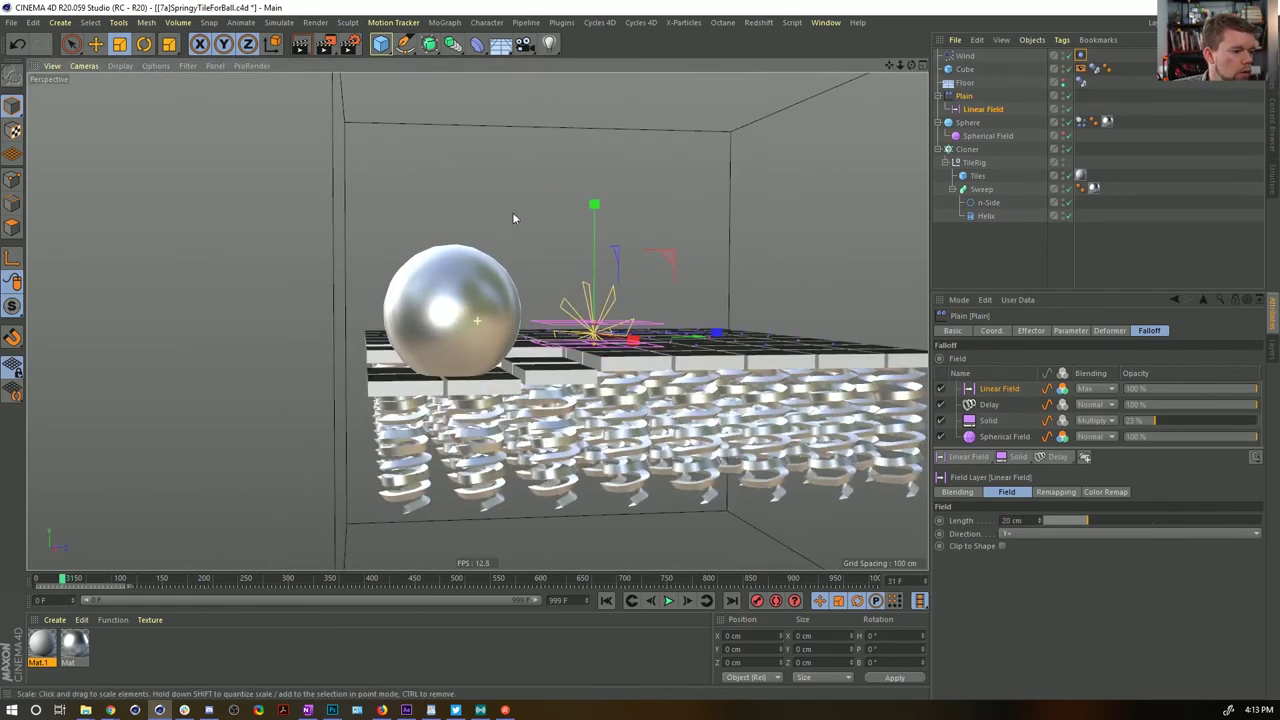
left_click(1094, 388)
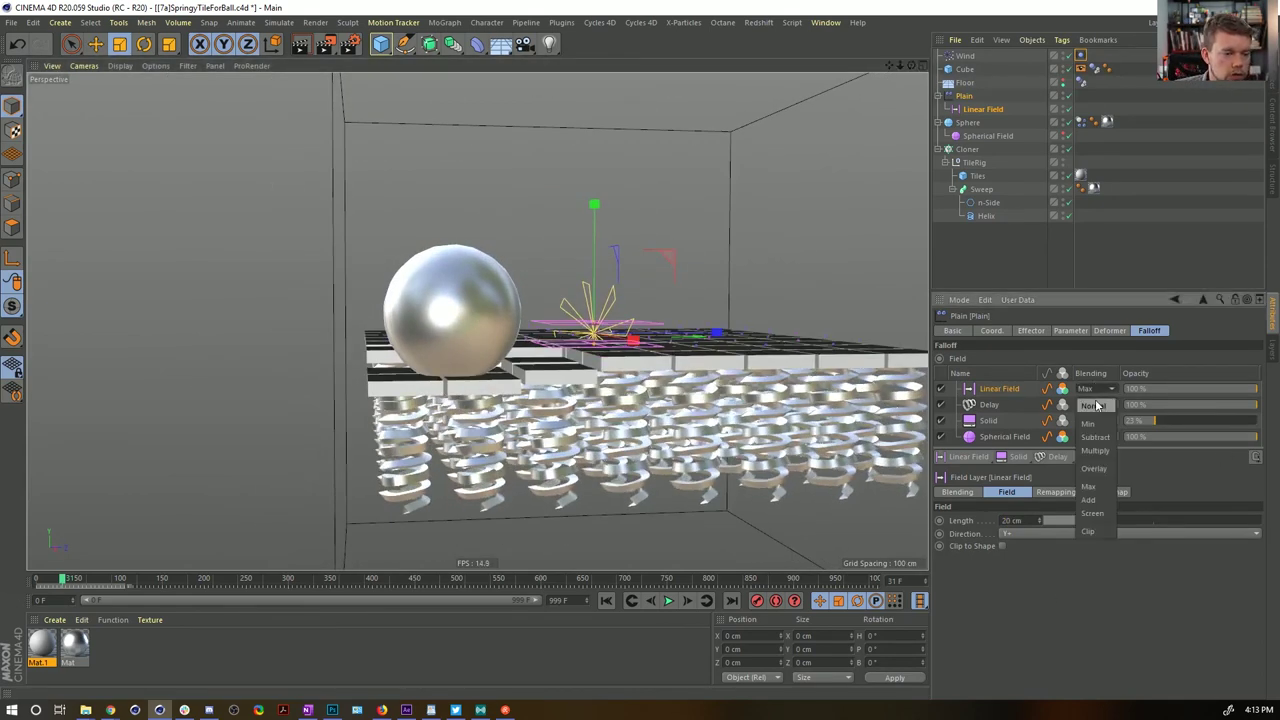
left_click(1096, 404)
mouse_move(593, 233)
left_mouse_down()
mouse_move(597, 215)
mouse_move(596, 245)
mouse_move(593, 201)
mouse_move(591, 234)
left_mouse_up()
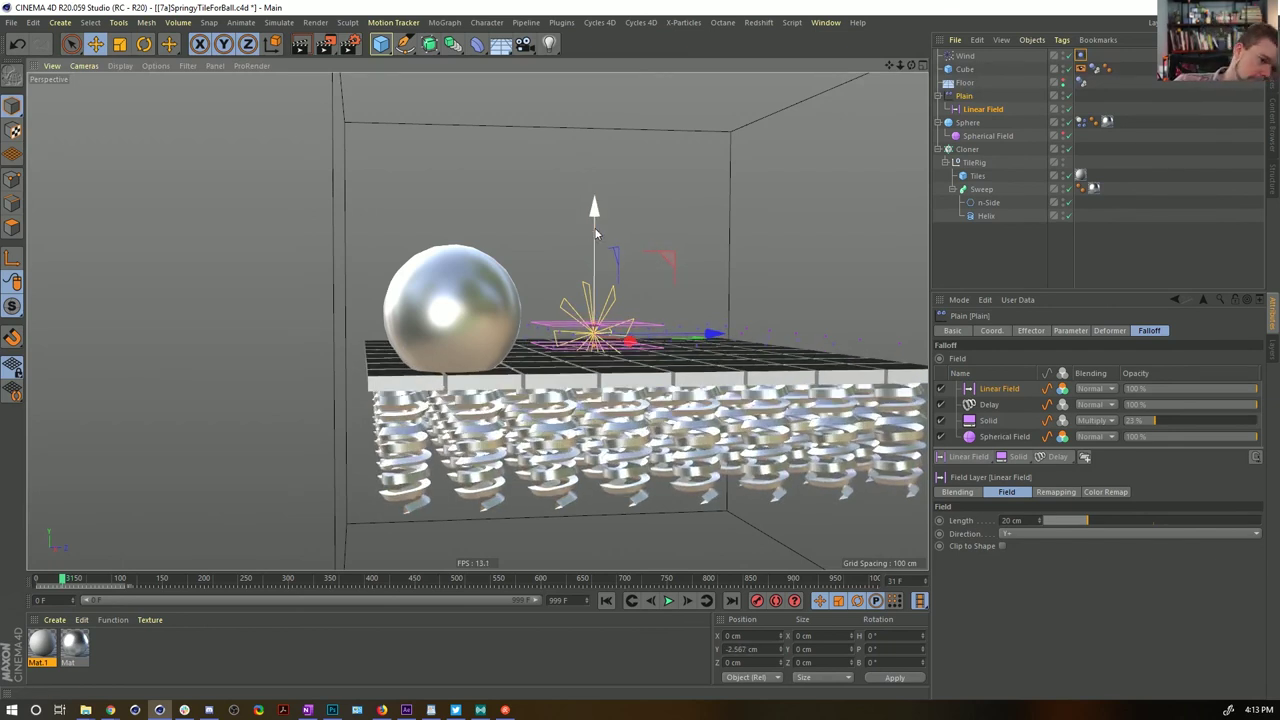
Group the Linear Field and Delay layers in a falloff folder and set the Linear Field's blending to Multiply
left_click(1084, 458)
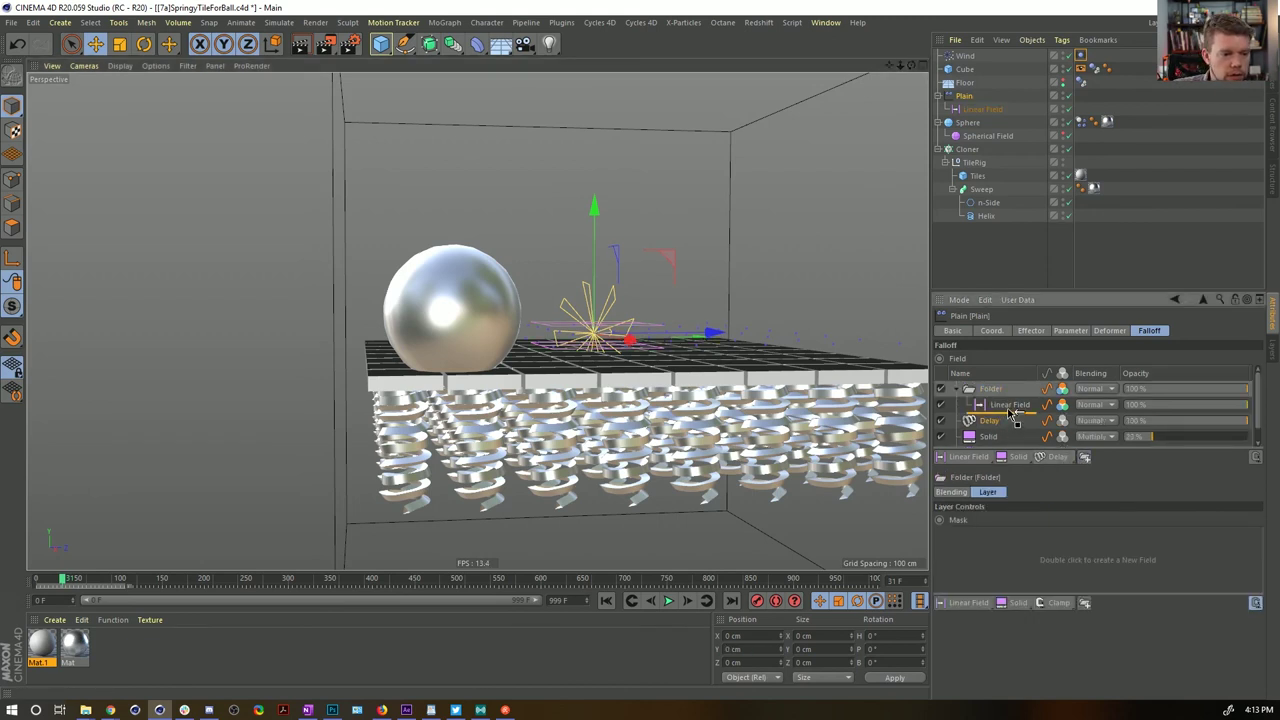
mouse_move(1018, 404)
left_mouse_down()
mouse_move(1012, 414)
mouse_move(1014, 402)
left_mouse_up()
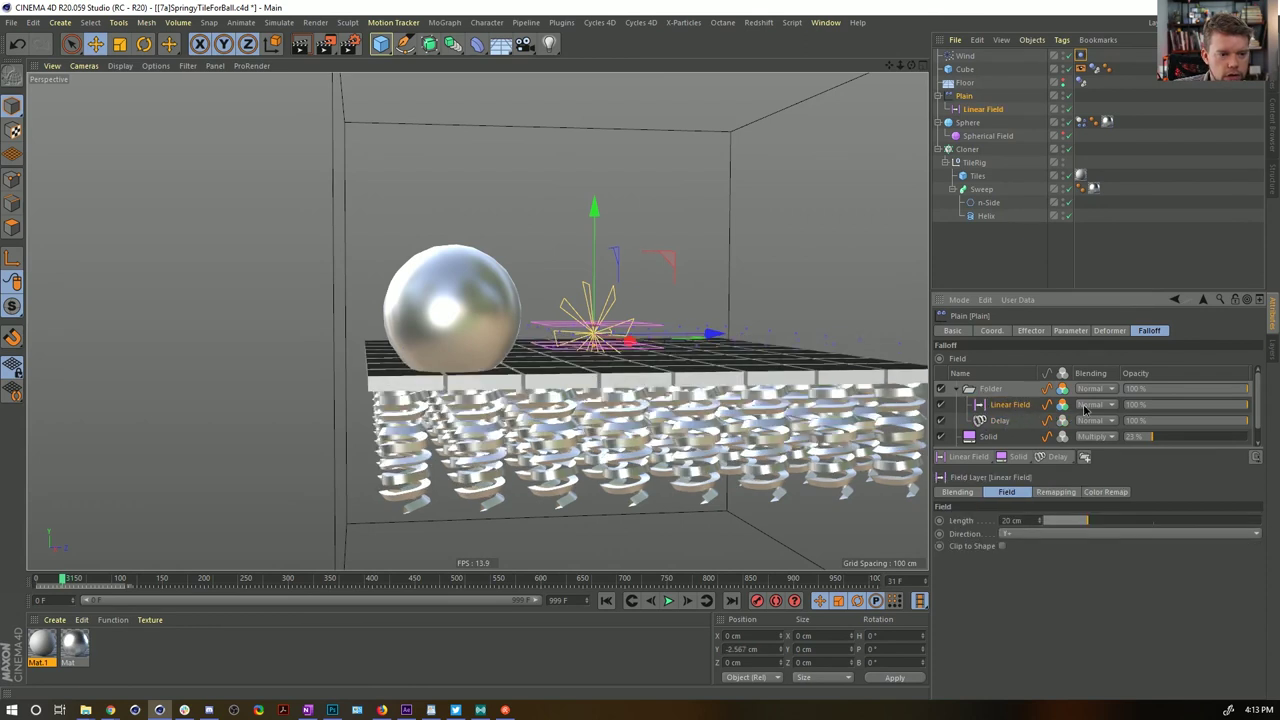
left_click(1096, 467)
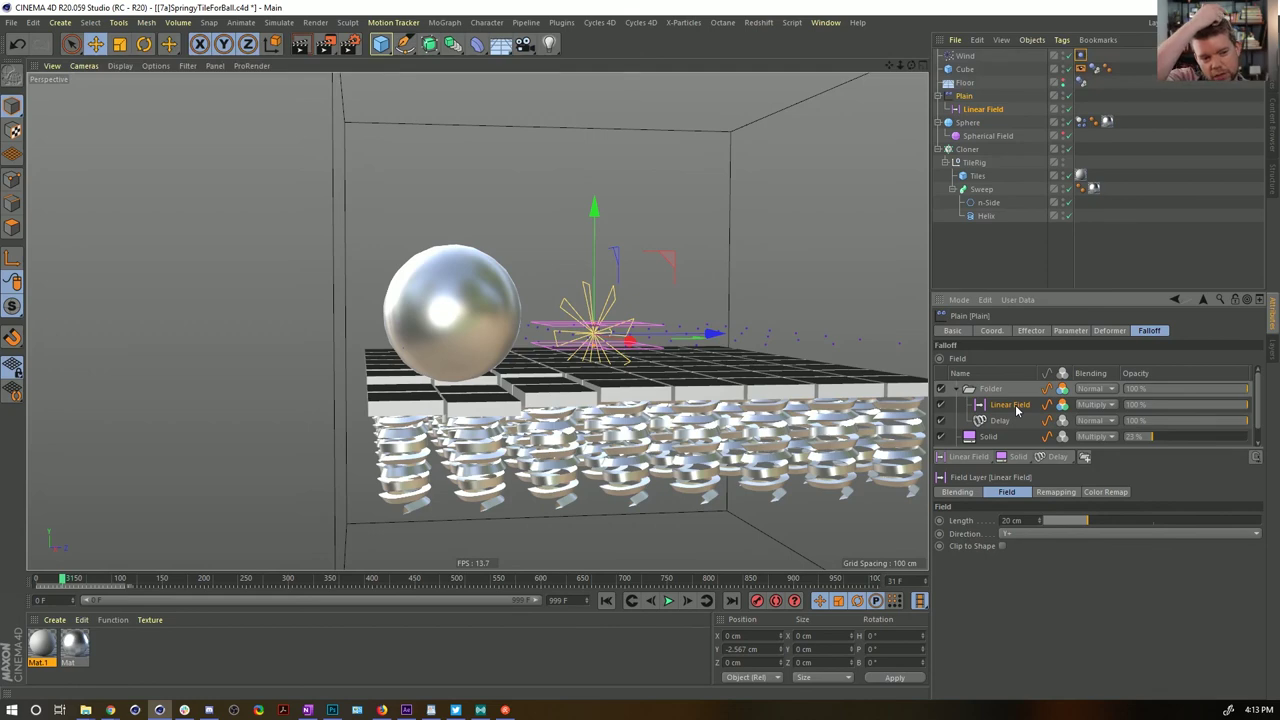
Replay the simulation from the first frame and examine the tiles' spring motion from several angles
left_click(607, 601)
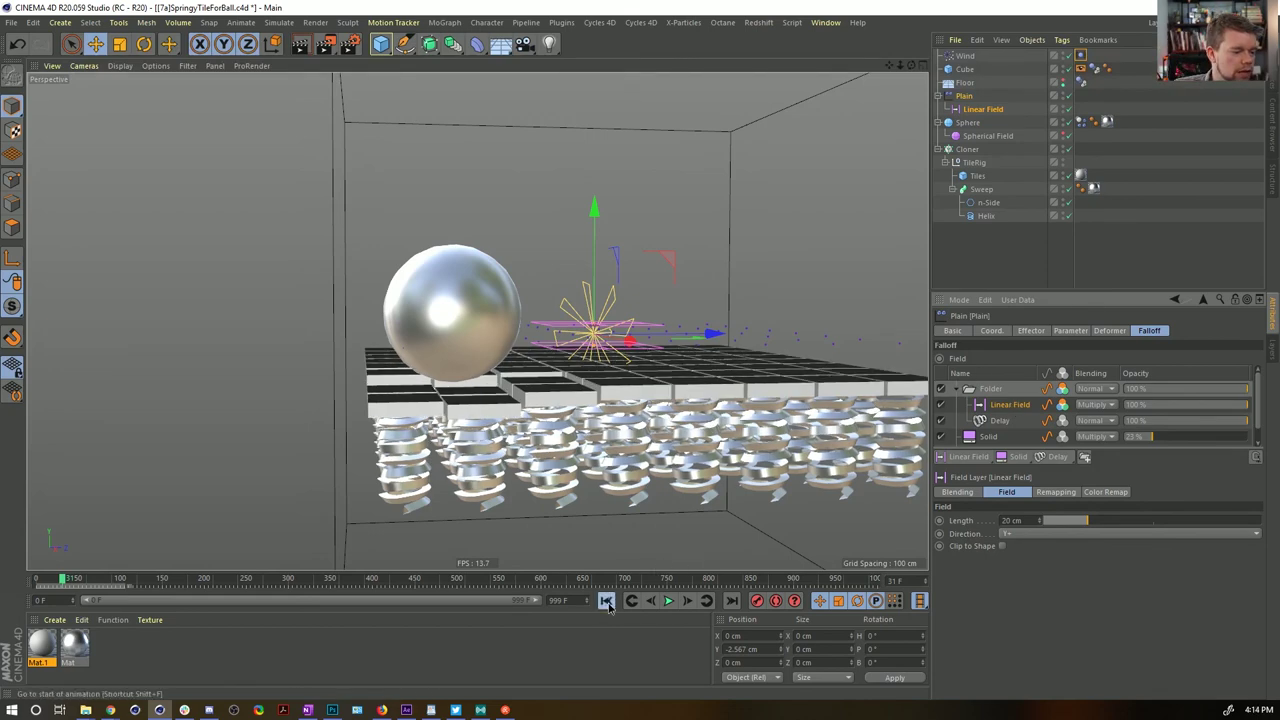
left_click(671, 601)
left_click_drag(675, 347, 668, 398, "alt")
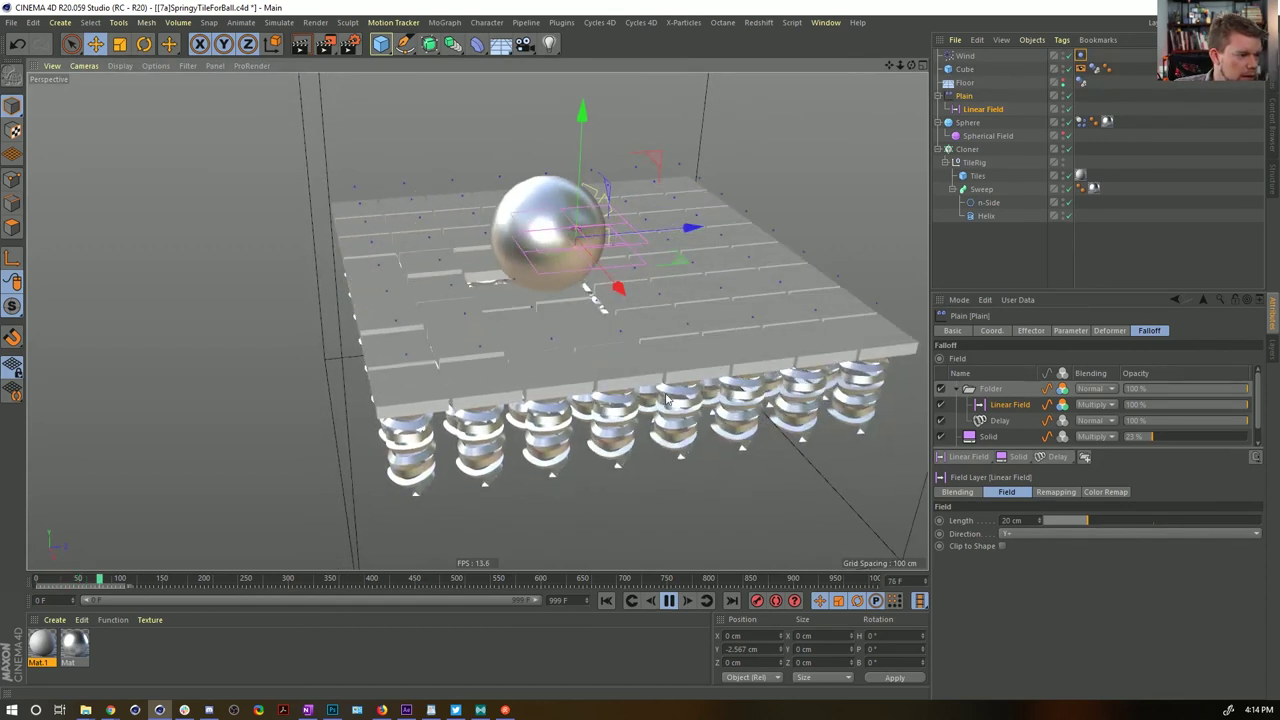
left_click_drag(668, 398, 613, 295, "alt")
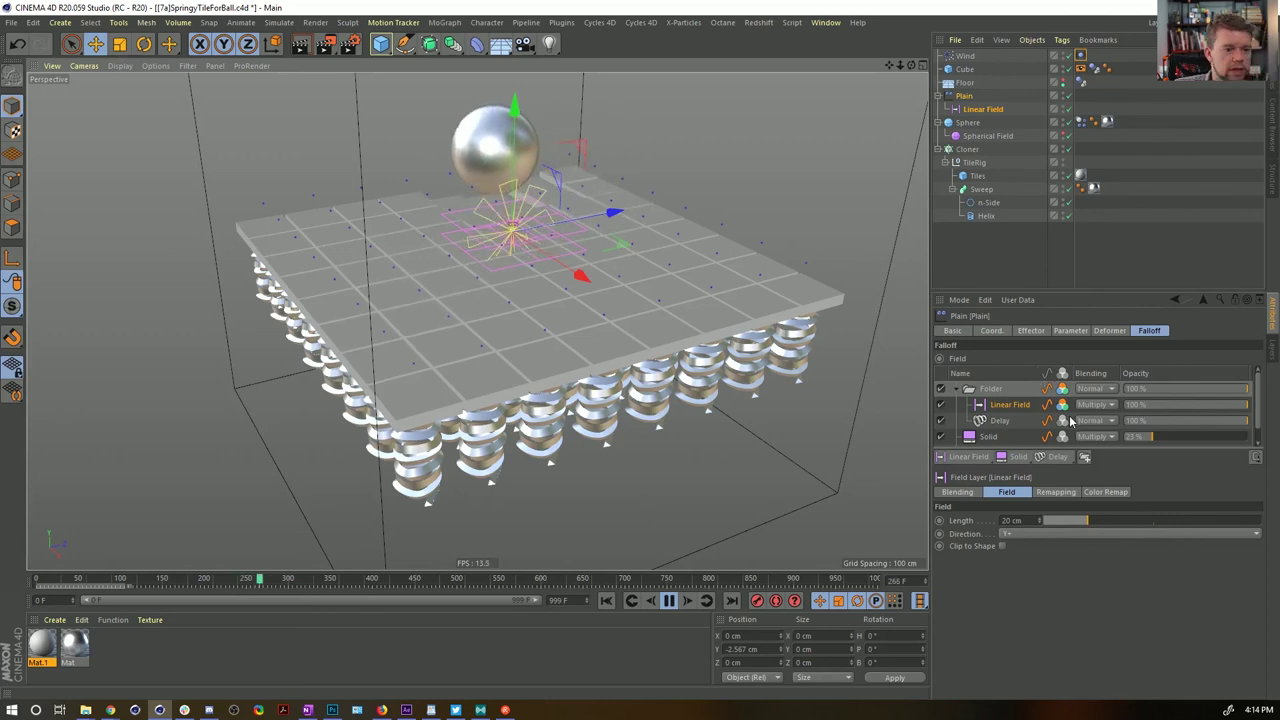
Try Add blending on the Linear Field falloff layer and check the tiles' rebound from another angle
left_click(1104, 405)
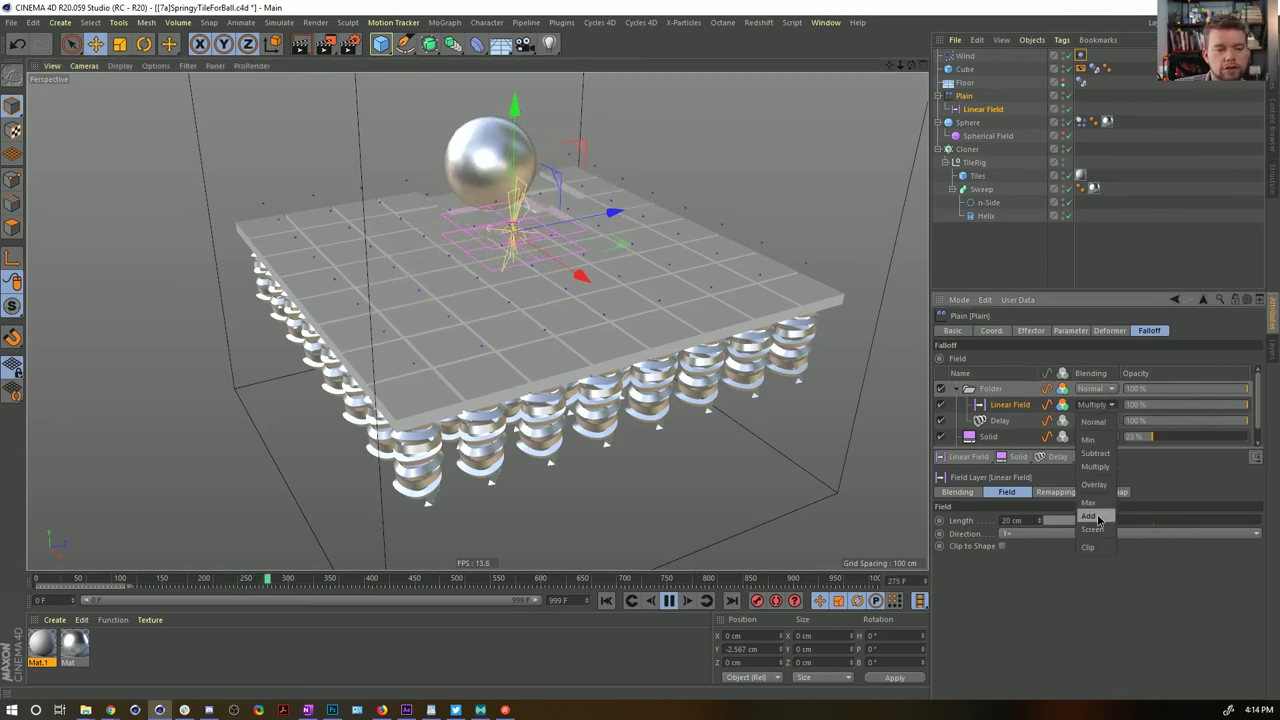
left_click(1090, 516)
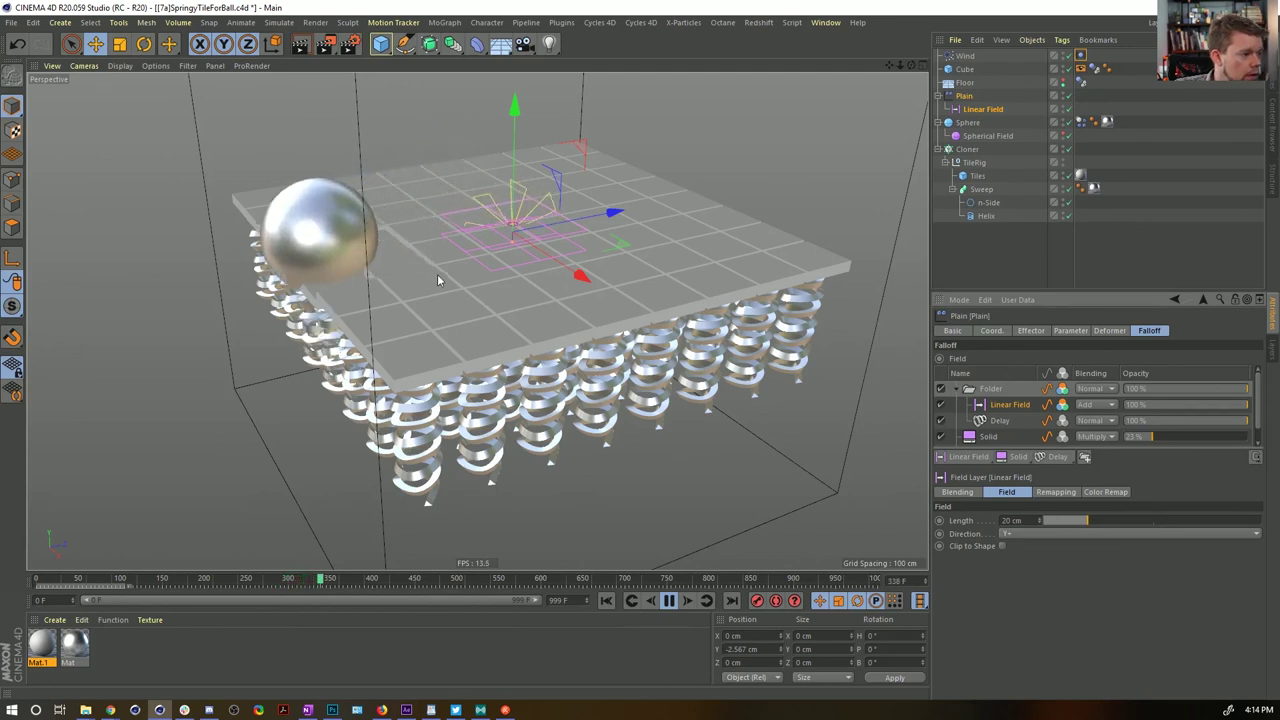
left_click_drag(441, 241, 594, 259, "alt")
left_click_drag(477, 320, 457, 217, "alt")
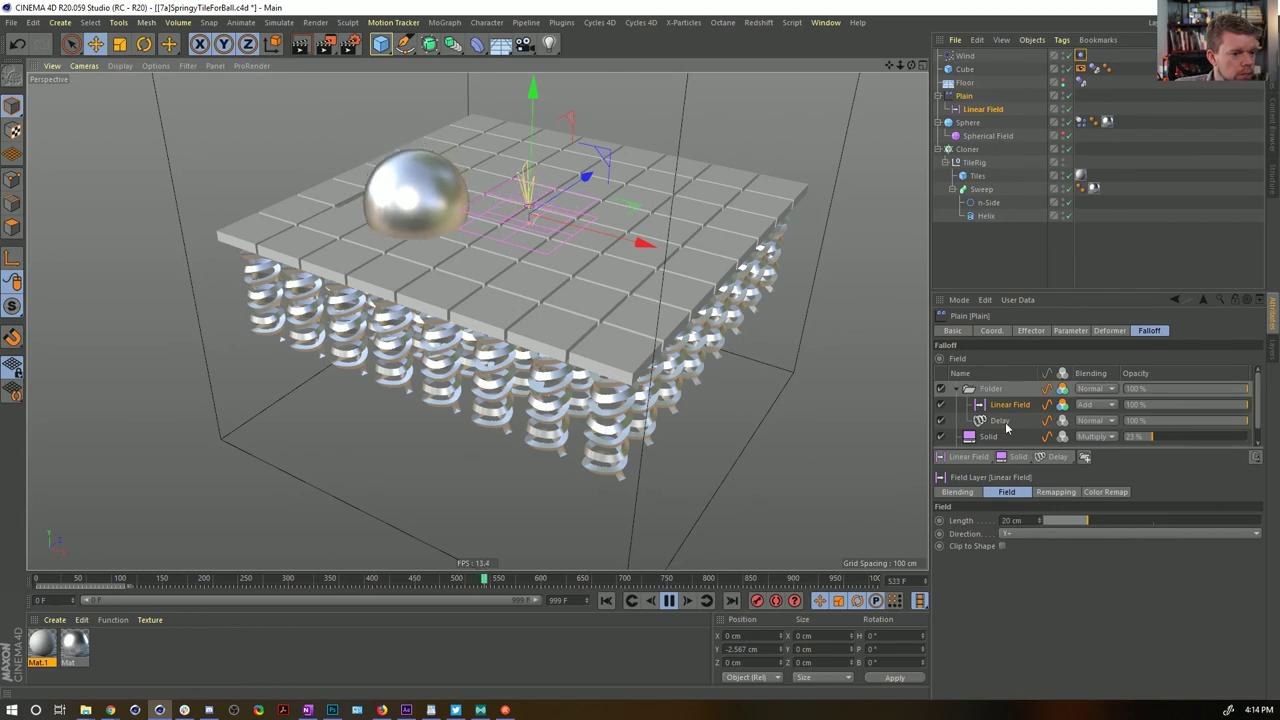
Take the Delay layer out of the falloff folder and delete the folder together with its Linear Field layer
left_click(995, 420)
left_click(990, 390)
key("Delete")
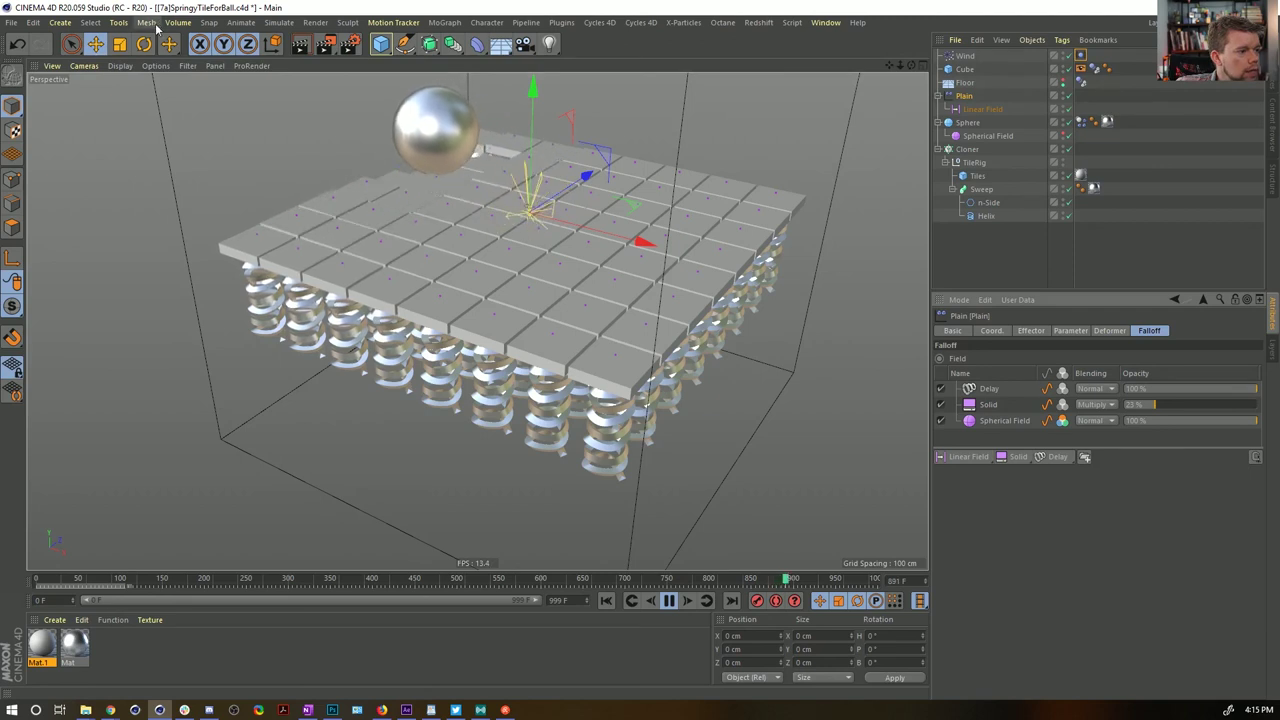
Rewind and play the simulation with the simplified falloff, inspect the tiles around the rolling ball, and return to frame 0
left_click(669, 600)
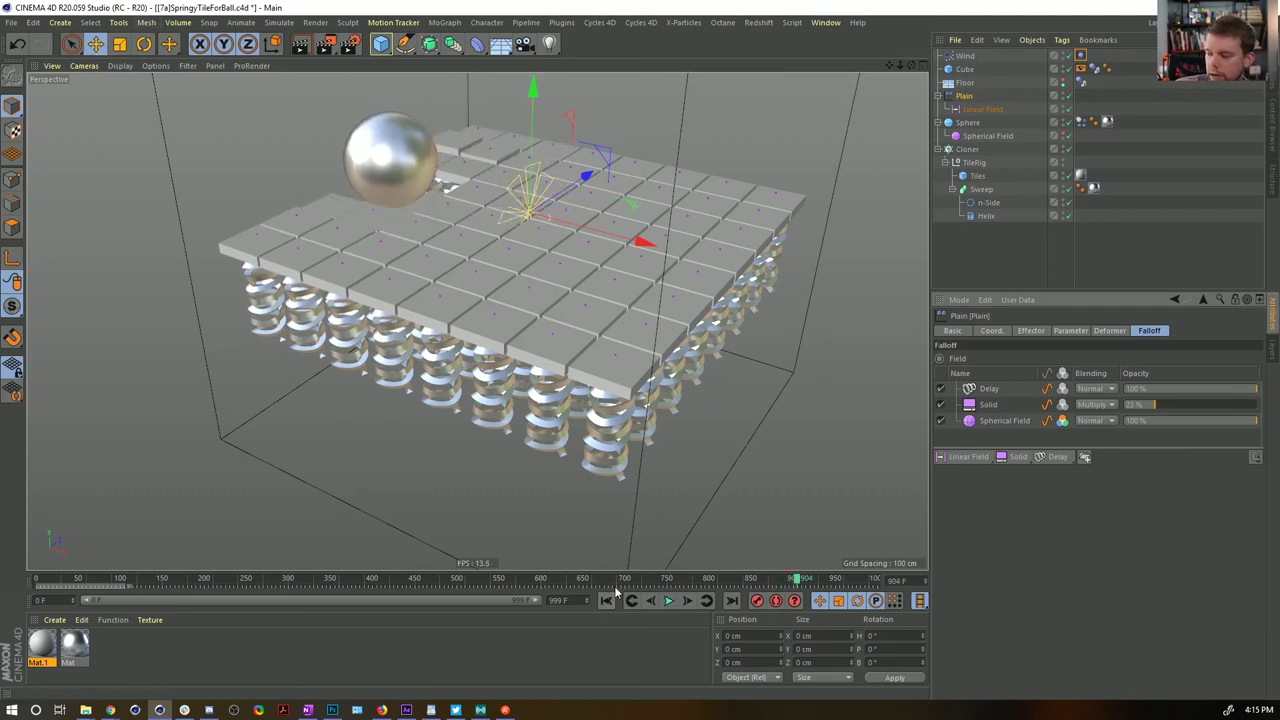
left_click(605, 600)
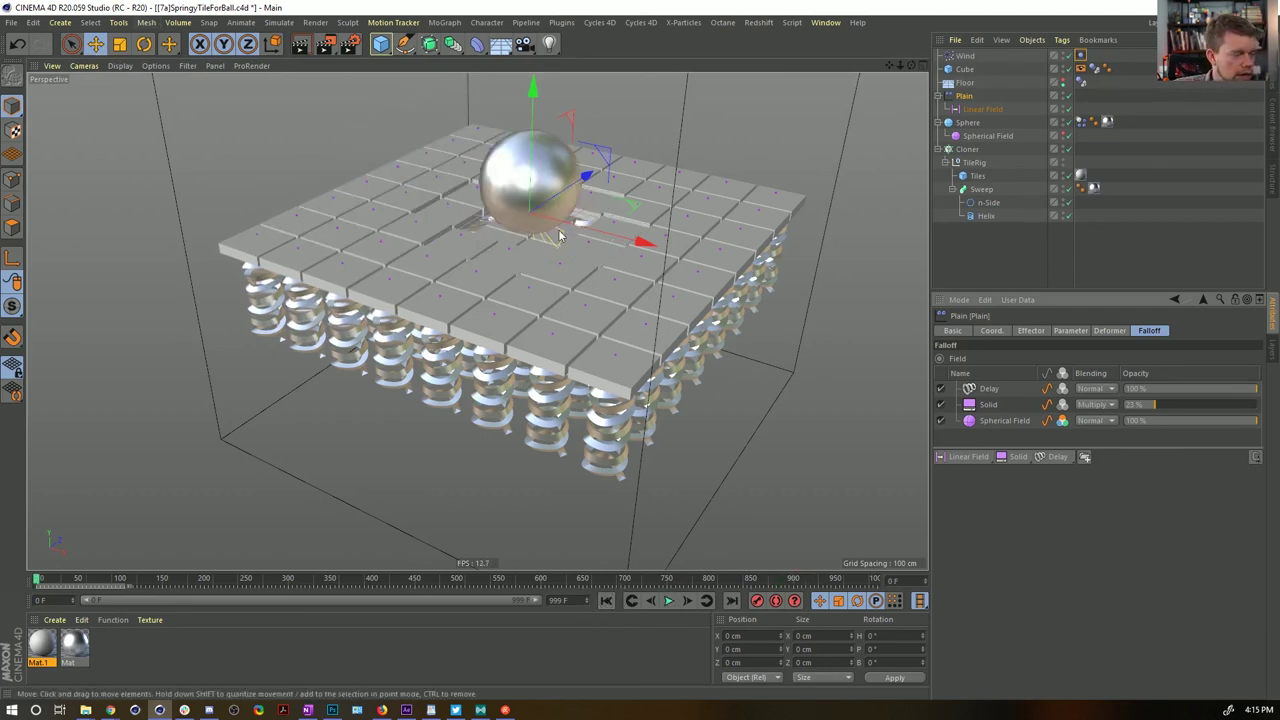
left_click_drag(559, 235, 490, 196, "alt")
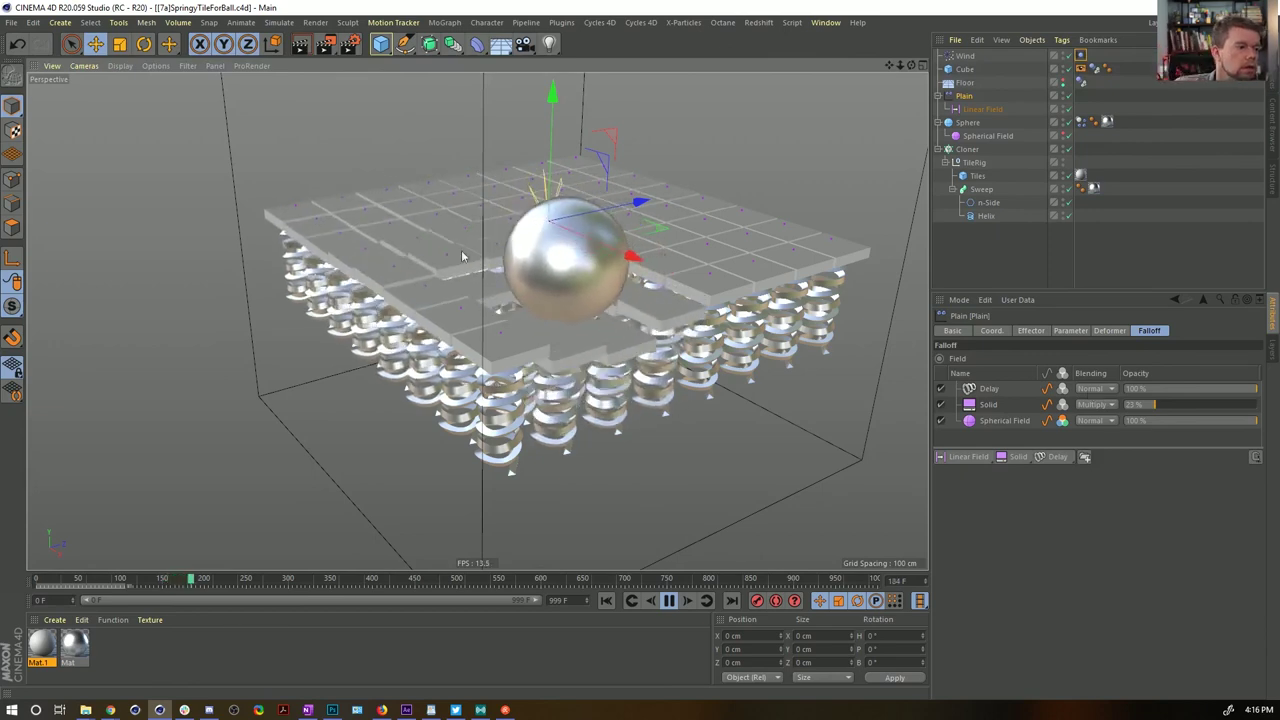
left_click_drag(612, 385, 540, 267, "alt")
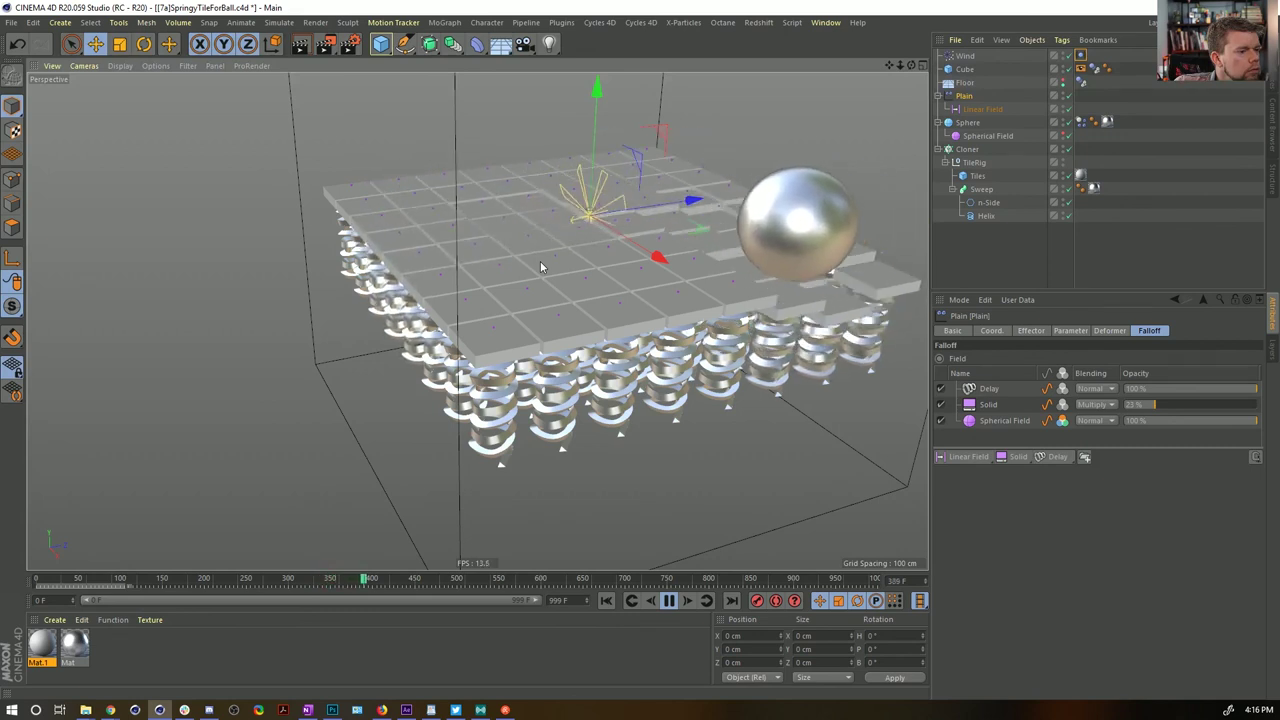
left_click(668, 600)
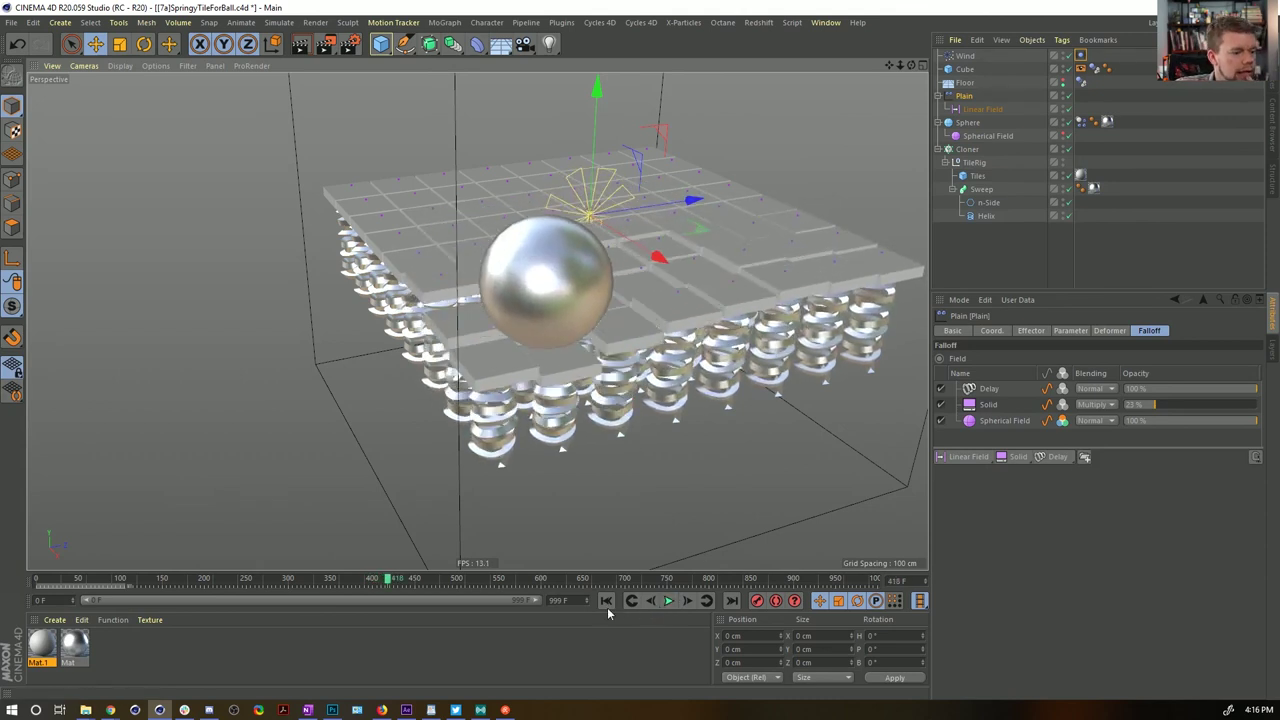
left_click(606, 601)
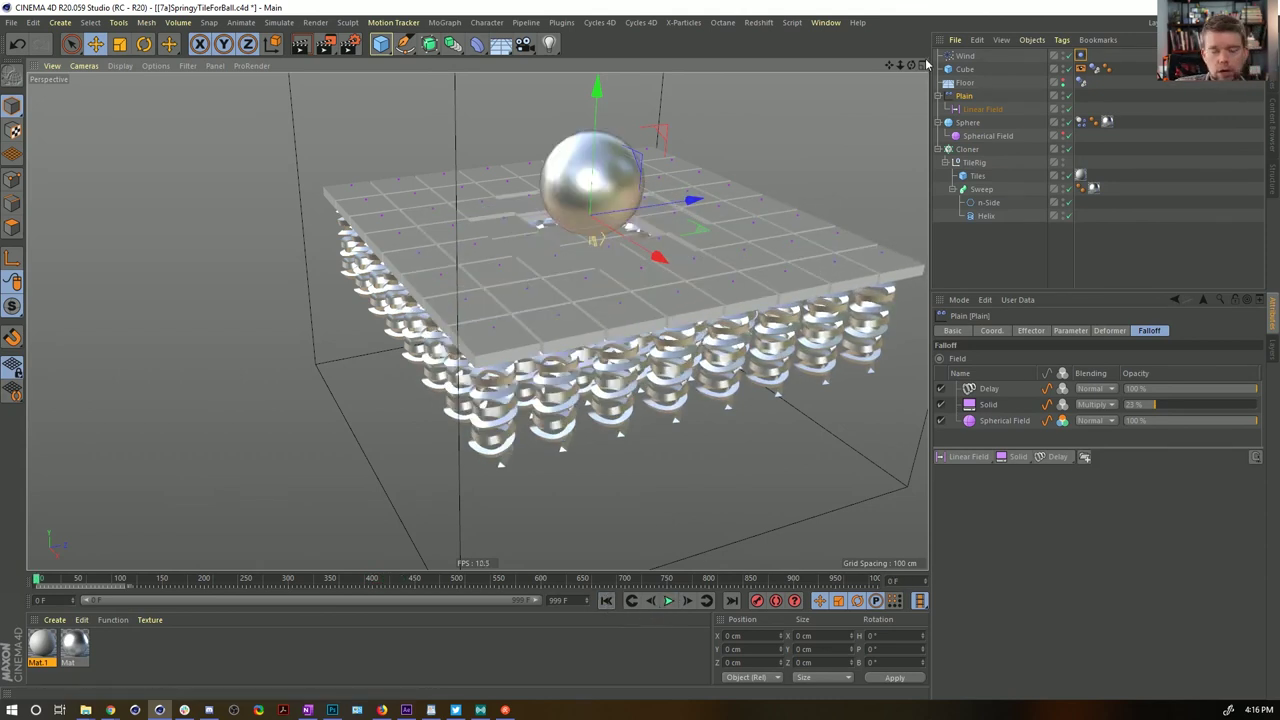